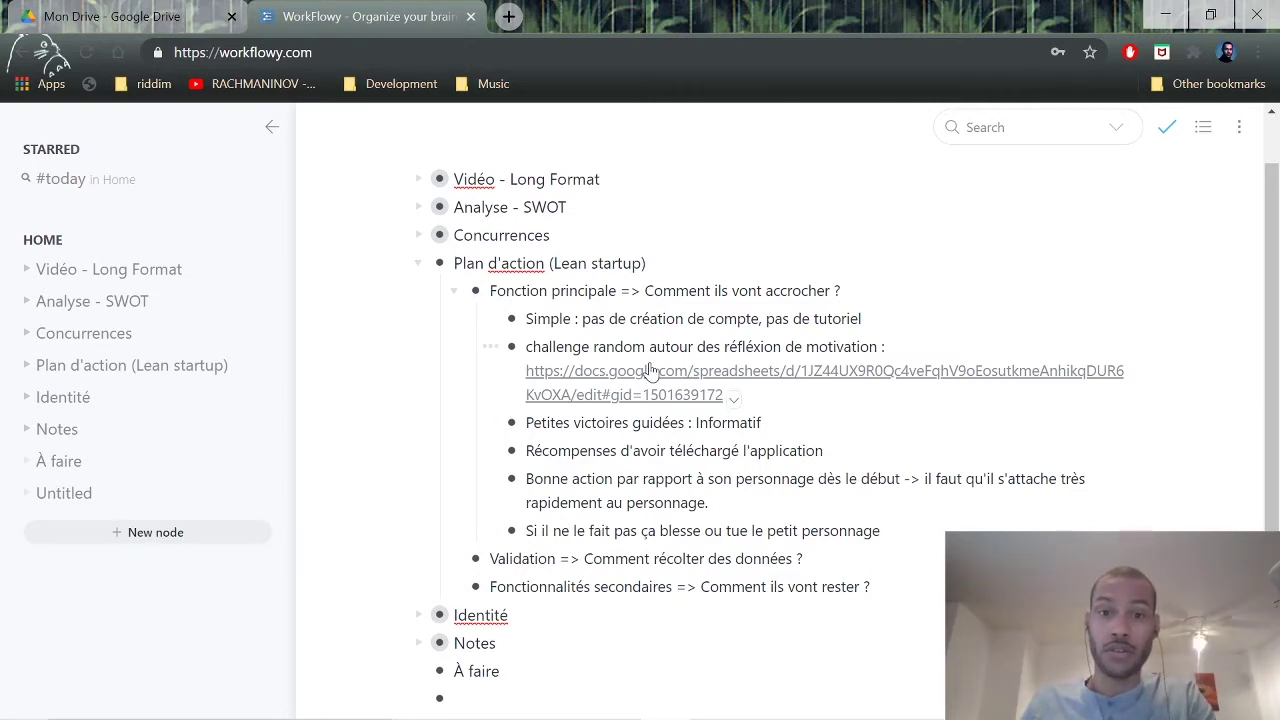
Open the réfléxion motivation spreadsheet linked in the random challenge item under Fonction principale.
scroll(648, 372, "down", 1)
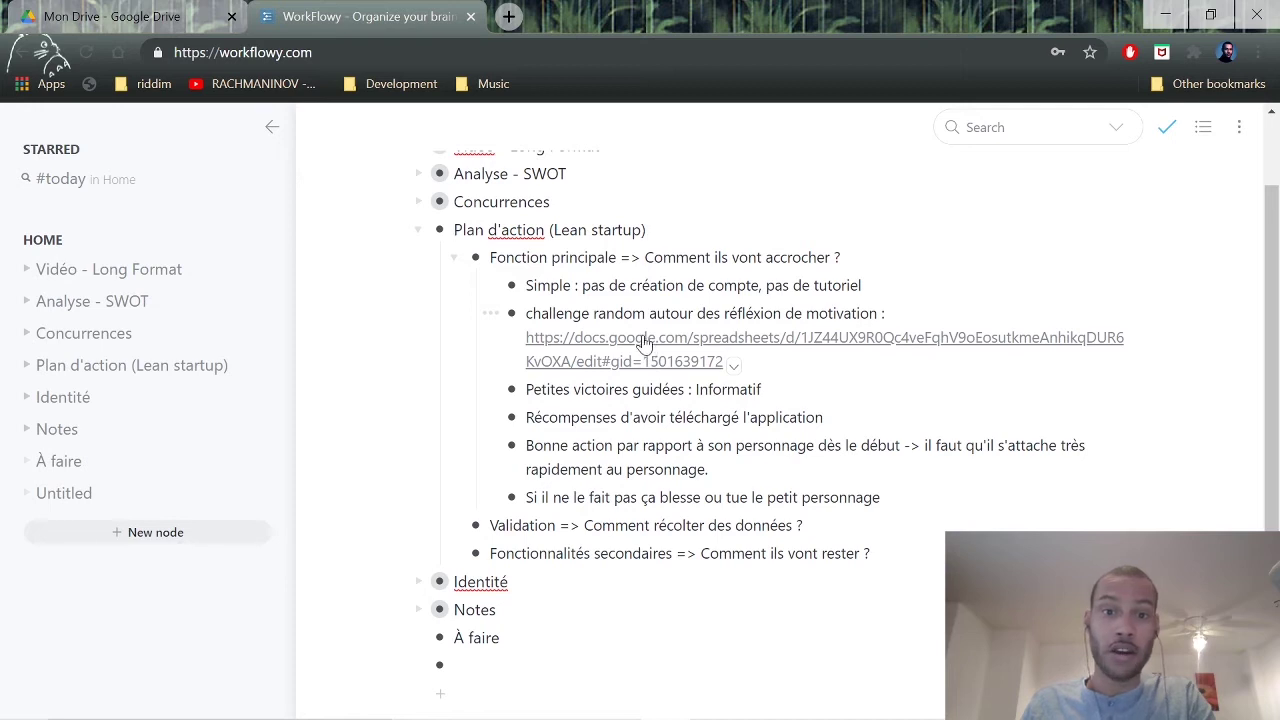
left_click(645, 343)
left_click(586, 15)
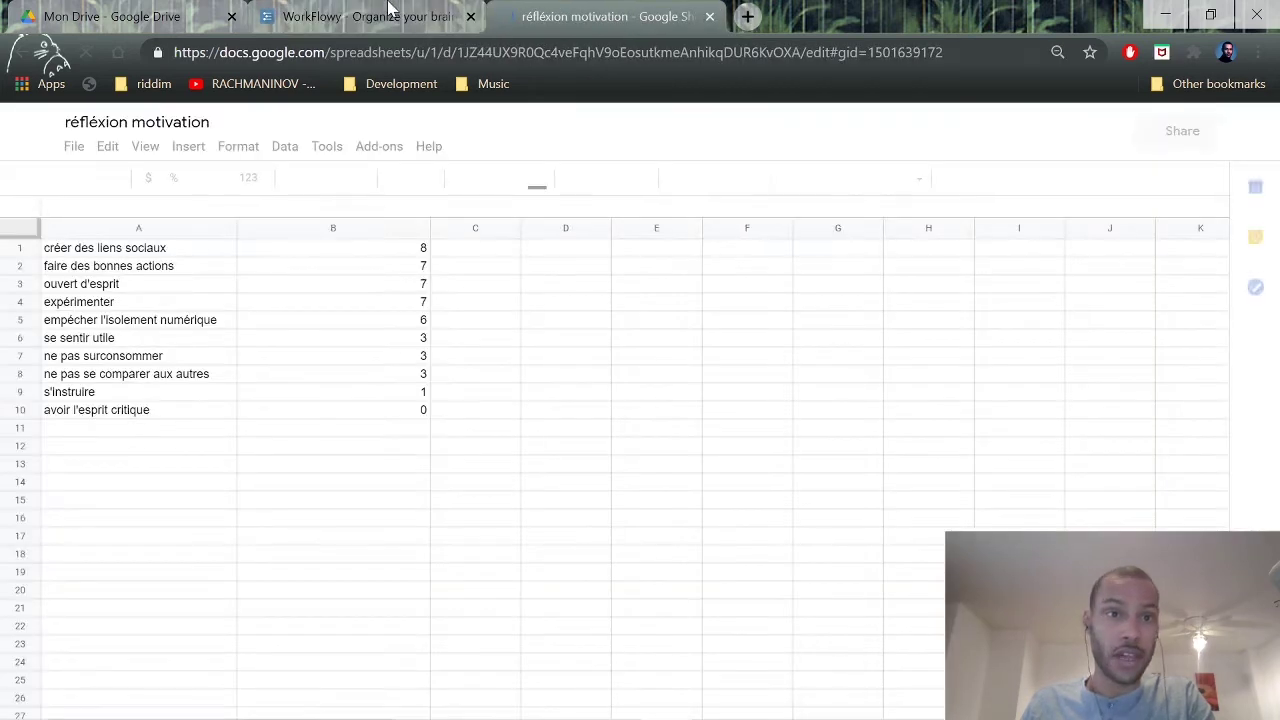
left_click(388, 12)
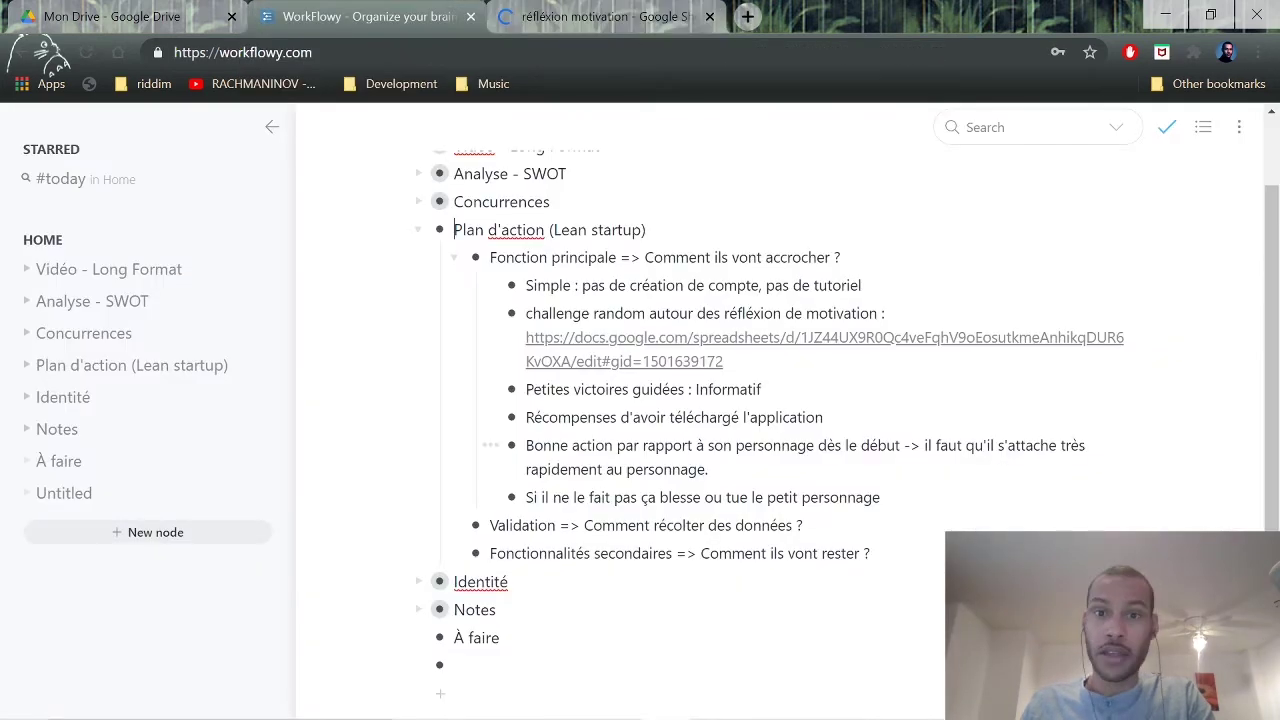
scroll(847, 426, "up", 1)
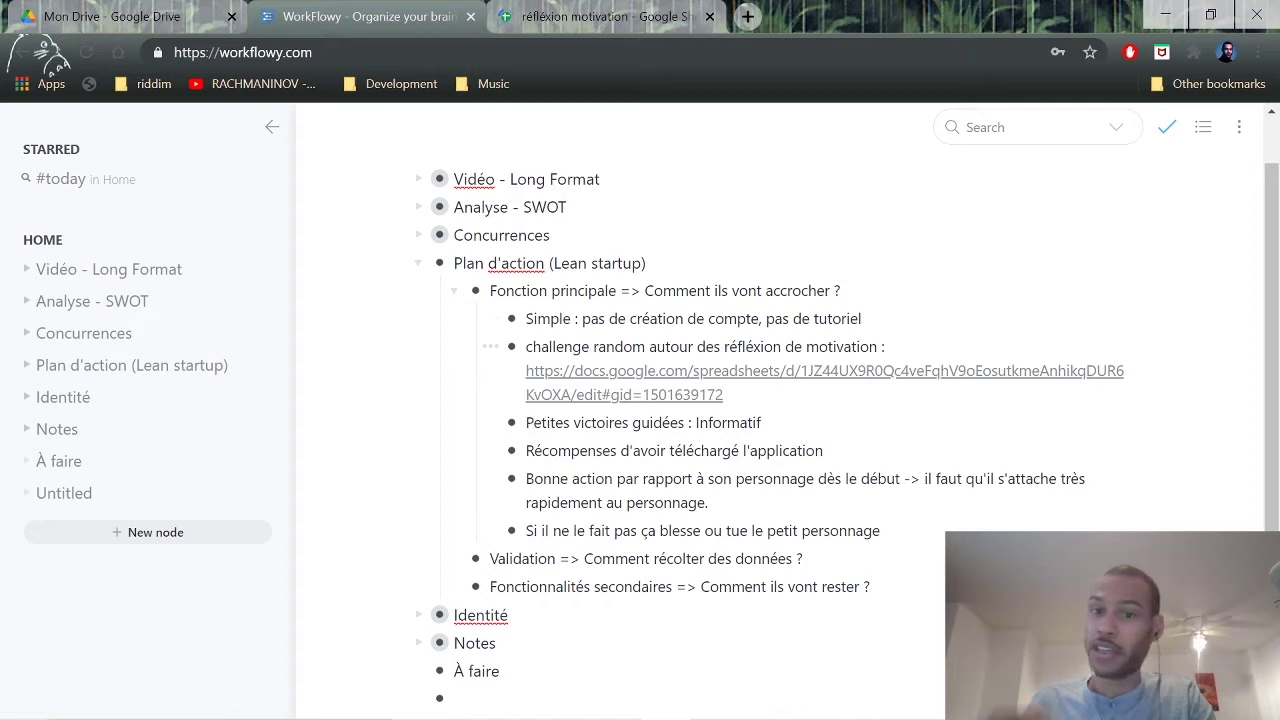
left_click(573, 347)
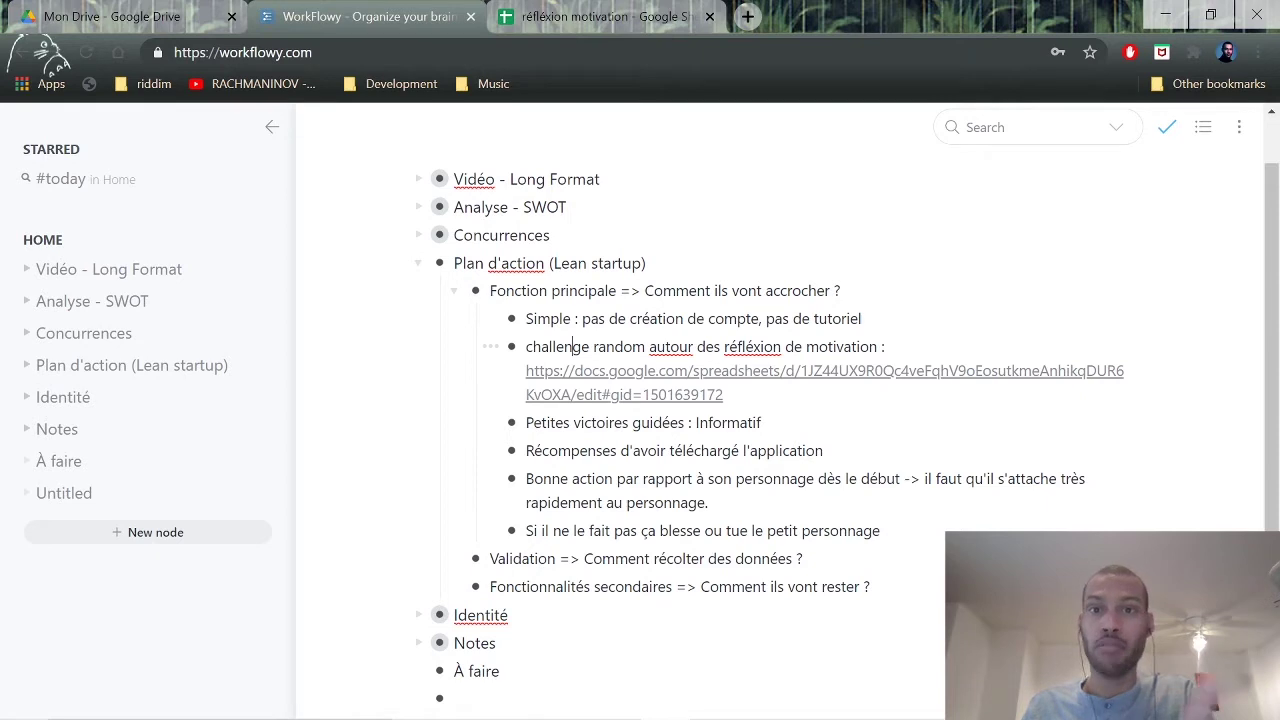
left_click(640, 16)
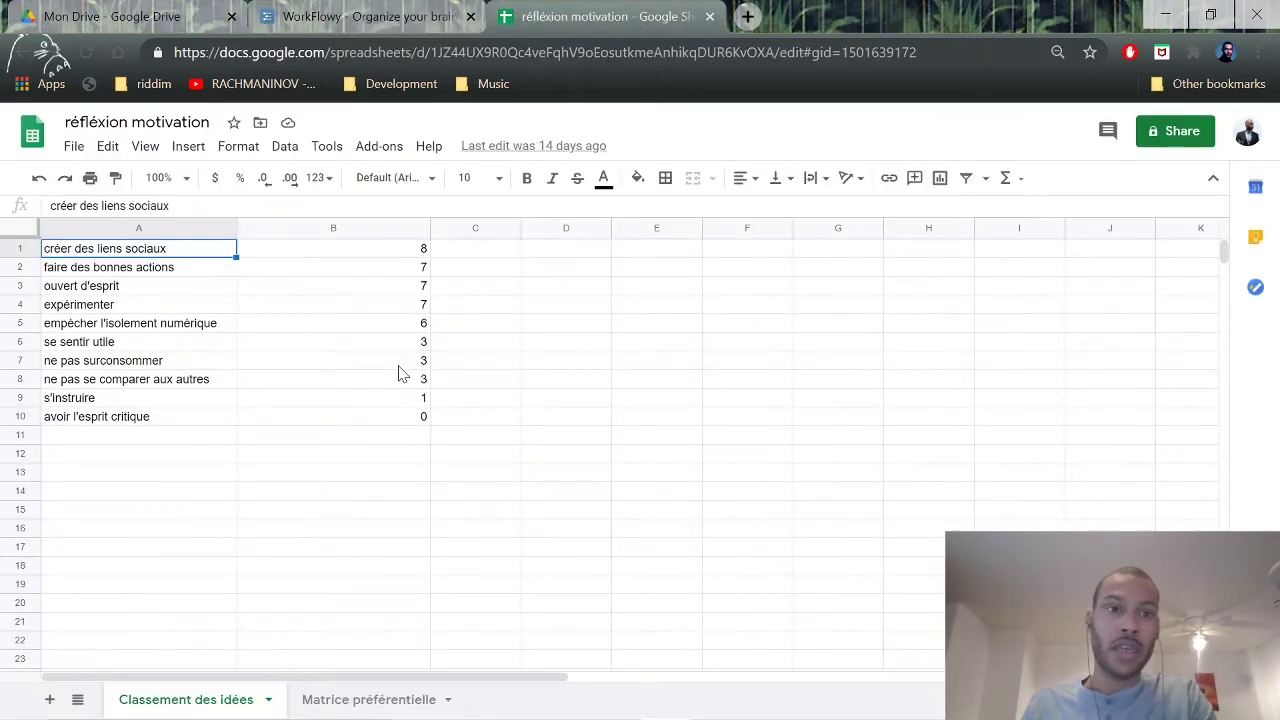
Examine the motivation ideas in column A and their scores in column B of the Classement des idées sheet.
left_click(513, 364)
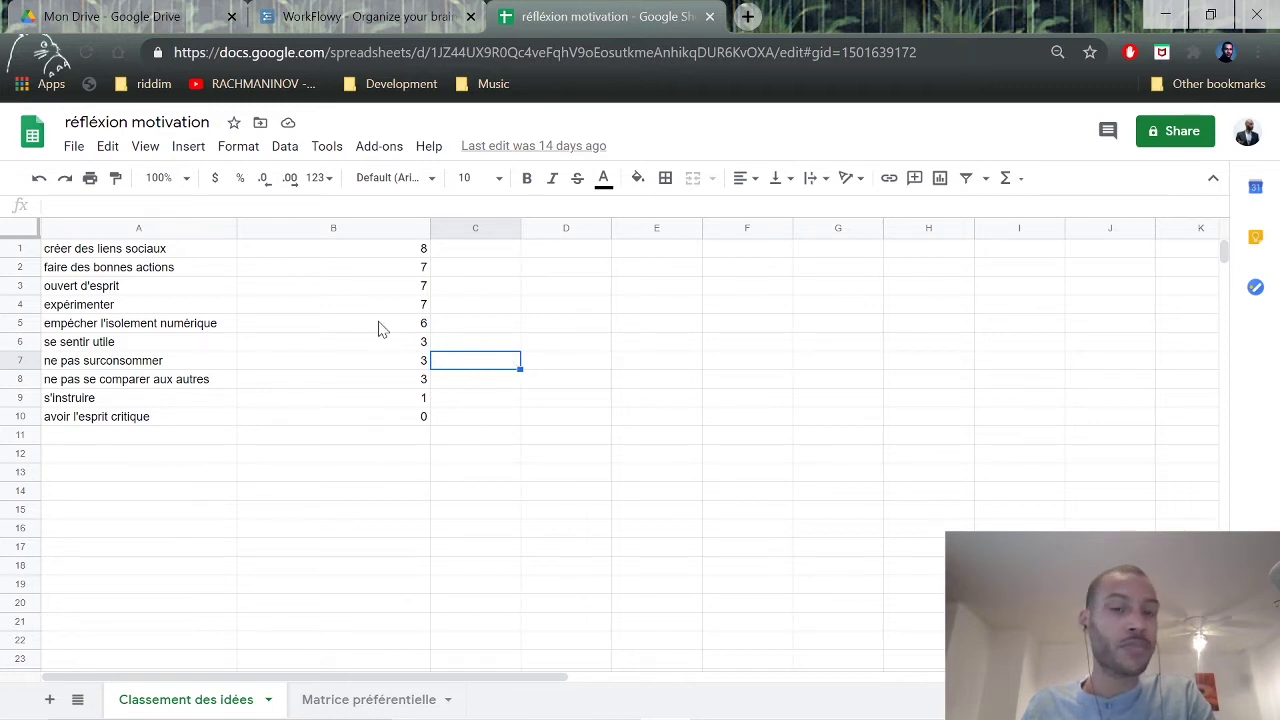
left_click(166, 254)
left_click(160, 270)
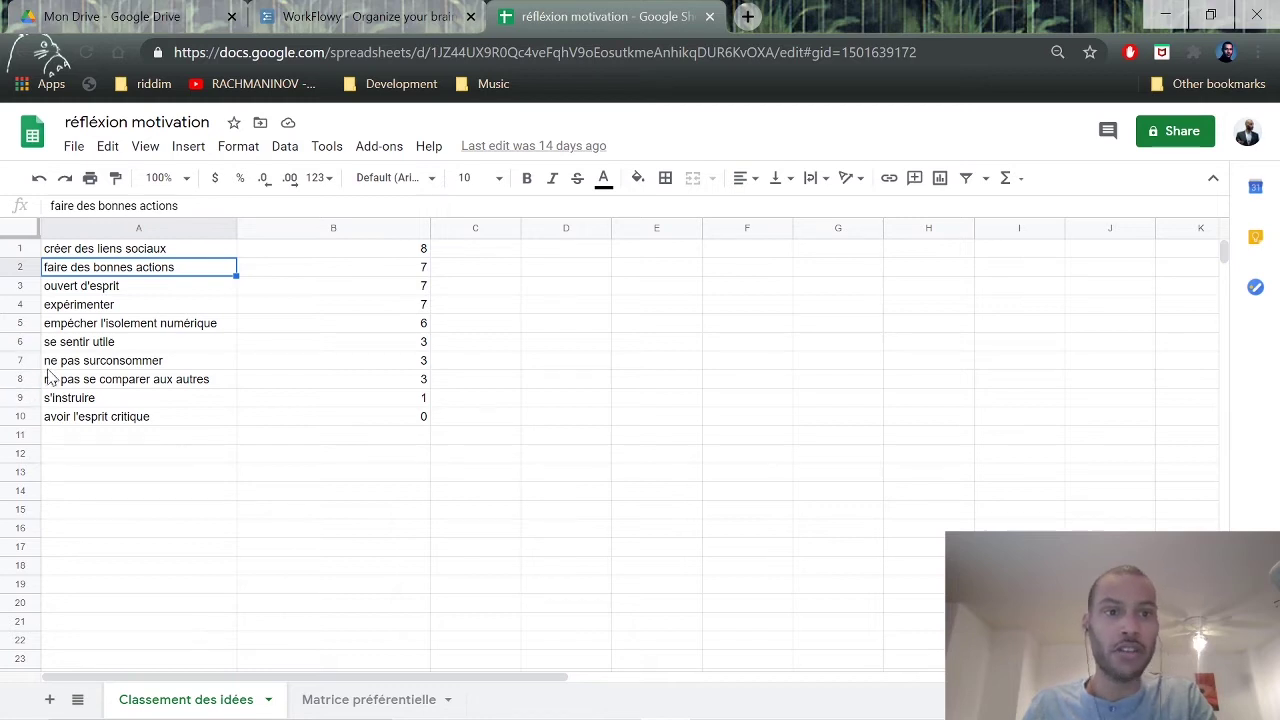
left_click(204, 292)
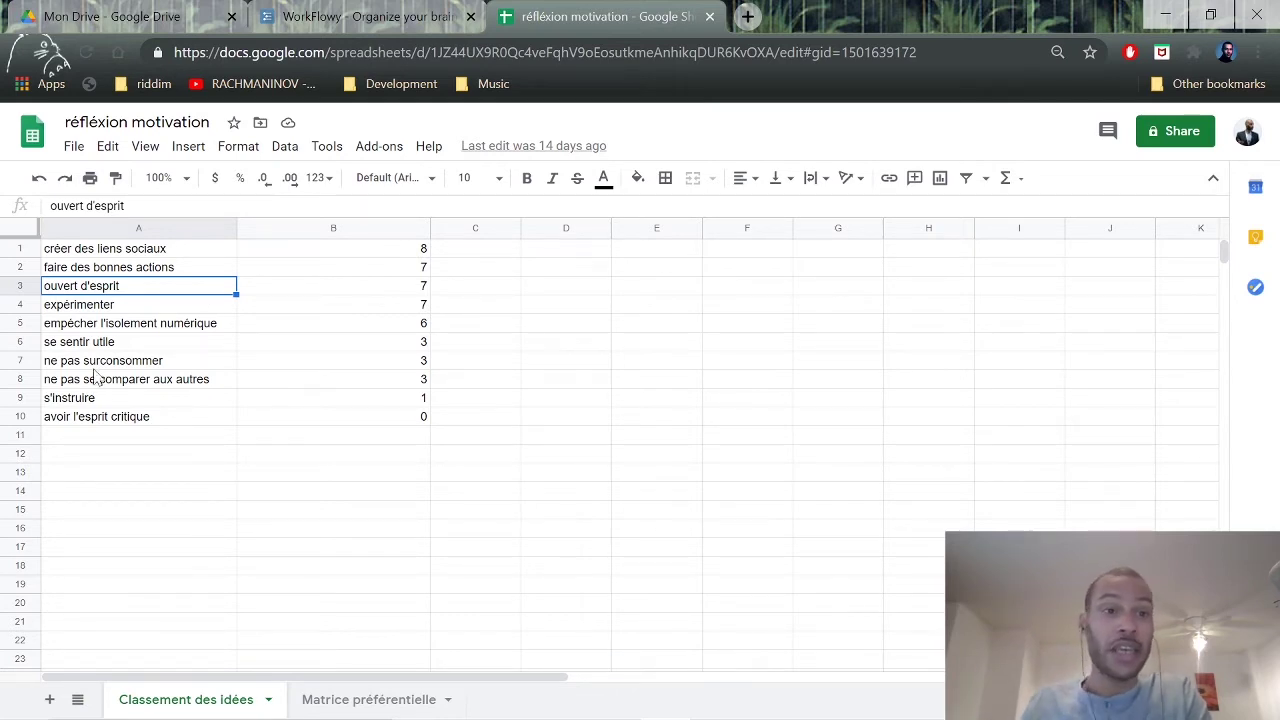
left_click(133, 307)
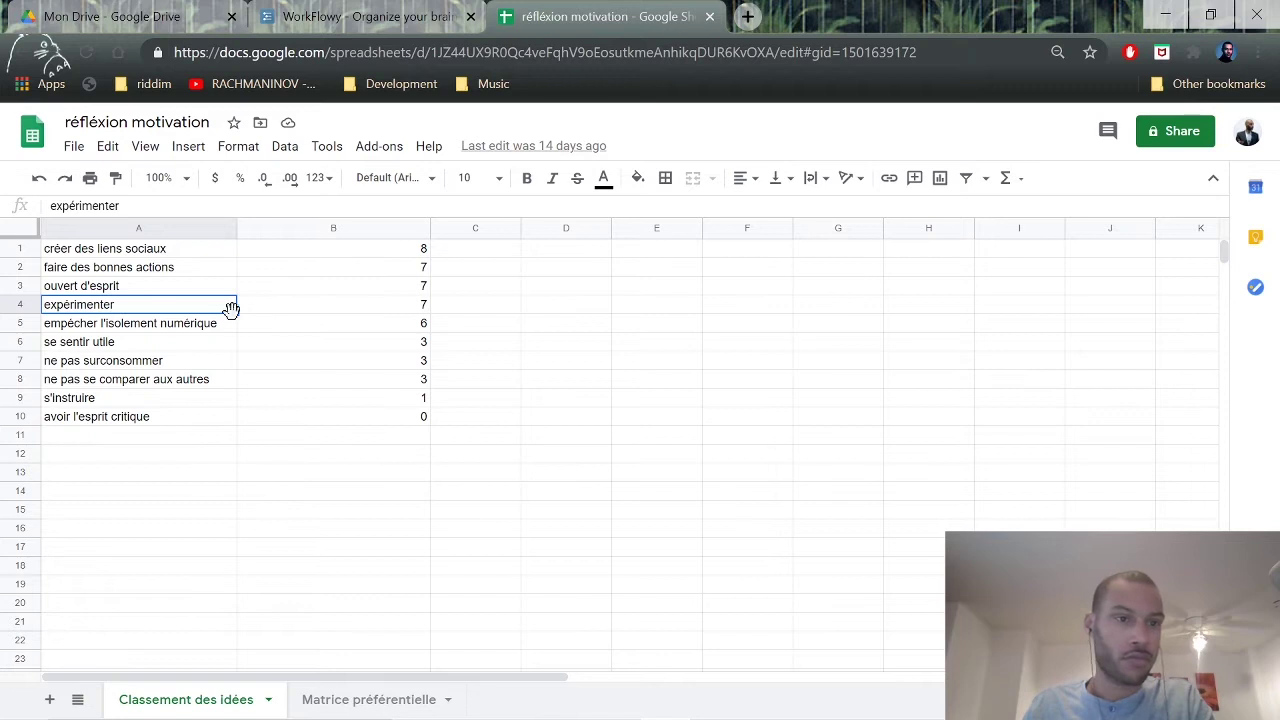
left_click(254, 311)
left_click(205, 312)
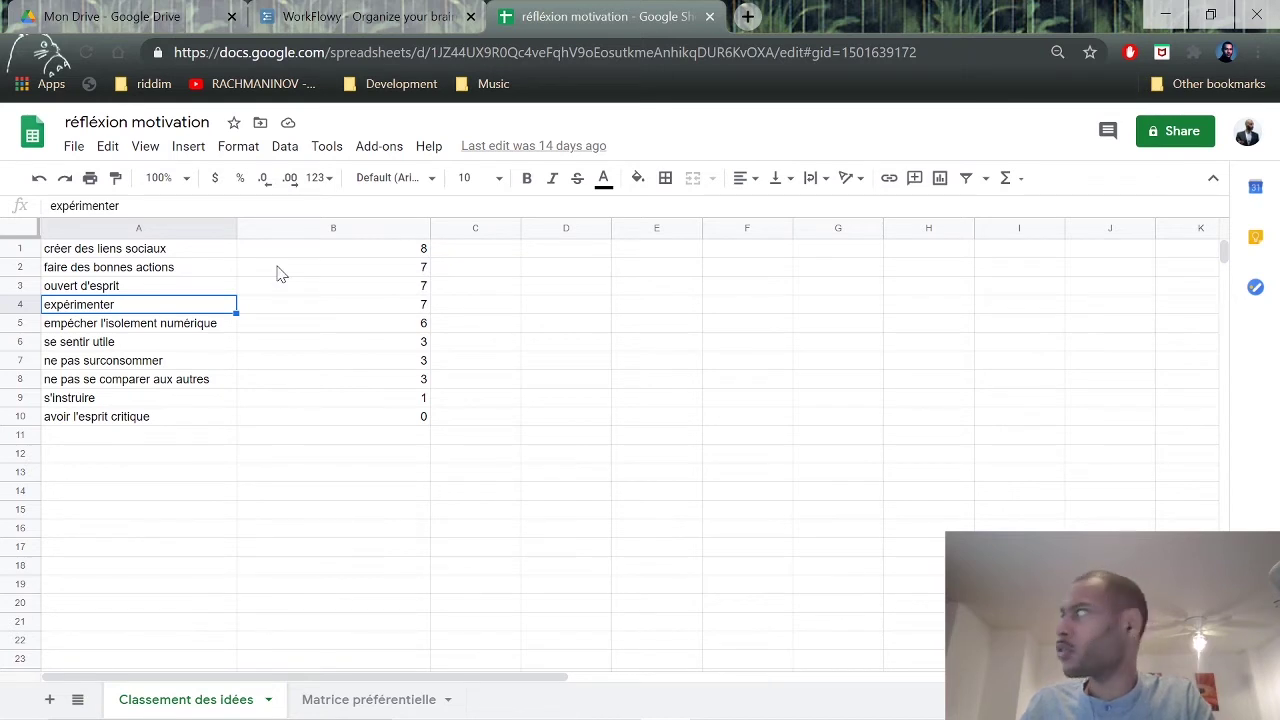
left_click(310, 308)
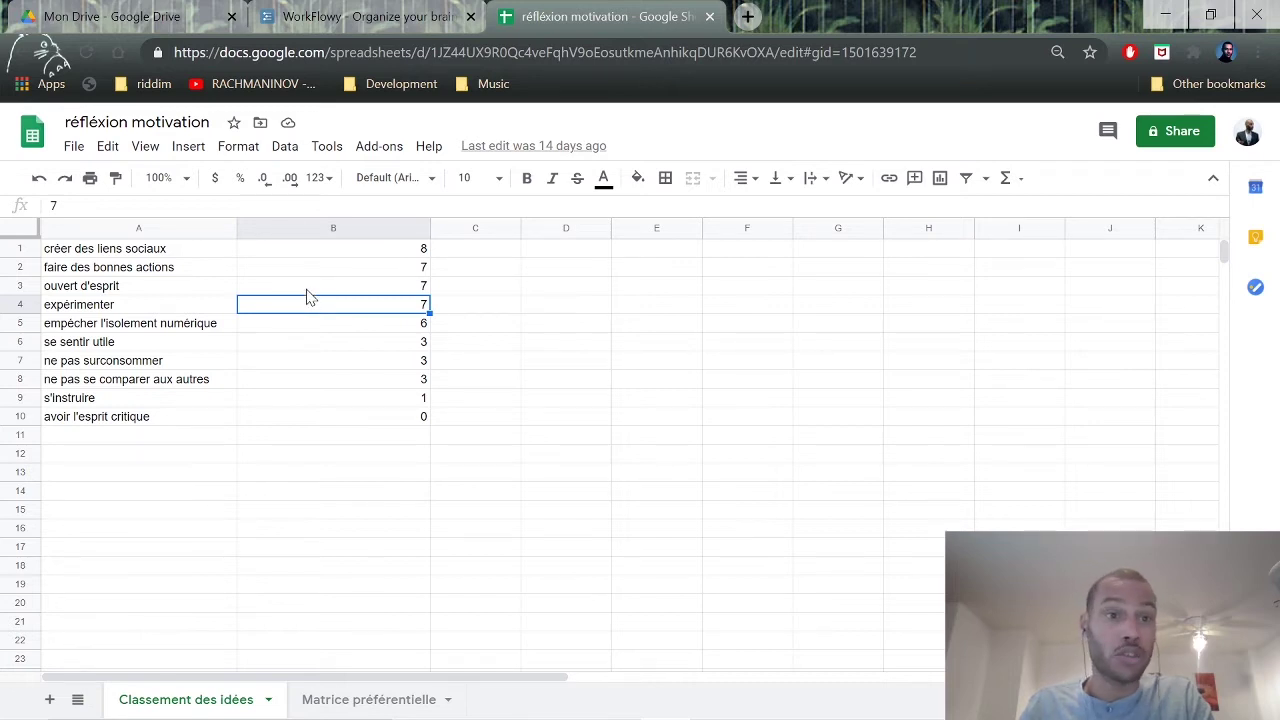
left_click(308, 291)
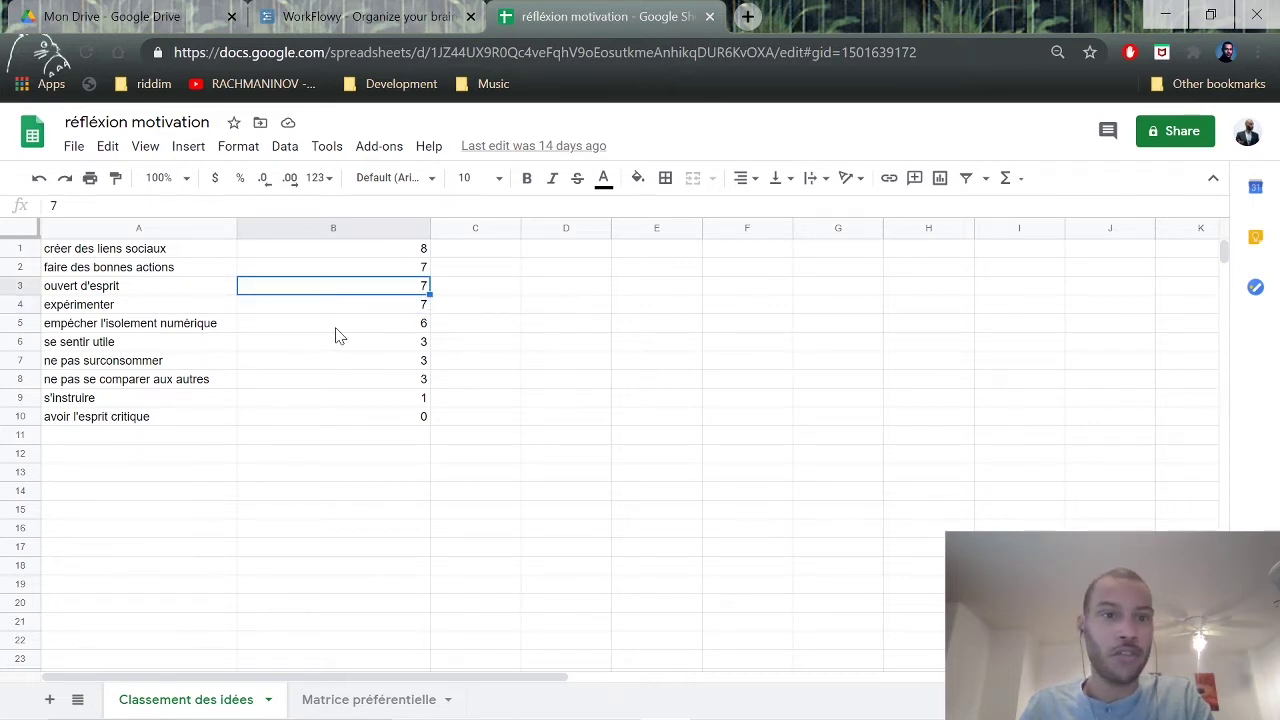
left_click(352, 310)
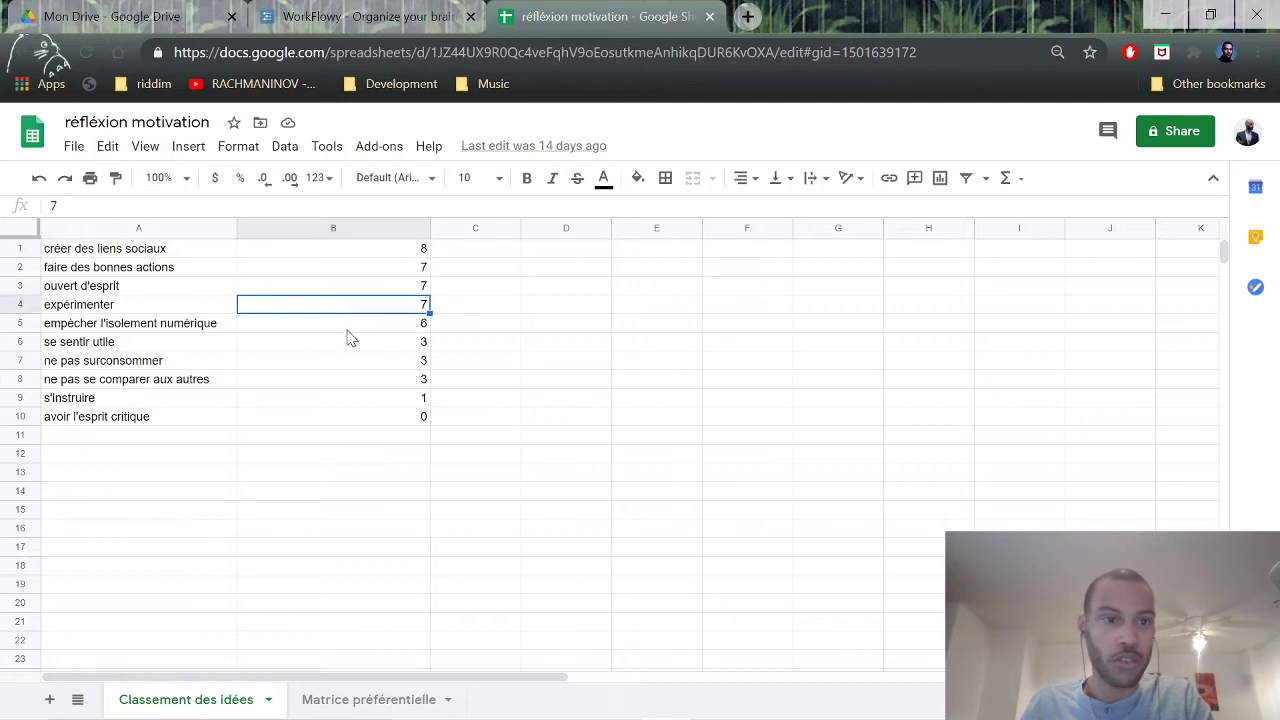
Widen the empty column C of the Classement des idées sheet to nearly twice its width.
left_click(462, 308)
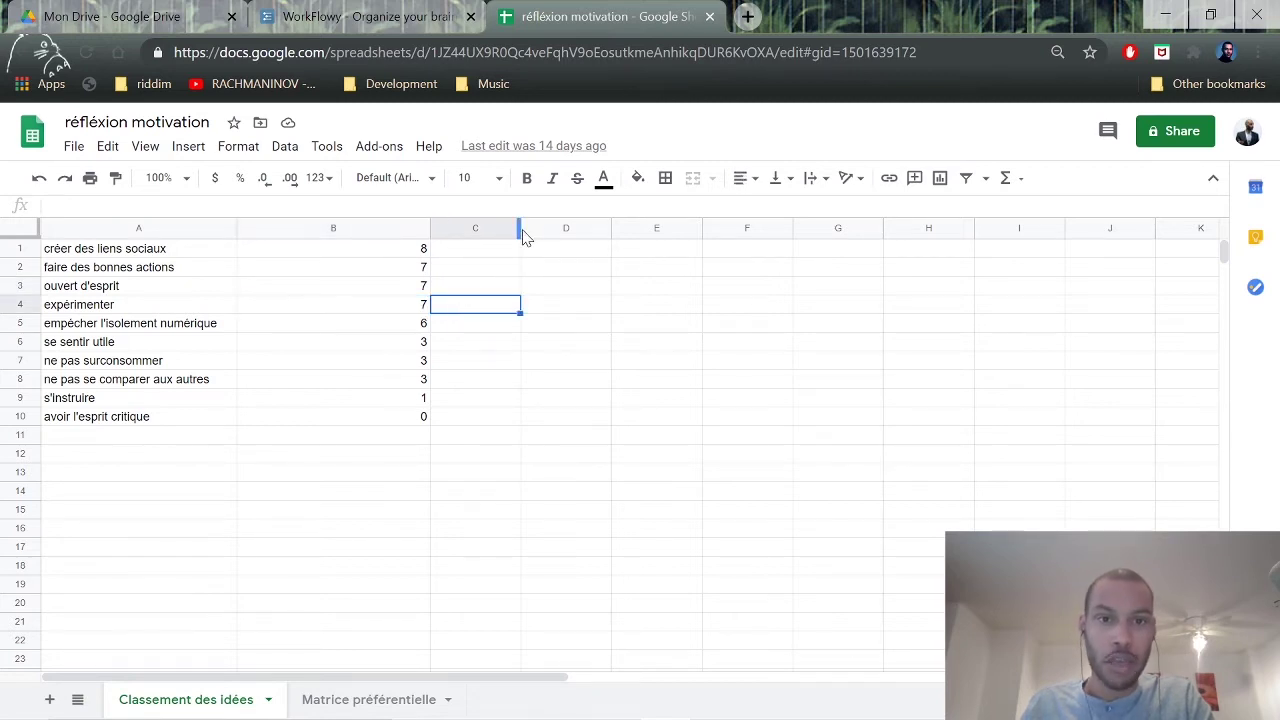
left_click_drag(520, 229, 591, 229)
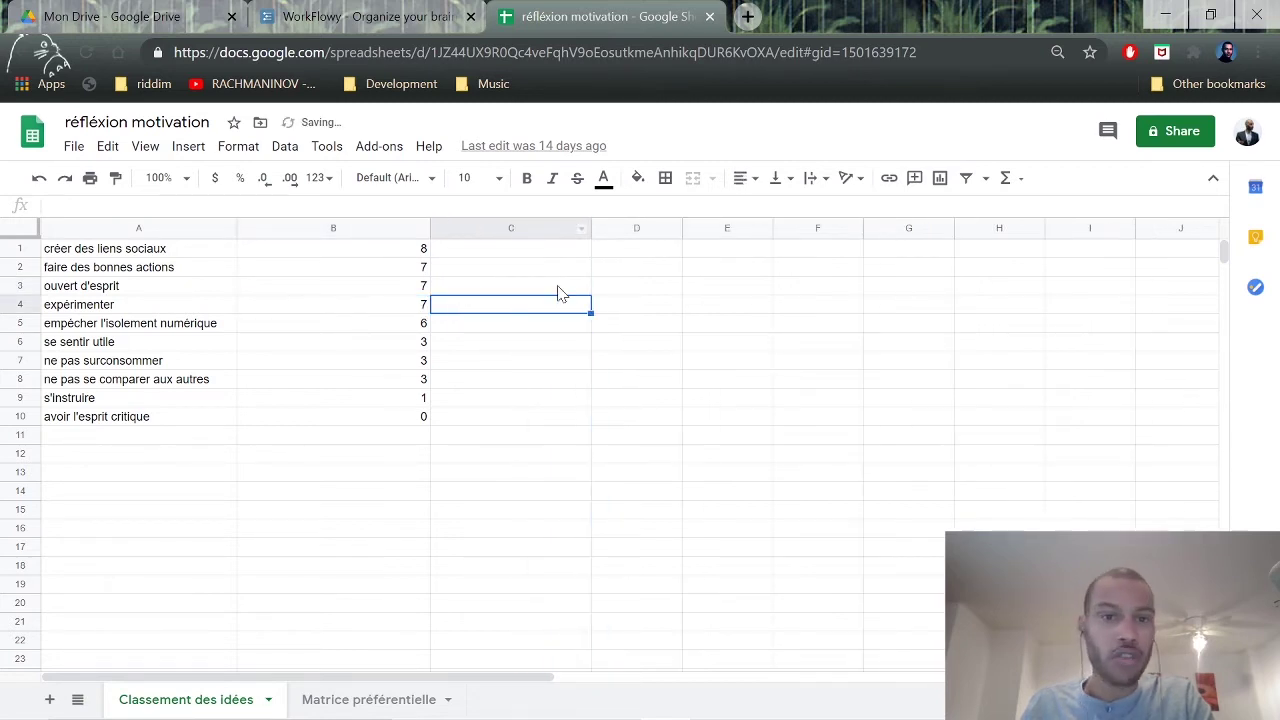
left_click(537, 364)
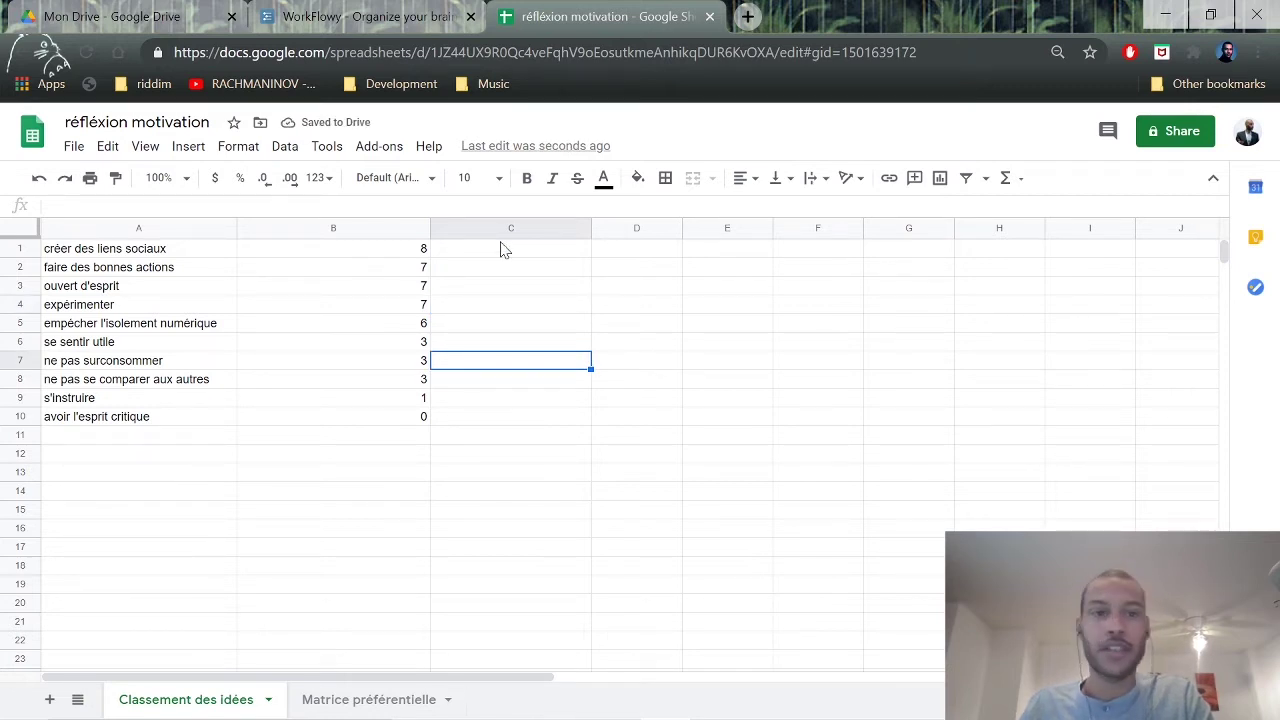
left_click(491, 275)
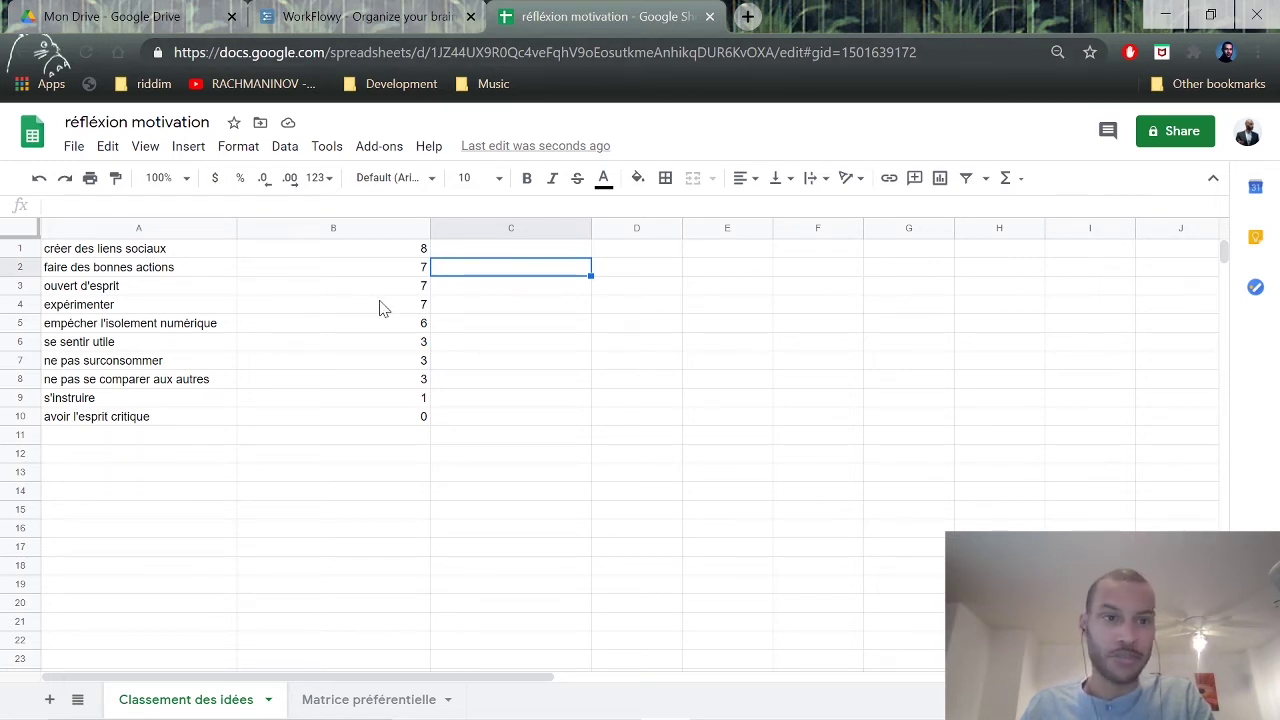
Switch back to the WorkFlowy outline and review the download rewards and guided small victories items under Fonction principale.
left_click(372, 12)
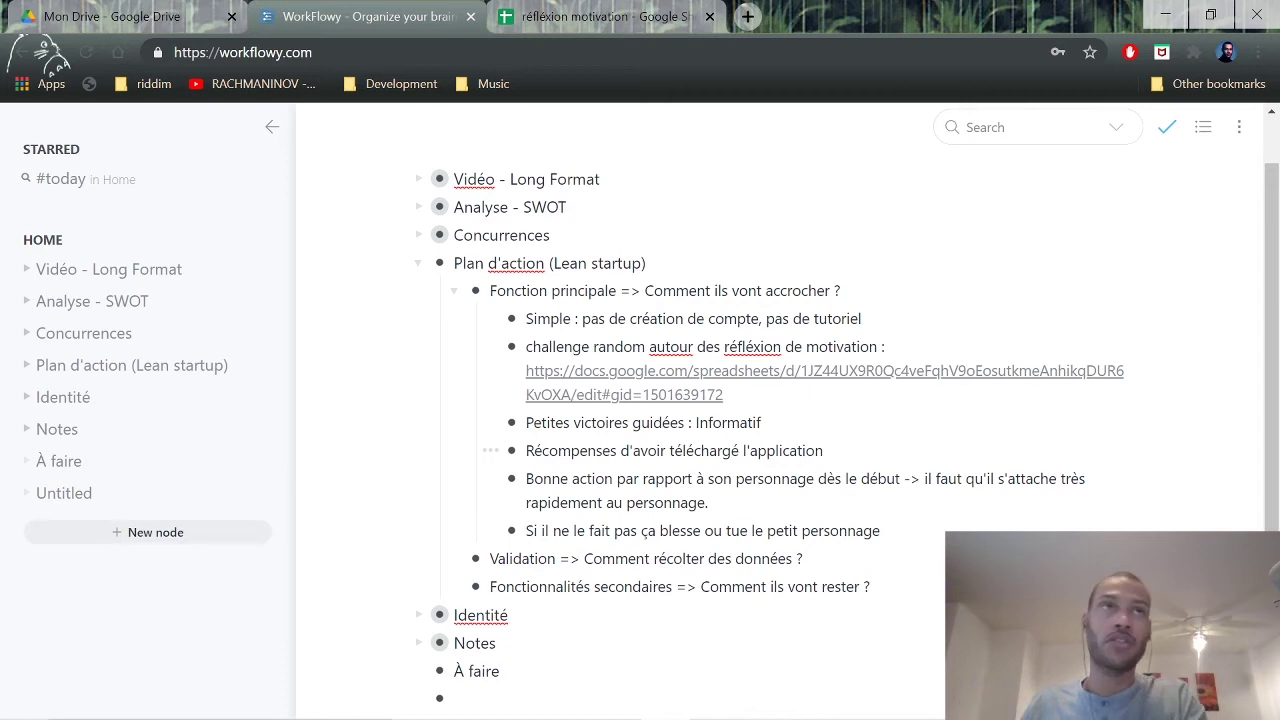
left_click(826, 450)
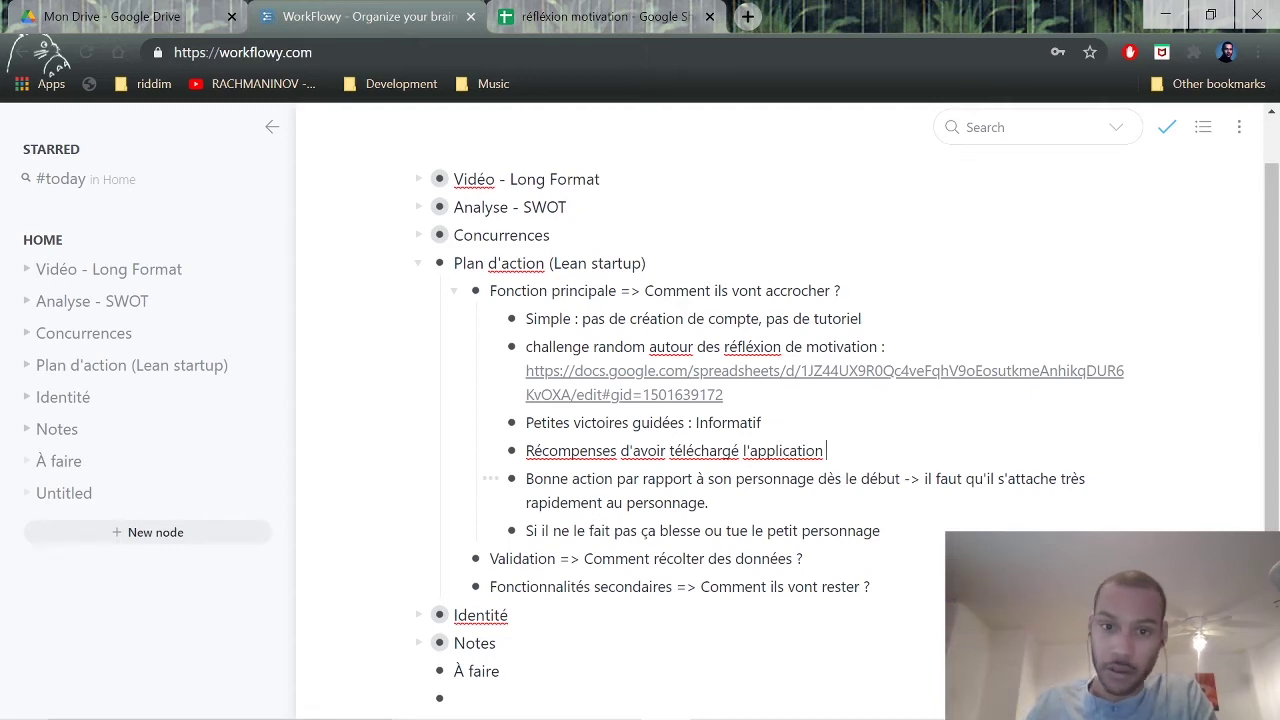
left_click(826, 417)
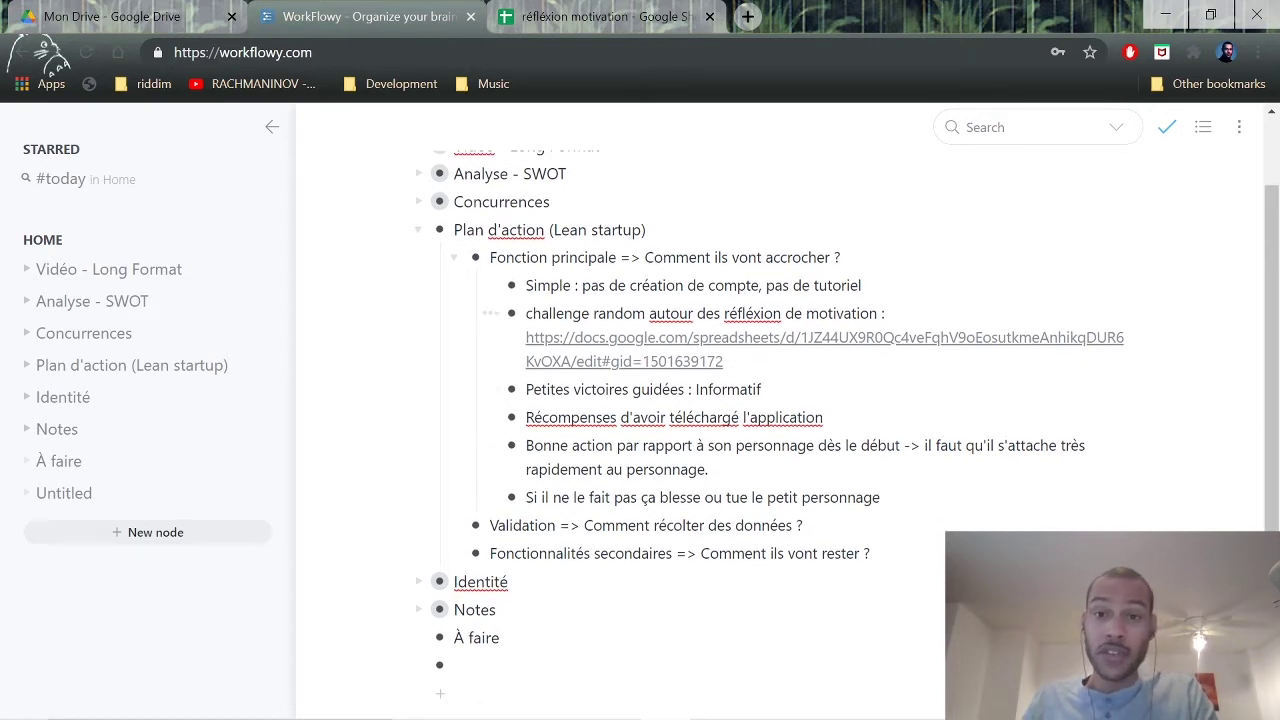
left_click(764, 389)
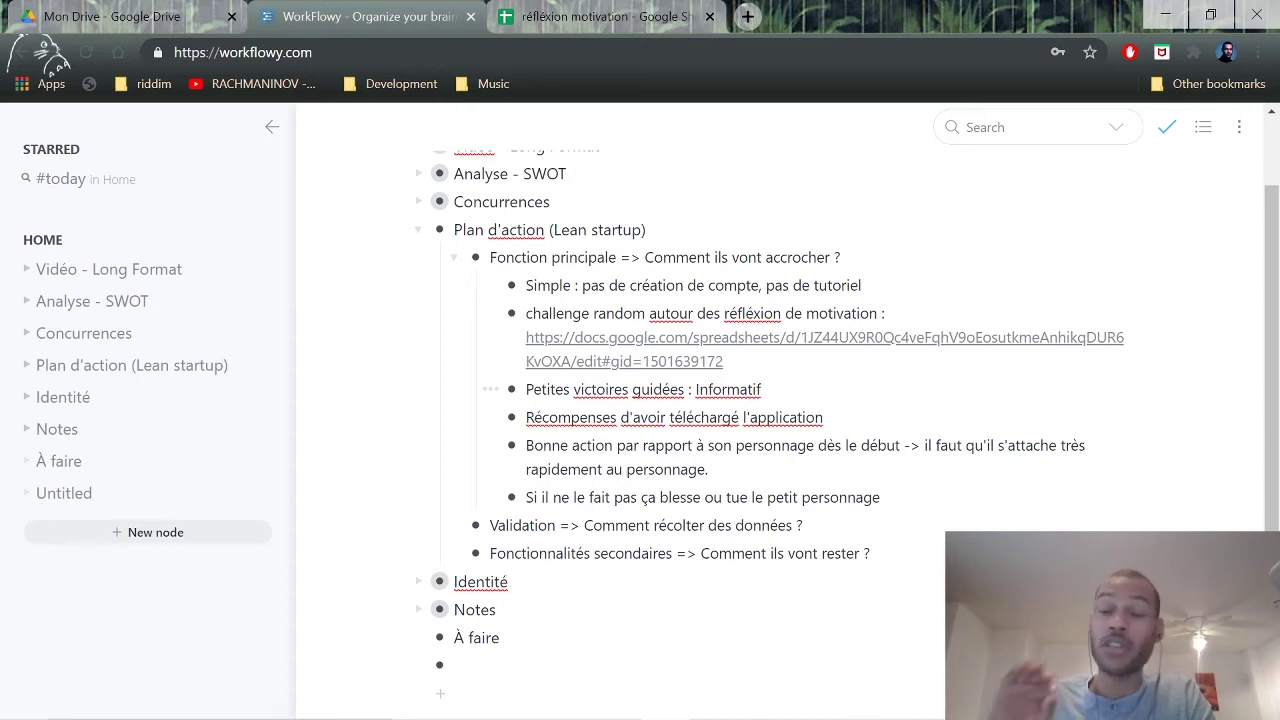
scroll(848, 425, "down", 1)
scroll(700, 400, "down", 1)
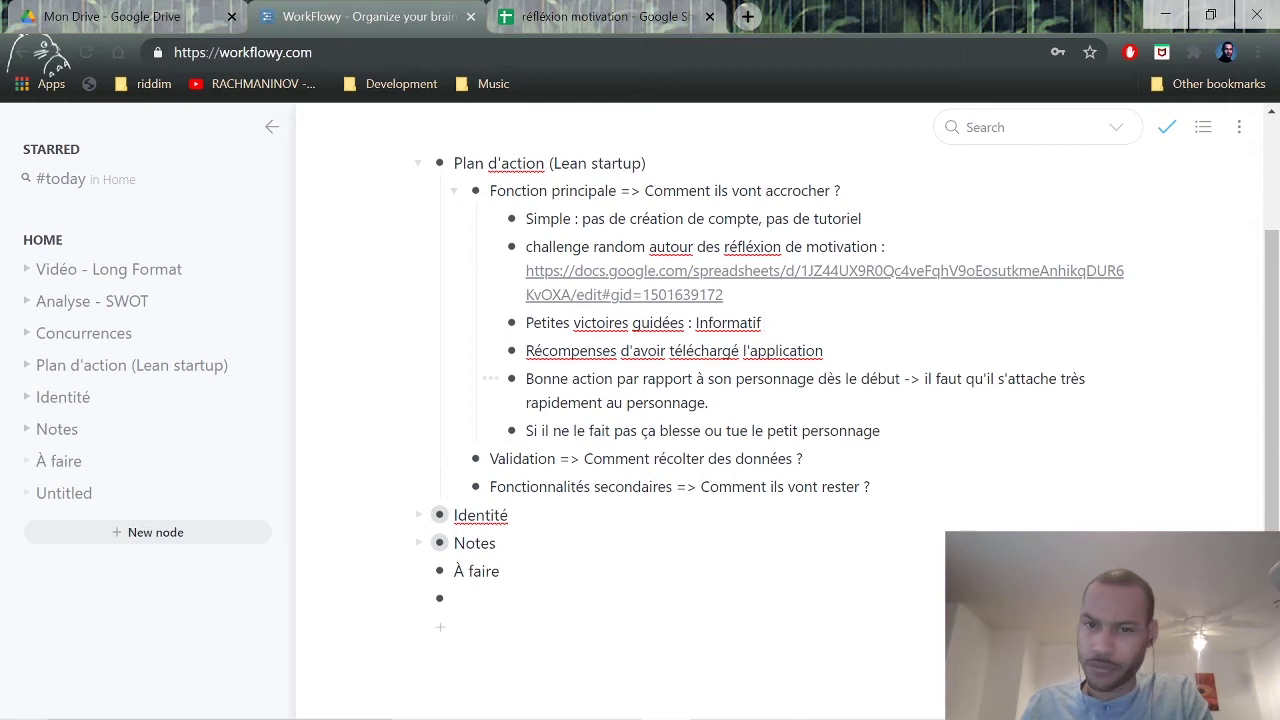
key("ctrl+shift+Left")
key("ctrl+shift+Left")
key("ctrl+shift+Left")
key("ctrl+shift+Left")
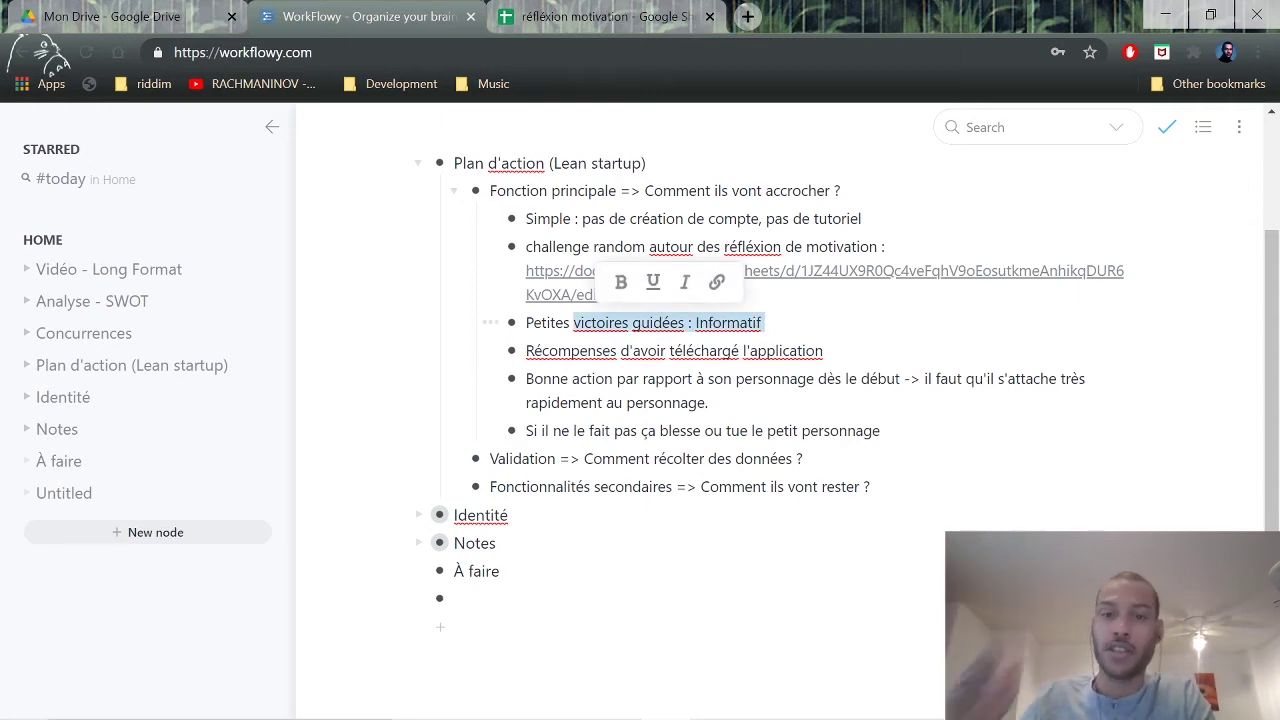
Review the items about the initial good action and about the character being hurt or killed under Fonction principale.
scroll(700, 400, "down", 1)
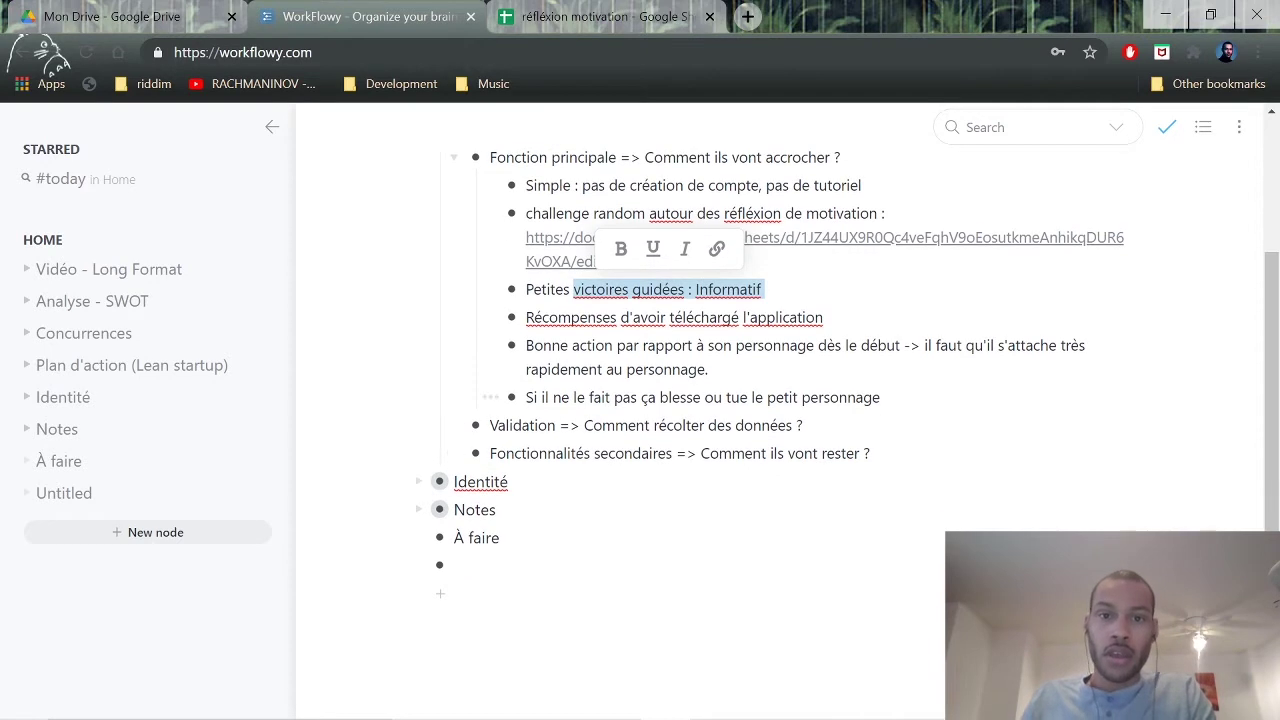
scroll(700, 400, "down", 1)
left_click(616, 312)
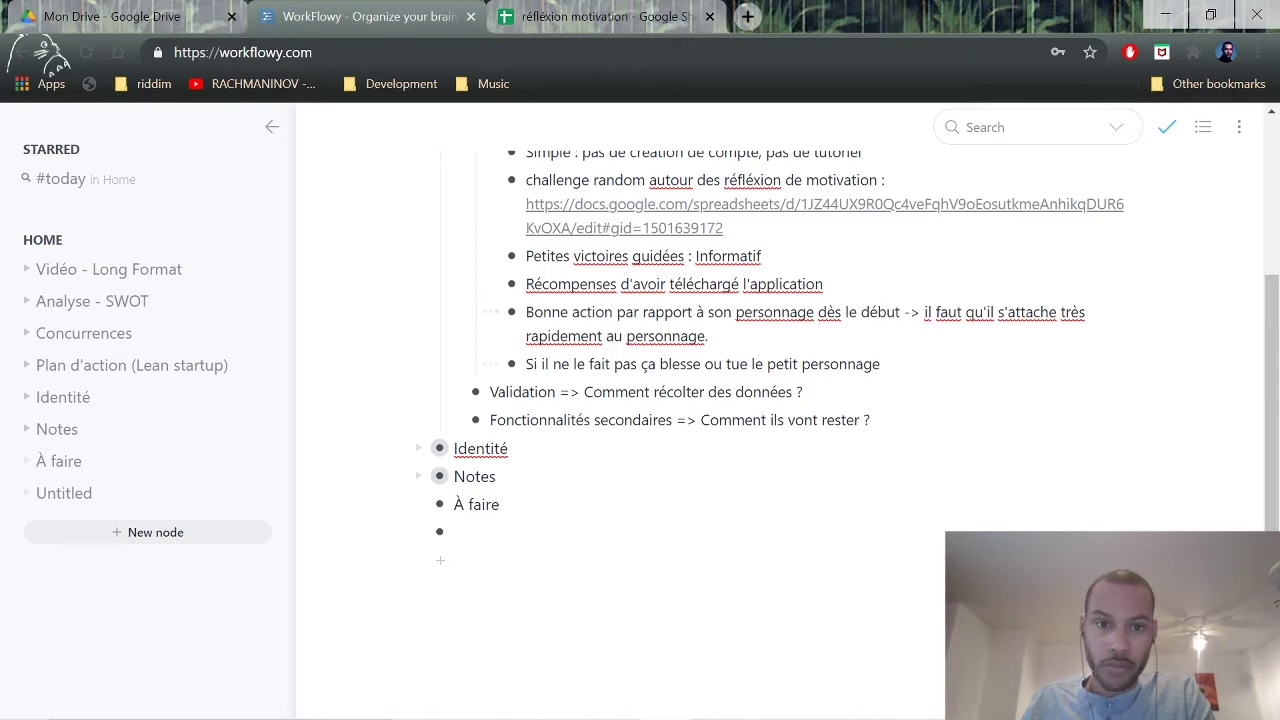
left_click_drag(641, 365, 818, 366)
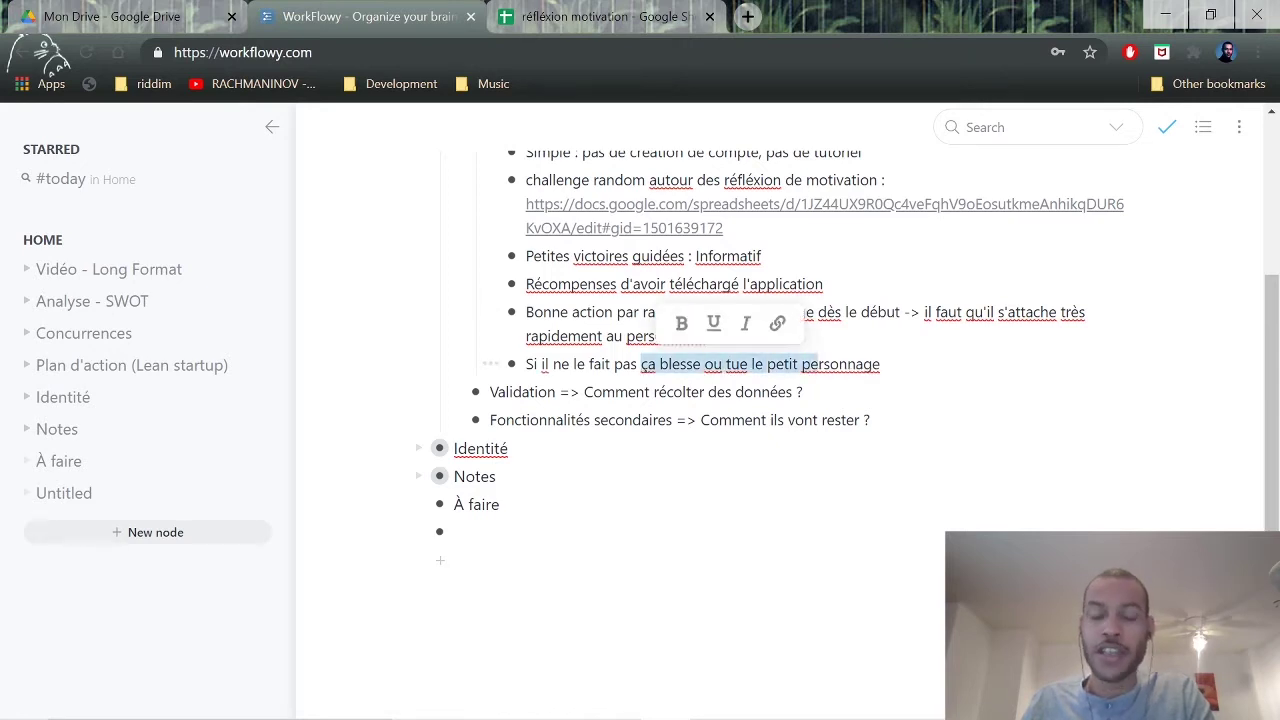
left_click(883, 364)
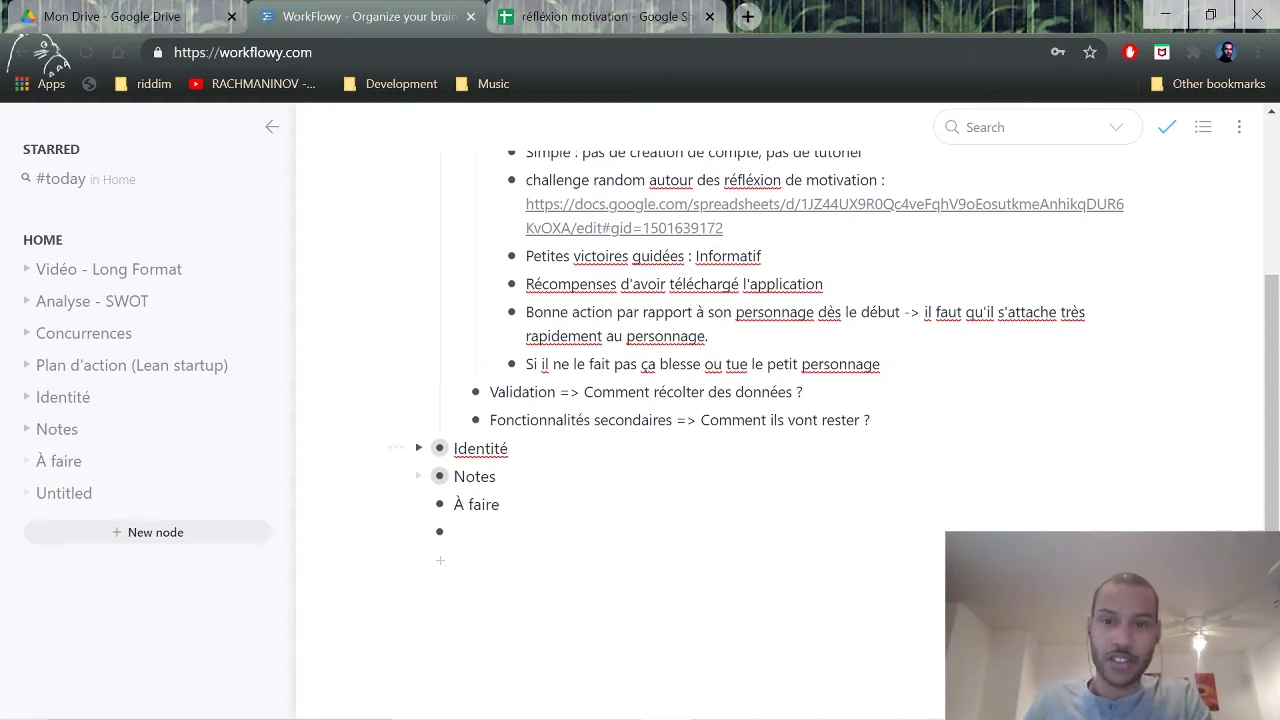
scroll(452, 420, "up", 1)
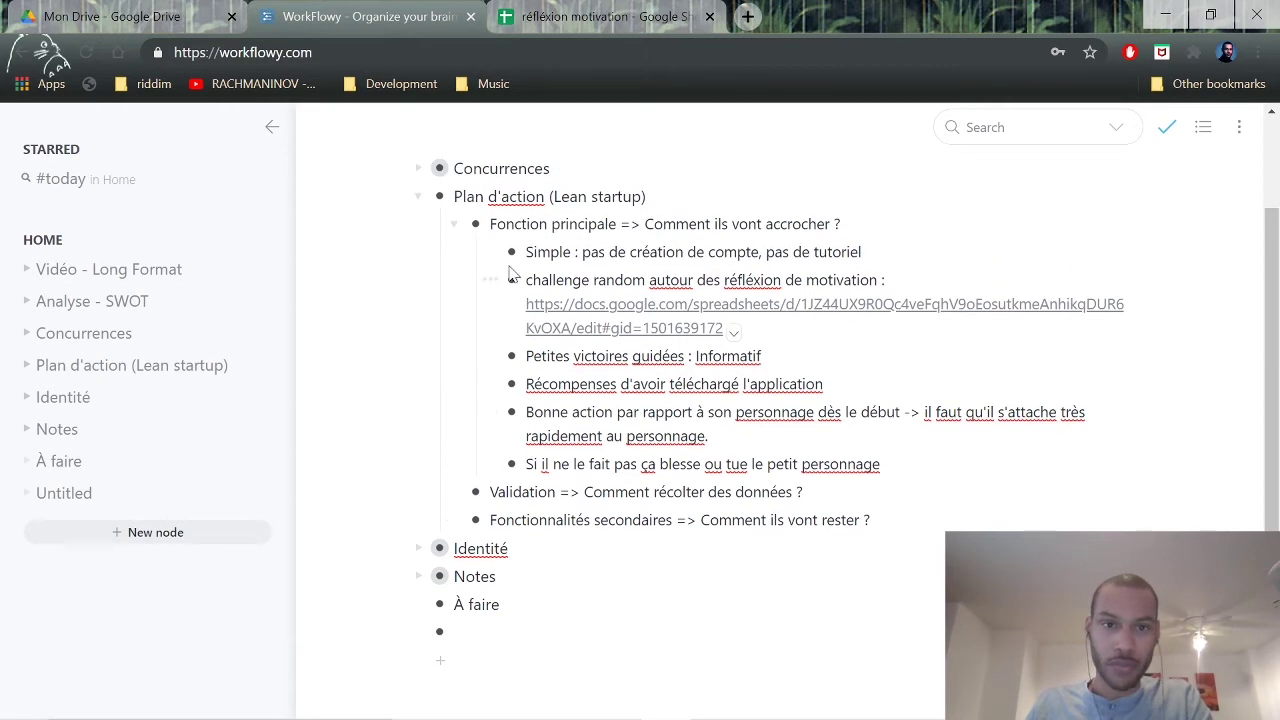
Collapse the Fonction principale and Plan d'action (Lean startup) nodes and expand the Identité node.
left_click(455, 224)
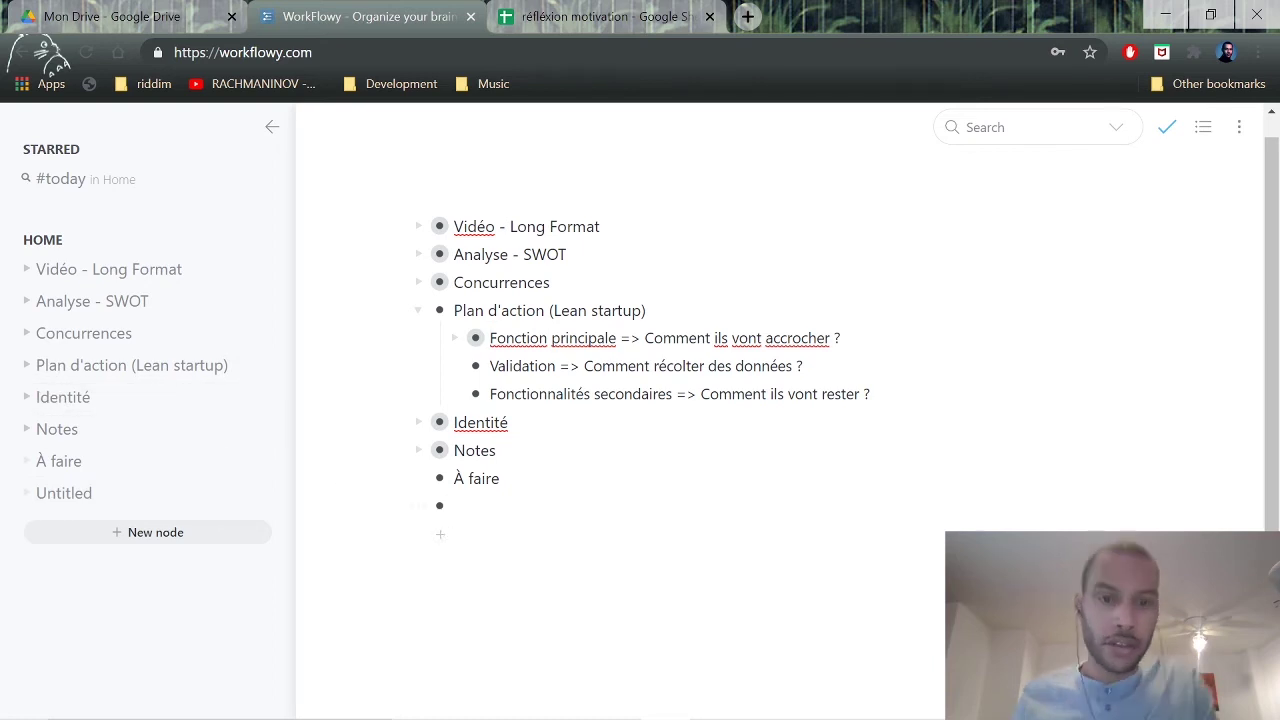
left_click(419, 424)
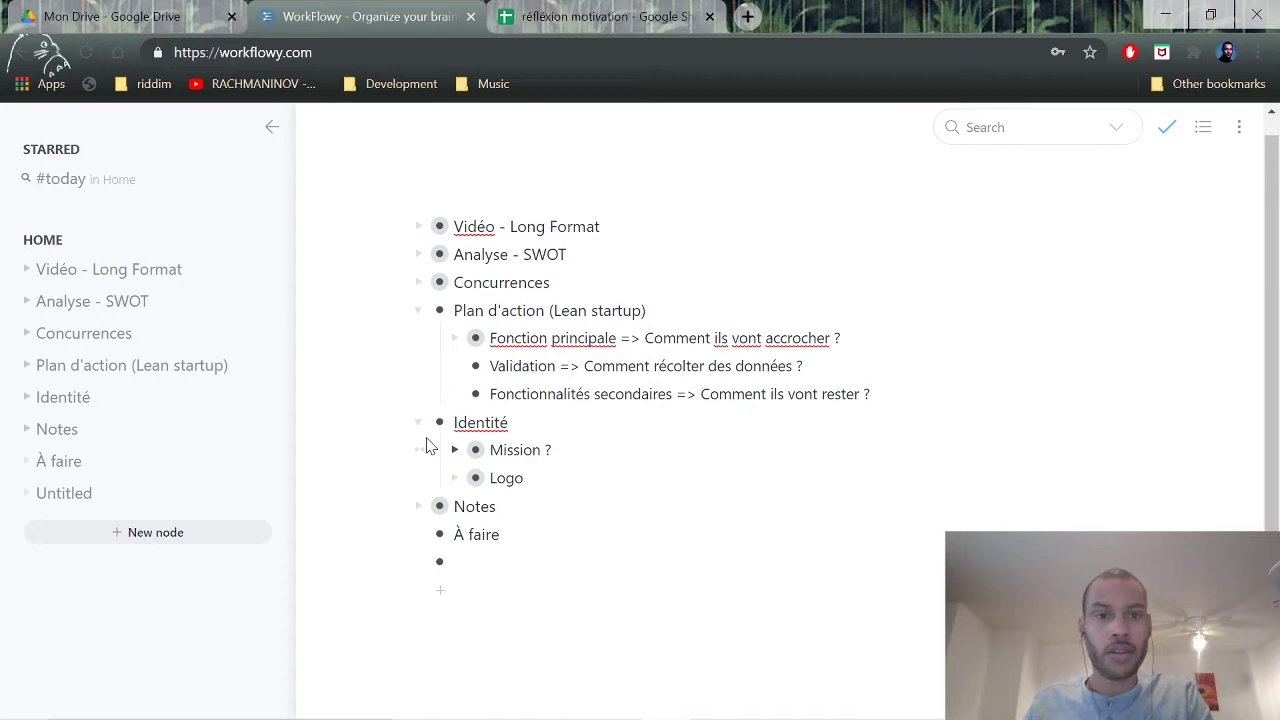
left_click(418, 311)
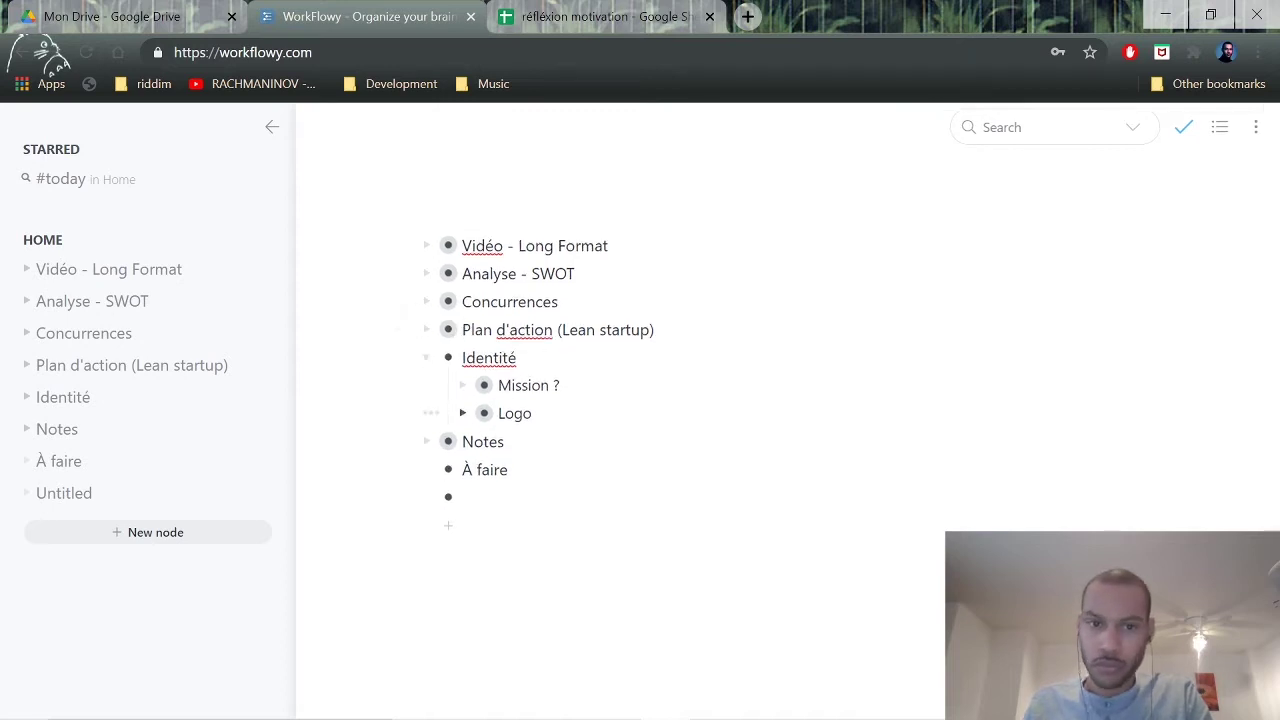
Expand the Mission ? node under Identité, and view the Logo node's items before collapsing Logo again.
left_click(462, 385)
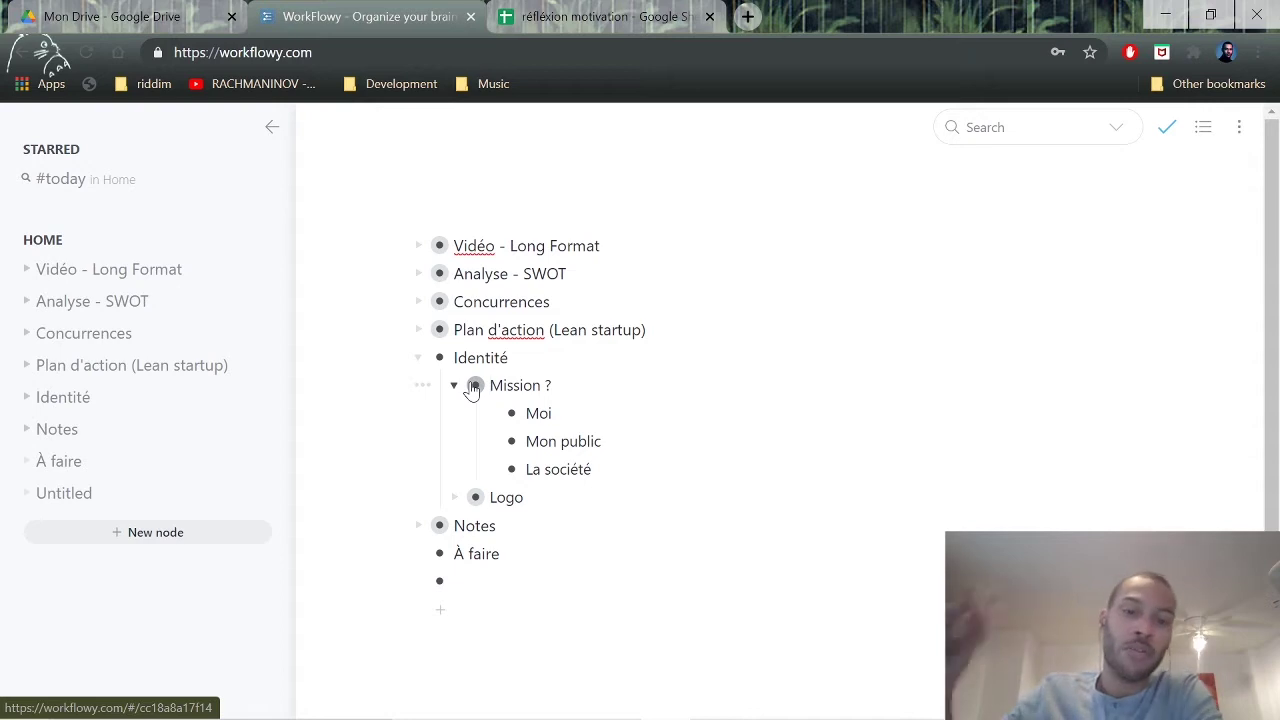
left_click(455, 497)
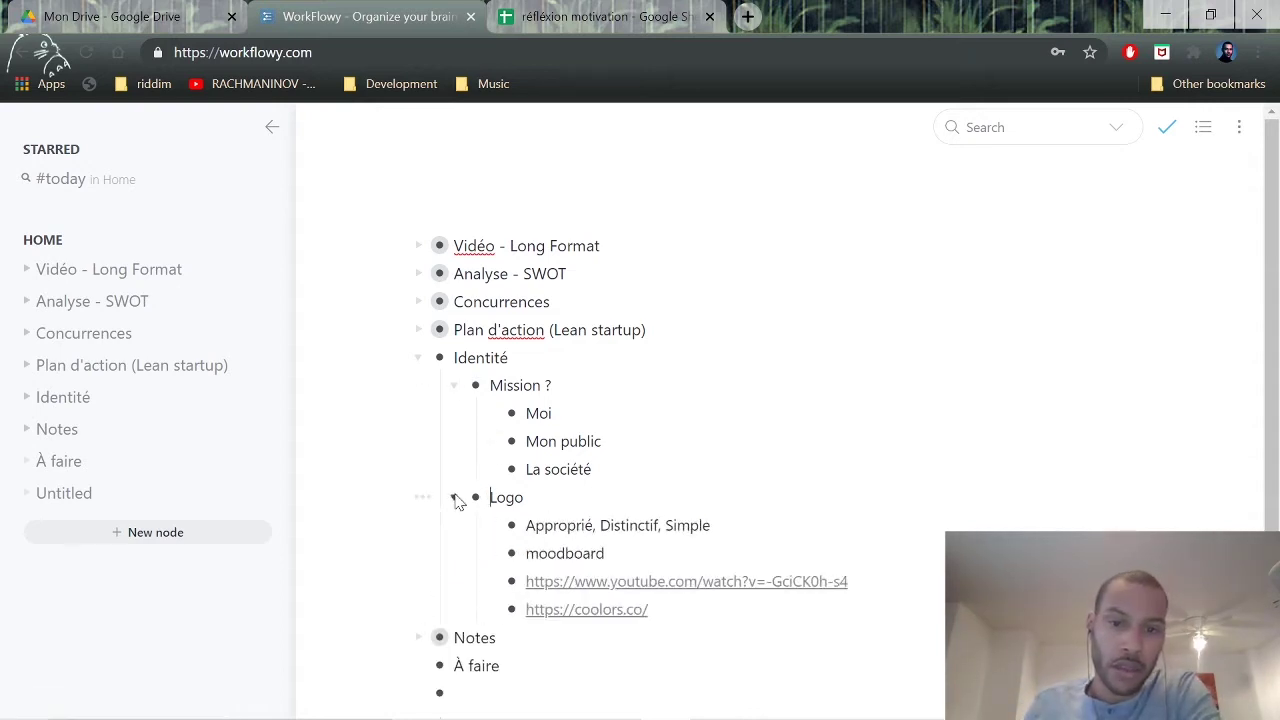
left_click(455, 497)
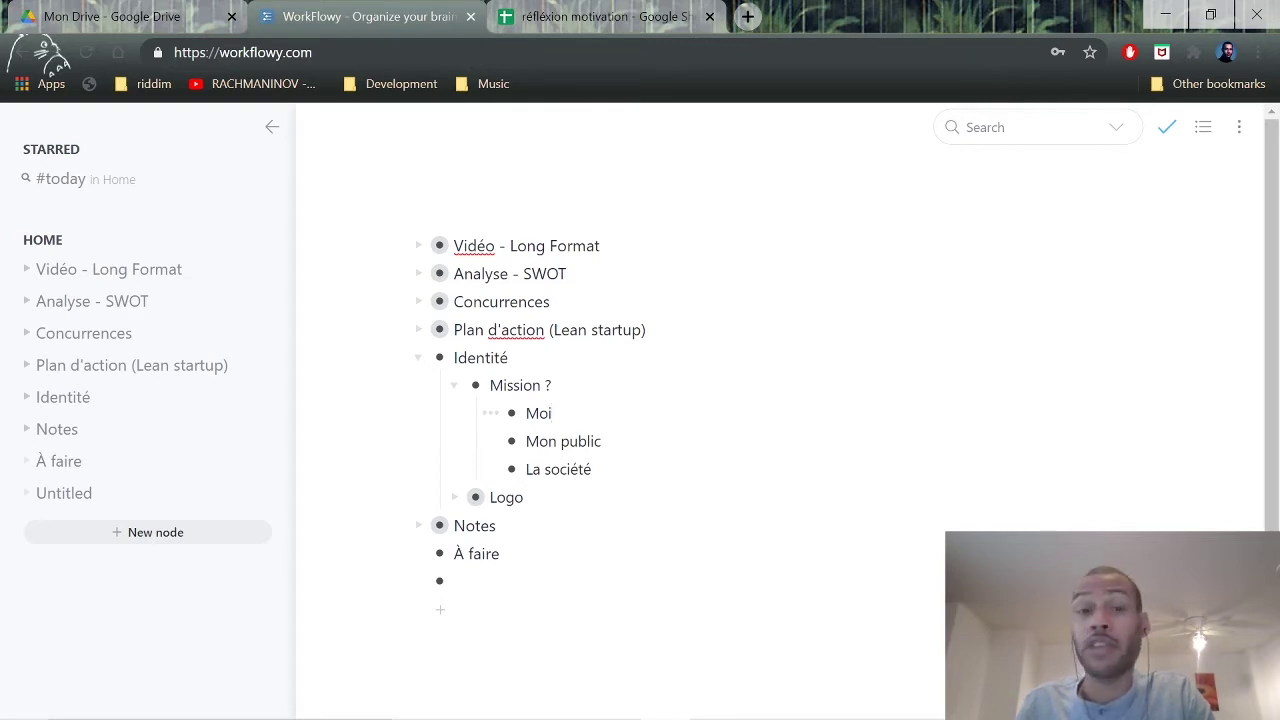
Add an empty sub-item under each of Moi, Mon public and La société in the Mission ? node.
left_click(552, 413)
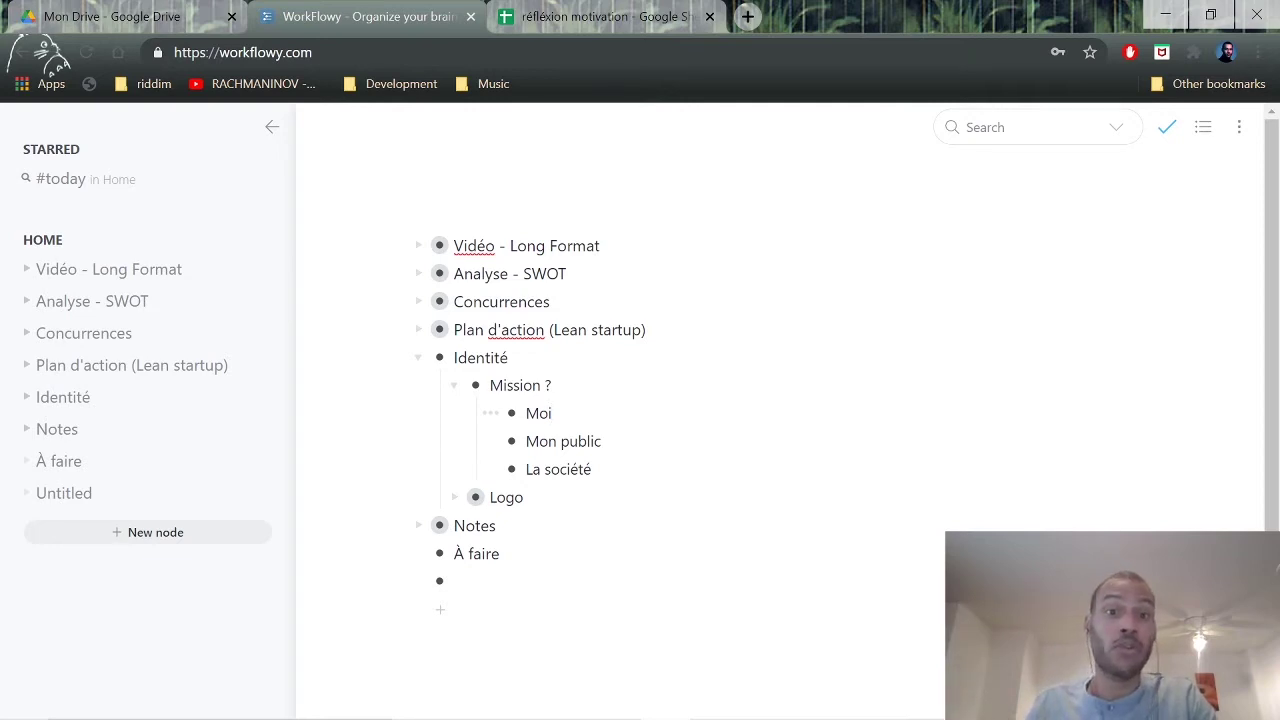
key("Down")
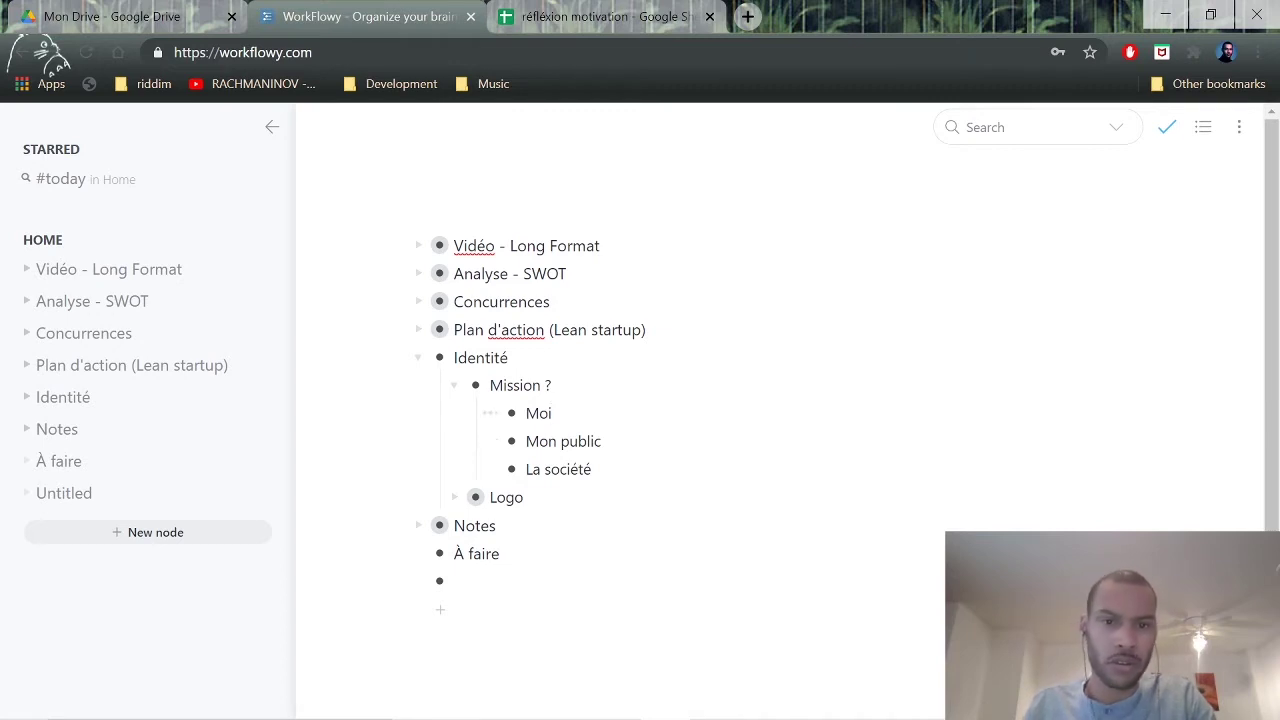
key("Return")
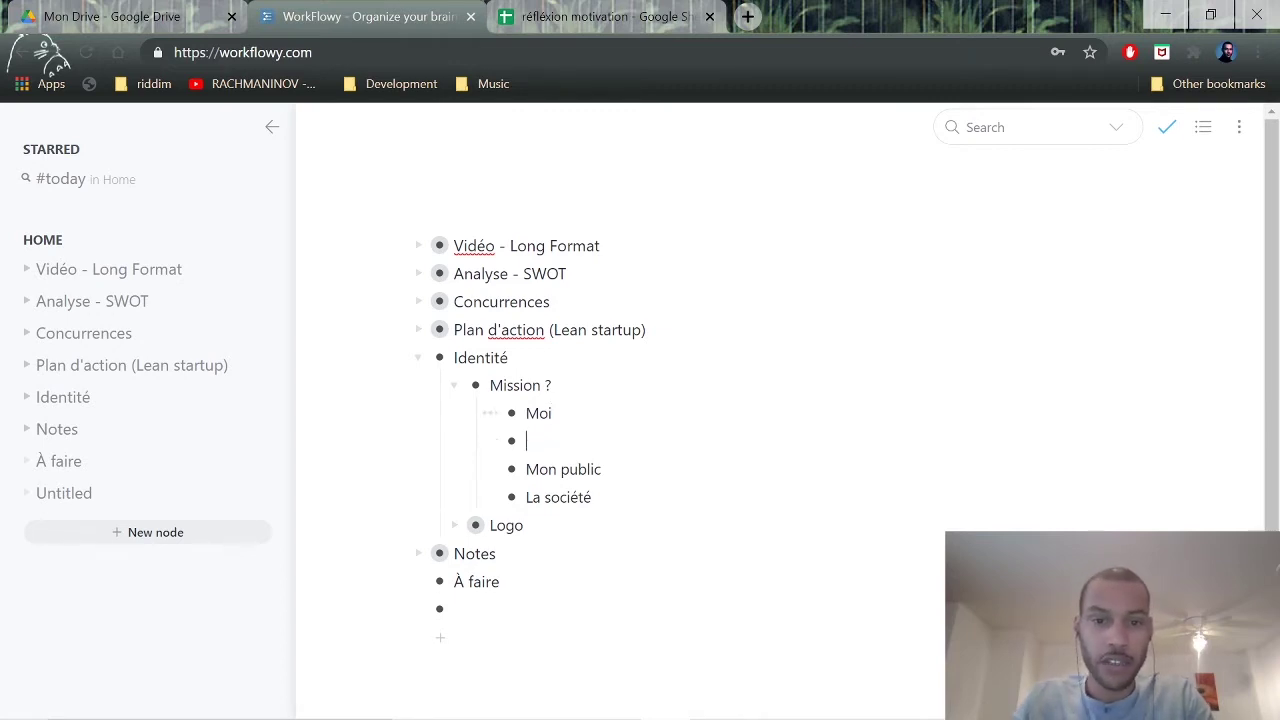
key("Tab")
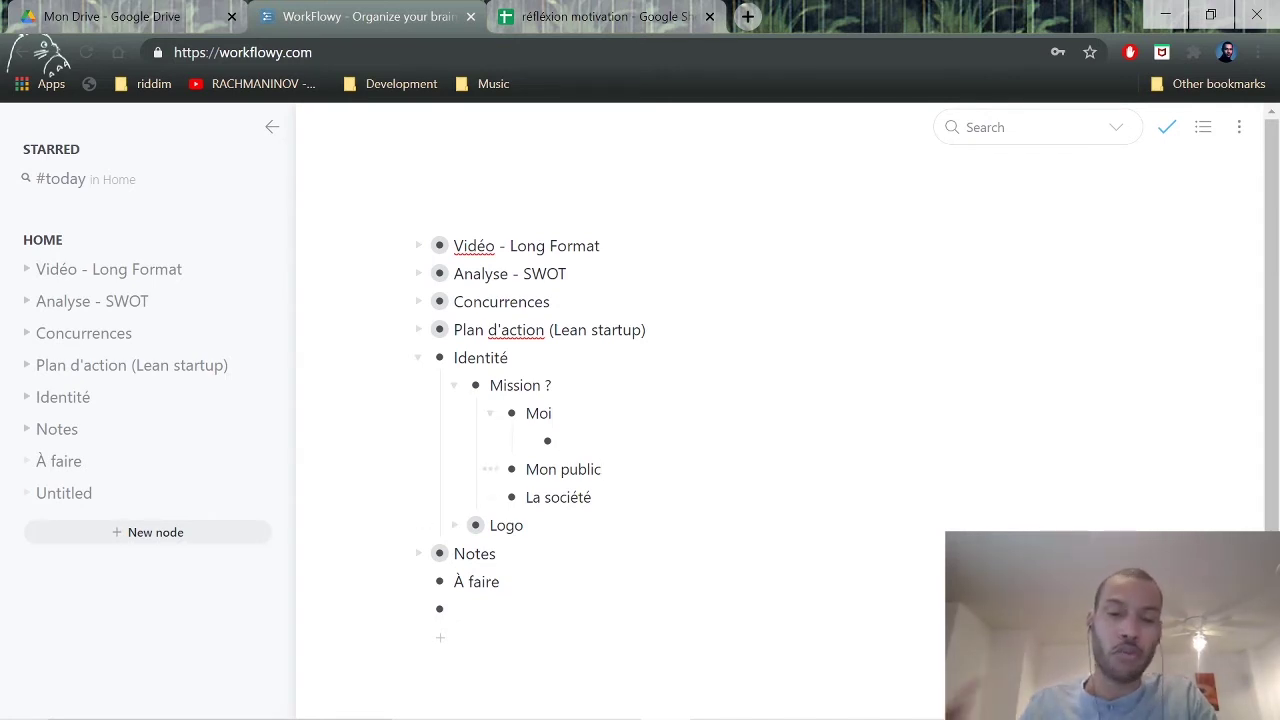
key("Return")
key("Tab")
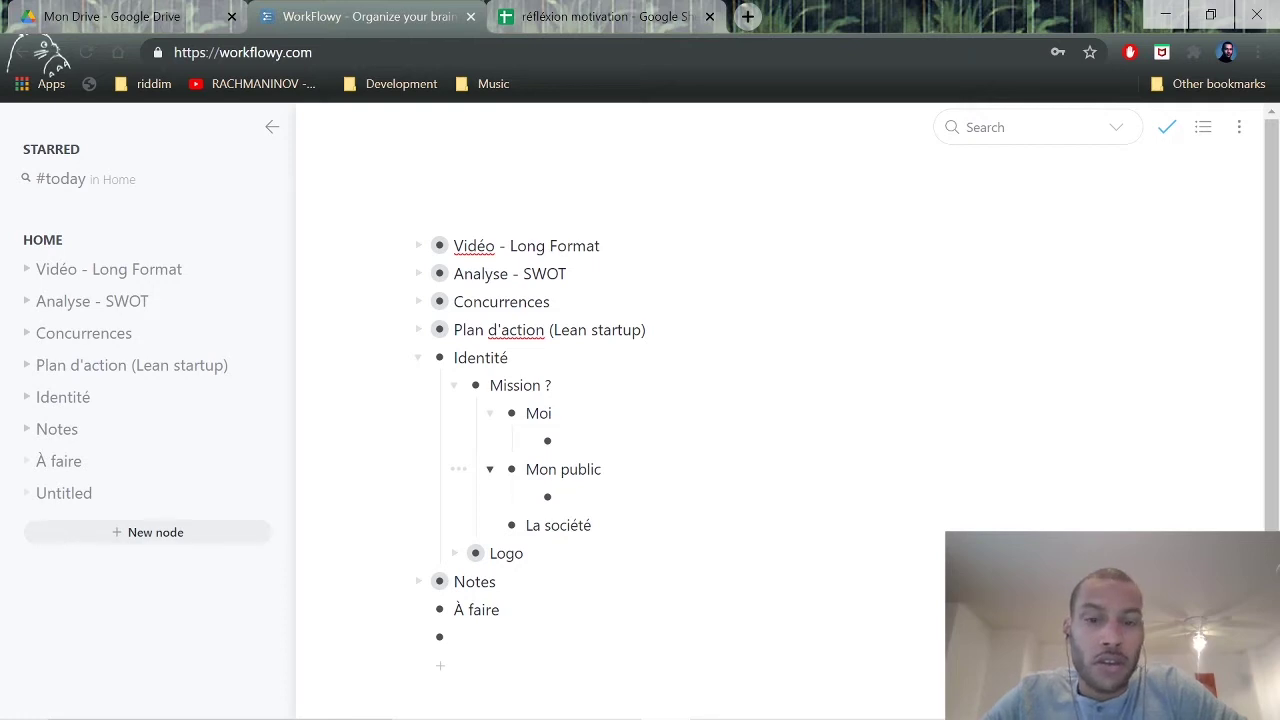
left_click(591, 525)
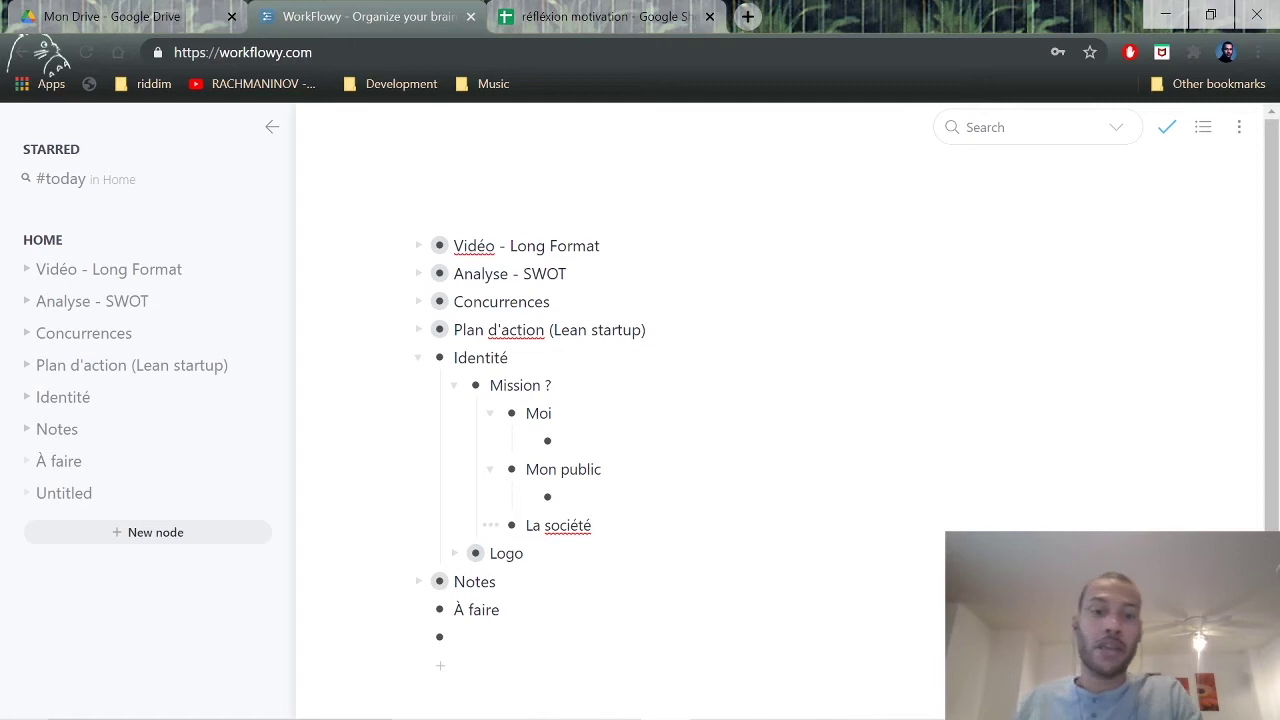
left_click(562, 496)
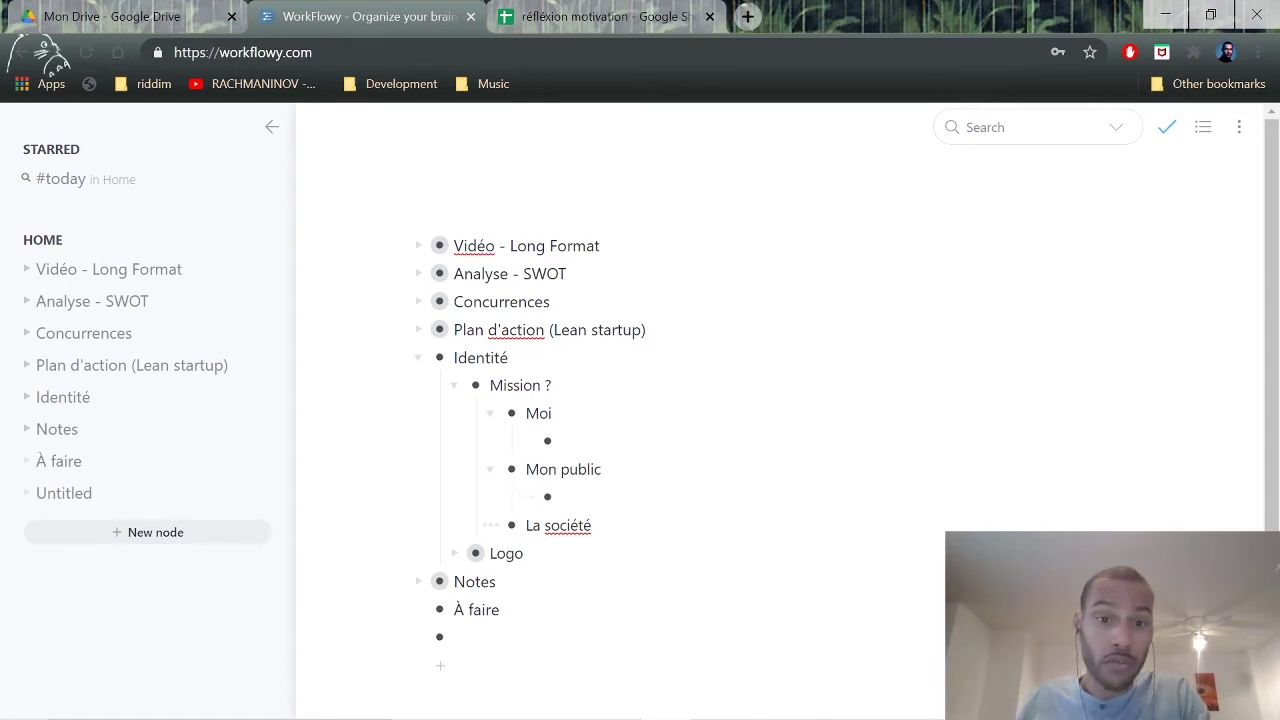
key("Return")
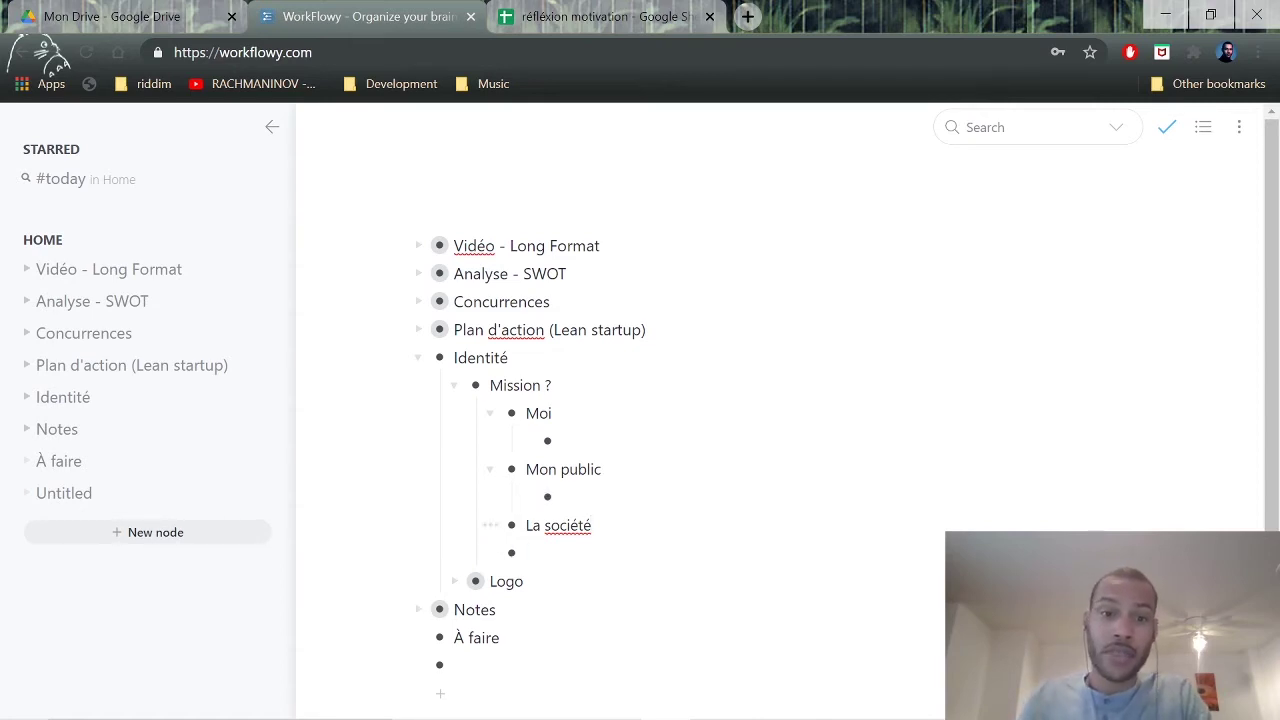
key("Tab")
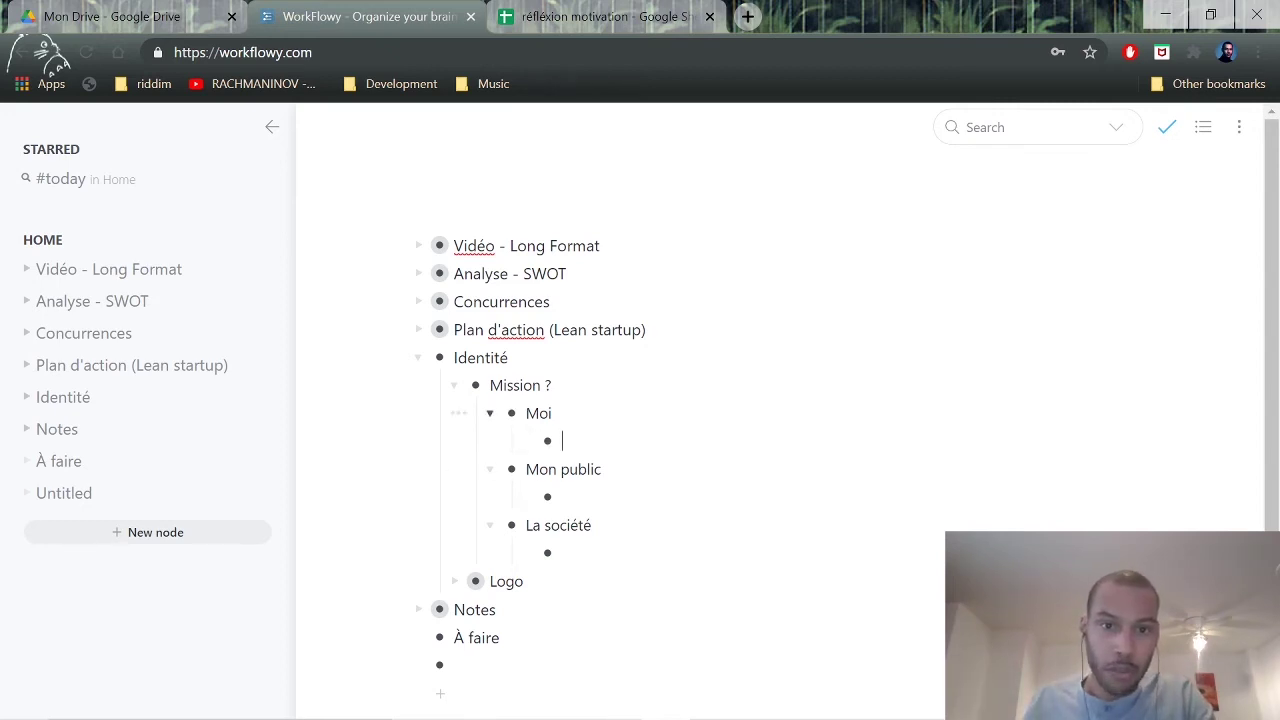
Open the Moi node on its own, rename it "Moi, mon produit" and fill its empty sub-item with "humaniste".
left_click(511, 413)
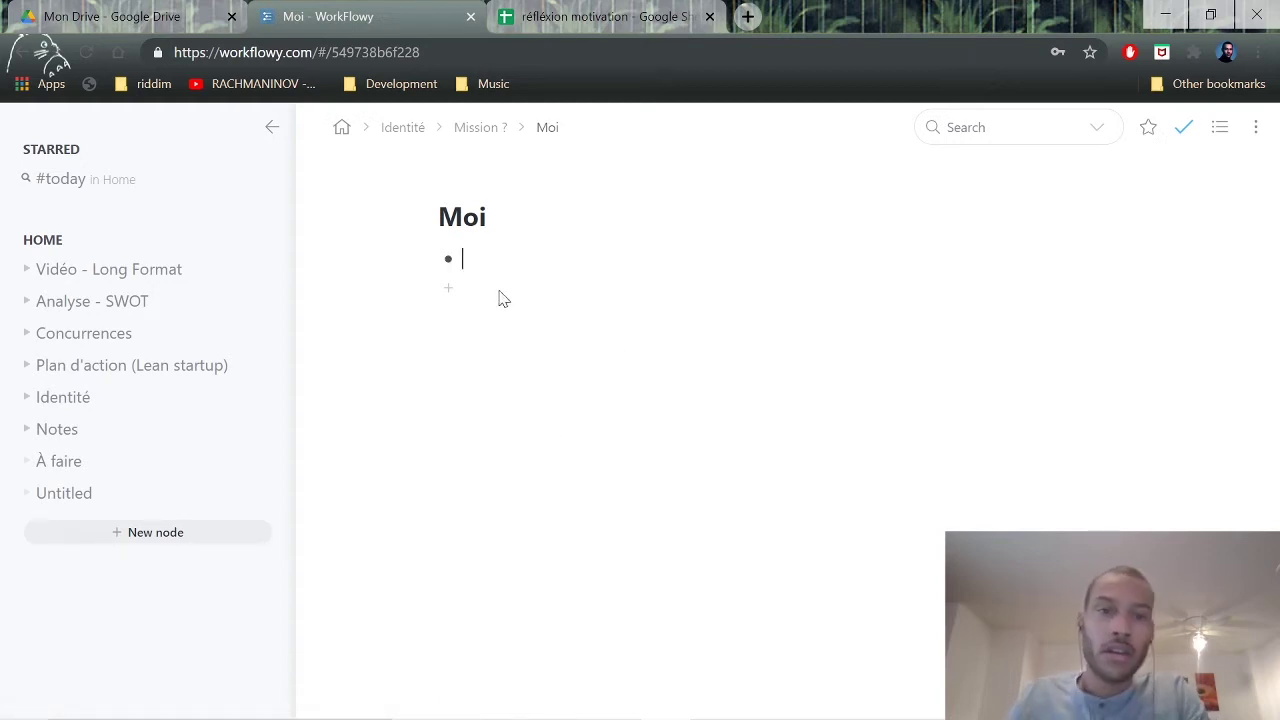
key("Up")
type(", mon produit")
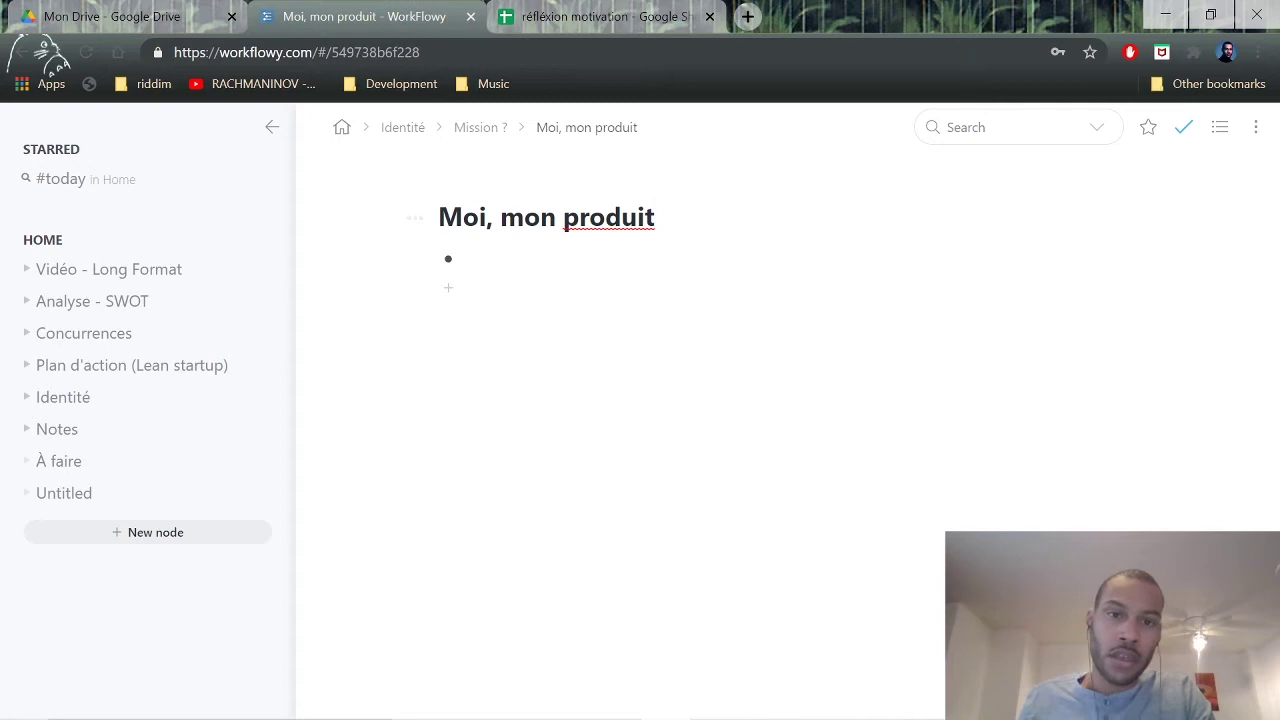
key("Down")
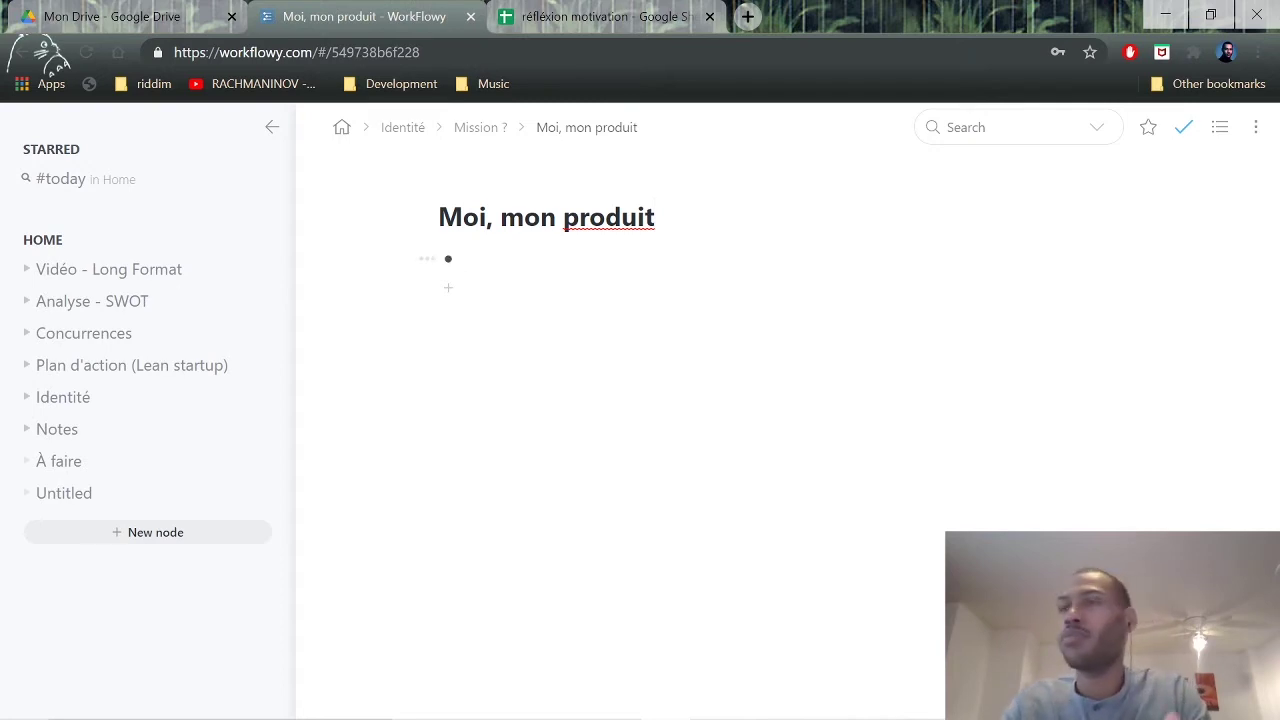
type("humaniste")
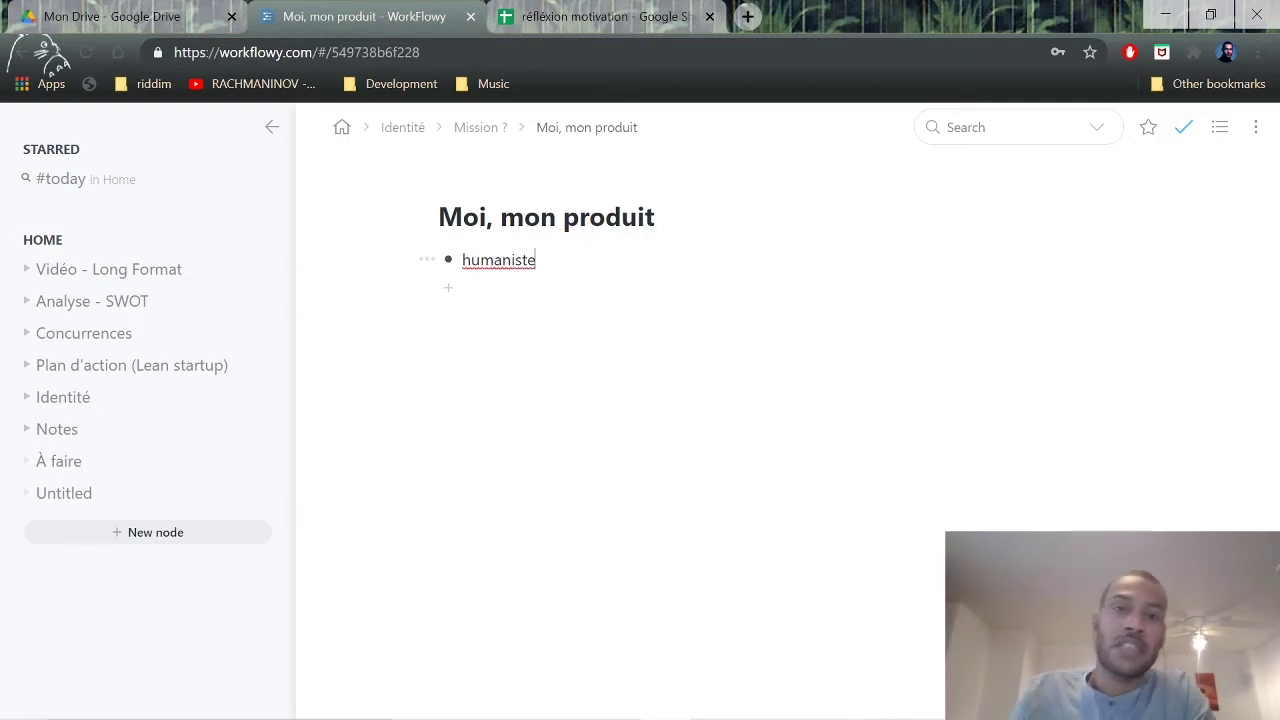
Search Google for "humaniste" in a new browser tab and read the answer to "Qu'est-ce un humaniste ?".
left_click(747, 16)
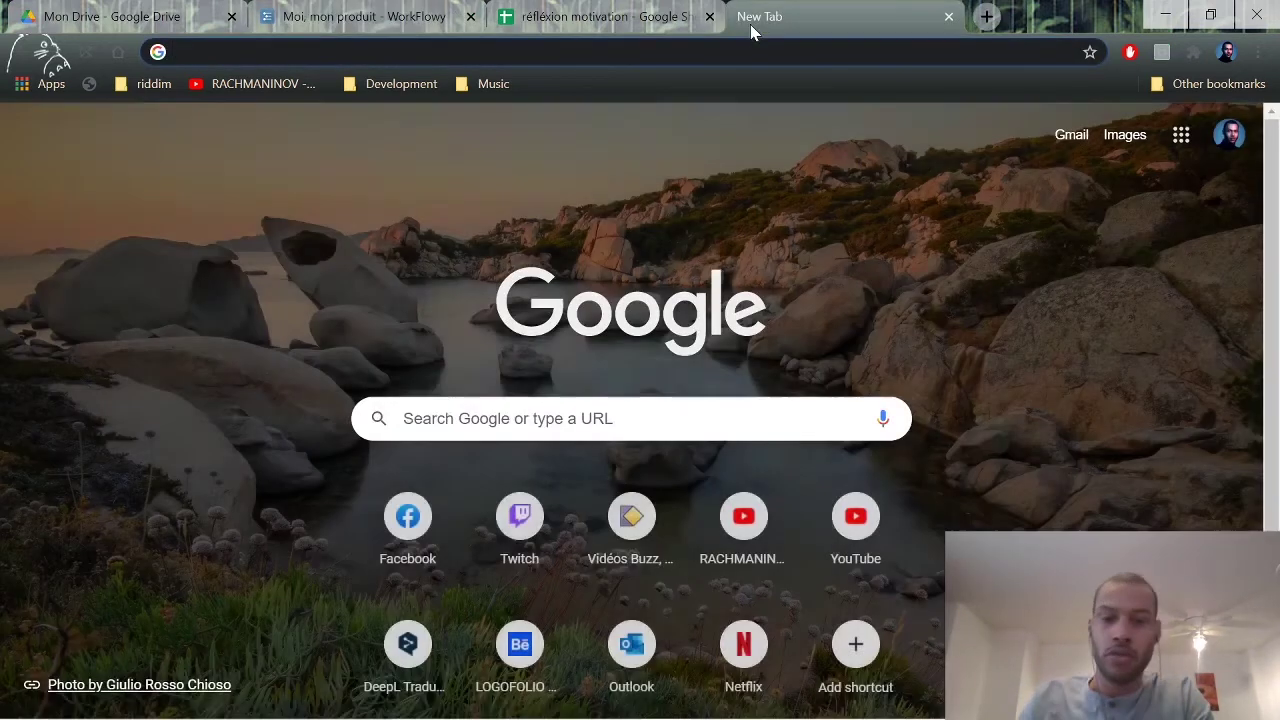
type("humaniste")
key("Return")
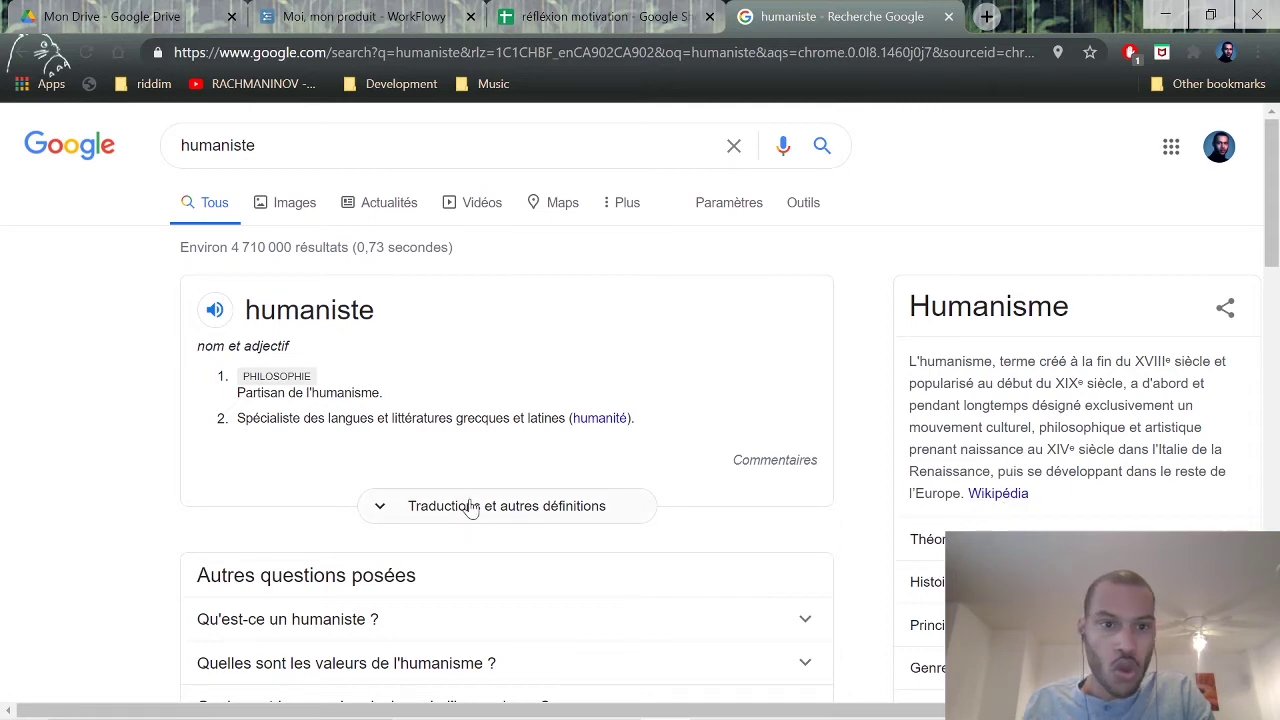
scroll(415, 537, "down", 1)
left_click(358, 589)
scroll(429, 537, "down", 2)
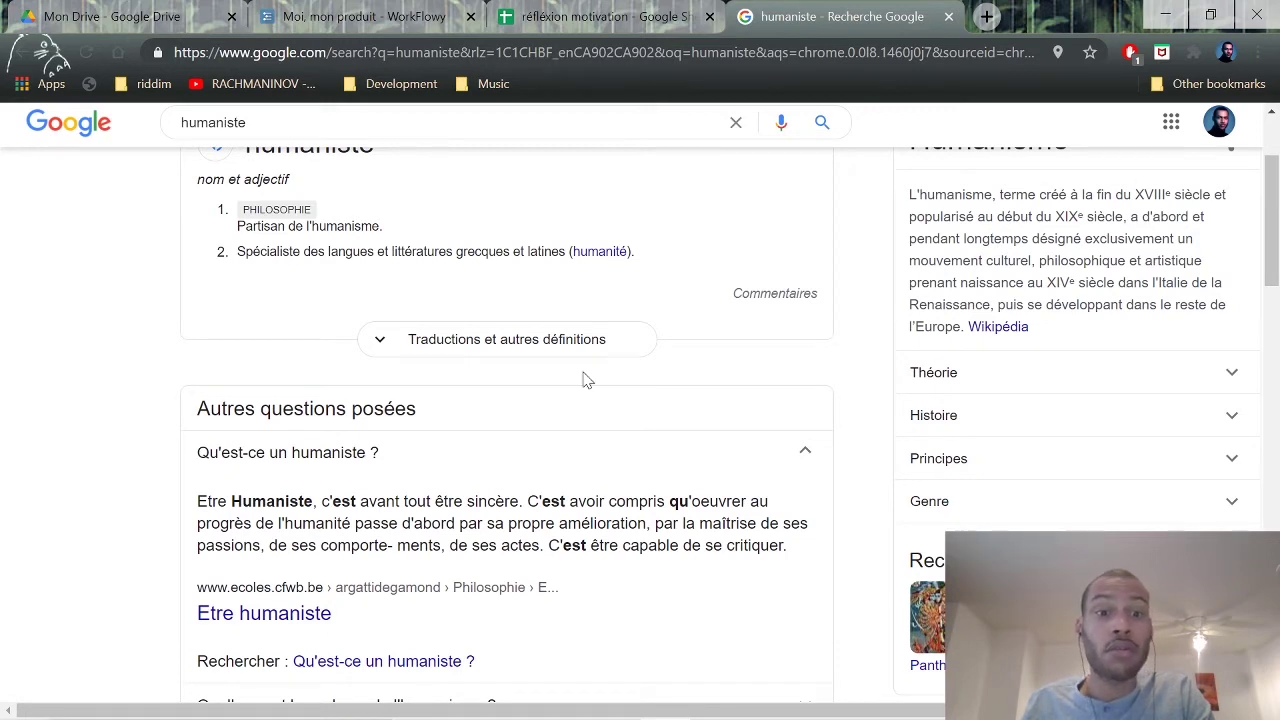
Switch back to the WorkFlowy page and add the item "ensemble" below humaniste.
left_click(620, 17)
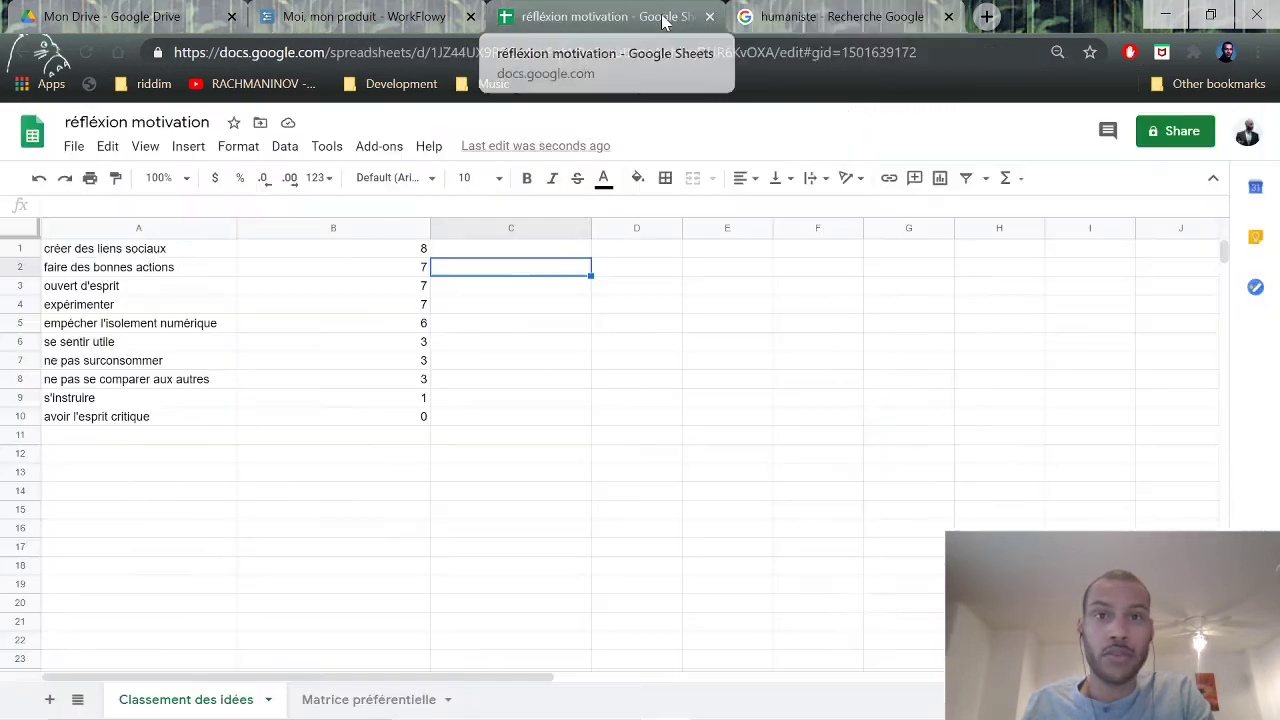
left_click(390, 18)
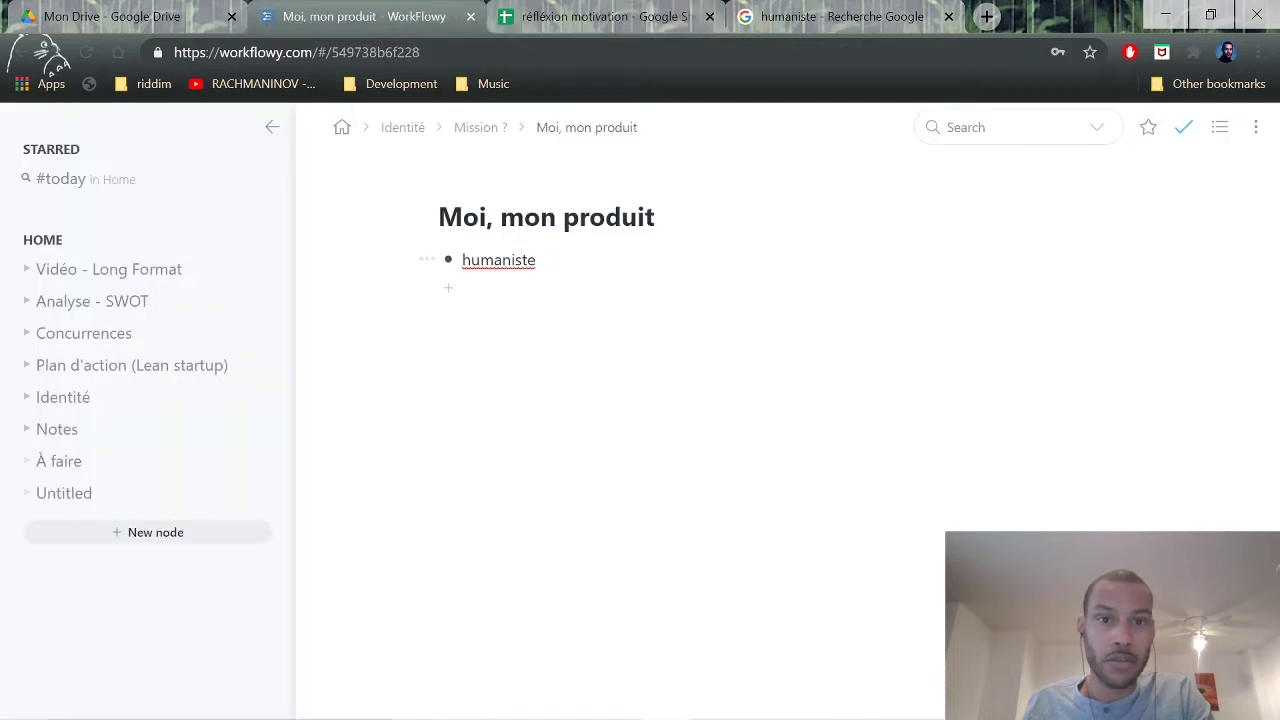
key("Return")
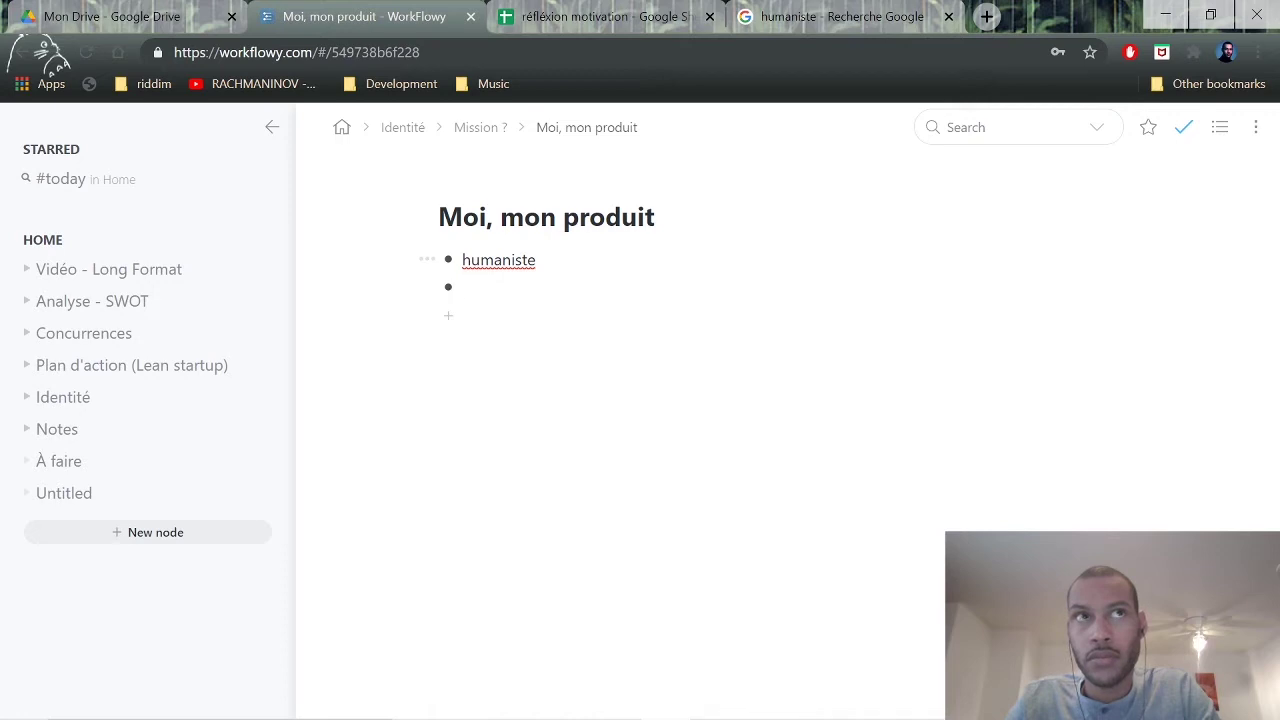
type("ensemble")
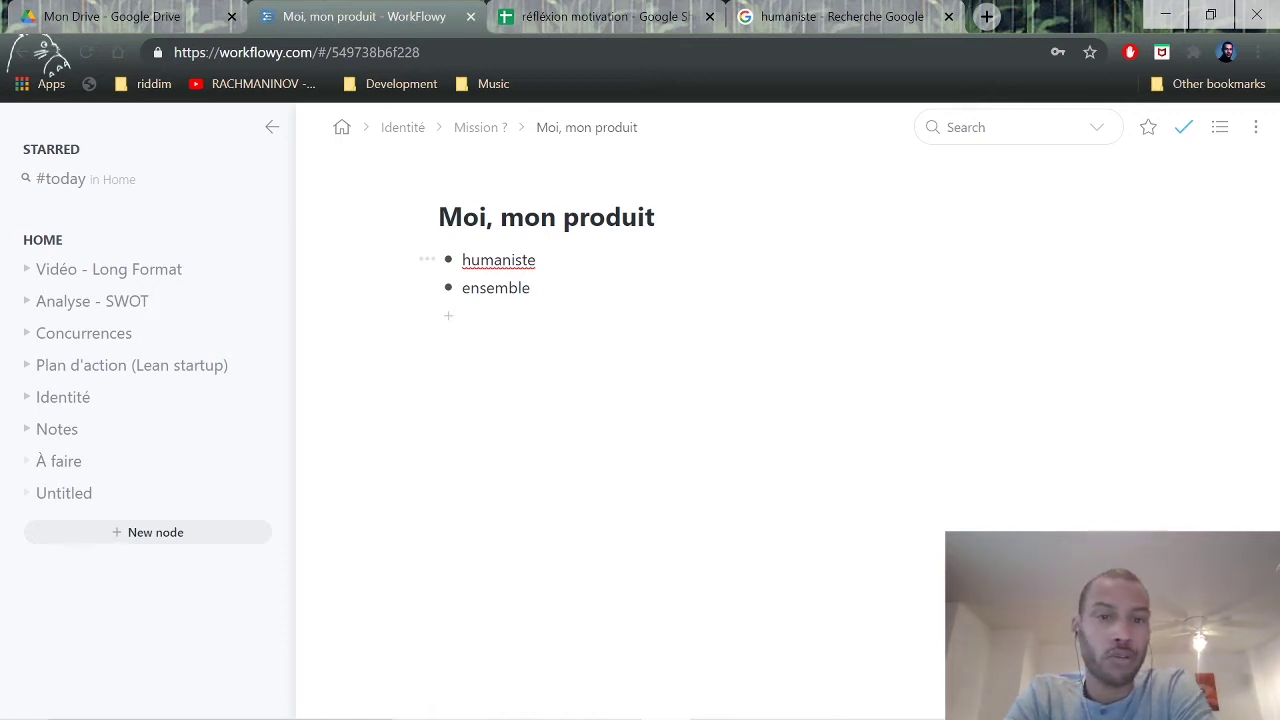
Add the item "égalitaire" below ensemble, followed by a new empty item.
key("Return")
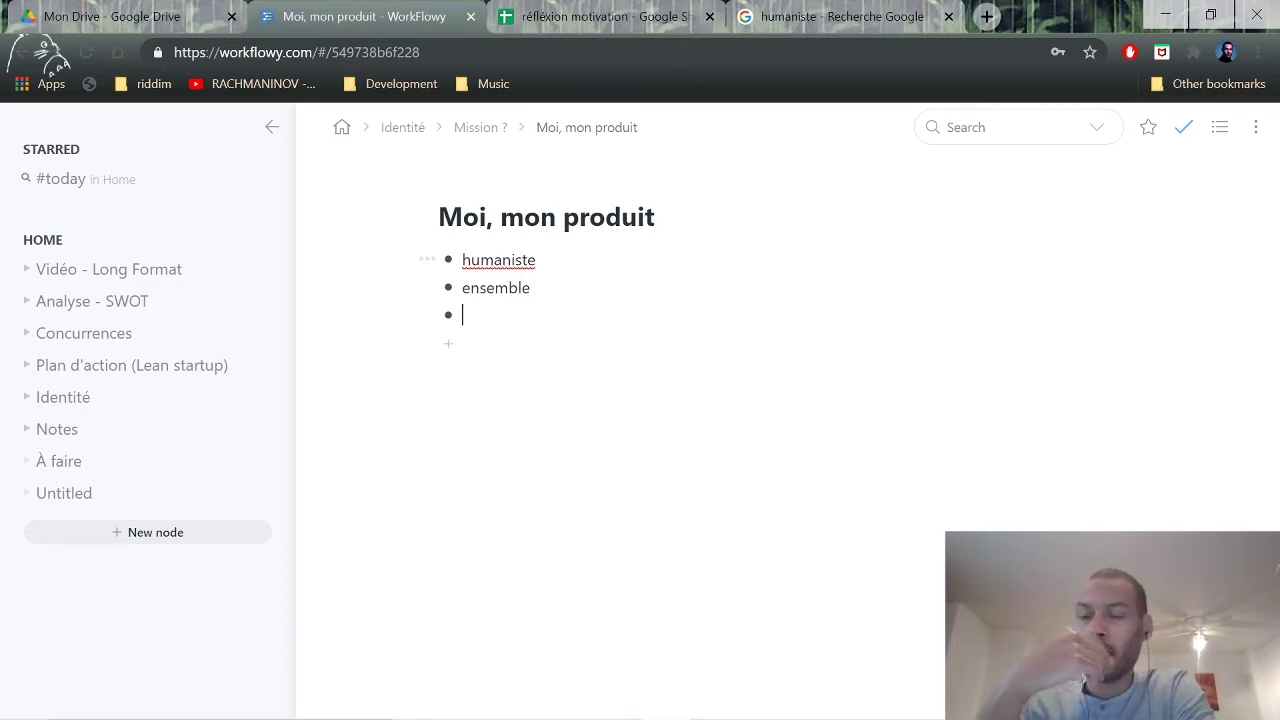
type("é")
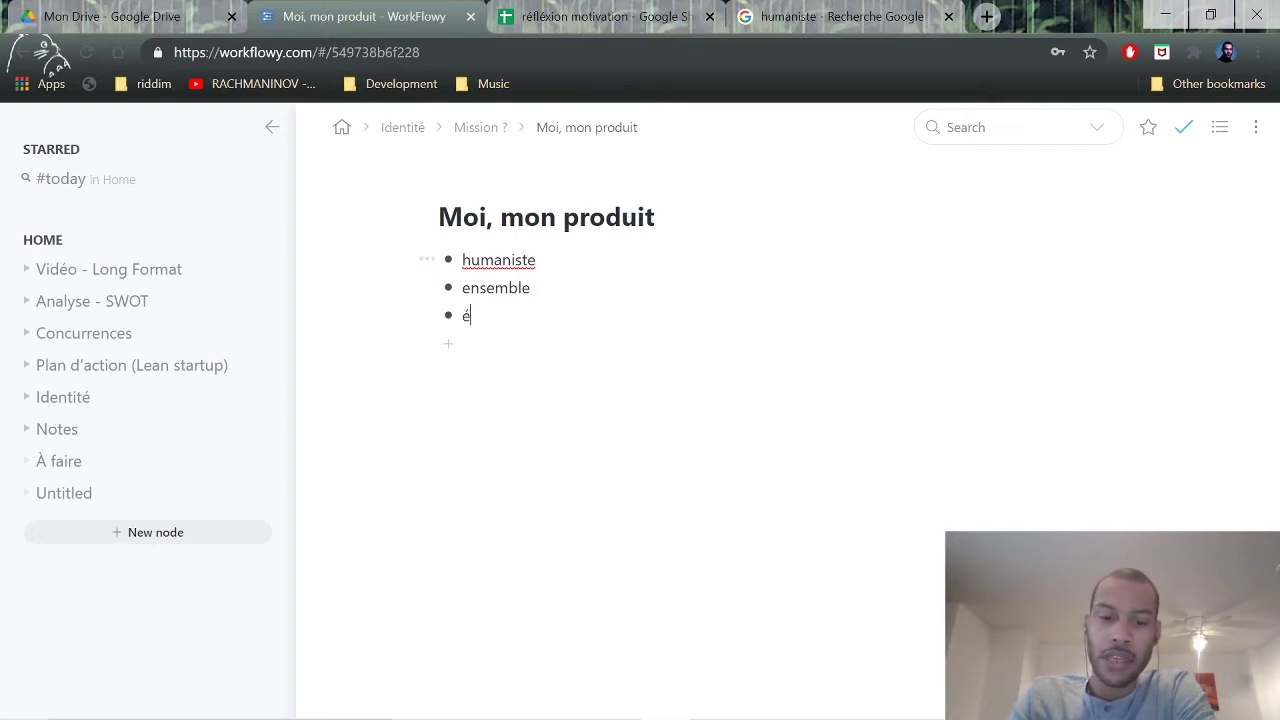
type("gali")
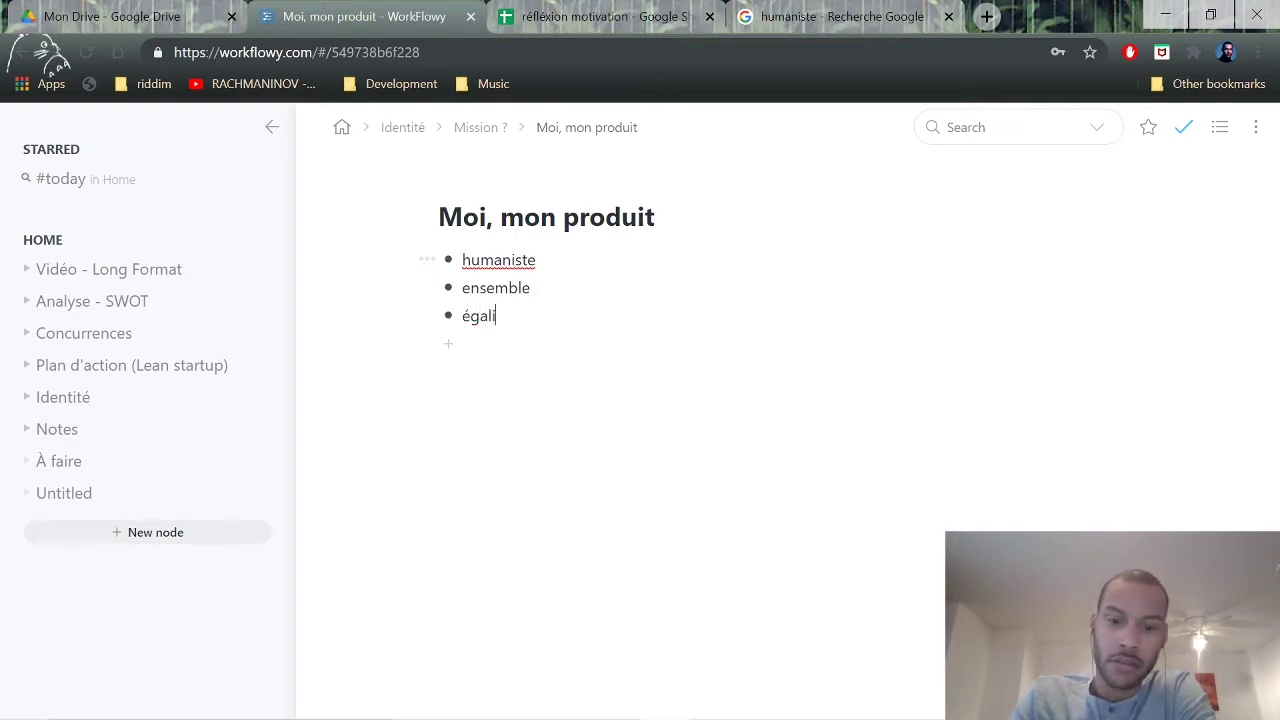
key("BackSpace")
key("BackSpace")
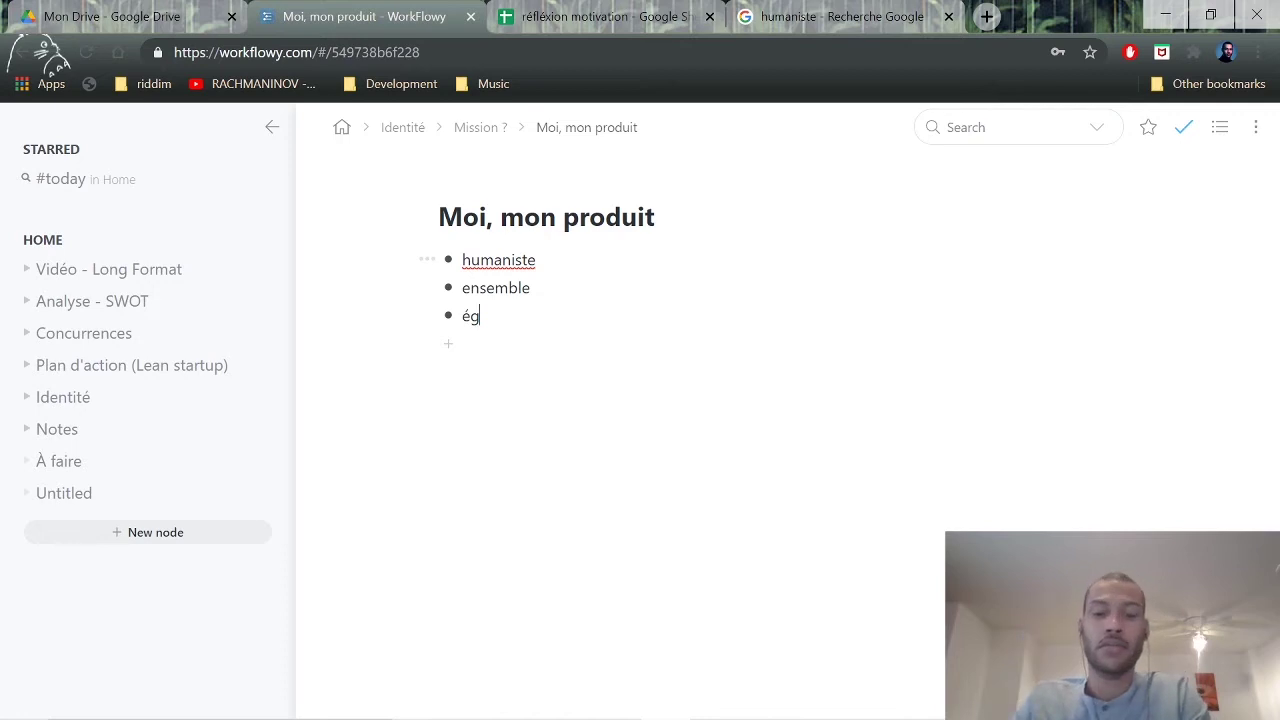
type("alitaire")
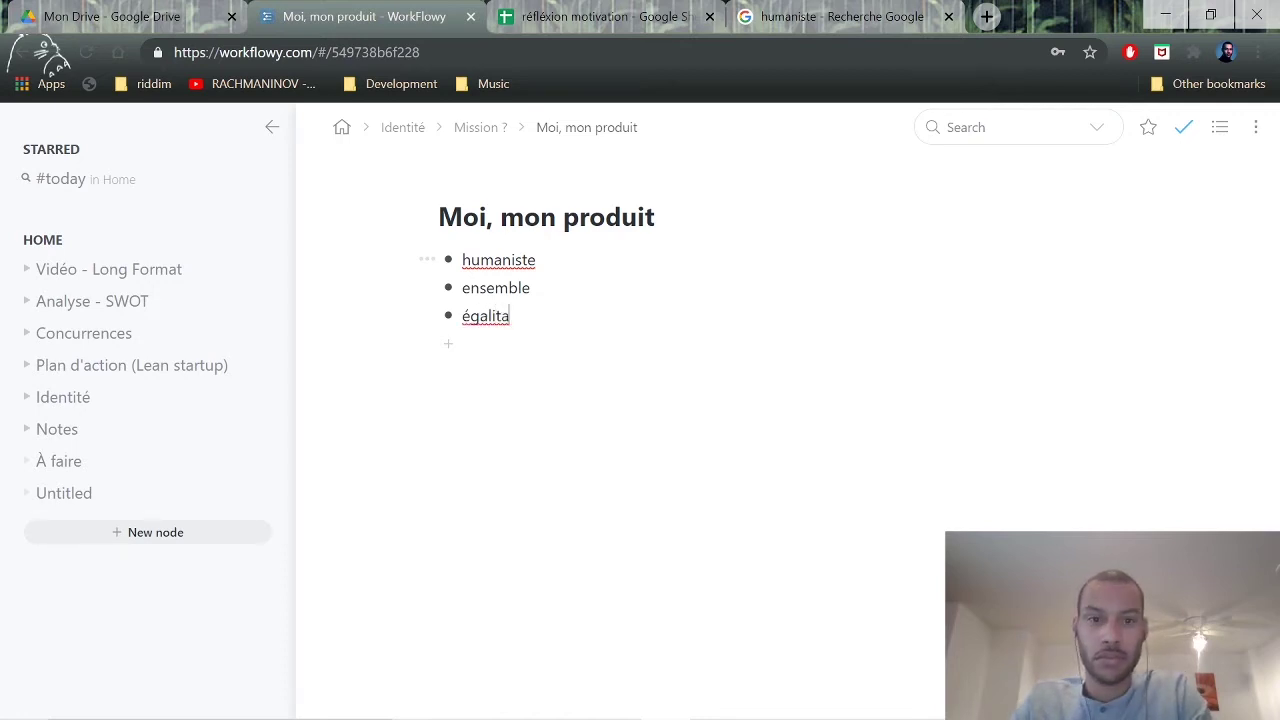
key("Return")
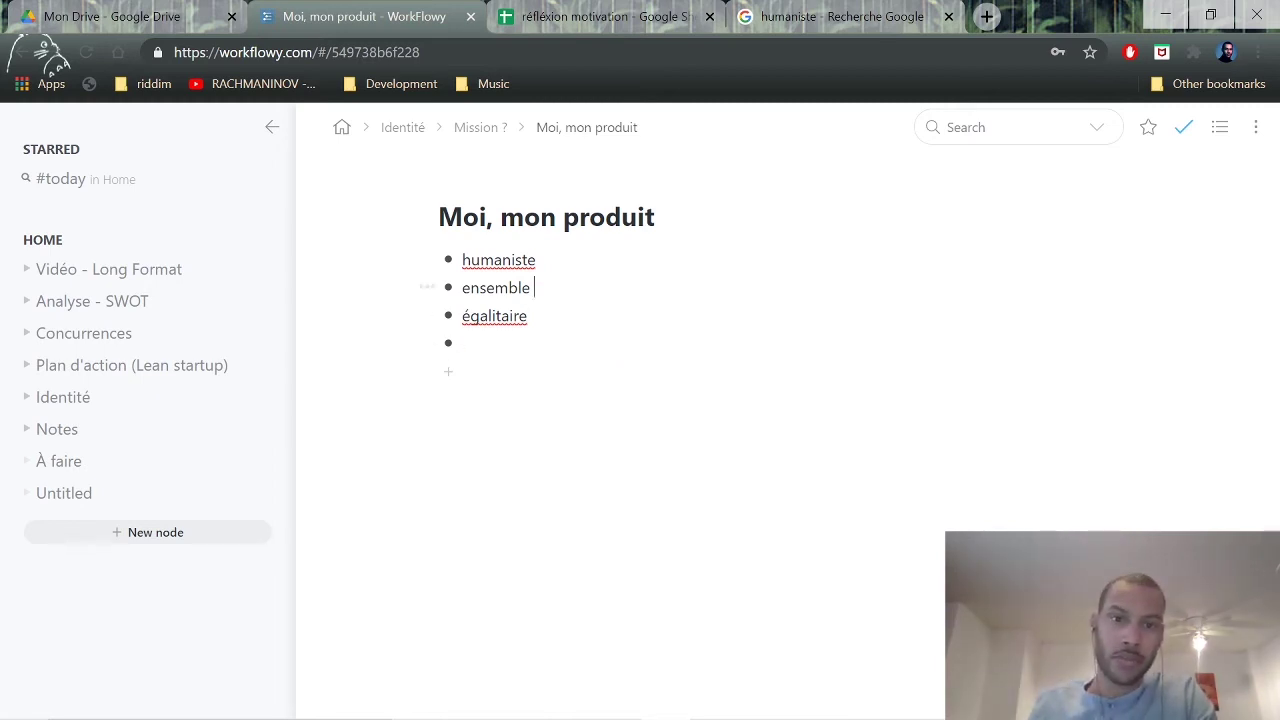
Replace the text of the ensemble item with "fraternelle".
left_click_drag(534, 287, 462, 288)
type("frat")
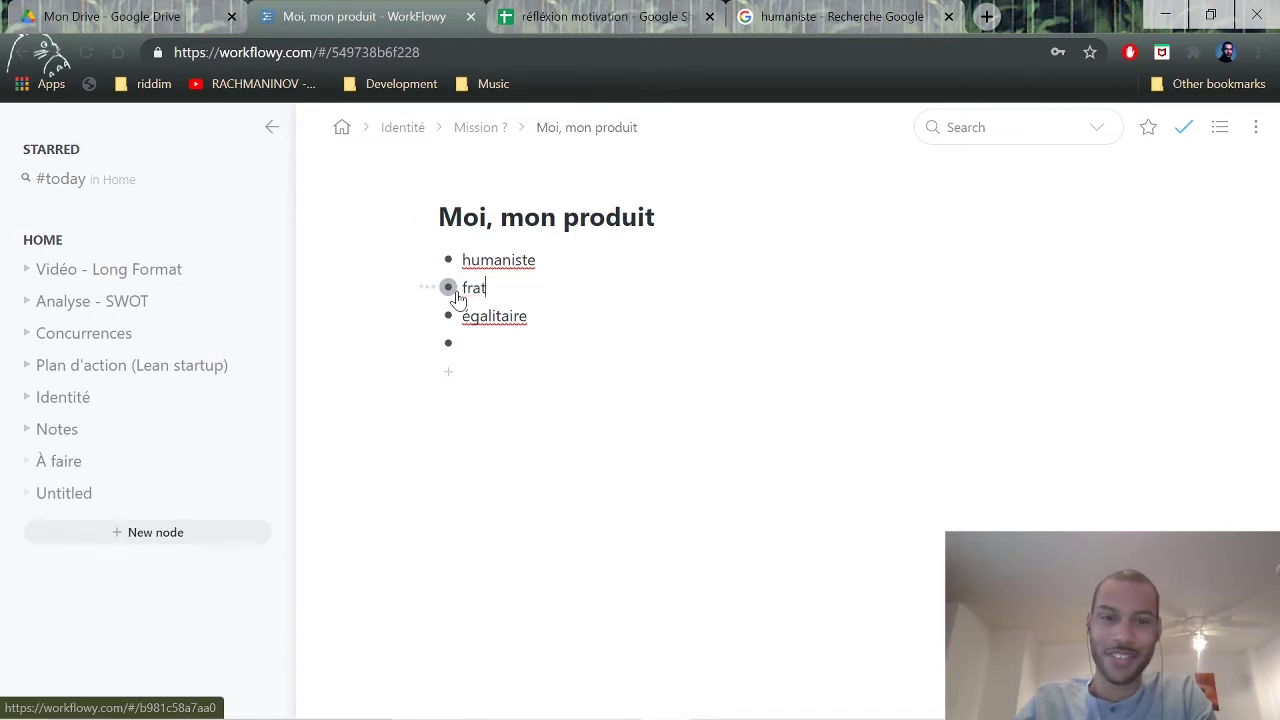
type("erne")
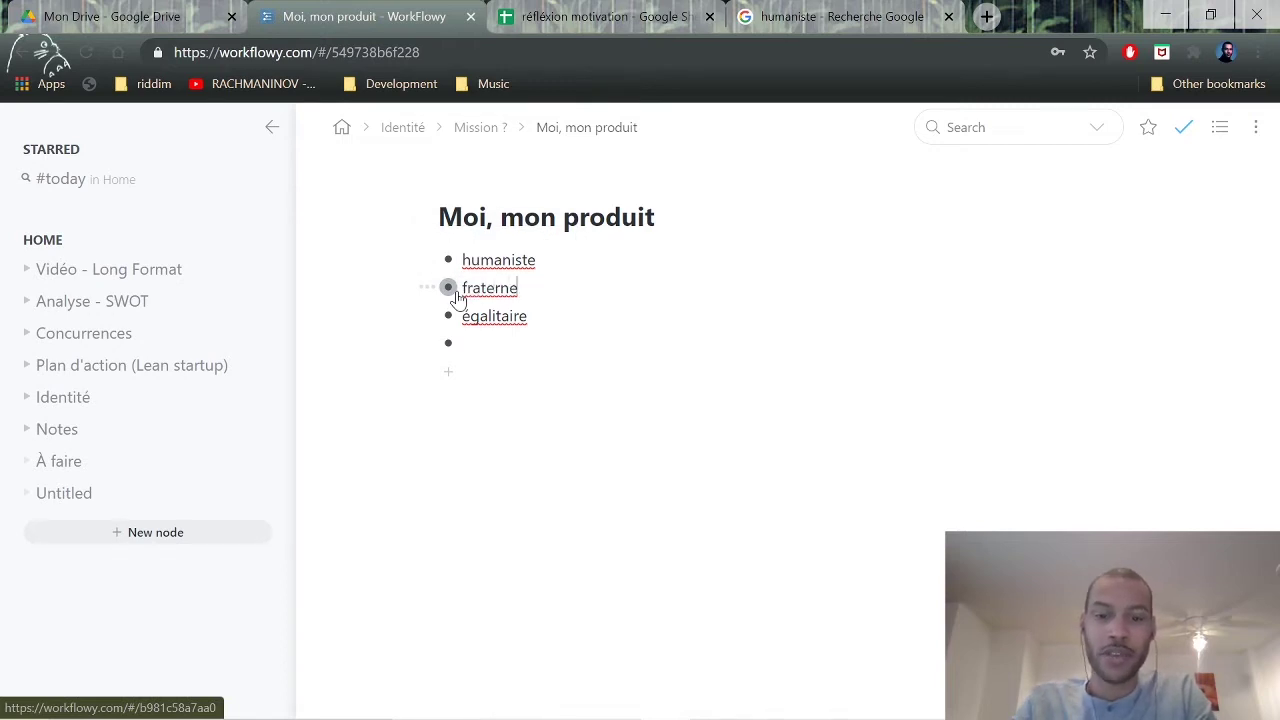
type("lle")
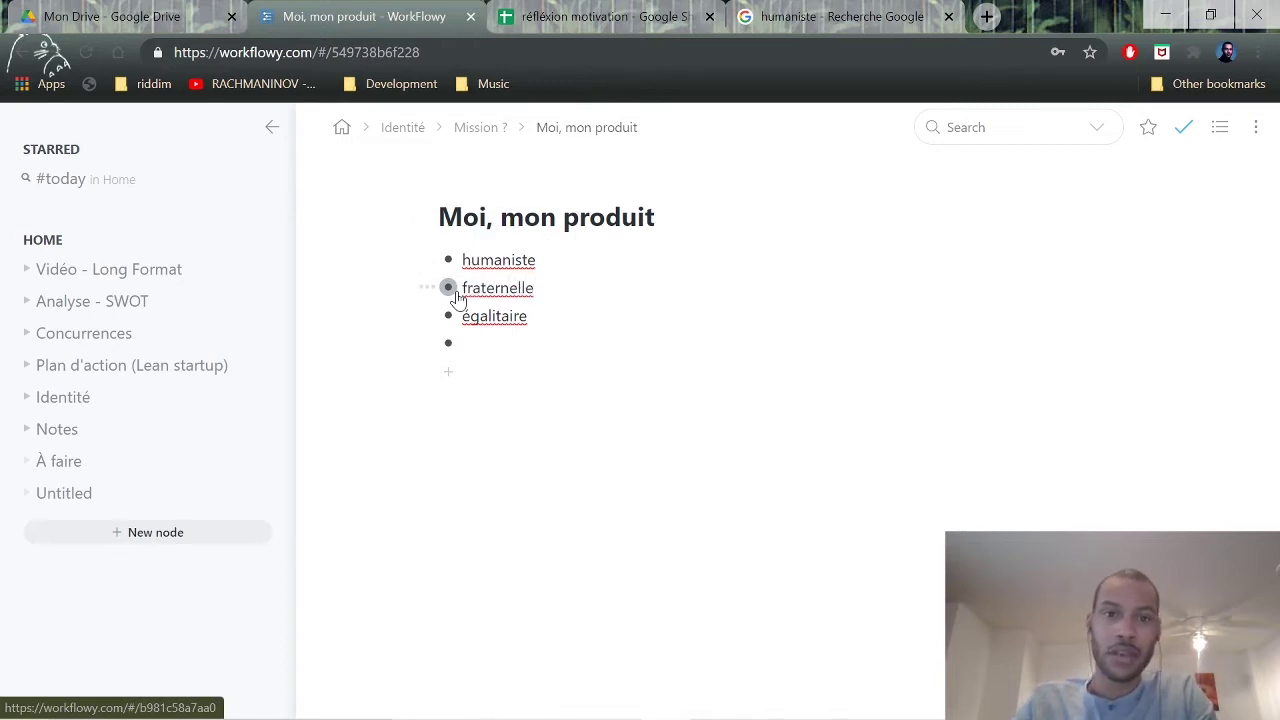
key("Down")
key("Down")
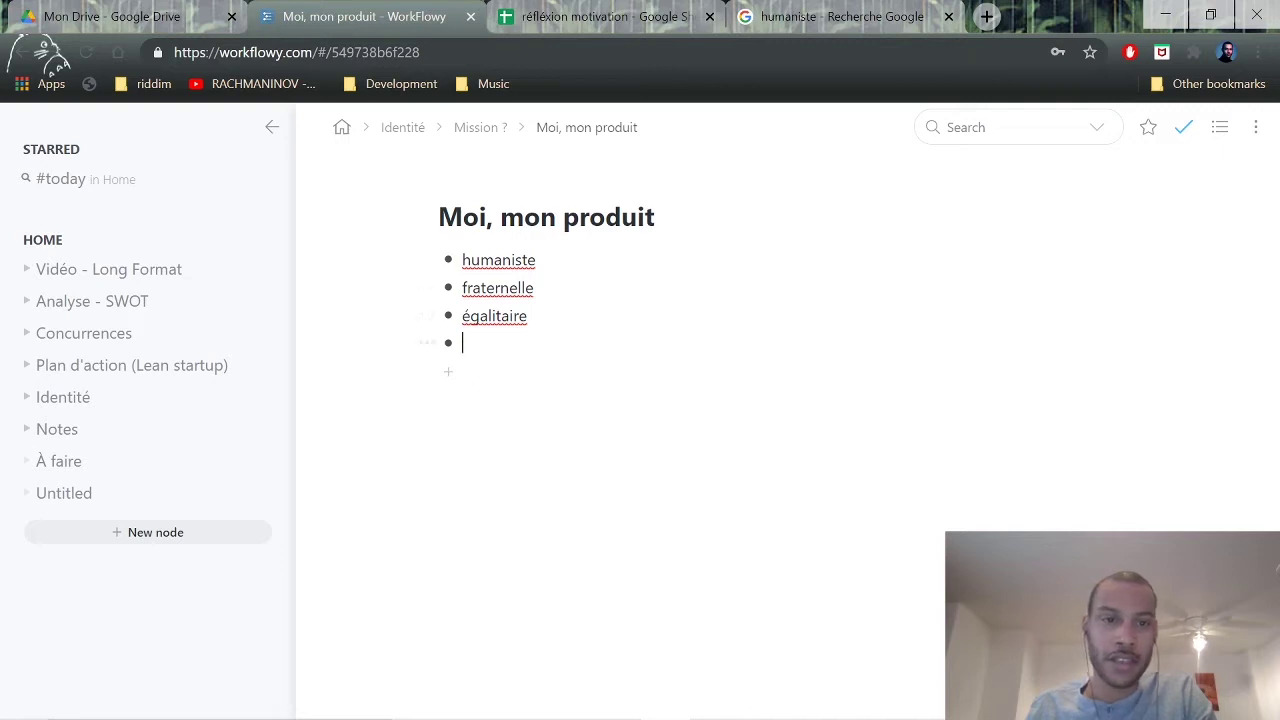
type("liberté")
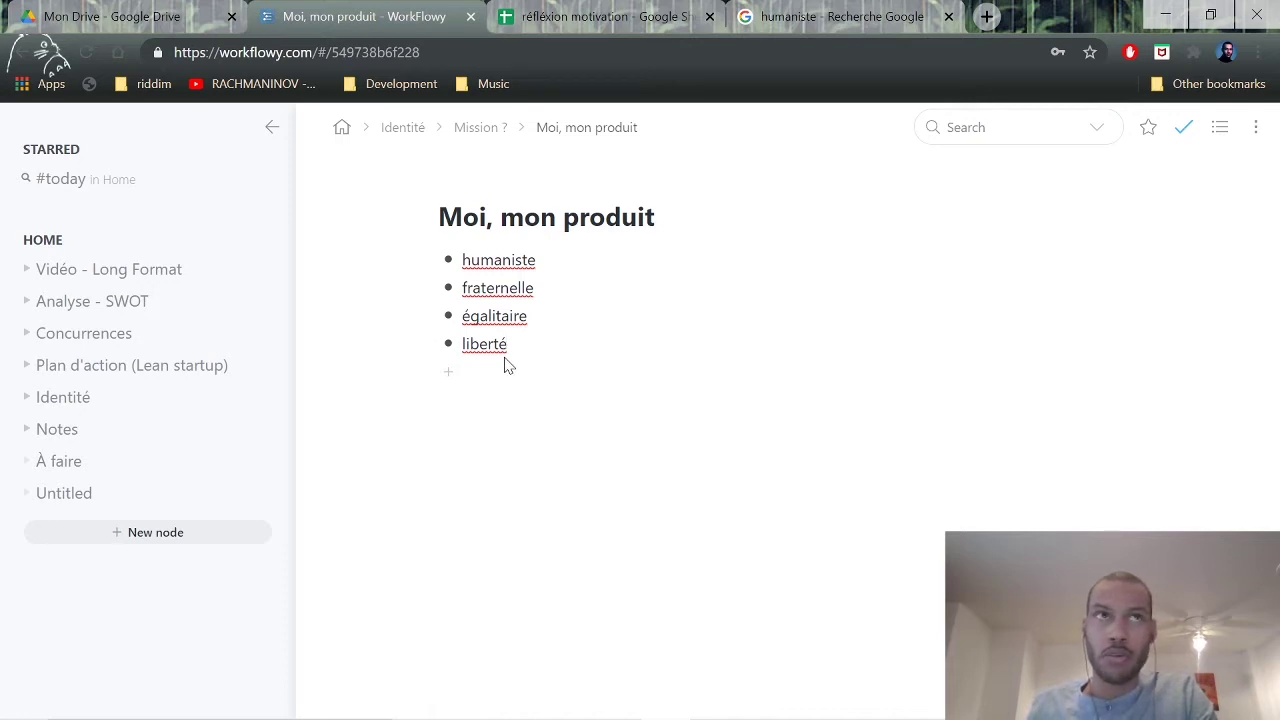
left_click_drag(508, 345, 463, 352)
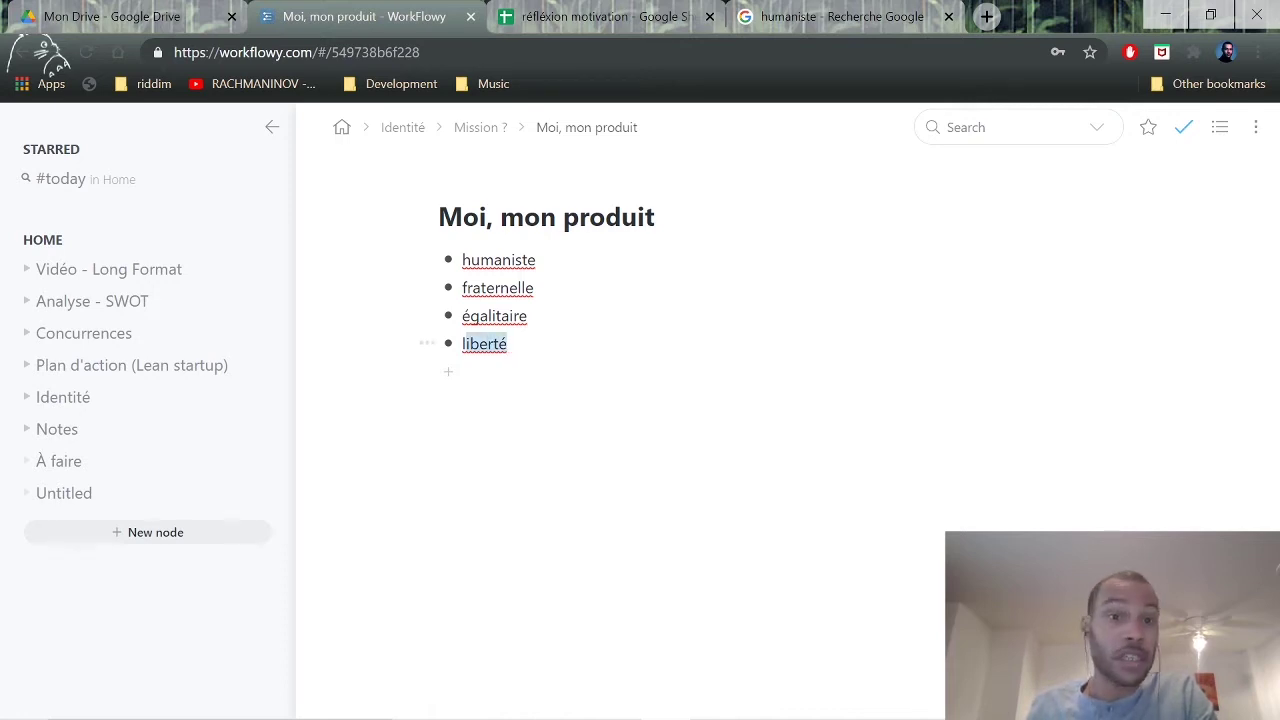
key("BackSpace")
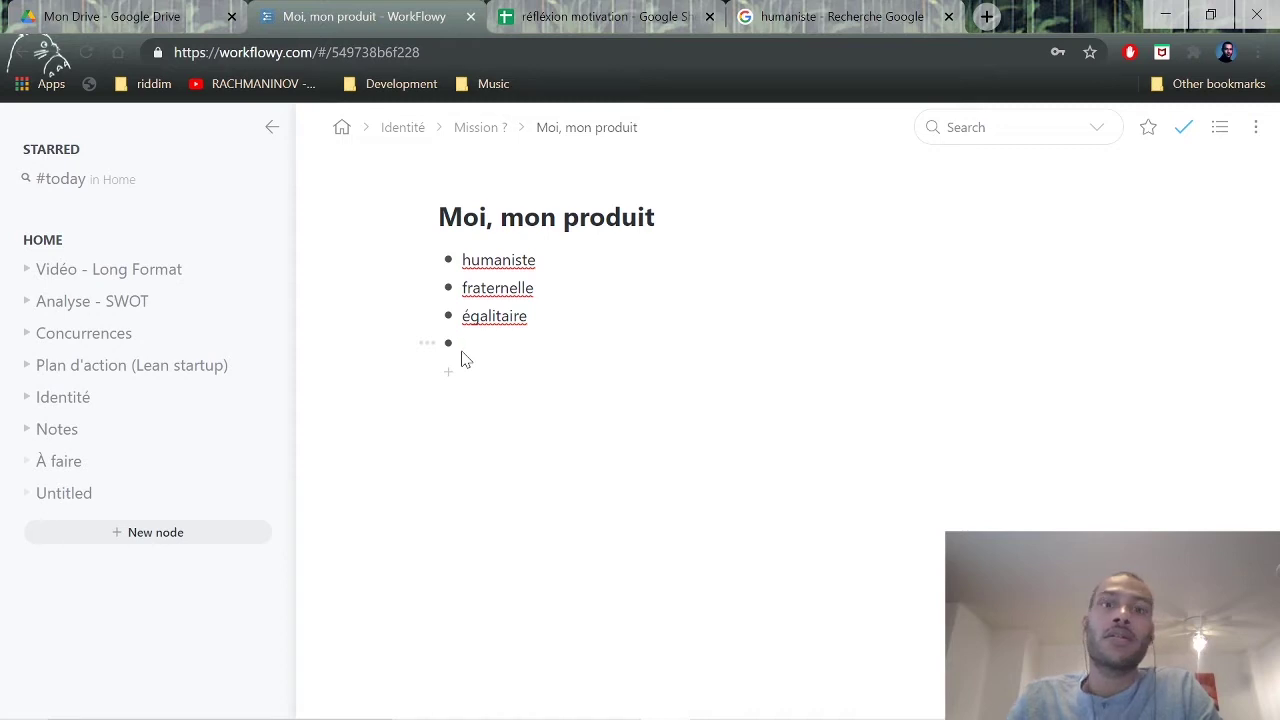
Extend the égalitaire item so that it reads "égalitaire, sociale".
type("sociale")
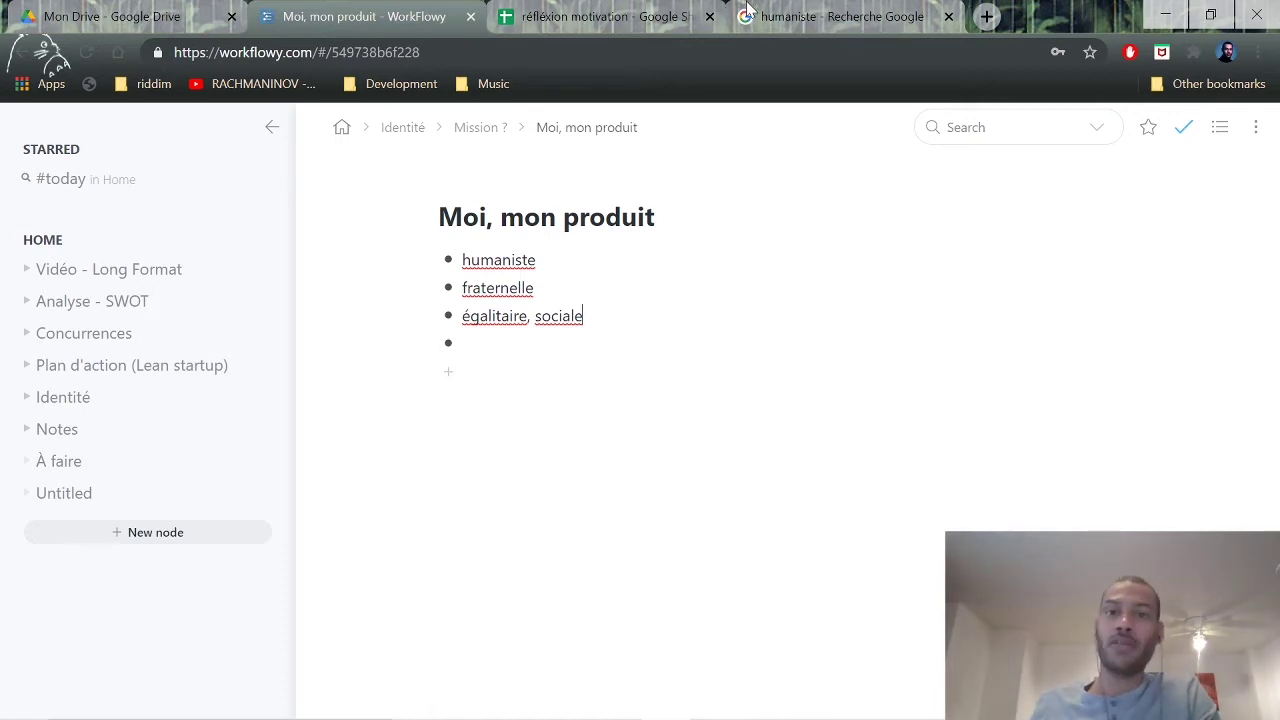
Check the ranked ideas in the réfléxion motivation spreadsheet and add "découverte" below "égalitaire, sociale" in WorkFlowy.
left_click(790, 12)
scroll(463, 210, "up", 2)
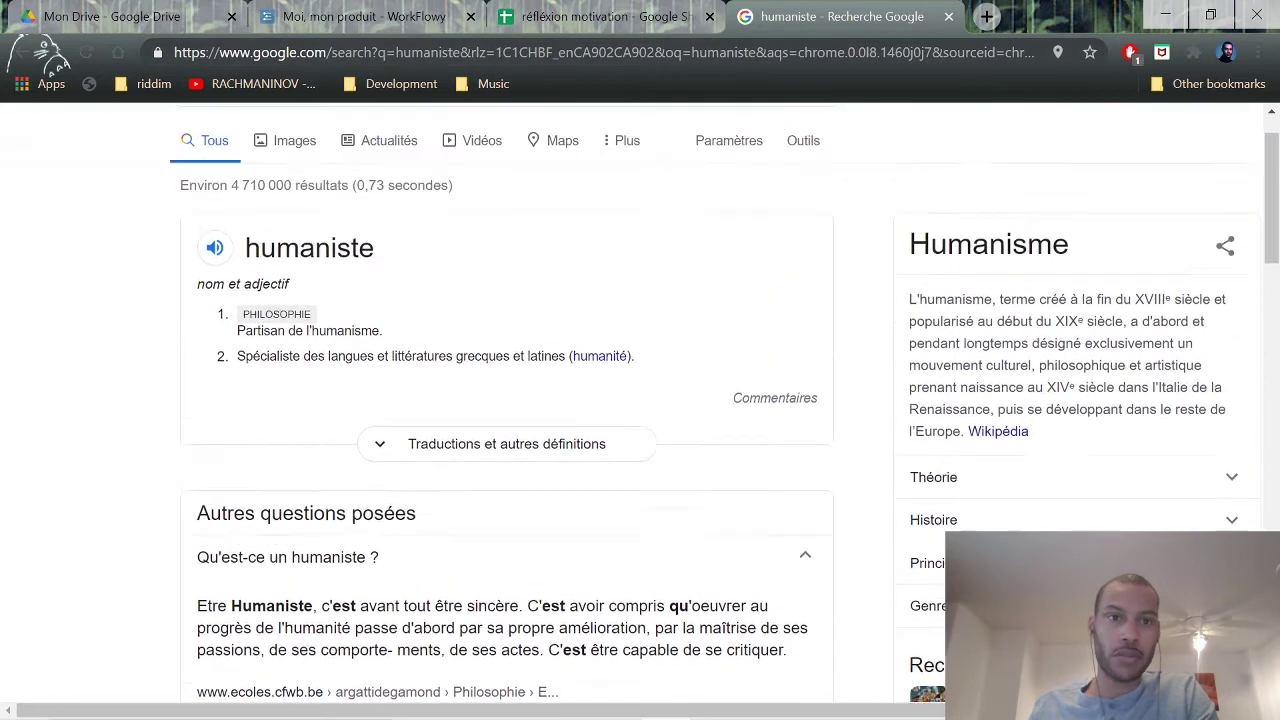
left_click(565, 20)
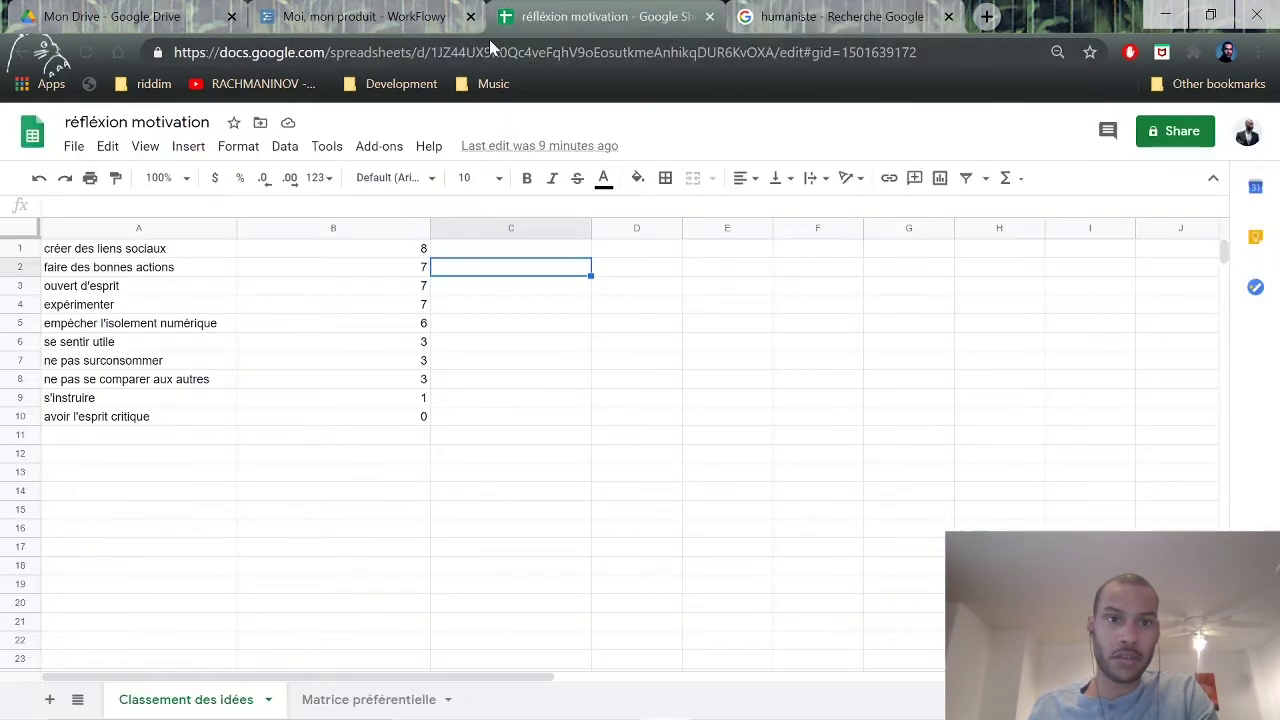
left_click(140, 270)
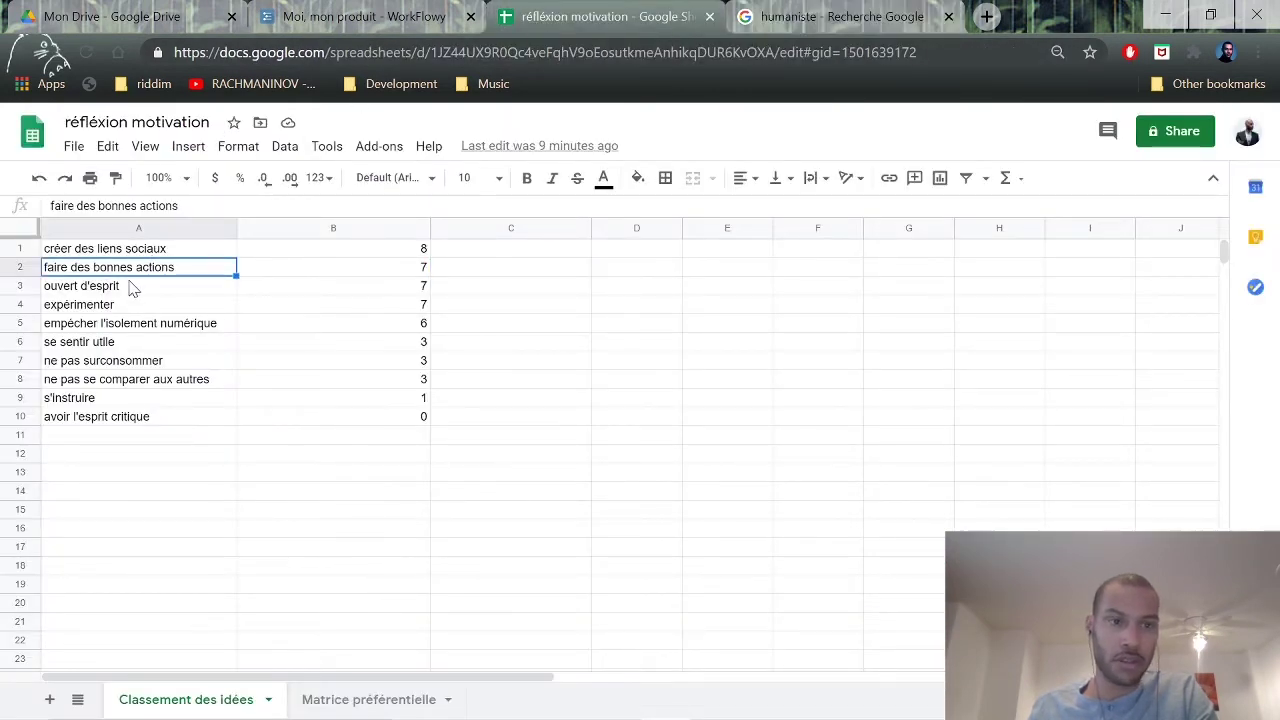
left_click(123, 304)
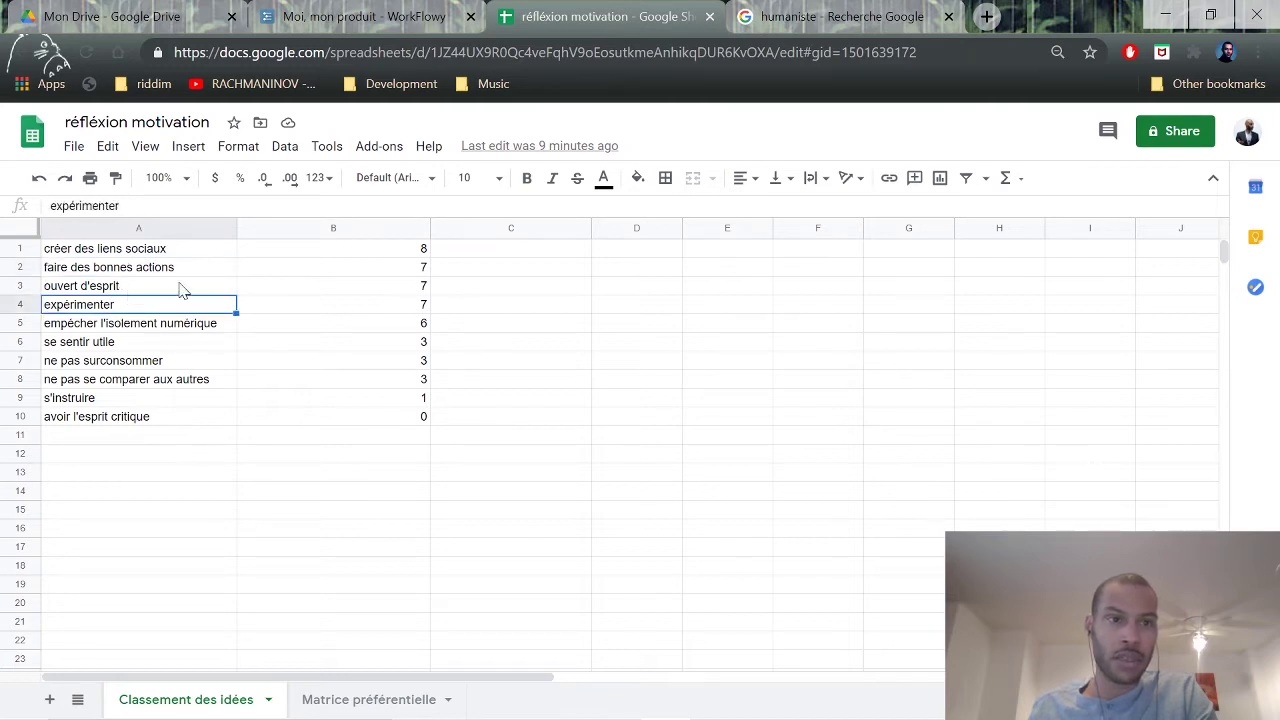
left_click(835, 17)
left_click(365, 17)
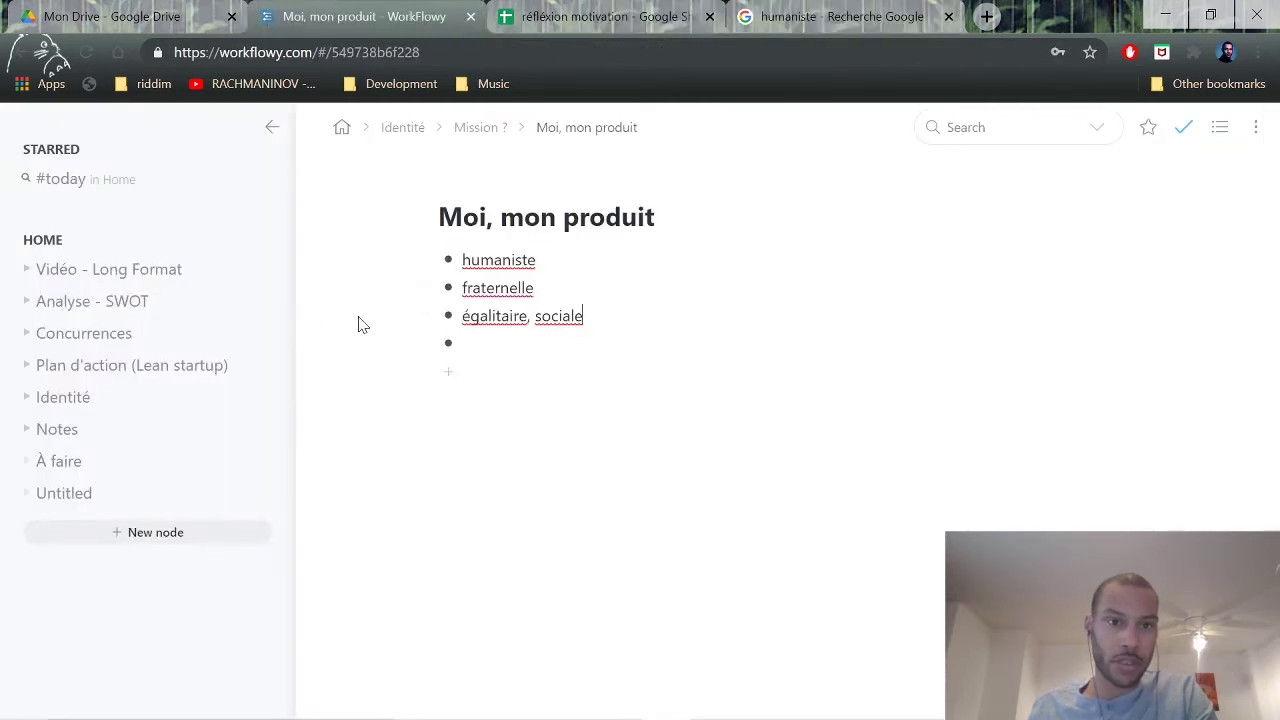
type("découverte")
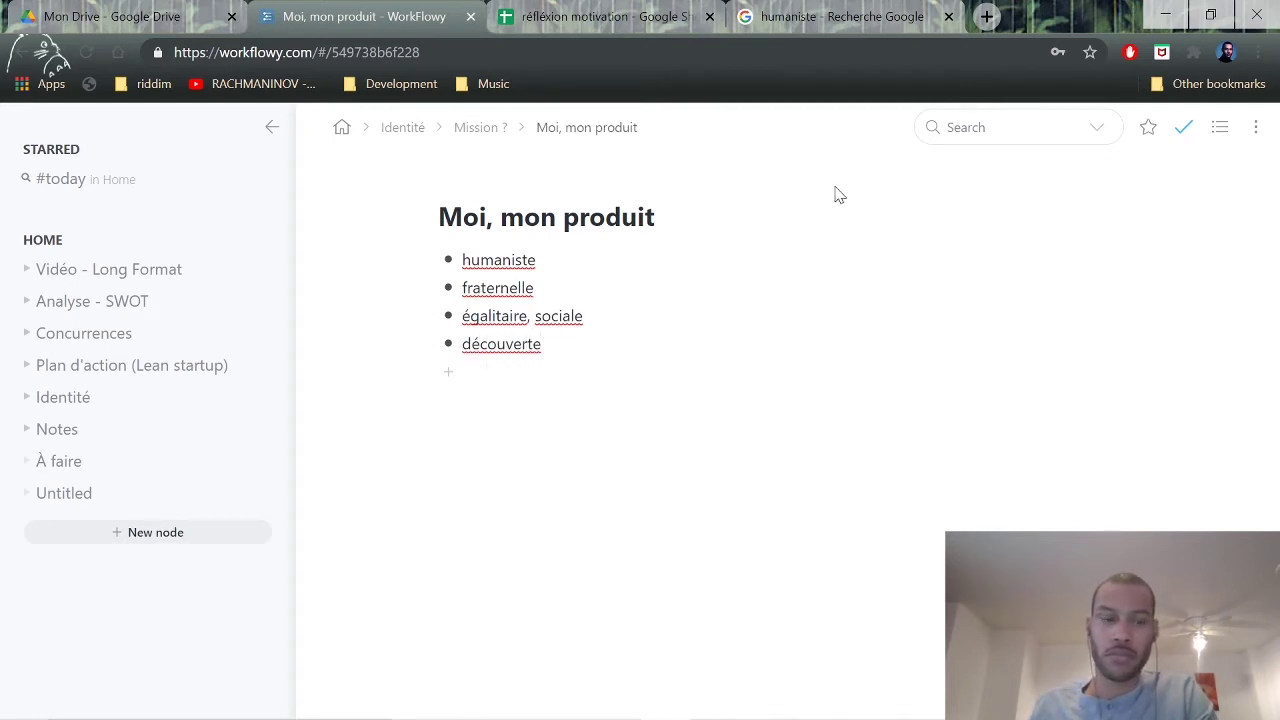
Add the items "évolution" and "motivation" below découverte.
key("Return")
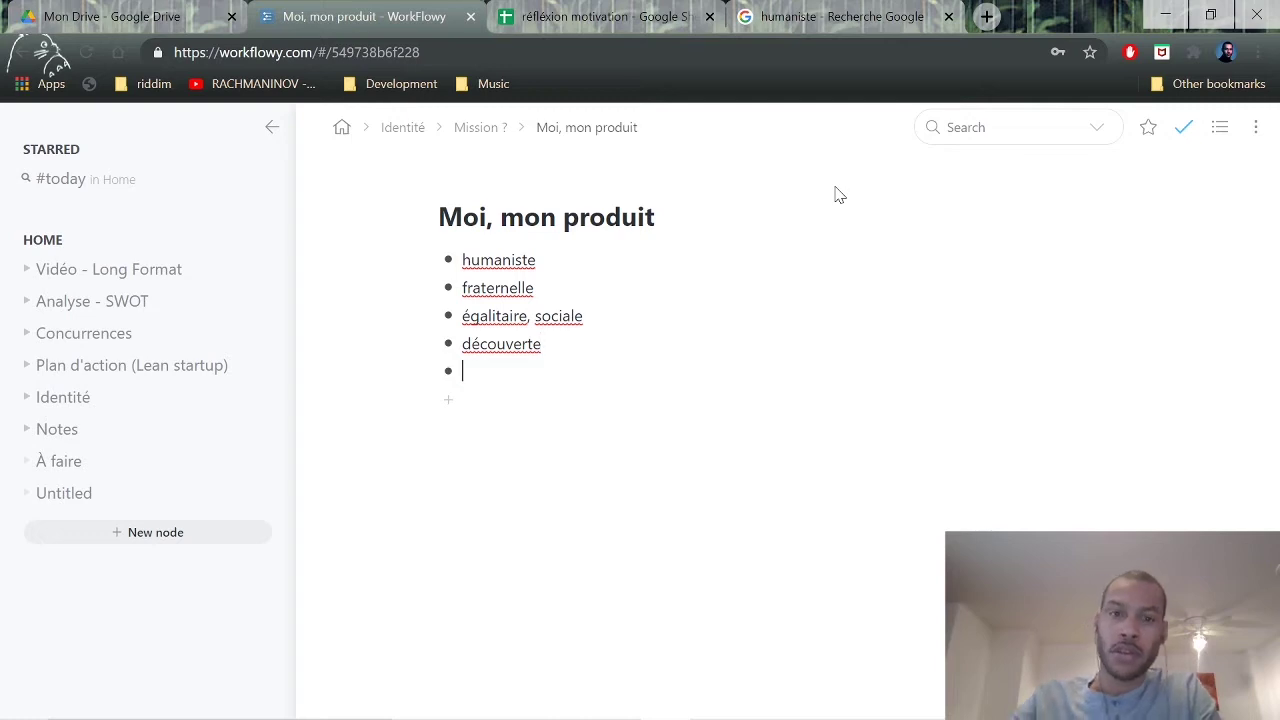
type("évolution")
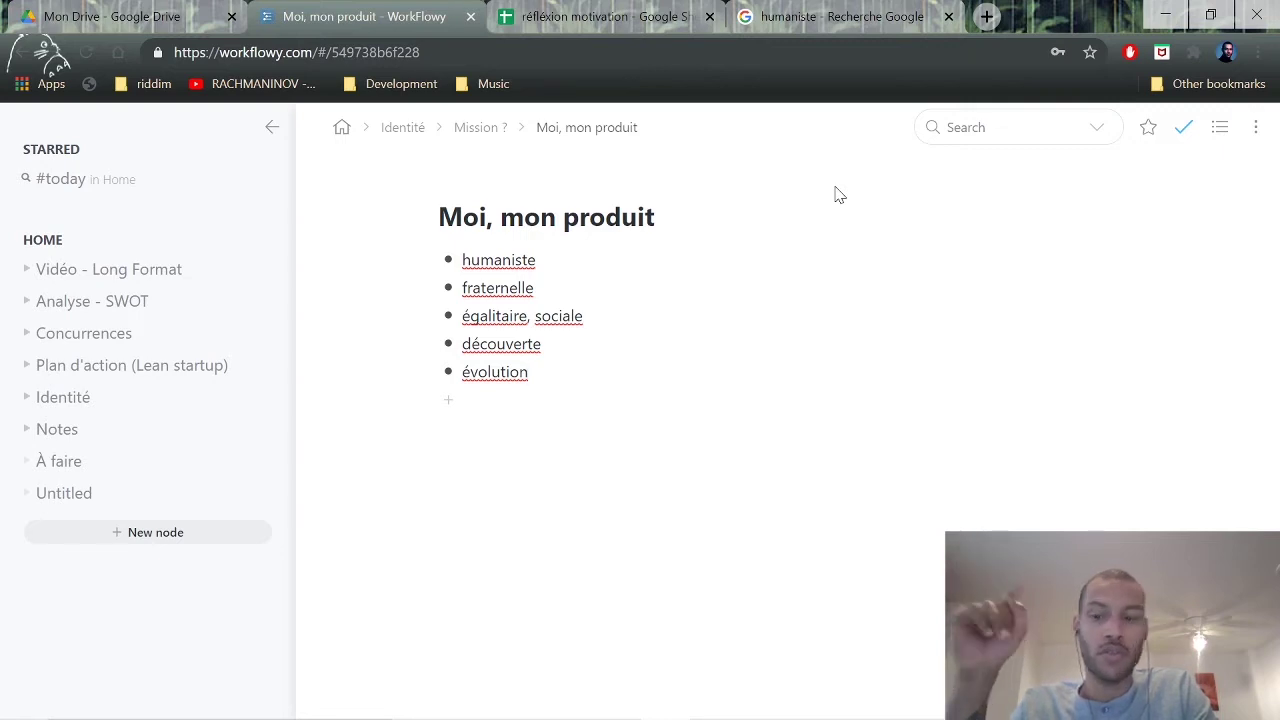
key("Return")
type("moti")
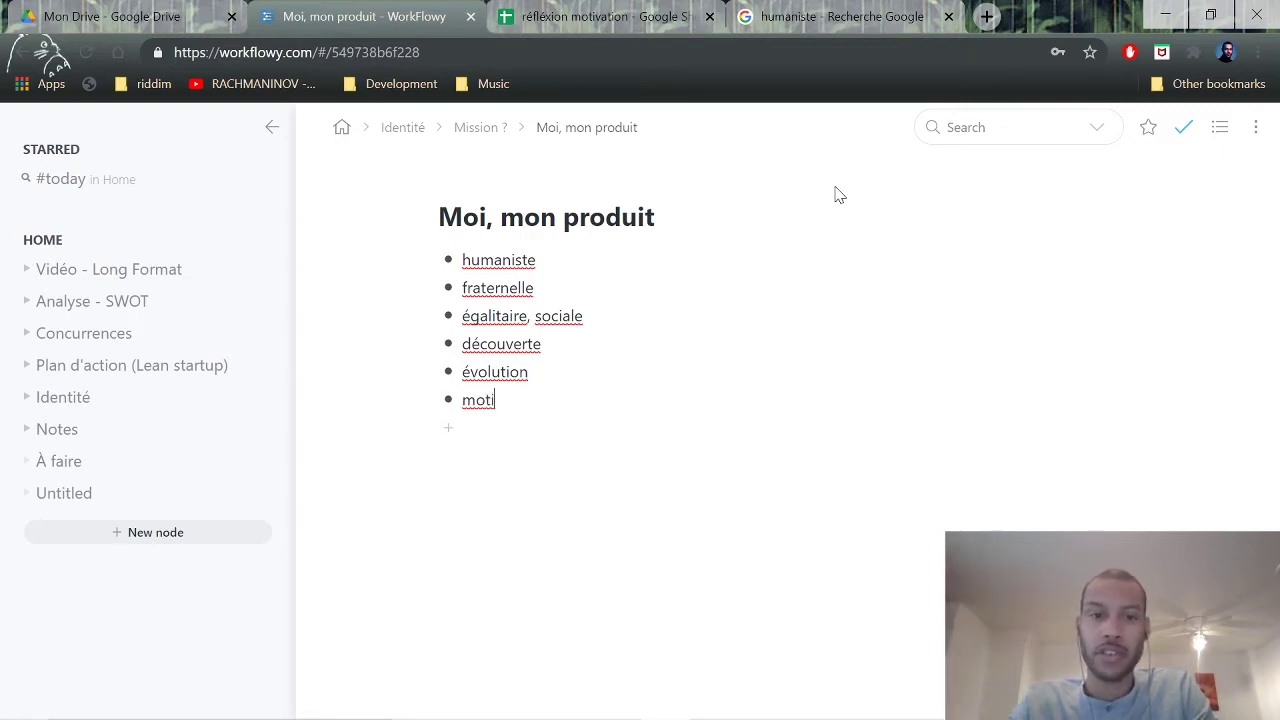
type("vation")
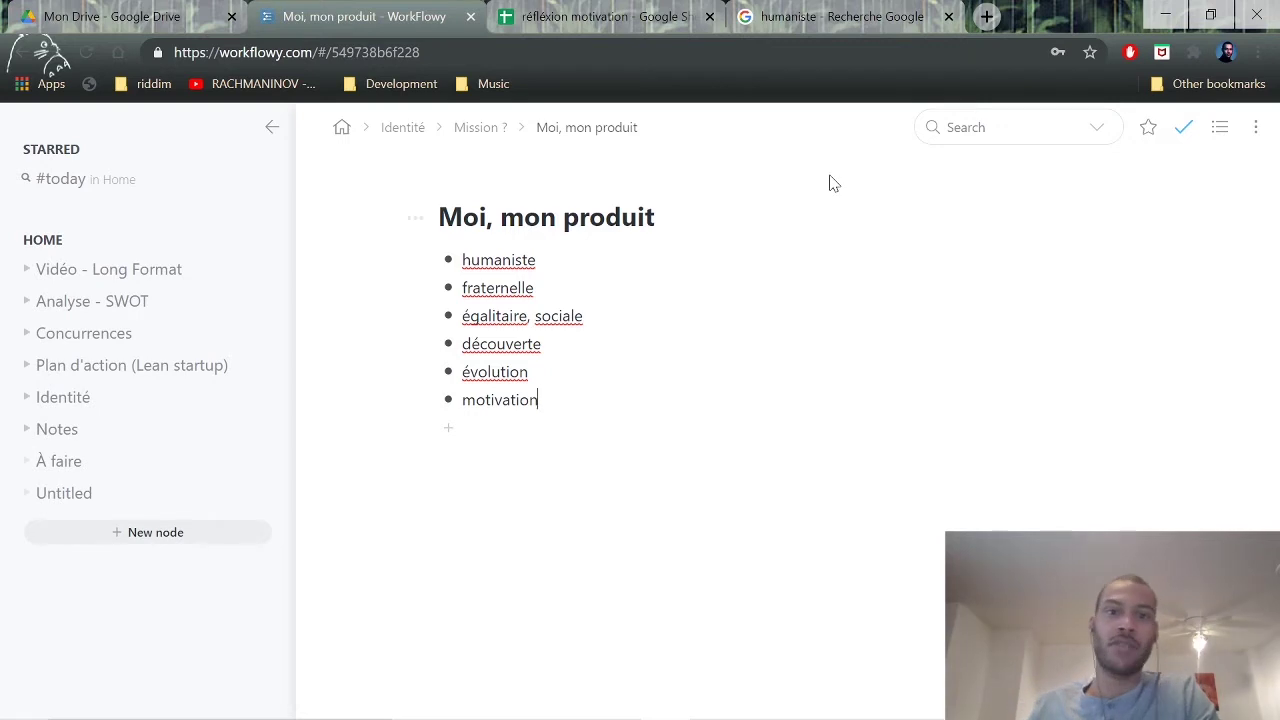
Switch to the réfléxion motivation spreadsheet and review the ranked ideas from "créer des liens sociaux" down to "se sentir utile".
left_click(660, 30)
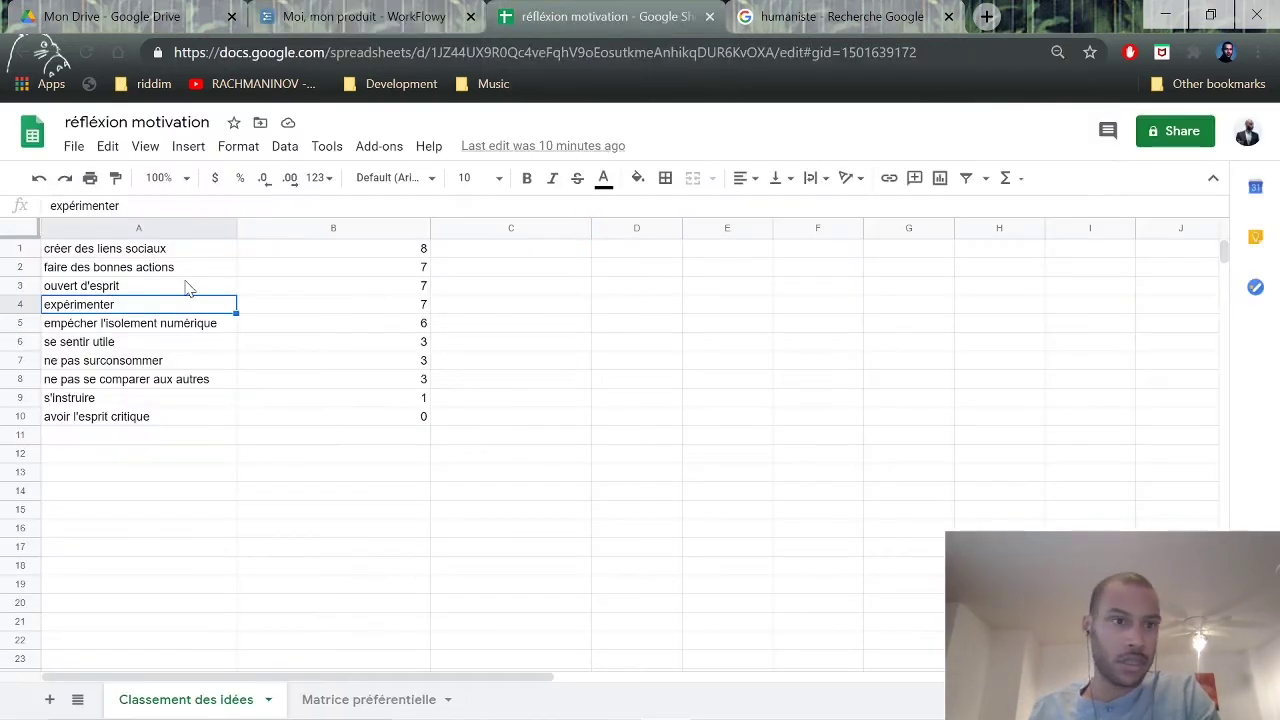
left_click(183, 250)
left_click(181, 271)
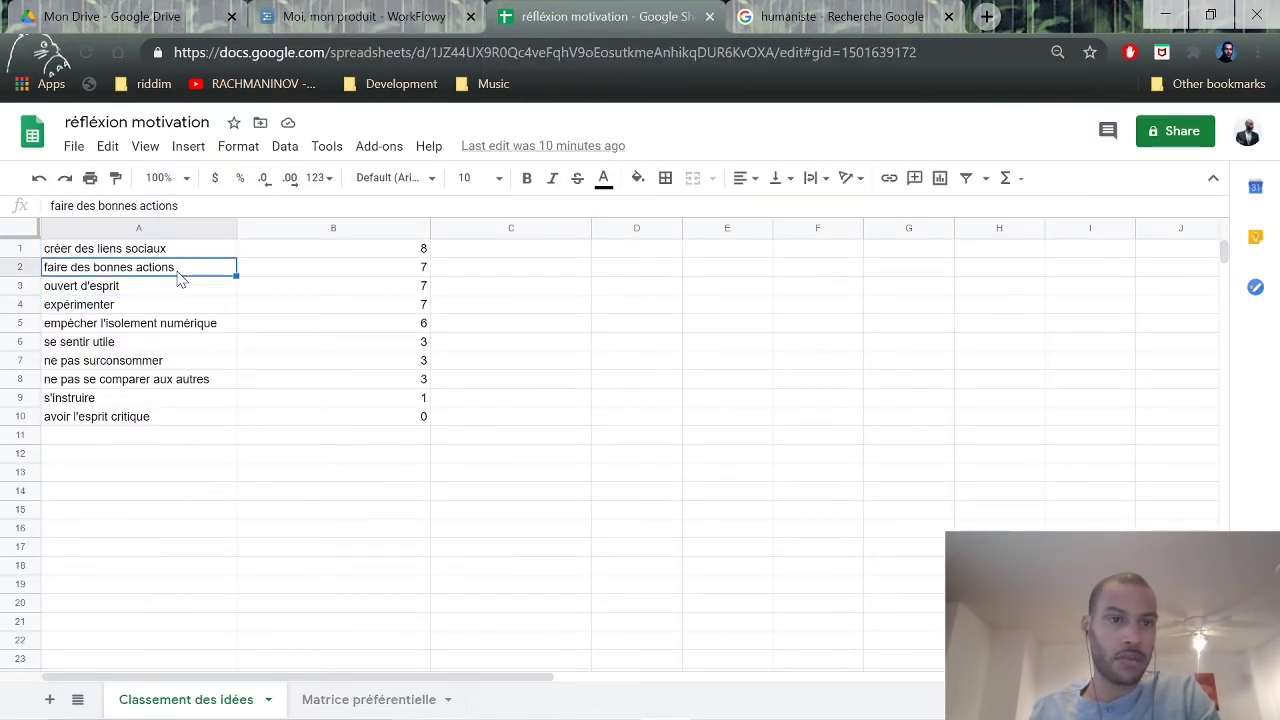
left_click(174, 286)
key("Down")
key("Down")
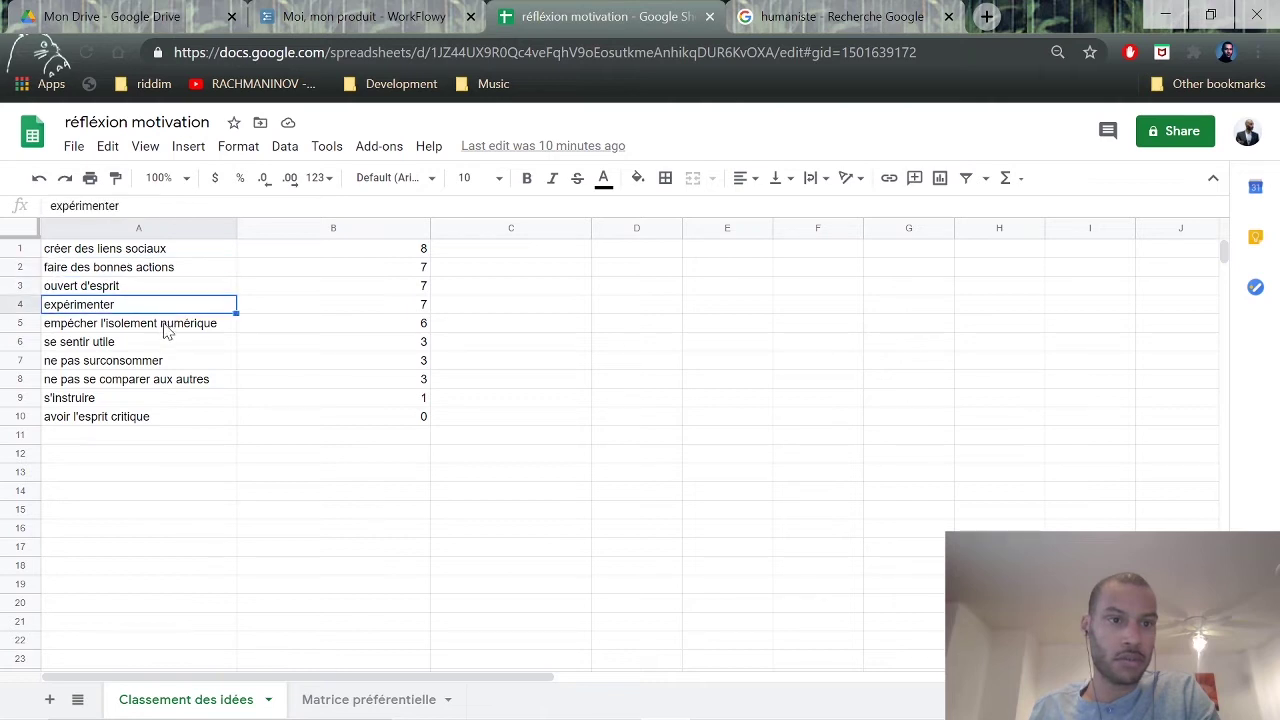
key("Down")
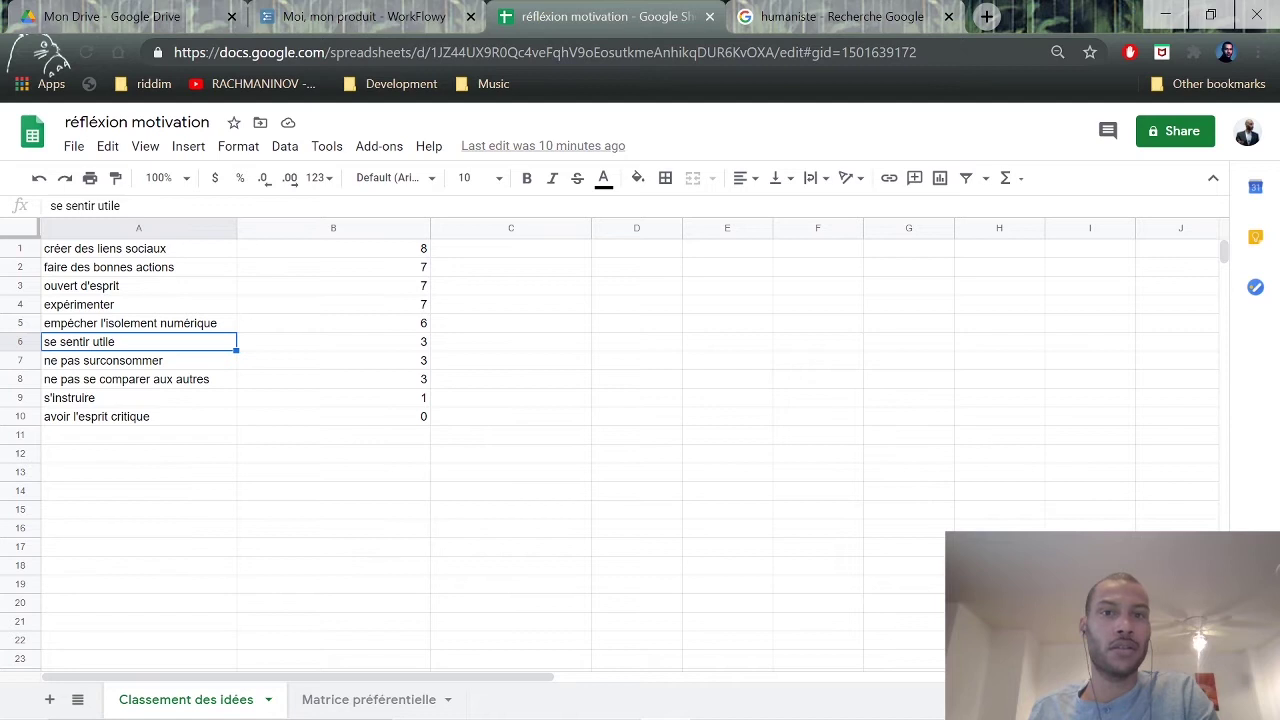
Switch back to WorkFlowy and add the item "éducatif" below motivation.
left_click(446, 18)
key("Return")
type("é")
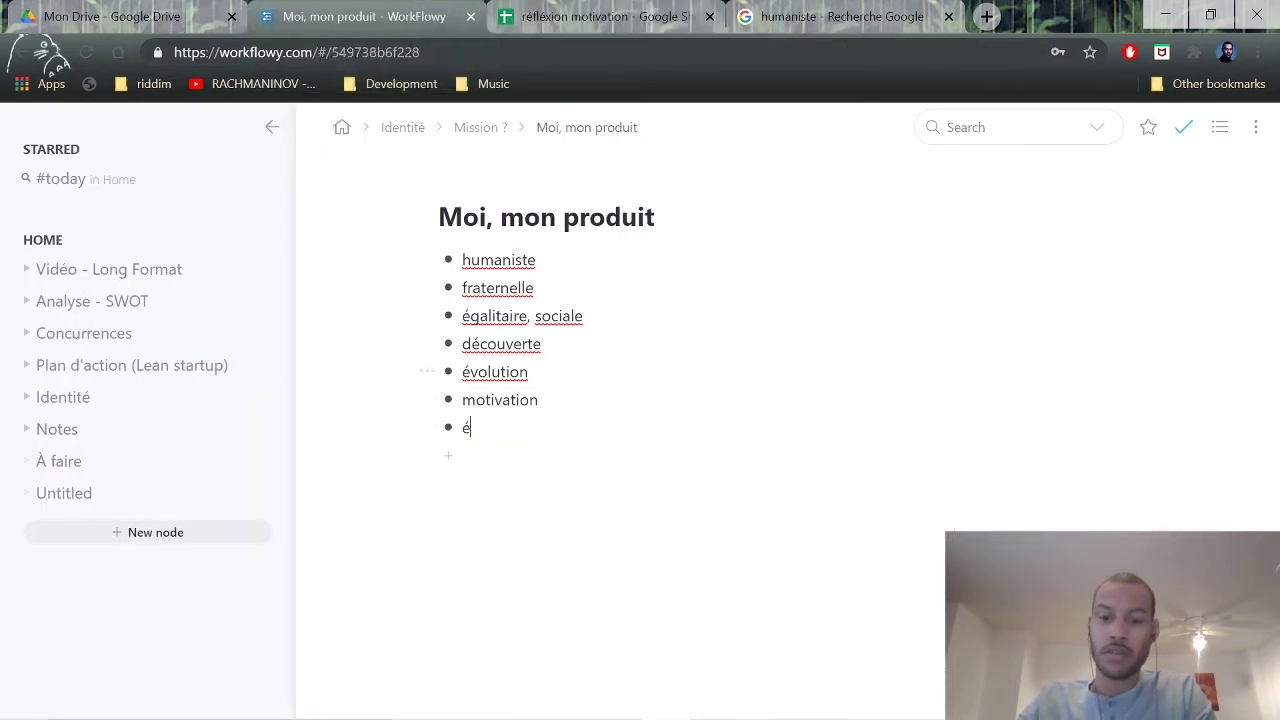
type("ducatif")
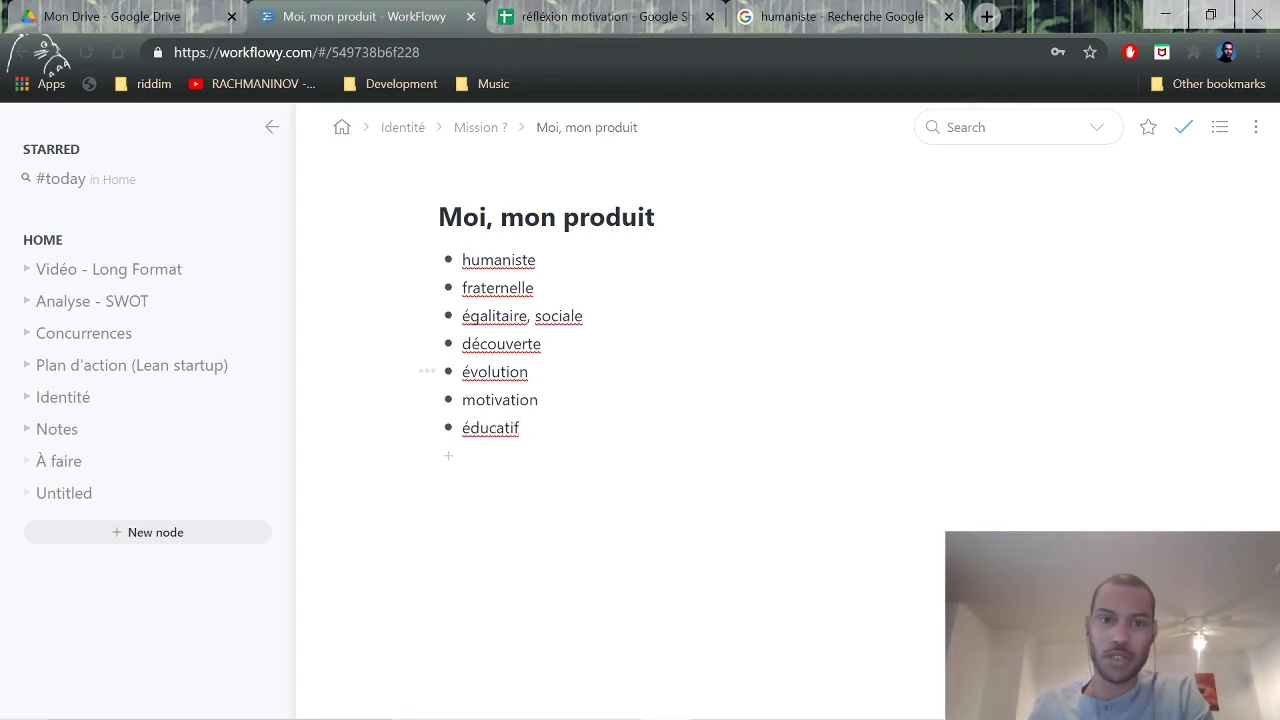
Enclose the éducatif item in parentheses so that it reads "(éducatif)".
key("Home")
type(")")
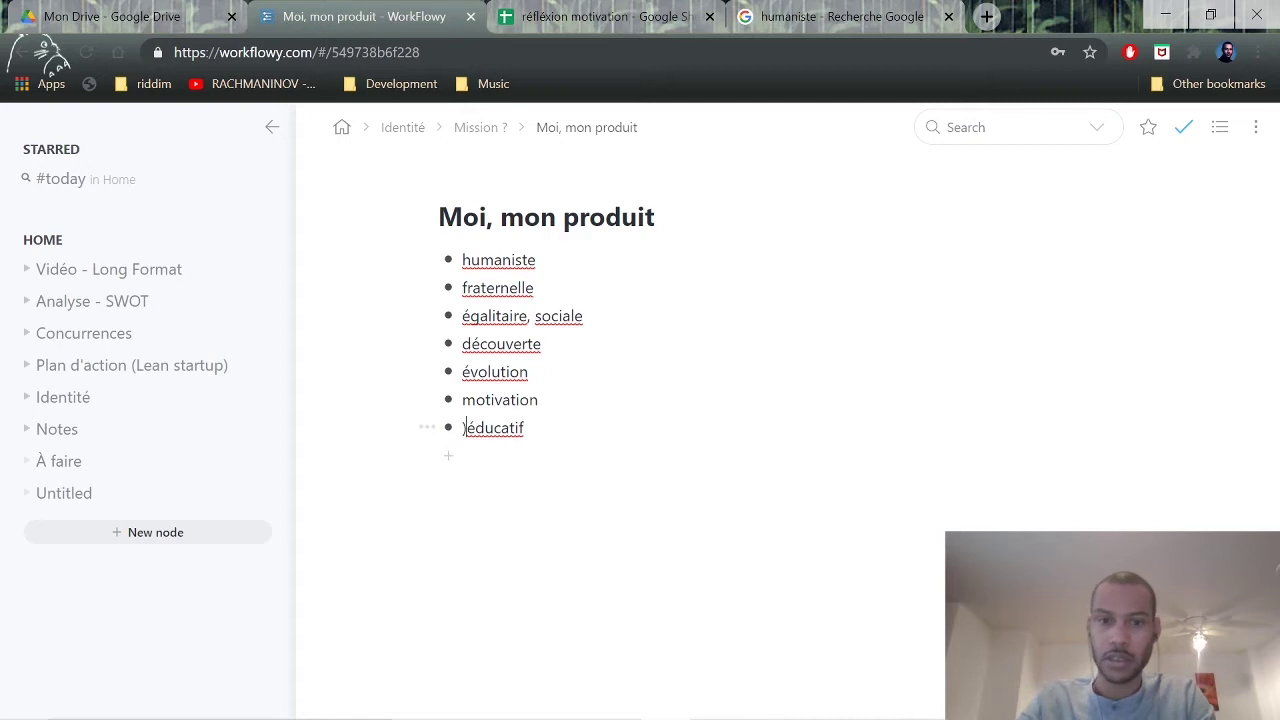
key("End")
type("+")
key("BackSpace")
type(")")
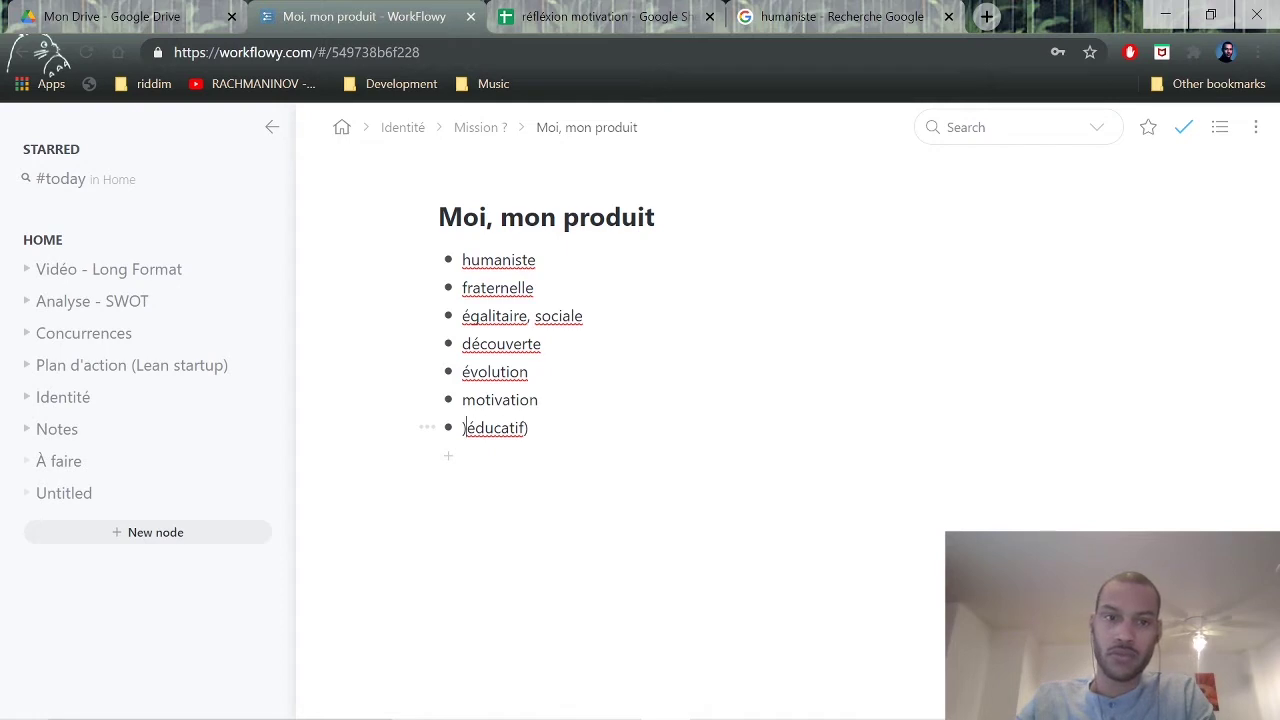
key("BackSpace")
type("(")
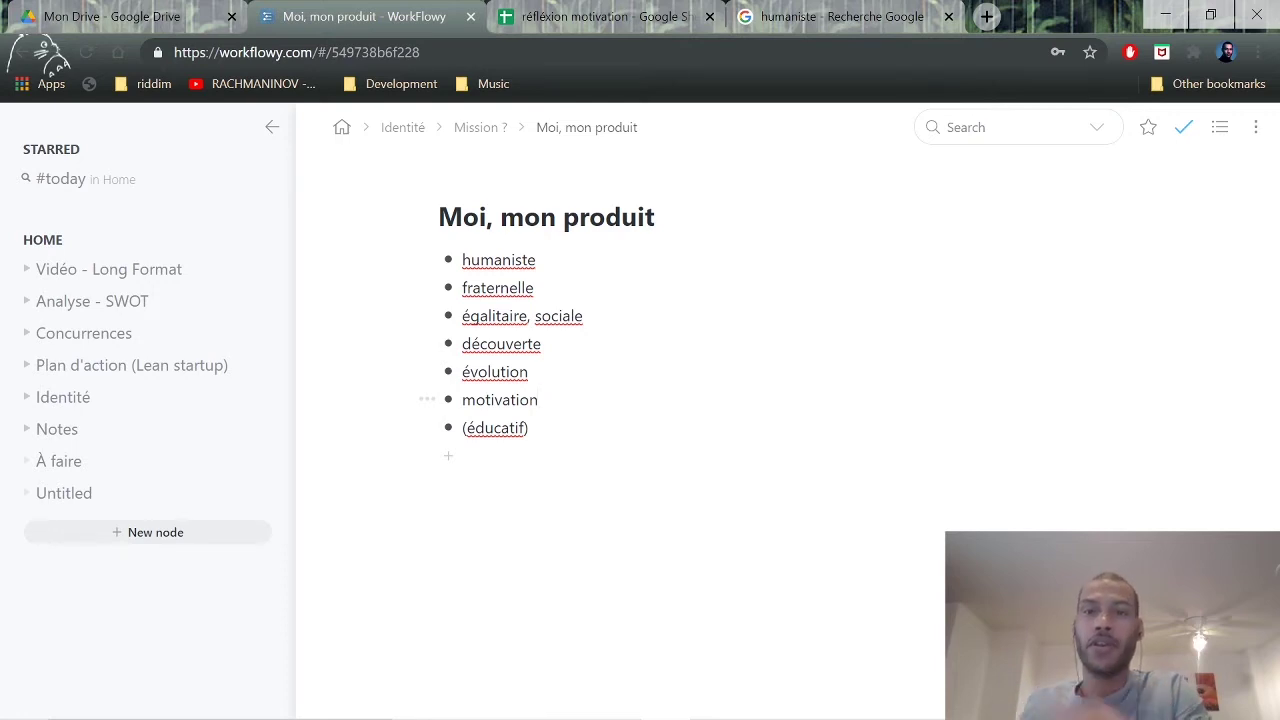
Search Google for "se sentir utile synonyme" and open the Reverso synonym dictionary result in a separate tab.
left_click(880, 16)
type("/")
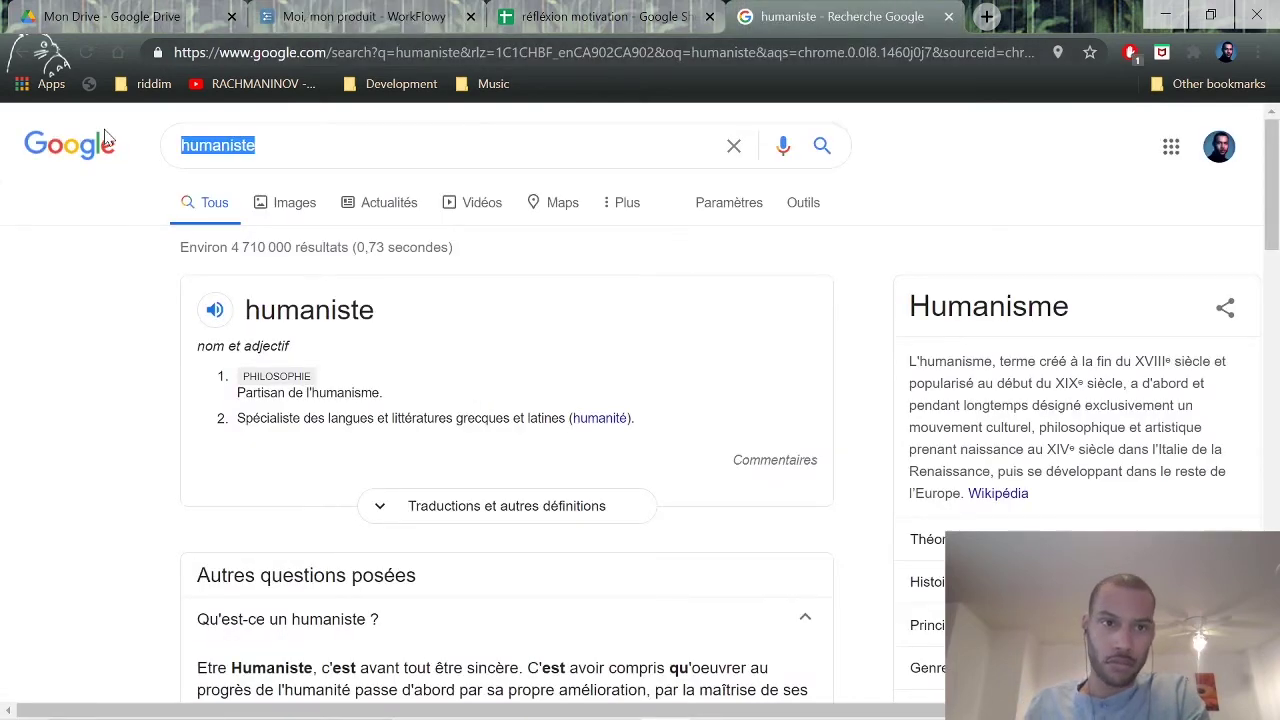
type("se senti")
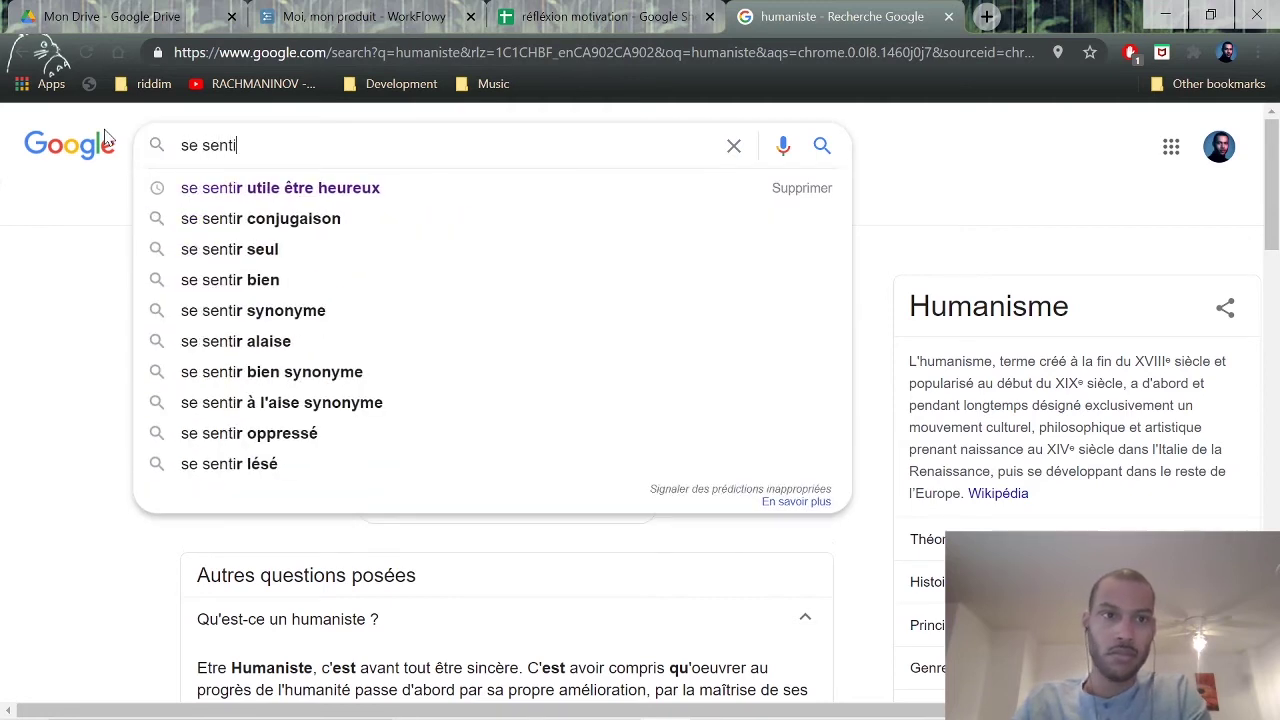
type("r utile")
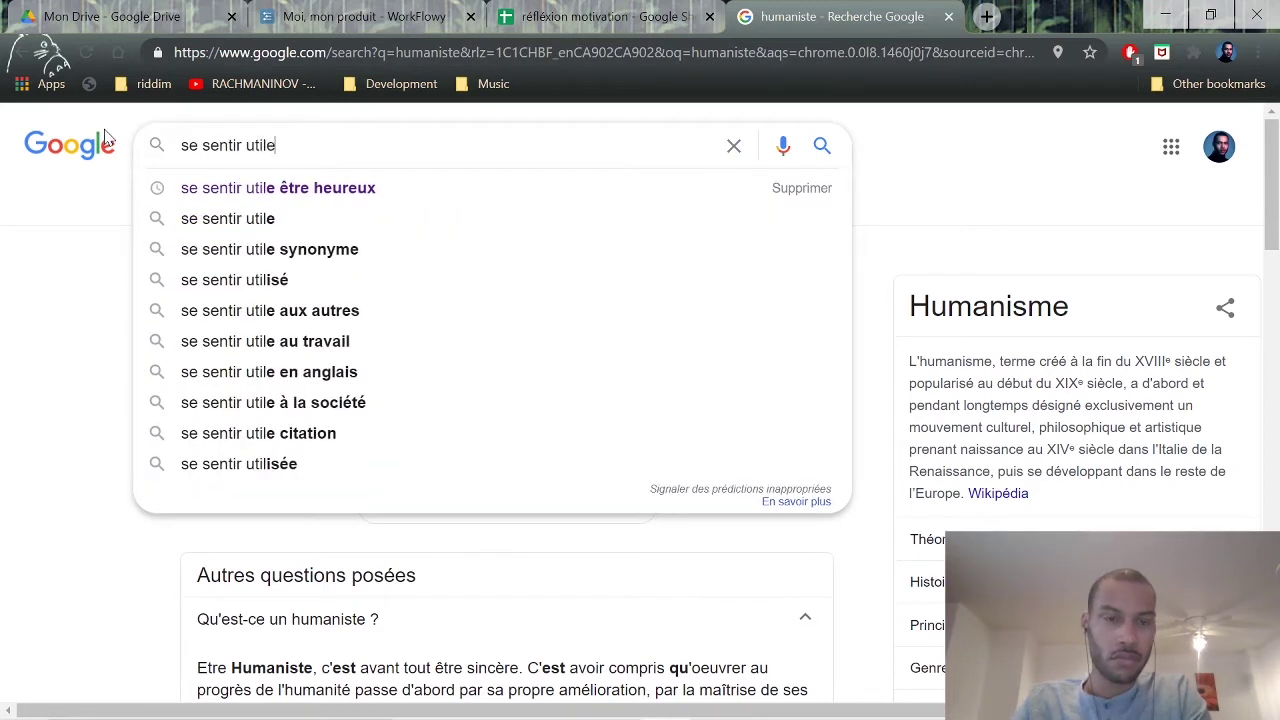
type(" synonyme")
key("Return")
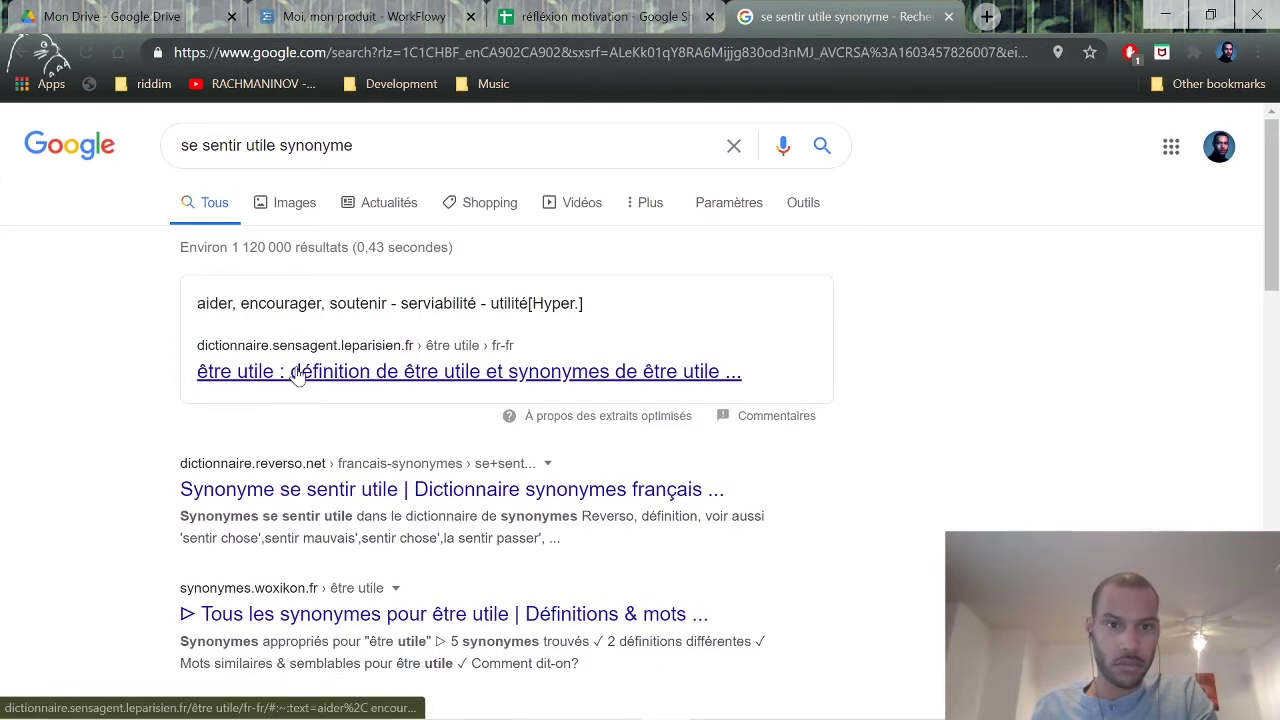
middle_click(300, 487)
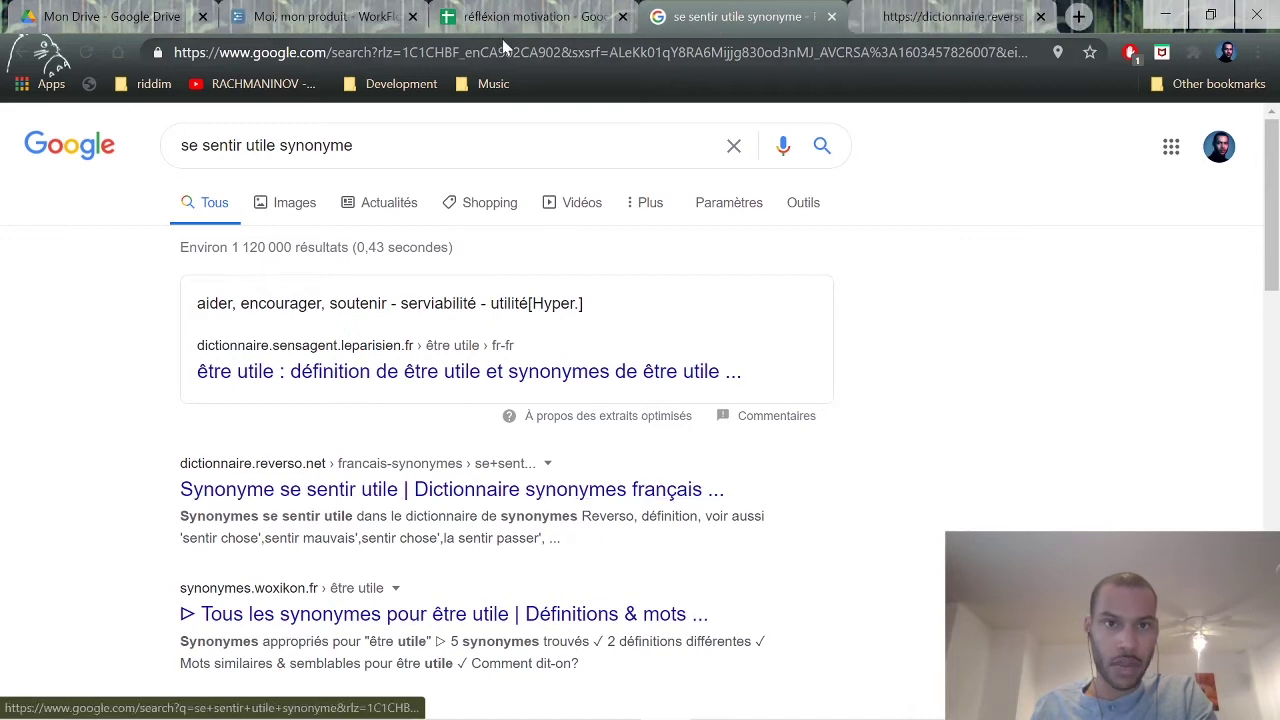
Return to WorkFlowy and extend the fraternelle item so that it reads "fraternelle, entraide".
left_click(537, 10)
left_click(340, 16)
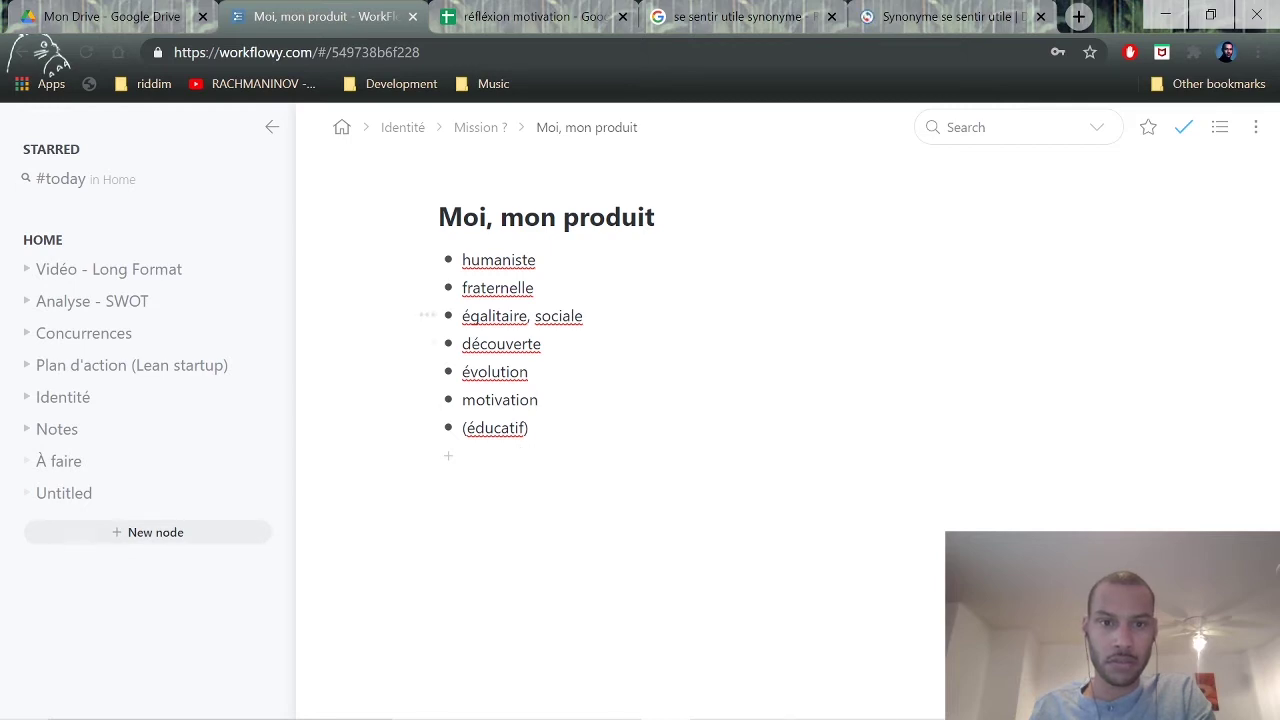
left_click_drag(534, 288, 462, 288)
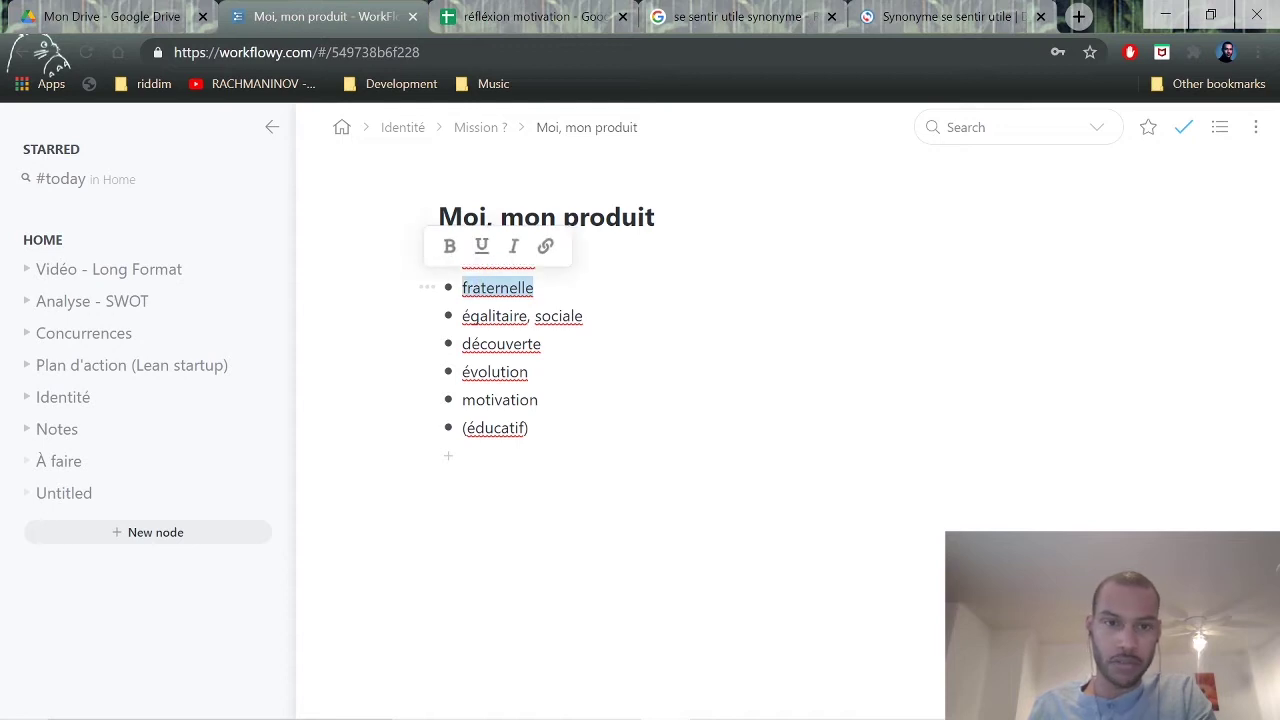
left_click(534, 288)
type(", entraide")
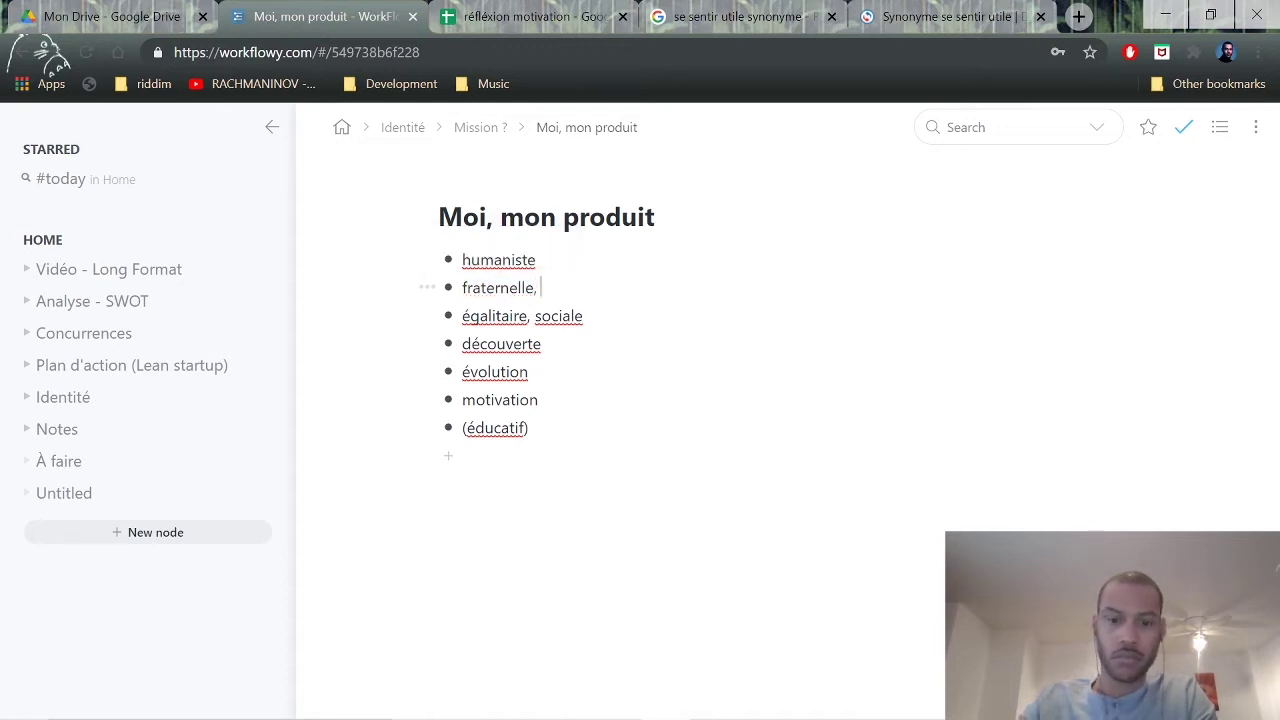
left_click(582, 315)
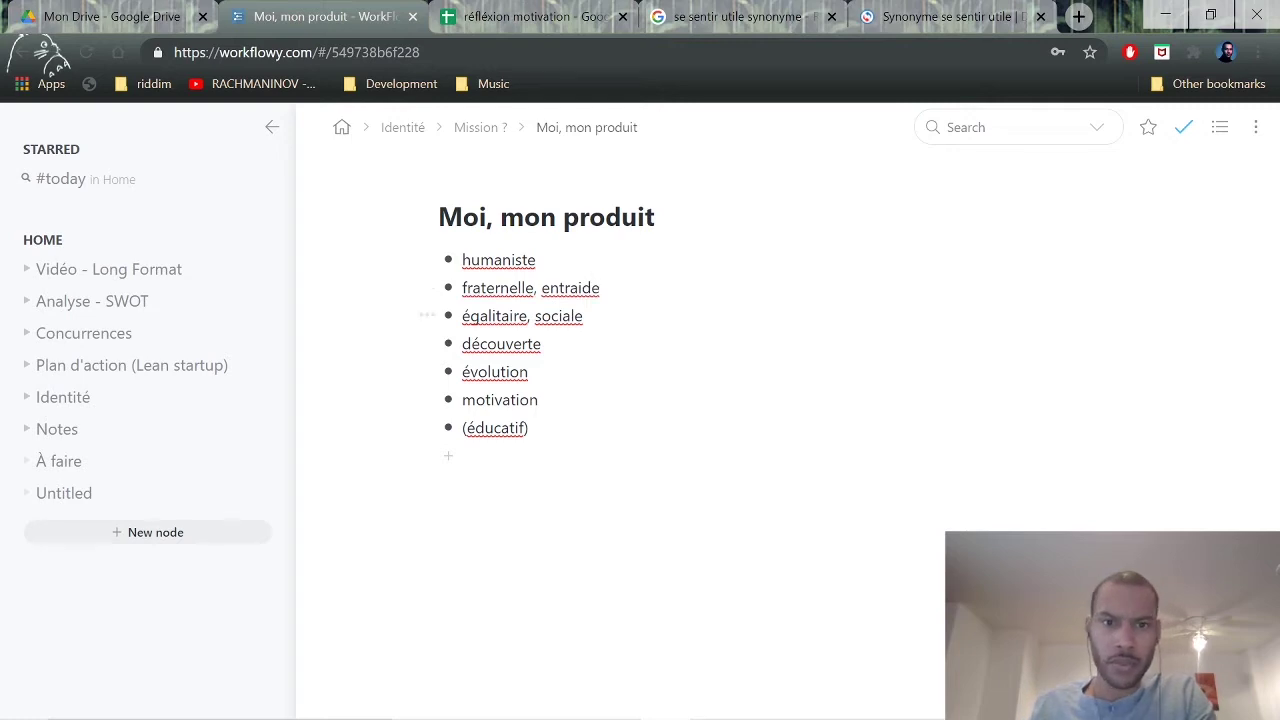
Consult and close the Reverso synonym page, and add the item "bien-être" between motivation and (éducatif) in WorkFlowy.
left_click(943, 18)
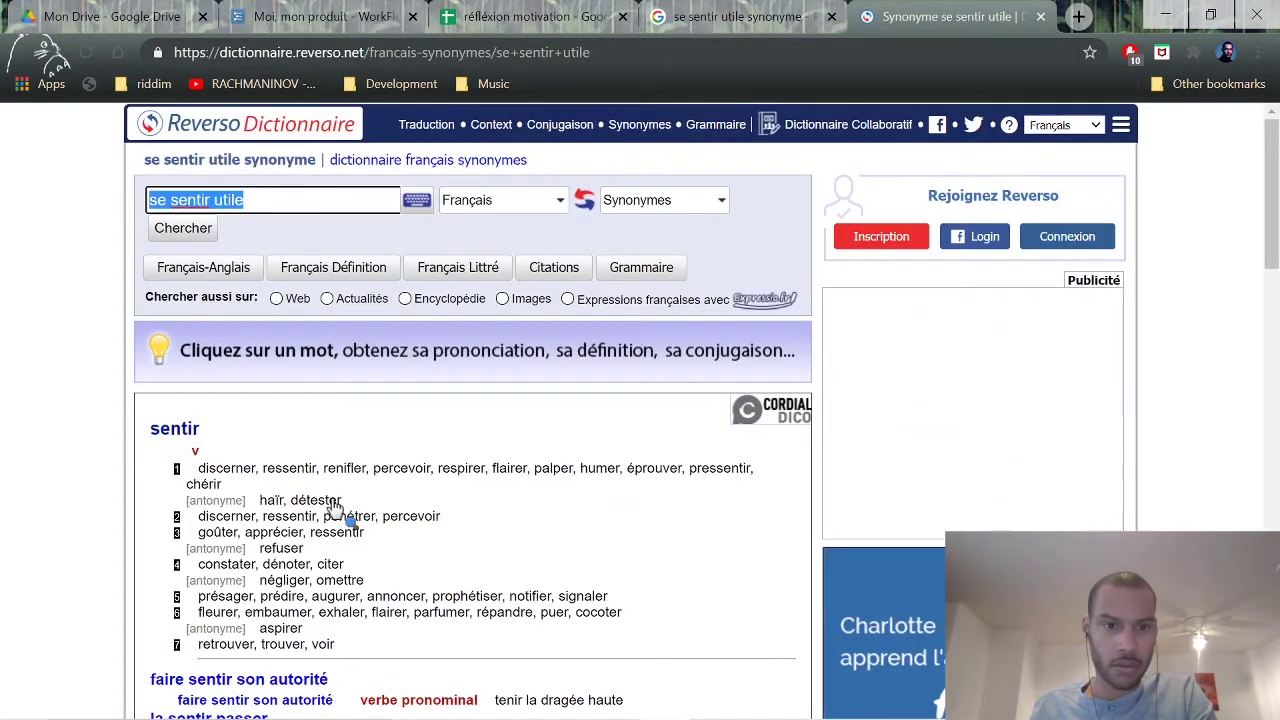
left_click(1041, 17)
left_click(524, 24)
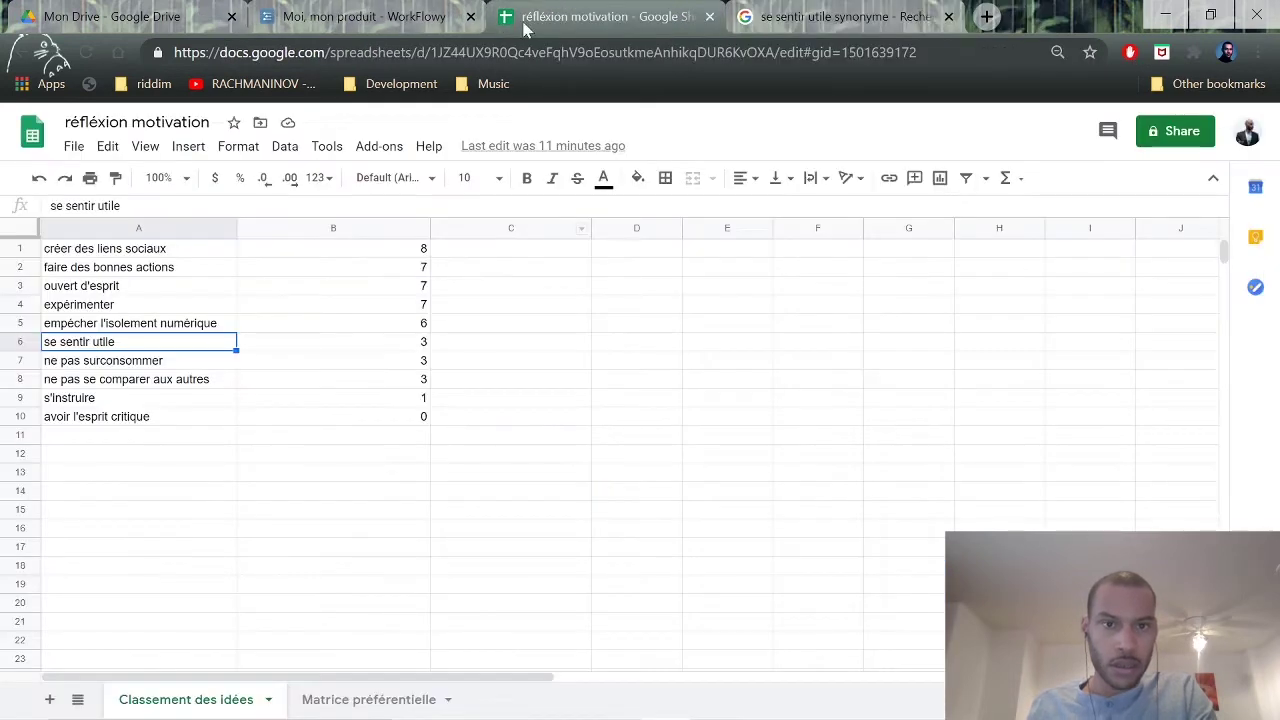
left_click(450, 18)
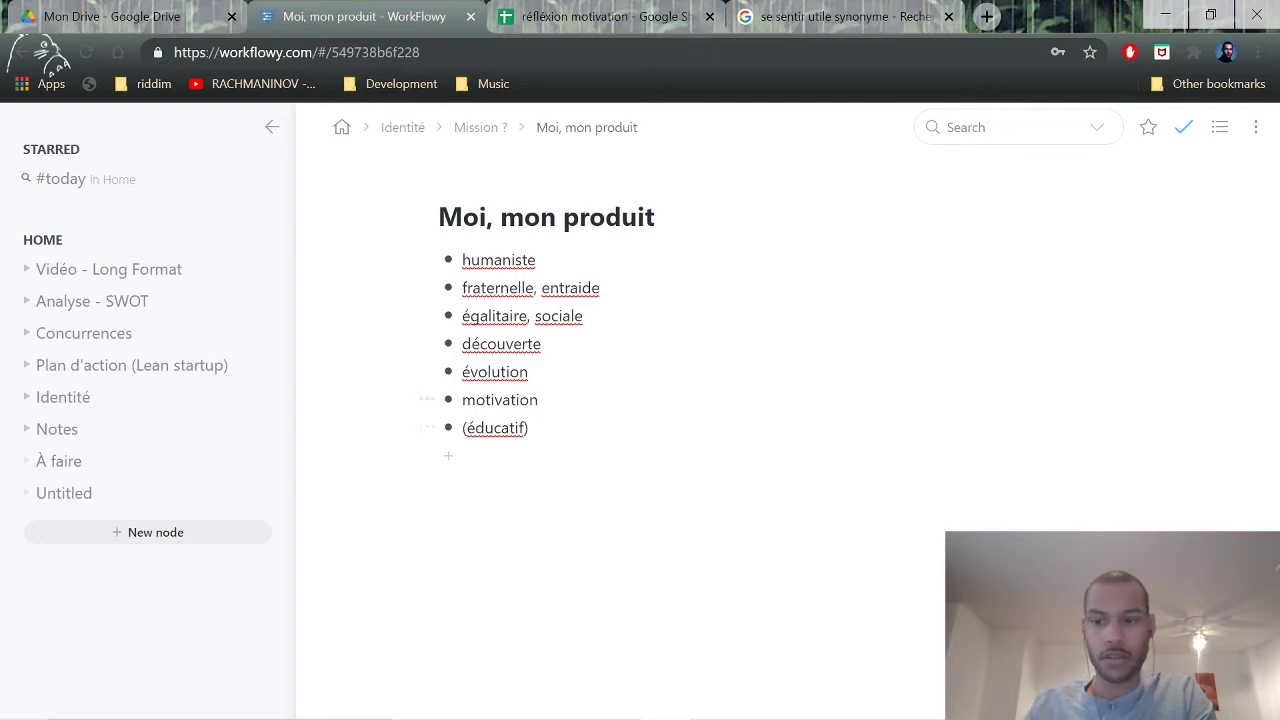
key("Return")
type("bien")
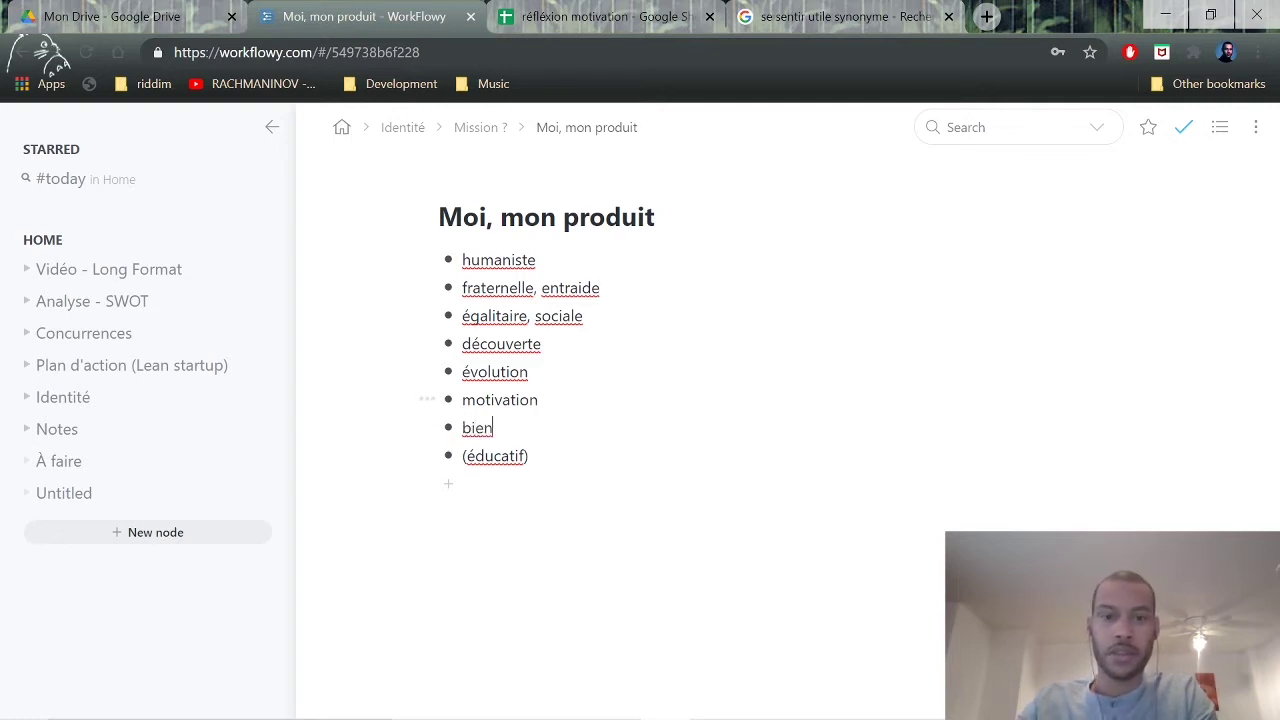
type("-être")
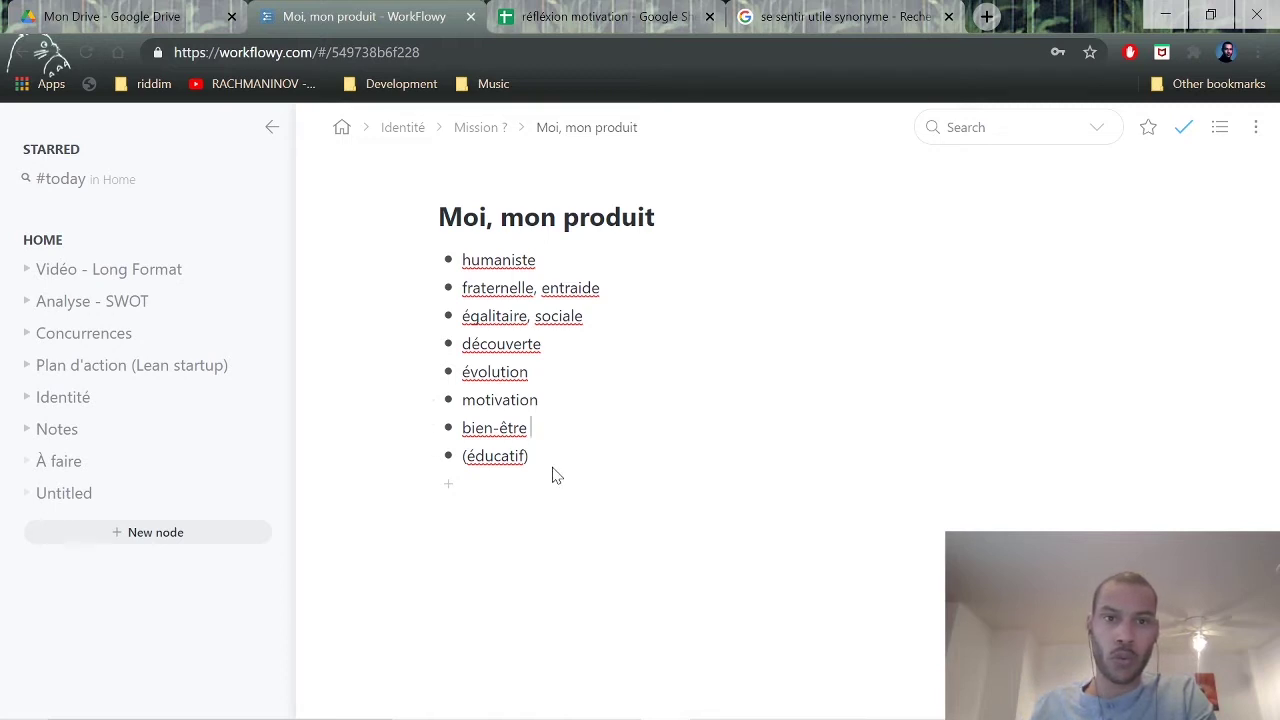
left_click(530, 427)
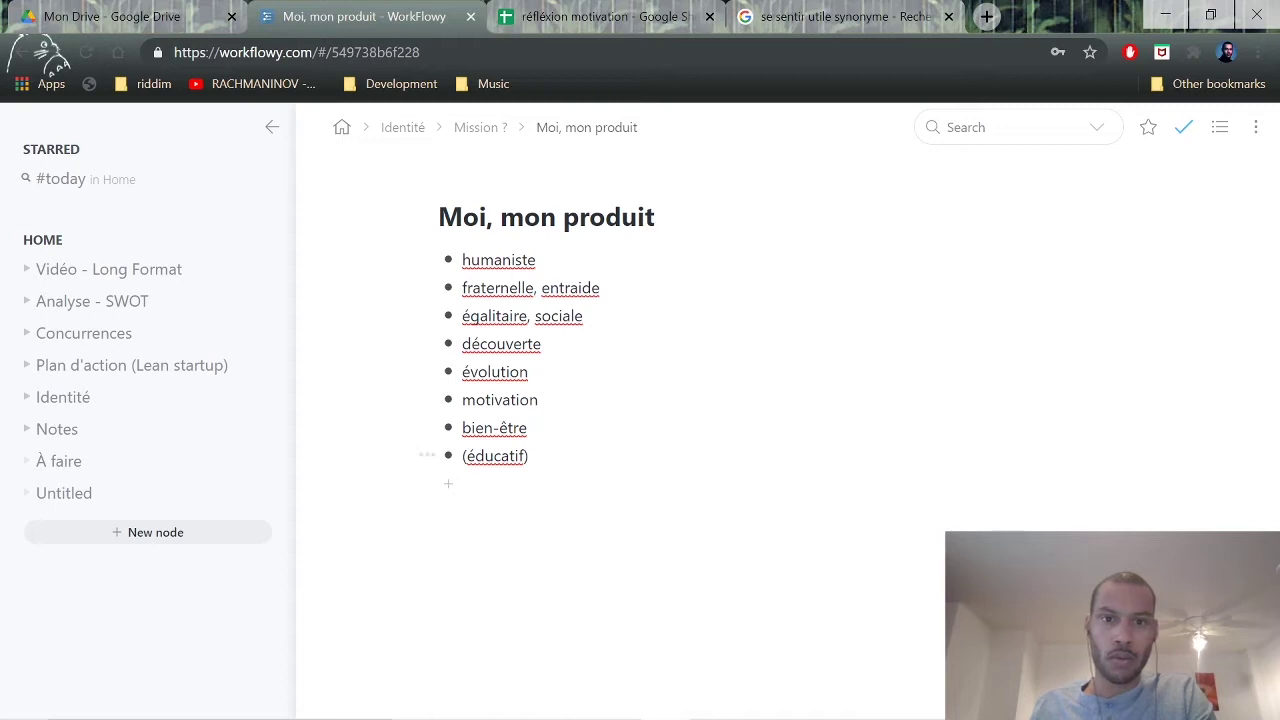
key("shift+Left")
key("shift+Left")
key("shift+Left")
key("shift+Left")
key("shift+Left")
key("shift+Left")
key("shift+Left")
key("shift+Left")
key("shift+Left")
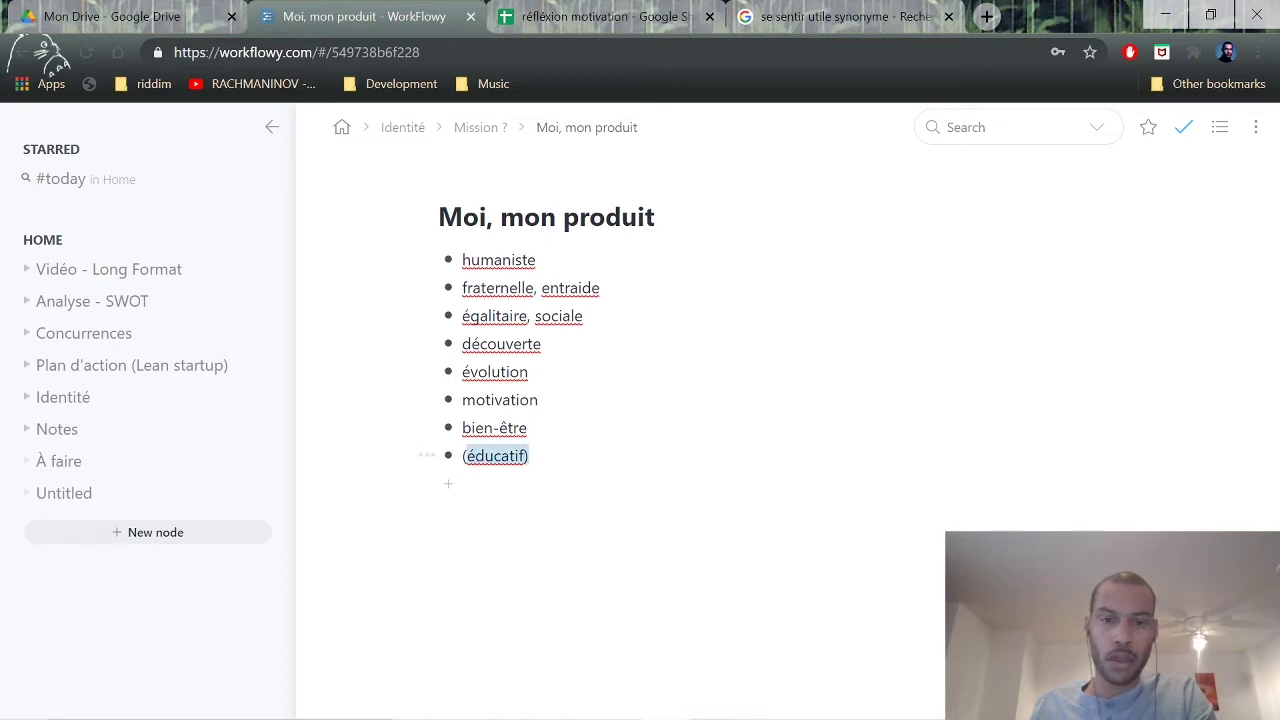
key("Right")
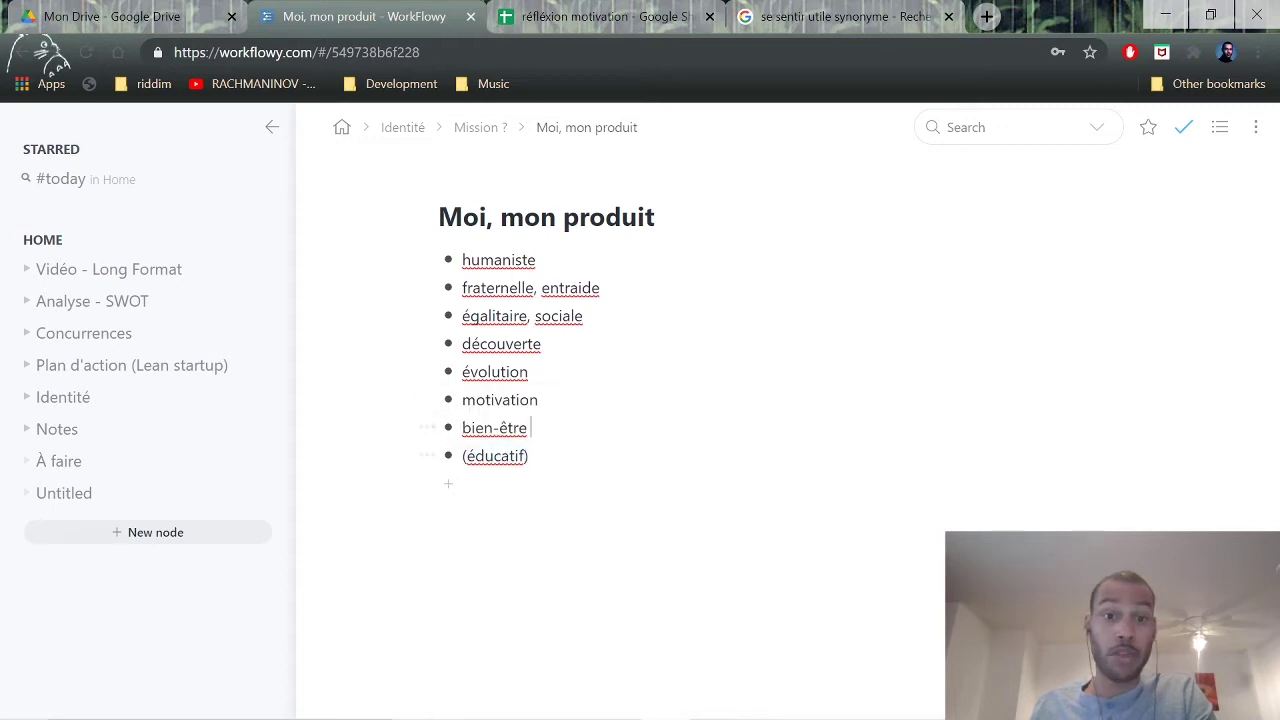
Add the items "numérique" and "ludique" between bien-être and (éducatif).
key("Return")
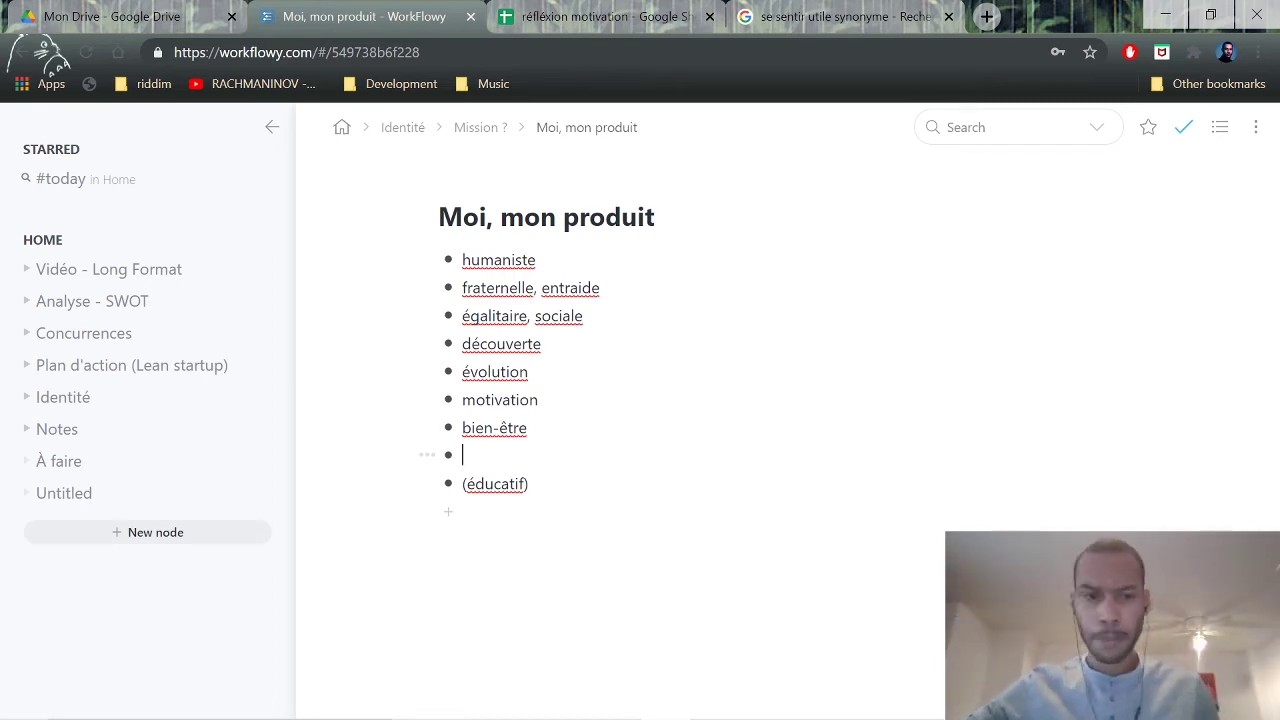
type("tehoi")
key("BackSpace")
key("BackSpace")
key("BackSpace")
key("BackSpace")
key("BackSpace")
type("numériqu")
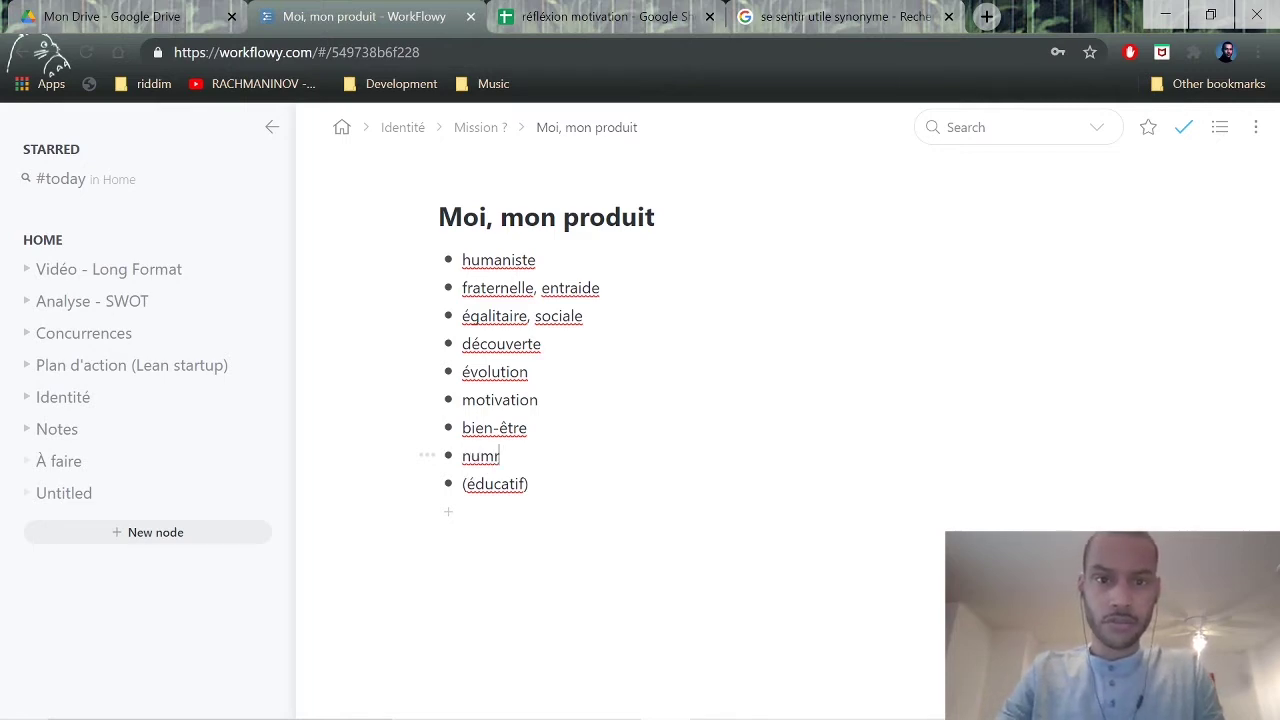
type("e")
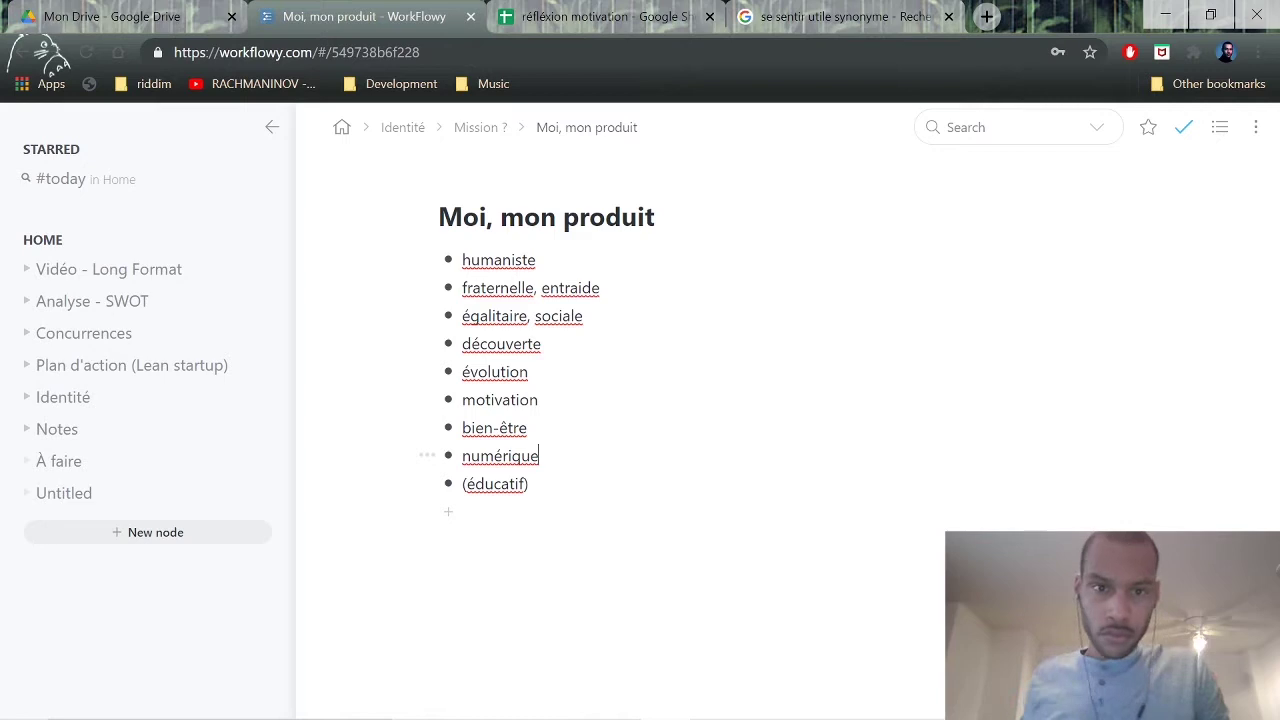
key("Return")
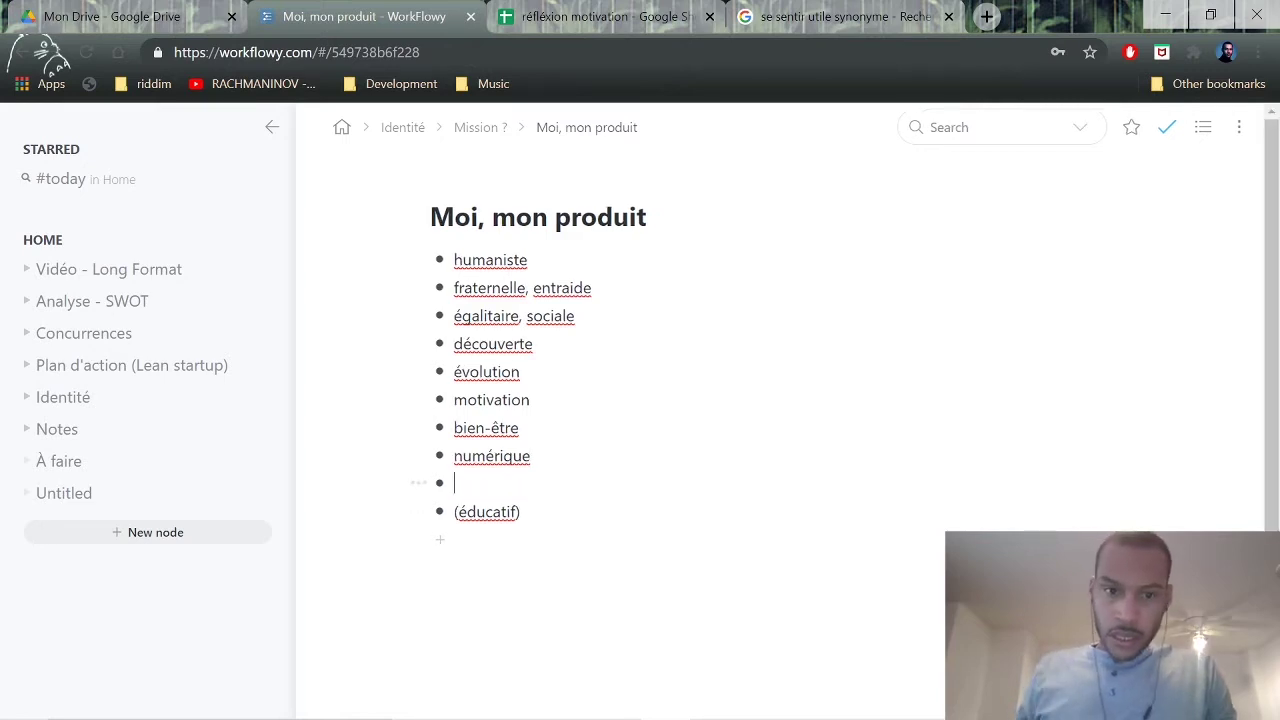
type("ludique")
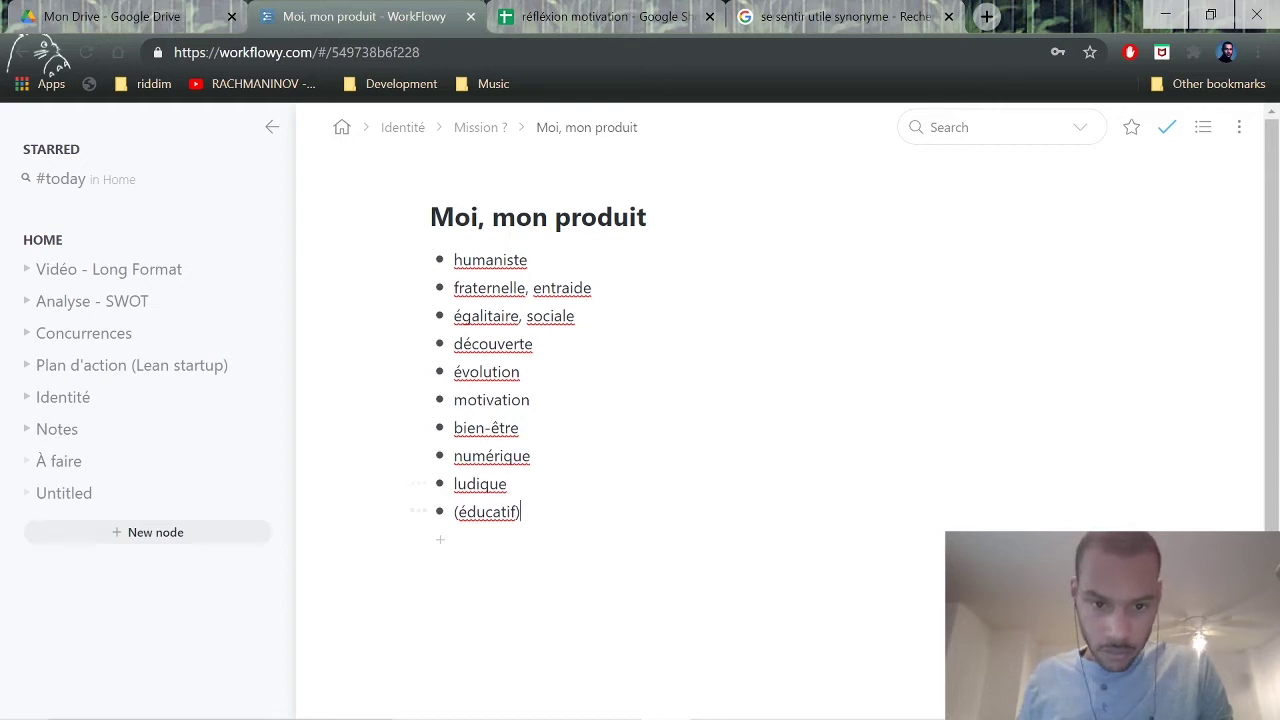
Remove "égalitaire," from the "égalitaire, sociale" item so that it reads "sociale".
left_click_drag(453, 512, 590, 537)
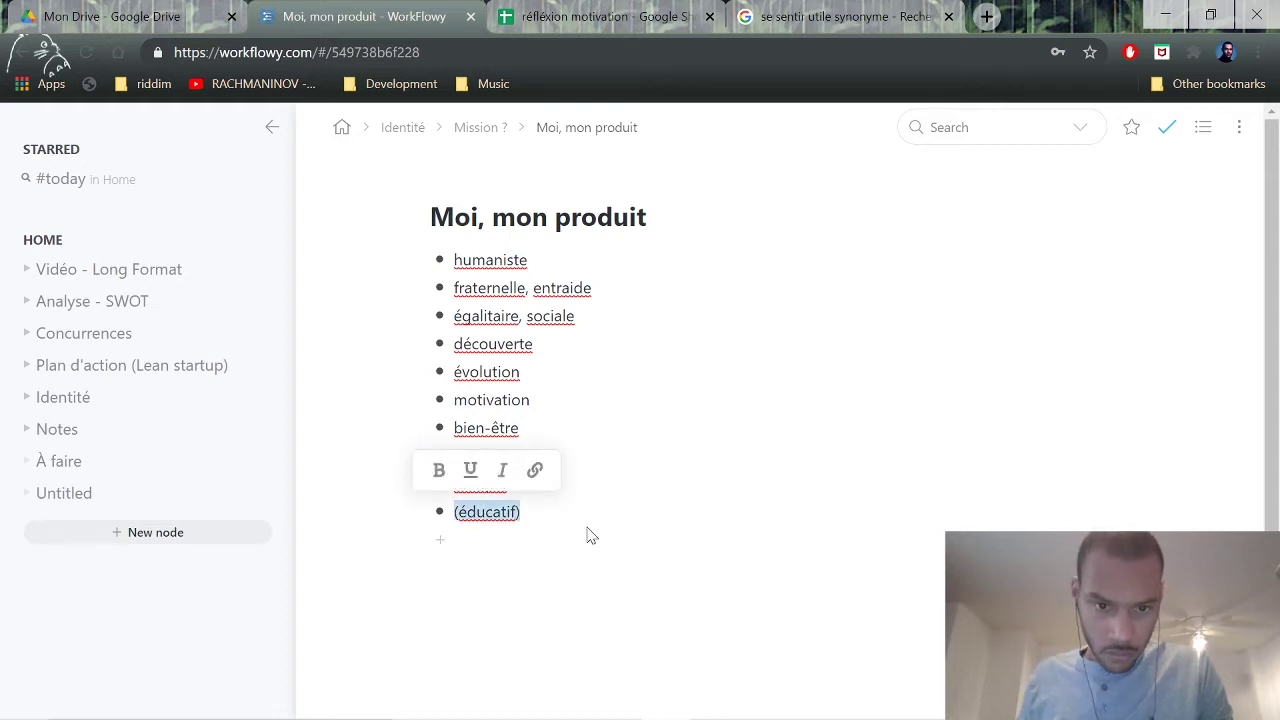
key("Up")
key("Up")
key("Up")
key("Up")
key("Up")
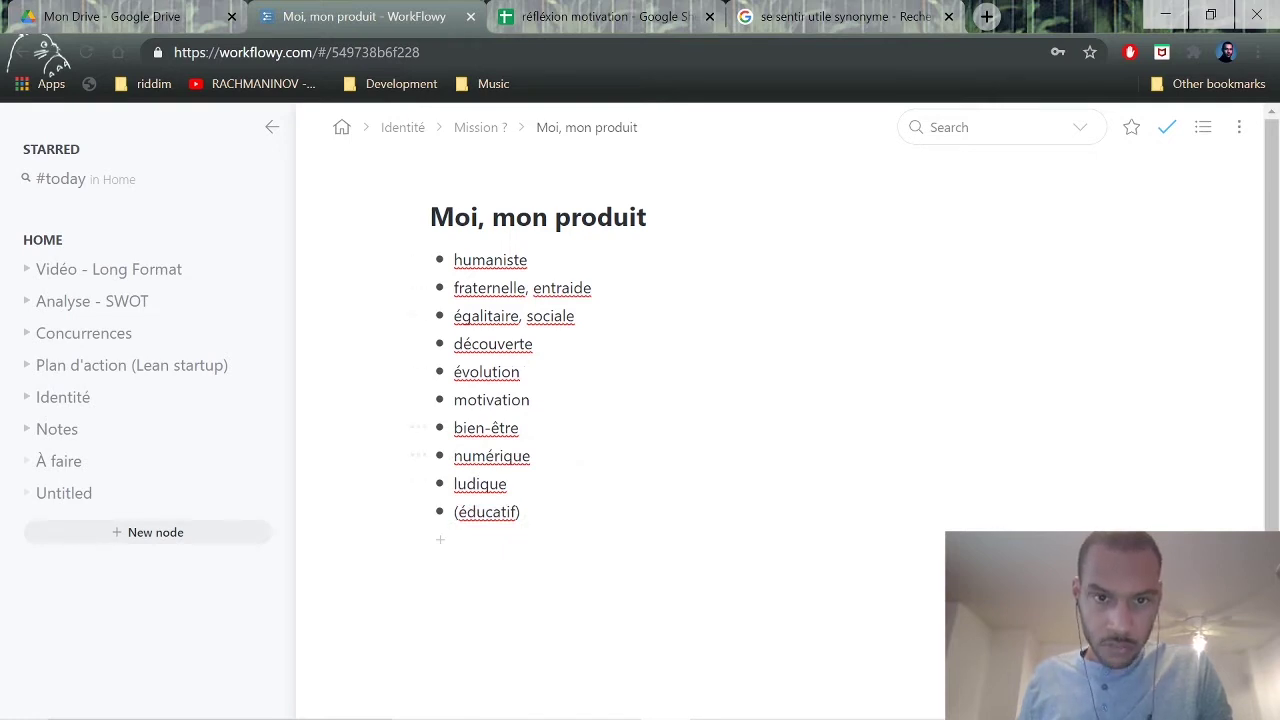
key("Up")
key("Up")
key("shift+Left")
key("shift+Left")
key("shift+Left")
key("shift+Left")
key("shift+Left")
key("shift+Left")
key("shift+Left")
key("shift+Left")
key("shift+Left")
key("shift+Left")
key("shift+Left")
key("shift+Left")
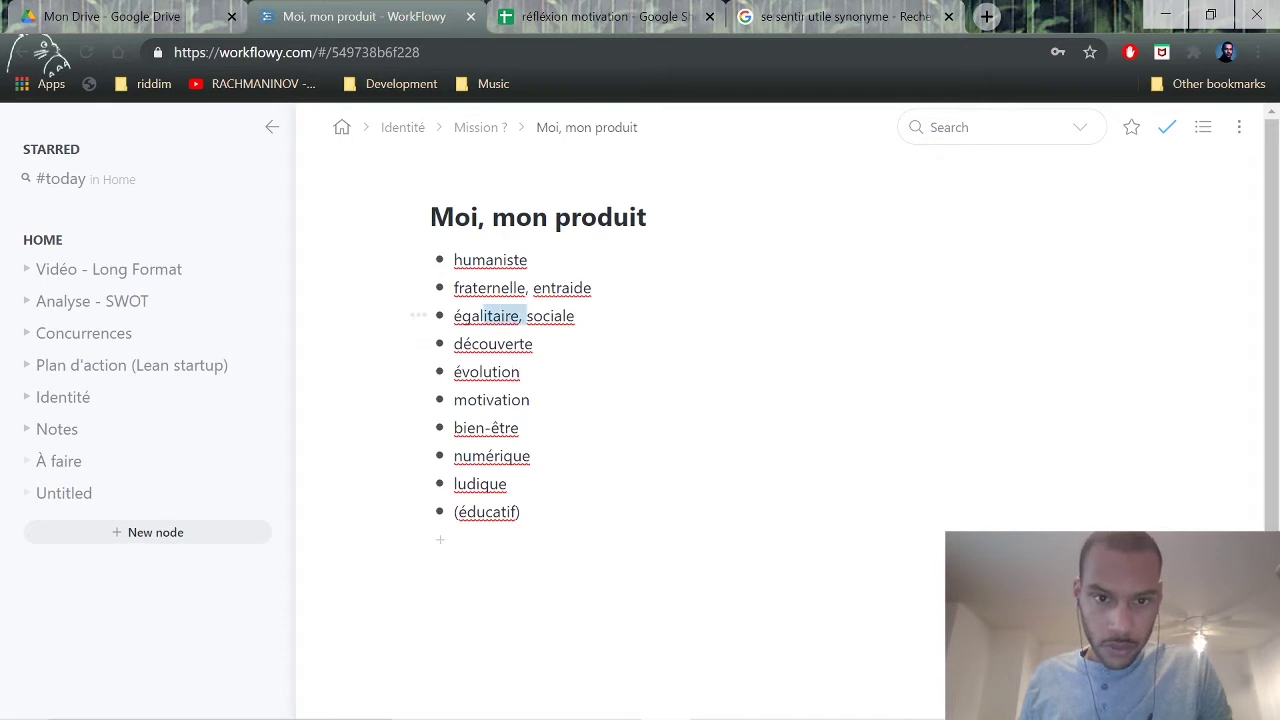
key("BackSpace")
Shorten the "fraternelle, entraide" item to "entraide" and delete the humaniste item above it.
key("Up")
left_click_drag(527, 288, 437, 287)
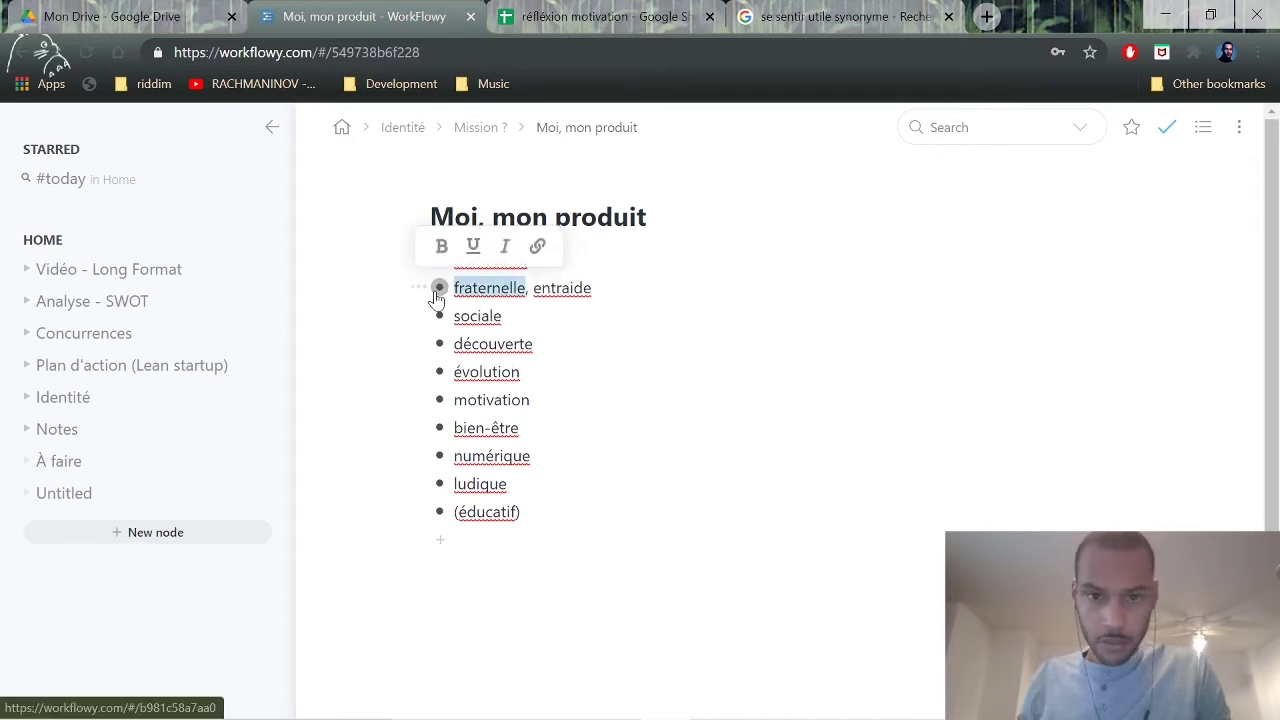
key("BackSpace")
key("Delete")
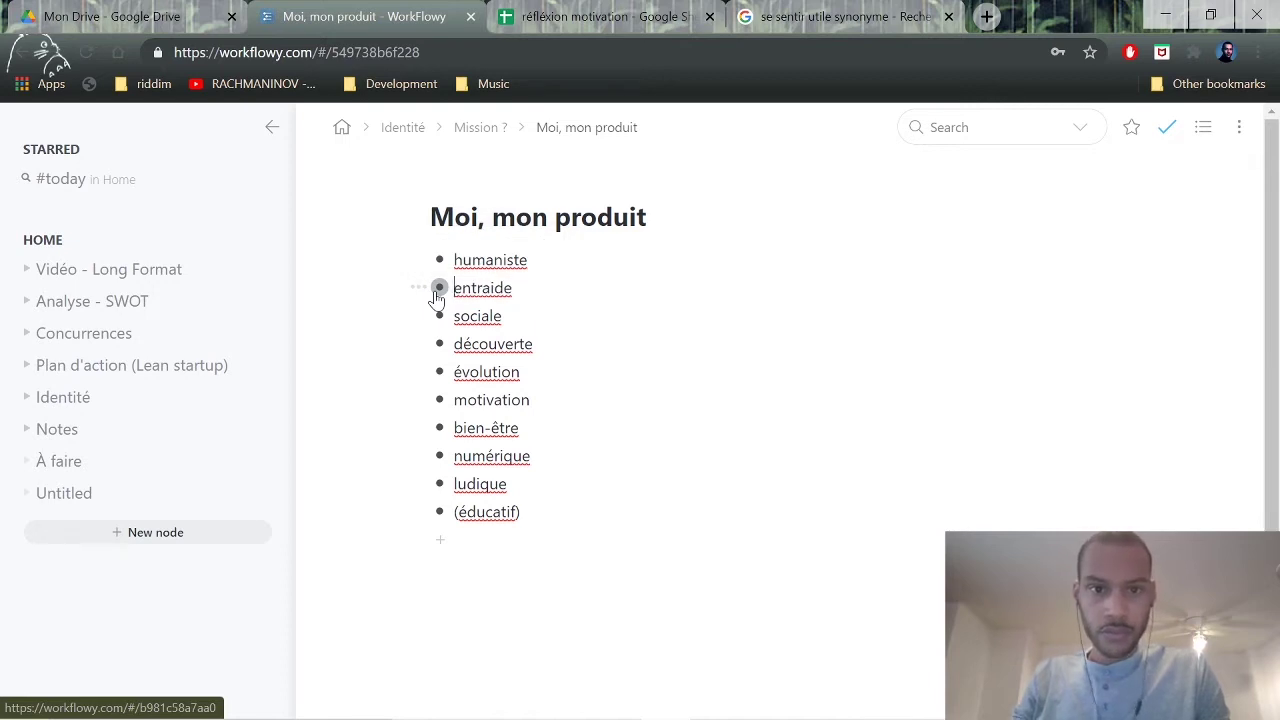
left_click_drag(527, 260, 445, 260)
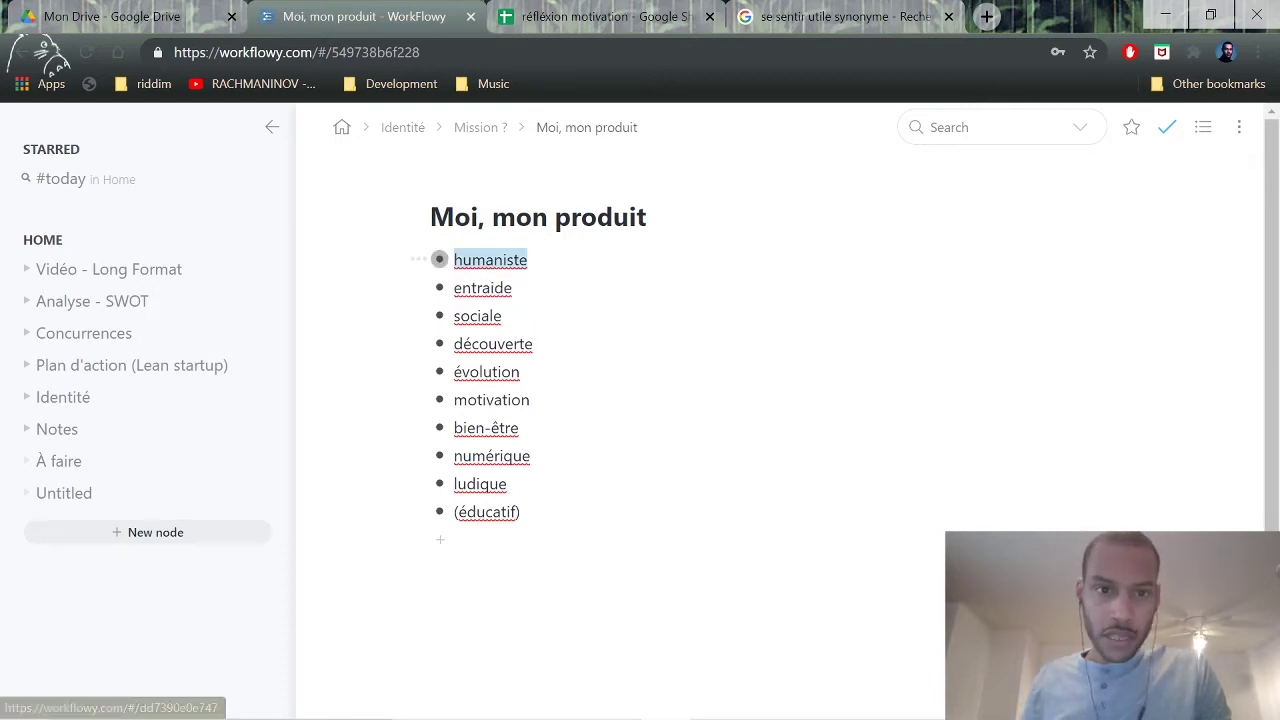
key("BackSpace")
key("BackSpace")
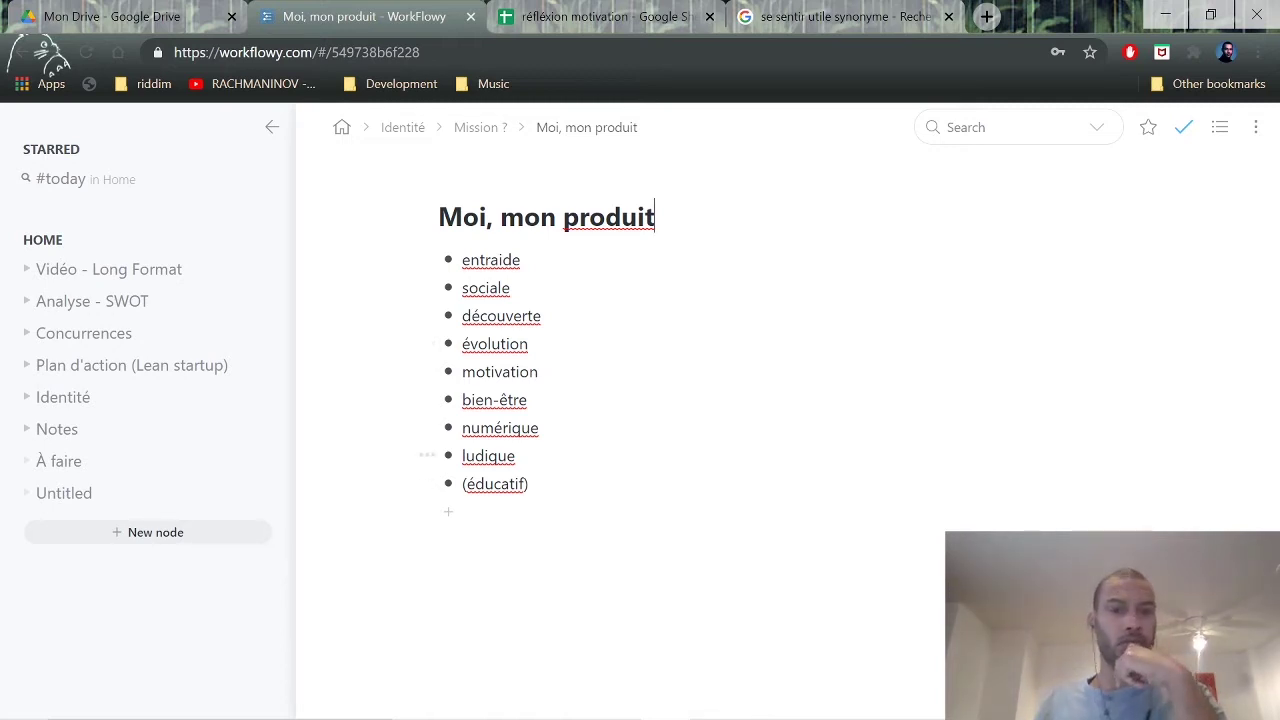
Replace the text of the motivation item with "développement personnel".
left_click(460, 466)
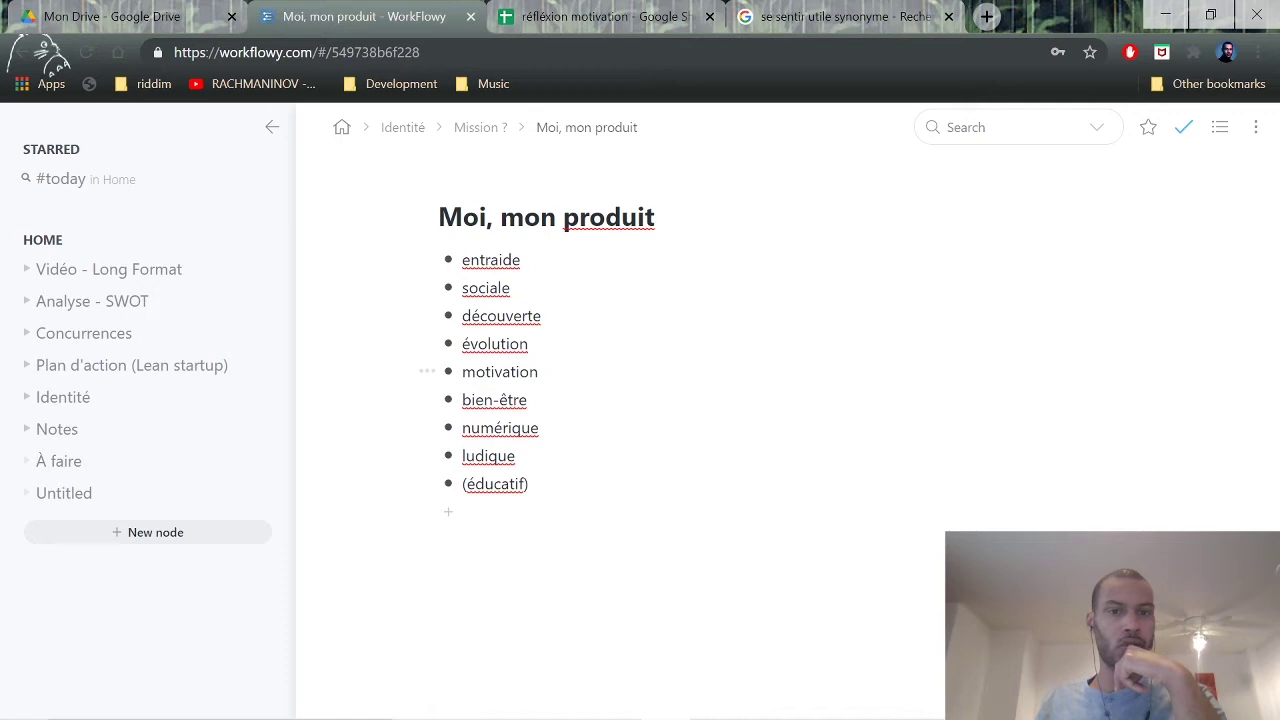
left_click_drag(476, 371, 500, 345)
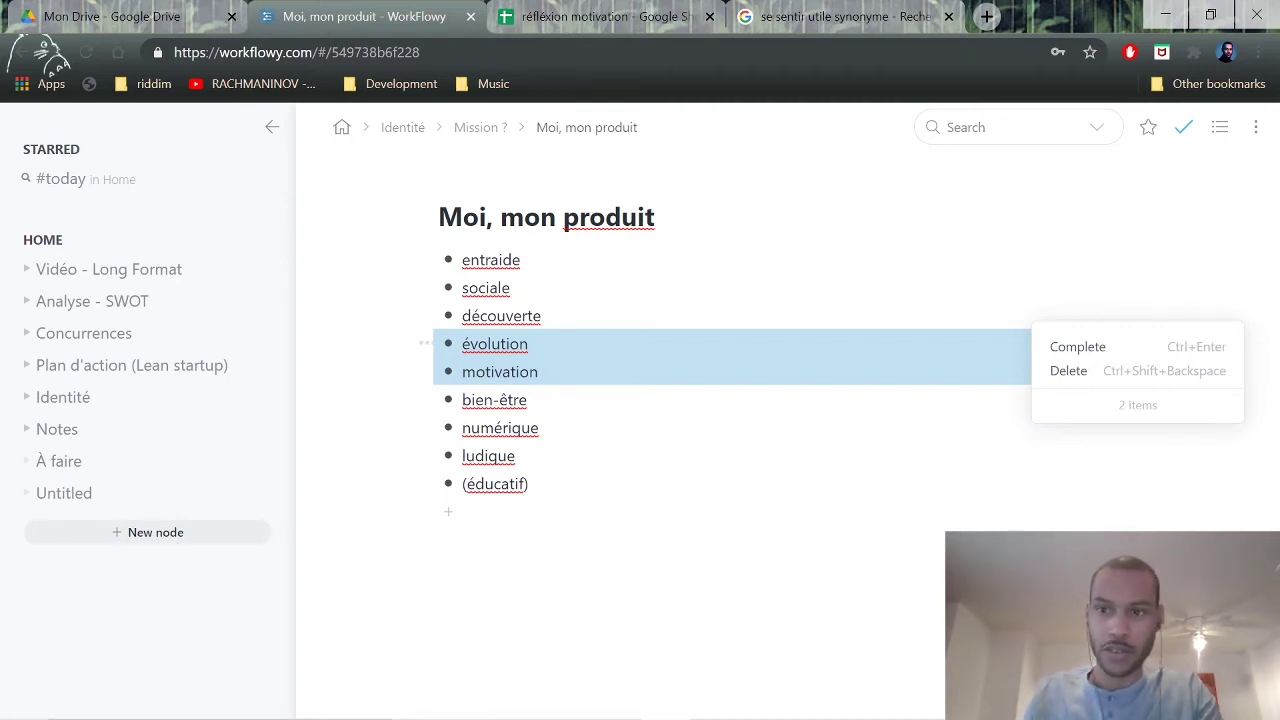
left_click_drag(540, 371, 455, 371)
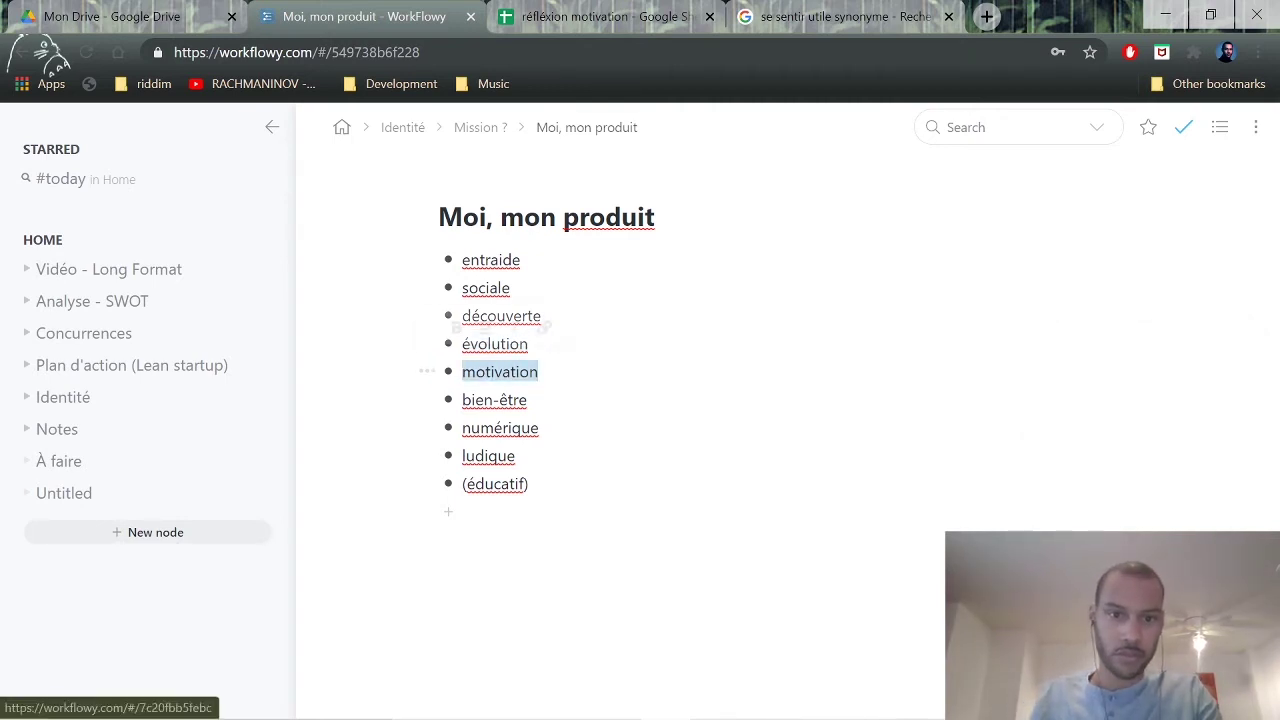
type("deévelop")
key("BackSpace")
key("BackSpace")
key("BackSpace")
key("BackSpace")
key("BackSpace")
key("BackSpace")
key("BackSpace")
type("ével")
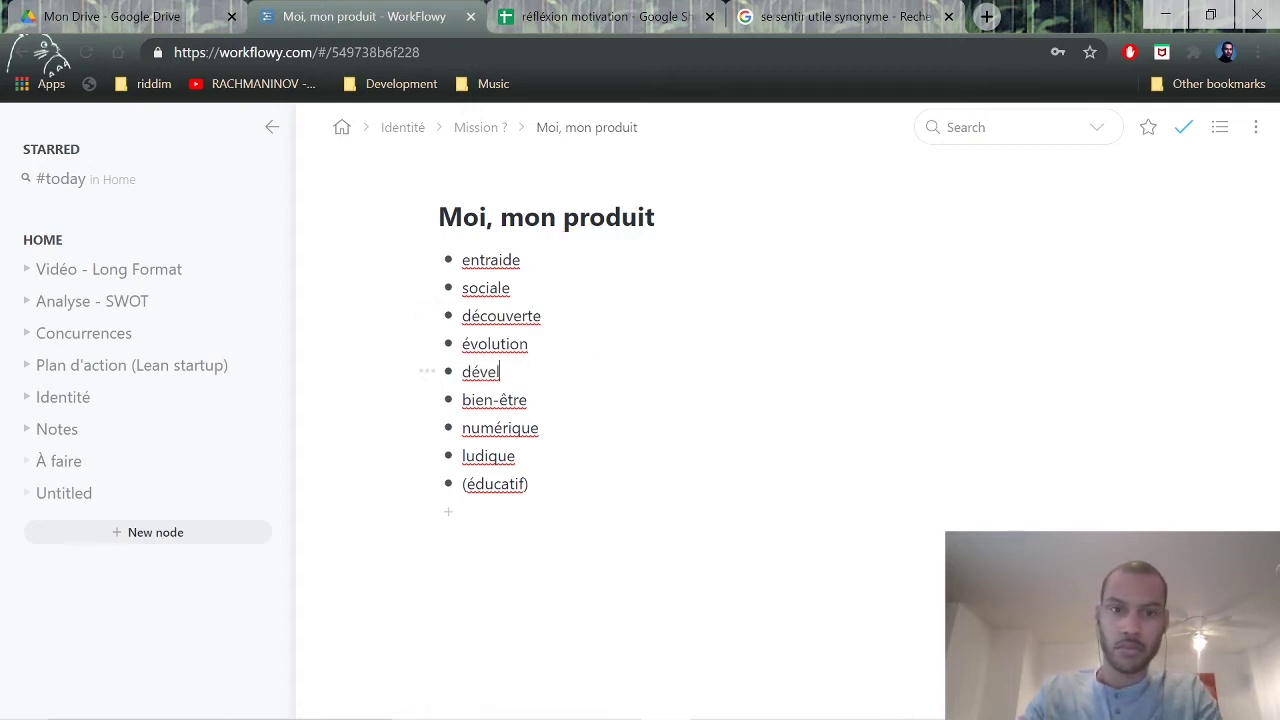
type("oppement personnel")
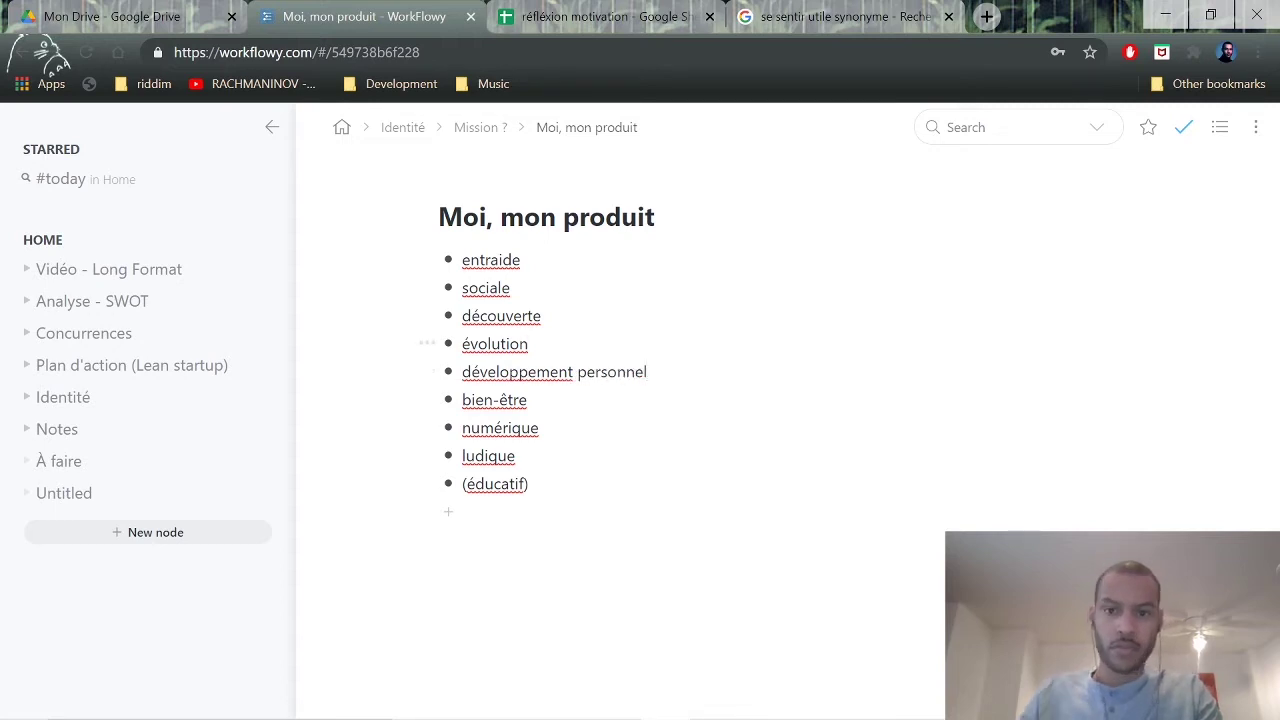
Delete the évolution item between découverte and développement personnel.
key("BackSpace")
key("BackSpace")
key("BackSpace")
key("BackSpace")
key("BackSpace")
key("BackSpace")
key("BackSpace")
key("BackSpace")
key("BackSpace")
key("BackSpace")
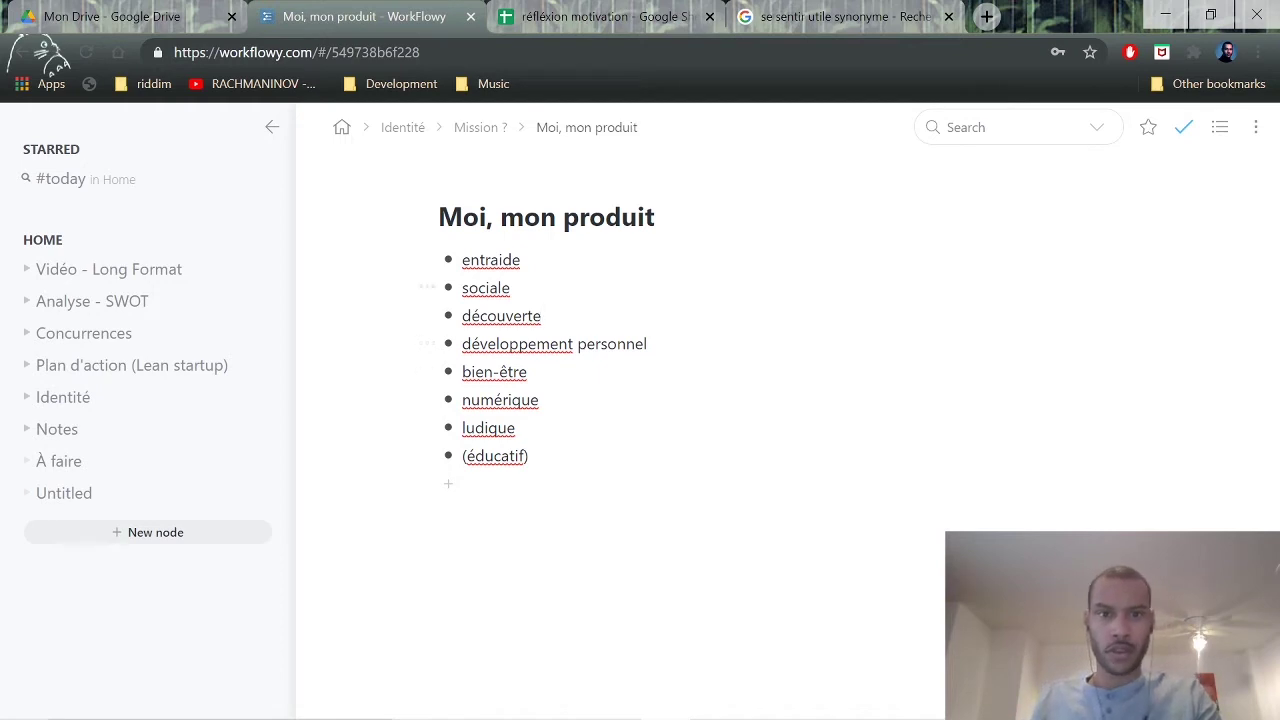
Try replacing the (éducatif) item with "informatif", and undo the replacement.
left_click(463, 456)
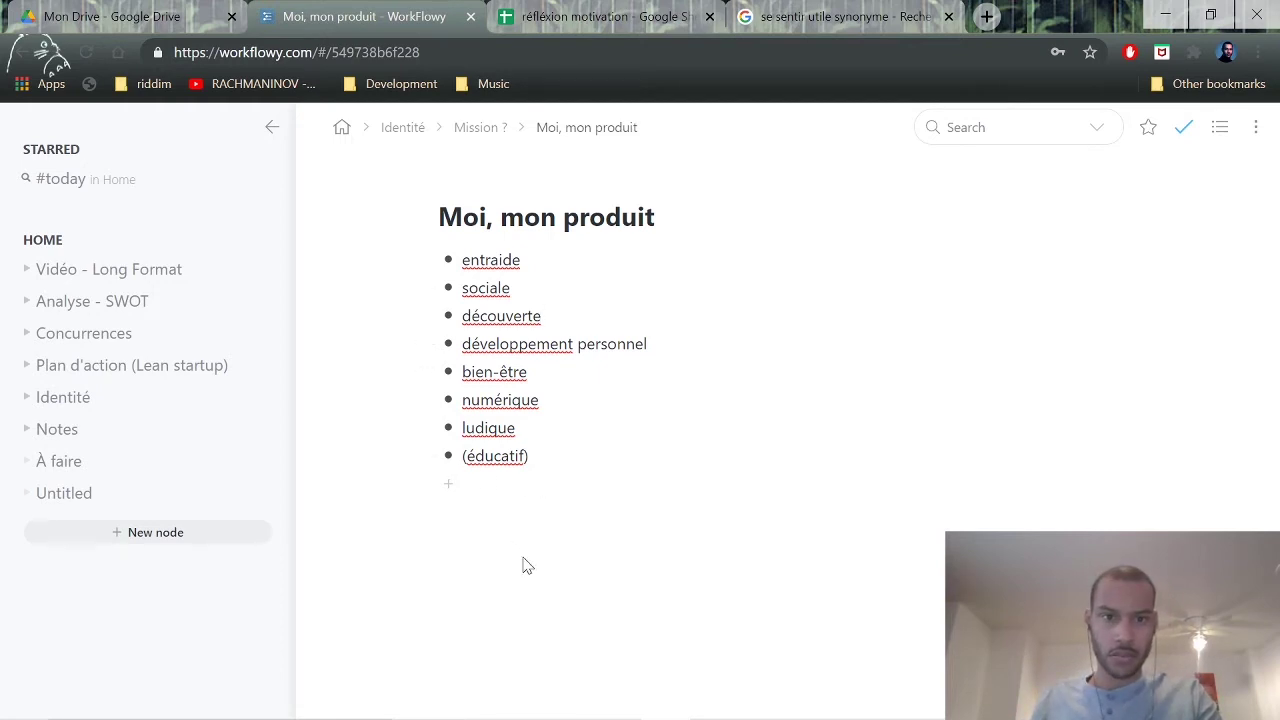
key("Delete")
key("Right")
key("Right")
key("Right")
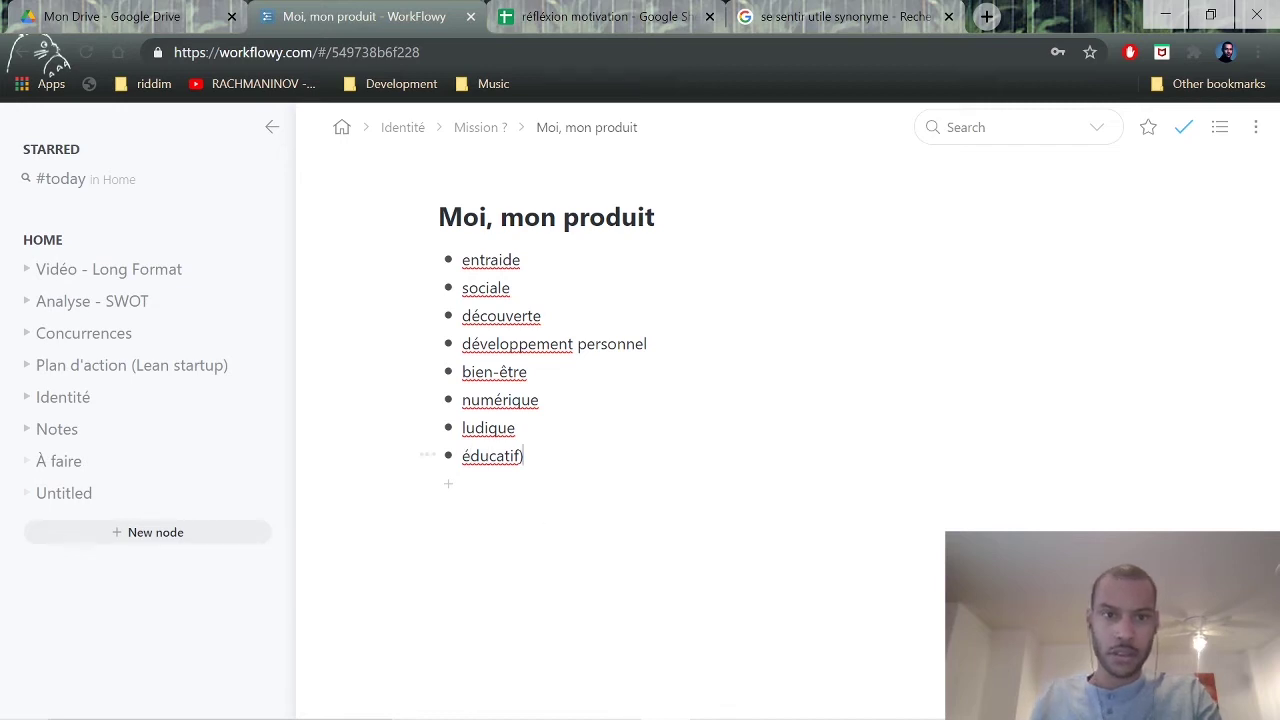
left_click_drag(523, 456, 448, 455)
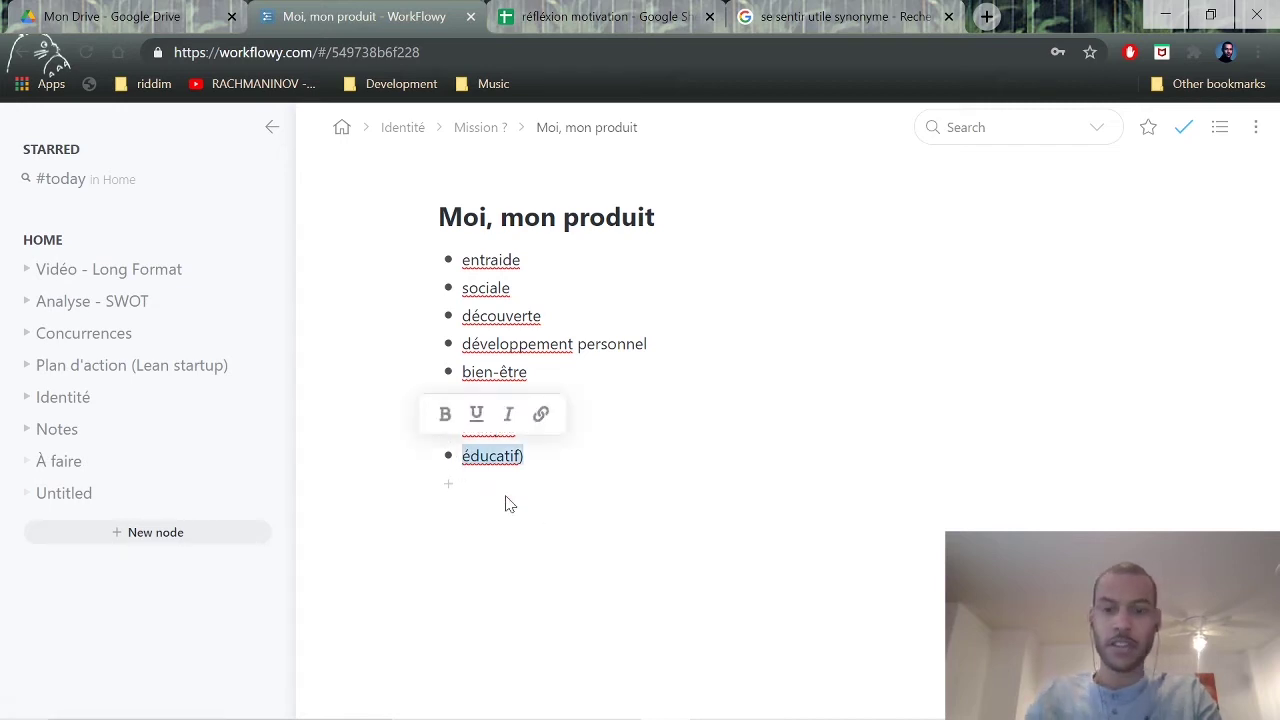
type("informatif")
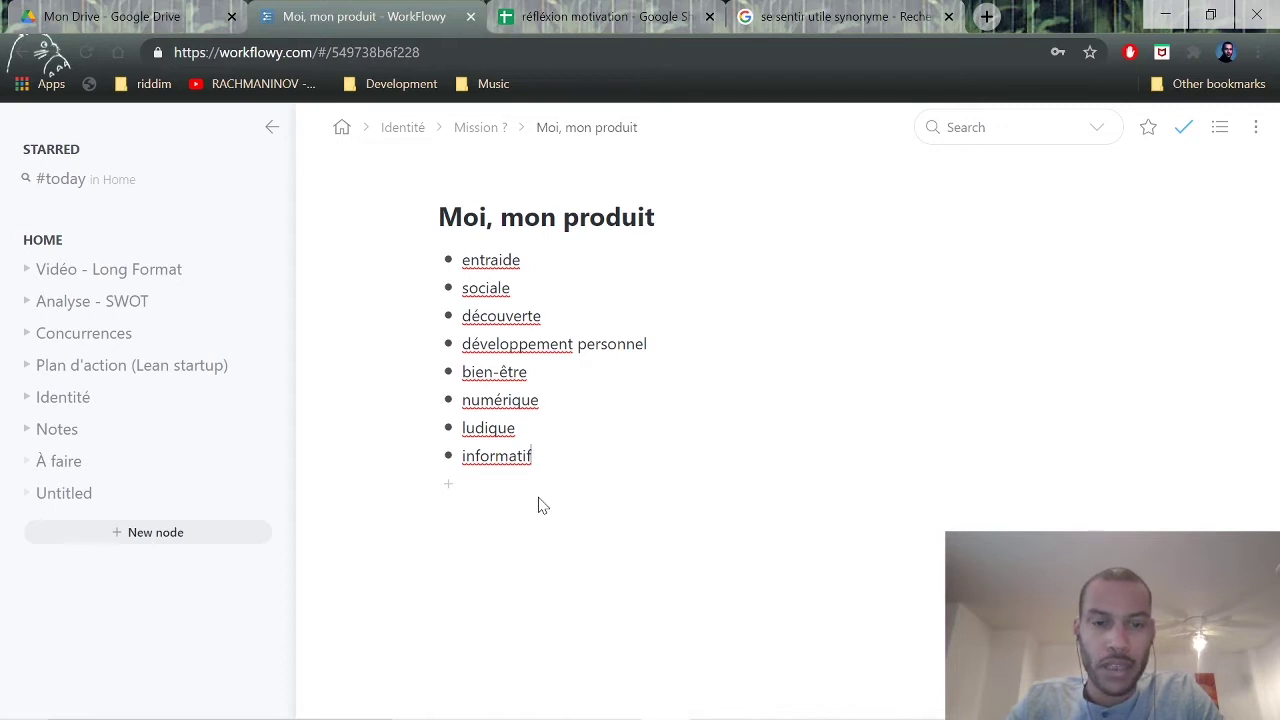
key("ctrl+z")
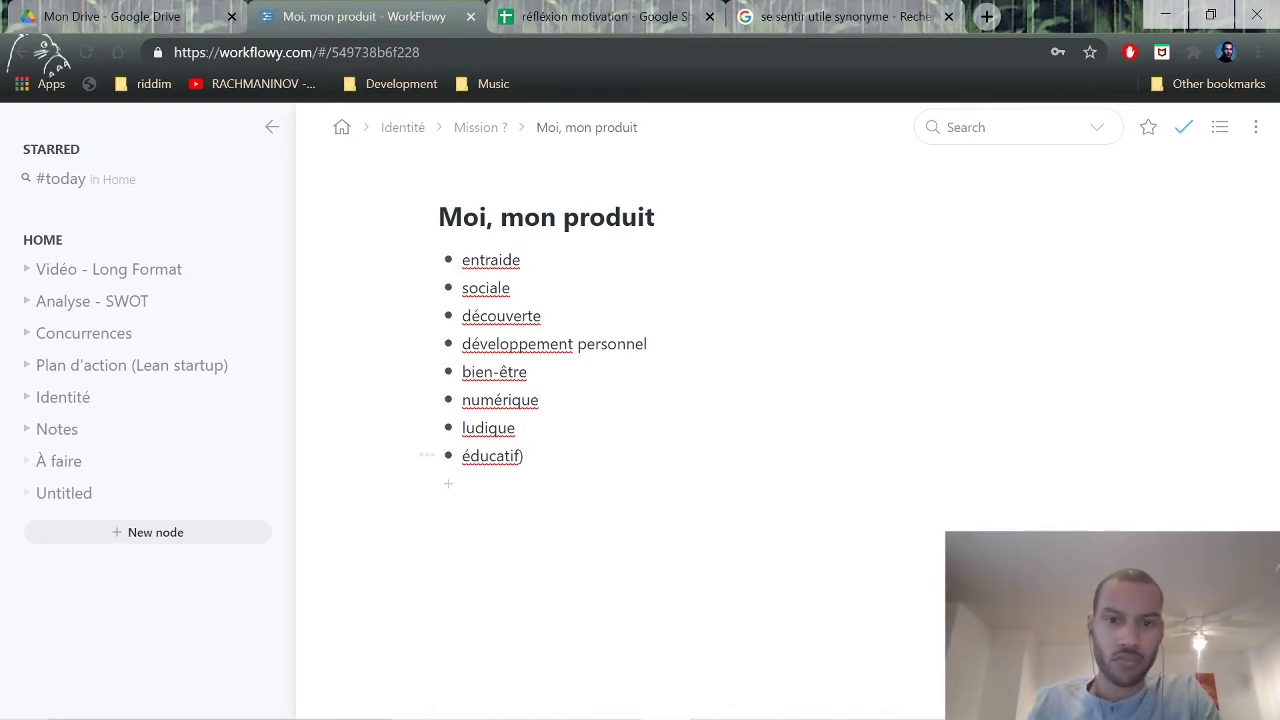
Replace the découverte item with "expérience" and the last item, éducatif, with "informatif".
left_click_drag(524, 456, 462, 462)
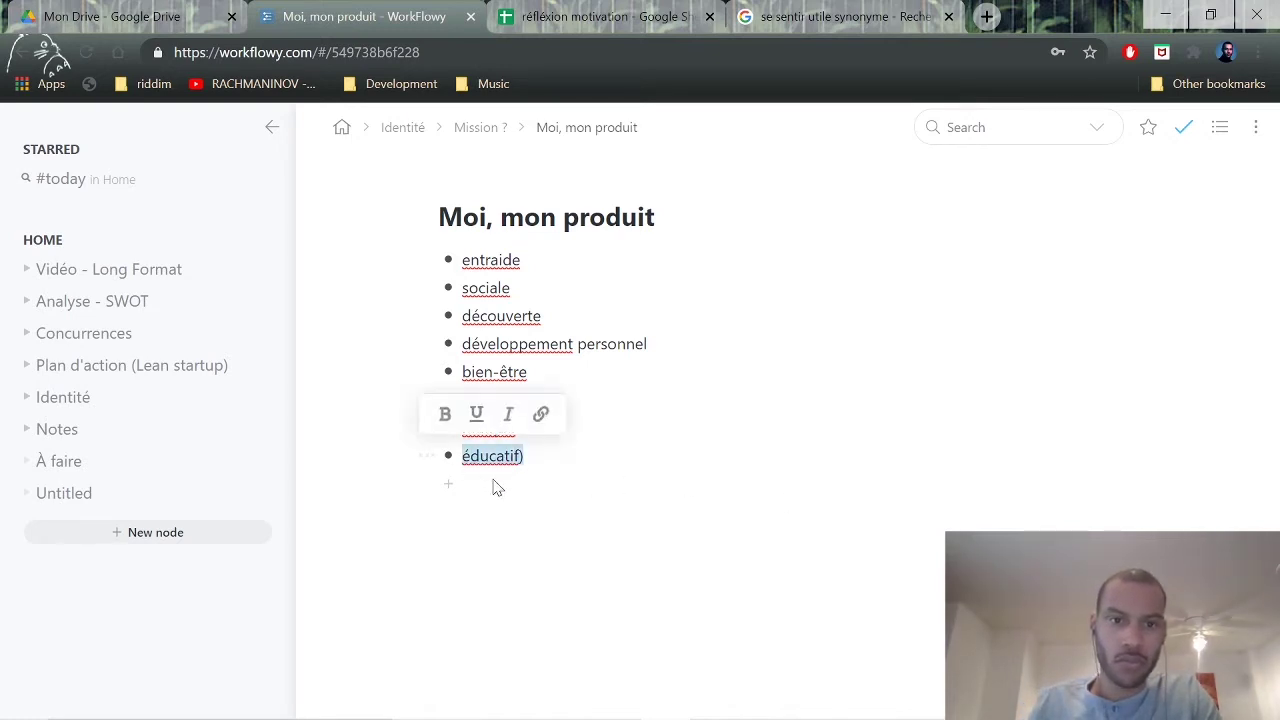
key("BackSpace")
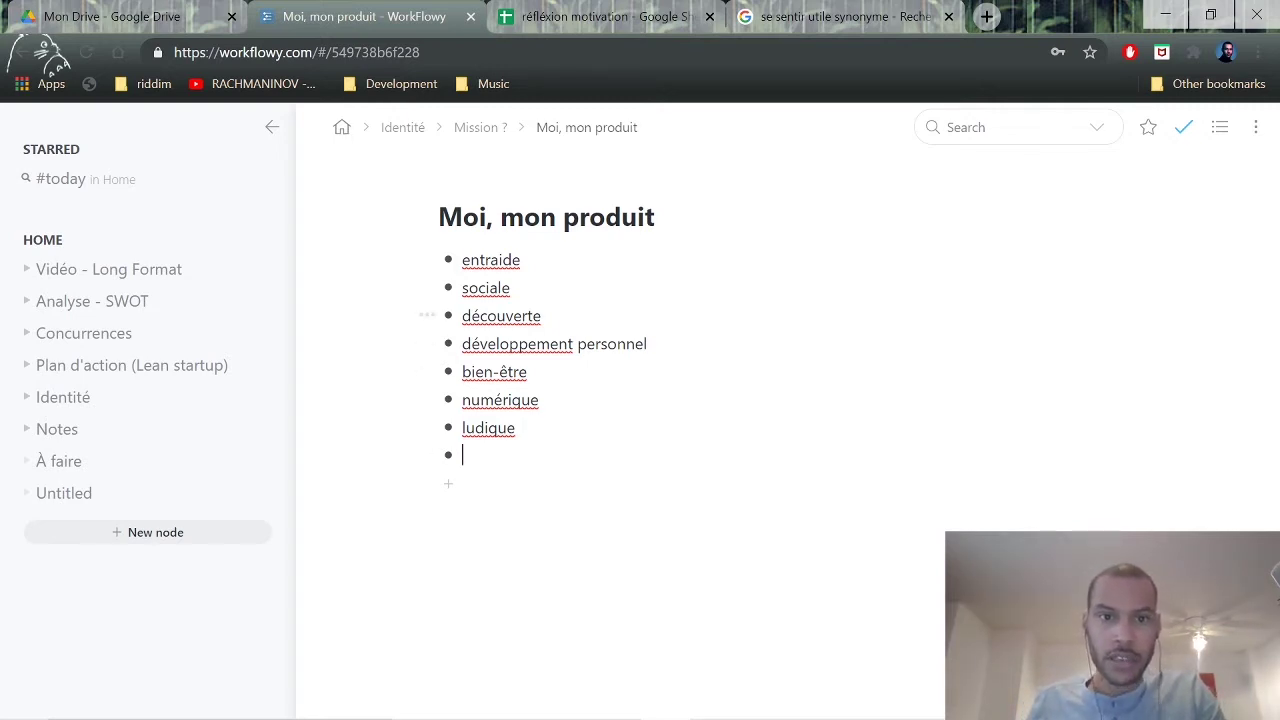
left_click_drag(541, 316, 462, 316)
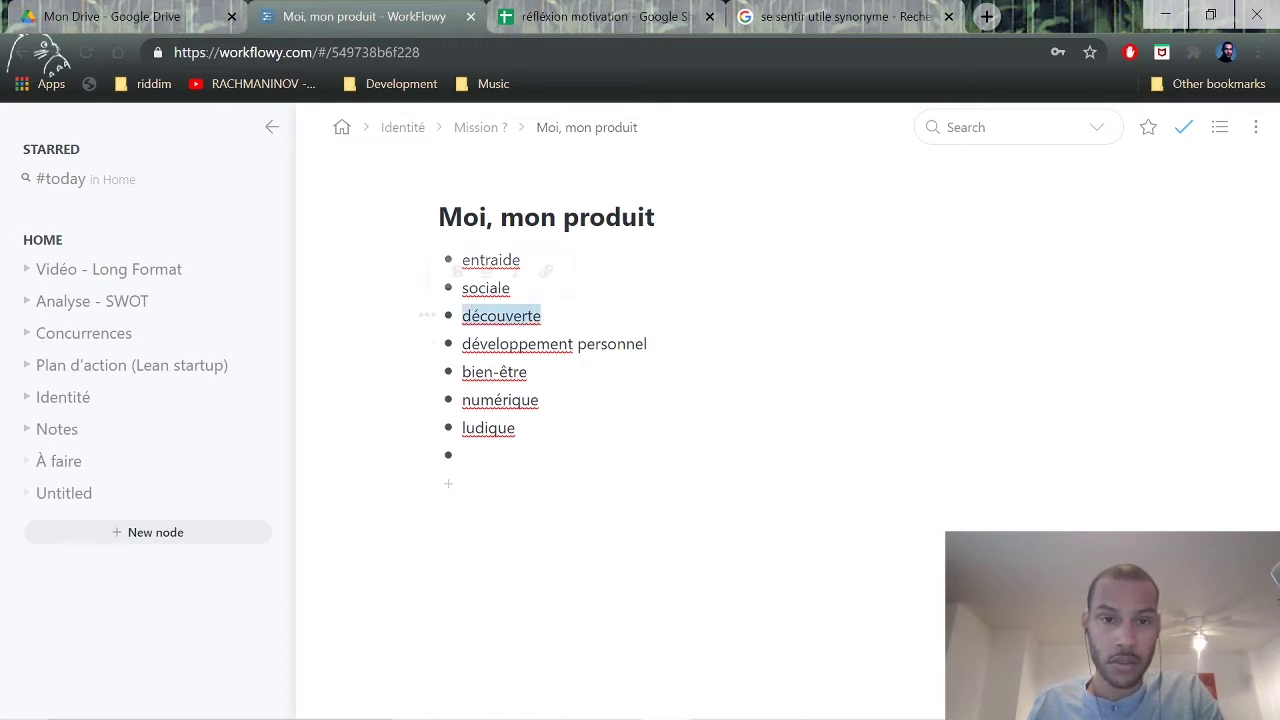
type("expérience")
left_click(497, 492)
type("informatif")
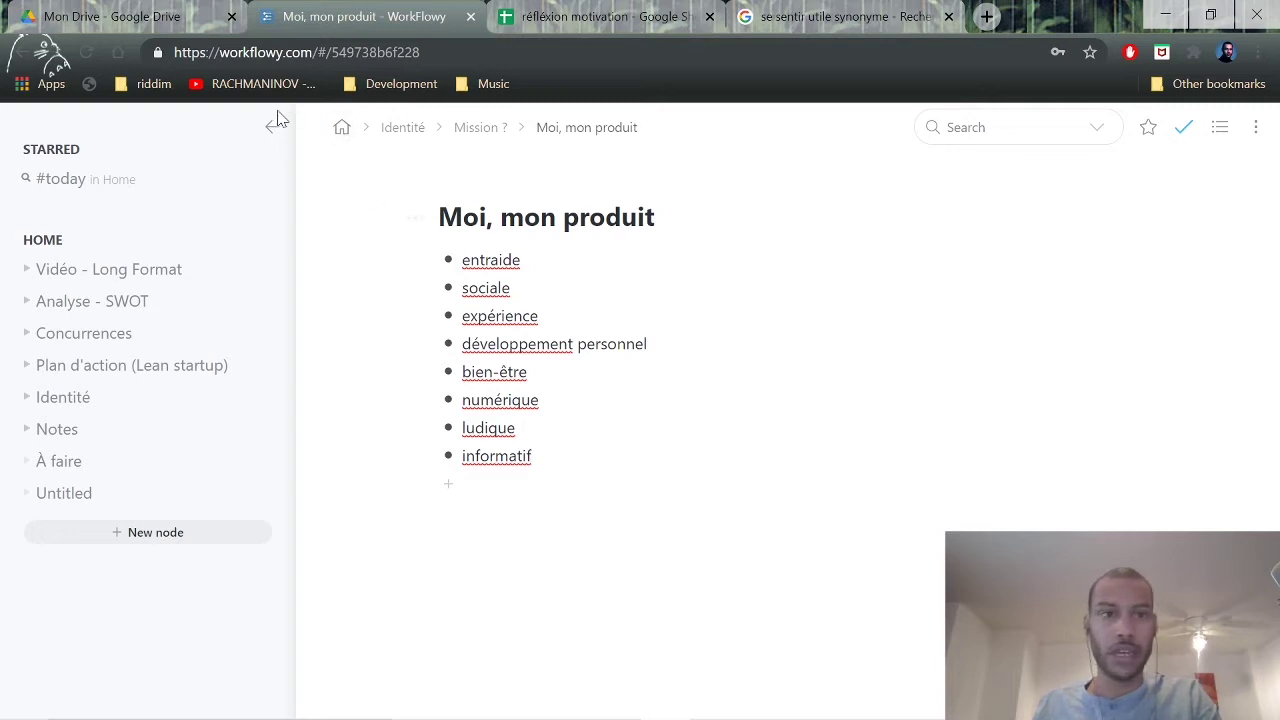
Go up to the parent Mission ? list and place the cursor in the empty item under Mon public.
left_click(458, 130)
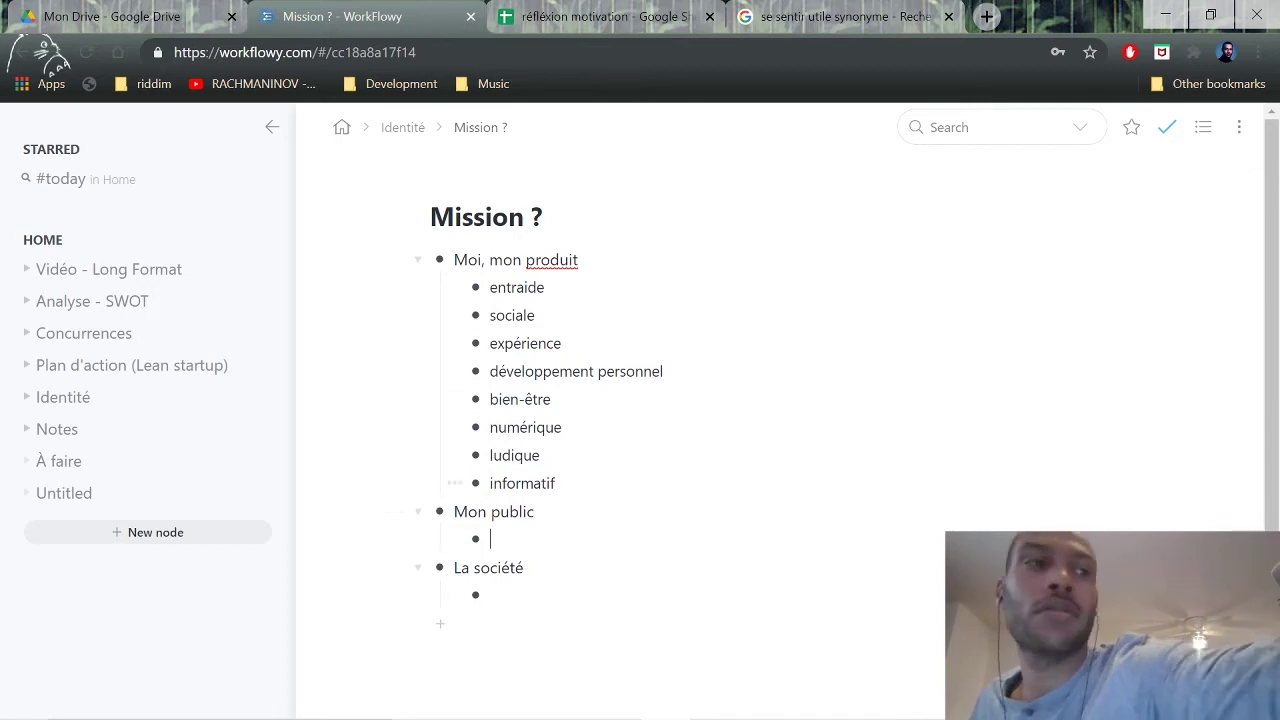
left_click(781, 22)
left_click(355, 145)
left_click_drag(355, 145, 172, 140)
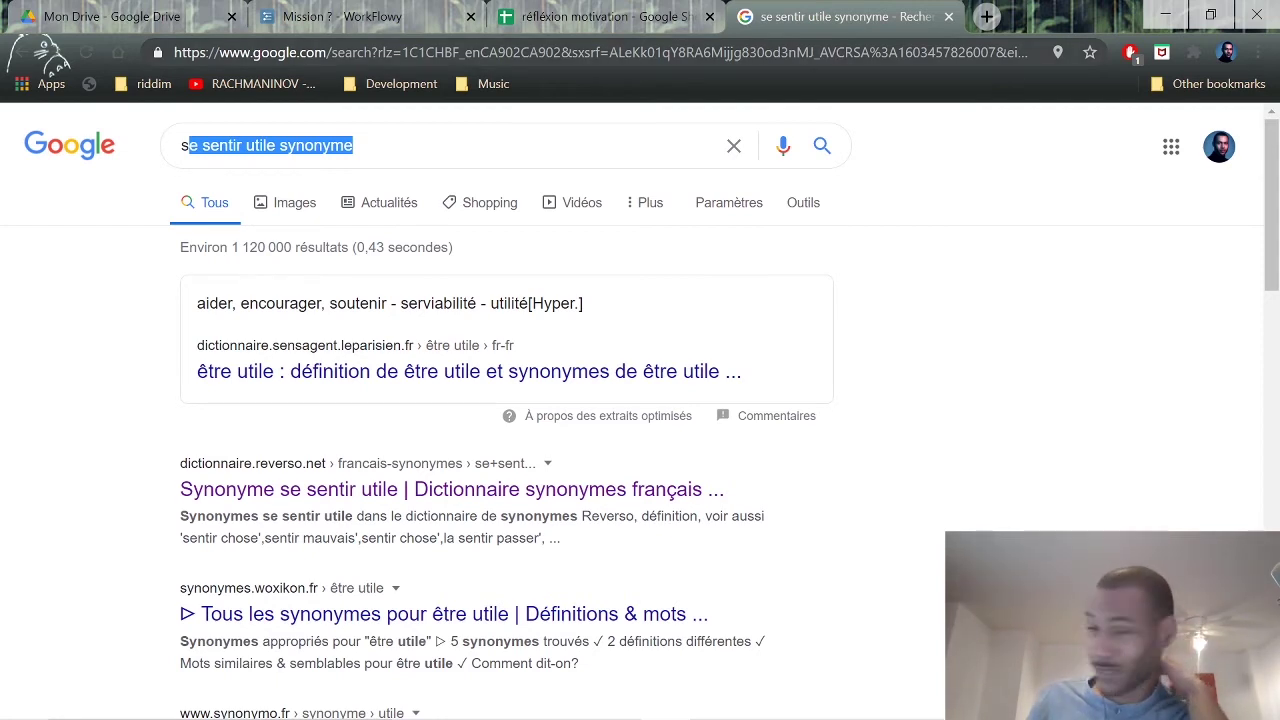
left_click(388, 20)
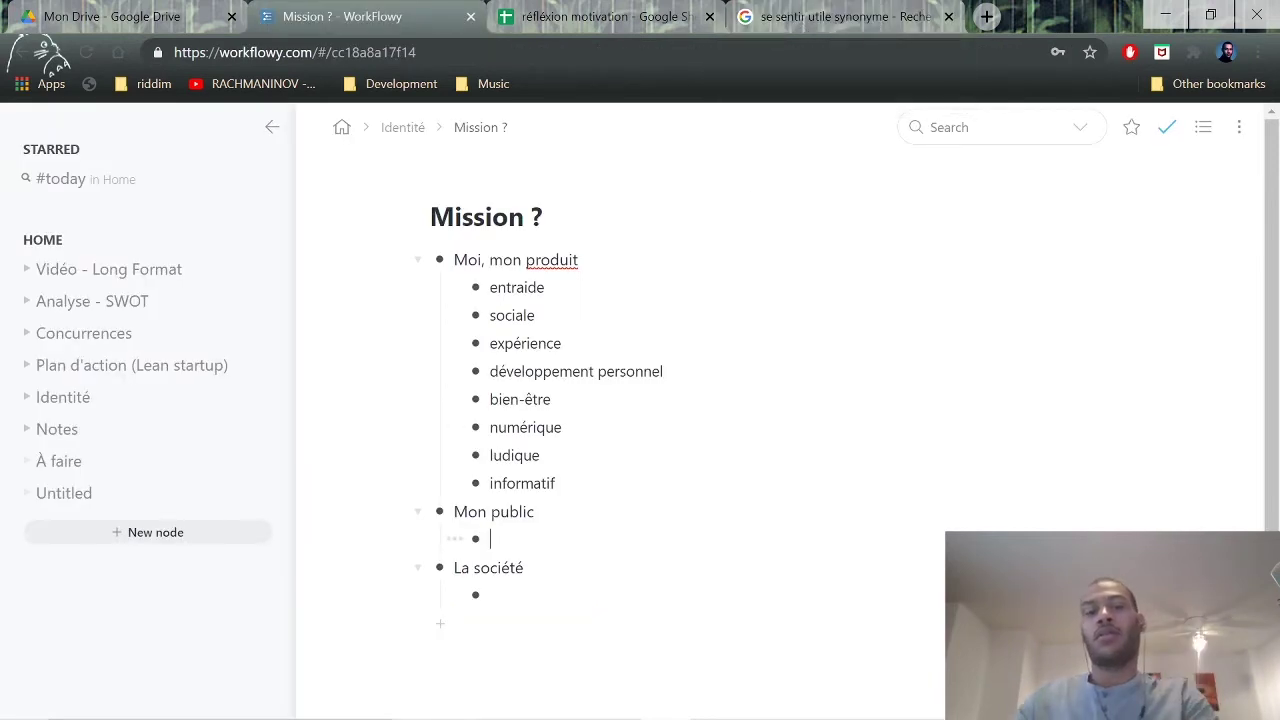
Enter "homme, femme" as the first item under Mon public and start another item below it.
type("homme, femme")
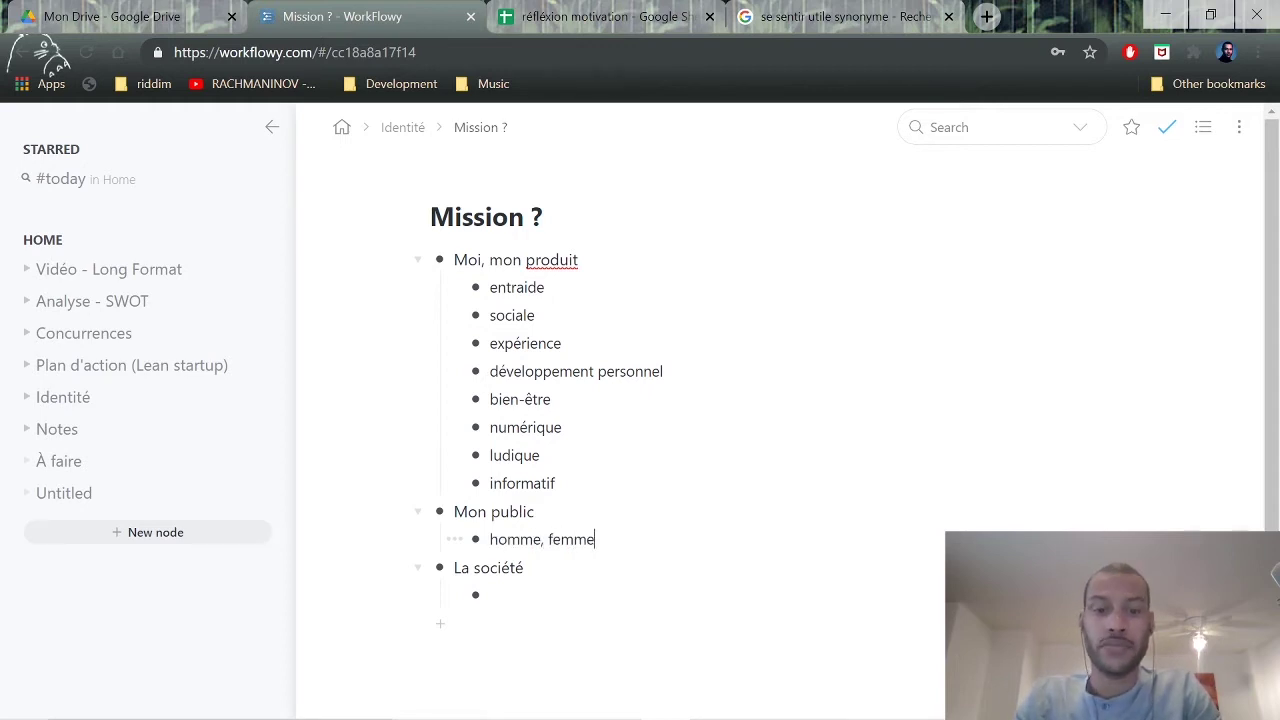
key("Return")
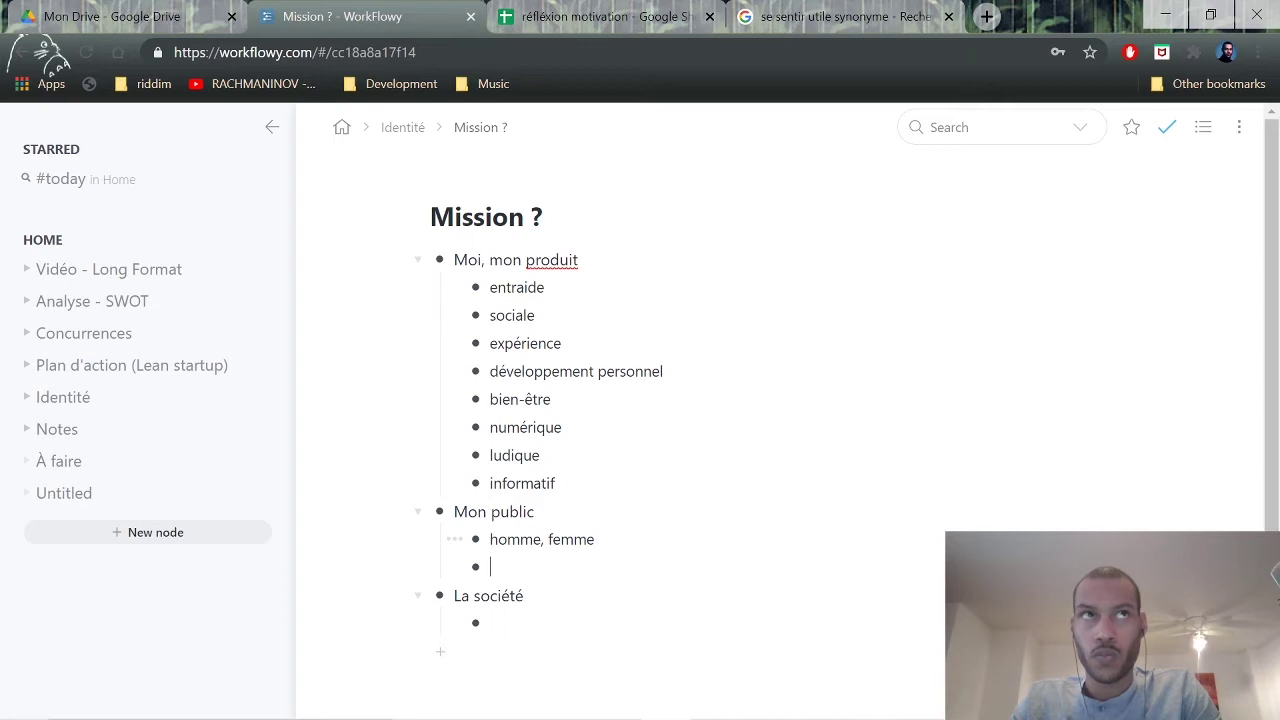
Enter "25 - 40 ans" as the second item under Mon public, with spaces around the hyphen.
type("25-")
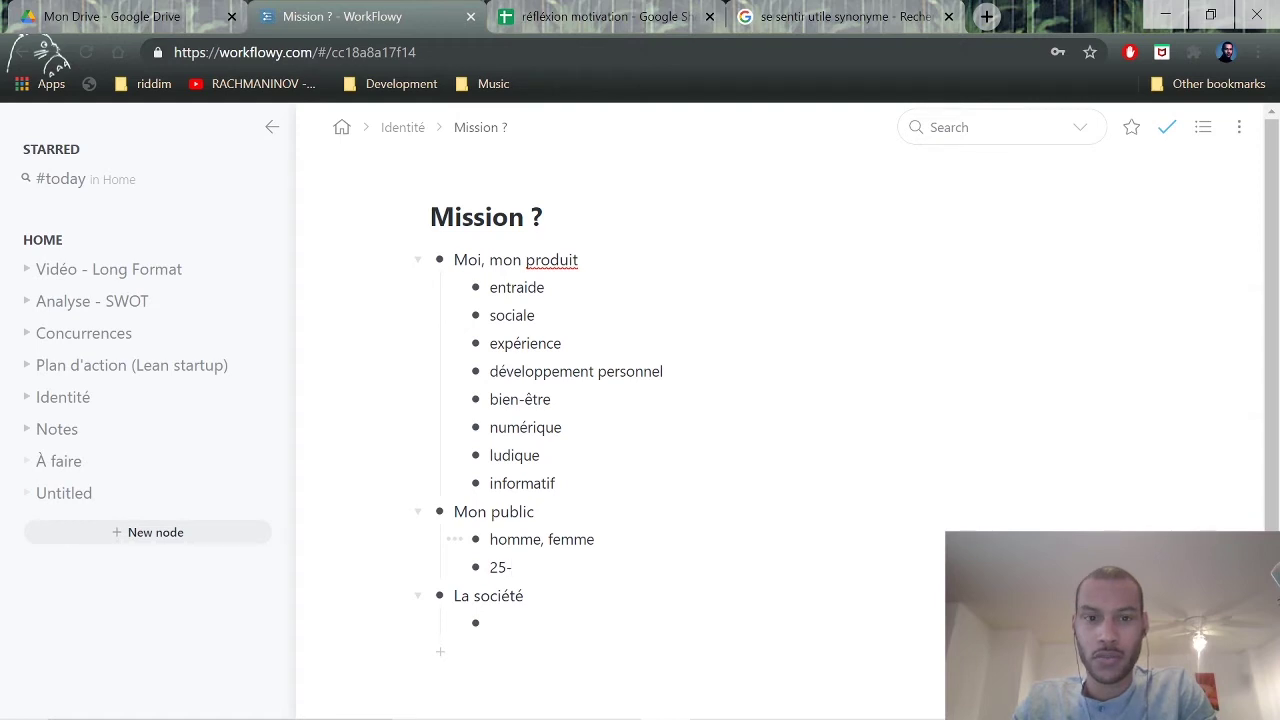
type("40 ans")
left_click(511, 567)
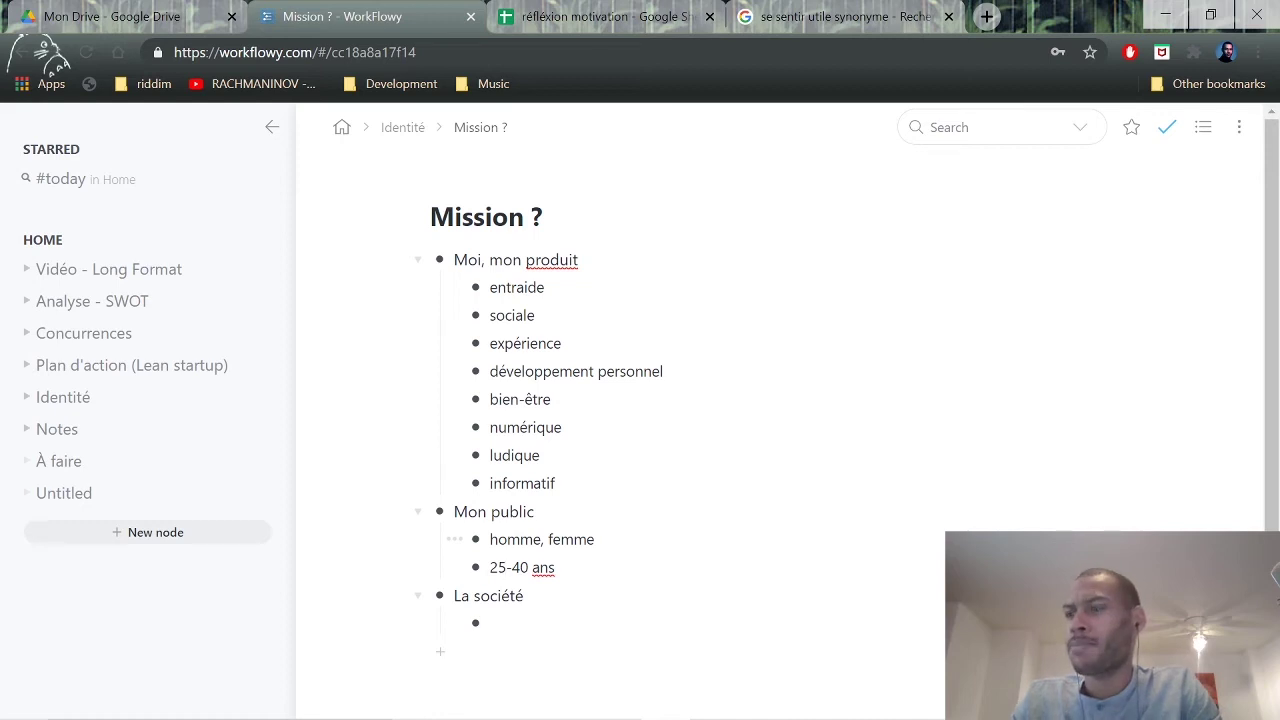
left_click(507, 567)
key("Right")
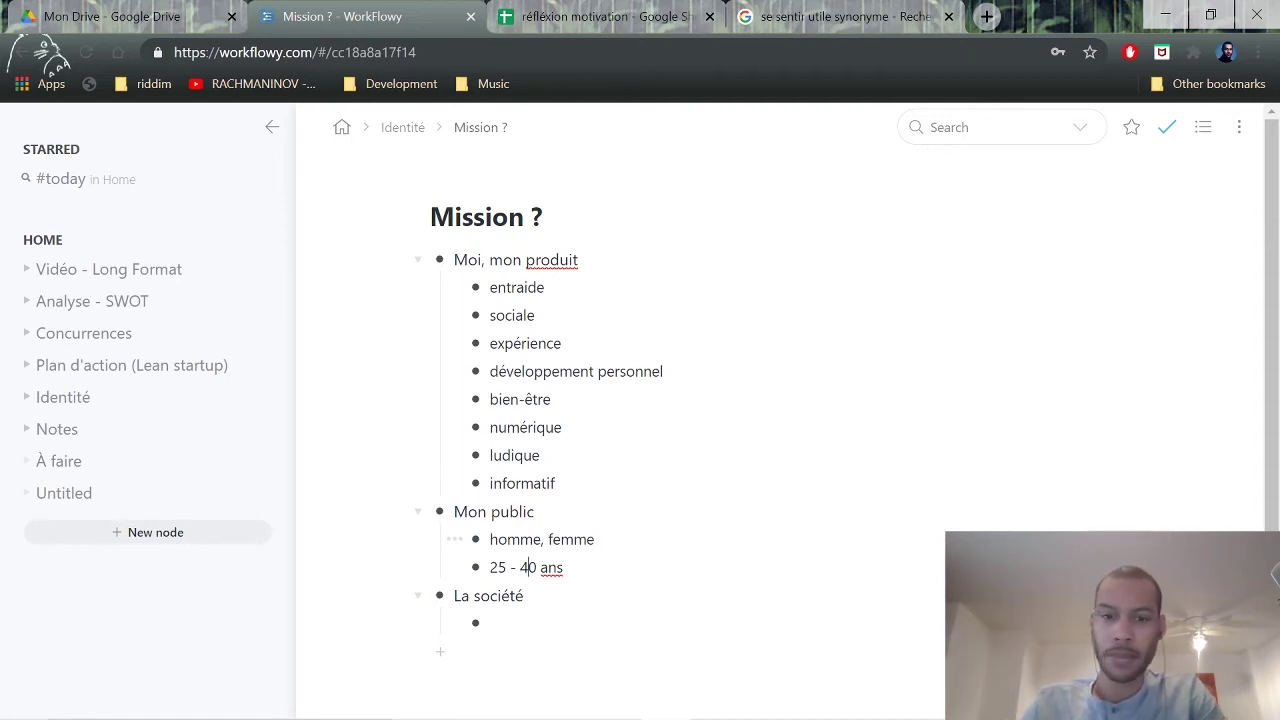
left_click(470, 595)
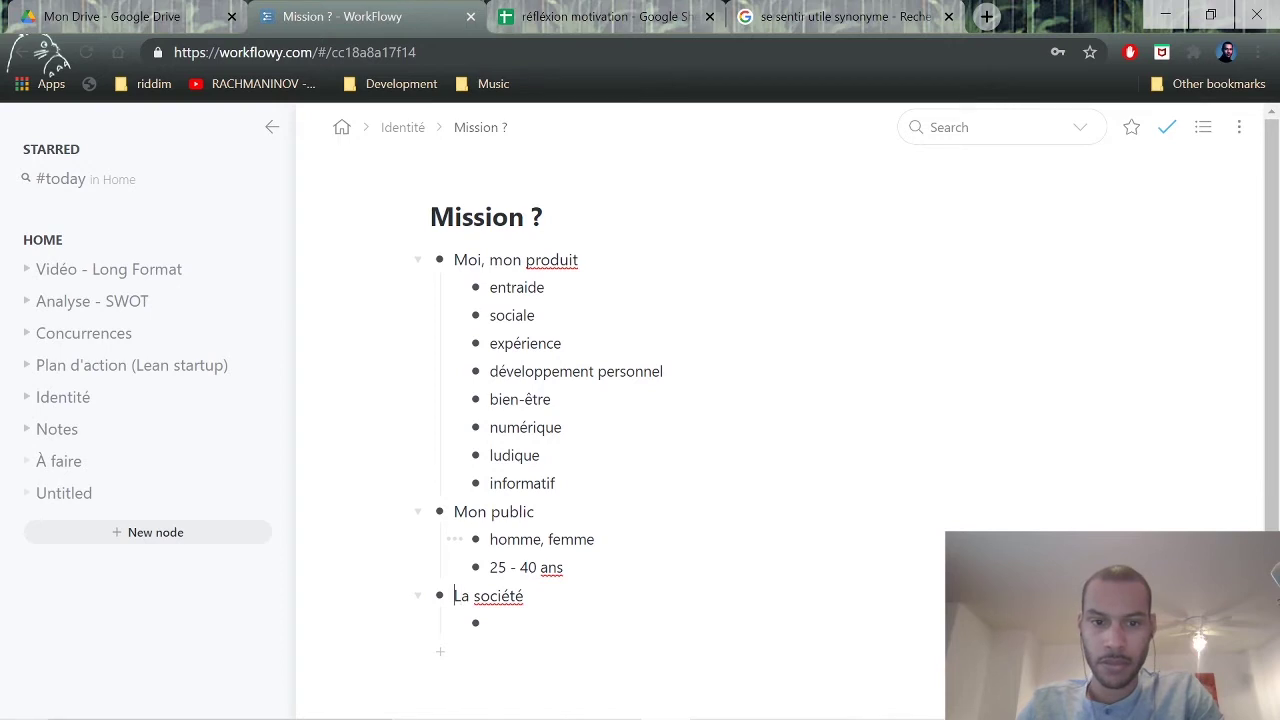
Add an item at the end of Mon public and move the text "bien-être" there from Moi, mon produit.
key("Return")
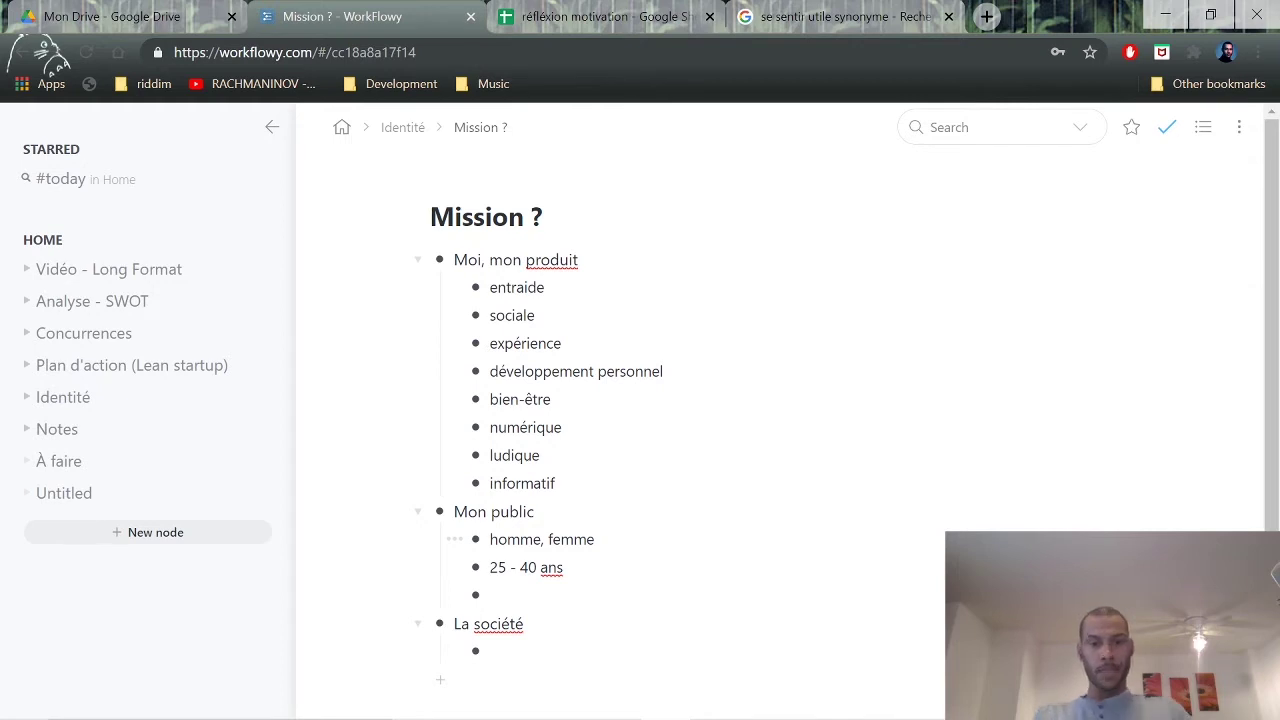
left_click_drag(552, 399, 488, 399)
key("ctrl+c")
key("BackSpace")
left_click(492, 595)
key("ctrl+v")
Delete the "25 - 40 ans" and "homme, femme" entries under Mon public.
left_click_drag(560, 567, 490, 567)
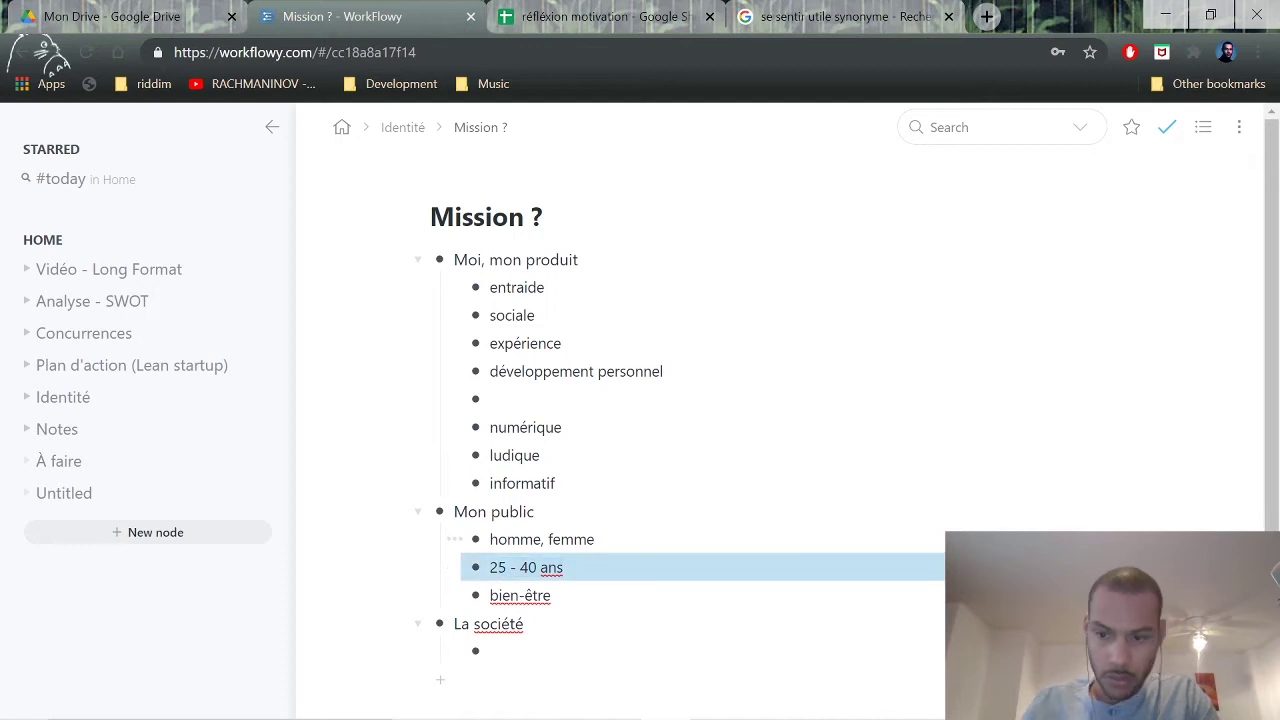
key("Escape")
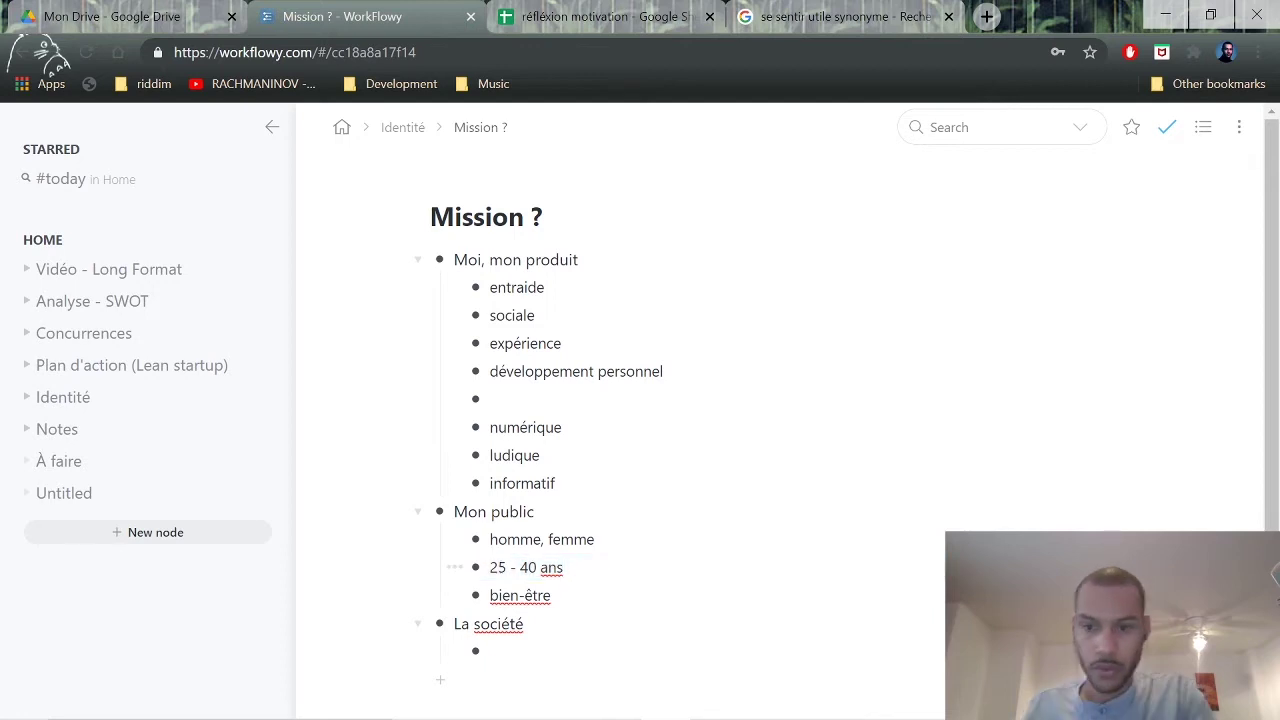
key("BackSpace")
key("BackSpace")
key("BackSpace")
key("BackSpace")
key("BackSpace")
key("BackSpace")
key("BackSpace")
key("BackSpace")
key("BackSpace")
key("BackSpace")
key("BackSpace")
key("BackSpace")
key("BackSpace")
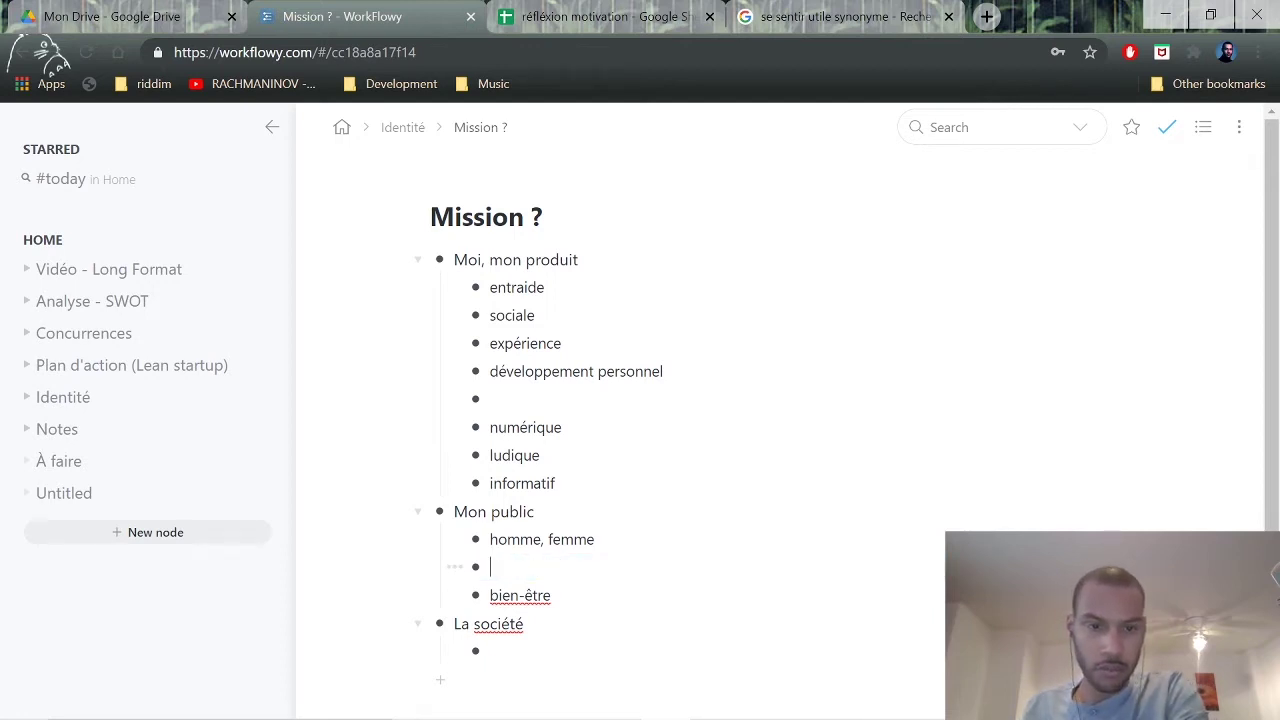
key("BackSpace")
key("BackSpace")
key("BackSpace")
key("BackSpace")
key("BackSpace")
key("BackSpace")
key("BackSpace")
key("BackSpace")
key("BackSpace")
key("BackSpace")
key("BackSpace")
key("BackSpace")
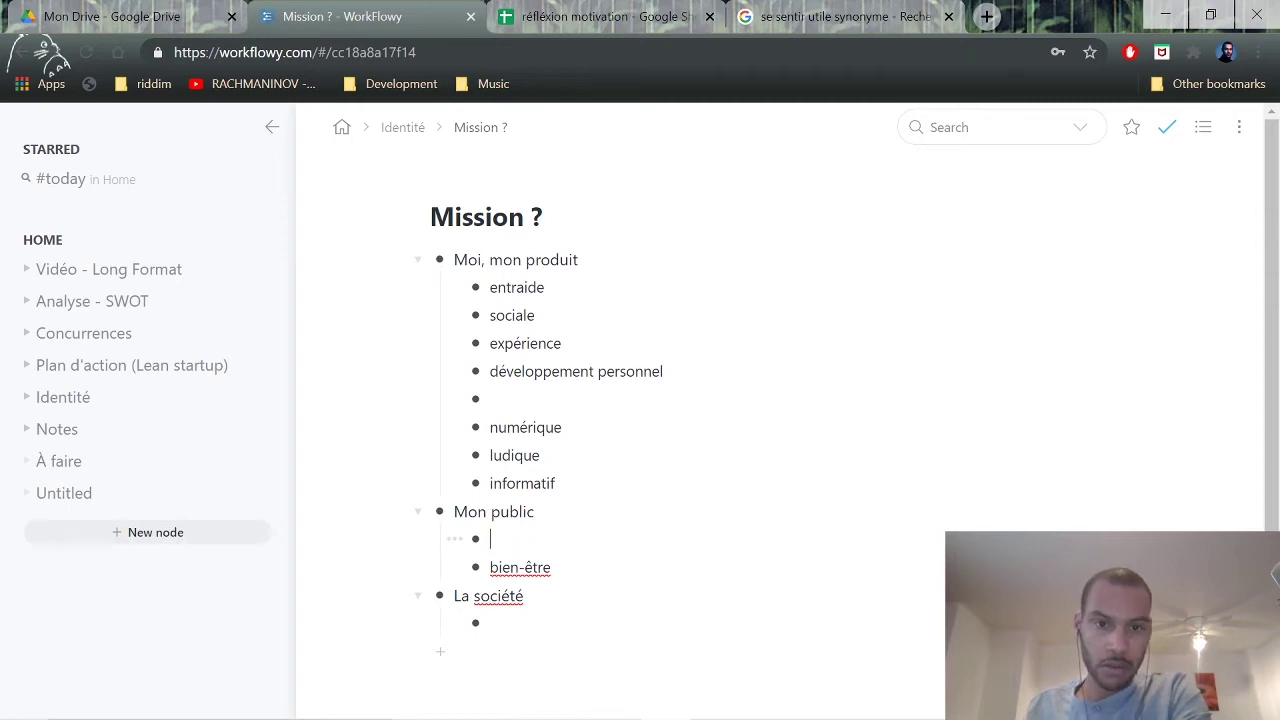
Start a new item below bien-être and remove the empty item left under Moi, mon produit.
key("Down")
key("Return")
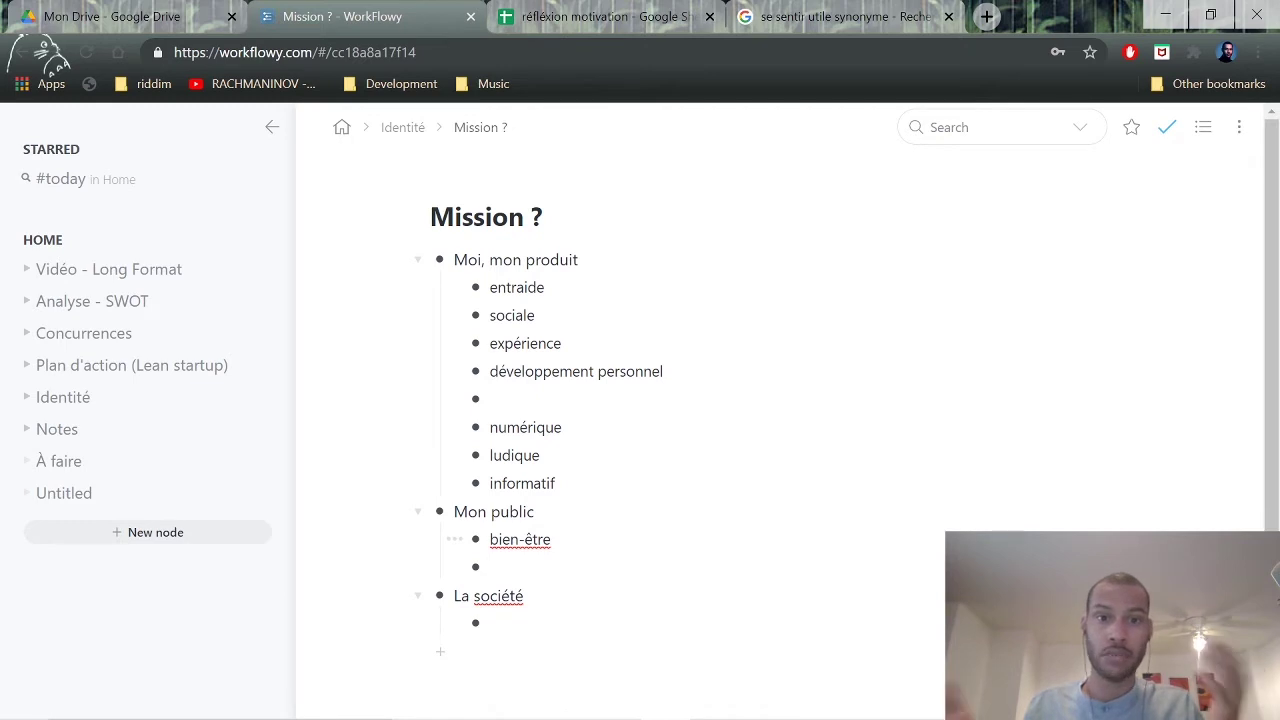
left_click(491, 398)
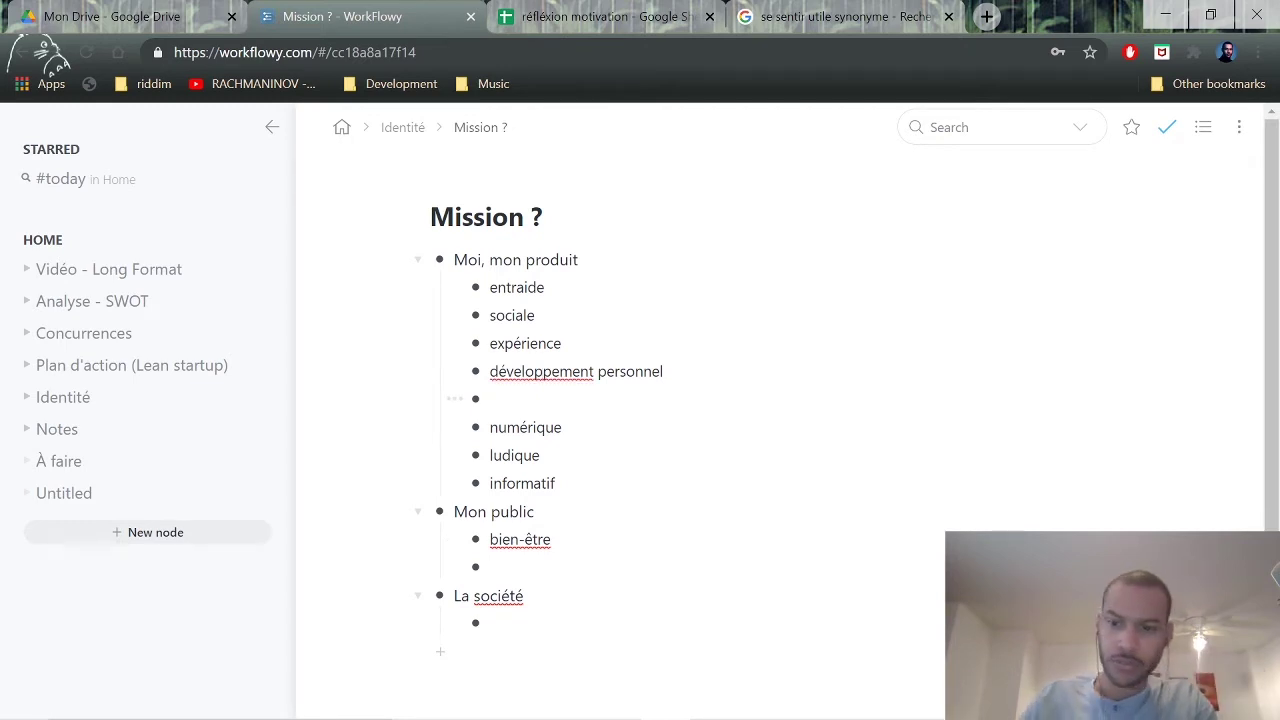
key("BackSpace")
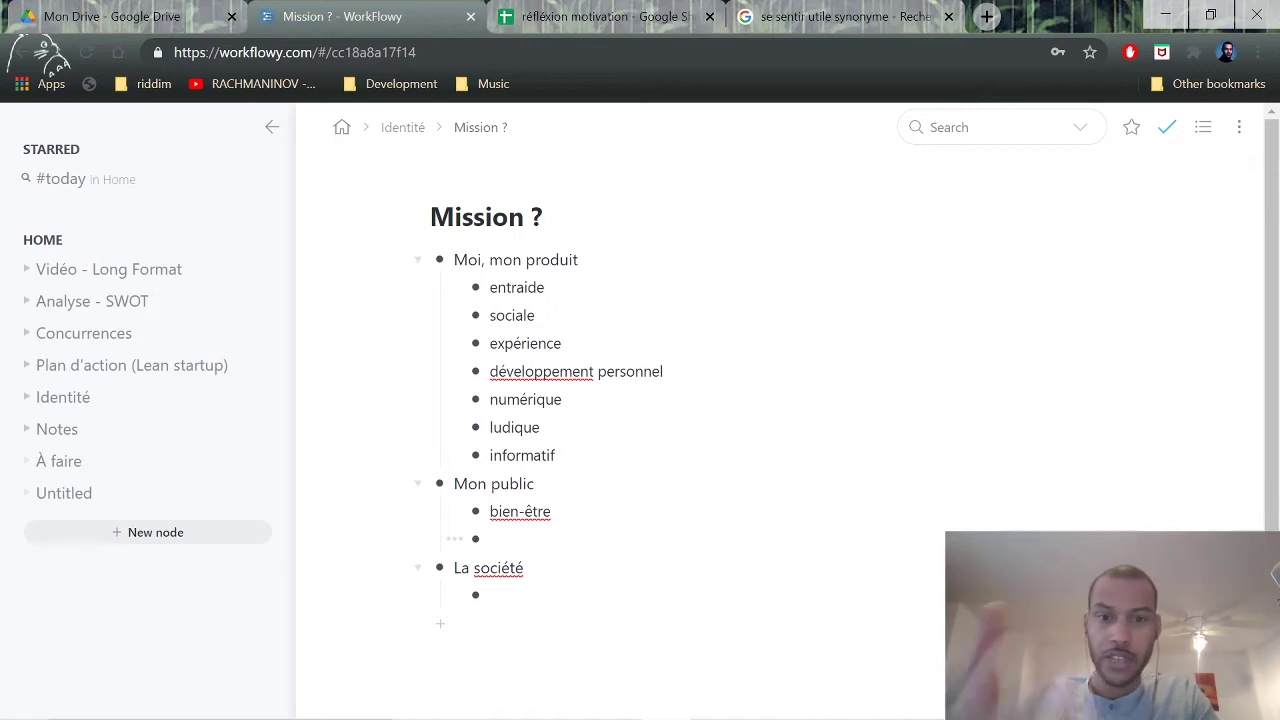
Enter "bonheur" and "motiver" as the items below bien-être under Mon public.
type("bonheur")
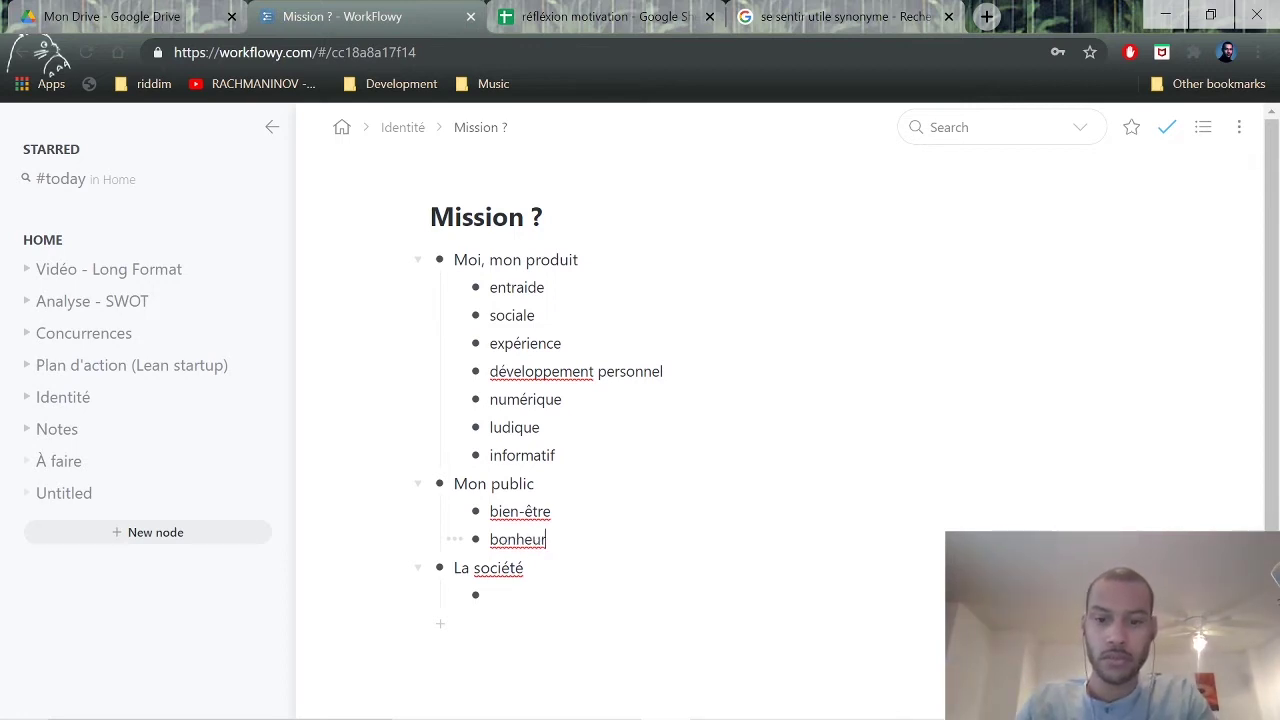
key("Return")
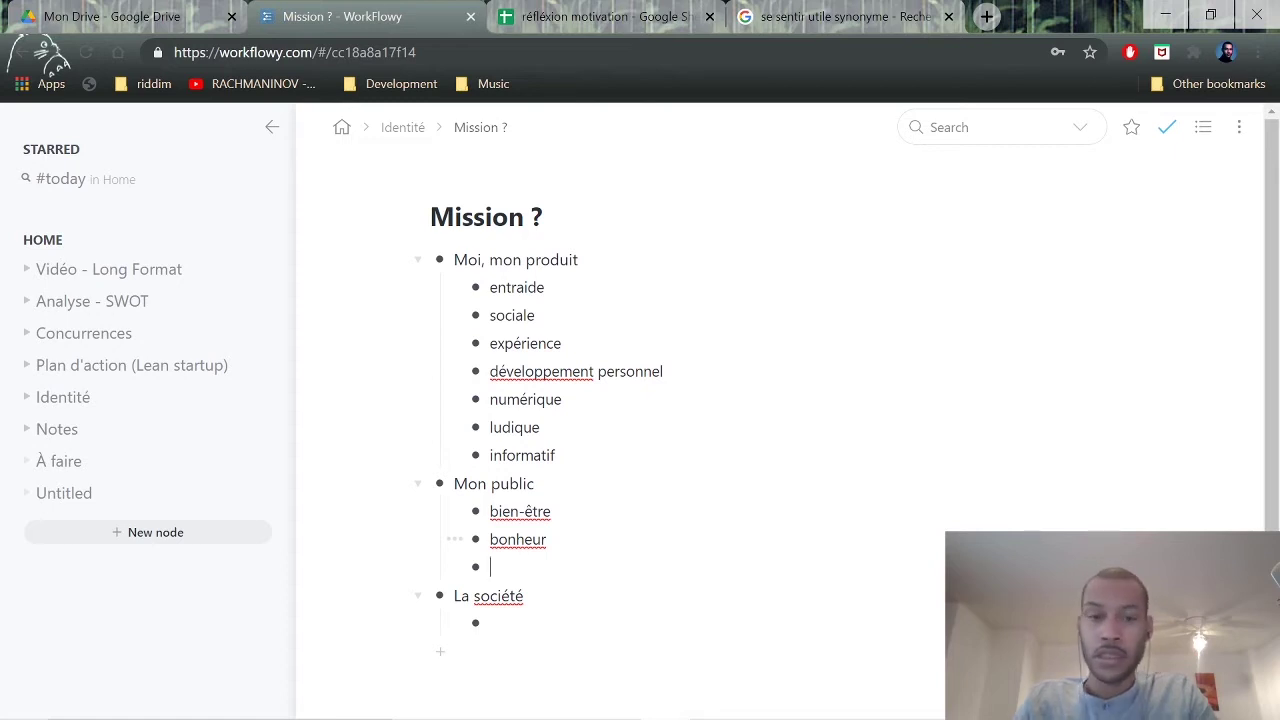
type("motive")
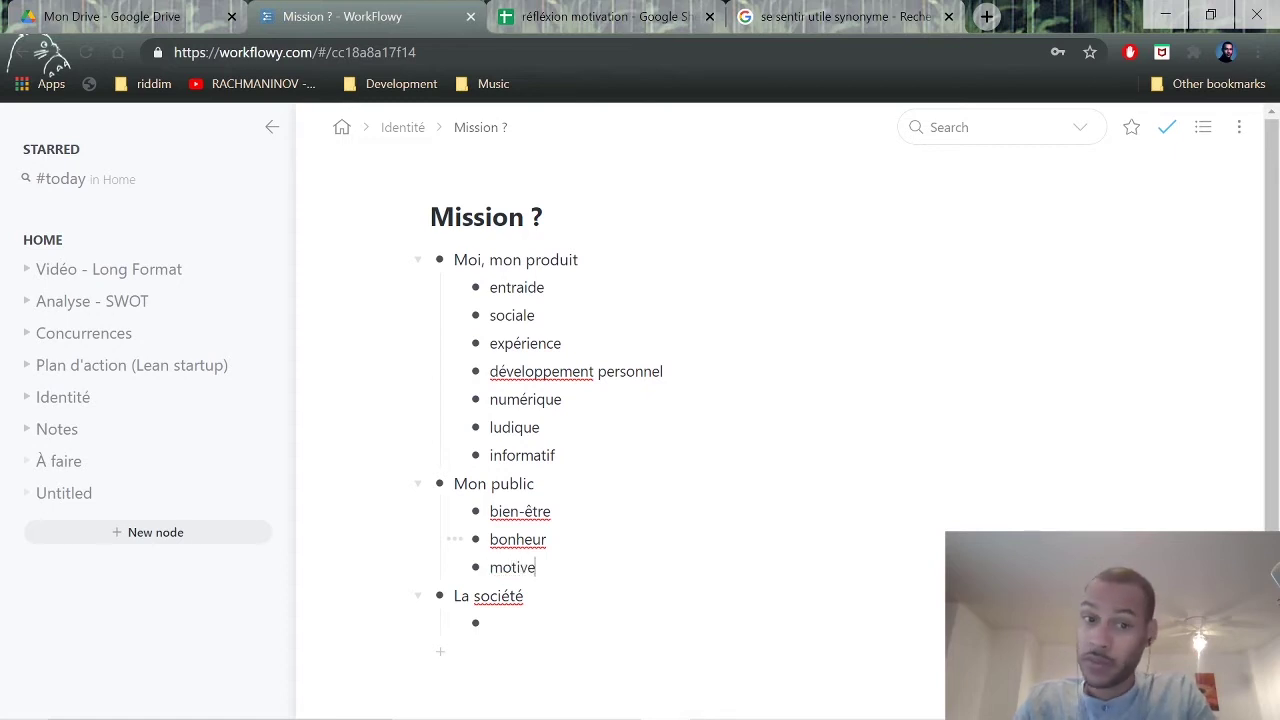
type("r pour")
key("BackSpace")
key("BackSpace")
key("BackSpace")
key("BackSpace")
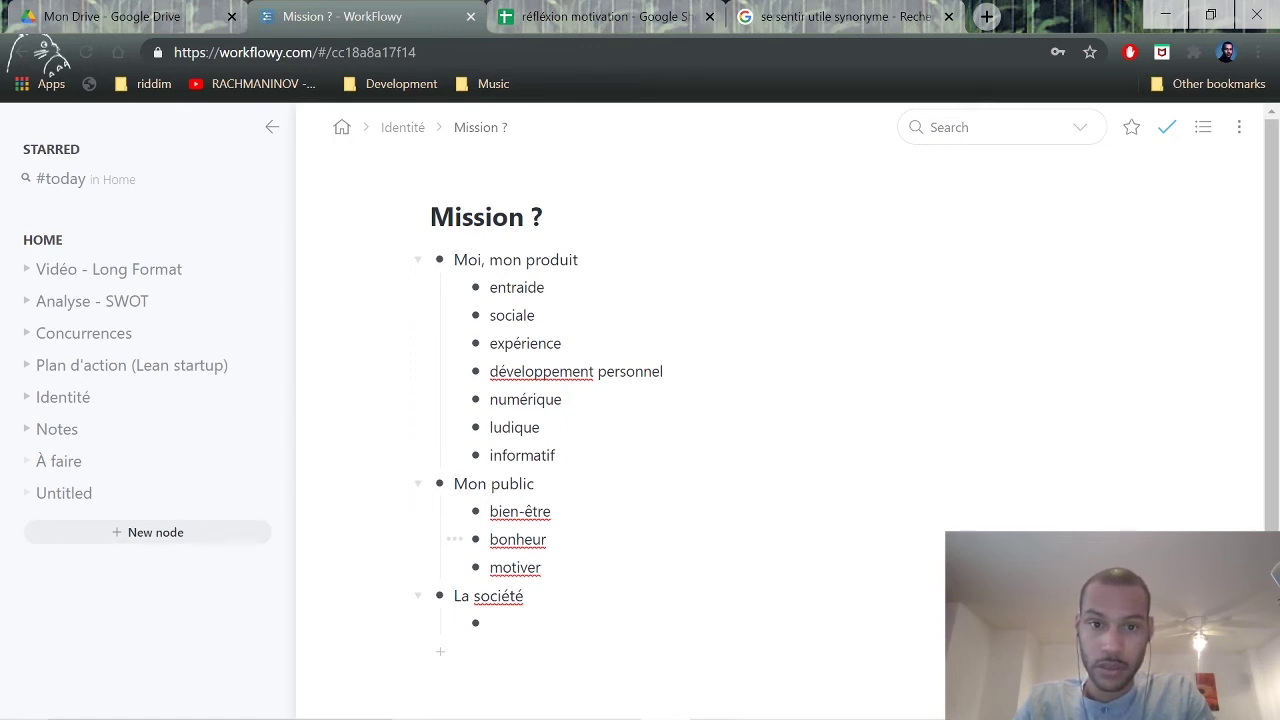
Add the items "sortir de sa confort" and "courage" below motiver under Mon public.
key("Return")
type("sort")
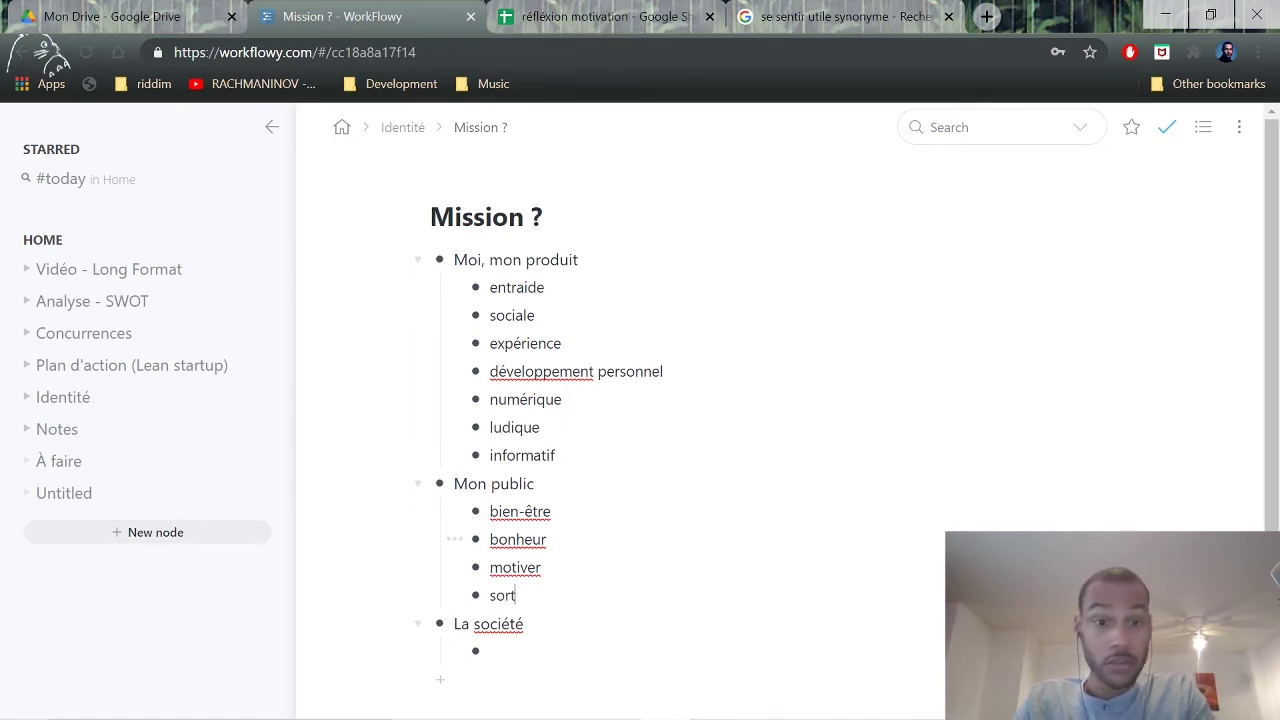
type("ir de sa ")
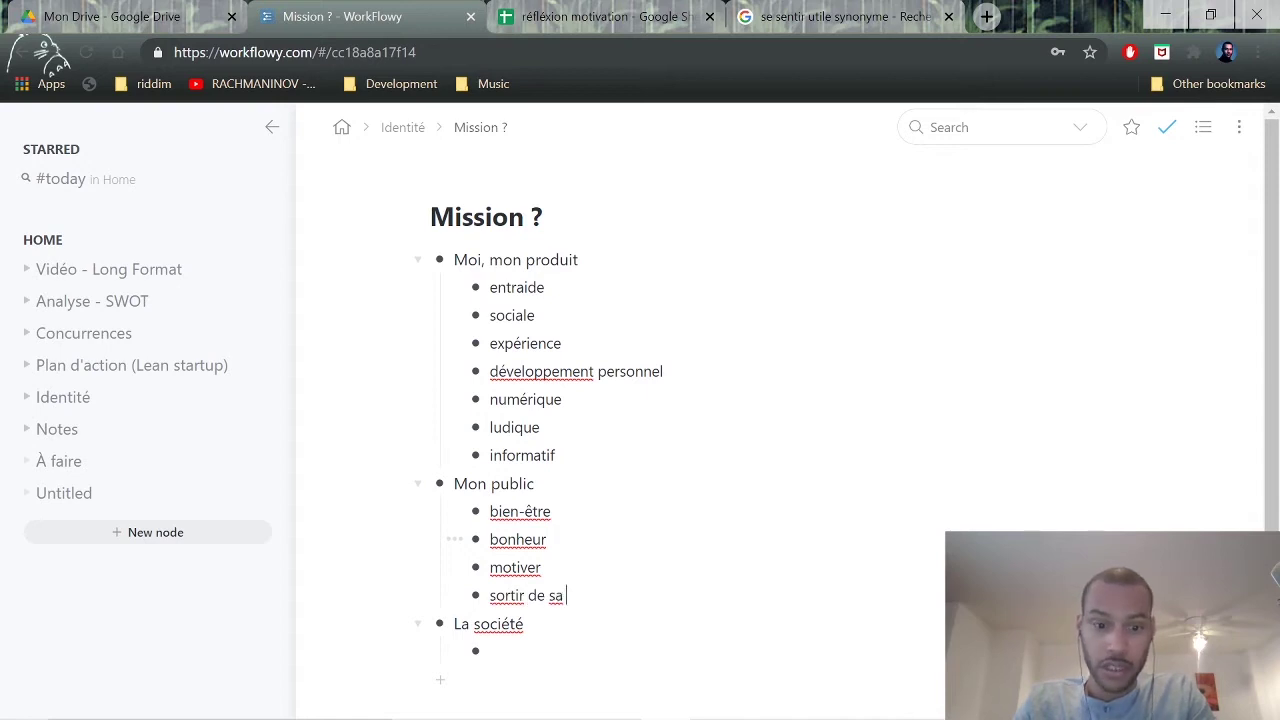
type("confort")
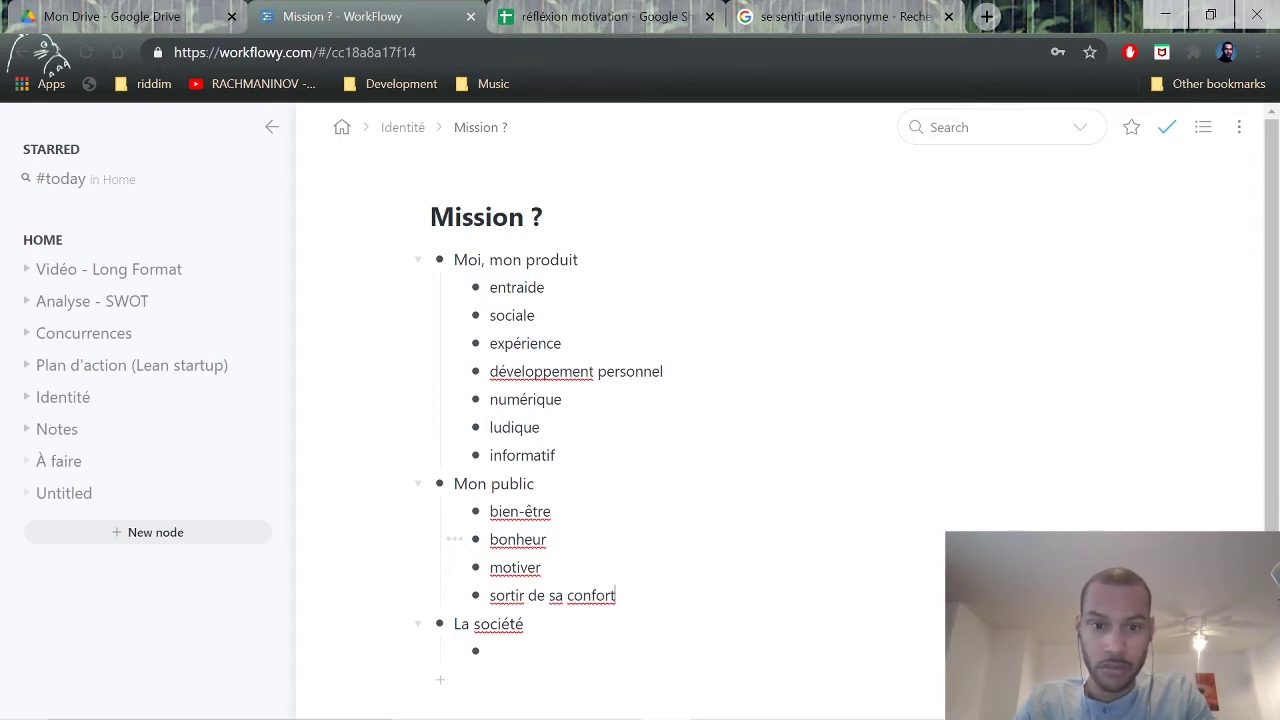
key("Return")
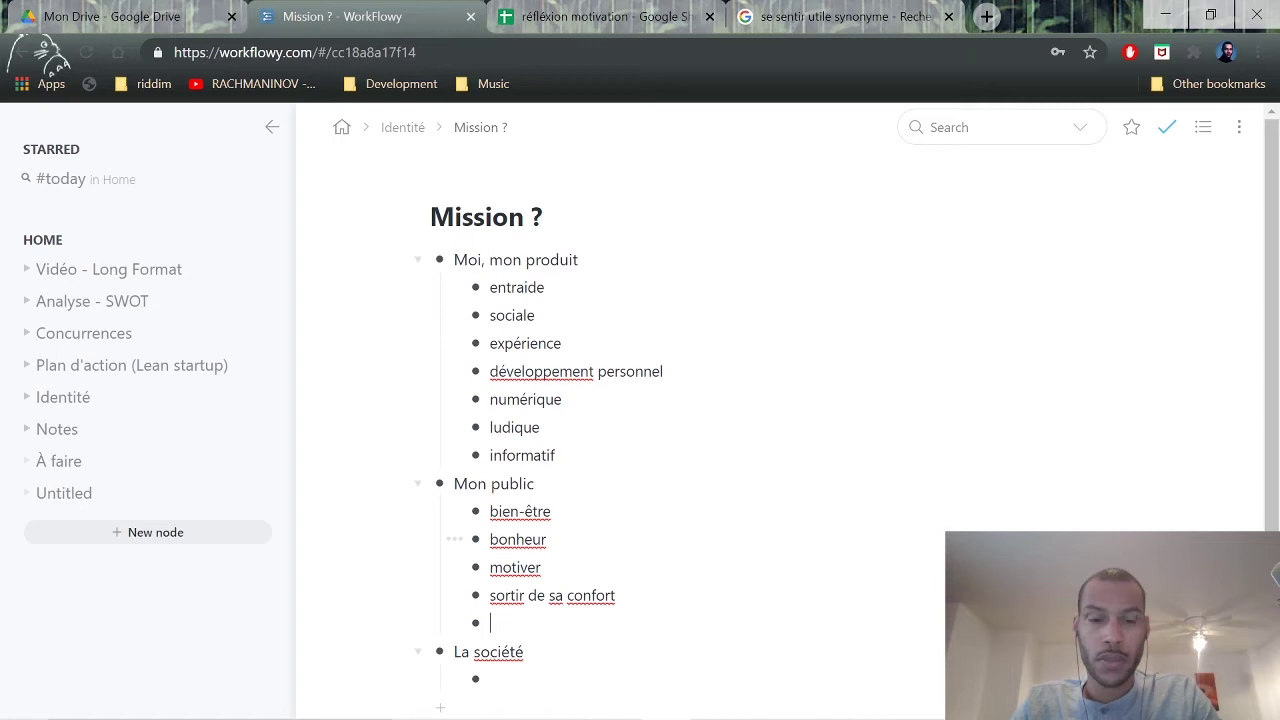
type("courage")
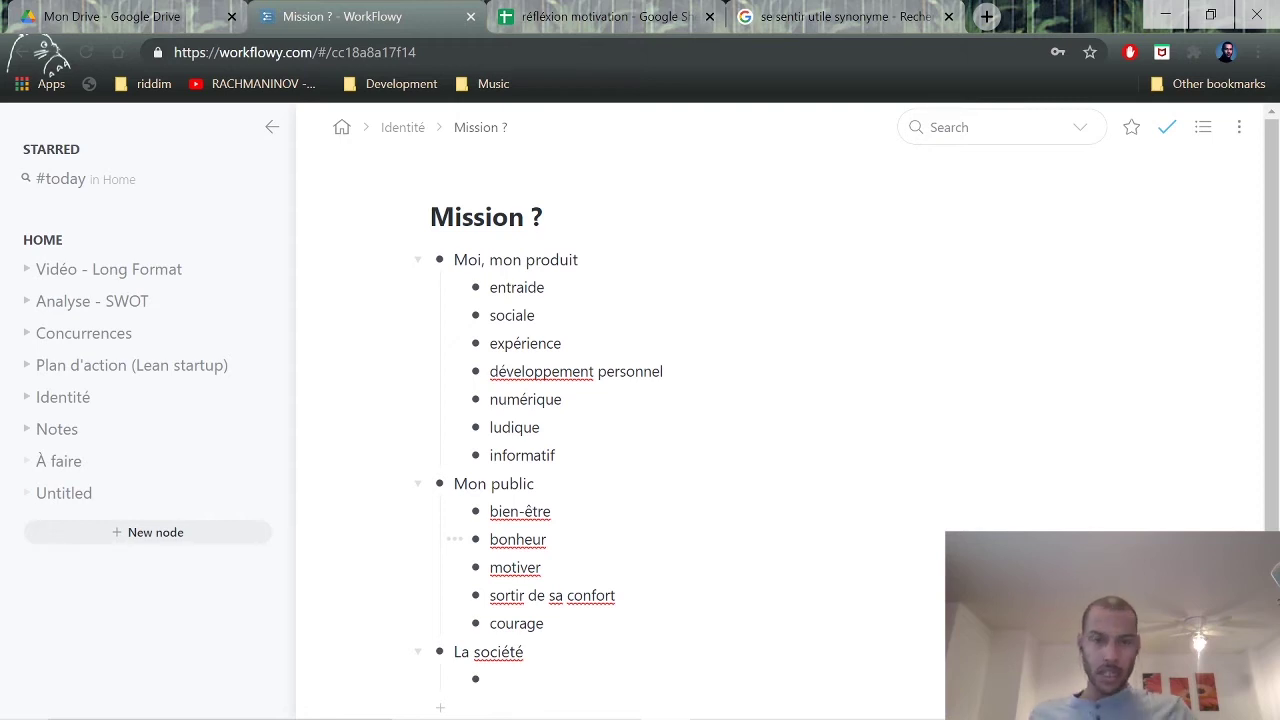
Switch to the Google search page and search for "pourquoi un coach de vie".
left_click(860, 17)
left_click_drag(354, 146, 172, 145)
type("pour")
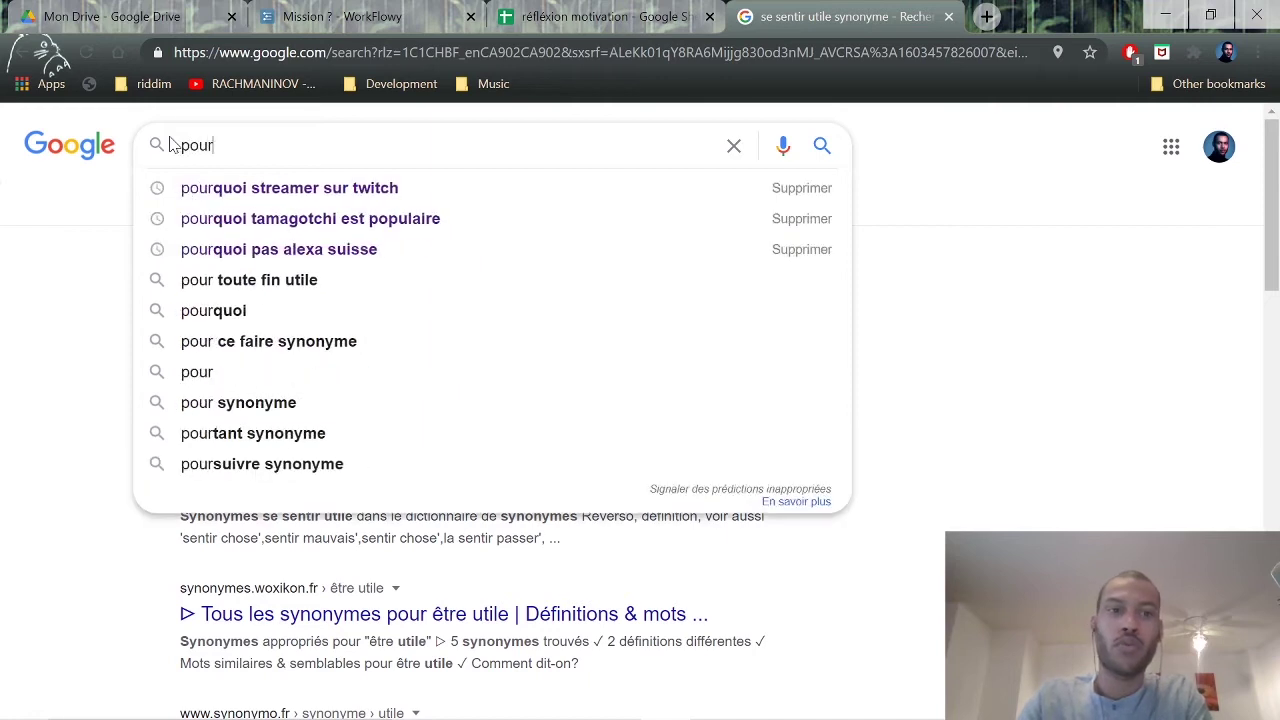
type("quoi un coach de vie")
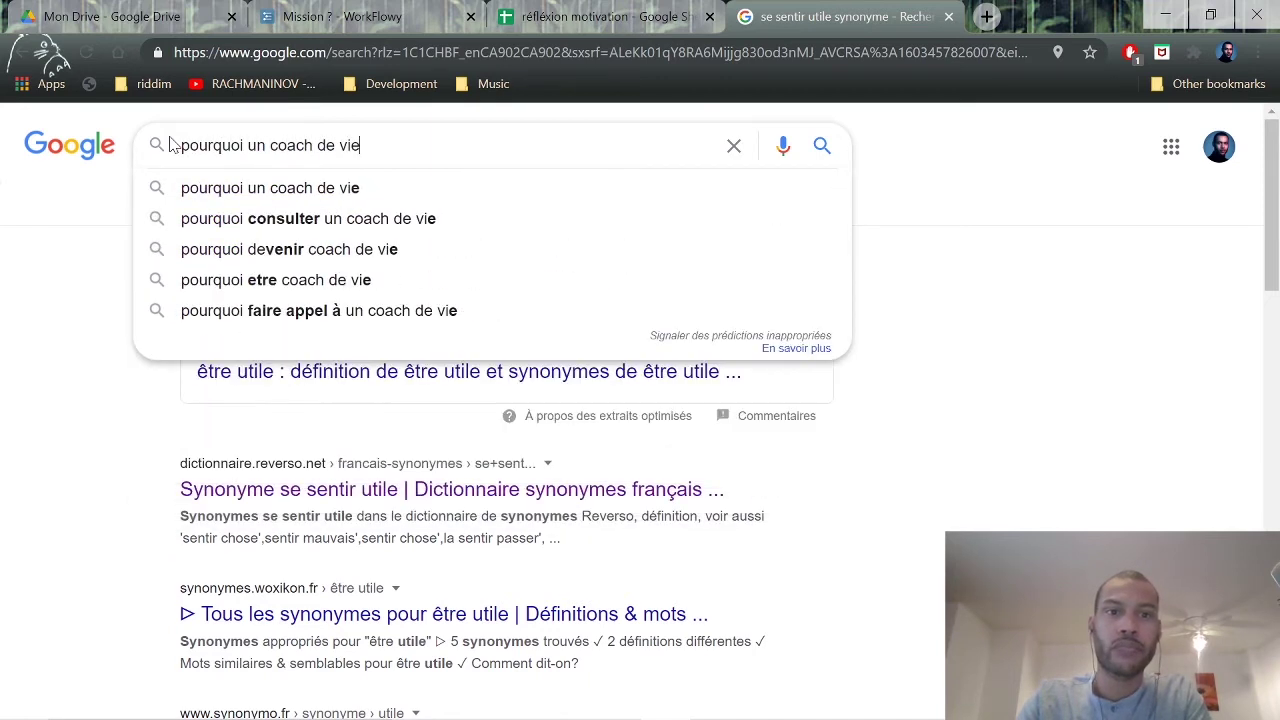
key("Return")
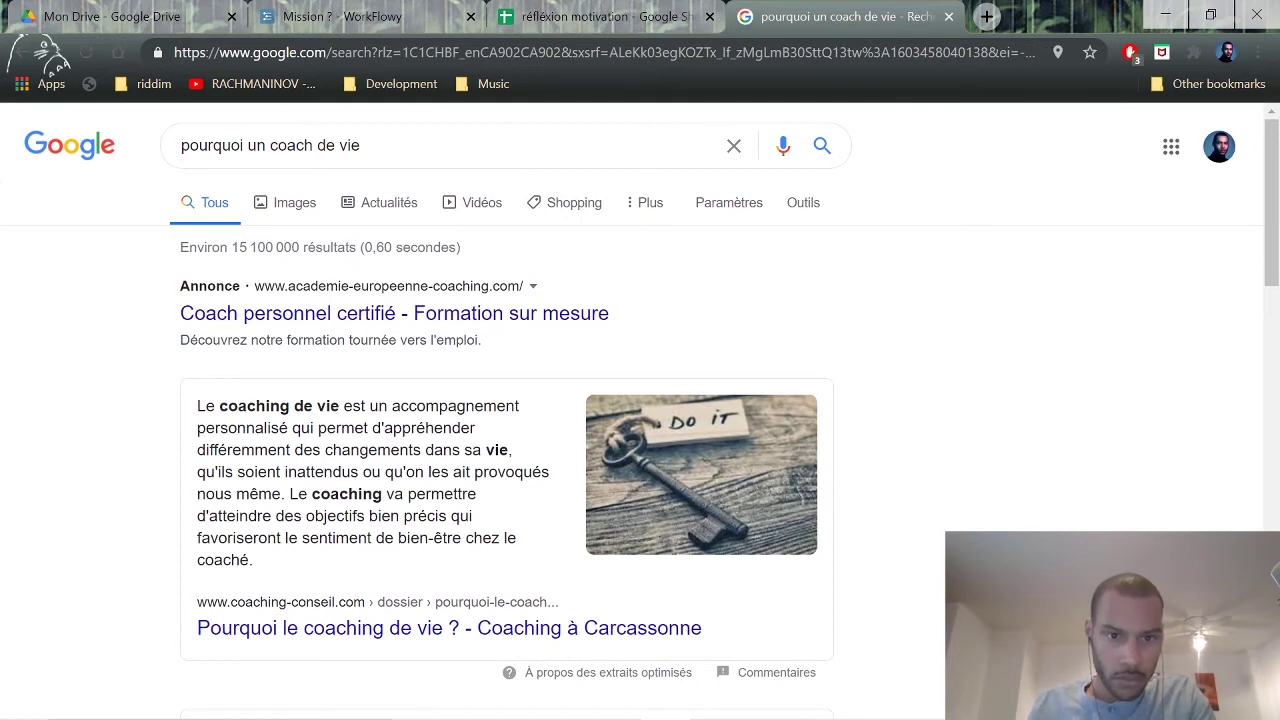
Read the featured excerpt on life coaching and open its article "Pourquoi le coaching de vie ?" in a new tab.
left_click_drag(306, 449, 308, 470)
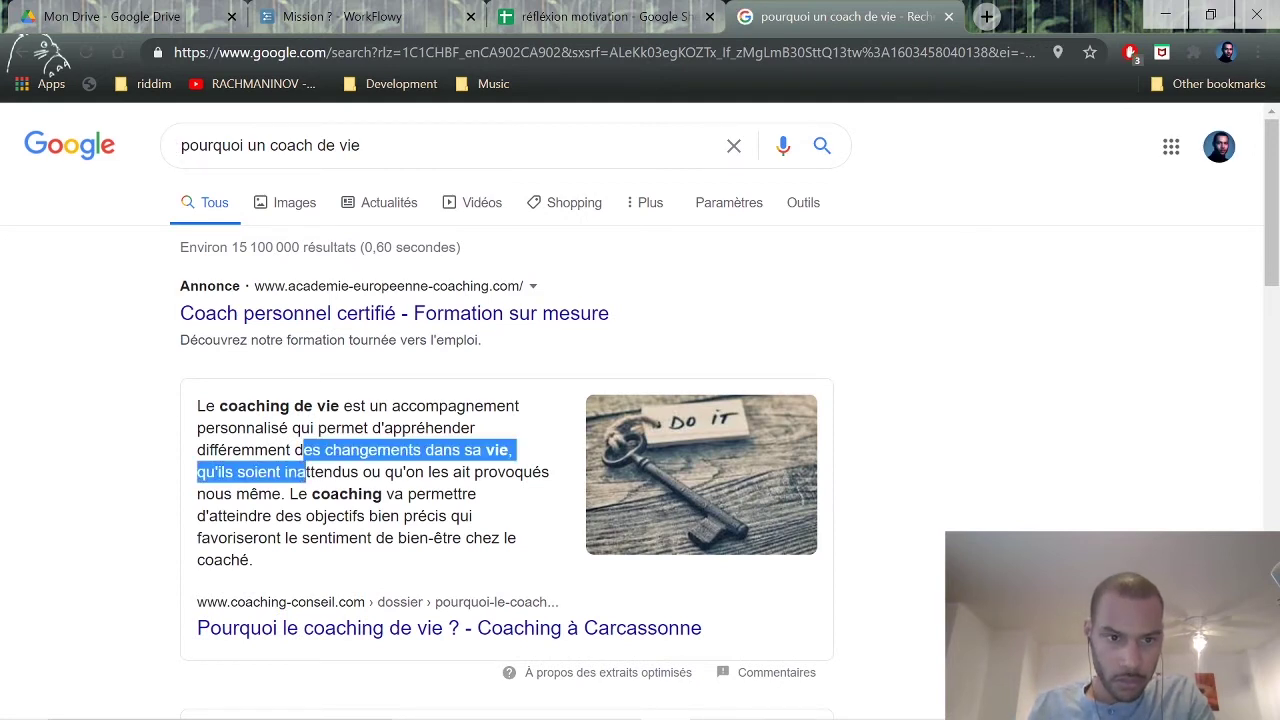
left_click(414, 490)
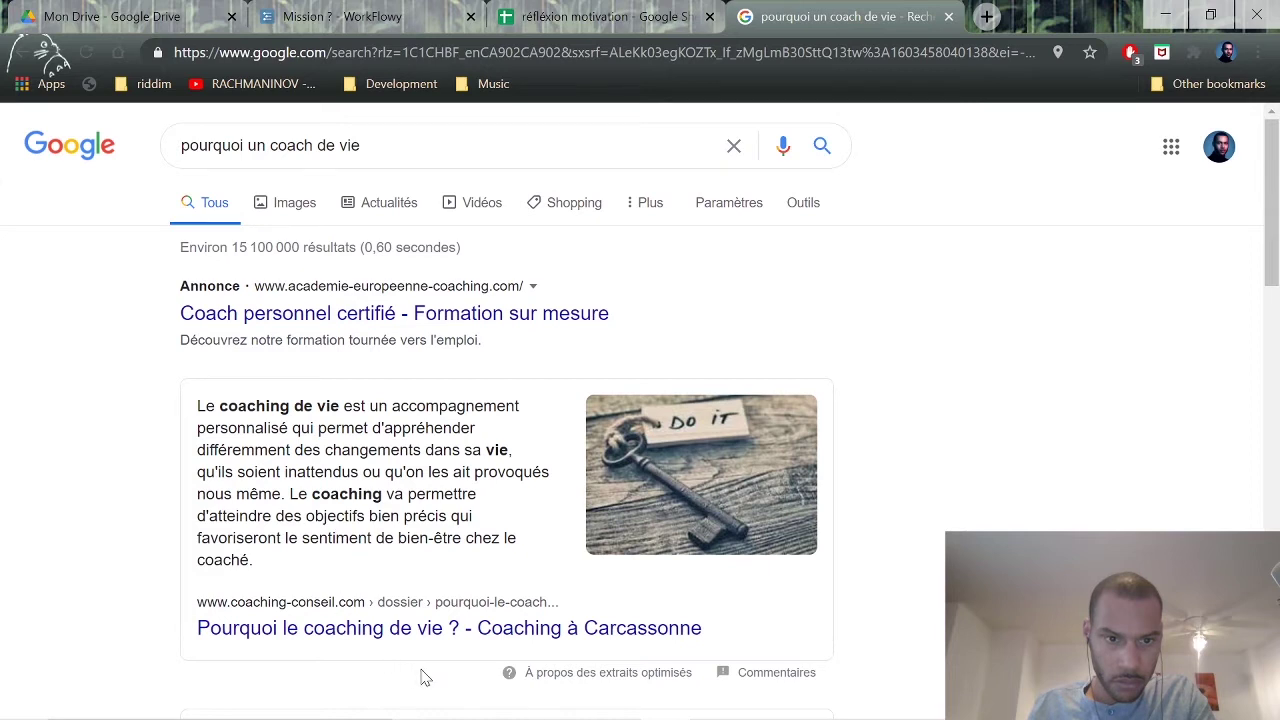
middle_click(490, 628)
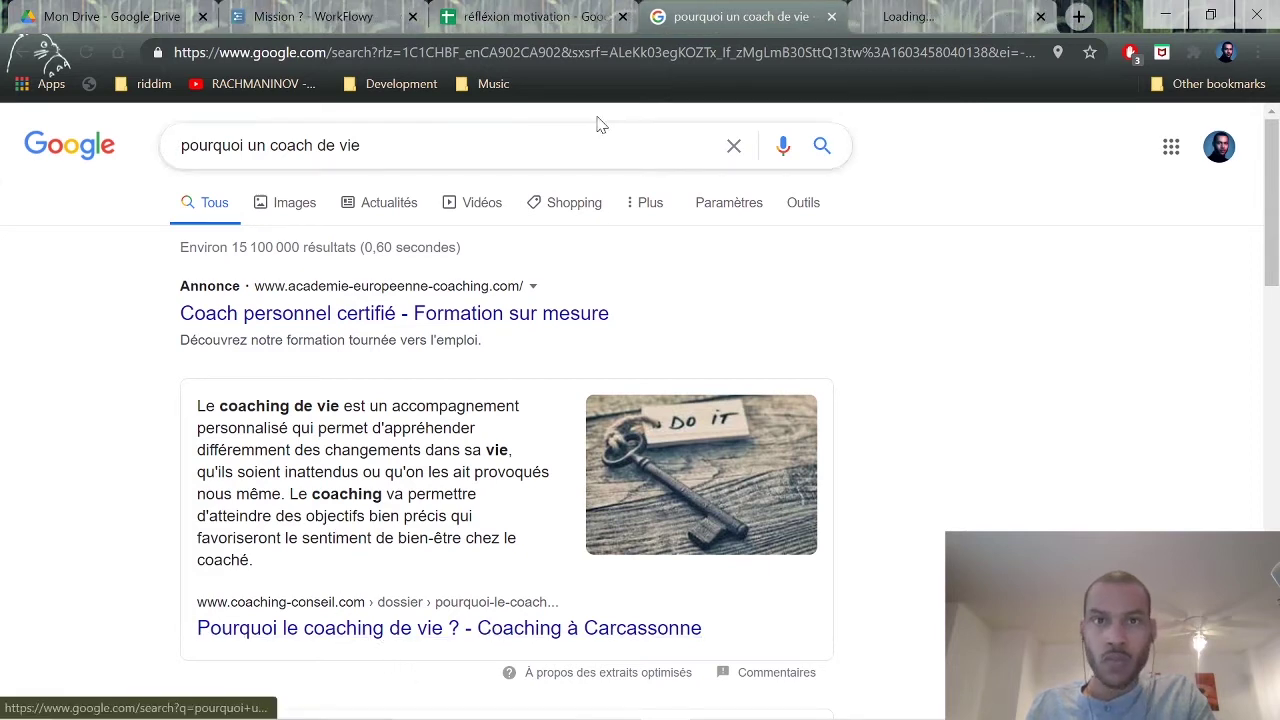
Return to the WorkFlowy Mission ? list and add "atteindre des objectifs" below courage under Mon public.
left_click(540, 20)
left_click(344, 17)
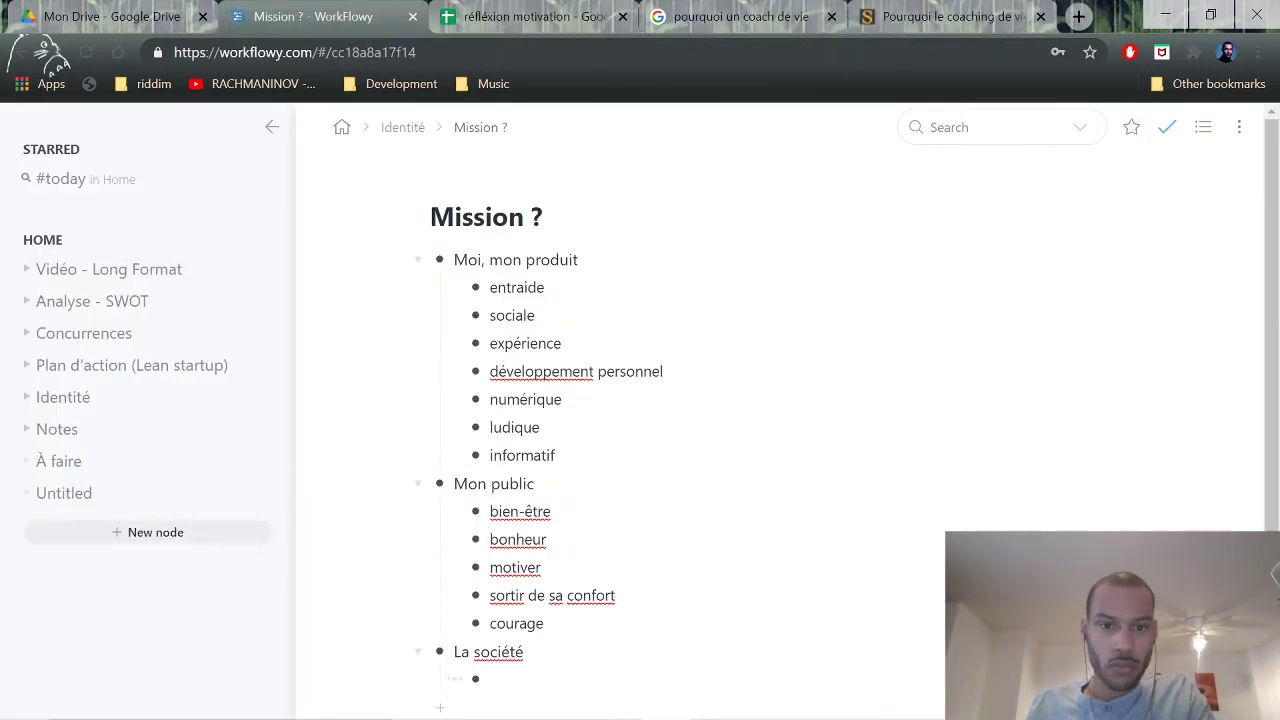
key("Return")
type("at")
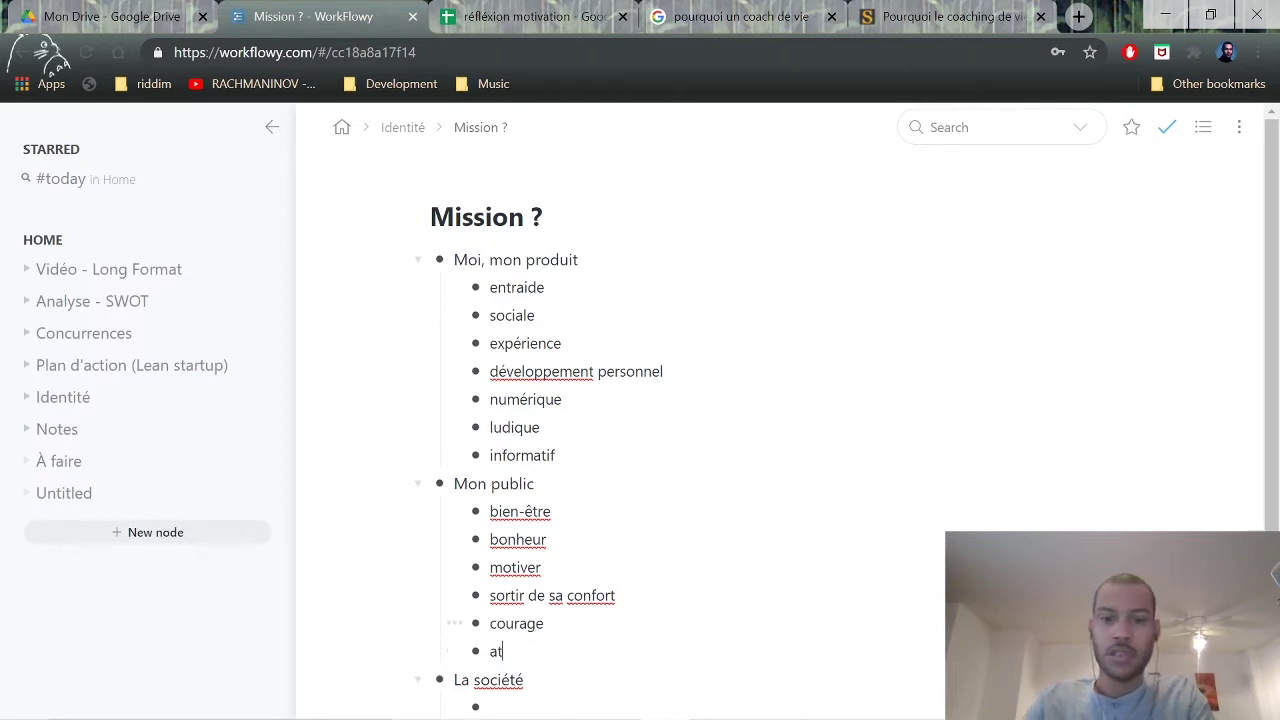
type("teindre des ob")
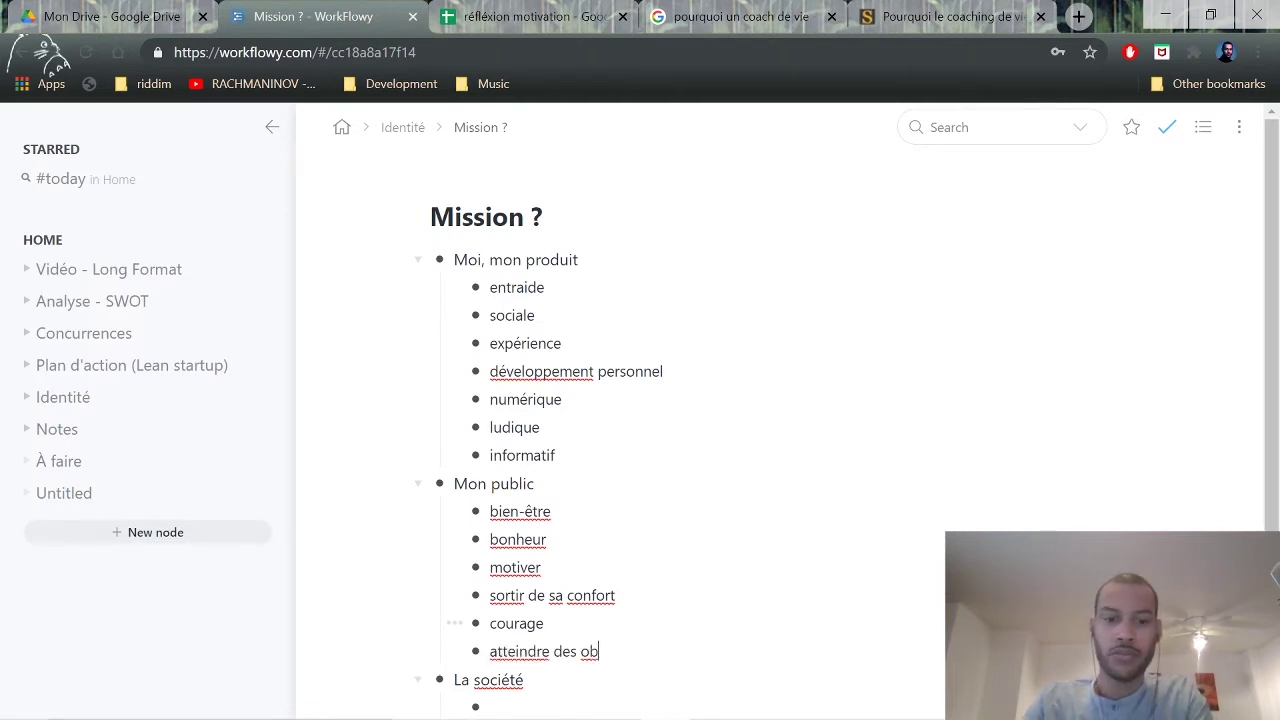
type("jectifs")
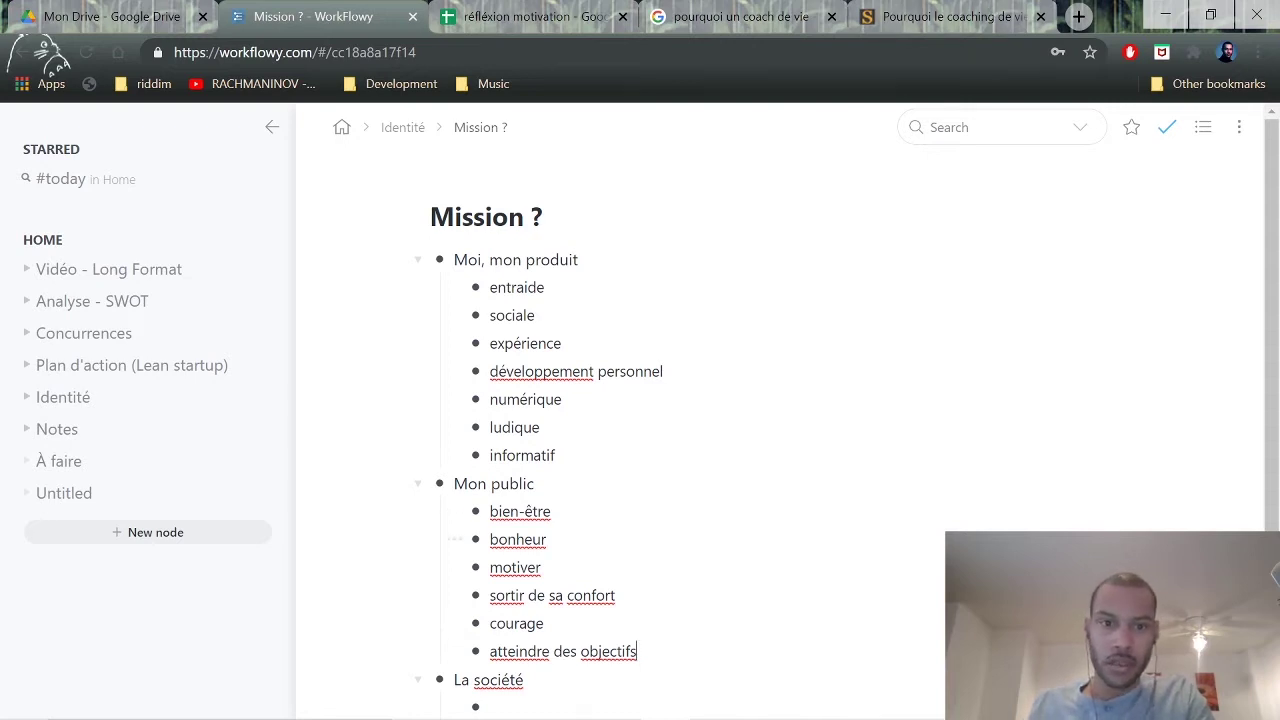
Delete the bonheur item under Mon public.
left_click_drag(546, 540, 490, 540)
key("BackSpace")
key("BackSpace")
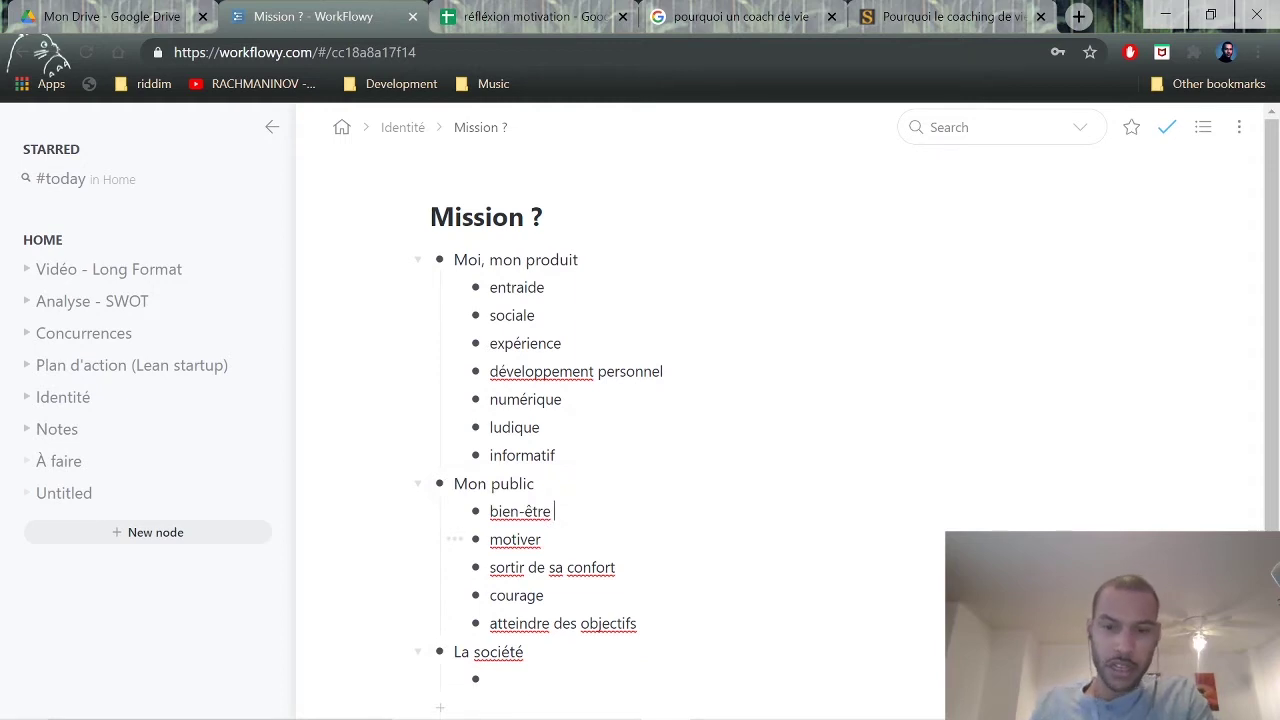
Read the reasons for starting life coaching in the coaching-conseil.com article, and return to the WorkFlowy Mission ? list.
left_click_drag(637, 623, 490, 623)
left_click(950, 16)
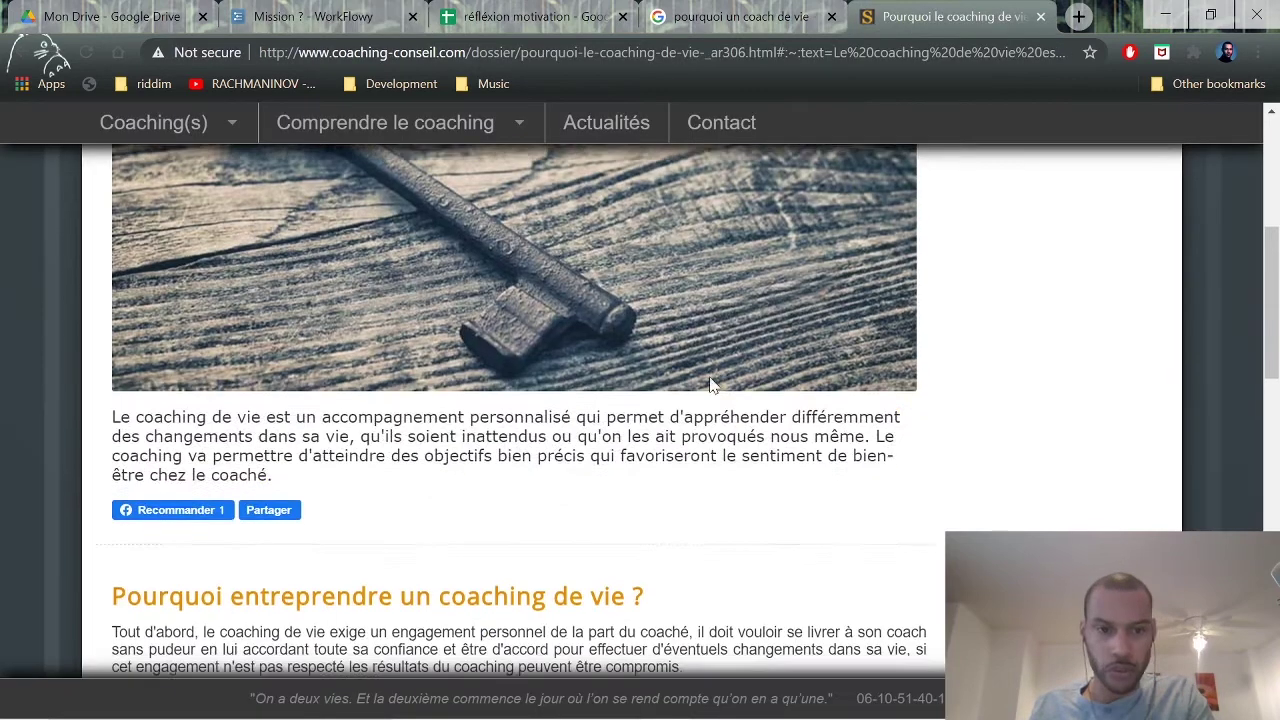
scroll(640, 400, "down", 2)
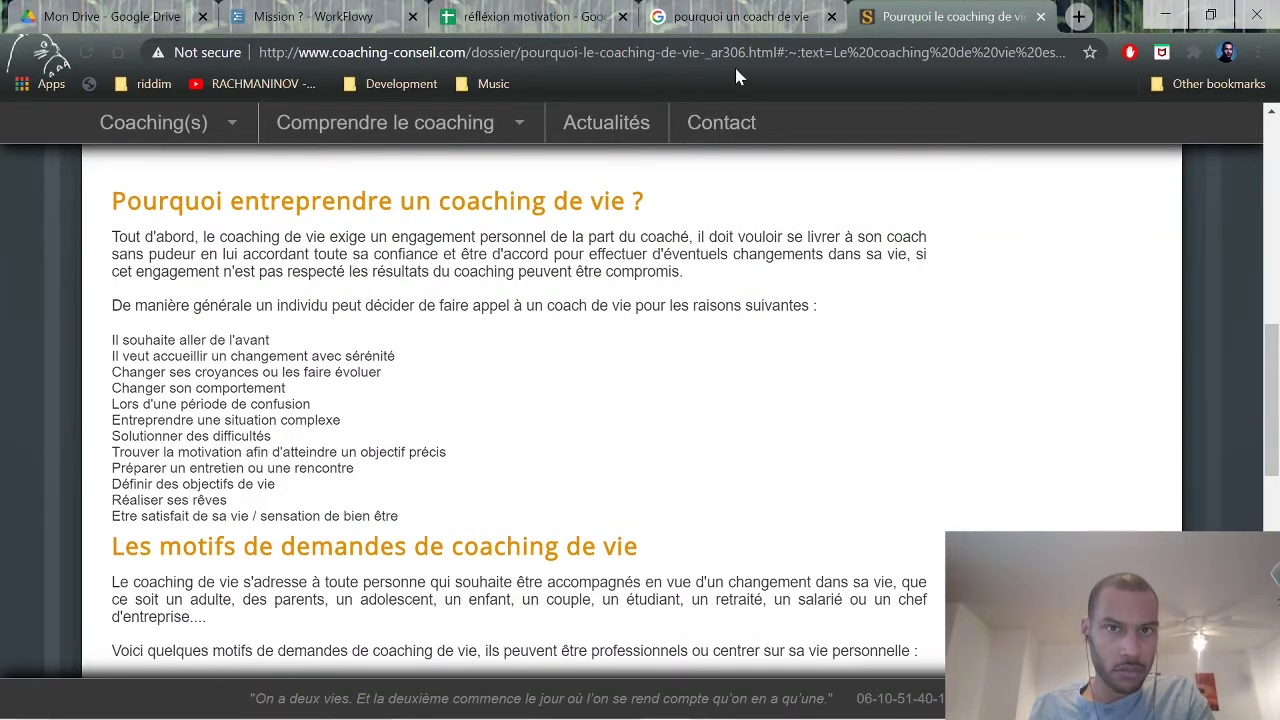
left_click(470, 16)
left_click(357, 16)
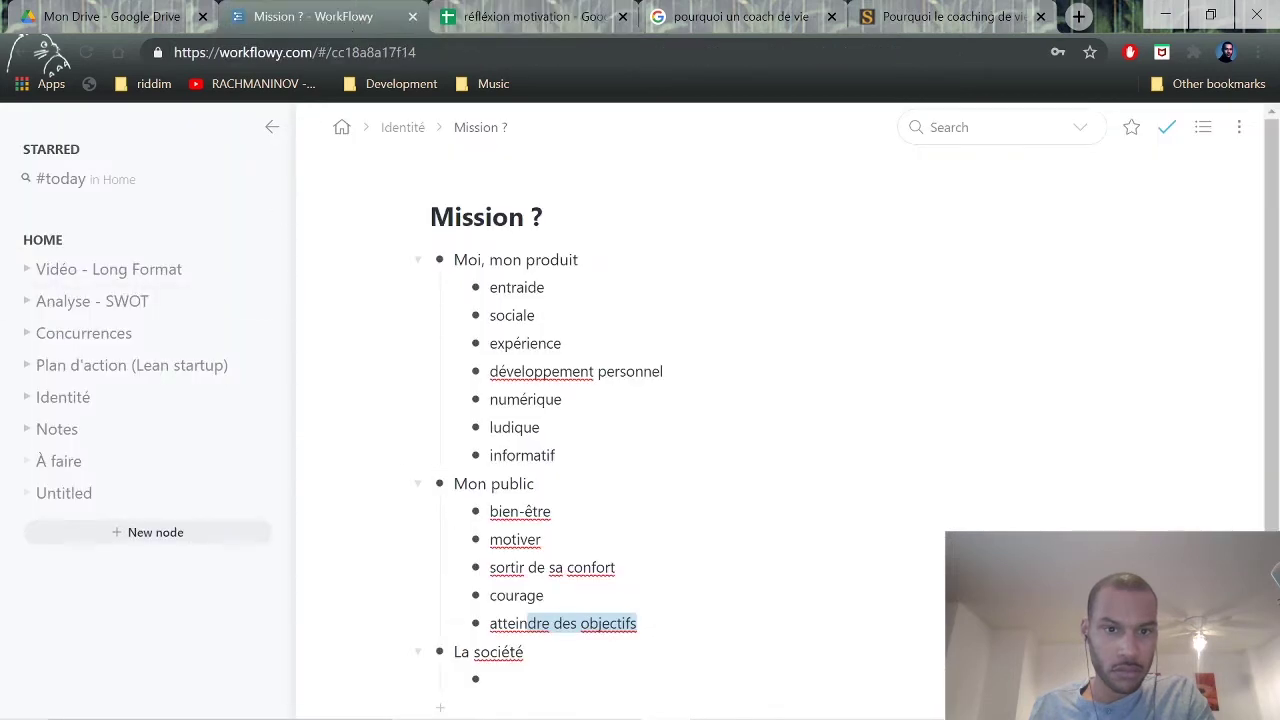
Move the text "atteindre des objectifs" from its own item to the end of the motiver item under Mon public.
left_click_drag(637, 623, 490, 623)
key("ctrl+c")
key("BackSpace")
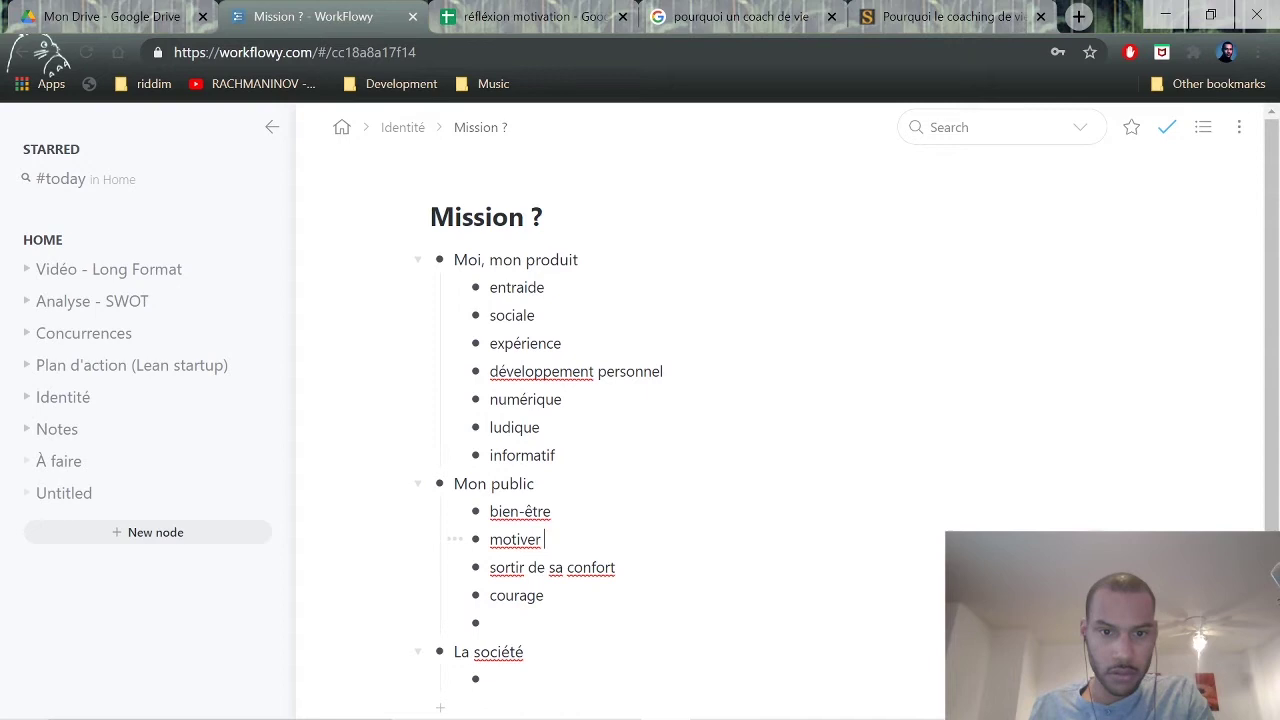
key("ctrl+v")
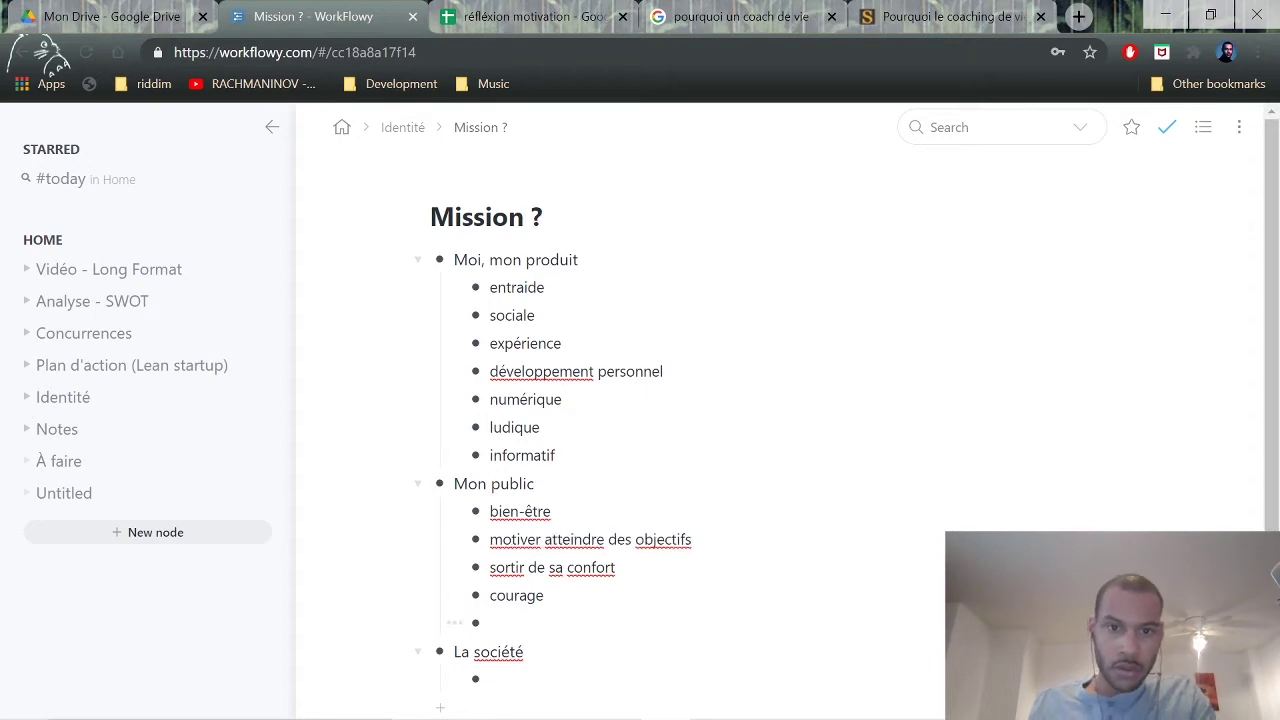
Append ", aller de l'avant" to the "sortir de sa confort" item and enter "évoluer" in the empty item under Mon public.
type(", ")
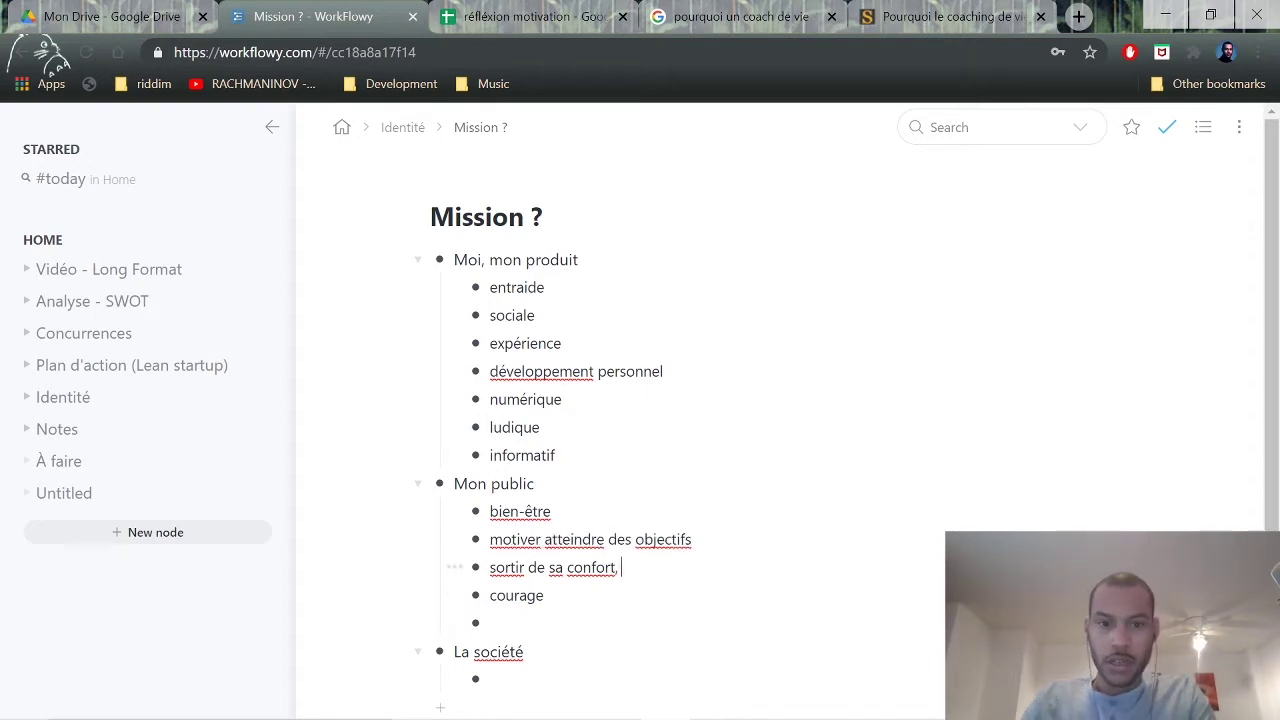
type("aller de l")
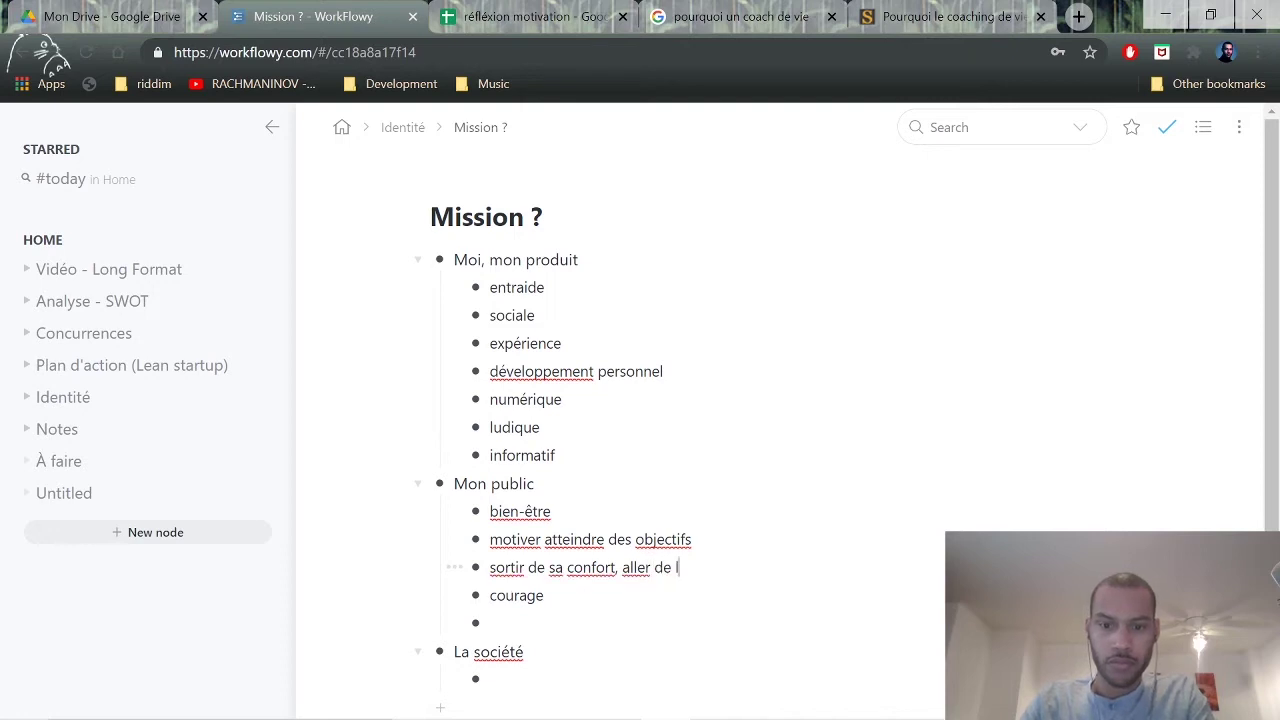
type("'avant")
left_click(490, 623)
type("évoluer")
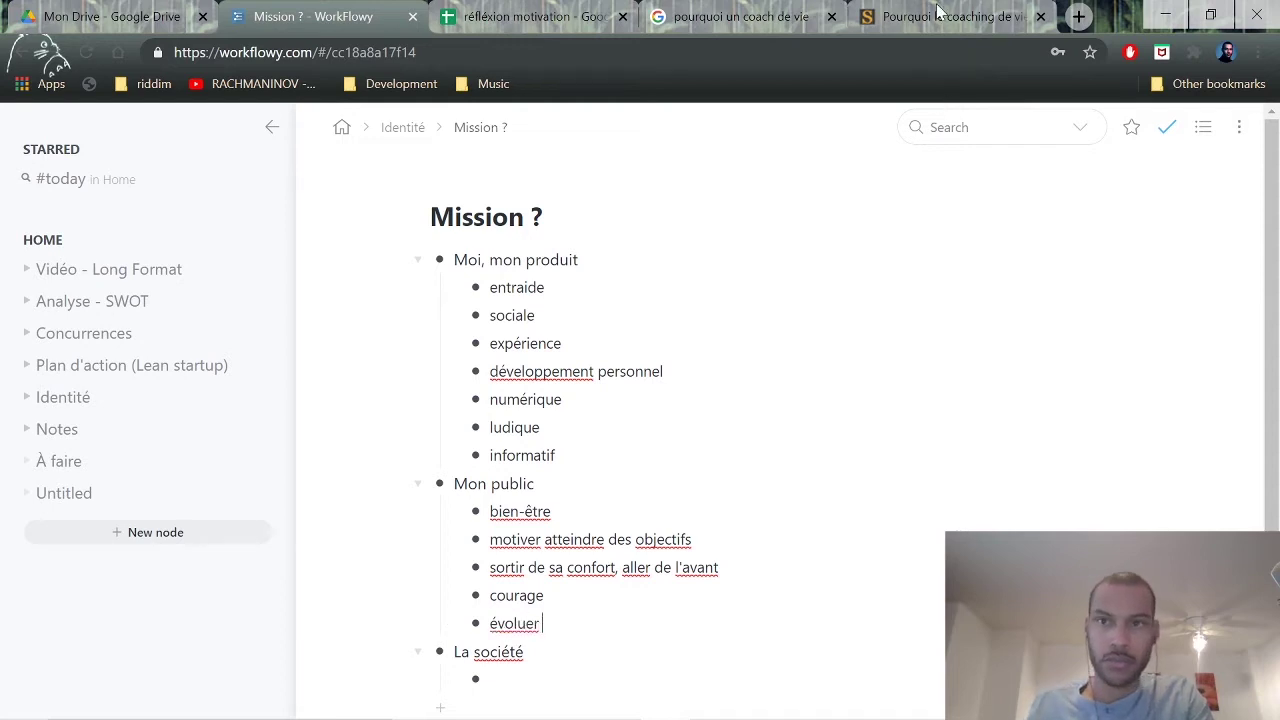
Compare the coaching-conseil.com article's reasons and motives for life coaching with the Mission ? list, and close the article.
left_click(938, 14)
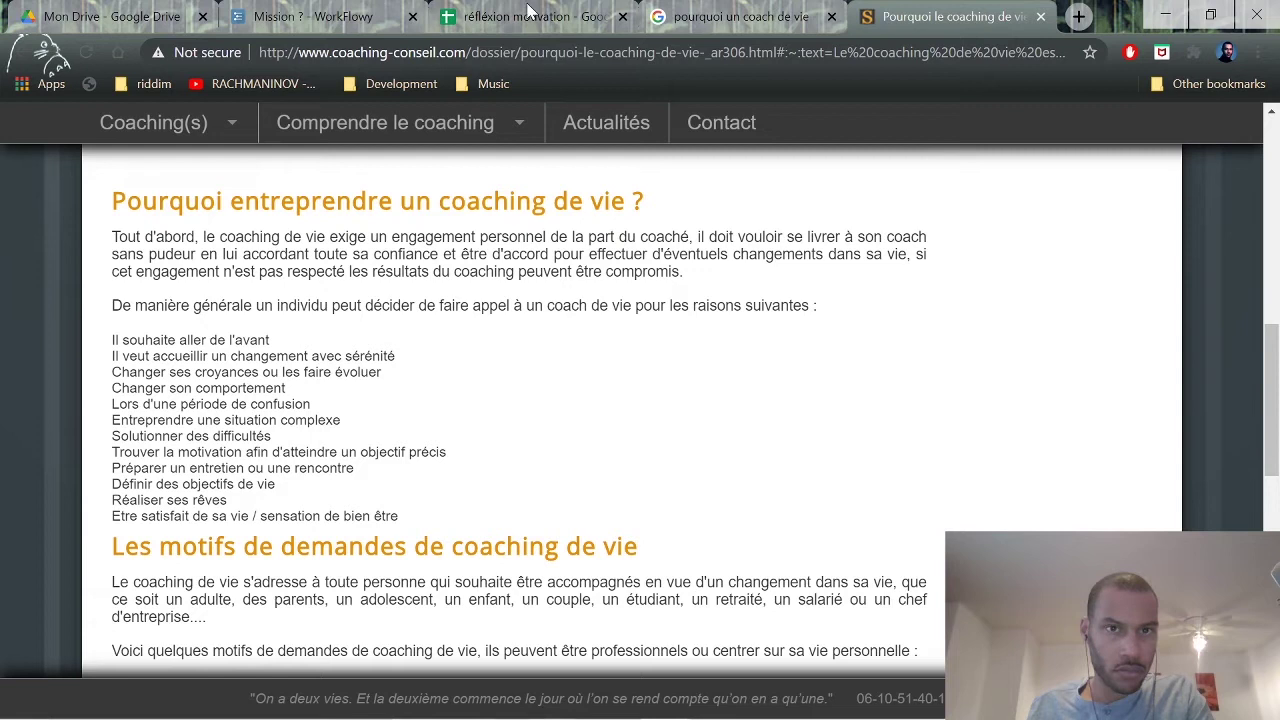
left_click(310, 16)
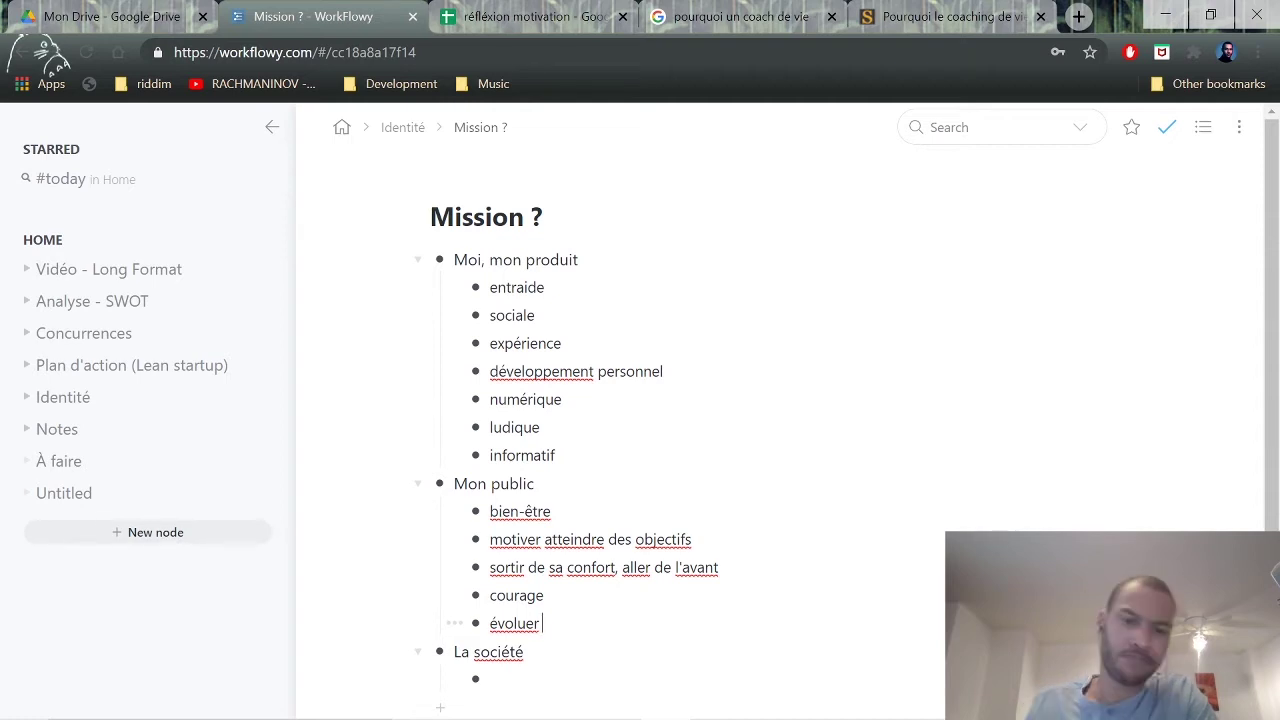
left_click(990, 16)
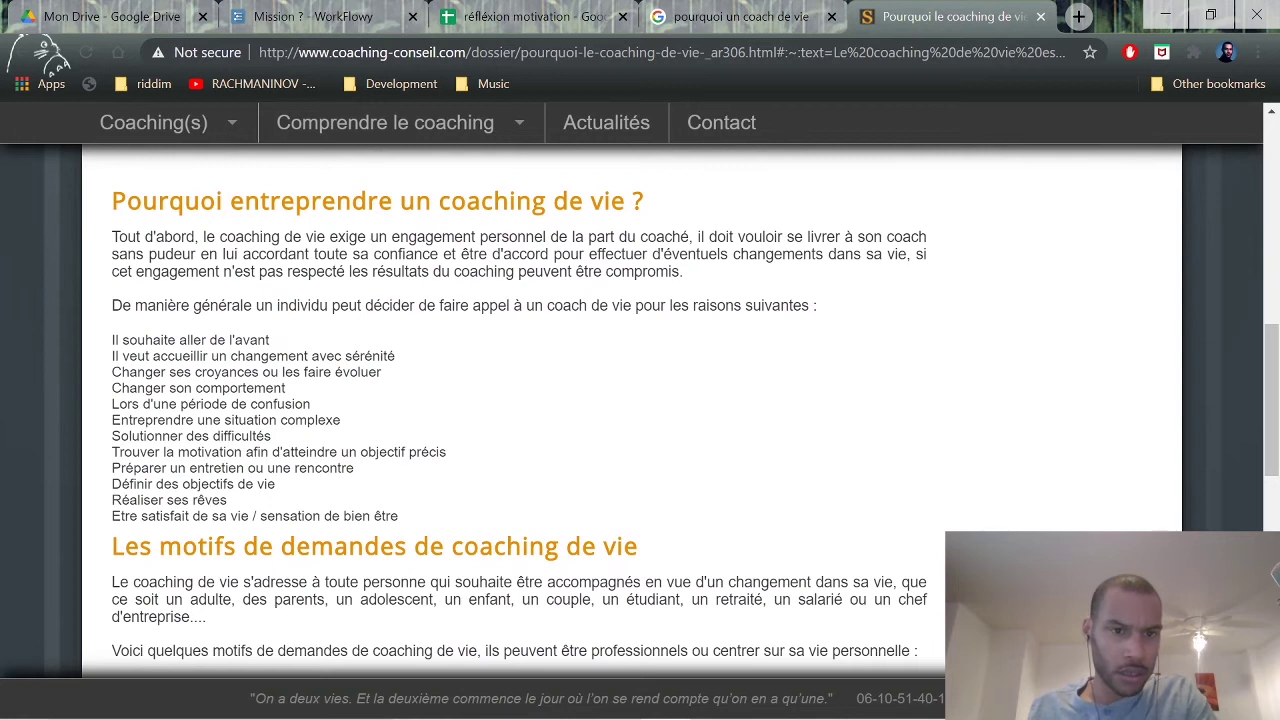
left_click_drag(234, 452, 358, 462)
scroll(470, 480, "down", 3)
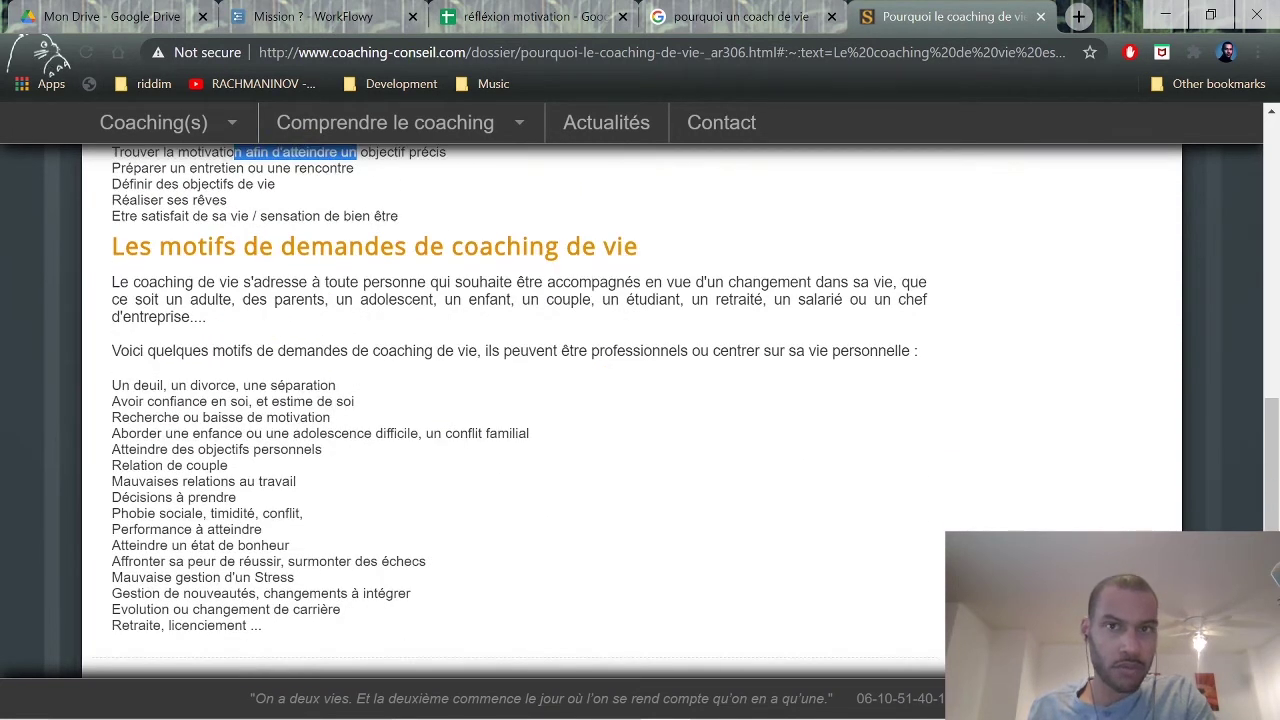
left_click(1040, 16)
Expand the question on the role of a life coach in the search results and open "10 bonnes raisons d'aller voir un coach de vie".
scroll(380, 455, "down", 4)
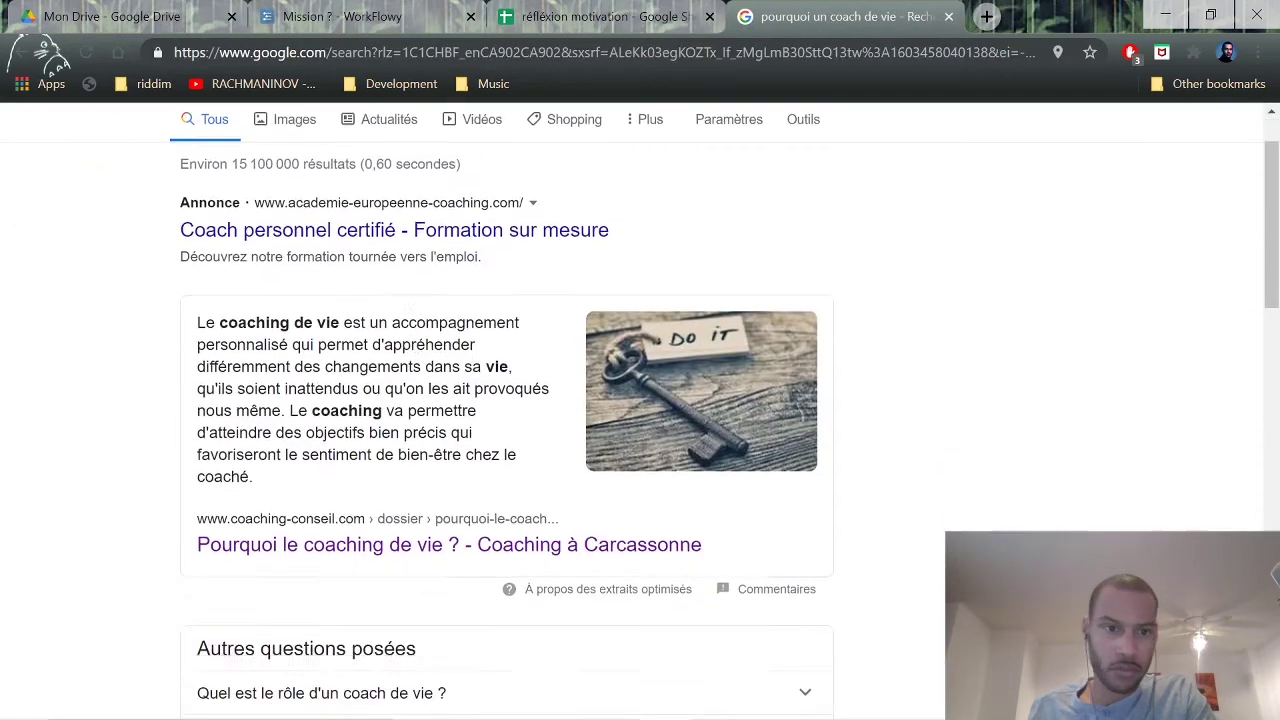
scroll(380, 455, "down", 1)
left_click(349, 345)
scroll(400, 420, "down", 3)
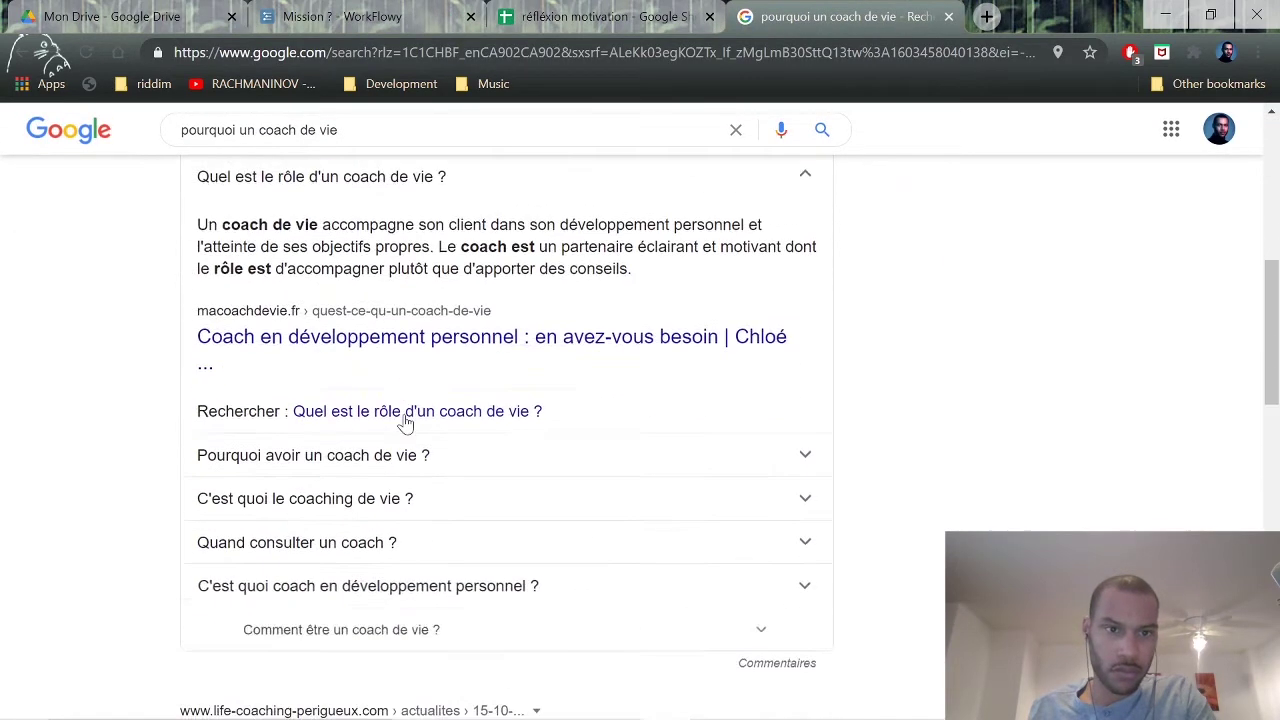
scroll(400, 440, "down", 2)
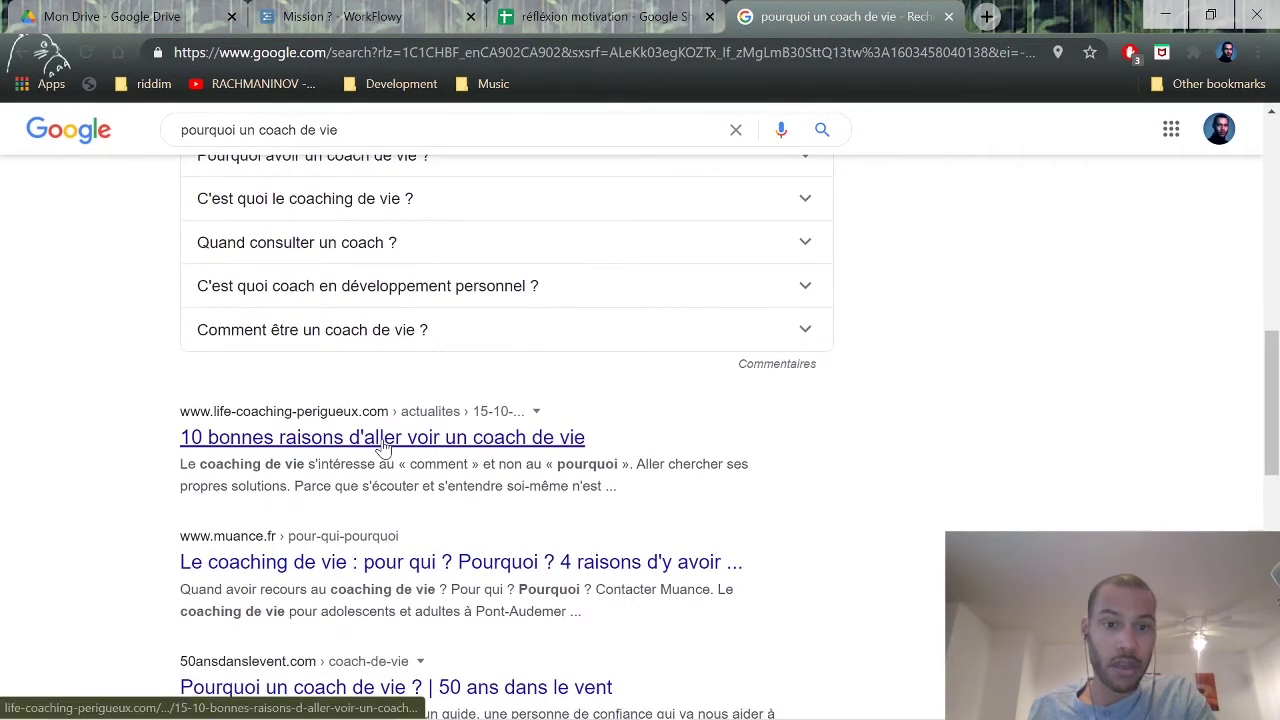
middle_click(380, 437)
left_click(940, 15)
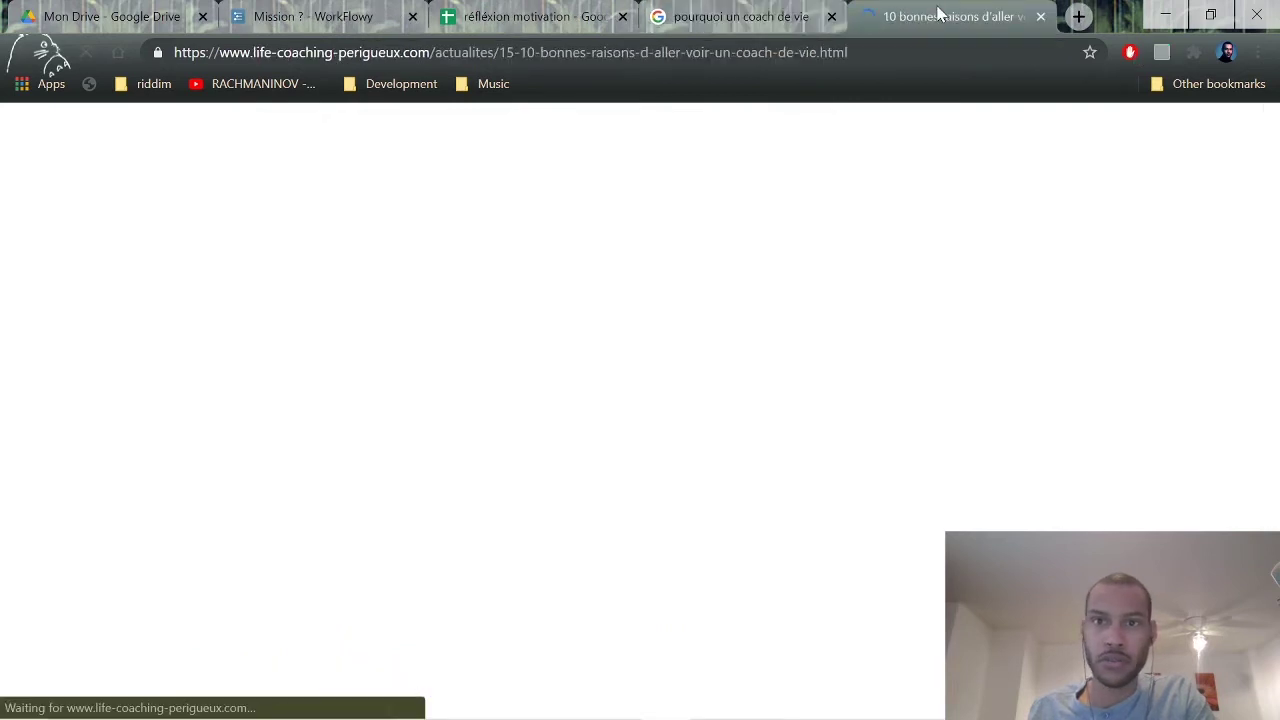
Read the benefits and the "Vous voulez" list in the life-coaching-perigueux.com article.
scroll(560, 430, "down", 5)
scroll(547, 447, "down", 2)
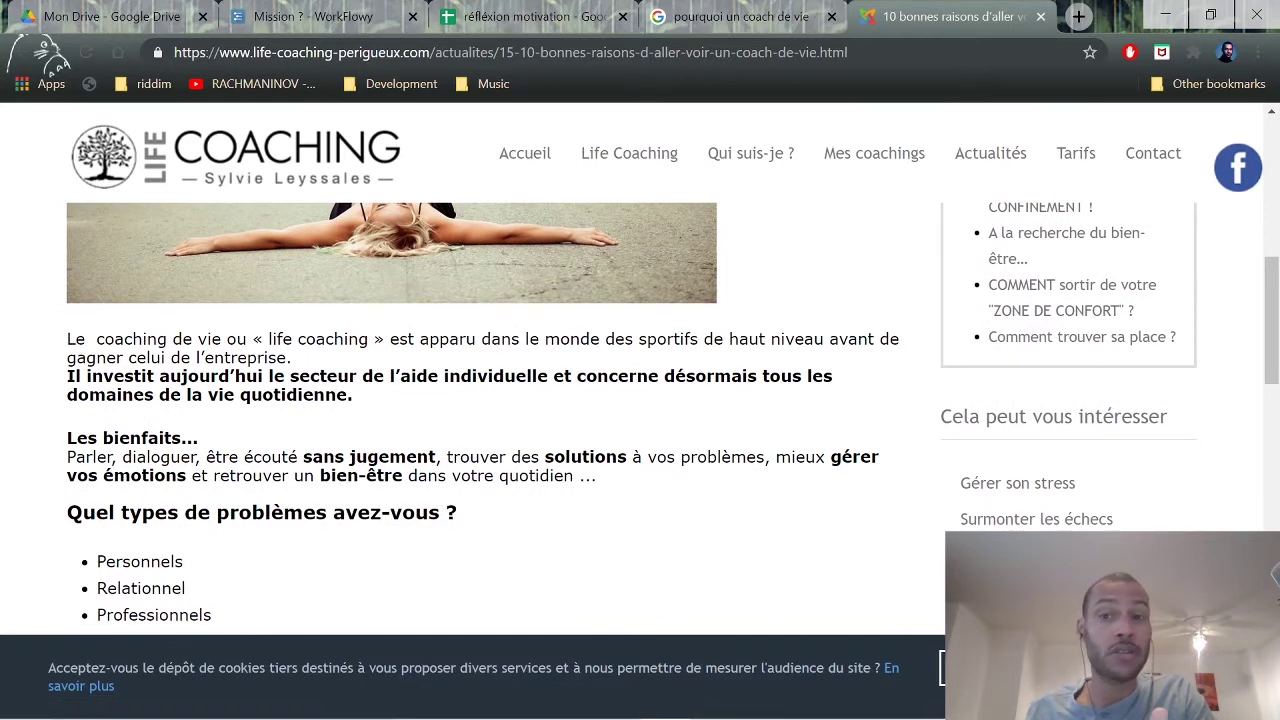
scroll(508, 463, "down", 4)
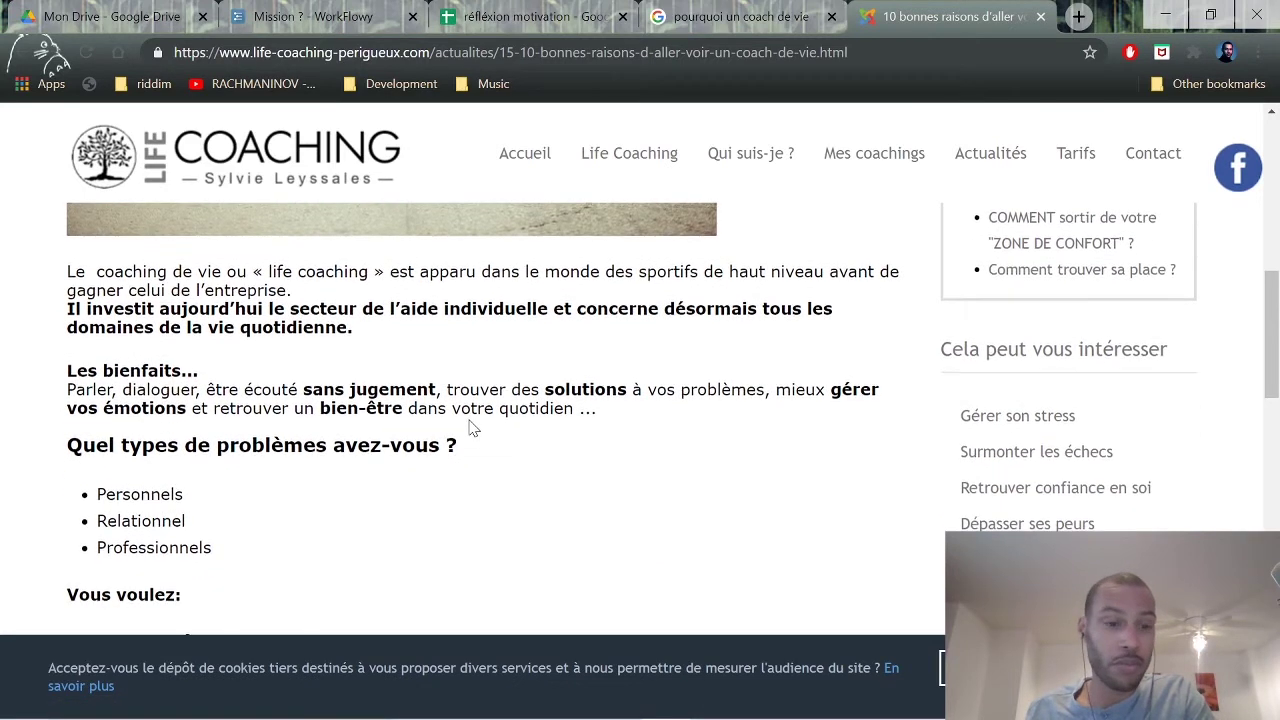
scroll(508, 463, "down", 1)
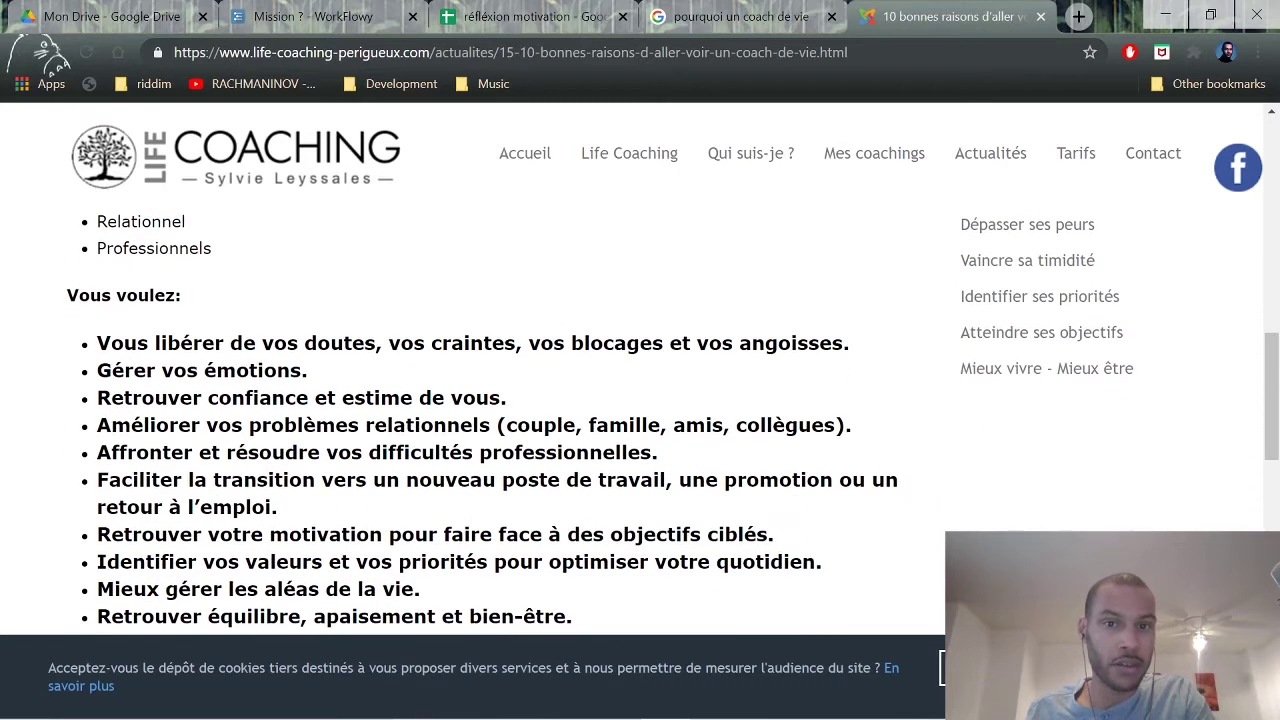
scroll(508, 463, "down", 3)
scroll(508, 463, "up", 2)
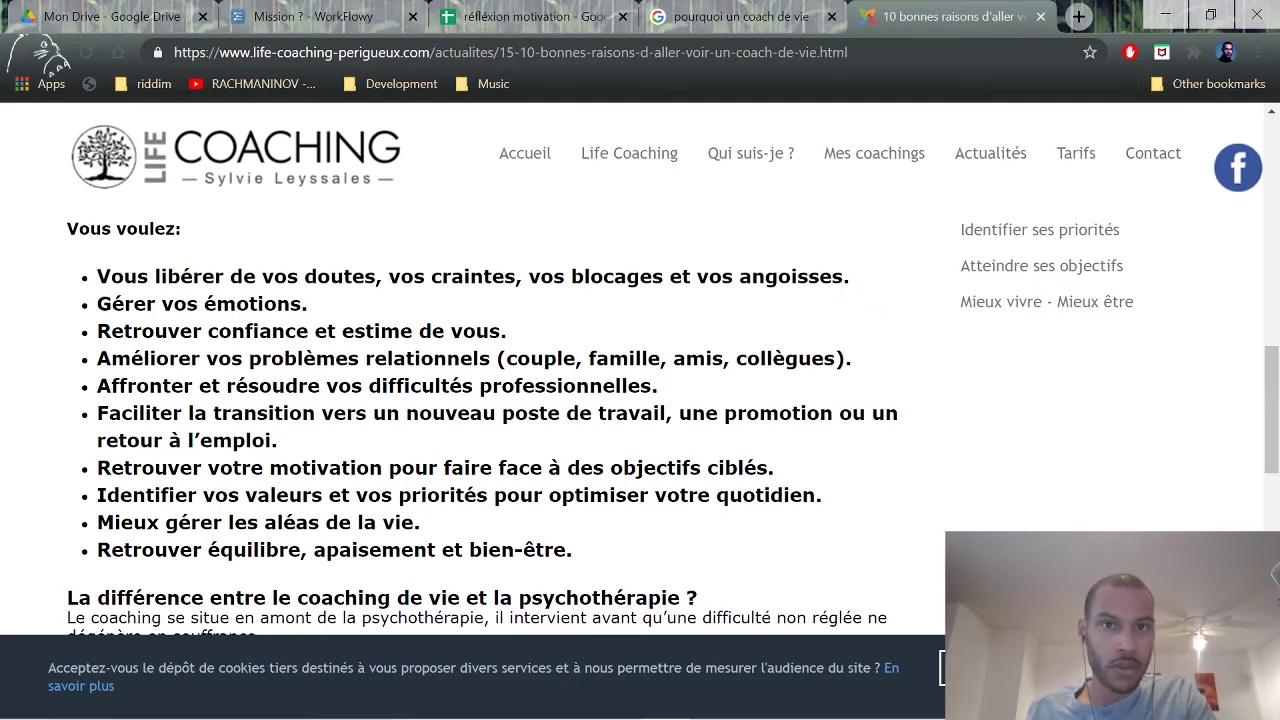
Return to the WorkFlowy Mission ? list and append ", confiance et estime" to the courage item under Mon public.
left_click(318, 20)
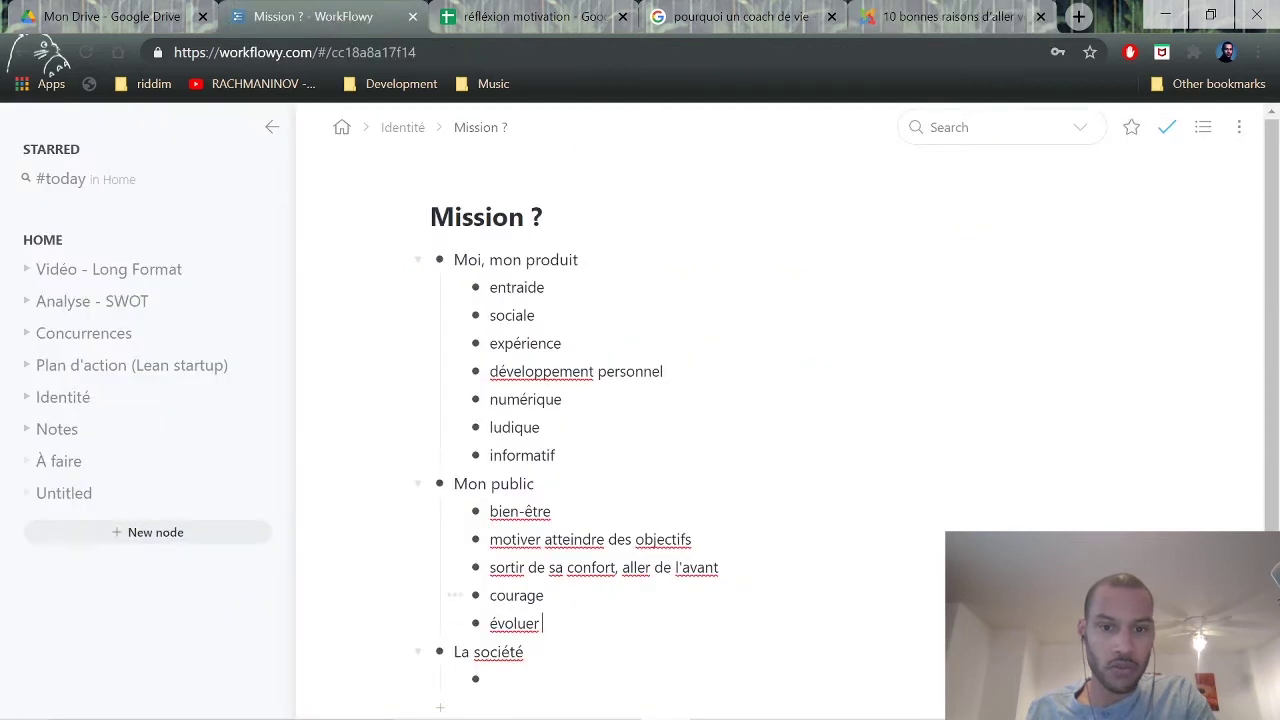
left_click_drag(544, 595, 506, 595)
left_click(544, 595)
type(", confiance et estime")
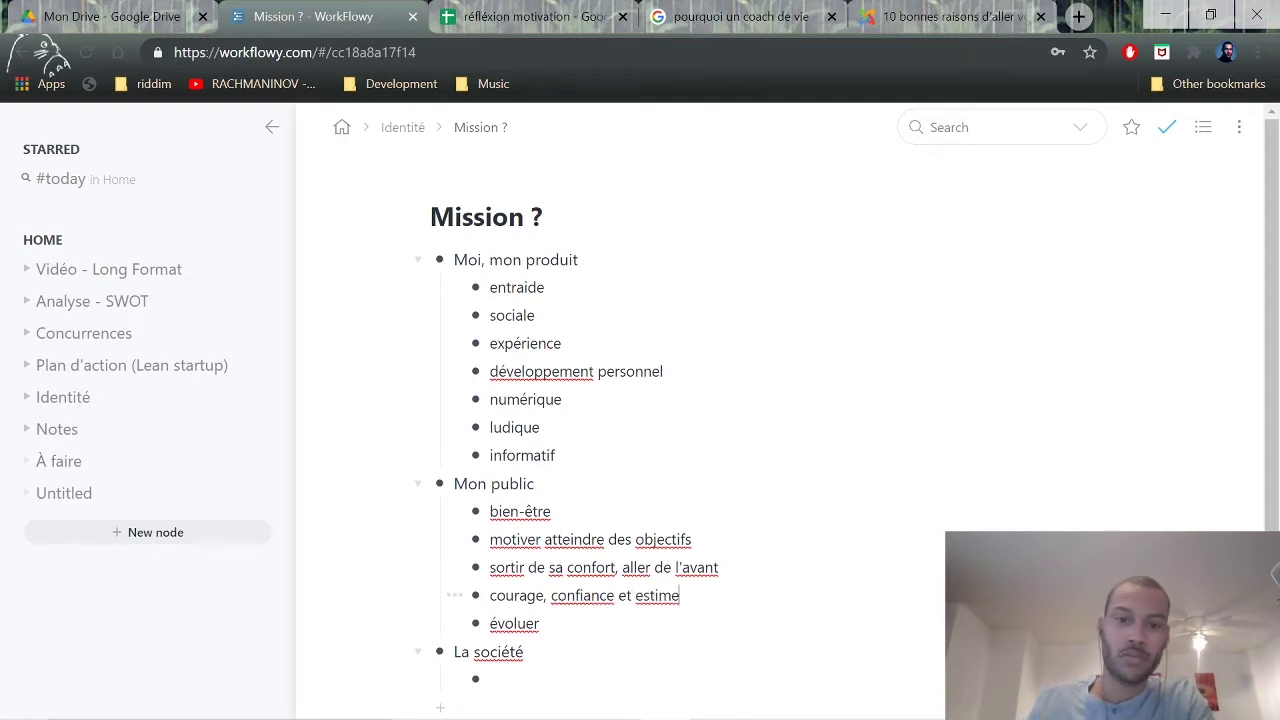
Review the remaining goals and the psychotherapy comparison in the life-coaching-perigueux.com article, and close it.
left_click(920, 17)
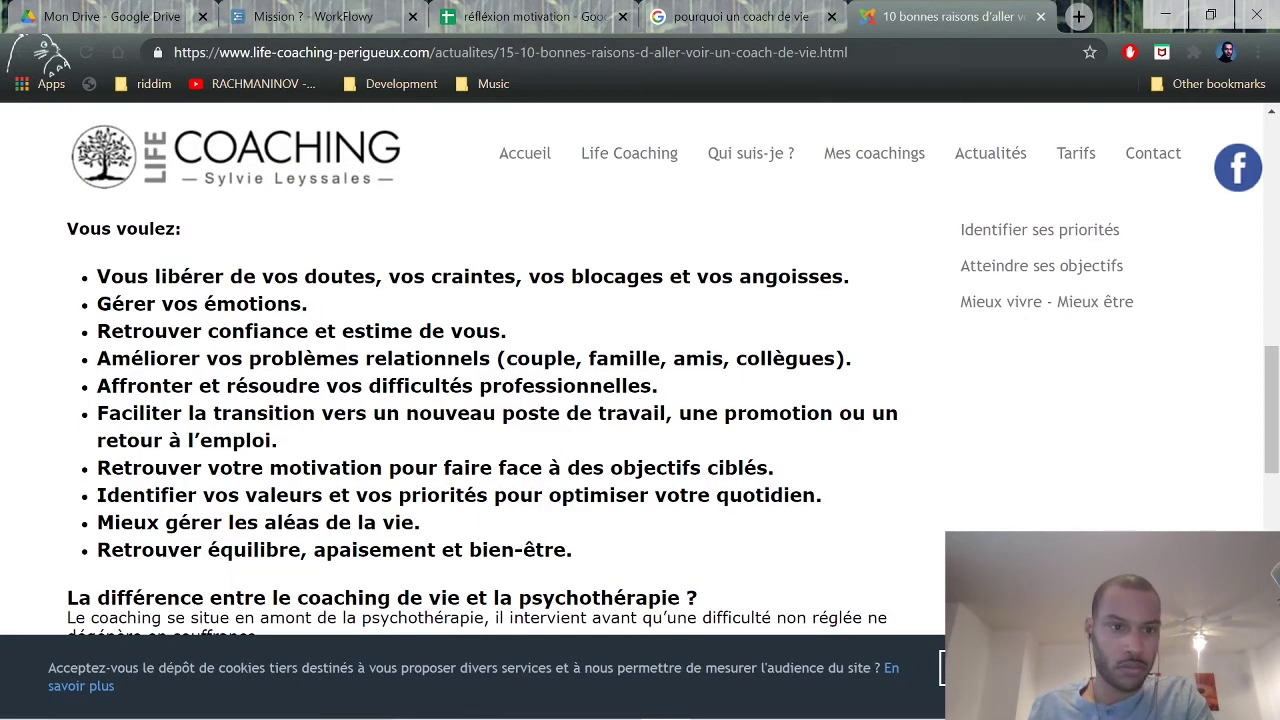
left_click_drag(130, 413, 196, 413)
left_click_drag(180, 468, 252, 468)
left_click(252, 468)
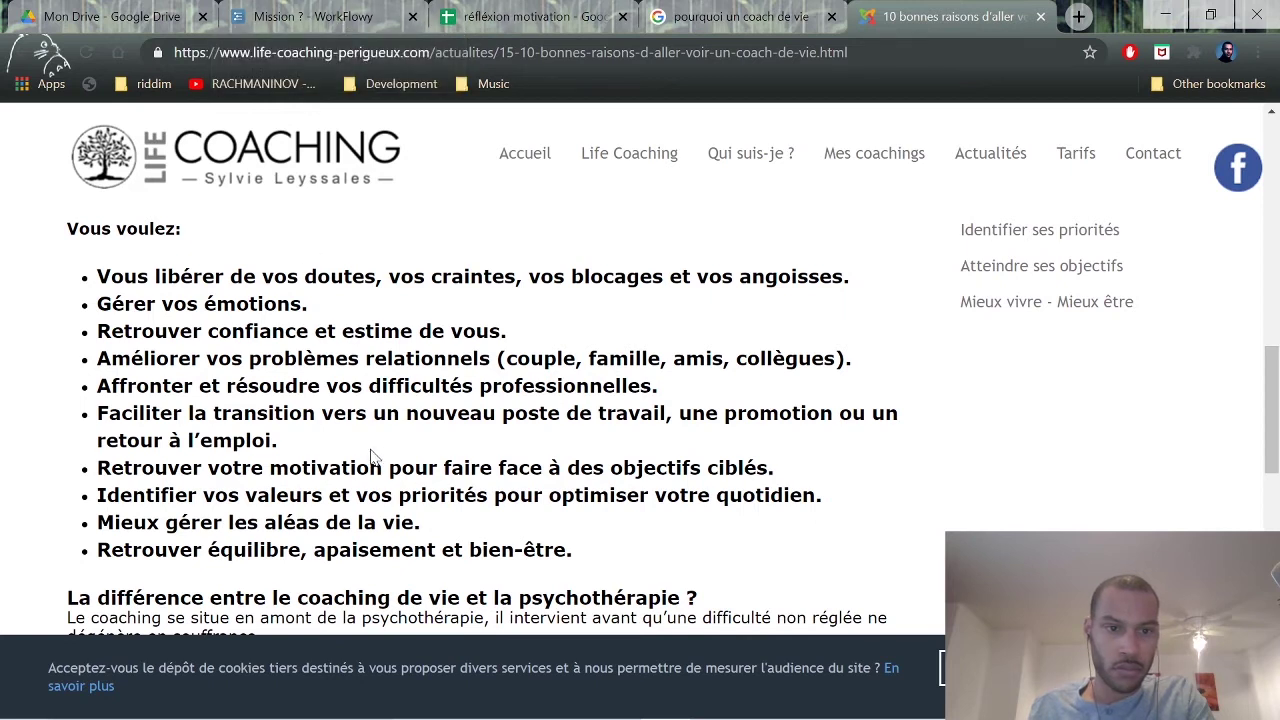
scroll(370, 460, "down", 4)
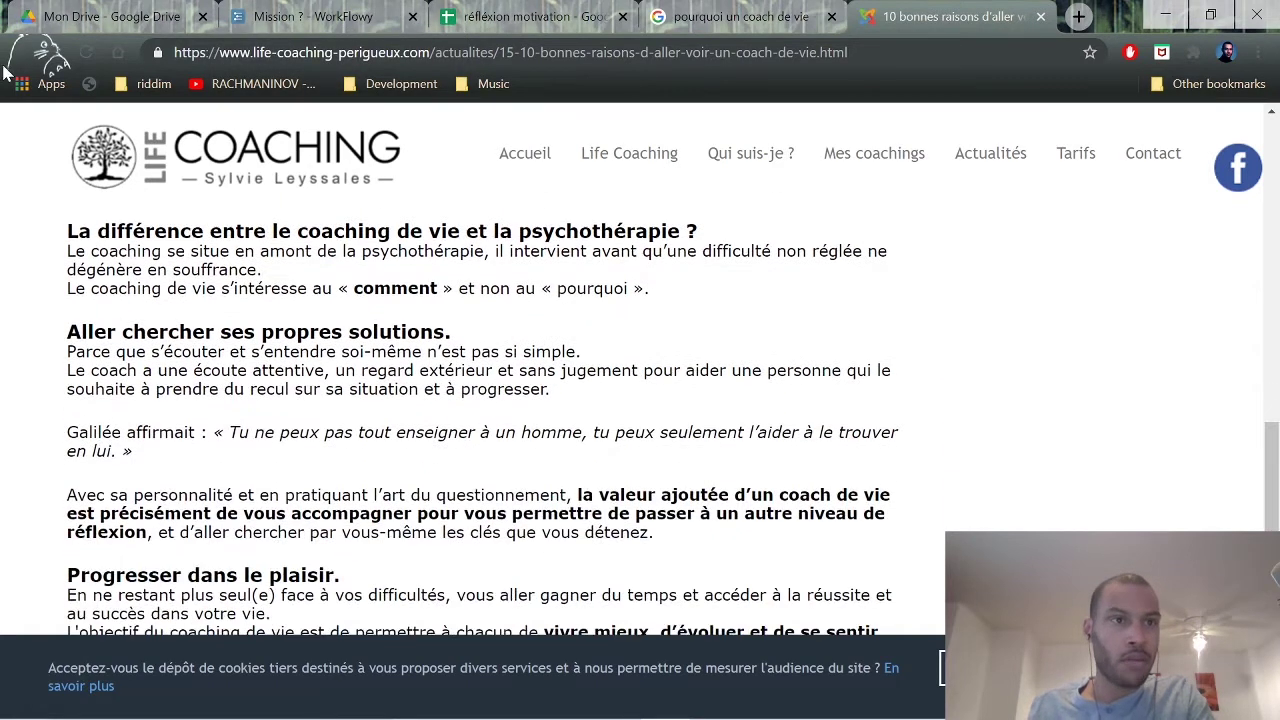
left_click(1040, 16)
Open and read vitaminetavie.com's "5 raisons pour engager un coach de vie certifié", and return to the search results.
scroll(481, 193, "down", 2)
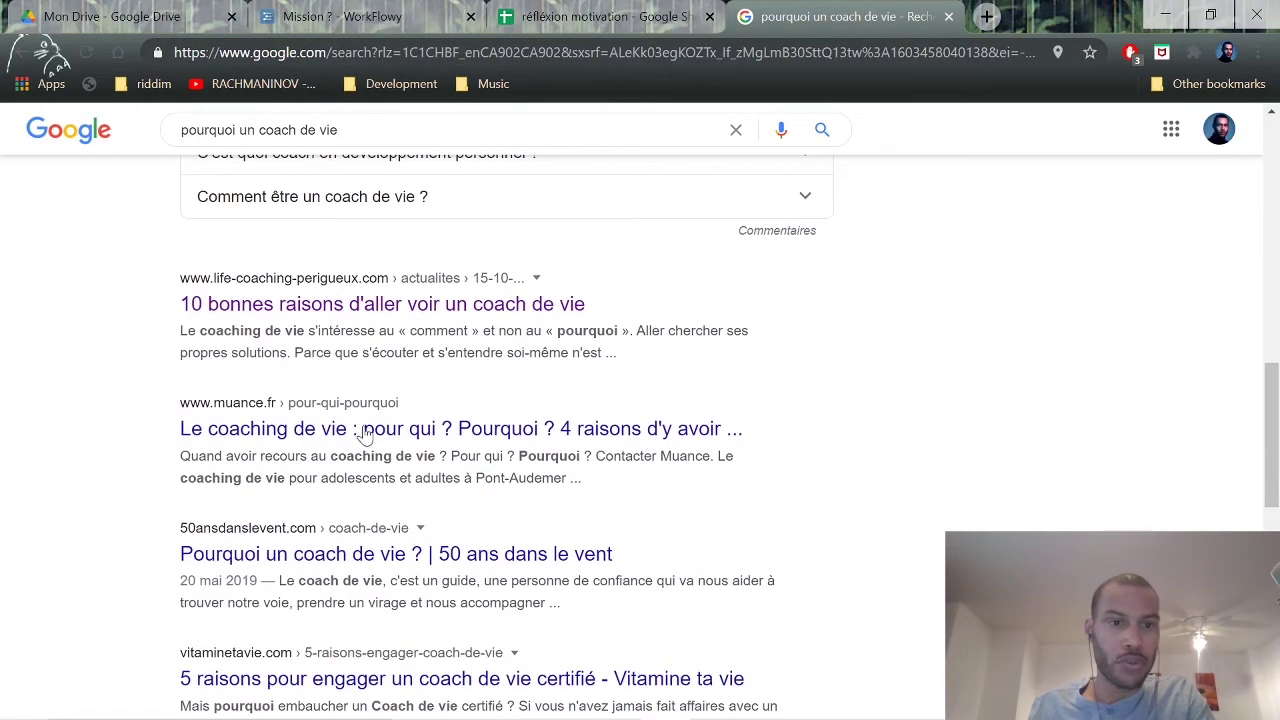
scroll(300, 500, "down", 1)
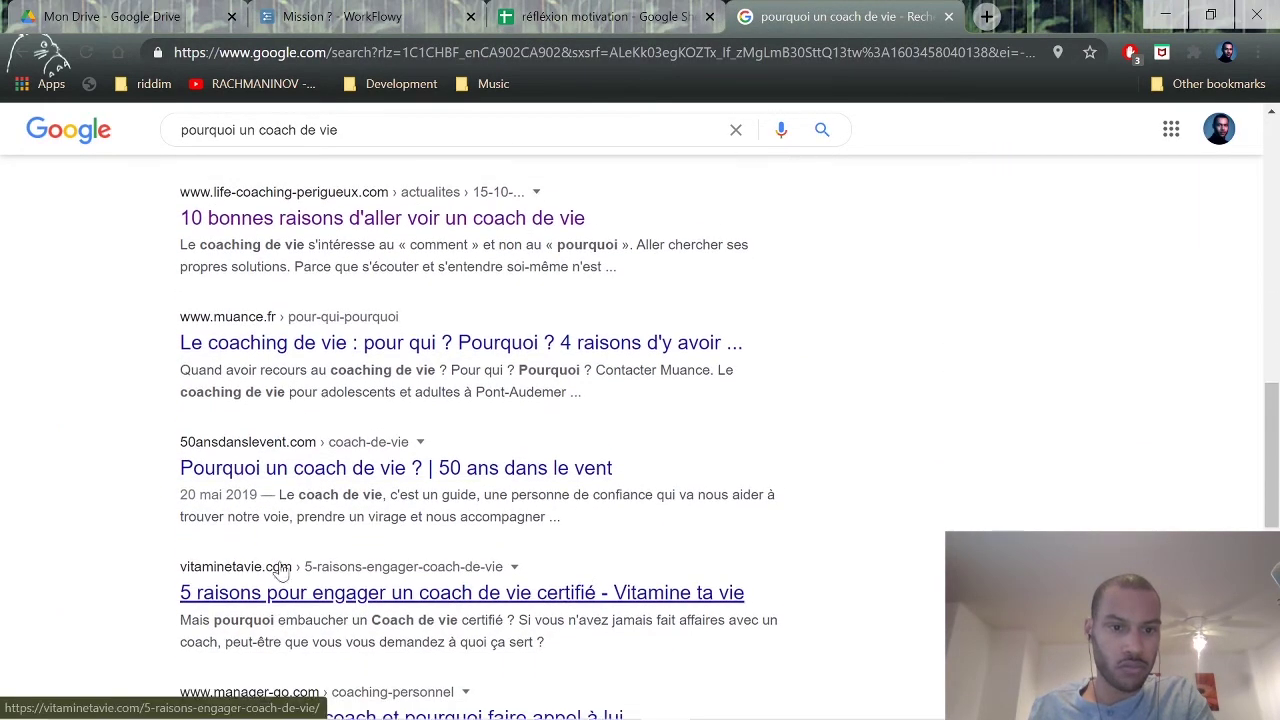
left_click(281, 576)
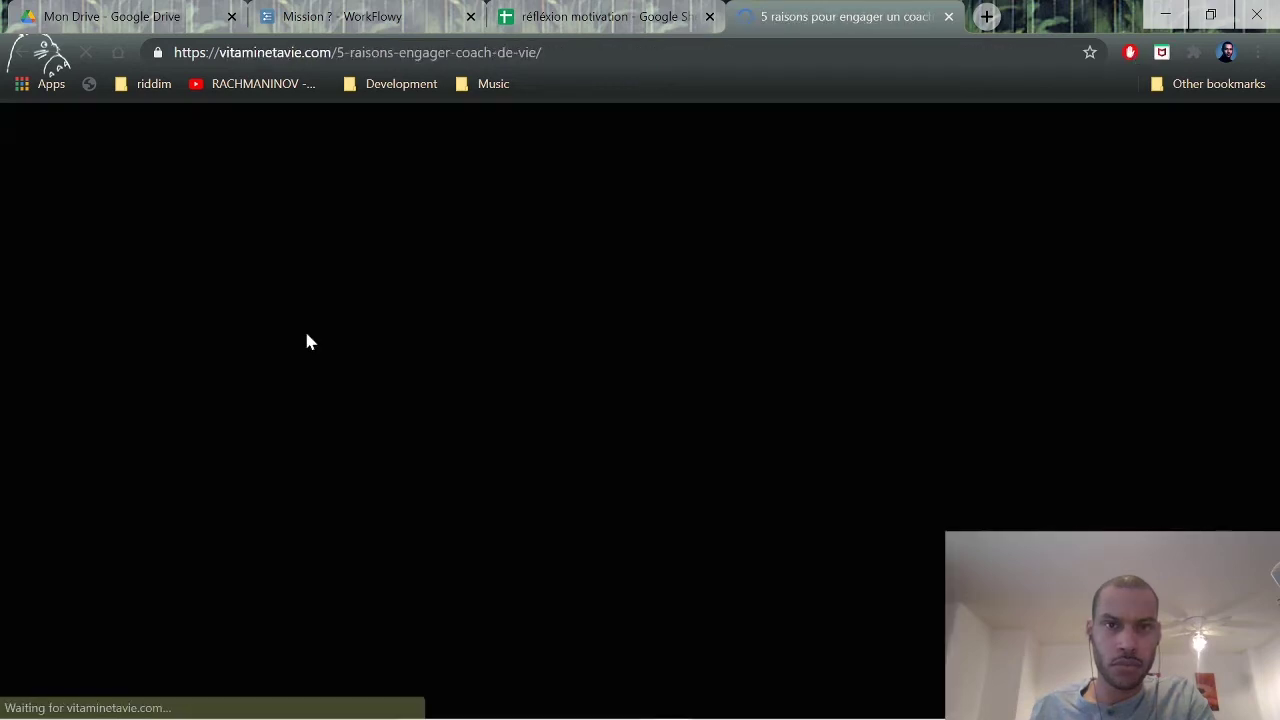
scroll(390, 347, "down", 10)
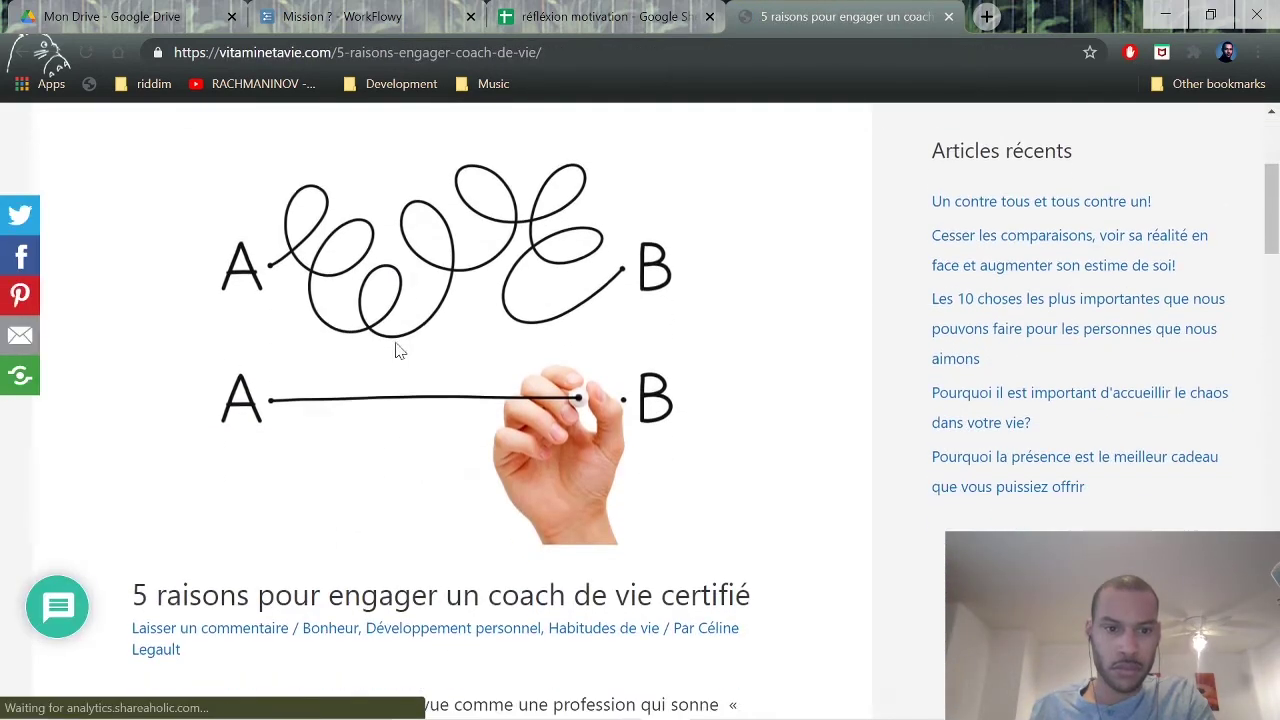
scroll(563, 483, "down", 4)
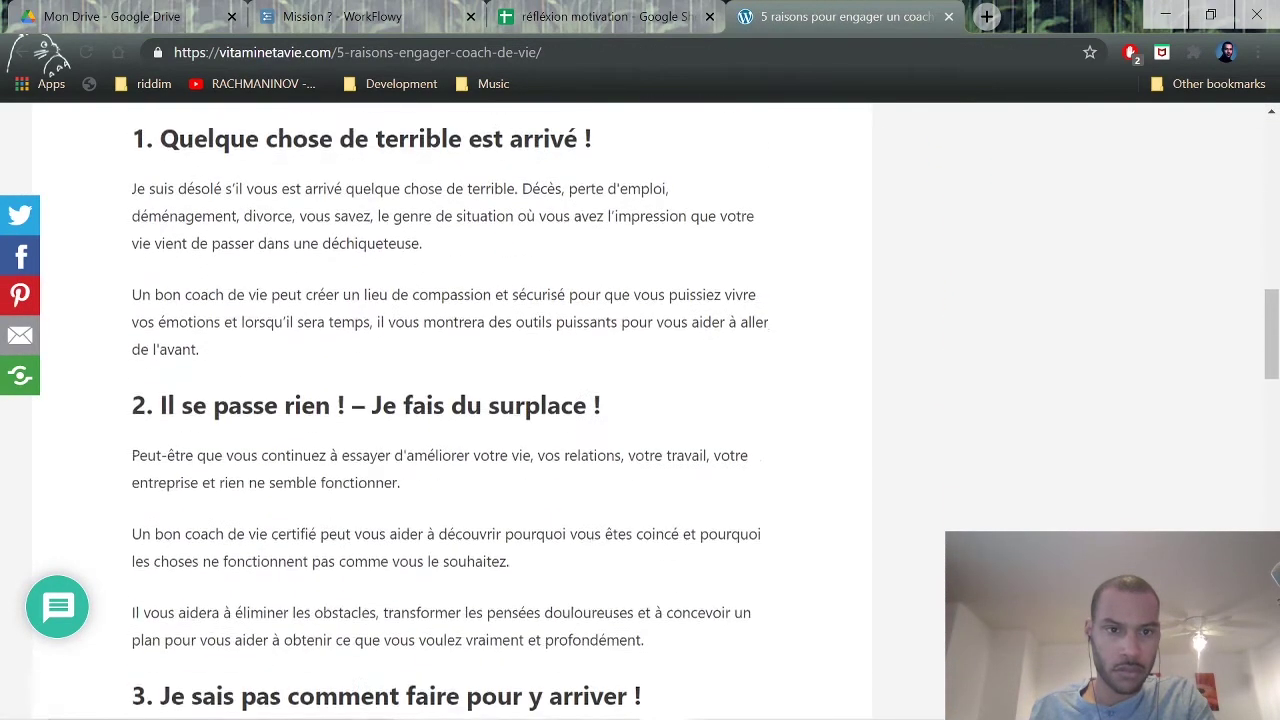
left_click_drag(430, 205, 540, 205)
scroll(445, 348, "down", 5)
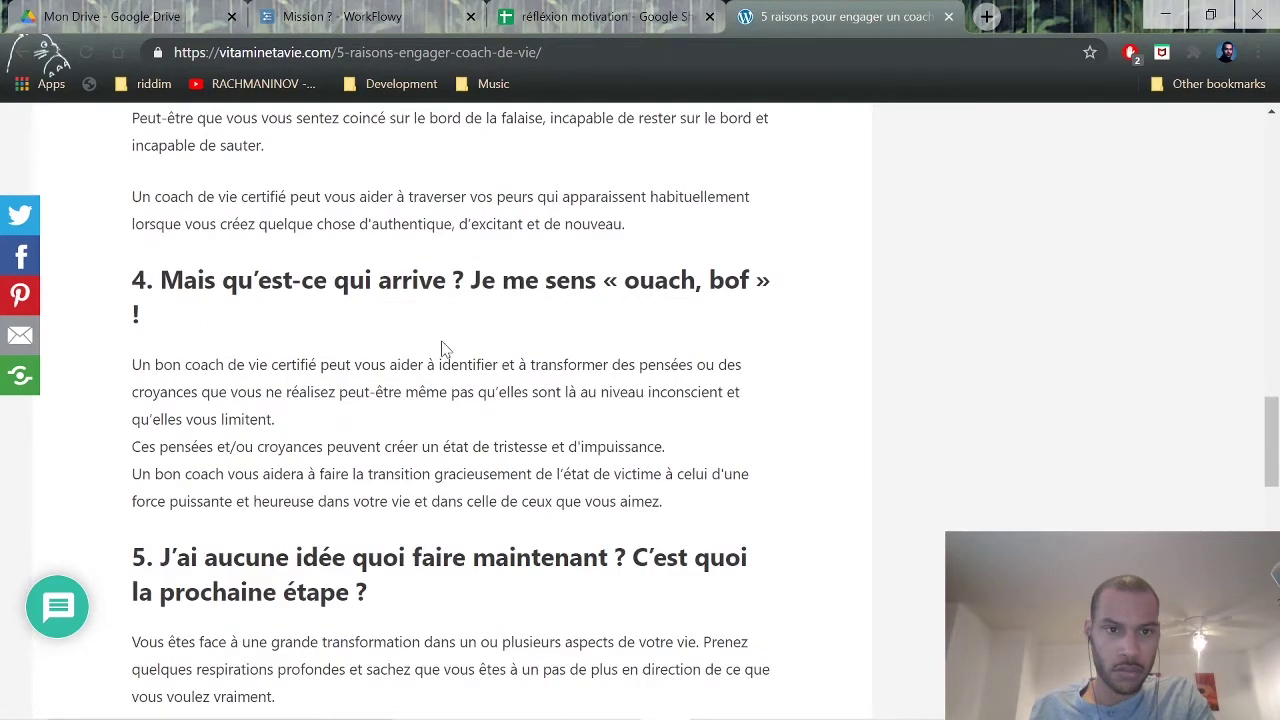
left_click_drag(368, 282, 440, 331)
left_click(450, 414)
scroll(450, 414, "down", 4)
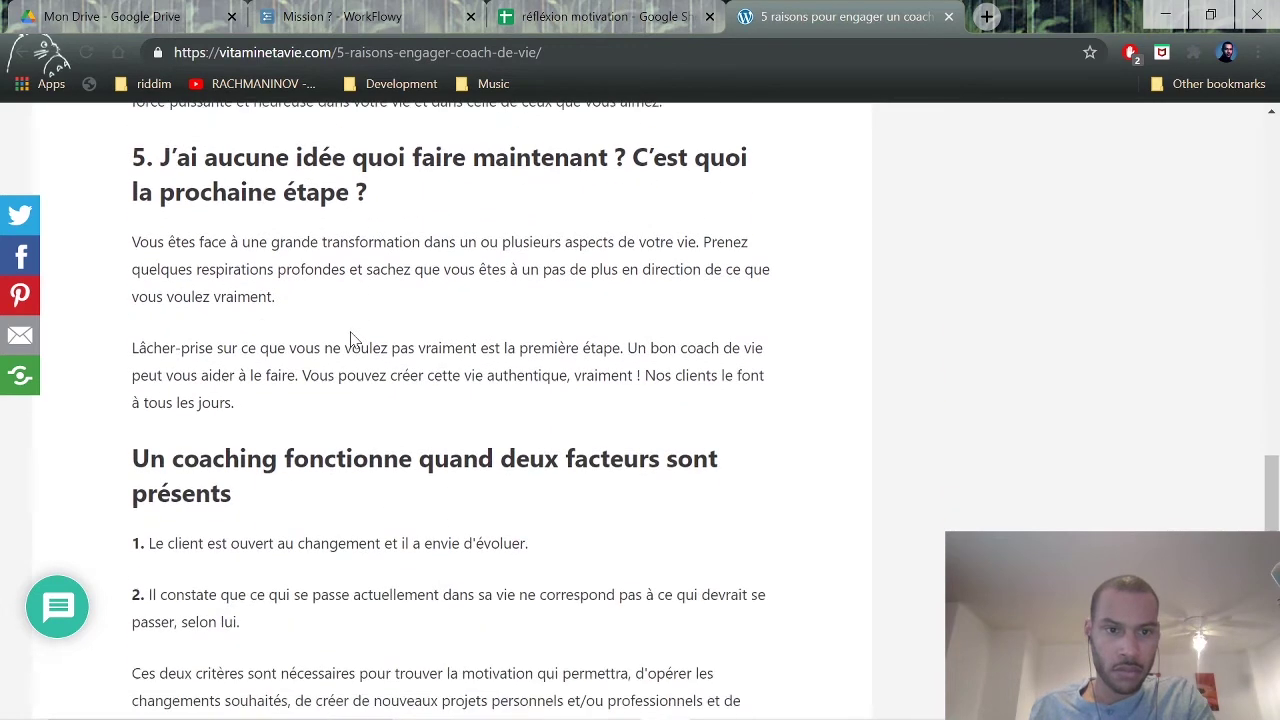
scroll(350, 338, "down", 2)
key("alt+Left")
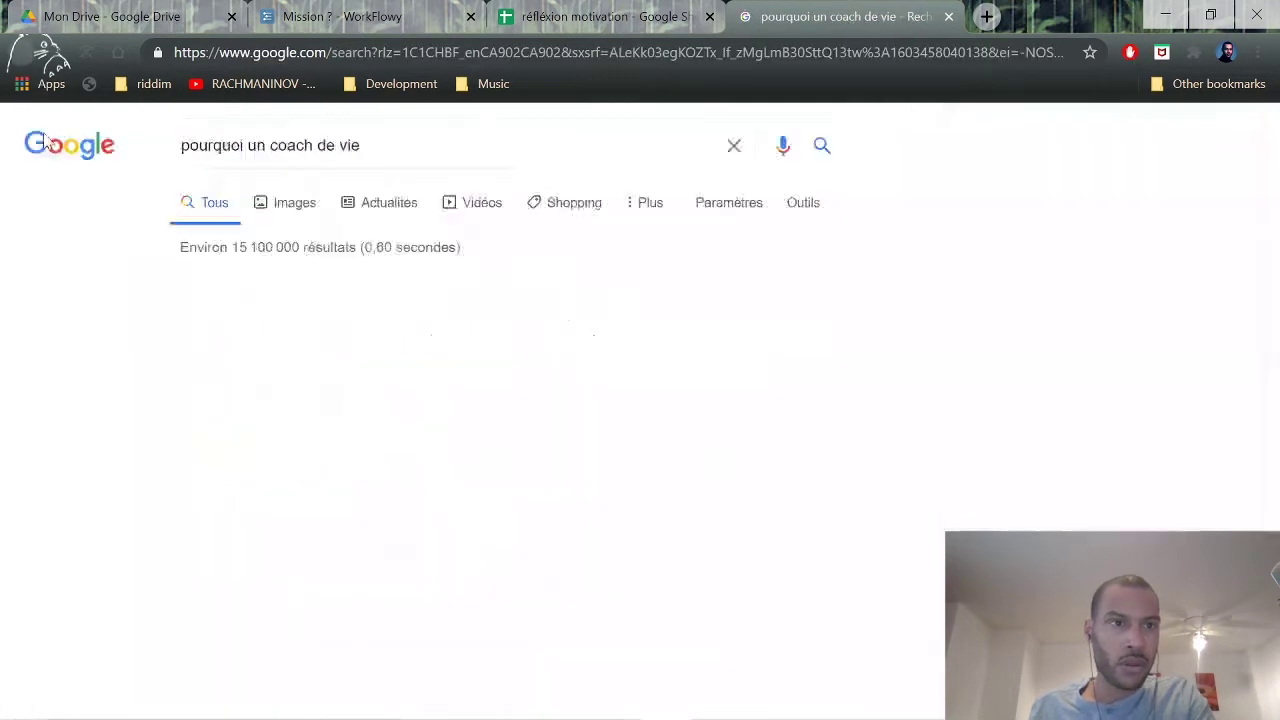
Open the manager-go.com article on calling on a coach, and check the ranked ideas in the réfléxion motivation spreadsheet.
scroll(308, 395, "down", 1)
left_click(425, 546)
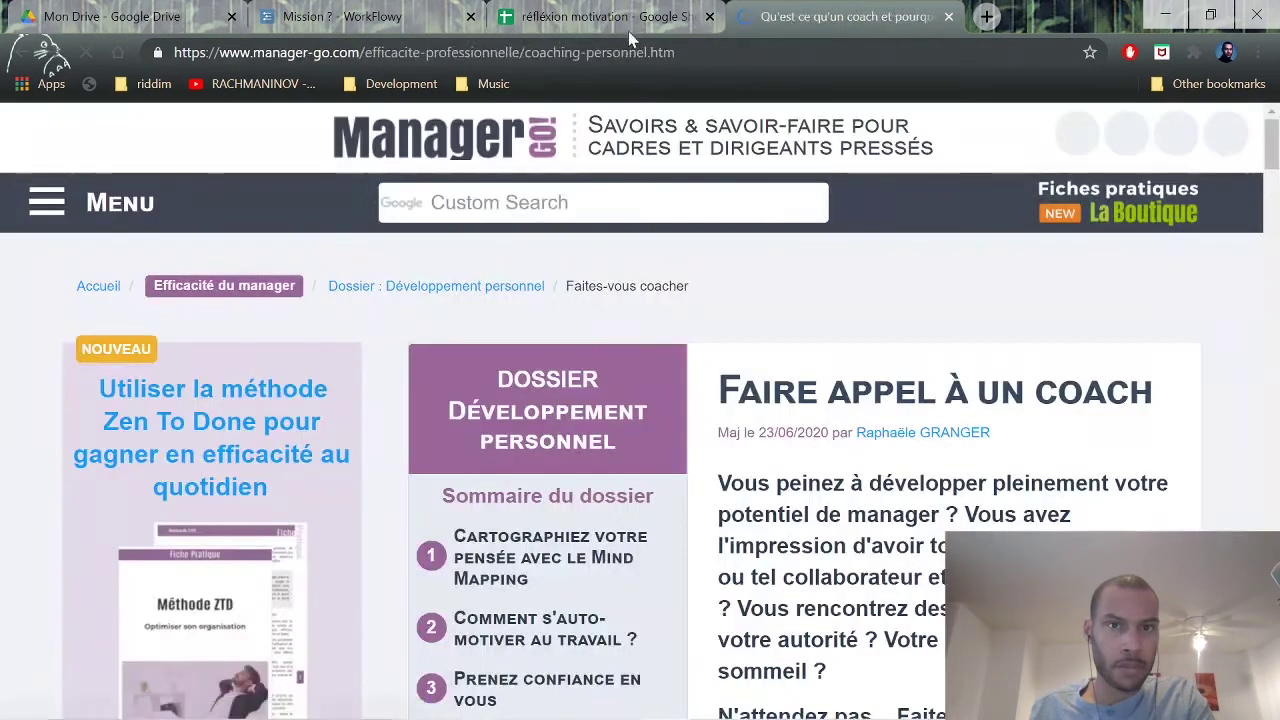
left_click(628, 18)
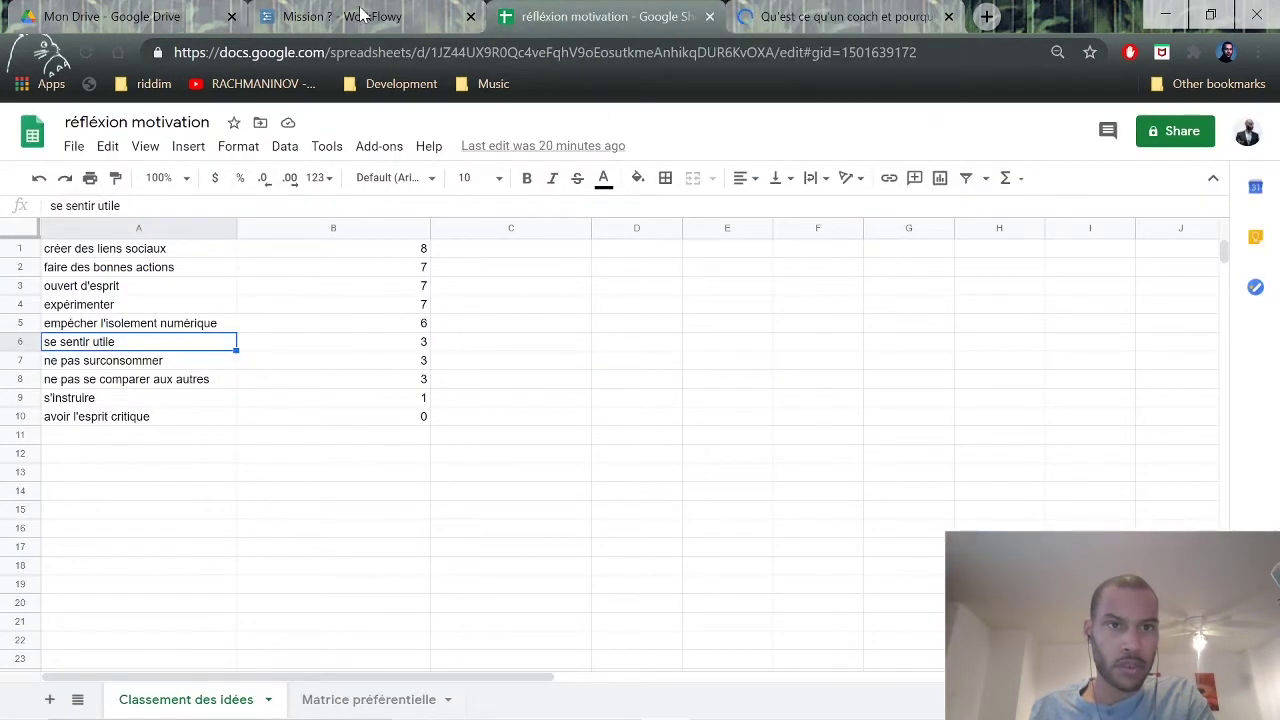
Return to the WorkFlowy Mission ? list and add the item "long terme" below informatif under Moi, mon produit.
left_click(362, 16)
left_click(556, 455)
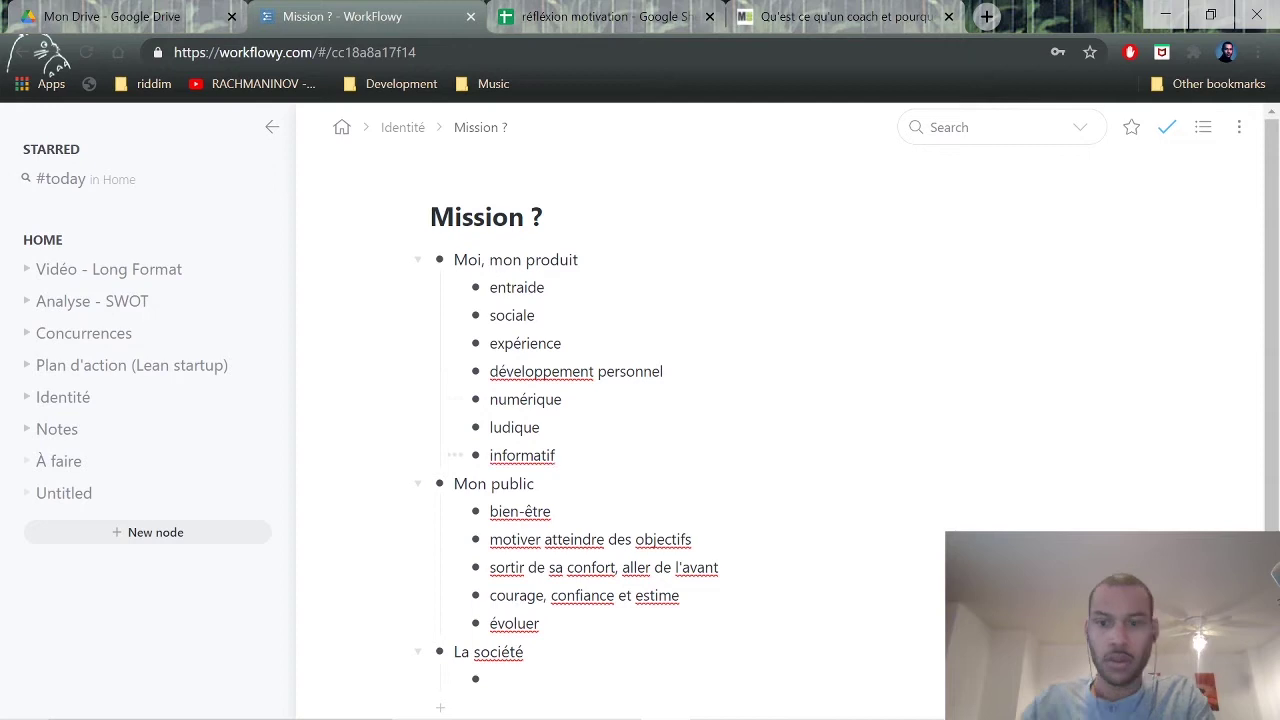
key("Return")
type("long terme")
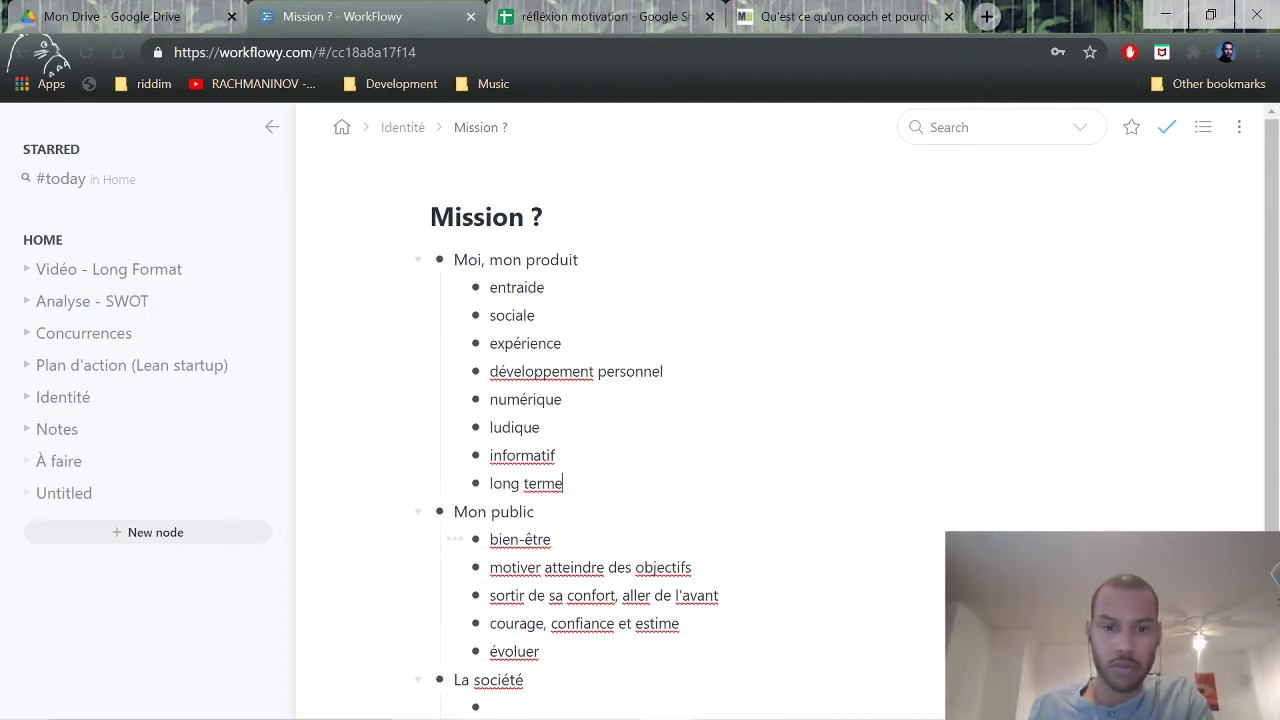
scroll(600, 590, "down", 1)
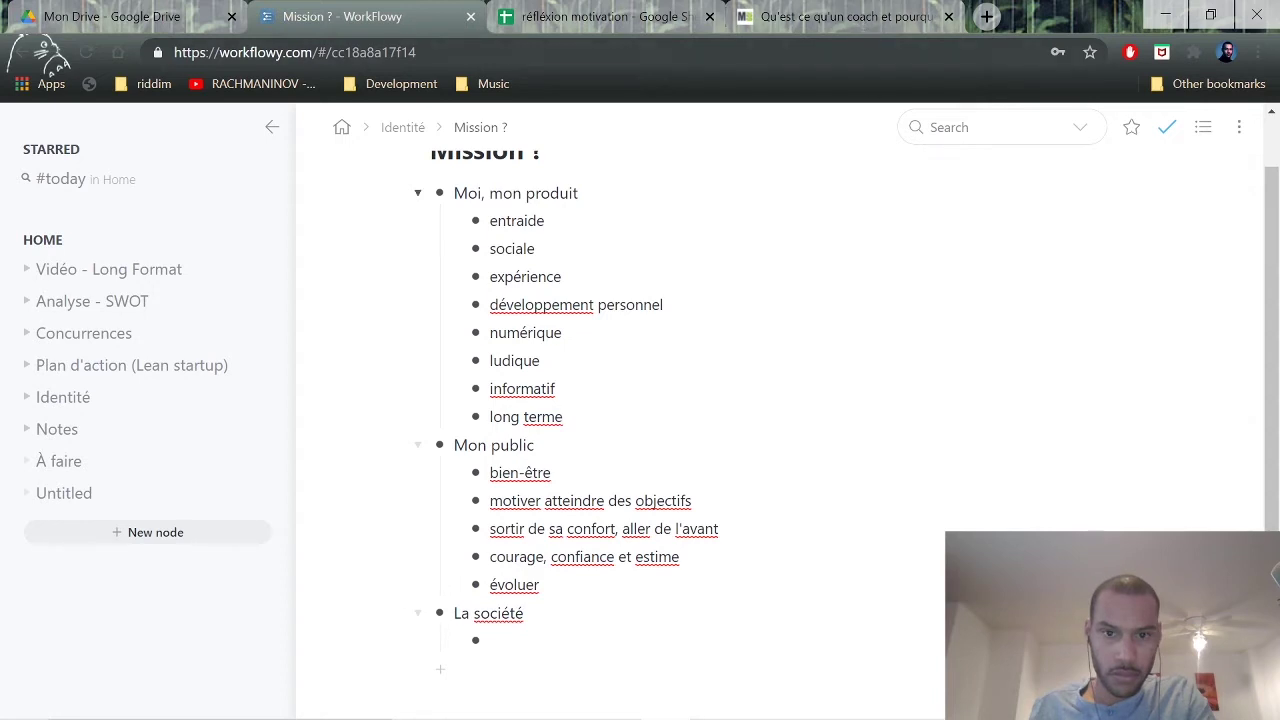
Read the manager-go.com article on what a coach is and who coaching suits, and return to the "pourquoi un coach de vie" search results.
left_click(845, 17)
scroll(597, 457, "down", 3)
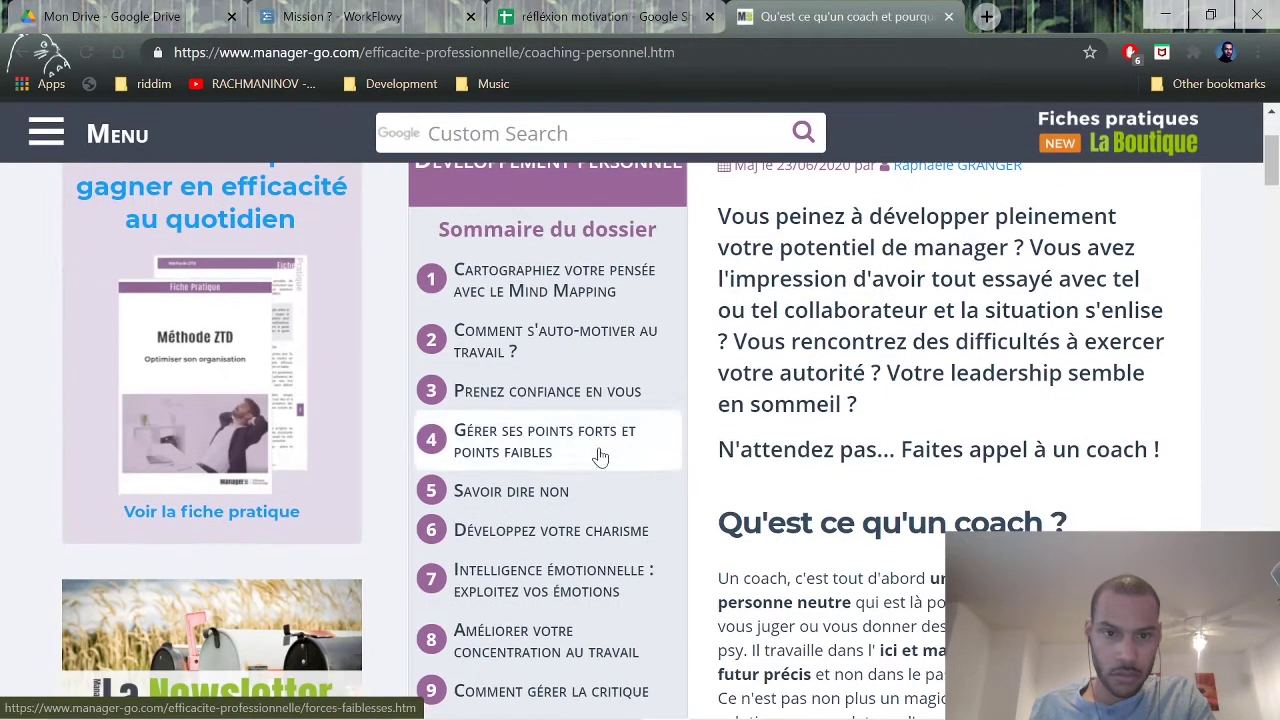
scroll(597, 457, "down", 3)
scroll(660, 440, "down", 9)
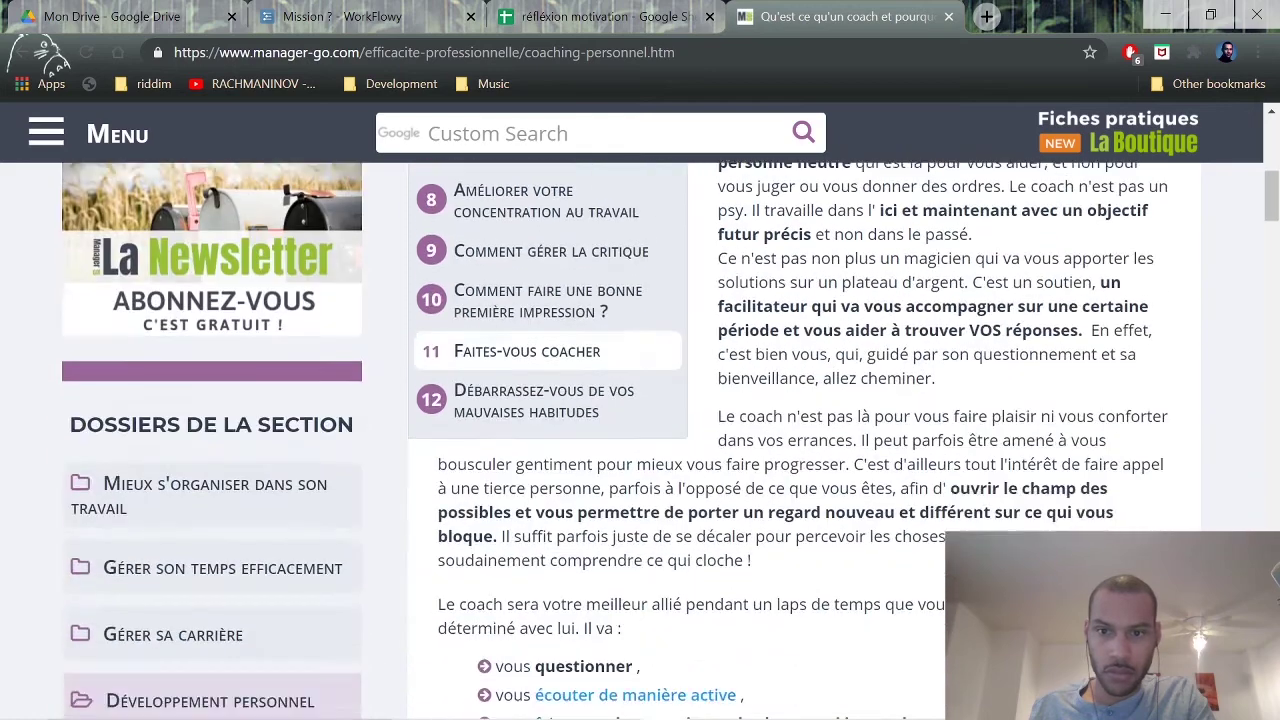
scroll(660, 440, "down", 3)
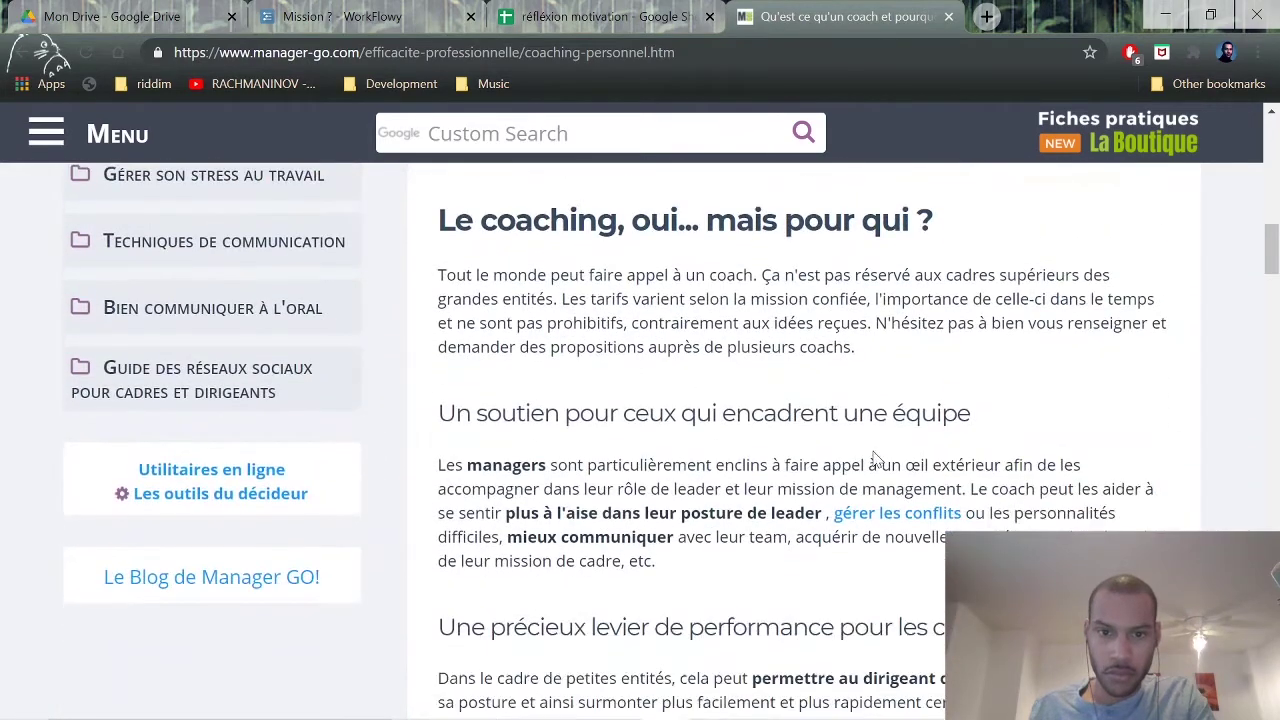
left_click(20, 52)
scroll(392, 495, "down", 5)
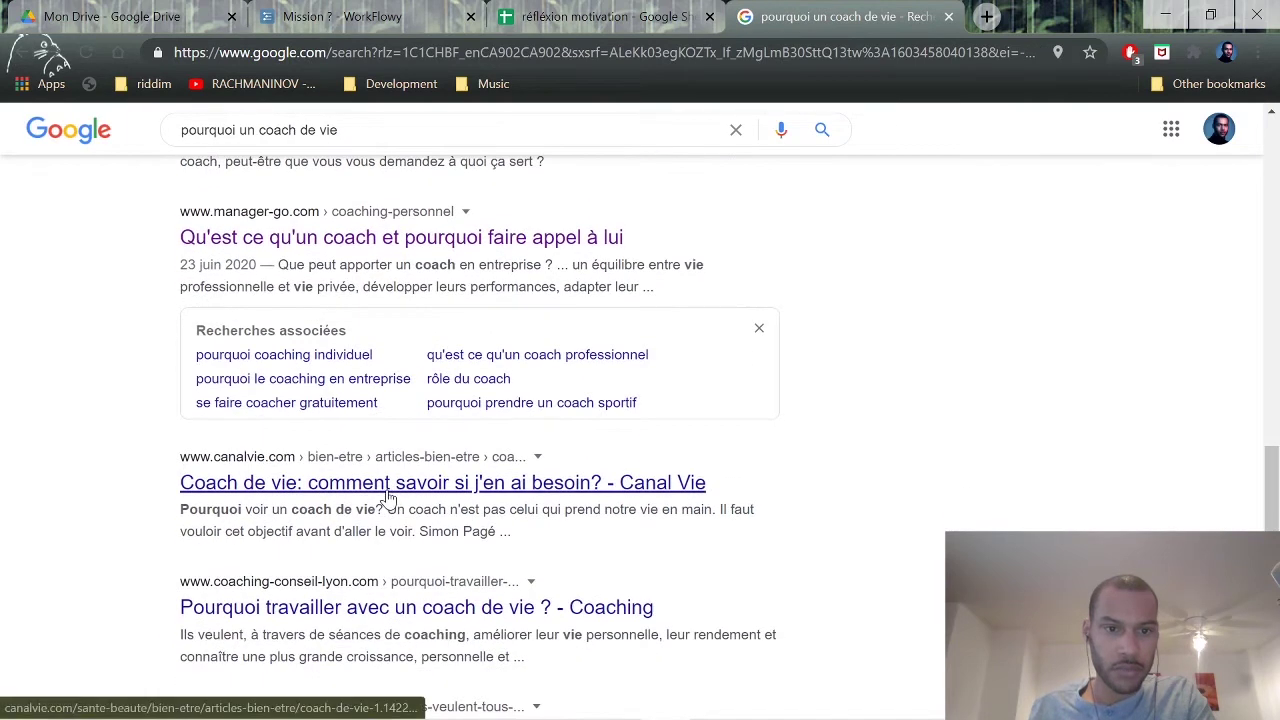
scroll(390, 497, "down", 1)
left_click(390, 475)
Return to the WorkFlowy Mission ? list and add the item "trouver sa place" under Mon public, just above évoluer.
left_click(340, 14)
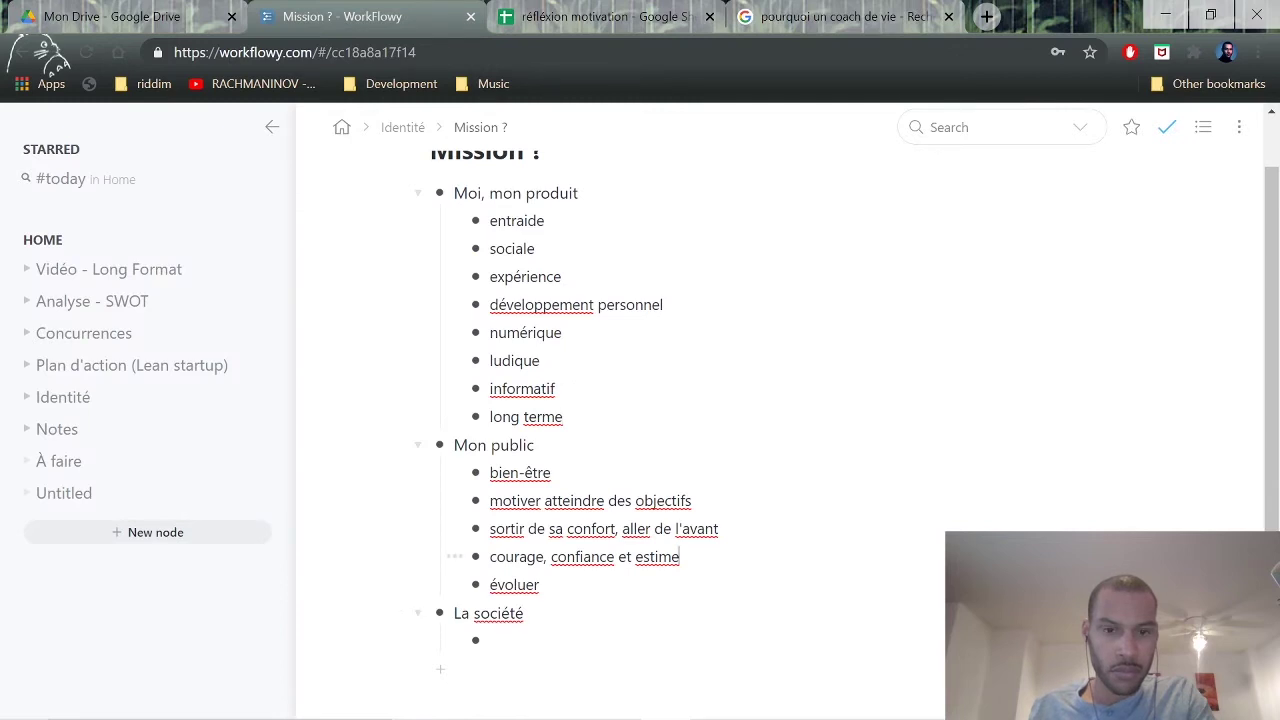
key("Return")
type("t")
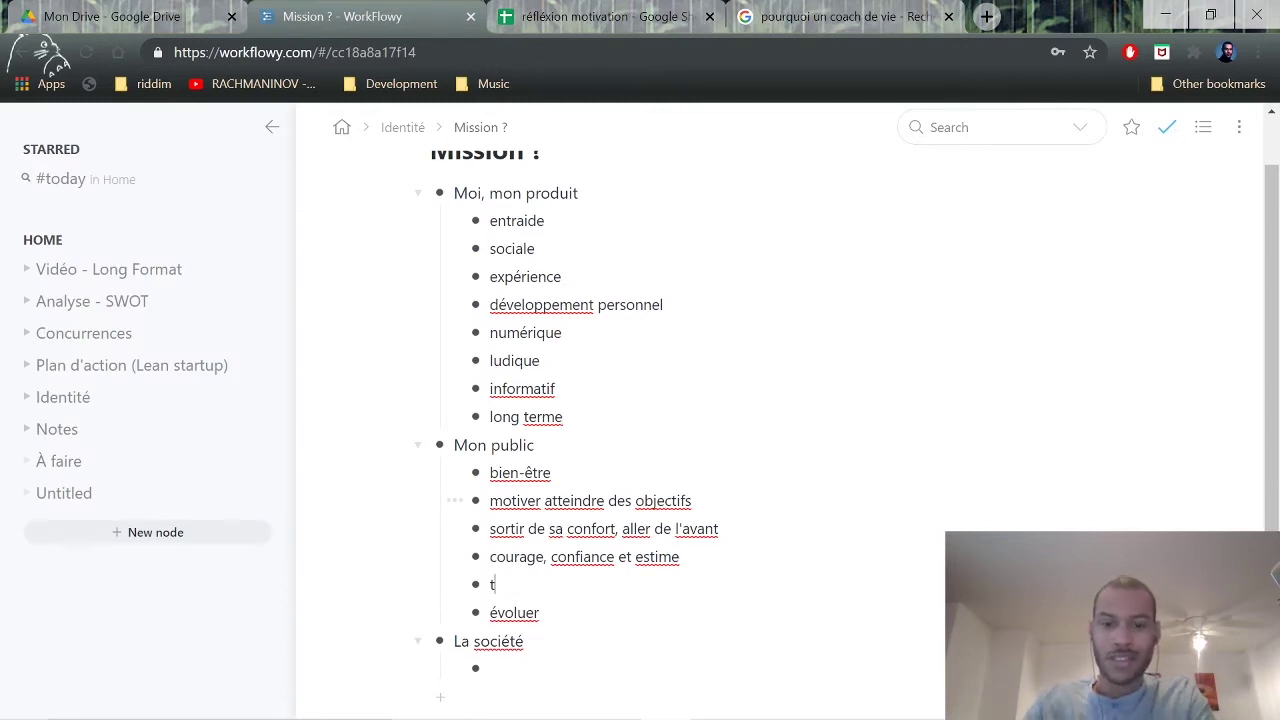
type("rouver sa plaace")
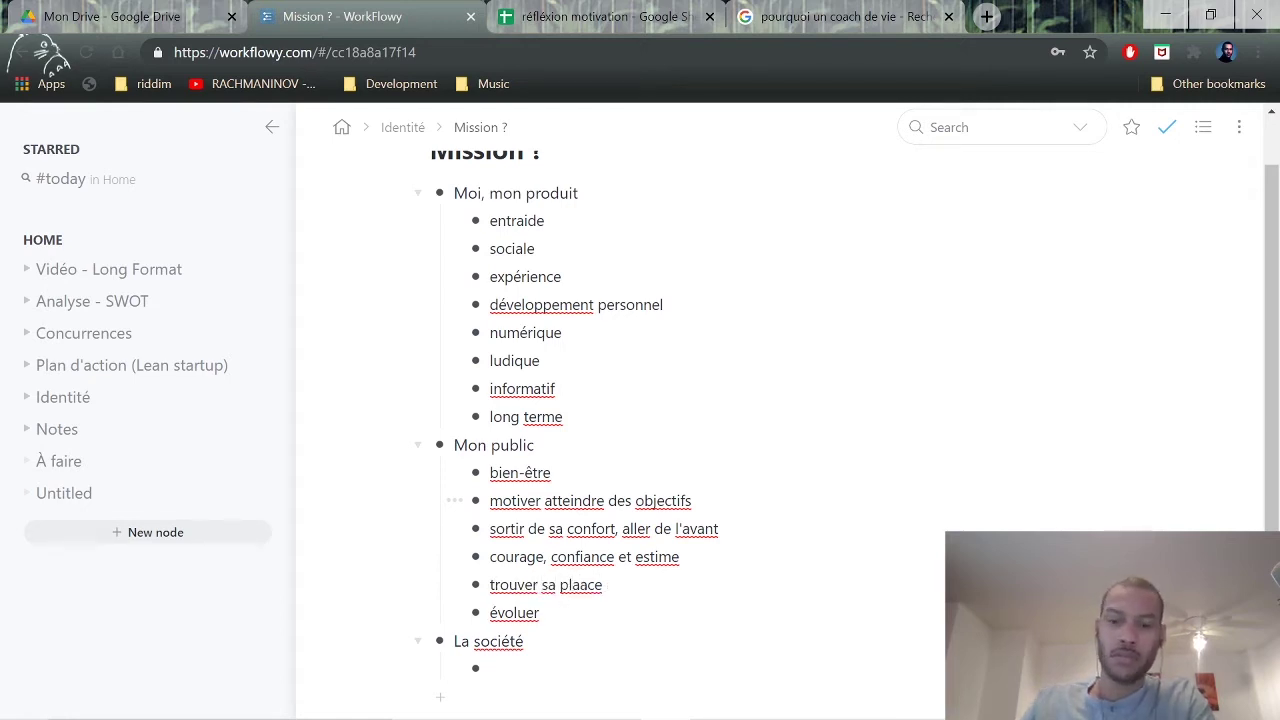
key("BackSpace")
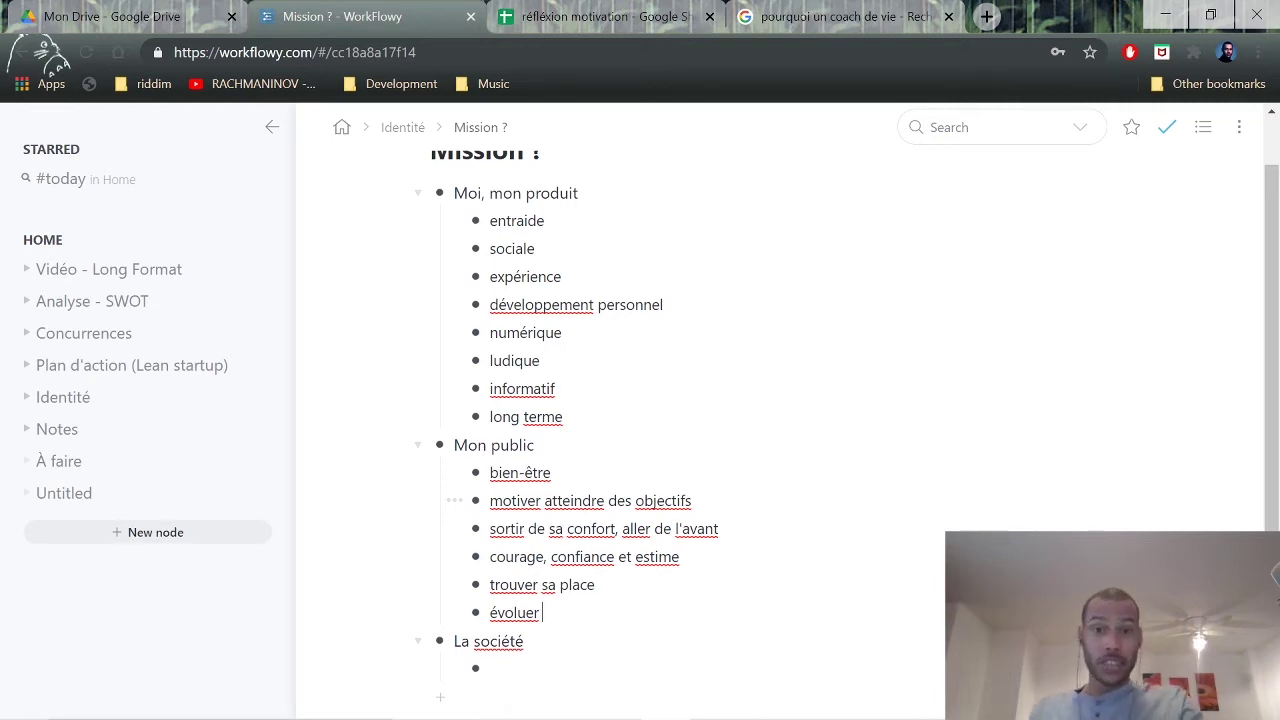
Move the item "motiver atteindre des objectifs" to the end of the Mon public list, removing the emptied bullet.
left_click_drag(692, 500, 490, 500)
key("ctrl+c")
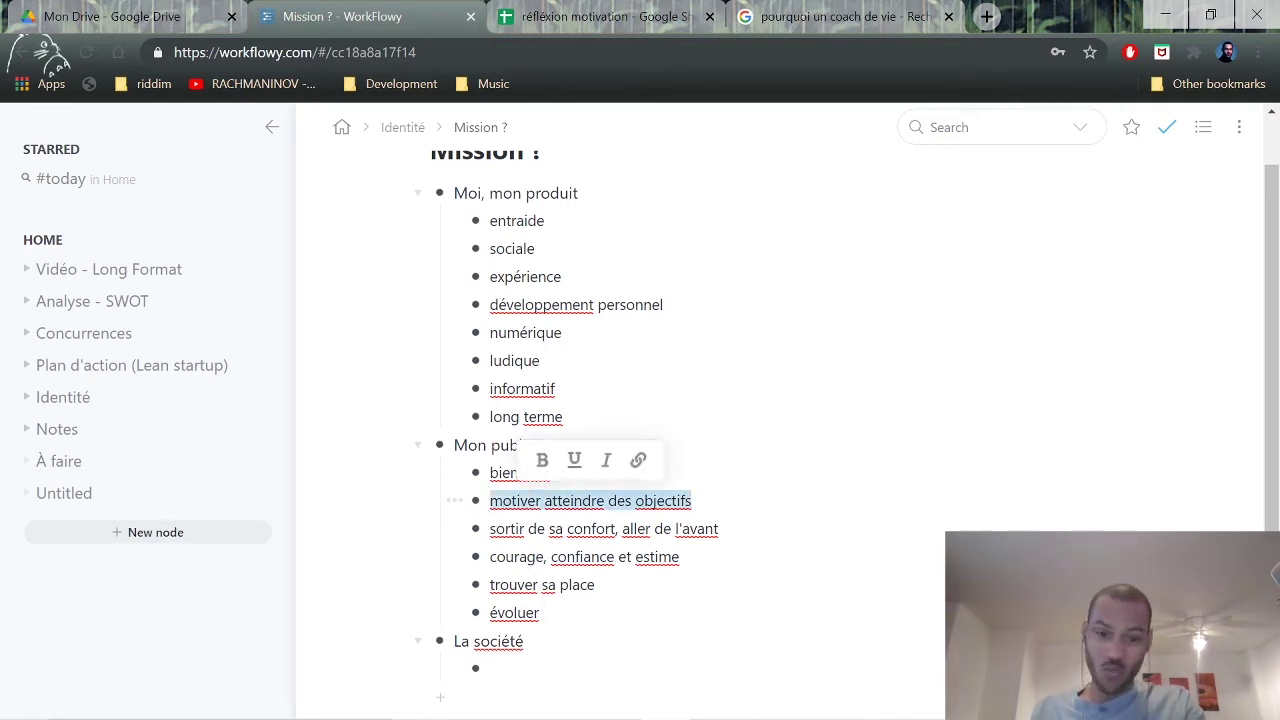
key("BackSpace")
key("Return")
key("ctrl+v")
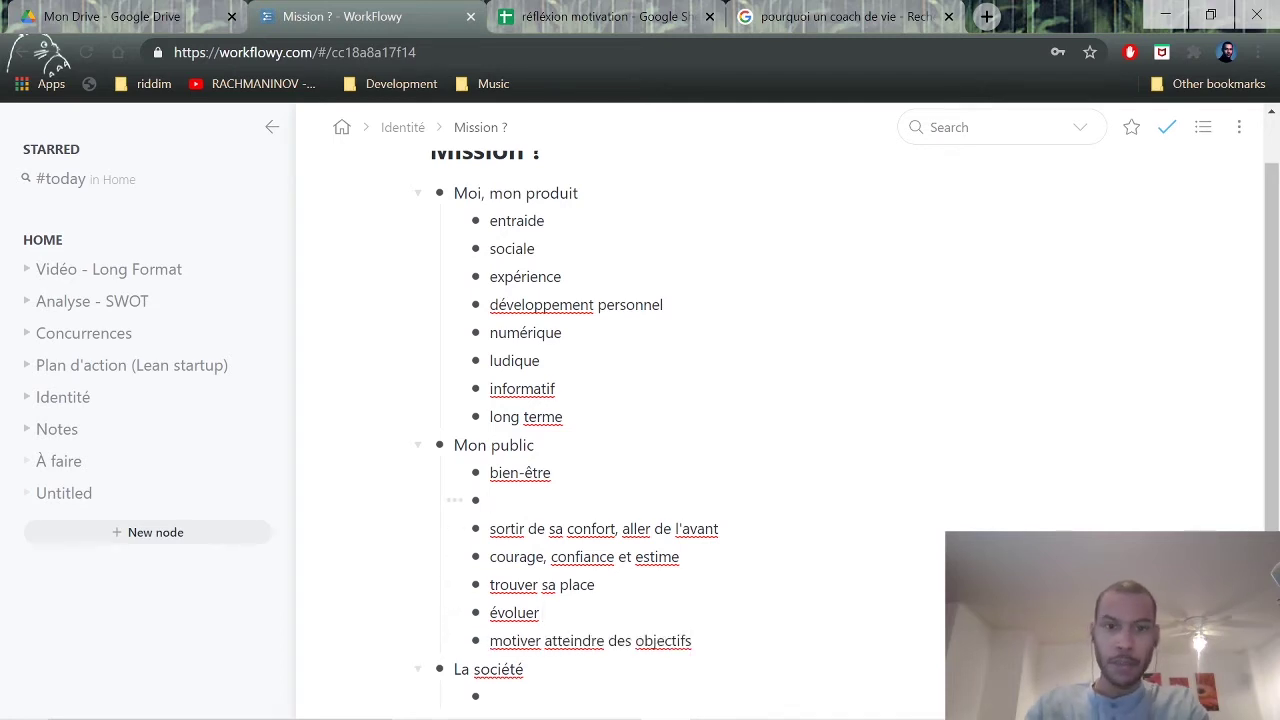
key("BackSpace")
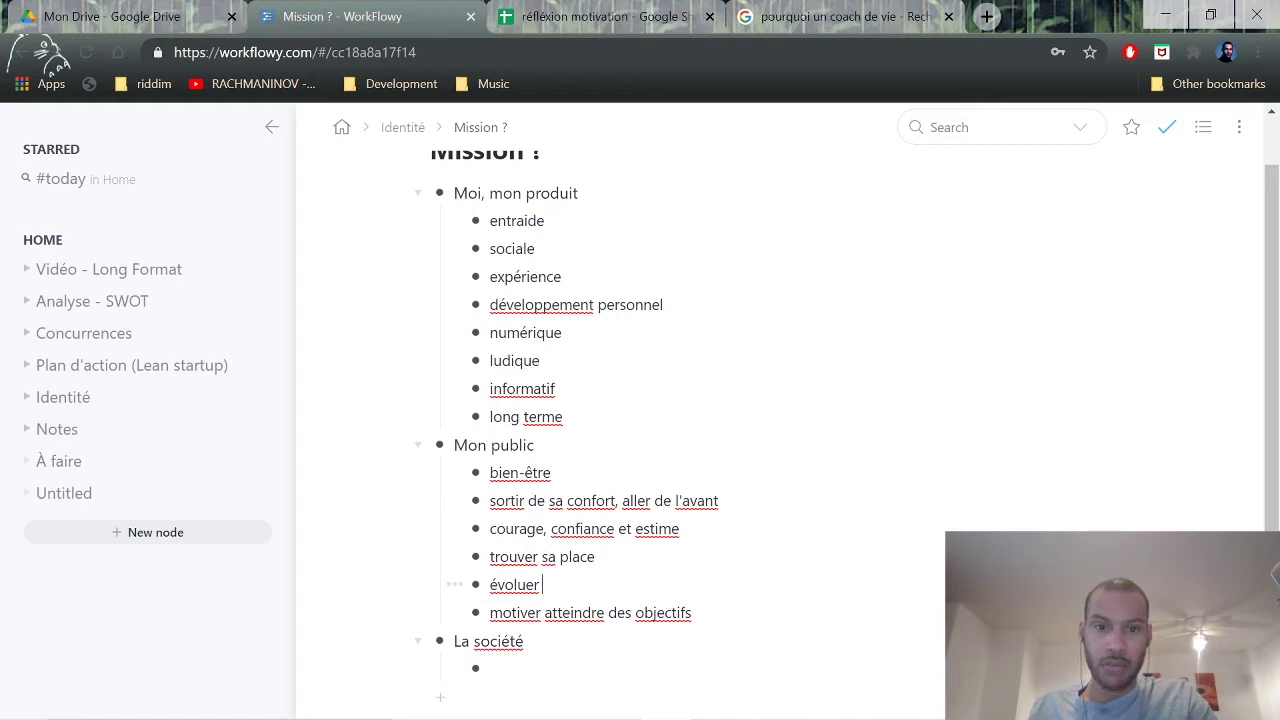
Merge "évoluer" into the start of the "sortir de sa confort, aller de l'avant" item, separated by a comma, and remove its emptied bullet.
left_click_drag(542, 584, 490, 584)
key("ctrl+c")
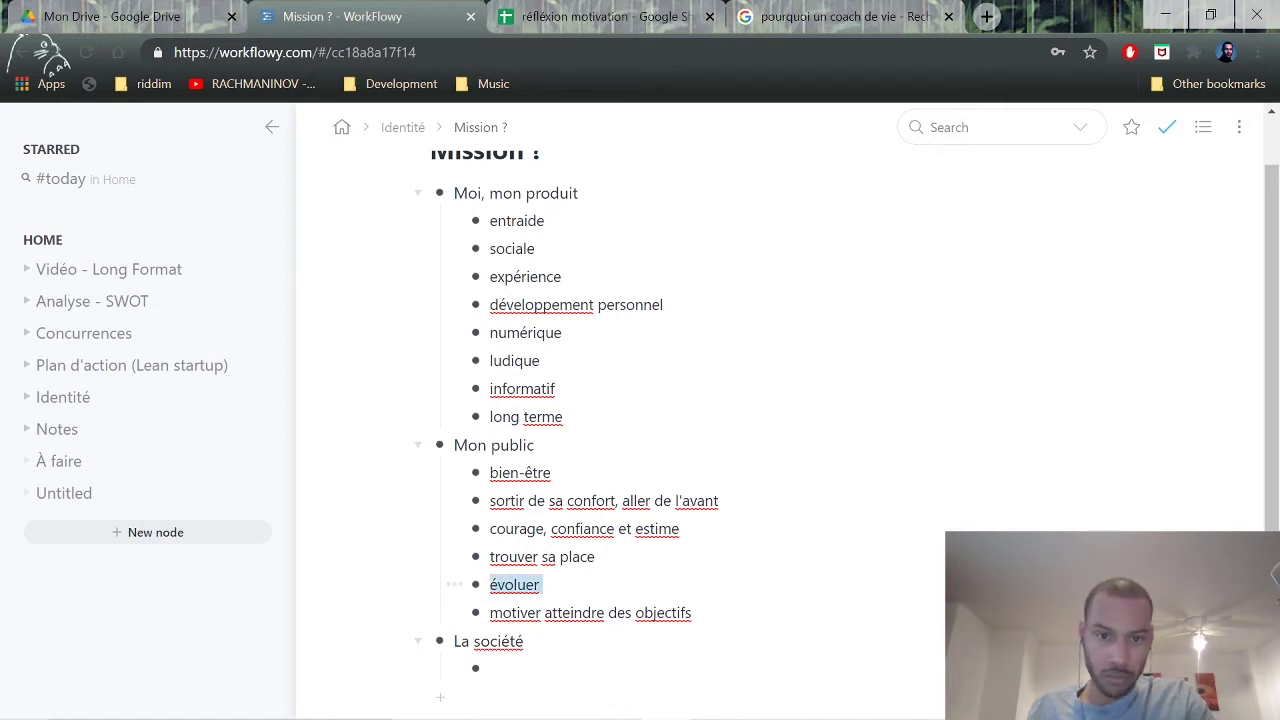
key("BackSpace")
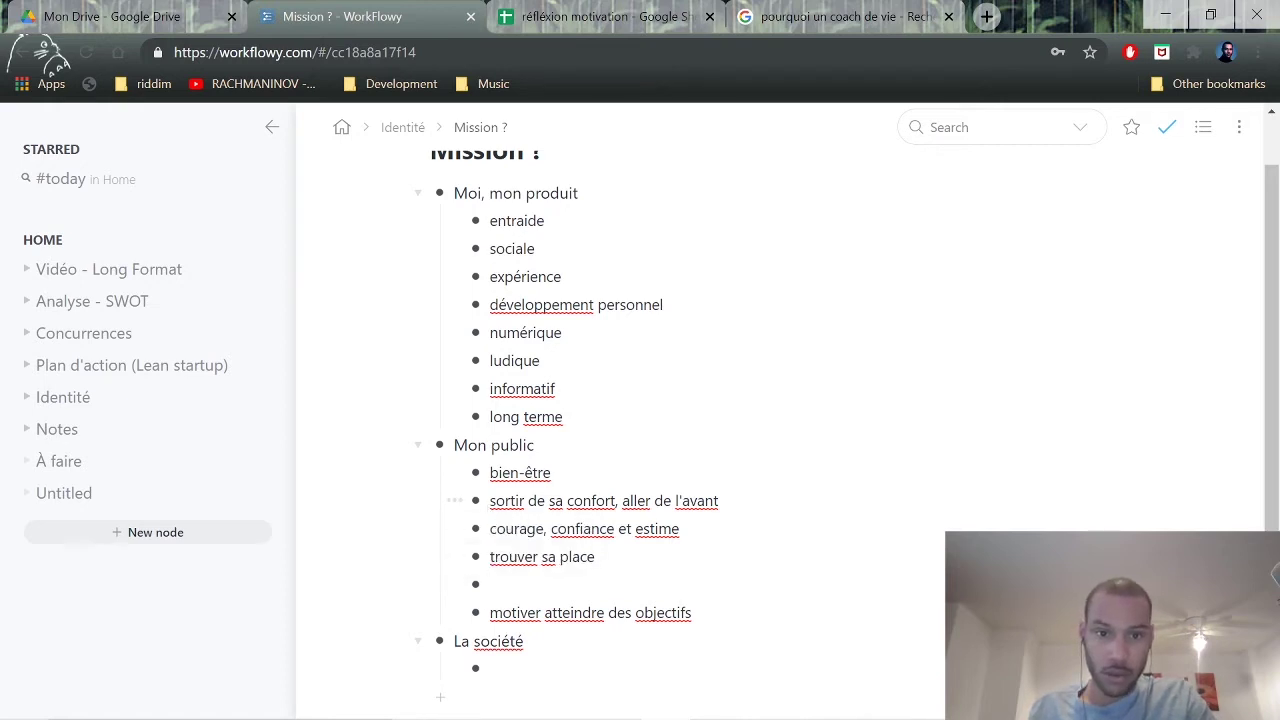
key("ctrl+v")
type(",")
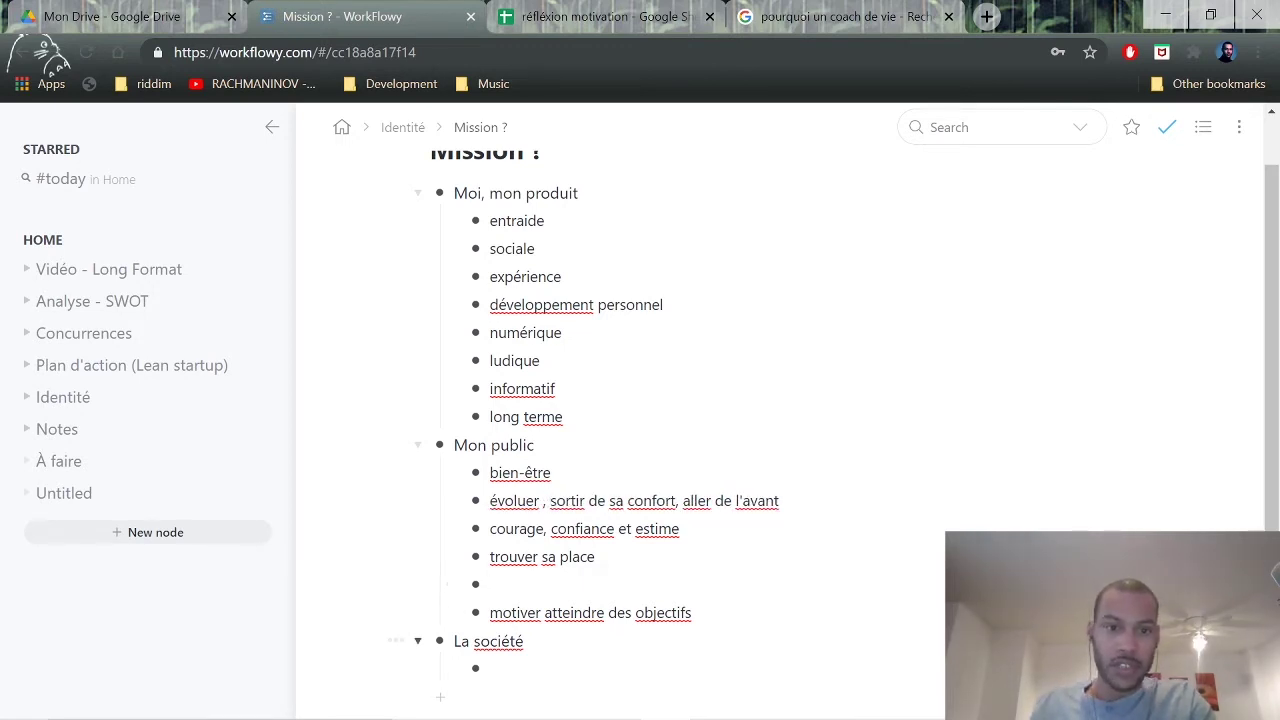
key("BackSpace")
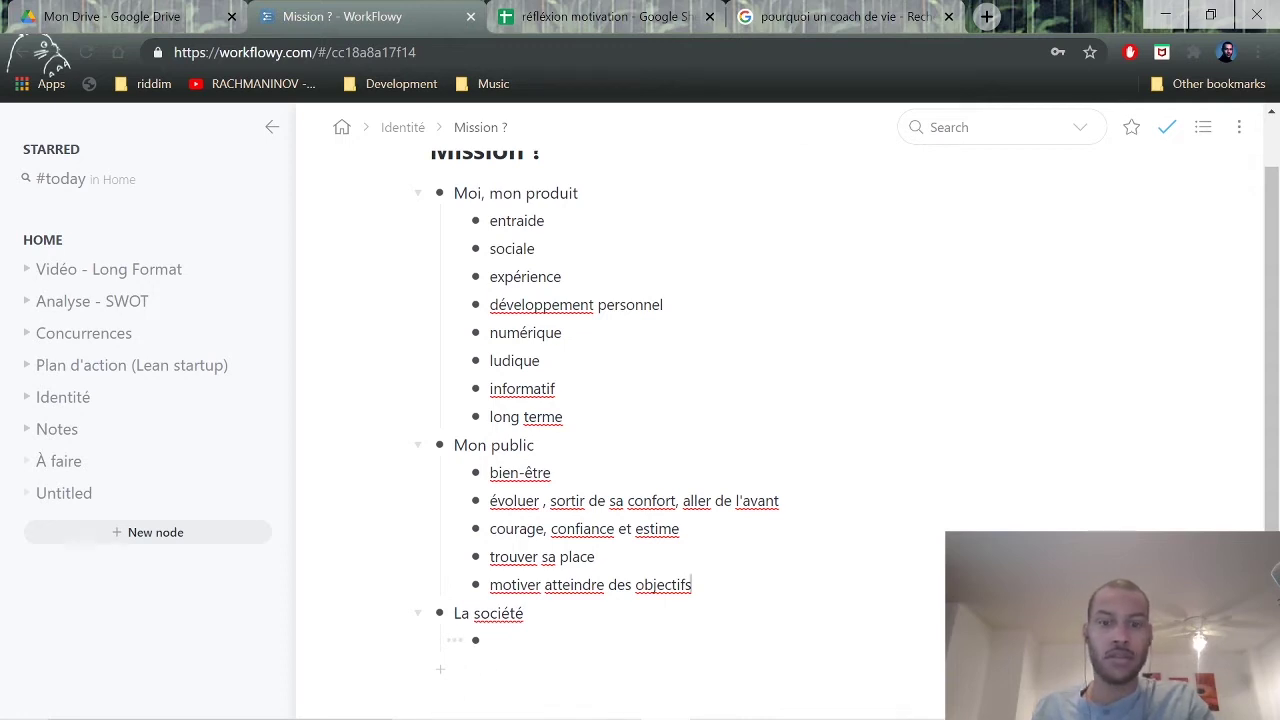
Switch back to the Google results page and search for "mouvements sociétale 2020".
left_click(845, 18)
left_click(818, 55)
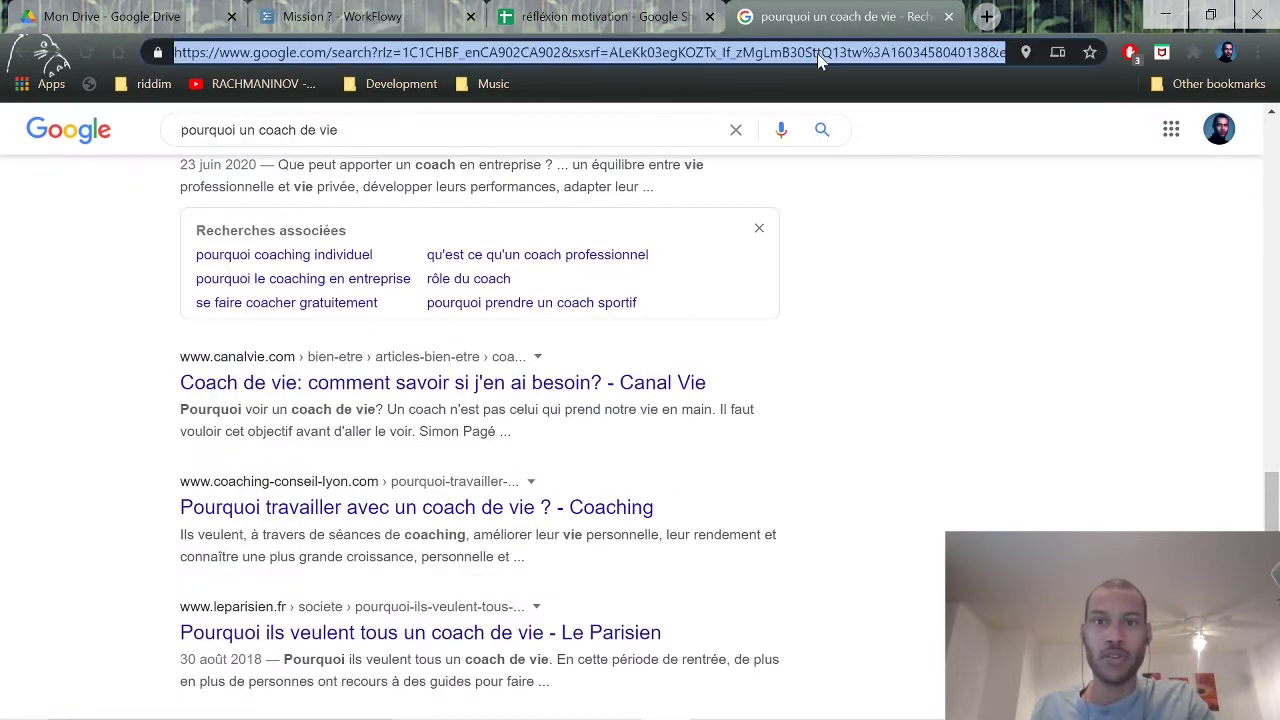
type("les")
key("BackSpace")
key("BackSpace")
key("BackSpace")
key("BackSpace")
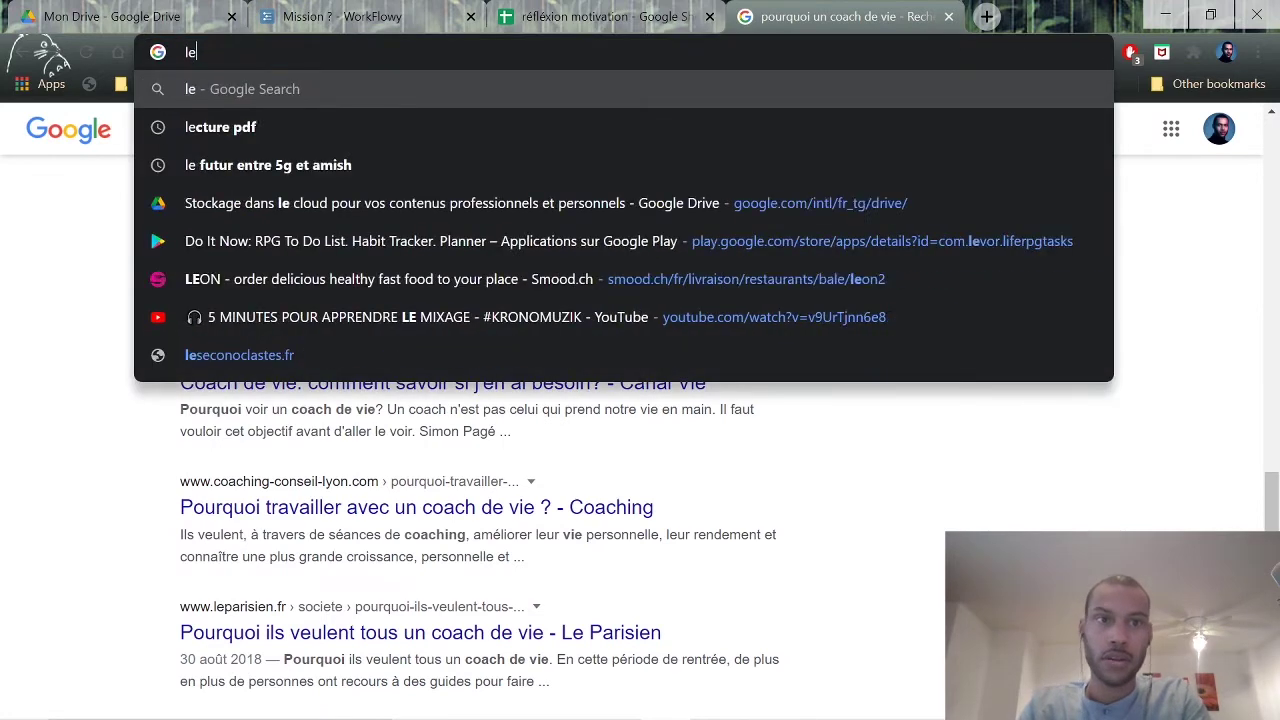
type("mouvements ")
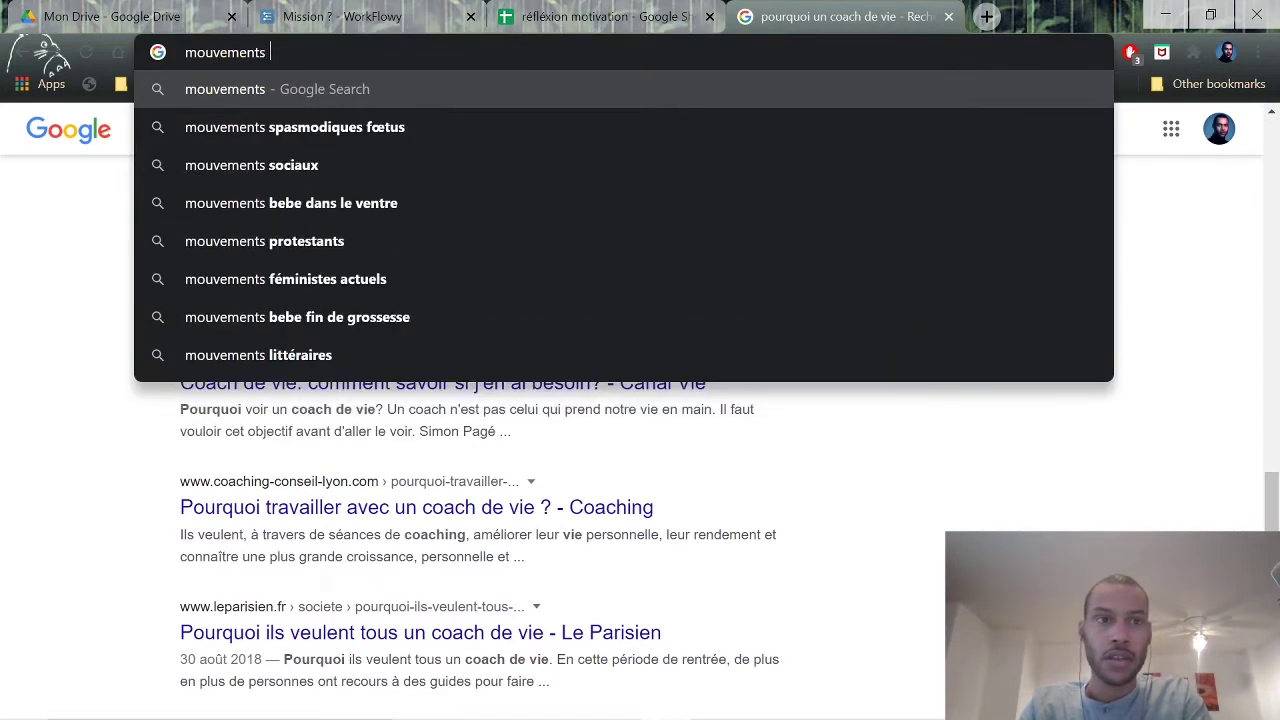
type("sociétale")
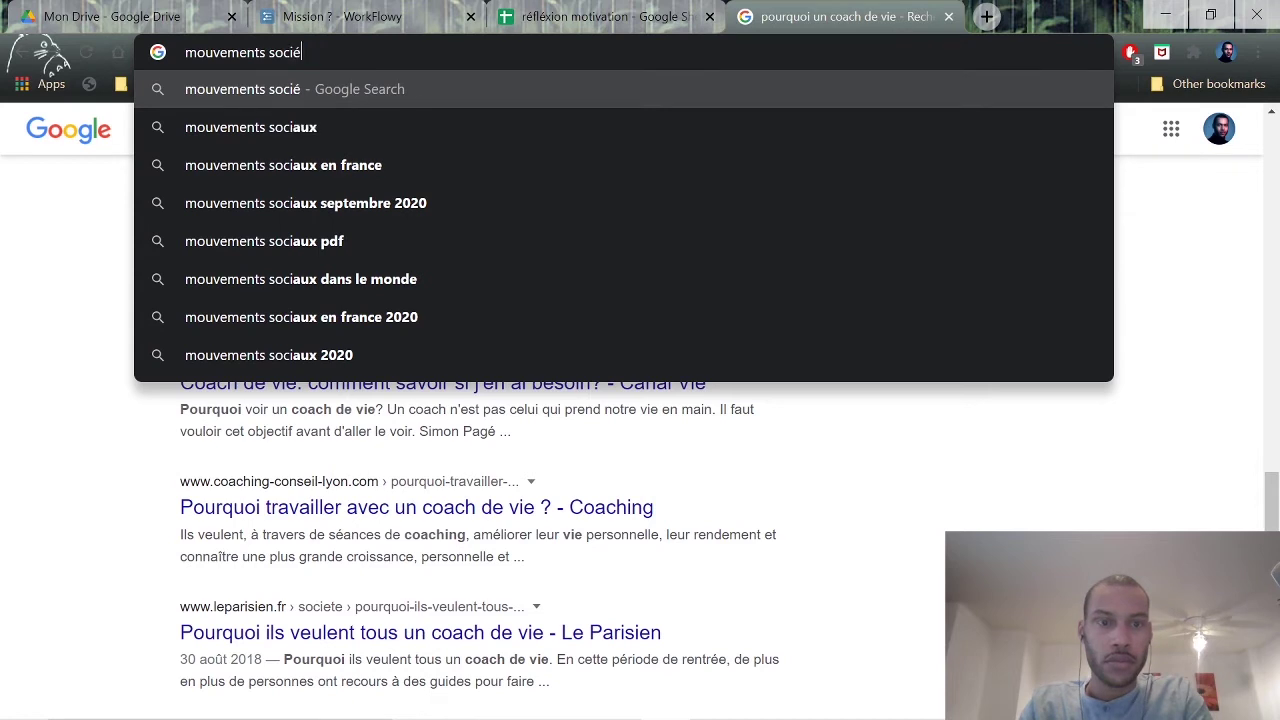
type("2020")
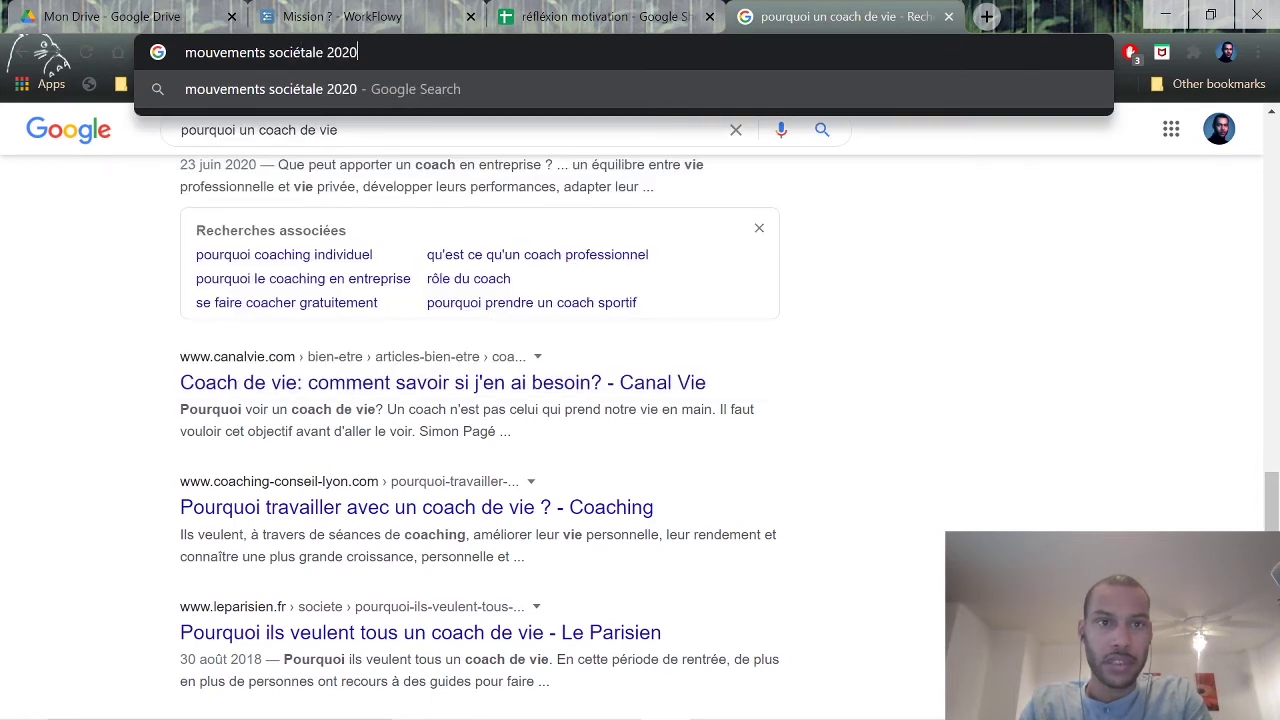
key("Return")
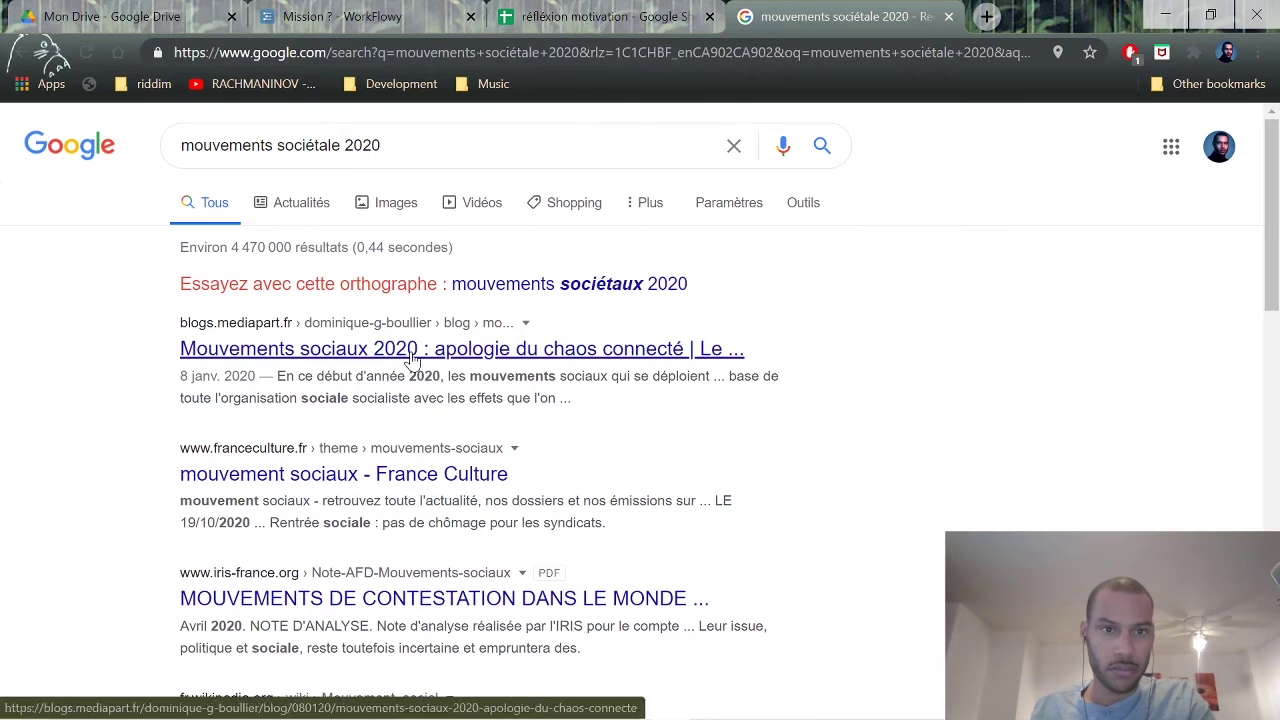
Open the Mediapart result "Mouvements sociaux 2020" in a separate tab, and close it to return to the search results.
middle_click(413, 358)
scroll(430, 400, "down", 1)
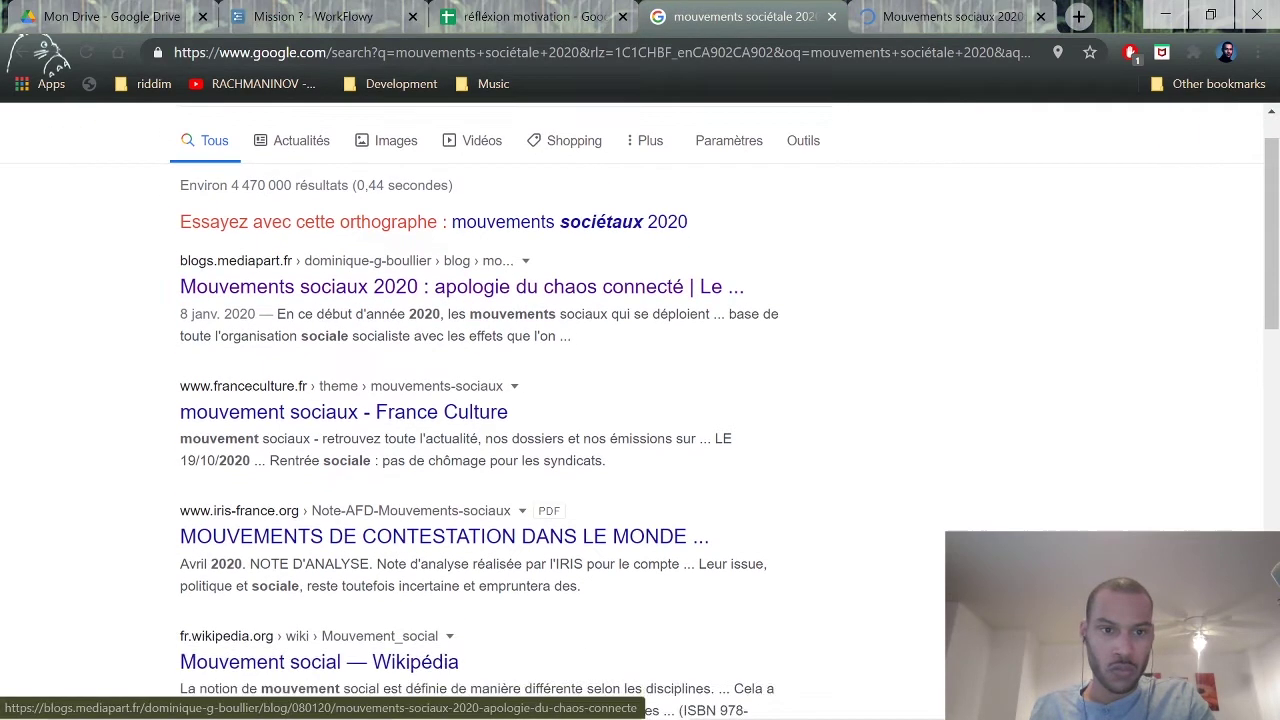
scroll(812, 437, "up", 1)
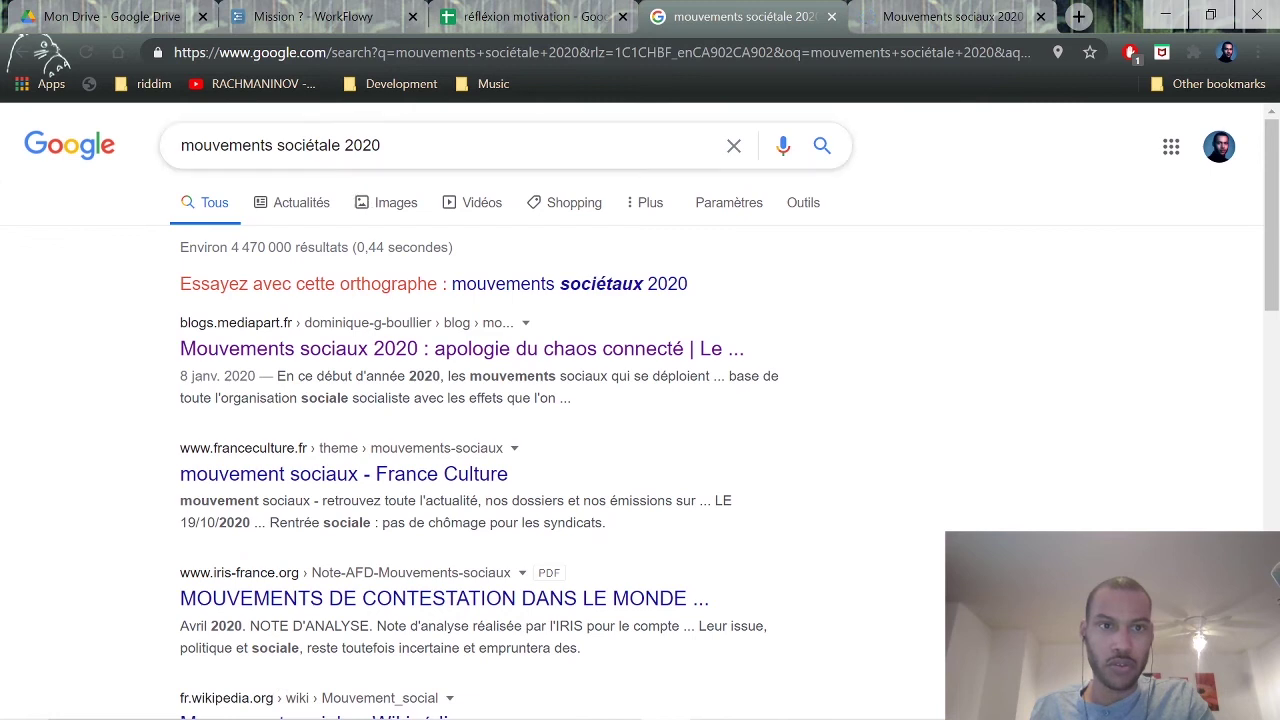
triple_click(168, 145)
key("BackSpace")
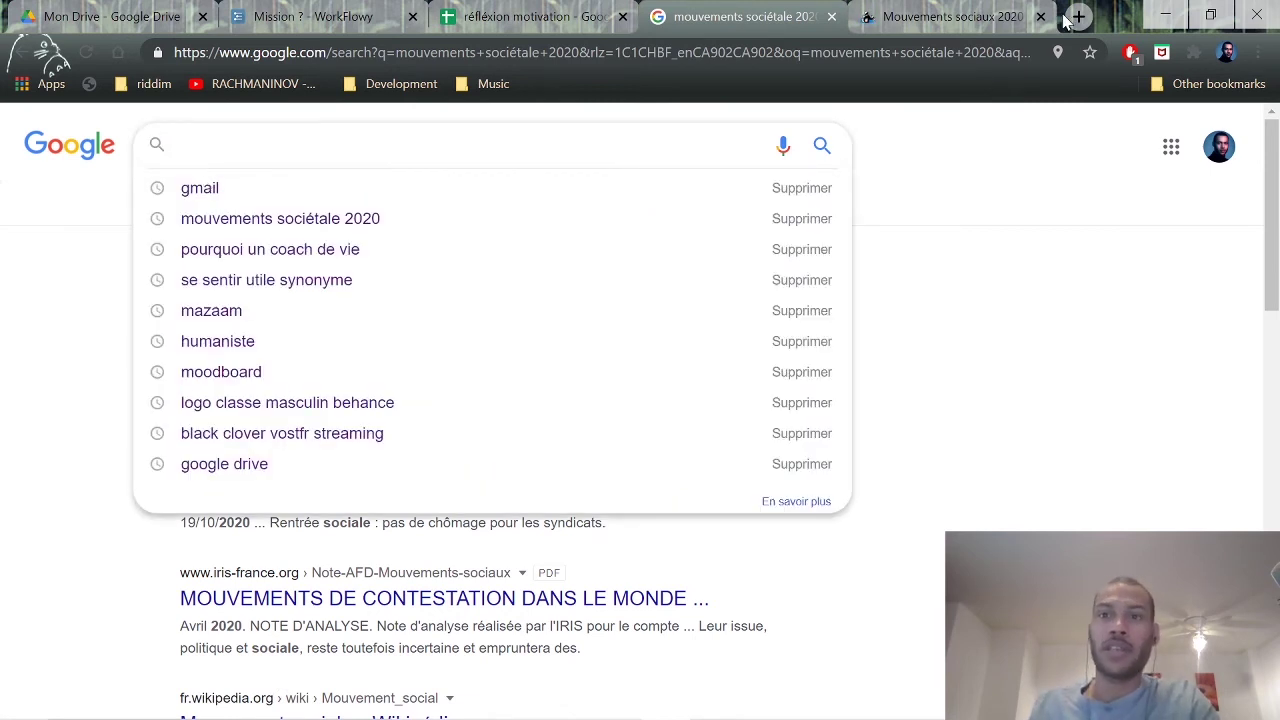
left_click(1000, 16)
left_click(1040, 16)
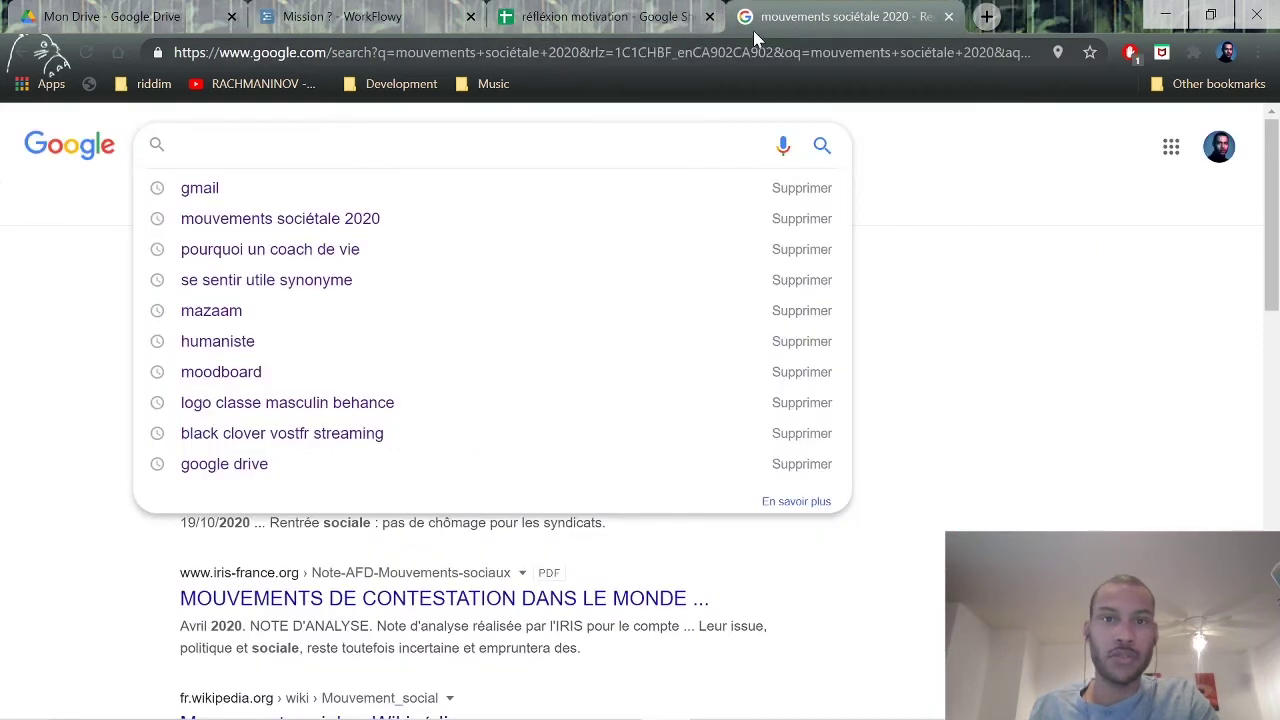
left_click(968, 345)
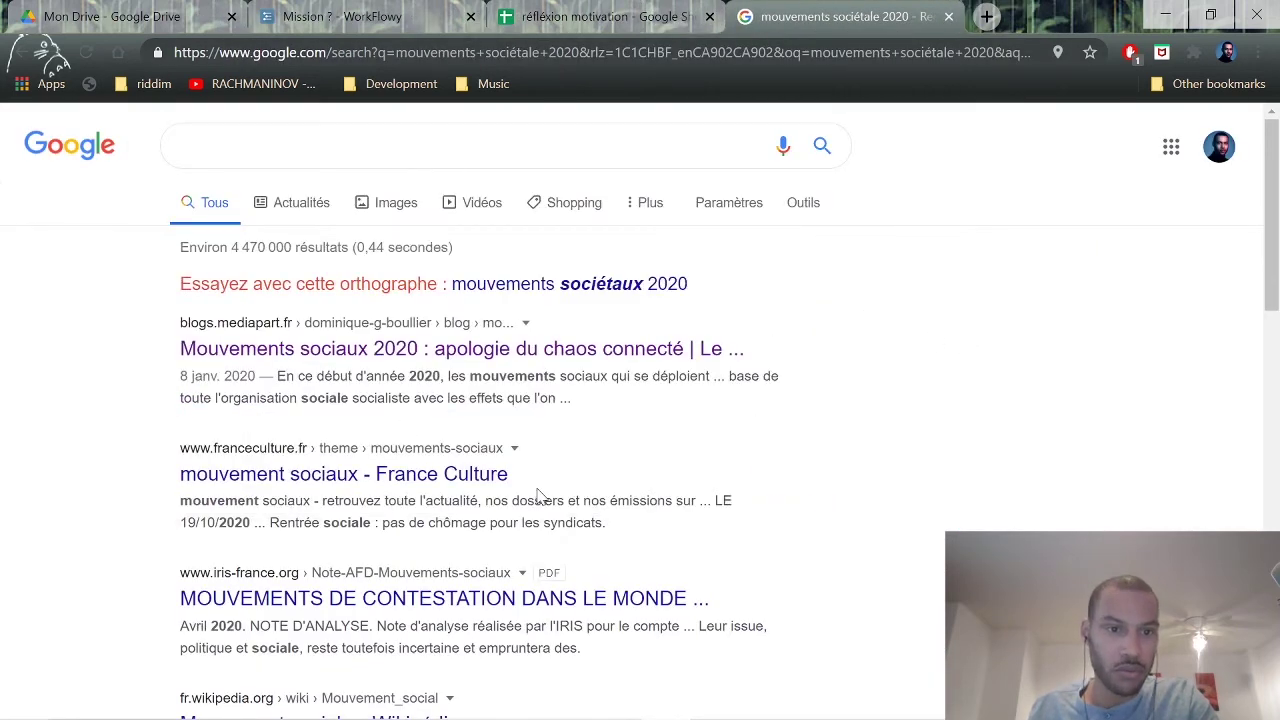
Scan the societal movement results for themes, and add the item "climat" under La société in the WorkFlowy Mission ? list.
scroll(771, 457, "down", 4)
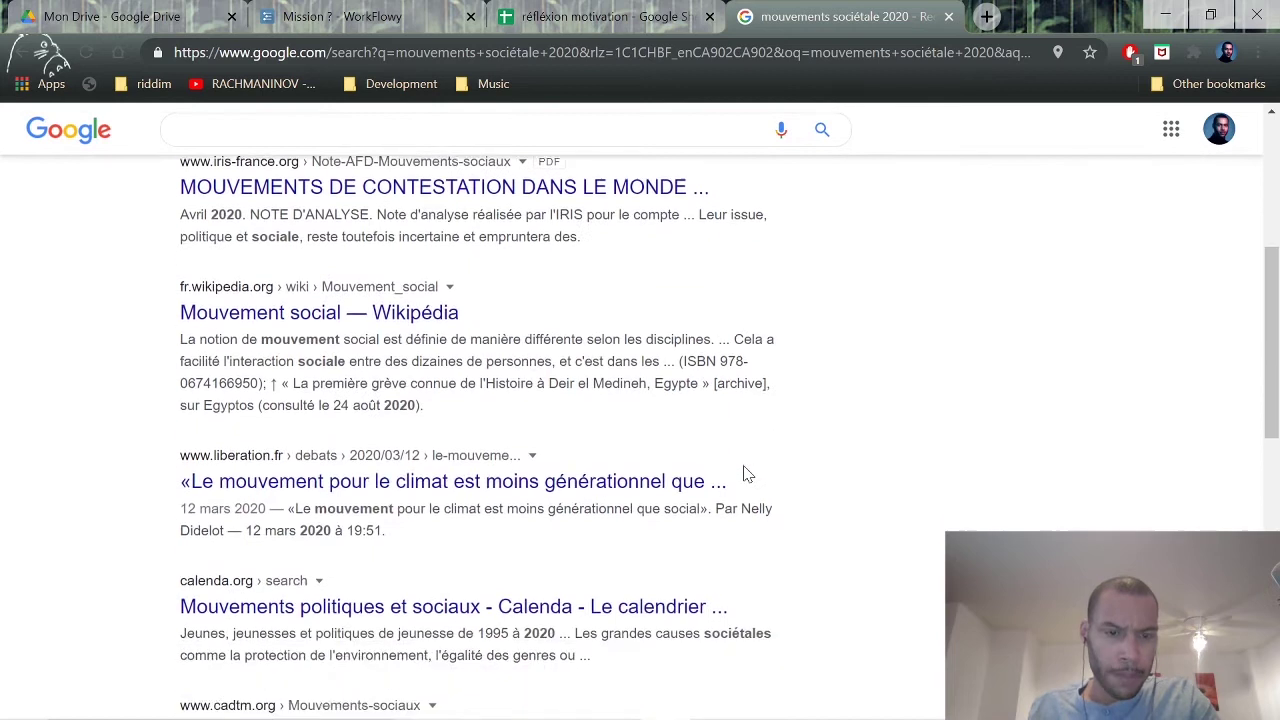
scroll(747, 473, "down", 1)
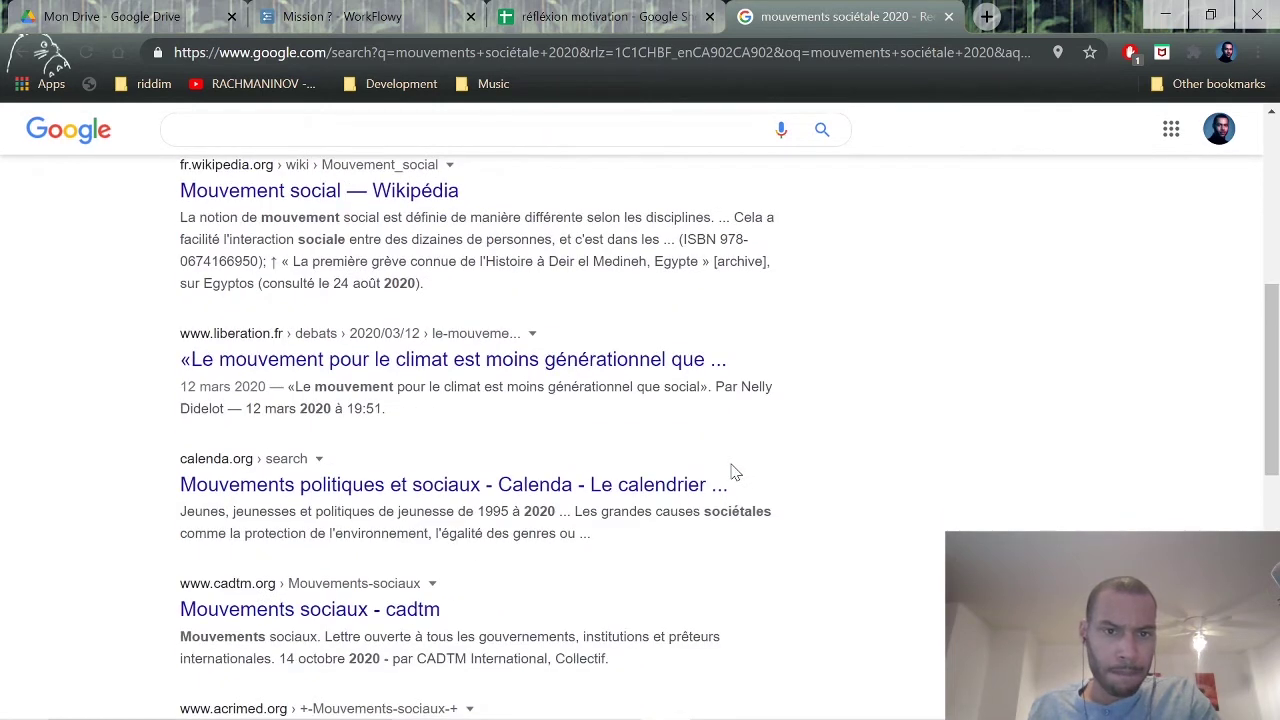
scroll(735, 472, "down", 4)
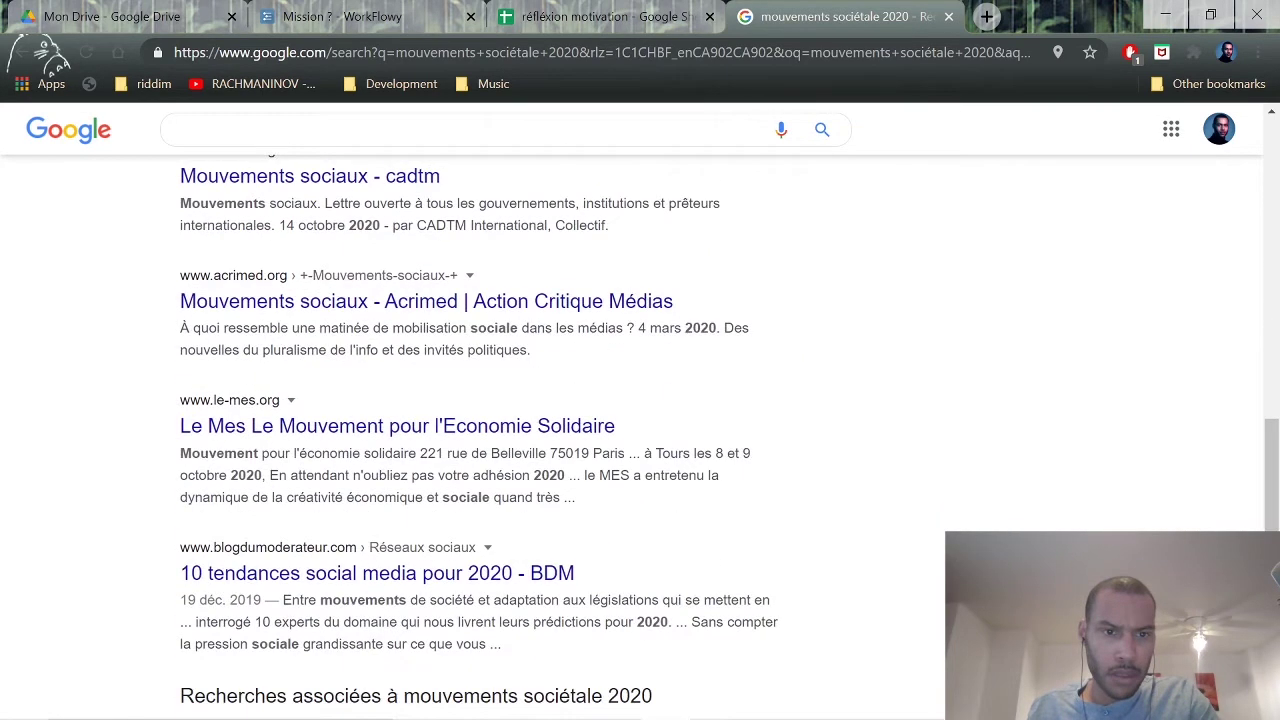
left_click(600, 16)
left_click(367, 22)
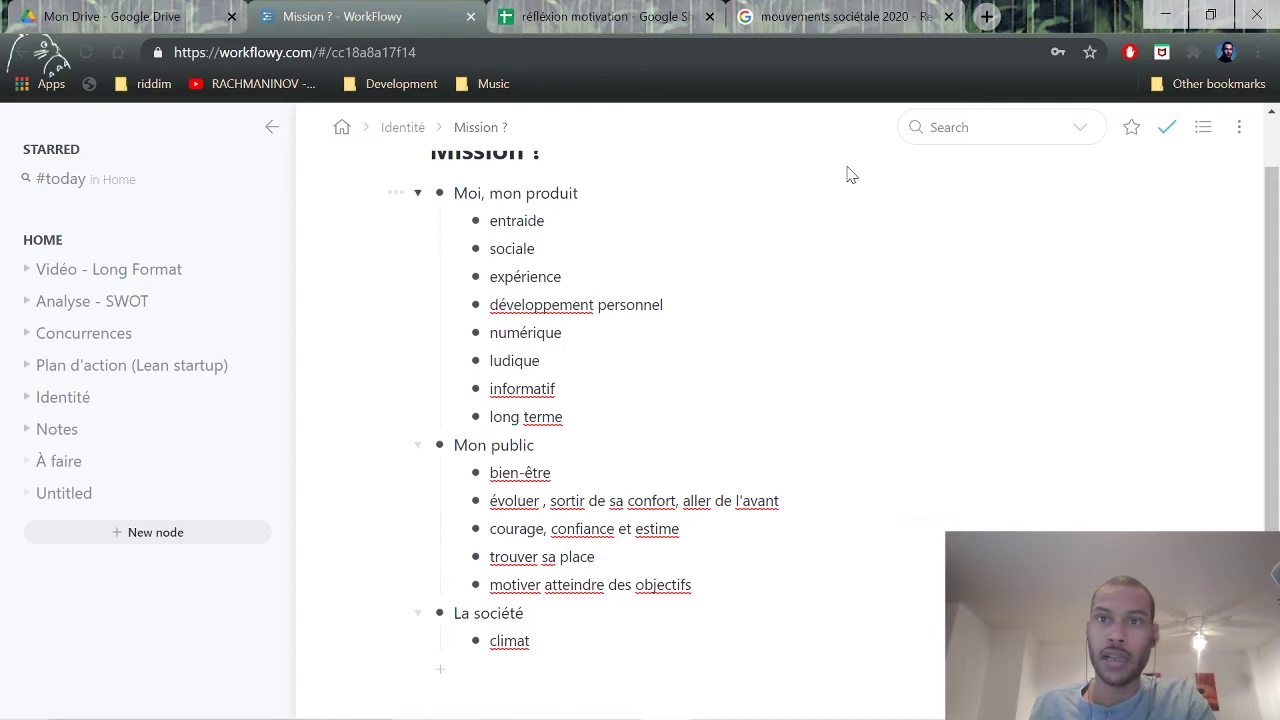
Switch to the Google results, open the BDM article "10 tendances social media pour 2020" in a separate tab, and skim its trend sections.
left_click(842, 20)
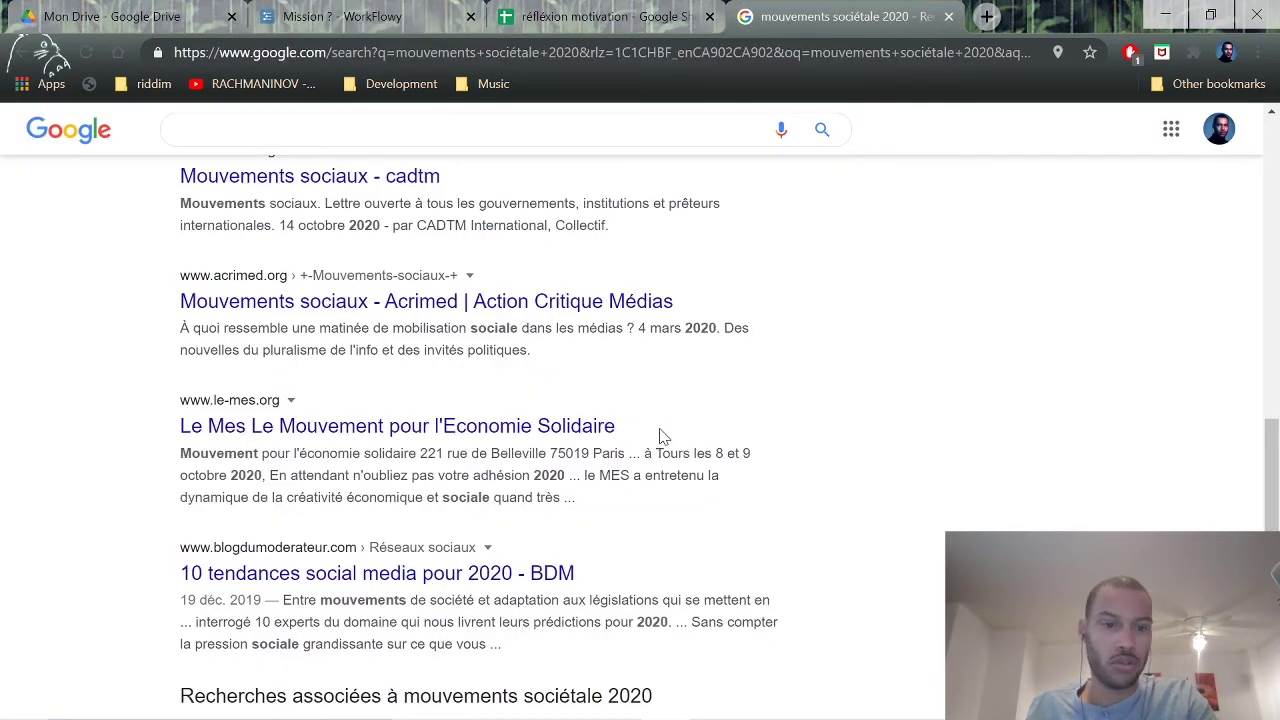
scroll(607, 566, "down", 2)
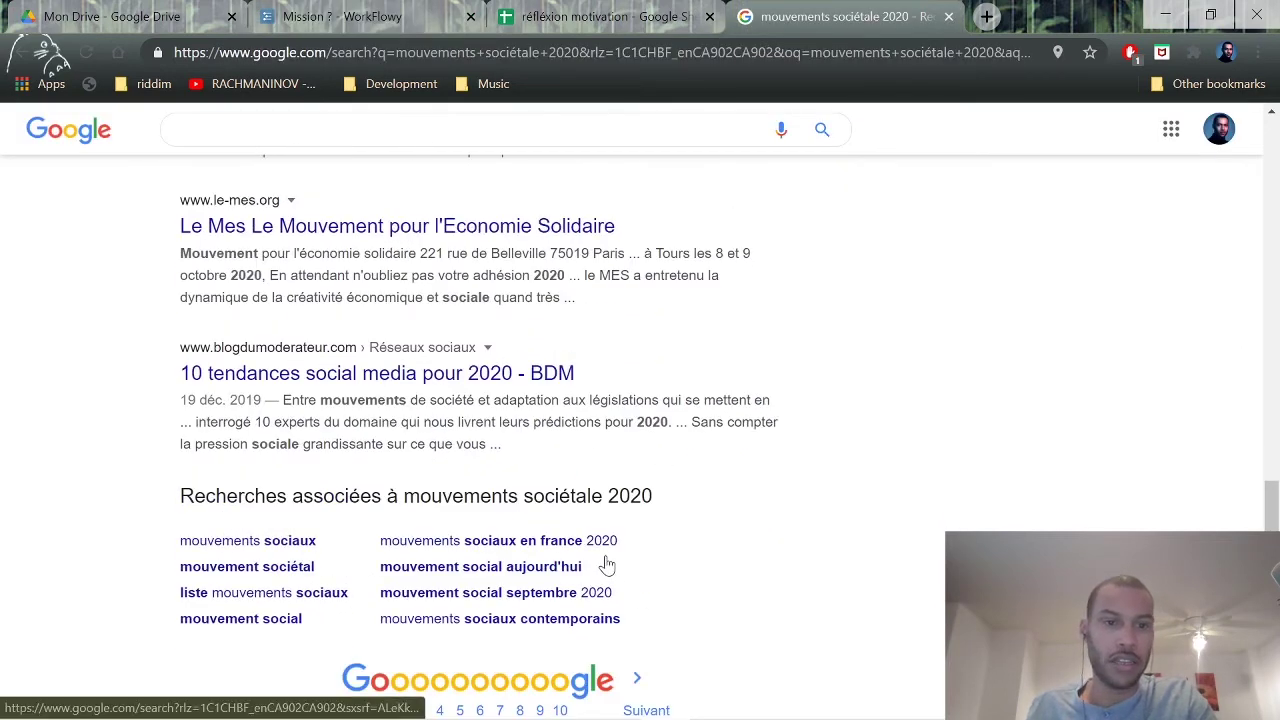
middle_click(405, 375)
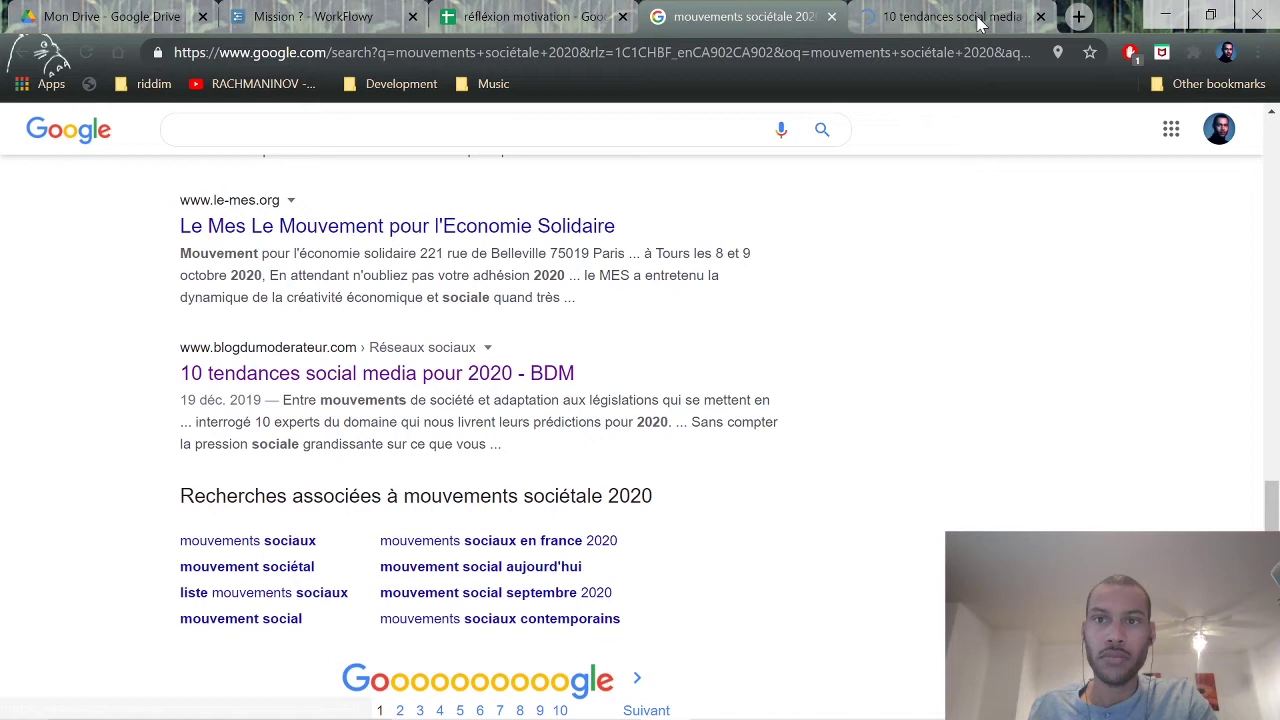
left_click(980, 20)
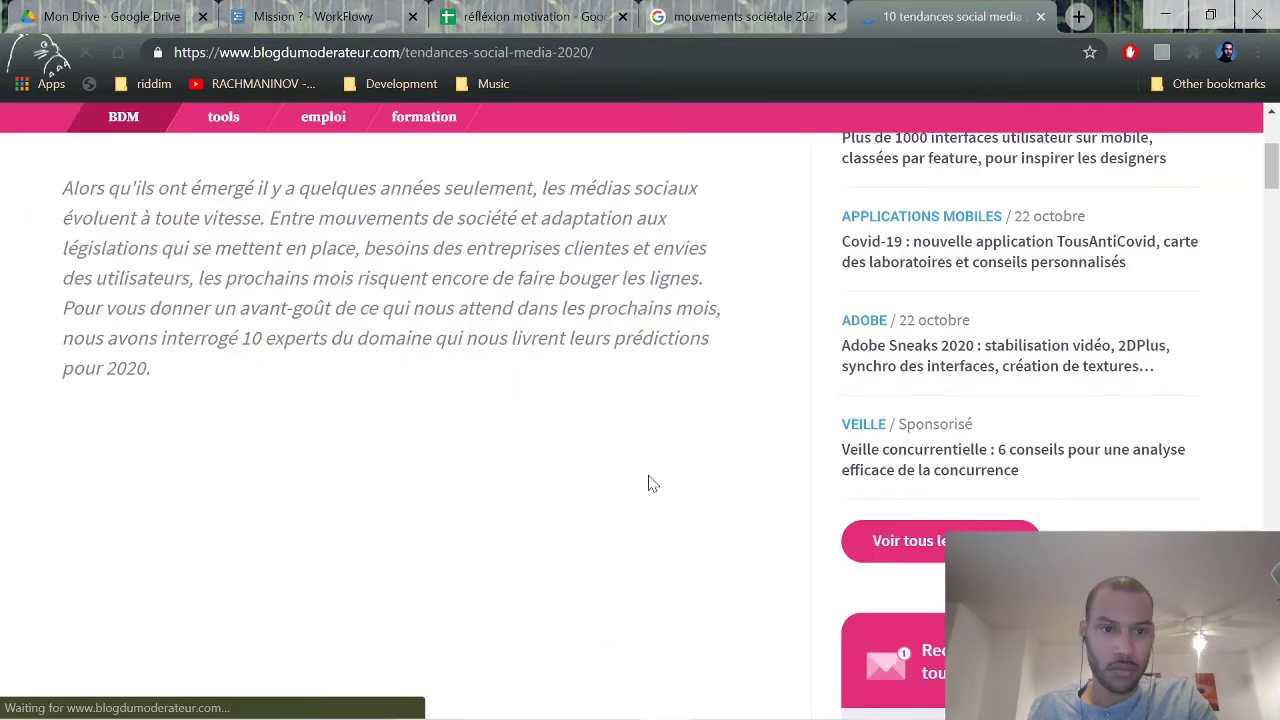
scroll(648, 484, "down", 6)
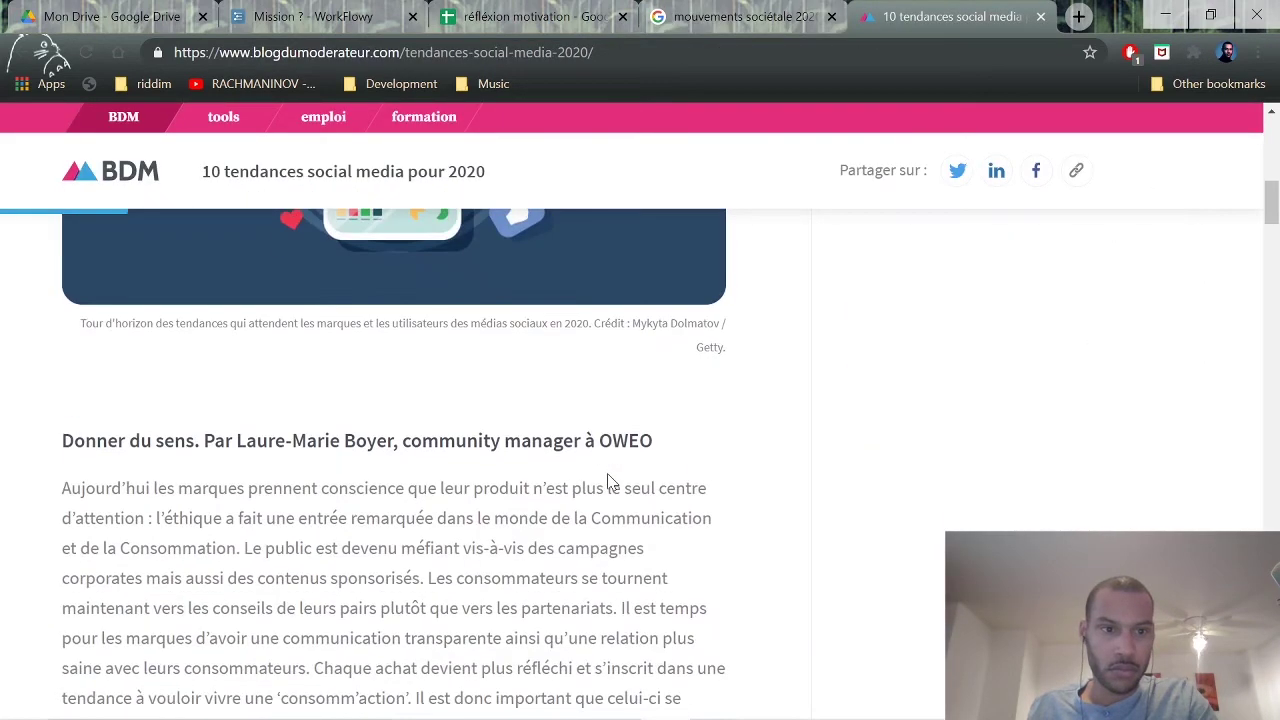
scroll(576, 516, "down", 5)
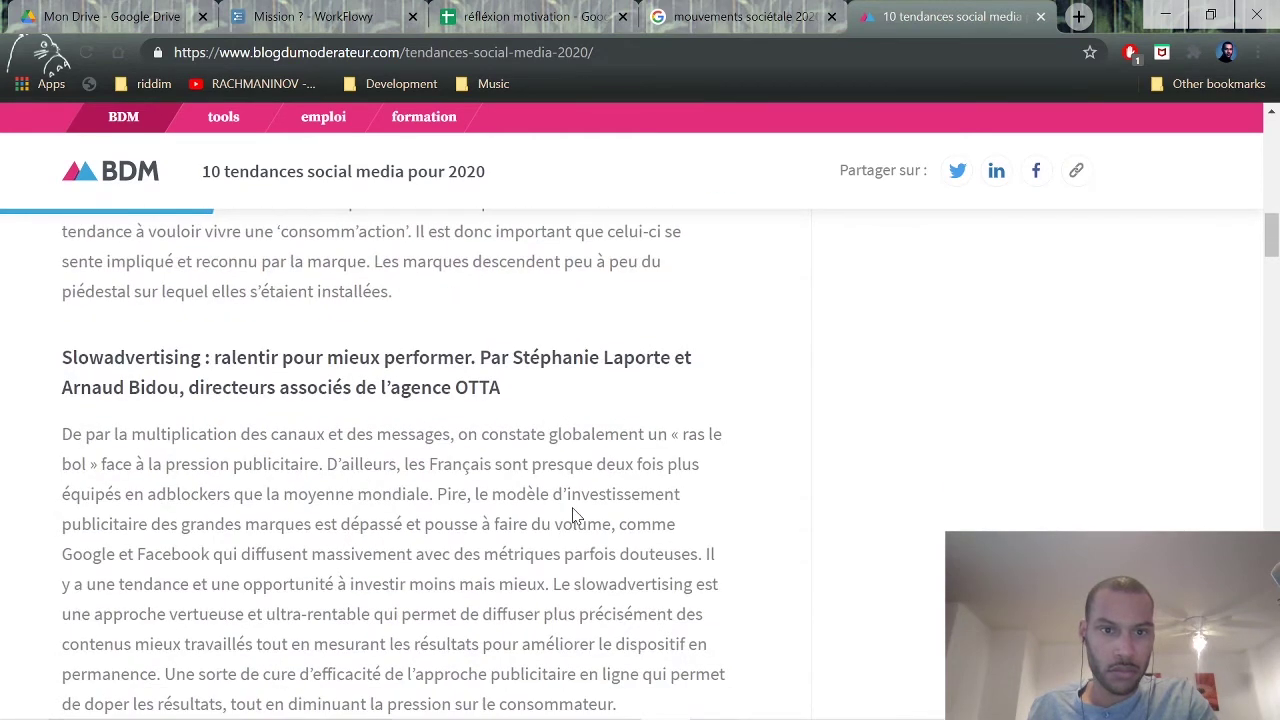
scroll(575, 515, "down", 6)
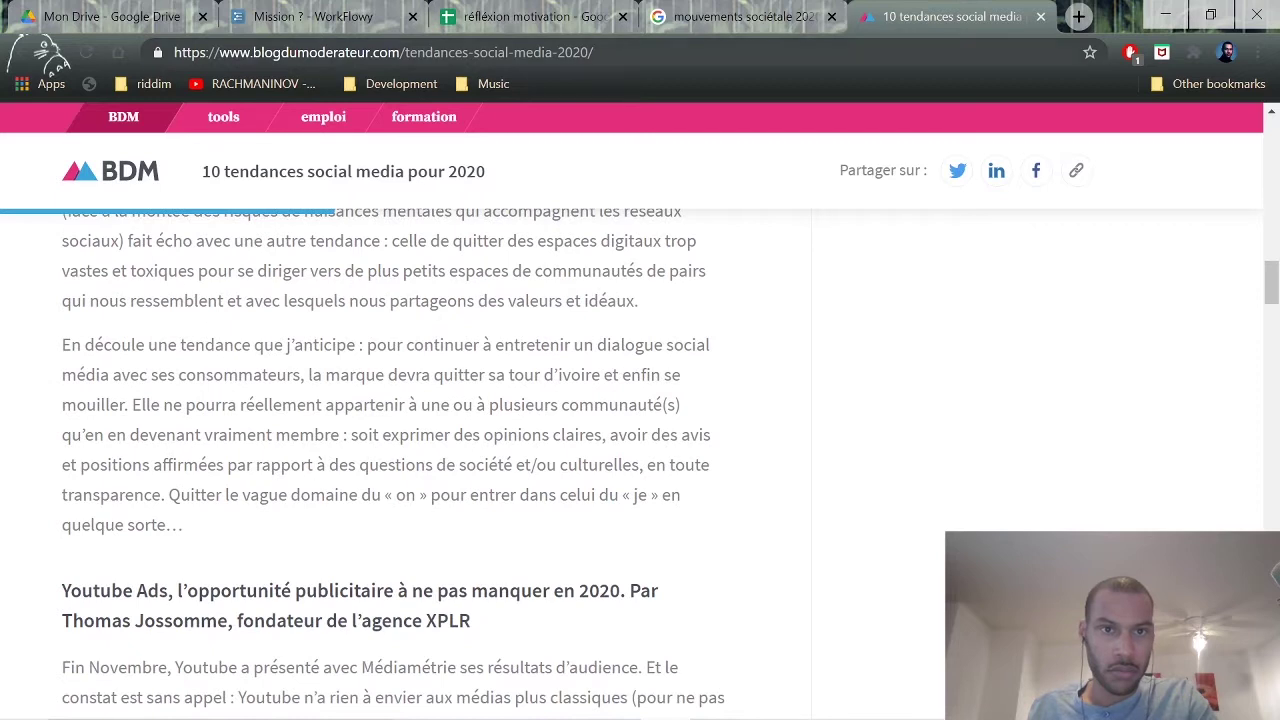
Search Google for "tendance social" in place of the BDM article, correcting the misspelled first word of the query.
left_click(501, 48)
type("tencane")
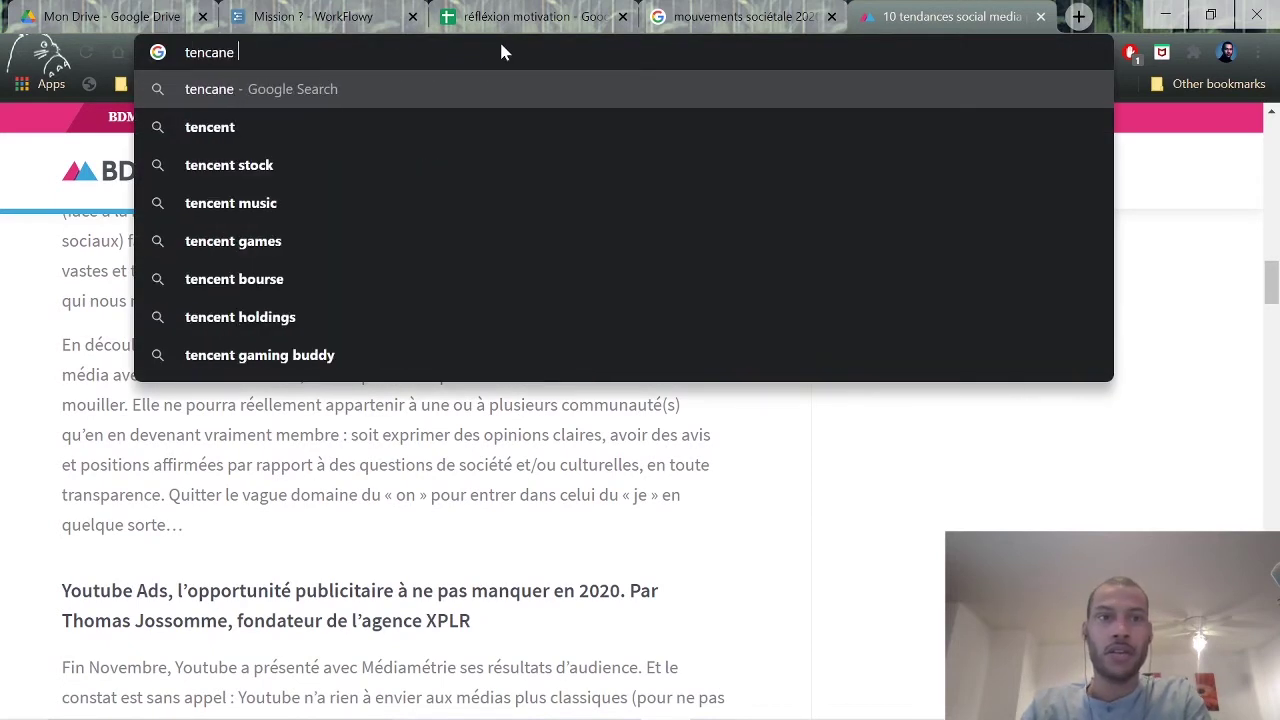
type(" social")
key("Return")
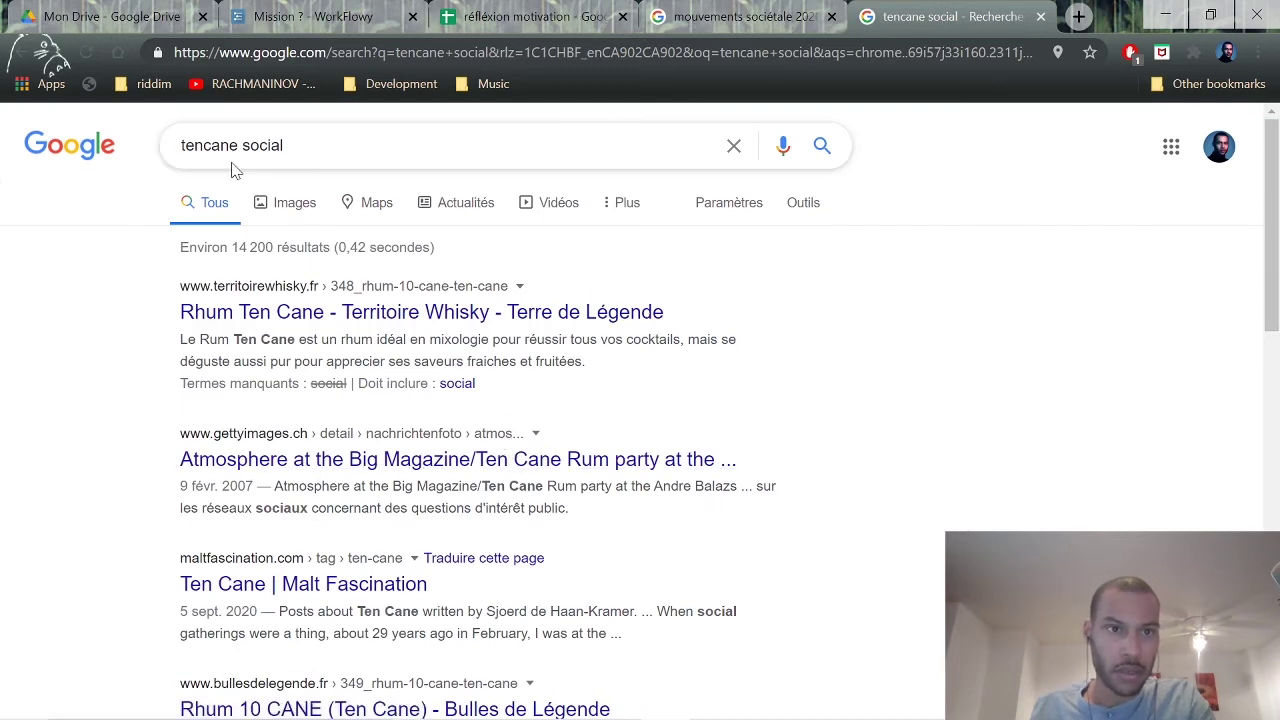
key("BackSpace")
type("dance")
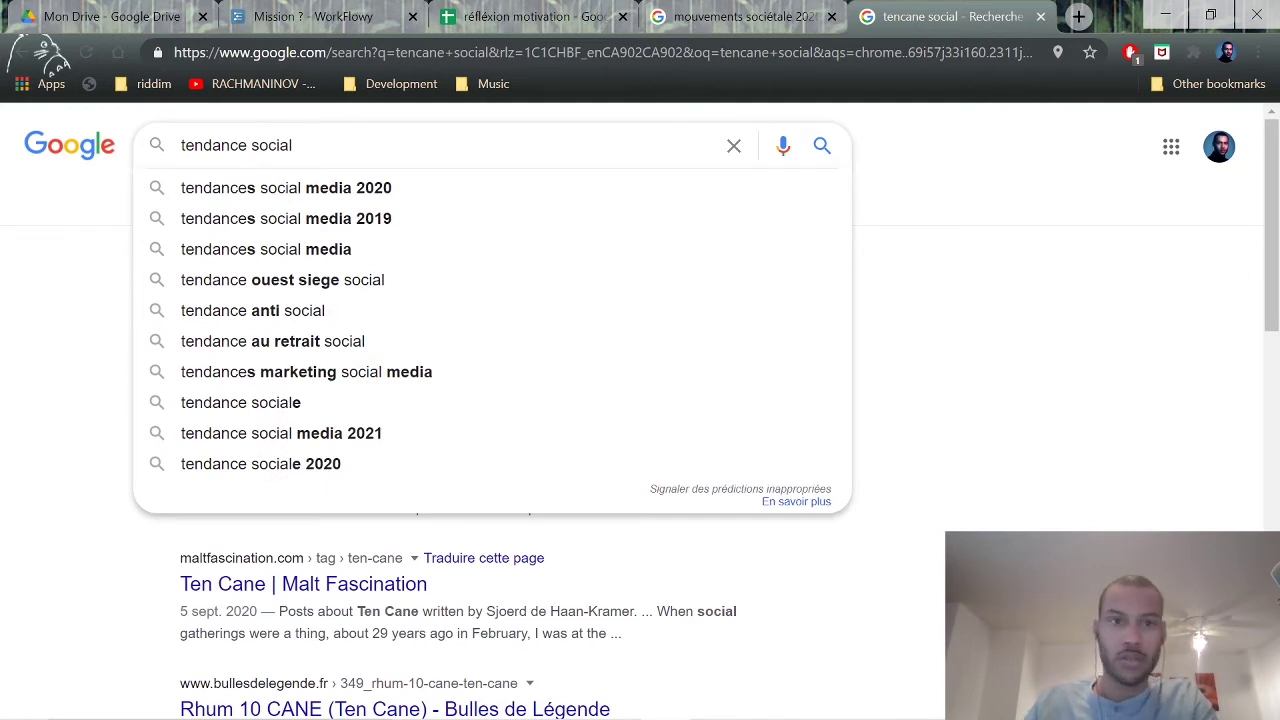
right_click(281, 196)
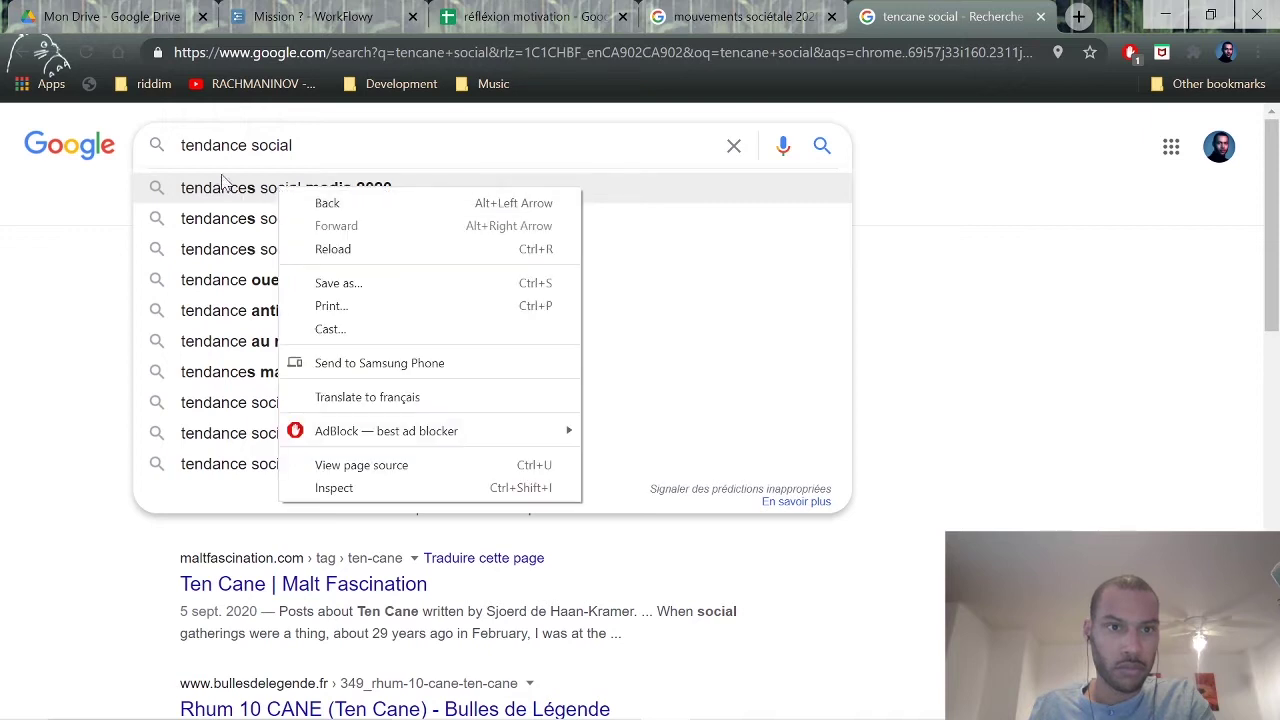
key("Escape")
key("Return")
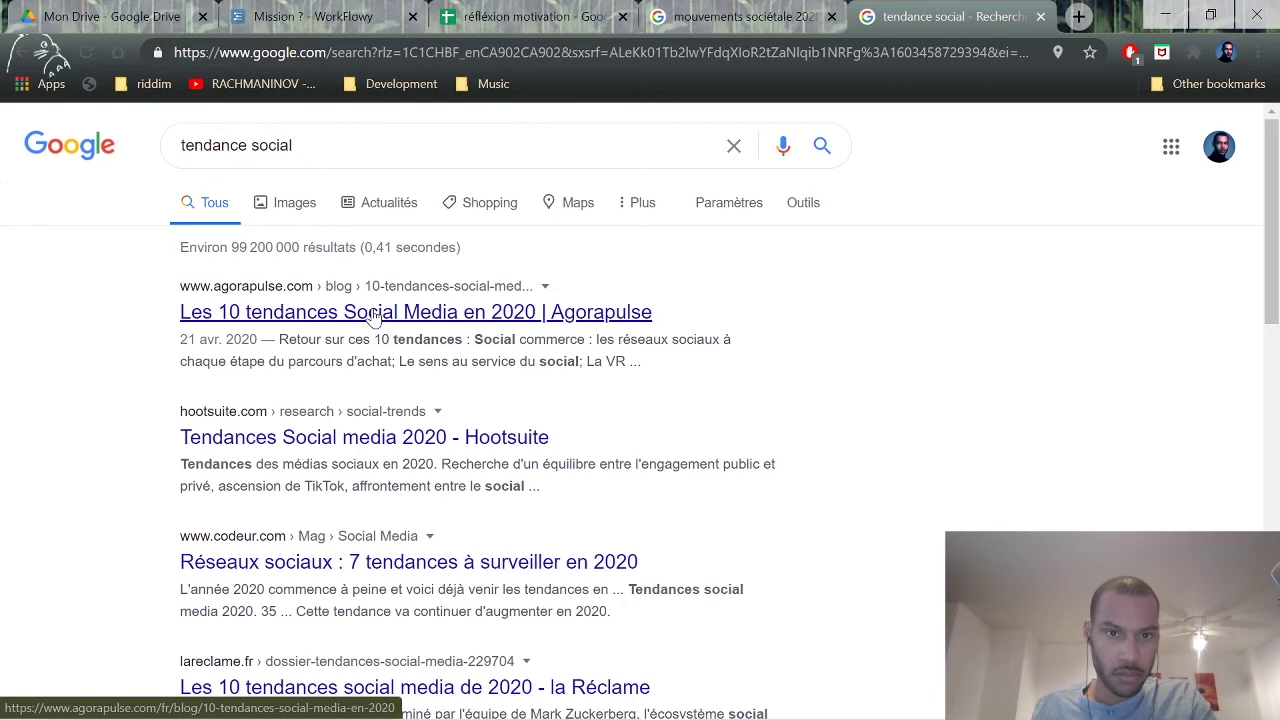
Open the Agorapulse and Tendance Sociale results in separate tabs, and the Forbes France article "Les 10 Tendances Social Media De 2020" in the current one.
middle_click(372, 316)
scroll(258, 530, "down", 1)
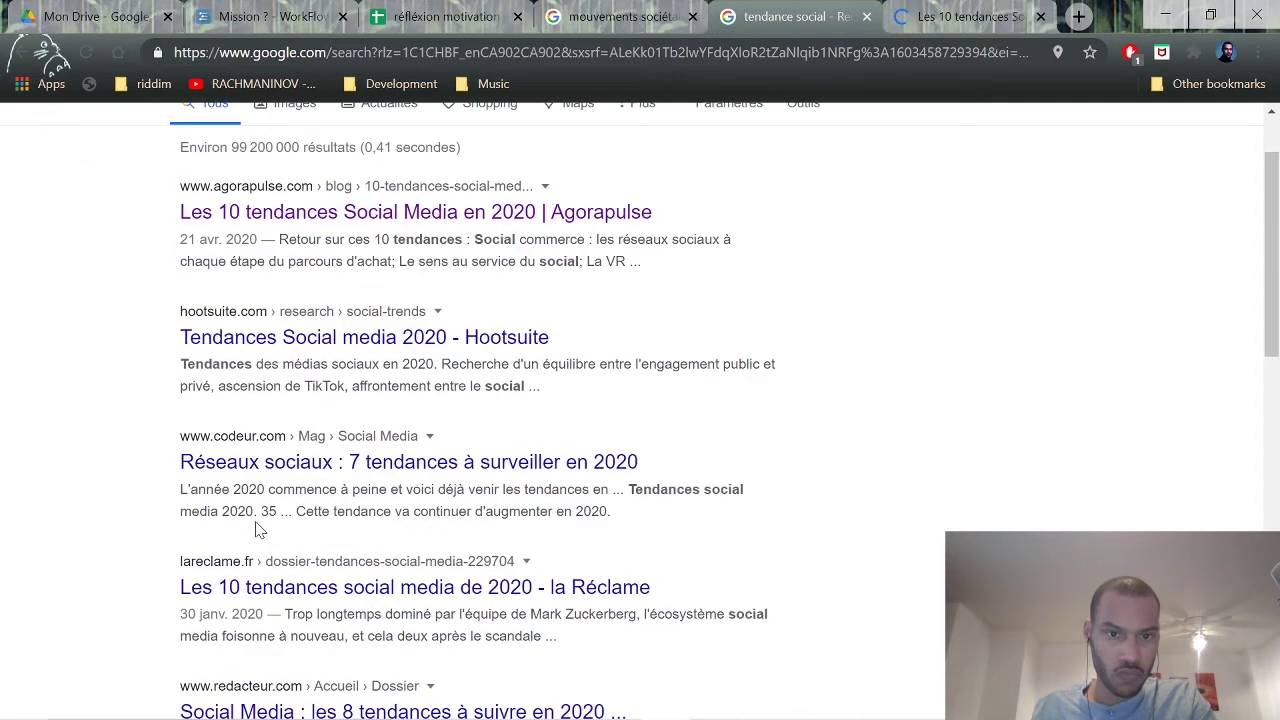
scroll(258, 437, "down", 1)
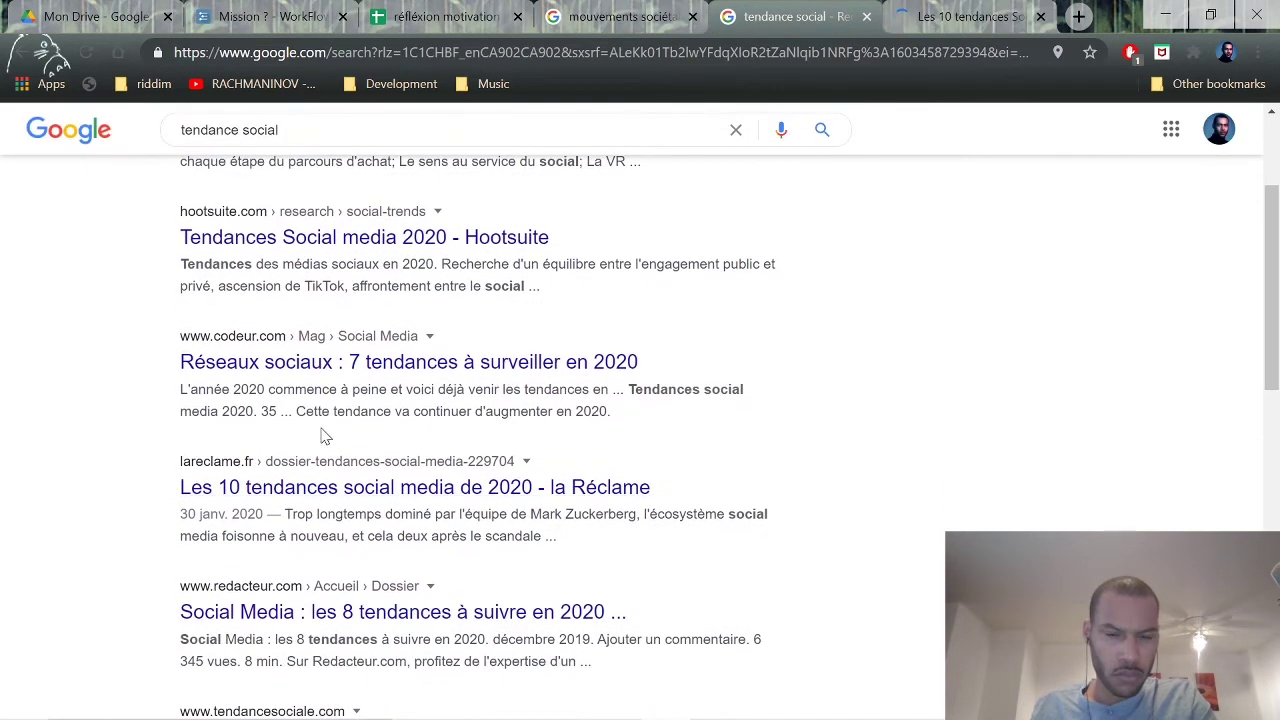
scroll(323, 435, "down", 1)
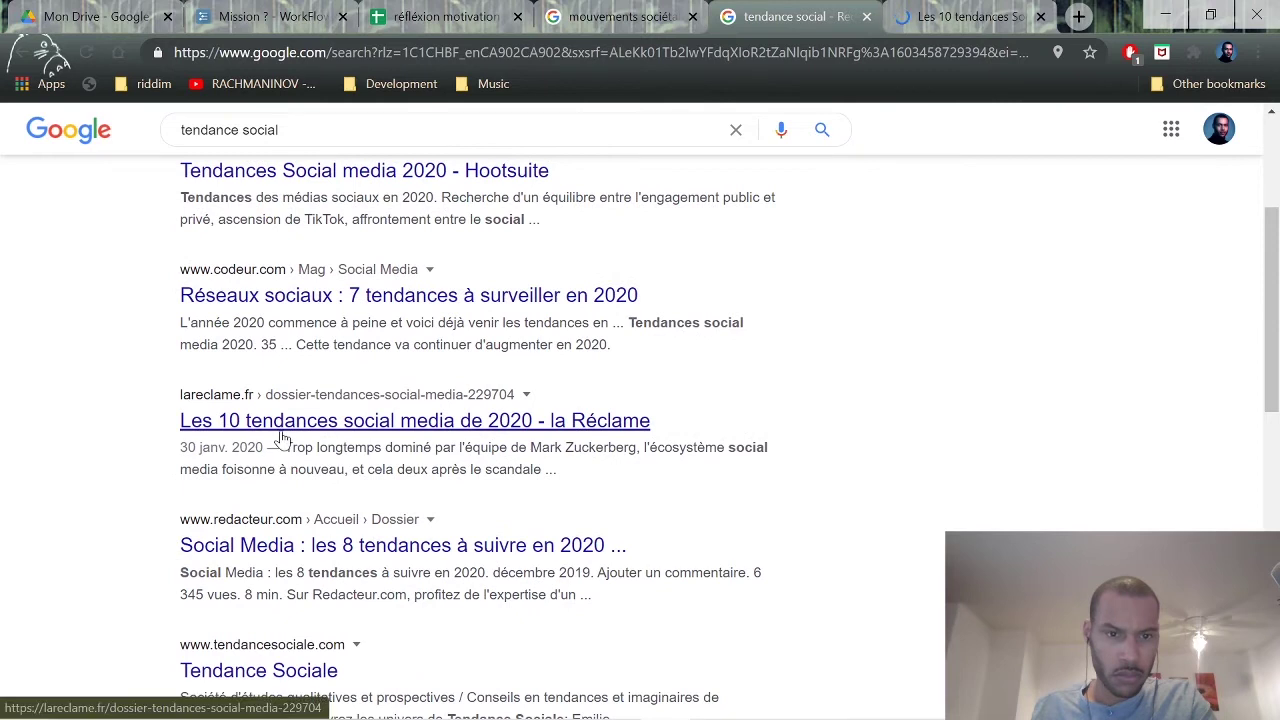
scroll(283, 438, "down", 1)
scroll(281, 466, "down", 1)
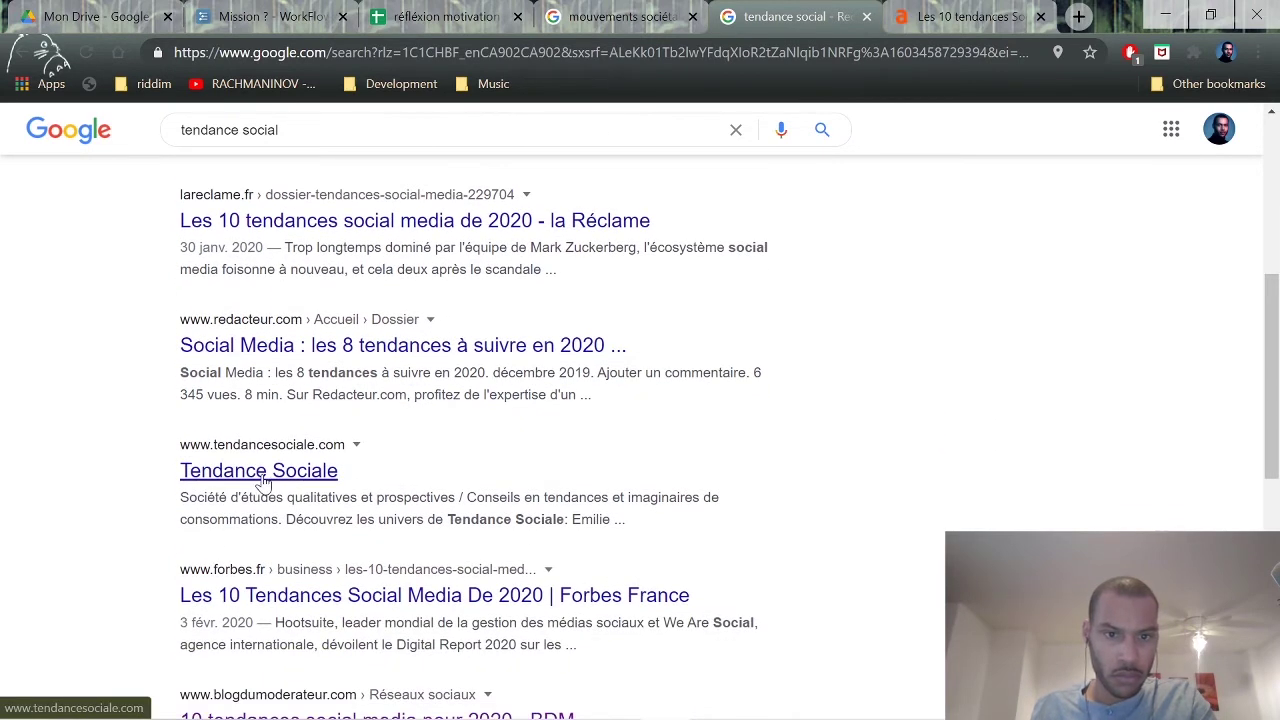
middle_click(262, 480)
scroll(300, 475, "down", 1)
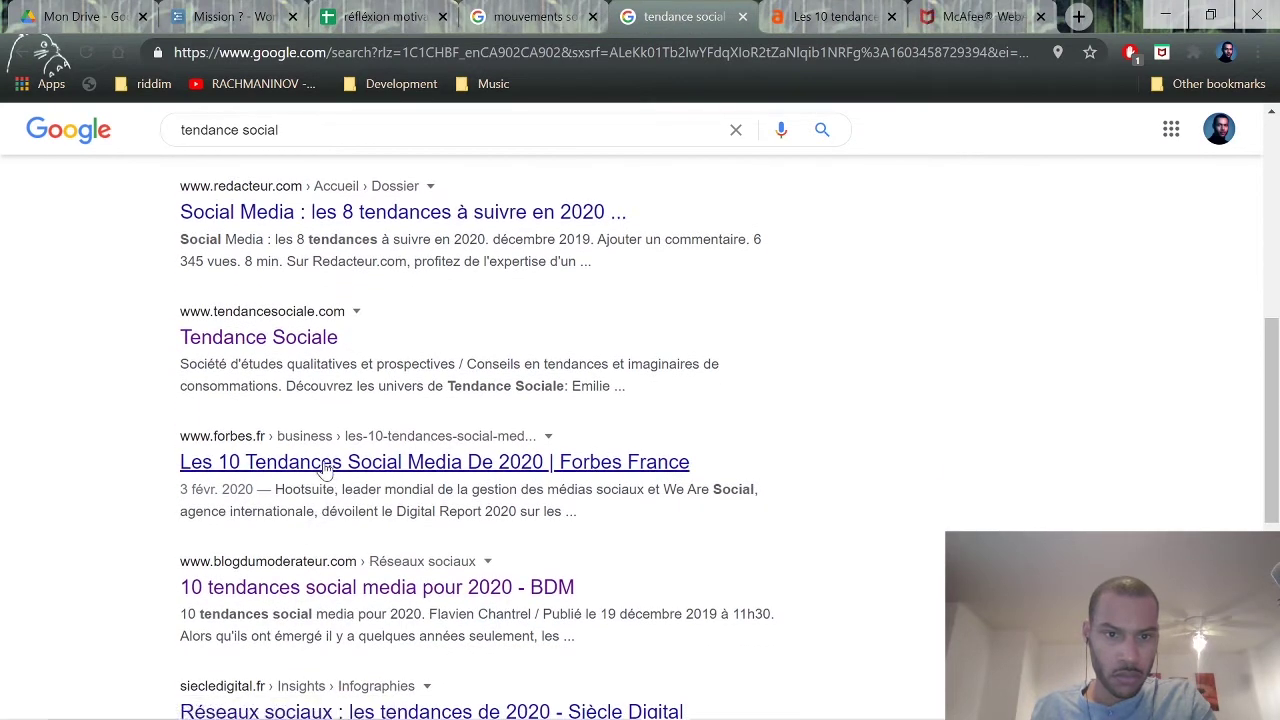
scroll(324, 470, "down", 1)
left_click(305, 328)
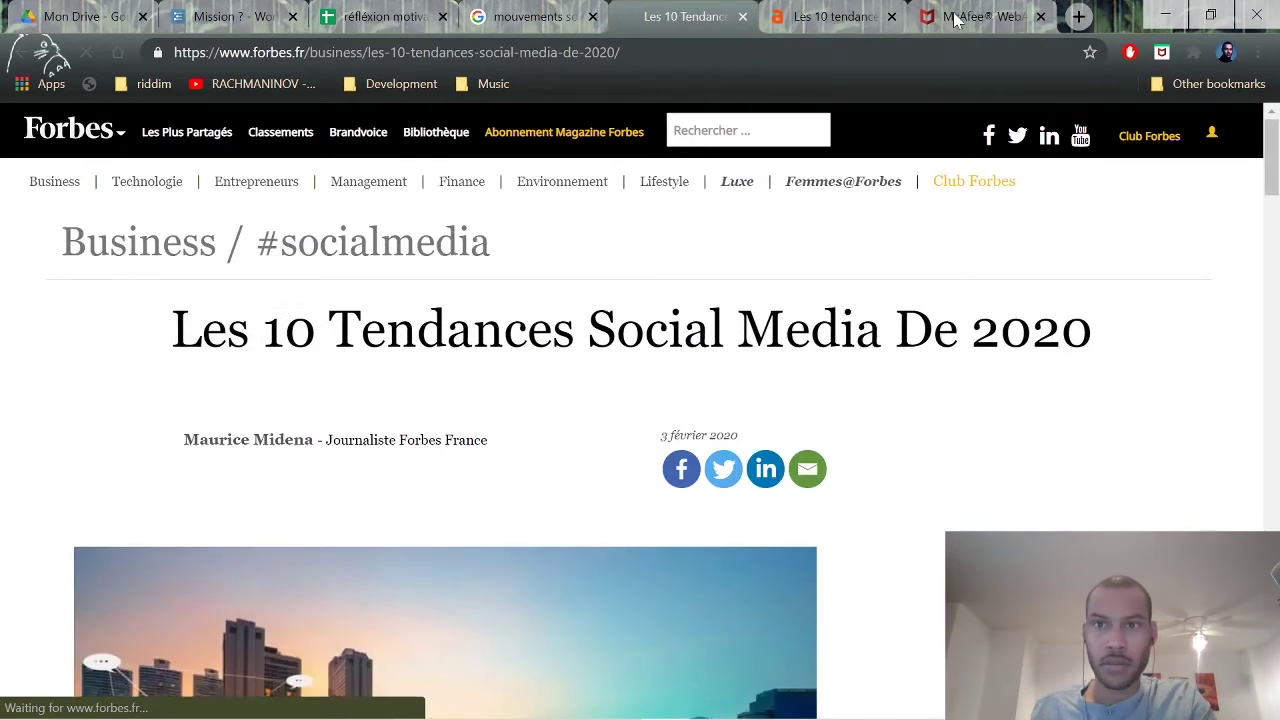
Close the tab blocked by McAfee WebAdvisor, skim the Agorapulse article for 2020 social media trends, and close it too.
left_click(1012, 17)
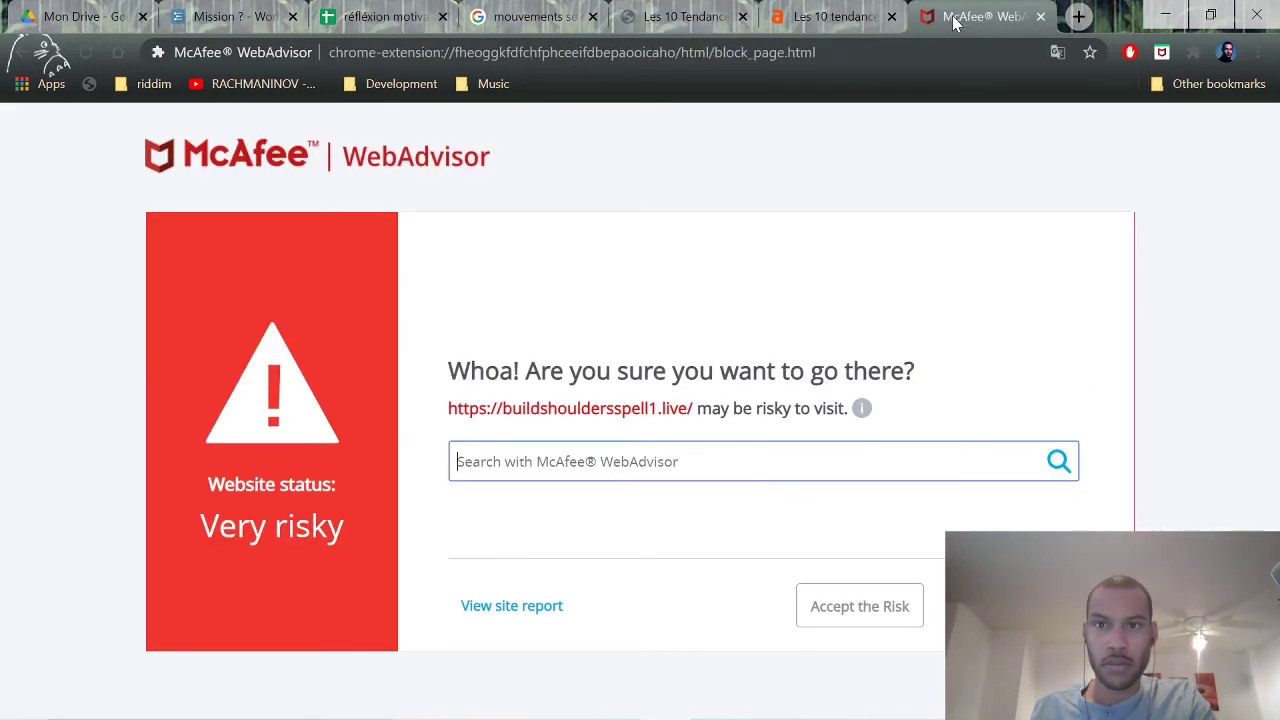
left_click(1041, 17)
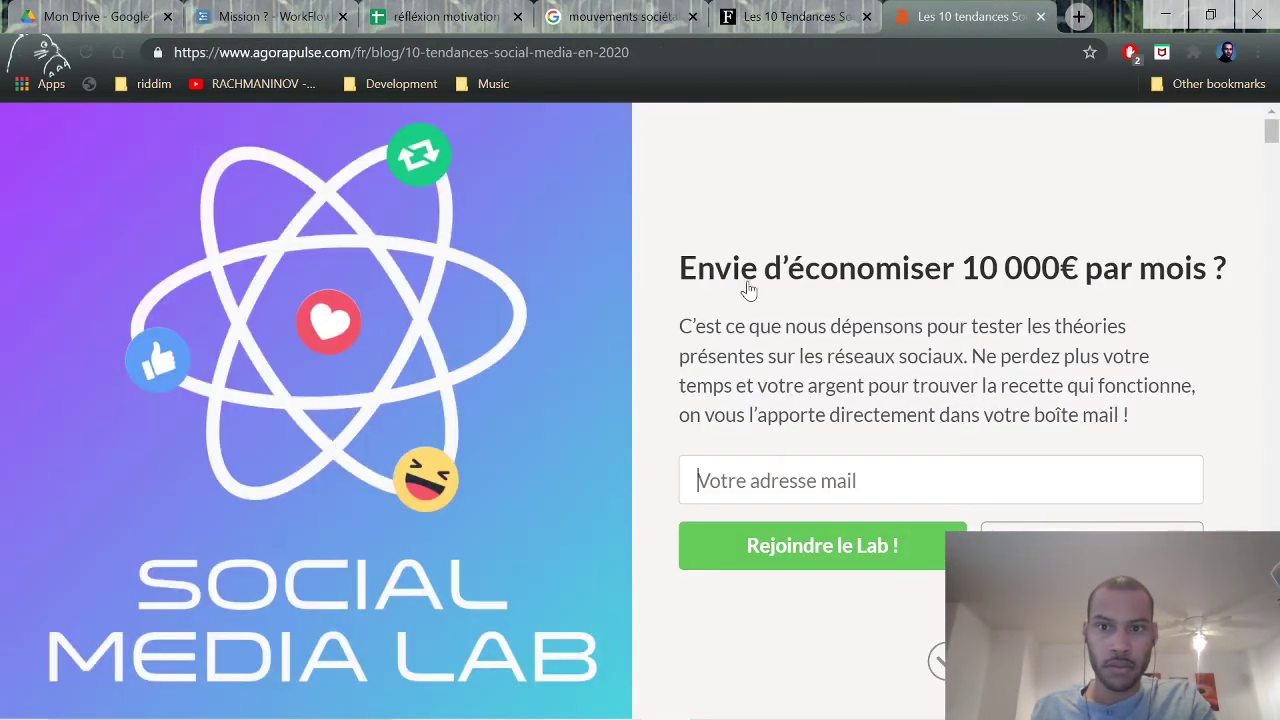
left_click_drag(714, 268, 942, 268)
scroll(818, 328, "down", 1)
scroll(818, 328, "down", 10)
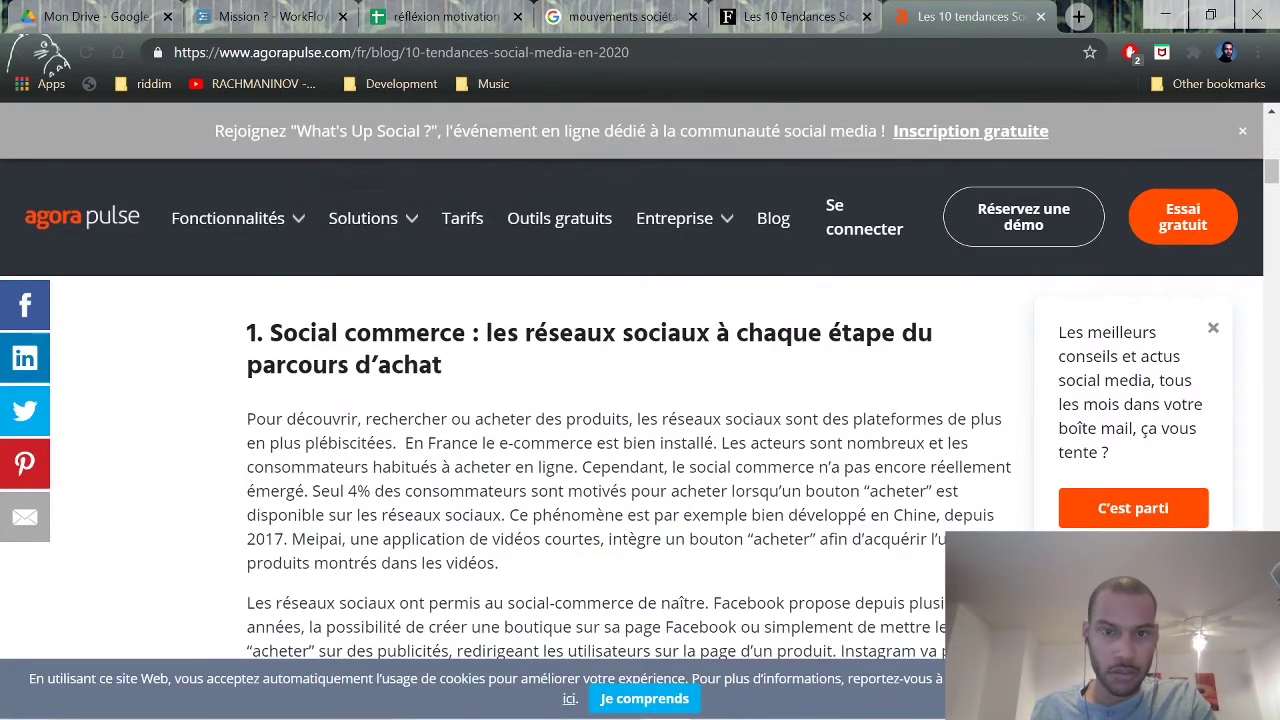
scroll(630, 470, "down", 5)
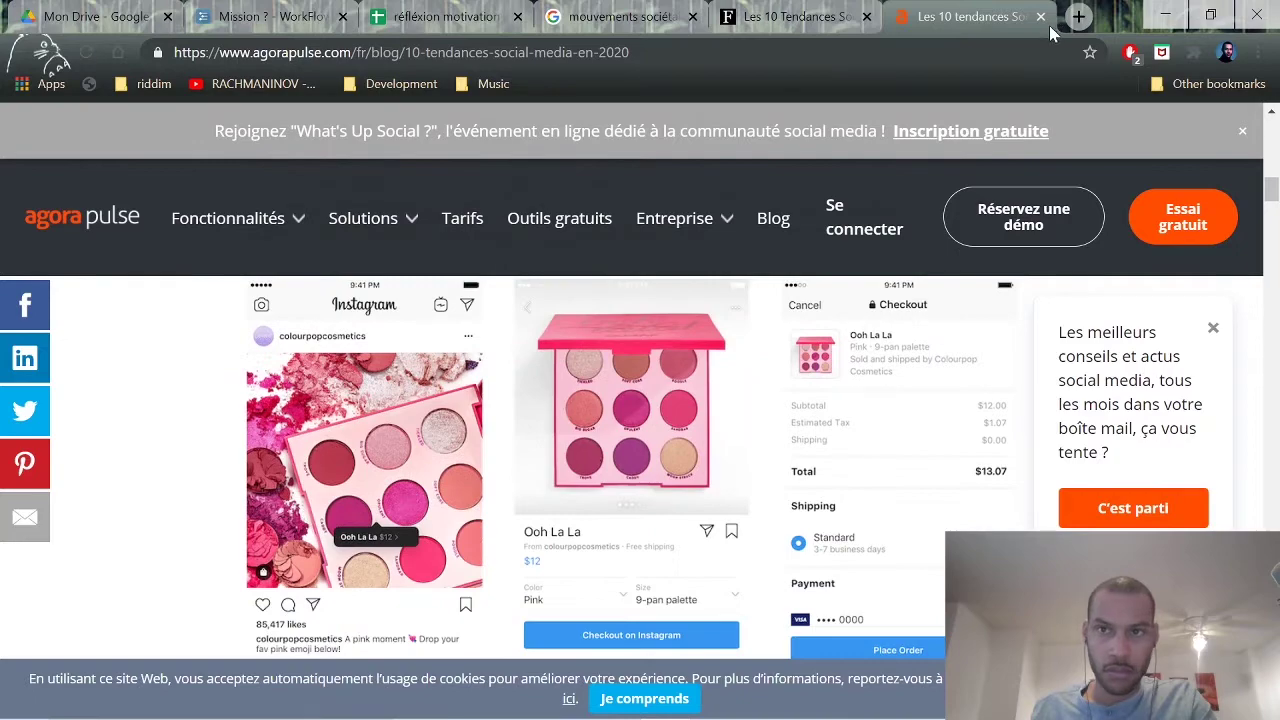
left_click(1041, 18)
Decline the Forbes notification request and examine the article's sections on internet use, social platforms, mobile, e-commerce and online entertainment.
scroll(700, 430, "down", 7)
scroll(690, 436, "down", 10)
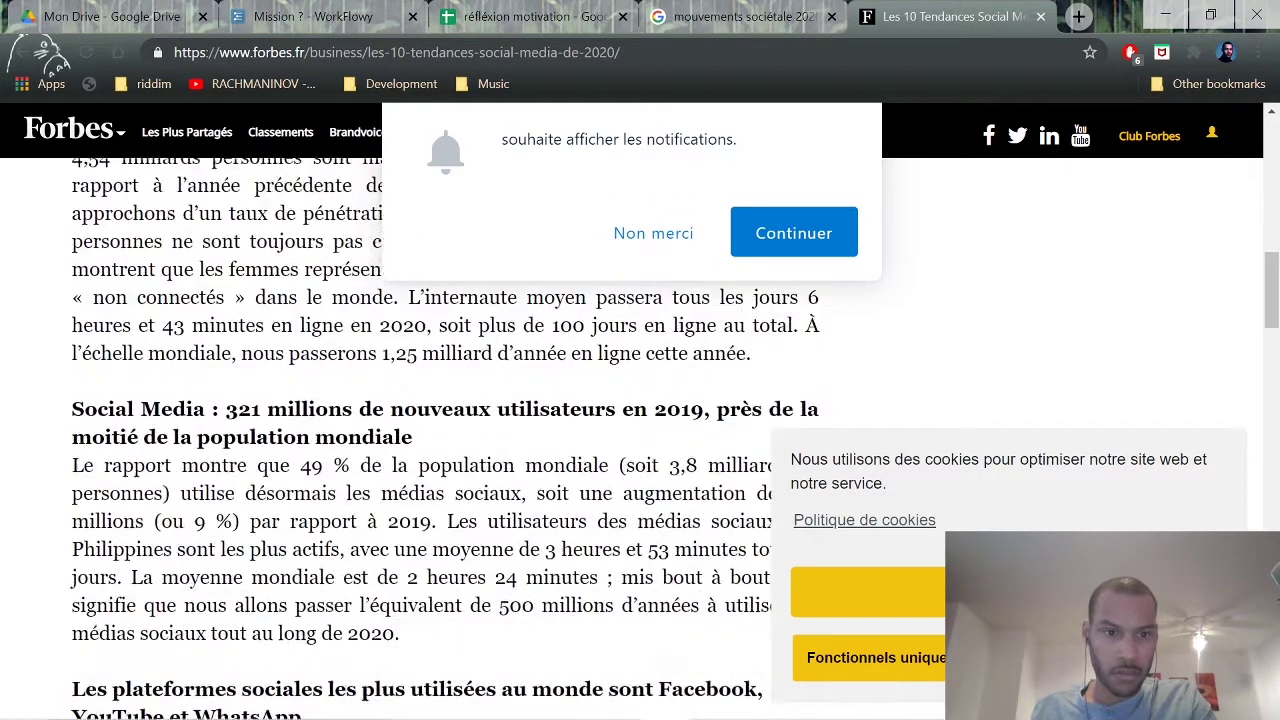
left_click(653, 233)
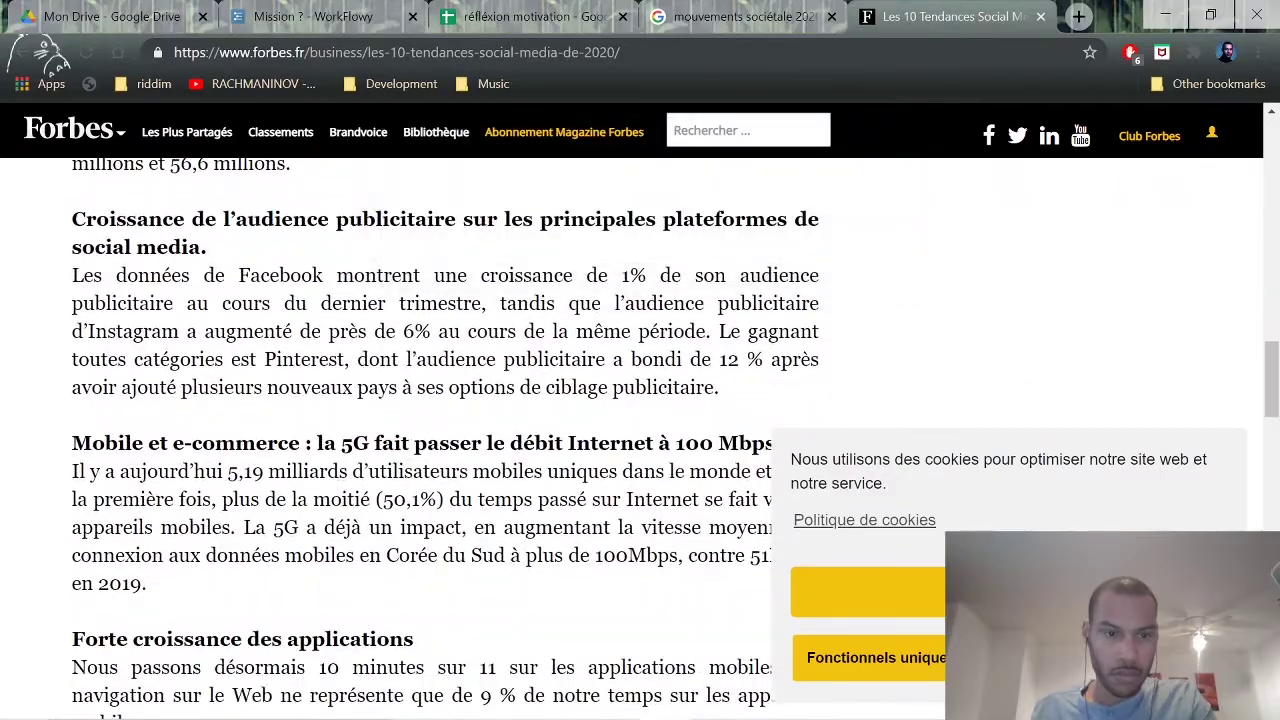
scroll(697, 465, "down", 9)
scroll(697, 465, "down", 6)
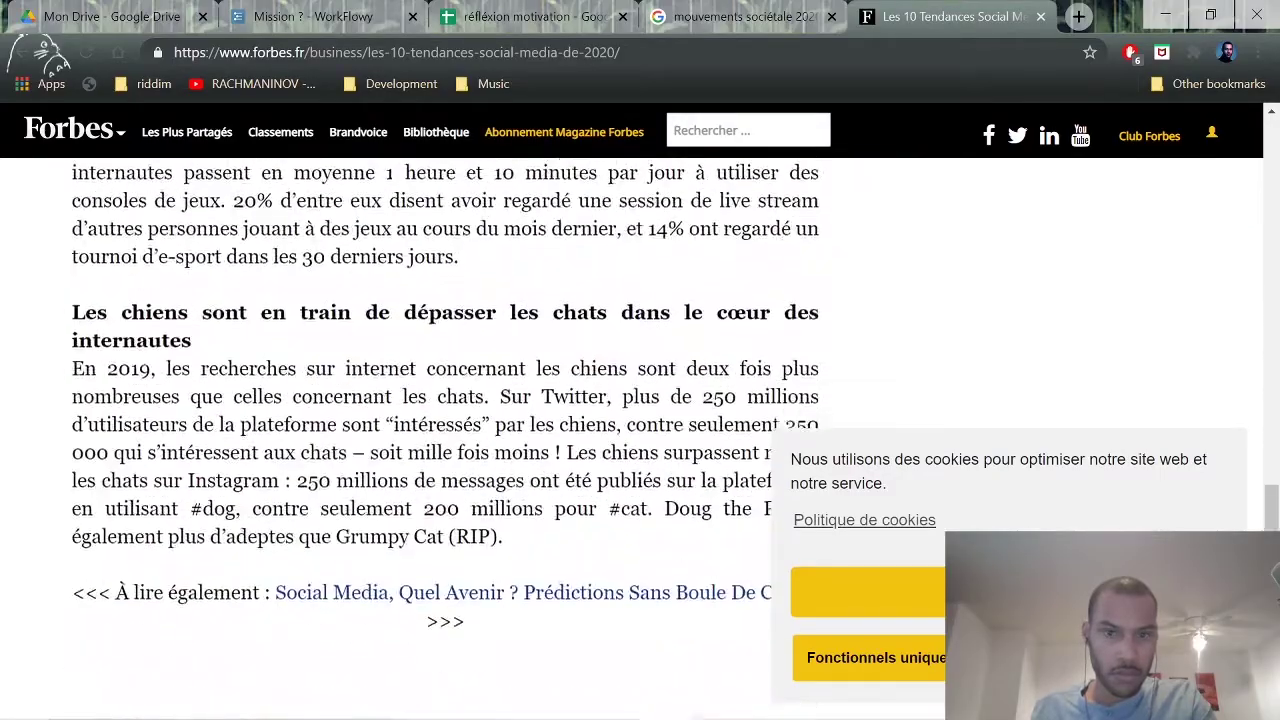
scroll(663, 486, "up", 4)
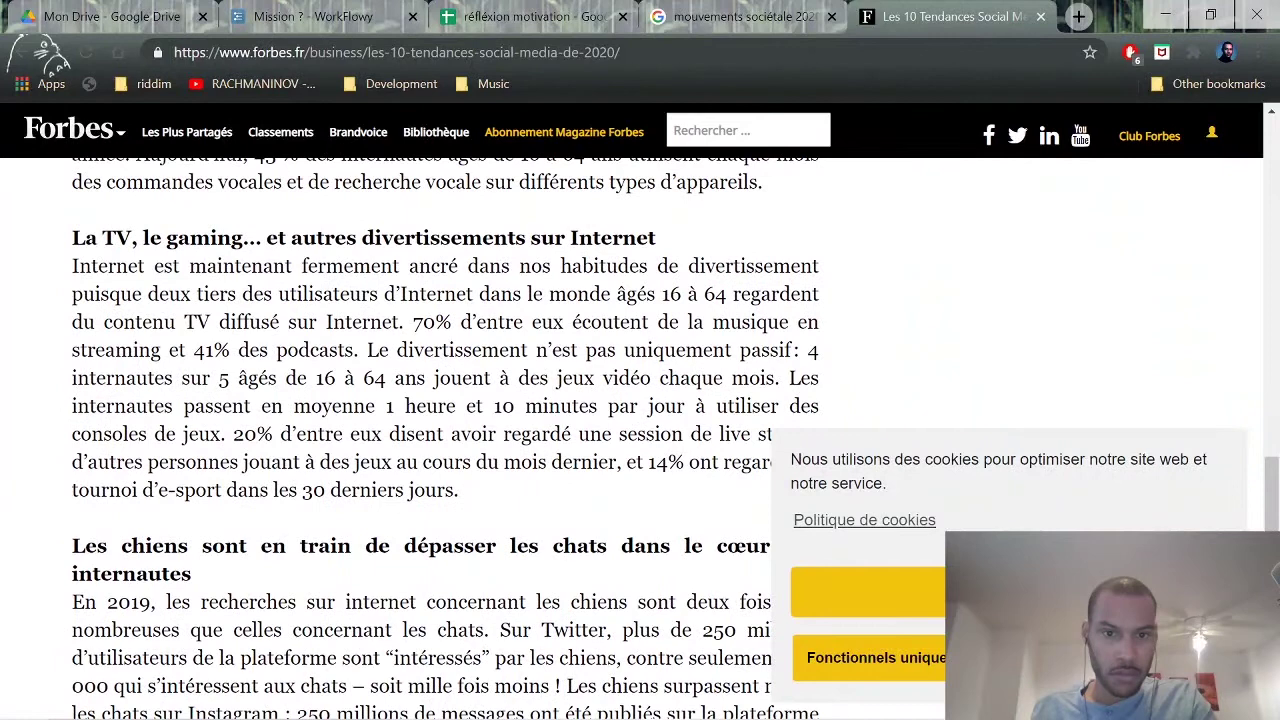
scroll(445, 440, "up", 3)
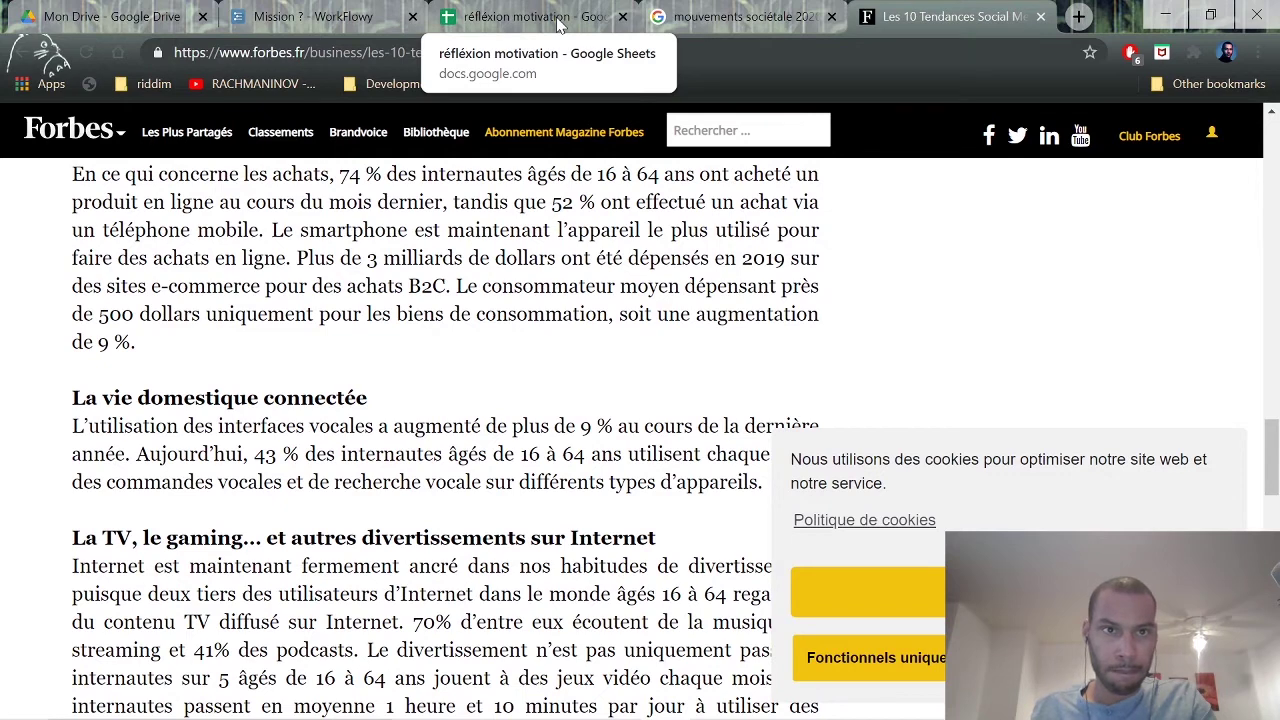
scroll(548, 511, "up", 2)
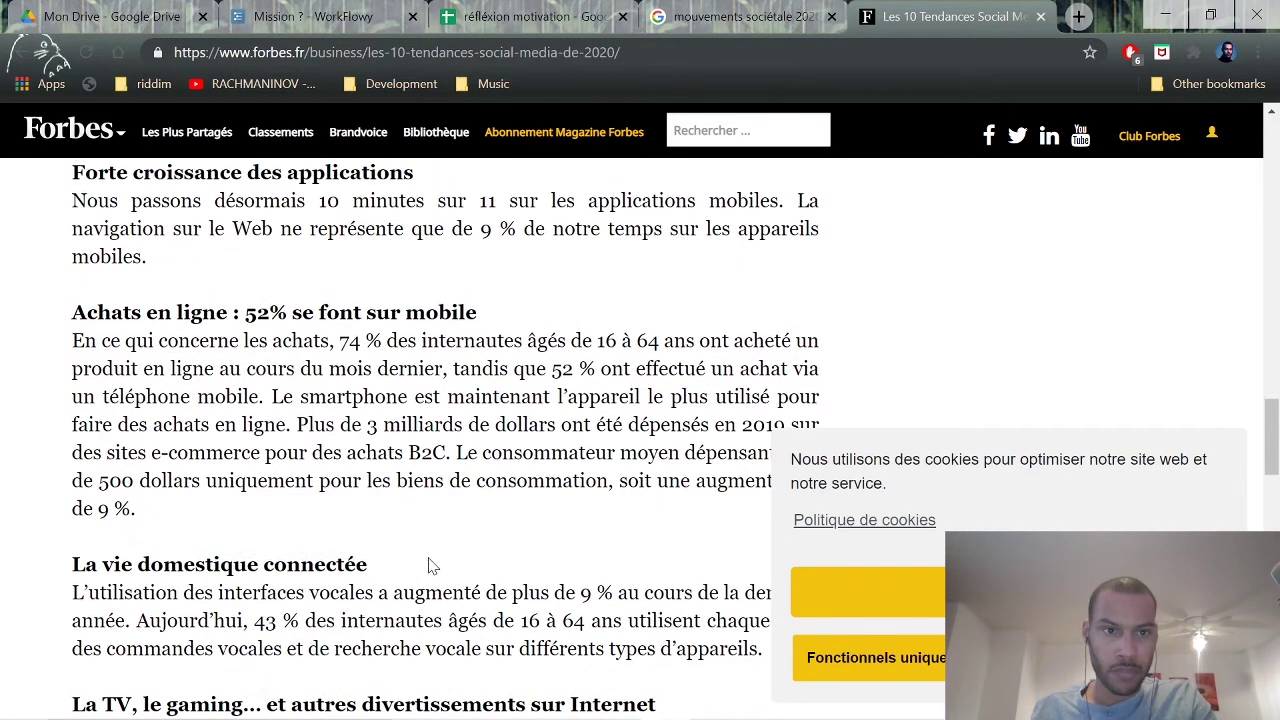
scroll(405, 565, "up", 5)
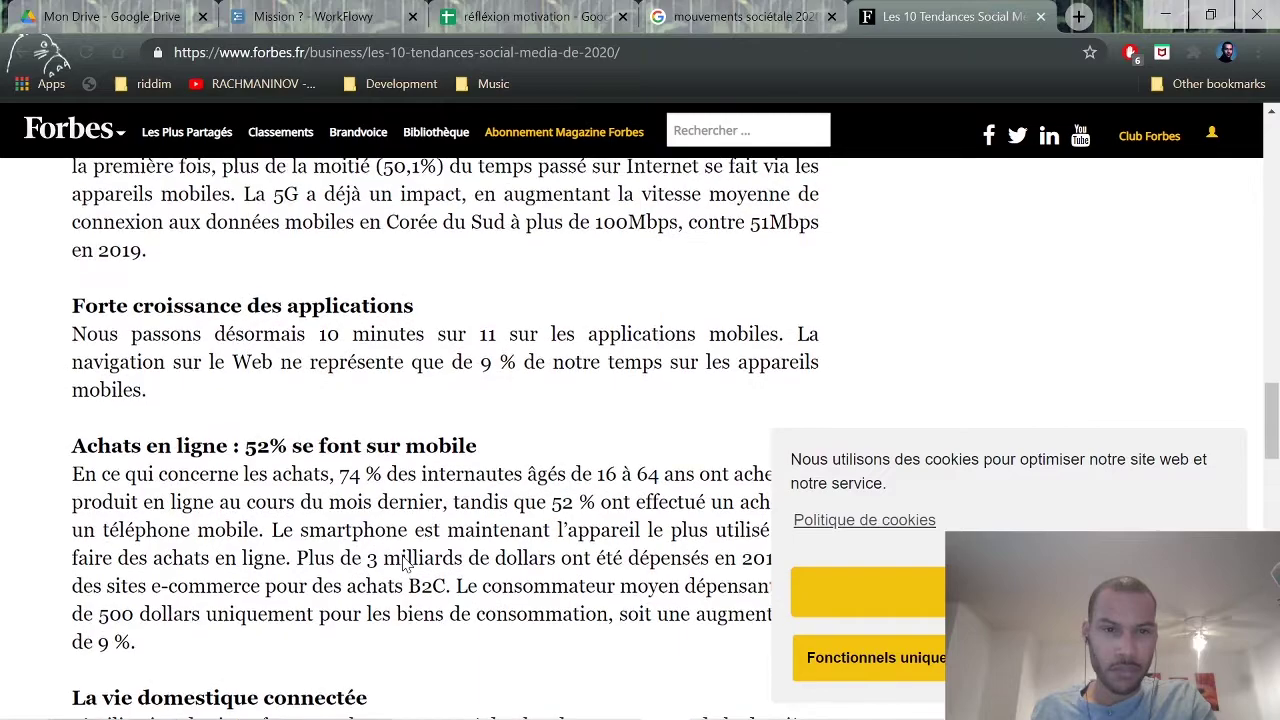
left_click_drag(257, 477, 298, 477)
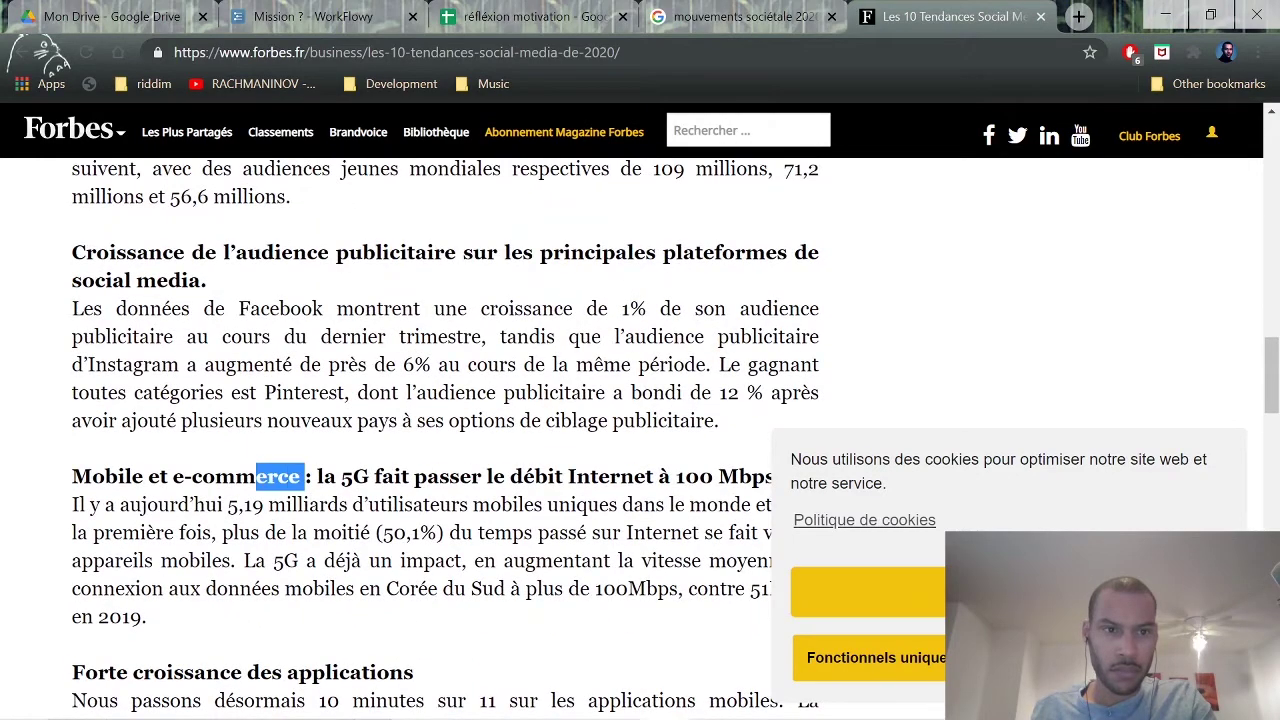
scroll(290, 477, "up", 4)
scroll(445, 440, "up", 1)
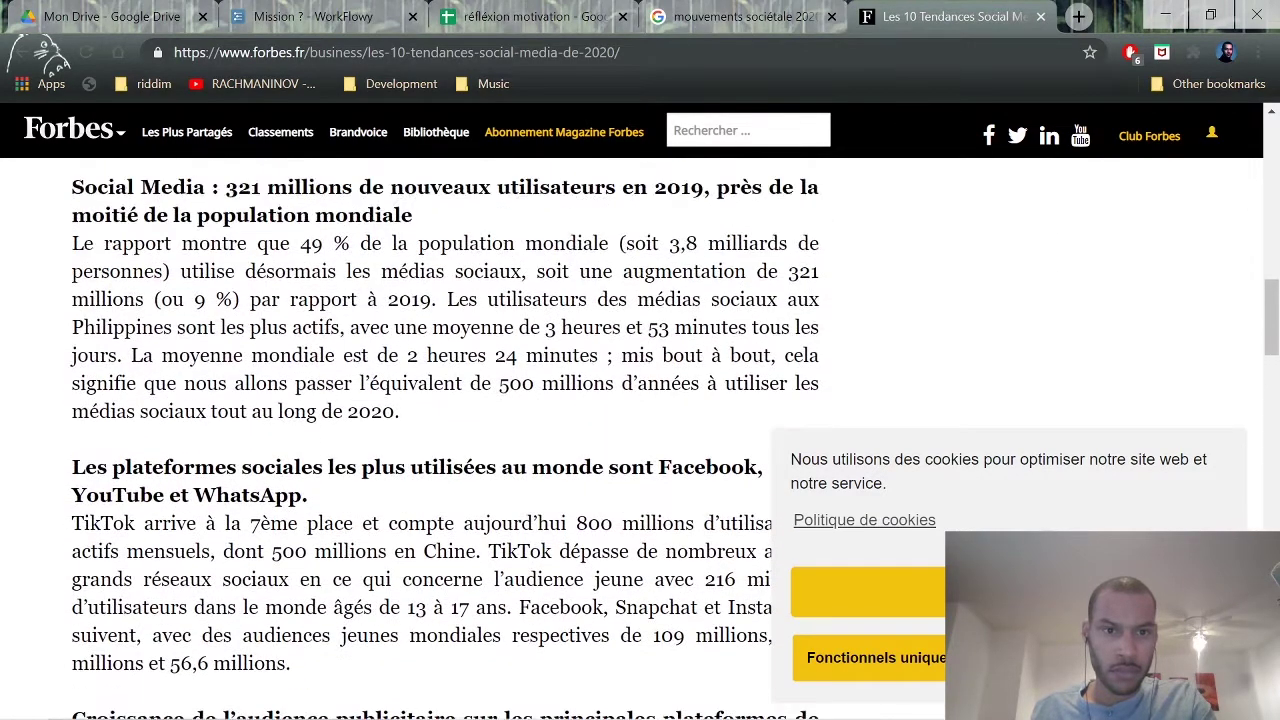
scroll(330, 515, "up", 4)
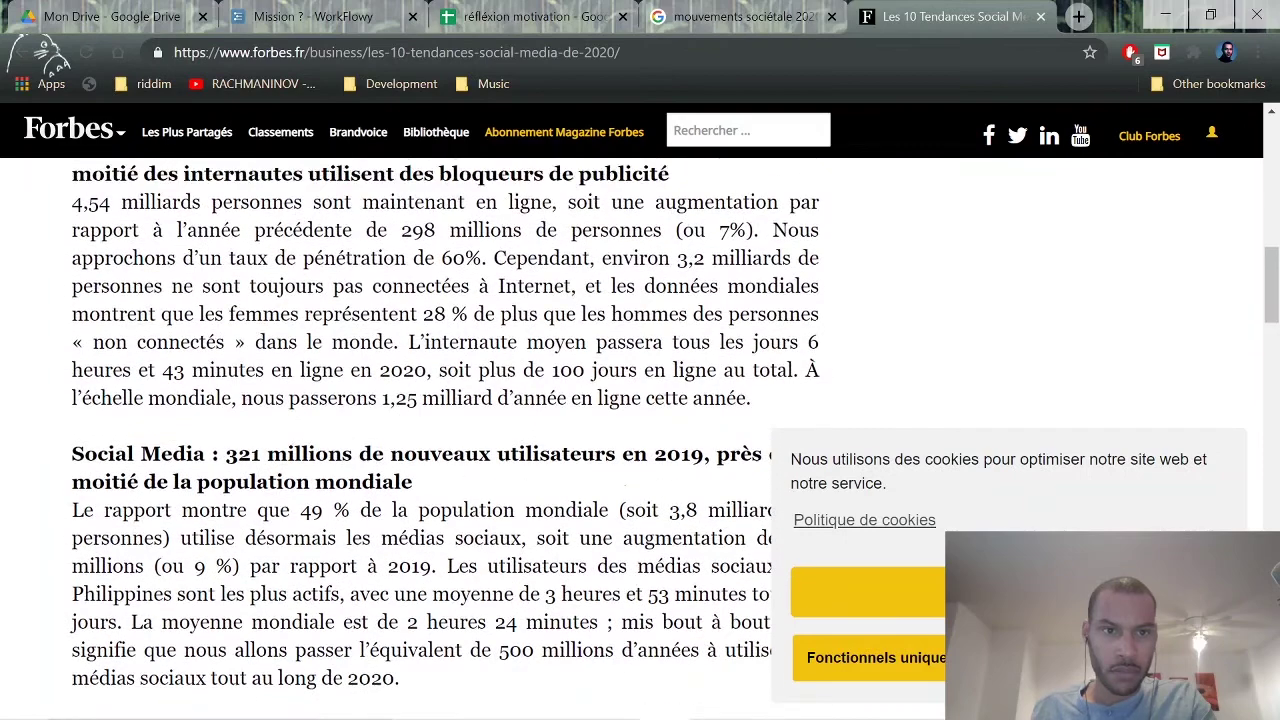
scroll(352, 527, "up", 4)
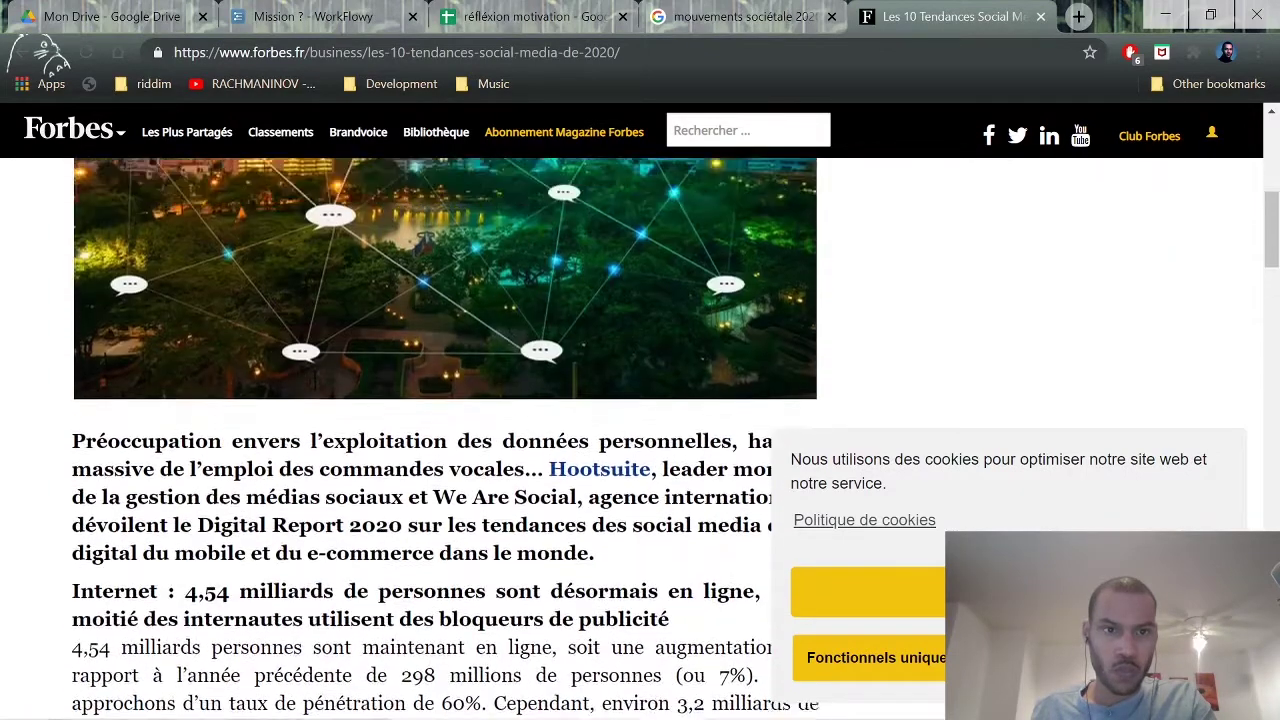
Return to the "tendance social" results, open the related search "social trends" in a separate tab, and skim the second results page.
left_click(22, 56)
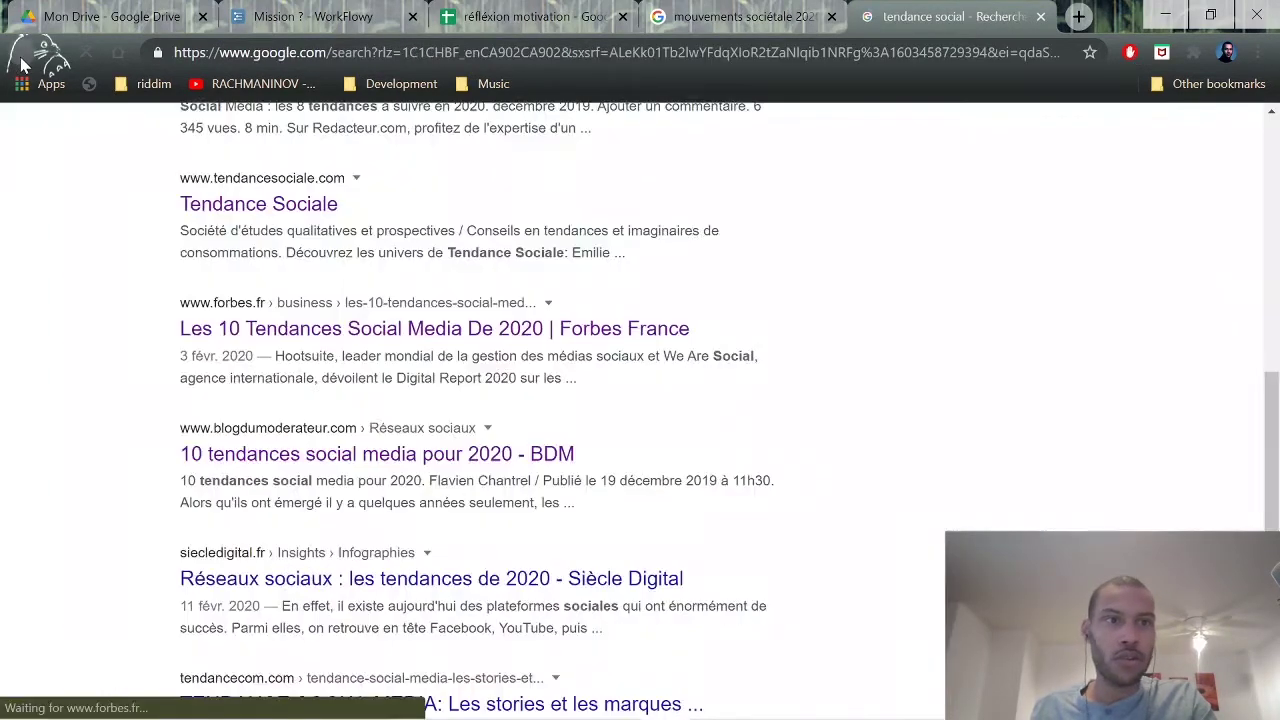
scroll(357, 660, "down", 4)
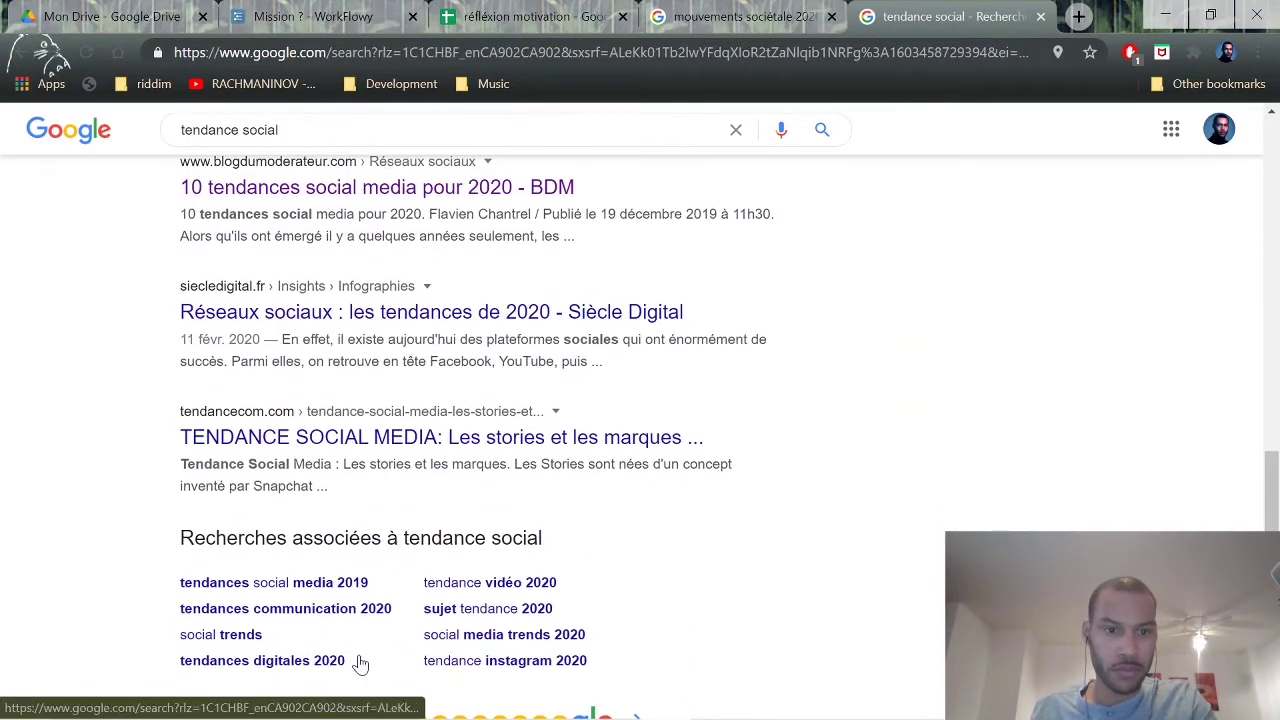
middle_click(254, 500)
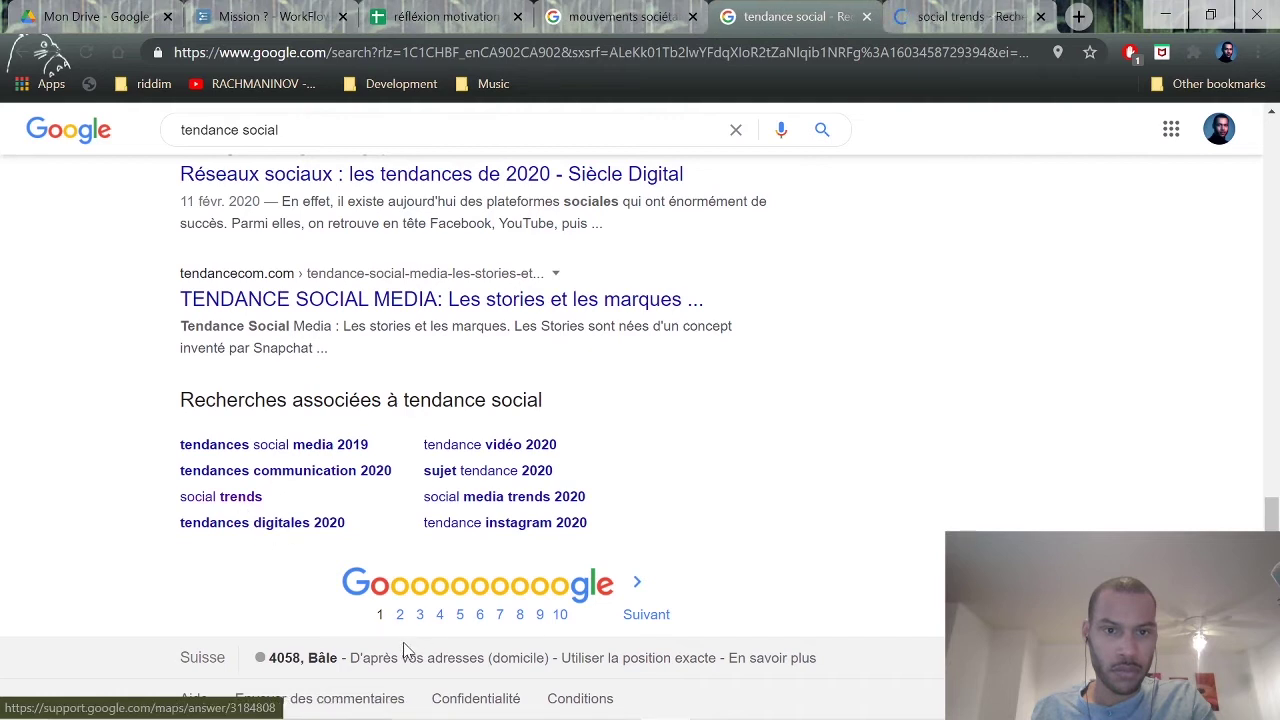
left_click(400, 614)
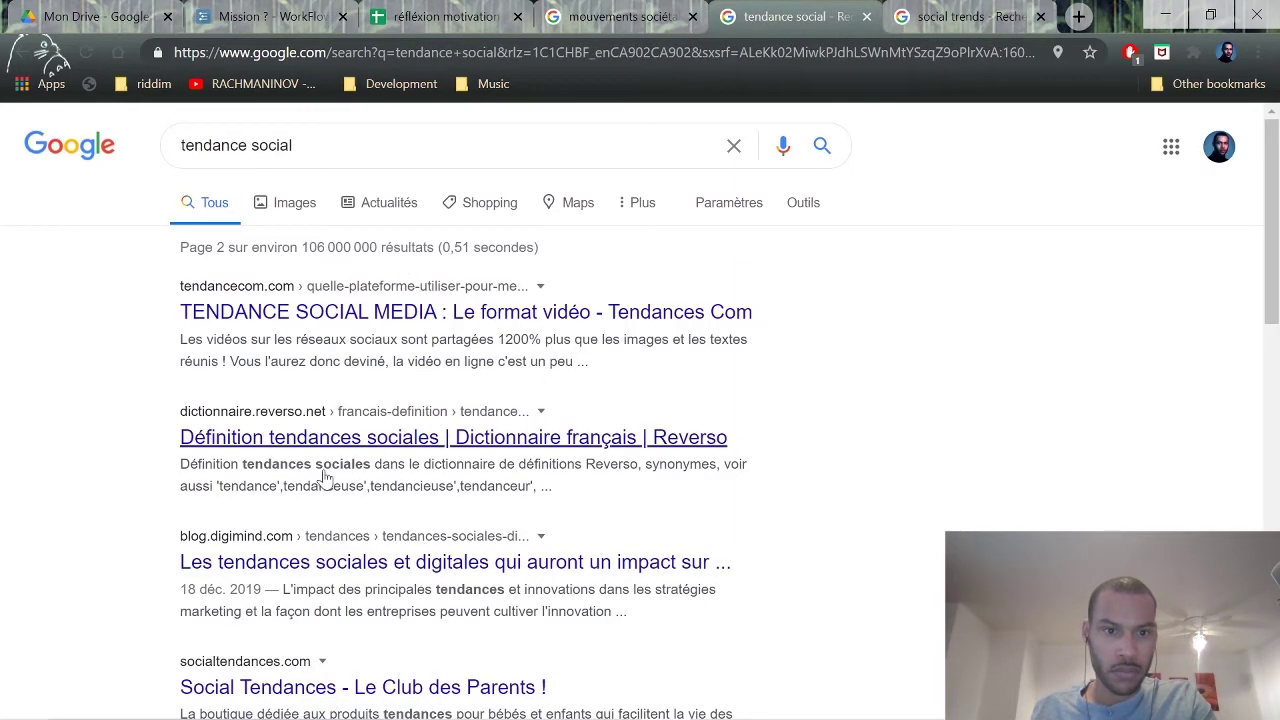
scroll(308, 543, "down", 2)
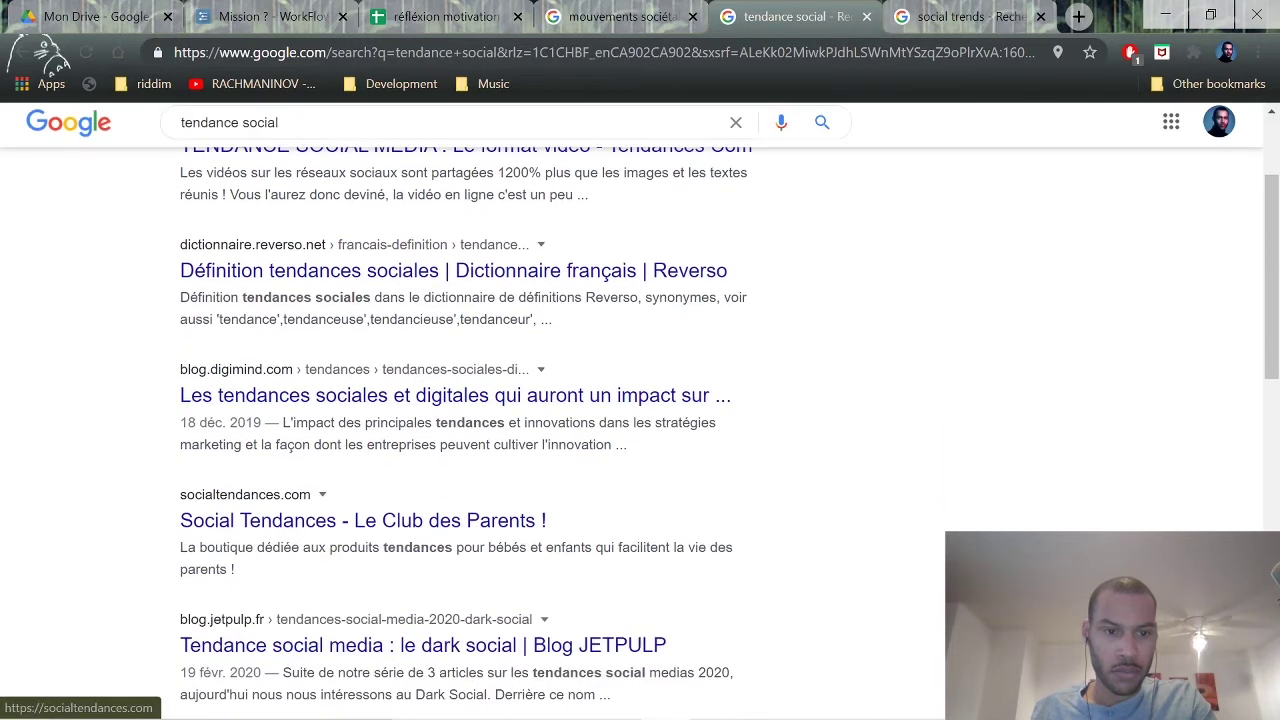
Replace "social" with "2020" in the Google query and search for "tendance 2020".
scroll(300, 480, "up", 2)
double_click(270, 145)
type("2020")
key("Return")
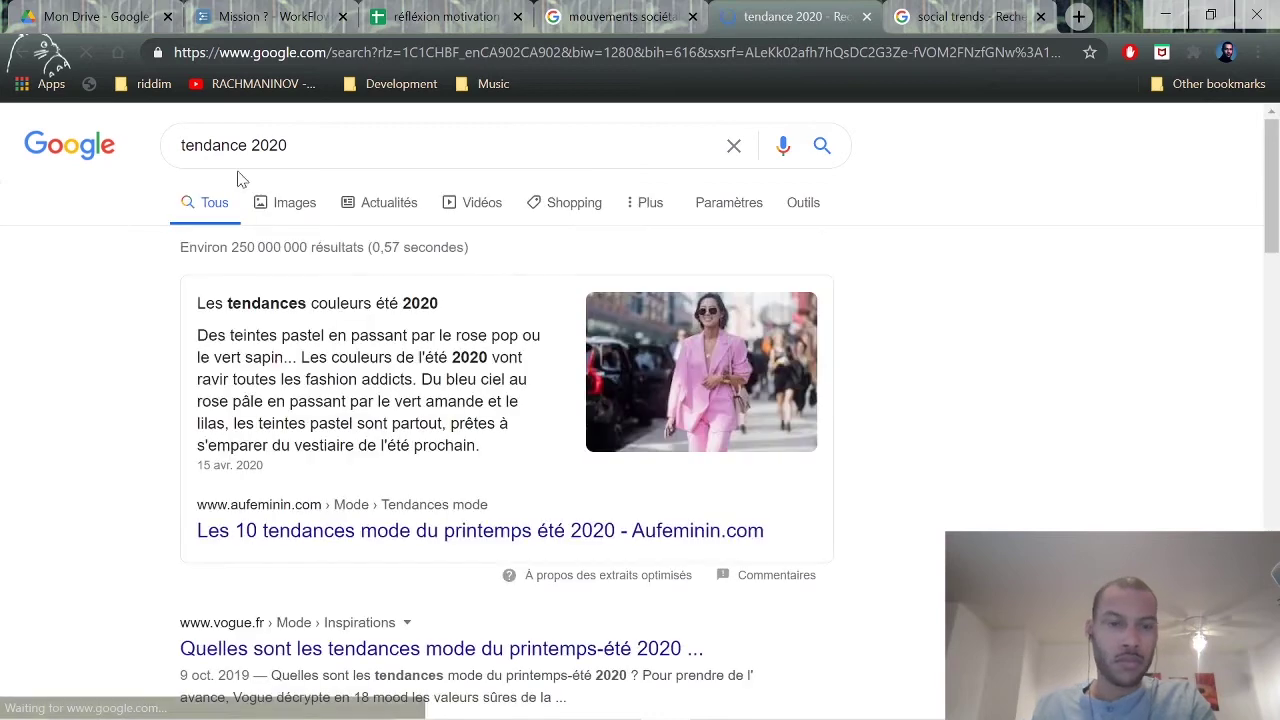
Skim the "social trends" results in the other tab and replace that query with a search for "écologie, véganisme".
left_click(951, 18)
scroll(652, 358, "down", 6)
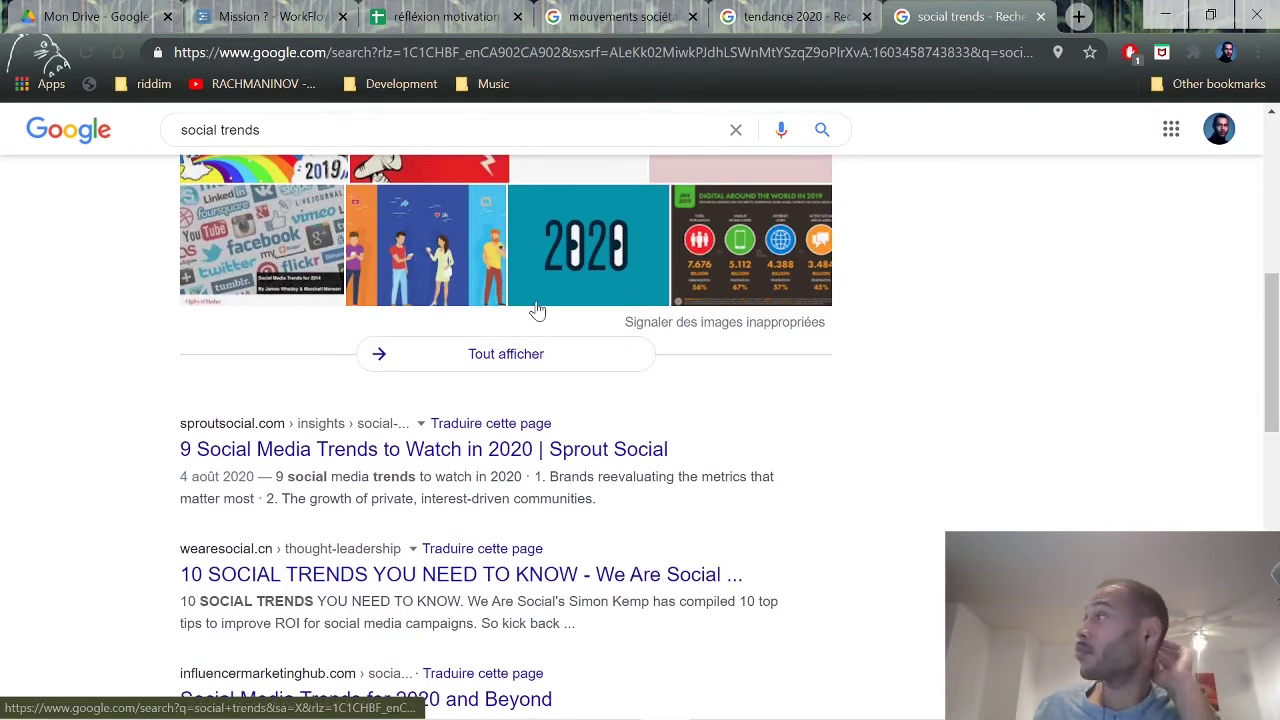
left_click_drag(262, 130, 112, 135)
type("écologie, v")
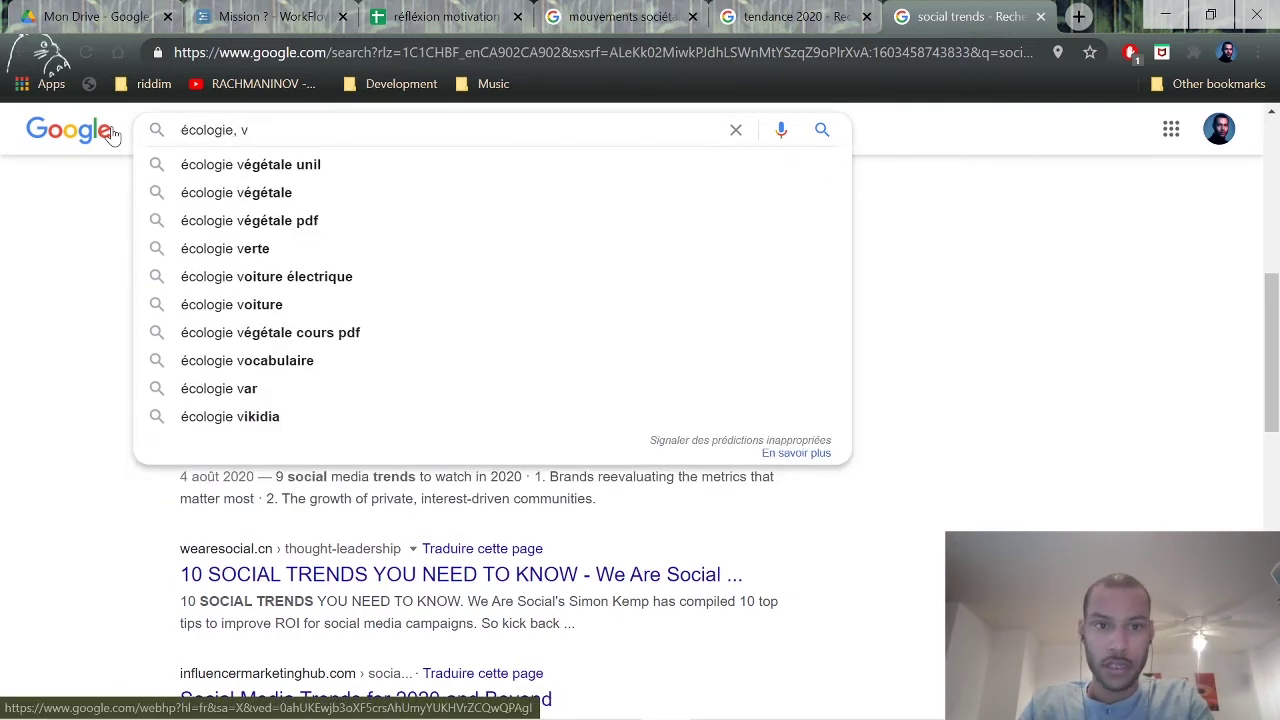
type("égani")
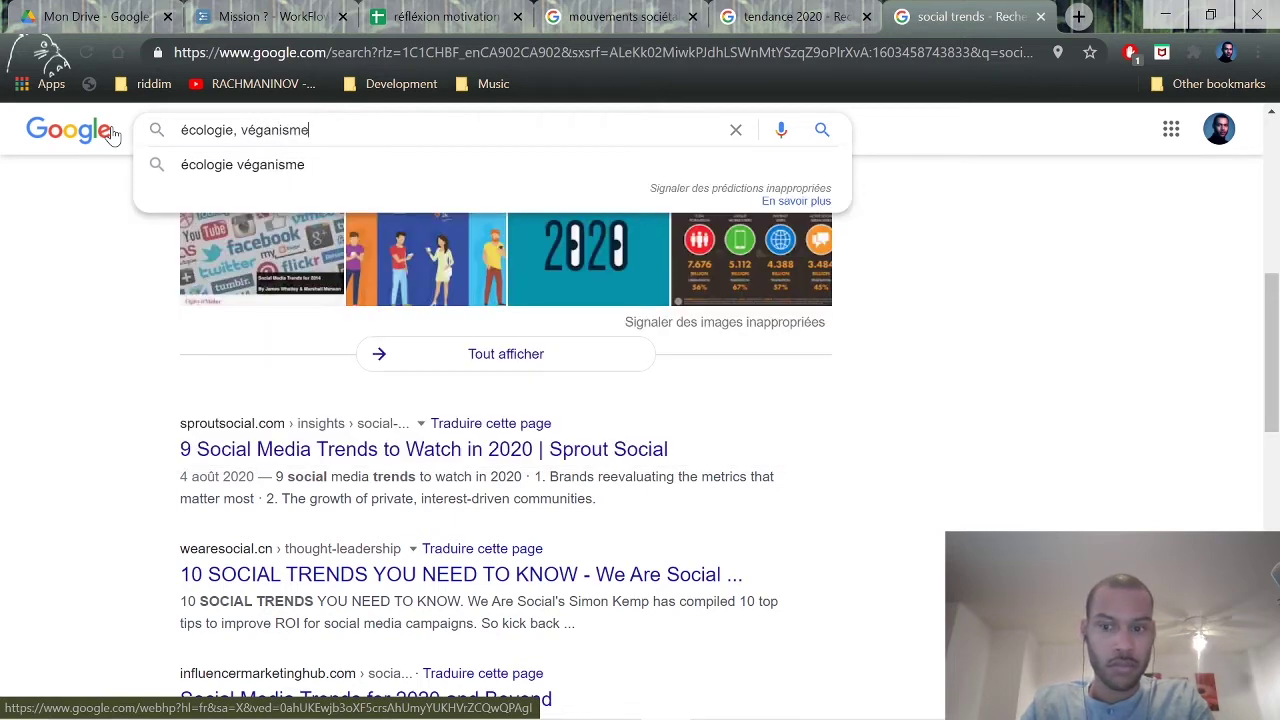
type("sme")
key("Return")
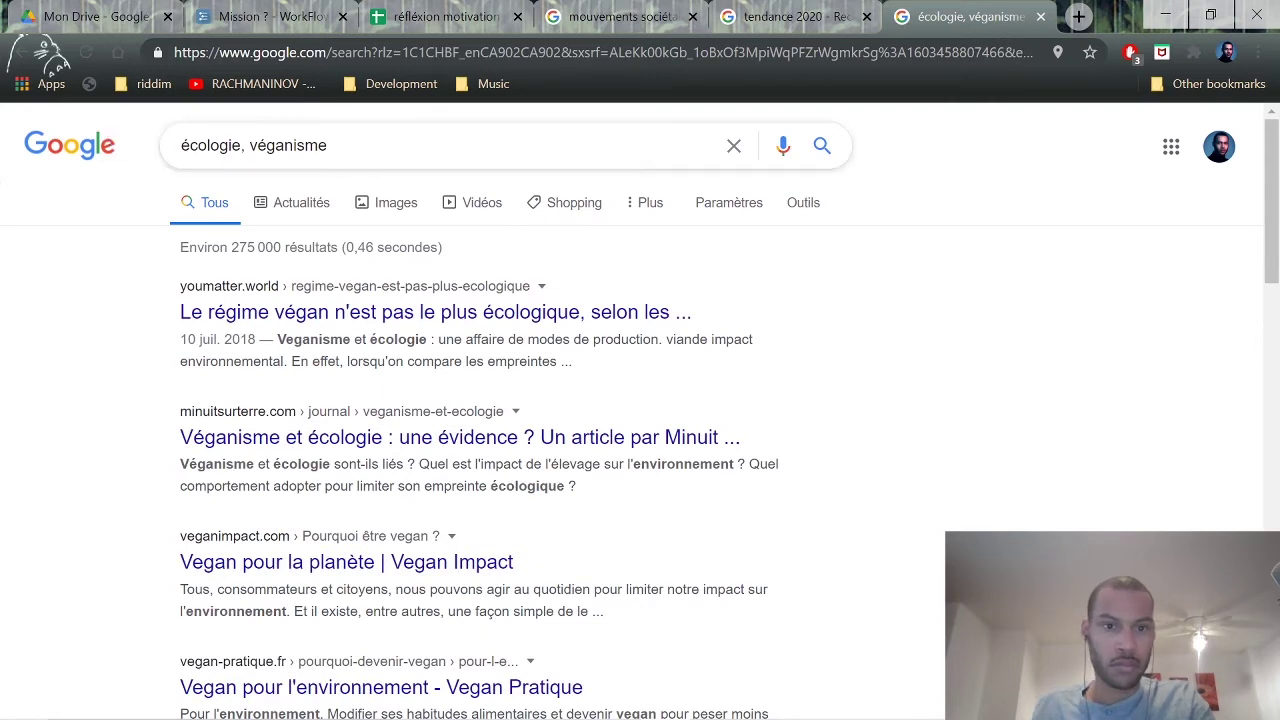
Extend the query to "écologie, véganisme tendance" and skim the results.
left_click(327, 145)
type("tendance")
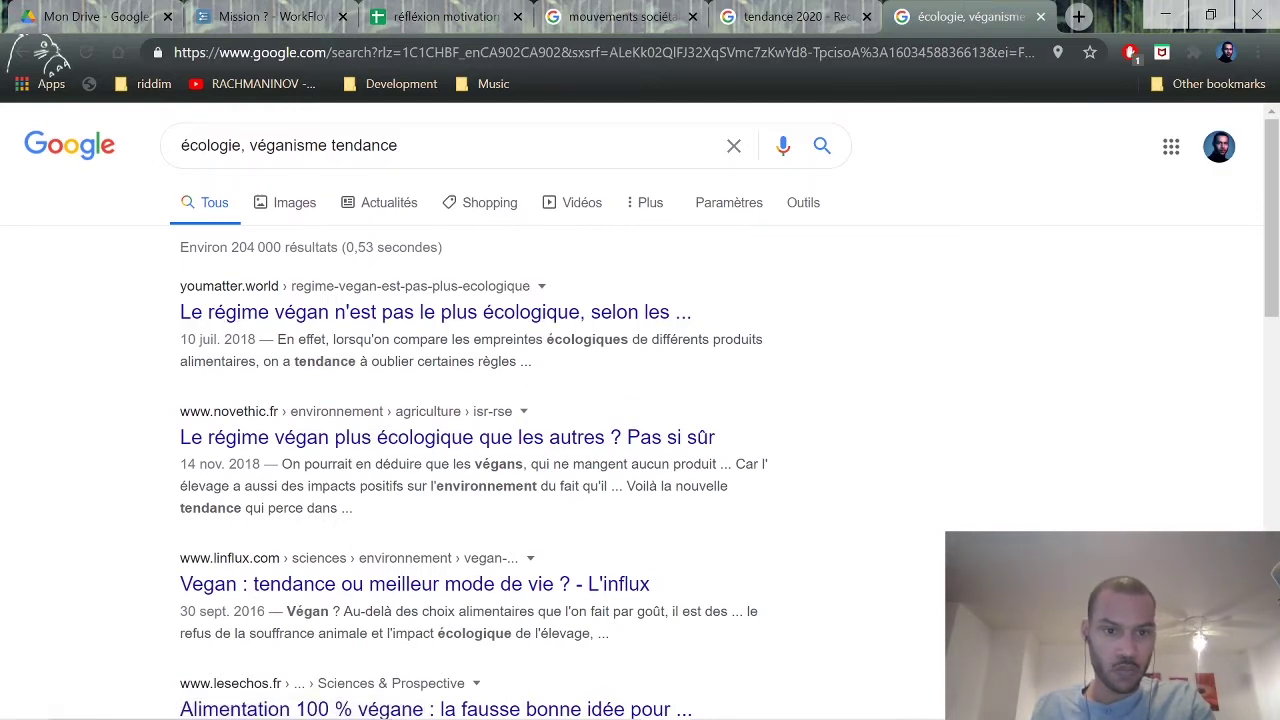
scroll(405, 440, "down", 2)
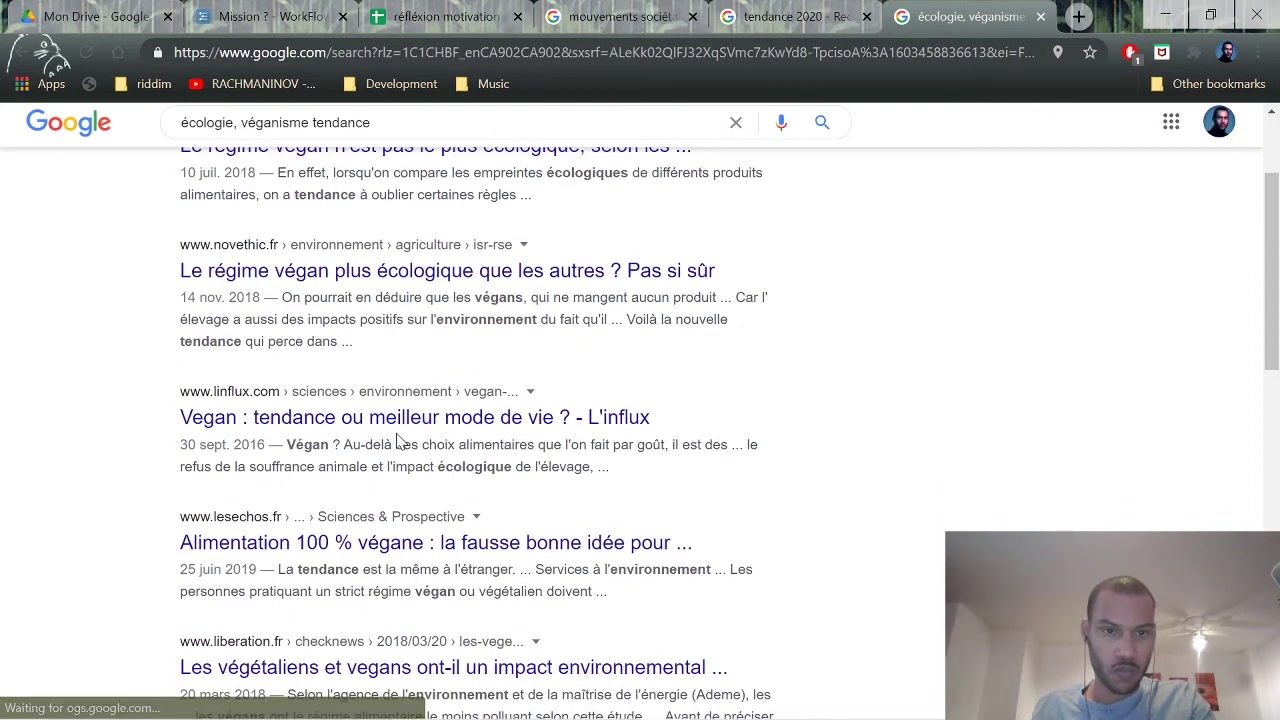
scroll(418, 330, "up", 2)
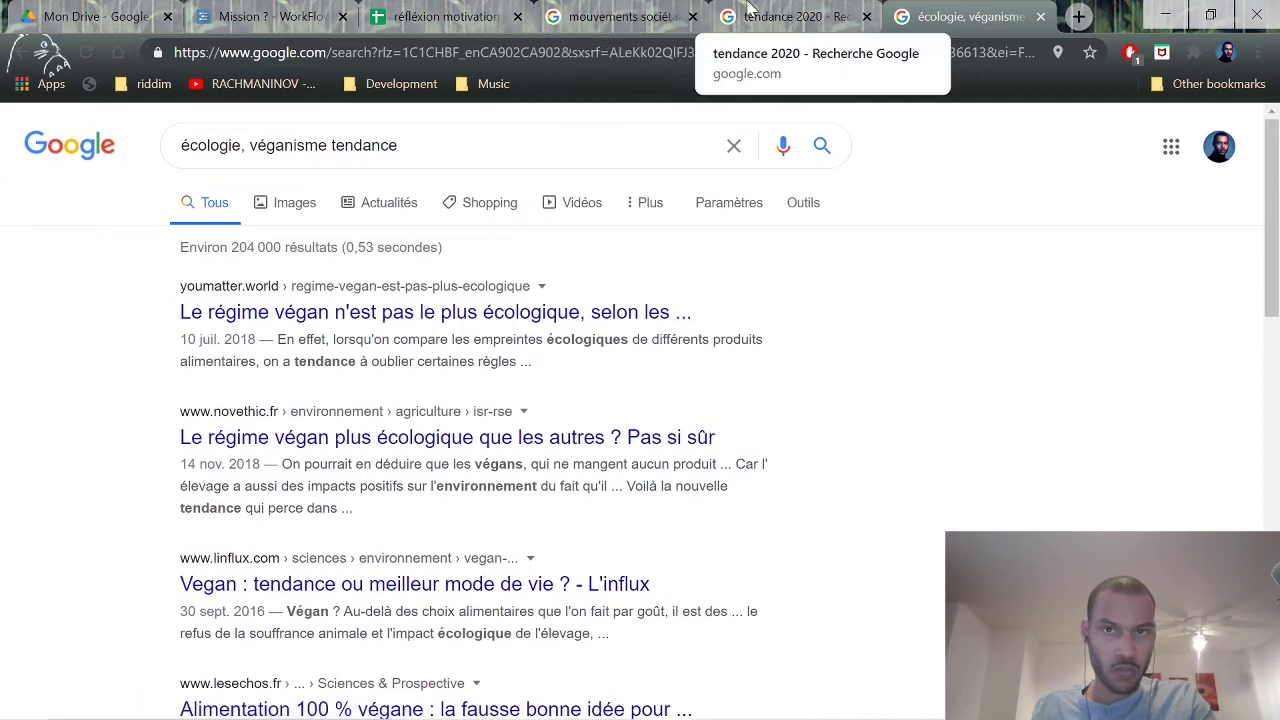
Switch to the WorkFlowy Mission outline and list "climat", "véganisme" and "retour à la nature" under La société.
left_click(785, 16)
left_click(350, 24)
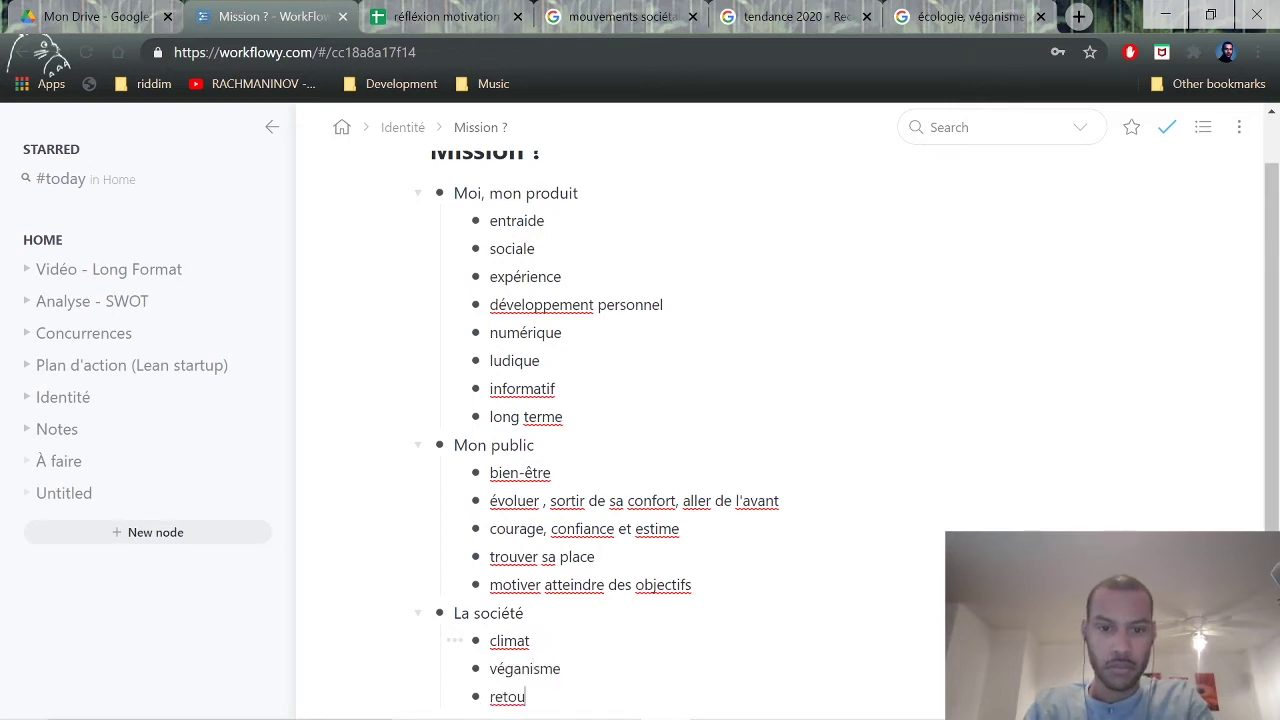
key("Return")
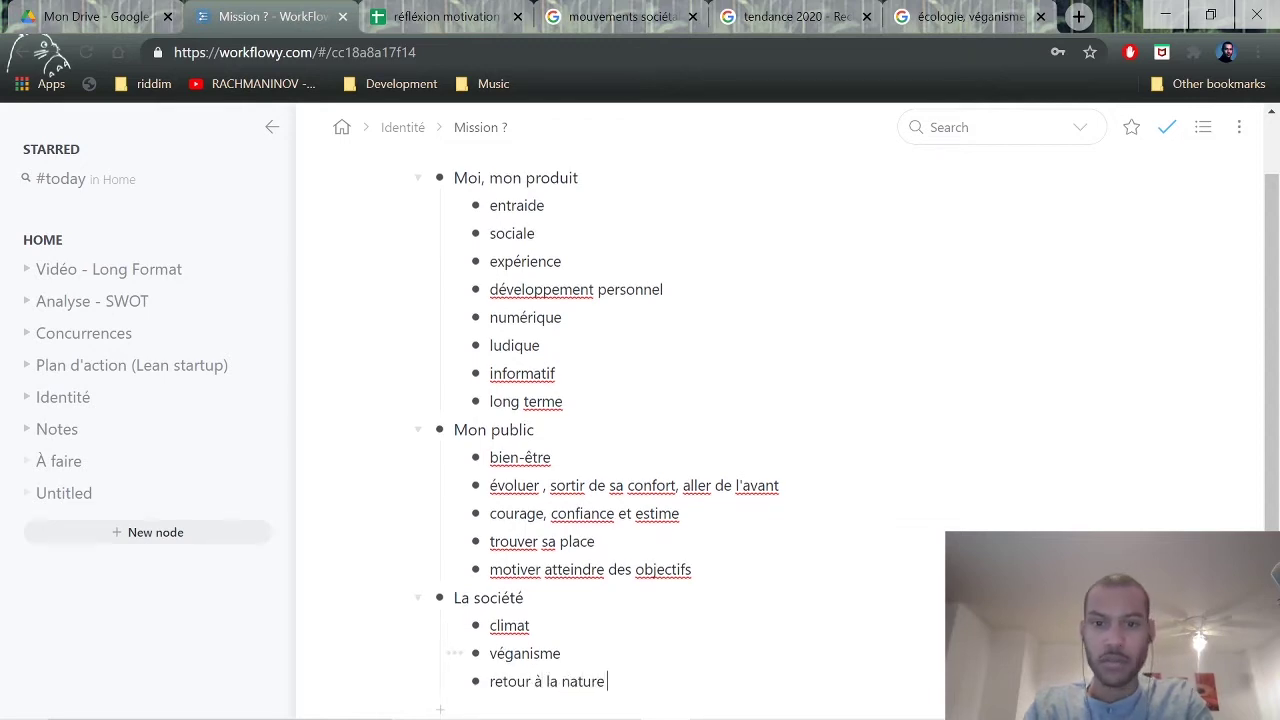
Search Google for "retour à la nature" in place of the veganism query and skim the articles and videos found.
left_click(965, 16)
triple_click(396, 134)
type("retour ")
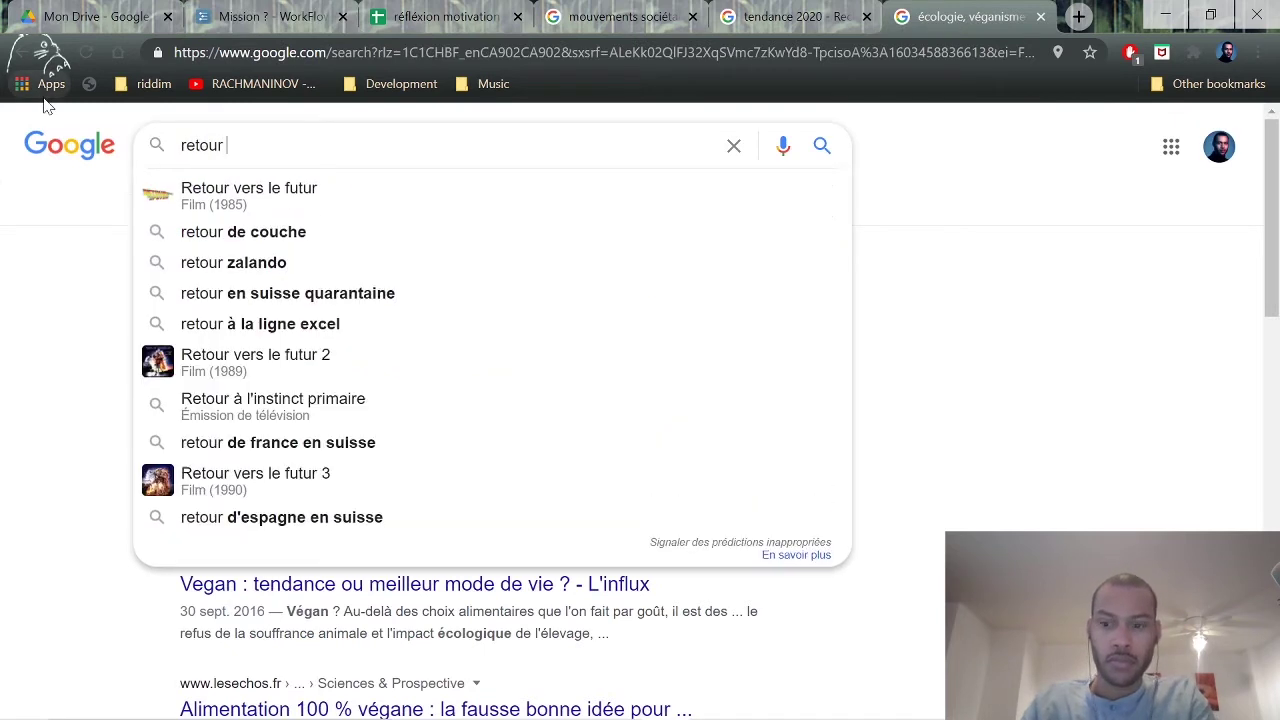
type("à la nature")
key("Return")
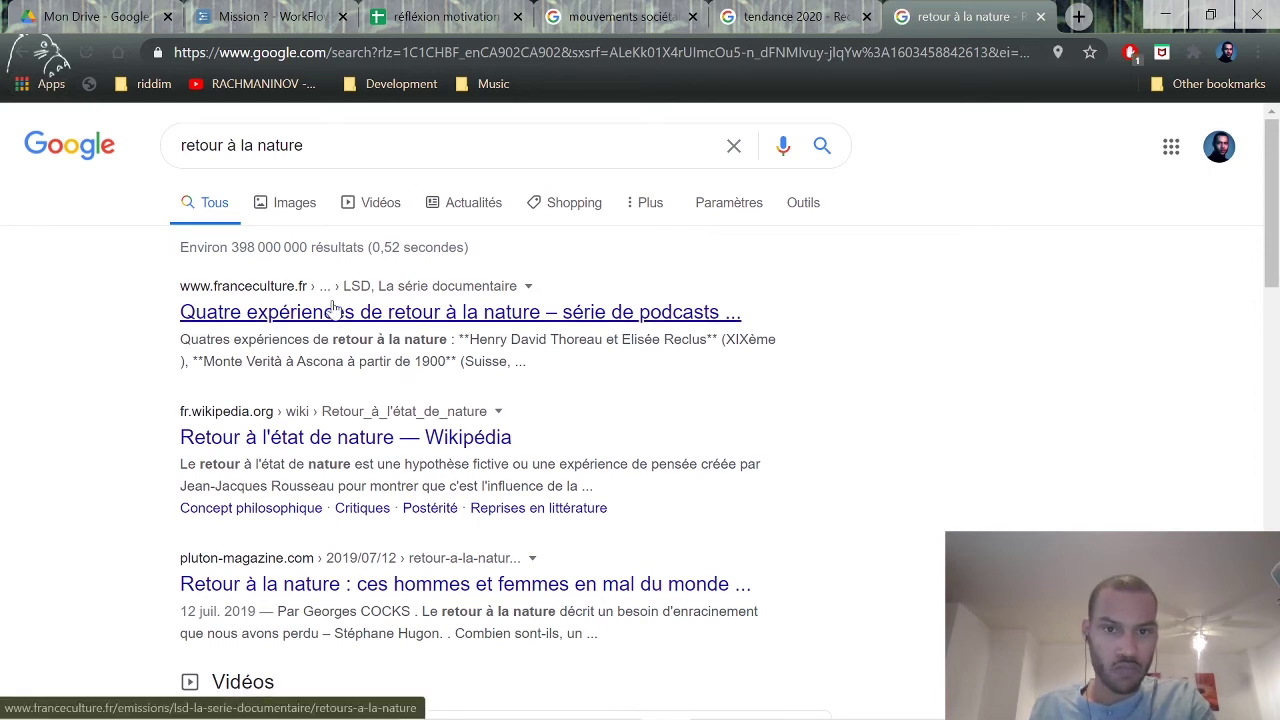
scroll(330, 316, "down", 3)
scroll(306, 400, "down", 1)
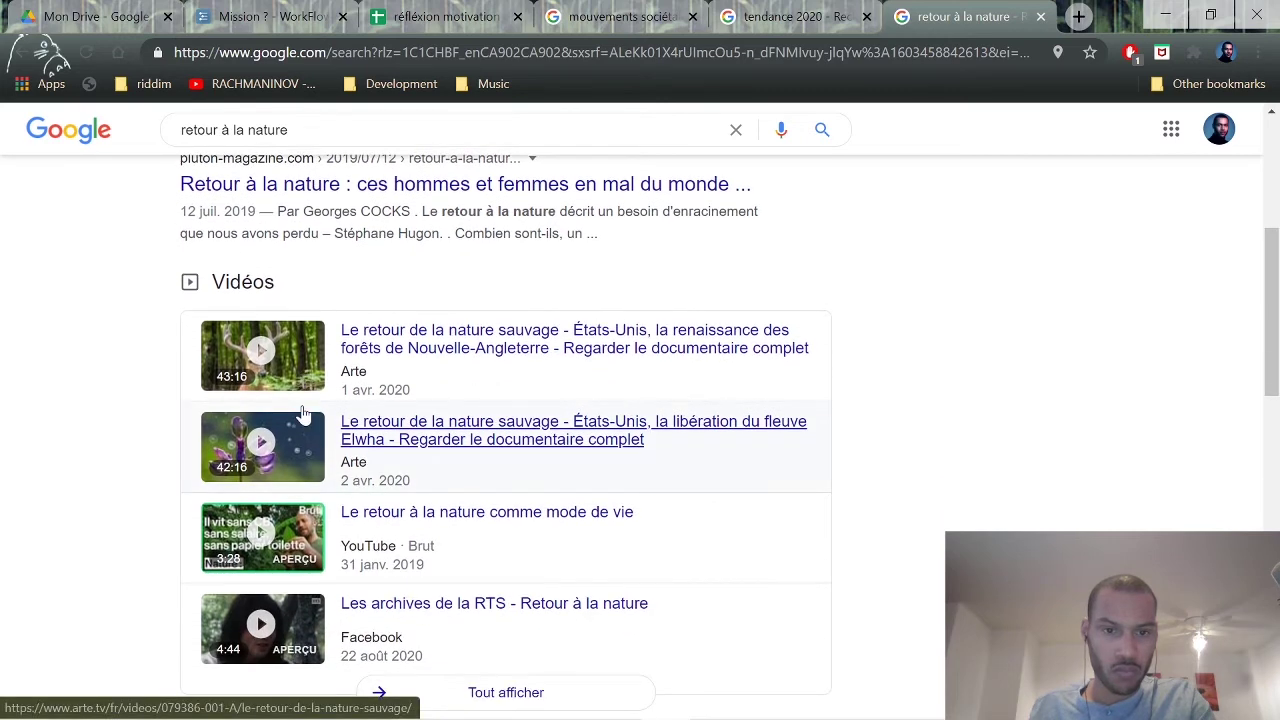
Start over from the Google home page and search for "10 plus grande recherche google" using the suggested wording.
left_click(70, 140)
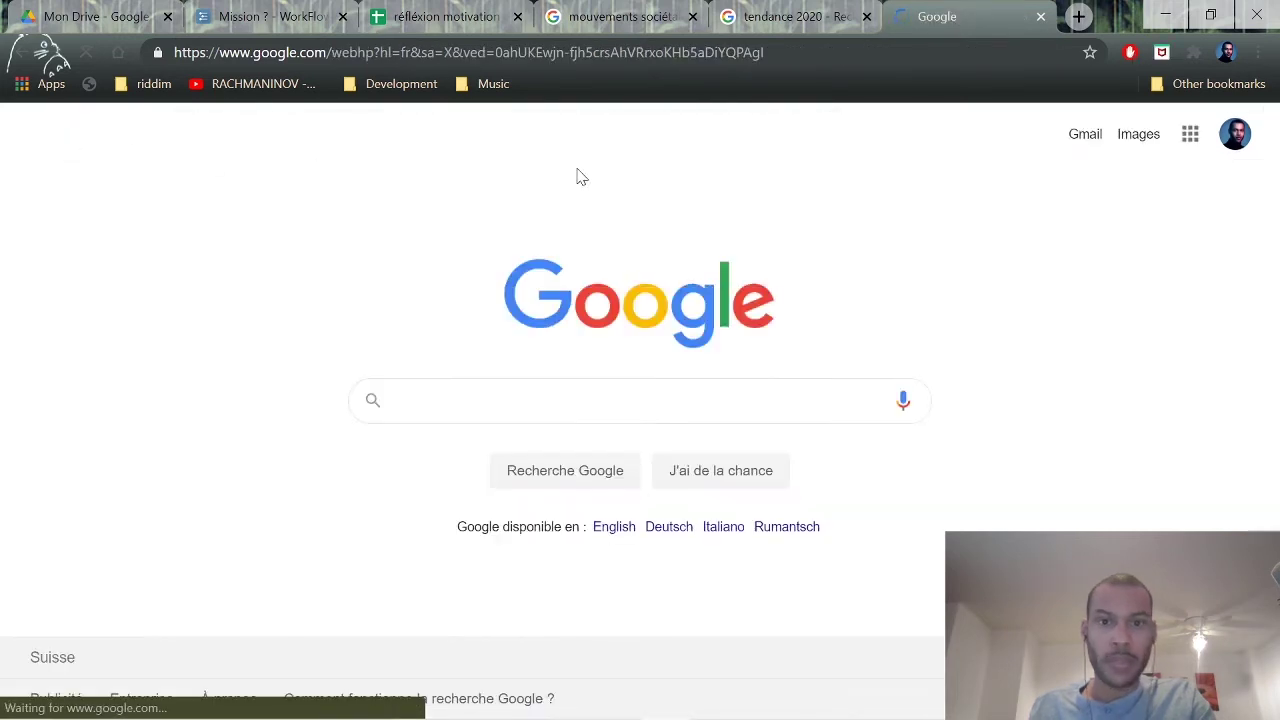
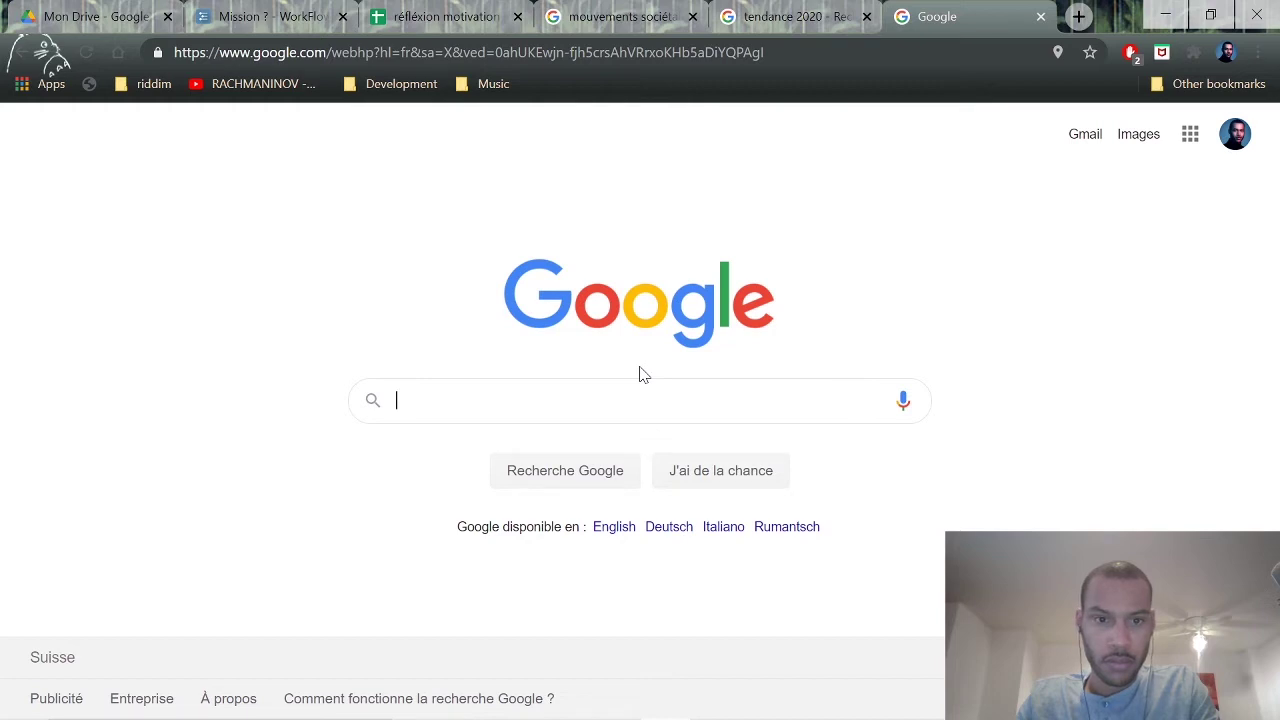
type("10 pl")
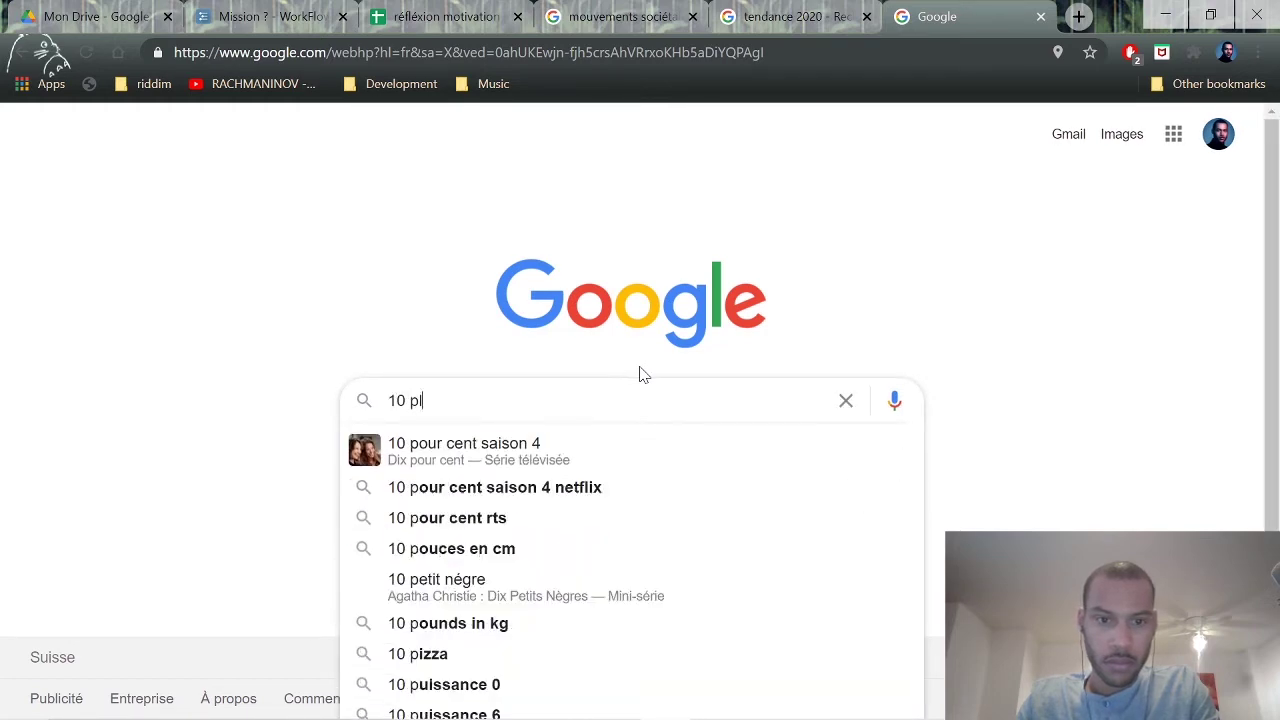
type("us grand")
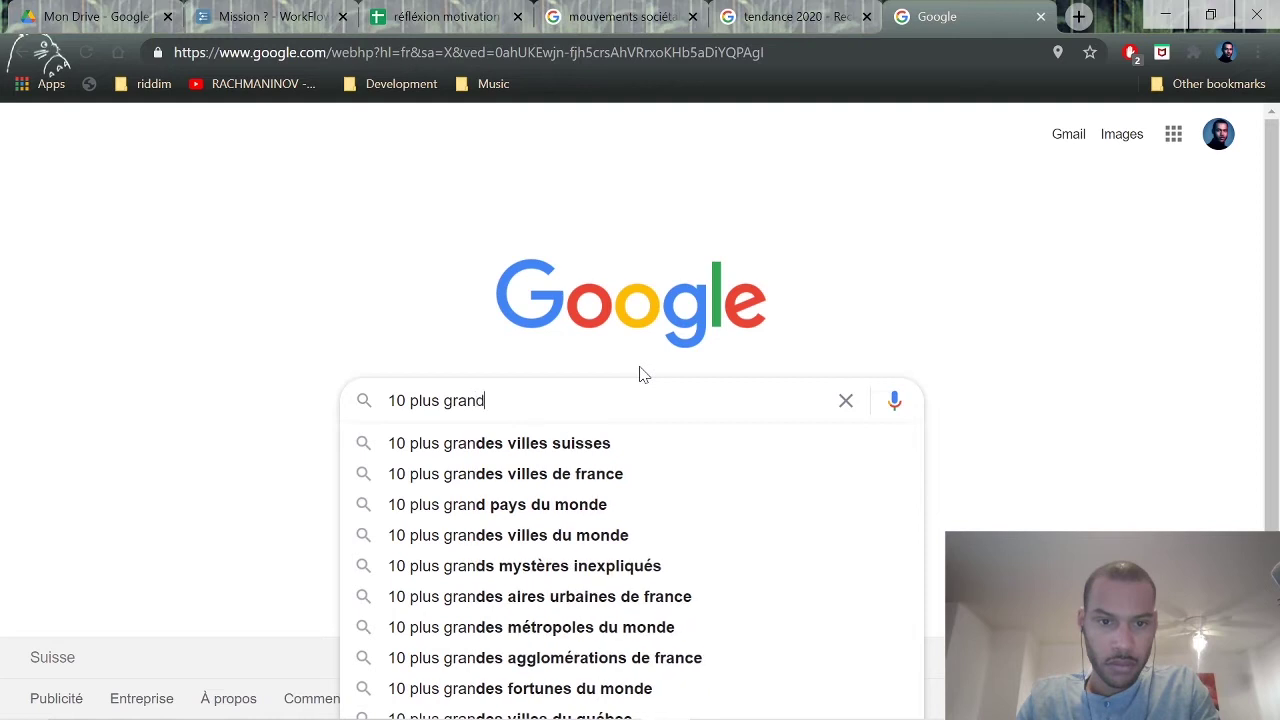
type("es recherche")
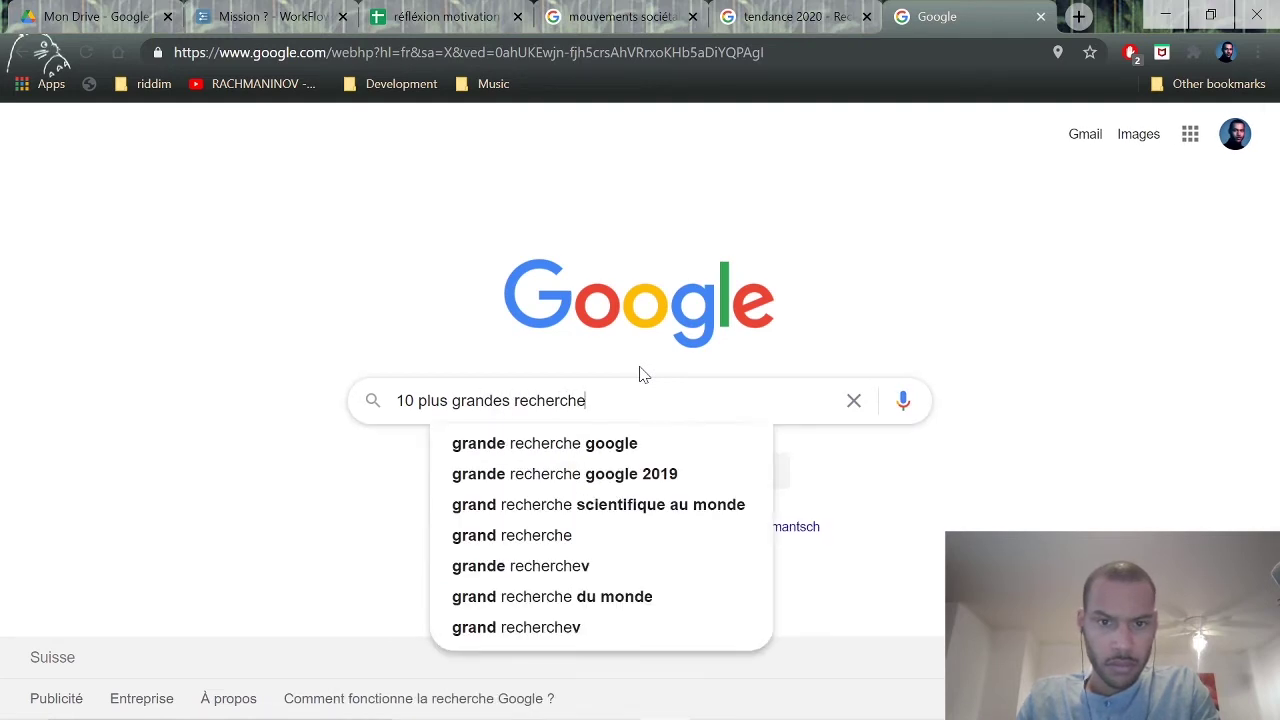
key("Down")
key("Down")
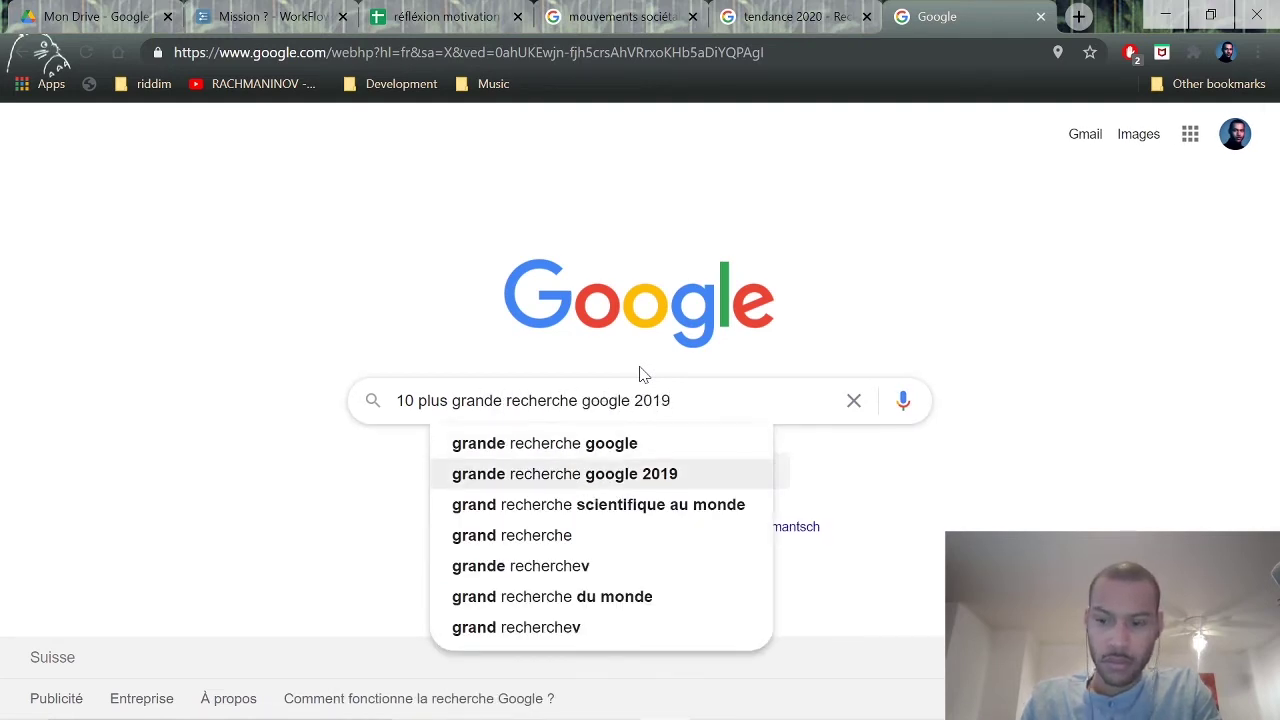
key("Up")
key("Return")
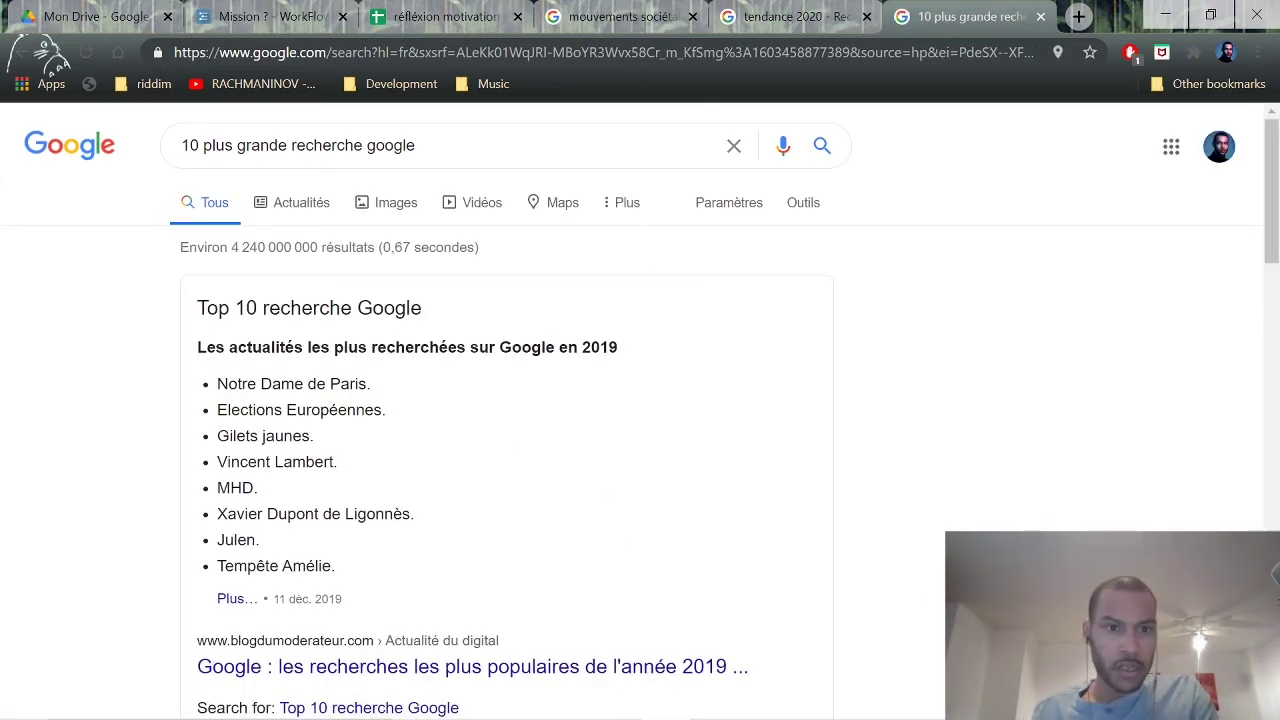
Review the list of most searched news topics of 2019 and open the "L'outil Google Trends" result in a separate tab.
left_click_drag(346, 444, 245, 437)
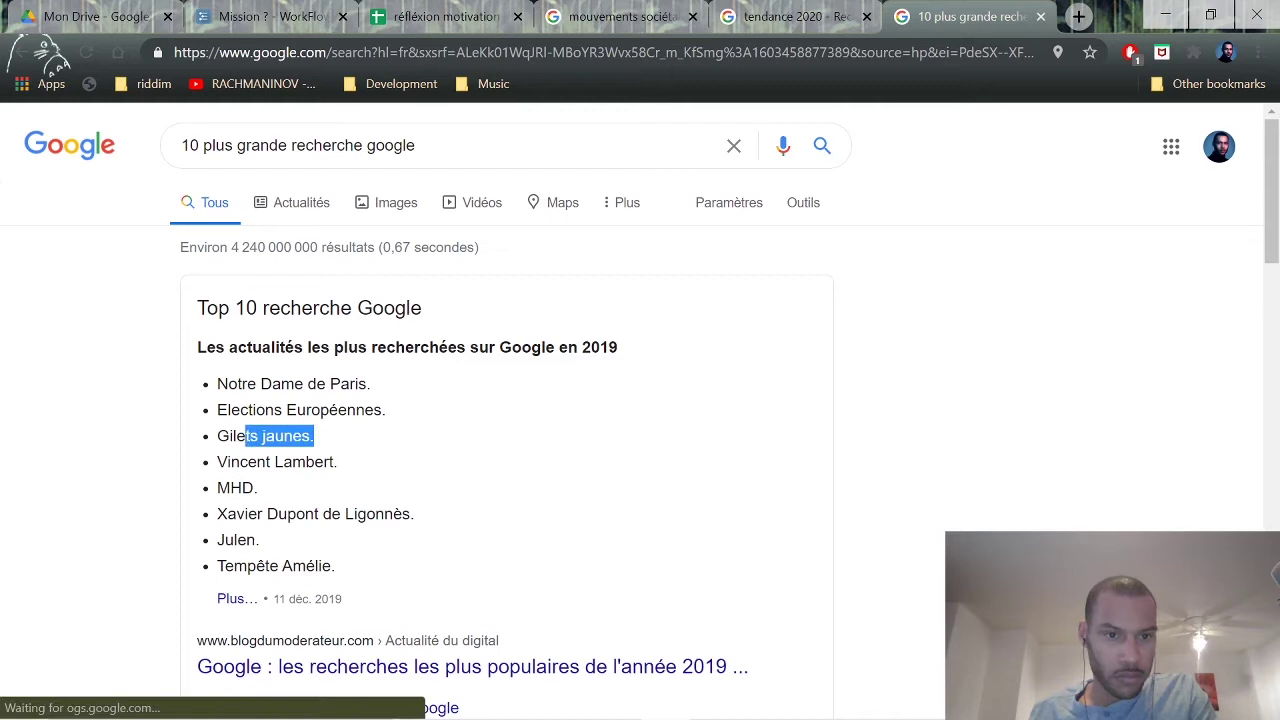
scroll(450, 530, "down", 1)
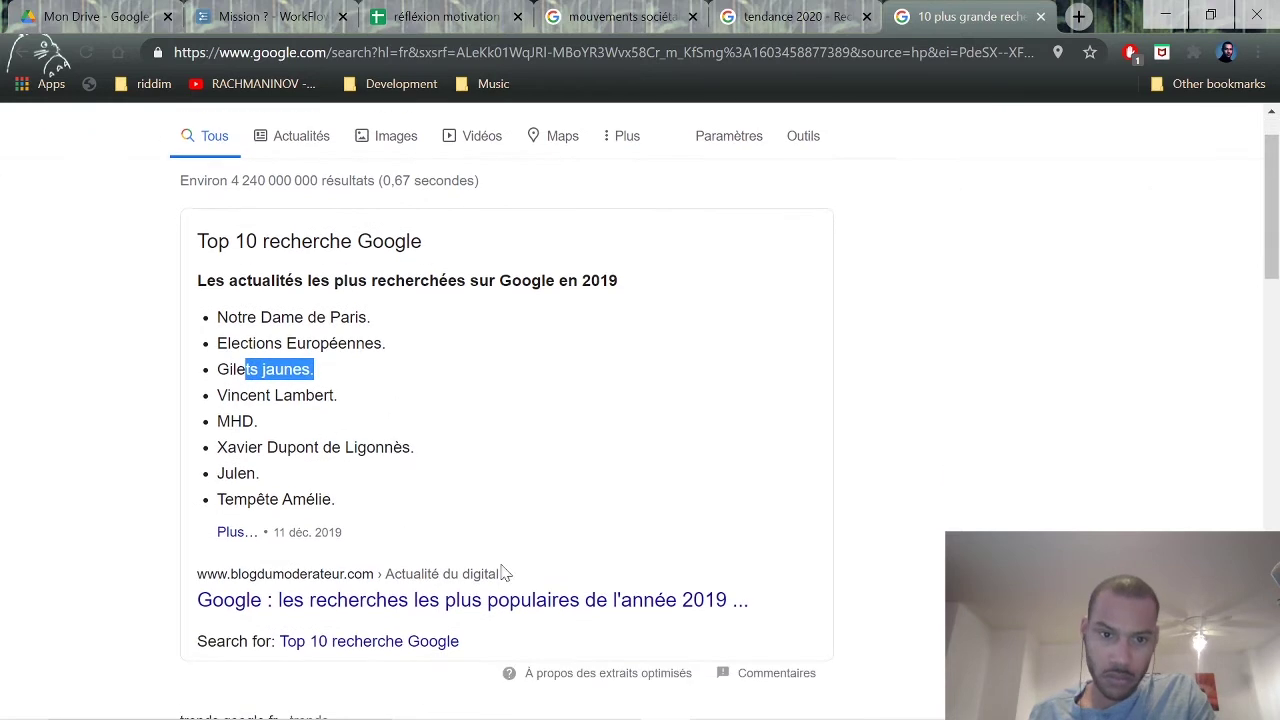
scroll(598, 600, "down", 1)
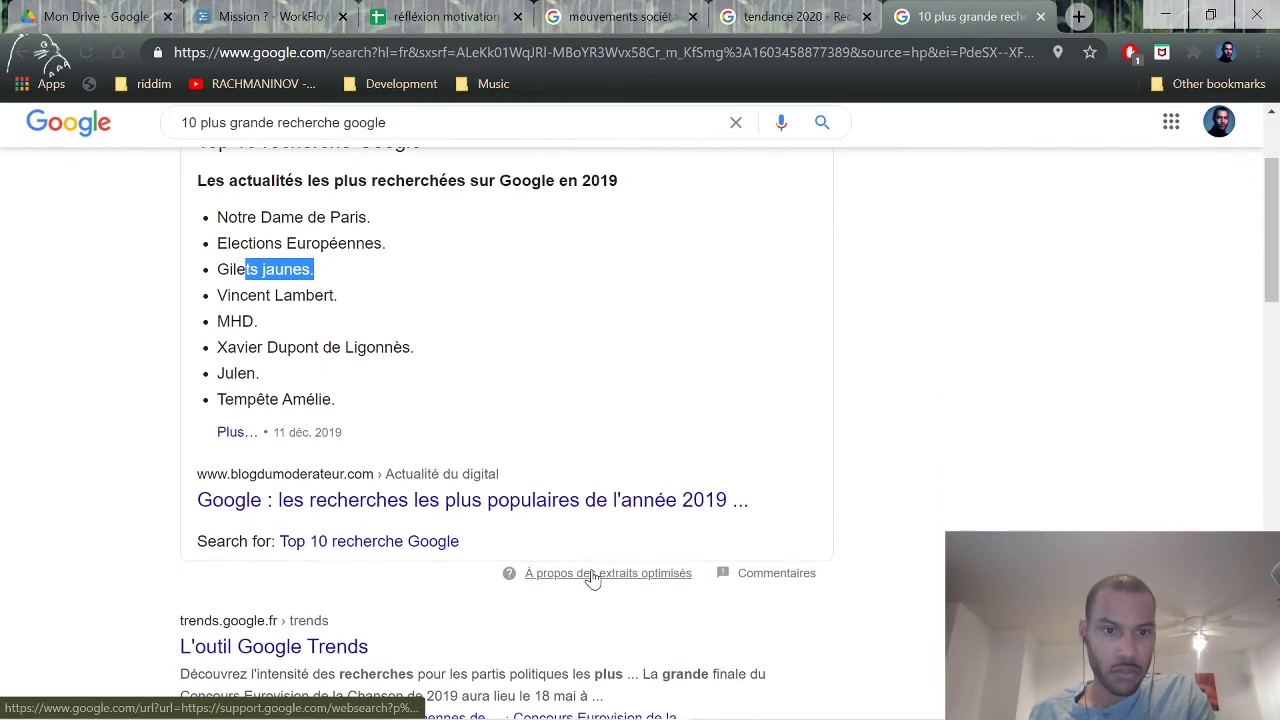
scroll(593, 578, "down", 1)
middle_click(340, 614)
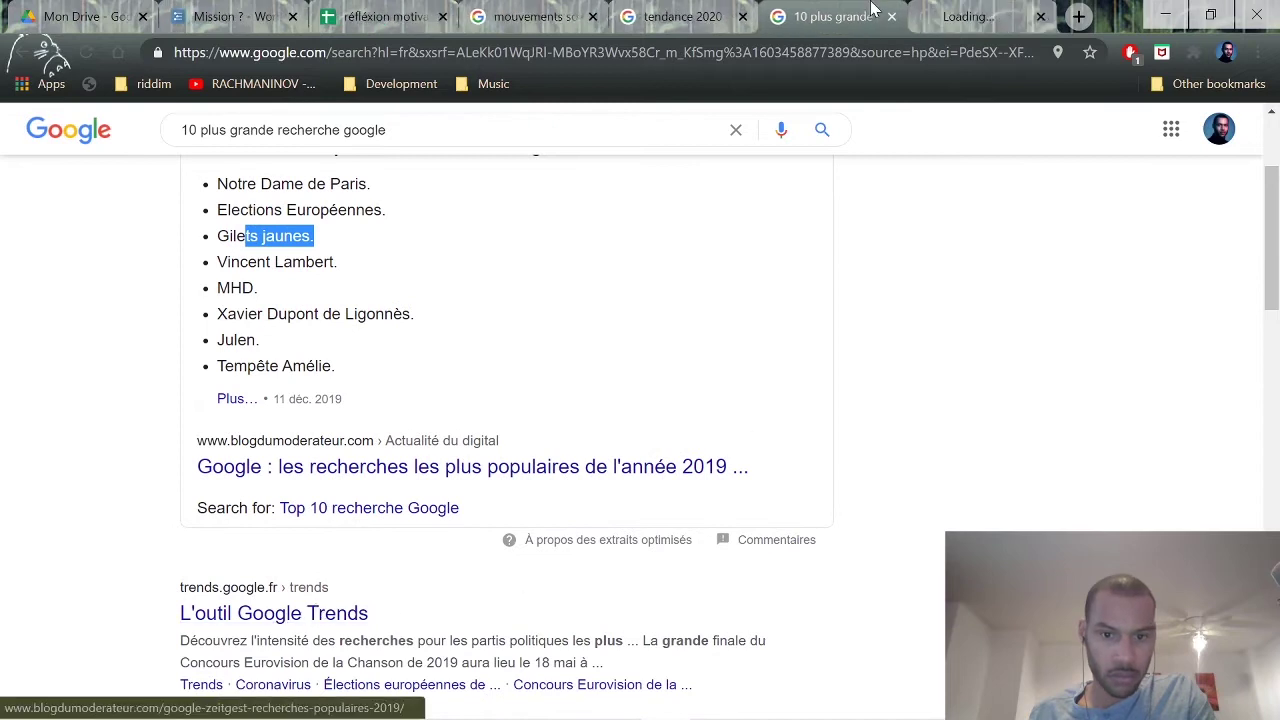
left_click(947, 14)
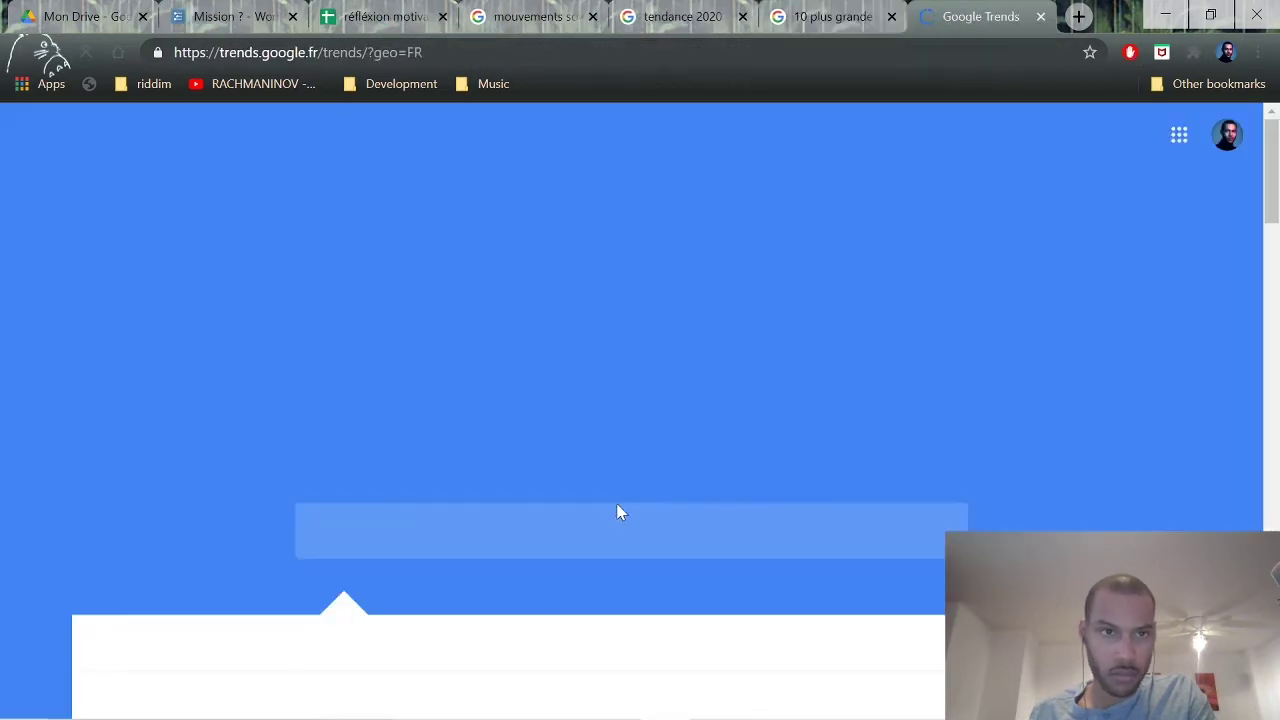
Browse the Google Trends page for France down to the recent trends, opening the Coronavirus story in a separate tab.
scroll(711, 450, "down", 2)
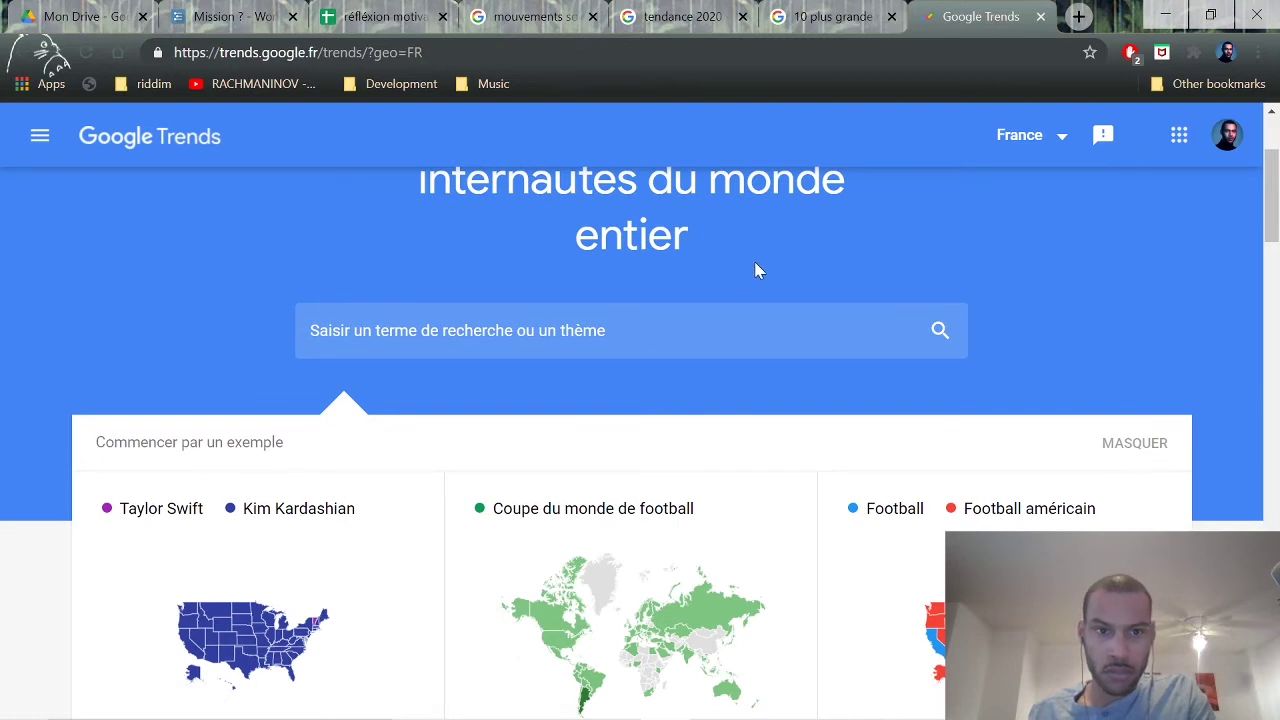
scroll(754, 271, "down", 5)
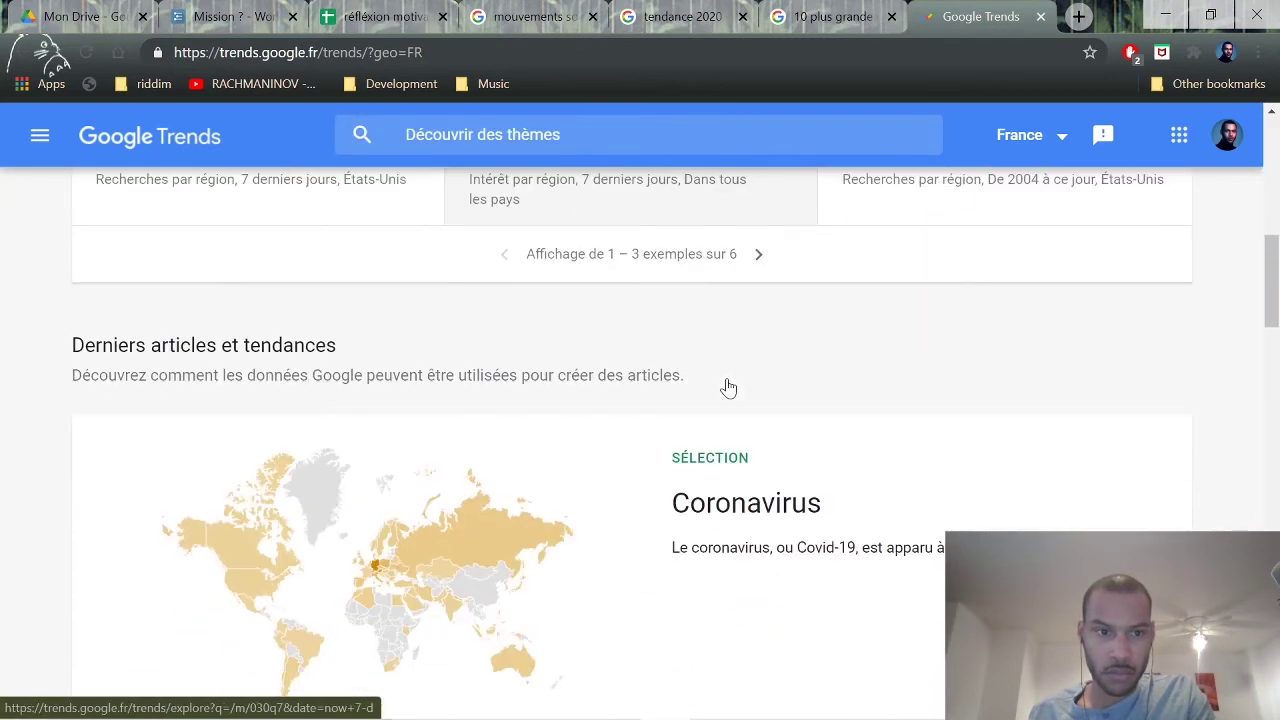
scroll(728, 362, "down", 2)
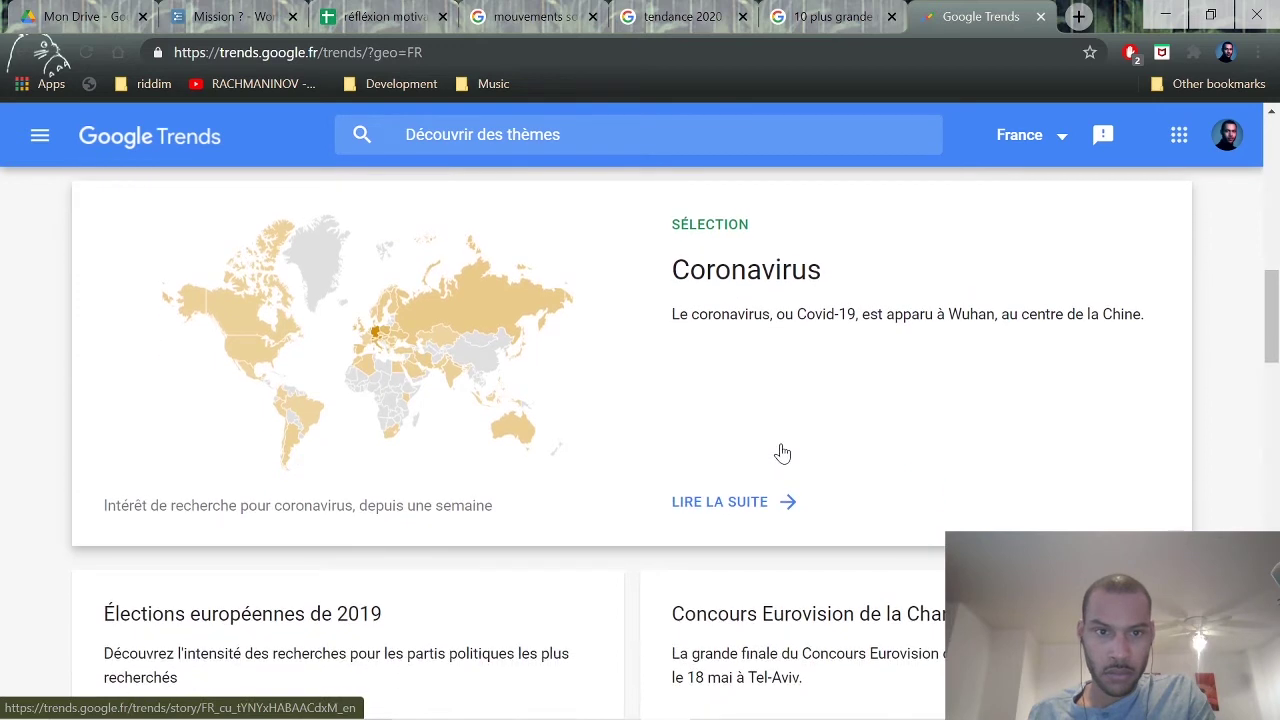
scroll(782, 454, "down", 2)
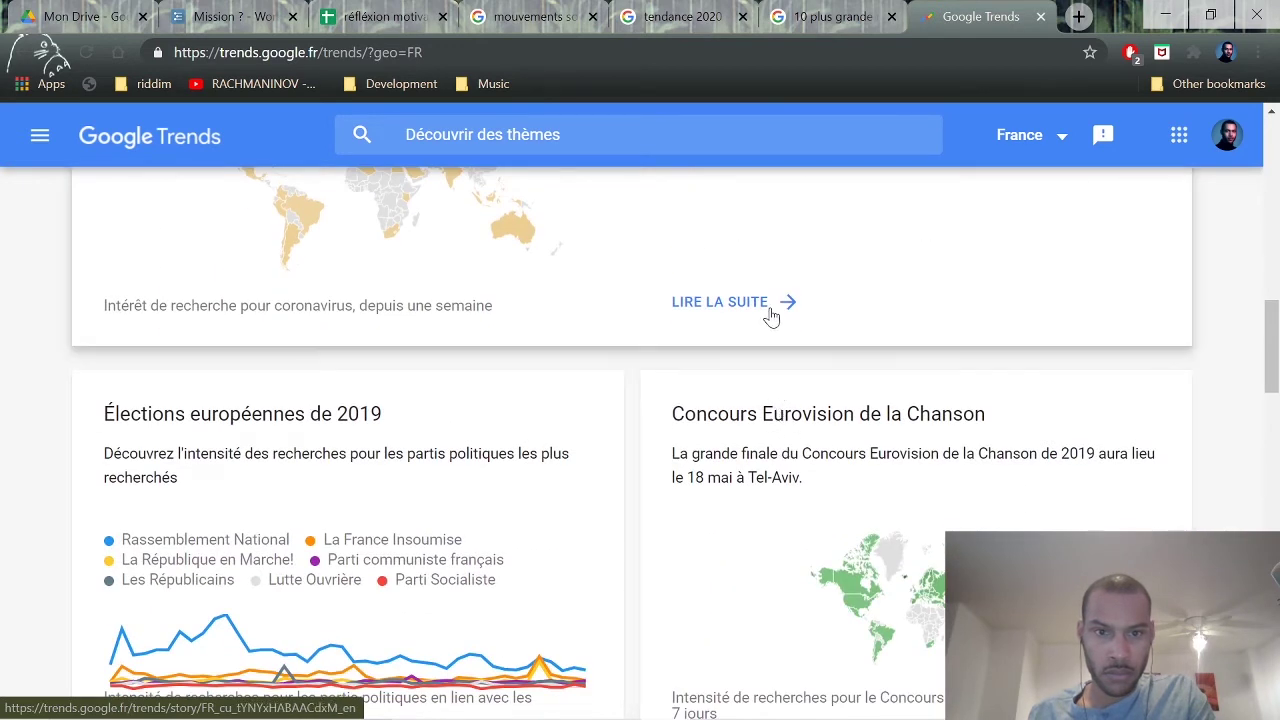
middle_click(768, 302)
scroll(752, 340, "down", 5)
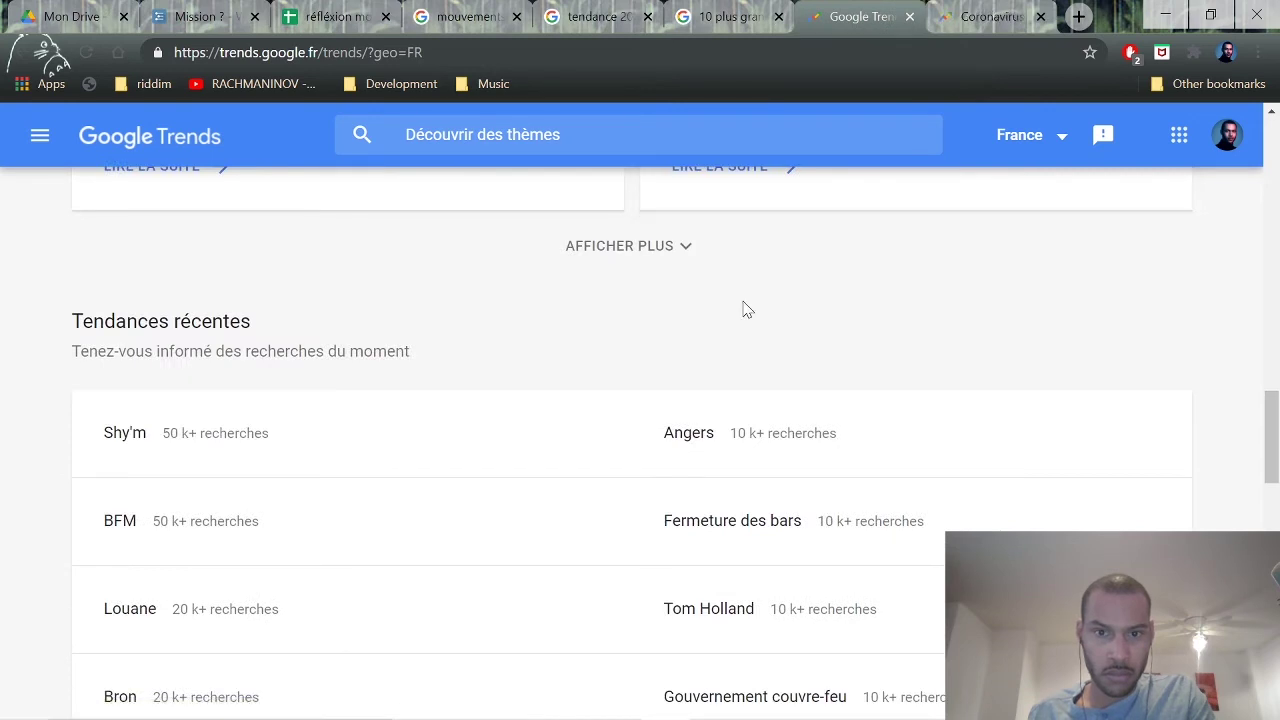
Open the full list of popular searches from the Google Trends recent trends and check the country choices, keeping France.
scroll(700, 330, "down", 1)
scroll(490, 378, "down", 1)
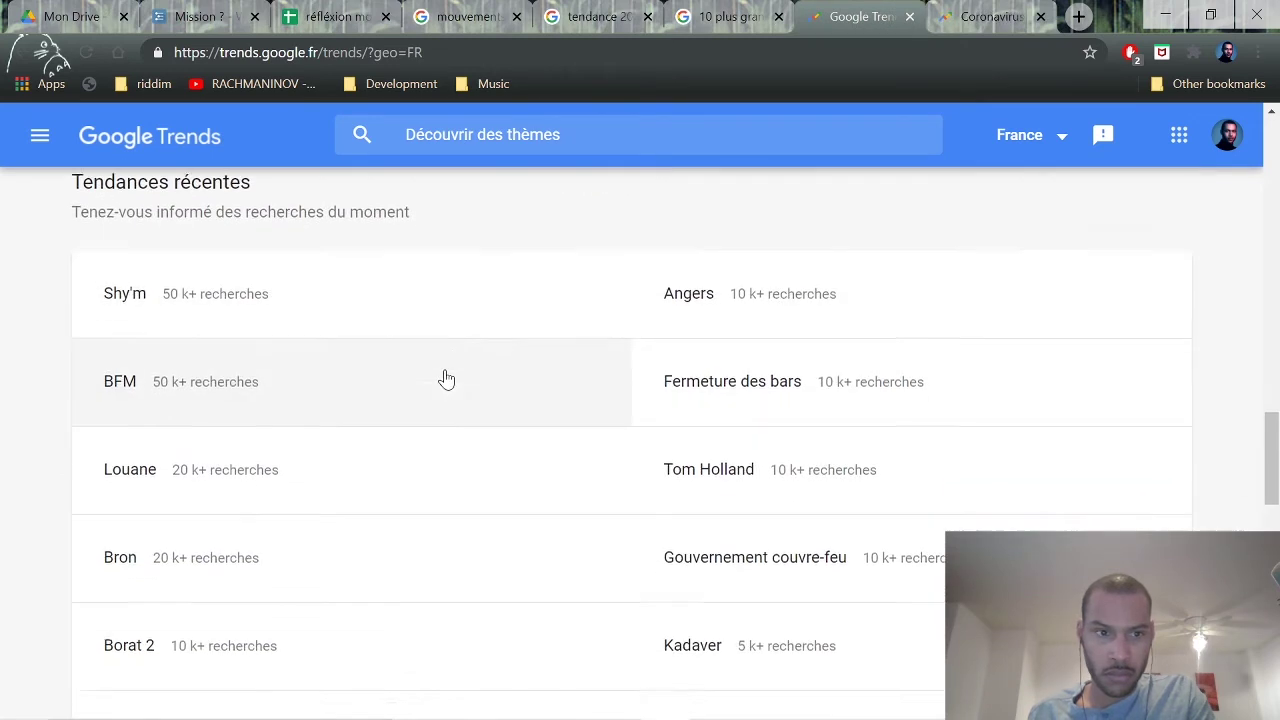
scroll(445, 378, "down", 2)
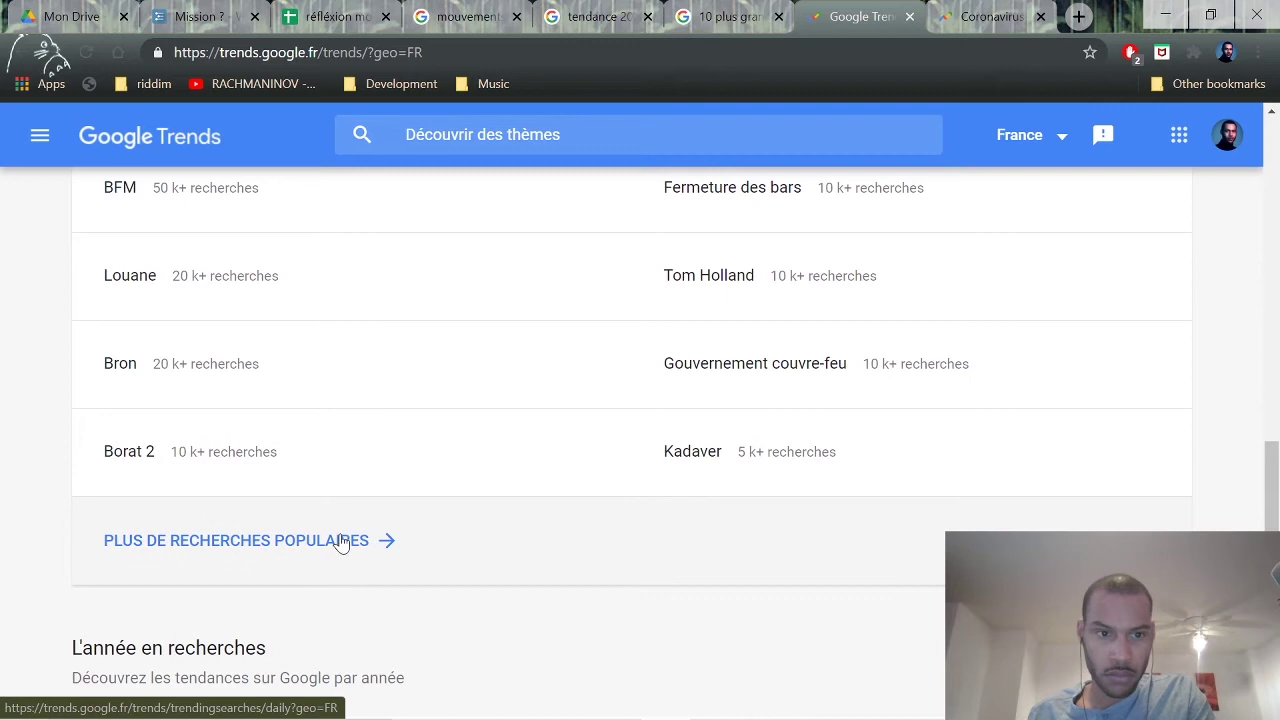
left_click(340, 541)
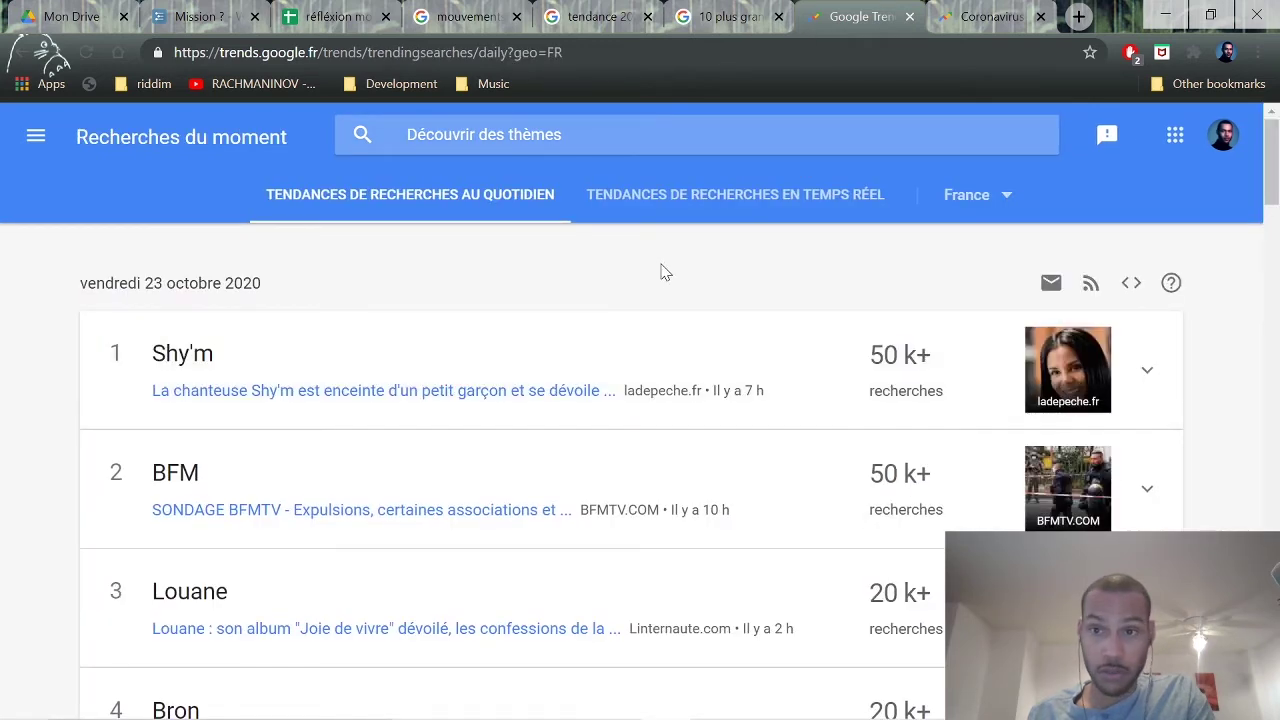
left_click(1006, 196)
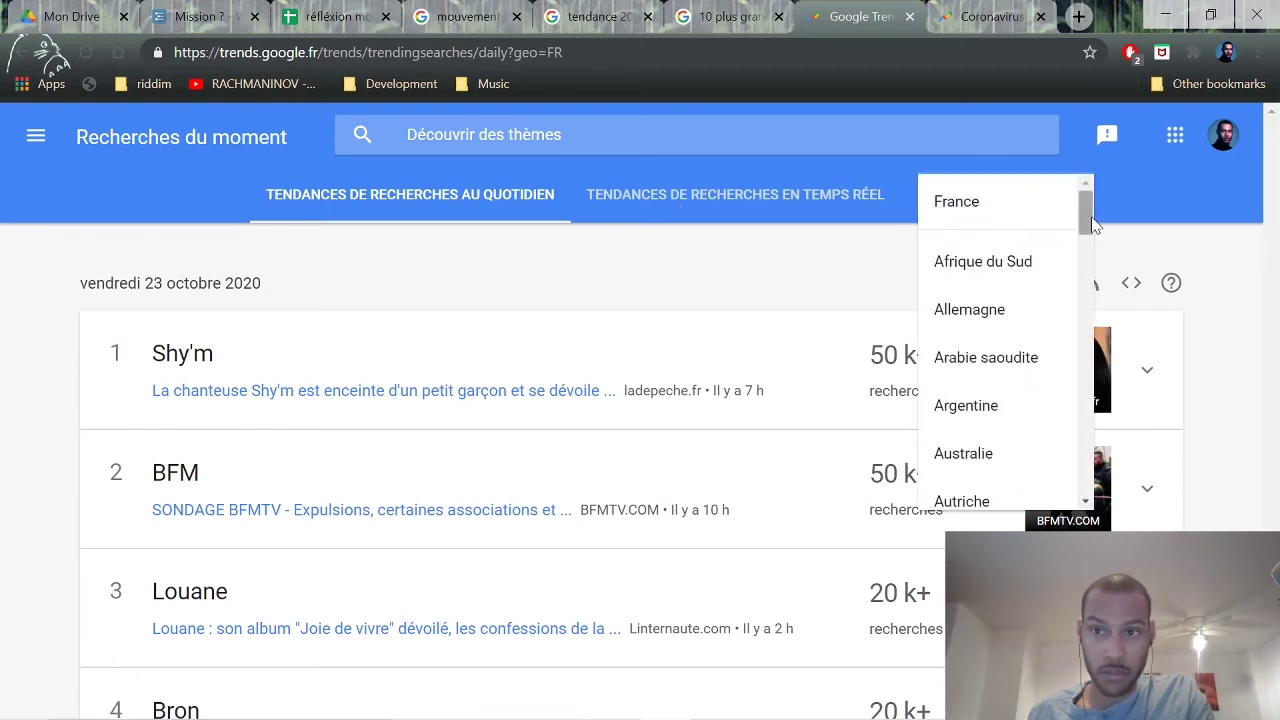
left_click(700, 251)
Read through the daily search trends for France from 23 October 2020 back to 21 October, loading more entries, and return to the start.
scroll(586, 346, "down", 5)
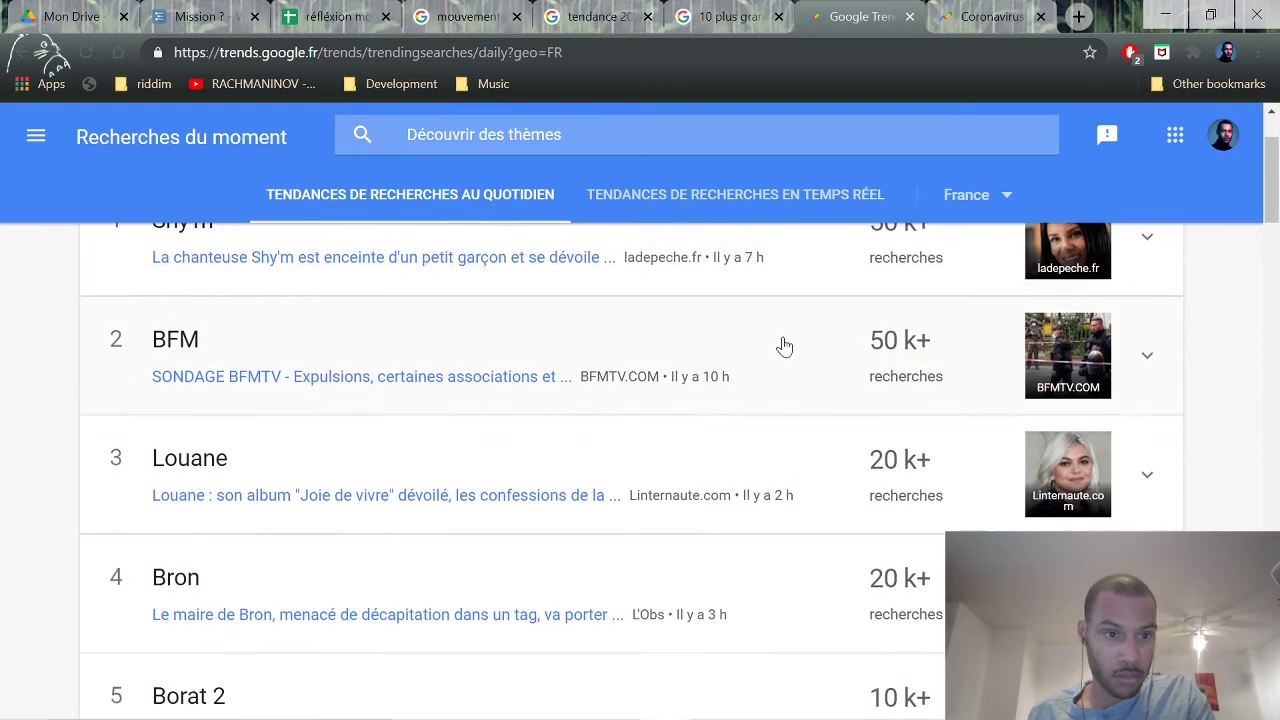
scroll(400, 477, "down", 6)
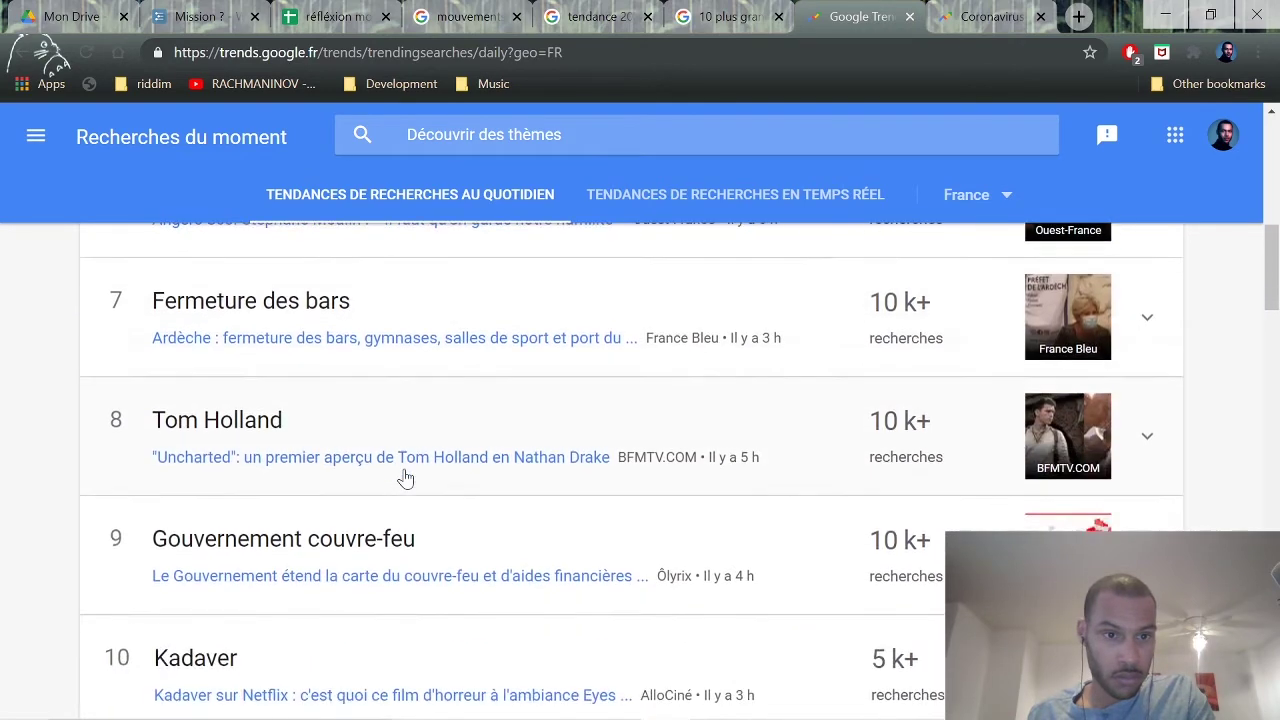
scroll(400, 477, "down", 7)
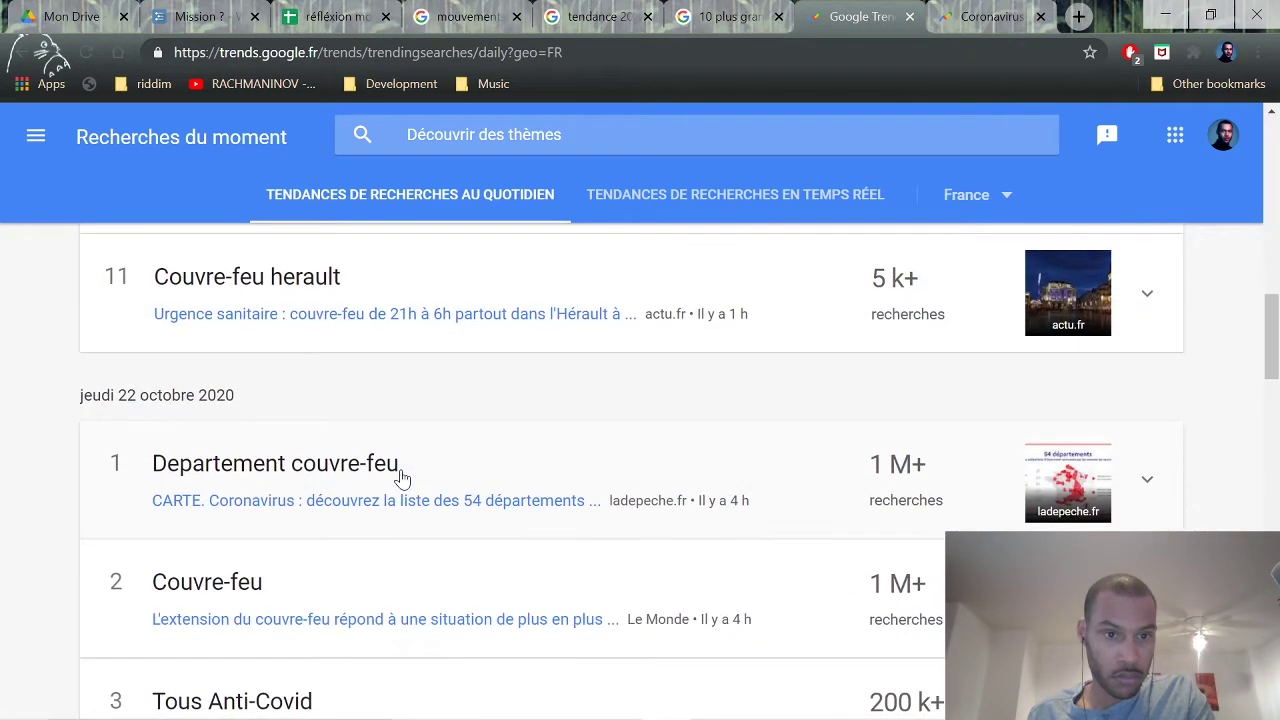
scroll(398, 471, "down", 6)
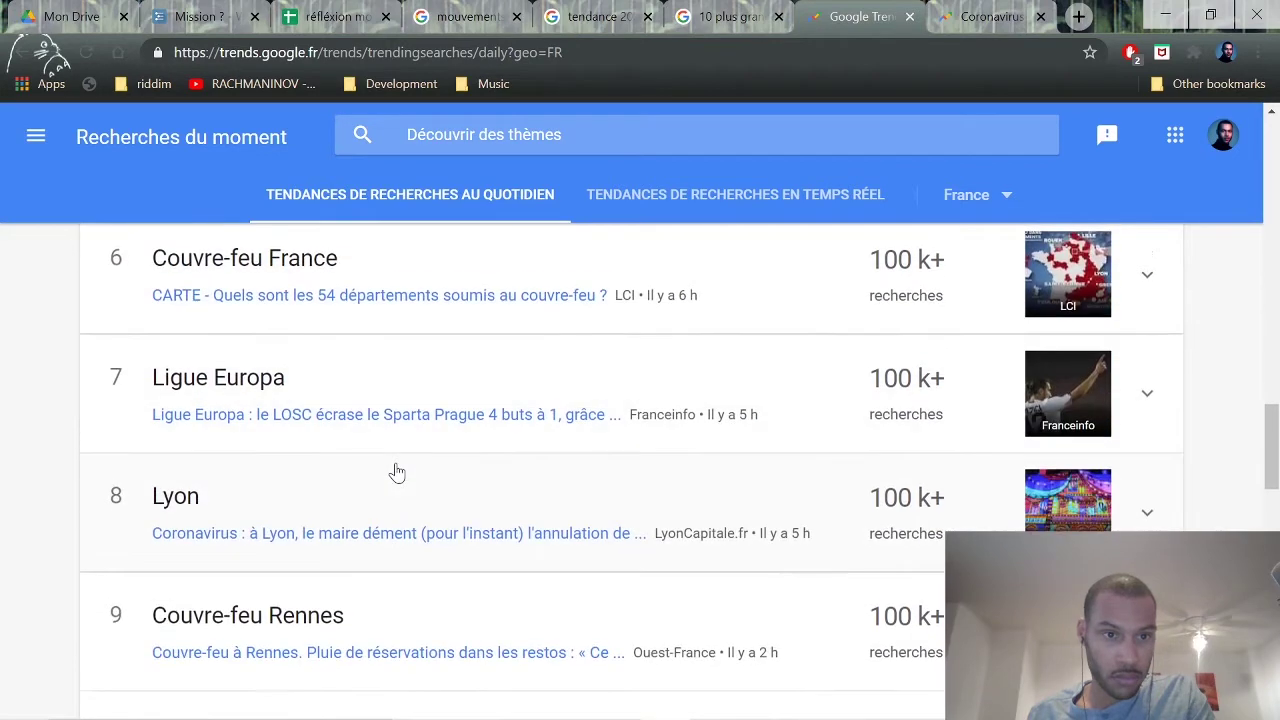
scroll(395, 478, "down", 7)
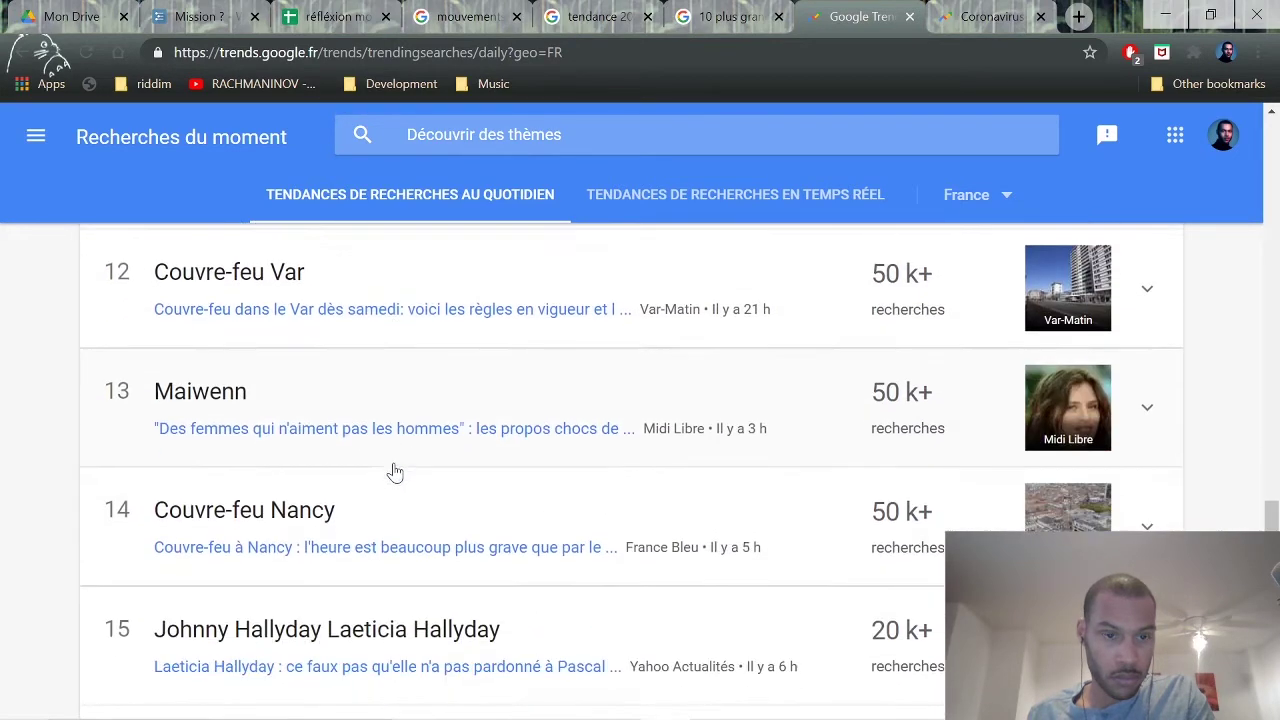
scroll(390, 473, "down", 1)
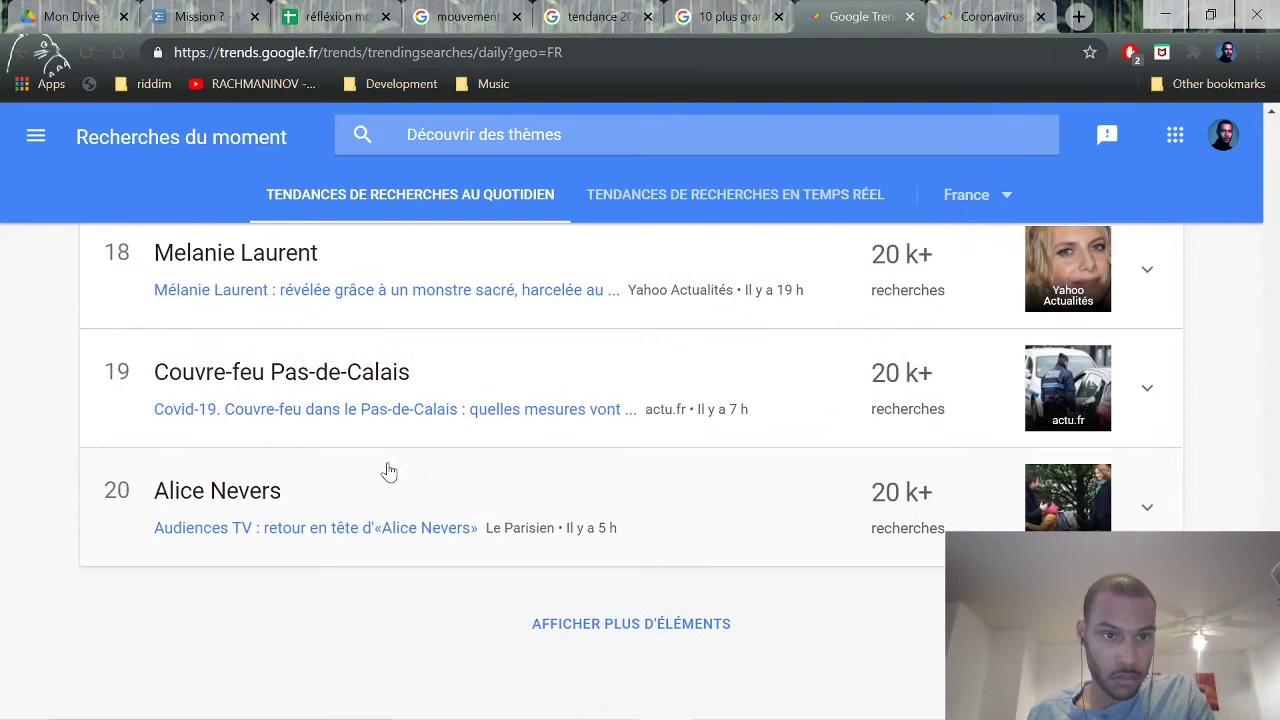
left_click(591, 516)
scroll(640, 516, "down", 1)
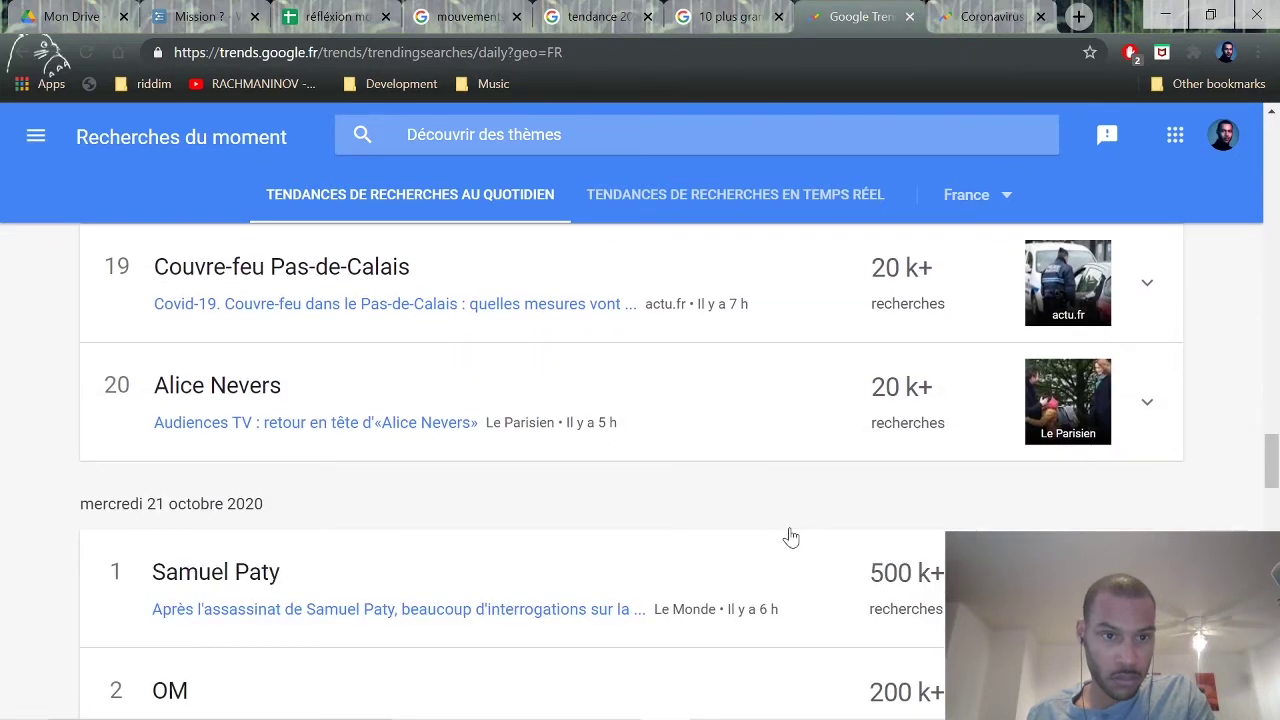
scroll(787, 536, "down", 2)
left_click_drag(1272, 490, 1132, 163)
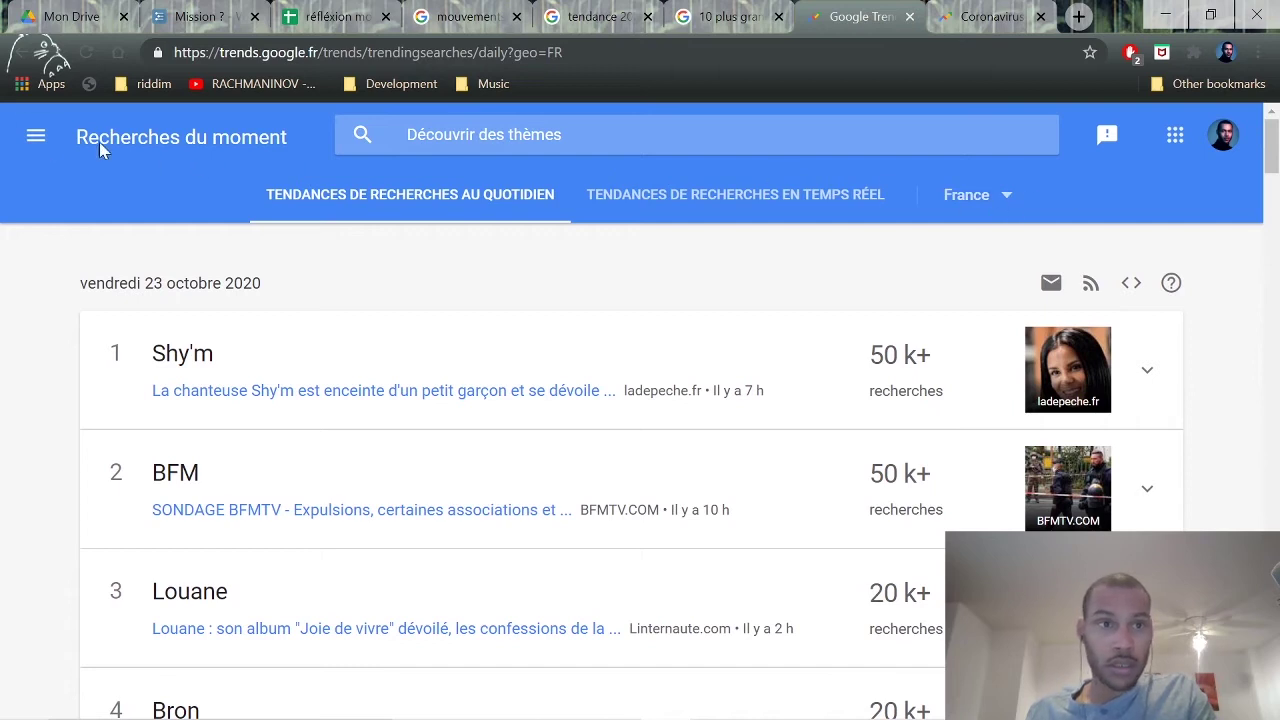
left_click(36, 136)
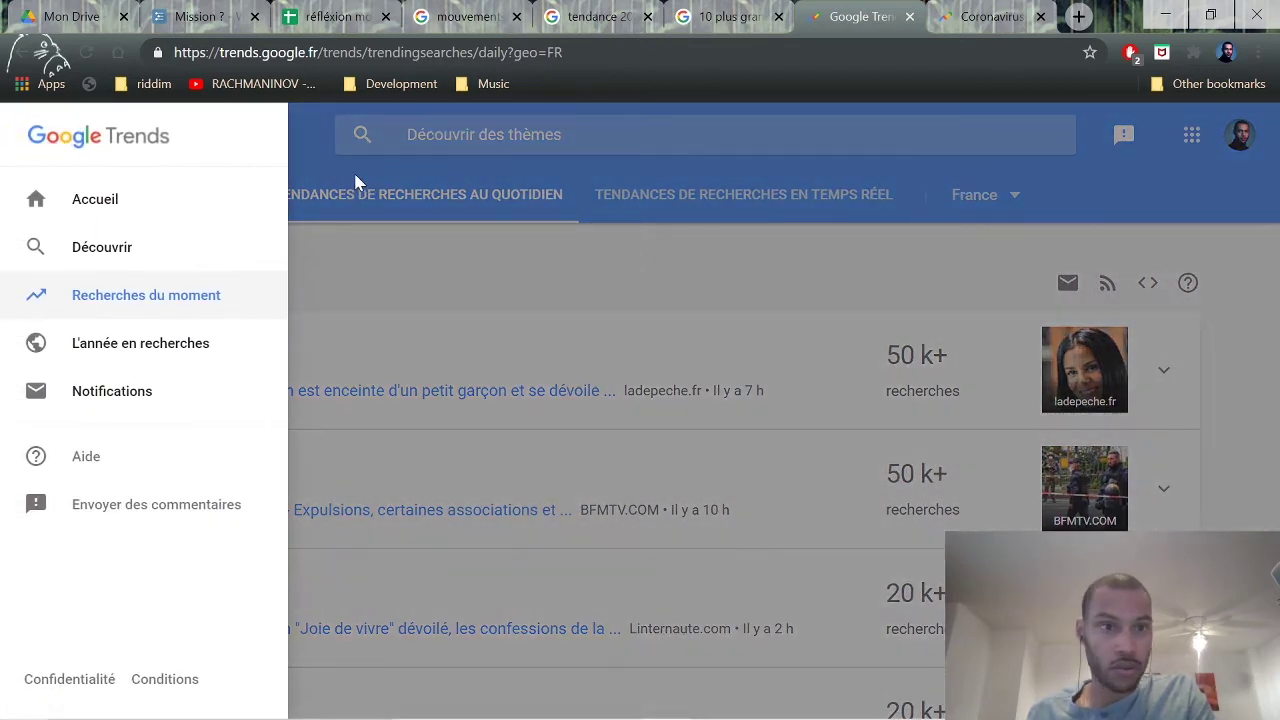
left_click(355, 183)
left_click(1174, 138)
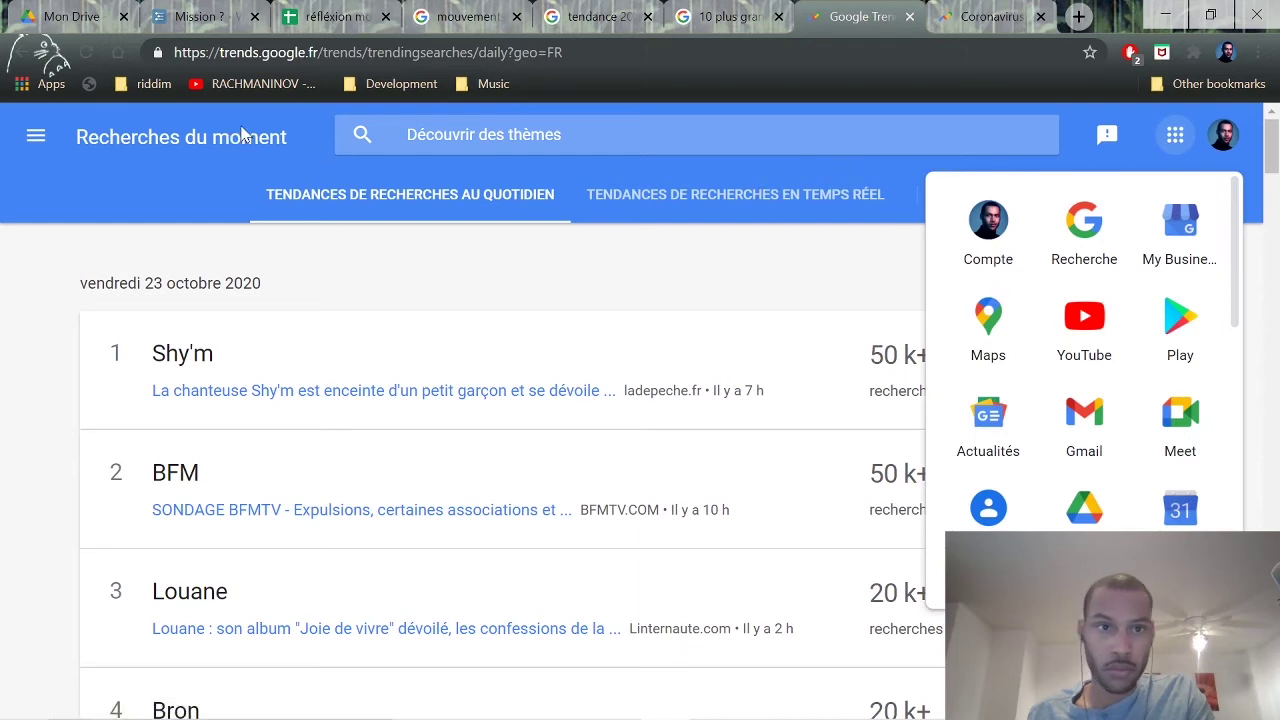
Close the trending searches page, skim the search interest by region in the Coronavirus story, and close that page too.
left_click(909, 17)
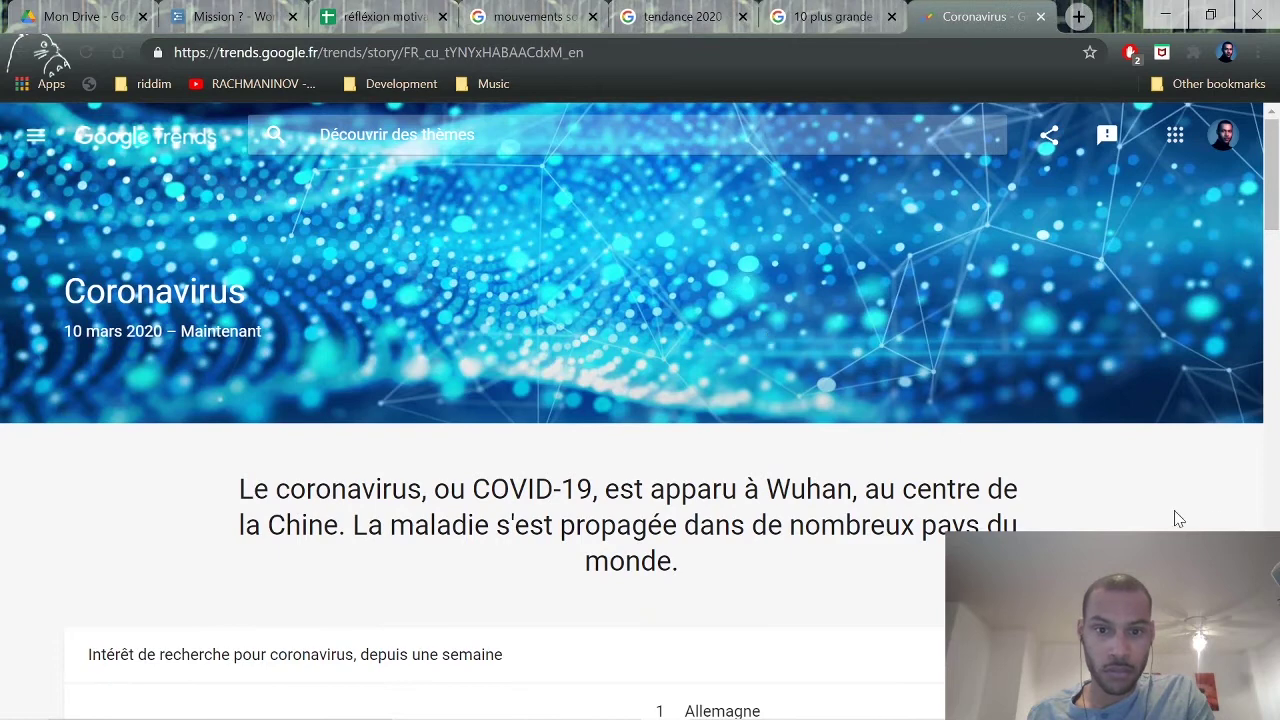
scroll(1178, 518, "down", 10)
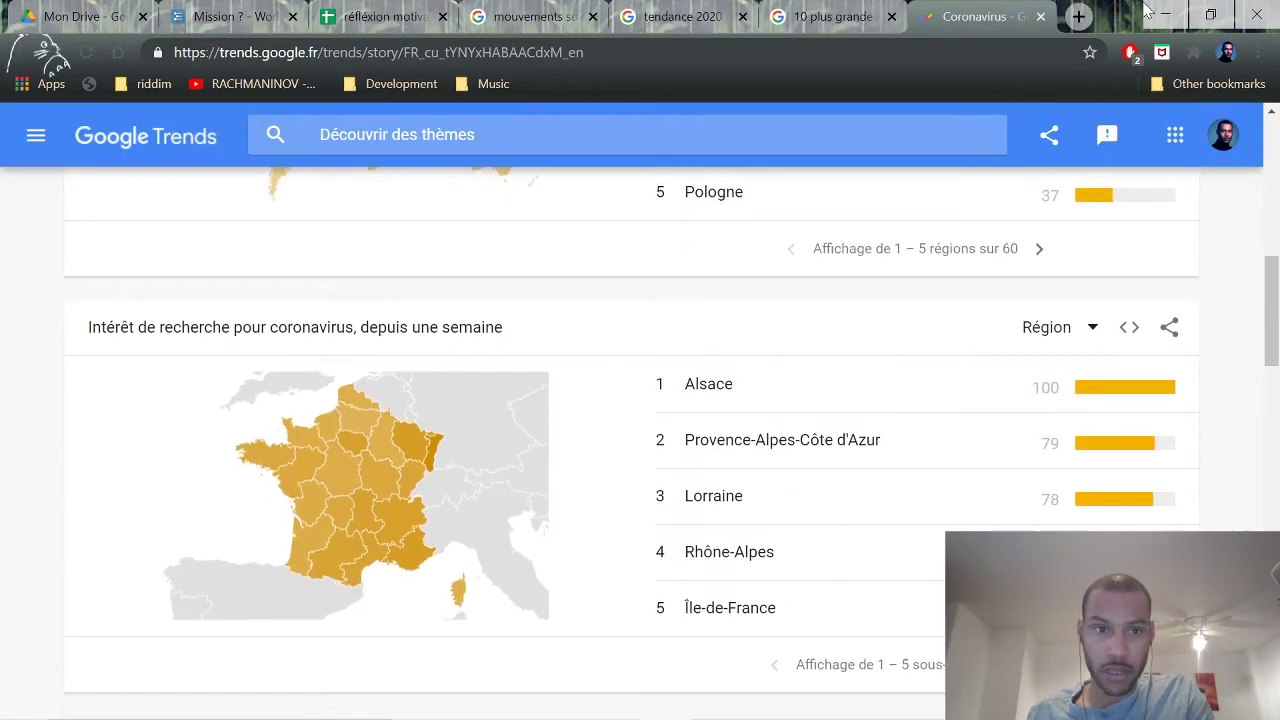
left_click(1041, 17)
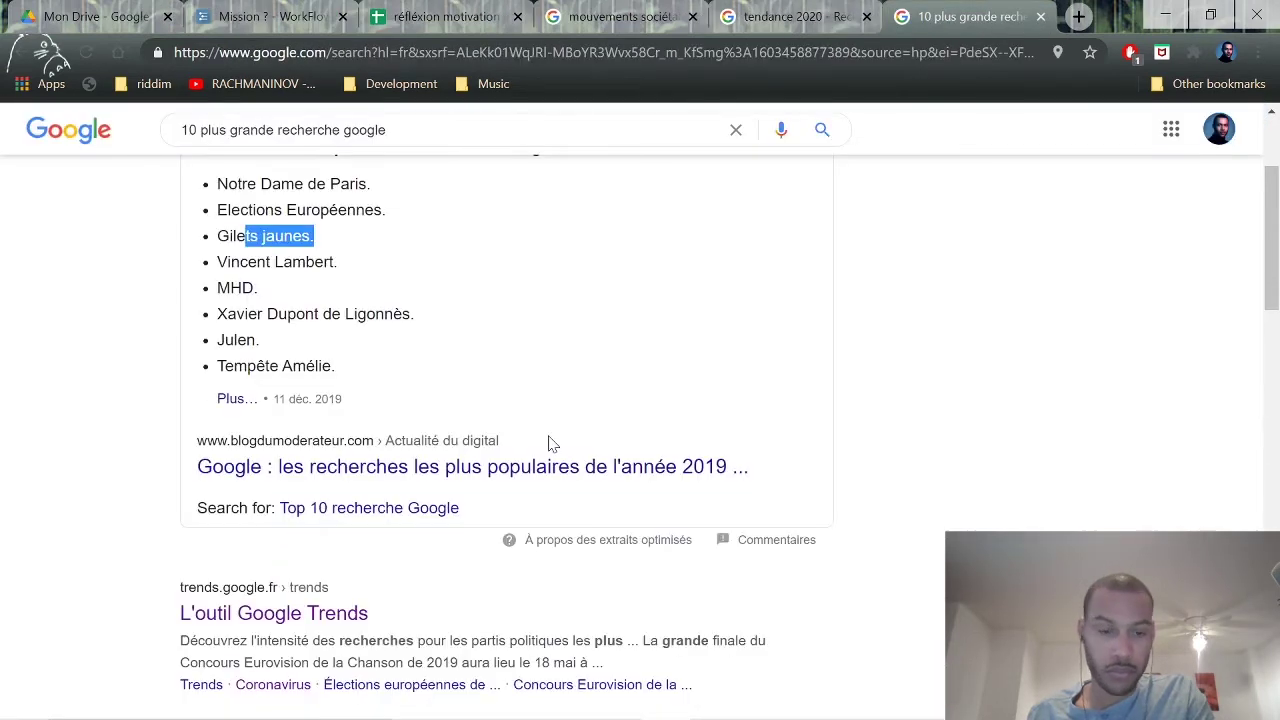
Open the Futura article on 2018's top searches and the 1ère Position article on 2019's trends in background tabs.
scroll(877, 526, "down", 2)
scroll(815, 494, "down", 2)
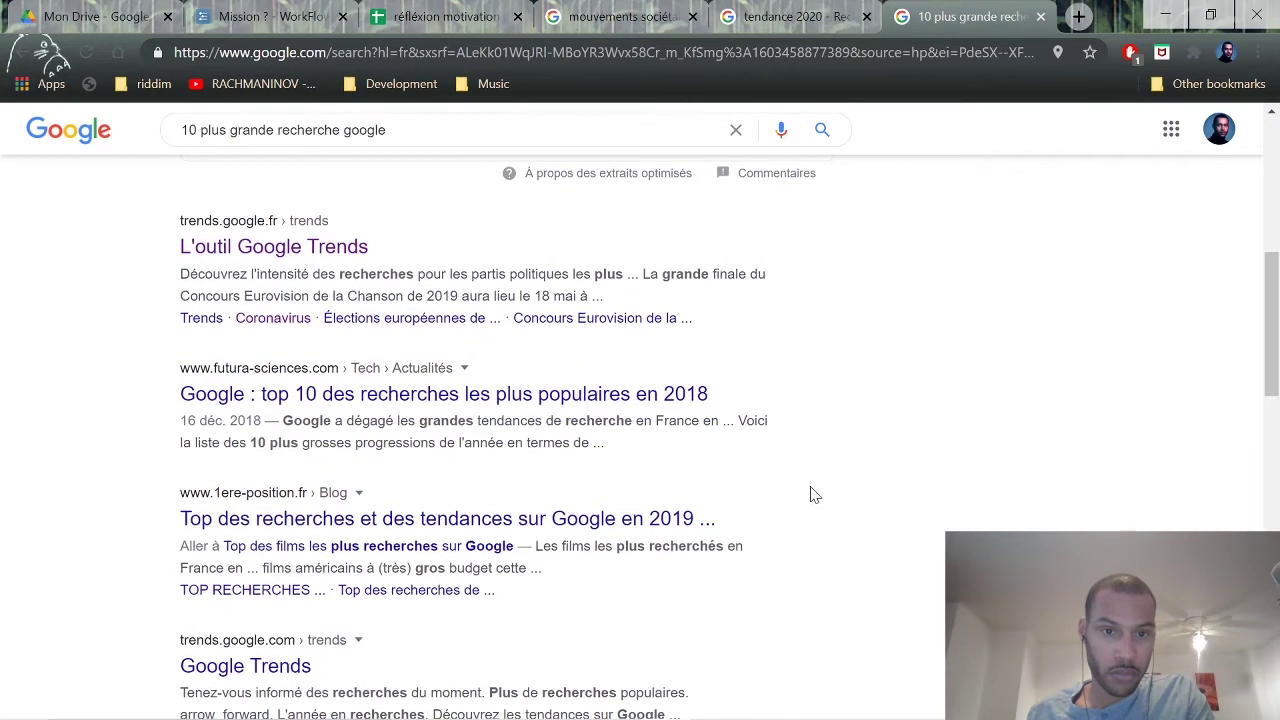
left_click(528, 396, "ctrl")
scroll(520, 420, "down", 1)
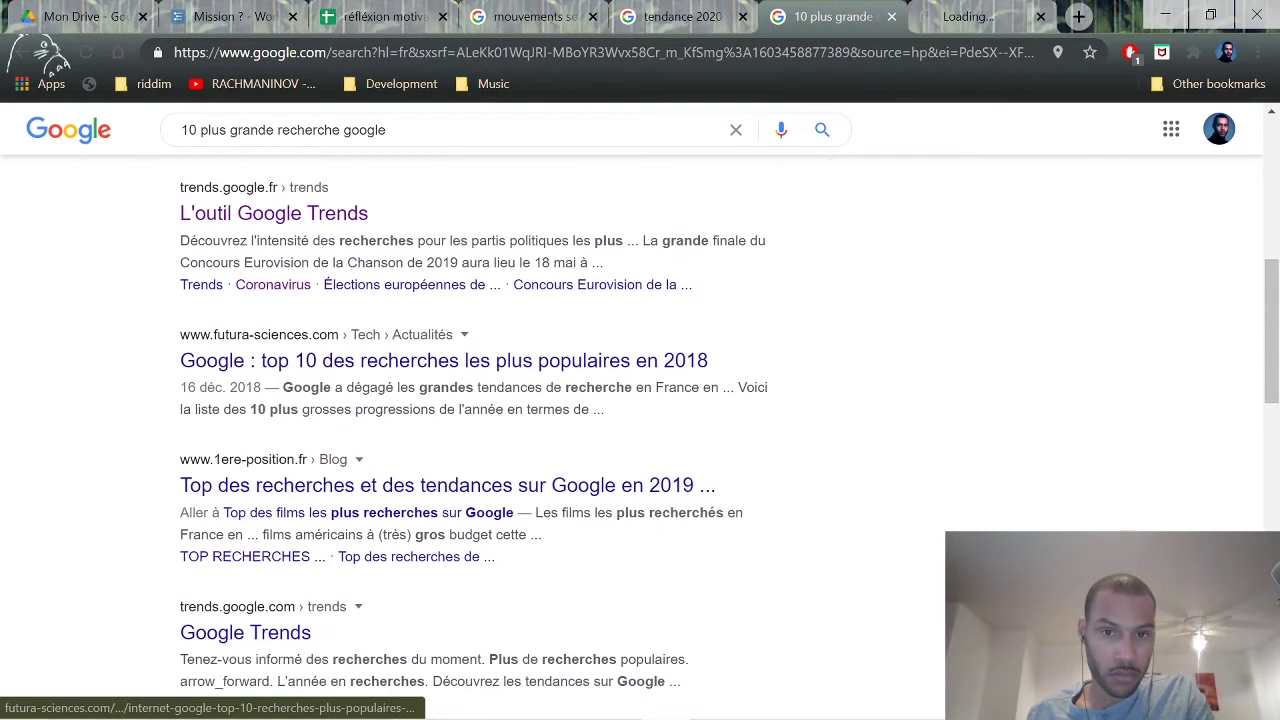
left_click(443, 492, "ctrl")
Expand the related question "Quels sont les mots clés les plus recherchés sur Google ?" and read its answer.
scroll(445, 500, "down", 3)
left_click(446, 500)
scroll(717, 414, "down", 1)
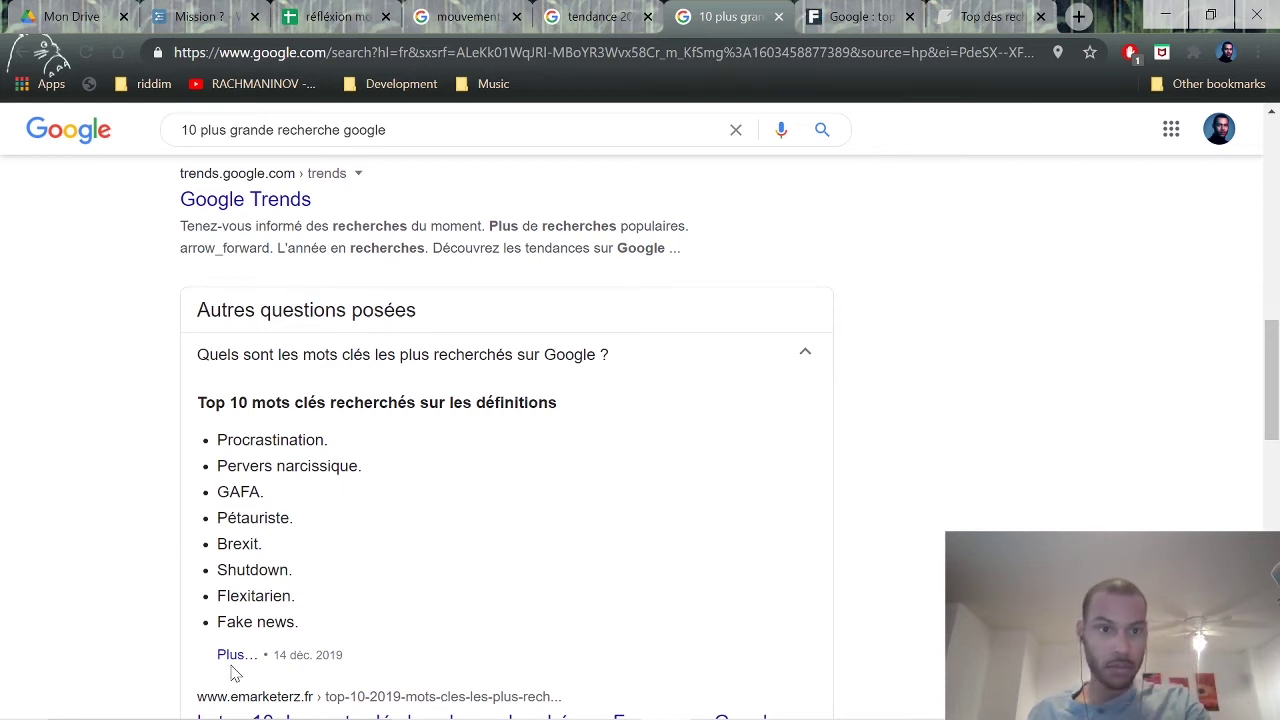
scroll(240, 580, "down", 1)
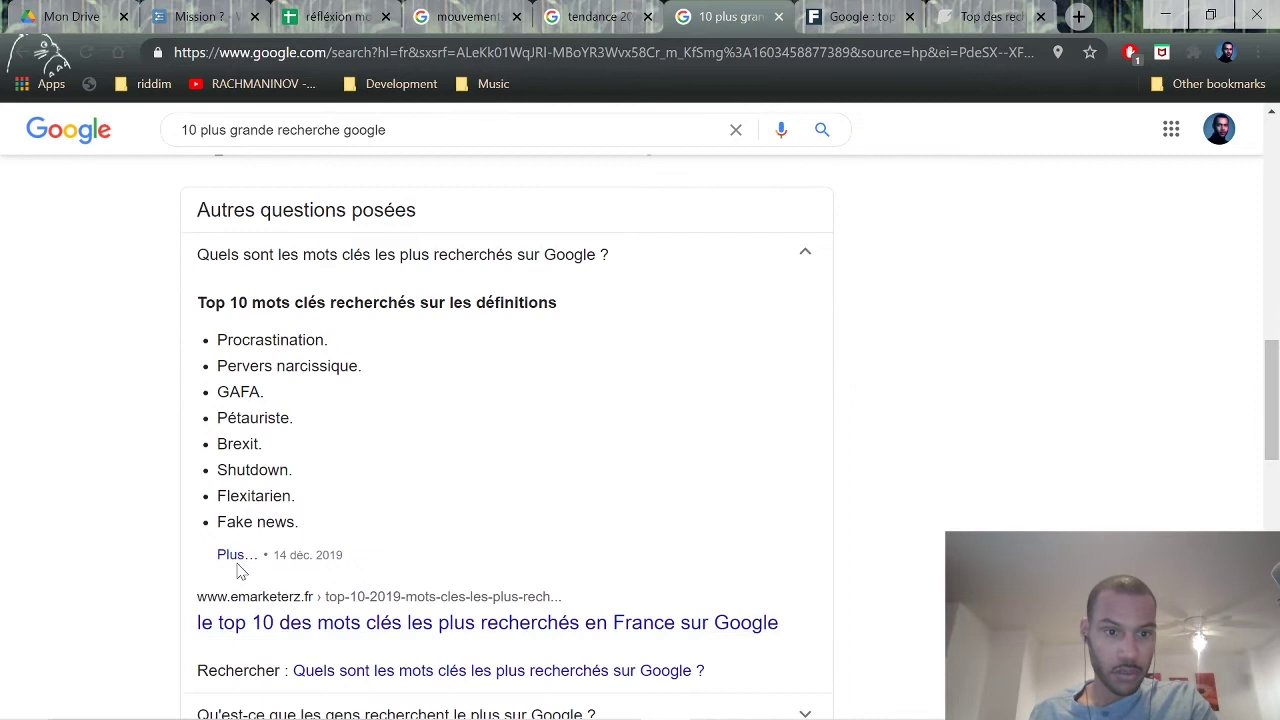
Read the Futura article's 2018 search rankings by category, dismissing the site's notification request, and close the article.
left_click(850, 16)
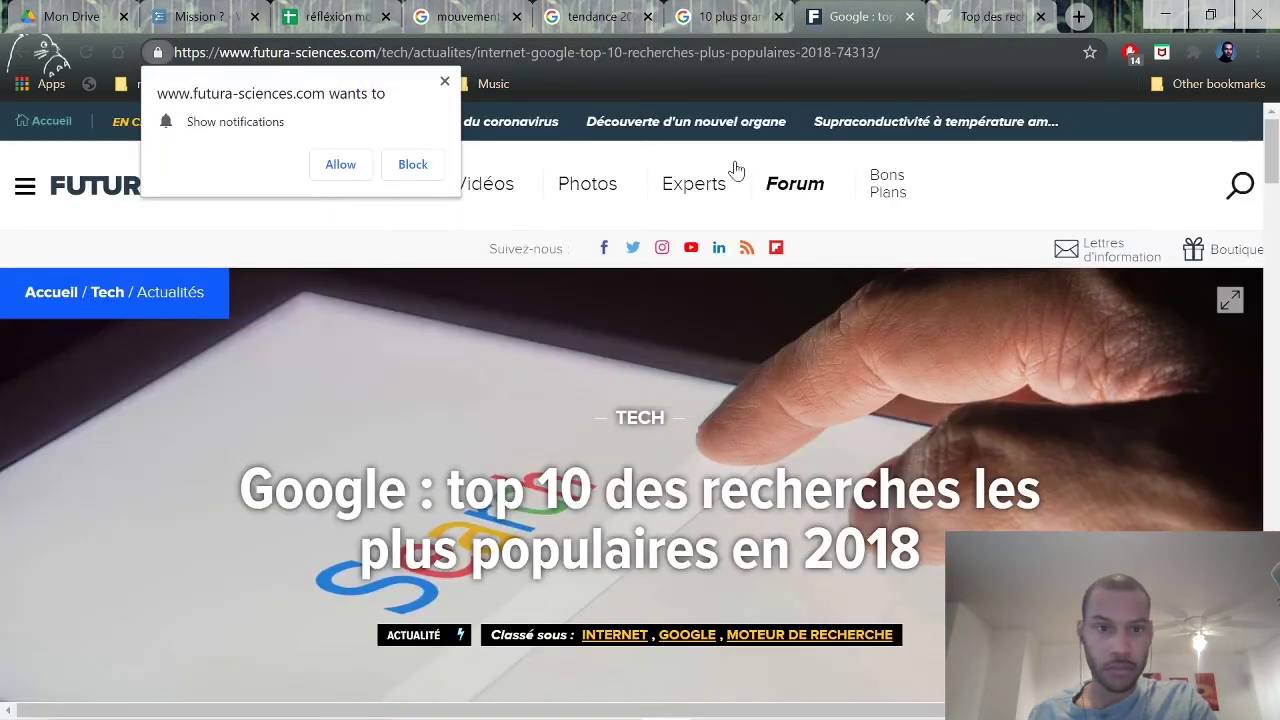
scroll(600, 334, "down", 2)
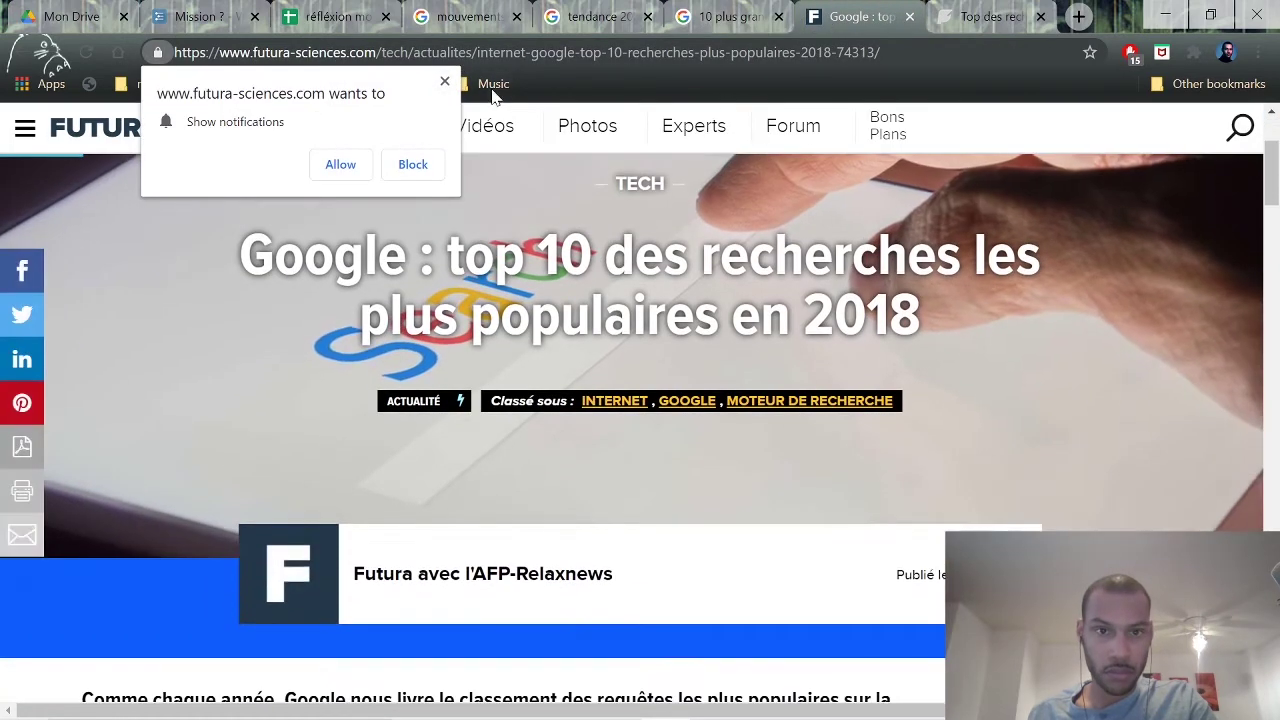
left_click(445, 82)
scroll(605, 352, "down", 9)
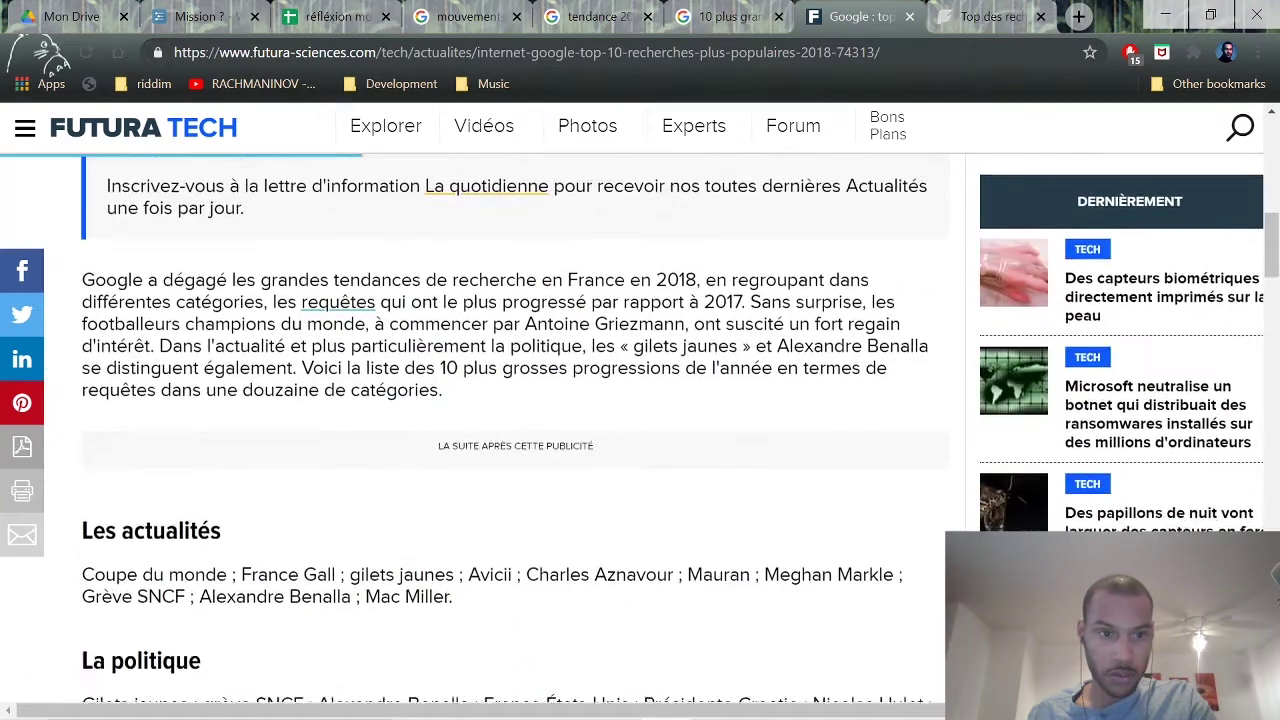
scroll(724, 362, "down", 2)
scroll(503, 380, "up", 1)
scroll(417, 423, "down", 5)
scroll(480, 400, "down", 1)
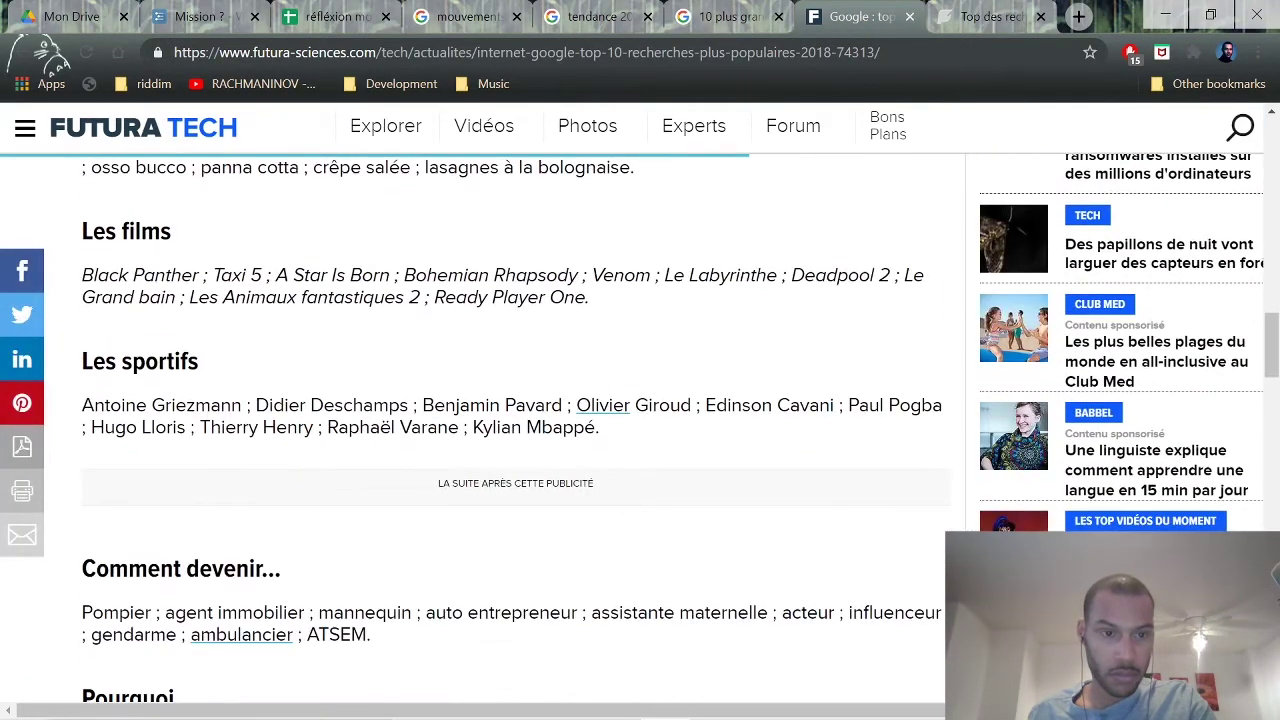
left_click(912, 19)
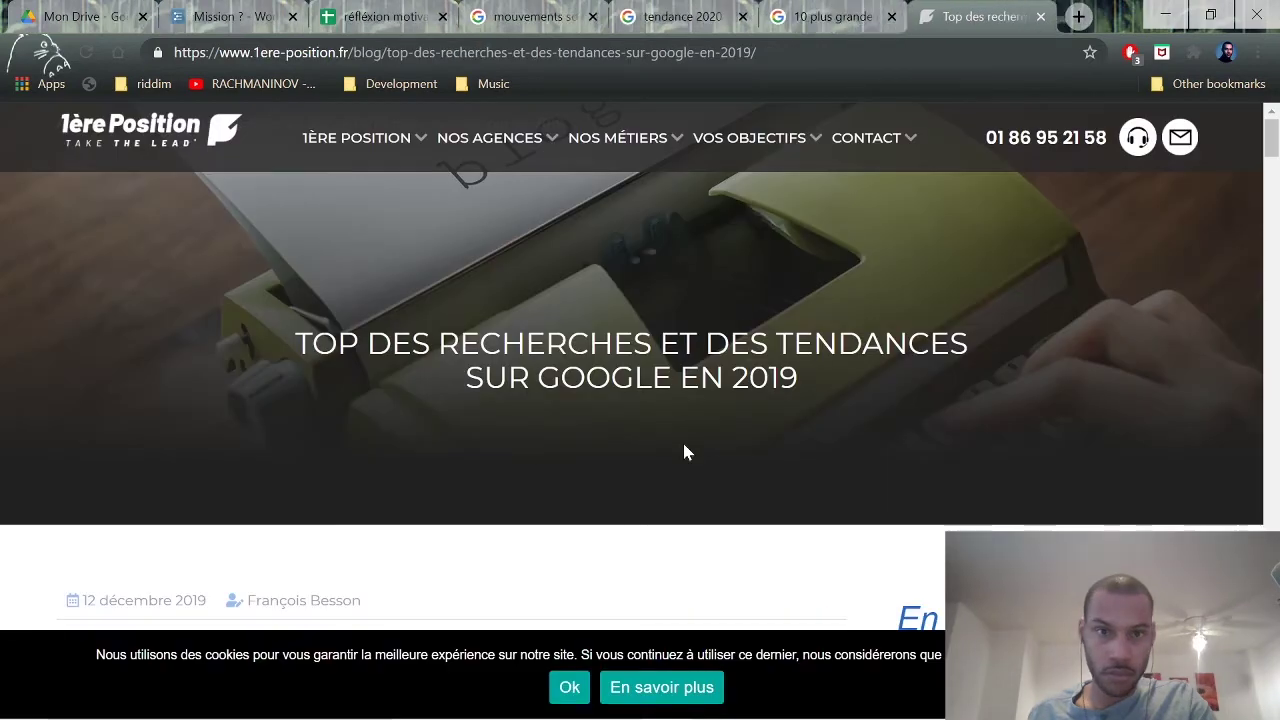
Read the French 2019 rankings in the 1ère Position article, from top searches and news to recipes, definitions and politics.
scroll(682, 440, "down", 4)
scroll(625, 433, "down", 4)
scroll(610, 434, "up", 1)
scroll(600, 436, "down", 3)
scroll(600, 436, "down", 1)
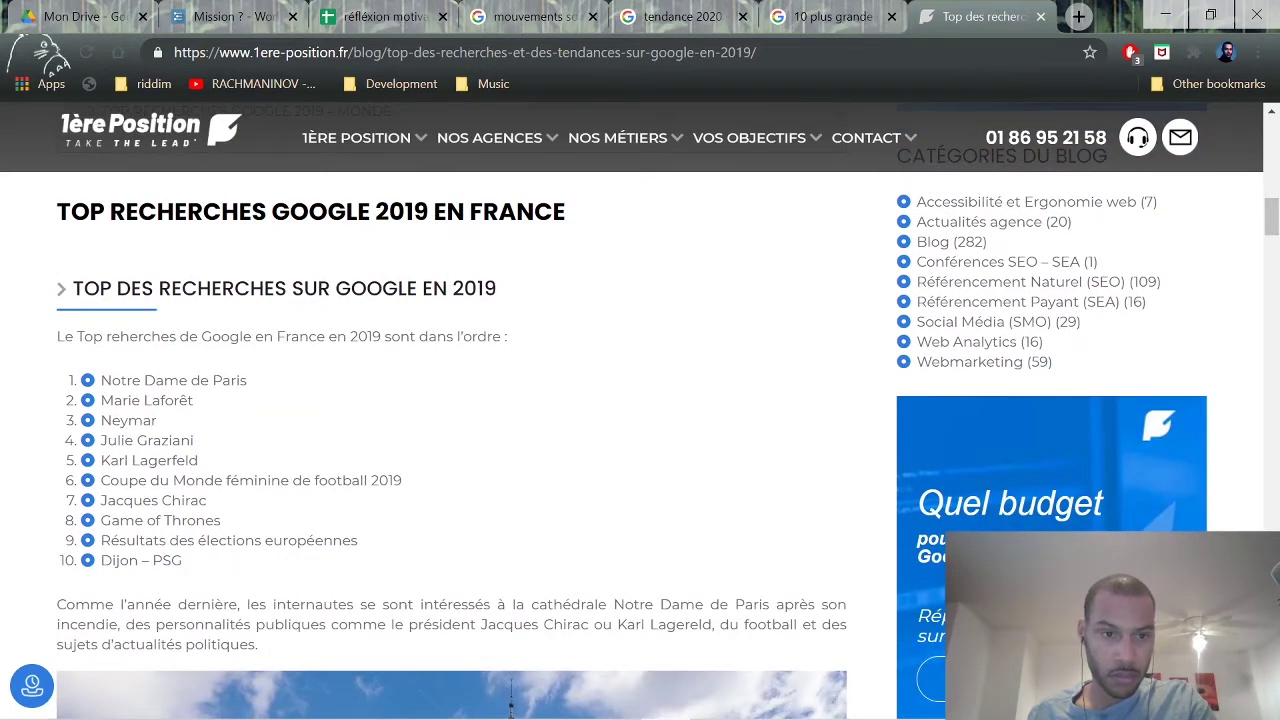
scroll(600, 436, "down", 8)
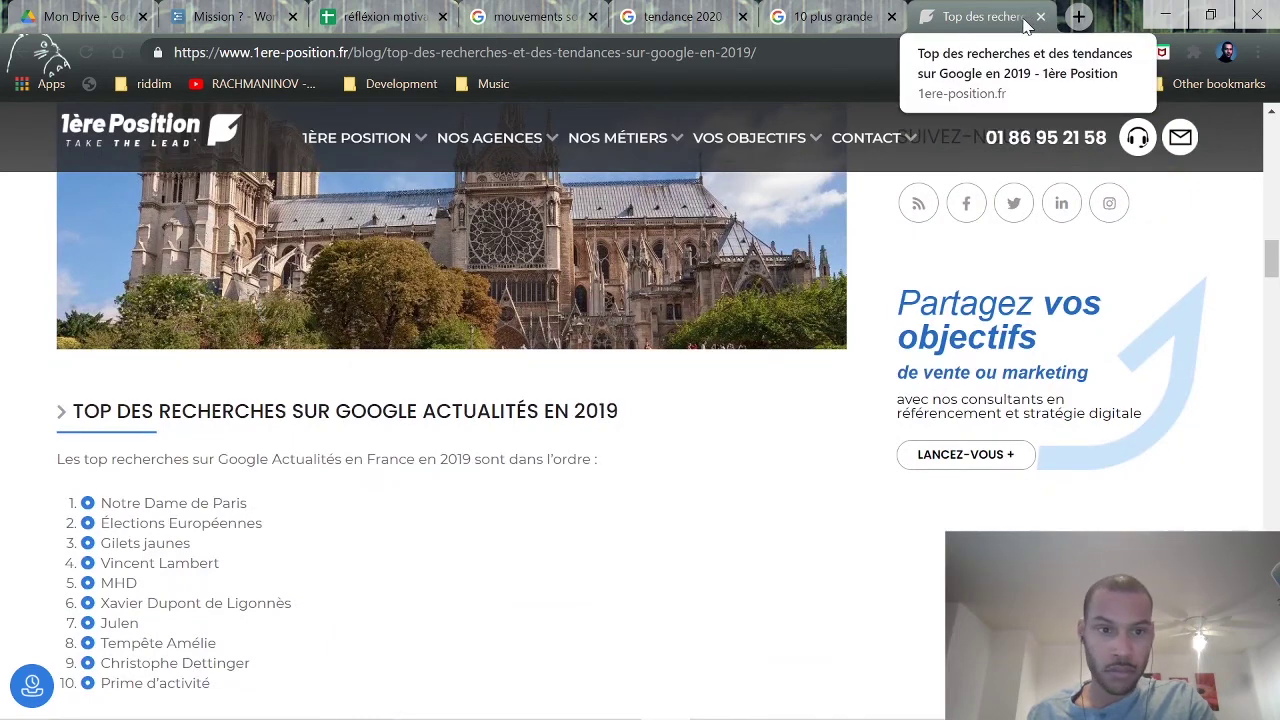
scroll(285, 580, "down", 4)
scroll(290, 595, "down", 8)
scroll(237, 595, "down", 10)
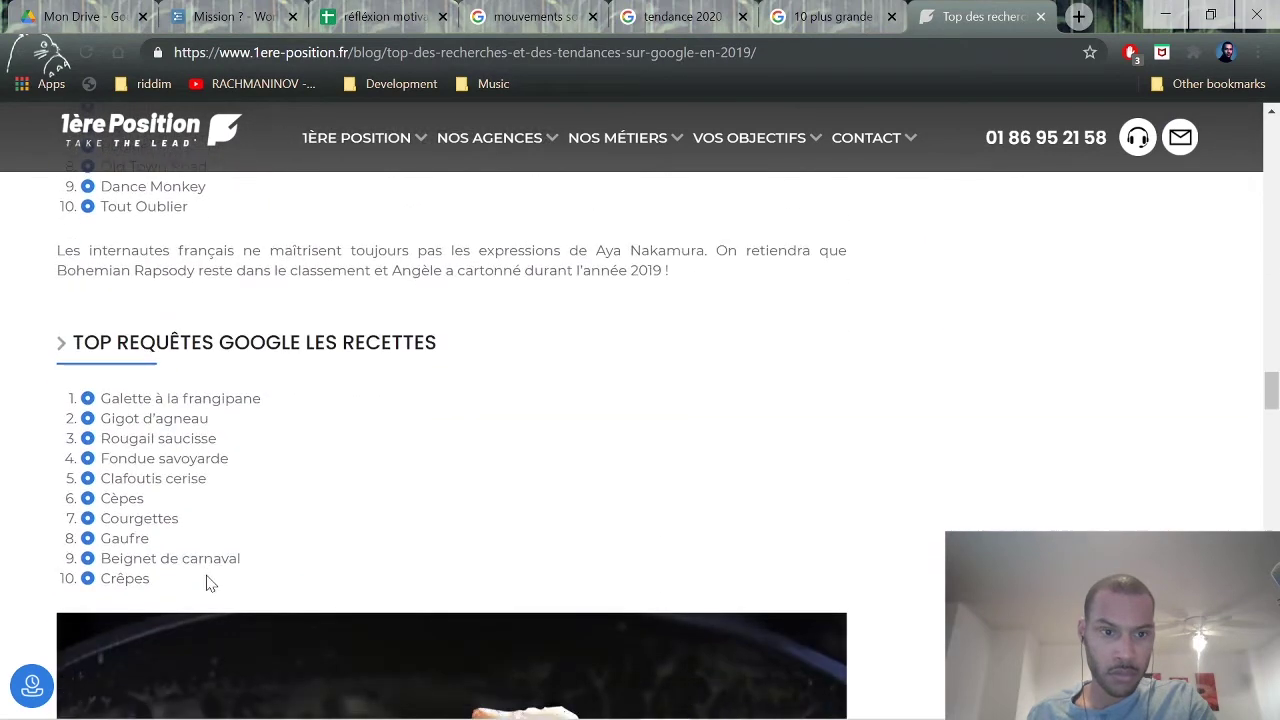
scroll(210, 584, "down", 1)
scroll(200, 582, "down", 9)
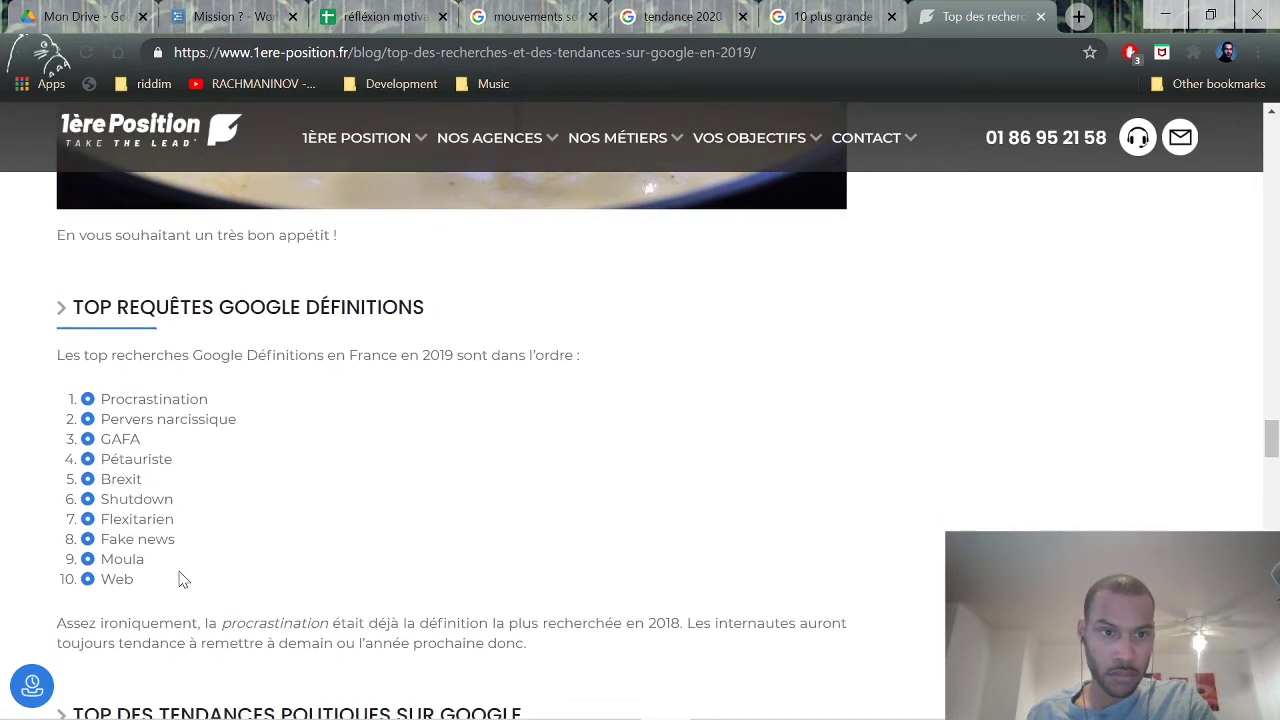
scroll(183, 580, "down", 8)
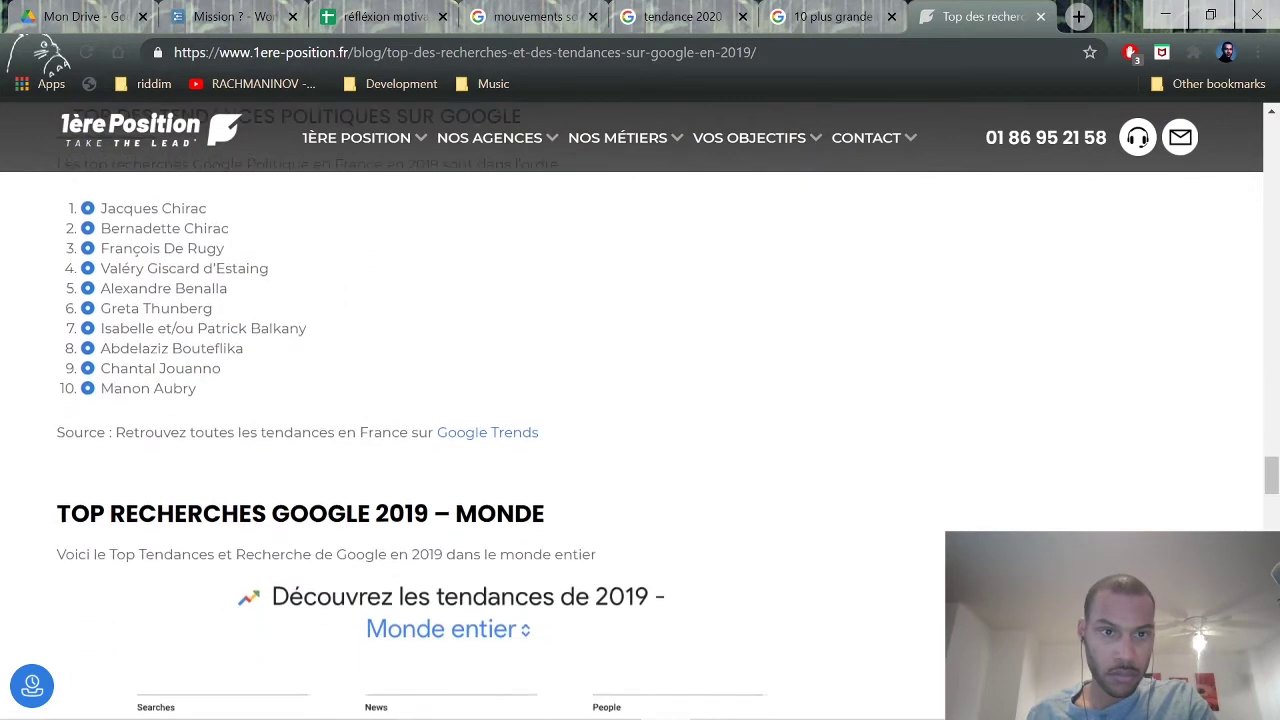
Look through the worldwide 2019 search rankings to the end of the article and close its tab.
scroll(163, 570, "down", 3)
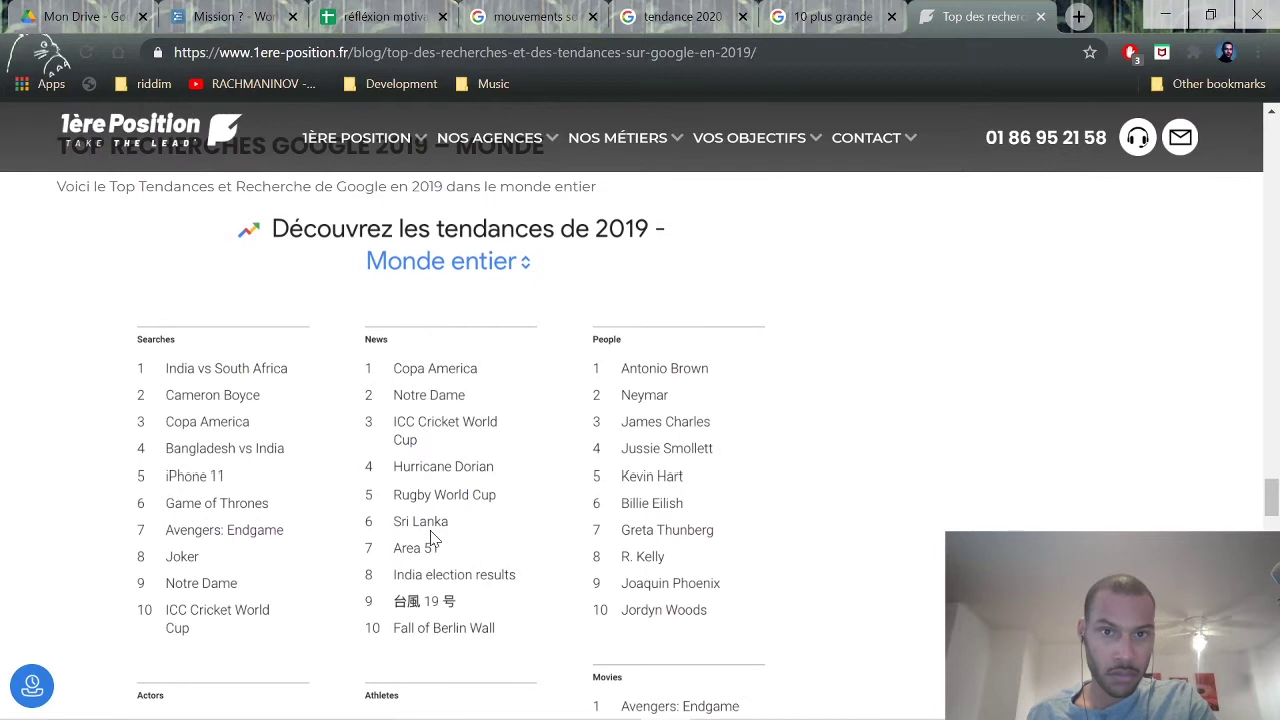
scroll(430, 540, "down", 14)
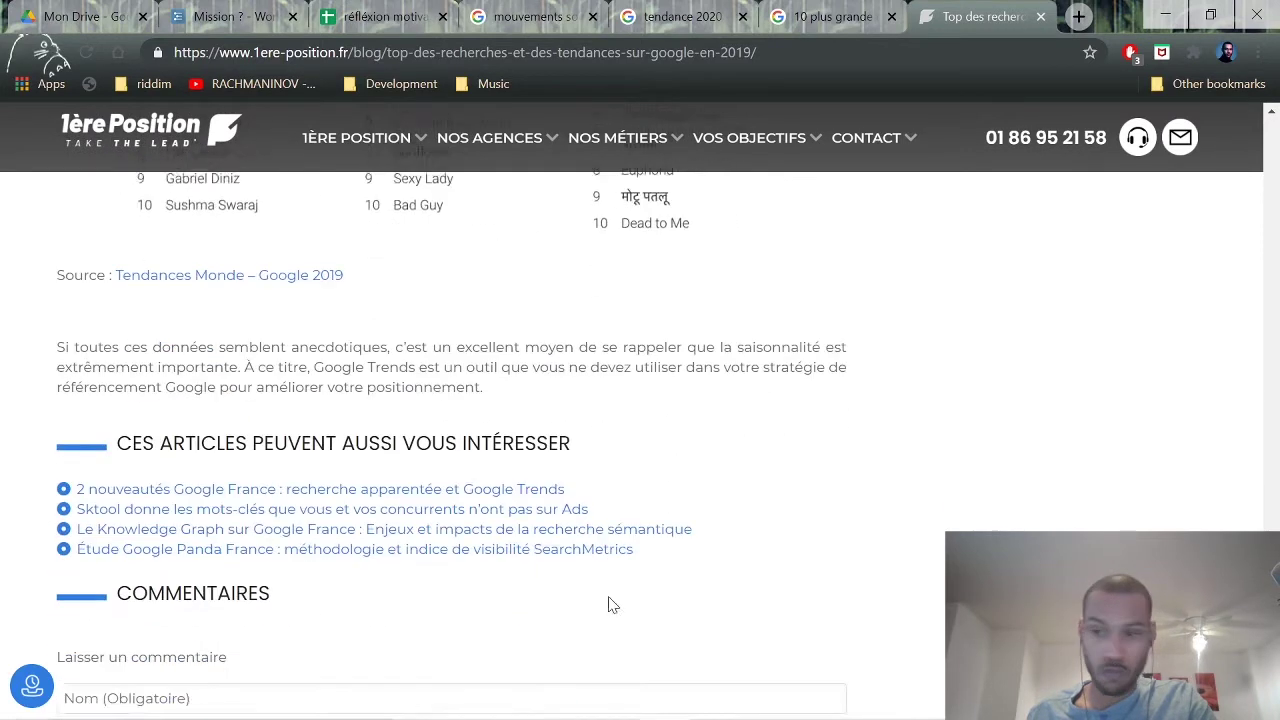
left_click(1040, 18)
Open the emarketerz.fr result about the top 10 most searched keywords in France in a background tab.
scroll(624, 388, "down", 5)
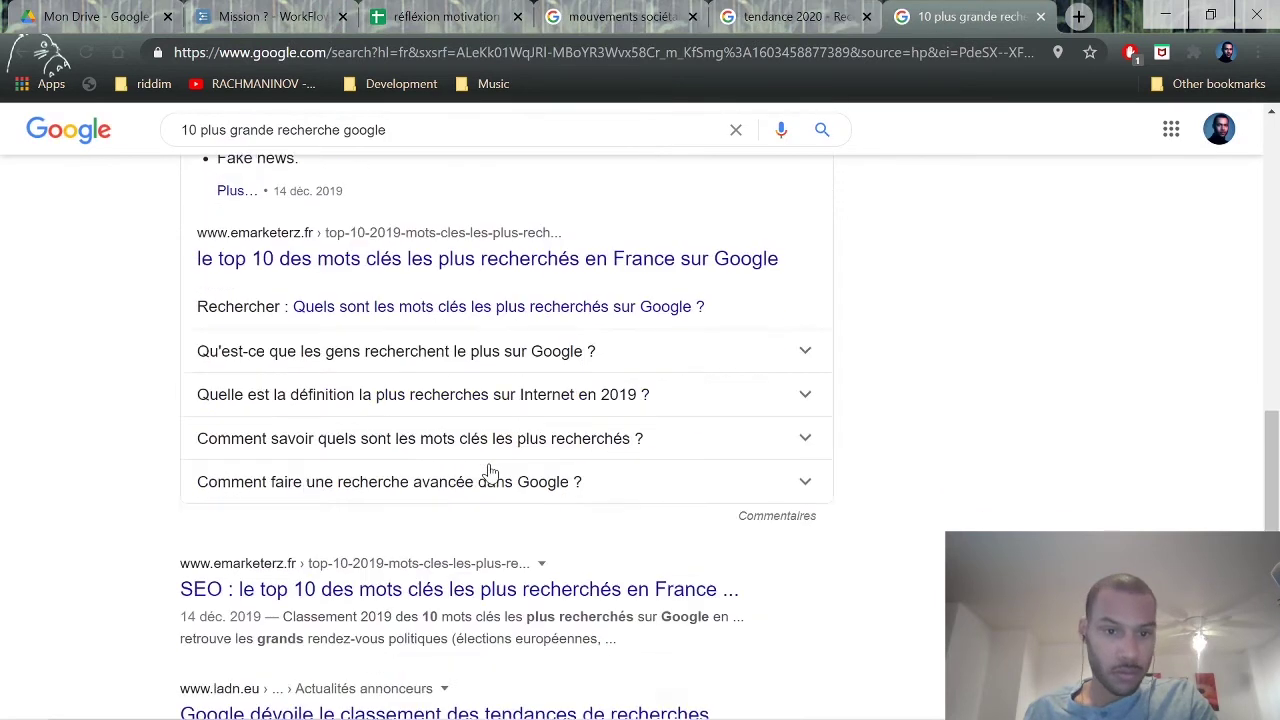
middle_click(360, 417)
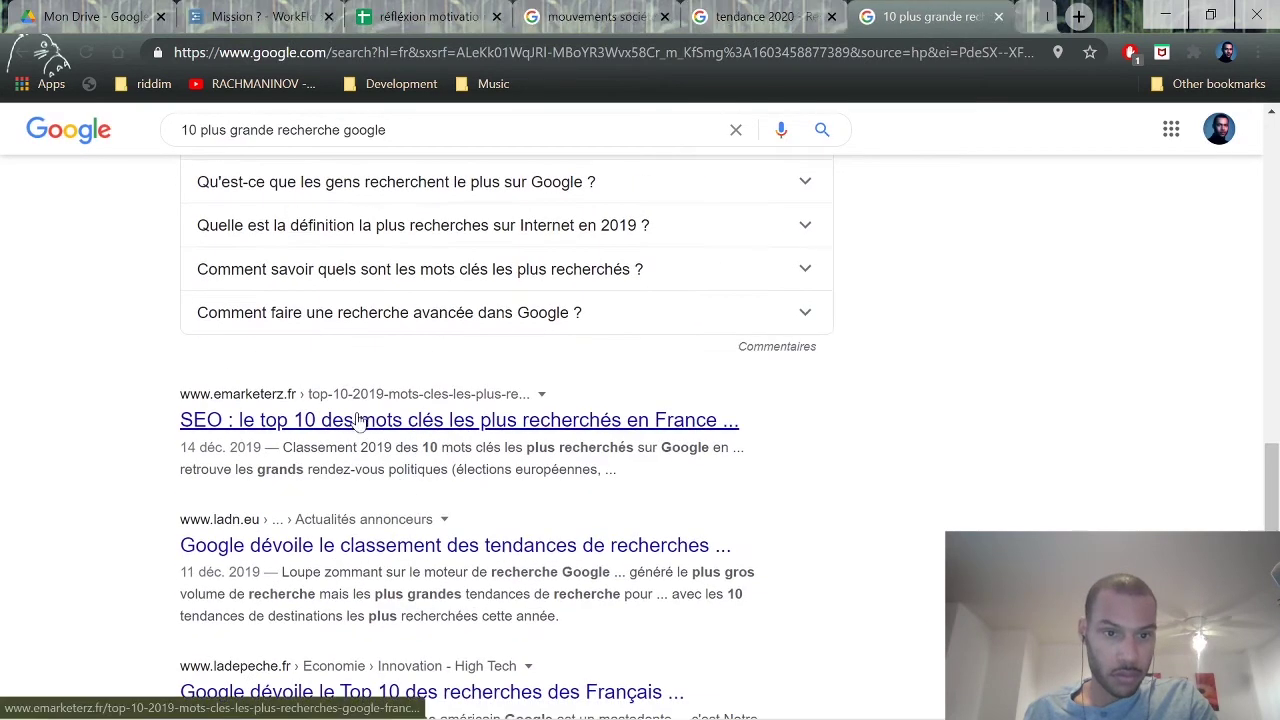
Extend the Google search to "10 plus grande recherche google monde" and run it.
scroll(575, 262, "up", 5)
left_click(575, 130)
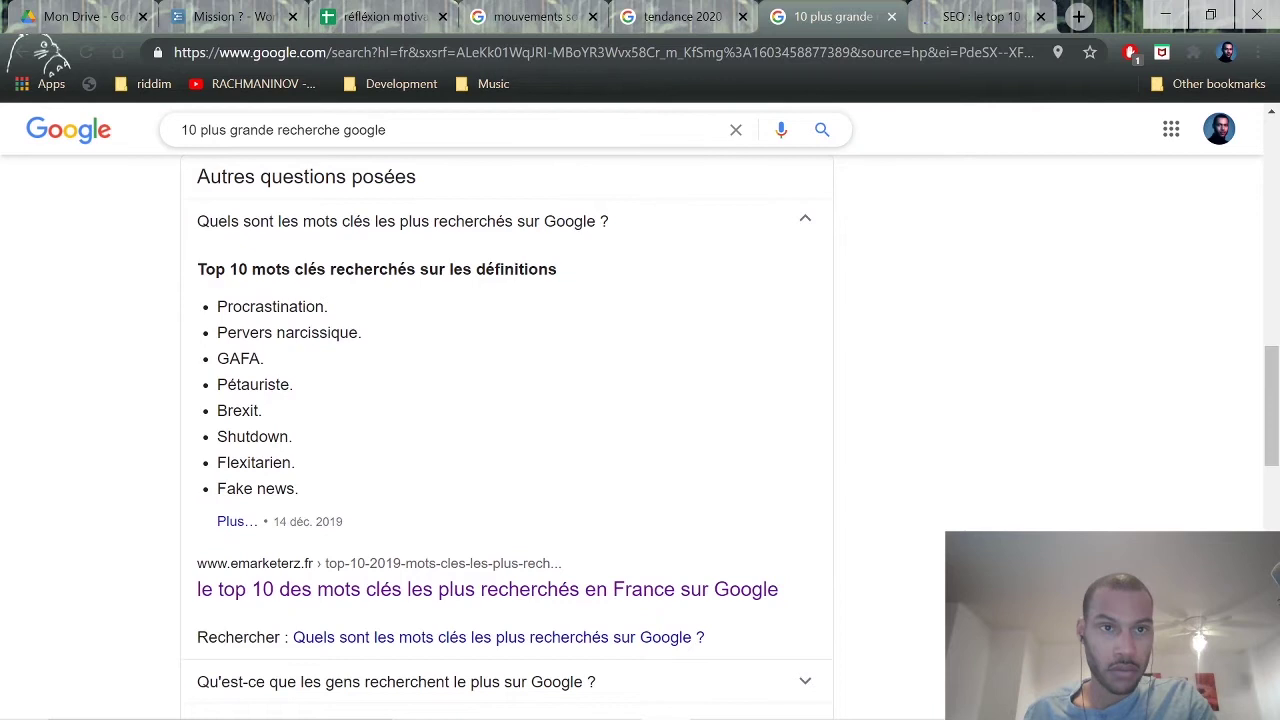
type("mon")
type("de")
key("Return")
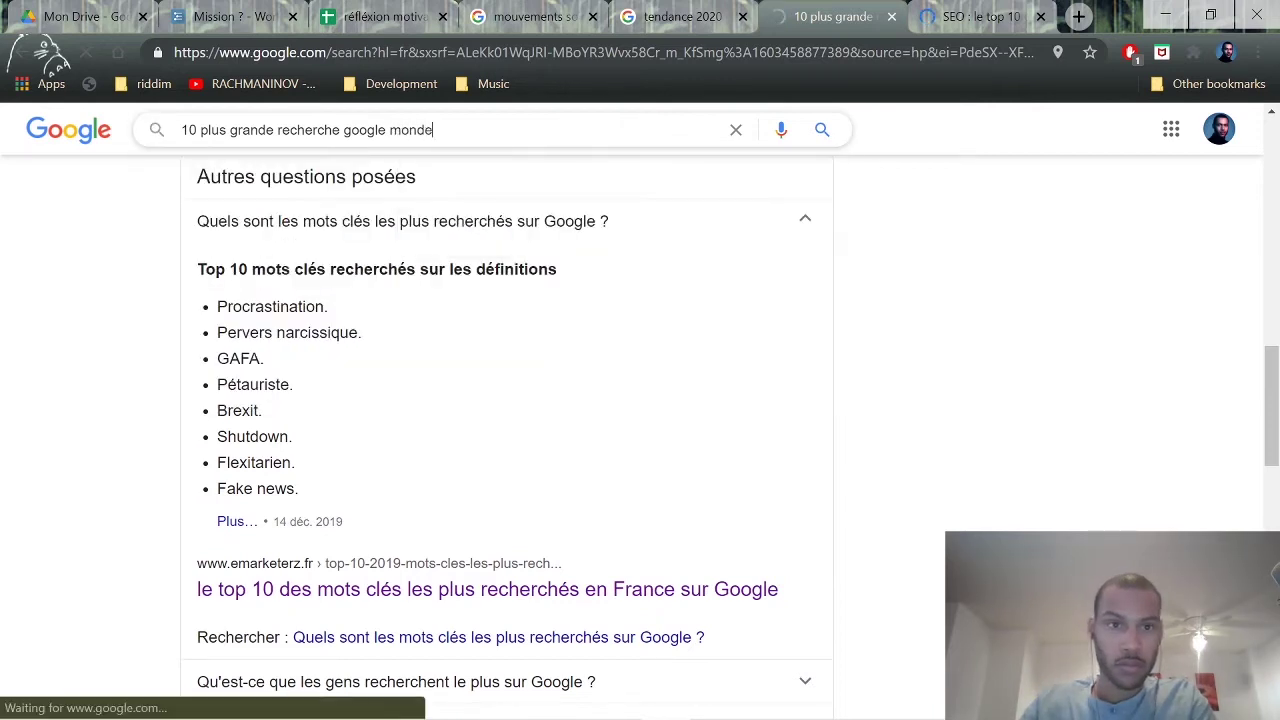
Look through the worldwide search results and open the Google Trends site from trends.google.com.
scroll(509, 605, "down", 4)
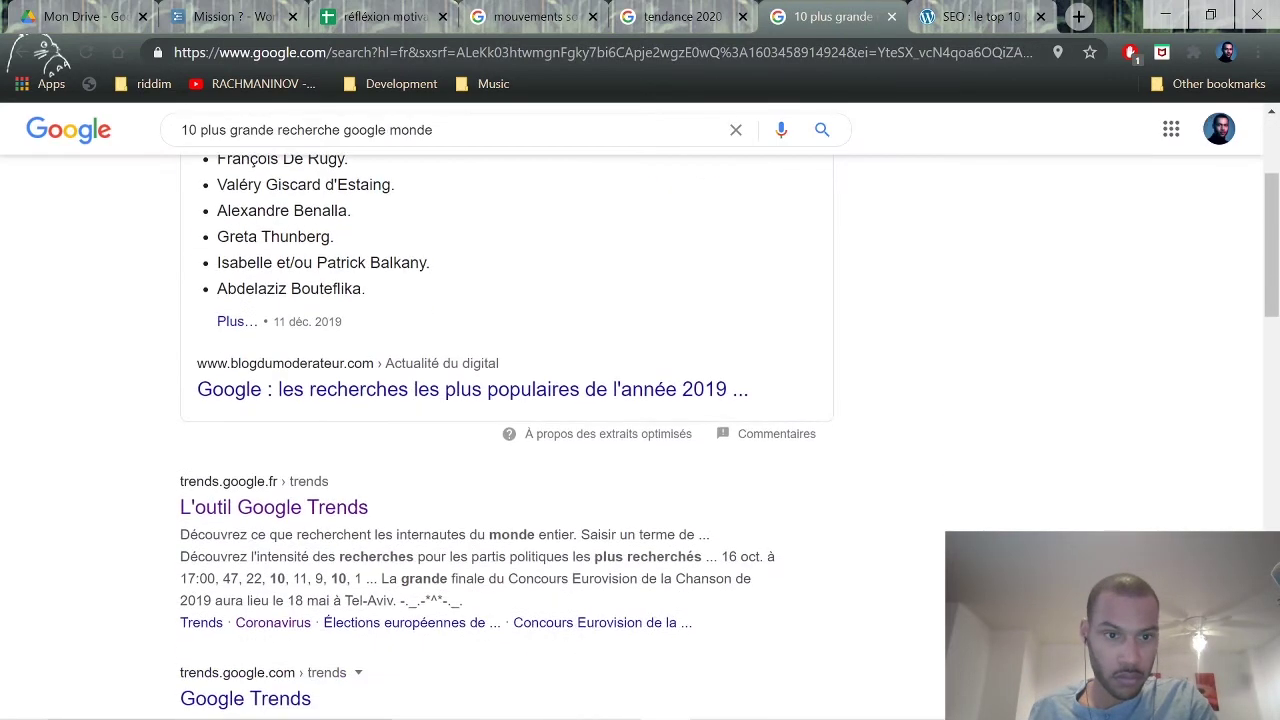
scroll(383, 512, "up", 4)
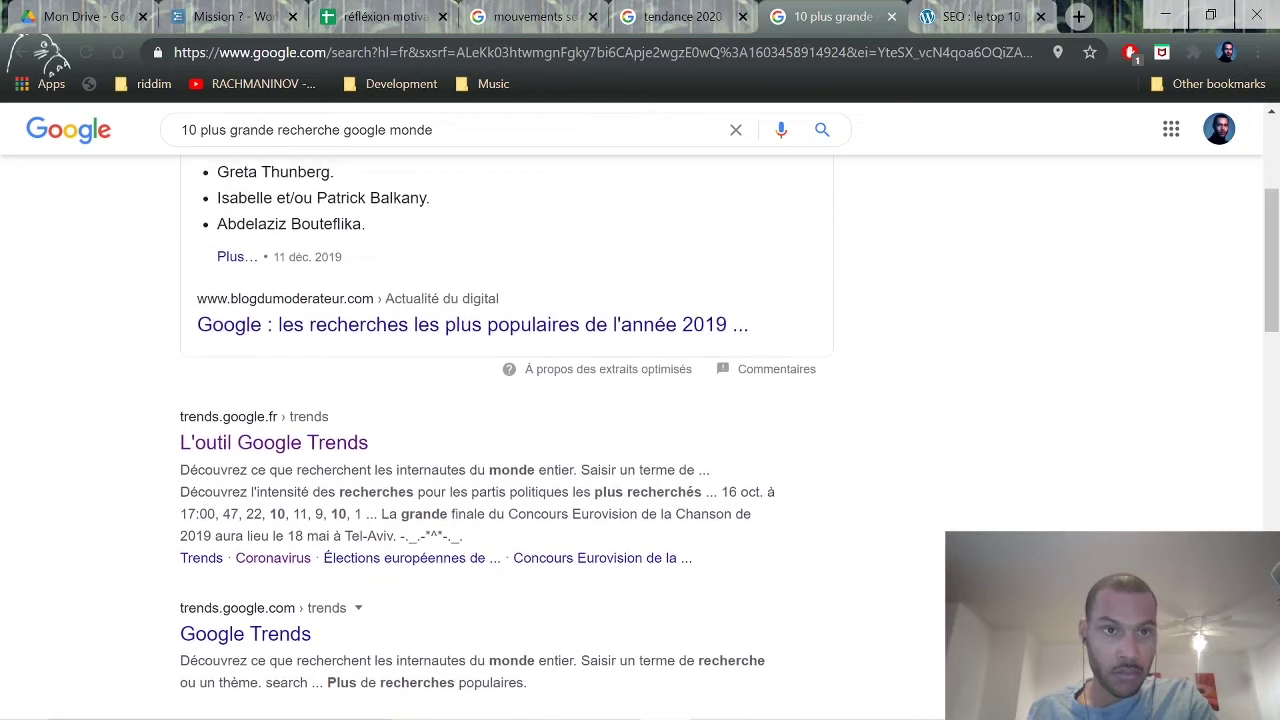
scroll(415, 586, "down", 3)
scroll(415, 586, "down", 2)
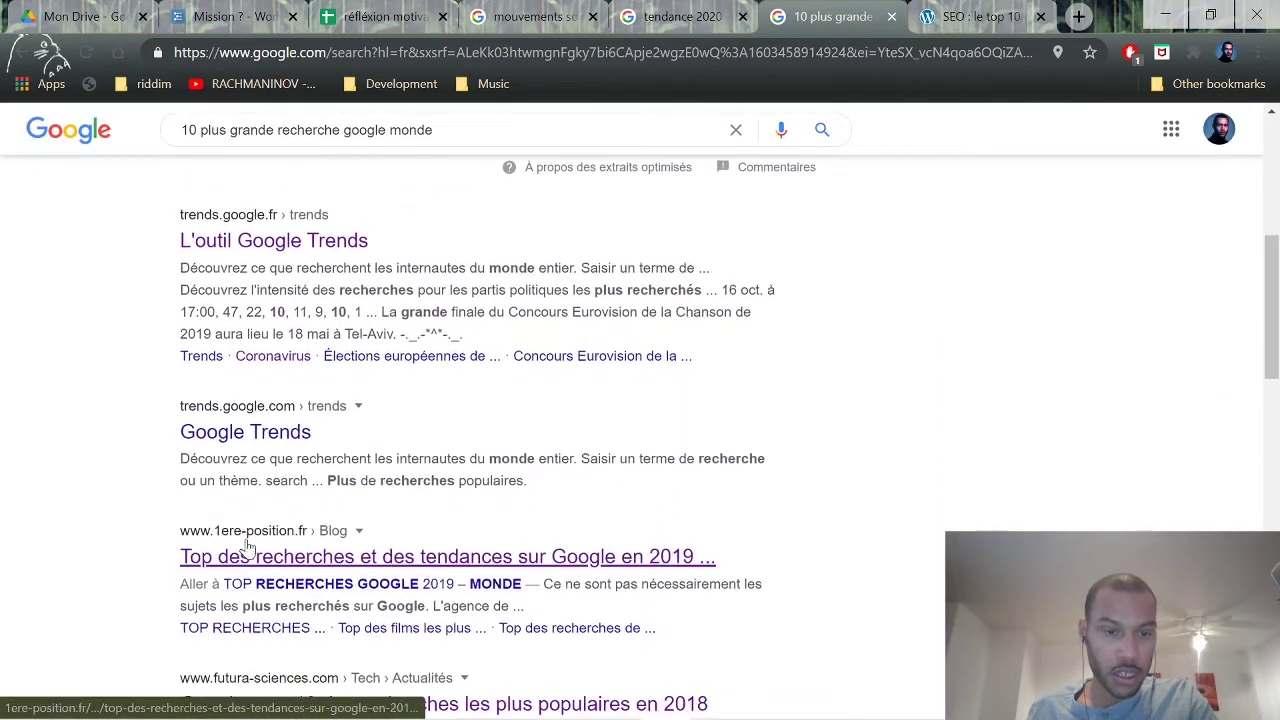
left_click(246, 431)
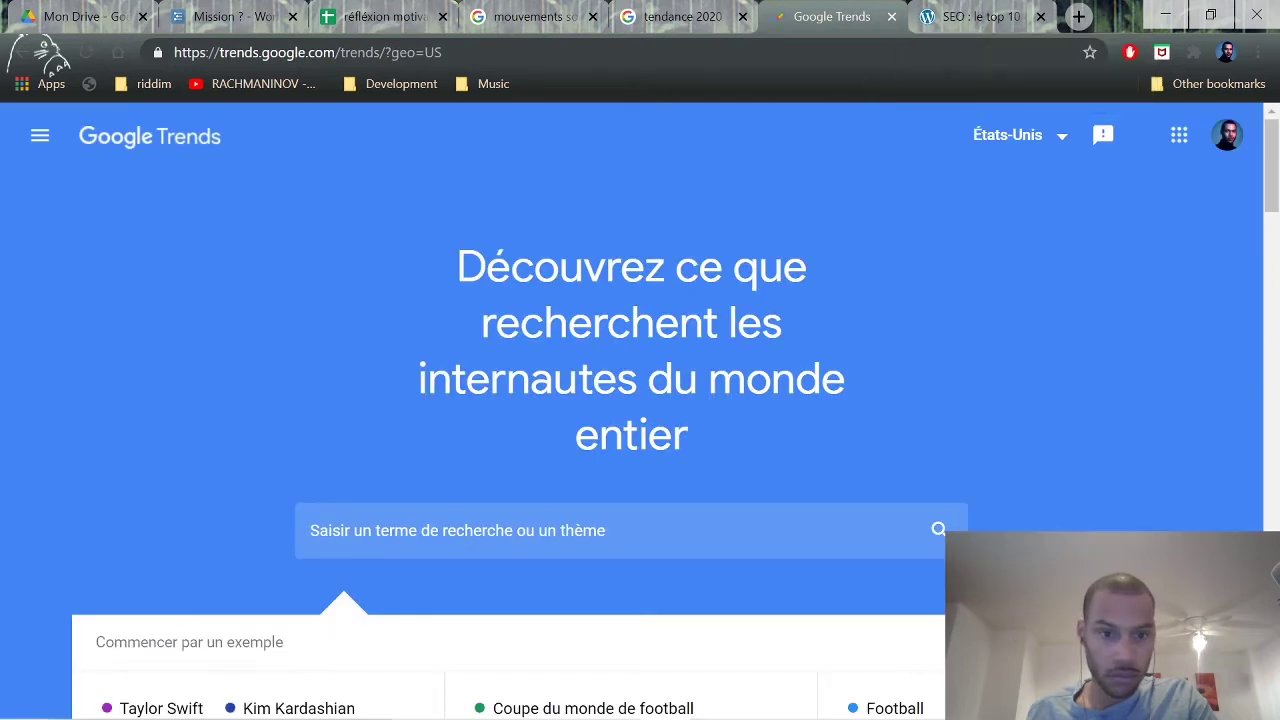
Hide the example searches on the Google Trends home page and return to its main search field.
scroll(603, 409, "down", 2)
scroll(597, 412, "down", 2)
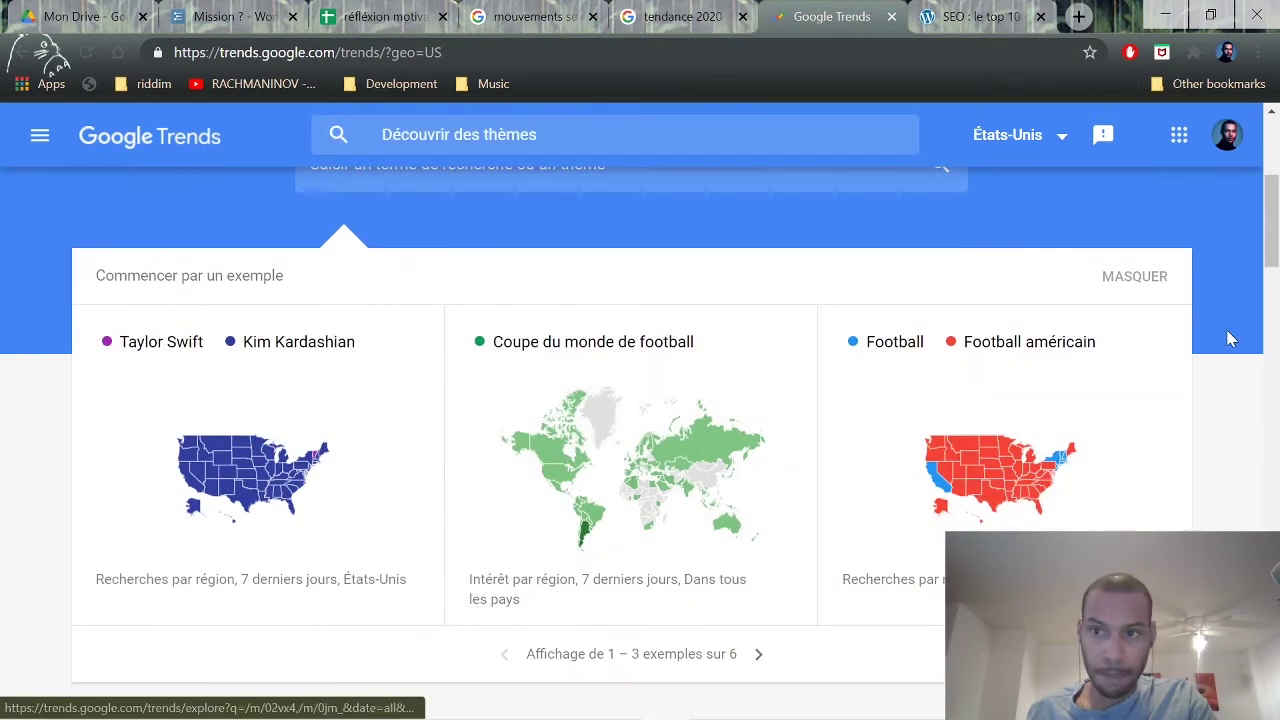
left_click(1134, 280)
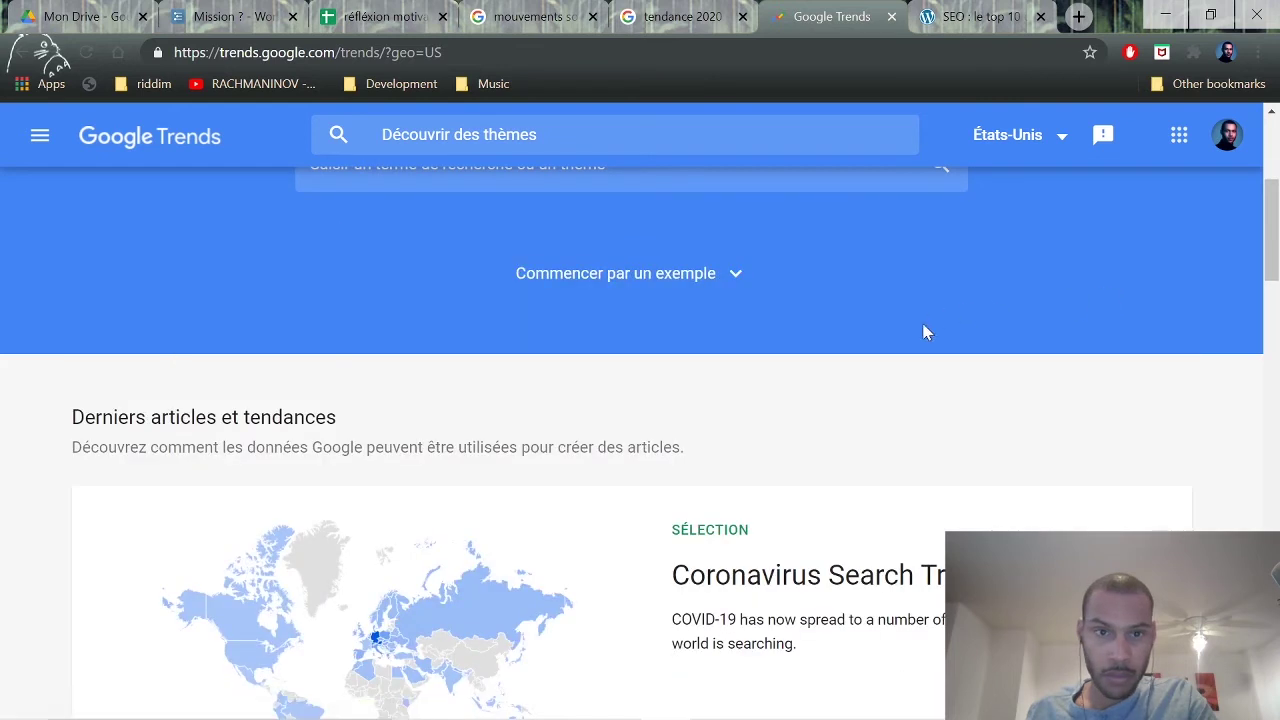
scroll(860, 468, "up", 1)
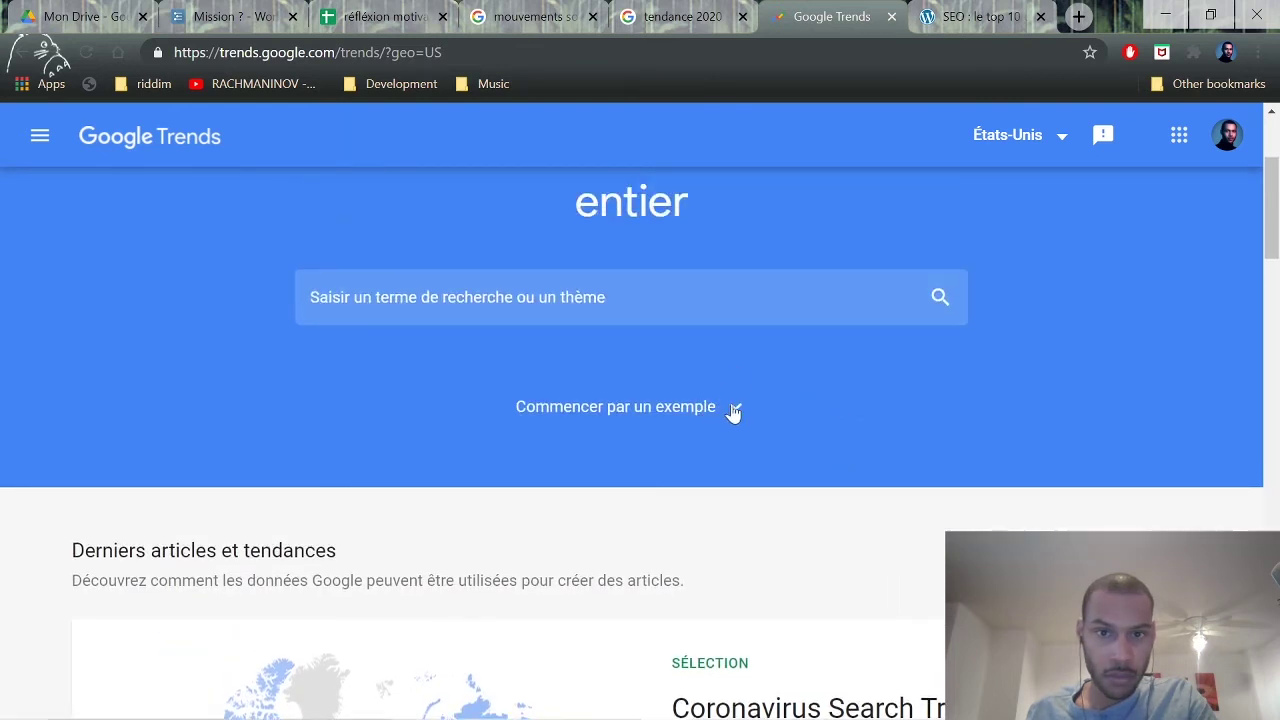
scroll(780, 405, "up", 3)
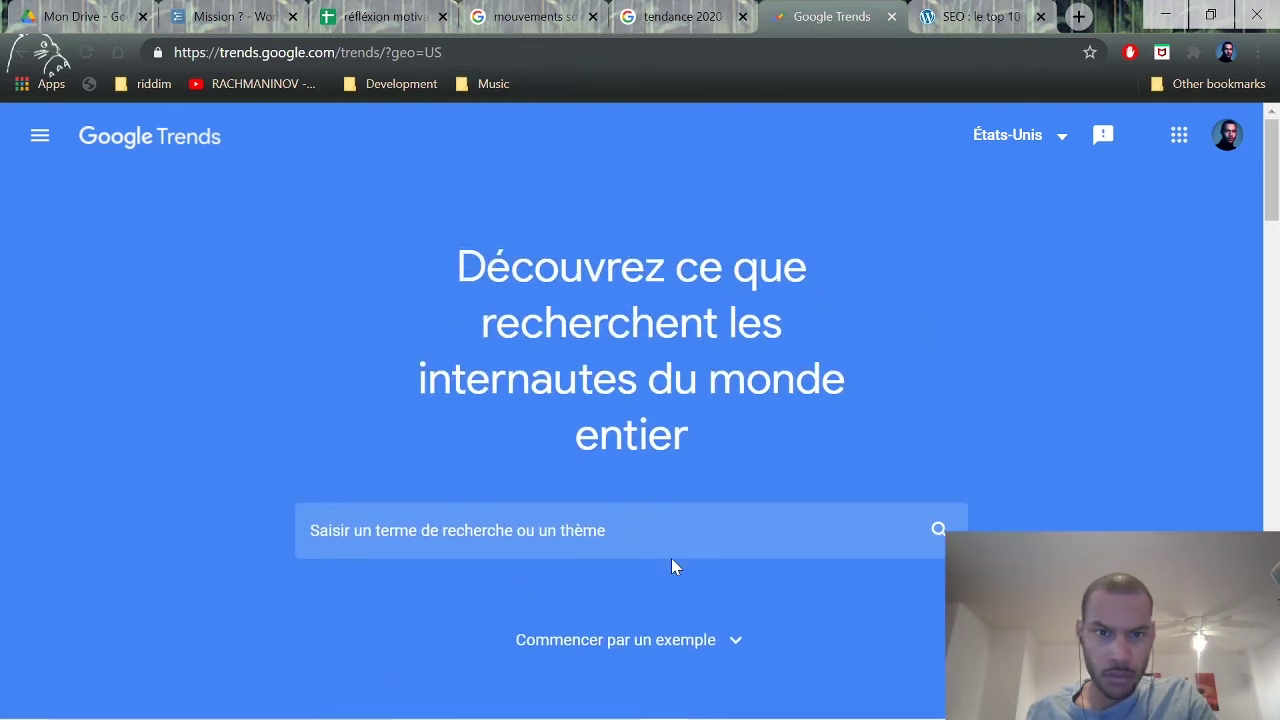
Search Google Trends for the term "ecologic".
left_click(670, 552)
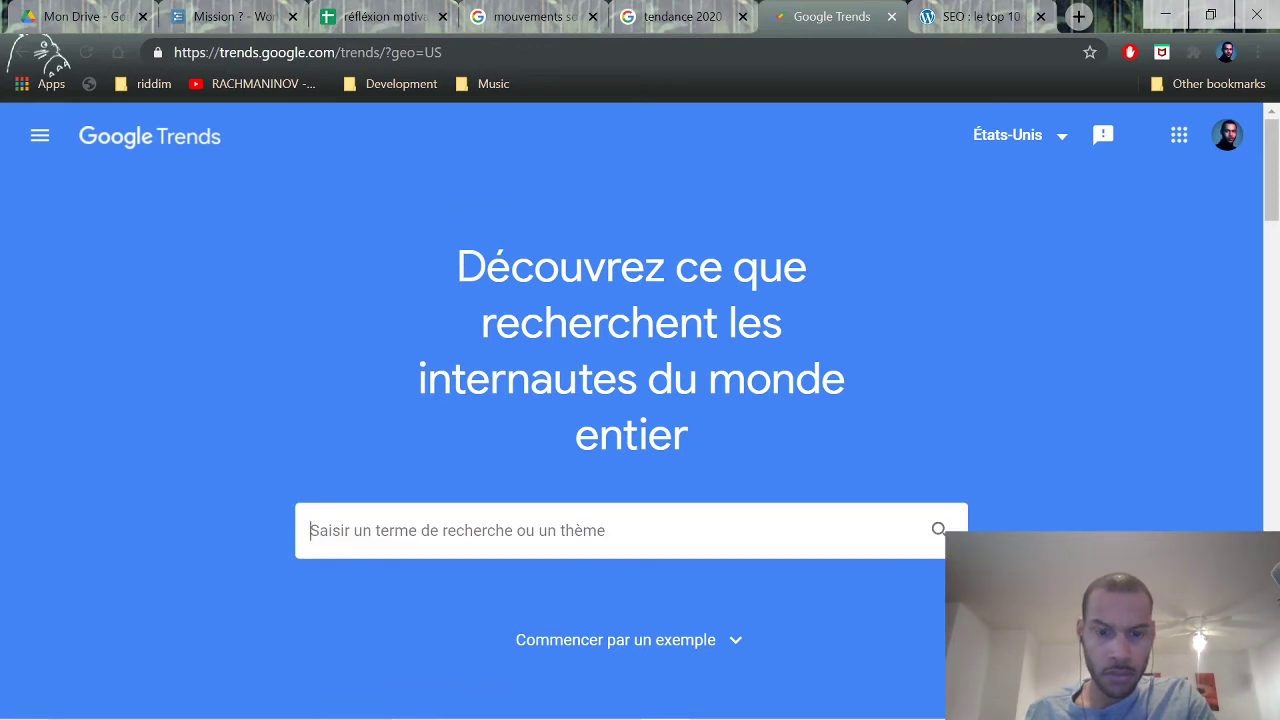
type("ecologi")
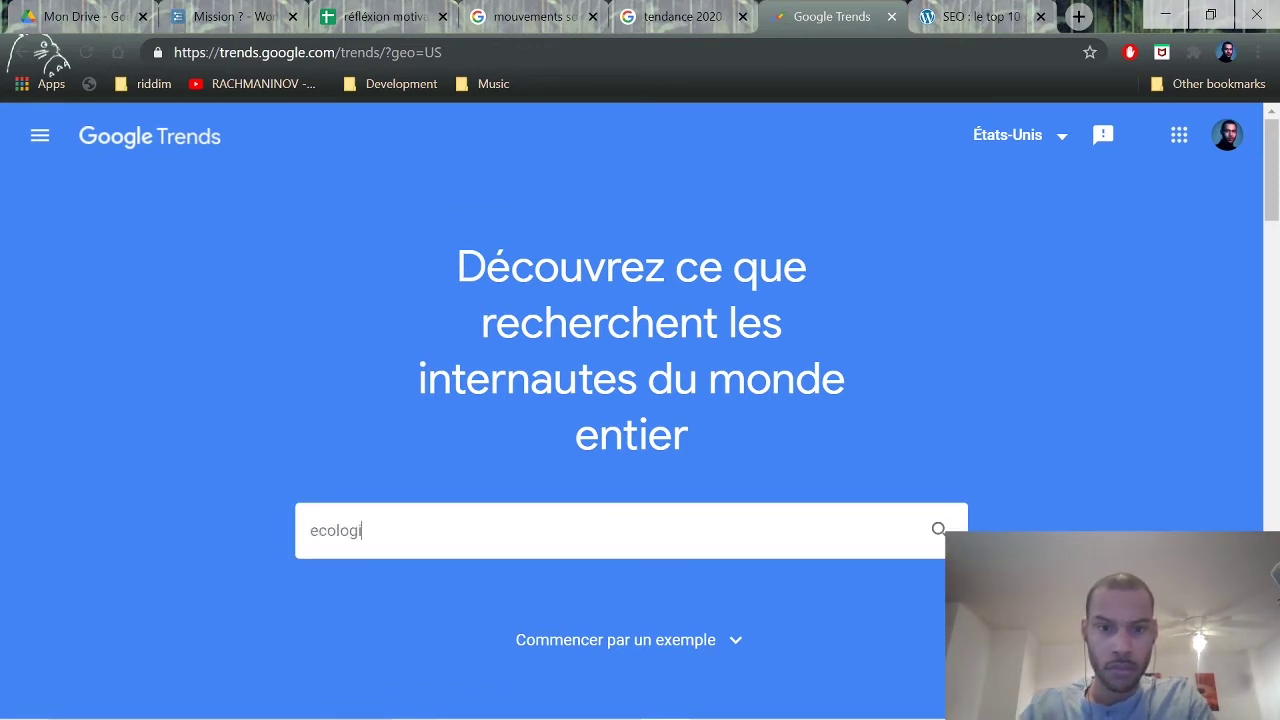
type("c")
key("Return")
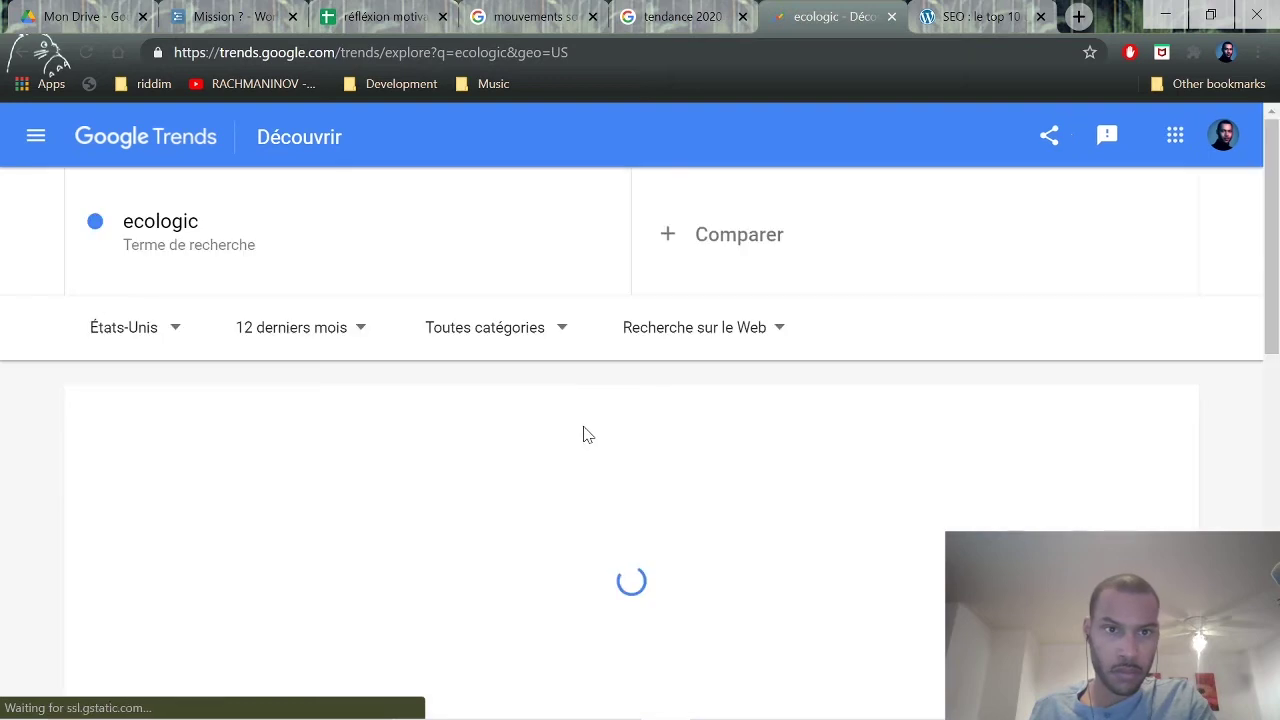
Examine the interest over time and by region for "ecologic", and close the Google Trends tab.
scroll(610, 555, "down", 3)
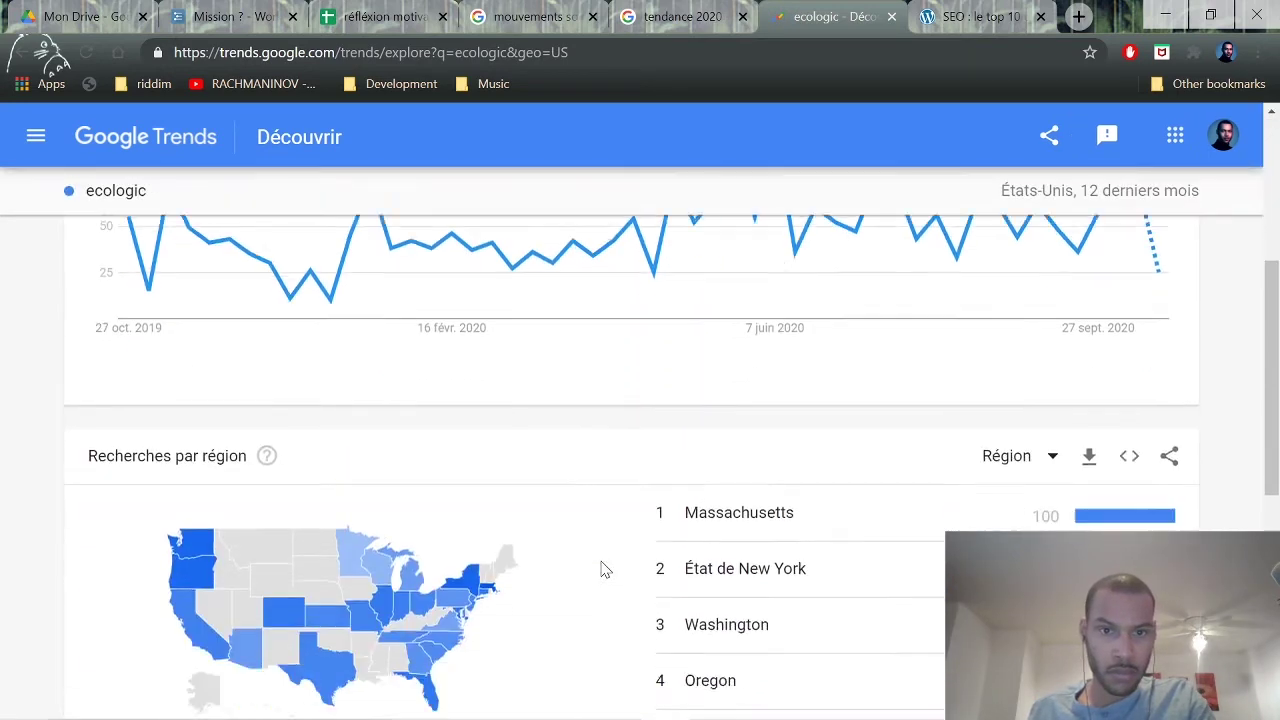
scroll(594, 580, "down", 2)
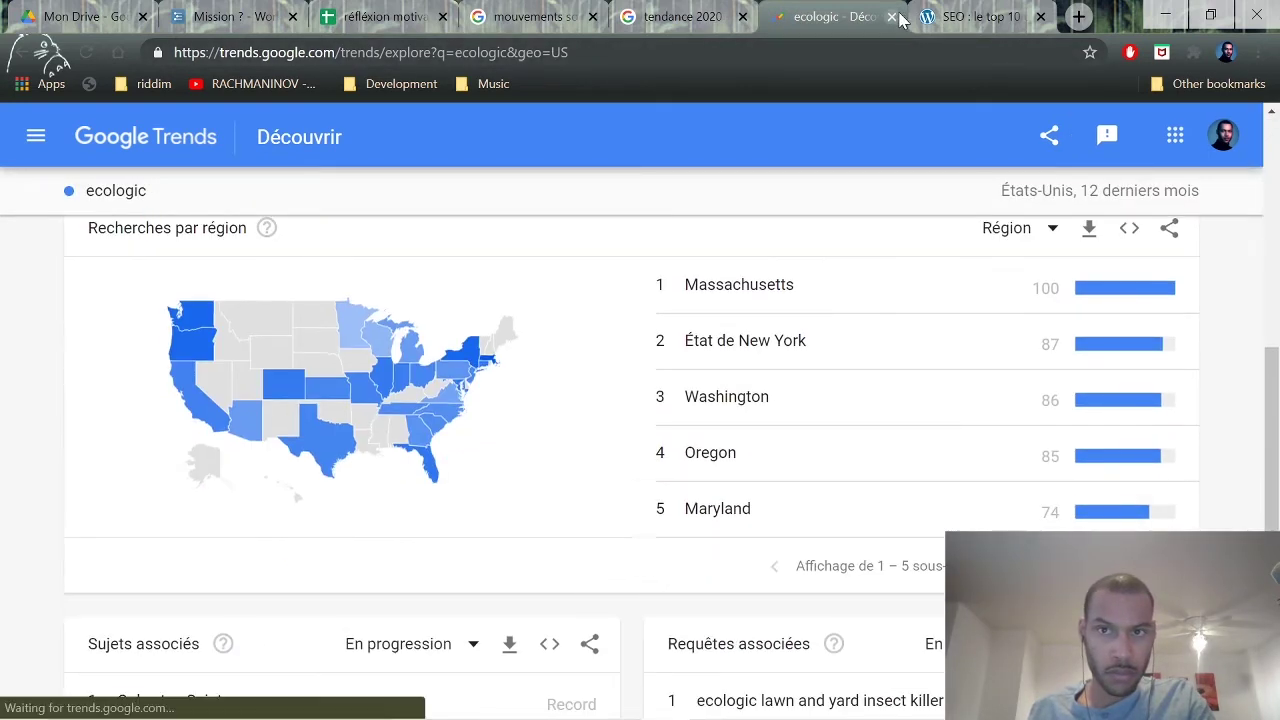
left_click(892, 17)
Read through the article's top 10 lists of the most searched French keywords of 2019, and close the article.
scroll(689, 437, "down", 8)
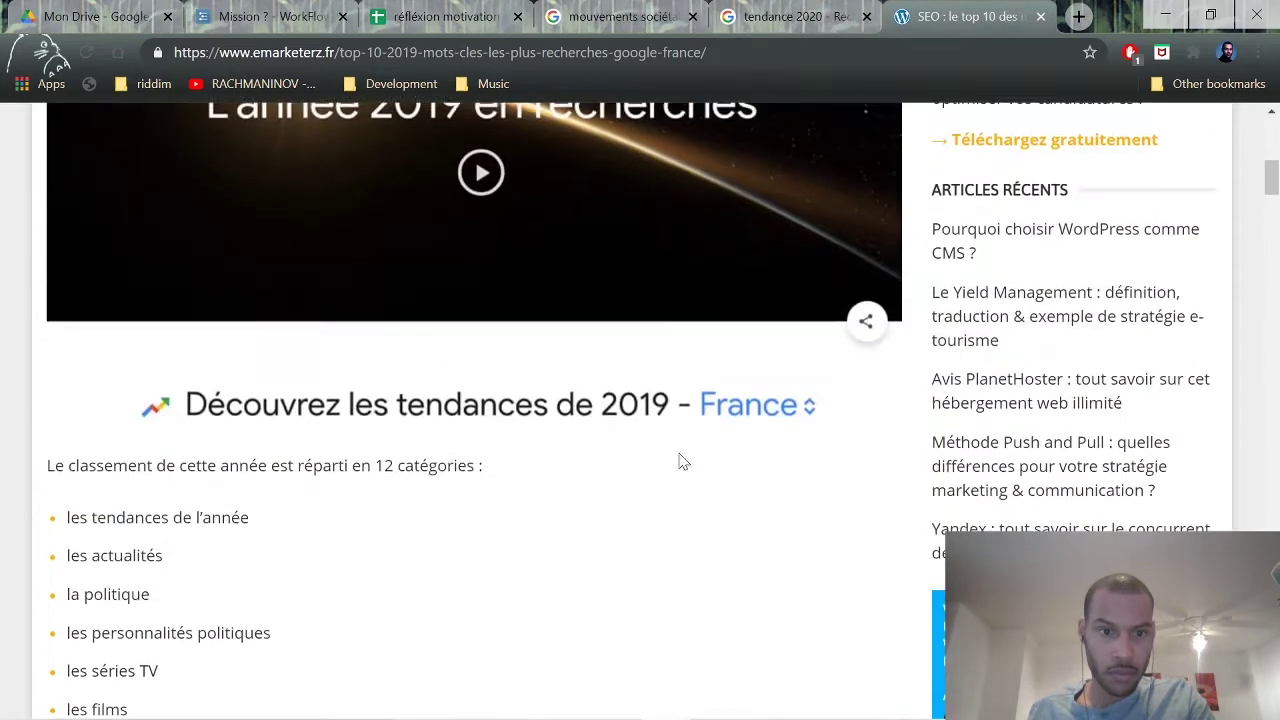
scroll(675, 470, "down", 2)
scroll(155, 318, "down", 7)
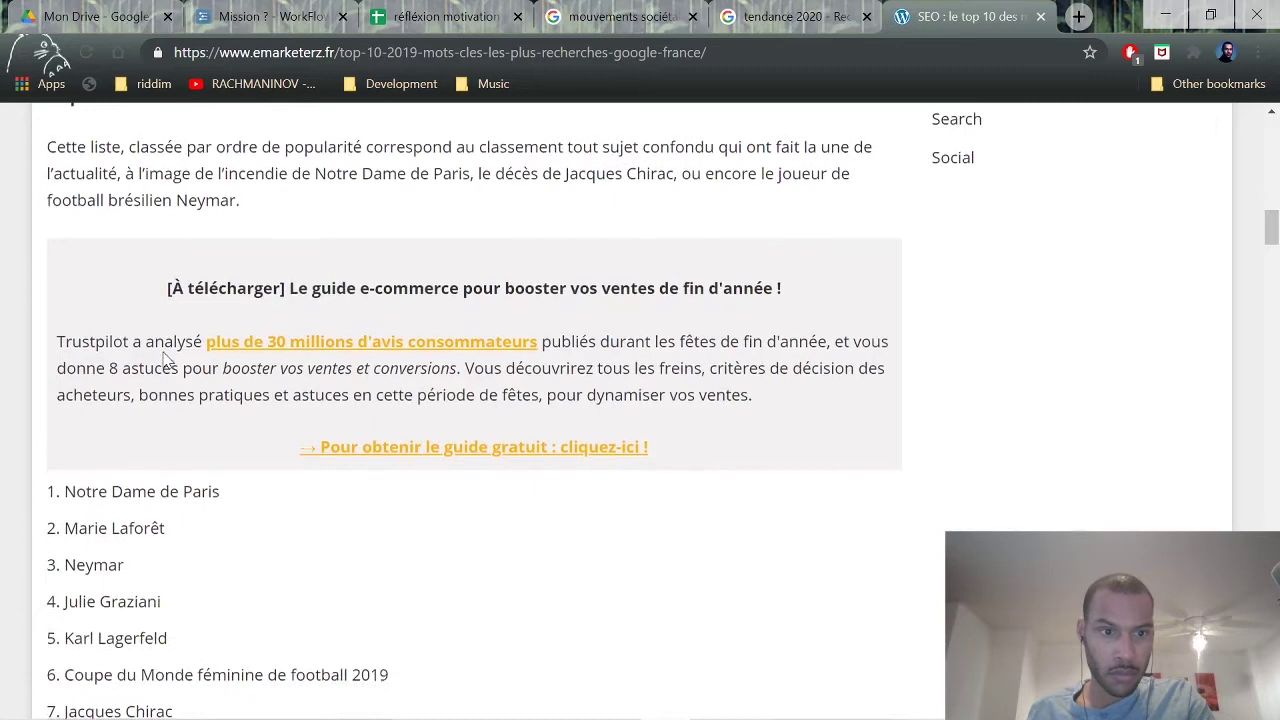
scroll(168, 360, "down", 3)
left_click_drag(136, 376, 174, 412)
scroll(183, 430, "down", 5)
scroll(183, 430, "down", 6)
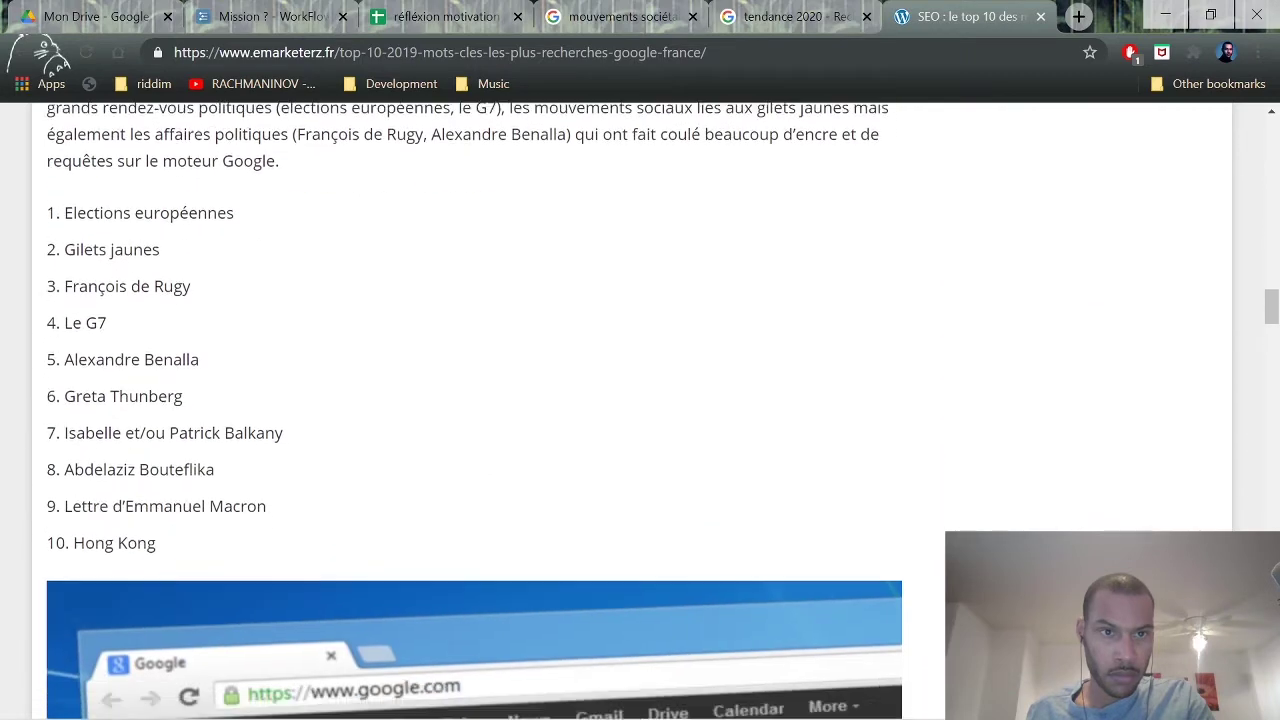
scroll(403, 465, "down", 13)
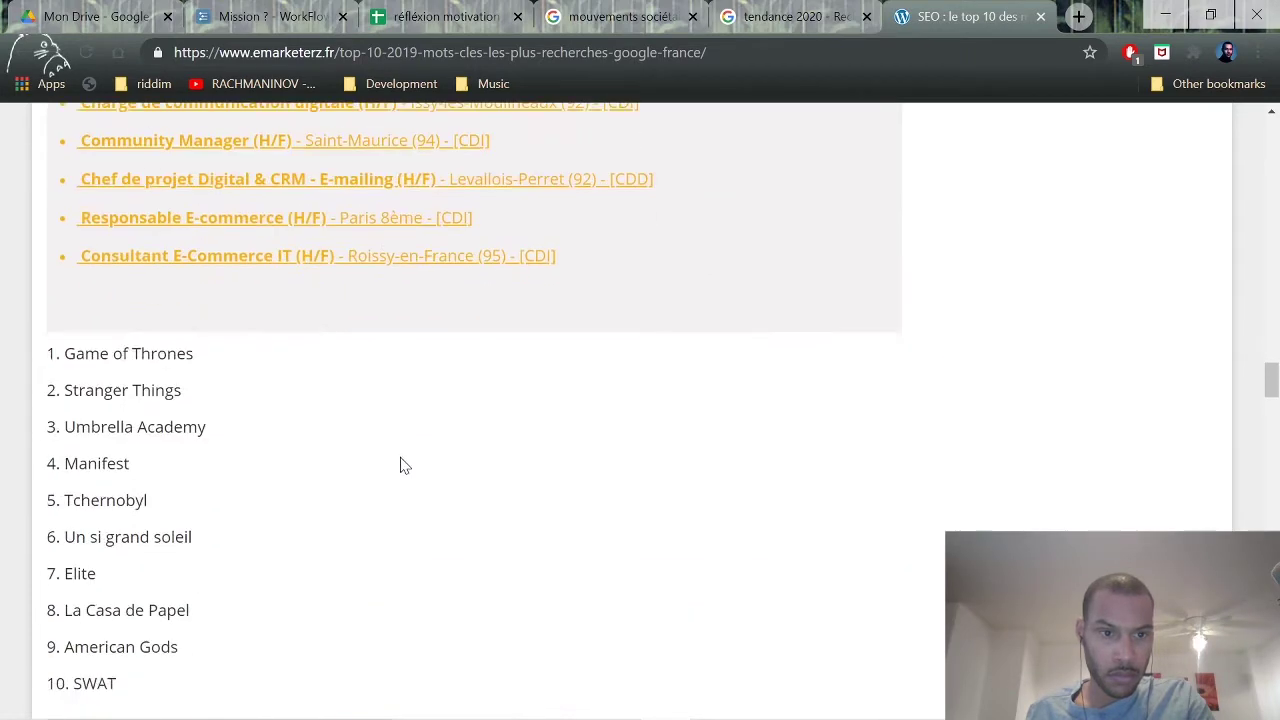
scroll(403, 465, "down", 2)
scroll(399, 467, "down", 8)
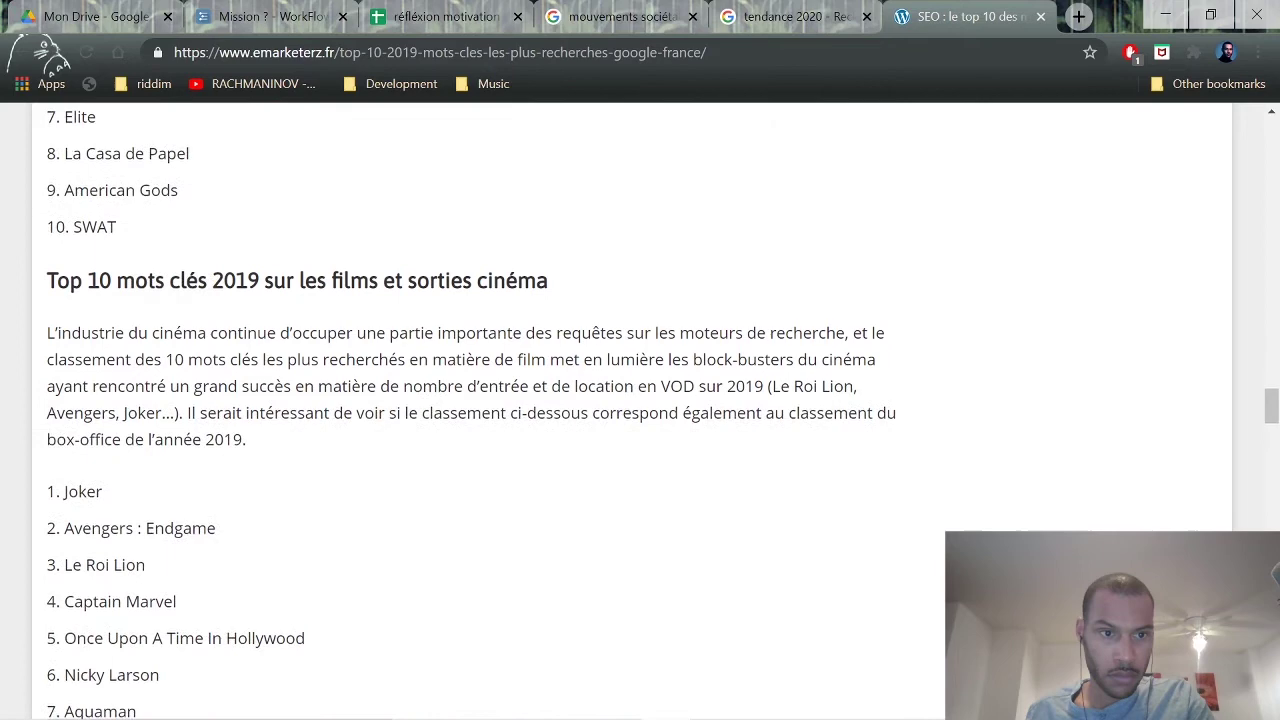
scroll(385, 455, "down", 7)
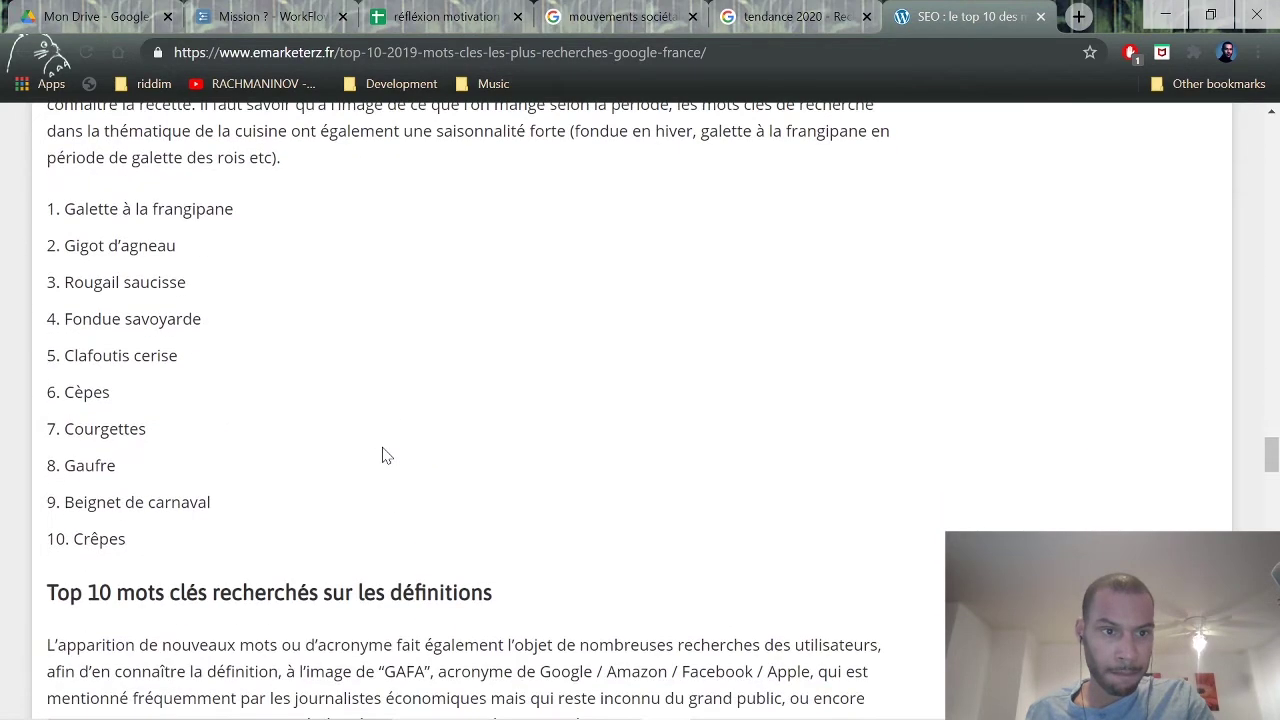
scroll(357, 463, "down", 2)
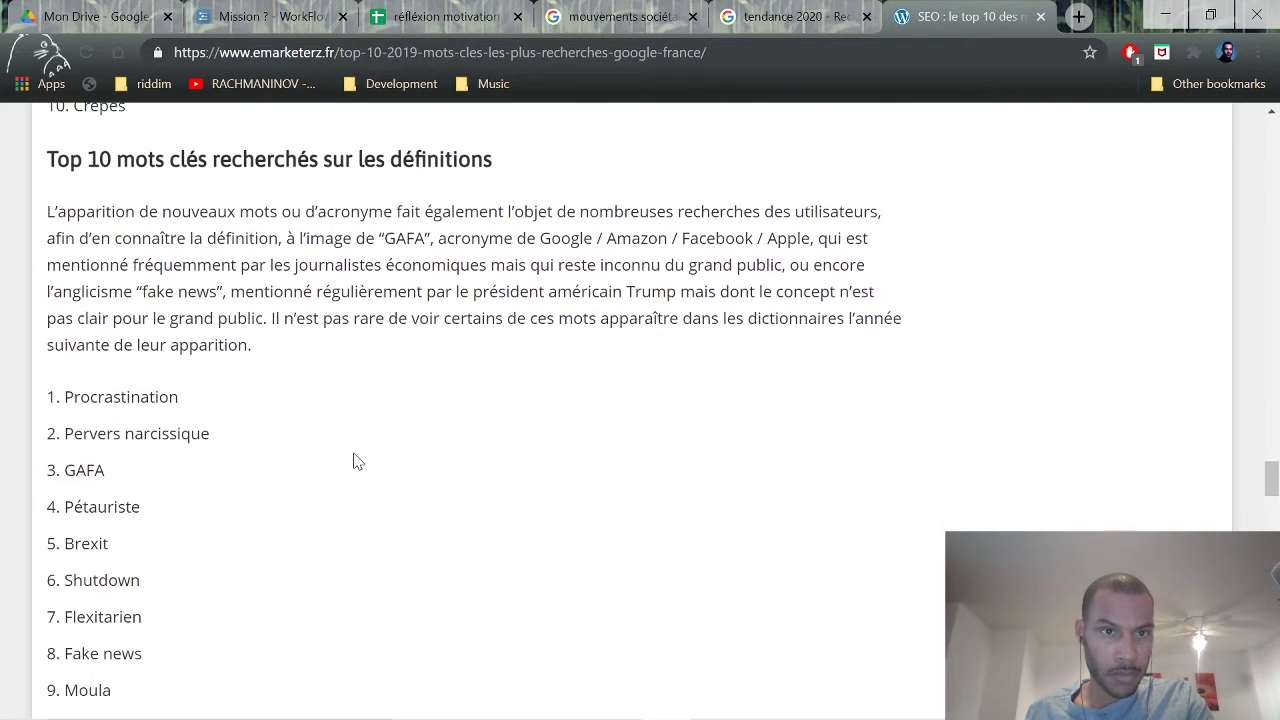
scroll(357, 463, "down", 2)
scroll(357, 461, "down", 11)
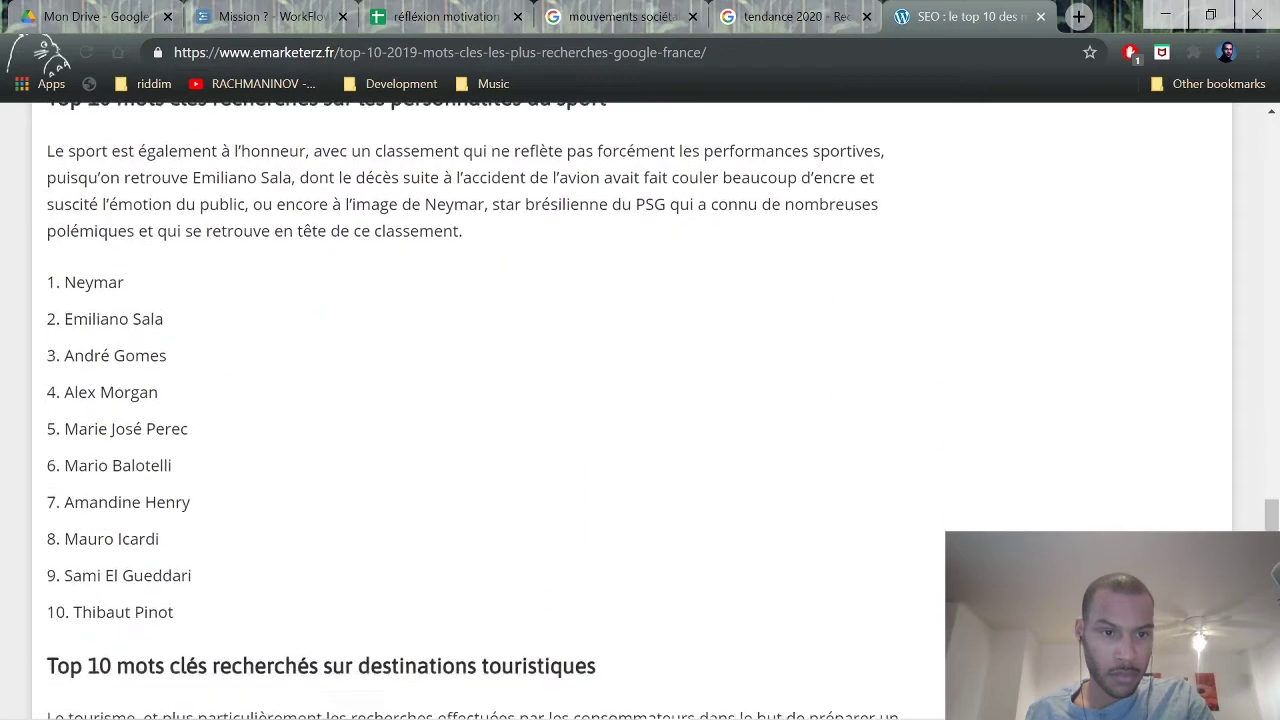
scroll(353, 444, "down", 7)
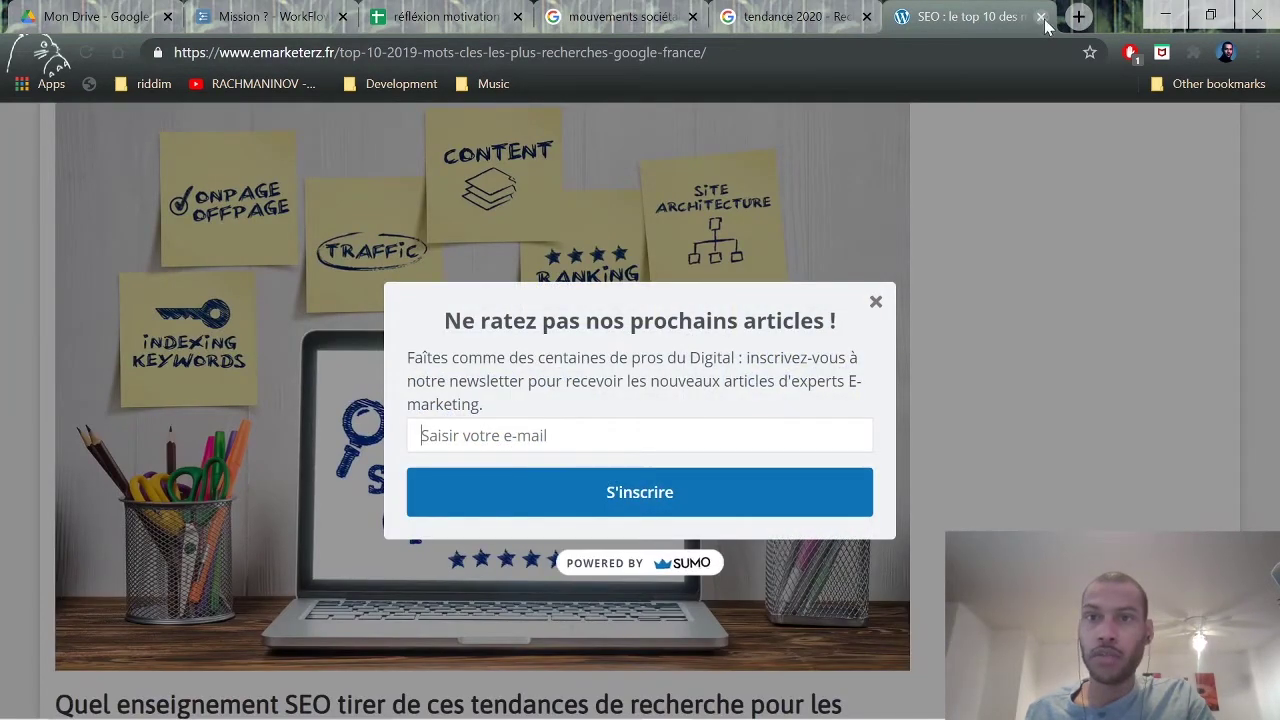
left_click(1040, 16)
Switch to the WorkFlowy "Mission ?" outline and replace "véganisme" under "La société" with "cause animal".
left_click(450, 16)
left_click(300, 16)
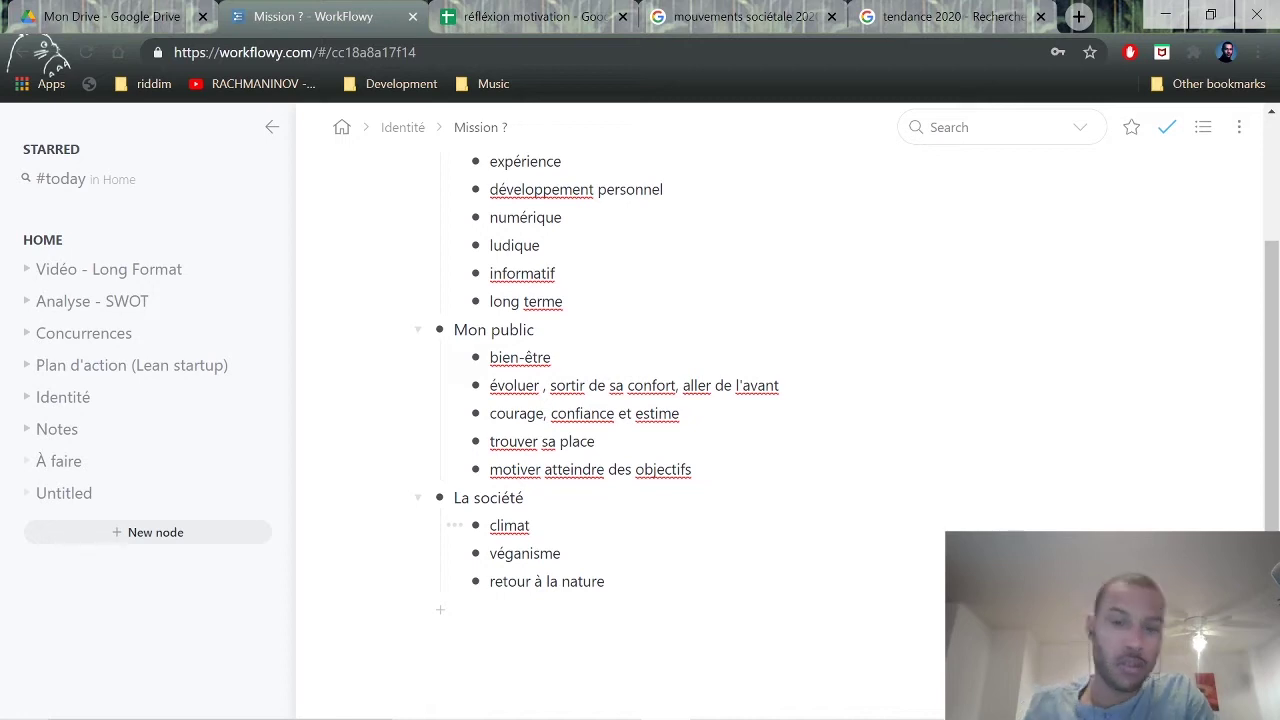
left_click_drag(504, 553, 561, 553)
double_click(525, 553)
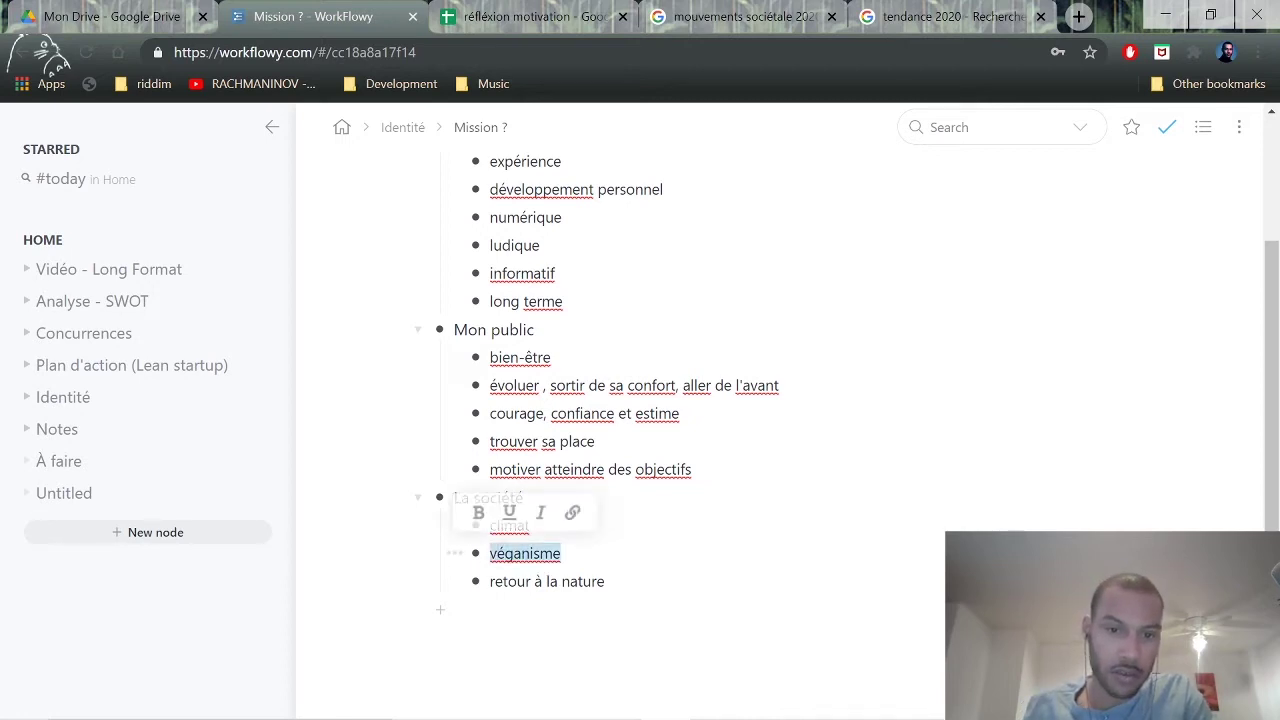
type("cause animal")
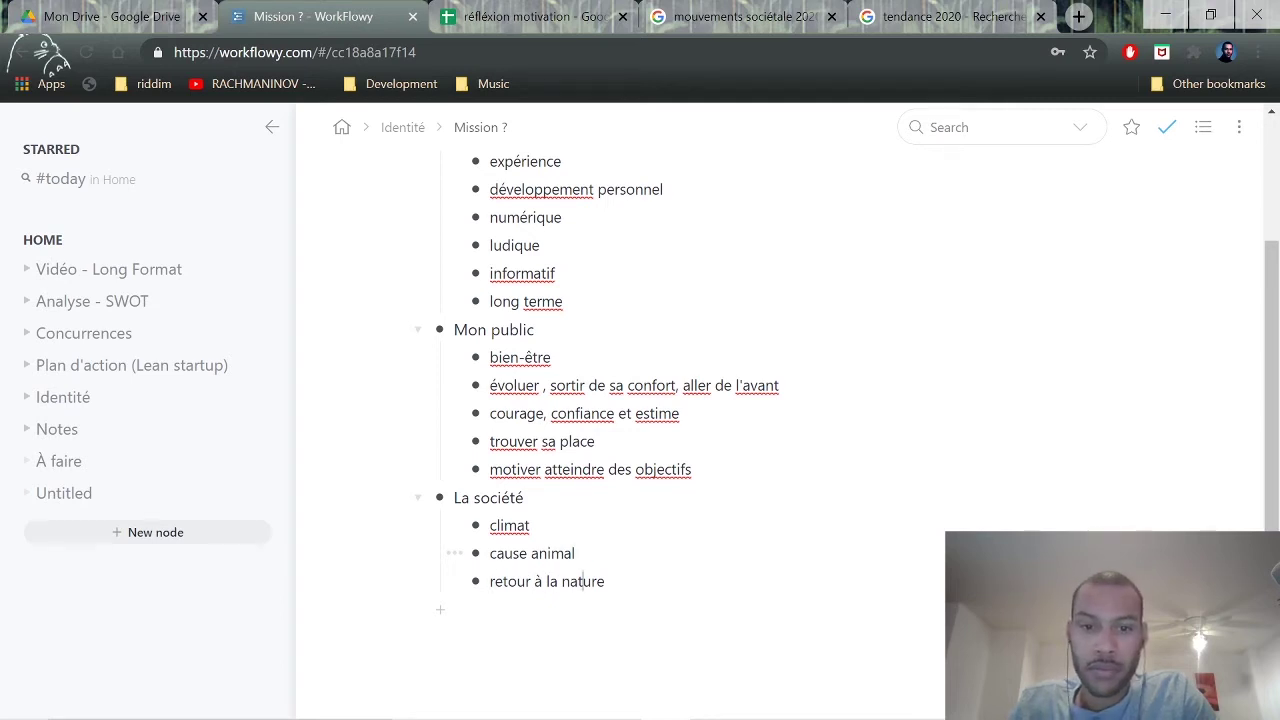
Add the bullet "baisse du niveau de vie" after "retour à la nature" under "La société".
key("Return")
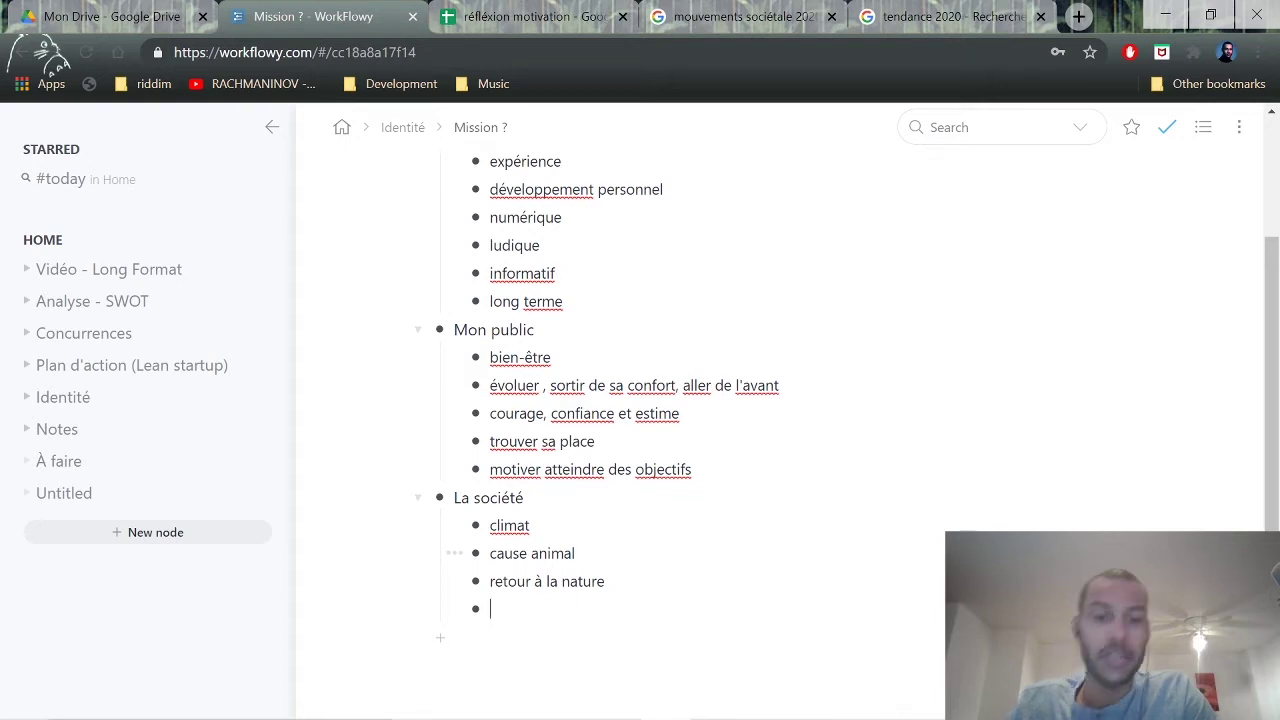
type("baisse d")
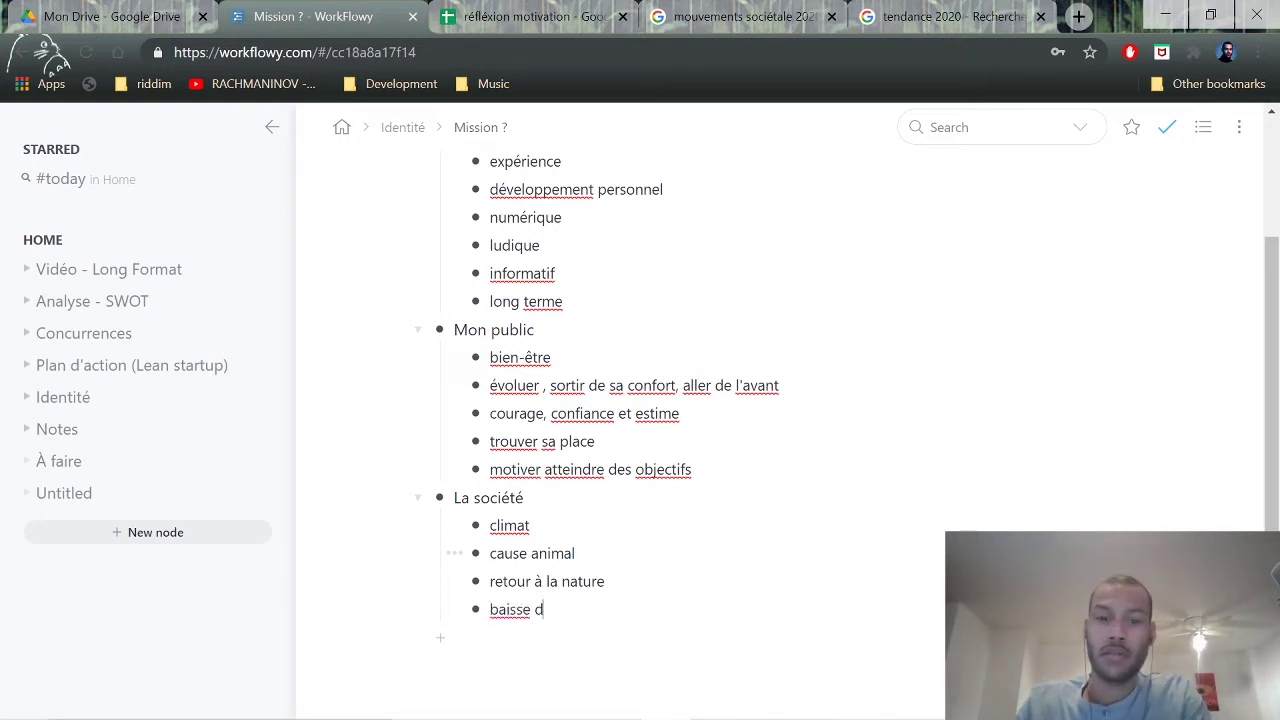
type("u niveau de vie")
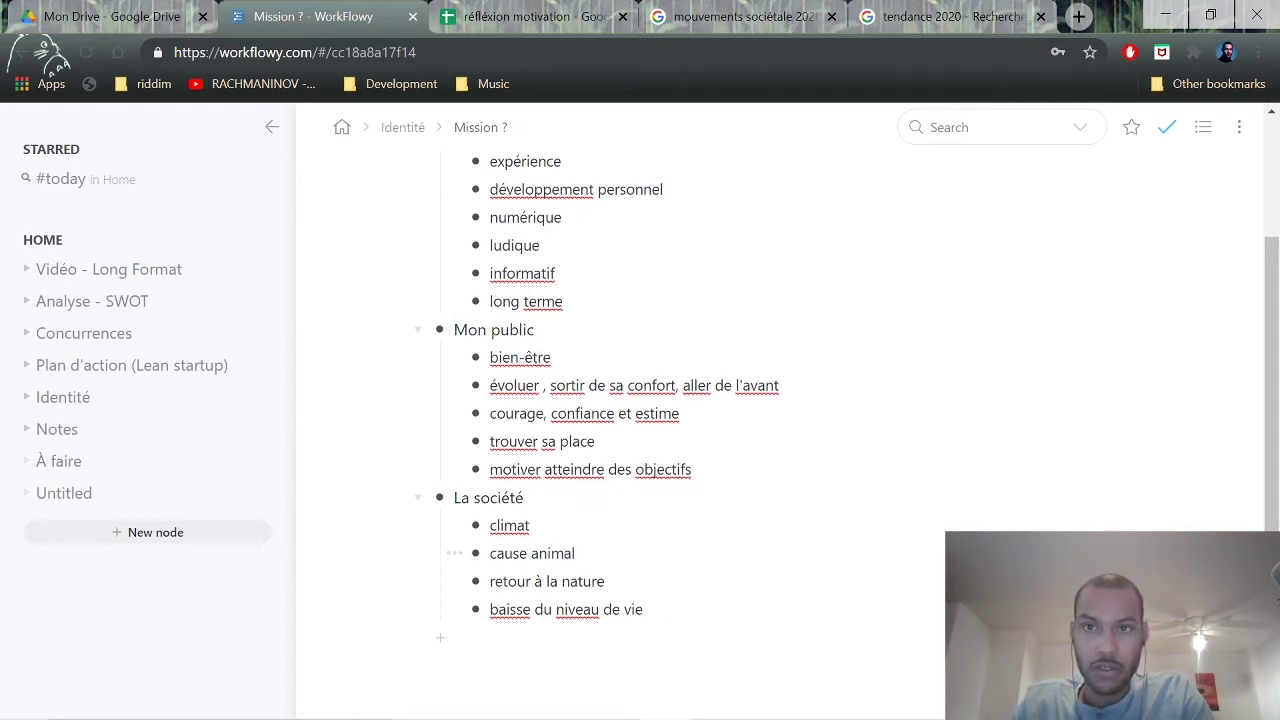
Add the bullet "fake news" as the last item under "La société".
key("Return")
type("fae")
key("BackSpace")
type("le news")
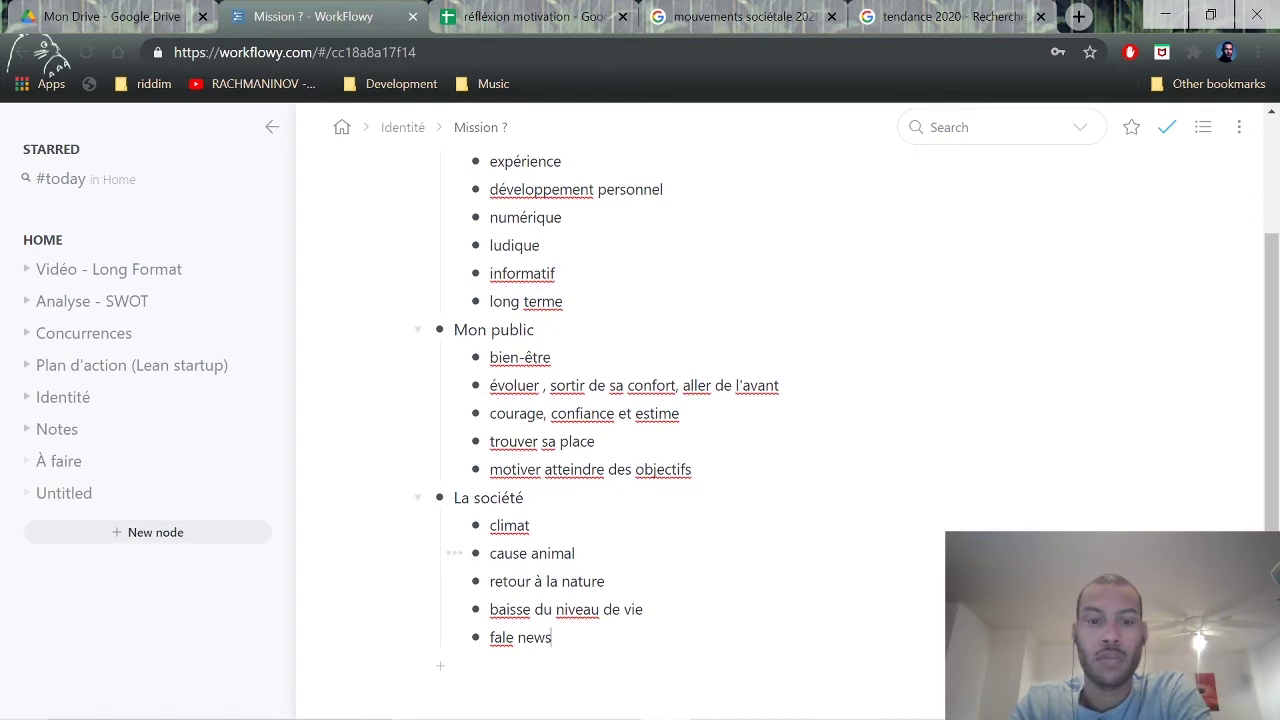
key("Left")
key("Left")
key("Left")
key("Left")
key("Left")
key("Left")
key("BackSpace")
type("k")
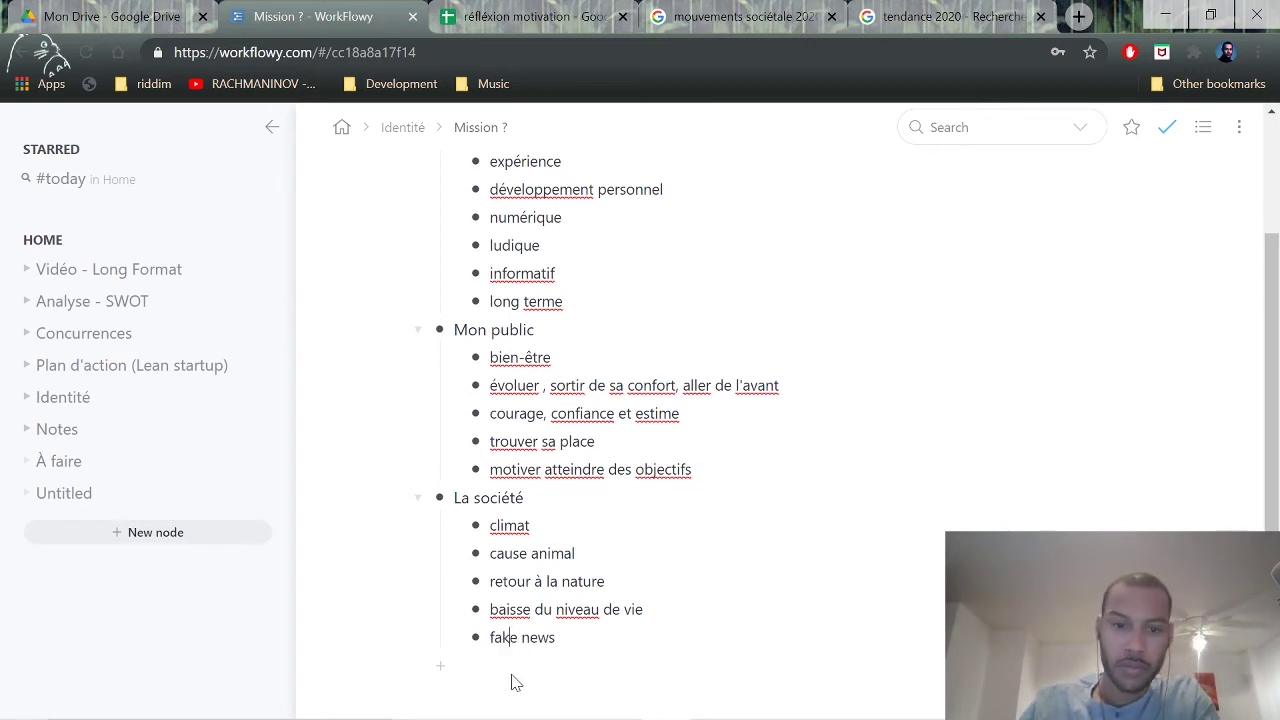
Review the keywords listed under "Moi, mon produit", "Mon public" and "La société" in the mission outline.
scroll(640, 550, "up", 3)
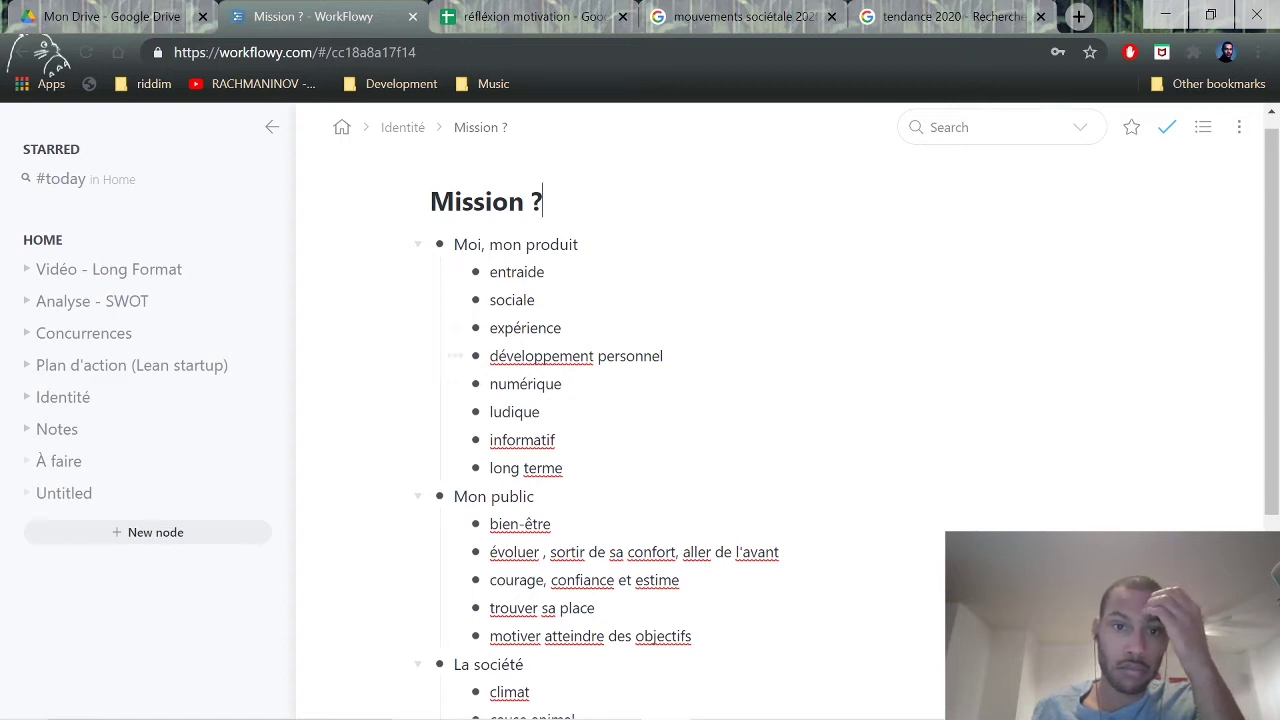
key("Return")
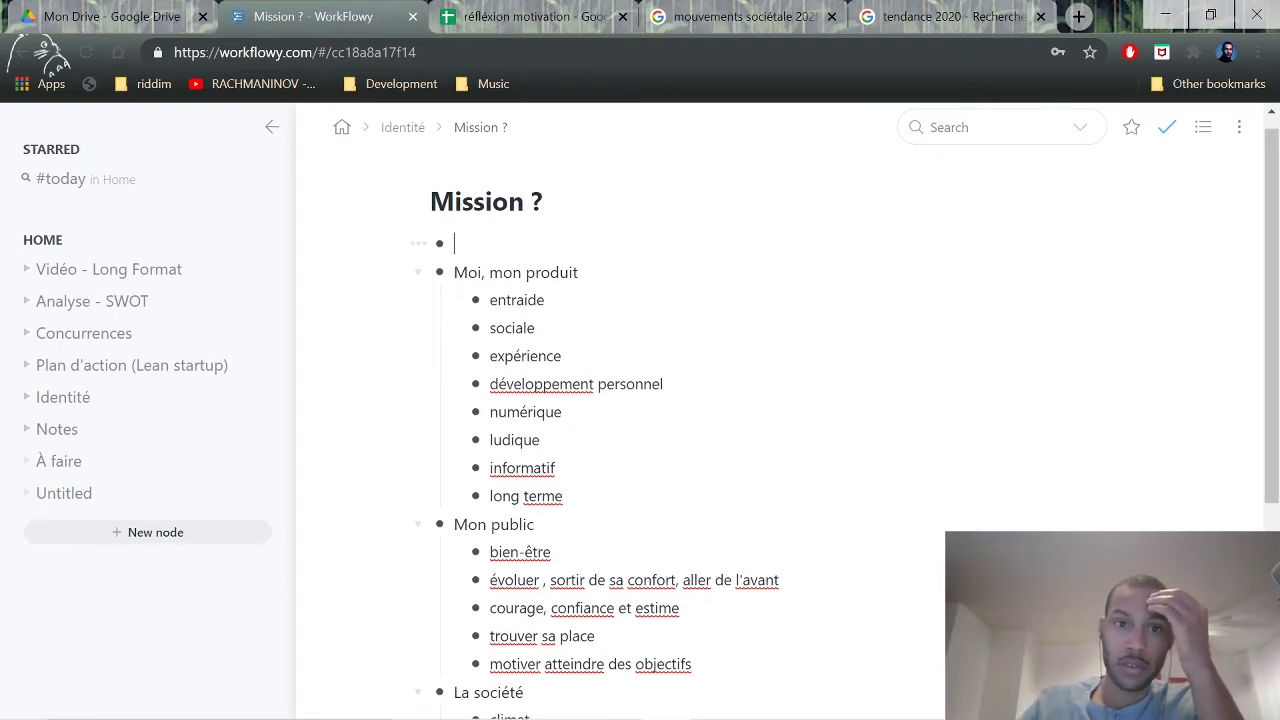
key("BackSpace")
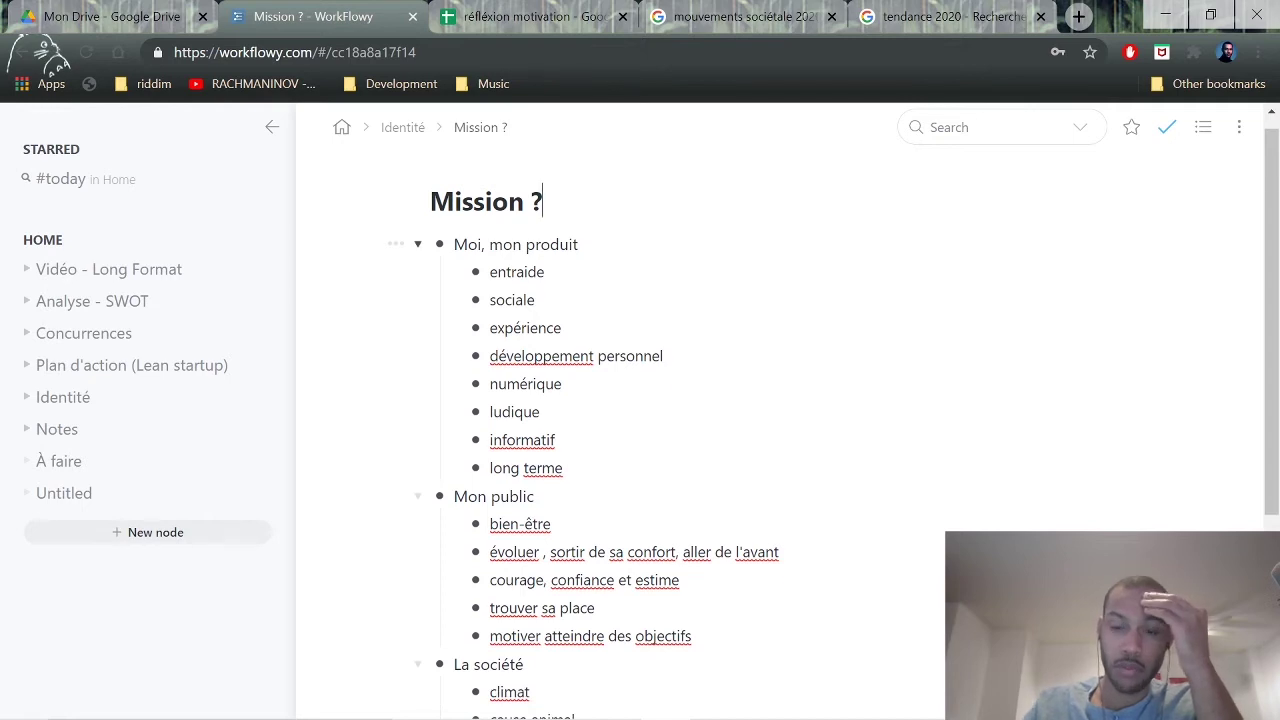
scroll(460, 548, "down", 1)
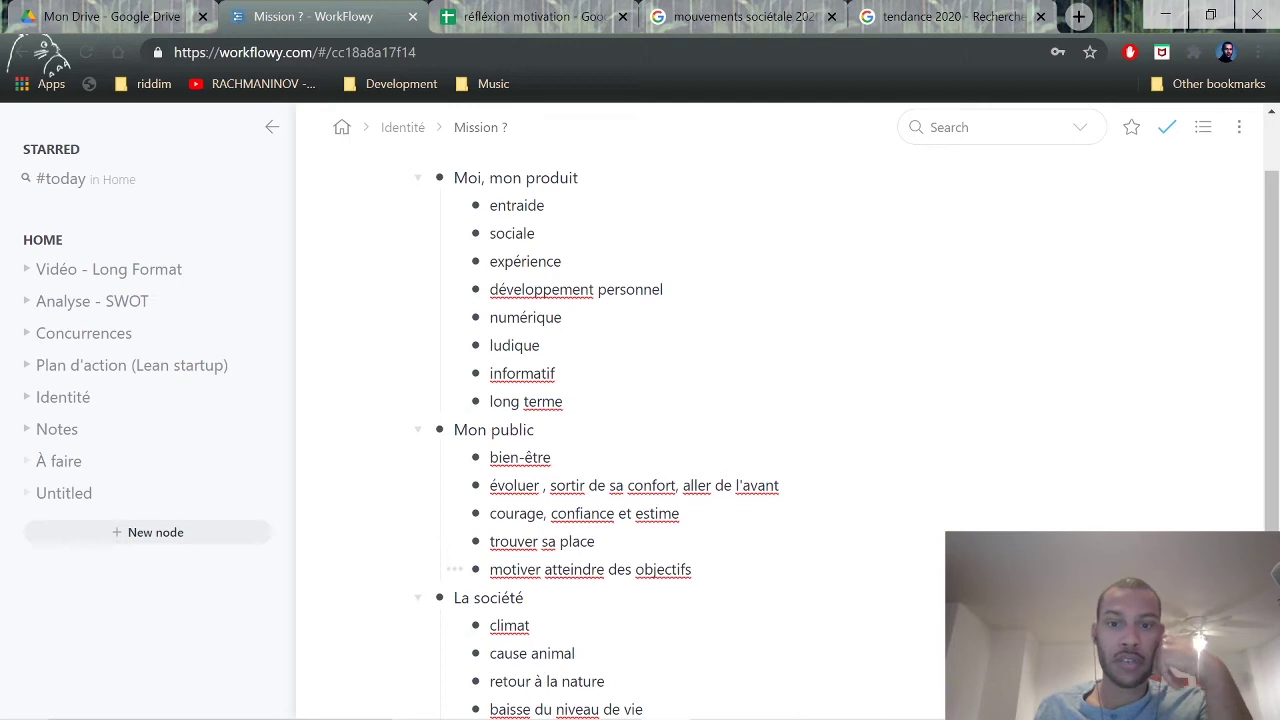
scroll(460, 420, "down", 1)
scroll(477, 263, "up", 2)
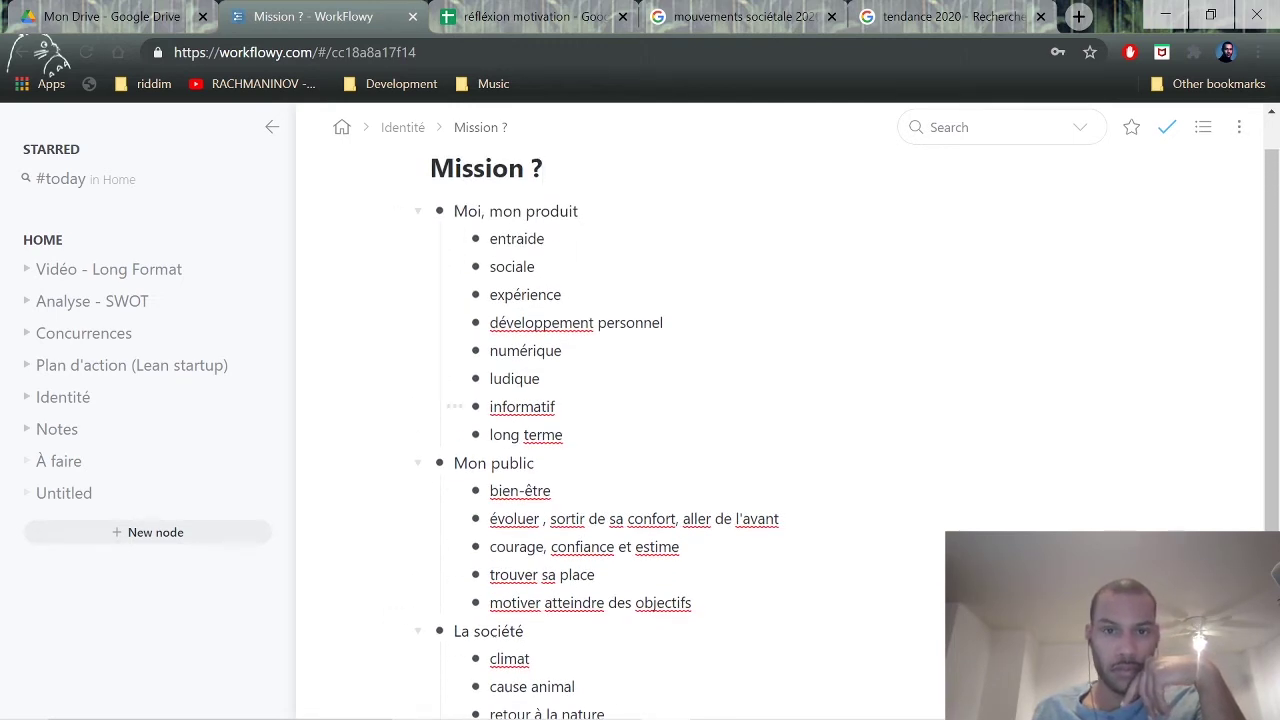
scroll(640, 440, "down", 2)
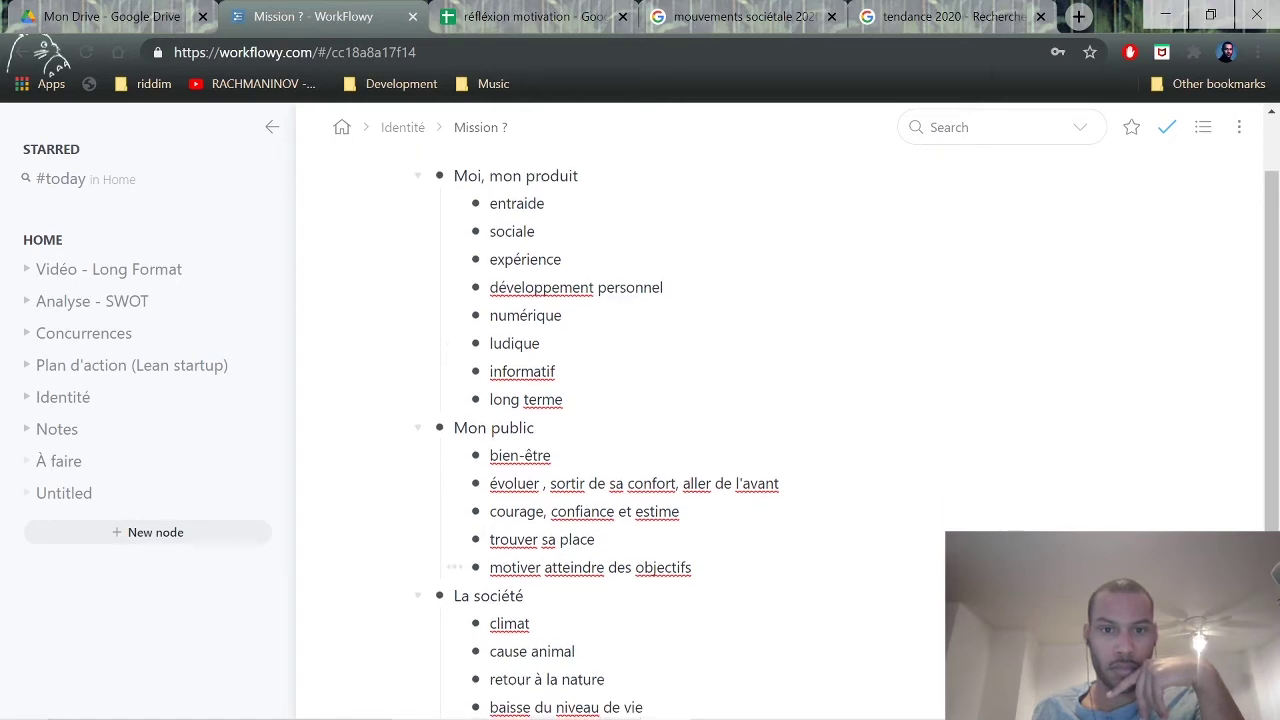
scroll(640, 440, "down", 1)
scroll(640, 440, "up", 2)
scroll(640, 440, "down", 2)
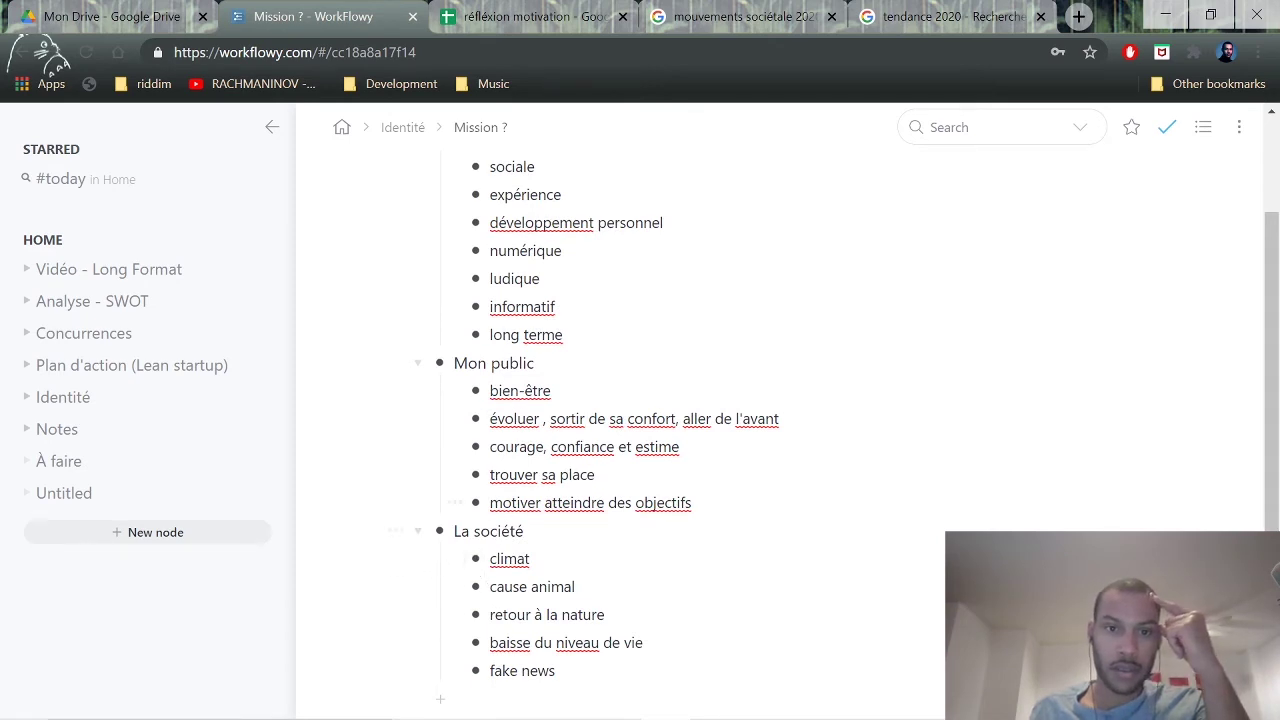
scroll(640, 420, "up", 1)
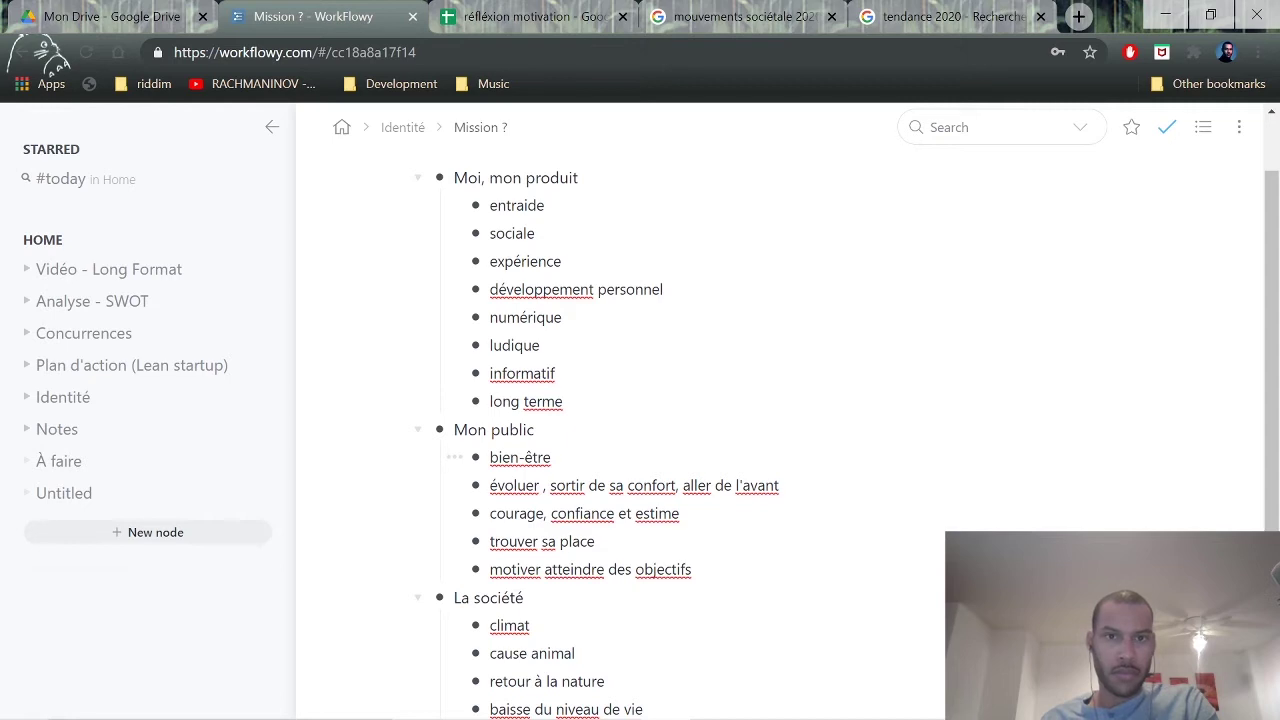
scroll(600, 457, "down", 2)
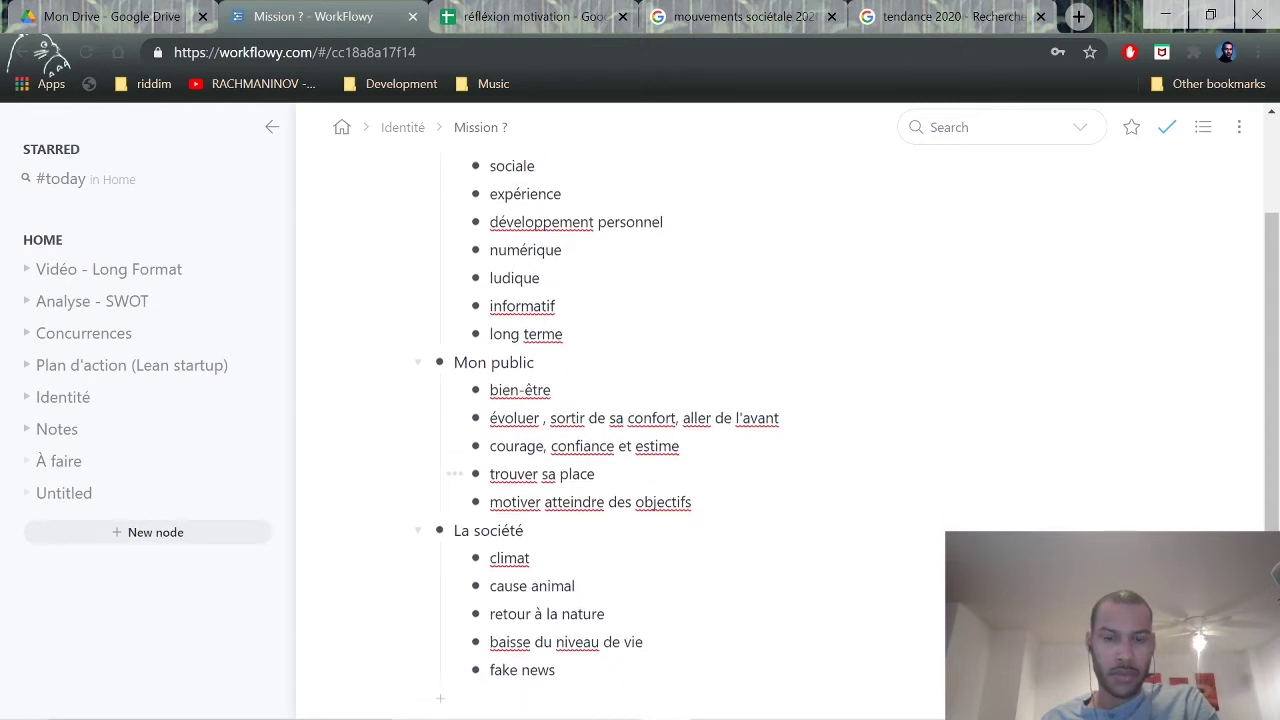
left_click_drag(561, 548, 600, 622)
left_click(600, 625)
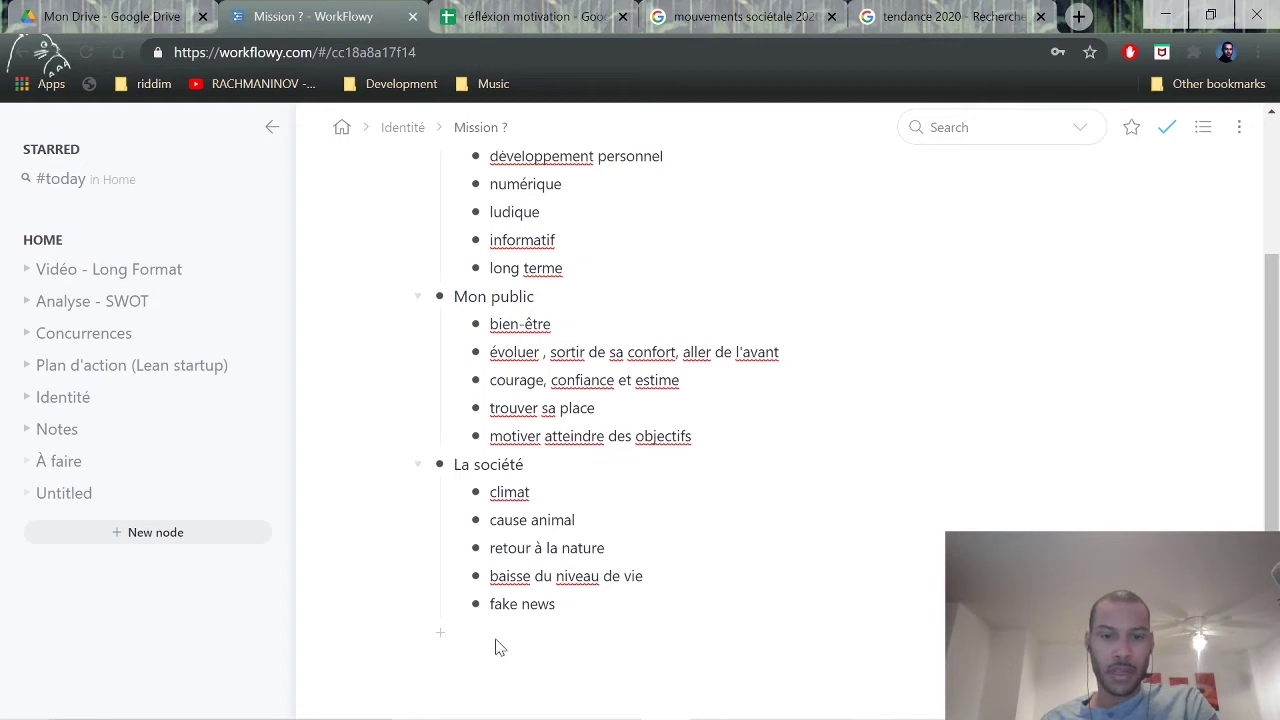
Add "qualité de vie" as a new item on the same level below "La société", and collapse the "La société" branch.
key("Return")
key("Return")
key("Return")
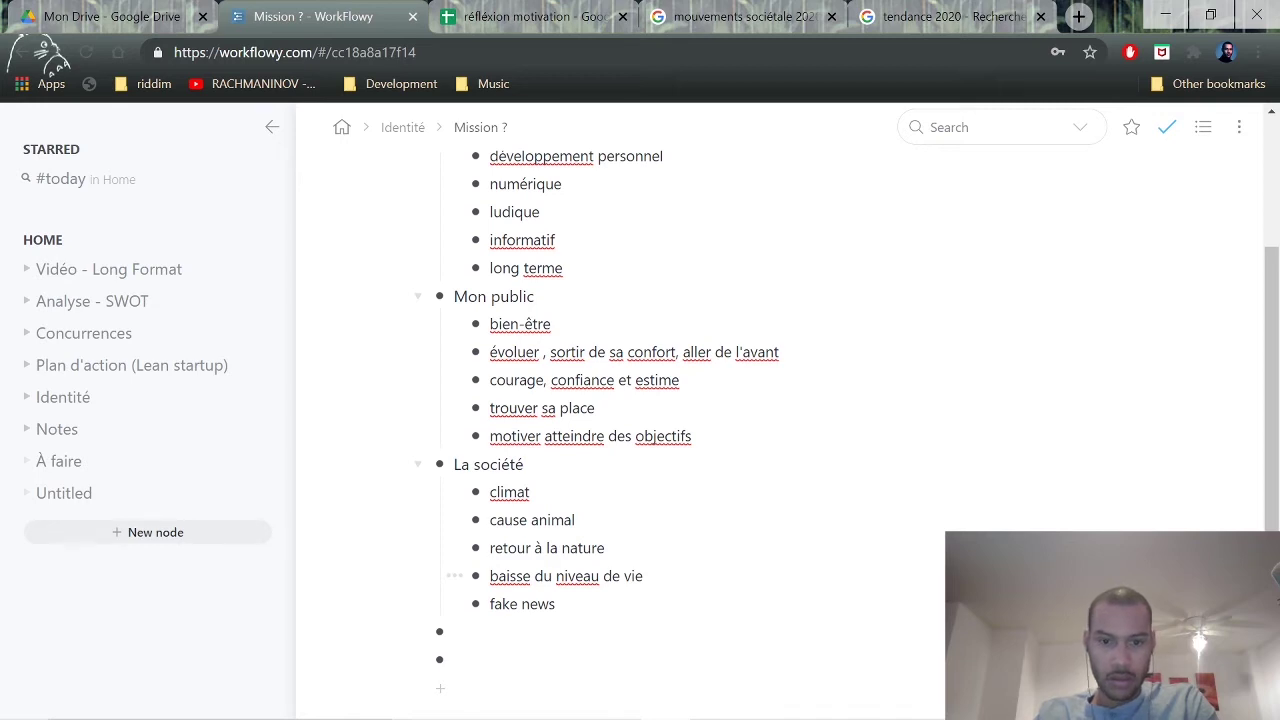
type("qui")
type("ité de vie")
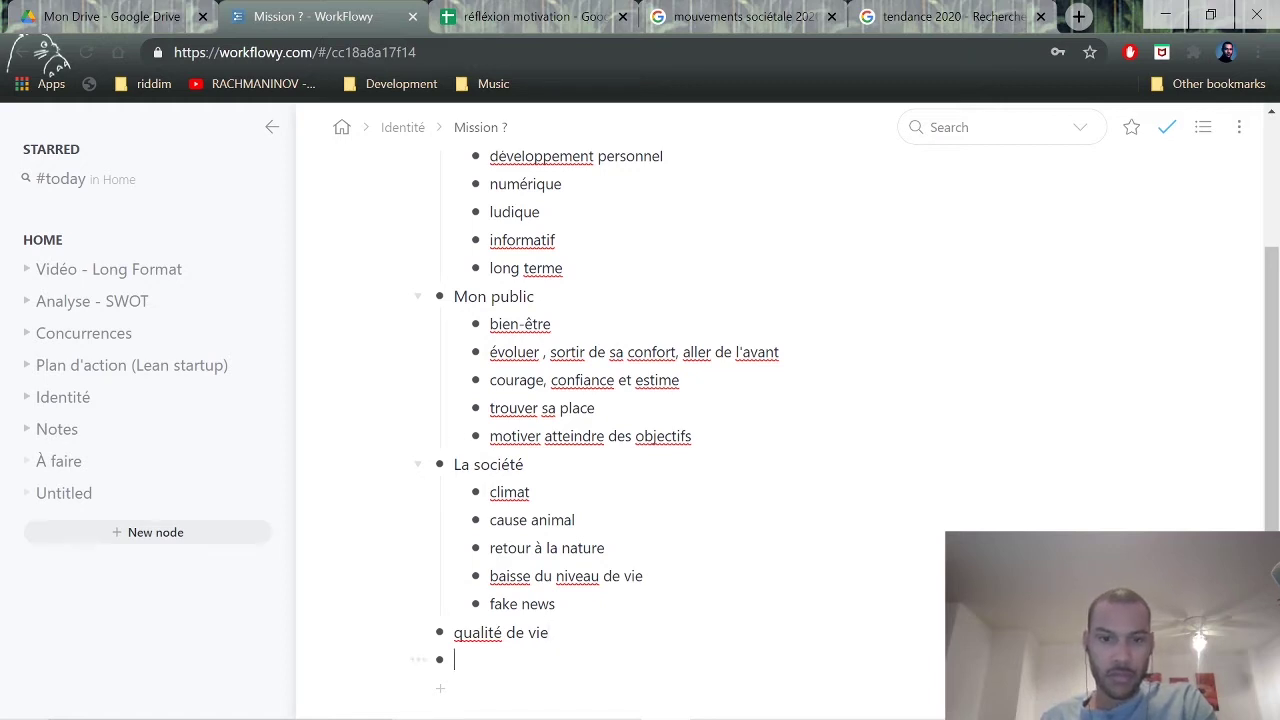
key("BackSpace")
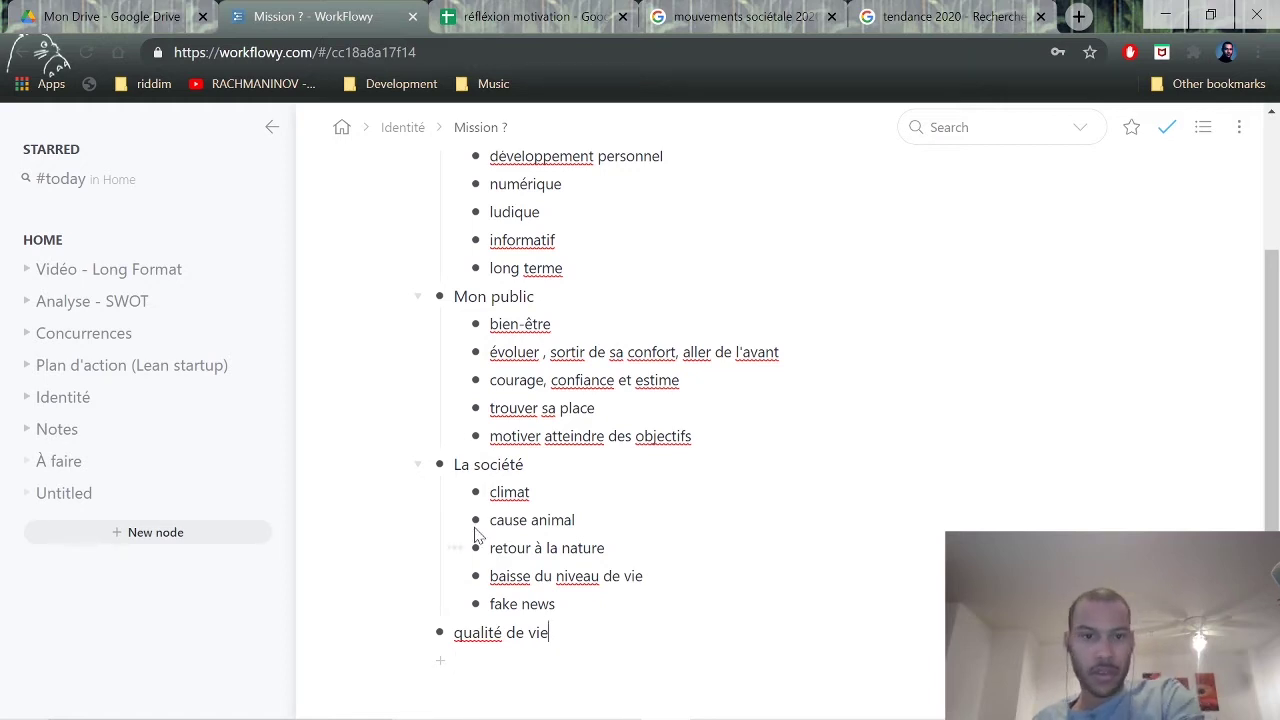
left_click(417, 466)
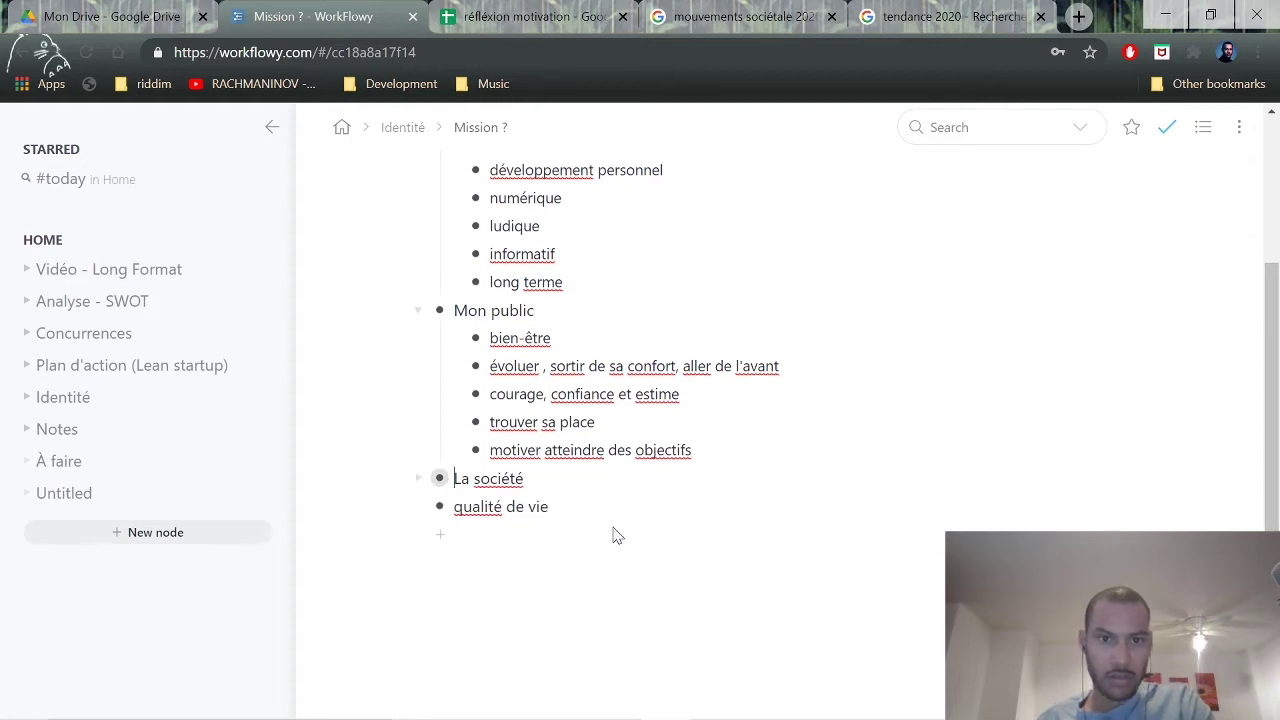
key("Up")
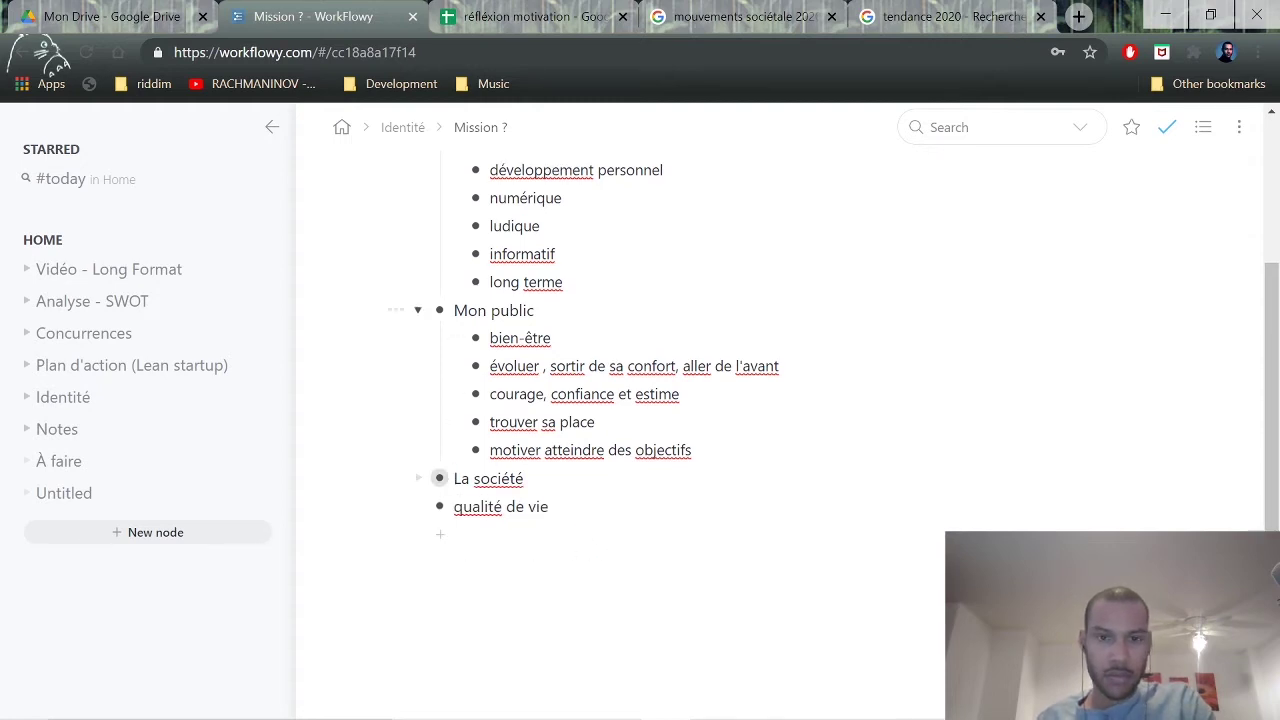
key("BackSpace")
type("que")
key("BackSpace")
key("BackSpace")
key("BackSpace")
type("c")
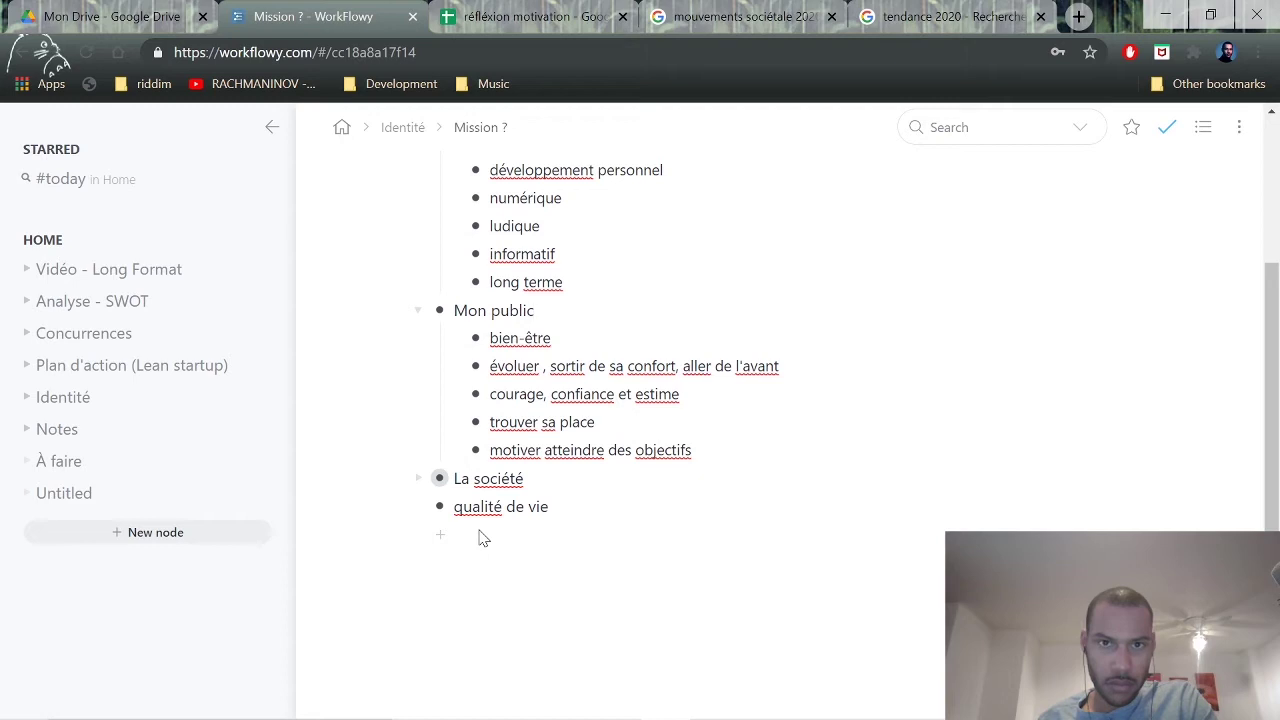
Insert "le courage" at the beginning of the "qualité de vie" item.
scroll(483, 538, "up", 1)
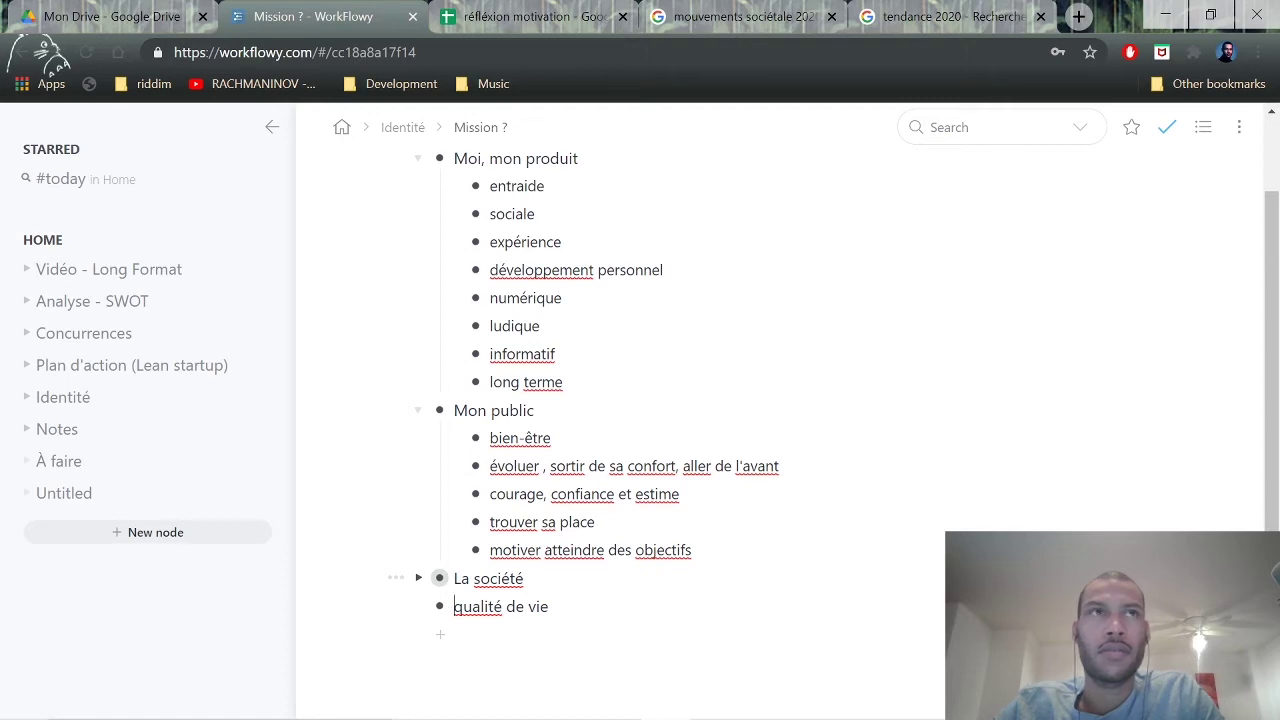
type("le courage")
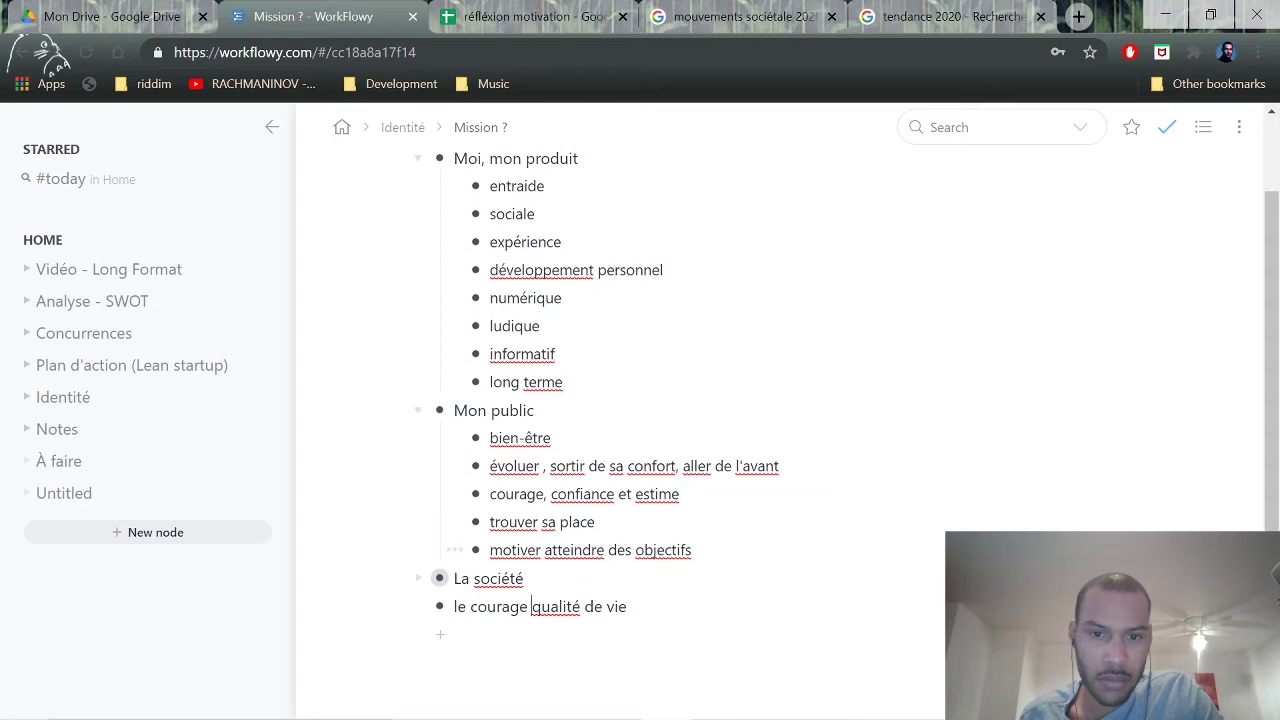
Insert "évoluer" at the beginning of the "le courage qualité de vie" item.
left_click_drag(643, 550, 671, 550)
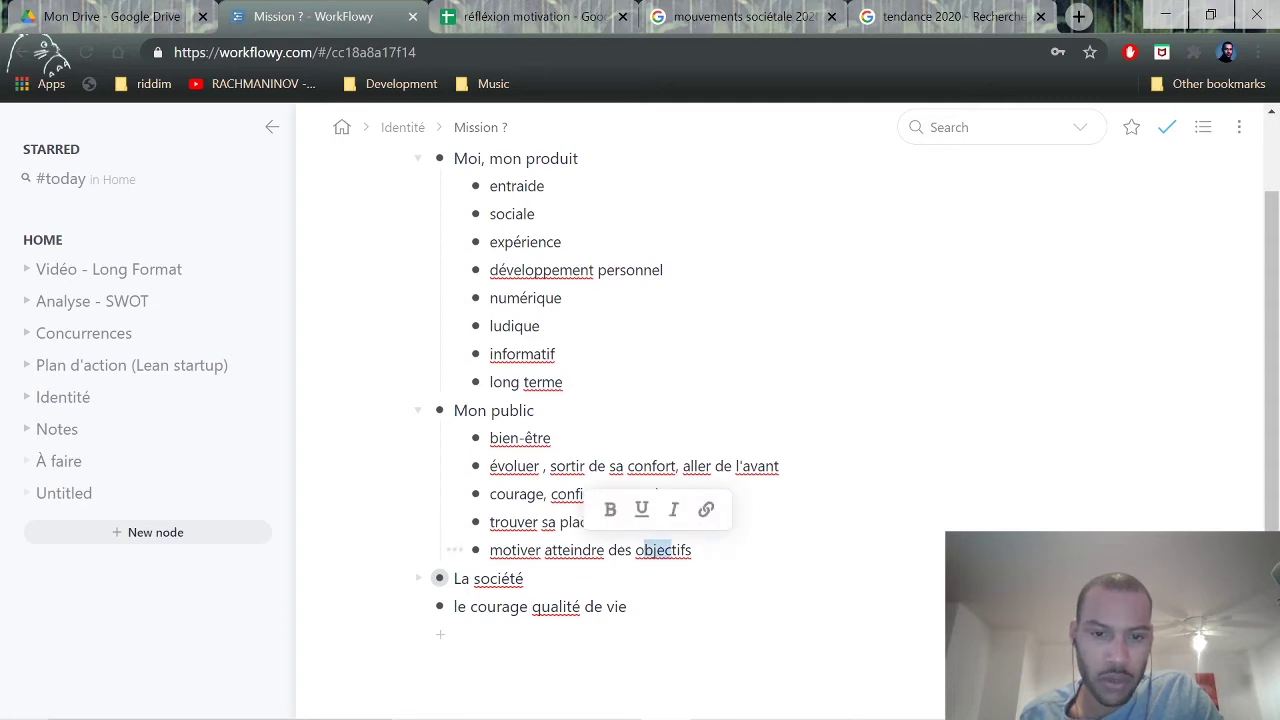
left_click(671, 550)
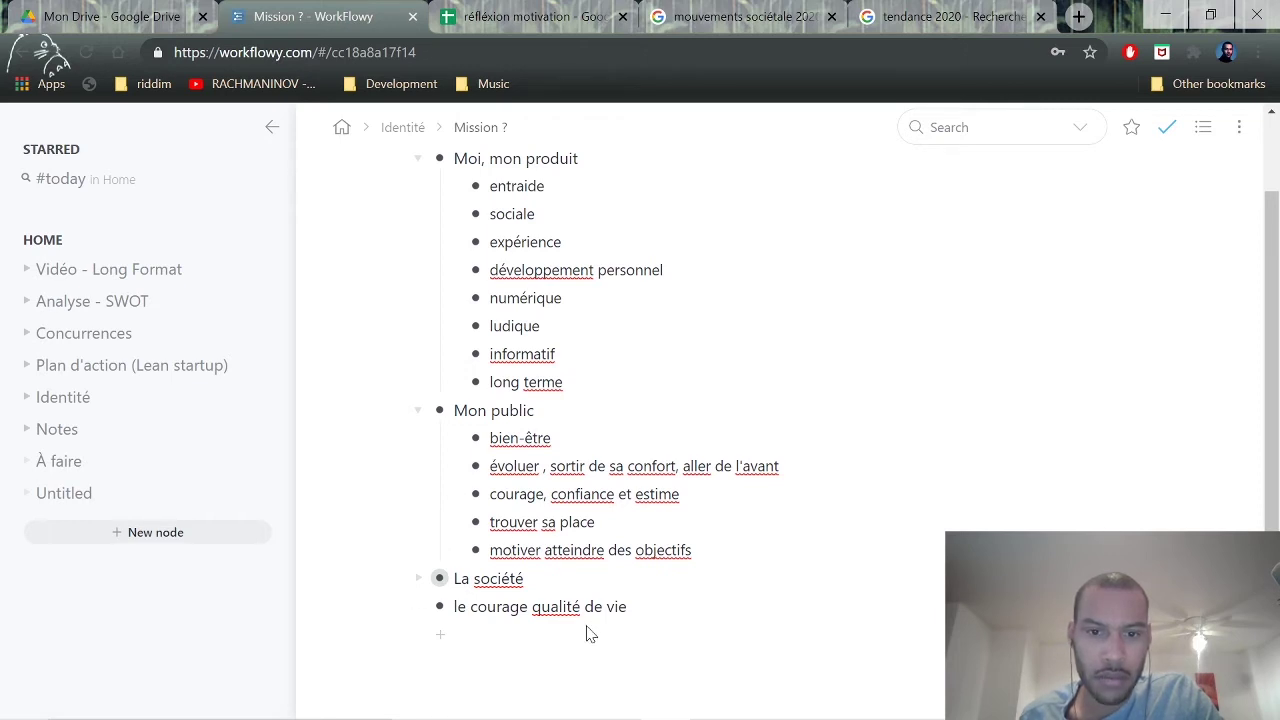
left_click_drag(588, 466, 652, 466)
left_click(455, 606)
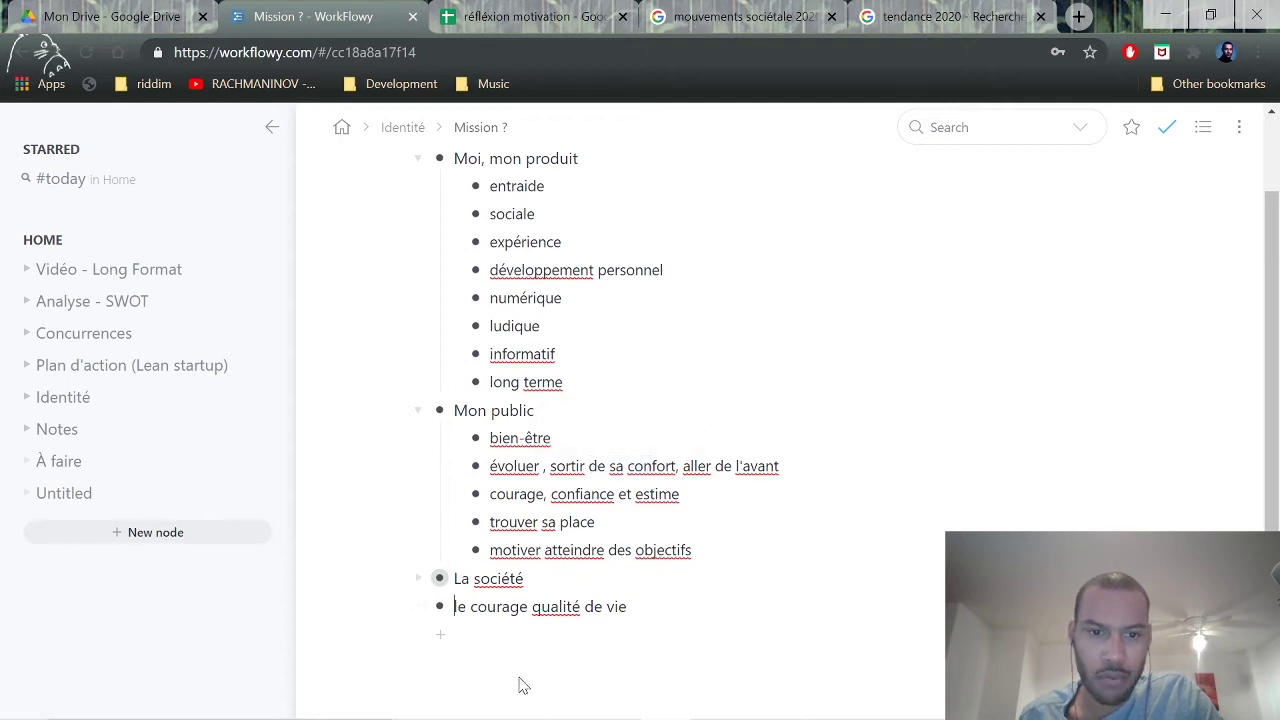
type("évoluer")
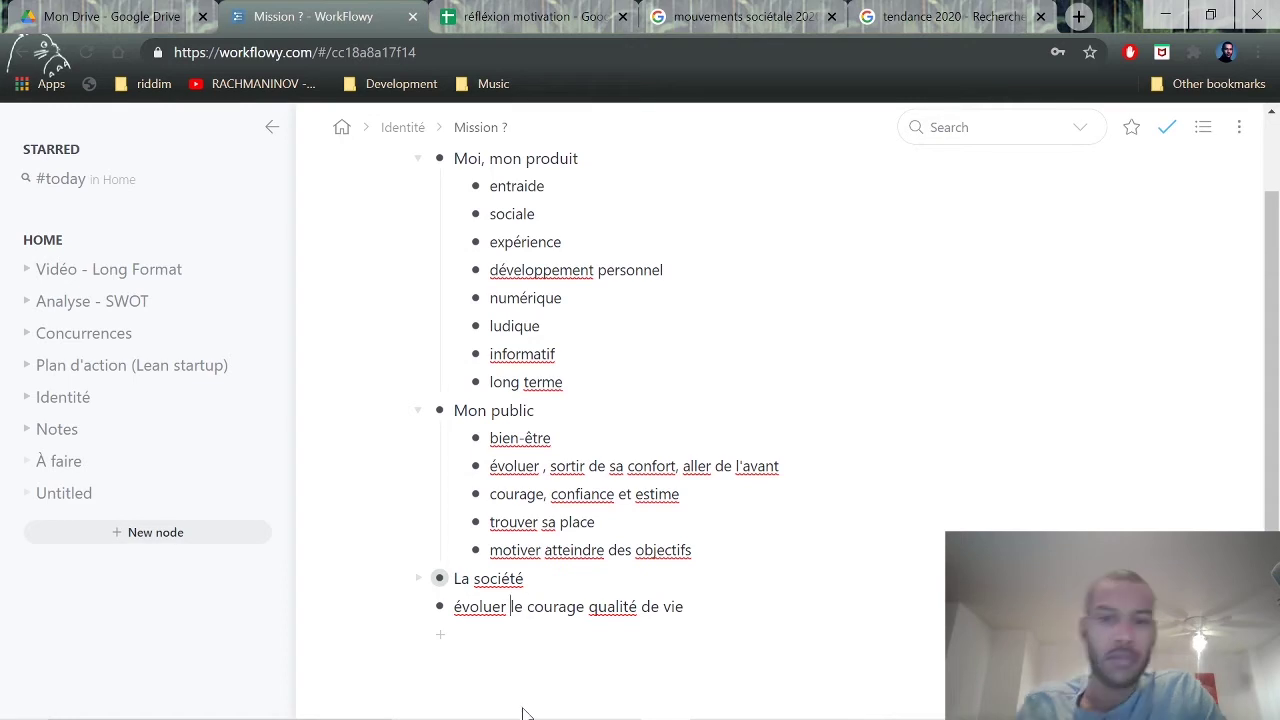
Insert "Une expérience qui fait" before "évoluer" in the draft mission sentence.
mouse_move(625, 716)
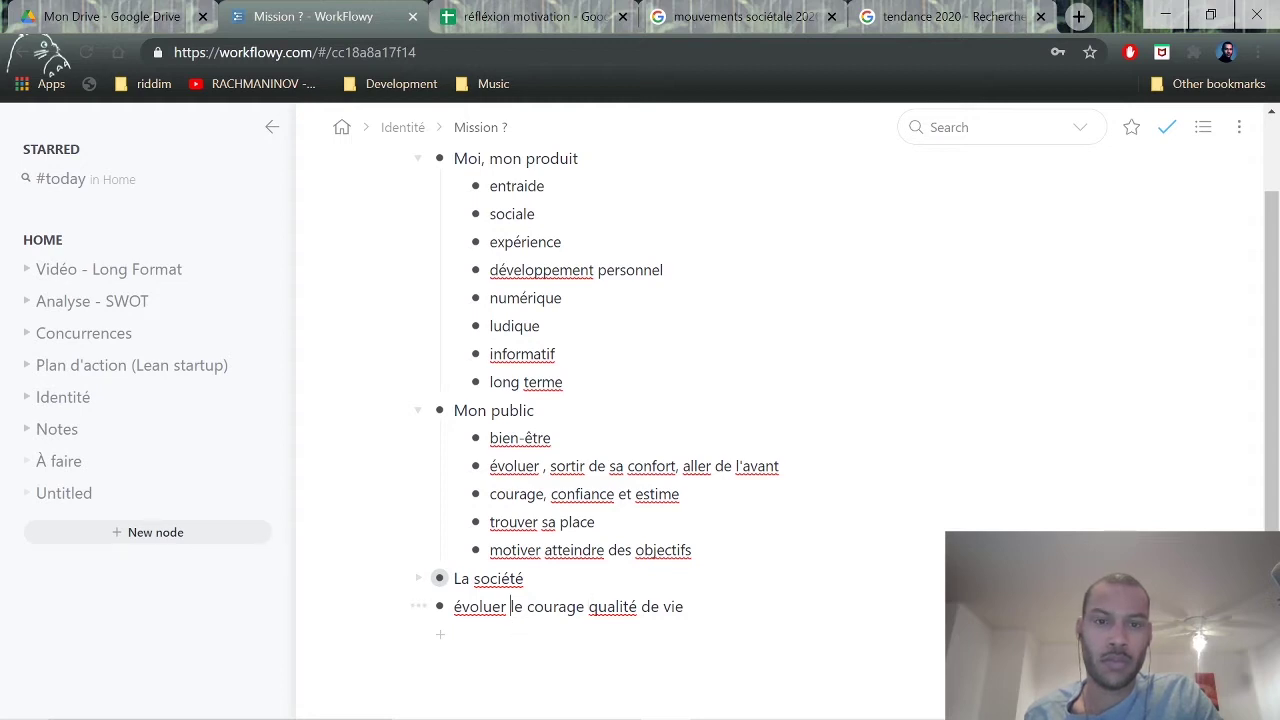
left_click_drag(502, 607, 463, 609)
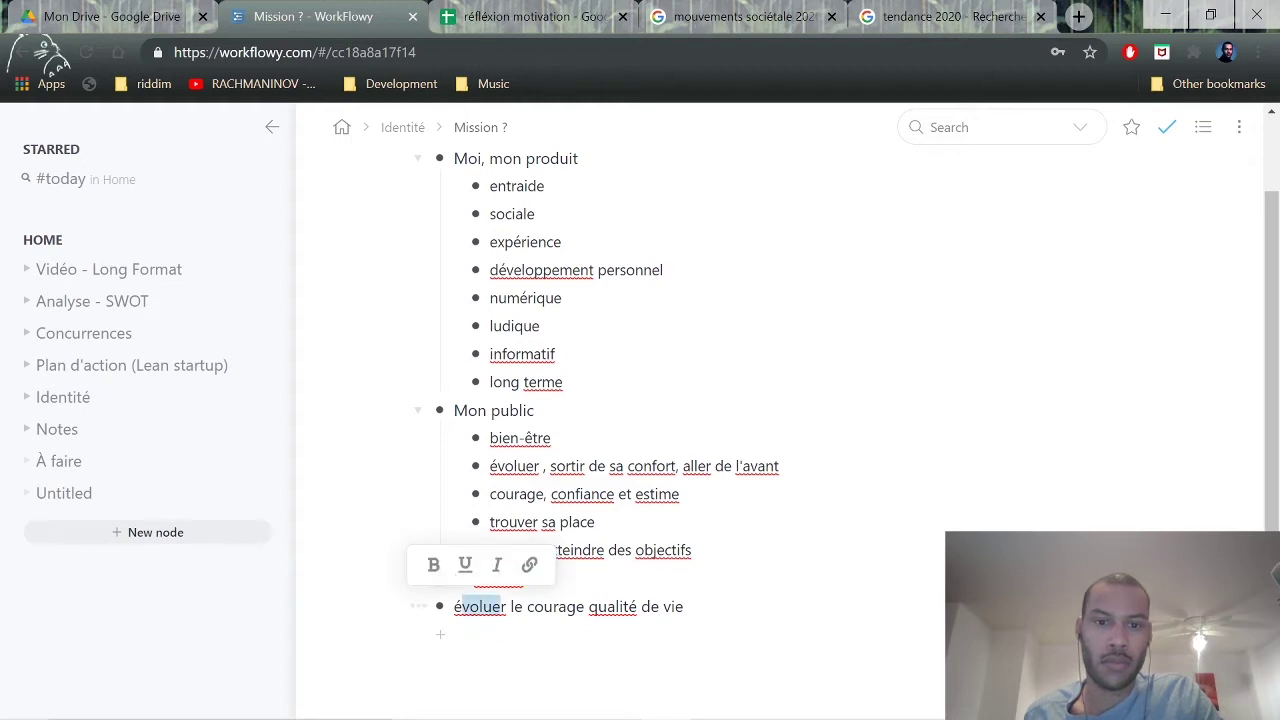
left_click(507, 607)
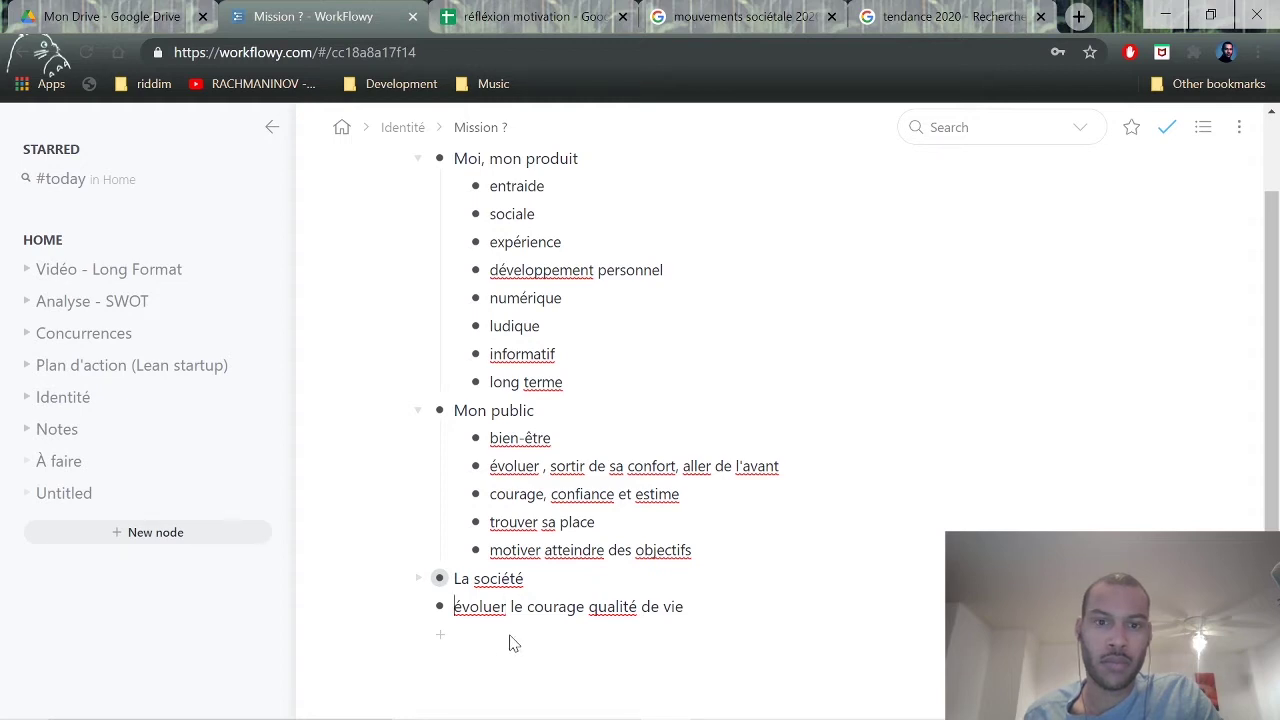
type("Une exp")
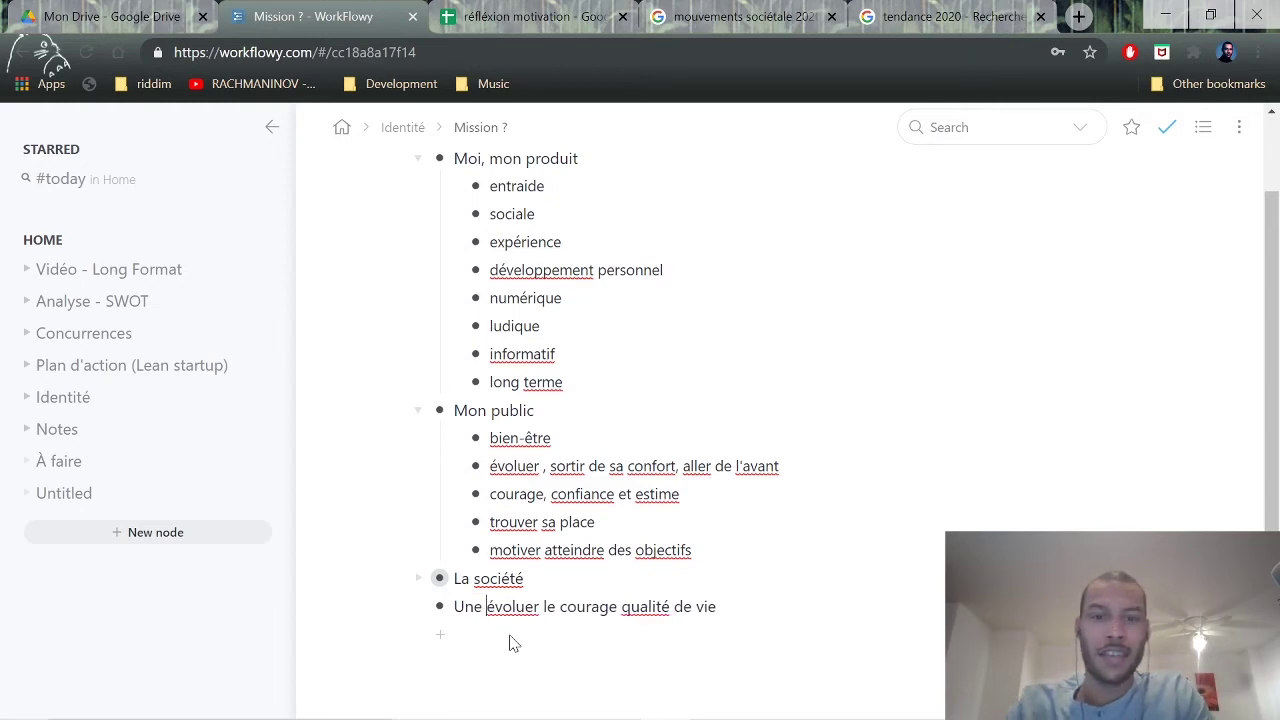
type("érience")
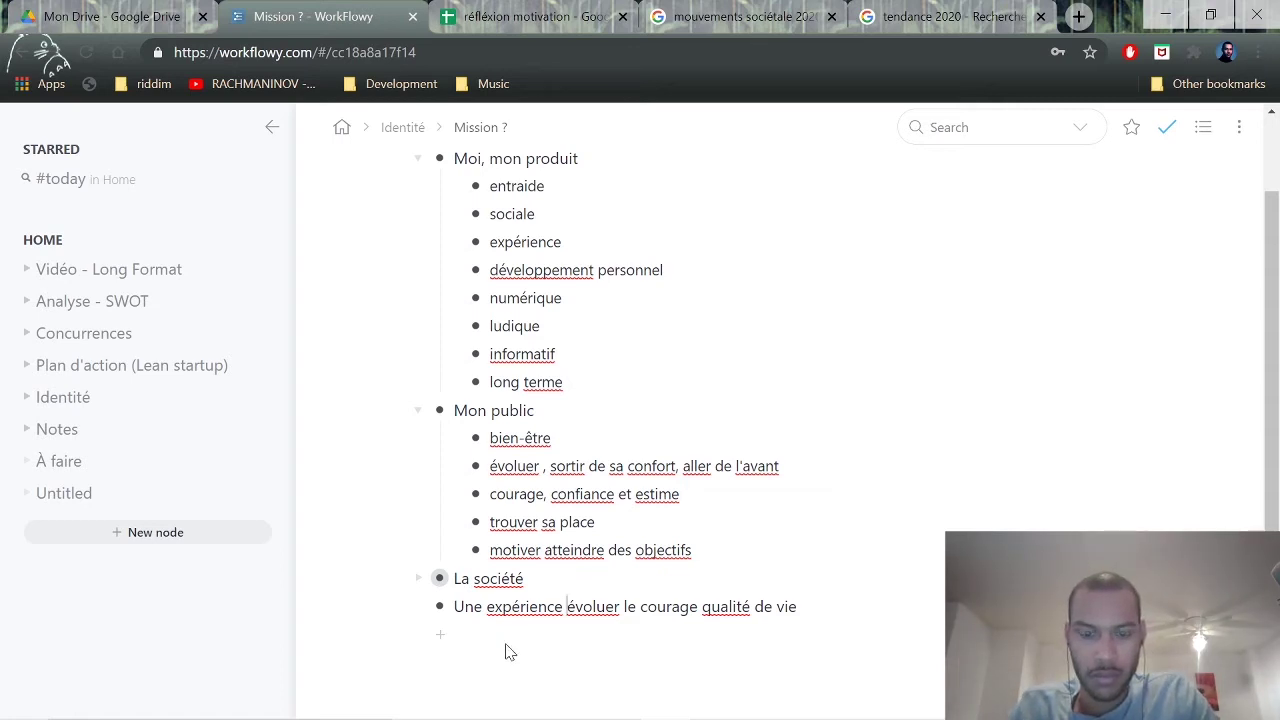
type("qui f")
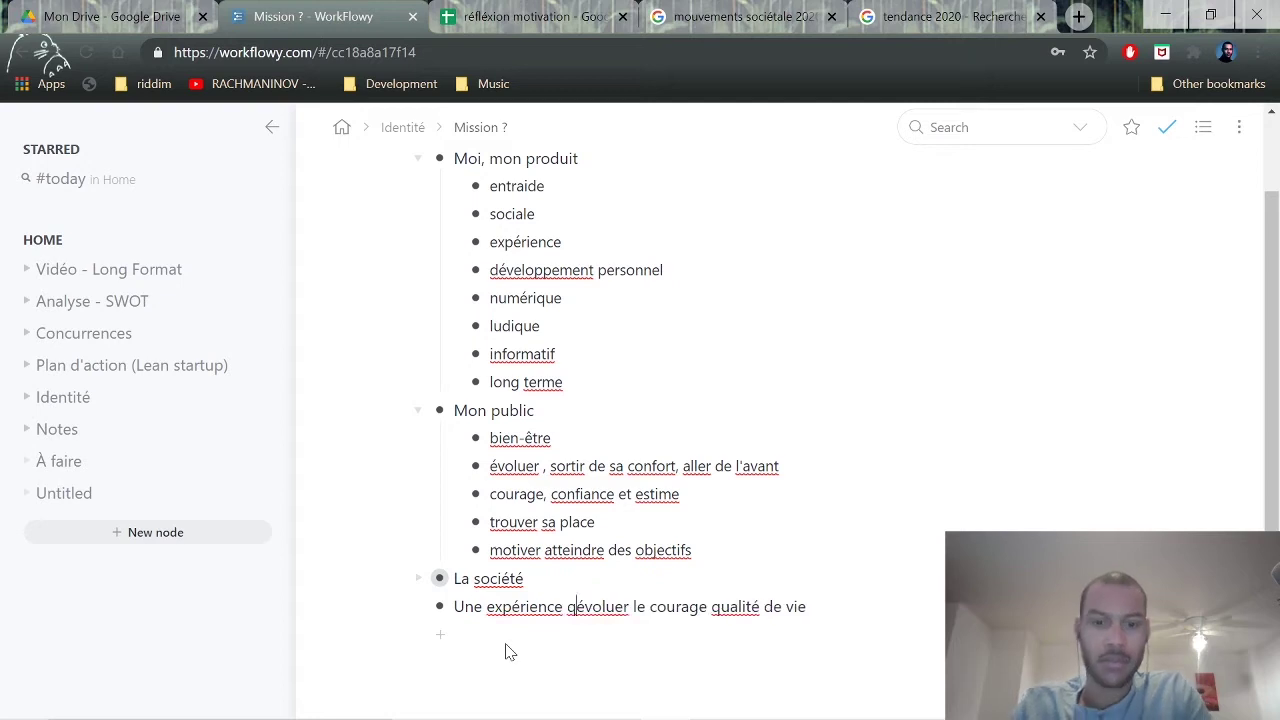
type("ait évoluer")
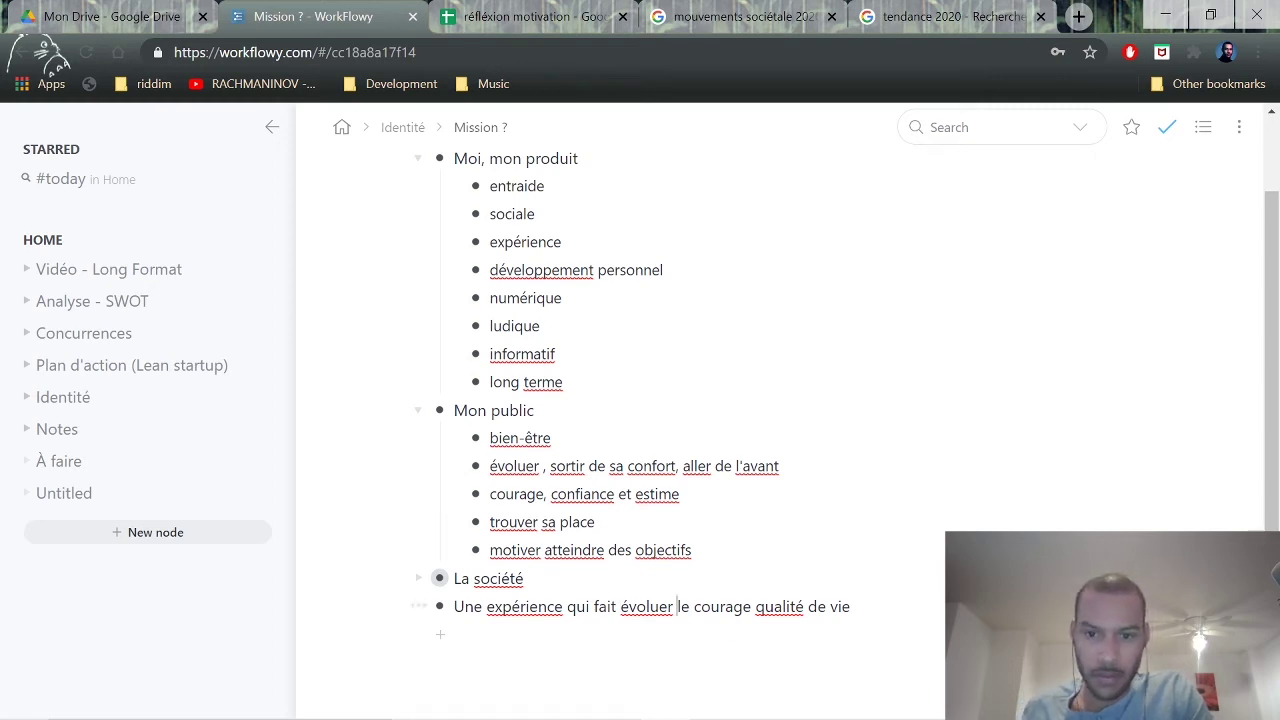
Insert "et donne" before "le courage" in the mission sentence, and "d'obtenir une me…" right after "le courage".
type(" et don")
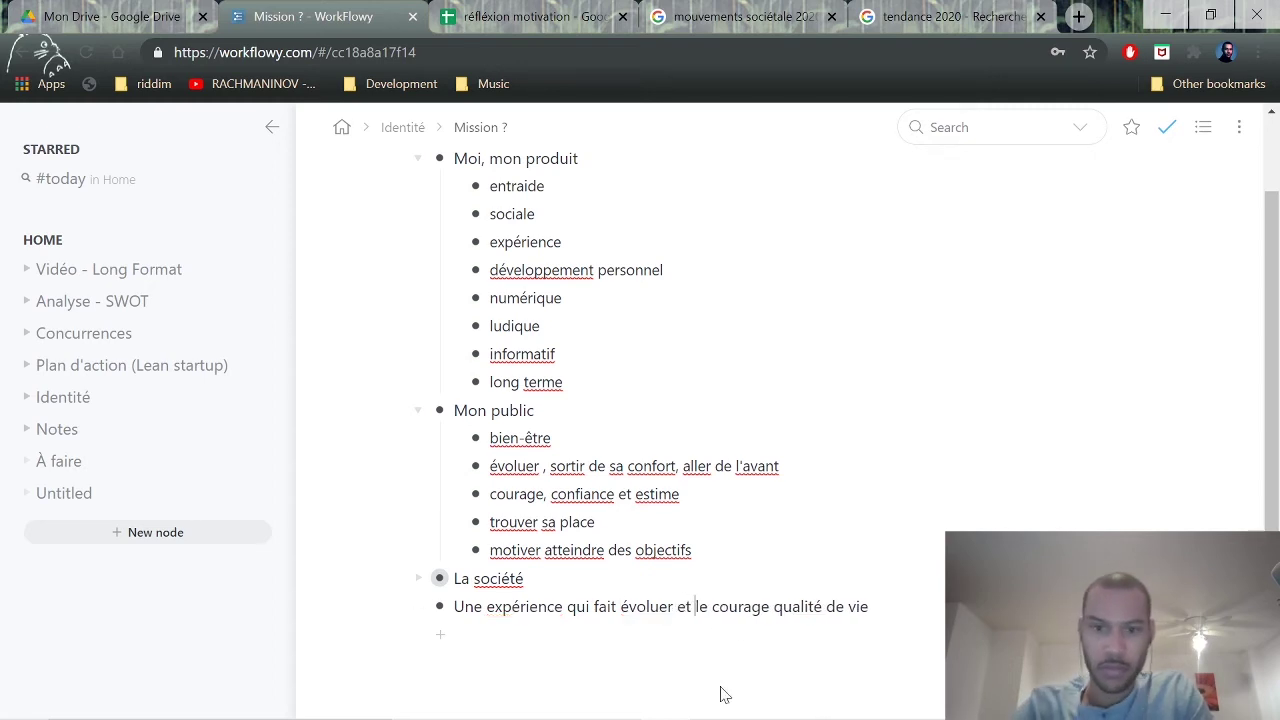
type("ne")
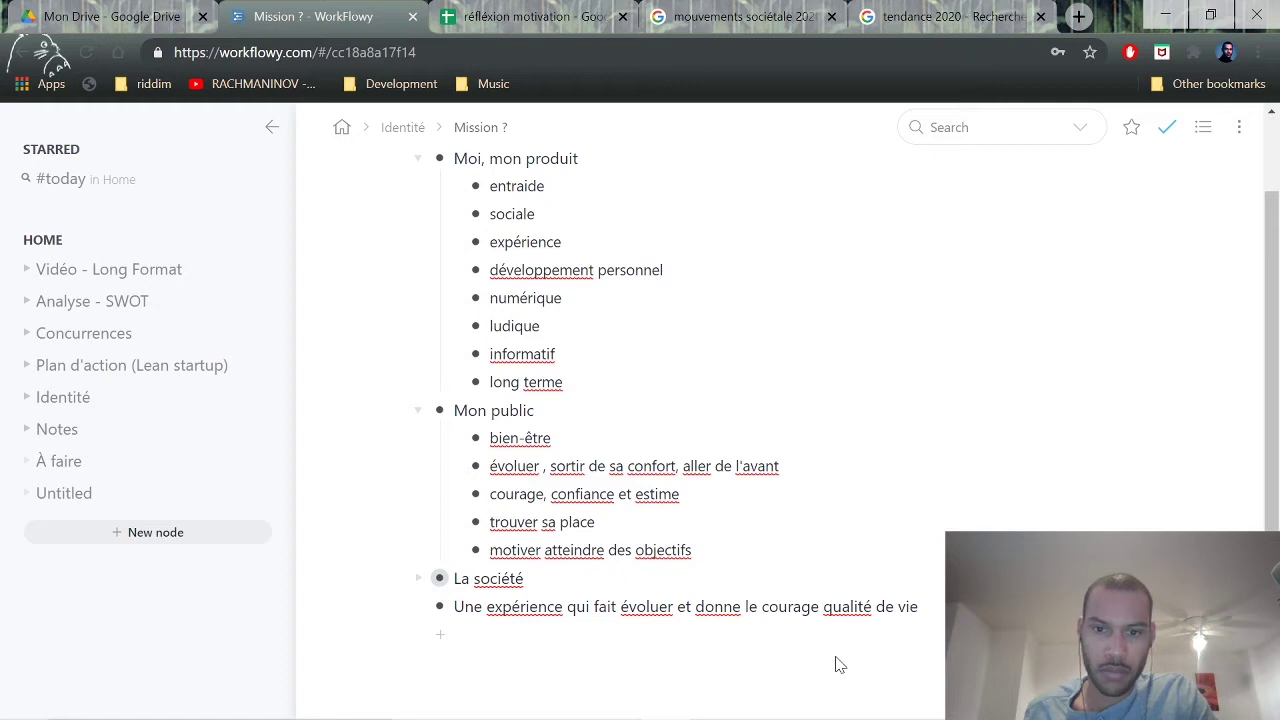
type("d'obten")
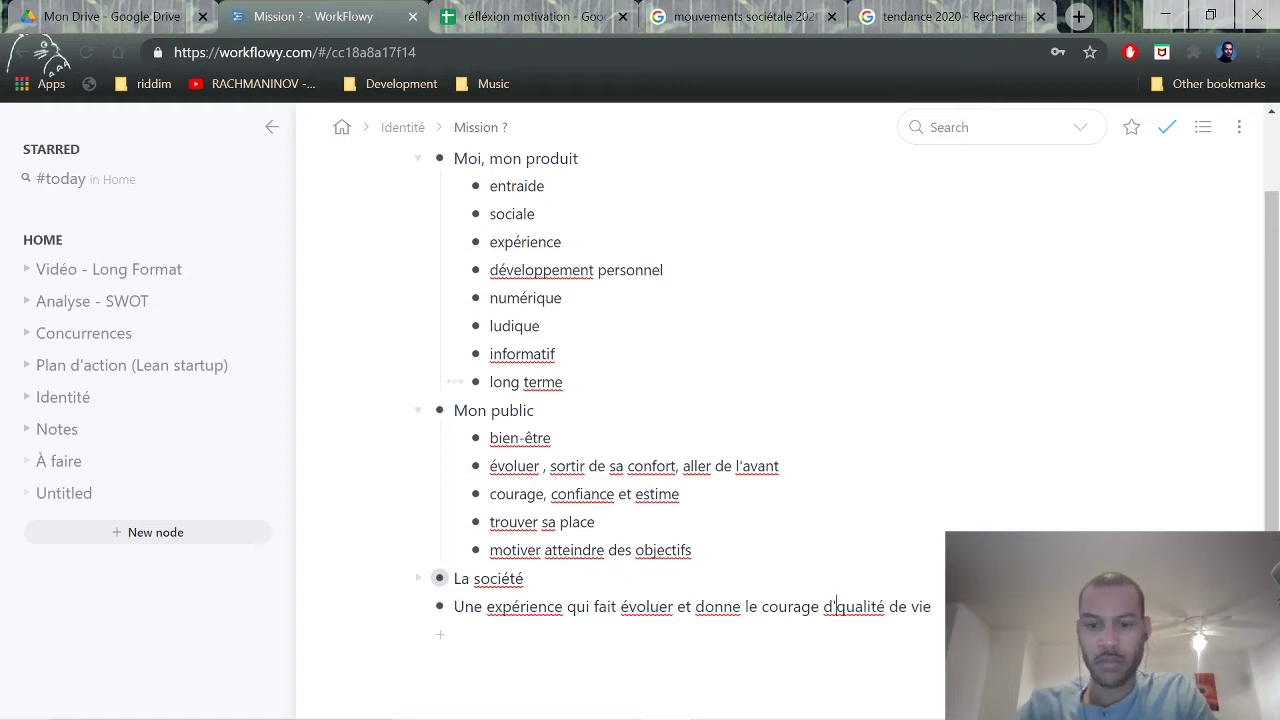
type("ir une me")
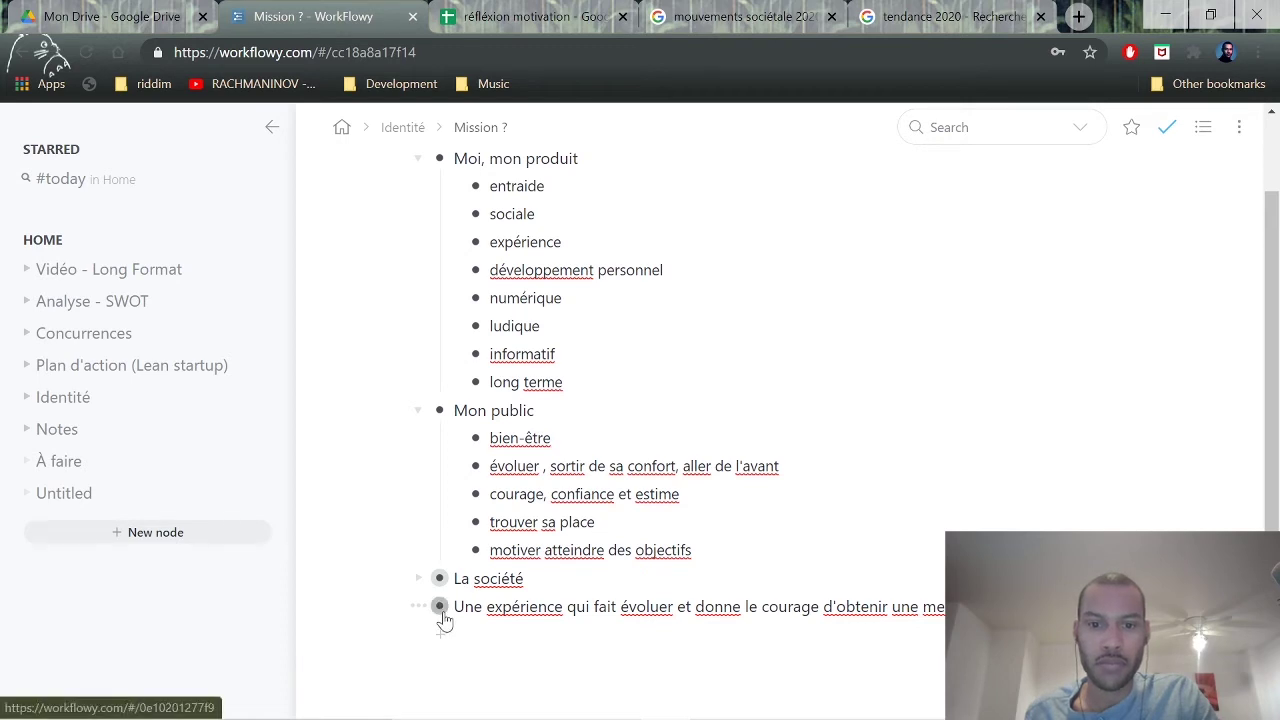
left_click_drag(620, 607, 567, 607)
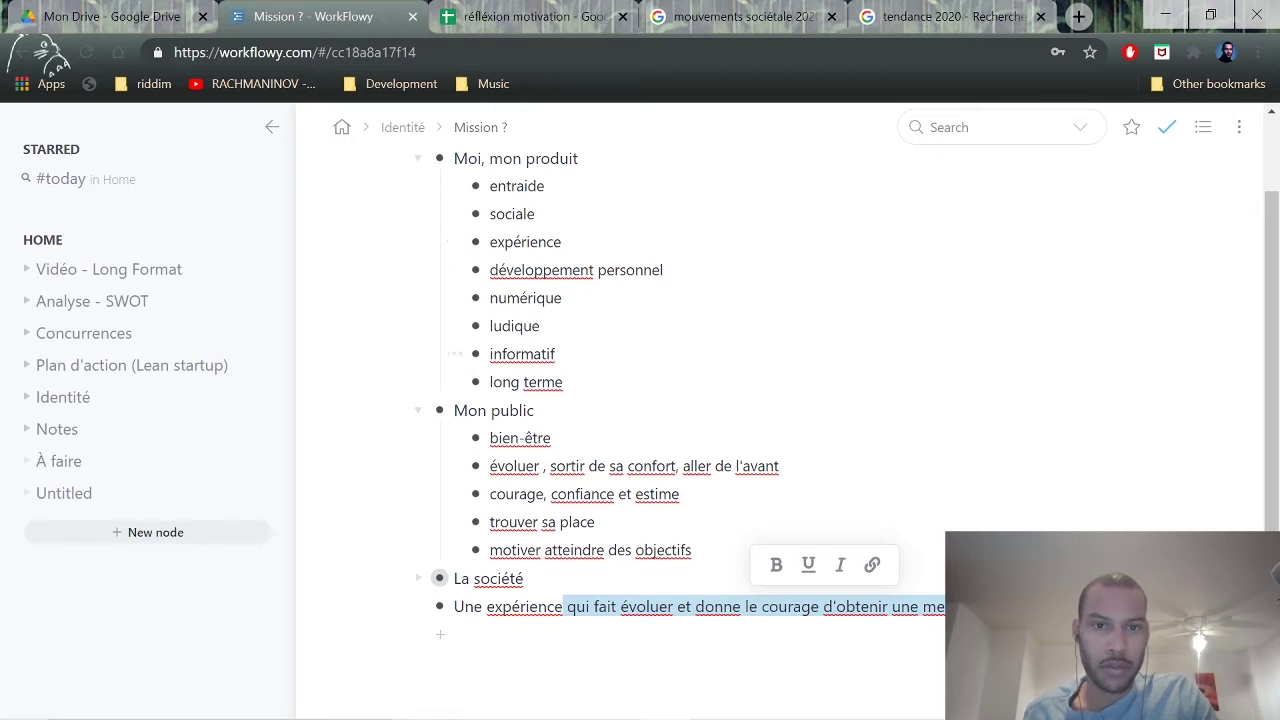
key("ctrl+c")
left_click(609, 614)
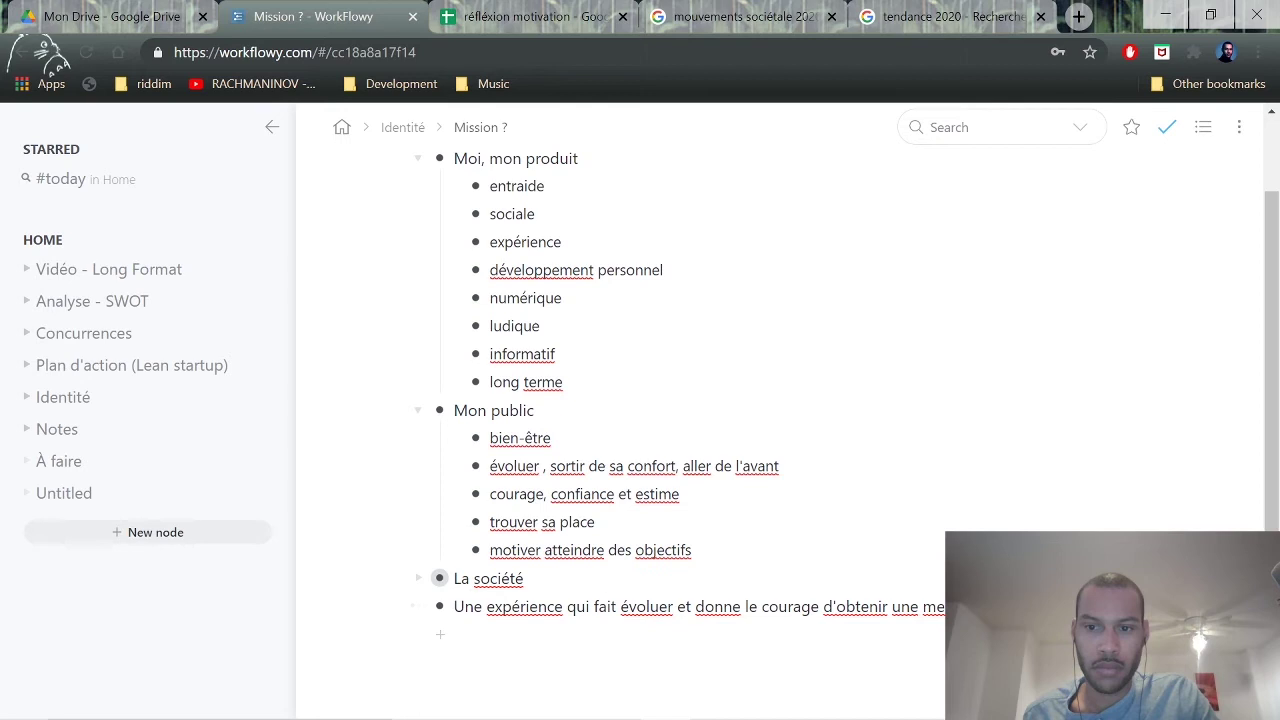
Switch to the Google results page in the browser and search for "qualité de vie synonyme".
key("ctrl+5")
key("ctrl+l")
type("qau")
key("BackSpace")
key("BackSpace")
type("ualité de vie synony")
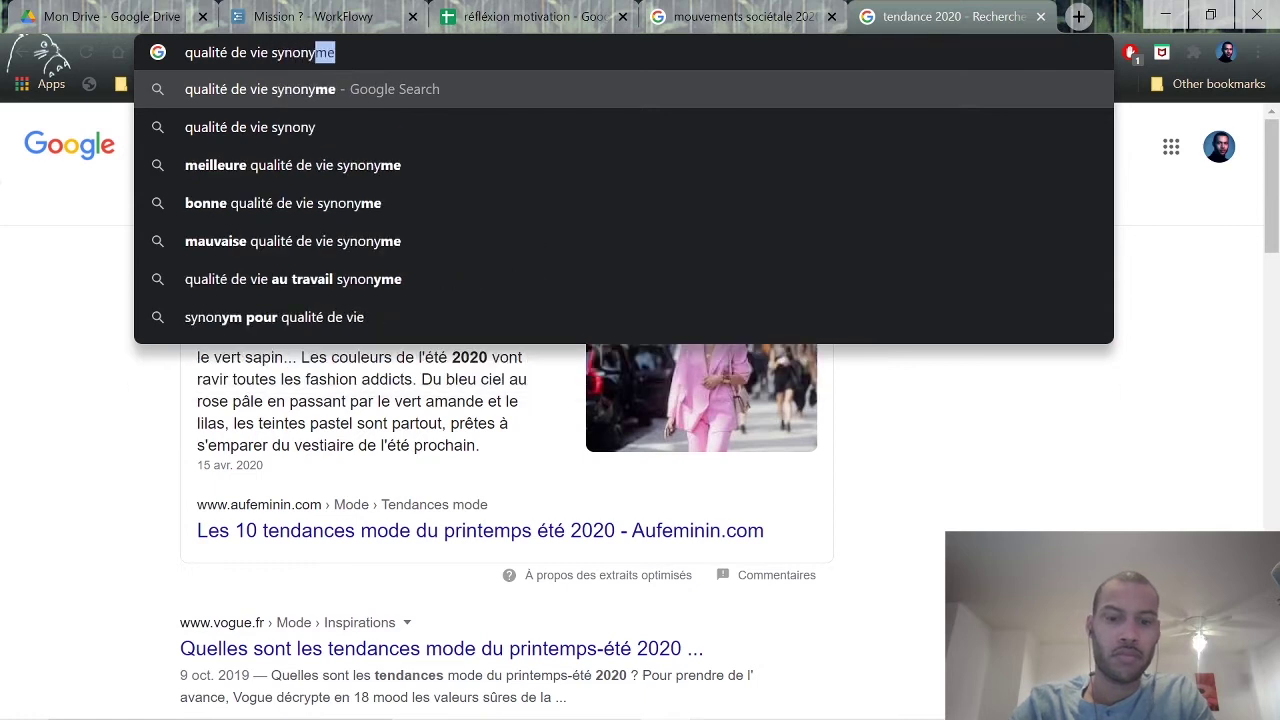
key("Return")
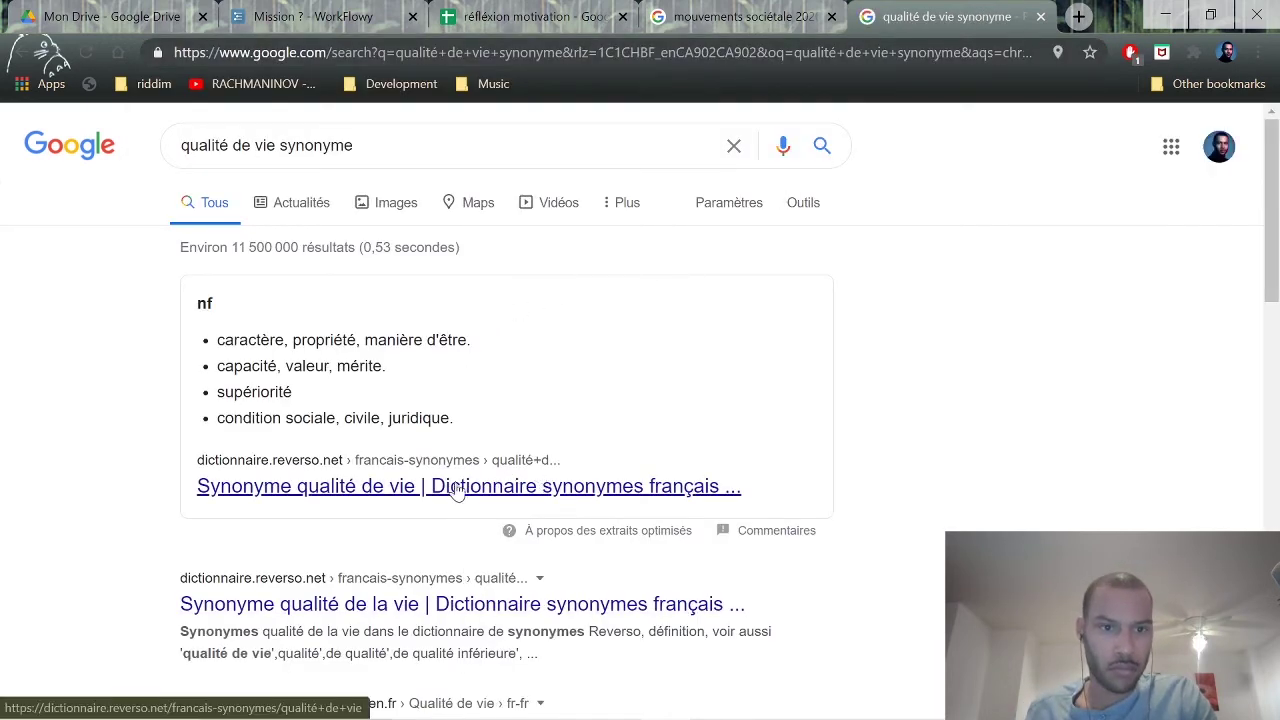
Read the Reverso synonyms page for "qualité de la vie", and return to the search results.
scroll(455, 490, "down", 2)
left_click(396, 390)
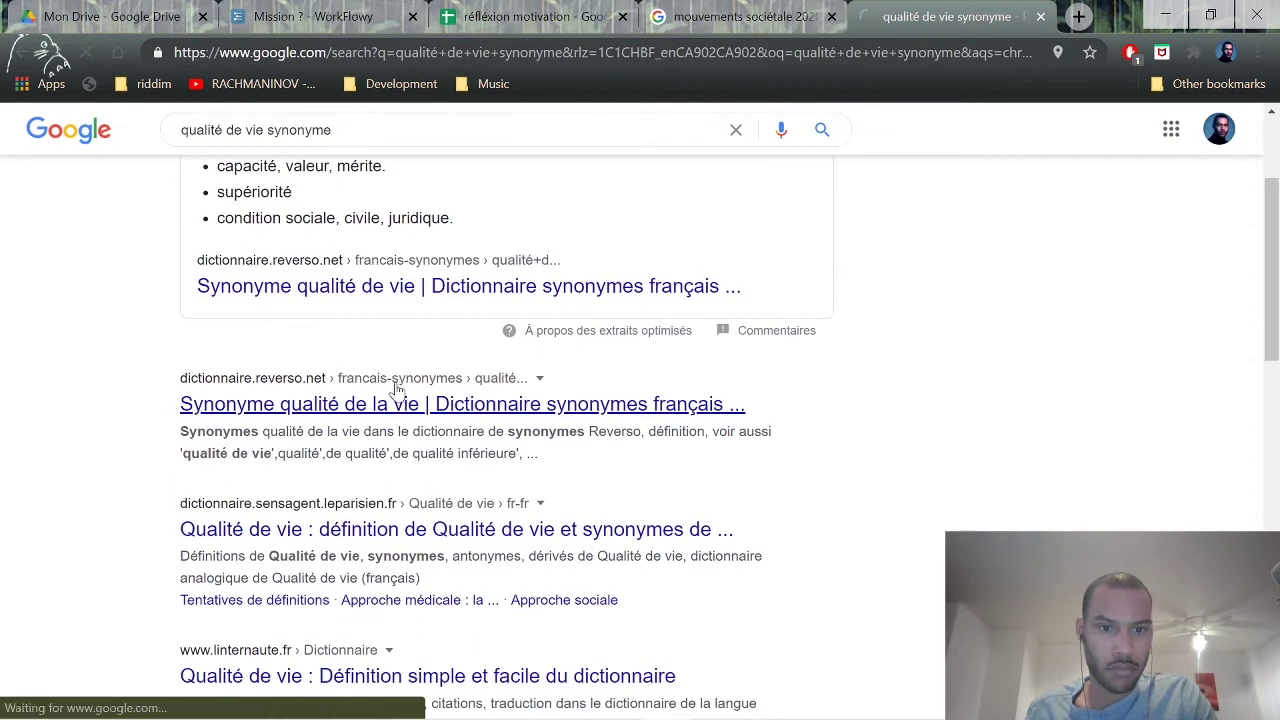
scroll(675, 511, "down", 1)
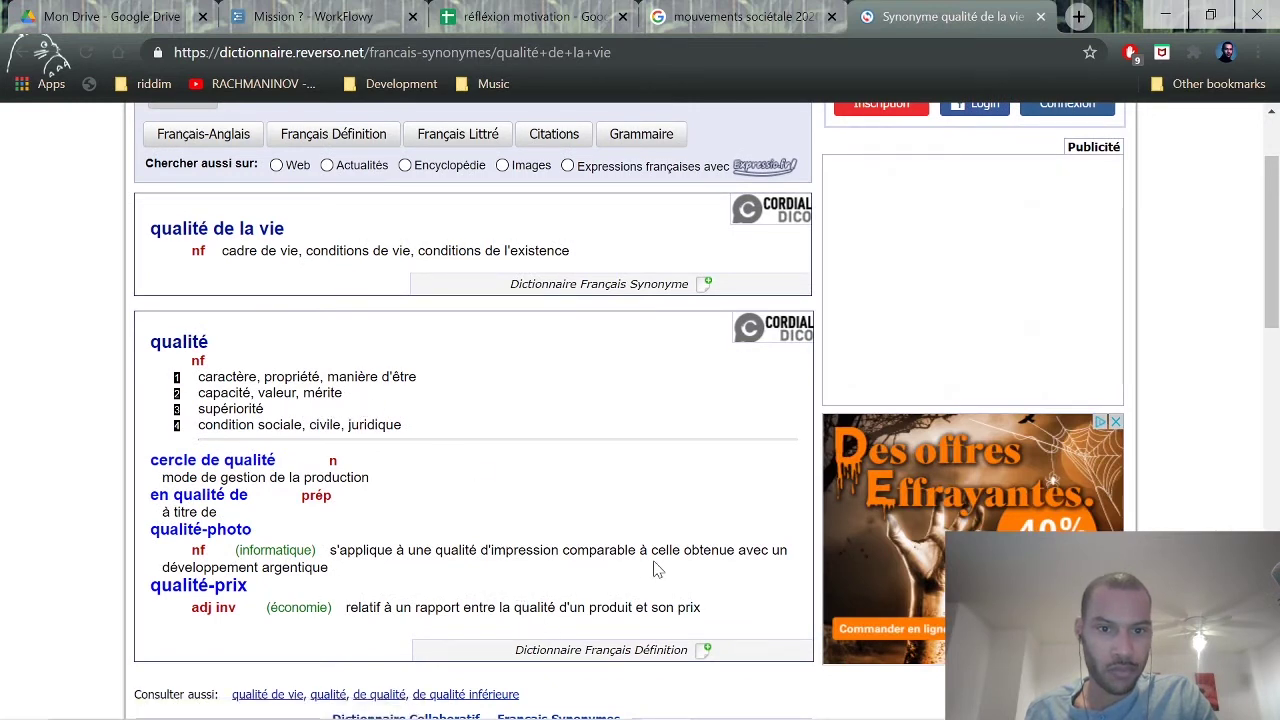
left_click(21, 55)
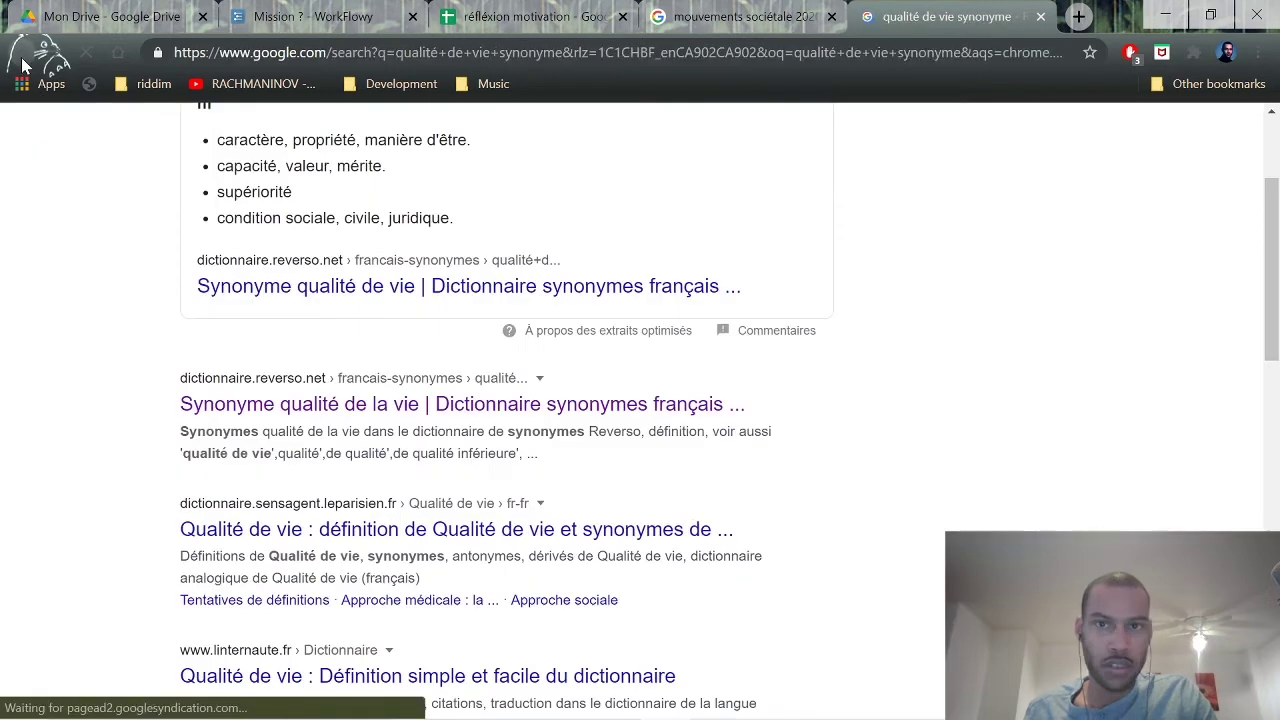
Check the sensagent result on the definition and synonyms of "Qualité de vie", and go back to the search results.
scroll(329, 466, "down", 1)
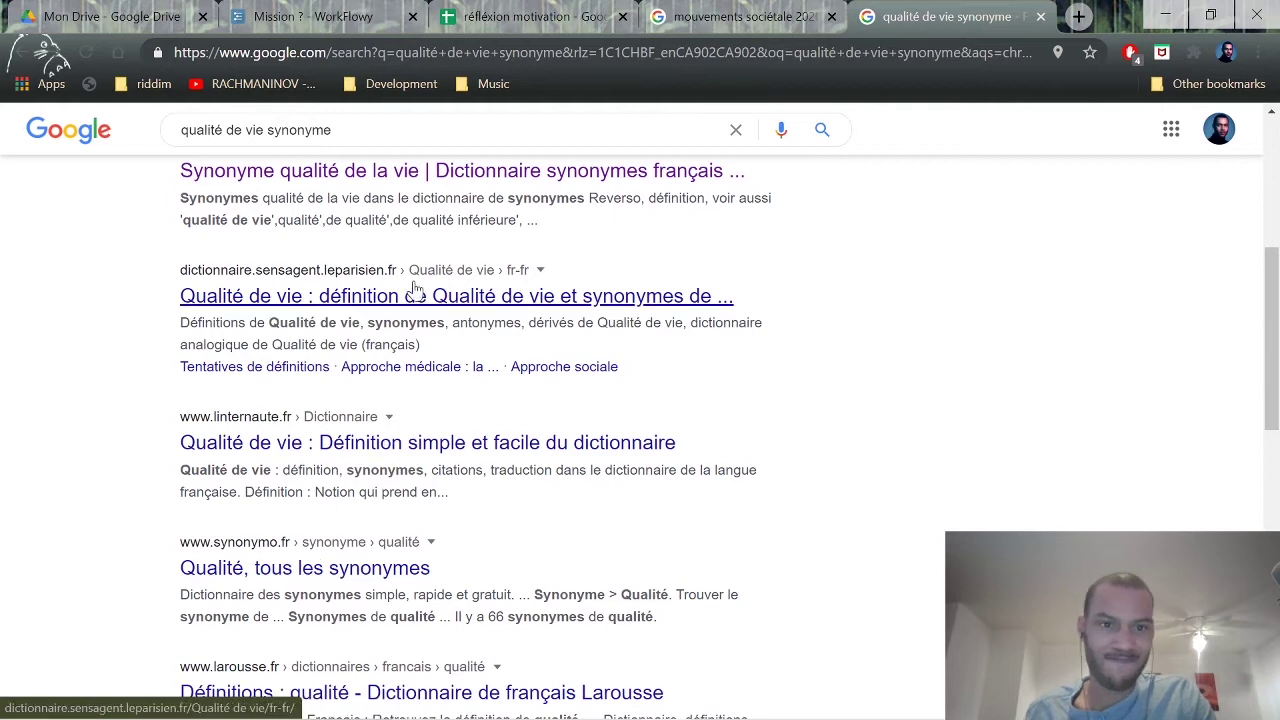
scroll(408, 305, "up", 1)
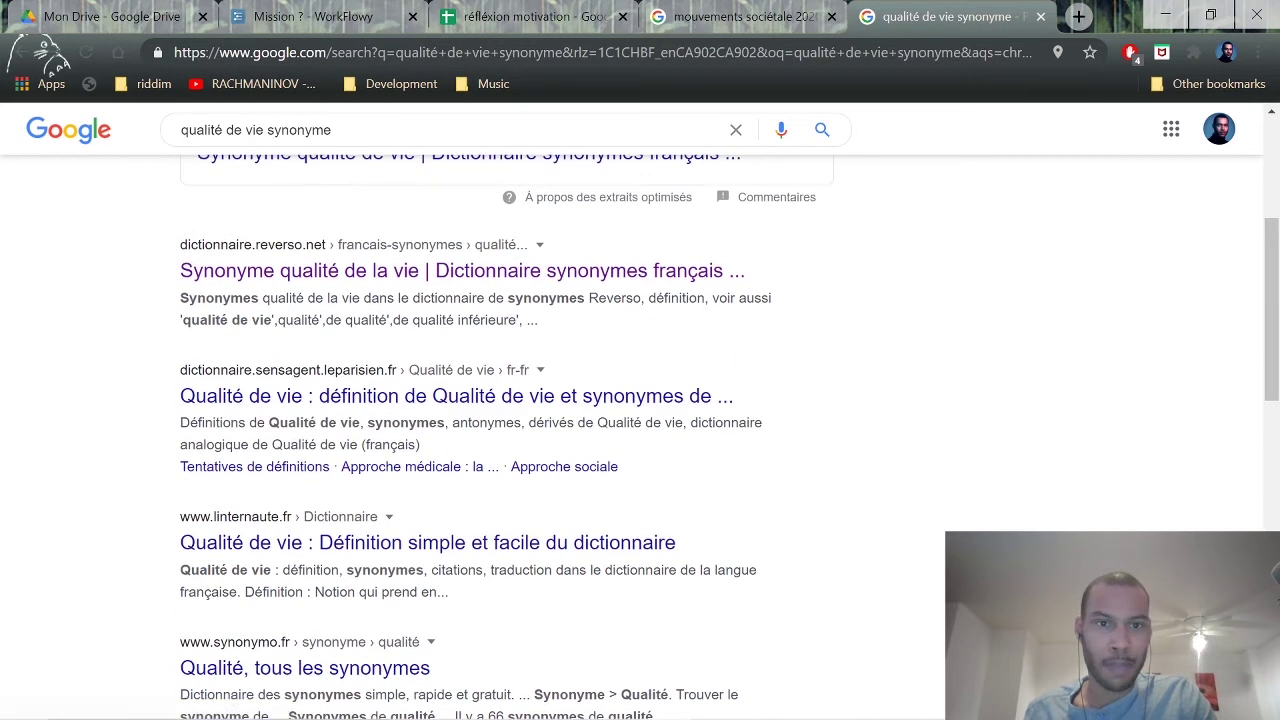
left_click(336, 398)
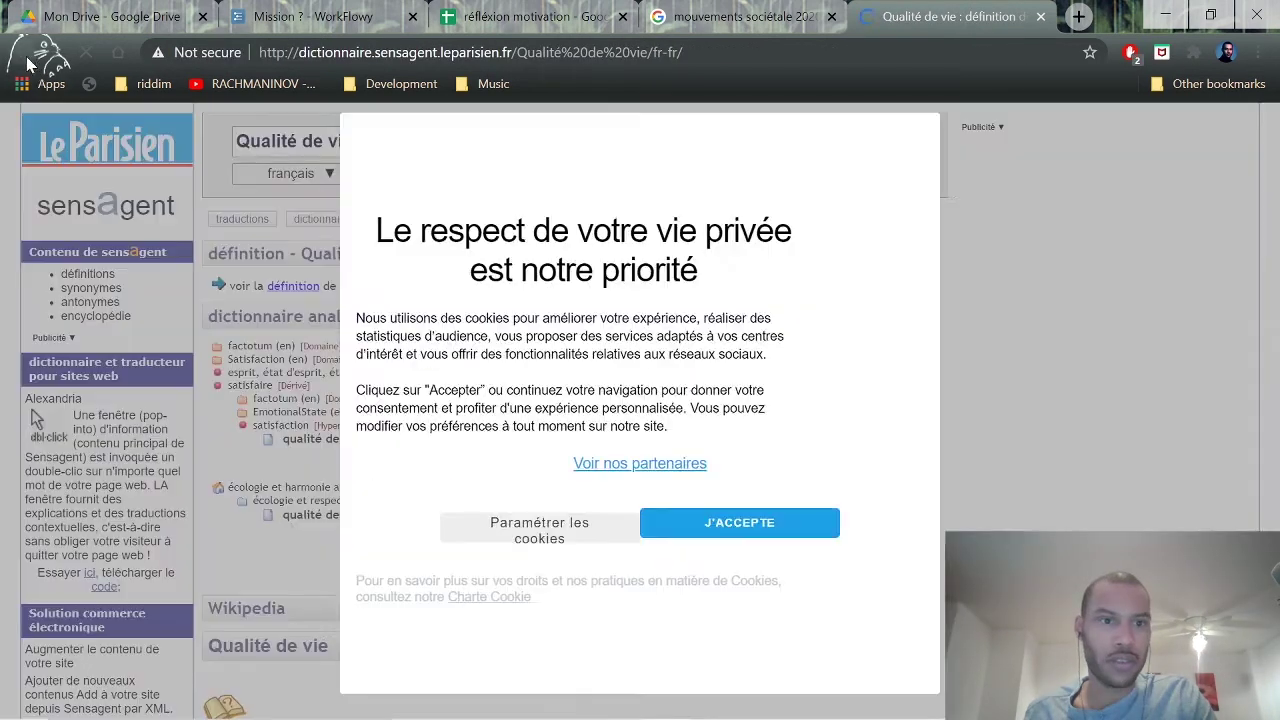
left_click(20, 52)
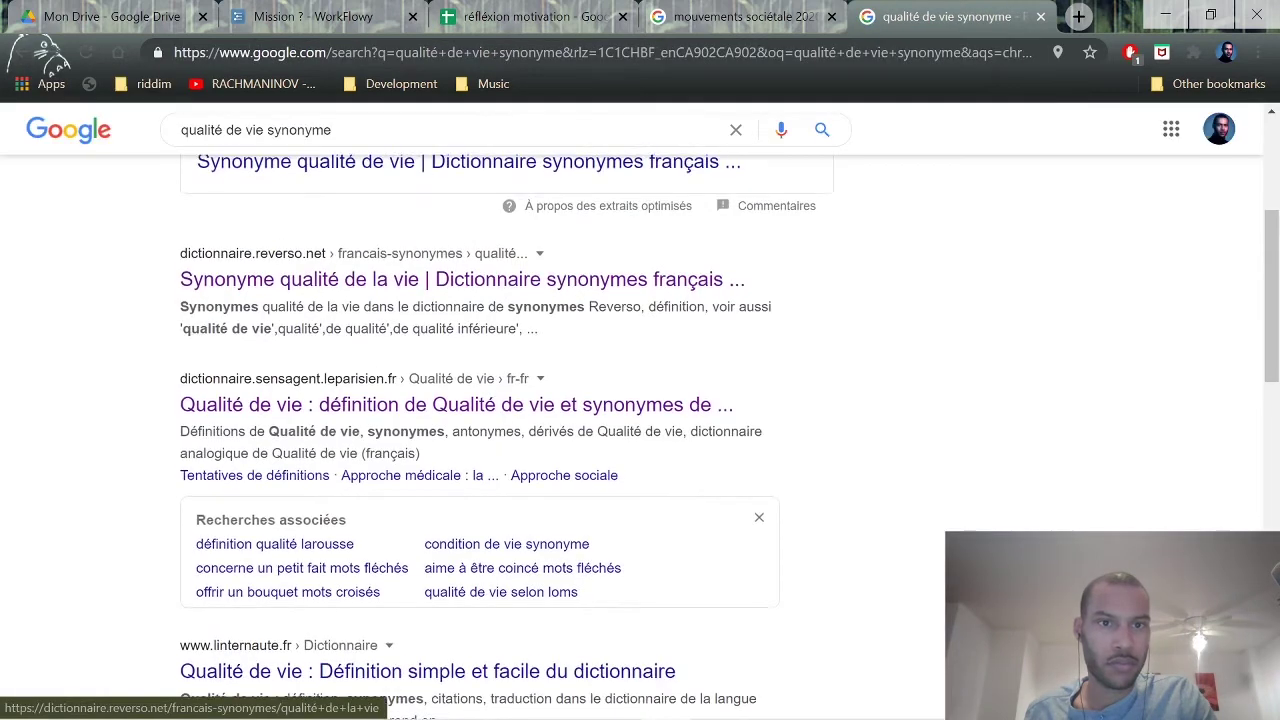
scroll(400, 214, "up", 4)
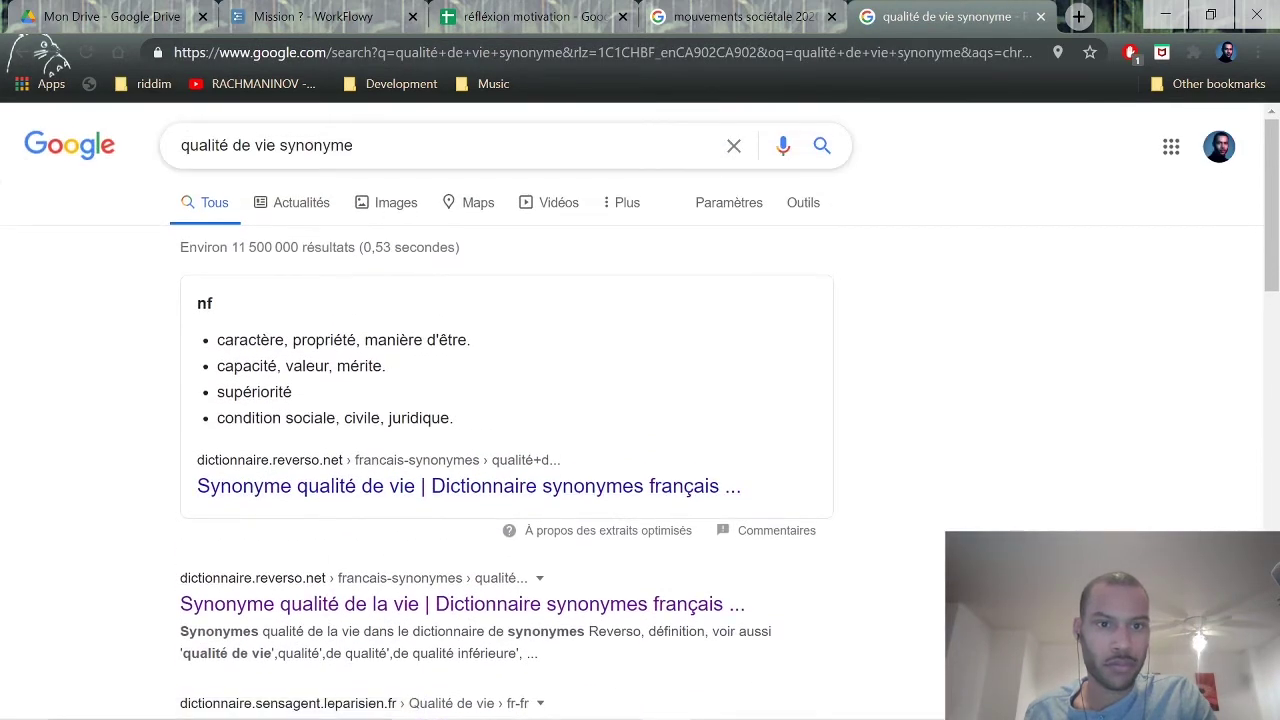
Search Google for "qualité de vie" and browse its image results, starting from the Apave "Qualité de Vie au Travail" wheel.
left_click_drag(353, 145, 279, 145)
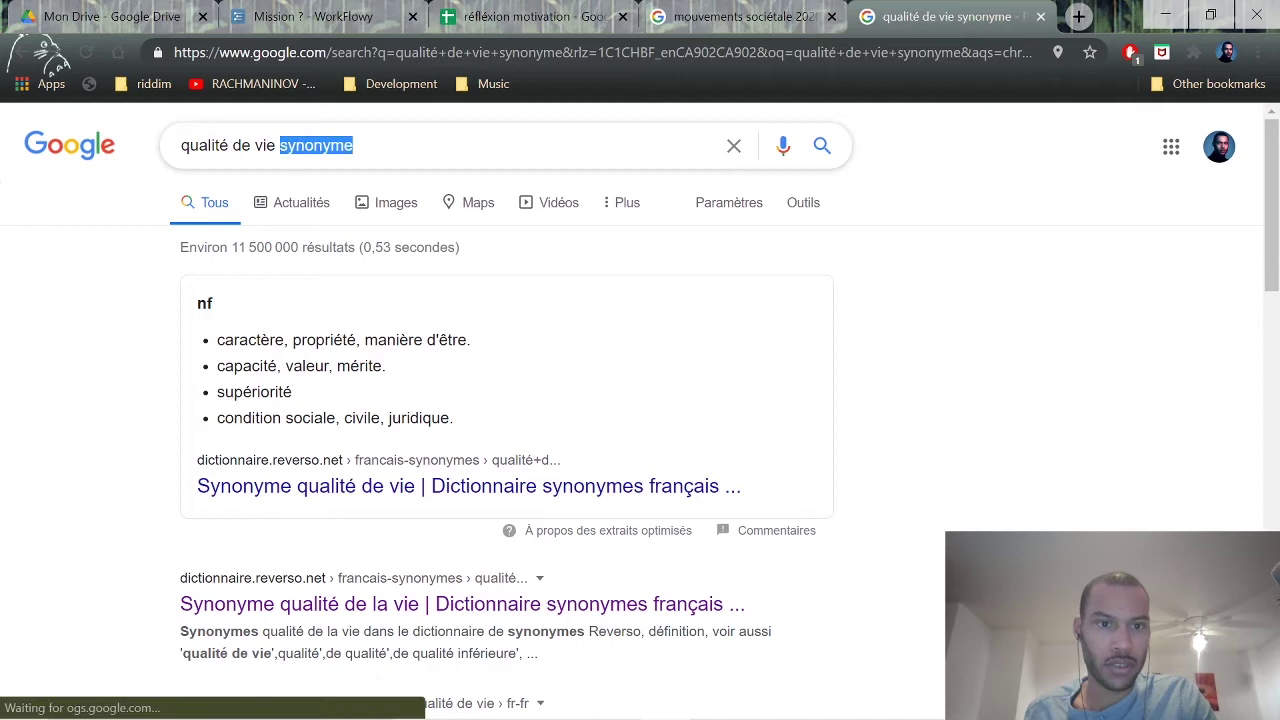
key("BackSpace")
key("Return")
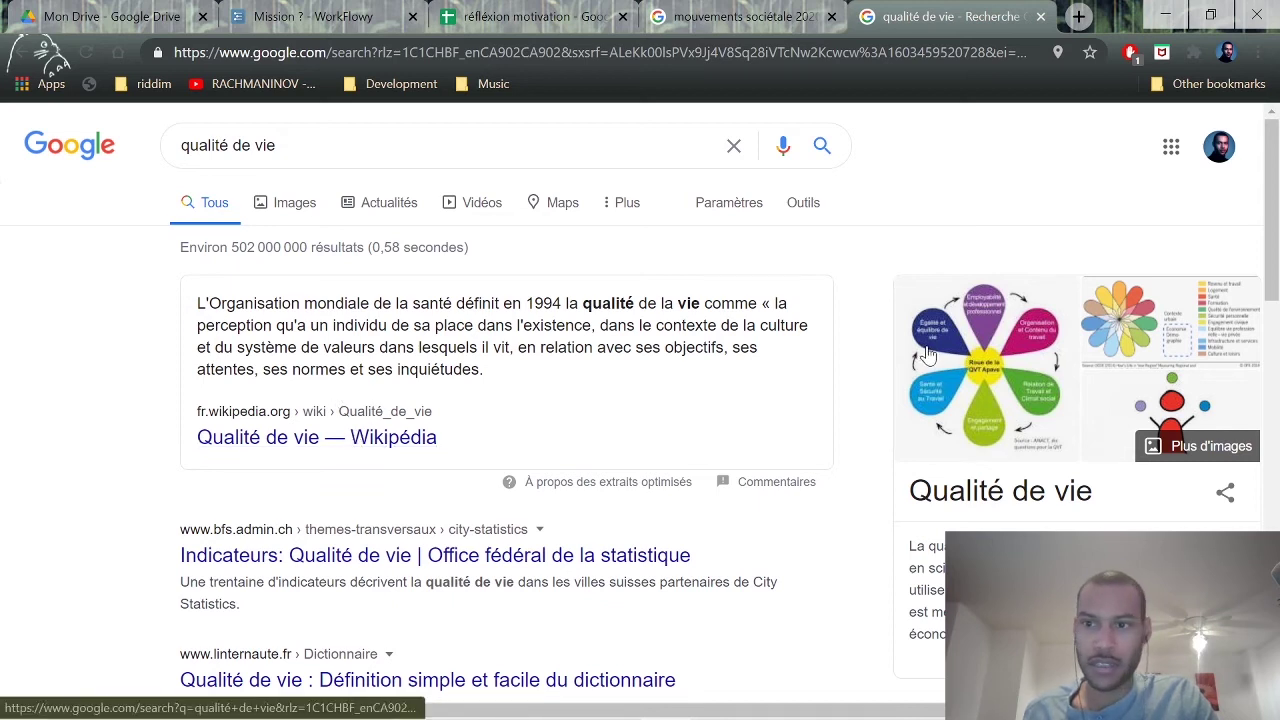
left_click(1022, 344)
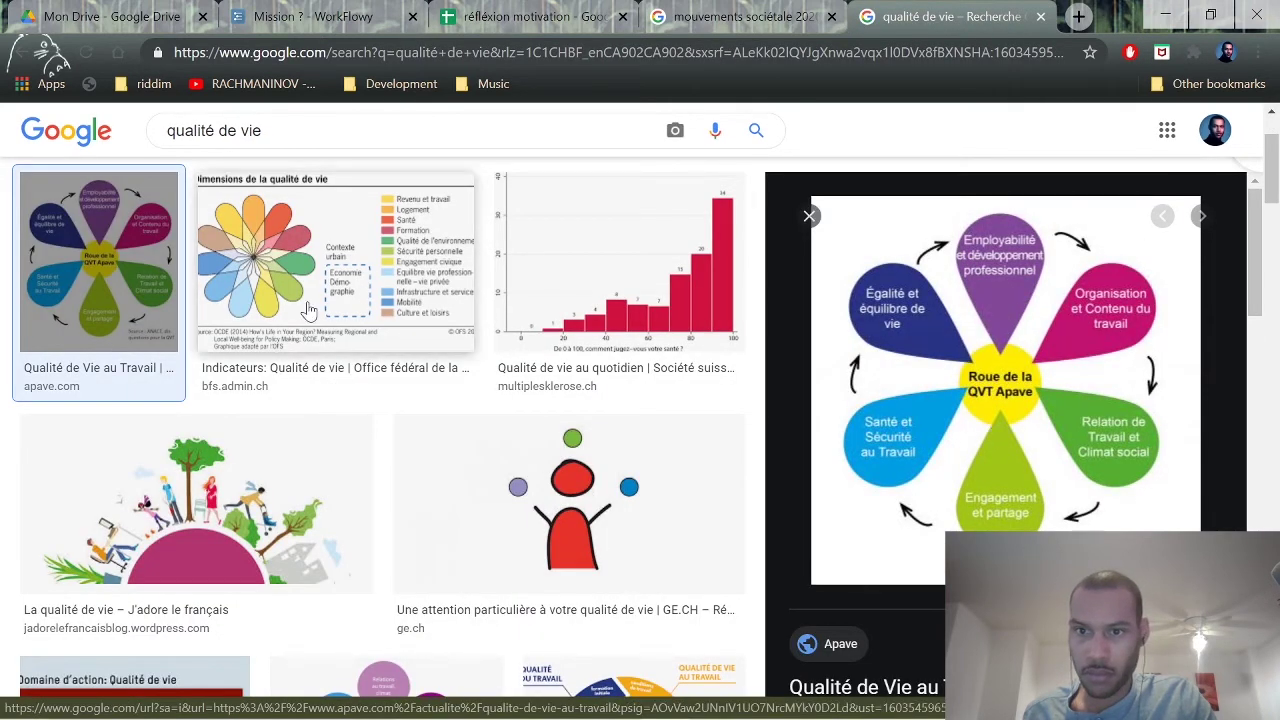
scroll(247, 338, "down", 2)
scroll(380, 420, "down", 2)
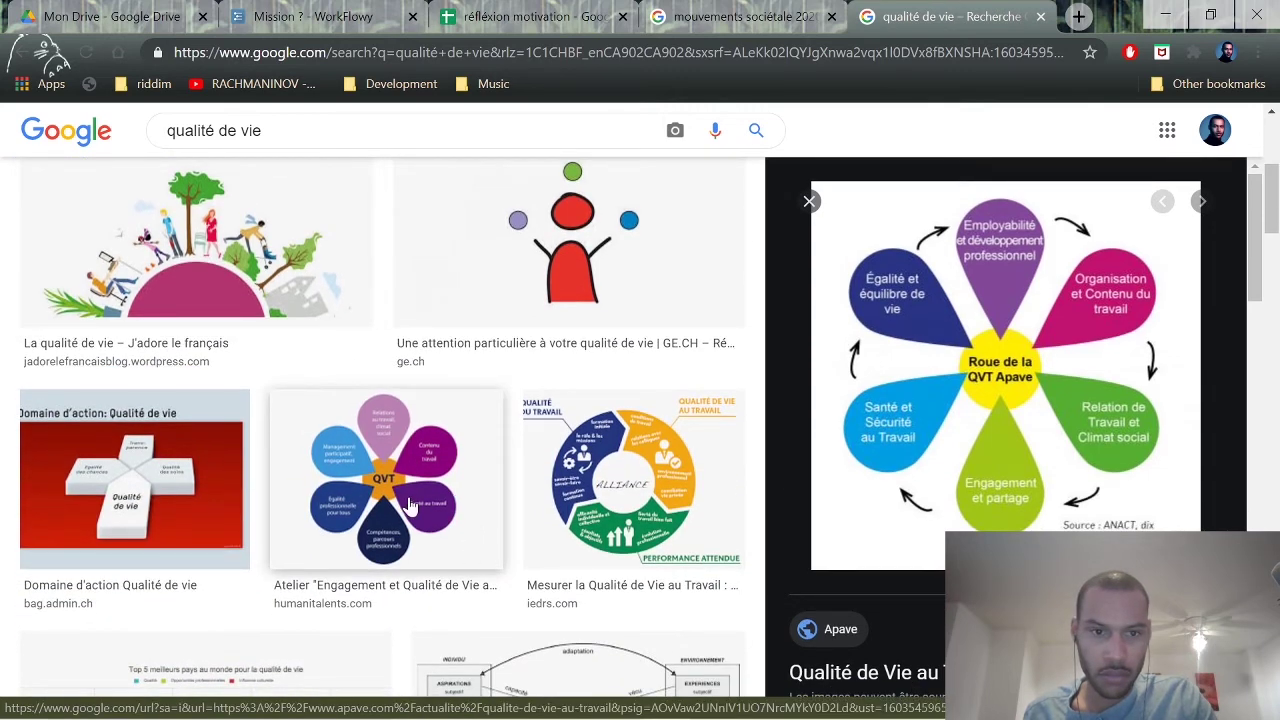
Return to the WorkFlowy mission outline and reread the draft mission sentence from "donne le courage" onward.
left_click(300, 20)
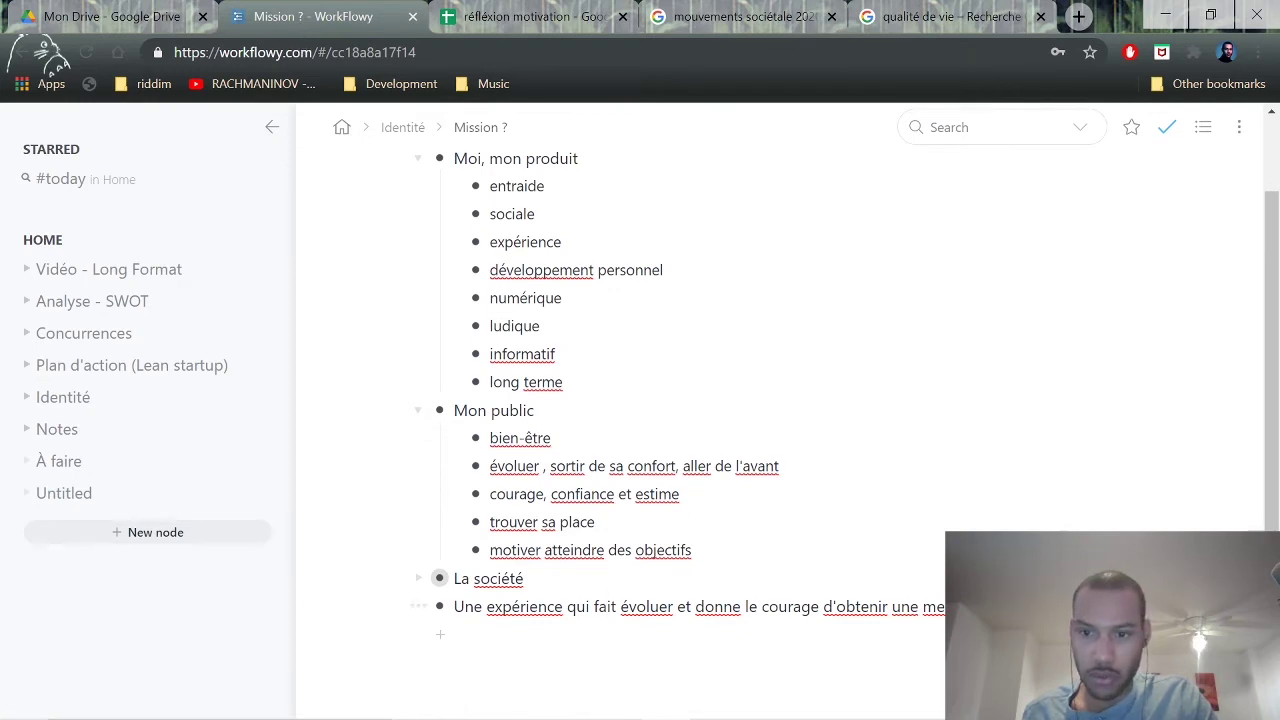
key("shift+Left")
key("shift+Left")
key("shift+Left")
key("shift+Left")
key("shift+Left")
key("shift+Left")
key("shift+Left")
key("shift+Left")
key("shift+Left")
key("shift+Left")
key("shift+Left")
key("shift+Left")
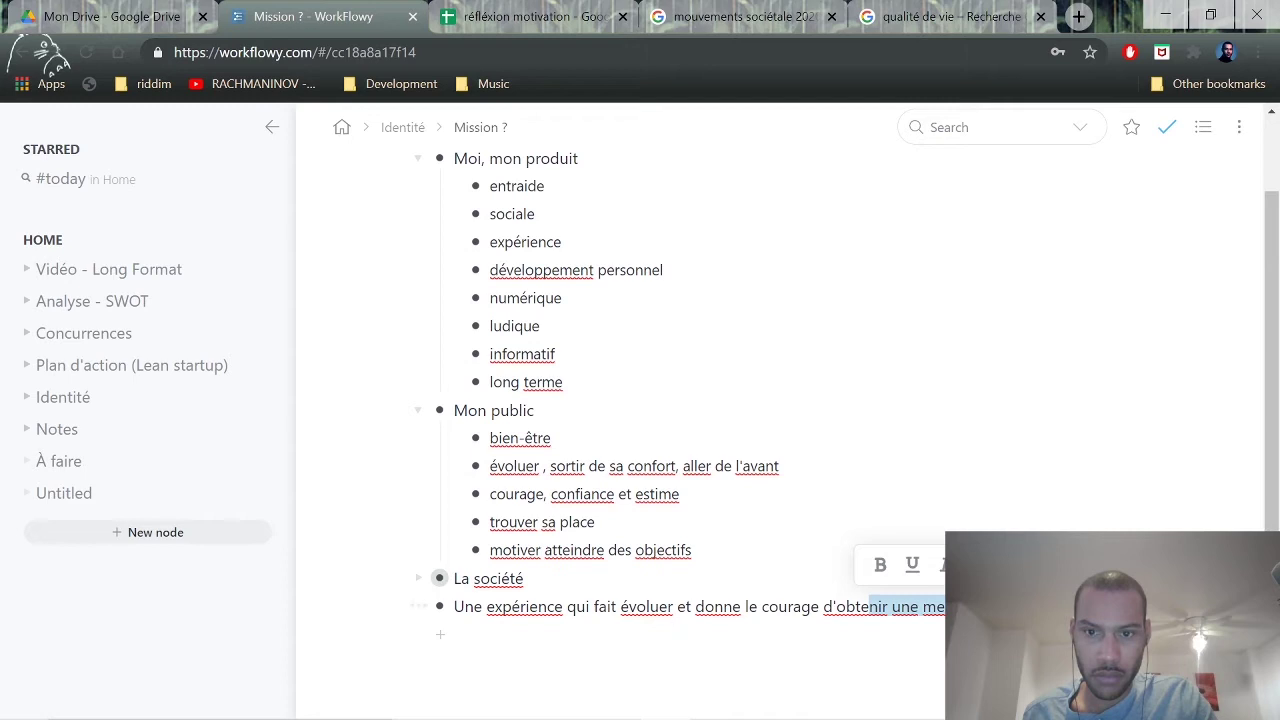
left_click(691, 606)
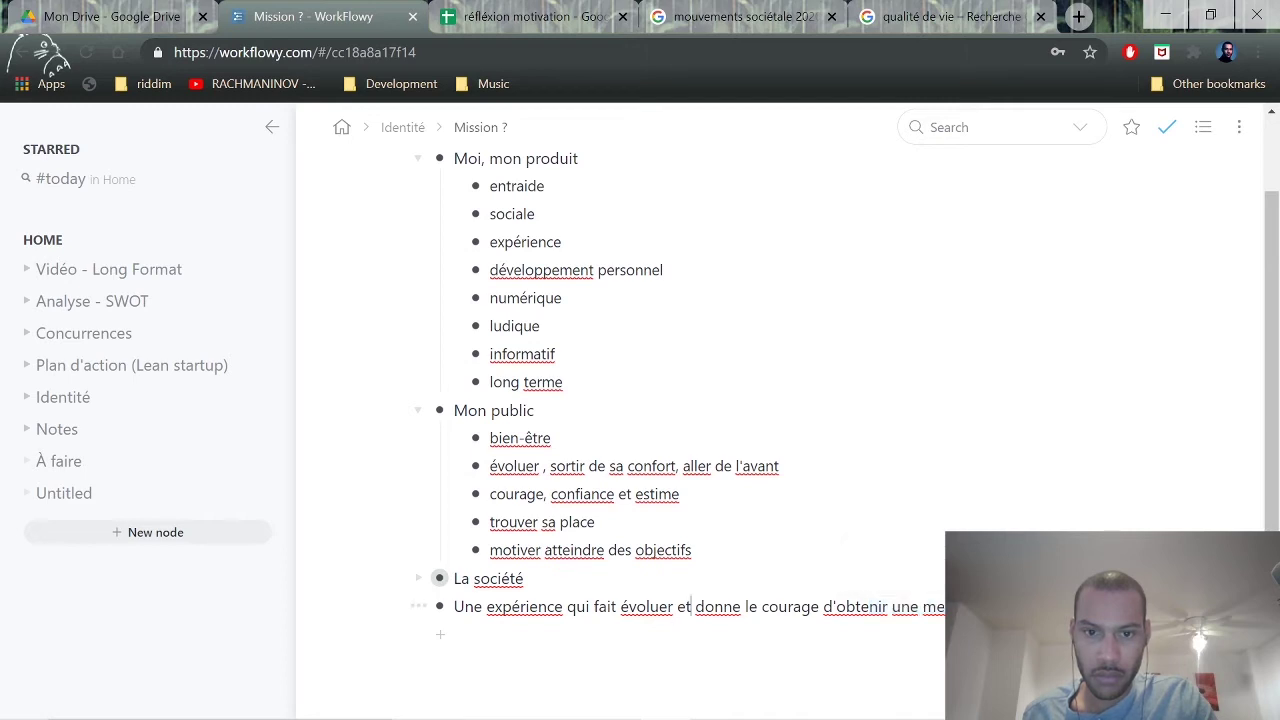
Switch to the Google tab and search for "coca cola mission".
left_click(920, 12)
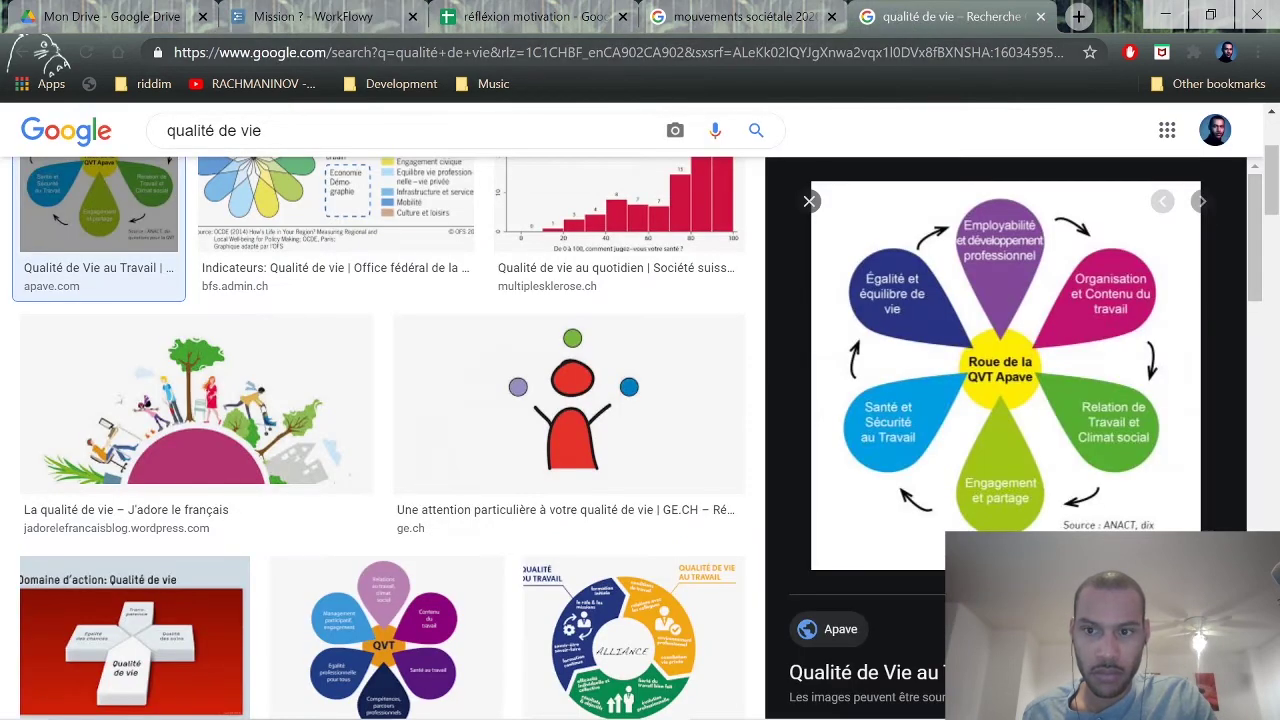
left_click(903, 53)
type("cocal")
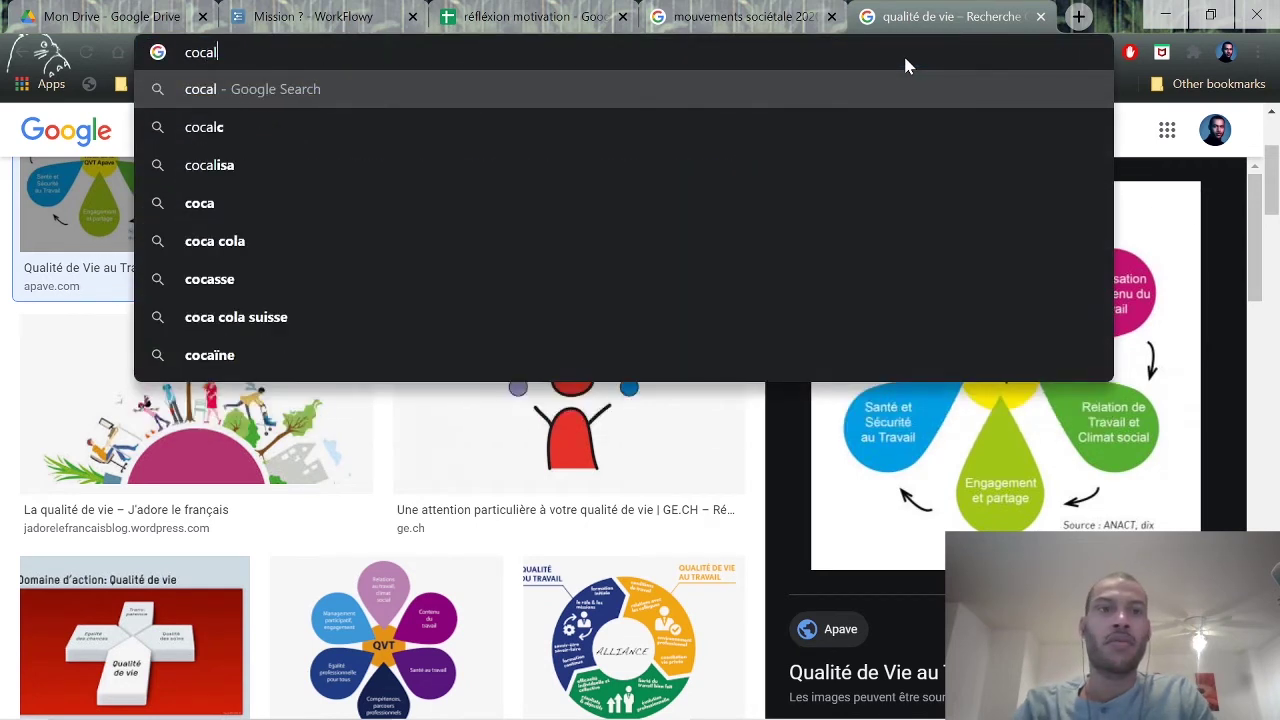
key("BackSpace")
type("coa")
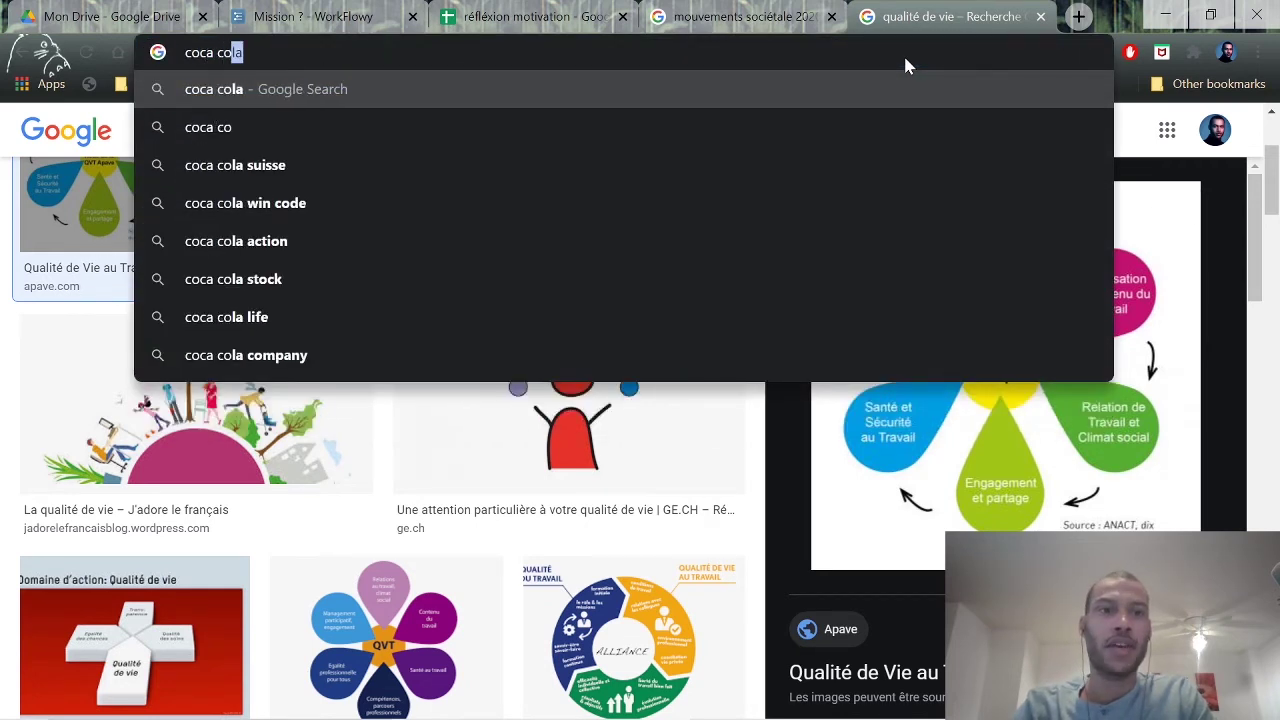
key("BackSpace")
type("la mission")
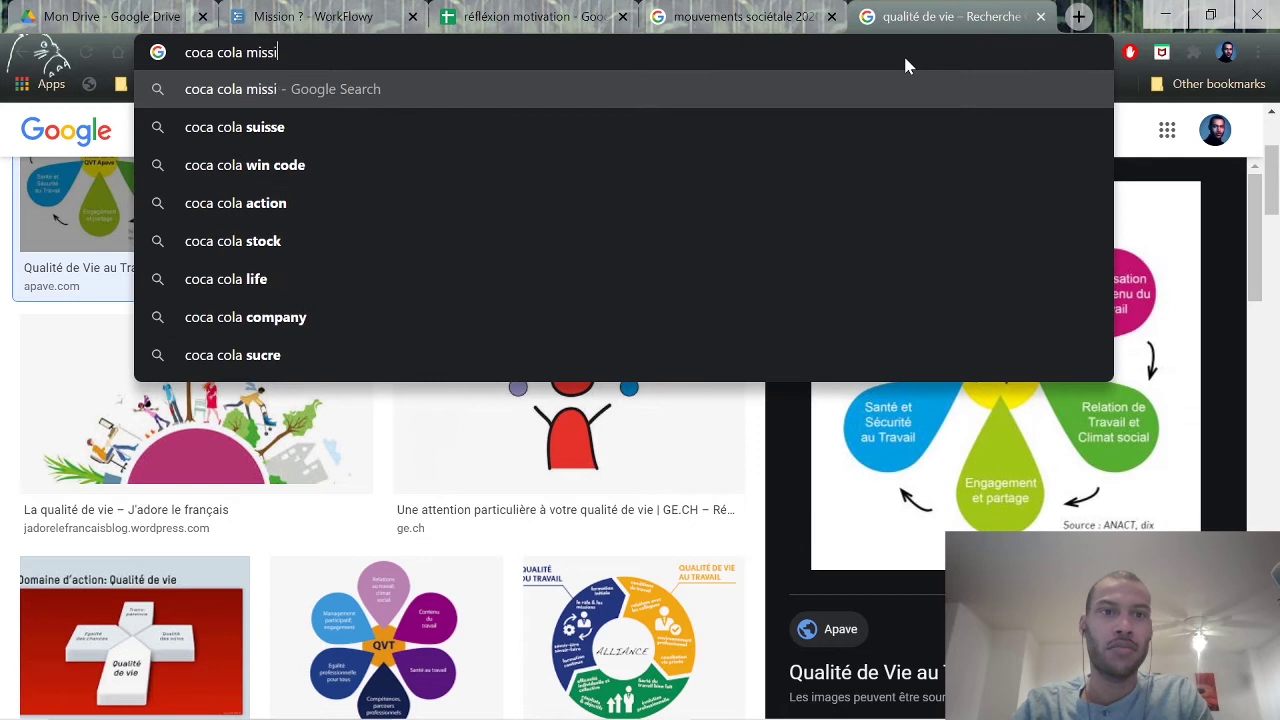
key("Return")
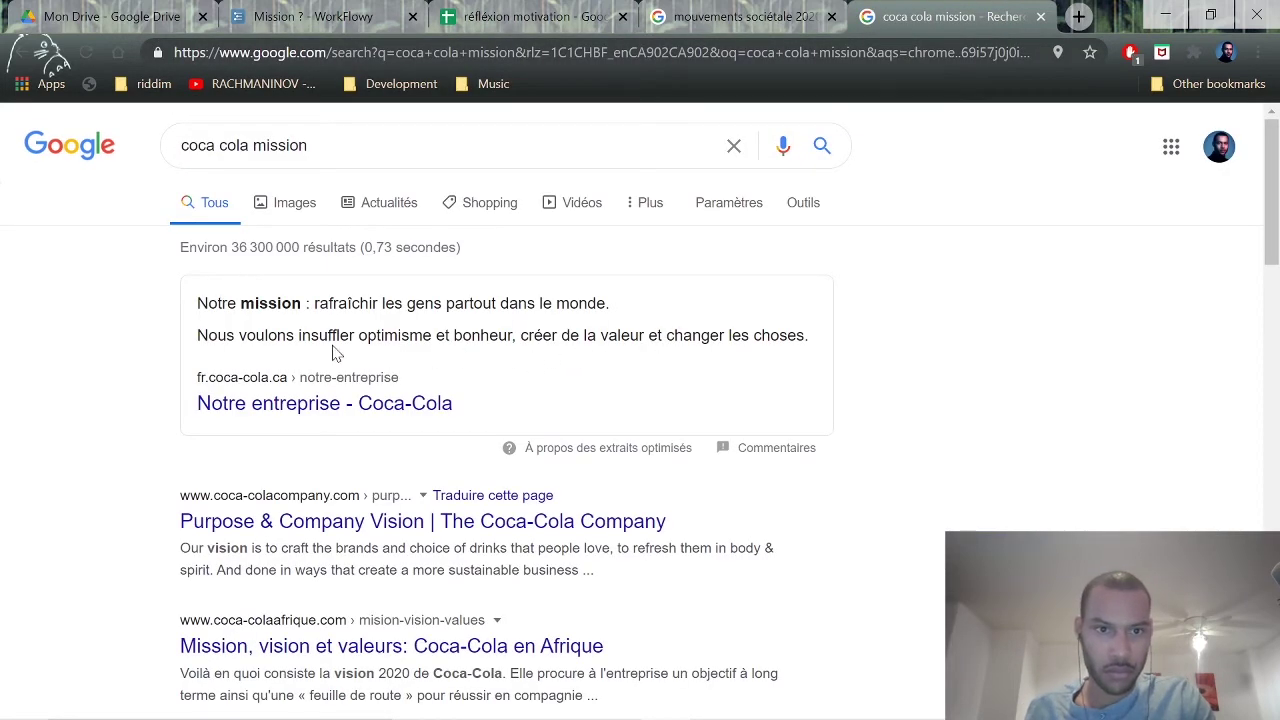
Copy "rafraîchir les gens partout dans le monde." from the Coca-Cola result into a new WorkFlowy bullet below the draft mission sentence.
left_click_drag(610, 310, 305, 303)
left_click(237, 332)
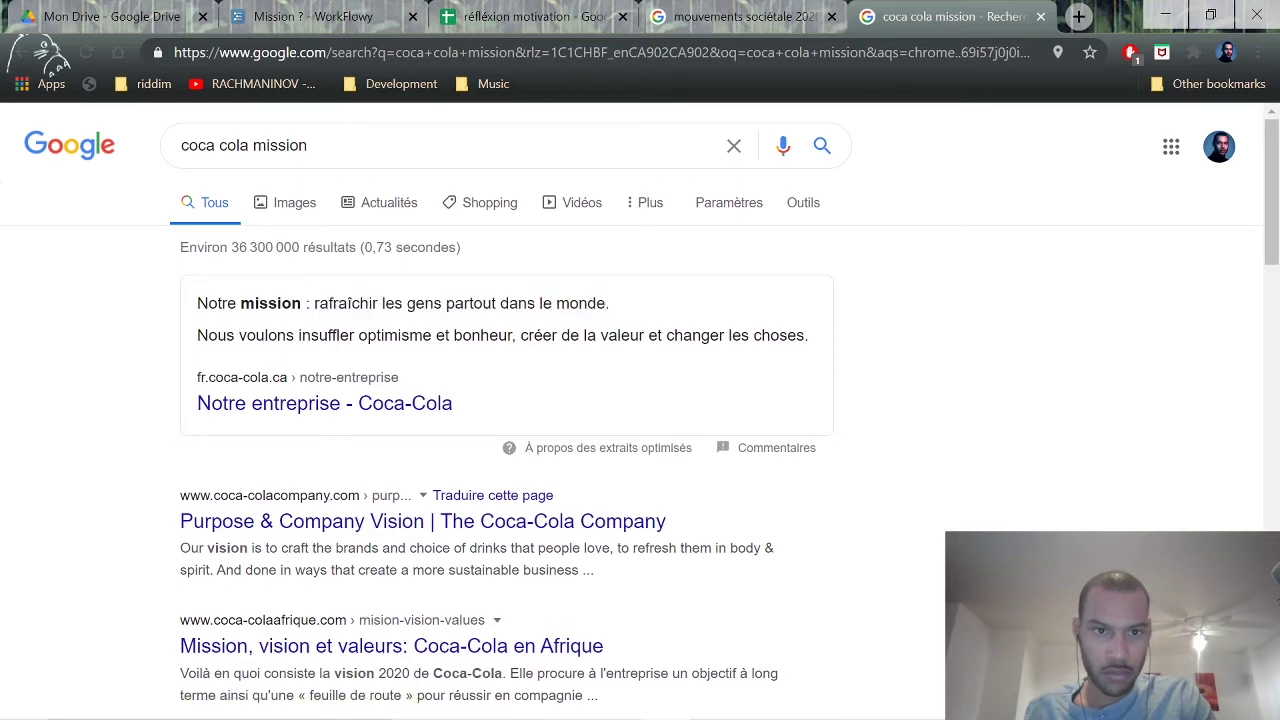
left_click_drag(612, 310, 312, 305)
key("ctrl+c")
left_click_drag(337, 163, 151, 157)
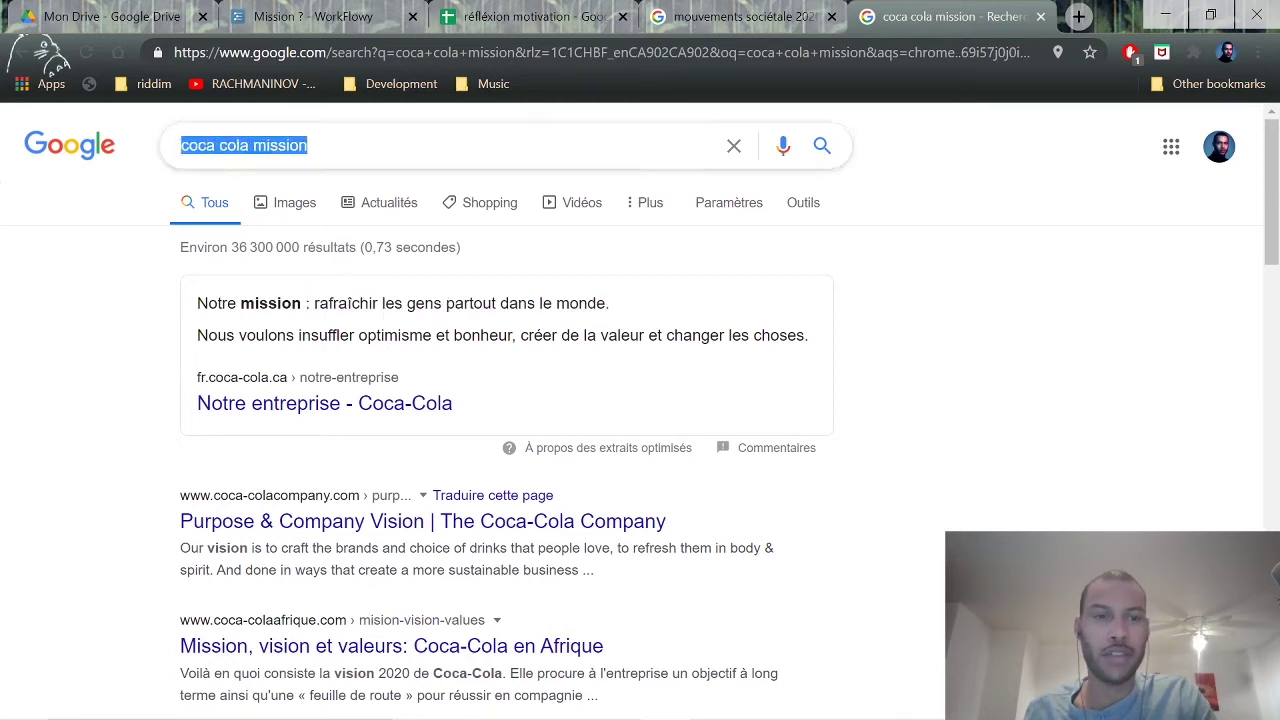
left_click(651, 280)
left_click_drag(612, 305, 320, 304)
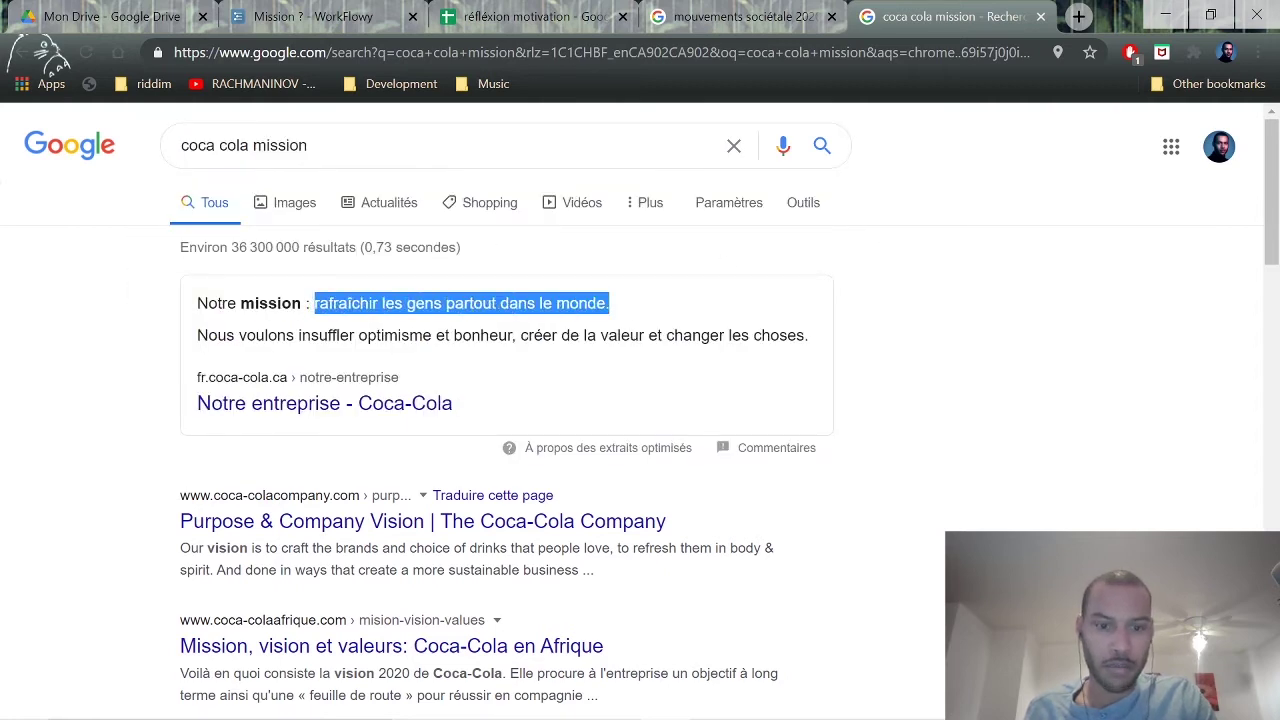
left_click(530, 16)
left_click(300, 16)
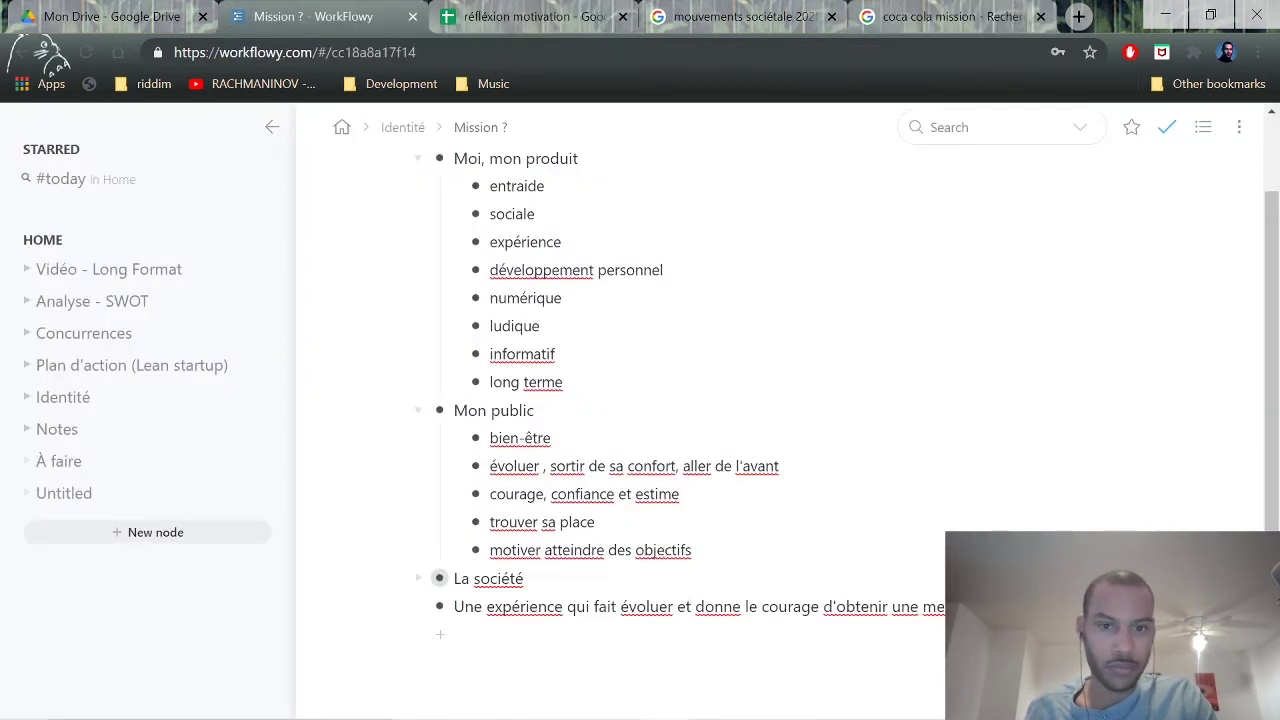
key("Return")
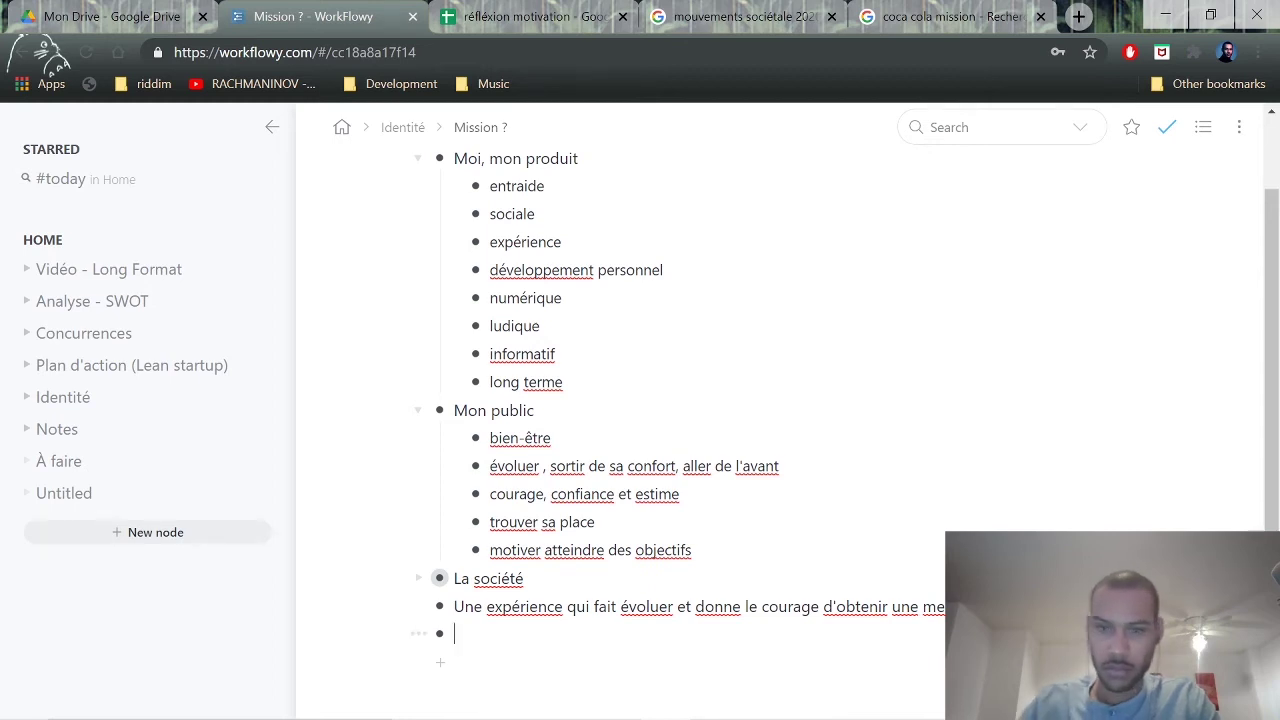
key("ctrl+v")
Search Google for "nike mission" and open the Nike help page "Quelle est la mission de Nike ?".
left_click(1002, 20)
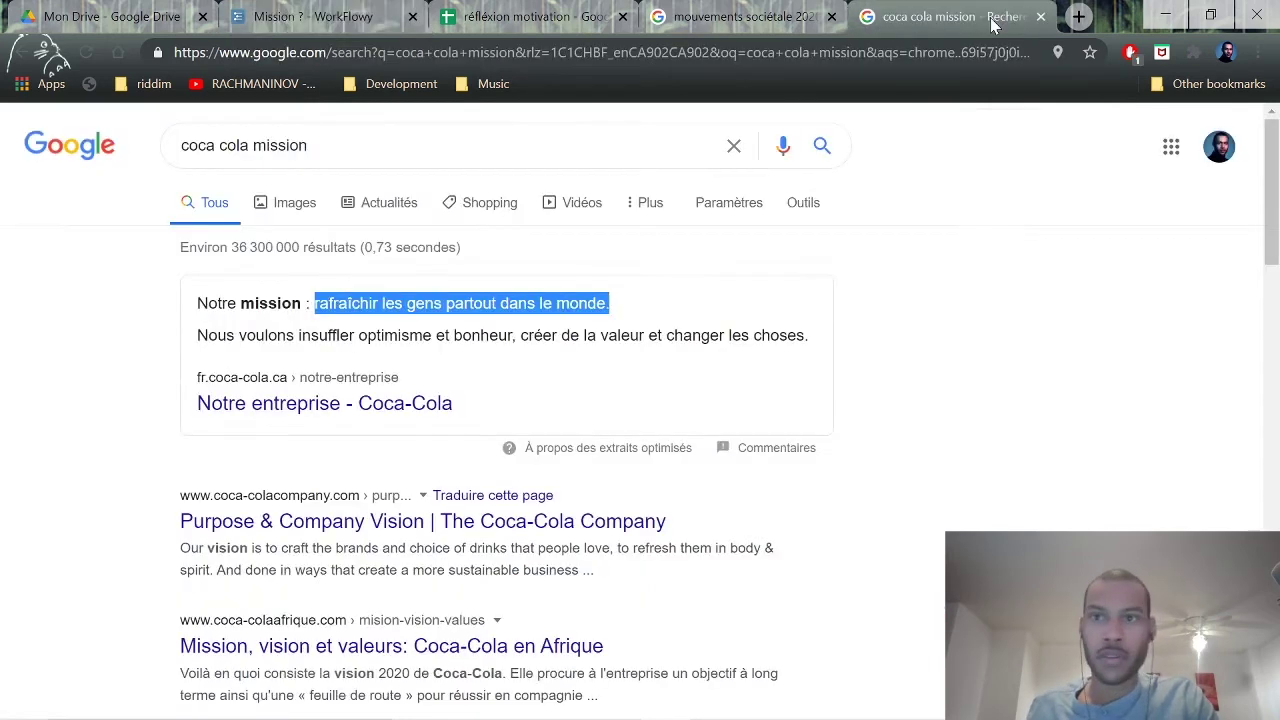
left_click_drag(308, 145, 165, 143)
type("nike mission")
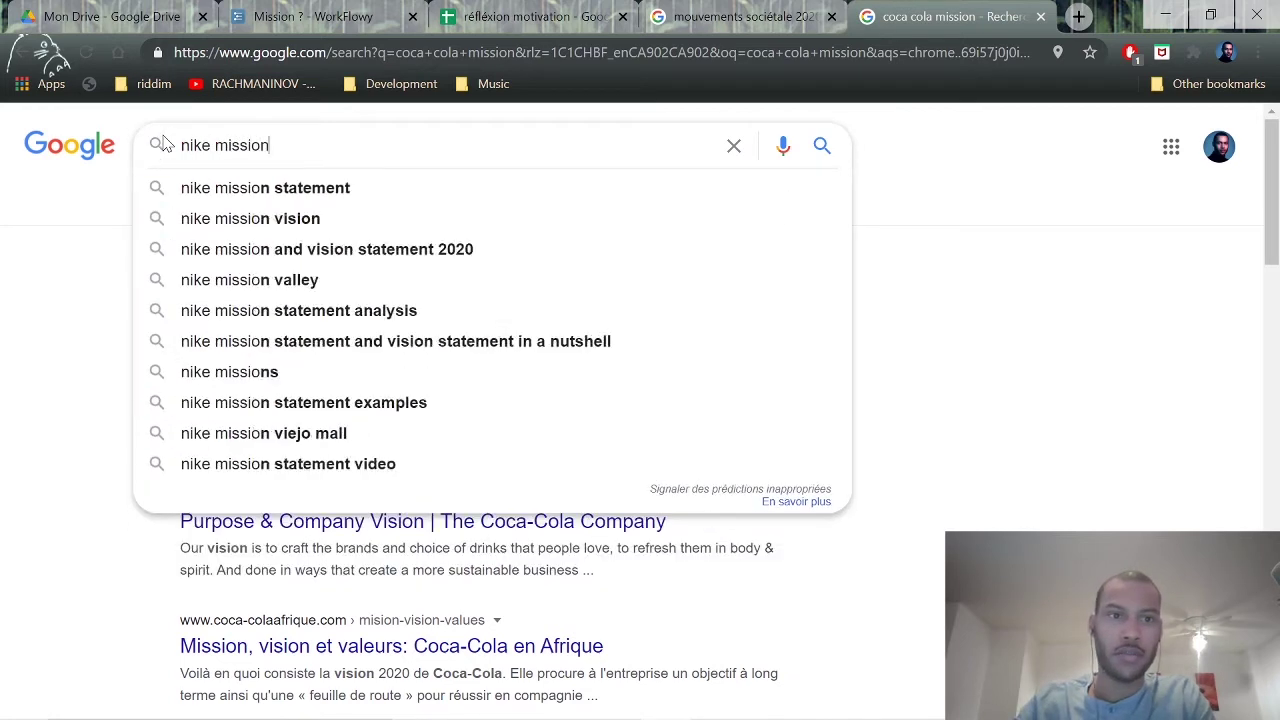
key("Return")
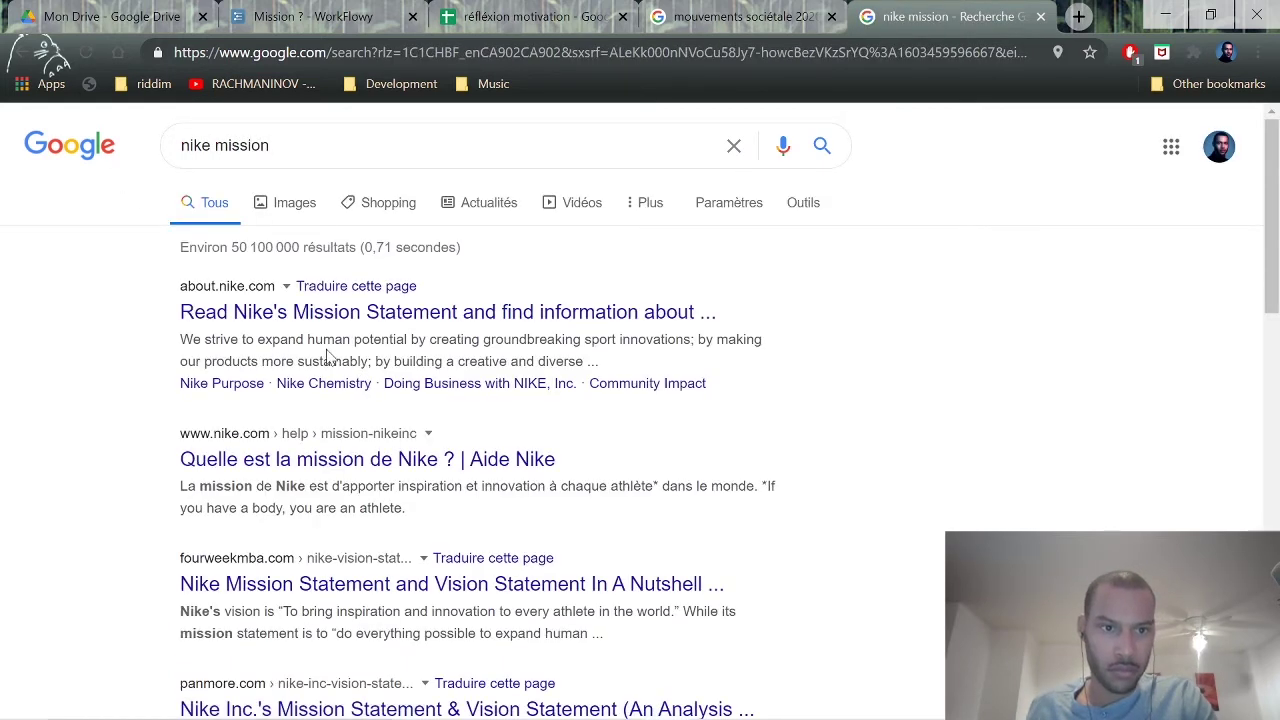
left_click(284, 462)
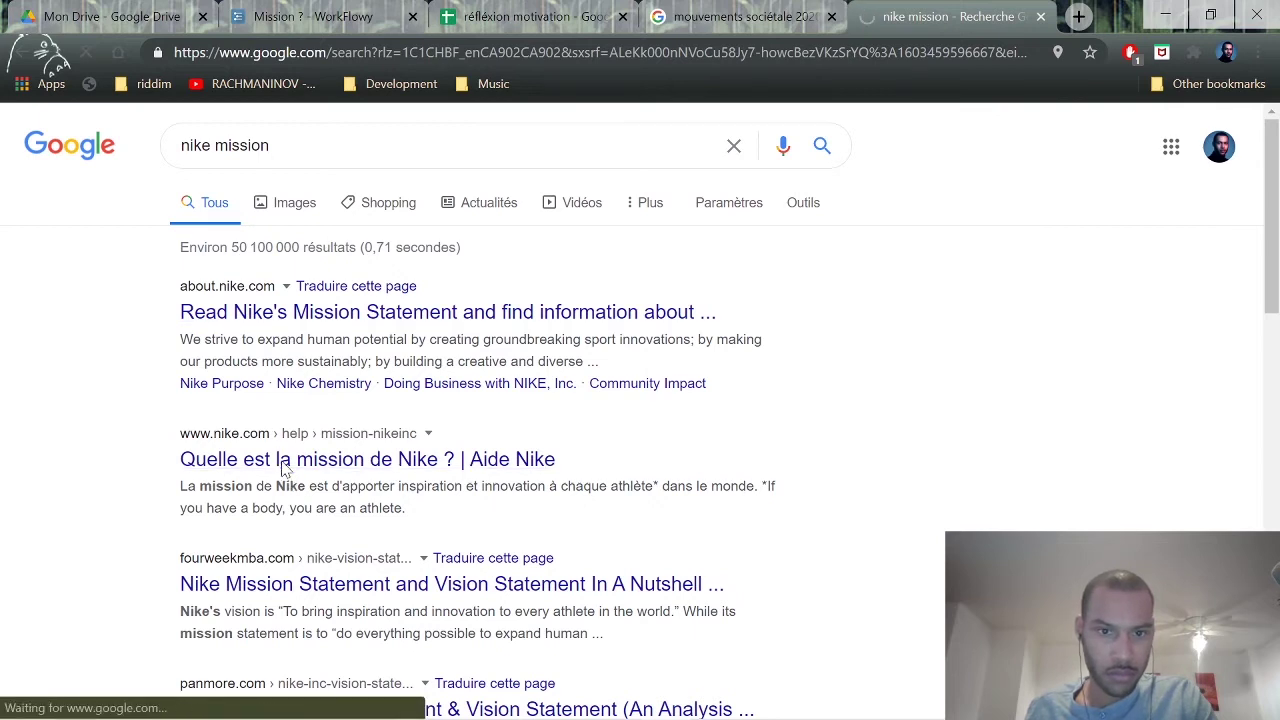
scroll(386, 455, "down", 5)
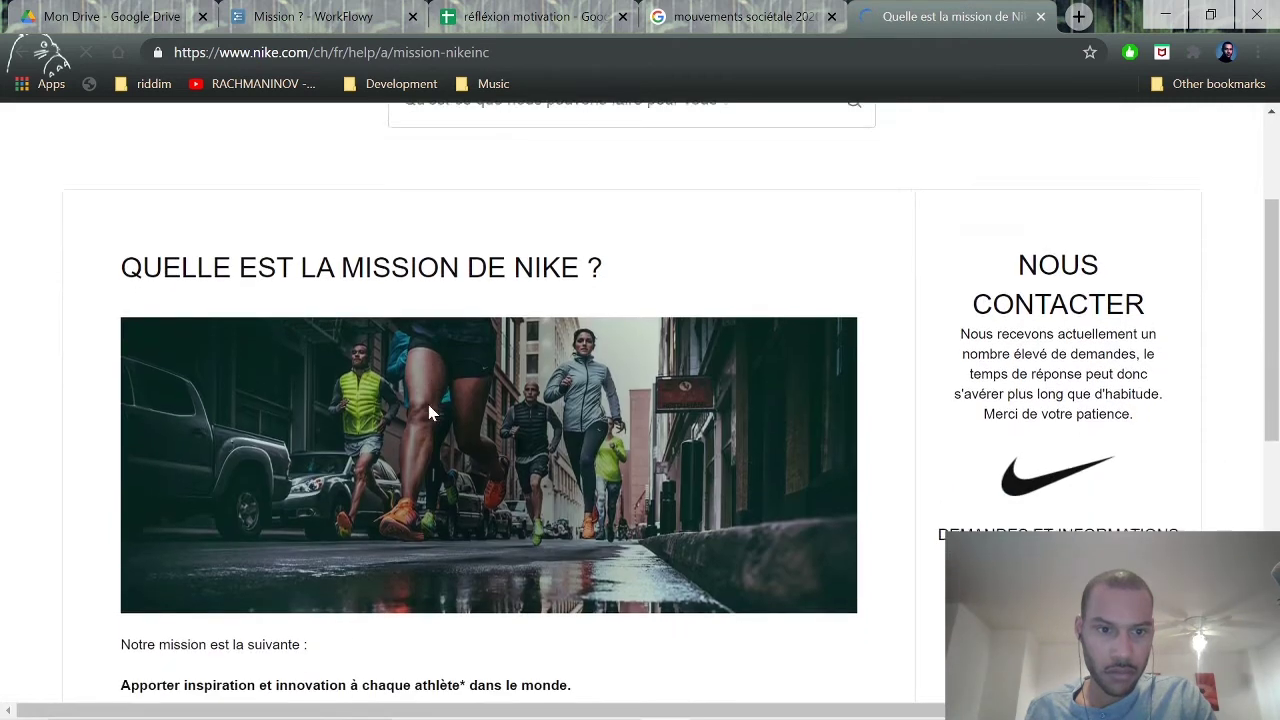
Copy "Apporter inspiration et innovation à chaque athlète* dans le monde." from Nike's page into a new WorkFlowy bullet below the Coca-Cola mission.
left_click_drag(584, 453, 117, 458)
key("ctrl+c")
left_click(480, 20)
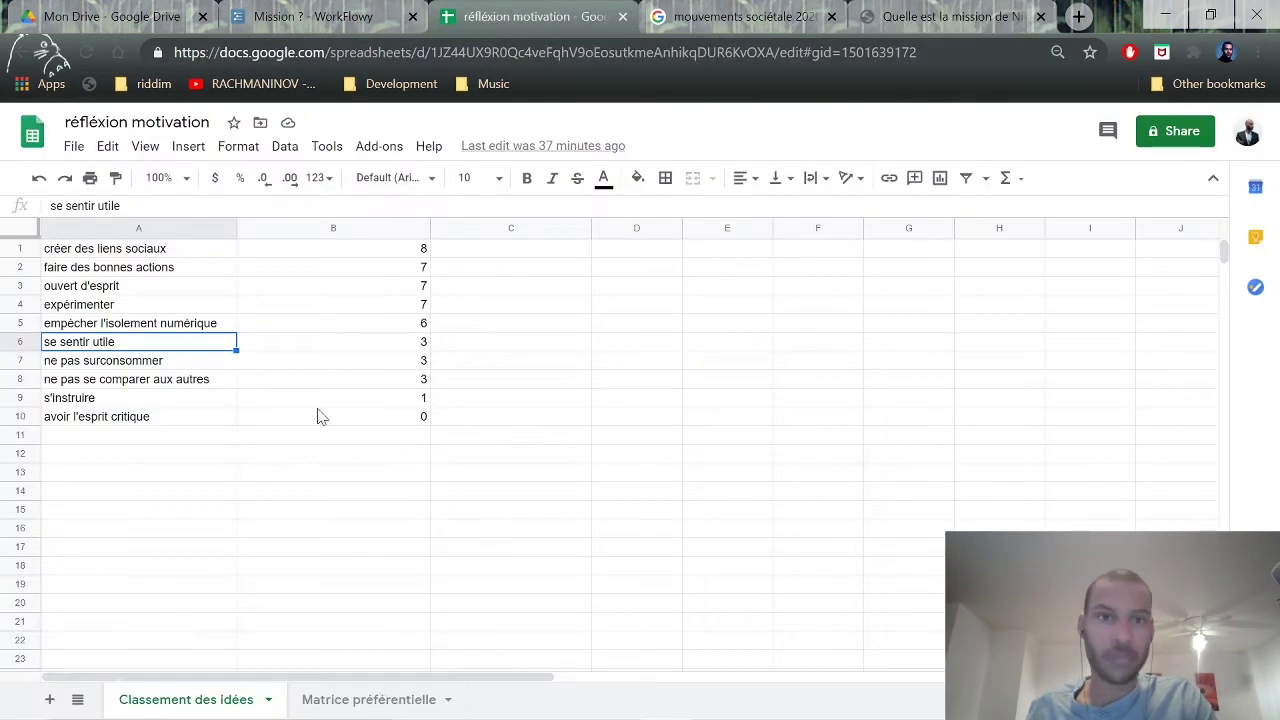
left_click(245, 22)
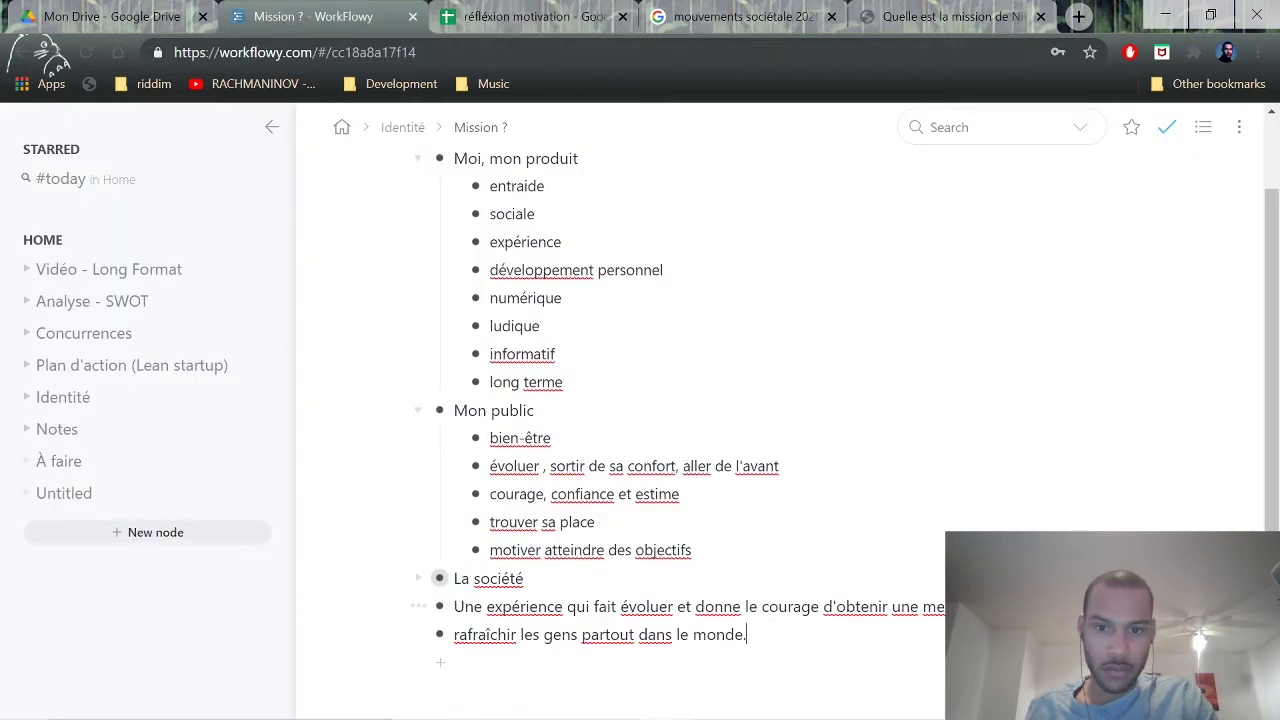
key("Return")
key("ctrl+v")
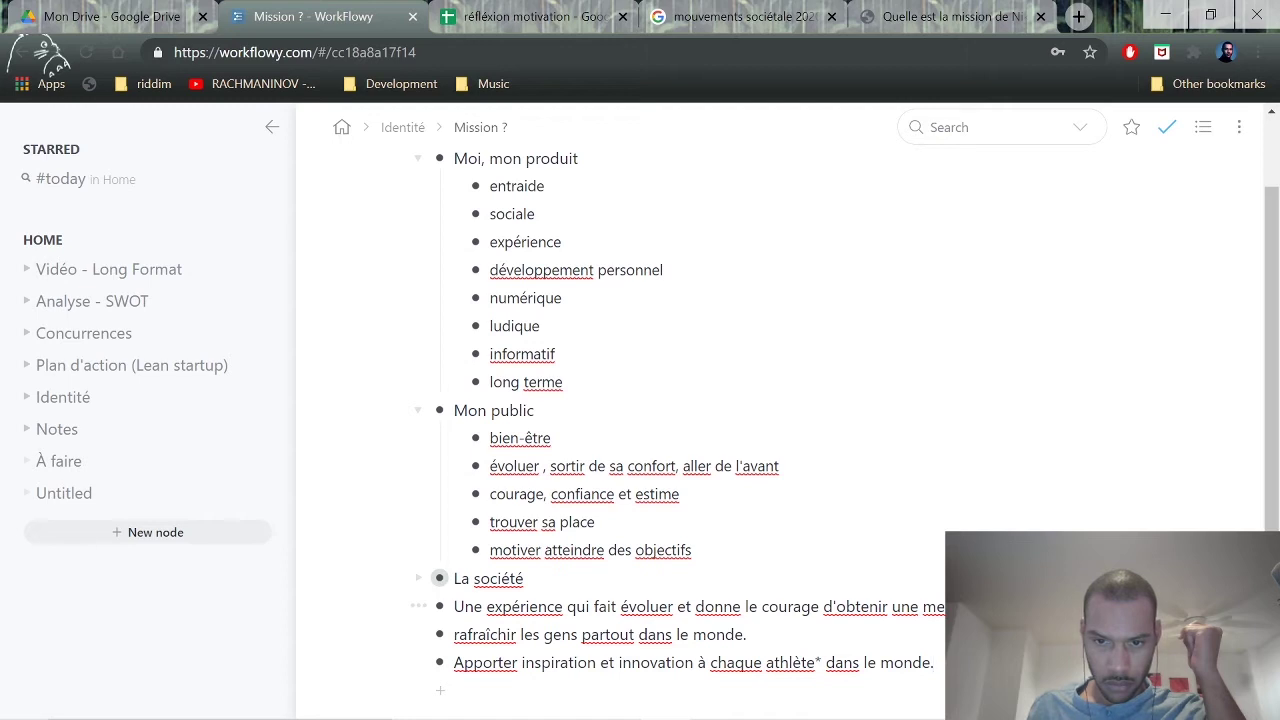
Go back from the Nike help page to the "nike mission" results and skim the other listed mission statements.
left_click_drag(594, 606, 454, 606)
key("Escape")
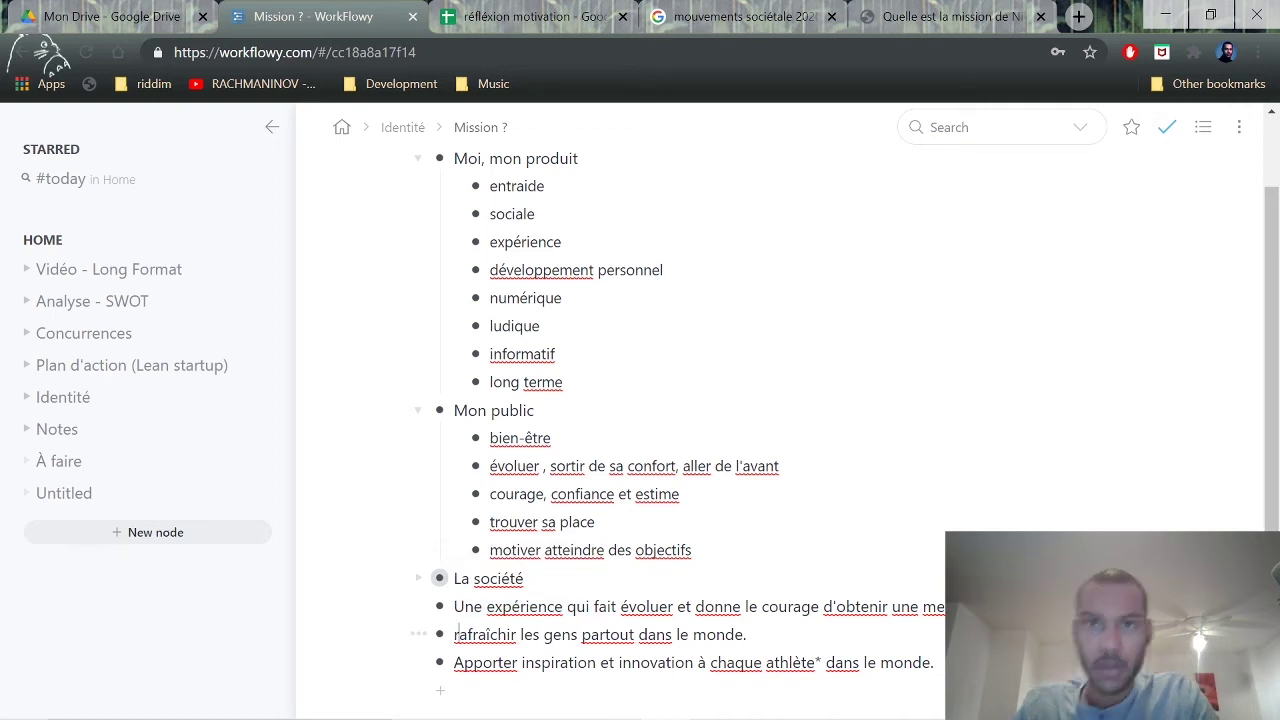
key("ctrl+5")
key("alt+Left")
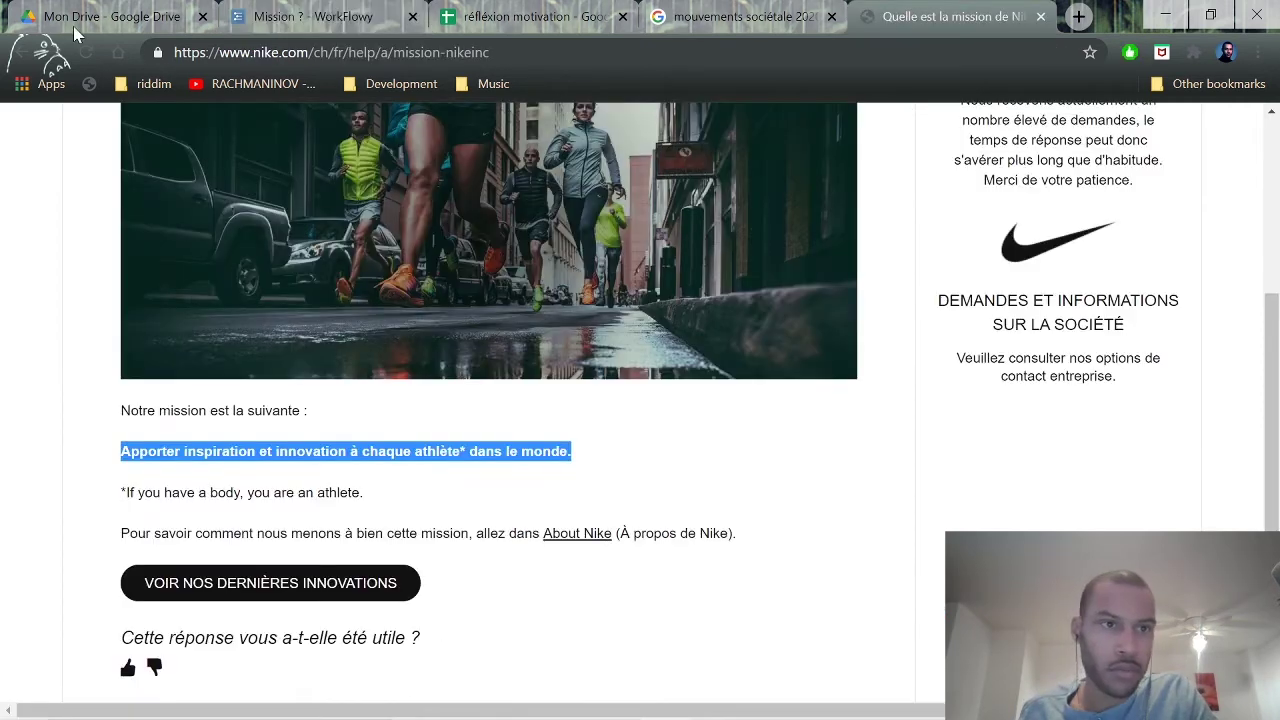
scroll(585, 413, "down", 5)
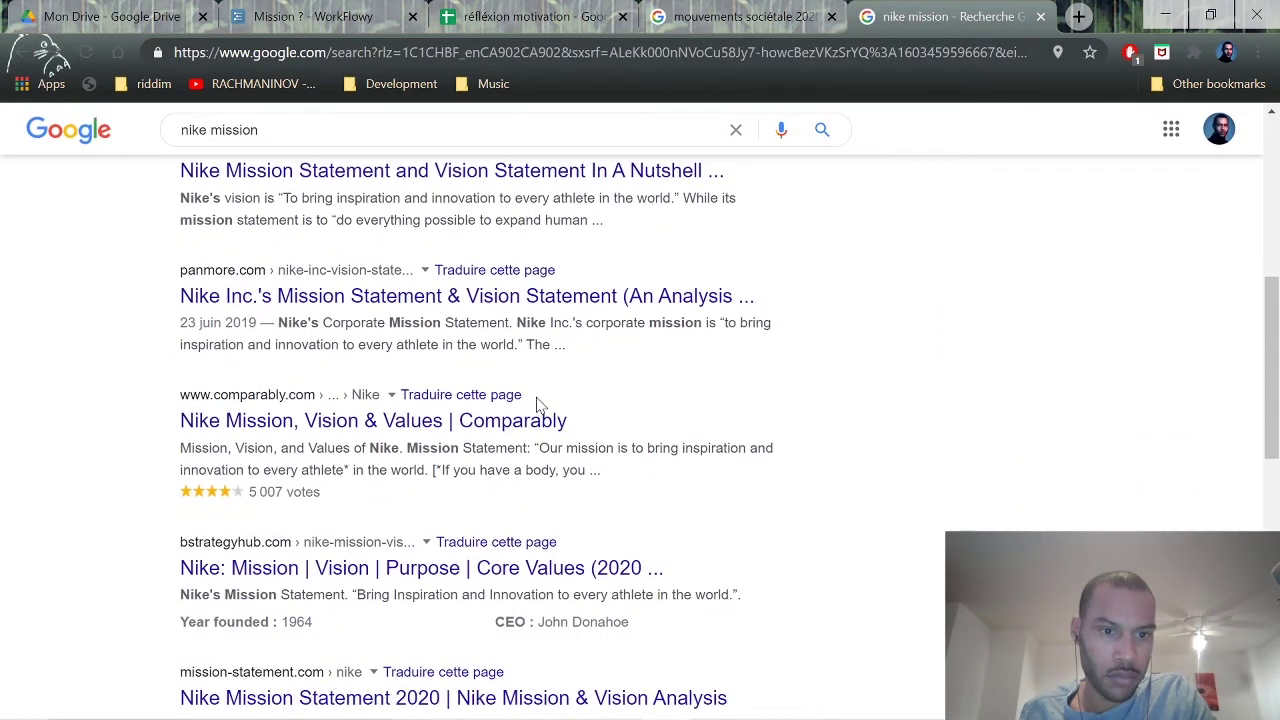
scroll(537, 403, "up", 5)
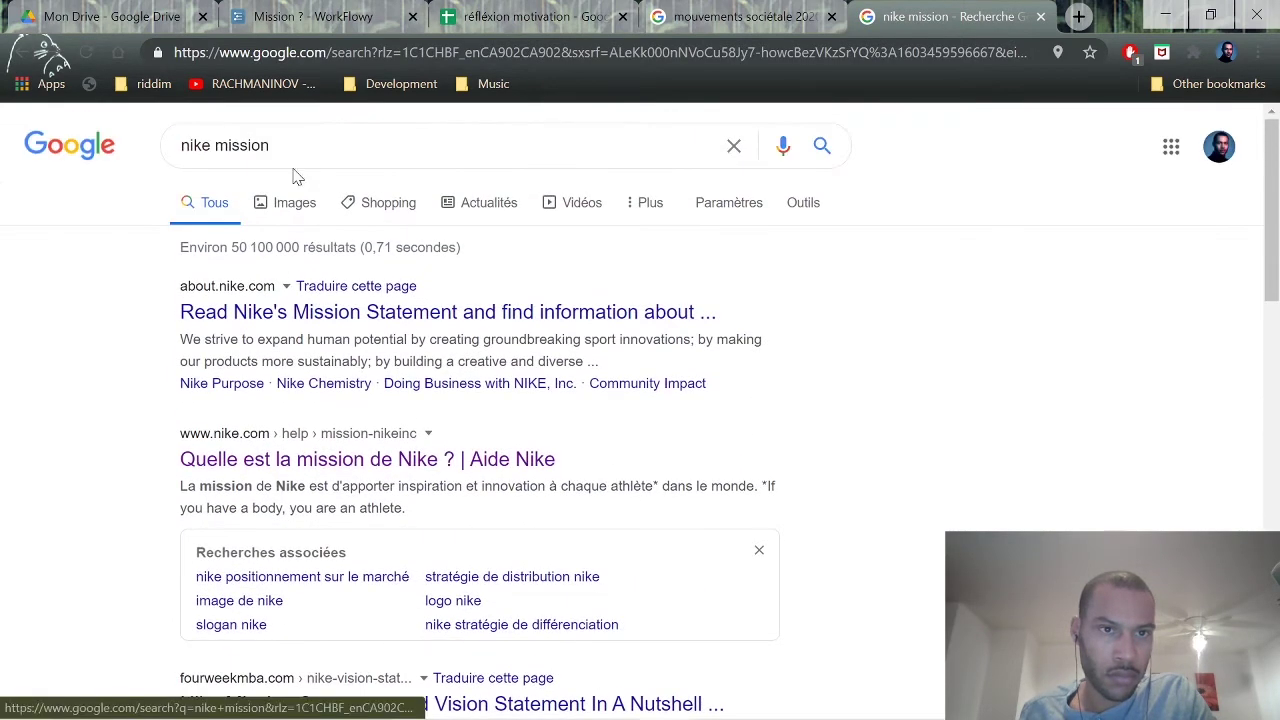
Search Google for "uber mission", read the results on Uber's mission, and return to the Nike search results.
left_click_drag(271, 145, 201, 145)
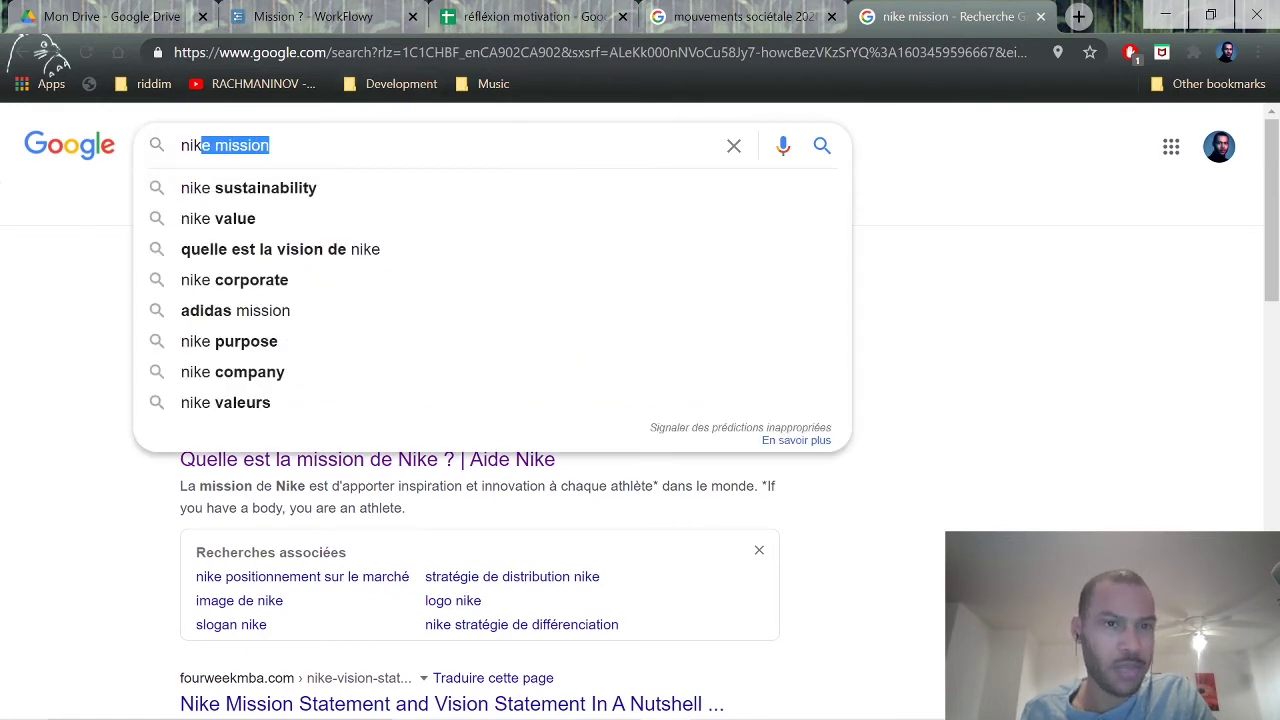
left_click_drag(270, 145, 149, 163)
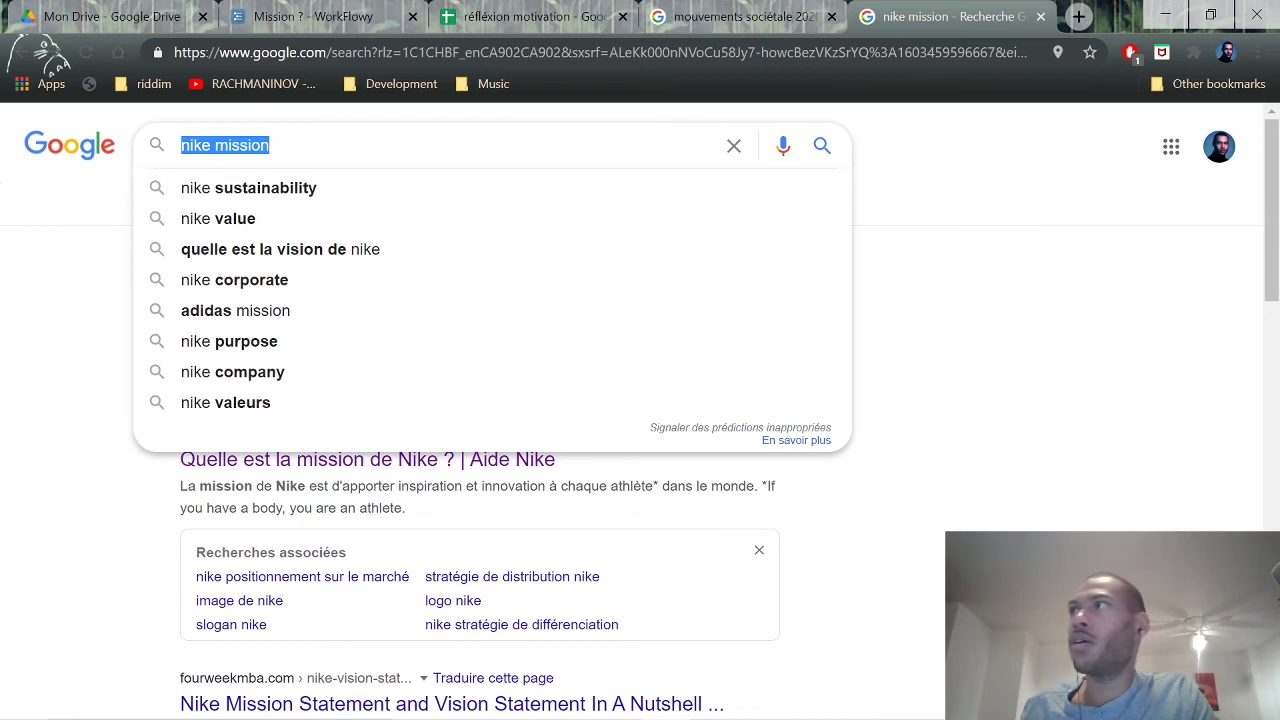
left_click(210, 145)
left_click_drag(210, 145, 166, 156)
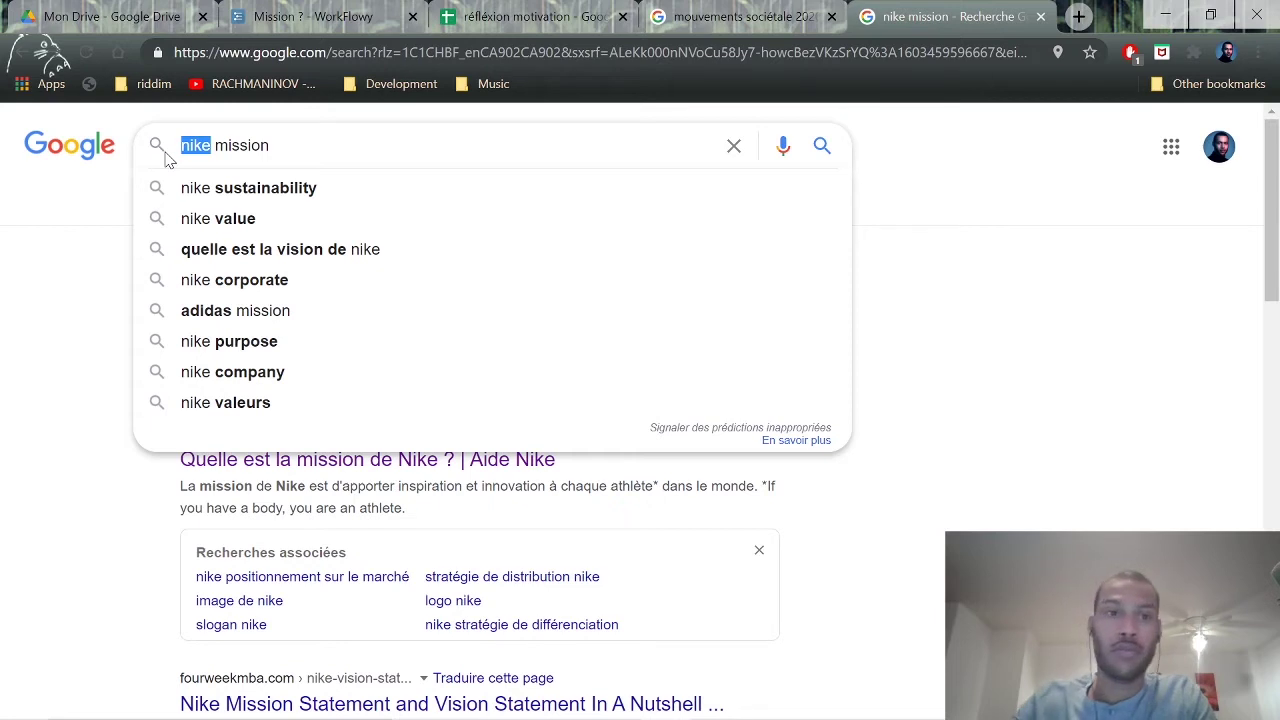
type("uber")
key("Return")
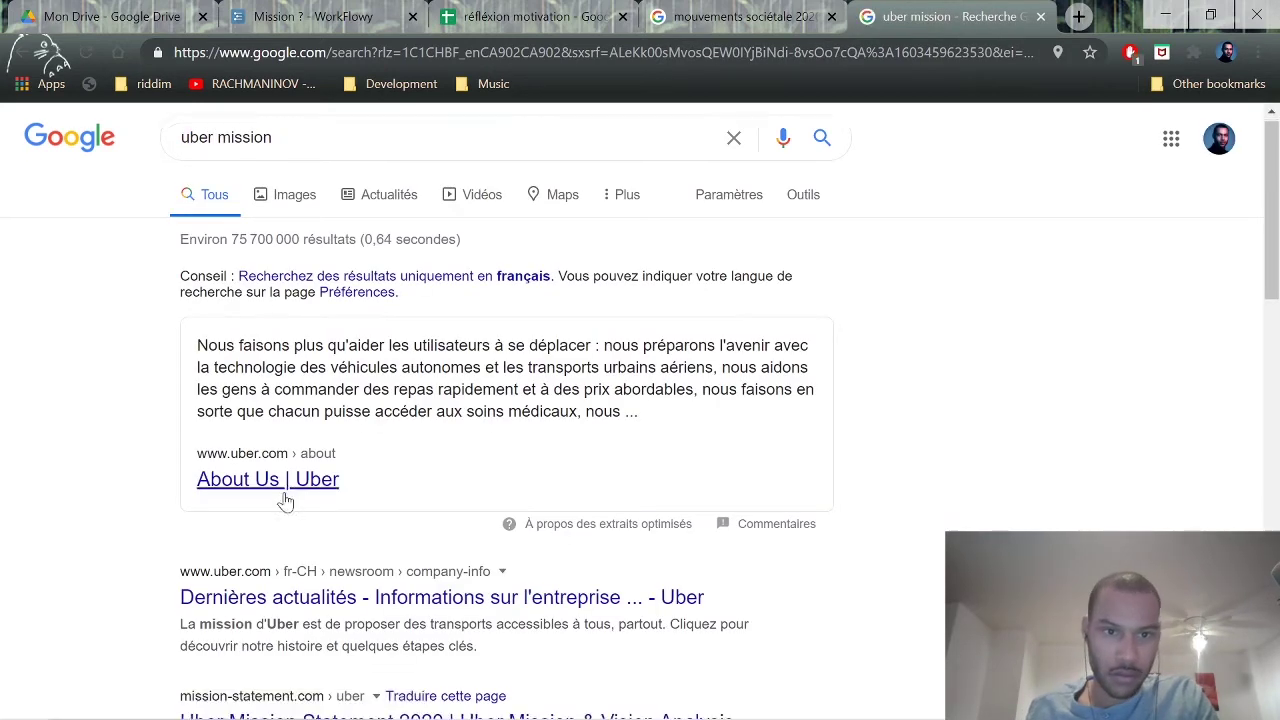
scroll(275, 500, "down", 1)
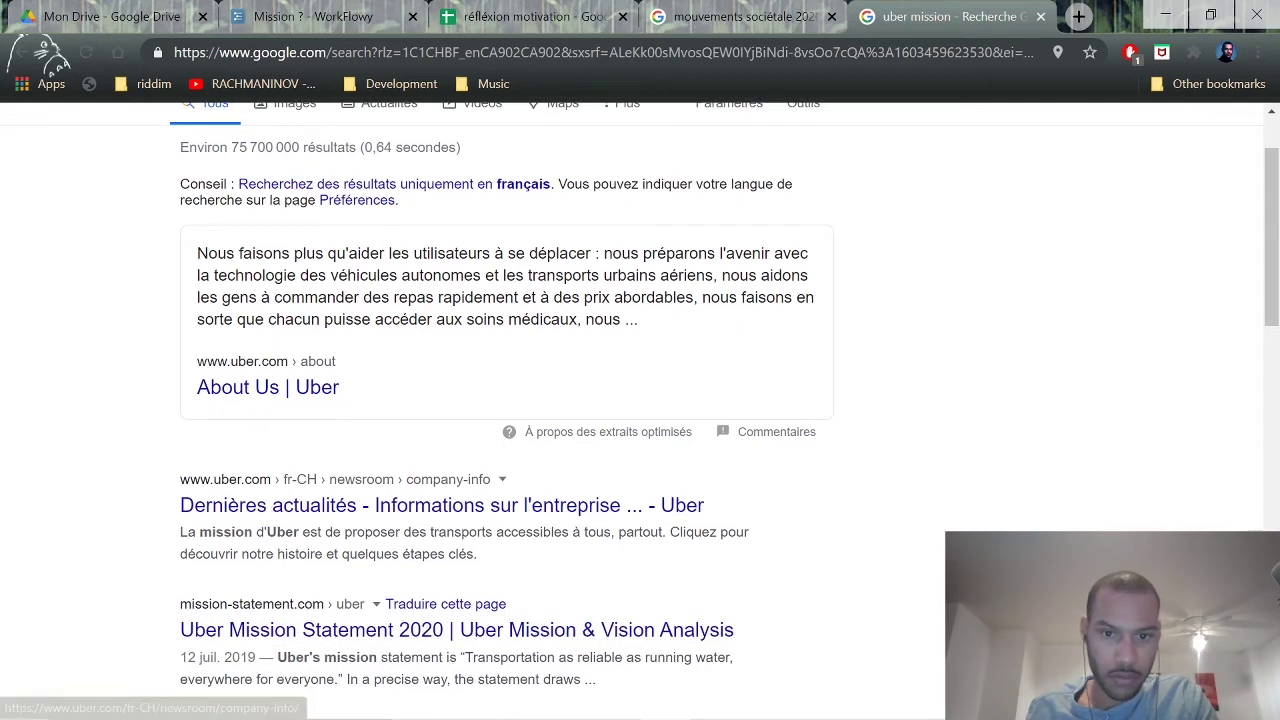
left_click(22, 58)
In the WorkFlowy mission outline, try replacing "Une expérience qui fait" with "Inspirer" in the draft sentence, and undo the replacement.
left_click(500, 20)
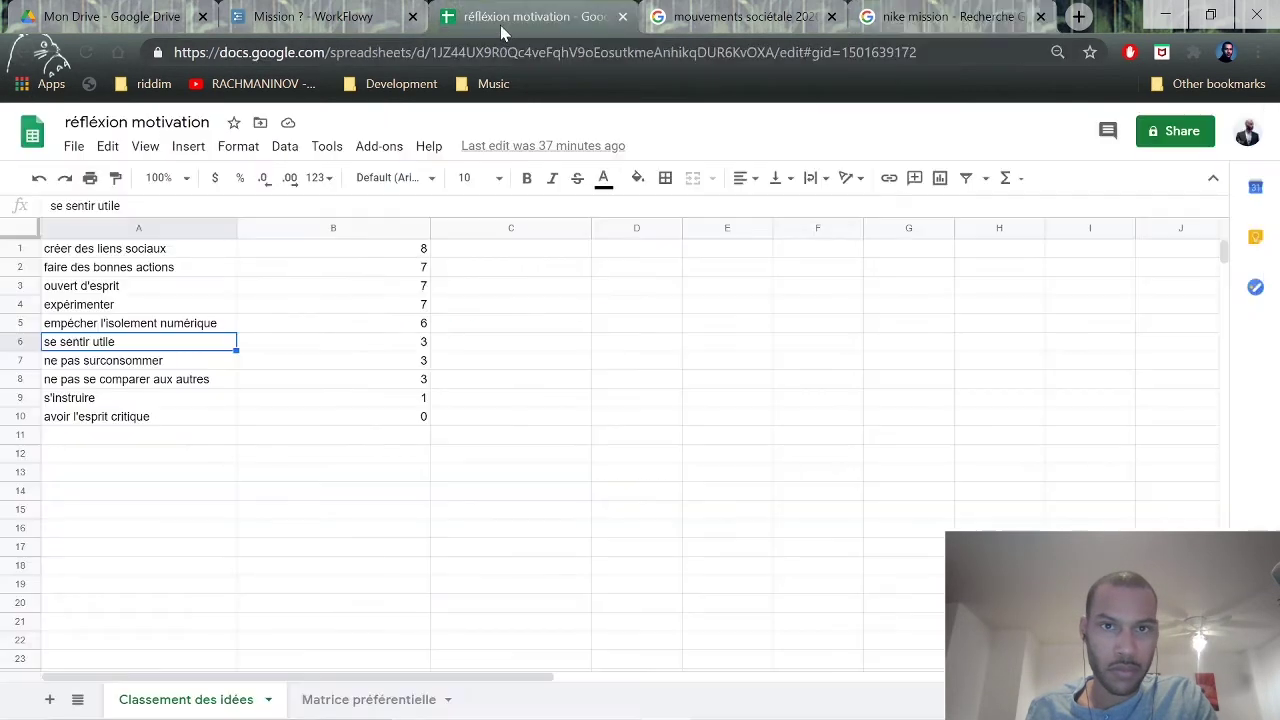
left_click(292, 18)
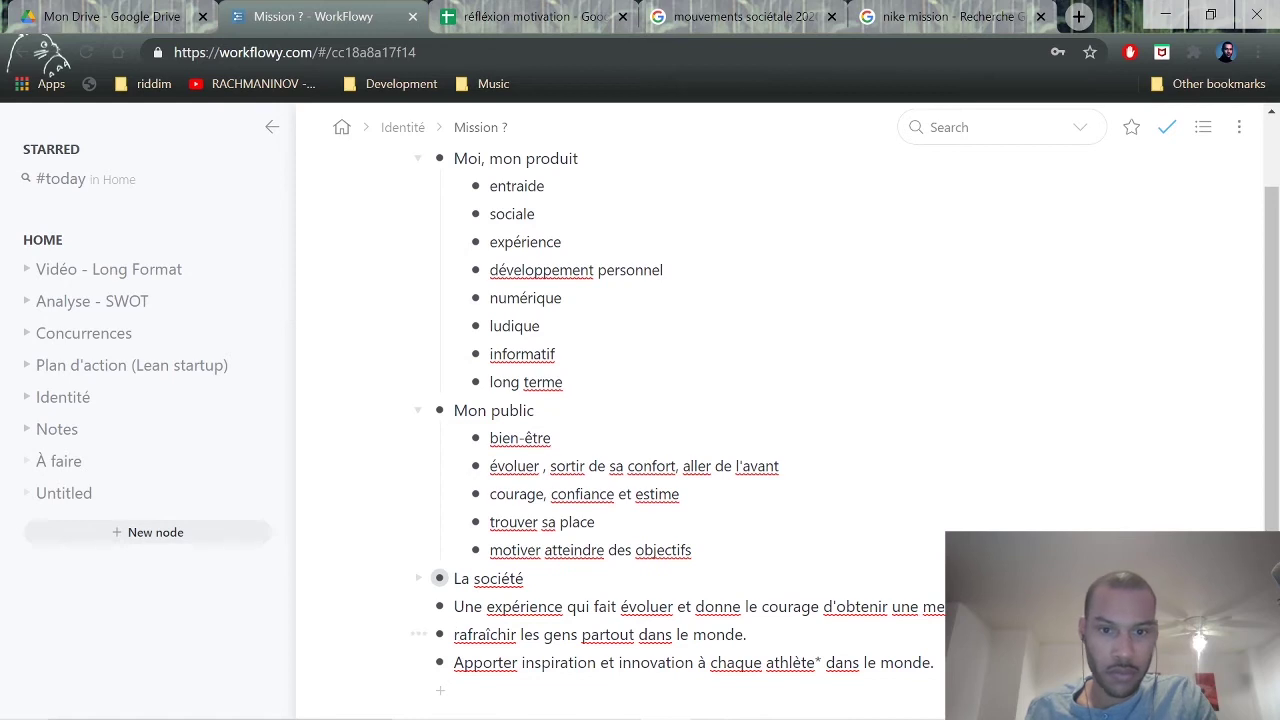
scroll(458, 563, "down", 1)
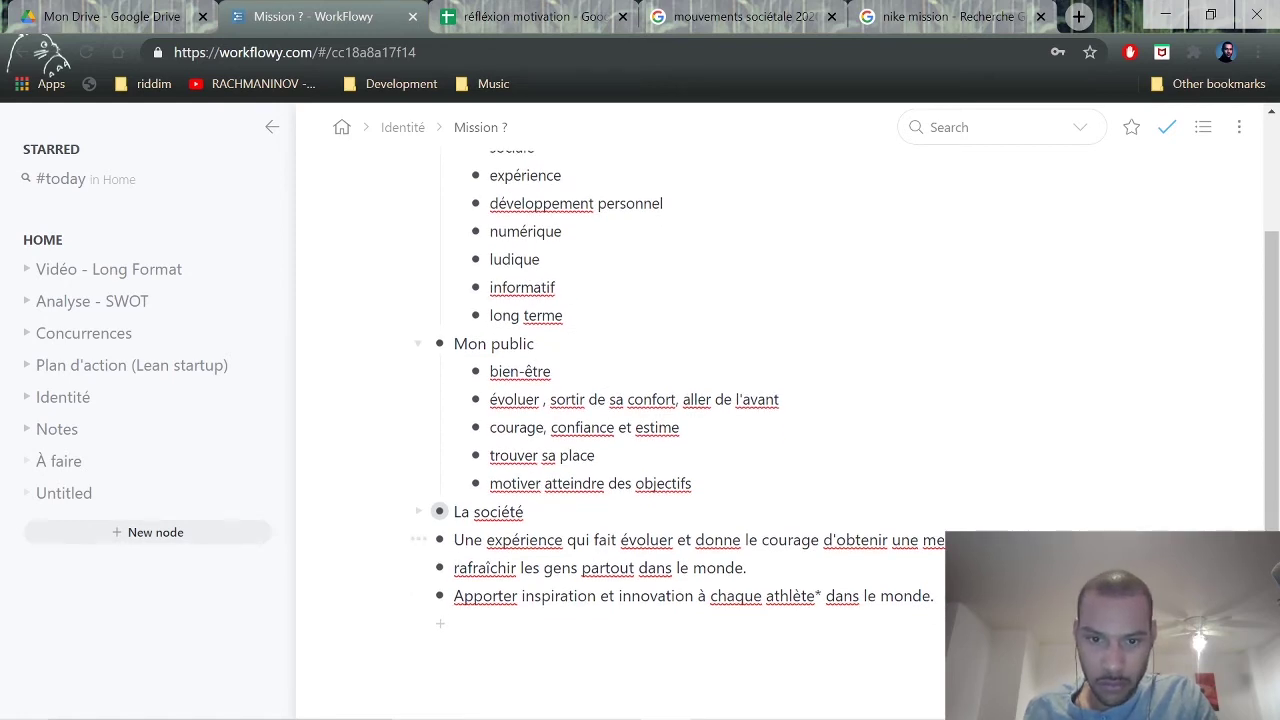
left_click_drag(616, 540, 454, 540)
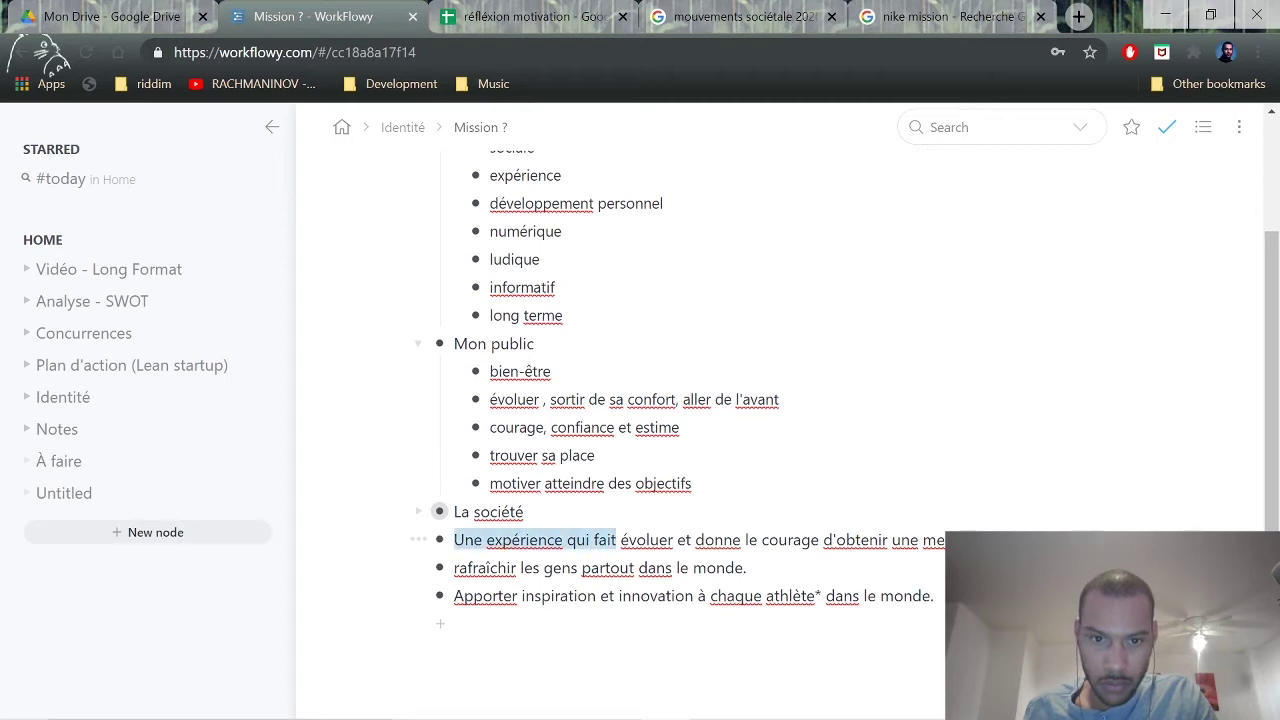
type("Inspirer")
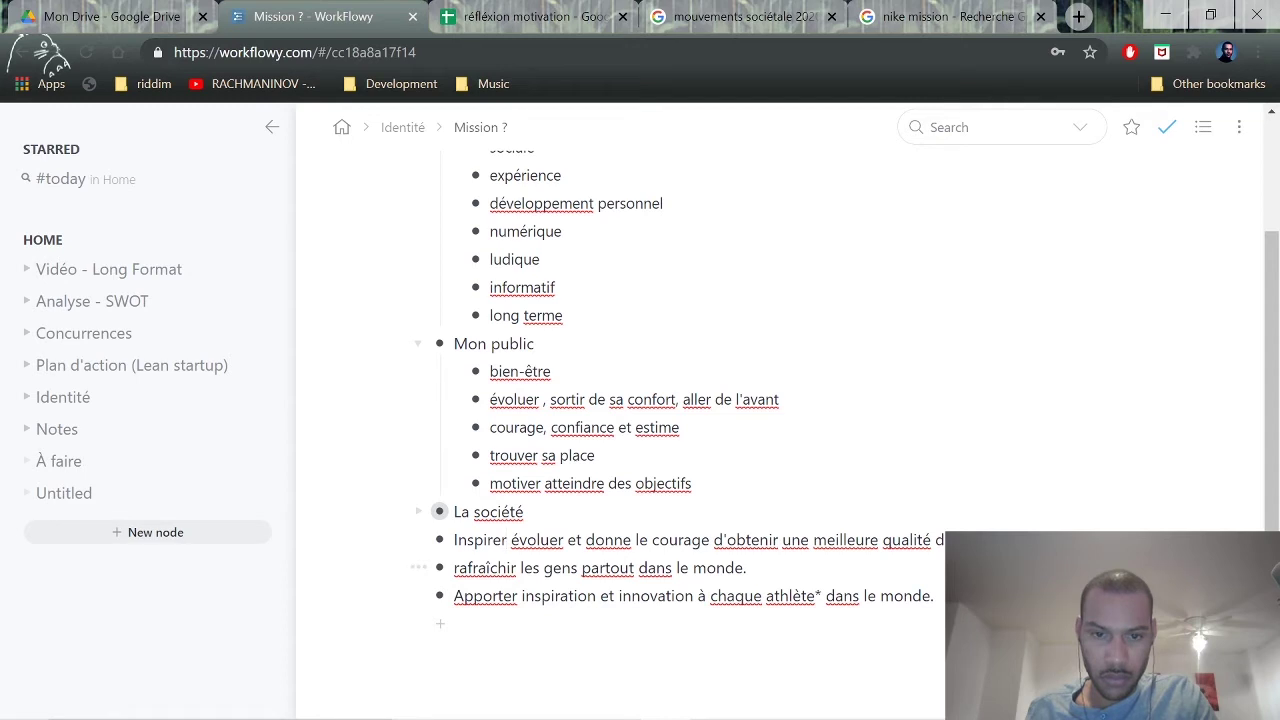
key("ctrl+z")
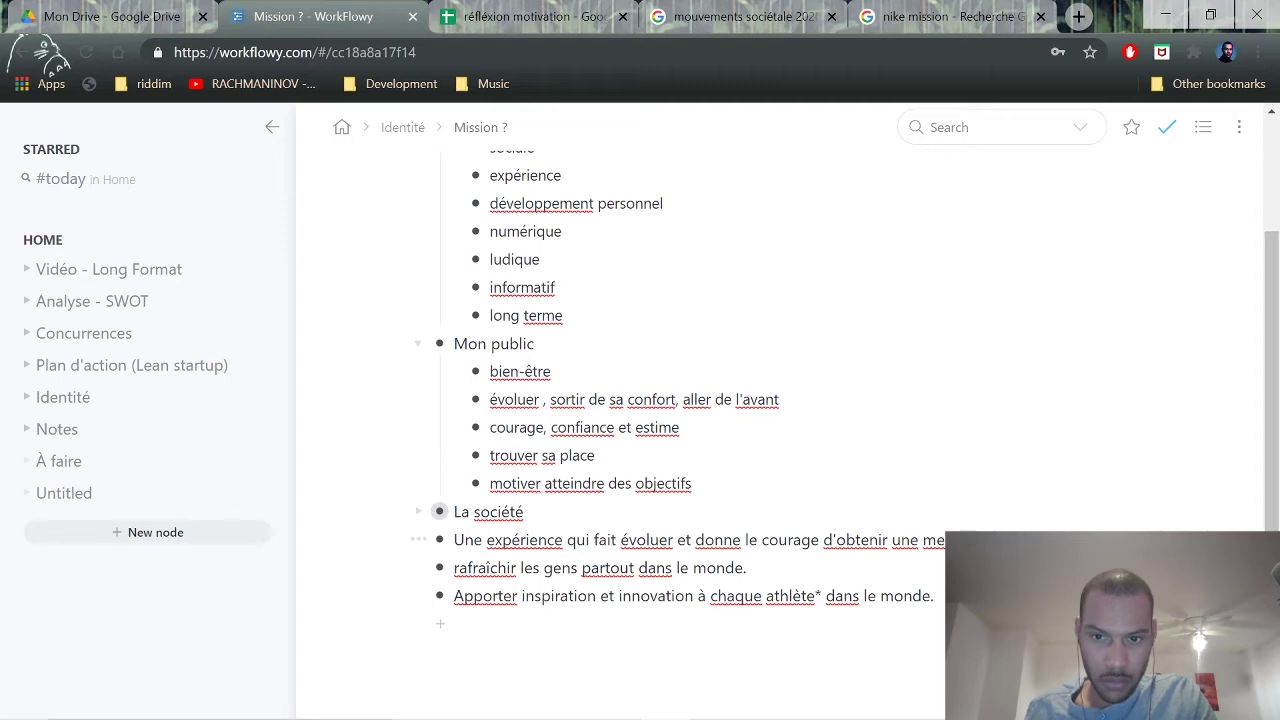
Search Google for the verb "insufler" to check its definition and synonyms.
left_click(950, 16)
left_click(857, 55)
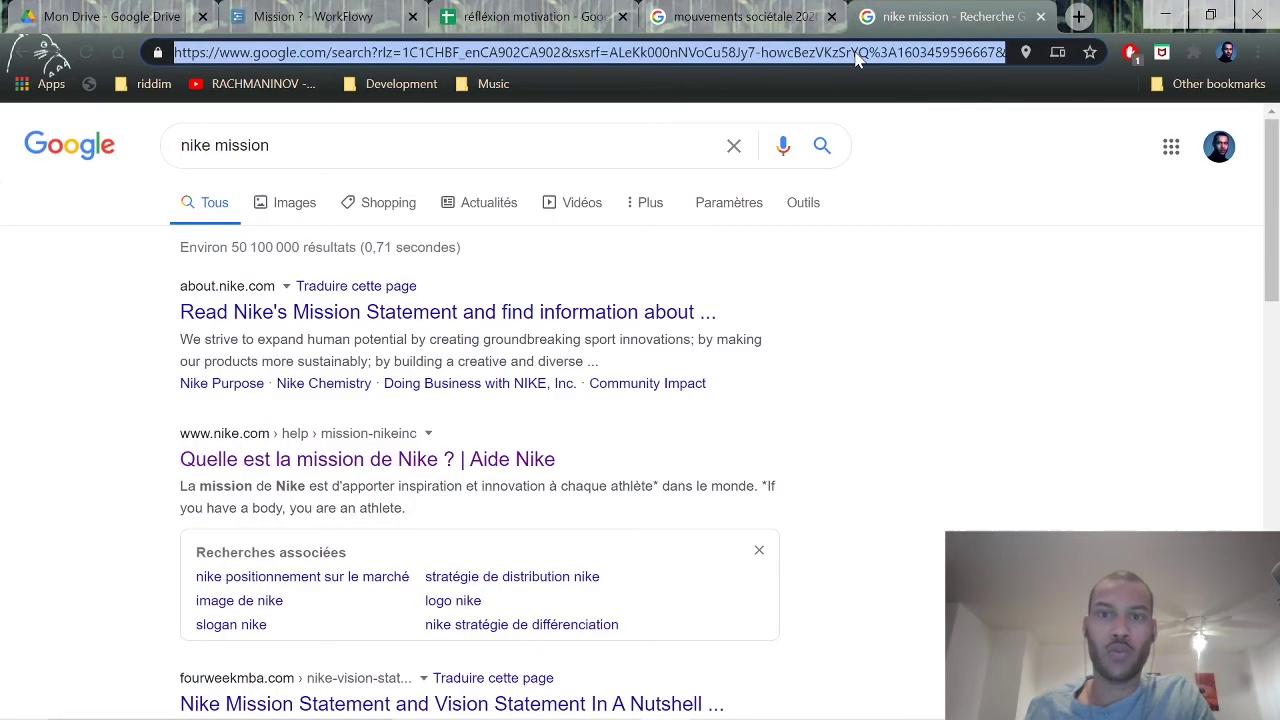
type("insufler")
key("Return")
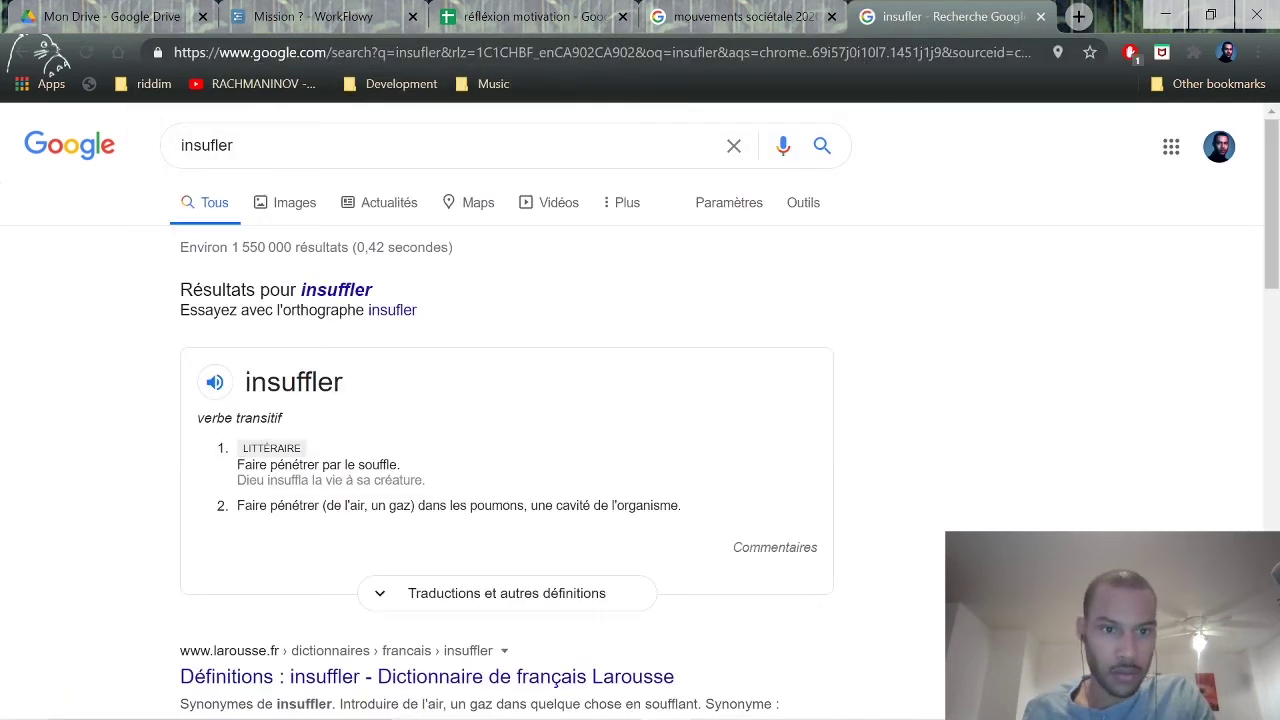
Search Google for "insuffler le courage" in place of the previous query.
left_click_drag(398, 291, 304, 291)
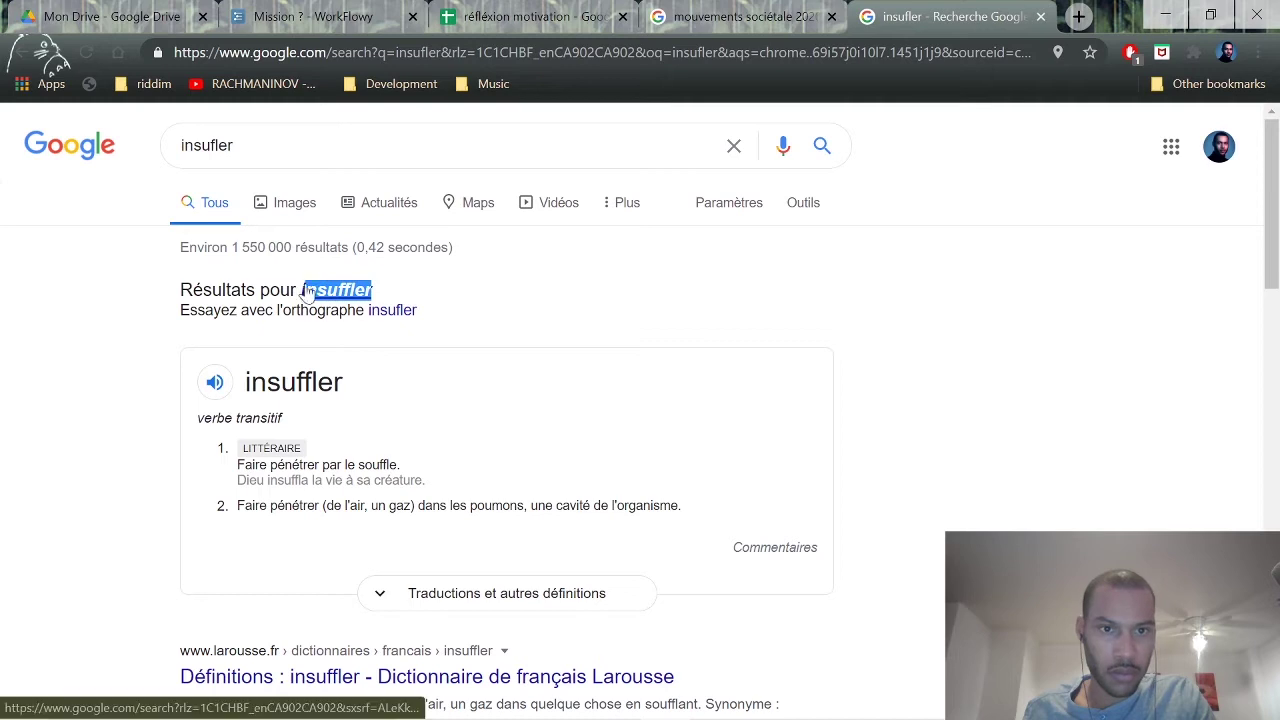
left_click(240, 145)
left_click_drag(240, 145, 157, 165)
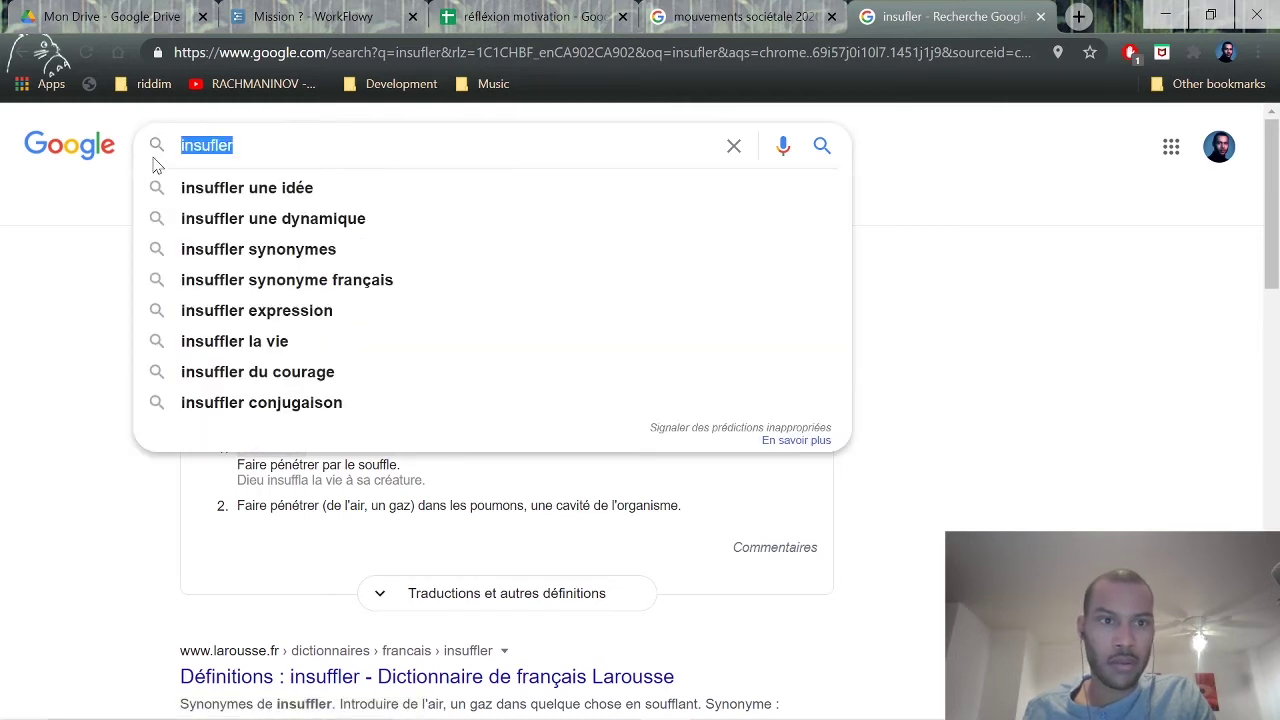
type("nsuffler le coura")
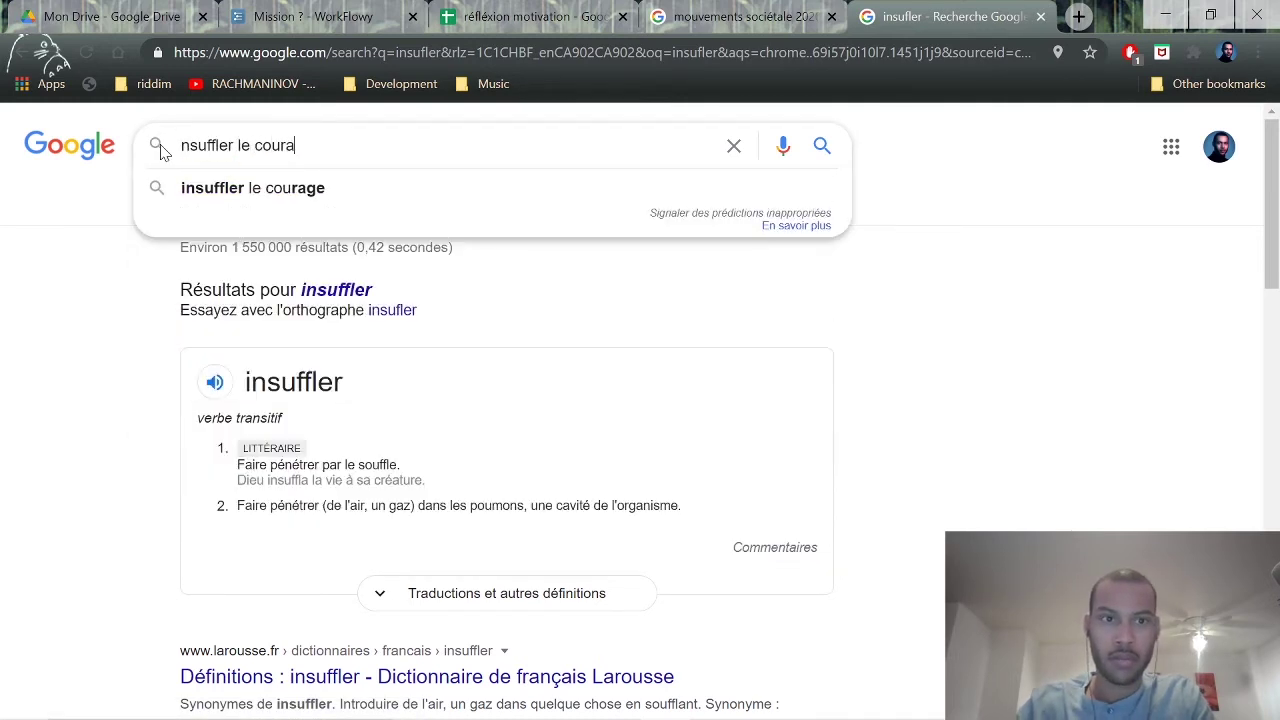
type("ge")
key("Return")
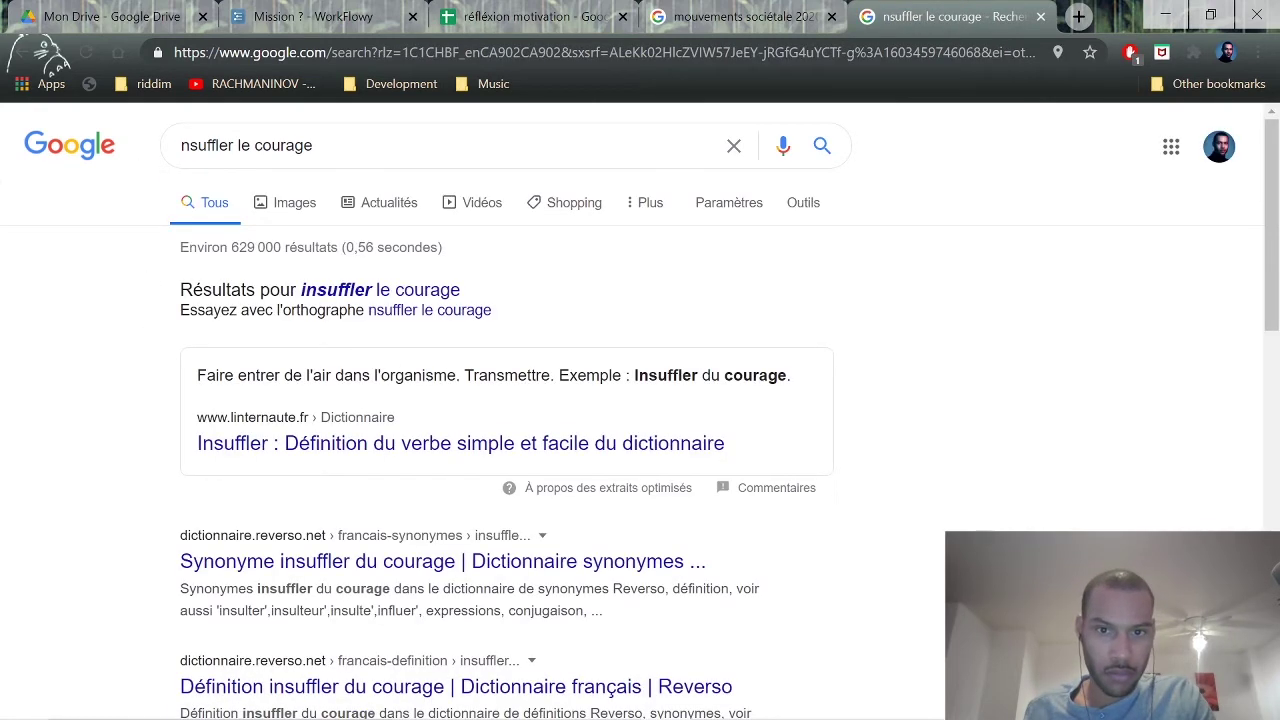
Skim the results for usage of "insuffler du courage" and open the CNRTL entry "INSUFFLER DU COURAGE À QN".
left_click_drag(788, 376, 632, 376)
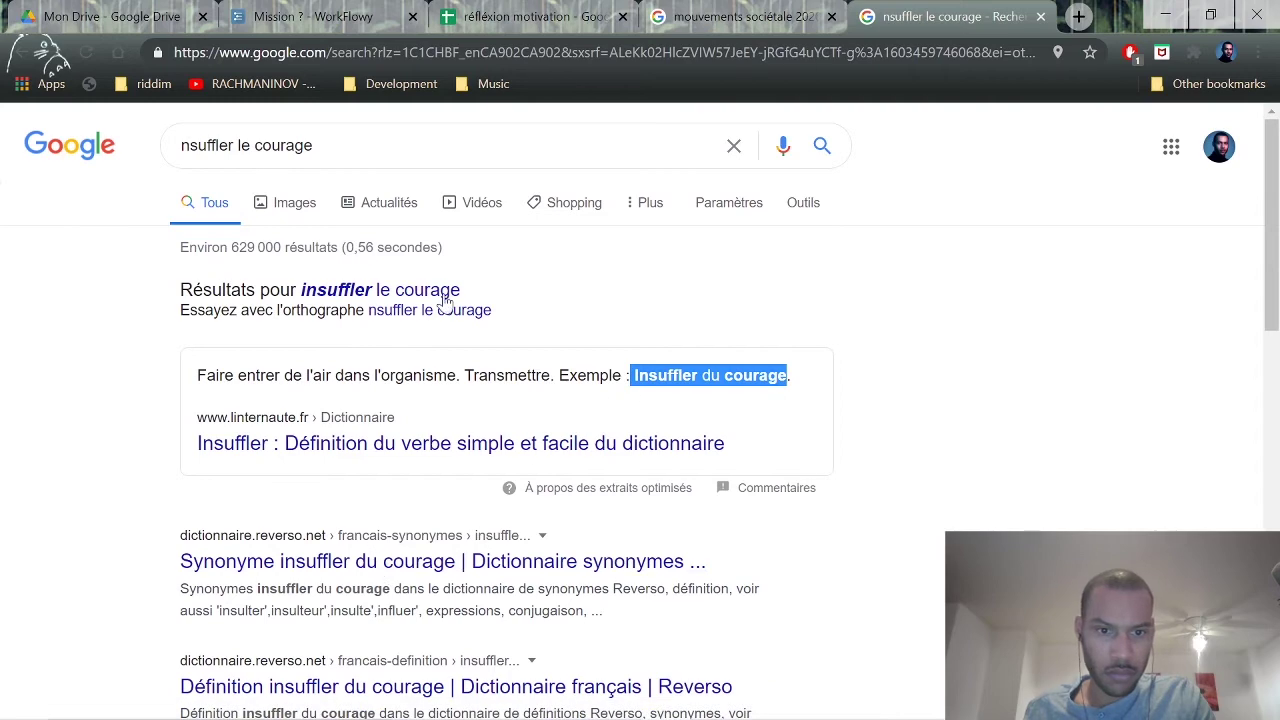
scroll(366, 417, "down", 9)
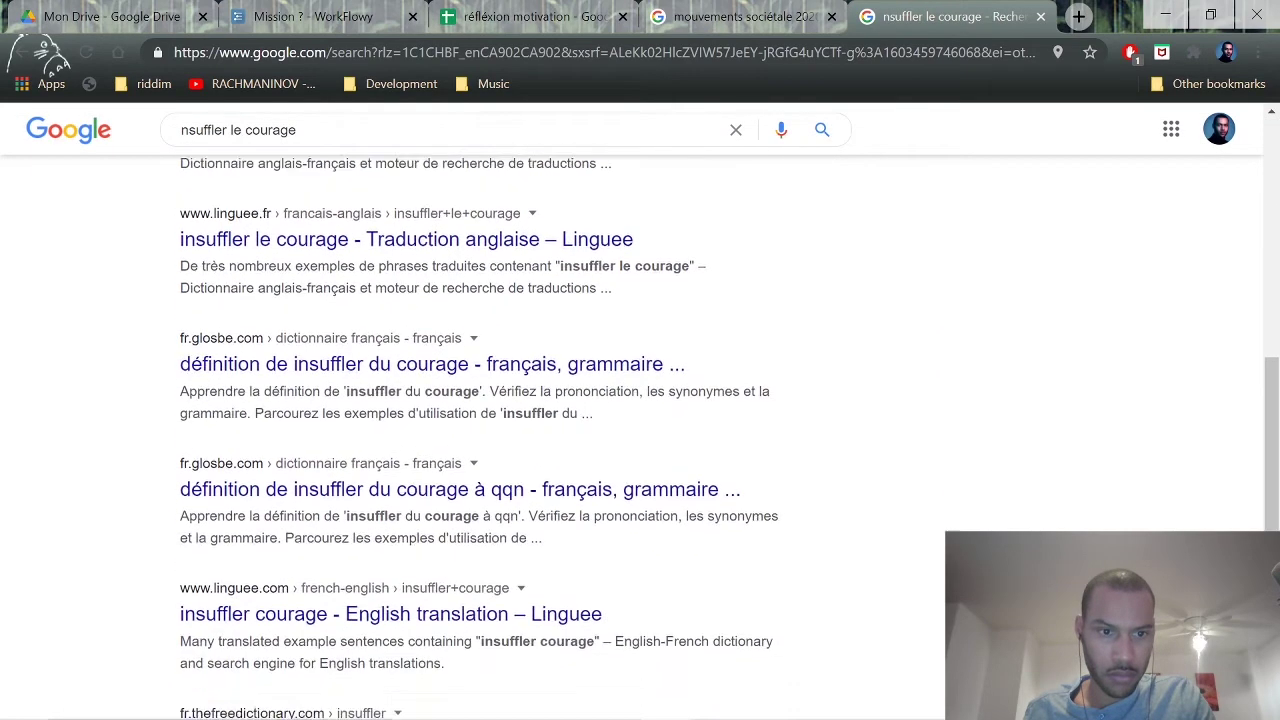
scroll(340, 457, "down", 3)
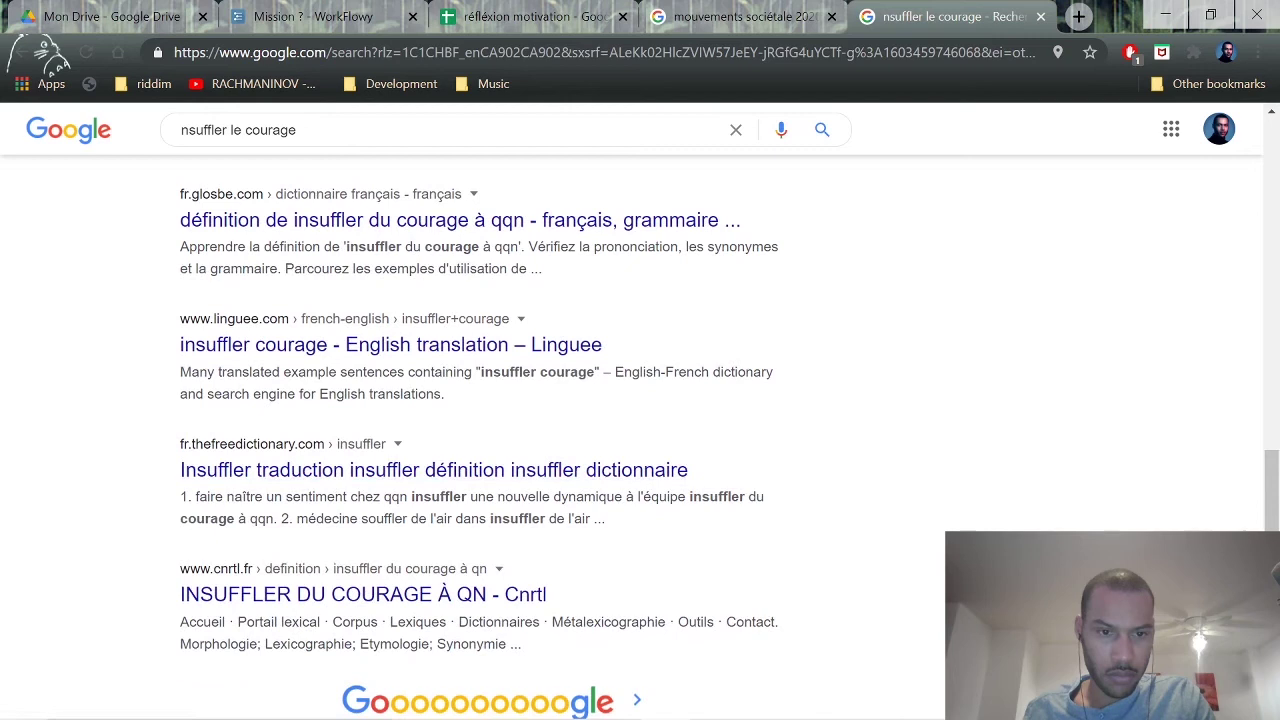
left_click(340, 595)
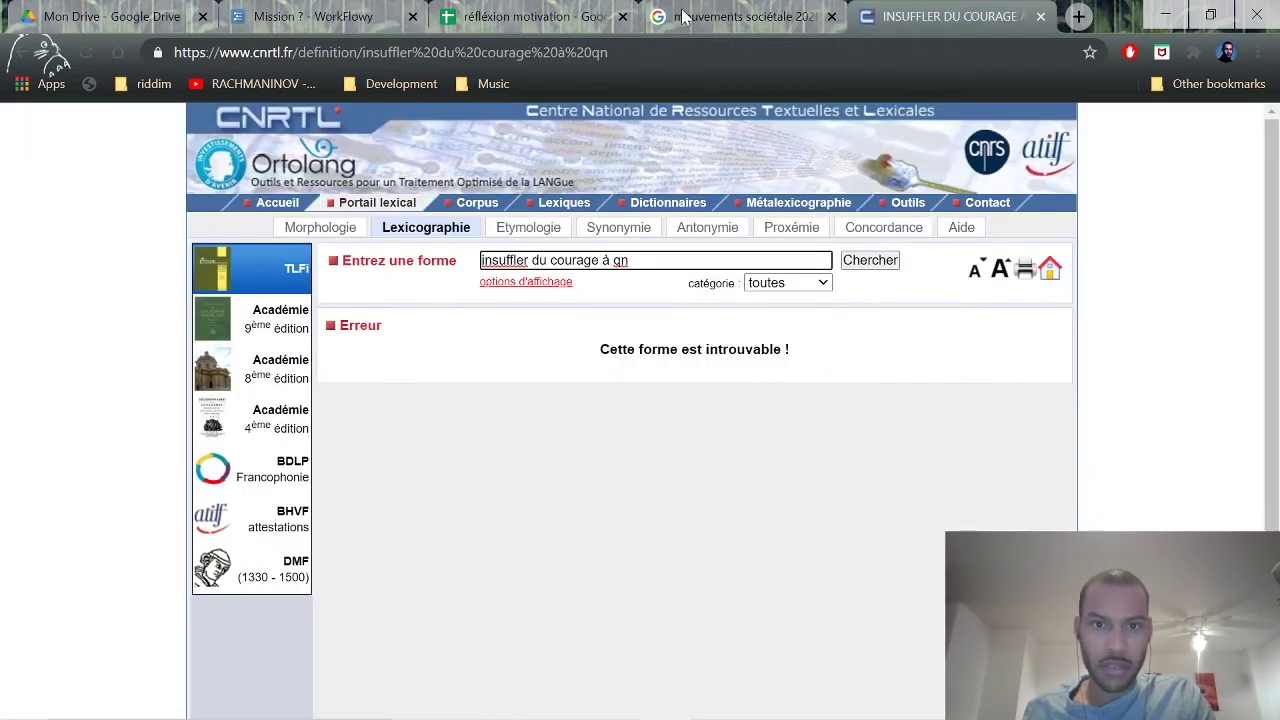
Return to the WorkFlowy mission outline and replace "Une expérience" with "Inspirer" at the start of the draft sentence.
left_click(751, 25)
key("ctrl+shift+Tab")
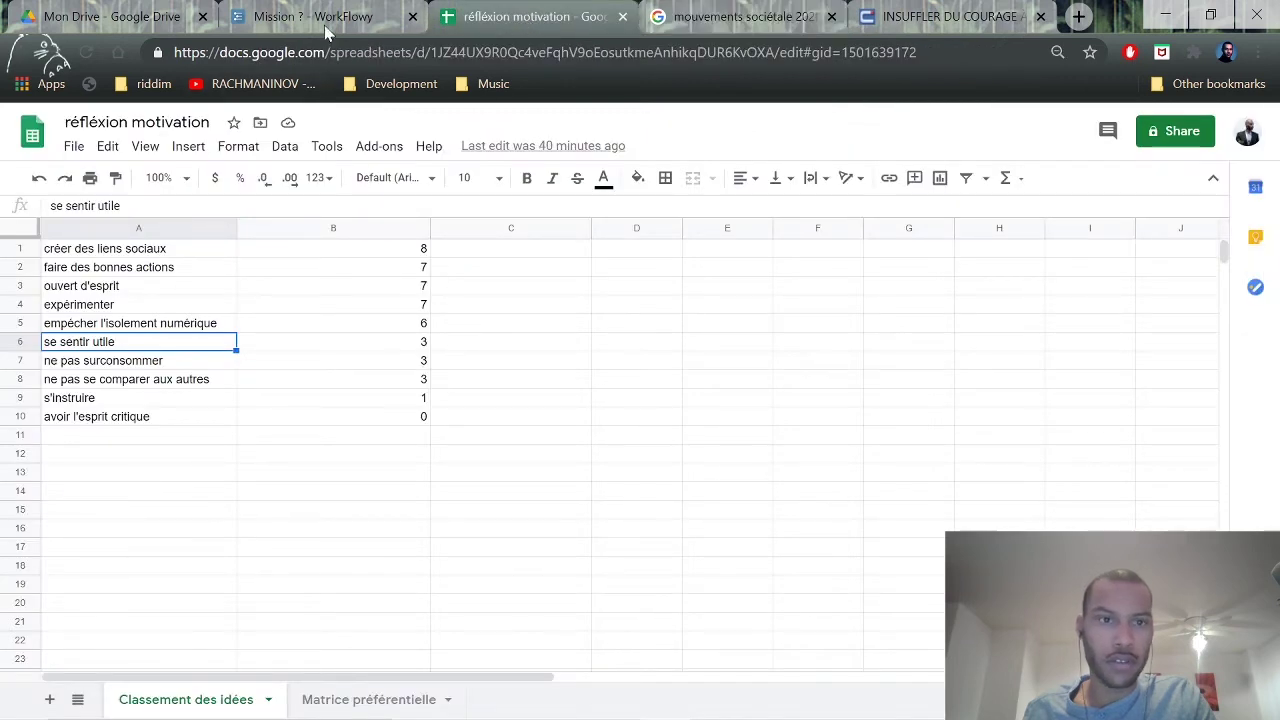
key("ctrl+shift+Tab")
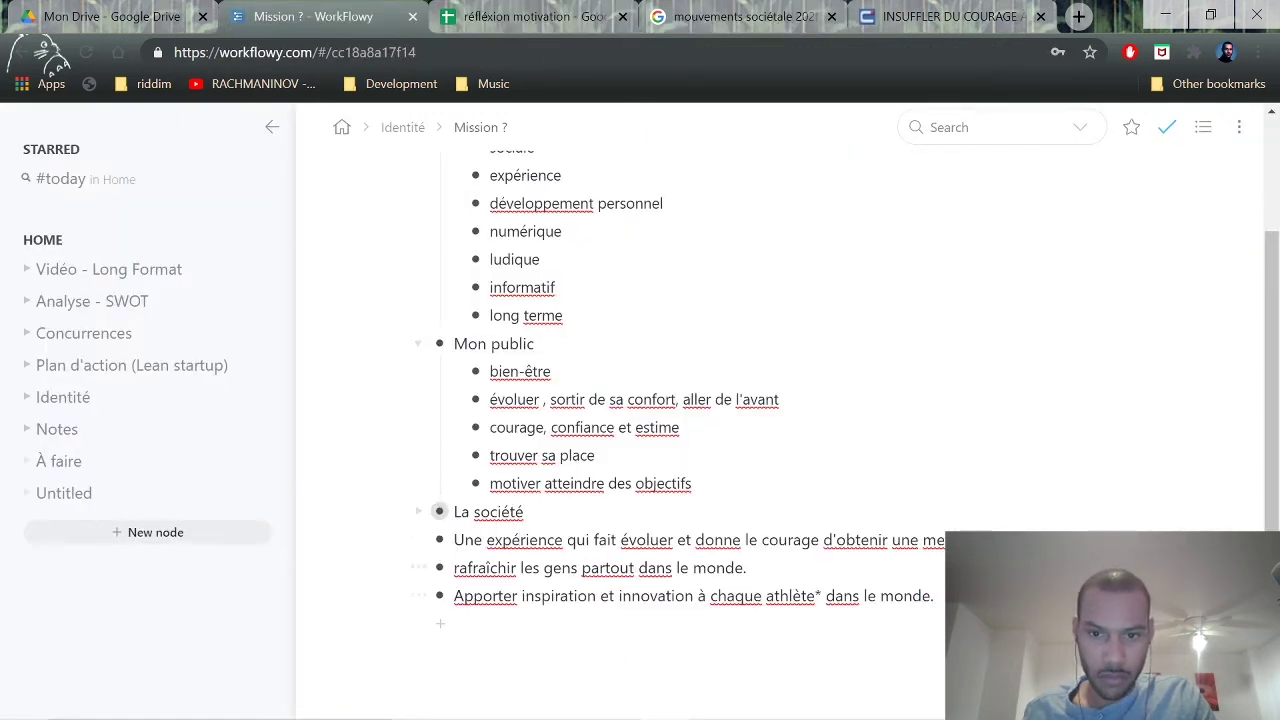
left_click_drag(562, 540, 454, 540)
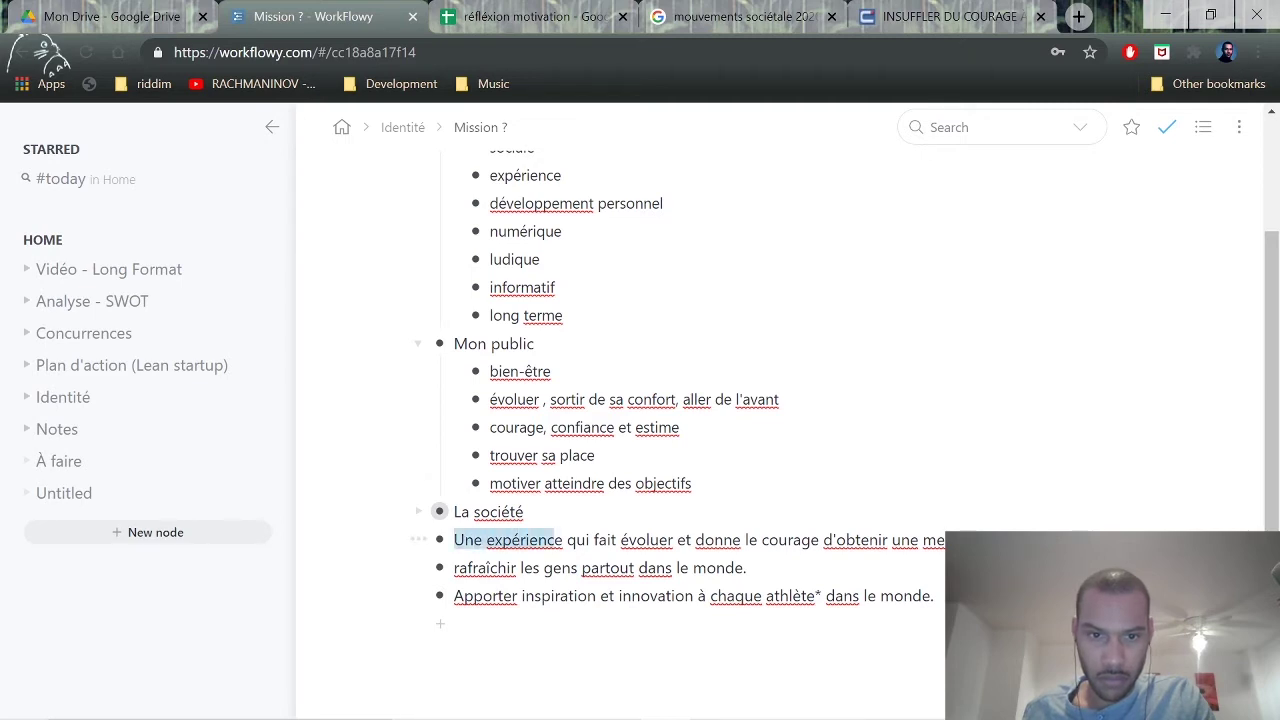
key("Right")
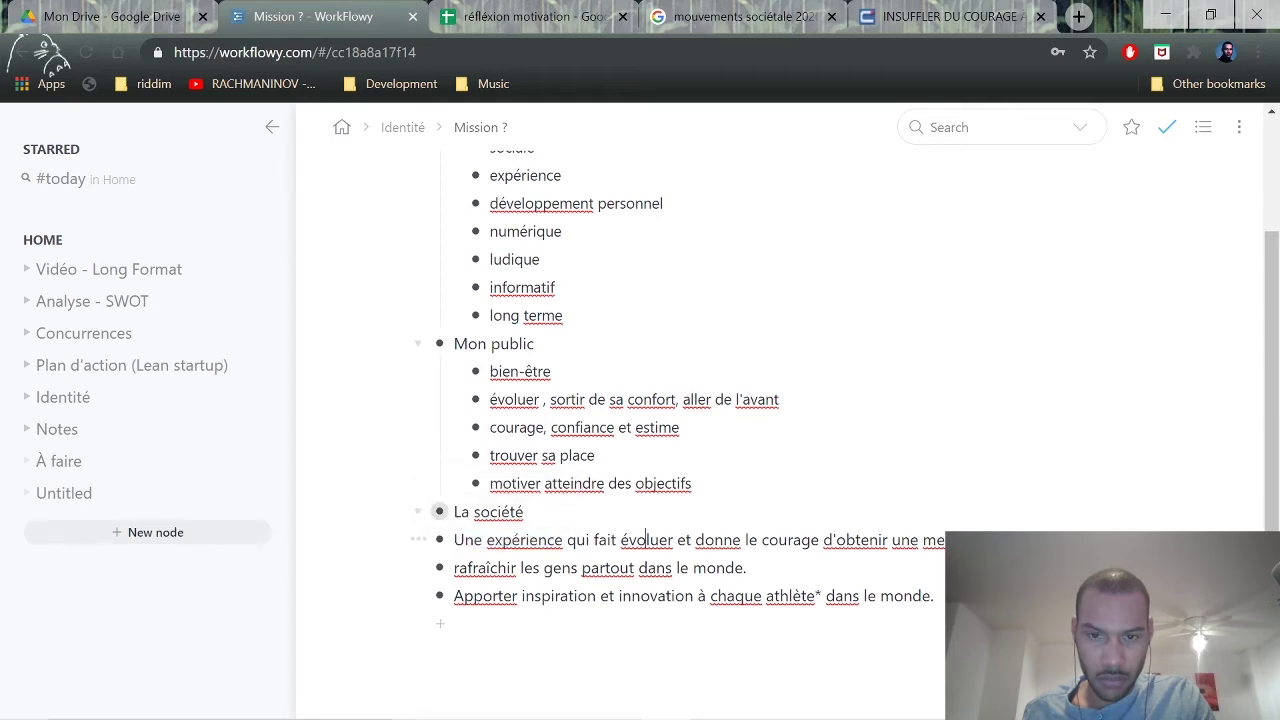
left_click_drag(673, 540, 566, 540)
key("Left")
key("shift+Left")
key("shift+Left")
key("shift+Left")
key("shift+Left")
key("shift+Left")
key("shift+Left")
key("shift+Left")
key("shift+Left")
key("shift+Left")
key("shift+Left")
key("shift+Left")
key("shift+Left")
key("shift+Left")
key("shift+Left")
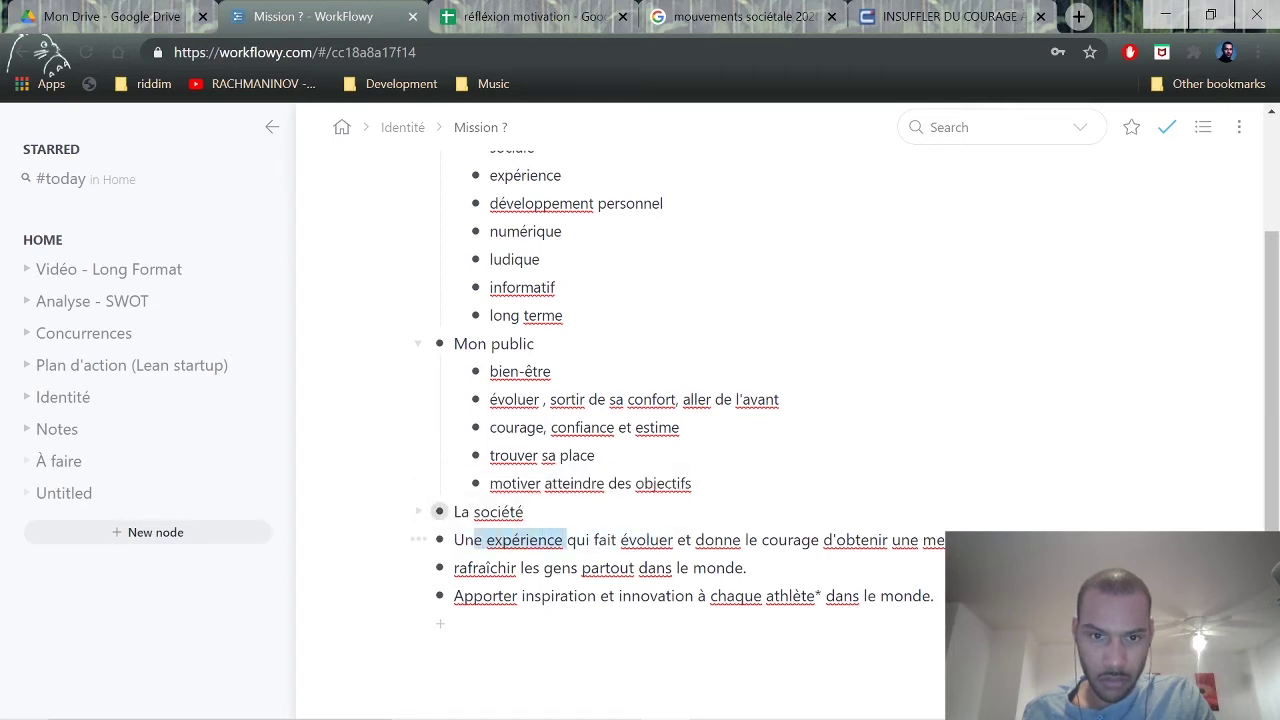
key("BackSpace")
type("Inspirer")
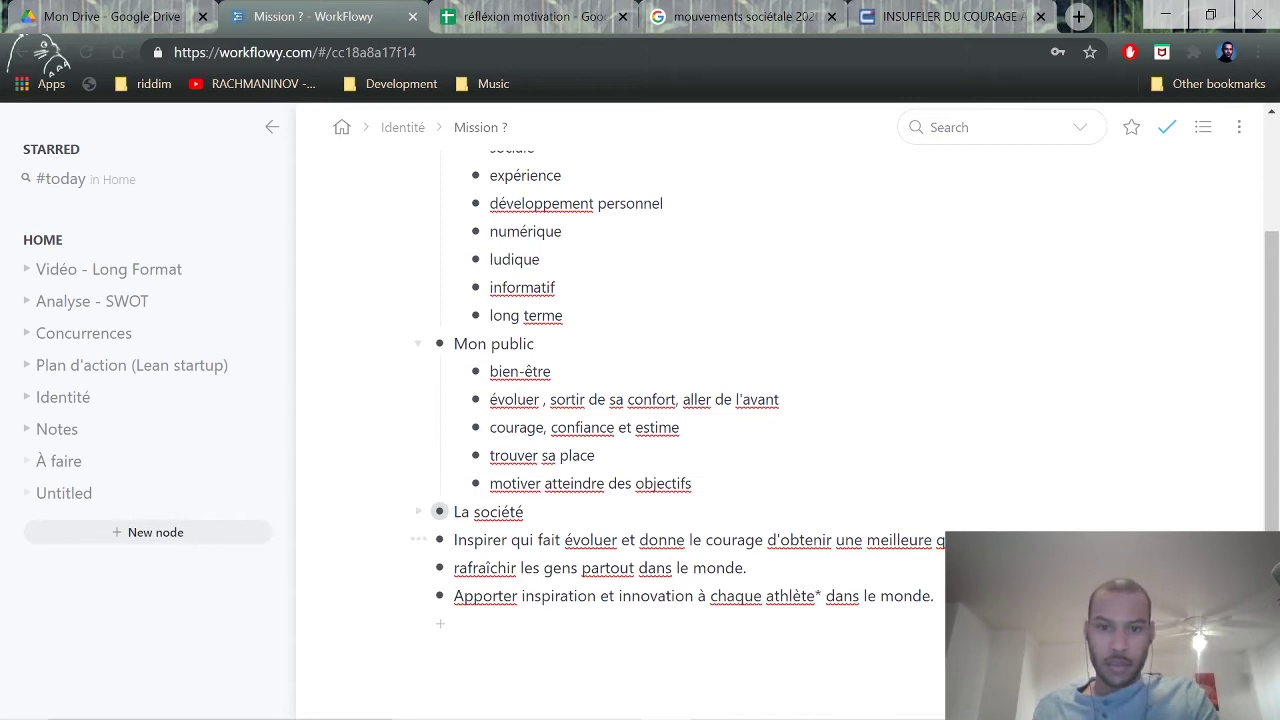
In the draft sentence, replace "qui fait évoluer et donne le courage d'obtenir" with "à trouver sa place et obtenir".
left_click_drag(764, 540, 509, 540)
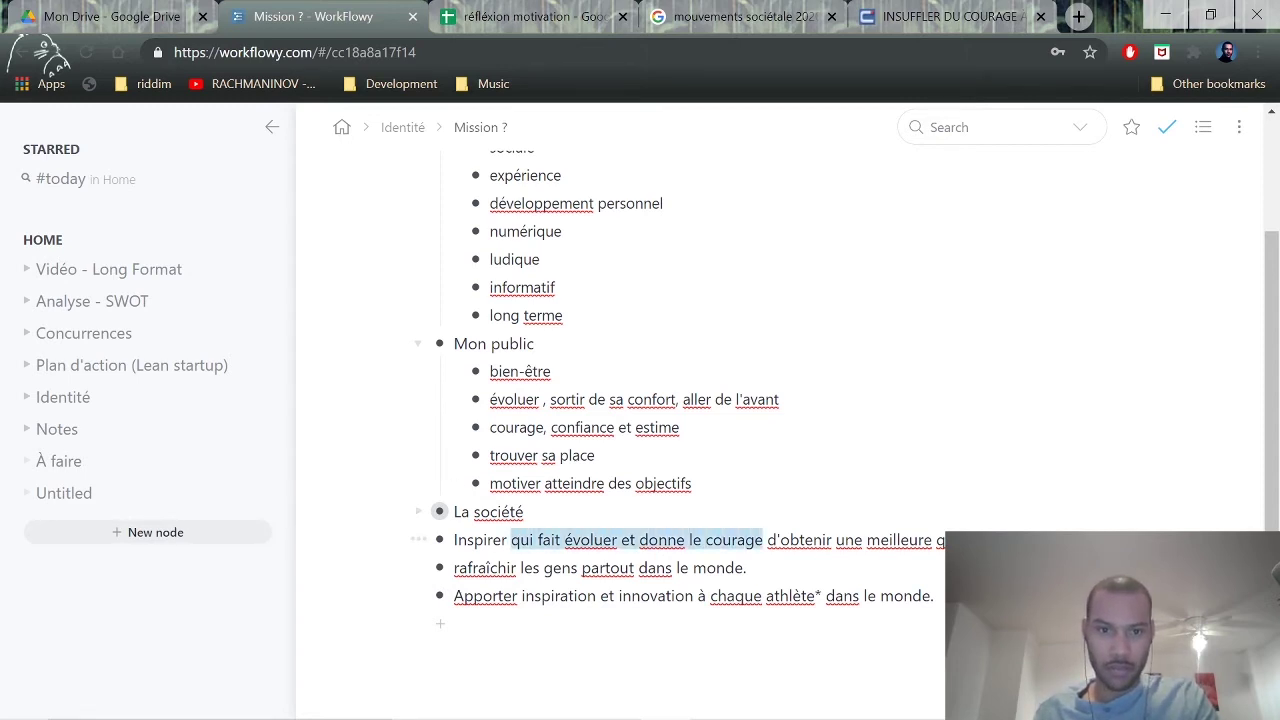
type("à ")
type("trouver sa p")
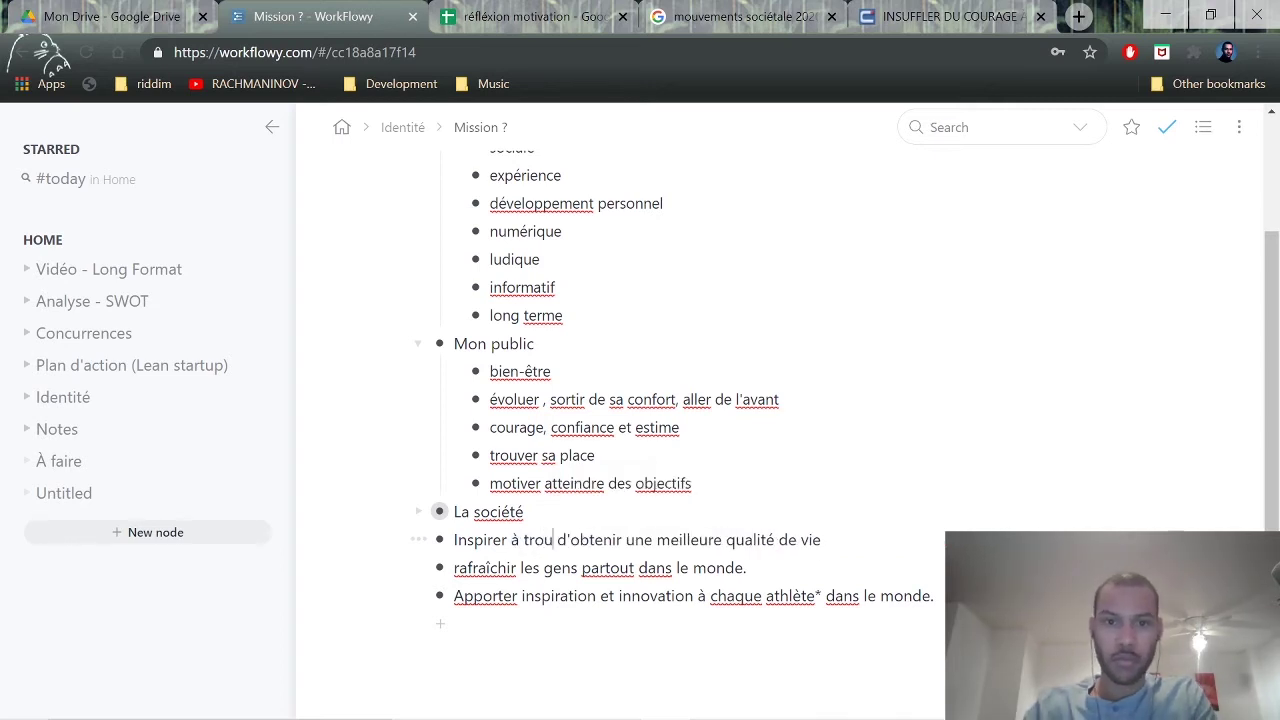
type("lace et")
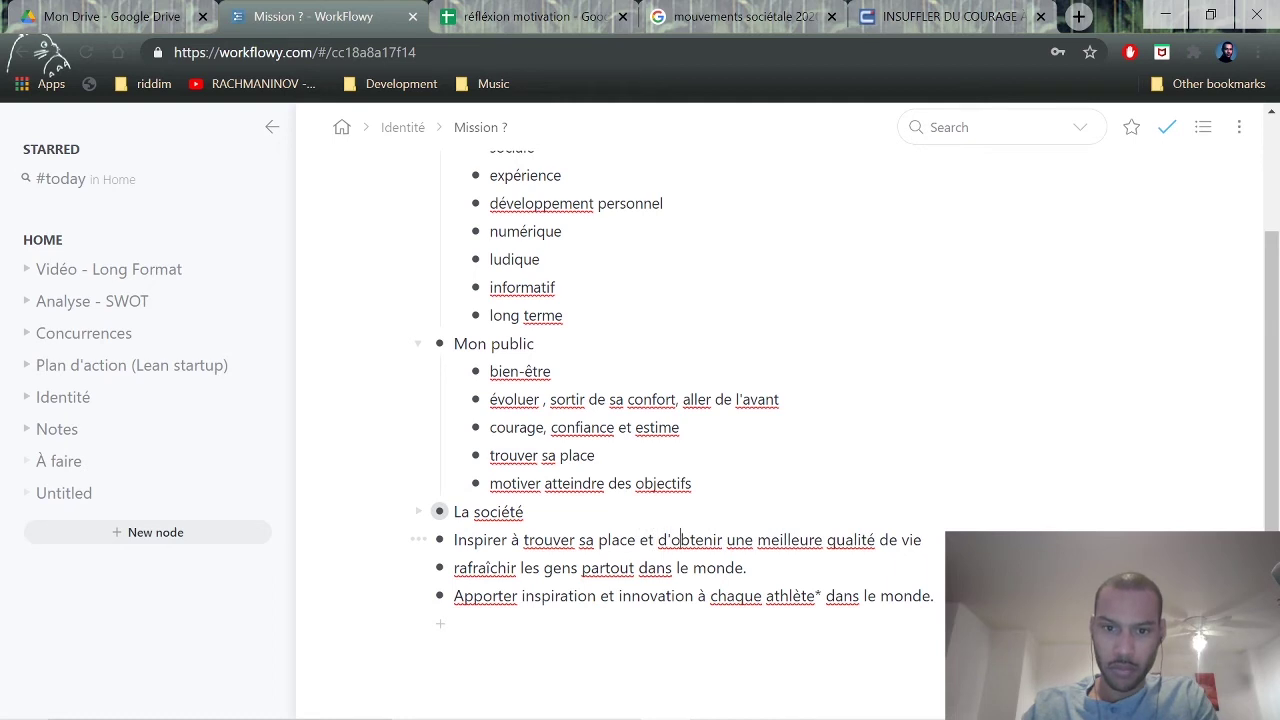
left_click(670, 540)
key("BackSpace")
key("BackSpace")
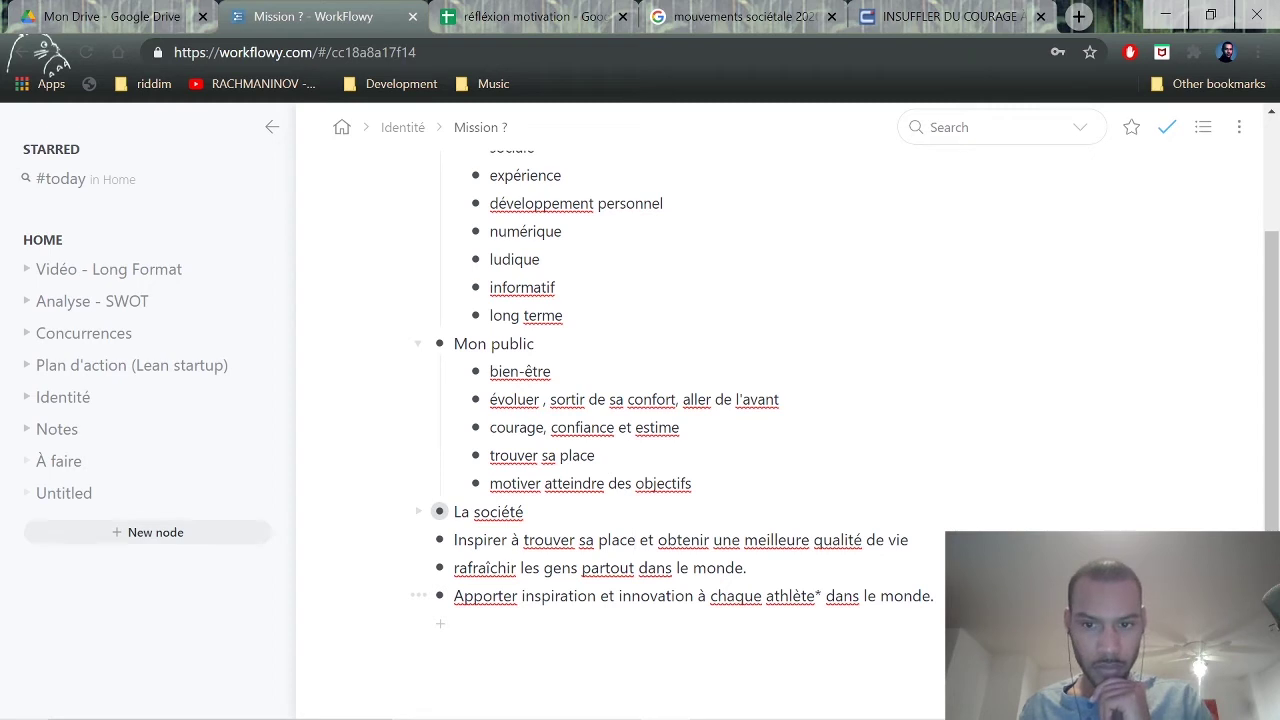
Insert "sur terre" after "trouver sa place" in the draft mission sentence.
left_click(638, 540)
type("sur")
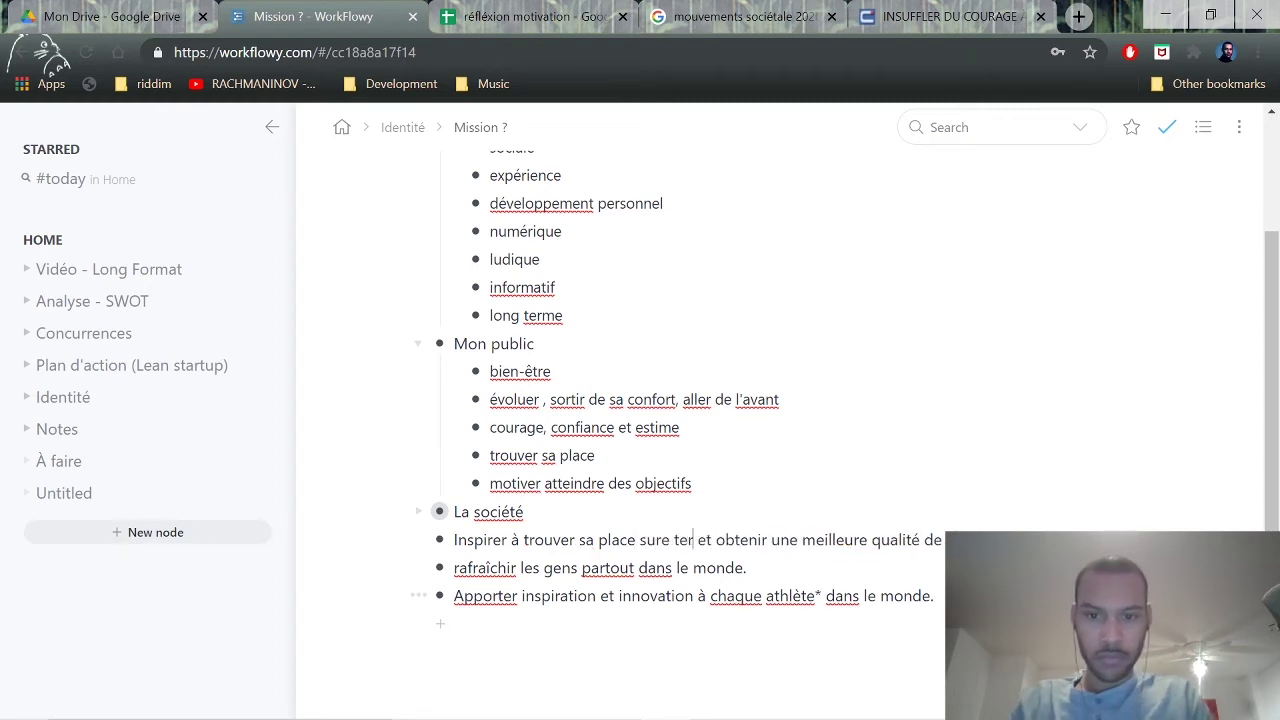
type(" terre")
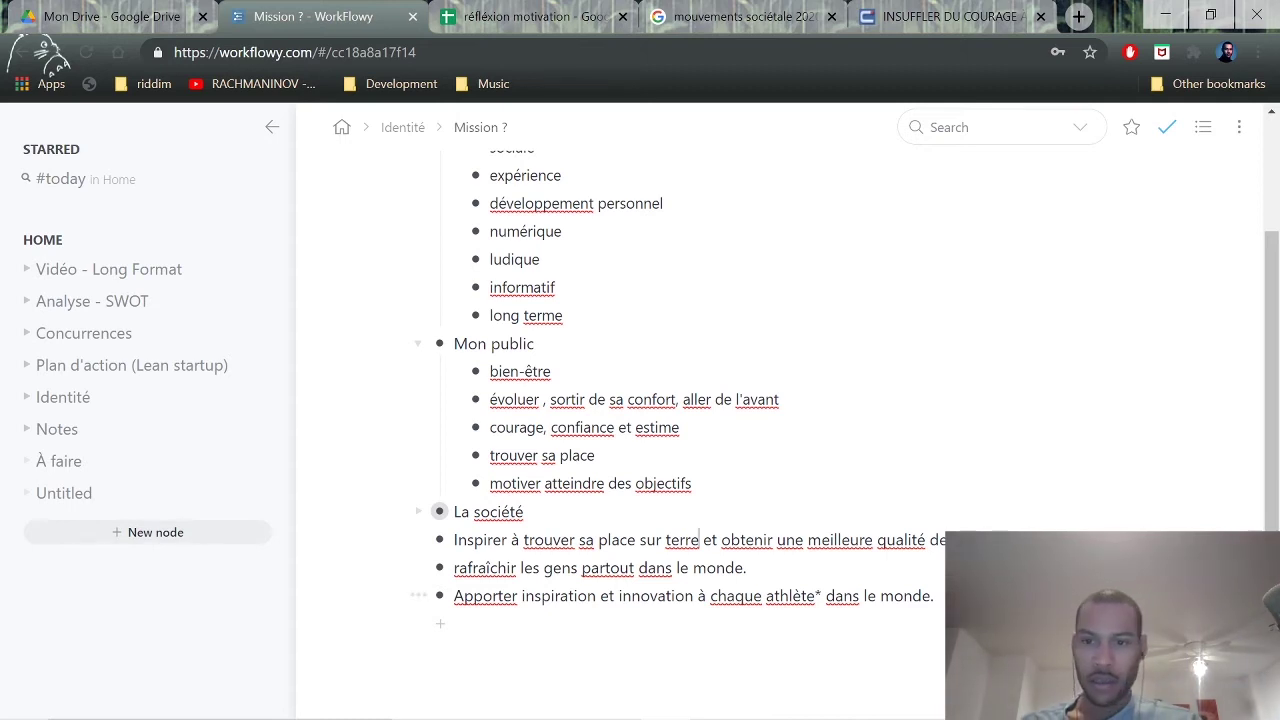
Delete the two example mission bullets below the draft, "Apporter inspiration et innovation à chaque athlète*..." and "rafraîchir les gens partout dans le monde.".
left_click_drag(934, 596, 441, 556)
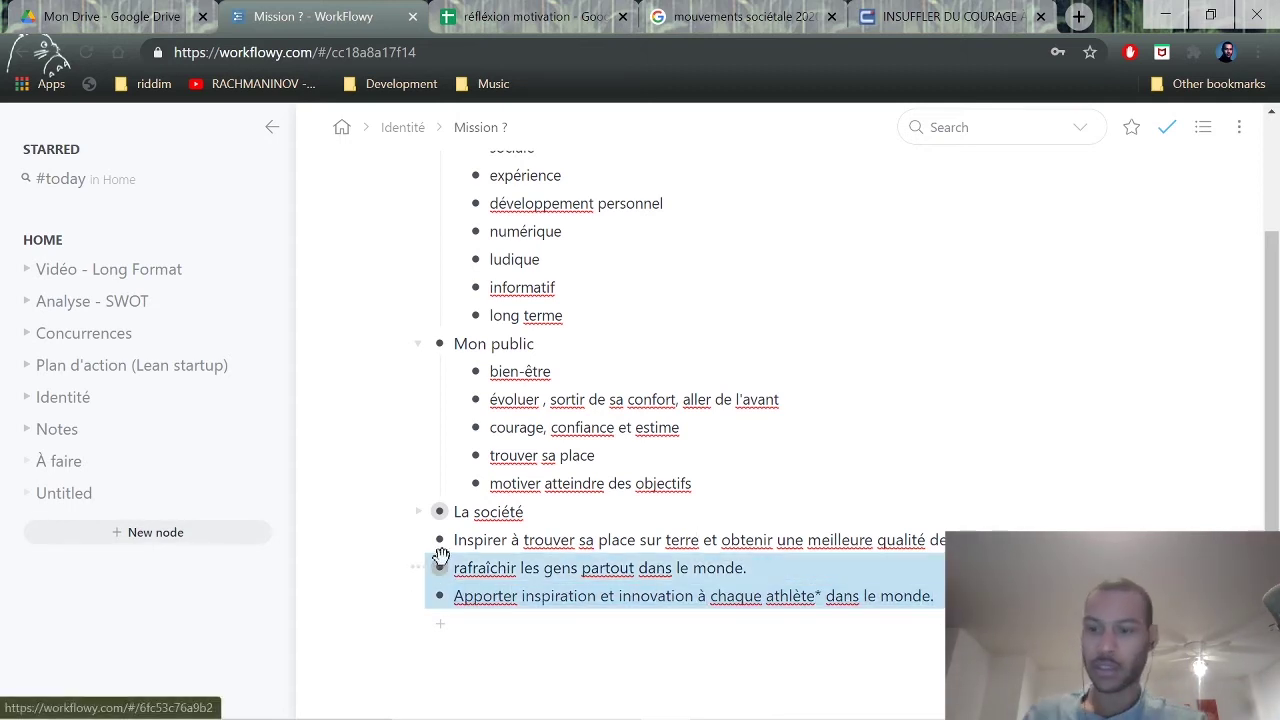
left_click(666, 567)
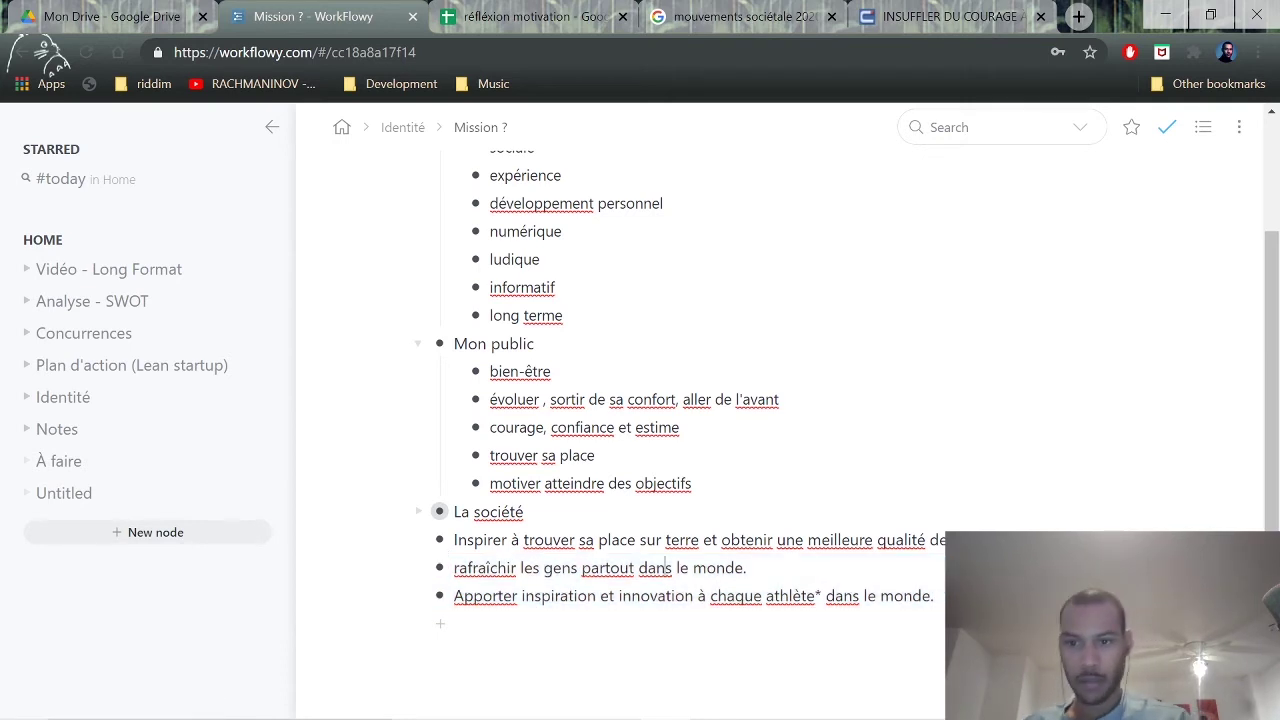
left_click_drag(934, 596, 450, 590)
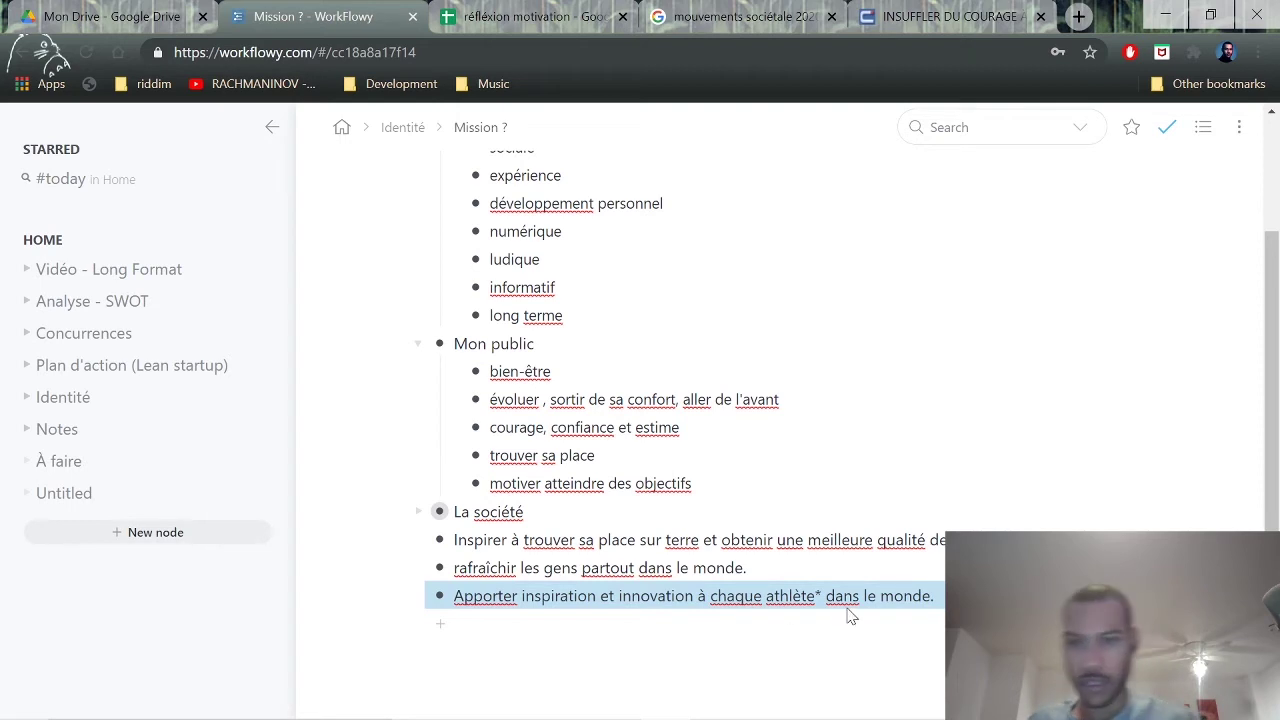
left_click(934, 596)
key("BackSpace")
key("BackSpace")
key("BackSpace")
key("BackSpace")
key("BackSpace")
key("BackSpace")
key("BackSpace")
key("BackSpace")
key("BackSpace")
key("BackSpace")
key("BackSpace")
key("BackSpace")
key("BackSpace")
key("BackSpace")
key("BackSpace")
key("BackSpace")
key("BackSpace")
key("BackSpace")
key("BackSpace")
key("BackSpace")
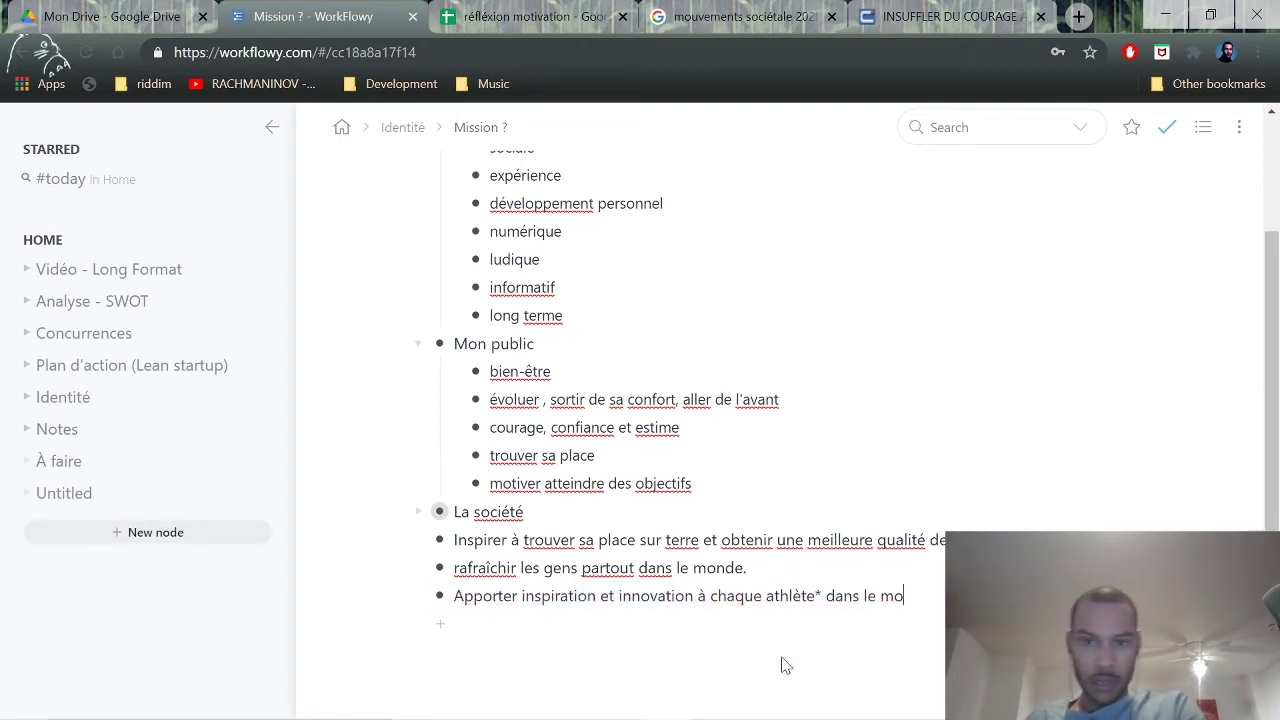
key("BackSpace")
key("BackSpace")
key("BackSpace")
key("BackSpace")
key("BackSpace")
key("BackSpace")
key("BackSpace")
key("BackSpace")
key("BackSpace")
key("BackSpace")
key("BackSpace")
key("BackSpace")
key("BackSpace")
key("BackSpace")
key("BackSpace")
key("BackSpace")
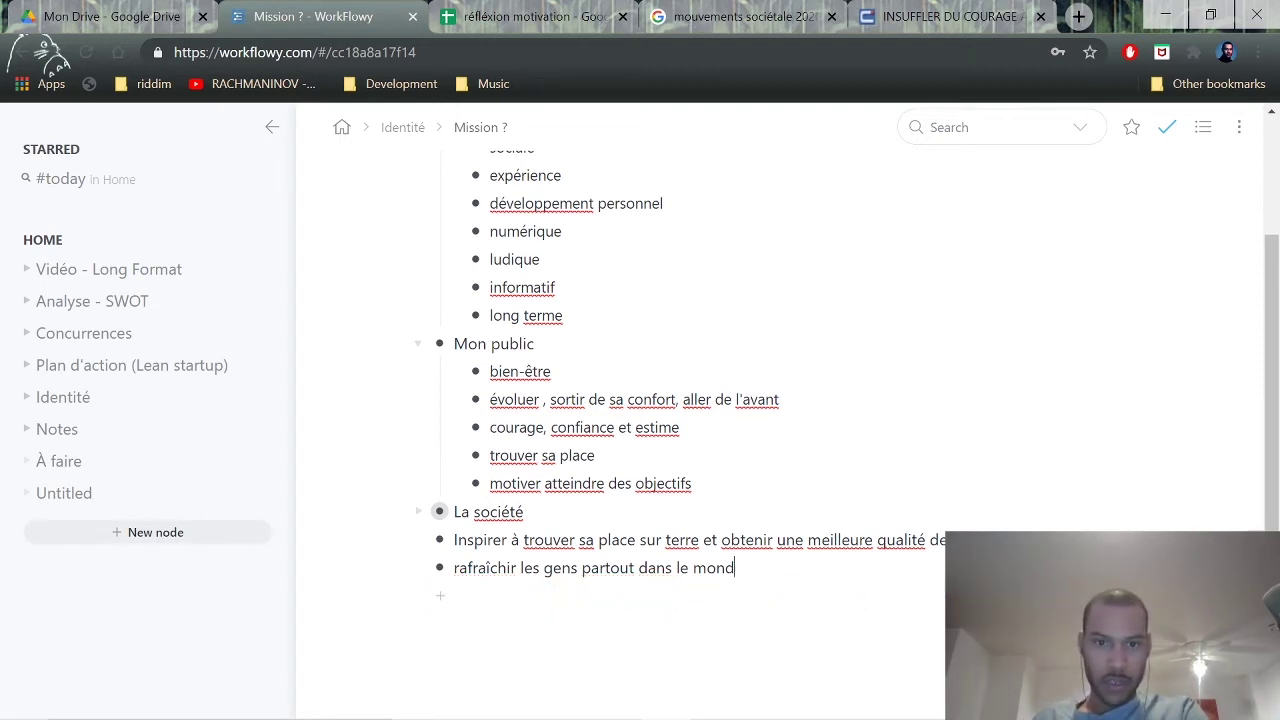
left_click_drag(735, 568, 454, 568)
key("BackSpace")
key("BackSpace")
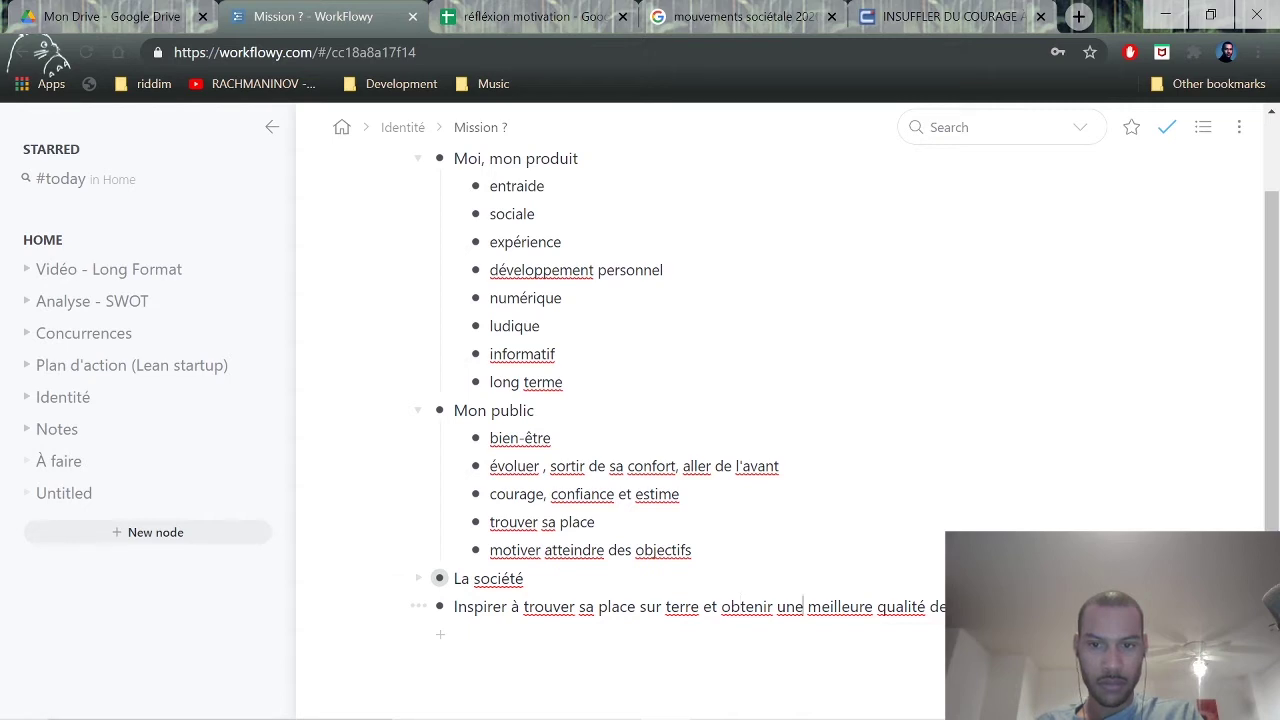
Cut the draft mission sentence from the end of the outline and collapse the "Moi, mon produit" and "Mon public" lists.
left_click_drag(960, 606, 454, 606)
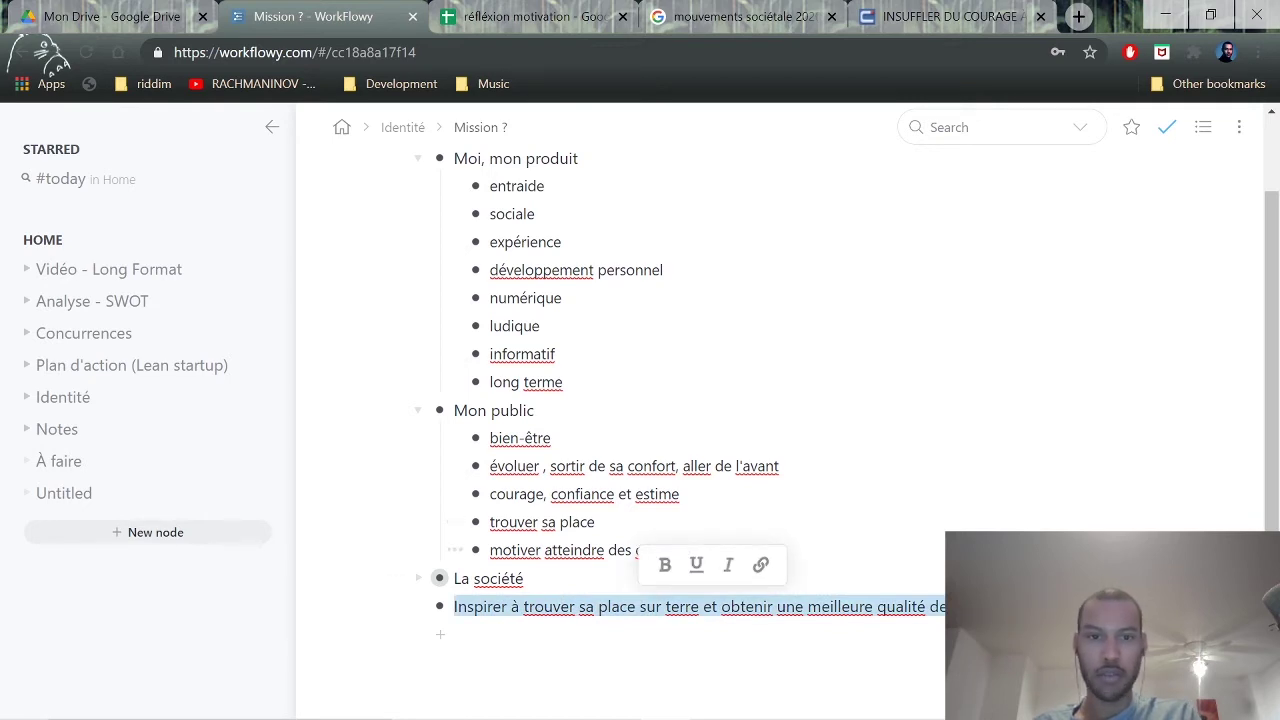
key("BackSpace")
key("BackSpace")
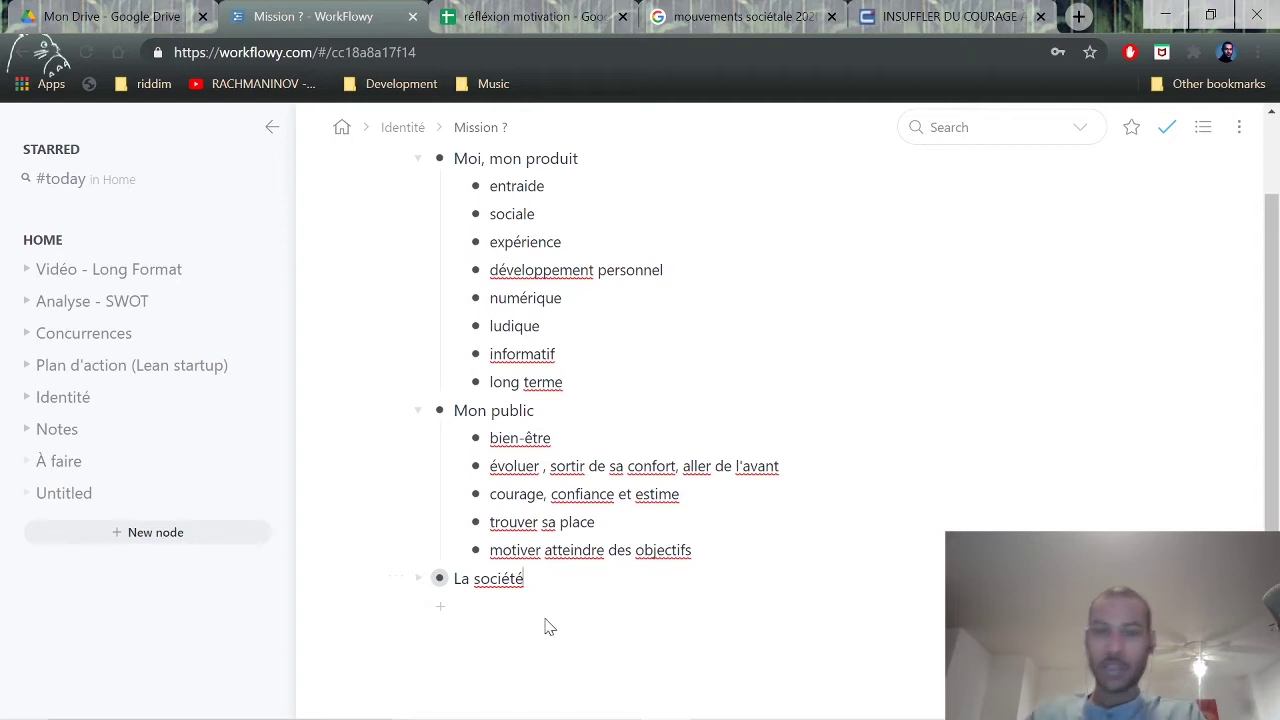
left_click(419, 160)
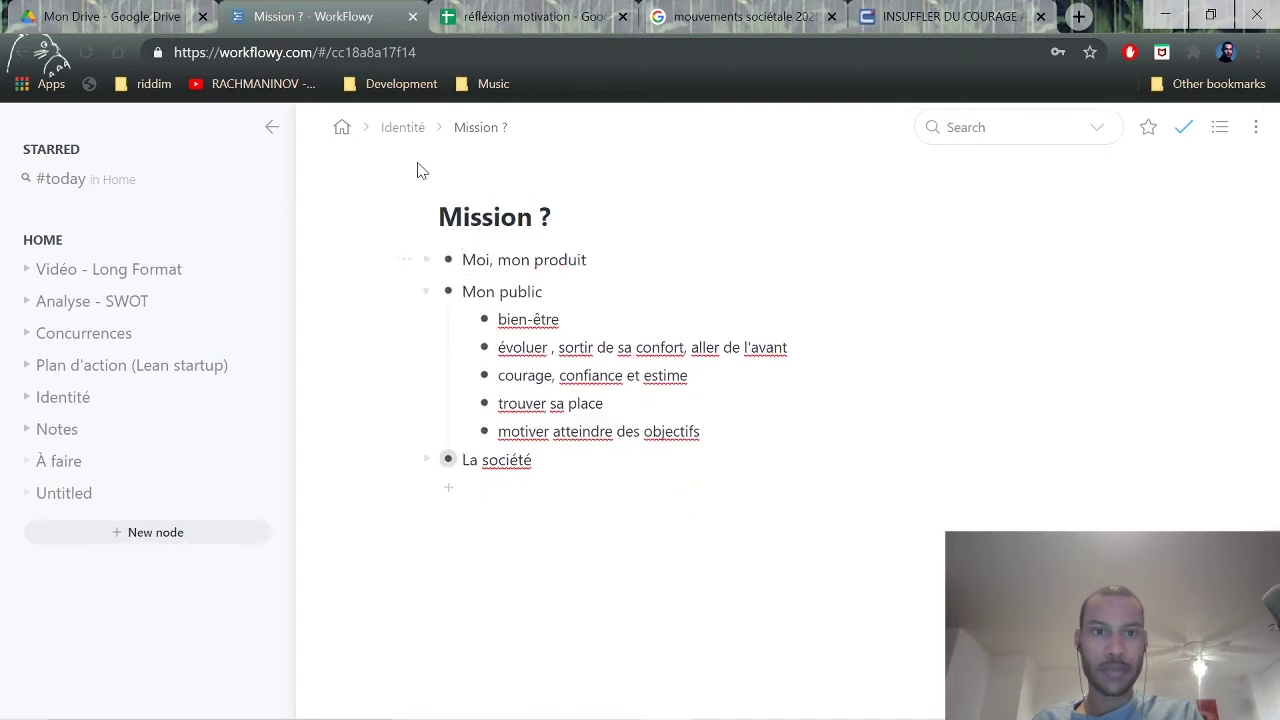
left_click(425, 291)
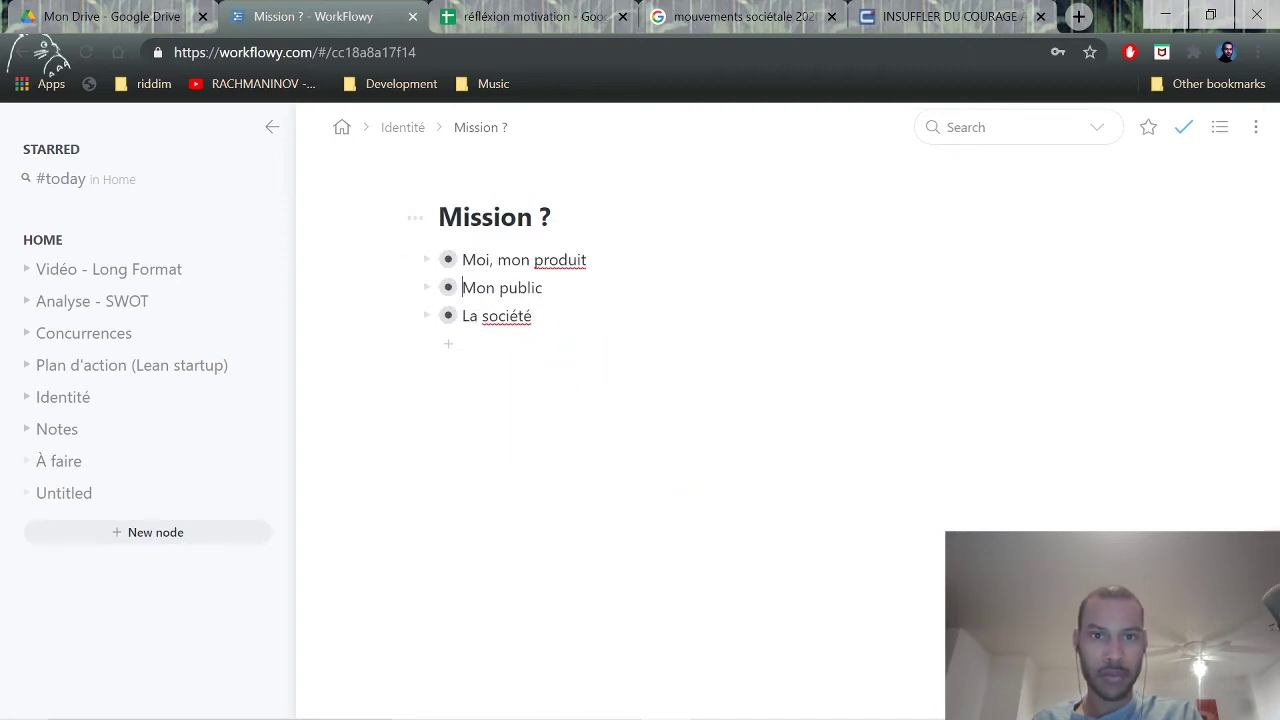
Add a first bullet under the "Mission ?" title reading "Inspirer à trouver sa place sur terre et obtenir une meilleure qualité de vie".
left_click(586, 240)
key("Return")
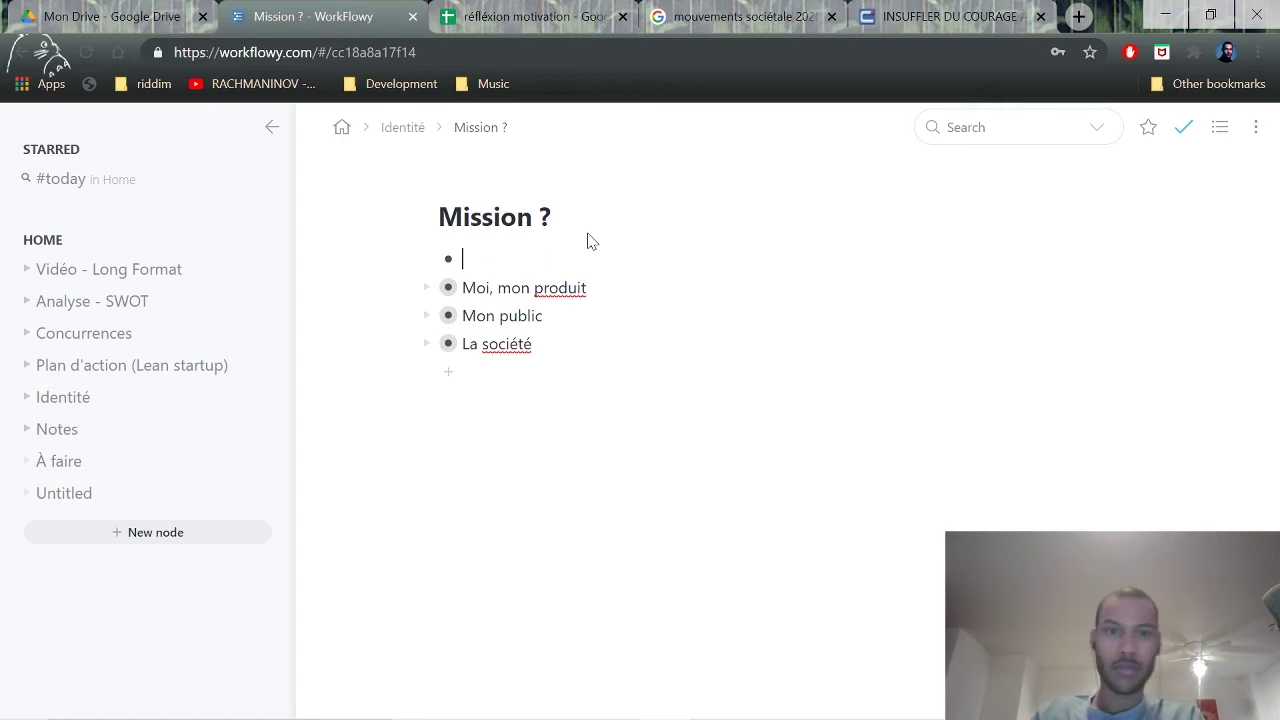
type("Inspirer à trouver sa place sur terre et obtenir une meilleure qualité de vie")
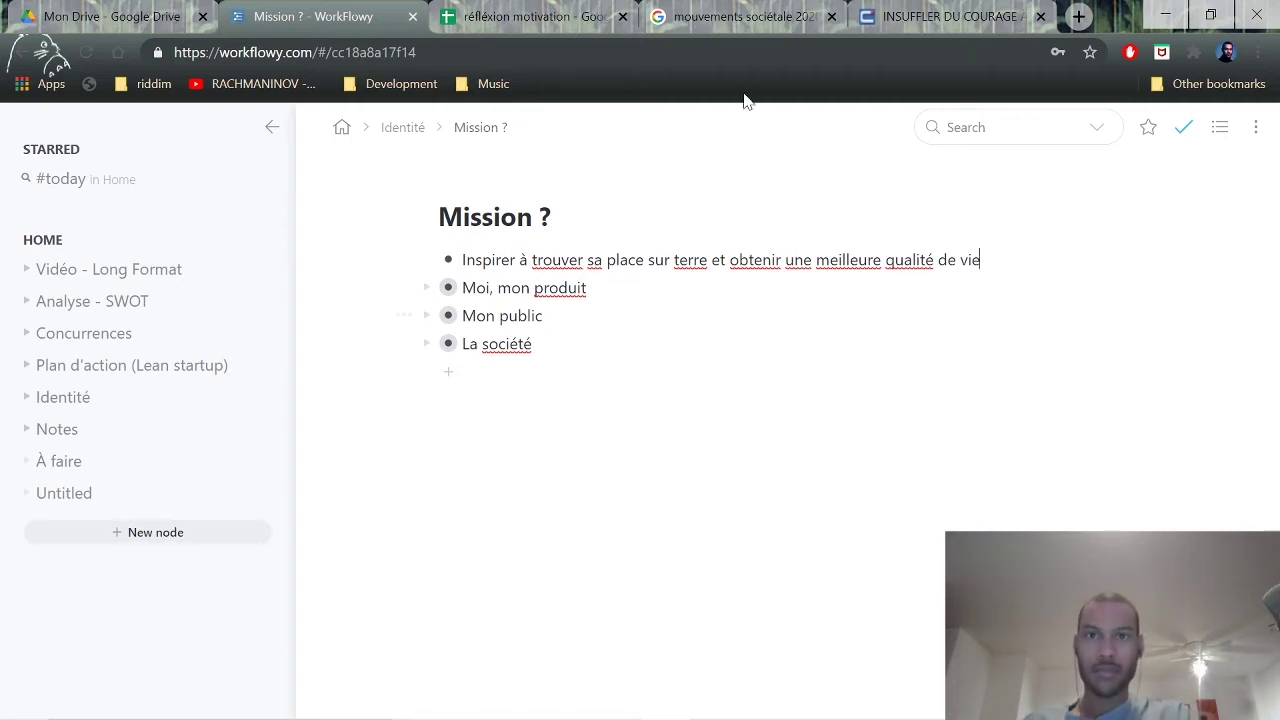
Check Google's search suggestions for "inspirer", and switch to the "réfléxion motivation" spreadsheet.
left_click(745, 16)
left_click(466, 124)
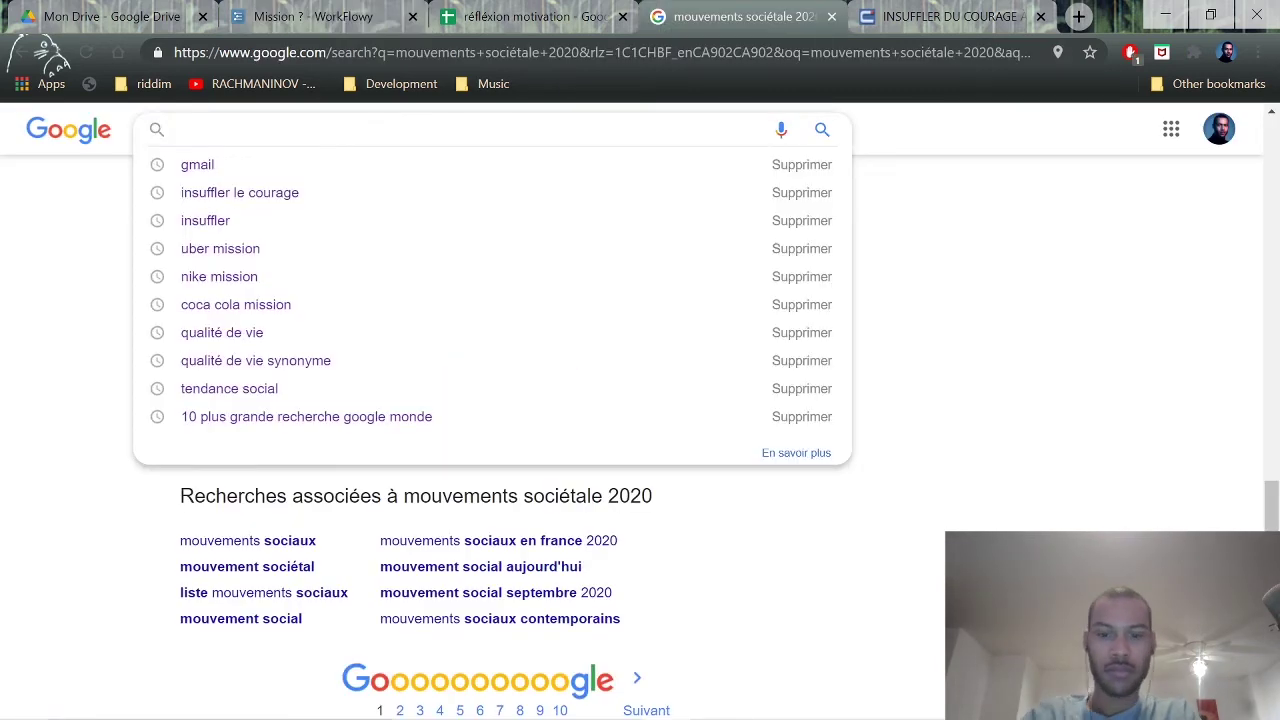
type("inspirer")
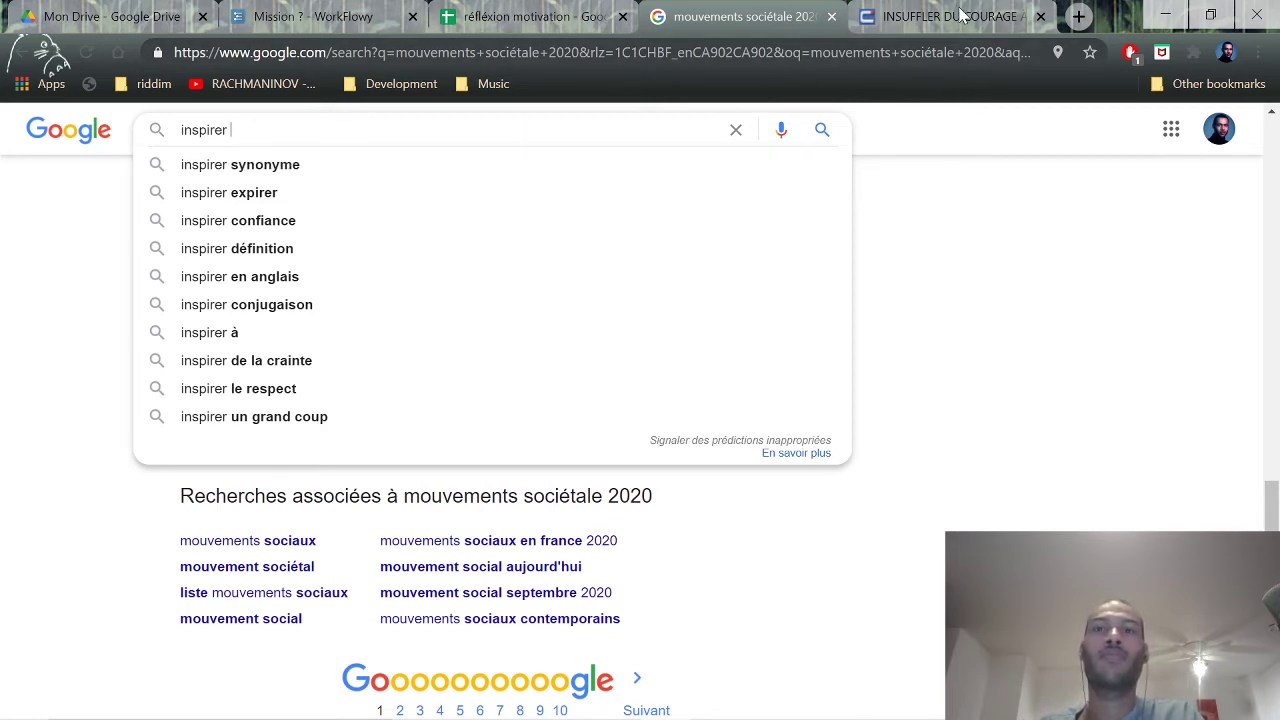
left_click(474, 10)
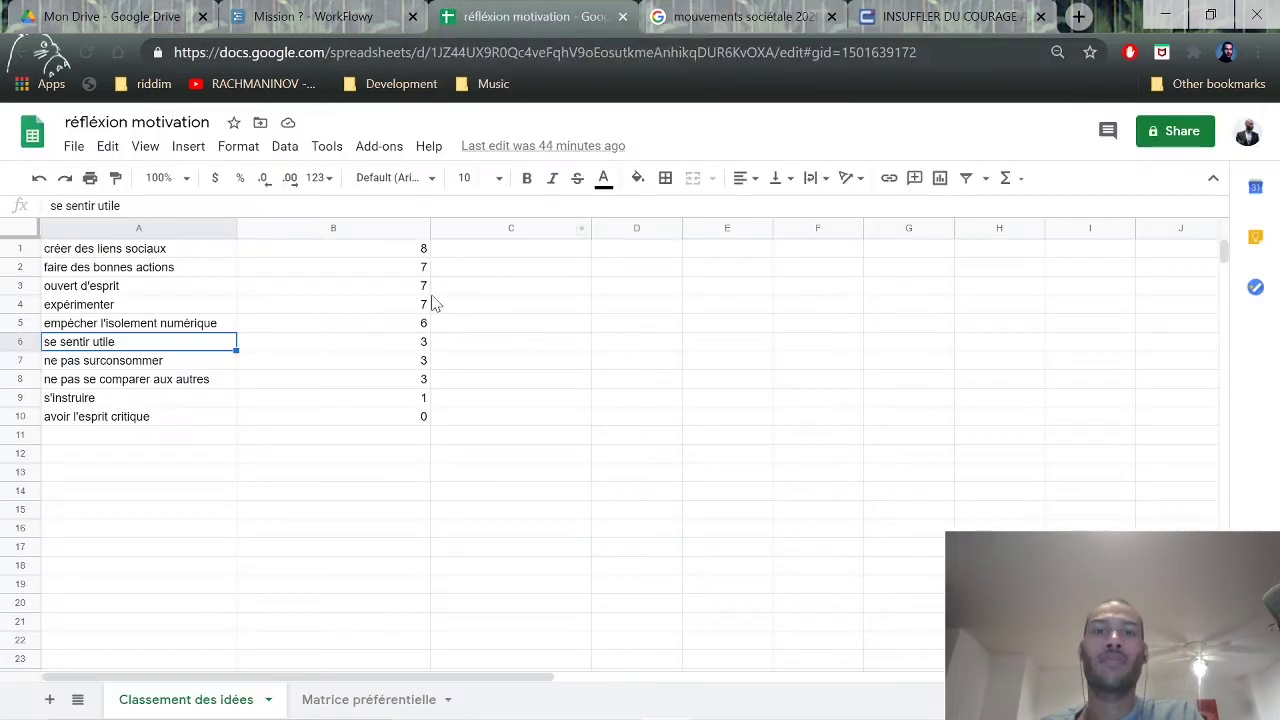
Switch to the WorkFlowy "Mission ?" outline and reread the mission sentence in its first bullet.
left_click(305, 16)
left_click(518, 260)
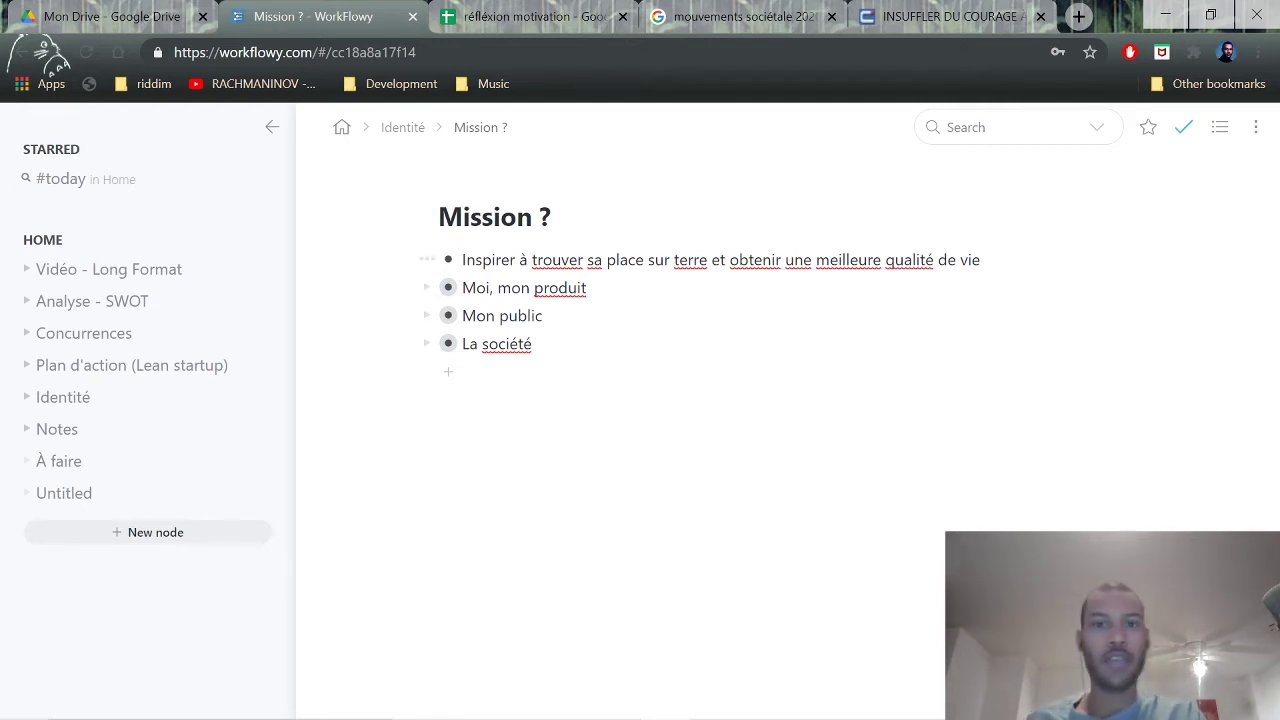
left_click_drag(981, 260, 457, 278)
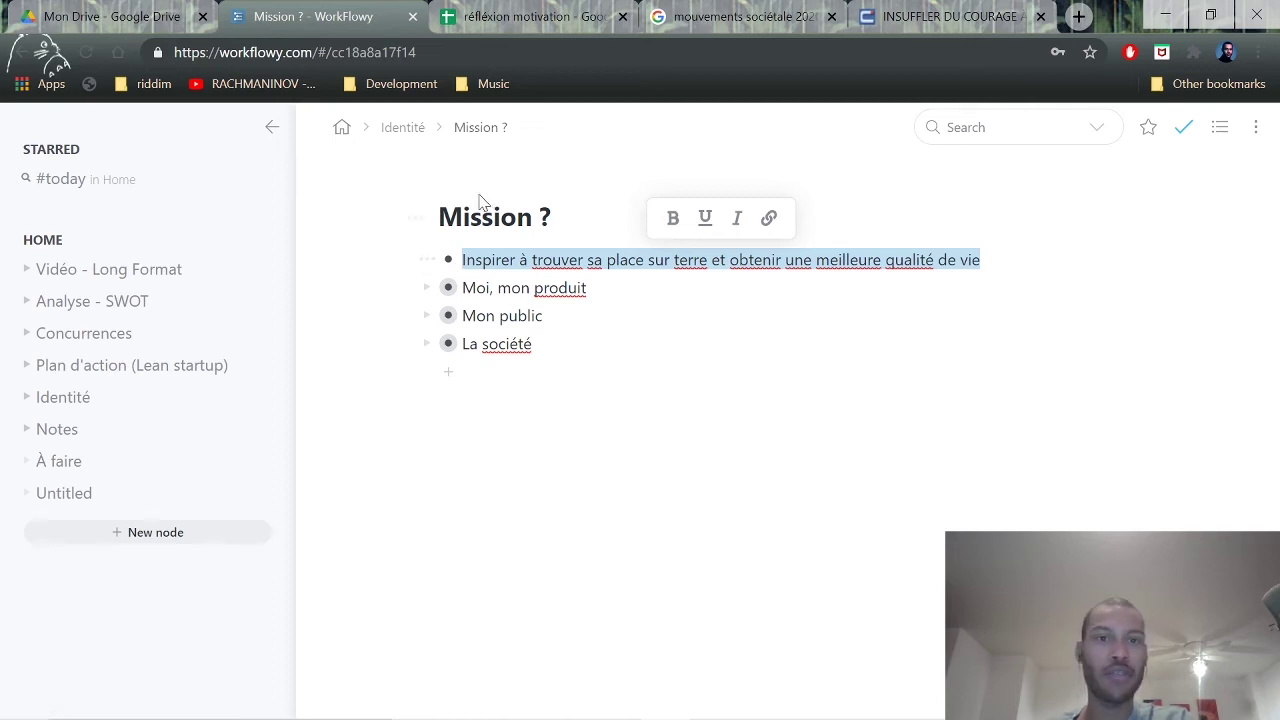
left_click(981, 260)
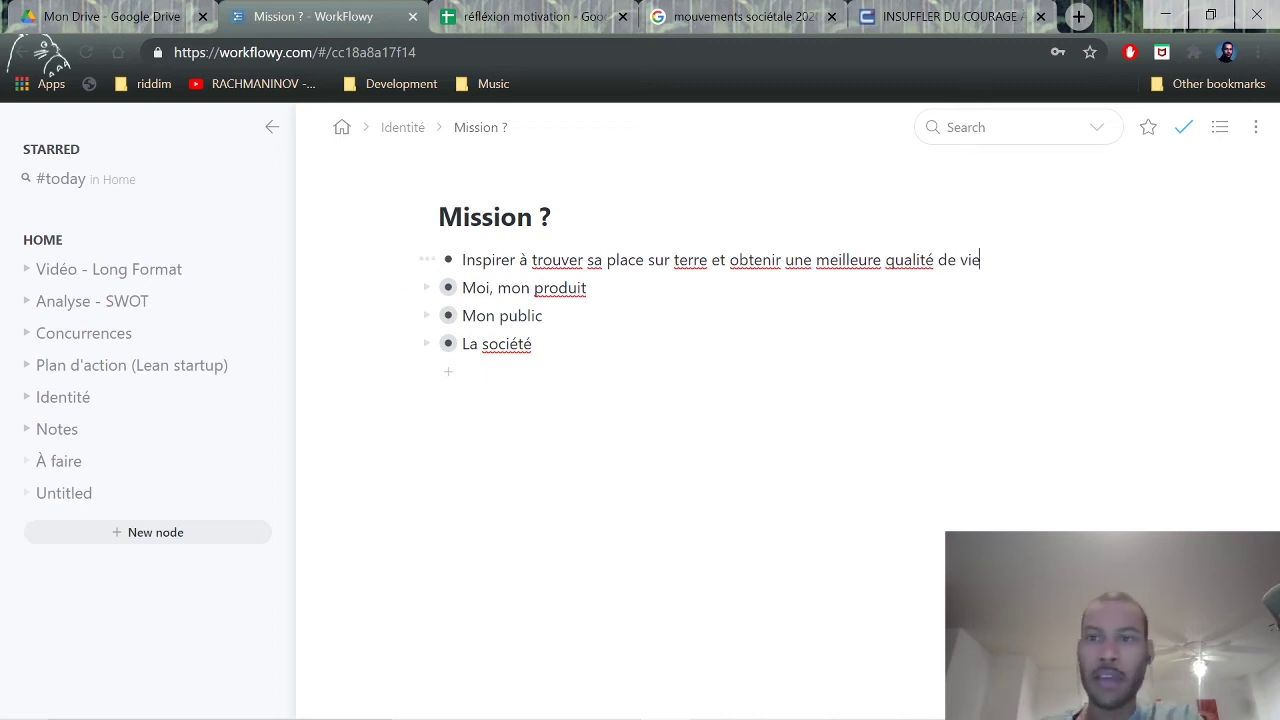
key("shift+Left")
key("shift+Left")
key("shift+Left")
key("shift+Left")
key("shift+Left")
key("shift+Left")
key("shift+Left")
key("shift+Left")
key("shift+Left")
key("shift+Left")
key("shift+Left")
key("shift+Left")
key("shift+Left")
key("shift+Left")
key("shift+Left")
key("shift+Left")
key("shift+Left")
key("shift+Left")
key("ctrl+shift+Left")
key("ctrl+shift+Left")
key("ctrl+shift+Left")
key("ctrl+shift+Left")
key("ctrl+shift+Left")
key("ctrl+shift+Left")
key("ctrl+shift+Left")
key("ctrl+shift+Left")
key("ctrl+shift+Left")
key("ctrl+shift+Left")
key("ctrl+shift+Left")
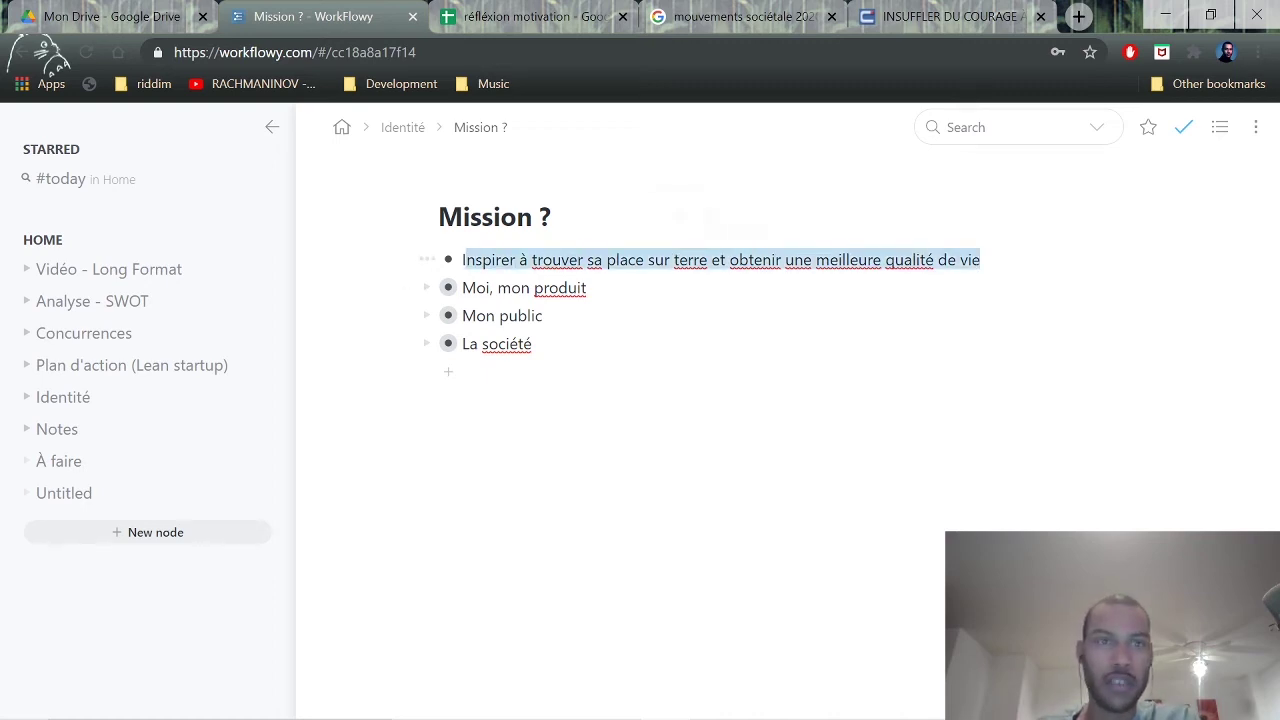
left_click(577, 259)
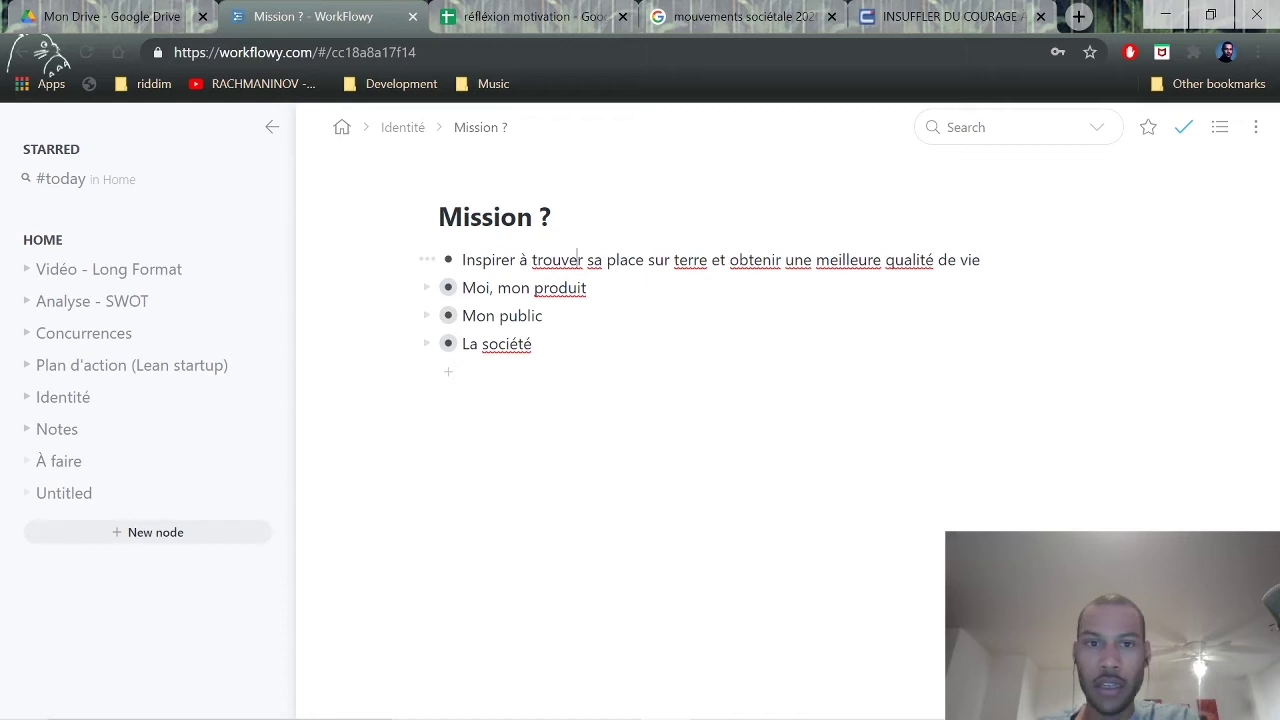
left_click(463, 260)
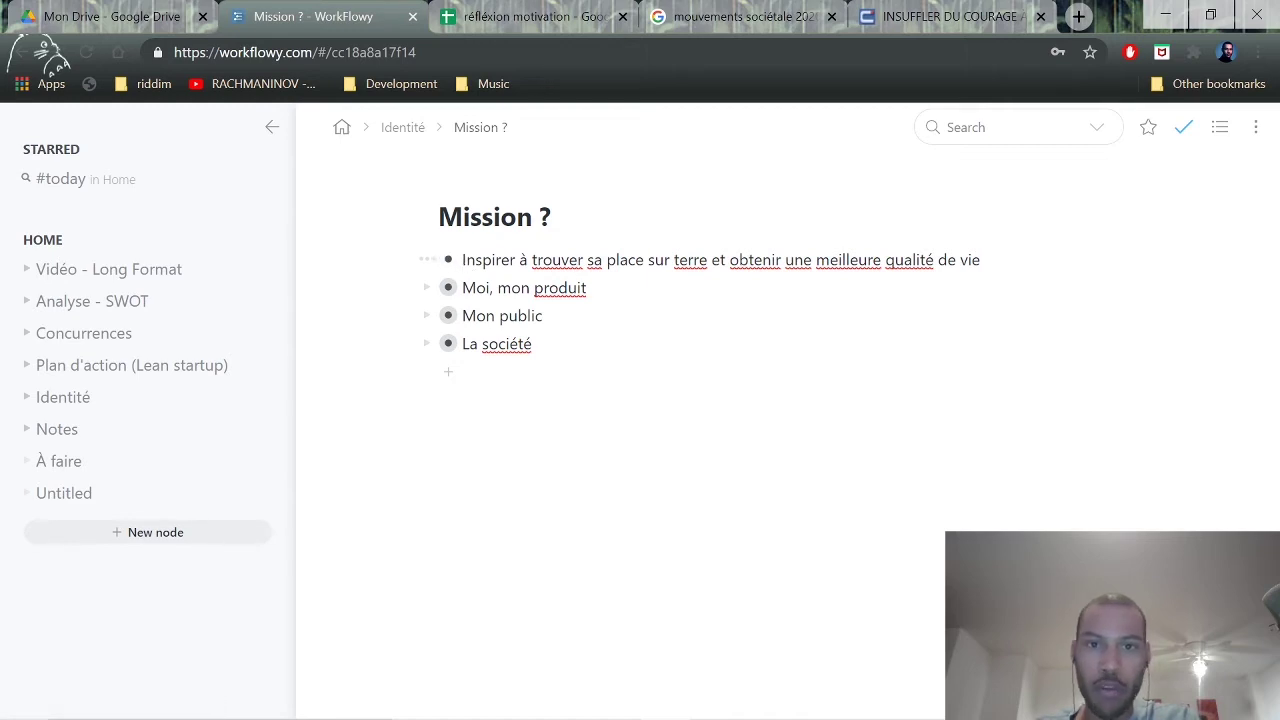
left_click_drag(980, 260, 463, 260)
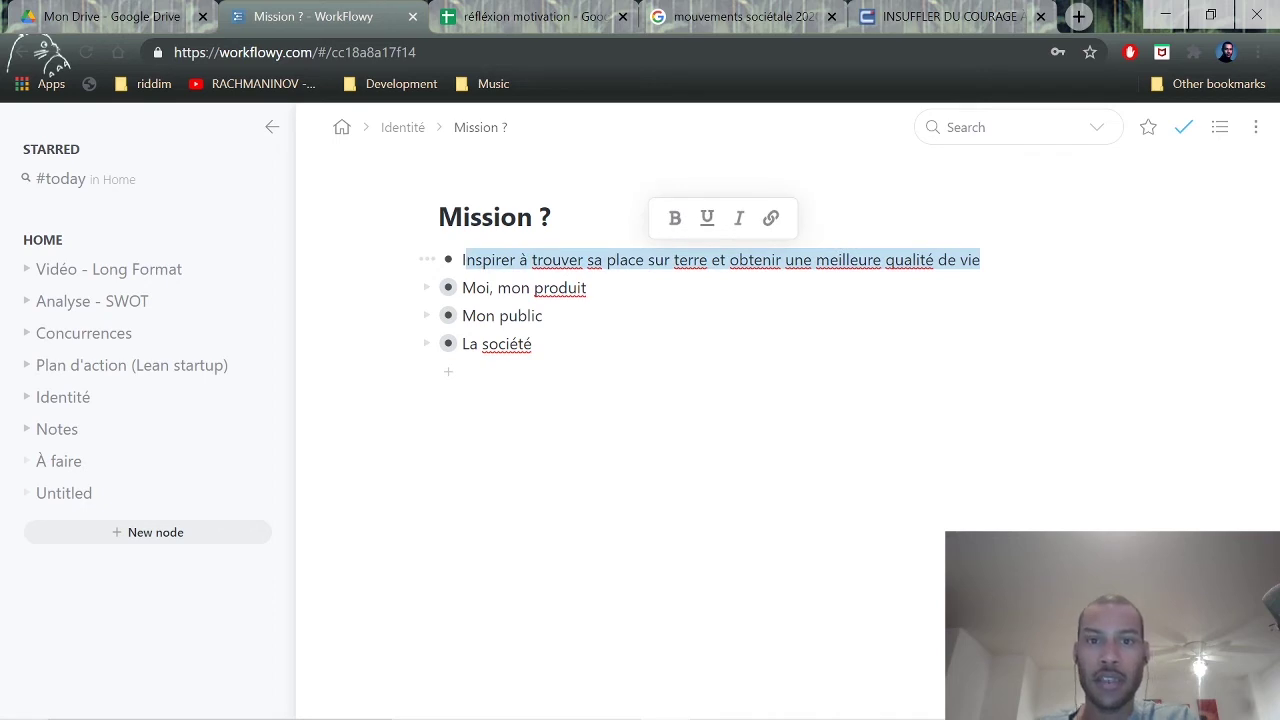
left_click(547, 259)
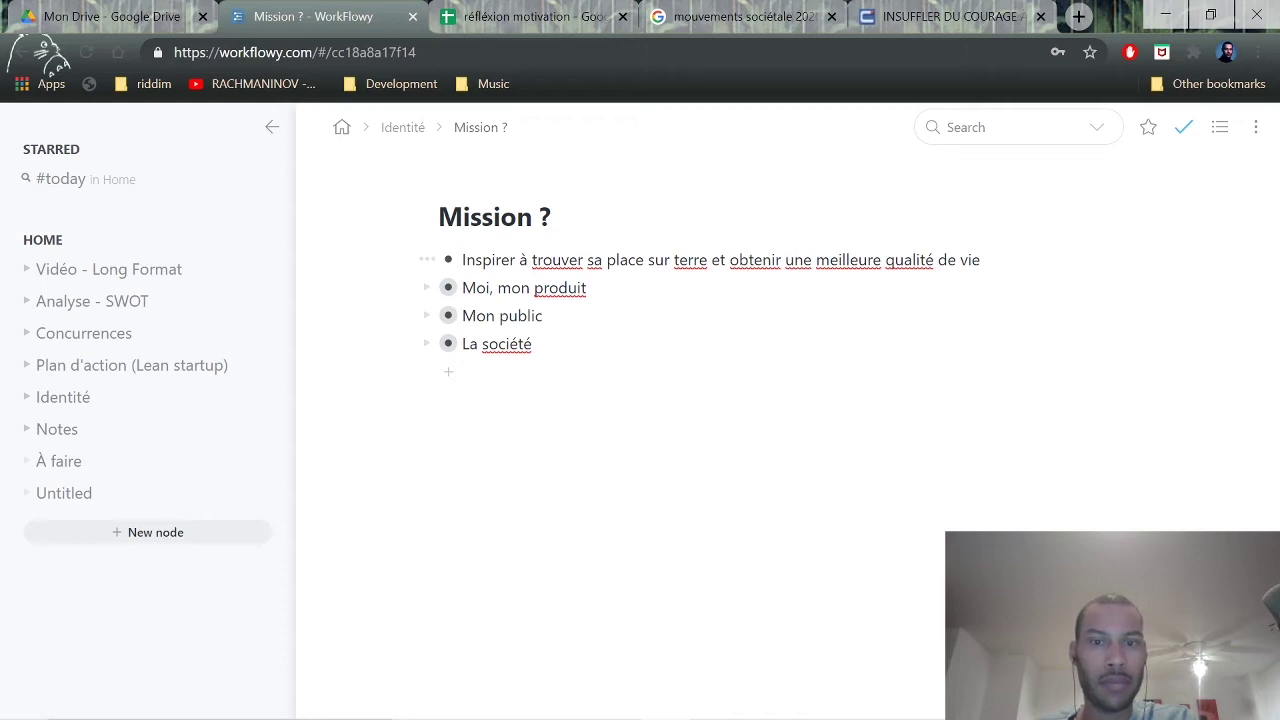
left_click_drag(462, 260, 920, 260)
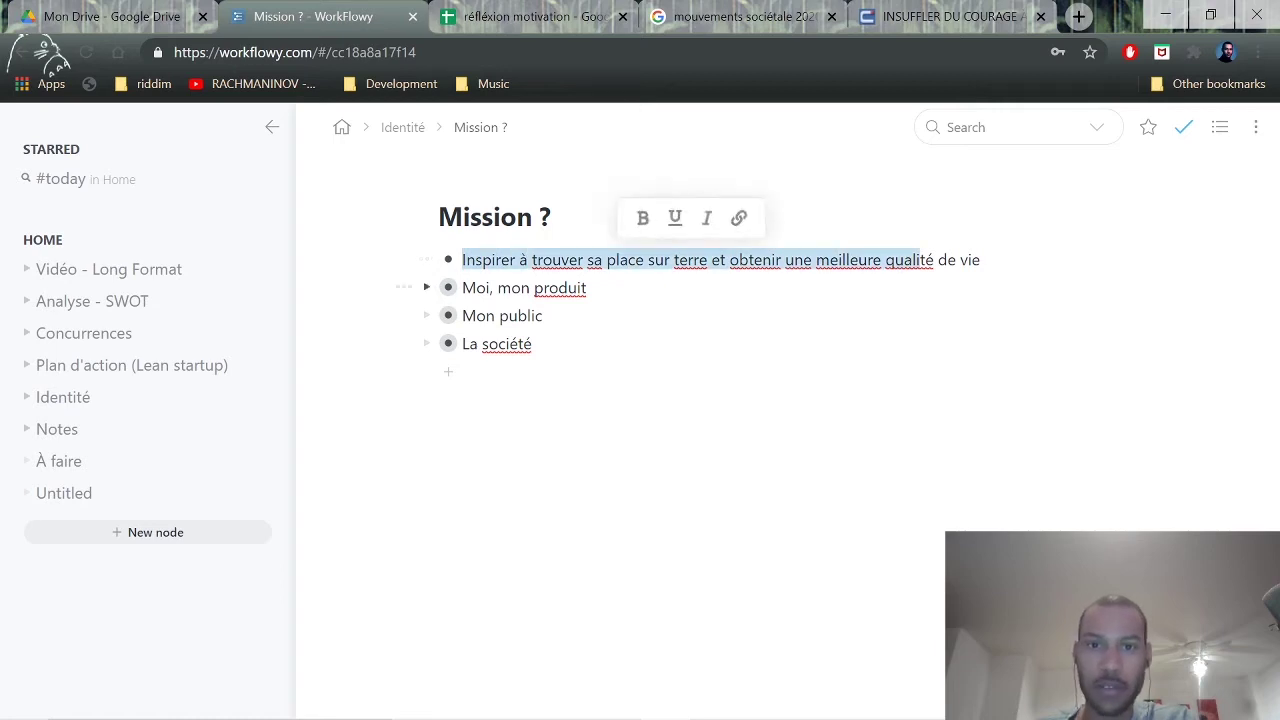
In the parent "Identité" list, move the mission sentence into its parent bullet after "Mission :", removing the question mark and the emptied bullet.
left_click(404, 128)
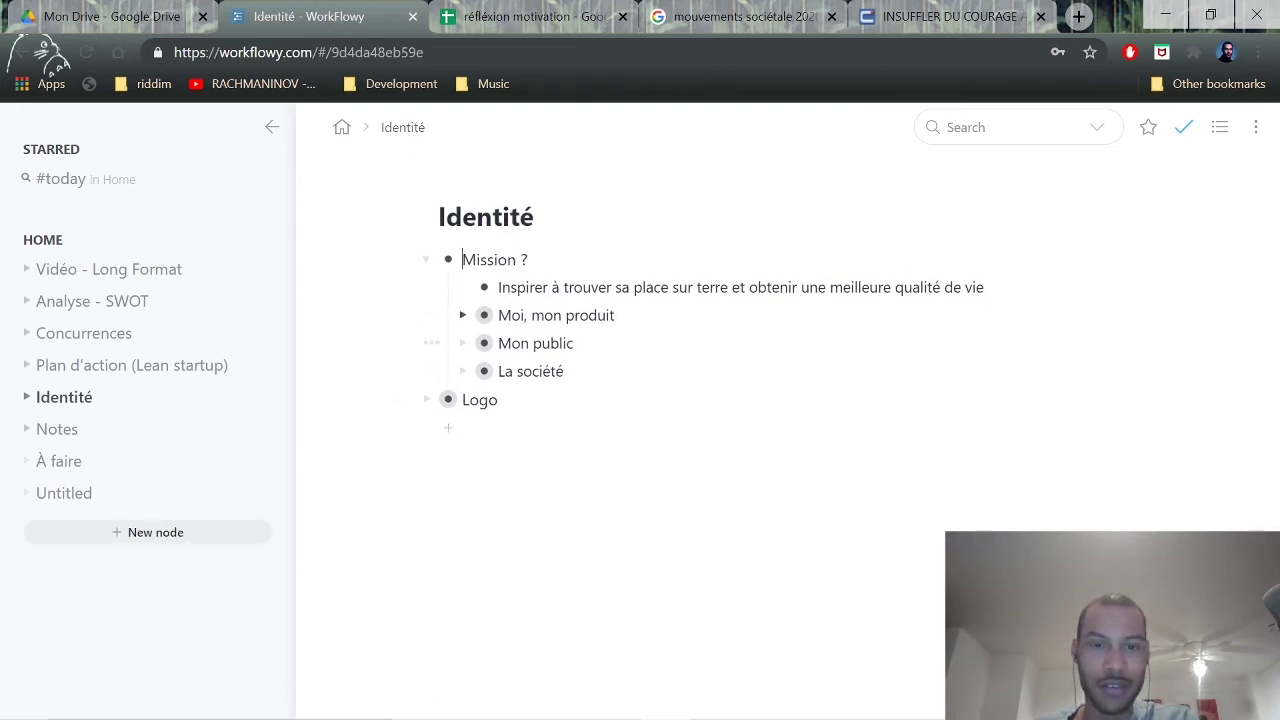
left_click_drag(984, 287, 497, 288)
key("ctrl+c")
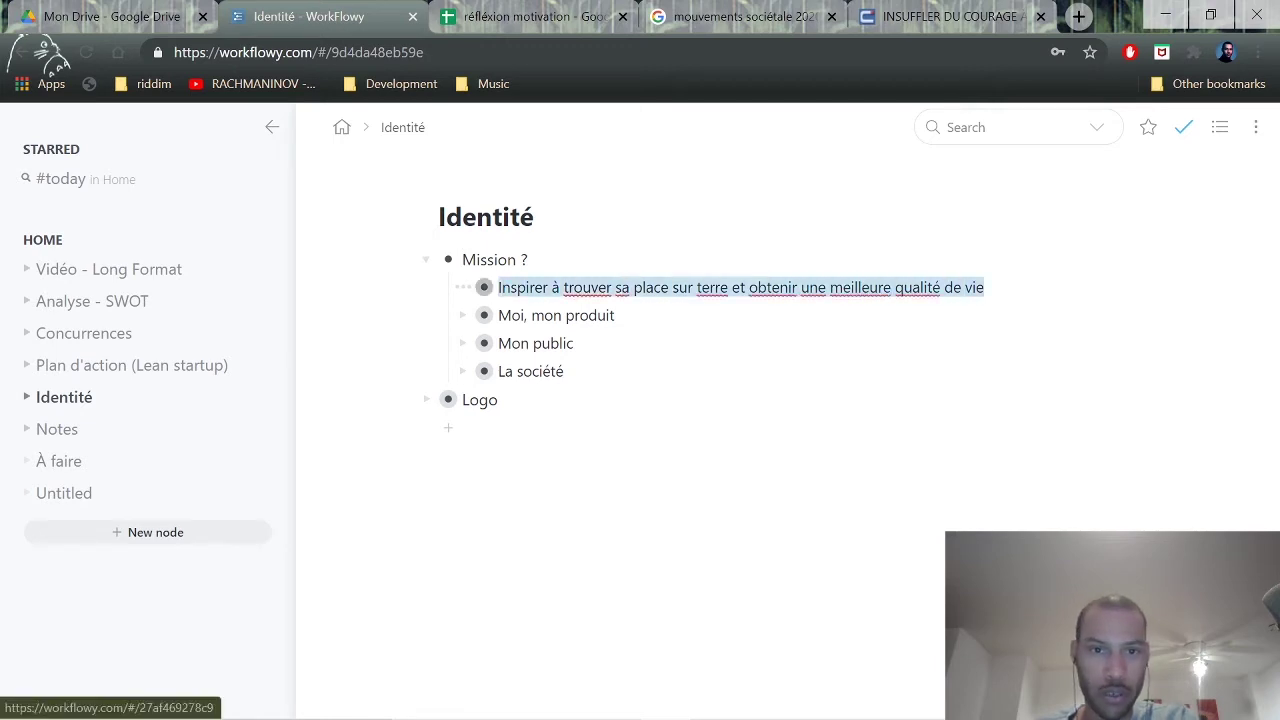
key("BackSpace")
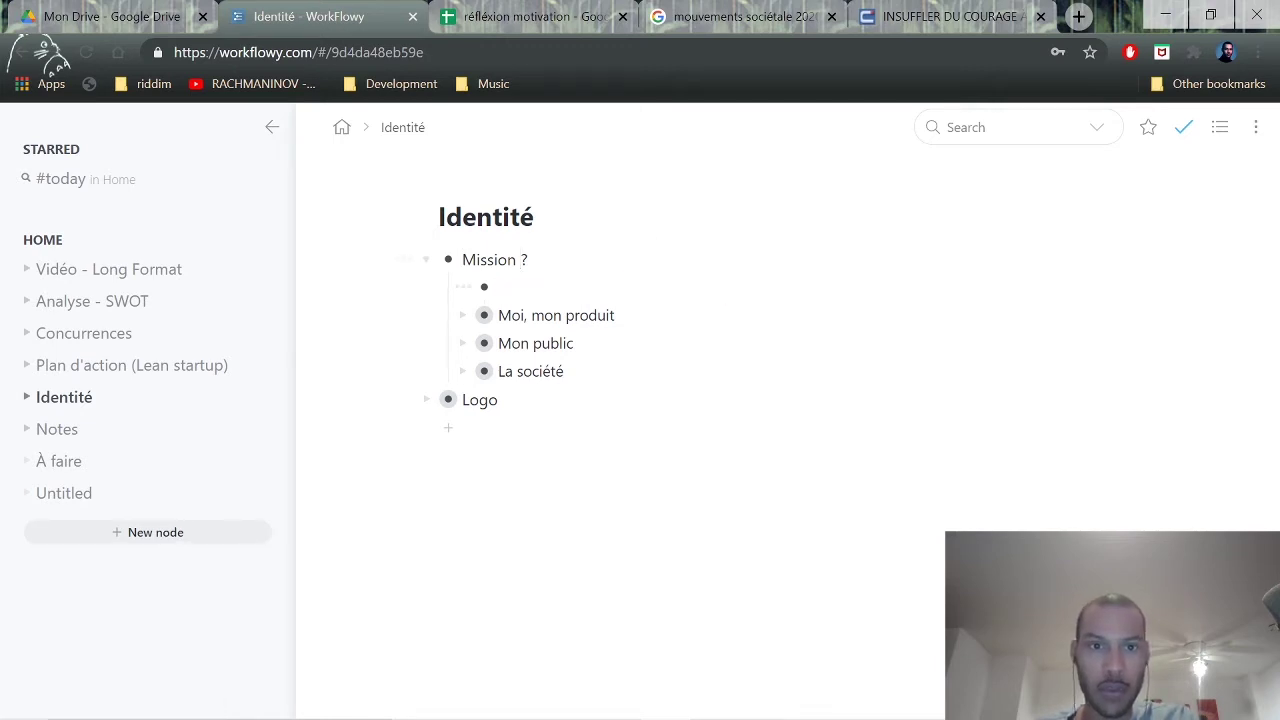
type(":")
key("ctrl+v")
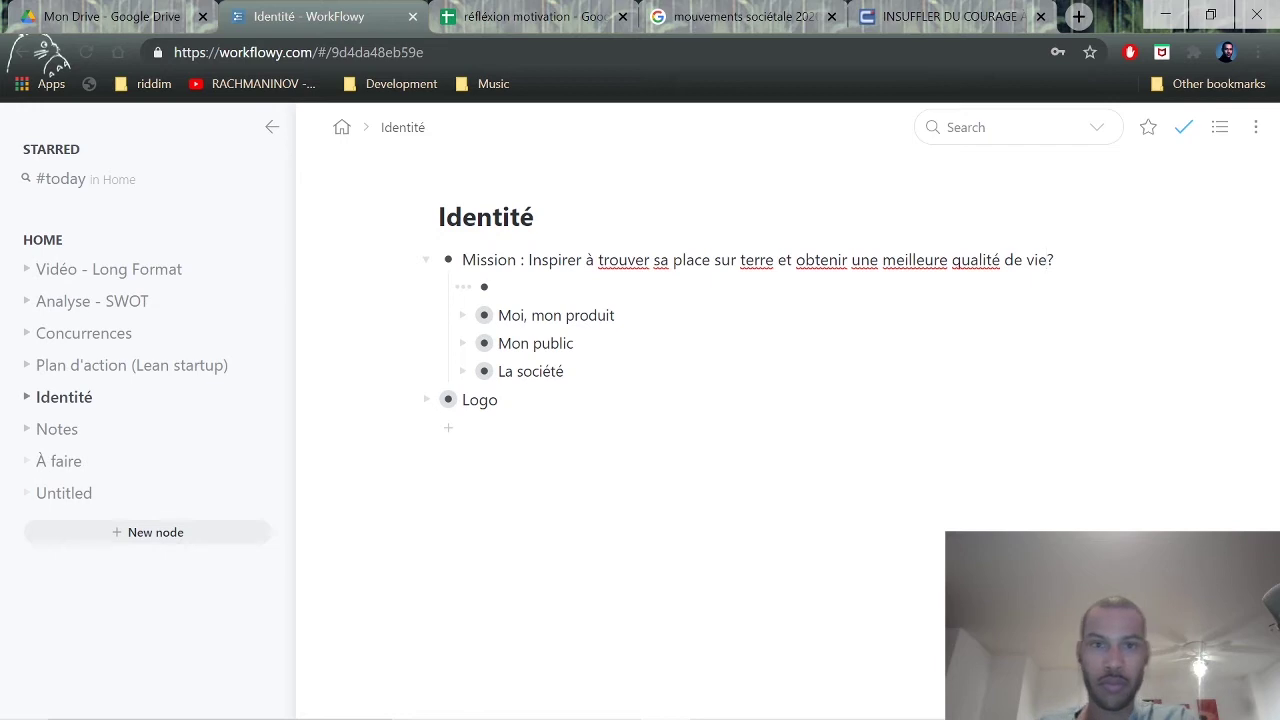
key("Delete")
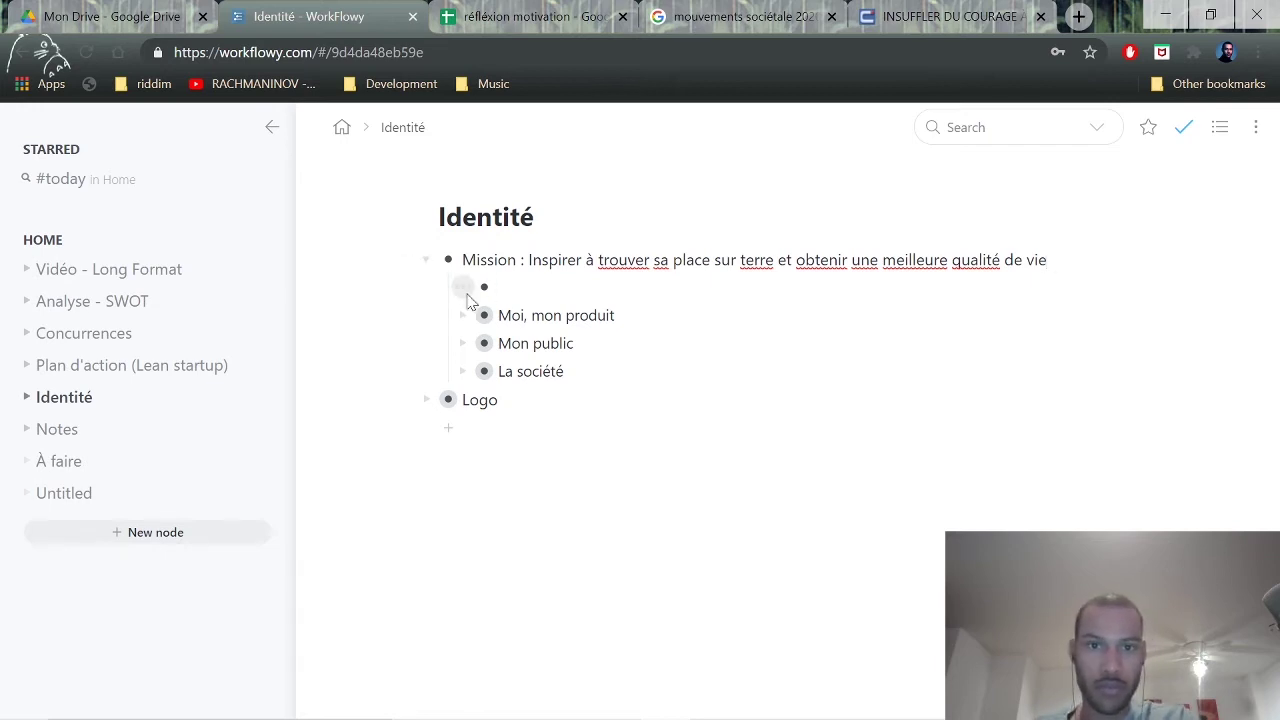
key("Down")
key("BackSpace")
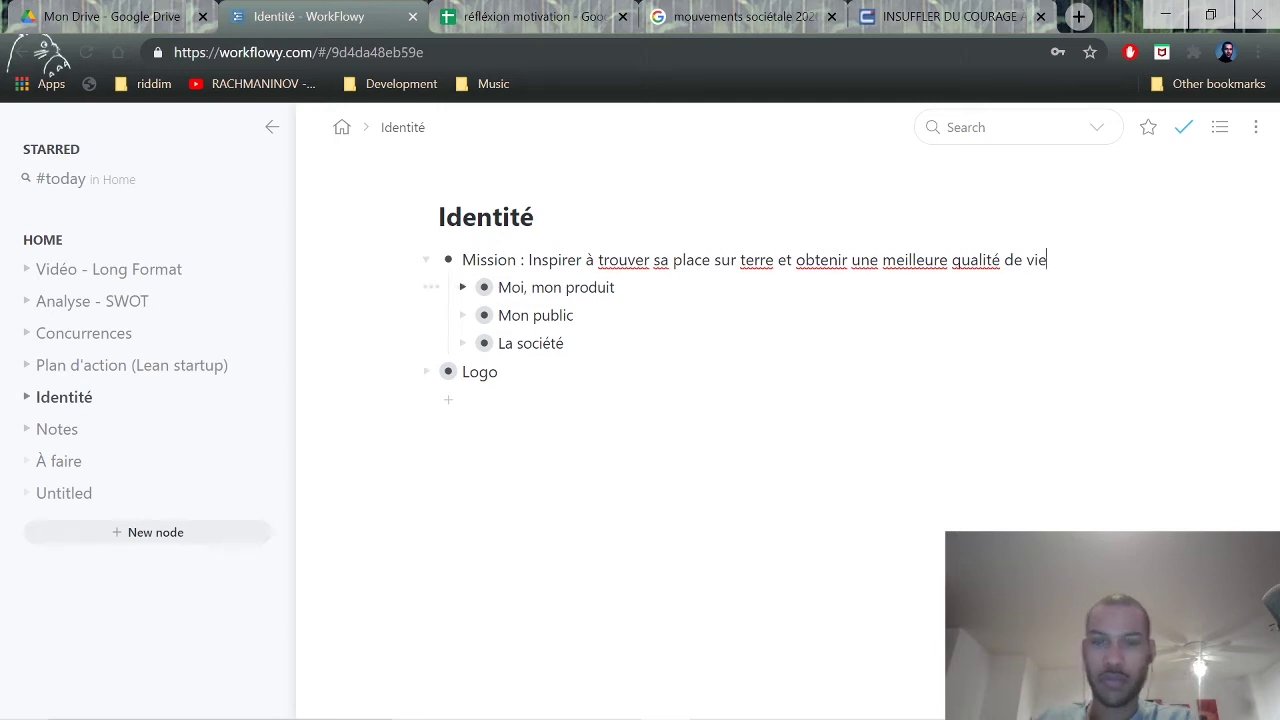
Collapse the mission item and add a bullet "texte + logo," under "Logo", directly below "Approprié, Distinctif, Simple".
left_click(426, 260)
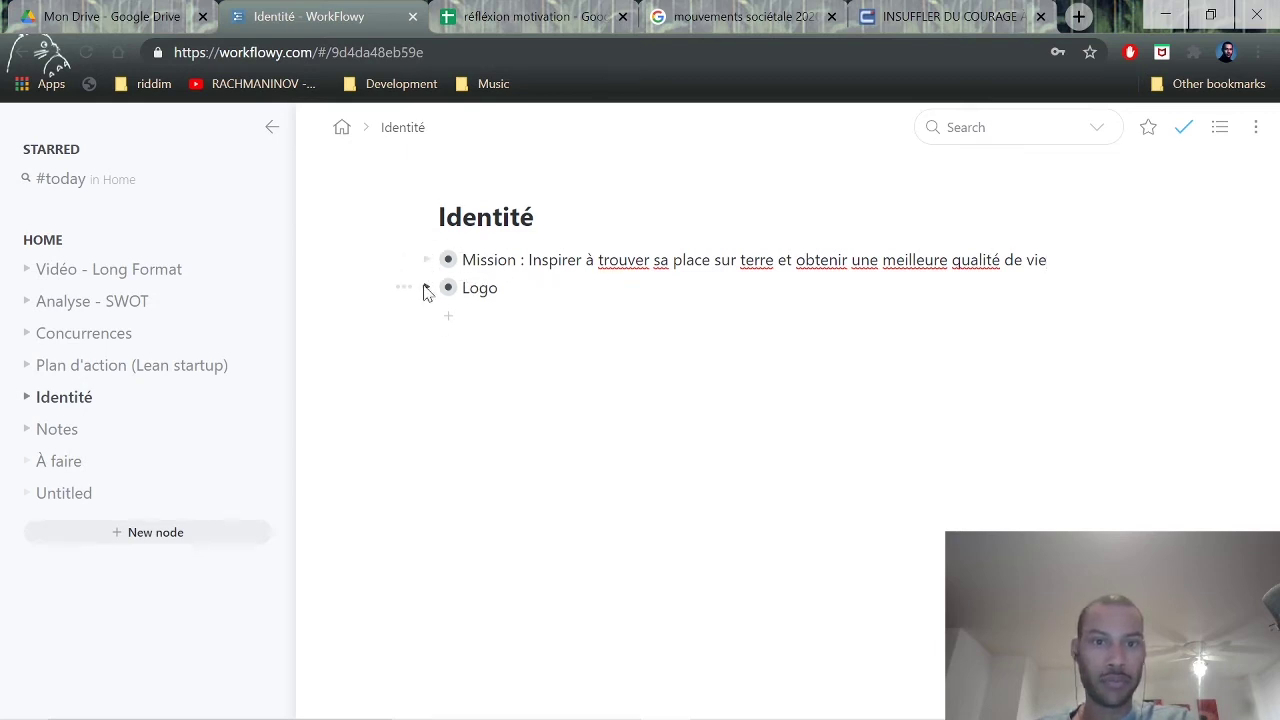
left_click(426, 288)
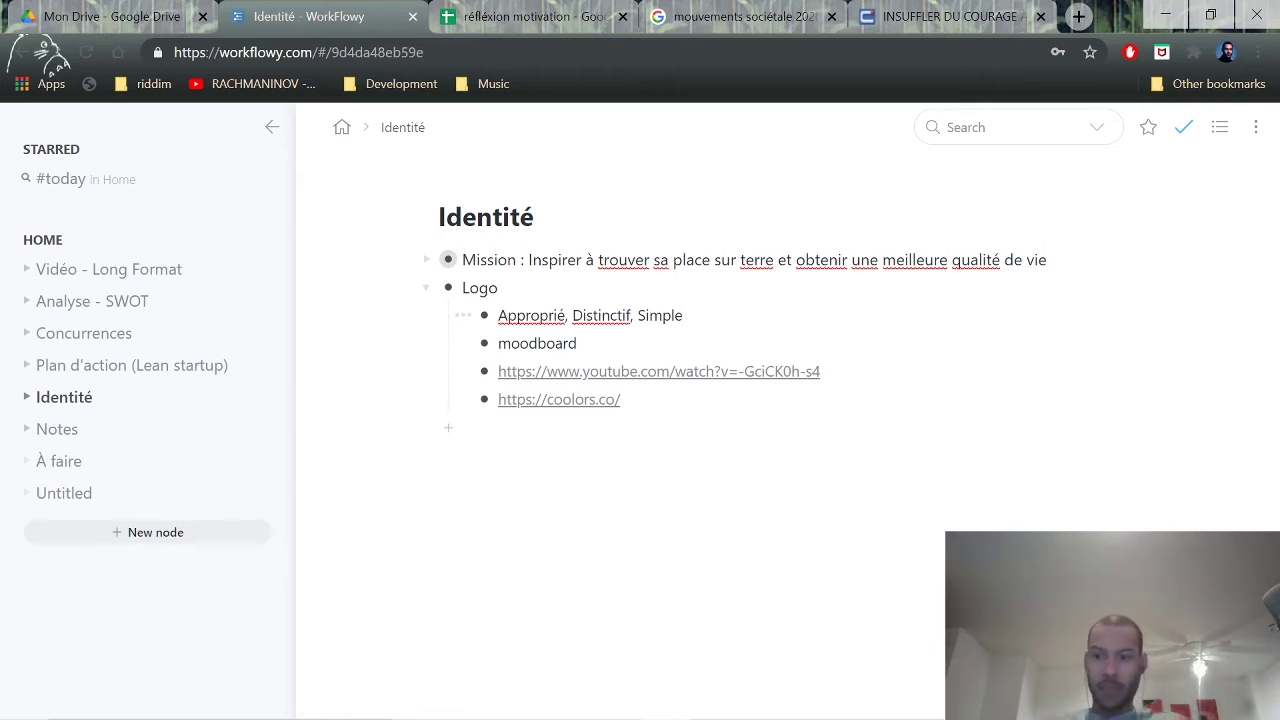
key("Return")
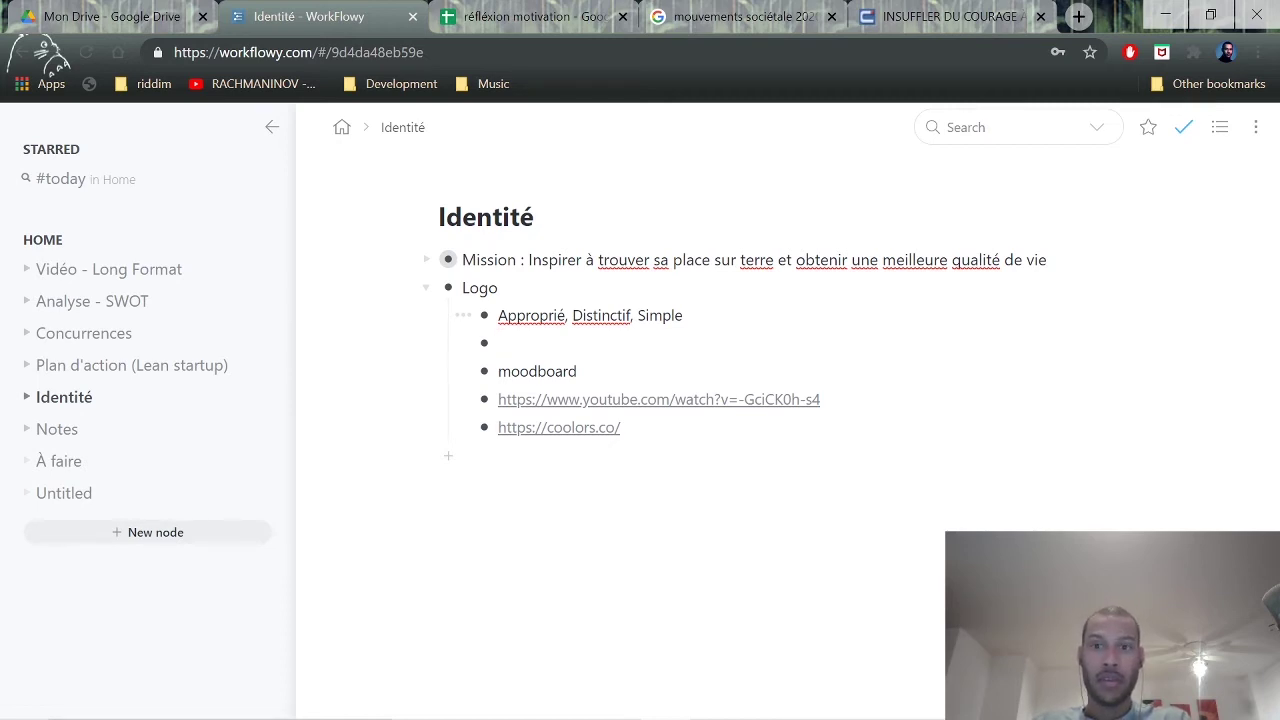
type("texte")
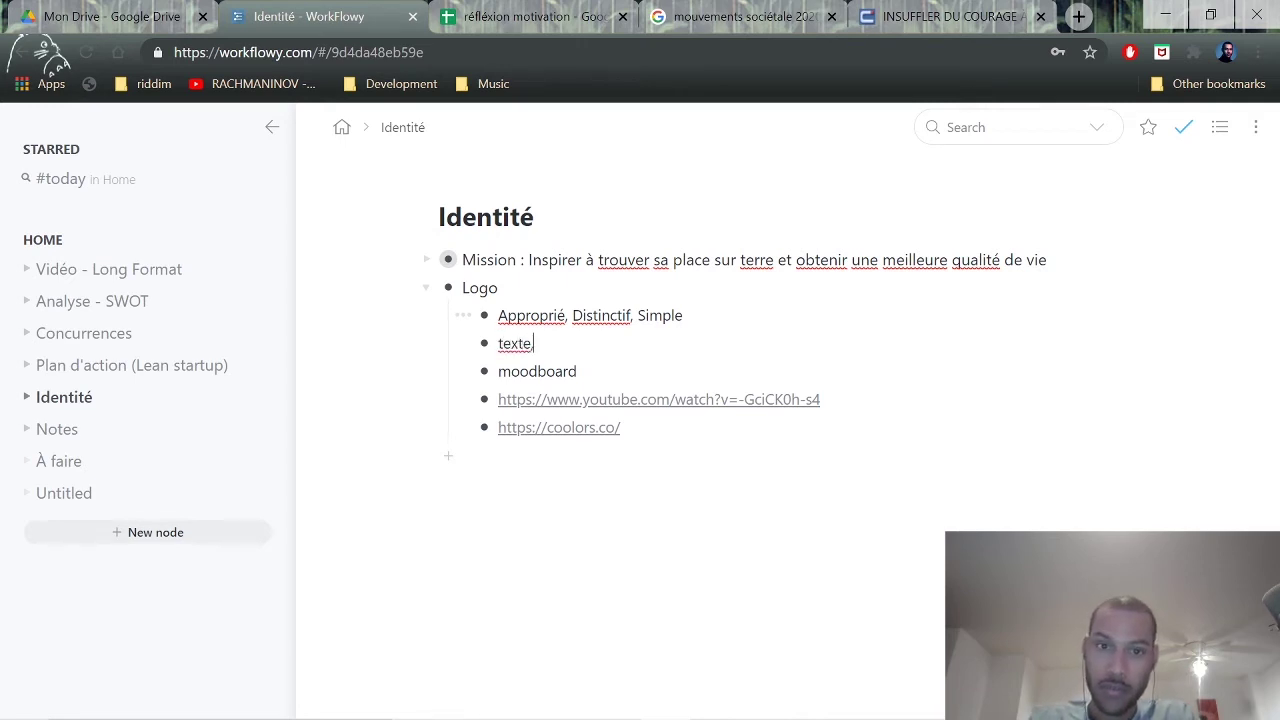
type(" +")
type("loog")
key("BackSpace")
key("BackSpace")
type("go,")
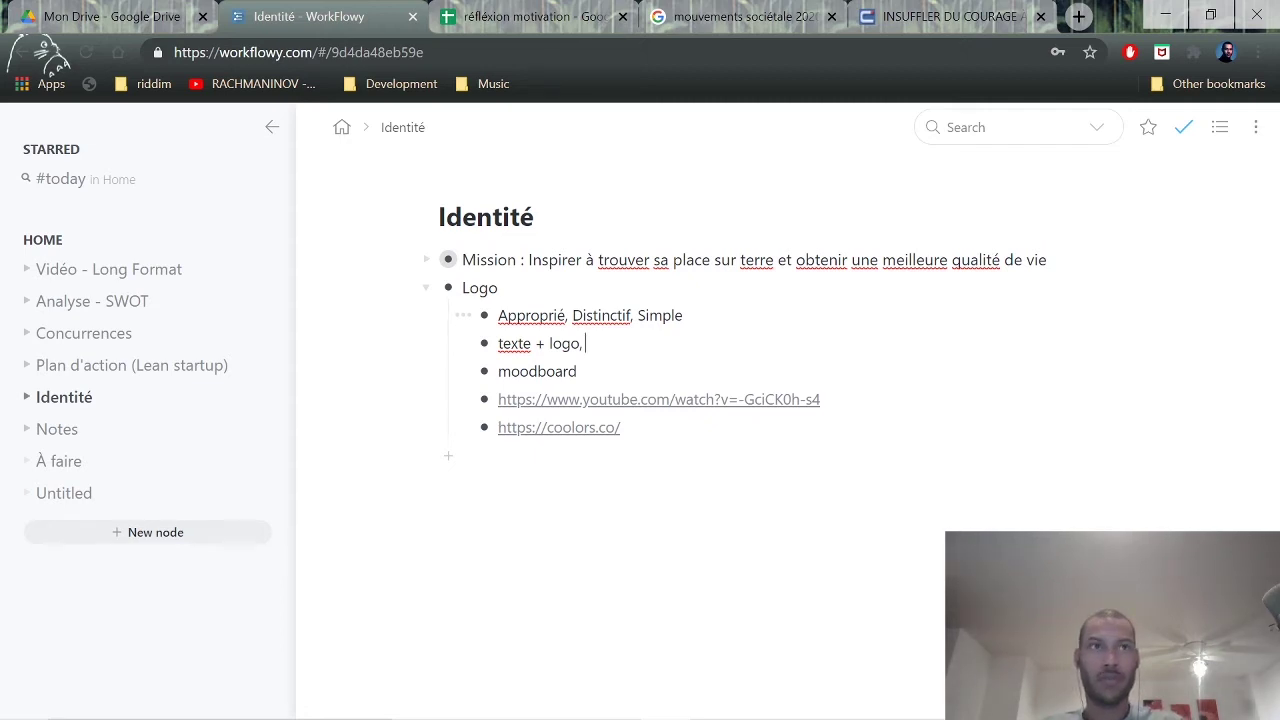
Continue the new Logo bullet with "adulte + prise au serieux +".
type("adulte")
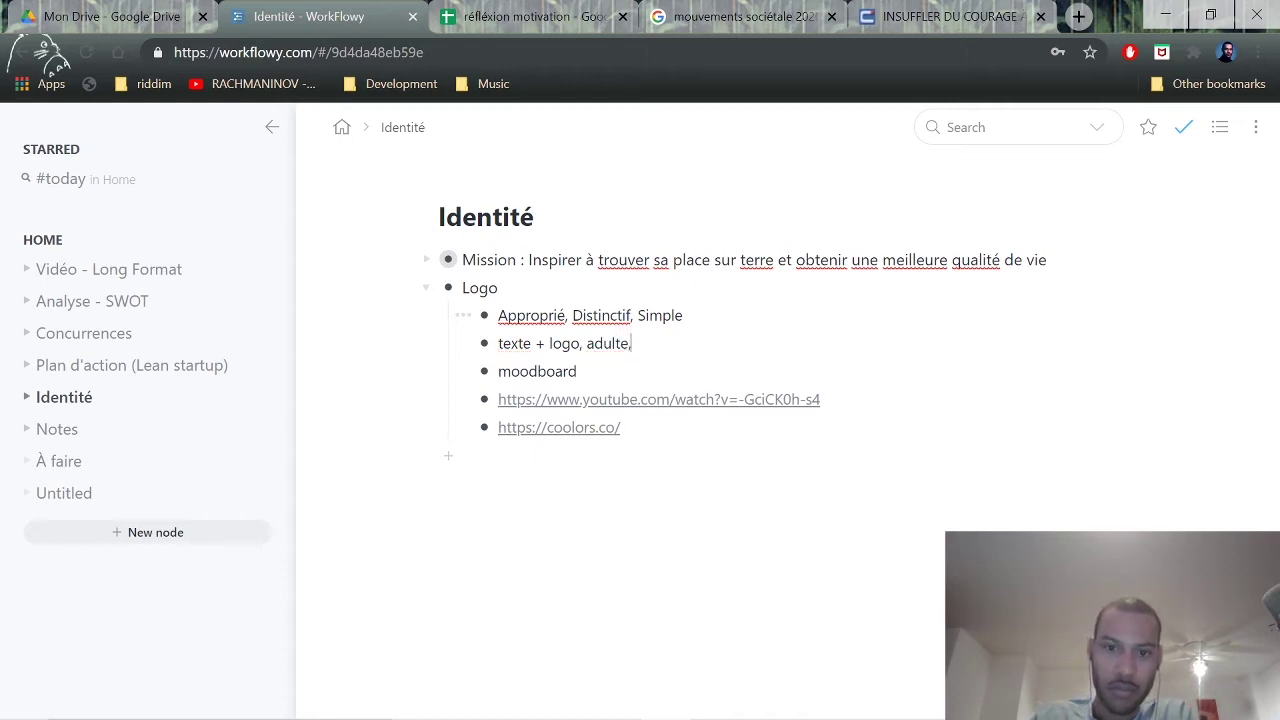
type(" + r")
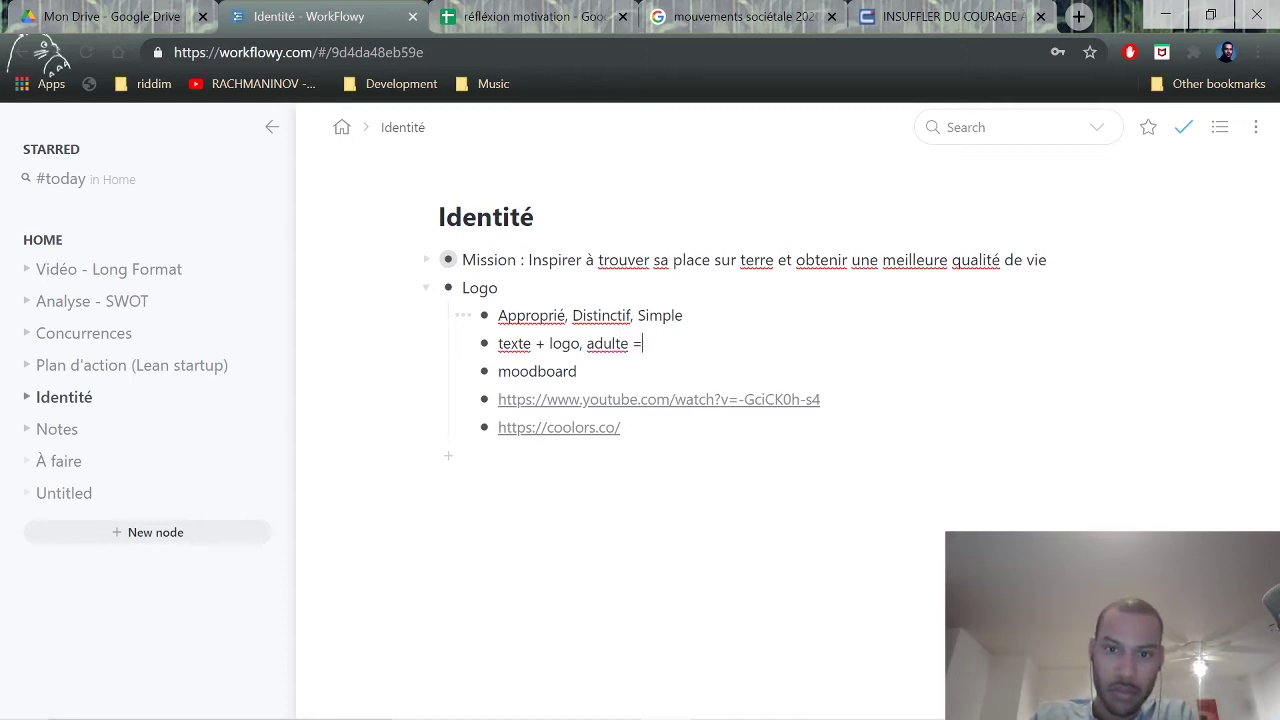
key("BackSpace")
type("prise au serieux")
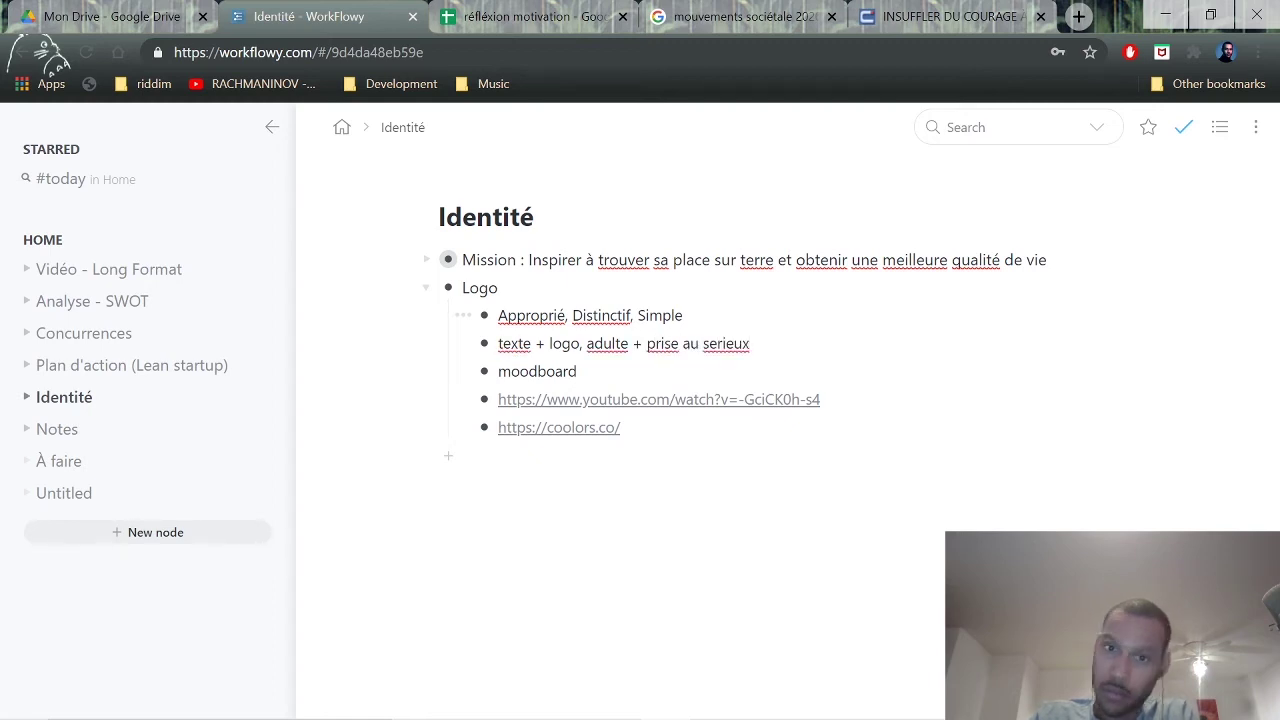
type(" +")
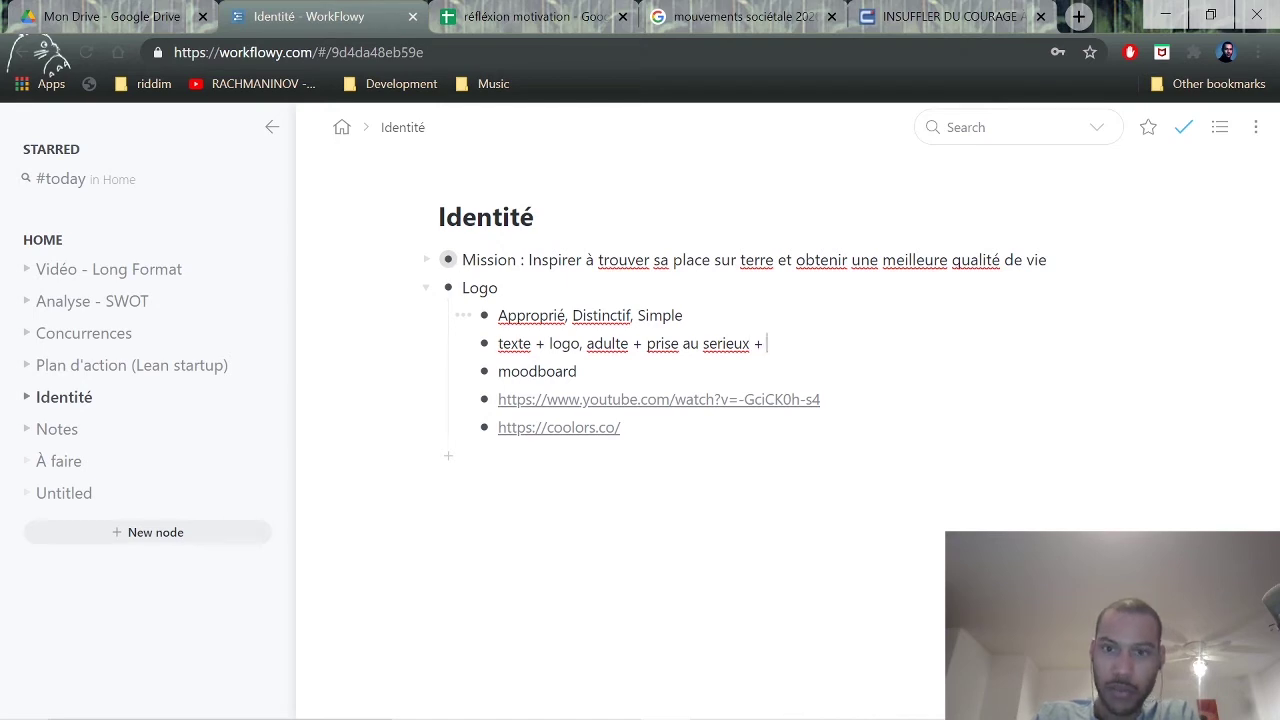
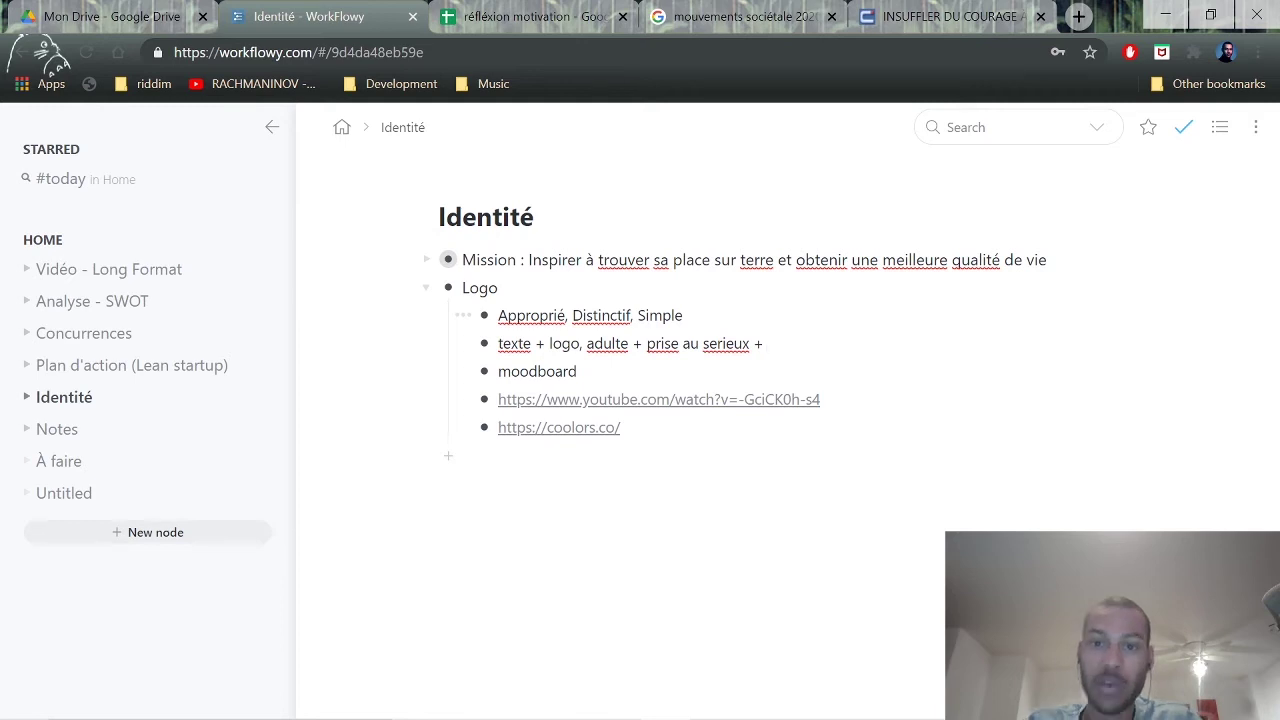
Extend the same Logo bullet with "mignon + sobre ( 2 couleurs) +".
type("mignon")
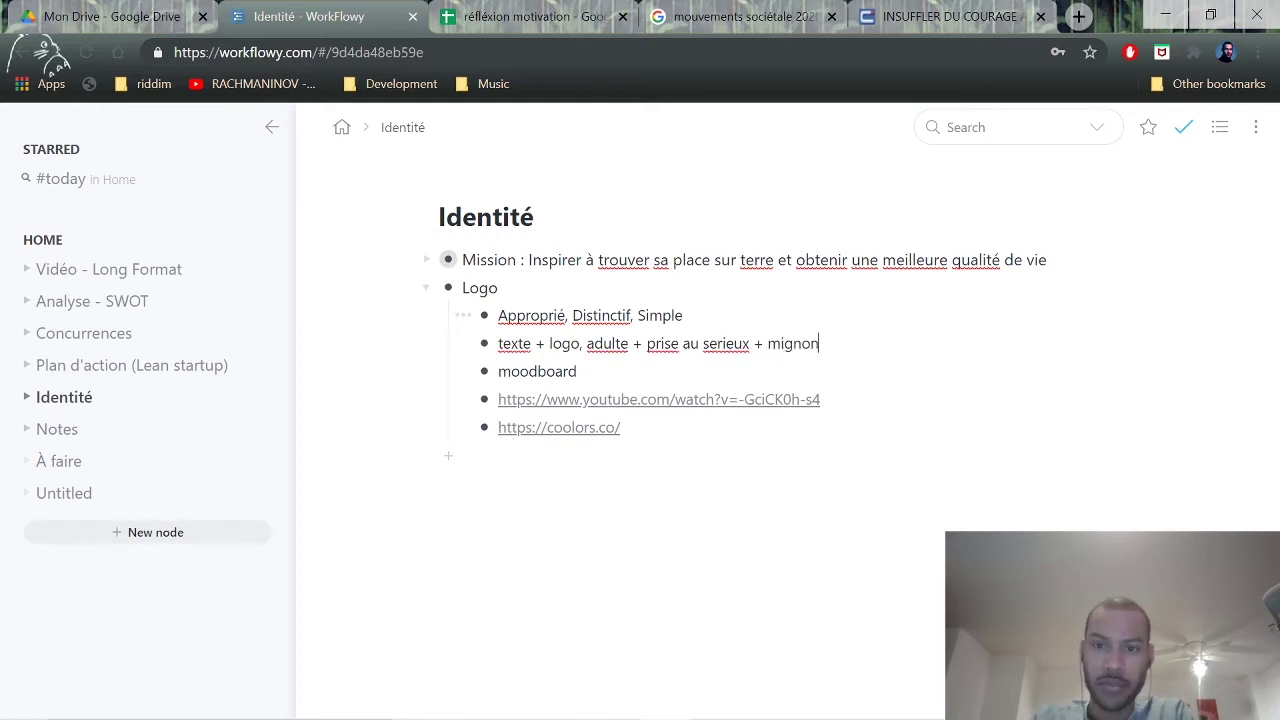
type(" +")
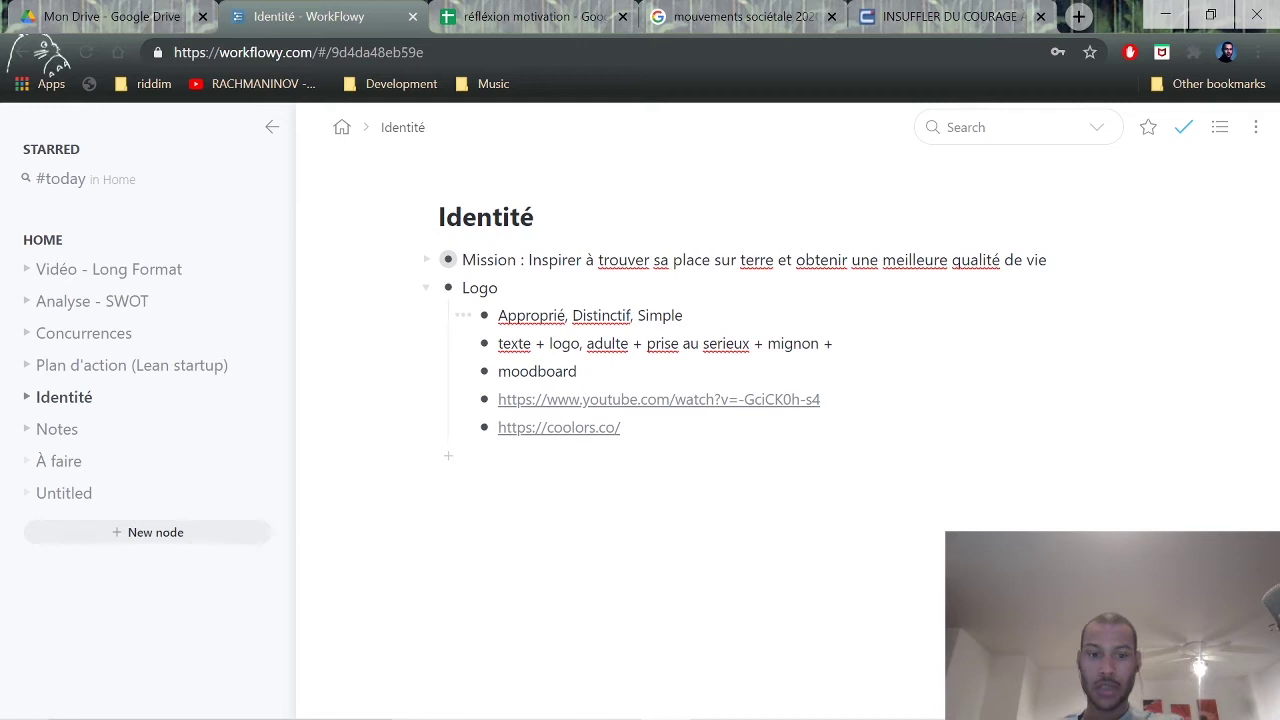
type("sobre")
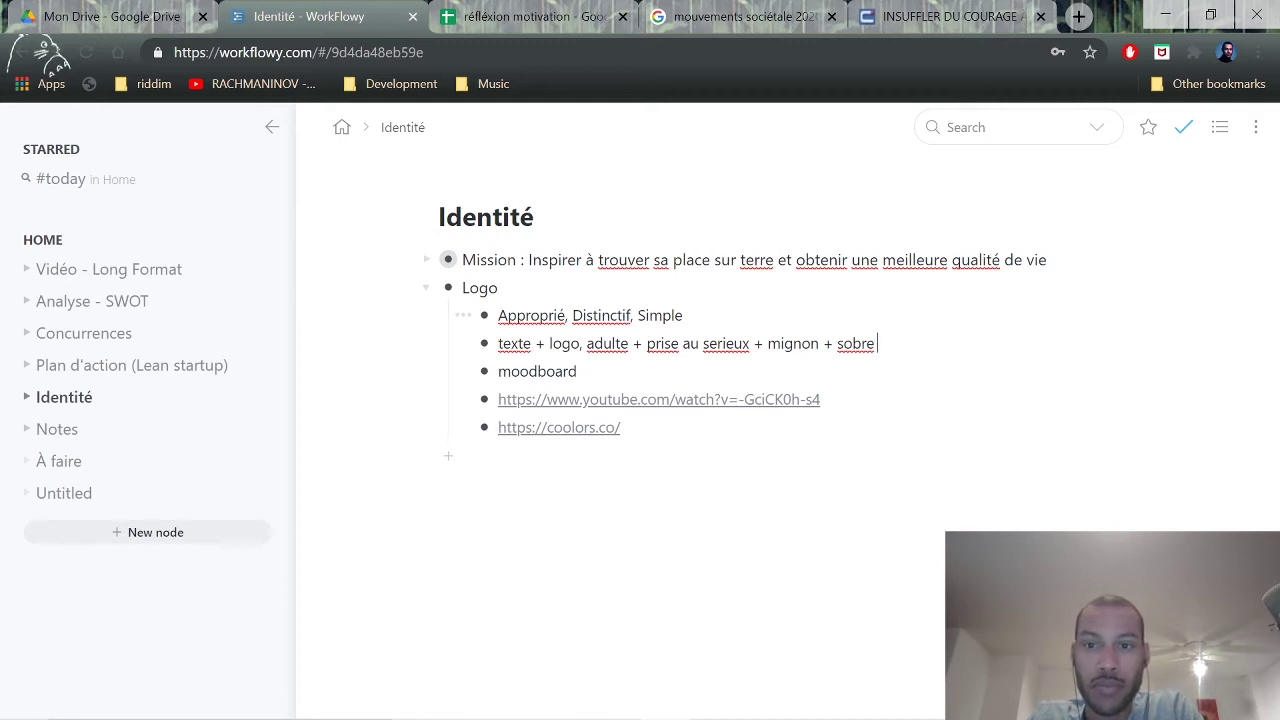
type(" ( 2")
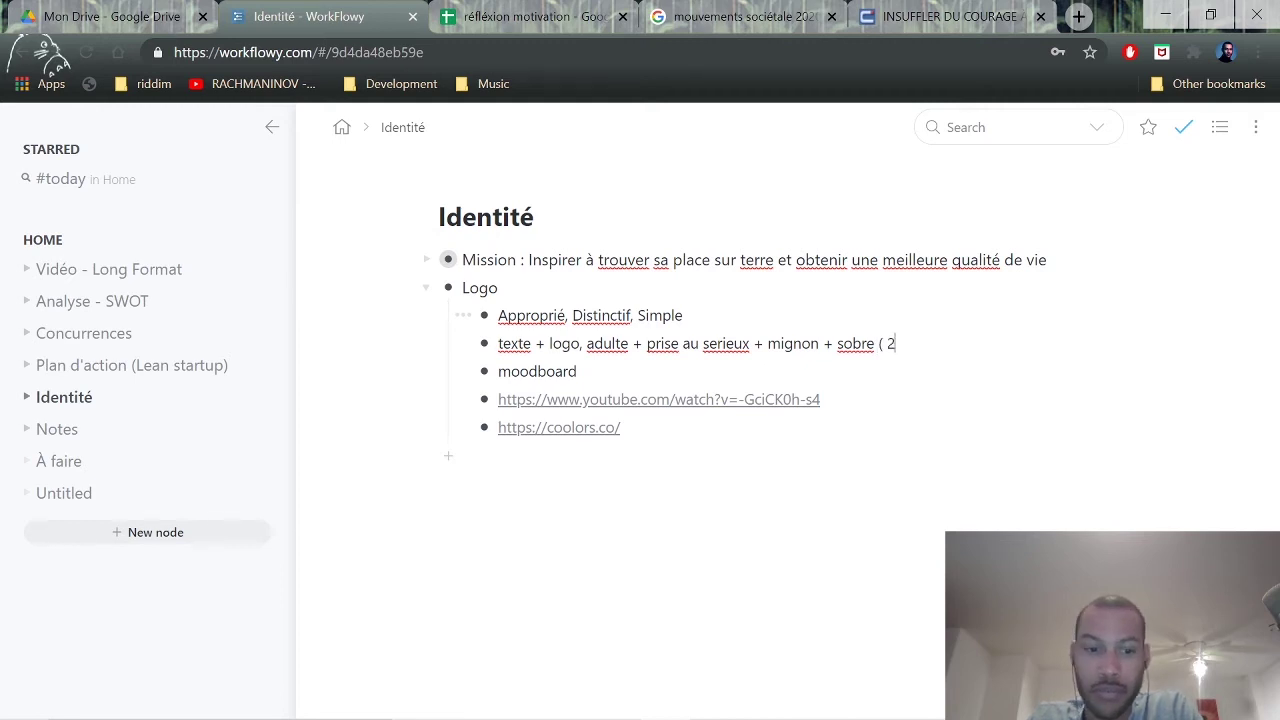
type(" couleurs)")
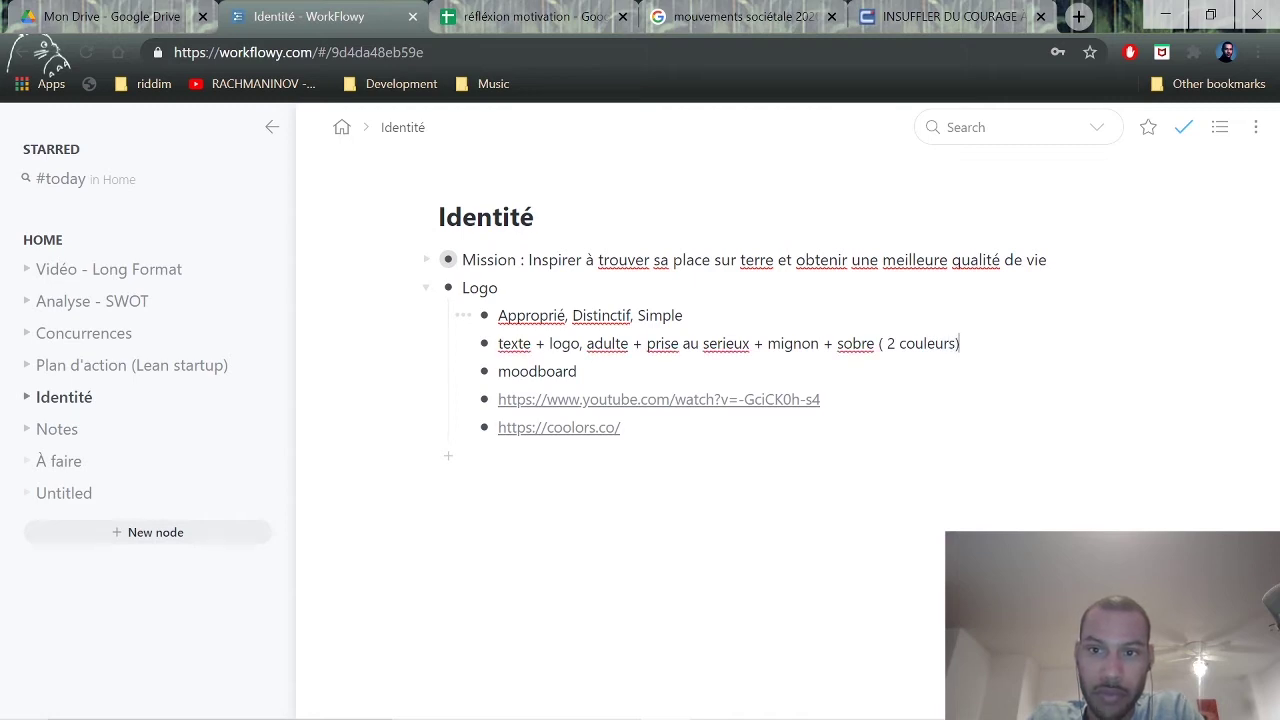
type(" +")
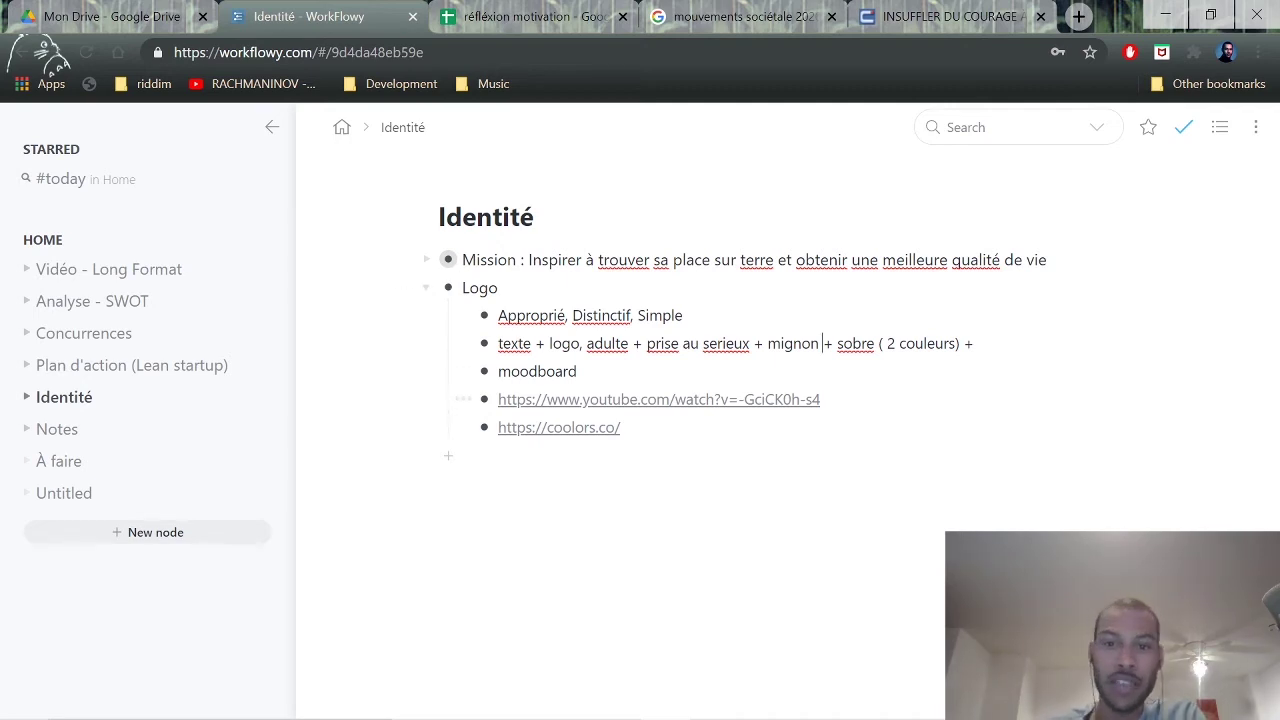
Insert "sympa" after "mignon" in the Logo bullet and remove the trailing plus sign at its end.
type("s")
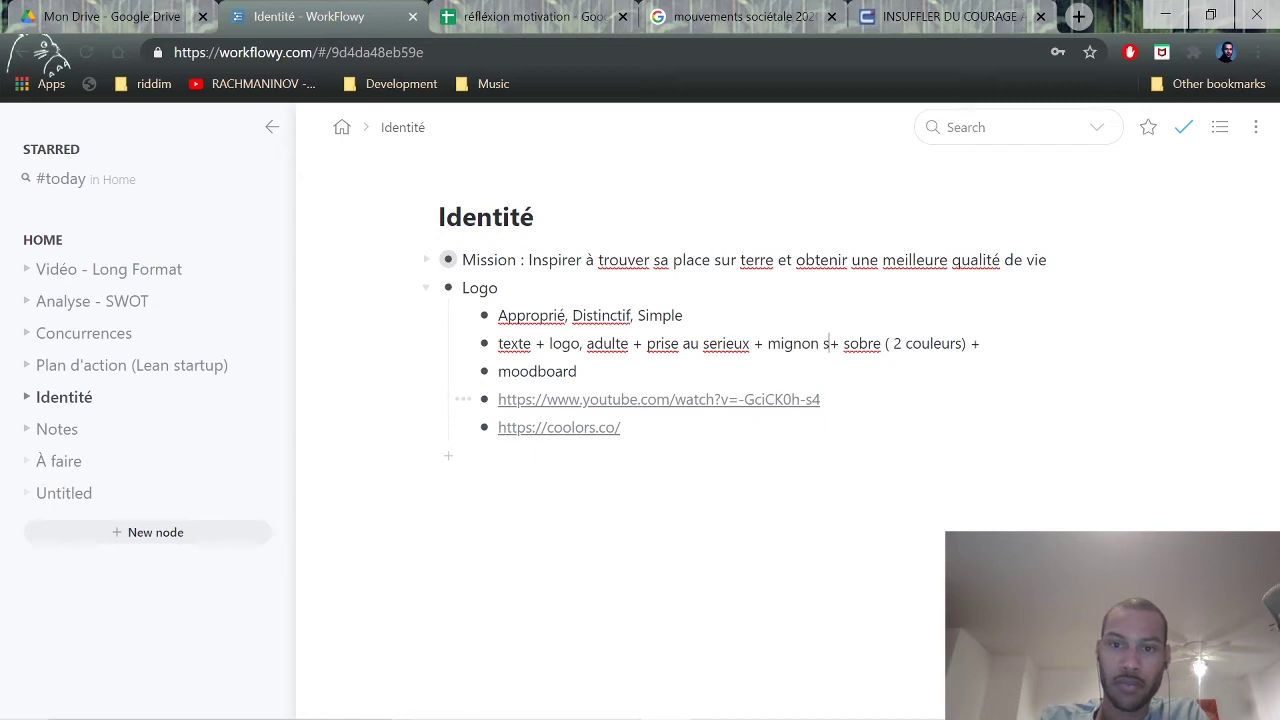
type("ympa")
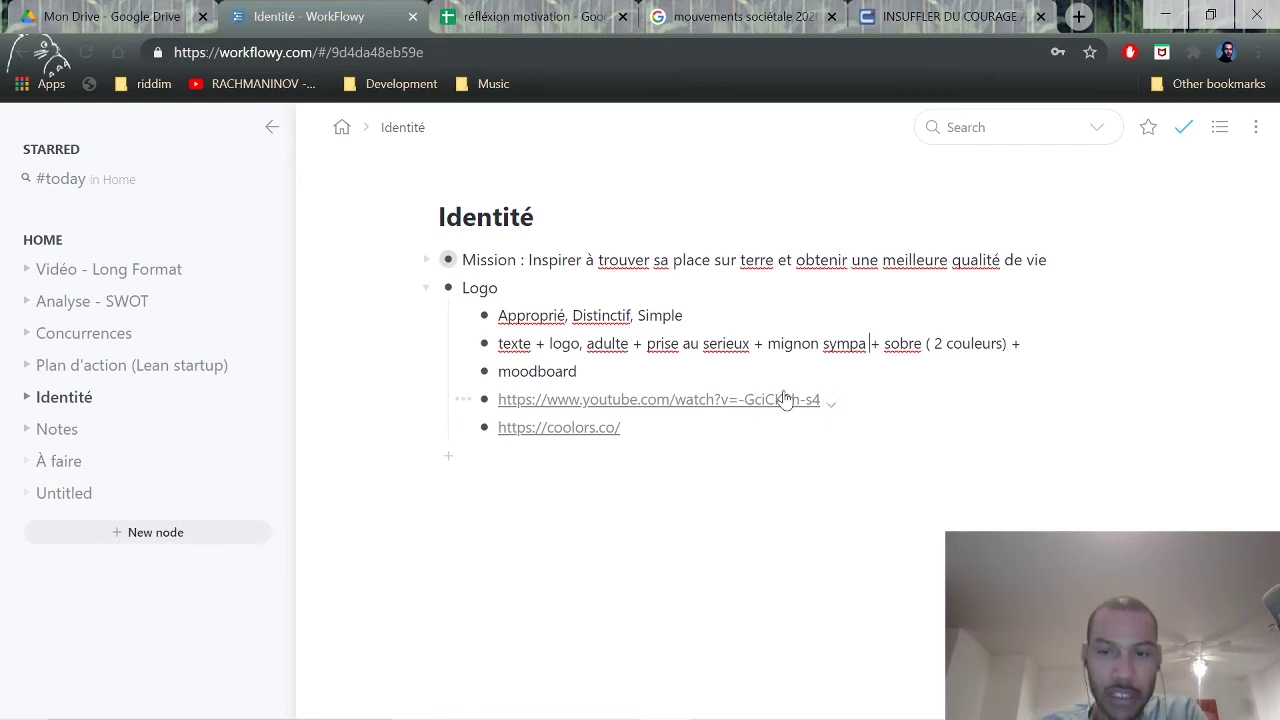
key("End")
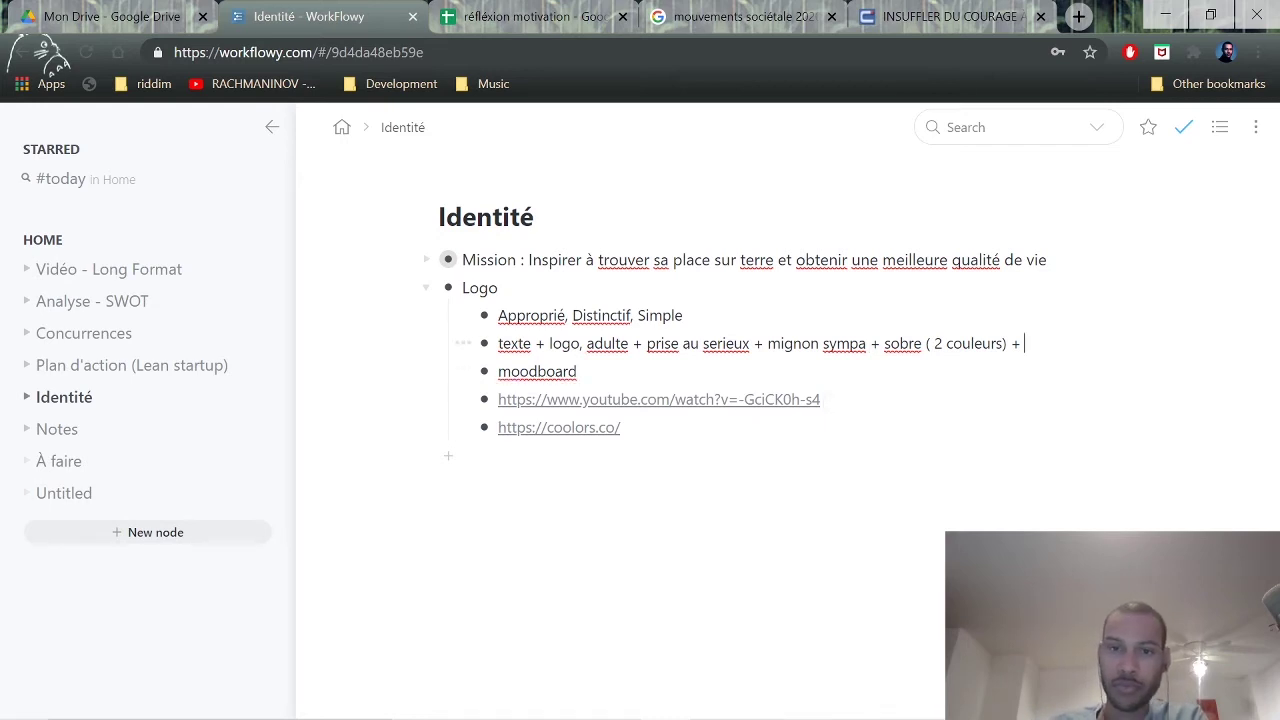
key("BackSpace")
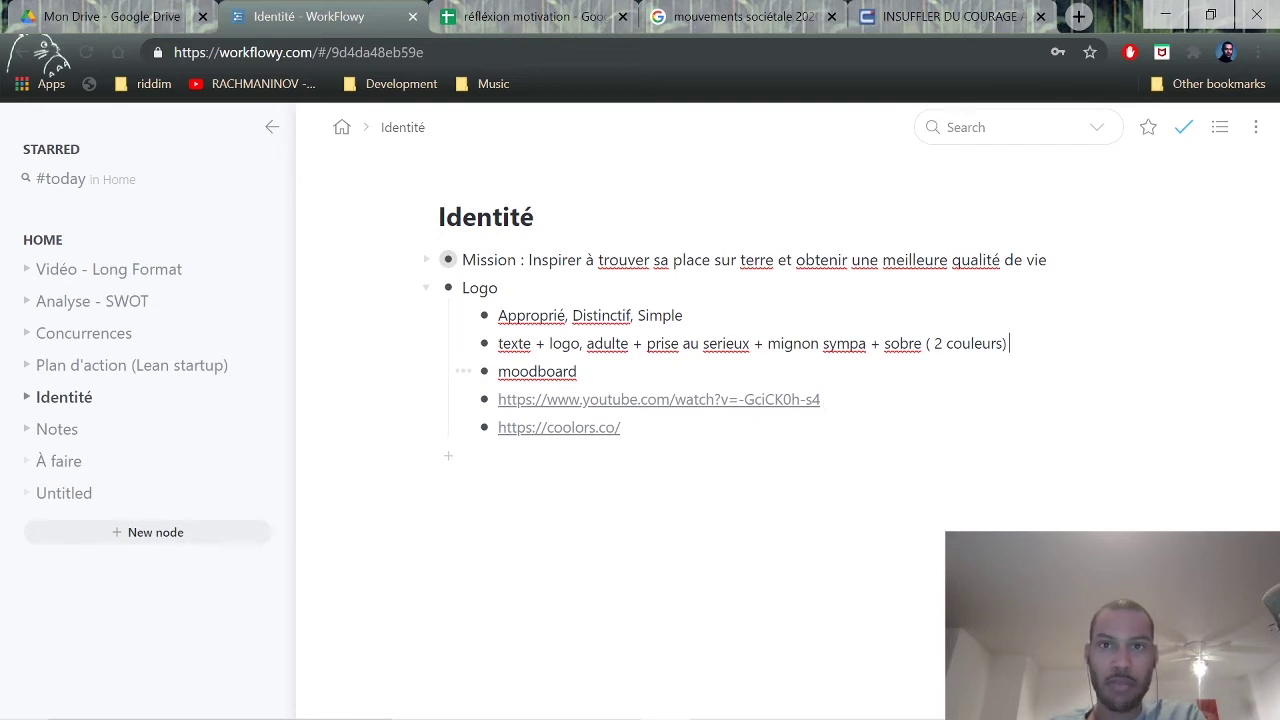
Close the "réfléxion motivation" spreadsheet tab and dismiss the search suggestions on the Google results page.
left_click(618, 14)
left_click(621, 15)
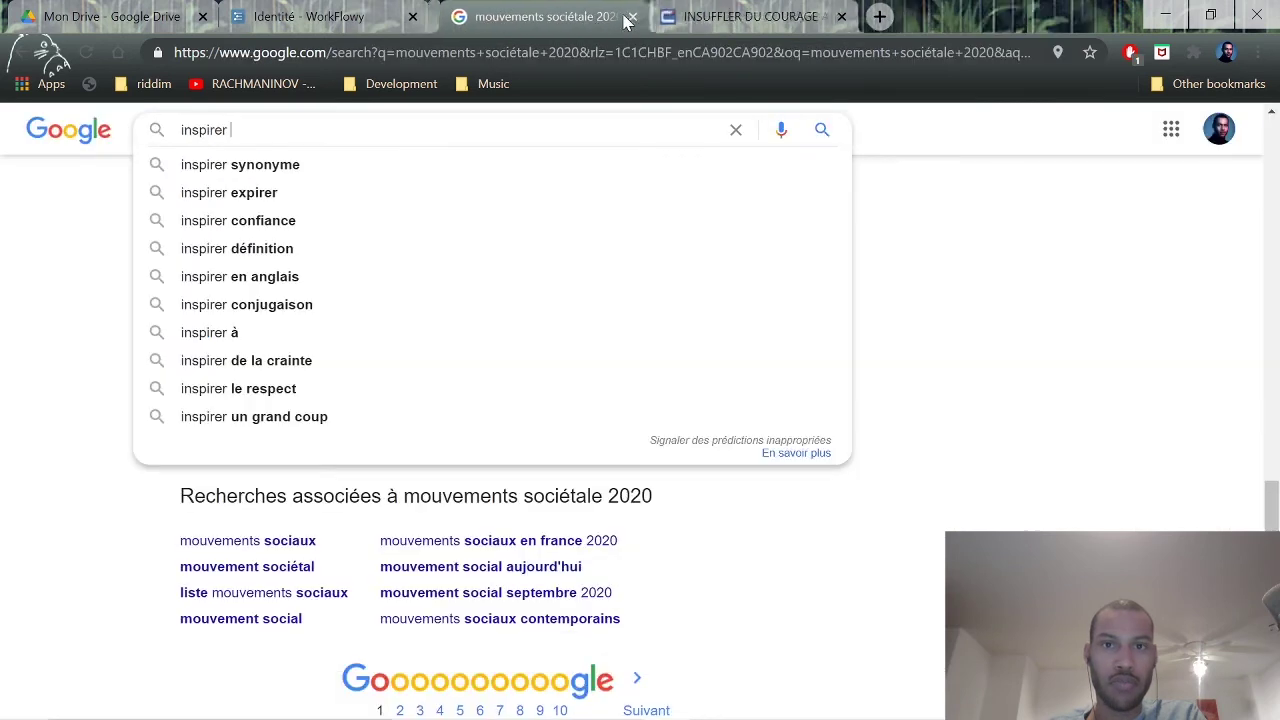
left_click(889, 265)
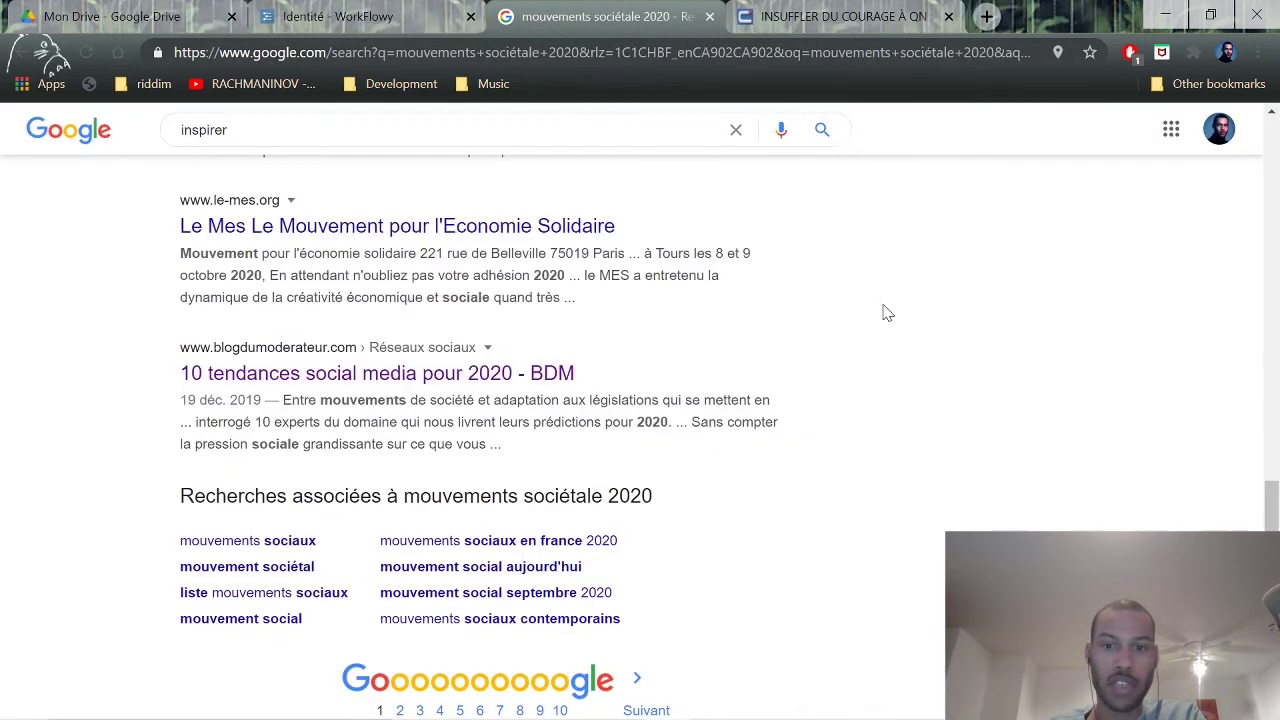
Search the computer for "ill" and launch Adobe Illustrator 2021.
left_click(297, 705)
type("ill")
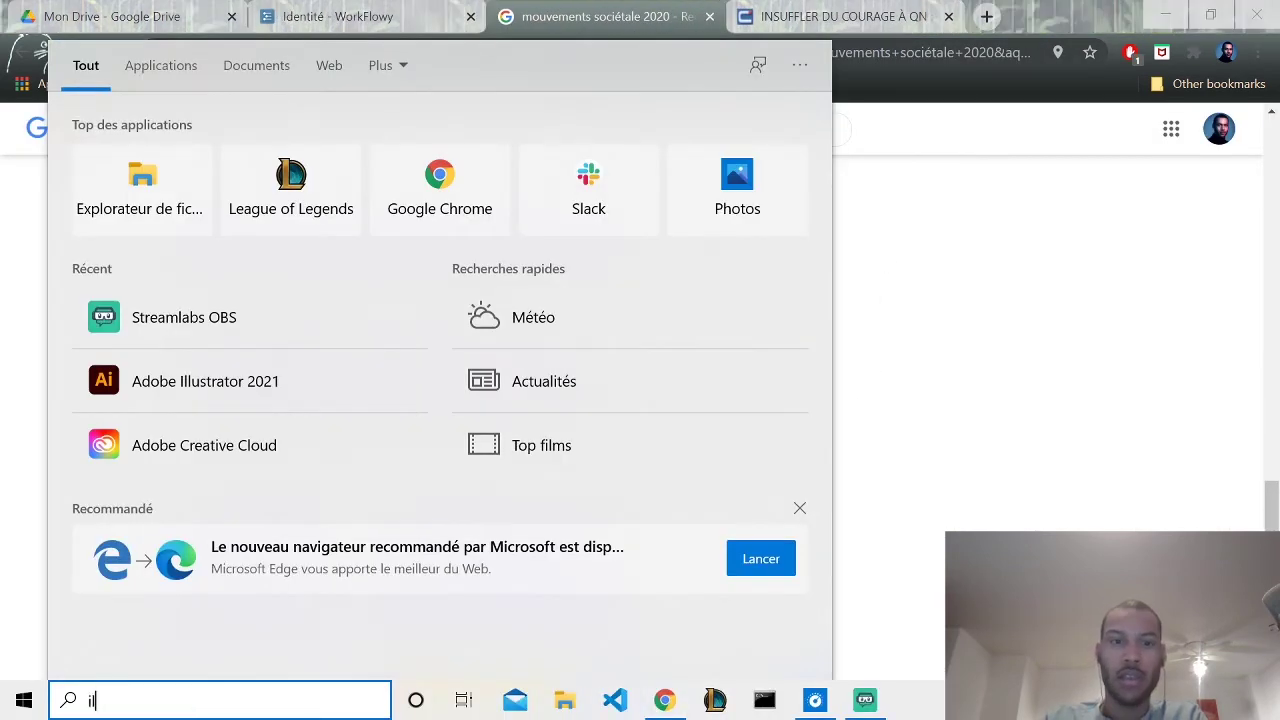
left_click(270, 179)
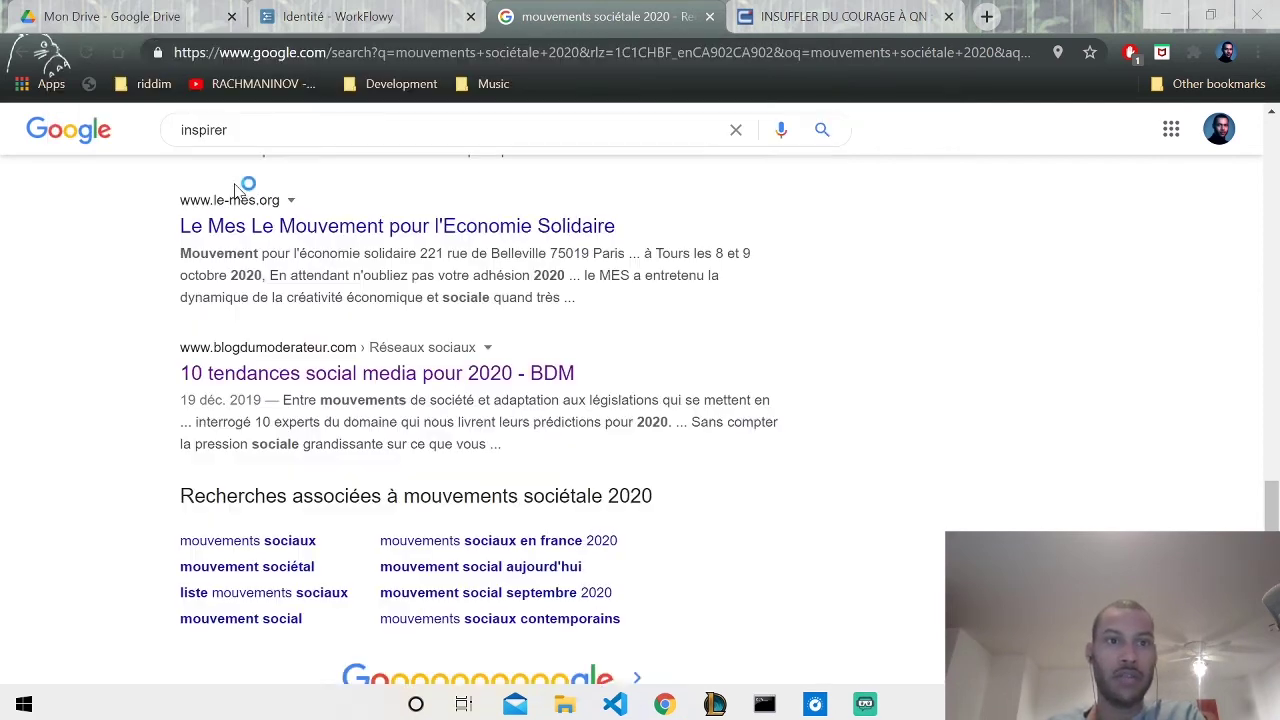
Close the "INSUFFLER DU COURAGE" tab and return to the end of the logo characteristics bullet in the WorkFlowy outline.
left_click(943, 20)
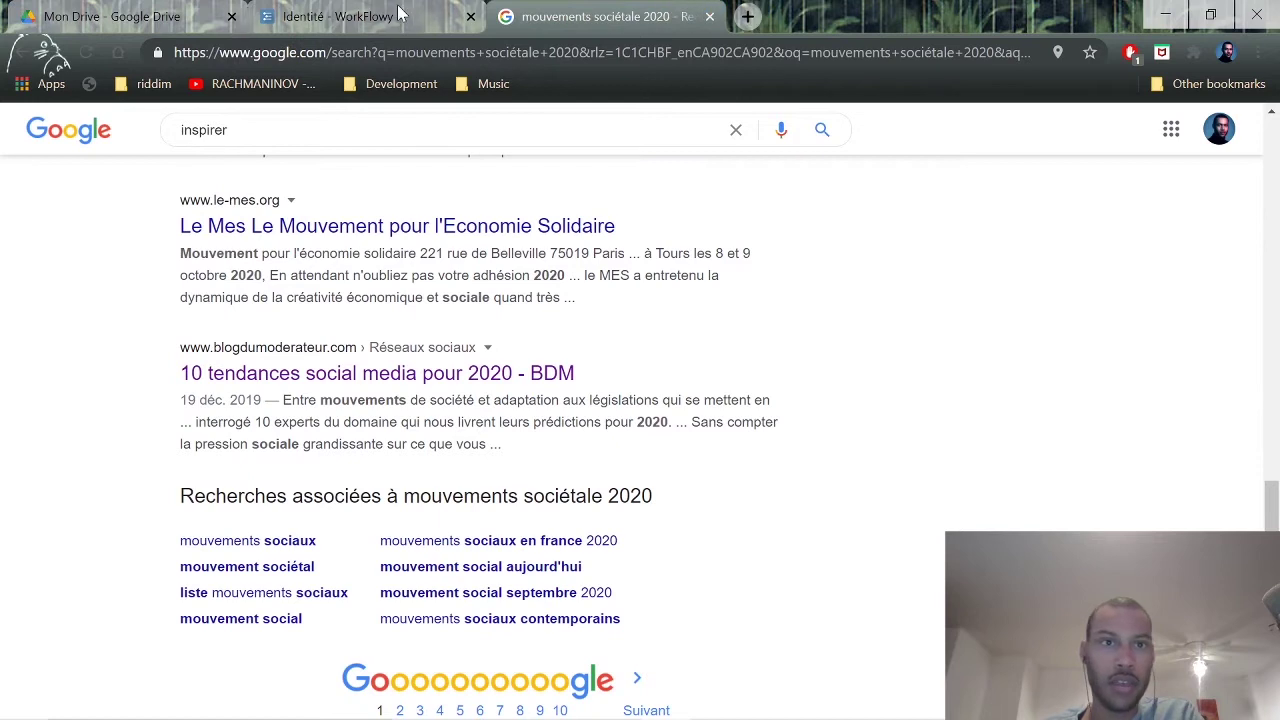
left_click(425, 17)
left_click(1010, 343)
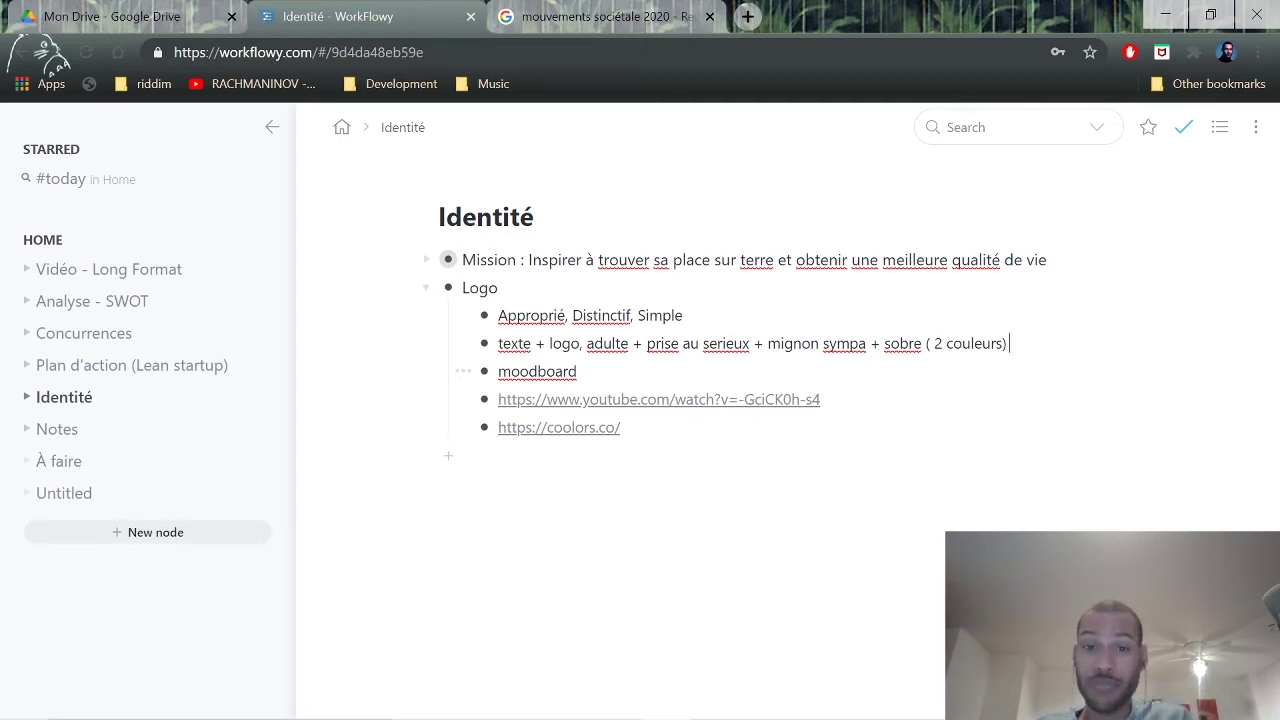
Switch to Illustrator and create a new A4 portrait document, 210 x 297 mm.
left_click(914, 700)
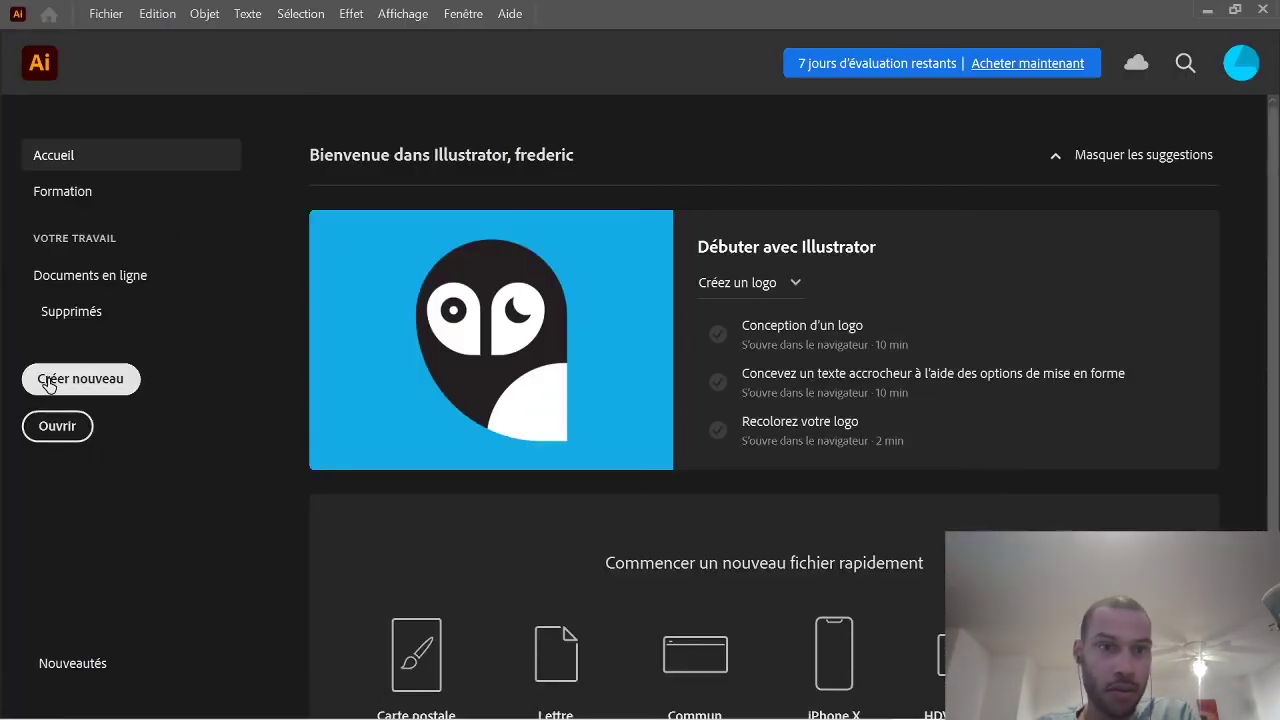
left_click(80, 379)
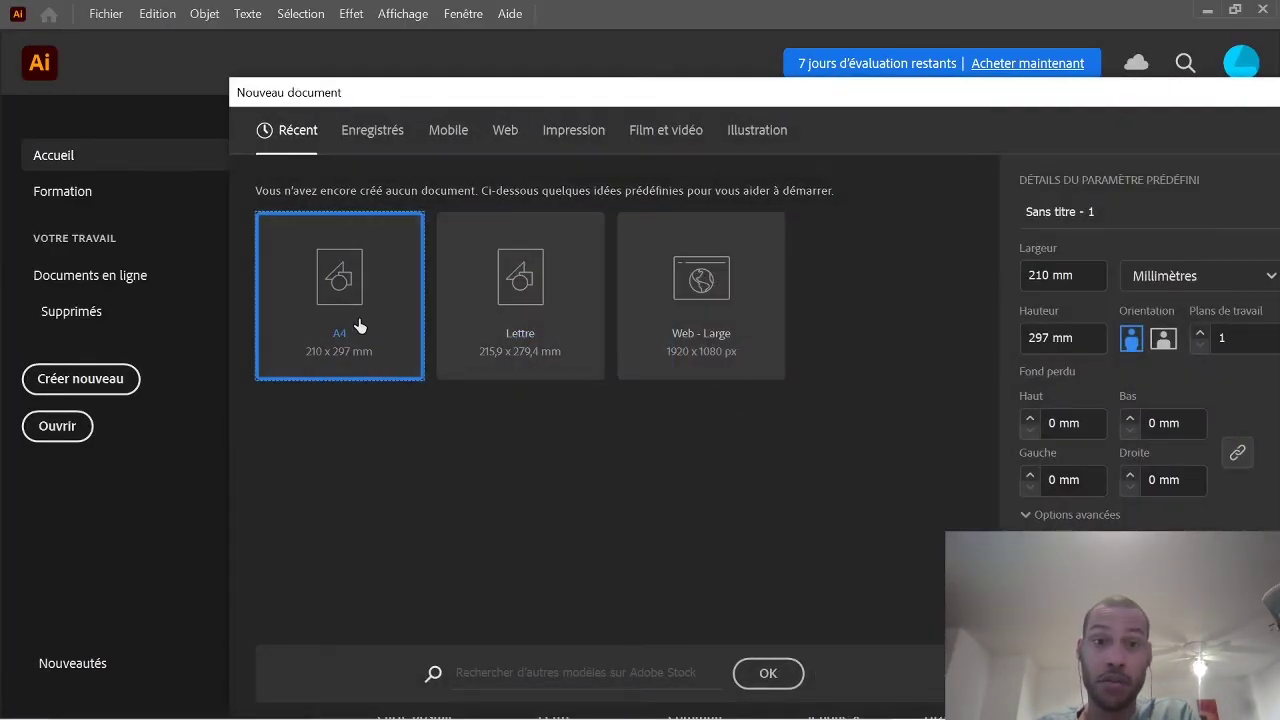
key("Escape")
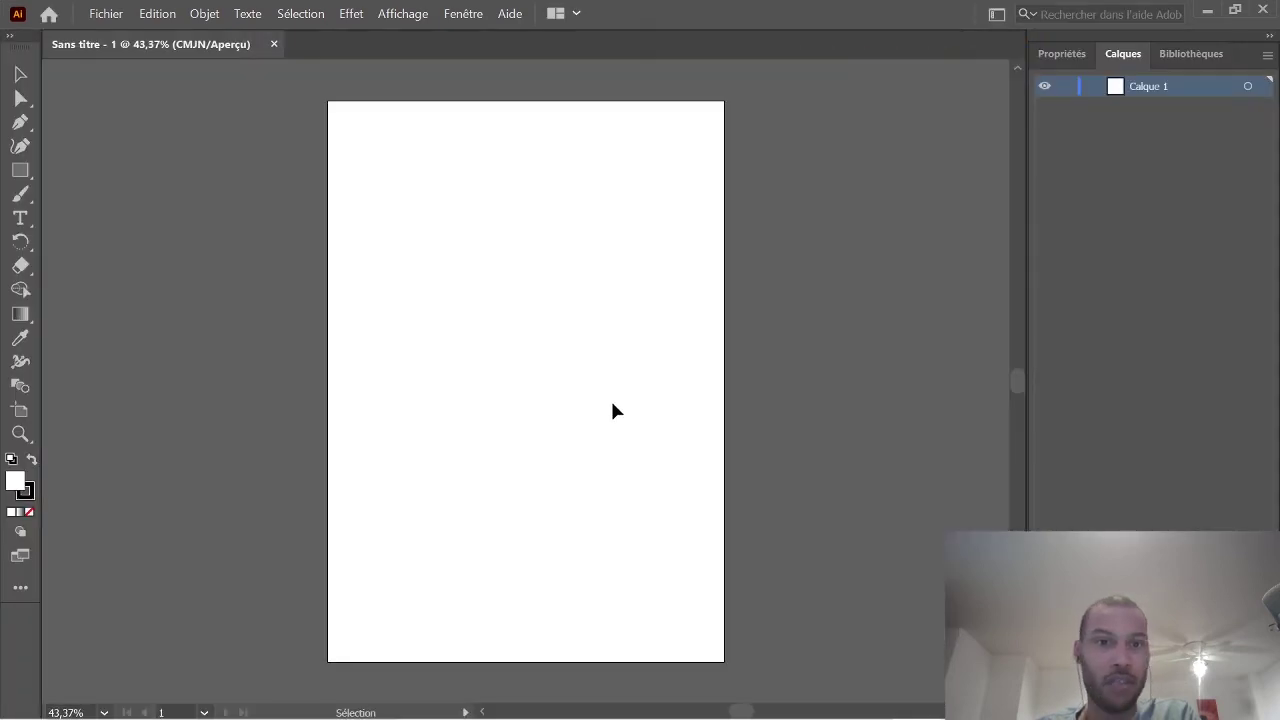
Switch back to the WorkFlowy outline in Chrome and expand the mission and its "Moi, mon produit" item to review the keywords.
mouse_move(560, 716)
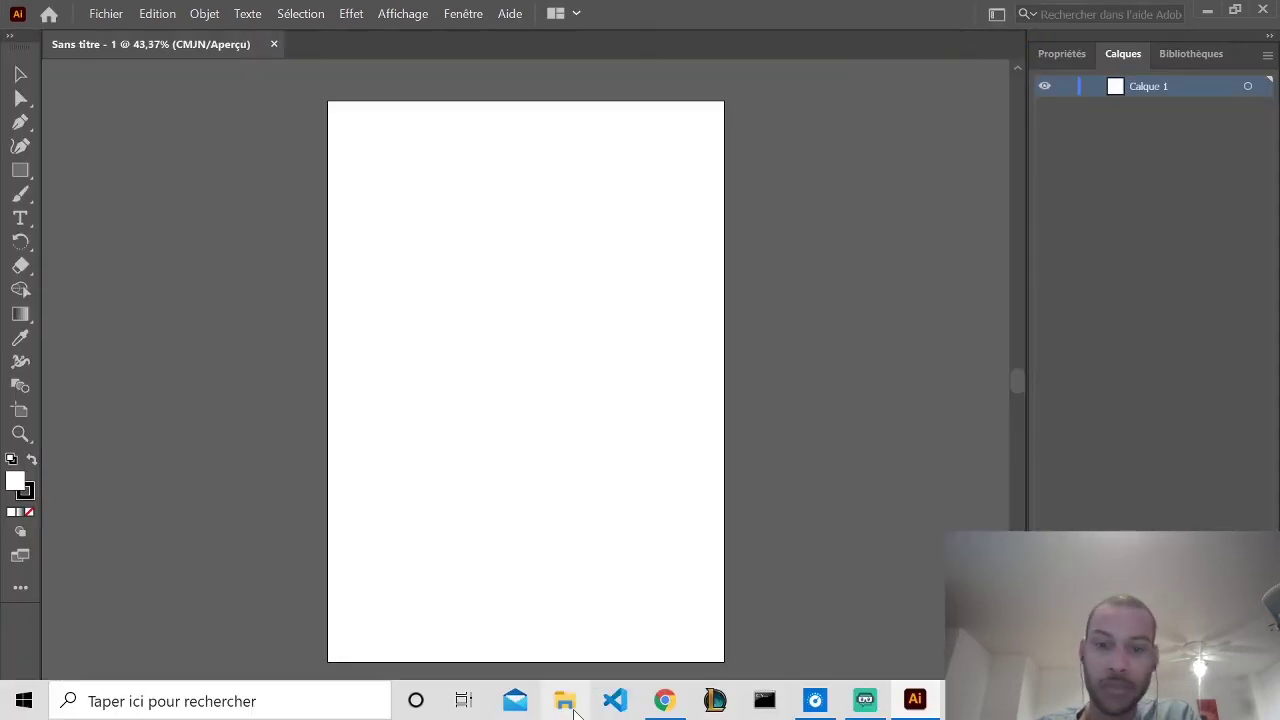
left_click(665, 703)
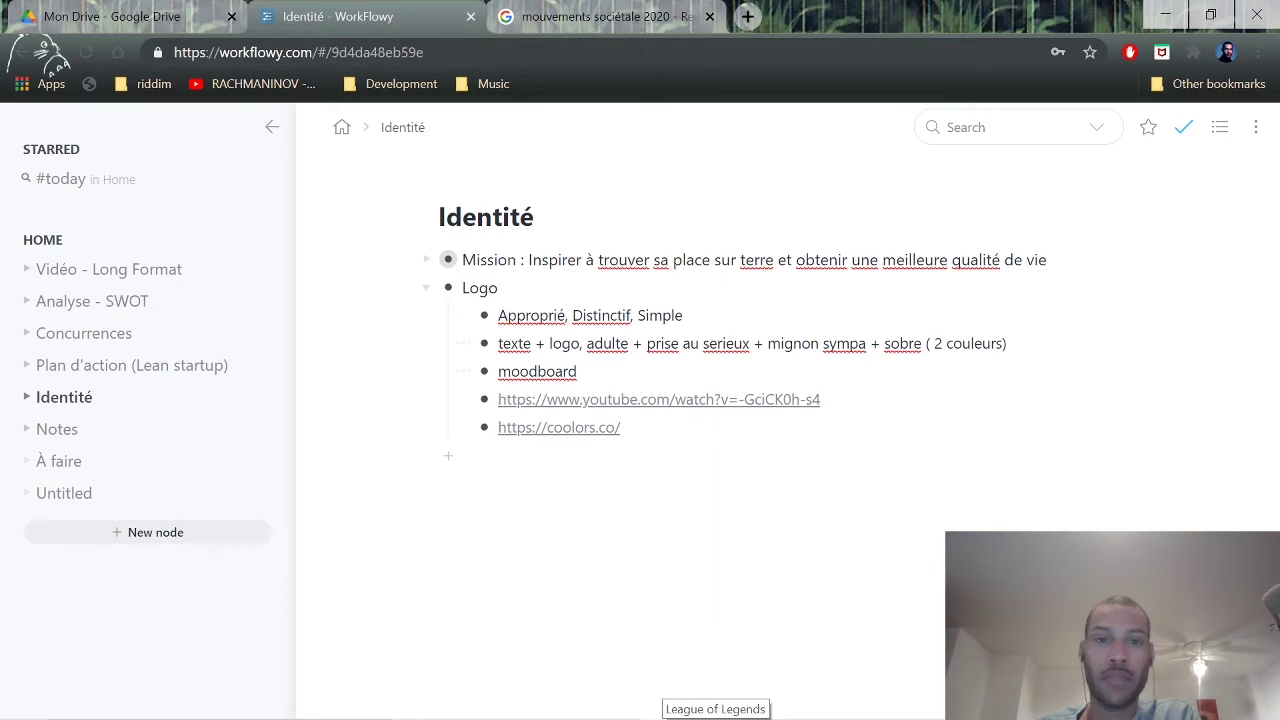
left_click(427, 260)
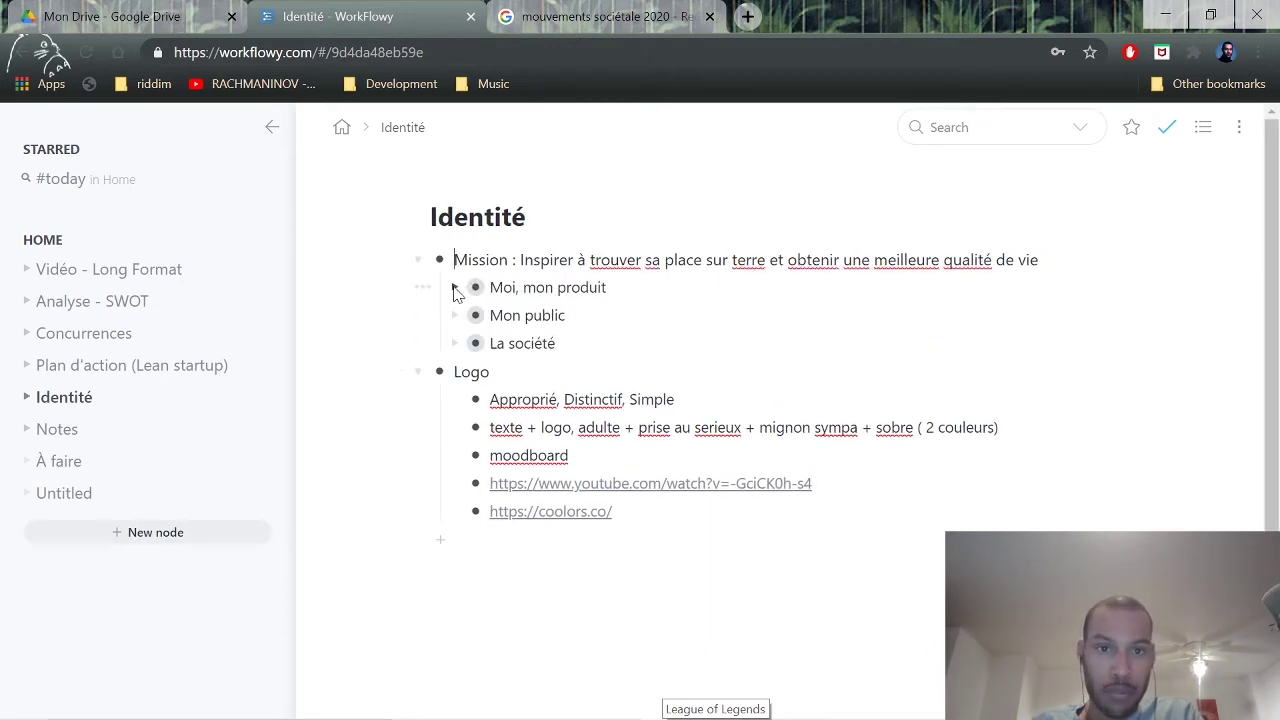
left_click(455, 288)
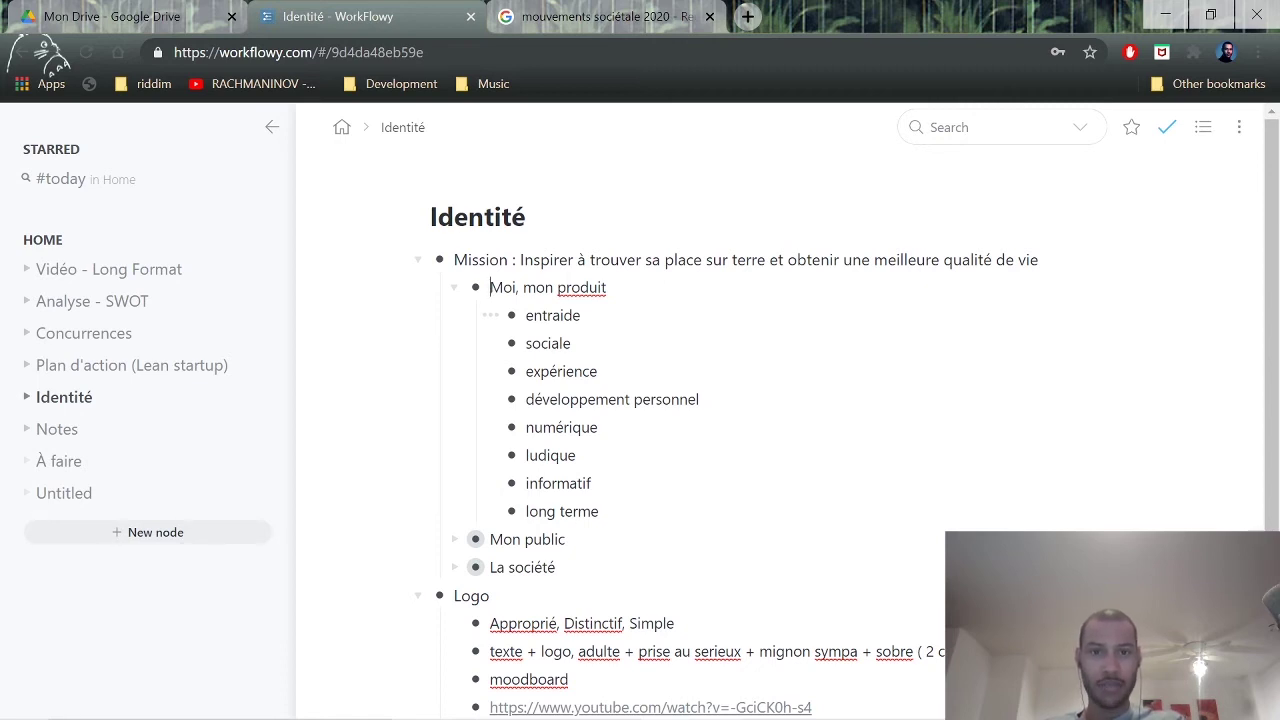
scroll(780, 420, "down", 2)
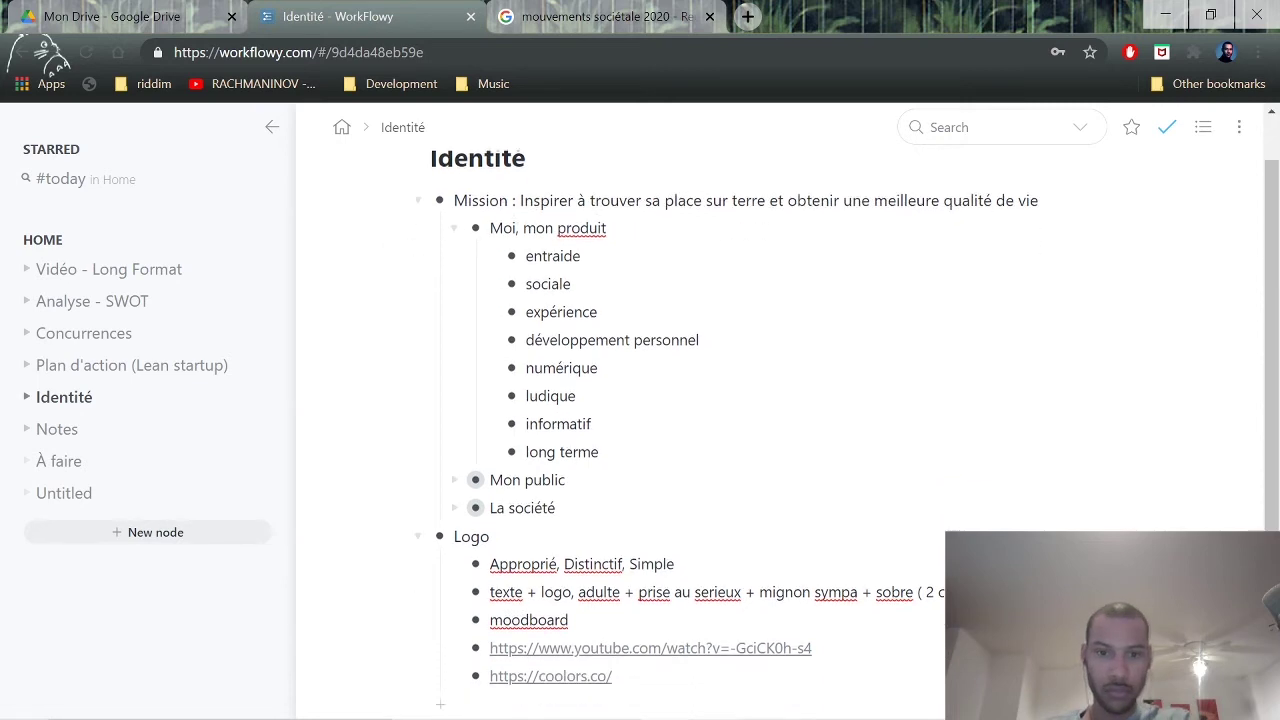
scroll(780, 420, "up", 2)
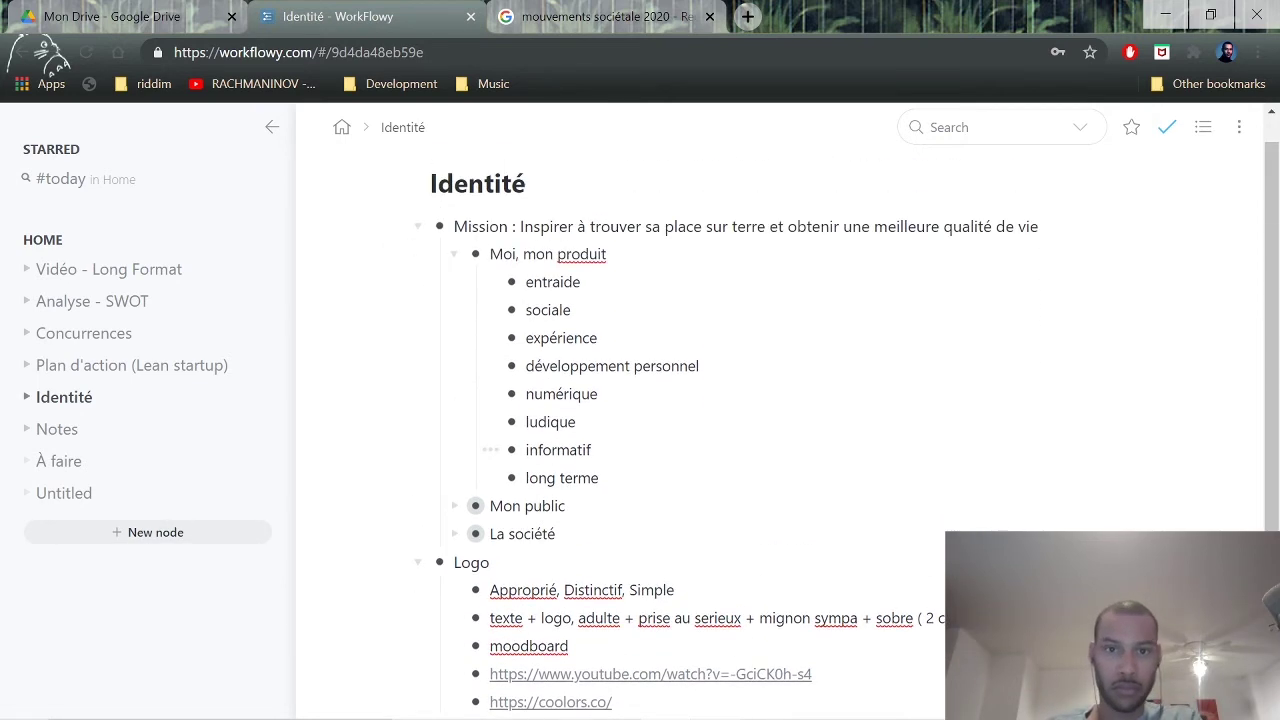
scroll(780, 420, "down", 1)
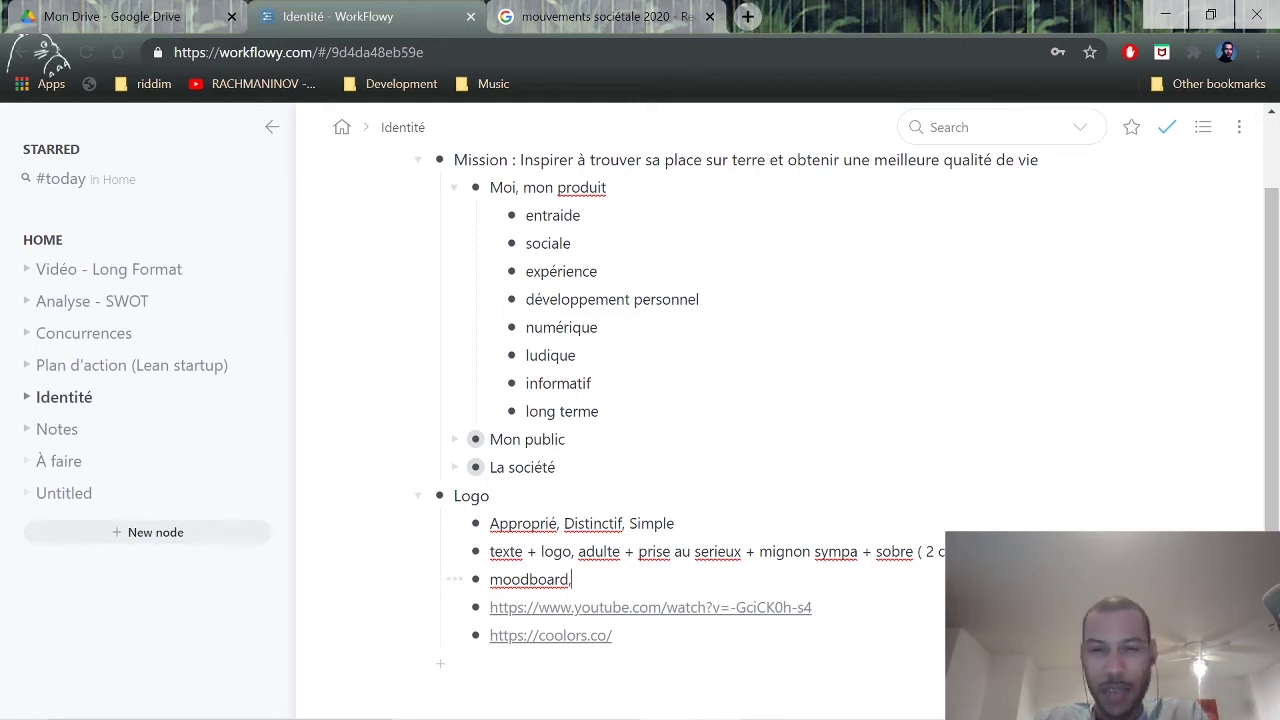
type("poi")
key("BackSpace")
key("BackSpace")
key("BackSpace")
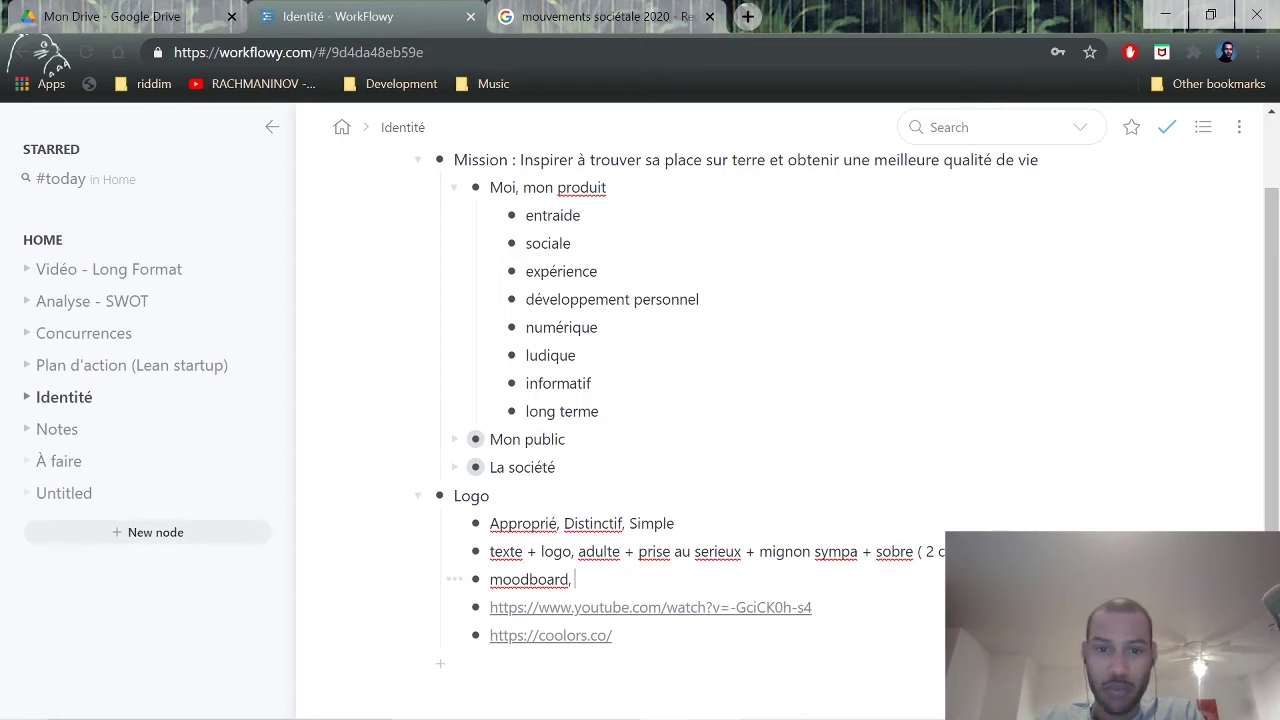
type("pos")
key("BackSpace")
key("BackSpace")
key("BackSpace")
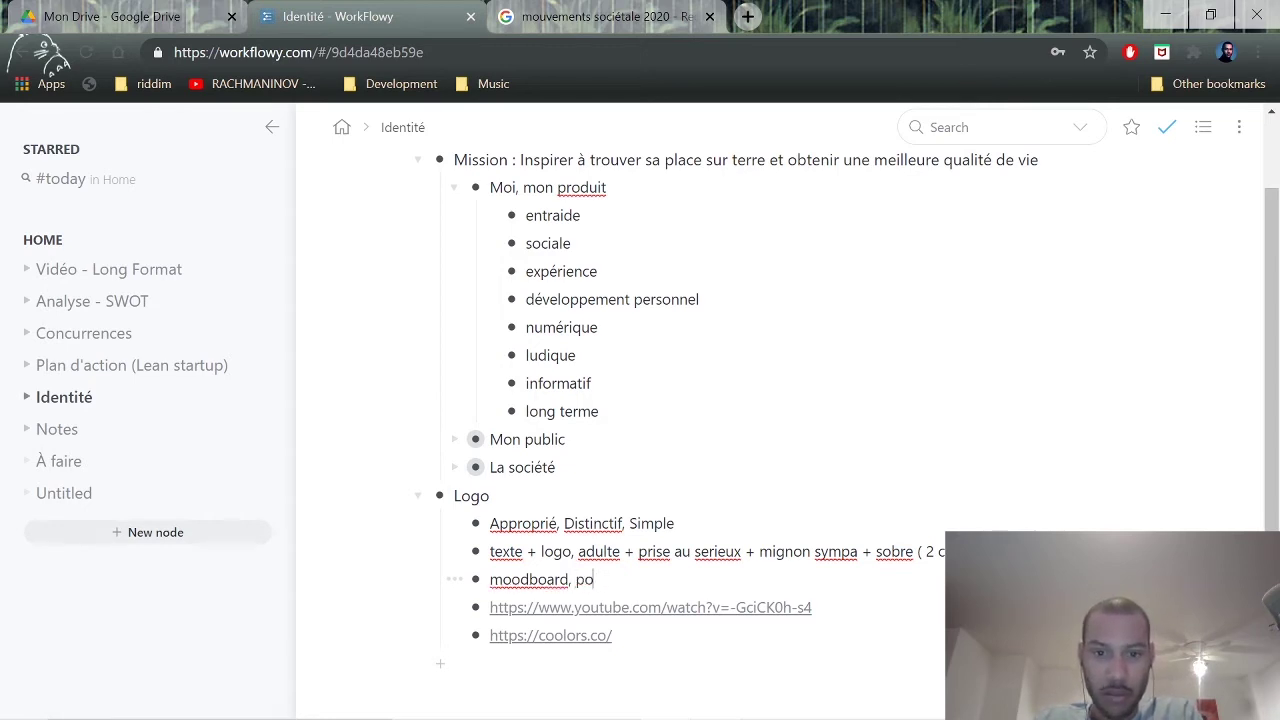
Add a nested bullet "poignée de main" under the "moodboard" item.
key("Return")
key("Tab")
type("poignée de main")
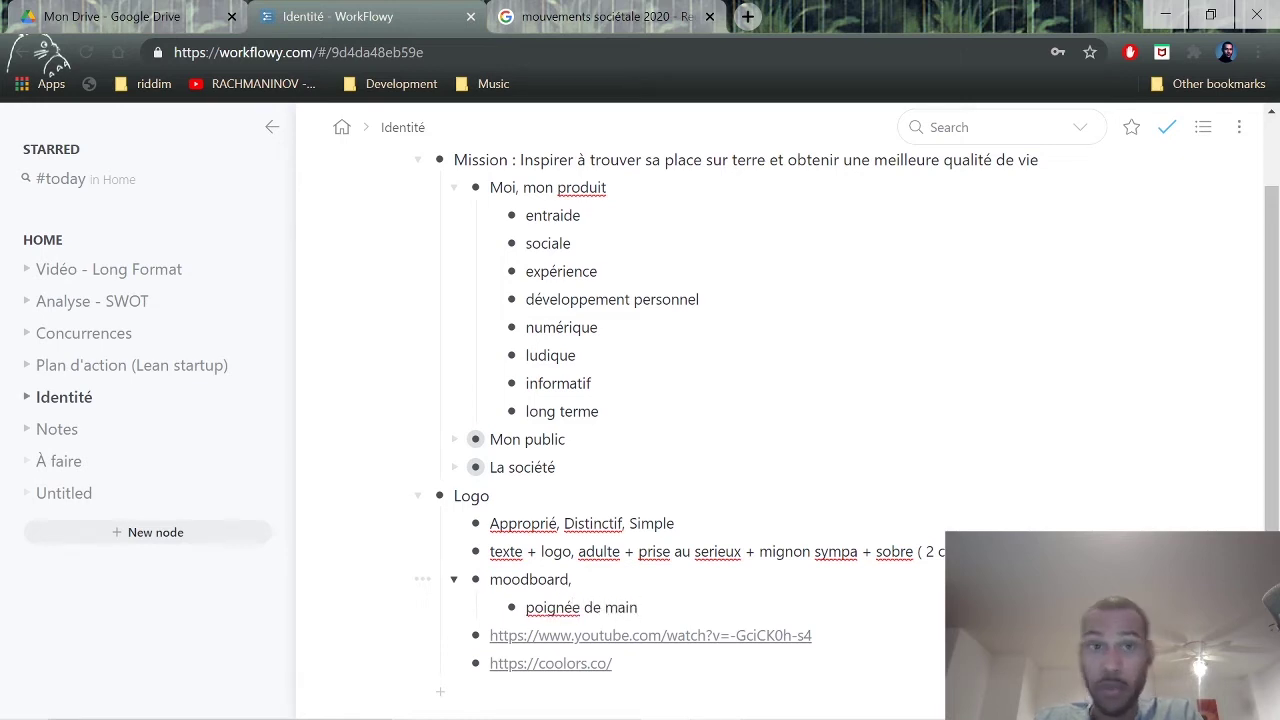
Search Google for "expérience" in a new browser tab and show the image results.
double_click(766, 22)
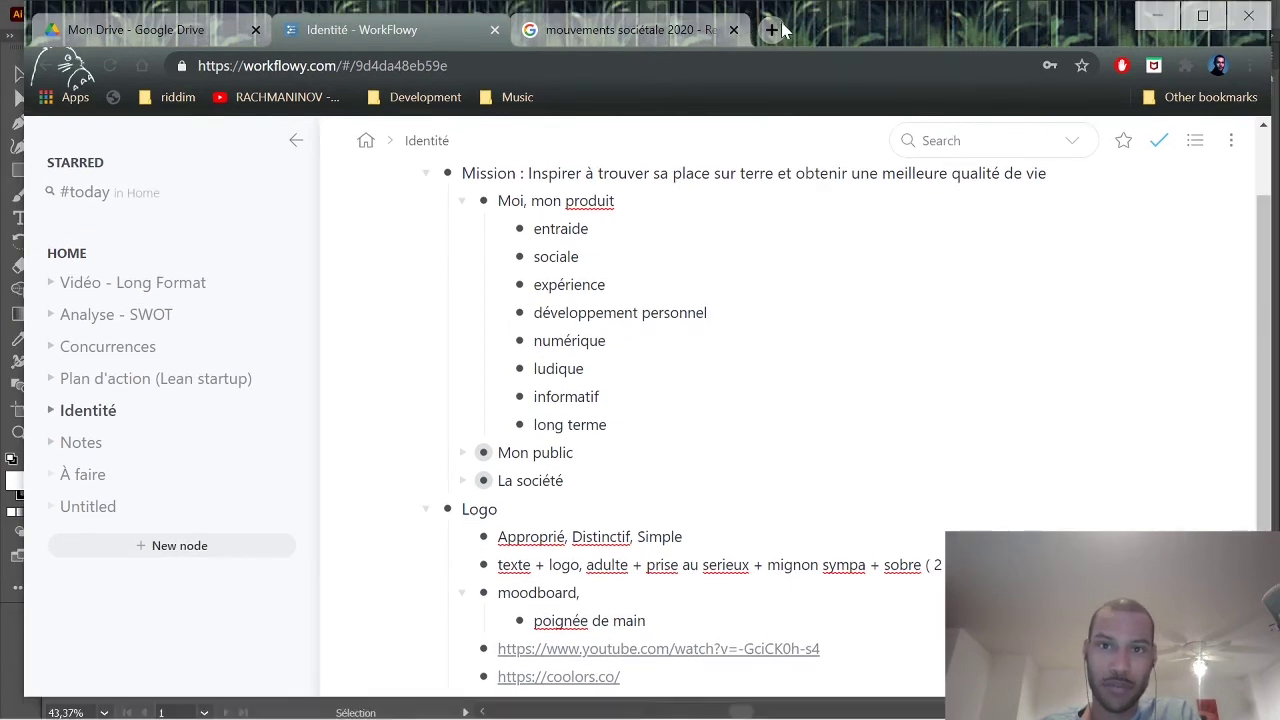
left_click(779, 31)
type("expérience")
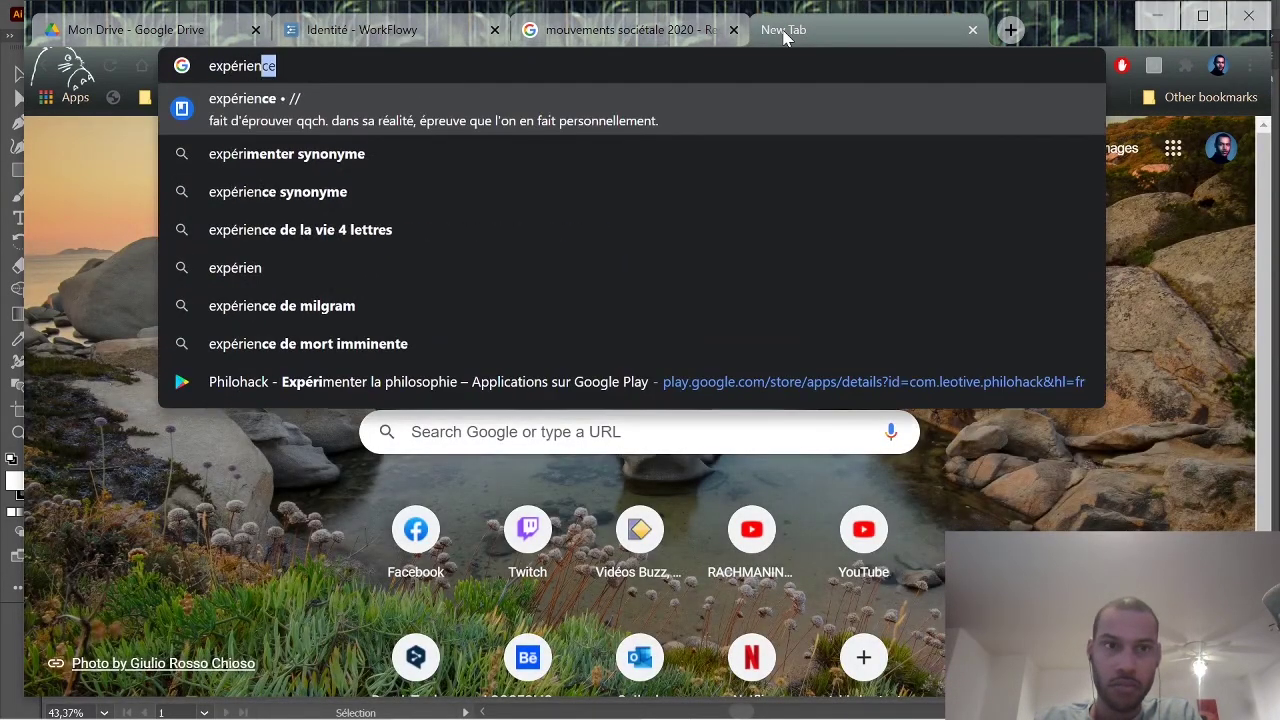
key("Return")
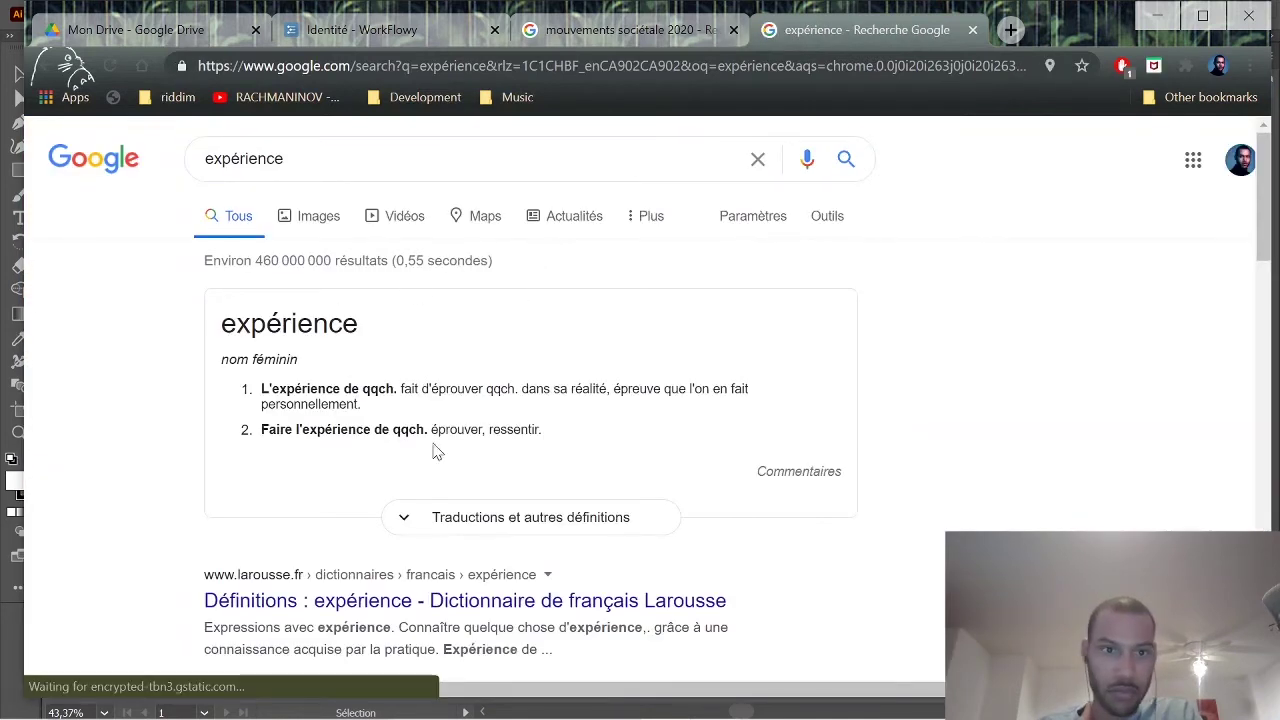
scroll(373, 452, "down", 1)
left_click(318, 151)
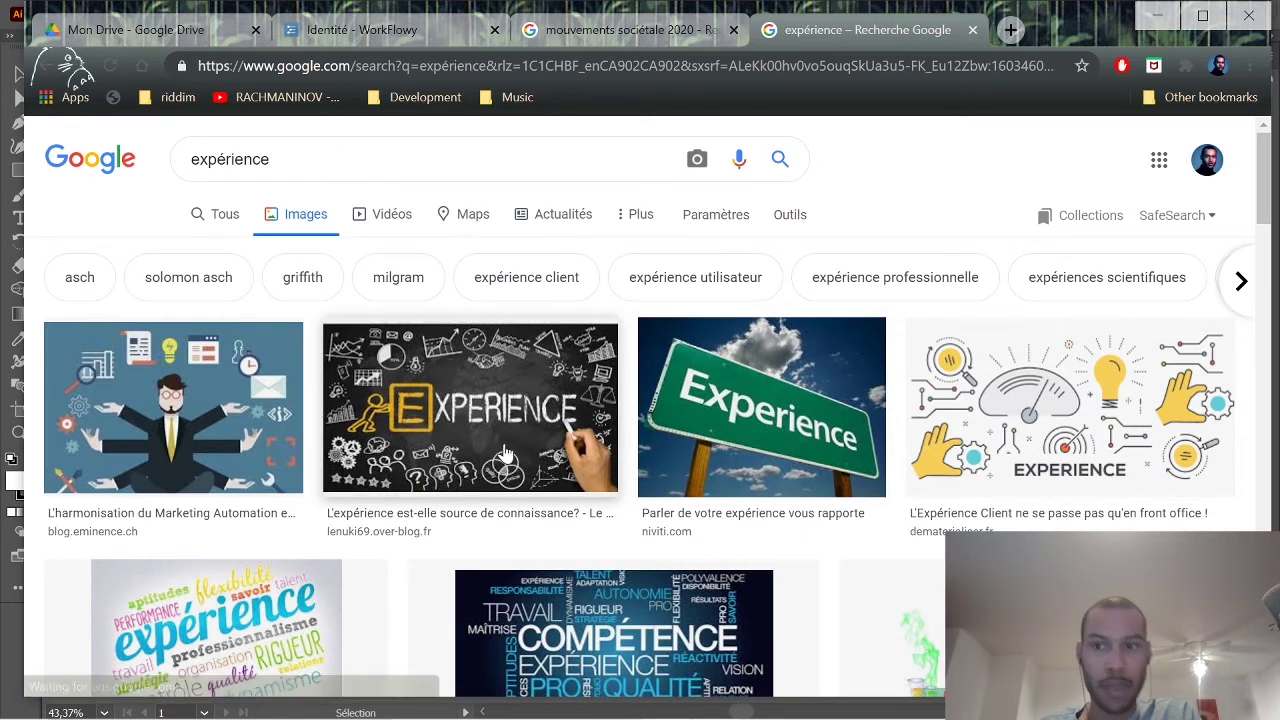
Refine the image search to "expérience logo" and browse the results for symbols that could inspire the logo.
left_click(270, 159)
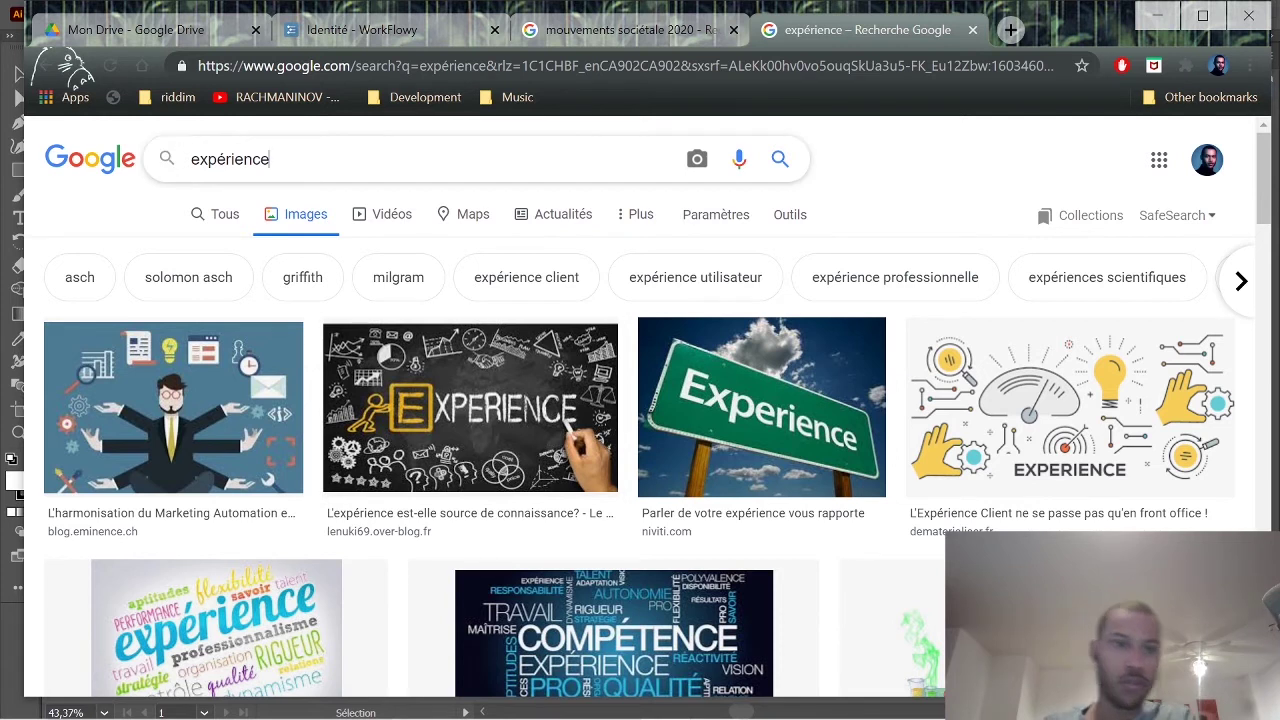
type("logo")
key("Return")
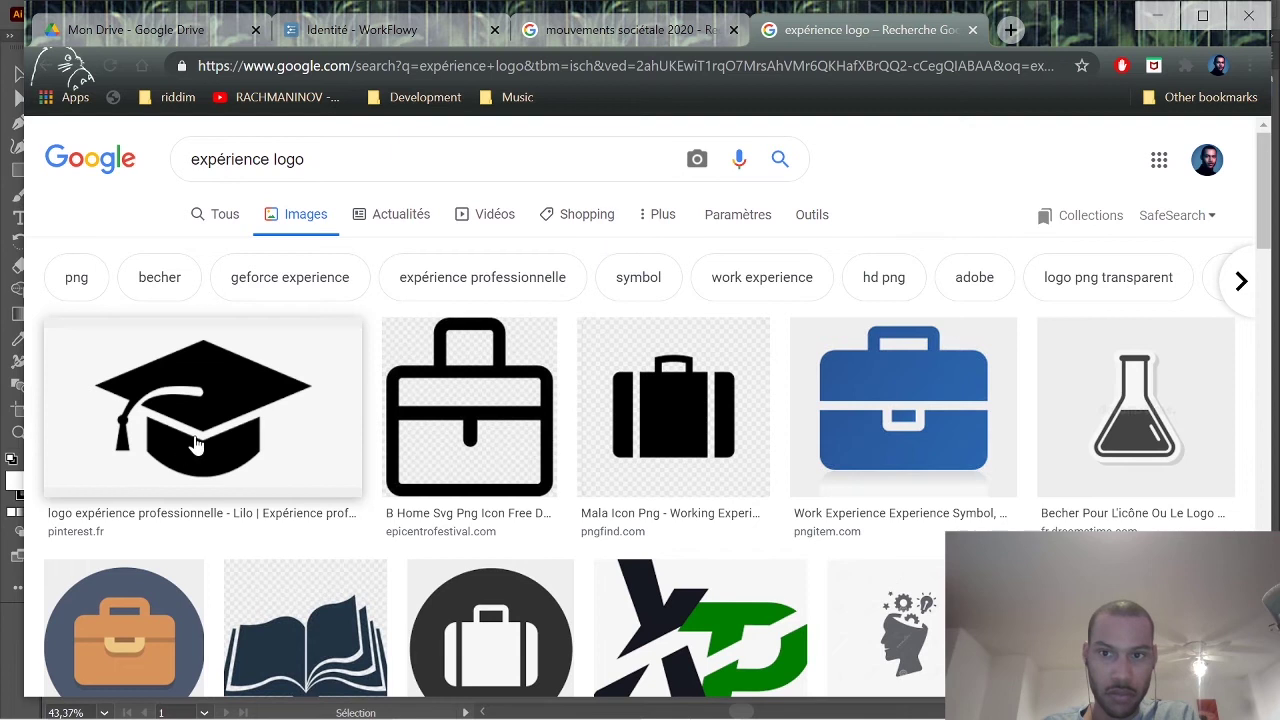
scroll(210, 430, "down", 3)
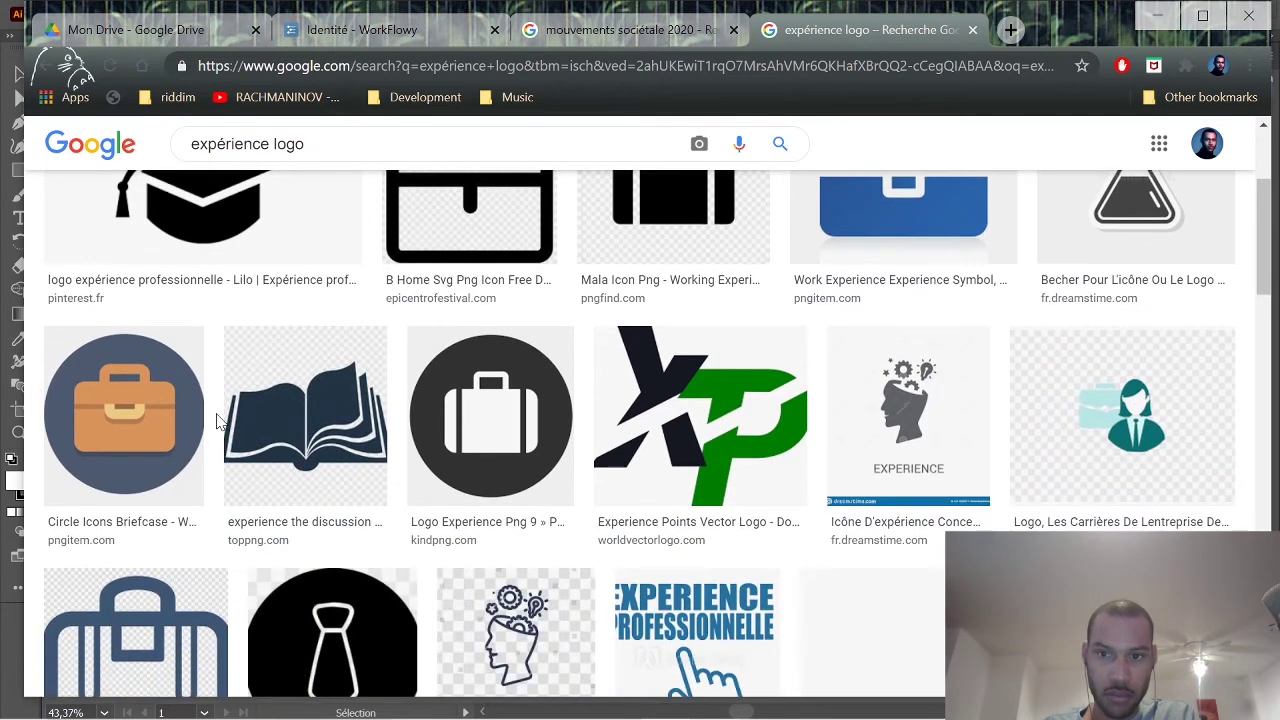
scroll(219, 420, "down", 1)
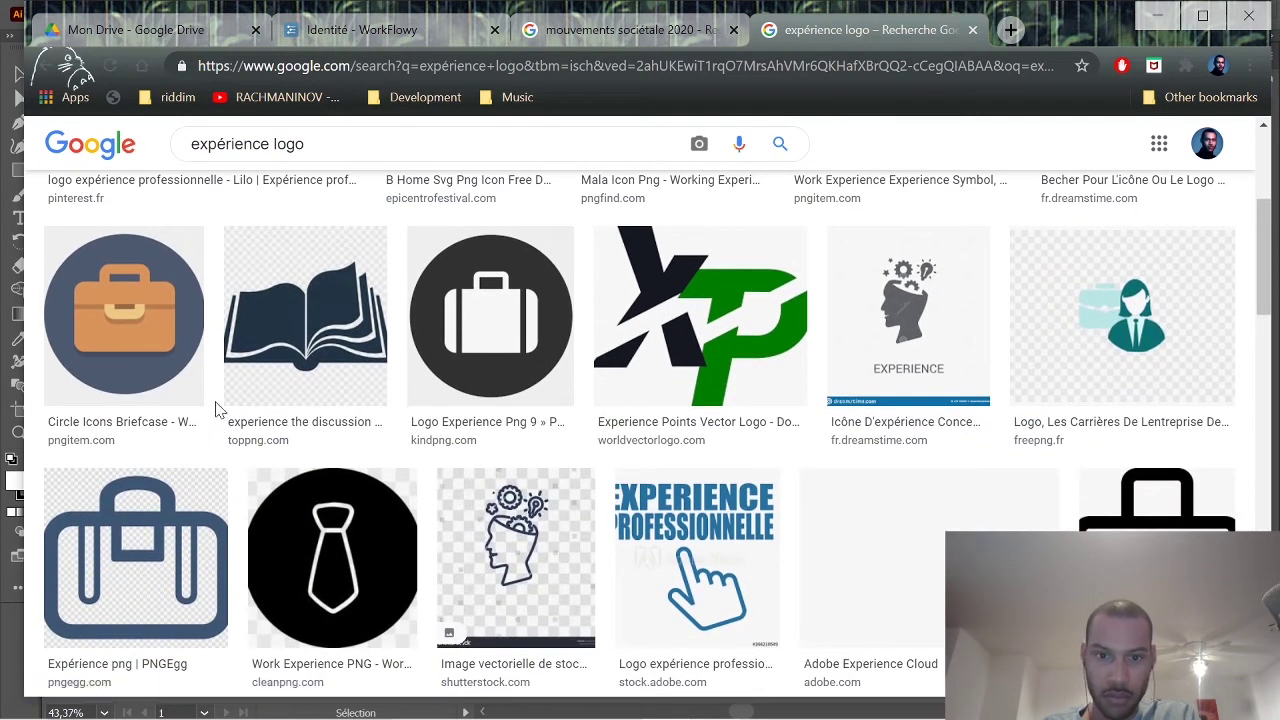
scroll(216, 420, "down", 4)
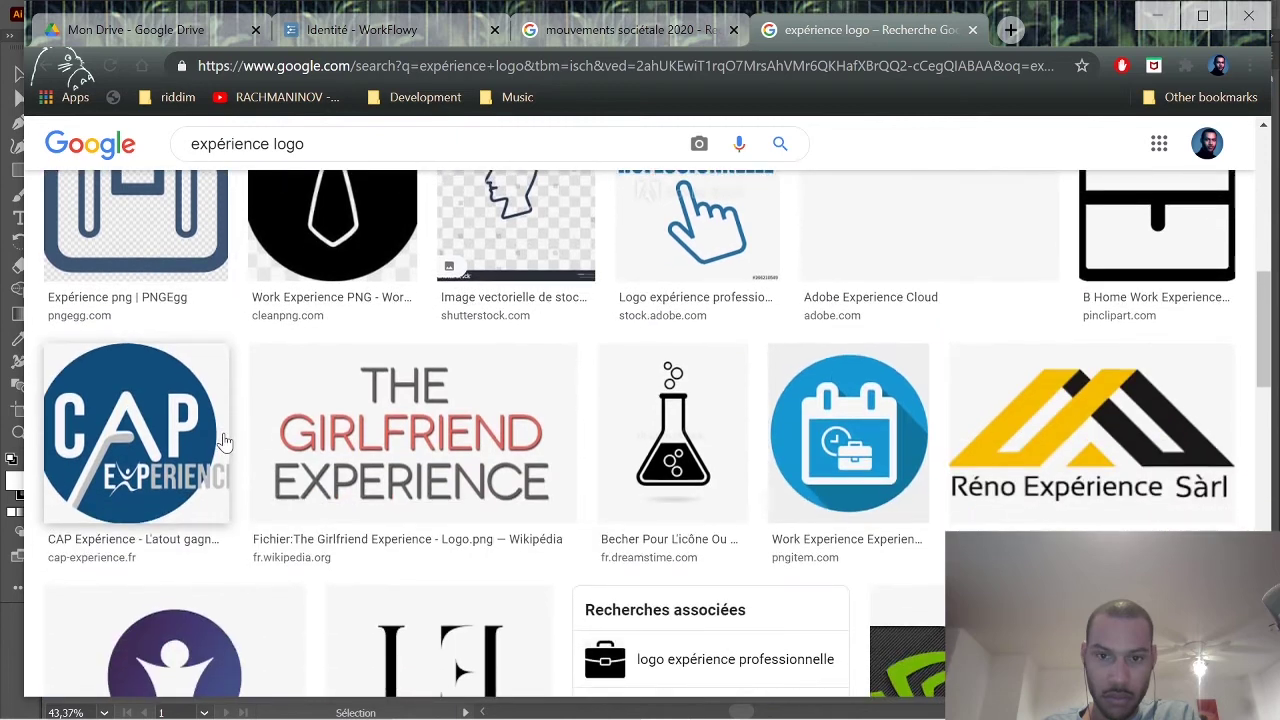
scroll(650, 430, "down", 5)
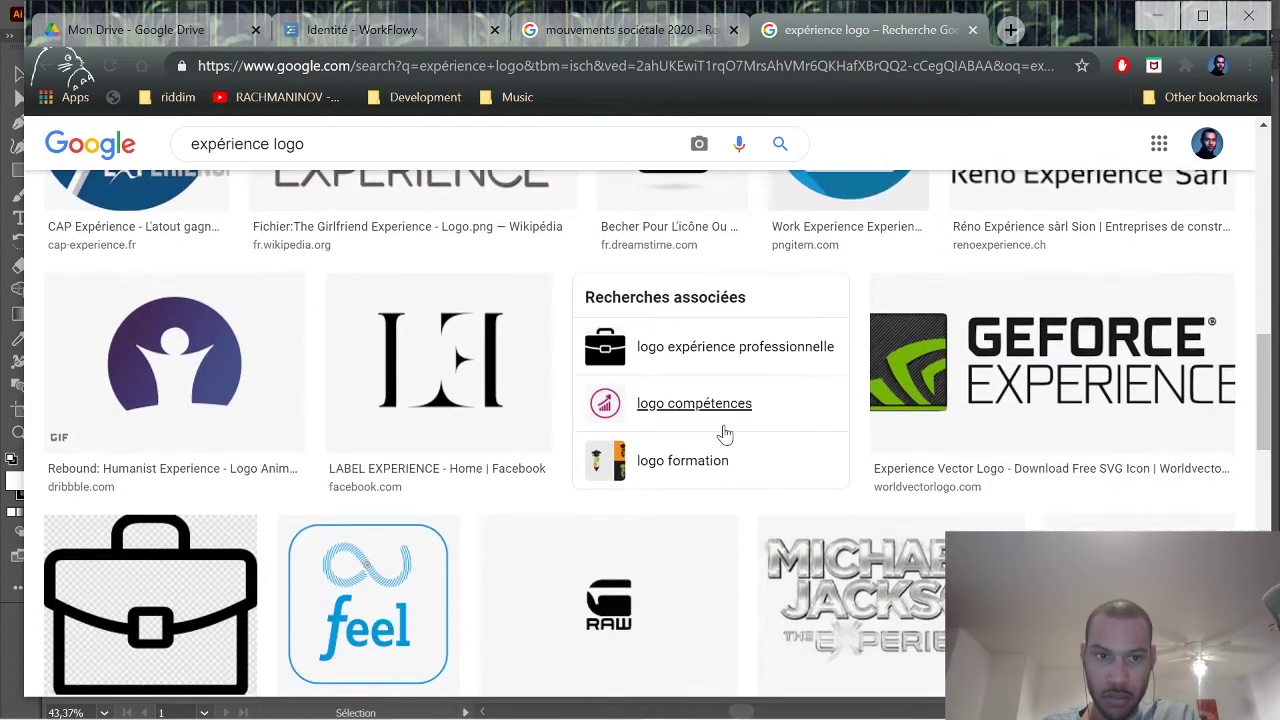
scroll(706, 420, "down", 4)
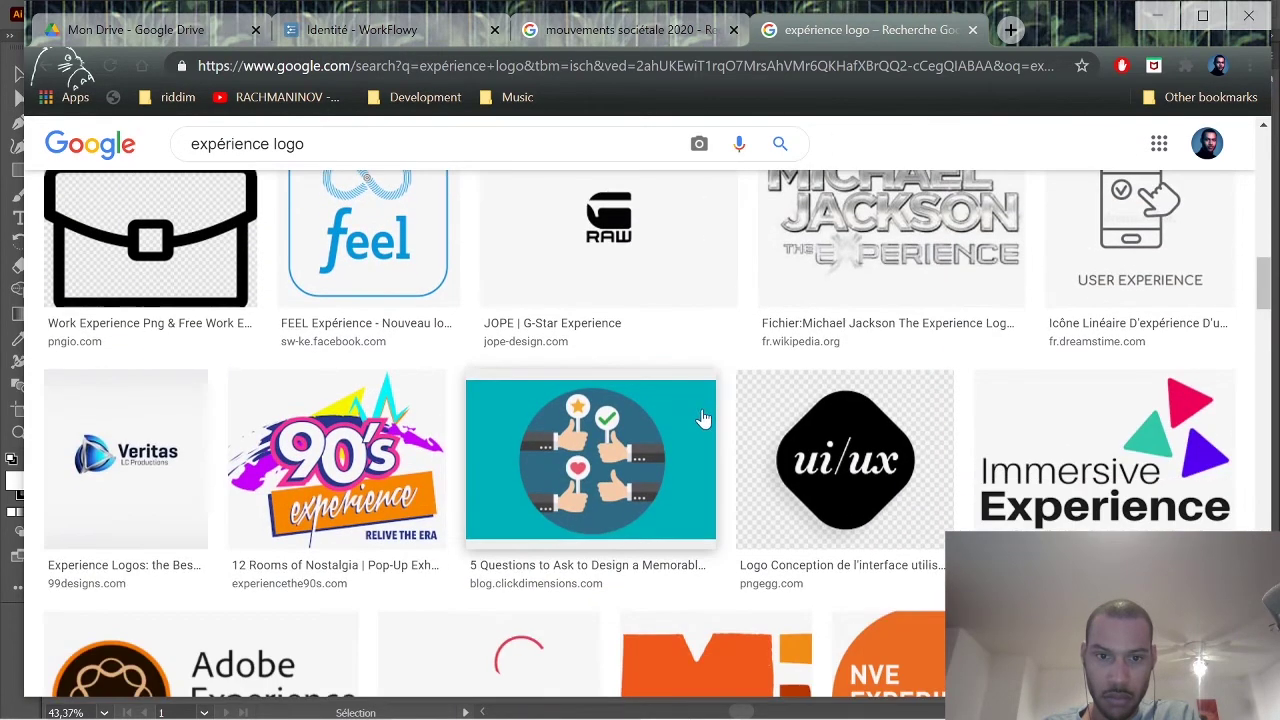
scroll(697, 410, "down", 3)
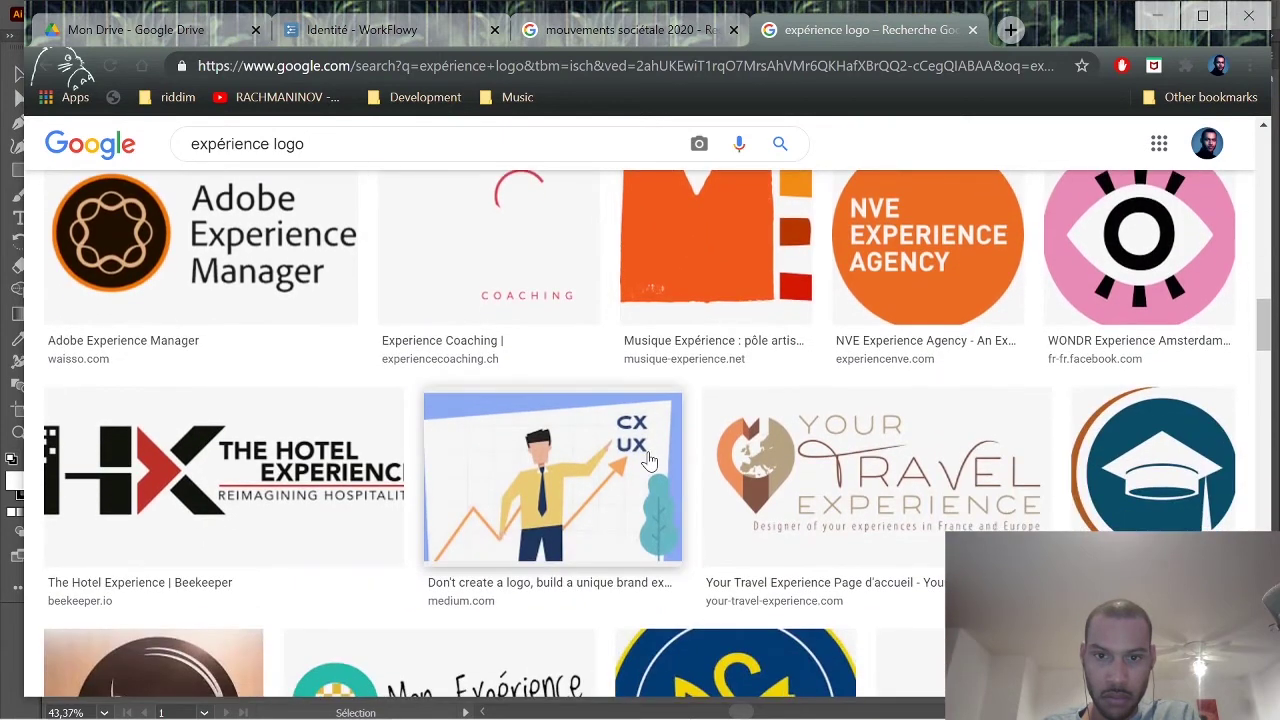
scroll(650, 462, "down", 4)
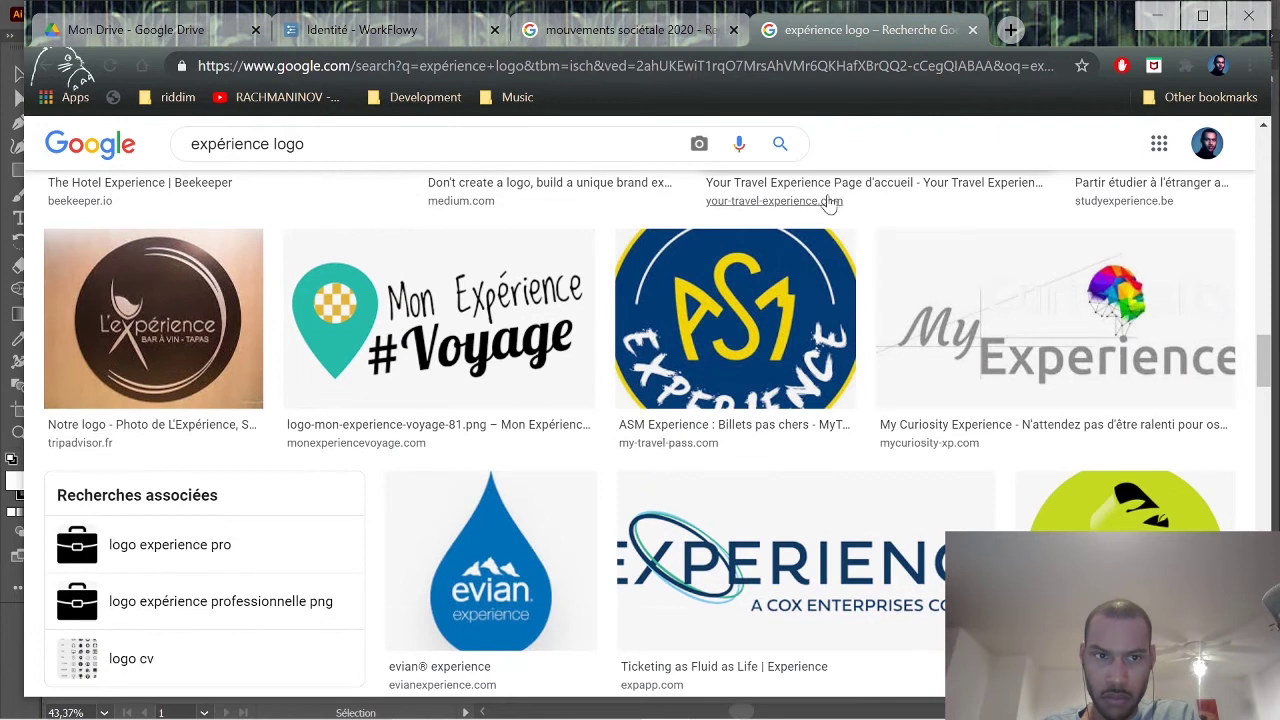
Return to the WorkFlowy outline and append ", cerveau" to the "poignée de main" bullet.
left_click(665, 32)
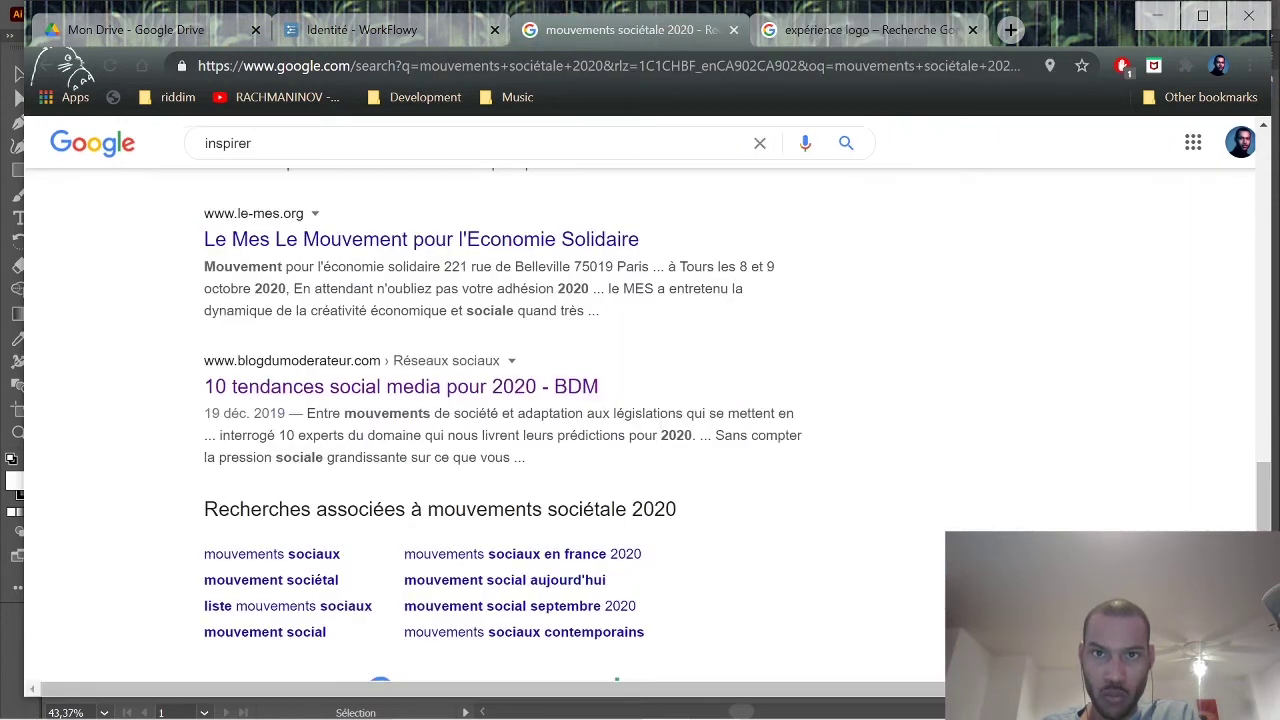
left_click(385, 32)
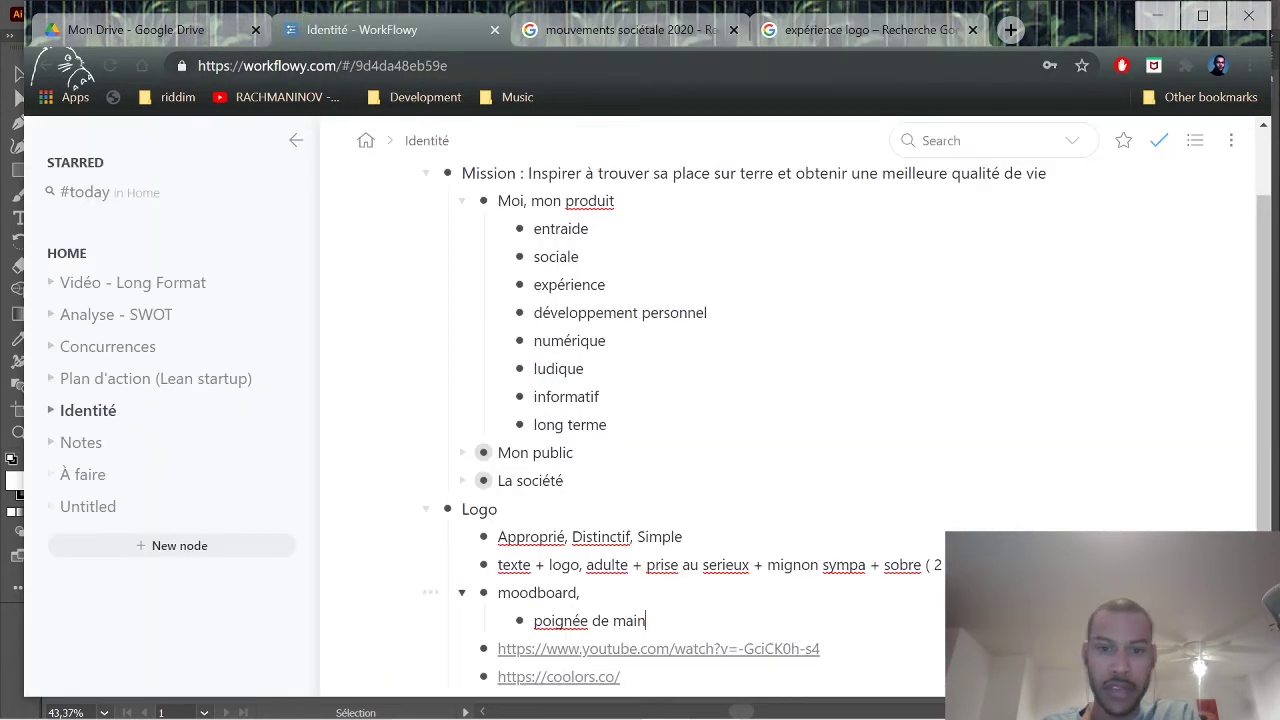
type(", cerveau")
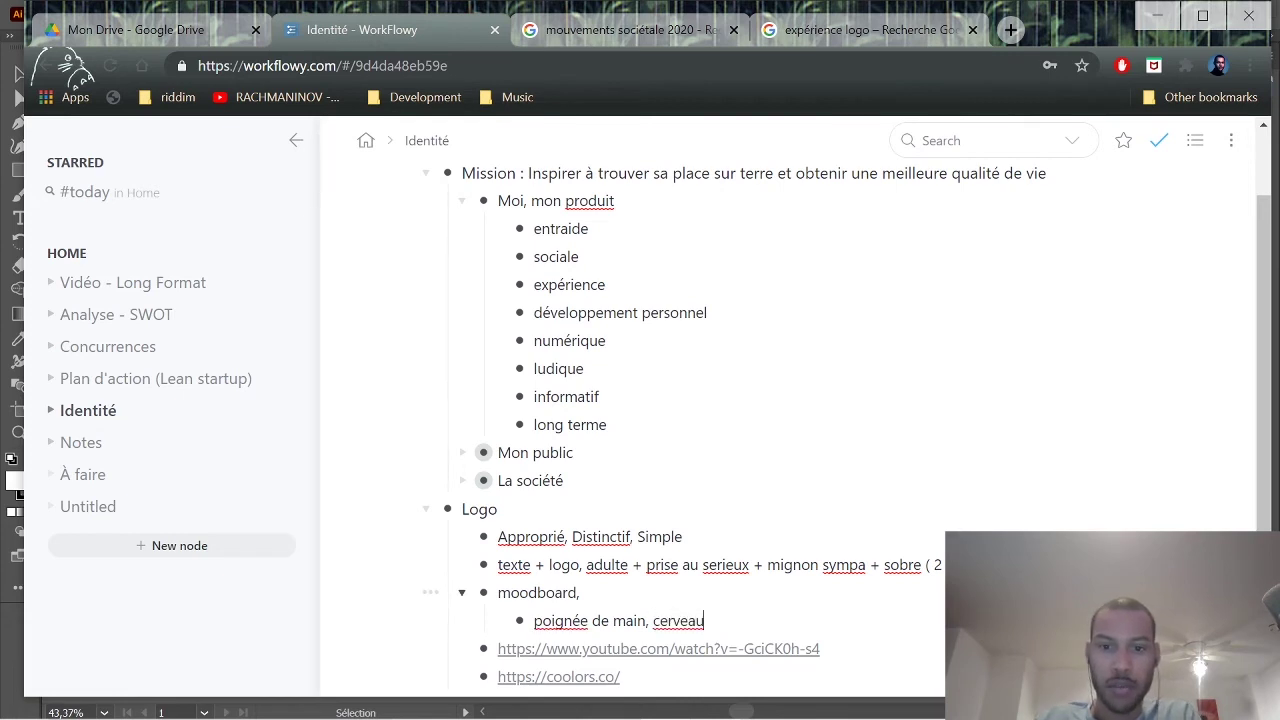
Change the Google image search to "développement personnel logo" and browse the results for logo symbols.
left_click(879, 30)
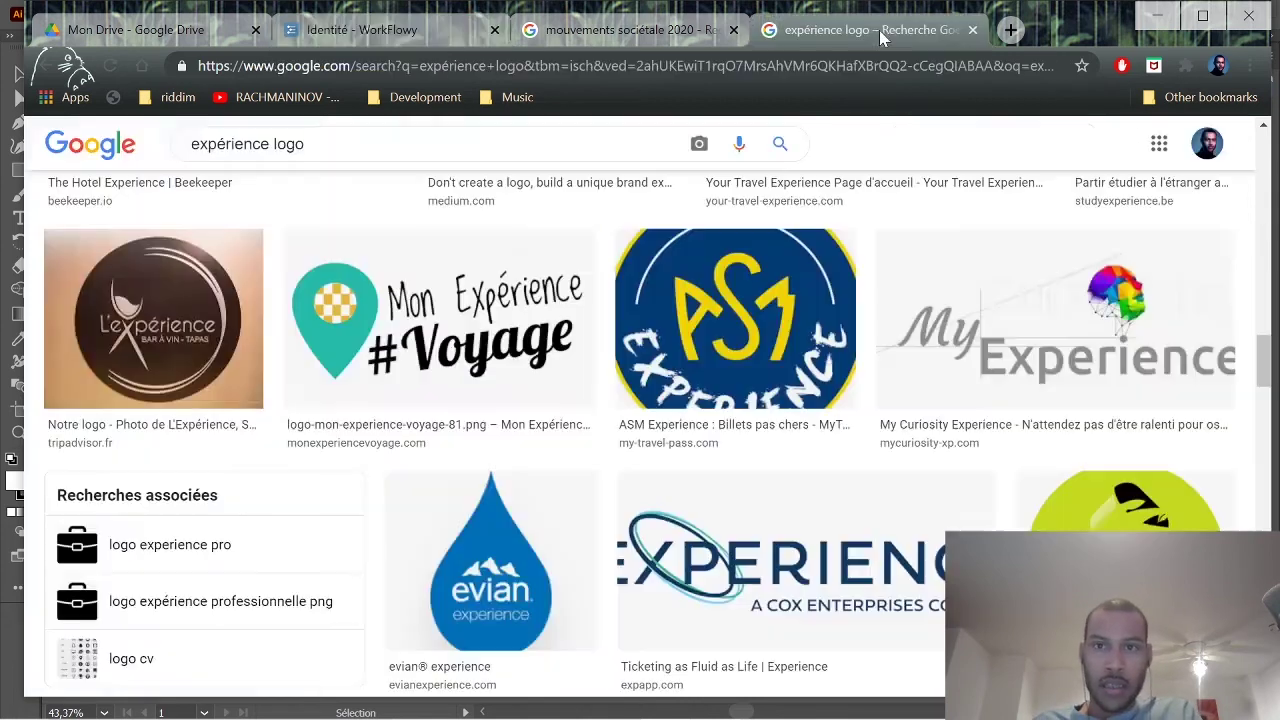
scroll(658, 430, "up", 1)
left_click_drag(274, 144, 155, 147)
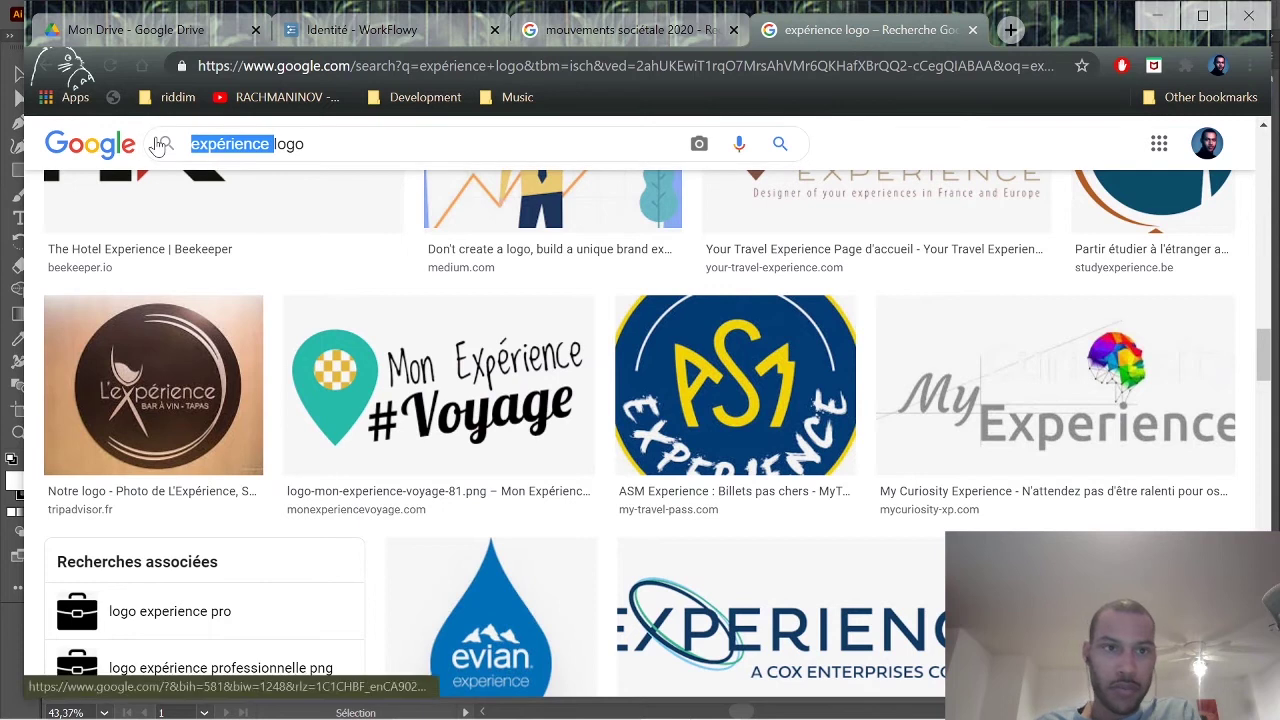
type("développem")
type("ent personnel")
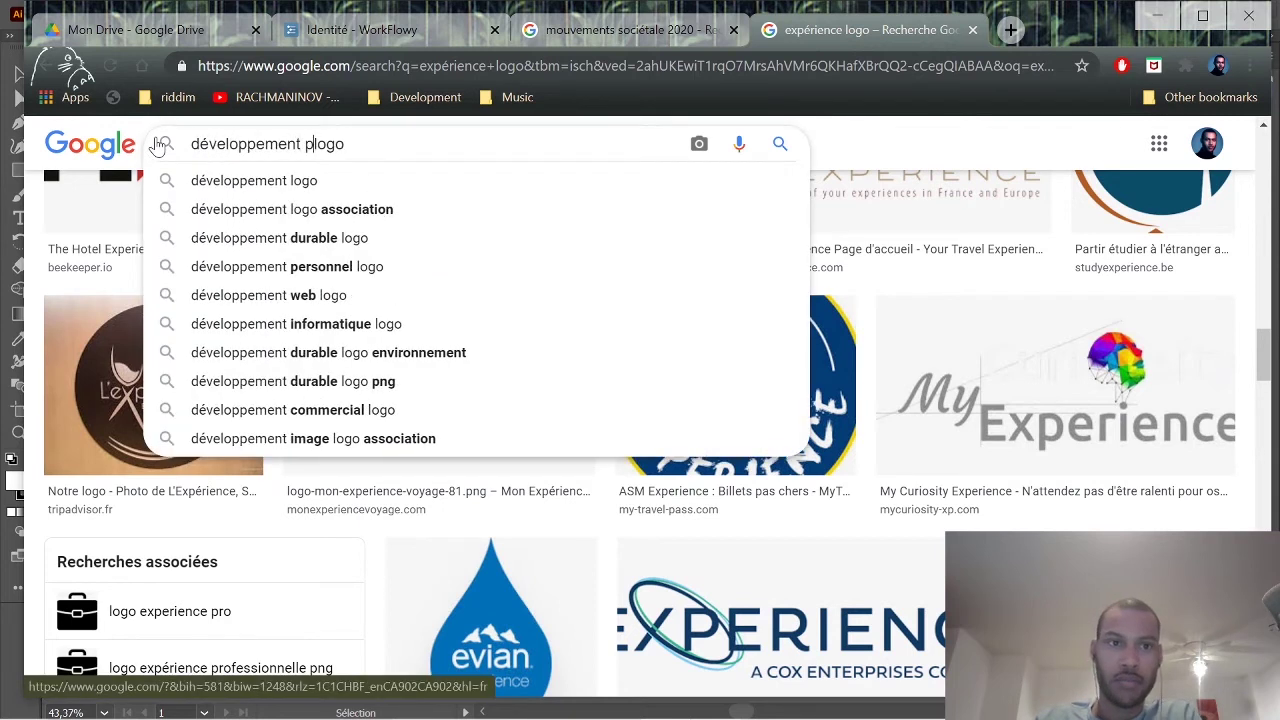
key("Return")
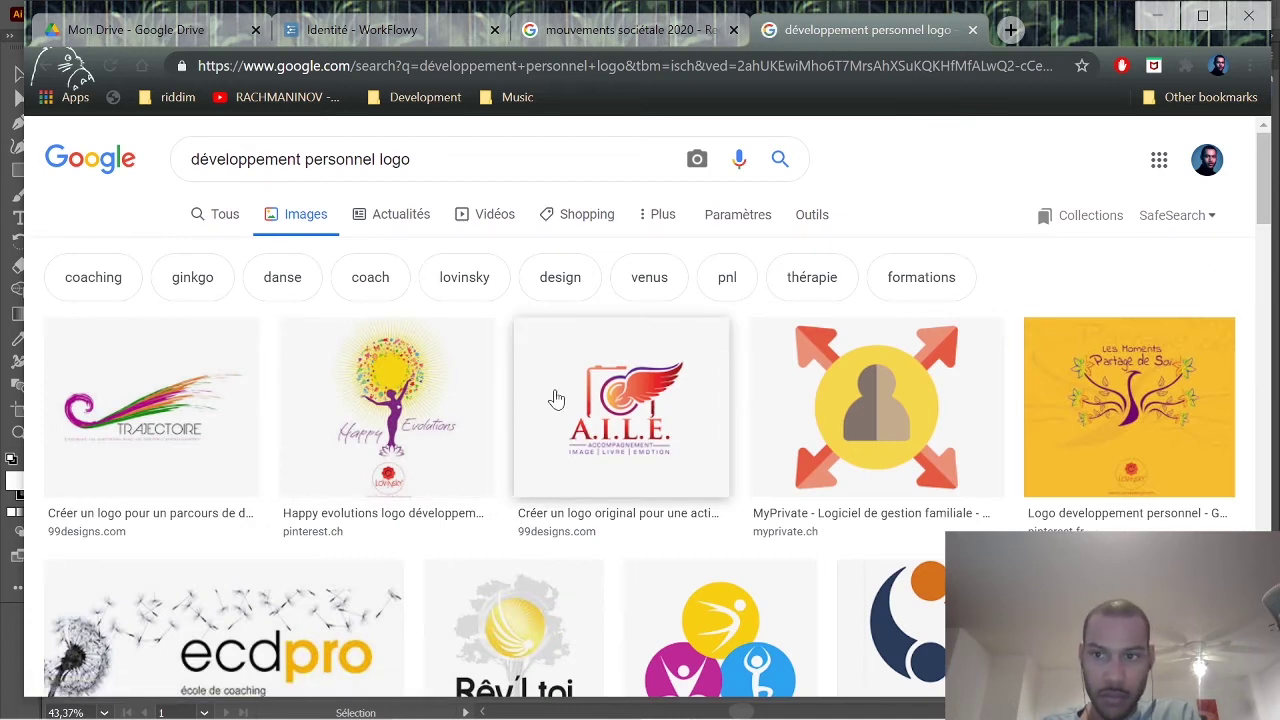
scroll(545, 400, "down", 2)
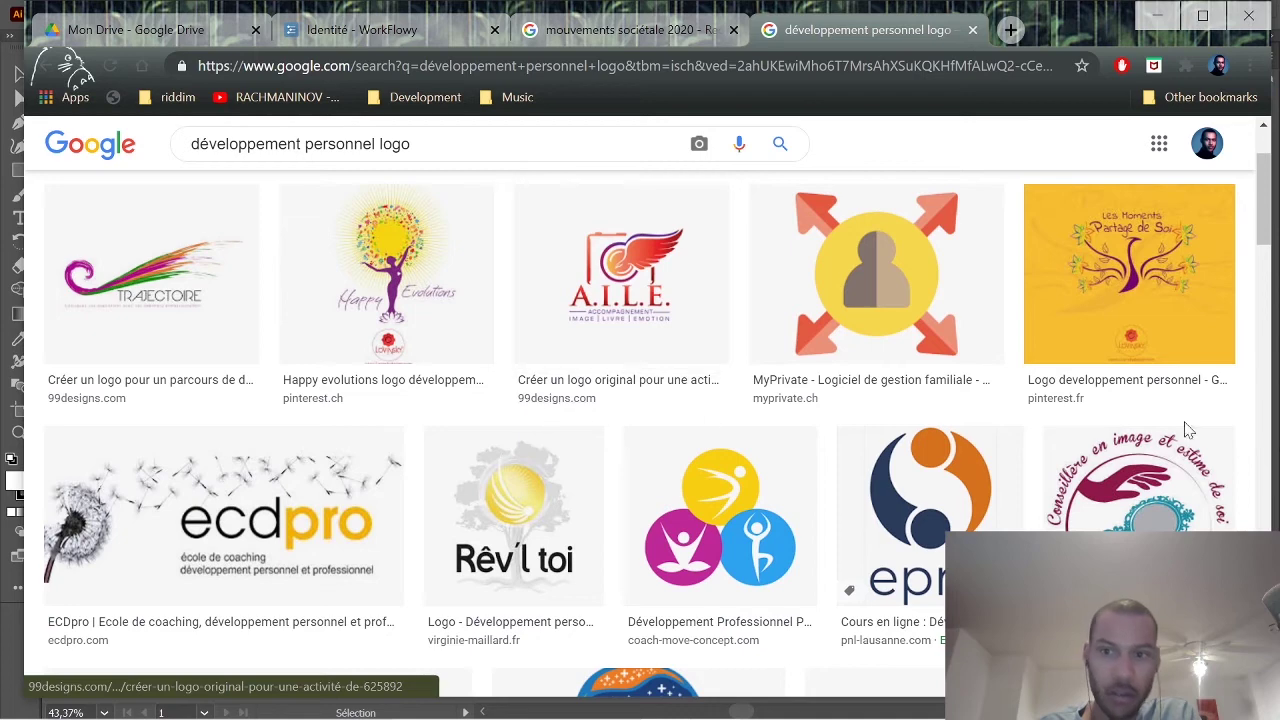
scroll(960, 420, "down", 3)
scroll(960, 420, "down", 6)
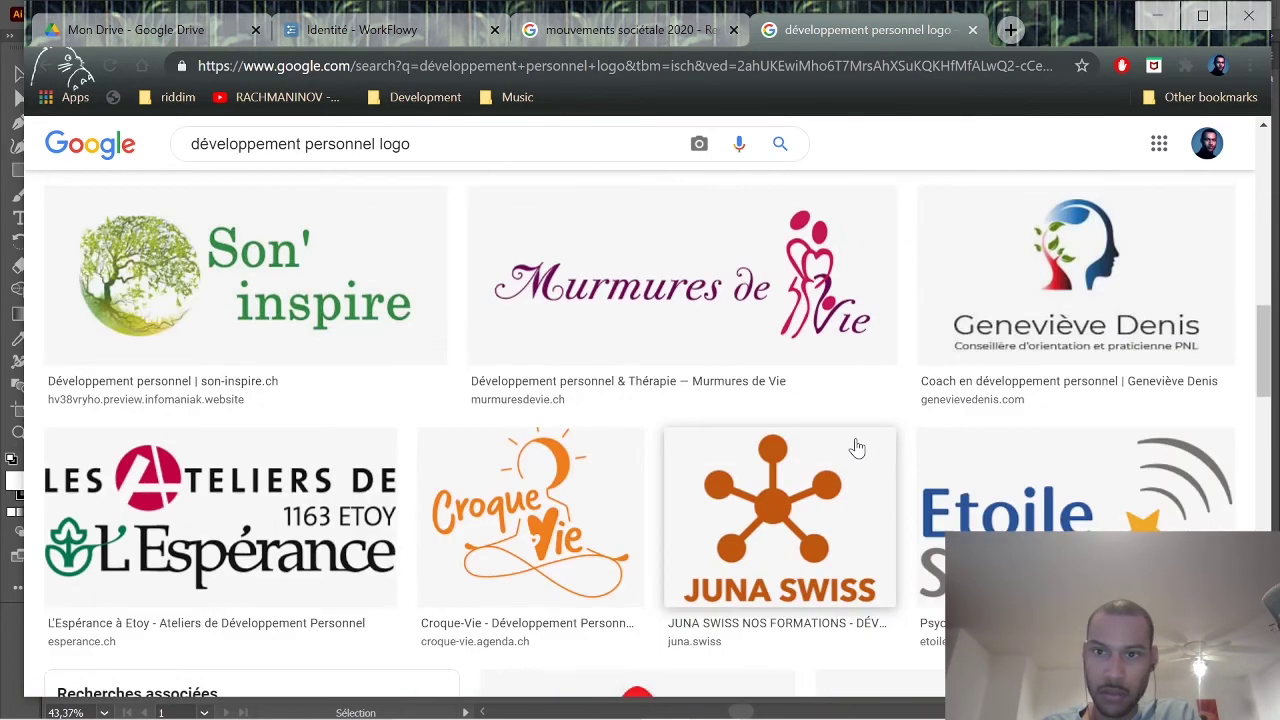
scroll(851, 446, "down", 2)
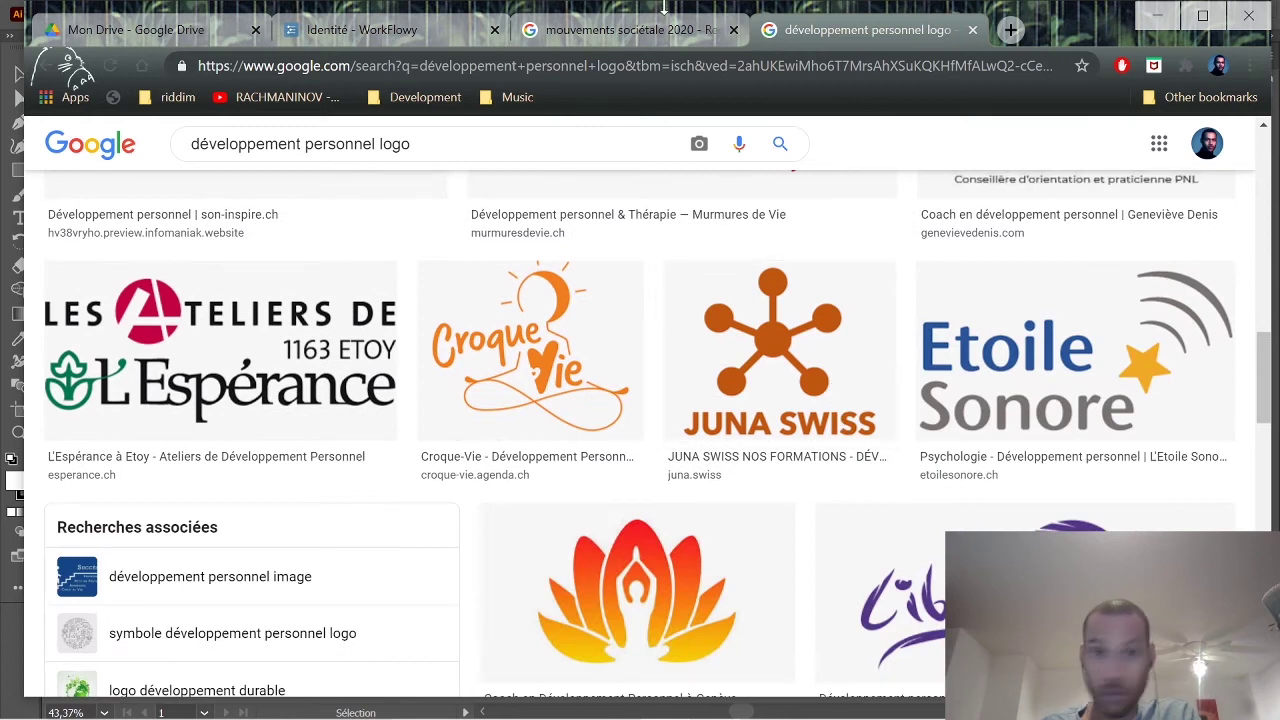
Return to the WorkFlowy outline and append ", ailes, portes, coeur" to the "poignée de main, cerveau" bullet.
left_click(330, 36)
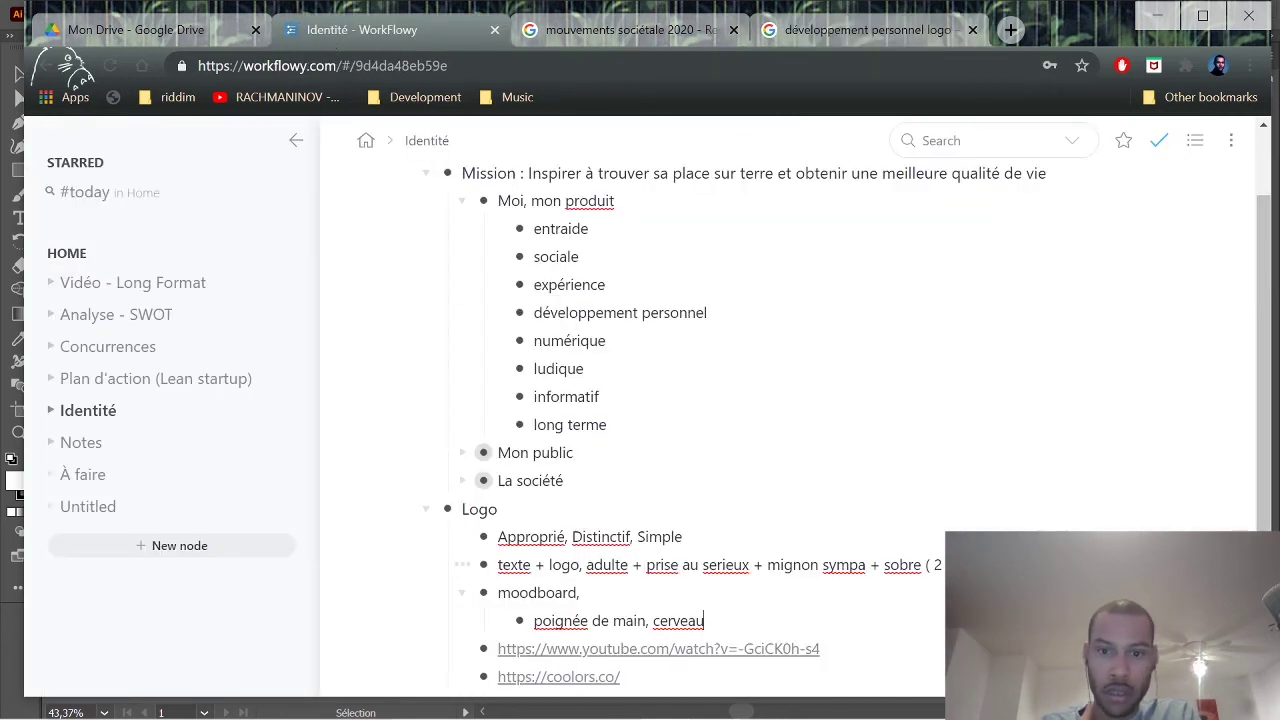
type("les")
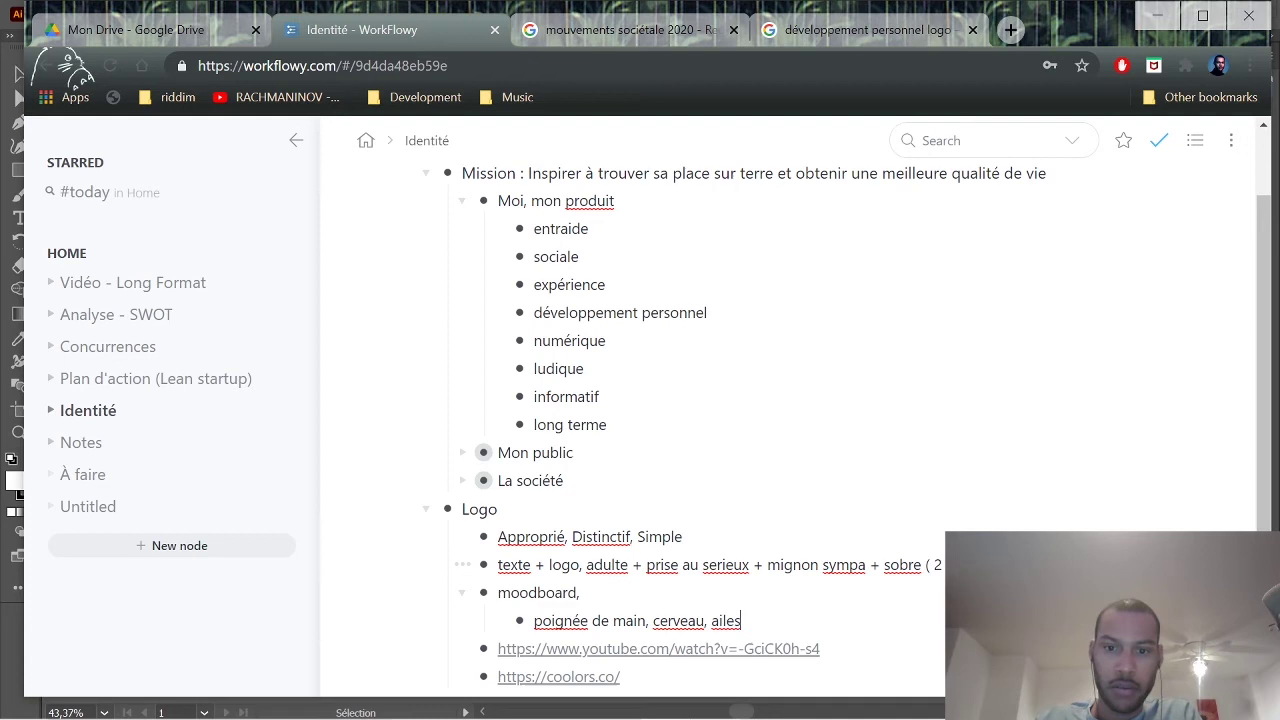
type(", portes m,")
key("BackSpace")
key("BackSpace")
key("BackSpace")
type(", coeur")
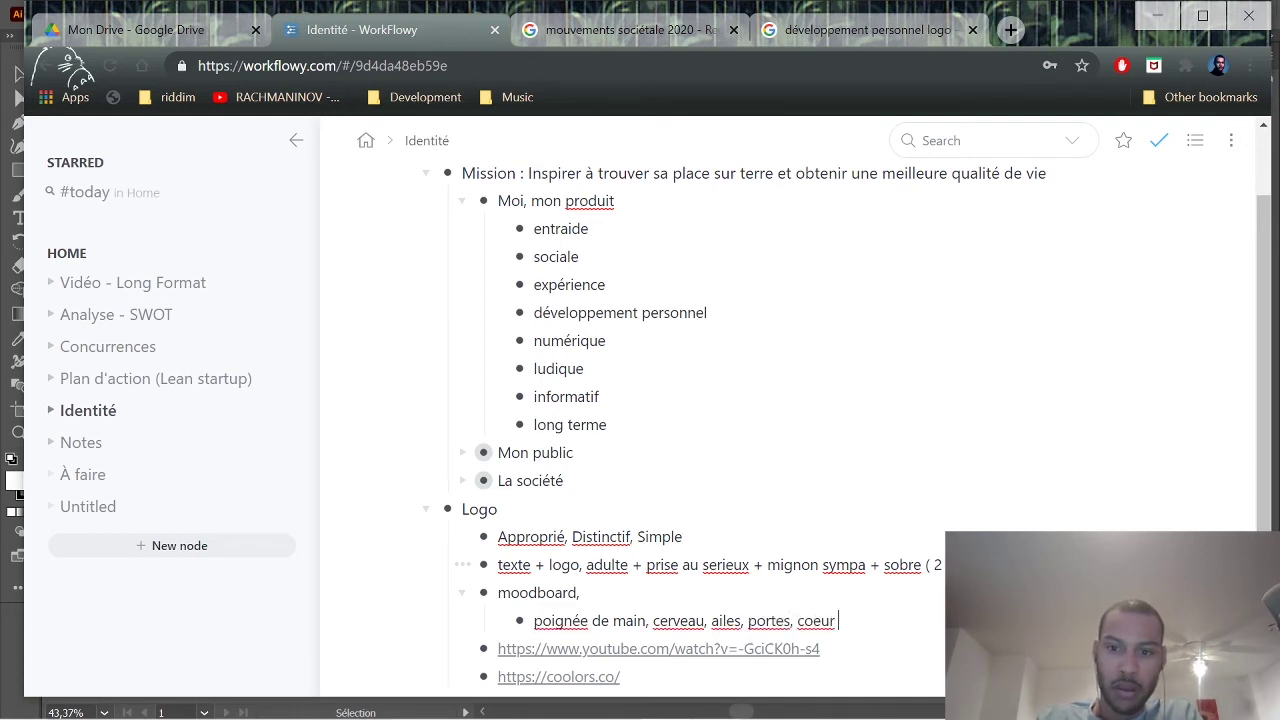
Go back to the "développement personnel logo" image results and examine further logos for recurring symbols.
left_click(835, 30)
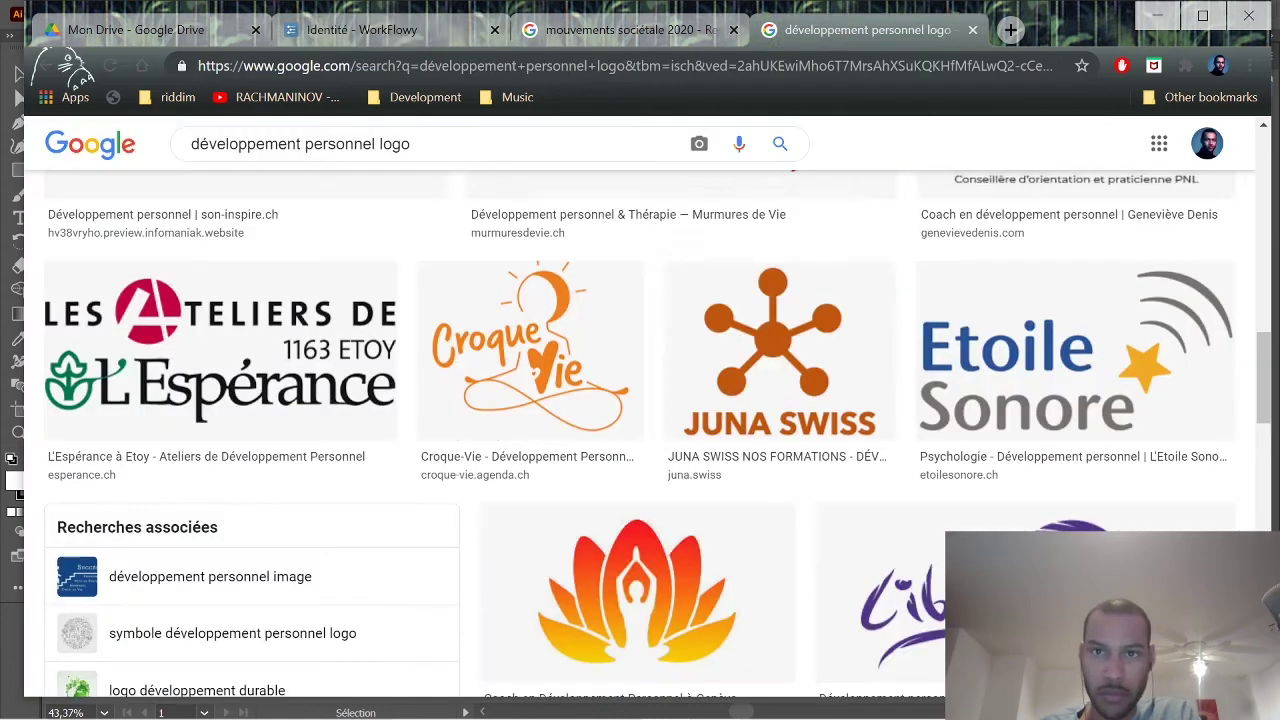
scroll(850, 356, "down", 1)
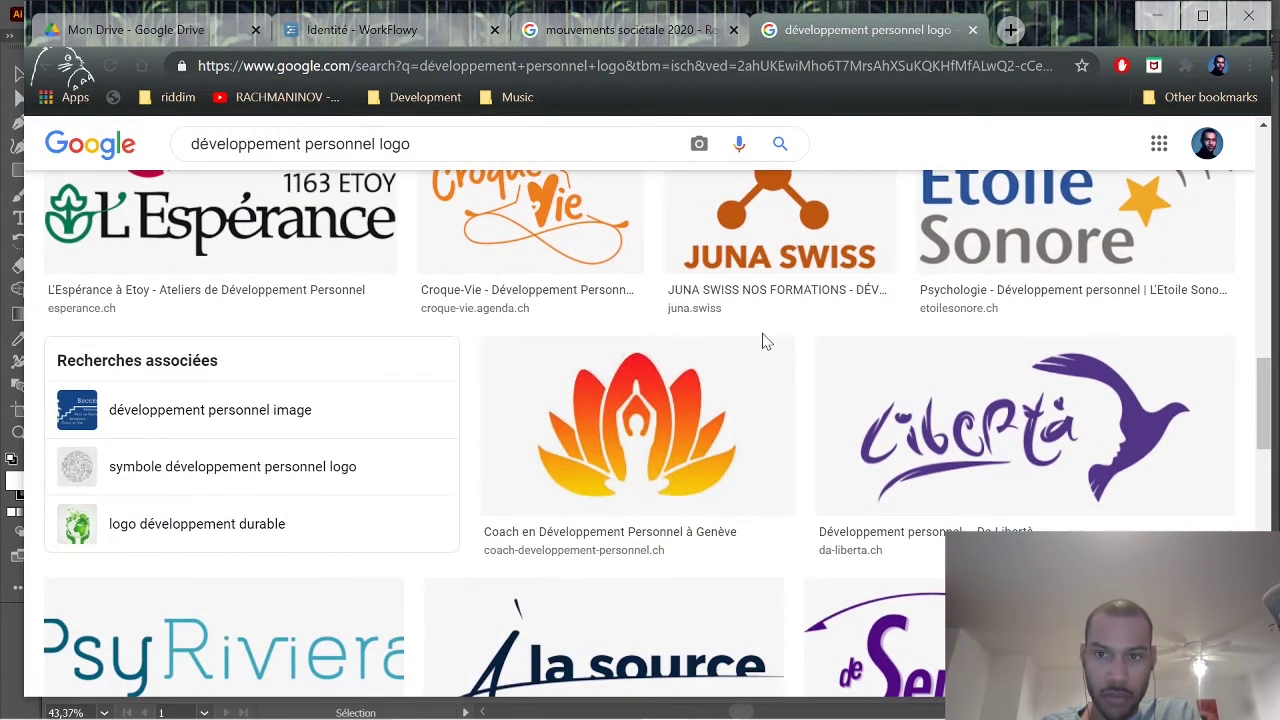
scroll(760, 342, "down", 3)
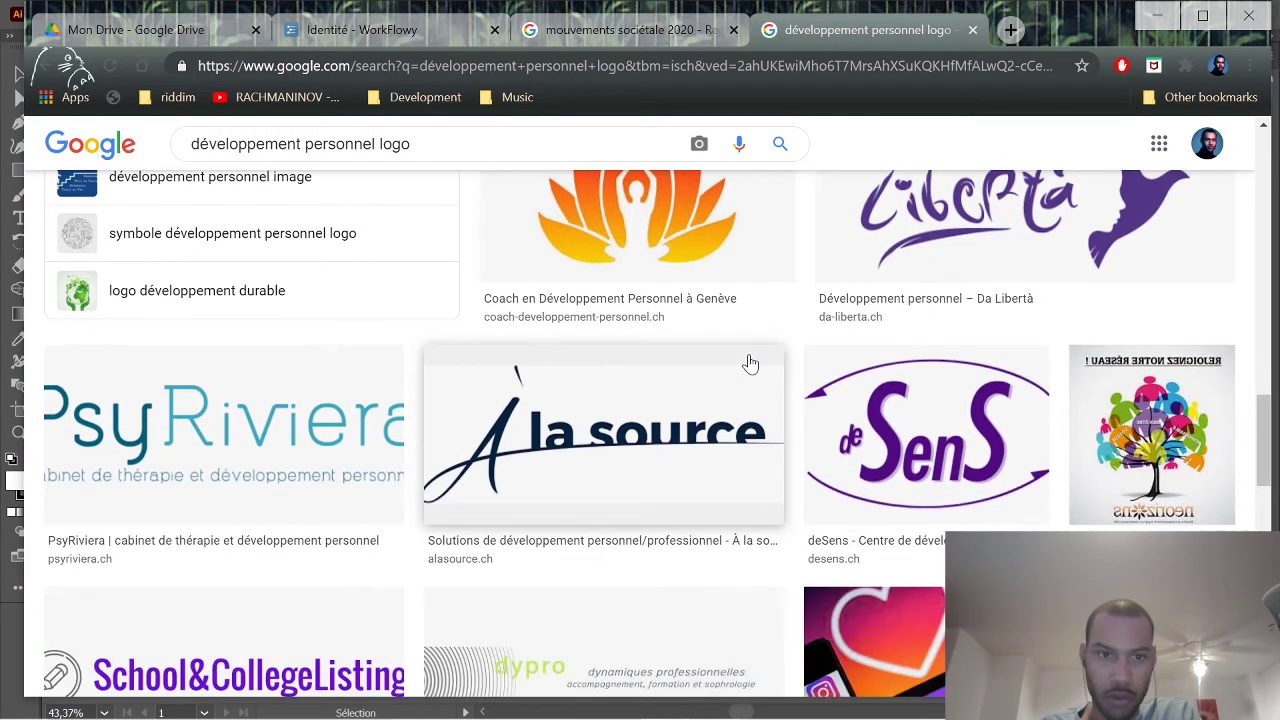
scroll(751, 364, "down", 6)
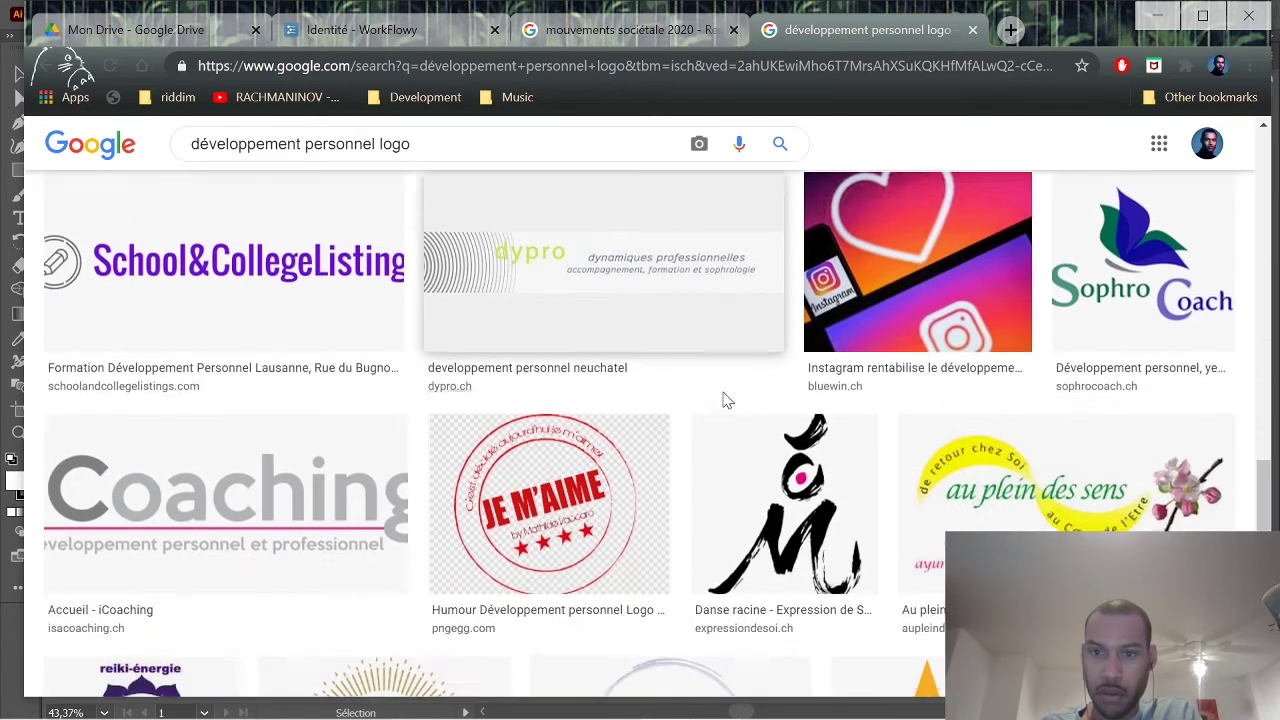
scroll(695, 393, "down", 2)
scroll(680, 400, "down", 2)
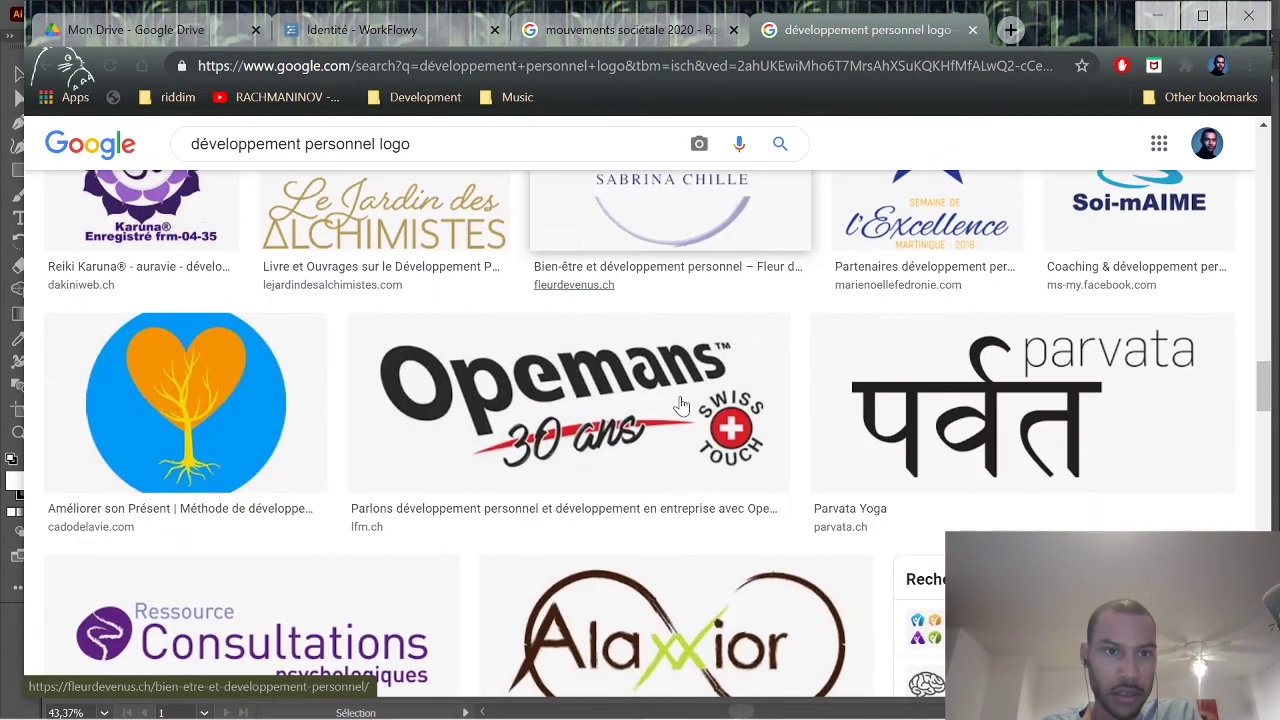
scroll(675, 405, "up", 2)
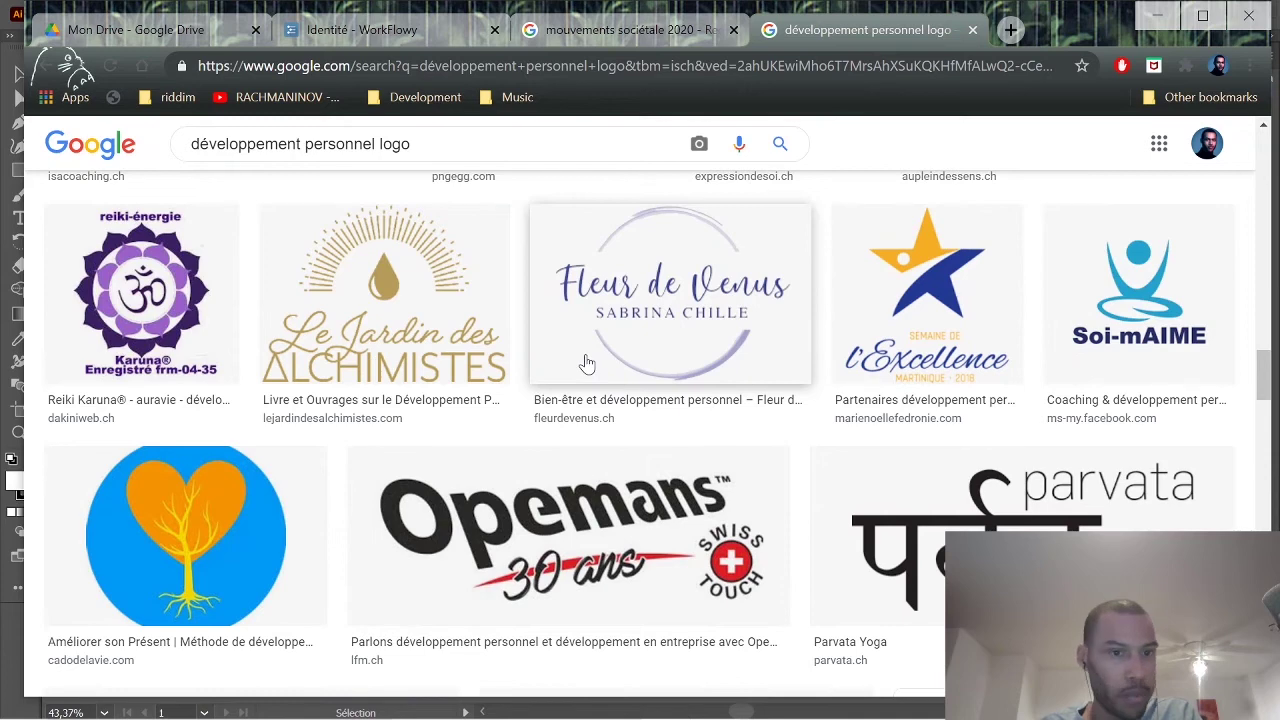
scroll(587, 363, "down", 6)
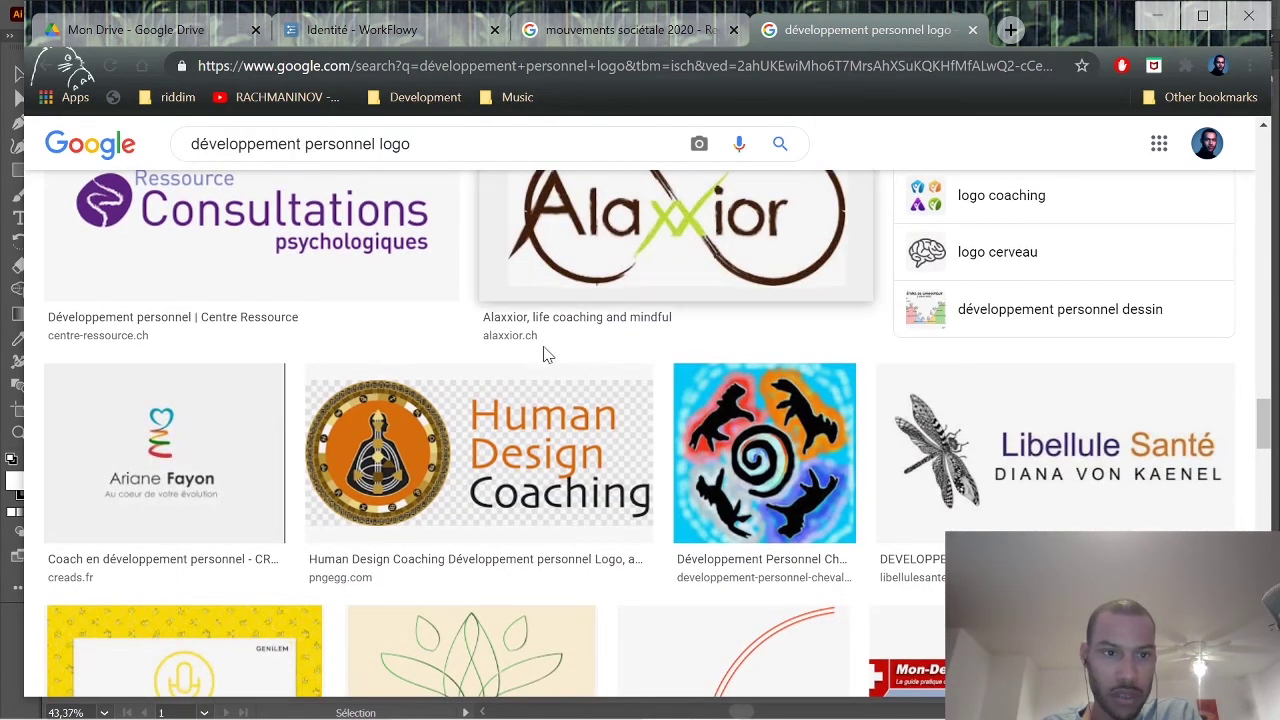
scroll(562, 355, "down", 5)
scroll(560, 352, "down", 1)
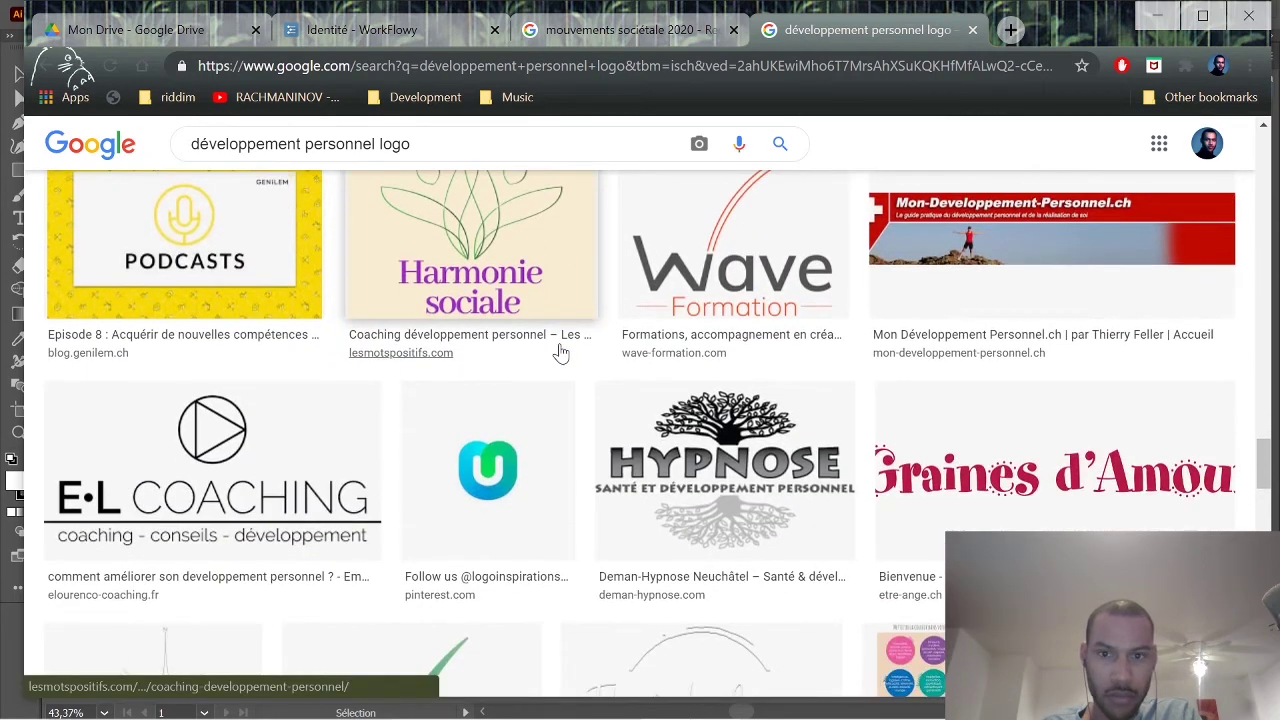
scroll(575, 367, "down", 4)
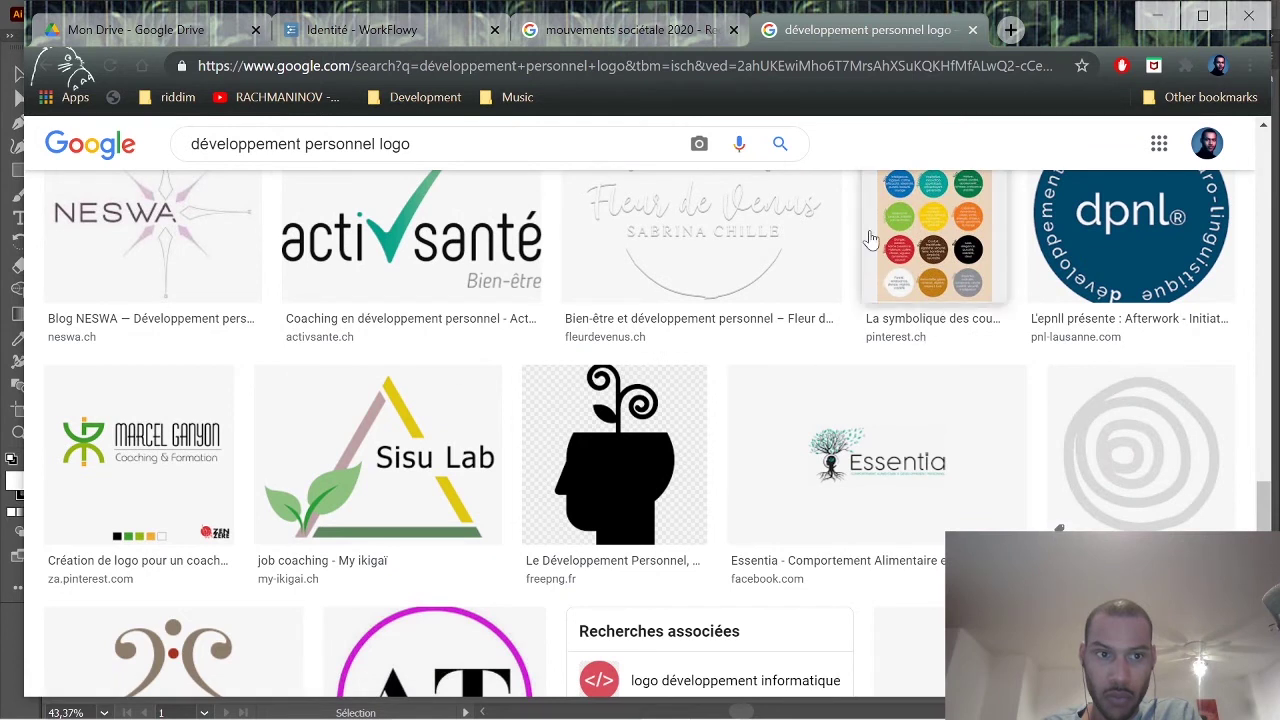
Return to the WorkFlowy outline and append ", arbre, fleche" to the moodboard's list of symbols.
left_click(625, 32)
left_click(407, 44)
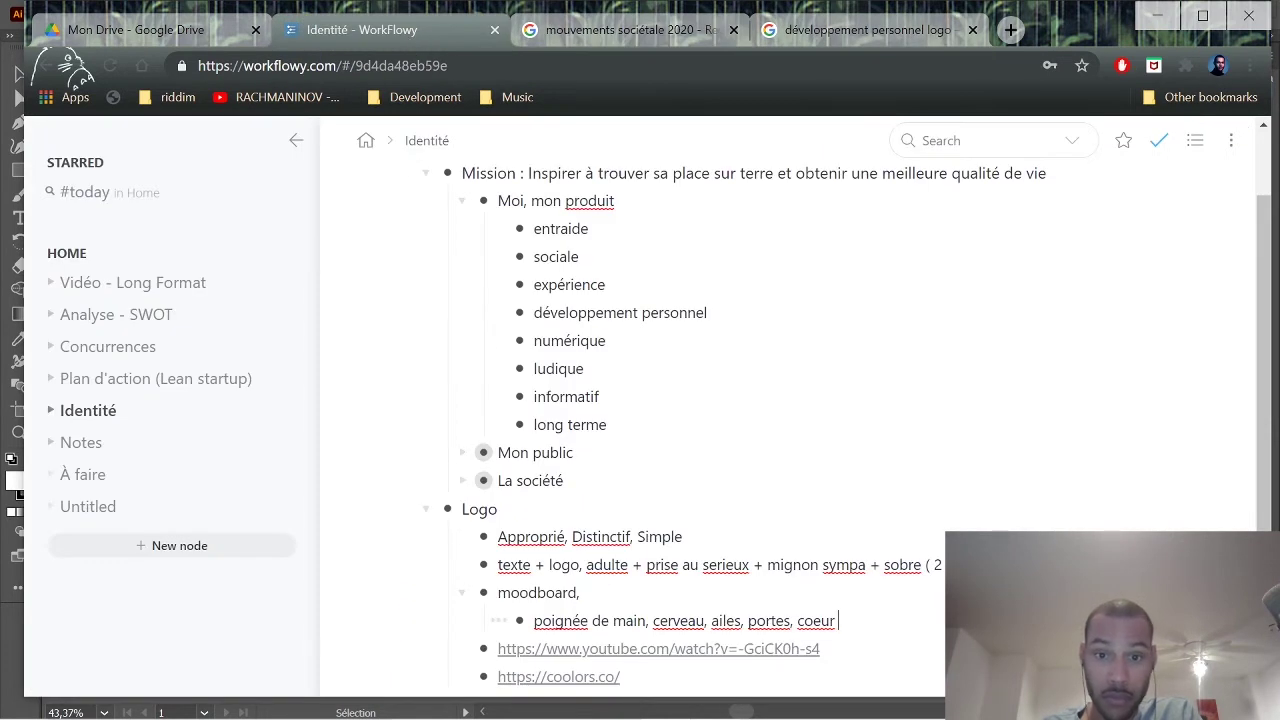
type(", arbre ")
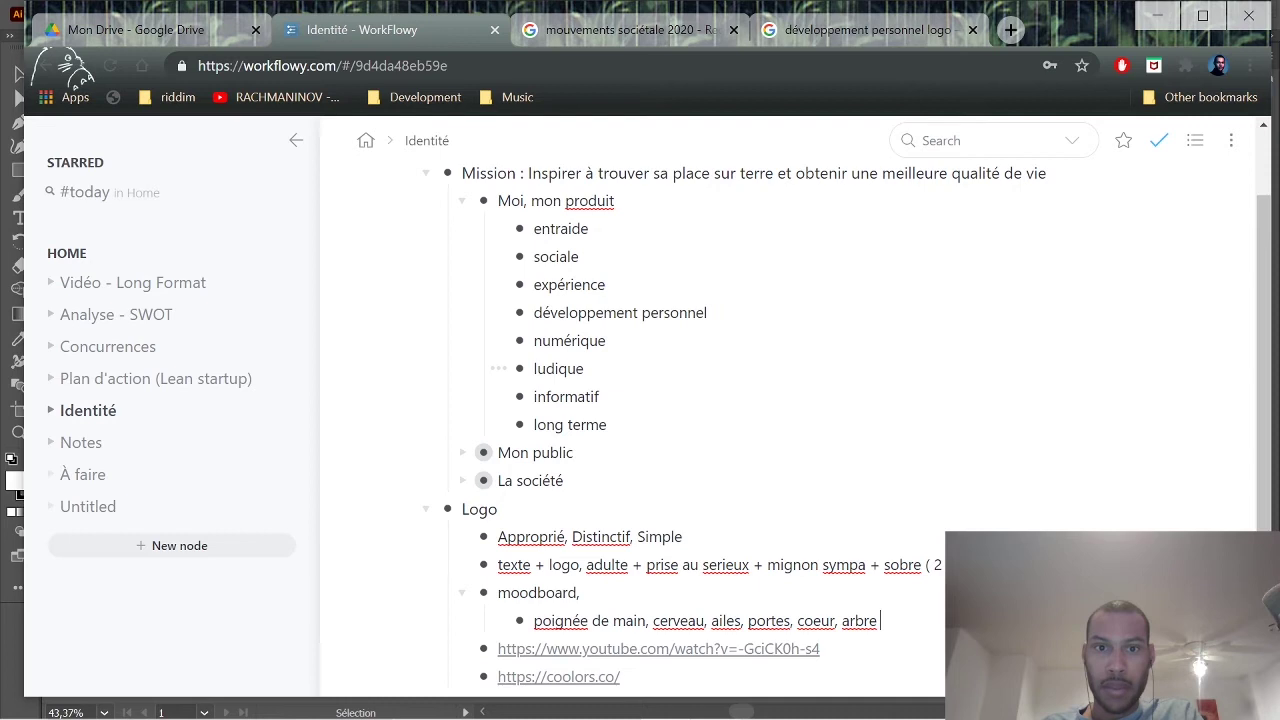
type(", fleche")
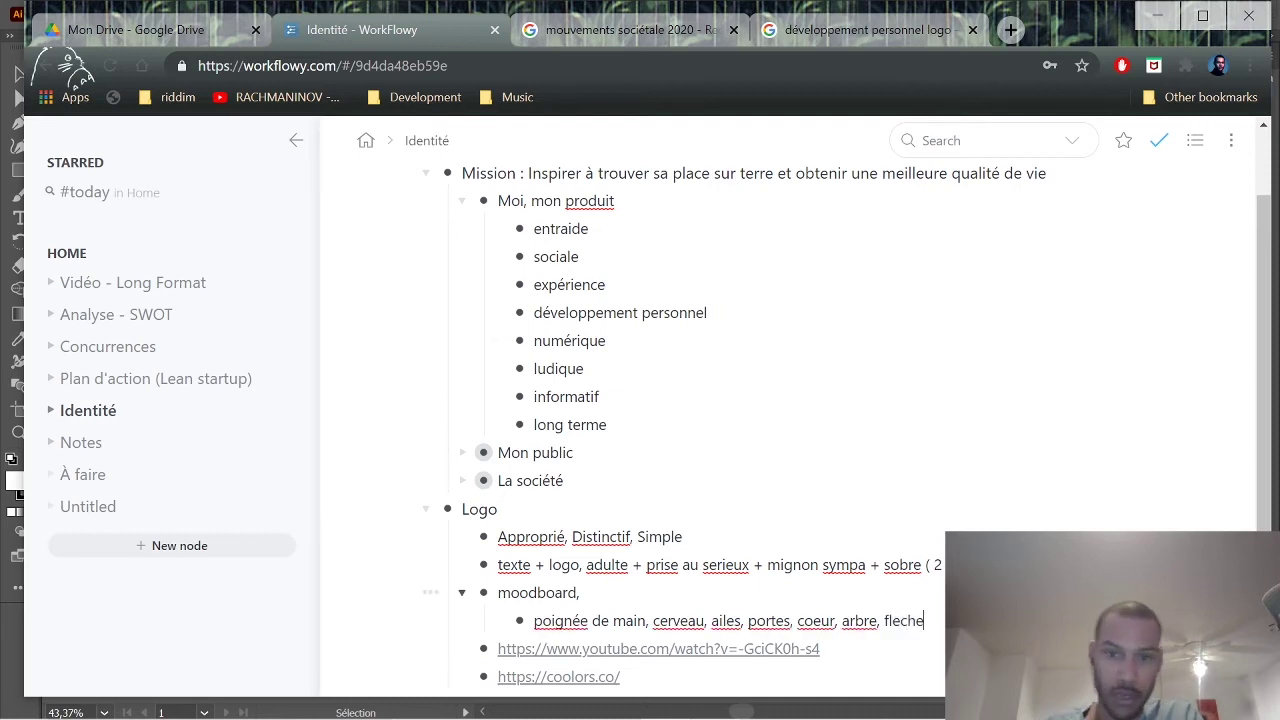
Collapse the "Moi, mon produit" item and expand "Mon public" in the Mission section.
left_click(461, 201)
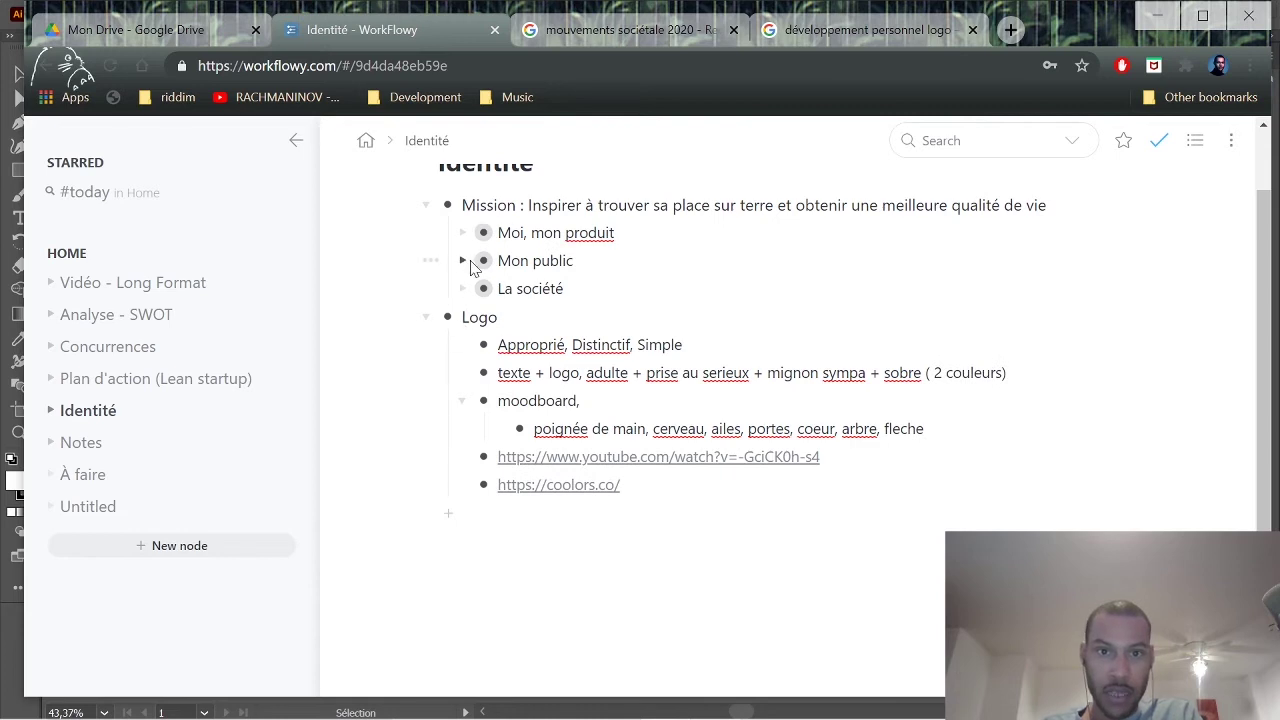
left_click(465, 260)
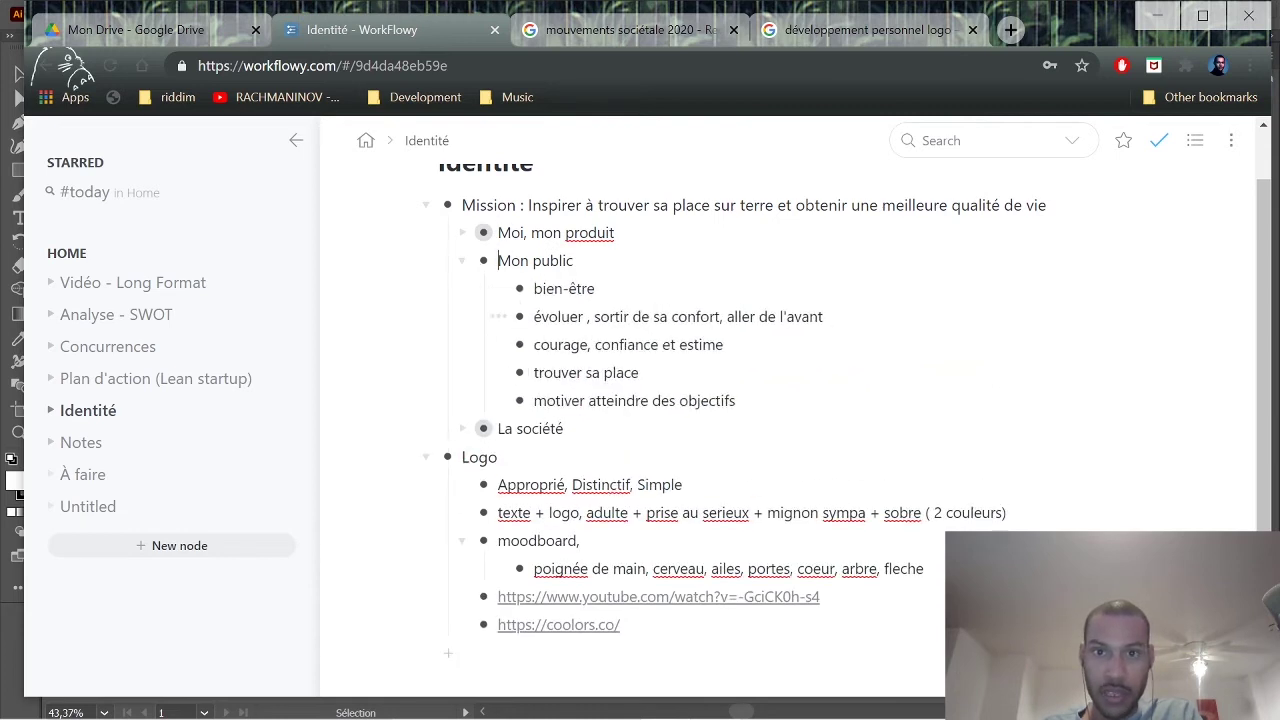
Switch to the Google image search and replace "développement personnel" with "zone de confort" in the logo query.
left_click(866, 30)
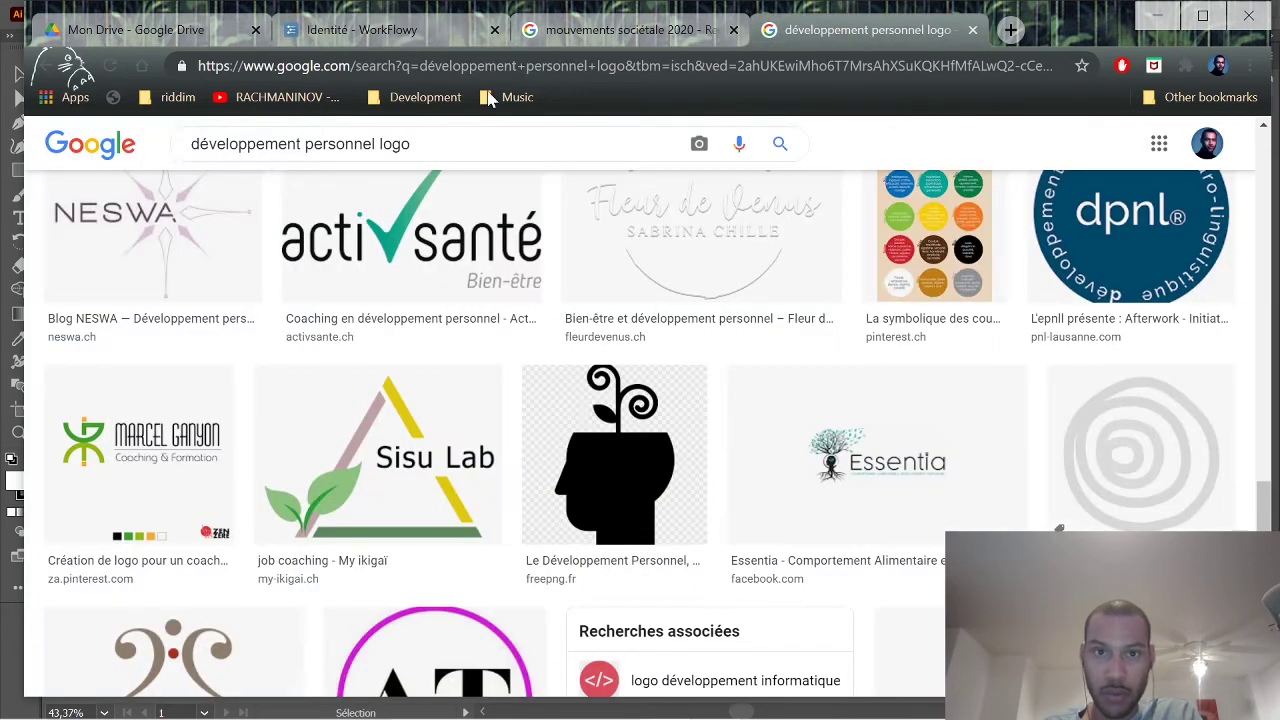
left_click_drag(377, 144, 152, 140)
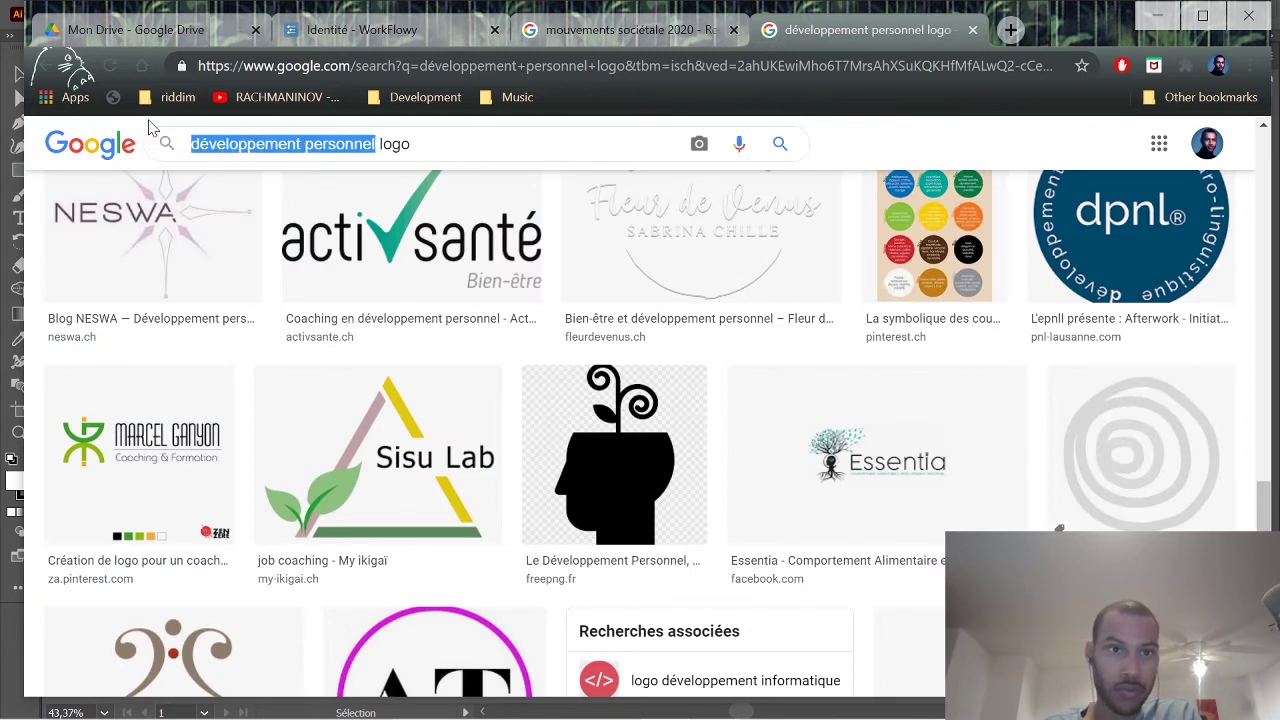
type("zone de confort")
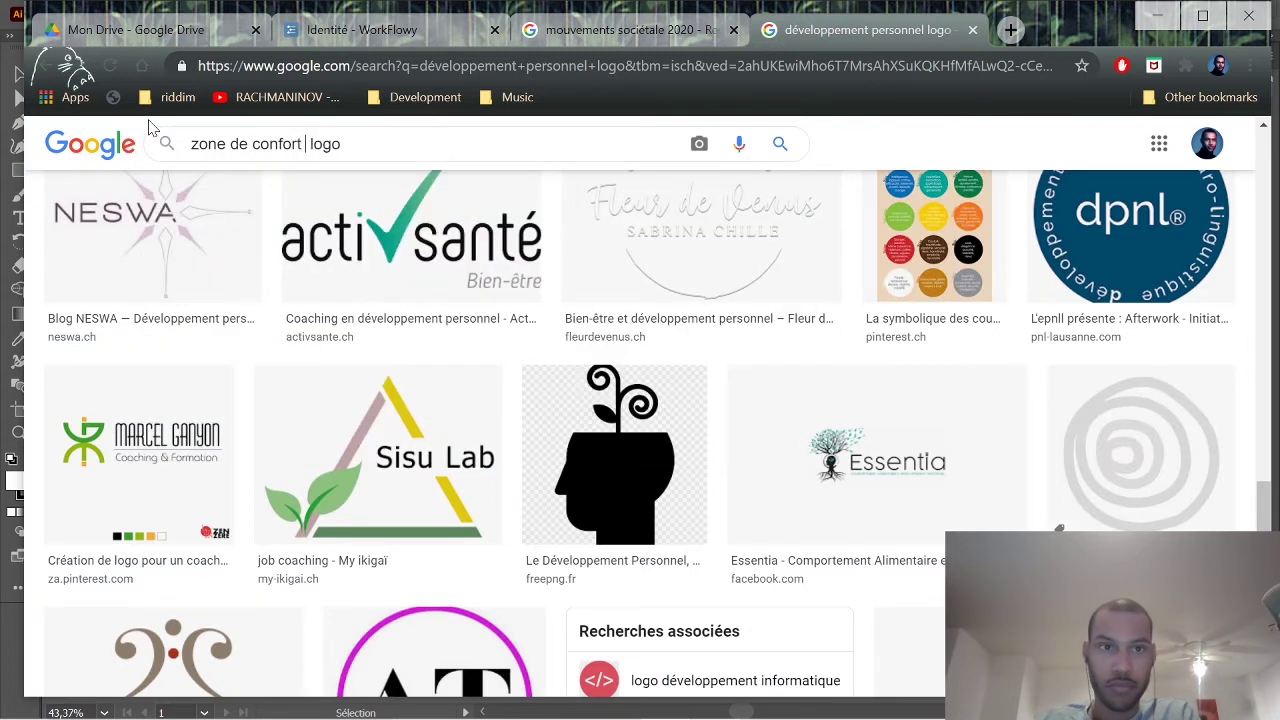
key("Return")
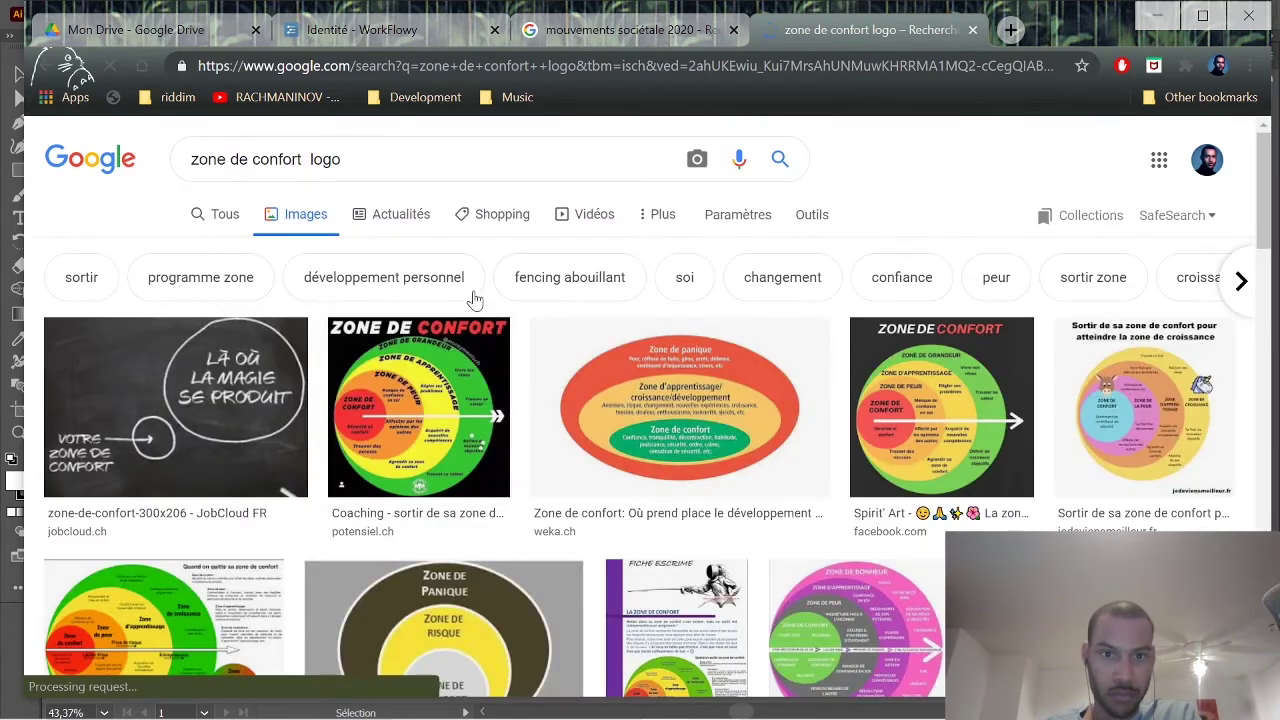
Browse the "zone de confort logo" image results for symbol ideas and return to the WorkFlowy outline.
scroll(478, 422, "down", 5)
scroll(478, 422, "down", 2)
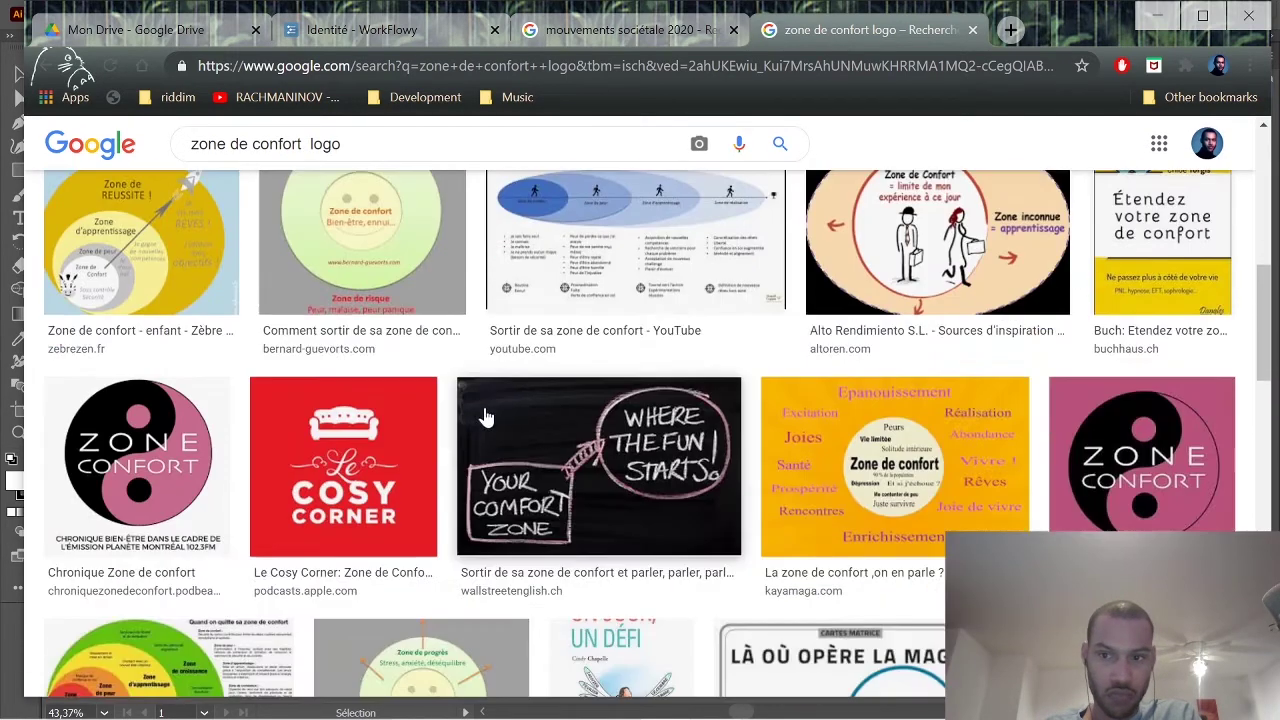
scroll(485, 403, "down", 5)
scroll(485, 403, "down", 10)
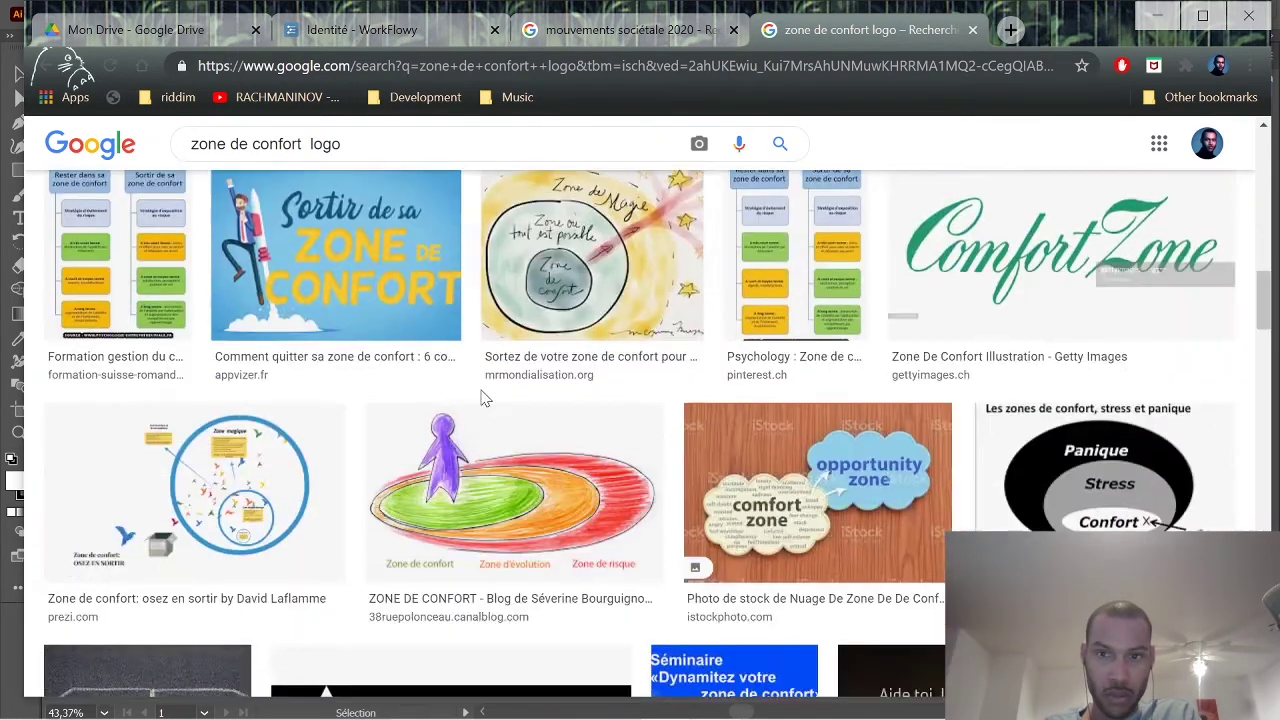
scroll(463, 422, "down", 8)
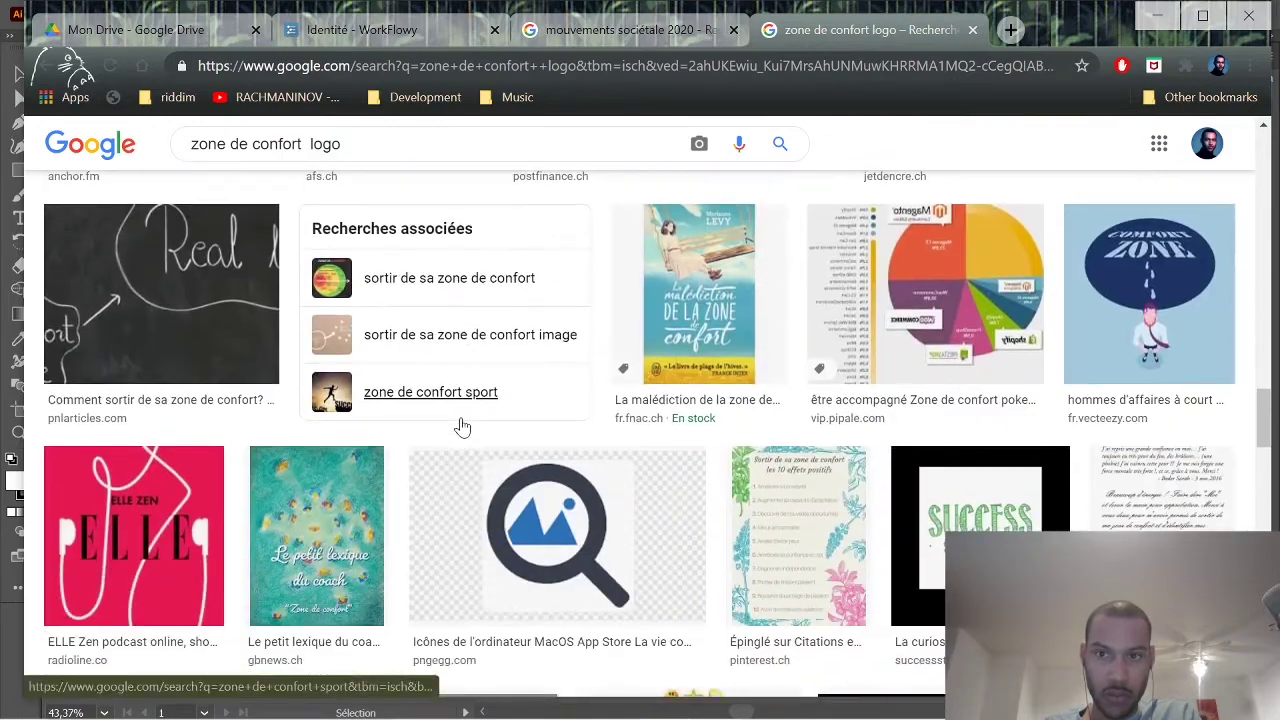
scroll(454, 431, "down", 8)
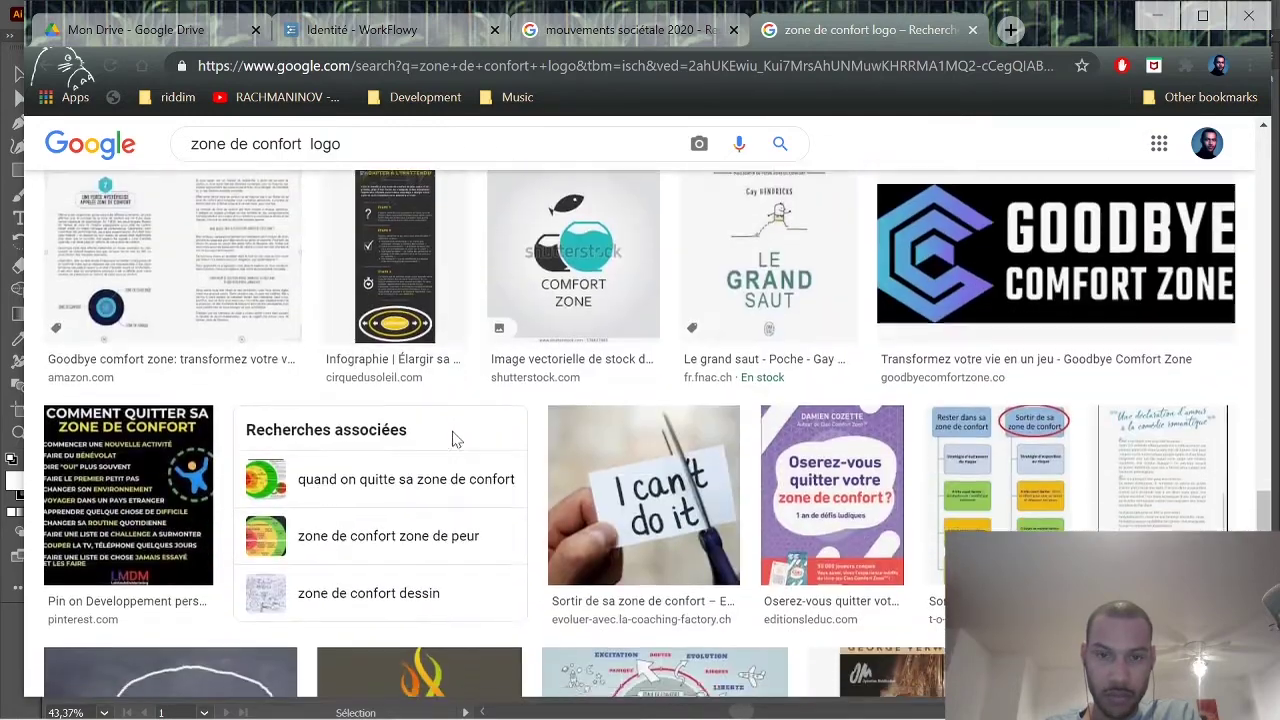
scroll(457, 443, "down", 4)
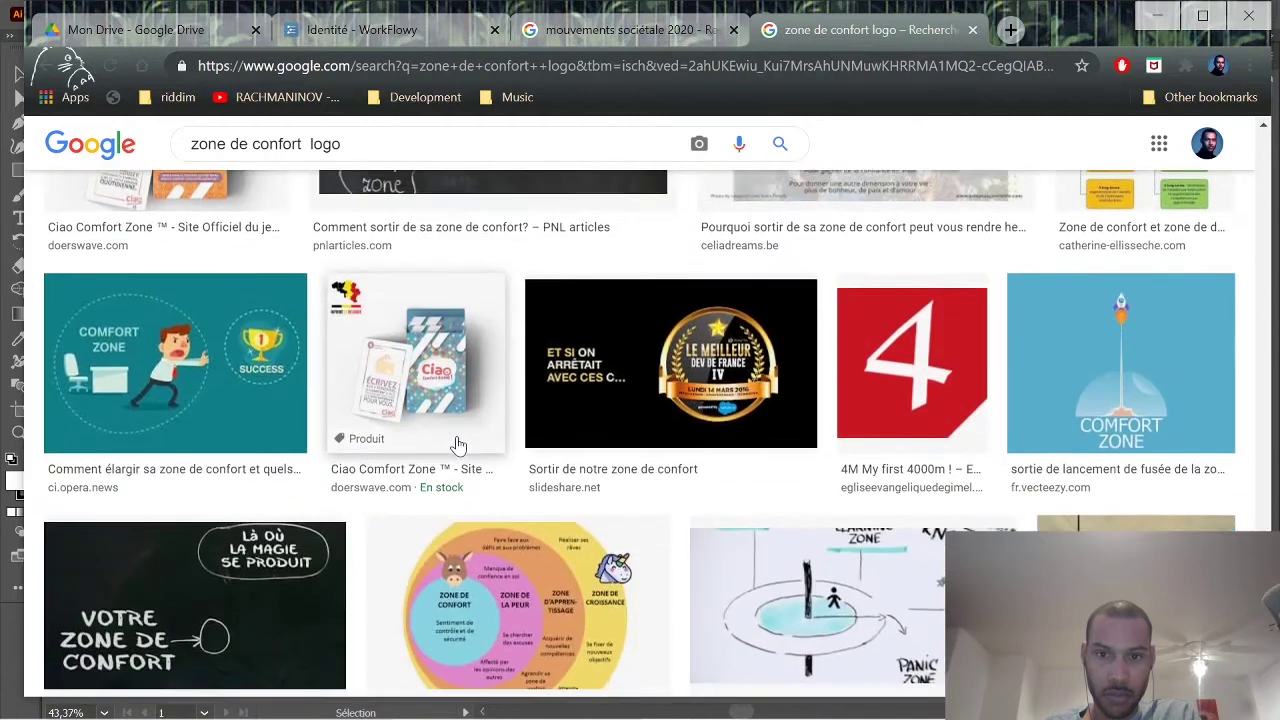
left_click(567, 34)
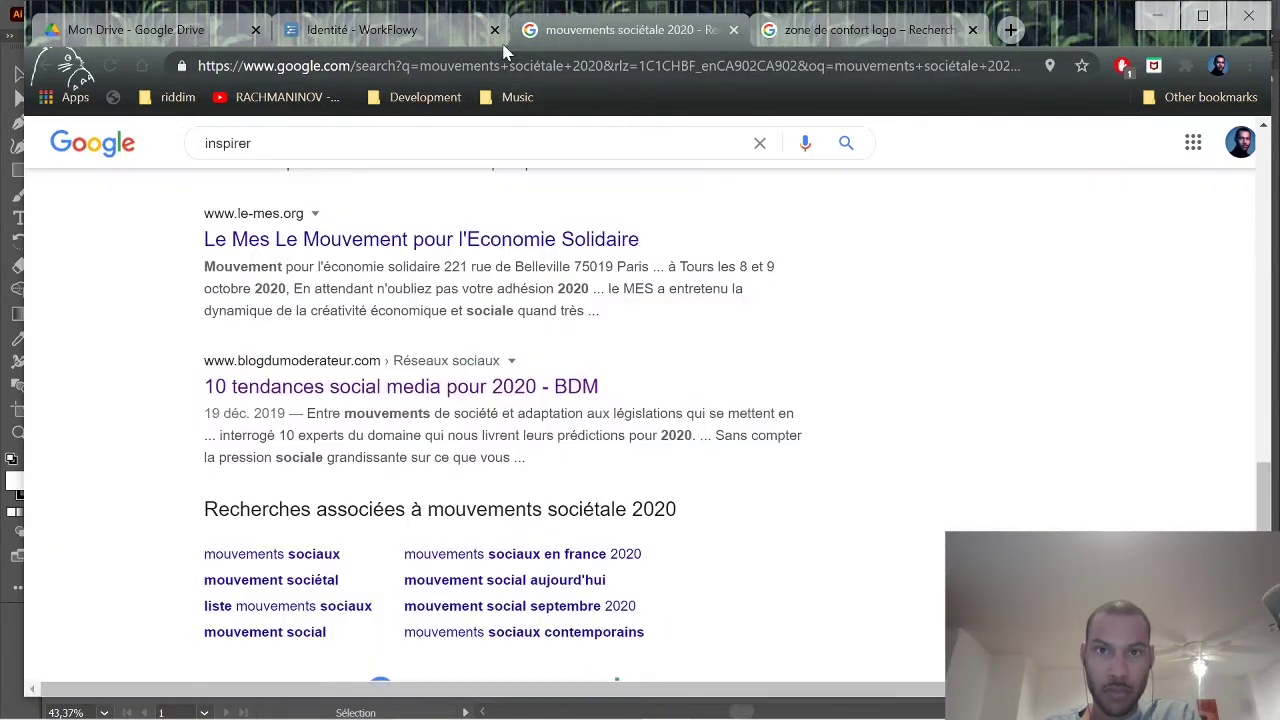
left_click(350, 30)
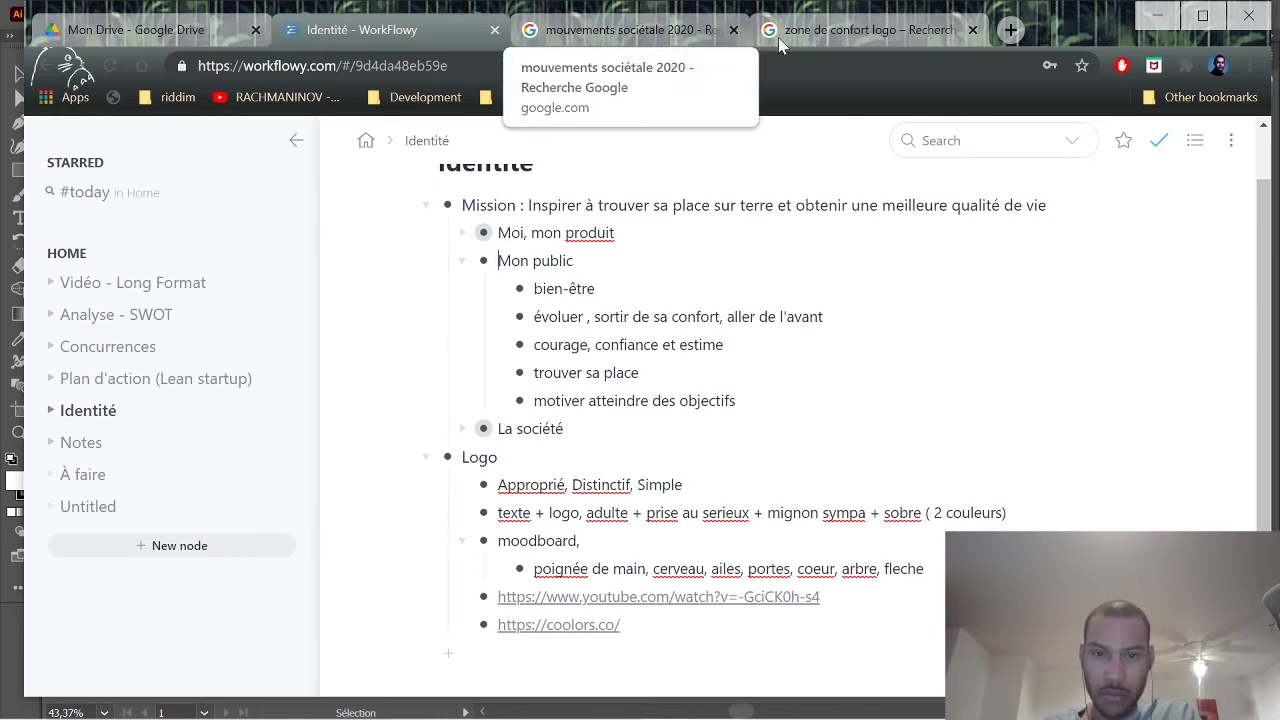
Switch to the Google image search and replace "zone de confort" with "confiance" in the logo query.
left_click(848, 30)
left_click_drag(304, 144, 188, 144)
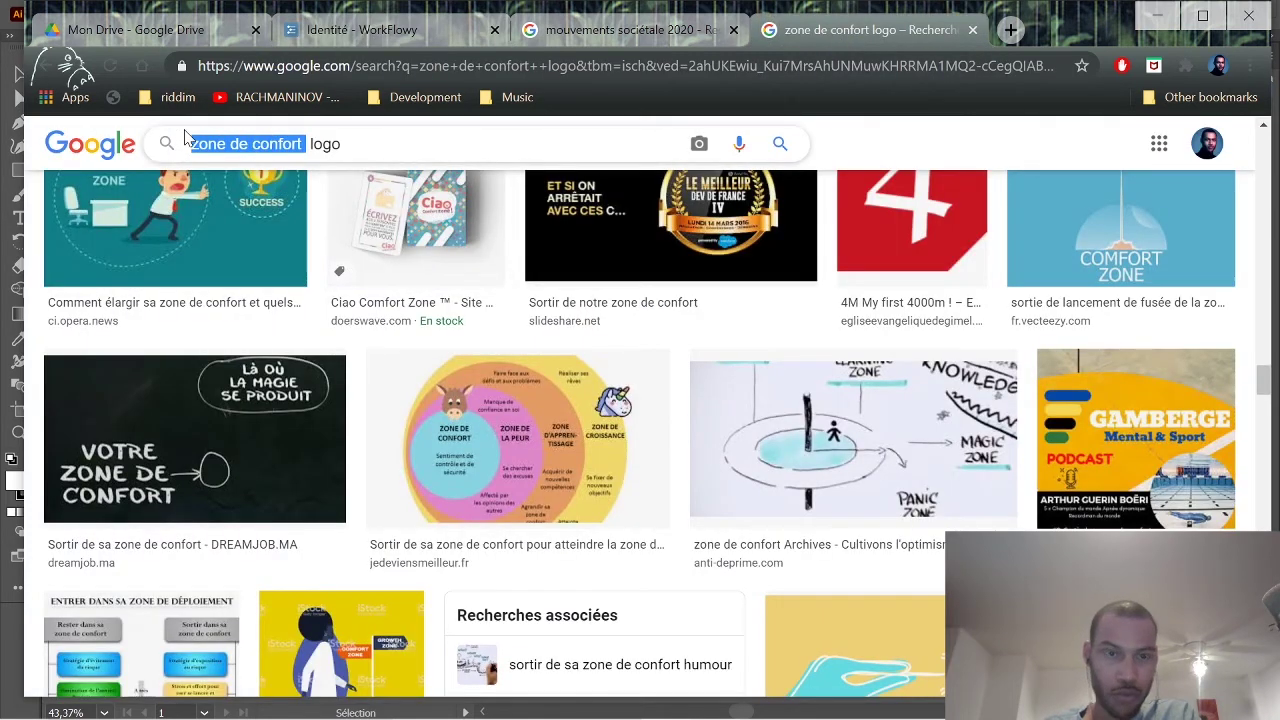
type("confiance")
key("Return")
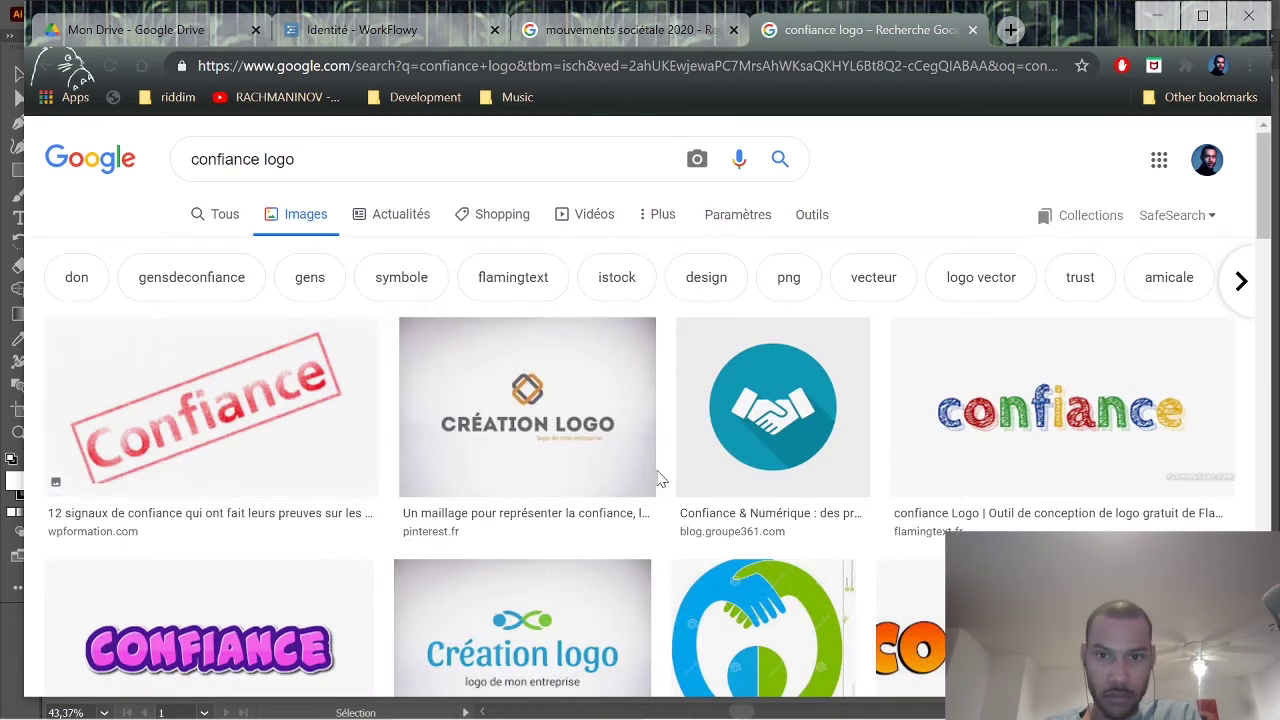
Browse the "confiance logo" image results for symbol ideas, close that search tab and return to the WorkFlowy outline.
scroll(717, 477, "down", 2)
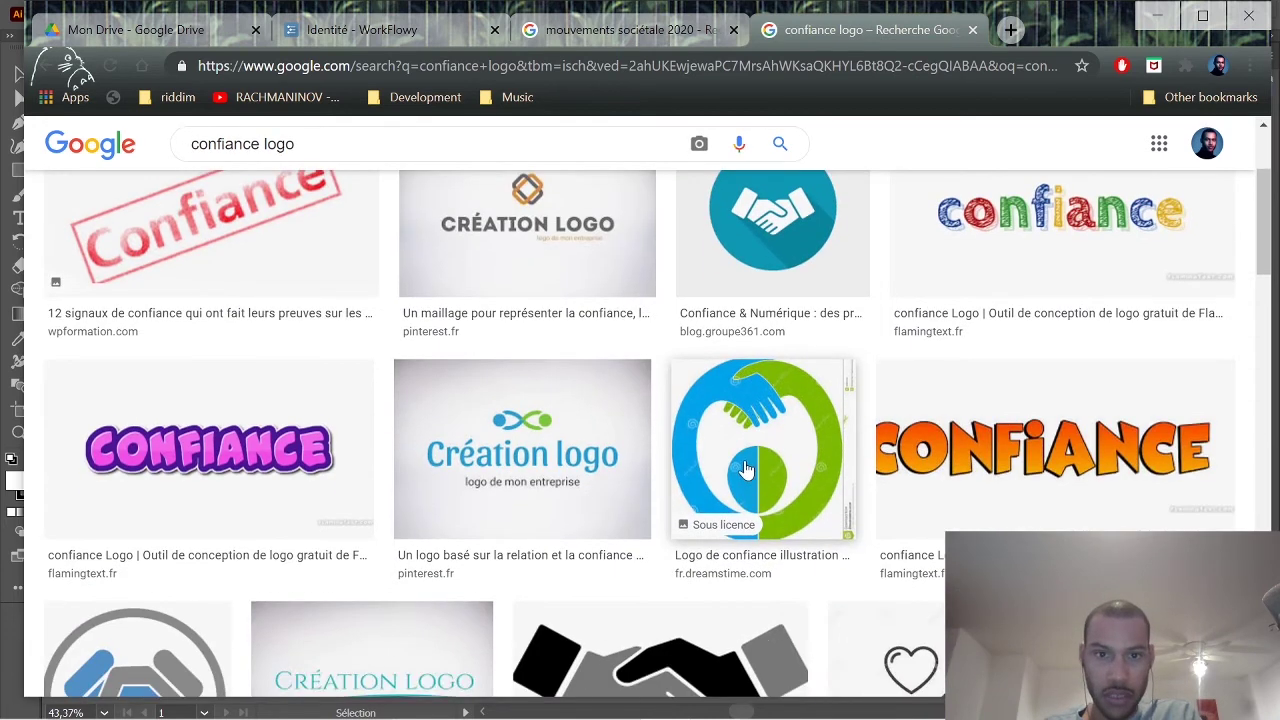
scroll(745, 470, "down", 5)
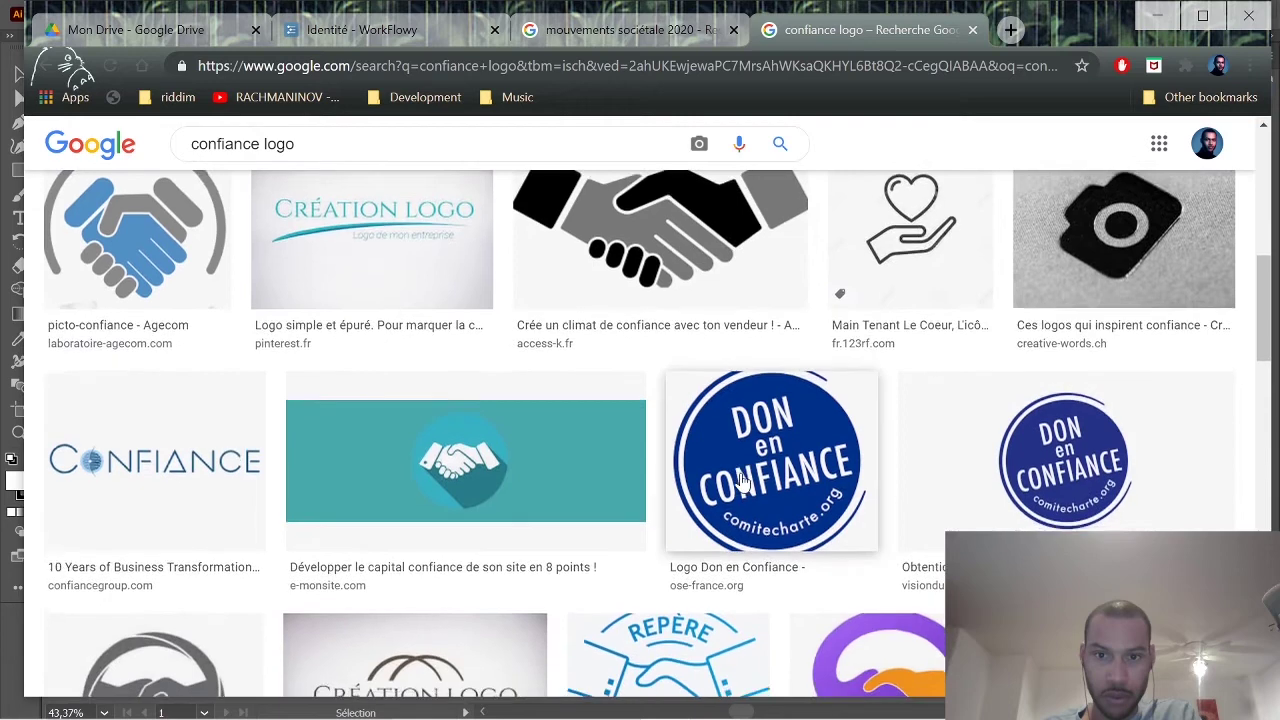
scroll(742, 482, "down", 4)
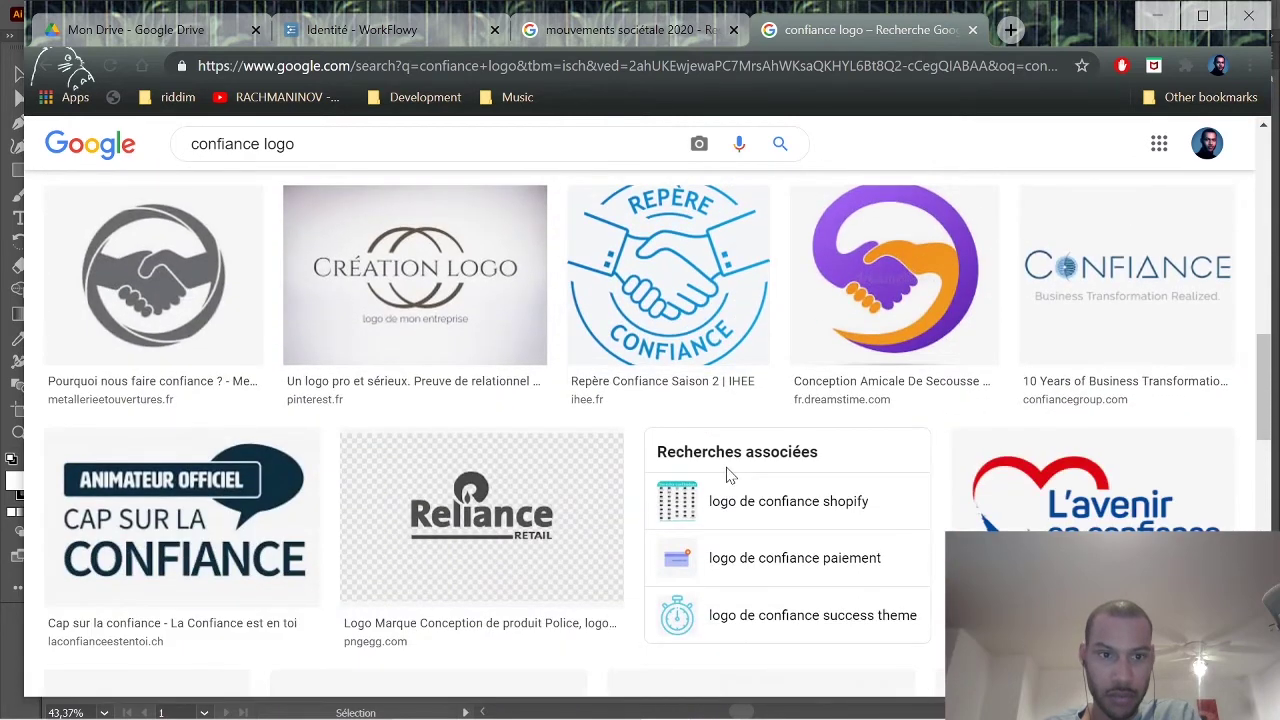
scroll(728, 476, "down", 4)
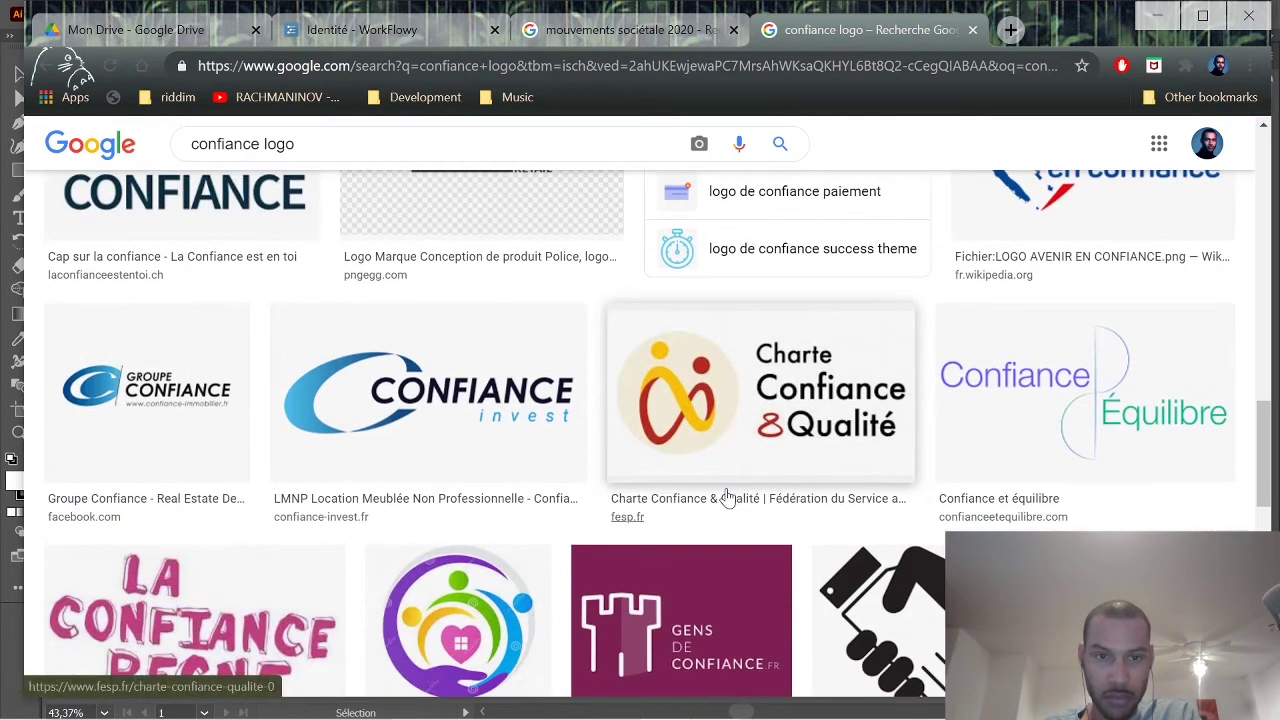
scroll(728, 497, "down", 5)
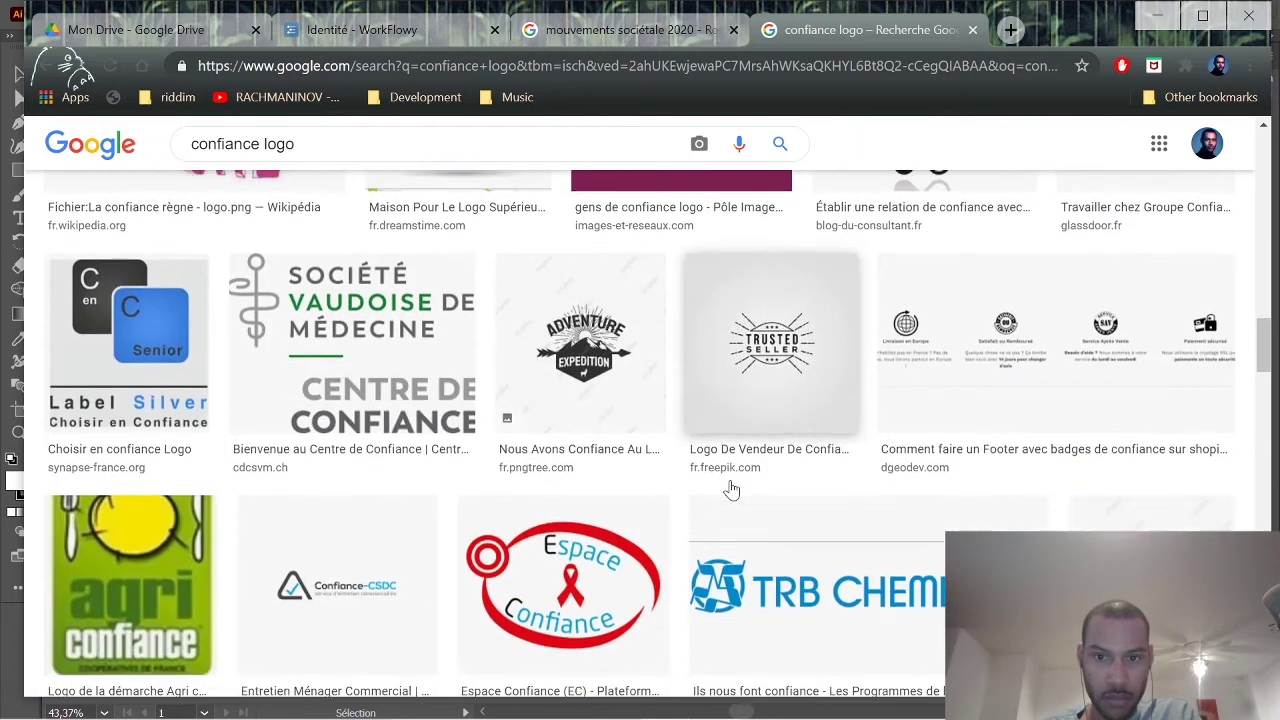
scroll(729, 487, "down", 3)
scroll(729, 487, "up", 2)
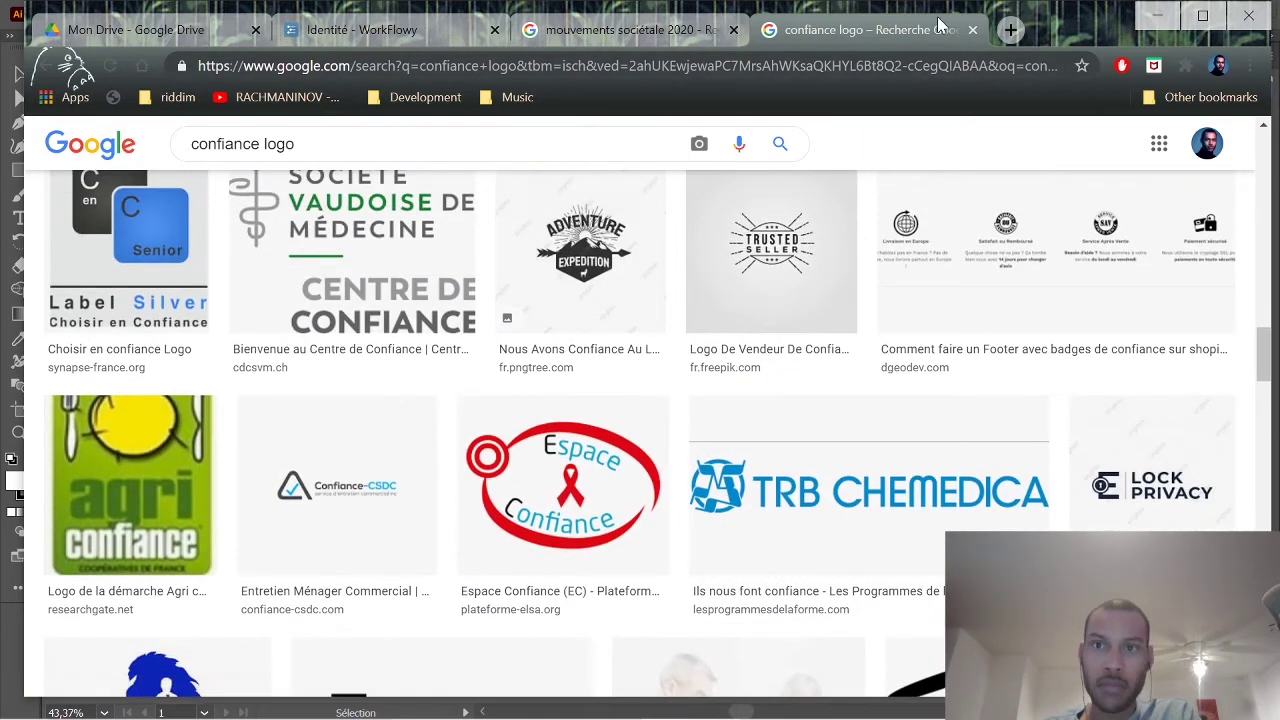
left_click(972, 29)
left_click(383, 32)
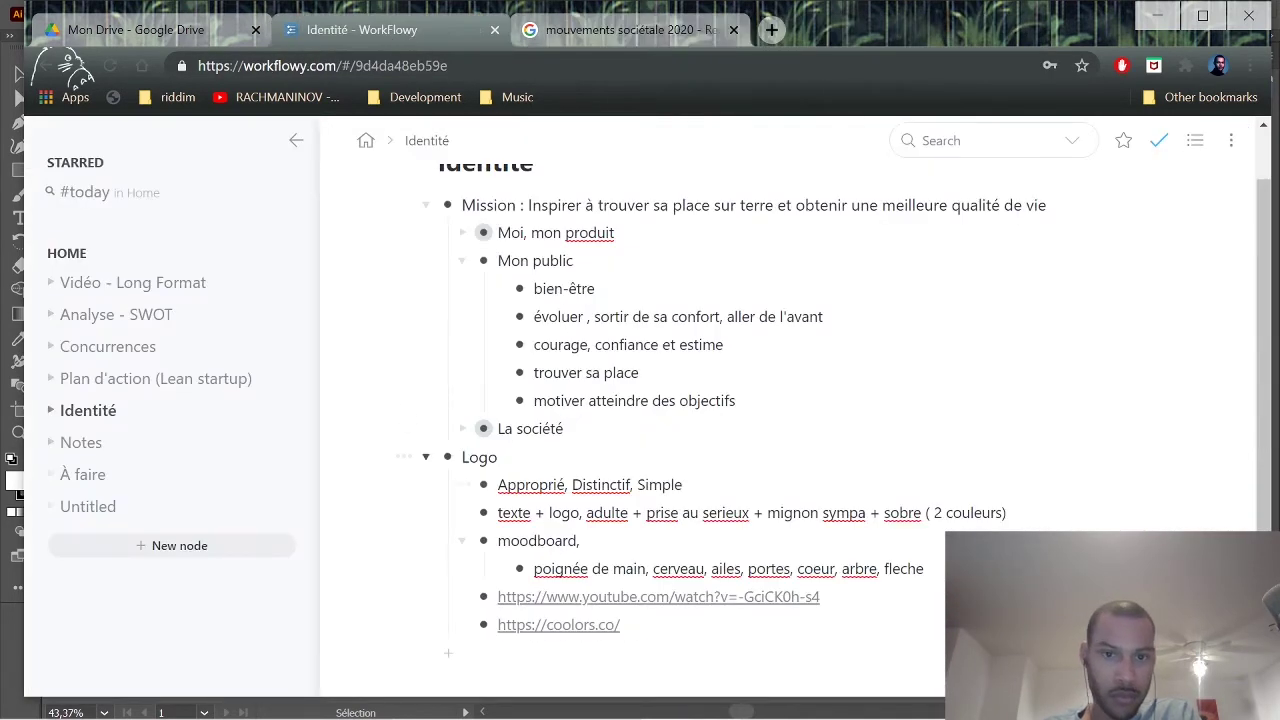
Replace the "mouvements sociétale 2020" query with "estime de soi logo" and show all of its image results.
left_click(616, 37)
key("ctrl+a")
type("esti")
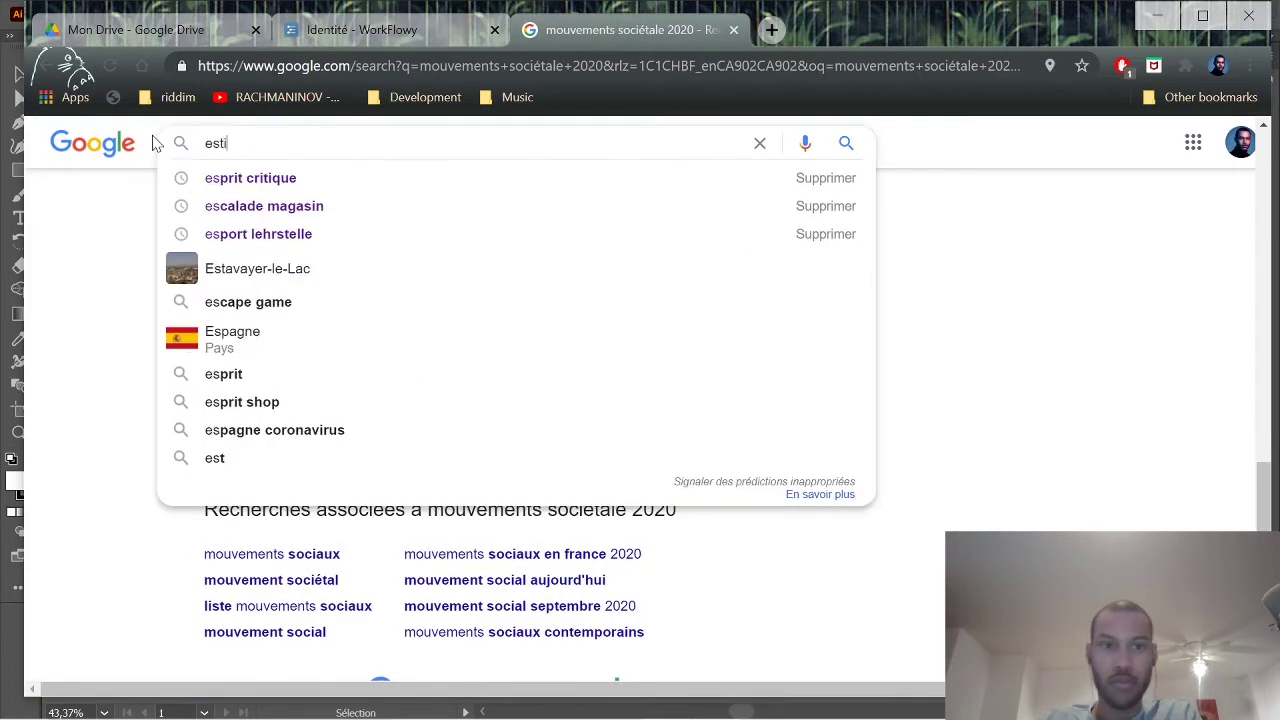
type("me de soi logo")
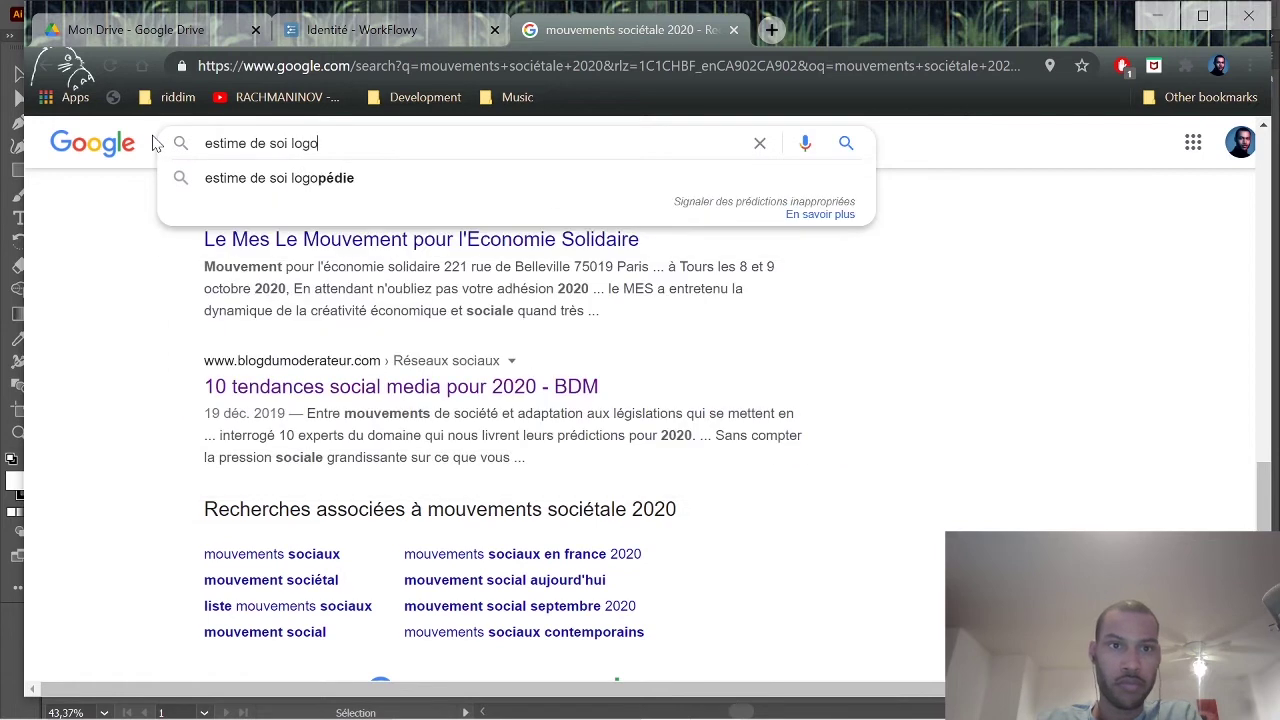
key("Return")
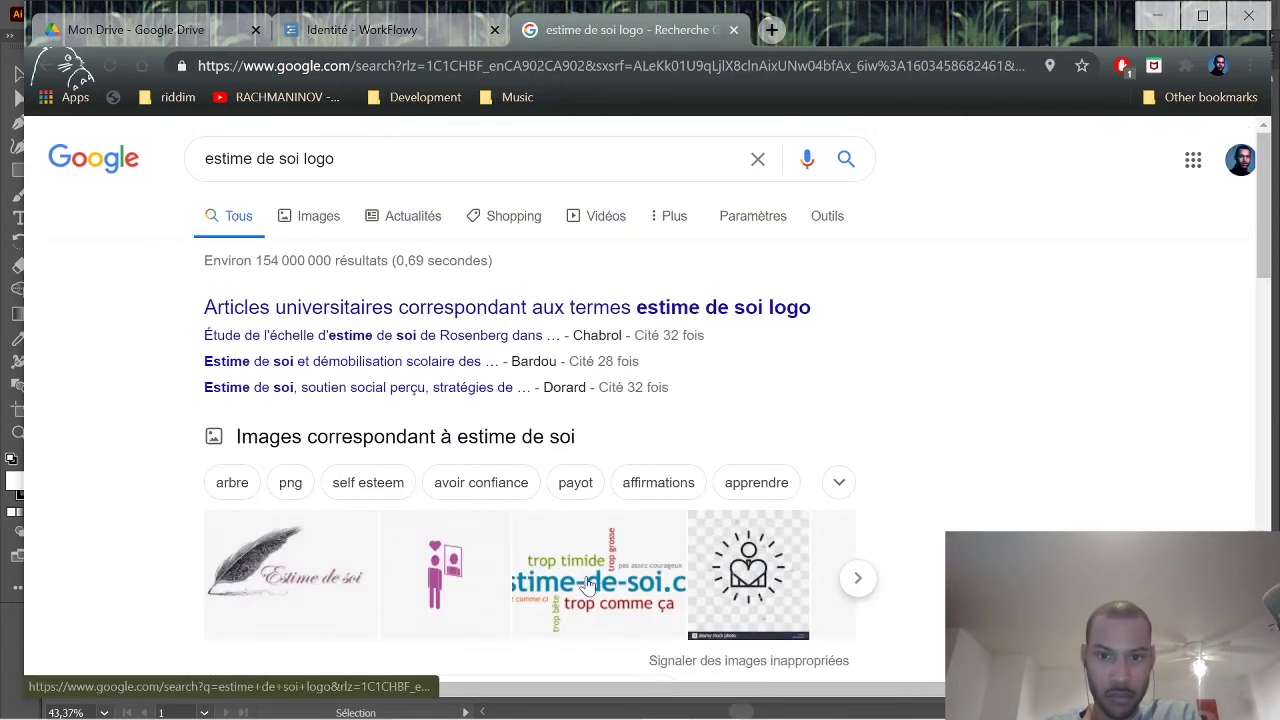
scroll(597, 540, "down", 2)
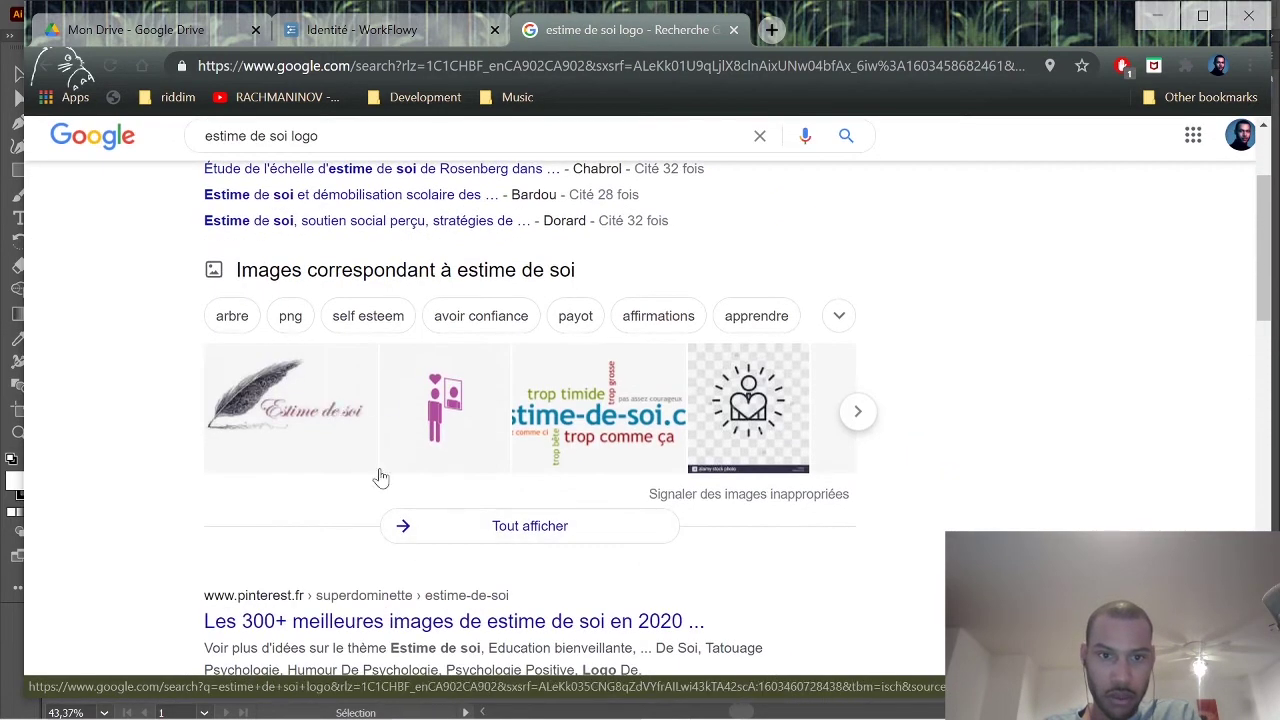
left_click(431, 520)
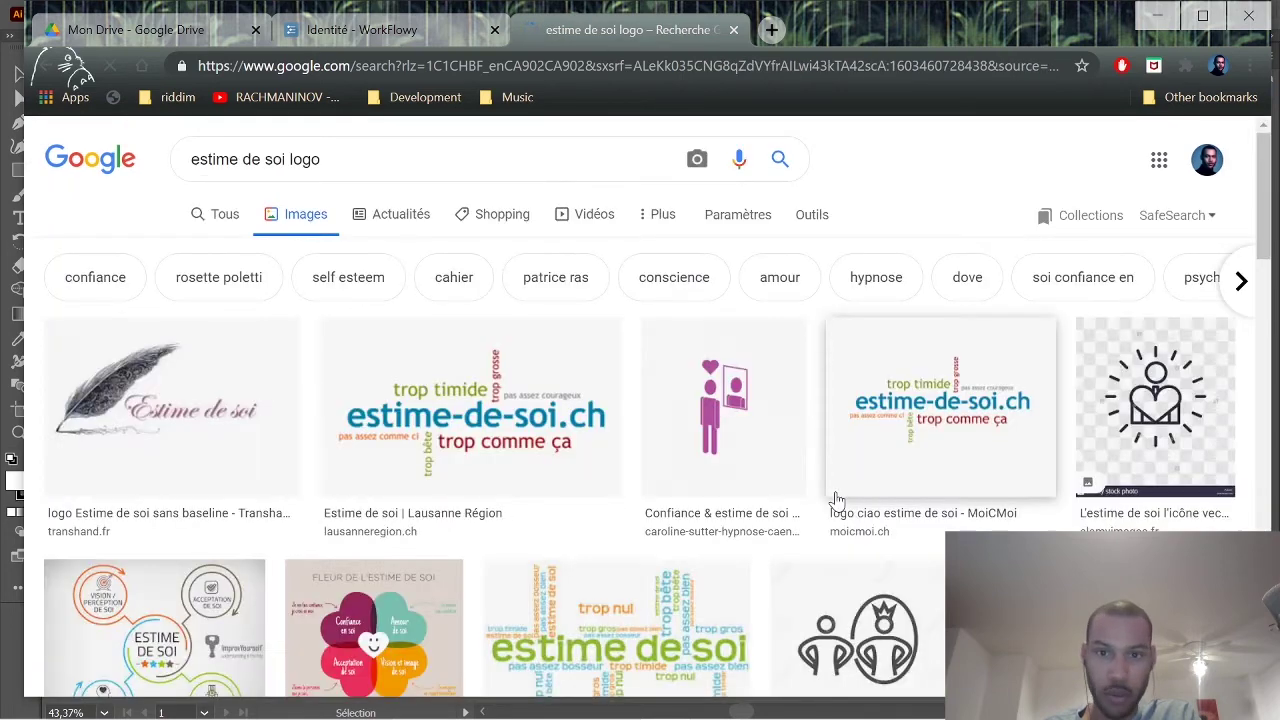
Browse the "estime de soi logo" images for symbol ideas and close that search tab to get back to the outline.
scroll(836, 500, "down", 2)
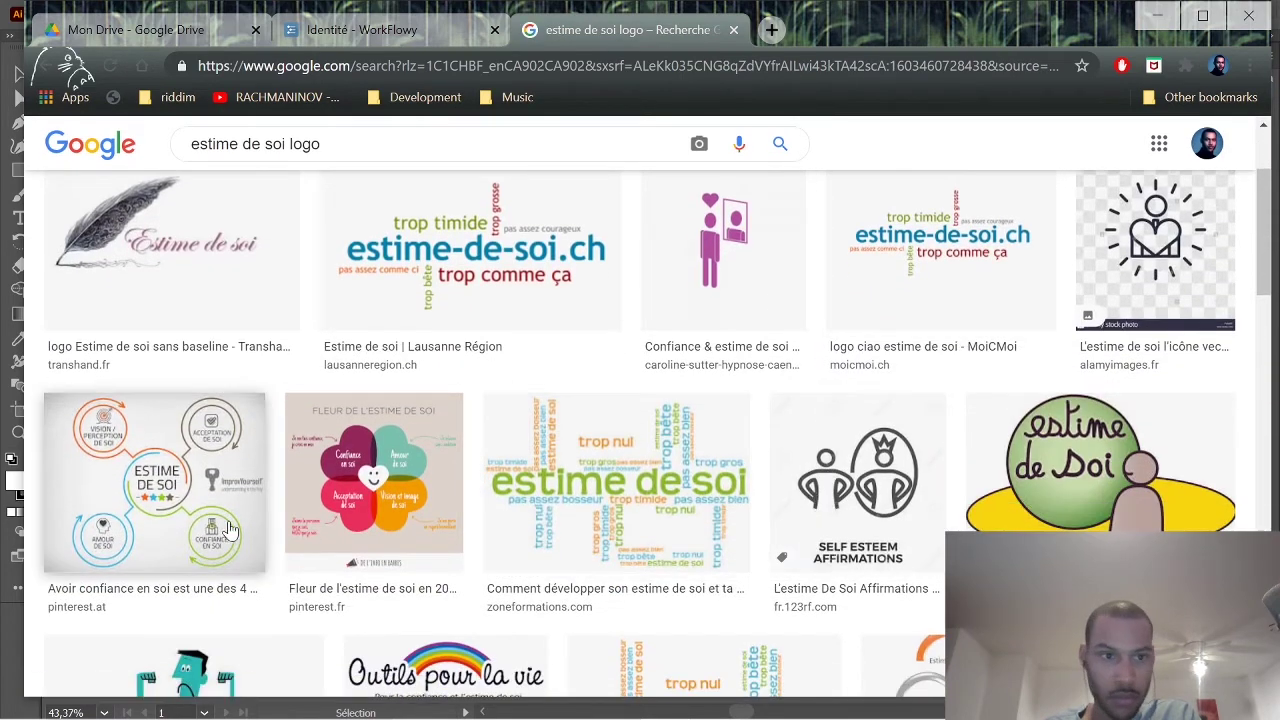
scroll(230, 531, "down", 6)
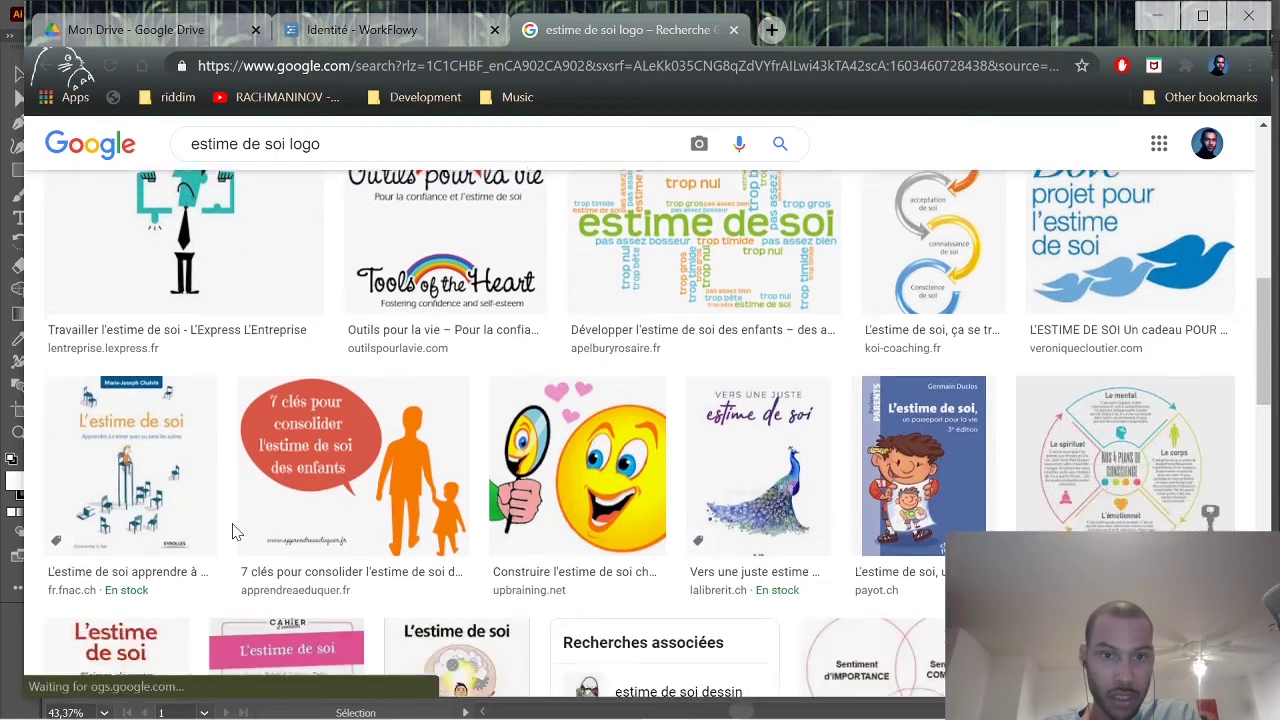
scroll(232, 531, "down", 6)
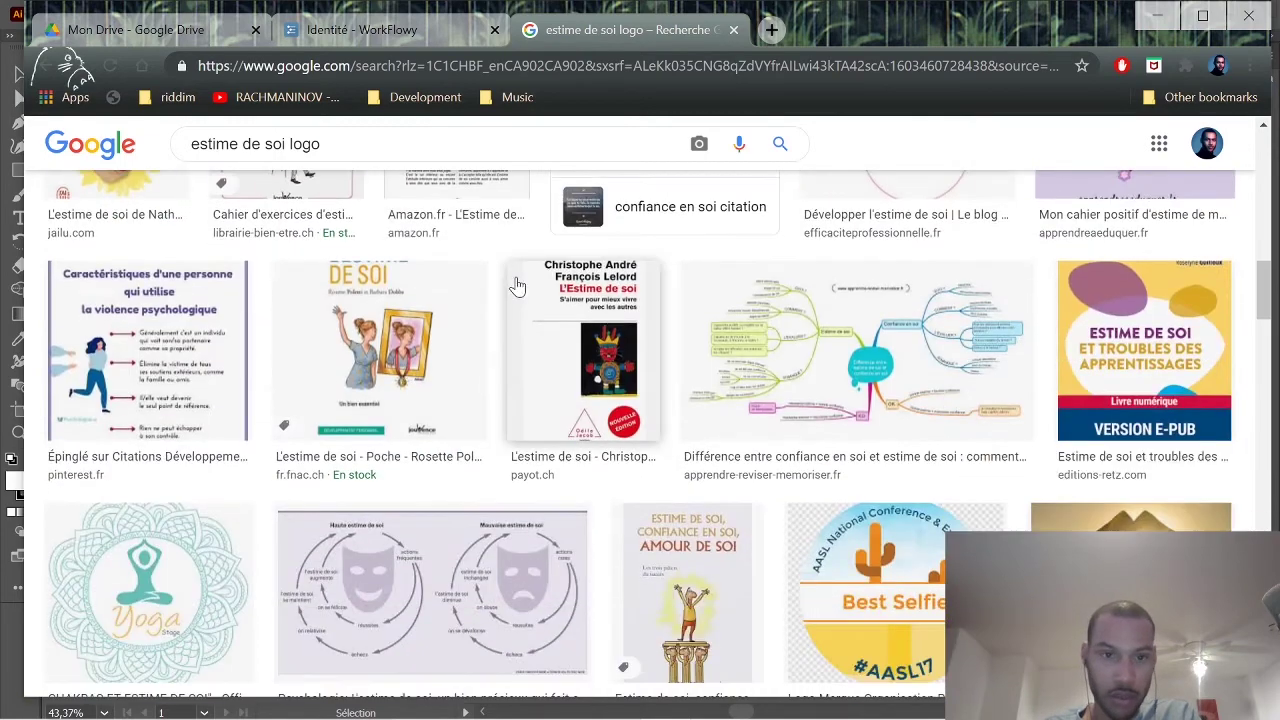
scroll(510, 288, "down", 6)
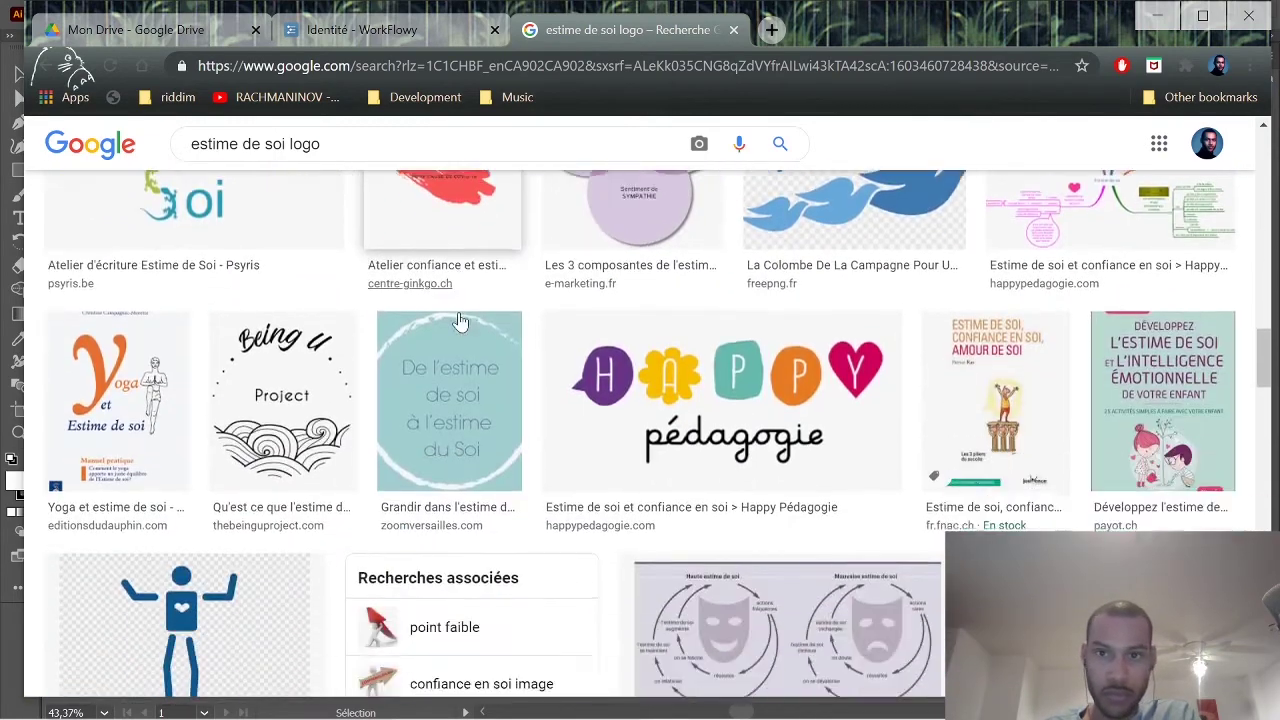
scroll(460, 320, "down", 4)
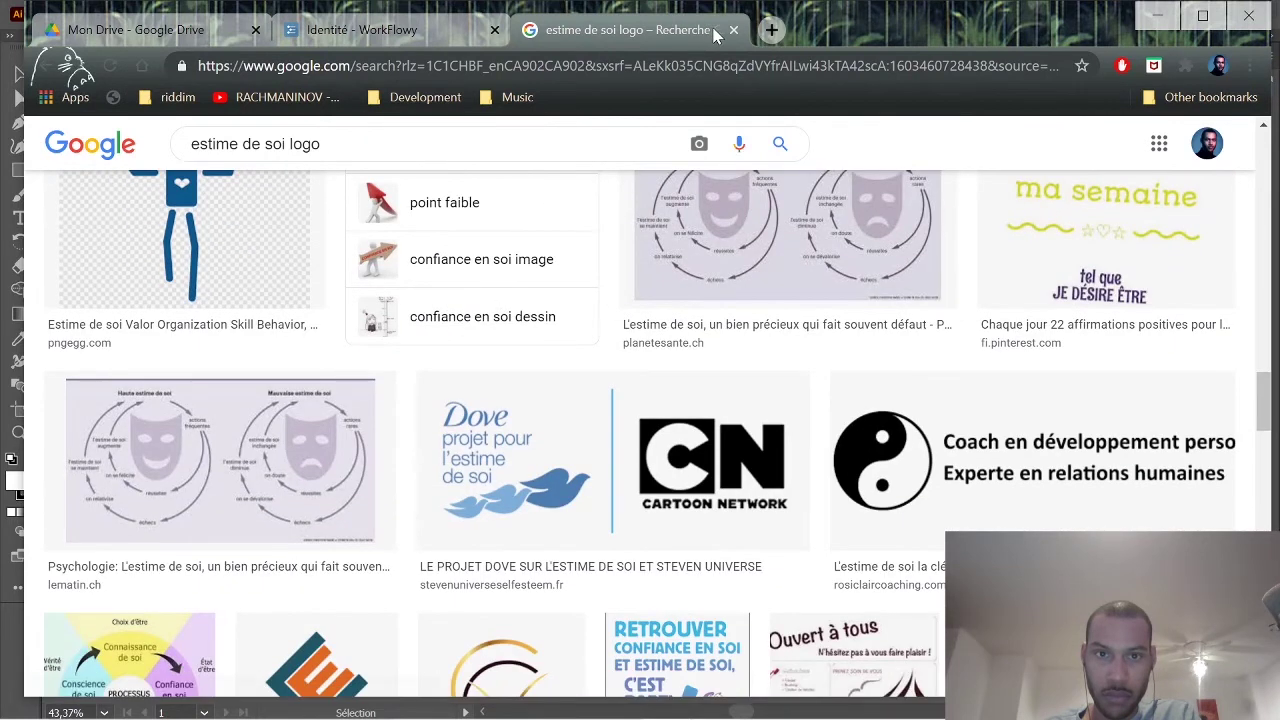
left_click(733, 30)
scroll(716, 582, "down", 2)
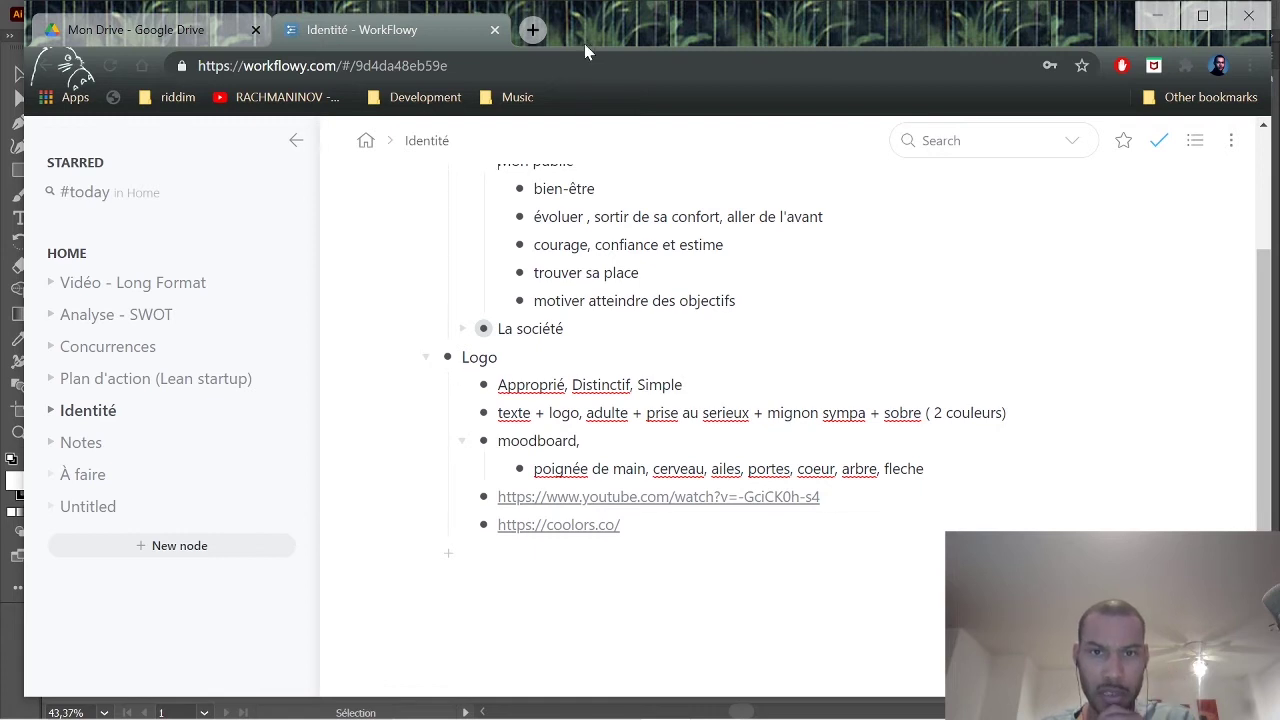
Search Google for "objectifs logo" in a new tab and append ", cible" to the moodboard's symbol list in WorkFlowy.
left_click(530, 30)
type("objectifs logo")
key("Return")
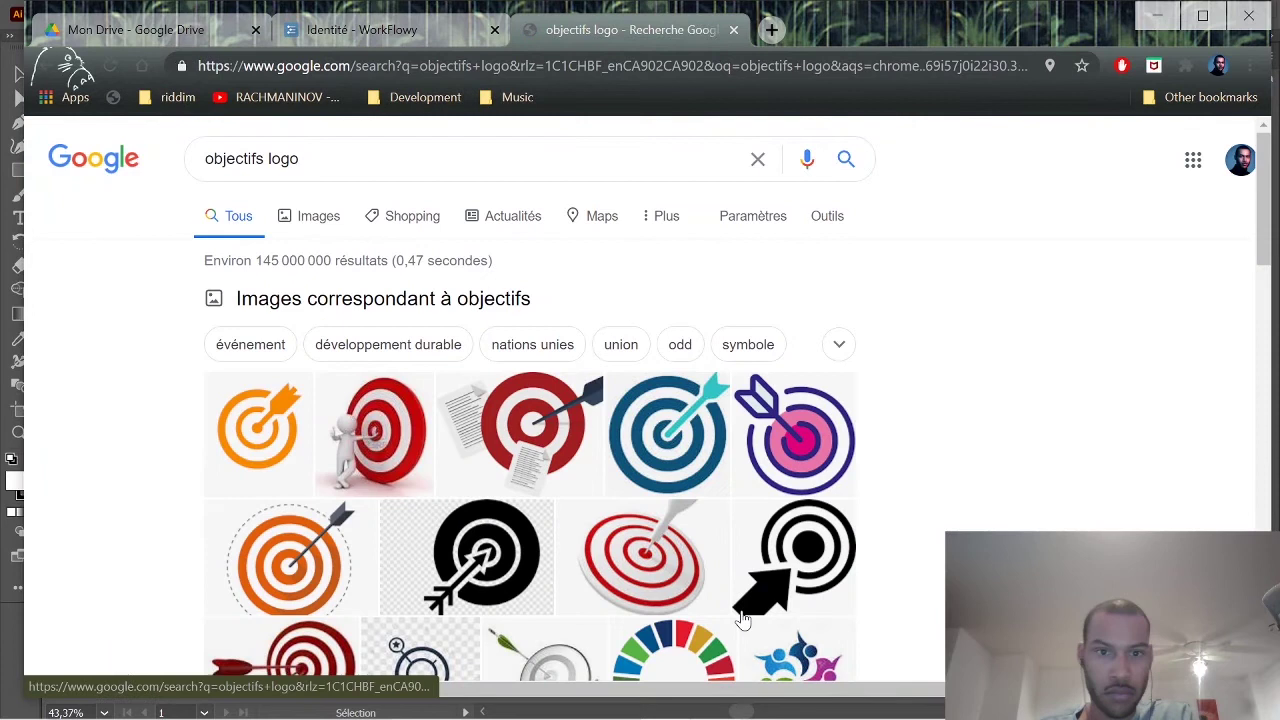
key("ctrl+shift+Tab")
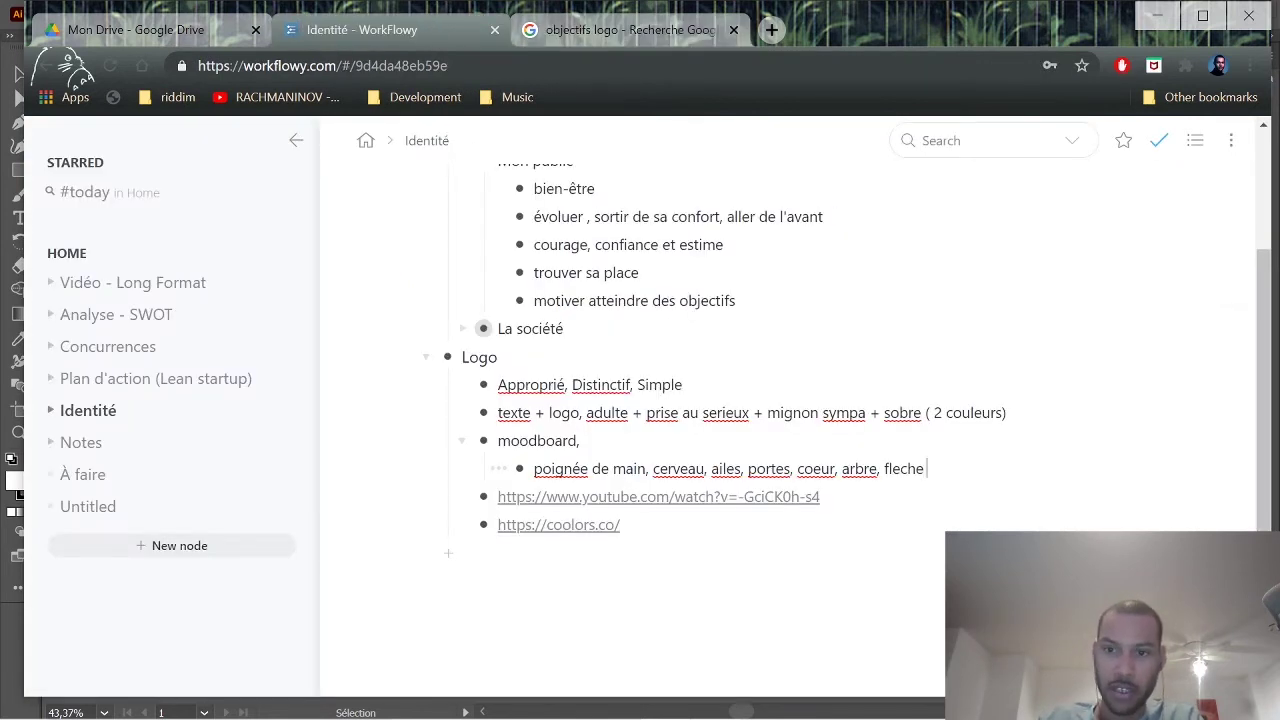
type("cible")
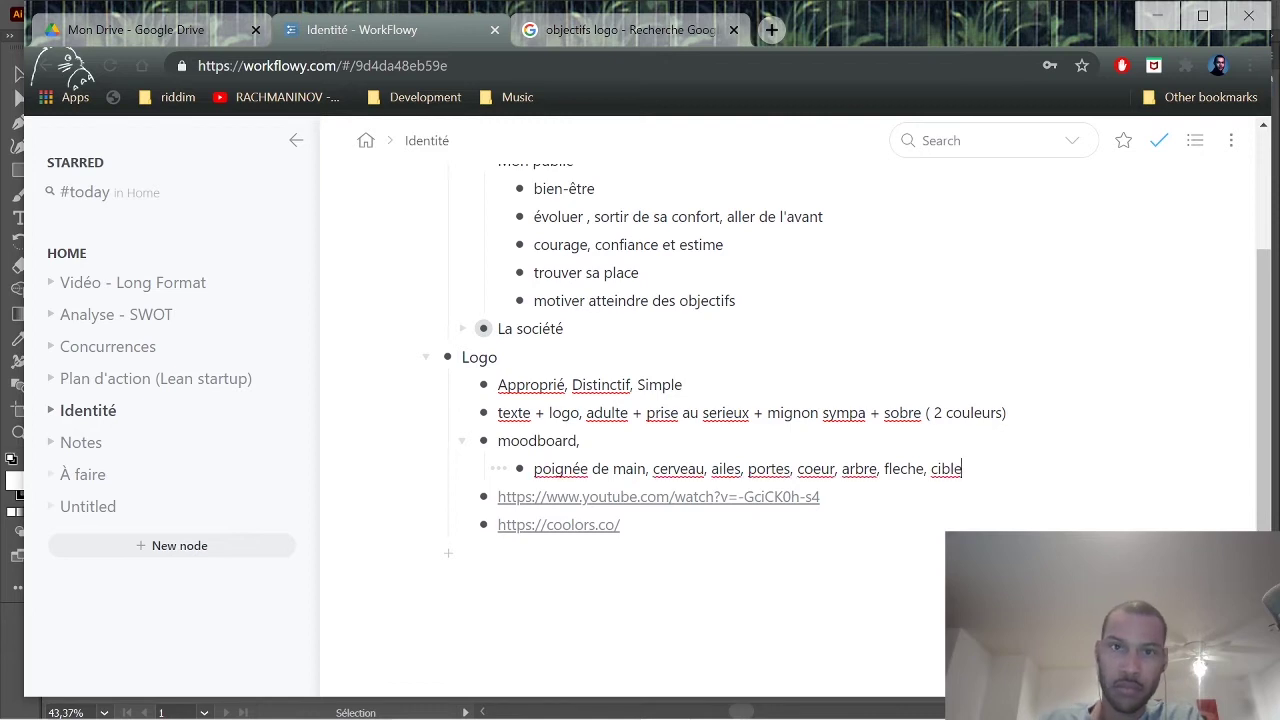
Browse the full "objectifs logo" image results for more symbol ideas and return to the WorkFlowy outline.
left_click(642, 35)
scroll(640, 400, "down", 4)
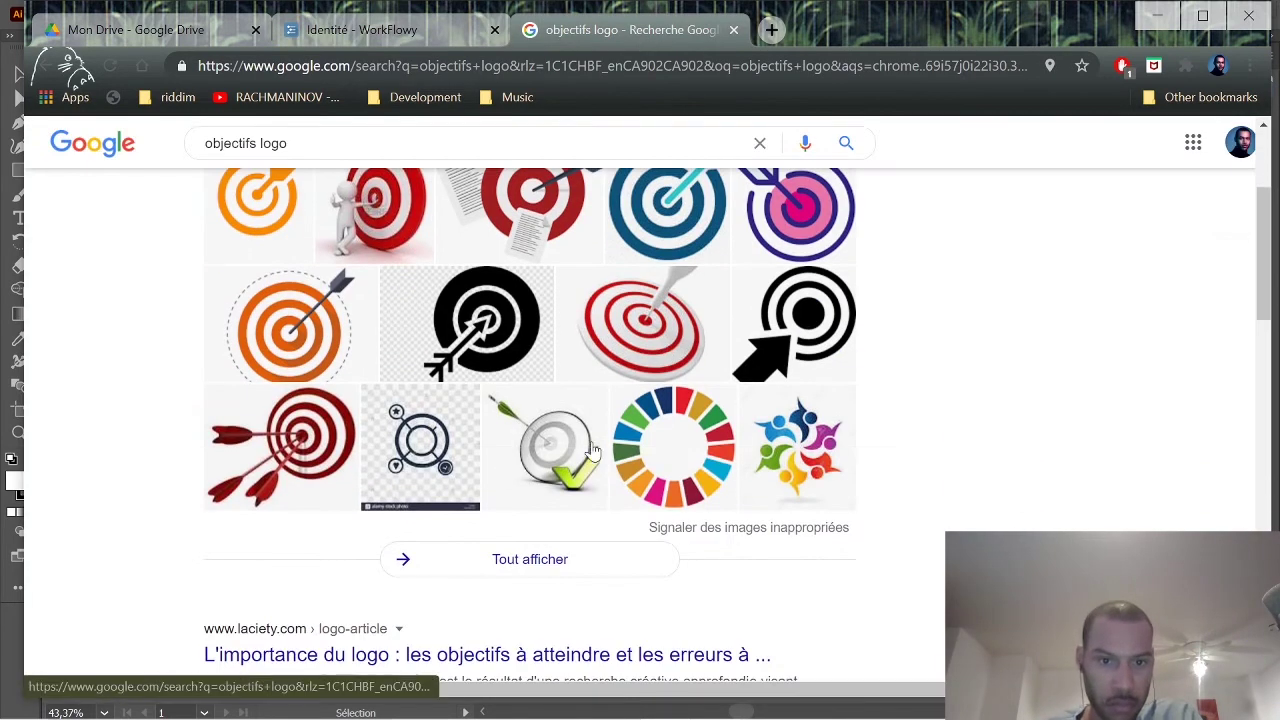
scroll(480, 400, "up", 5)
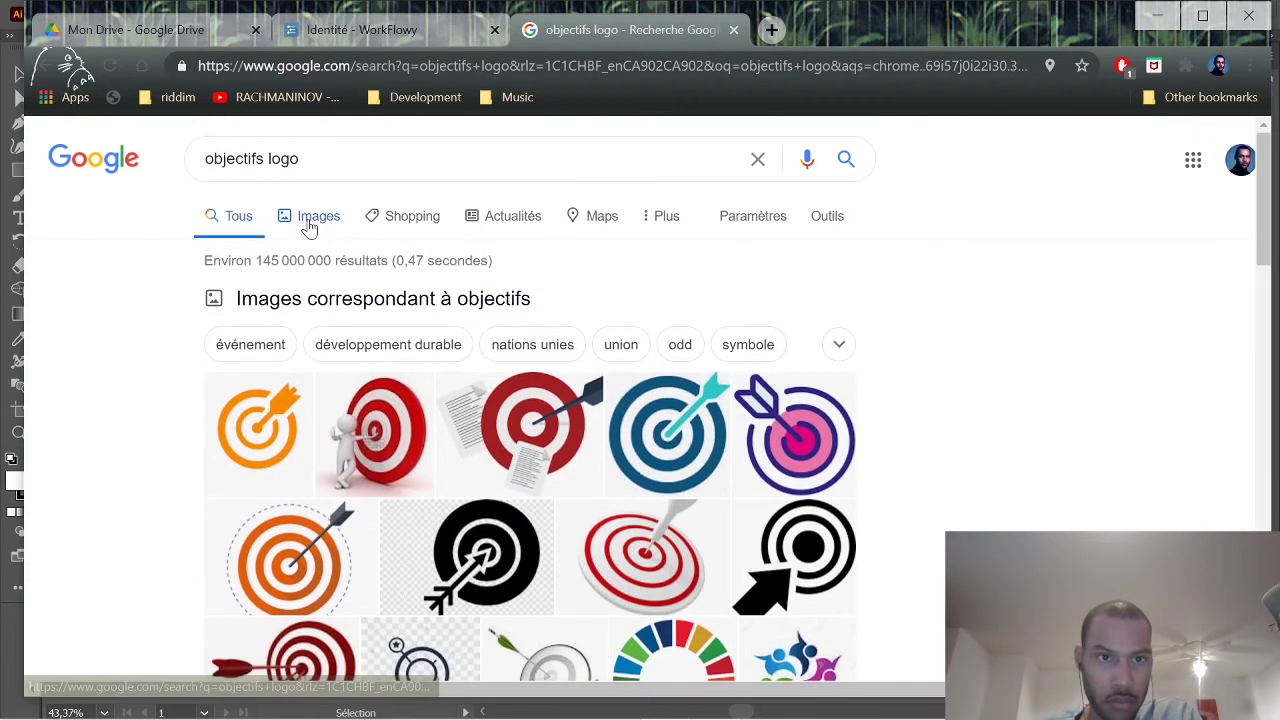
left_click(307, 225)
scroll(643, 563, "down", 8)
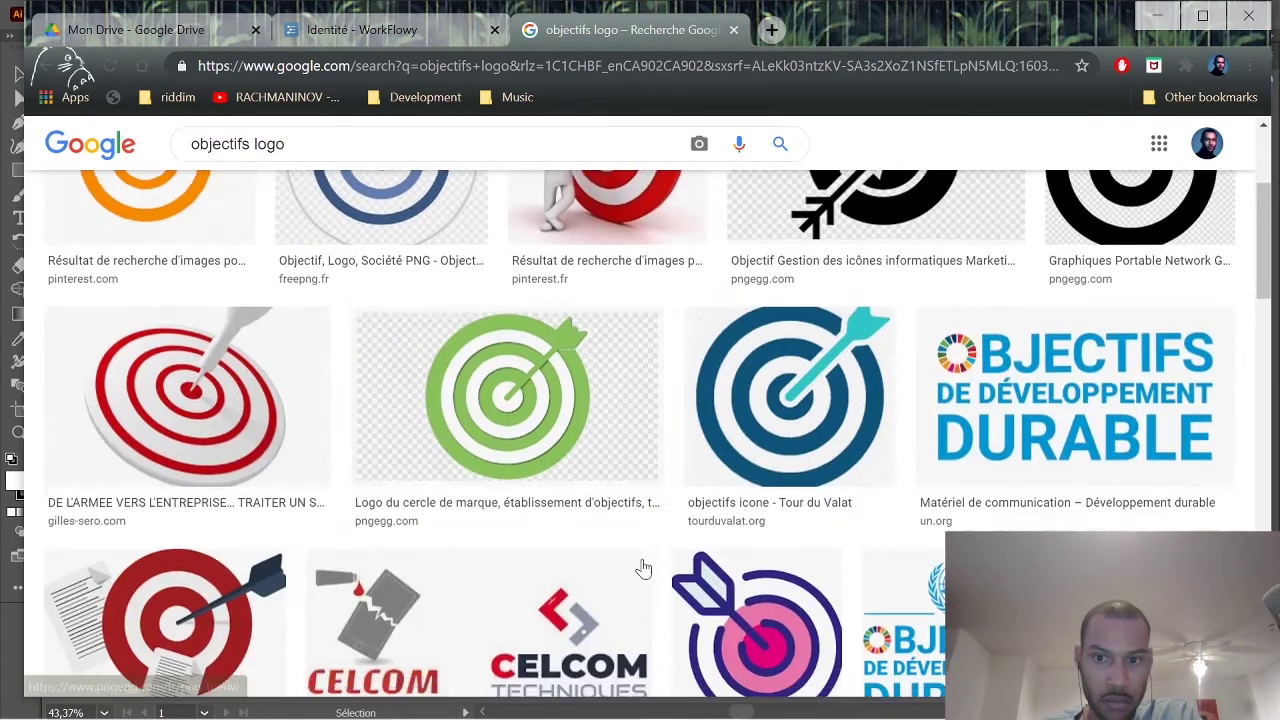
scroll(643, 565, "down", 2)
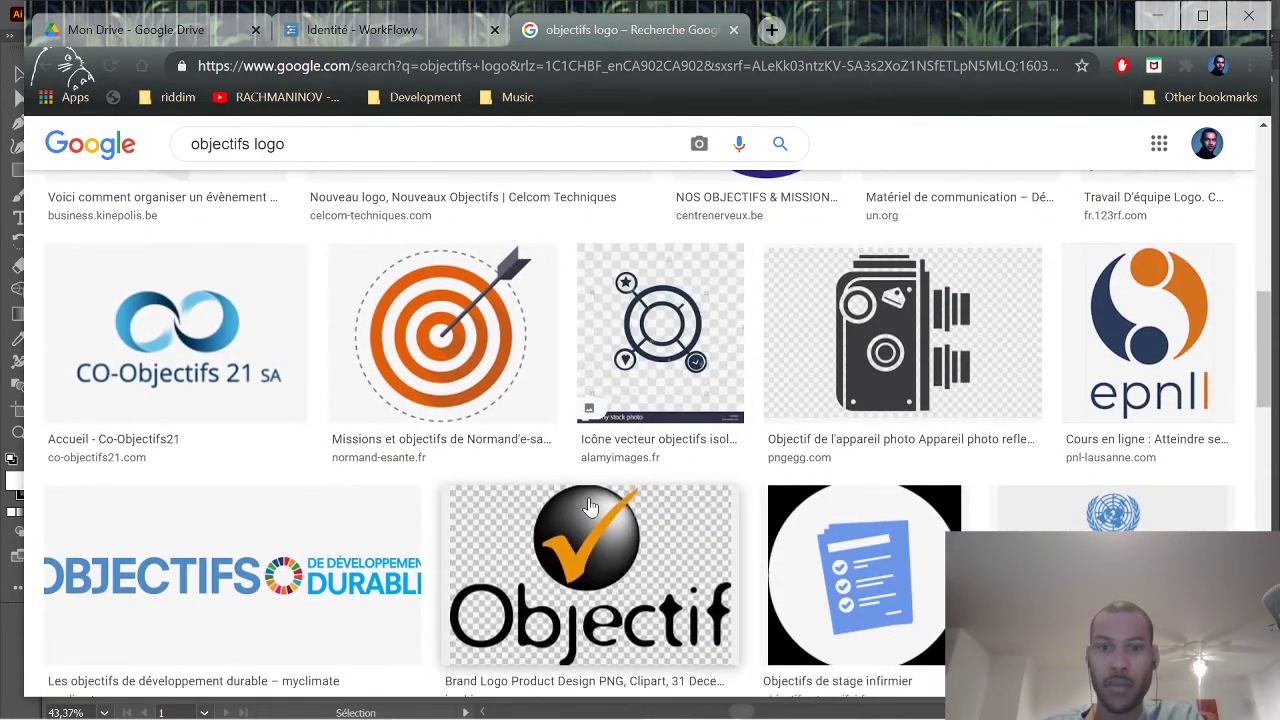
left_click(451, 30)
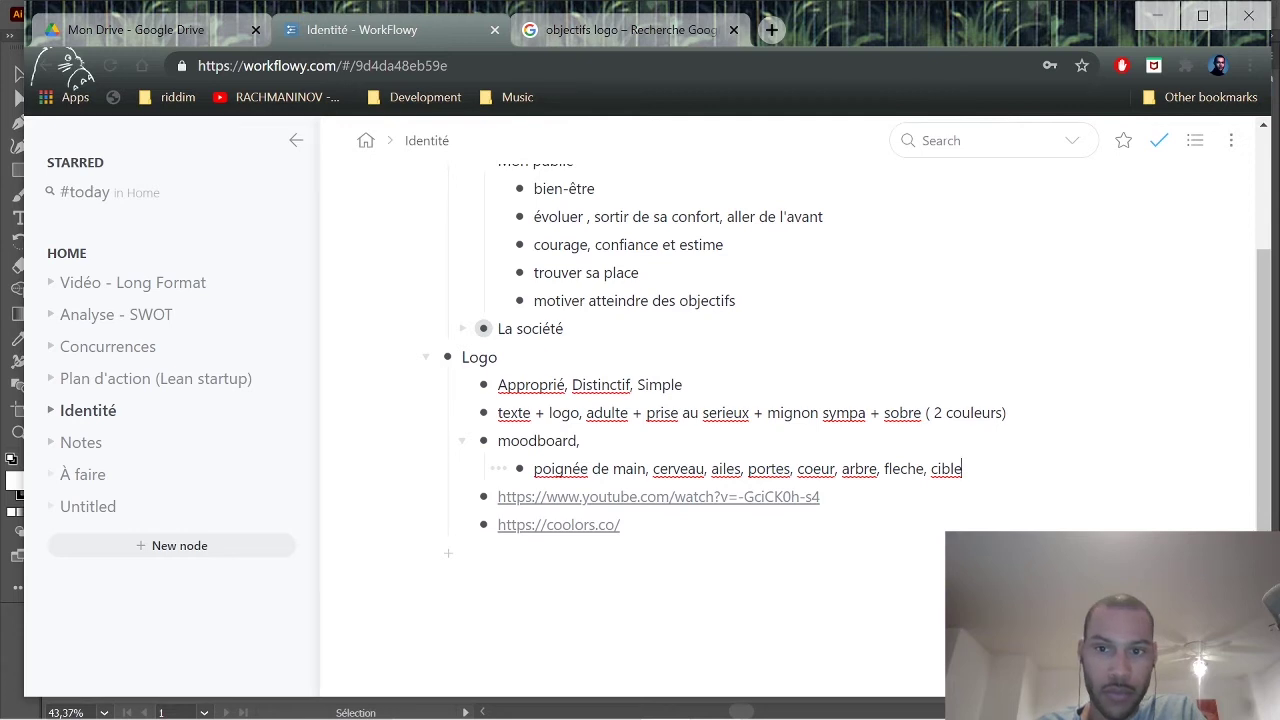
left_click(580, 38)
scroll(697, 300, "down", 8)
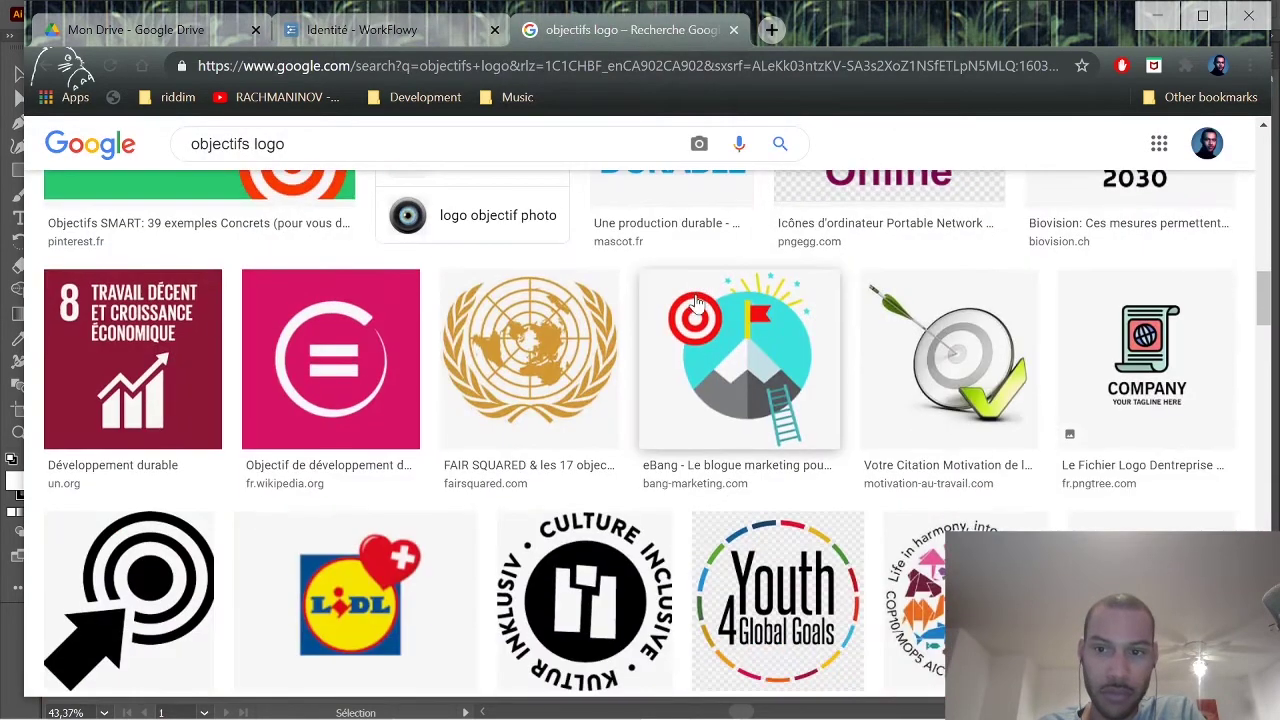
scroll(697, 302, "down", 2)
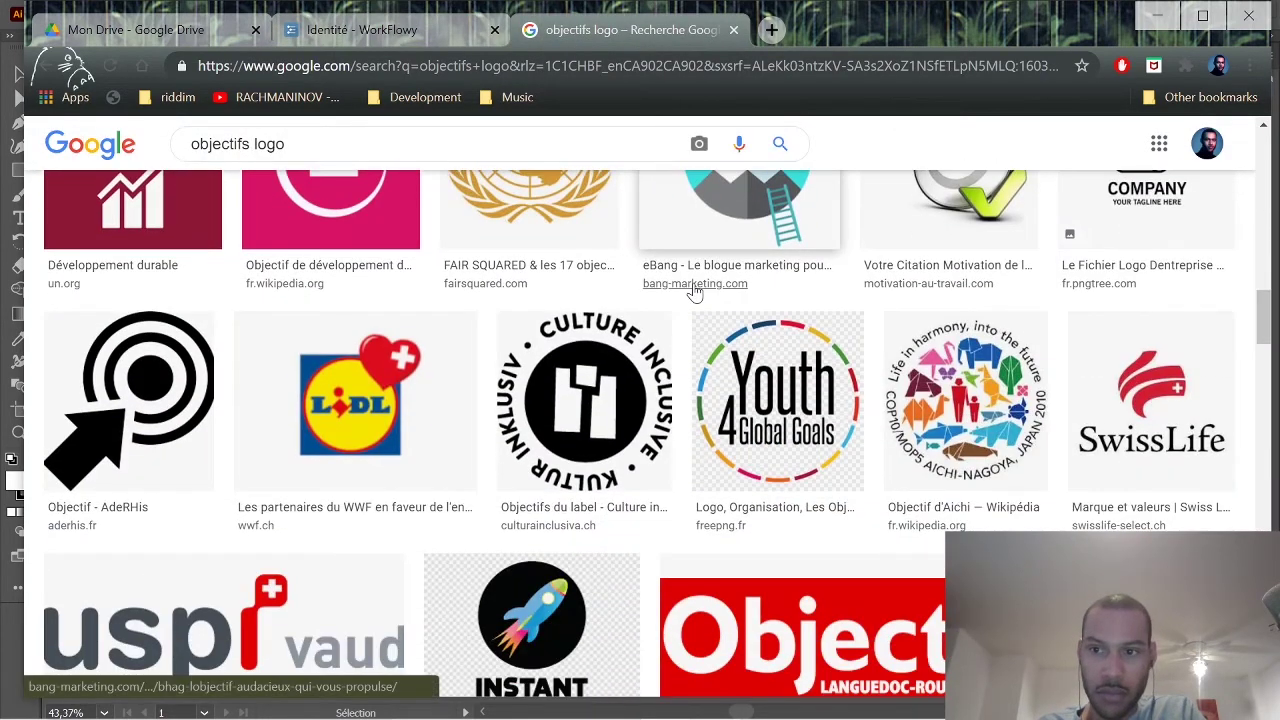
left_click(377, 33)
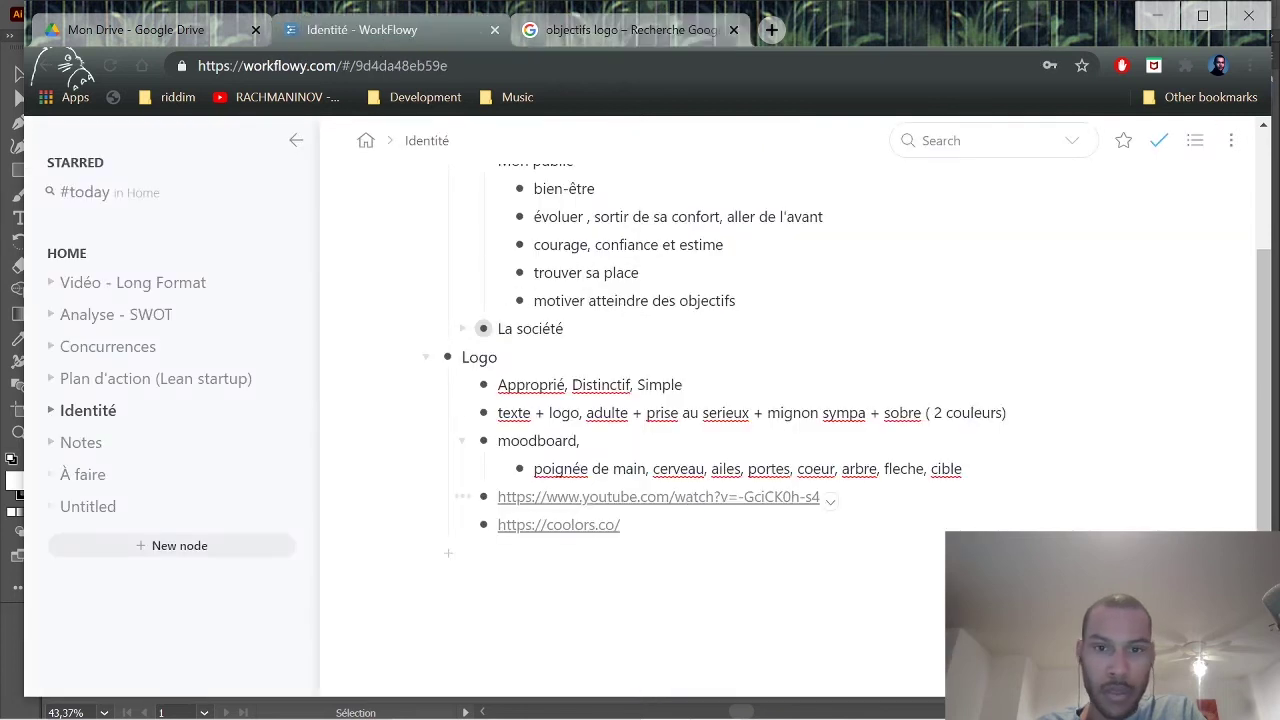
Expand "La société" in the Mission section to review its points, then collapse both it and "Mon public".
left_click(457, 333)
key("BackSpace")
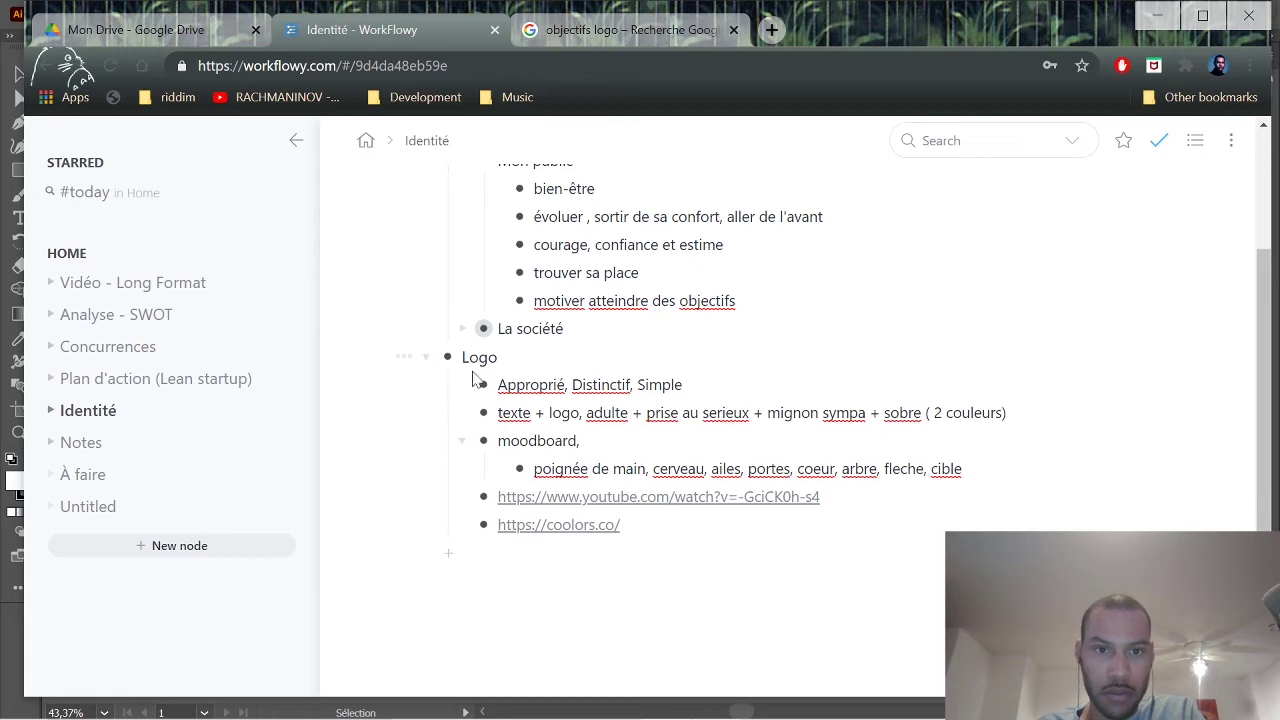
left_click(462, 329)
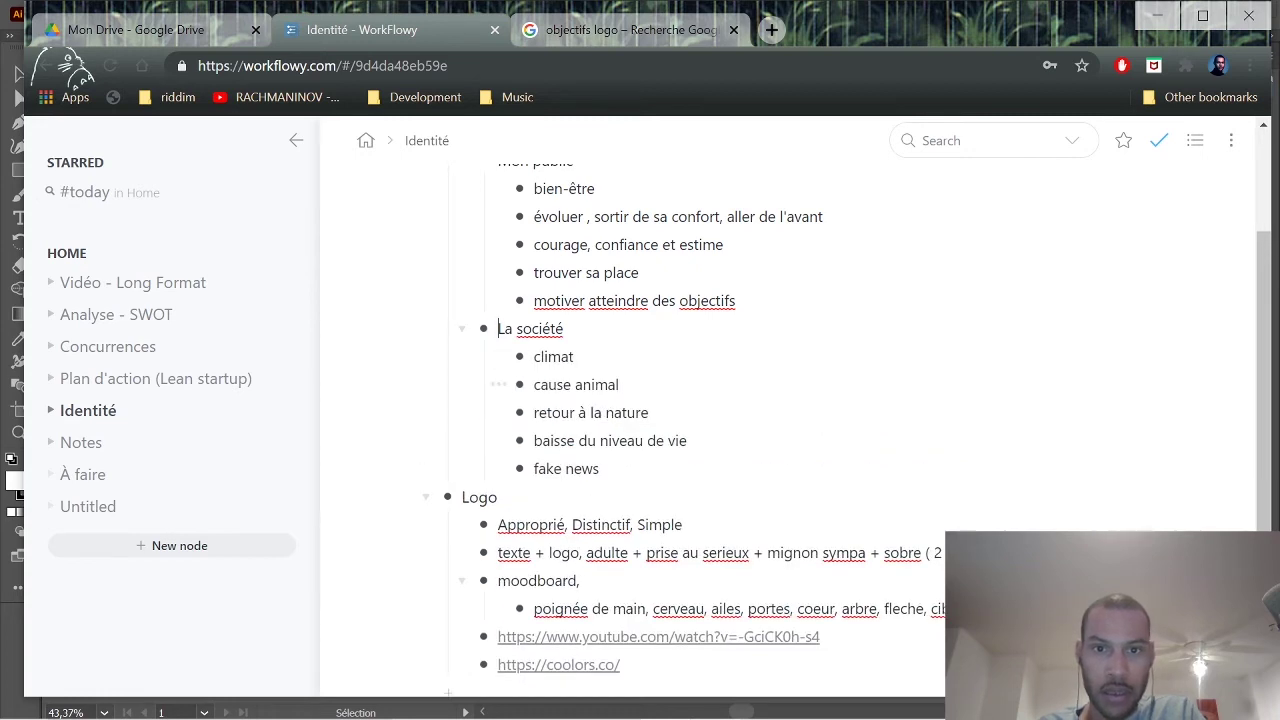
left_click(463, 331)
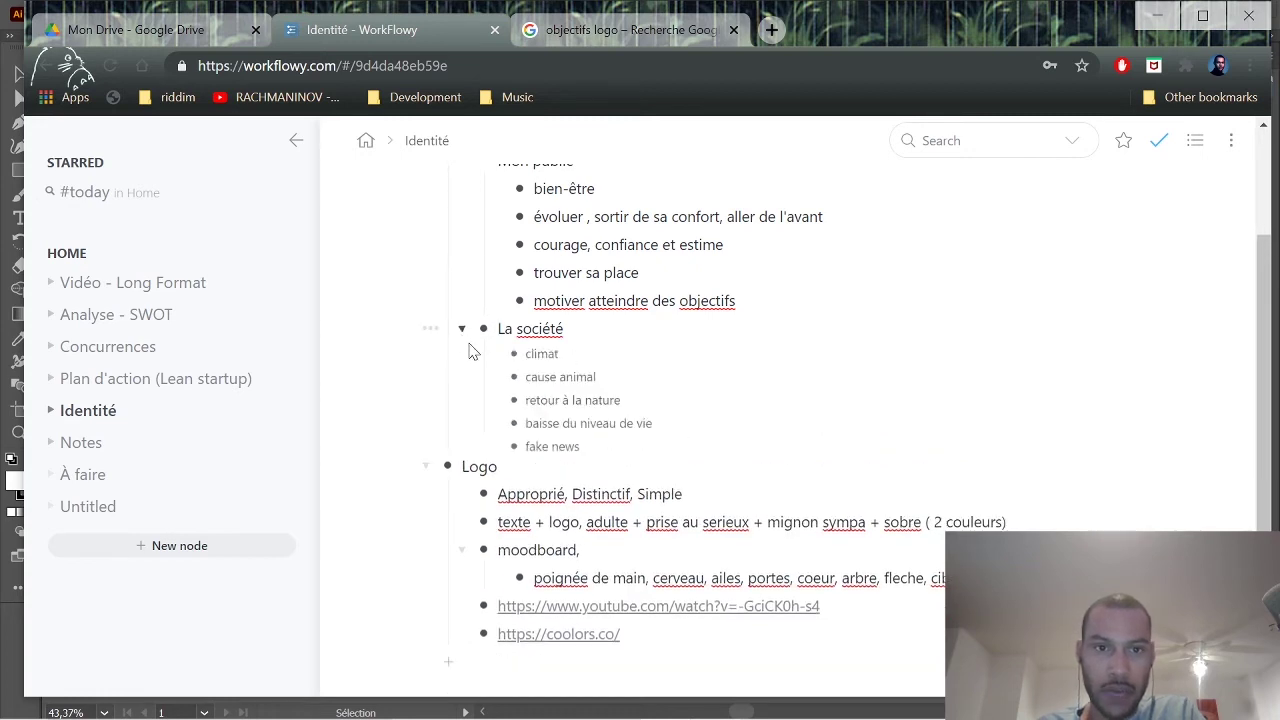
left_click(461, 329)
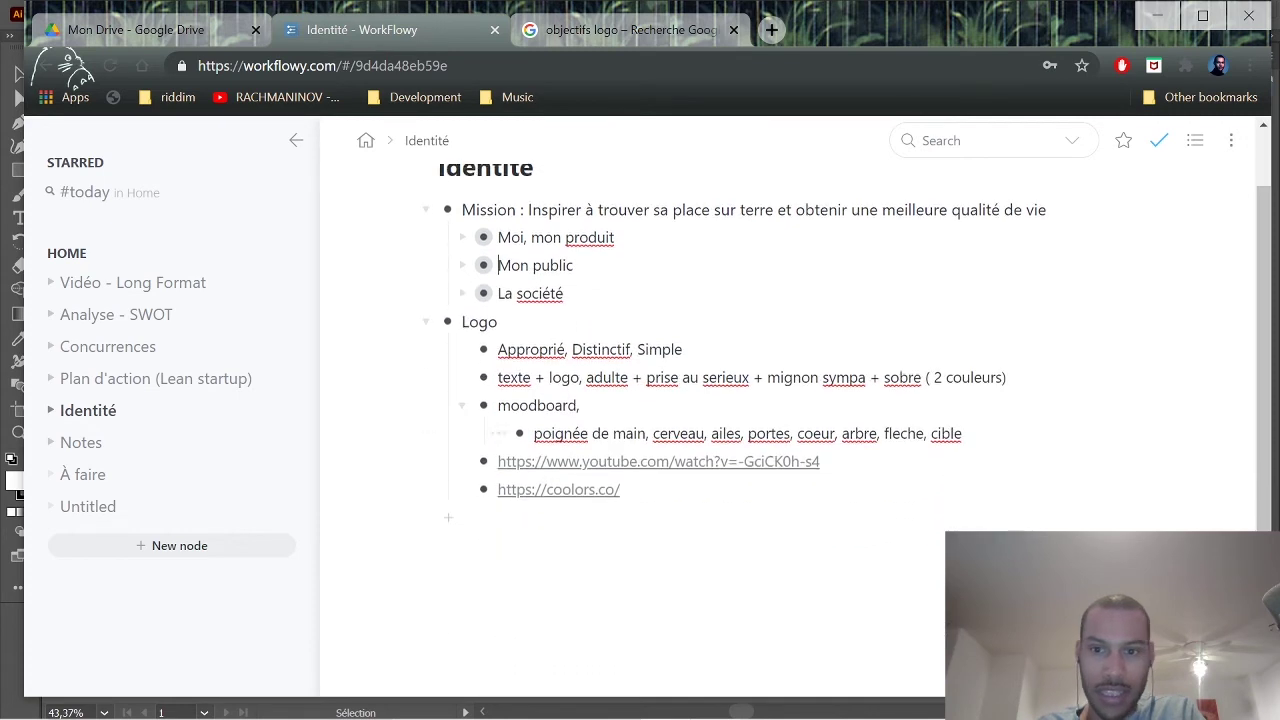
Append ", sourir" to the moodboard's symbol list, and change the Google image search from "objectifs logo" to "qualité de vie logo".
type("sourir")
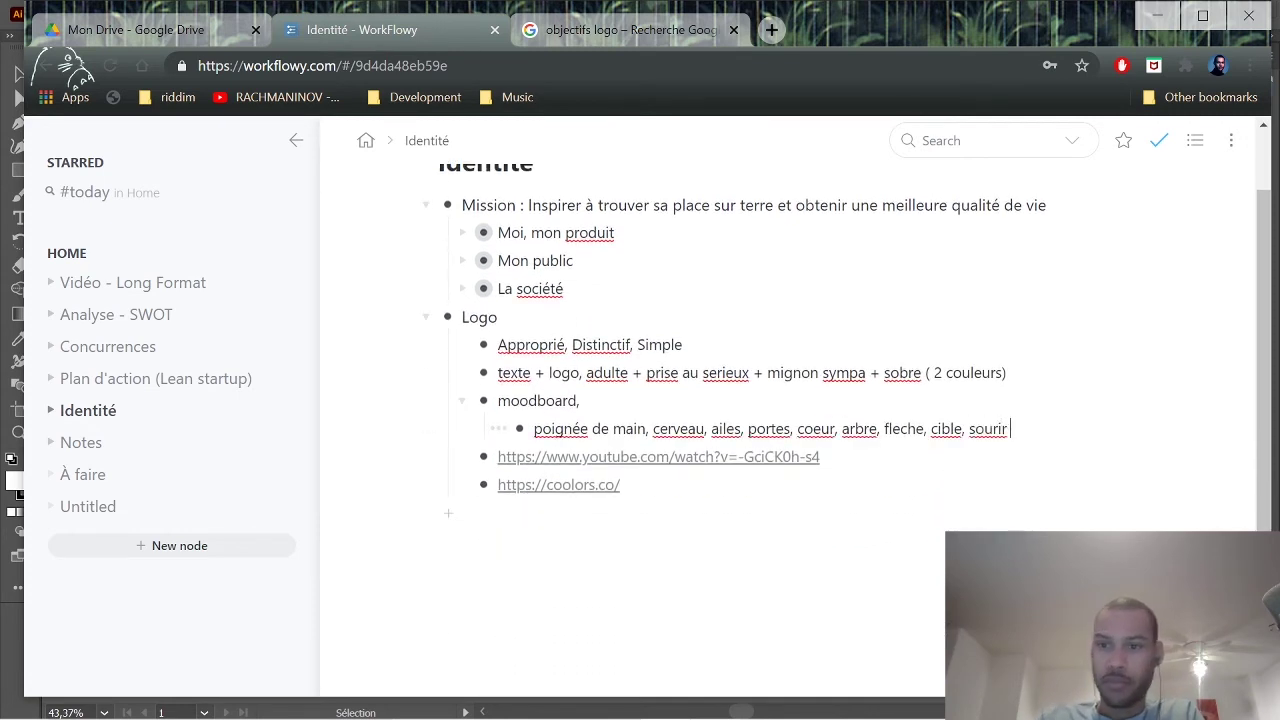
left_click(710, 32)
left_click_drag(250, 144, 183, 148)
type("qualité de v")
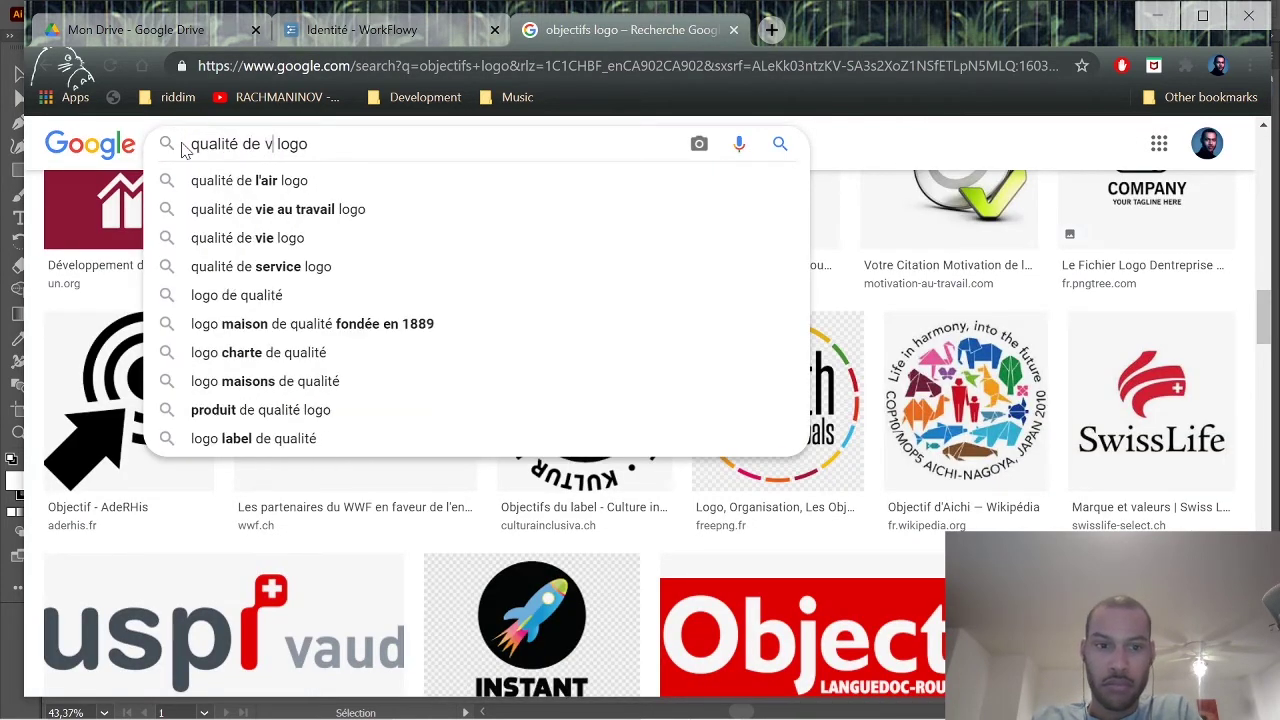
type("ie")
key("Return")
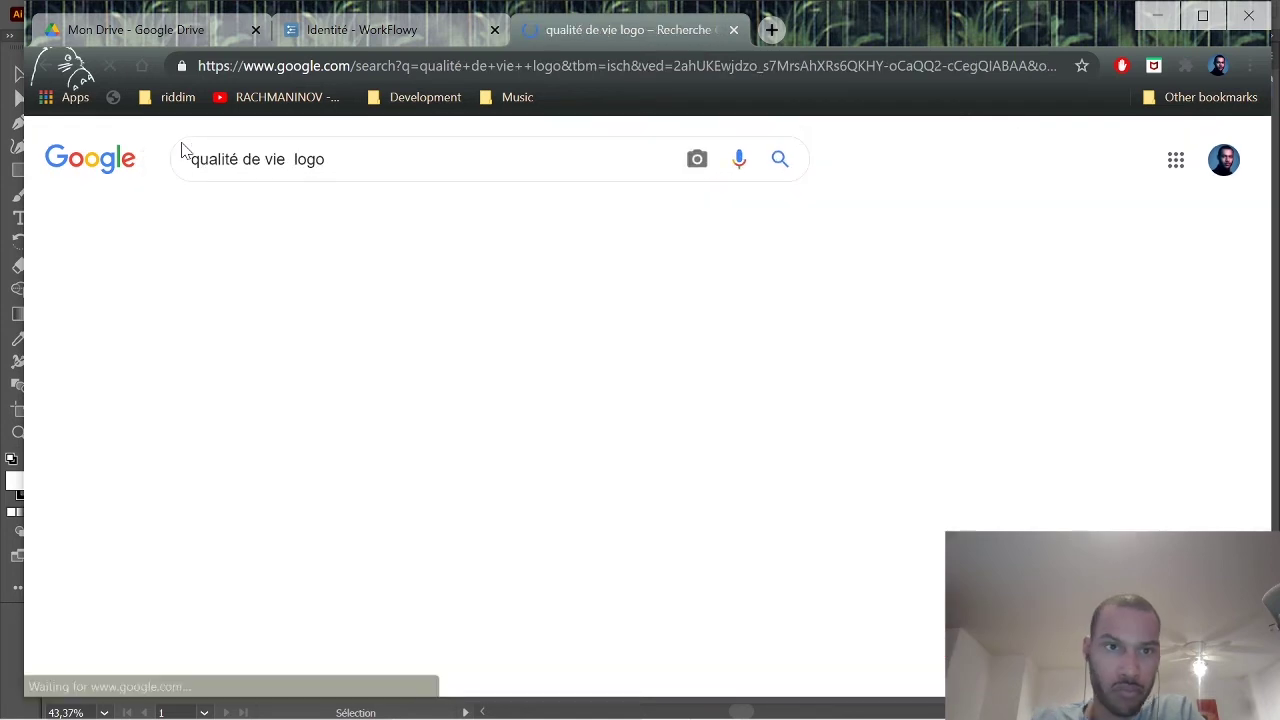
Browse the "qualité de vie logo" image results for symbol ideas and return to the WorkFlowy outline.
scroll(750, 557, "down", 2)
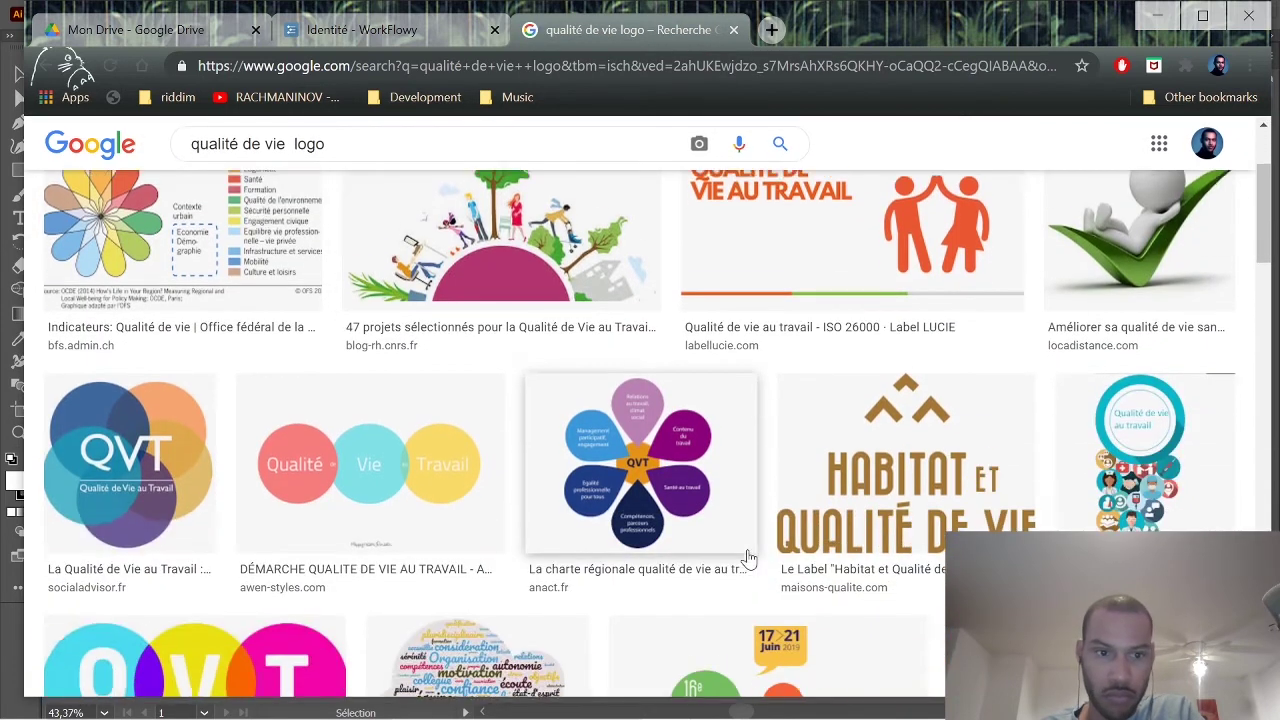
scroll(705, 482, "up", 1)
scroll(705, 482, "down", 4)
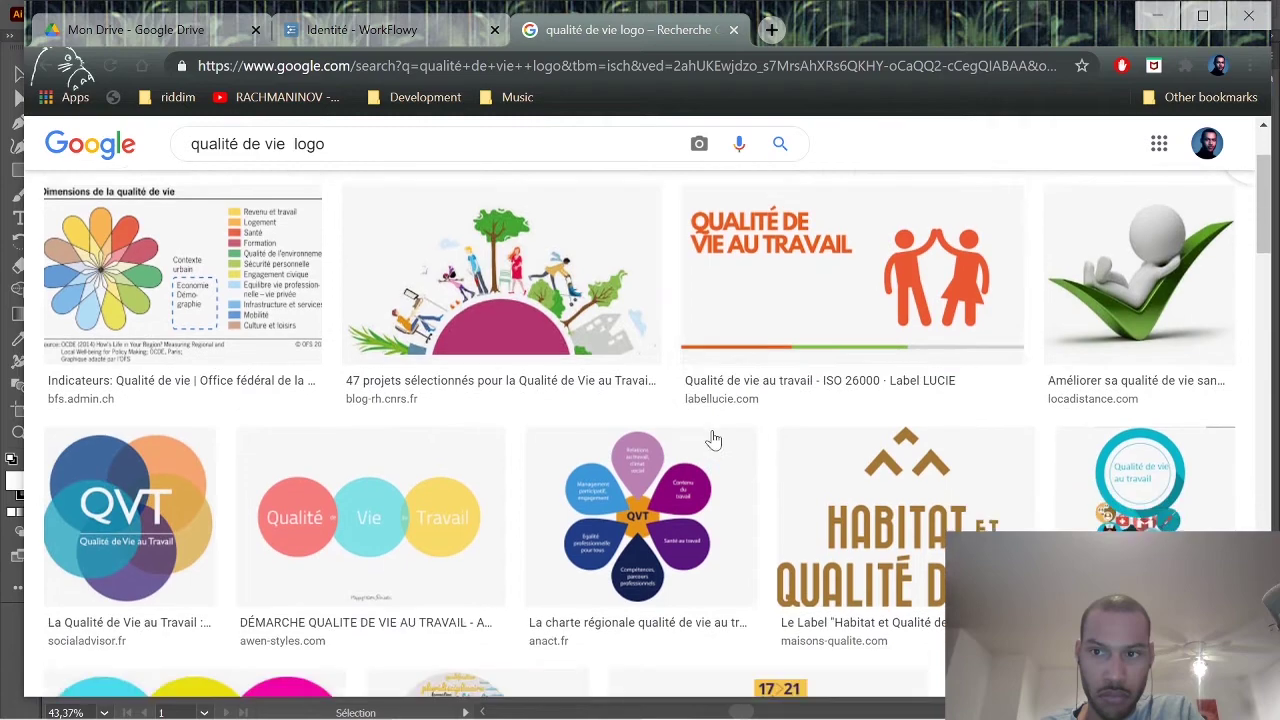
scroll(650, 485, "down", 8)
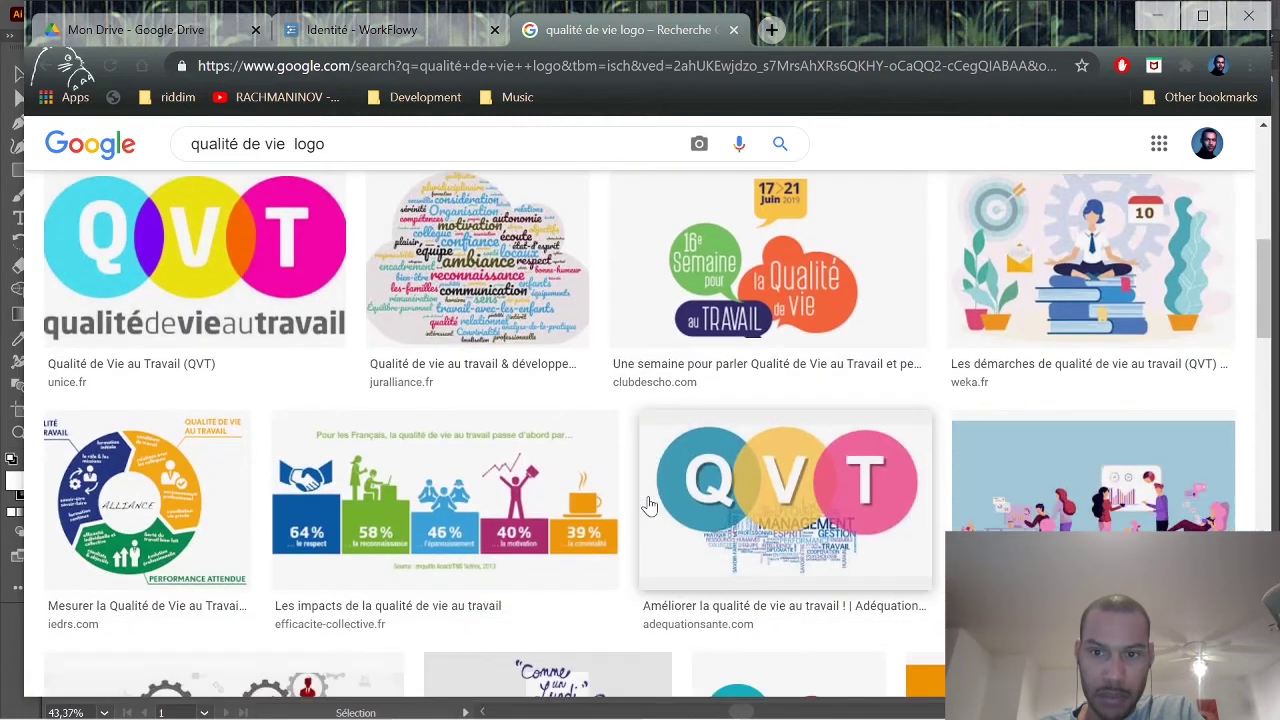
scroll(647, 521, "down", 5)
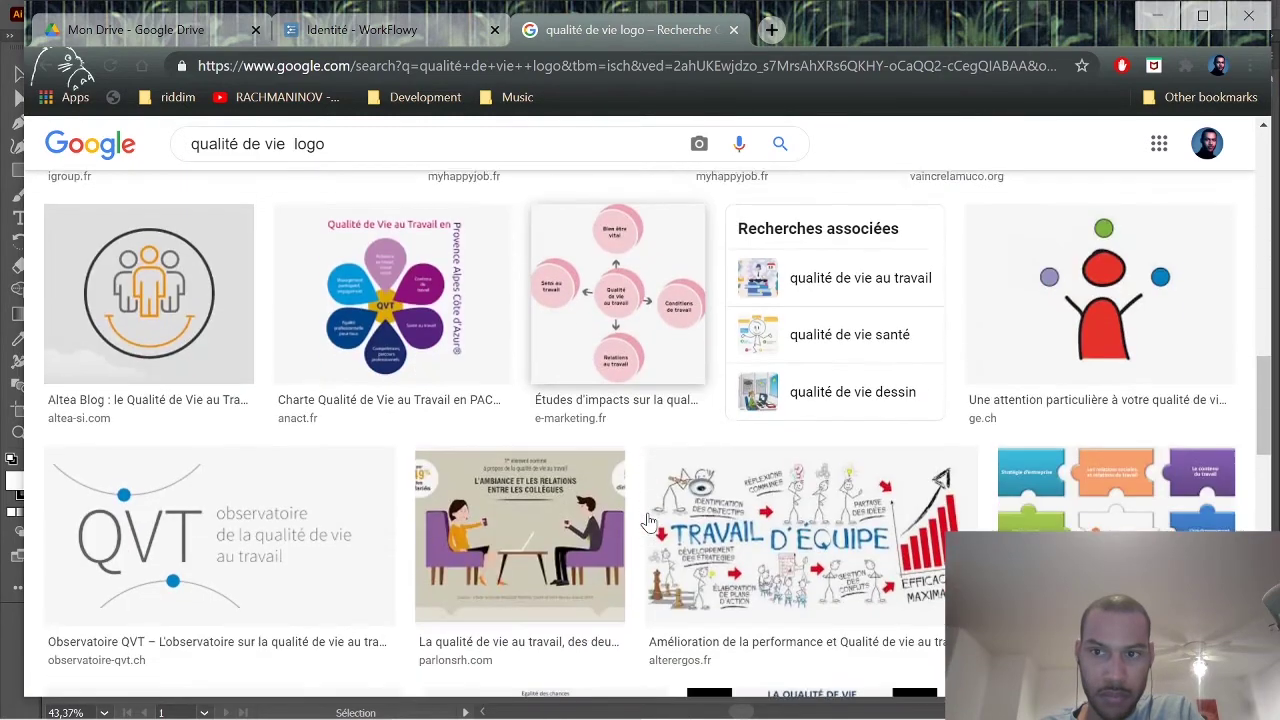
scroll(647, 521, "down", 2)
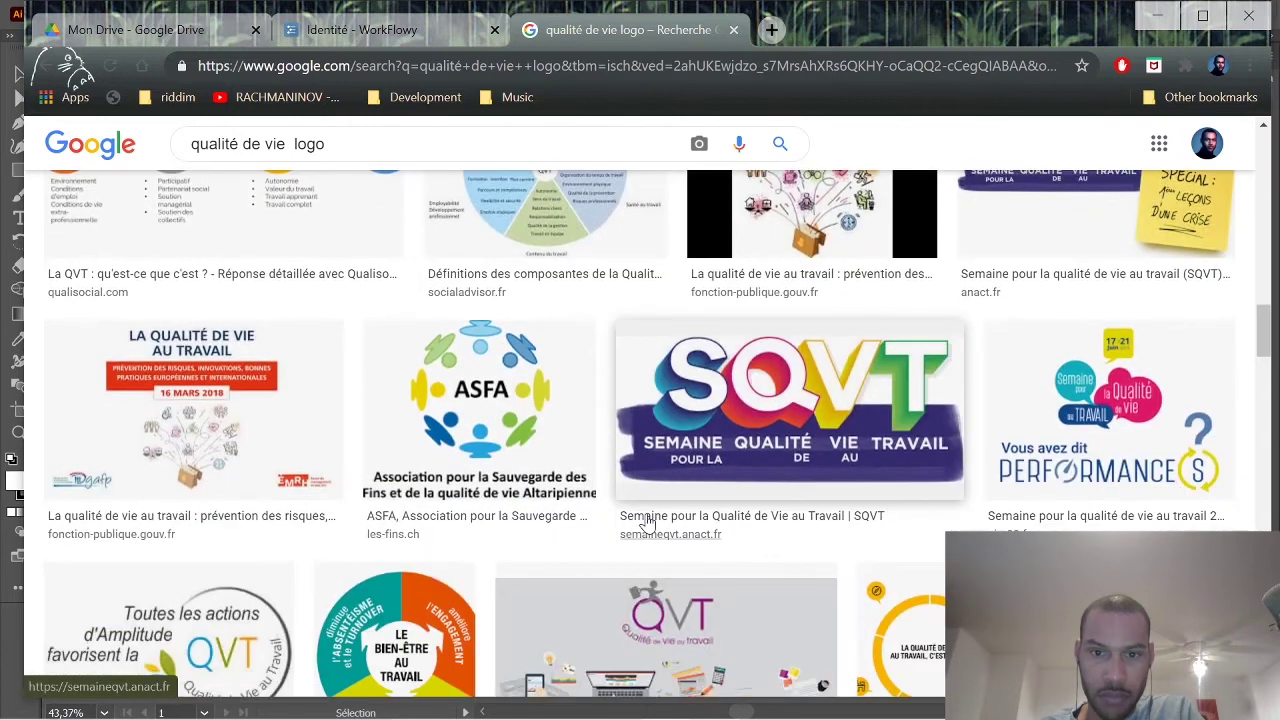
scroll(646, 526, "up", 3)
left_click(417, 34)
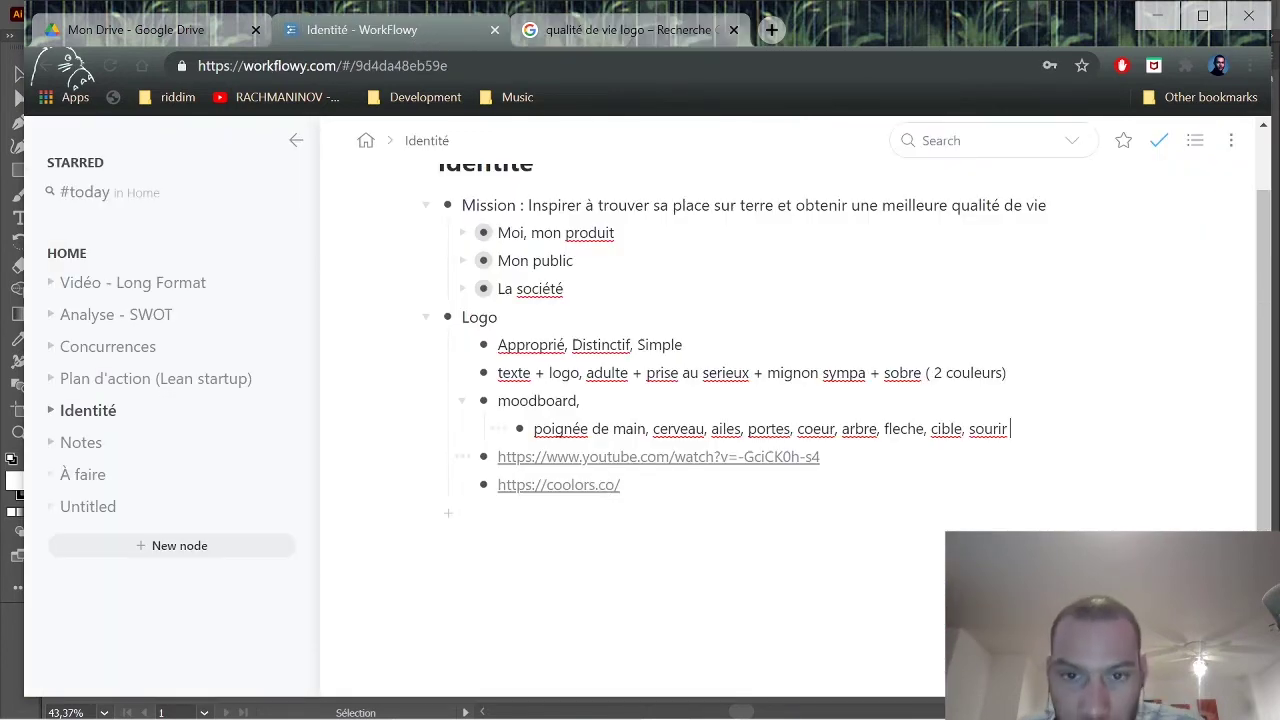
Select the word "cerveau" in the moodboard's symbol list.
left_click_drag(680, 428, 707, 428)
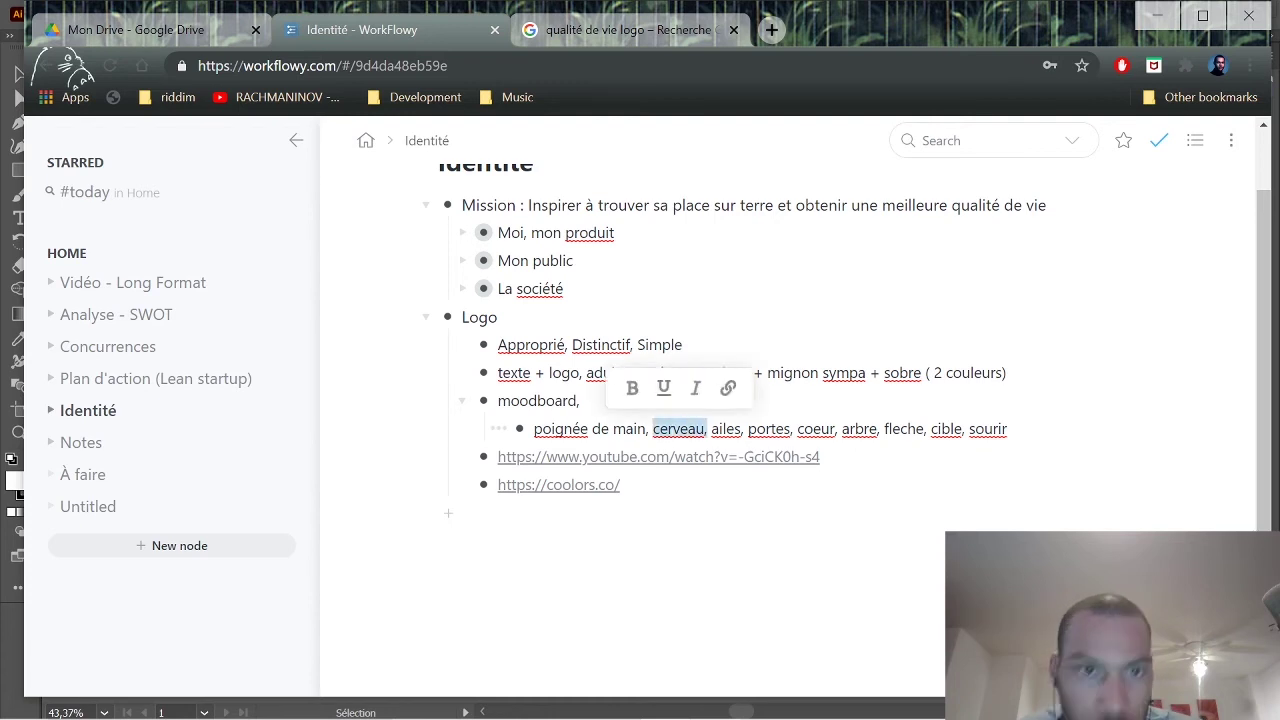
Underline "cerveau, ailes, portes" and "fleche, cible" in the keyword bullet under moodboard.
right_click(658, 440)
left_click(636, 428)
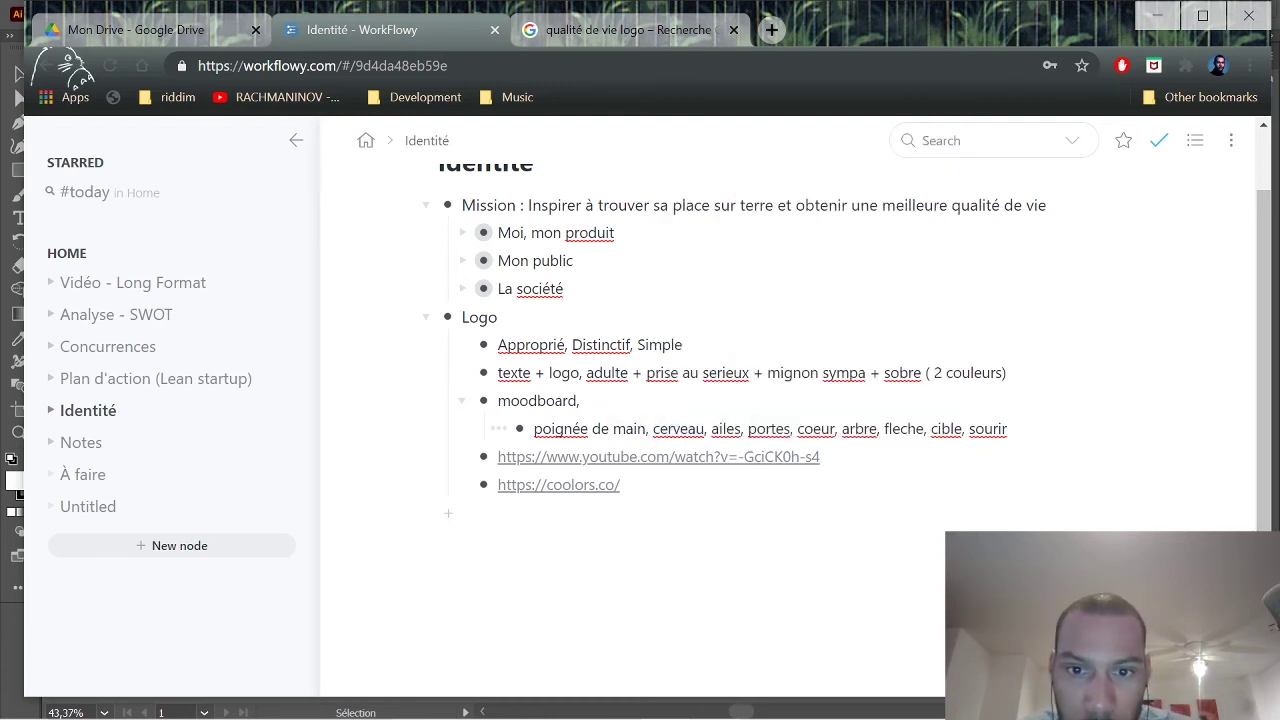
left_click_drag(660, 428, 707, 428)
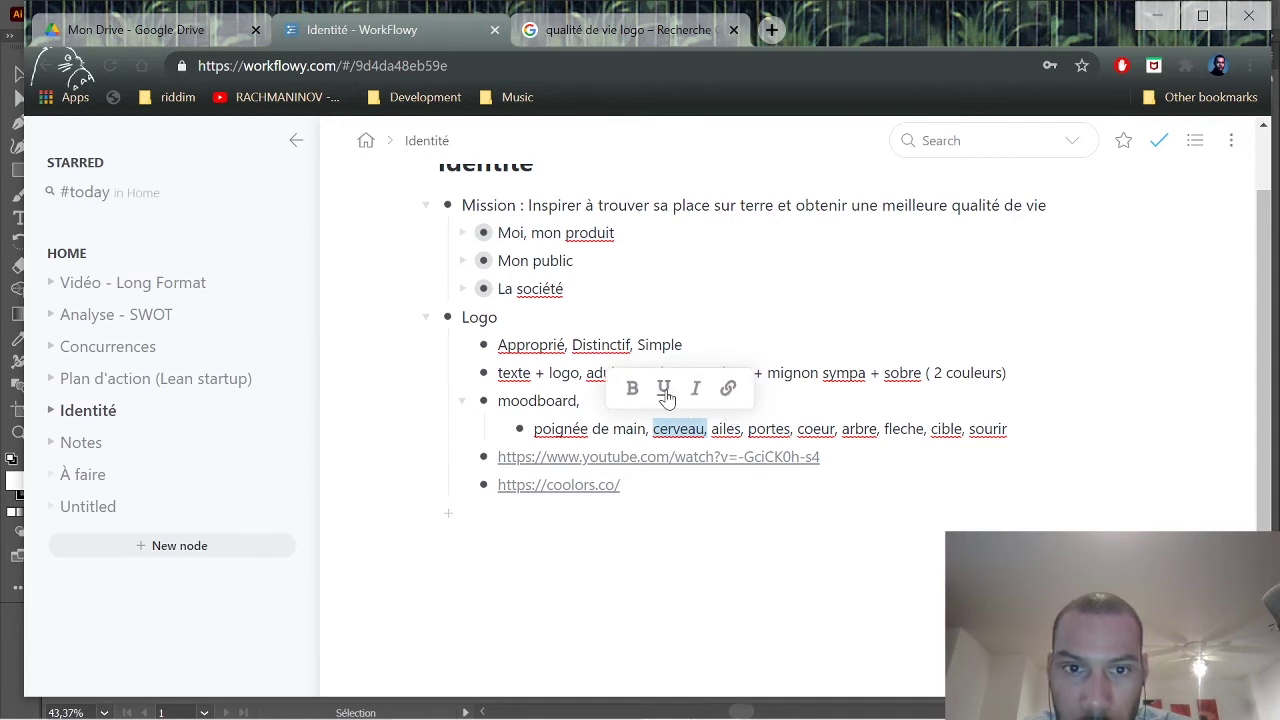
left_click(665, 389)
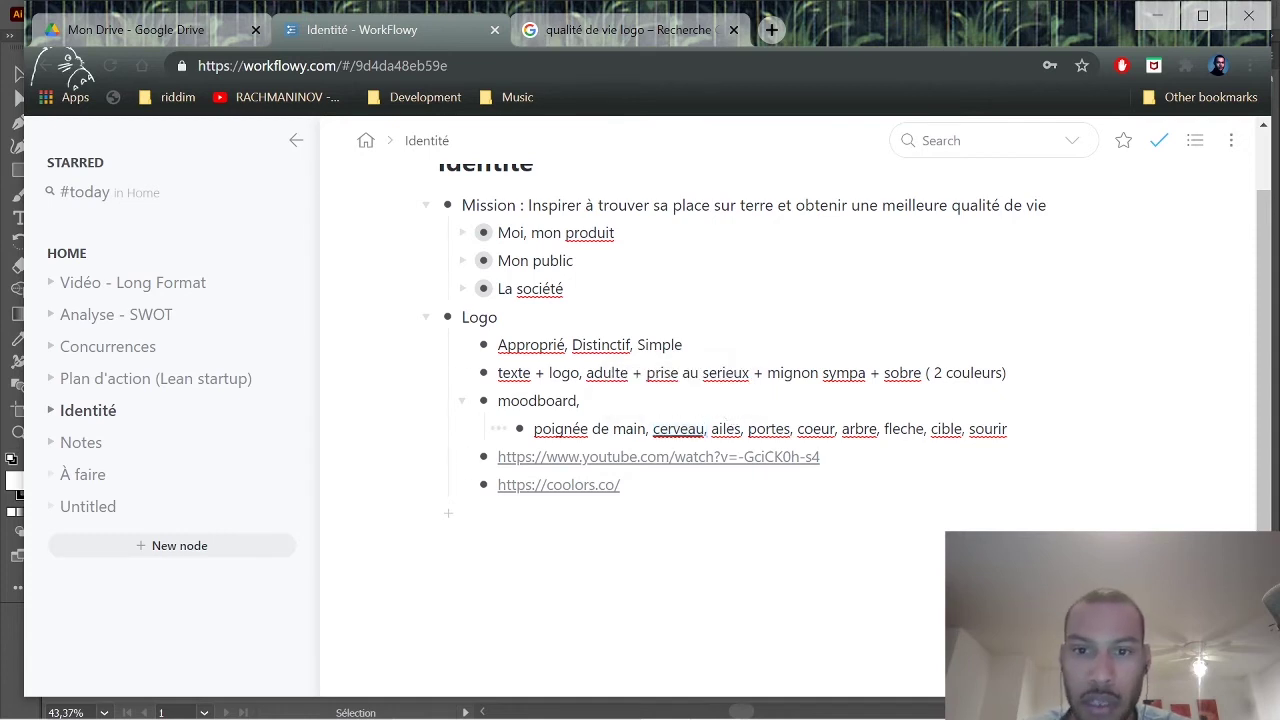
left_click_drag(790, 428, 705, 428)
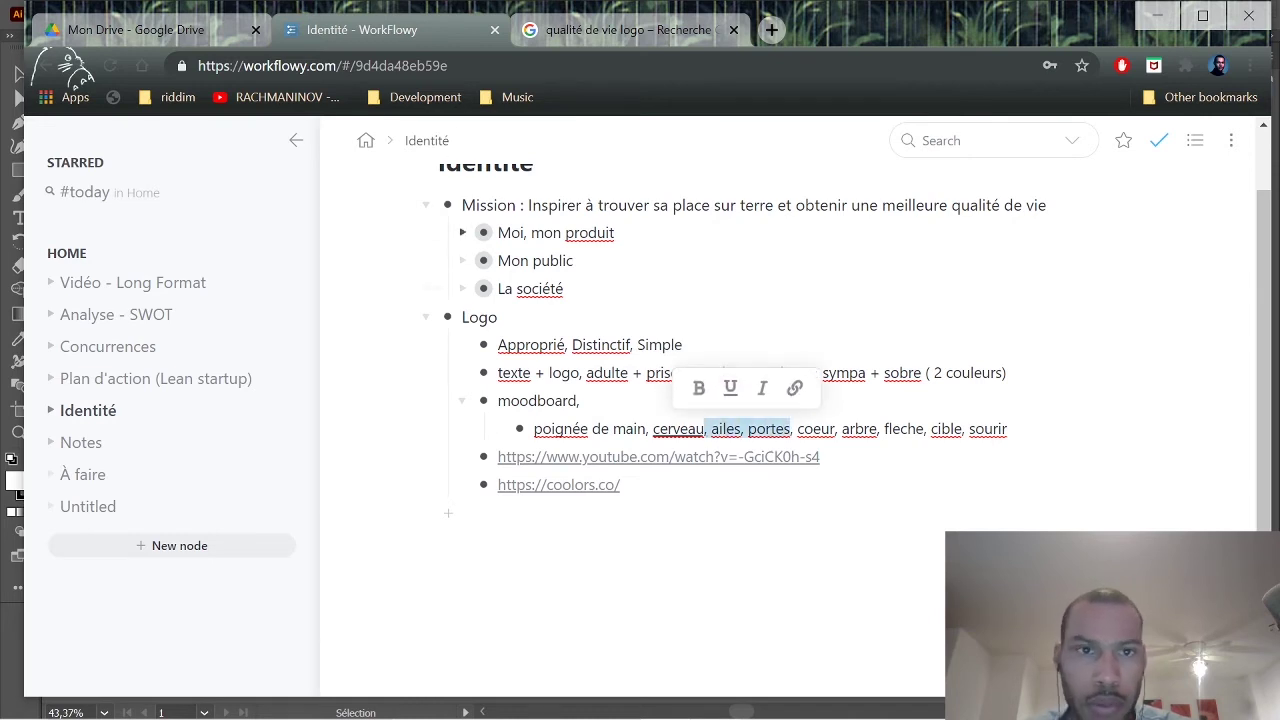
left_click(718, 395)
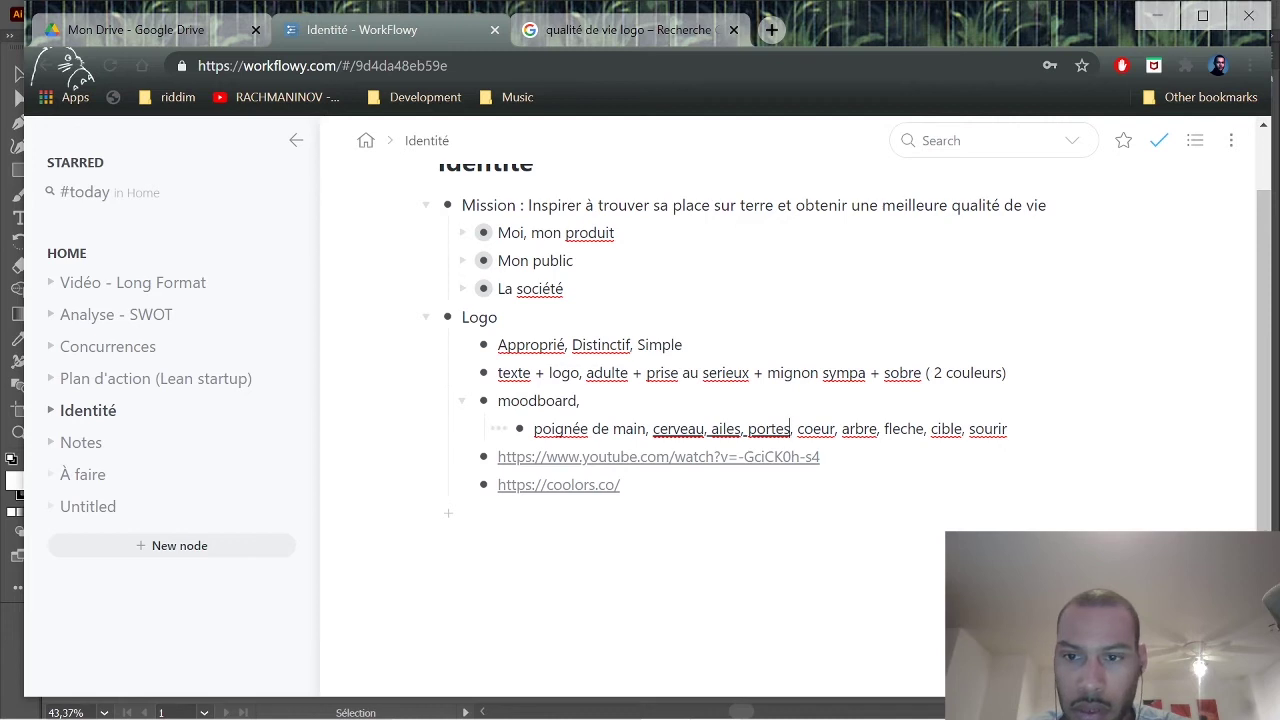
left_click_drag(950, 428, 884, 428)
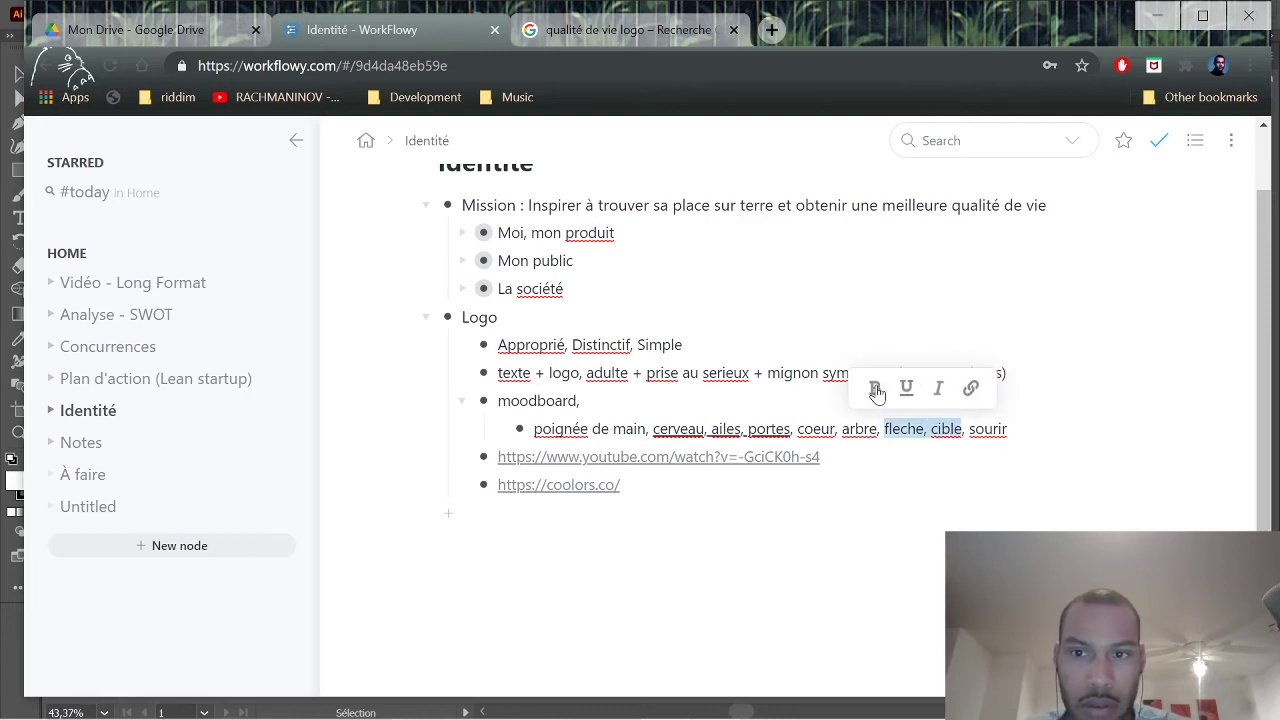
left_click(906, 388)
Move "sourir" from the end of the moodboard keyword list to its start, followed by a comma.
left_click_drag(1010, 428, 969, 428)
key("ctrl+c")
key("BackSpace")
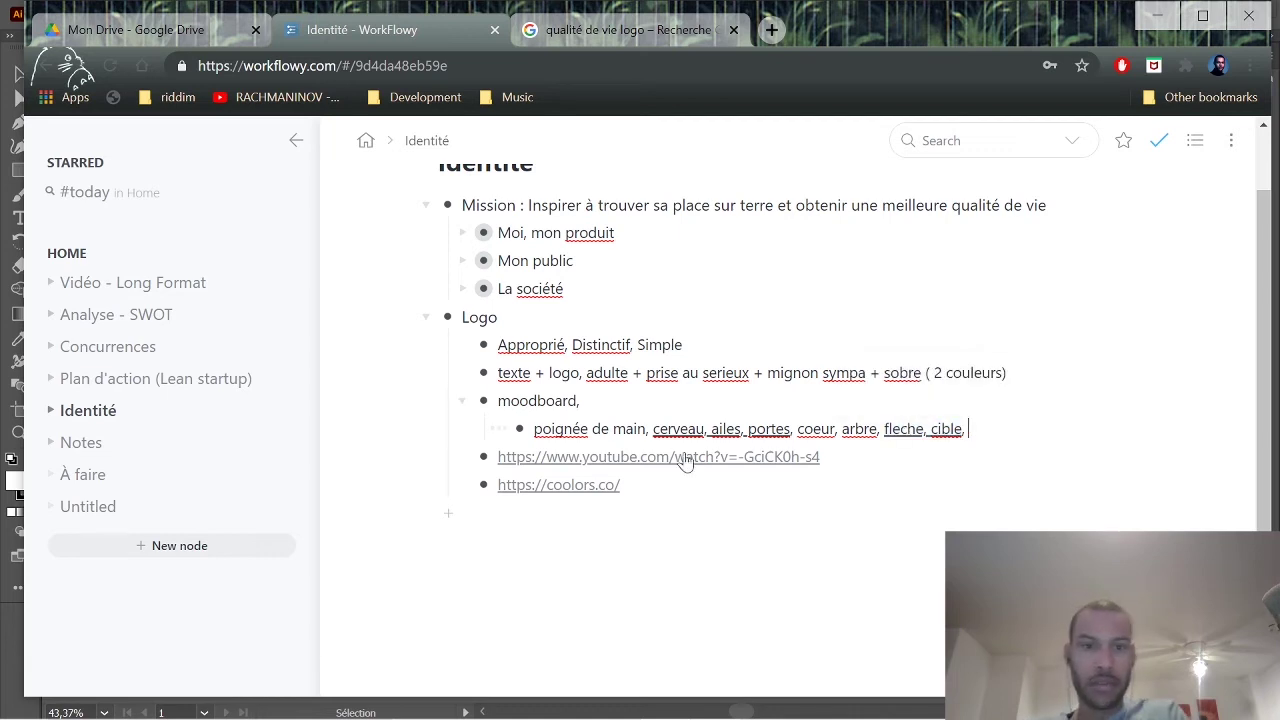
key("Home")
key("ctrl+v")
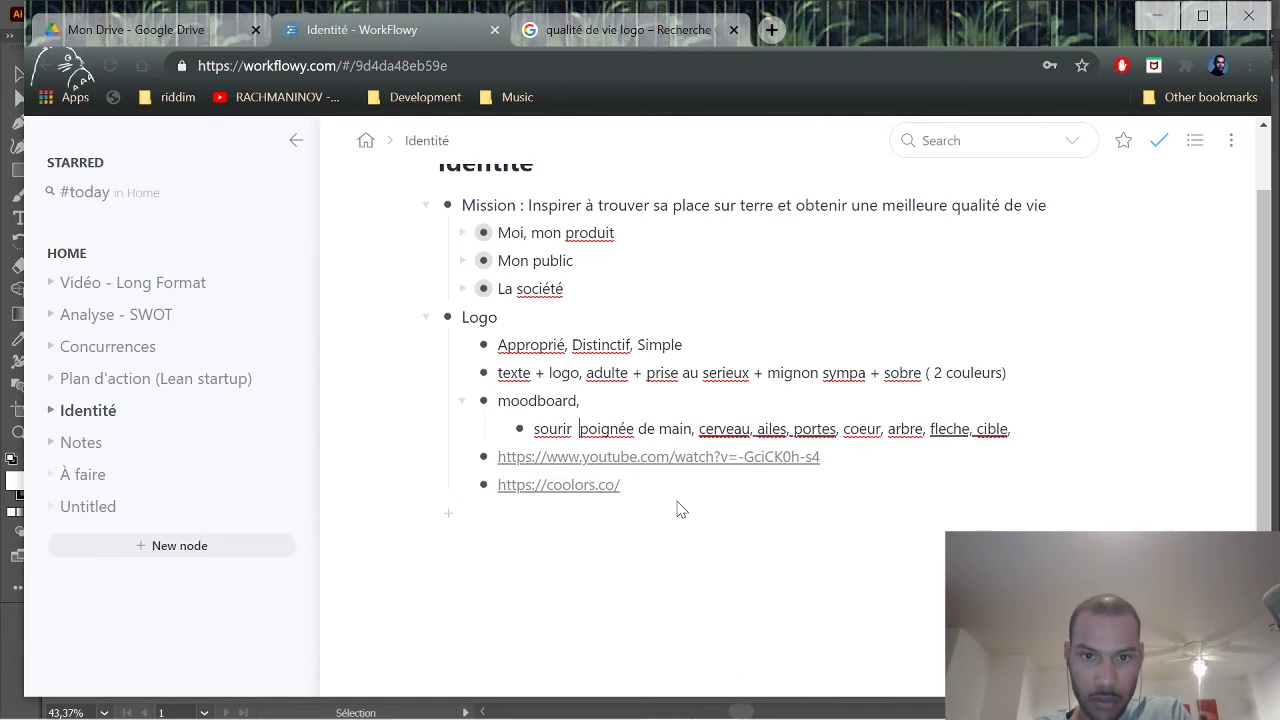
type(",")
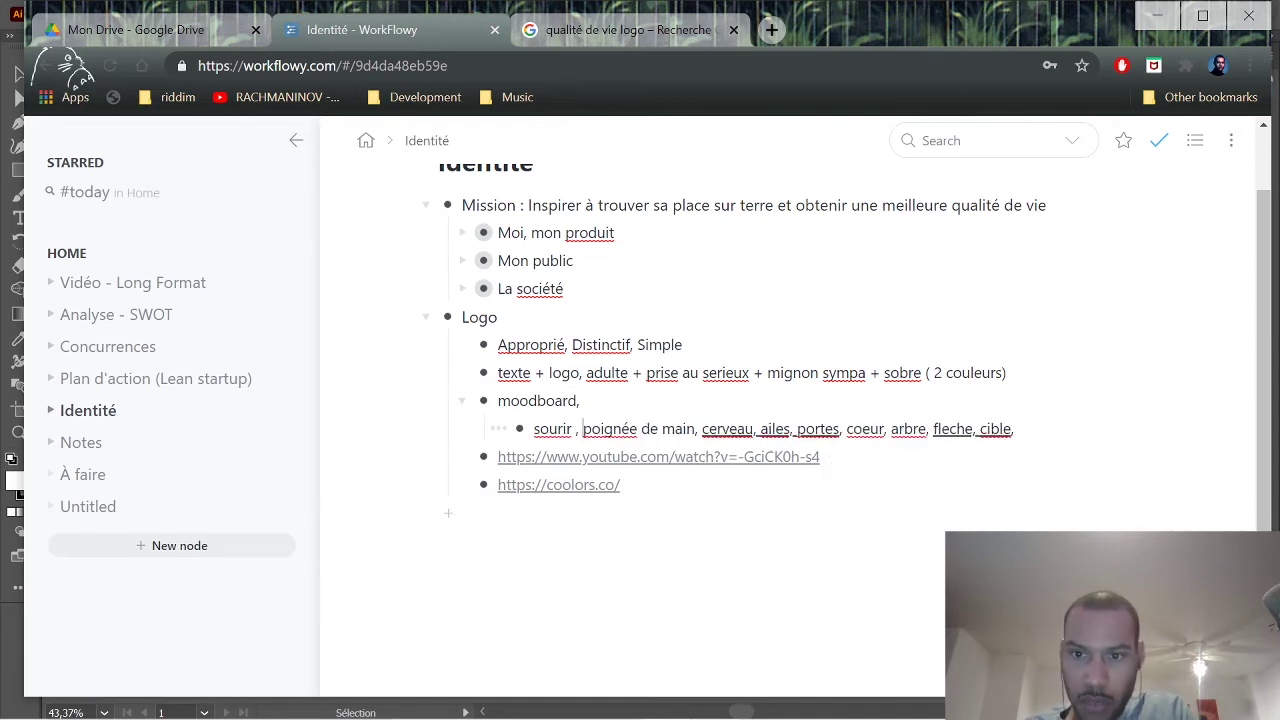
Move "arbre," to just before "poignée de main" in the moodboard keyword list.
left_click_drag(936, 428, 890, 428)
key("ctrl+c")
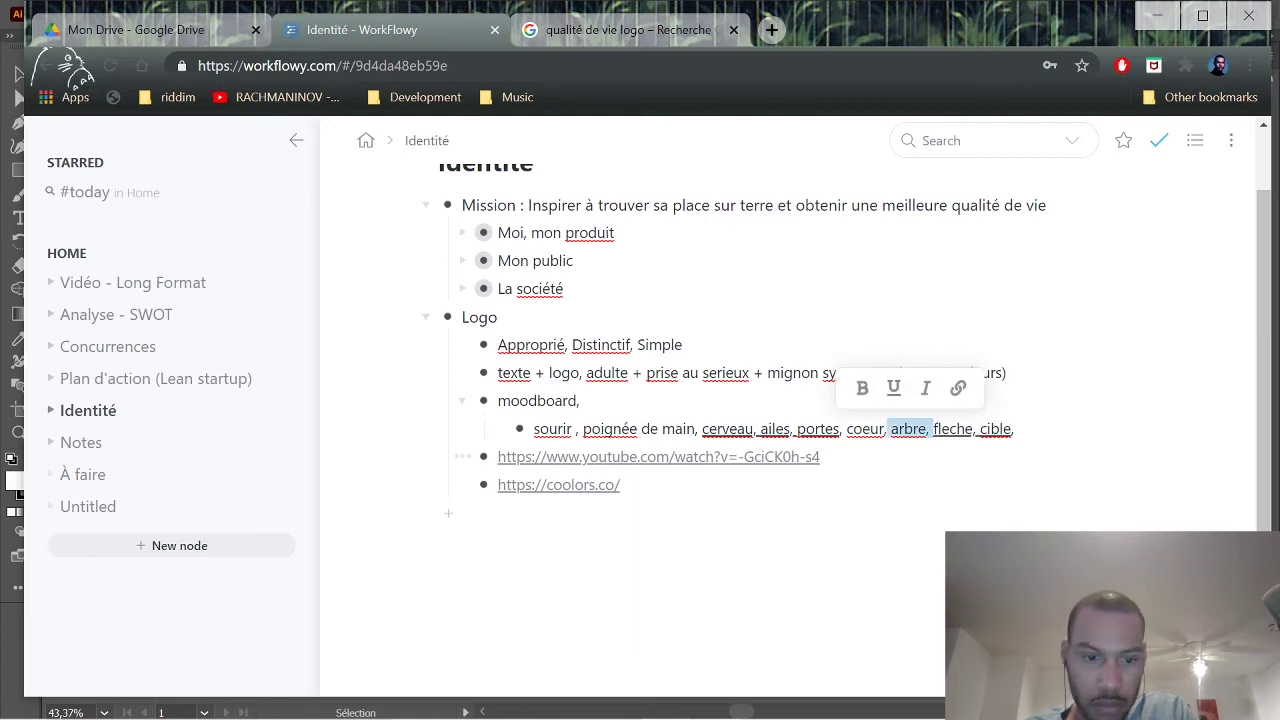
key("BackSpace")
key("ctrl+v")
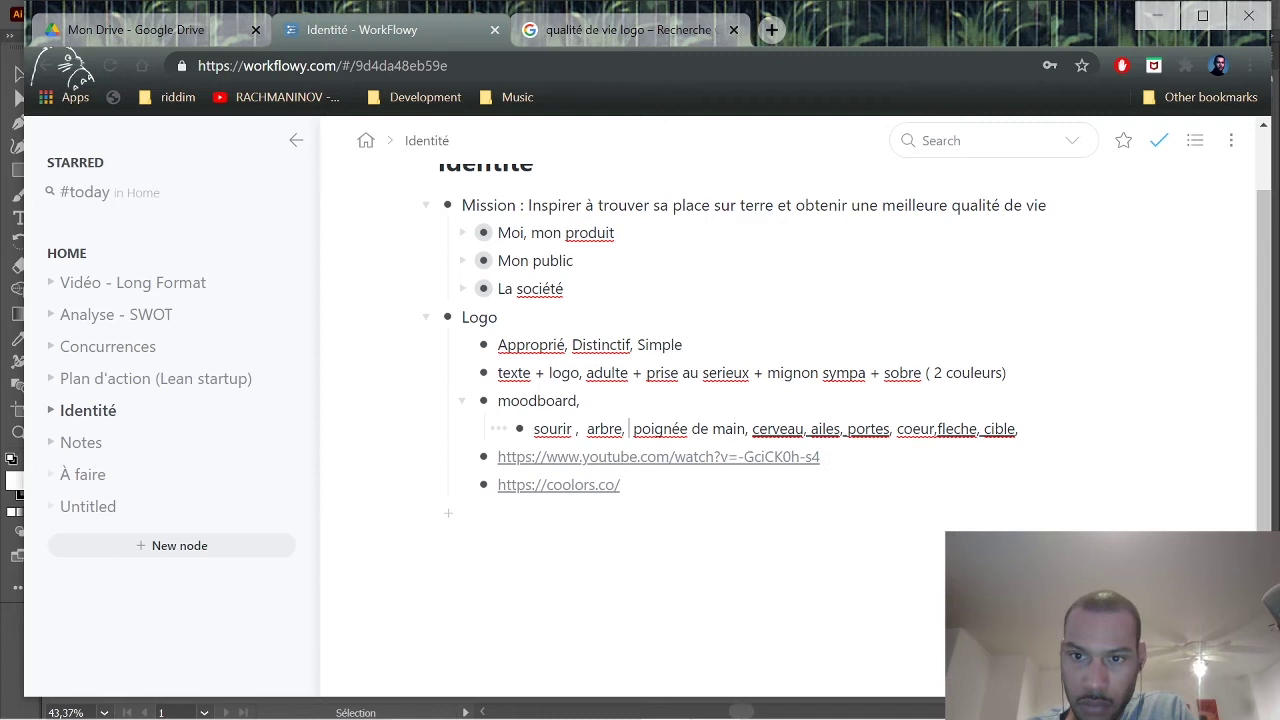
Move "coeur" to just before "cerveau", and split the underlined keywords from "cerveau" onward into their own bullet.
key("shift+Right")
key("ctrl+x")
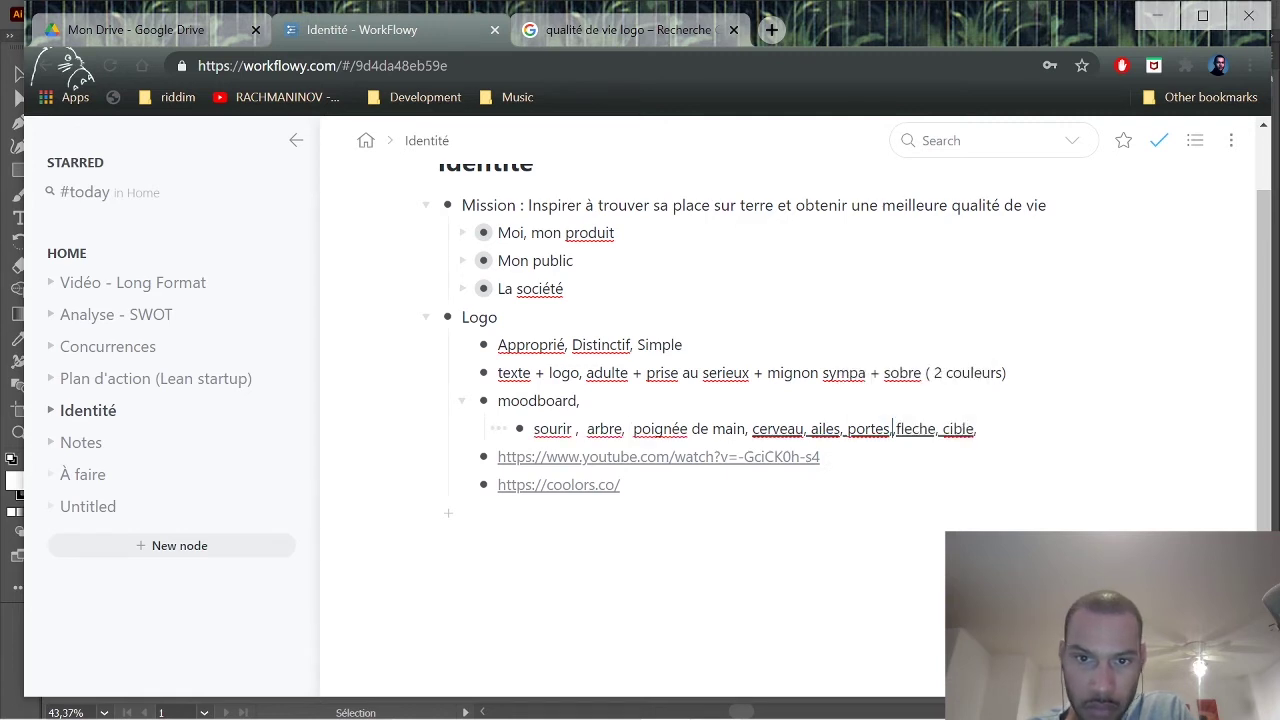
left_click(753, 429)
key("ctrl+v")
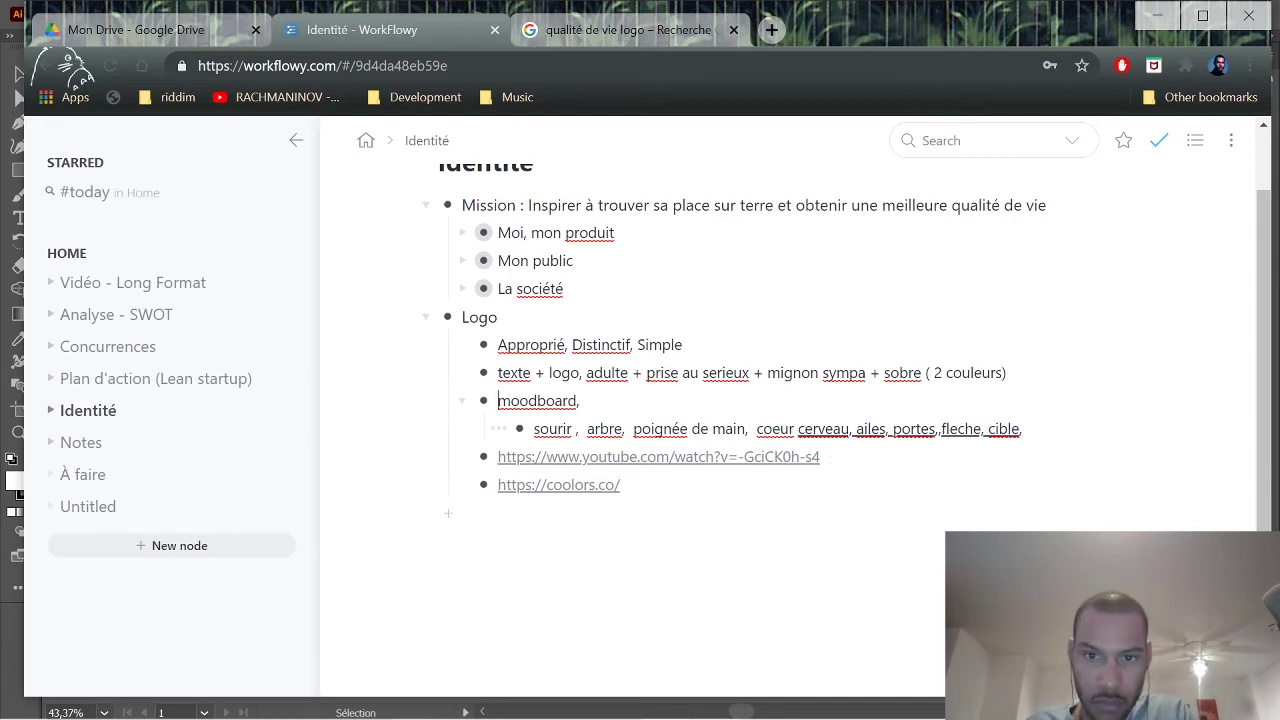
key("BackSpace")
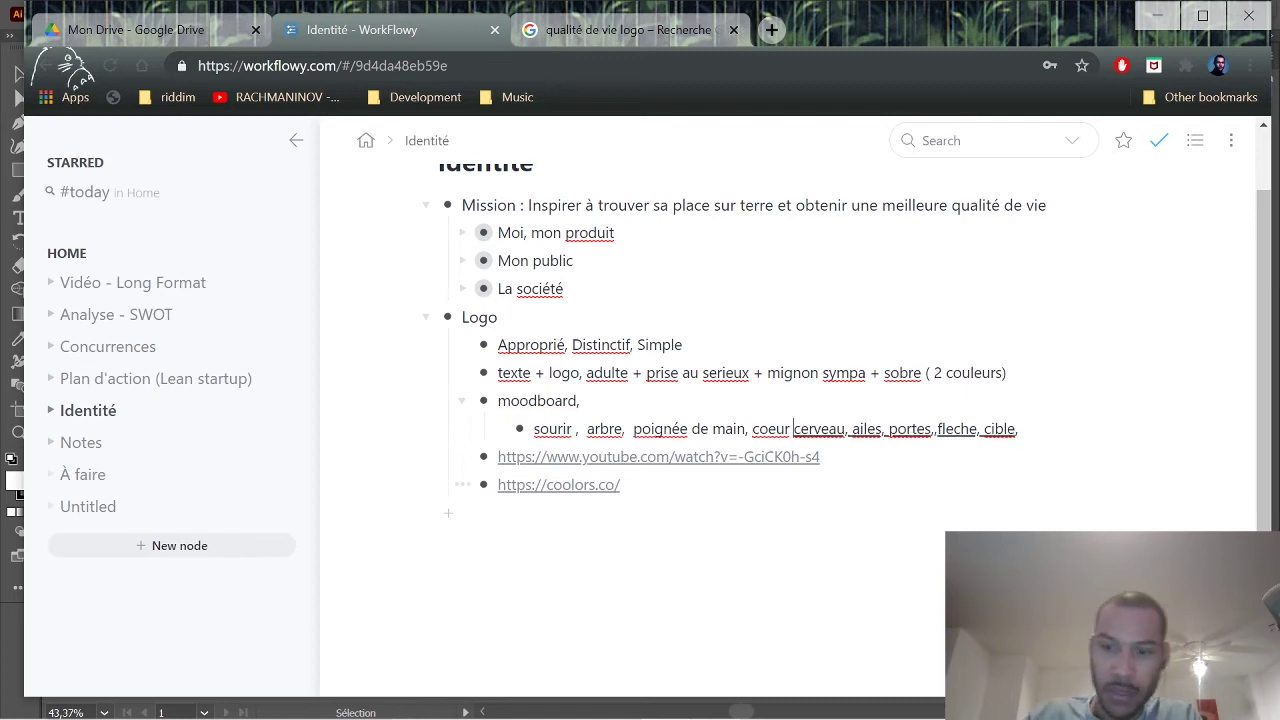
key("Return")
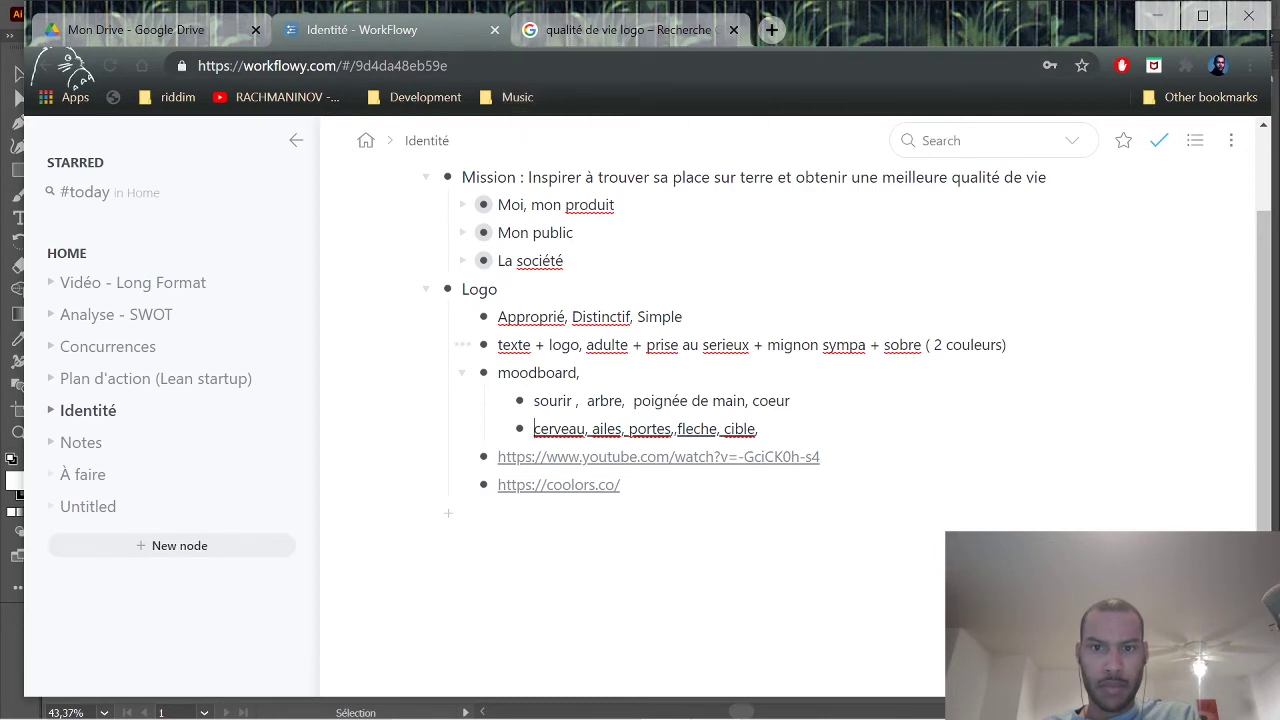
Load pinterest.fr in the browser tab holding the "qualité de vie logo" image results.
left_click(614, 30)
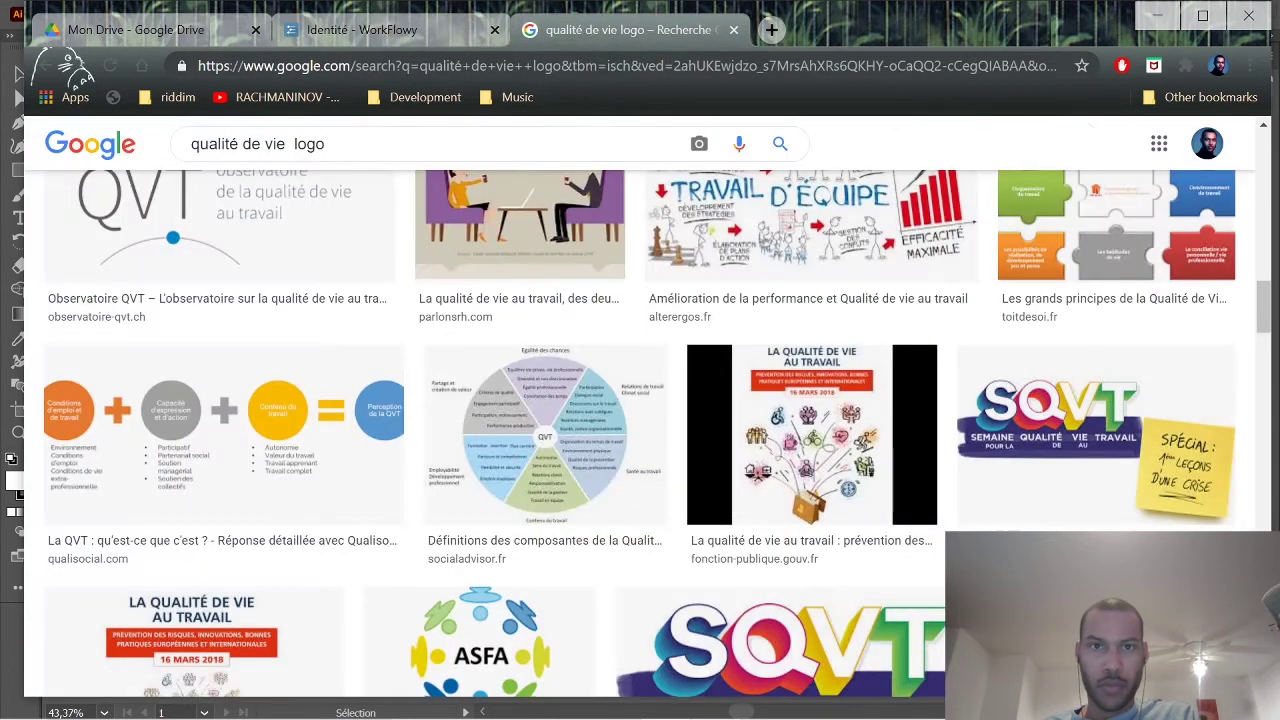
left_click(576, 74)
type("pinterest")
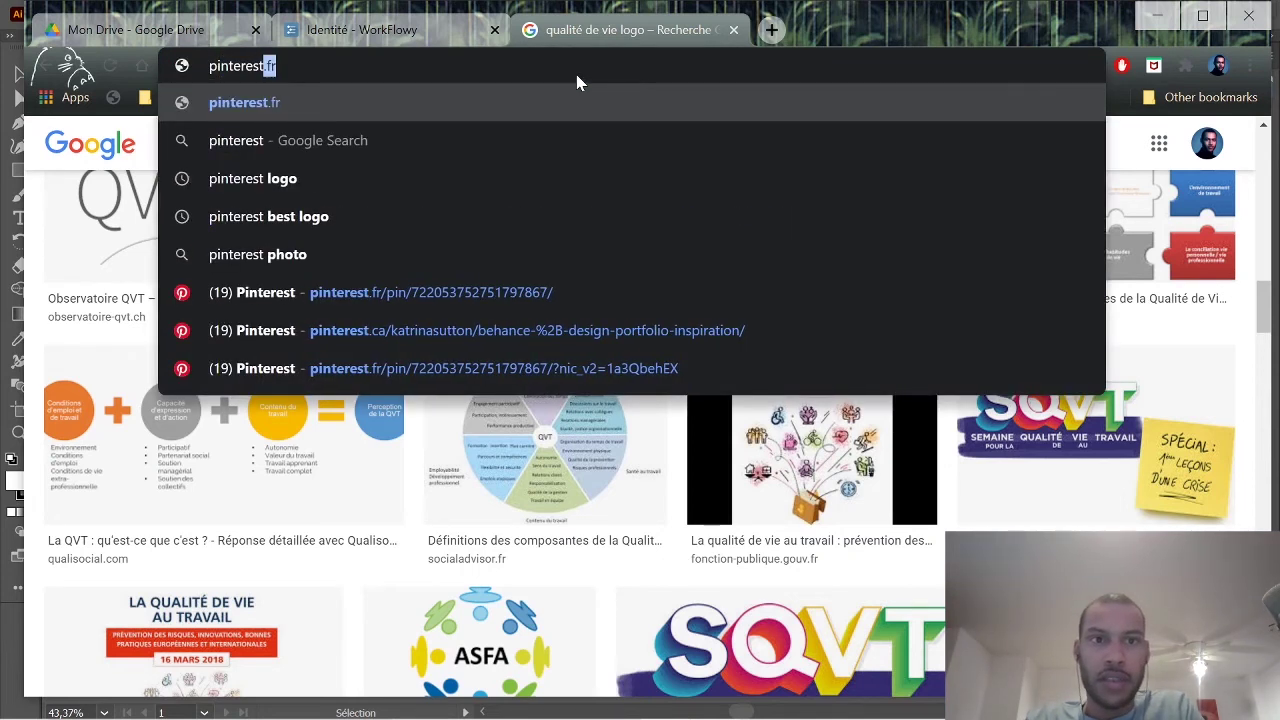
key("Return")
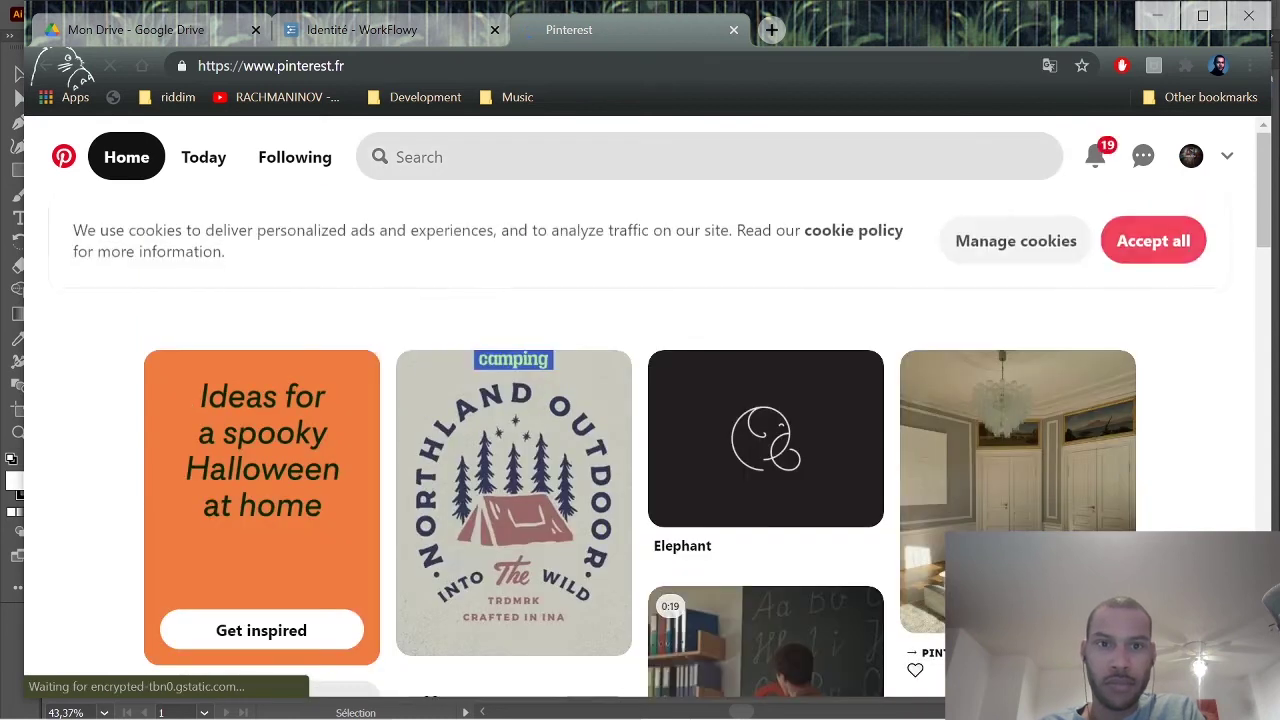
Check the moodboard keywords in the WorkFlowy notes and search Pinterest for "logo mignon".
left_click(501, 160)
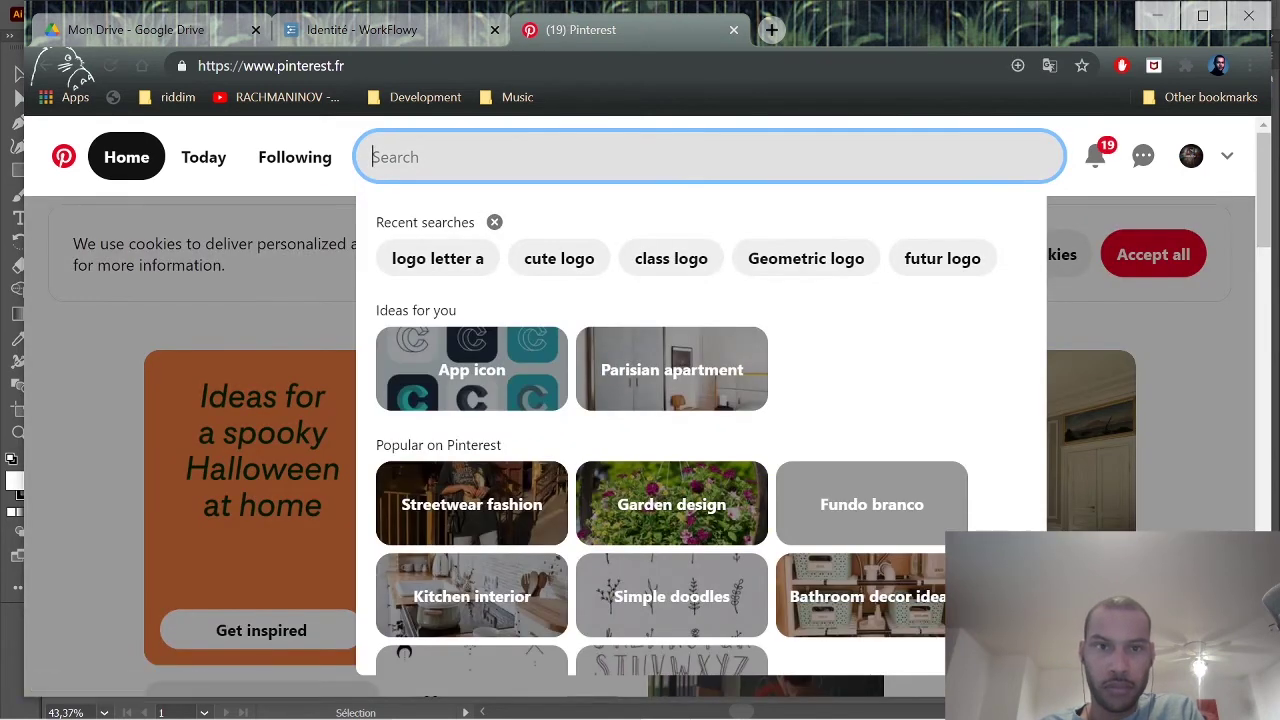
left_click(437, 32)
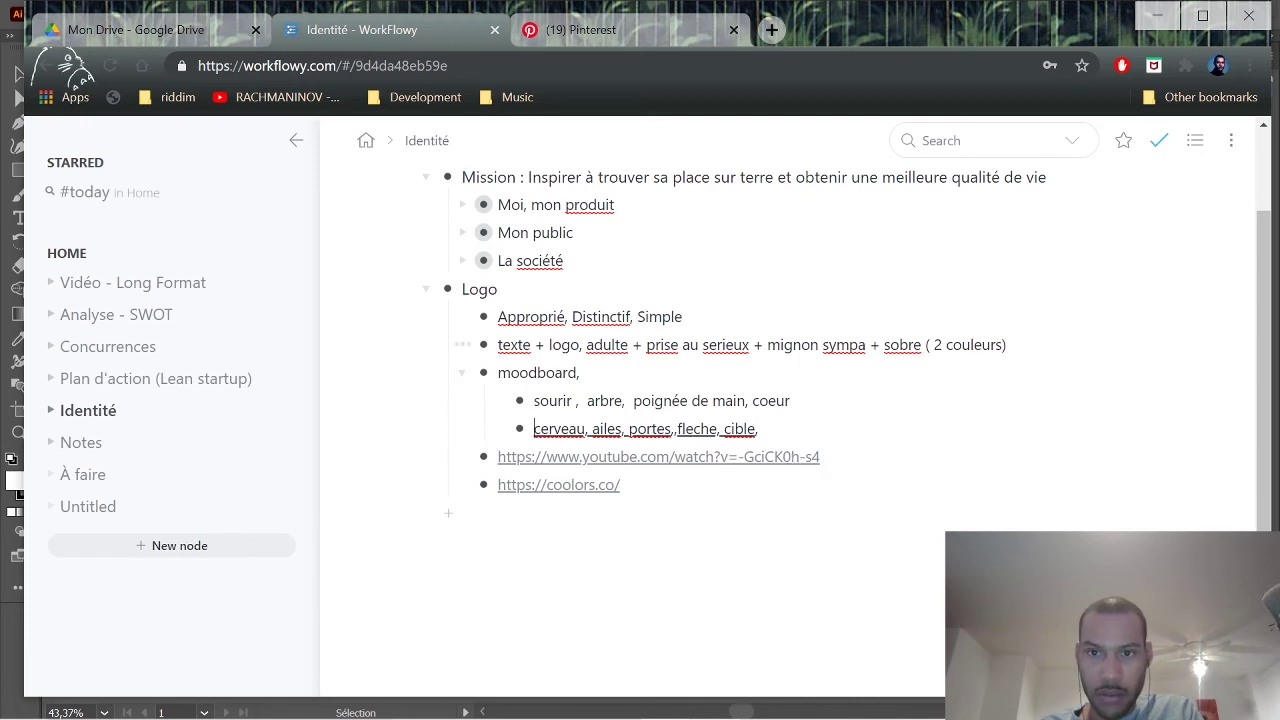
left_click(610, 29)
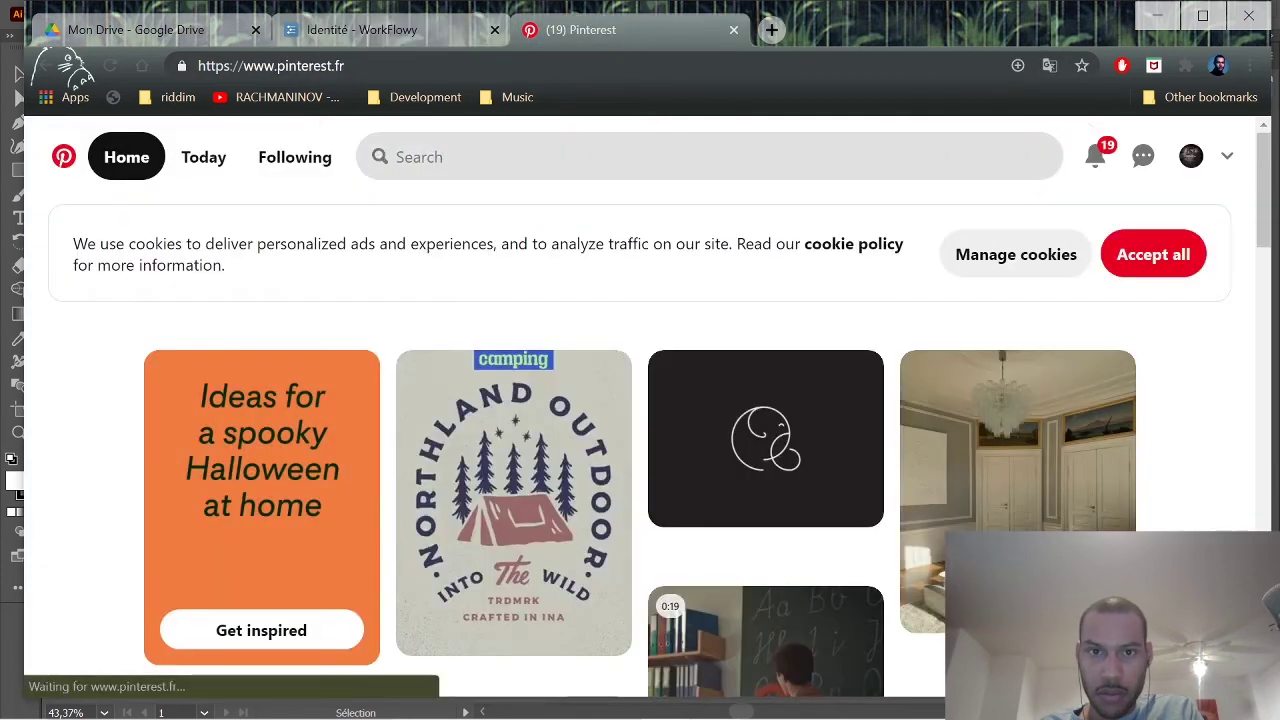
type("log")
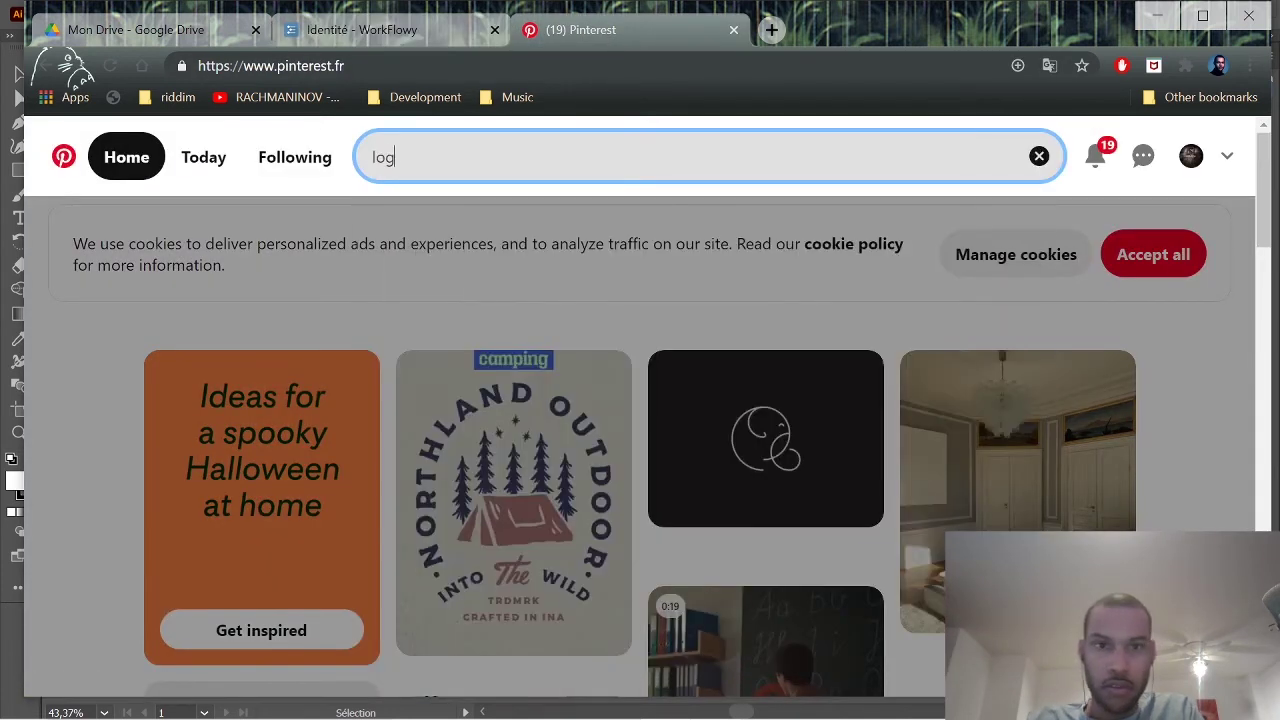
type("o mignon")
key("Return")
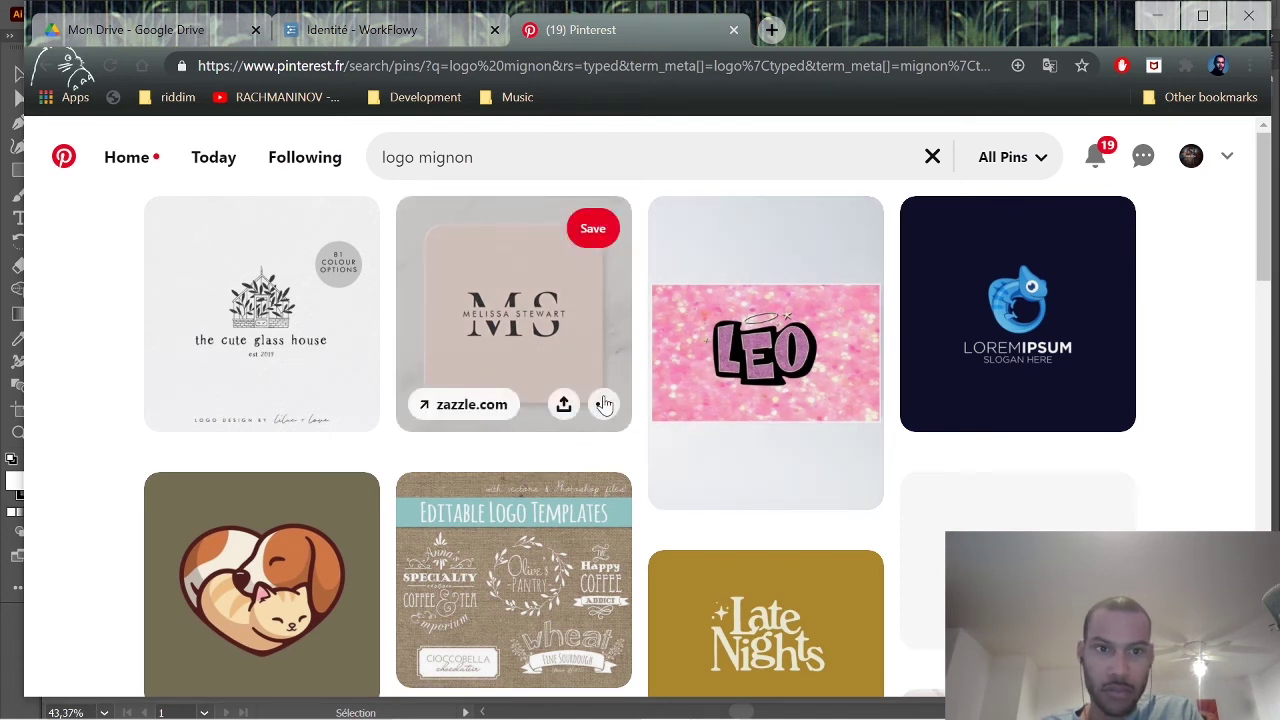
Browse the "logo mignon" pins for cute, simple logo ideas that could suit the moodboard.
scroll(603, 403, "down", 2)
scroll(590, 441, "down", 2)
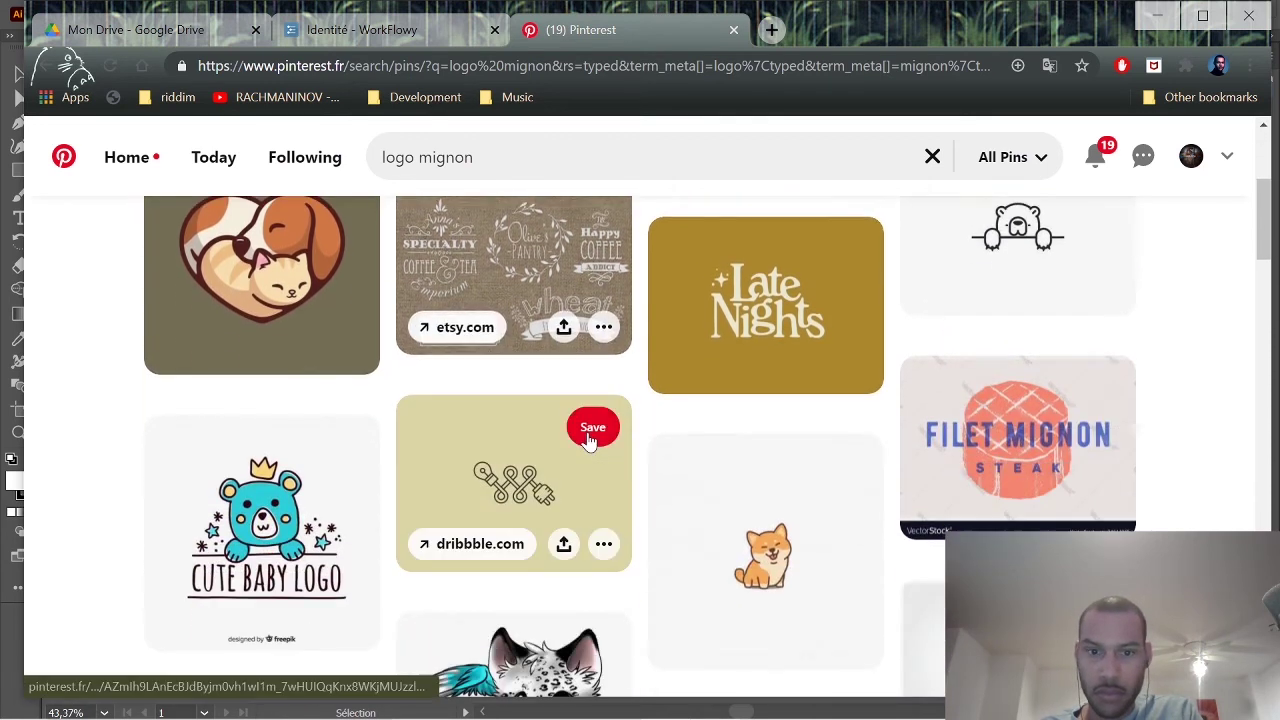
scroll(588, 441, "down", 2)
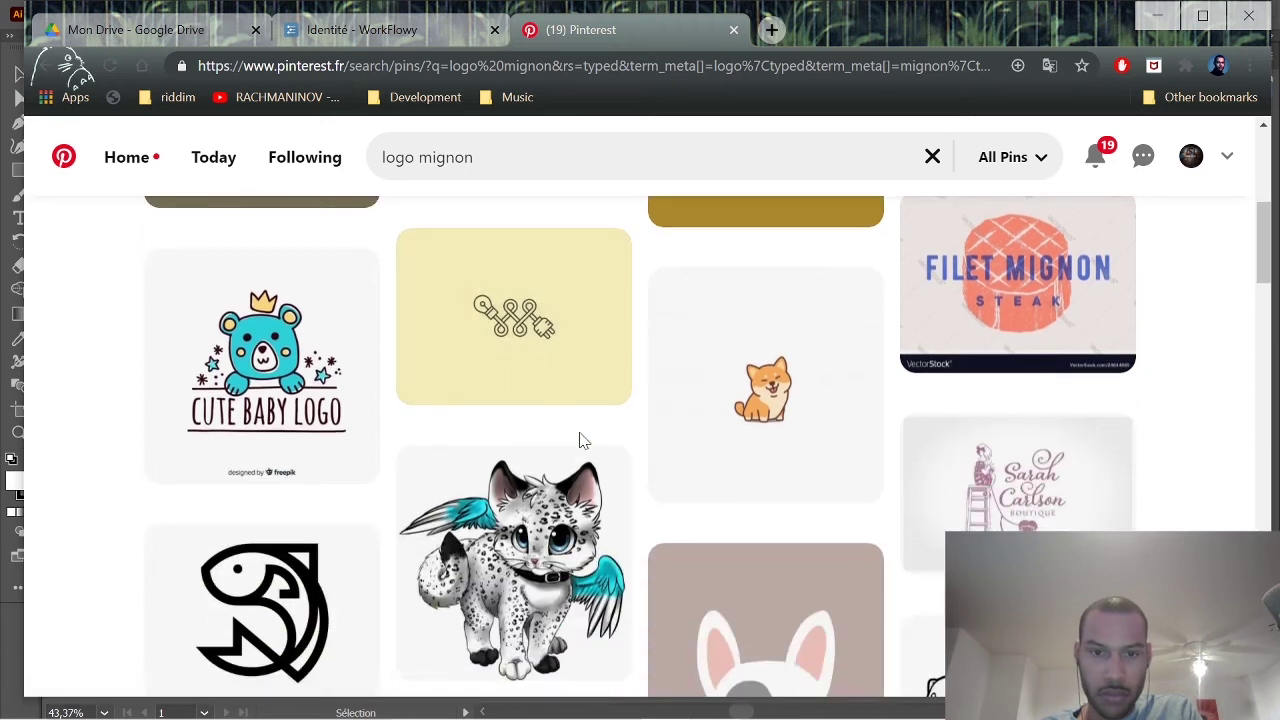
scroll(583, 433, "down", 4)
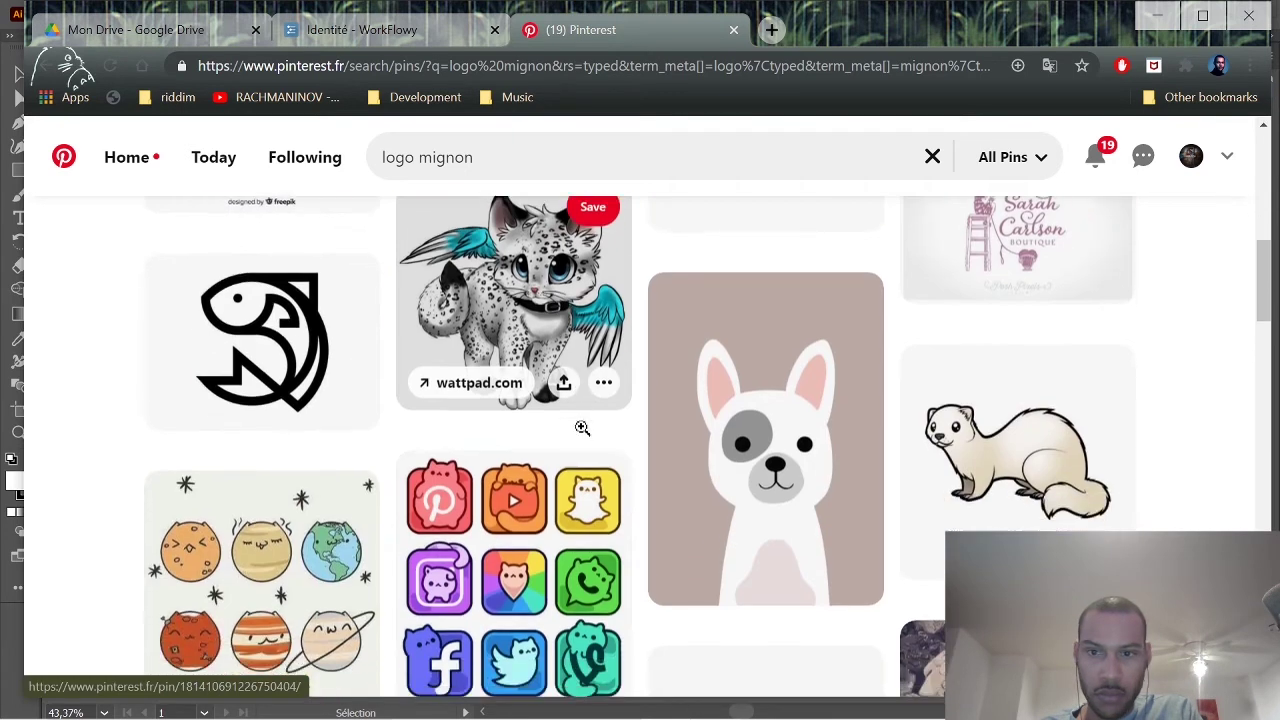
scroll(581, 427, "down", 1)
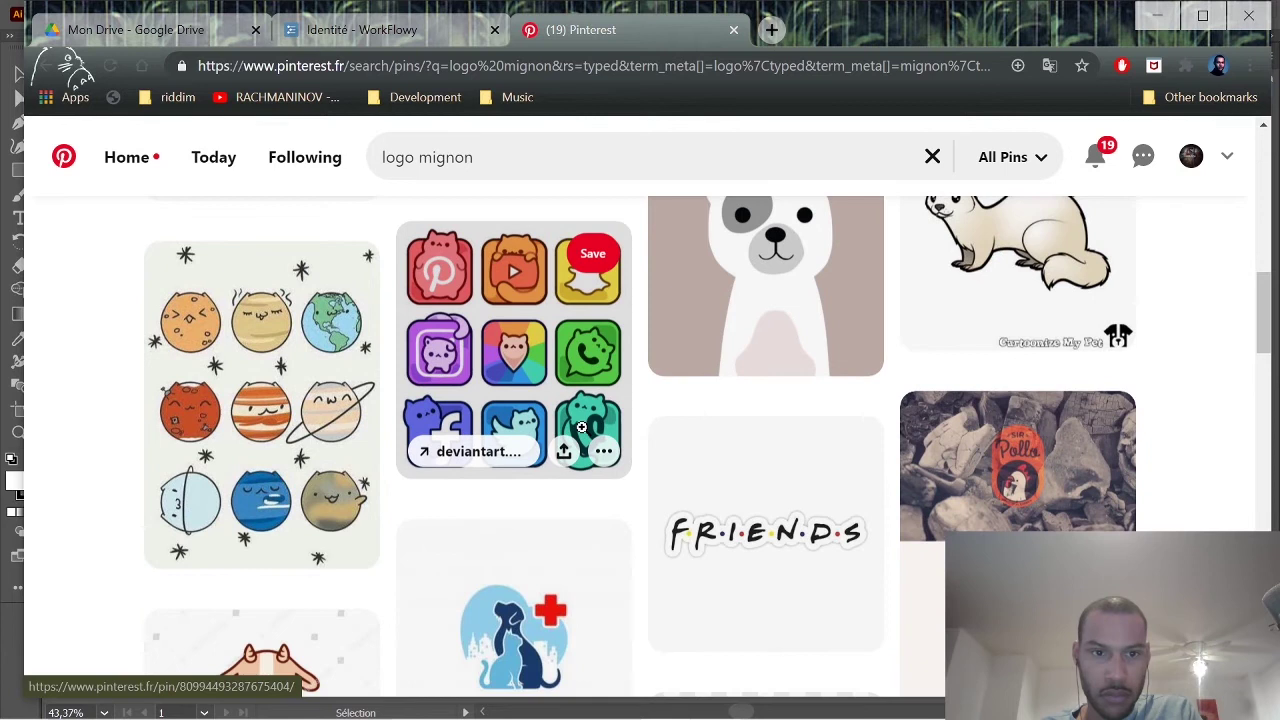
scroll(581, 427, "down", 4)
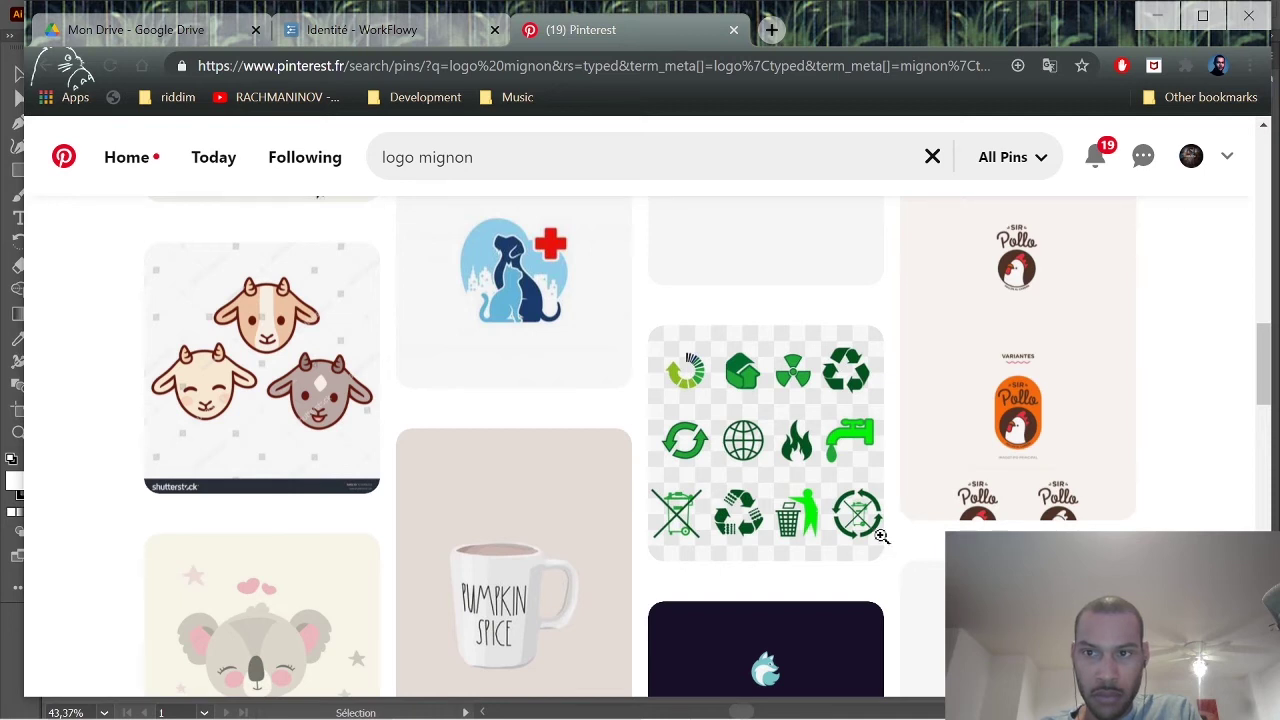
scroll(872, 532, "down", 4)
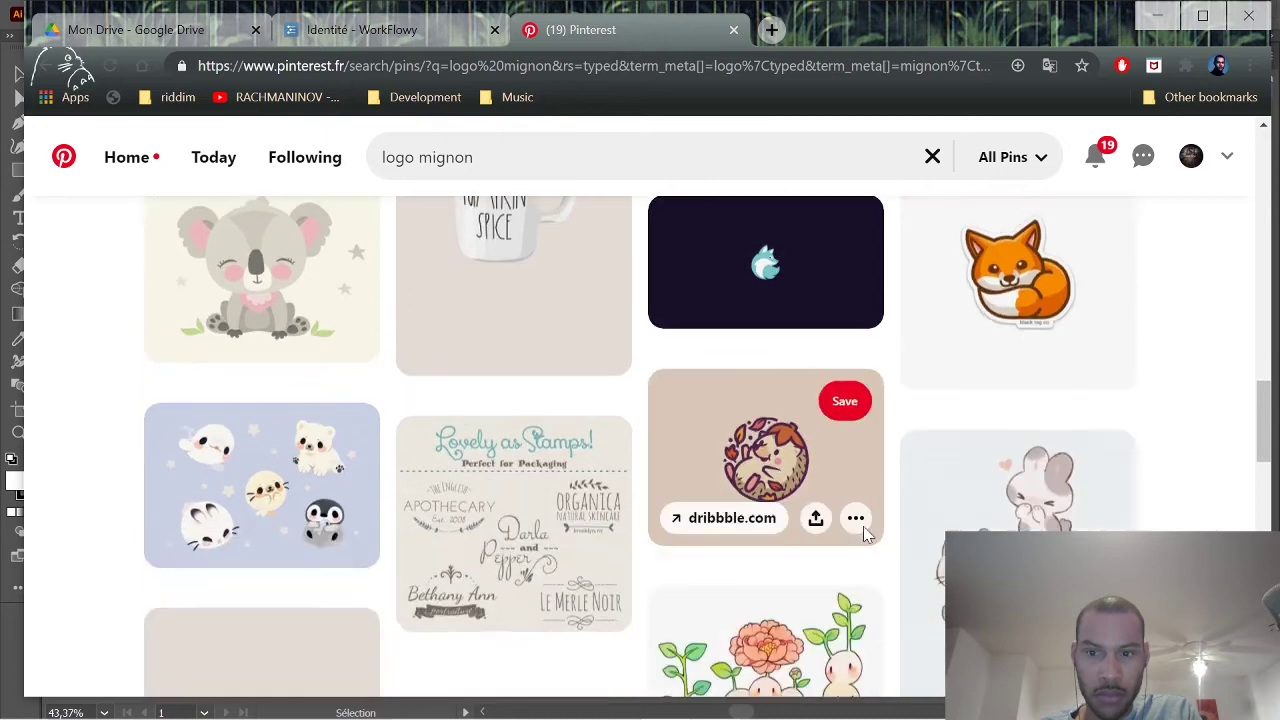
scroll(863, 526, "down", 6)
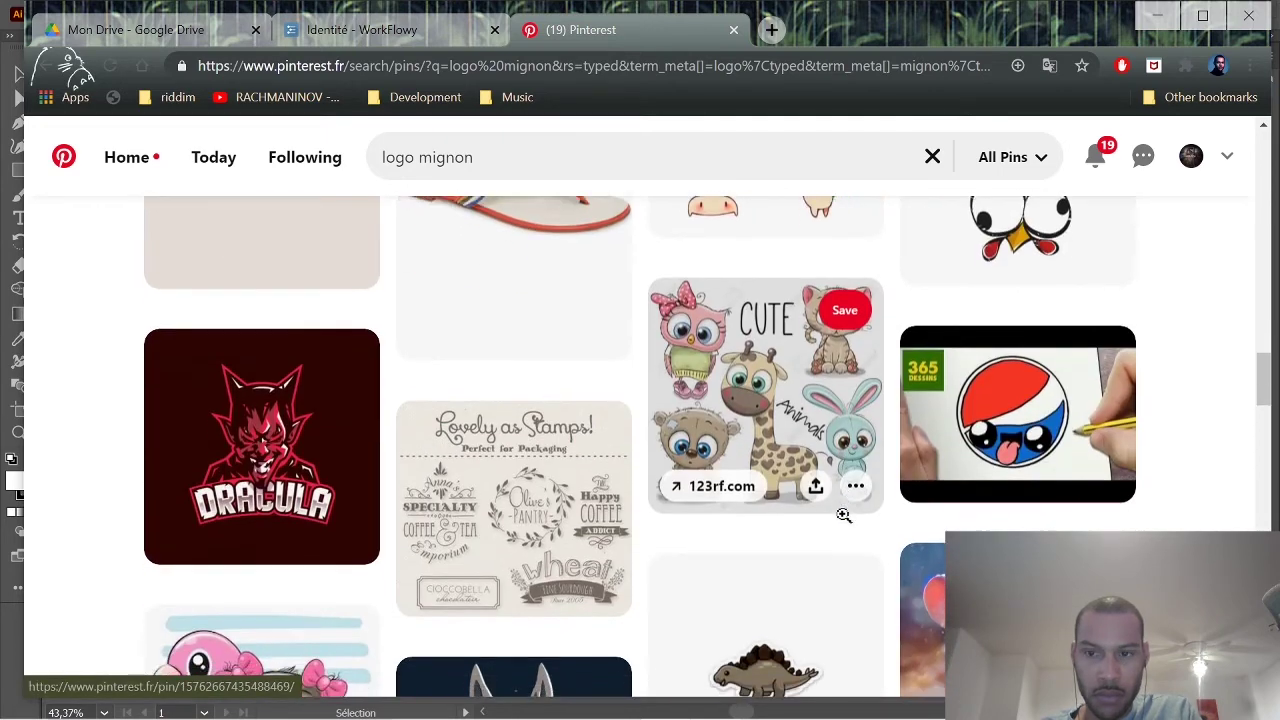
scroll(843, 515, "down", 5)
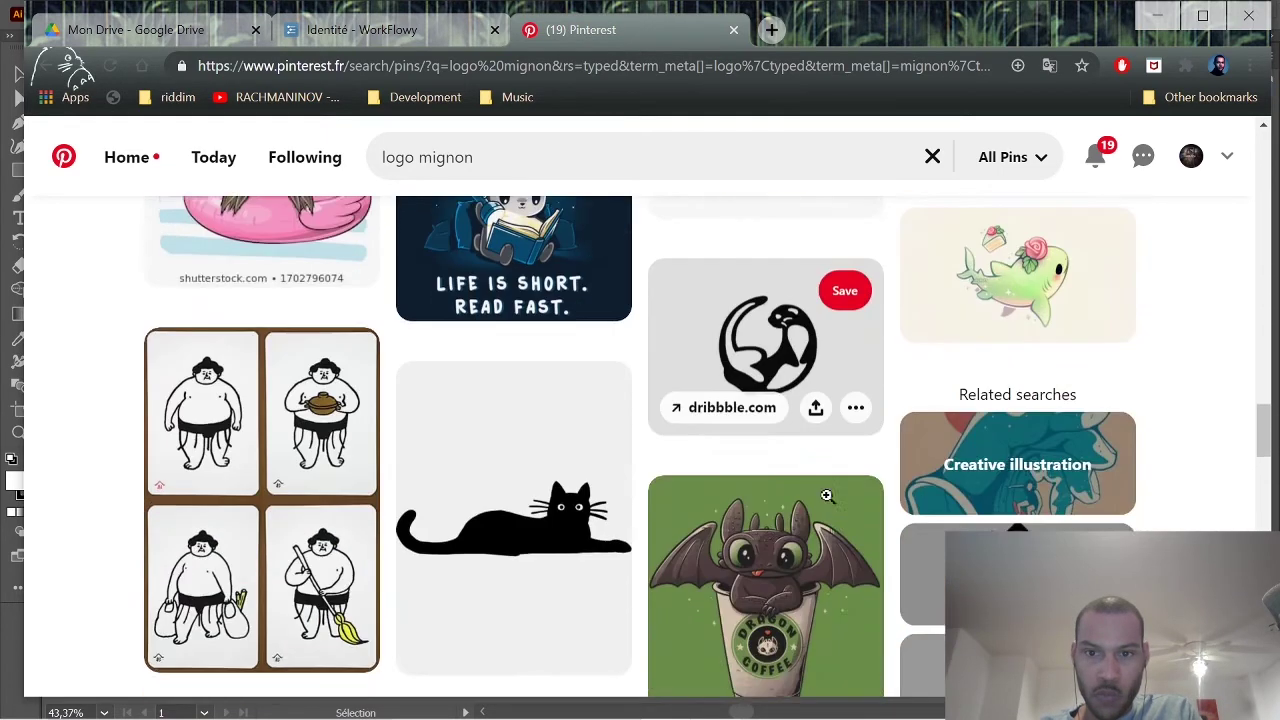
scroll(826, 495, "down", 7)
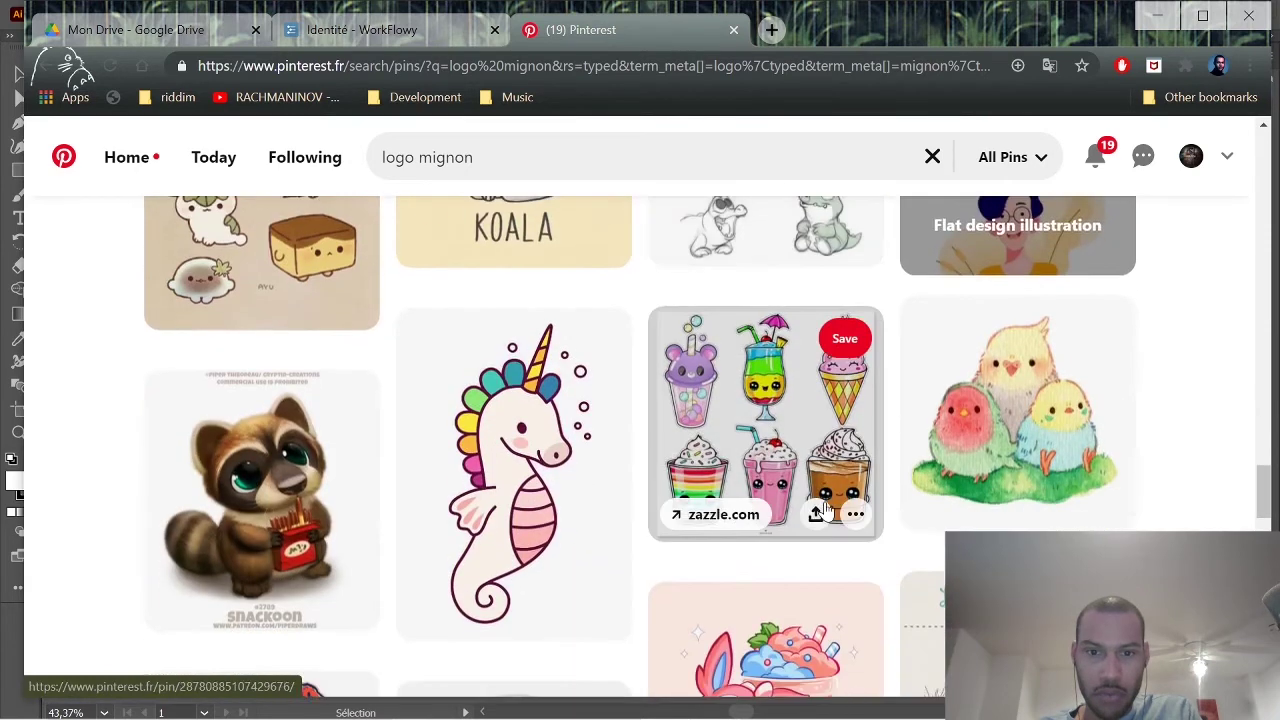
scroll(826, 510, "down", 7)
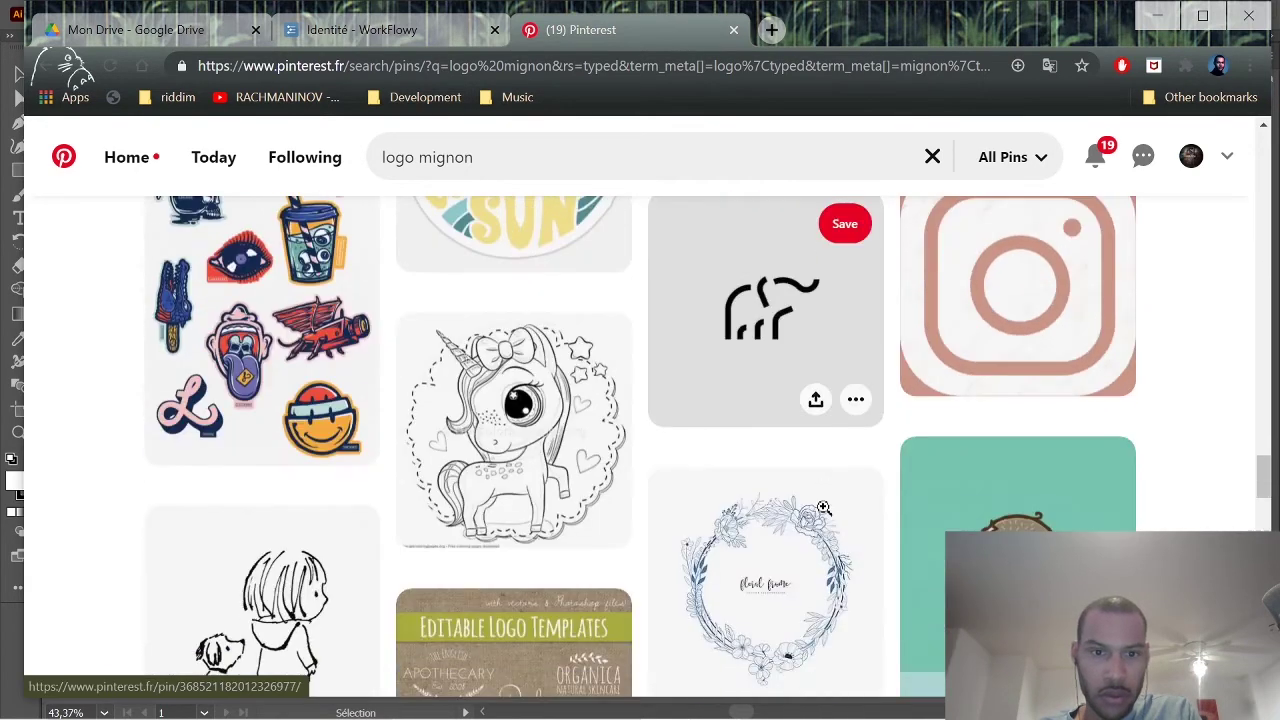
left_click_drag(1270, 457, 1270, 507)
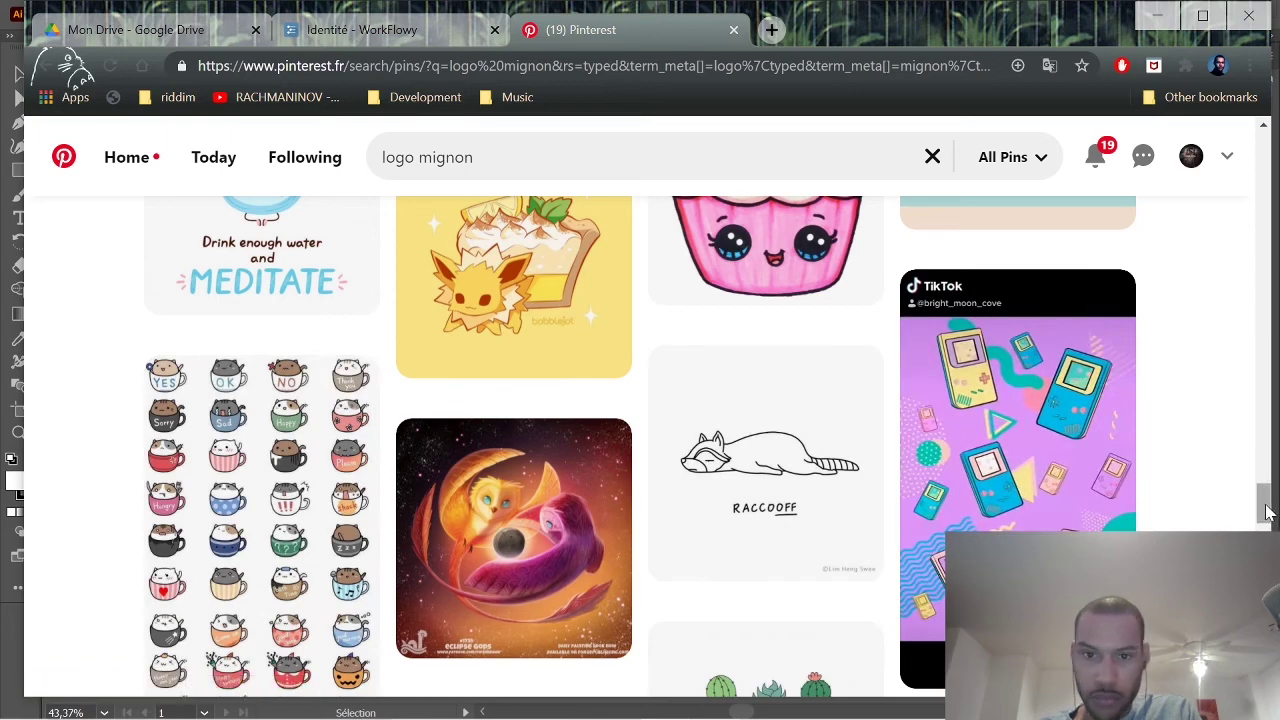
Replace "mignon" with "cute" in the Pinterest query and search for "logo cute".
left_click_drag(1266, 512, 1168, 90)
left_click_drag(476, 157, 436, 157)
type("cute")
key("Return")
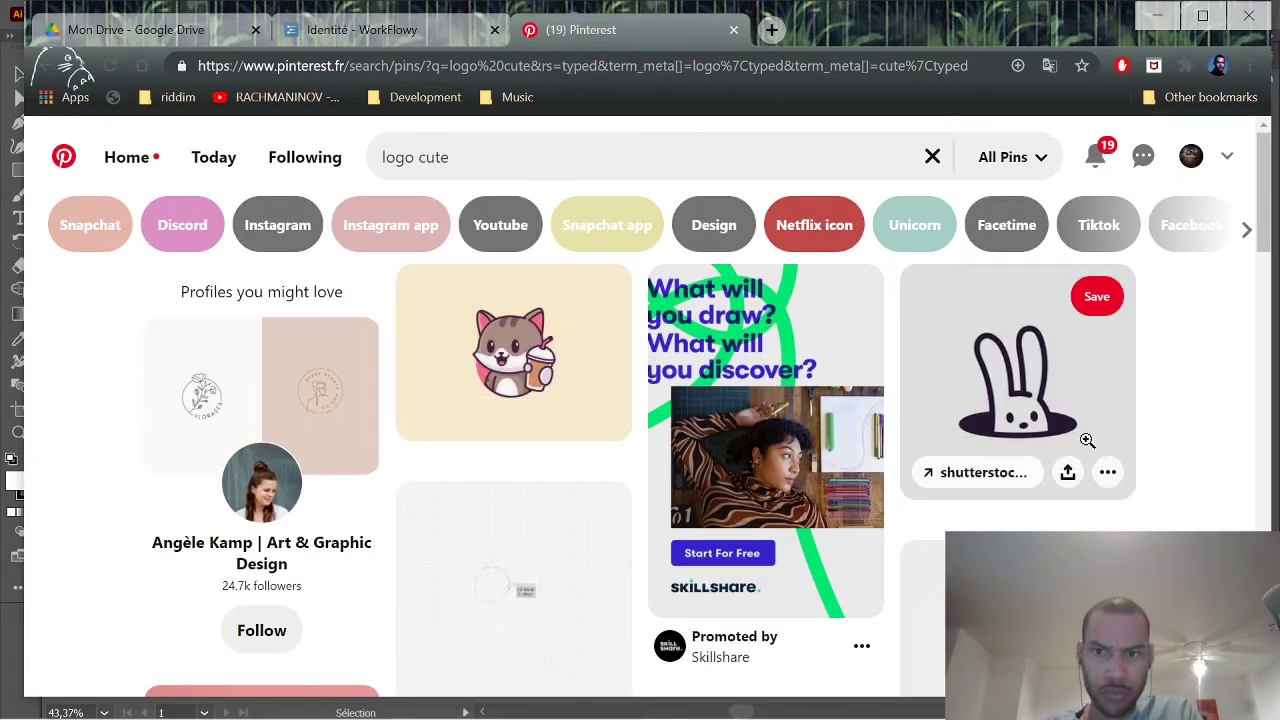
Browse the "logo cute" pins for simple character, animal and icon logos that could suit the moodboard.
scroll(820, 400, "down", 2)
scroll(772, 428, "down", 2)
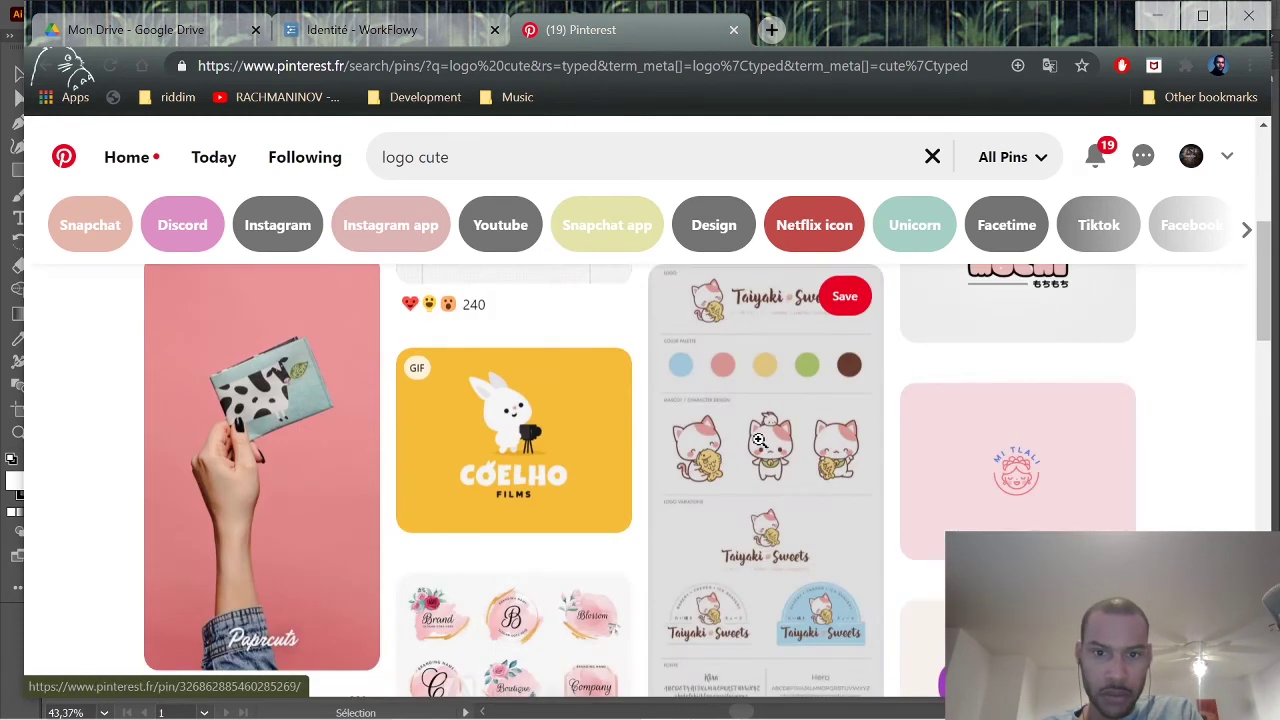
scroll(750, 443, "down", 2)
scroll(747, 446, "down", 4)
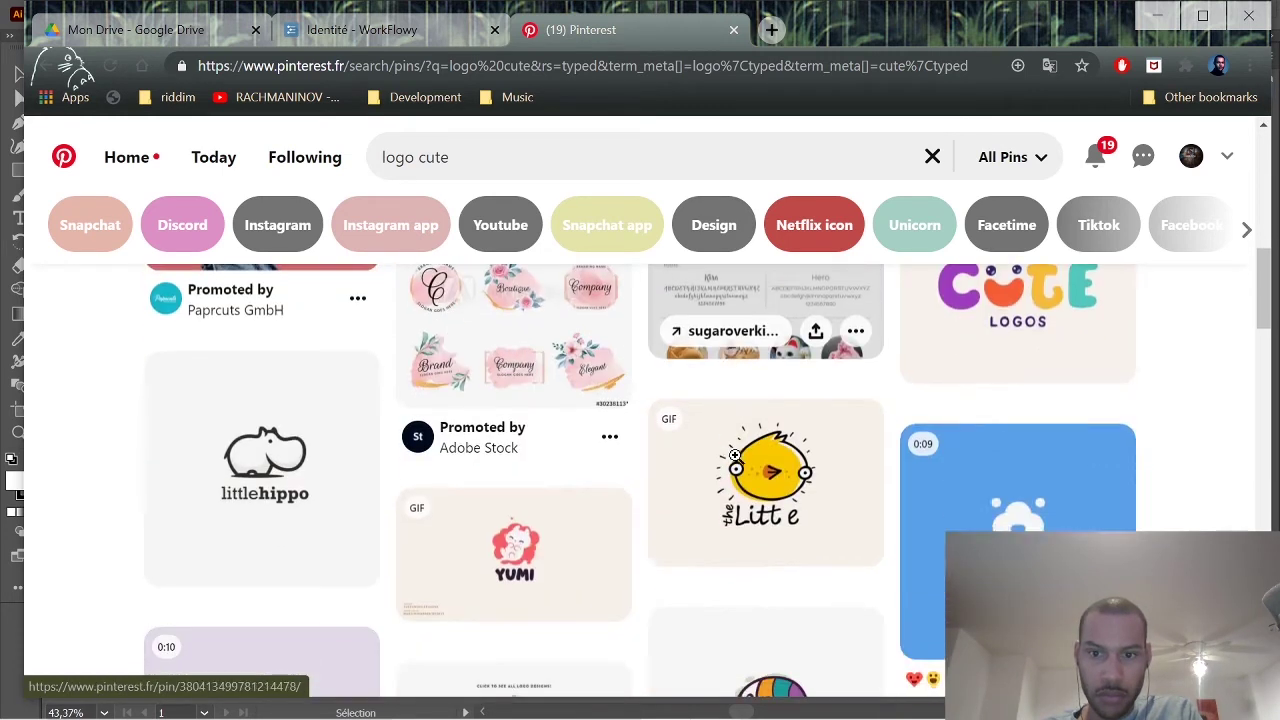
scroll(580, 505, "down", 2)
scroll(540, 497, "up", 1)
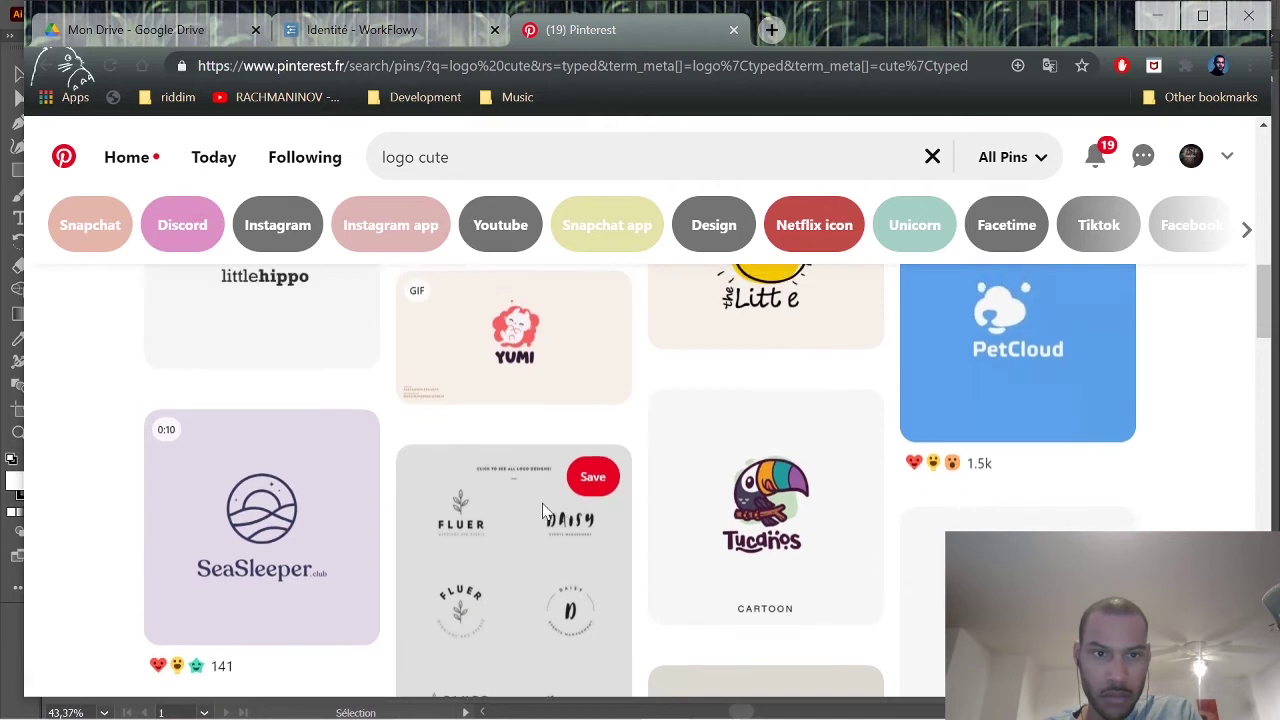
scroll(430, 500, "down", 4)
scroll(430, 502, "down", 7)
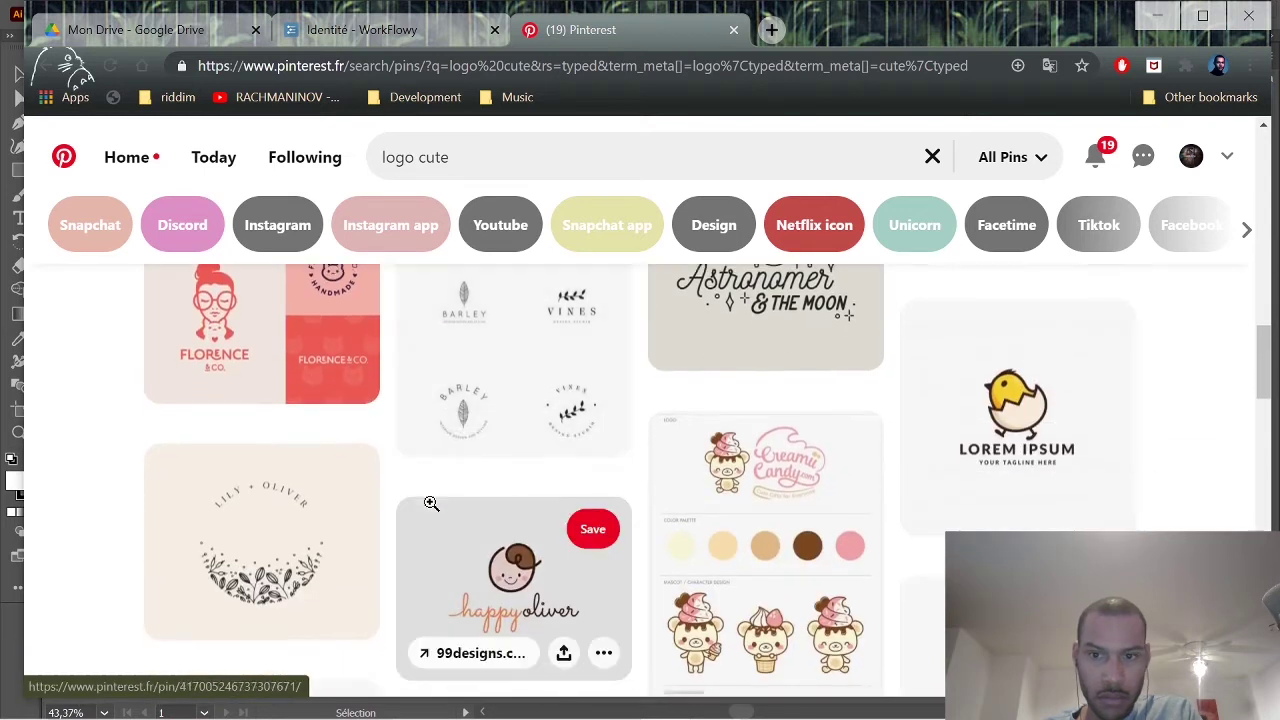
scroll(410, 515, "down", 2)
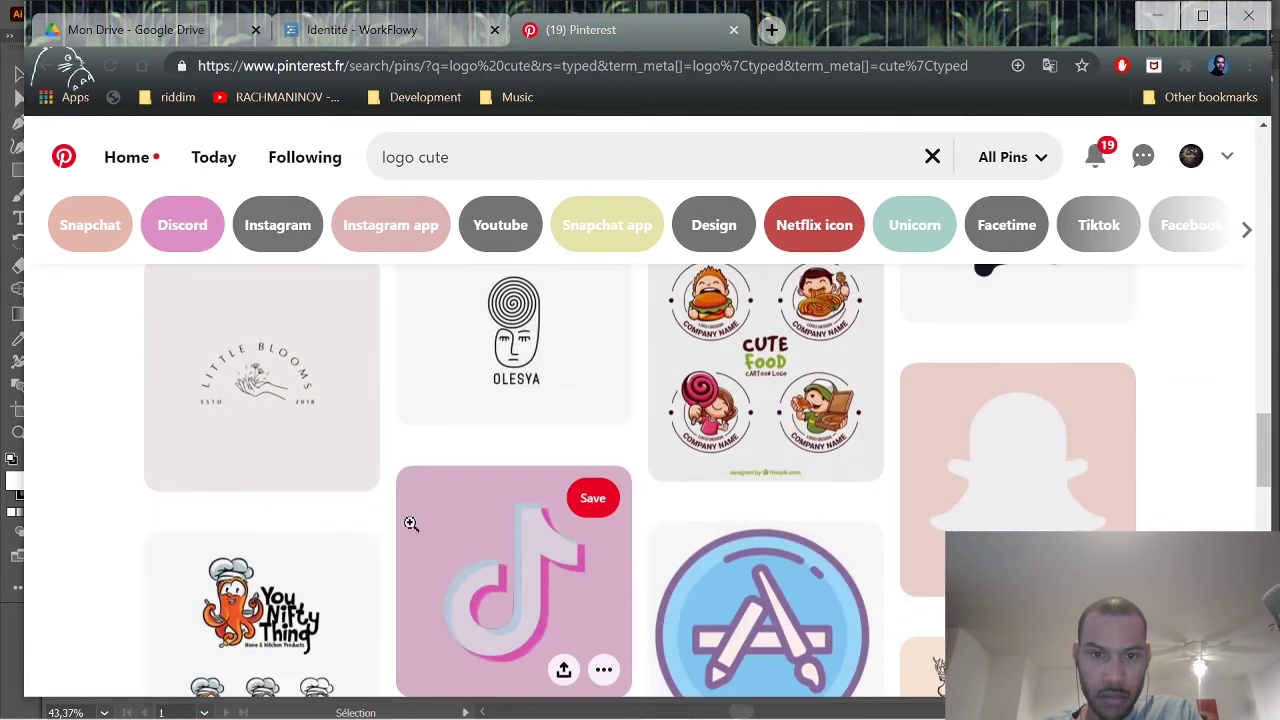
scroll(700, 530, "down", 2)
scroll(650, 500, "down", 6)
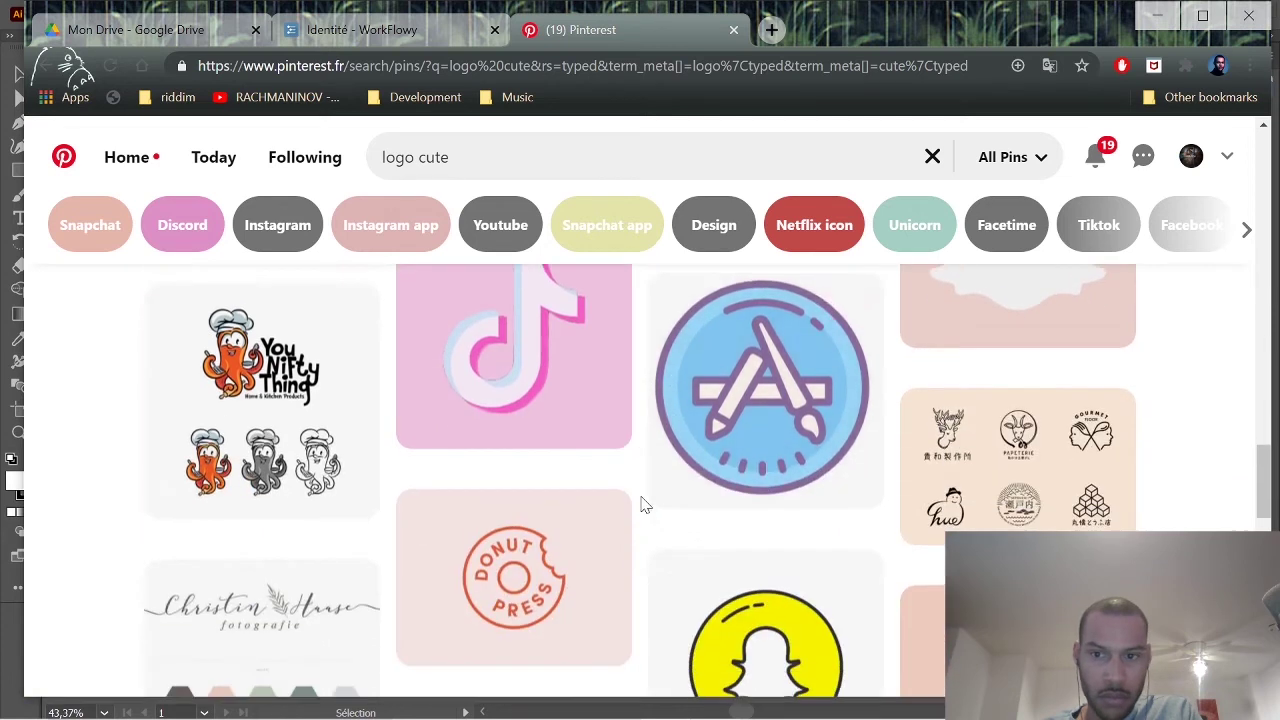
scroll(613, 500, "down", 4)
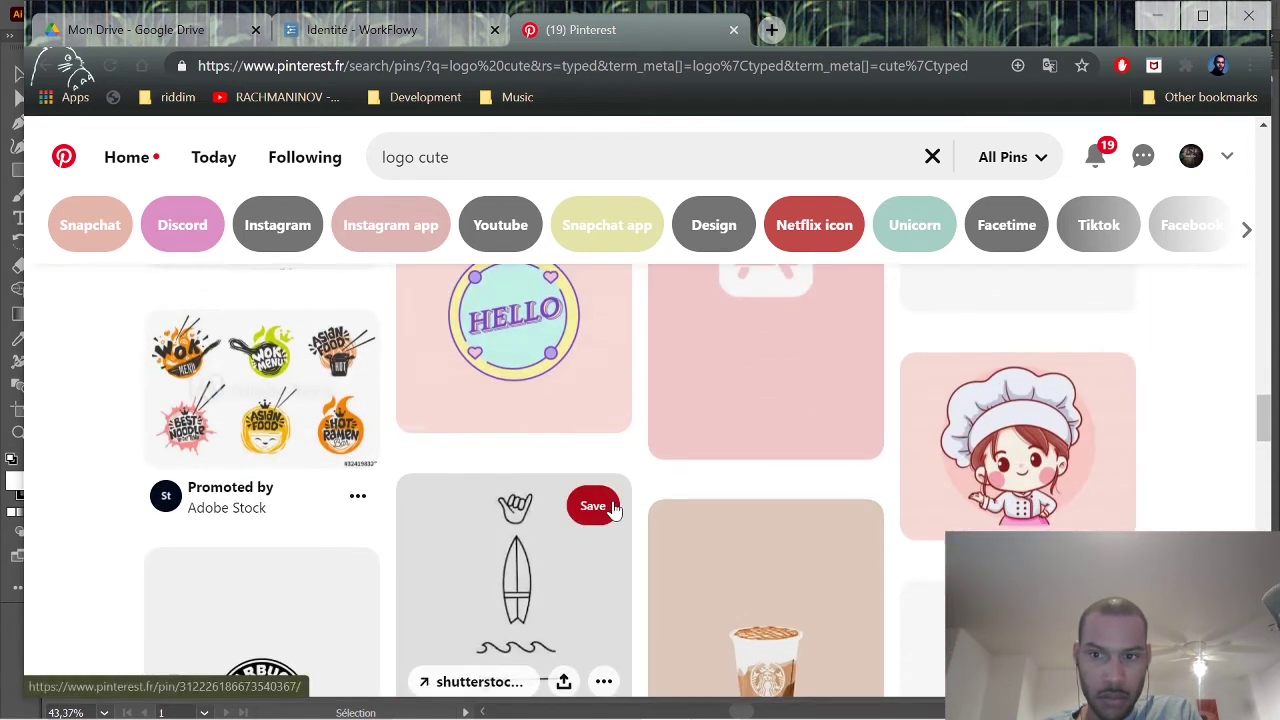
scroll(608, 514, "down", 8)
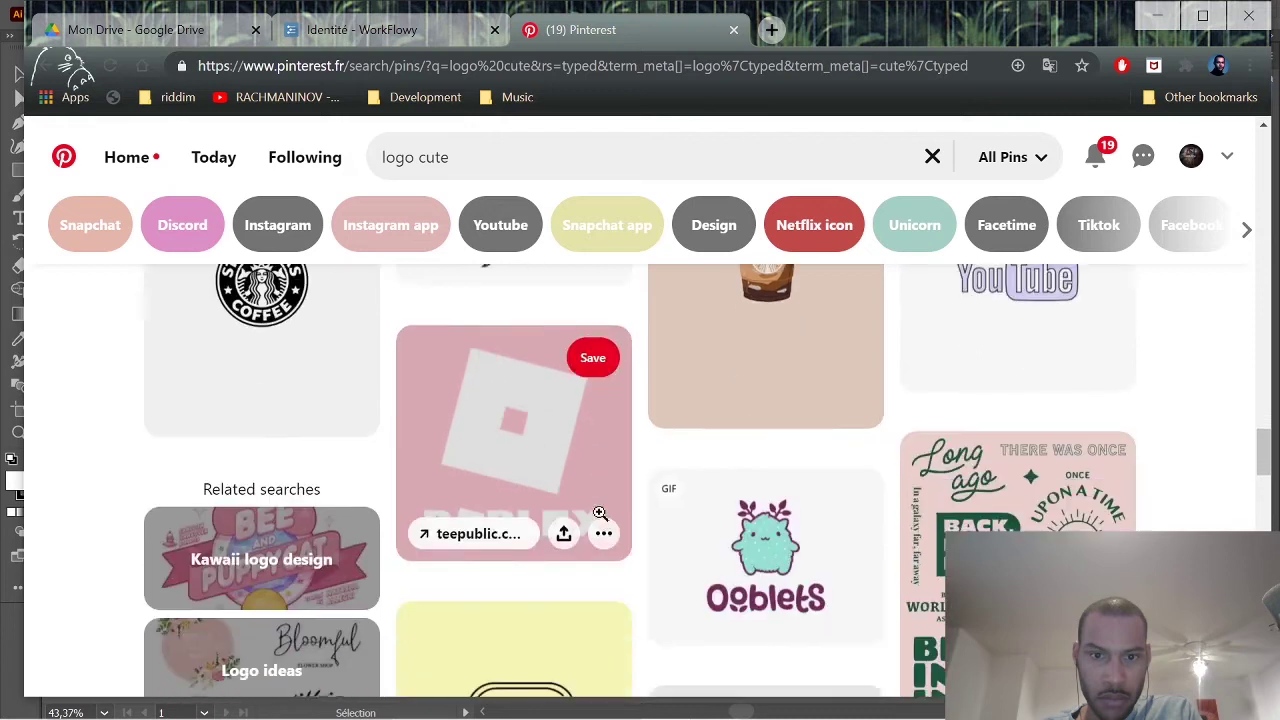
scroll(595, 514, "down", 5)
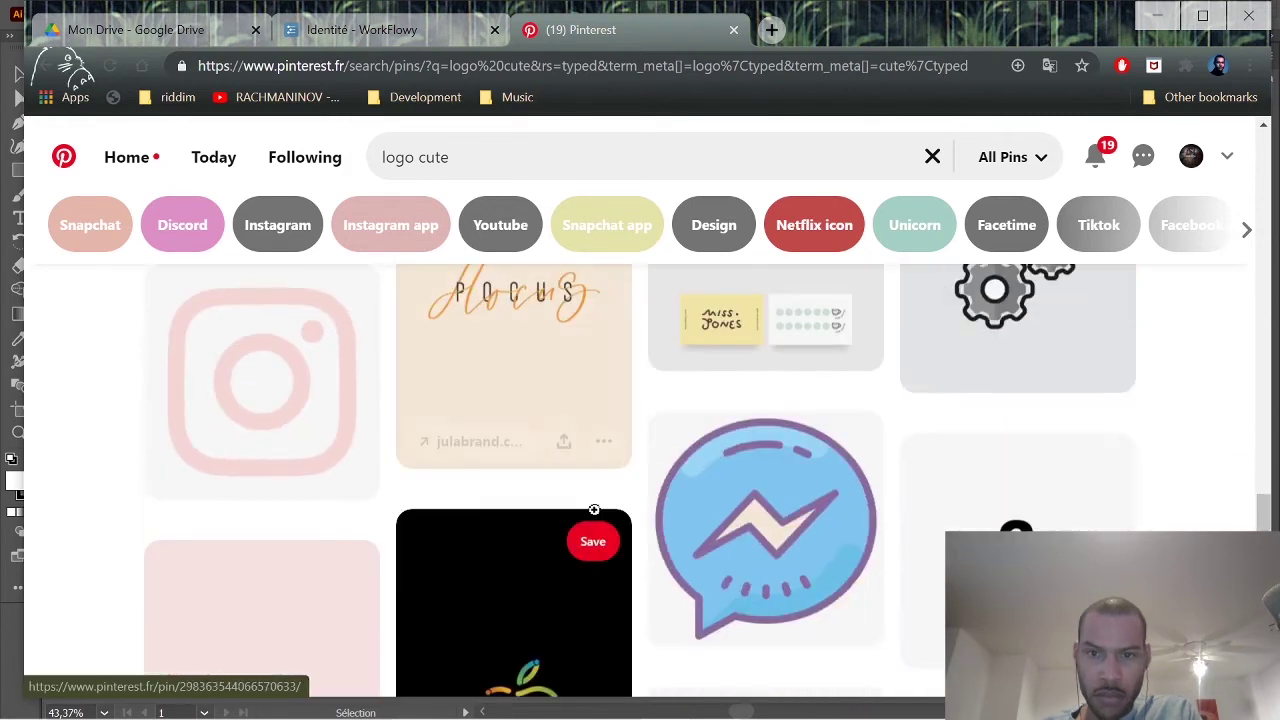
scroll(590, 515, "down", 6)
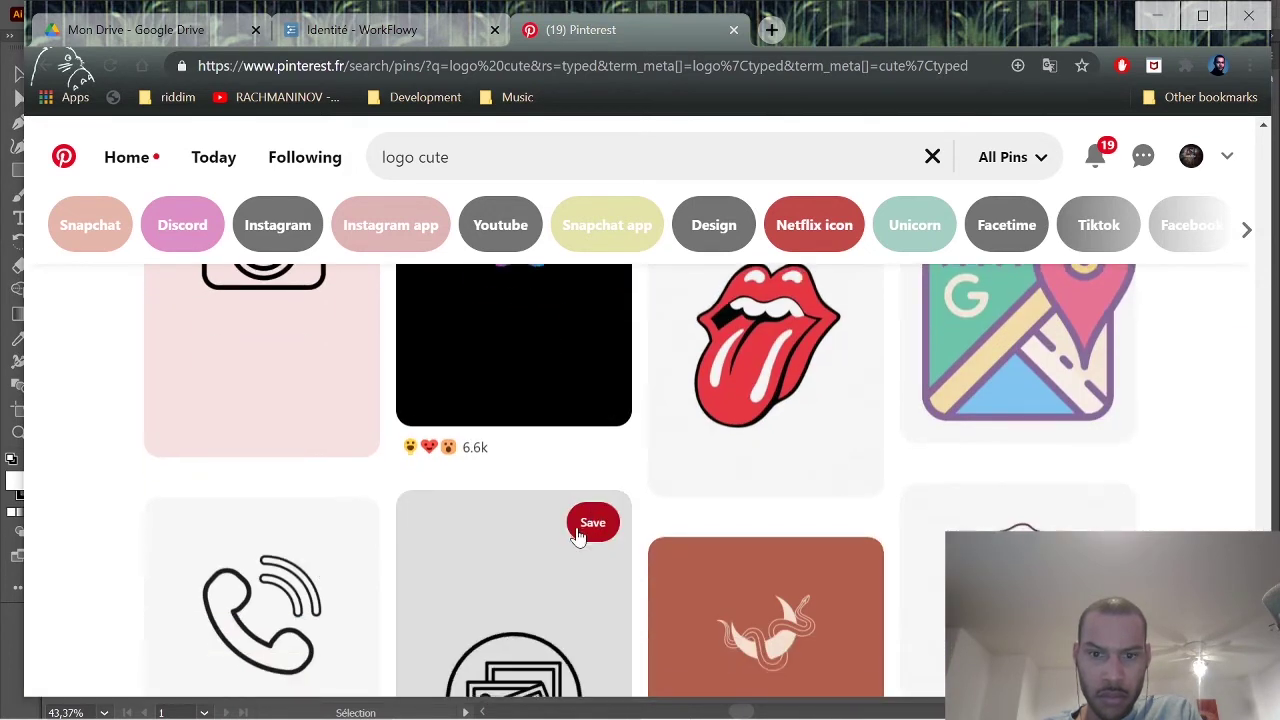
scroll(568, 527, "down", 7)
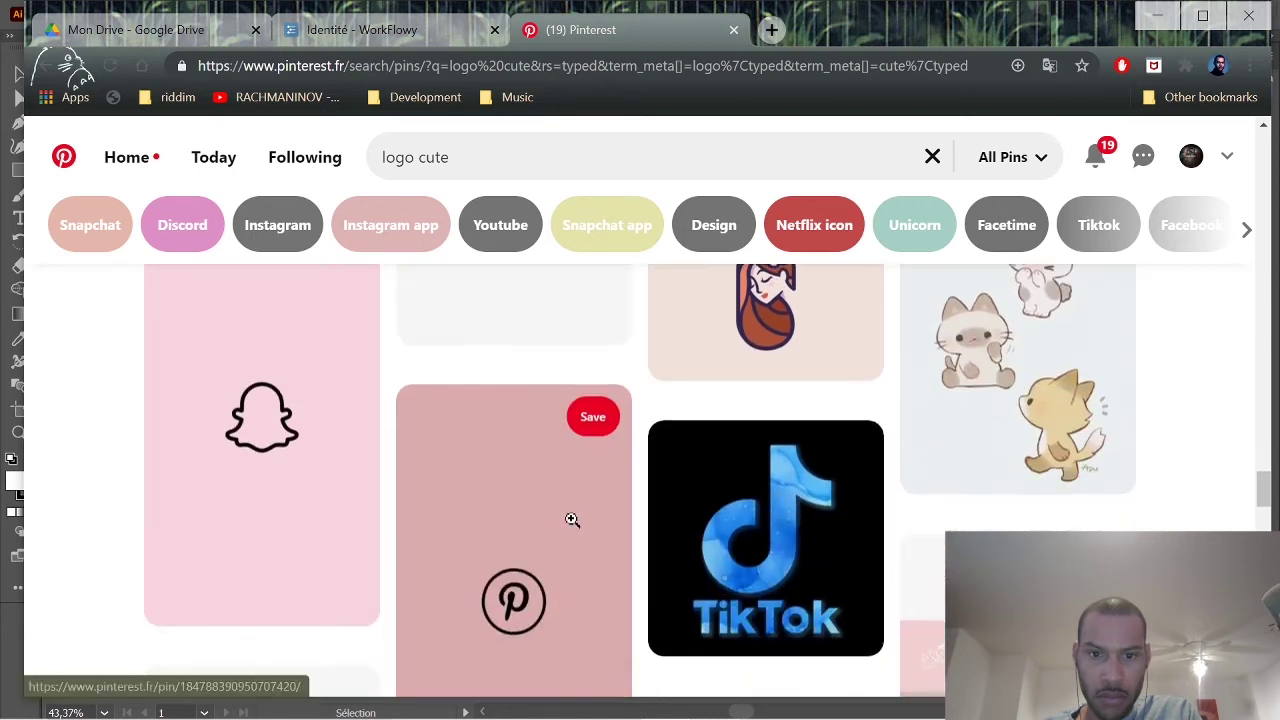
scroll(570, 525, "down", 7)
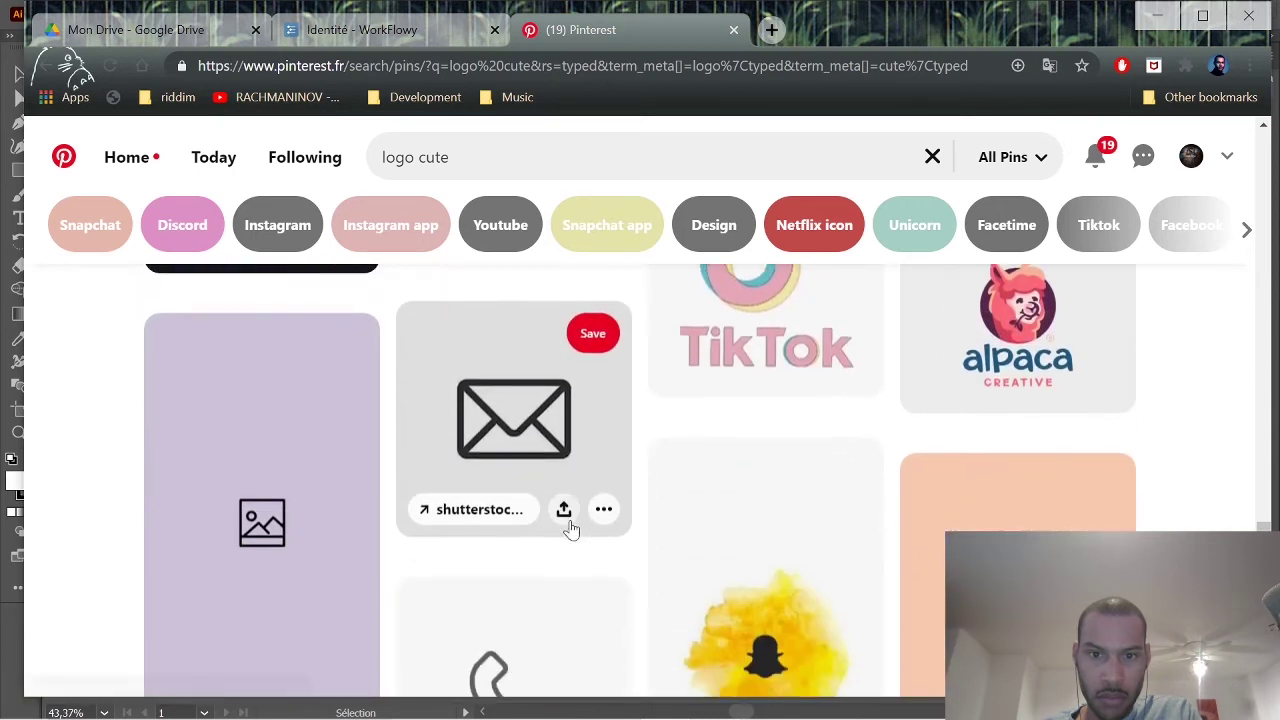
scroll(570, 513, "down", 7)
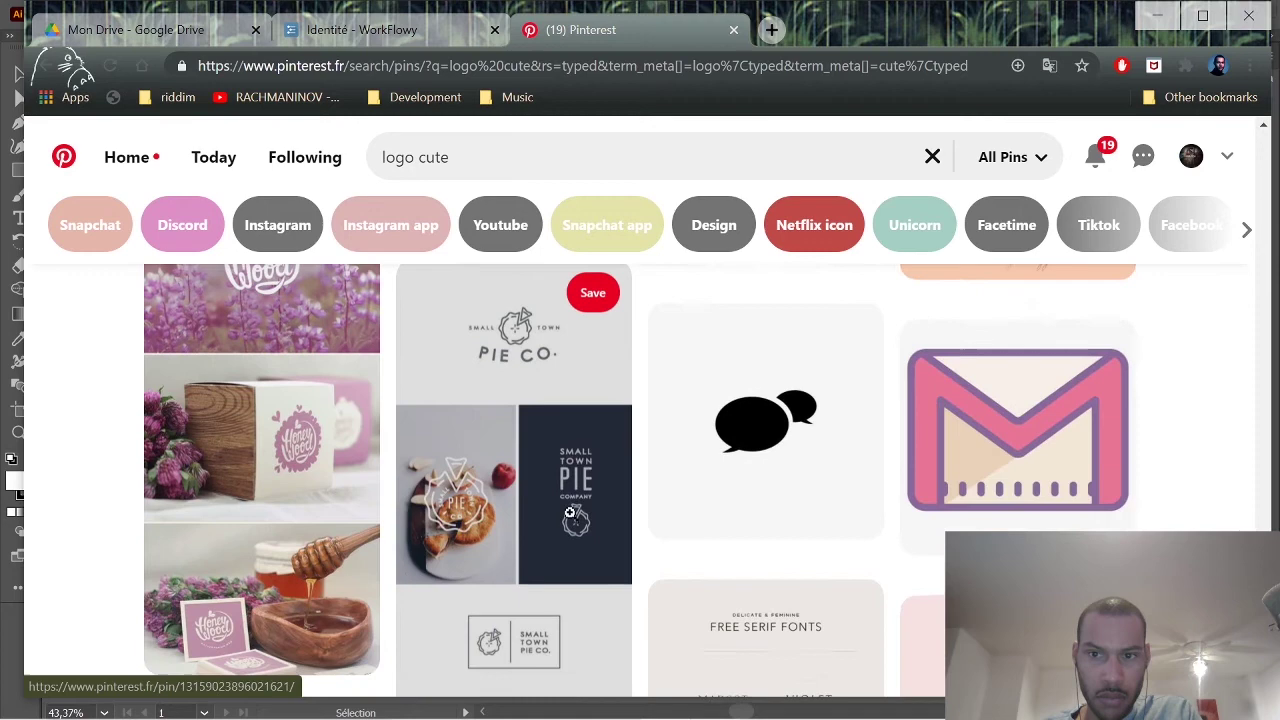
scroll(561, 513, "down", 7)
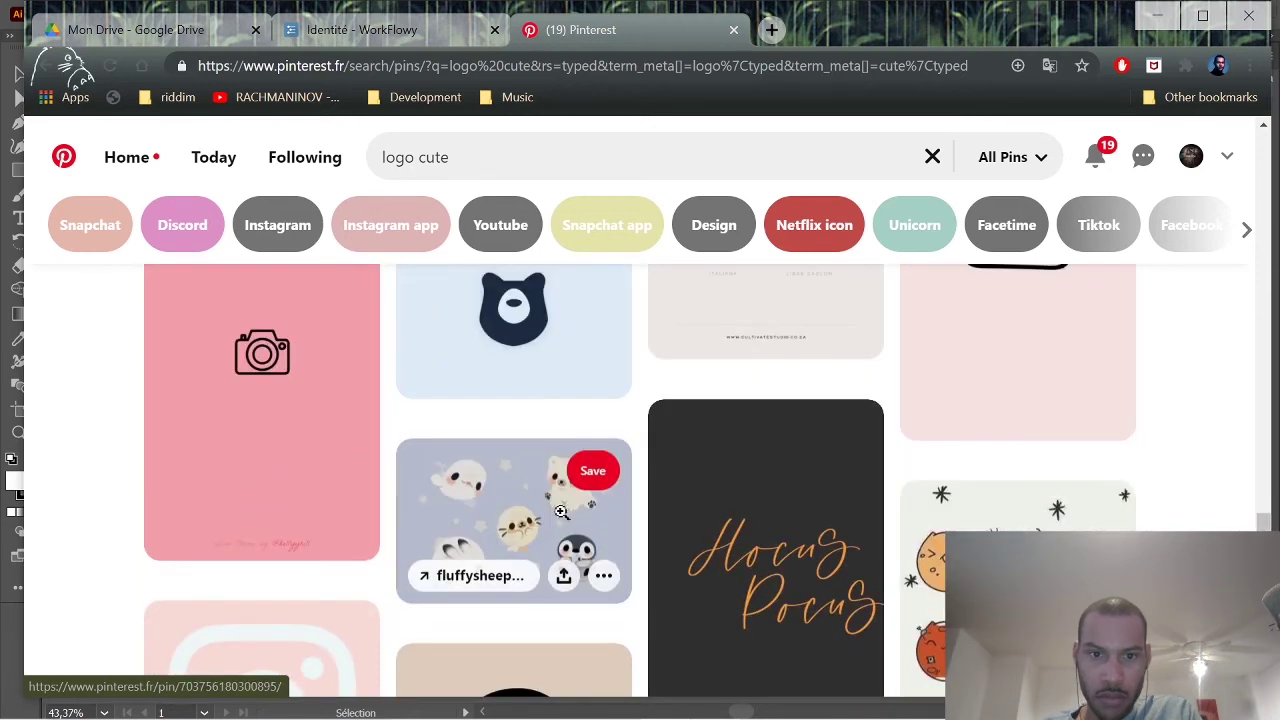
scroll(560, 511, "down", 7)
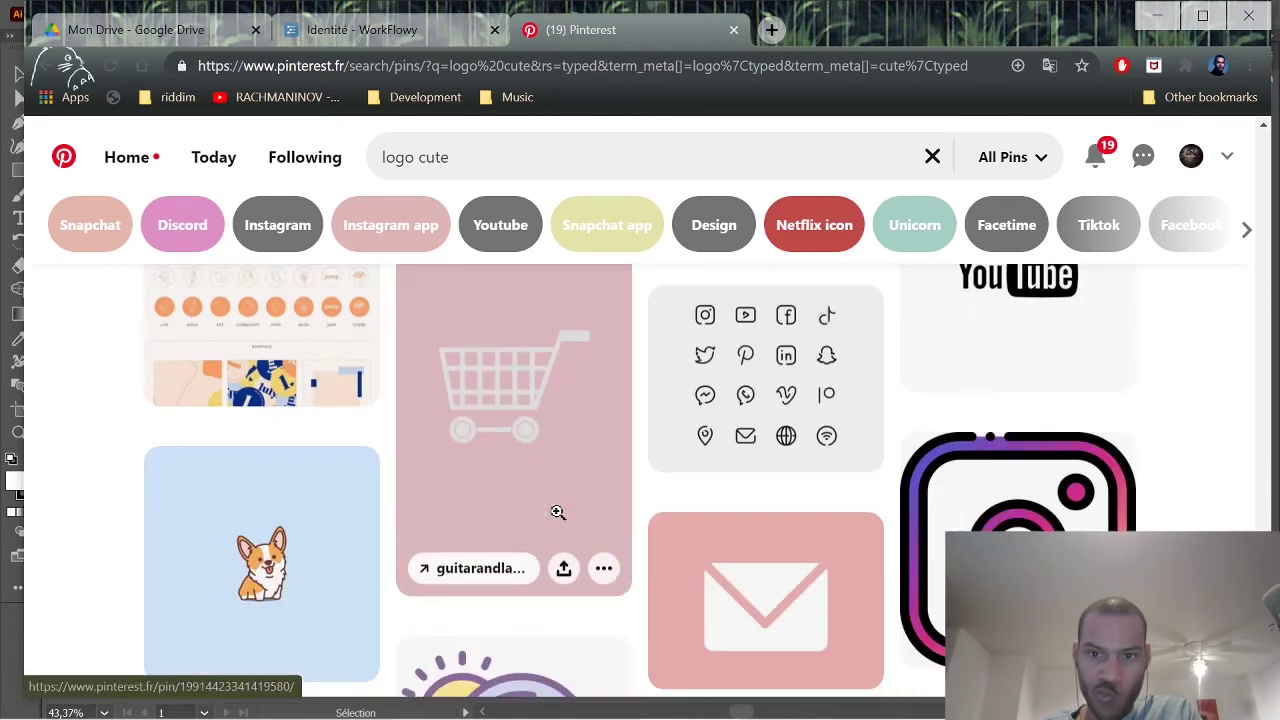
scroll(563, 505, "down", 2)
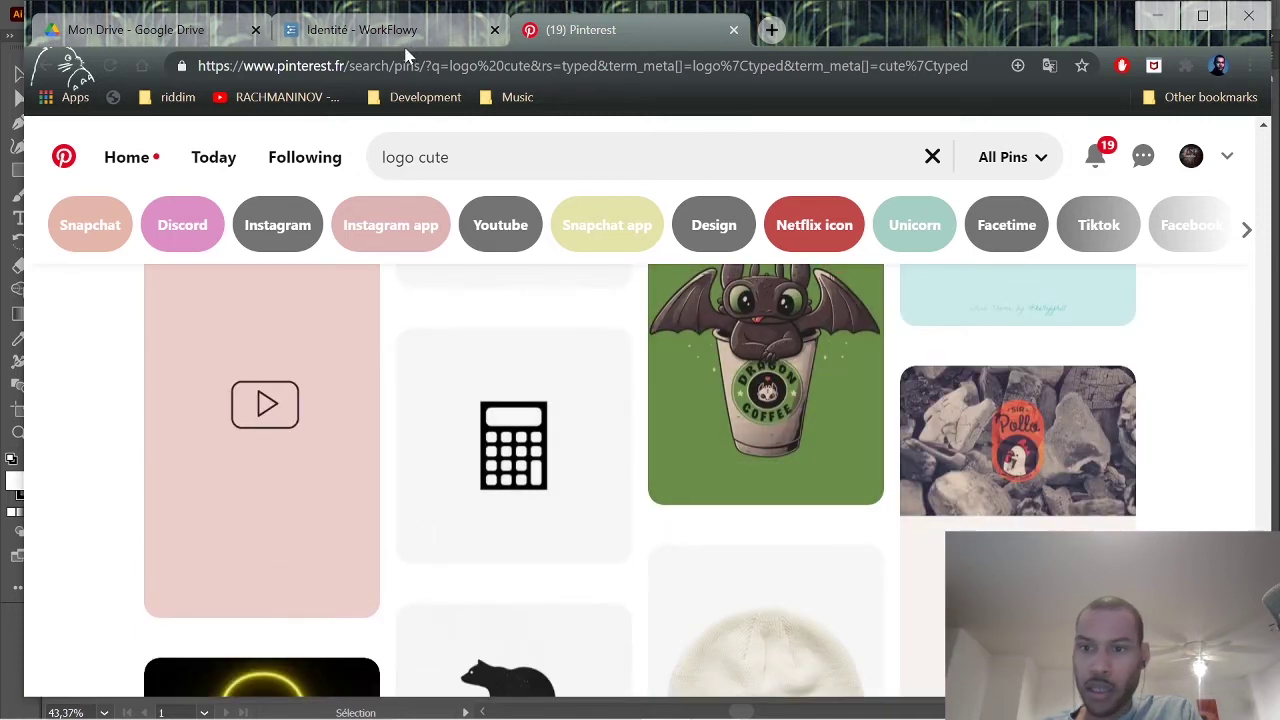
Check the moodboard keywords in the WorkFlowy notes and search Pinterest for "logo smile" instead of "logo cute".
left_click(404, 38)
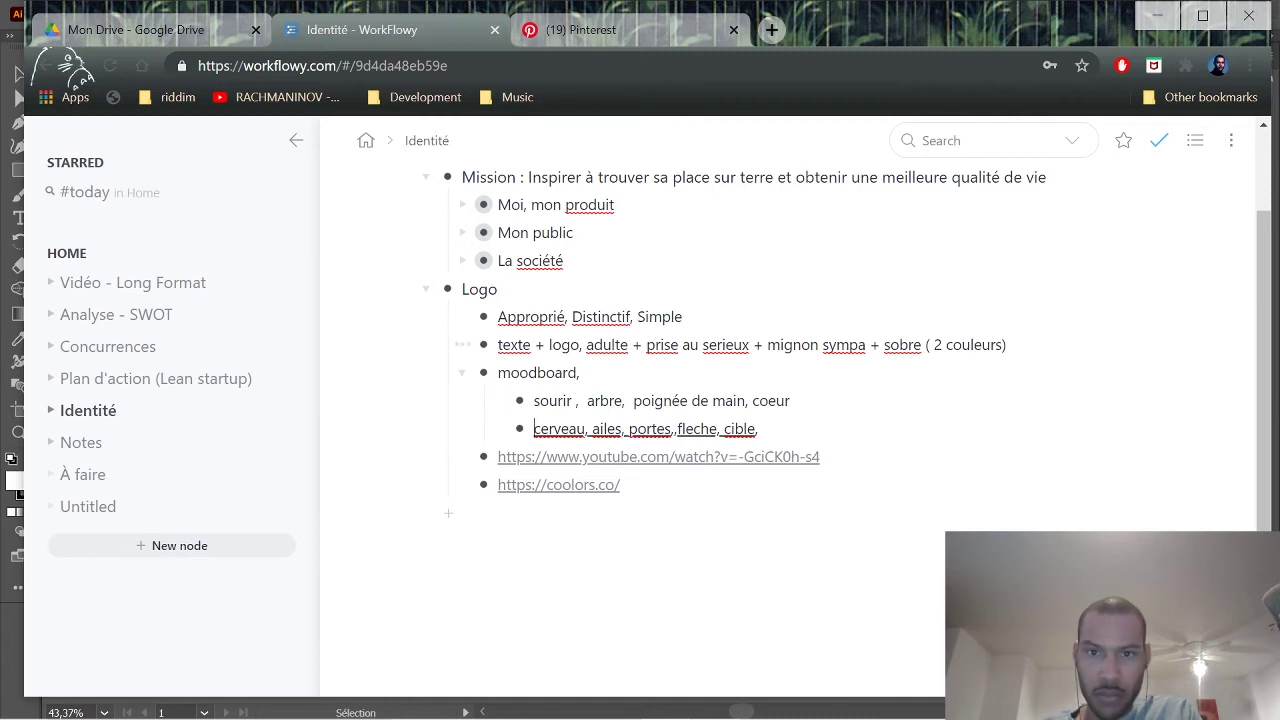
left_click(594, 34)
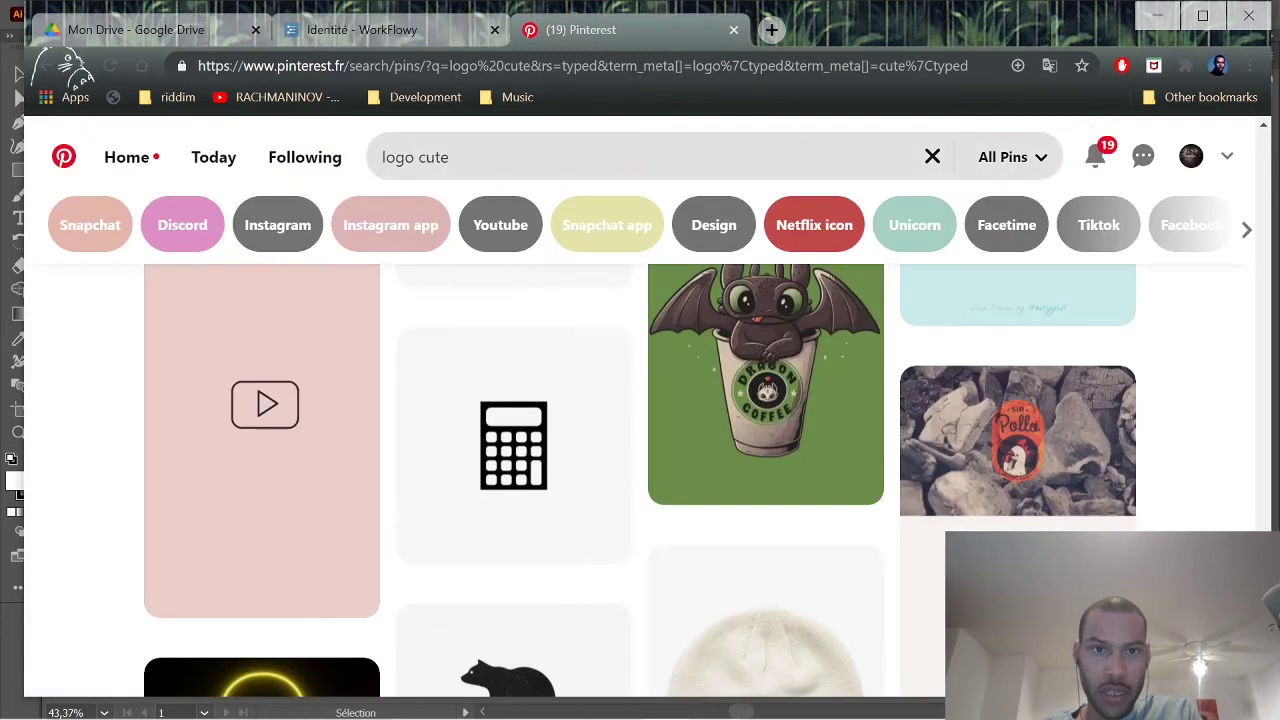
double_click(433, 157)
type("smile")
key("Return")
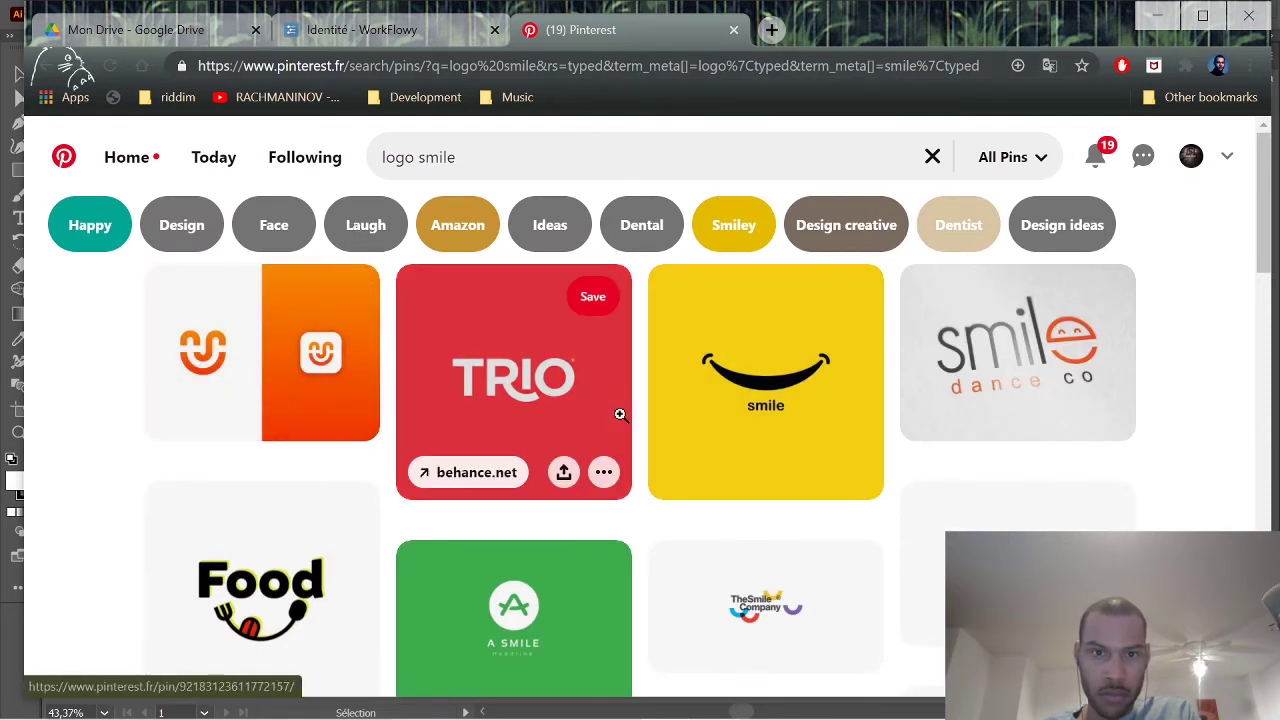
Browse the "logo smile" pins for ways to work a smile into a simple logo or wordmark.
scroll(620, 388, "down", 4)
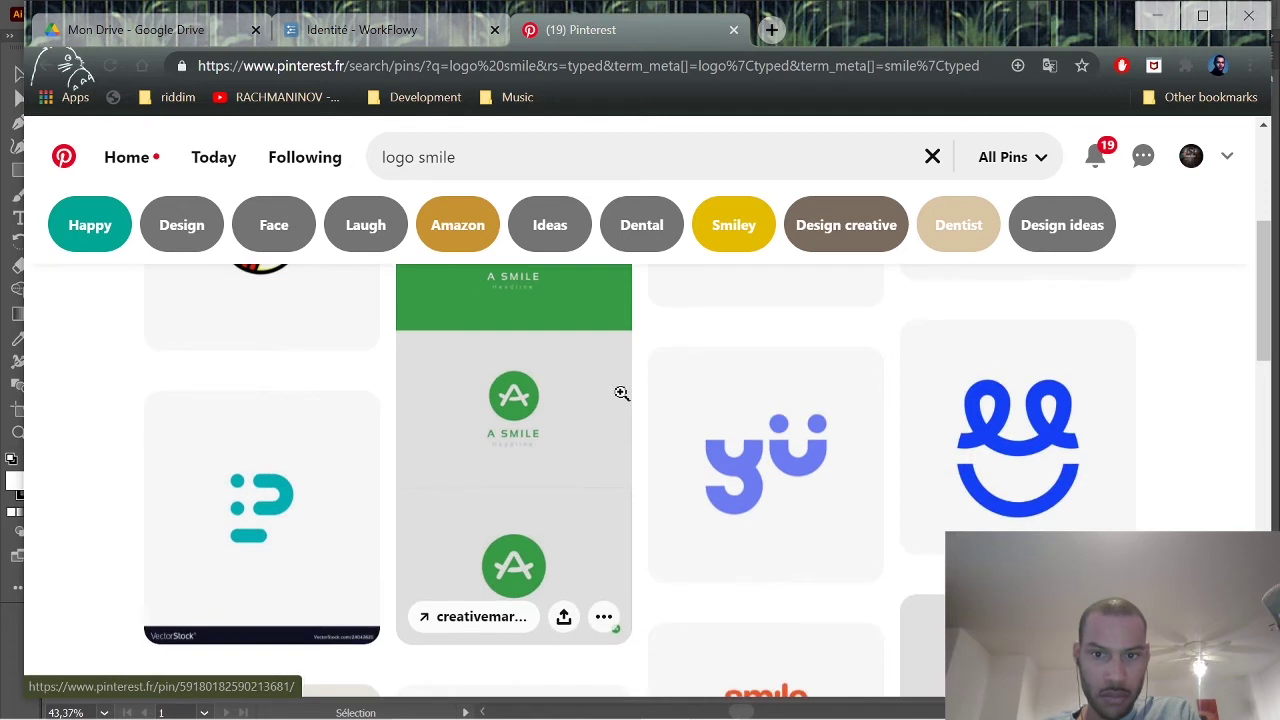
scroll(619, 394, "down", 5)
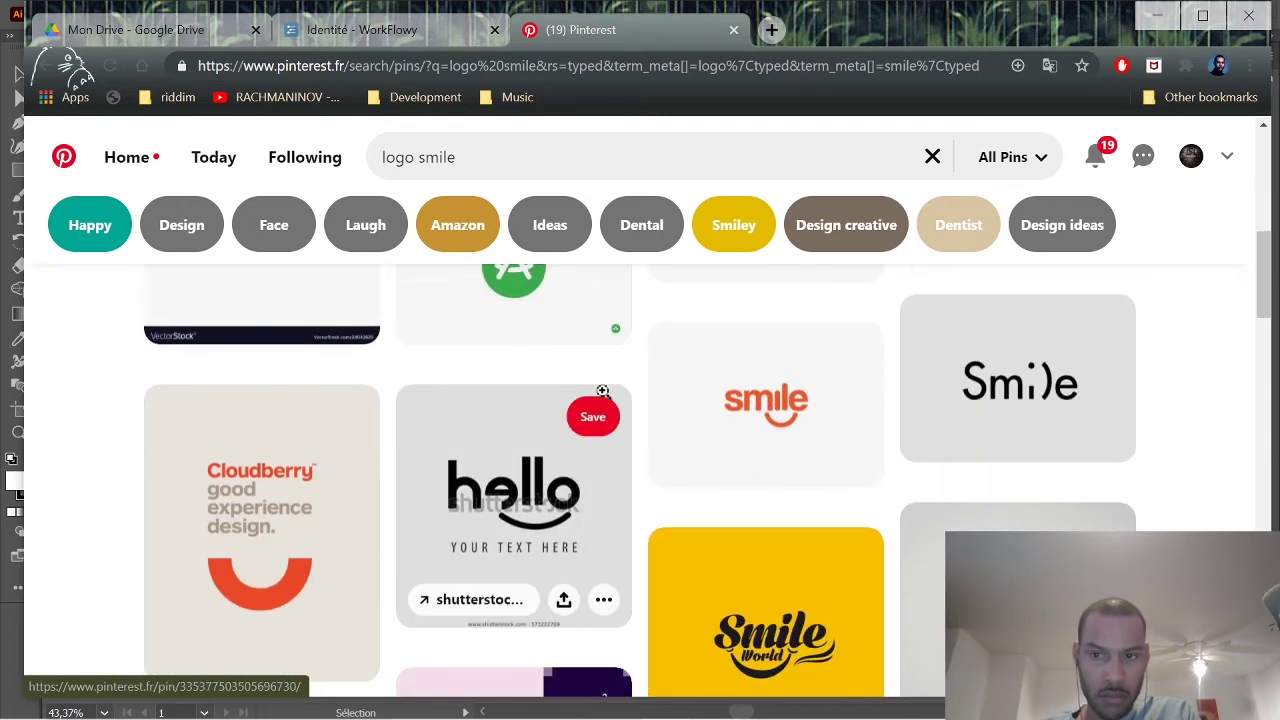
scroll(598, 398, "down", 1)
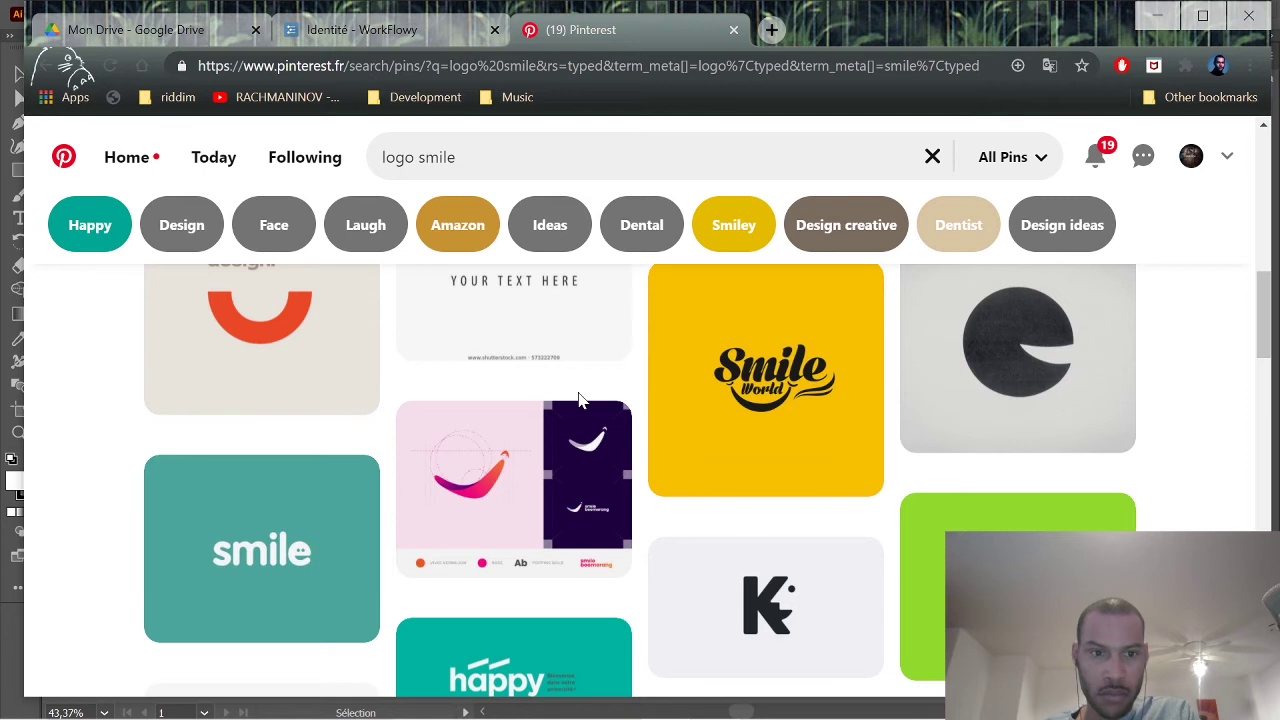
scroll(580, 400, "up", 1)
scroll(570, 398, "down", 5)
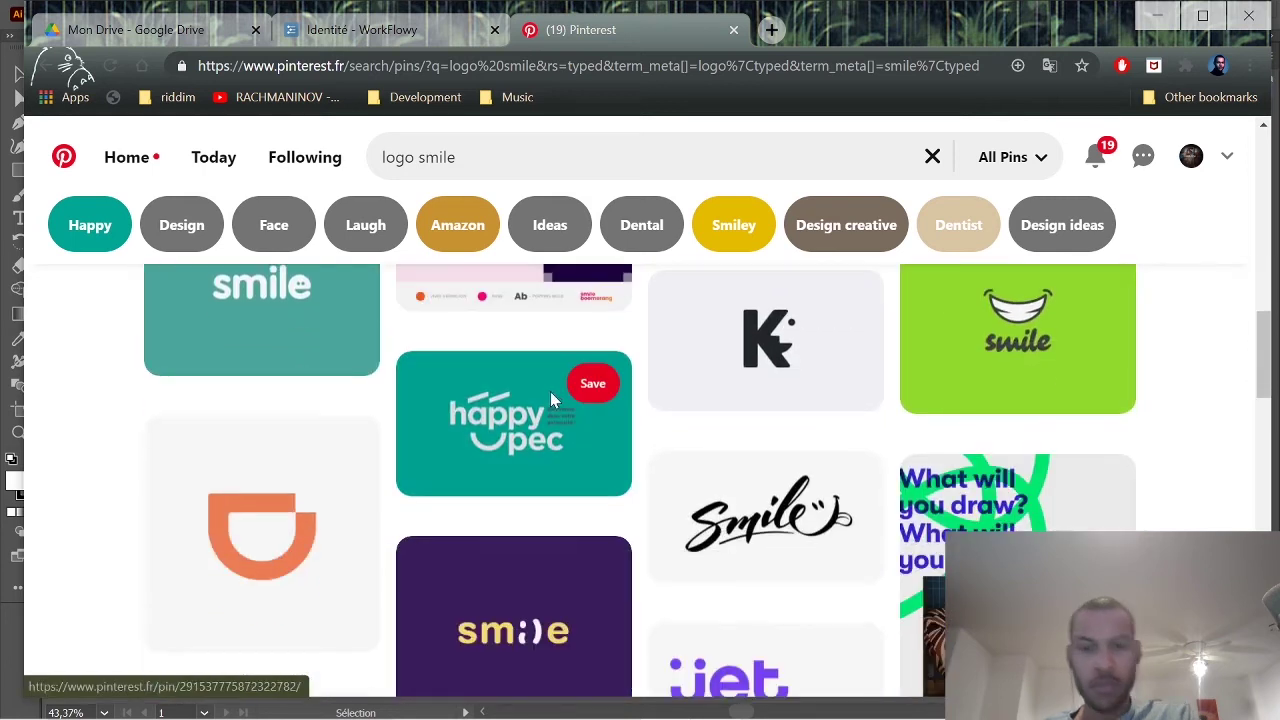
scroll(600, 400, "down", 2)
scroll(850, 430, "up", 3)
scroll(990, 460, "down", 2)
scroll(646, 506, "down", 6)
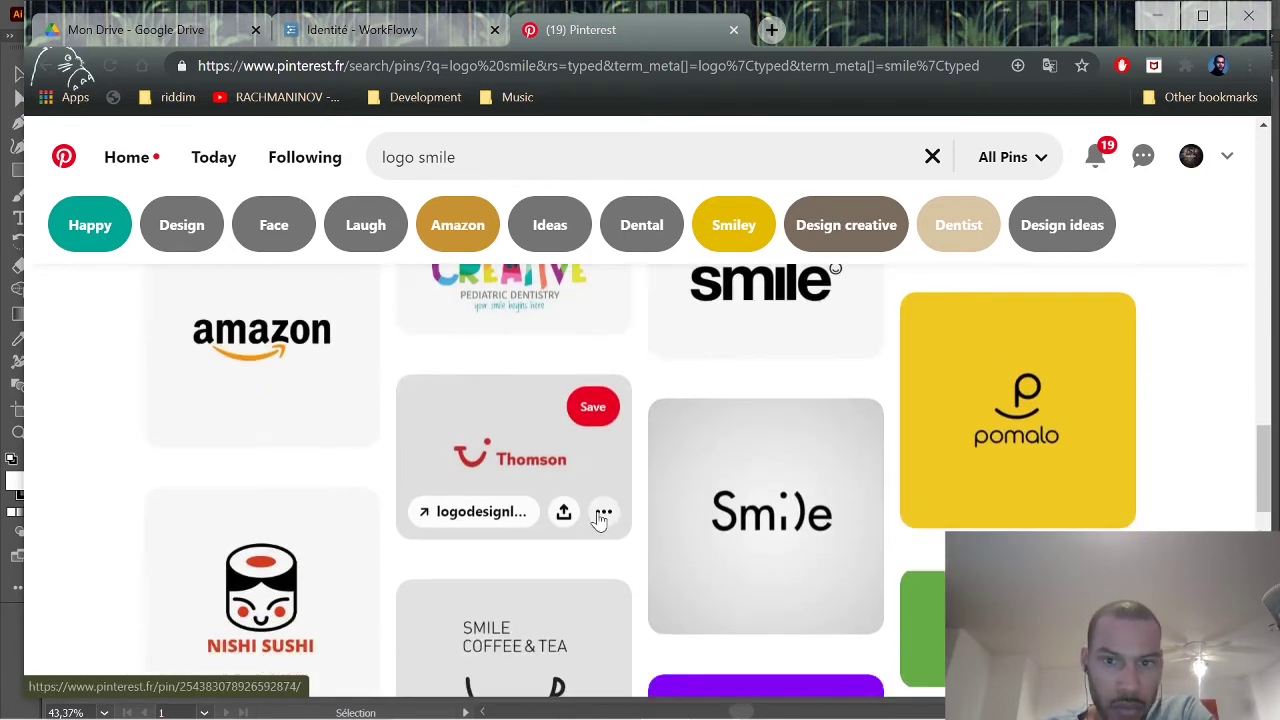
scroll(598, 517, "down", 4)
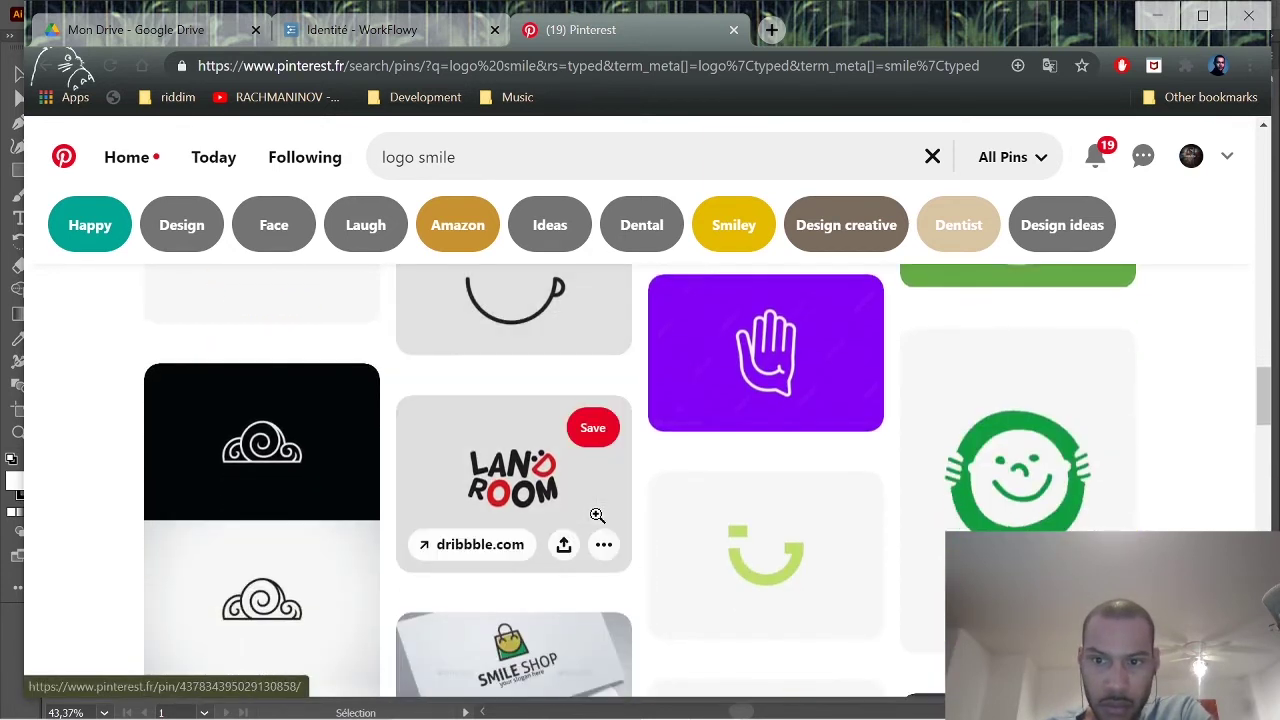
scroll(595, 513, "down", 7)
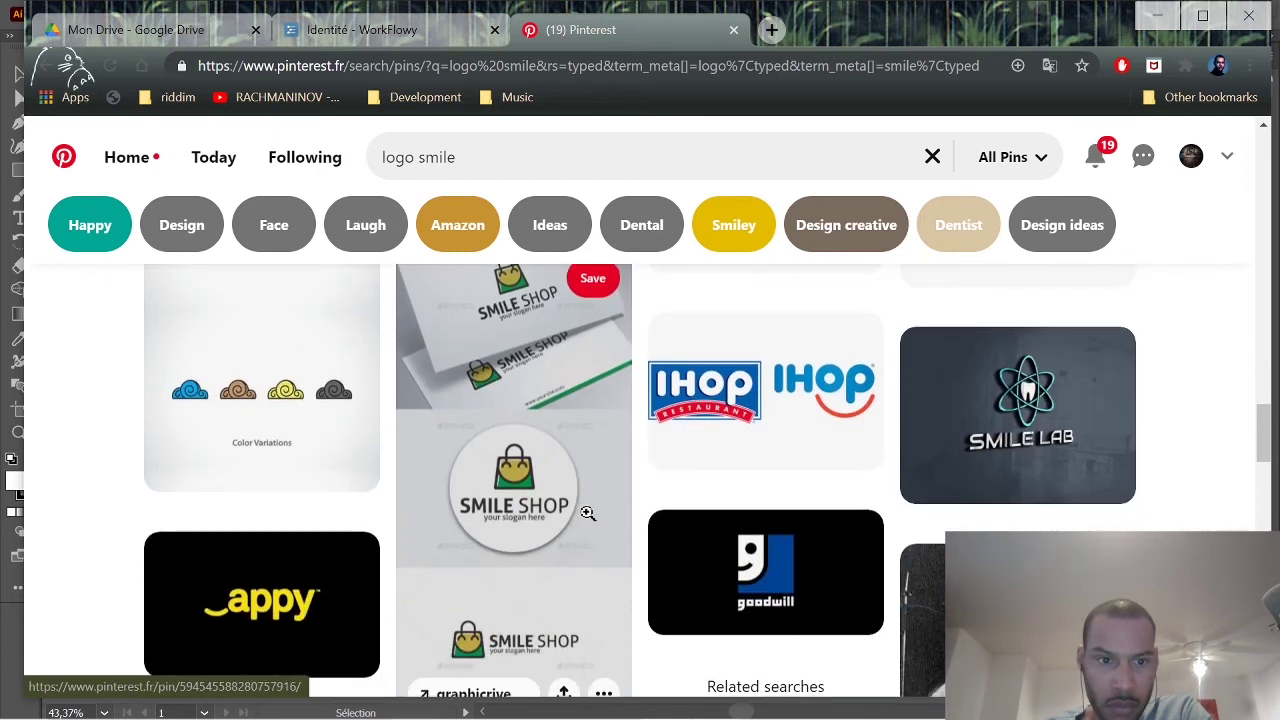
scroll(590, 520, "down", 10)
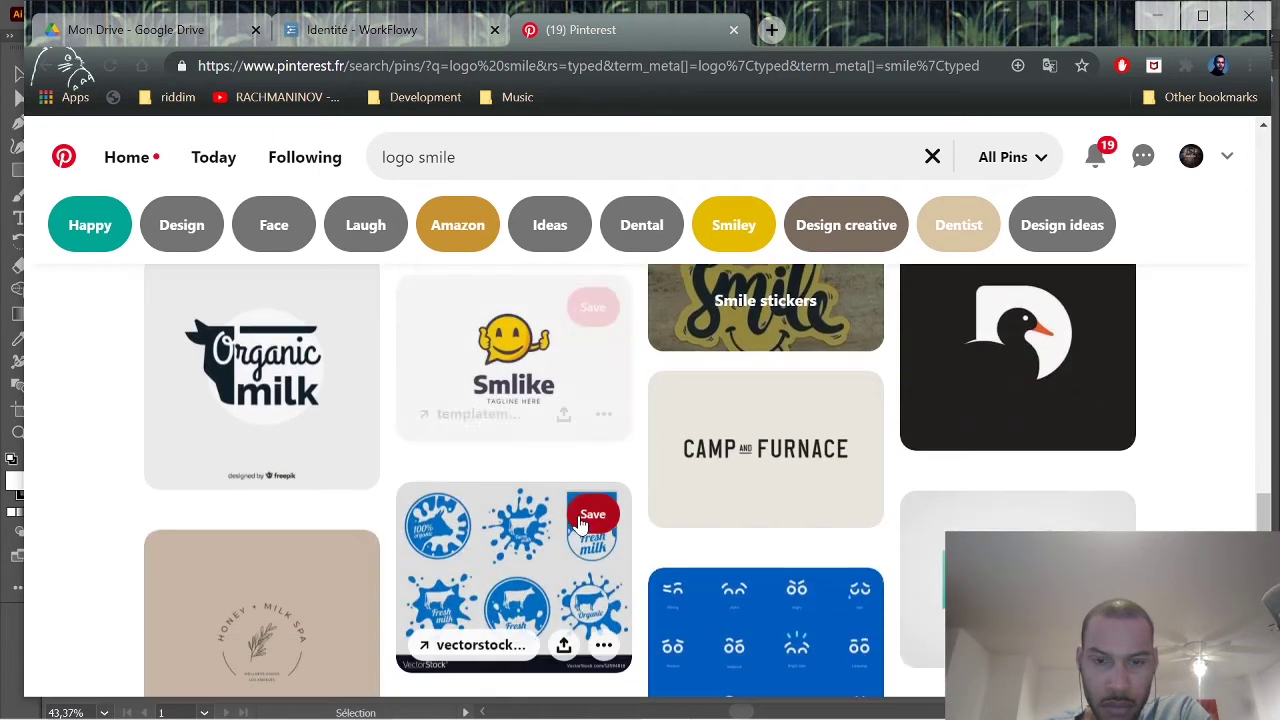
scroll(580, 524, "down", 5)
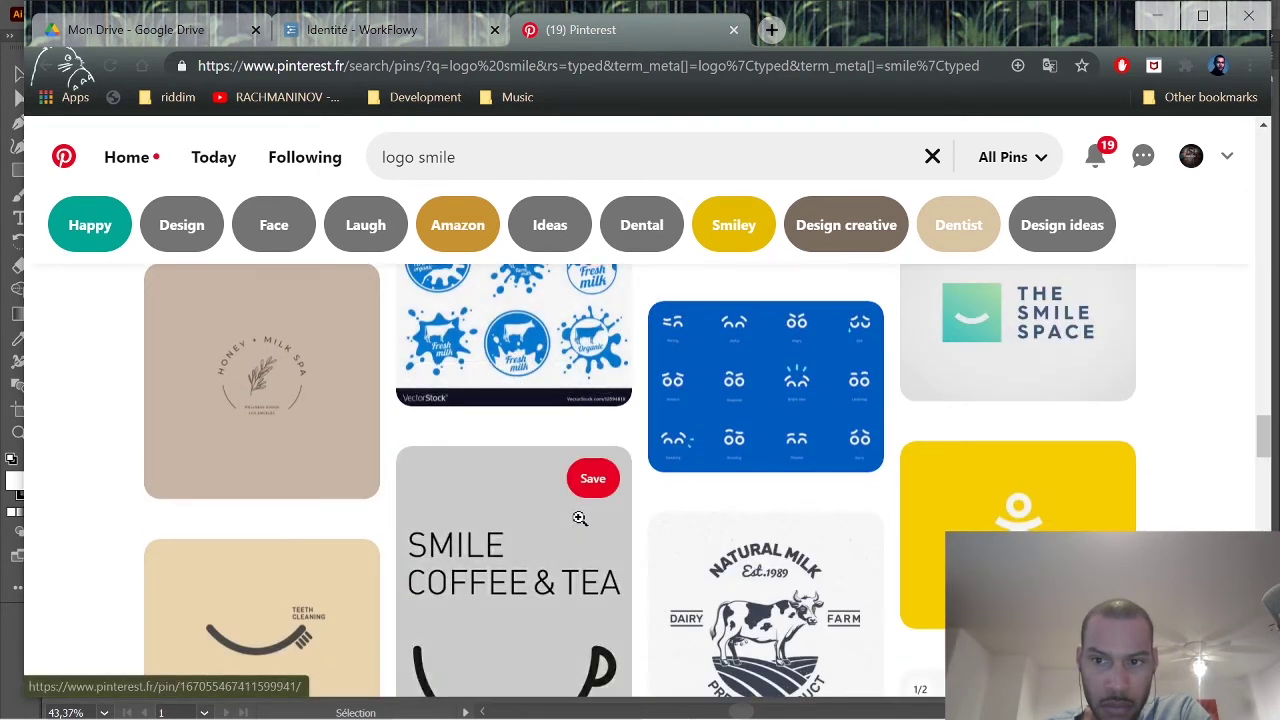
scroll(580, 520, "up", 2)
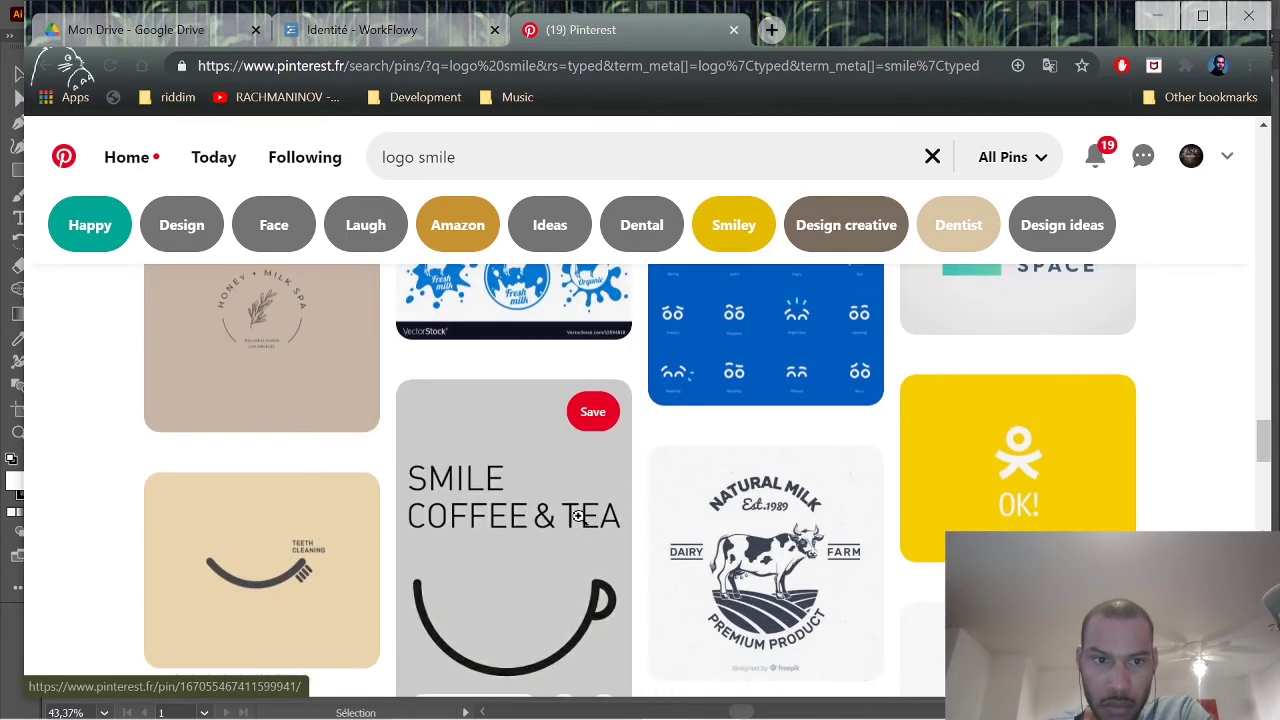
scroll(578, 522, "down", 5)
scroll(570, 520, "down", 8)
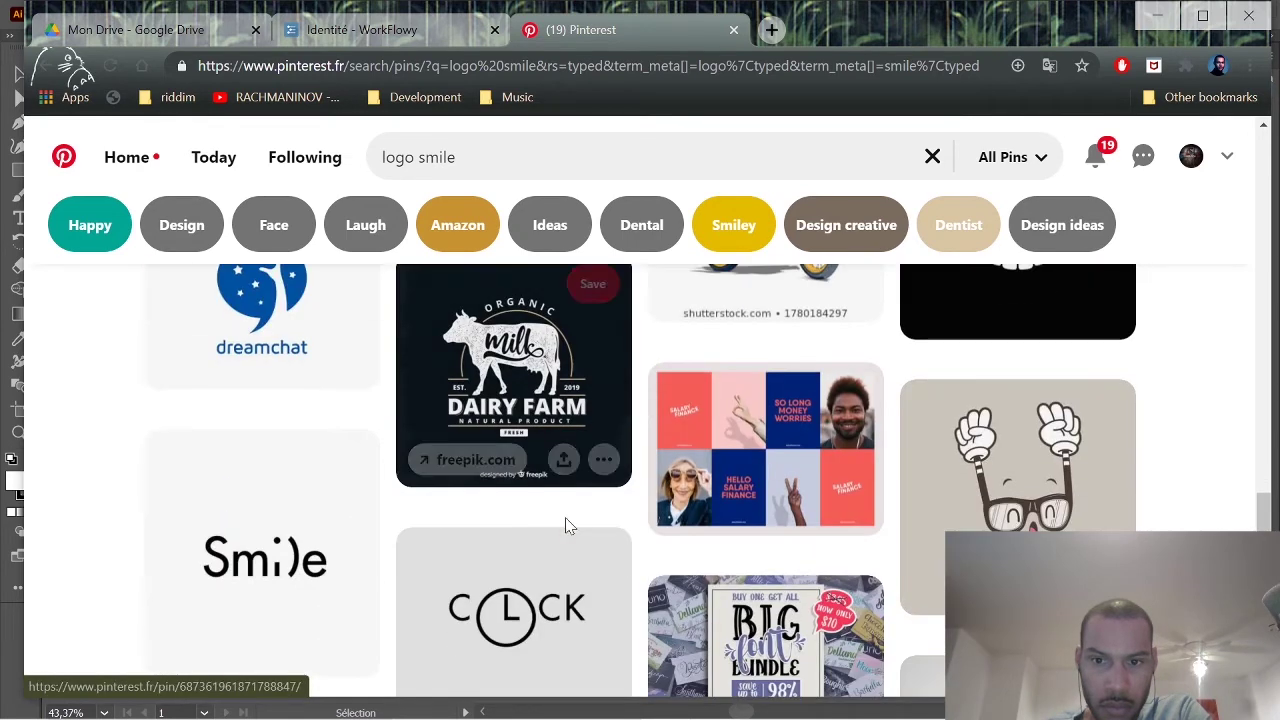
scroll(541, 501, "down", 10)
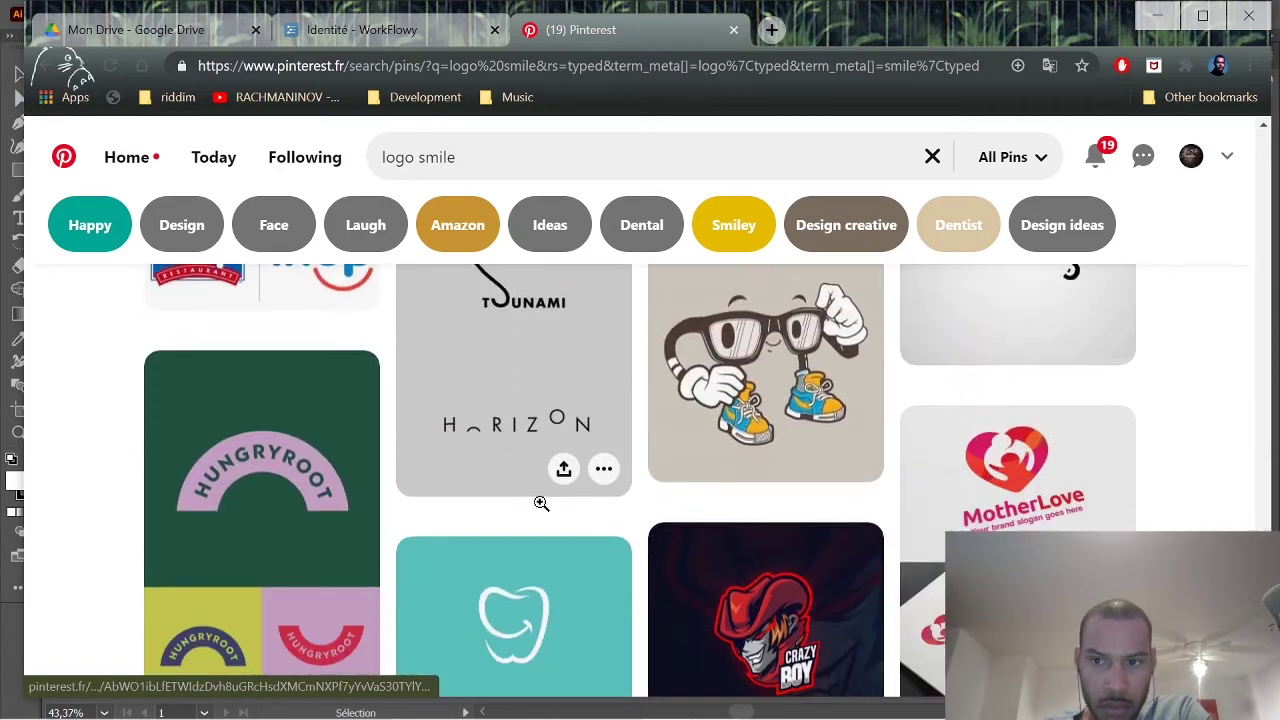
scroll(540, 501, "down", 10)
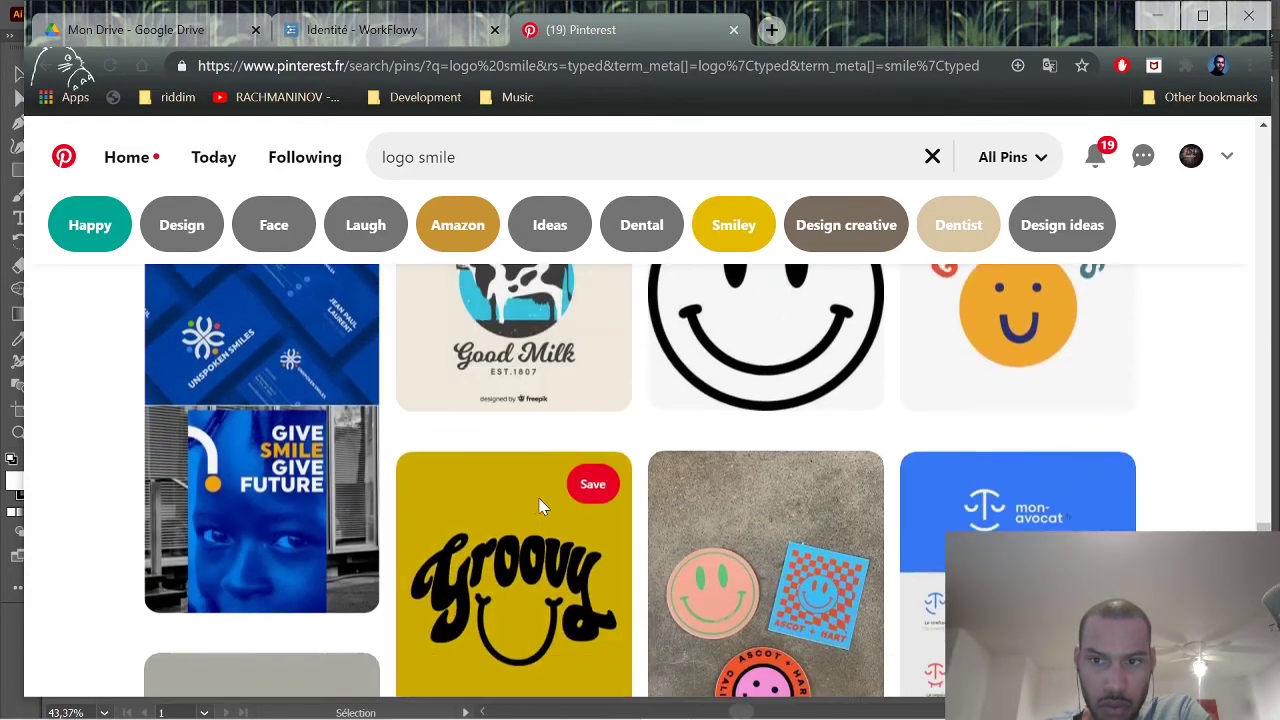
scroll(540, 501, "down", 5)
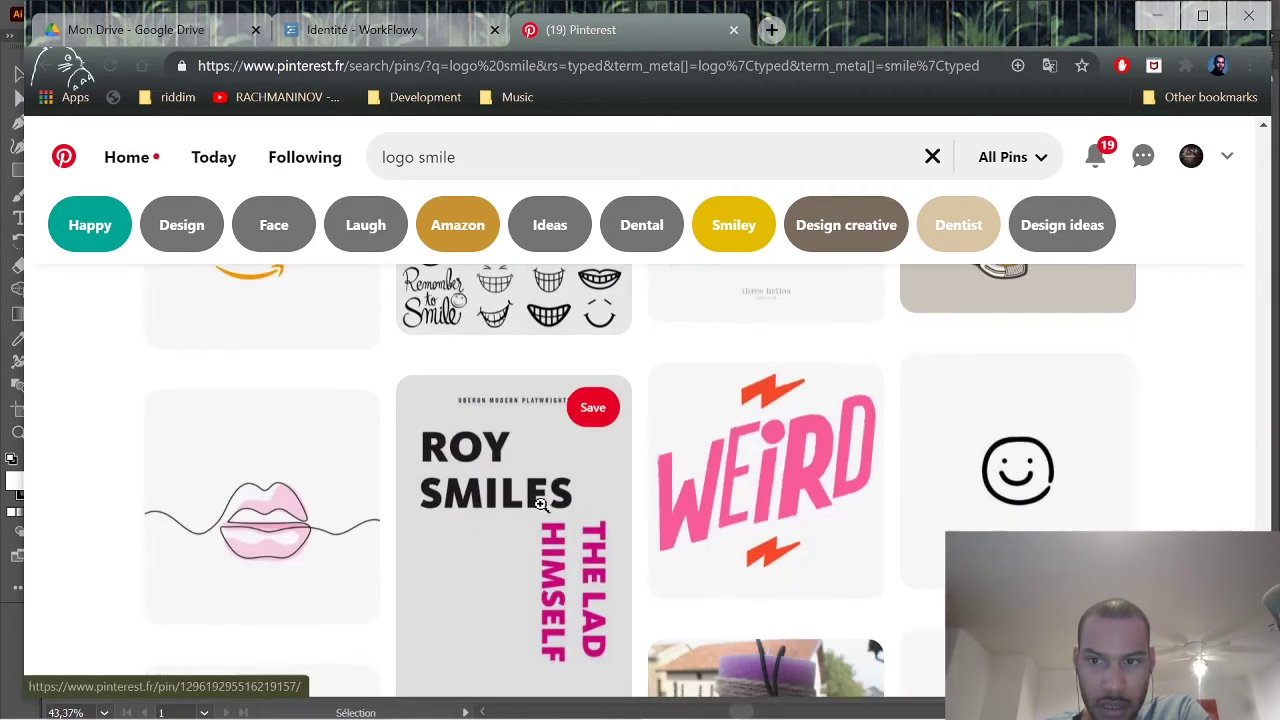
Replace "smile" with "arbre" in the Pinterest query and search for "logo arbre".
double_click(421, 157)
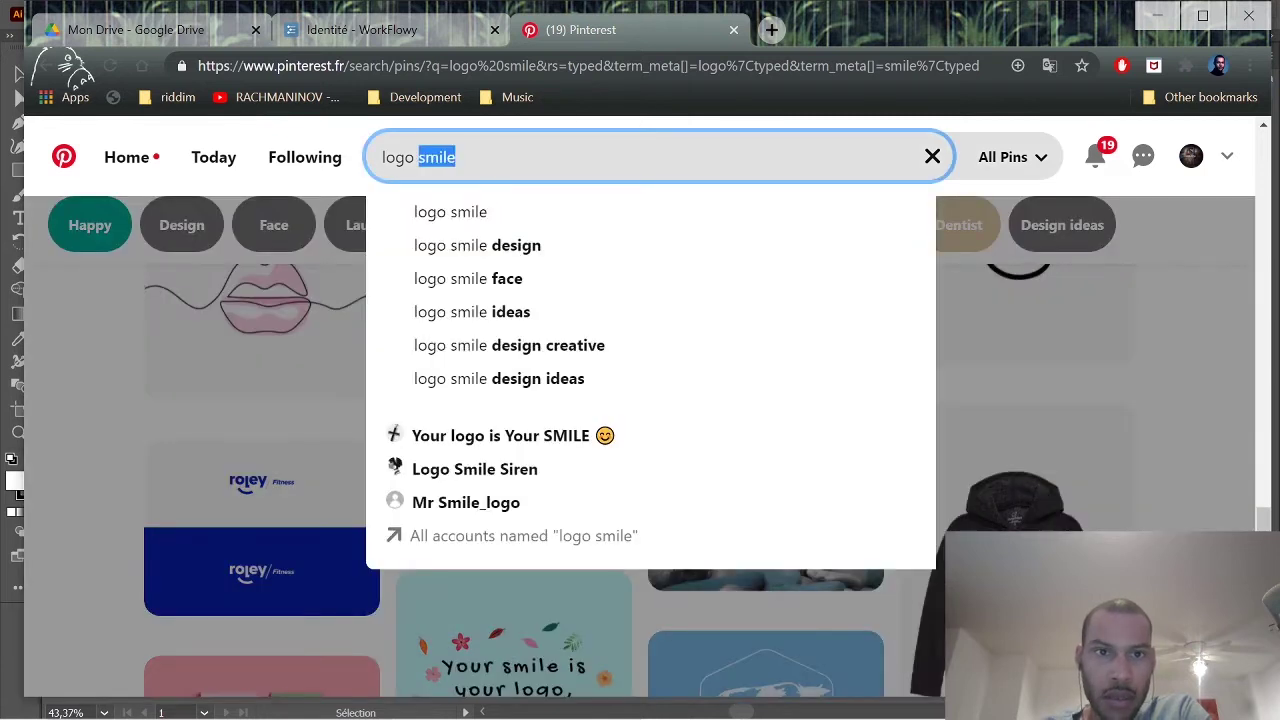
type("arbre")
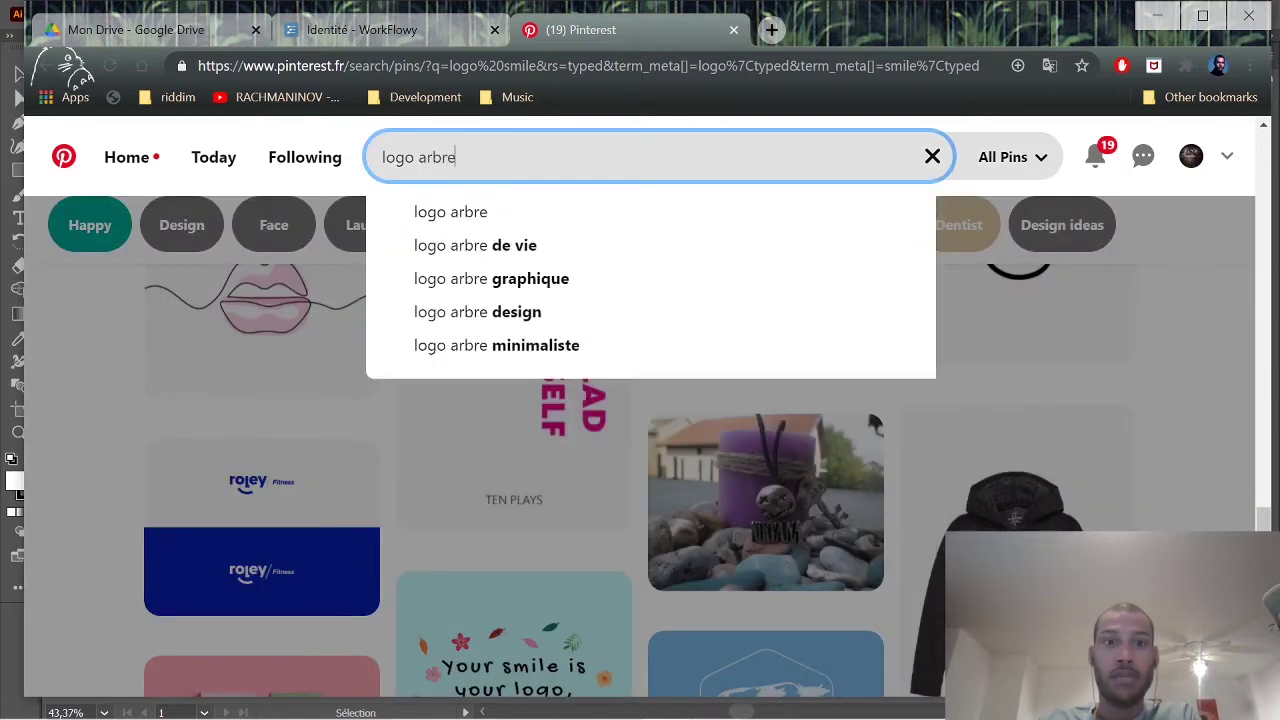
key("Return")
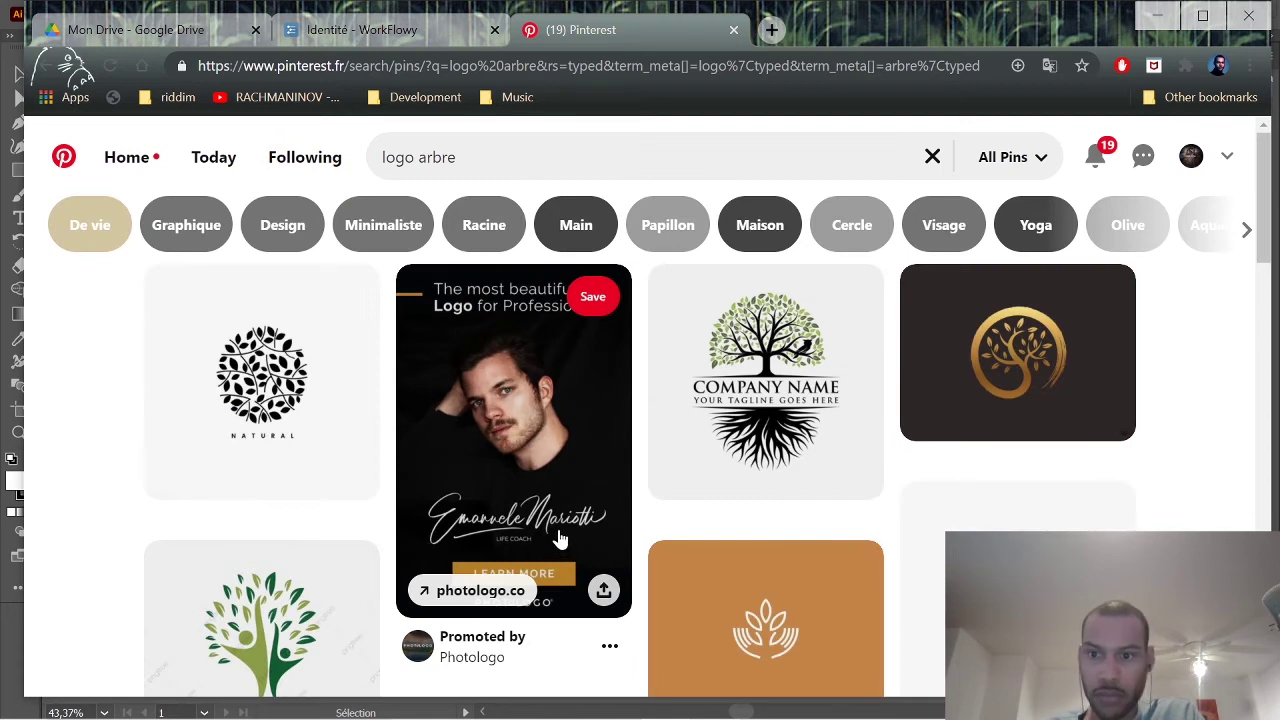
Copy the image of the pin with two circular tree logos sketched in pencil and paste it into the open Illustrator document.
scroll(557, 534, "down", 3)
scroll(551, 534, "up", 2)
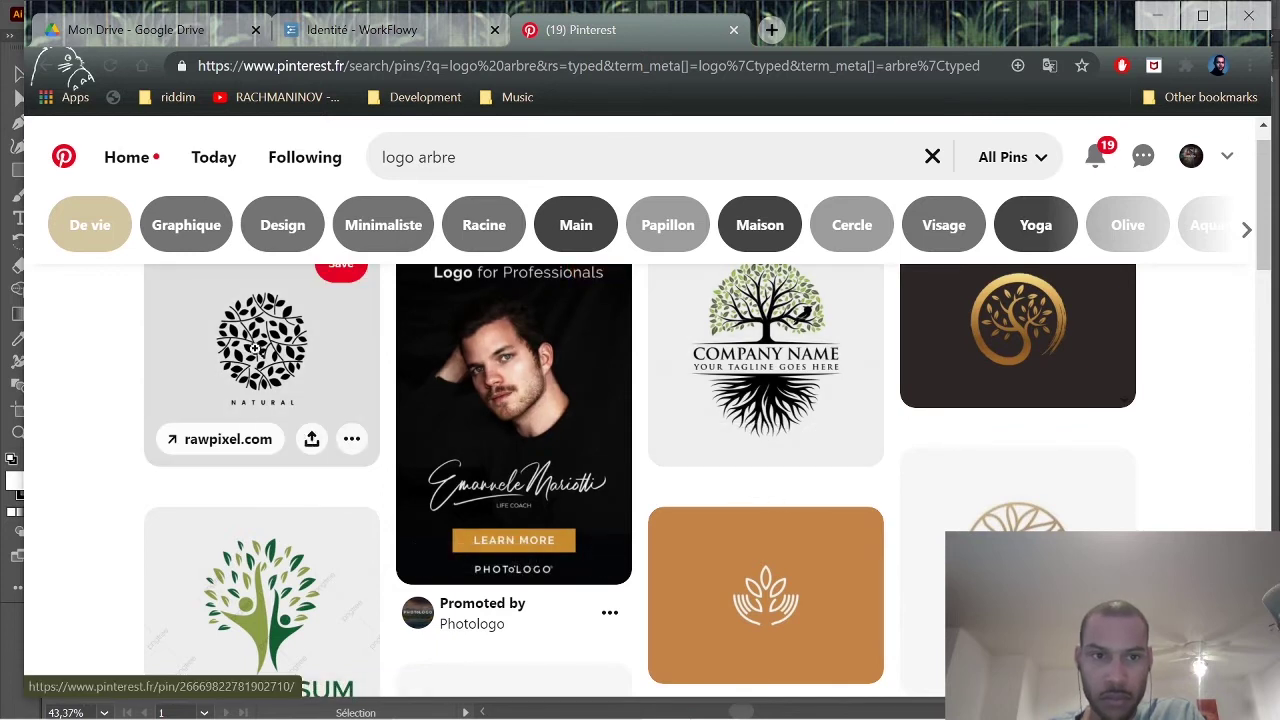
scroll(1094, 509, "down", 4)
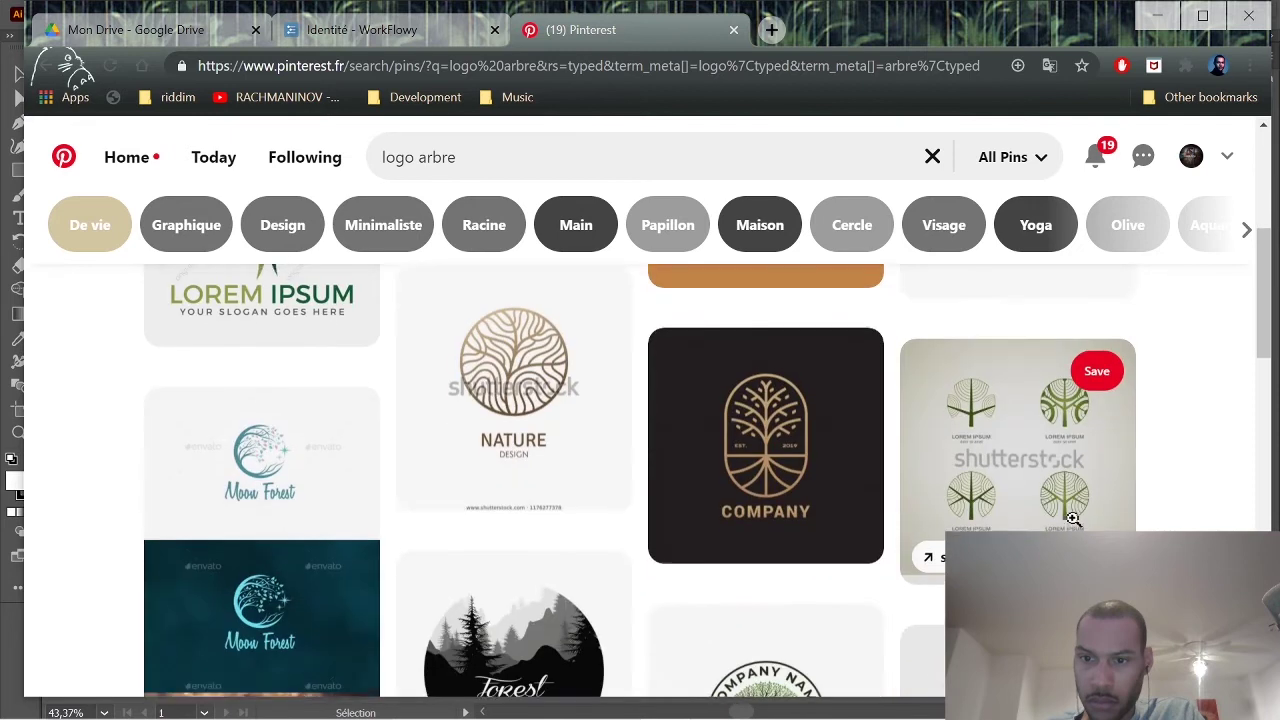
scroll(1059, 521, "down", 2)
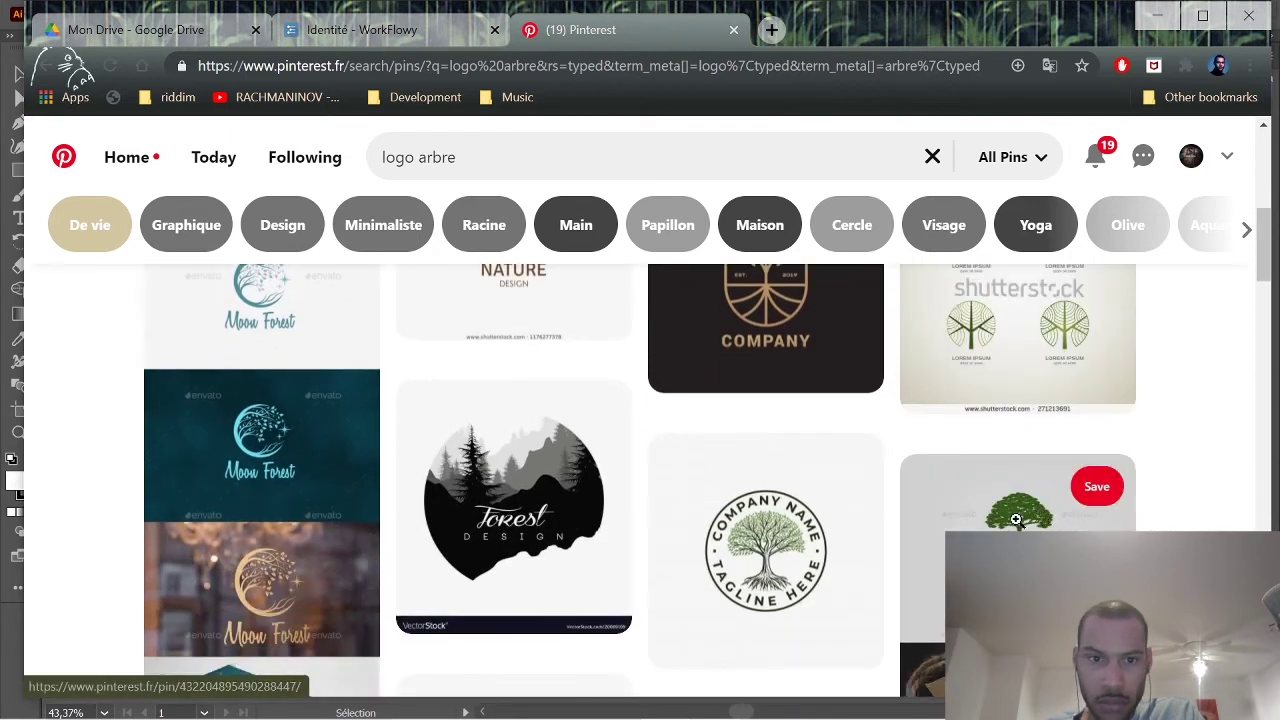
scroll(760, 450, "down", 4)
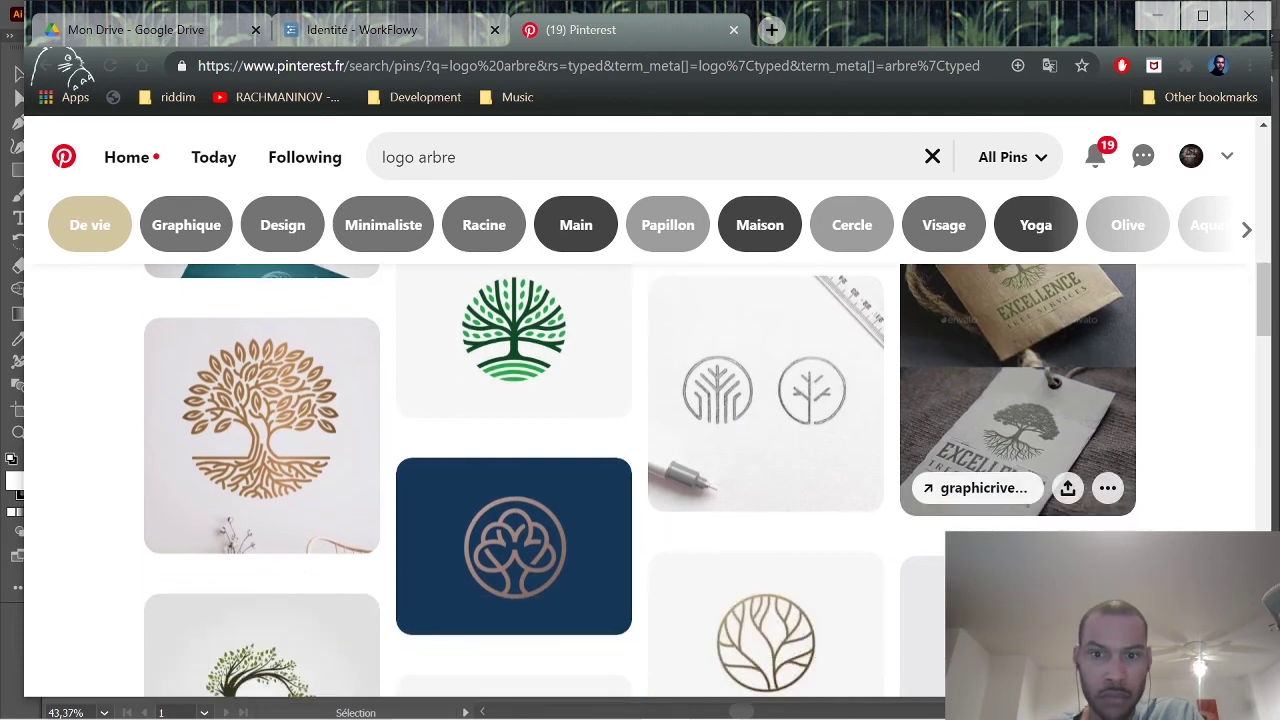
scroll(818, 428, "down", 2)
scroll(818, 428, "up", 1)
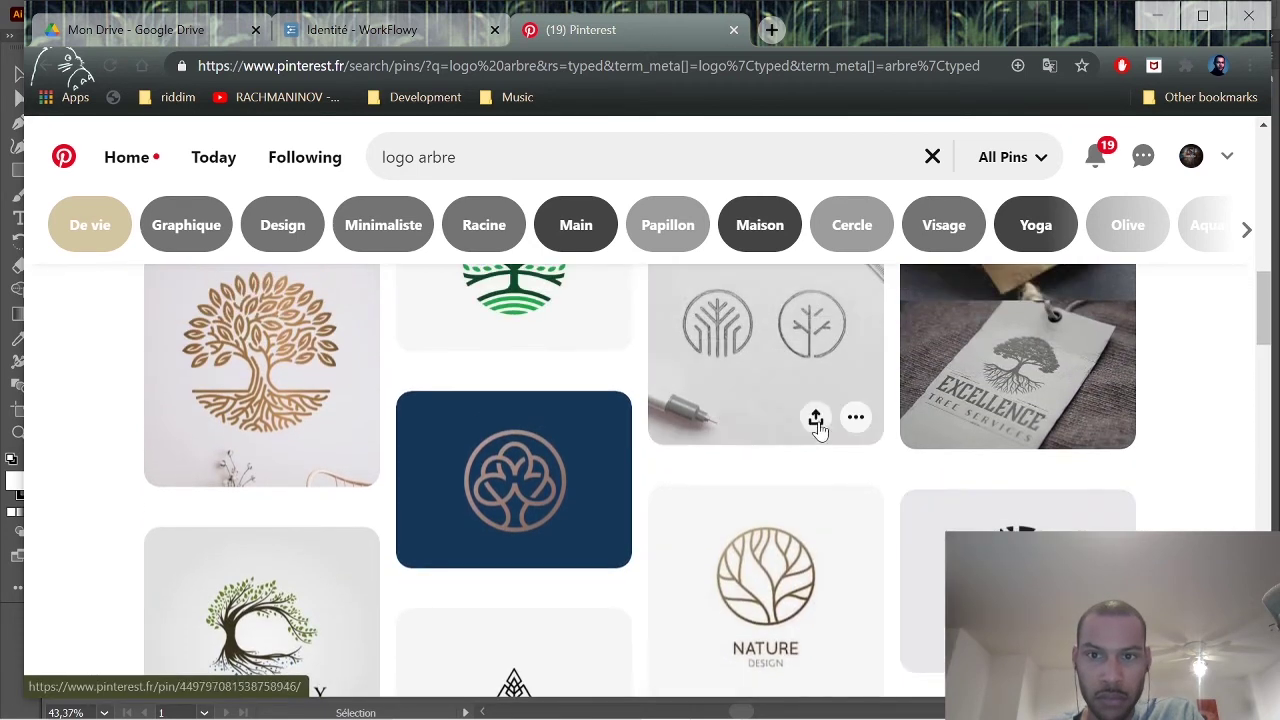
scroll(760, 457, "up", 1)
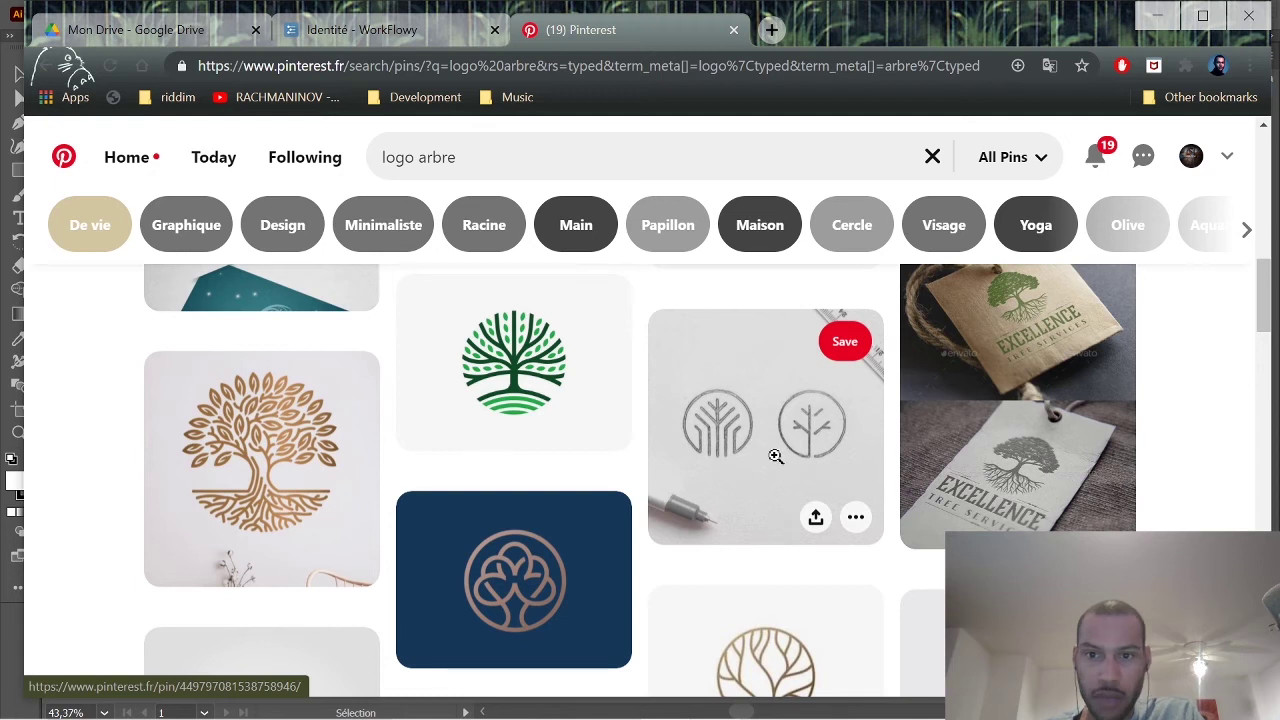
right_click(775, 456)
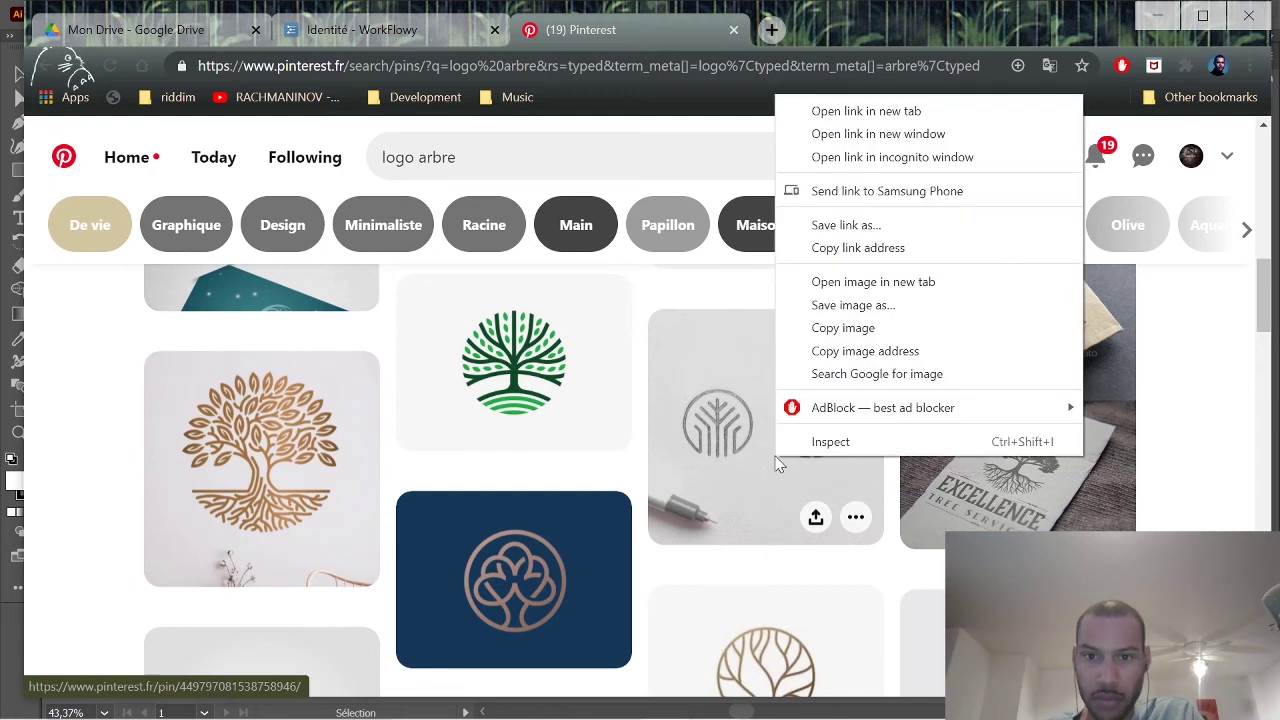
left_click(884, 250)
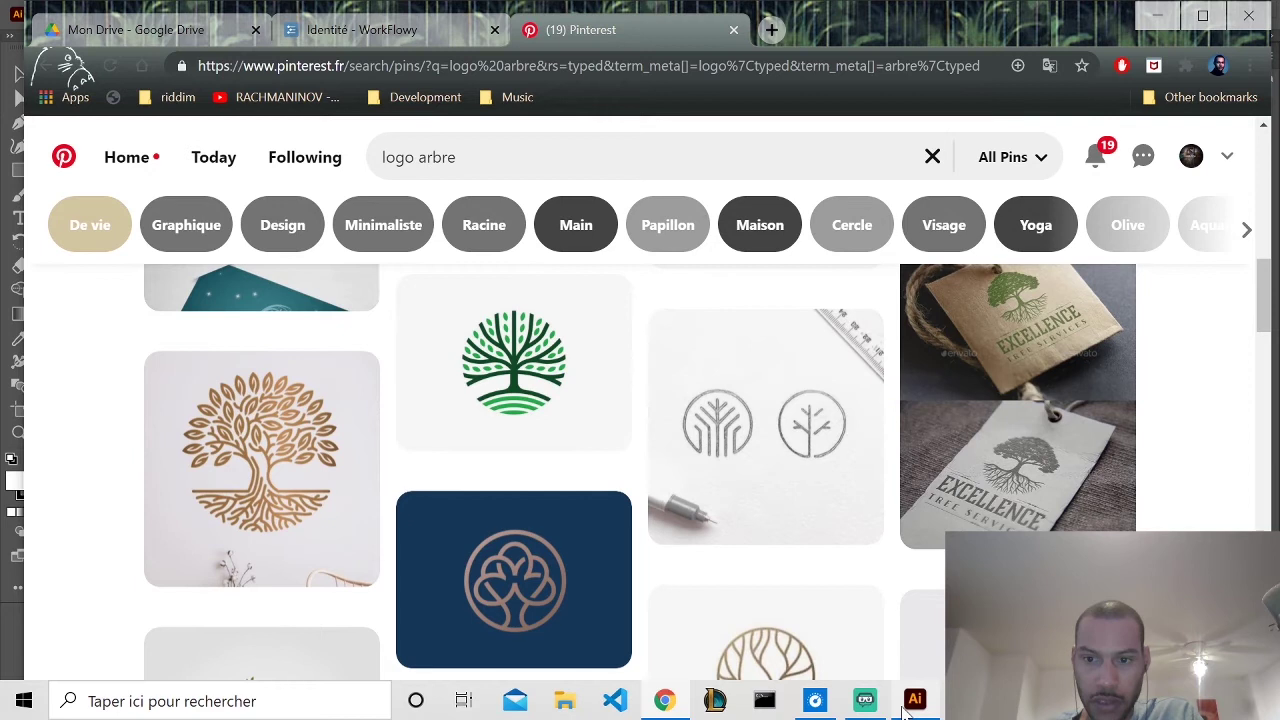
left_click(908, 704)
key("ctrl+v")
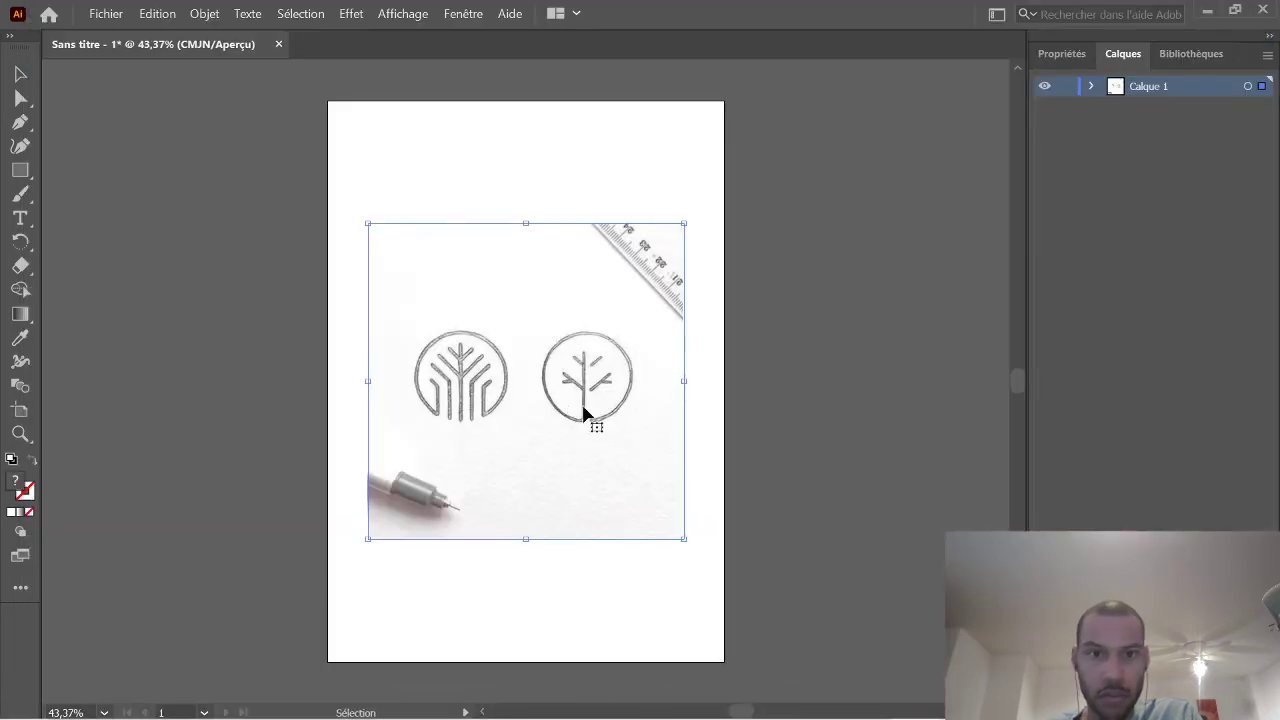
left_click_drag(683, 538, 522, 332)
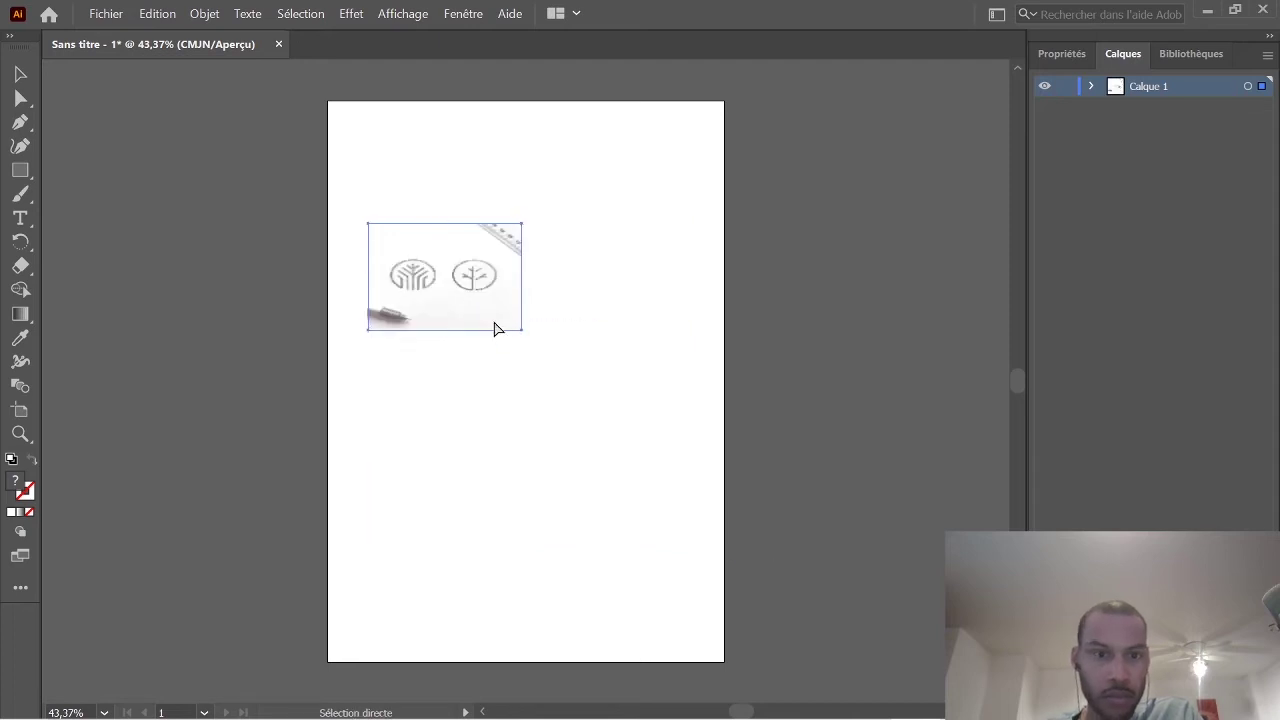
key("ctrl+z")
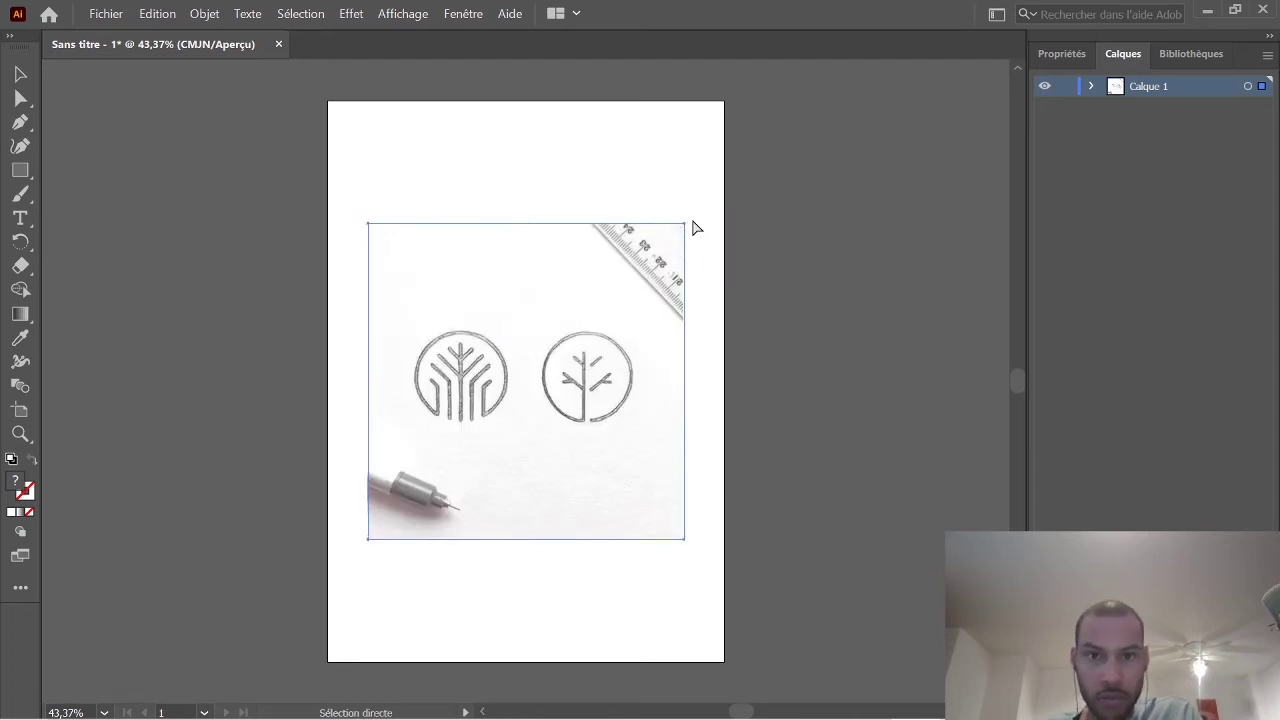
left_click_drag(683, 224, 504, 358)
key("ctrl+z")
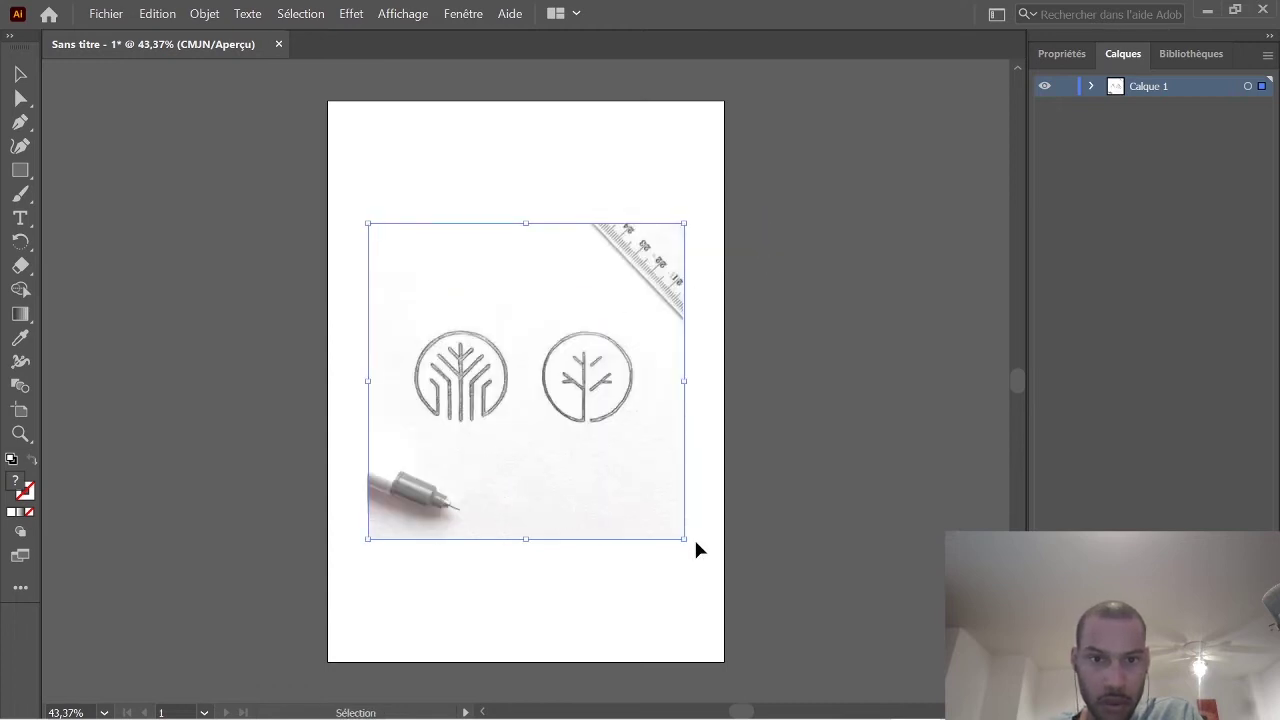
Scale the pasted tree sketch image down proportionally to about a quarter of its size and place it in the artboard's upper-left corner.
left_click_drag(683, 539, 453, 307)
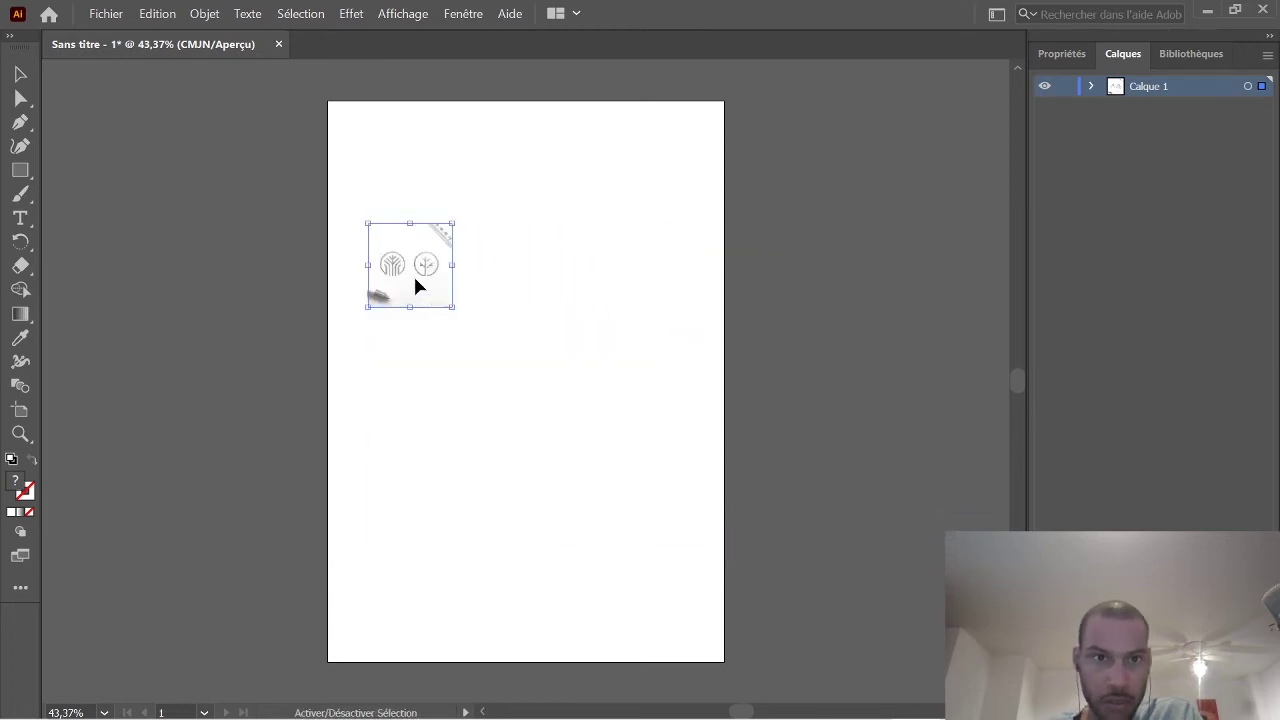
left_click_drag(398, 204, 392, 187)
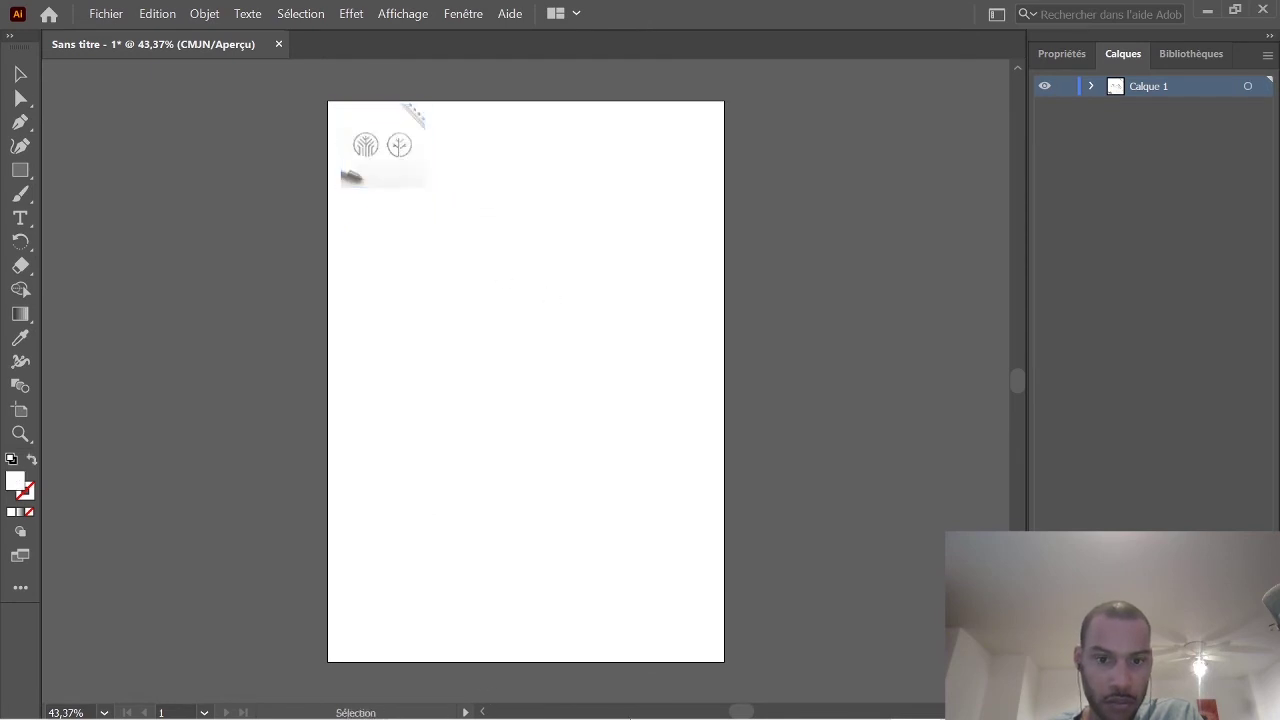
Switch back to Pinterest in Chrome and browse more "logo arbre" pins for simple, graphic tree logos.
left_click(668, 705)
scroll(664, 510, "down", 3)
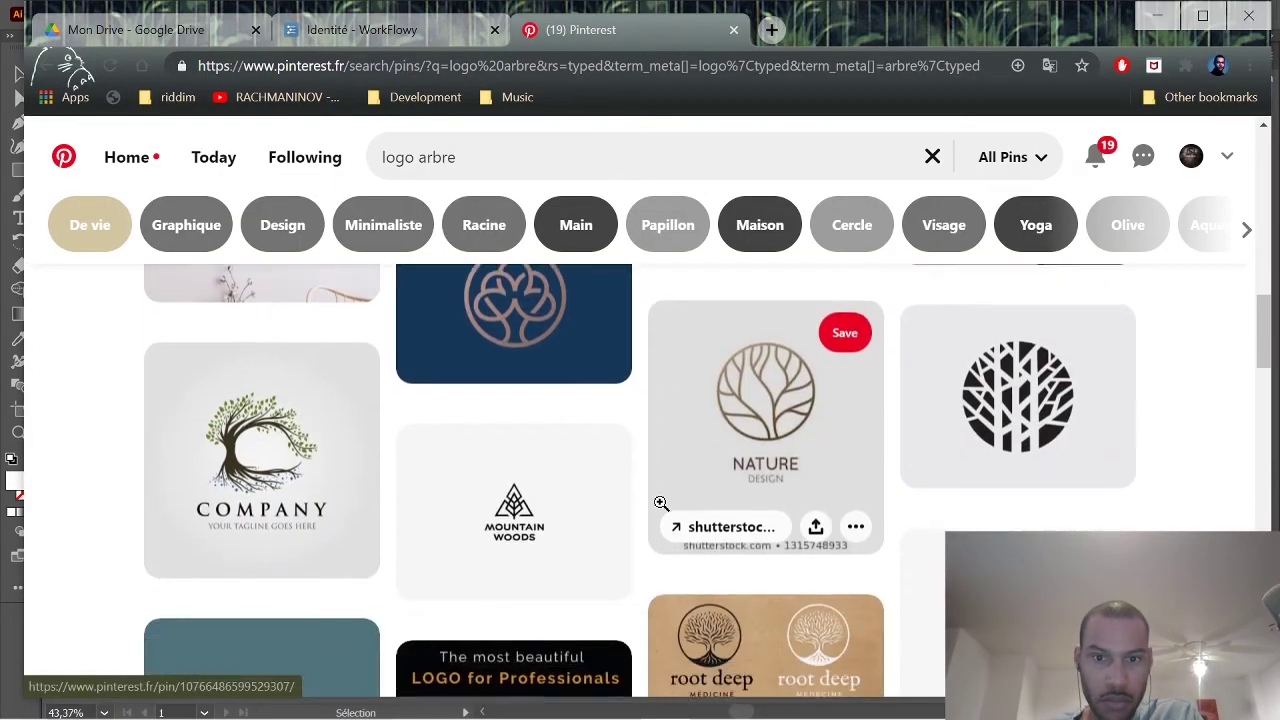
scroll(662, 501, "down", 1)
scroll(664, 499, "down", 2)
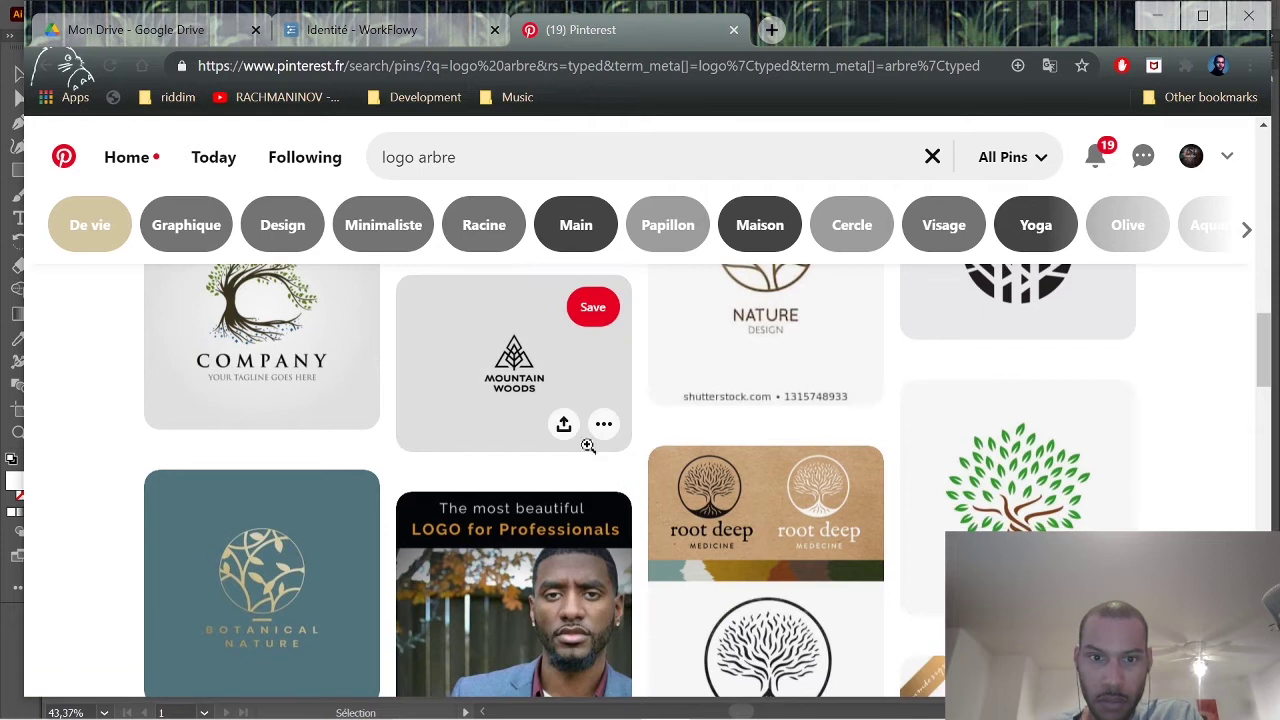
scroll(492, 389, "down", 1)
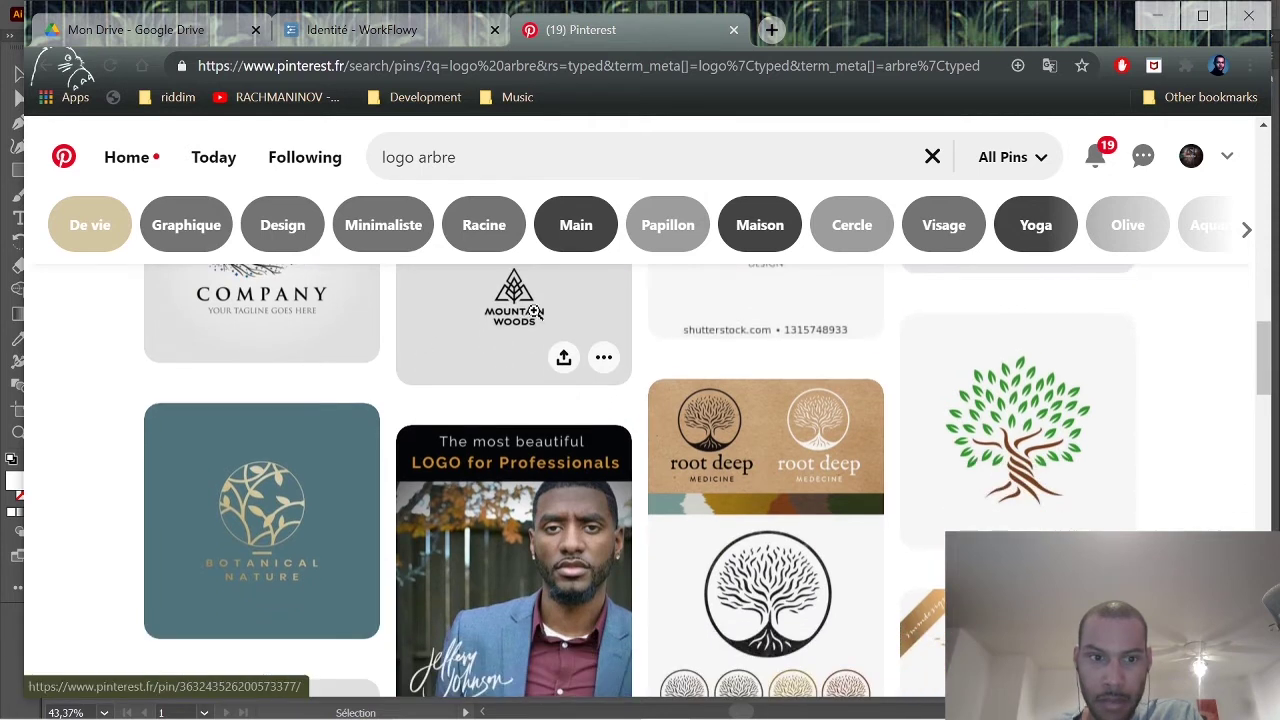
scroll(531, 365, "down", 15)
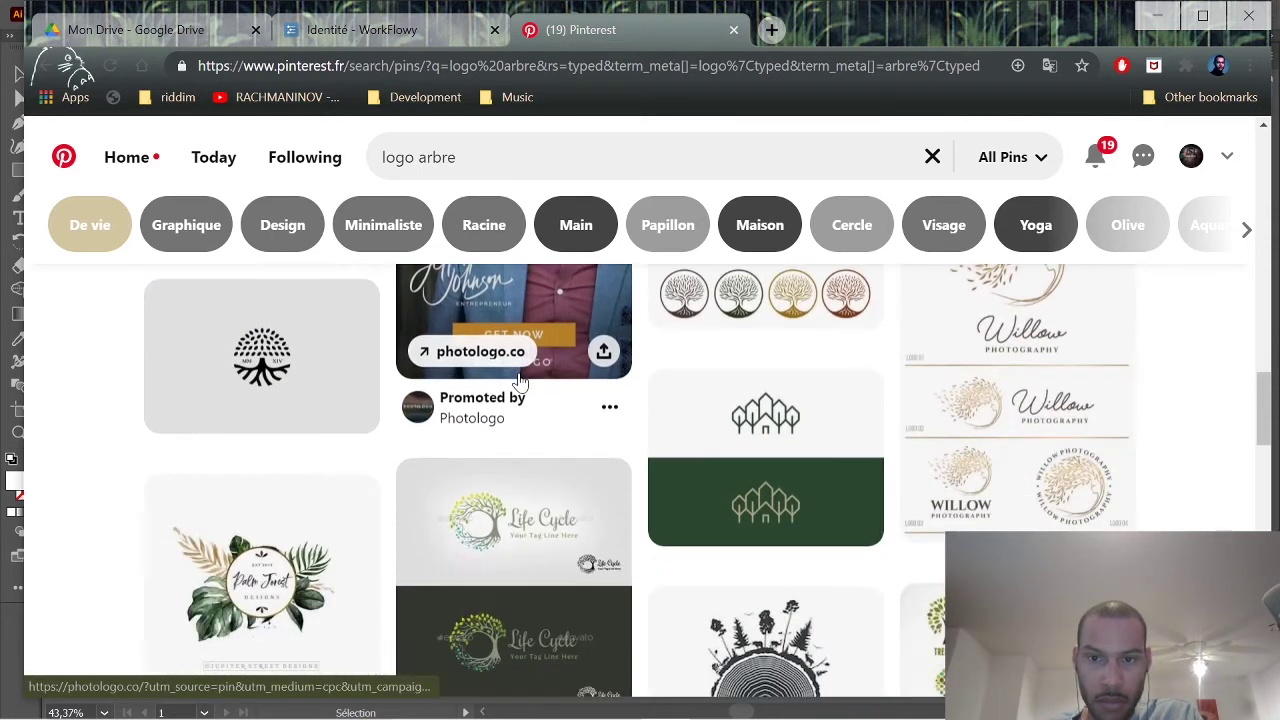
scroll(511, 435, "up", 2)
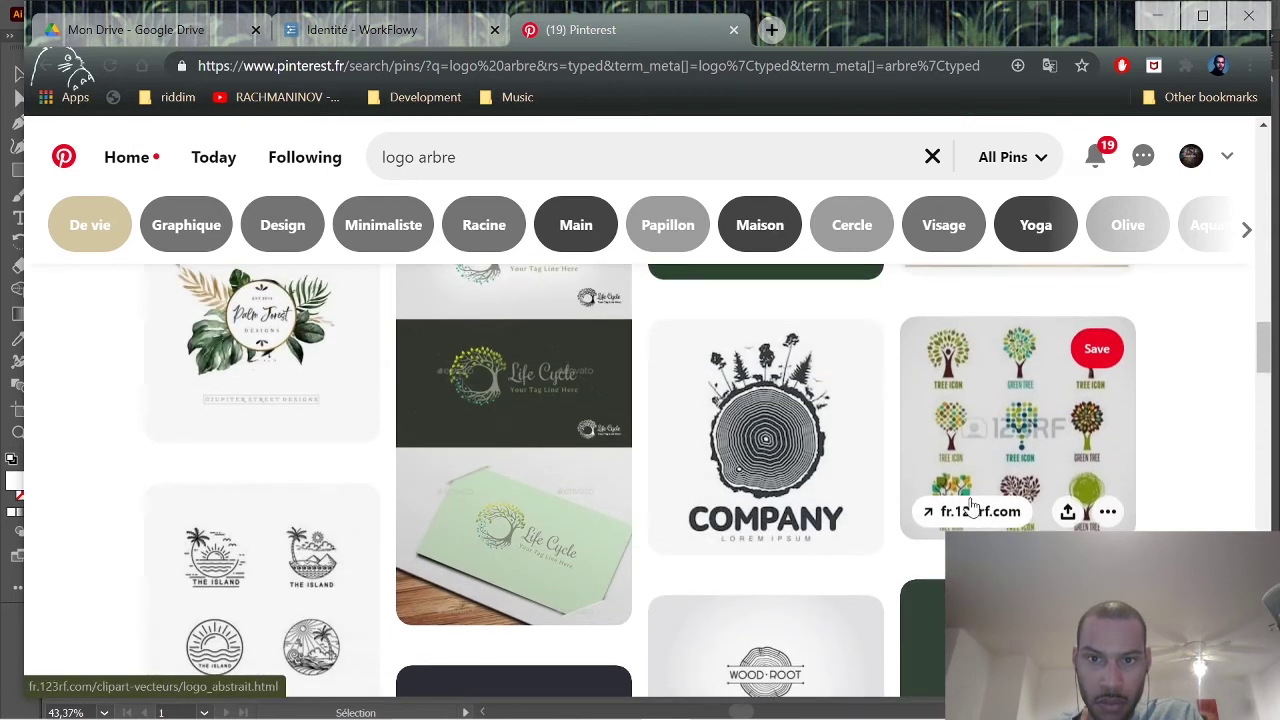
scroll(779, 372, "down", 2)
scroll(779, 380, "down", 3)
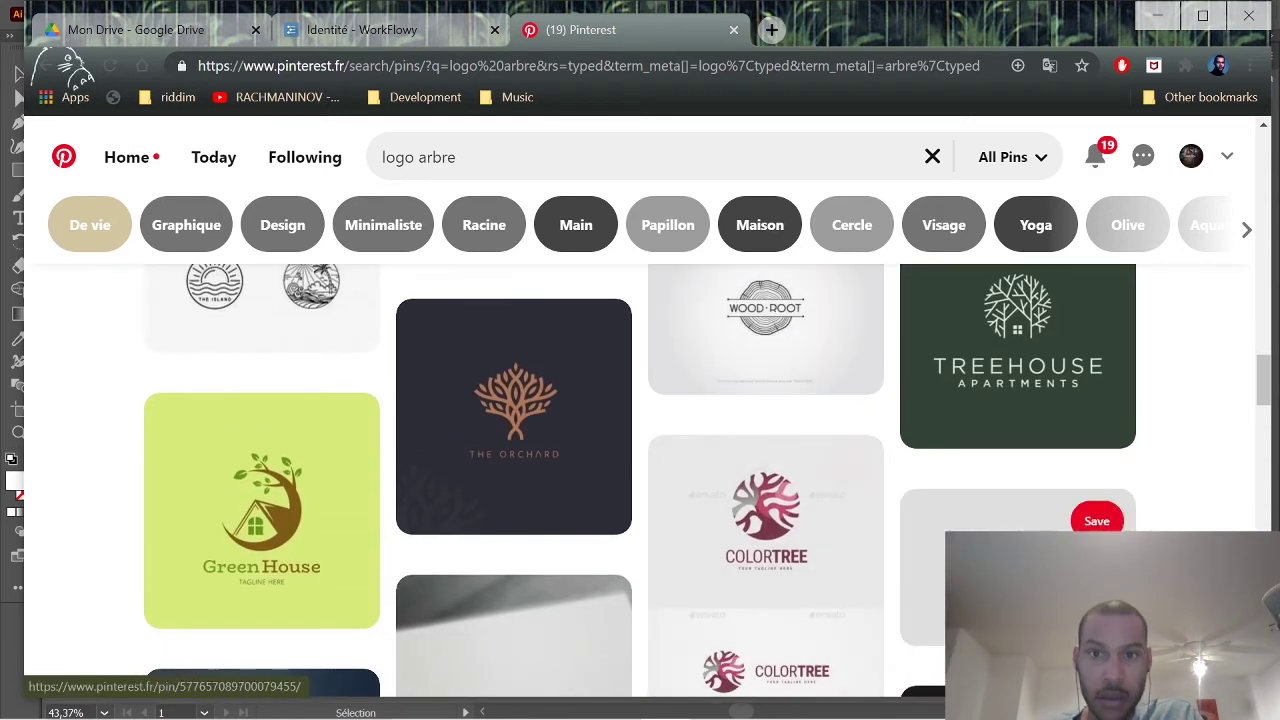
scroll(896, 430, "down", 1)
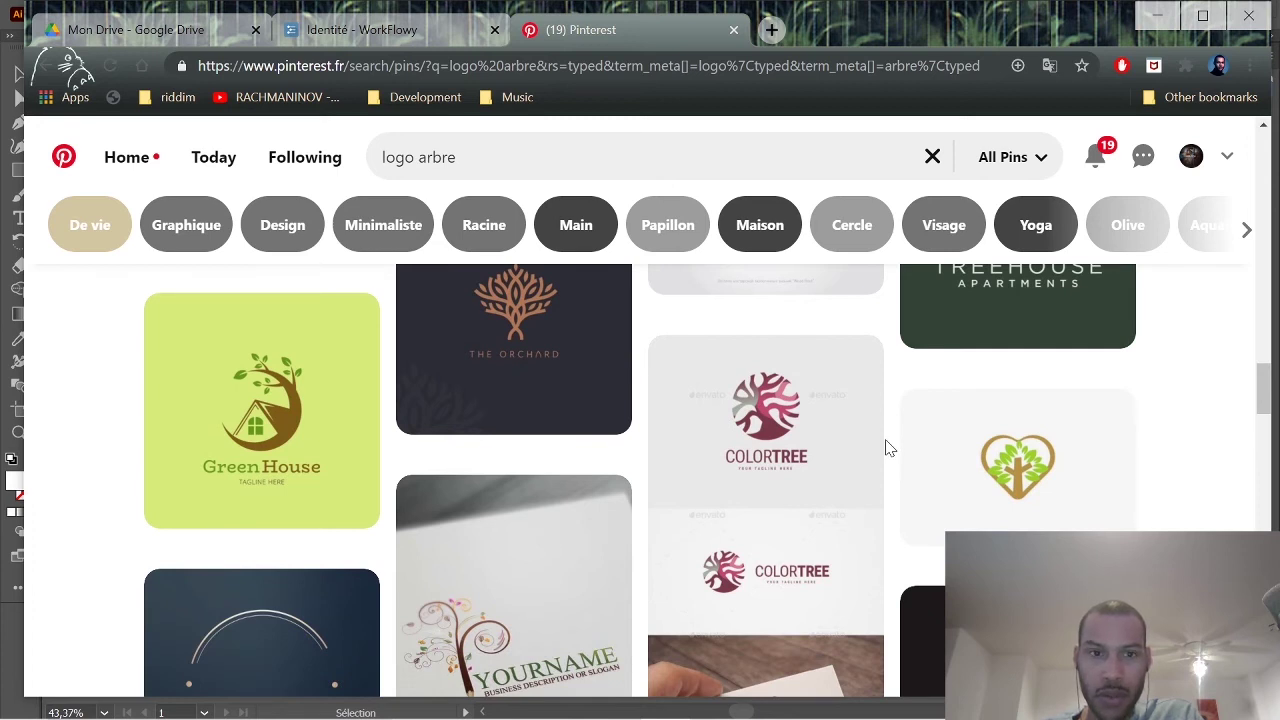
scroll(880, 452, "down", 5)
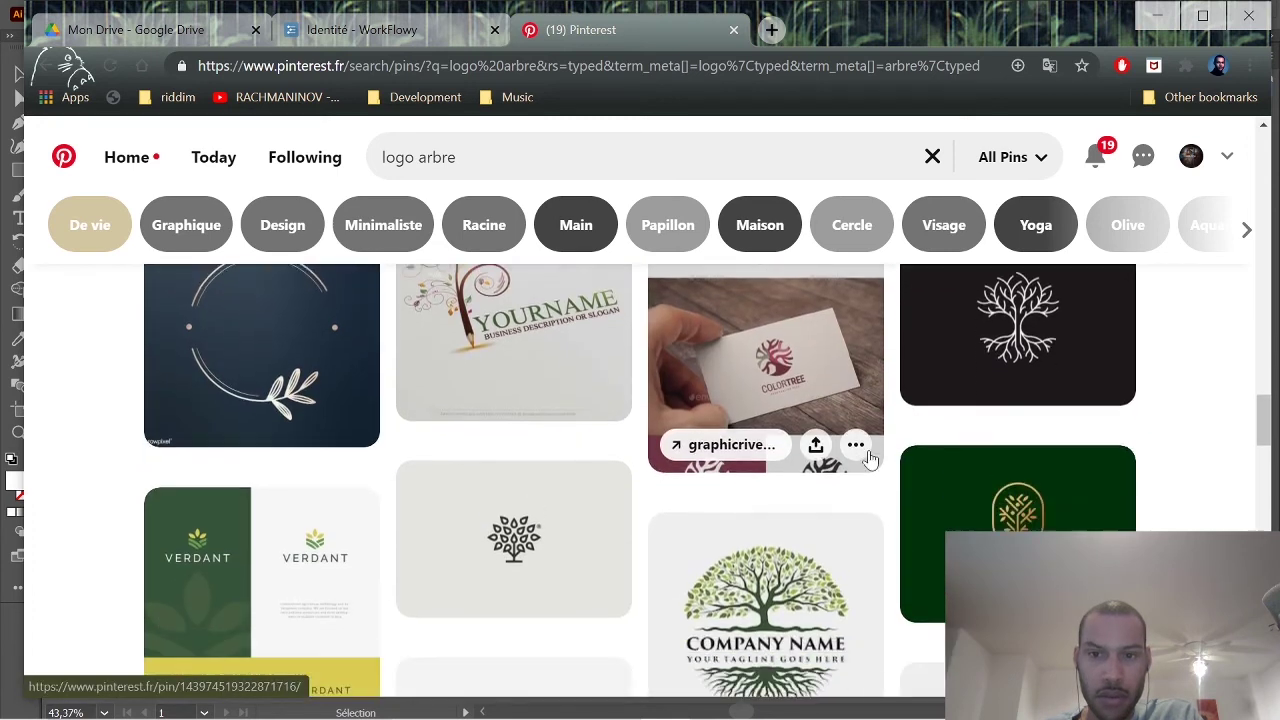
scroll(870, 458, "down", 5)
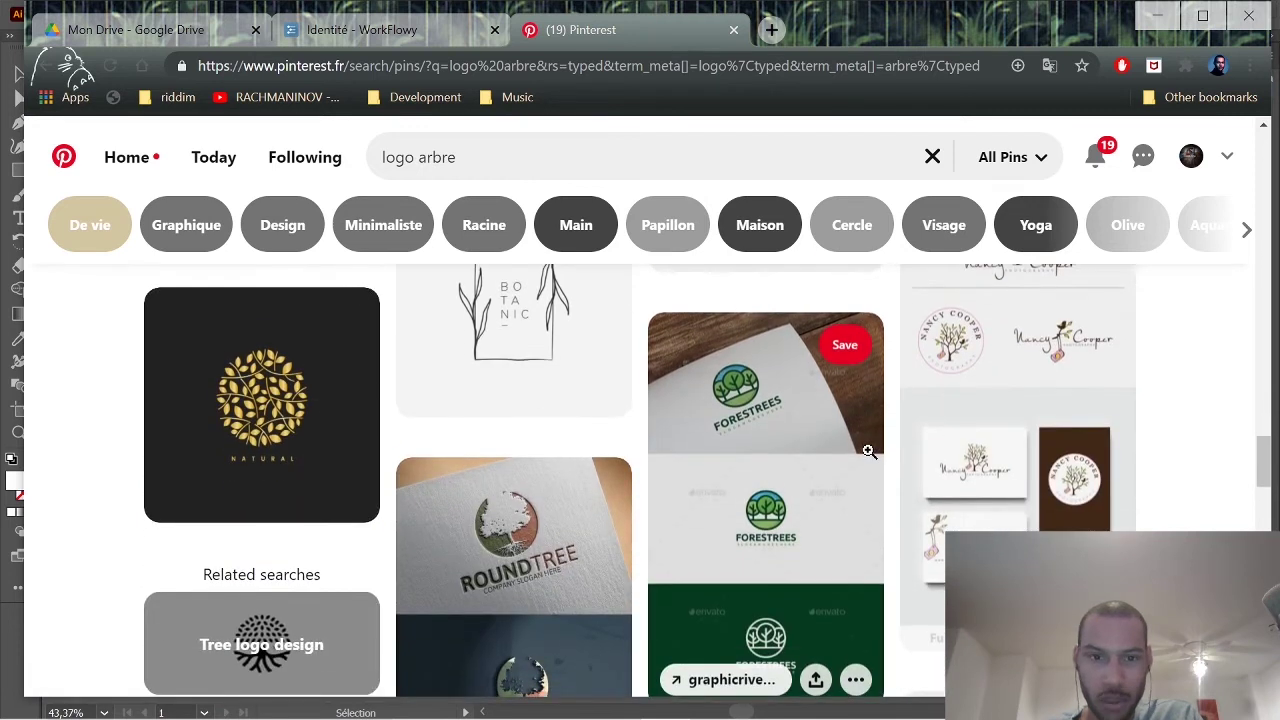
scroll(867, 450, "down", 3)
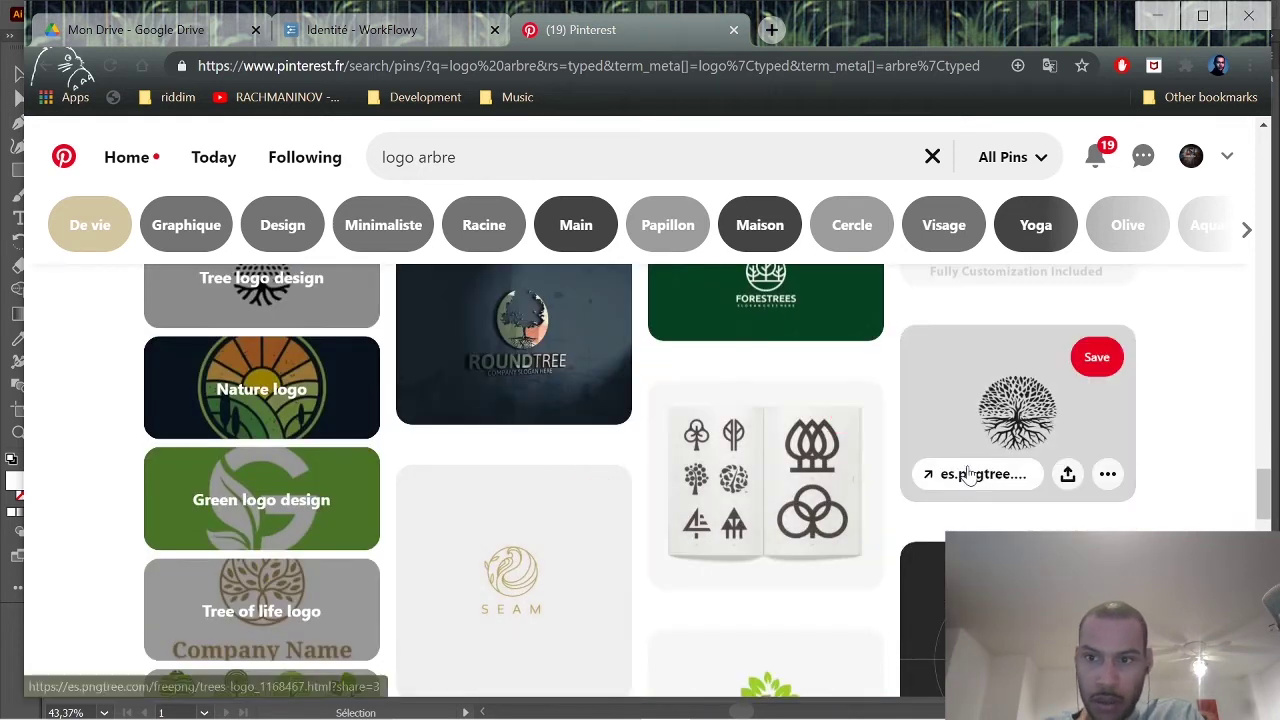
scroll(808, 430, "down", 1)
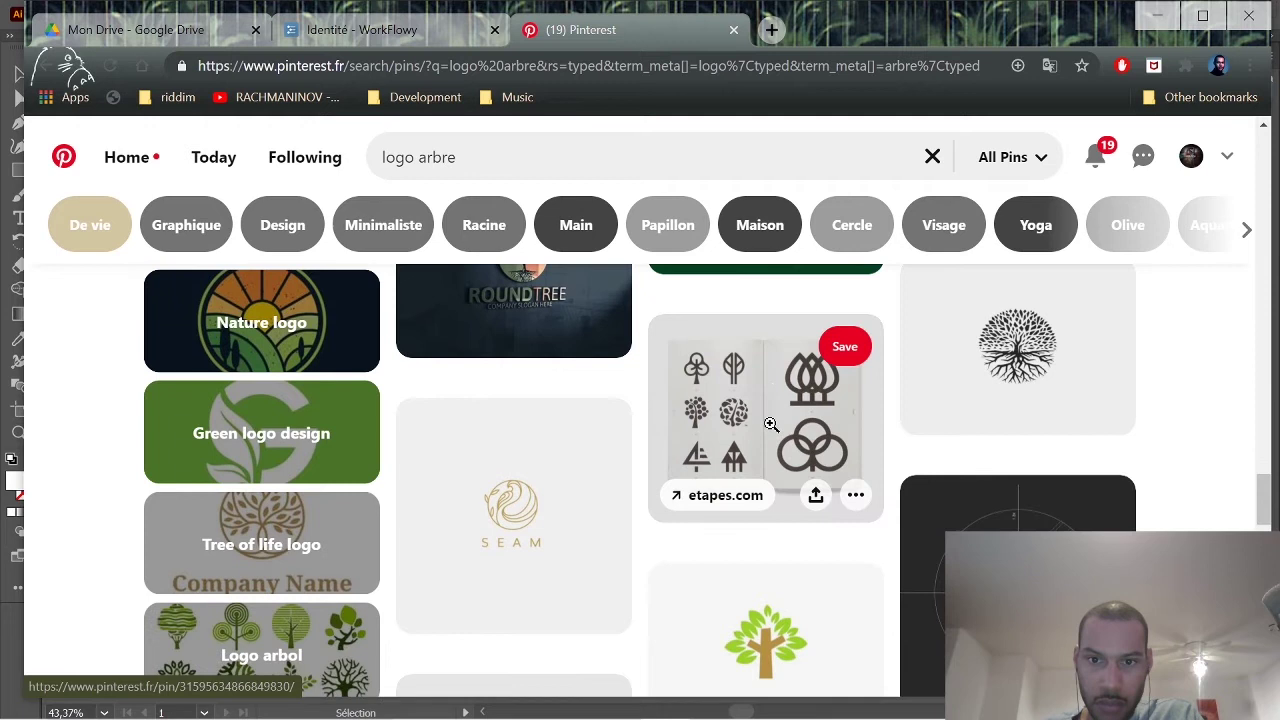
Copy the open-book pin of bold tree symbols into the Illustrator document, scale it down and place it beside the tree sketch image.
right_click(770, 420)
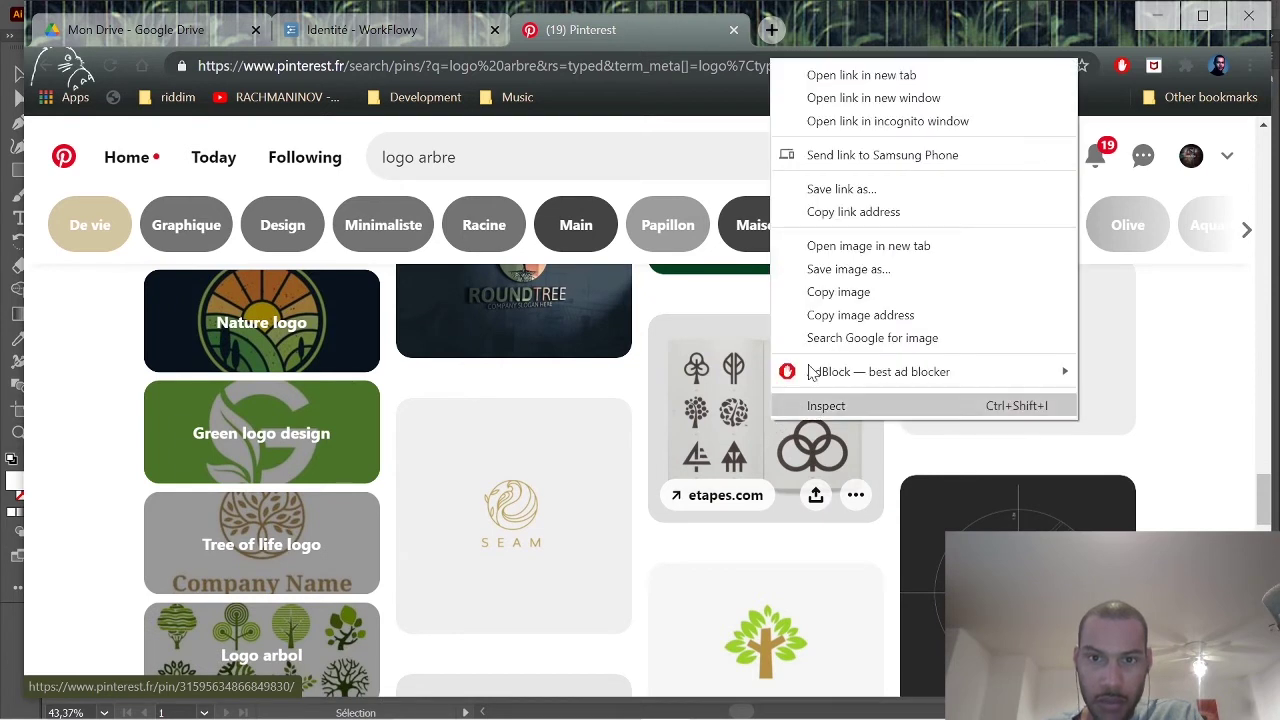
left_click(840, 299)
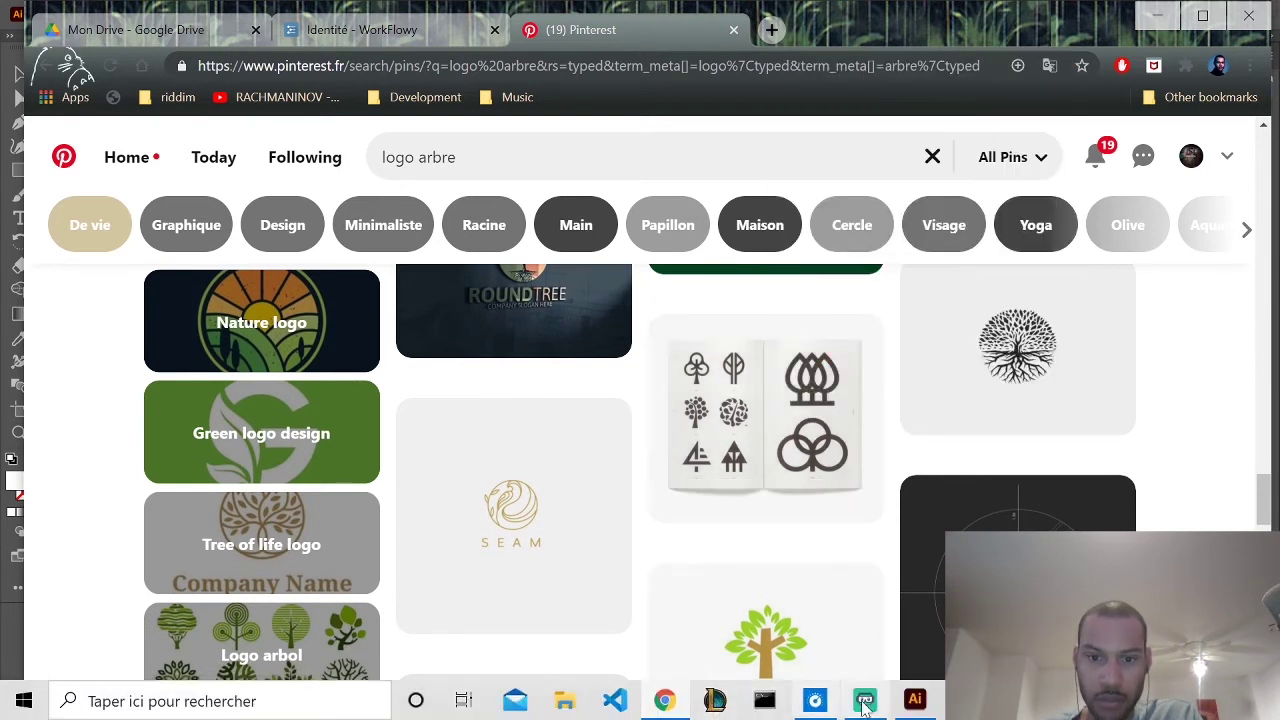
left_click(913, 702)
key("ctrl+v")
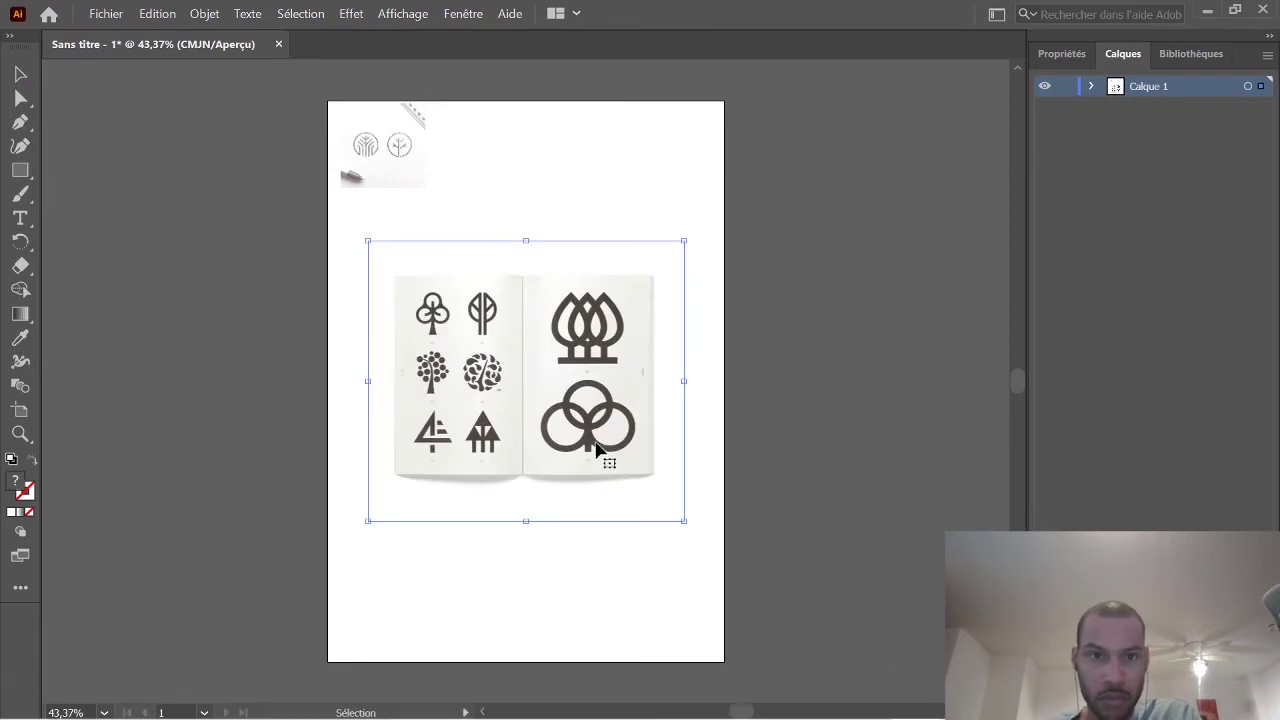
left_click_drag(683, 522, 533, 195)
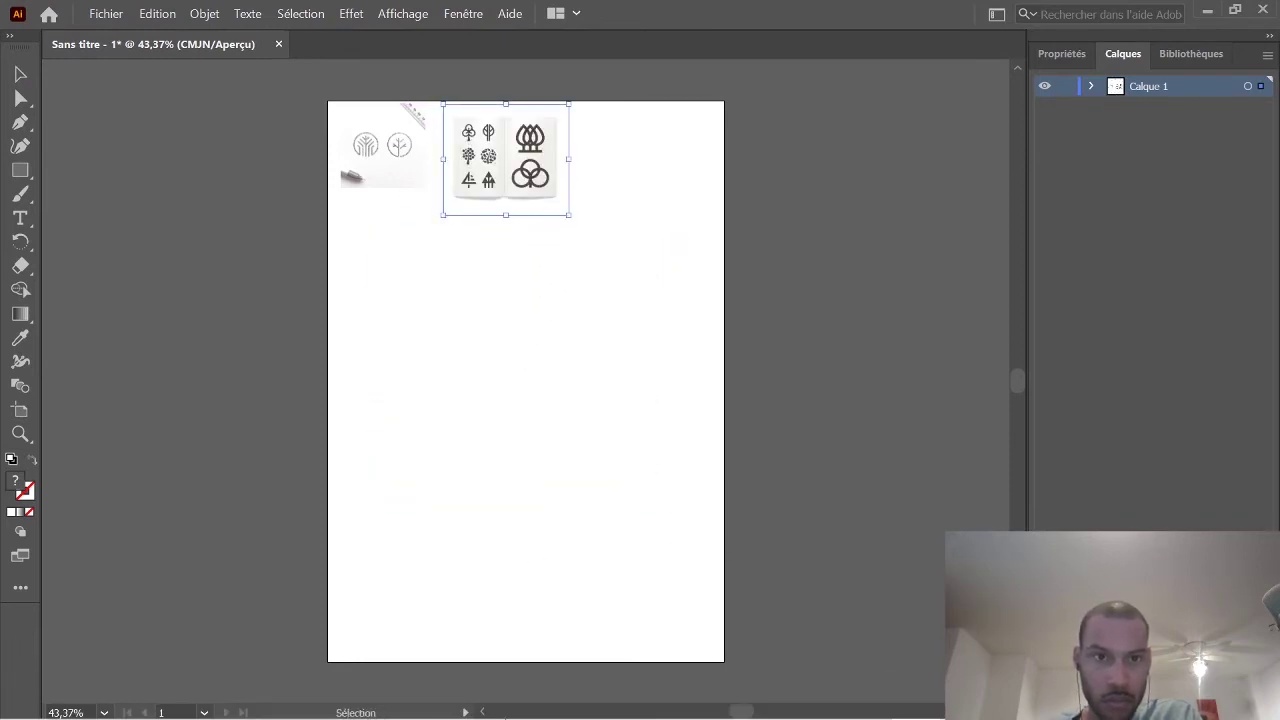
Copy the black leaf-shaped bird logo pin from Pinterest into the Illustrator document, scale it down and place it beside the open-book image.
left_click(662, 701)
scroll(594, 546, "down", 4)
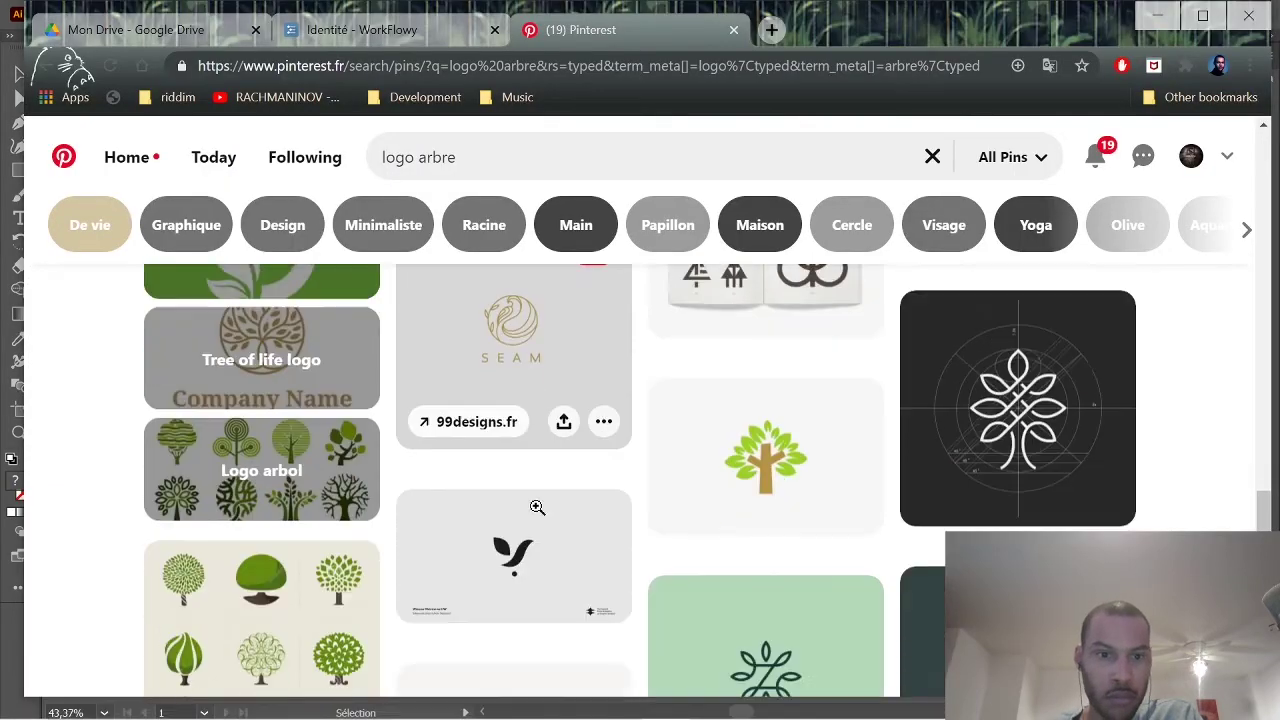
right_click(517, 384)
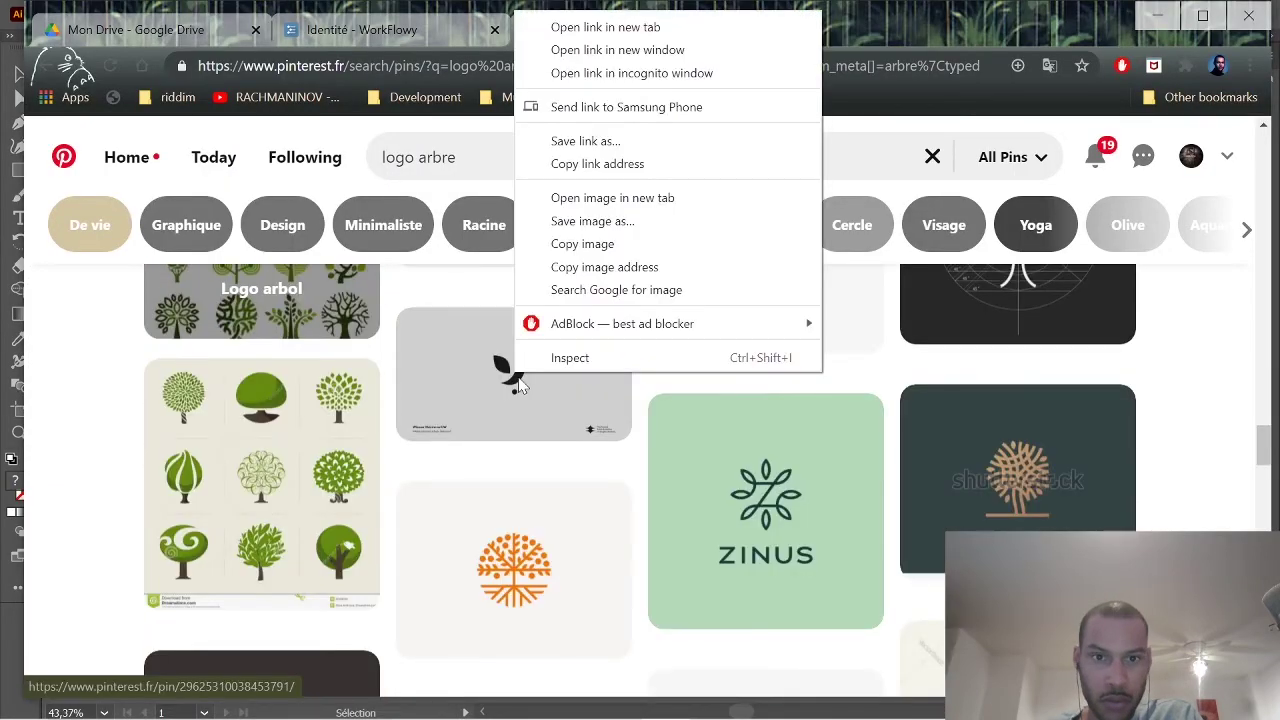
left_click(597, 246)
mouse_move(803, 698)
left_click(910, 702)
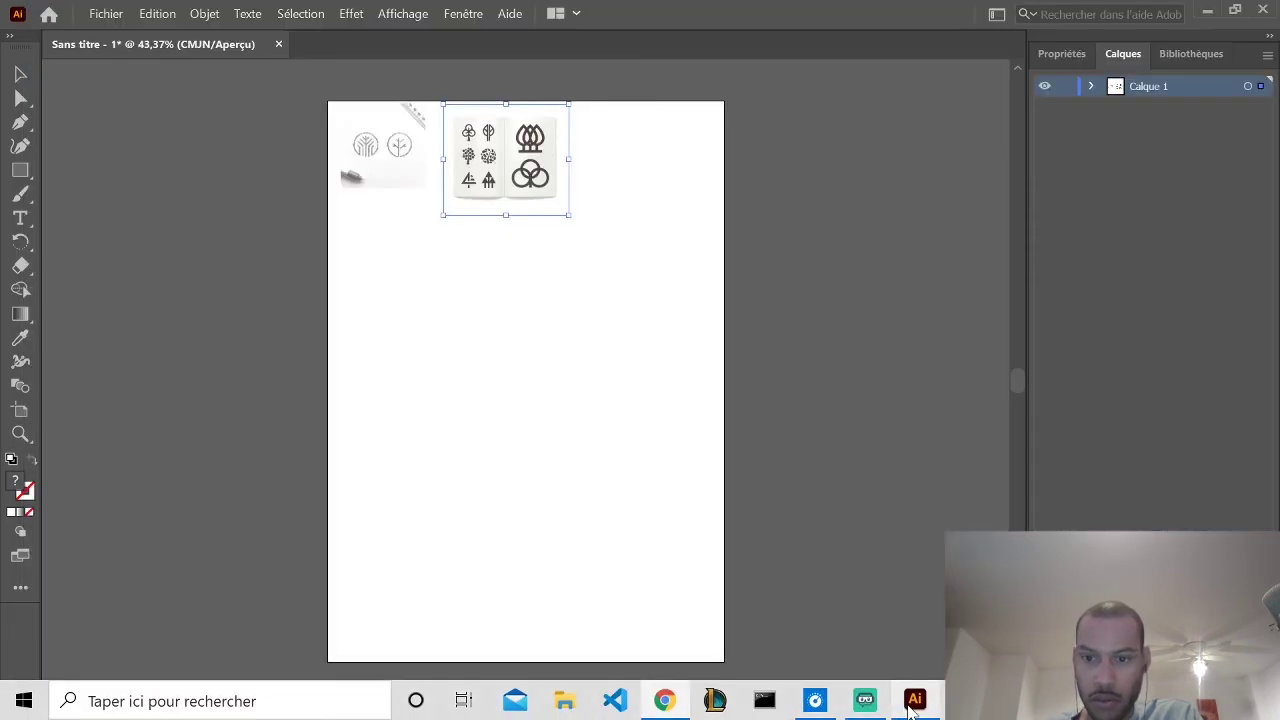
key("ctrl+v")
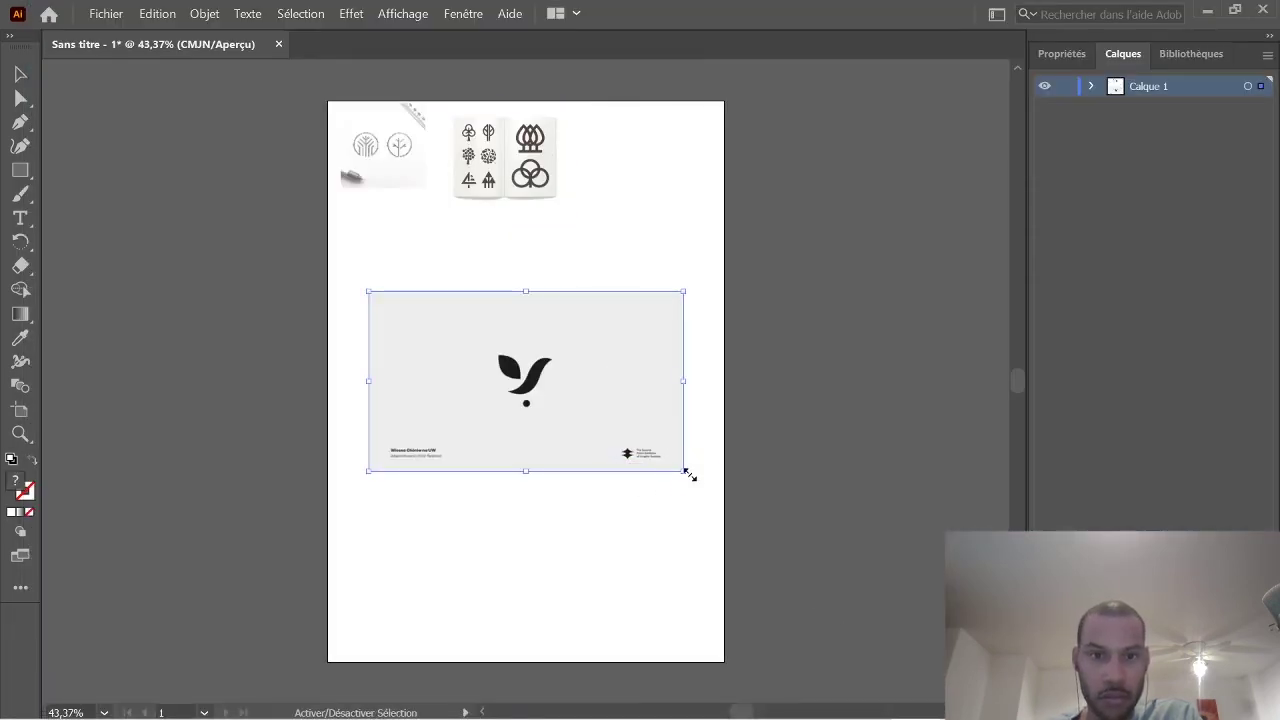
left_click_drag(682, 468, 648, 207)
Return to Pinterest in Chrome and examine further "logo arbre" pins for simple line-drawn tree symbols.
mouse_move(770, 705)
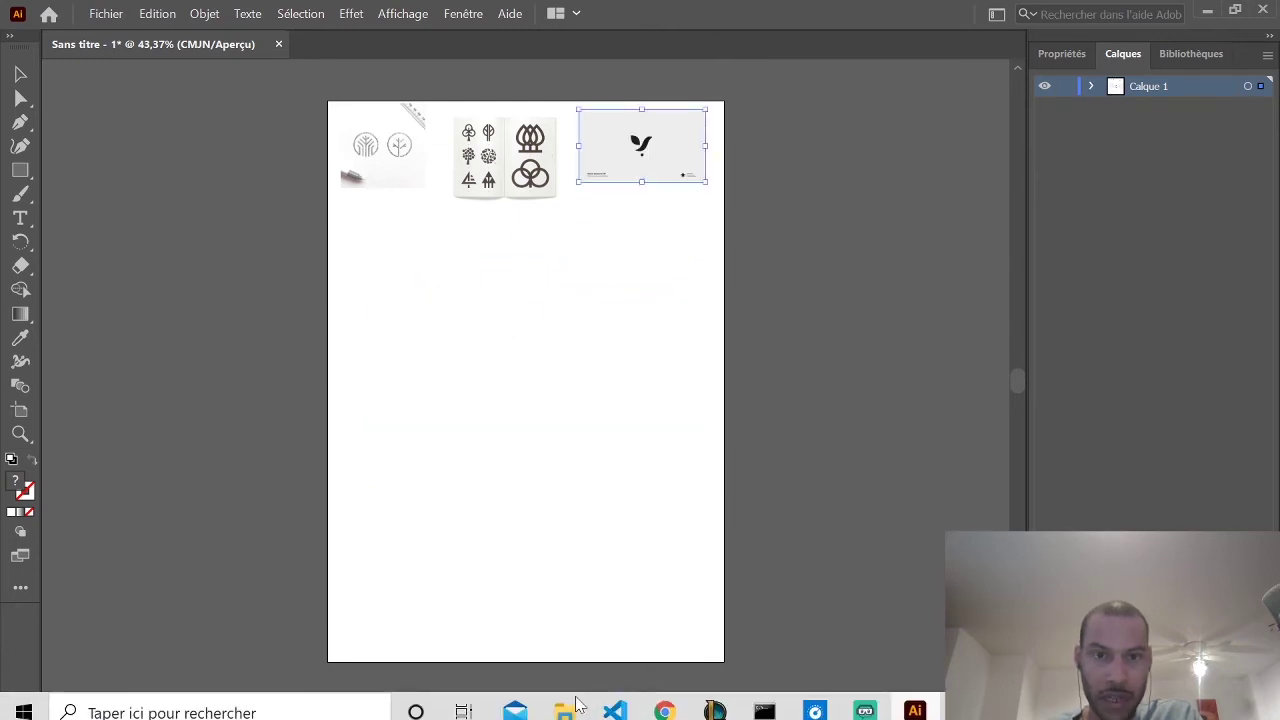
left_click(687, 702)
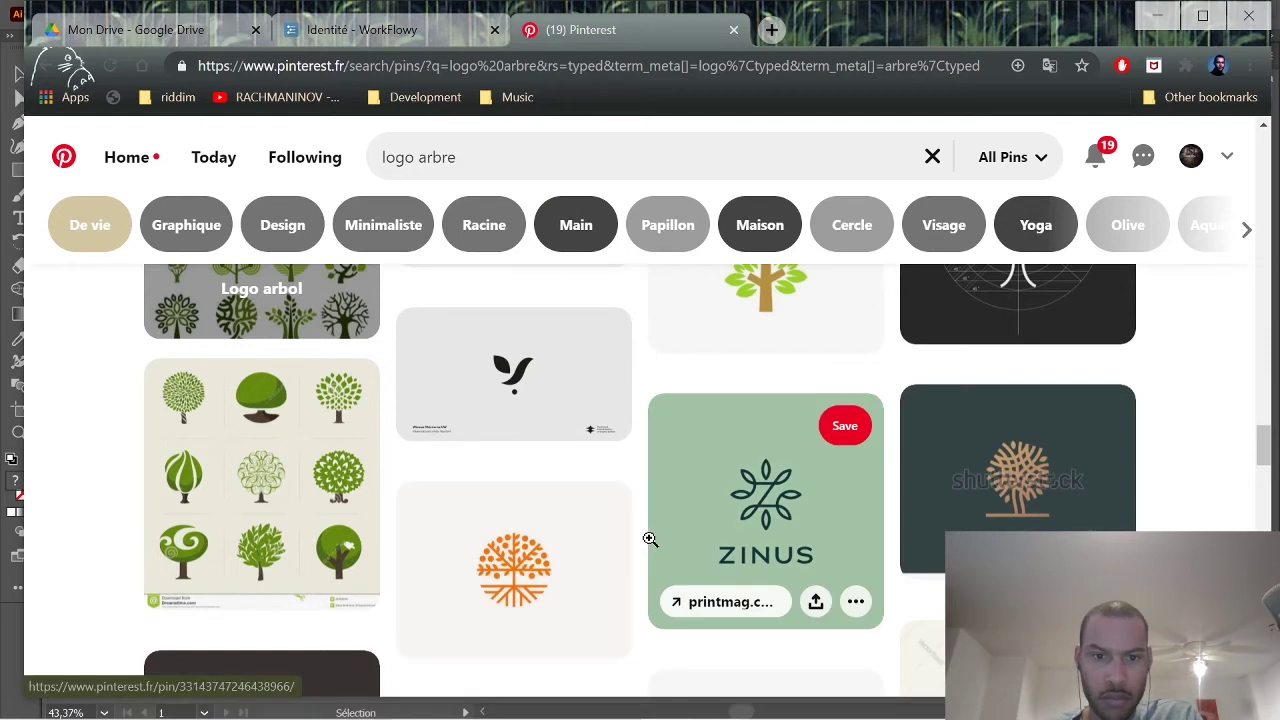
scroll(591, 580, "down", 5)
scroll(570, 612, "down", 5)
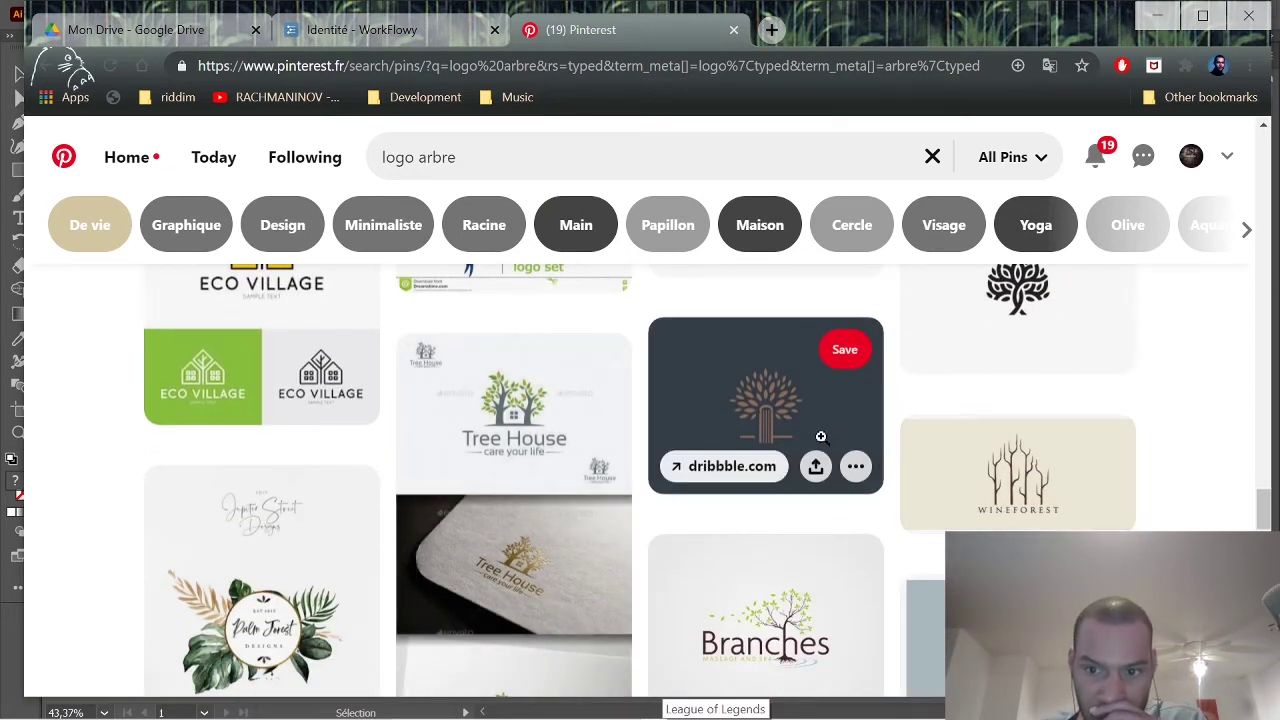
scroll(774, 441, "down", 1)
scroll(774, 441, "down", 1)
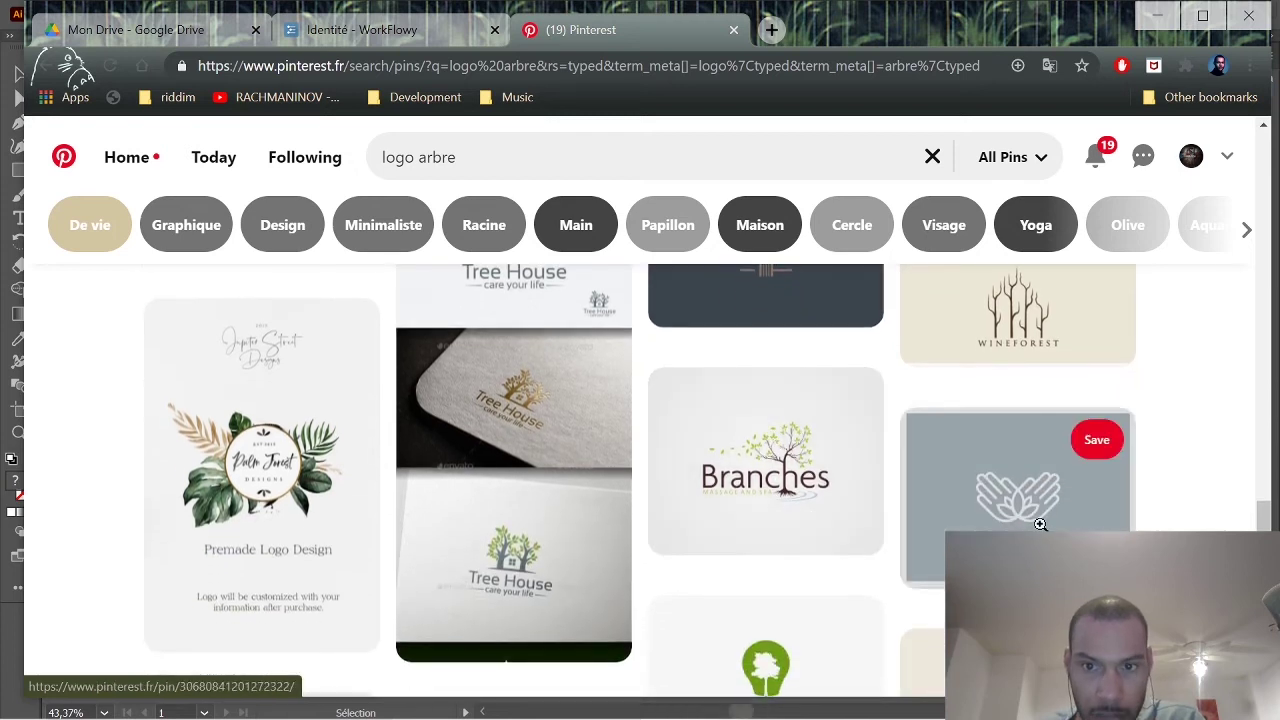
scroll(1008, 527, "up", 3)
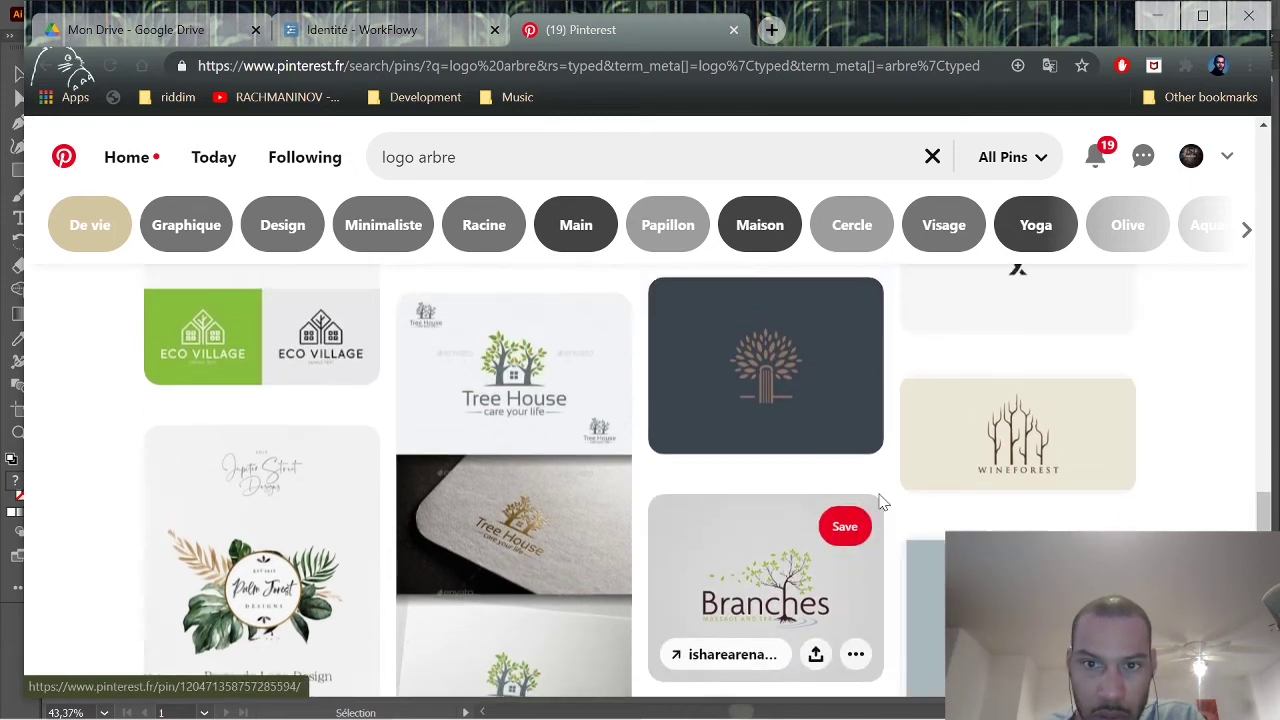
scroll(868, 497, "down", 2)
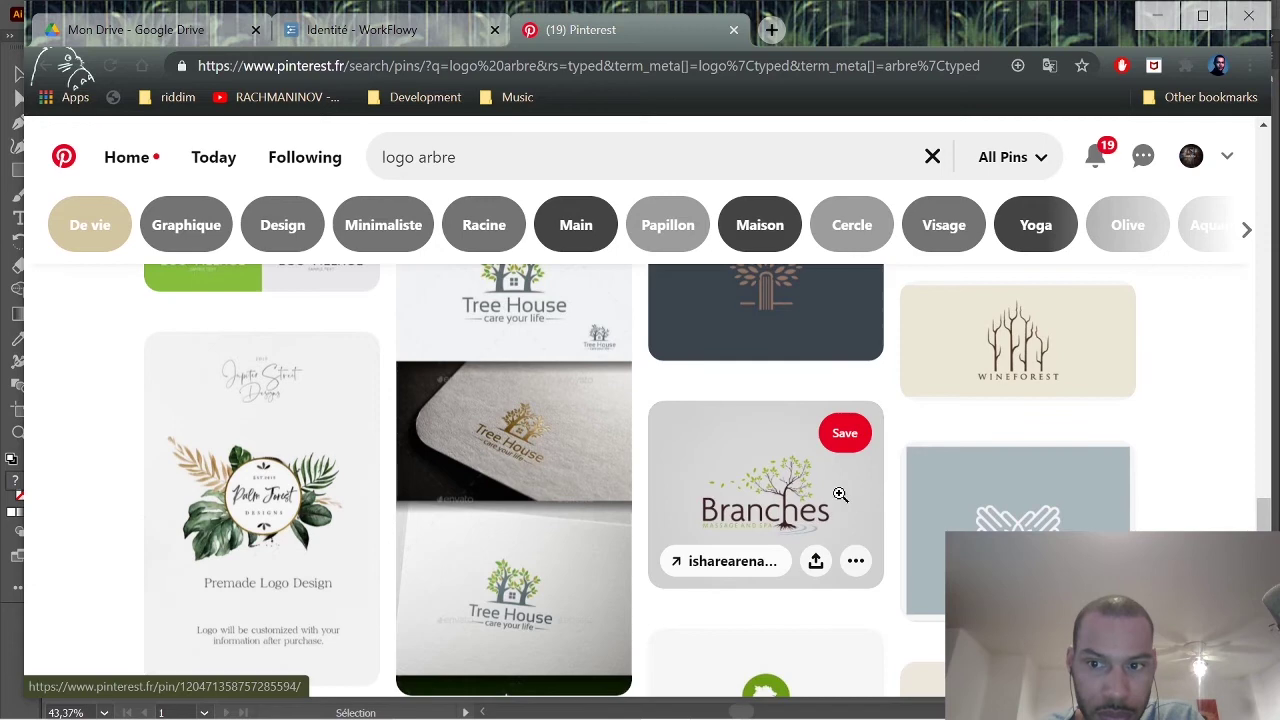
scroll(835, 503, "down", 4)
scroll(835, 503, "down", 5)
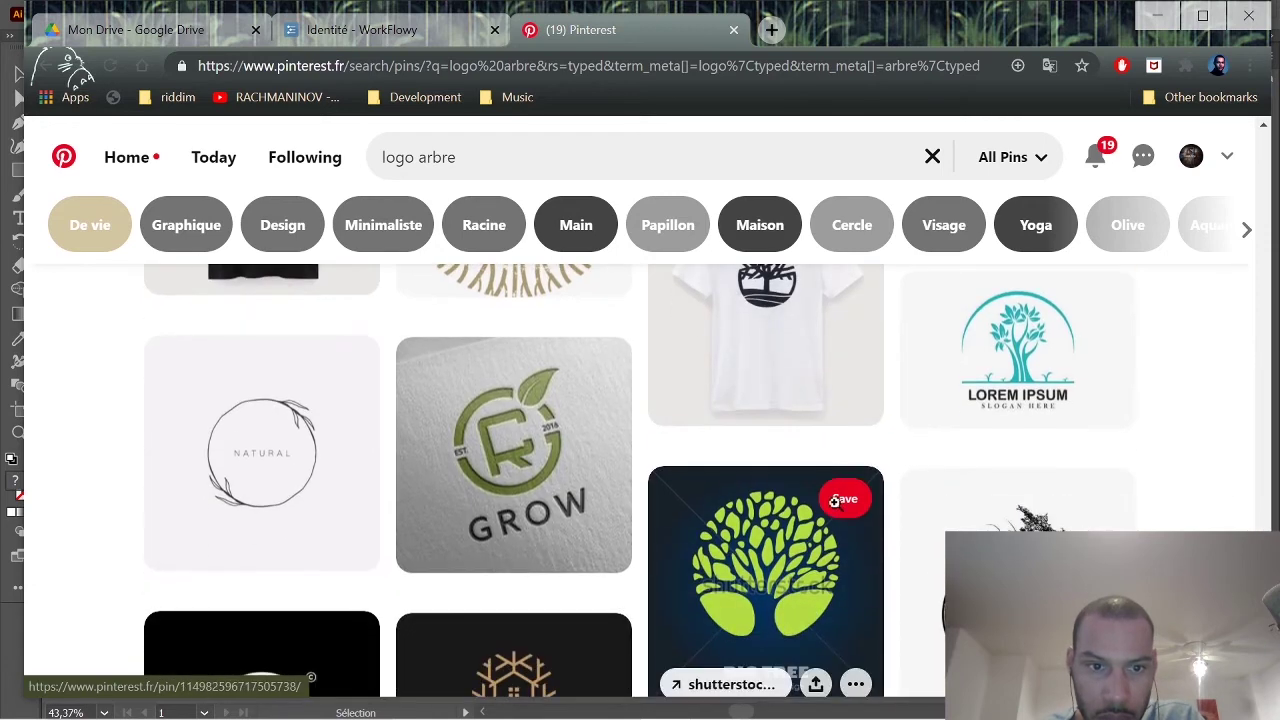
scroll(823, 513, "down", 3)
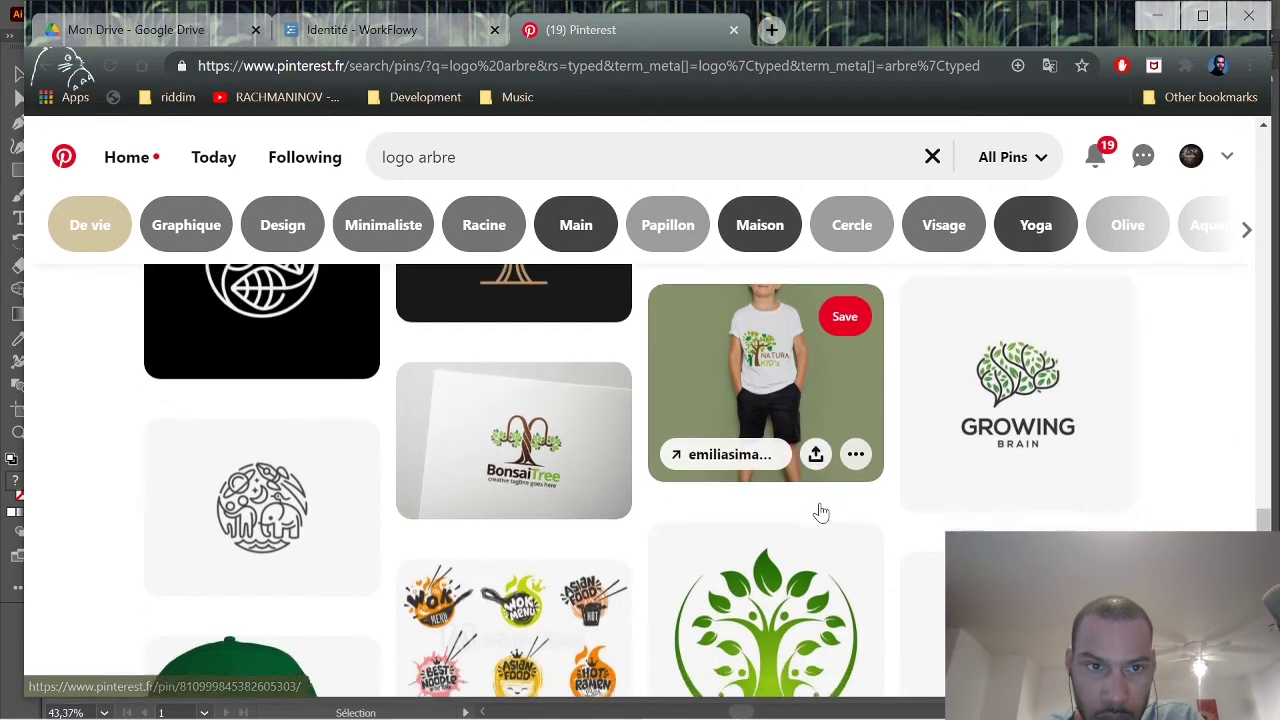
scroll(820, 514, "up", 2)
scroll(320, 515, "down", 6)
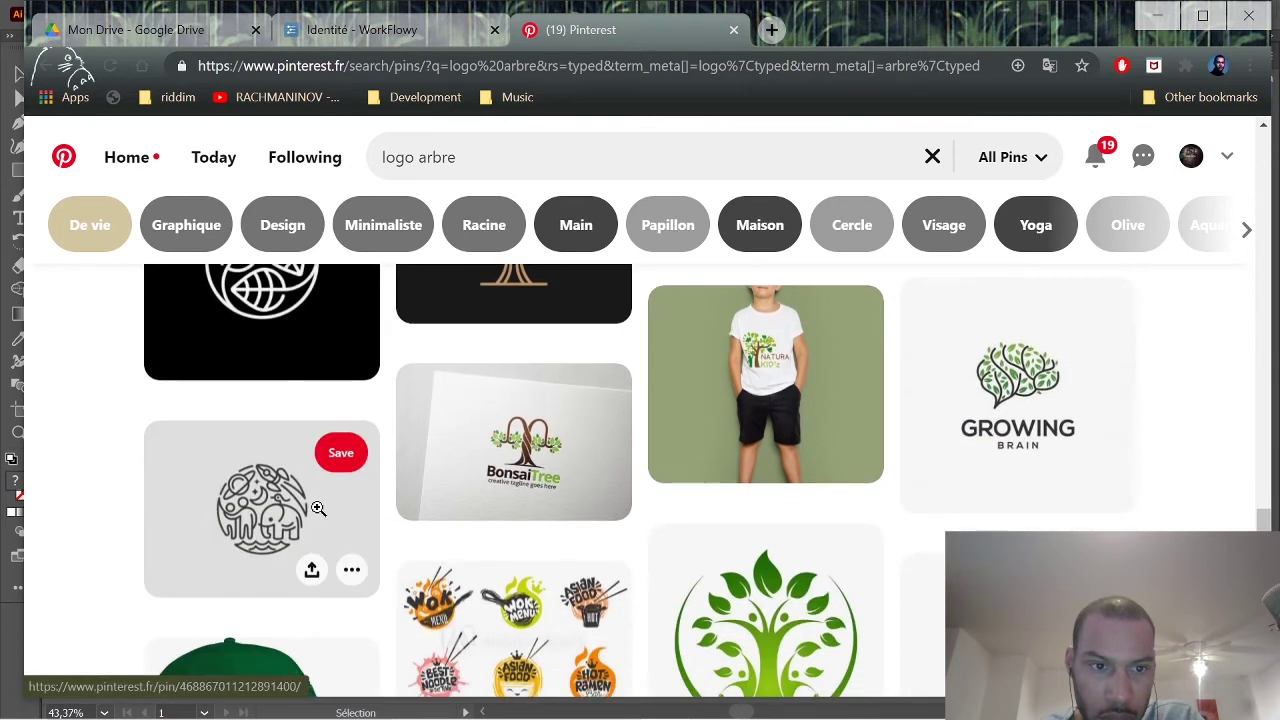
scroll(315, 509, "down", 5)
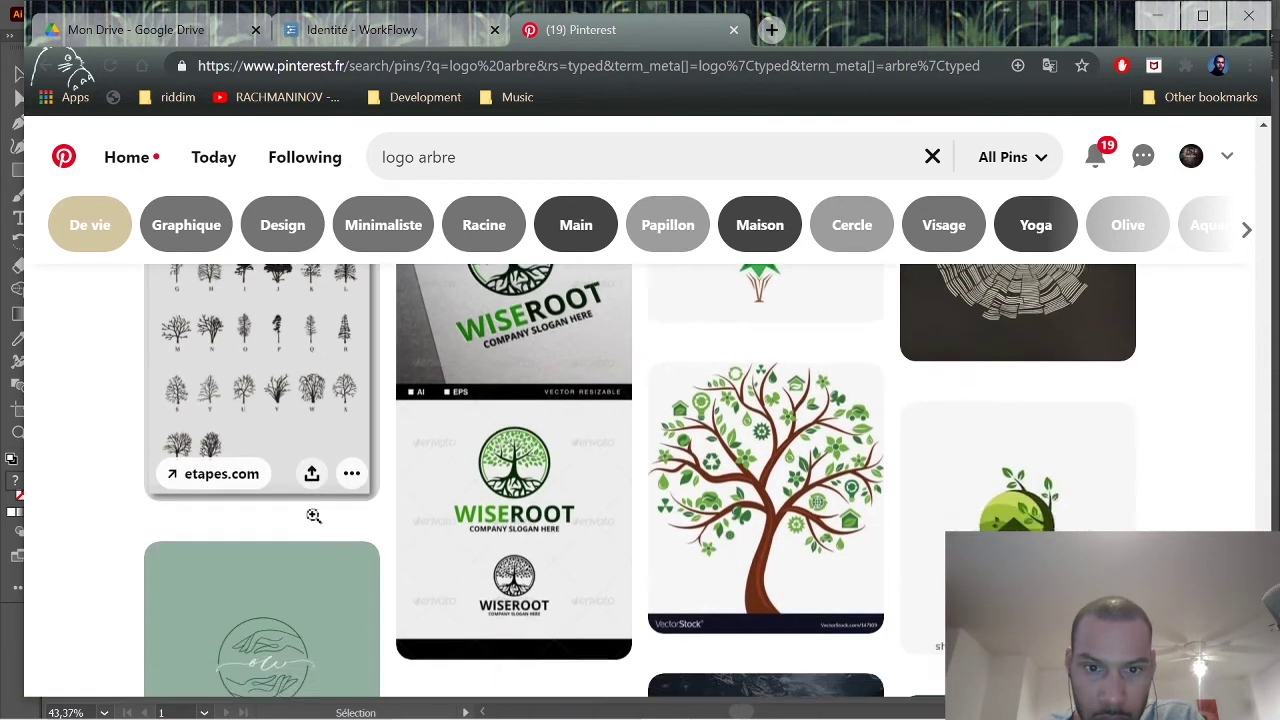
scroll(314, 518, "down", 1)
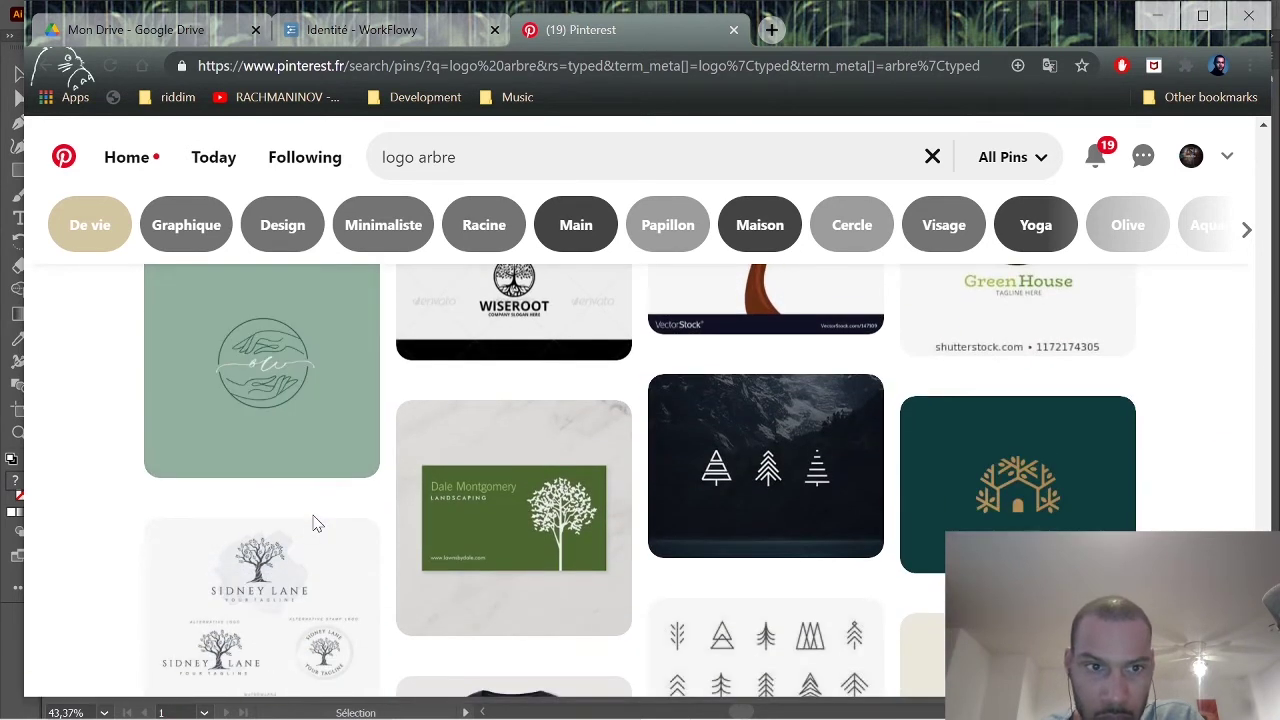
scroll(313, 523, "down", 3)
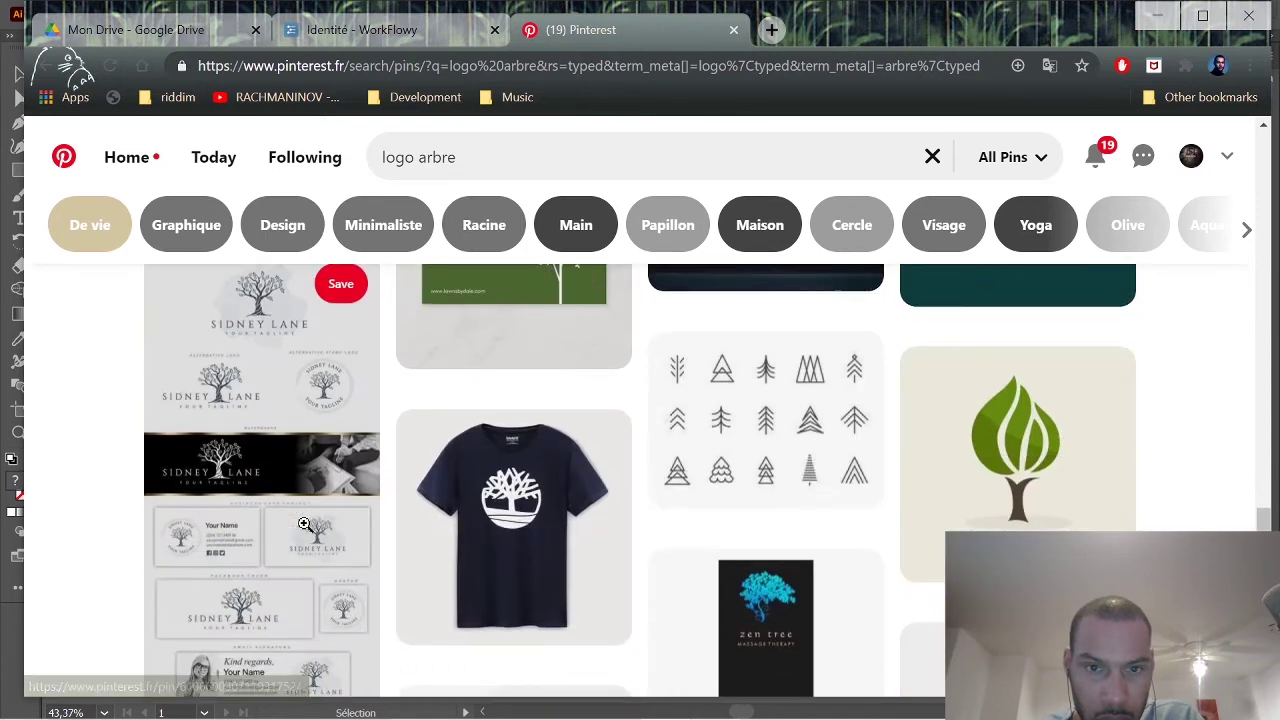
Copy the pin with three rows of line-art fir icons into the Illustrator document, scale it down and place it below the tree sketch.
mouse_move(813, 446)
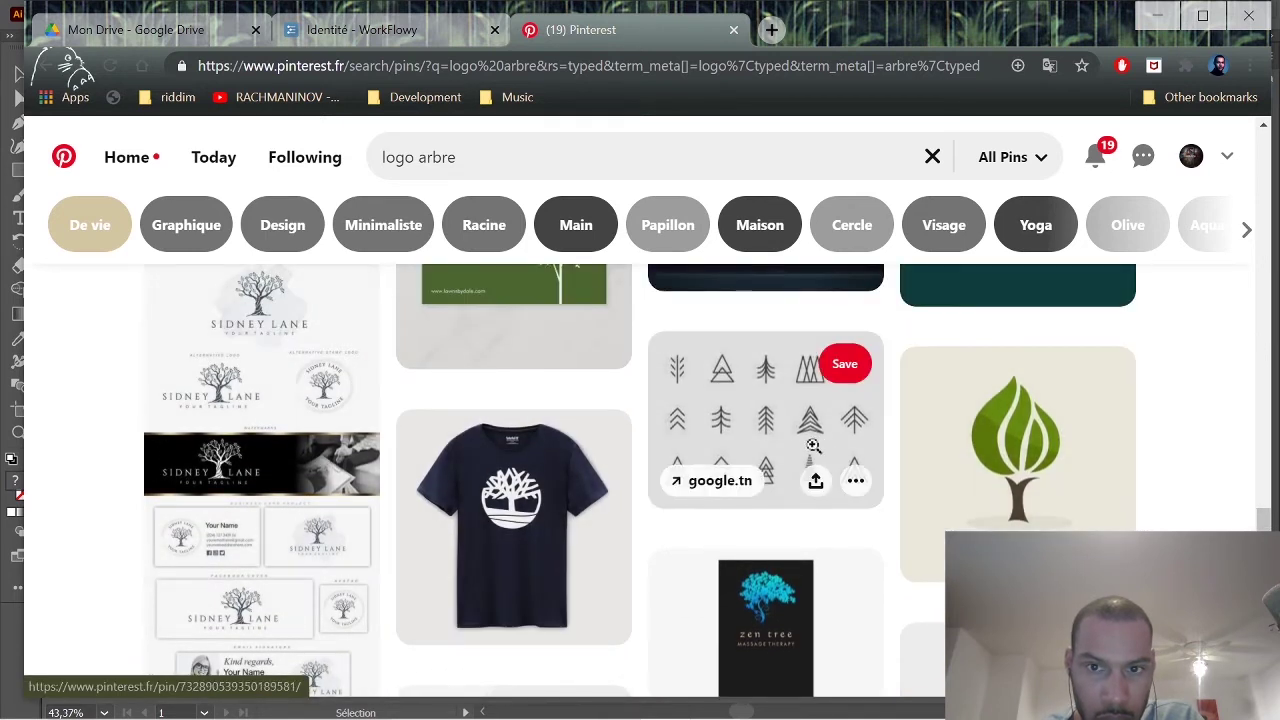
right_click(751, 405)
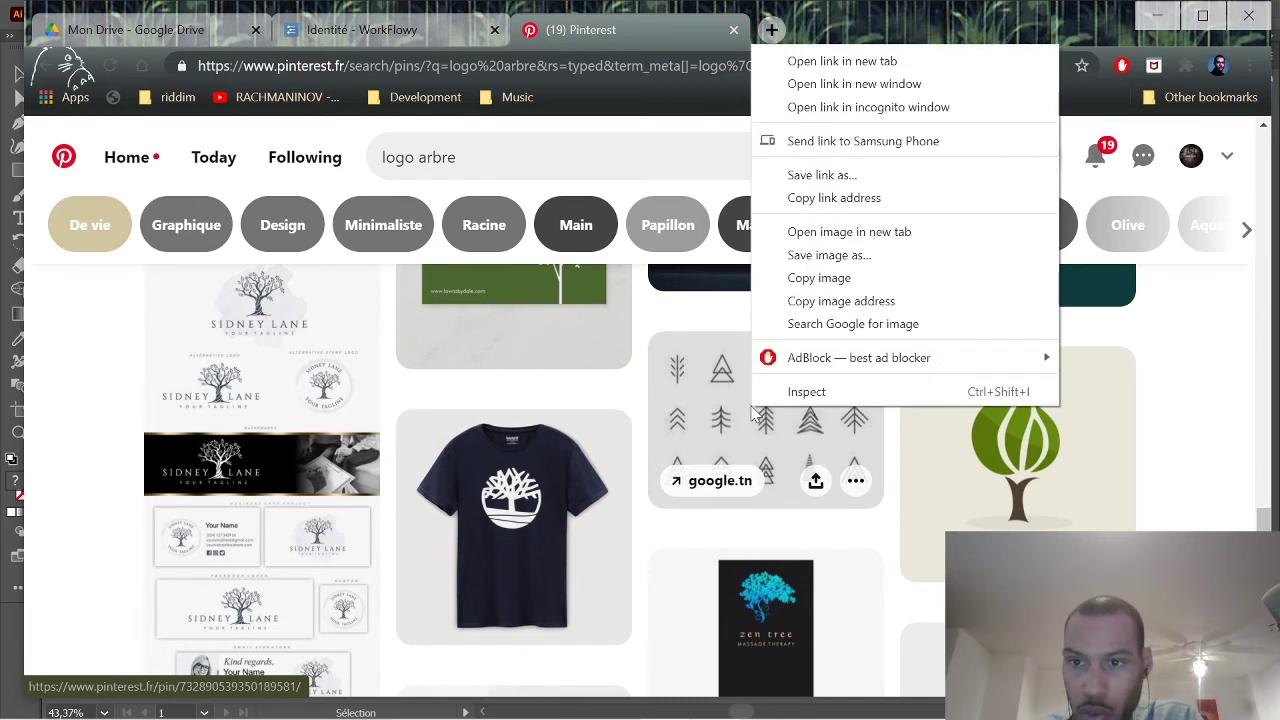
left_click(837, 279)
scroll(852, 560, "down", 4)
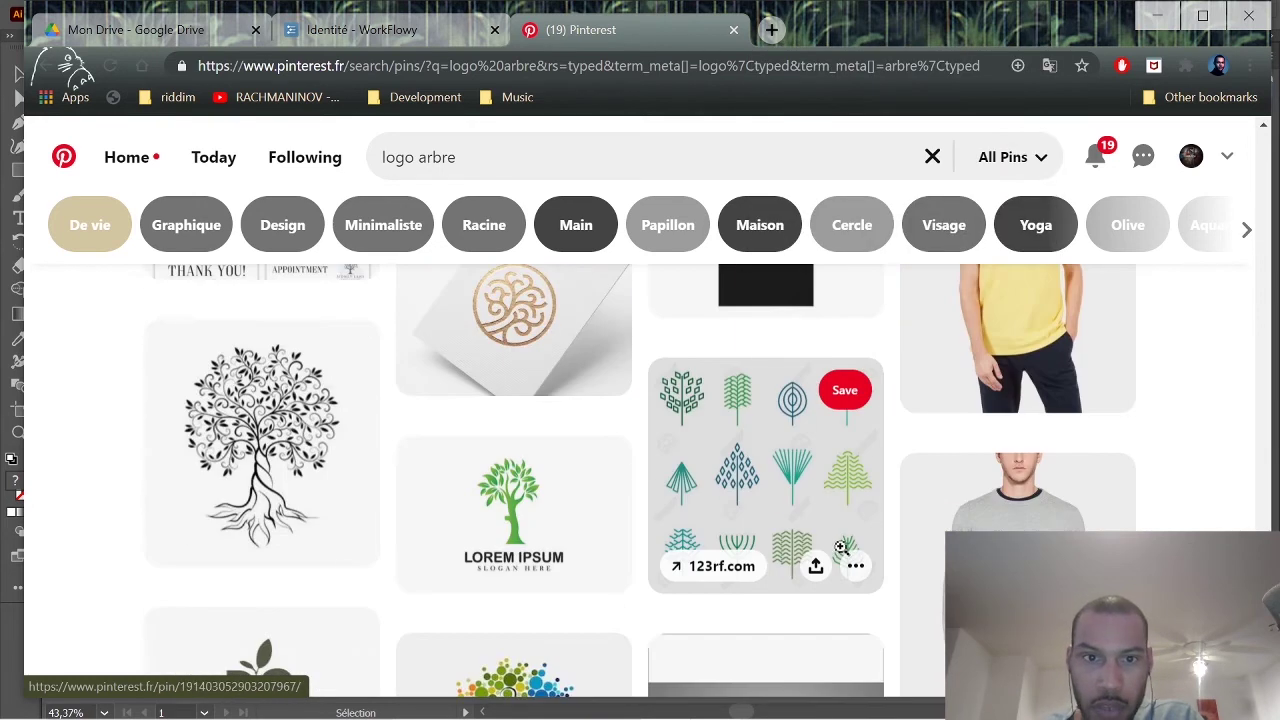
scroll(842, 547, "down", 10)
scroll(751, 557, "down", 7)
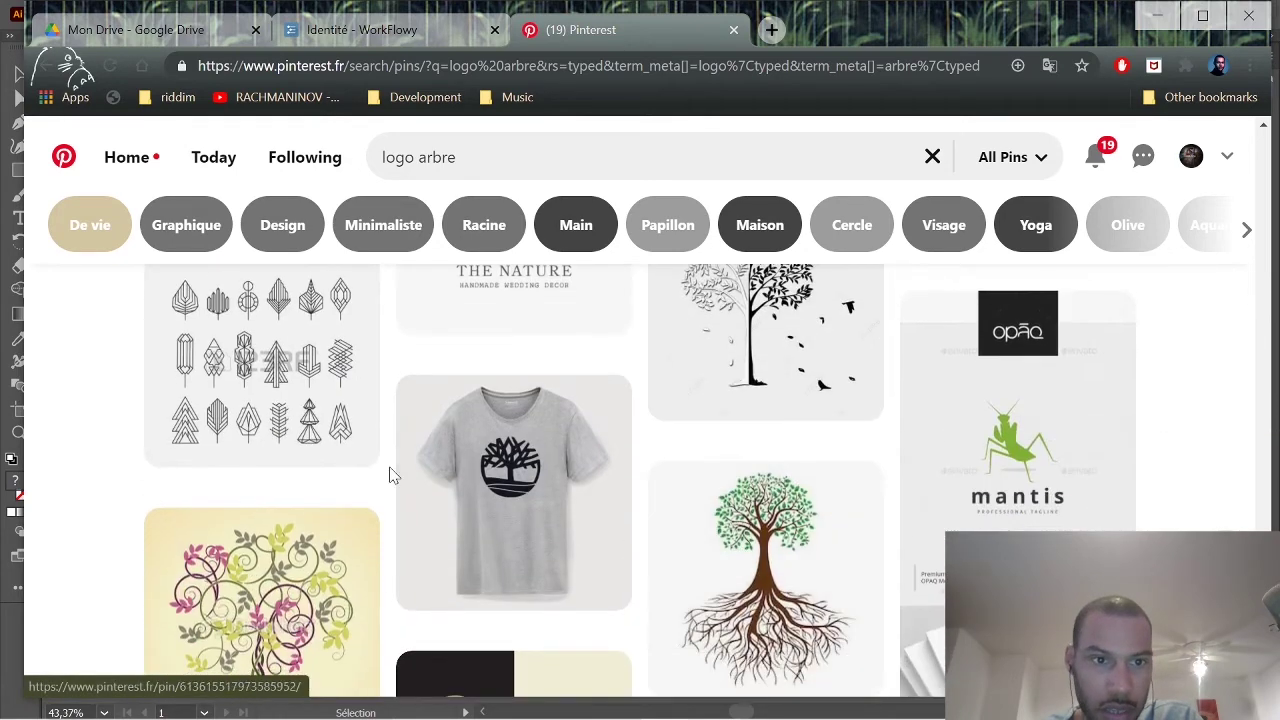
scroll(386, 490, "down", 8)
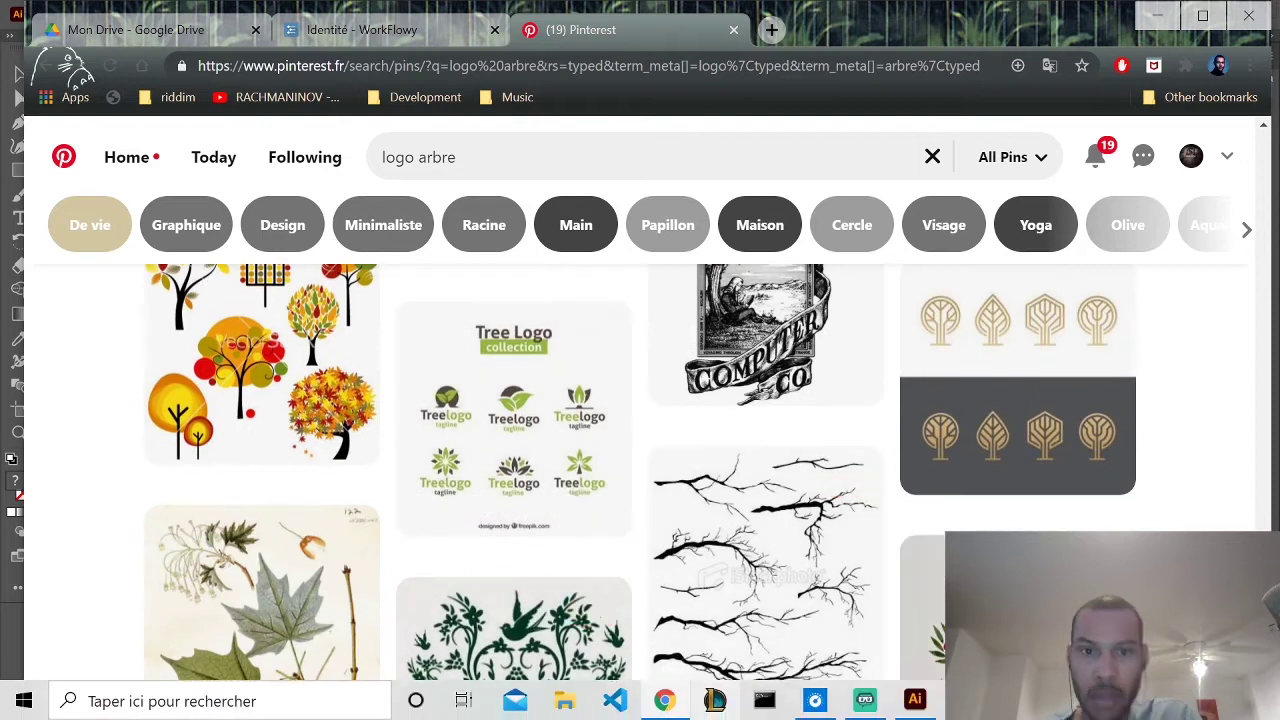
left_click(914, 699)
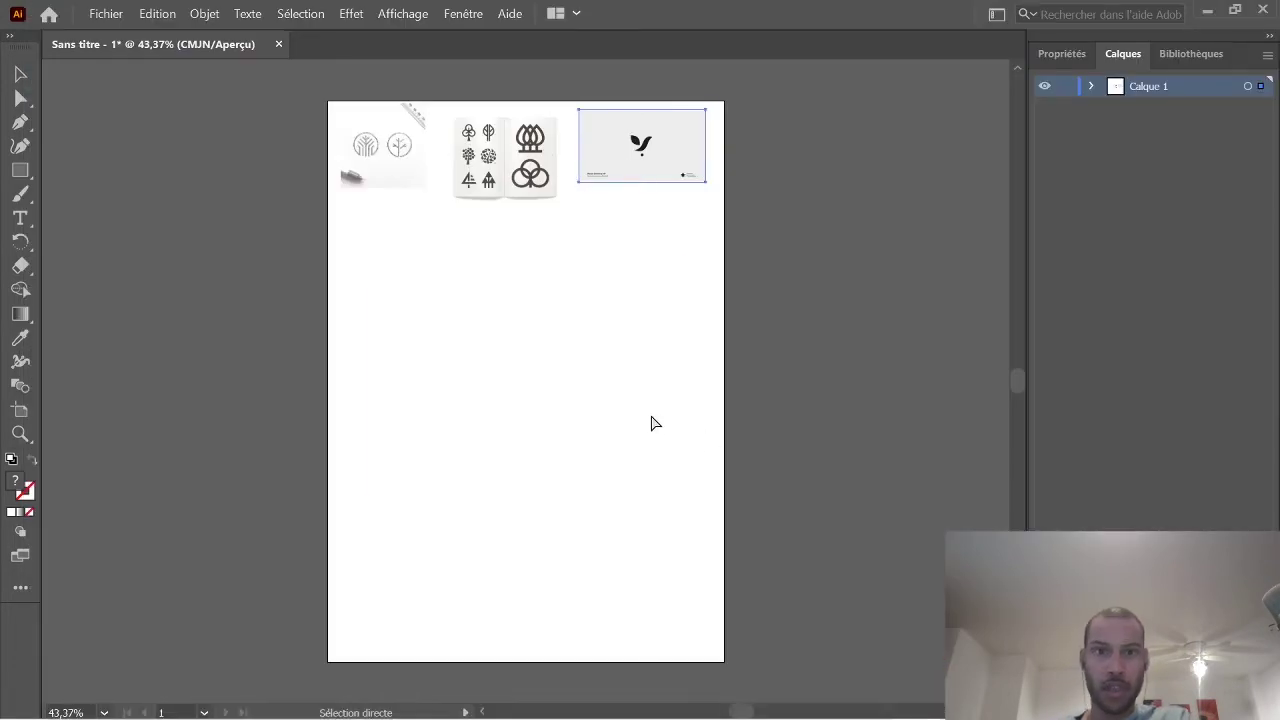
key("ctrl+v")
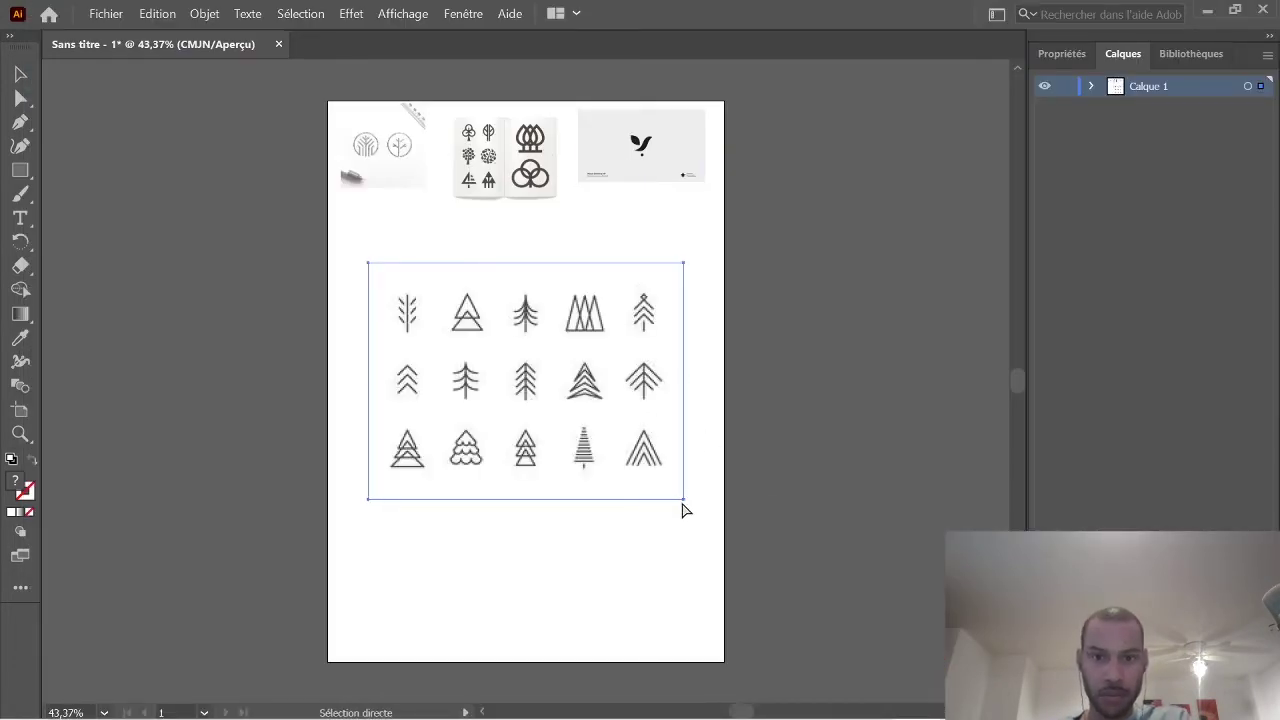
left_click_drag(683, 500, 403, 222)
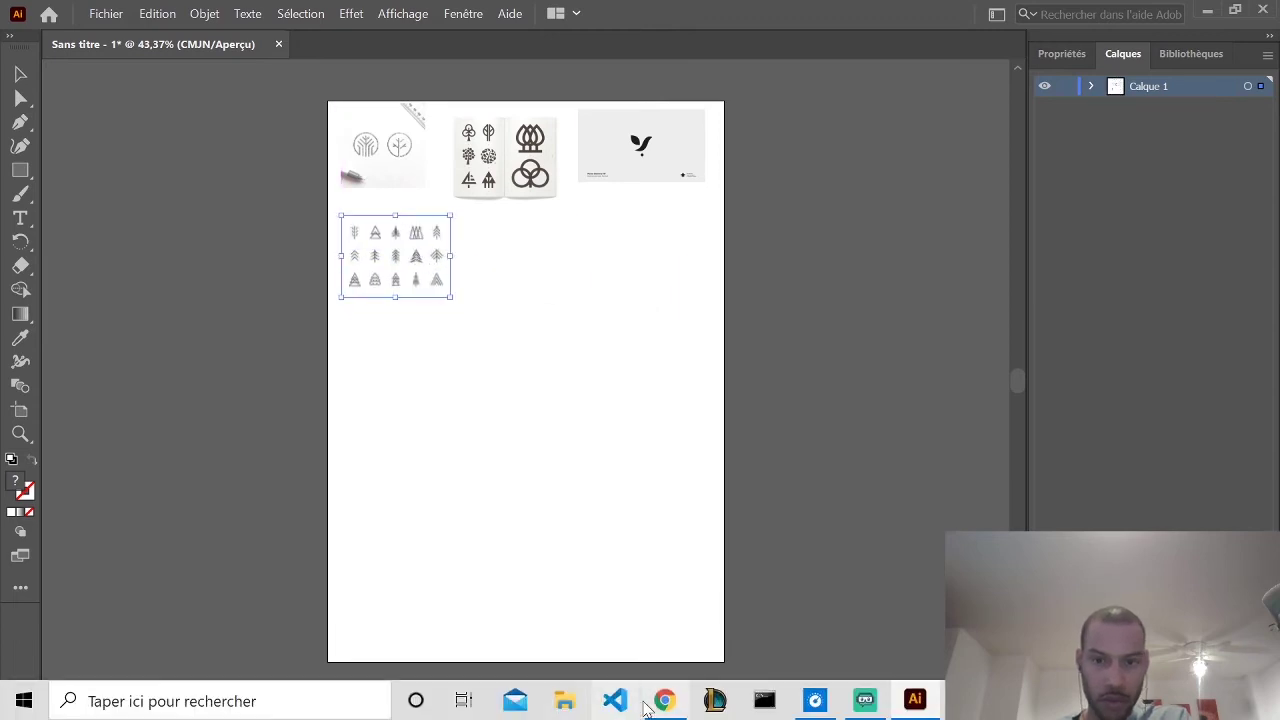
Refine the Pinterest search to "logo arbre minimaliste", copy the One Tree Studios pin into Illustrator and place it scaled down beside the fir icons.
left_click(663, 699)
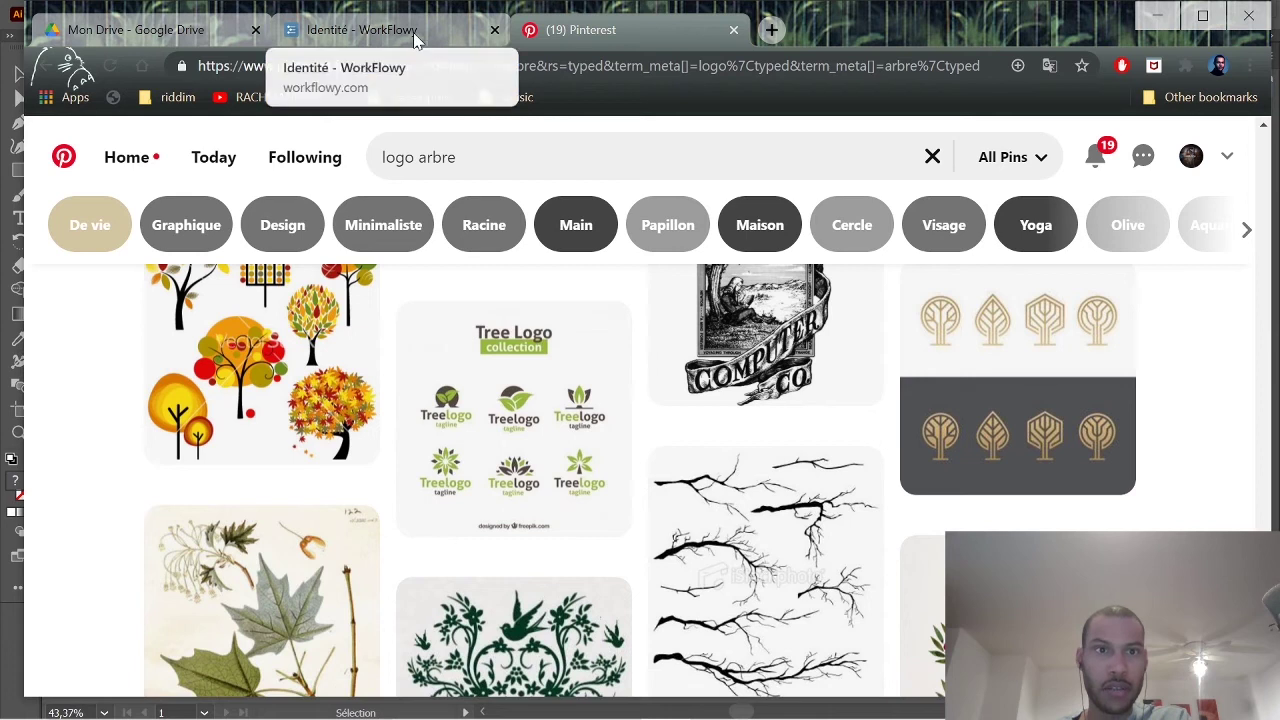
left_click(381, 236)
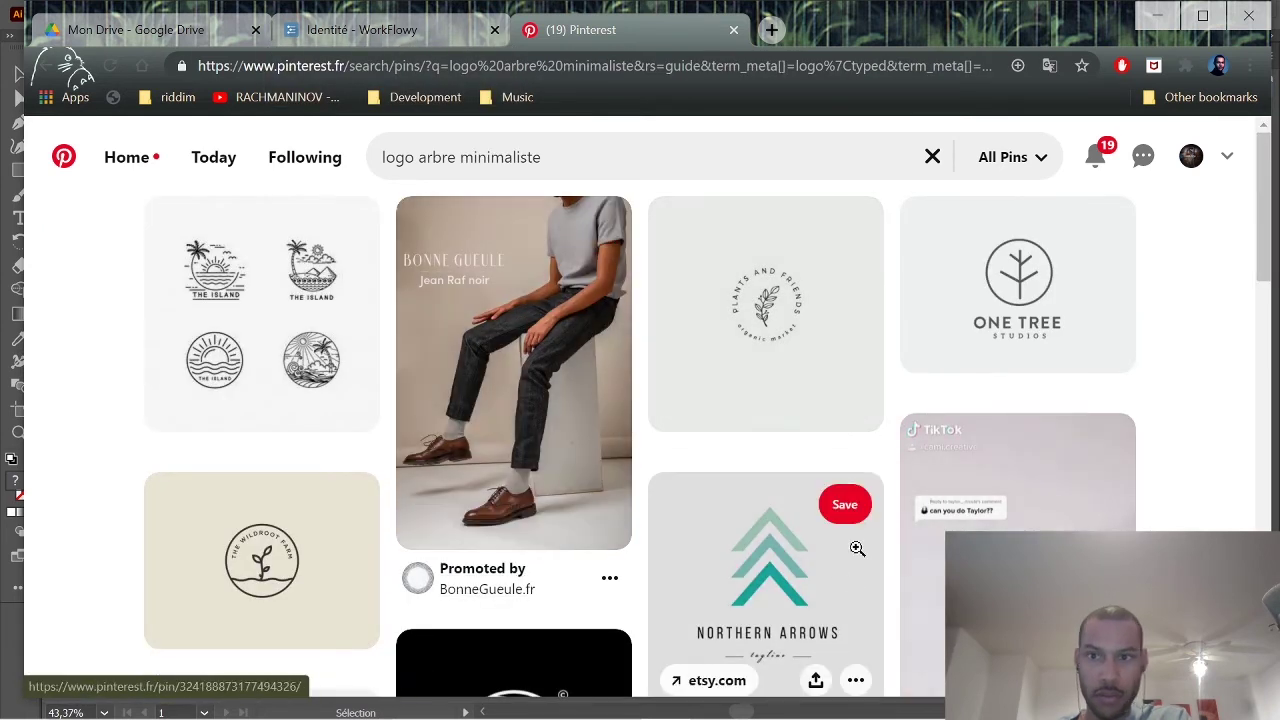
right_click(1025, 292)
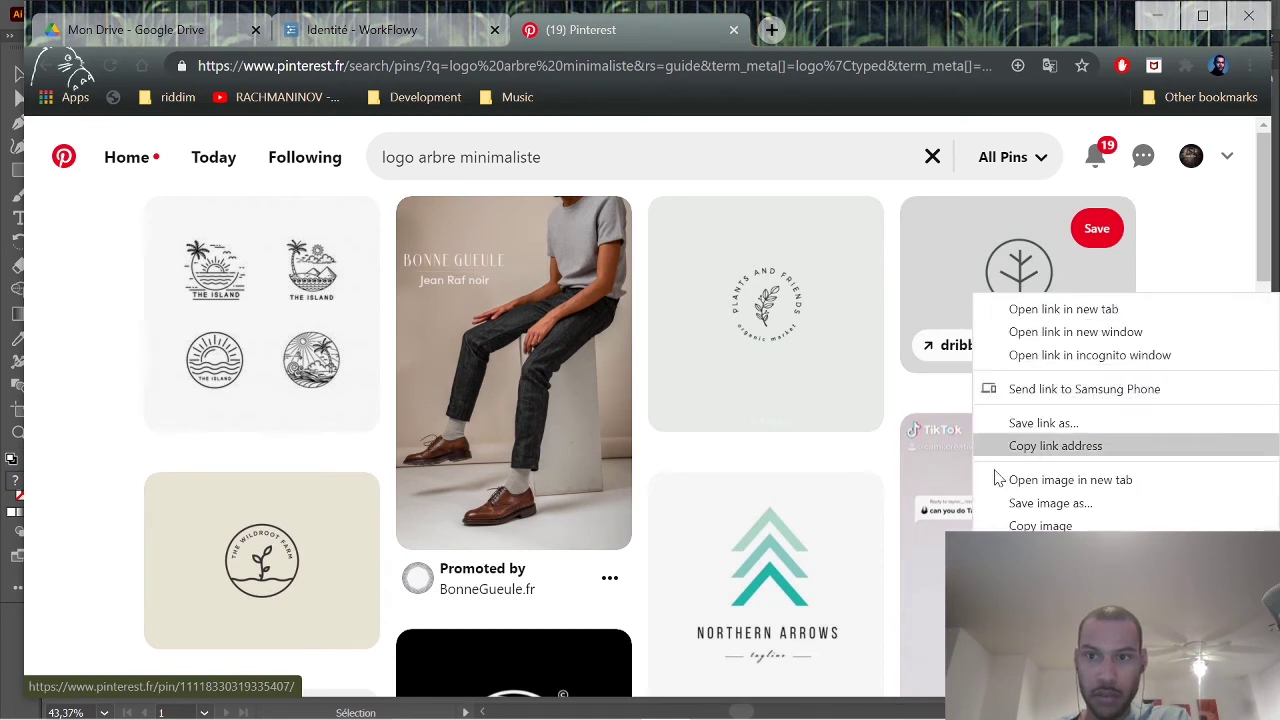
left_click(1050, 525)
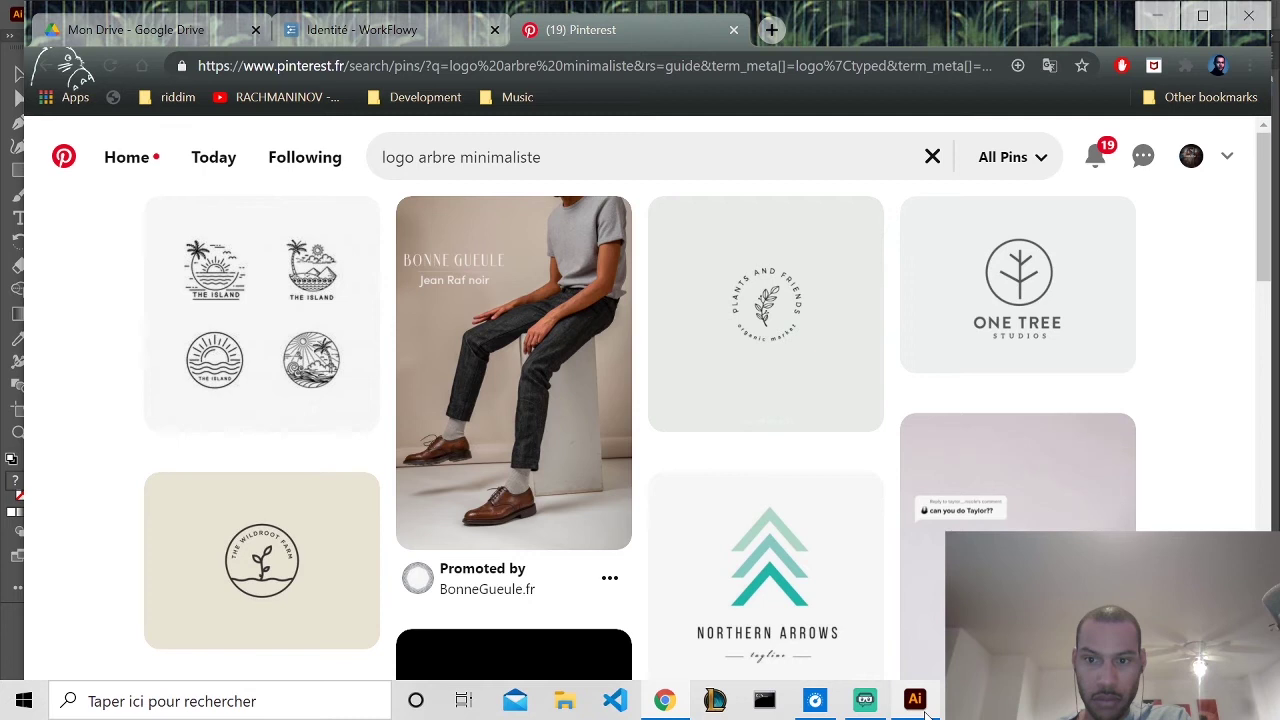
left_click(922, 705)
key("ctrl+v")
left_click_drag(660, 482, 508, 367)
left_click_drag(493, 315, 563, 254)
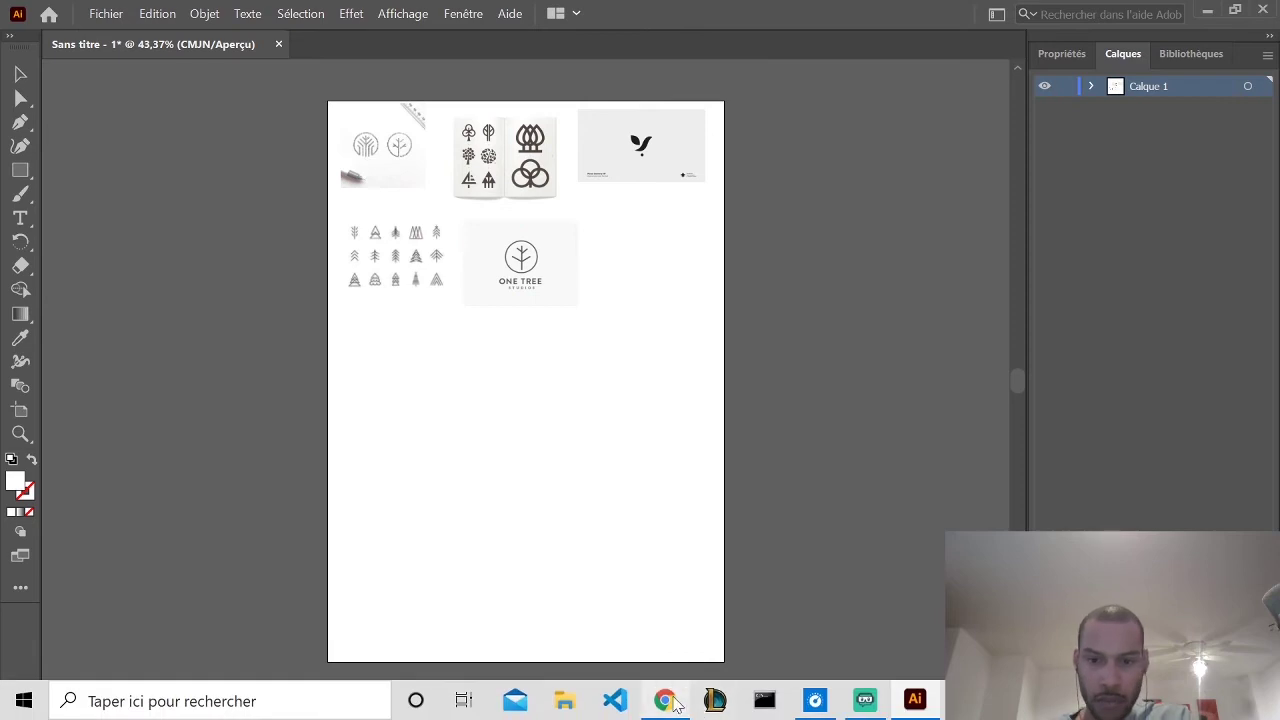
Look through more minimalist tree logos on Pinterest in Chrome and check the moodboard keywords in the WorkFlowy Identité notes.
left_click(675, 705)
scroll(745, 491, "down", 5)
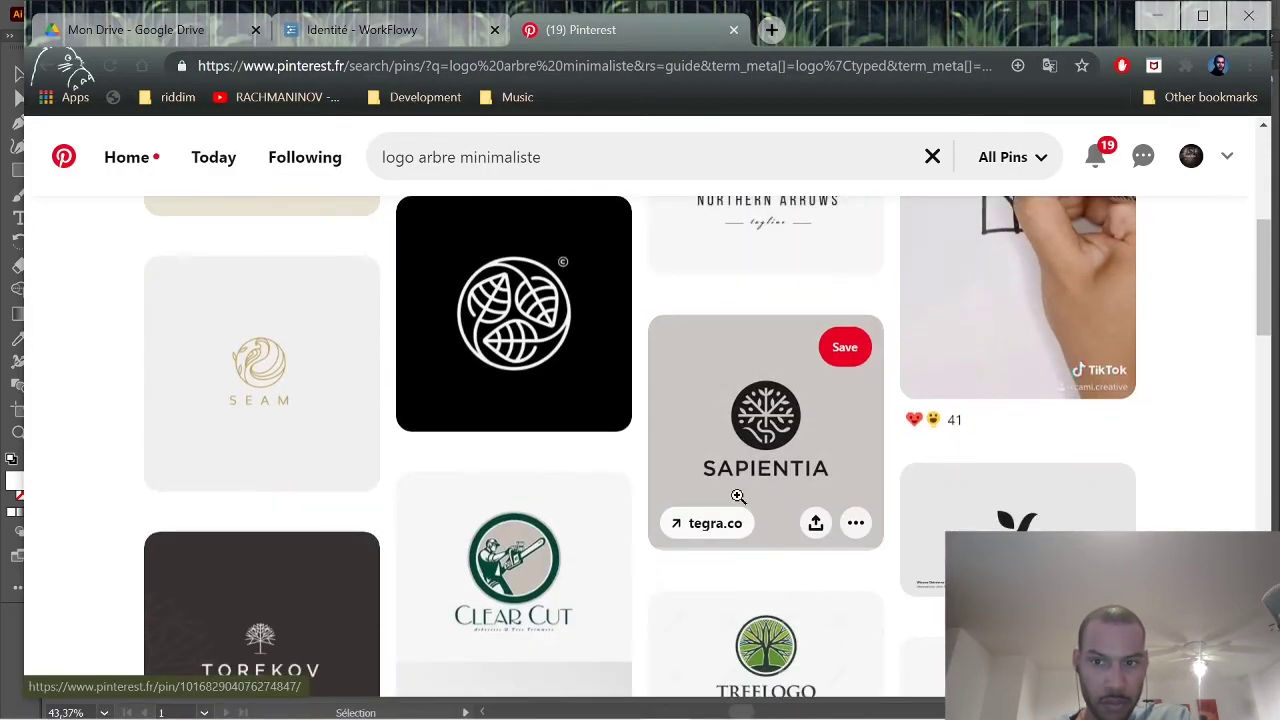
scroll(737, 496, "up", 3)
key("ctrl+shift+Tab")
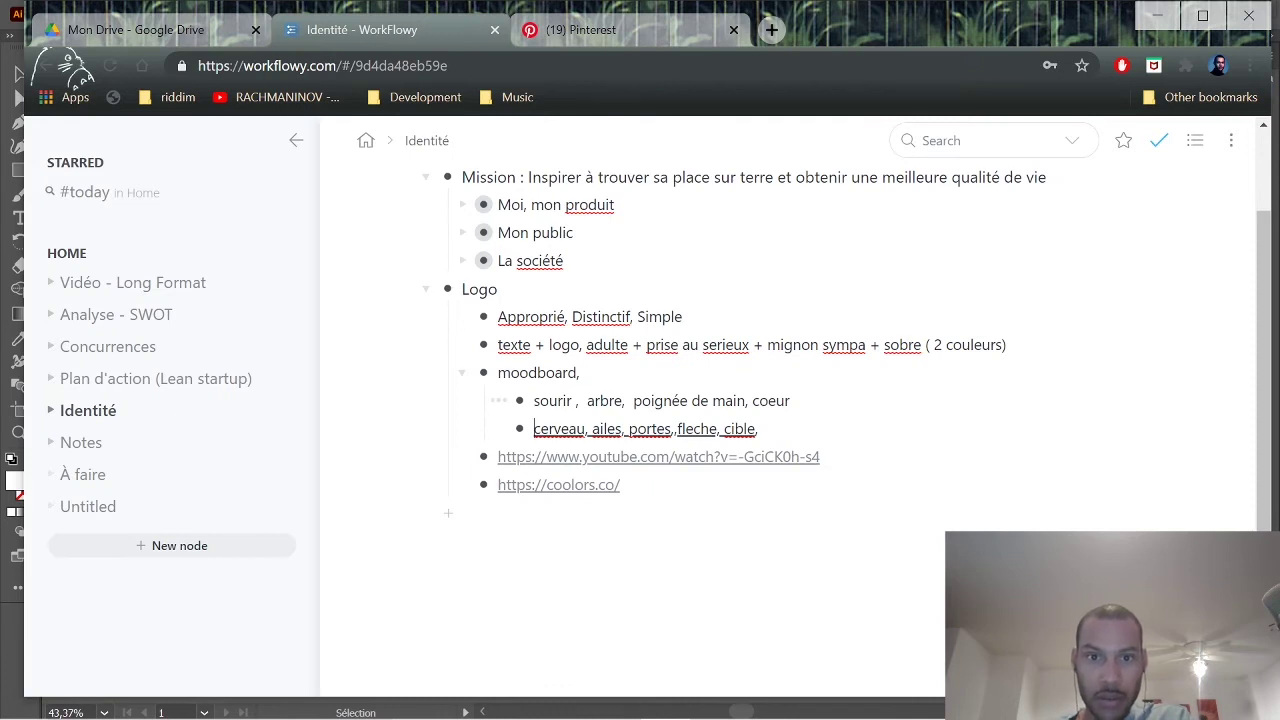
left_click(697, 33)
left_click_drag(459, 157, 372, 156)
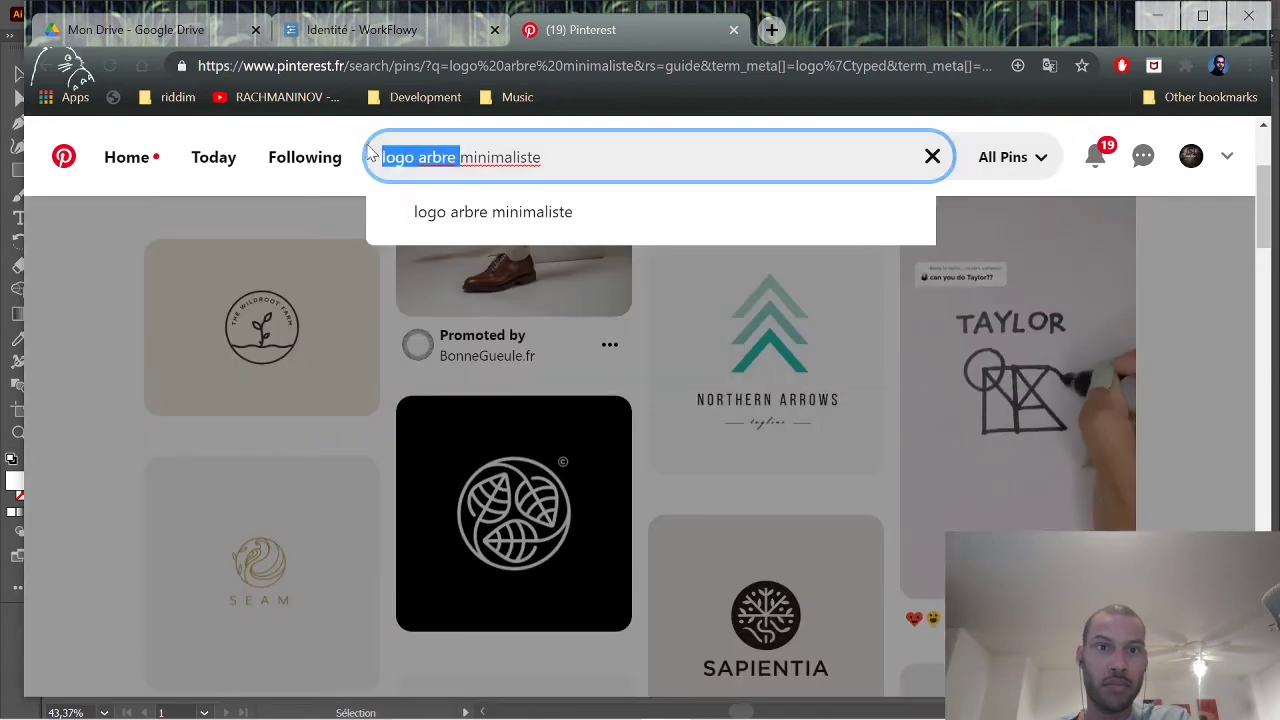
Search Google for "handshake" in a new browser tab and select the whole word in the search field for copying.
left_click(770, 31)
type("hand")
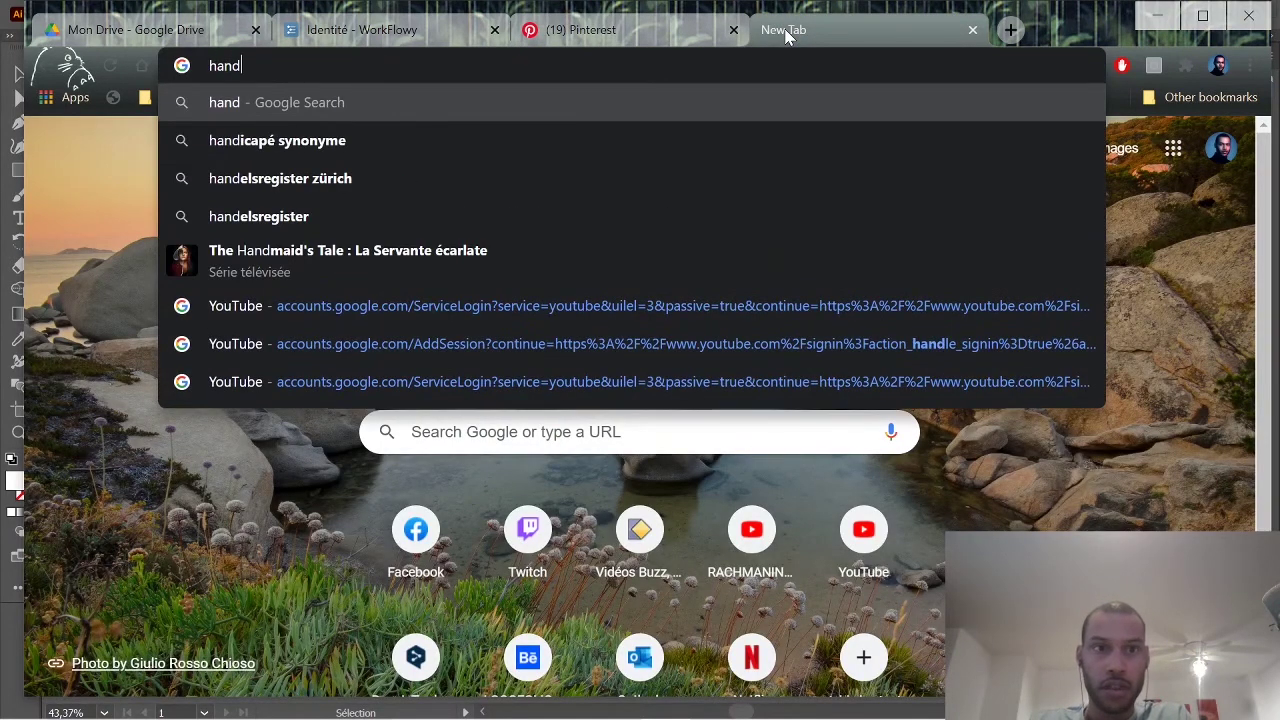
type("shake")
key("Return")
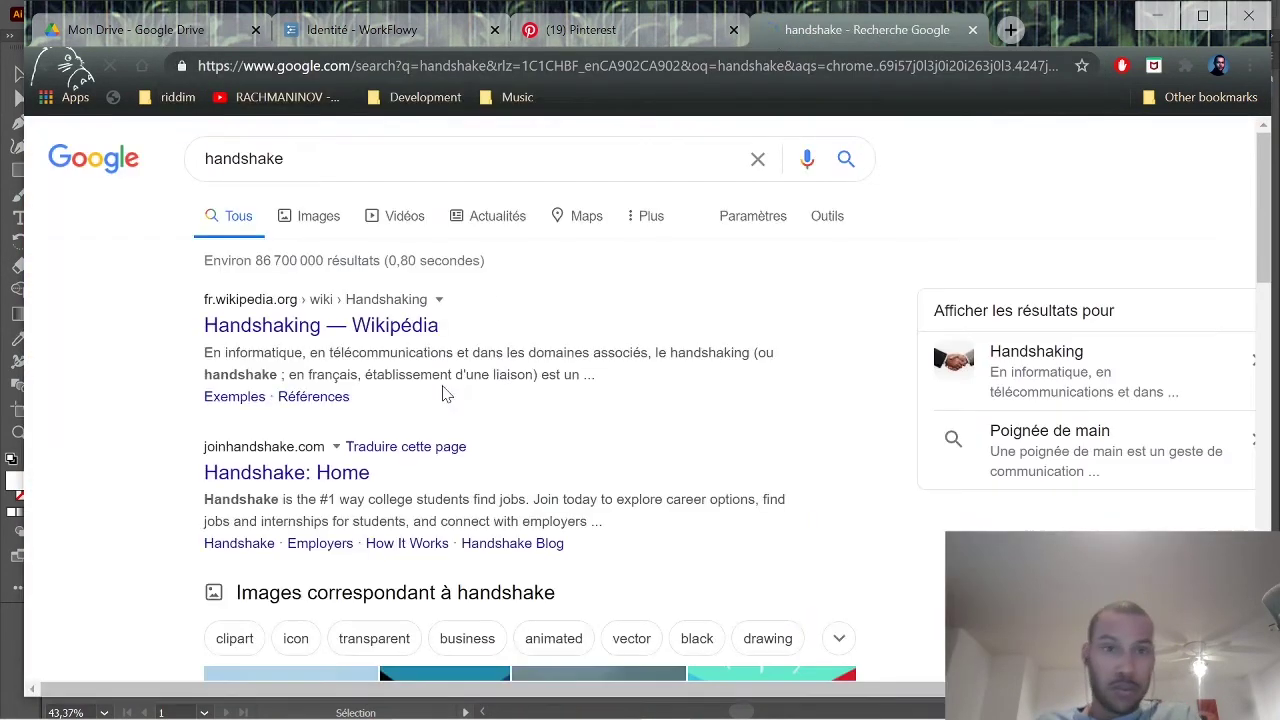
left_click_drag(290, 158, 213, 158)
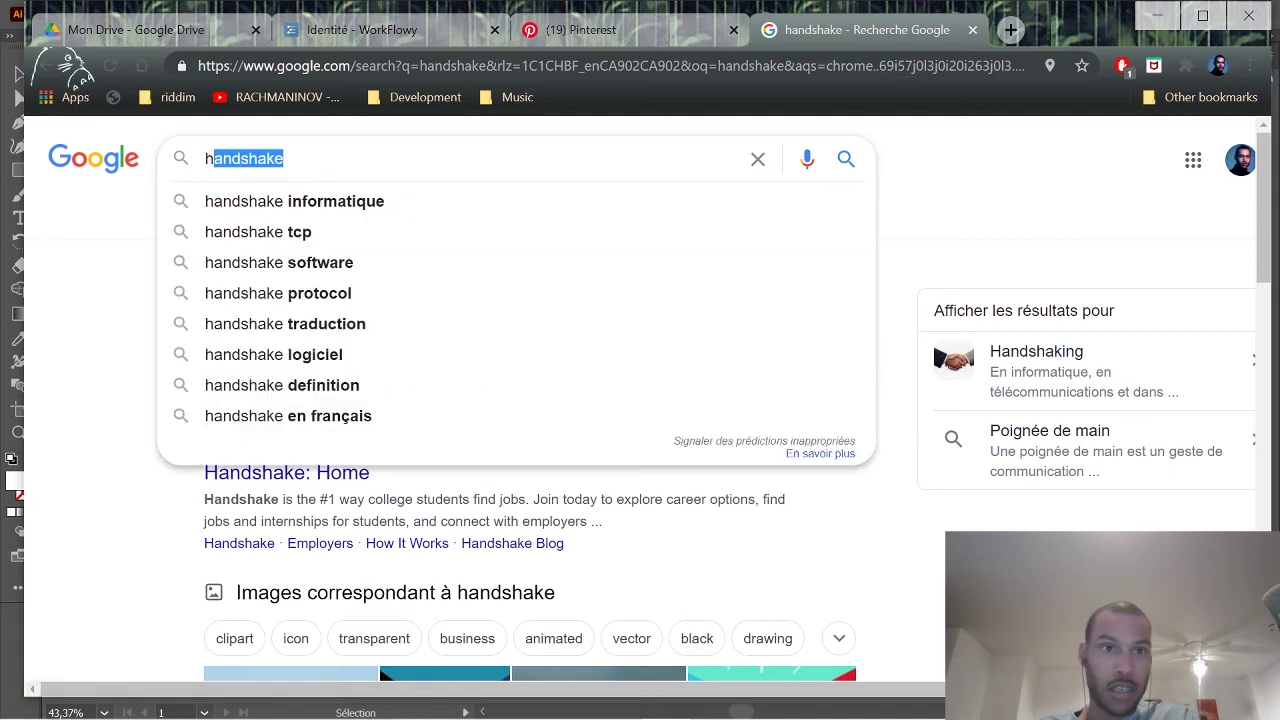
key("ctrl+a")
Return to Pinterest and change the pin search to "logo handshake".
left_click(650, 34)
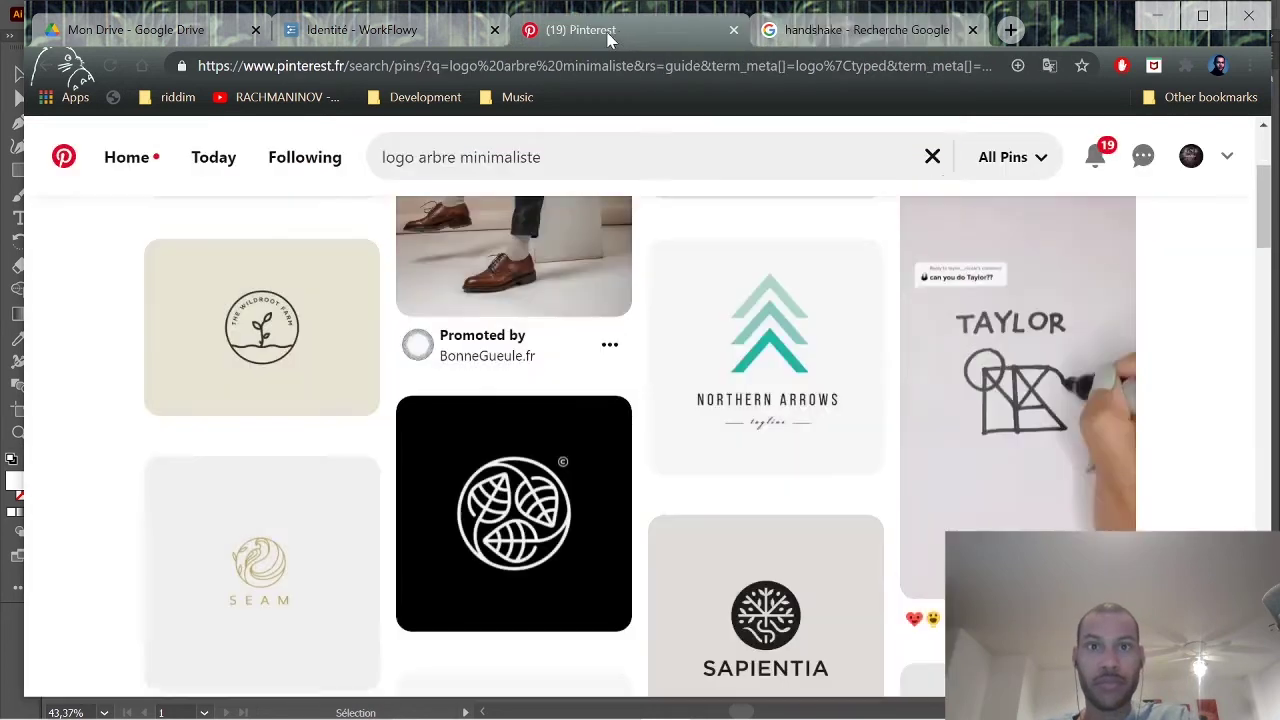
left_click_drag(541, 158, 441, 158)
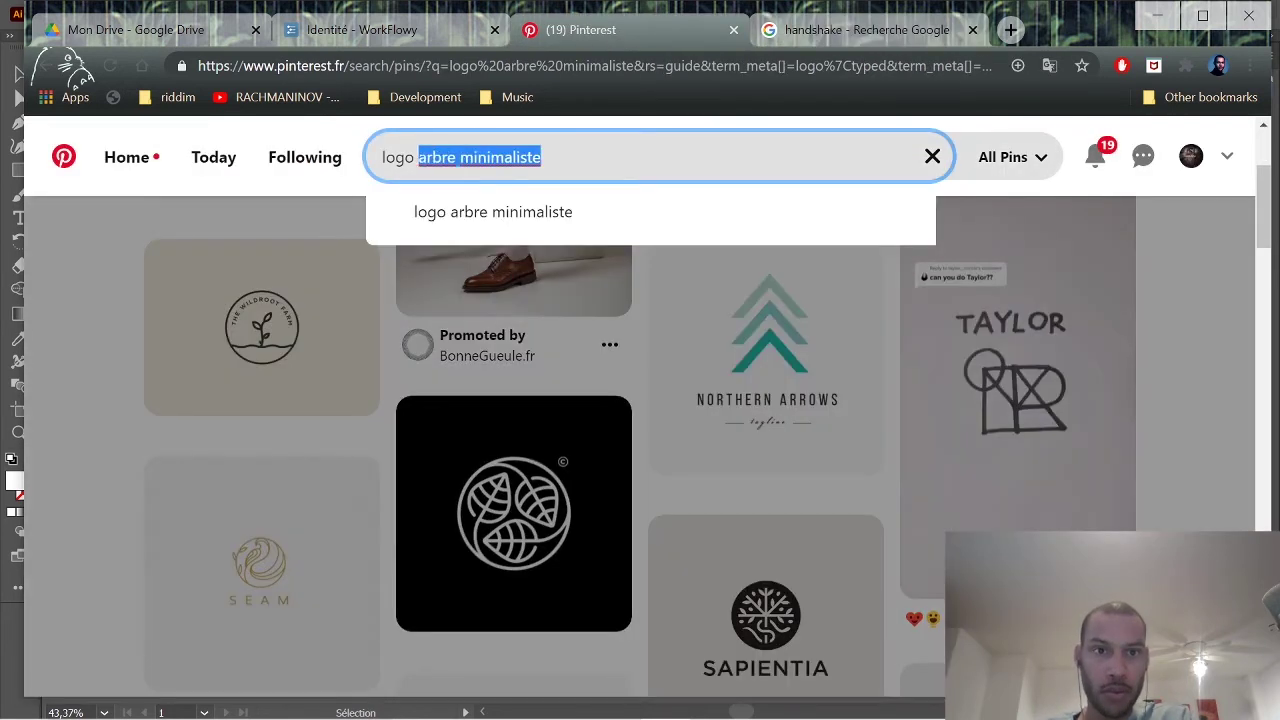
key("ctrl+v")
key("Return")
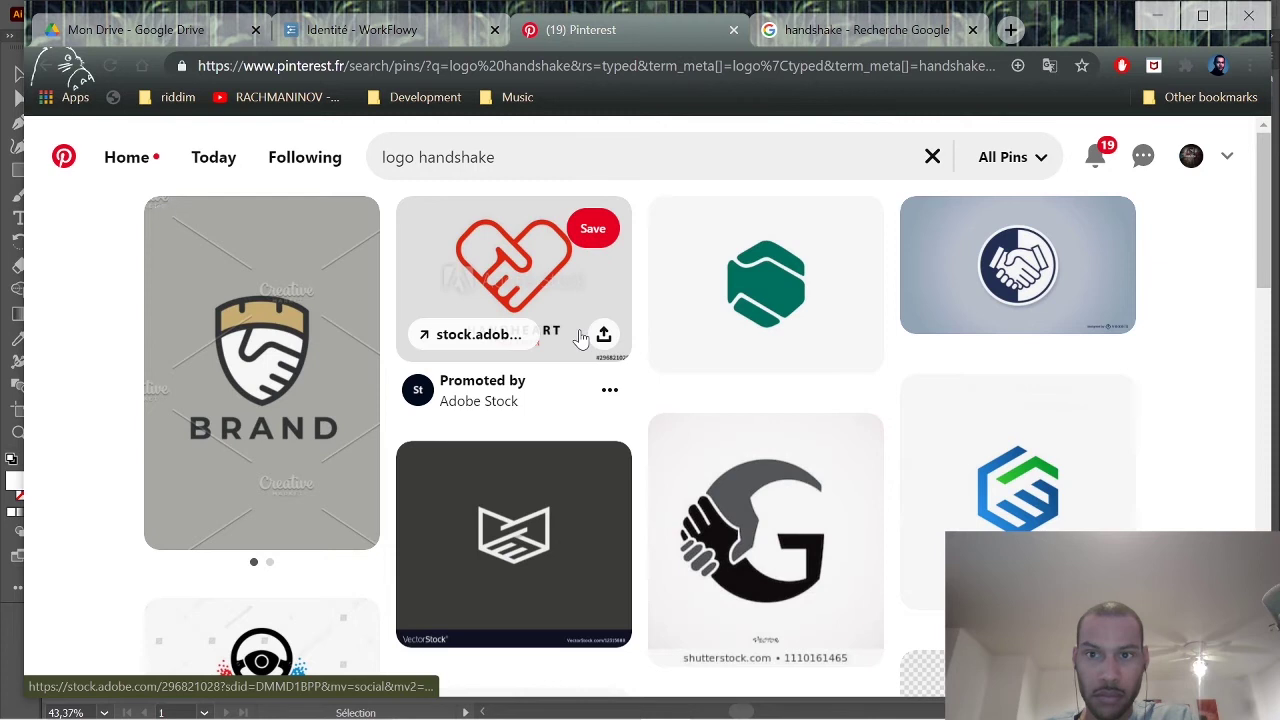
Copy the black MAGNA pin from the handshake results into the Illustrator document, scaled down and placed beside the One Tree Studios logo.
scroll(580, 334, "down", 2)
scroll(600, 400, "down", 5)
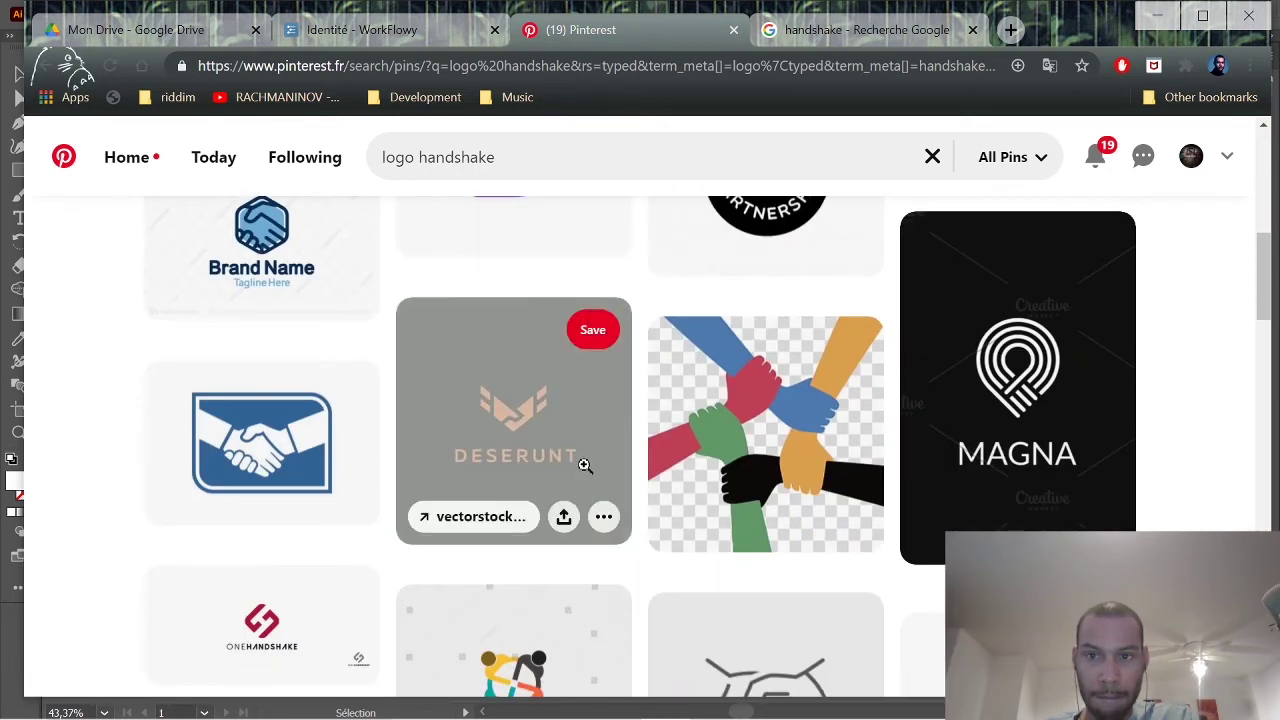
scroll(585, 466, "down", 1)
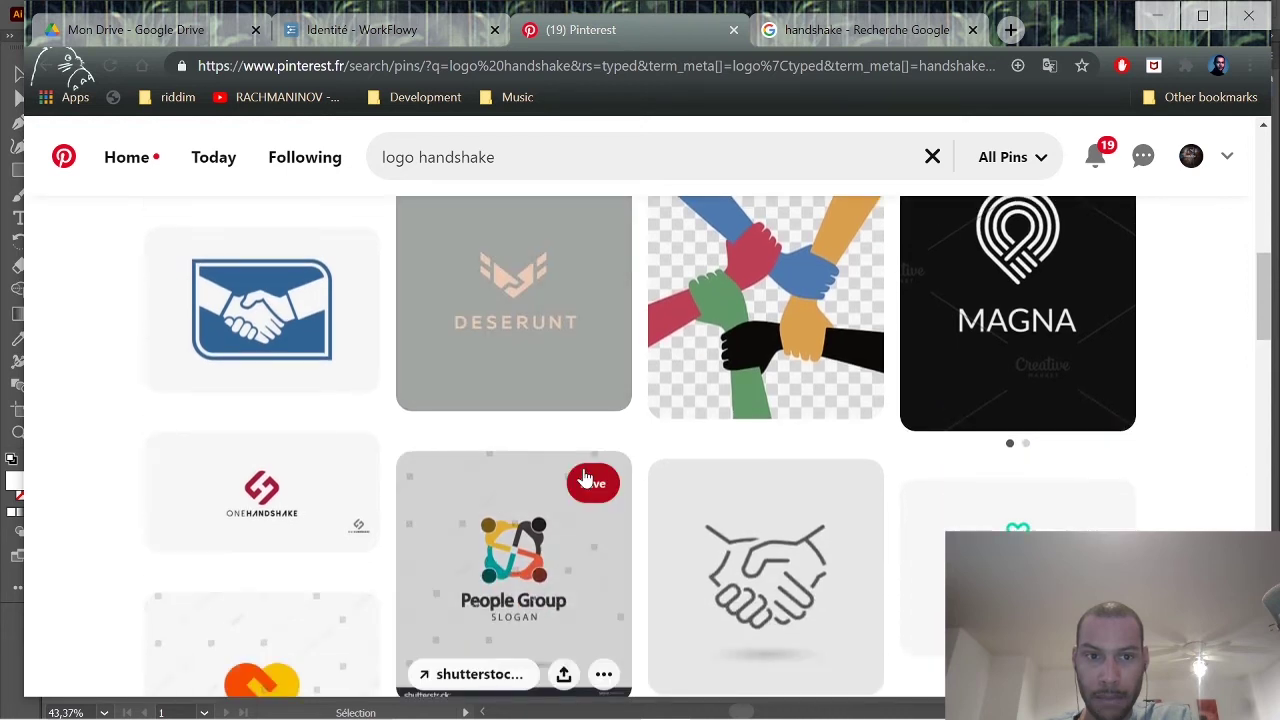
right_click(972, 289)
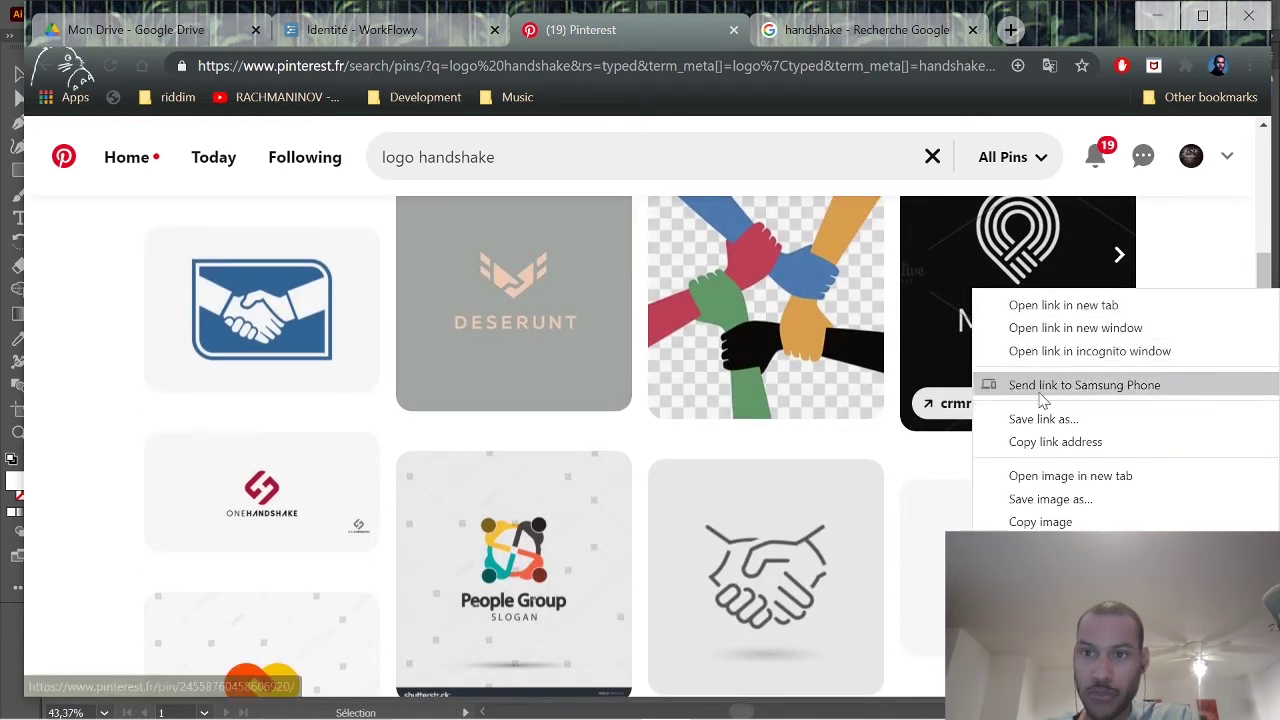
left_click(1040, 521)
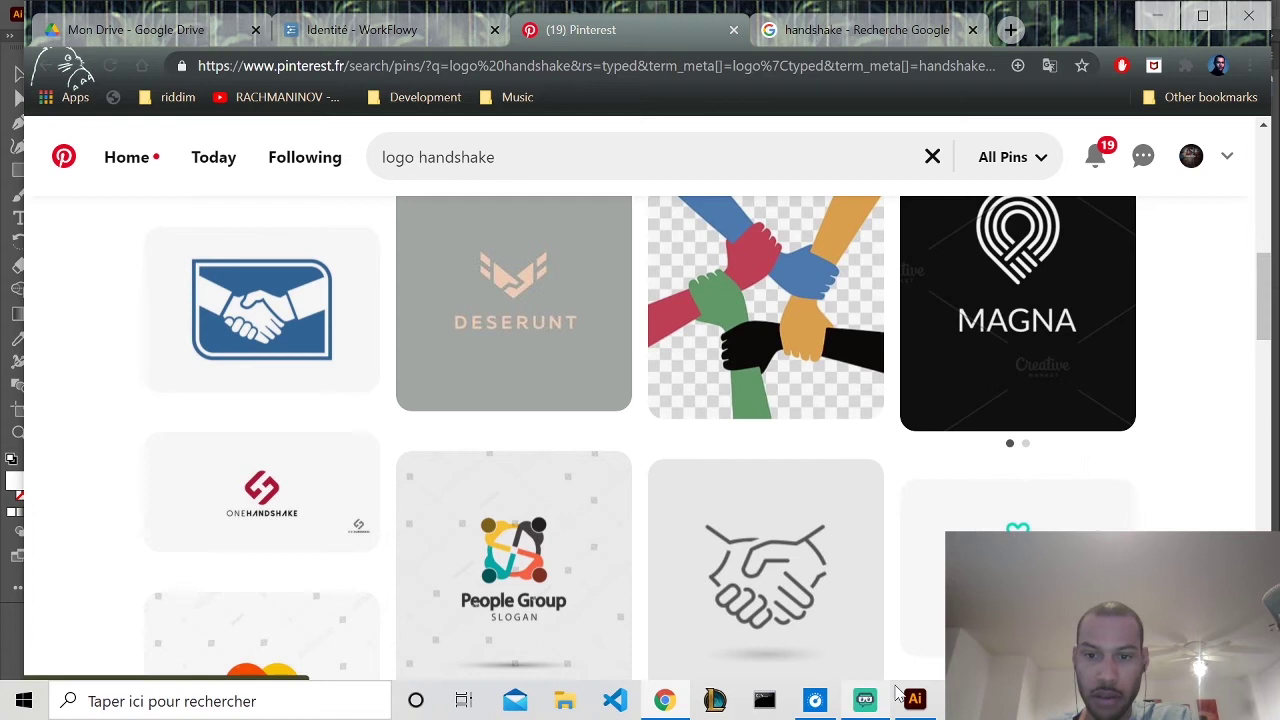
left_click(914, 698)
key("ctrl+v")
left_click_drag(681, 622, 476, 306)
left_click_drag(414, 250, 640, 306)
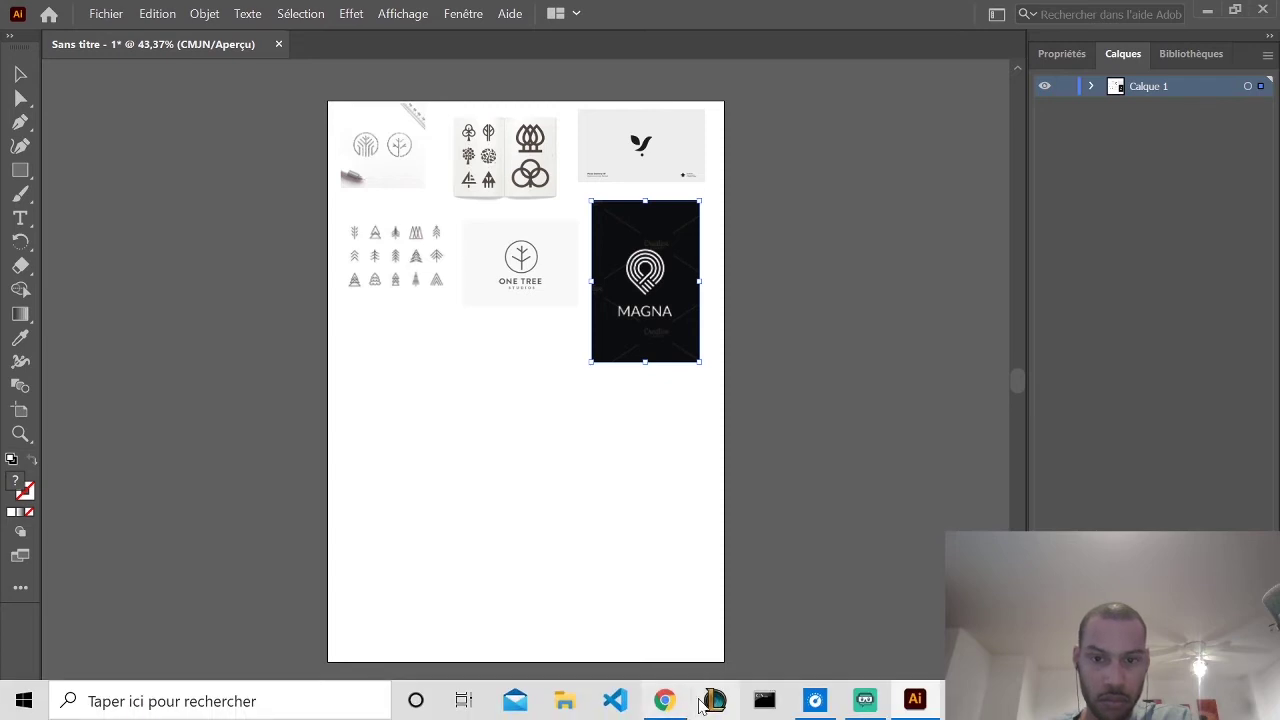
Examine more "logo handshake" pins on Pinterest in Chrome and check the moodboard keywords in the WorkFlowy Identité notes.
left_click(700, 706)
scroll(640, 400, "down", 6)
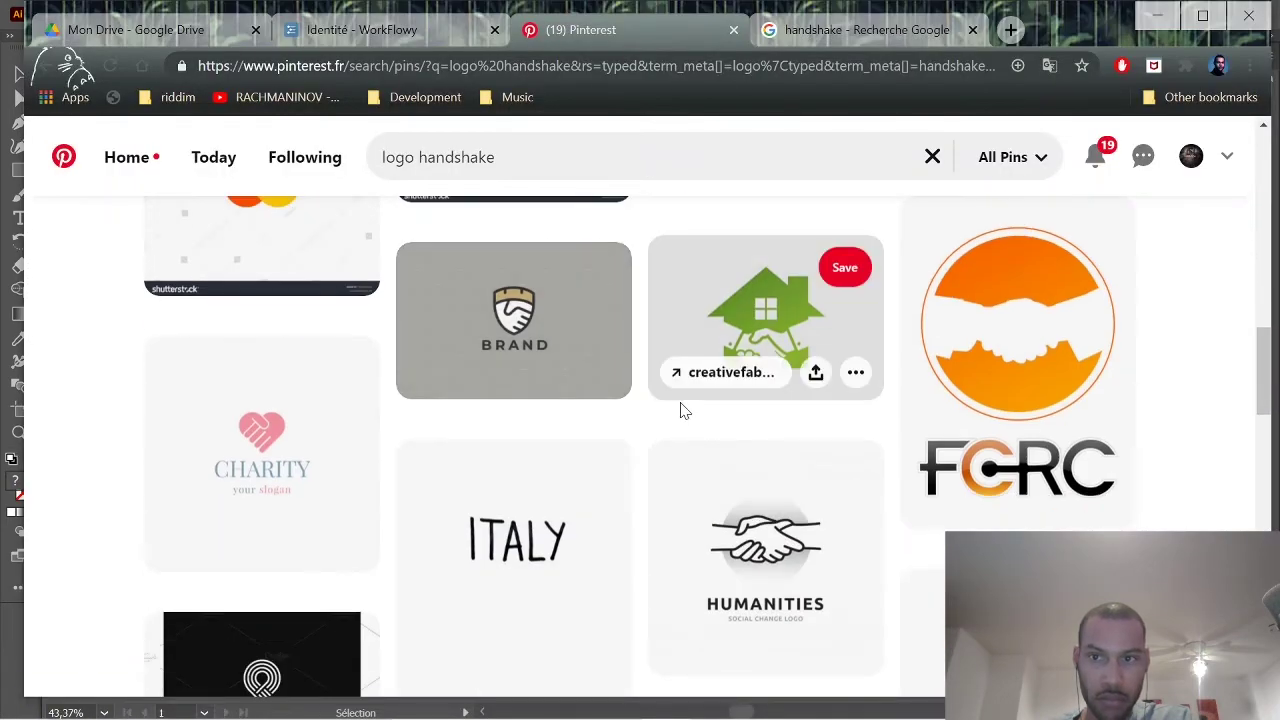
scroll(684, 411, "down", 6)
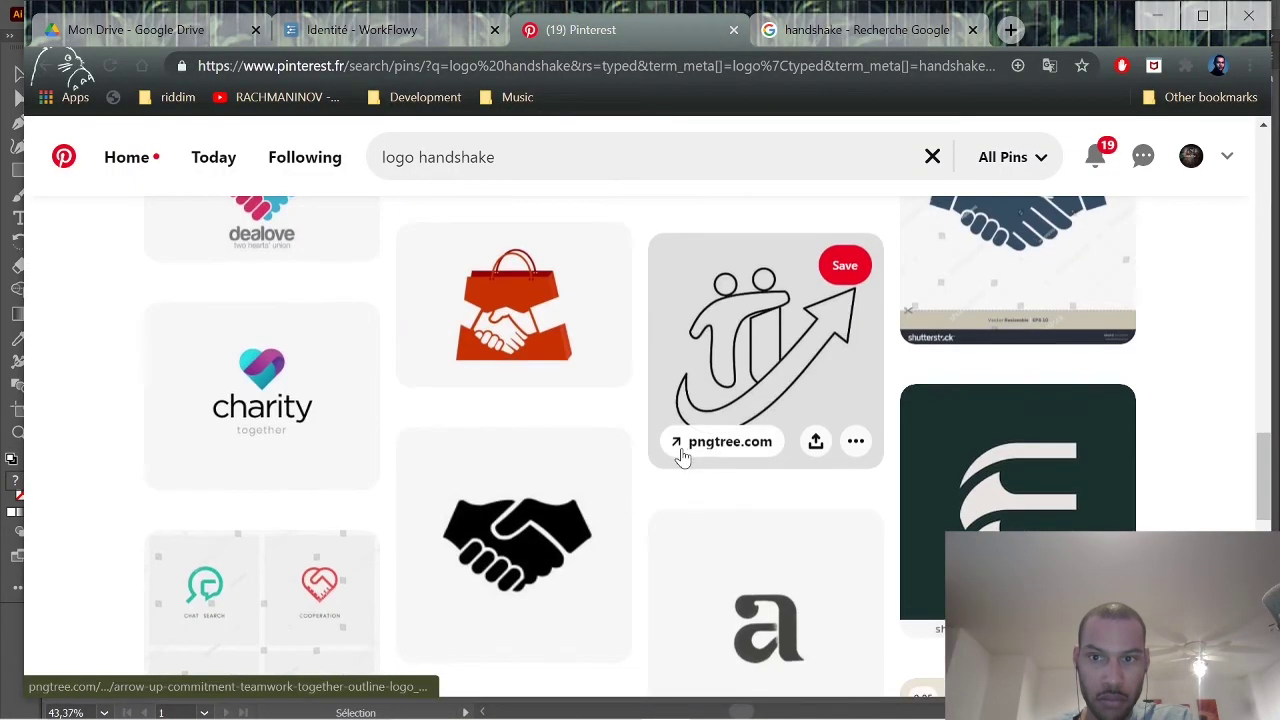
scroll(682, 456, "down", 5)
scroll(590, 437, "down", 2)
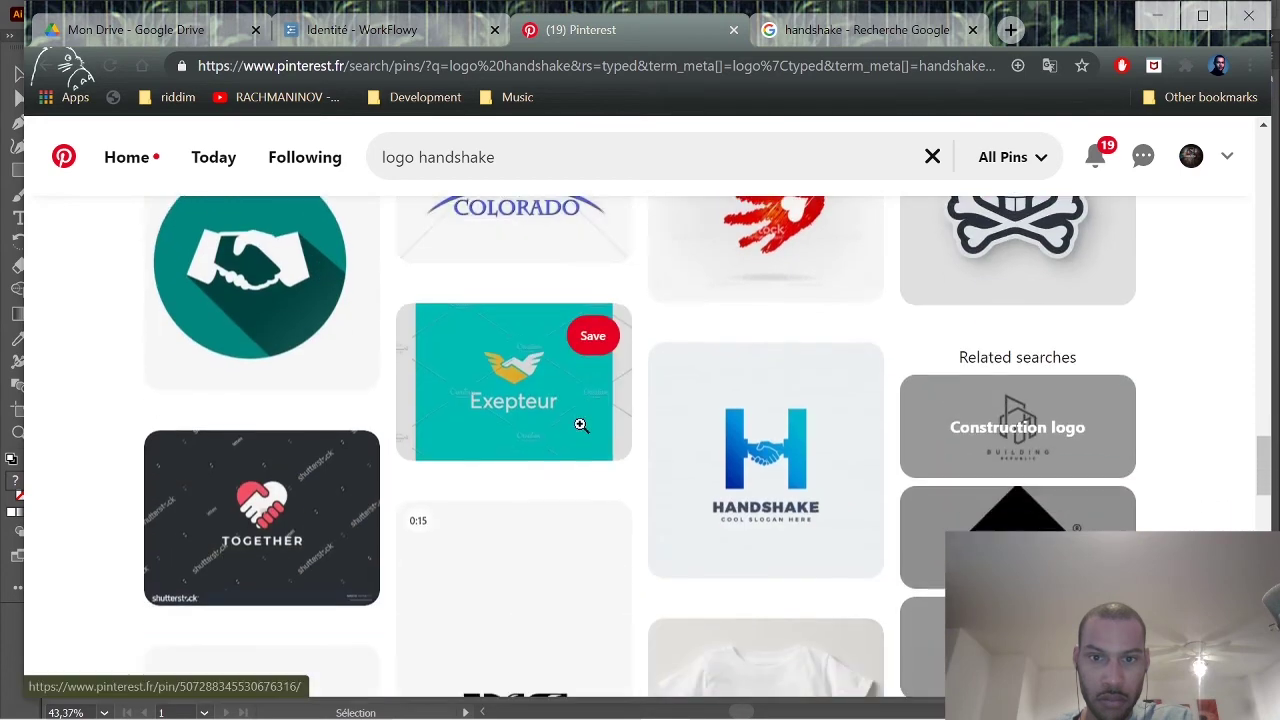
scroll(580, 410, "down", 10)
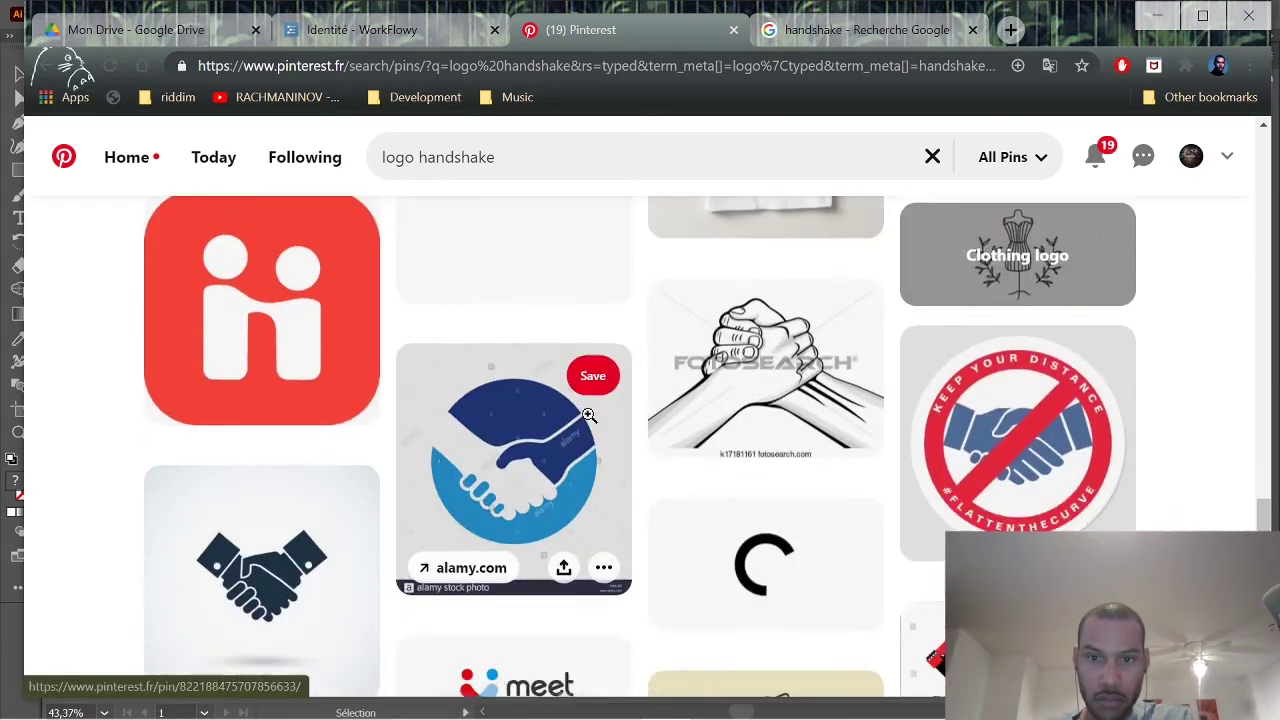
scroll(587, 418, "down", 7)
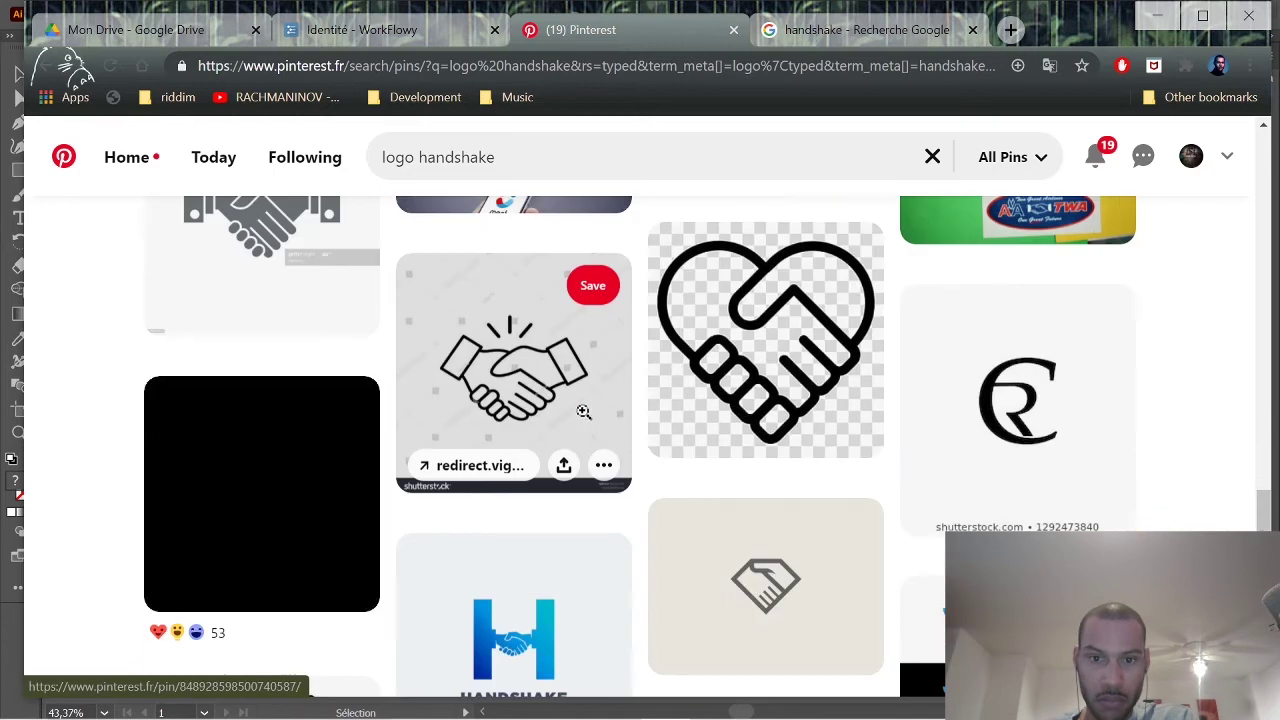
scroll(568, 390, "down", 5)
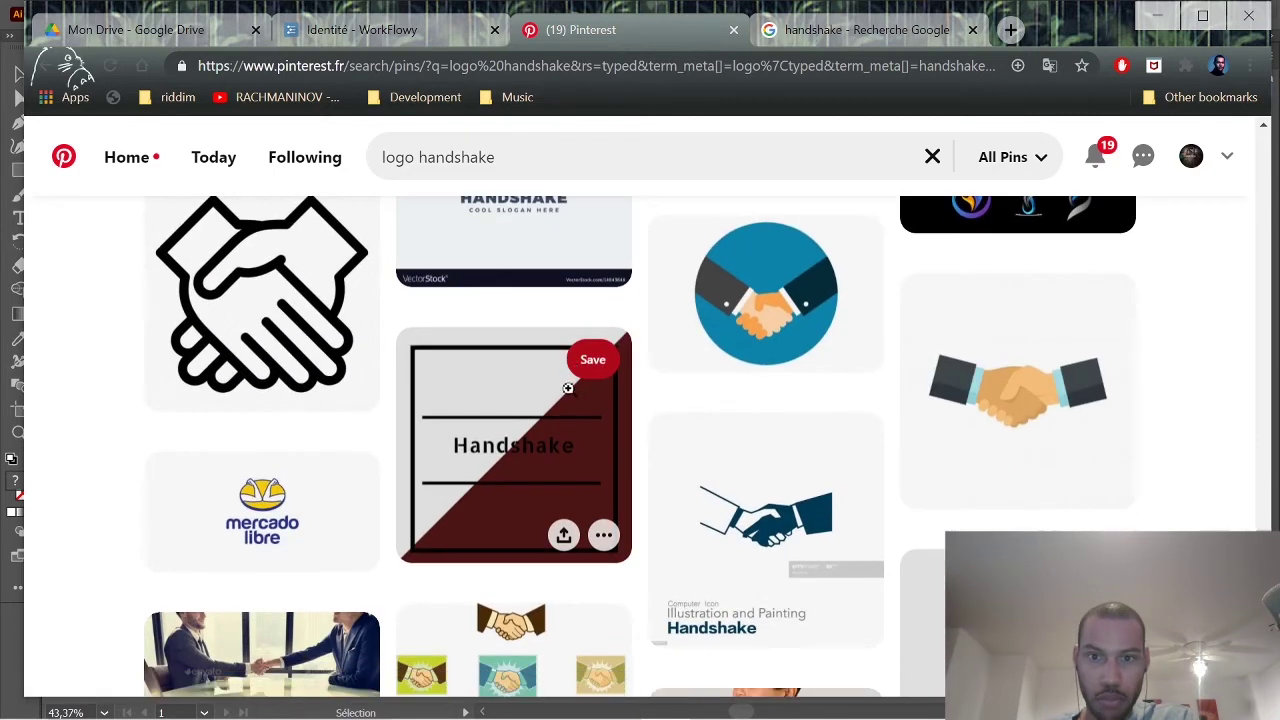
left_click(436, 29)
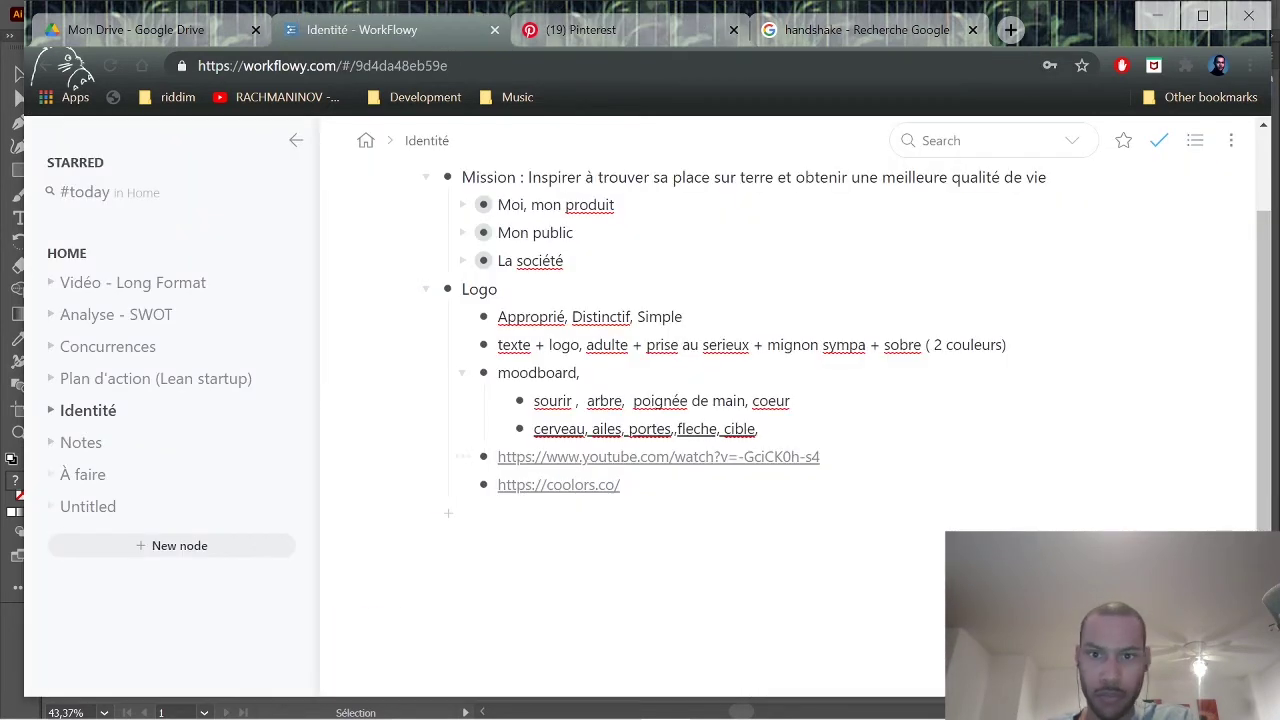
Go back to Pinterest and change the pin search to "logo coeur".
left_click(655, 28)
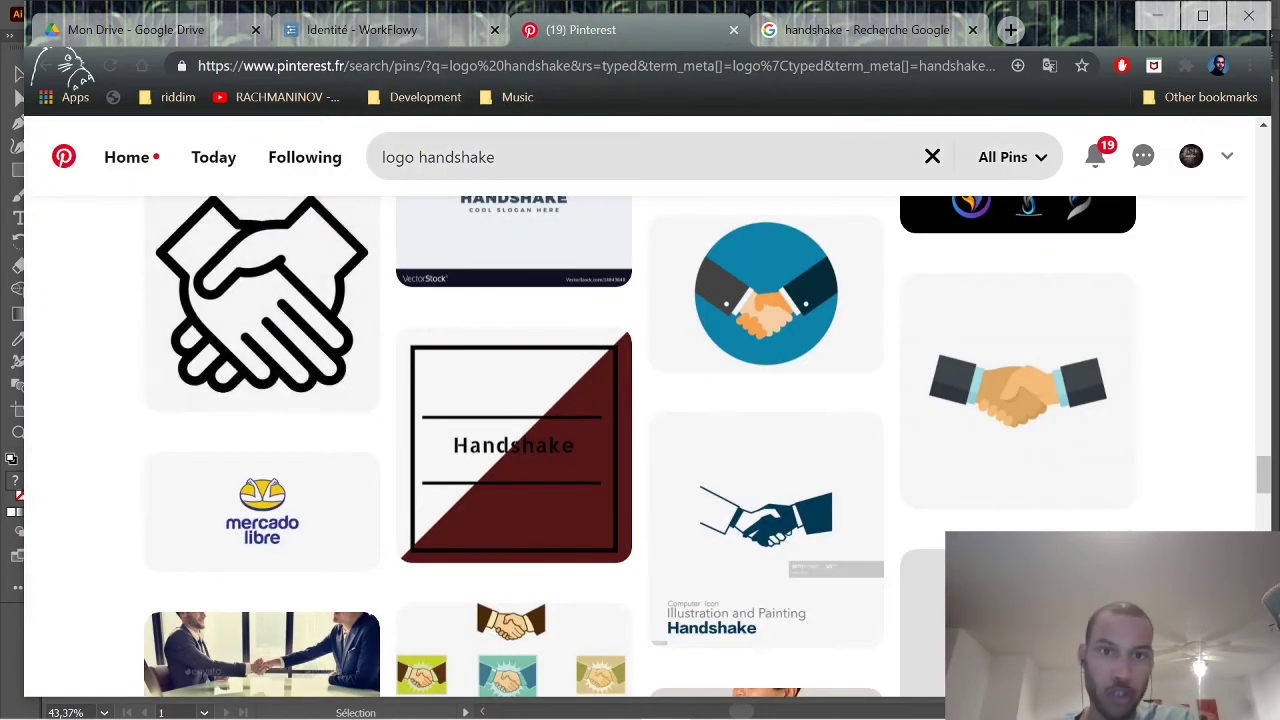
double_click(456, 157)
type("coeur")
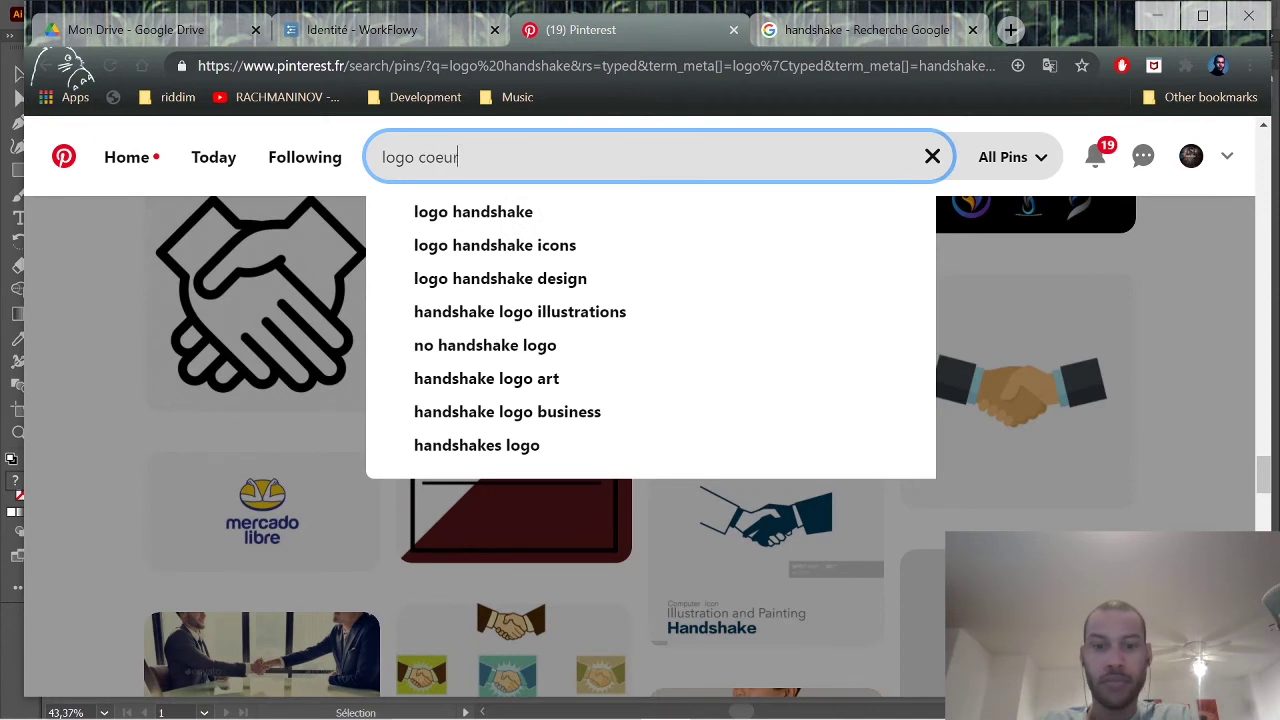
key("Return")
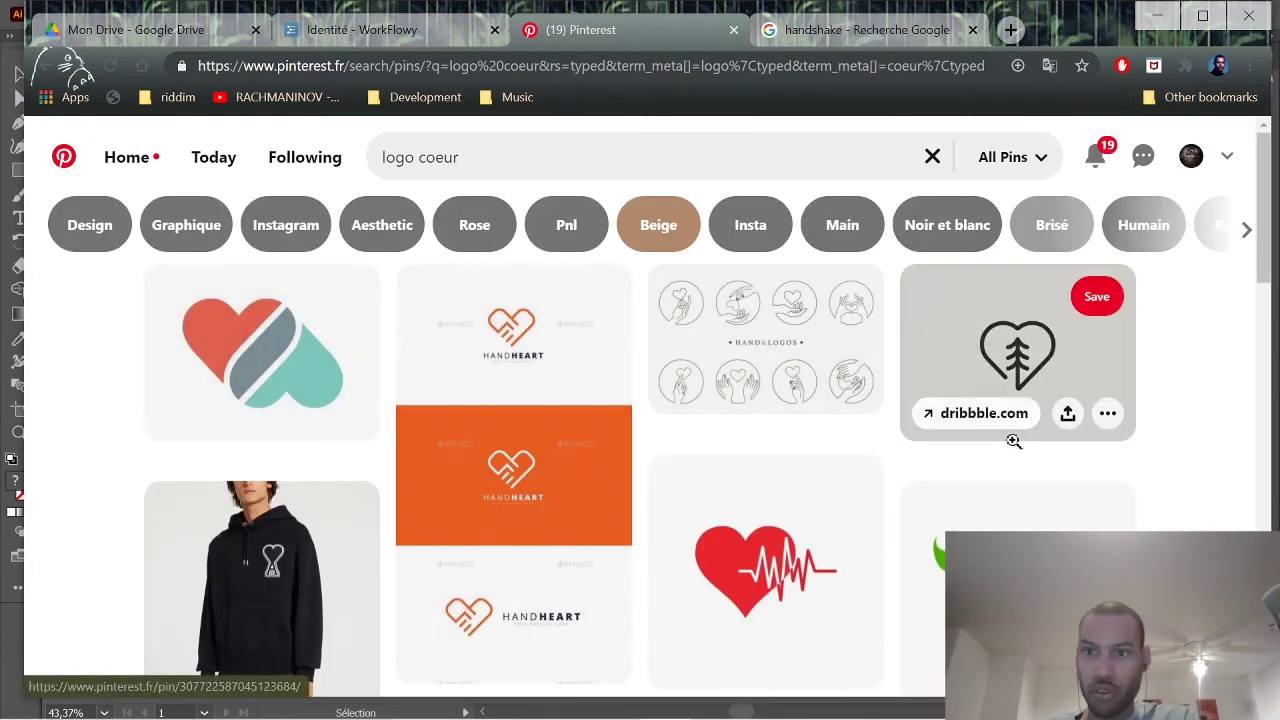
Copy the red heart pin with the orange background into the Illustrator document, scale it down and place it below the fir icons.
scroll(814, 543, "down", 6)
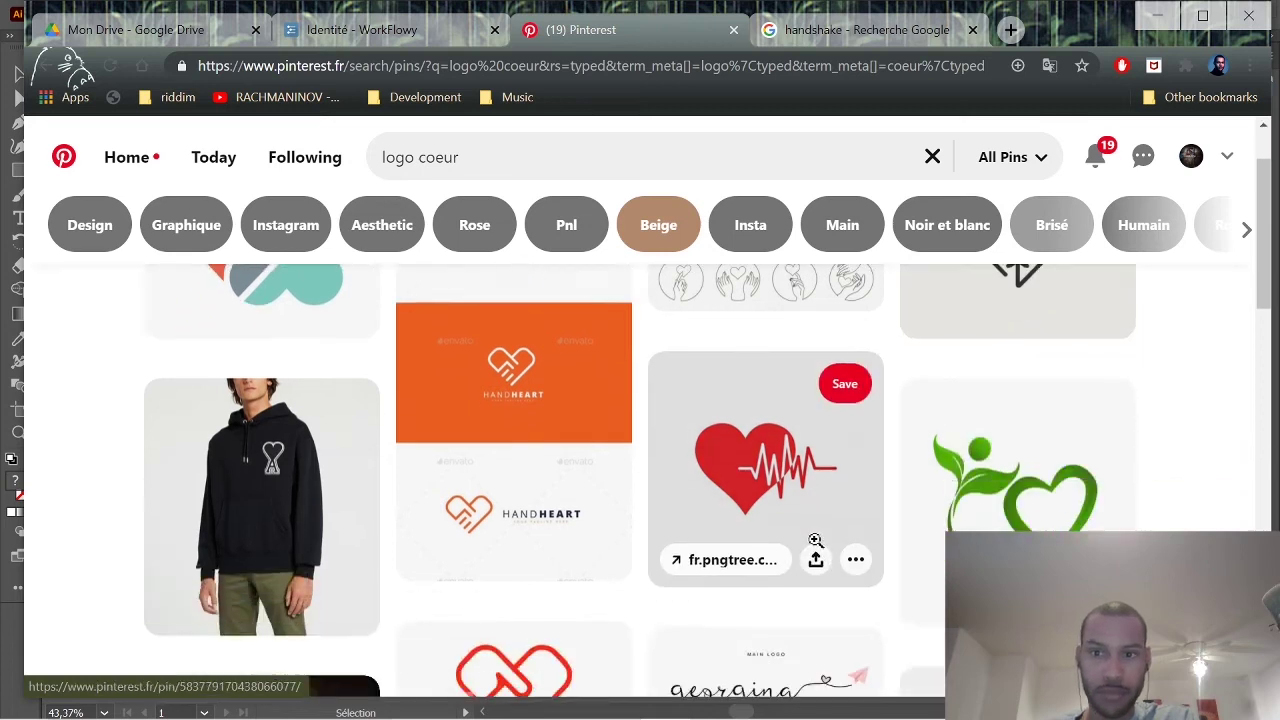
scroll(766, 498, "down", 3)
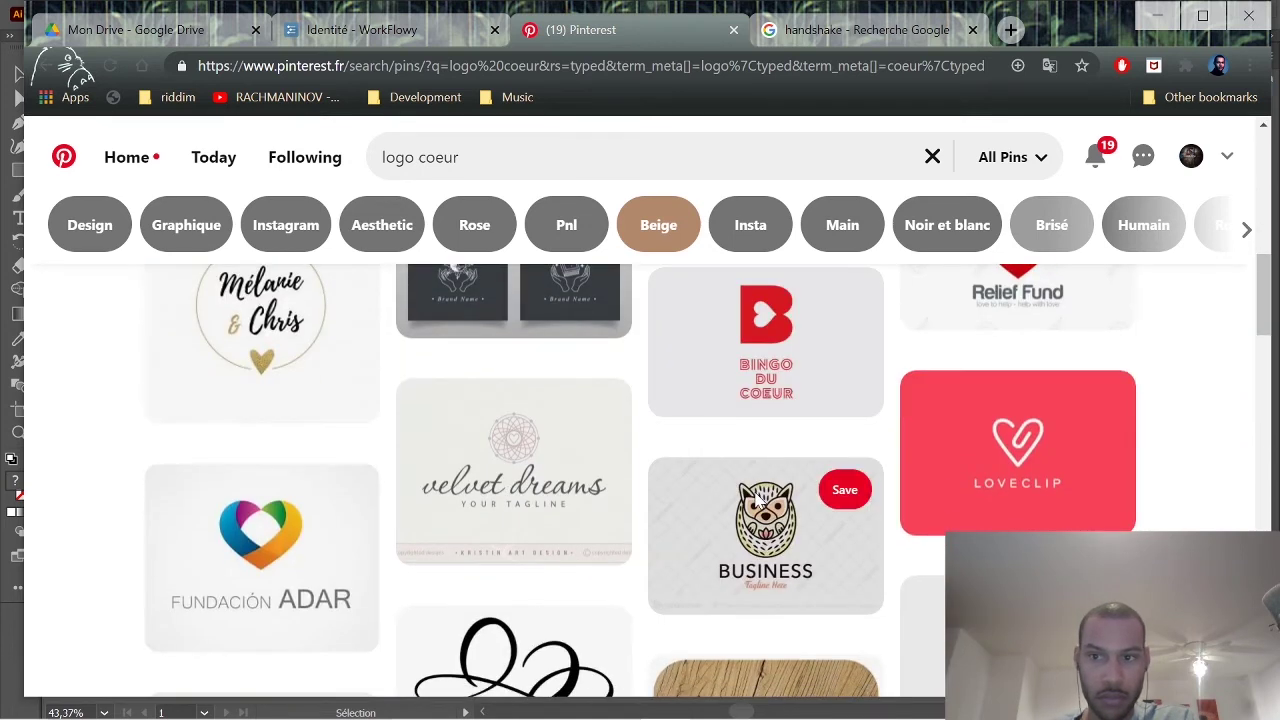
scroll(753, 498, "down", 5)
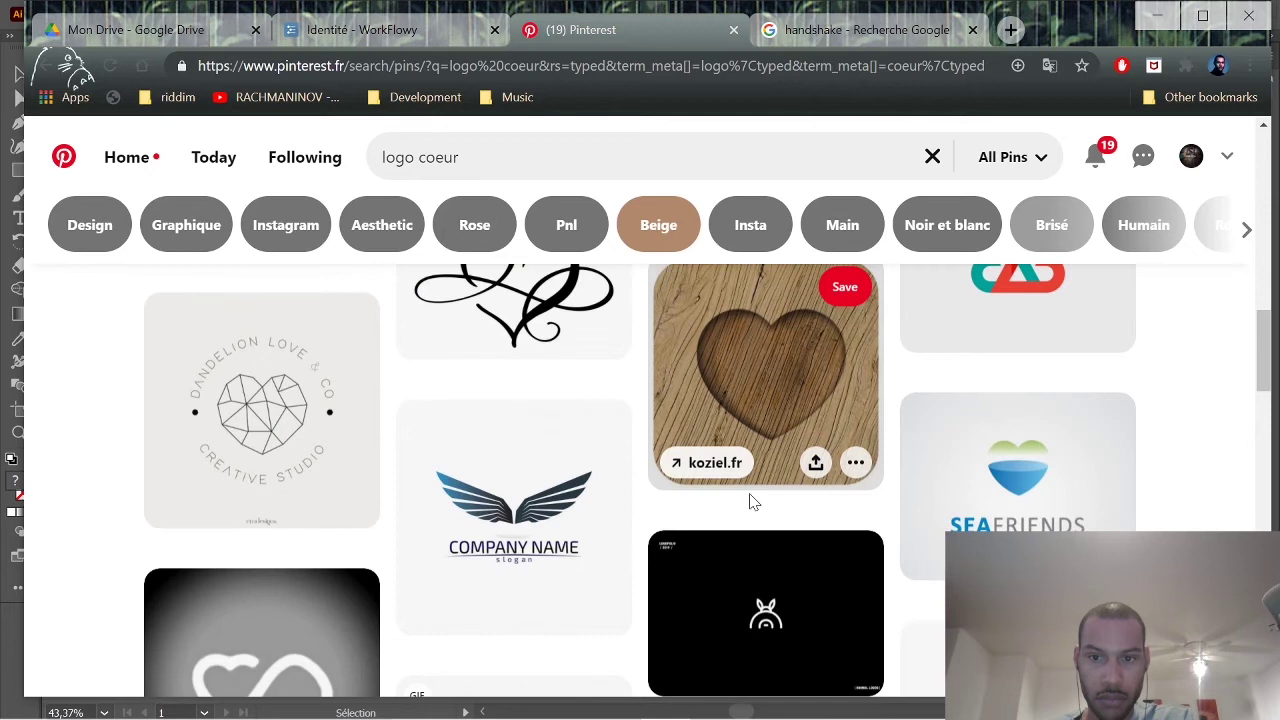
scroll(740, 488, "down", 5)
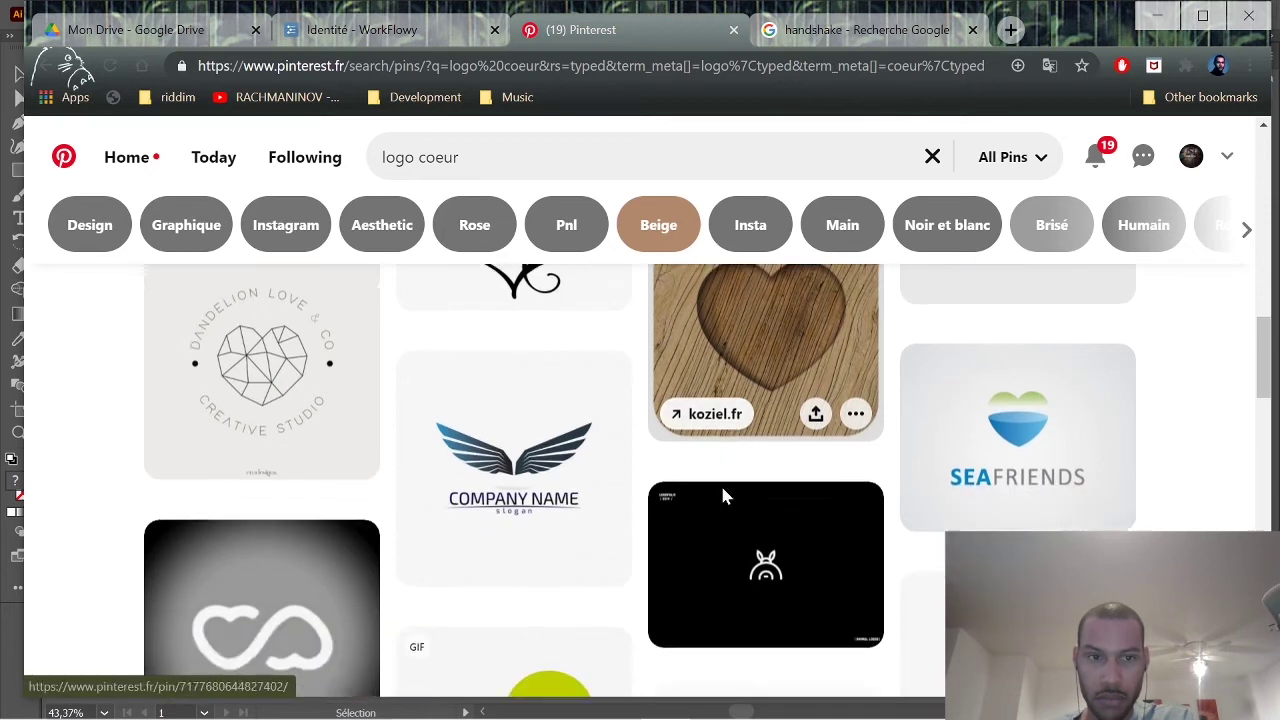
scroll(721, 489, "down", 2)
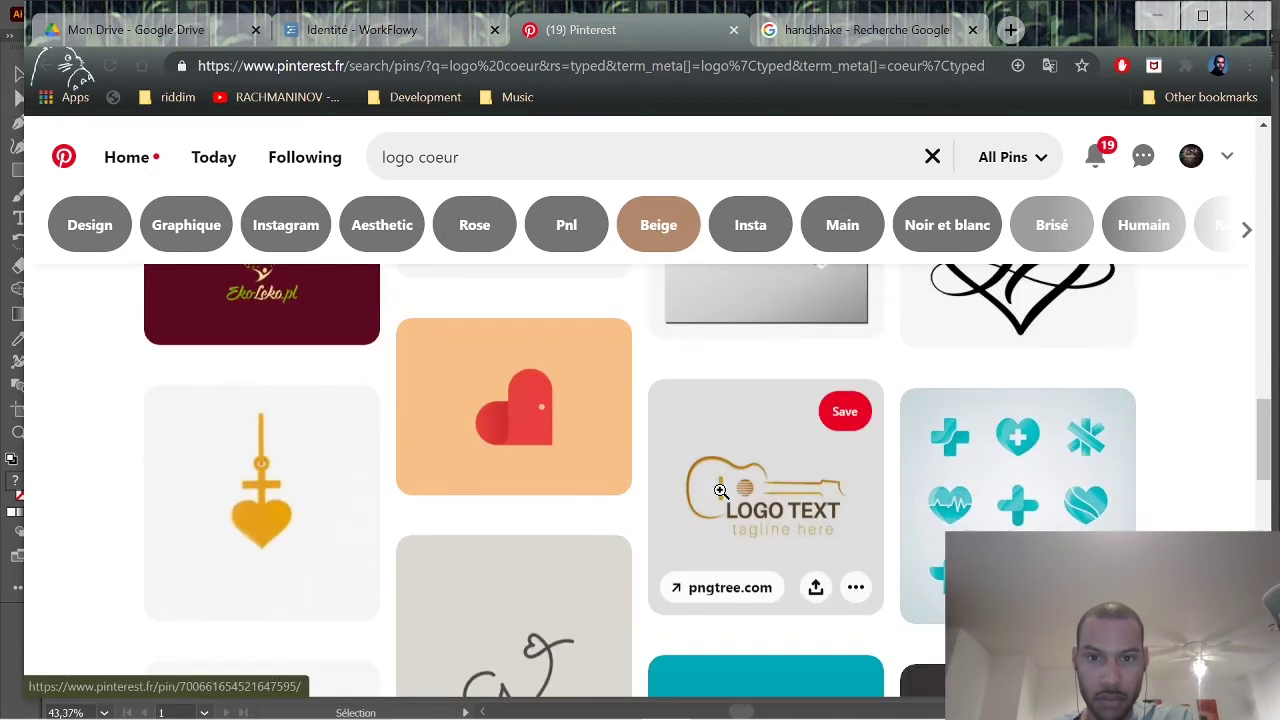
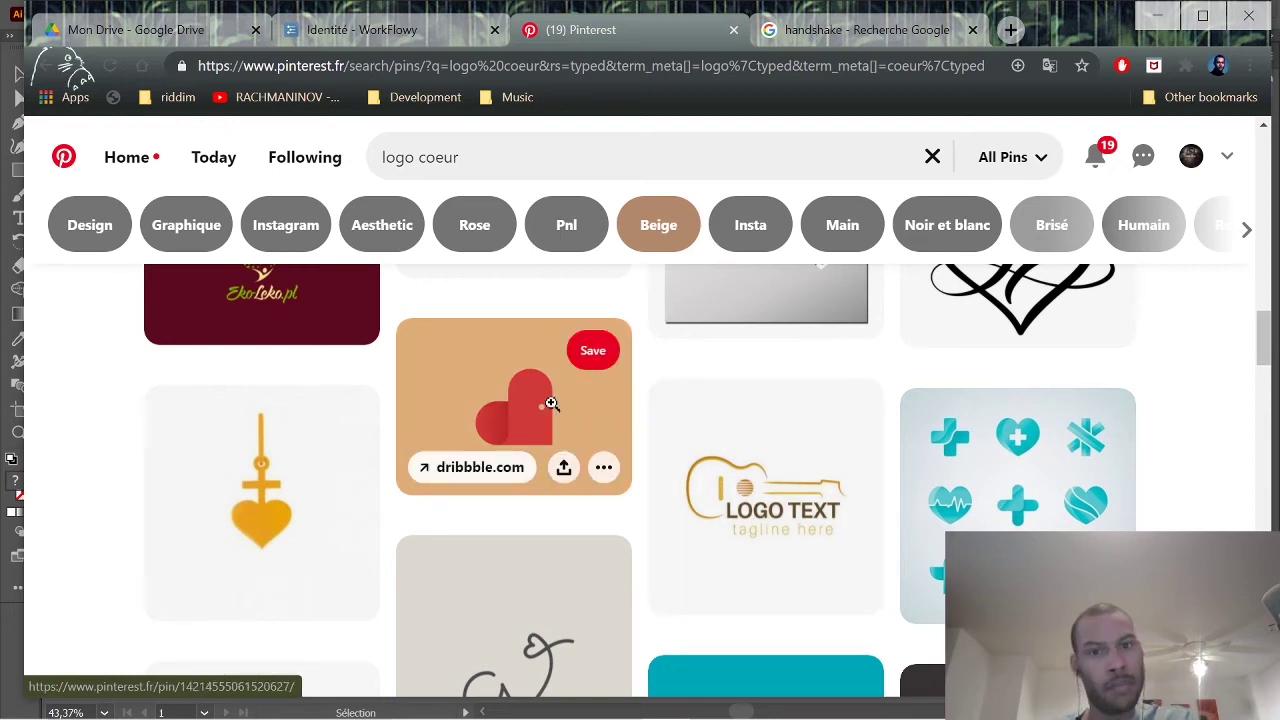
right_click(551, 403)
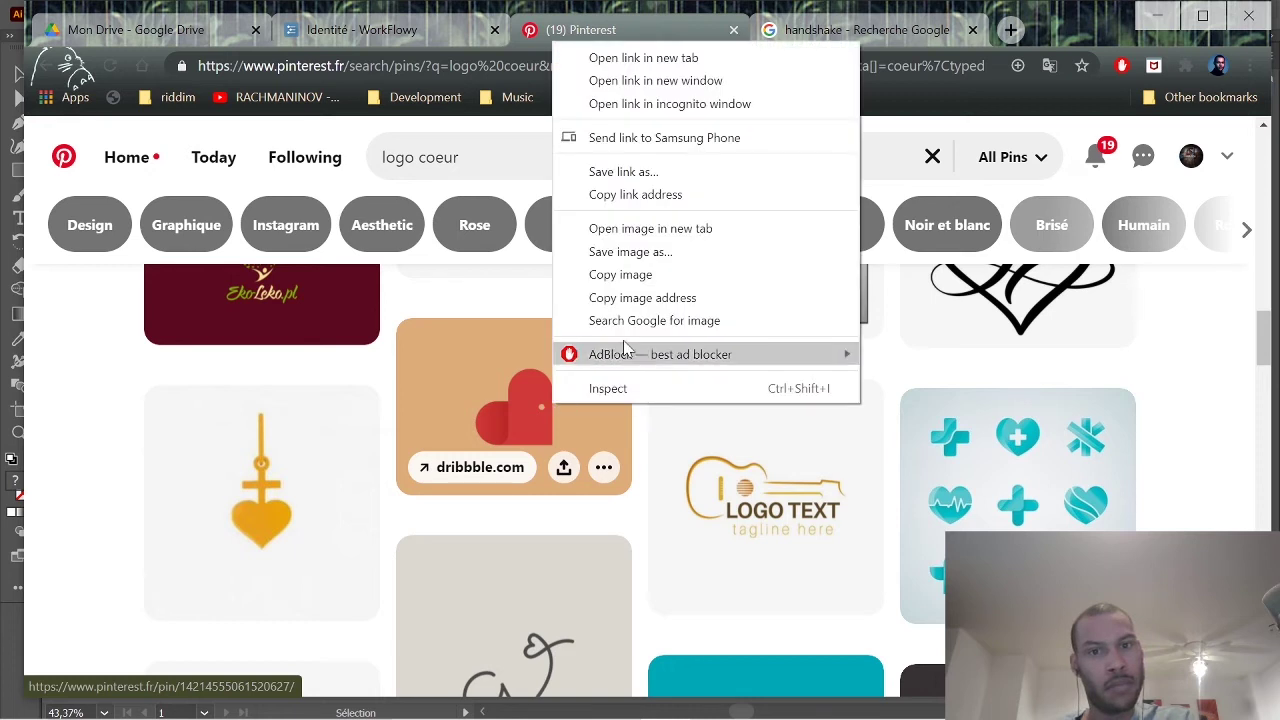
left_click(635, 285)
scroll(677, 323, "down", 2)
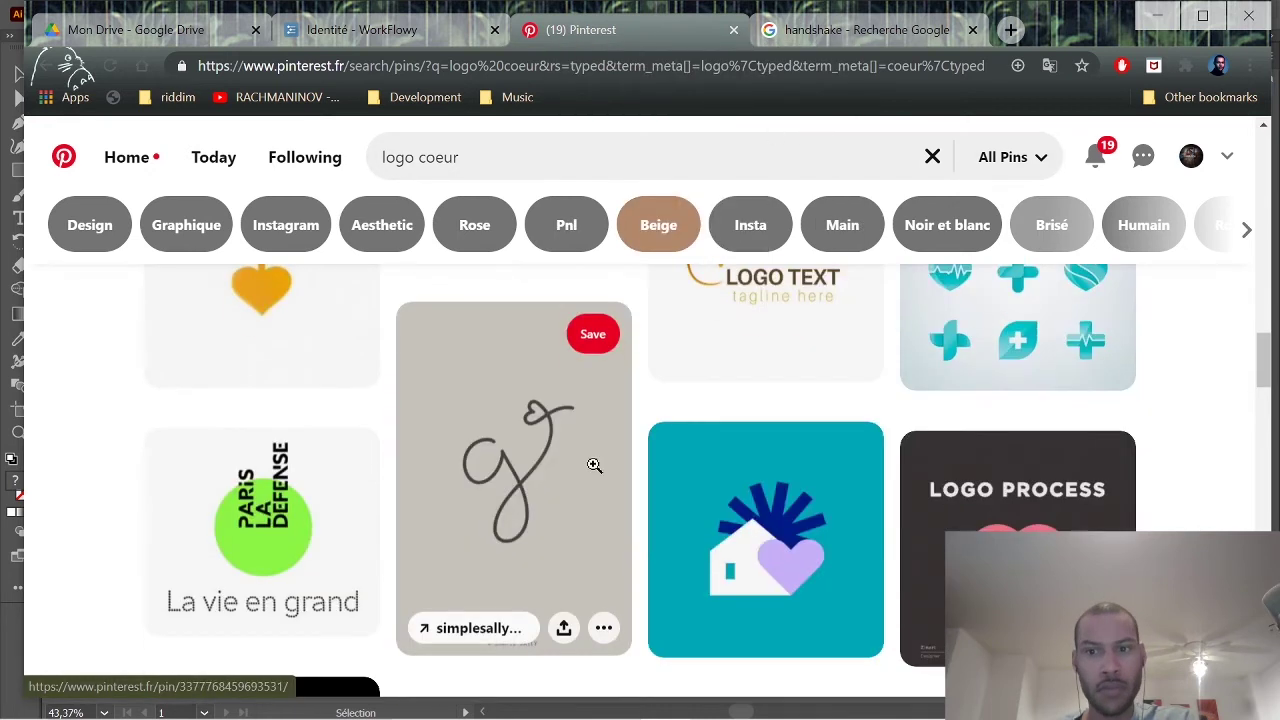
left_click(914, 700)
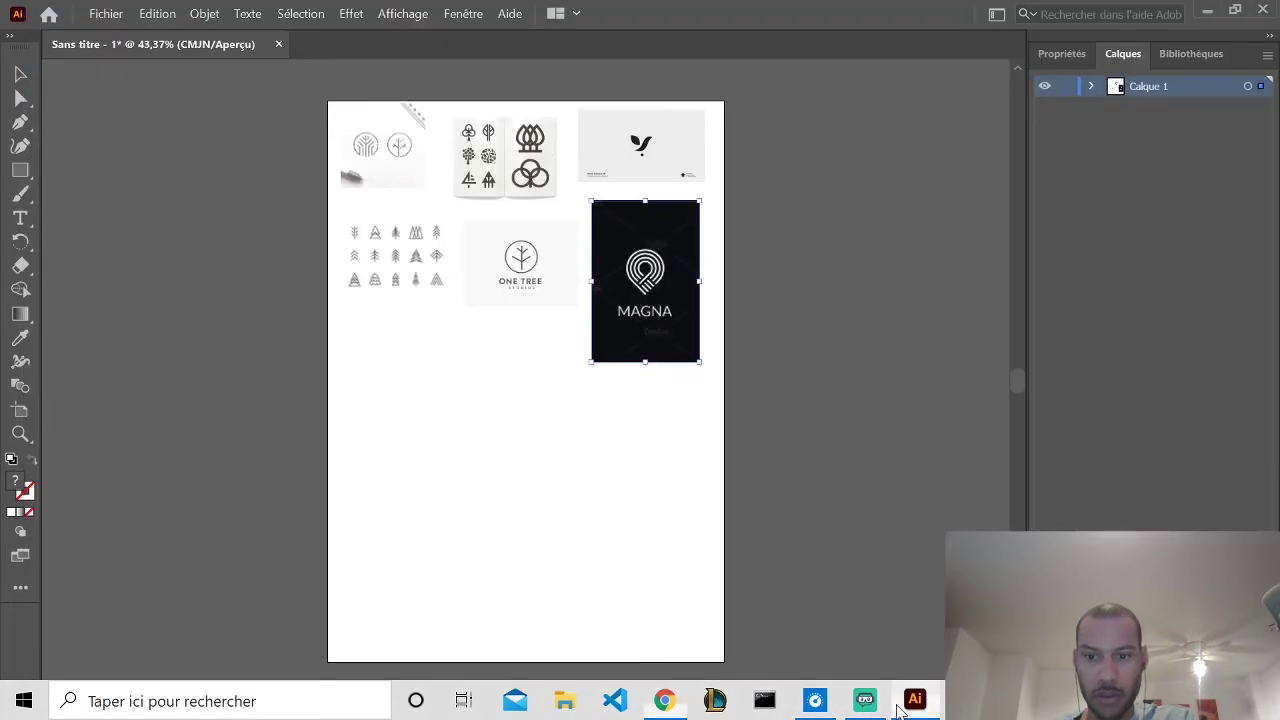
key("ctrl+v")
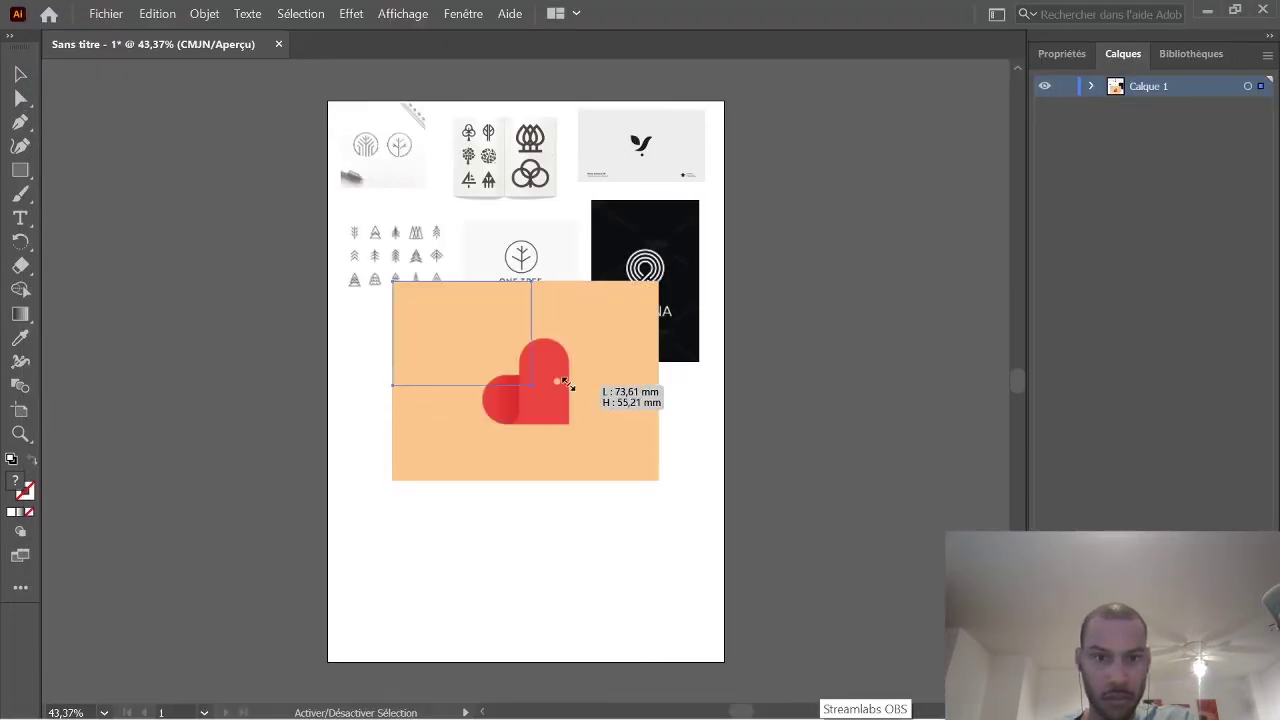
left_click_drag(545, 370, 491, 355)
left_click_drag(452, 395, 448, 381)
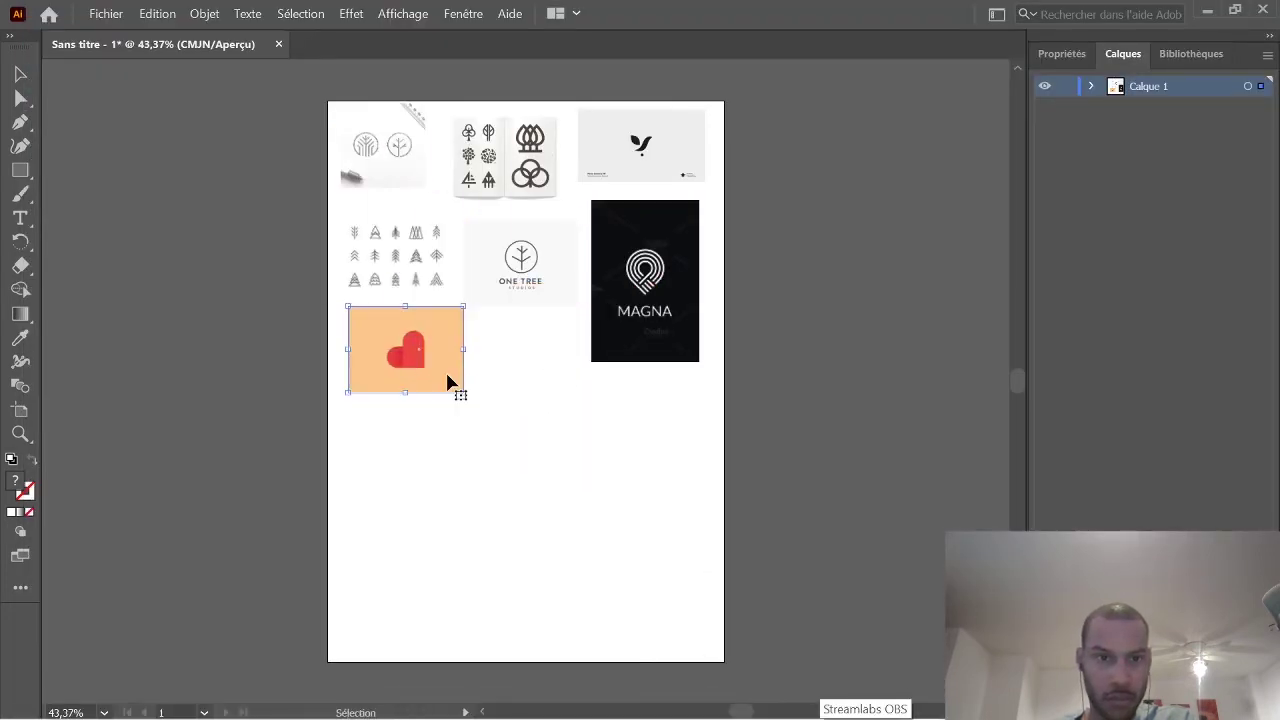
Examine more "logo coeur" pins on Pinterest in Chrome and check the moodboard keywords in the WorkFlowy Identité notes.
mouse_move(517, 716)
left_click(666, 701)
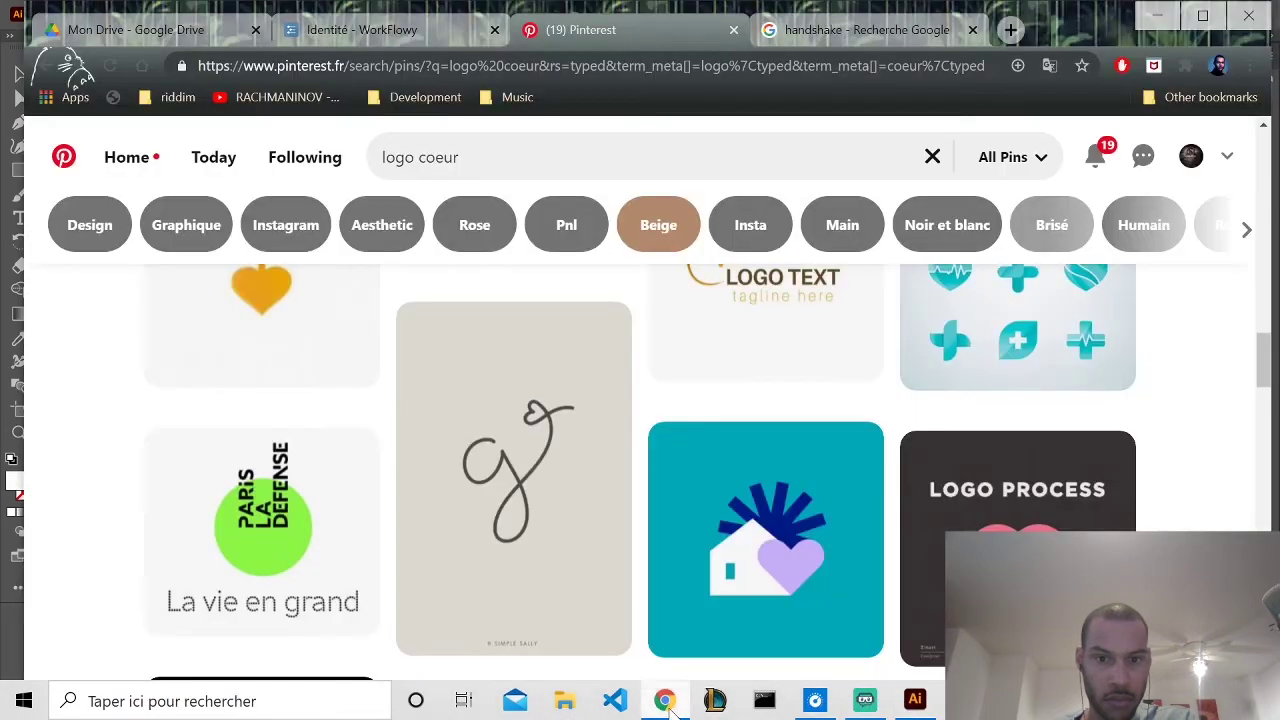
scroll(677, 509, "down", 5)
scroll(654, 540, "down", 10)
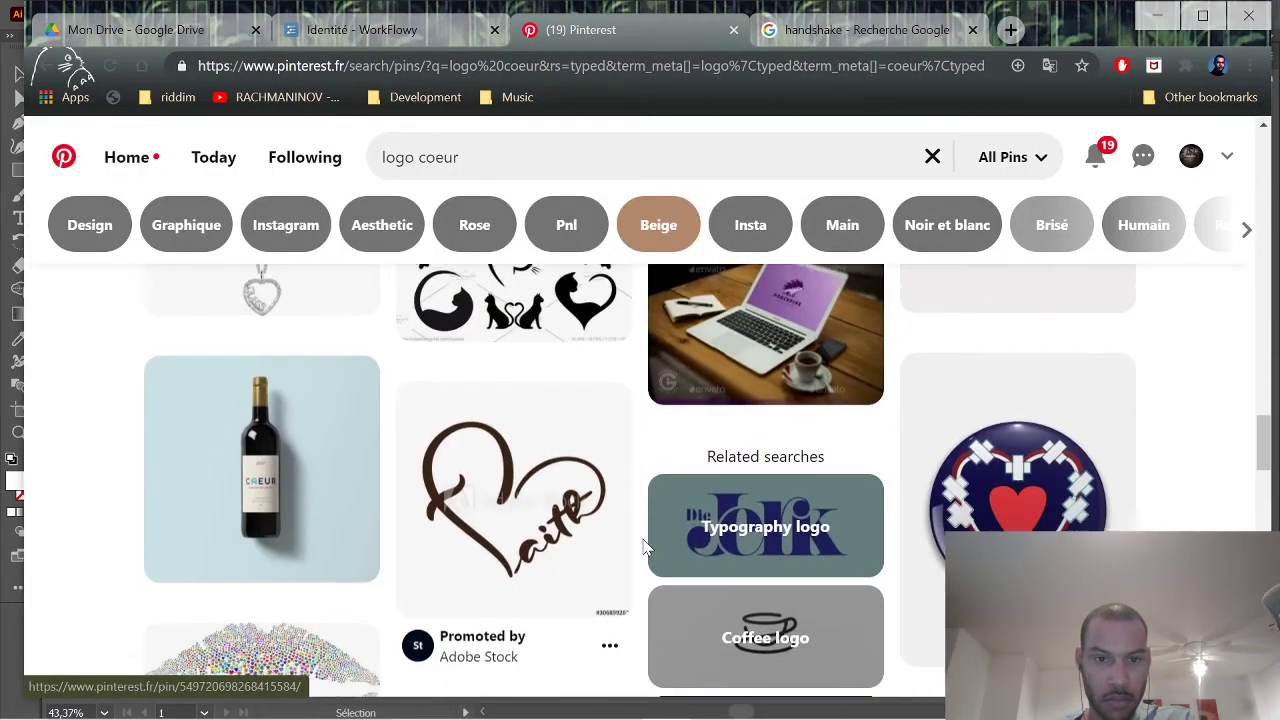
scroll(618, 532, "down", 5)
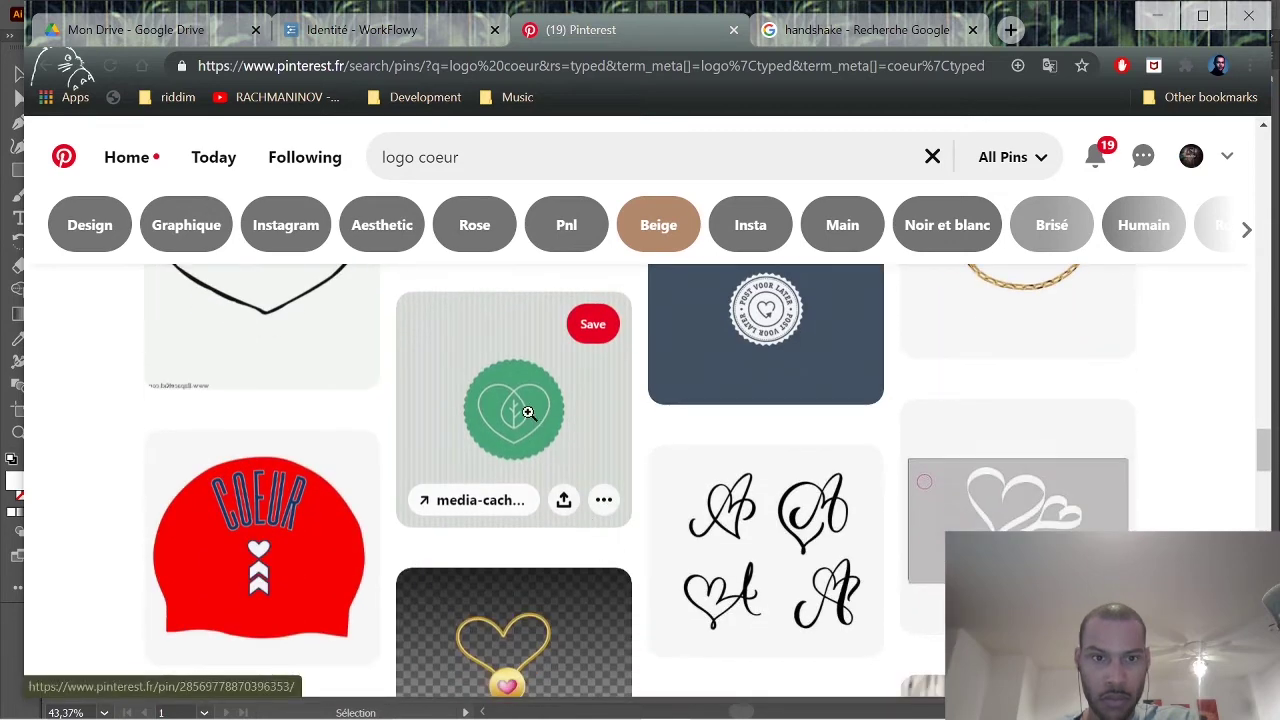
scroll(520, 430, "down", 8)
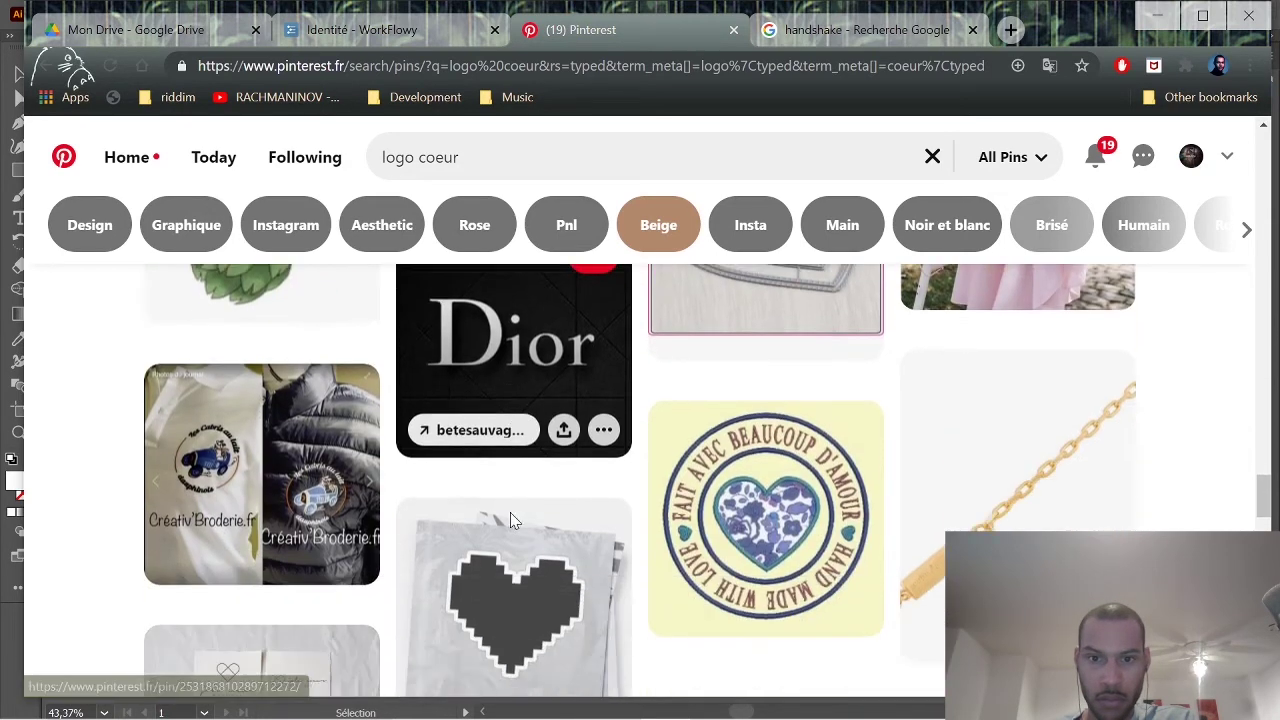
scroll(504, 526, "down", 5)
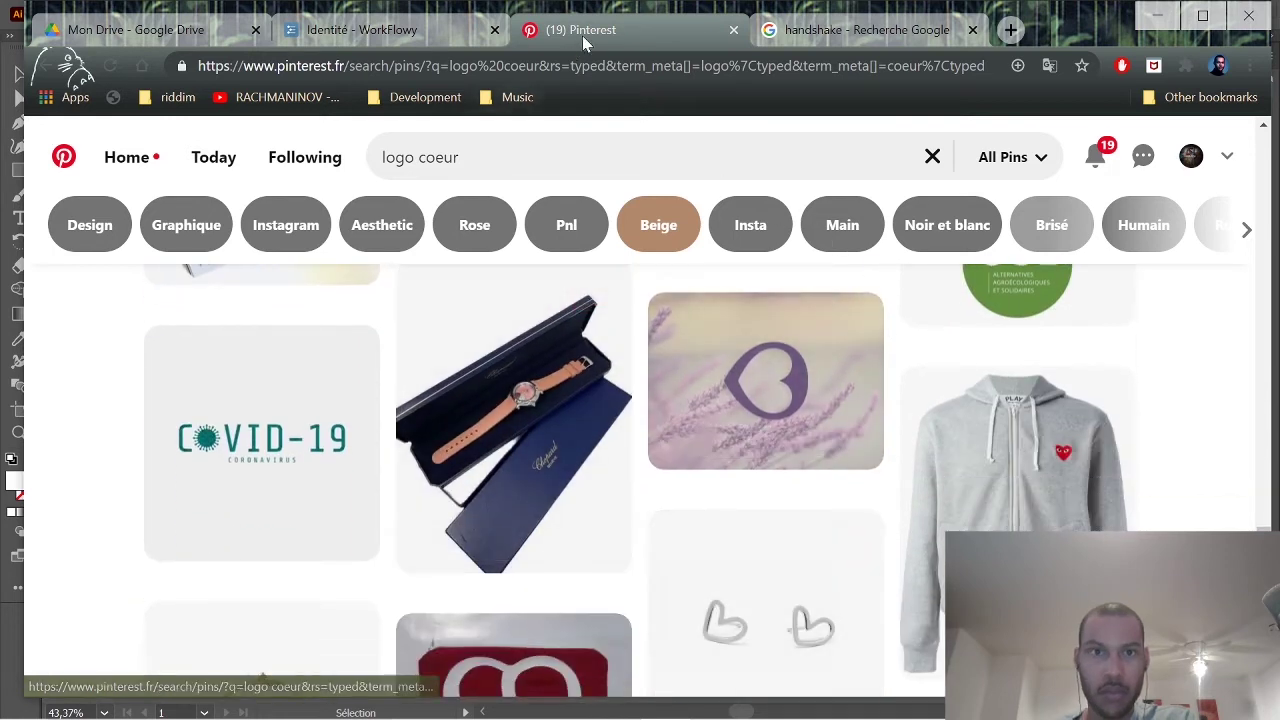
left_click(435, 35)
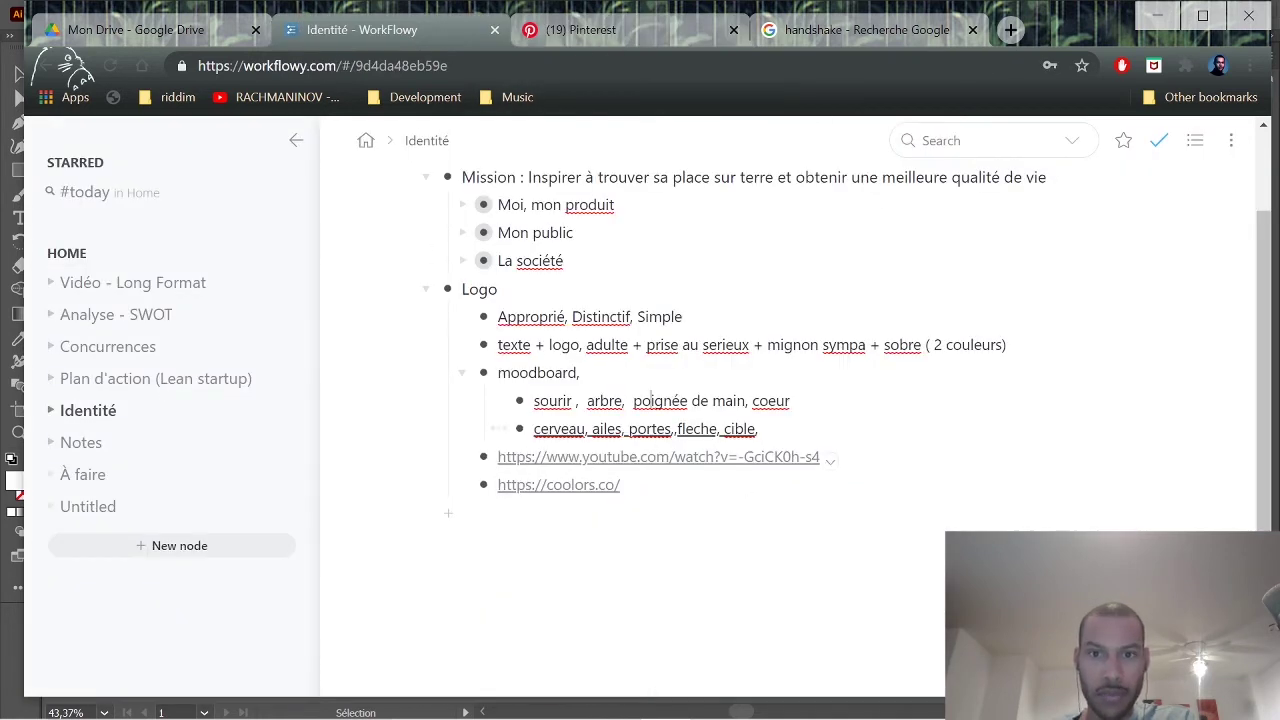
left_click(613, 32)
double_click(421, 157)
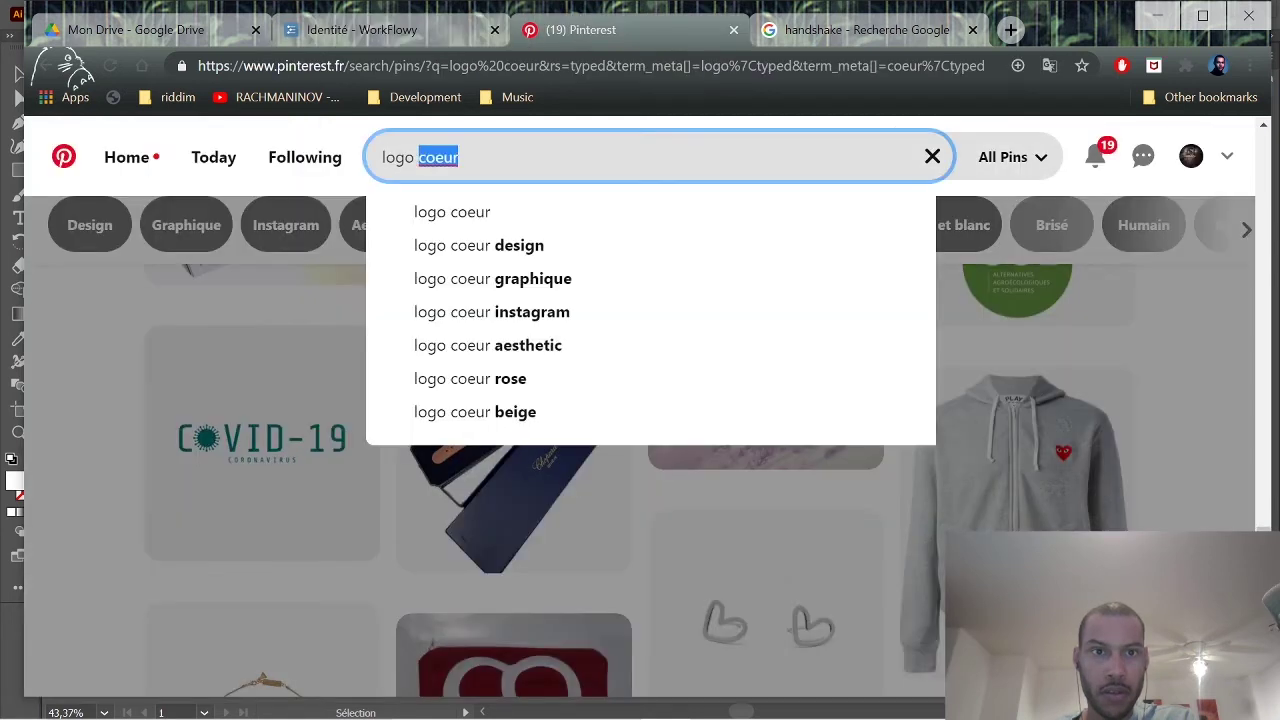
left_click(425, 40)
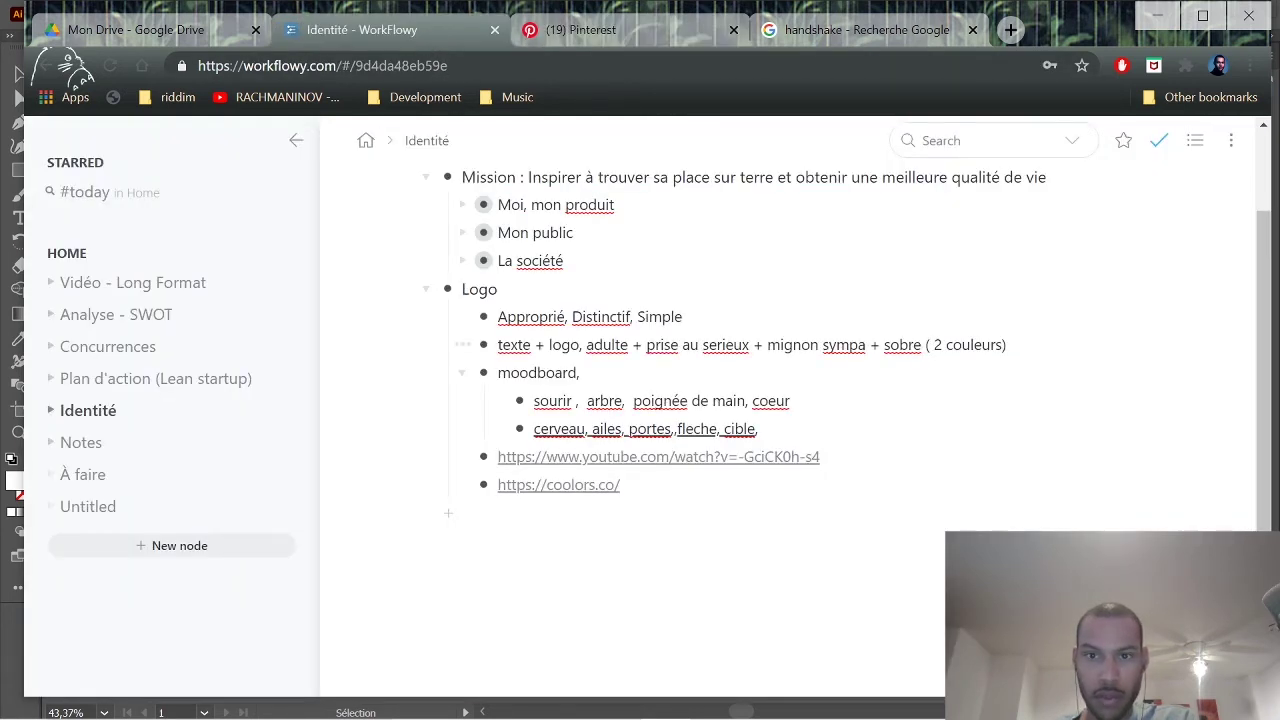
Return to Pinterest and change the pin search to "logo letter a".
left_click(600, 30)
double_click(432, 160)
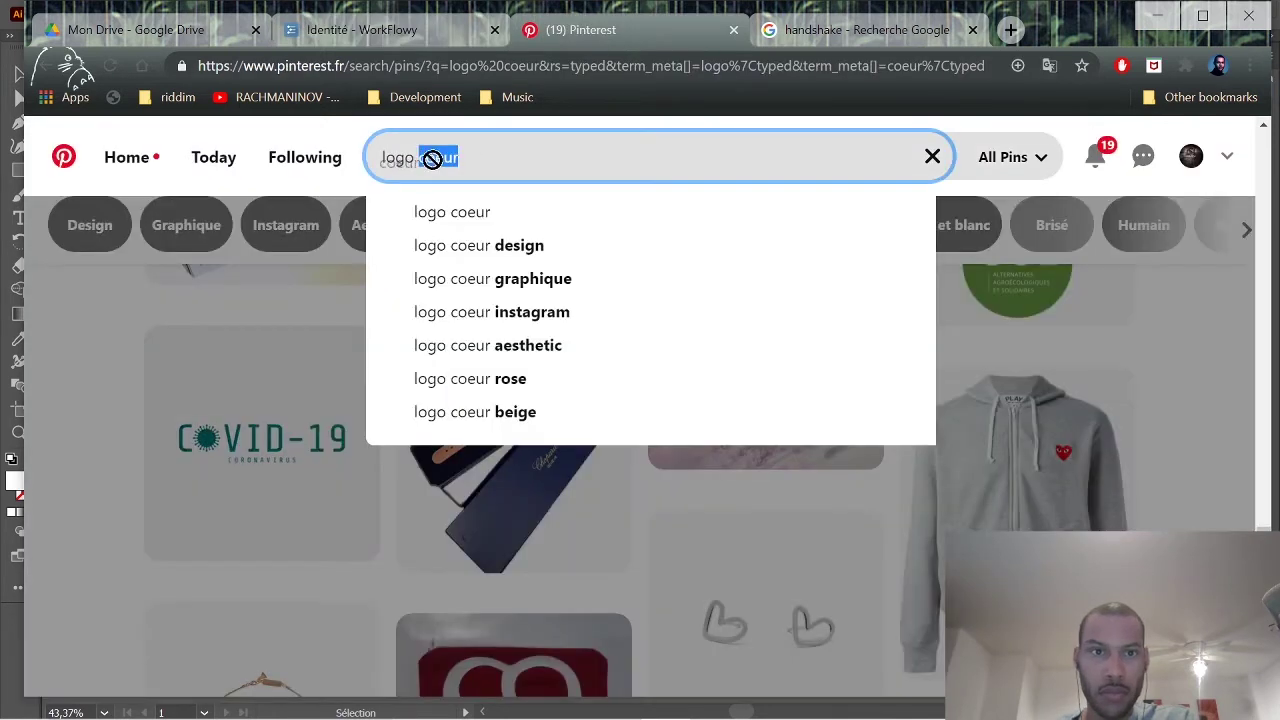
key("BackSpace")
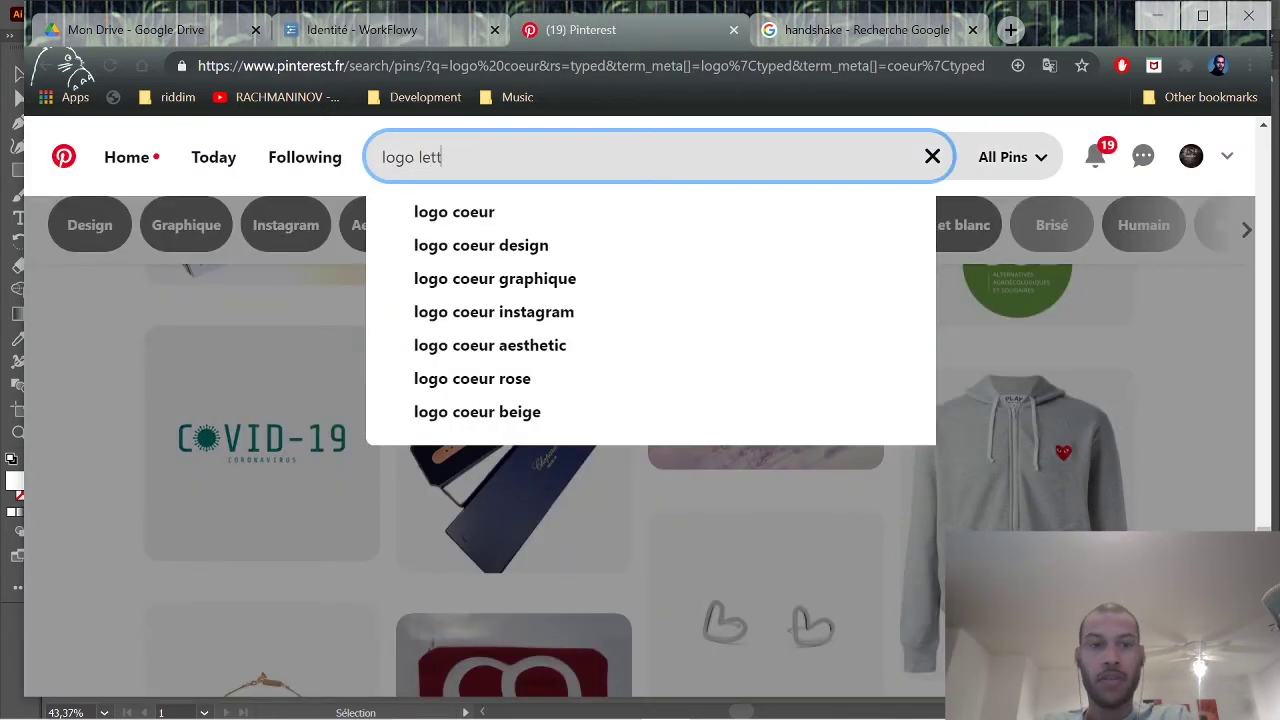
type("let")
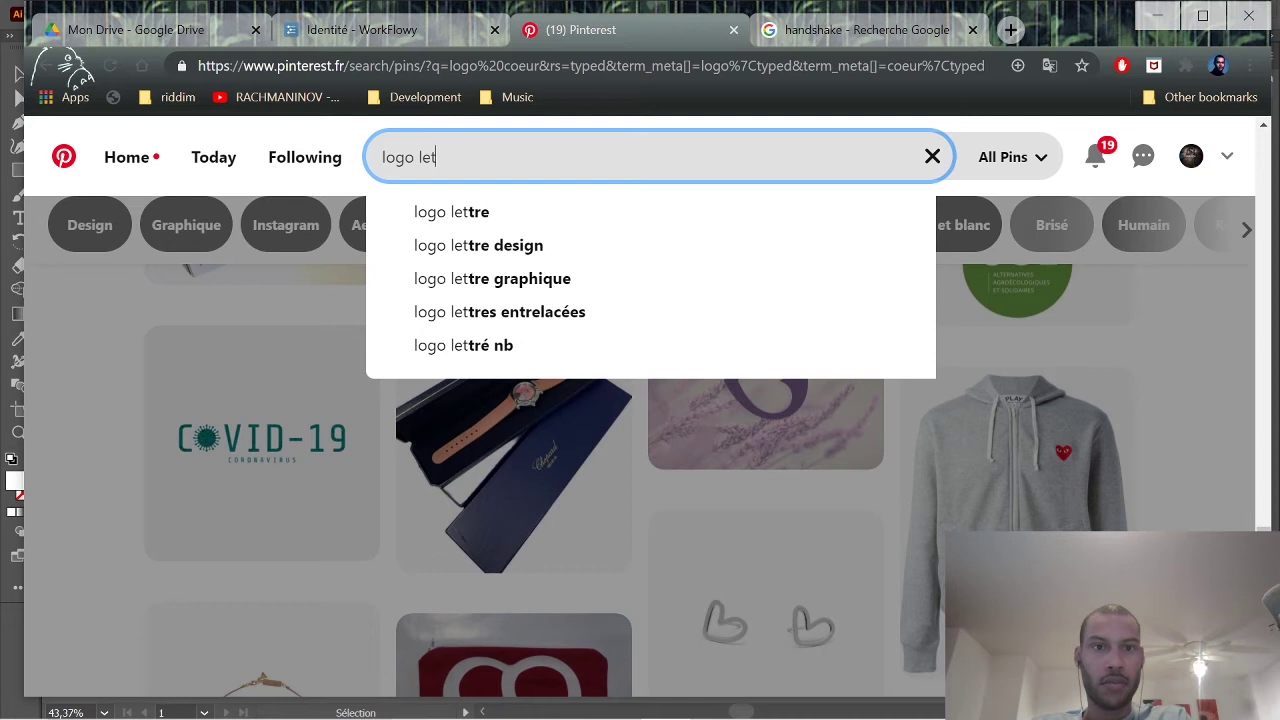
type("ter a")
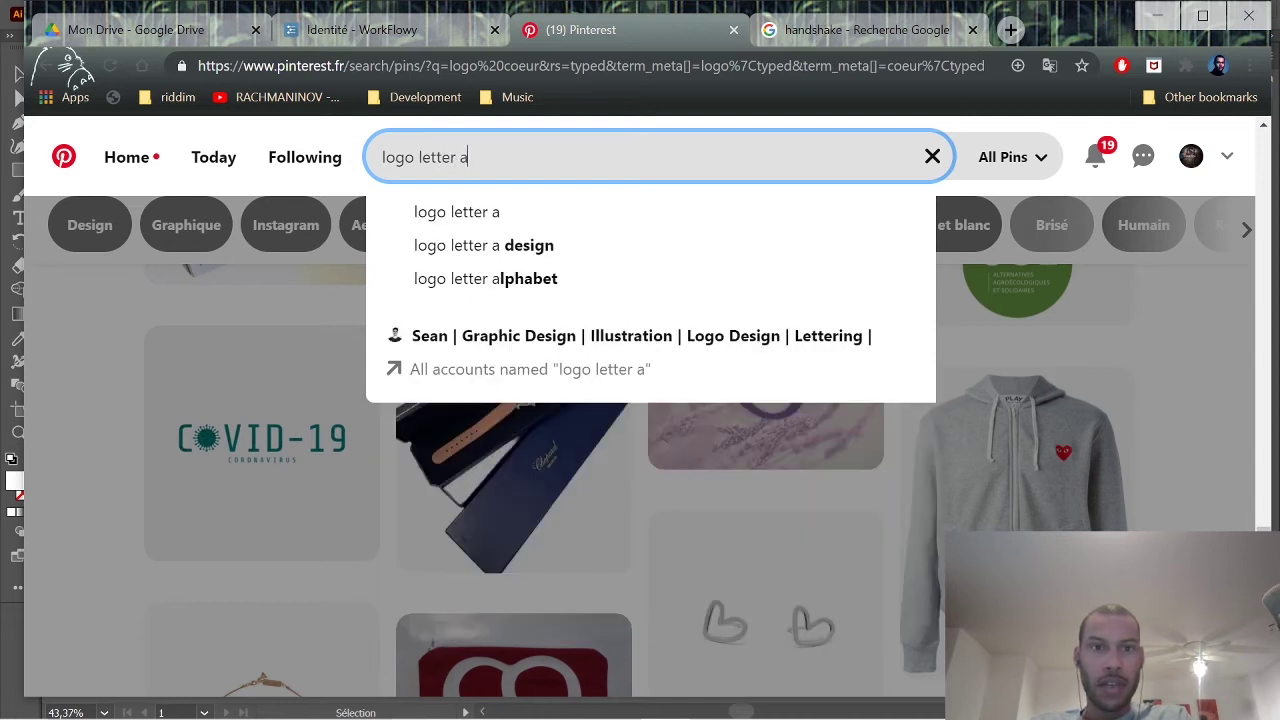
key("Return")
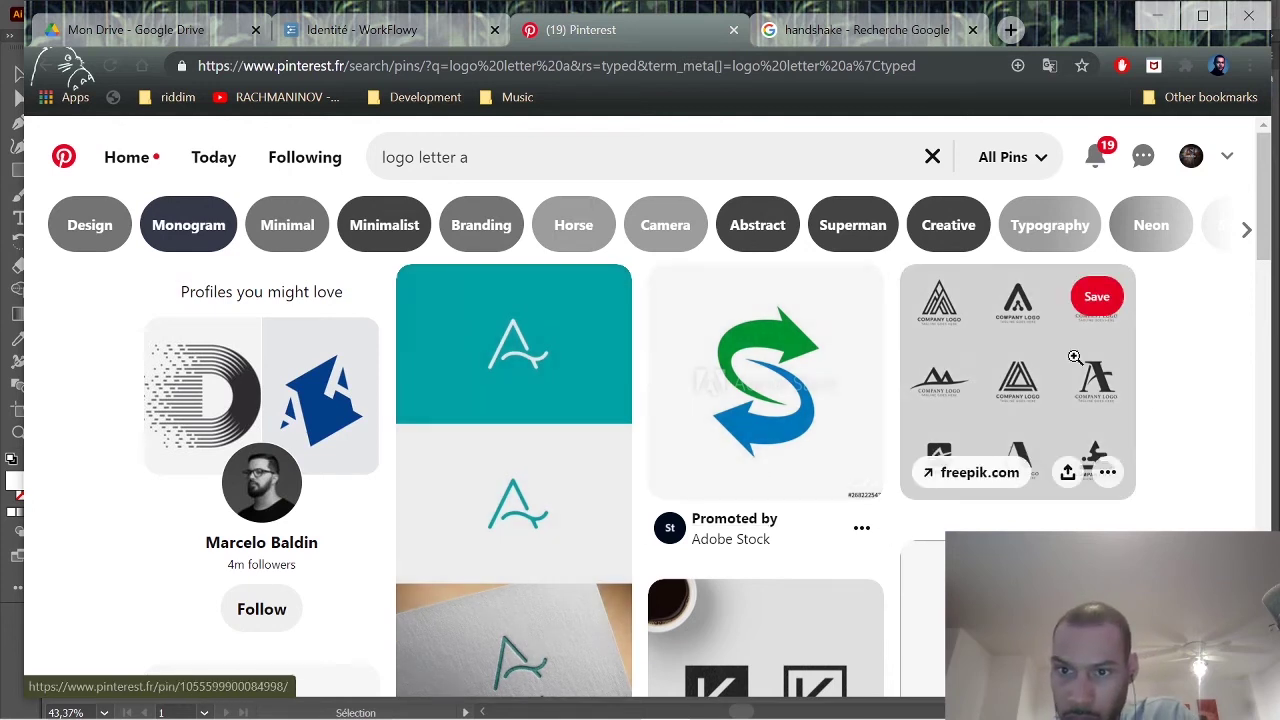
Copy the pin with the grid of nine letter A company logos into the Illustrator document, scale it down and place it below the MAGNA image.
right_click(974, 348)
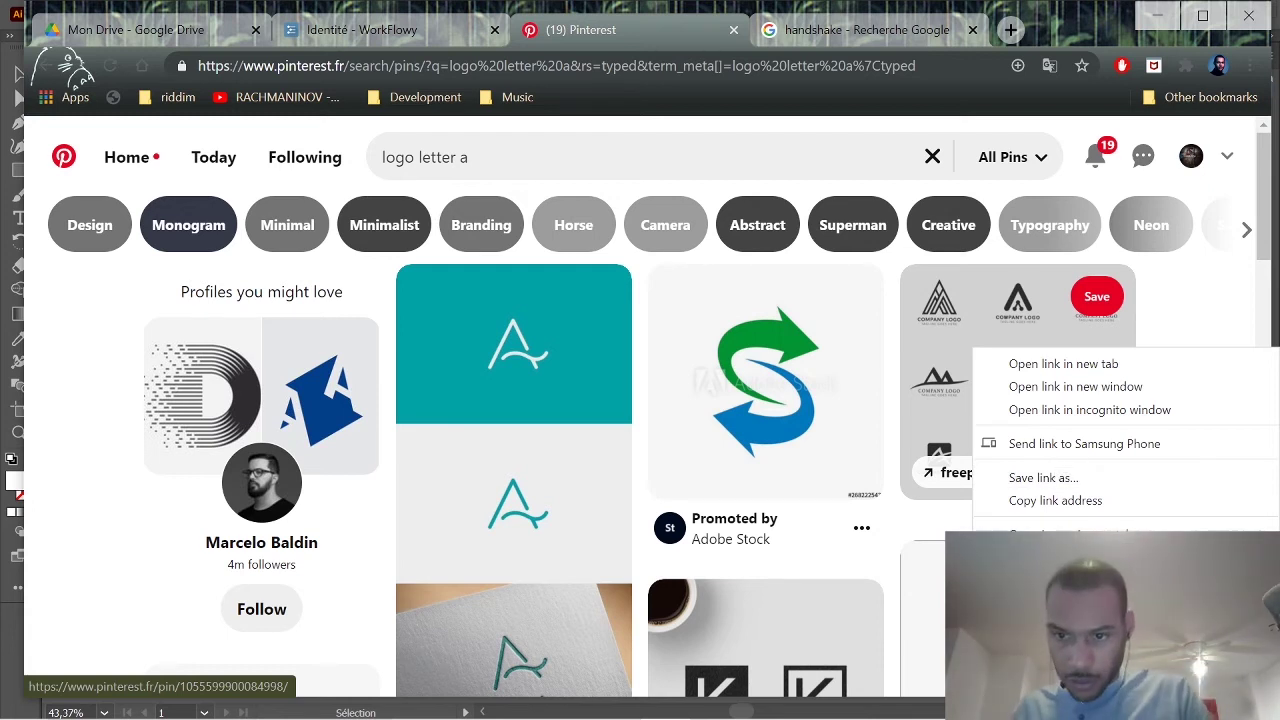
key("Escape")
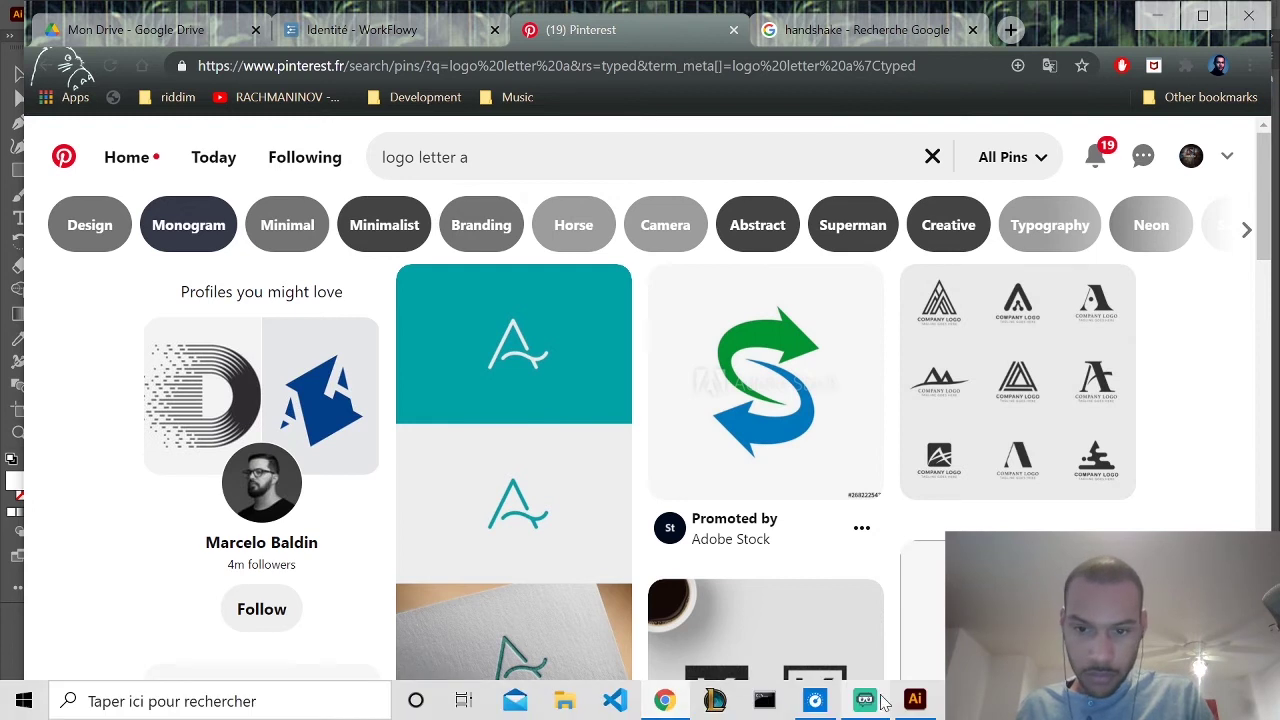
left_click(916, 702)
key("ctrl+v")
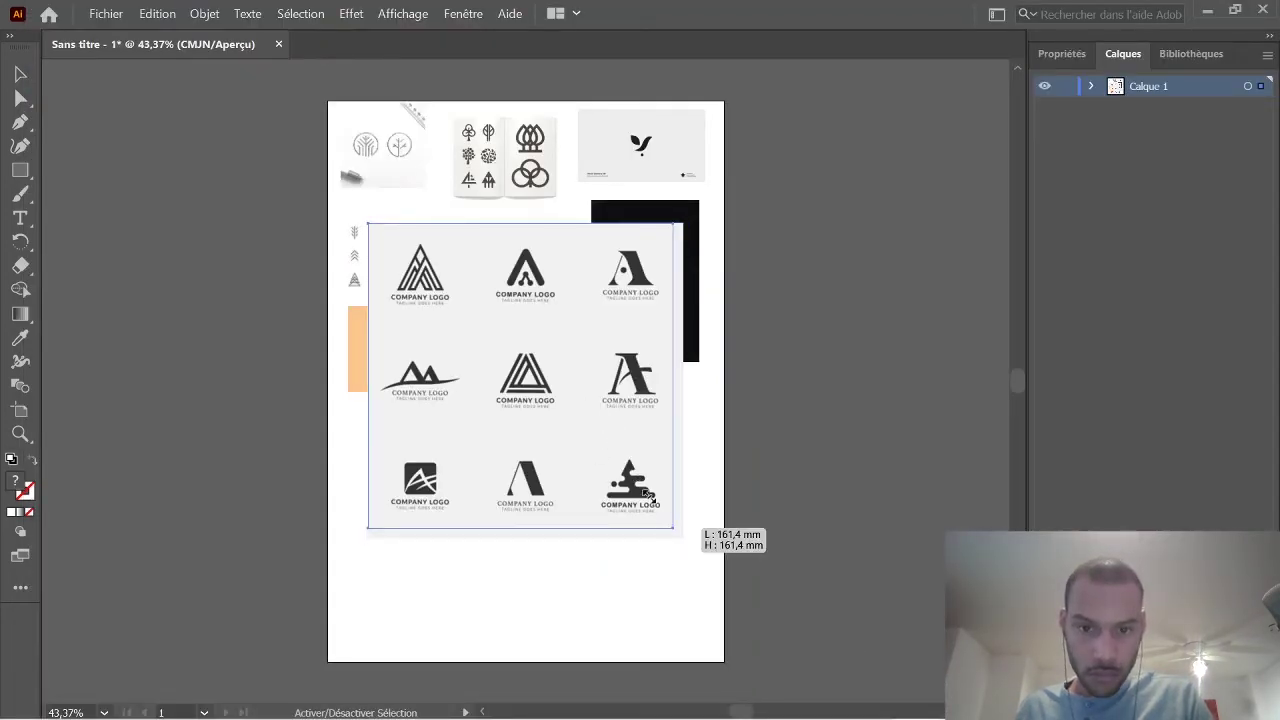
left_click_drag(647, 494, 533, 378)
left_click_drag(622, 430, 671, 473)
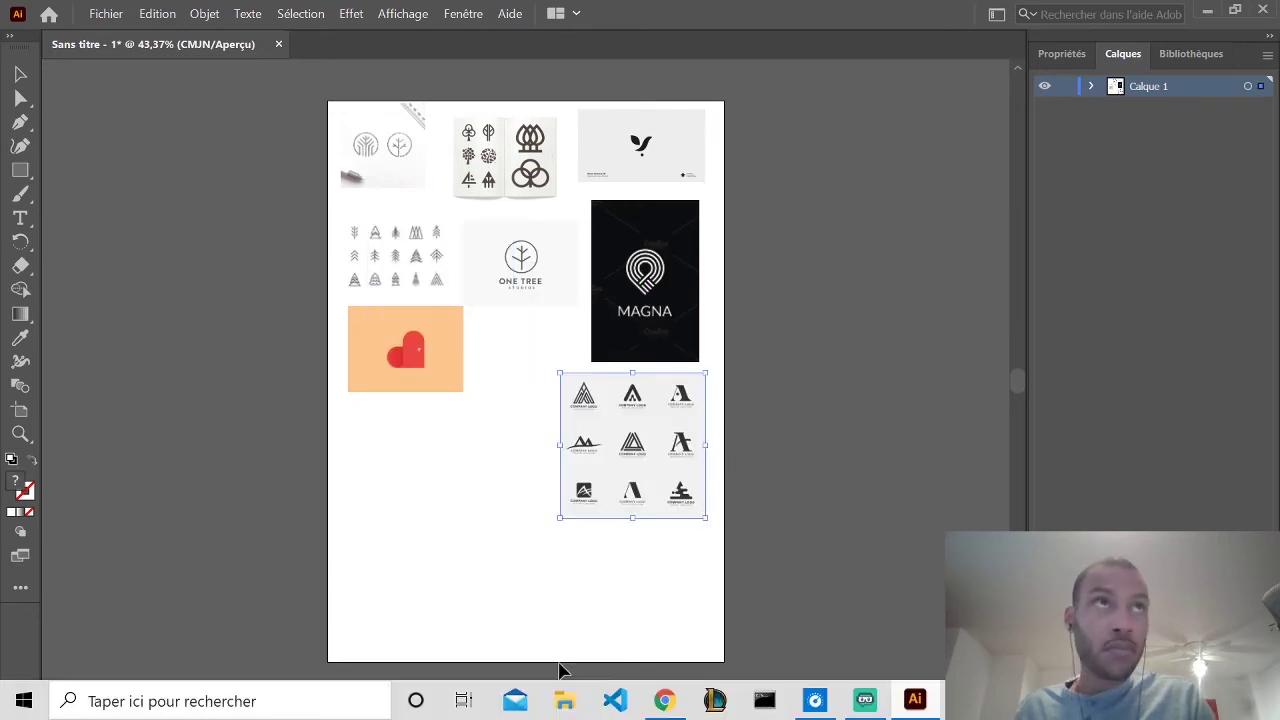
Switch to Pinterest in Chrome and examine the "logo letter a" pins for further letter logo inspiration.
left_click(662, 700)
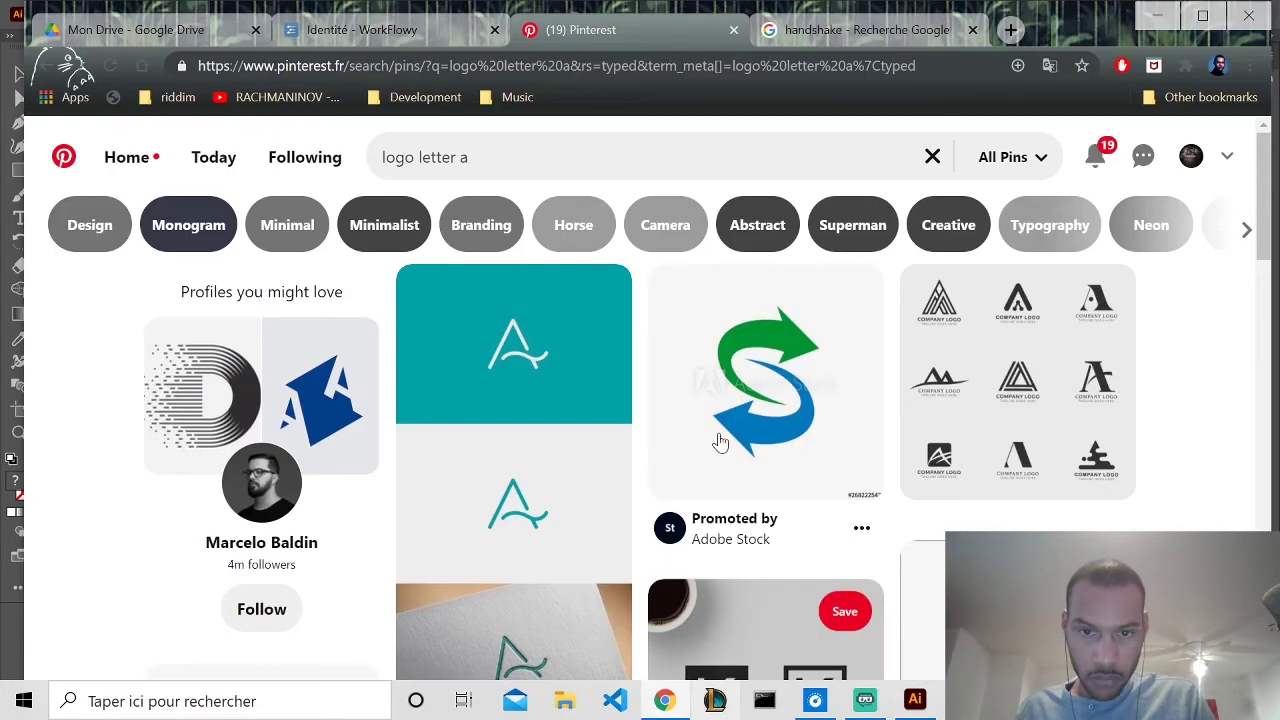
scroll(670, 470, "down", 5)
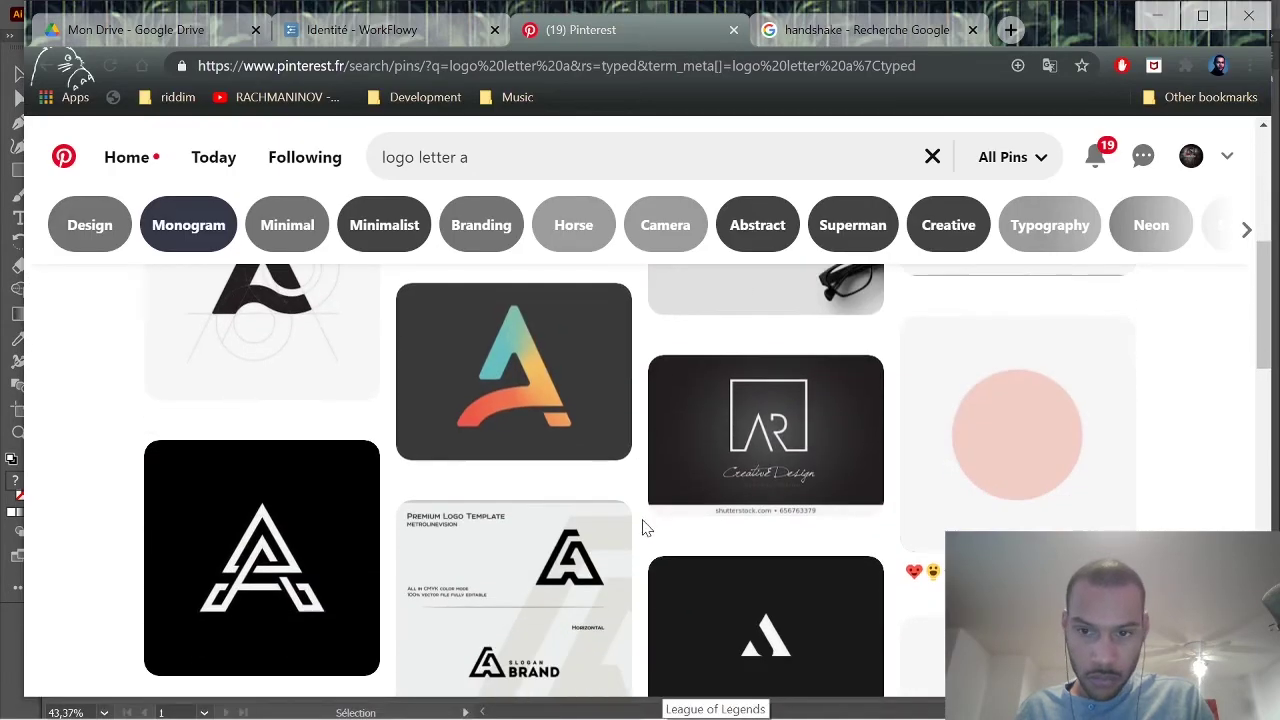
scroll(684, 514, "down", 2)
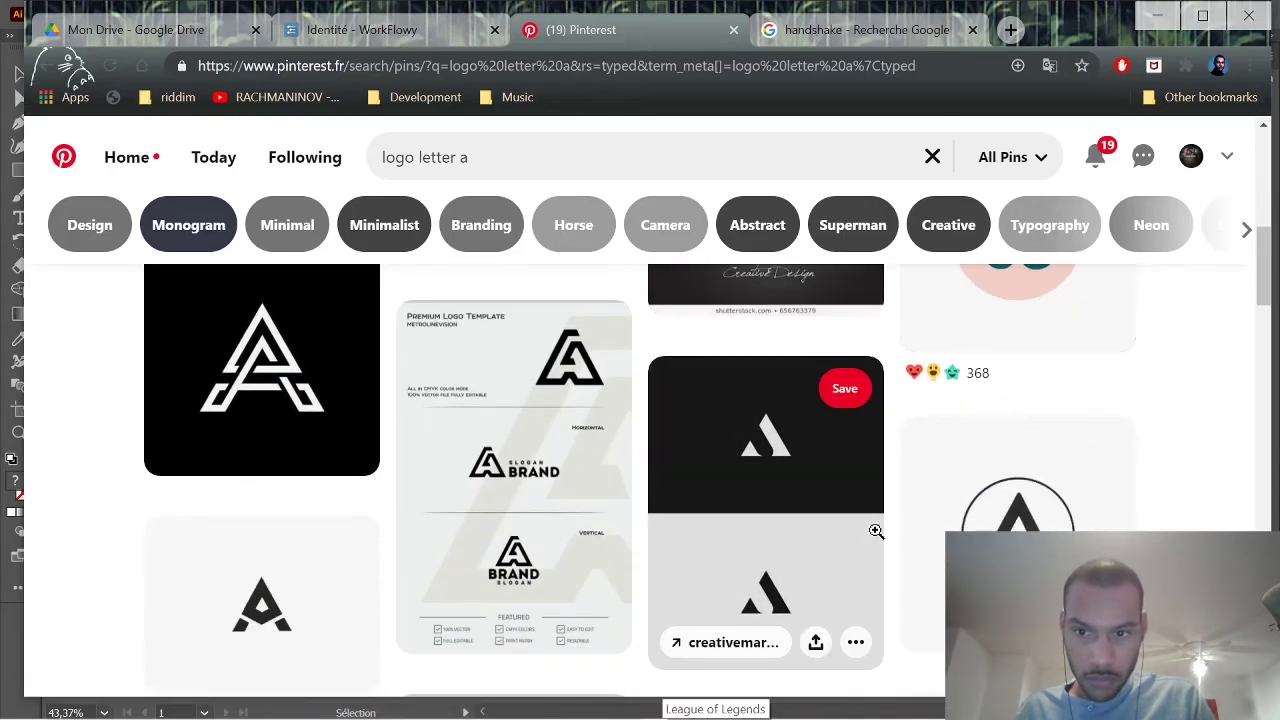
scroll(870, 527, "down", 1)
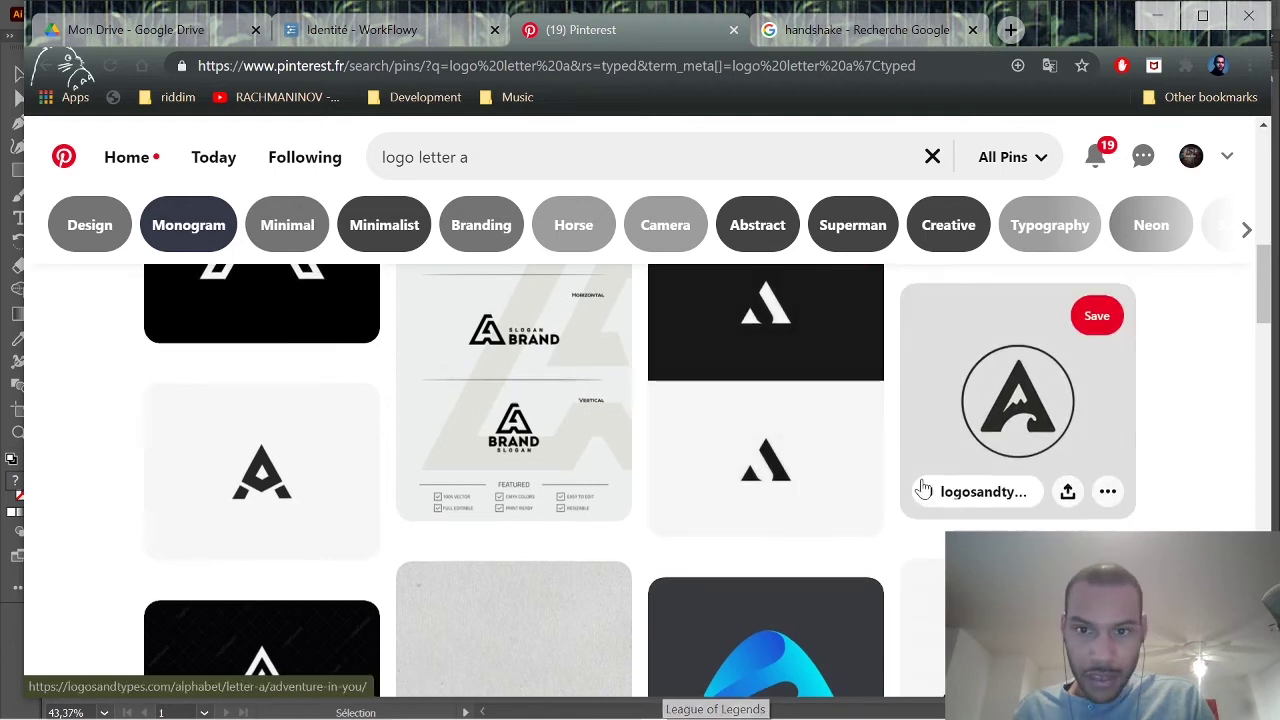
scroll(916, 466, "down", 2)
scroll(912, 456, "down", 4)
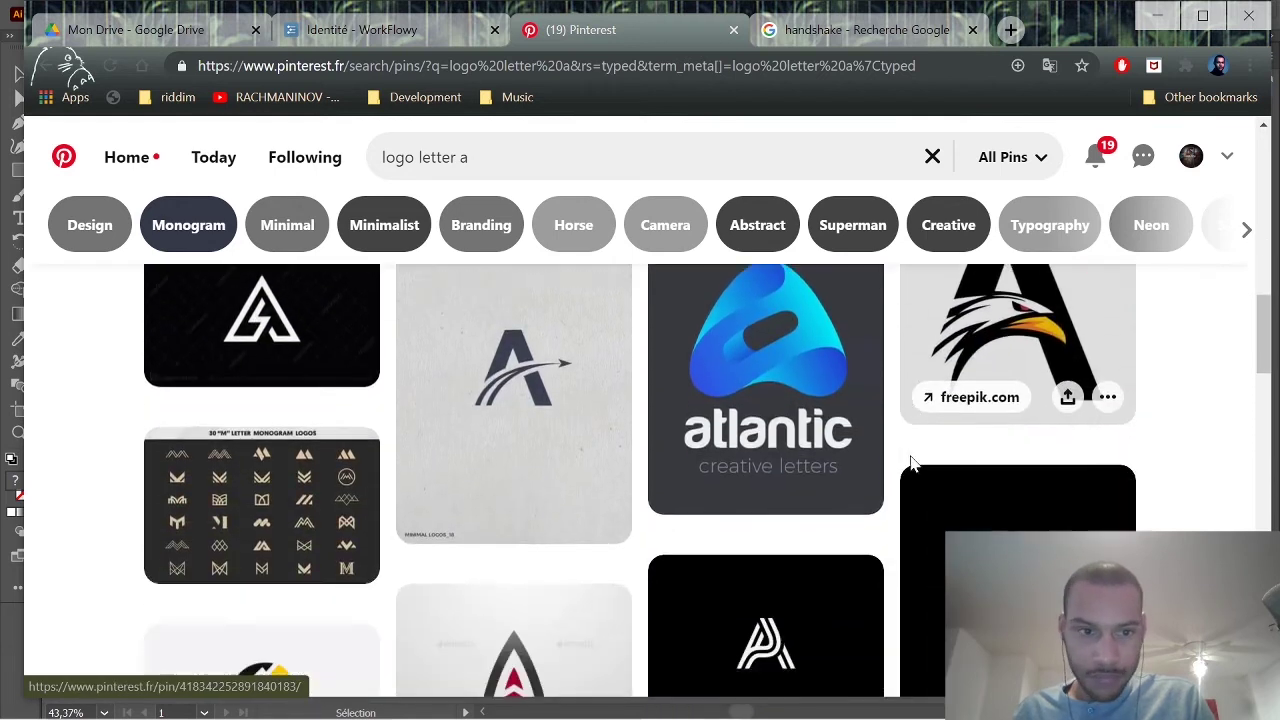
scroll(907, 460, "down", 7)
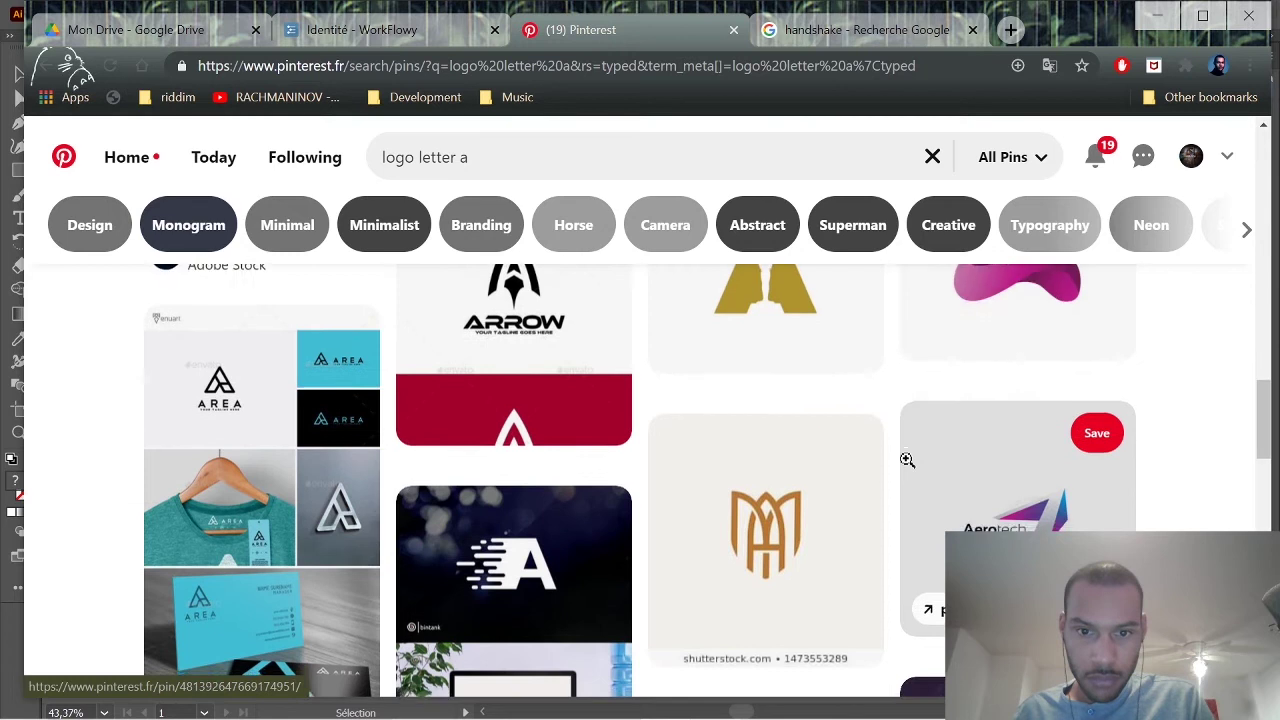
scroll(907, 460, "down", 3)
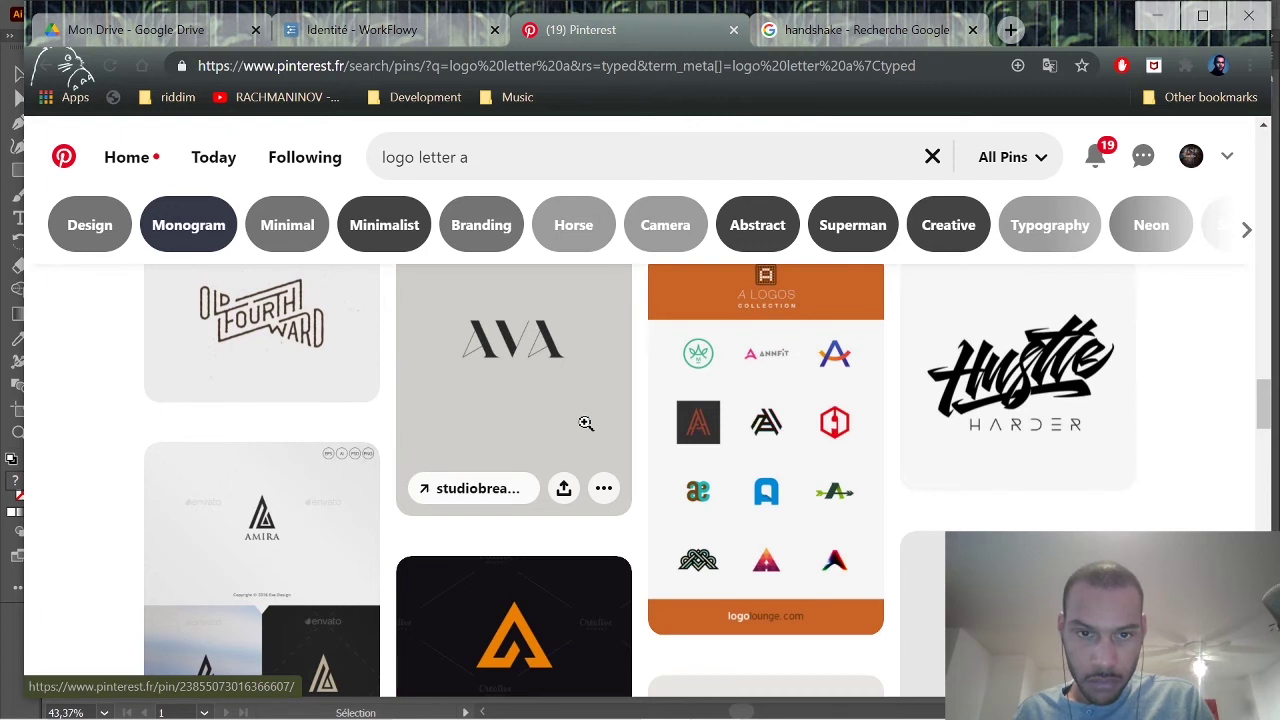
scroll(585, 423, "down", 2)
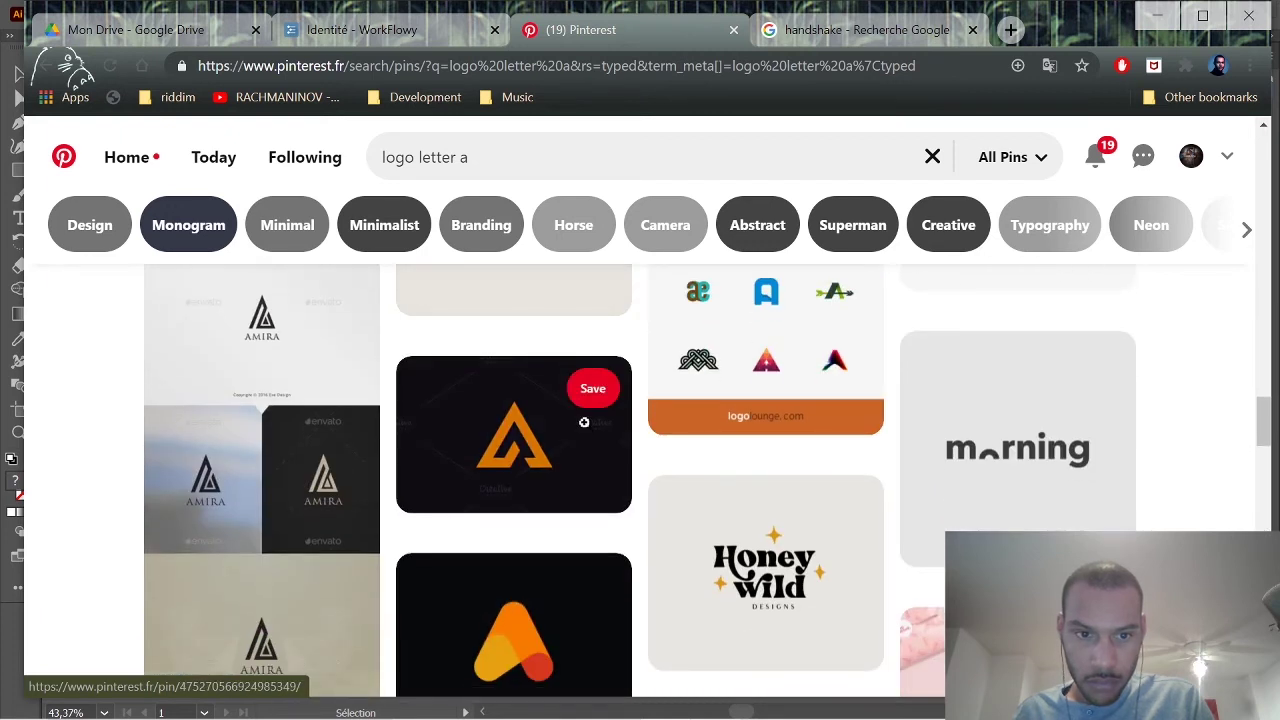
scroll(585, 425, "down", 6)
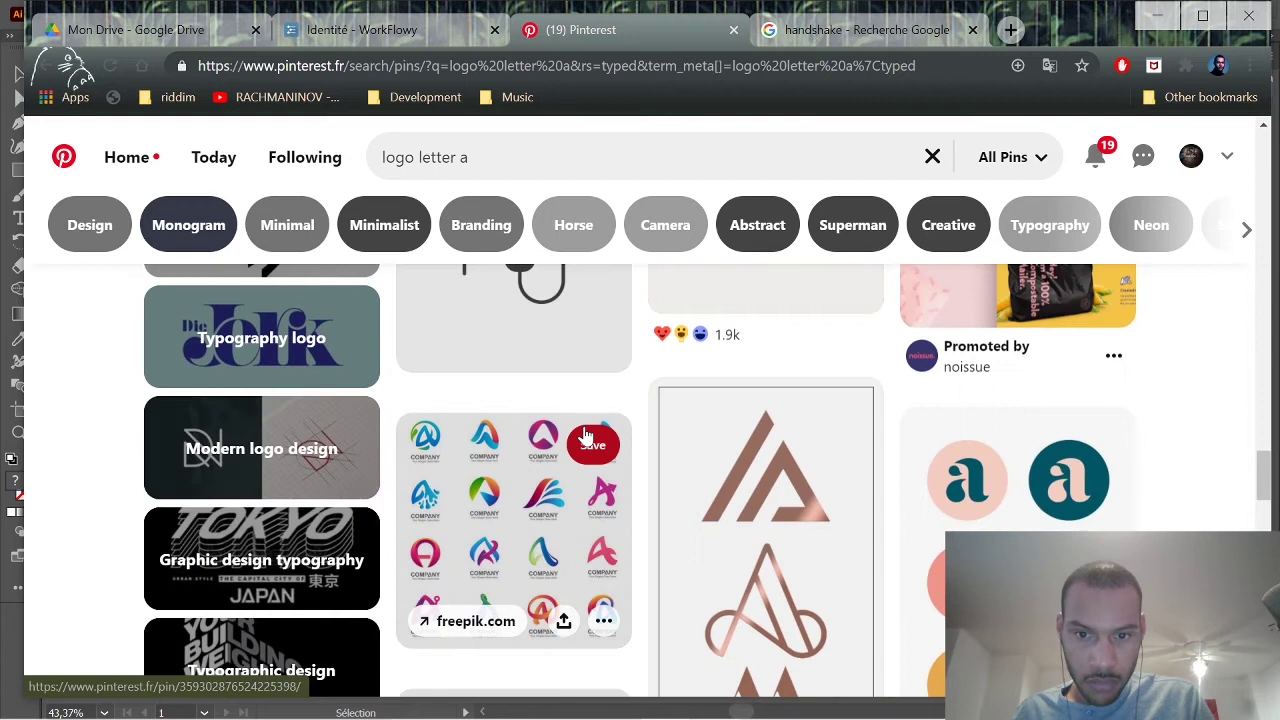
scroll(585, 437, "down", 3)
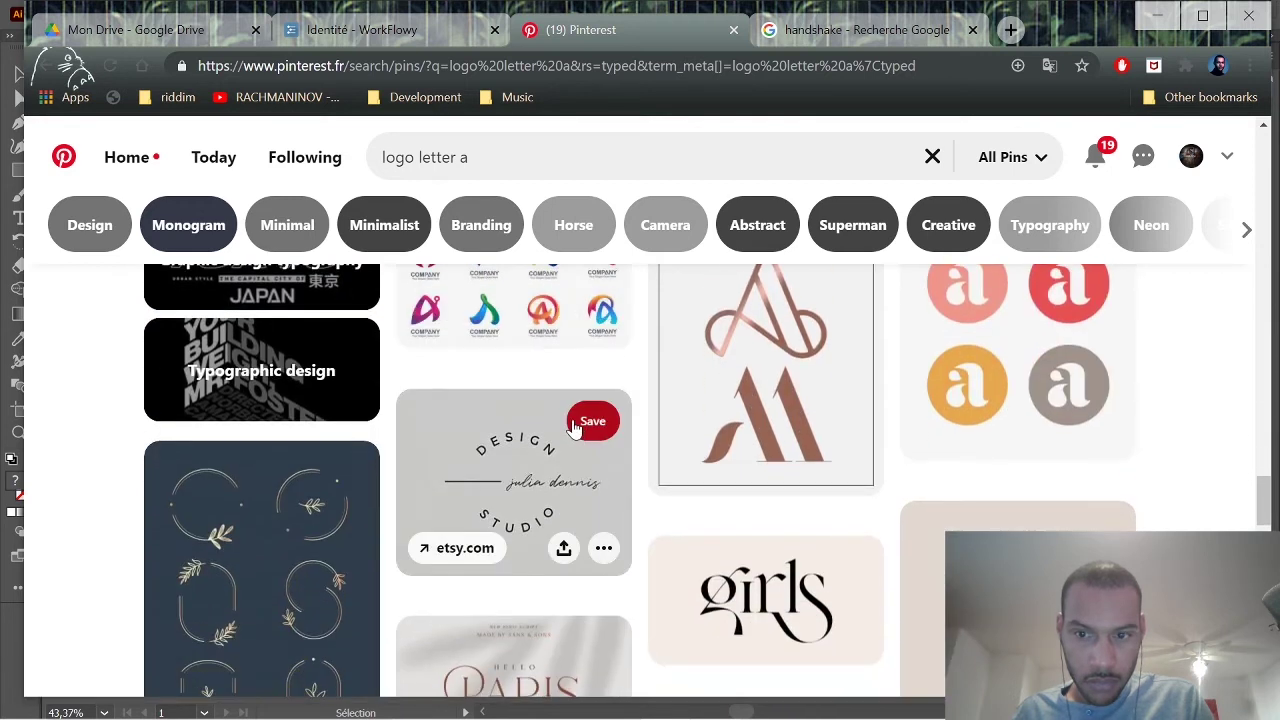
scroll(575, 425, "down", 6)
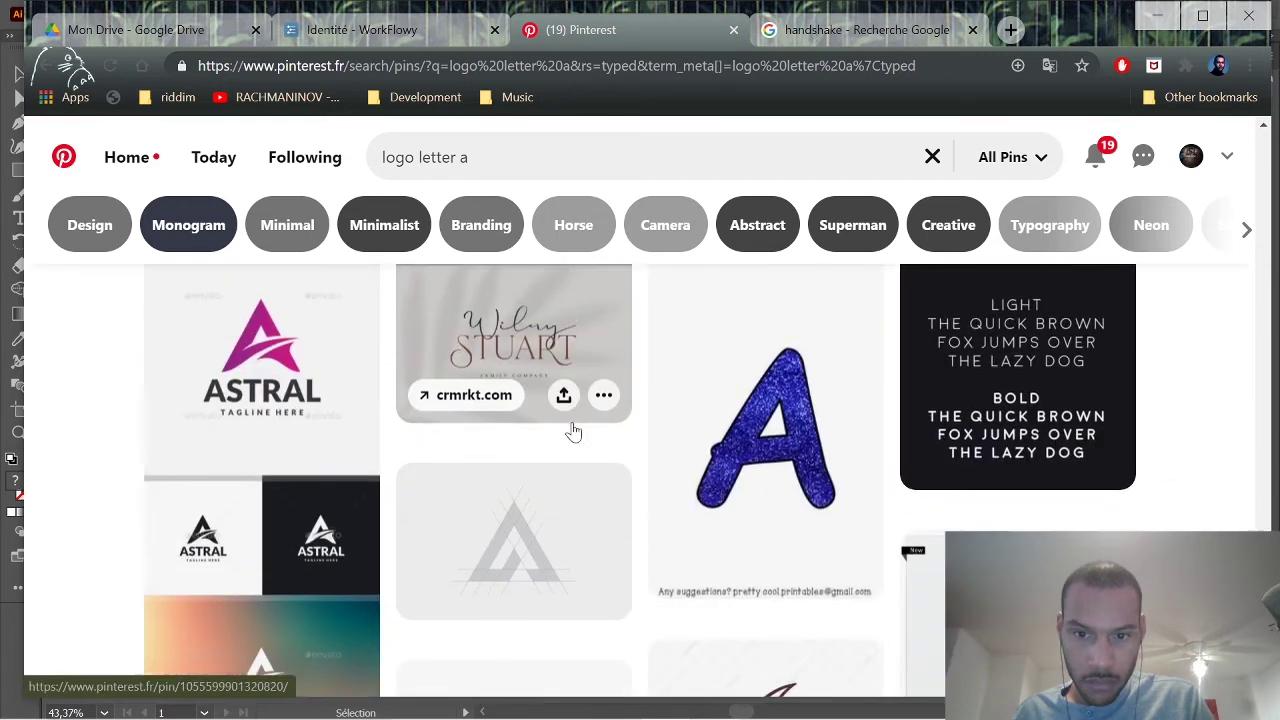
scroll(573, 430, "down", 4)
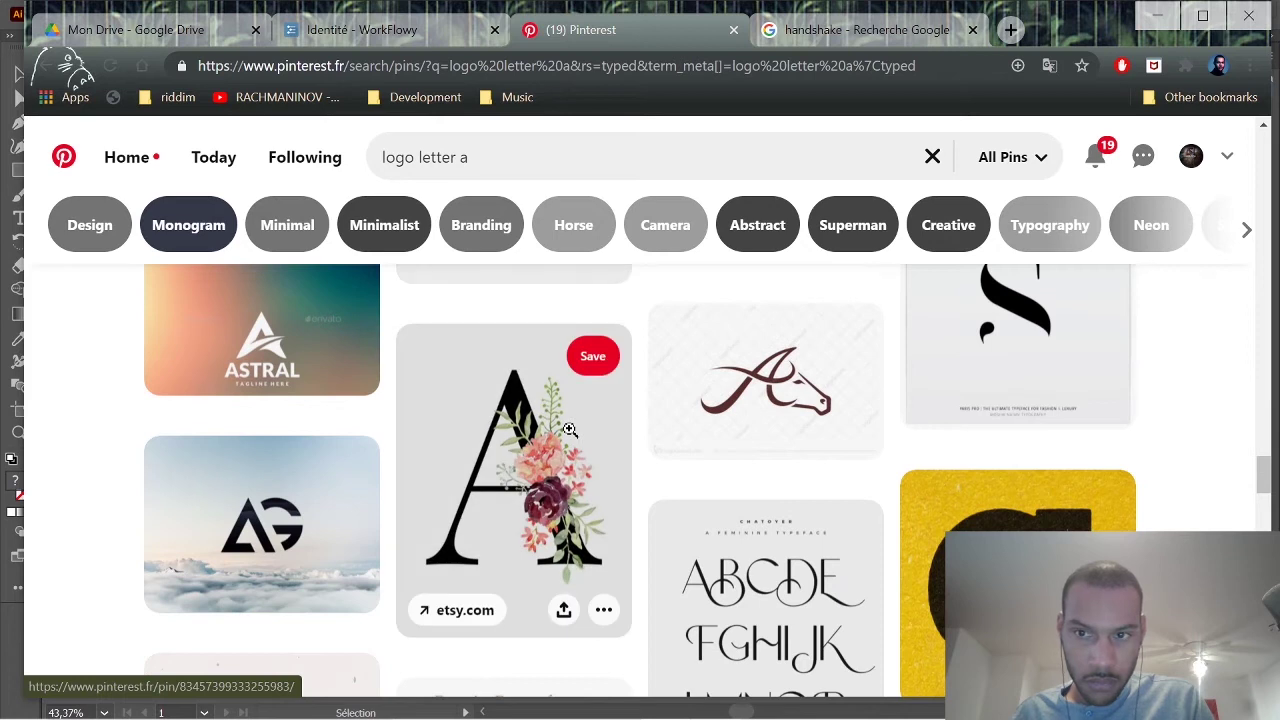
scroll(1154, 491, "up", 1)
scroll(950, 480, "down", 4)
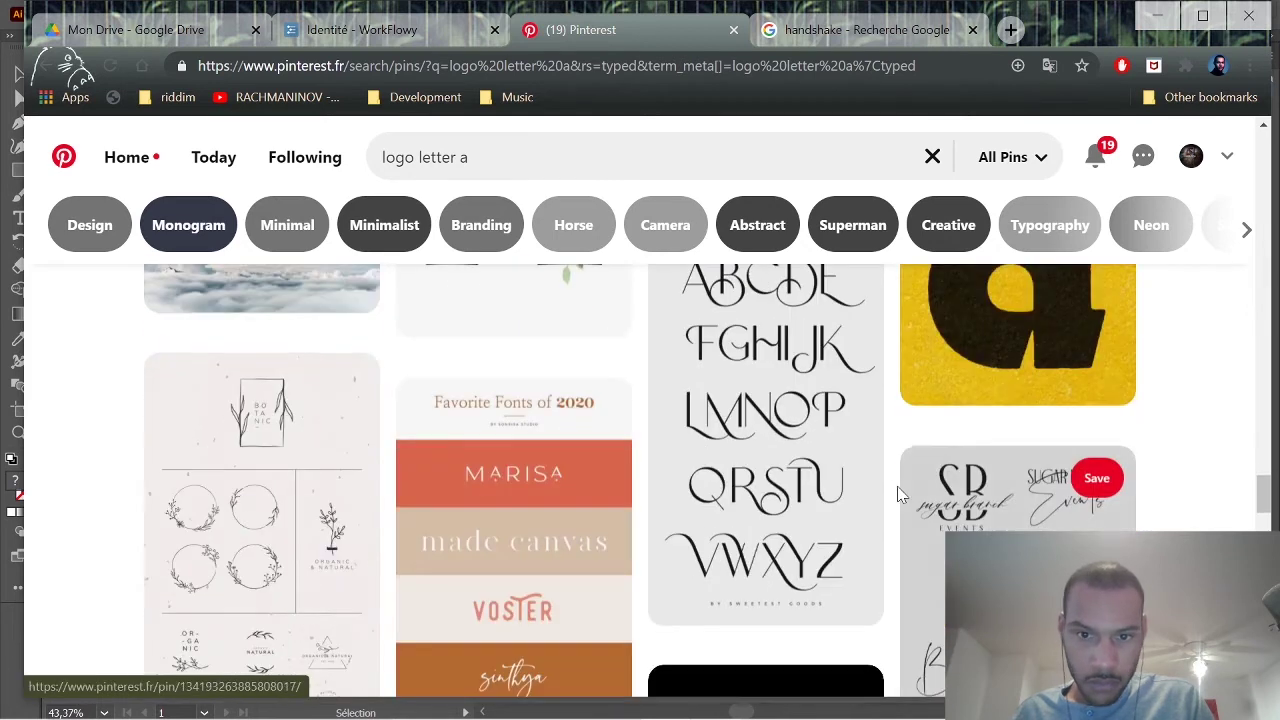
scroll(897, 493, "down", 6)
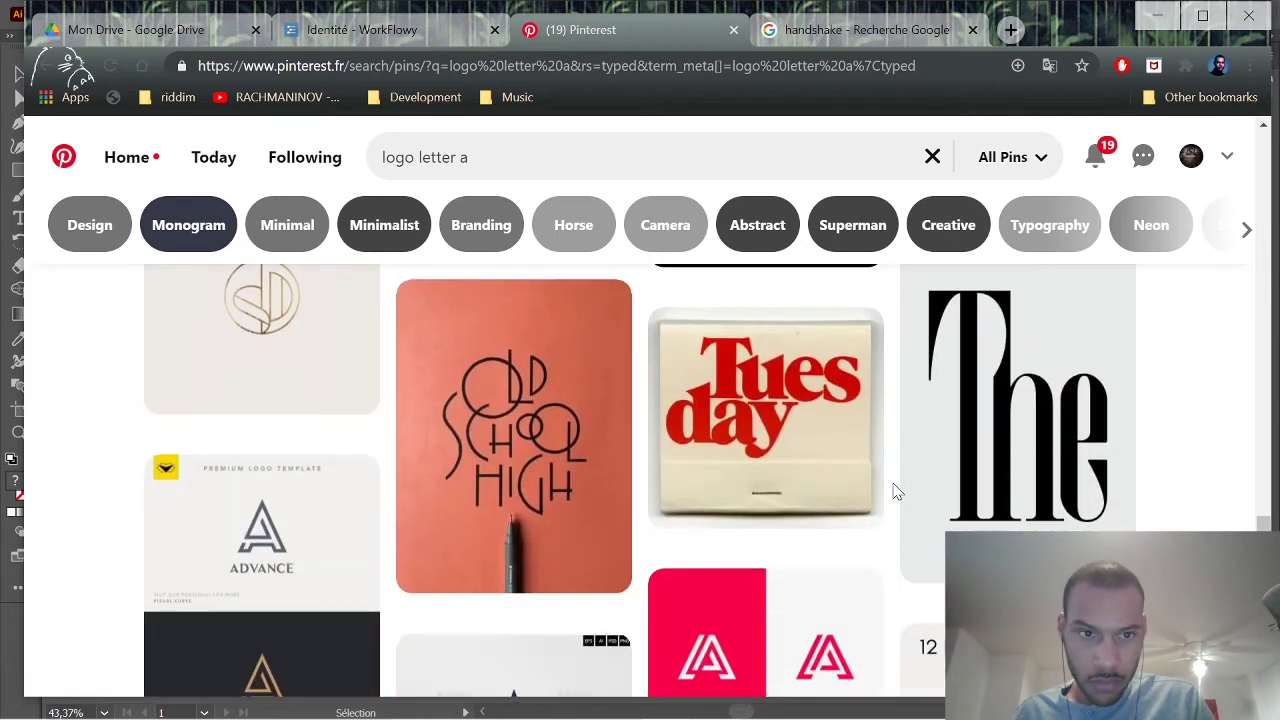
scroll(897, 493, "down", 2)
scroll(401, 381, "down", 2)
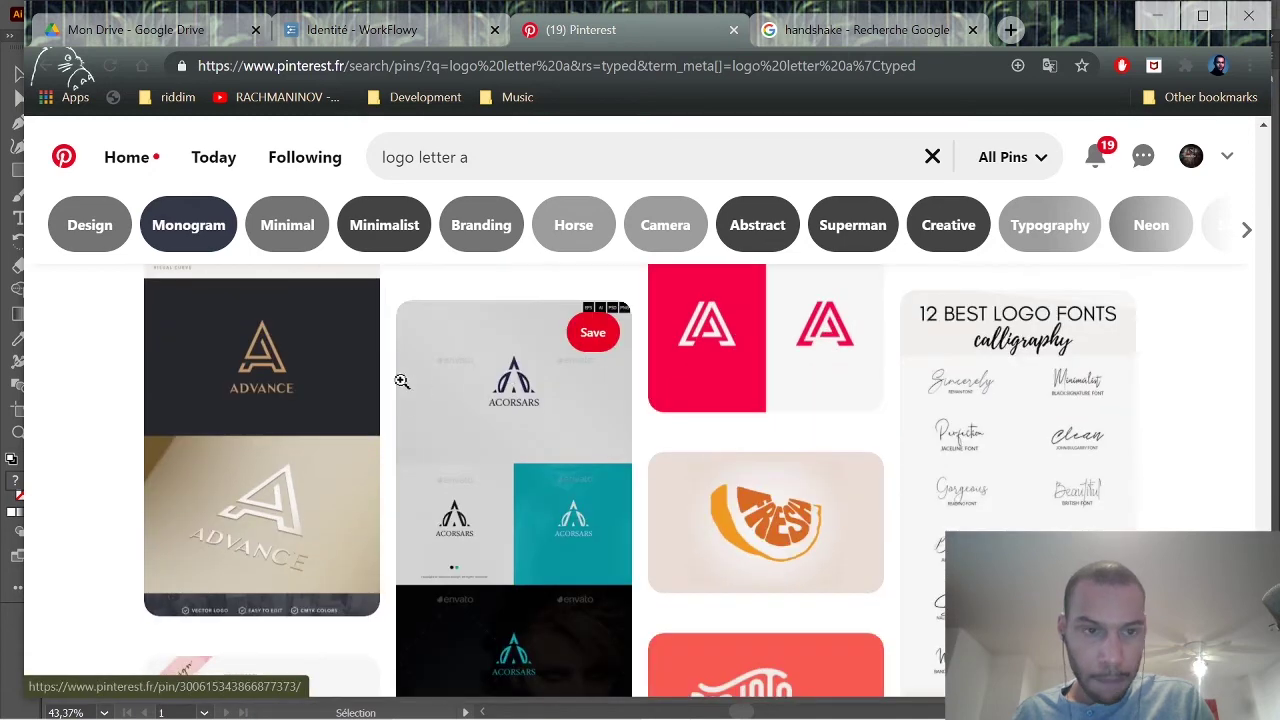
scroll(322, 393, "down", 8)
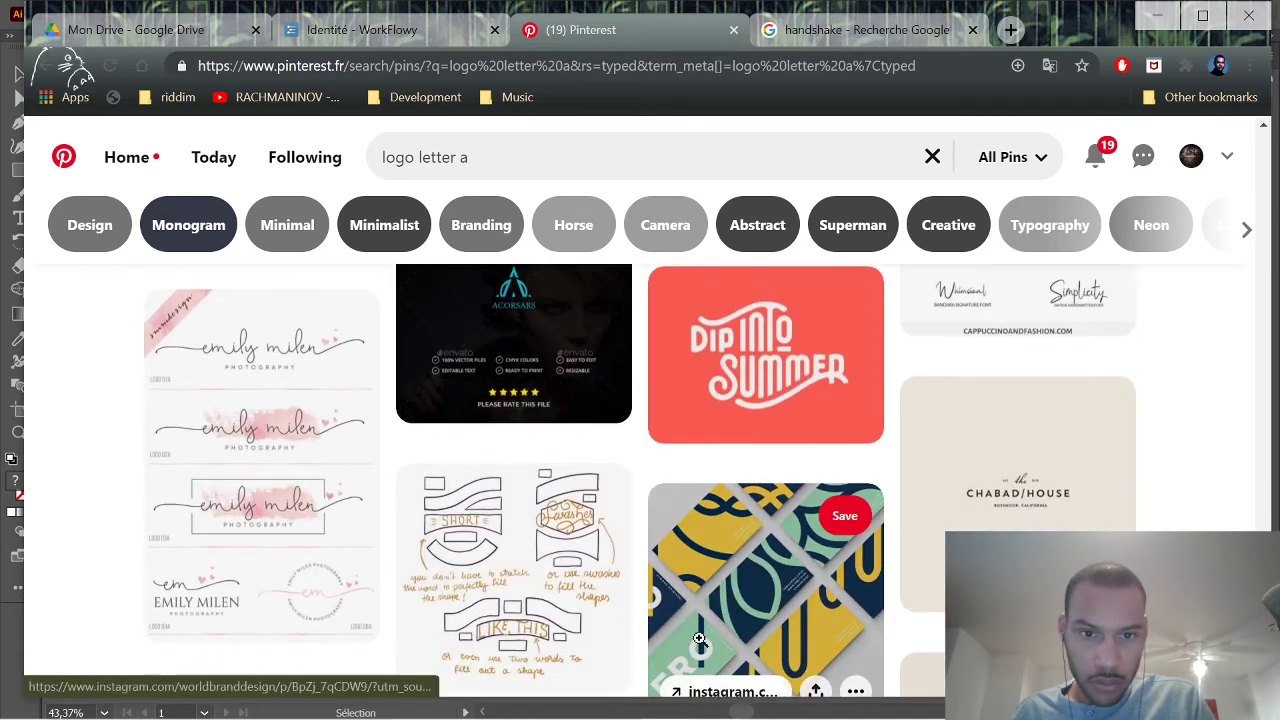
scroll(697, 550, "down", 5)
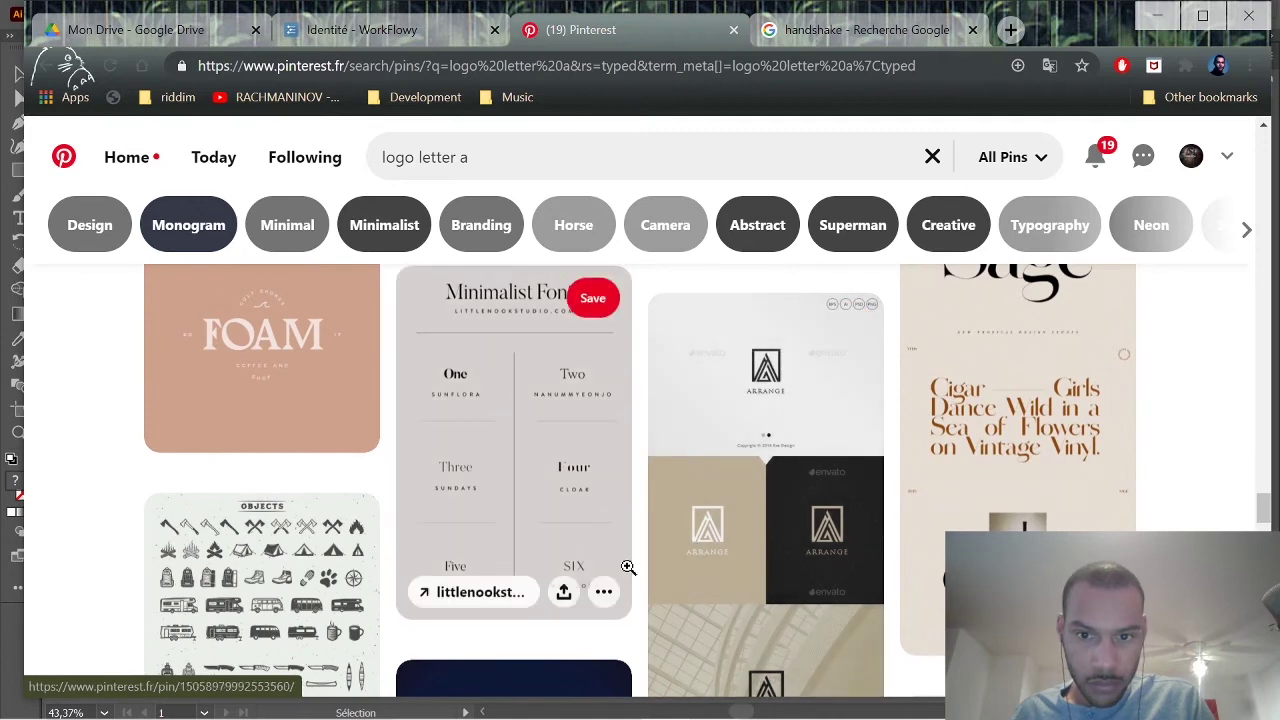
scroll(616, 528, "down", 10)
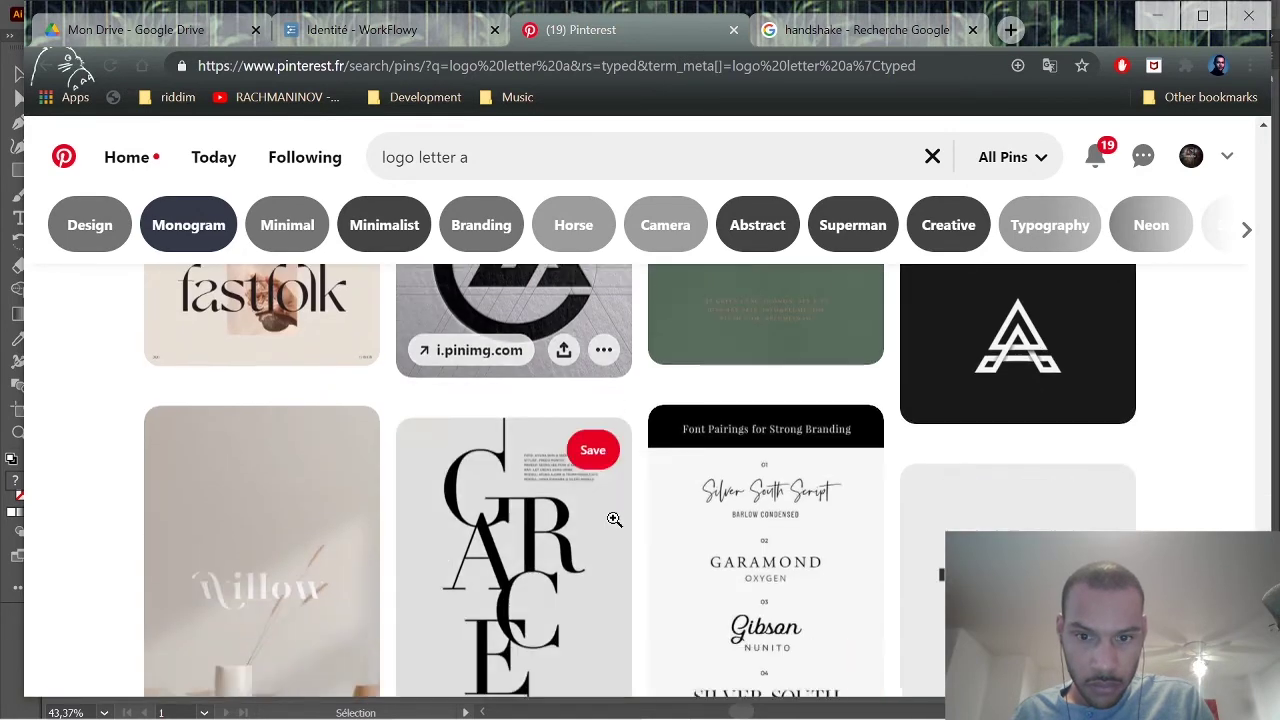
scroll(611, 523, "down", 5)
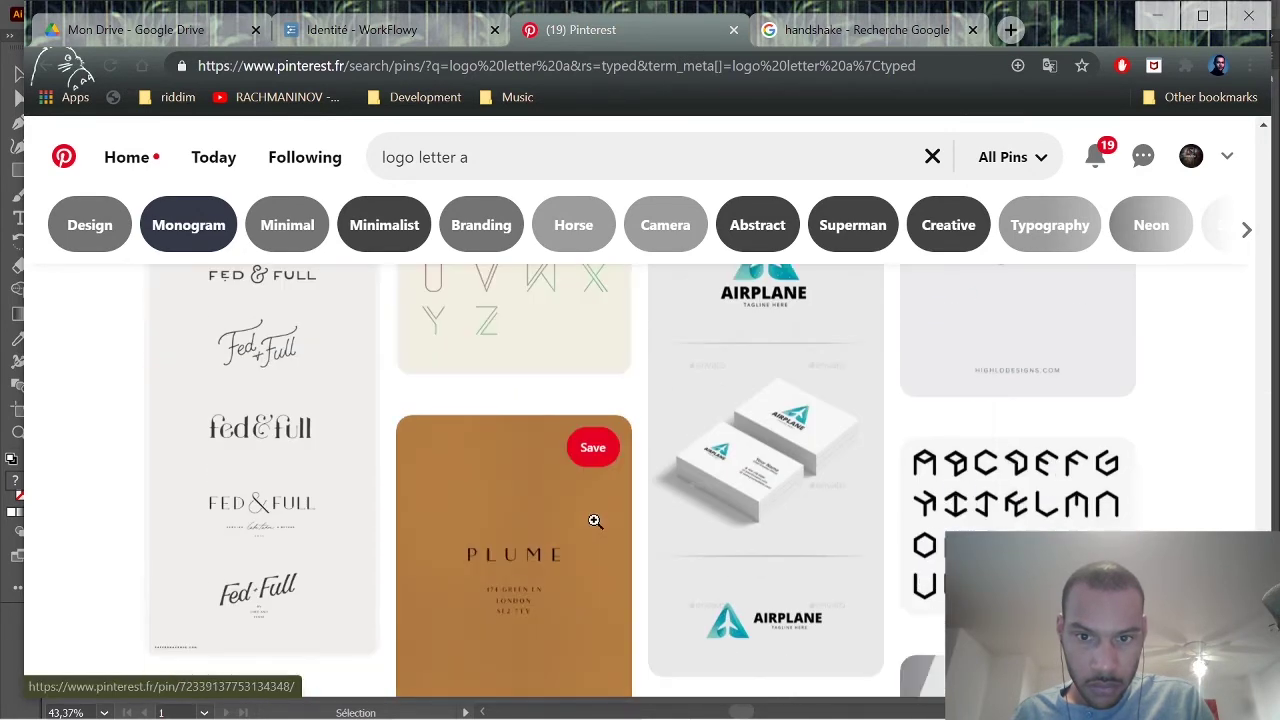
scroll(450, 560, "down", 6)
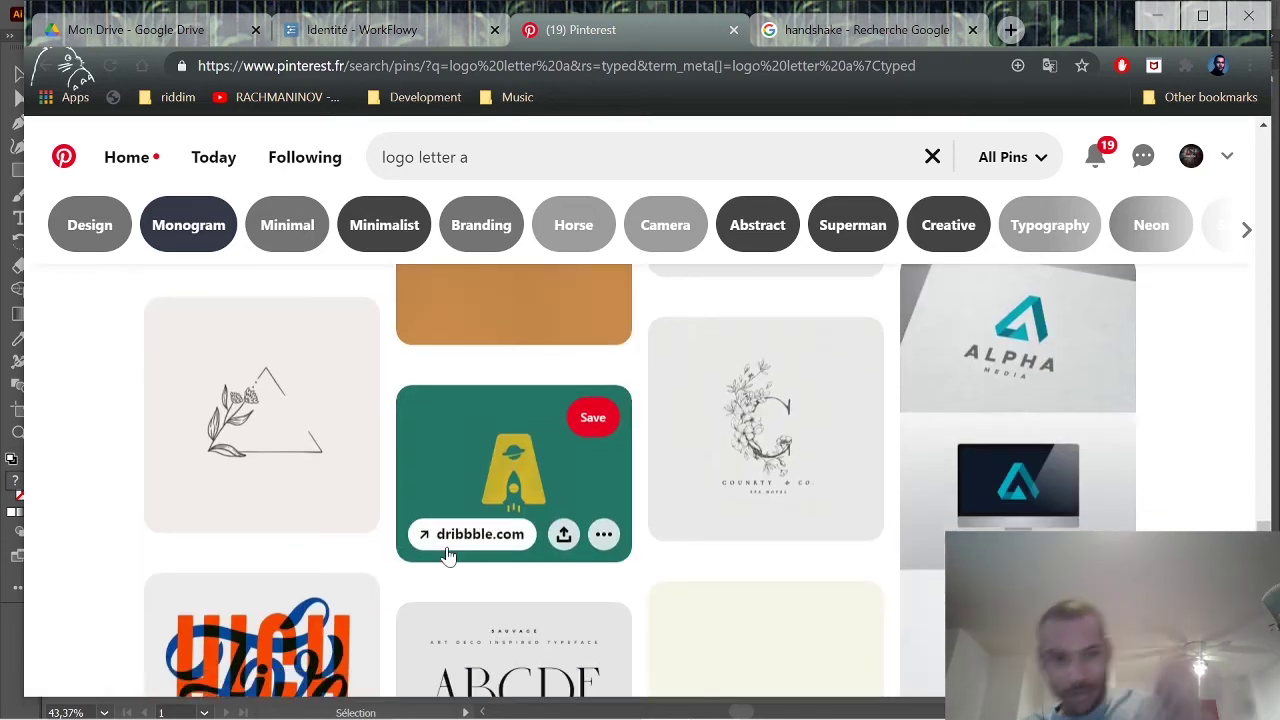
scroll(743, 524, "down", 7)
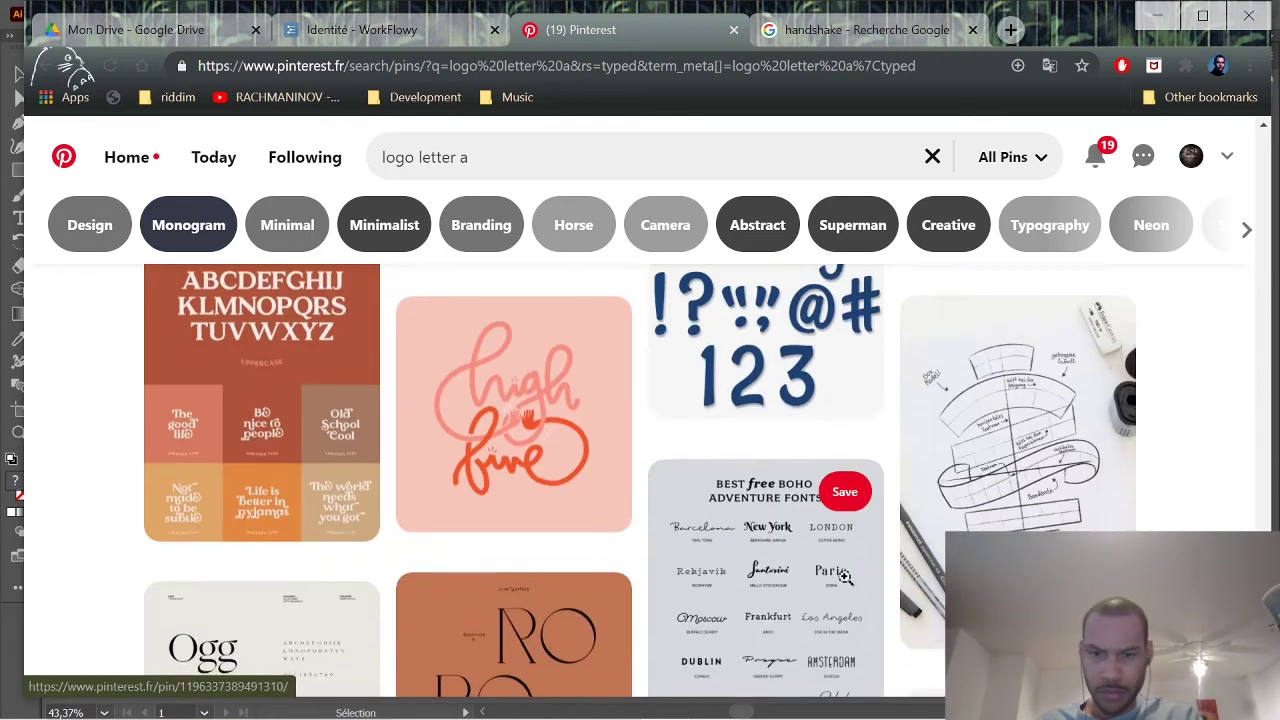
scroll(797, 563, "down", 2)
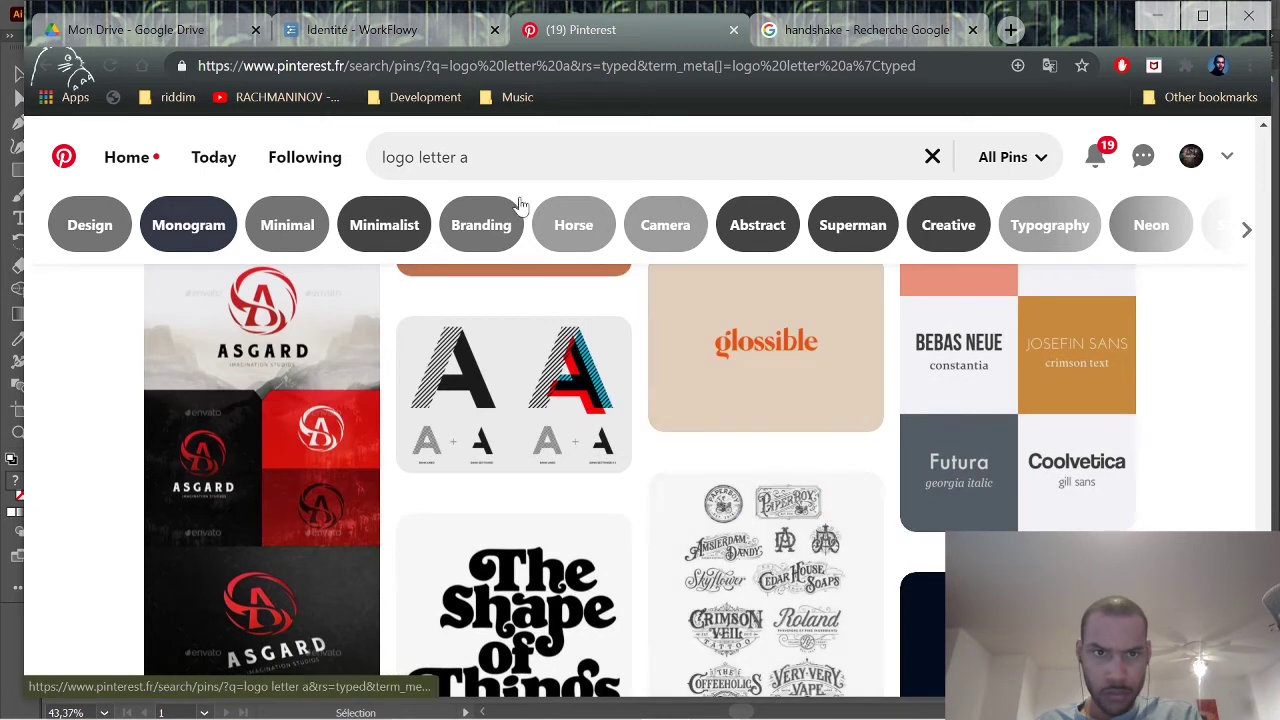
Change the Pinterest search to "logo letter" and look through the letter logo pins.
left_click_drag(468, 157, 450, 157)
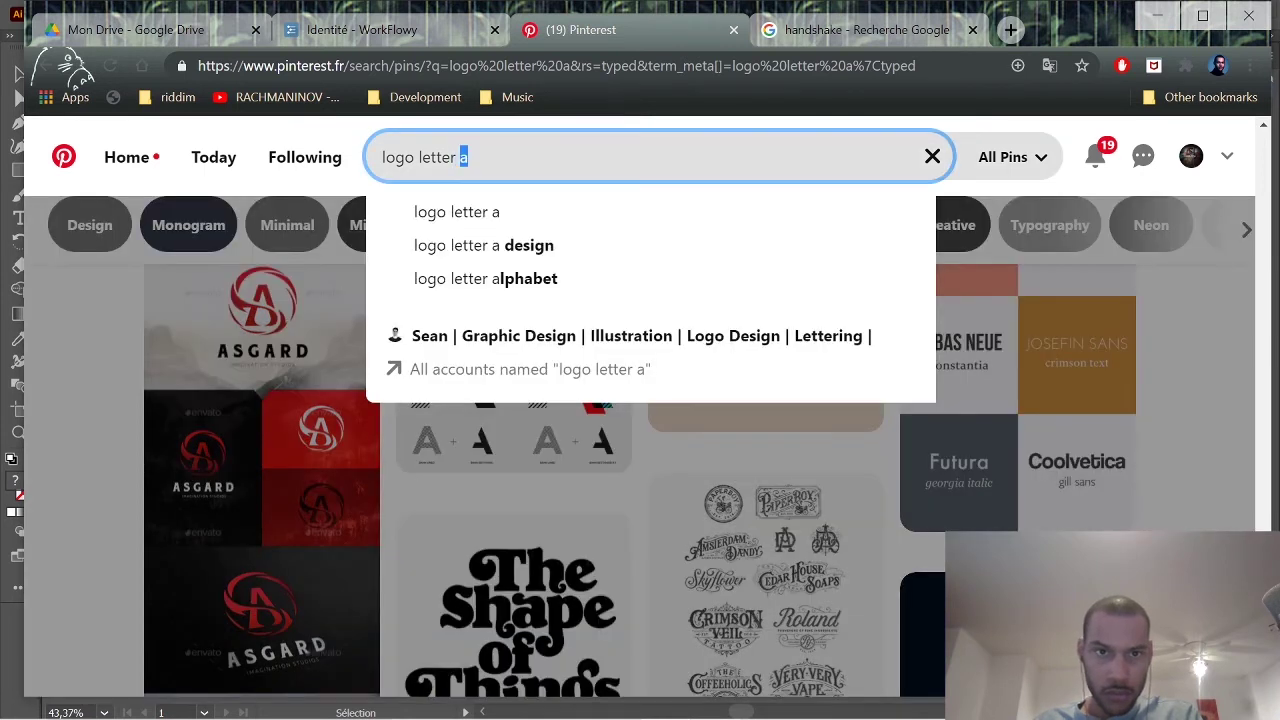
key("Return")
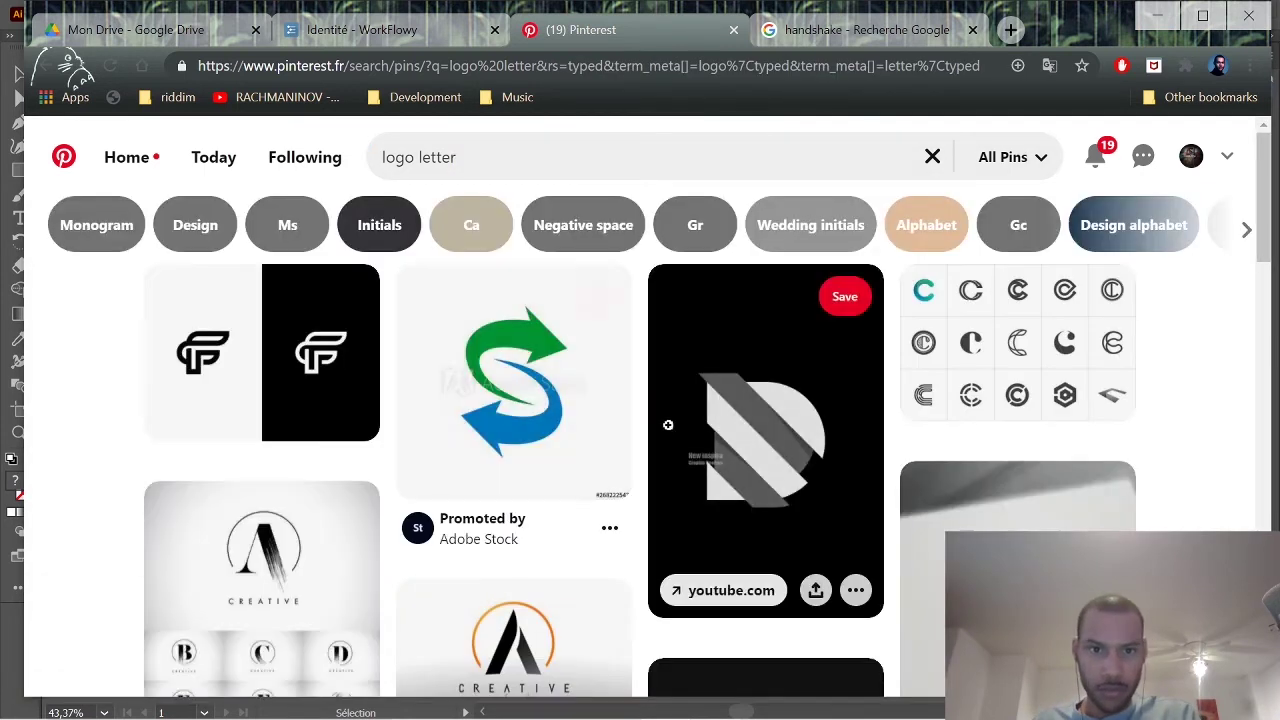
scroll(760, 450, "down", 2)
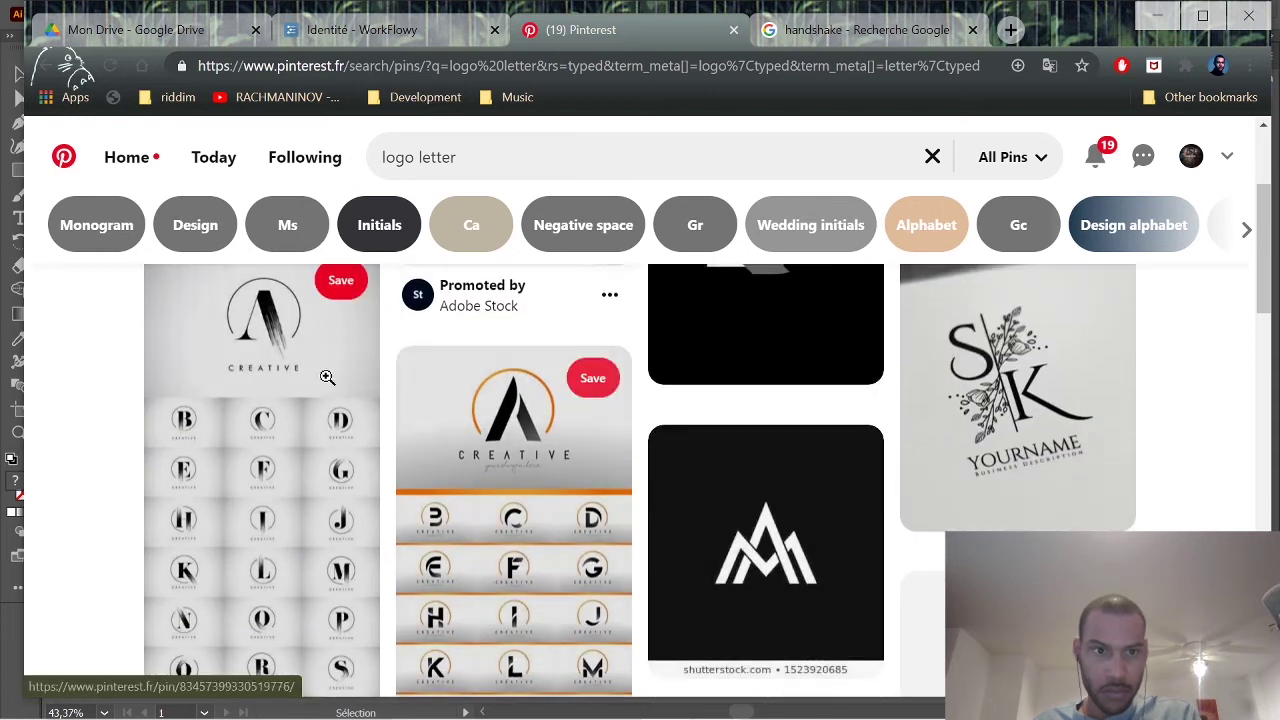
scroll(600, 560, "down", 5)
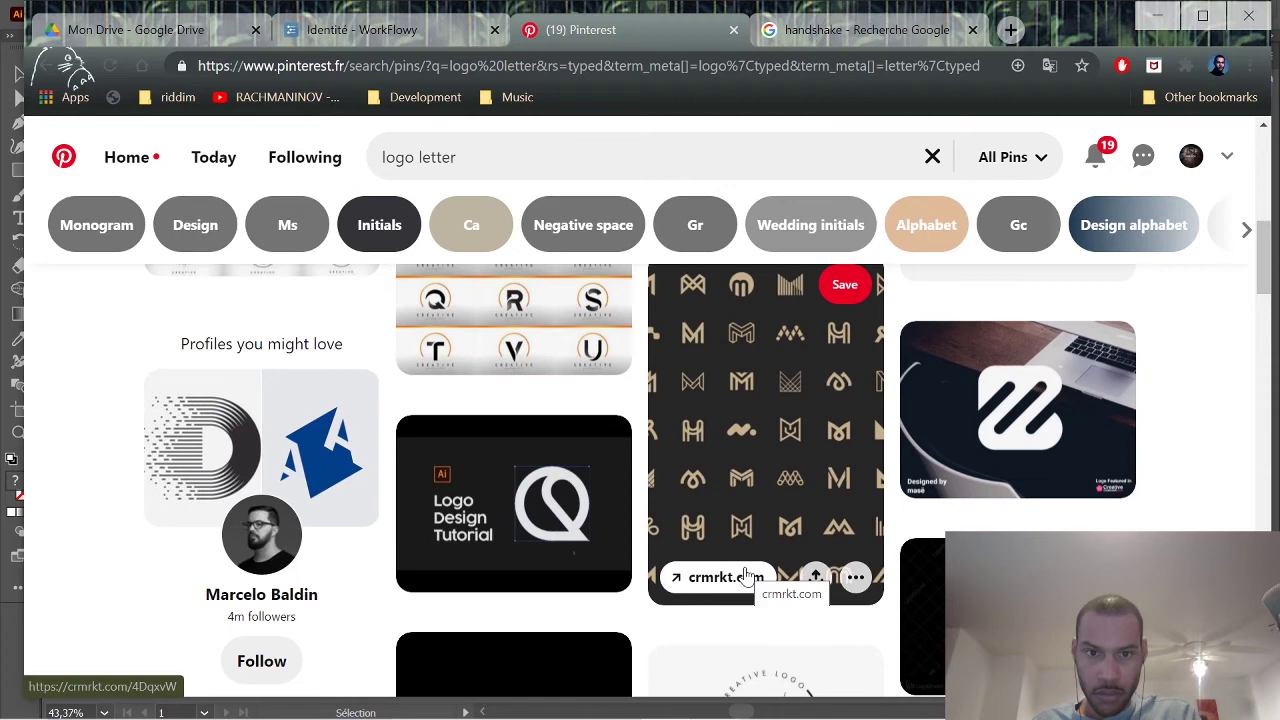
scroll(745, 575, "down", 2)
scroll(745, 575, "up", 3)
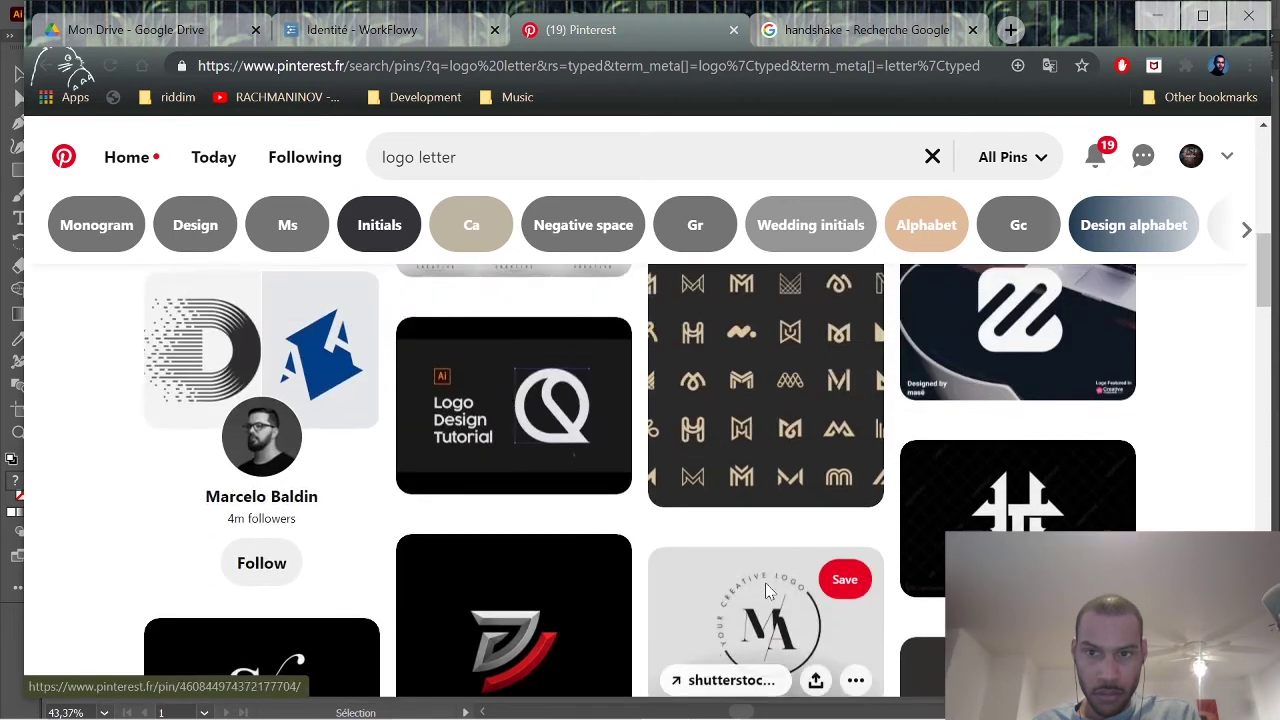
scroll(745, 575, "down", 5)
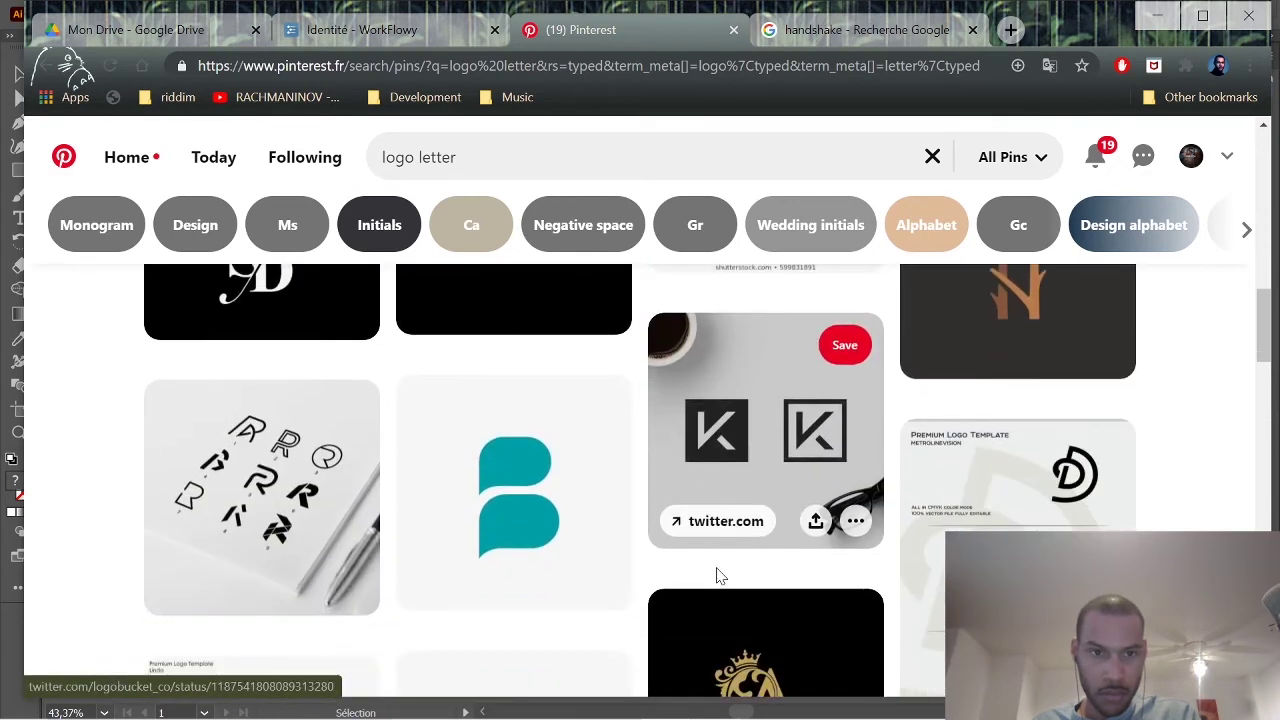
scroll(720, 571, "up", 1)
scroll(490, 467, "down", 2)
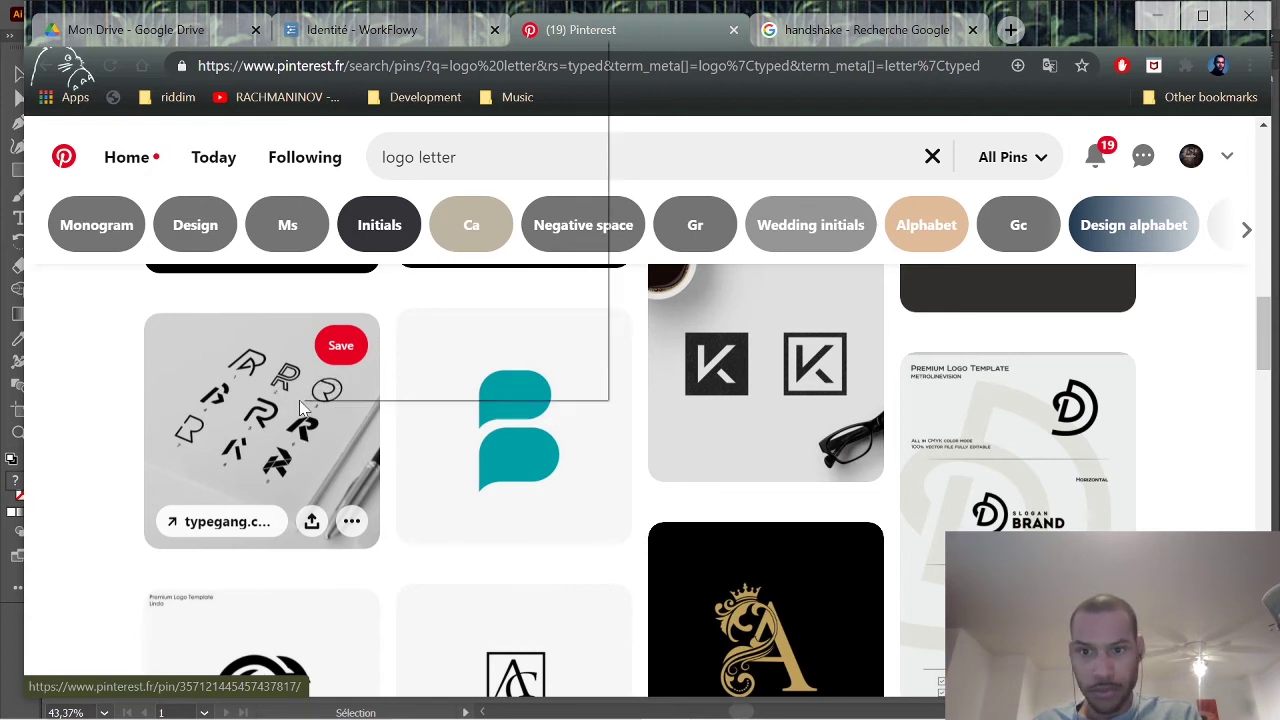
Copy the pin with the notebook page of letter R logos into the Illustrator document, scale it down and place it below the red heart.
left_click(360, 266)
scroll(364, 493, "down", 3)
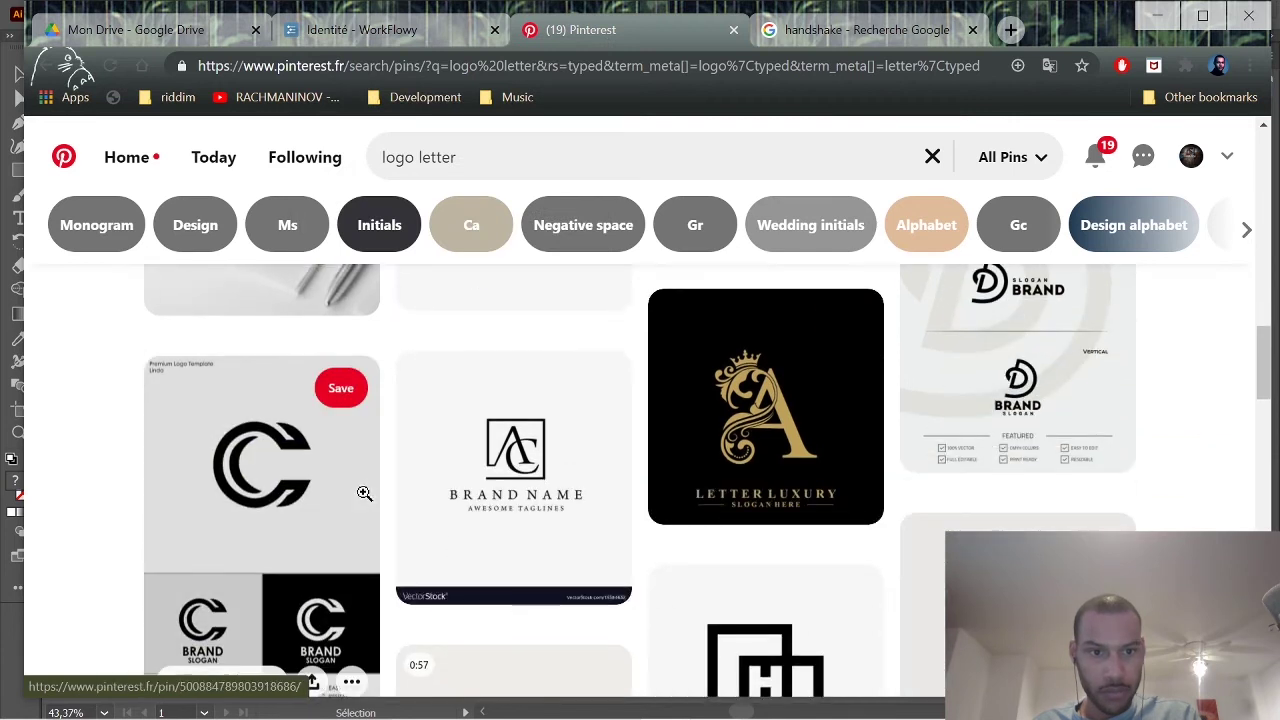
scroll(364, 493, "down", 2)
scroll(750, 555, "down", 5)
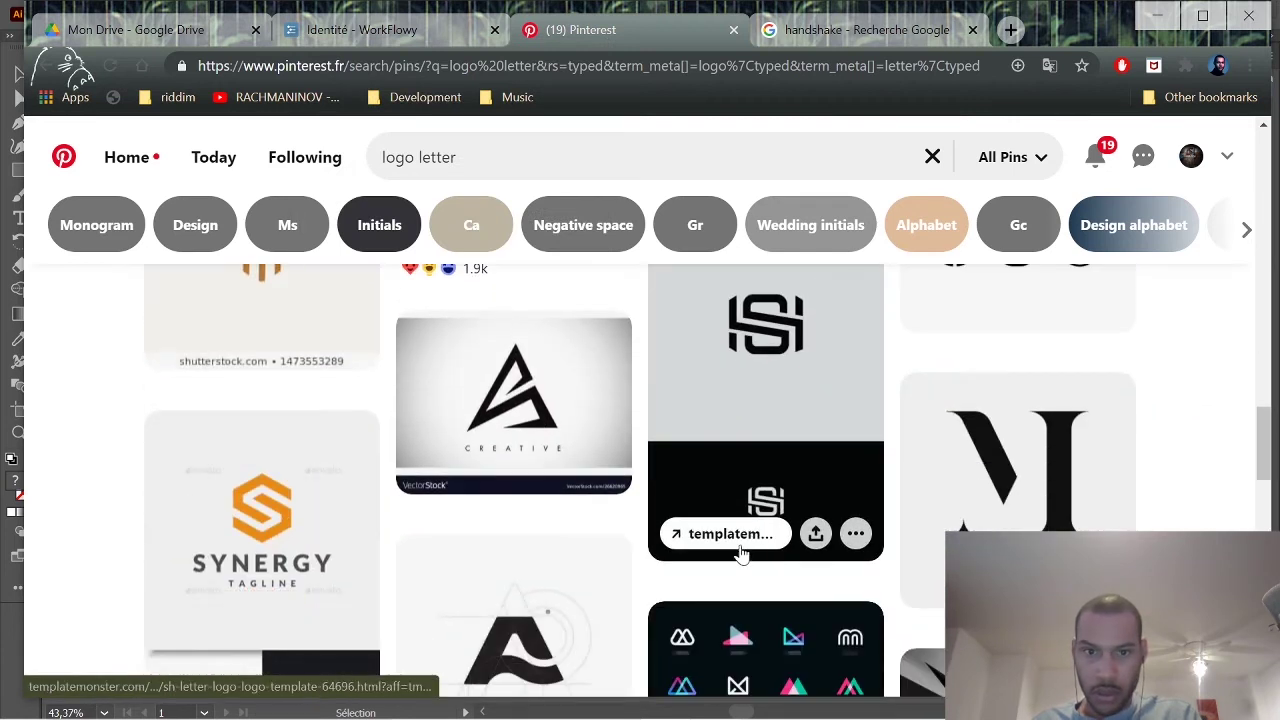
scroll(740, 553, "down", 3)
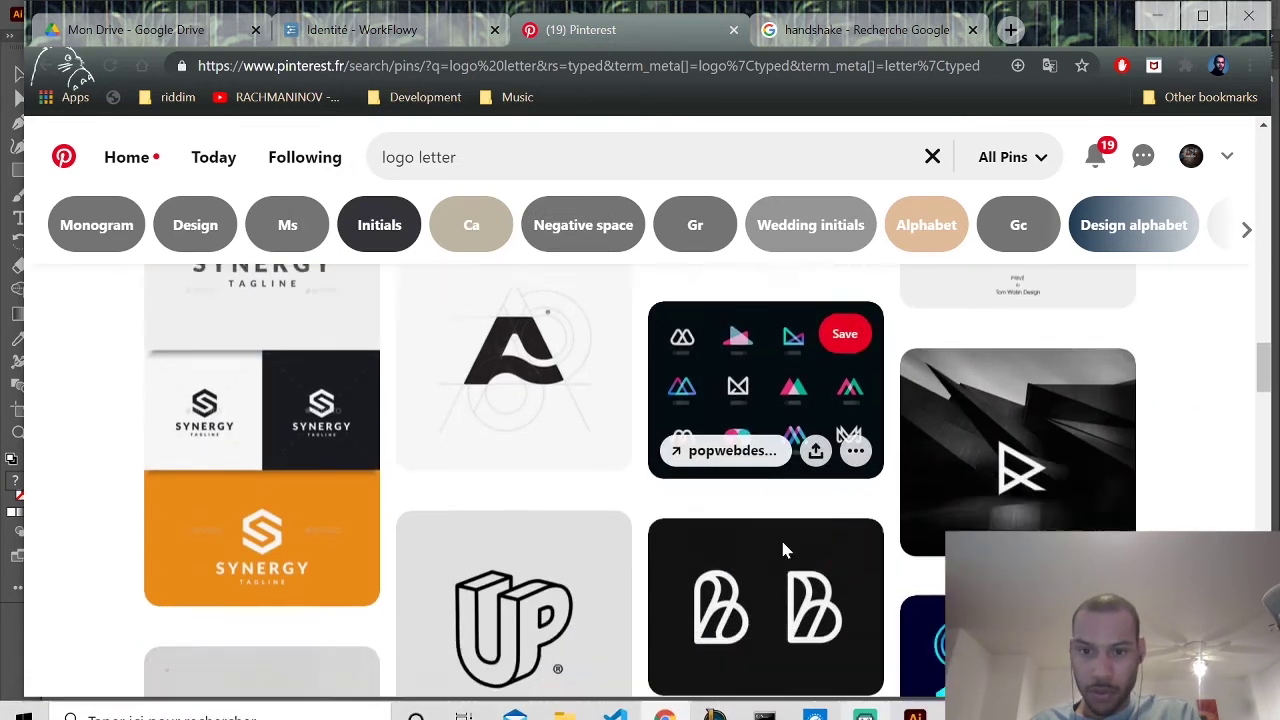
scroll(784, 549, "down", 1)
left_click(916, 706)
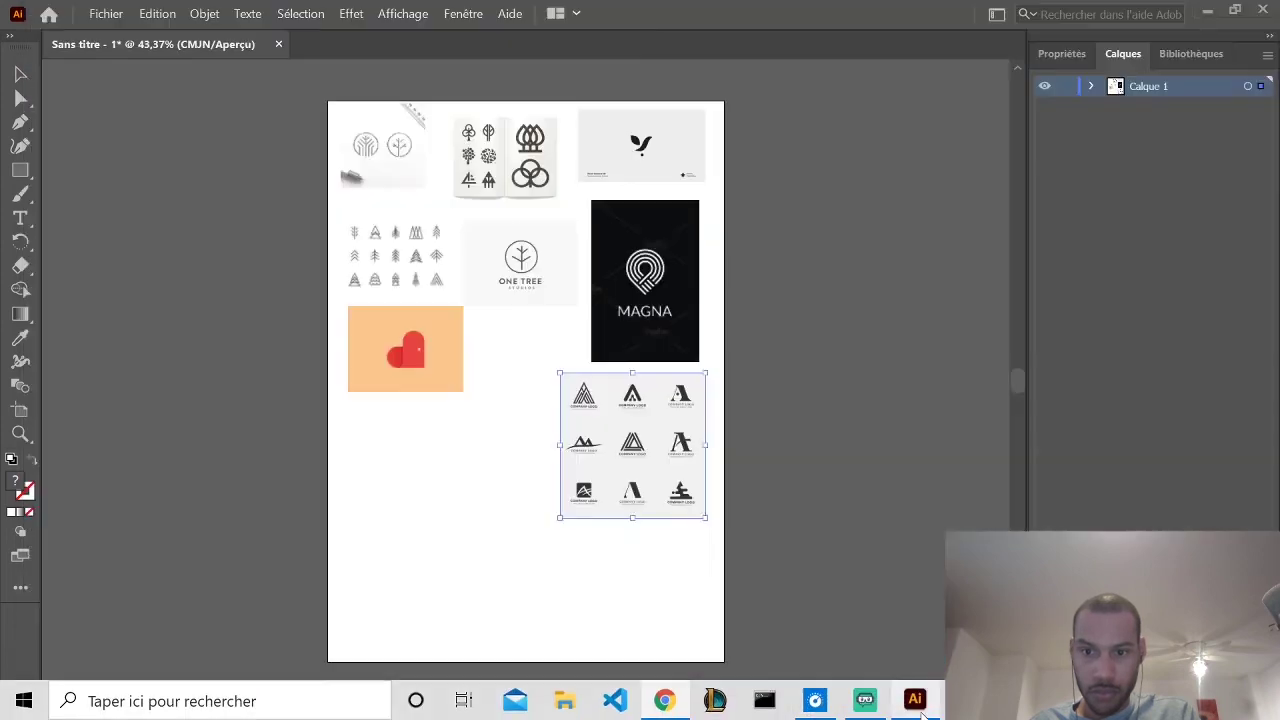
key("ctrl+v")
left_click_drag(687, 545, 521, 376)
left_click_drag(486, 312, 462, 482)
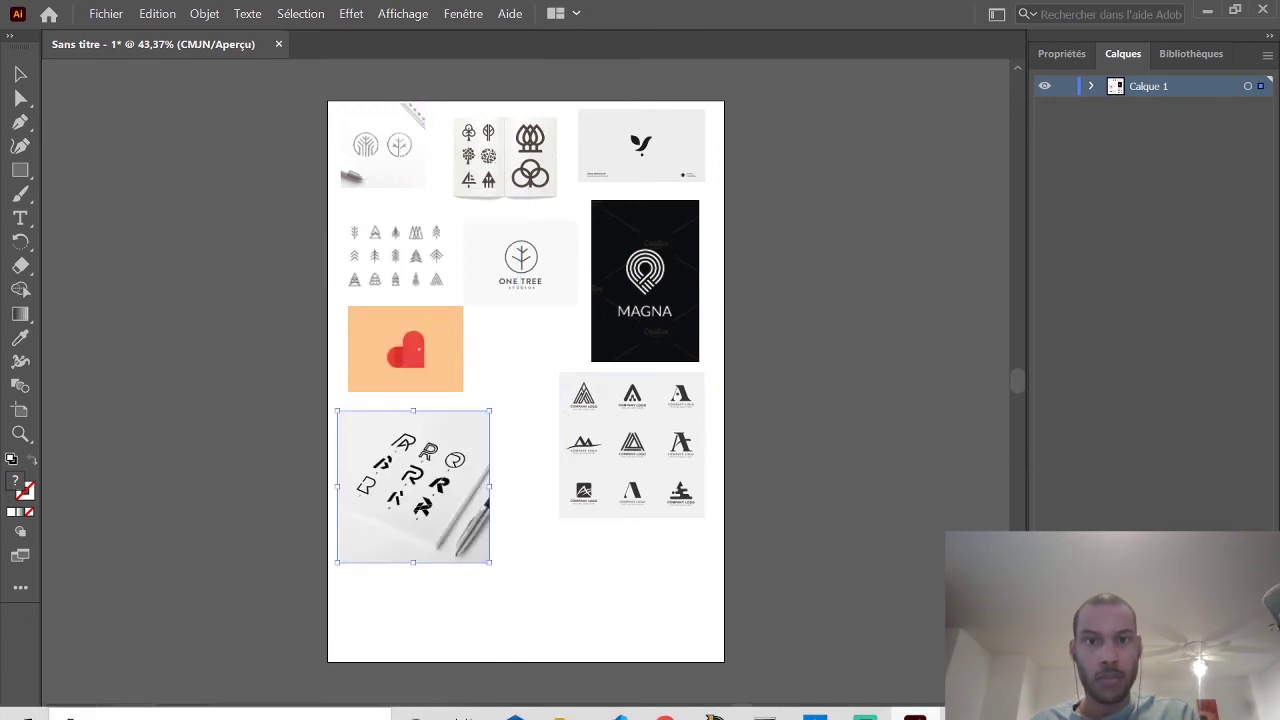
Switch to Pinterest in Chrome, find the black letter A logo with thin outlines among the "logo letter" pins and copy its image.
mouse_move(625, 714)
left_click(665, 700)
scroll(530, 512, "down", 10)
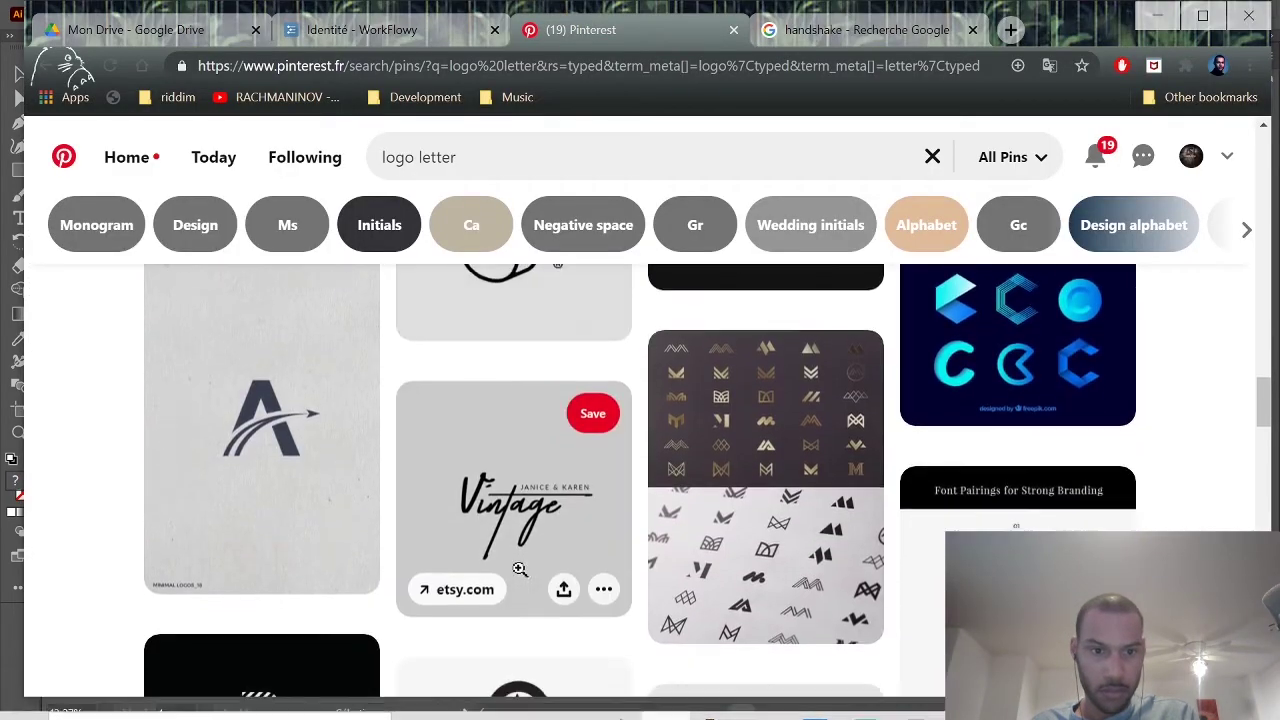
scroll(530, 512, "down", 12)
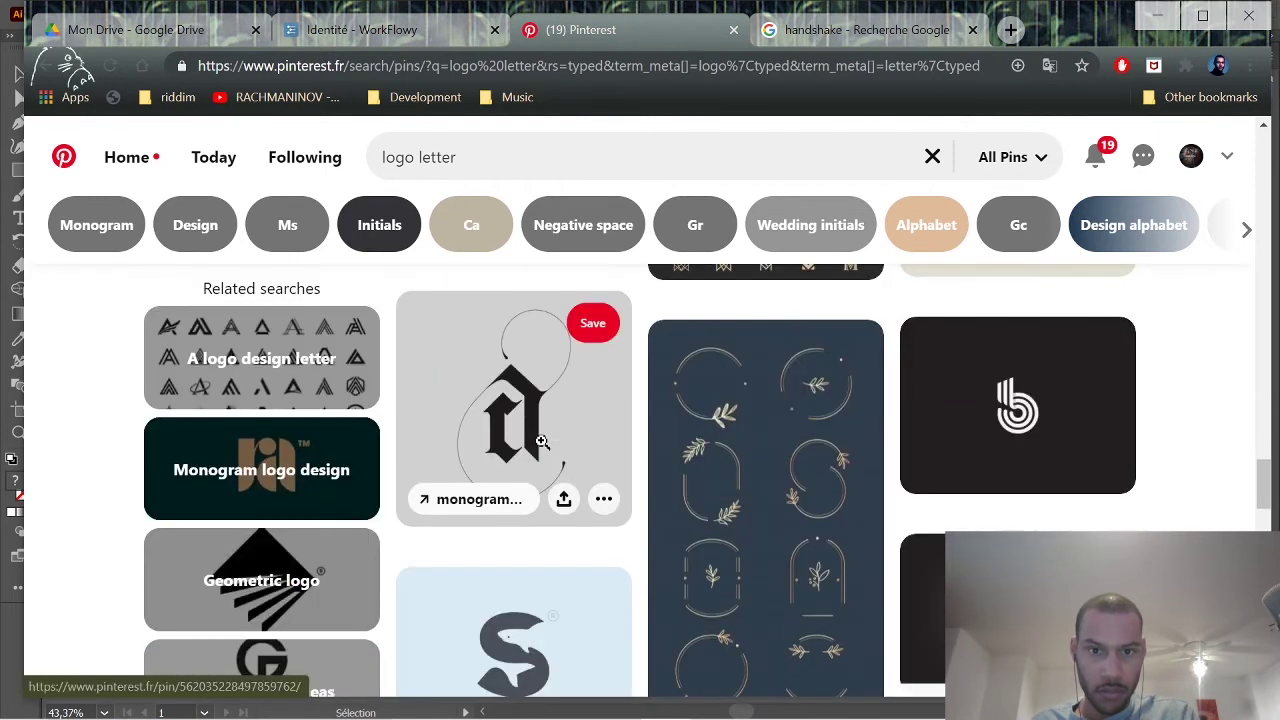
scroll(541, 441, "up", 2)
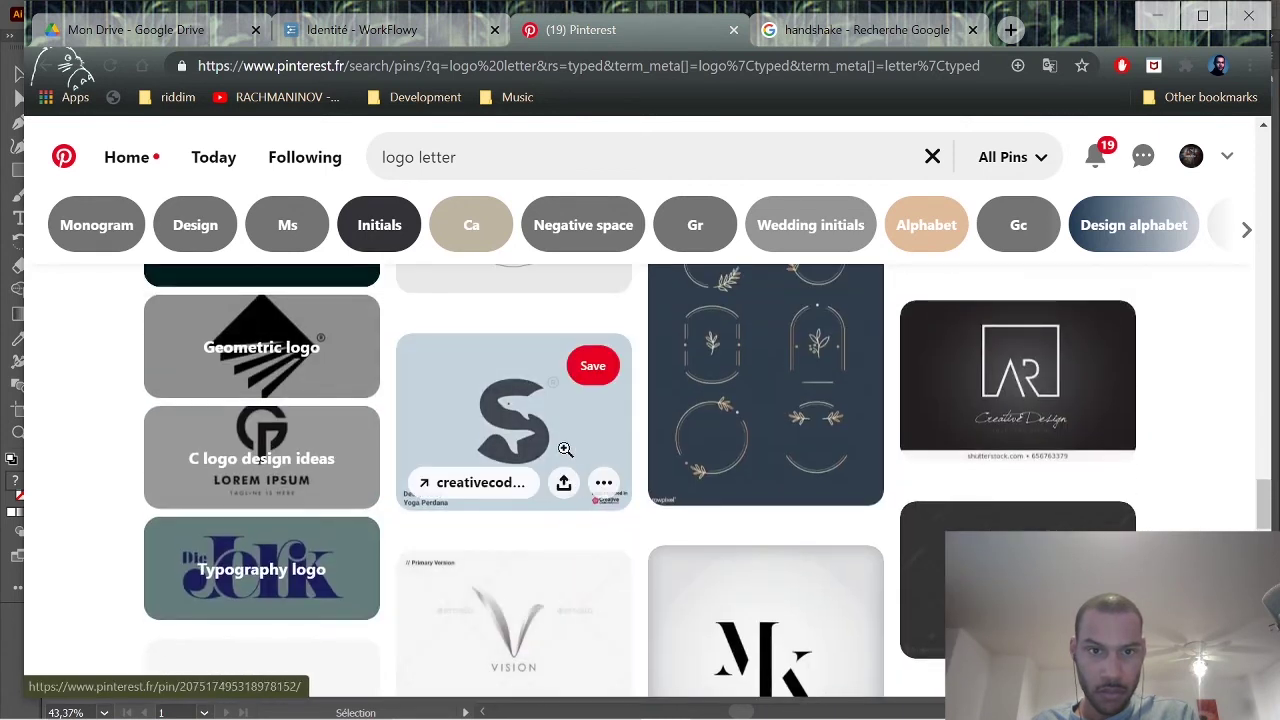
scroll(547, 407, "down", 4)
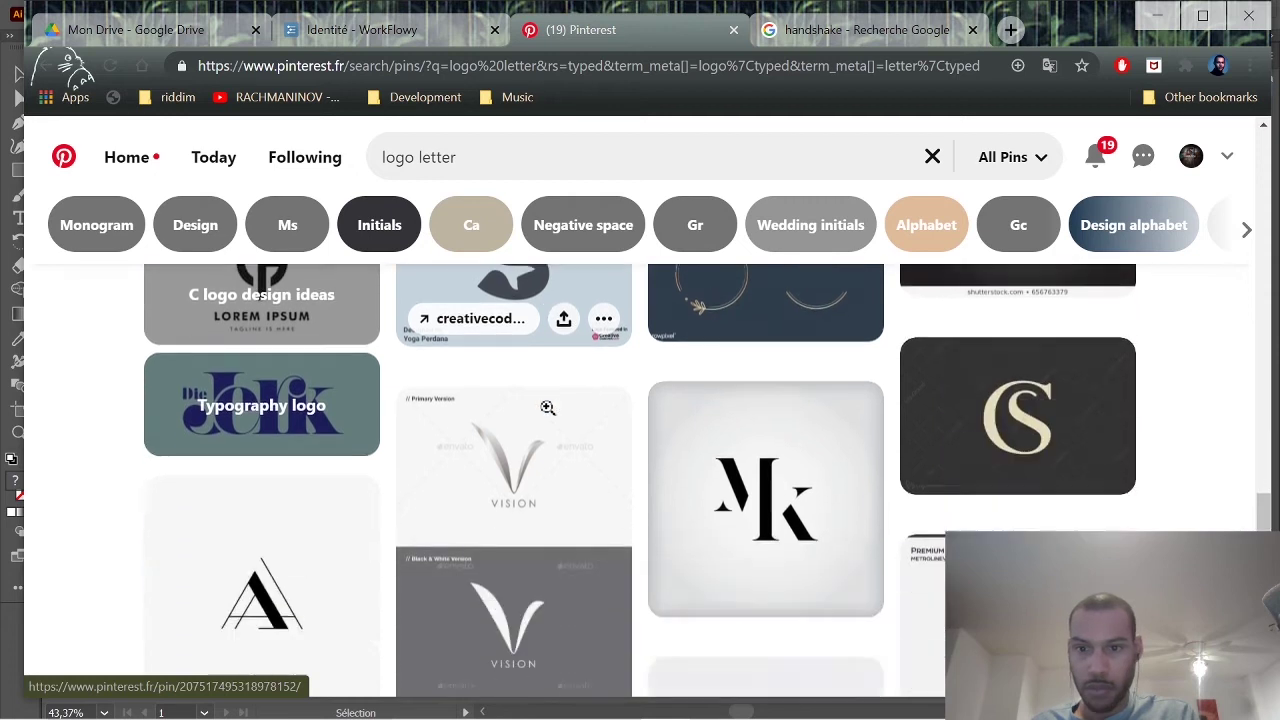
right_click(282, 400)
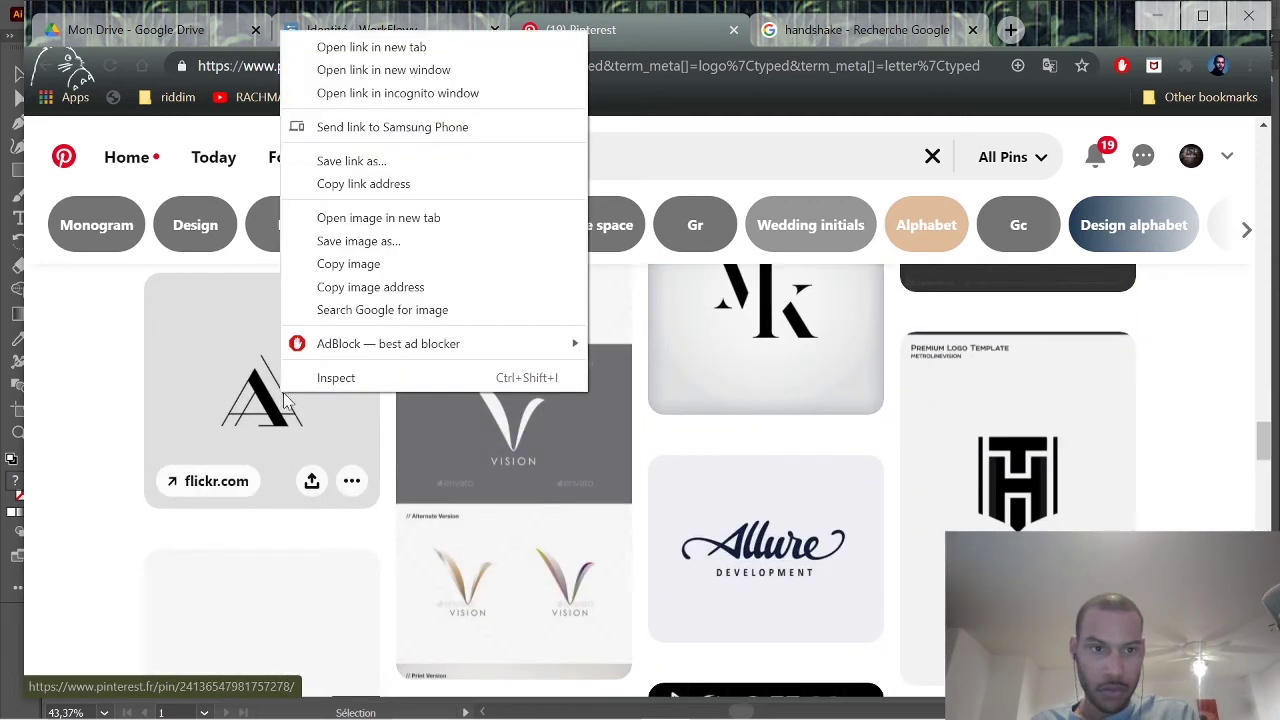
left_click(371, 260)
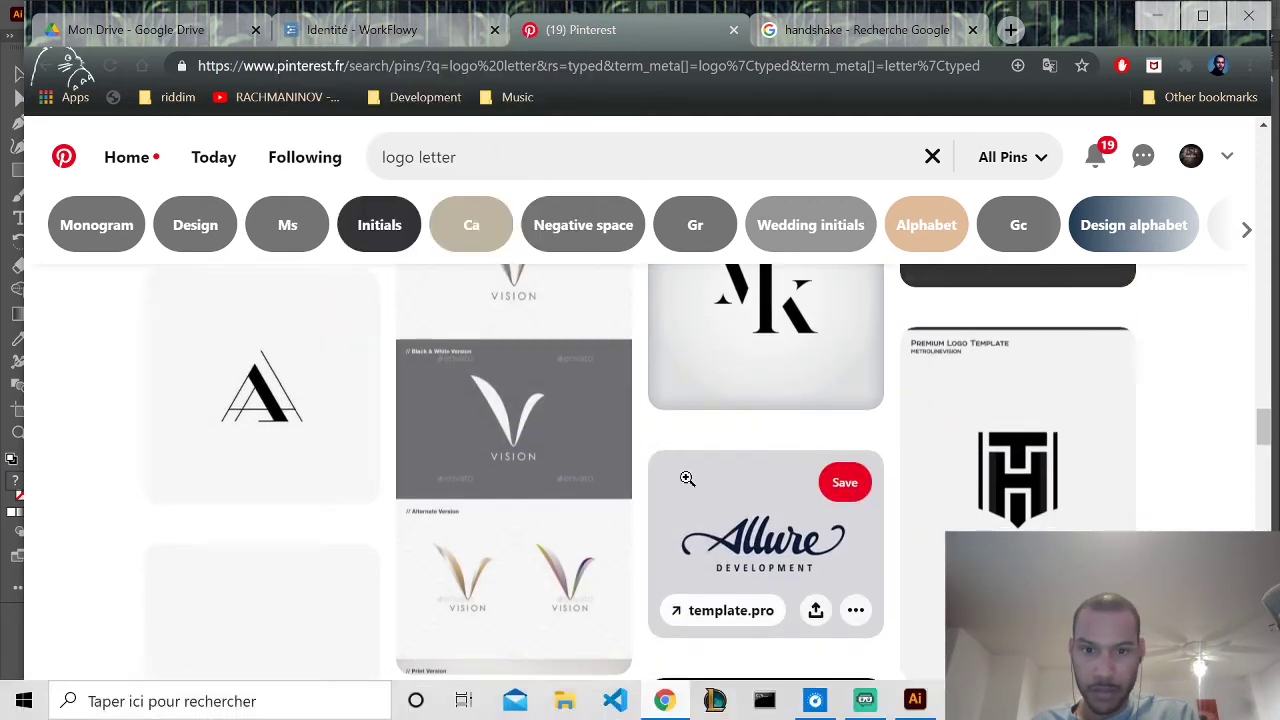
Paste the copied letter A logo into the Illustrator document, scale it down and place it between the red heart and the MAGNA image.
scroll(765, 540, "down", 6)
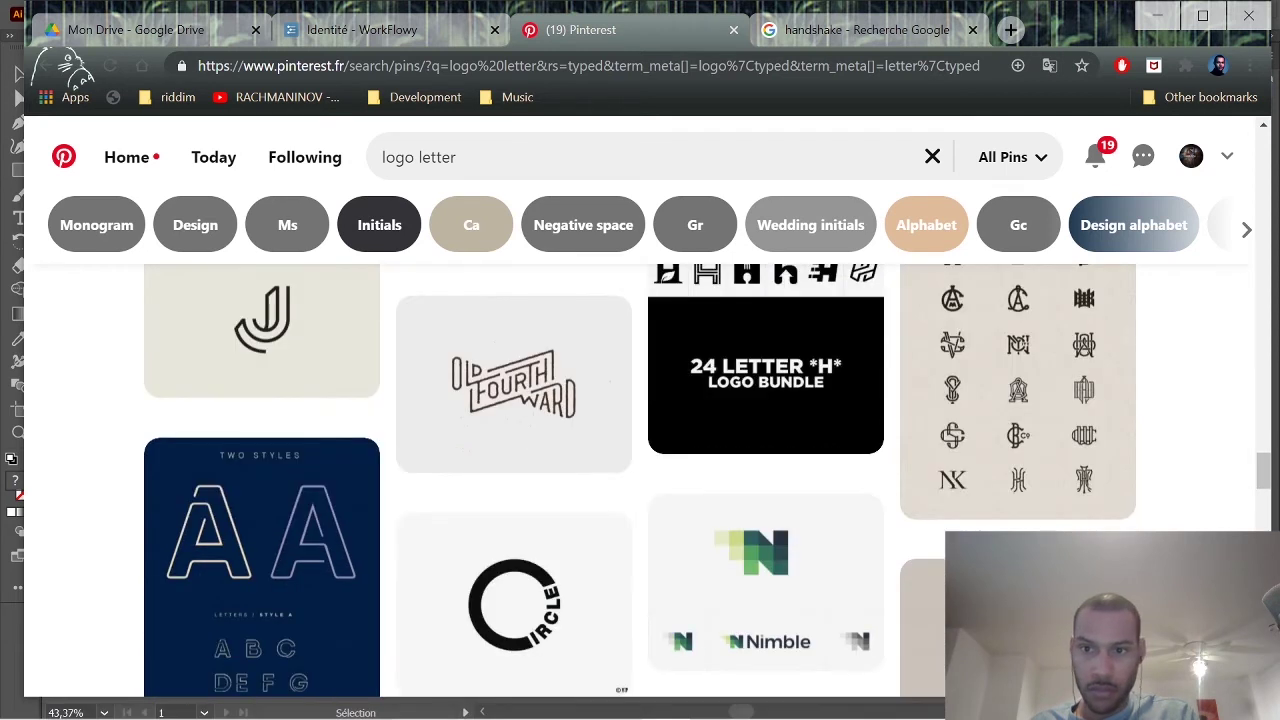
scroll(765, 560, "down", 4)
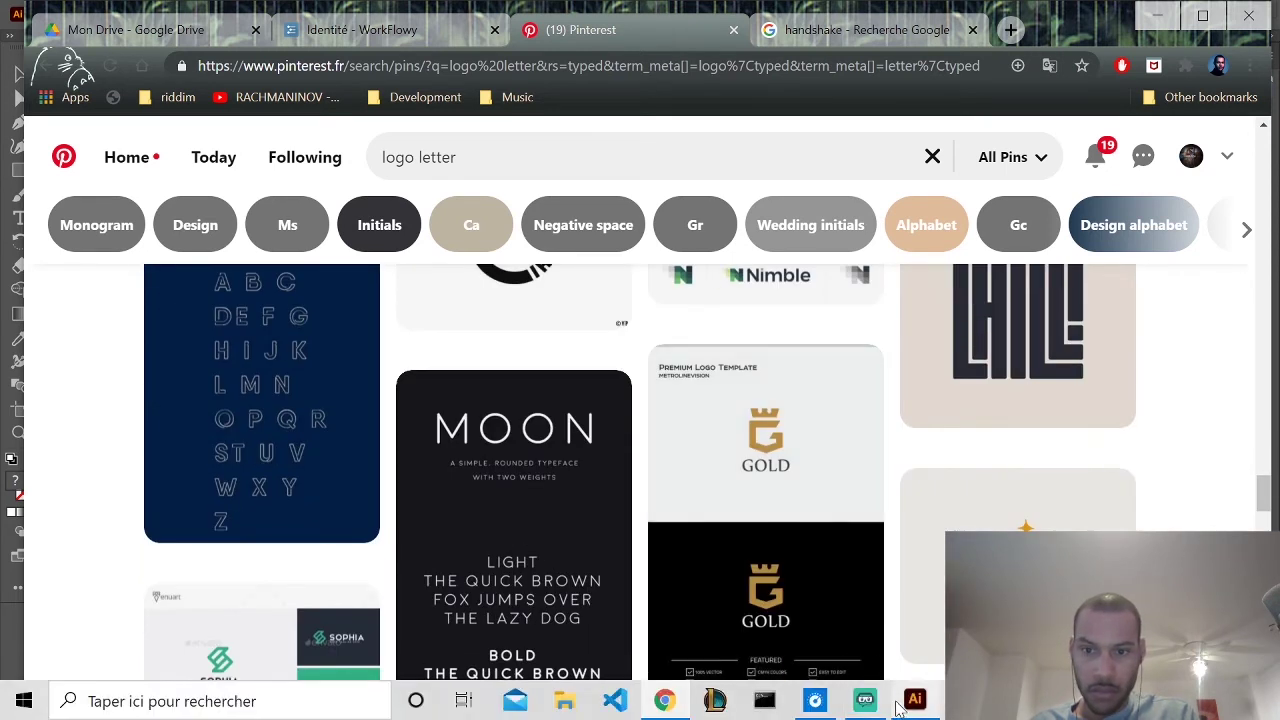
left_click(899, 705)
key("ctrl+v")
left_click_drag(684, 542, 500, 296)
left_click_drag(410, 262, 511, 343)
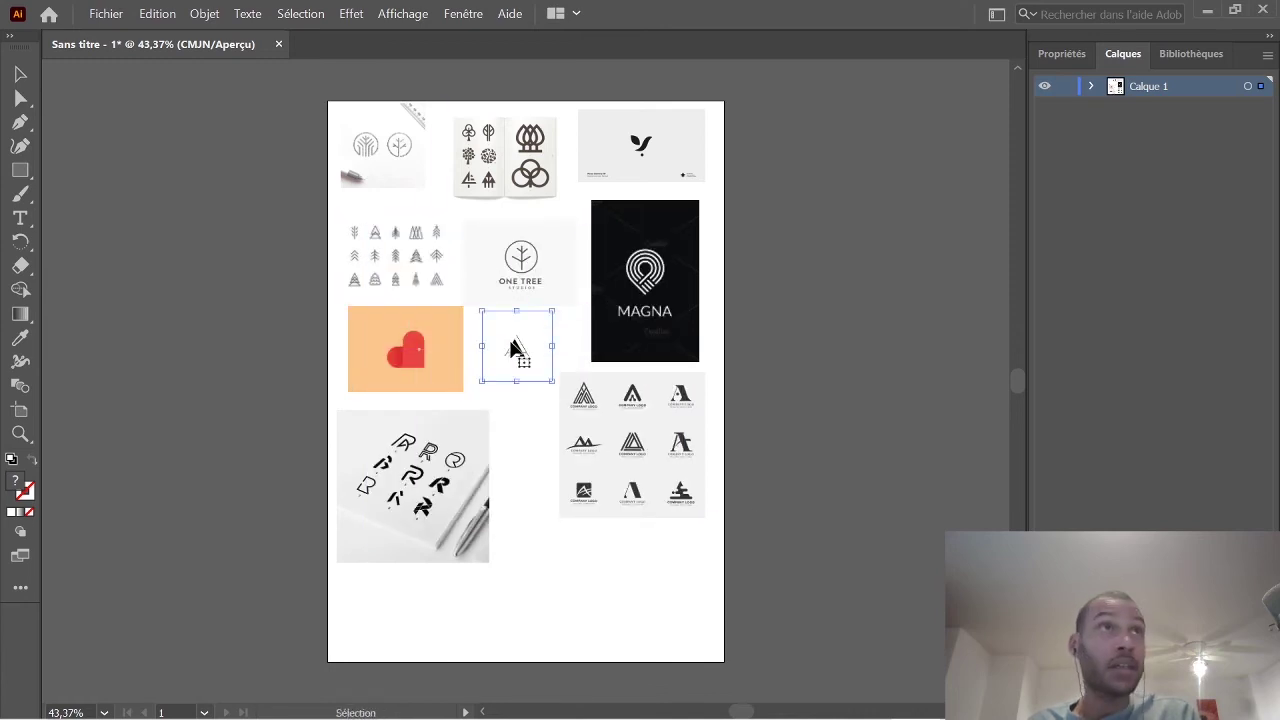
Switch to Streamlabs OBS to check the running stream and its chat, and return to Illustrator.
mouse_move(590, 717)
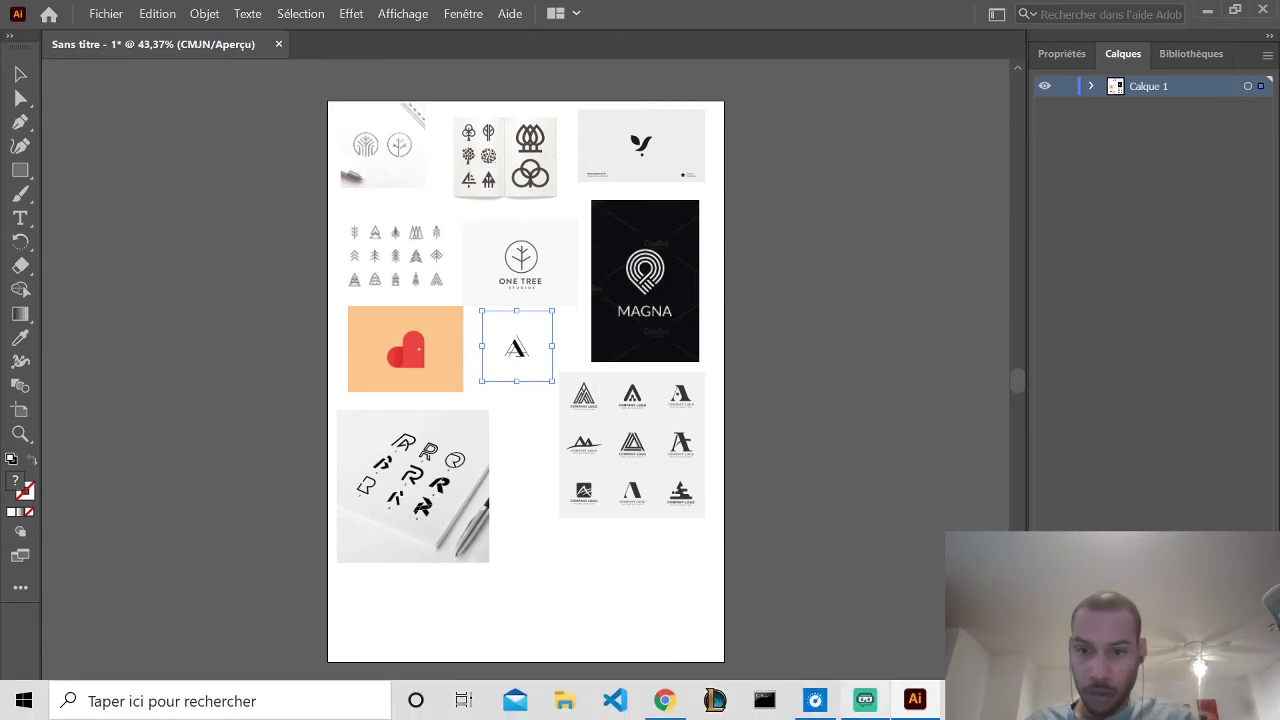
left_click(866, 701)
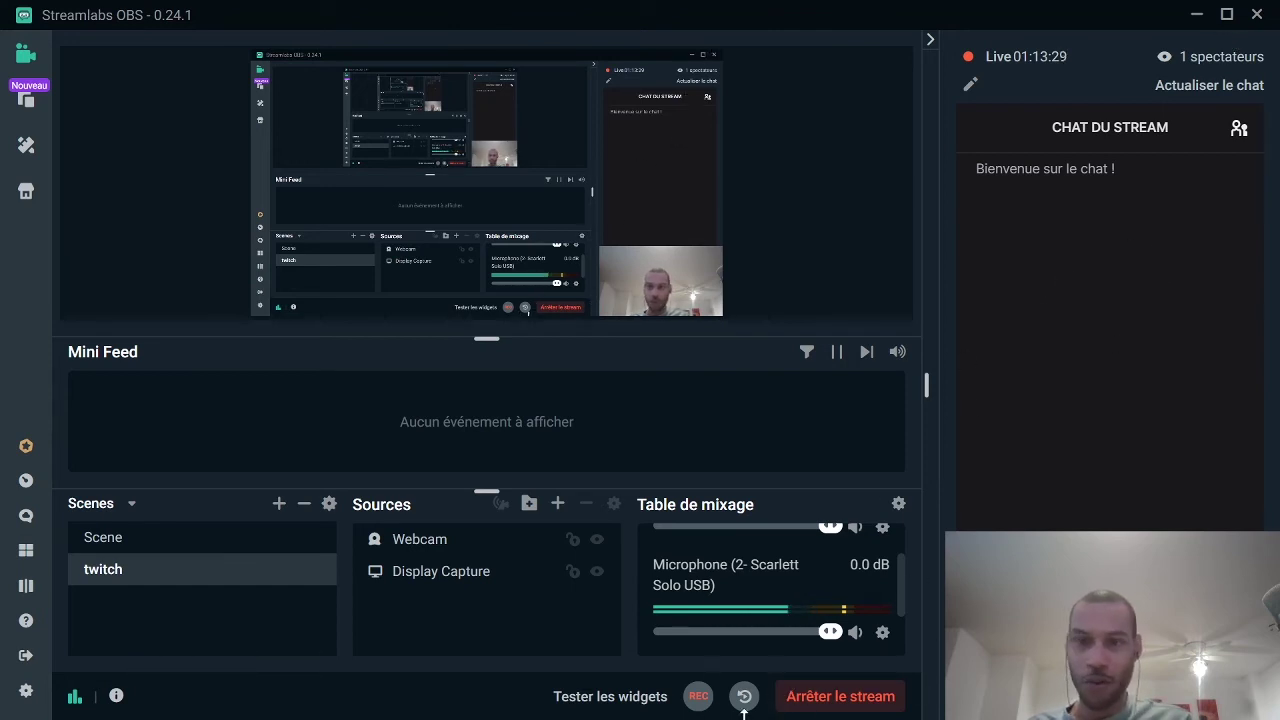
key("super")
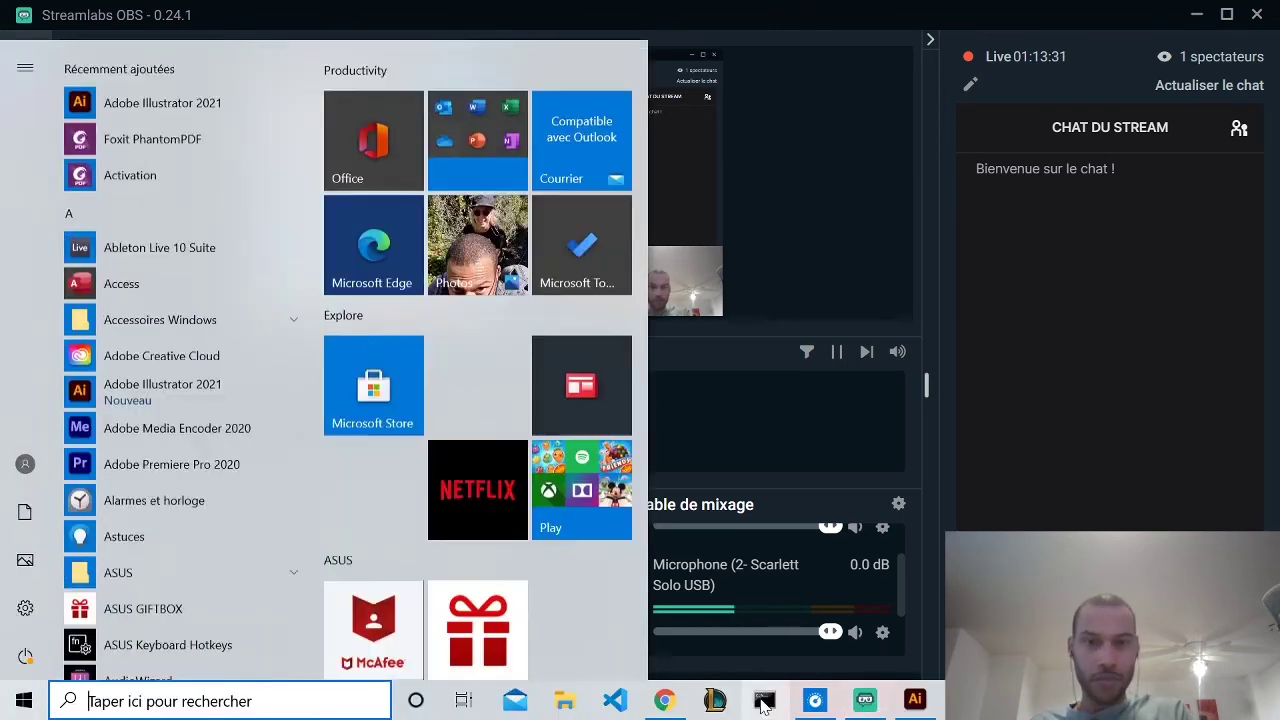
left_click(869, 703)
Scale down the notebook image of letter R logos and the grid of nine letter A company logos.
mouse_move(589, 605)
left_mouse_down()
mouse_move(476, 578)
mouse_move(510, 550)
mouse_move(475, 495)
mouse_move(400, 478)
left_mouse_up()
left_click(606, 471)
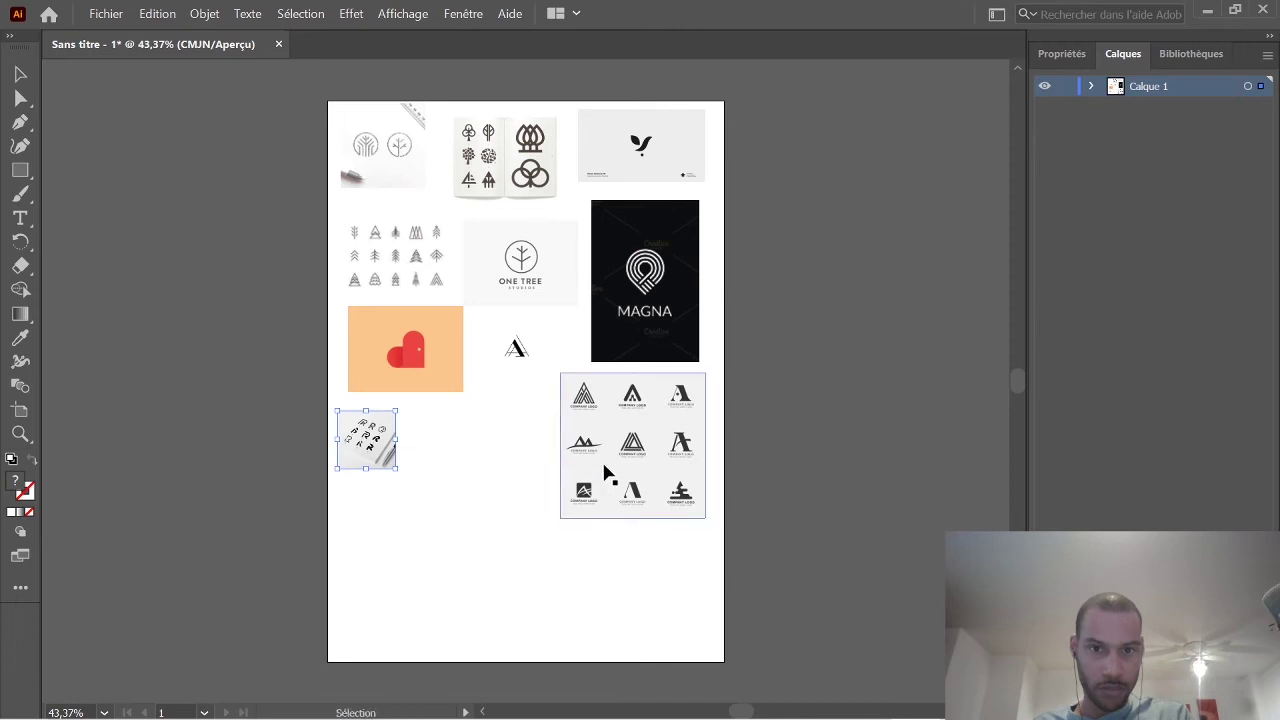
left_click_drag(561, 518, 627, 451)
Move all the reference images off the artboard onto the empty canvas beside it, leaving the page clear.
scroll(572, 347, "left", 1)
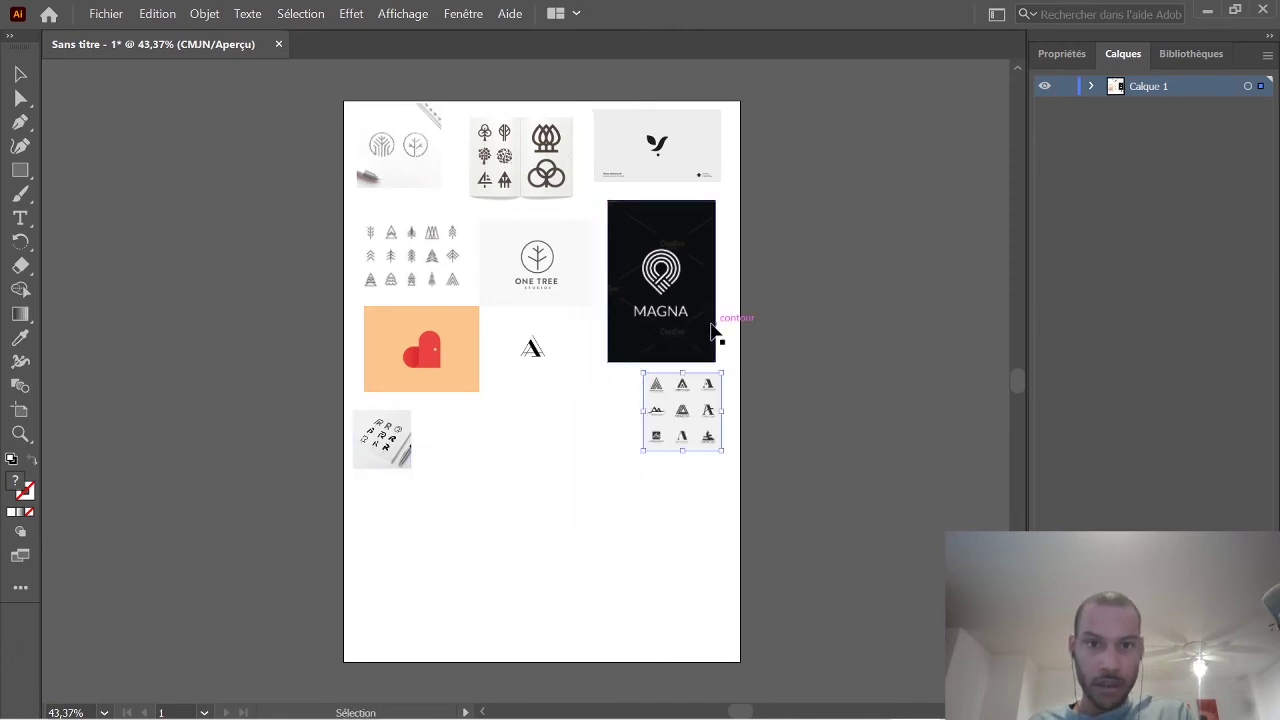
key("v")
scroll(591, 329, "down", 1)
key("a")
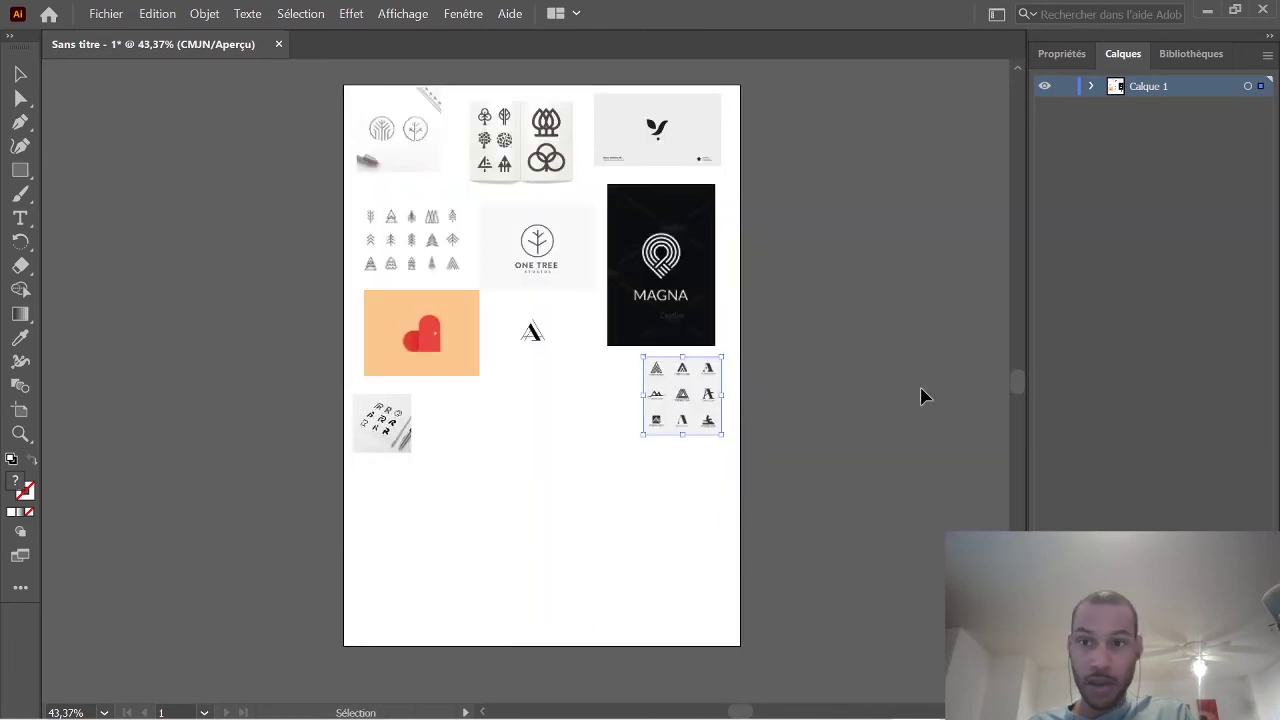
scroll(591, 283, "left", 2)
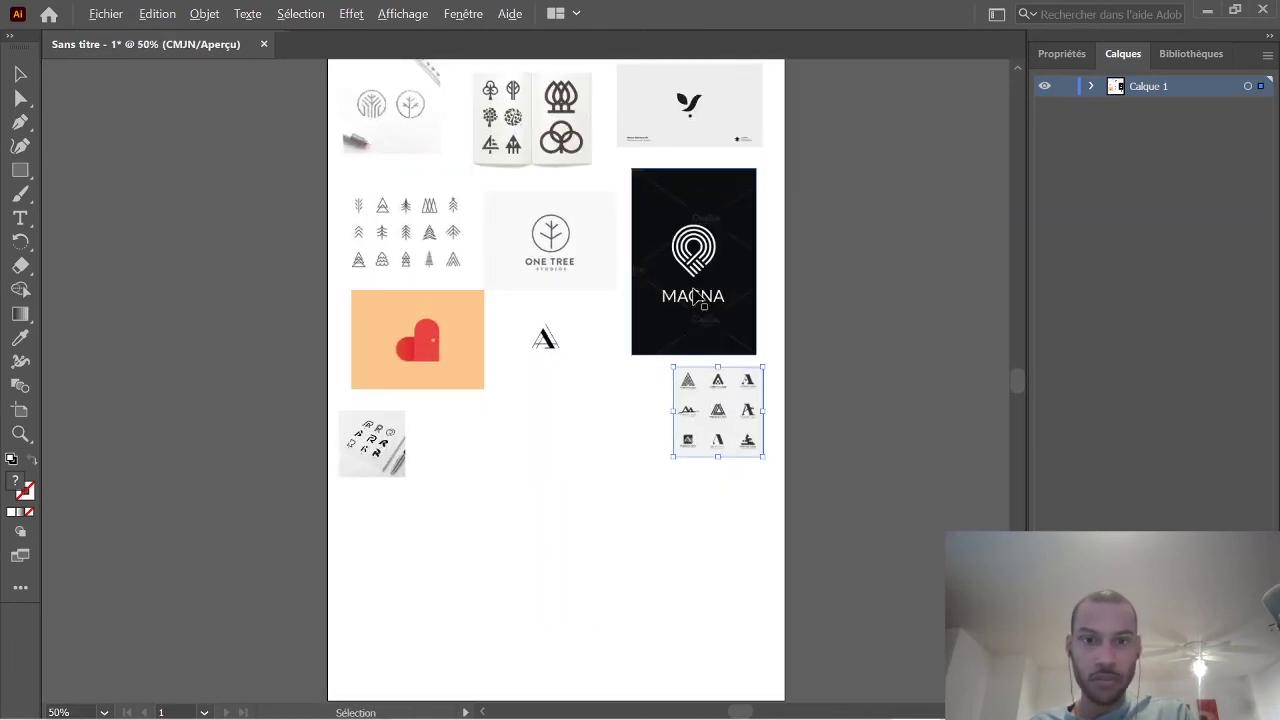
key("v")
scroll(680, 308, "up", 2)
scroll(672, 308, "up", 5)
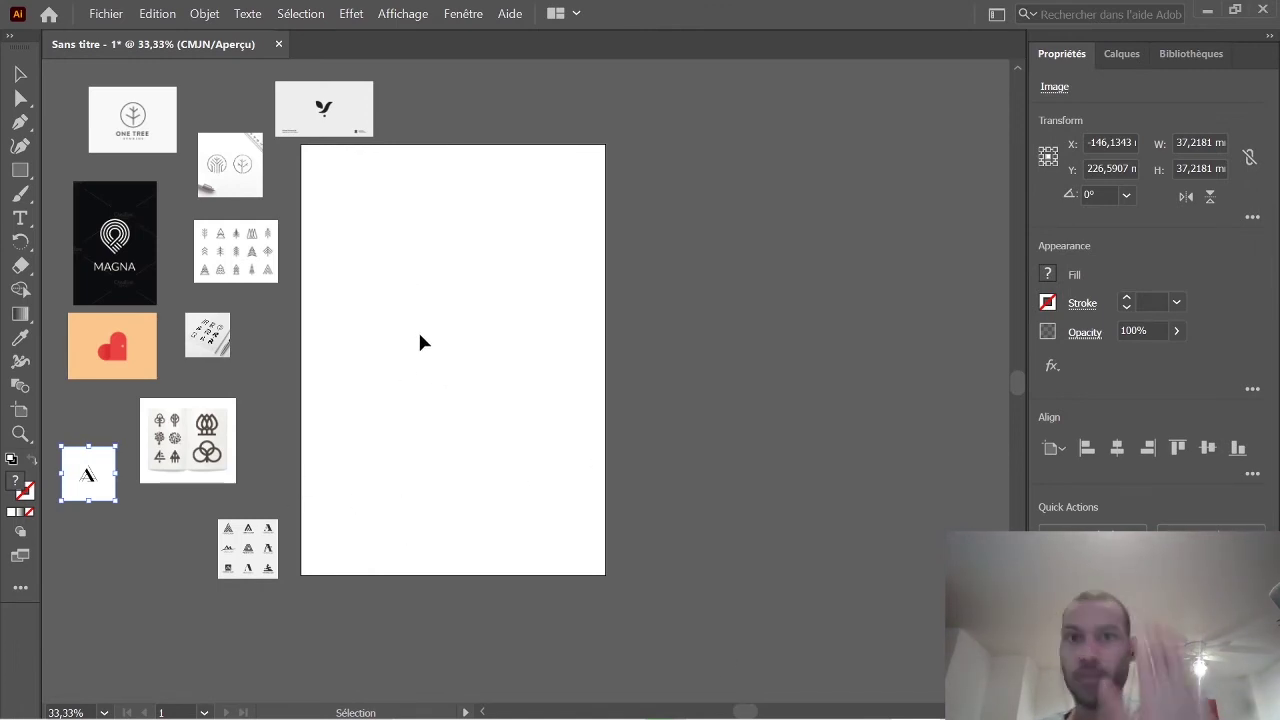
Review the logo and moodboard keywords in the WorkFlowy Identité notes in Chrome, and check the stream in Streamlabs OBS.
mouse_move(684, 715)
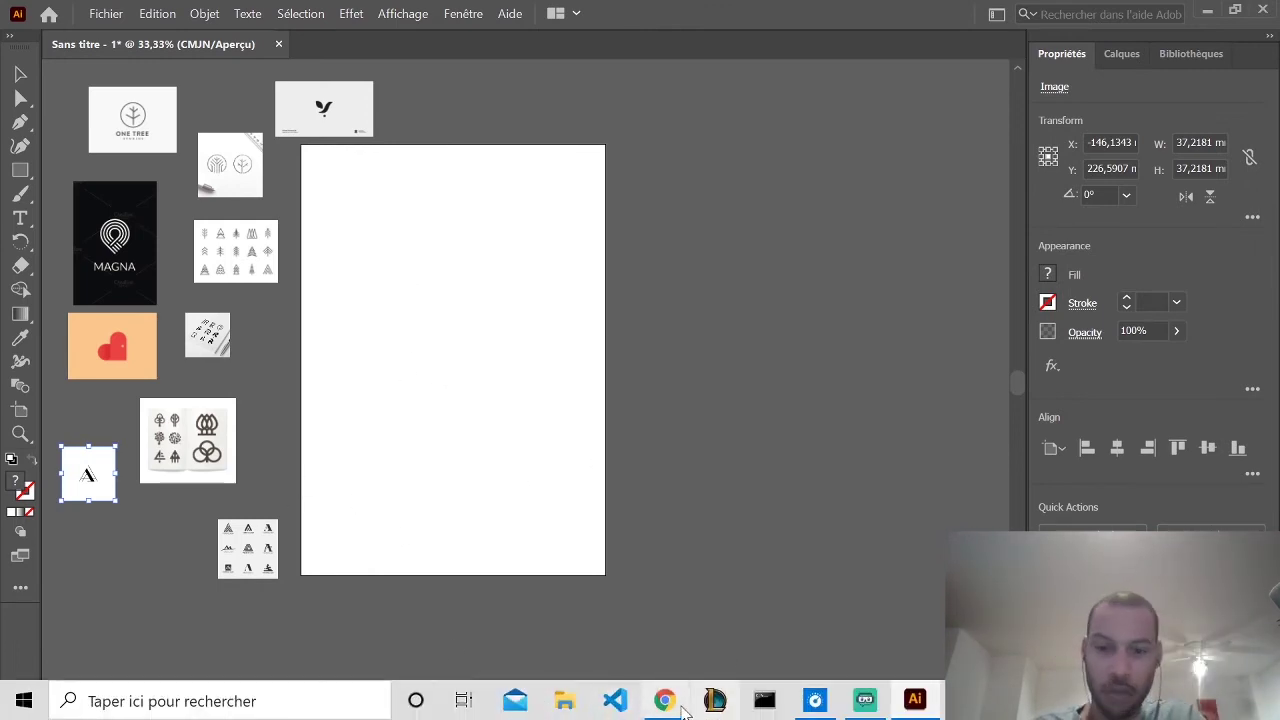
left_click(680, 705)
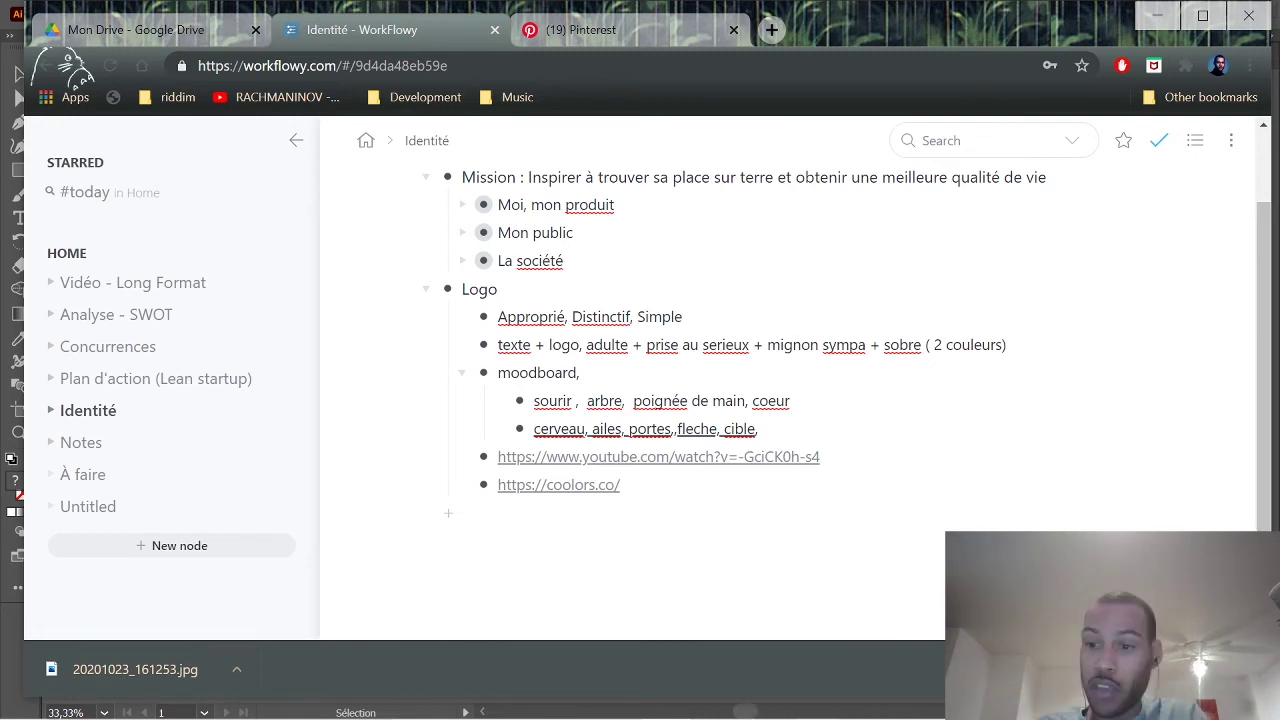
mouse_move(714, 700)
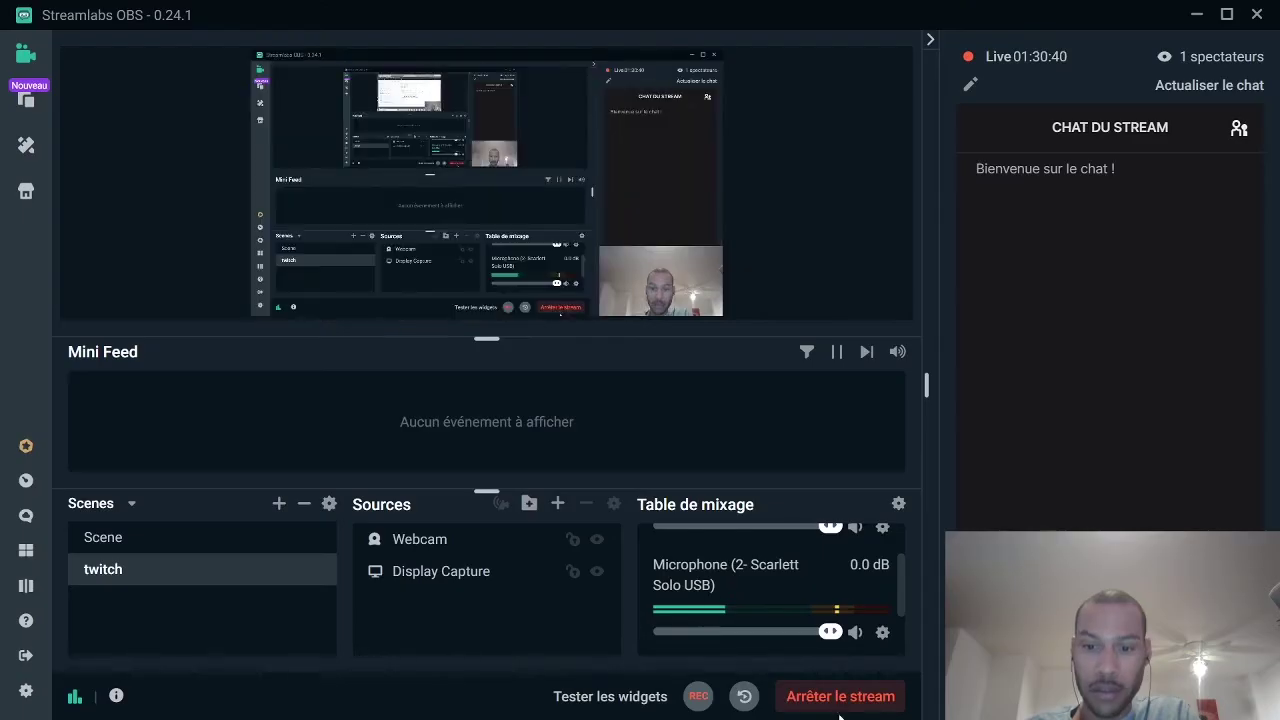
left_click(862, 702)
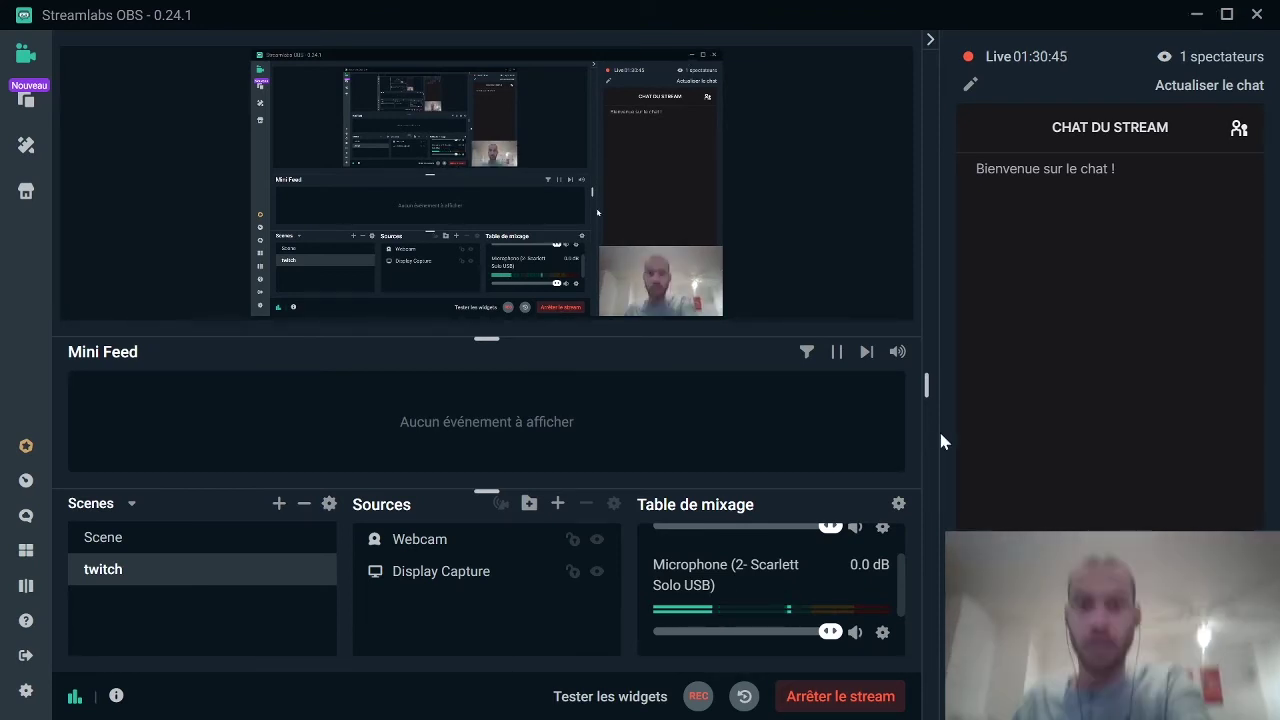
left_click(1197, 14)
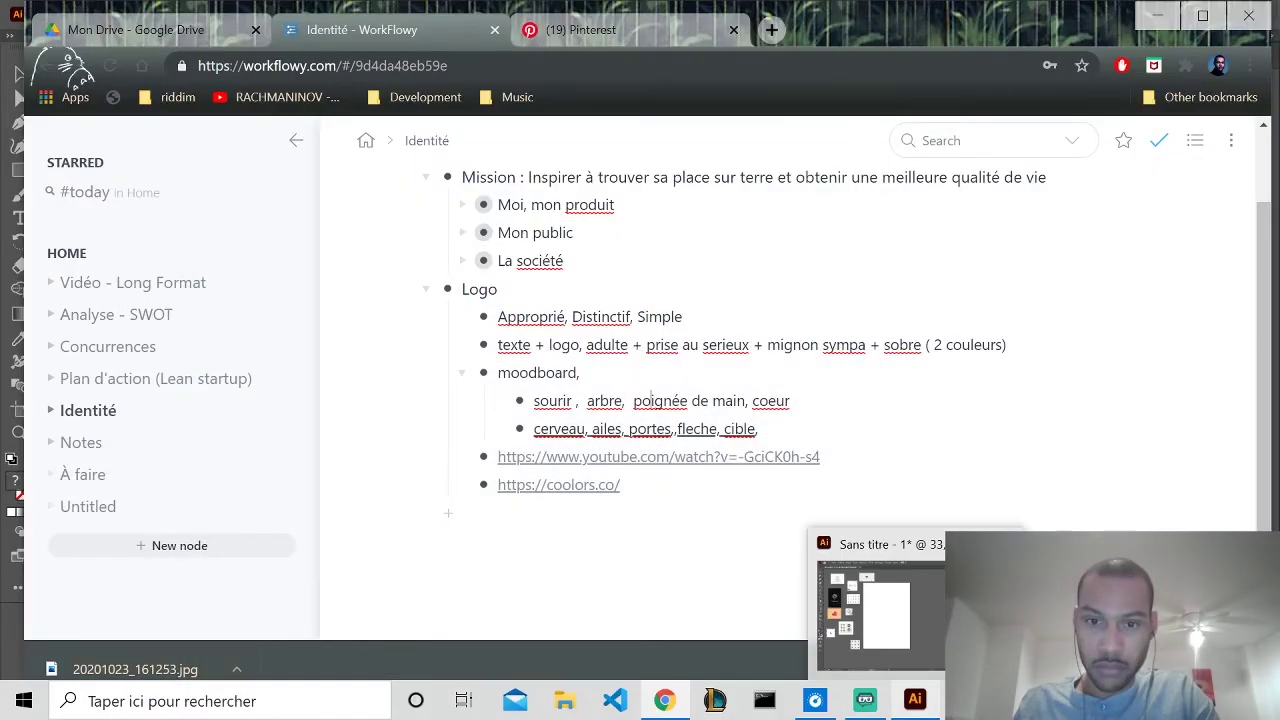
Bring the sketch photo 20201023_161253.jpg from the Téléchargements folder into the Illustrator document.
left_click(918, 700)
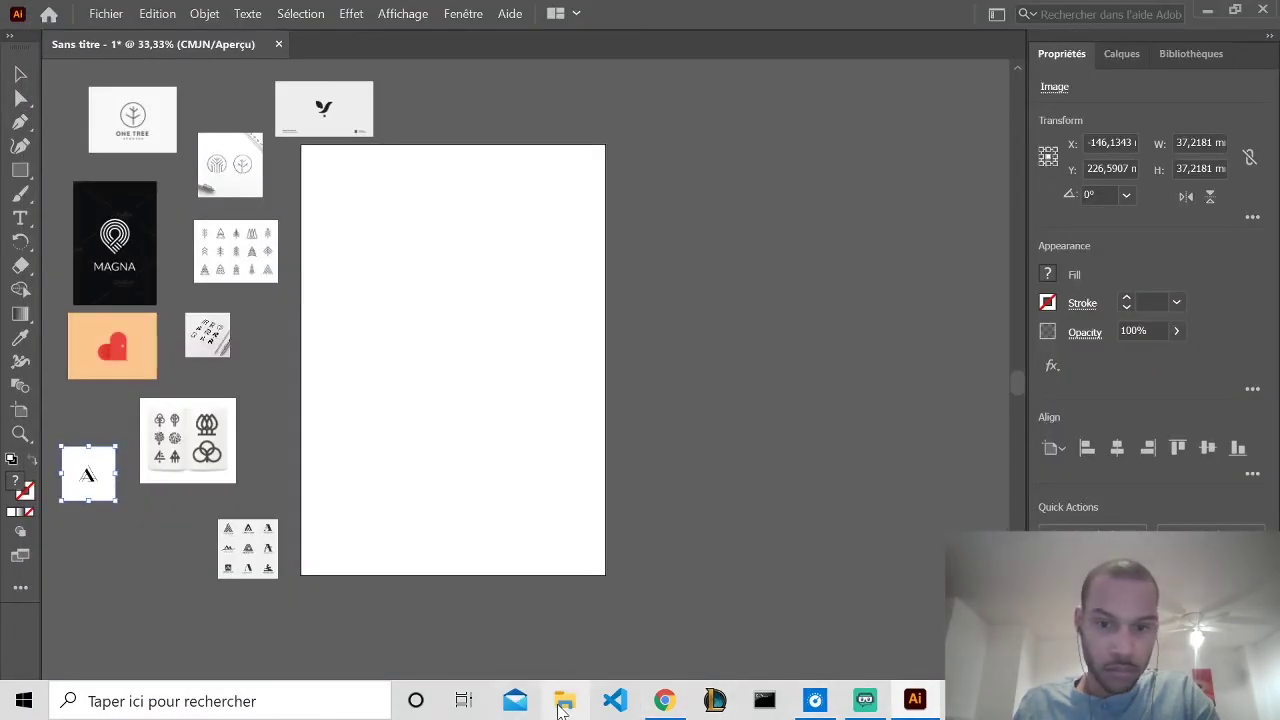
left_click(563, 702)
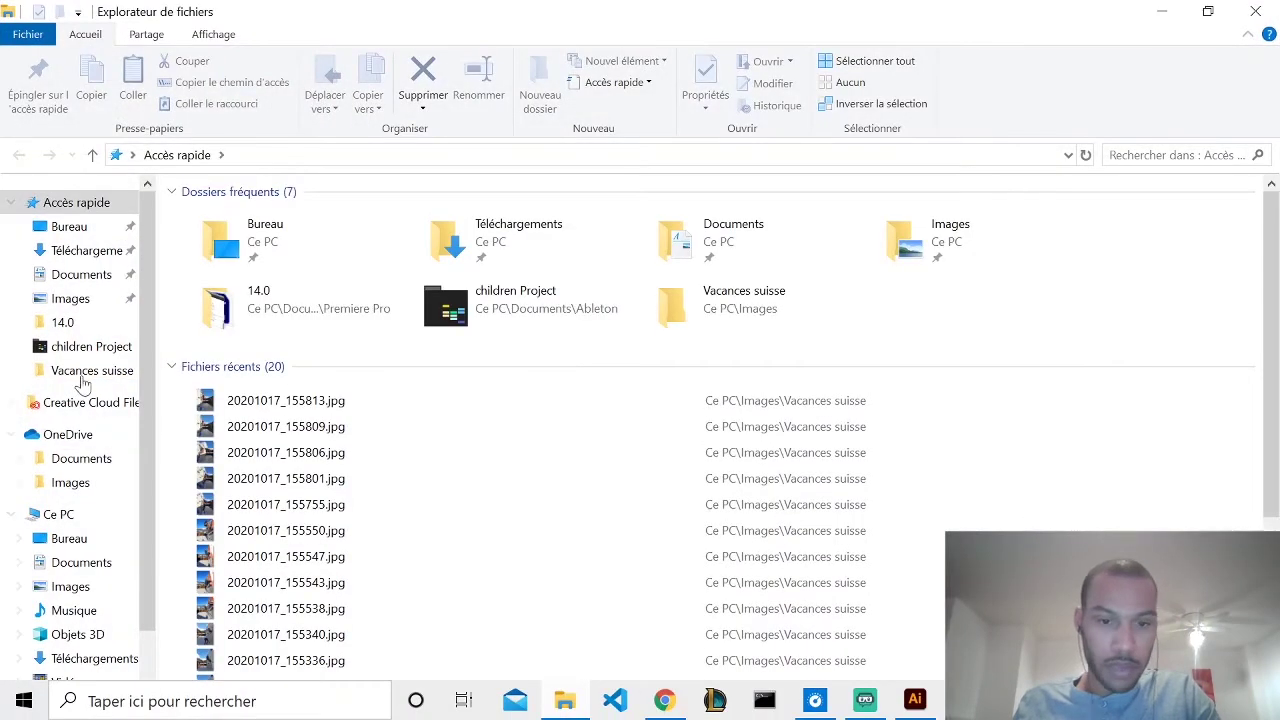
left_click(55, 254)
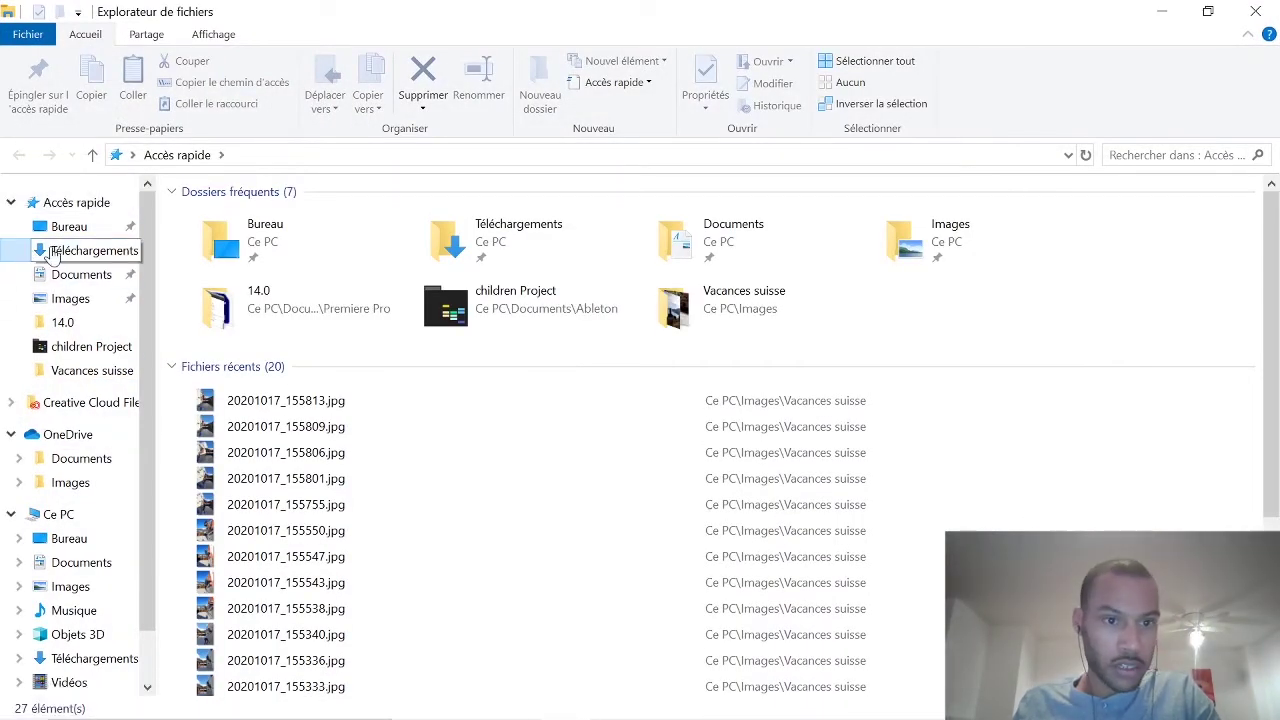
left_click(240, 244)
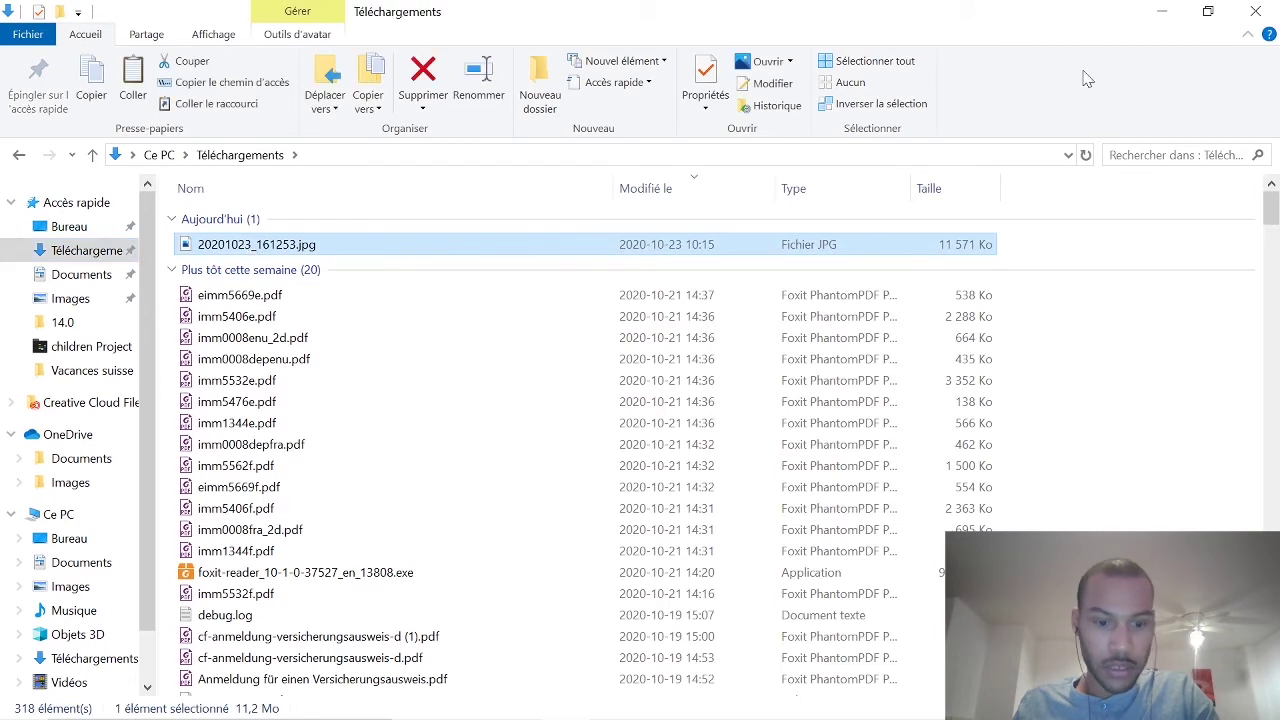
left_click(1175, 14)
left_click(476, 385)
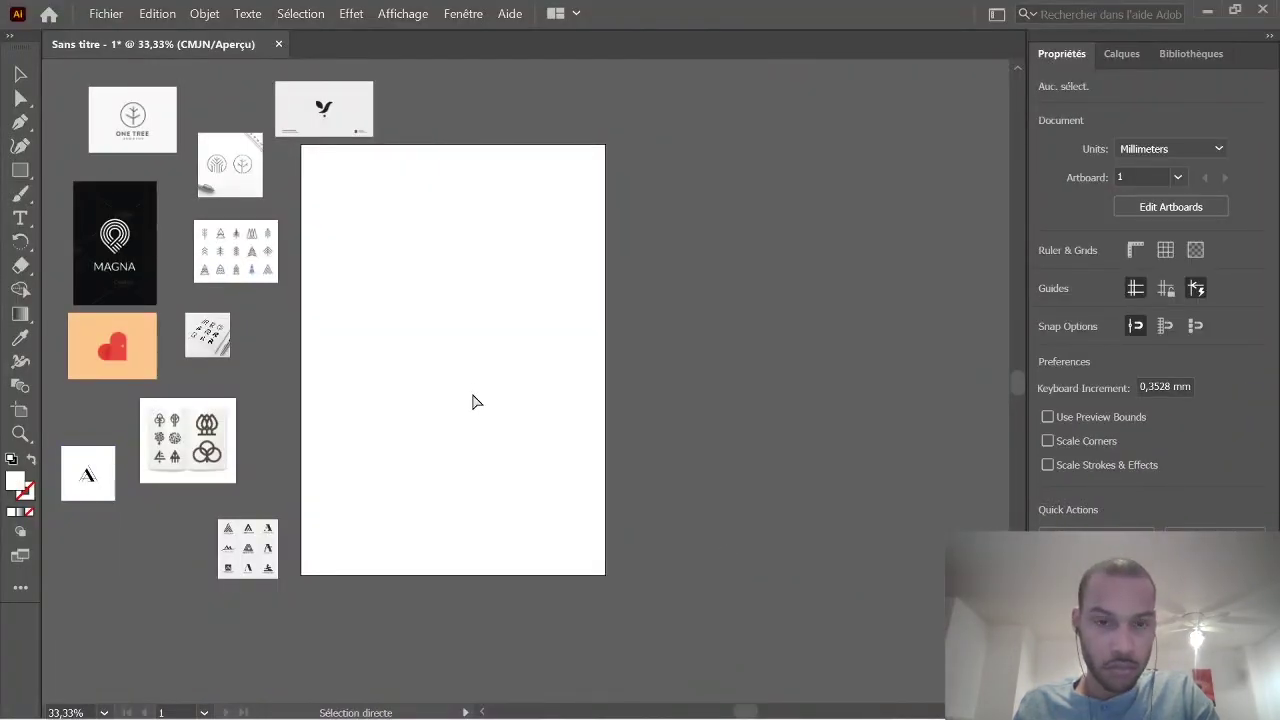
scroll(496, 380, "right", 1)
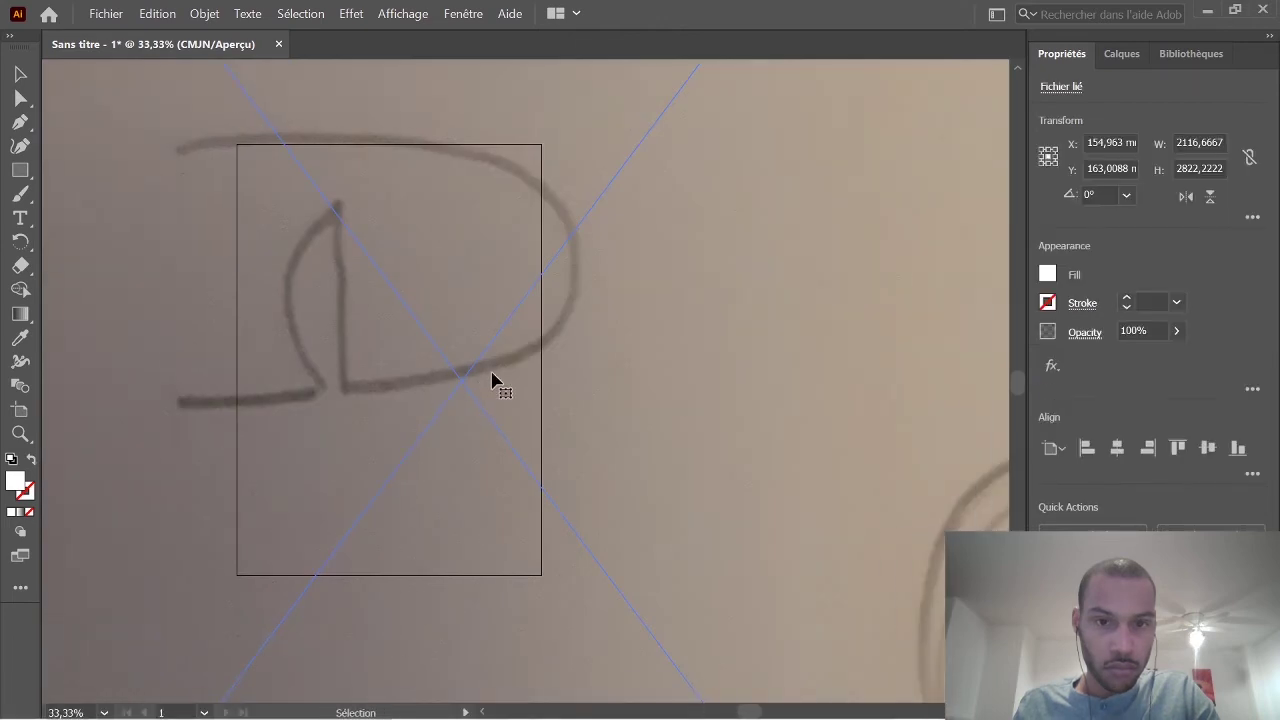
Rotate the sketch photo by 90° and scale it down to about 766 × 574 mm.
scroll(488, 382, "down", 3)
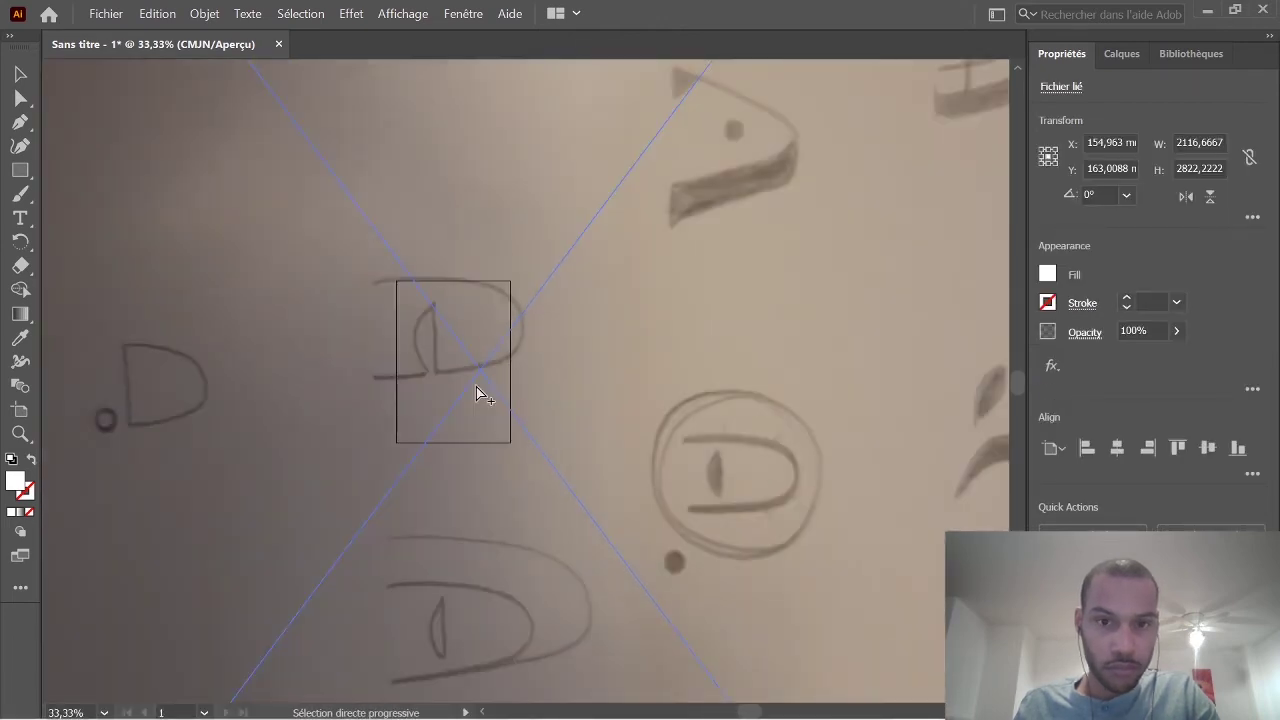
scroll(474, 392, "down", 7)
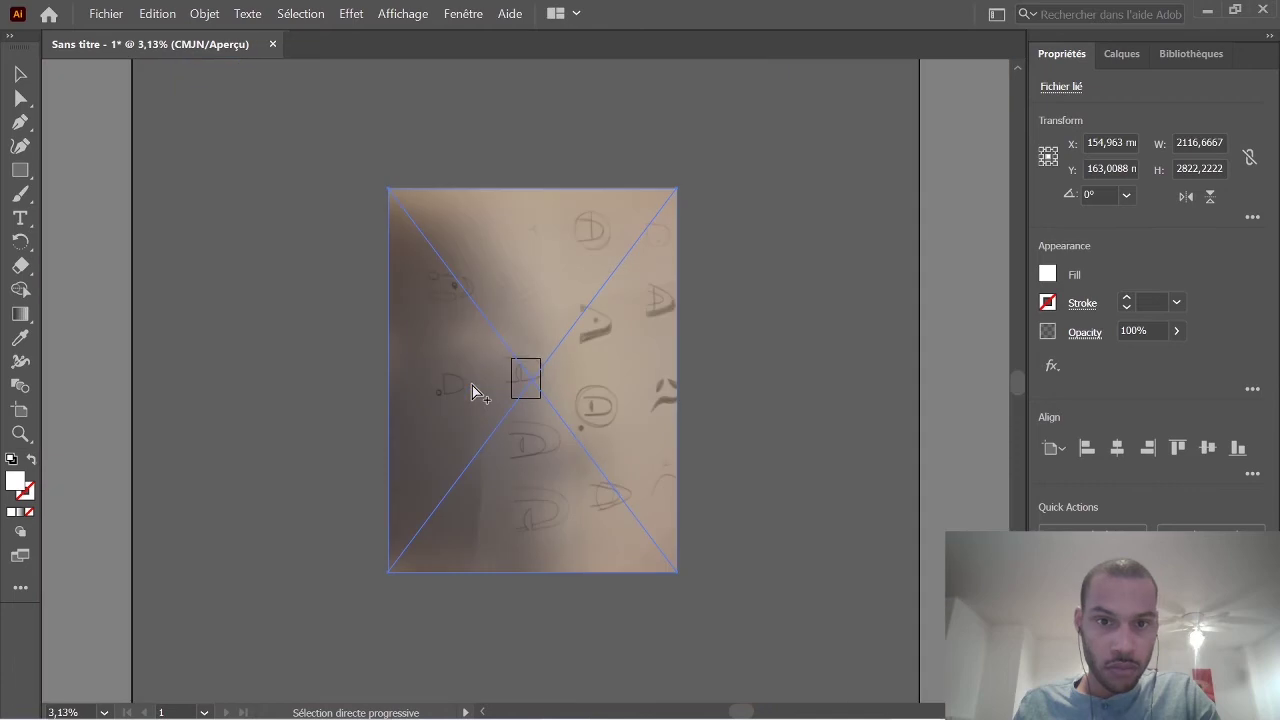
key("v")
left_click_drag(678, 181, 565, 458)
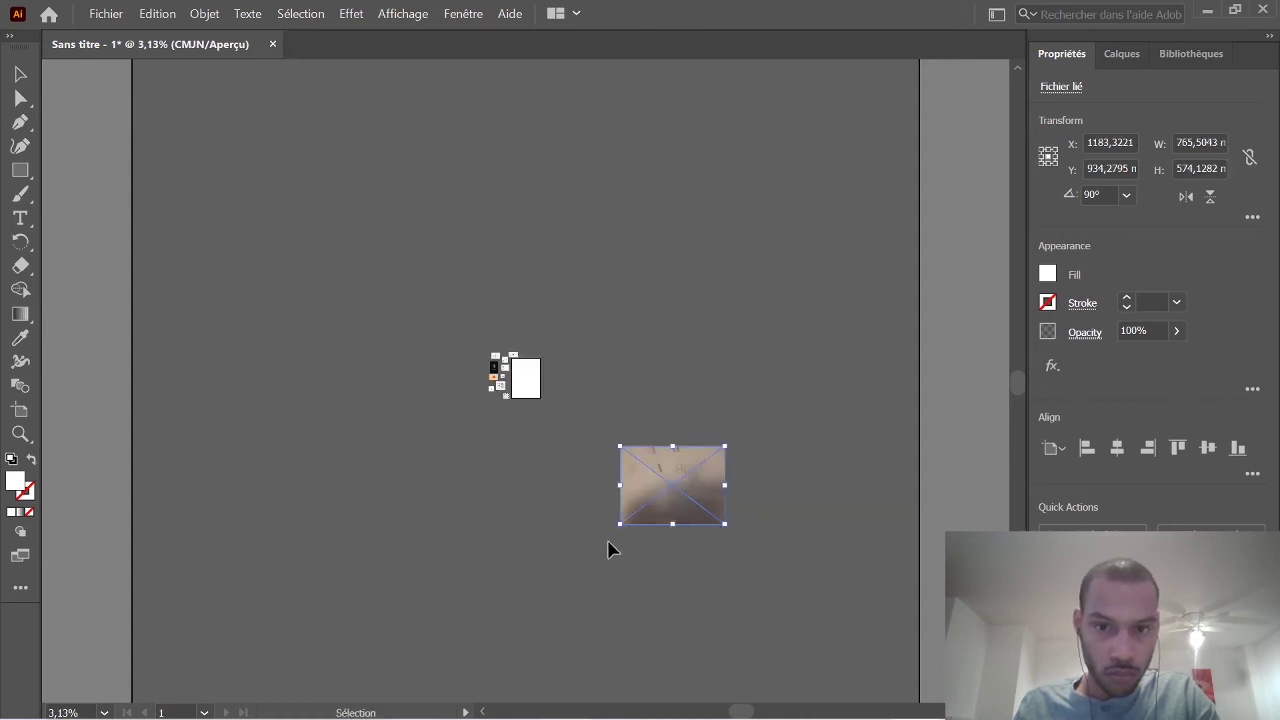
Move the sketch photo up so it overlaps the artboard's edge and scale it down further.
scroll(662, 524, "up", 4)
left_click_drag(680, 459, 280, 335)
scroll(91, 354, "up", 3)
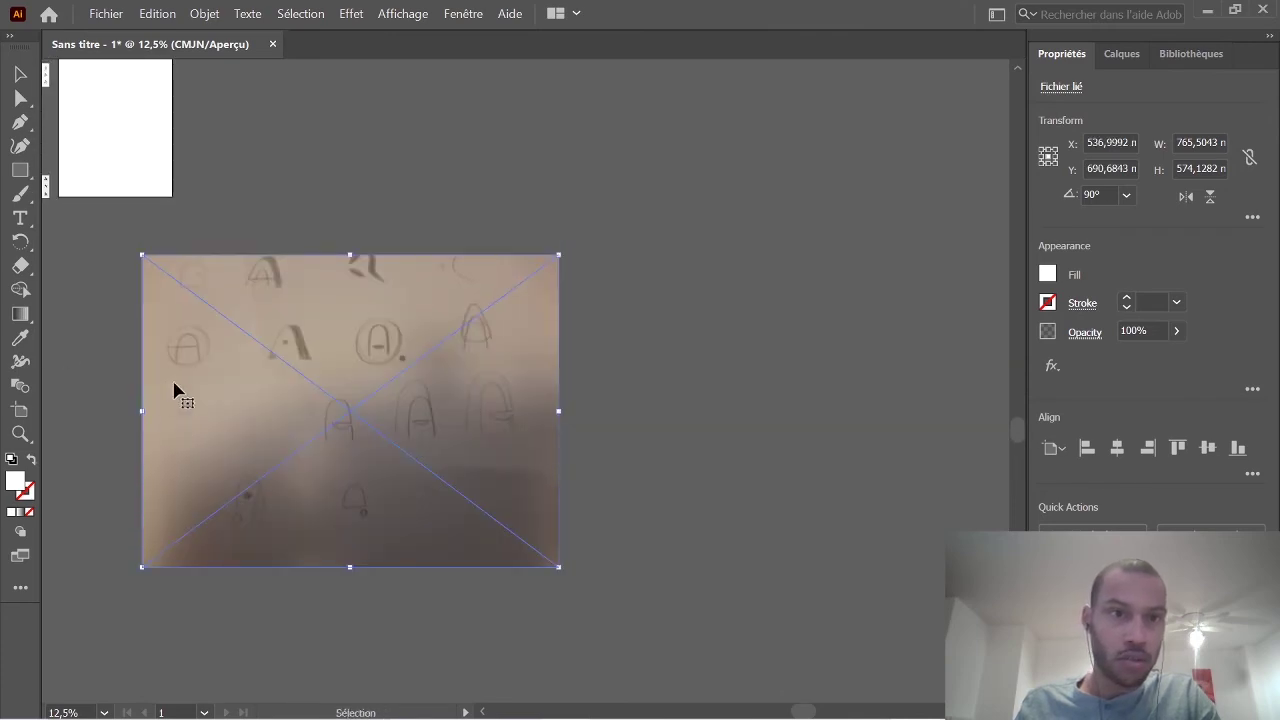
left_click_drag(377, 319, 318, 143)
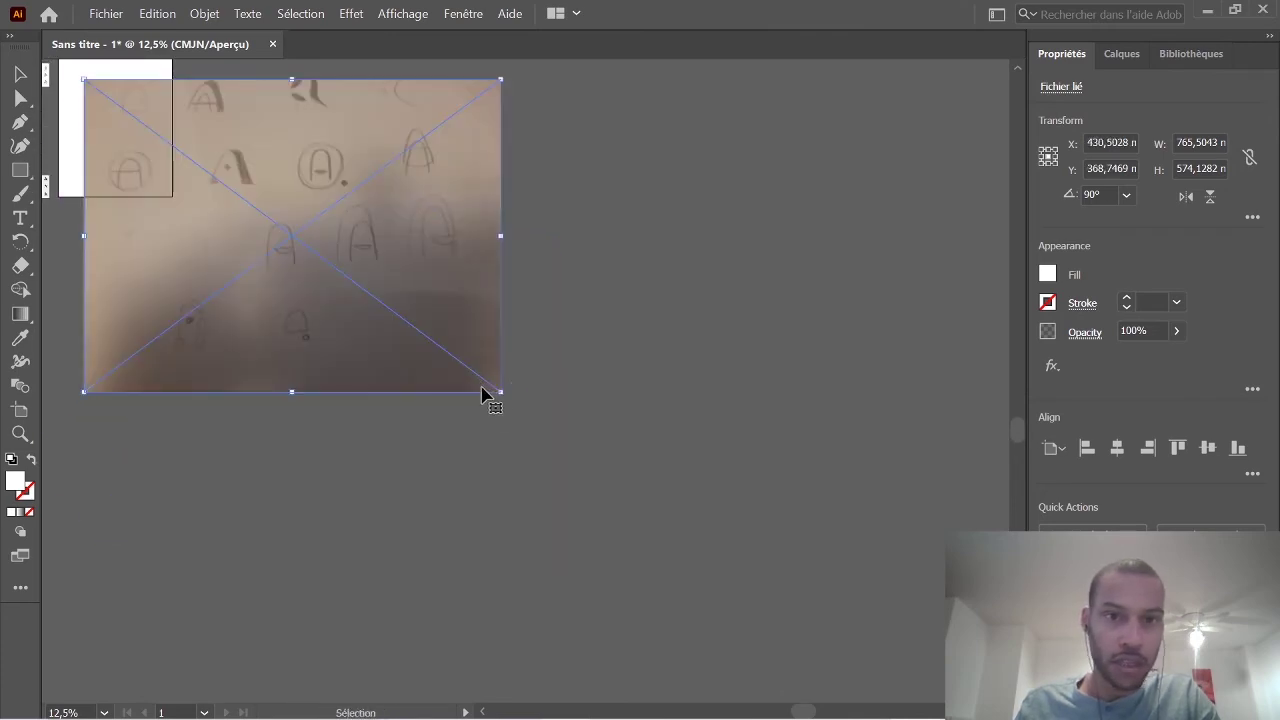
key("a")
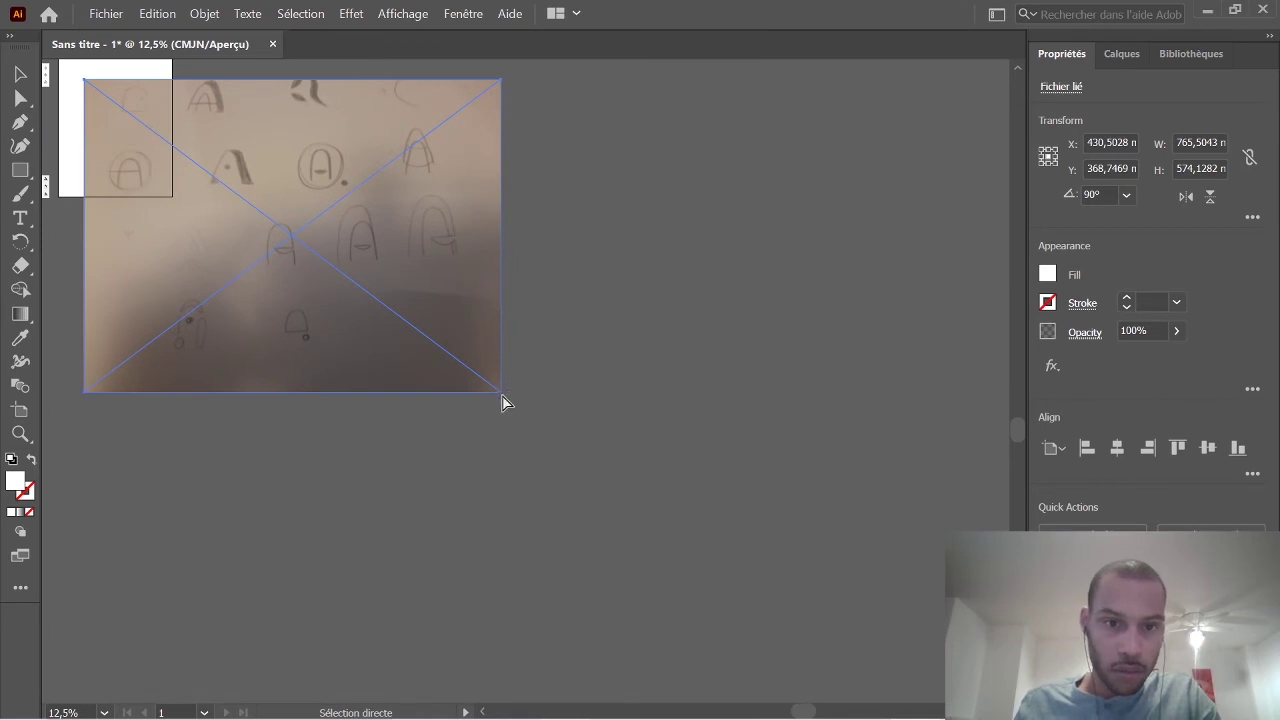
left_click_drag(502, 391, 235, 283)
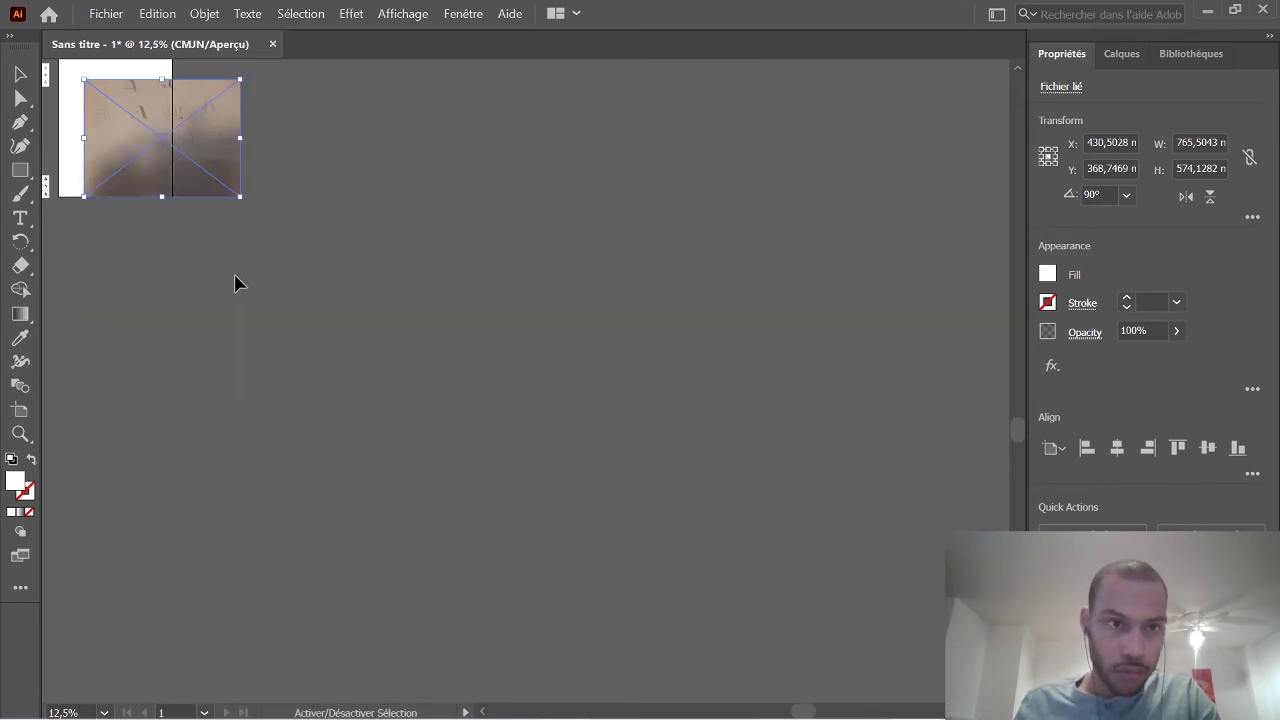
Move the sketch photo further onto the artboard, to about X 166 mm and Y 157 mm.
left_click_drag(805, 711, 709, 711)
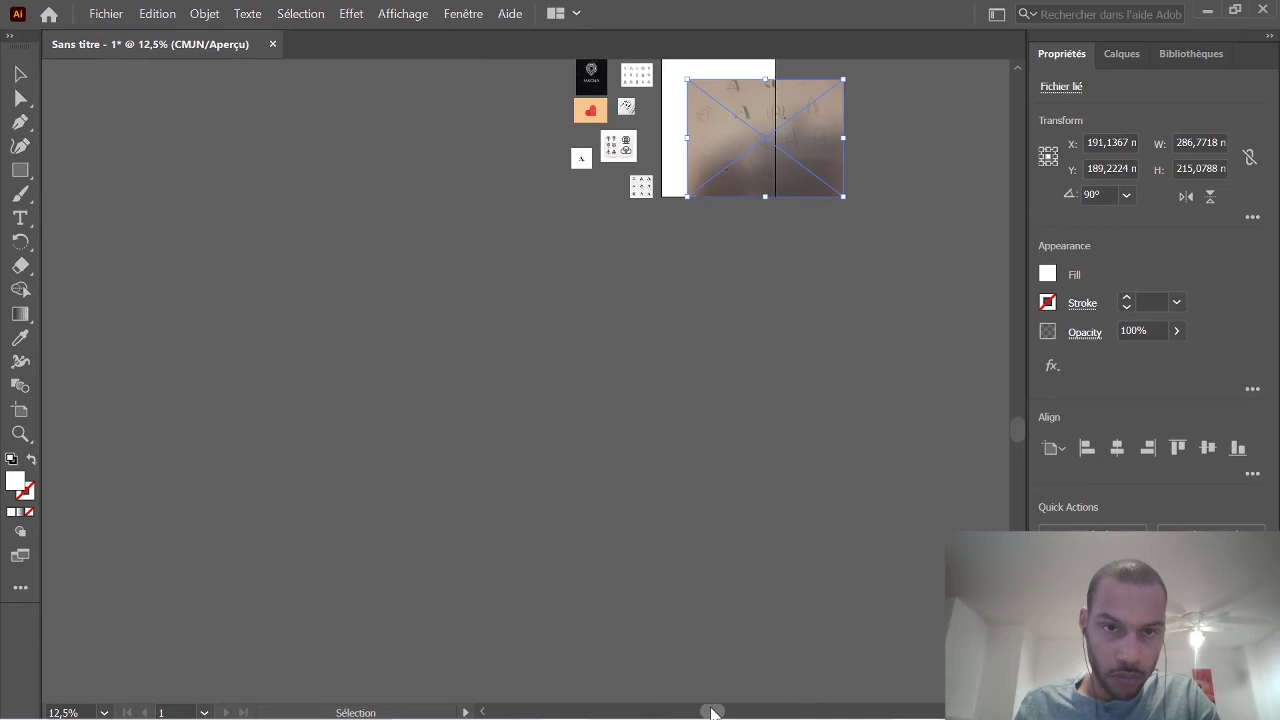
scroll(846, 389, "up", 2)
scroll(913, 118, "left", 1)
key("v")
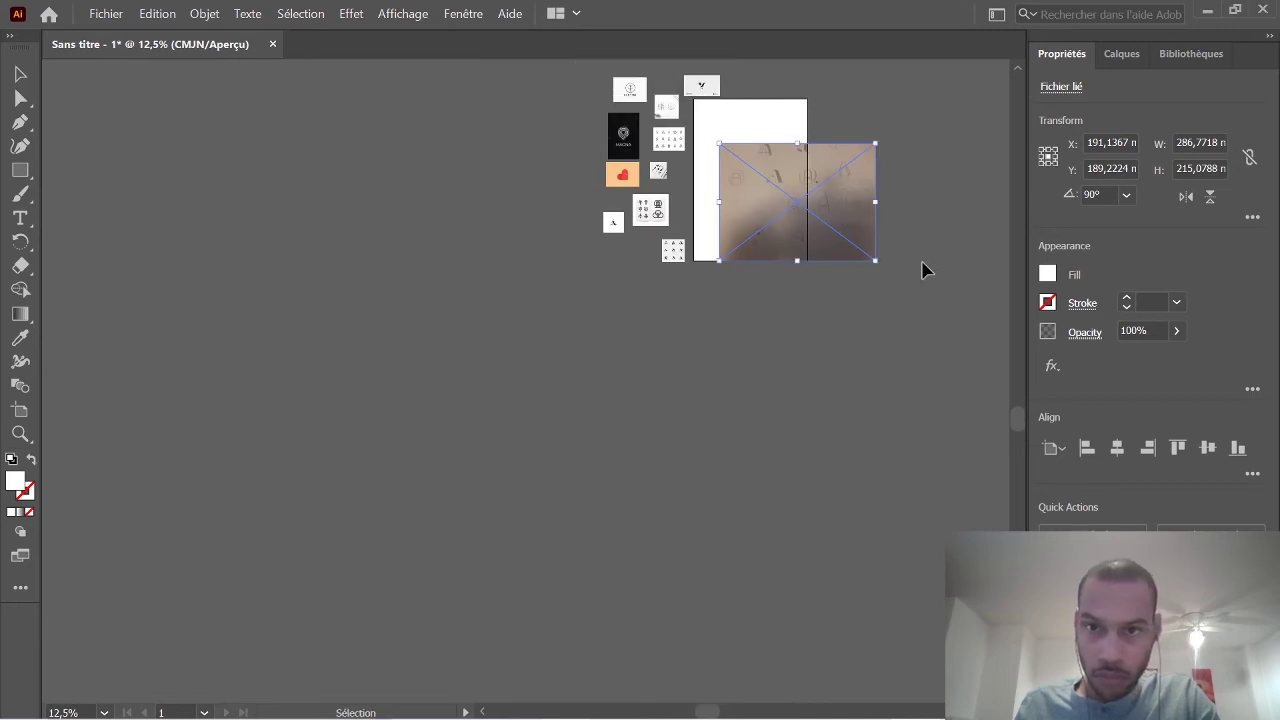
scroll(913, 257, "up", 3, "alt")
scroll(386, 177, "up", 4)
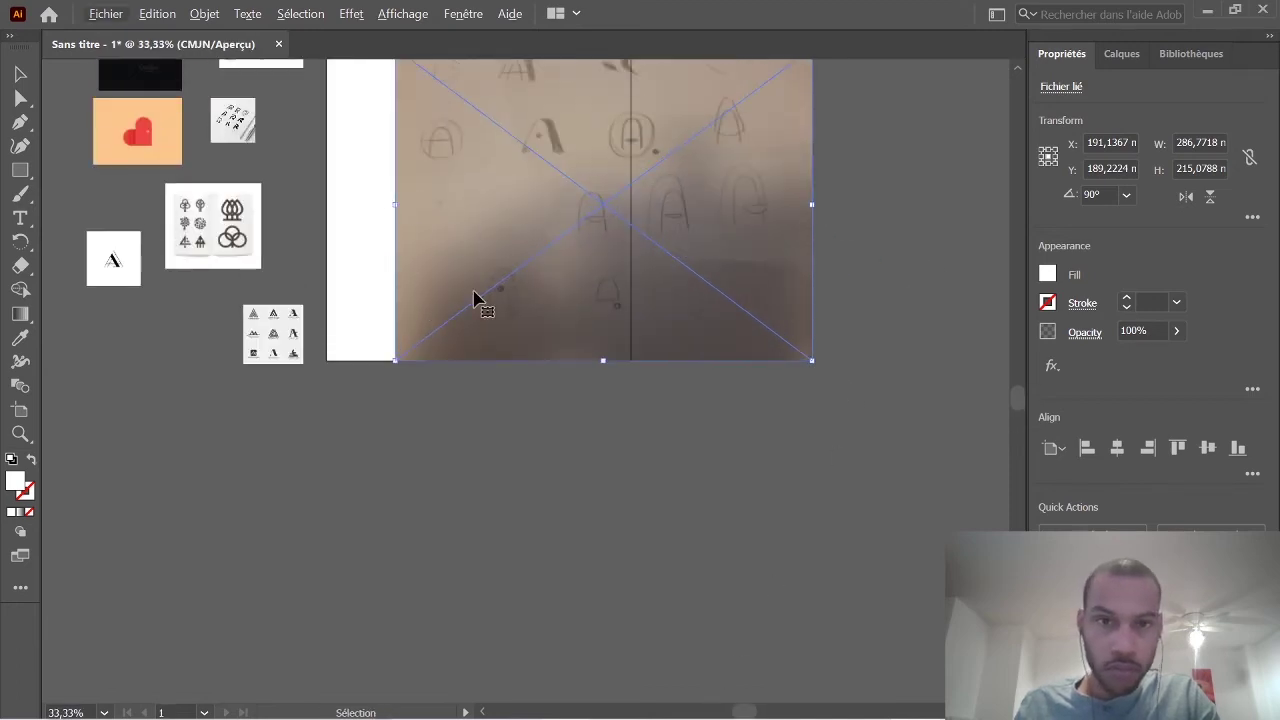
scroll(520, 240, "up", 2)
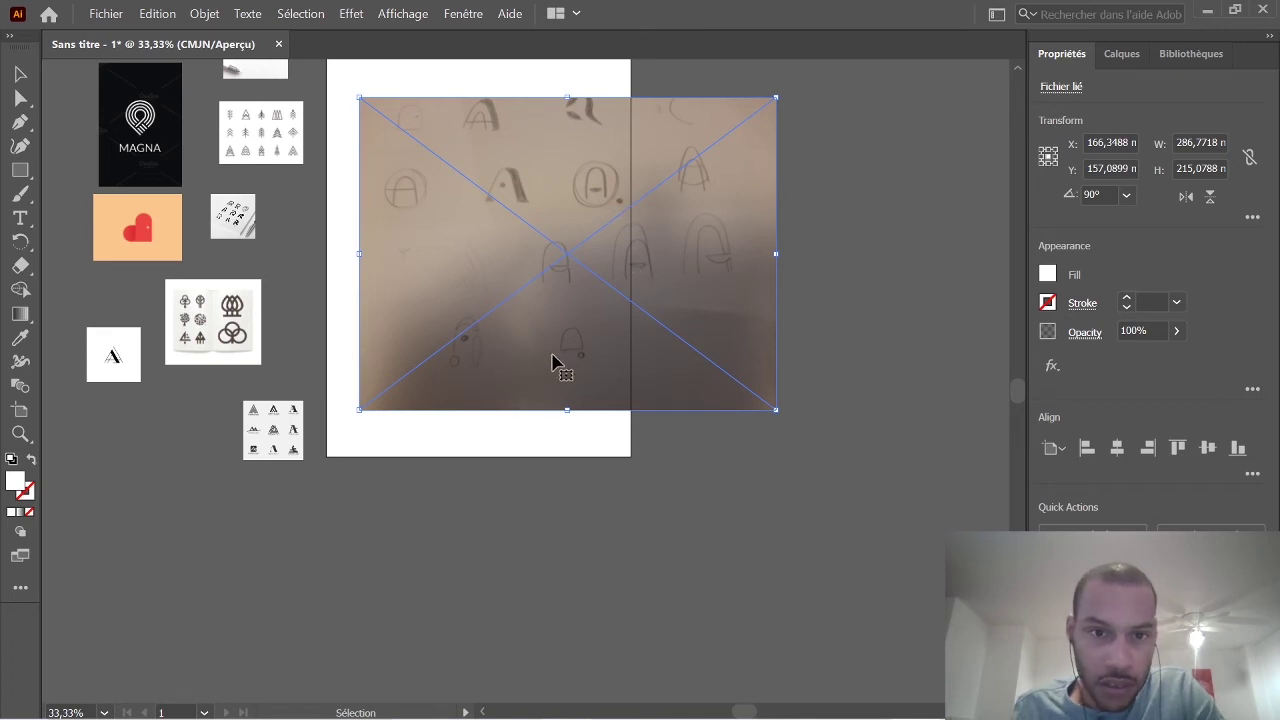
Move the sketch photo up to about X 190 mm and Y 96 mm, leaving the artboard's lower part free.
scroll(600, 376, "left", 2)
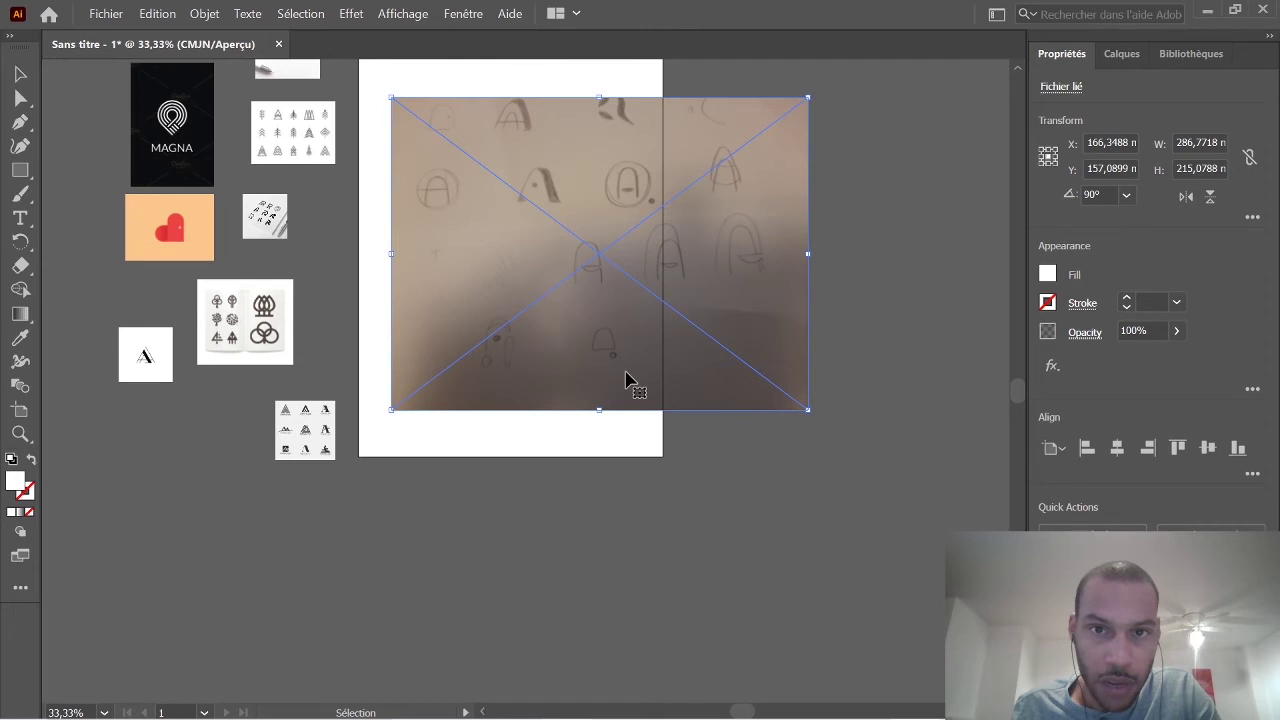
scroll(630, 383, "up", 1)
scroll(616, 382, "up", 2)
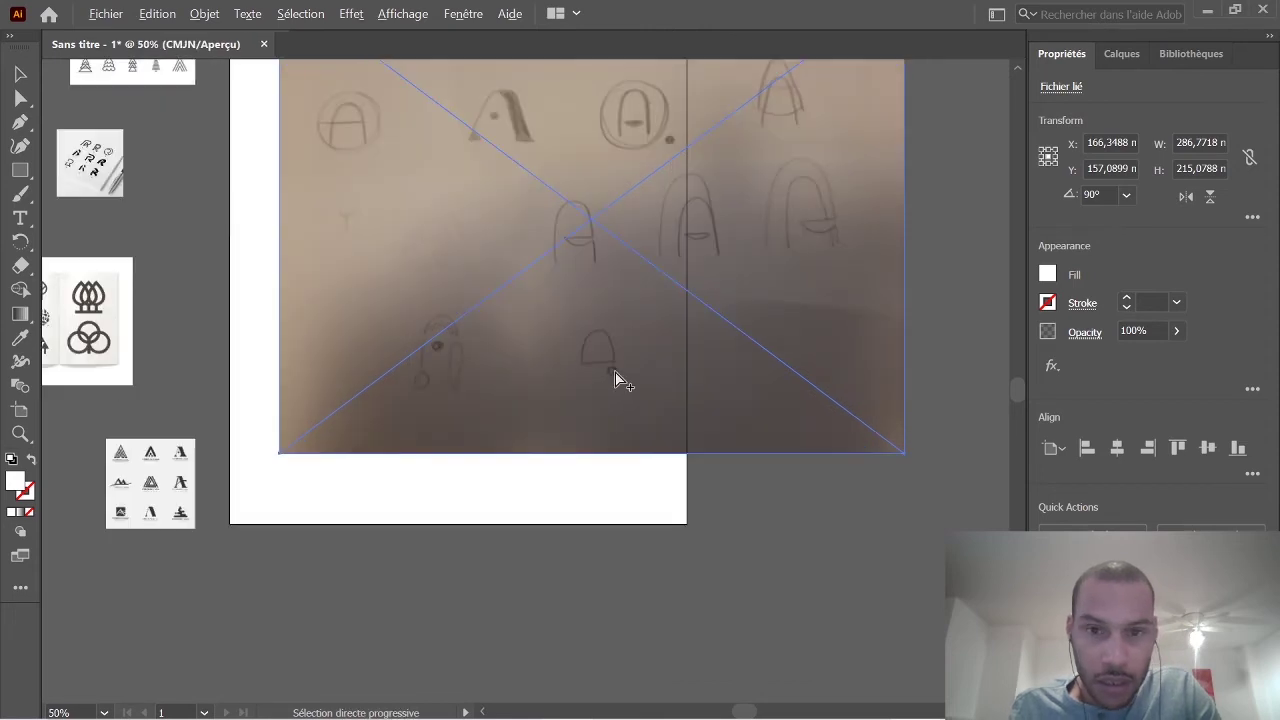
key("alt")
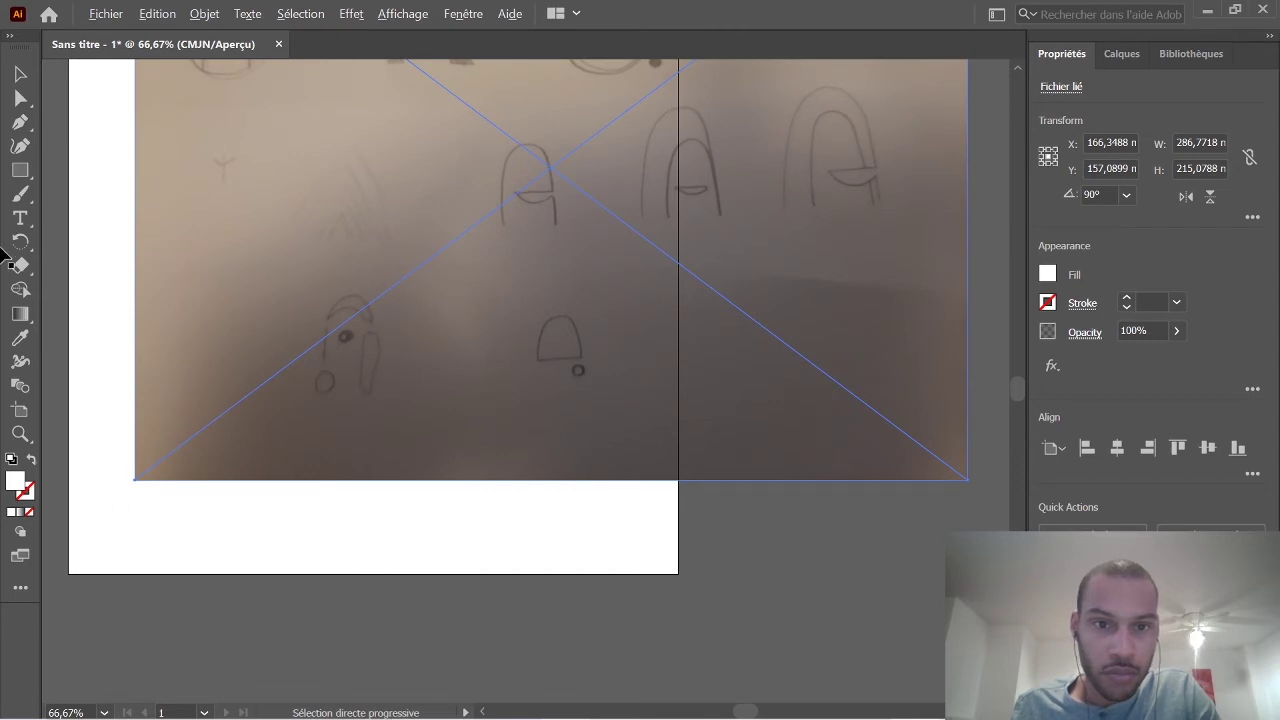
key("v")
key("ctrl+minus")
left_click(20, 76)
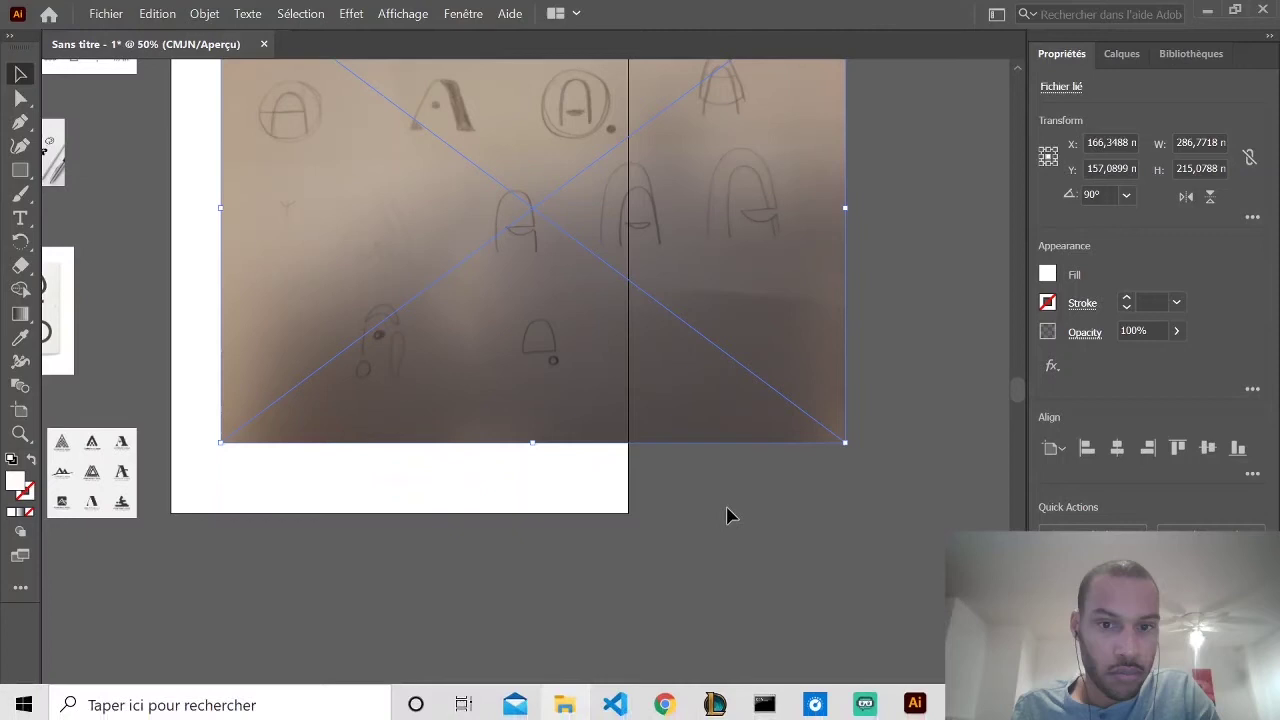
scroll(363, 325, "up", 2)
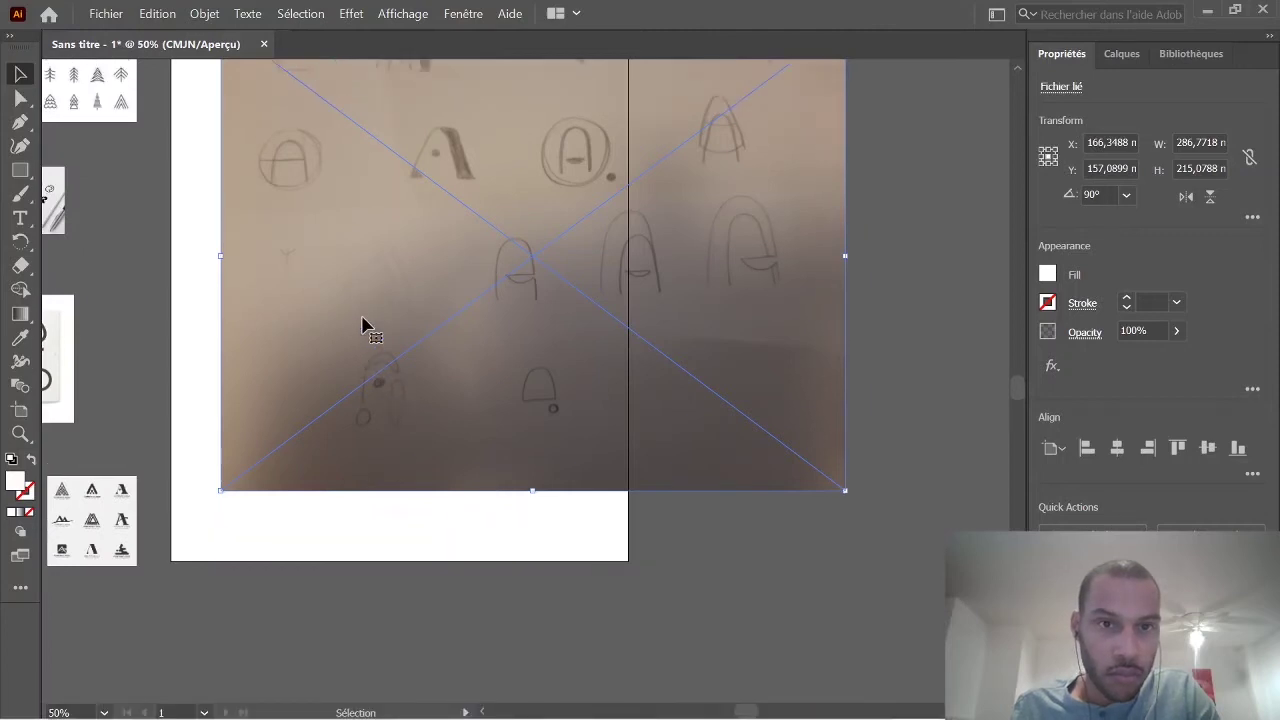
scroll(363, 325, "up", 6)
left_click_drag(444, 275, 390, 275)
left_click_drag(460, 250, 594, 466)
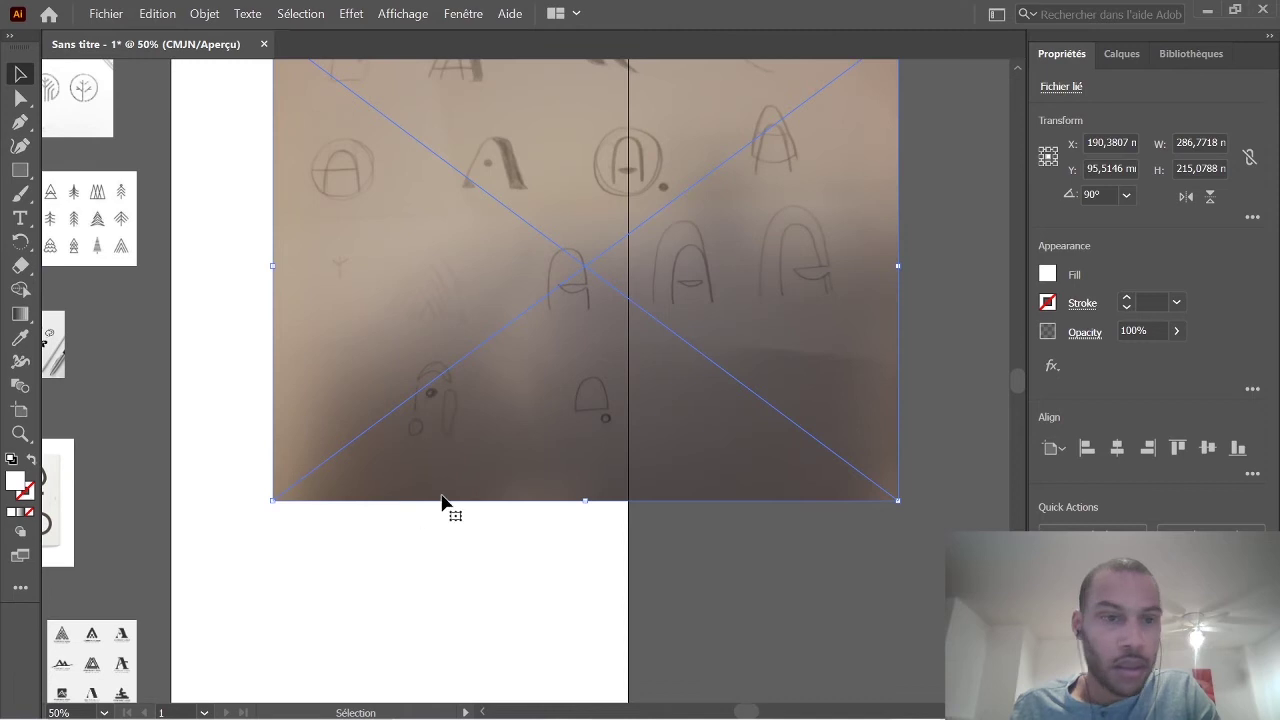
Set the fill colour to 211F1F and draw a rectangle about 20.5 × 7.3 mm on the artboard below the sketch photo.
scroll(436, 520, "down", 1)
left_click(21, 174)
left_click(22, 178)
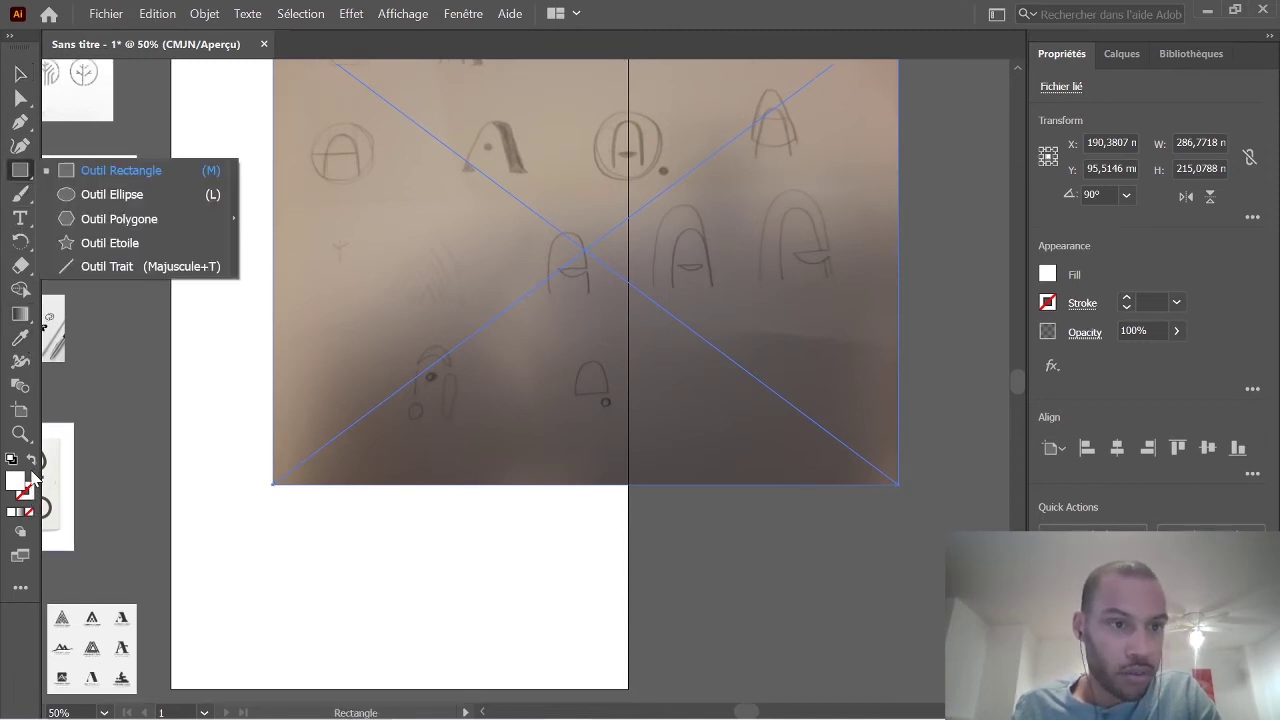
left_click(22, 485)
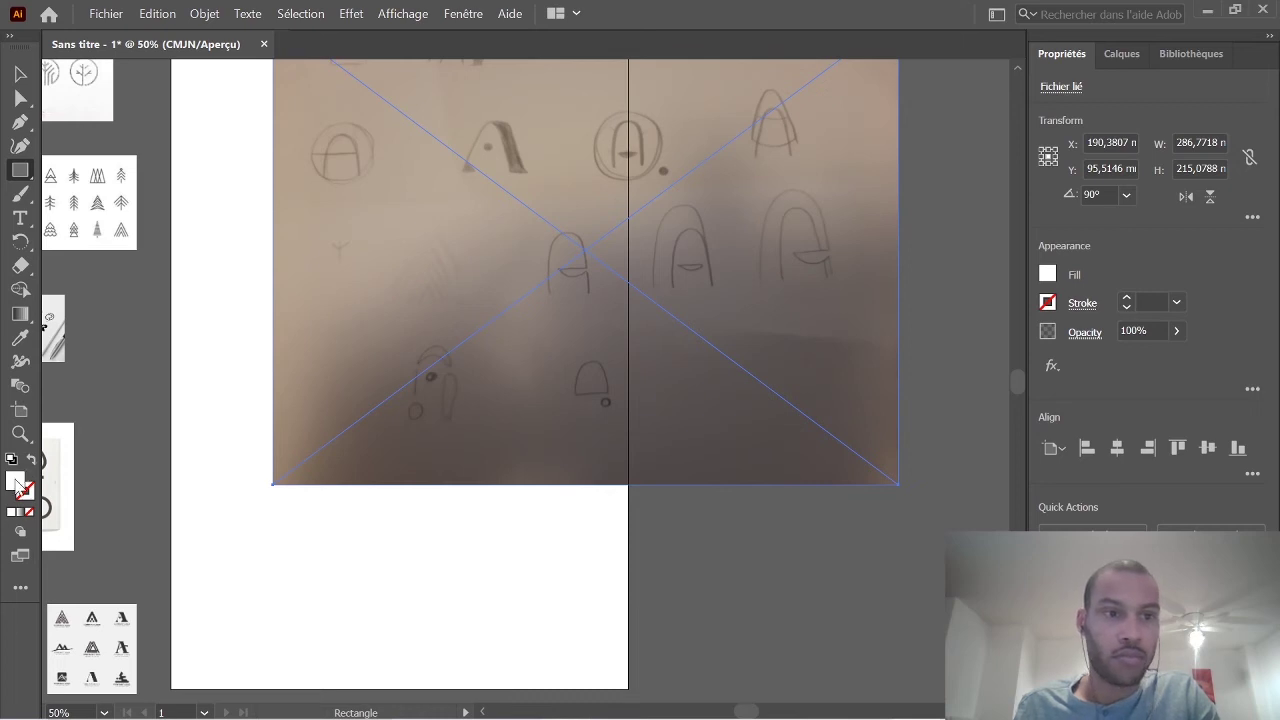
double_click(18, 485)
type("211F1F")
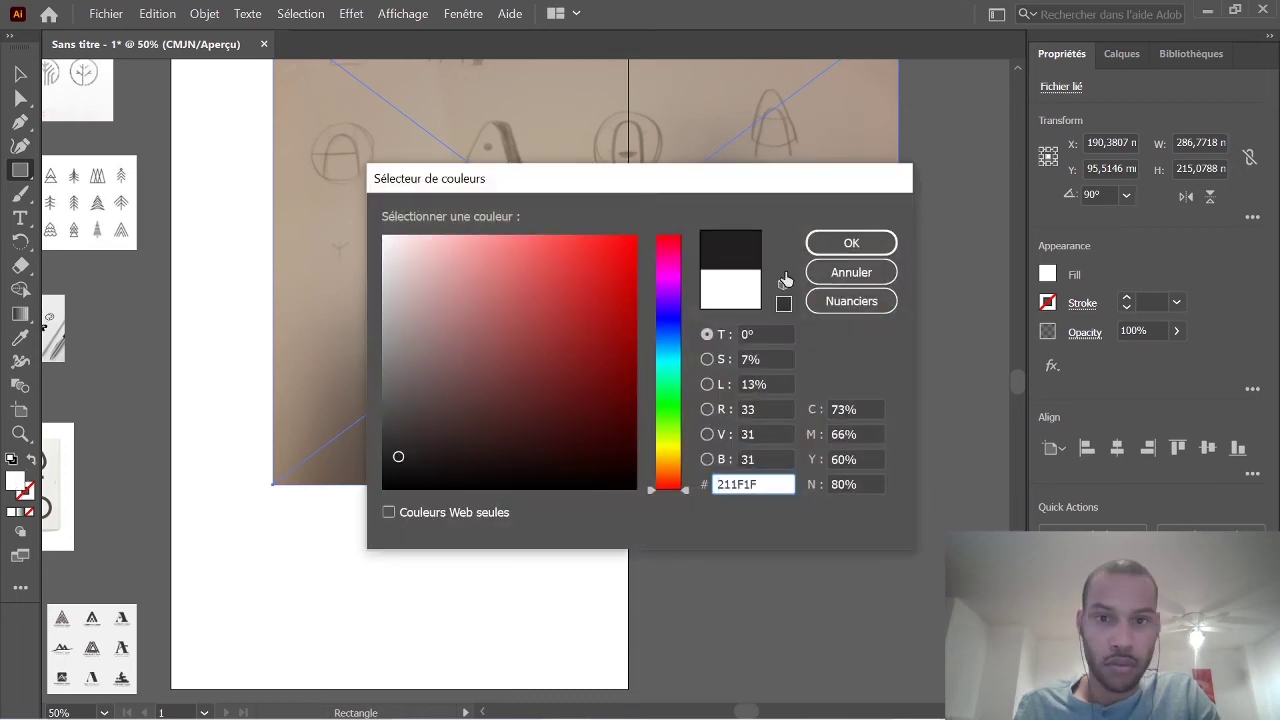
left_click(830, 244)
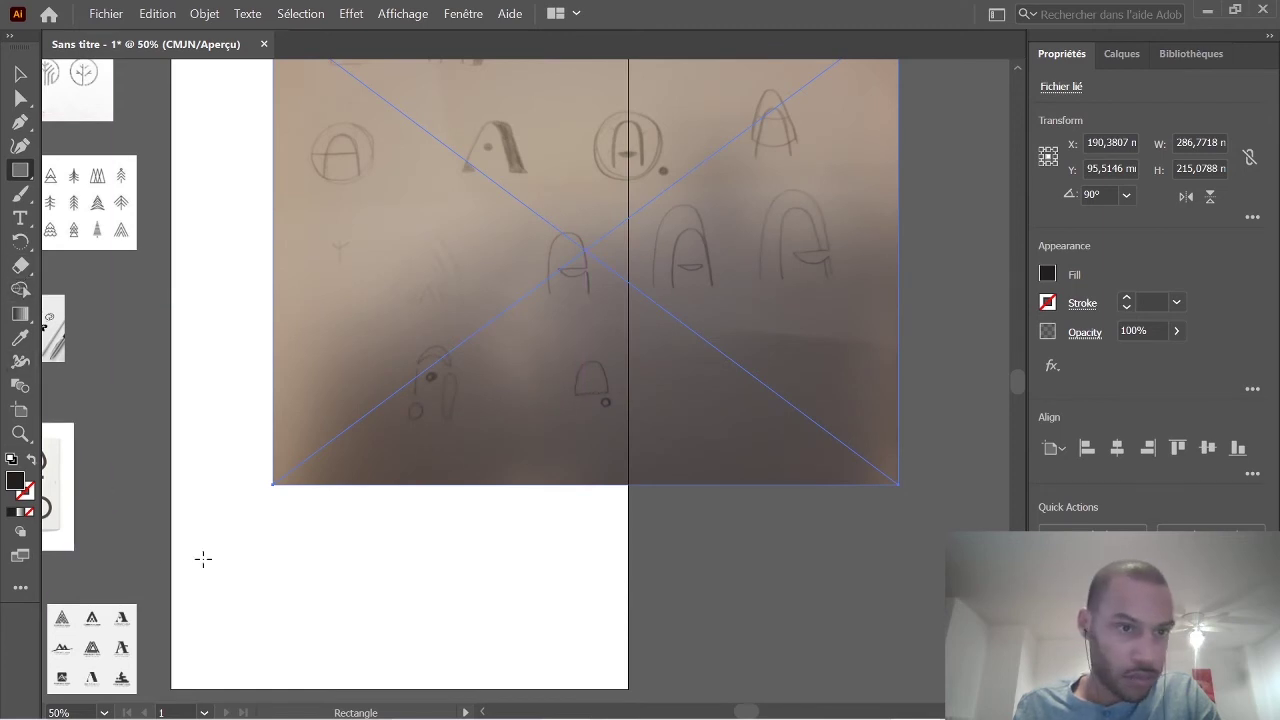
left_click_drag(203, 600, 248, 617)
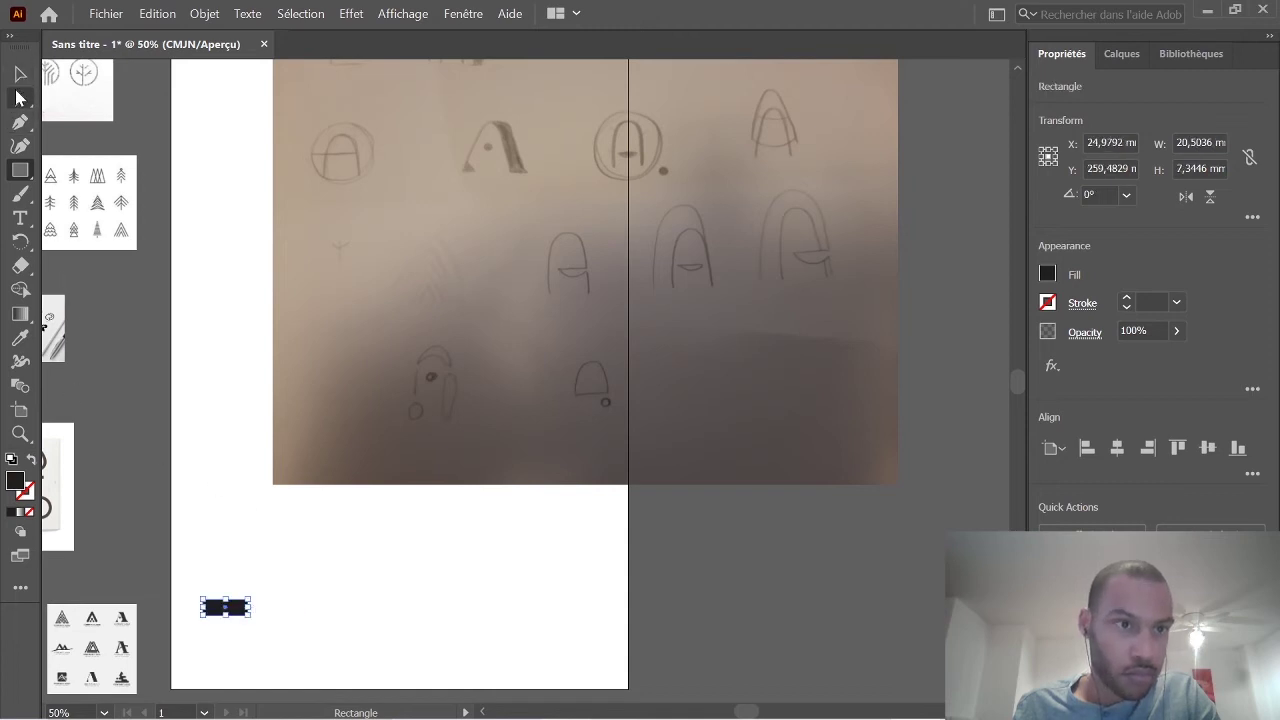
left_click(20, 74)
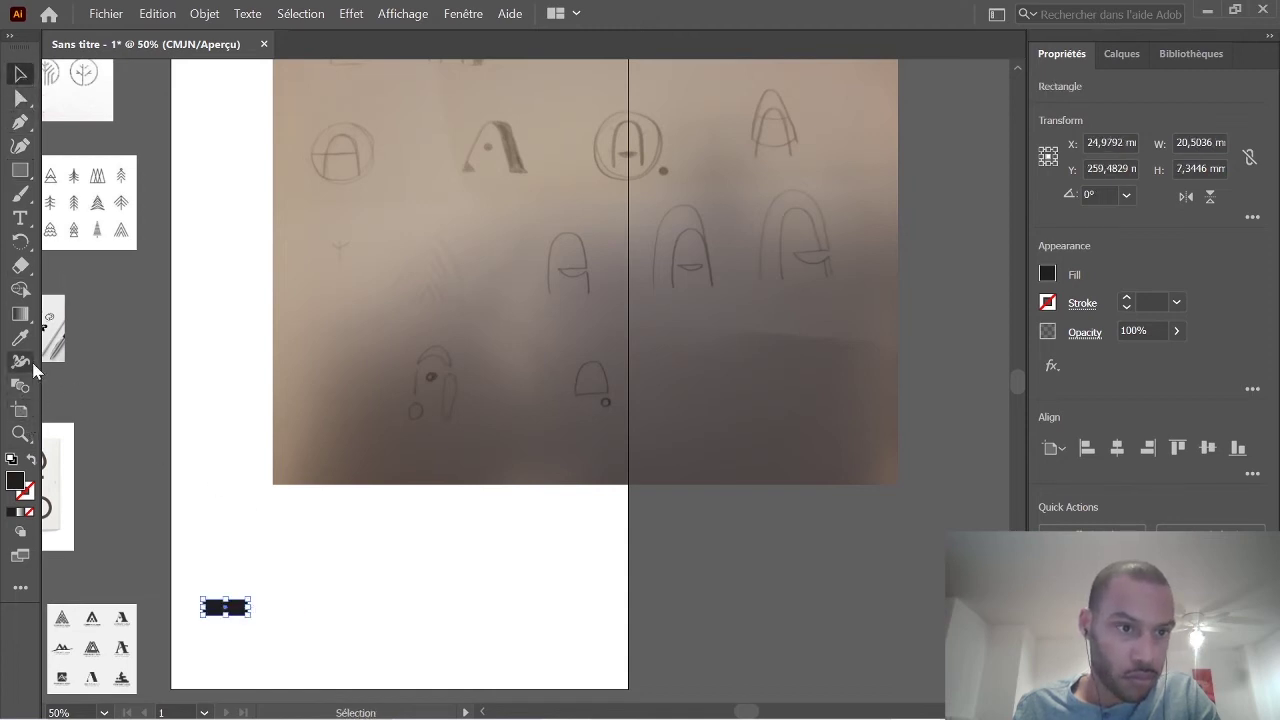
Draw a circle about 24.5 mm in diameter and place it over the dark rectangle below the sketch photo.
left_click(22, 170)
left_click_drag(25, 172, 80, 194)
left_click_drag(207, 536, 261, 590)
left_click(20, 74)
left_click_drag(228, 615, 246, 611)
left_click_drag(235, 555, 250, 595)
left_click(300, 669)
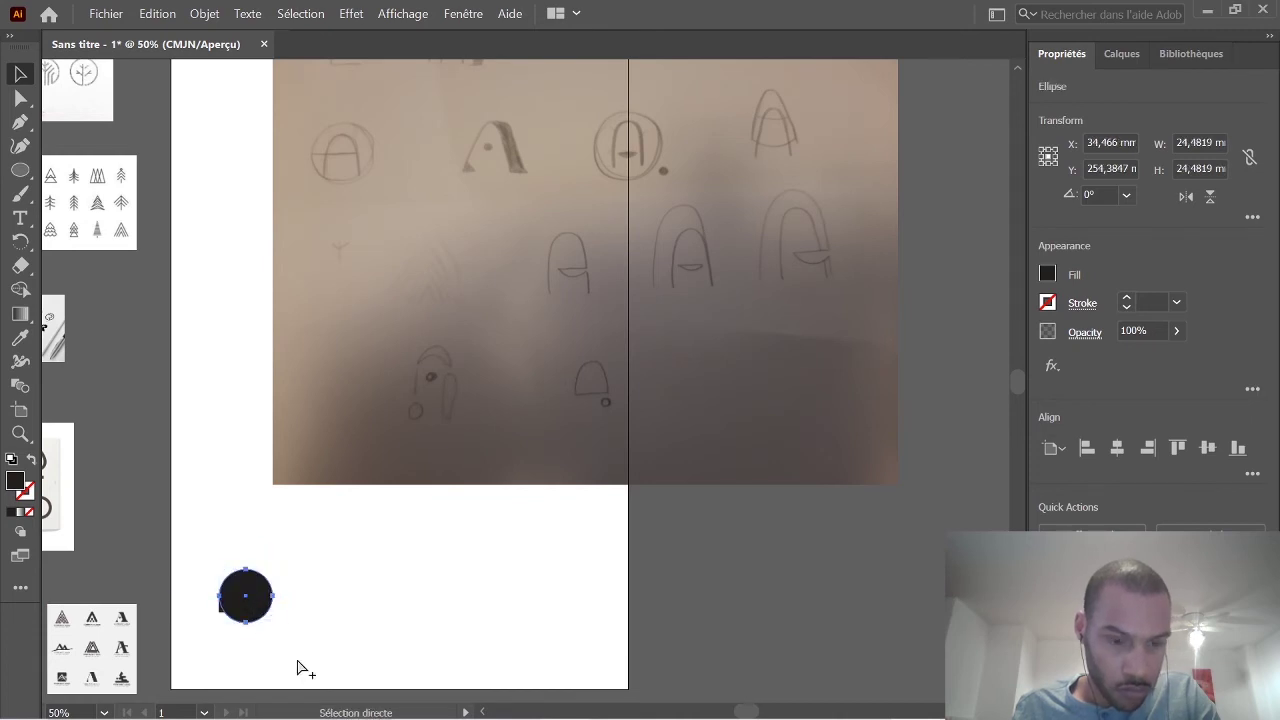
Stretch the rectangle to the circle's width and down to its base, forming a flat-bottomed arch.
scroll(291, 660, "up", 2)
left_click(226, 612)
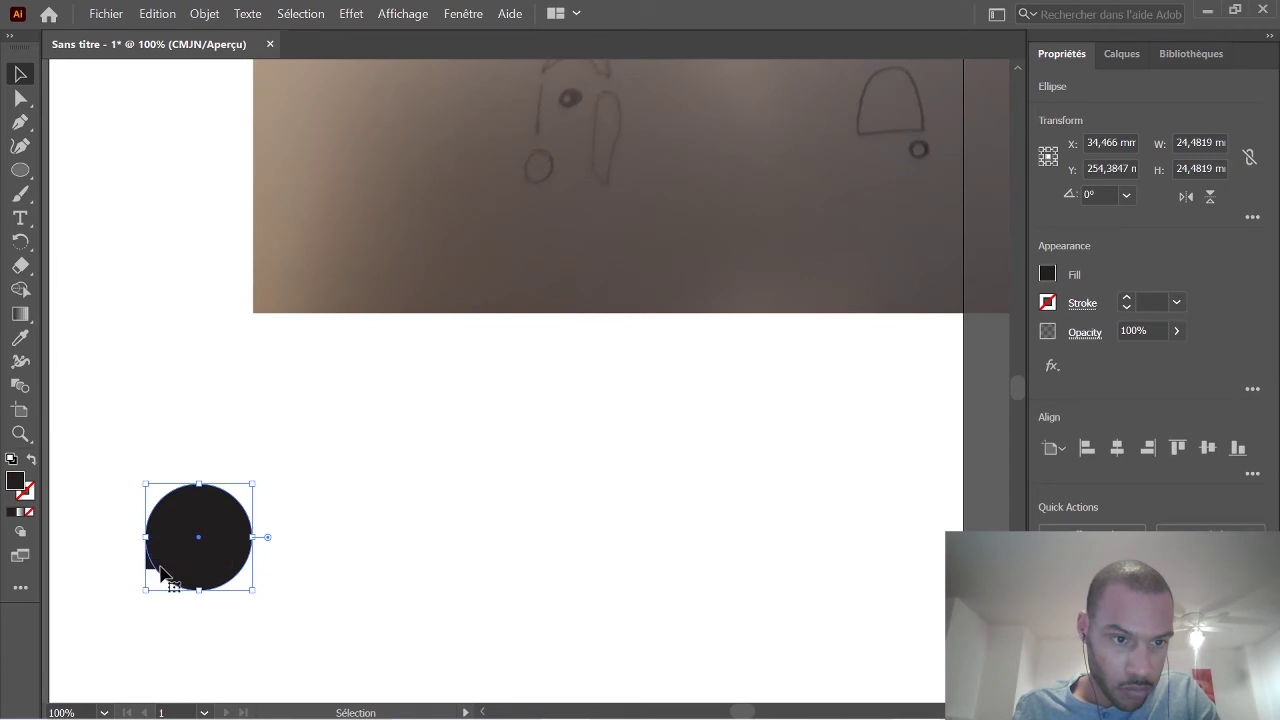
left_click_drag(234, 568, 253, 594)
left_click(288, 566)
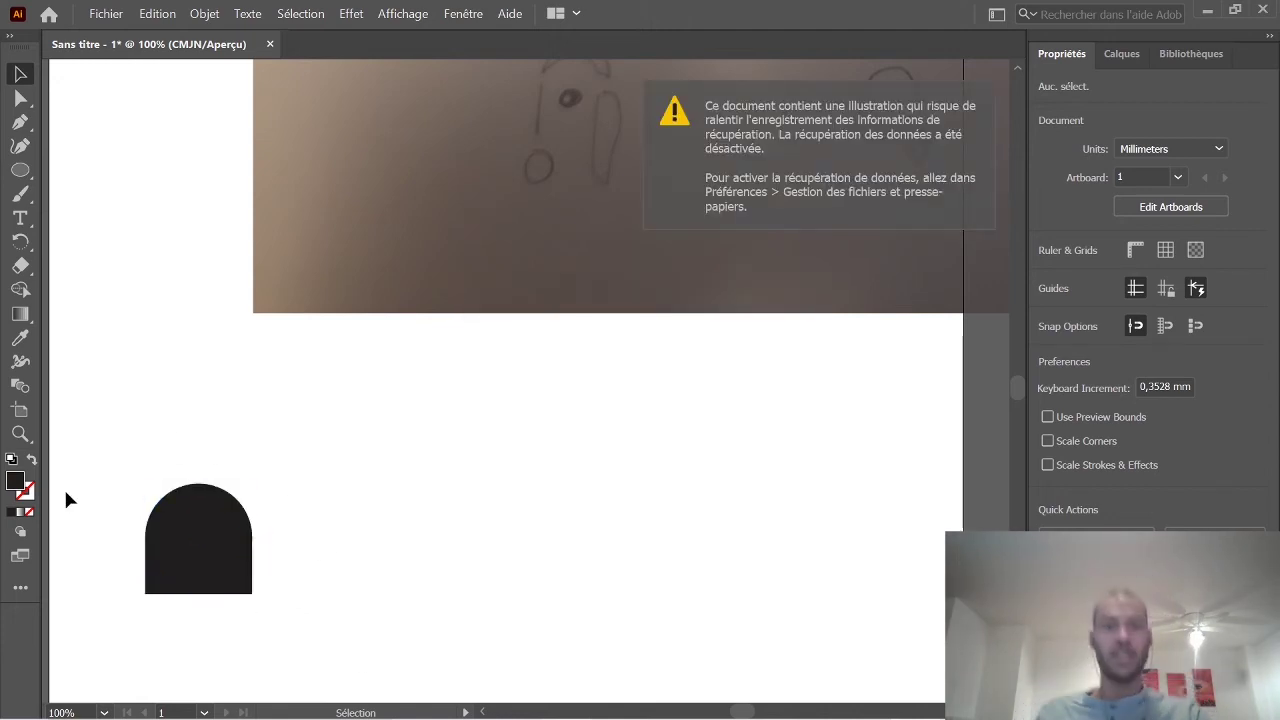
Select the circle and the rectangle and unite them into a single arch shape with Pathfinder.
left_click(216, 553)
left_click_drag(273, 618, 98, 432)
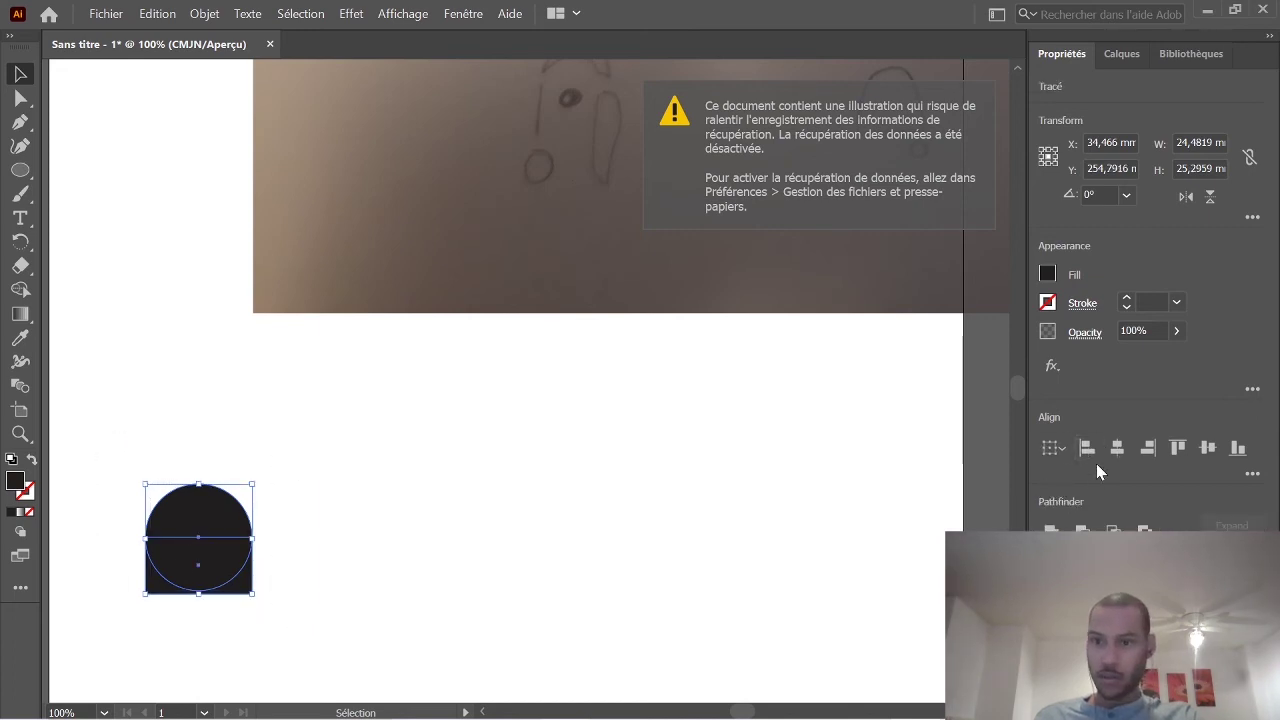
left_click(1051, 529)
left_click(450, 545)
left_click(216, 550)
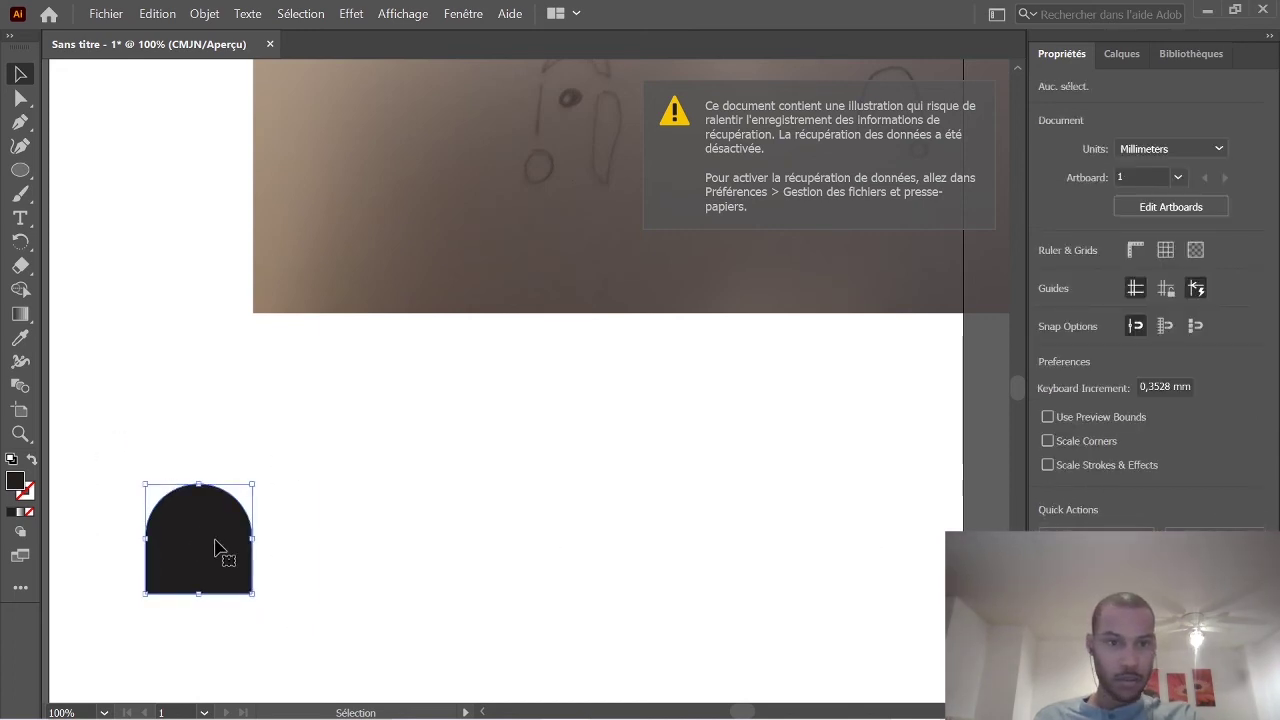
Move the arch shape up to about X 30 mm and Y 238 mm.
left_click(1047, 274)
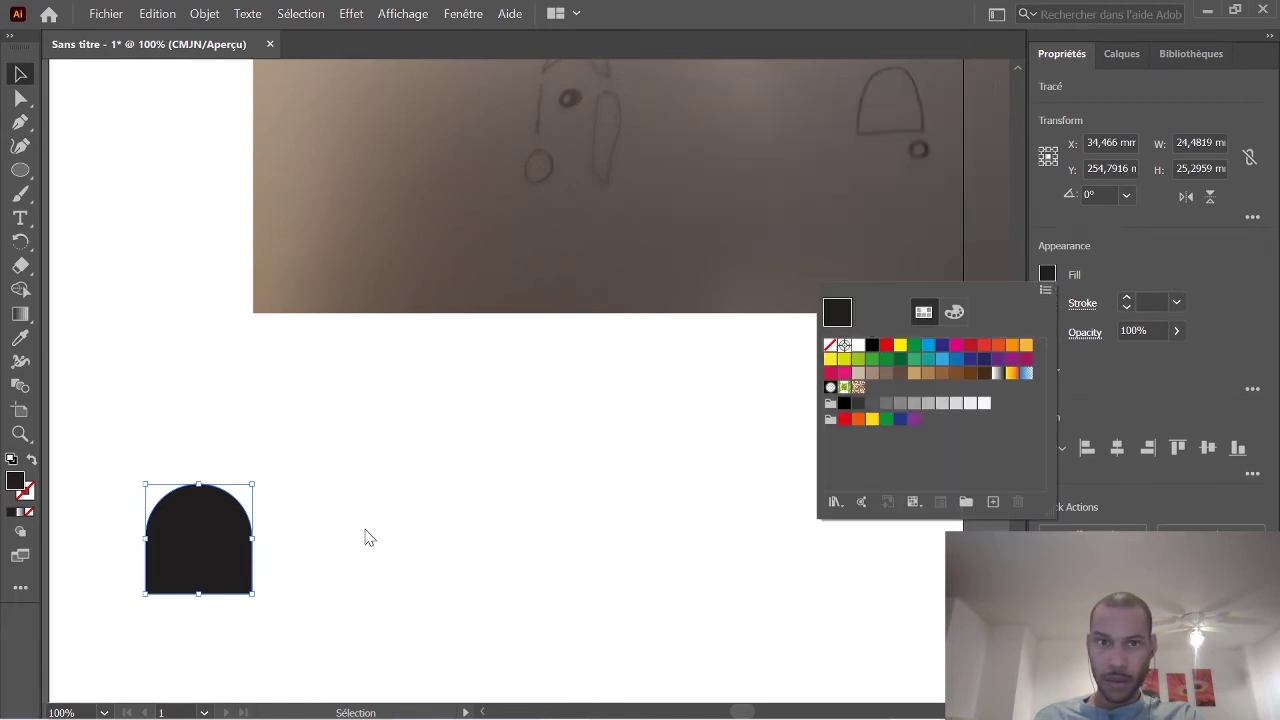
left_click(344, 555)
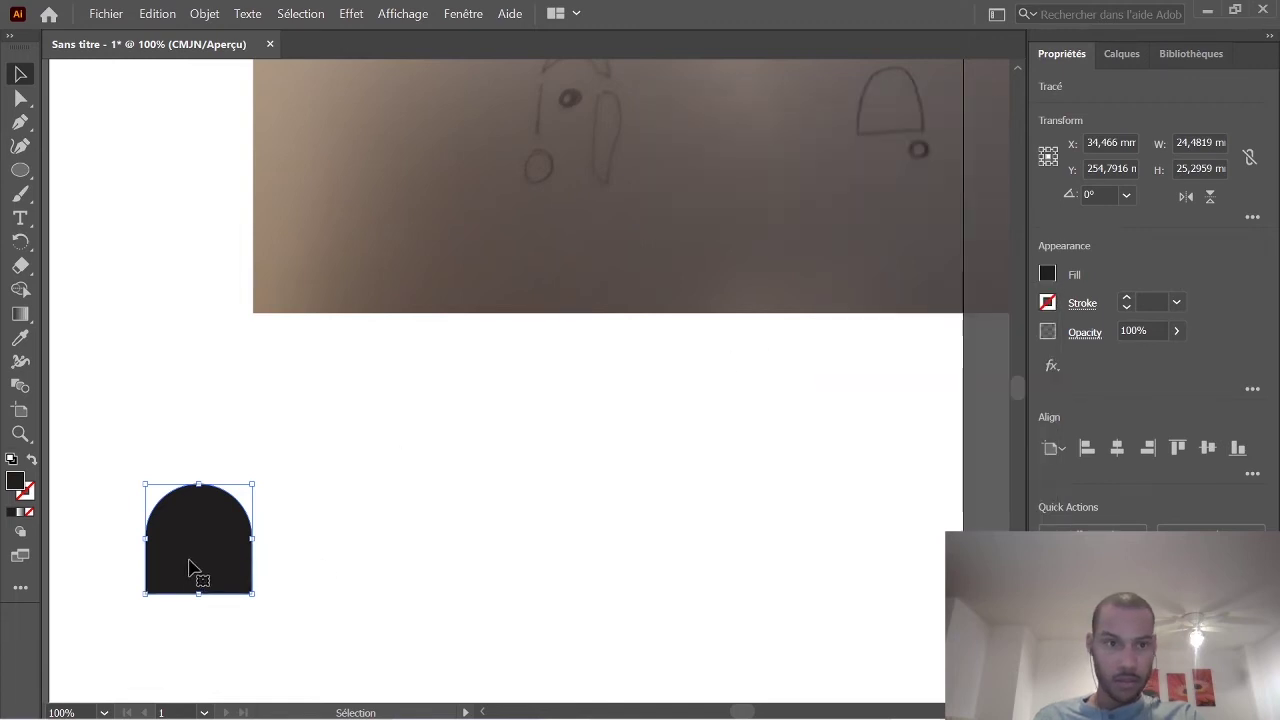
left_click_drag(190, 570, 168, 497)
left_click(308, 500)
left_click(191, 500)
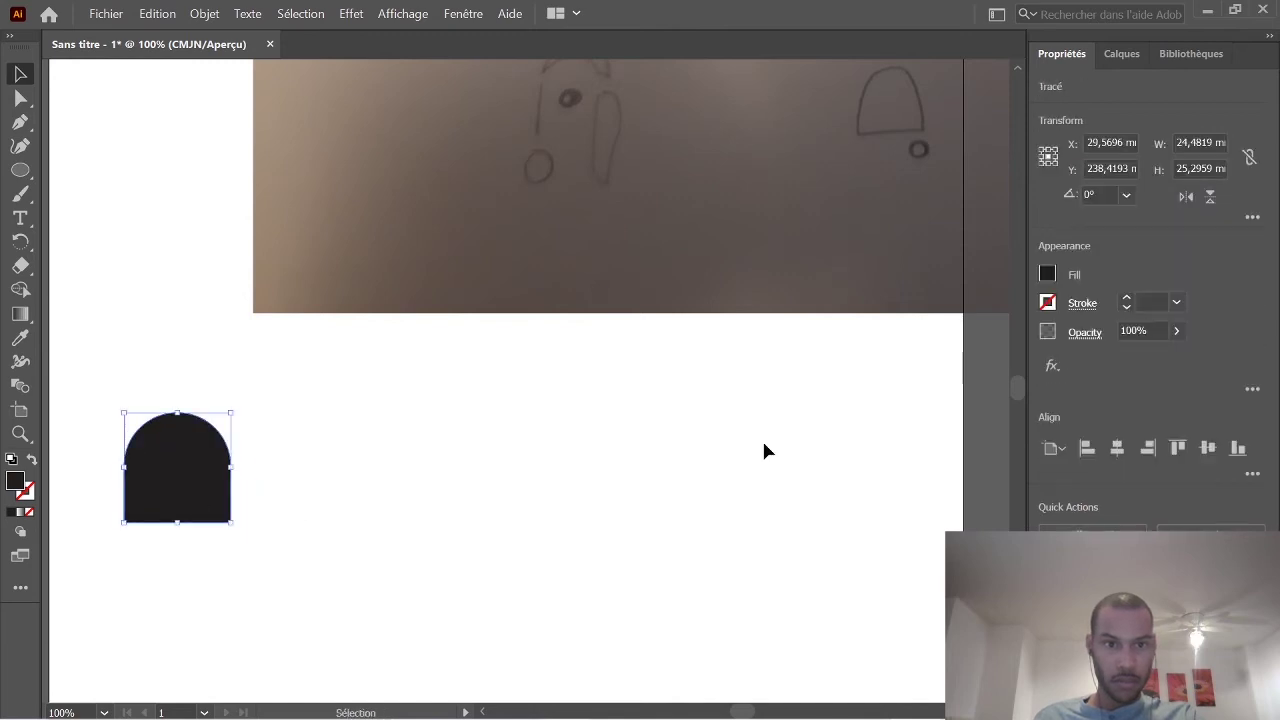
Give the arch shape a white fill and a dark grey stroke of 3 pt.
left_click(1048, 274)
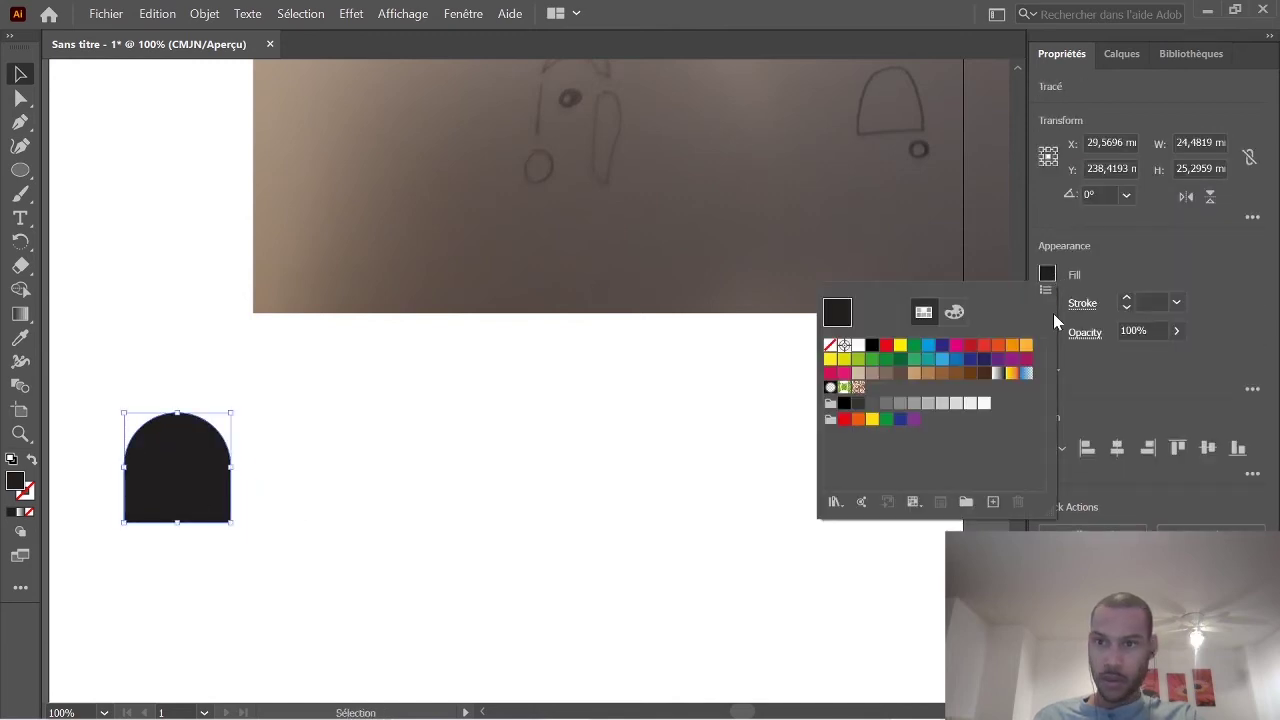
left_click(858, 345)
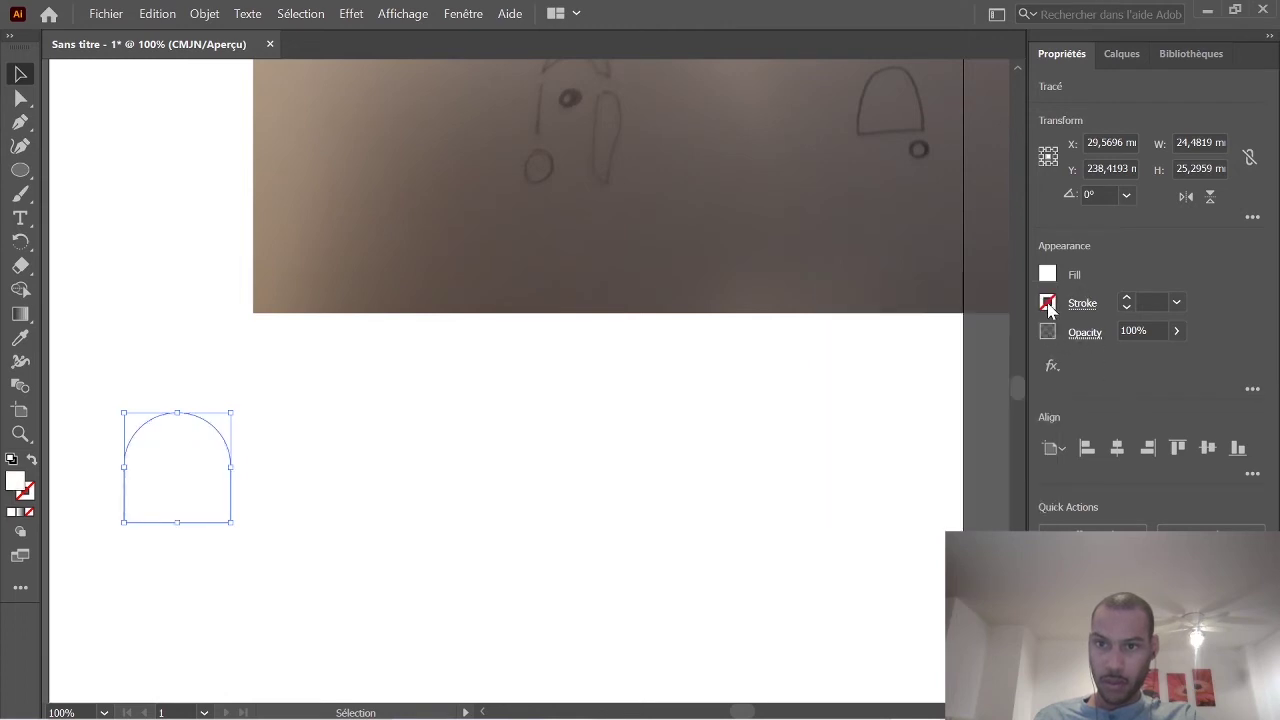
left_click(1048, 304)
left_click(858, 433)
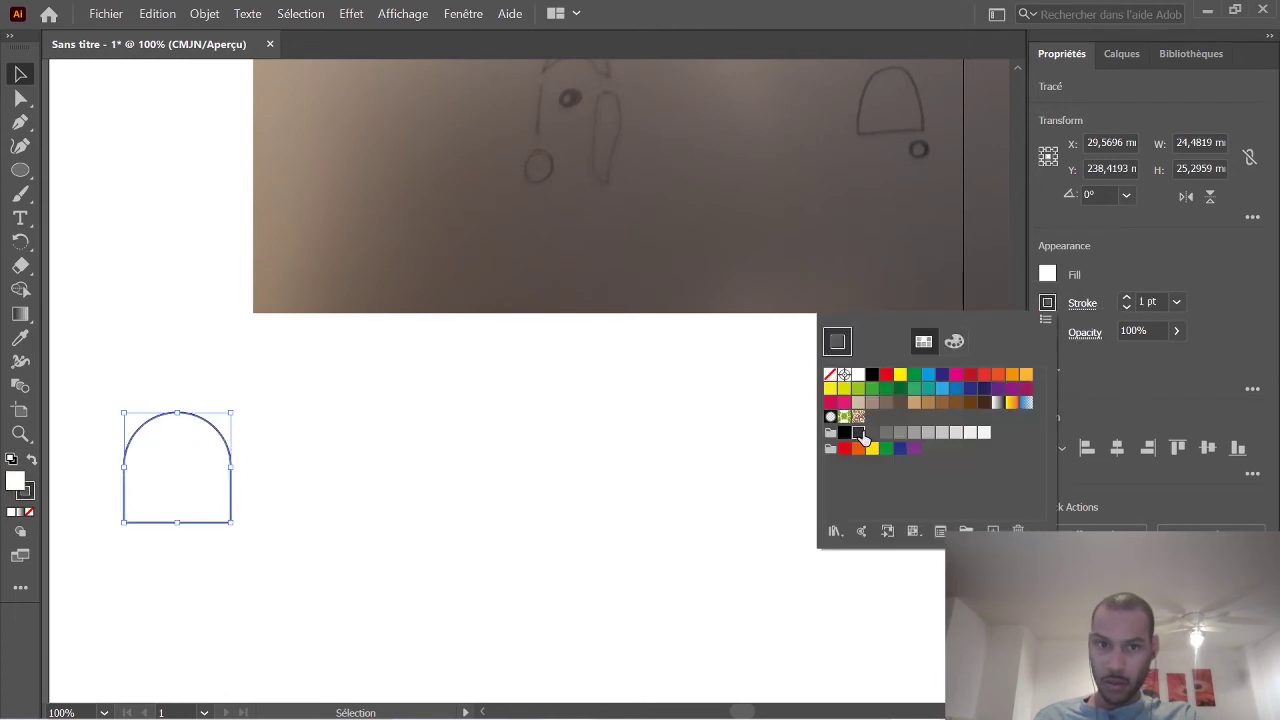
left_click(1176, 301)
left_click(1200, 366)
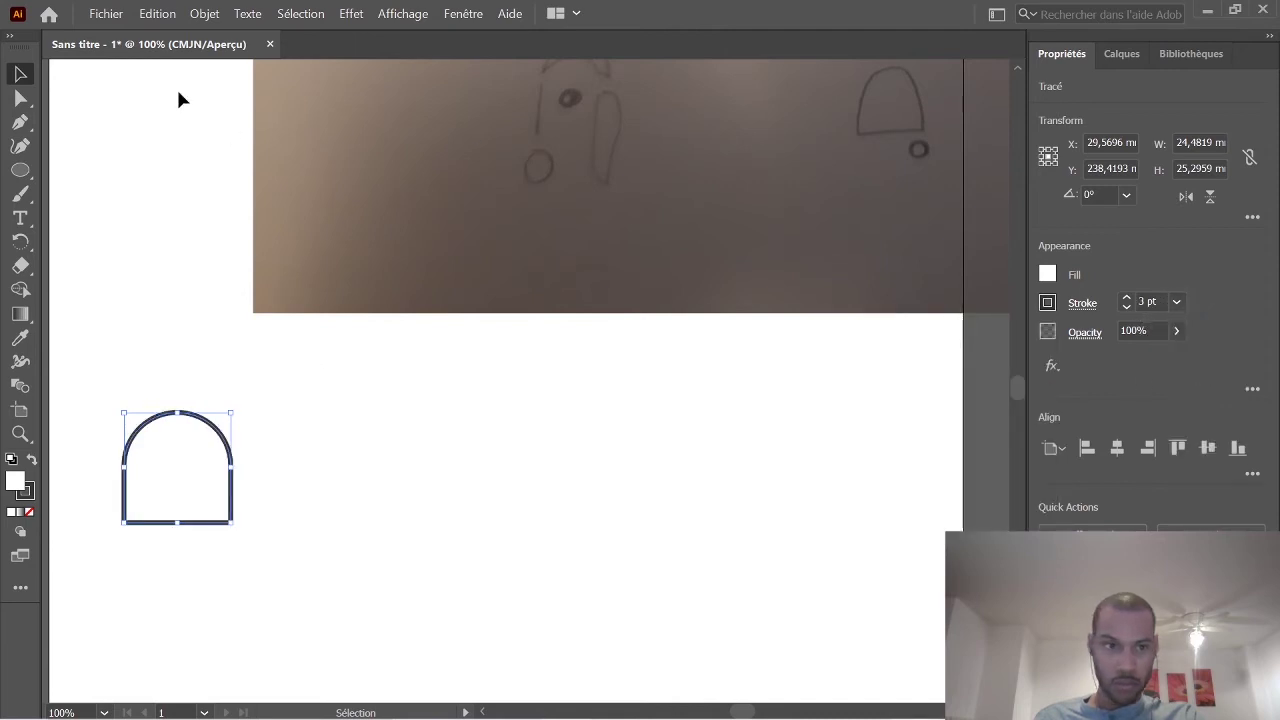
Draw a circle about 6.9 mm in diameter and place it just below the arch's lower right corner.
left_click(20, 170)
key("ctrl+shift+a")
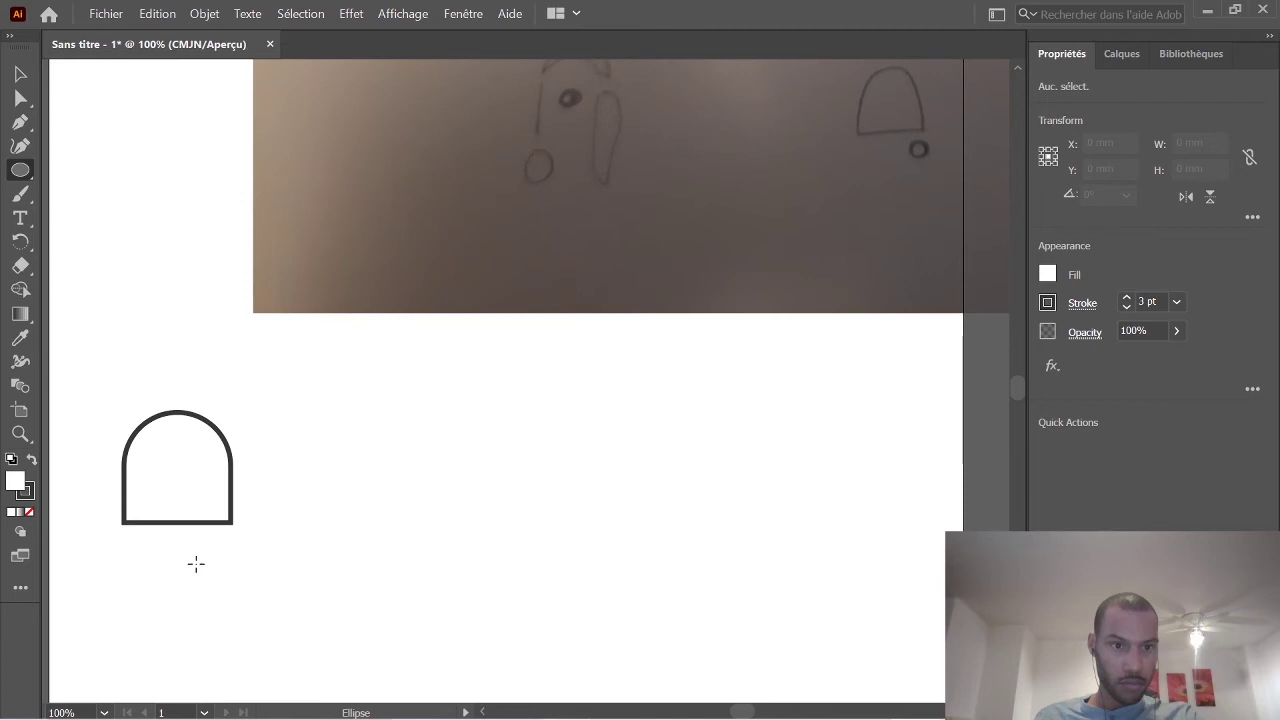
left_click_drag(191, 551, 225, 586)
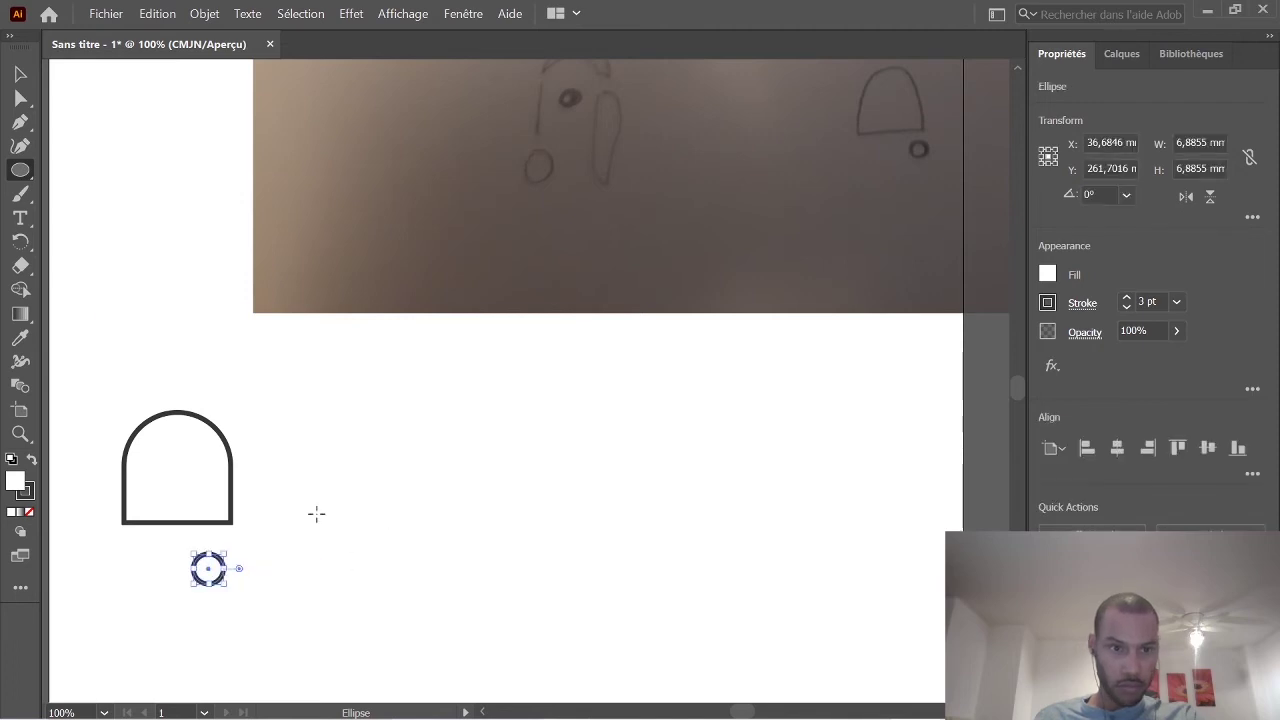
left_click(20, 74)
left_click(260, 580)
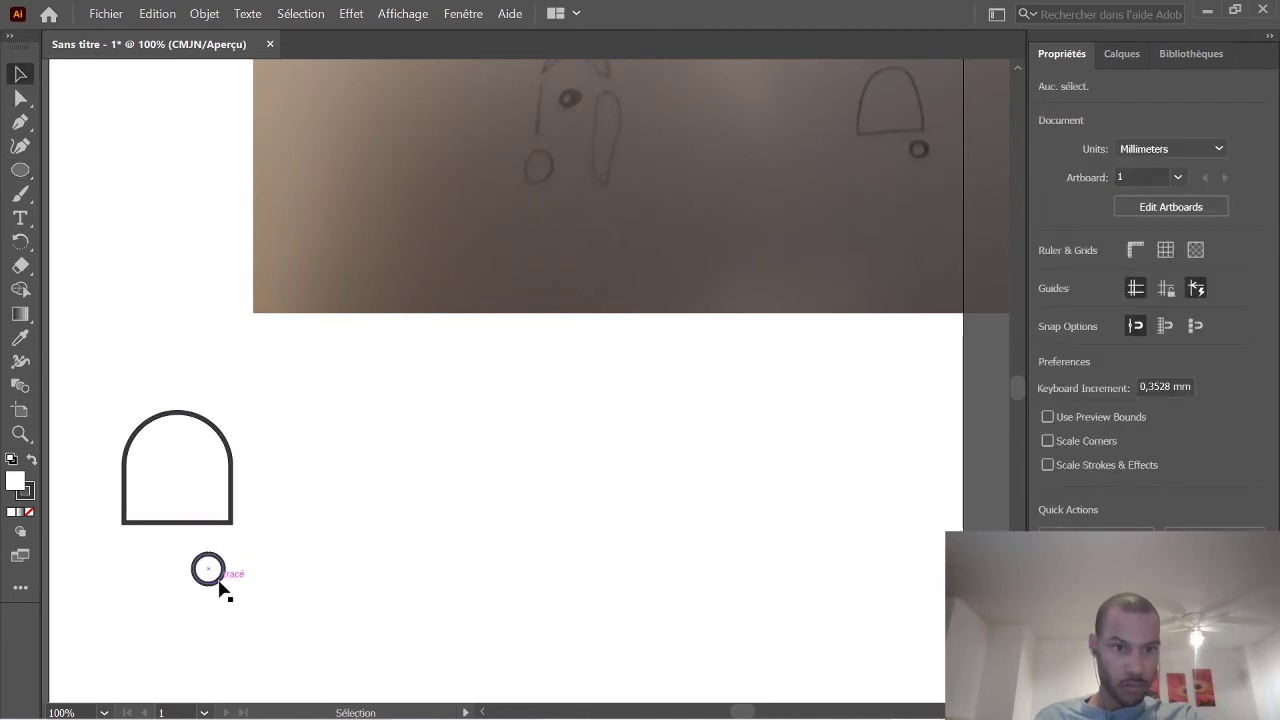
left_click_drag(211, 578, 222, 568)
left_click(423, 517)
Raise the arch's two bottom corner anchor points to reduce the shape's height to about 21.4 mm.
scroll(337, 531, "down", 2)
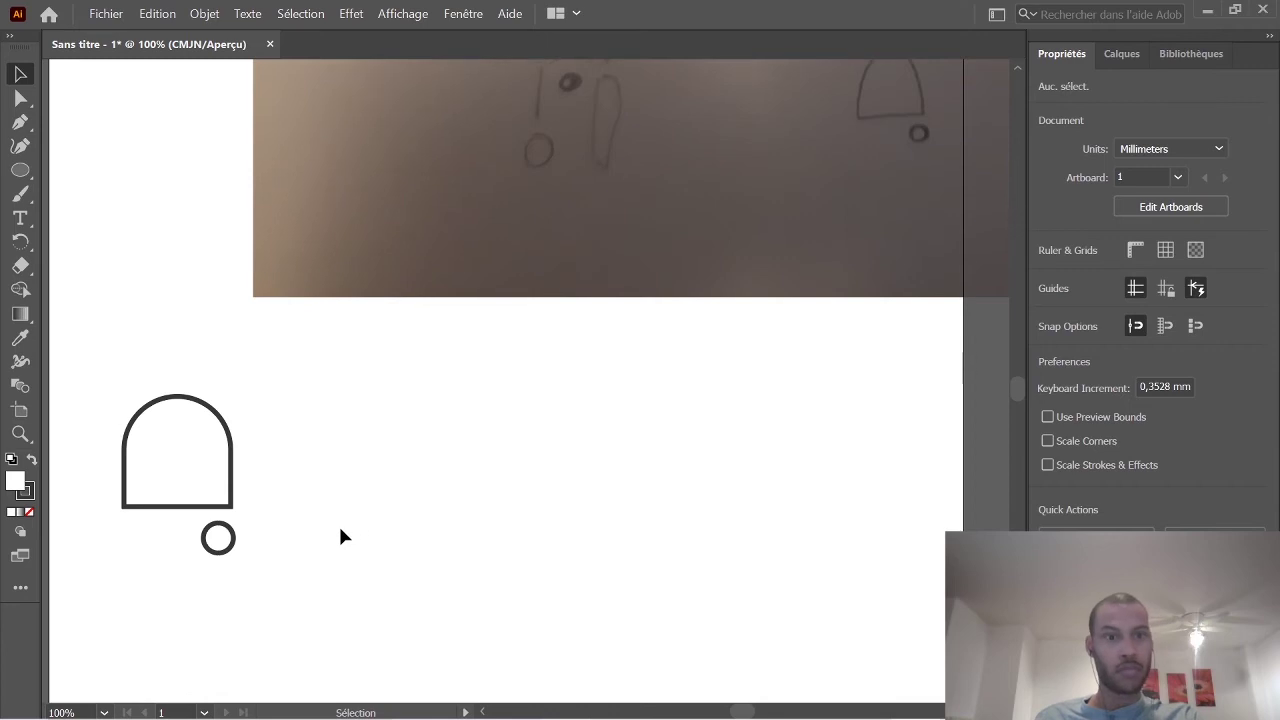
scroll(368, 478, "up", 2)
left_click(20, 97)
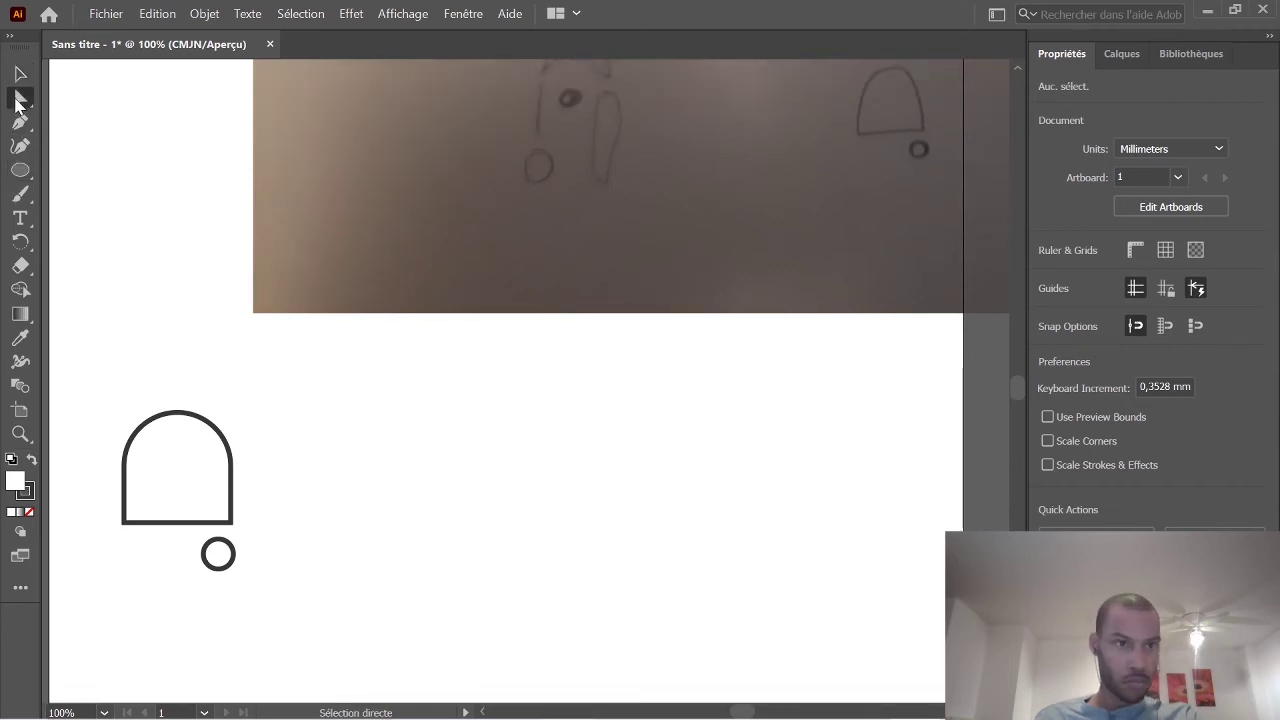
left_click_drag(265, 493, 99, 521)
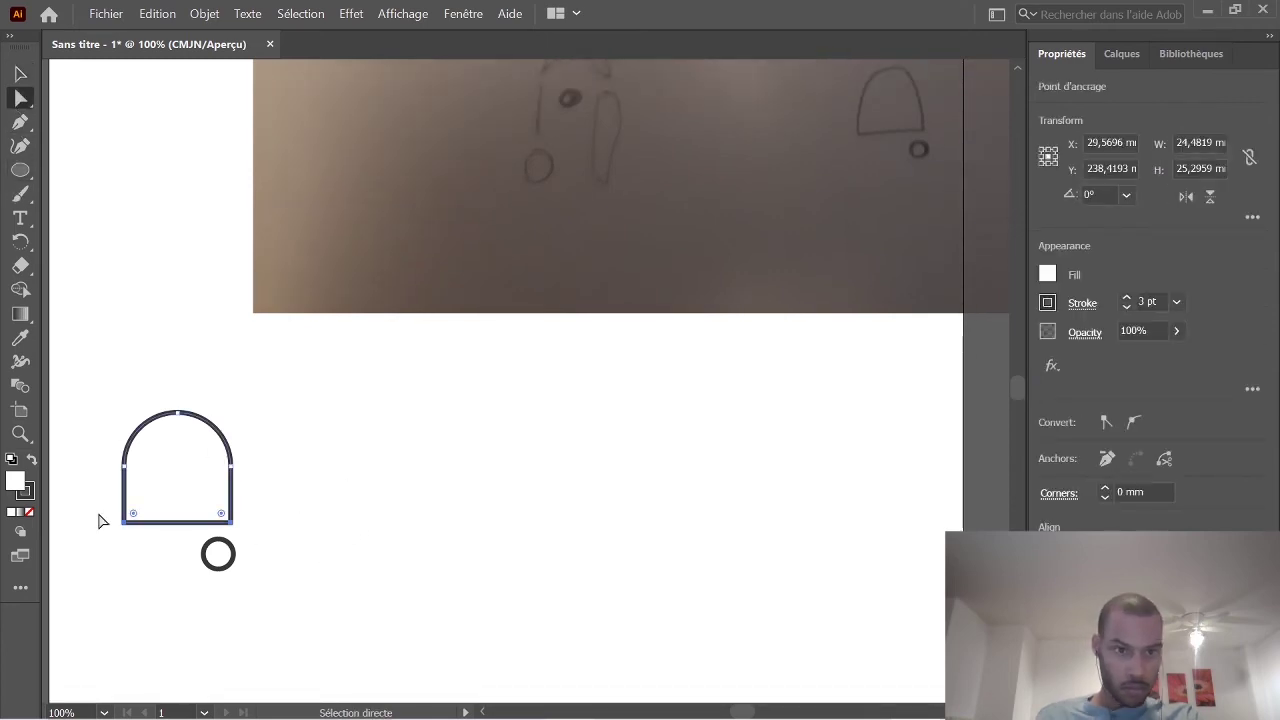
key("Up")
key("Up")
key("Up")
key("Up")
key("Up")
key("Up")
key("Up")
key("Up")
key("Up")
key("Up")
key("Up")
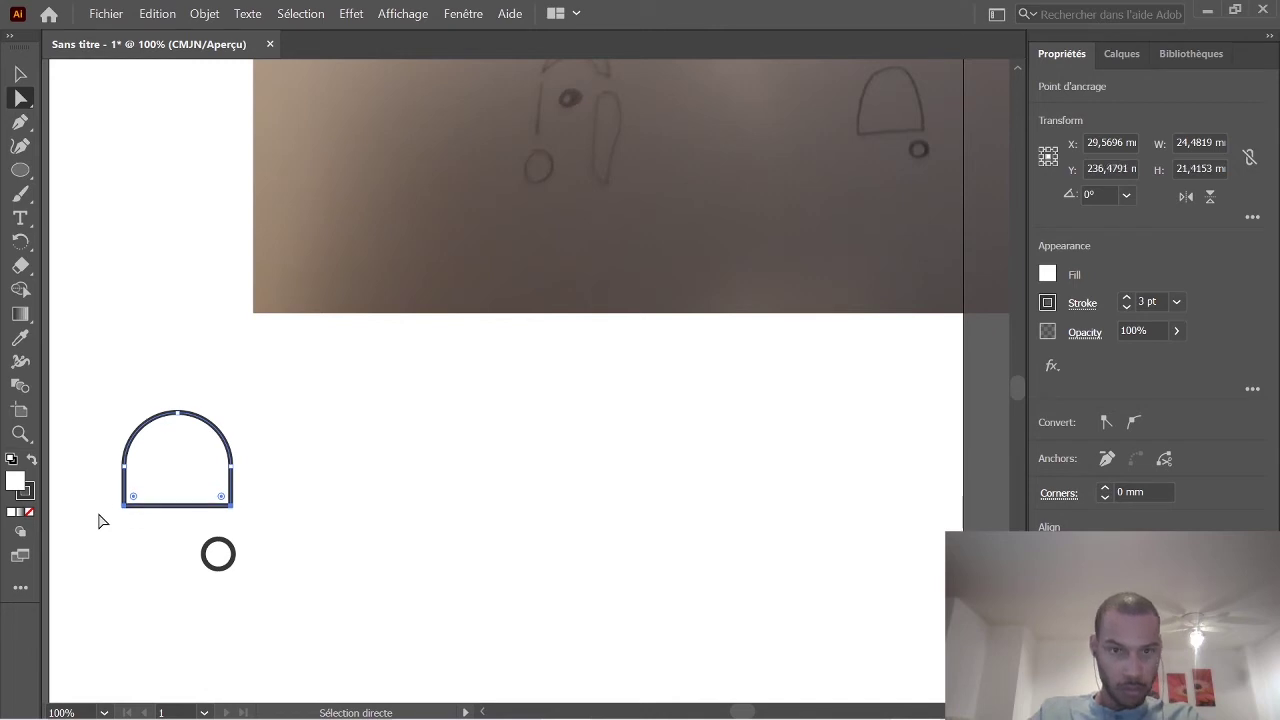
Lower the arch's two bottom corner anchor points to bring the shape's height to about 23.2 mm.
key("Down")
key("Down")
key("Down")
key("Down")
key("Down")
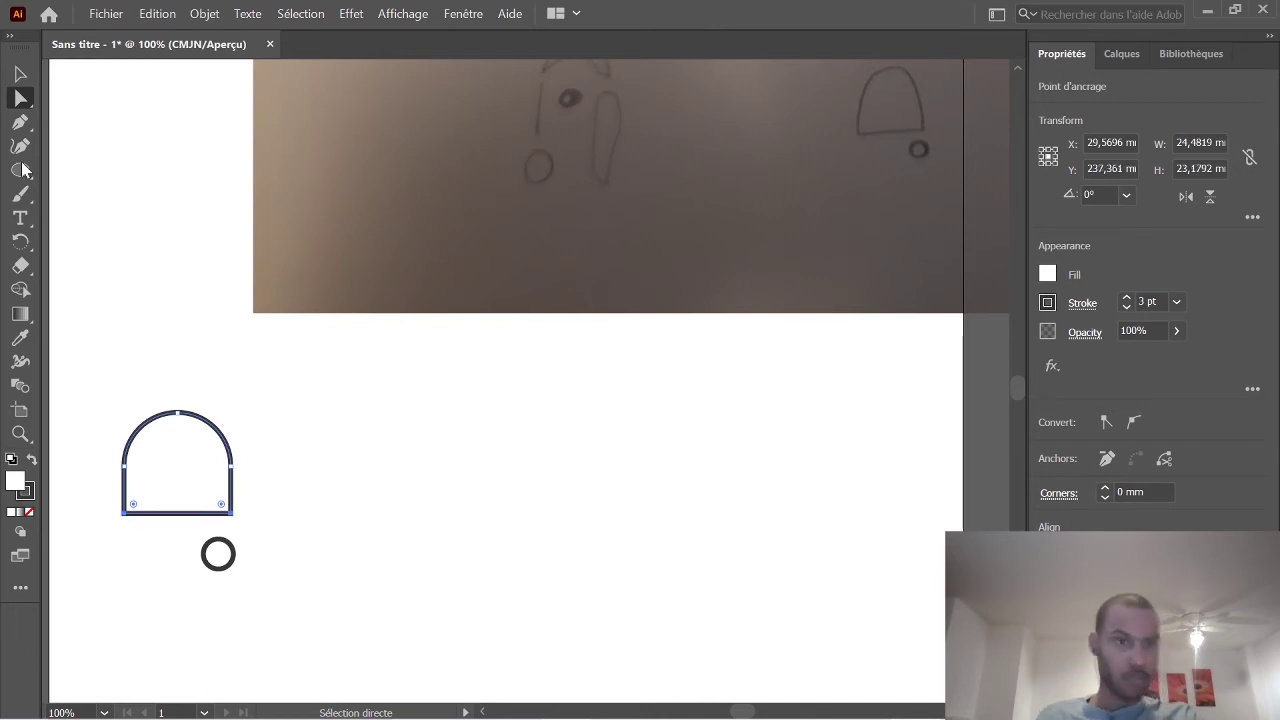
left_click(18, 75)
left_click(308, 661)
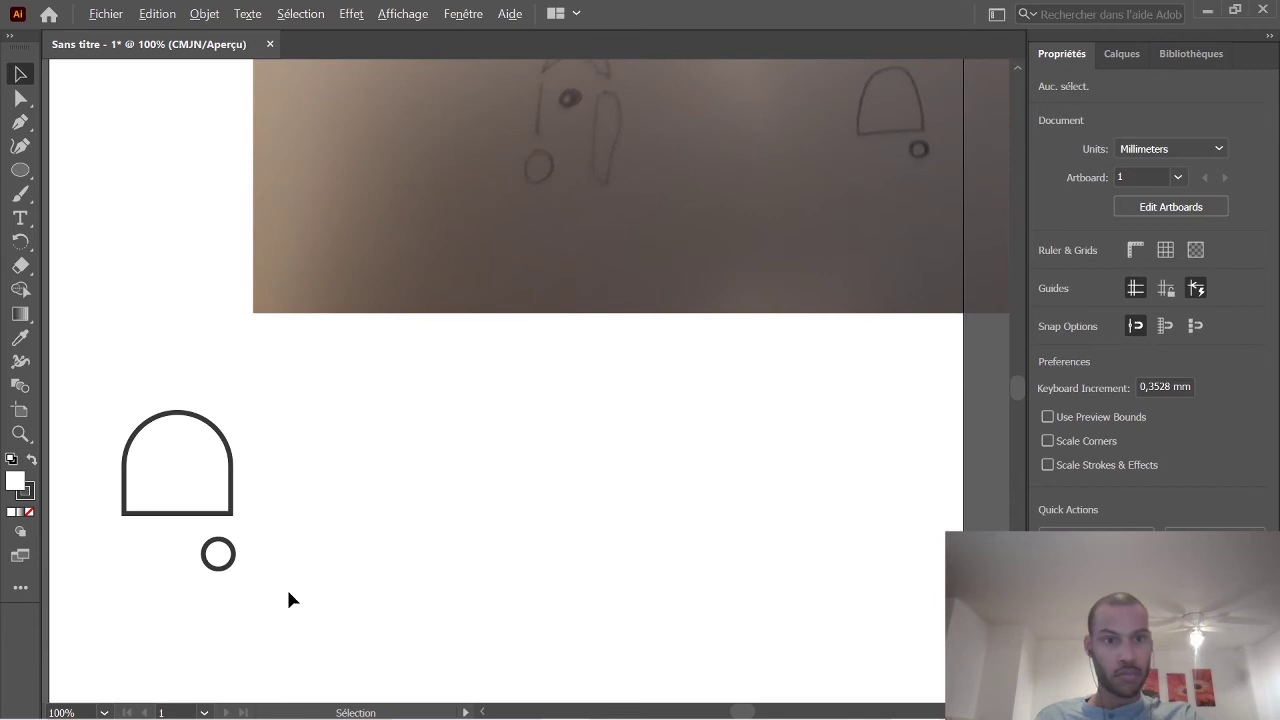
Nudge the small circle up to about Y 256.5 mm, closer to the arch's base.
scroll(285, 598, "down", 2)
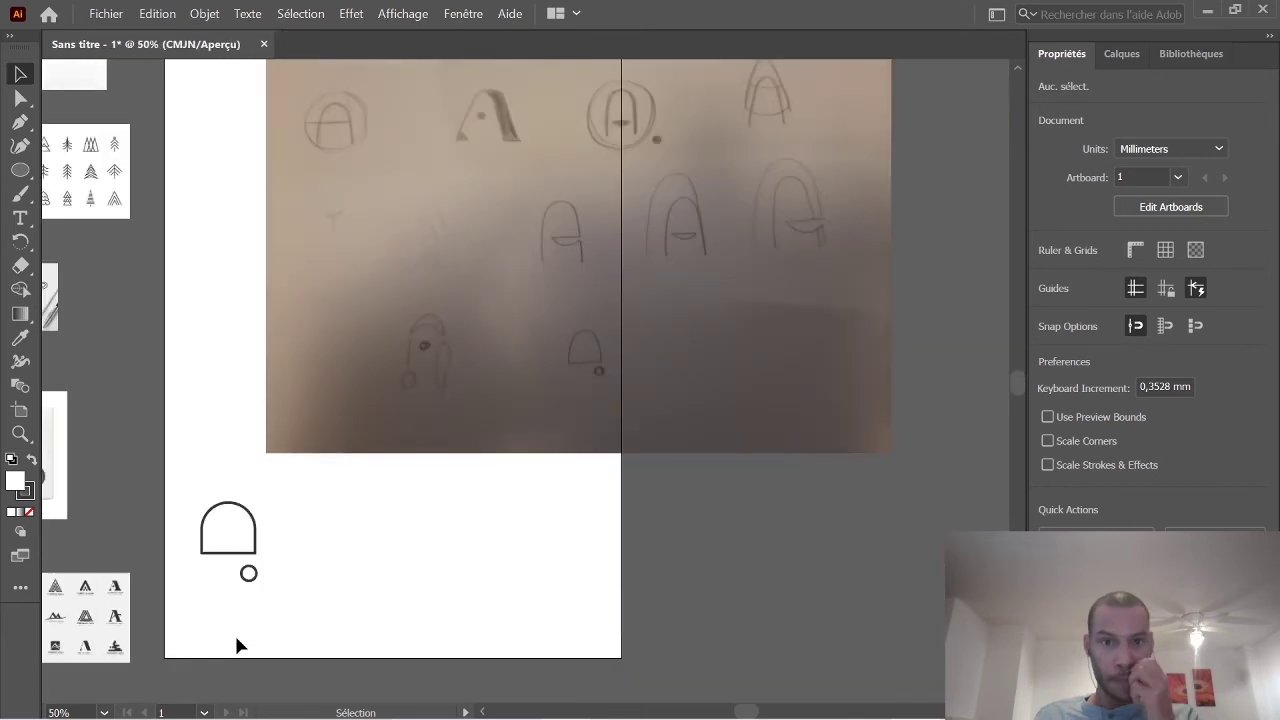
scroll(239, 646, "up", 3)
scroll(239, 634, "down", 2)
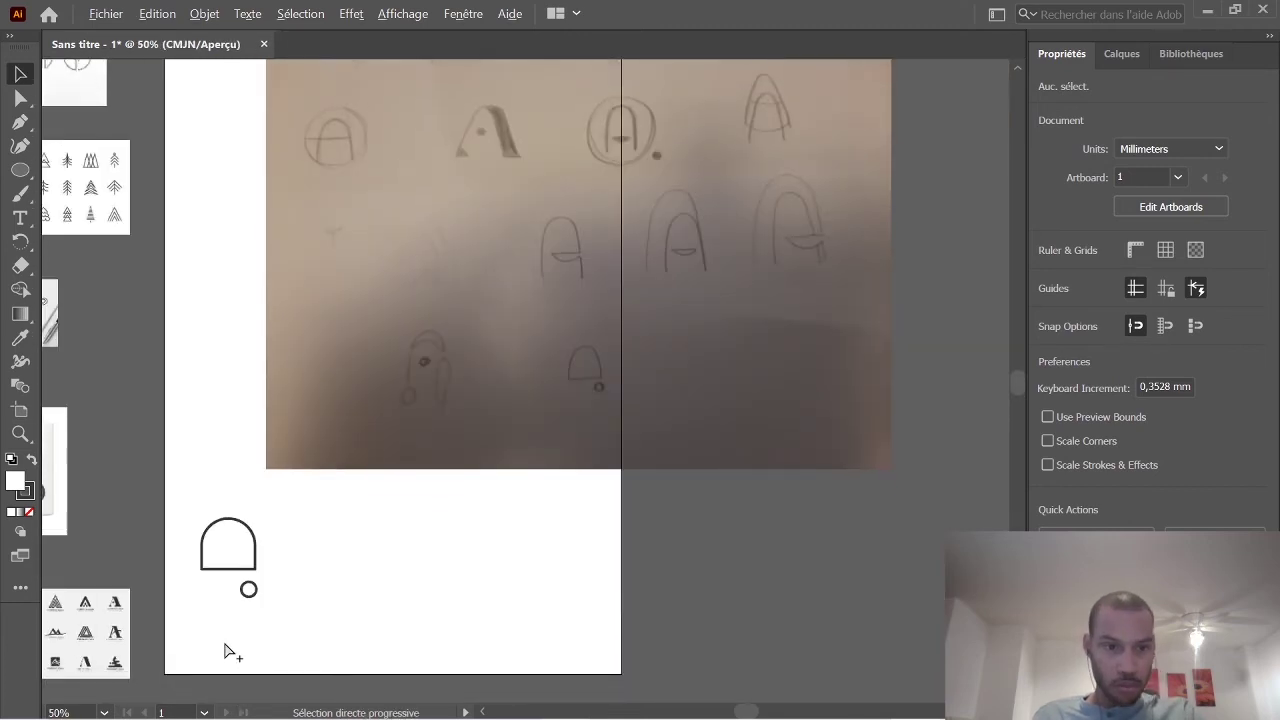
scroll(225, 615, "up", 1)
left_click_drag(258, 589, 249, 588)
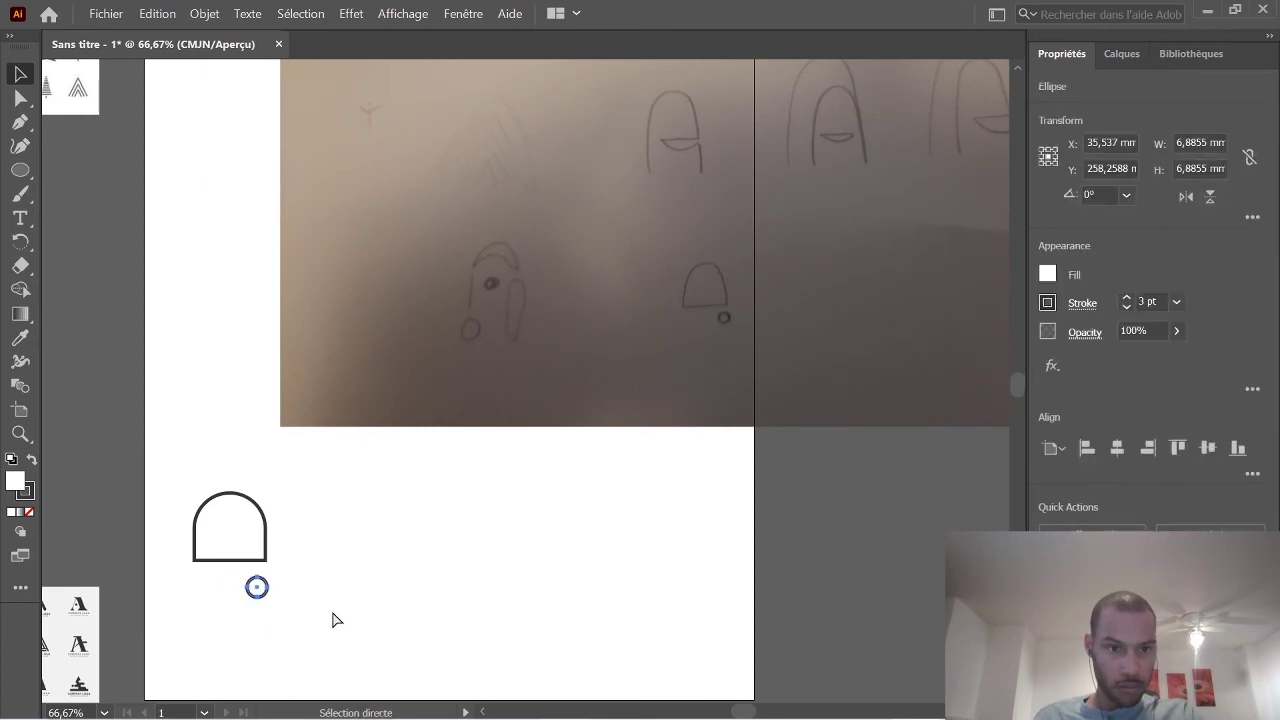
left_click(397, 611)
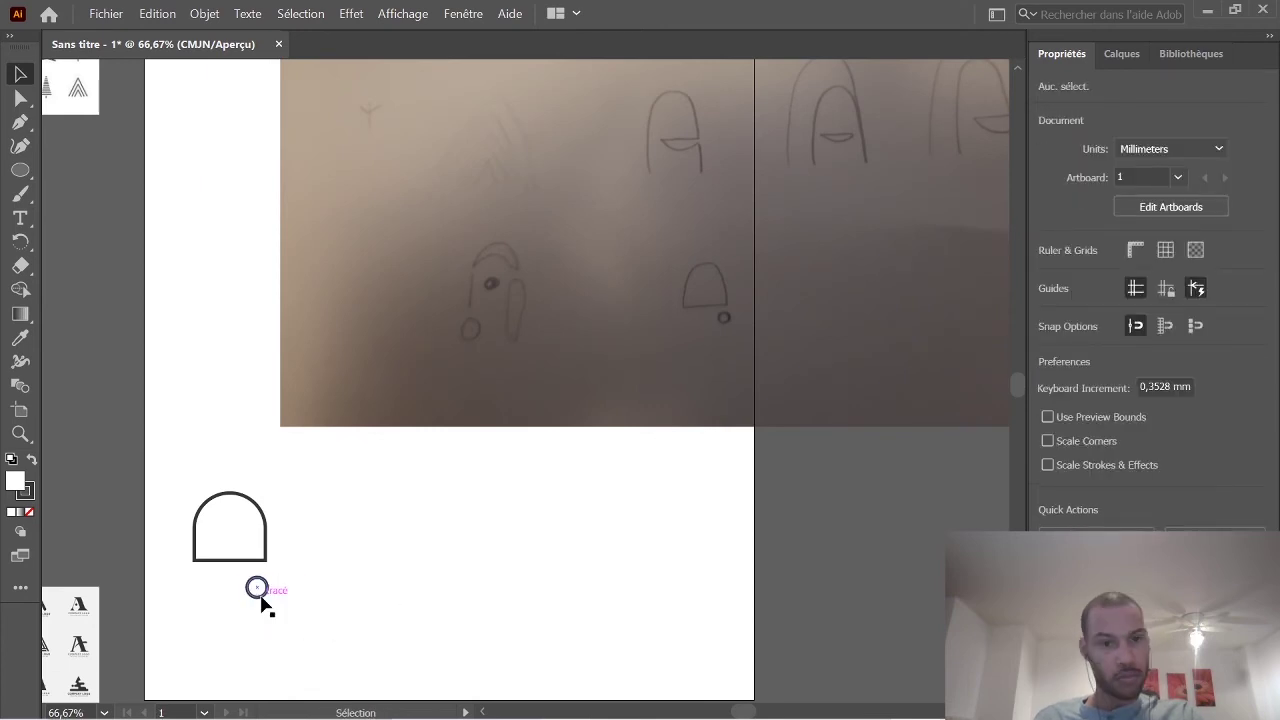
left_click(260, 596)
key("Up")
key("Up")
key("Up")
key("Up")
key("Up")
key("Up")
key("Up")
key("Up")
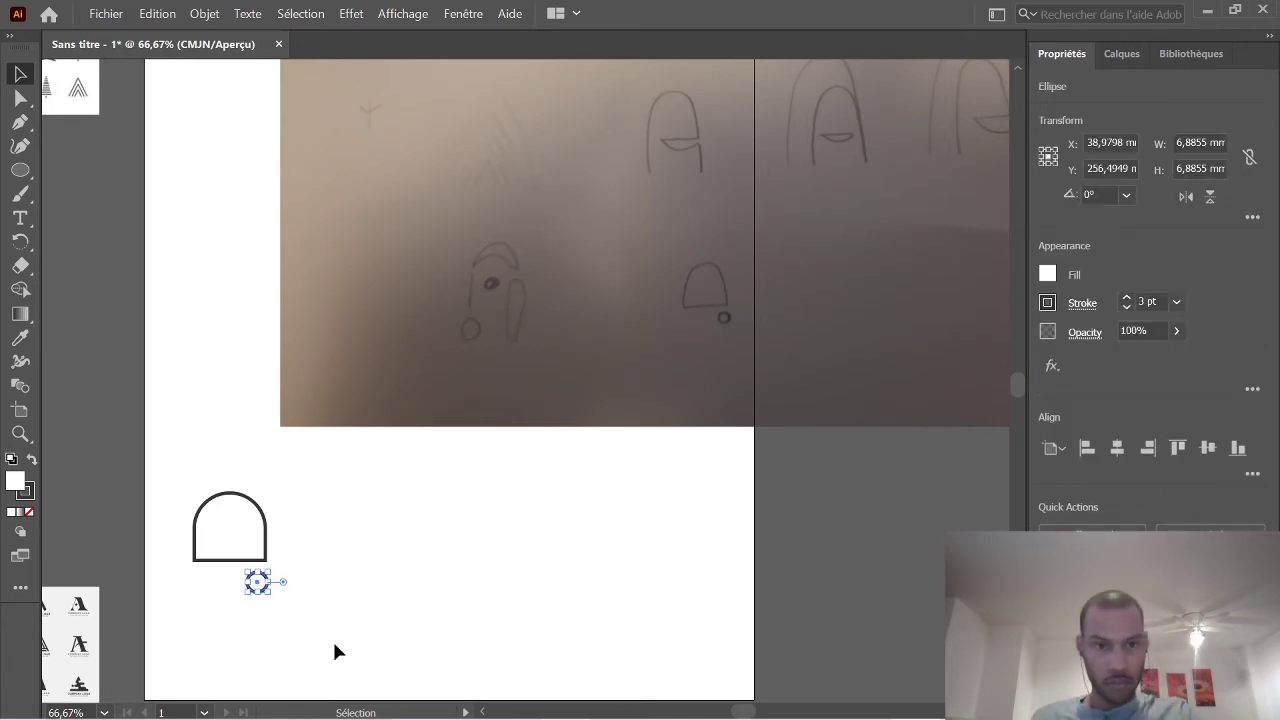
Fill both the arch and the small circle with the dark grey of their strokes.
left_click(334, 645)
left_click(257, 582)
left_click(252, 559, "shift")
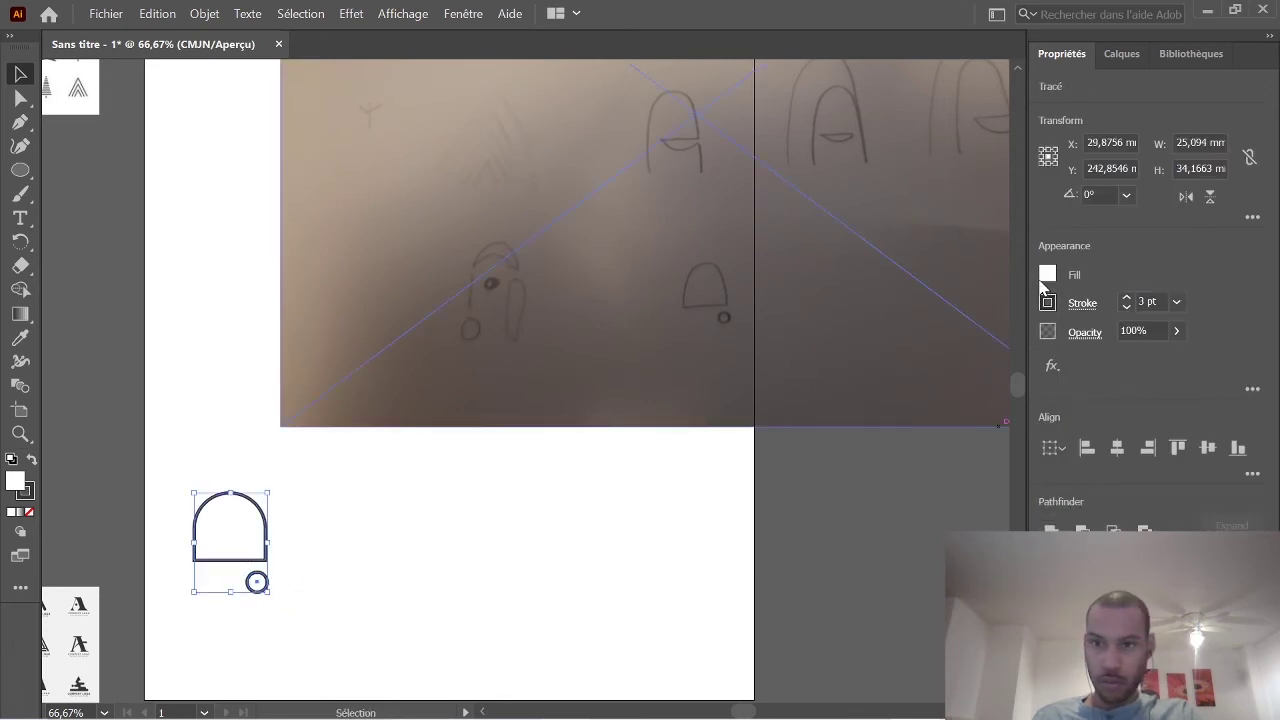
key("shift+x")
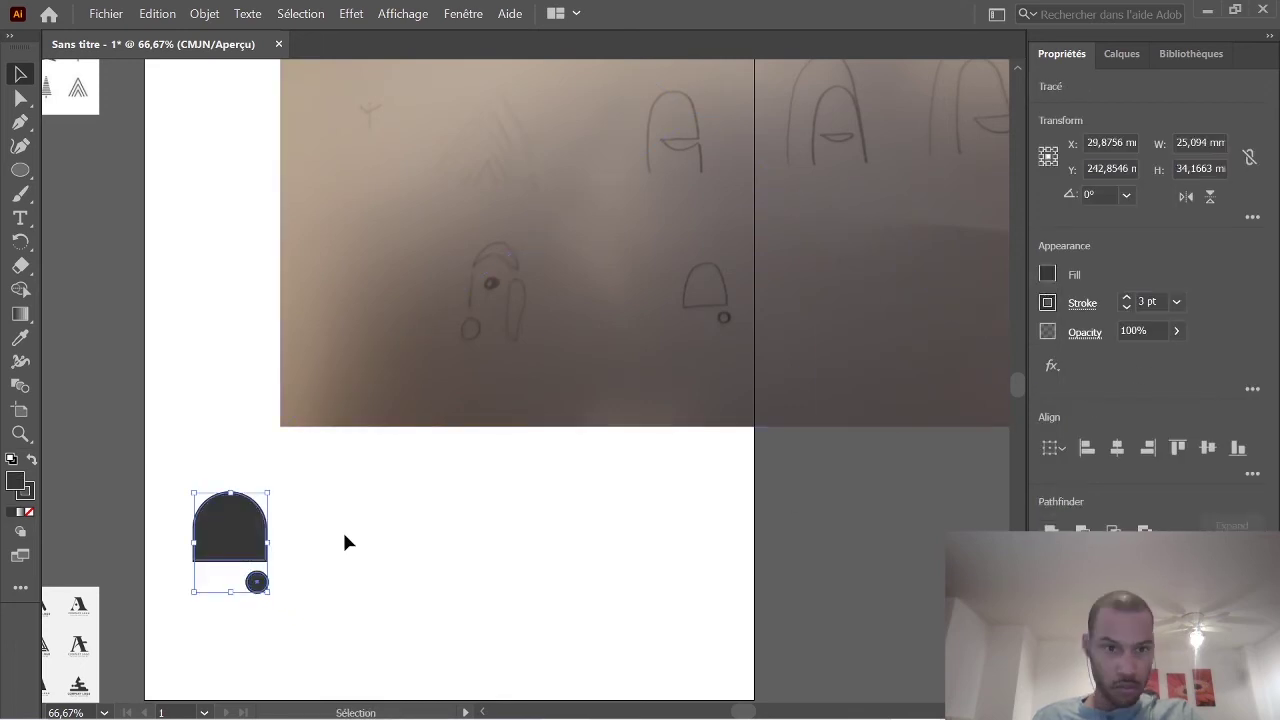
left_click(350, 545)
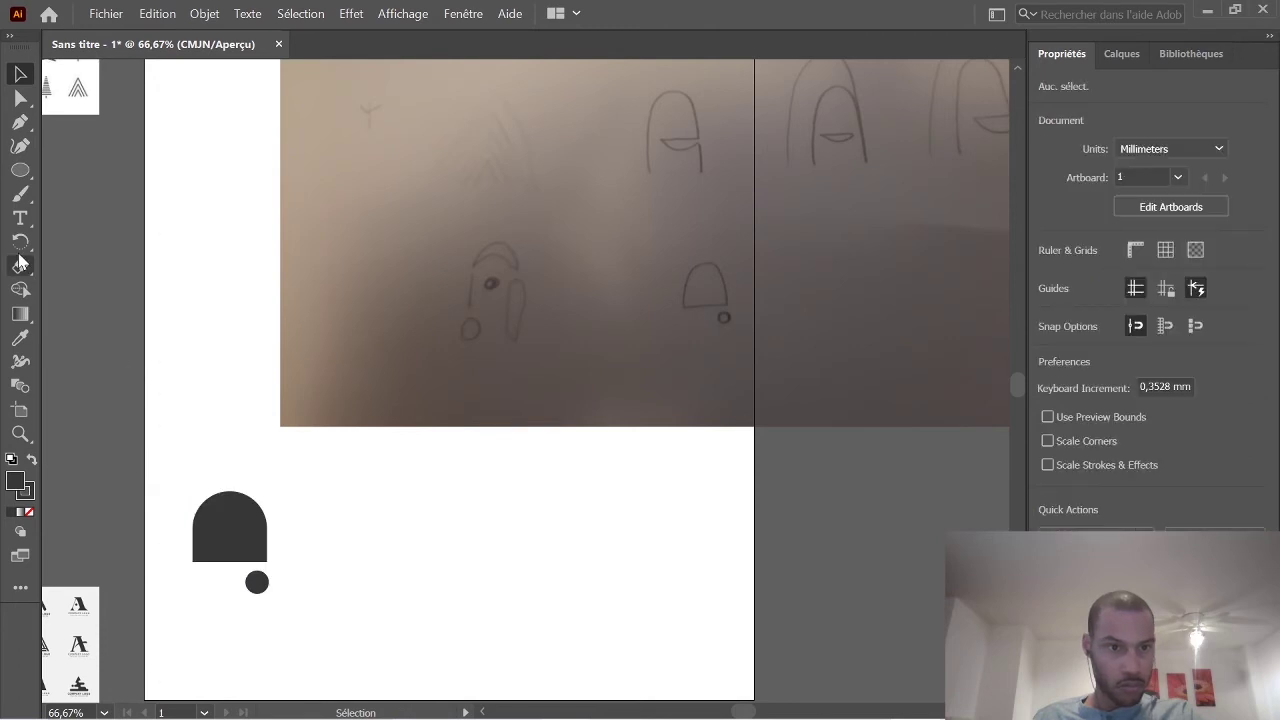
Try rounding only the lower-left corner of the solid arch.
left_click(20, 97)
left_click(242, 543)
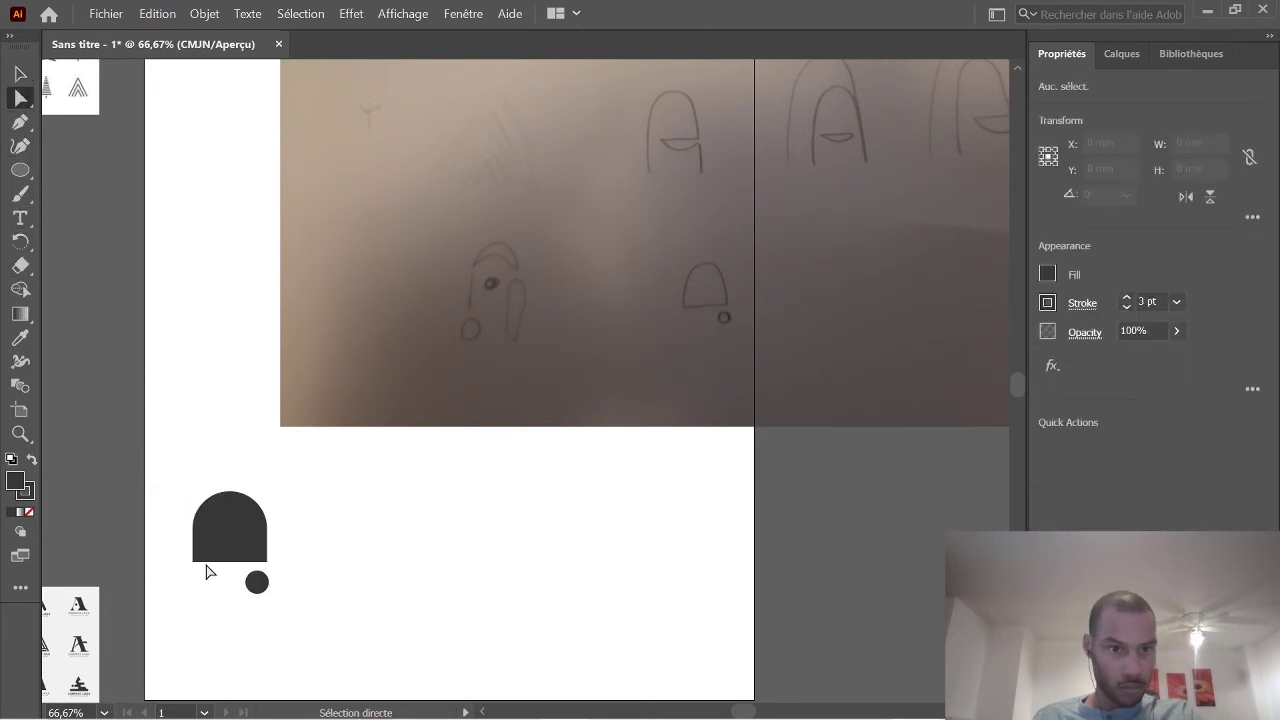
left_click(207, 552)
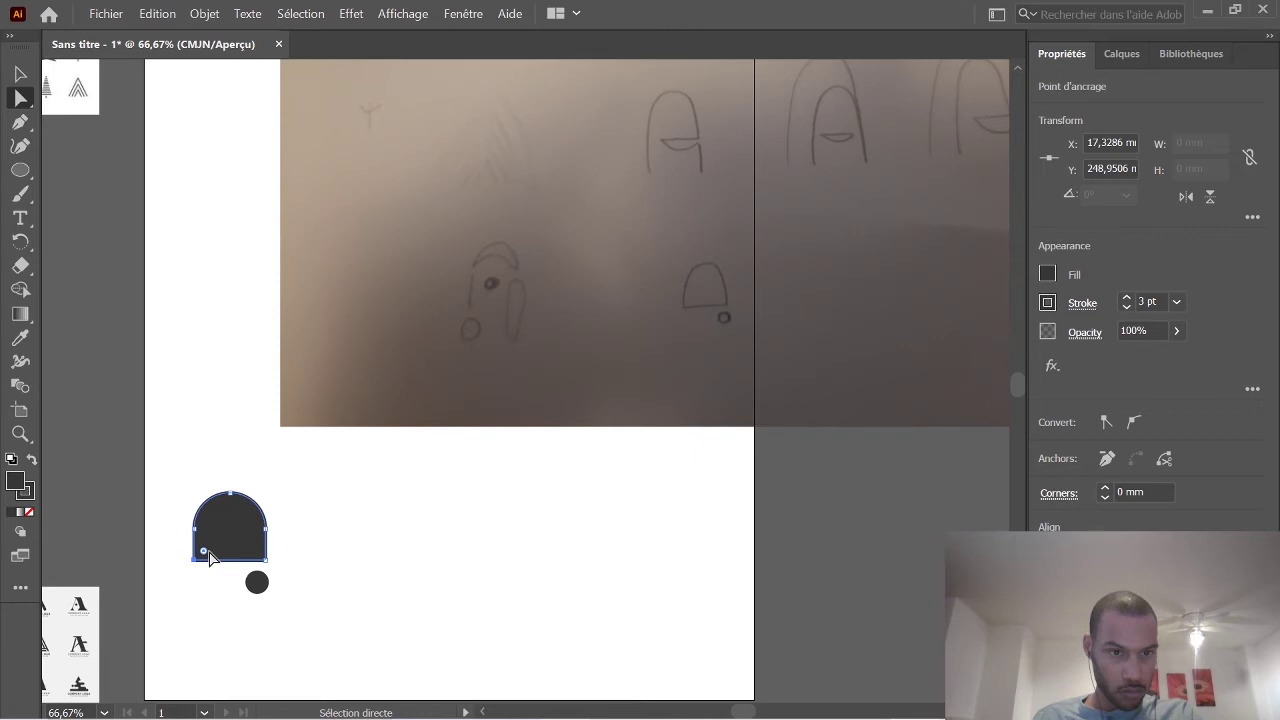
mouse_move(204, 551)
left_mouse_down()
mouse_move(225, 538)
mouse_move(222, 548)
left_mouse_up()
left_click(440, 543)
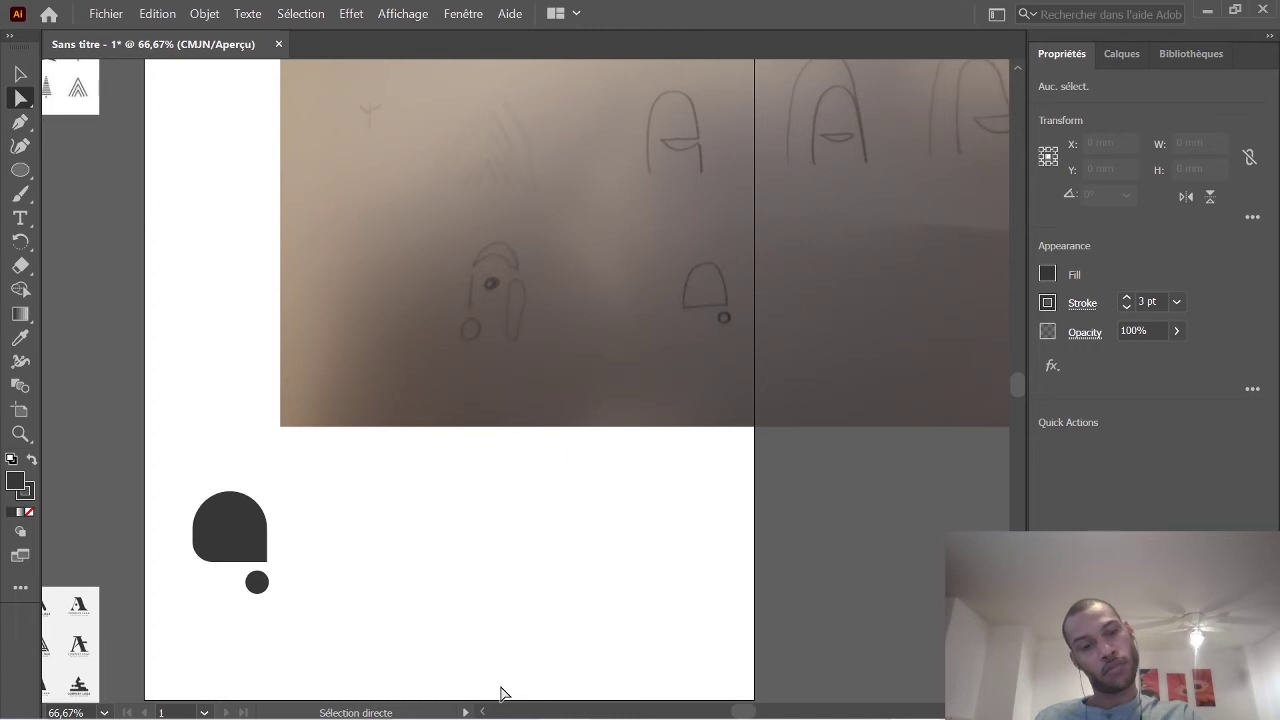
key("ctrl+z")
left_click(418, 624)
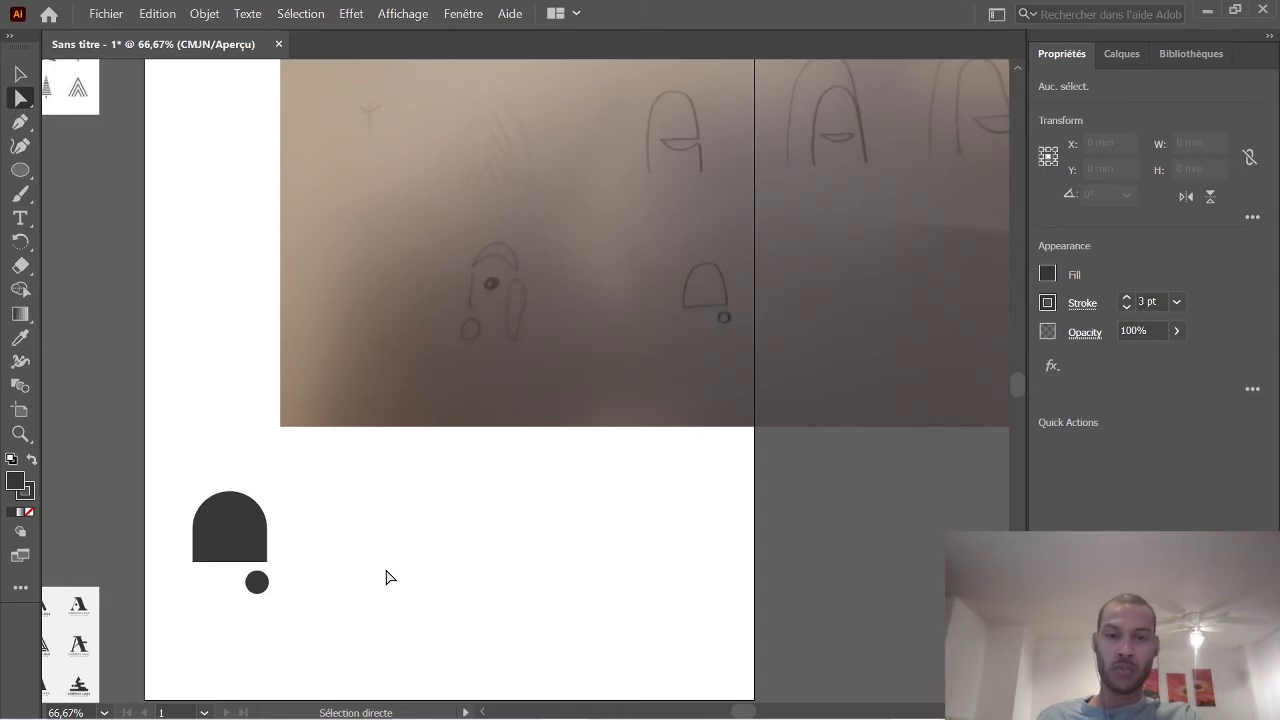
Duplicate the solid arch and place the copy to its right at about X 89.7 mm and Y 237.4 mm.
scroll(447, 524, "up", 1)
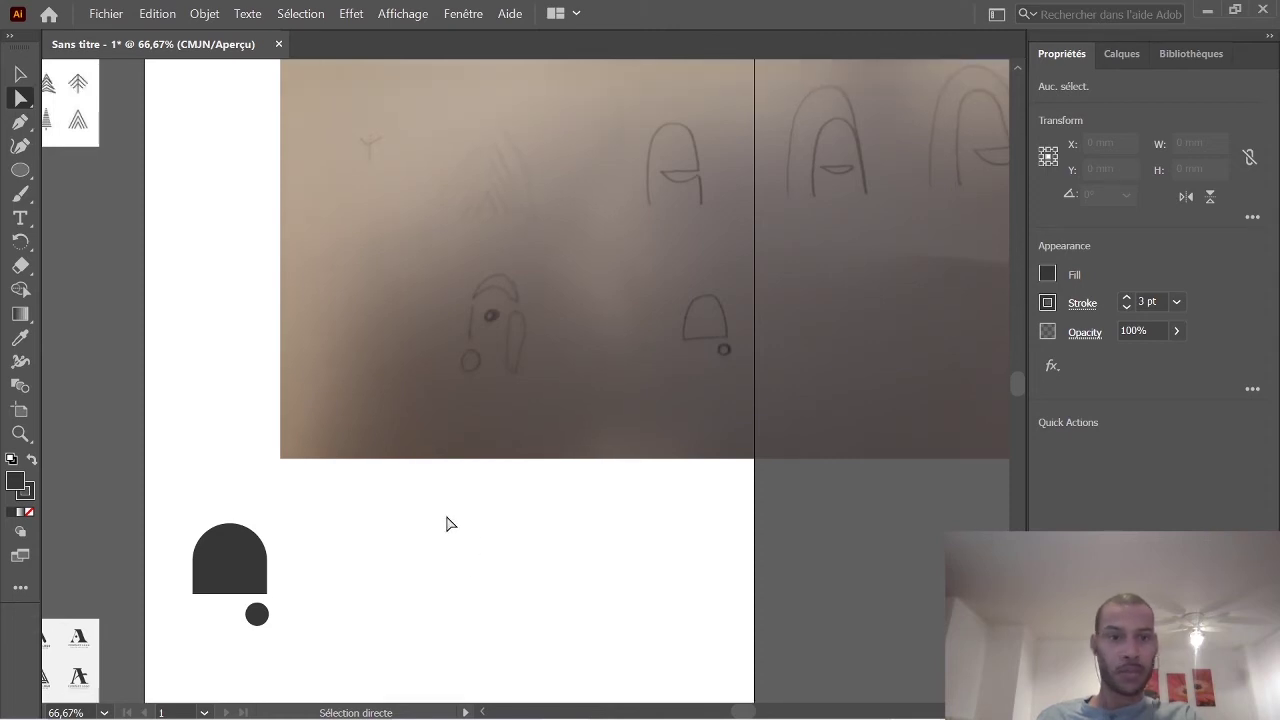
scroll(620, 530, "up", 2)
scroll(574, 591, "down", 3)
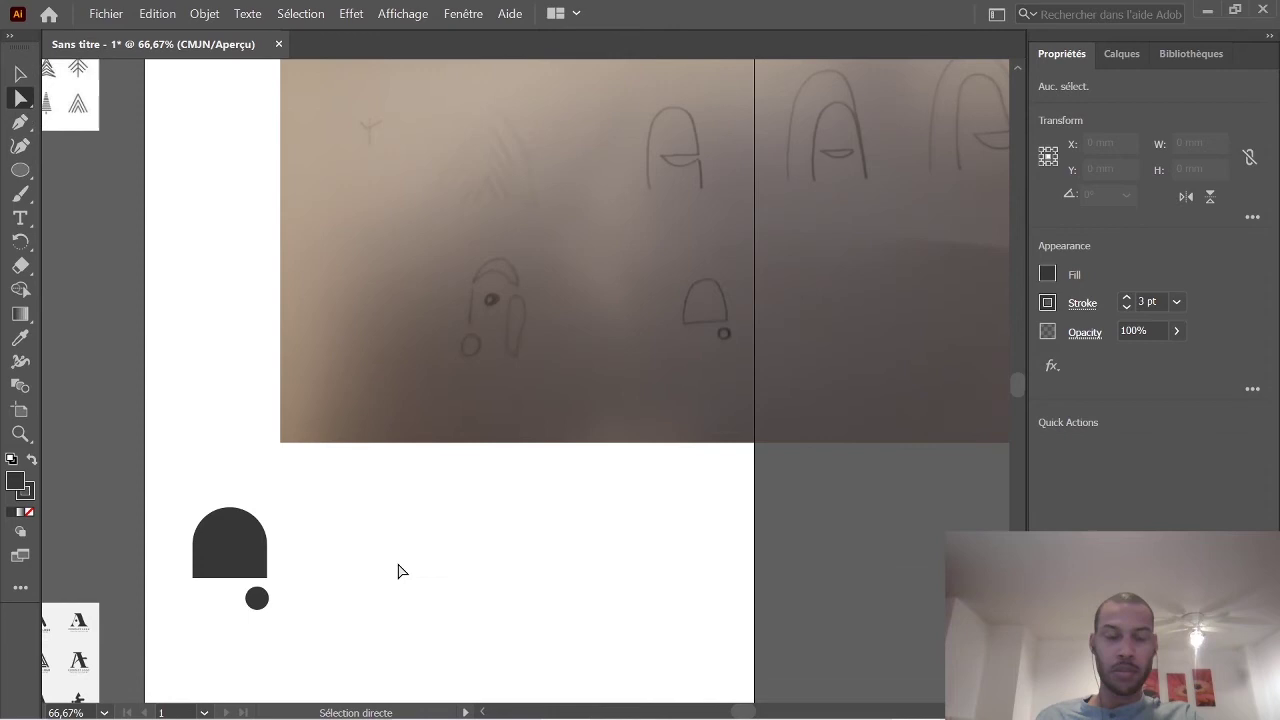
left_click(230, 545, "ctrl")
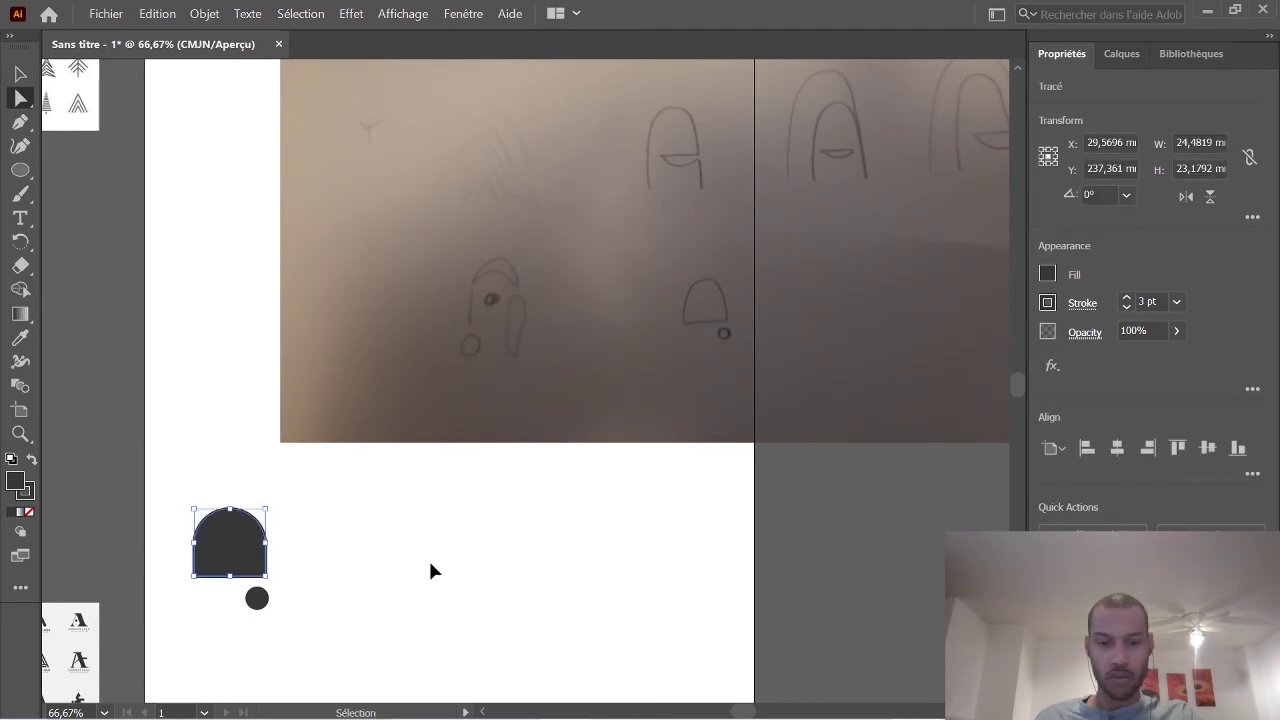
key("ctrl+v")
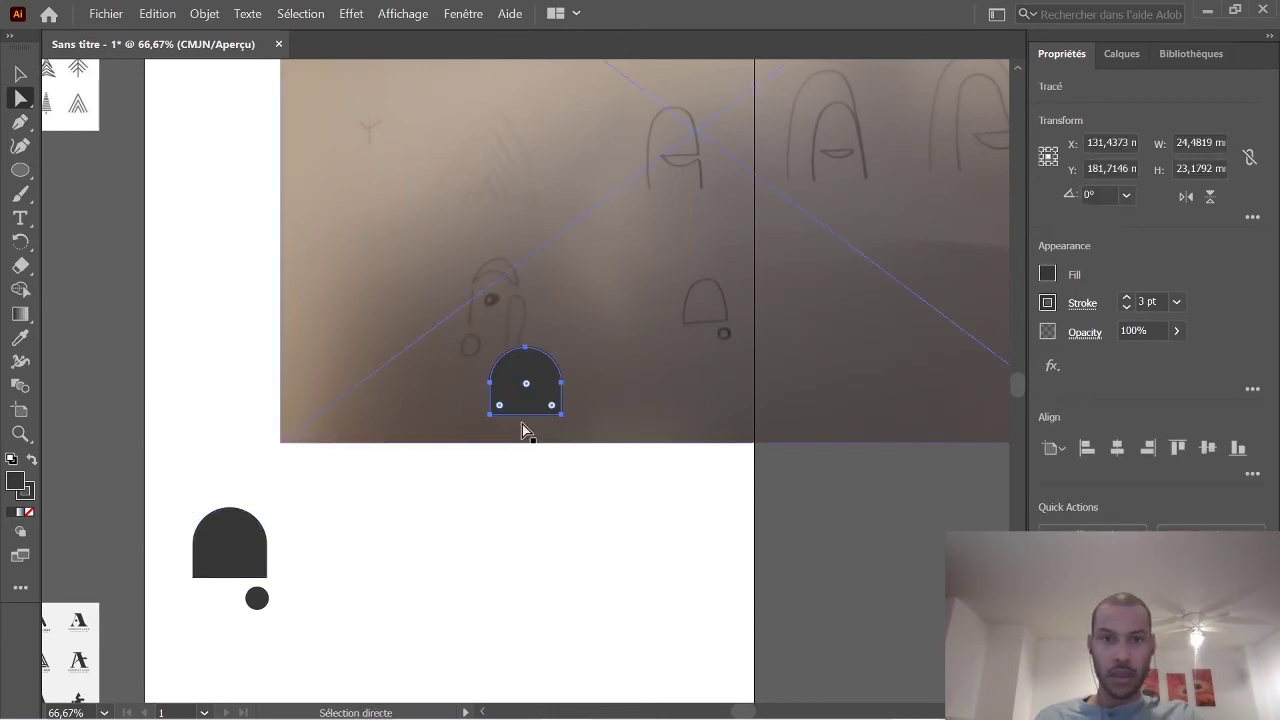
scroll(537, 520, "up", 2)
scroll(523, 549, "down", 3)
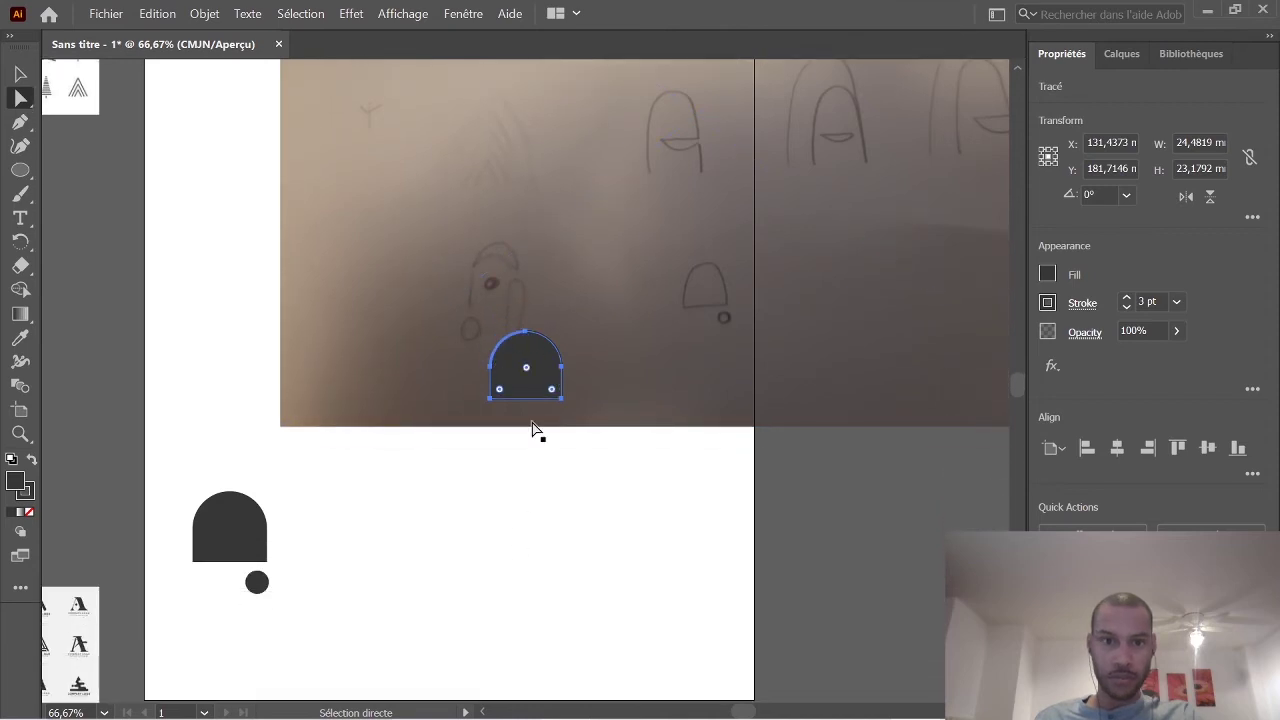
left_click_drag(544, 374, 423, 525)
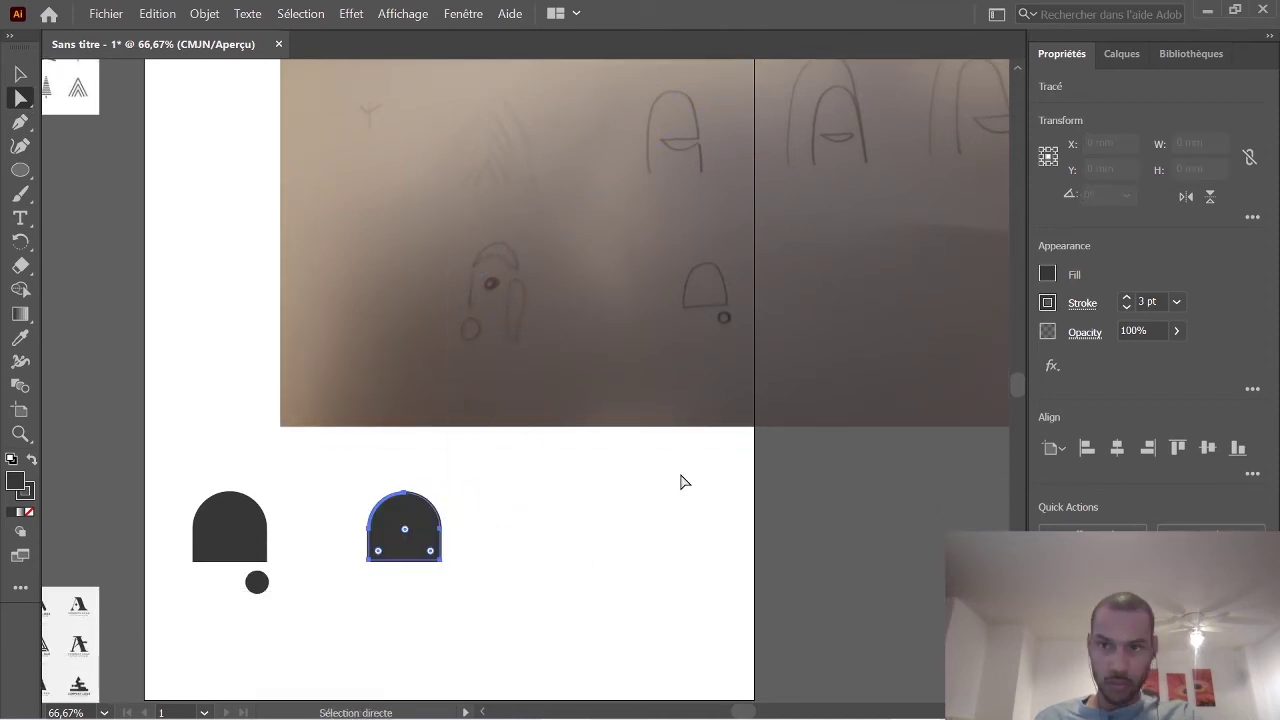
Give the copied arch a white fill, keeping its dark grey outline.
left_click(1043, 280)
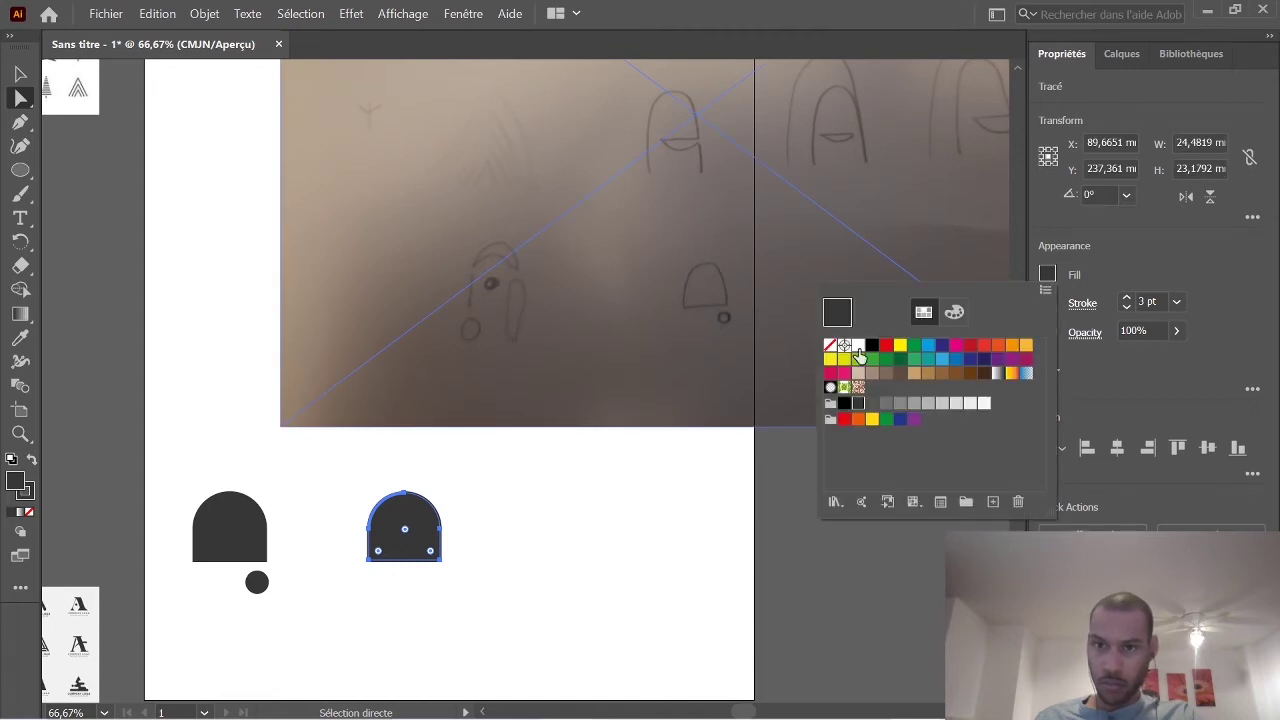
left_click(843, 346)
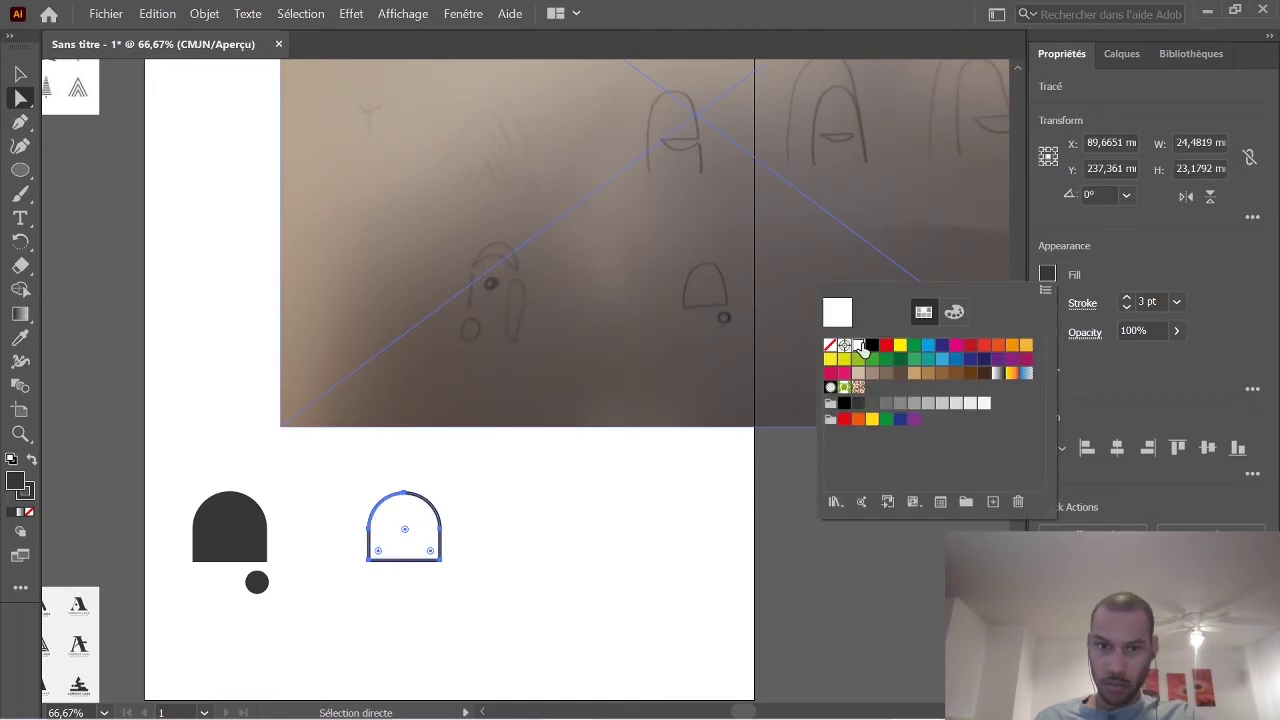
left_click(505, 575)
scroll(557, 543, "up", 3)
scroll(500, 545, "down", 4)
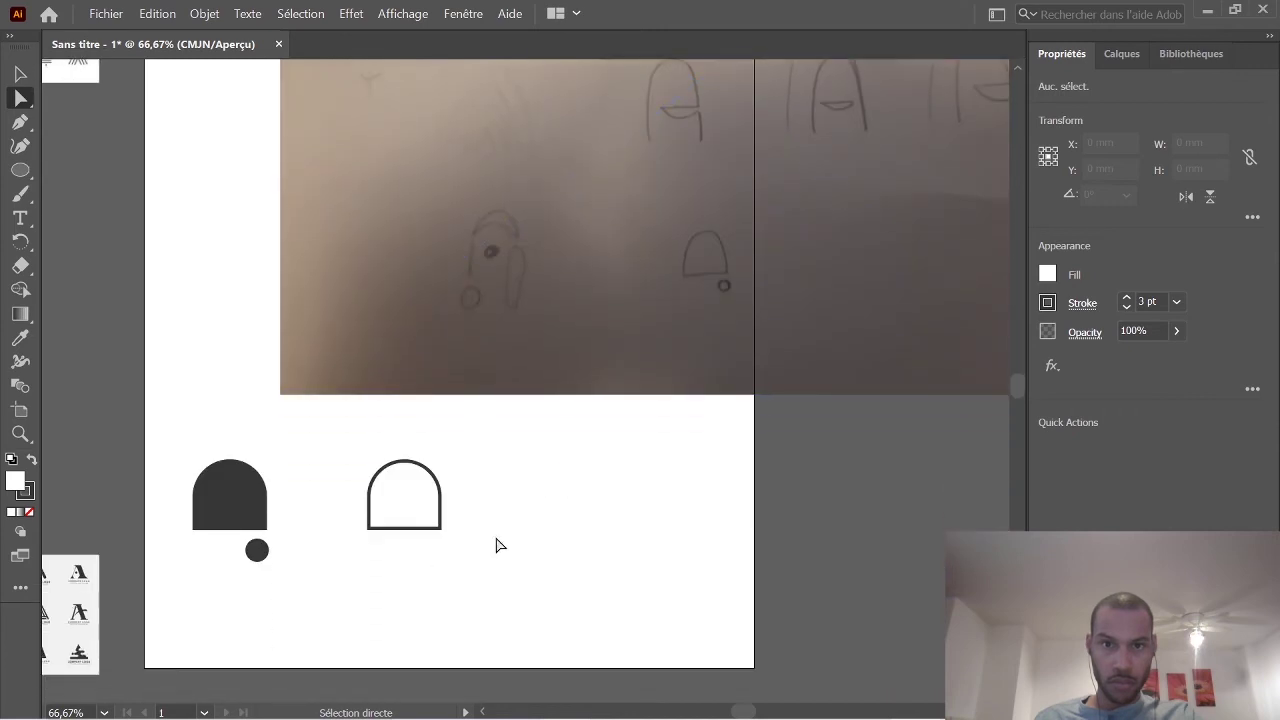
Lower the bottom edge of the outlined arch to make the shape about 28.8 mm high.
left_click(415, 529)
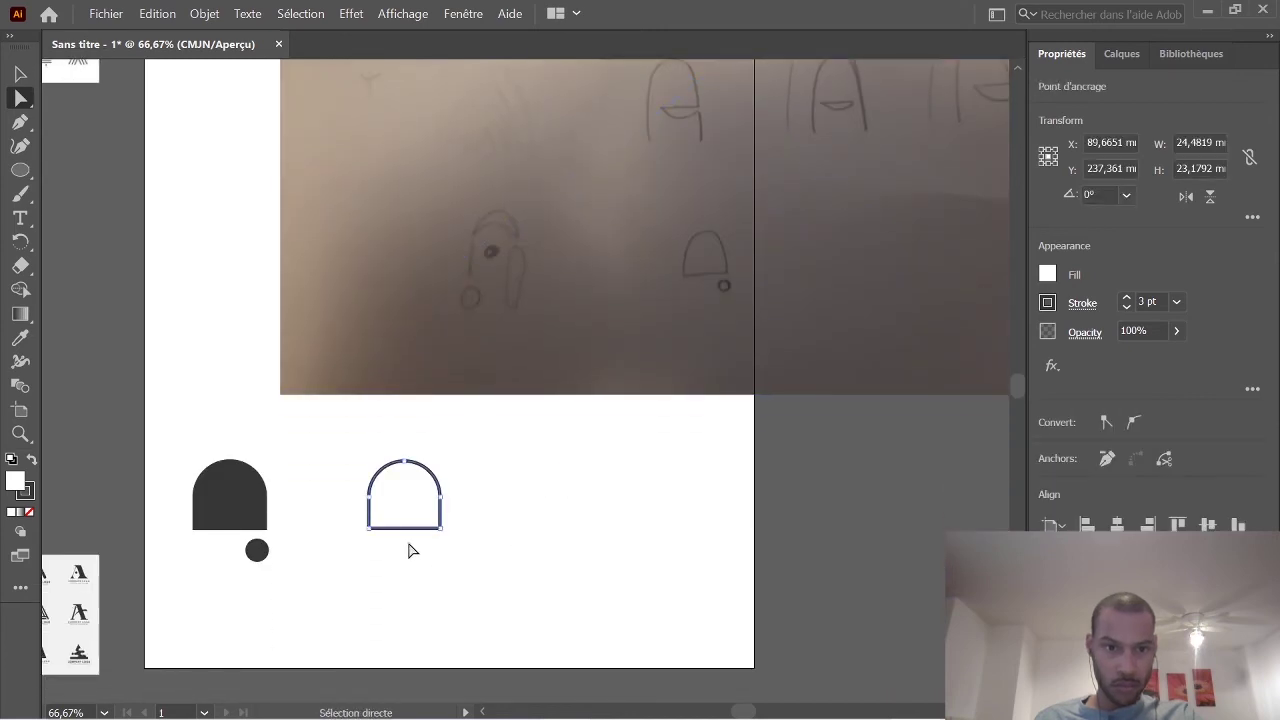
left_click(359, 531)
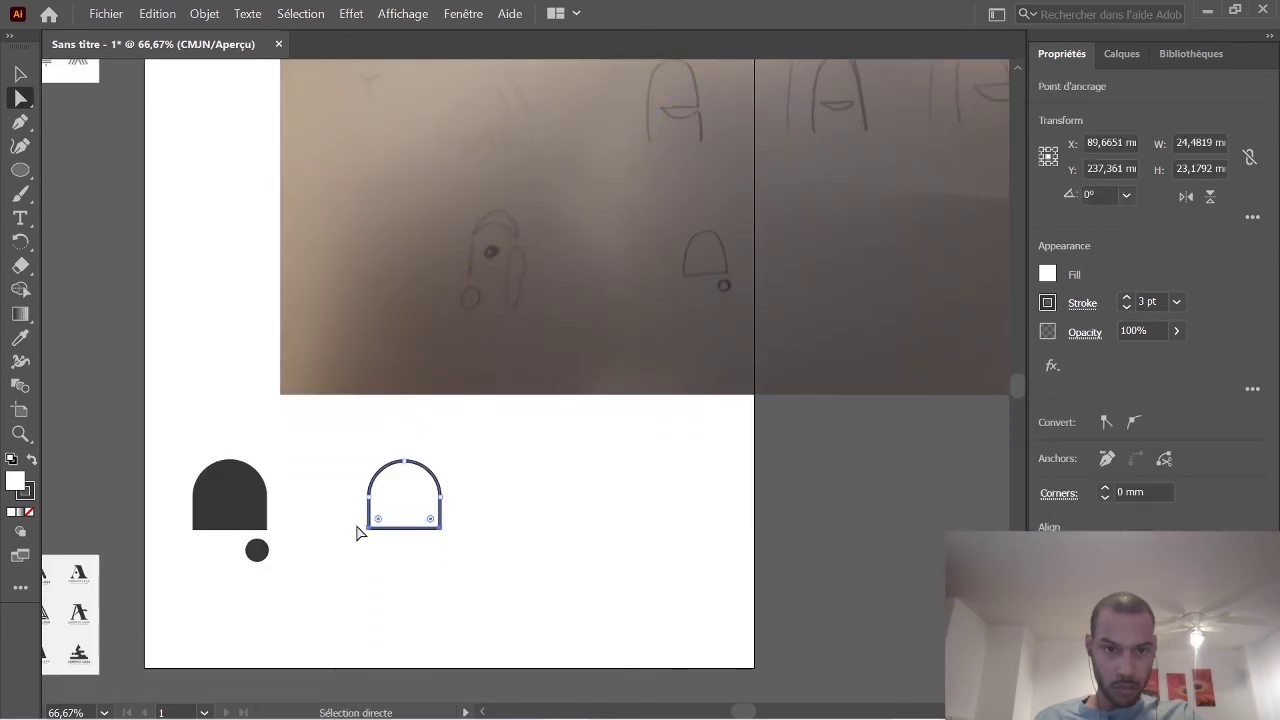
left_click_drag(372, 528, 367, 545)
left_click(525, 548)
scroll(580, 580, "up", 5)
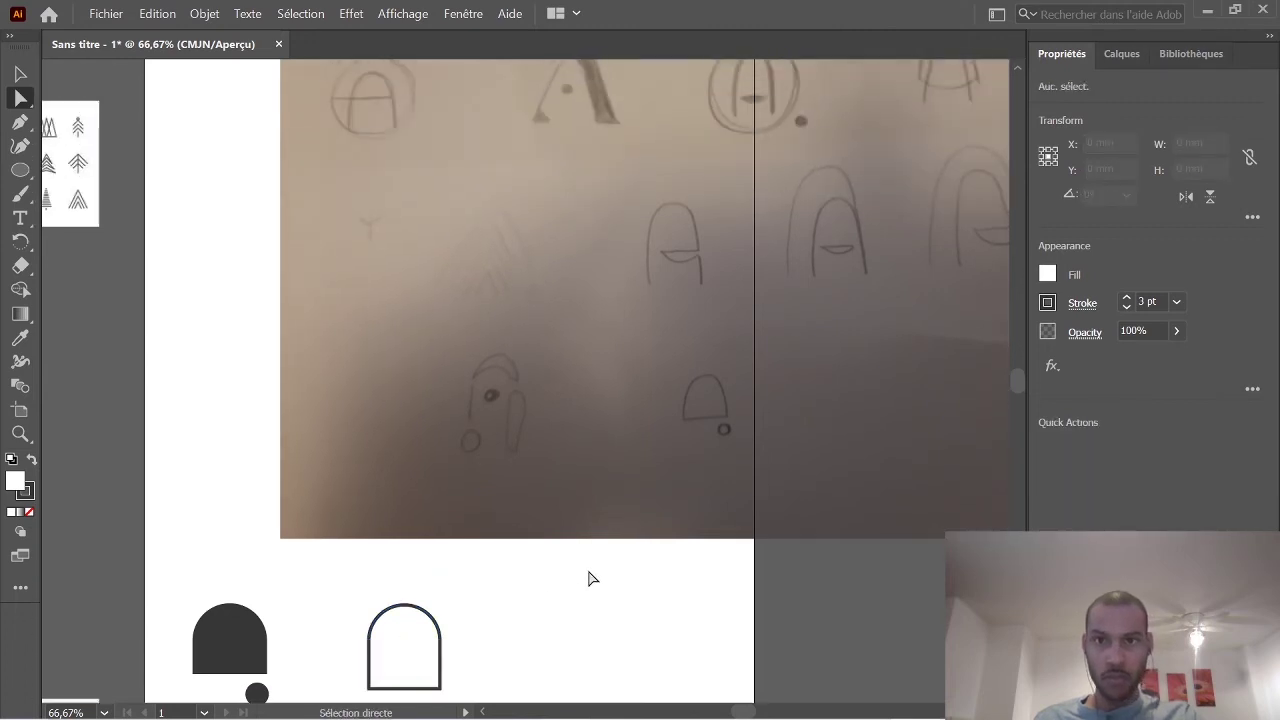
scroll(577, 586, "down", 6)
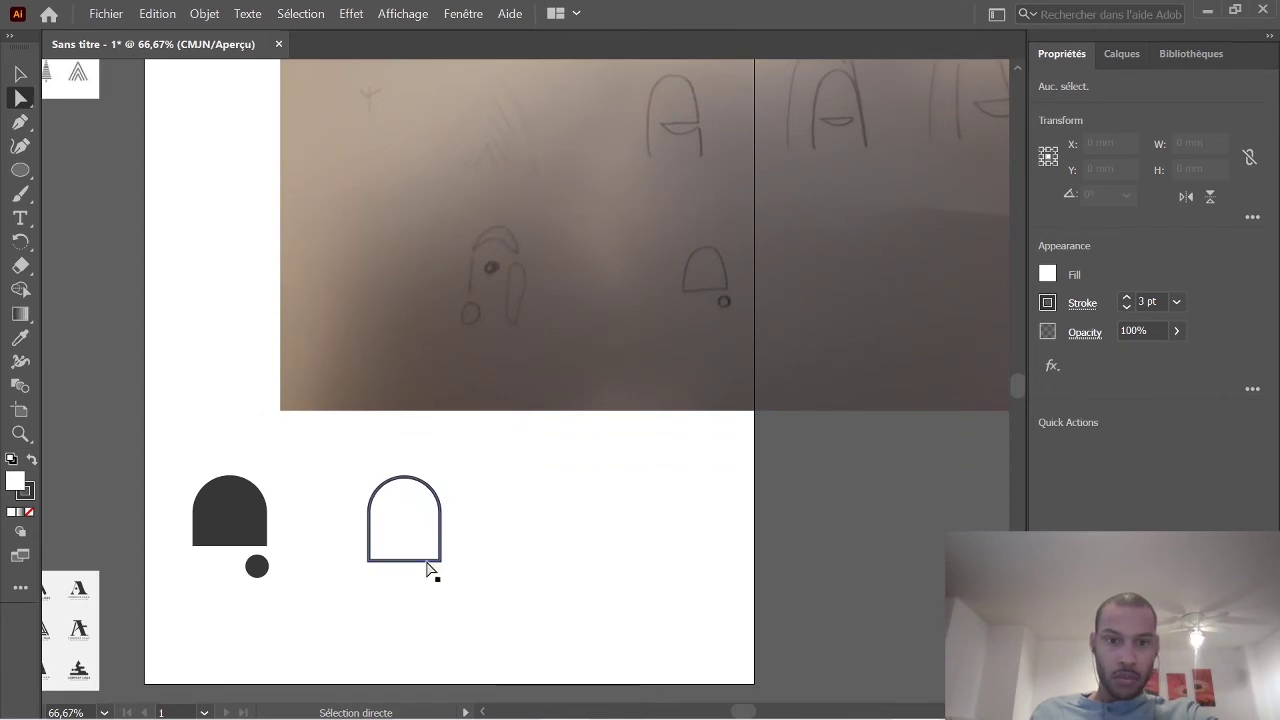
Try to cut through the bottom edge of the outlined arch with the Eraser.
left_click(417, 500)
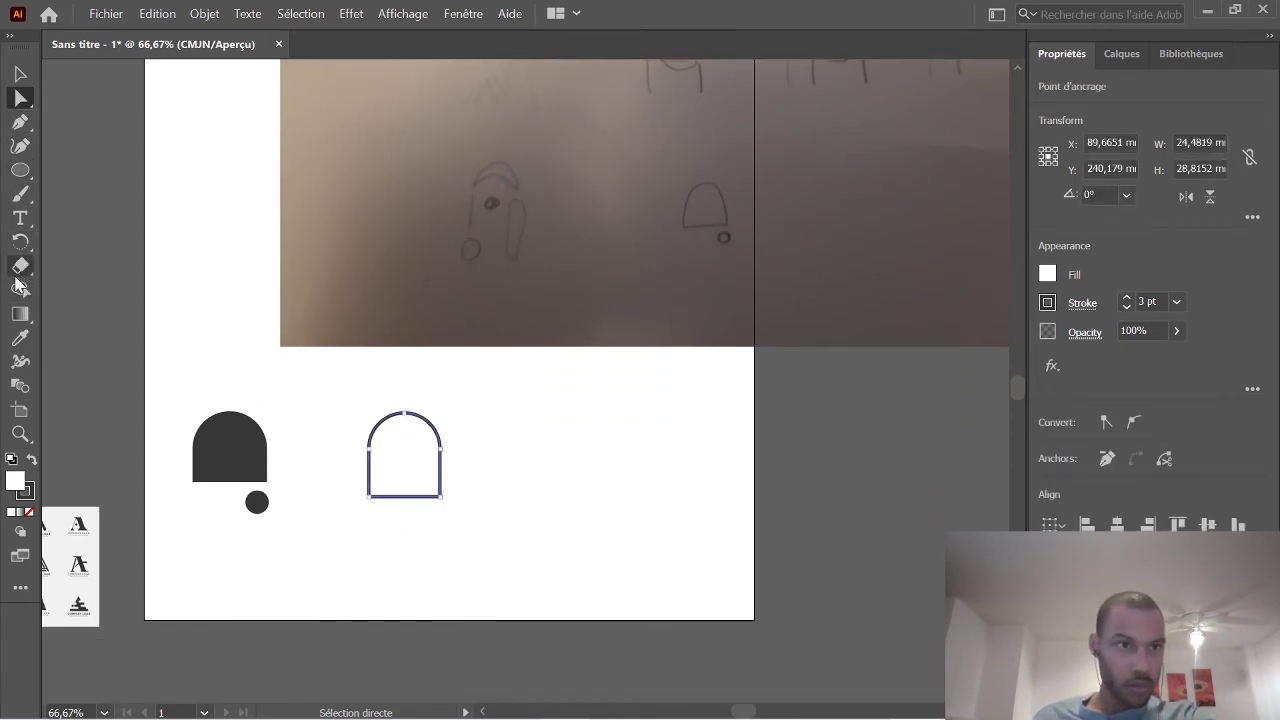
left_click_drag(21, 275, 72, 266)
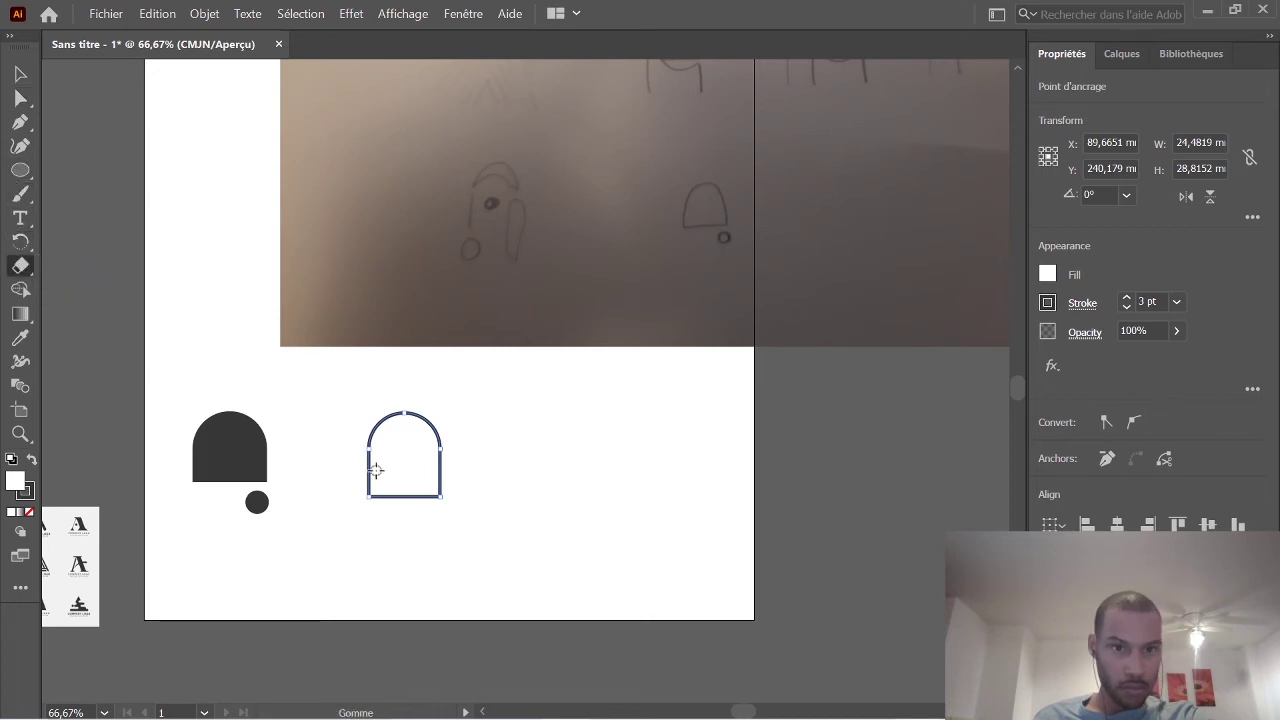
left_click_drag(389, 484, 390, 500)
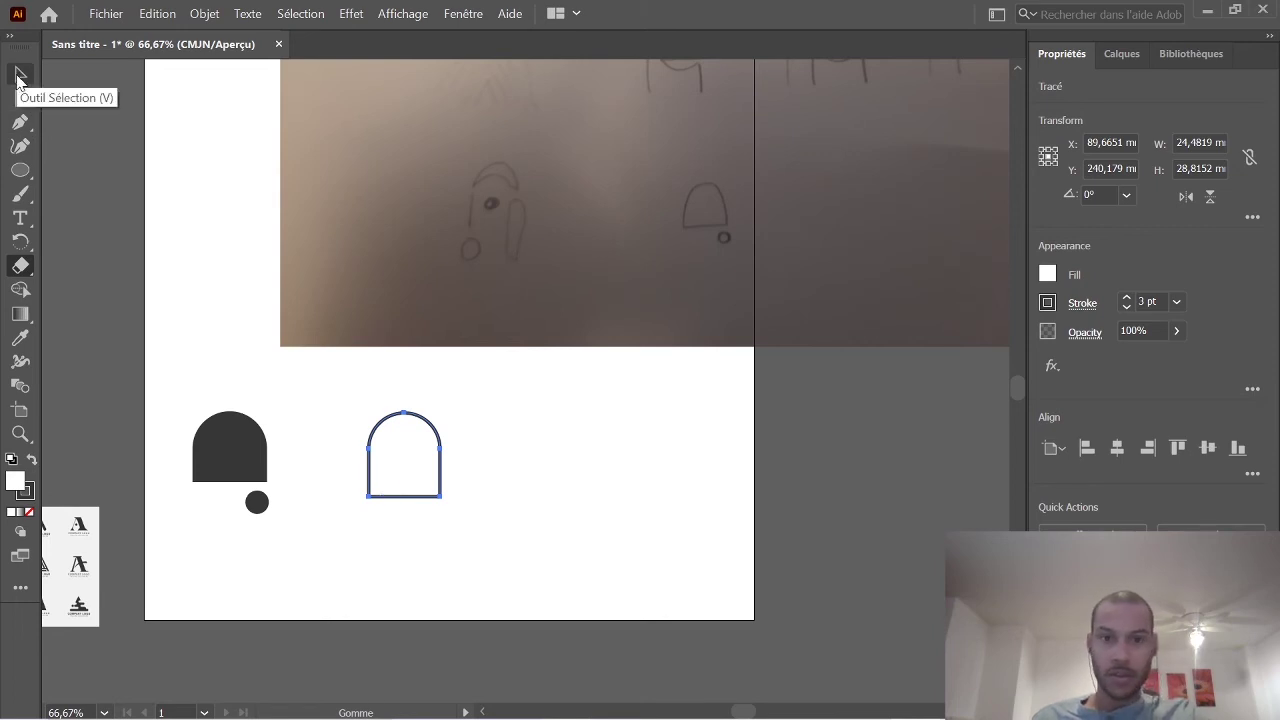
scroll(503, 417, "up", 5)
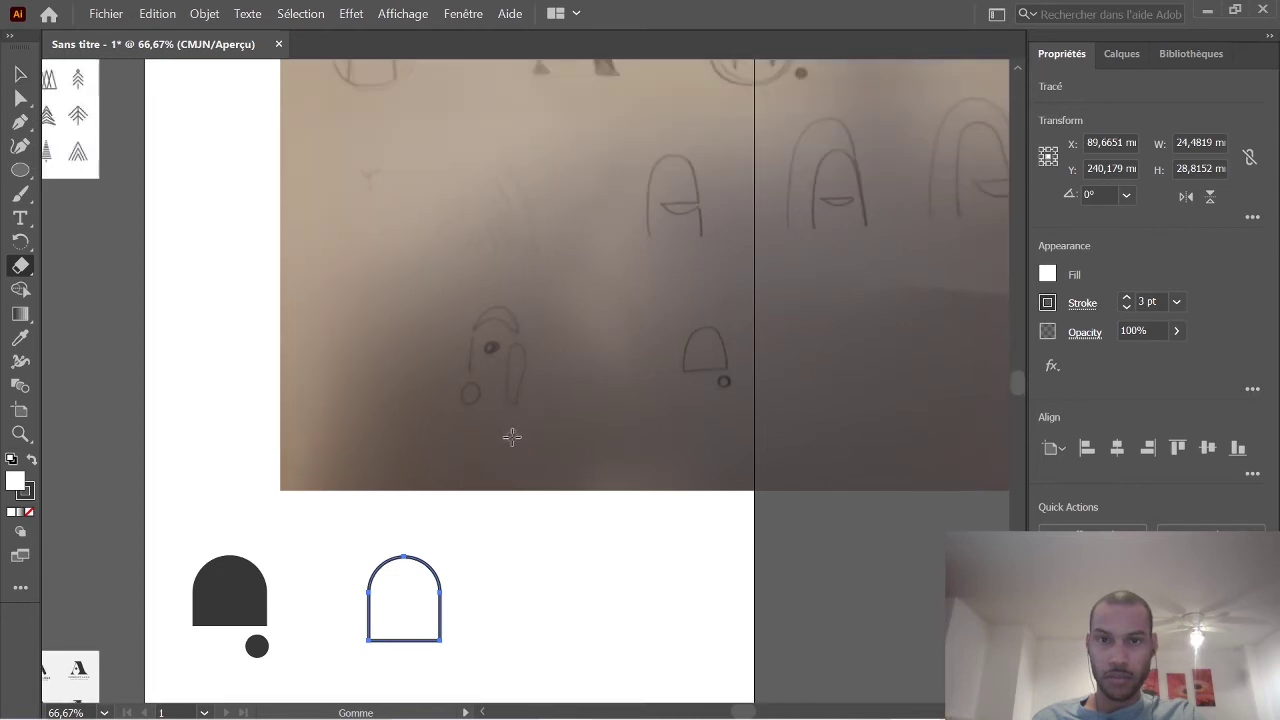
scroll(495, 462, "down", 4)
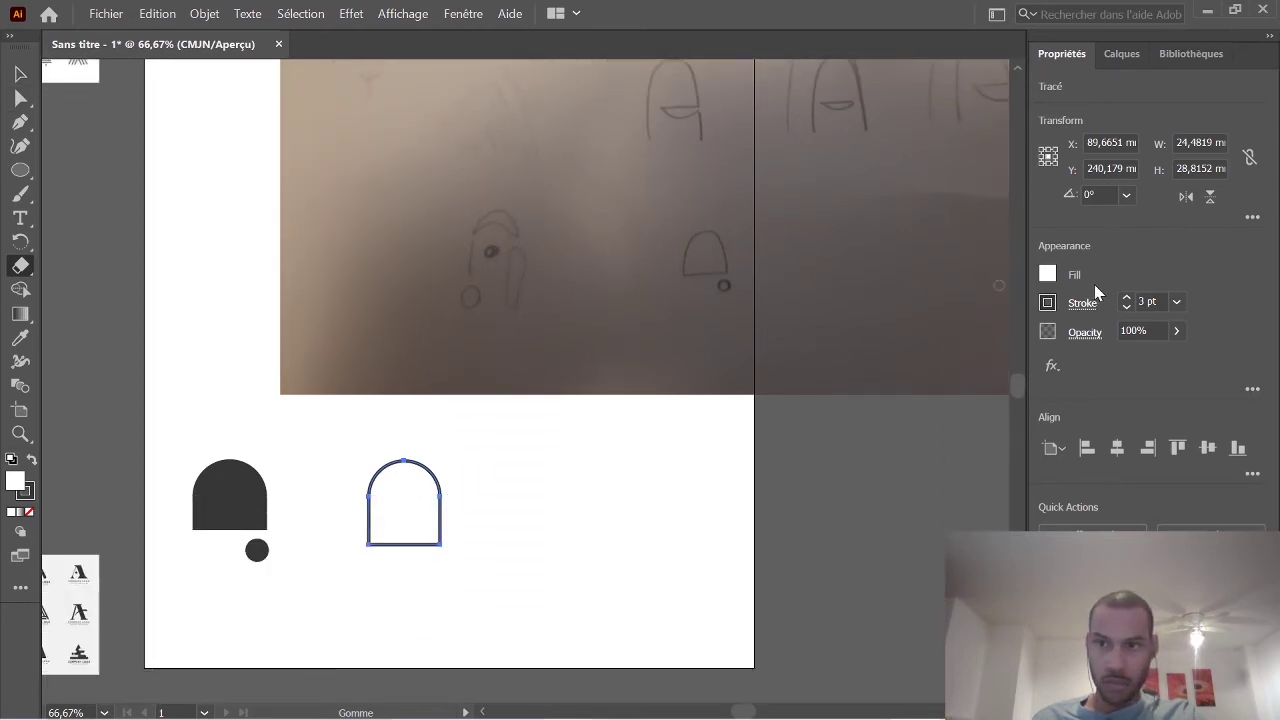
Set the outlined arch's fill to none and select its bottom segment.
left_click(1047, 274)
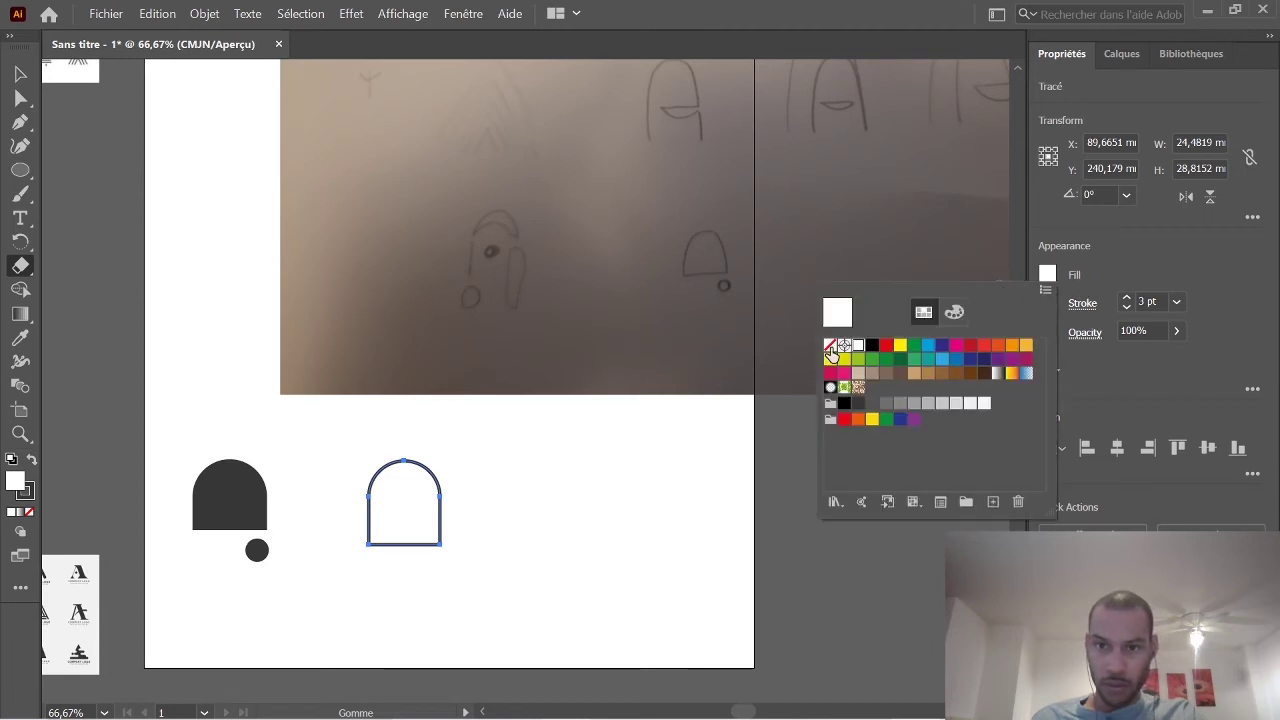
left_click(830, 346)
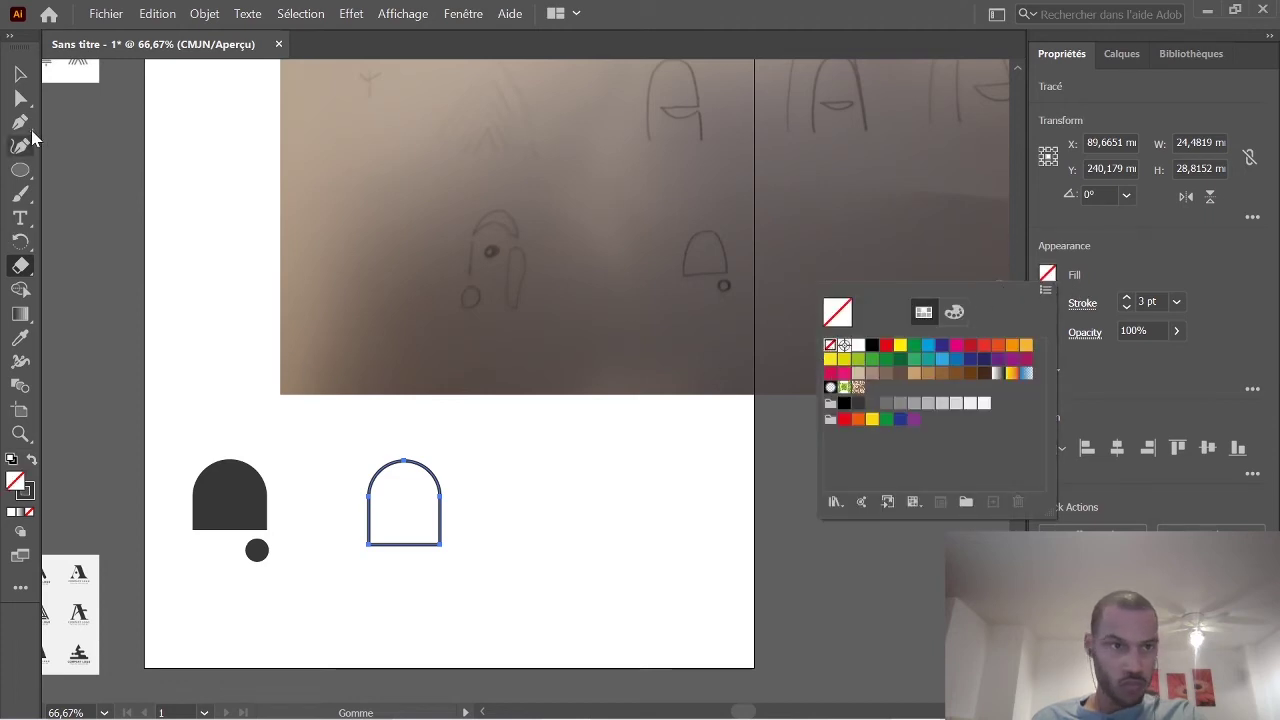
key("Escape")
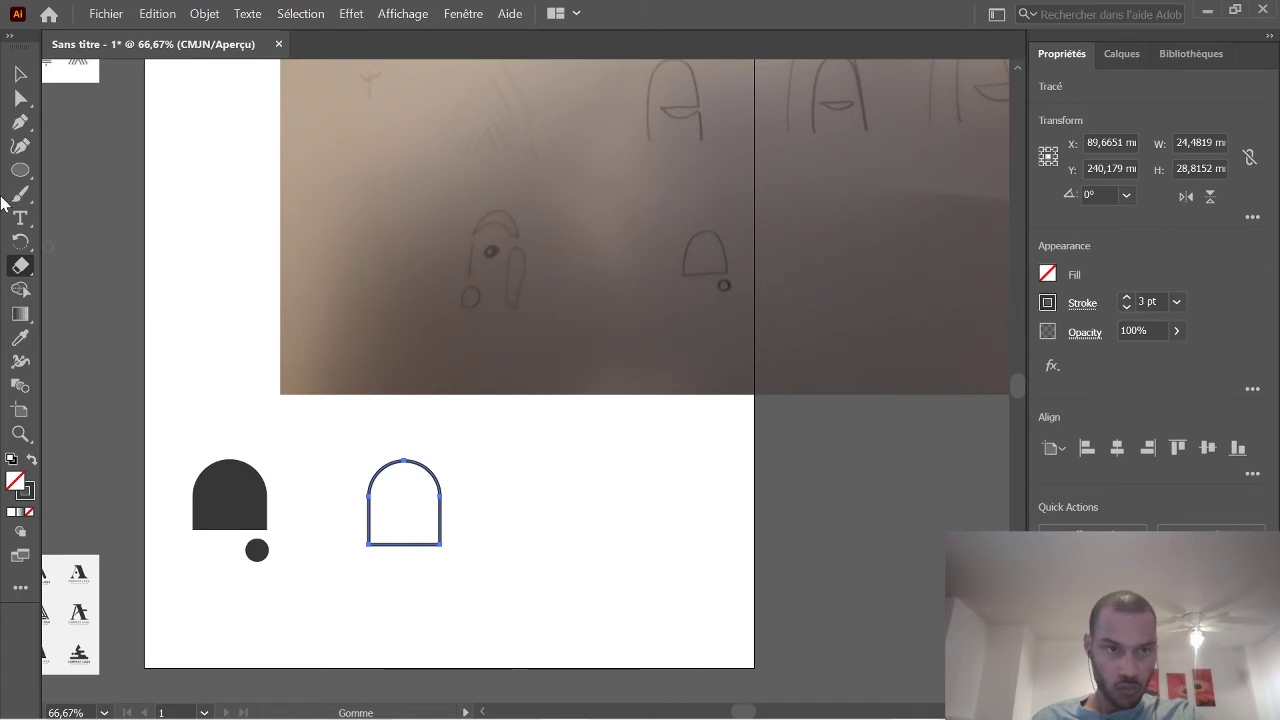
left_click(20, 98)
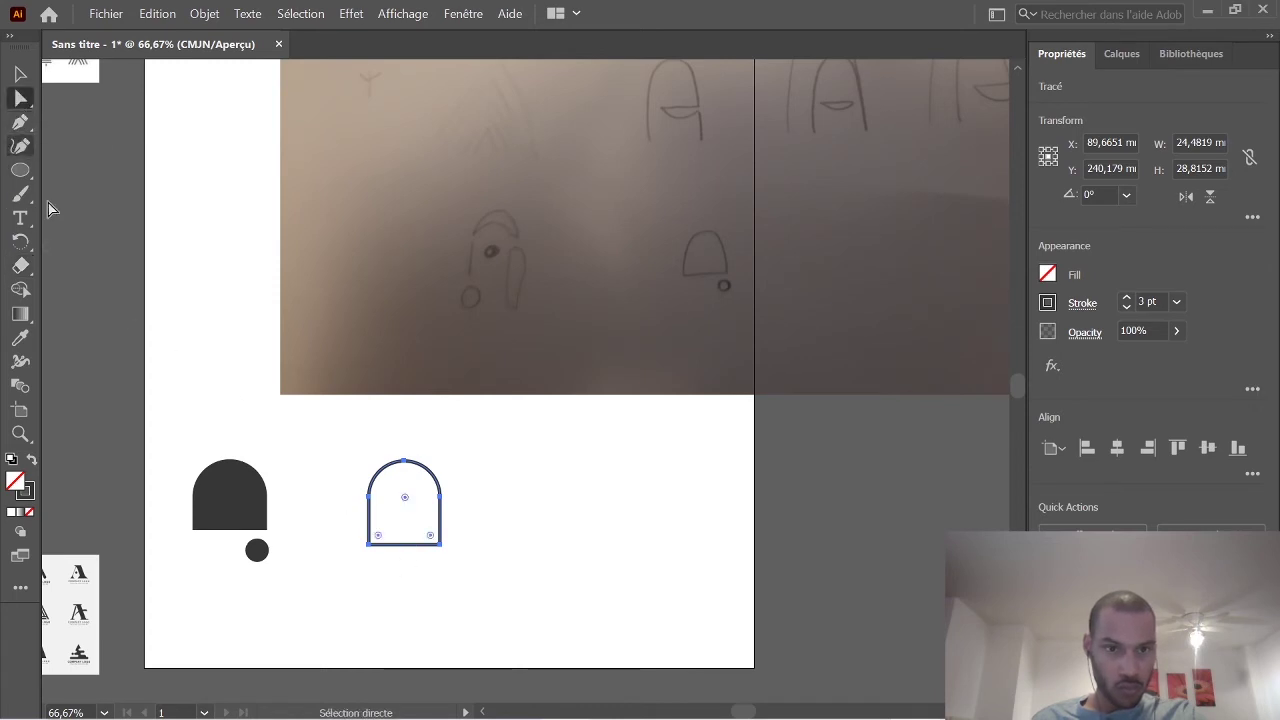
left_click(420, 612)
left_click(400, 548)
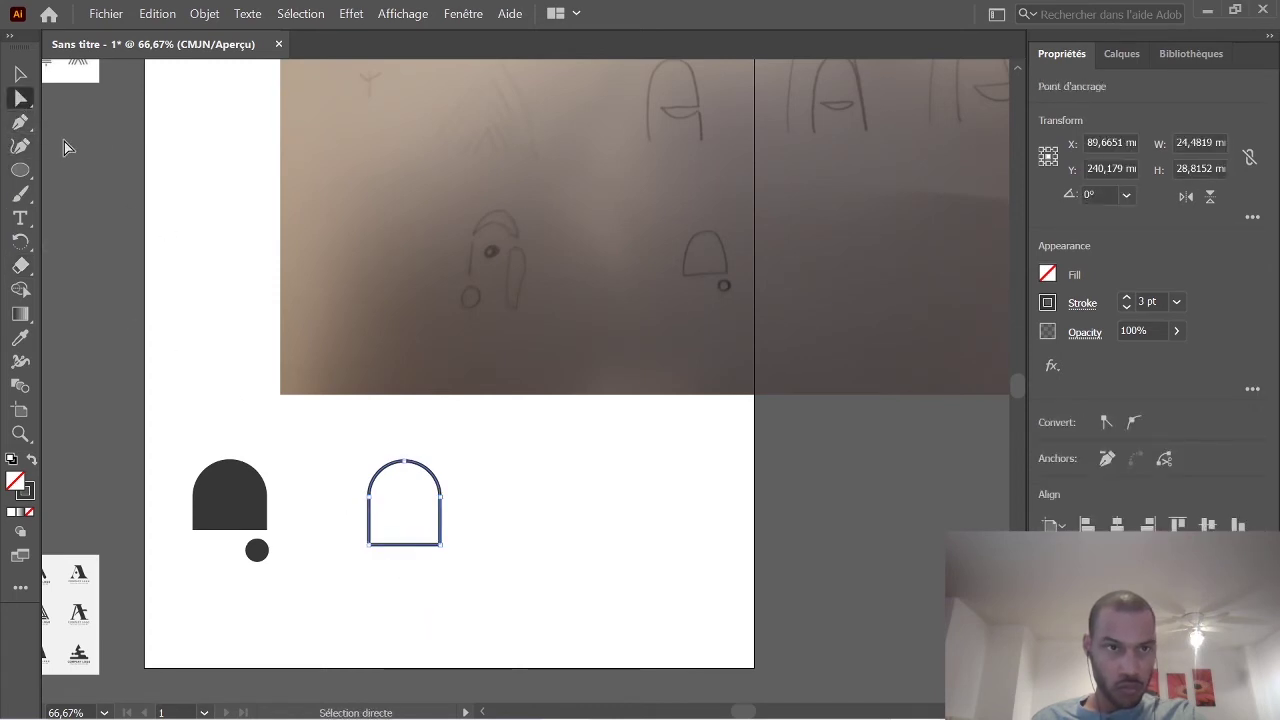
Undo the fill removal, the erasing and the height extension on the outlined arch.
key("v")
key("ctrl+z")
key("ctrl+z")
key("ctrl+z")
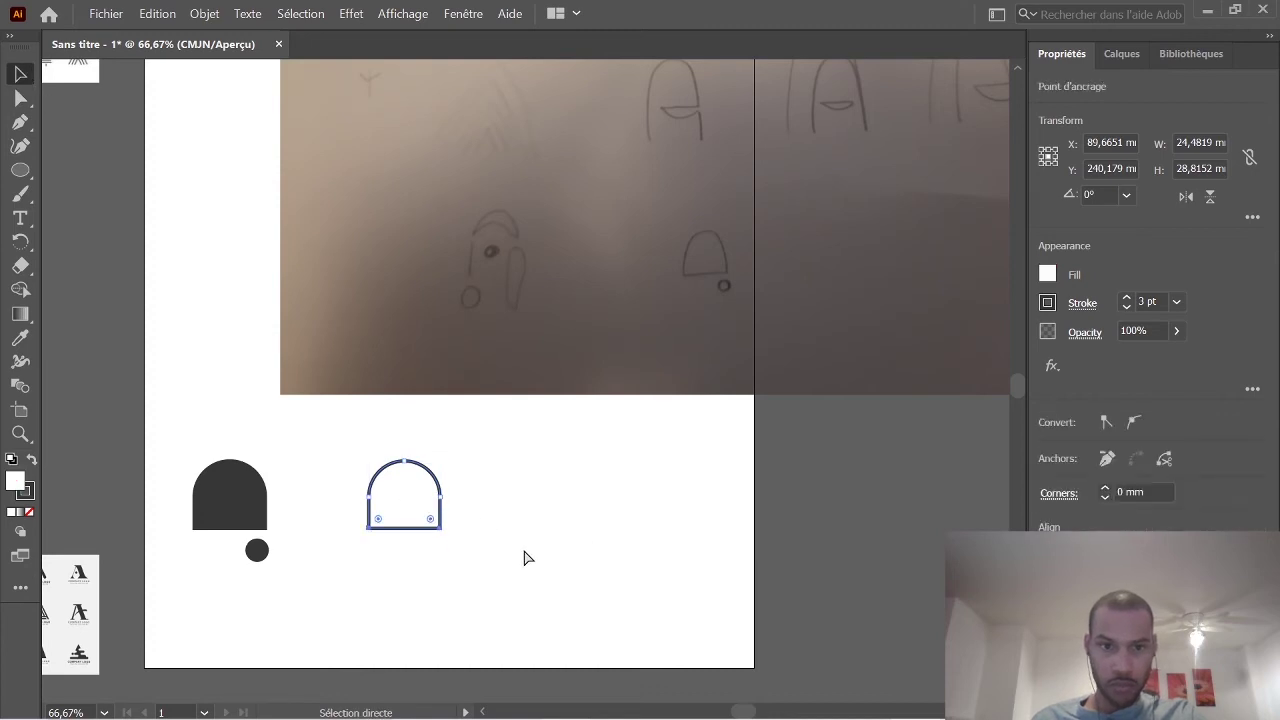
Extend the second dark arch downward by lowering its bottom corner points, making it about 30.7 mm high.
left_click(442, 550)
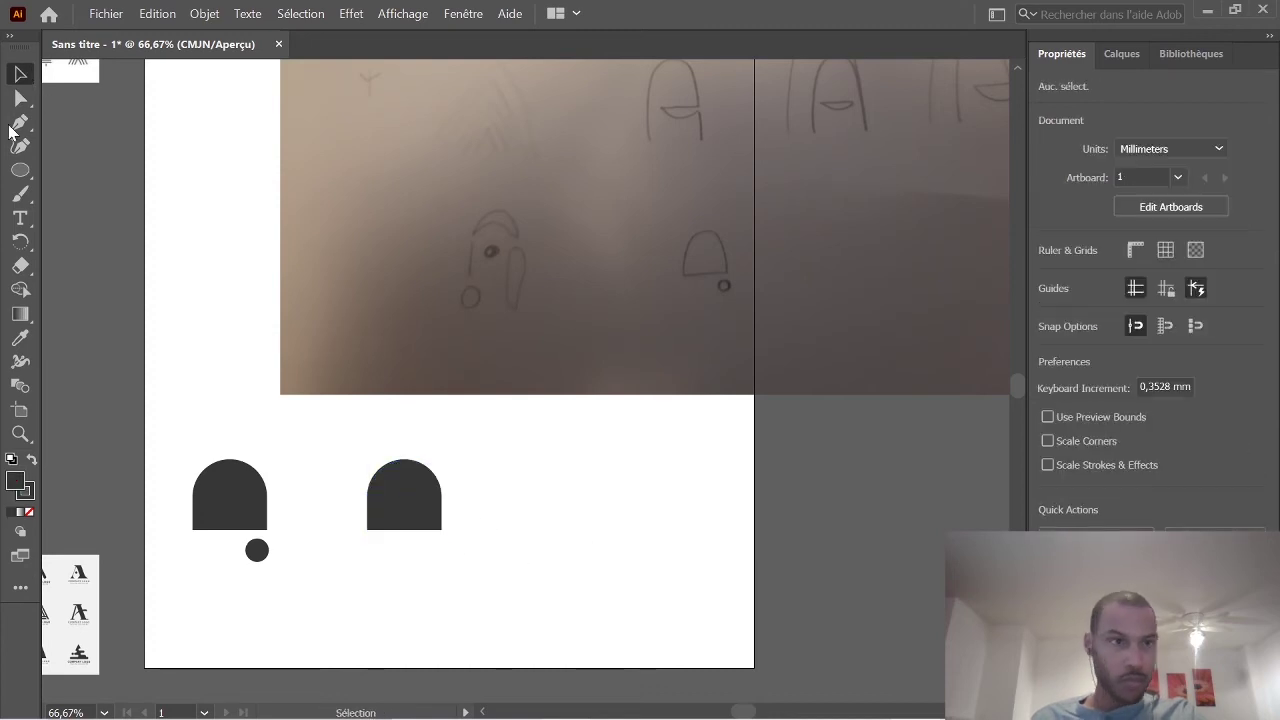
key("a")
left_click_drag(349, 520, 368, 550)
left_click(549, 534)
Duplicate the lengthened arch, fill the copy with tan, and place it just to the right of the original.
key("v")
left_click(384, 527)
key("ctrl+c")
key("ctrl+v")
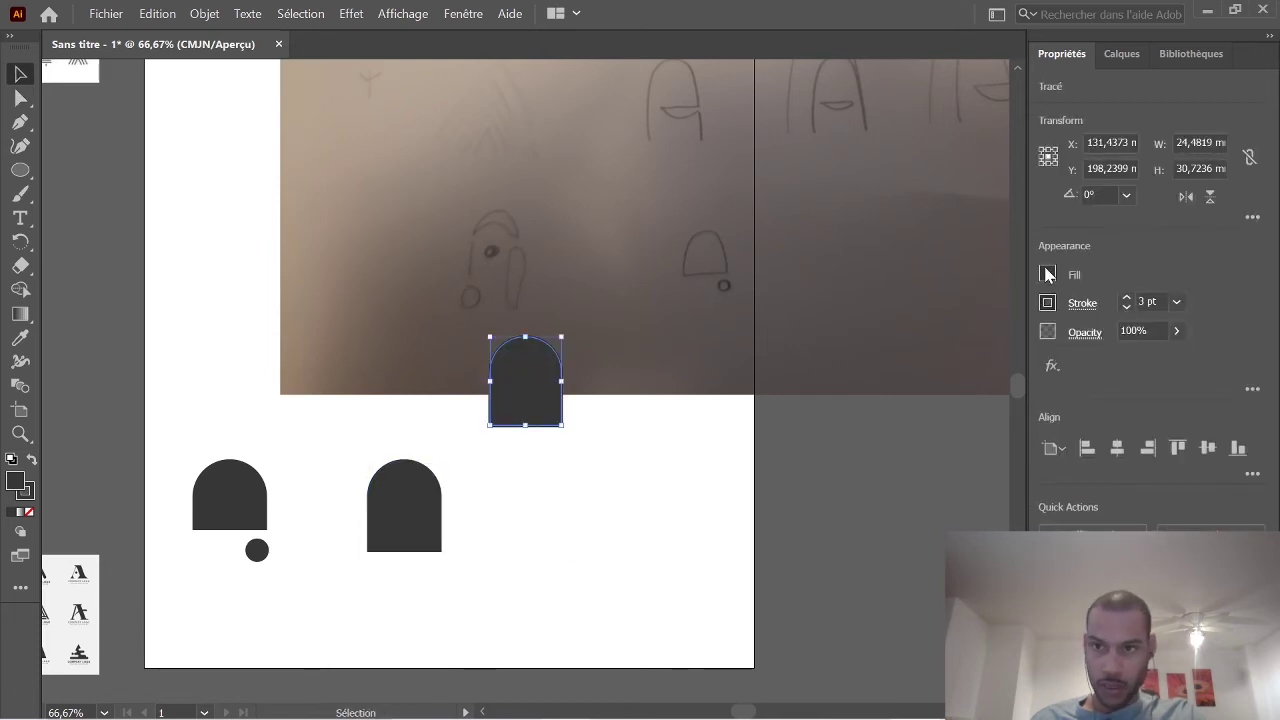
left_click(1047, 275)
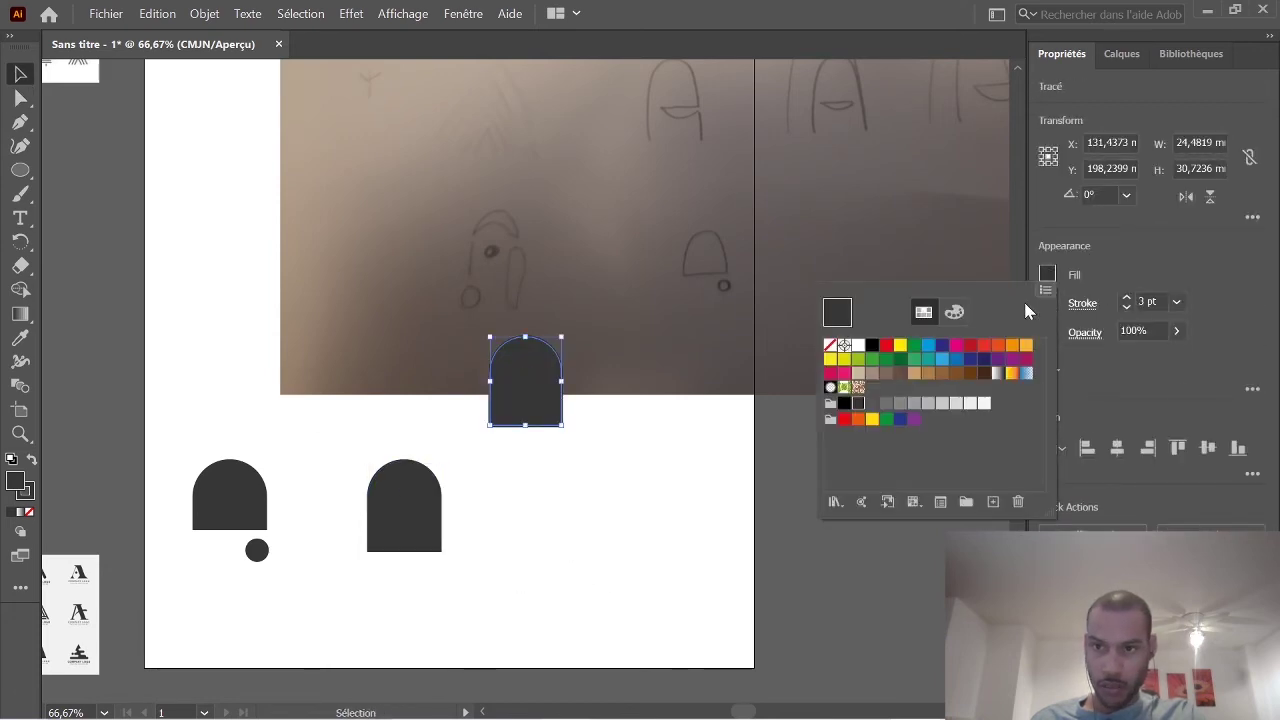
left_click(915, 374)
left_click_drag(536, 398, 507, 532)
Enlarge the tan arch to about 29 × 36.3 mm and centre the dark arch over it.
key("ctrl")
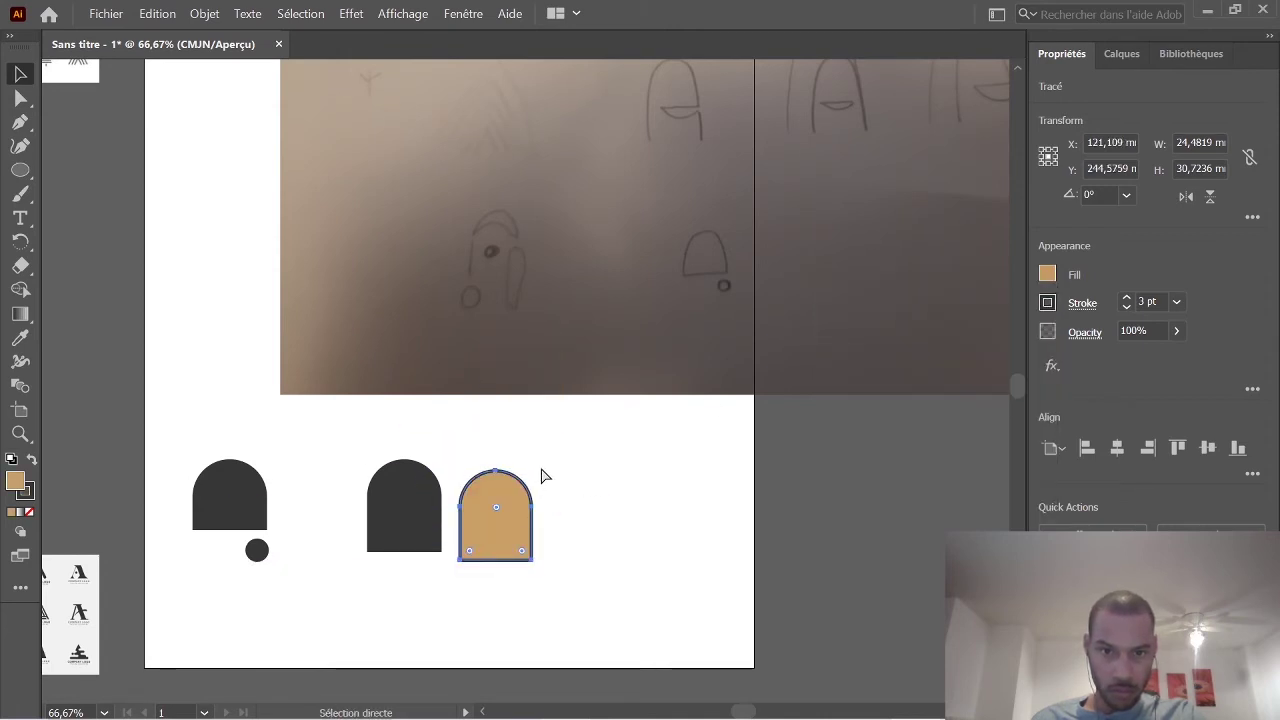
left_click_drag(534, 466, 547, 452)
left_click(420, 514)
left_click_drag(415, 537, 528, 531)
left_click(199, 316)
Lower the inner dark arch's two bottom anchor points so it extends past the base of the tan arch.
left_click(22, 100)
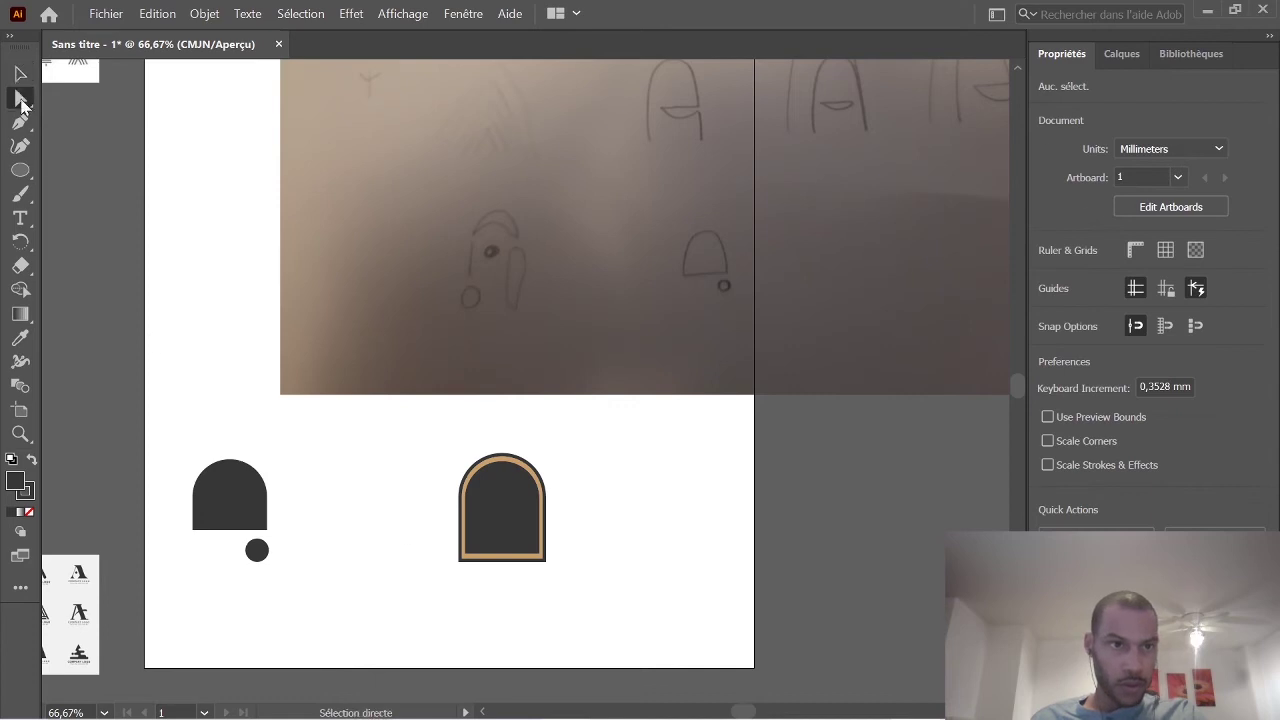
left_click(474, 564)
left_click(468, 553)
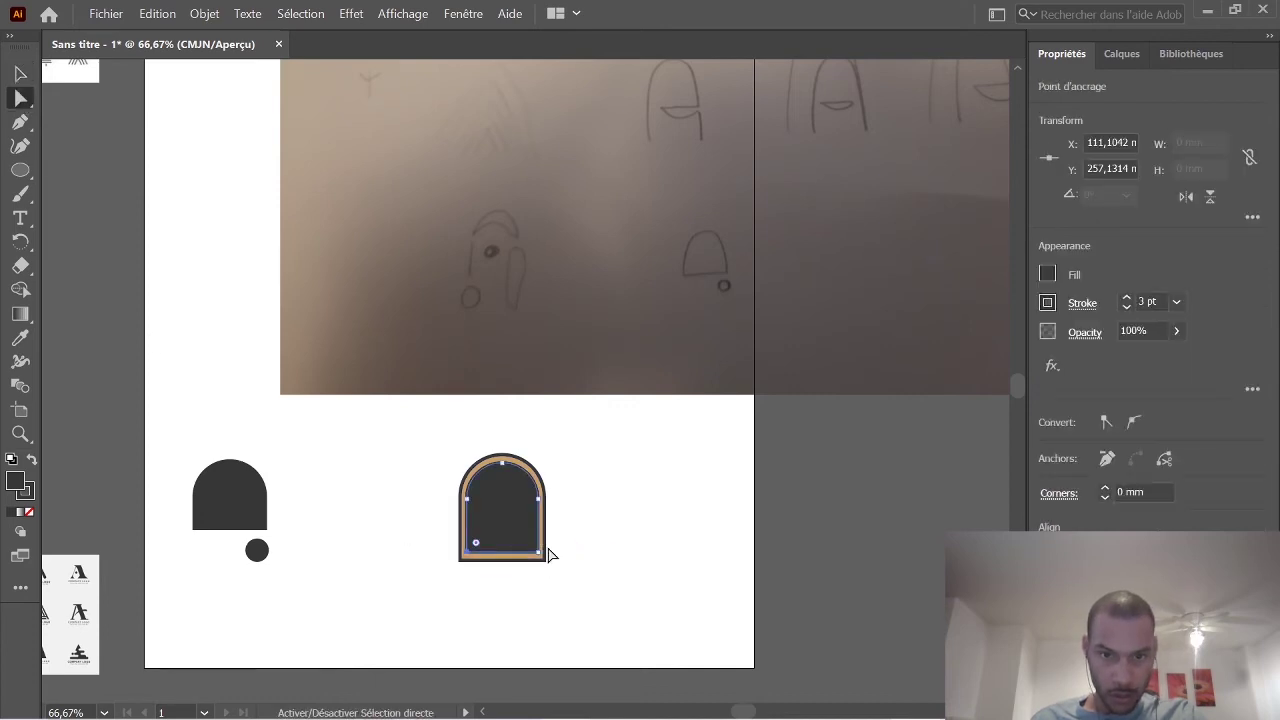
left_click(538, 552, "shift")
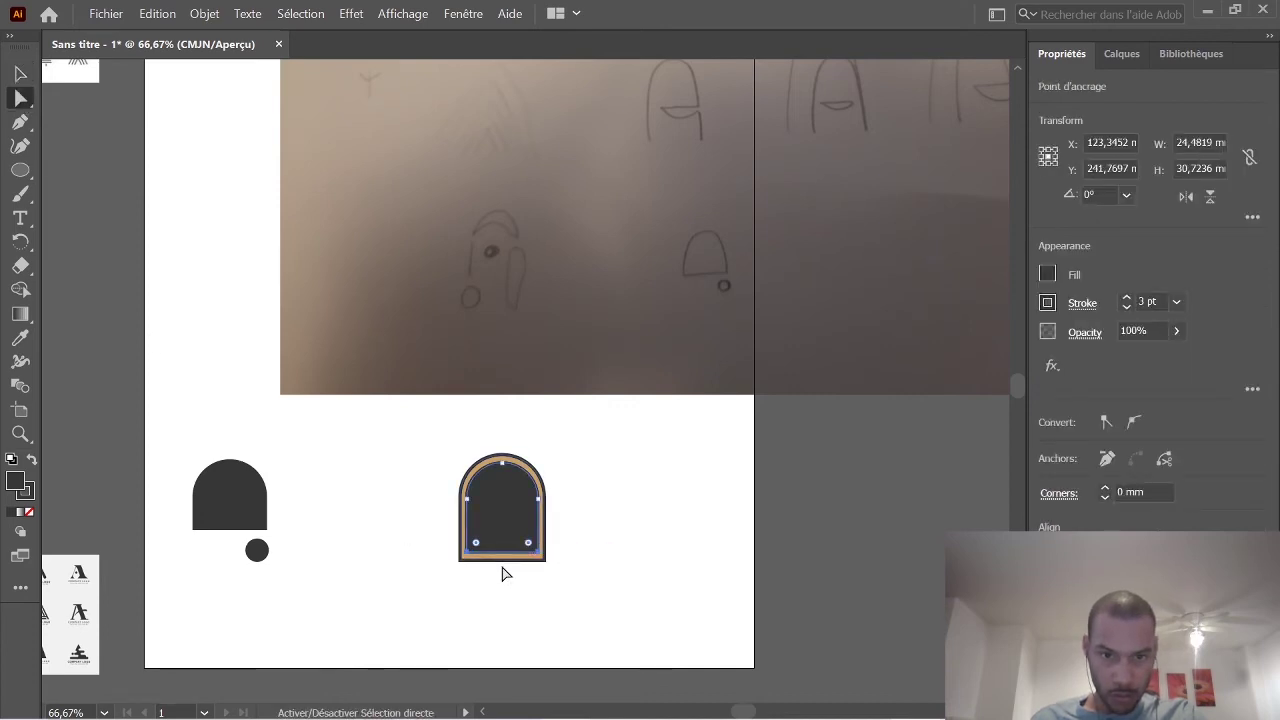
key("Down")
key("Down")
key("Down")
key("Down")
key("Down")
key("Down")
key("Down")
key("Down")
key("Down")
key("Down")
key("Down")
key("Down")
key("Down")
key("Down")
key("Down")
key("Down")
key("Down")
key("Down")
key("Down")
key("Down")
Subtract the inner dark arch from the tan arch to leave an open-bottomed arch band.
left_click(625, 651)
left_click_drag(622, 651, 436, 460)
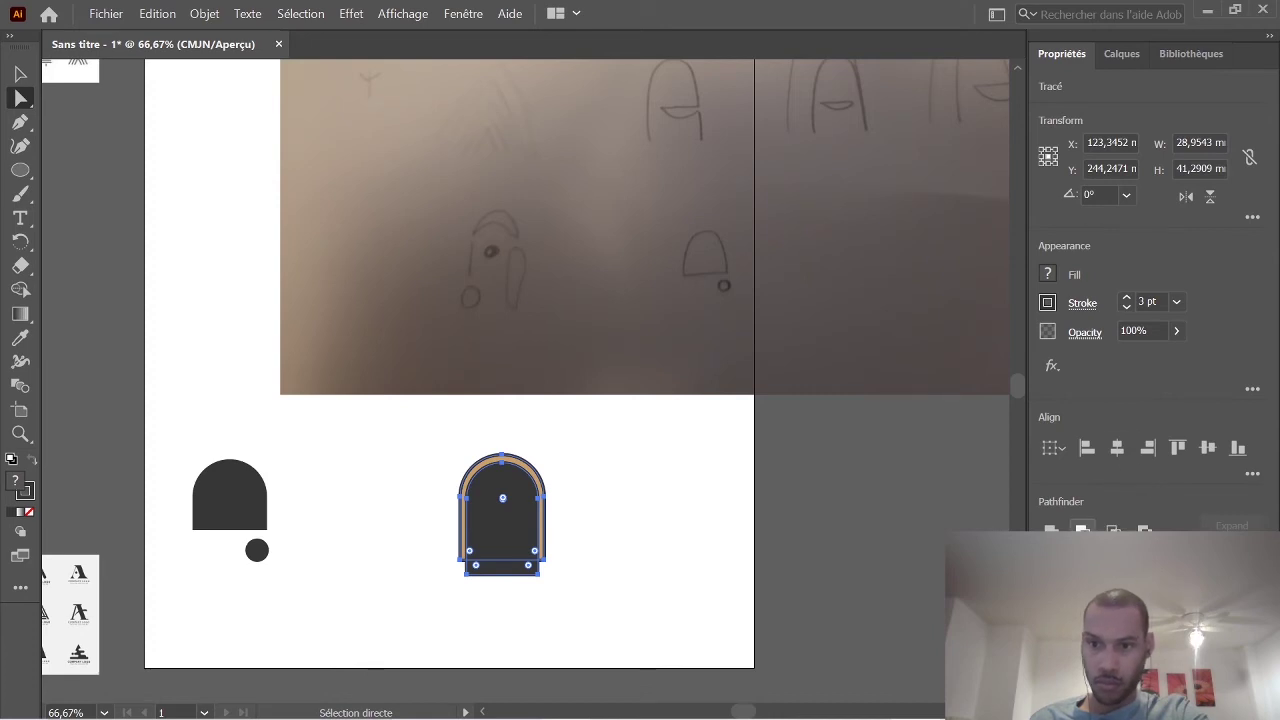
key("Delete")
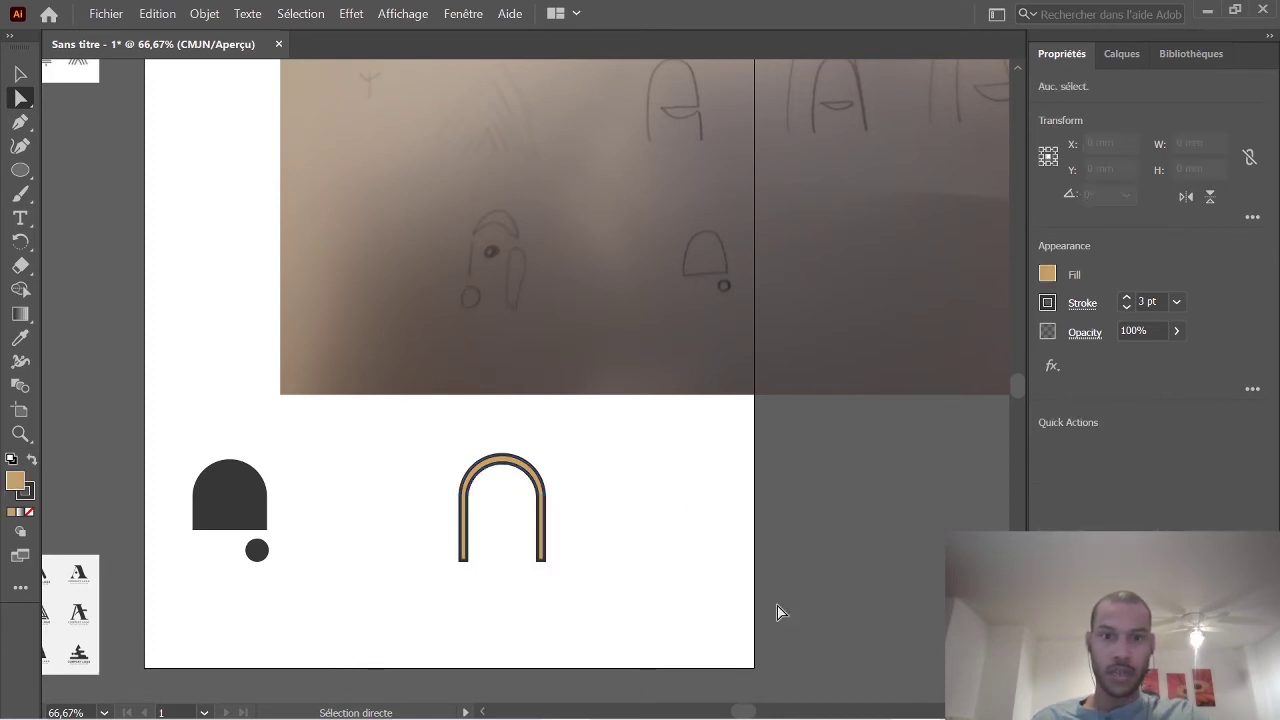
Remove the stroke from the arch band and change its fill from tan to dark grey.
scroll(660, 515, "up", 5)
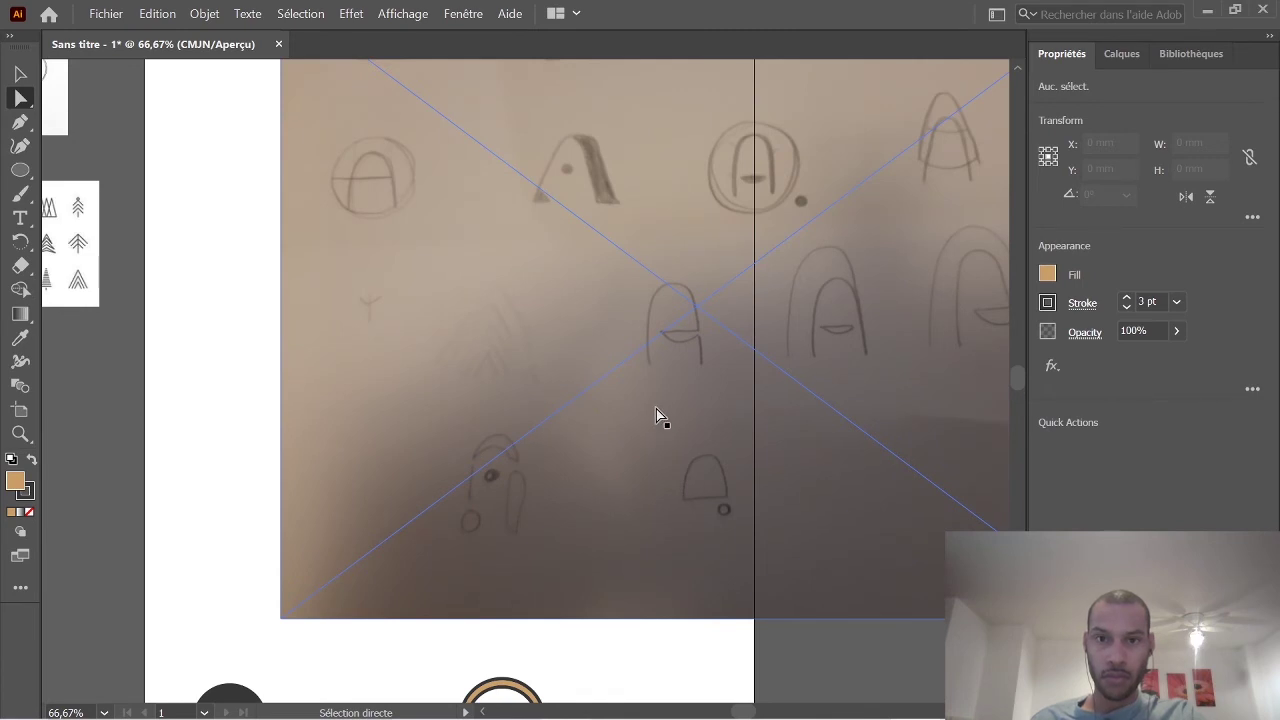
scroll(656, 409, "down", 6)
left_click(544, 456)
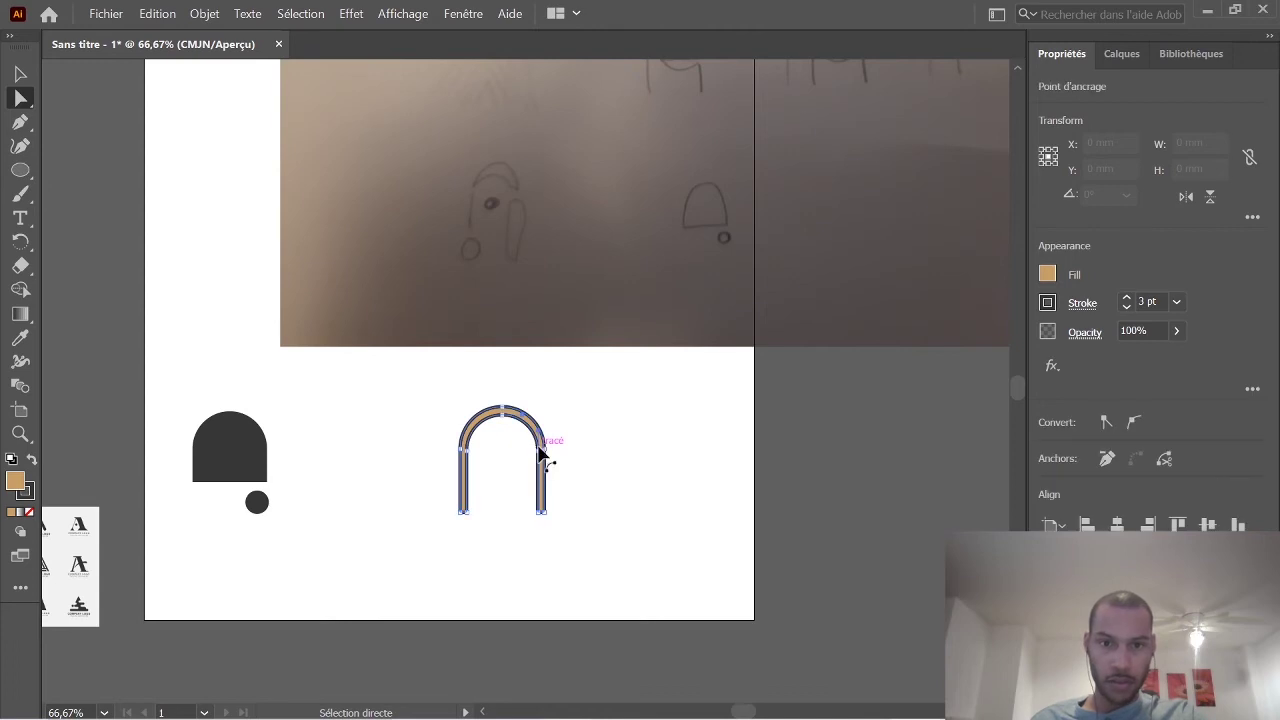
left_click(20, 76)
left_click(437, 462)
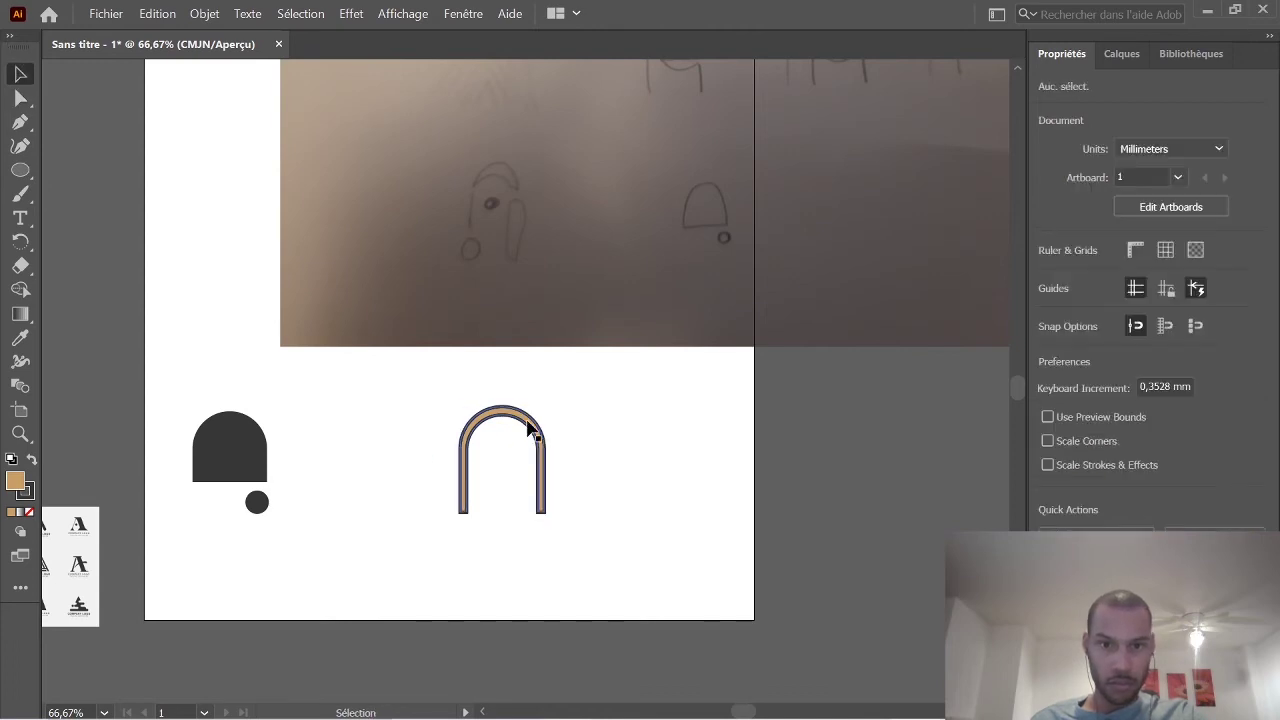
left_click(538, 430)
left_click(1047, 303)
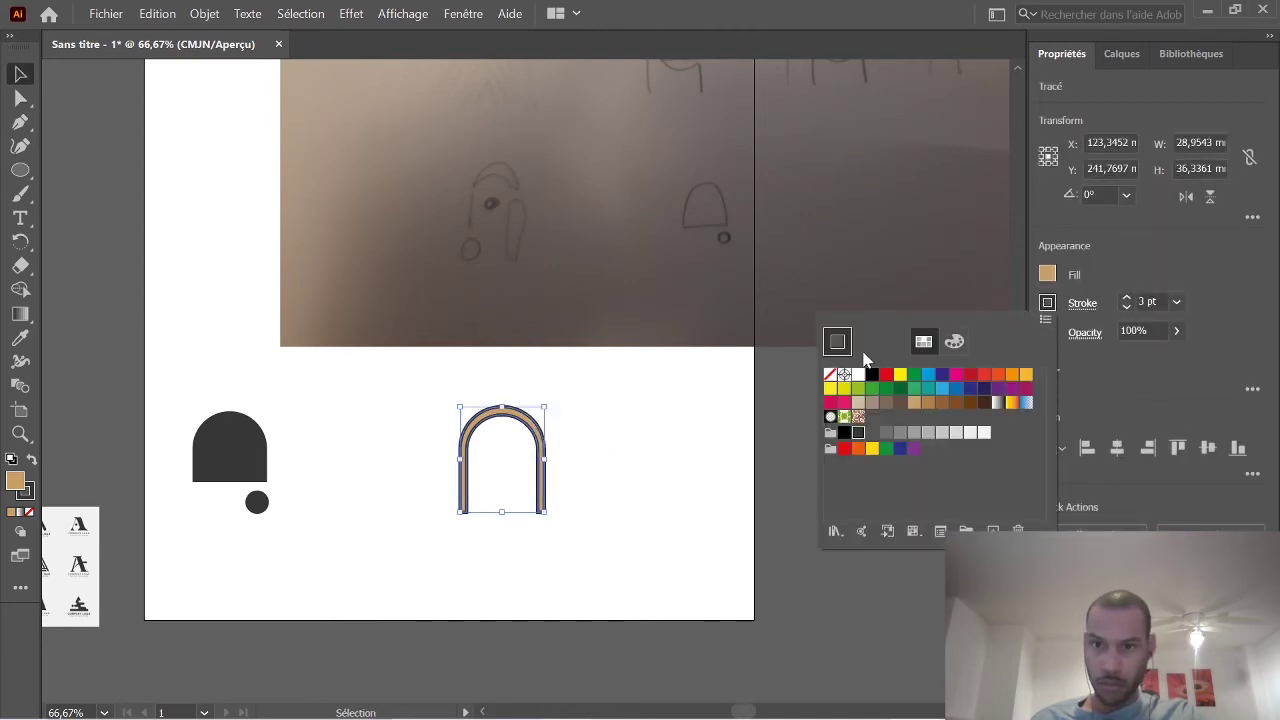
left_click(831, 375)
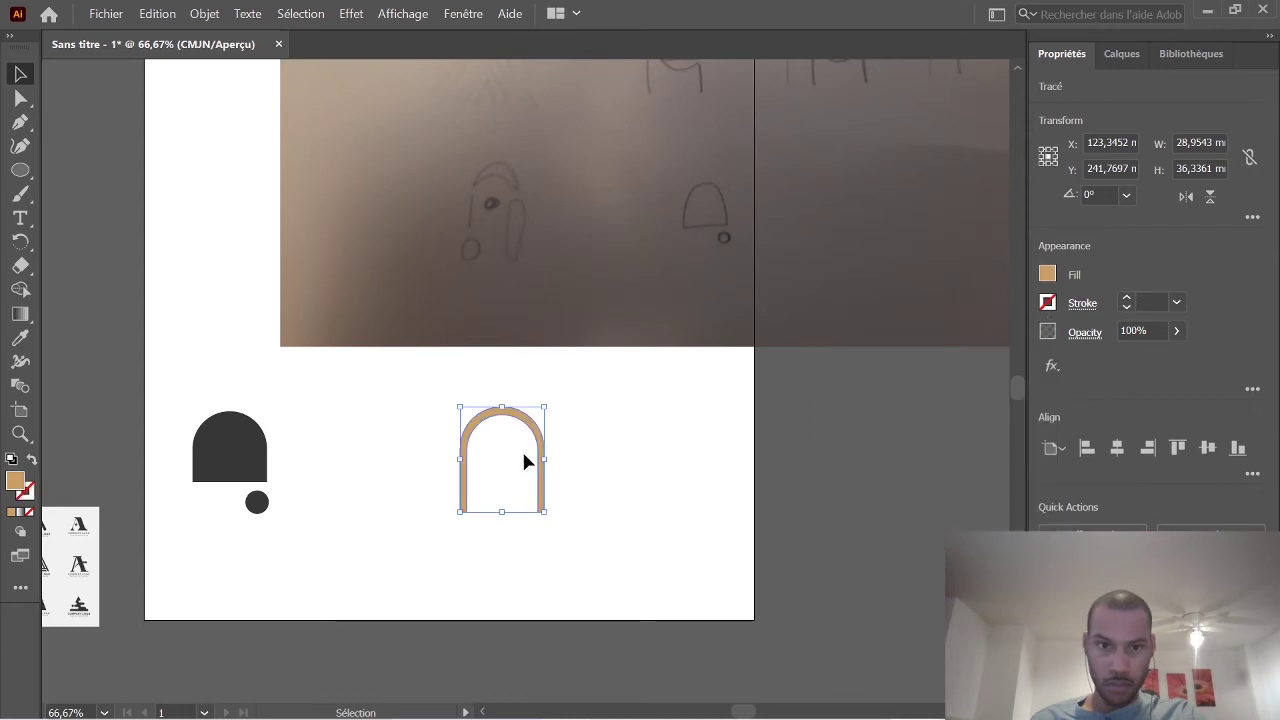
left_click(1048, 274)
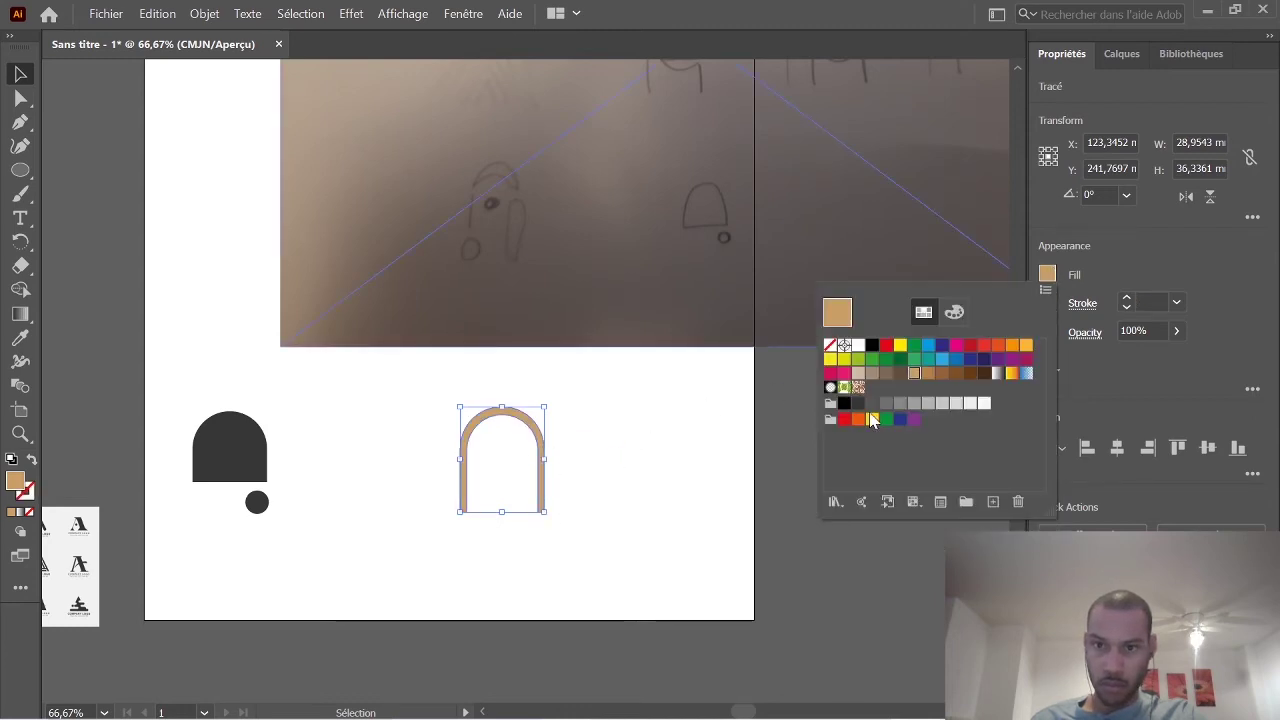
left_click(857, 405)
left_click(650, 483)
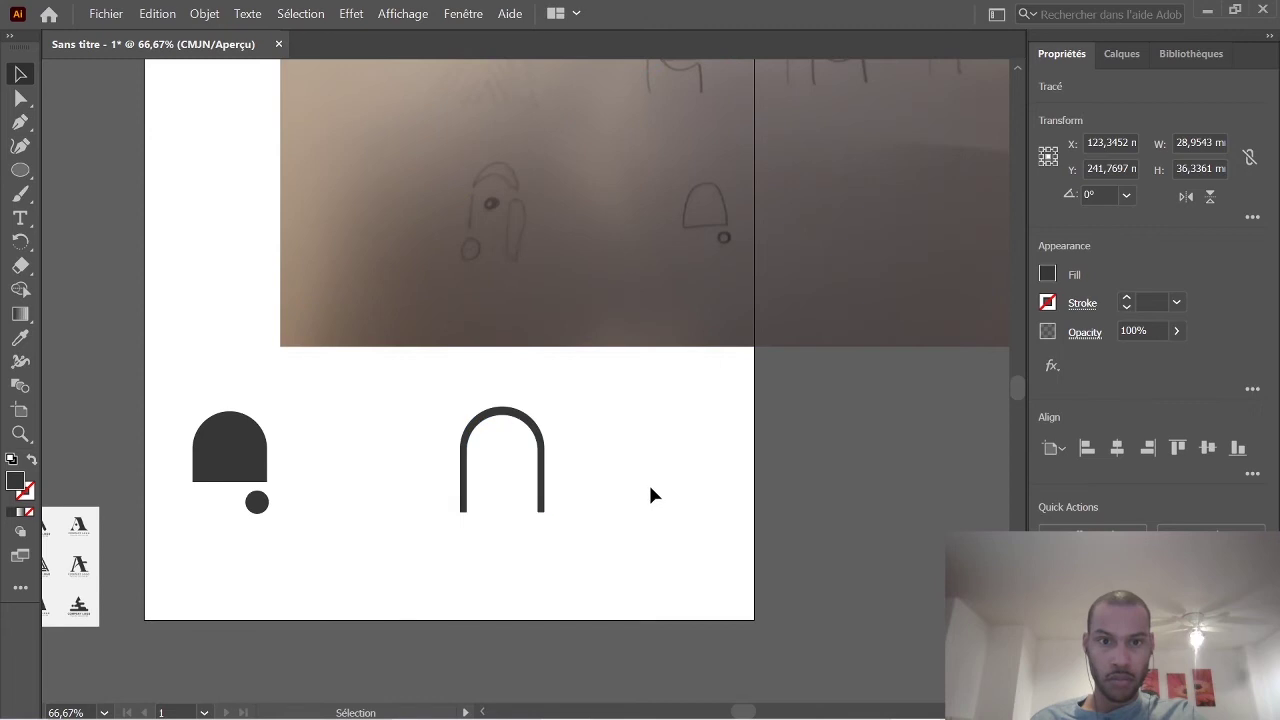
Draw a dark circle about 18.6 mm in diameter below and to the right of the arch band.
scroll(657, 475, "up", 3)
scroll(600, 450, "down", 3)
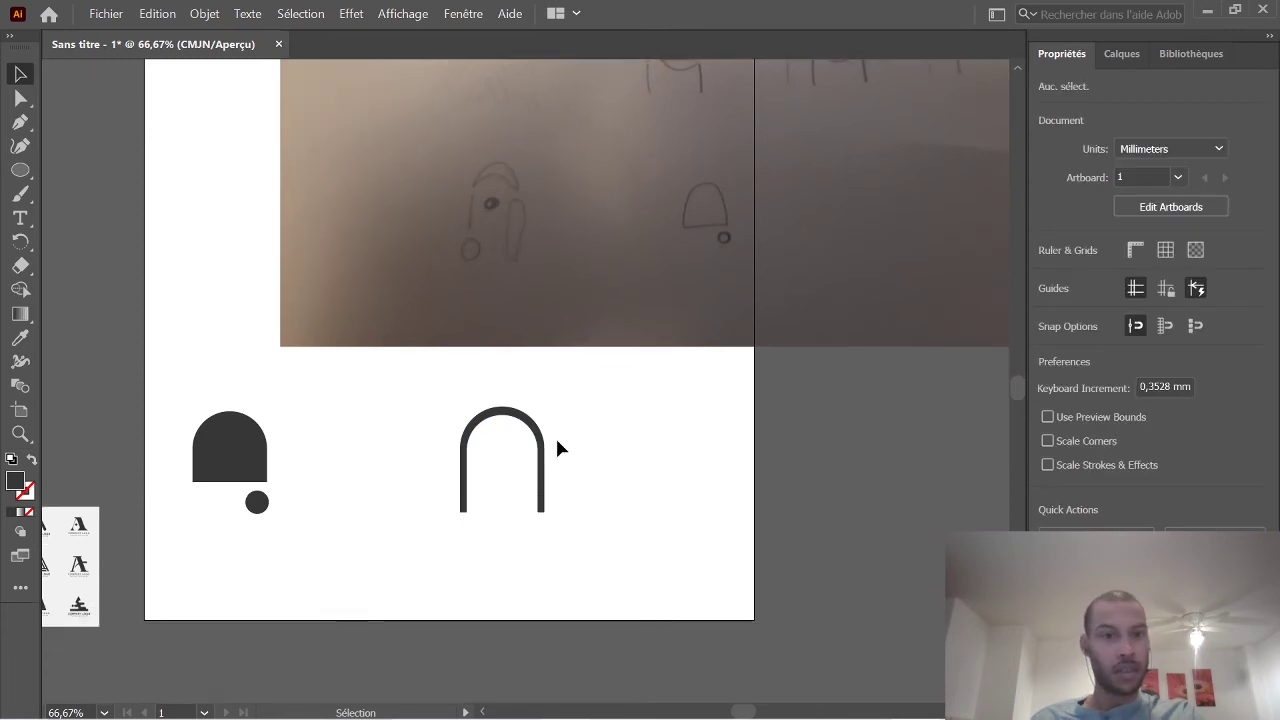
left_click(20, 170)
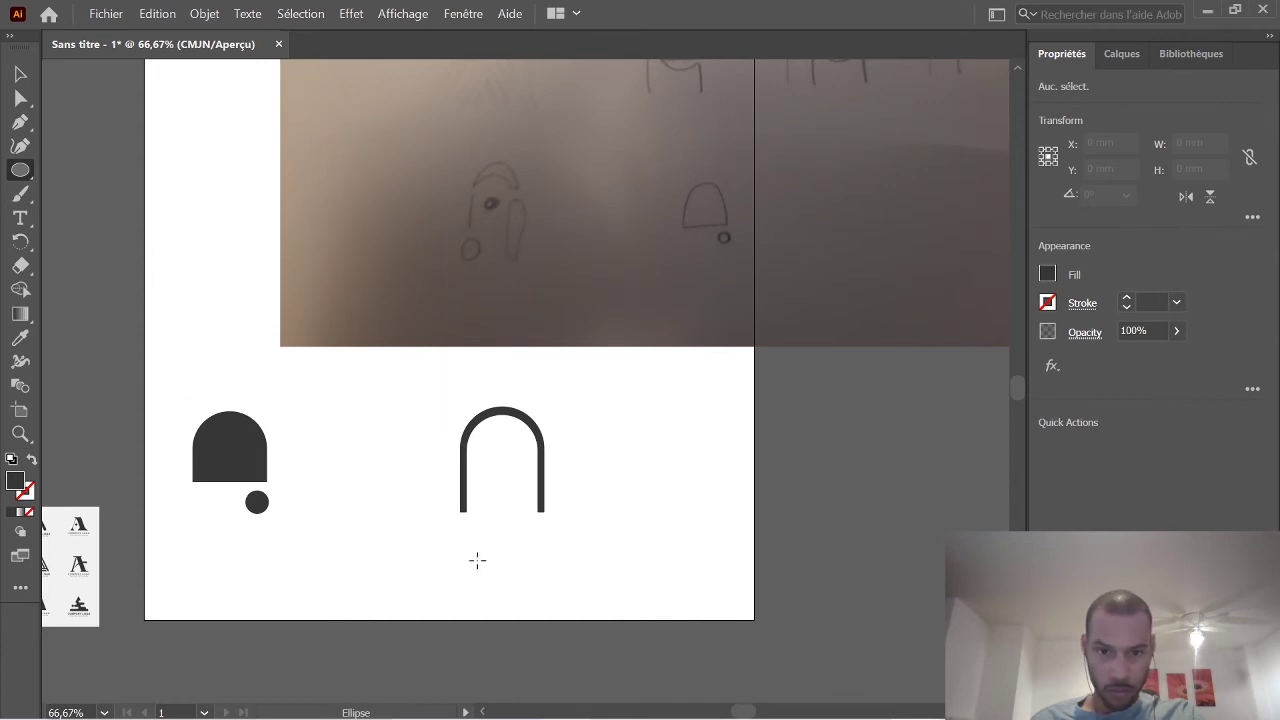
left_click_drag(609, 545, 667, 601)
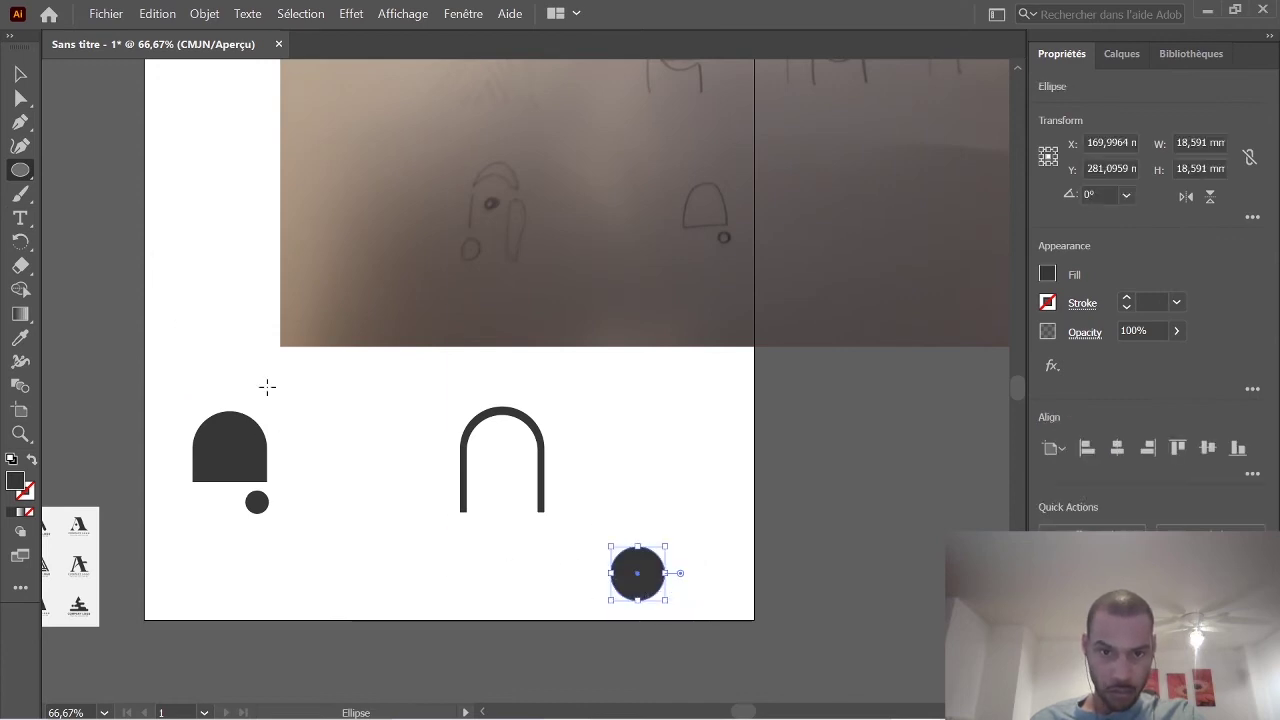
Draw a rectangle about 45.9 × 31.1 mm covering all but the lower part of the circle.
left_click_drag(20, 180, 80, 169)
left_click(628, 480)
left_click(675, 405)
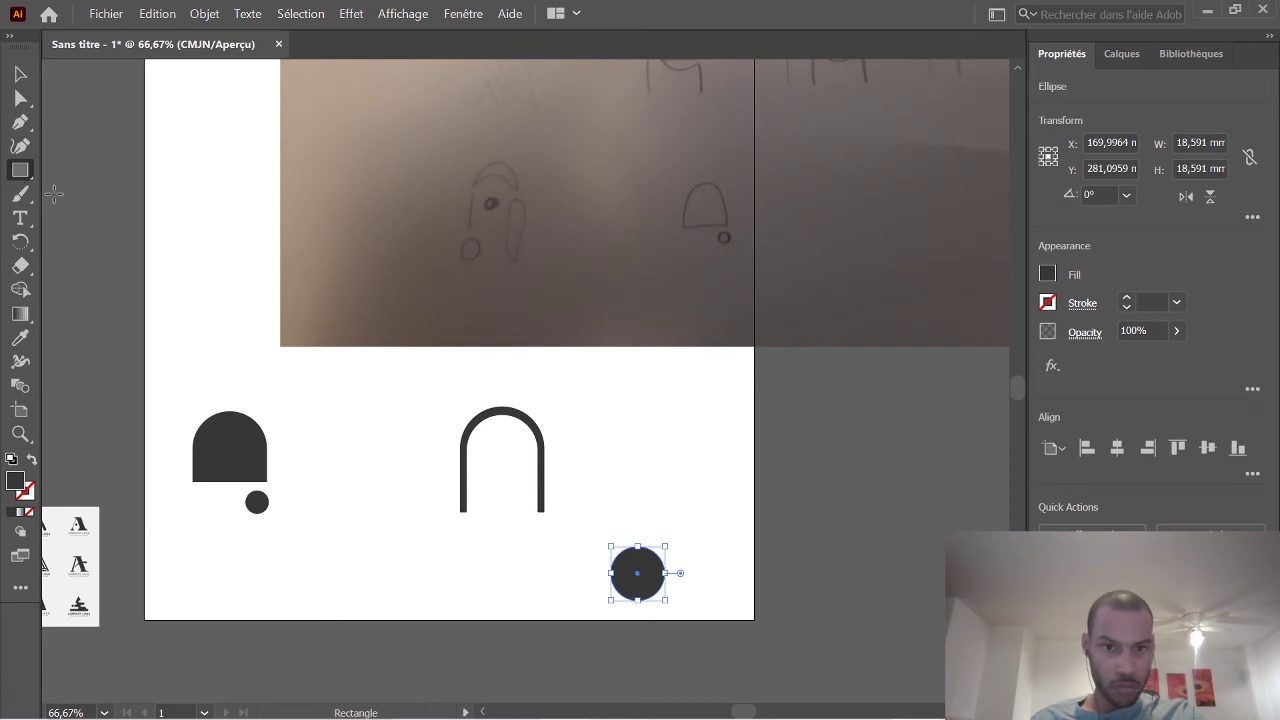
left_click_drag(583, 492, 717, 583)
Subtract the rectangle from the circle to leave a flat-topped circular segment.
left_click(20, 73)
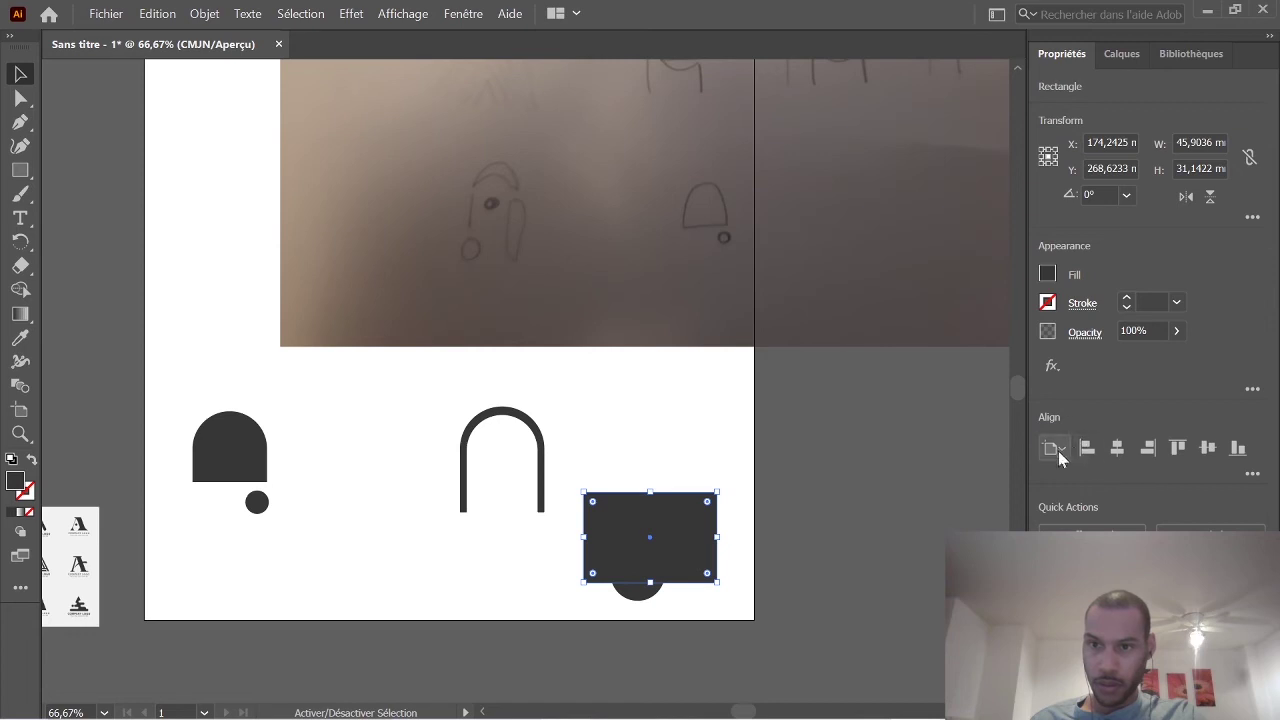
left_click(728, 574)
left_click_drag(577, 461, 577, 461)
left_click(1084, 529)
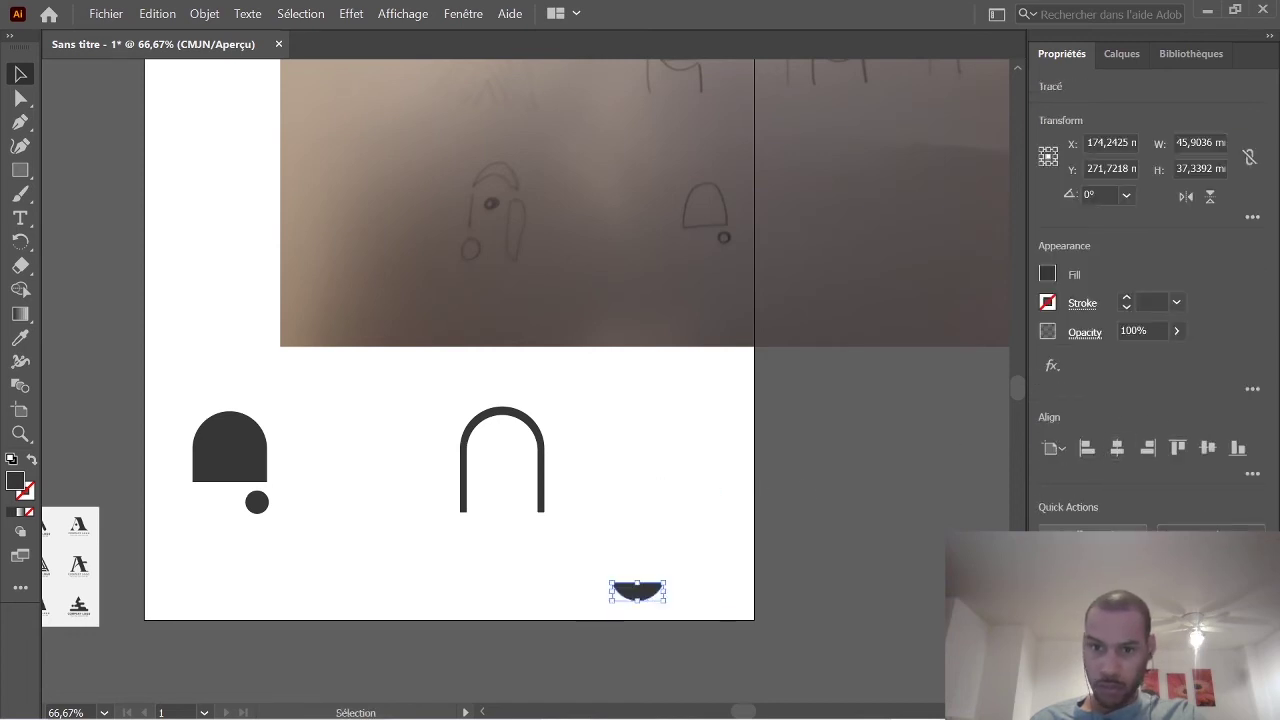
Place the circular segment inside the arch band as its crossbar, centred horizontally, at about Y 250 mm.
left_click_drag(636, 600, 510, 485)
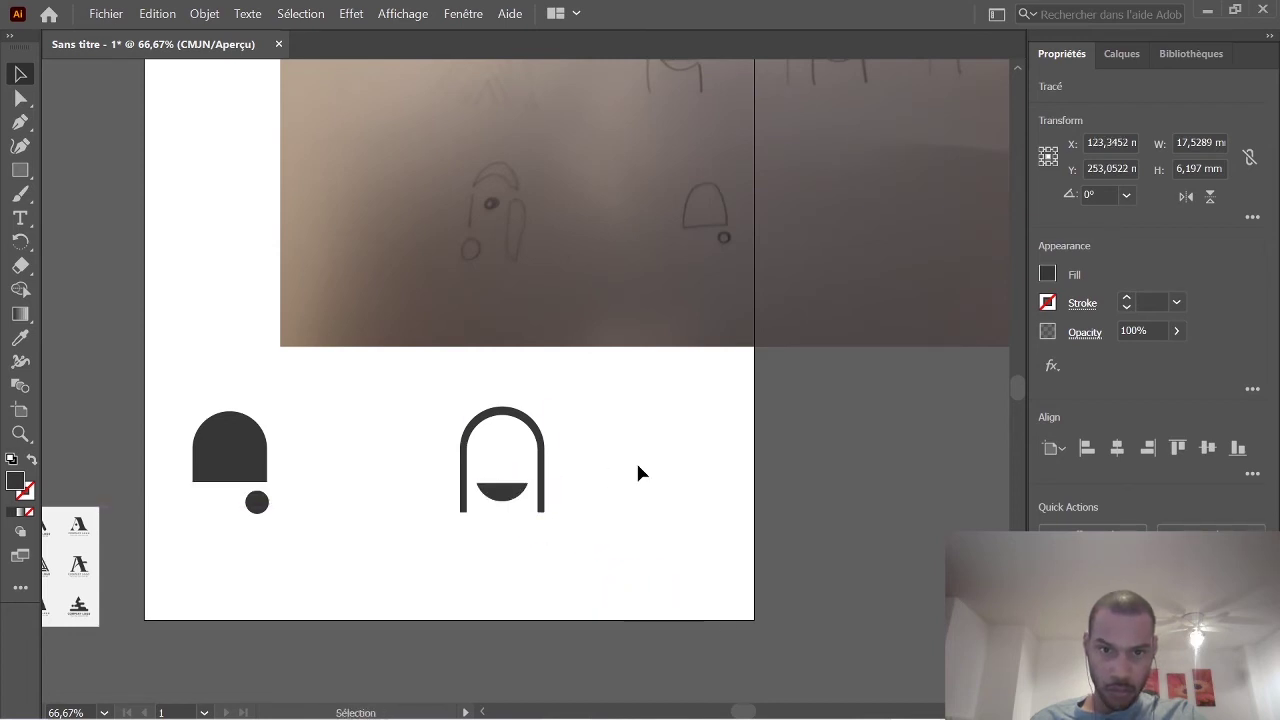
left_click(650, 468)
scroll(655, 393, "up", 2)
left_click(648, 402)
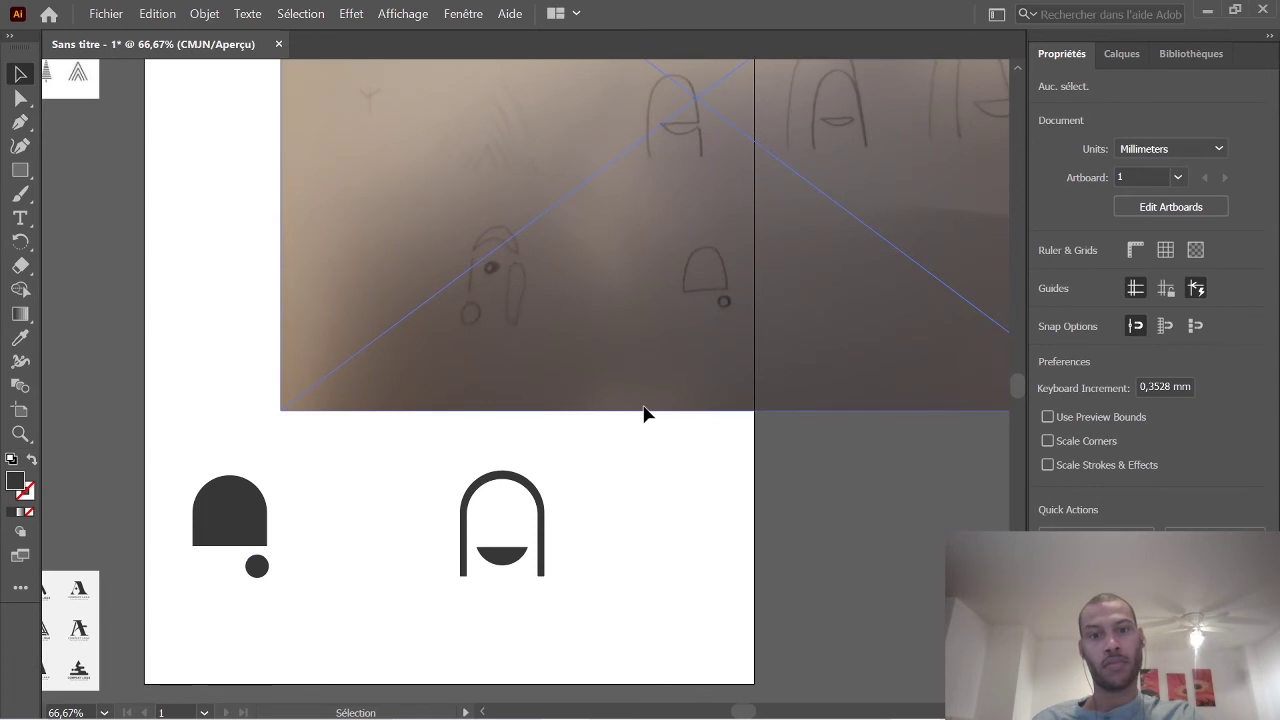
scroll(680, 428, "up", 4)
scroll(688, 445, "down", 4)
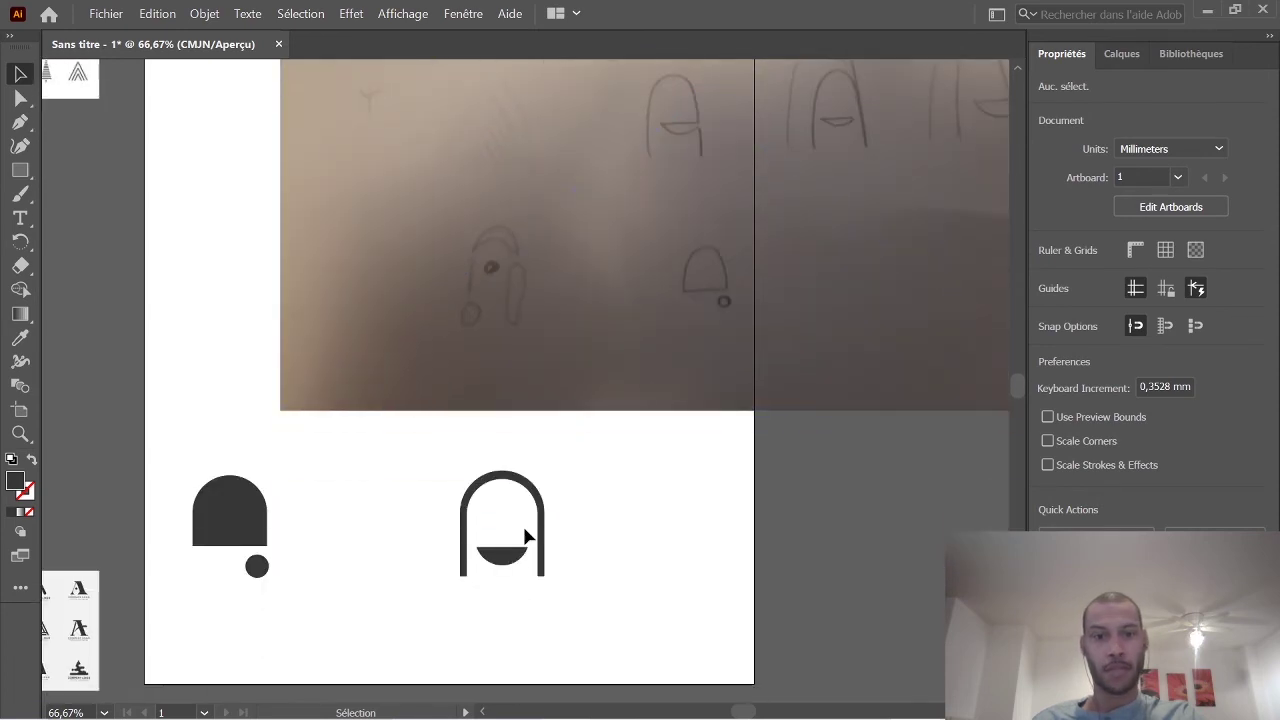
scroll(571, 594, "left", 1)
scroll(557, 576, "up", 1)
scroll(555, 582, "down", 1)
left_click_drag(532, 563, 535, 553)
left_click(695, 645)
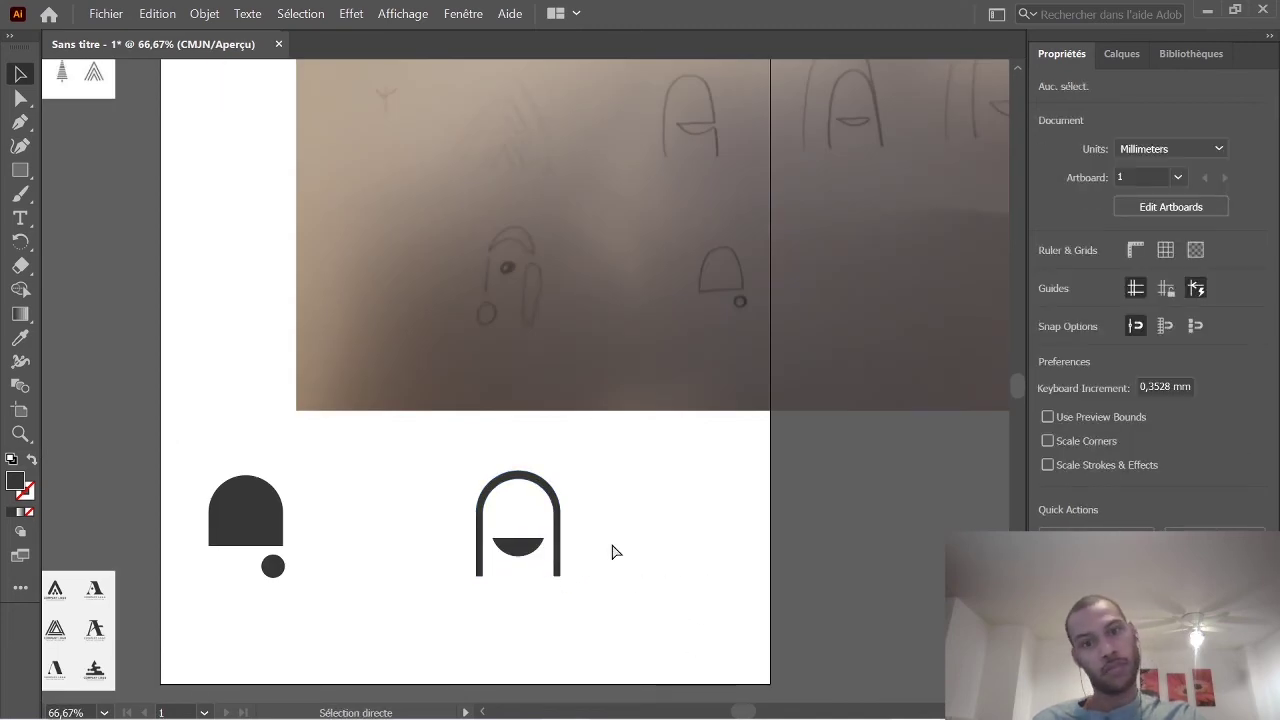
Shrink the crossbar segment to about 8.8 × 3.1 mm and re-centre it between the arch's legs.
scroll(614, 549, "down", 3)
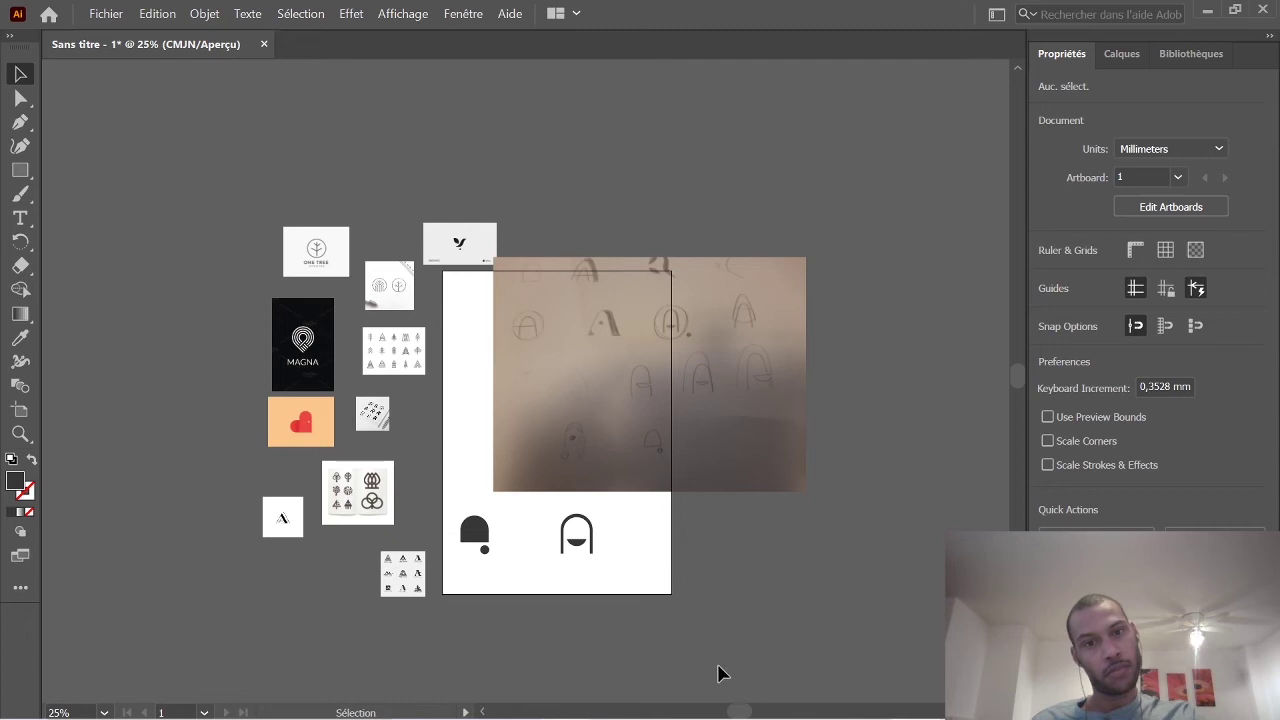
scroll(586, 571, "down", 4)
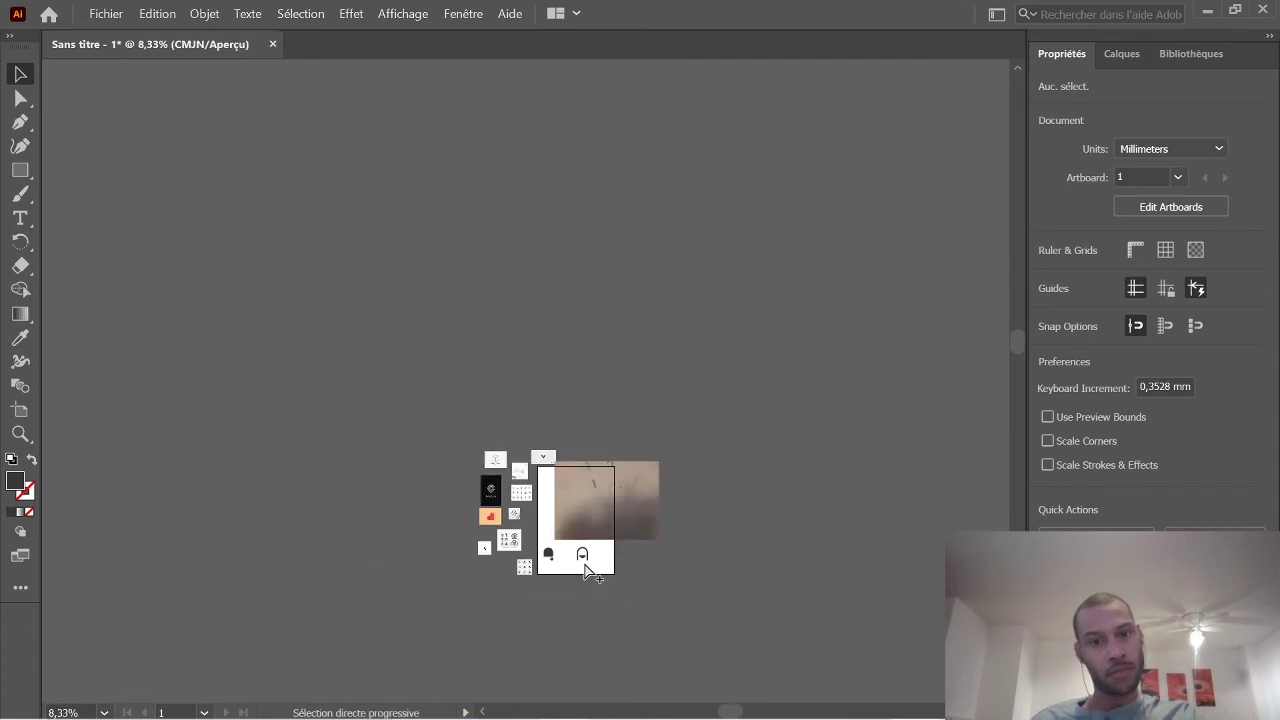
scroll(586, 571, "up", 9)
left_click(563, 458)
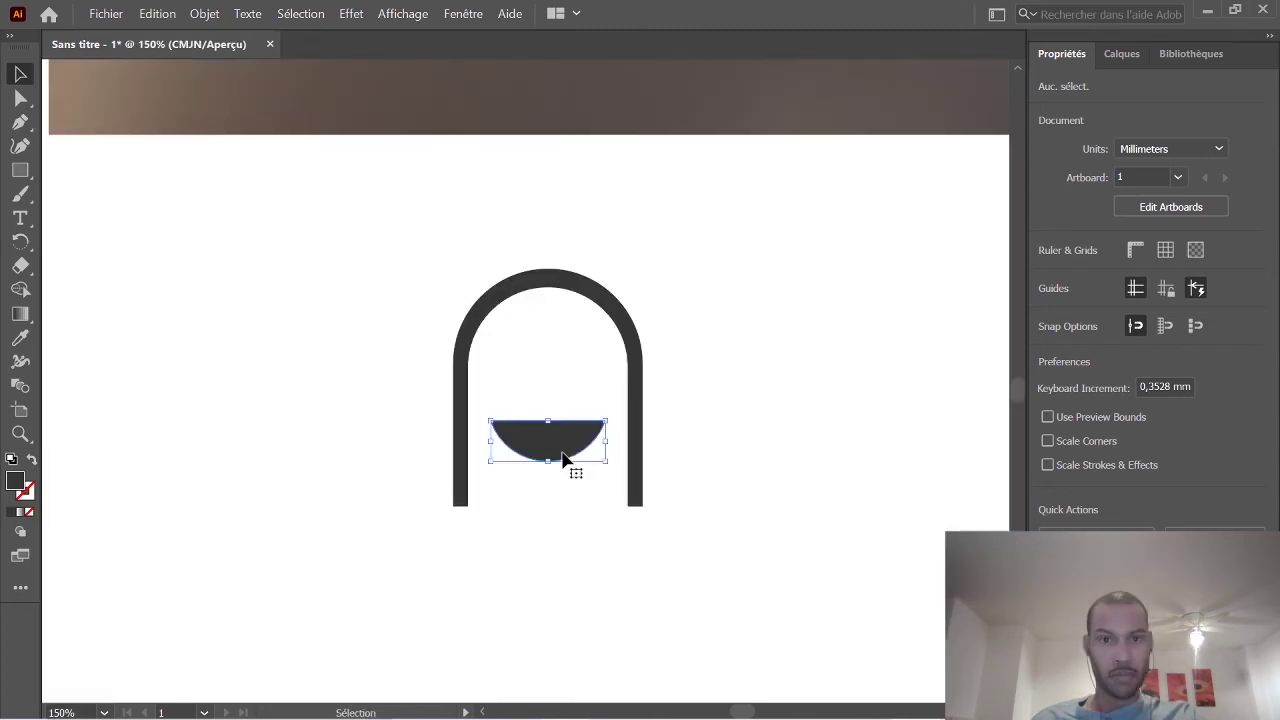
key("ctrl+z")
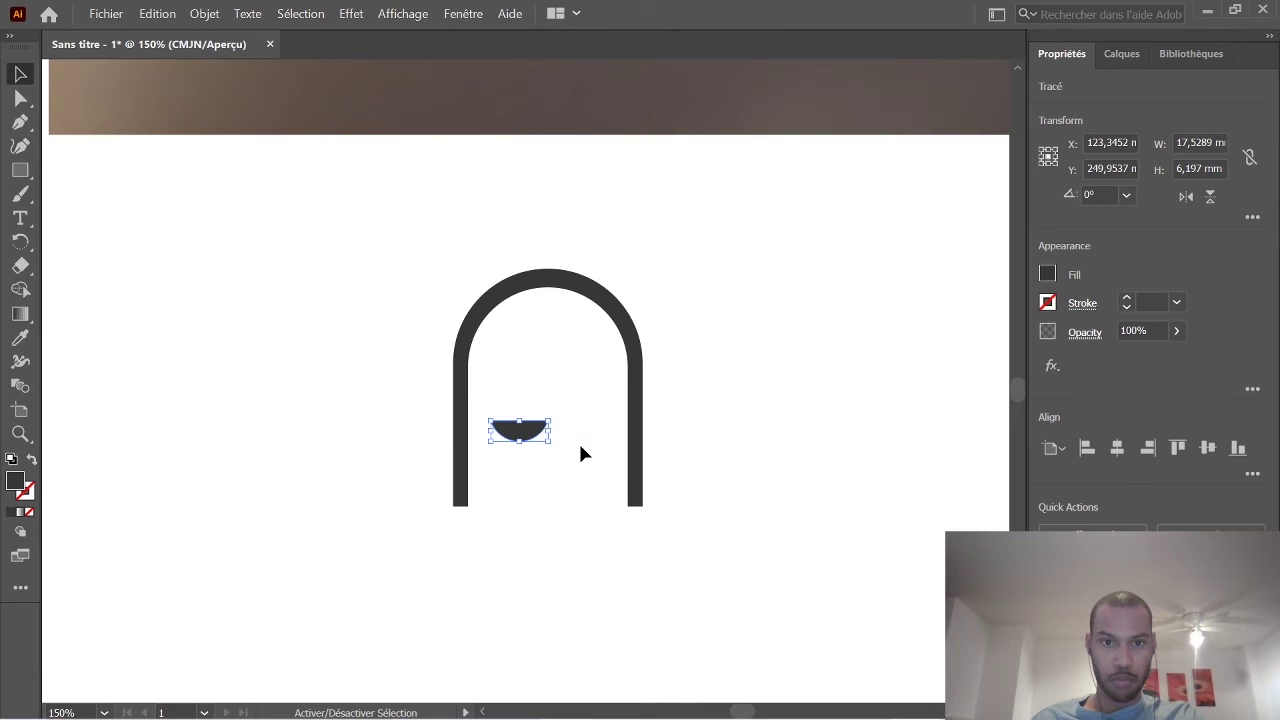
left_click_drag(546, 446, 575, 462)
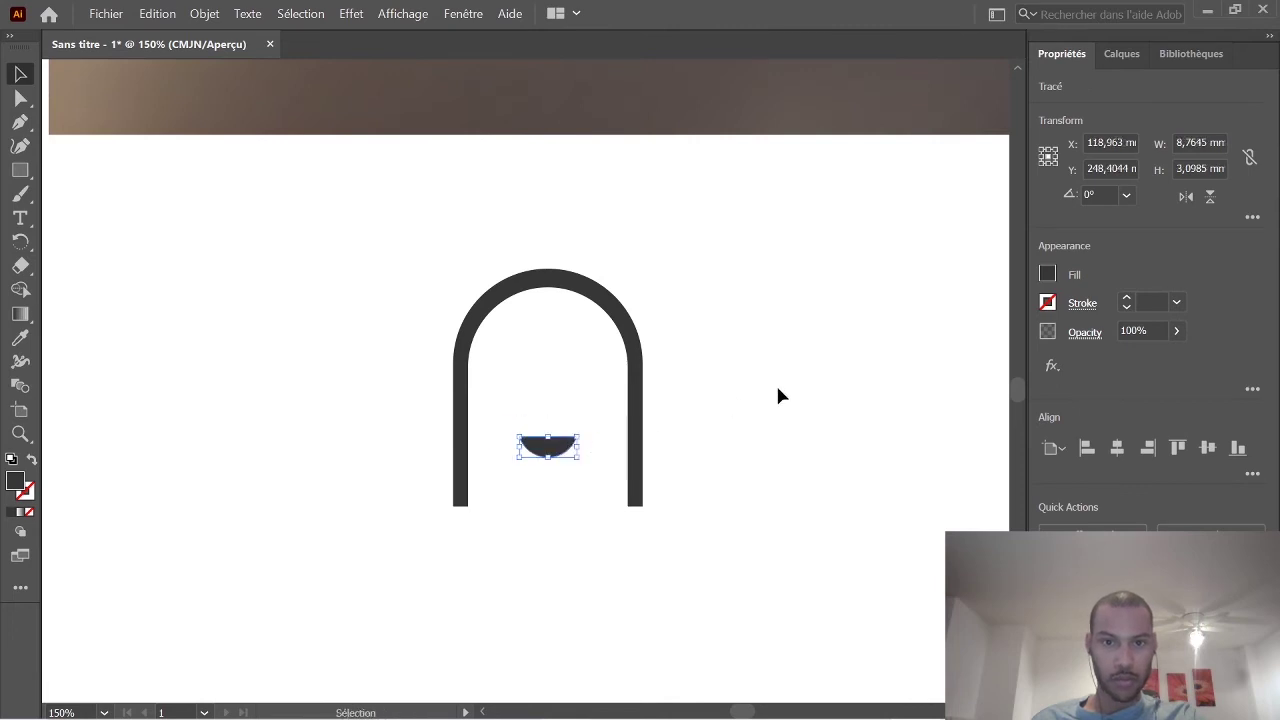
left_click(779, 395)
Enlarge the crossbar segment slightly, keeping it centred inside the arch.
scroll(710, 478, "down", 3)
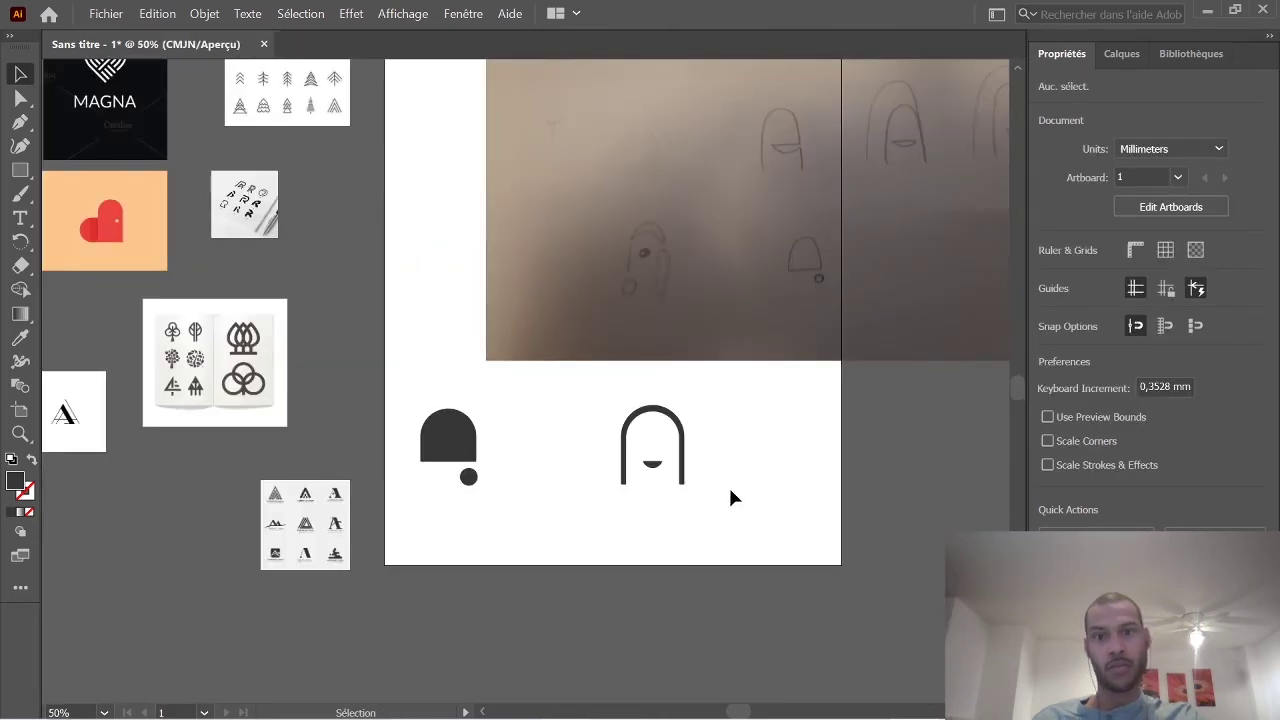
scroll(736, 494, "down", 2)
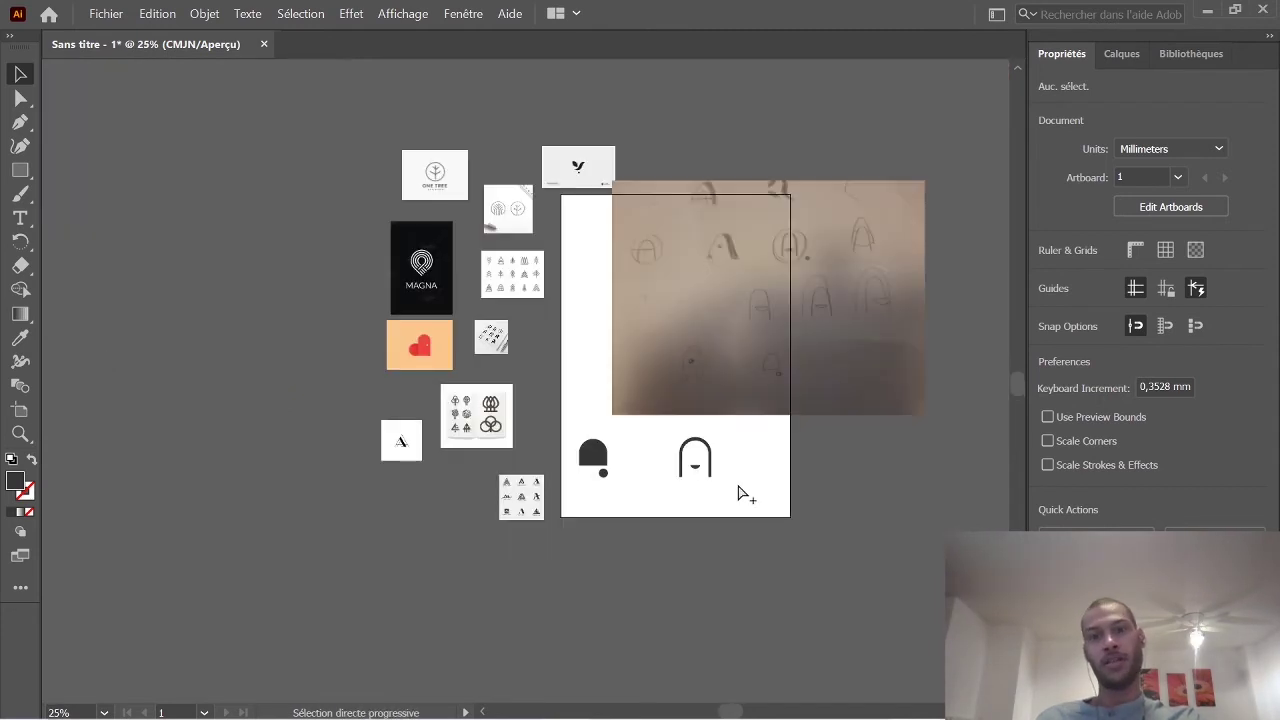
scroll(738, 490, "up", 3)
left_click(625, 433)
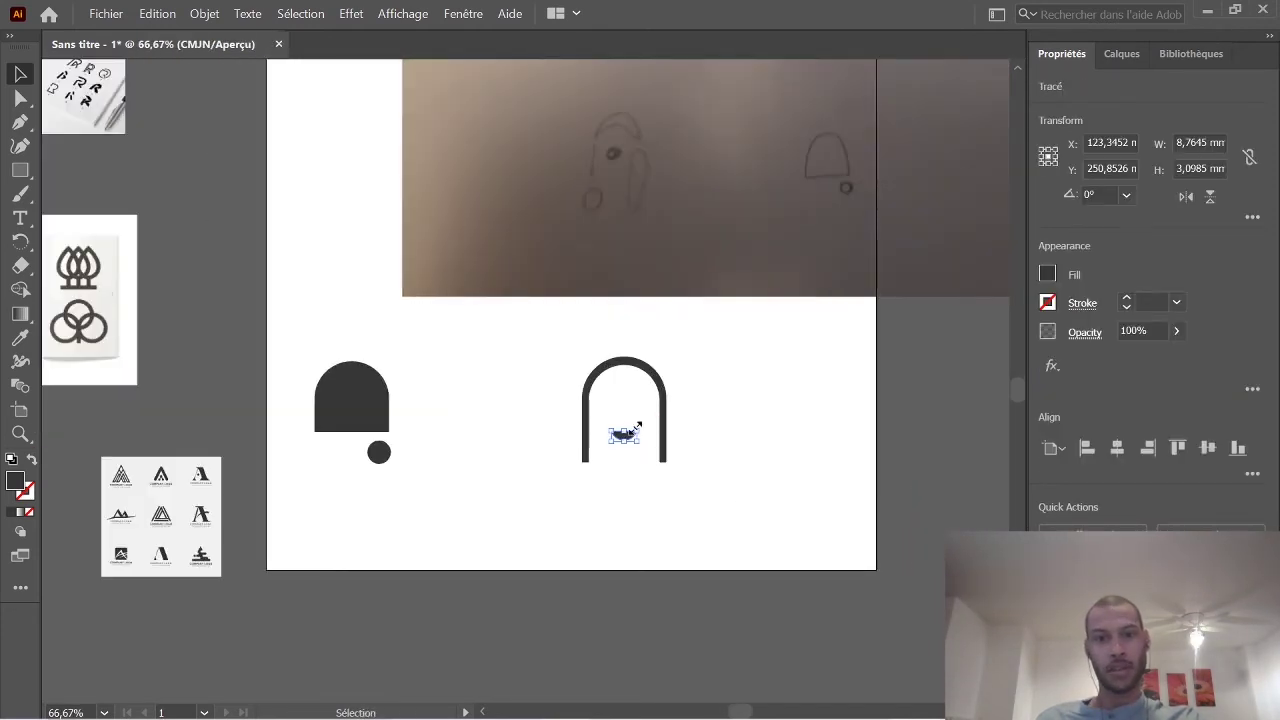
left_click_drag(640, 427, 626, 432)
left_click(676, 447)
left_click(733, 446)
scroll(740, 455, "down", 4)
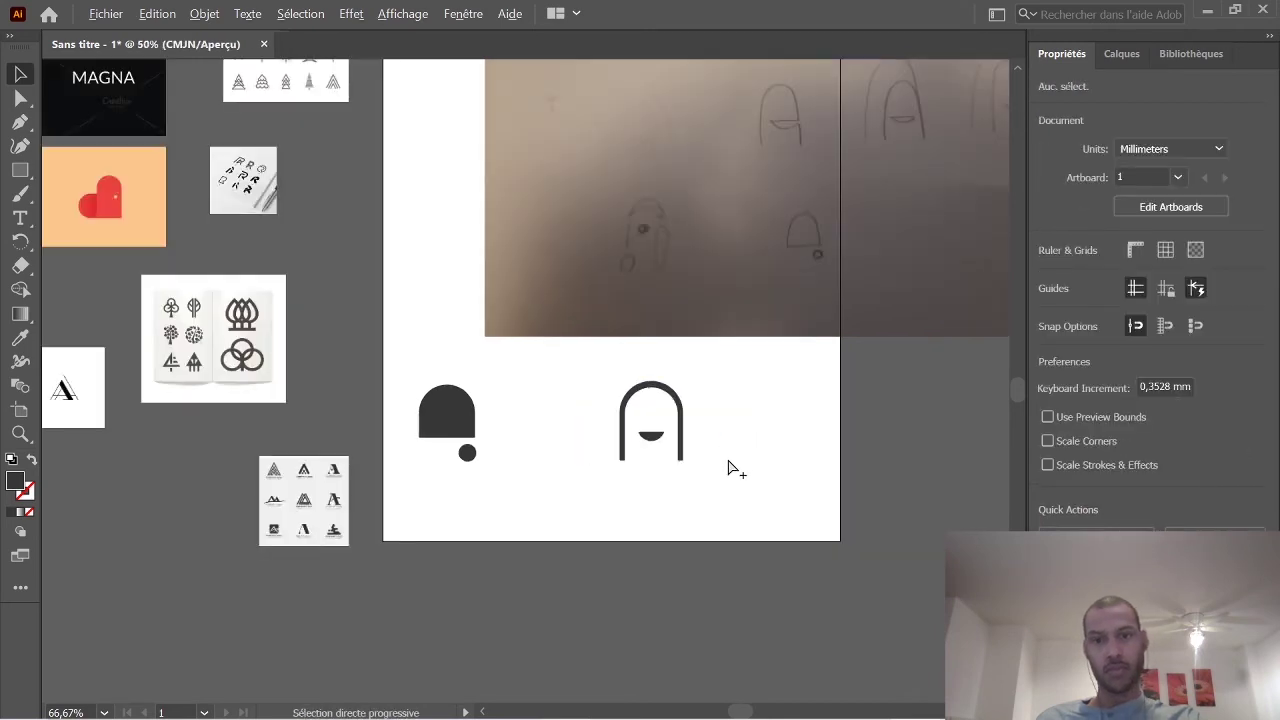
Draw a circle about 58.6 mm in diameter around the arch-shaped A and its crossbar.
scroll(876, 513, "down", 1)
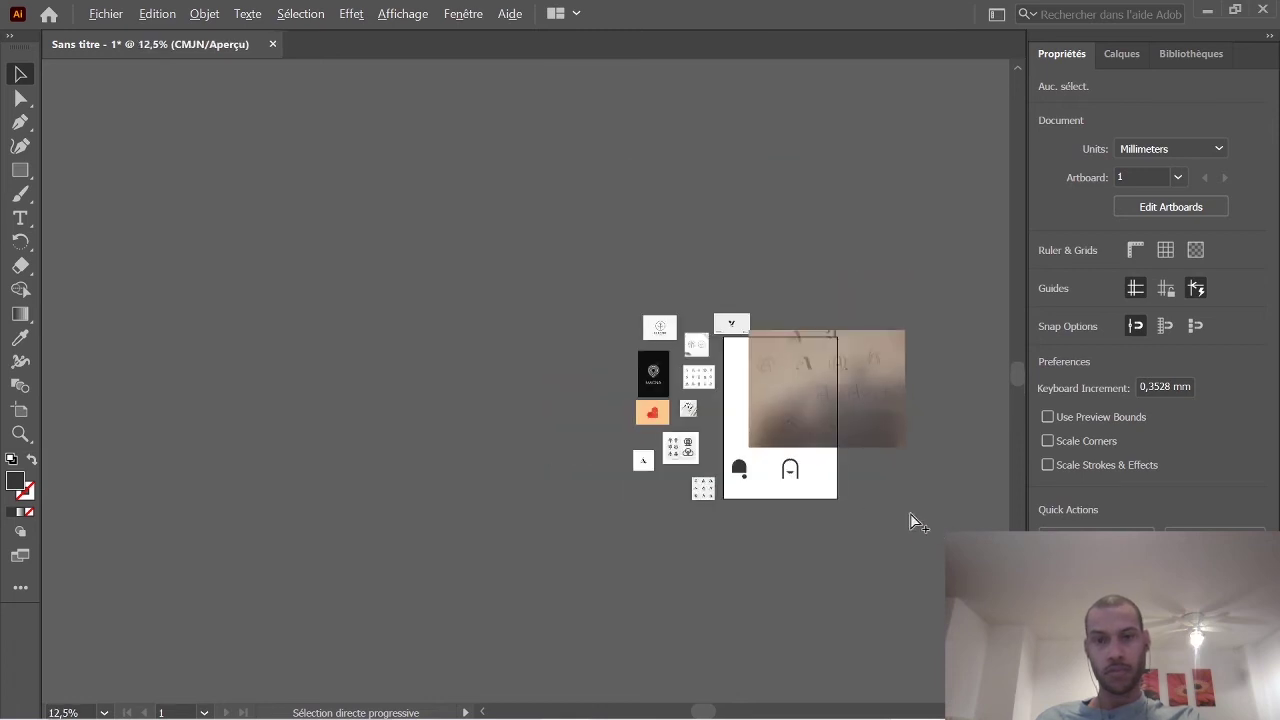
scroll(905, 515, "up", 4)
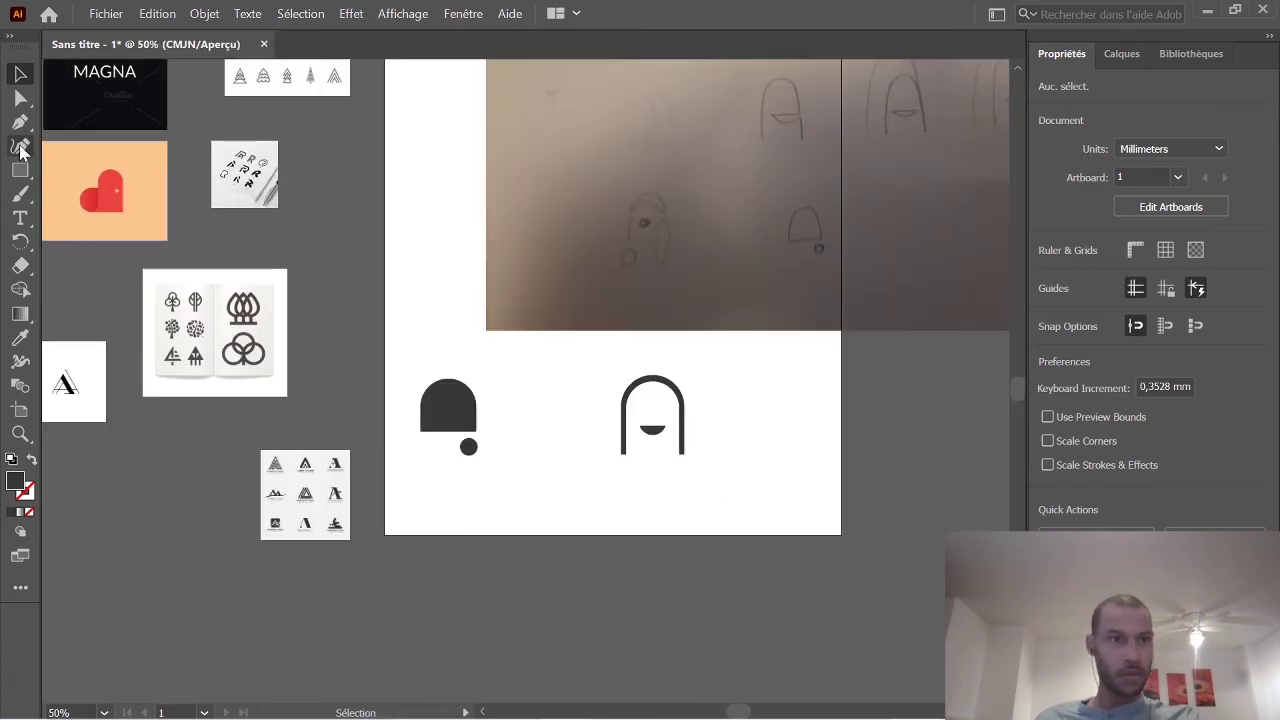
left_click_drag(20, 170, 80, 191)
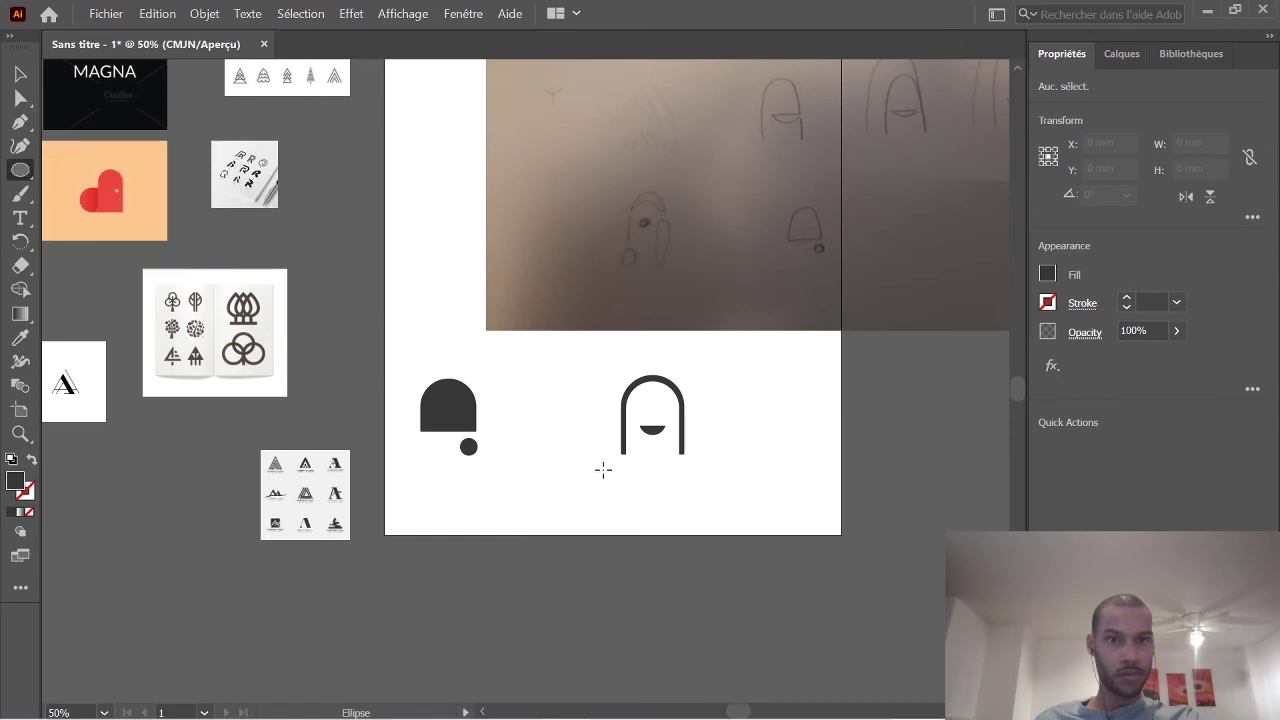
mouse_move(717, 489)
left_mouse_down()
mouse_move(569, 363)
mouse_move(583, 366)
left_mouse_up()
Give the circle a dark grey stroke and a white fill.
left_click(1047, 302)
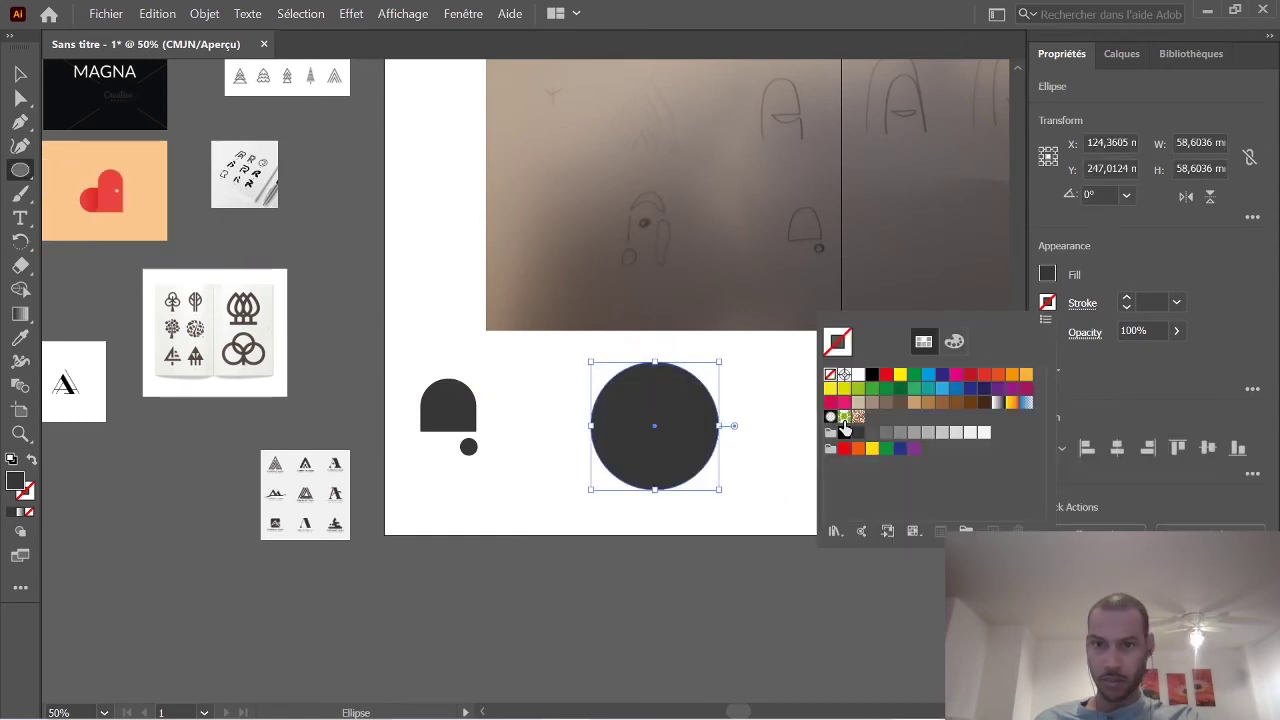
left_click(843, 433)
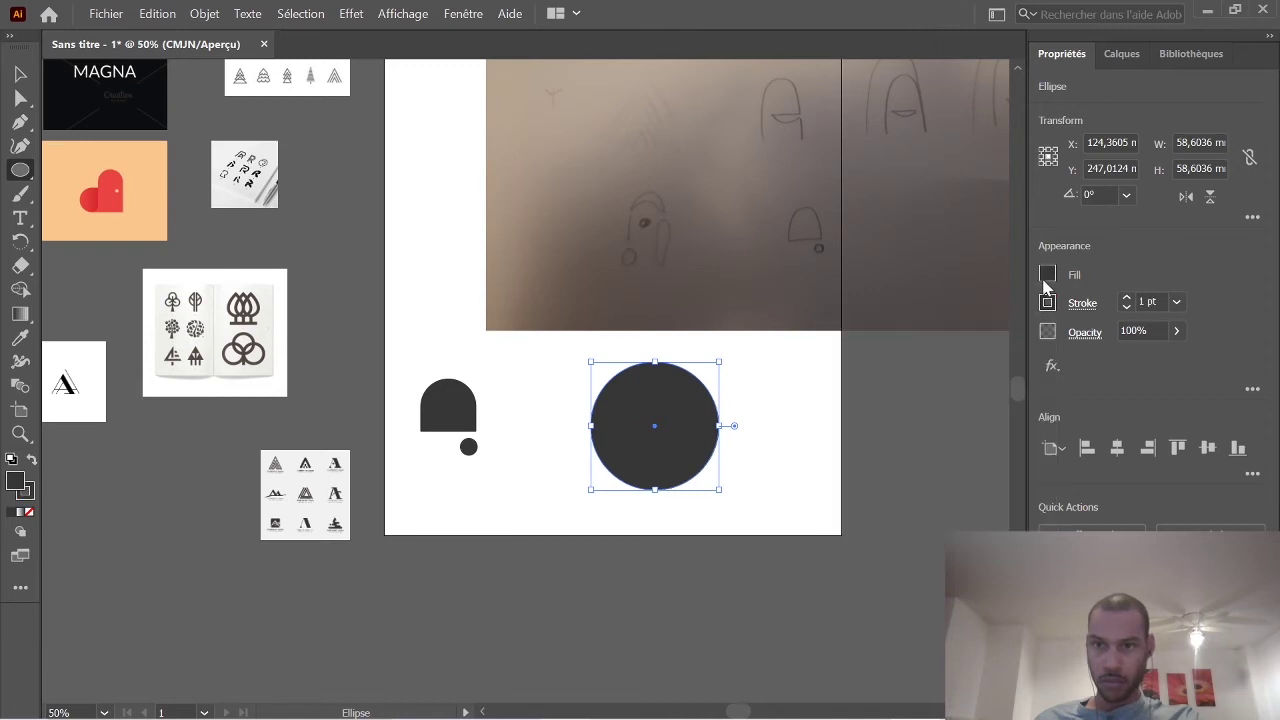
left_click(1048, 274)
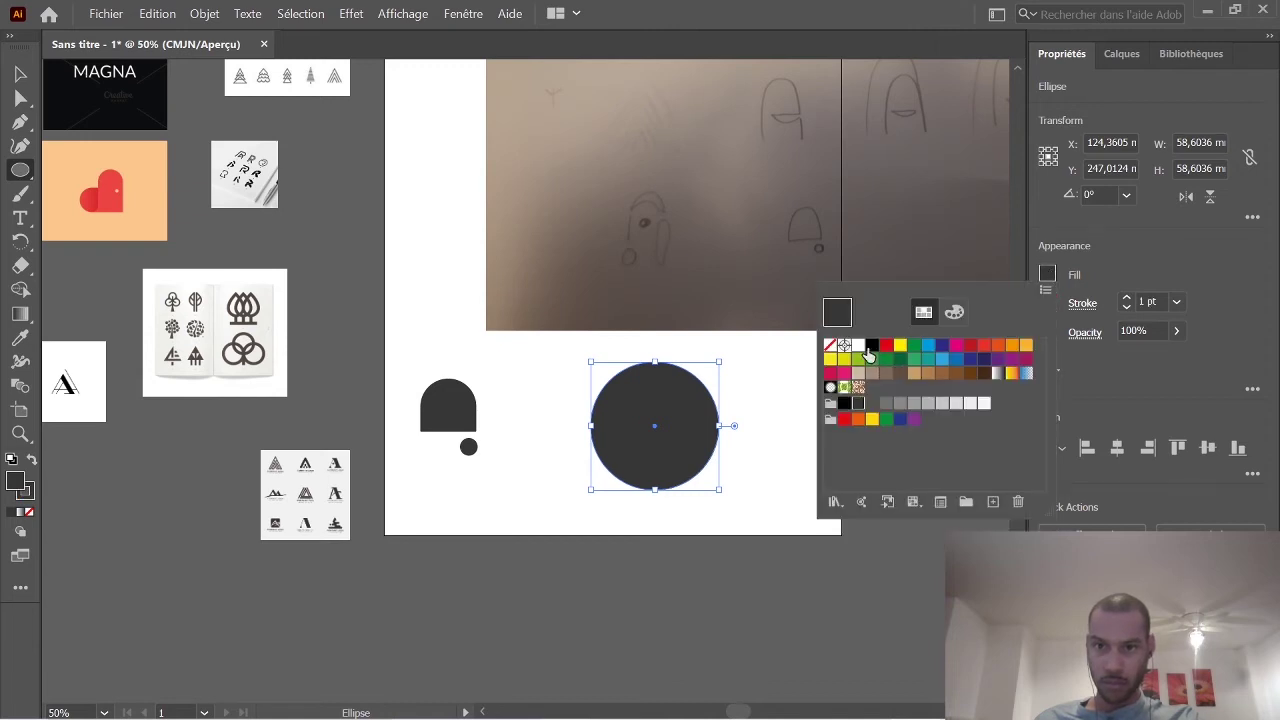
left_click(858, 346)
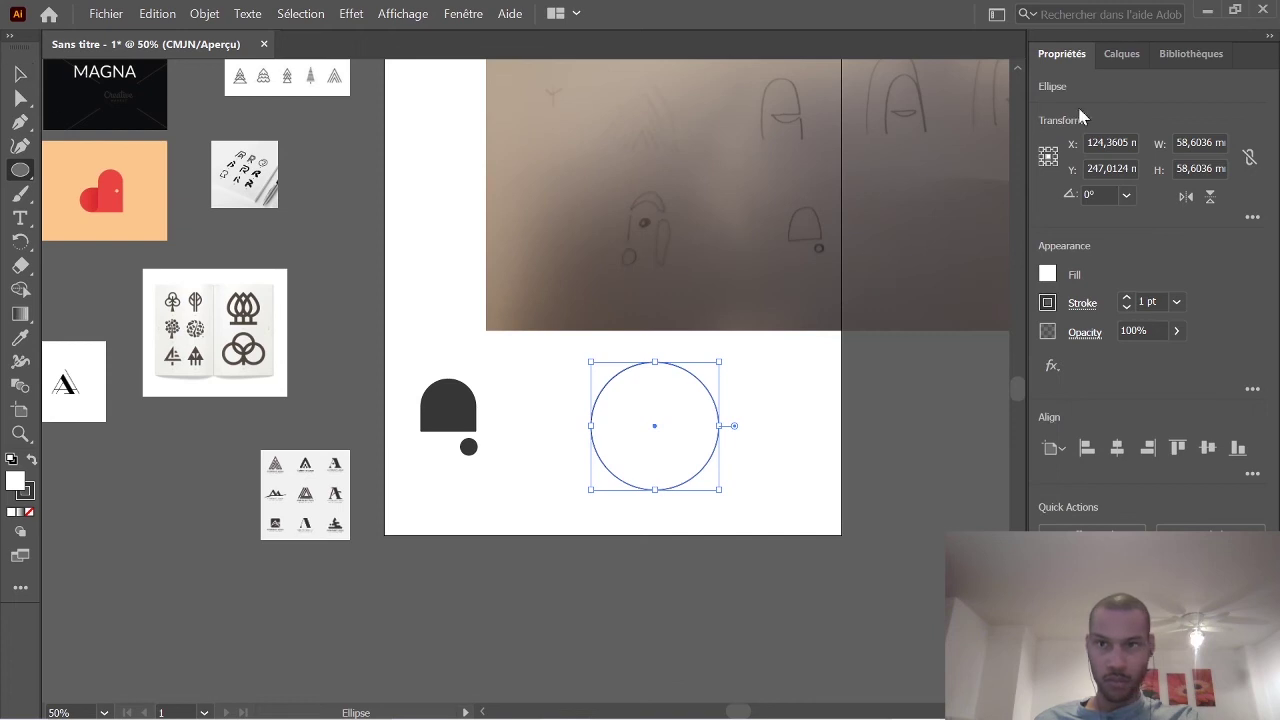
Move the circle below the crossbar and arch paths in the stacking order of Calque 1.
left_click(1120, 54)
left_click(1093, 87)
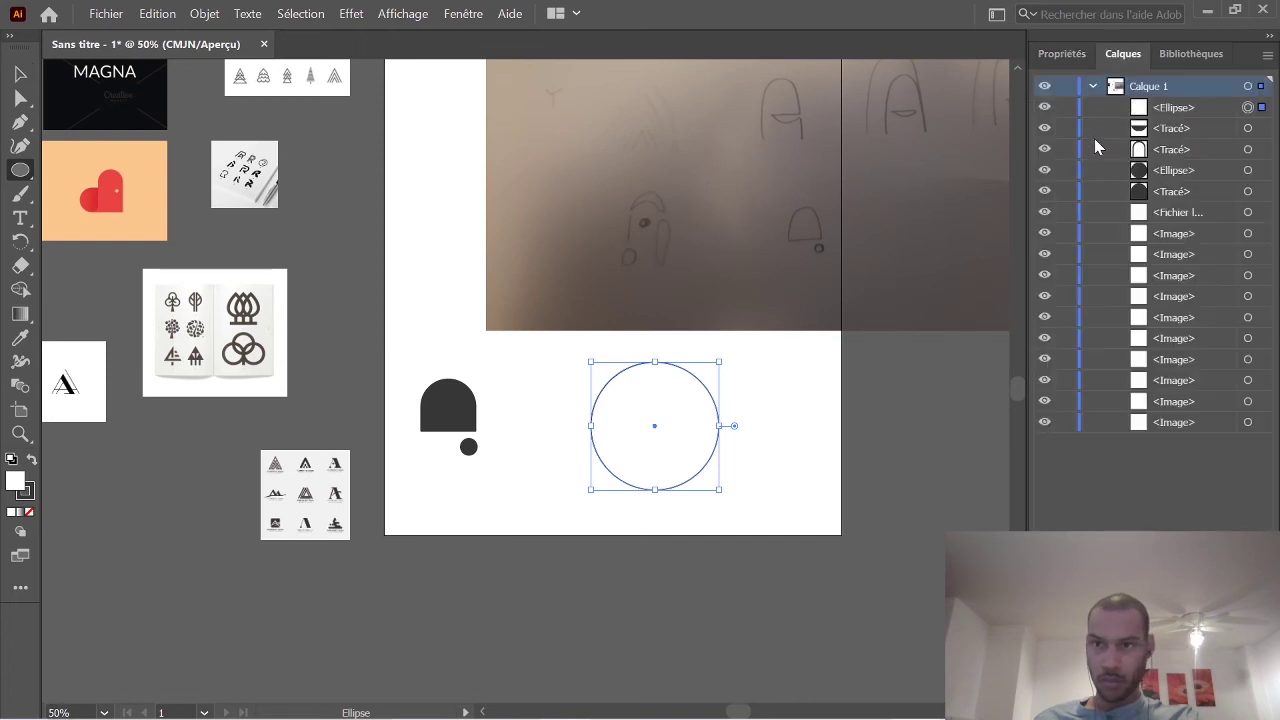
left_click(1160, 112)
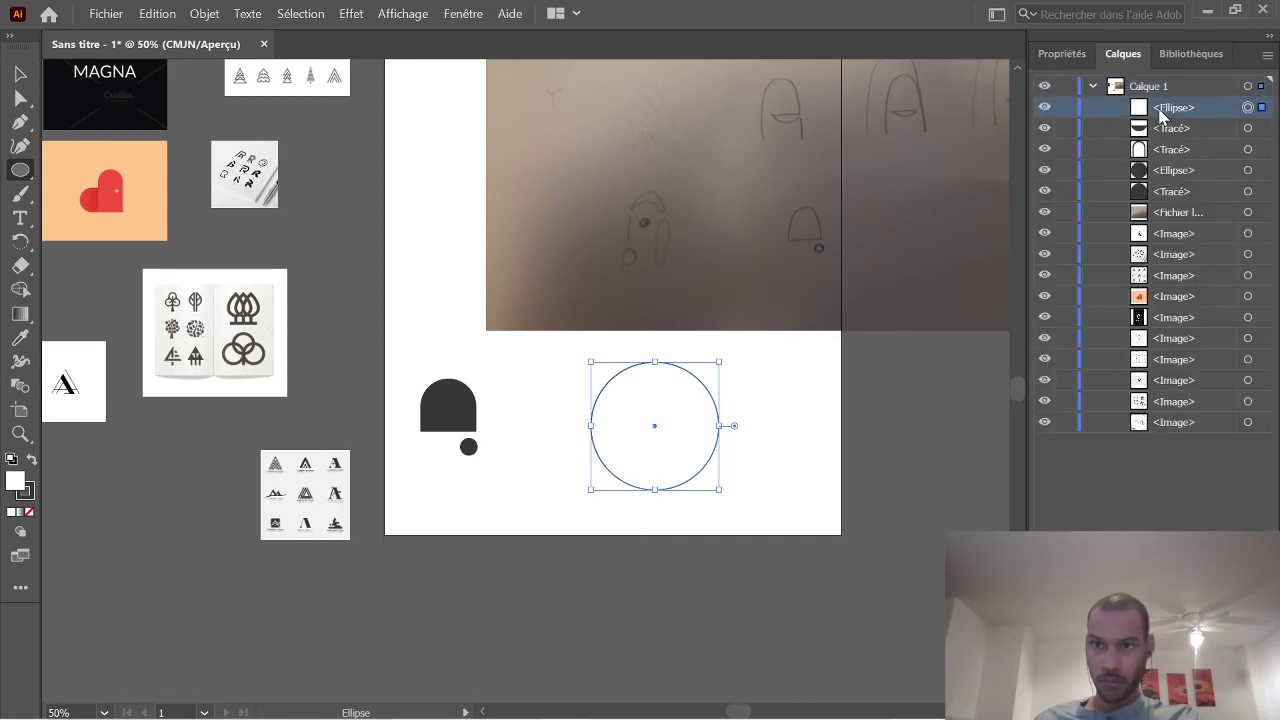
left_click_drag(1166, 114, 1160, 165)
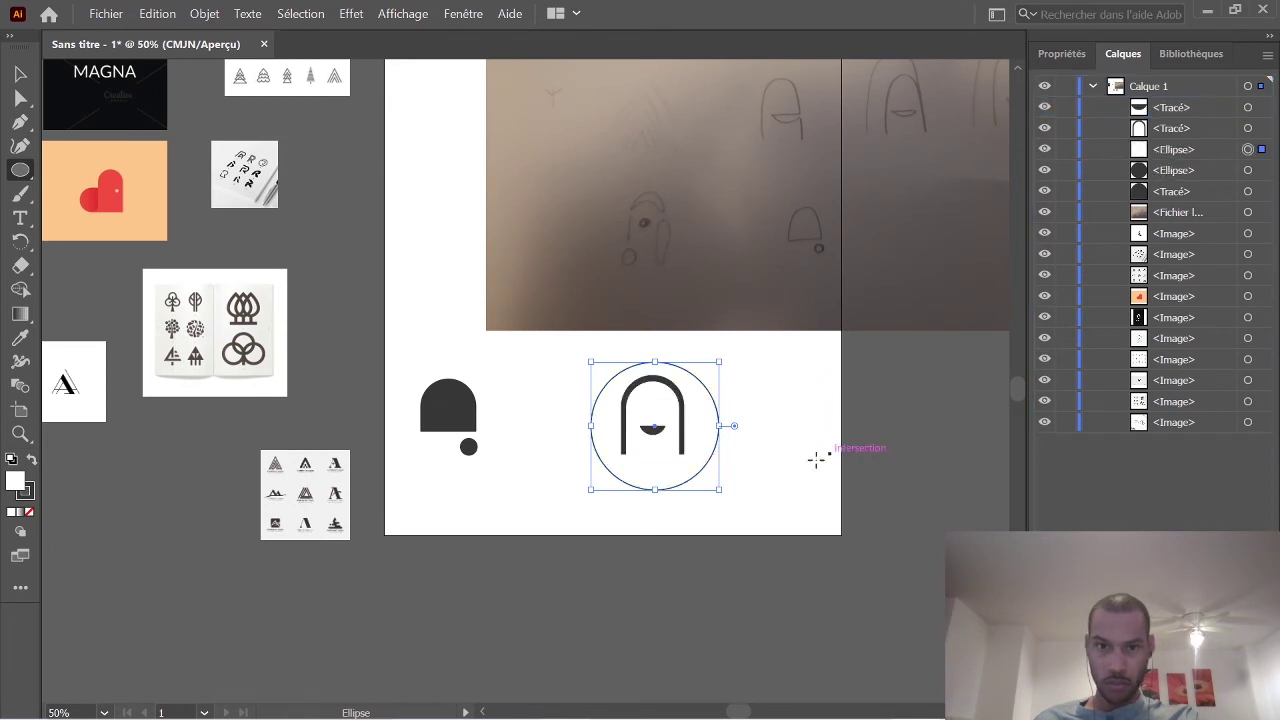
left_click(782, 478)
left_click(690, 403)
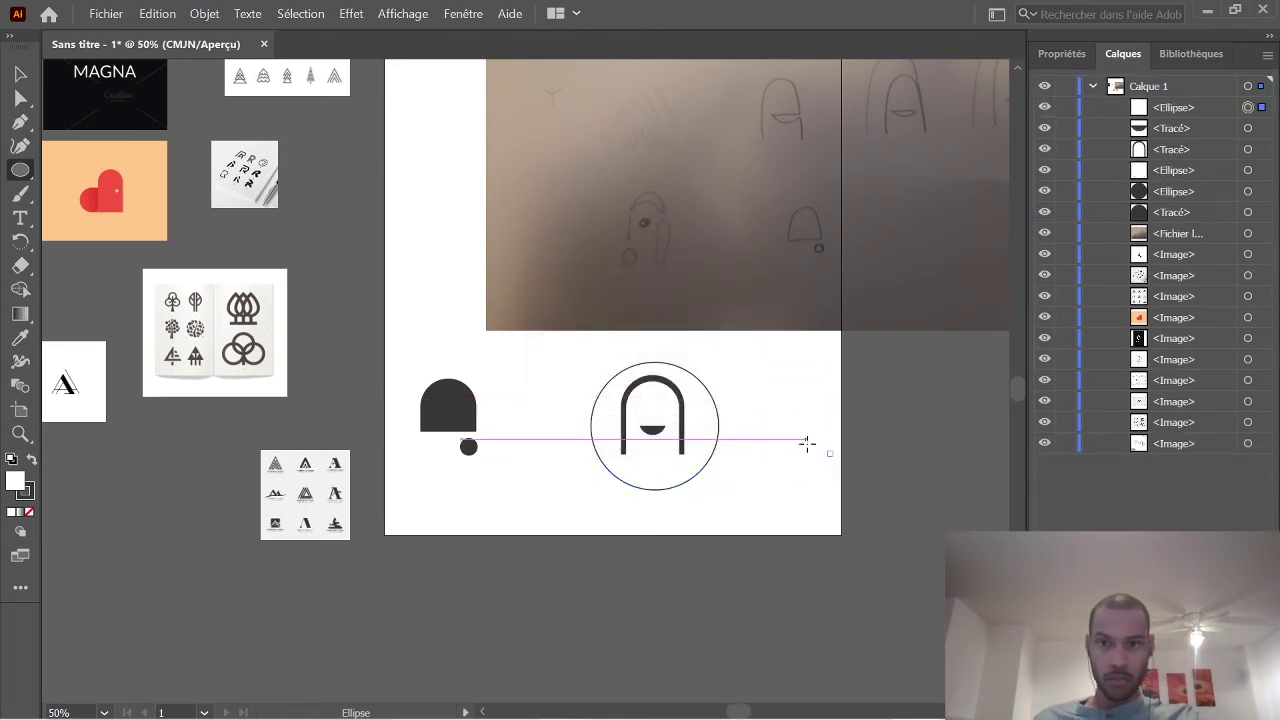
Shrink the circle to about 52 mm in diameter and centre it around the arch, at about X 123.4 mm, Y 243.7 mm.
key("v")
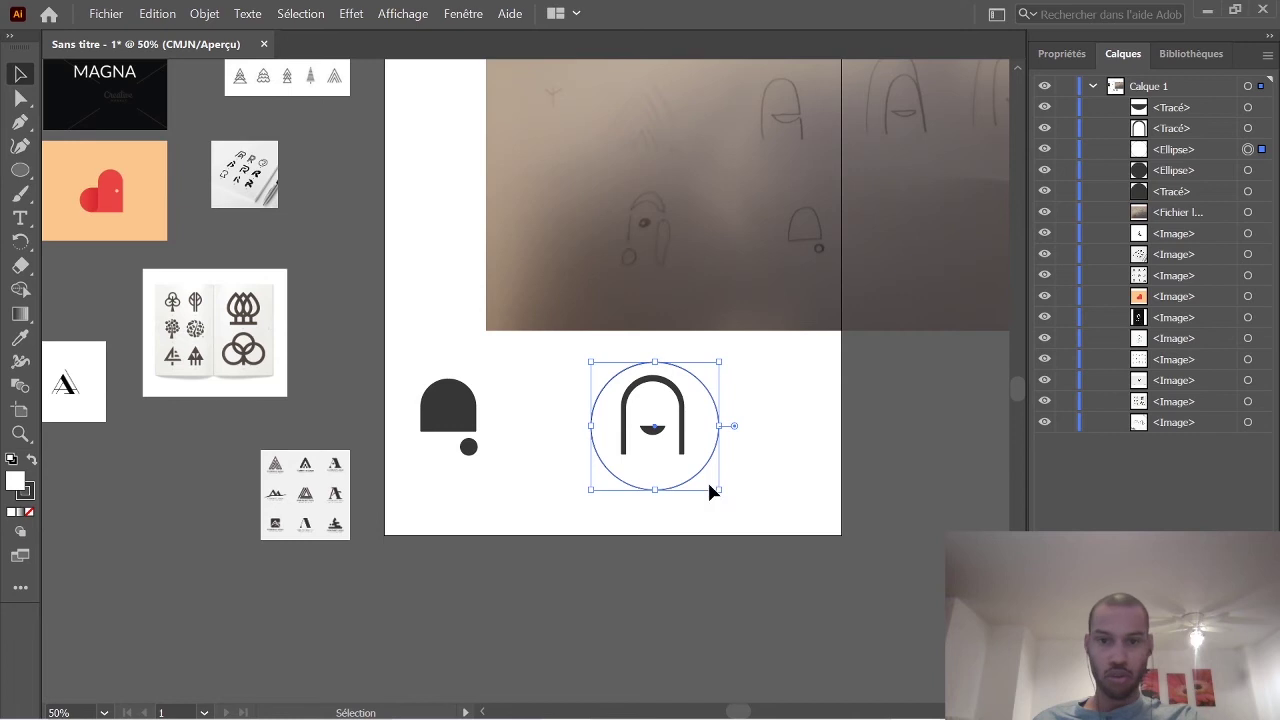
left_click_drag(719, 490, 652, 462)
left_click(743, 481)
left_click(708, 433)
left_click(760, 439)
left_click(707, 427)
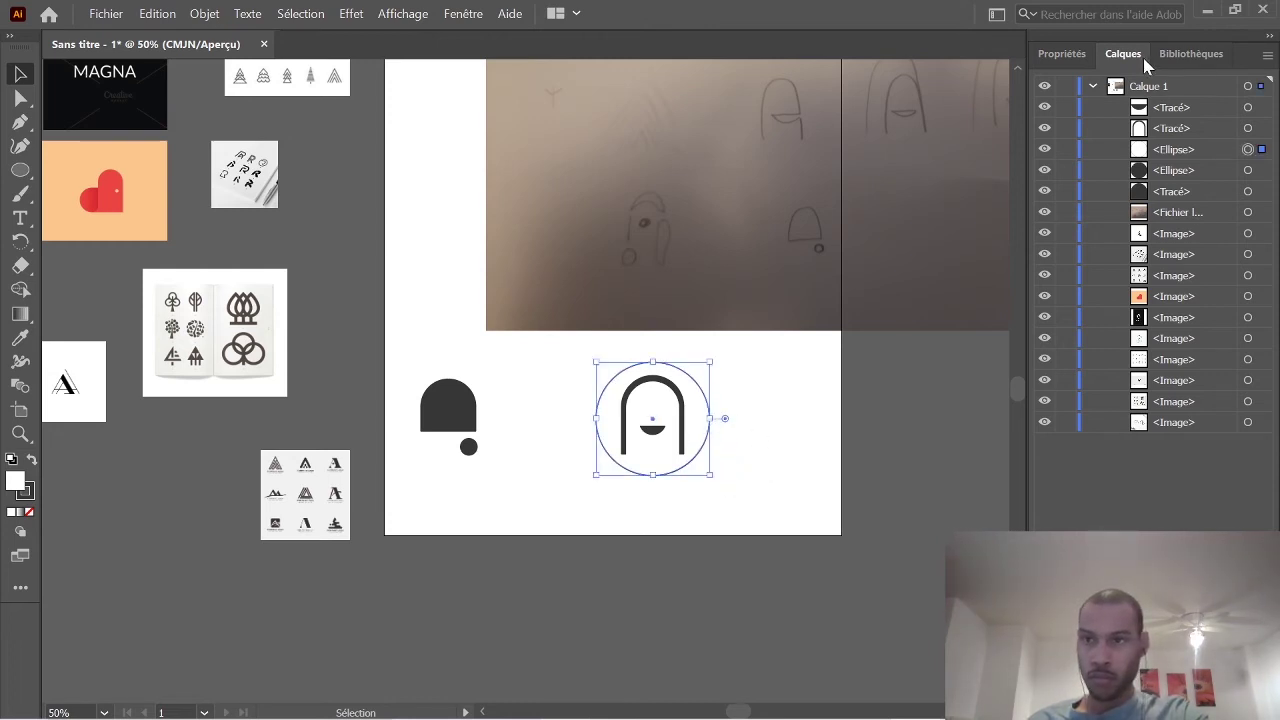
Try stroke weights of 2 pt and 3 pt on the circle around the arch.
left_click(1080, 58)
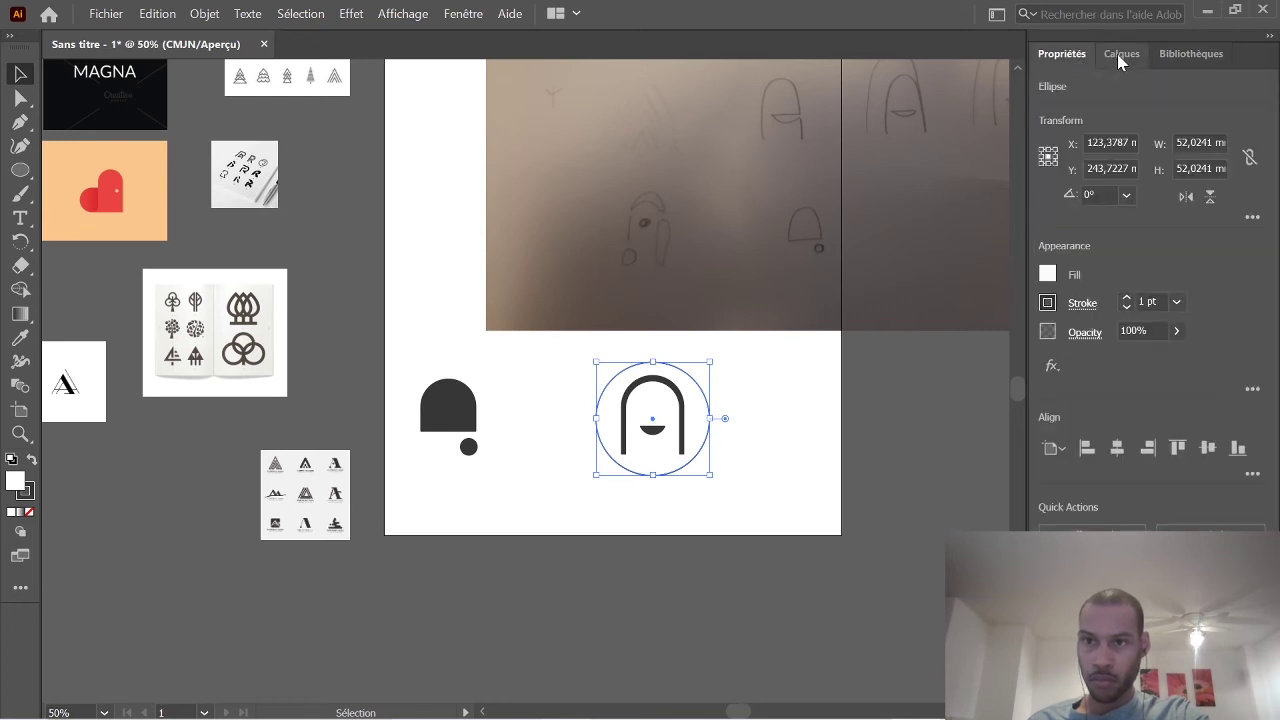
left_click(1119, 56)
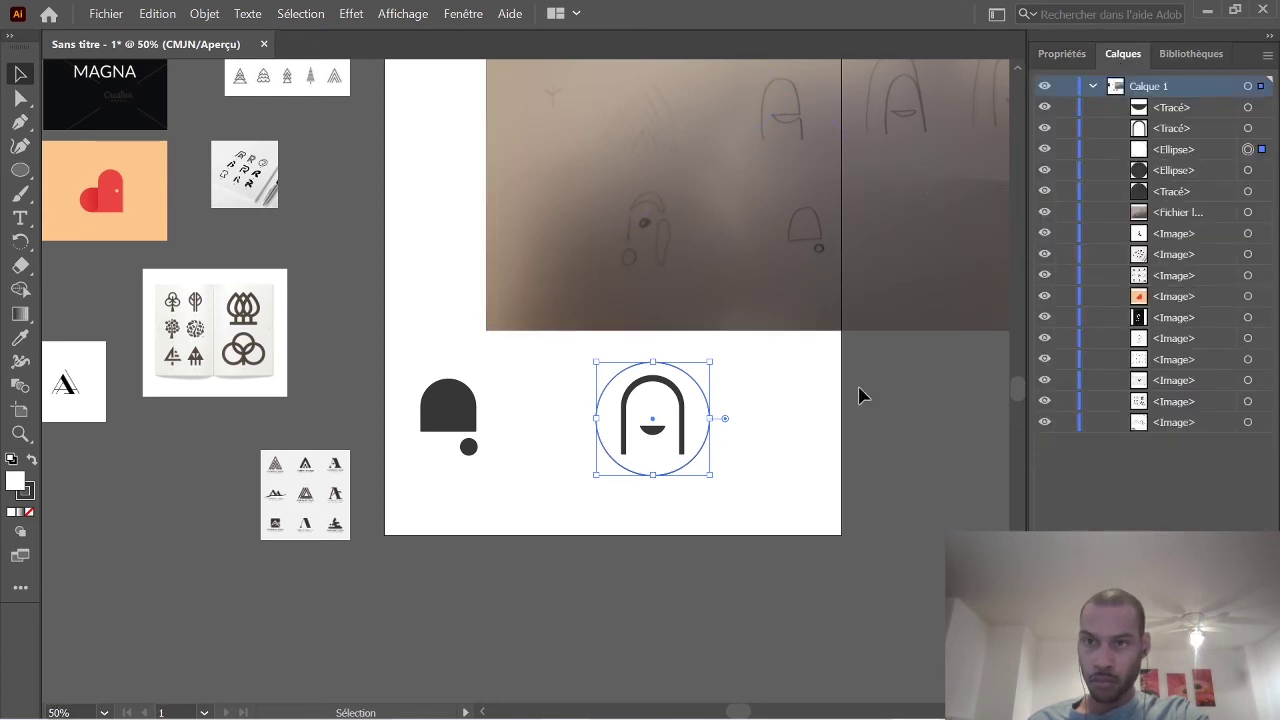
left_click(771, 410)
left_click(703, 435)
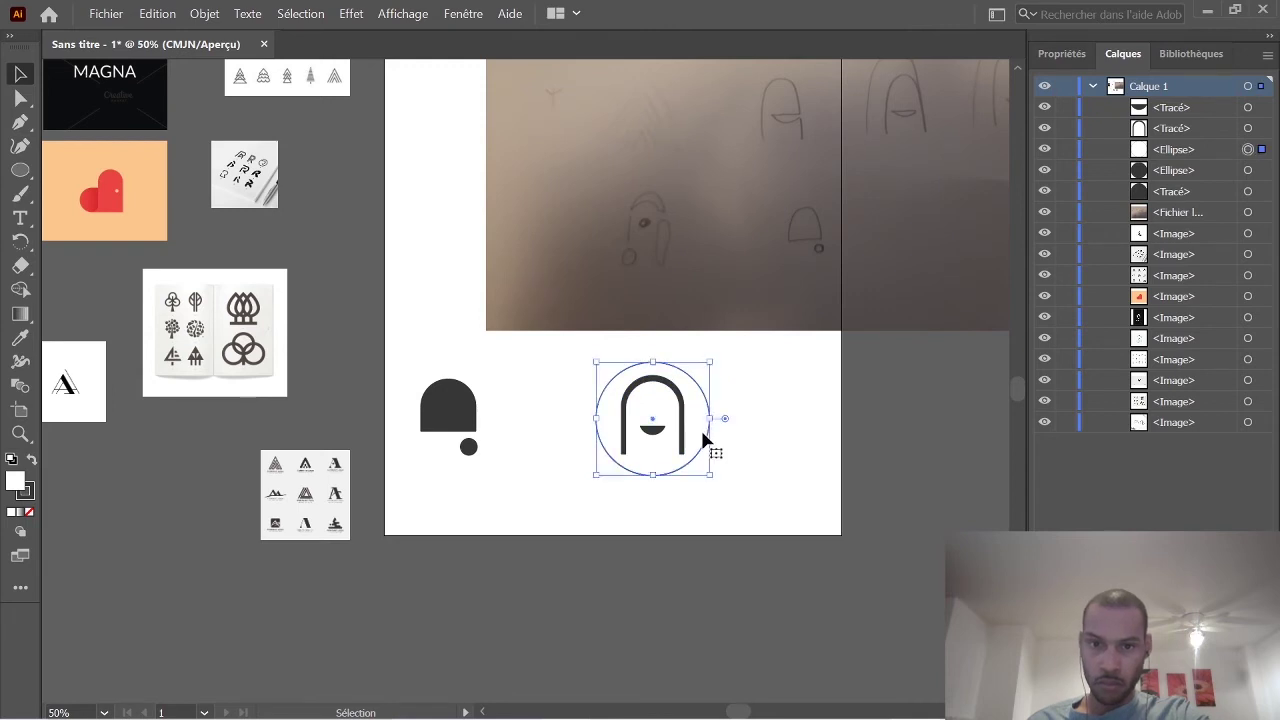
left_click(1064, 53)
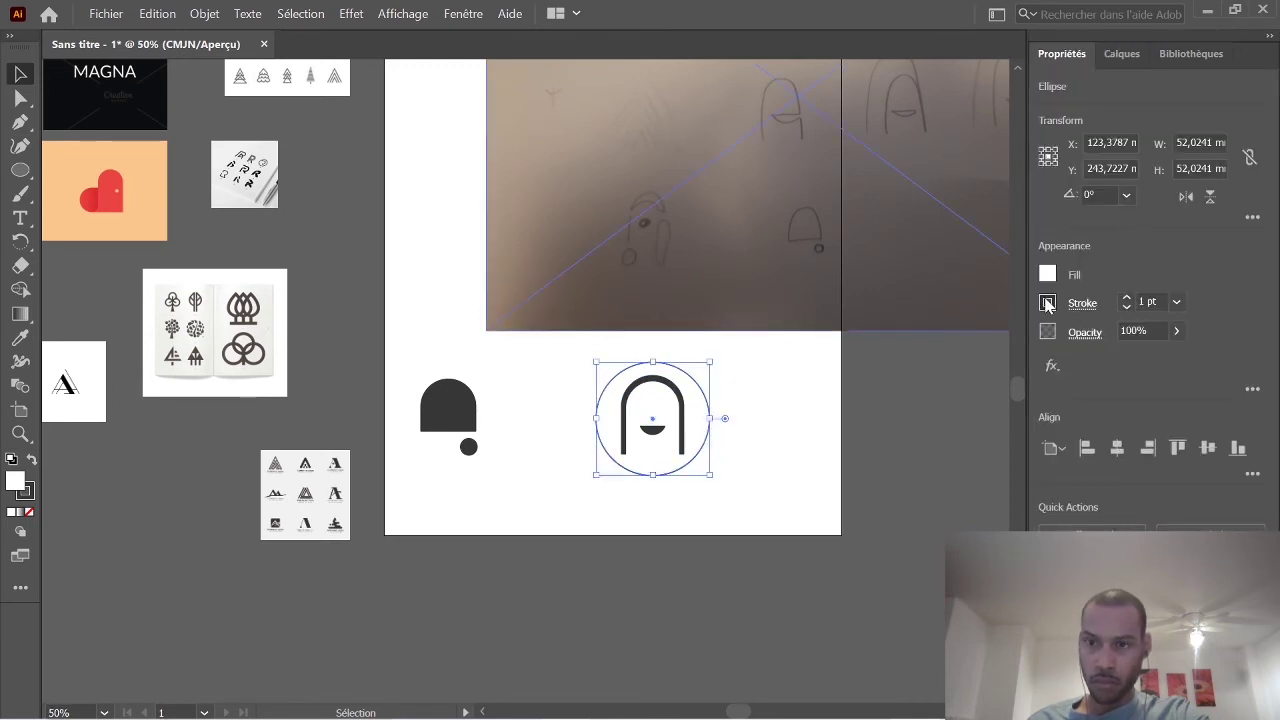
left_click(1176, 303)
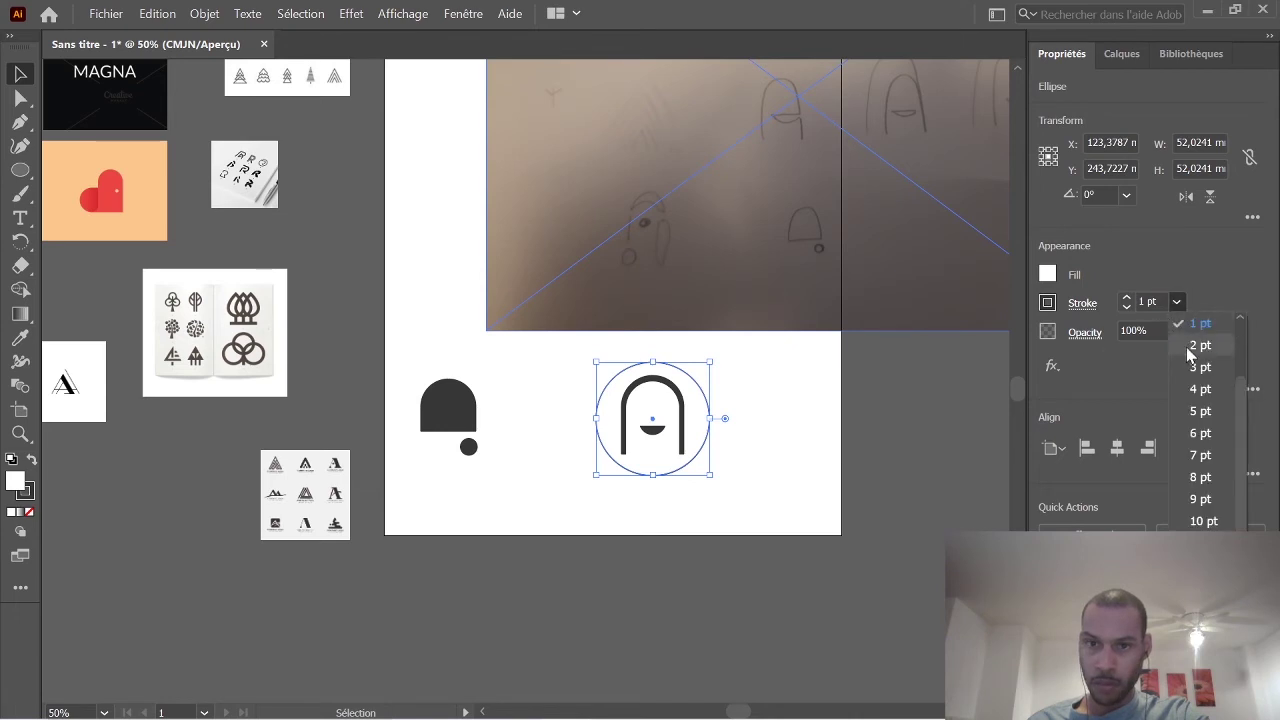
left_click(1199, 346)
left_click(1176, 301)
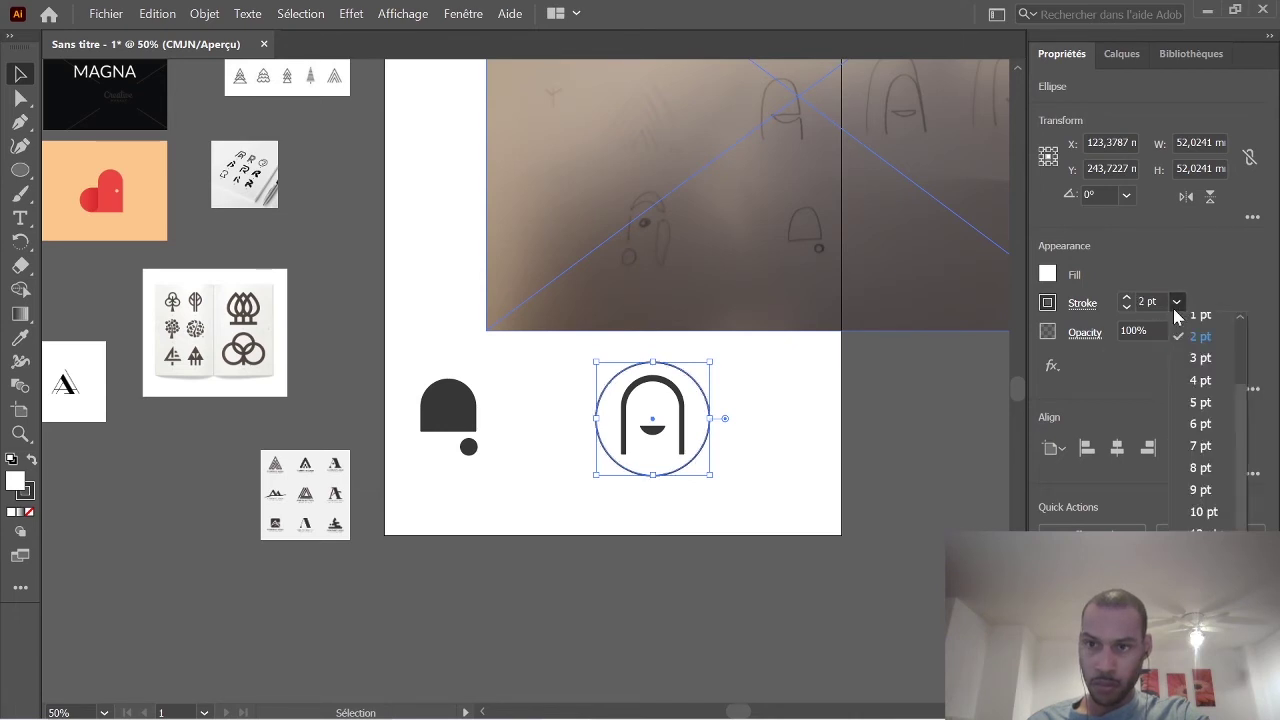
left_click(1199, 367)
left_click(788, 446)
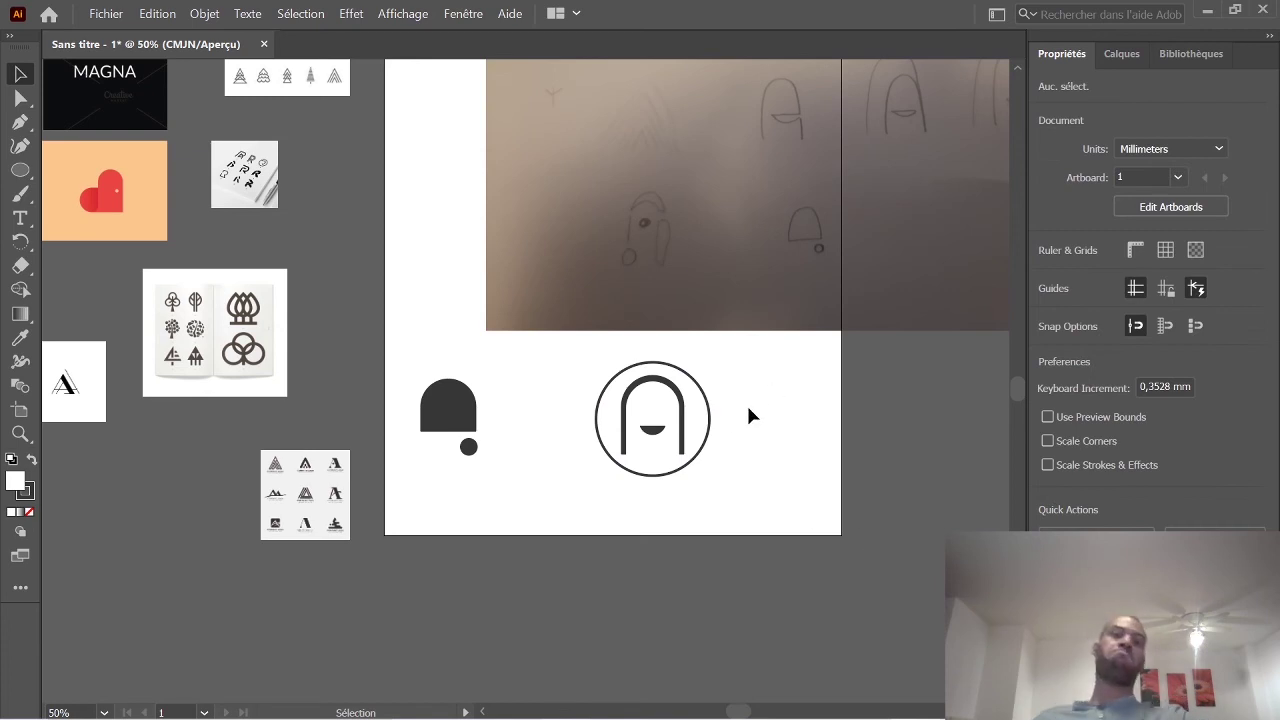
Thicken the circle's stroke to 5 pt.
left_click(706, 436)
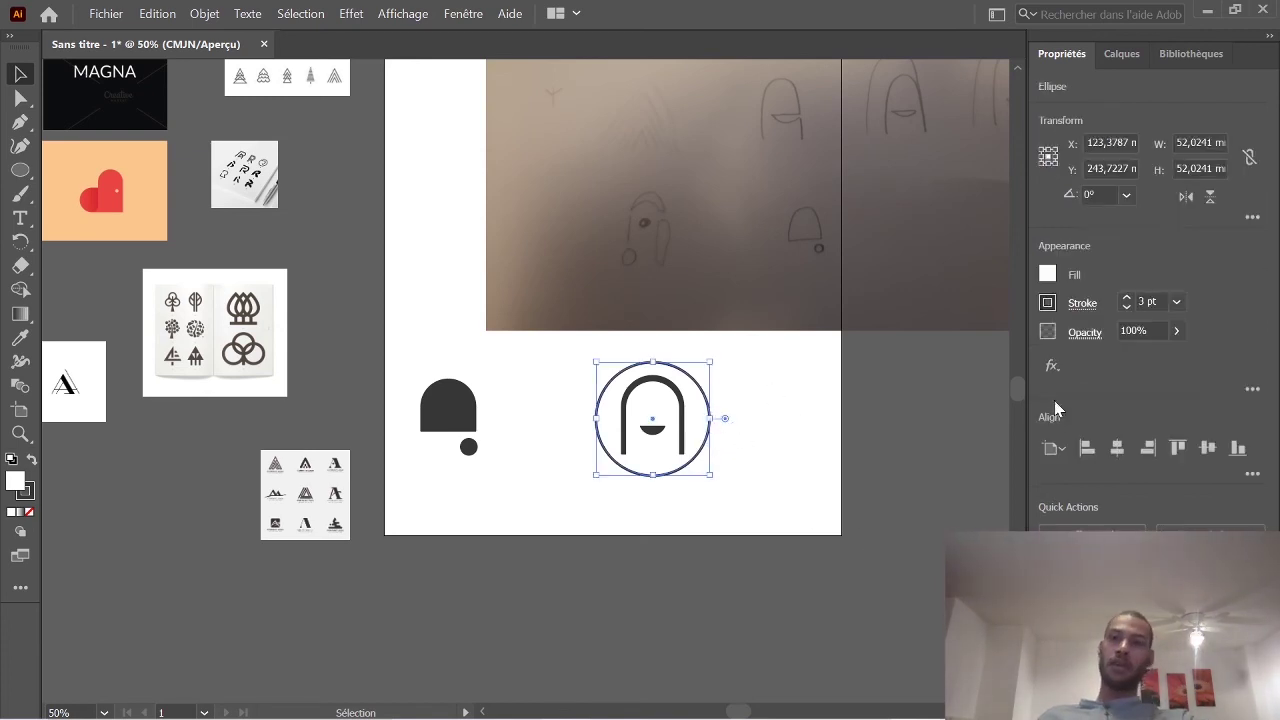
left_click(1176, 301)
left_click(1197, 392)
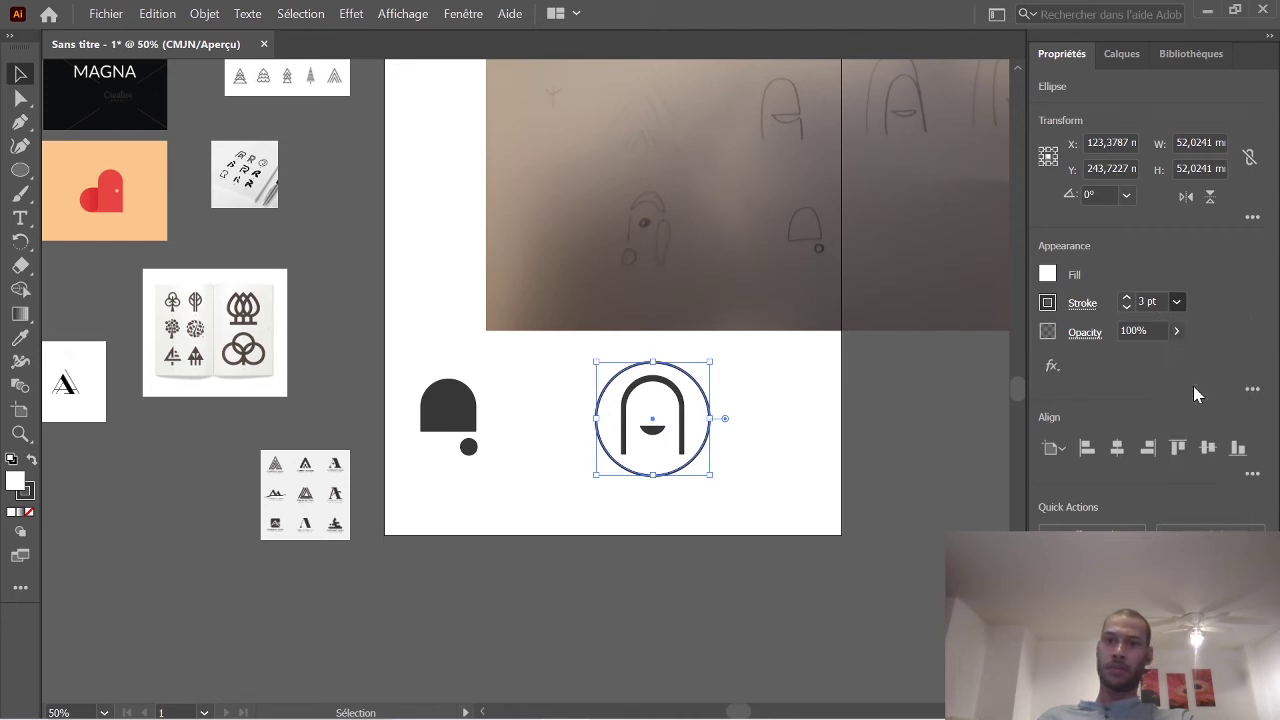
left_click(1154, 301)
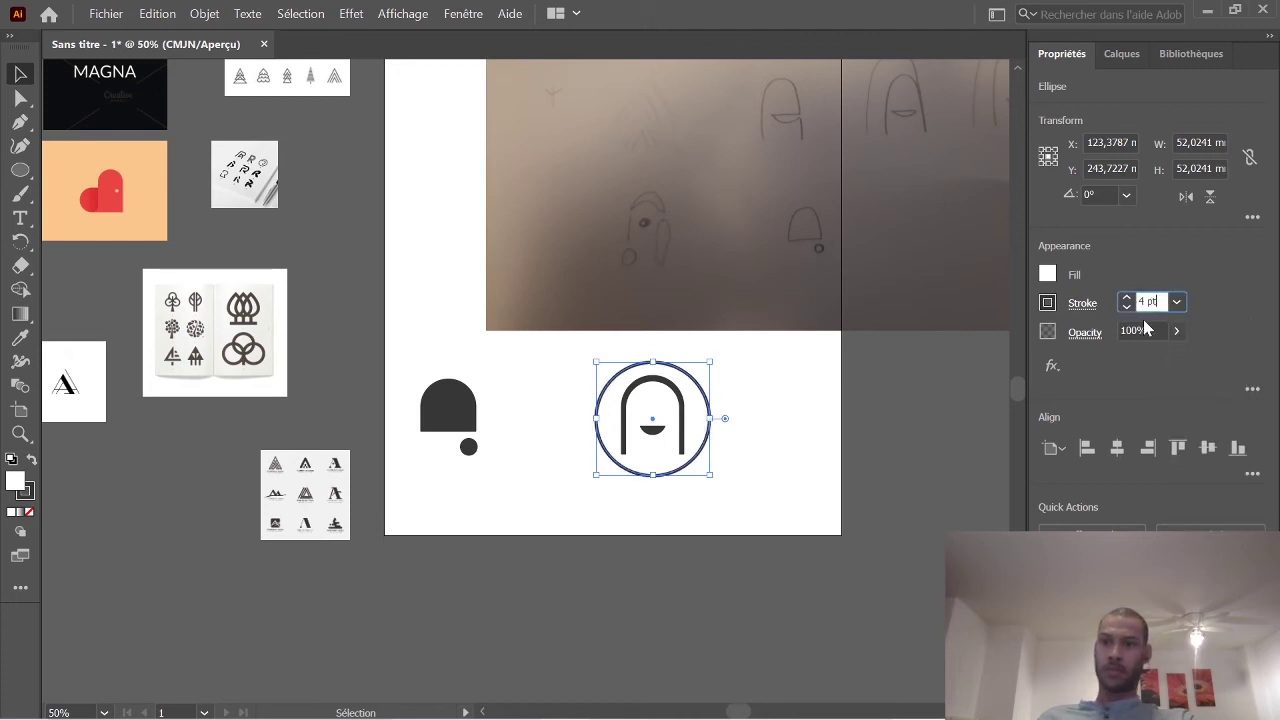
left_click(820, 446)
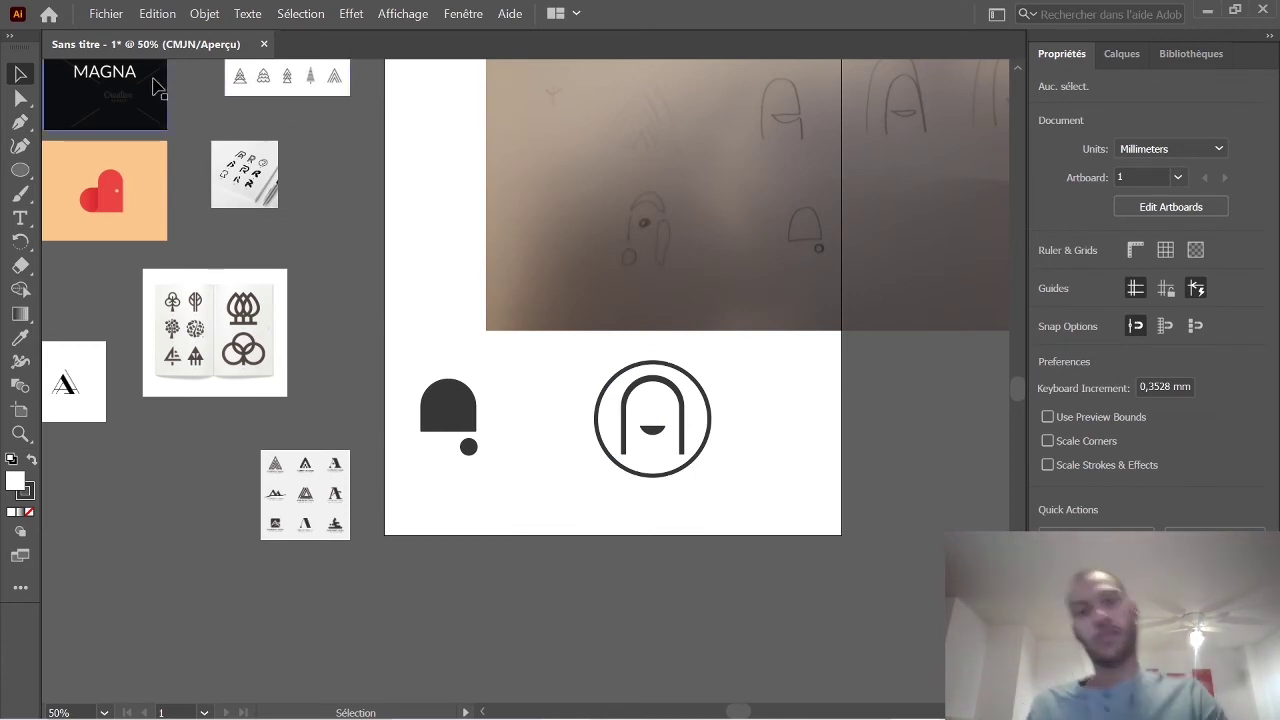
Move the circle, arch and crossbar together so they sit right beside the solid A with its dot.
scroll(363, 503, "up", 5)
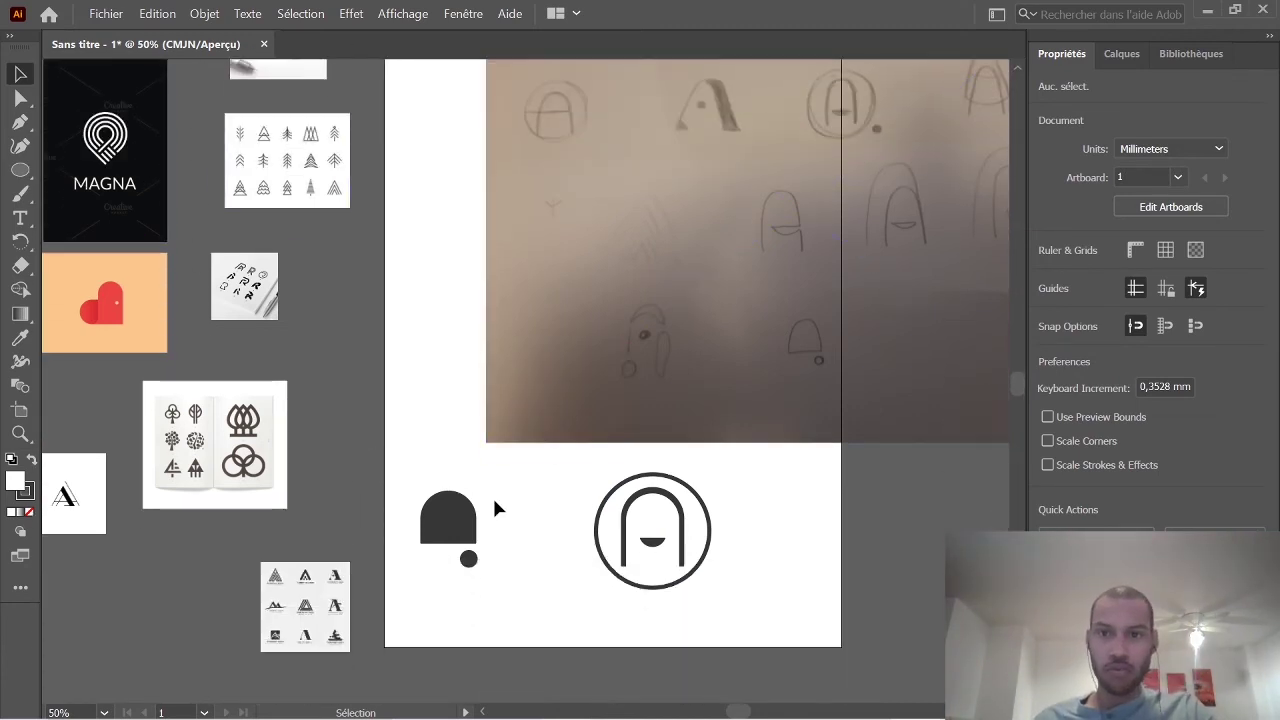
scroll(497, 508, "down", 4)
left_click_drag(748, 532, 554, 357)
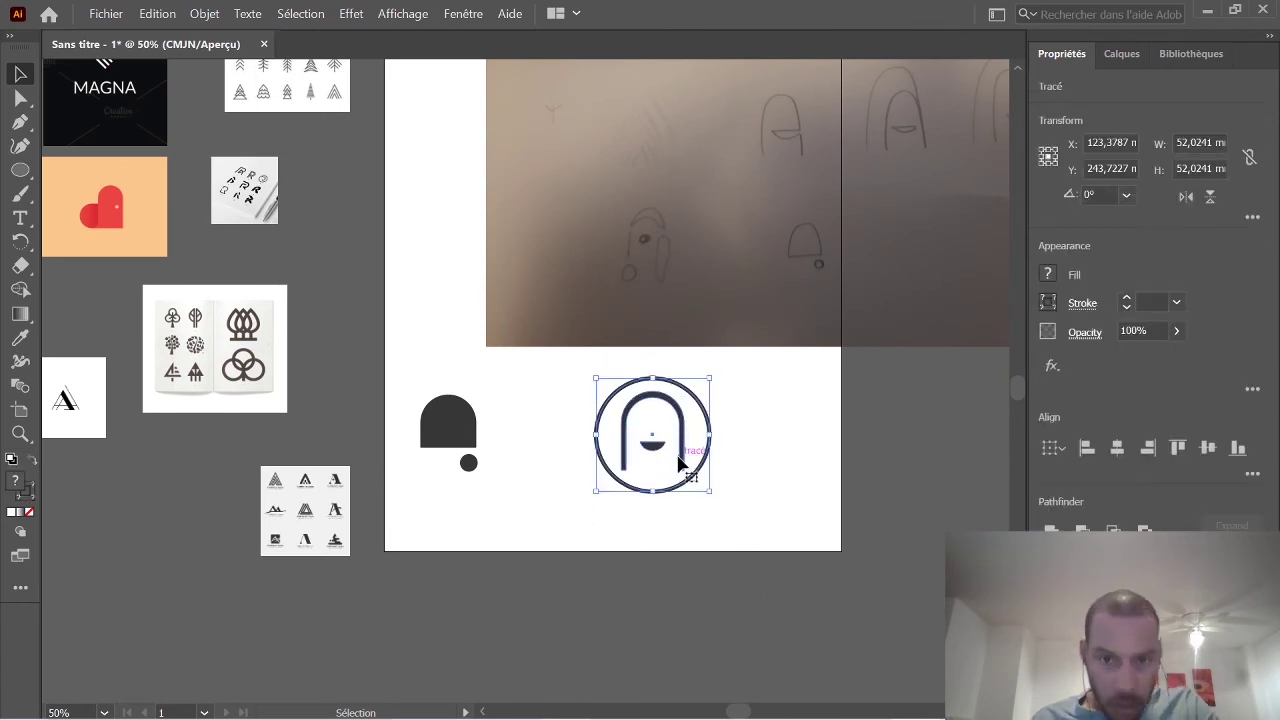
left_click_drag(680, 455, 579, 456)
left_click(725, 472)
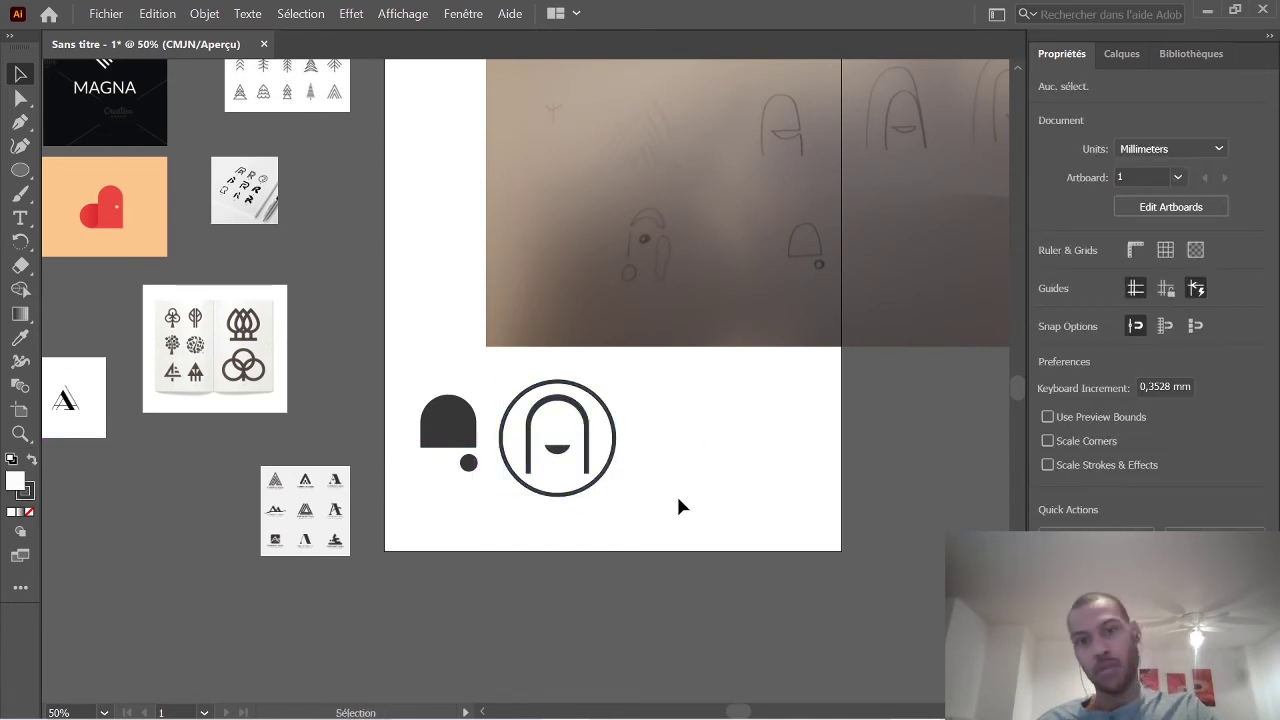
Move the linked sketch photo mostly off the artboard, to about X 317 mm, Y 76 mm, freeing space for new shapes.
scroll(820, 385, "up", 2)
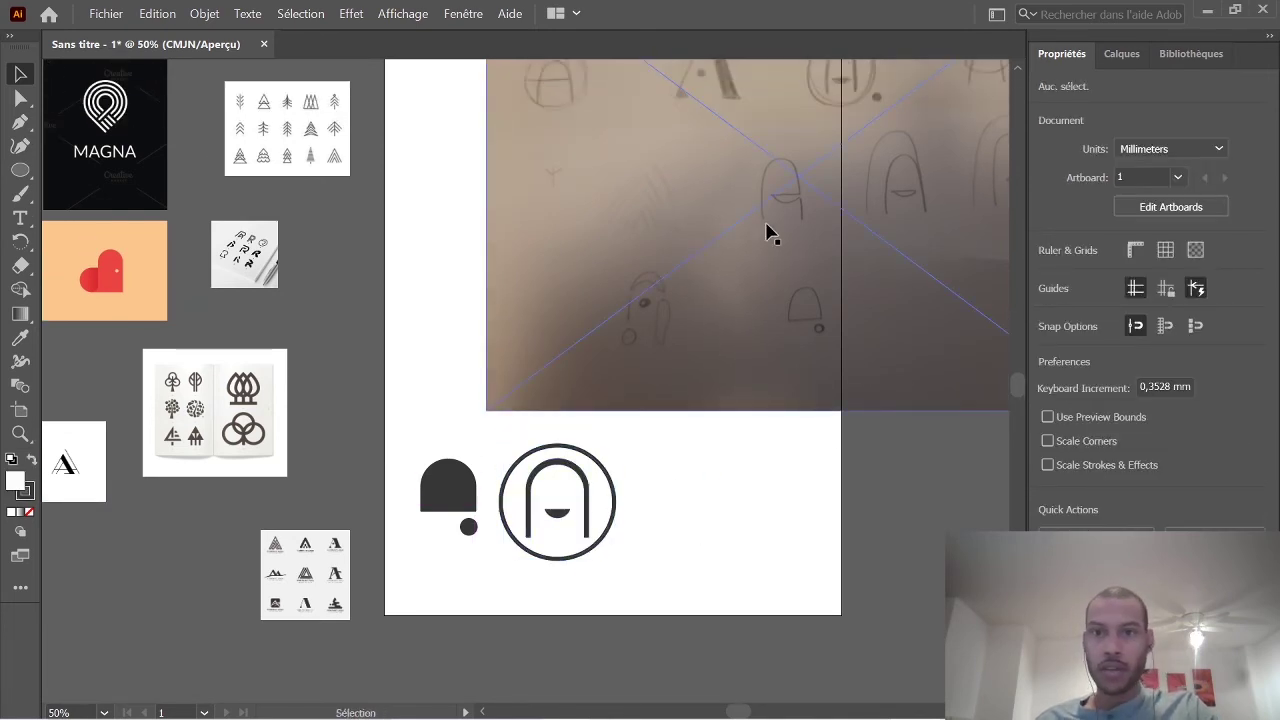
scroll(743, 713, "right", 5)
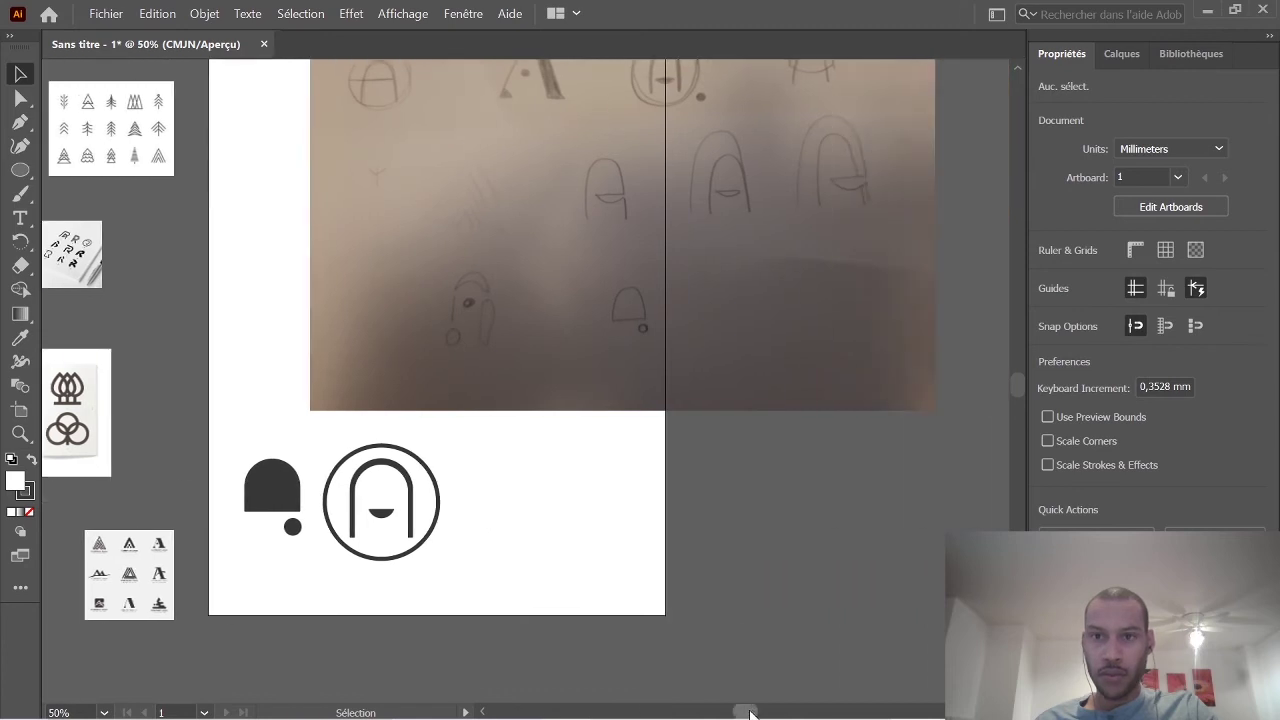
scroll(720, 511, "up", 2)
left_click_drag(538, 378, 722, 420)
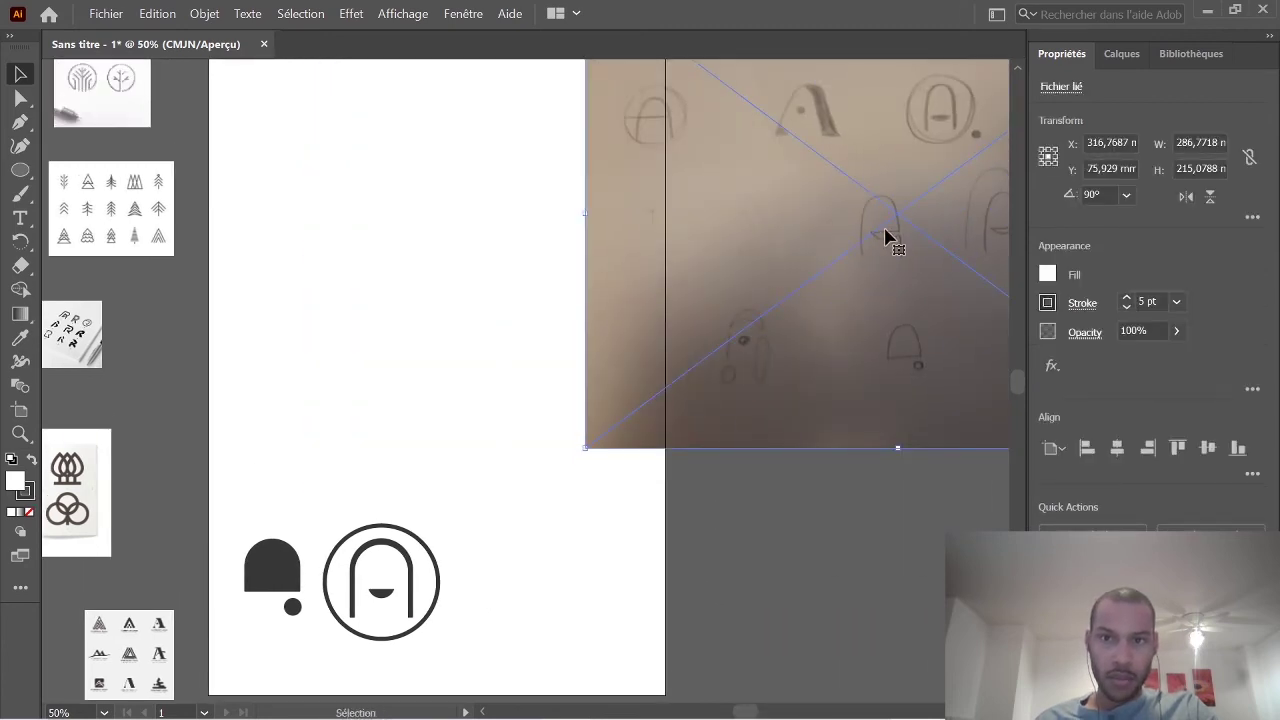
scroll(406, 520, "down", 1)
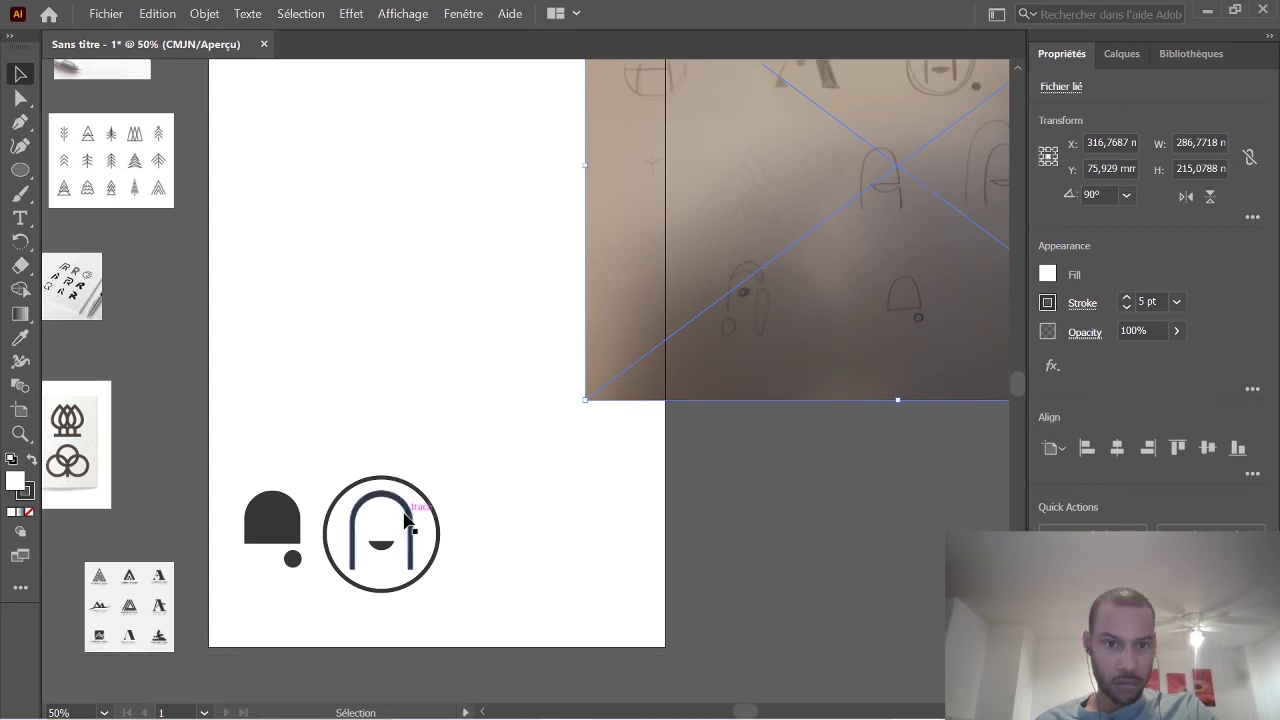
Duplicate the arch band and place the copy in the empty area above the solid A.
left_click(406, 520)
key("ctrl+c")
key("ctrl+v")
key("v")
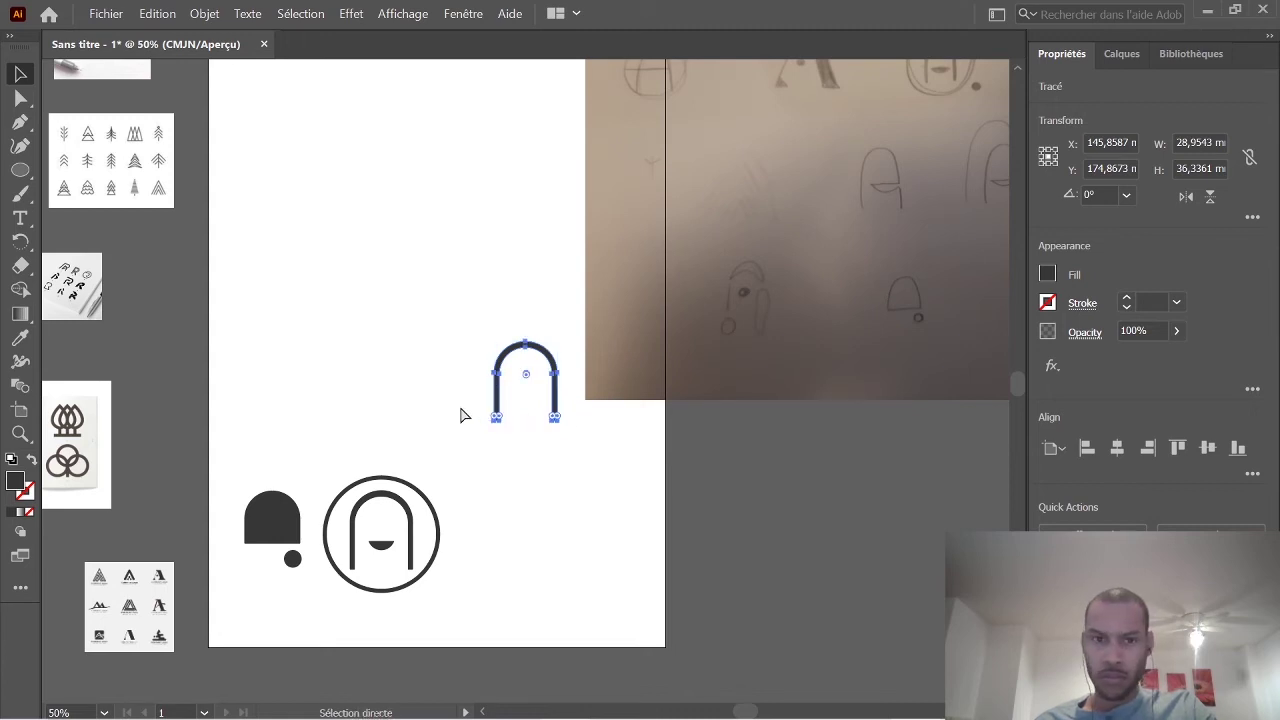
key("ctrl+z")
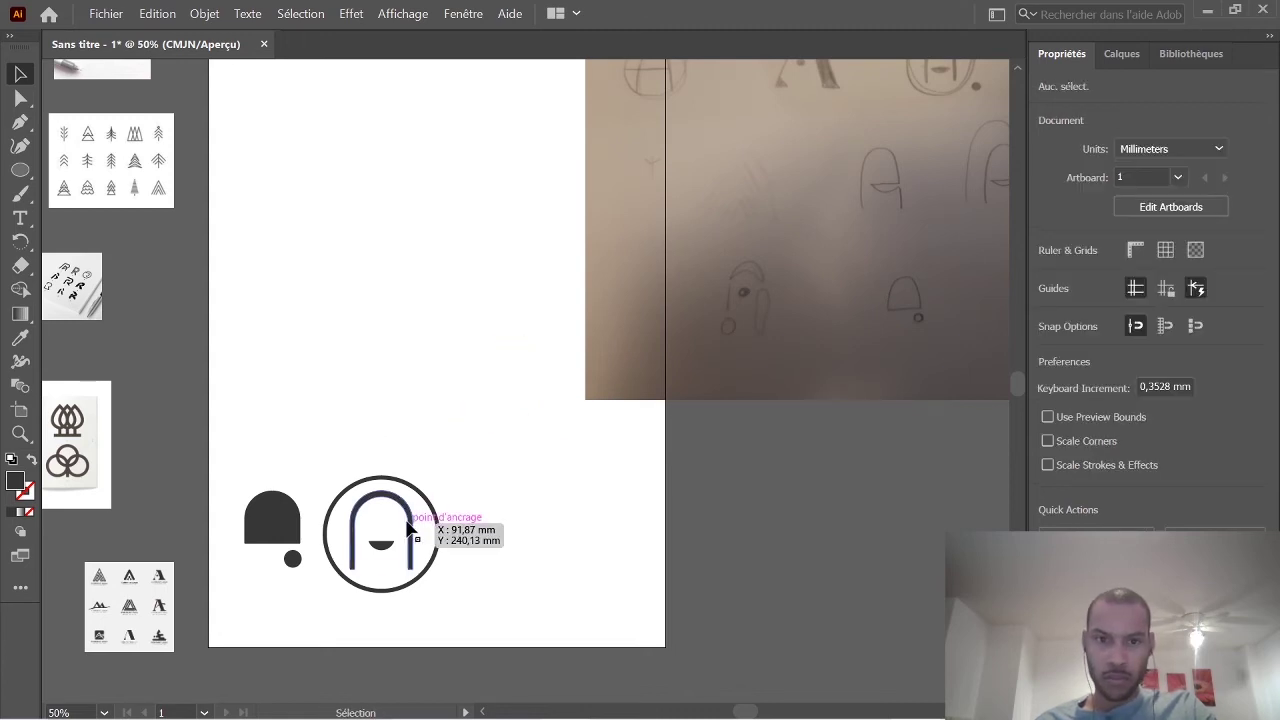
key("ctrl+v")
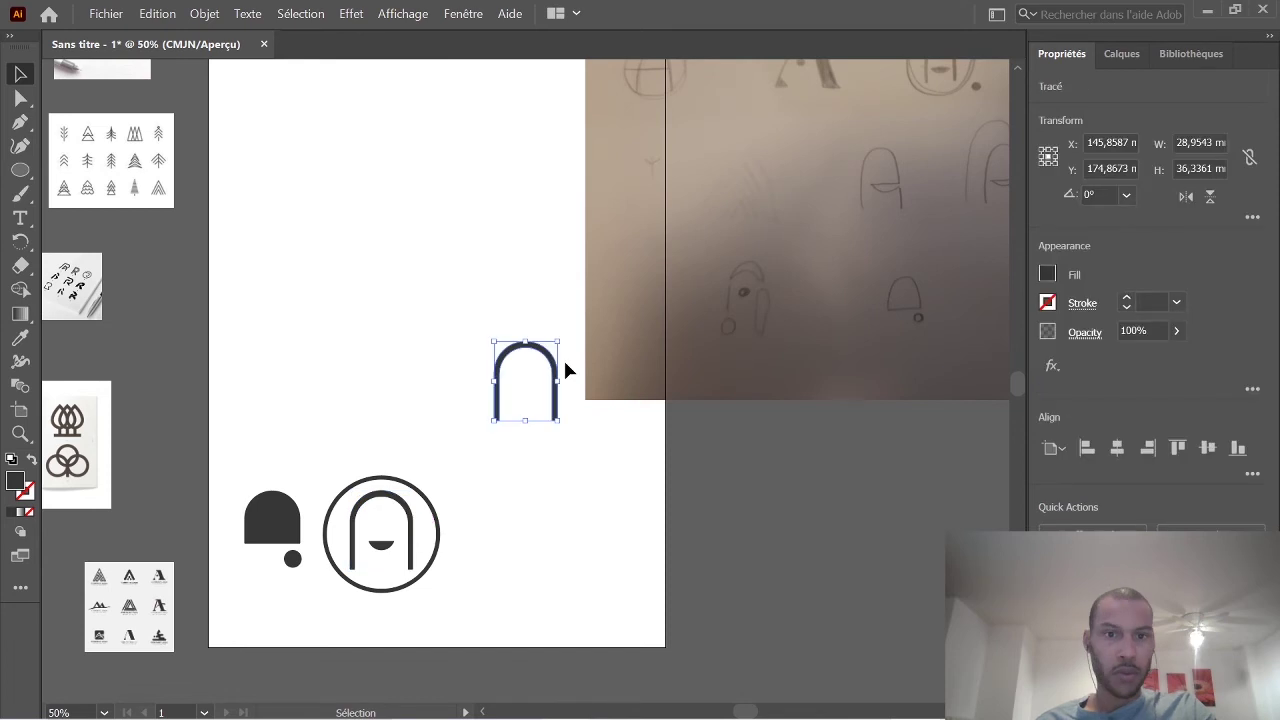
left_click_drag(556, 368, 311, 273)
left_click(408, 280)
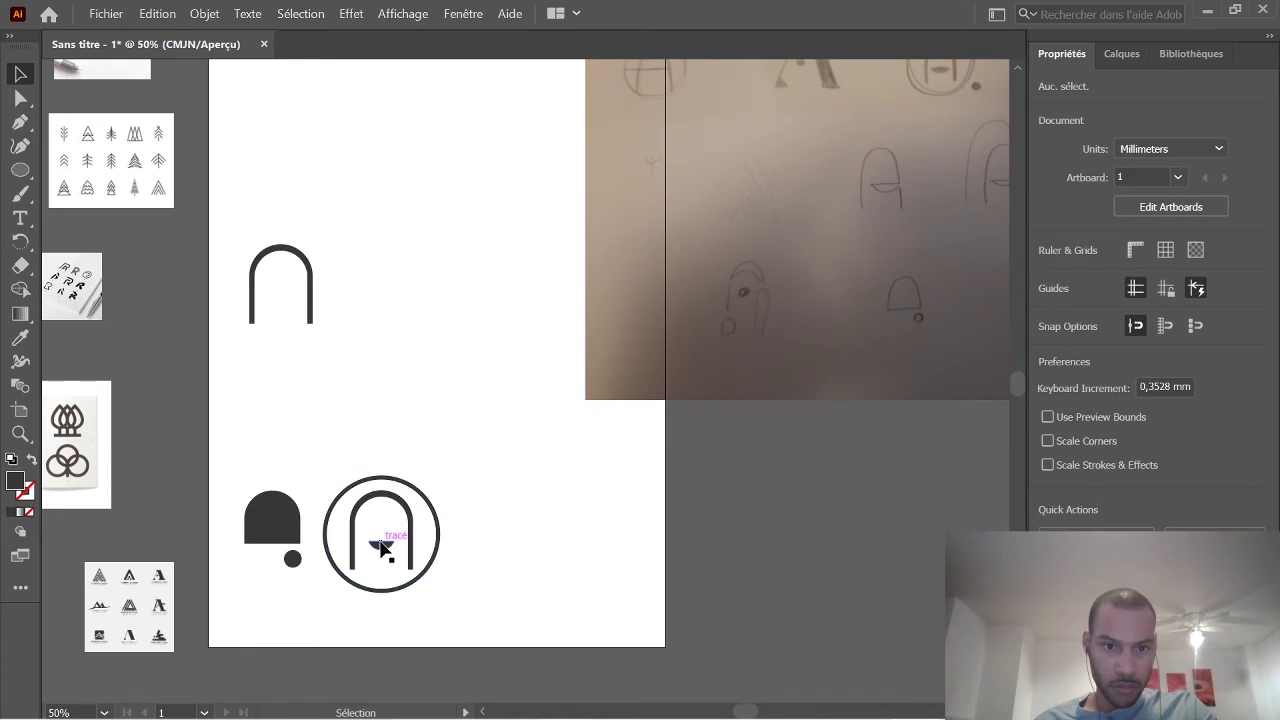
Duplicate the circled A's half-round crossbar, enlarge it to about 18.6 mm wide and place it across the new arch's right leg.
left_click(380, 548)
key("ctrl+c")
key("ctrl+v")
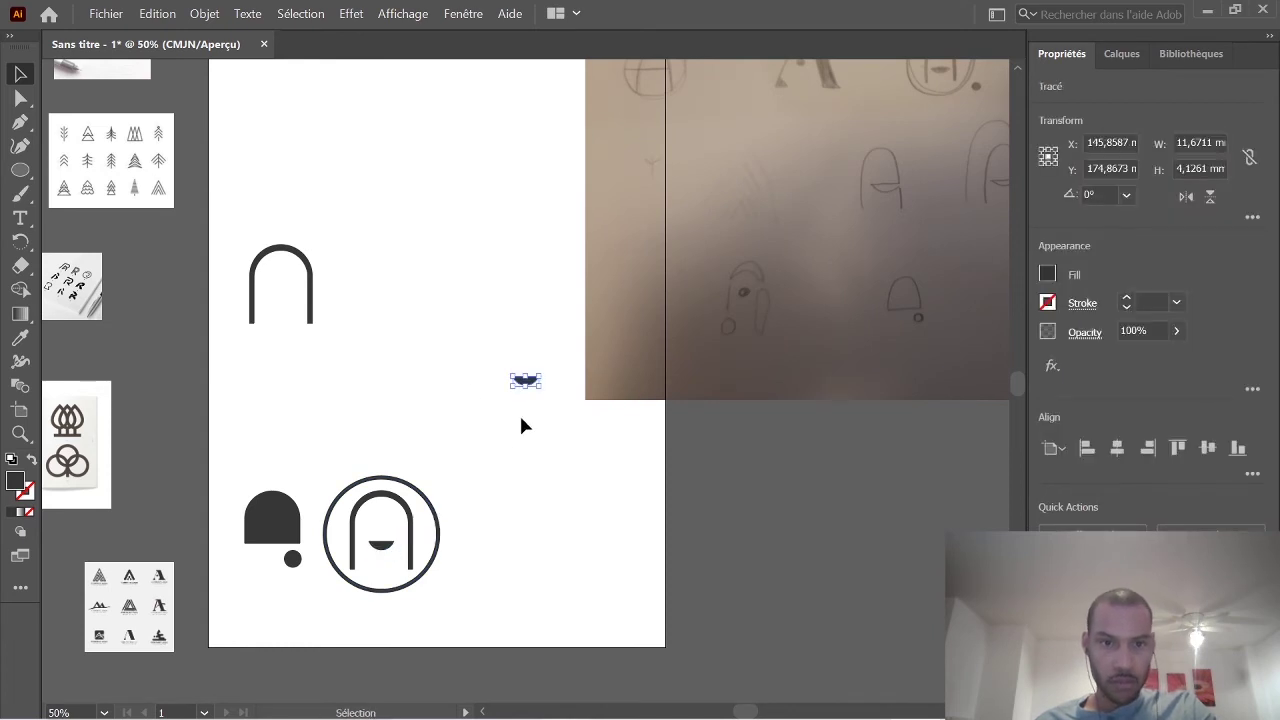
scroll(486, 394, "left", 1)
left_click_drag(527, 376, 329, 306)
left_click(484, 328)
left_click(541, 382)
left_click(516, 445)
left_click(458, 317)
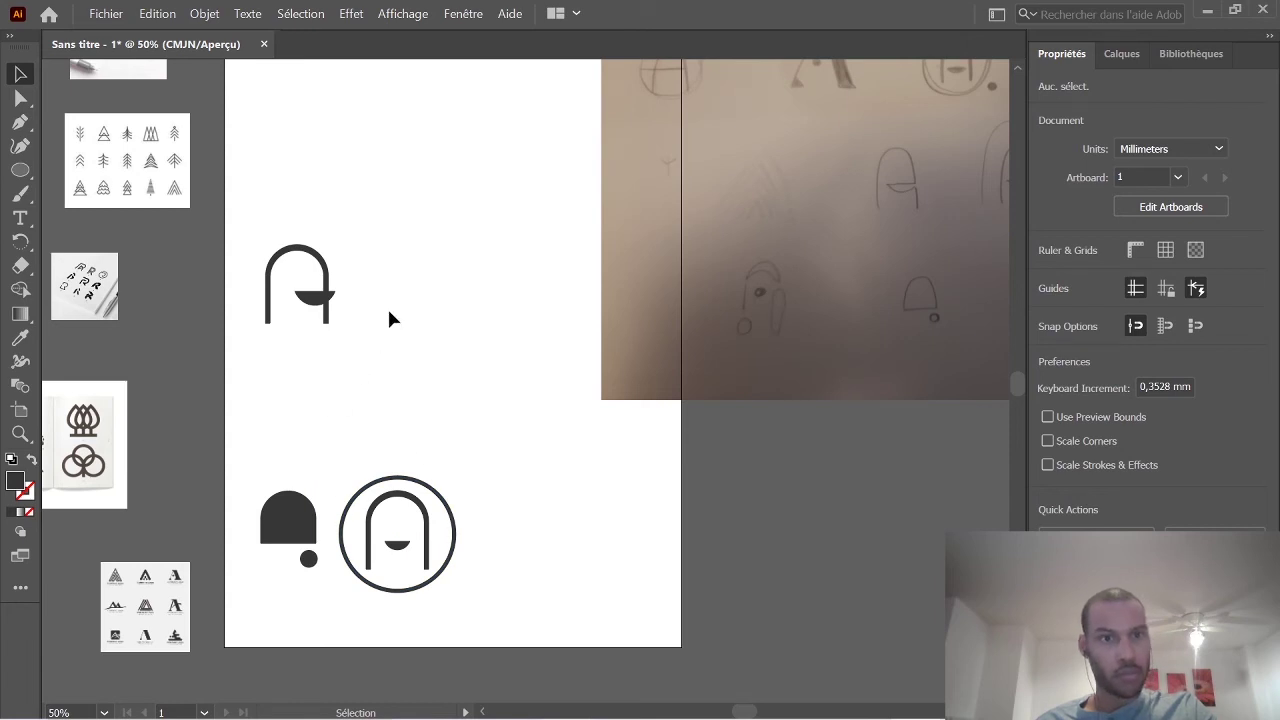
Try to erase the crossbar's end that sticks out past the arch's right leg.
key("ctrl")
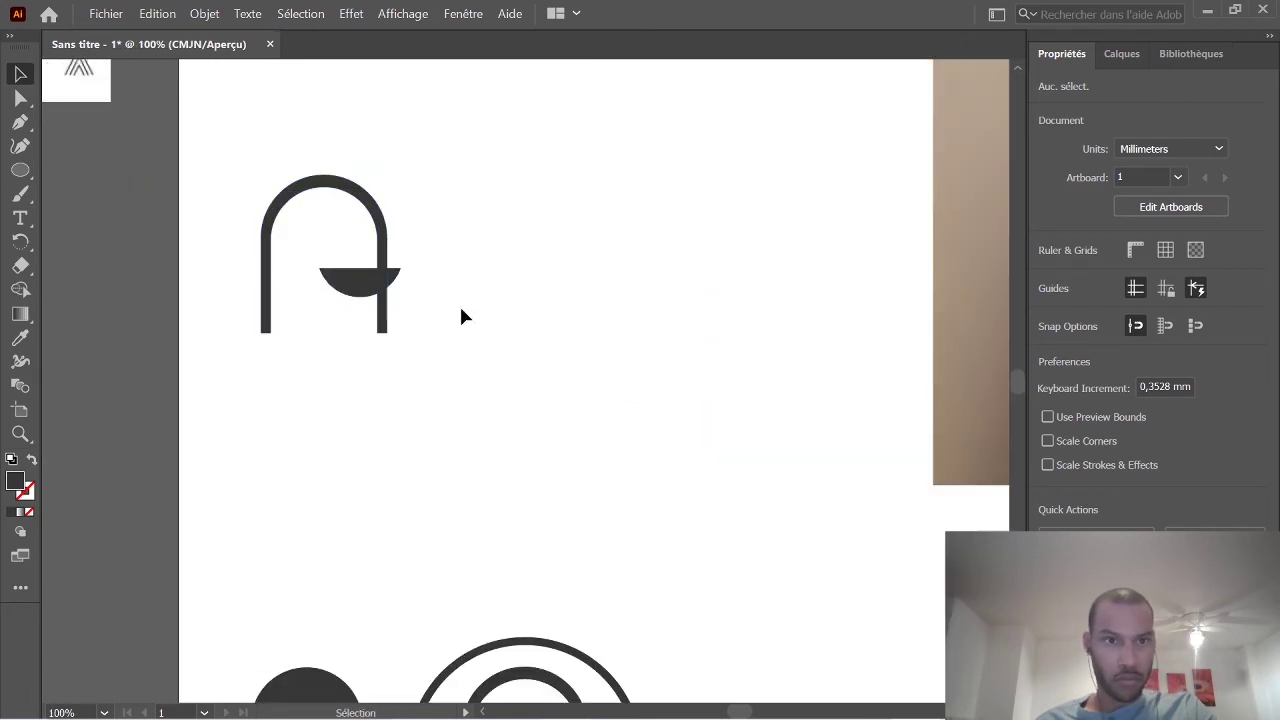
left_click(360, 283)
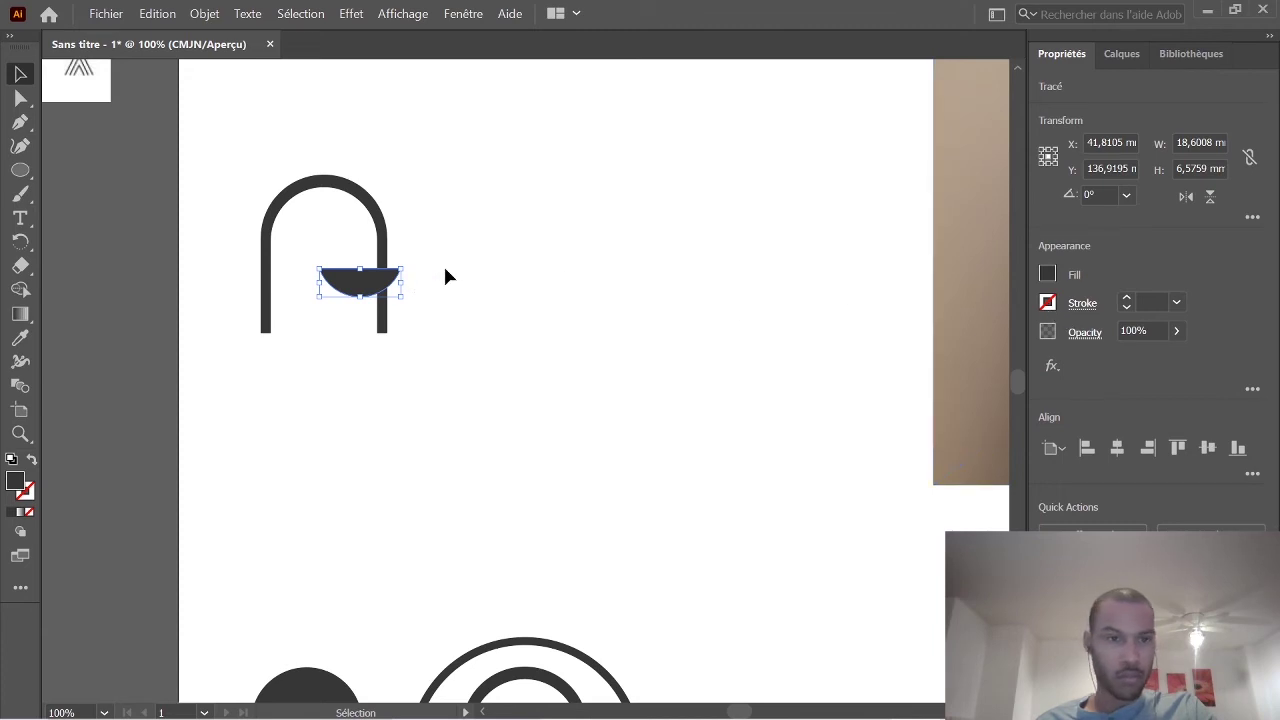
left_click(421, 281)
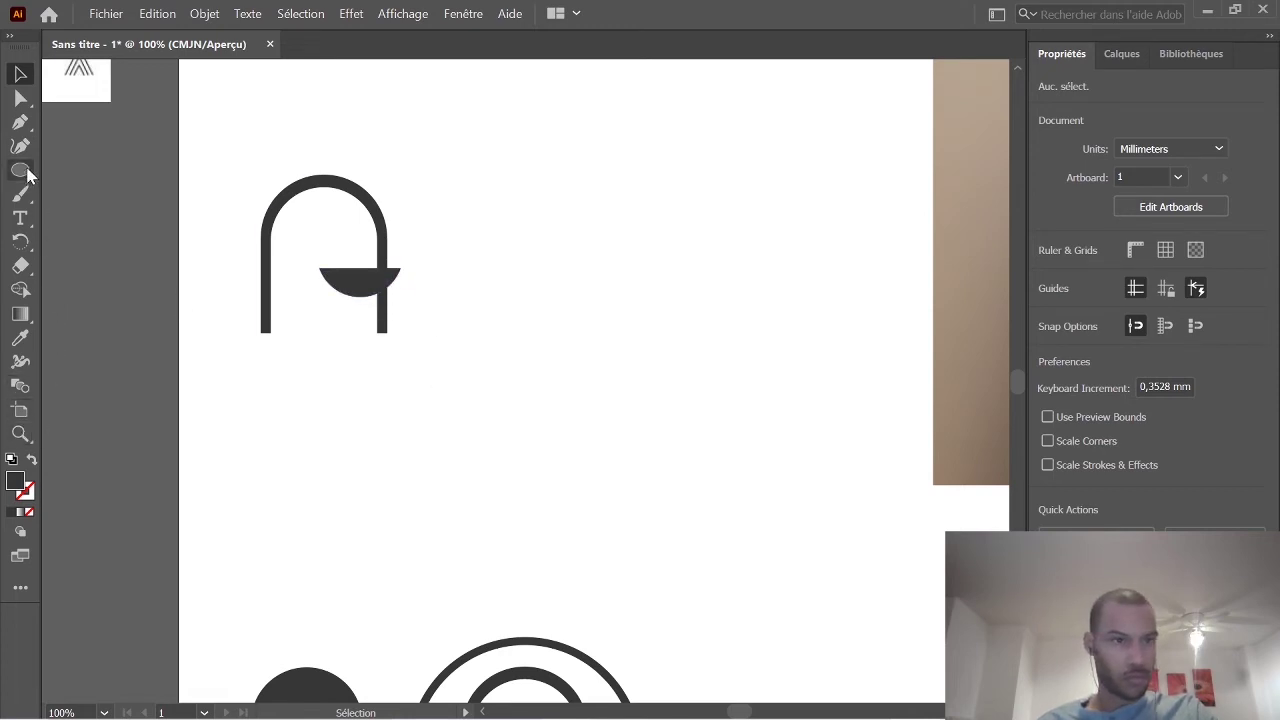
left_click(20, 265)
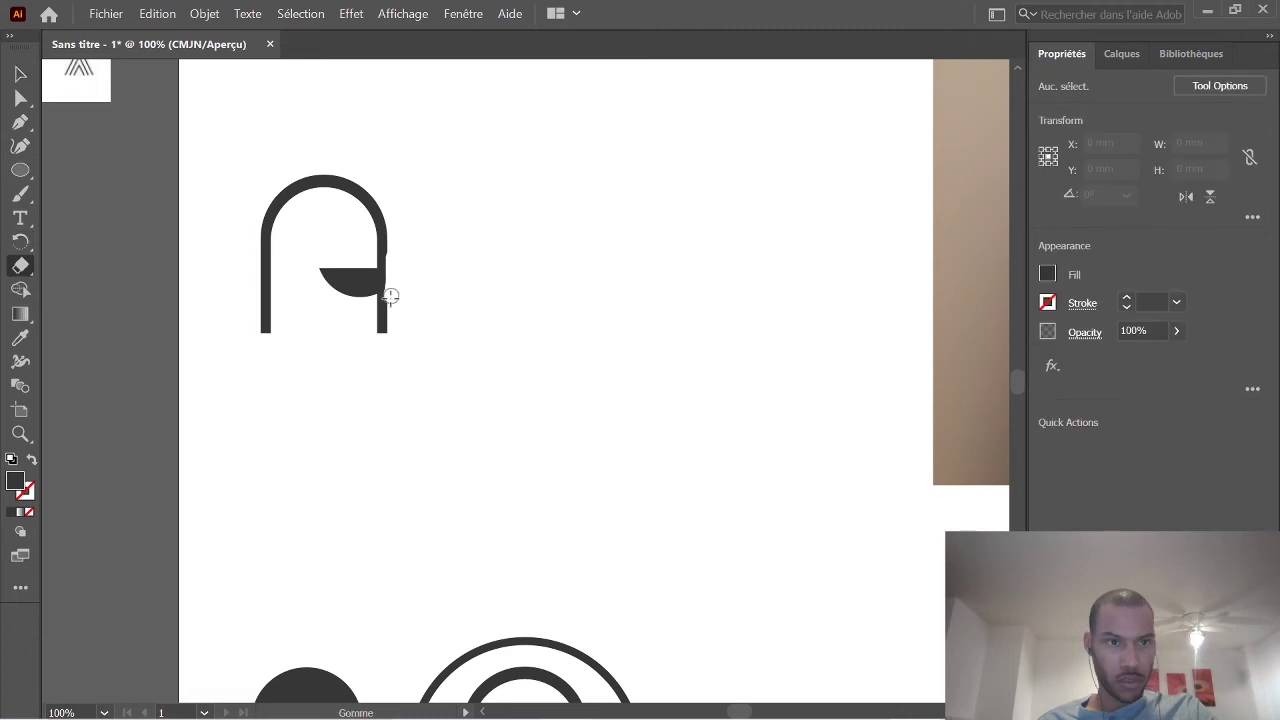
left_click_drag(390, 307, 389, 295)
key("ctrl+z")
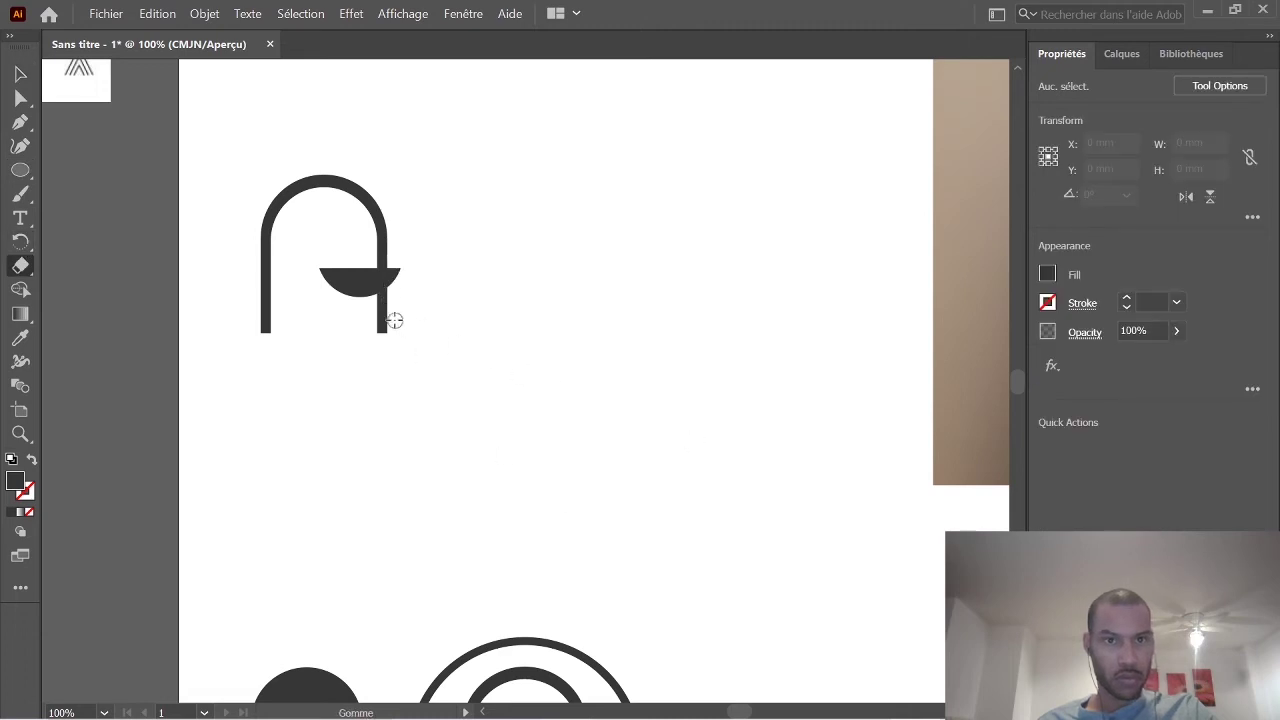
Isolate the crossbar as the only selected shape and erase its end protruding beyond the arch's right leg.
left_click(20, 74)
left_click(348, 287)
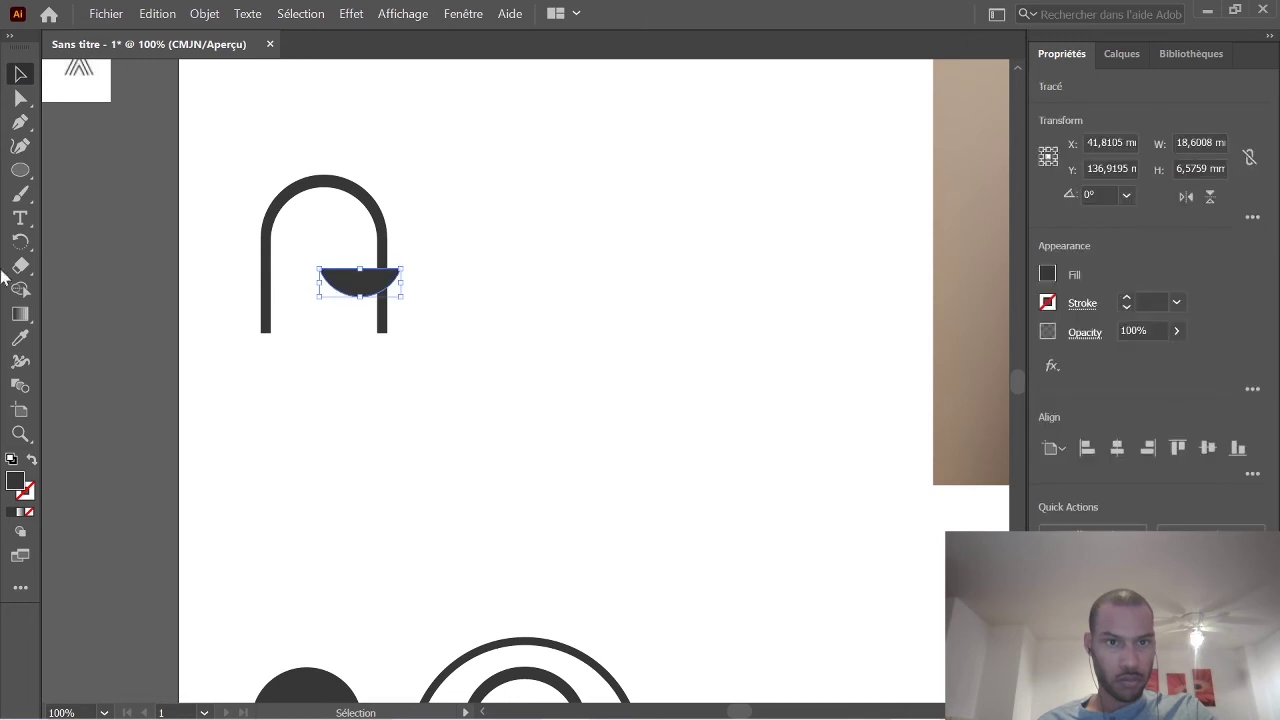
left_click(20, 265)
mouse_move(395, 254)
left_mouse_down()
mouse_move(389, 303)
mouse_move(386, 263)
mouse_move(387, 290)
left_mouse_up()
left_click(20, 74)
left_click(508, 392)
Lower the trimmed crossbar slightly along the arch's right leg.
key("ctrl+minus")
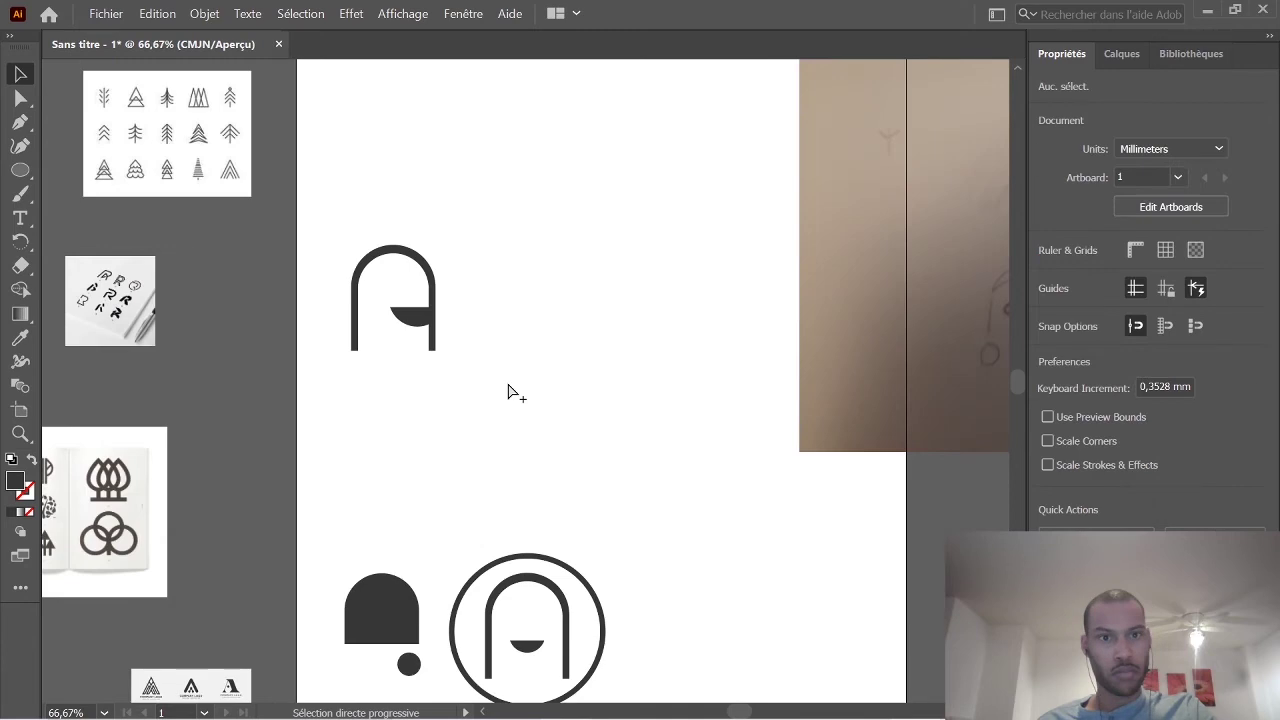
key("ctrl+minus")
key("ctrl+minus")
key("ctrl+minus")
key("ctrl+minus")
key("ctrl+minus")
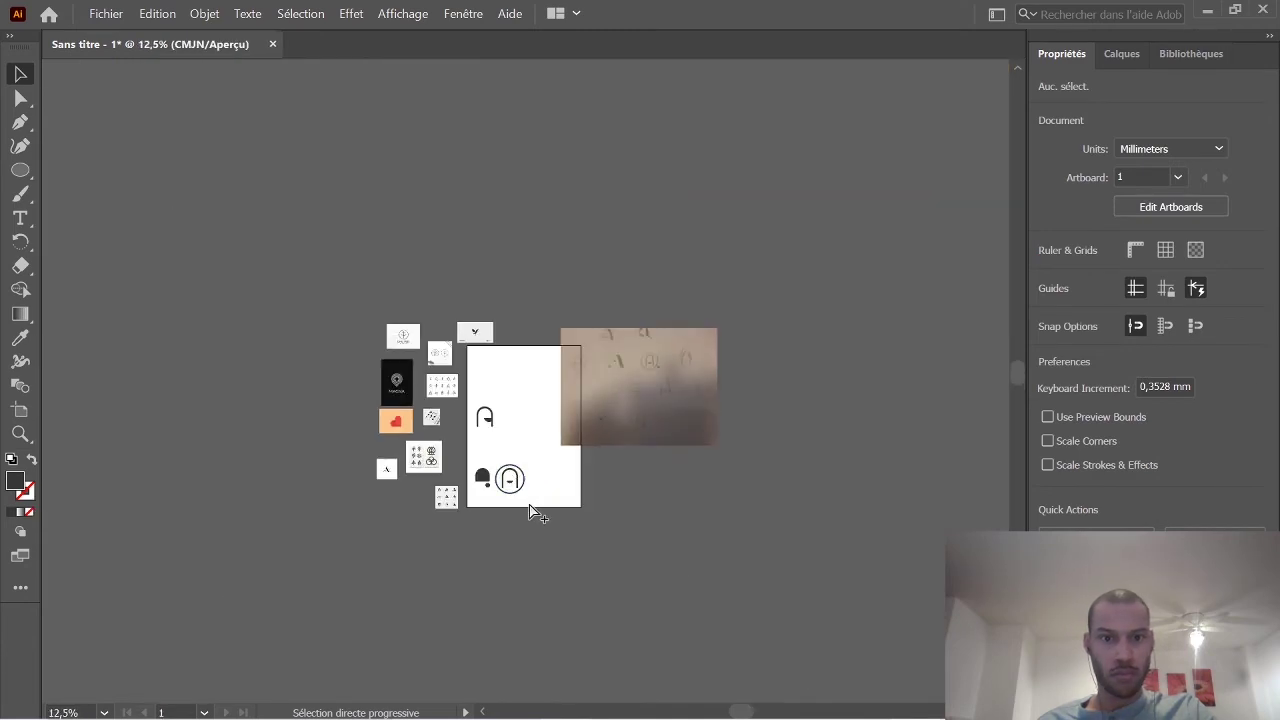
scroll(530, 506, "up", 4)
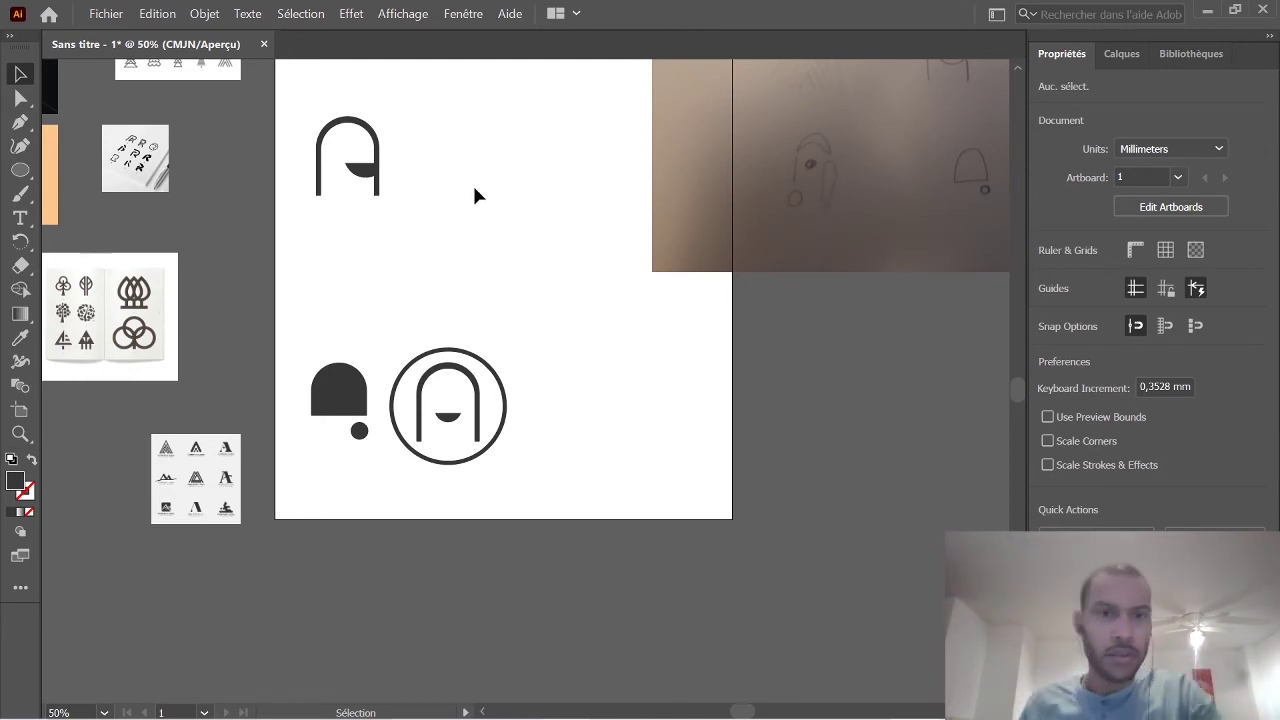
left_click_drag(366, 177, 368, 186)
left_click(575, 387)
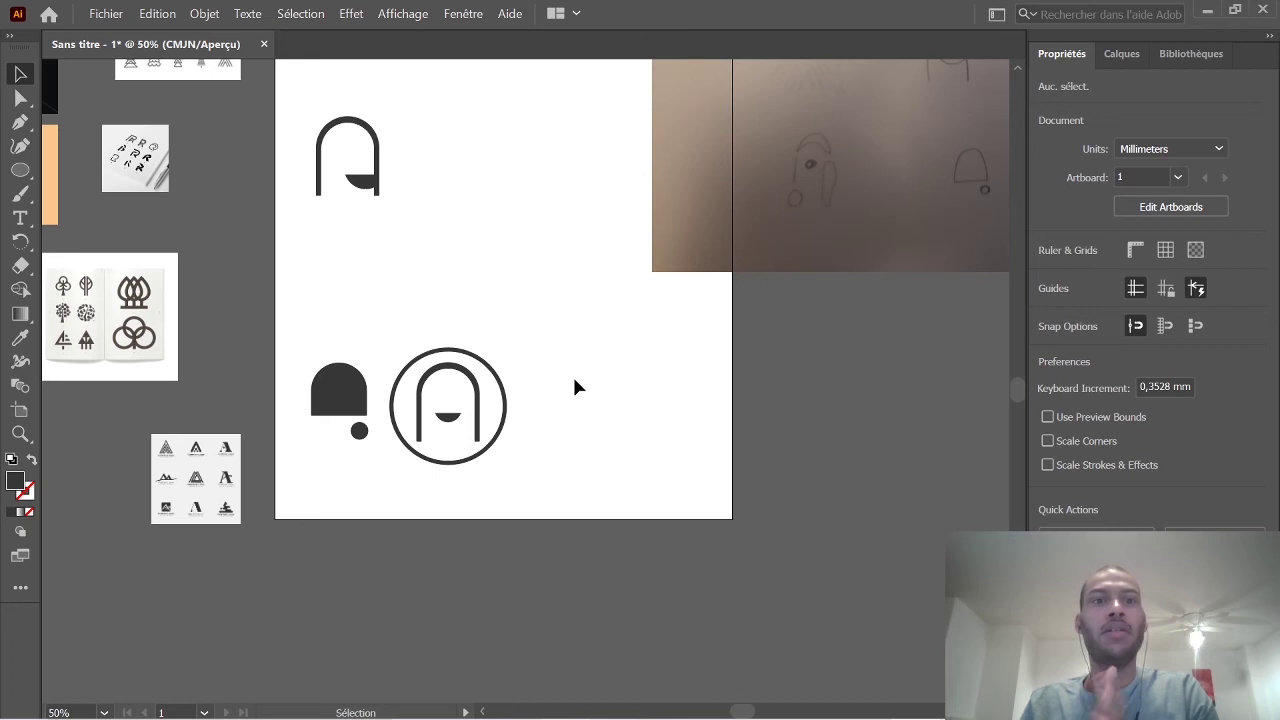
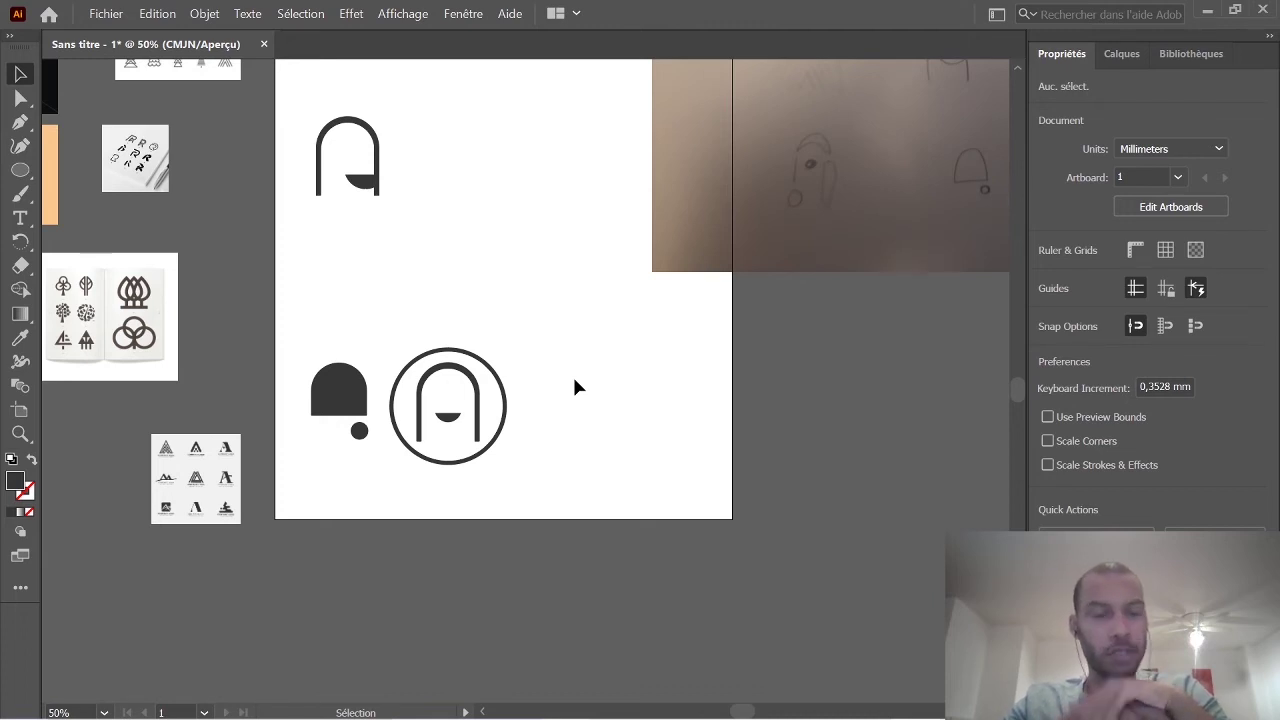
Try to round the pointed left corner of the trimmed crossbar.
scroll(380, 191, "up", 2)
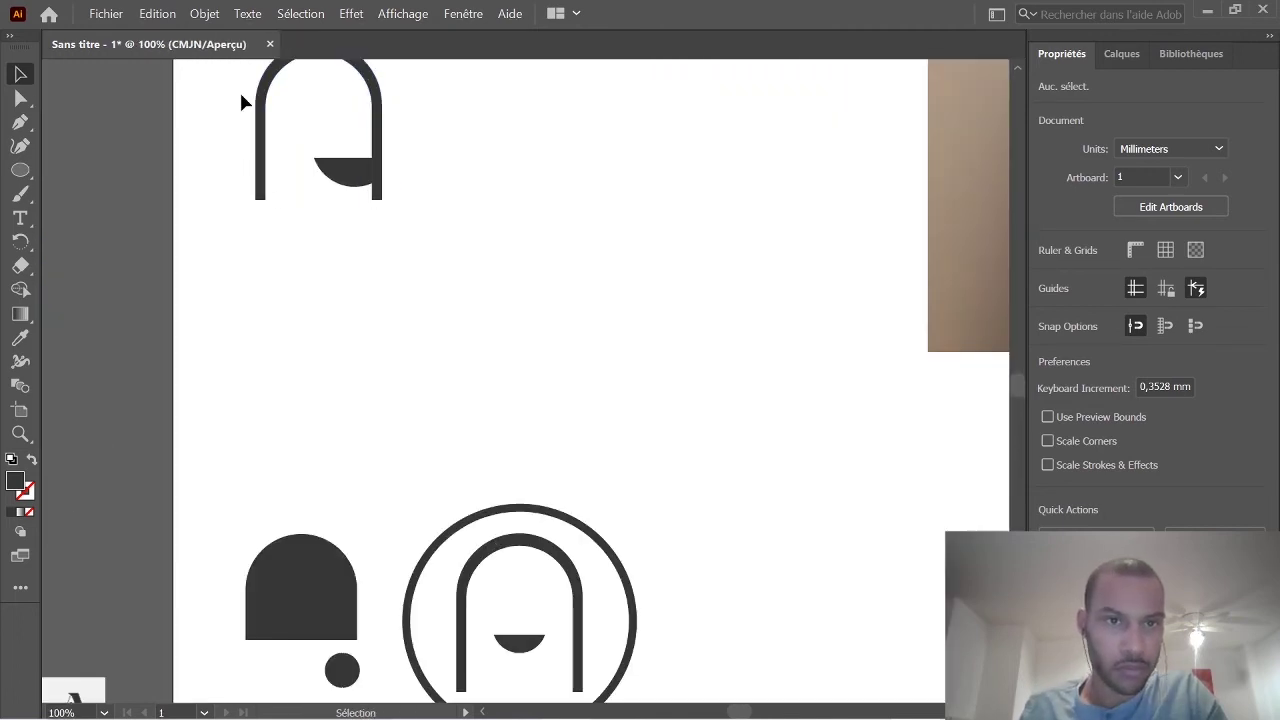
scroll(334, 177, "up", 2)
scroll(399, 329, "down", 3)
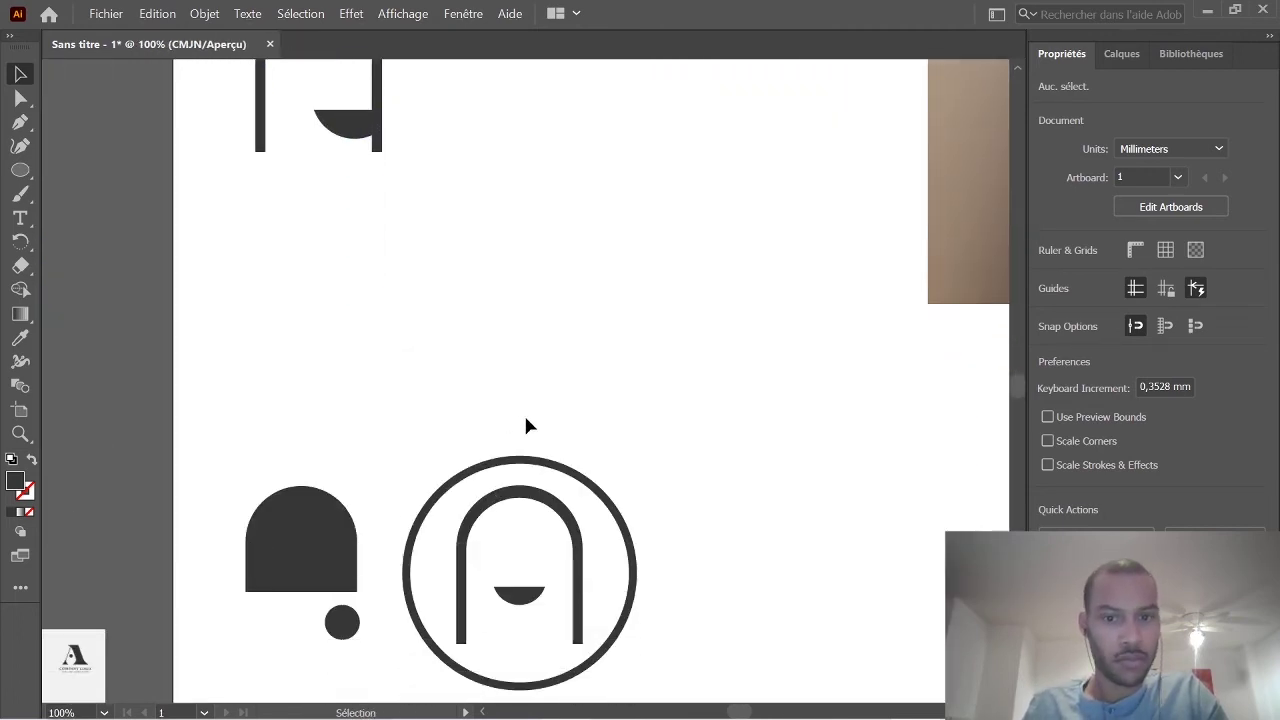
scroll(414, 320, "up", 2)
scroll(320, 200, "down", 2)
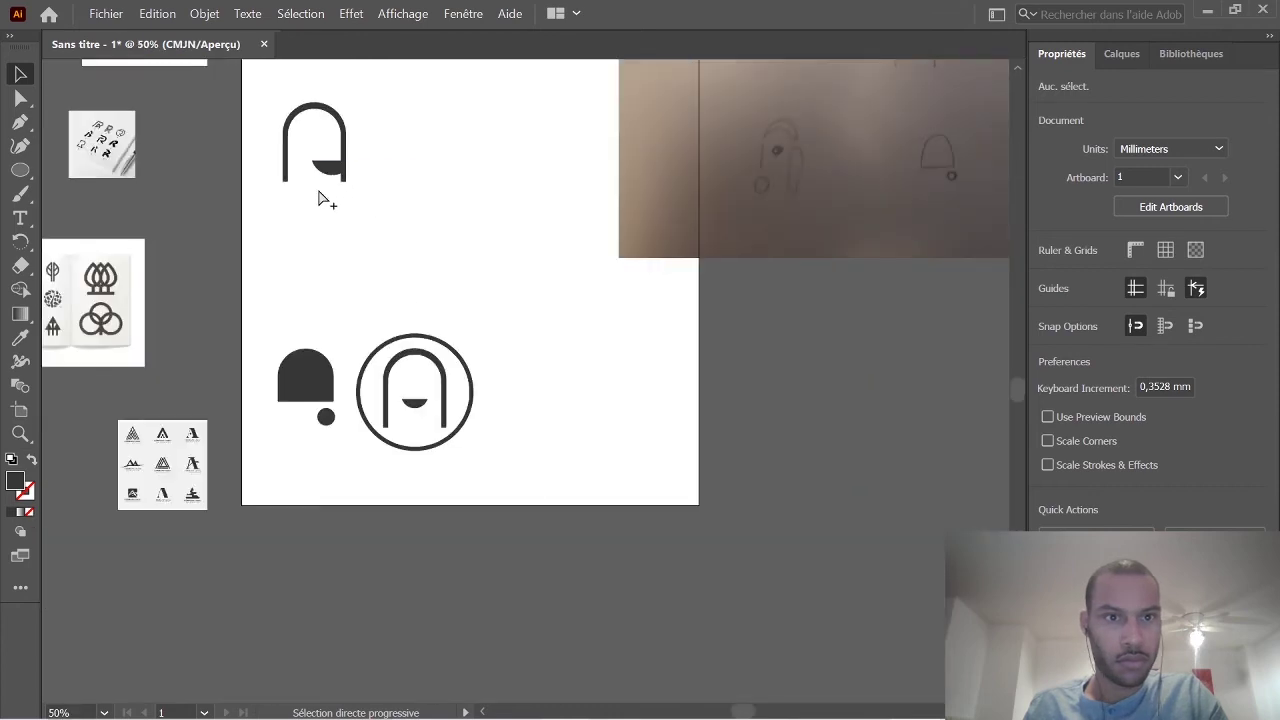
scroll(296, 112, "up", 1)
scroll(296, 135, "up", 2)
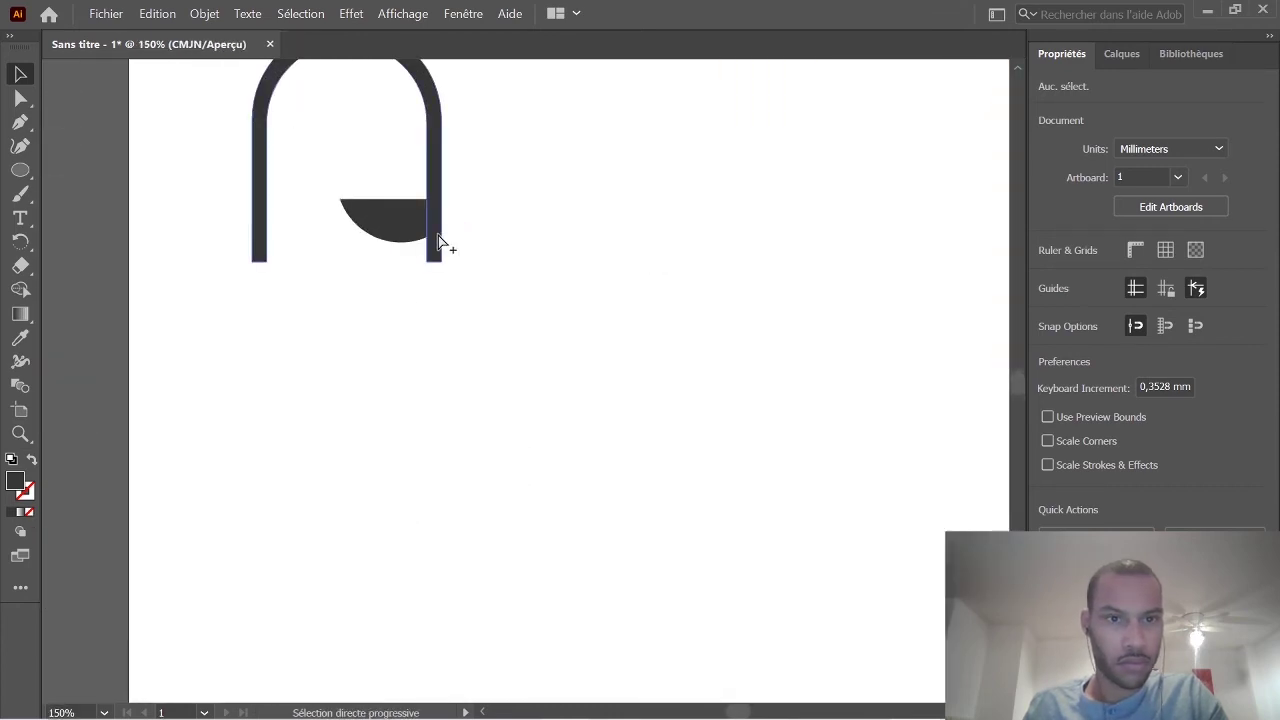
scroll(446, 246, "up", 2)
left_click(20, 98)
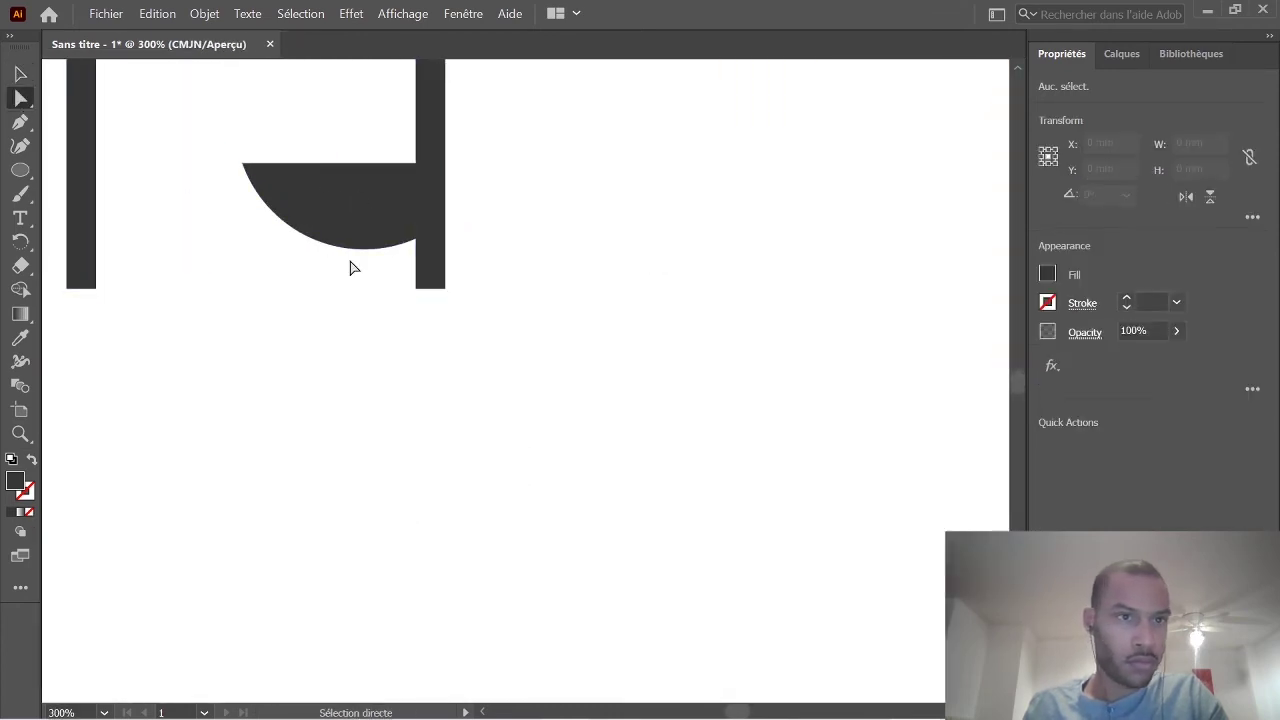
left_click(244, 164)
left_click_drag(253, 171, 300, 203)
left_click(533, 268)
scroll(533, 268, "down", 4)
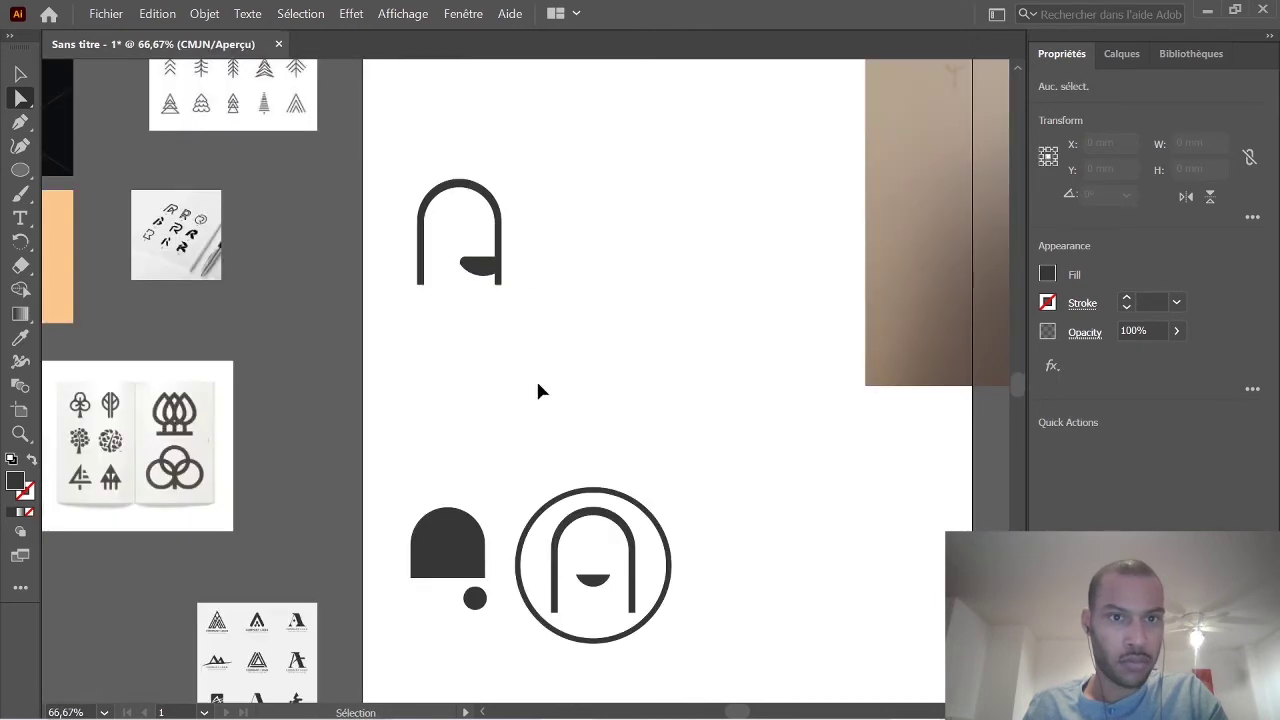
scroll(642, 433, "down", 3)
scroll(626, 383, "up", 3)
left_click_drag(505, 312, 615, 421)
left_click(709, 429)
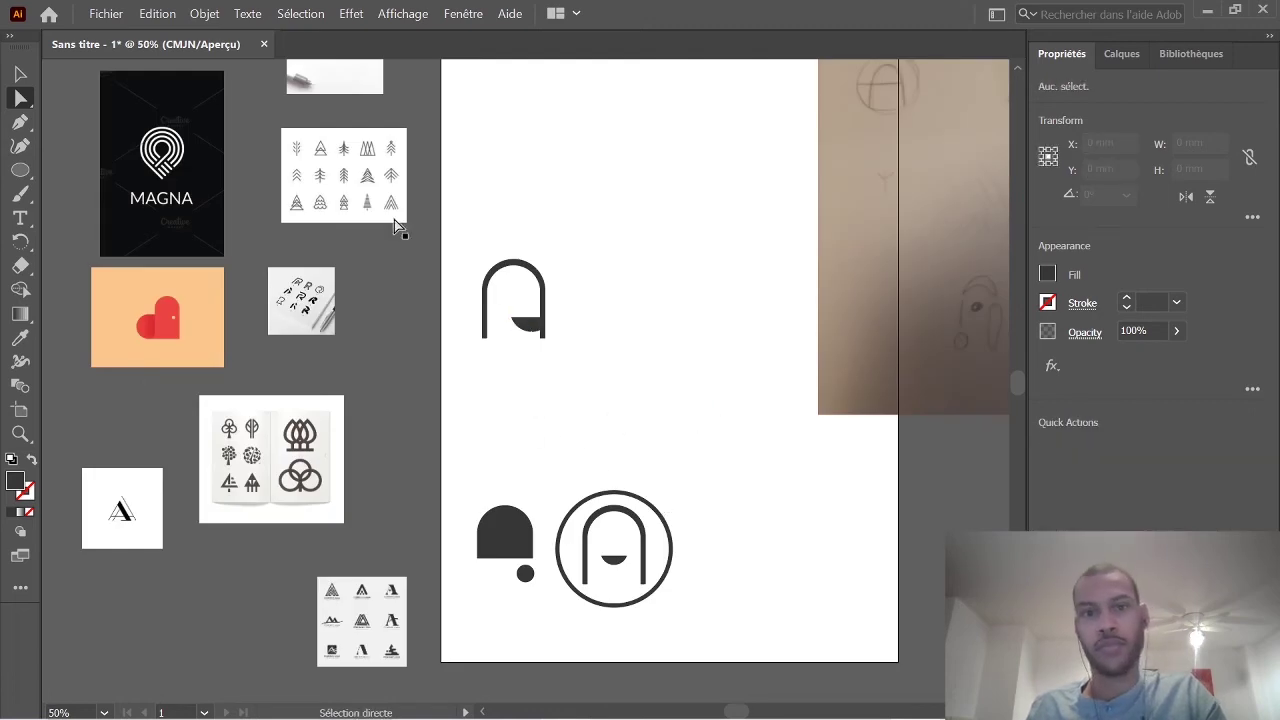
Raise the crossbar slightly along the arch's right leg.
left_click(20, 74)
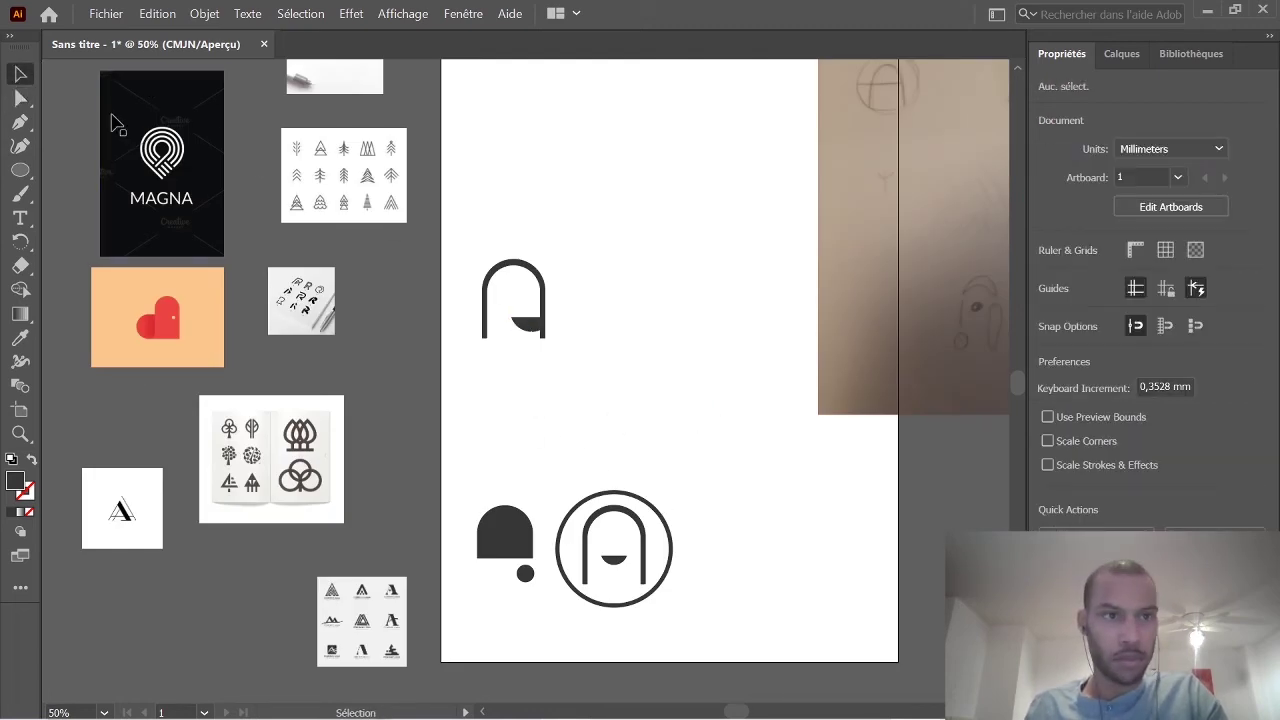
left_click(533, 333)
left_click_drag(533, 336, 529, 328)
left_click(620, 345)
Move the arch and its side crossbar together into the row of finished logos, to the right of the circled A.
scroll(735, 450, "down", 1)
left_click_drag(674, 349, 457, 177)
left_click_drag(543, 228, 787, 490)
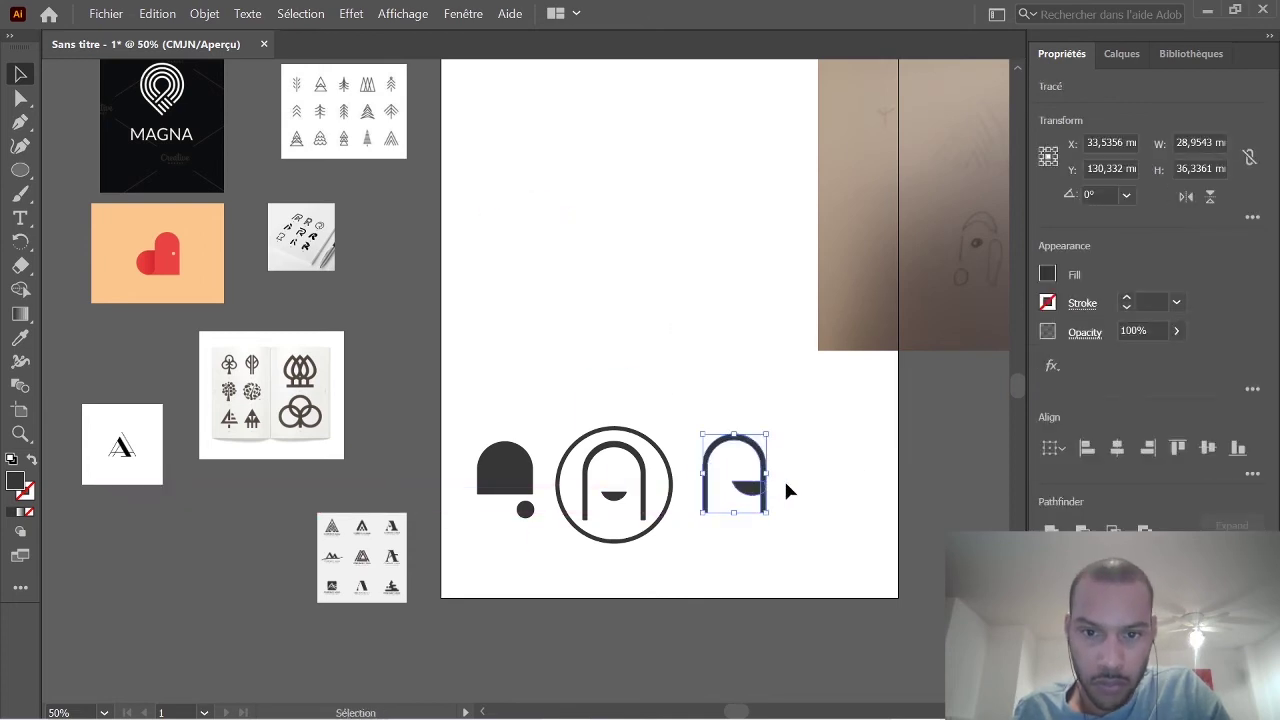
left_click(824, 562)
Duplicate the arch with its side crossbar and place the copy in the empty area above the solid A.
left_click_drag(824, 545, 686, 380)
left_click(607, 288)
key("ctrl+v")
left_click_drag(552, 356, 527, 244)
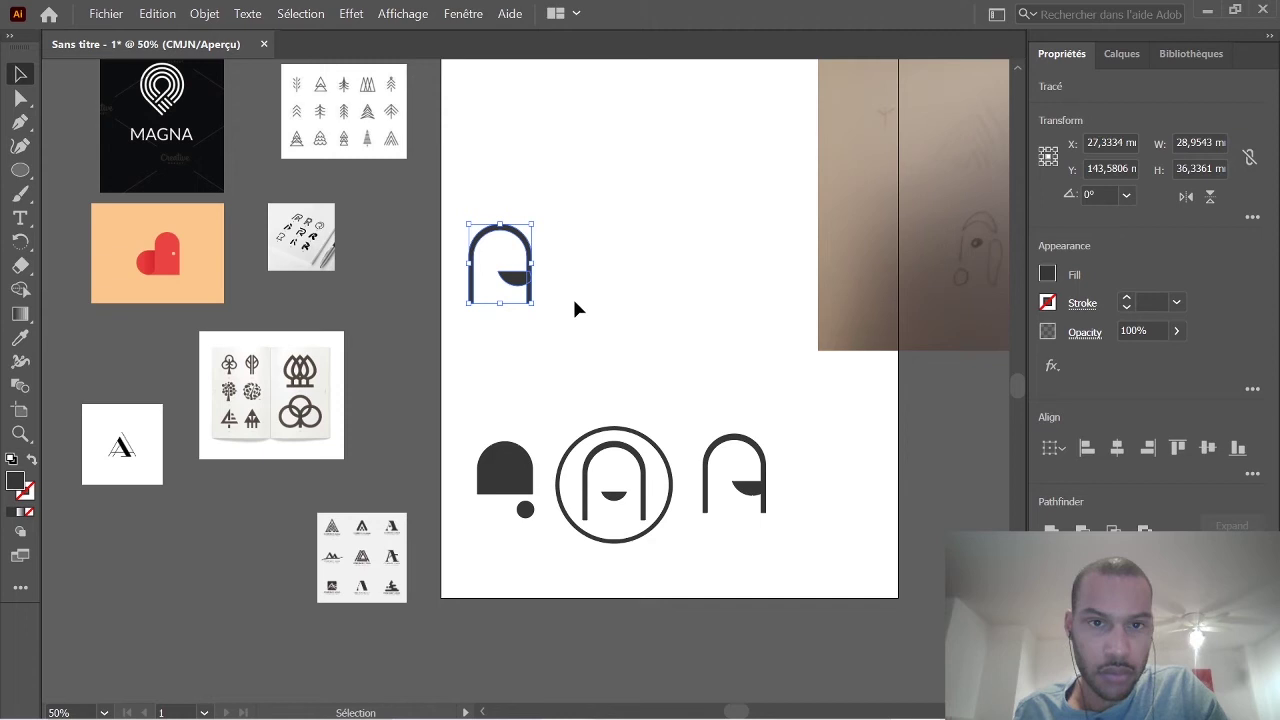
scroll(574, 302, "up", 1)
left_click(602, 308)
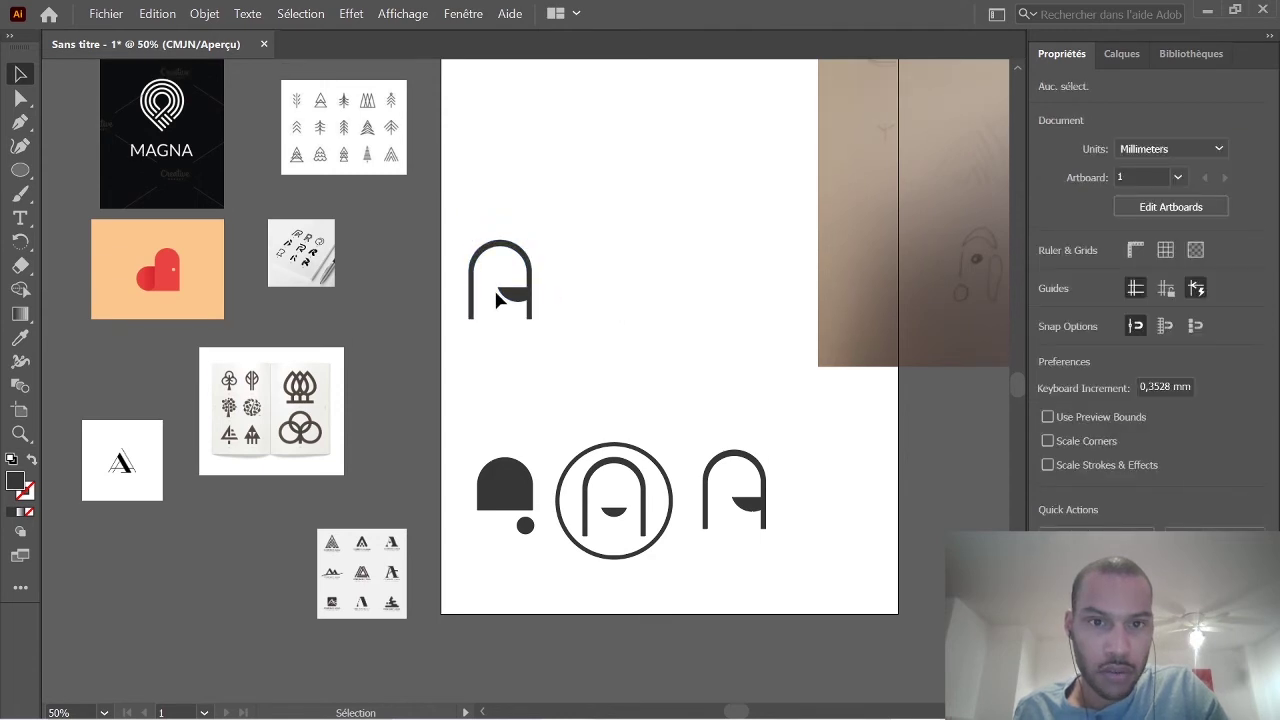
Shift the copied A's crossbar right to about X 36.3 mm so its end overhangs the right leg.
left_click(518, 294)
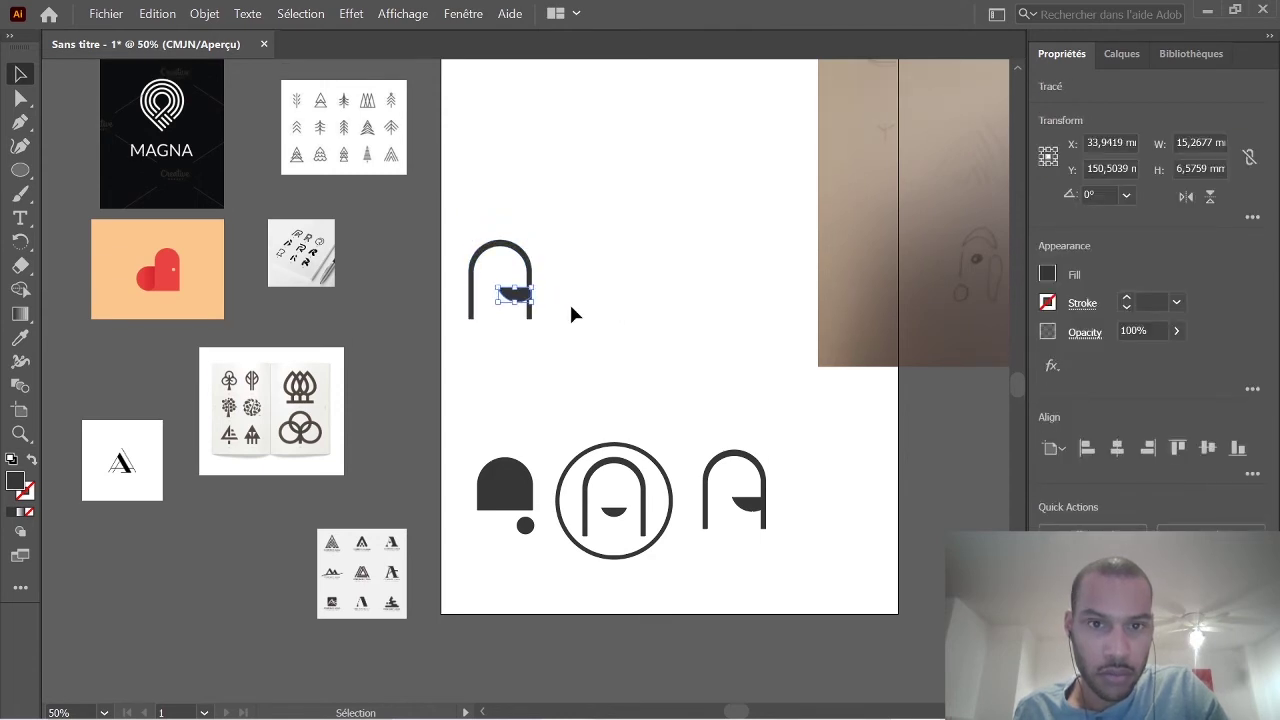
scroll(580, 334, "up", 2)
scroll(471, 294, "up", 2)
left_click_drag(459, 254, 472, 257)
left_click(603, 234)
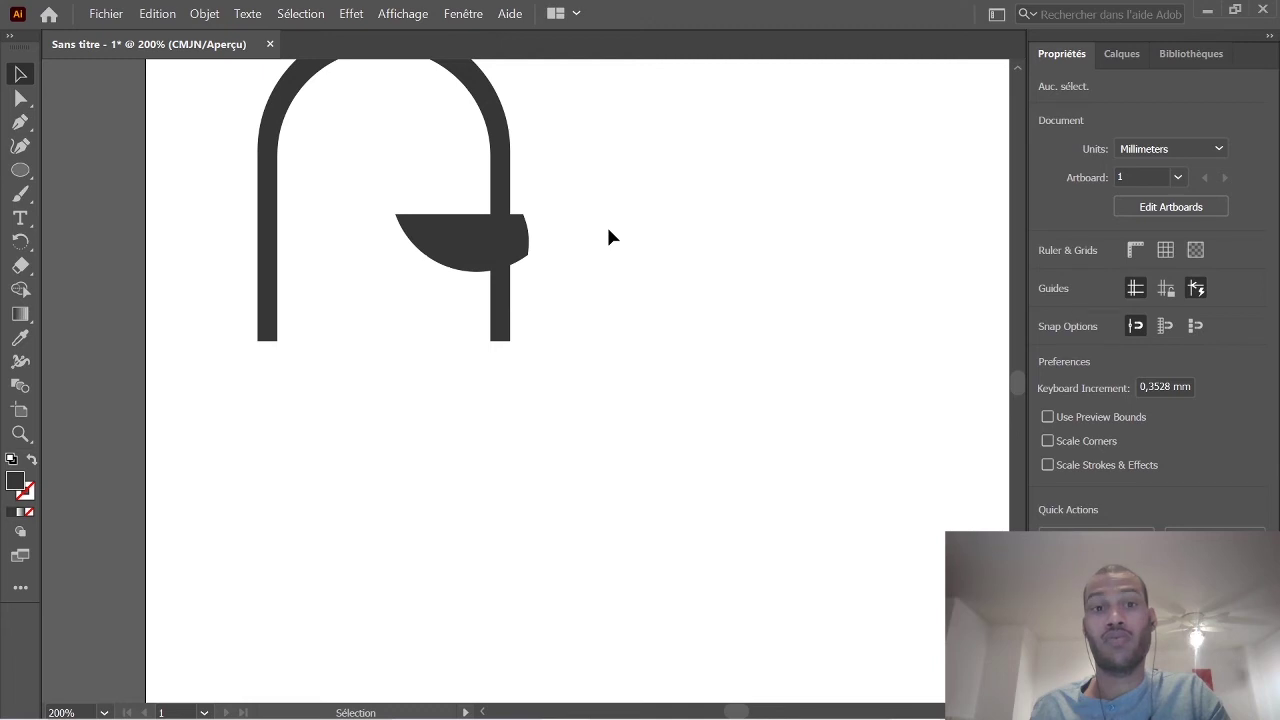
Unite the crossbar and arch into one shape and select the anchor points of the overhanging end.
left_click(484, 241)
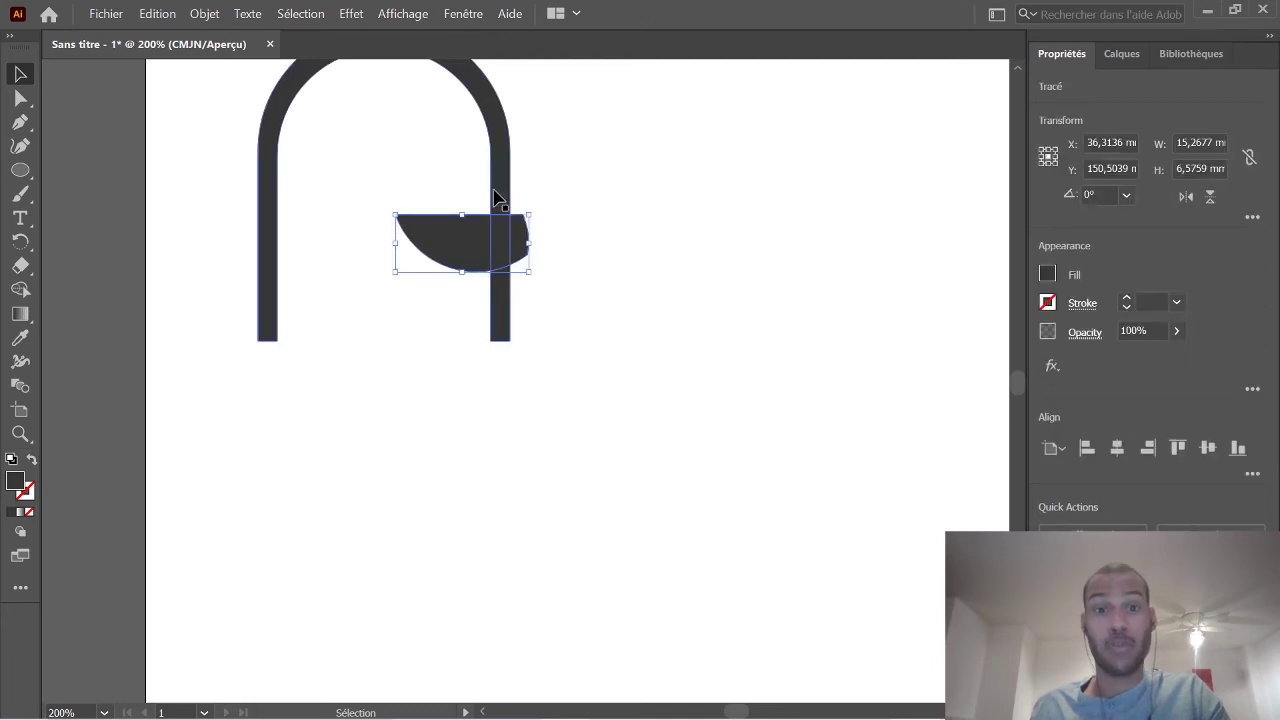
left_click(497, 186, "shift")
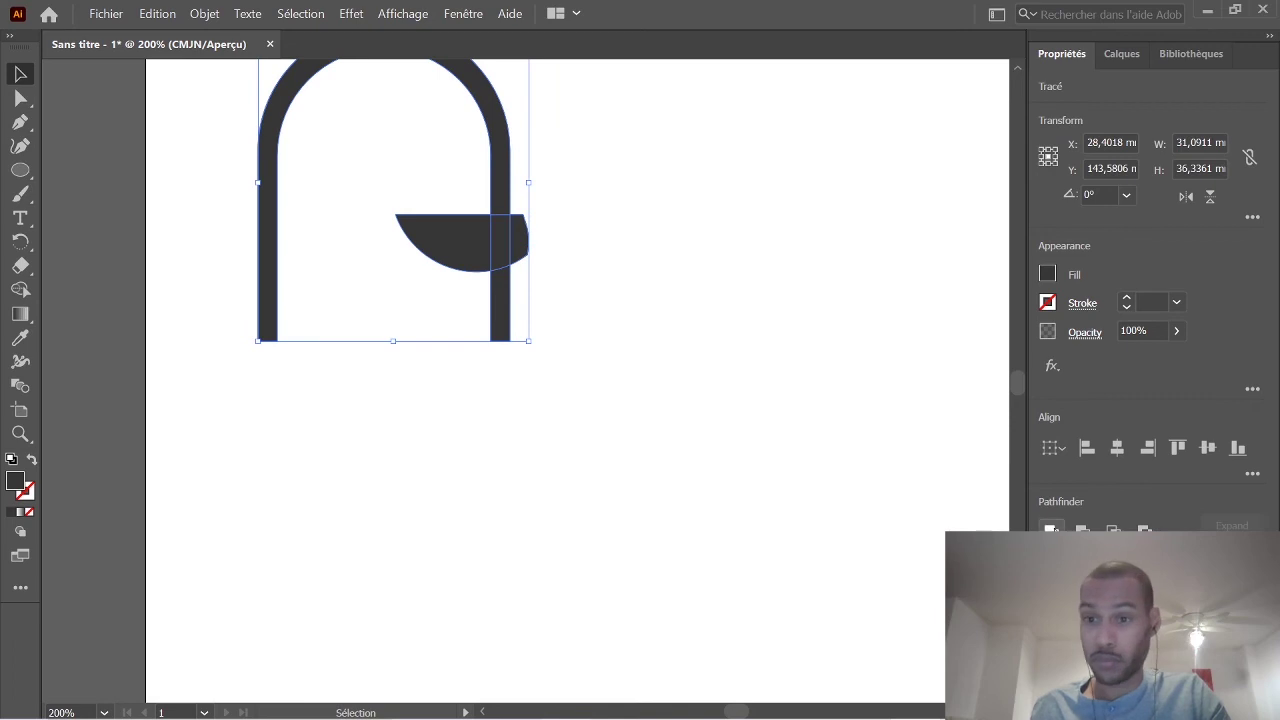
left_click(708, 323)
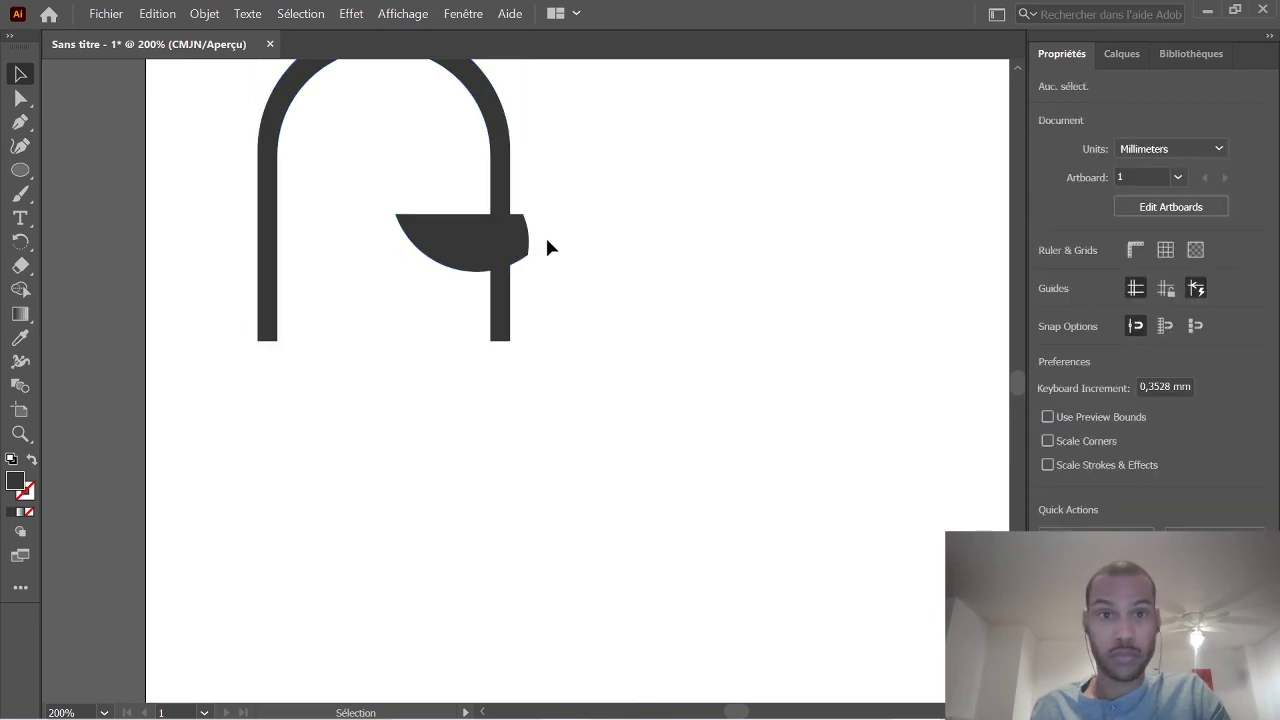
left_click(20, 97)
left_click_drag(551, 294, 519, 205)
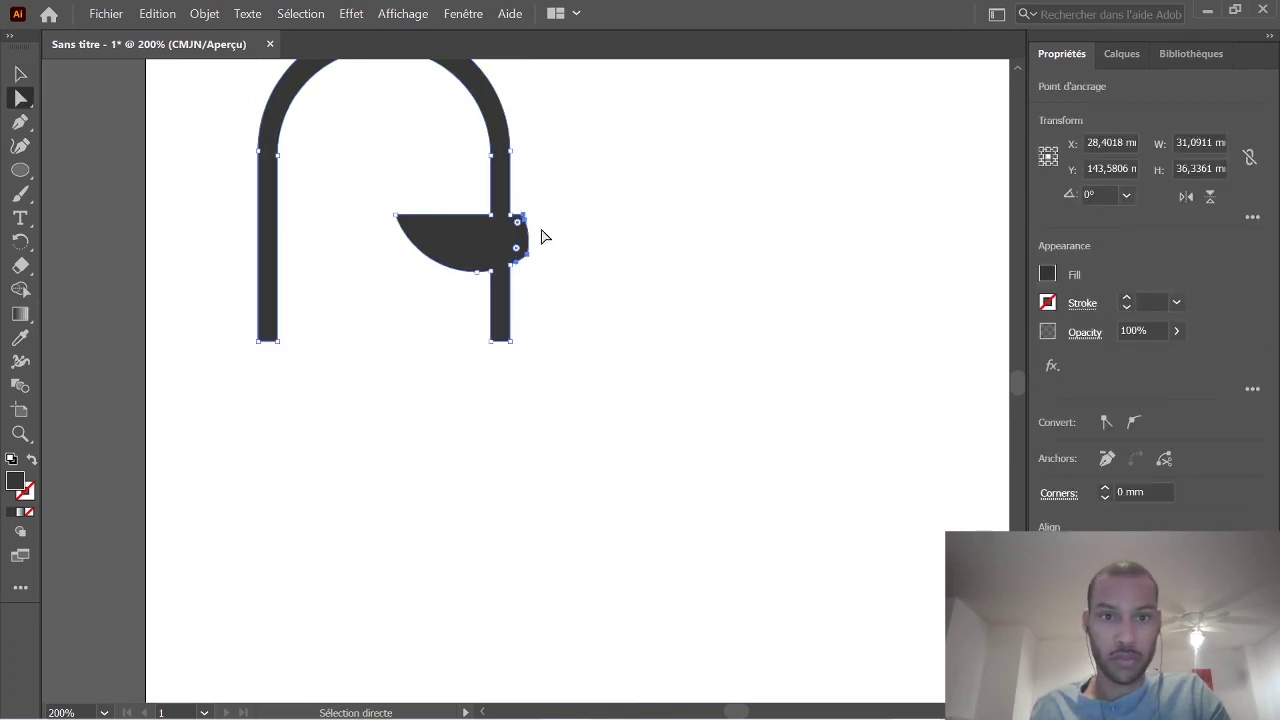
key("plus")
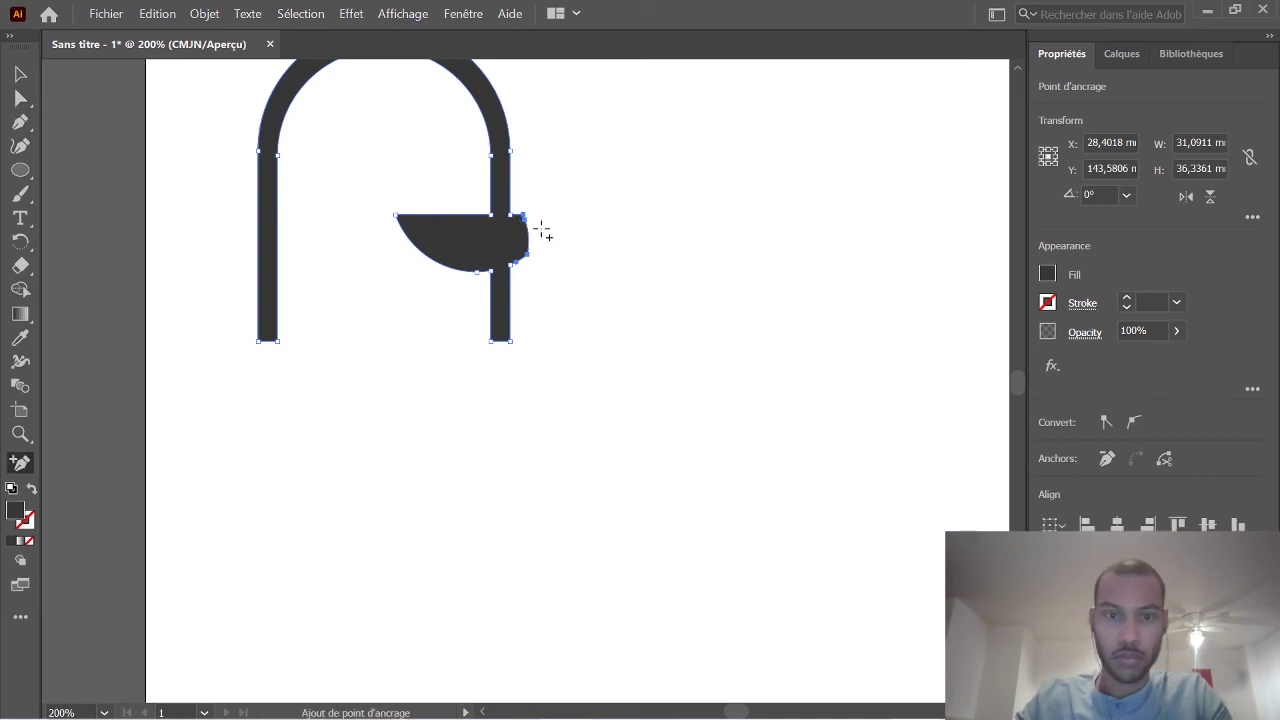
Replace the merged A with a fresh copy of the arch and separate crossbar, placed in the empty area above the solid A.
key("Delete")
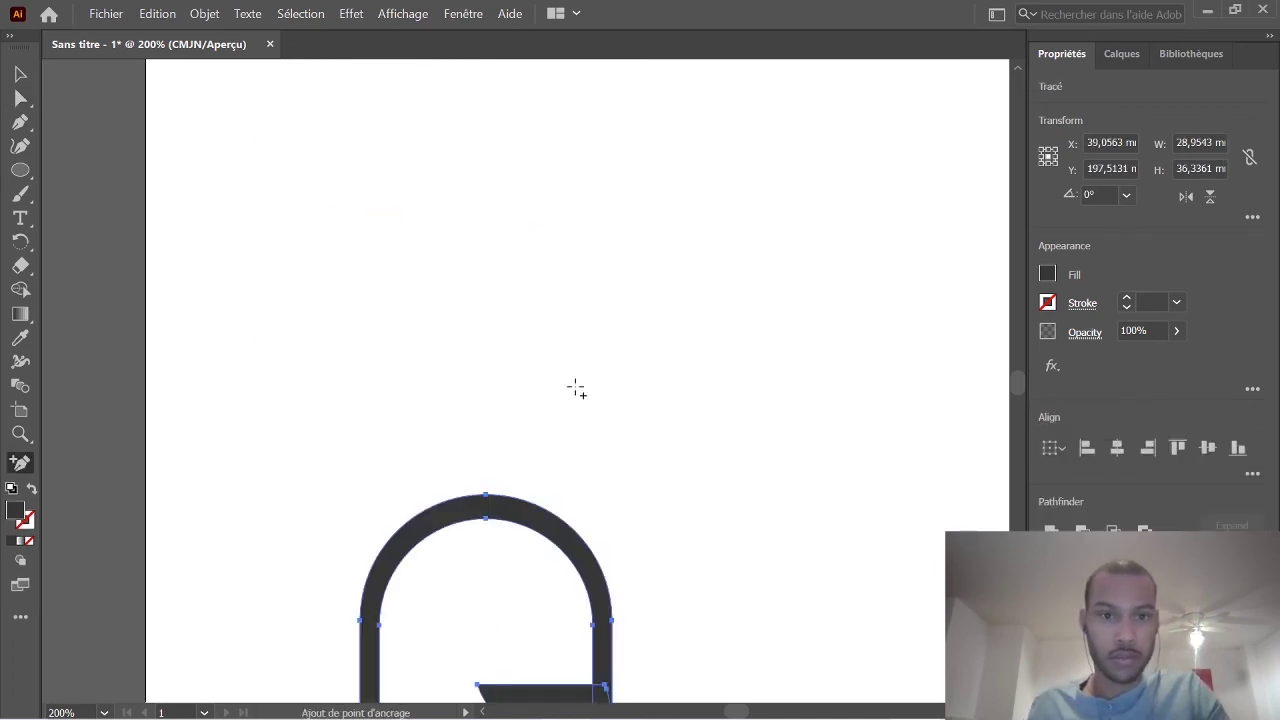
scroll(578, 425, "down", 2)
scroll(300, 300, "up", 1)
scroll(460, 350, "down", 3)
left_click(20, 74)
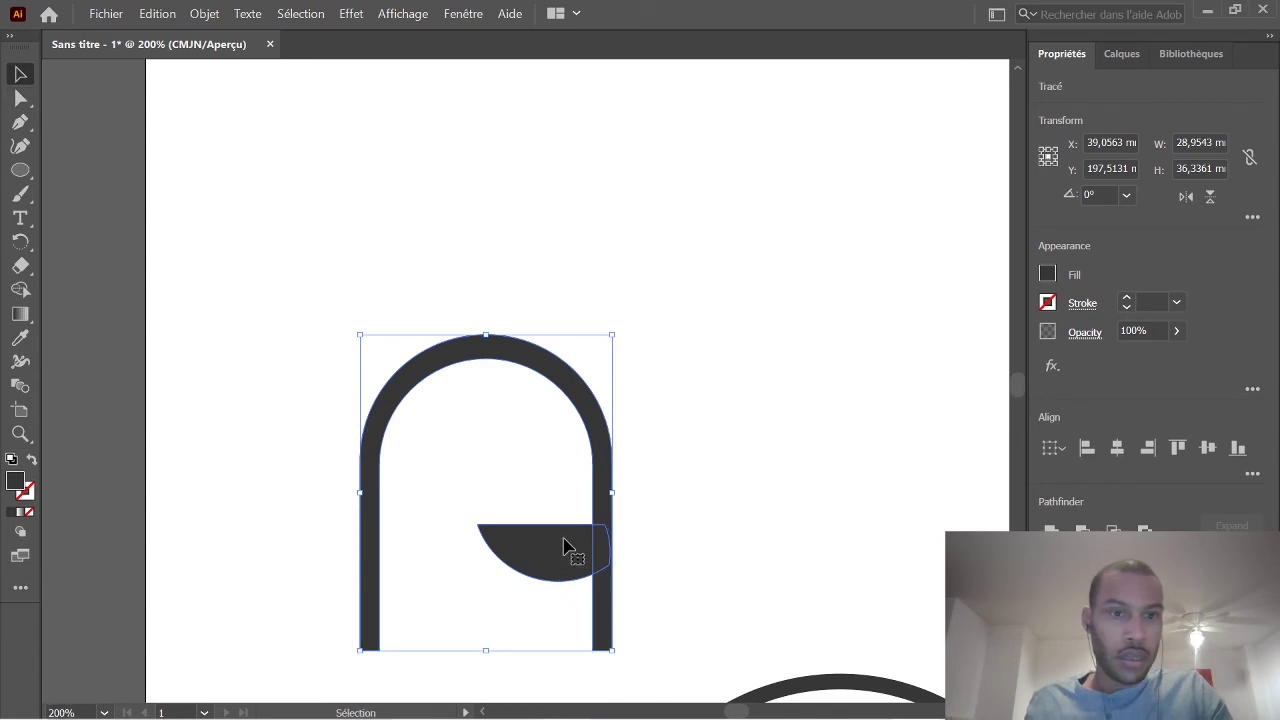
left_click_drag(662, 658, 336, 276)
left_click_drag(444, 355, 304, 100)
Duplicate the crossbar and set both pieces outside the arch to its right, with the copy just below the original.
left_click(380, 210)
left_click(403, 310)
key("ctrl+c")
key("ctrl+v")
left_click_drag(508, 384, 613, 313)
left_click_drag(421, 293, 627, 205)
Shrink the lower crossbar copy and overlay it on the original, offset toward the original's upper right.
left_click(668, 324)
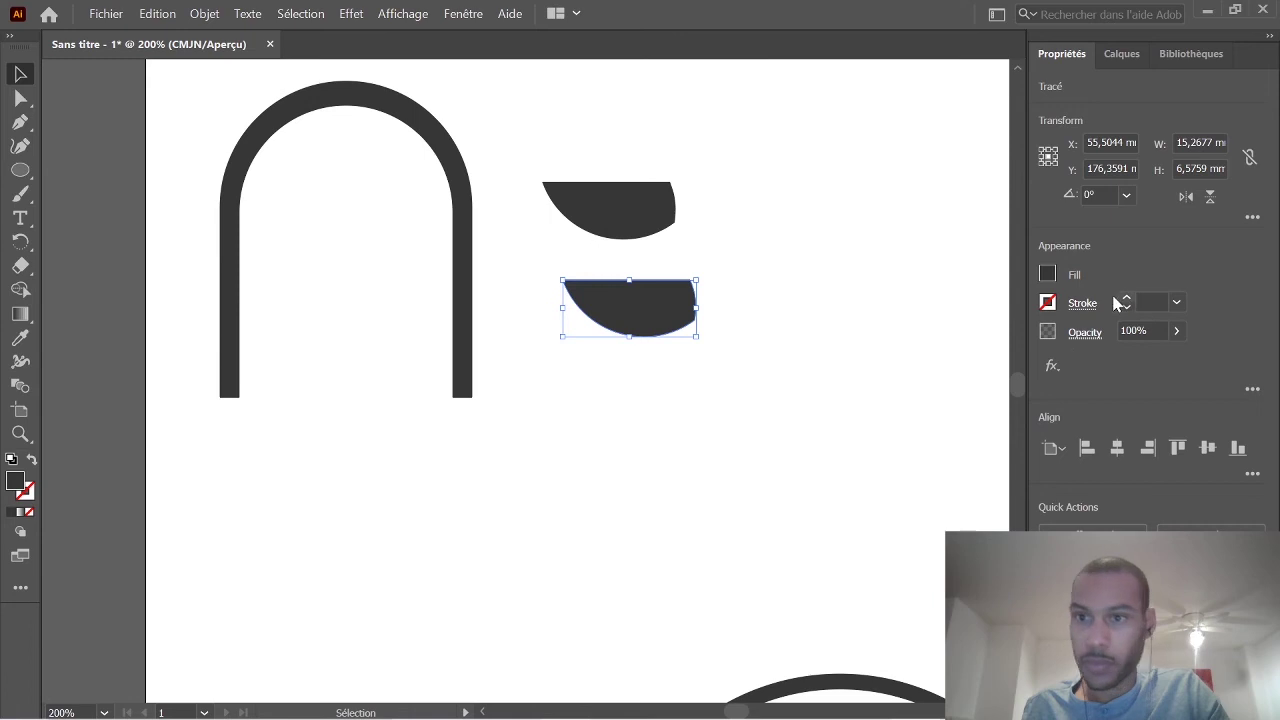
left_click_drag(697, 338, 651, 219)
left_click(801, 280)
left_click(616, 275)
left_click(610, 206)
Subtract the smaller copy from the original crossbar to leave a thin top bar with a crescent beneath it.
left_click_drag(843, 362, 566, 147)
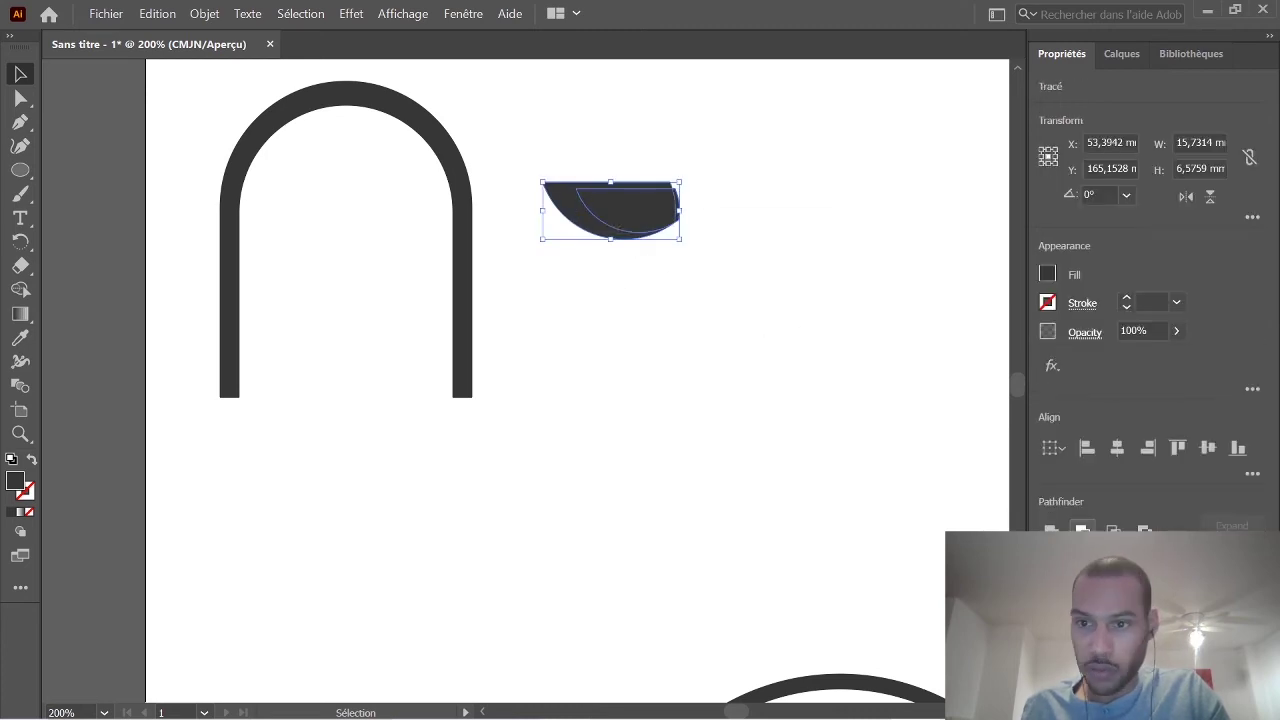
left_click(1082, 529)
left_click(514, 233)
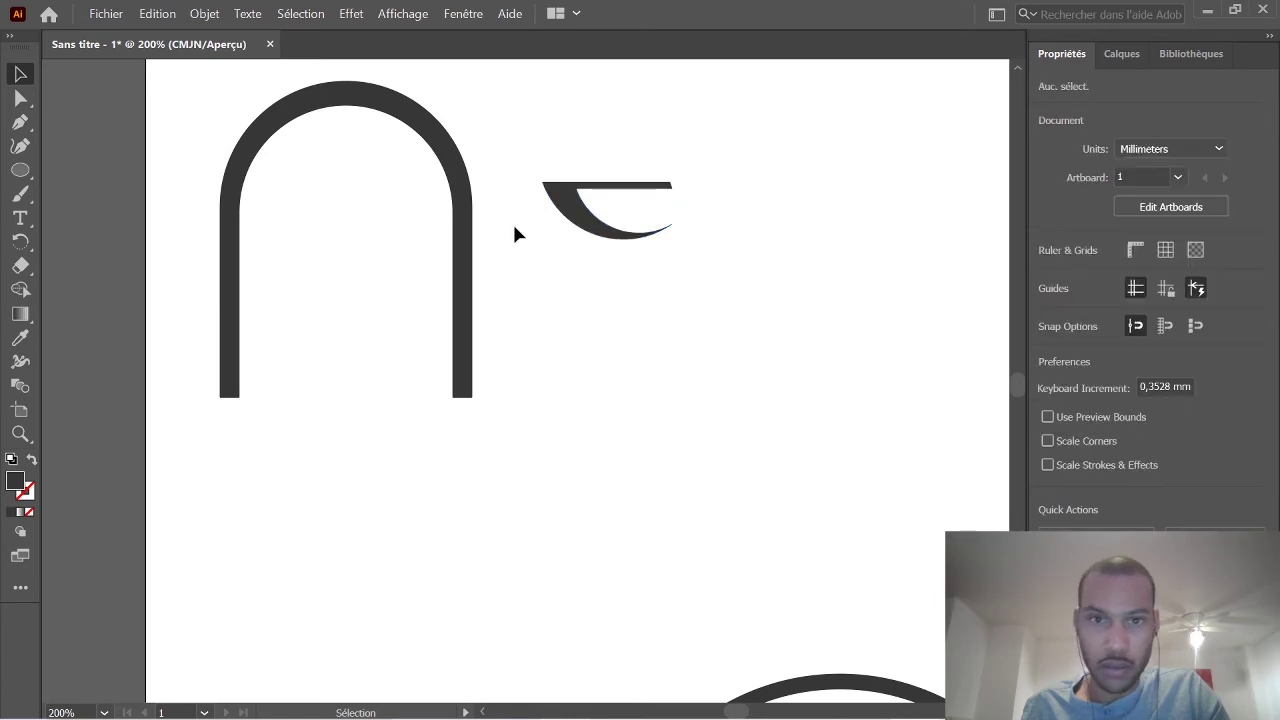
Move the cut-out crossbar into the arch so its open end meets the right leg.
left_click_drag(571, 201, 372, 275)
left_click(615, 302)
scroll(666, 317, "down", 2)
scroll(672, 317, "down", 3)
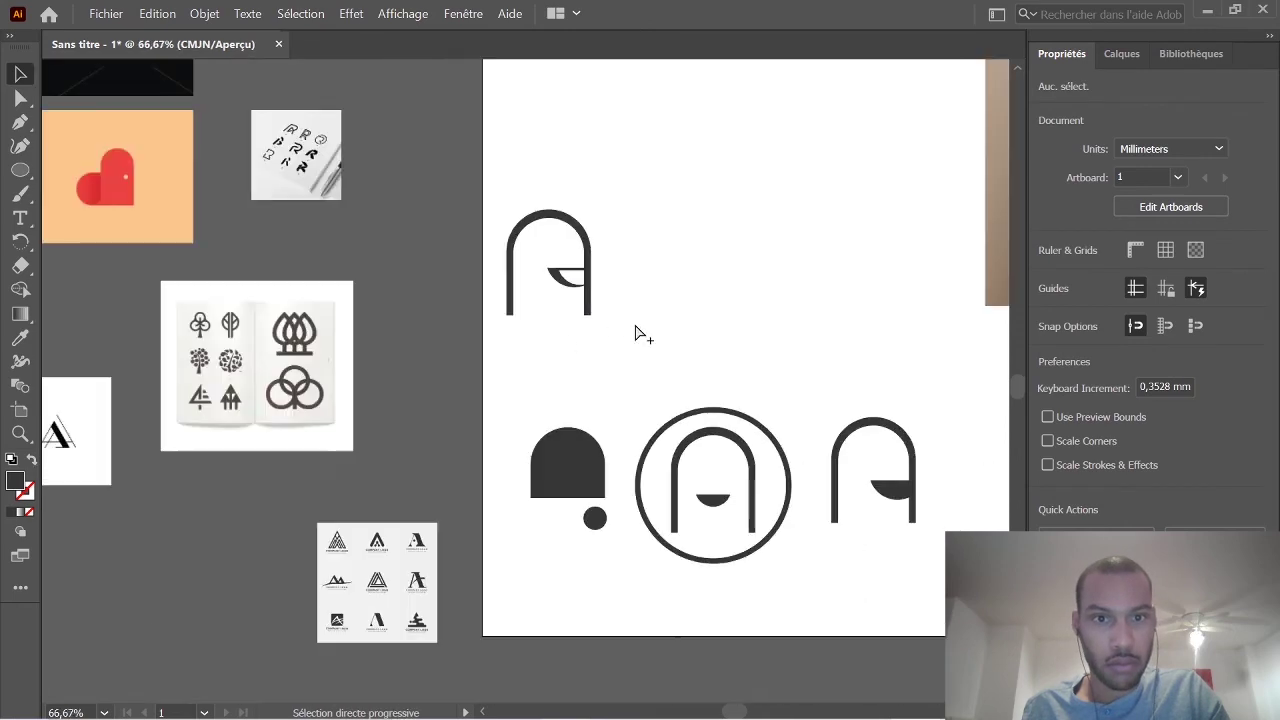
scroll(617, 357, "up", 2)
mouse_move(500, 200)
left_mouse_down()
mouse_move(514, 209)
mouse_move(487, 216)
left_mouse_up()
left_click(621, 223)
scroll(600, 205, "up", 2)
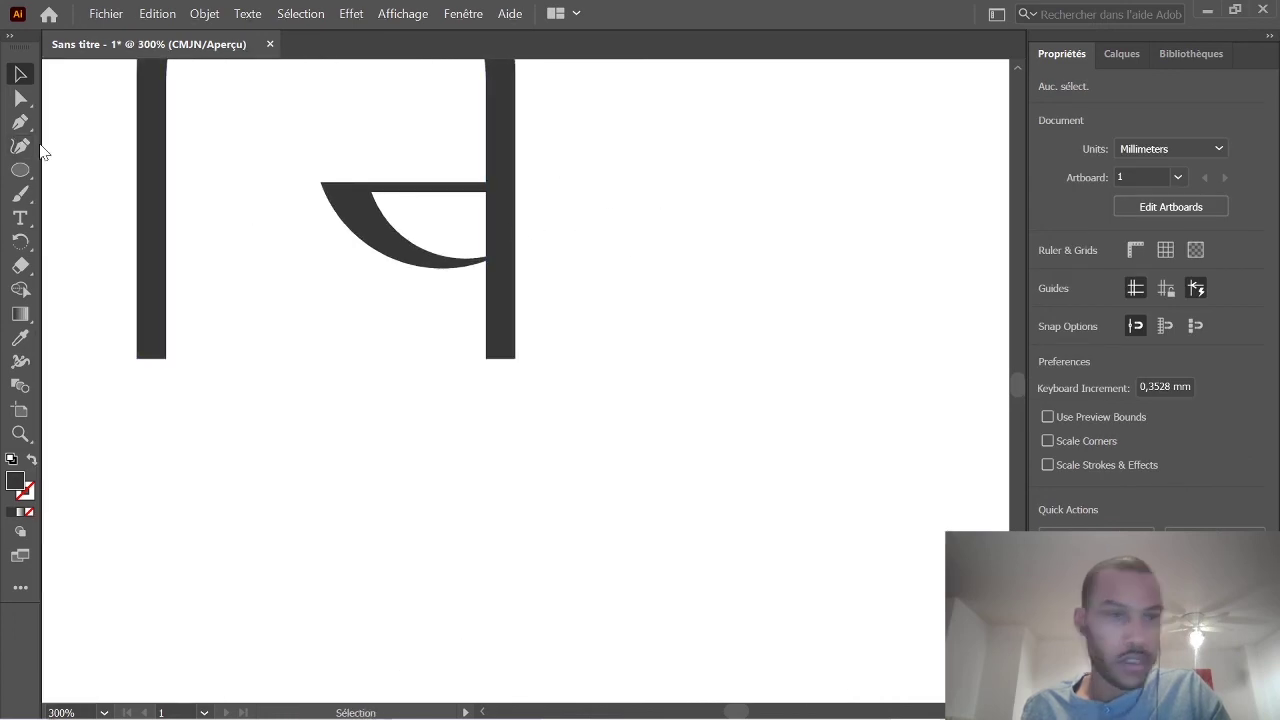
Nudge the cut-out crossbar right to about X 30.73 mm so its ends overhang the right leg.
left_click(393, 252)
key("Right")
key("Right")
key("Right")
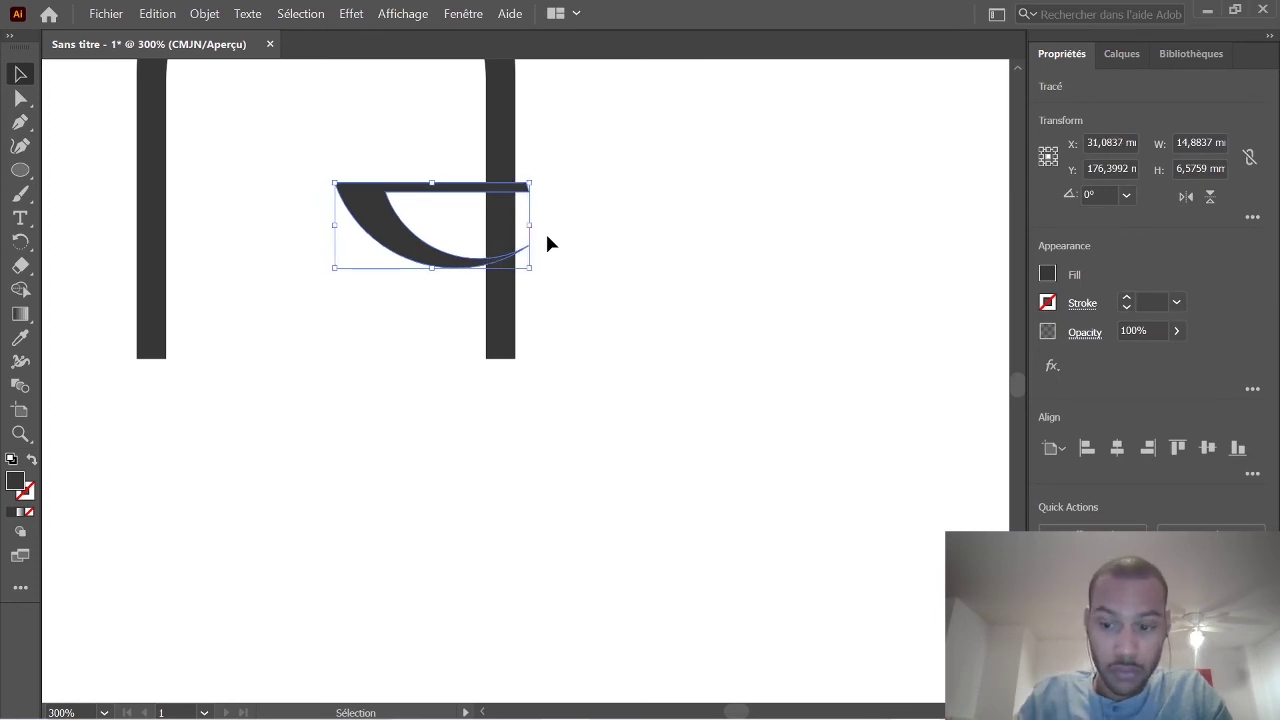
key("Left")
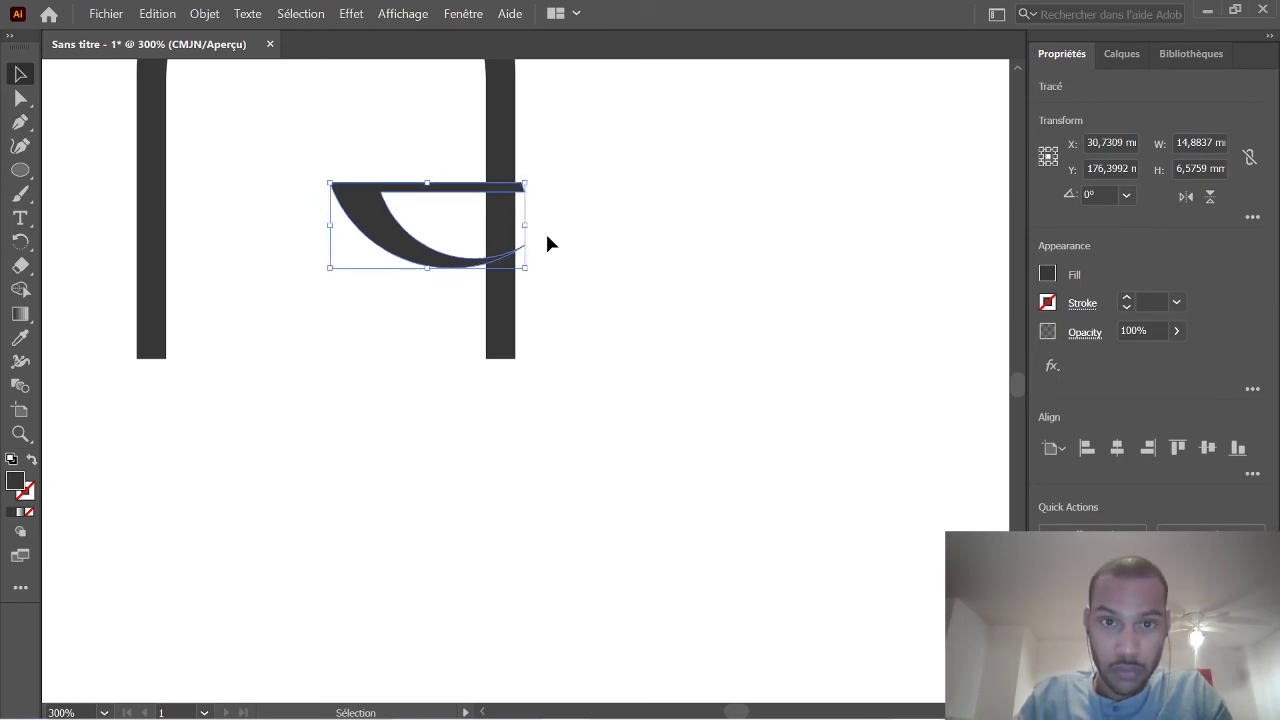
left_click(20, 411)
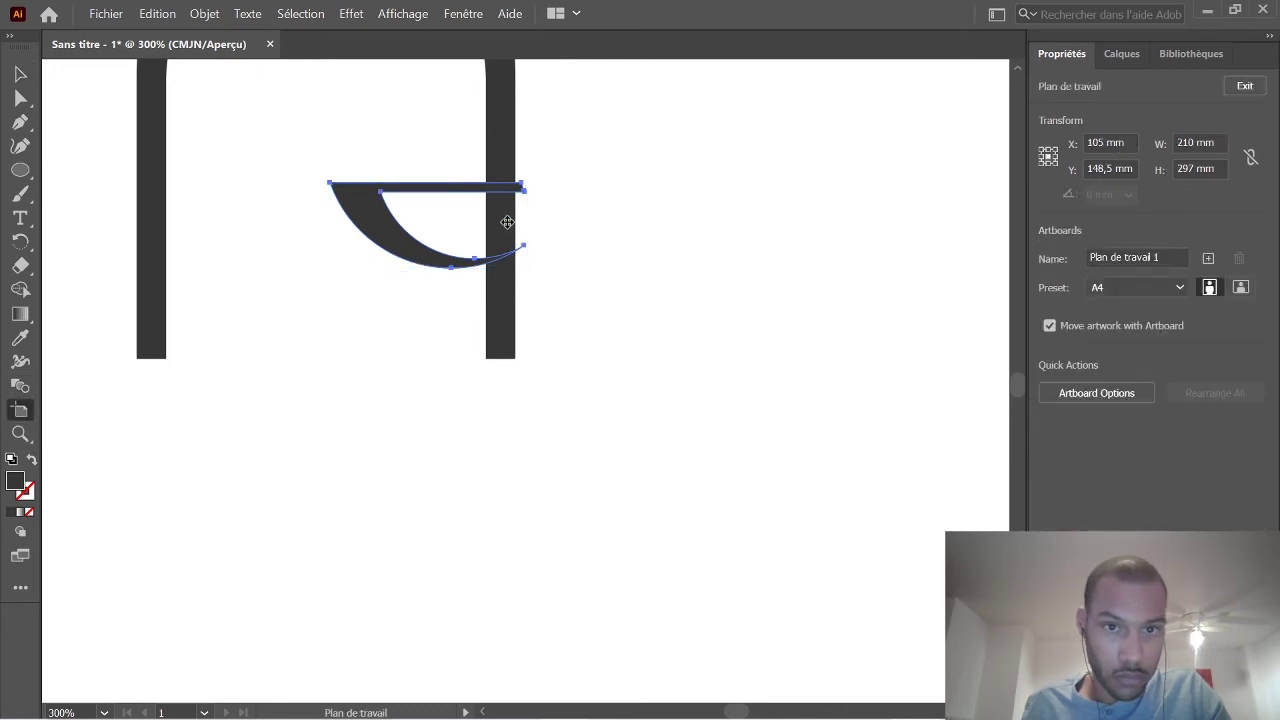
left_click(631, 429)
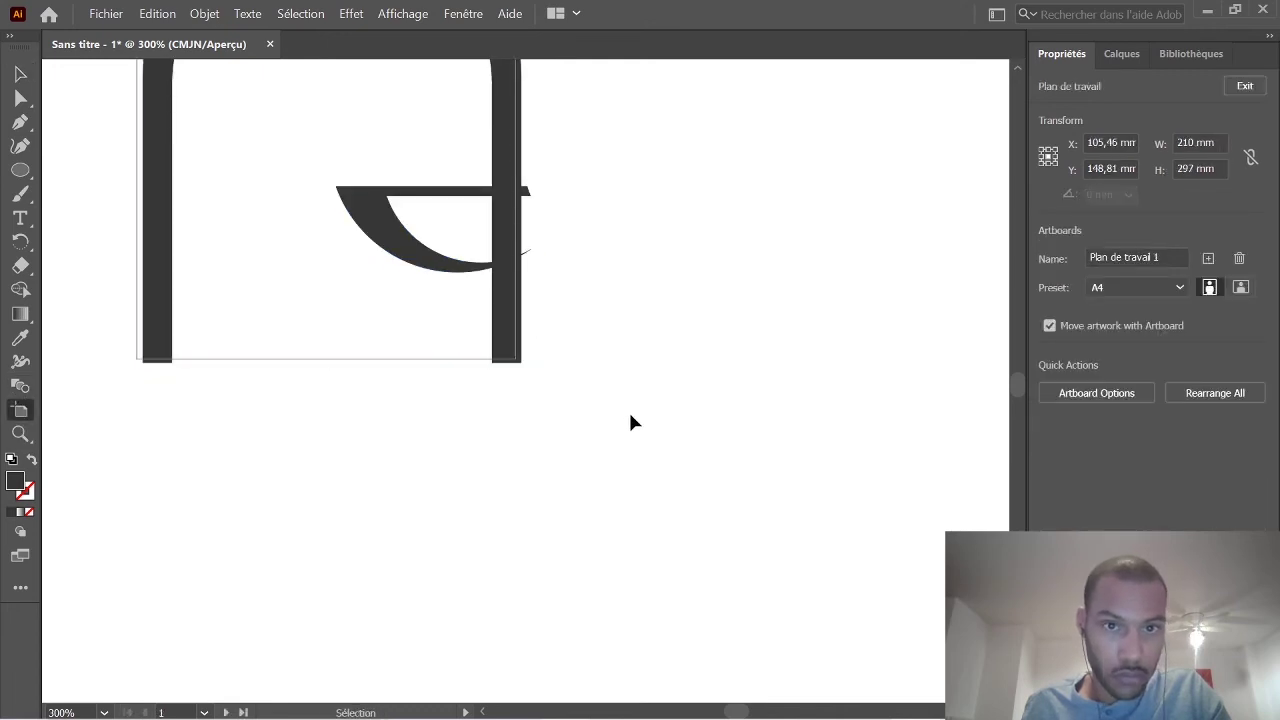
key("ctrl+z")
key("v")
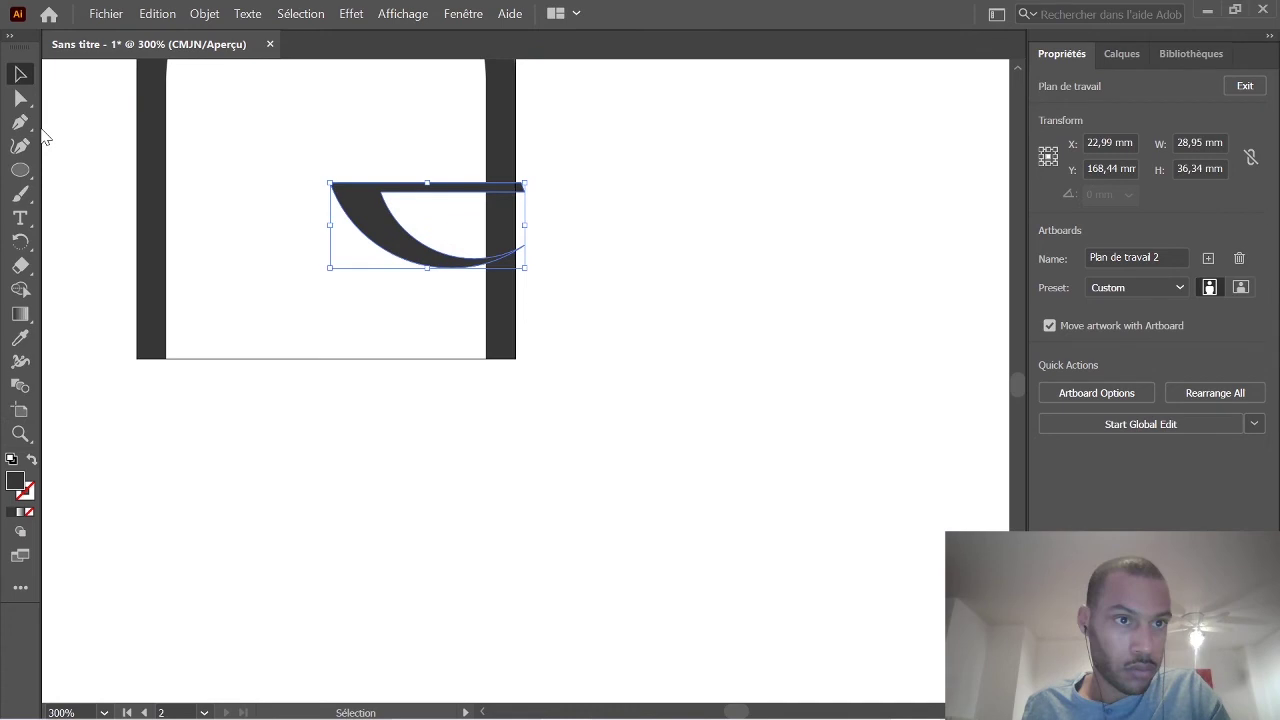
left_click(526, 477)
left_click_drag(600, 471, 155, 147)
scroll(637, 334, "down", 2)
left_click(686, 277)
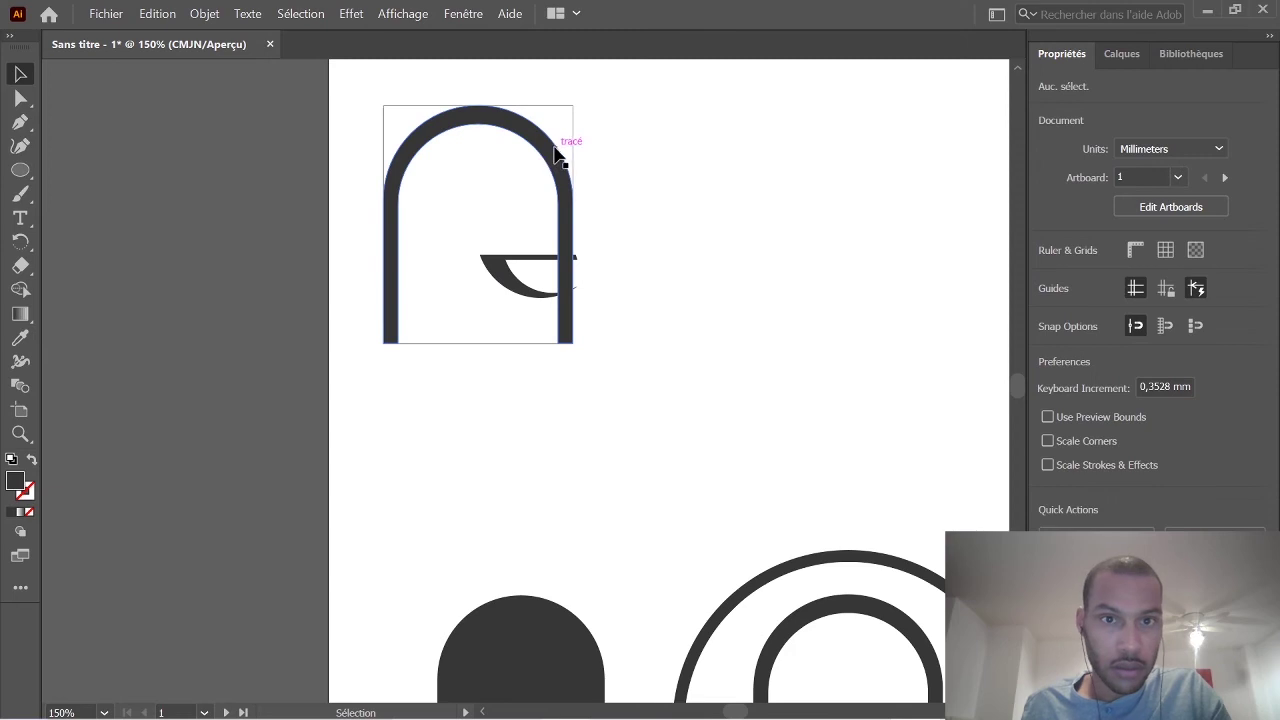
left_click(565, 262)
left_click(672, 440)
Select the arch and cut-out crossbar together and split their overlaps on the right leg with Shape Builder.
left_click_drag(675, 448, 366, 75)
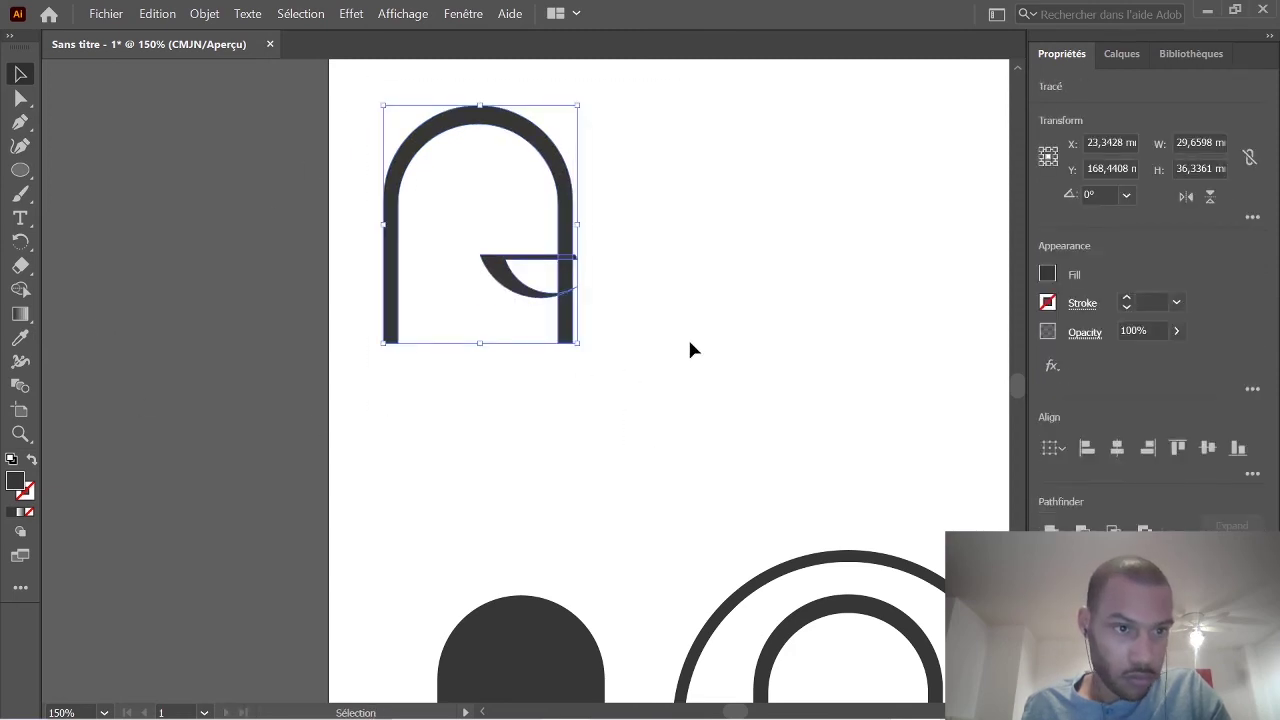
scroll(634, 309, "up", 1)
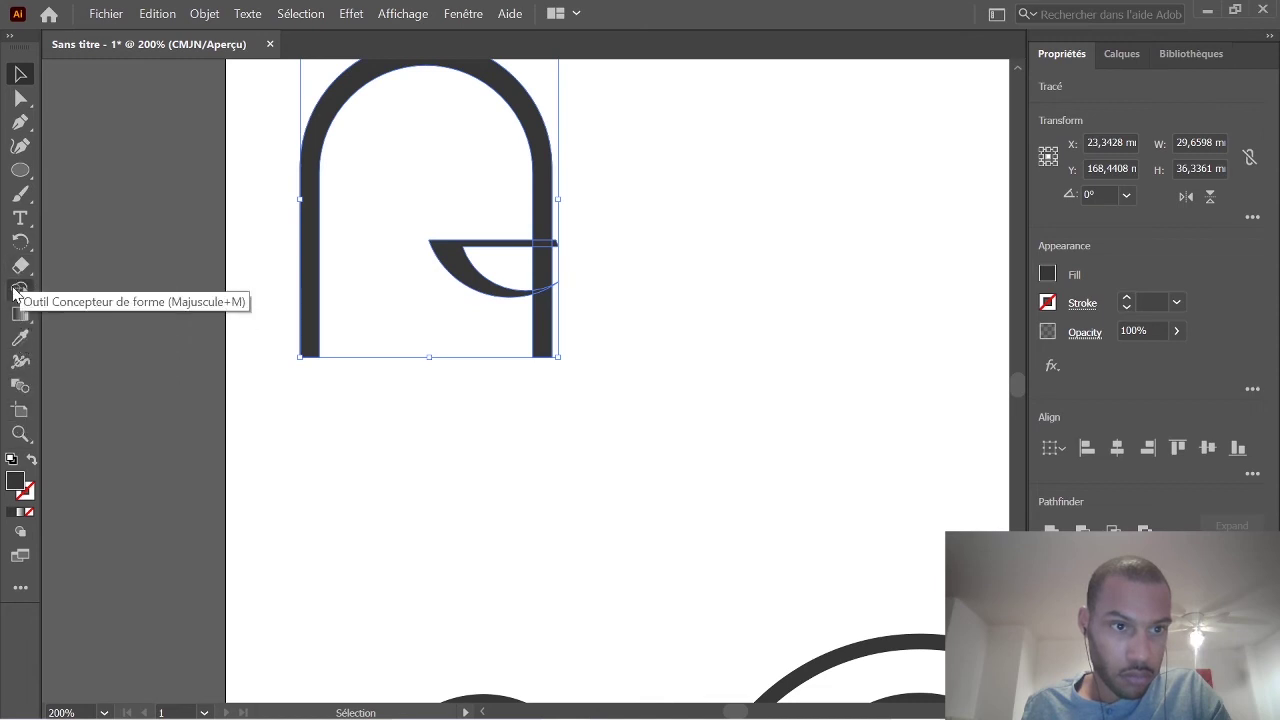
left_click(19, 289)
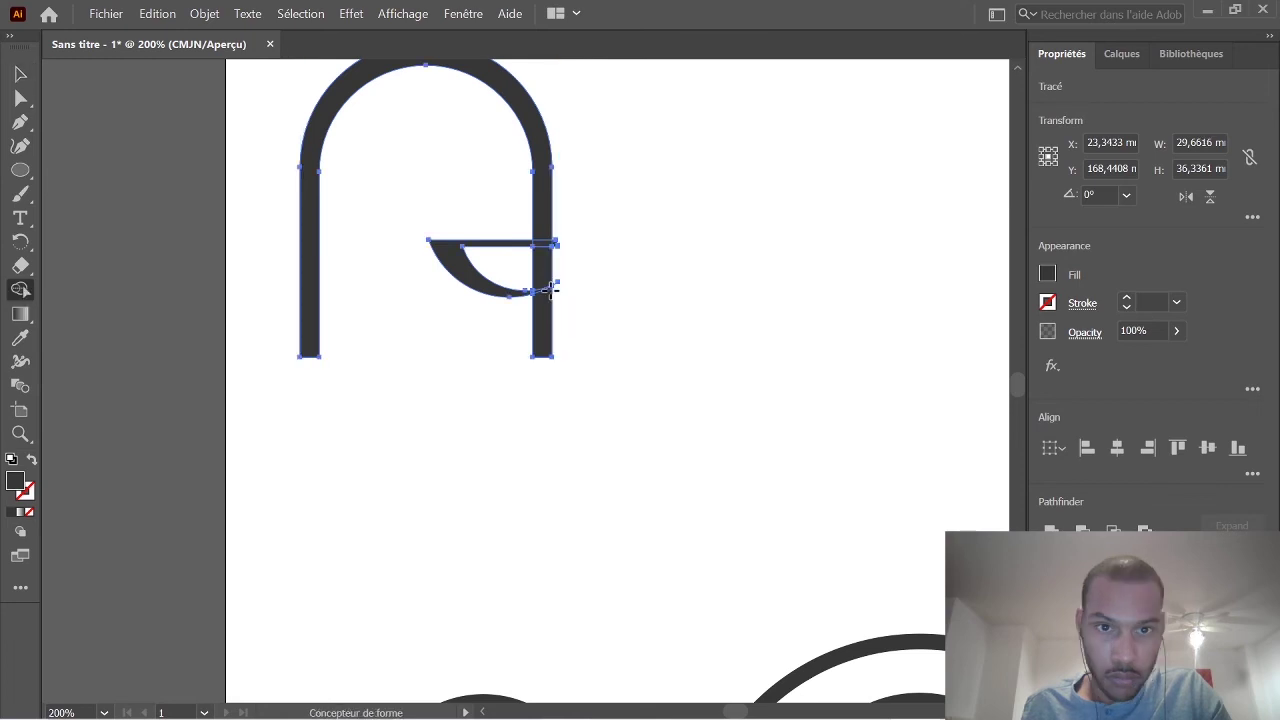
left_click(20, 74)
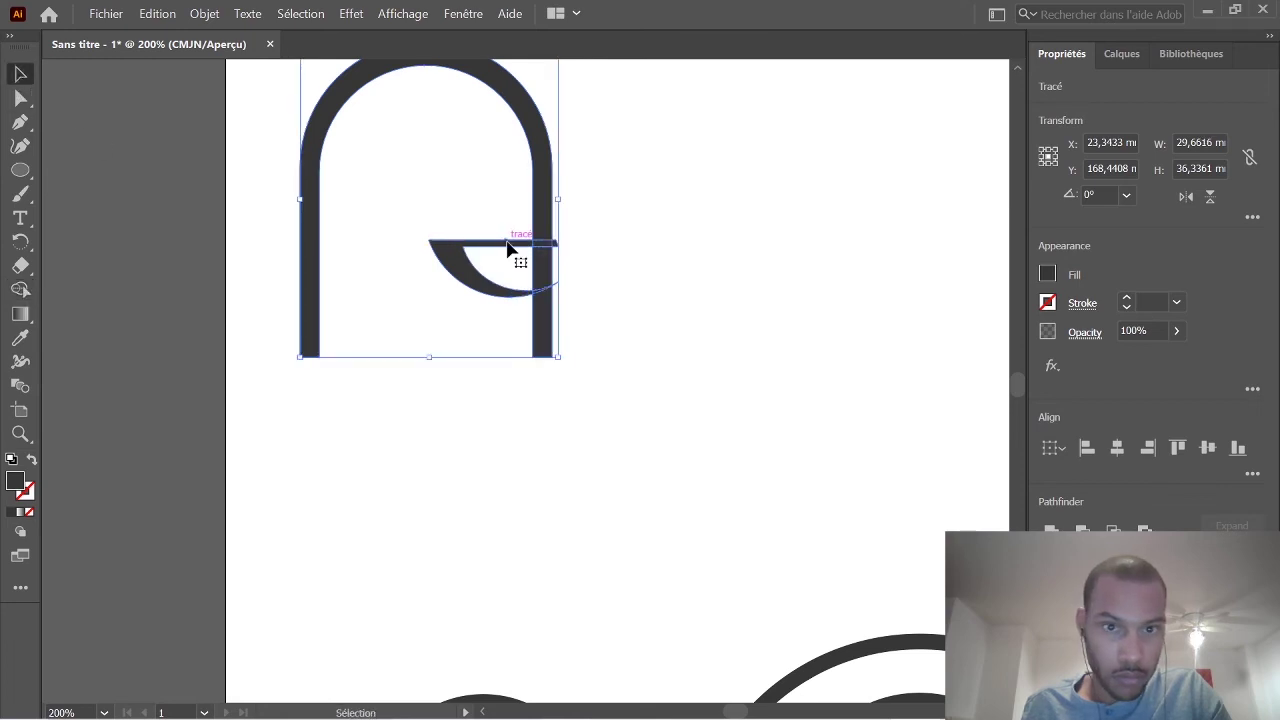
Delete only the right-leg segment enclosed by the crossbar's cut-out, keeping the rest of the A.
key("Delete")
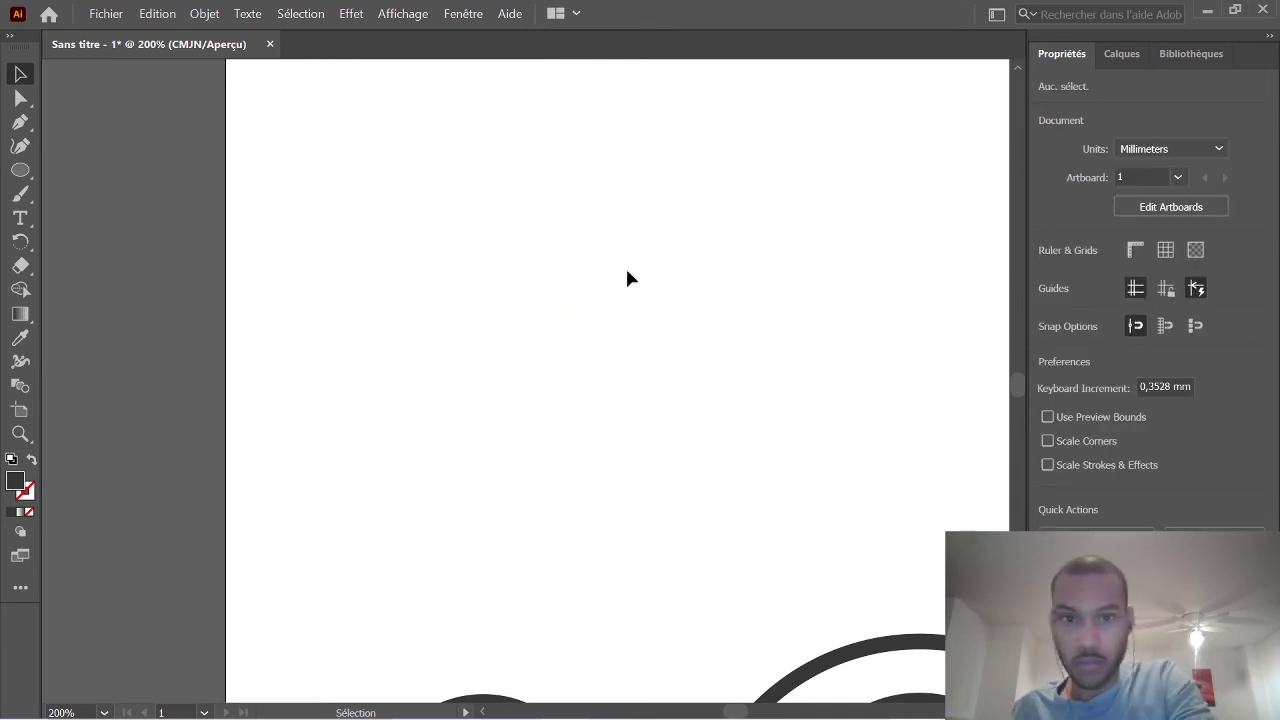
key("ctrl+z")
left_click(643, 276)
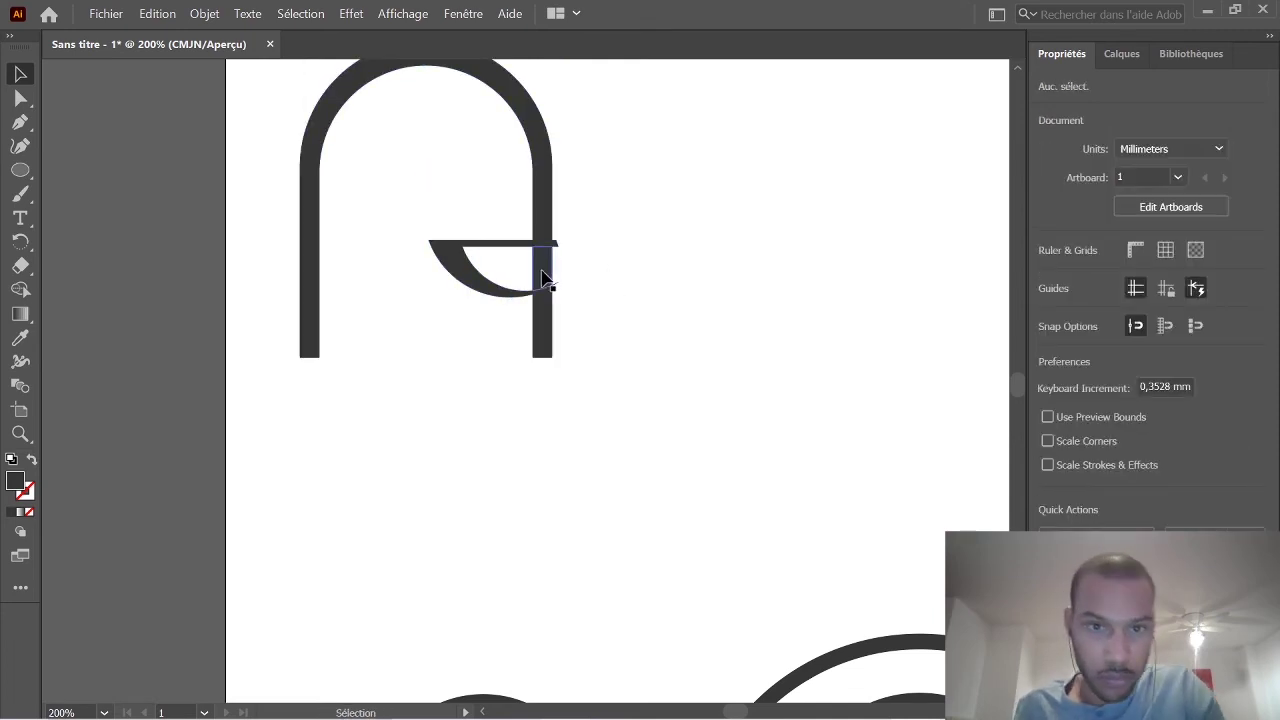
left_click(541, 278)
key("Delete")
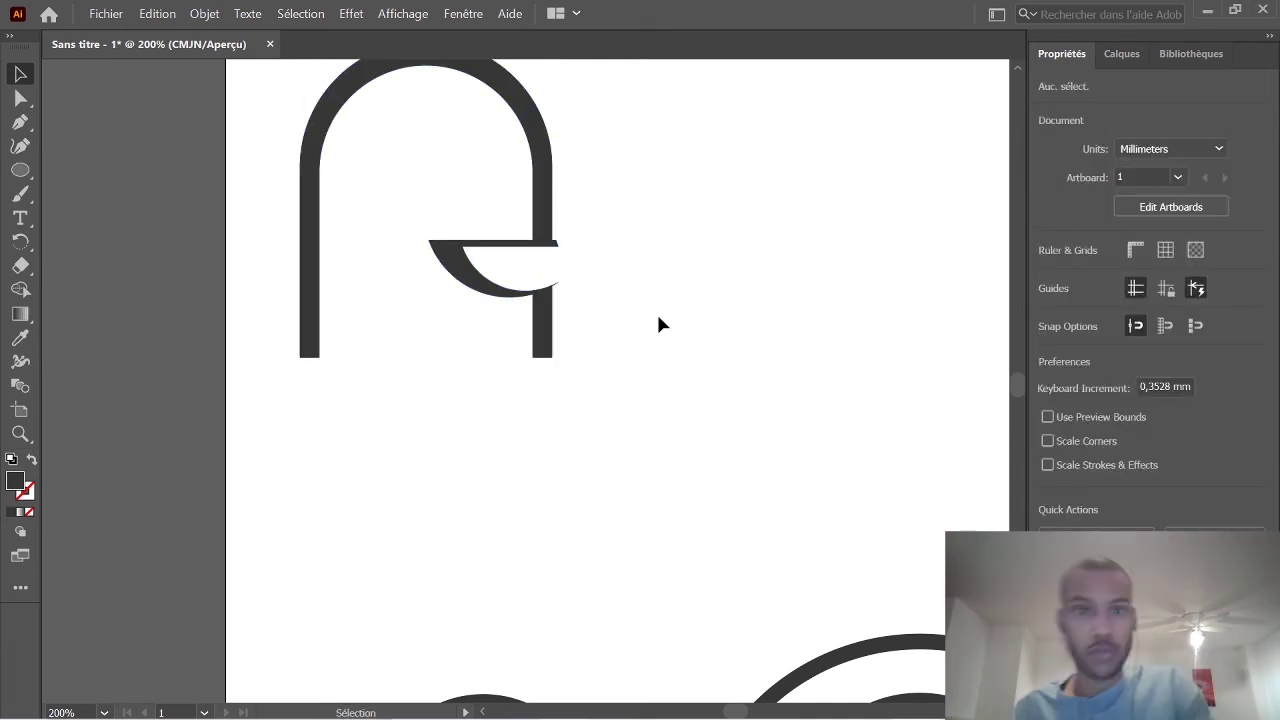
Try nudging the cut-out crossbar left to about X 30.38 mm and undo the nudge.
left_click(462, 279)
key("Left")
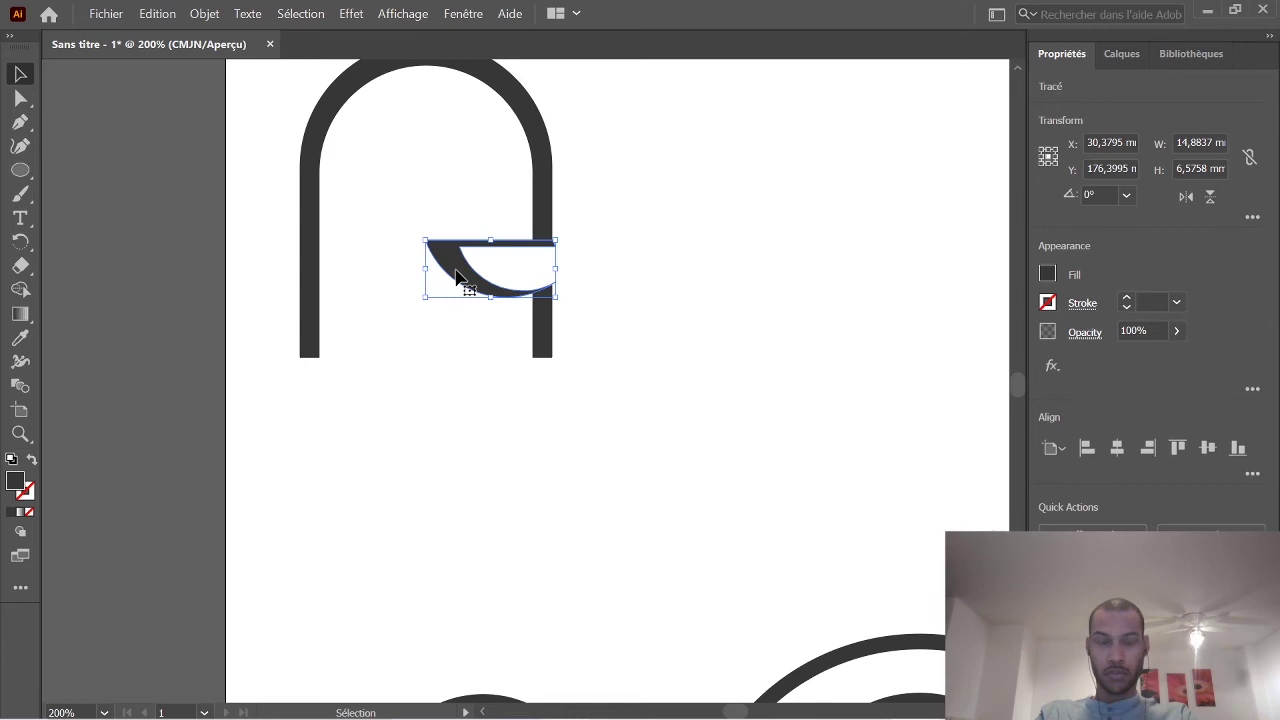
left_click(637, 271)
scroll(590, 275, "up", 5)
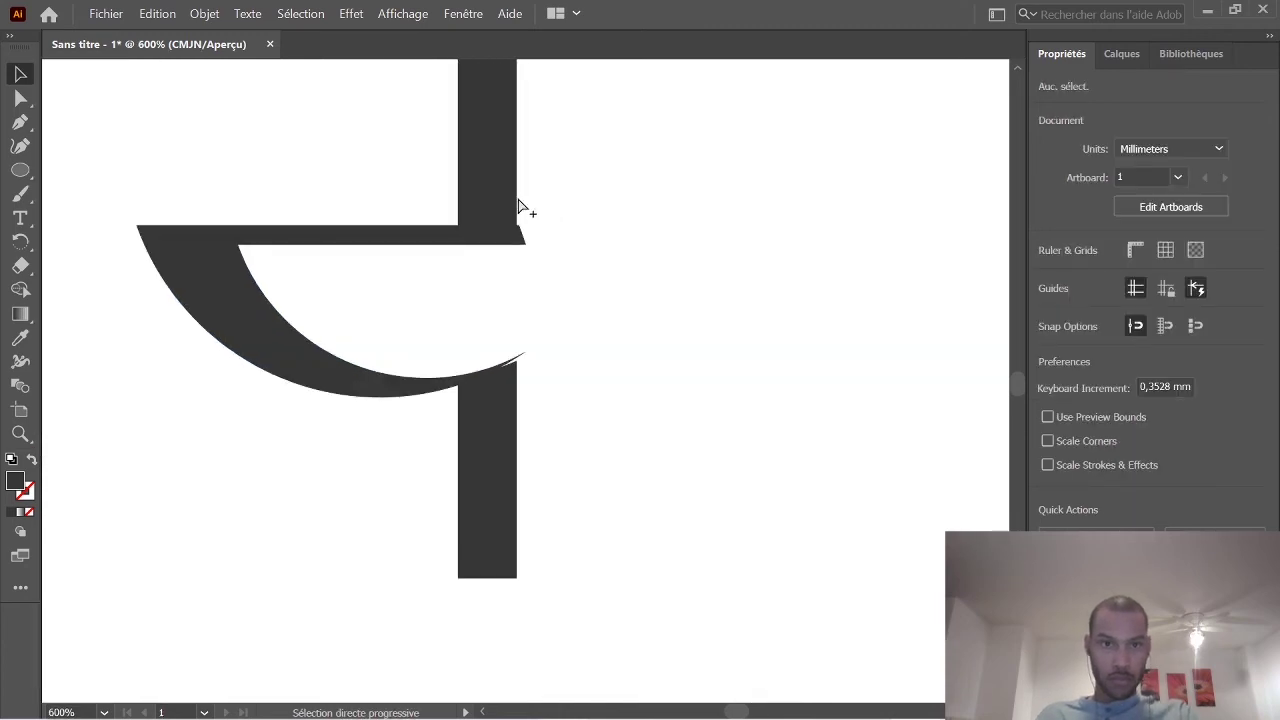
key("a")
key("ctrl+z")
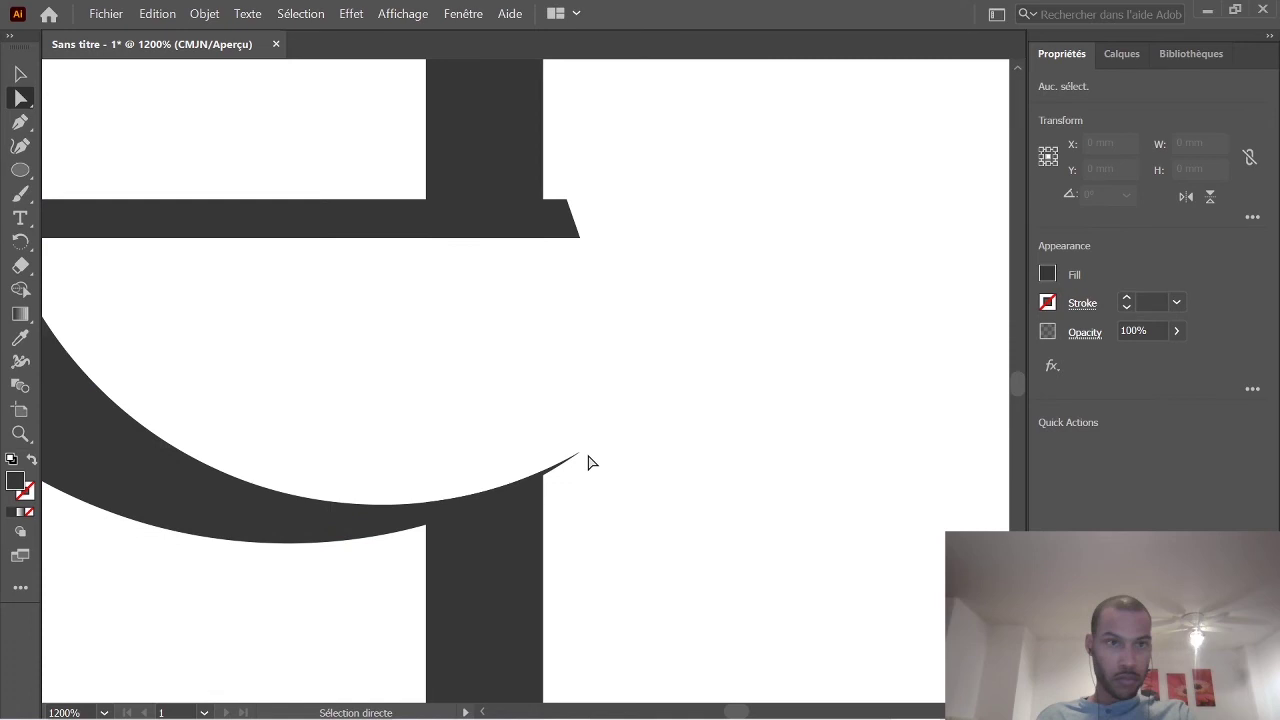
Pull the crescent's overhanging tip anchors back to the outer edge of the right leg.
left_click_drag(579, 453, 585, 458)
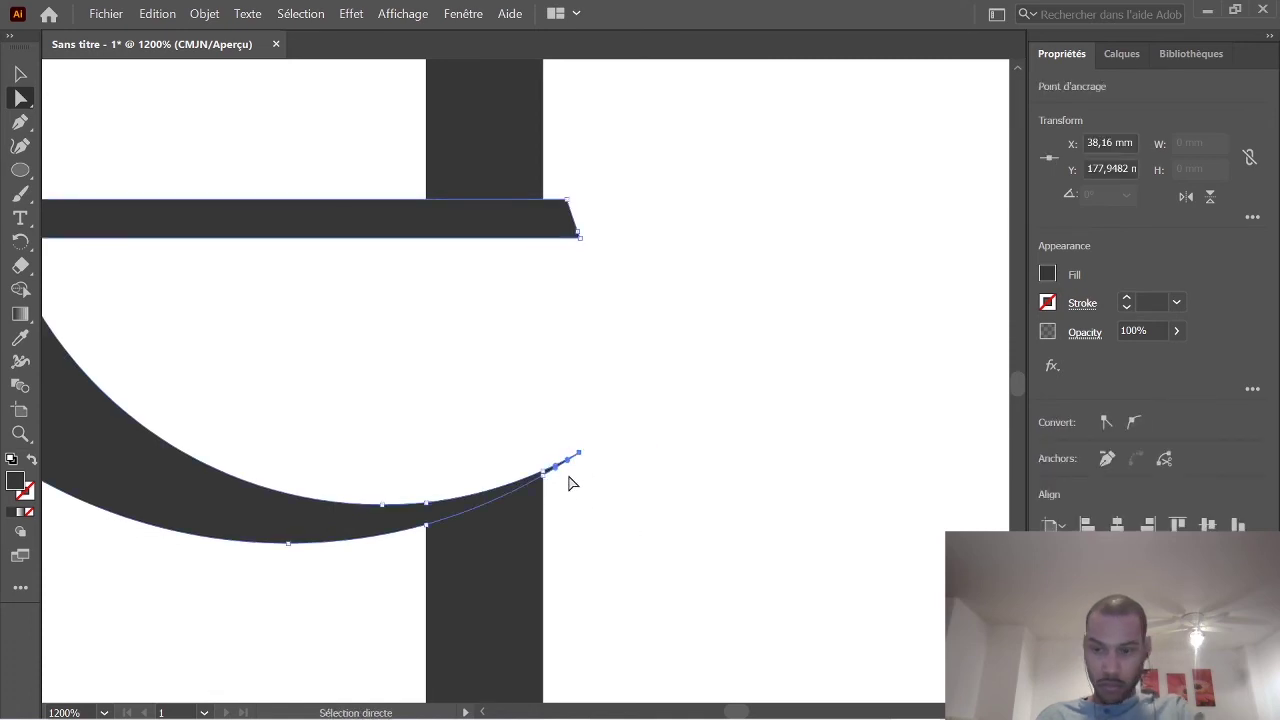
mouse_move(565, 458)
left_mouse_down()
mouse_move(548, 480)
mouse_move(543, 466)
left_mouse_up()
left_click(700, 354)
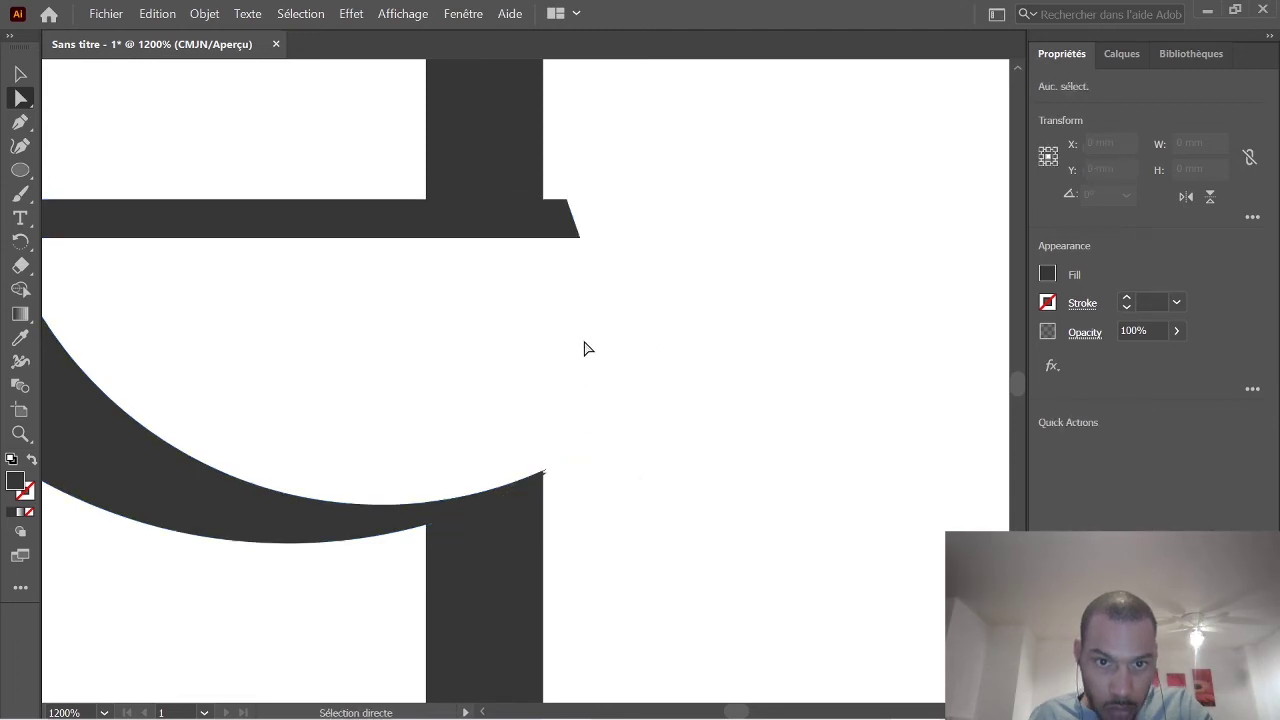
Trim the crossbar's overhanging upper end flush with the right leg by moving its corner anchors and deleting the leftover point.
left_click(580, 240)
left_click_drag(566, 203, 543, 201)
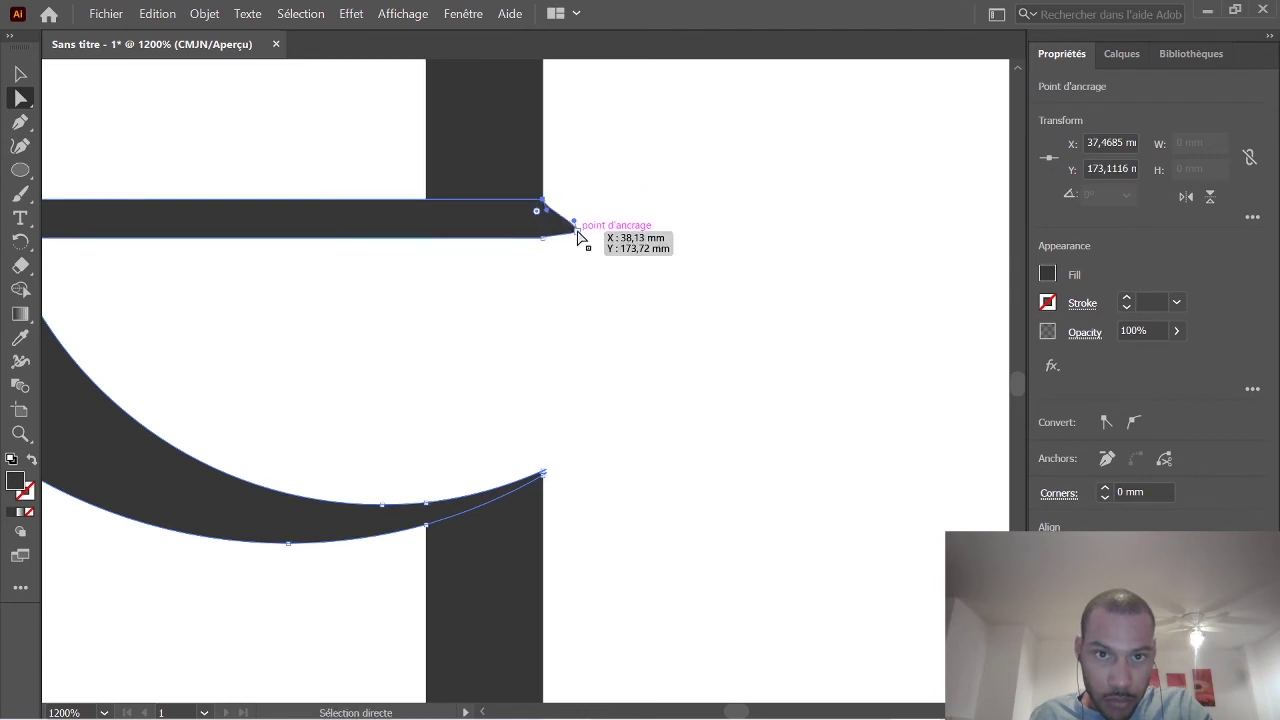
key("Delete")
left_click(620, 227)
scroll(703, 449, "down", 8)
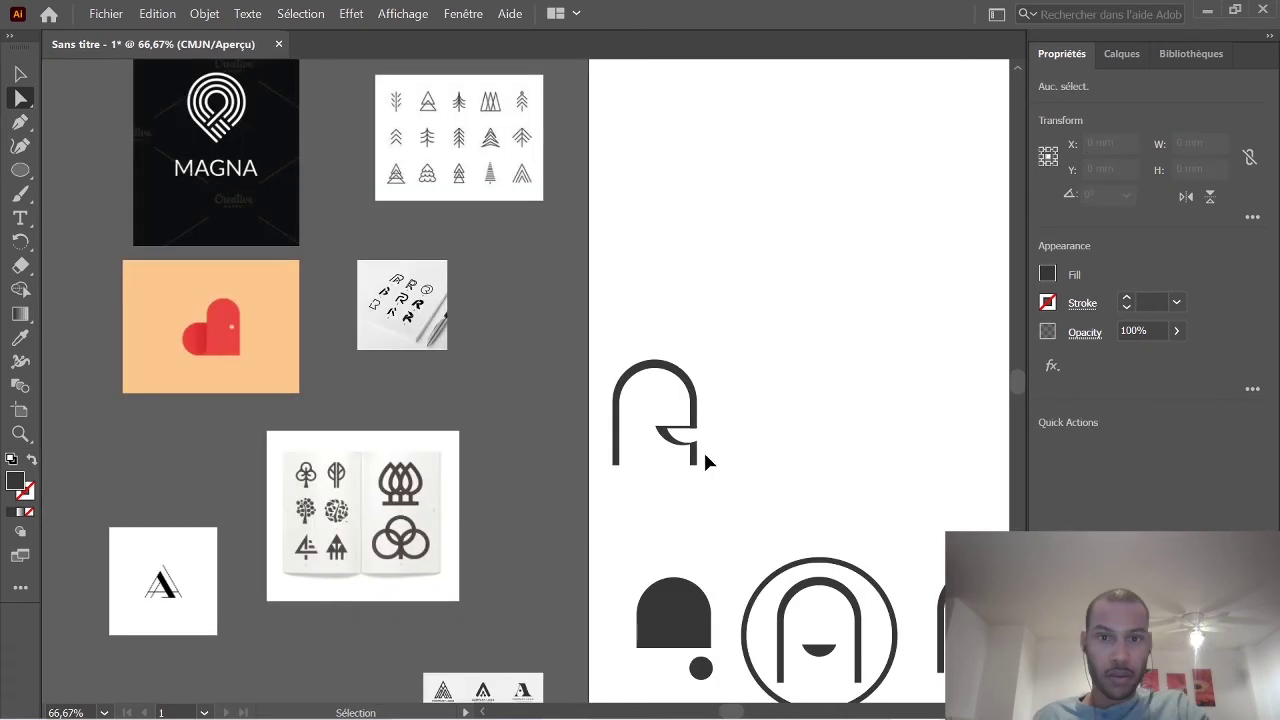
Place a copy of the finished cut-out A beside the solid-crossbar A, at about X 173.4 mm, Y 239.9 mm.
scroll(705, 456, "down", 3)
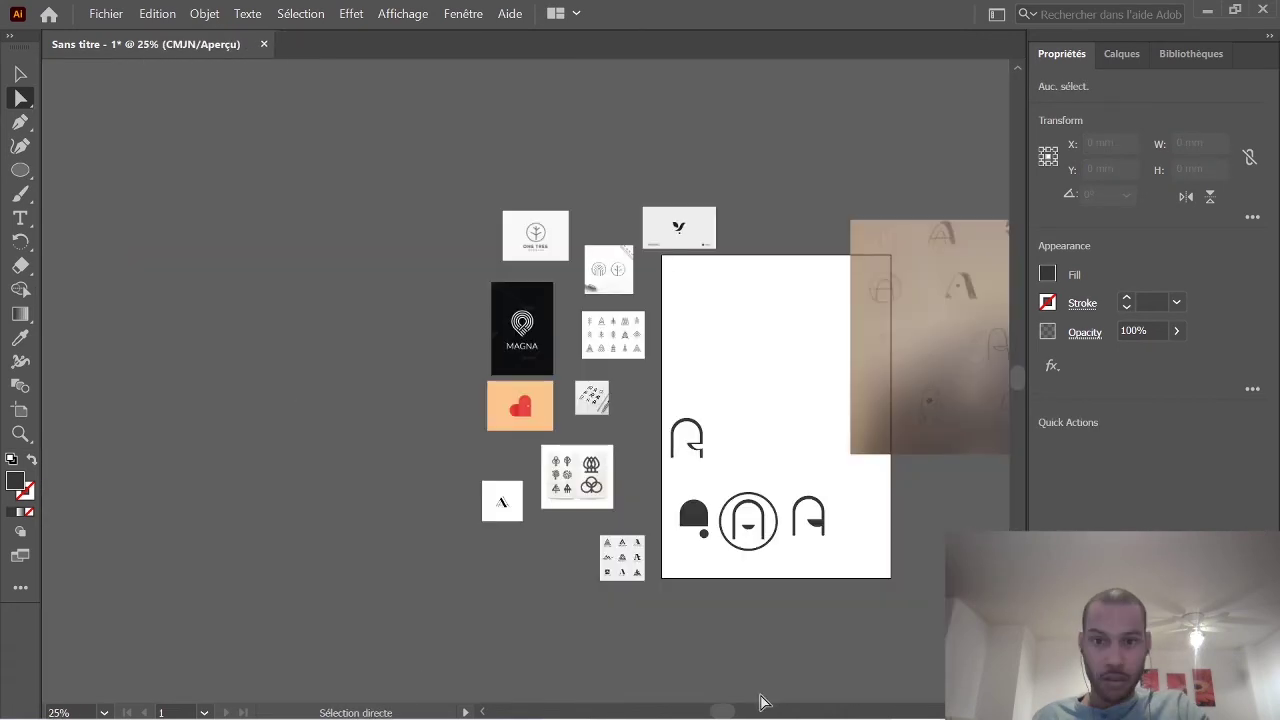
scroll(750, 512, "up", 5)
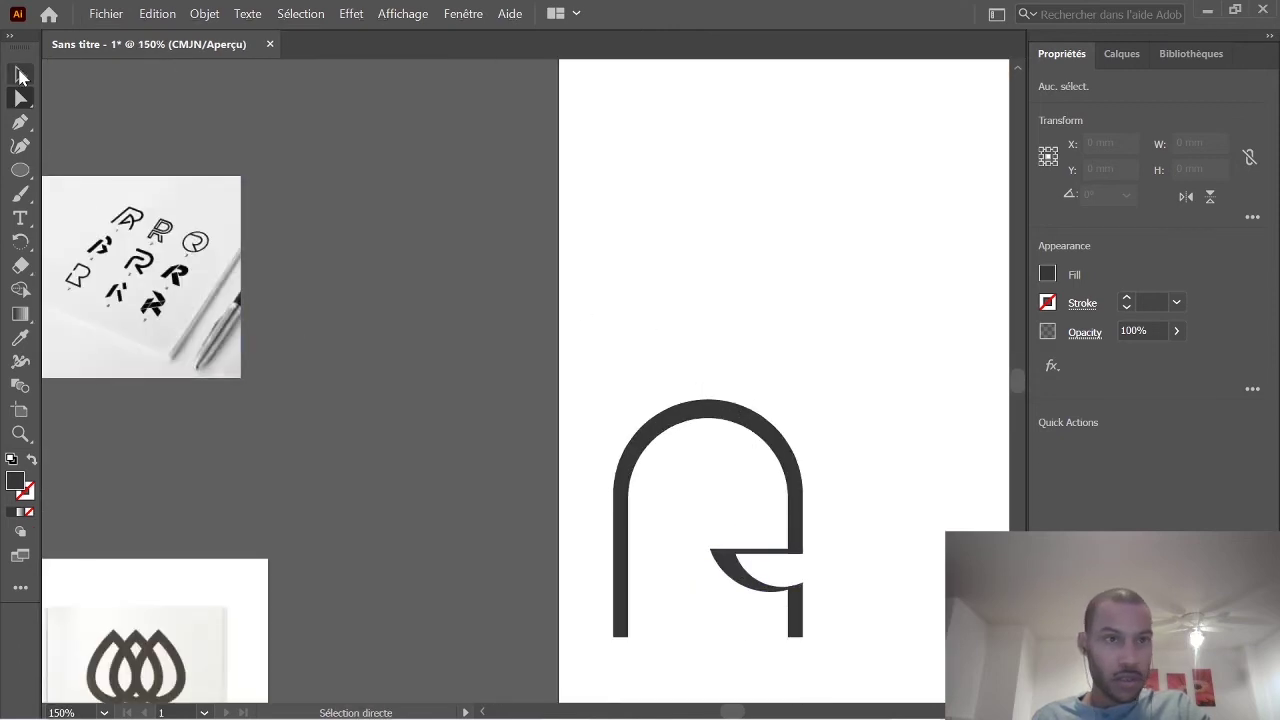
key("v")
scroll(885, 560, "down", 3)
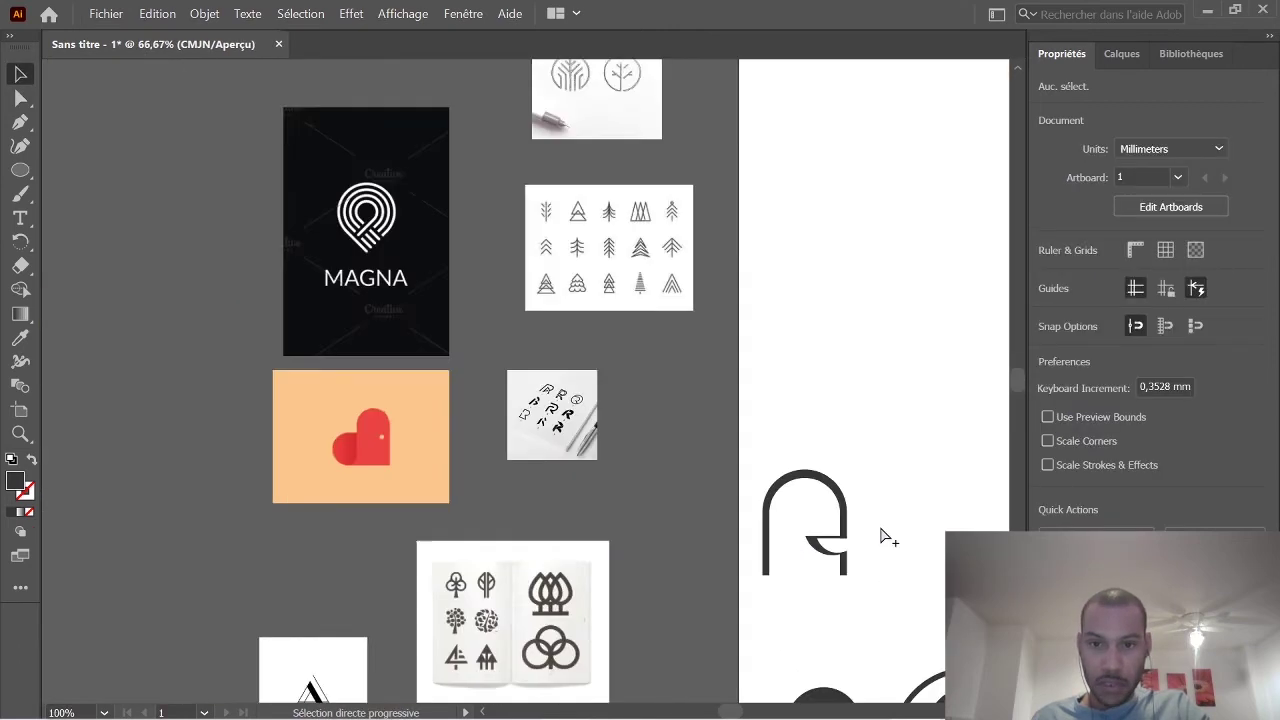
scroll(898, 570, "left", 1)
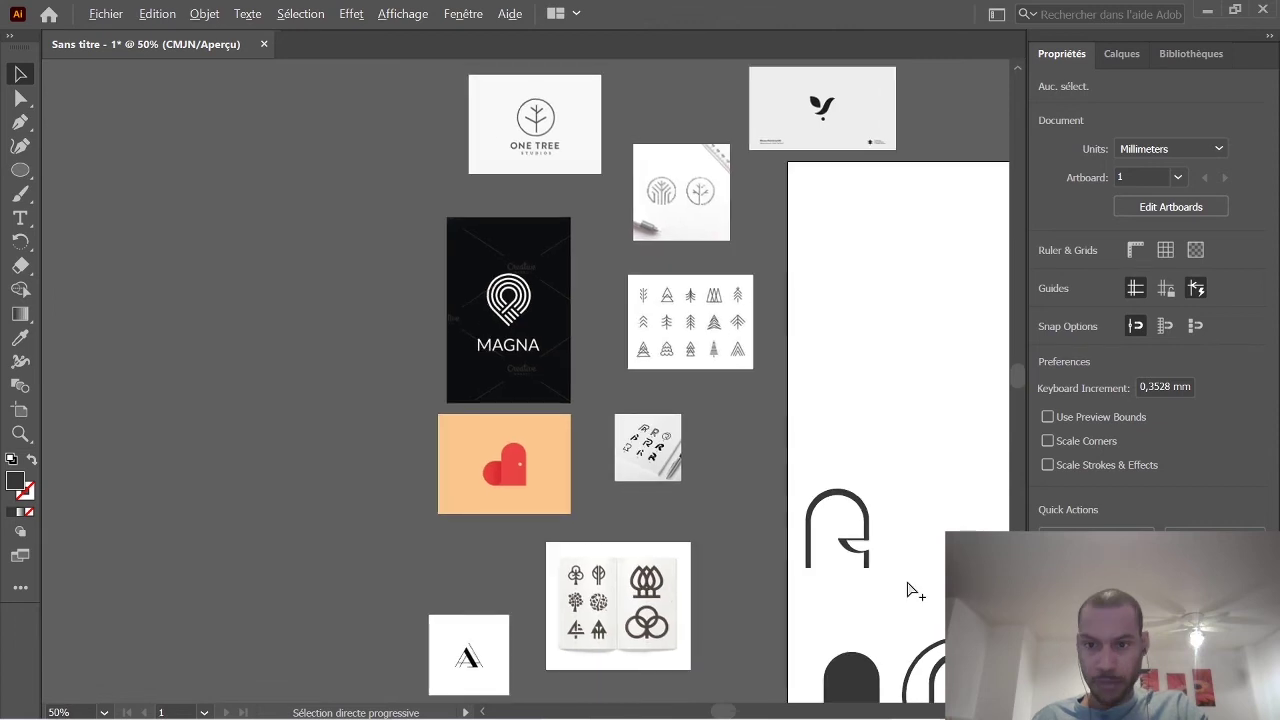
left_click_drag(906, 613, 793, 455)
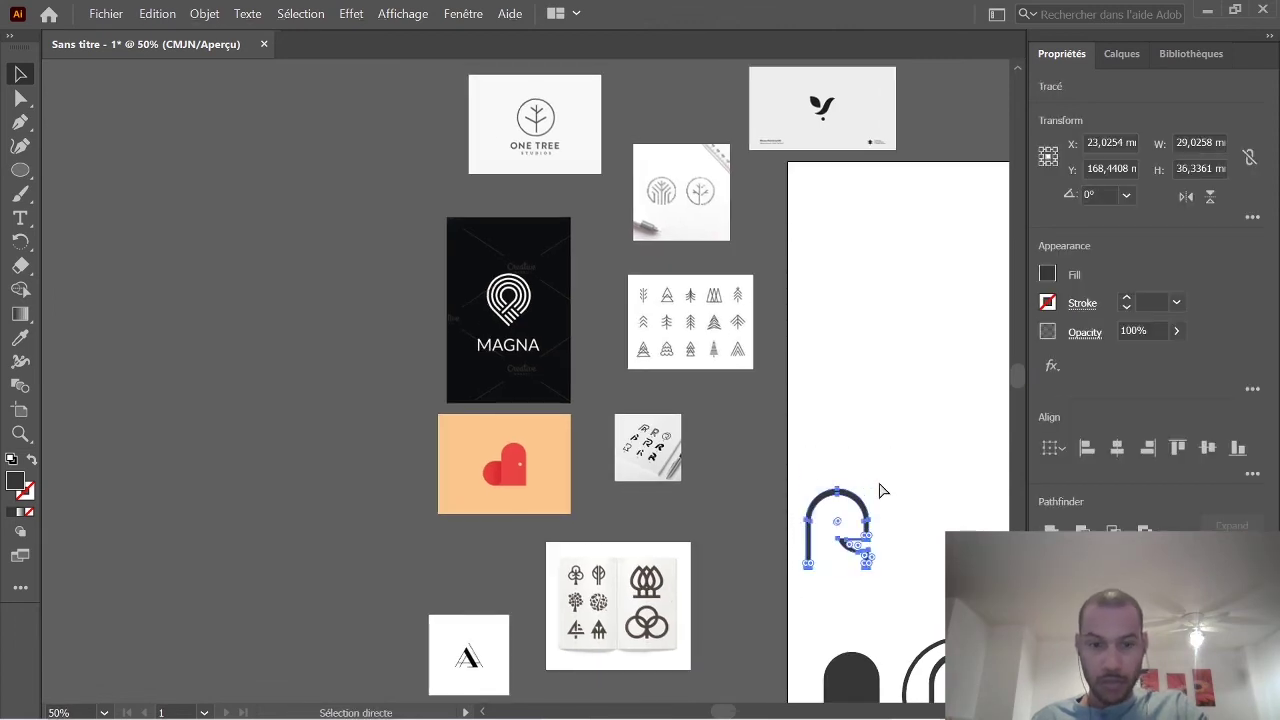
key("v")
scroll(885, 490, "down", 4)
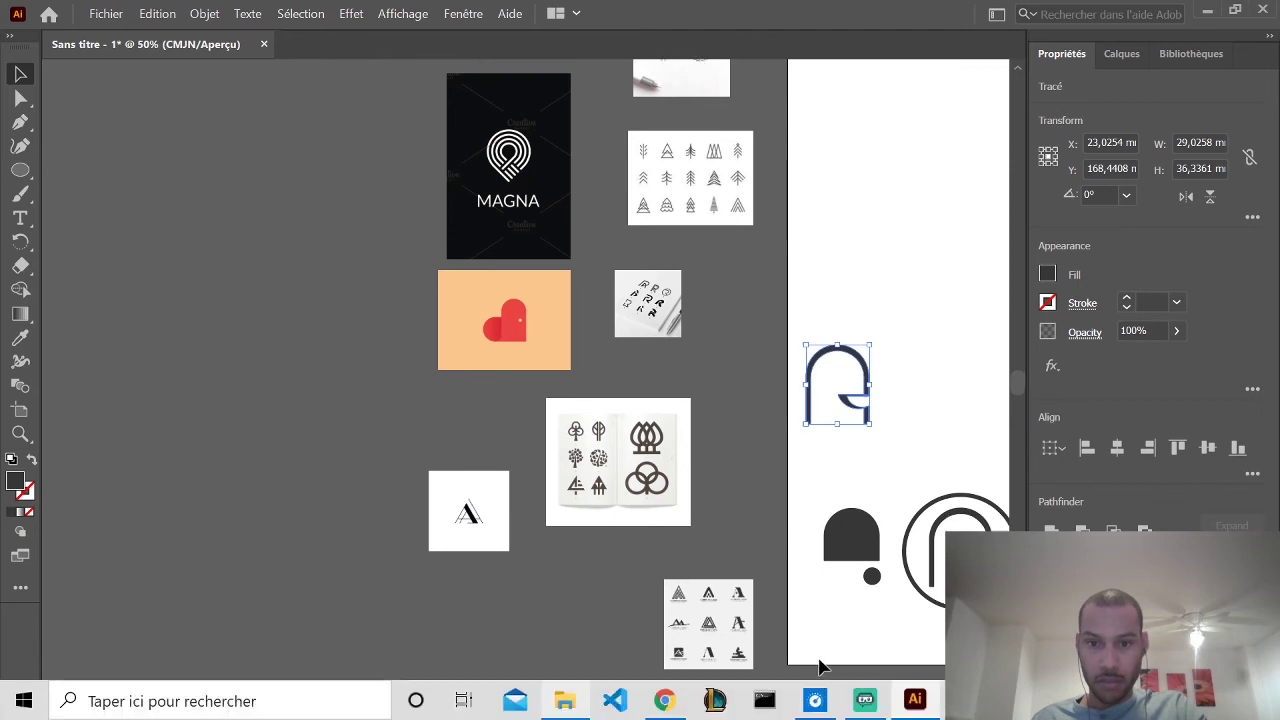
scroll(818, 666, "down", 3)
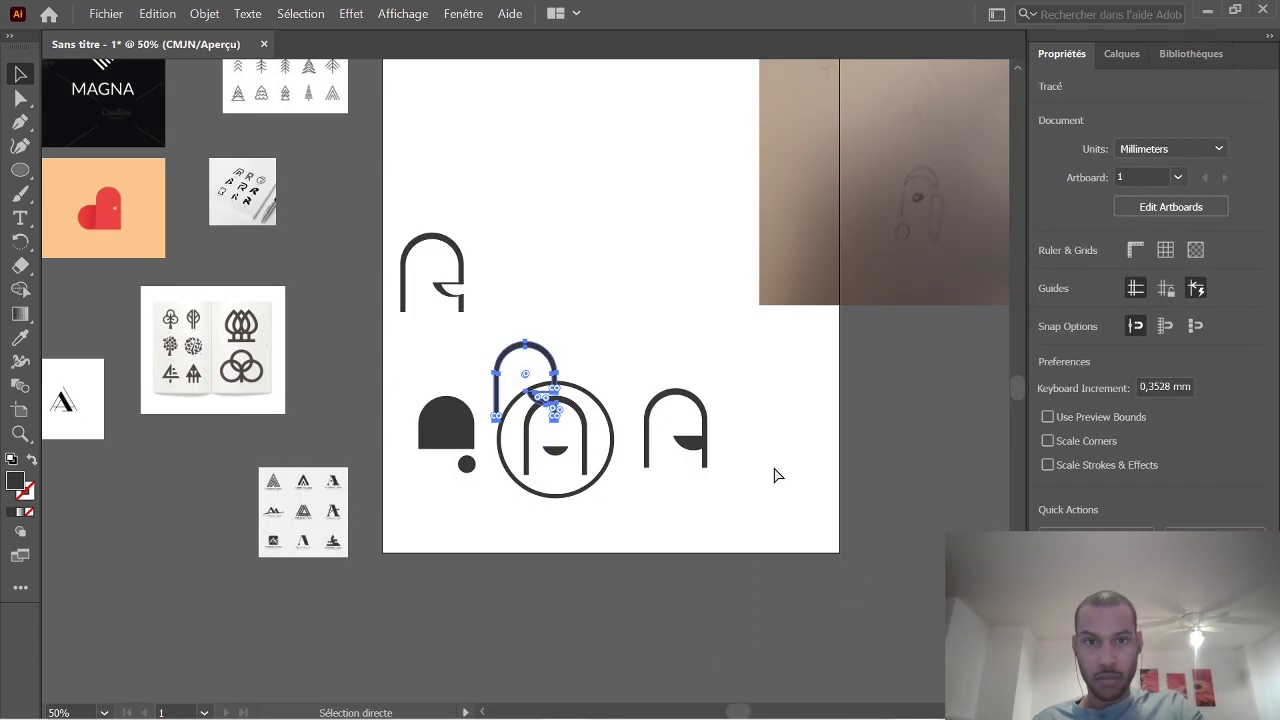
key("v")
left_click_drag(566, 363, 802, 374)
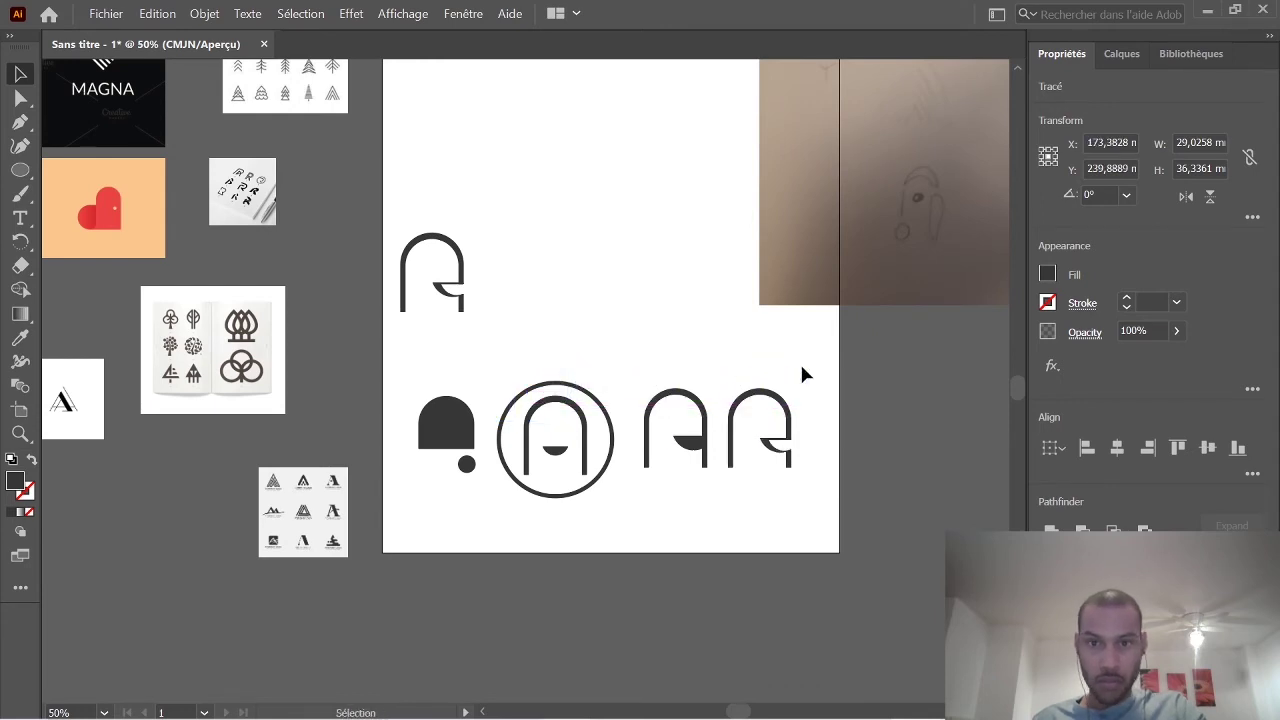
left_click(801, 373)
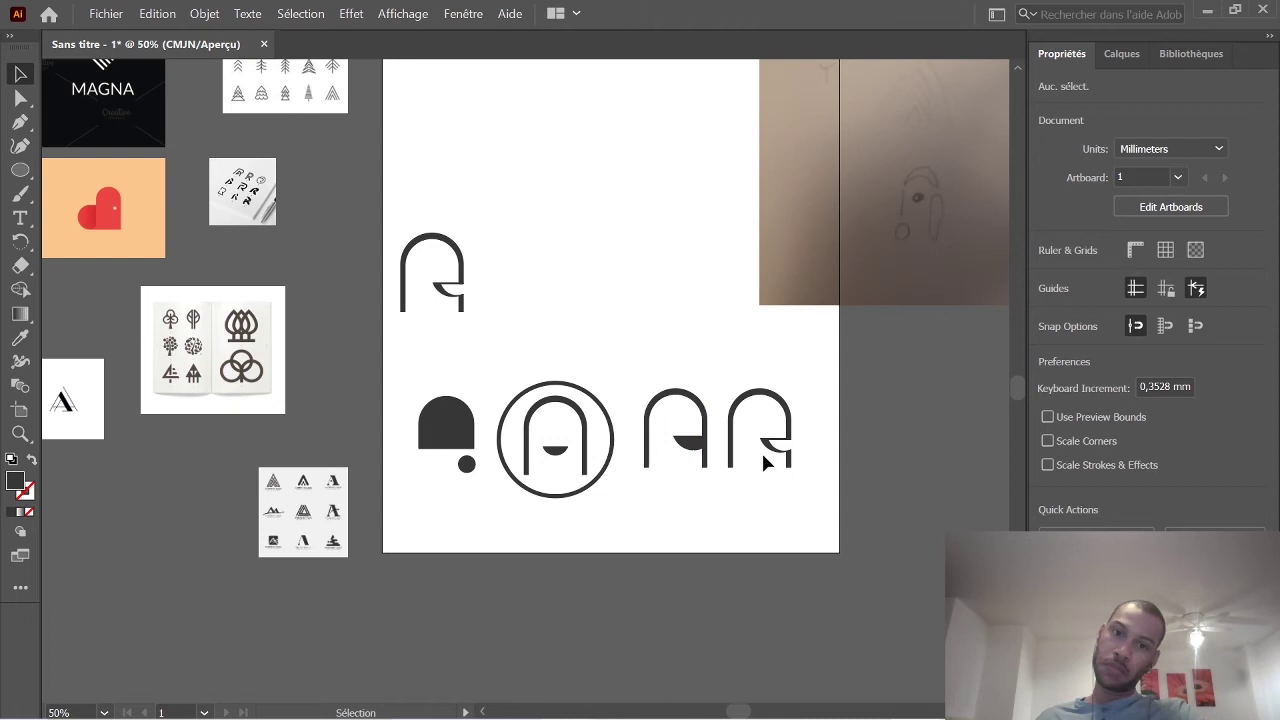
left_click(20, 97)
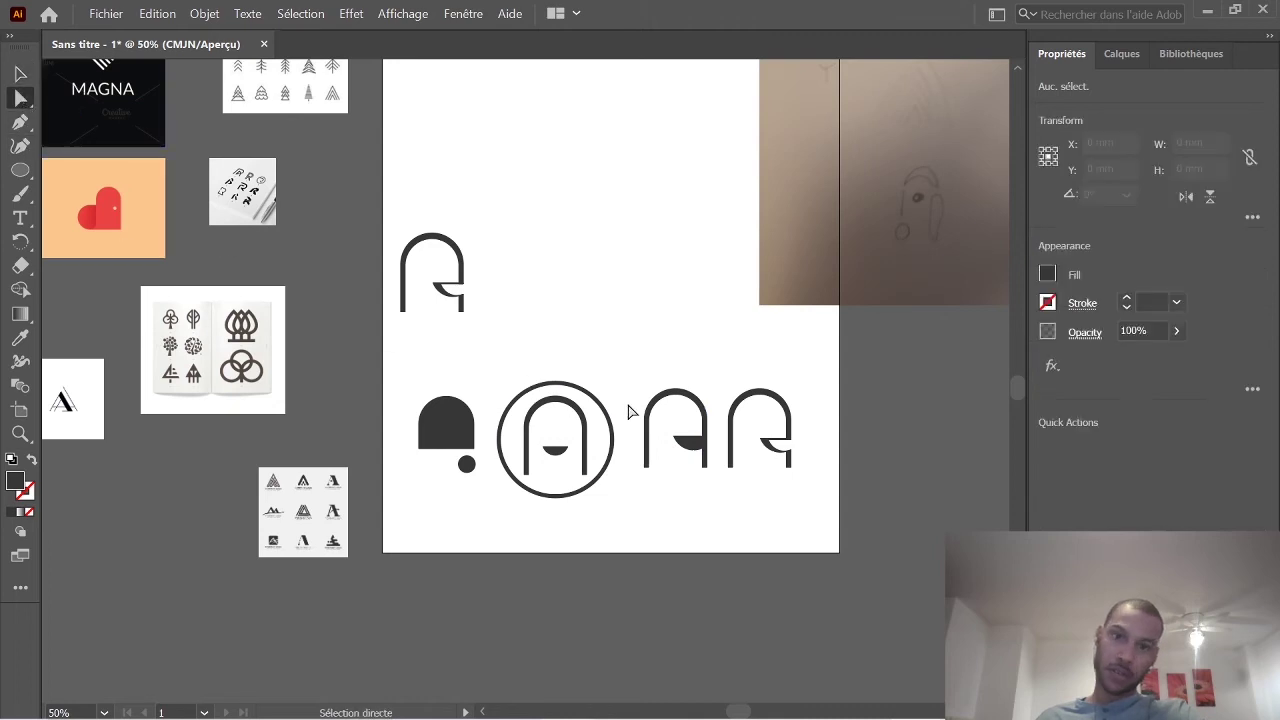
Try stretching the thin tip of the far-right A's cut-out crossbar further toward its left leg and undo the change.
left_click(770, 446)
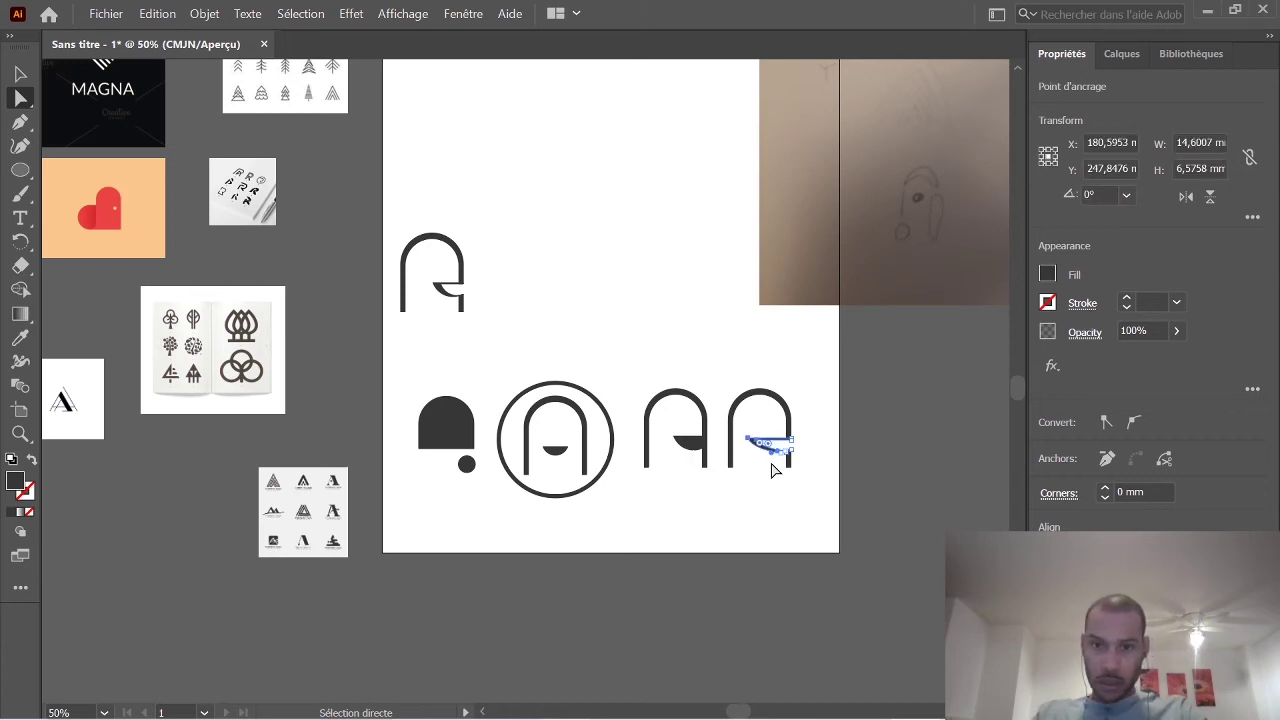
left_click(919, 669)
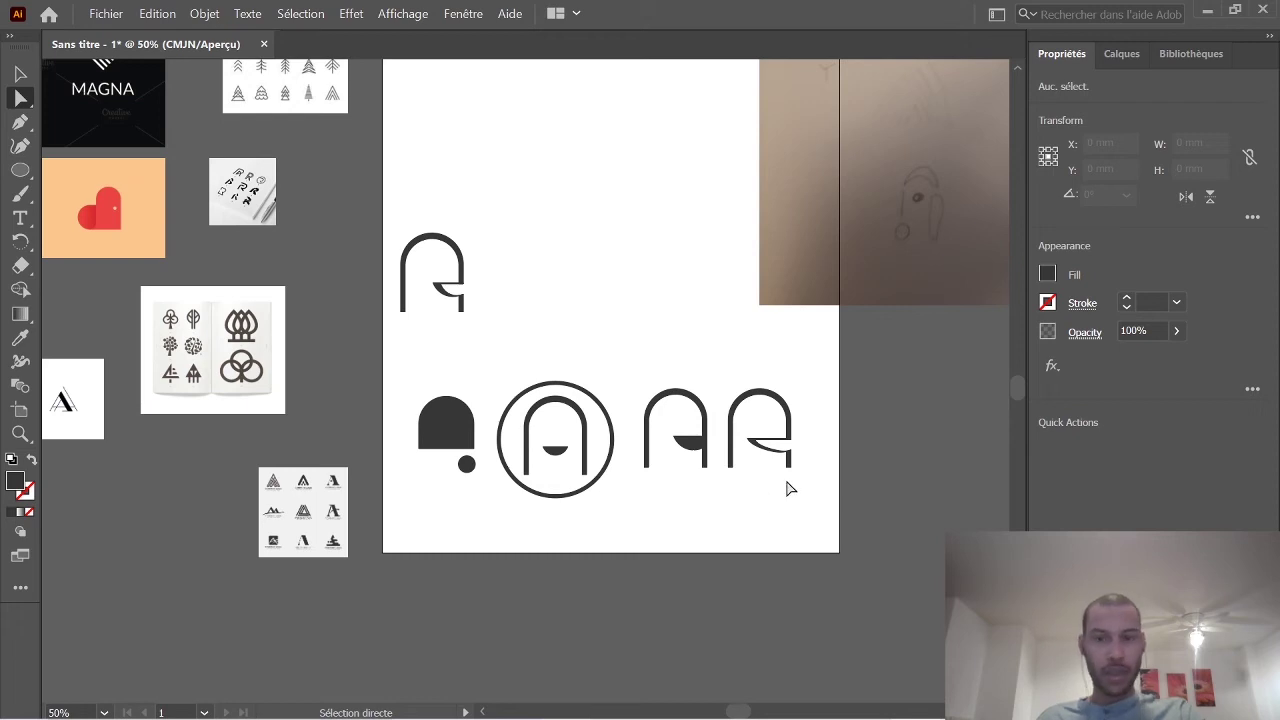
key("ctrl")
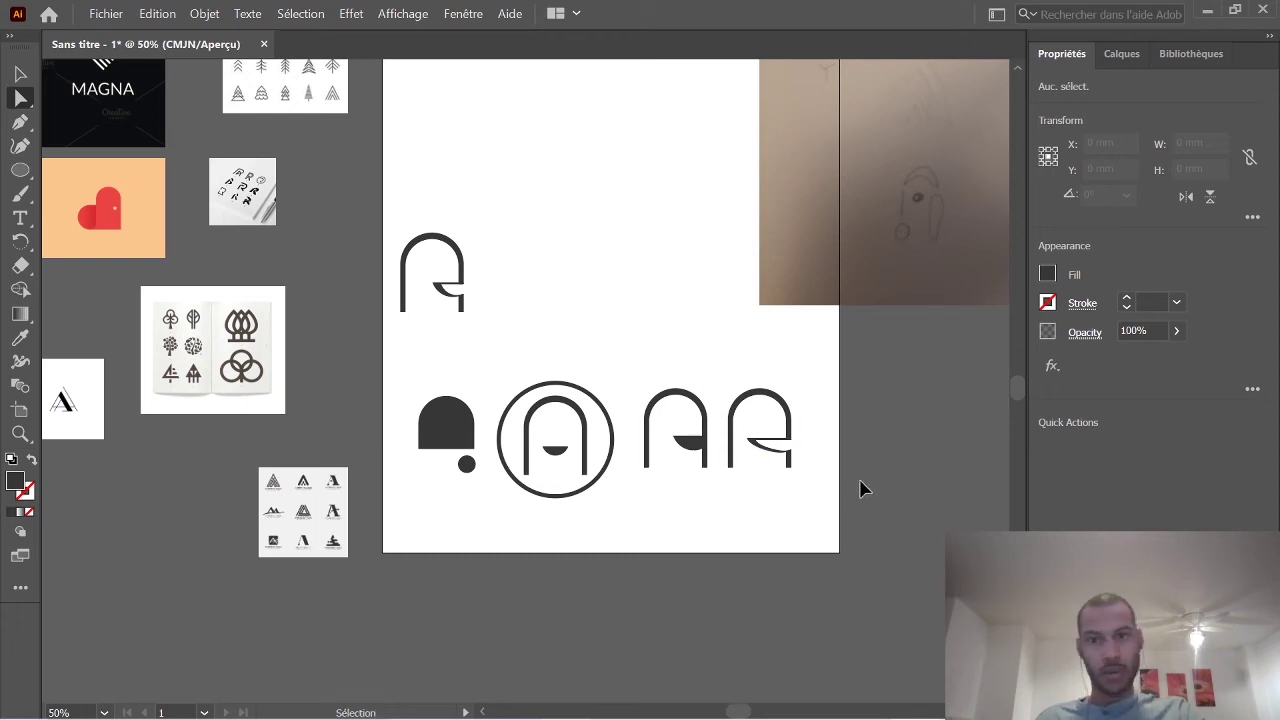
key("ctrl+z")
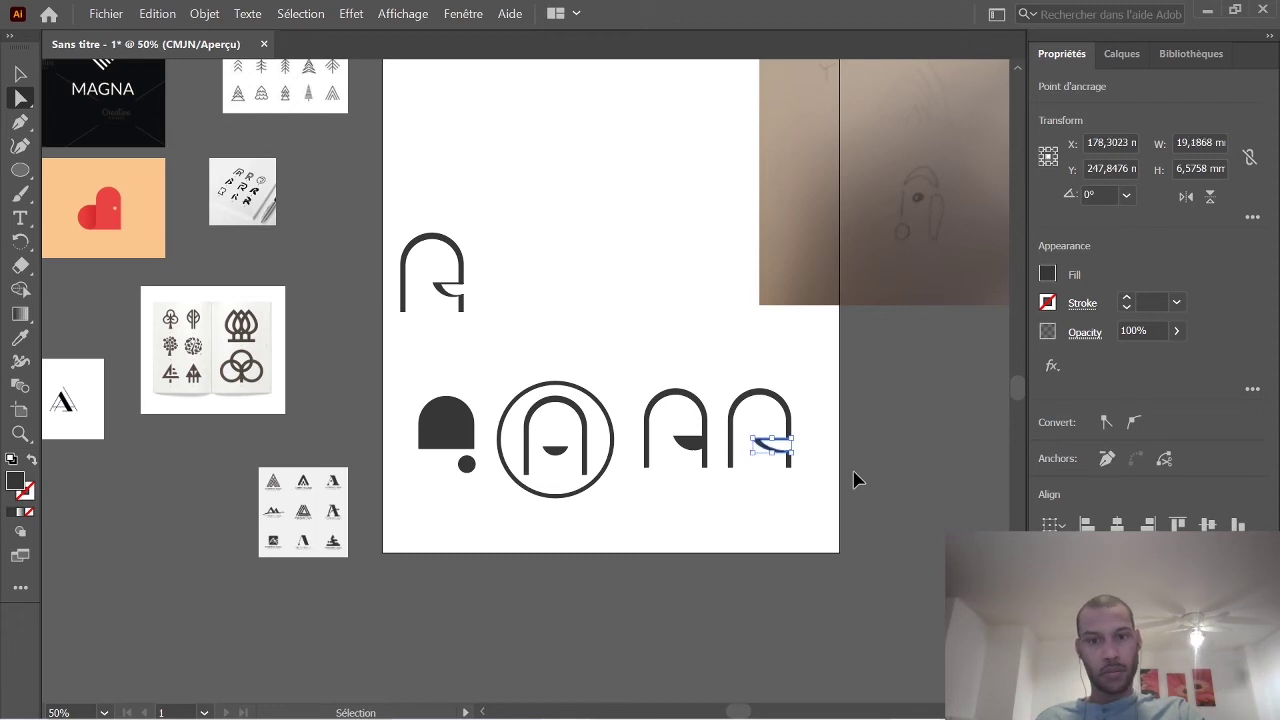
left_click(853, 480, "ctrl")
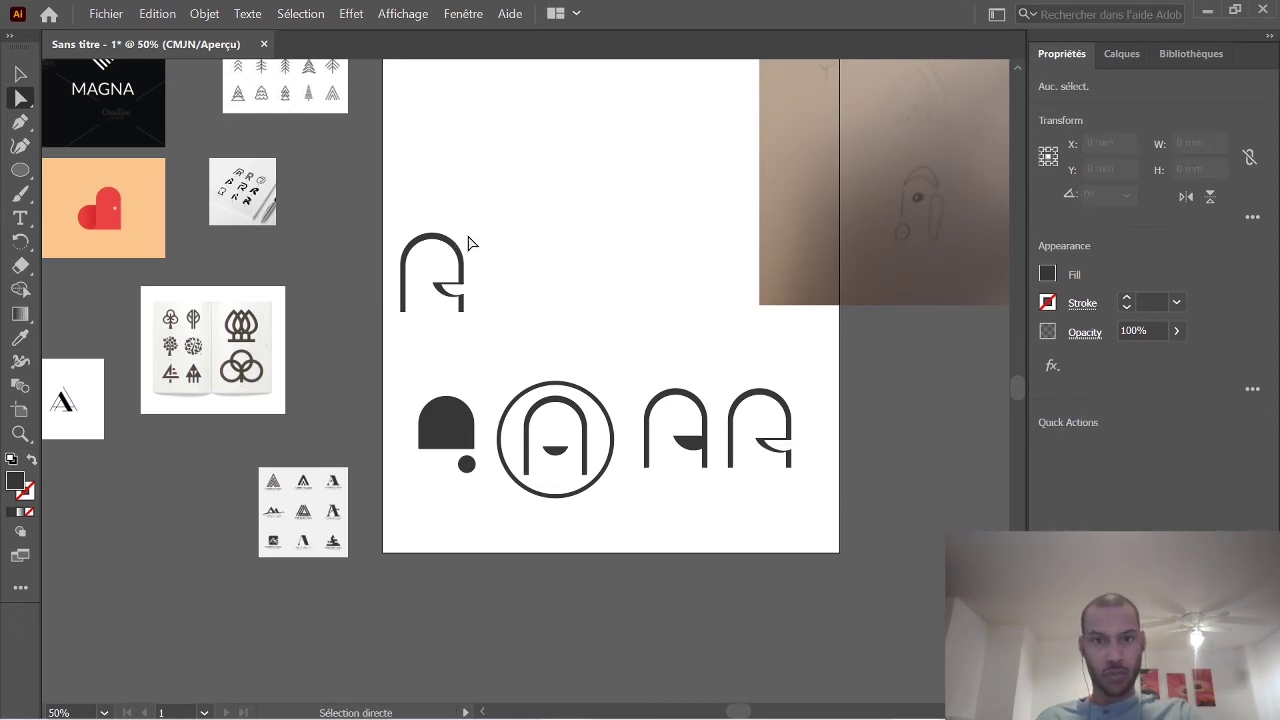
Place a copy of the solid dome shape in the empty area above the circled A, at about X 86 mm, Y 146.9 mm.
left_click_drag(738, 712, 760, 712)
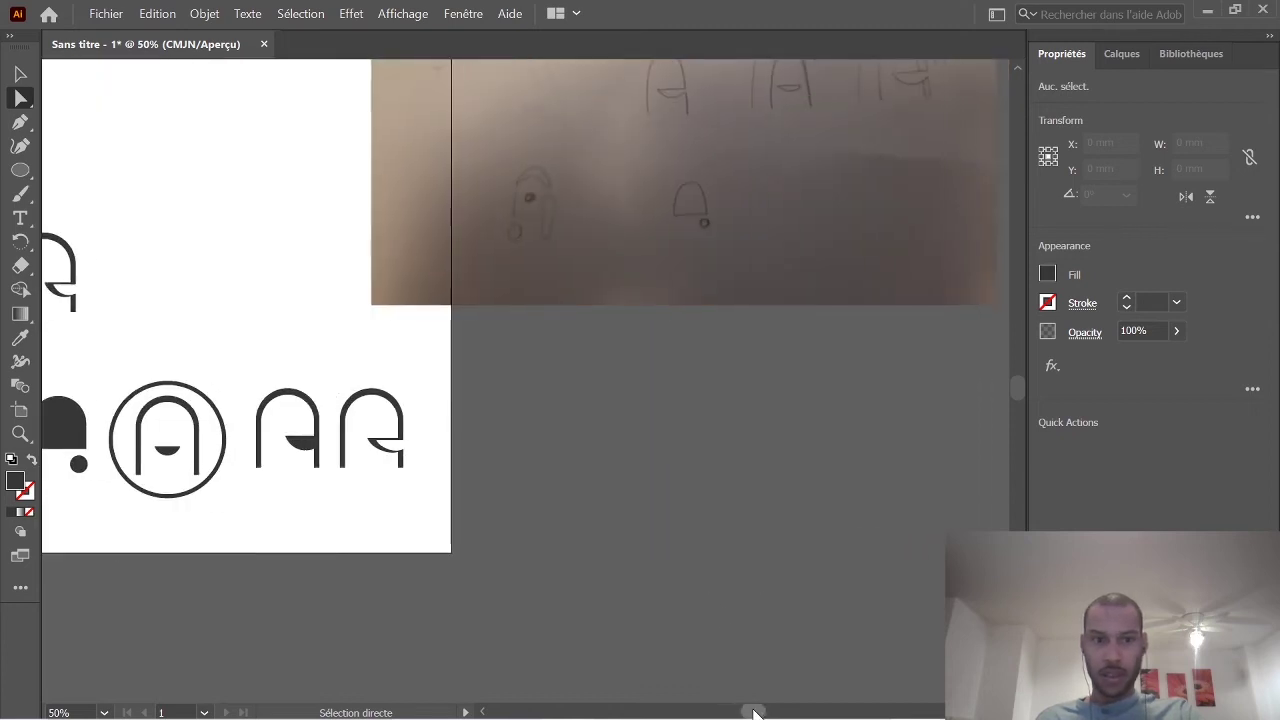
scroll(784, 467, "up", 2)
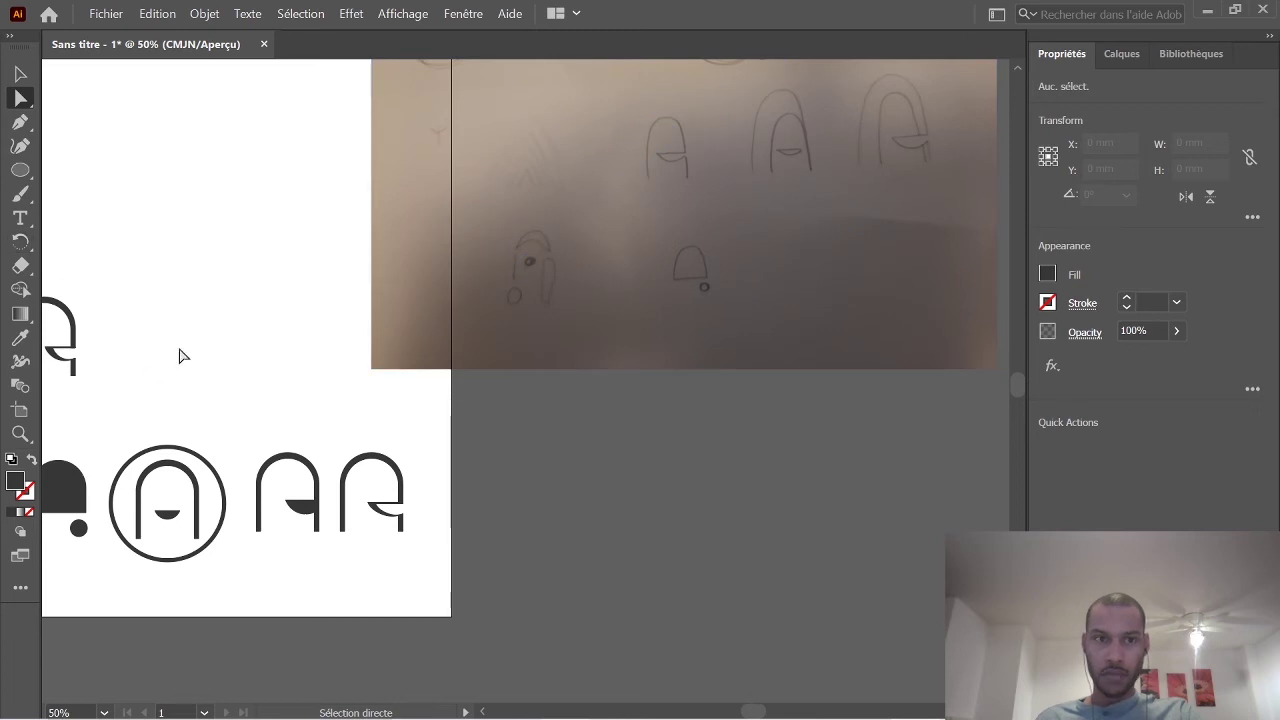
mouse_move(758, 712)
left_mouse_down()
mouse_move(725, 713)
mouse_move(744, 713)
left_mouse_up()
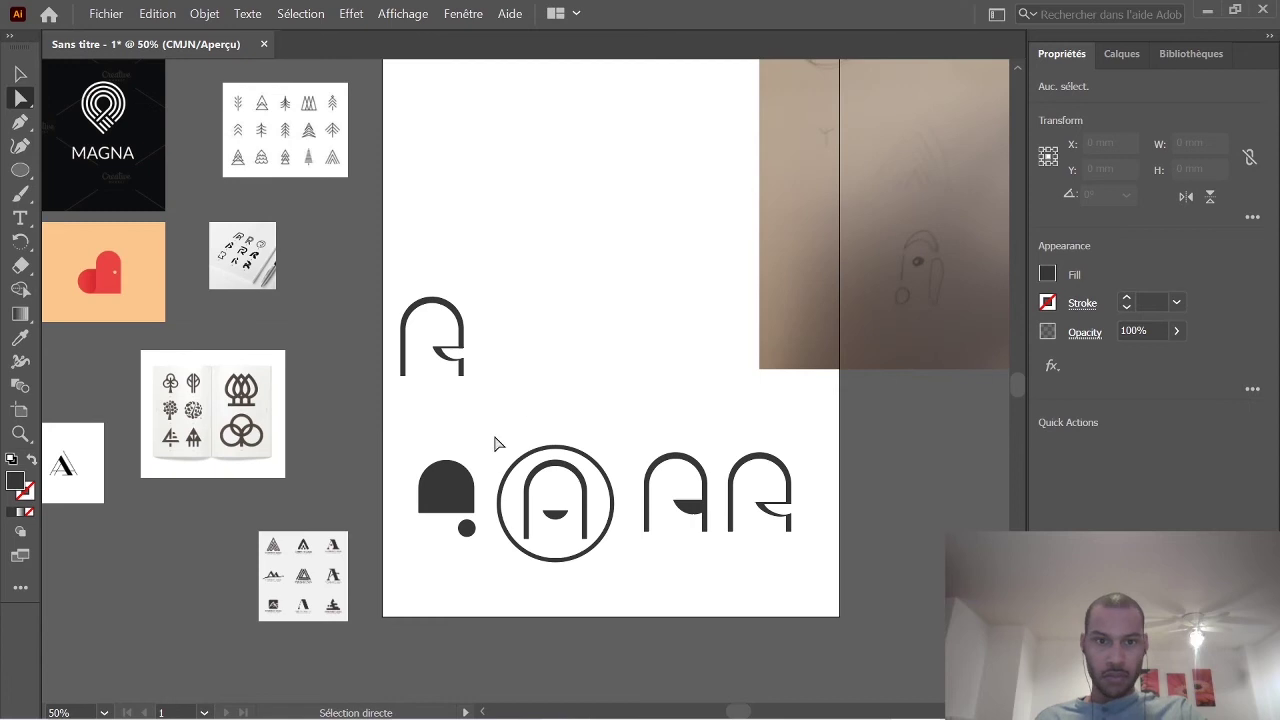
left_click(20, 74)
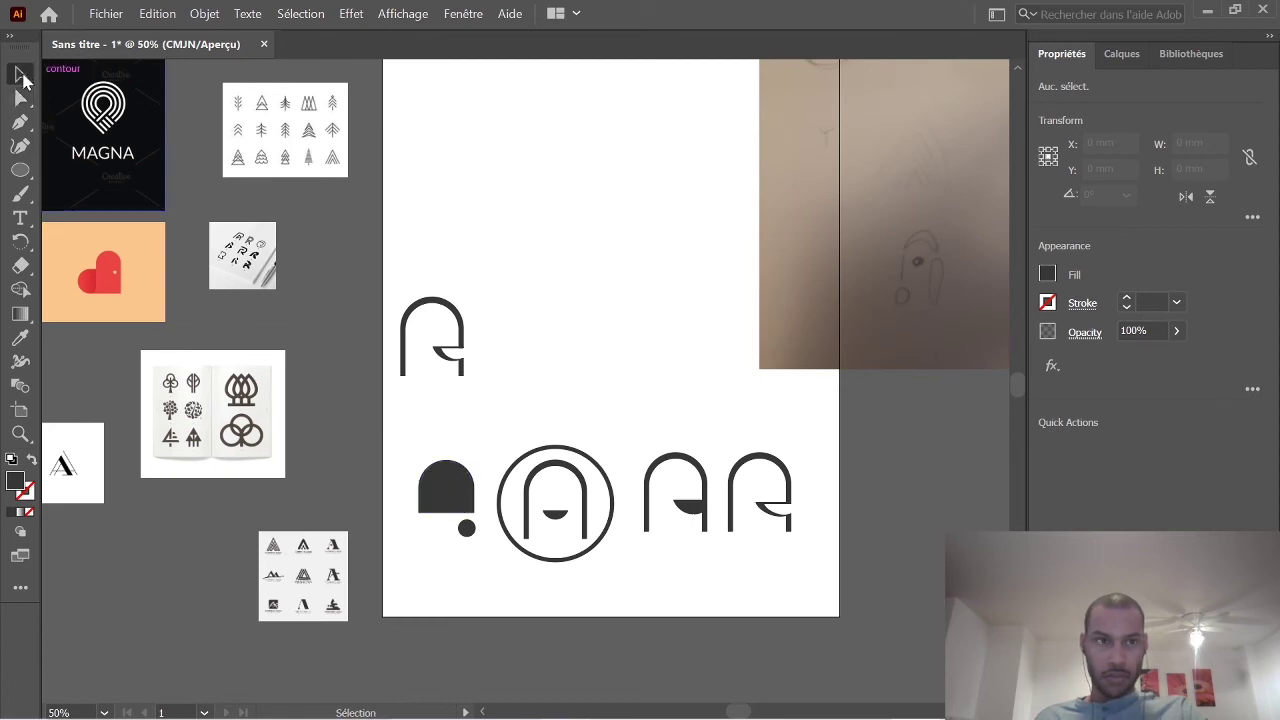
left_click(447, 490)
left_click(583, 170)
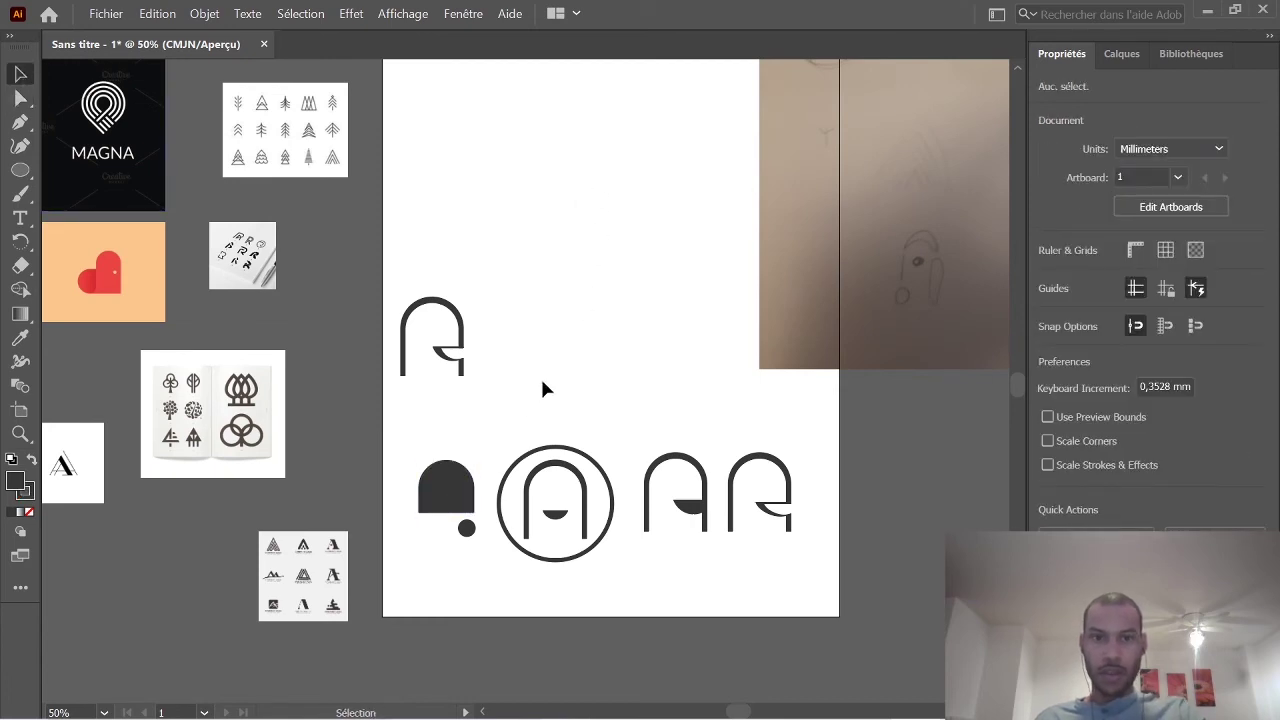
scroll(546, 305, "down", 3)
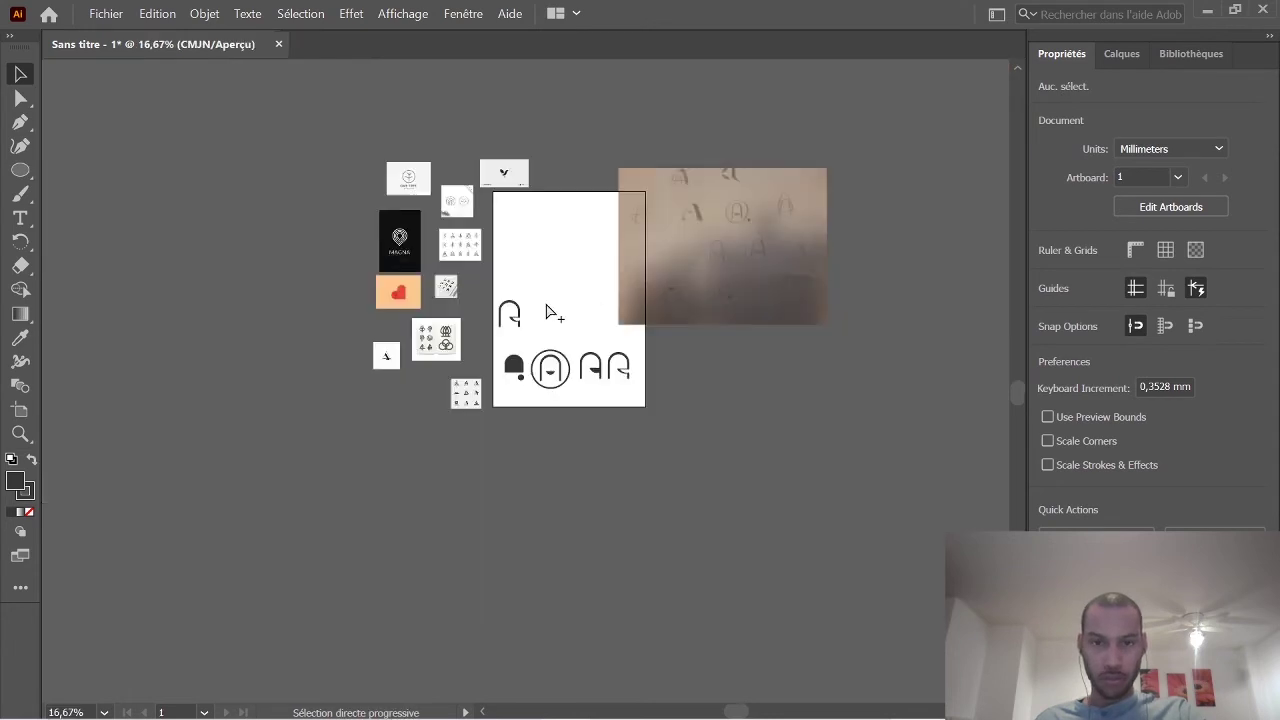
scroll(620, 347, "up", 3)
left_click(299, 405)
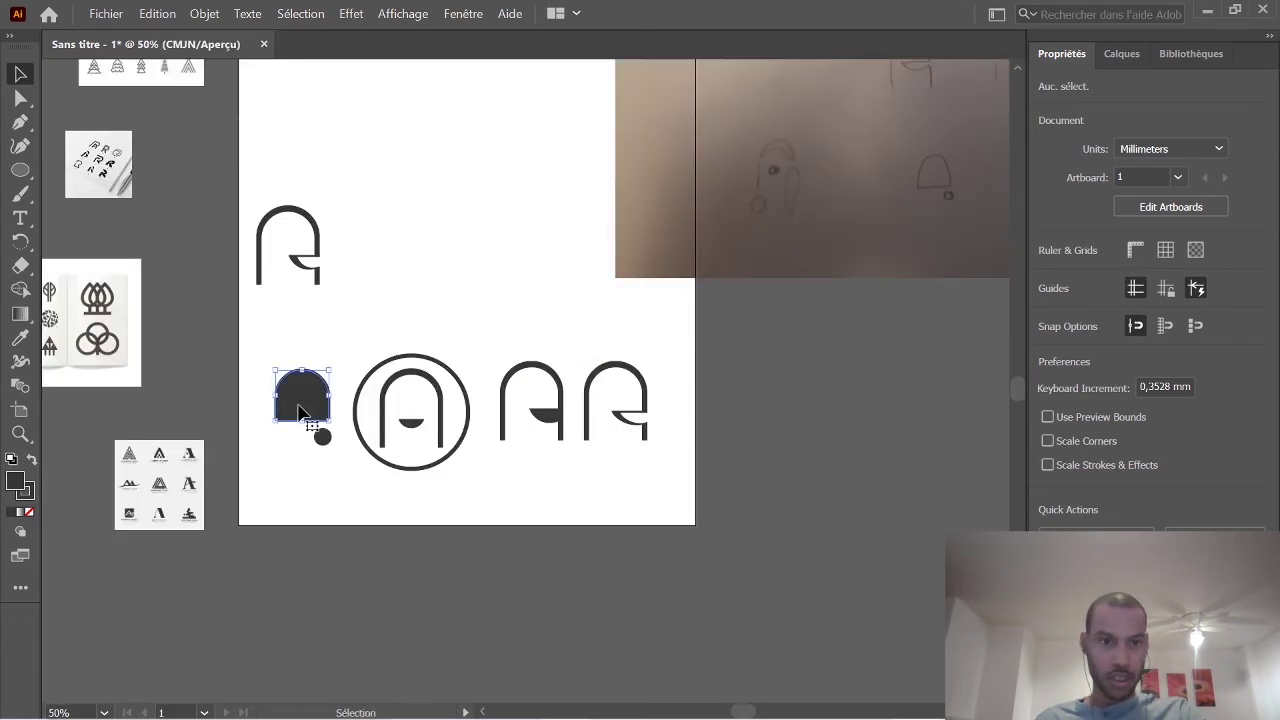
left_click(451, 203)
key("ctrl+v")
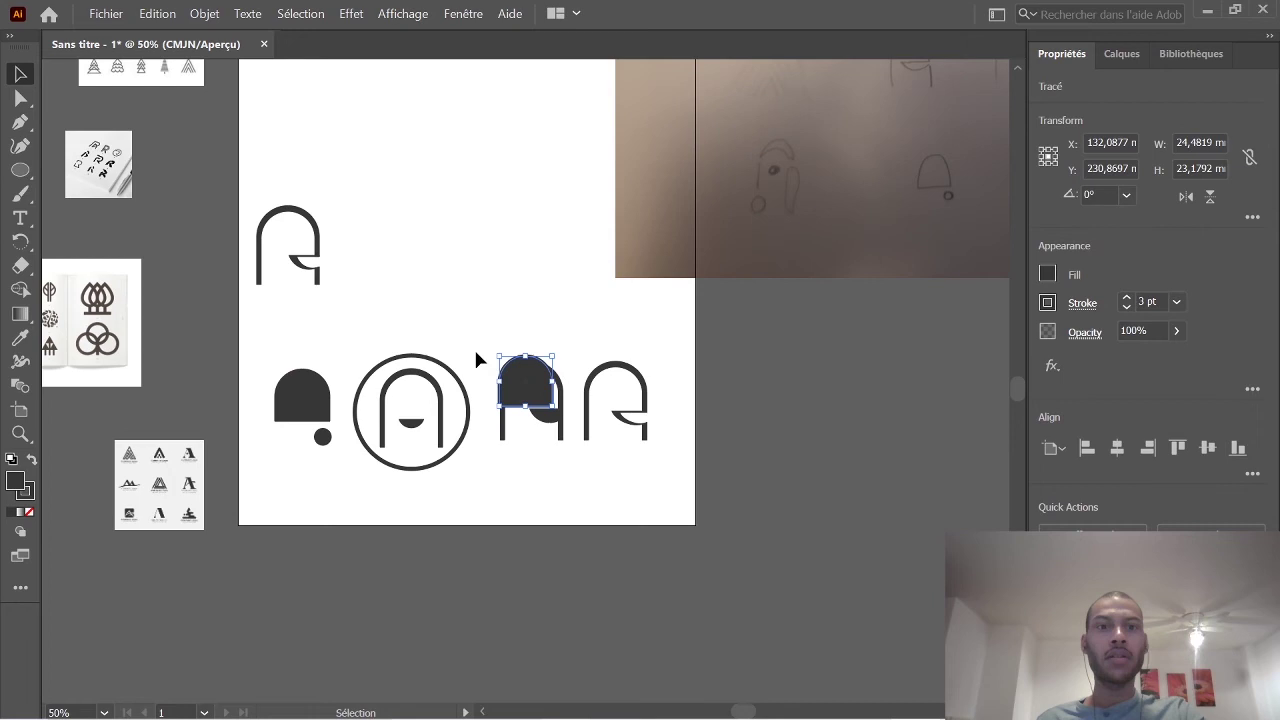
left_click_drag(537, 393, 436, 211)
Lengthen the dome copy by moving its two bottom anchors down until it is about 33.1 mm high.
scroll(474, 250, "up", 2)
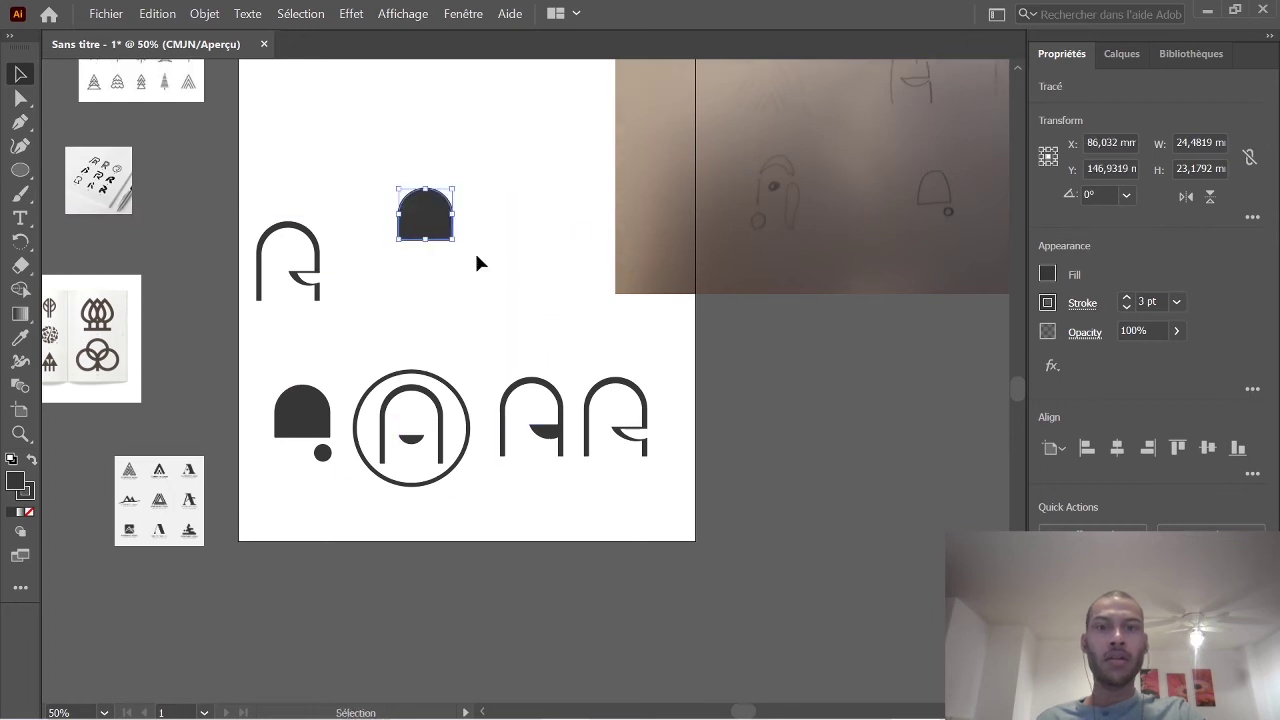
left_click_drag(750, 712, 752, 712)
scroll(430, 245, "up", 2)
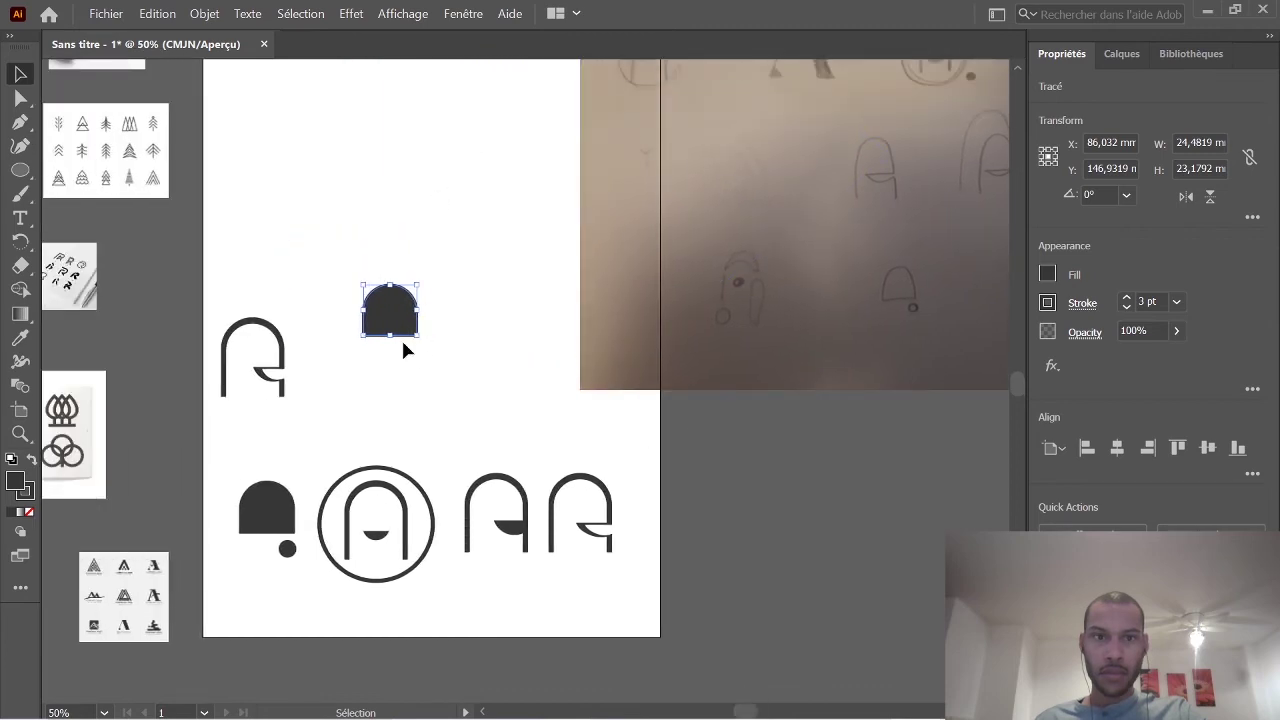
left_click(481, 342)
key("a")
left_click_drag(451, 383, 326, 360)
left_click(535, 333)
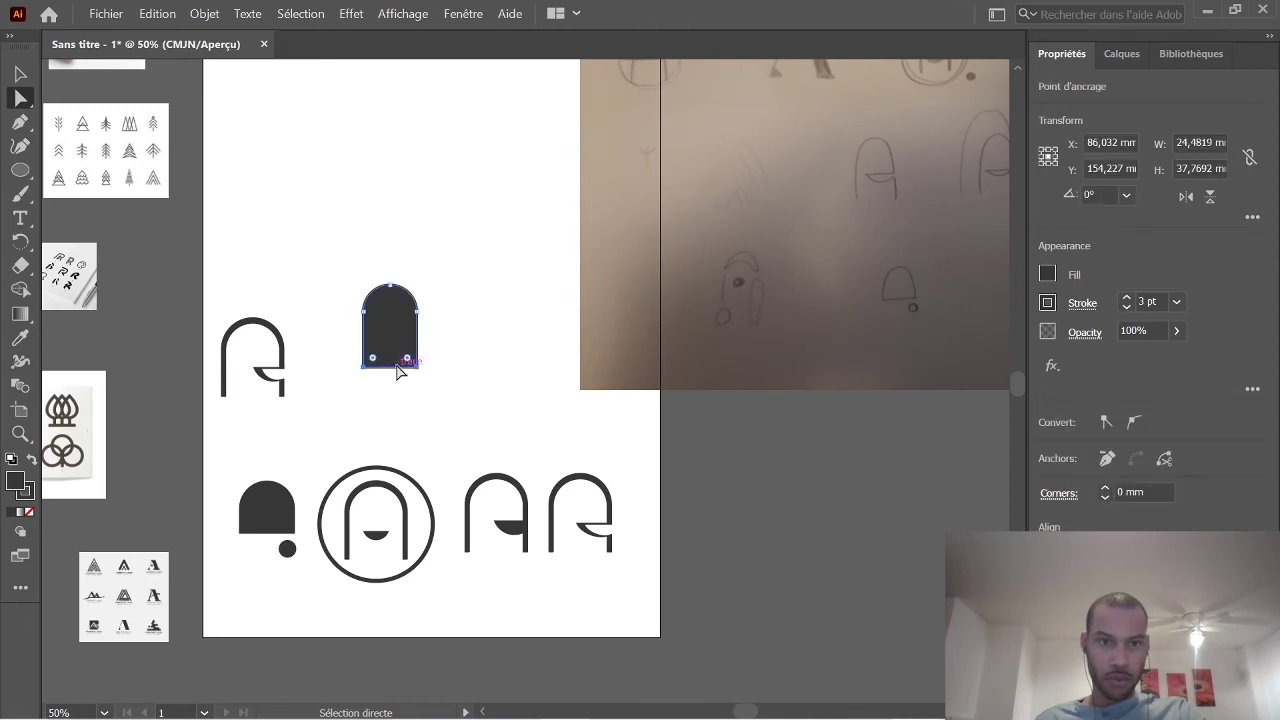
left_click_drag(413, 368, 416, 358)
Review the Logo notes under Identité in WorkFlowy and return to the Illustrator drawing.
left_click(469, 685)
key("alt+Tab")
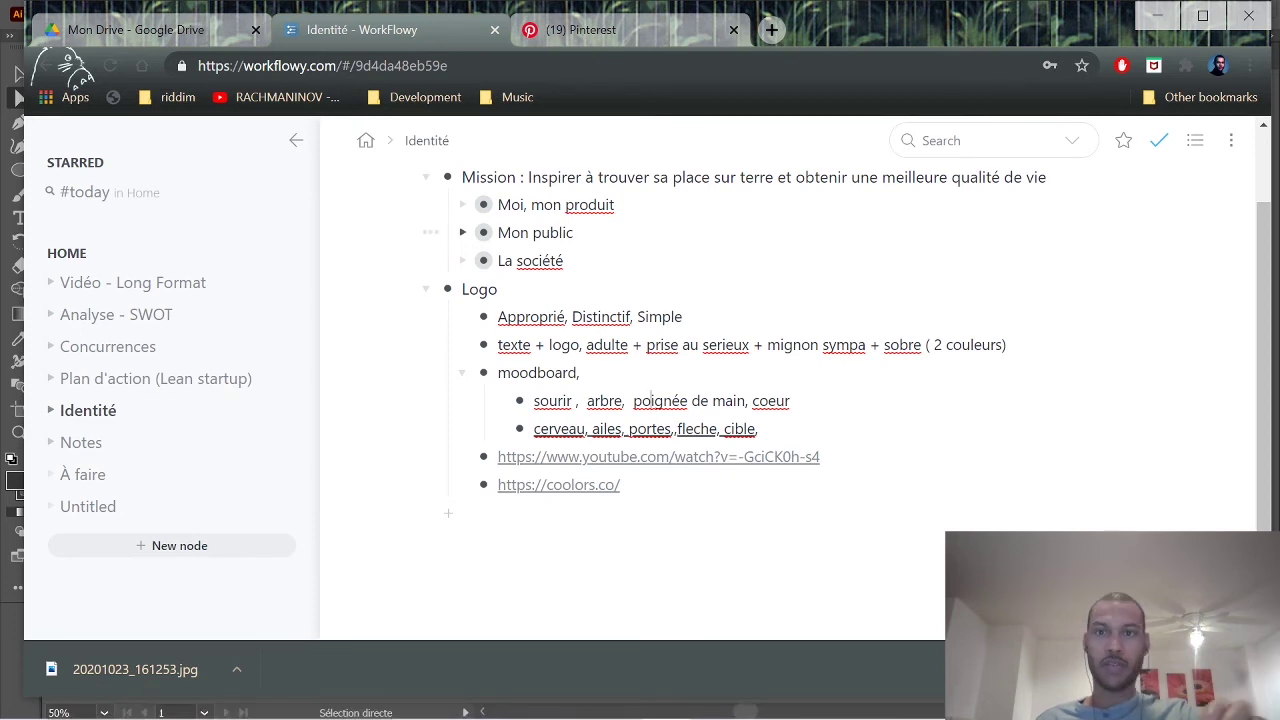
left_click(914, 700)
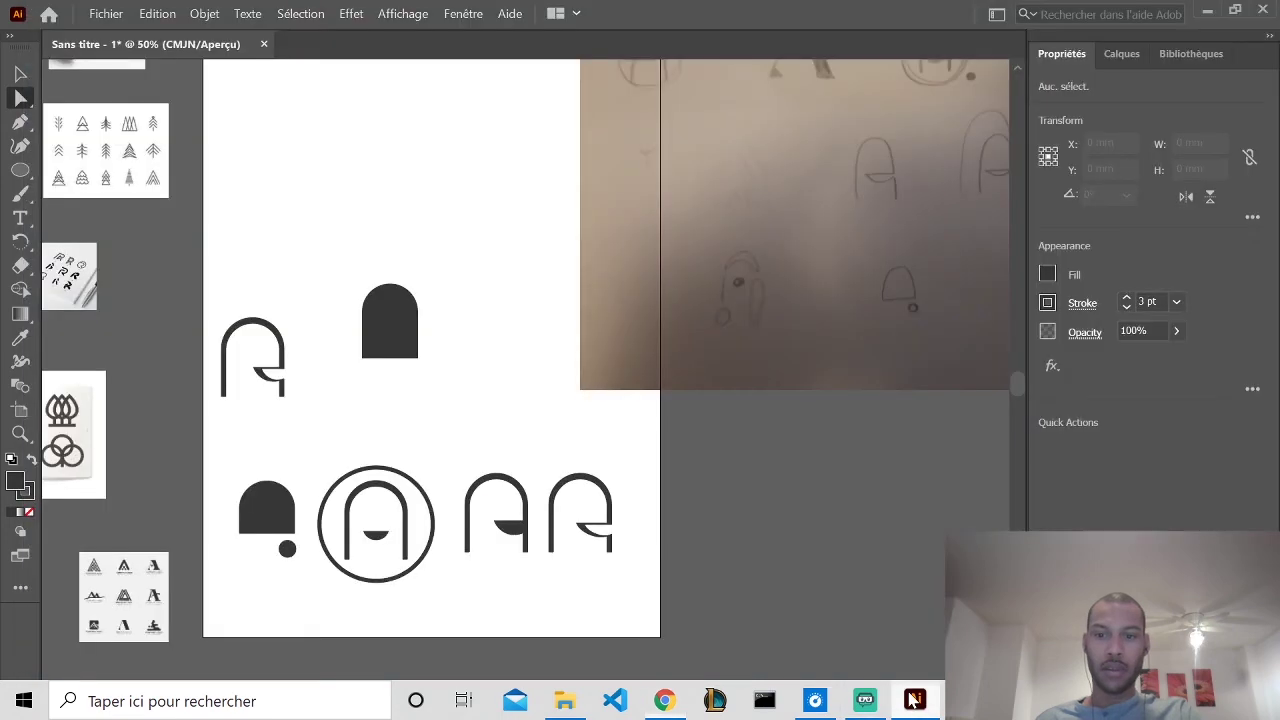
Duplicate the tall dome and enlarge the original from its upper-left corner to about 39.2 x 53 mm.
left_click(26, 75)
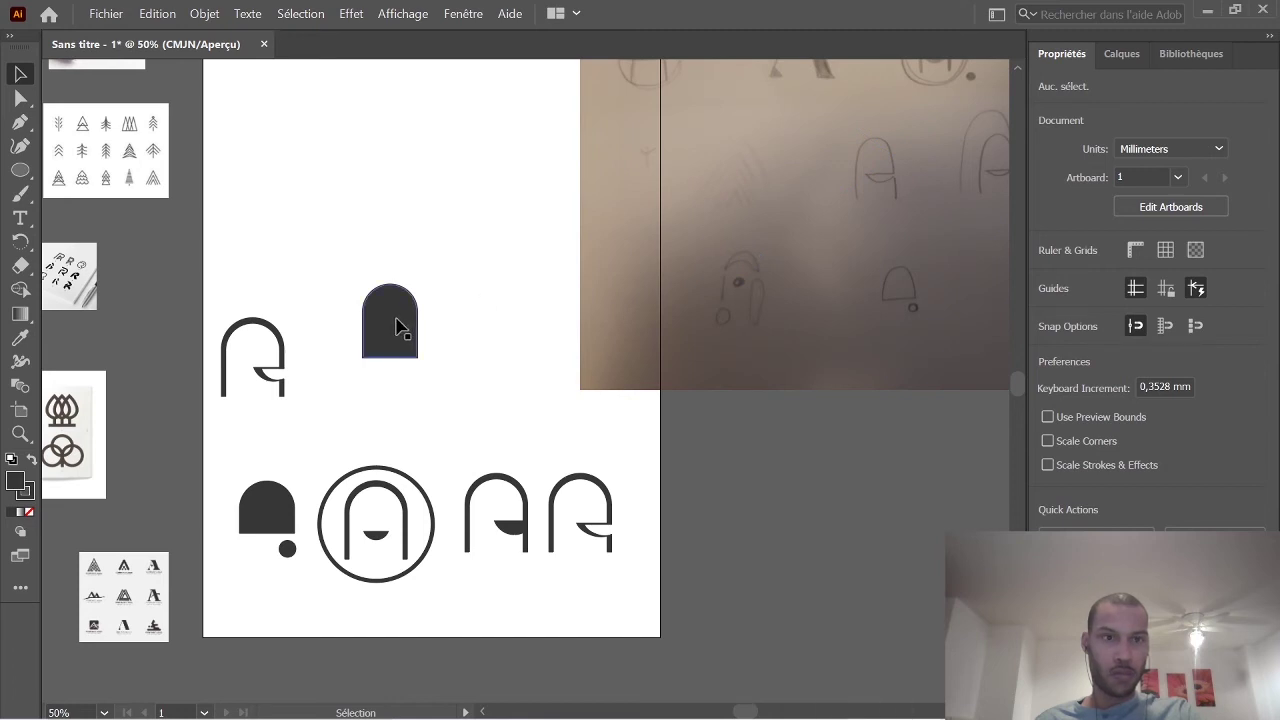
left_click(396, 327)
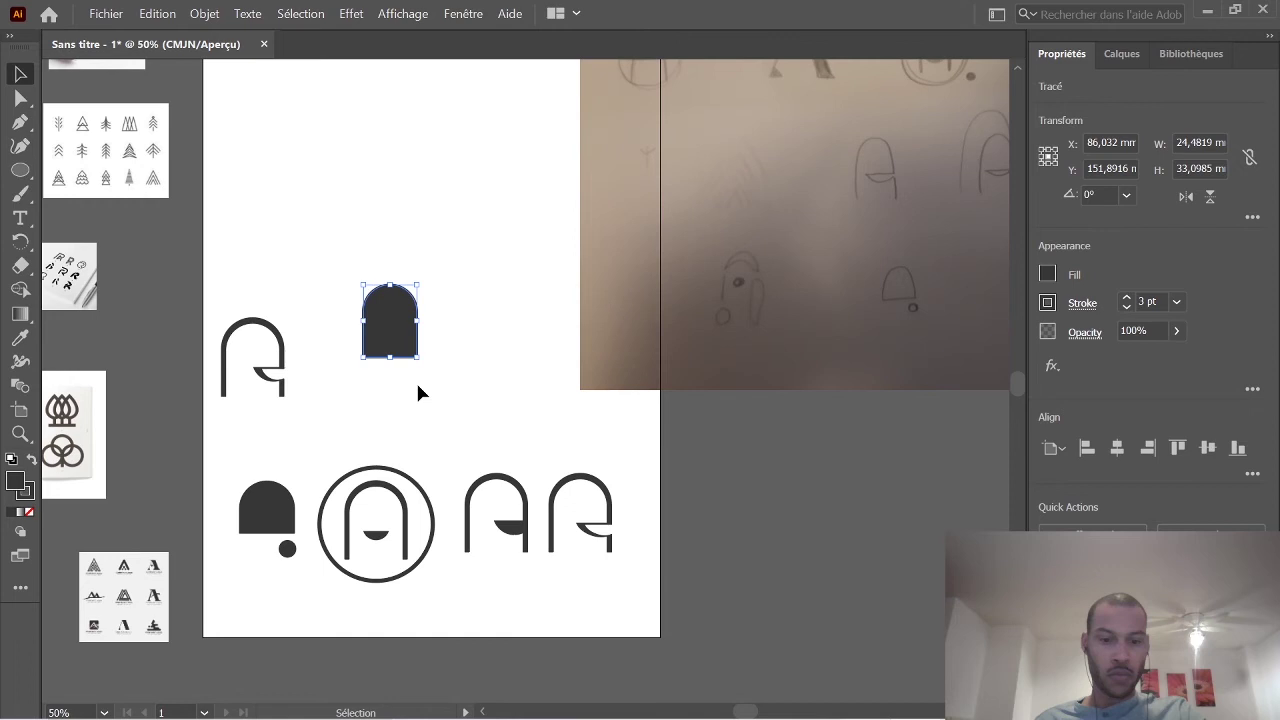
key("ctrl+c")
key("ctrl+v")
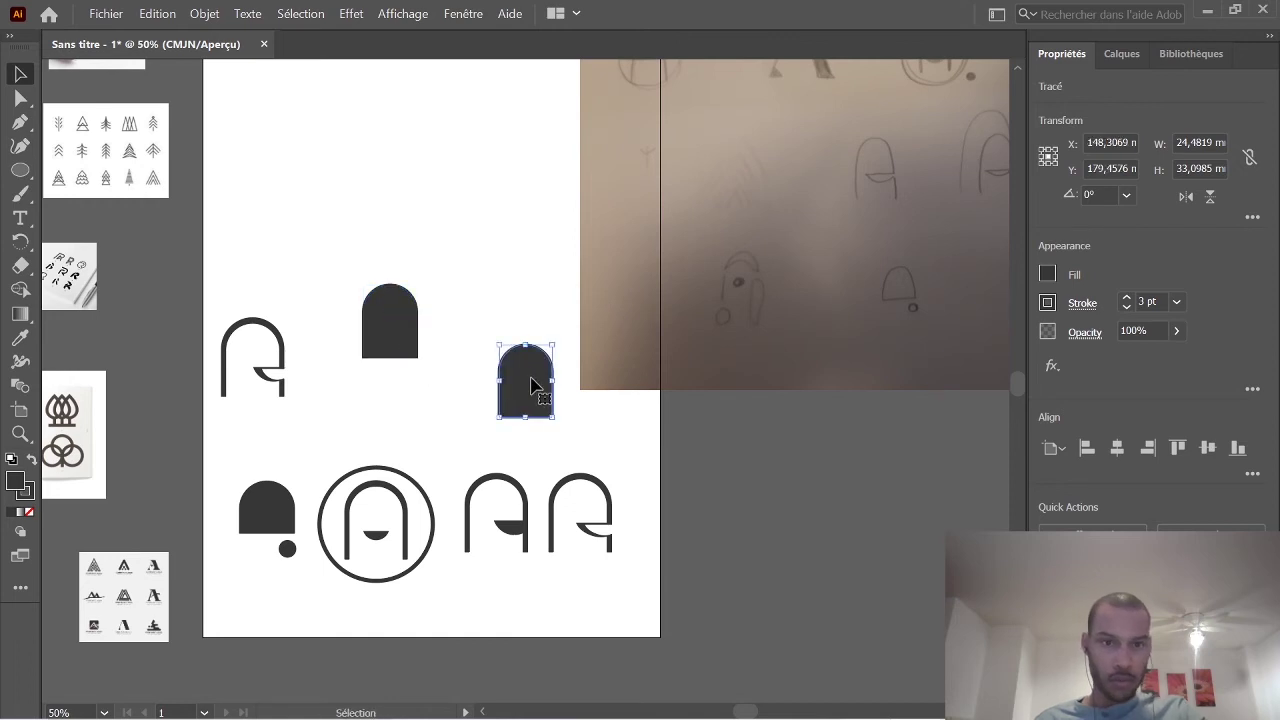
left_click(385, 305)
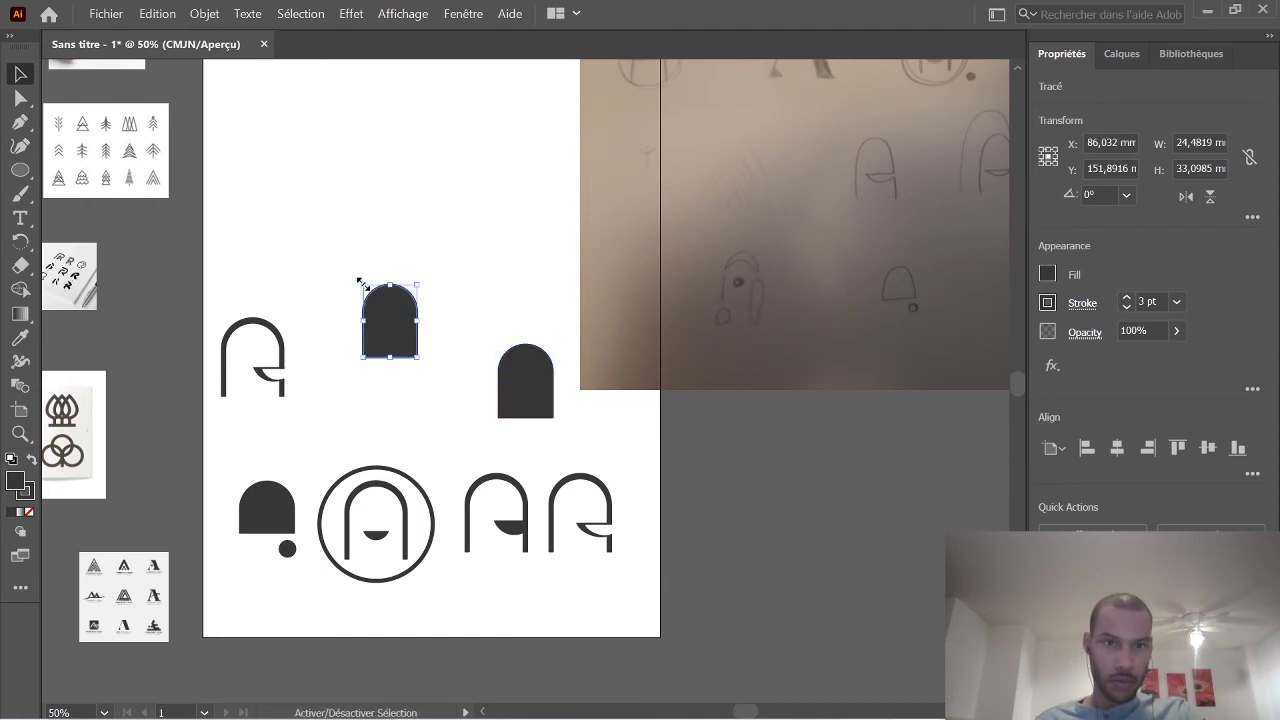
left_click_drag(364, 283, 330, 242)
left_click(492, 268)
Fill the smaller dome copy white, place it inside the large dome and enlarge it to about 30.4 x 41.1 mm.
left_click(528, 385)
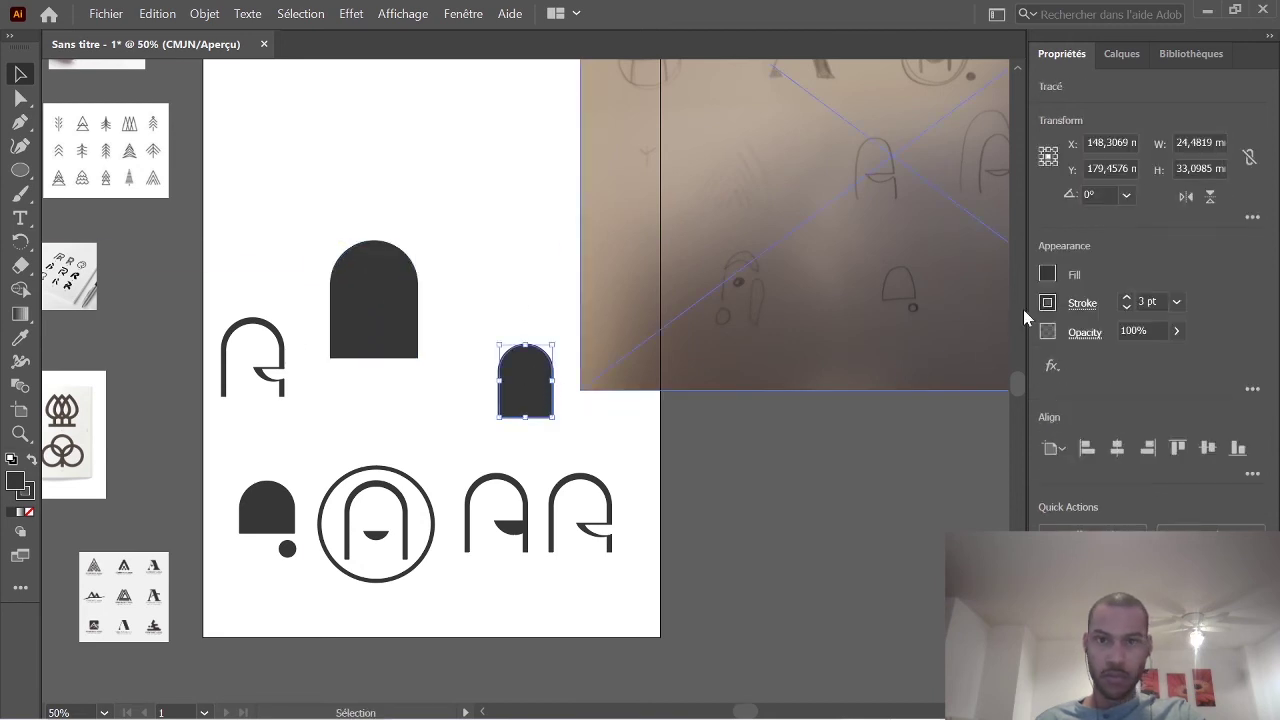
left_click(1048, 282)
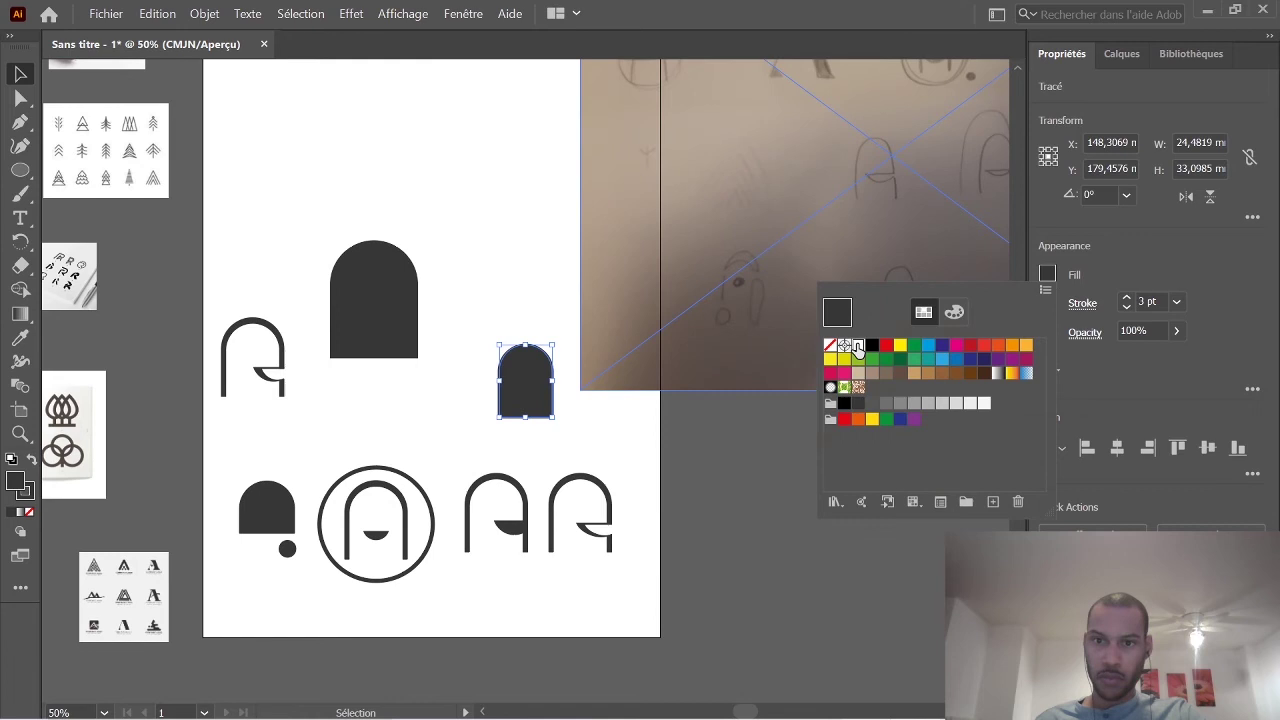
left_click(857, 347)
left_click_drag(528, 392, 380, 340)
left_click_drag(356, 293, 342, 273)
left_click_drag(383, 331, 385, 329)
left_click(452, 418)
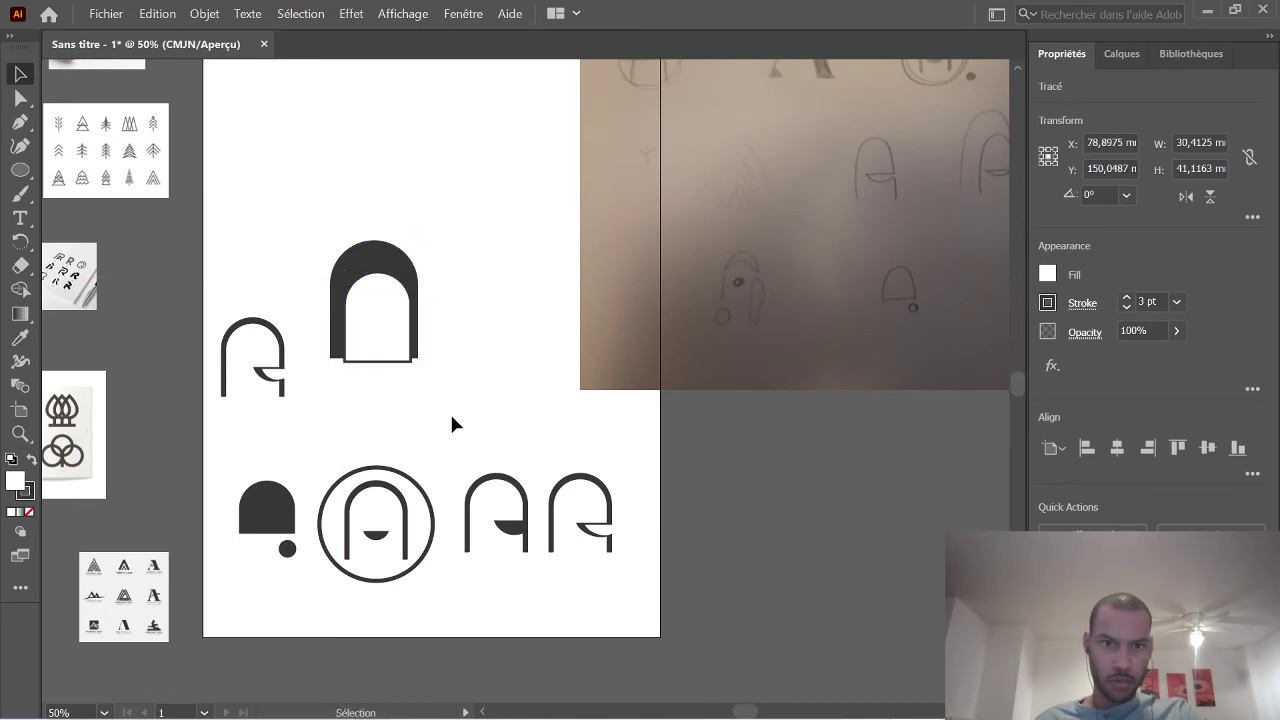
Remove the stroke from the white inner dome.
left_click(380, 361)
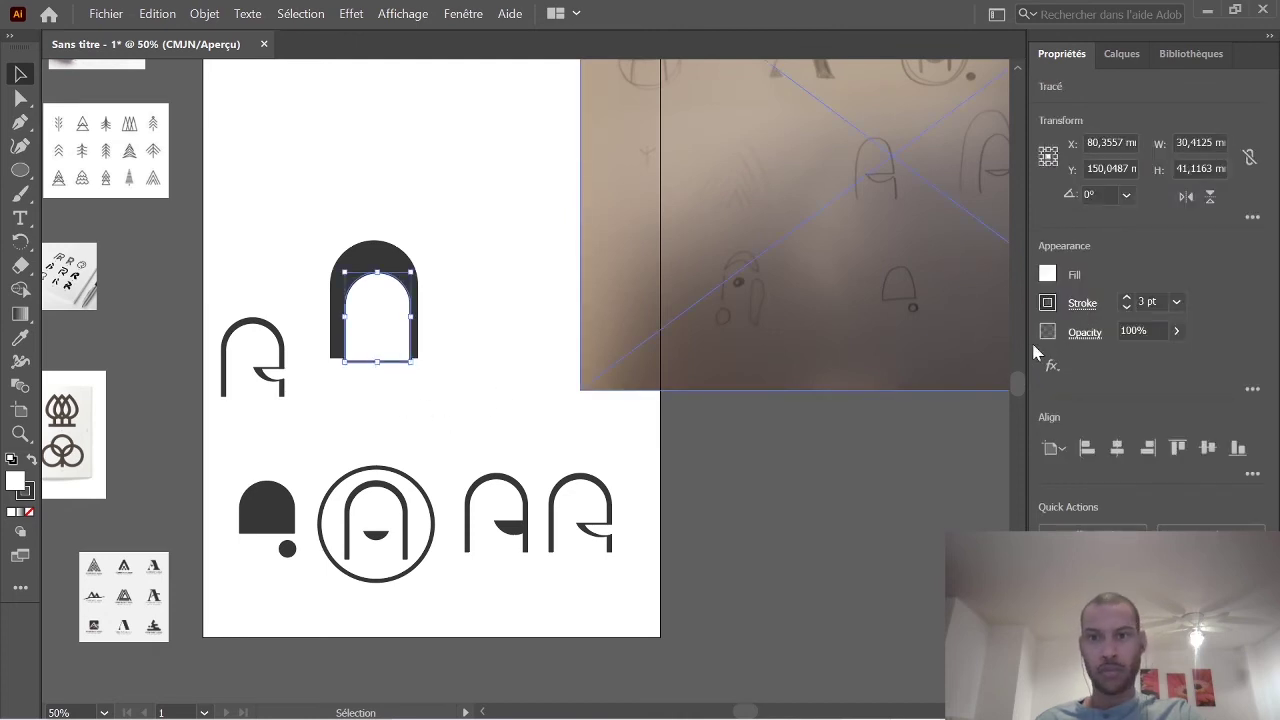
left_click(1047, 302)
left_click(830, 374)
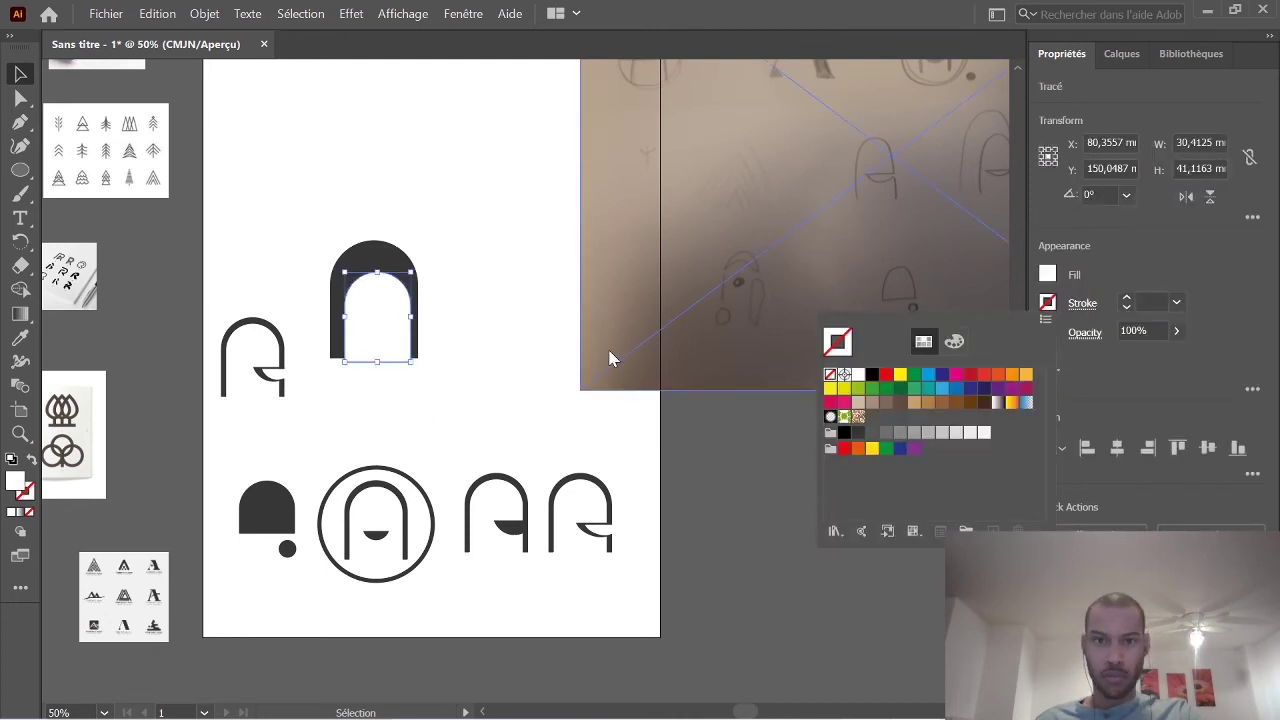
left_click(570, 277)
left_click(491, 334)
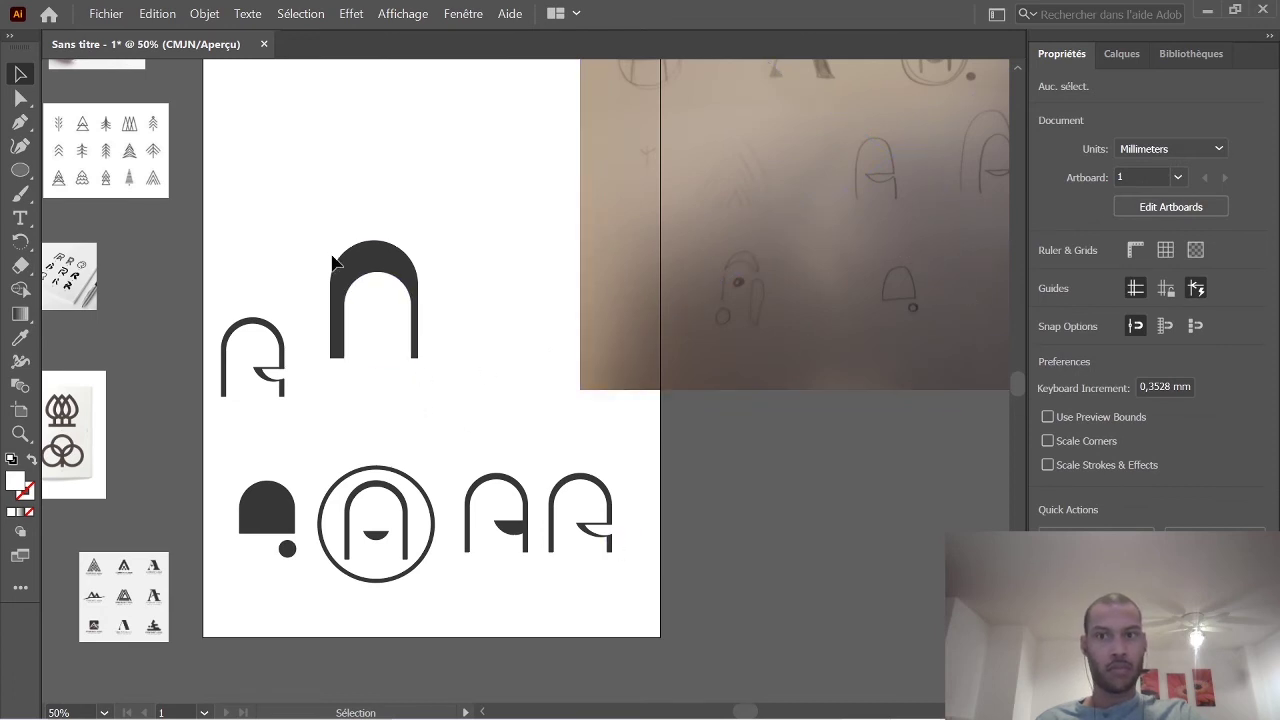
Shrink the white inner dome from its upper-left corner to thicken the arch's left leg and top.
left_click(362, 313)
left_click_drag(345, 273, 356, 290)
left_click(479, 268)
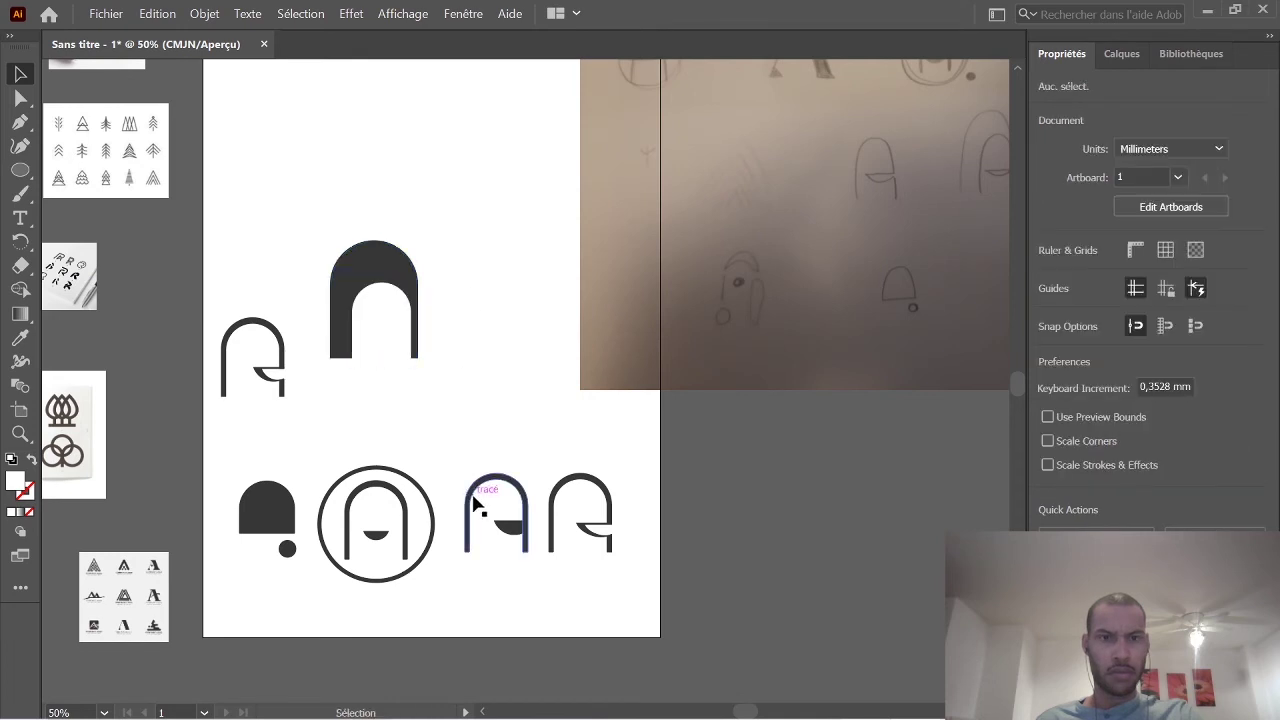
Copy the half-moon crossbar from the circled A into the new arch's opening, at about X 82.1 mm, Y 152.5 mm.
left_click(375, 538)
key("ctrl+c")
key("ctrl+v")
left_click_drag(513, 381, 519, 386)
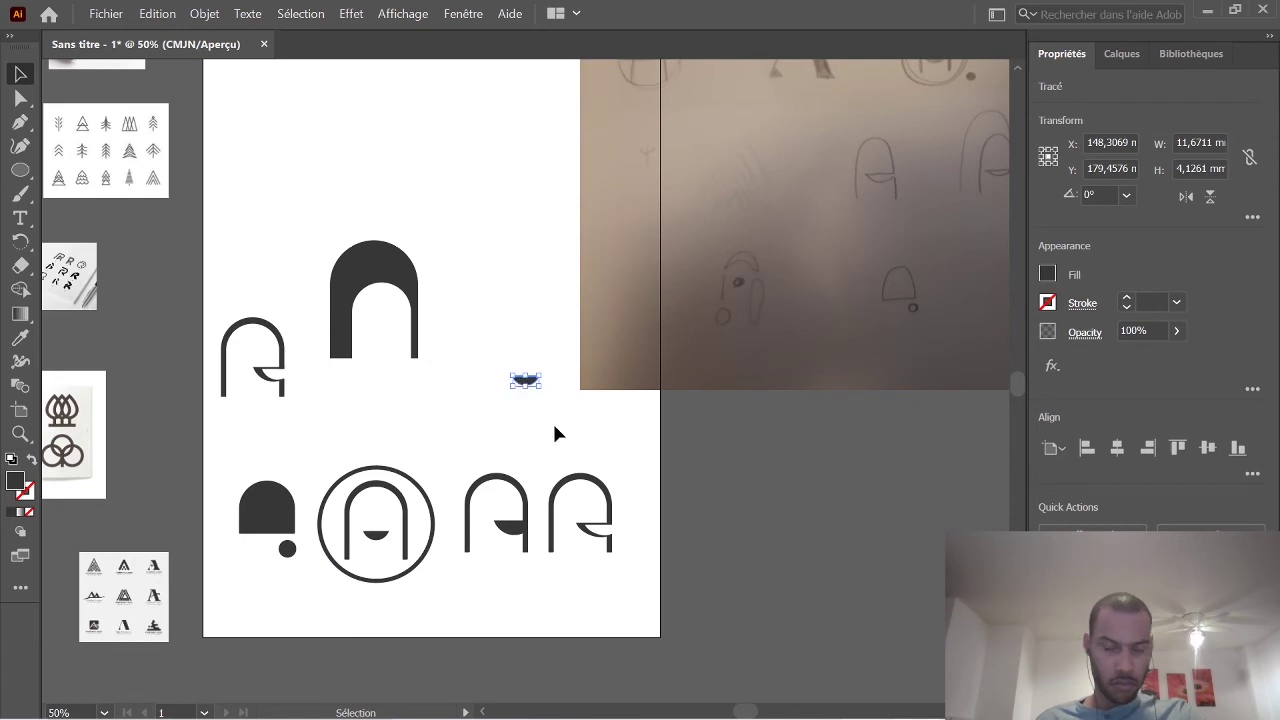
key("a")
scroll(558, 433, "up", 1)
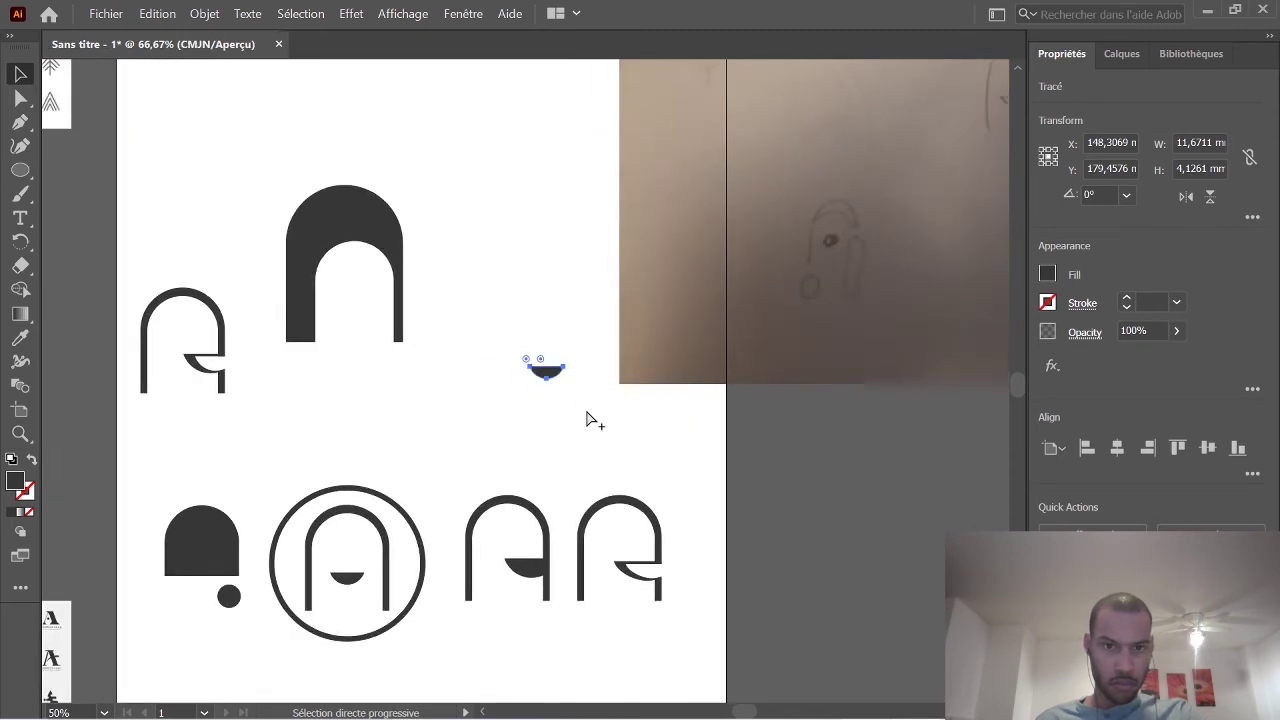
scroll(588, 418, "up", 1)
key("v")
left_click_drag(527, 361, 242, 241)
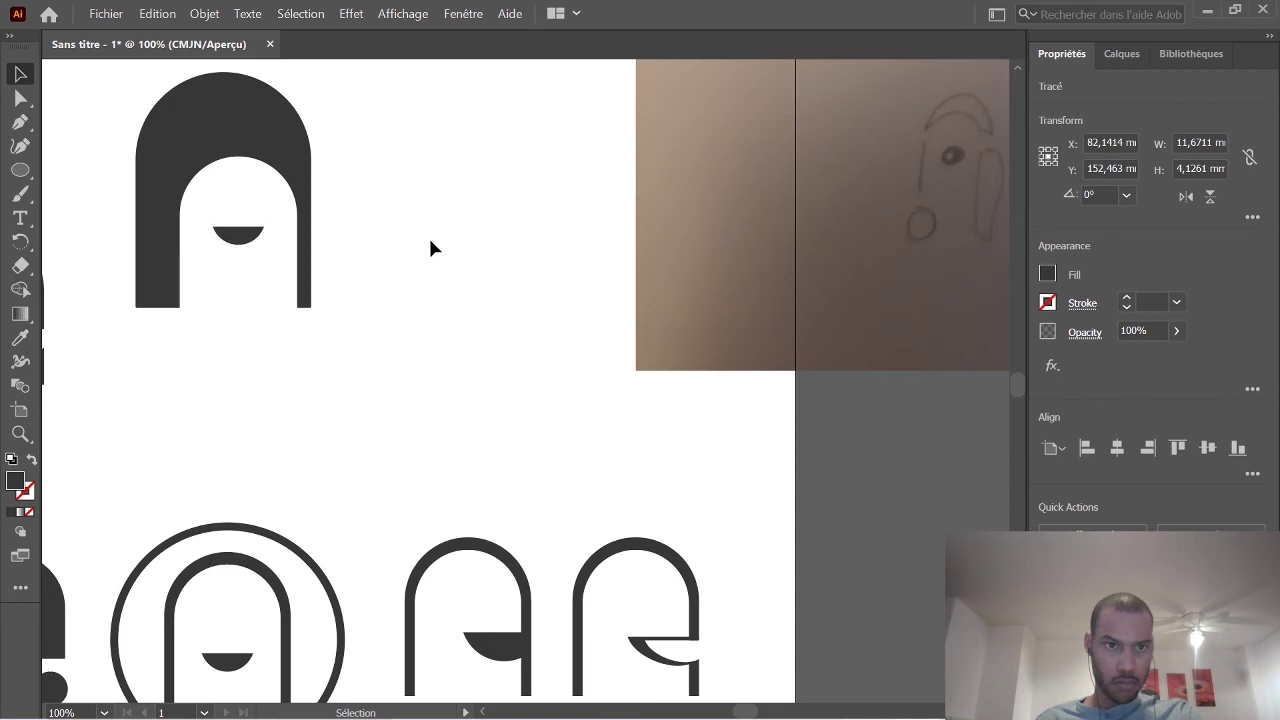
left_click(429, 250)
Round the bottom-left outer corner of the bold arch's dark dome with the Direct Selection tool.
scroll(340, 420, "down", 5)
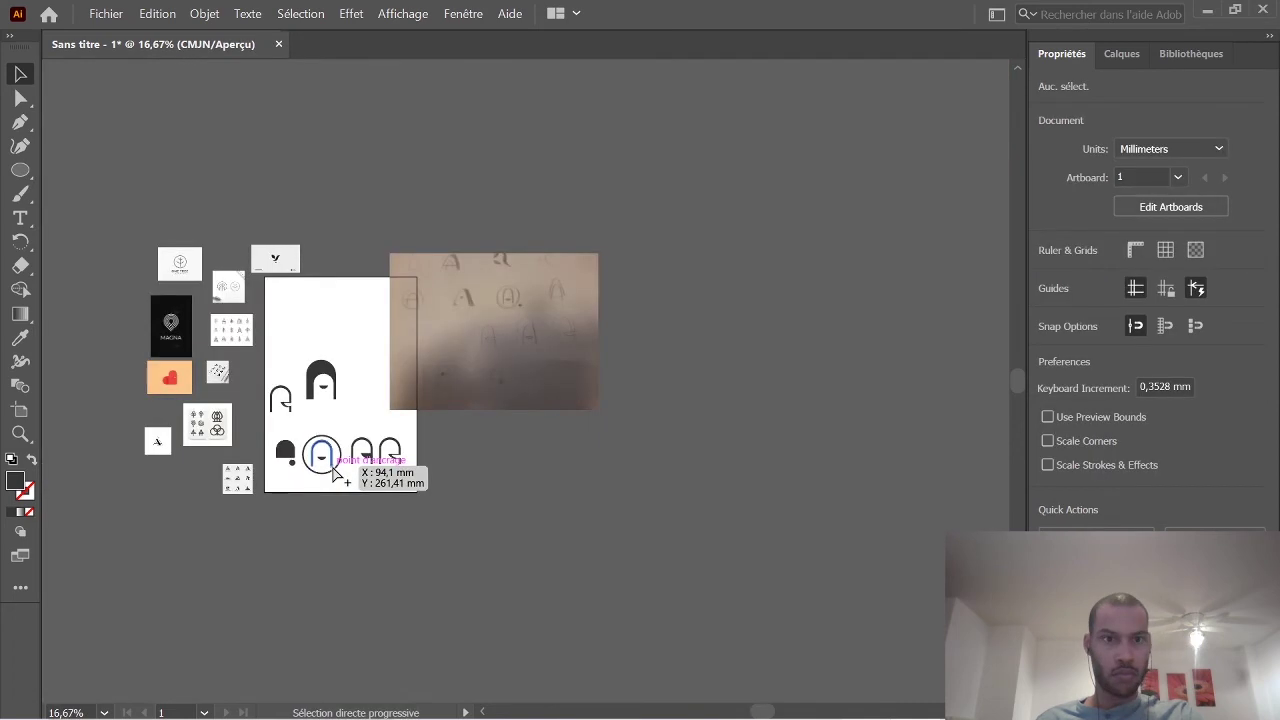
scroll(290, 445, "up", 4)
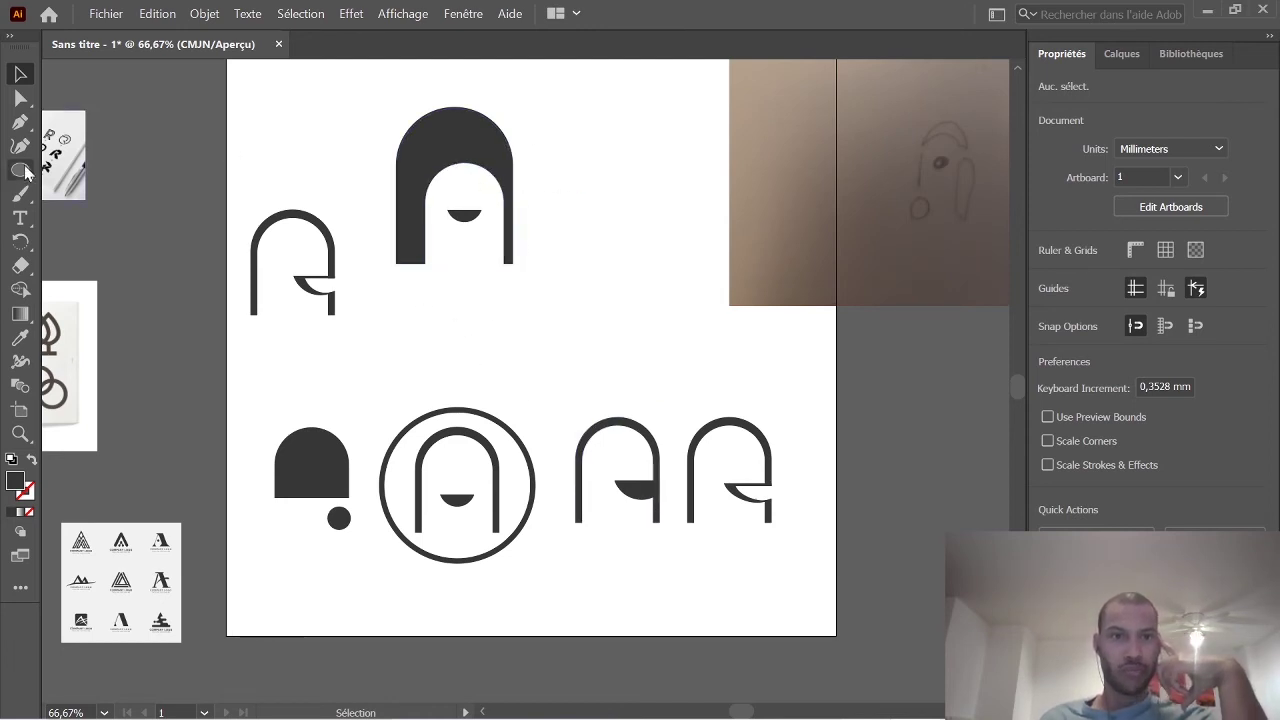
left_click(20, 98)
left_click(406, 259)
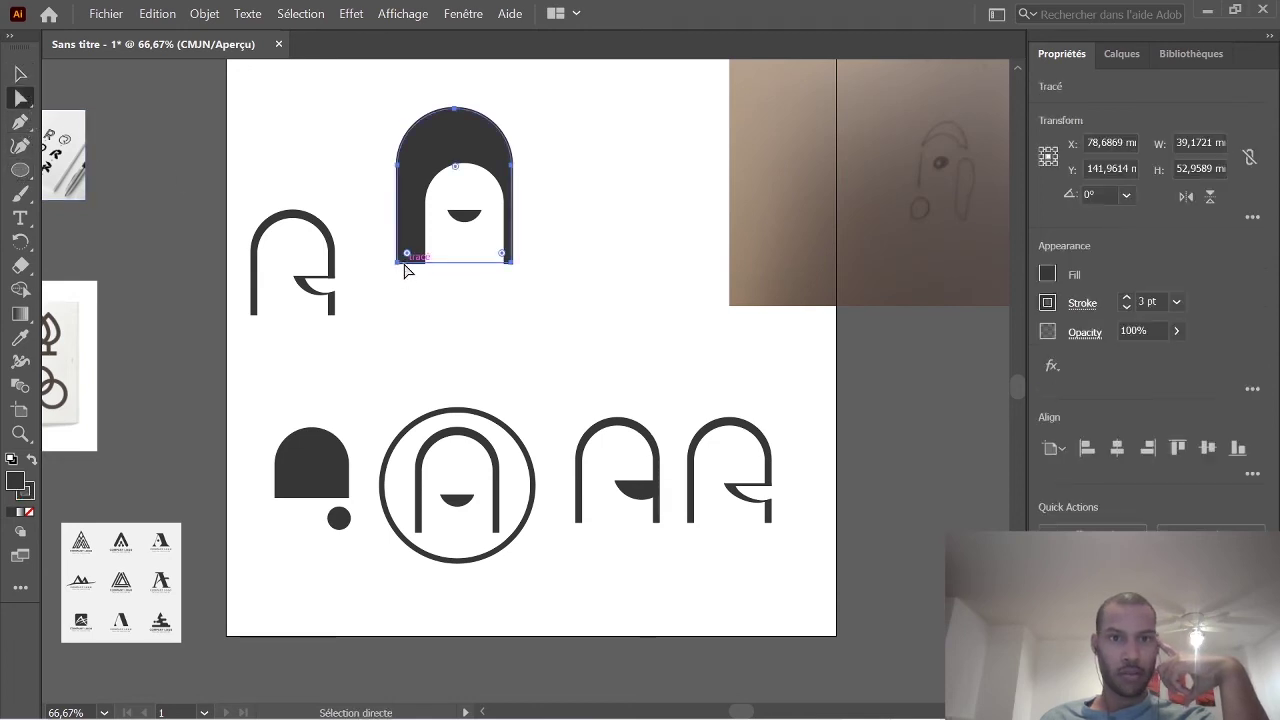
left_click_drag(408, 259, 418, 258)
left_click(408, 259)
left_click_drag(399, 273, 403, 277)
left_click(403, 277)
left_click(403, 262)
left_click_drag(406, 260, 406, 270)
left_click(576, 411)
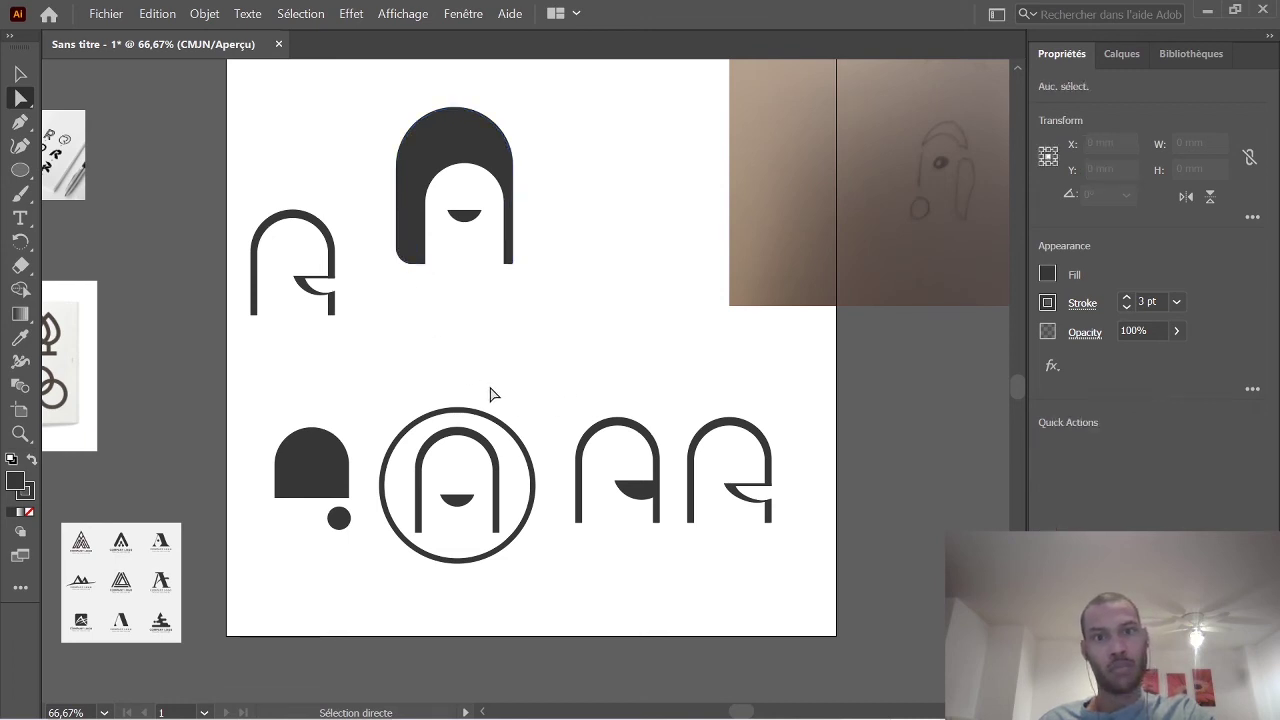
Raise the bottom edge of the white inner dome so the shape becomes about 34.9 mm high.
left_click(443, 266)
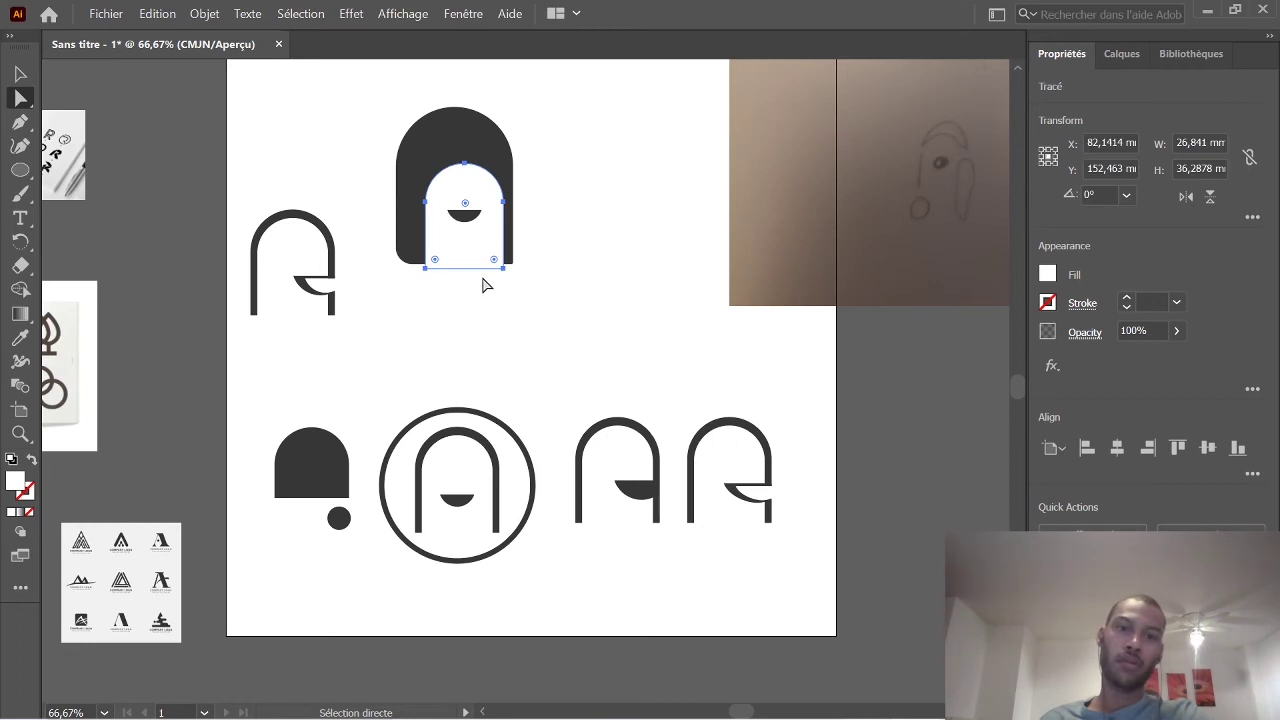
left_click_drag(436, 265, 431, 323)
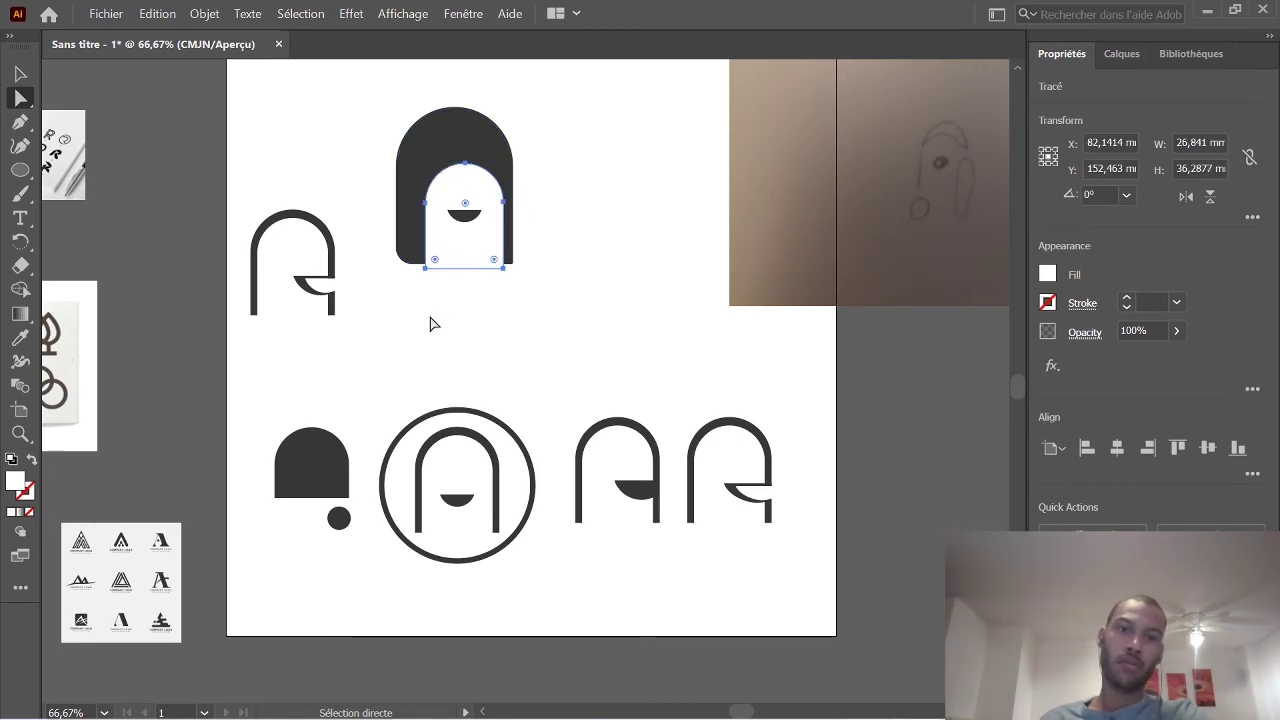
left_click(443, 277)
left_click_drag(530, 290, 419, 264)
key("Up")
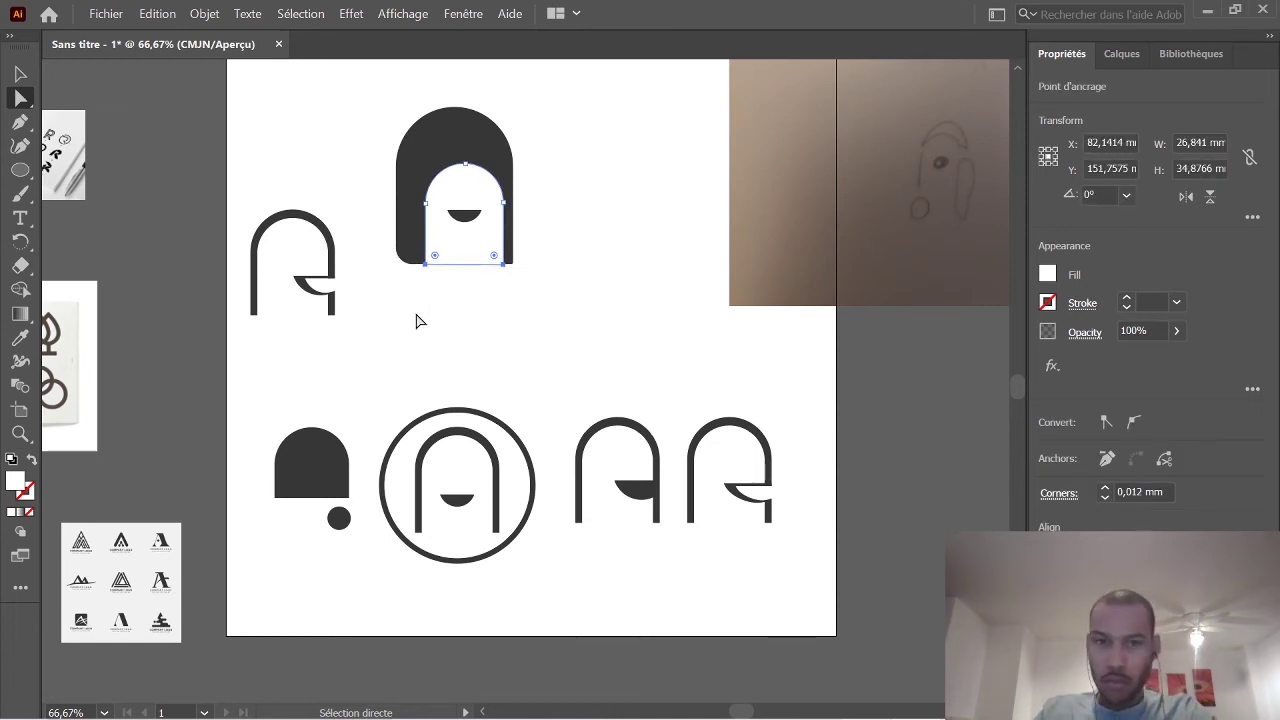
Try rounding the bottom-left corner of the white inner dome to about 6.85 mm.
left_click(442, 266)
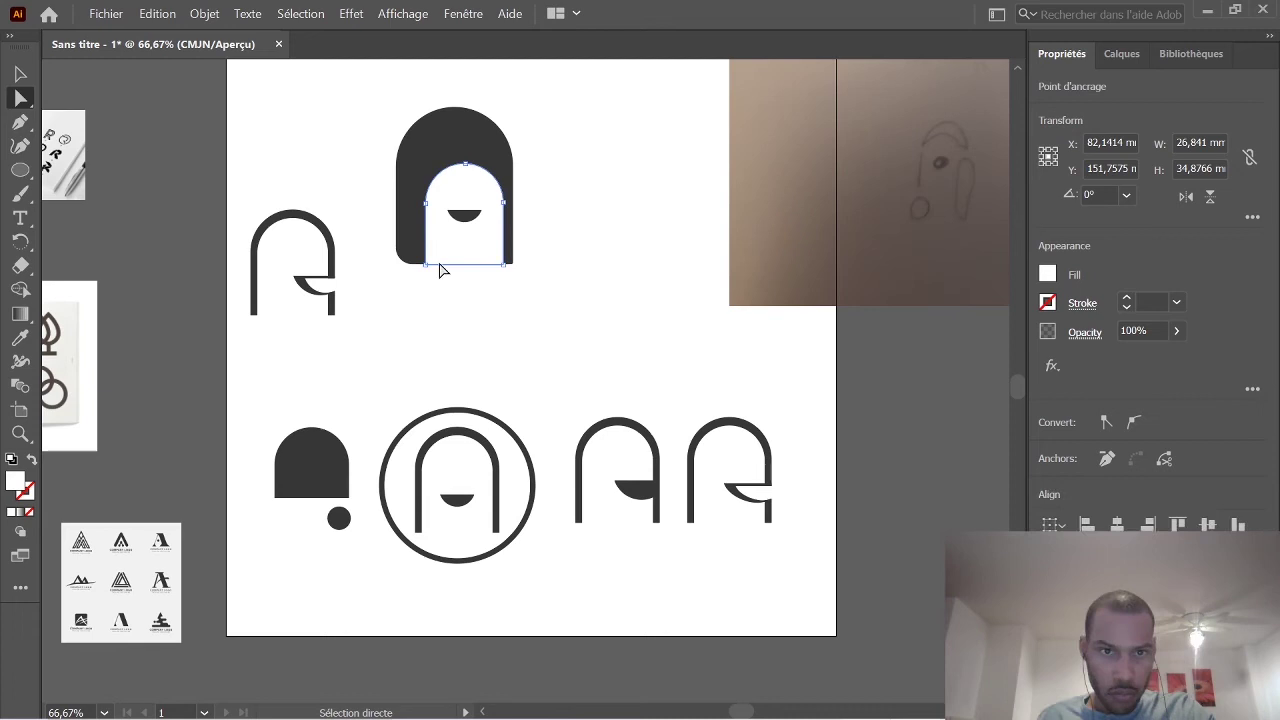
left_click(428, 266)
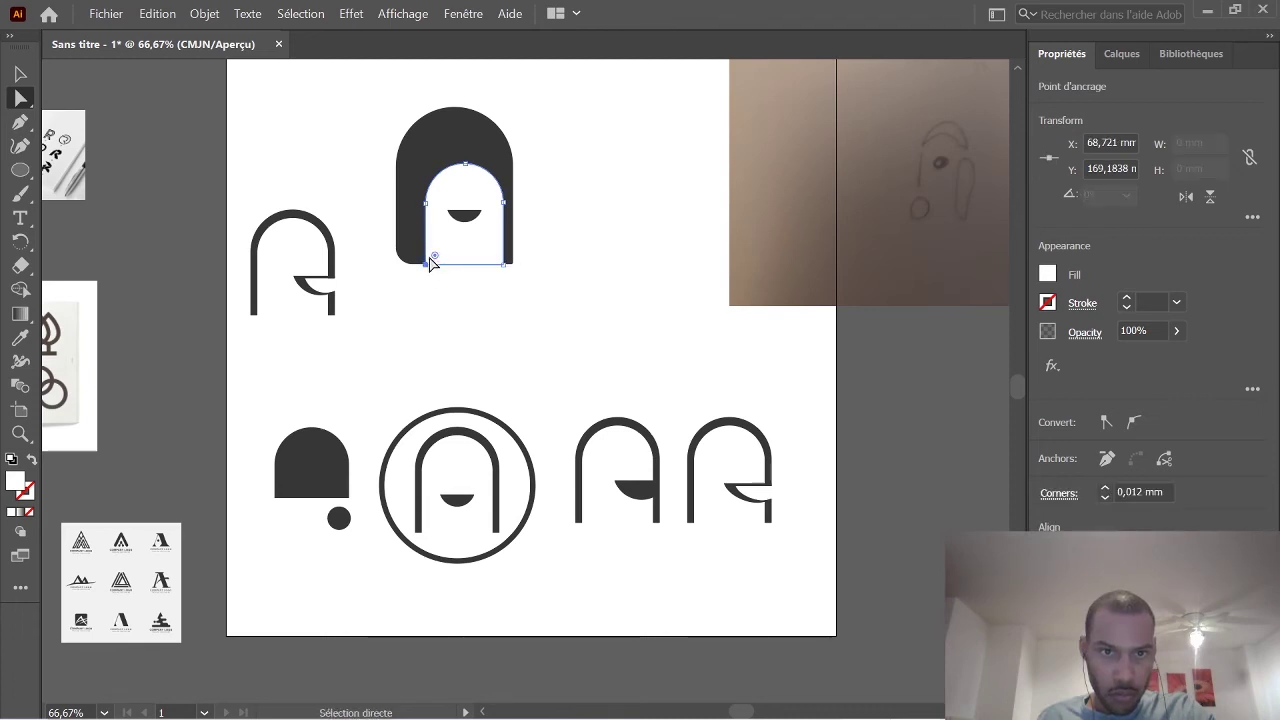
left_click_drag(435, 263, 445, 258)
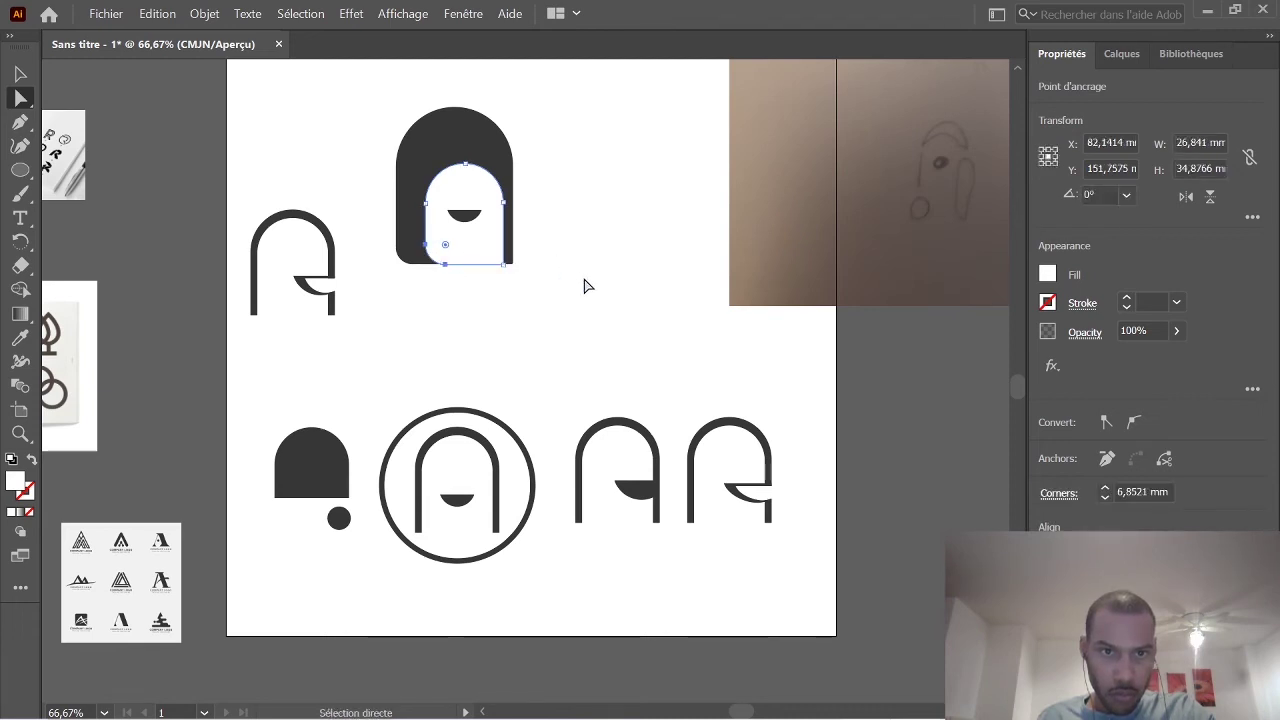
left_click(565, 397)
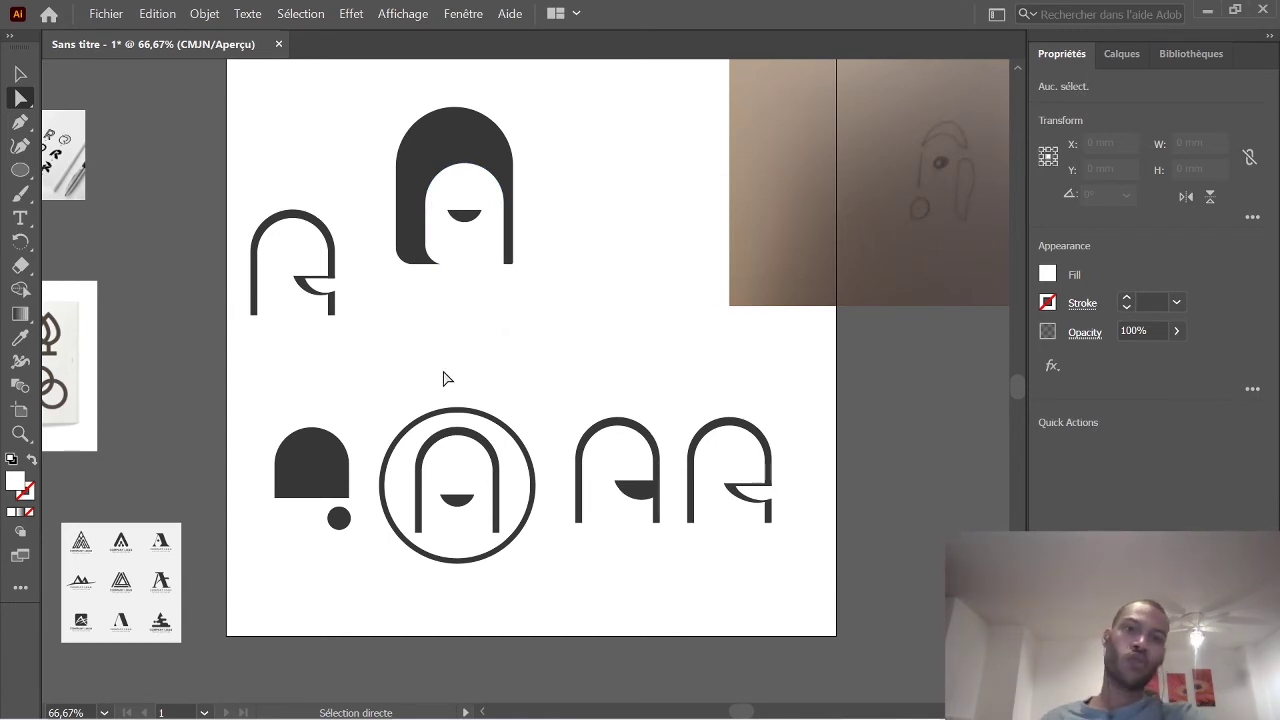
Try rounding the bottom-right corner of the white inner dome to about 7.02 mm.
left_click(499, 268)
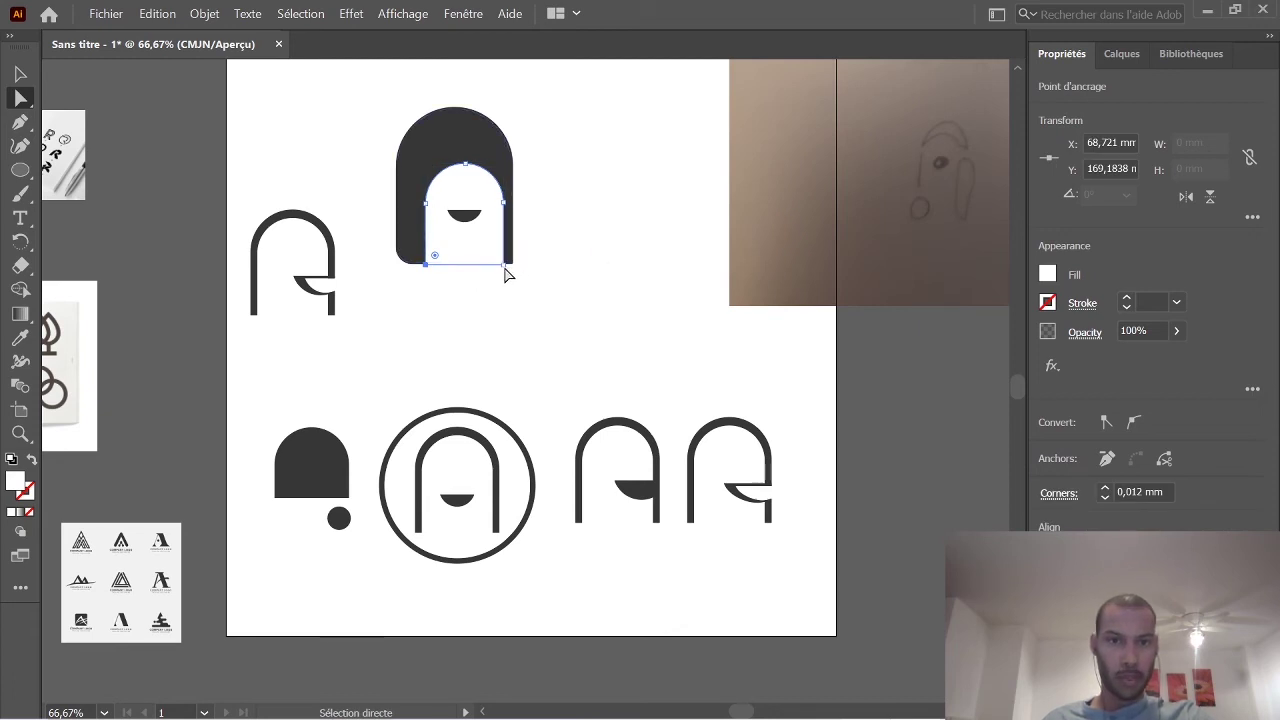
left_click(504, 266)
left_click_drag(492, 260, 480, 252)
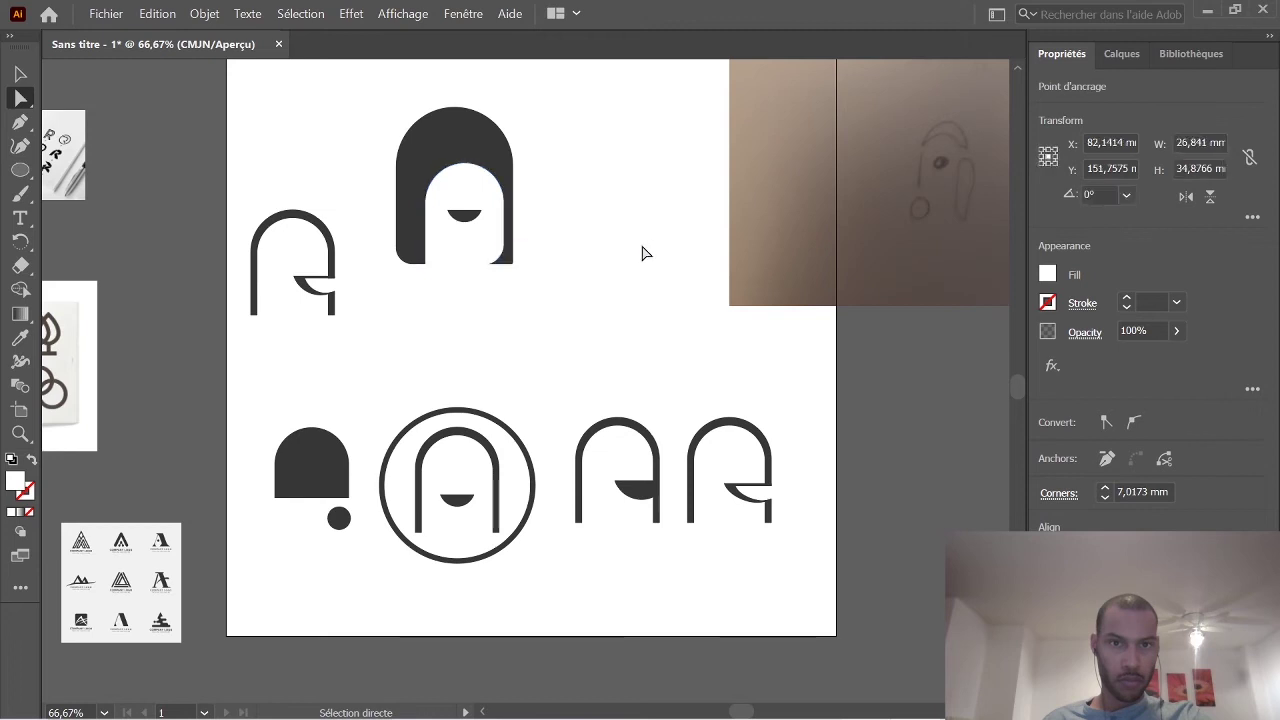
left_click(645, 253)
Try shortening the bold arch's legs by nudging the bottom anchor points of both domes upward to about 51.2 mm overall height.
scroll(584, 360, "down", 3)
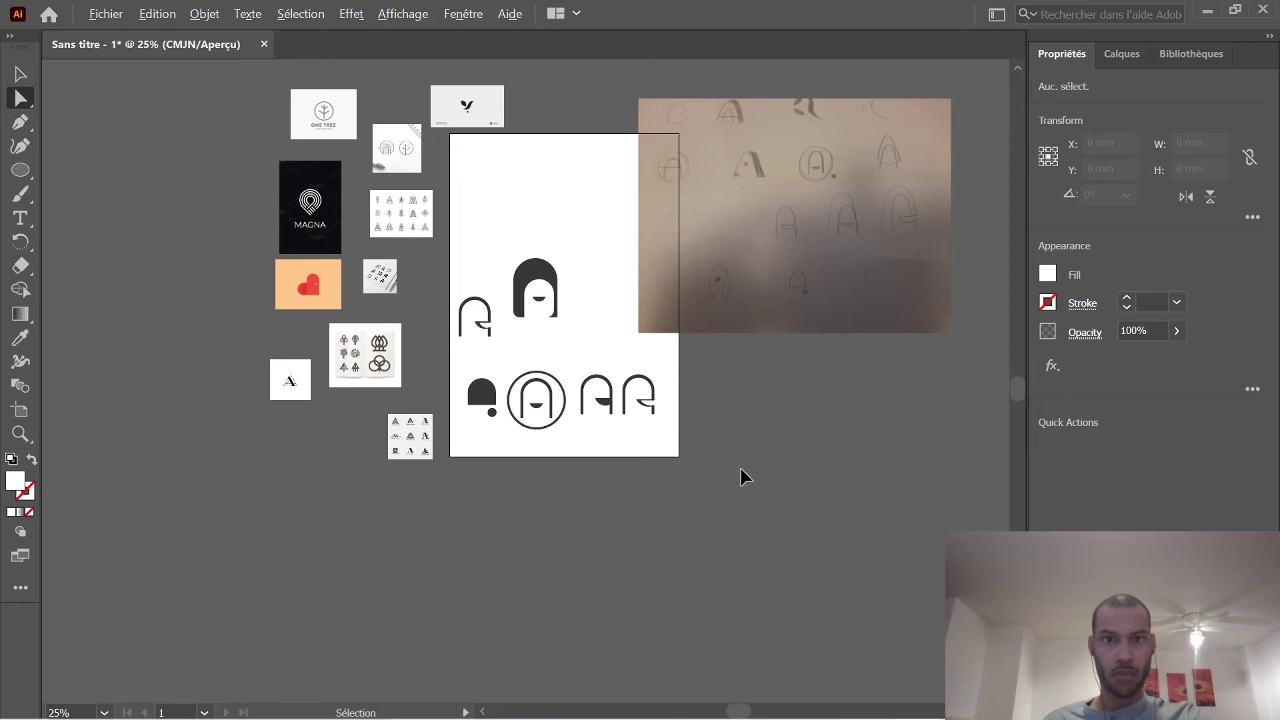
scroll(572, 337, "up", 2)
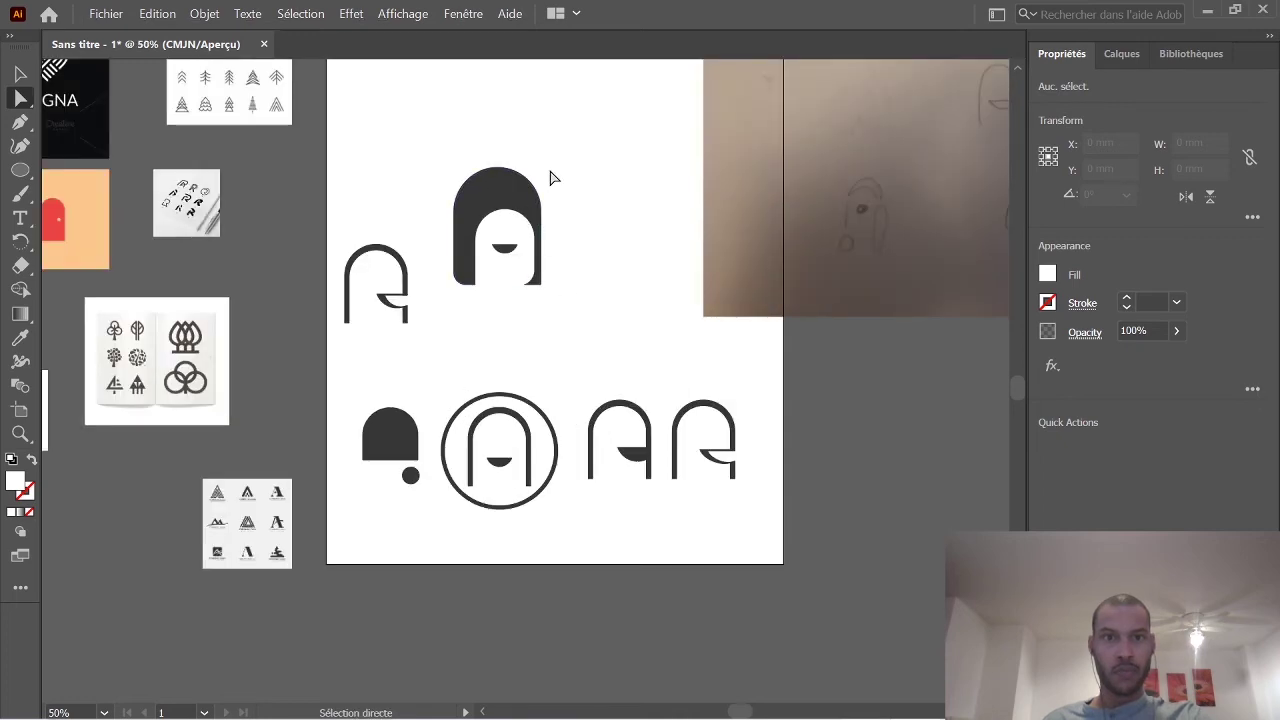
left_click_drag(615, 318, 449, 281)
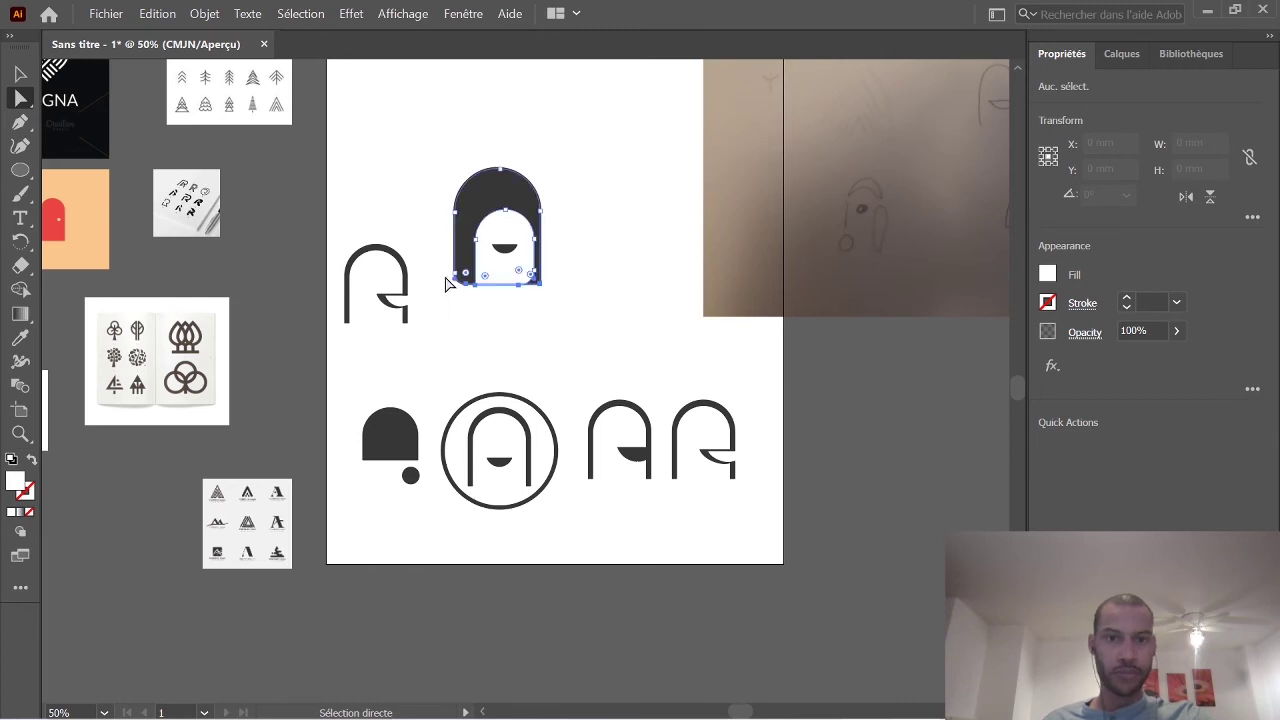
key("Up")
key("Up")
key("Up")
key("Up")
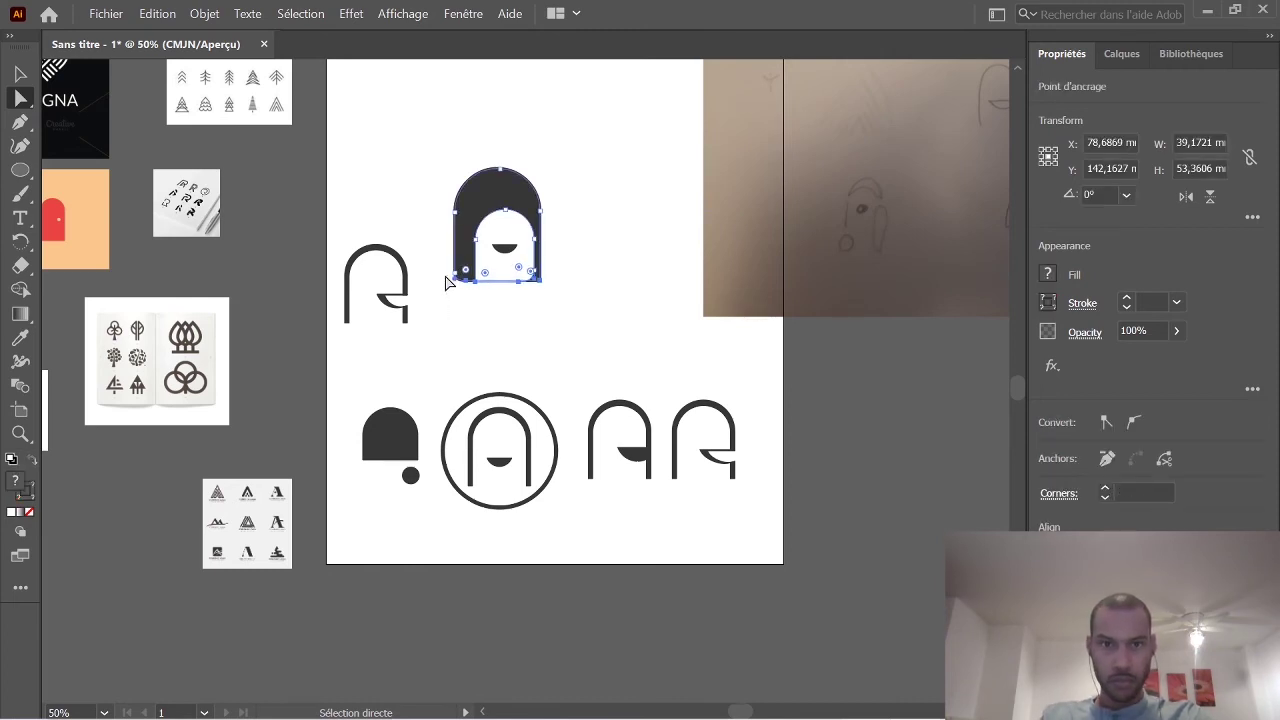
key("Up")
key("Up")
key("Up")
key("Up")
key("Up")
key("Up")
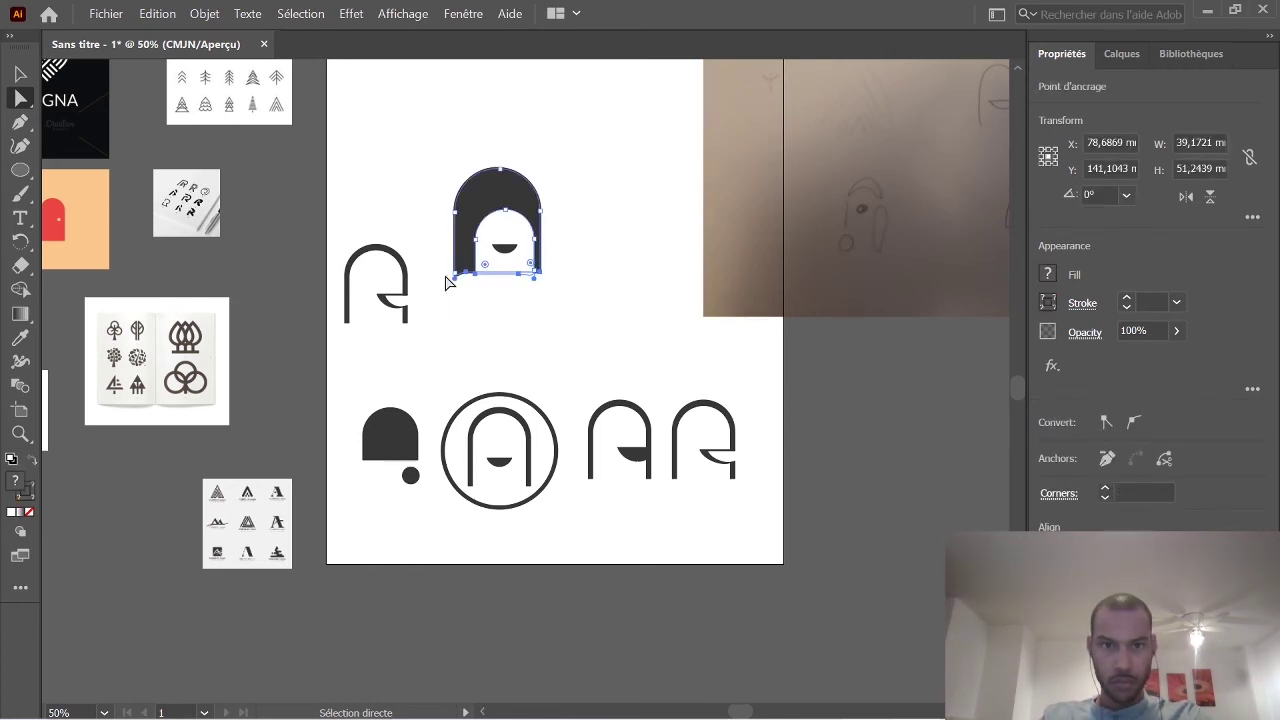
left_click(556, 275)
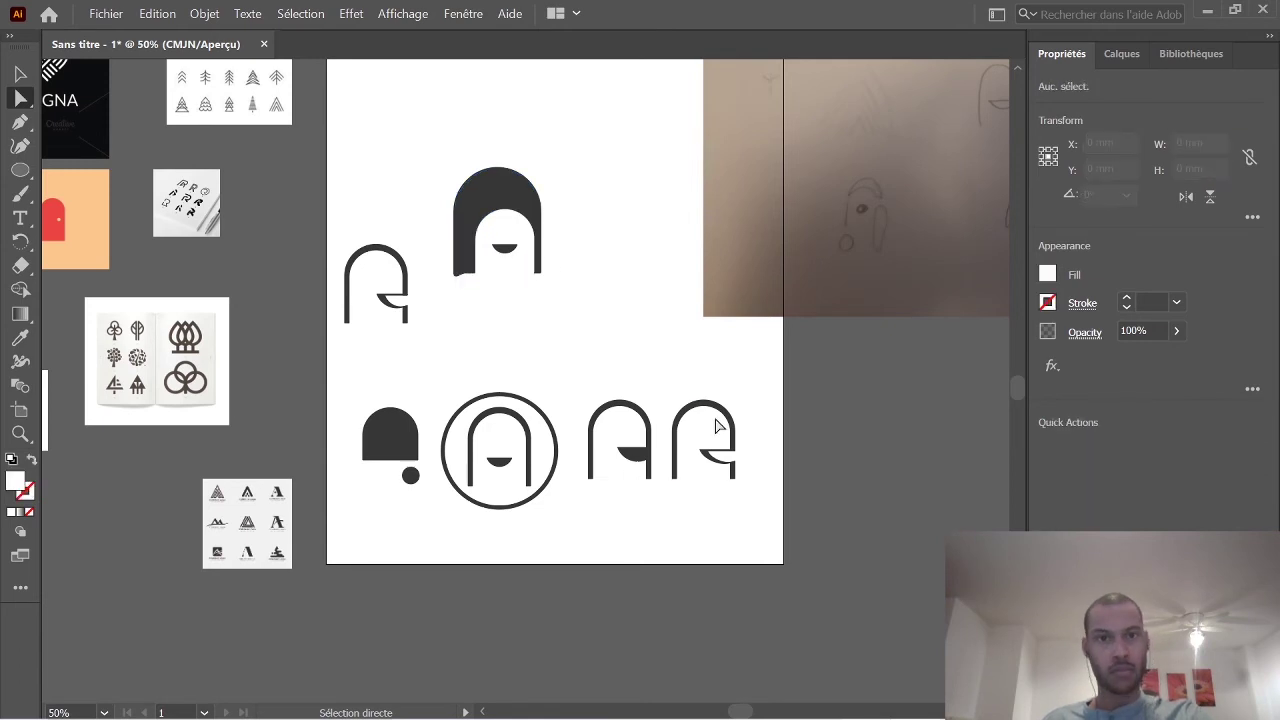
Undo the leg shortening and the rounding of the white inner dome's bottom-right corner.
key("ctrl+z")
key("ctrl+z")
key("ctrl+z")
key("ctrl+z")
key("ctrl+z")
key("ctrl+z")
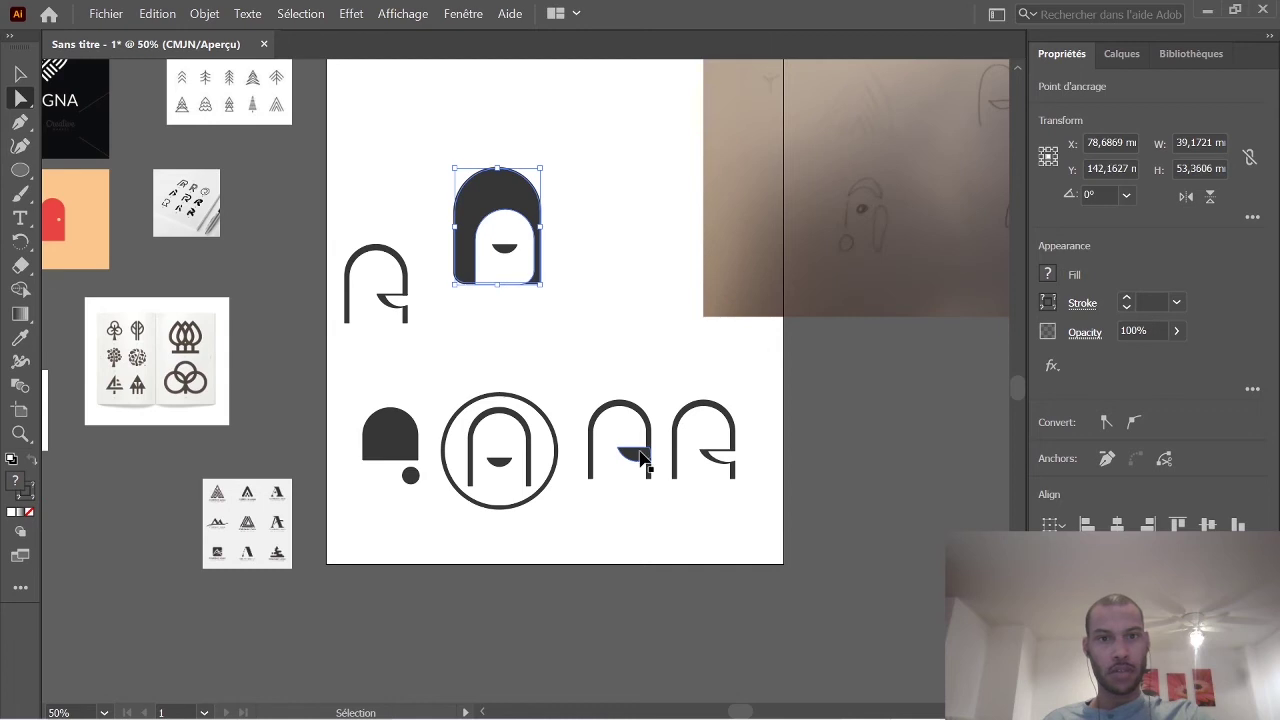
Shorten the bold arch by nudging the bottom anchor points of both domes upward, to about 49.5 mm overall height.
left_click_drag(640, 318, 435, 274)
key("Up")
key("Up")
key("Up")
key("Up")
key("Up")
key("Up")
key("Up")
key("Up")
key("Up")
key("Up")
key("Up")
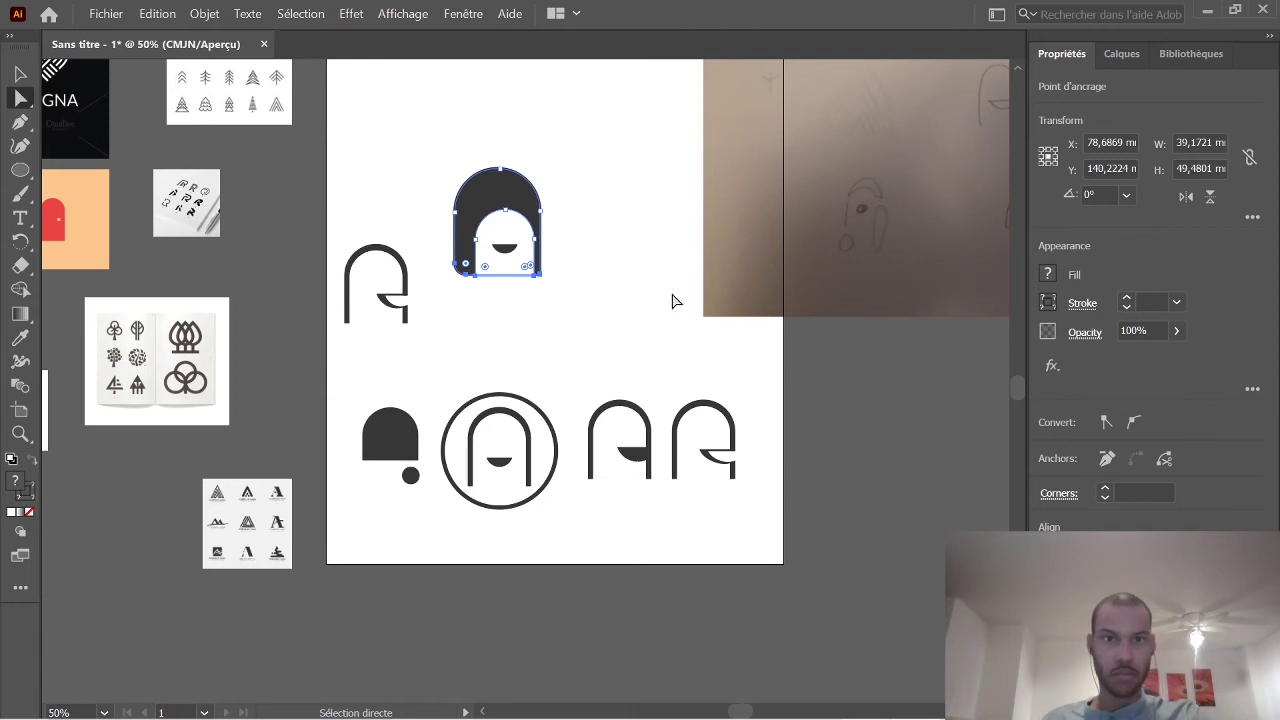
left_click(620, 371)
Shift the dark outer dome sideways so both legs are equally thick around the white opening and half-moon.
scroll(620, 371, "down", 3)
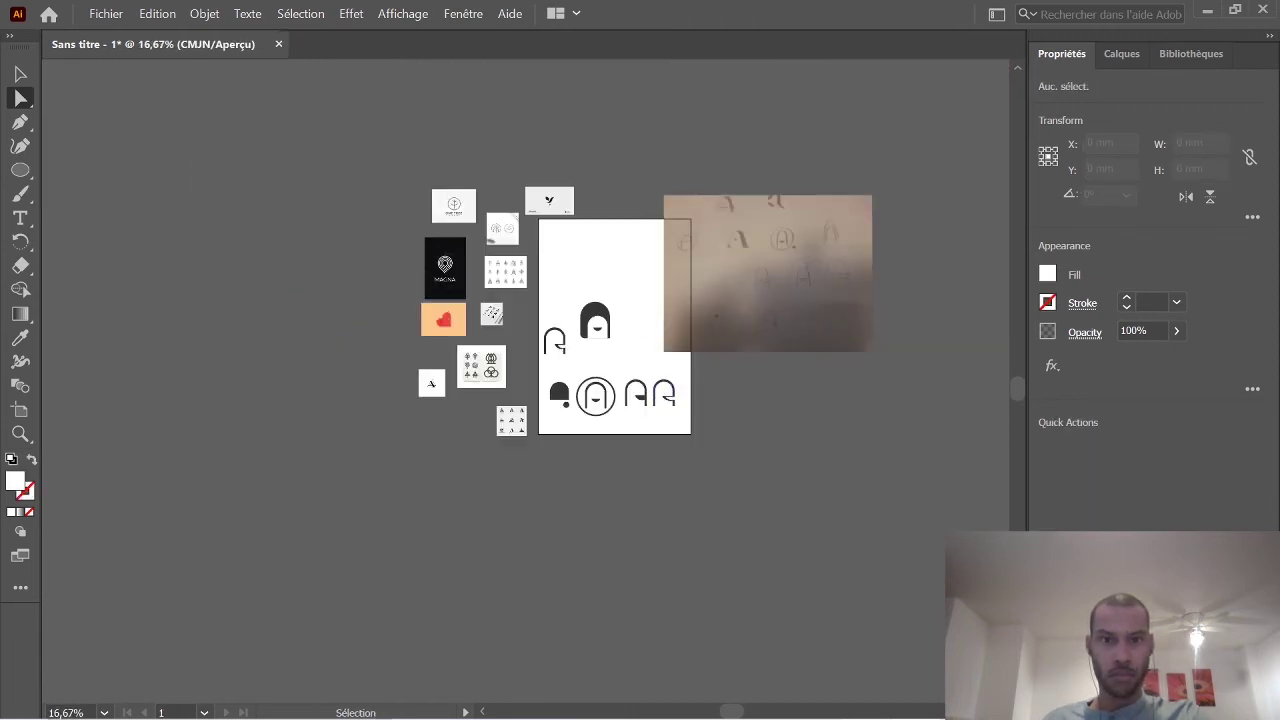
scroll(646, 337, "up", 2)
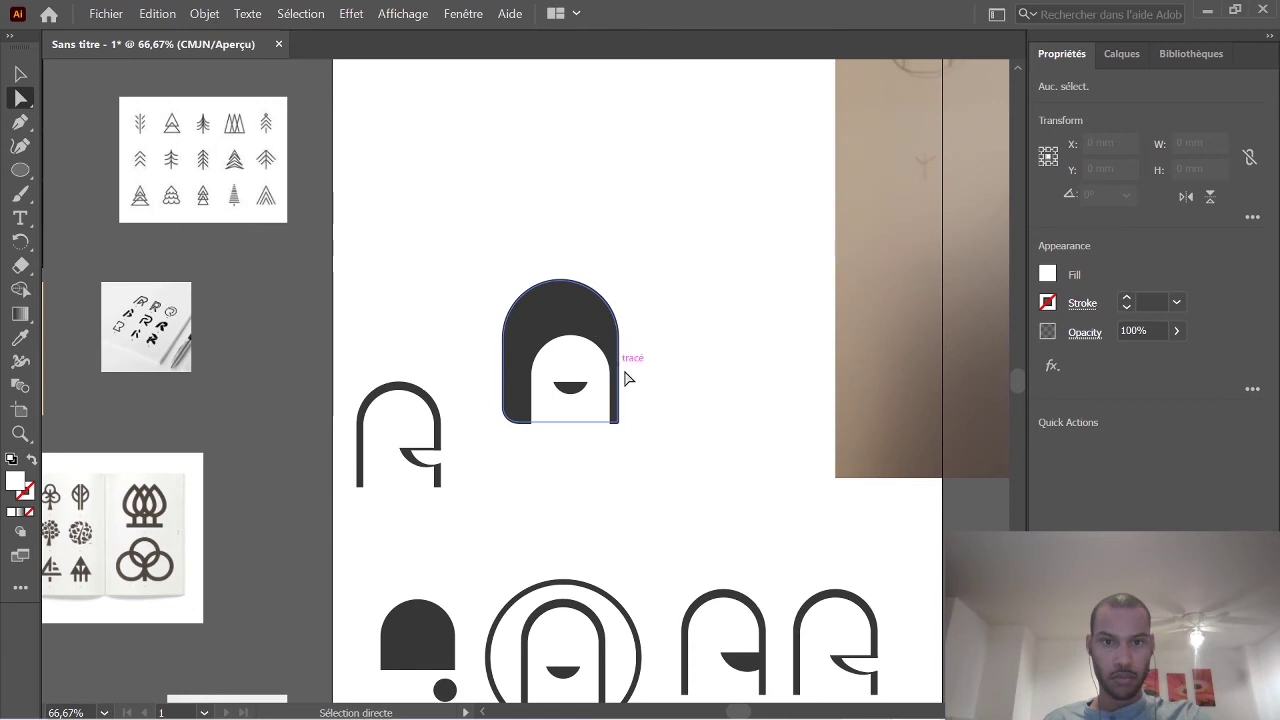
scroll(626, 374, "down", 1)
scroll(680, 360, "down", 2)
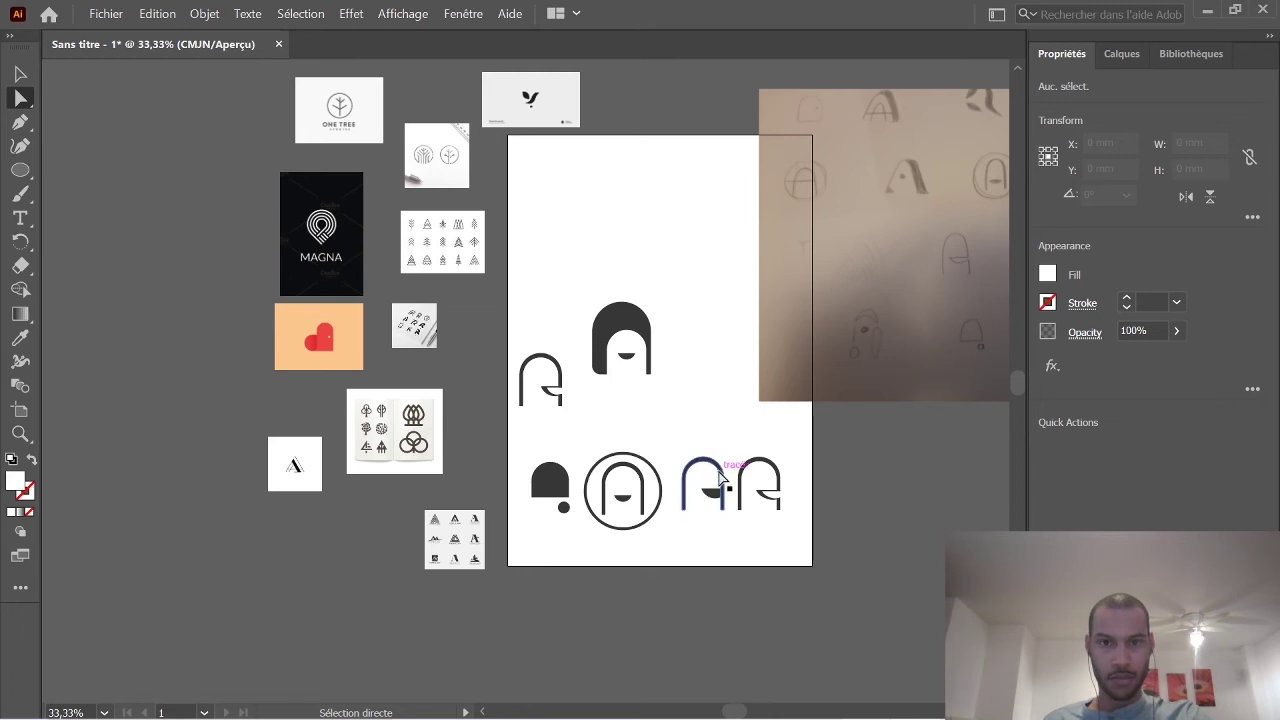
scroll(720, 478, "up", 1)
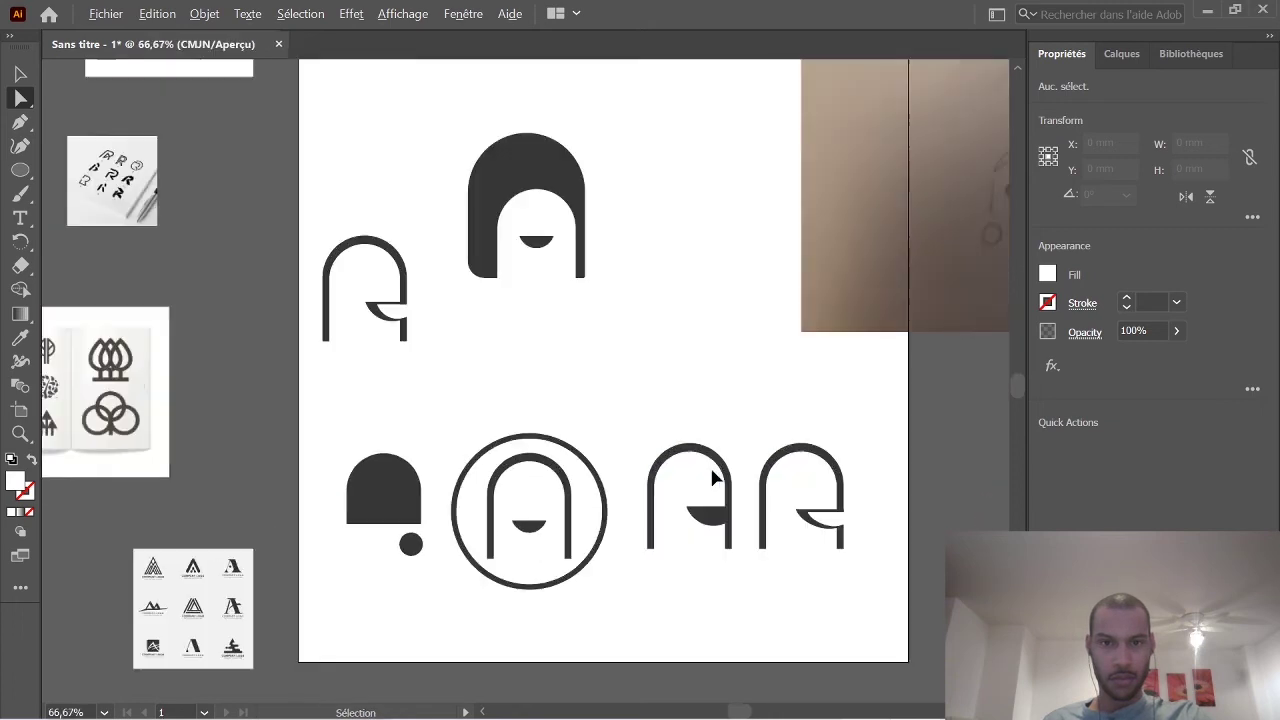
left_click_drag(544, 149, 562, 155)
left_click(698, 410)
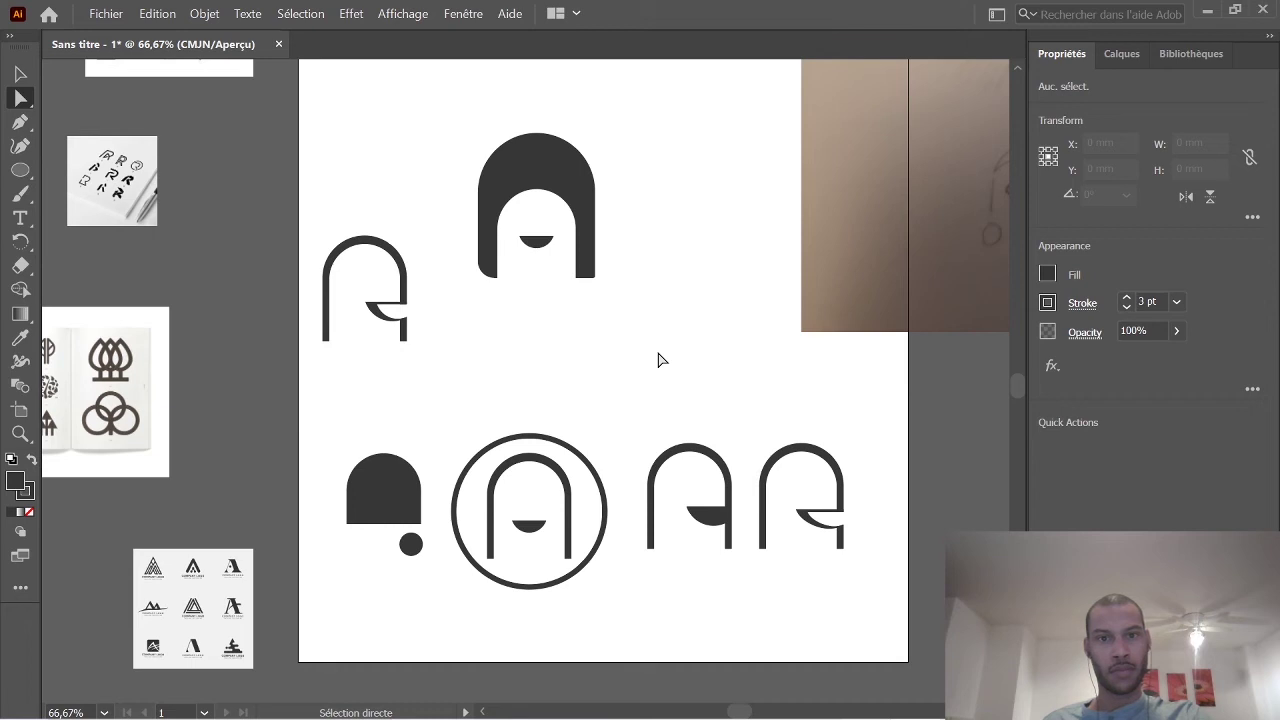
left_click_drag(536, 241, 537, 247)
left_click(640, 232)
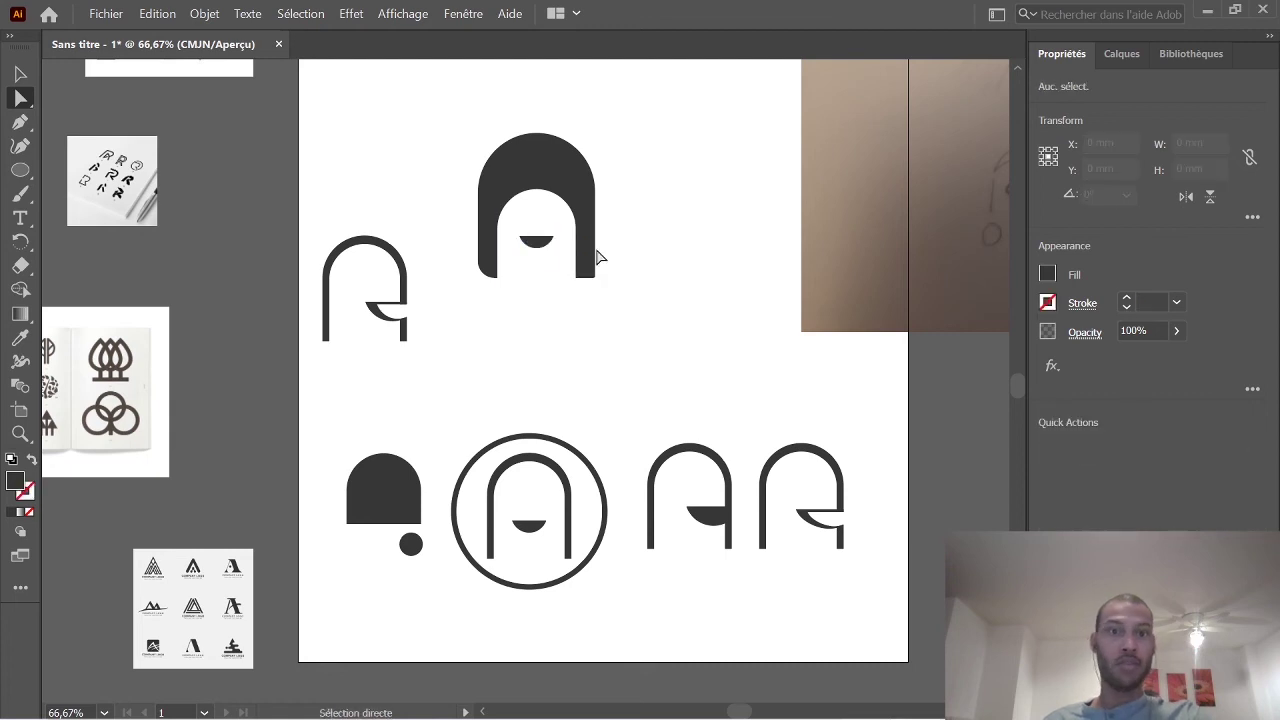
Paste a copy of the half-moon crossbar below the bold arch and enlarge it to about 18.8 x 6.65 mm.
left_click(539, 250)
key("ctrl+v")
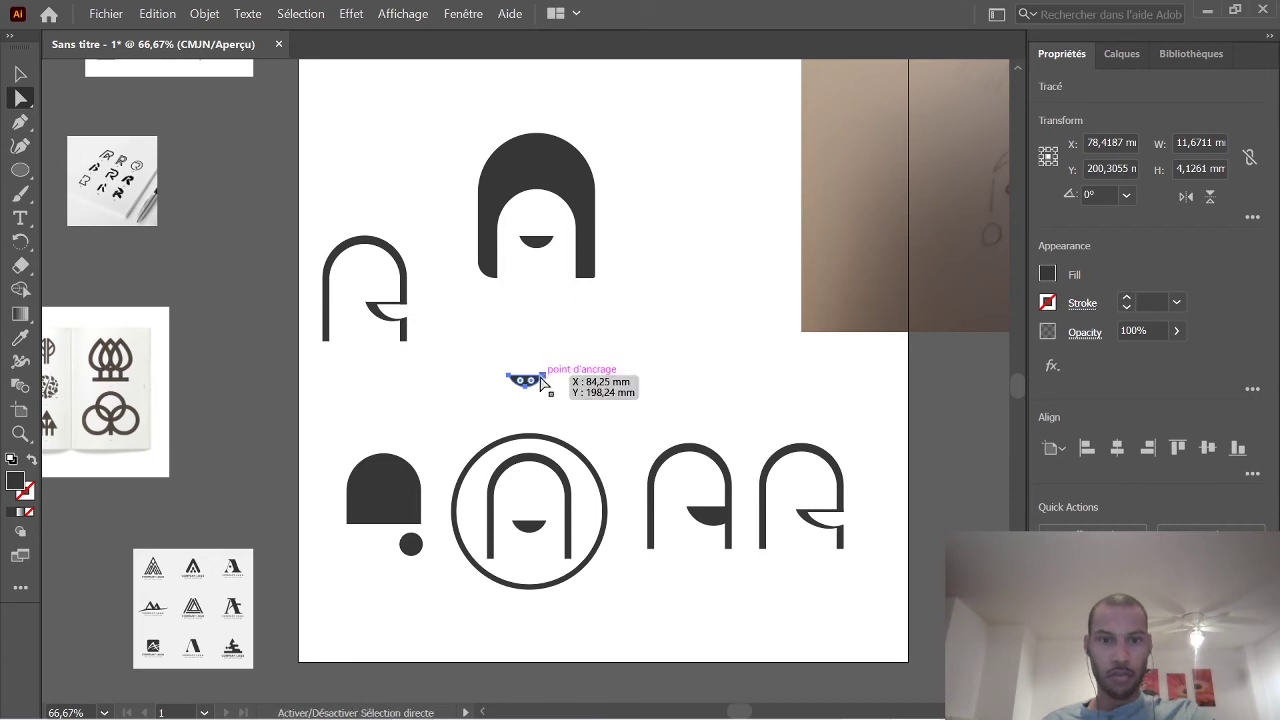
key("v")
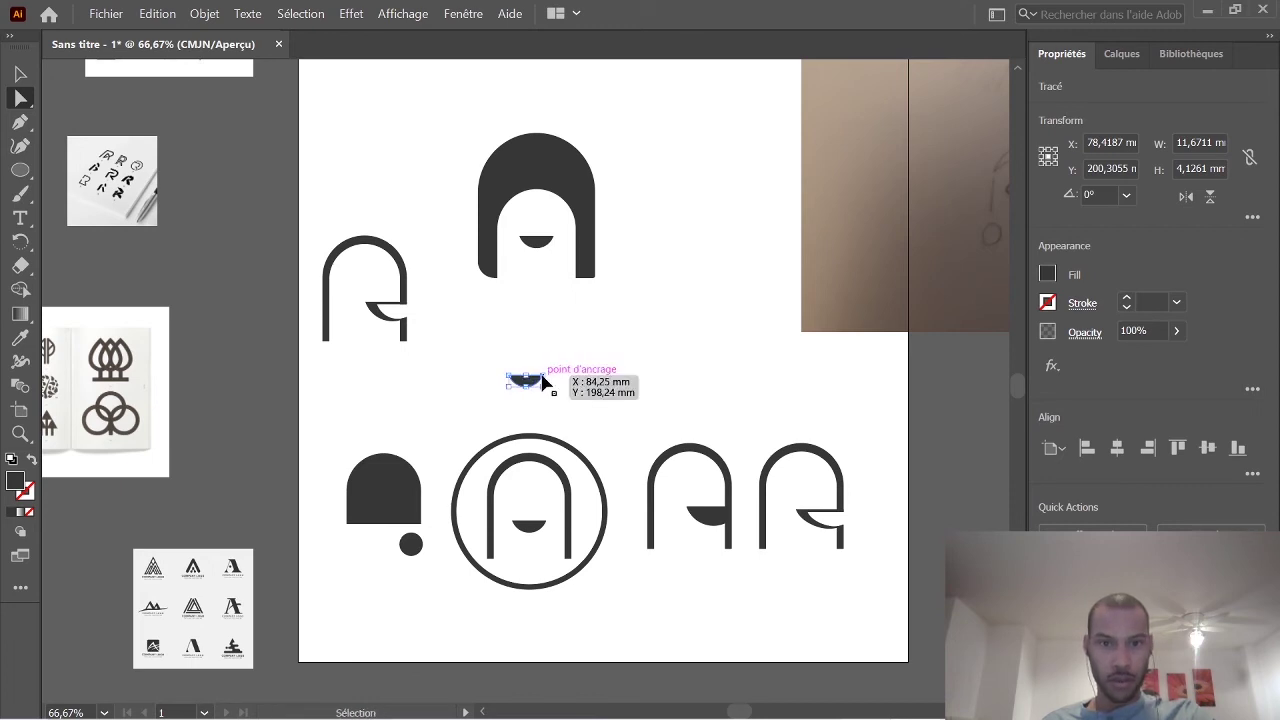
left_click_drag(549, 375, 563, 368)
key("a")
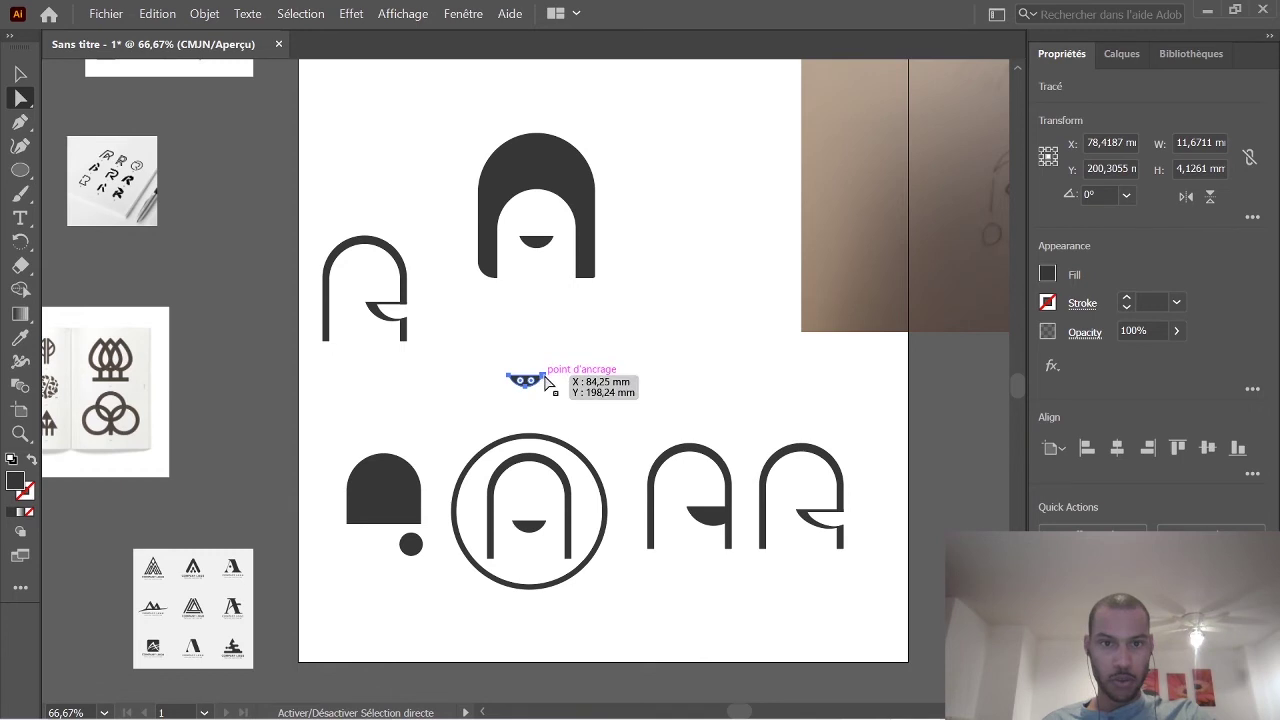
key("ctrl")
left_click_drag(545, 375, 566, 366)
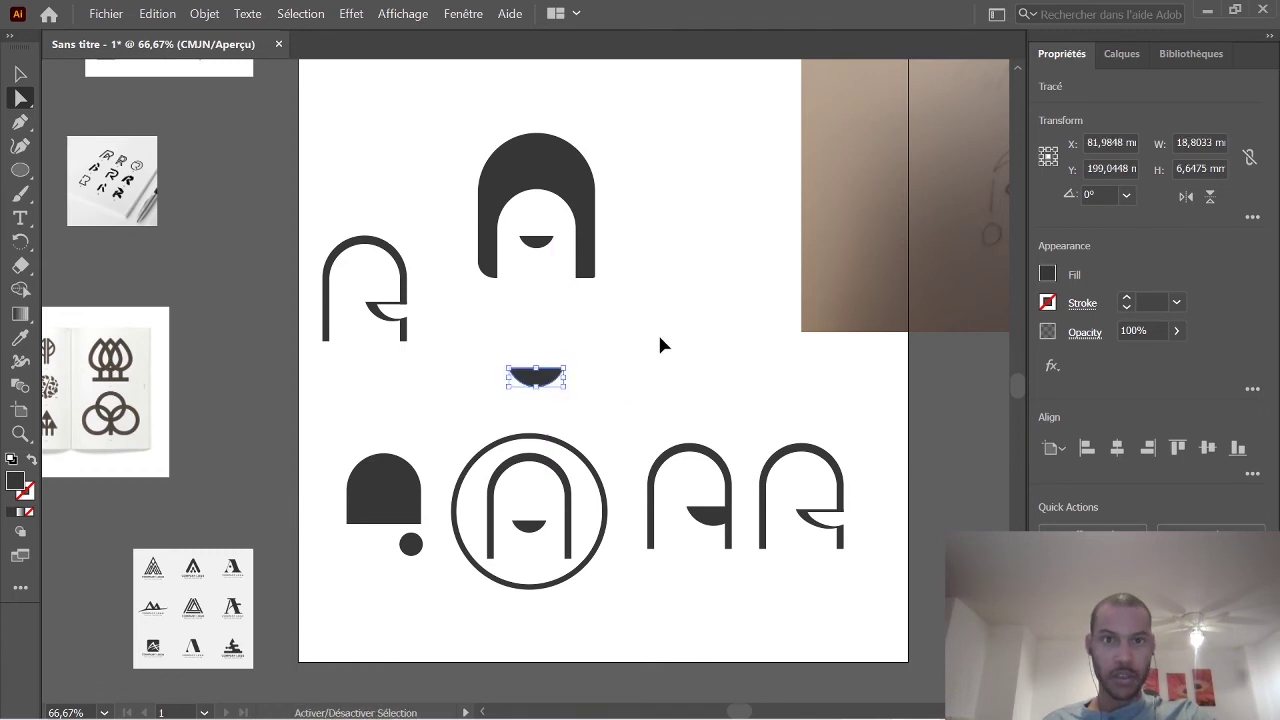
Fill the enlarged half-moon white and place it across the top of the bold arch's white opening.
left_click(563, 379)
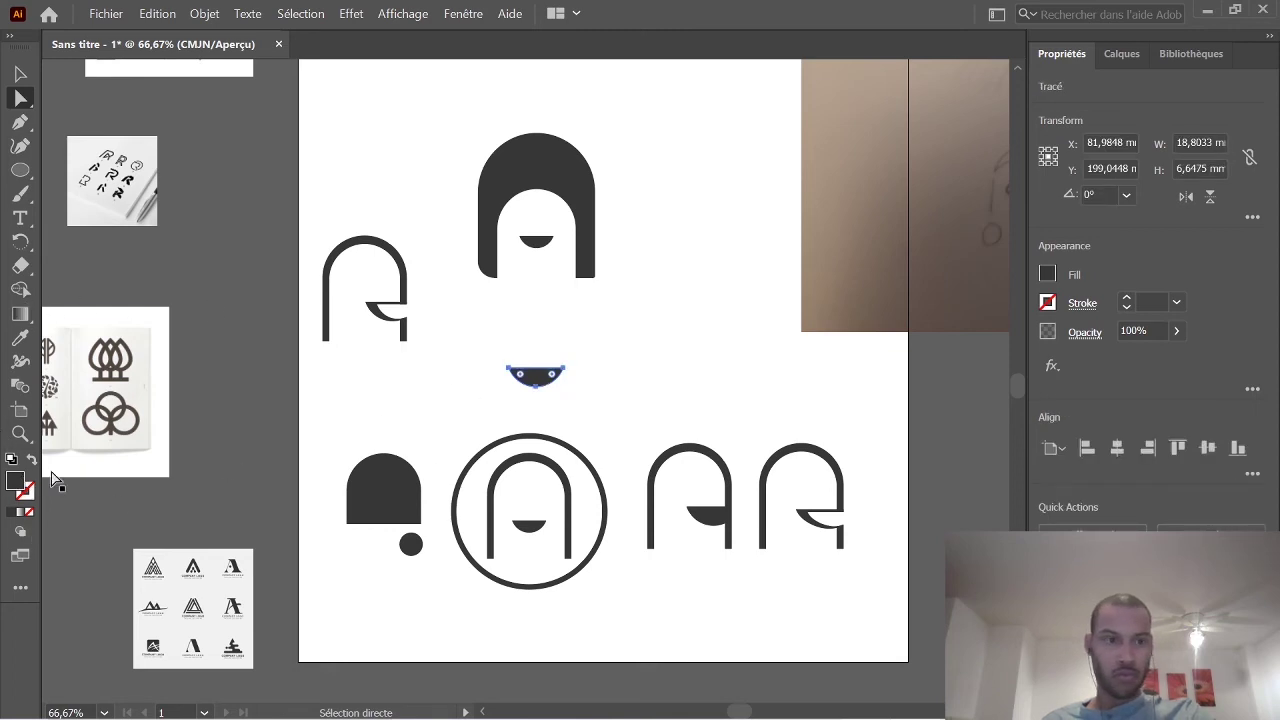
left_click(1047, 276)
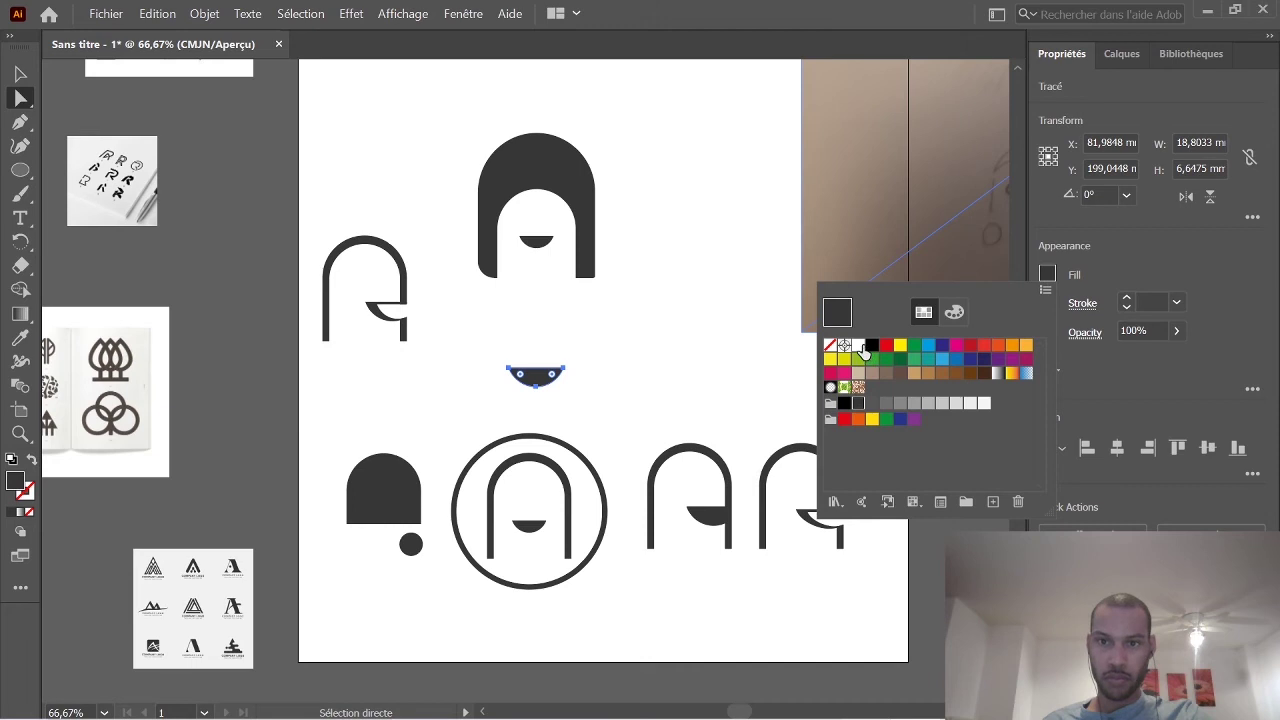
left_click(861, 349)
left_click(600, 372)
left_click(537, 386)
left_click_drag(537, 386, 540, 205)
left_click(711, 186)
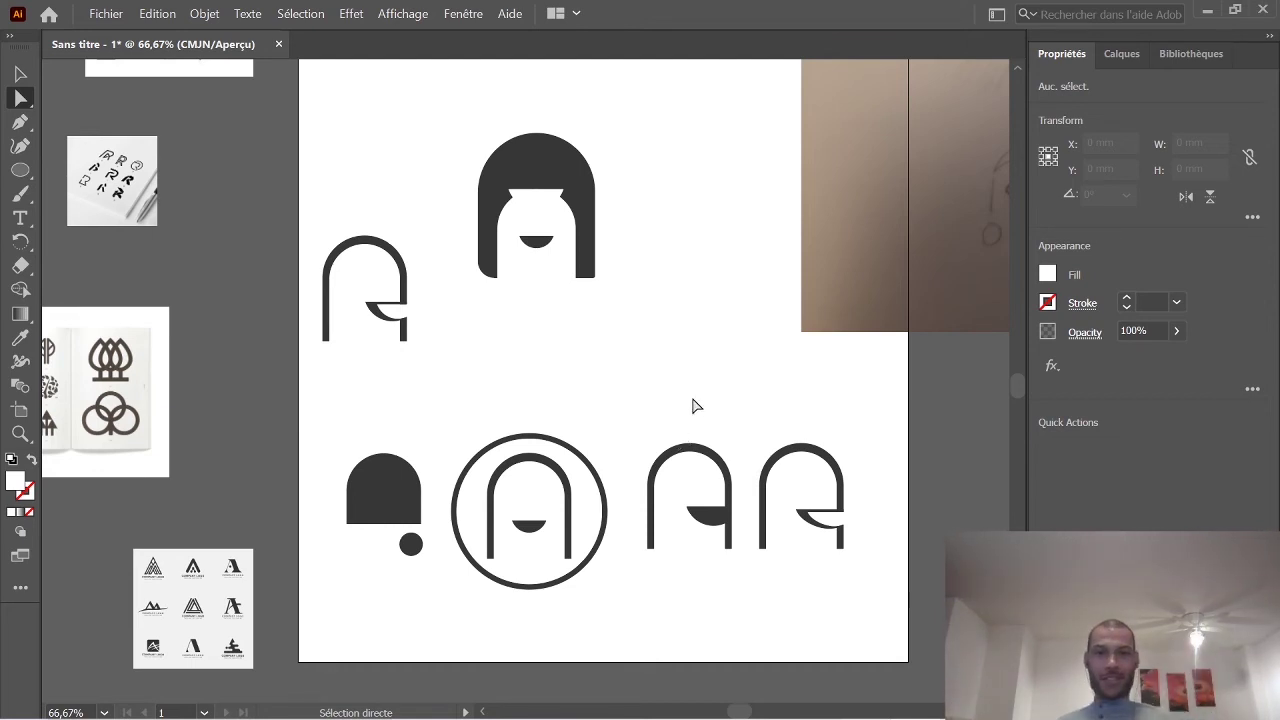
left_click(560, 270)
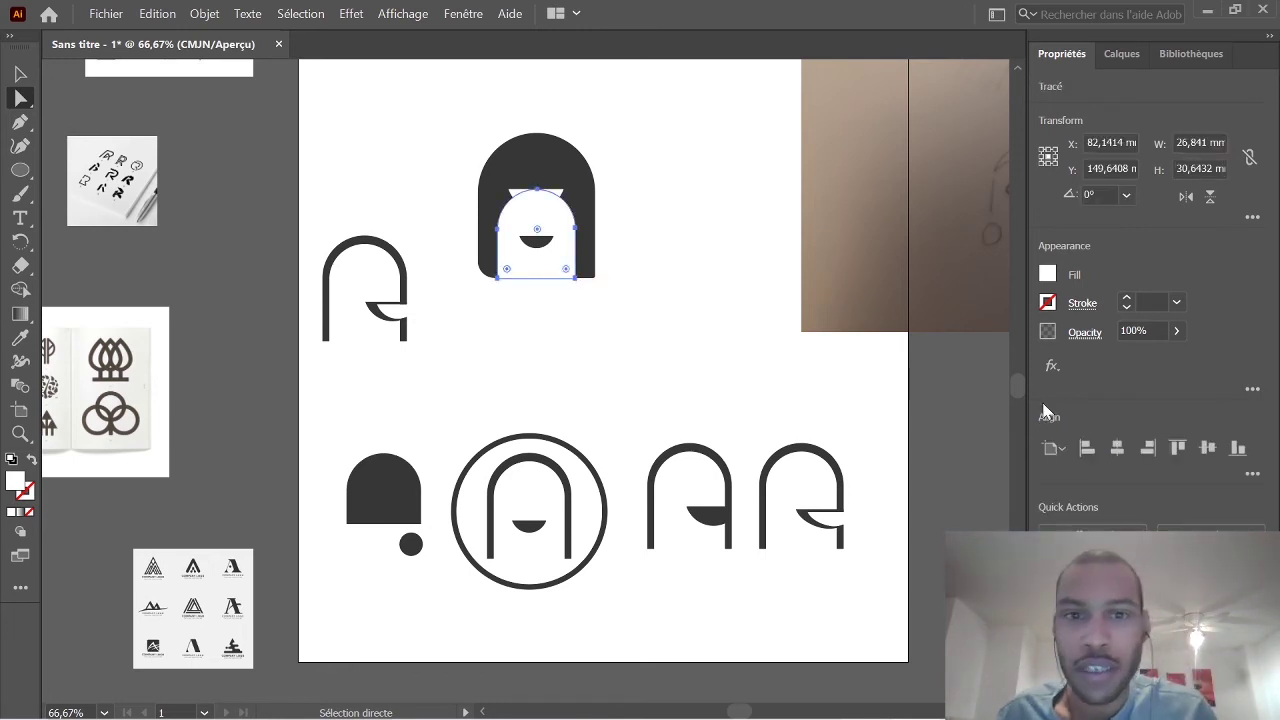
Give the bold arch's white opening a dark grey 1 pt stroke.
left_click(1049, 302)
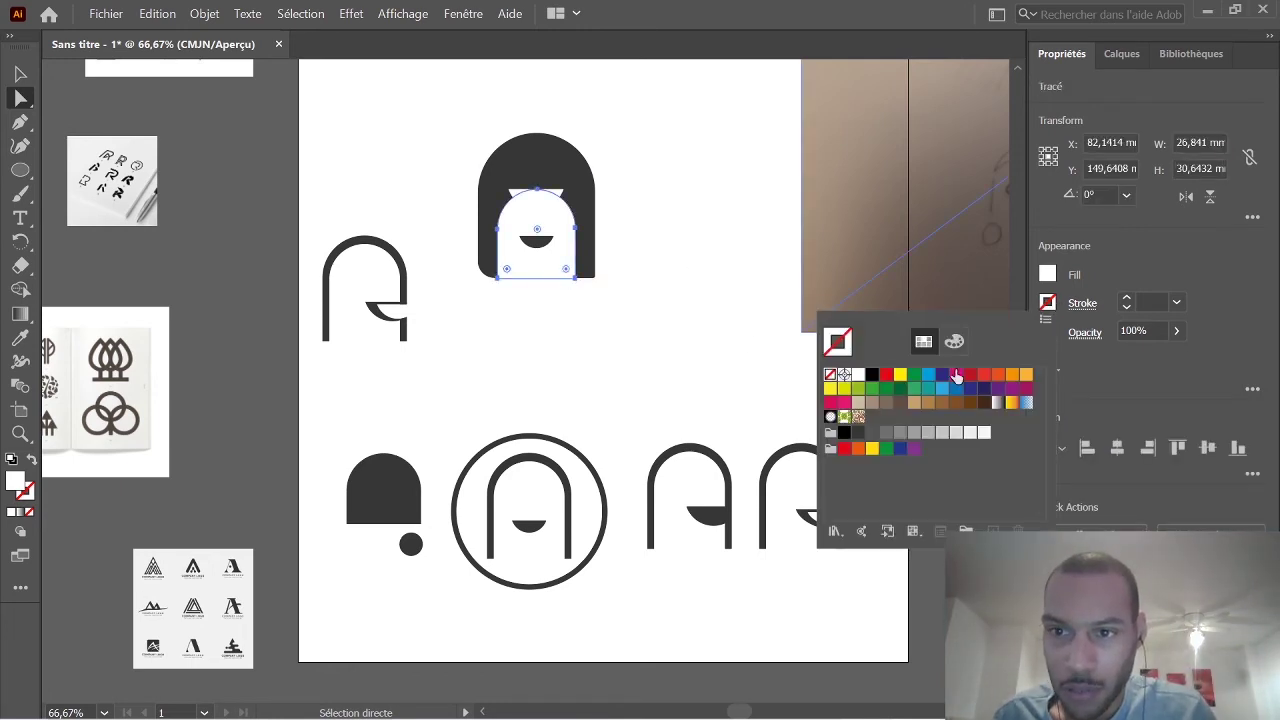
left_click(848, 450)
left_click(664, 335)
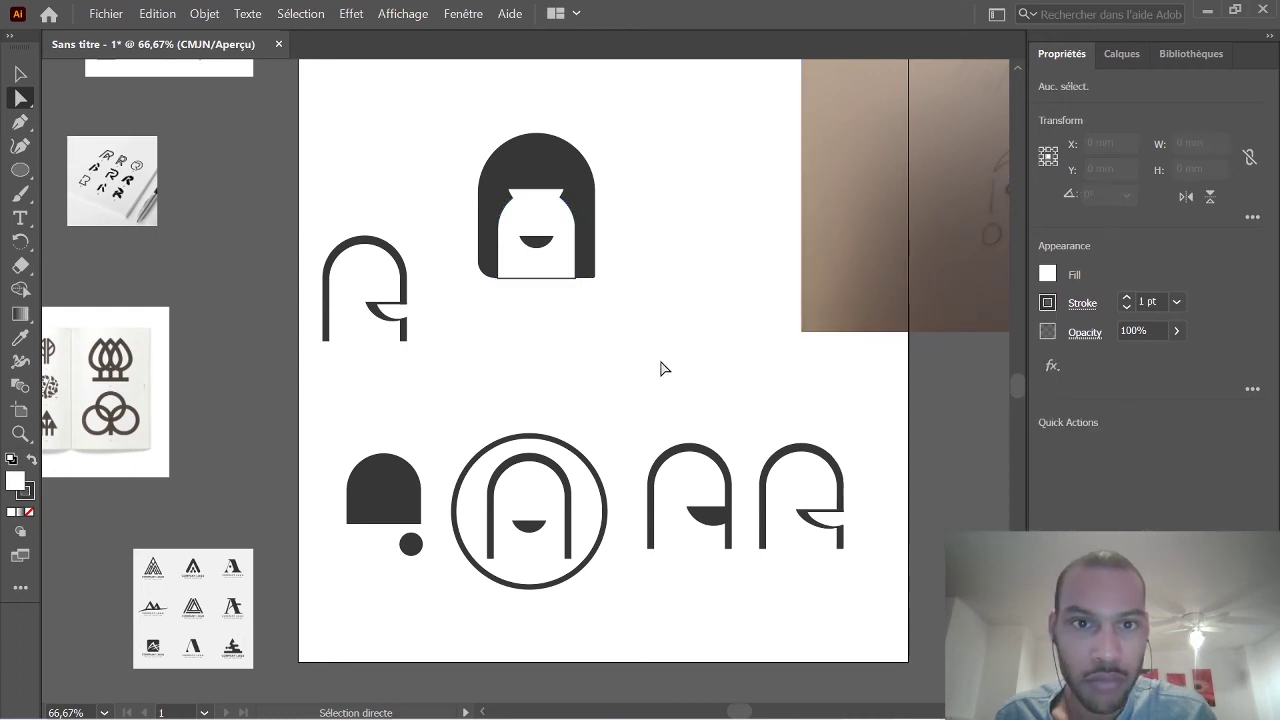
Reorder the paths so the enlarged white half-moon sits behind the bold arch's white opening.
left_click(560, 249)
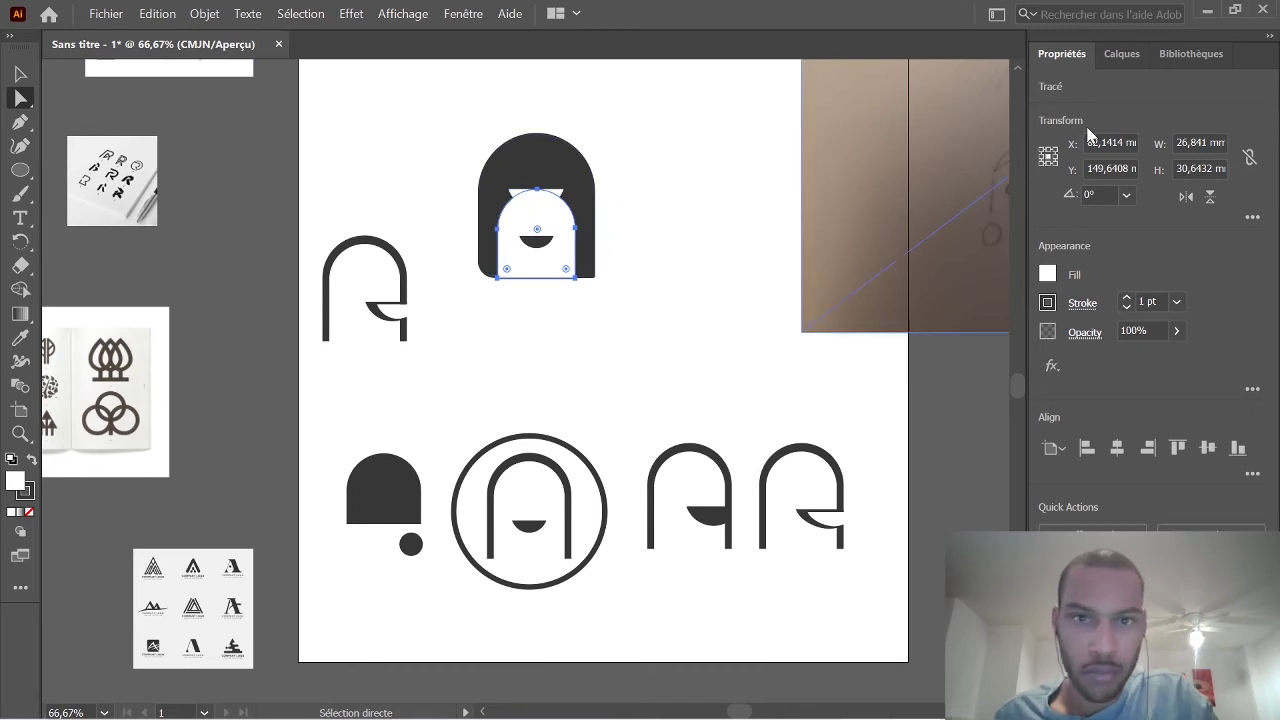
left_click(1117, 54)
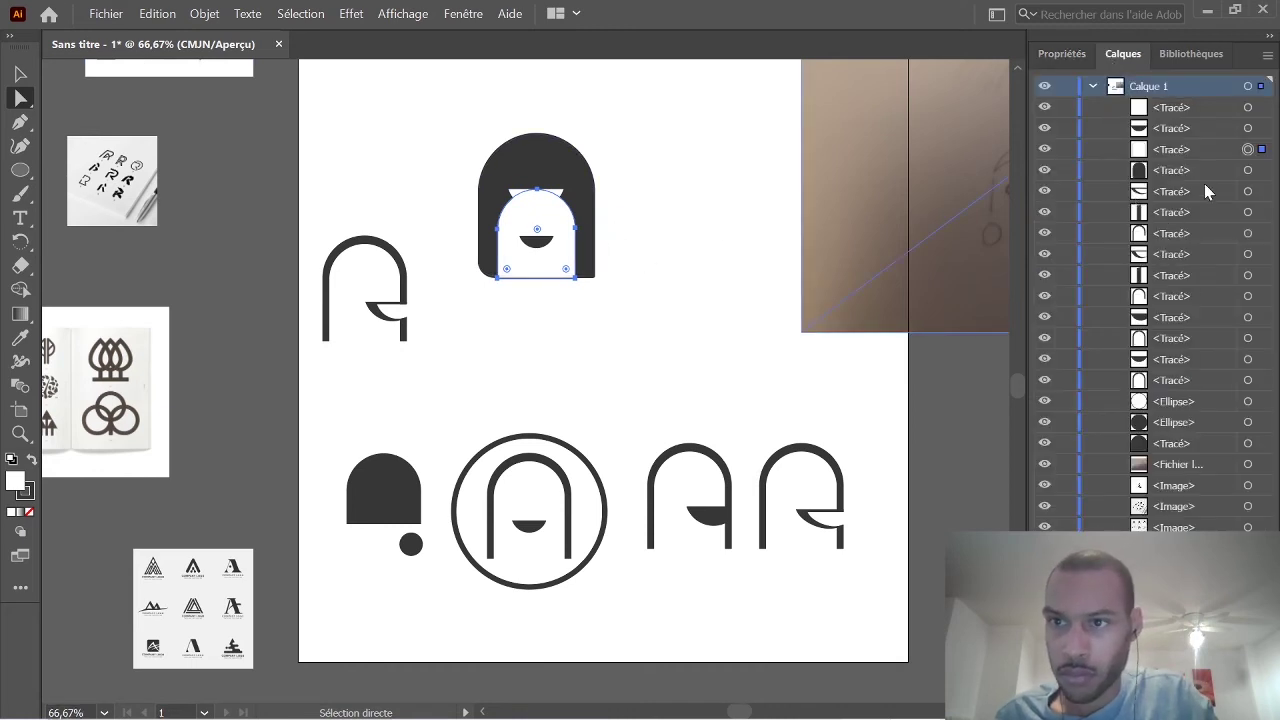
left_click(1172, 152)
left_click_drag(1168, 114, 1157, 170)
left_click(729, 161)
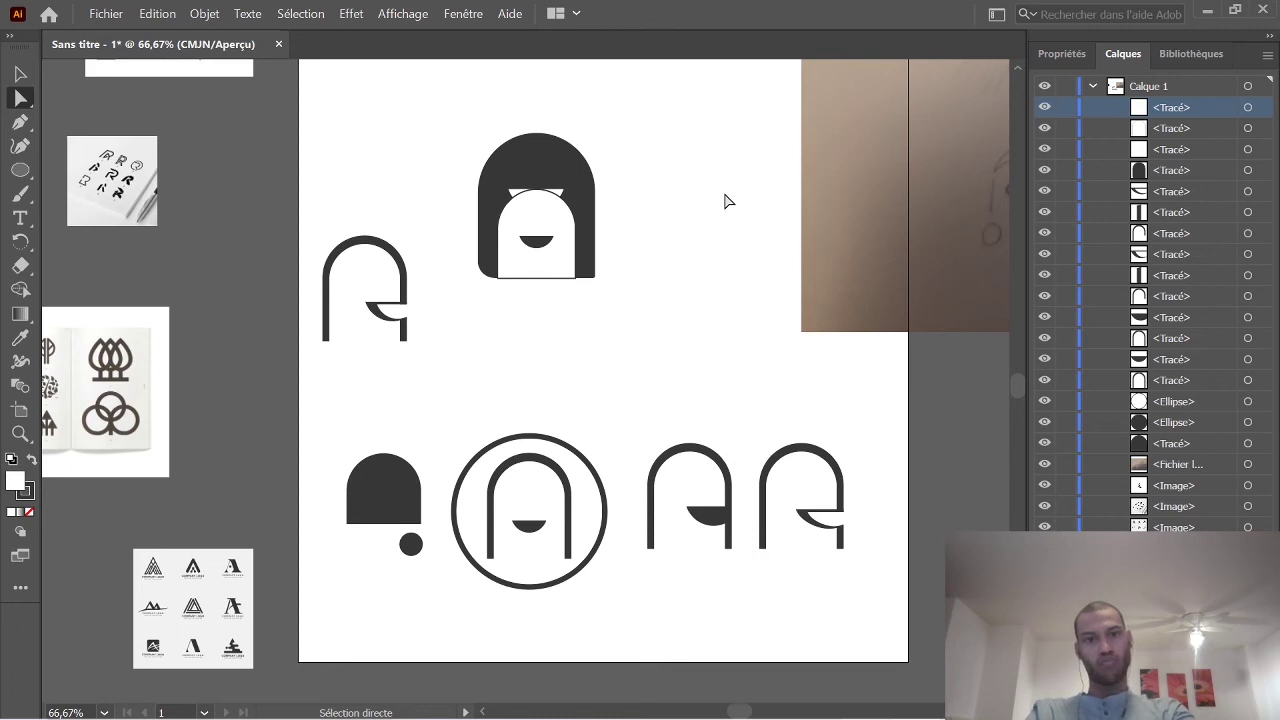
Remove the stroke from the bold arch's white opening.
left_click(540, 282)
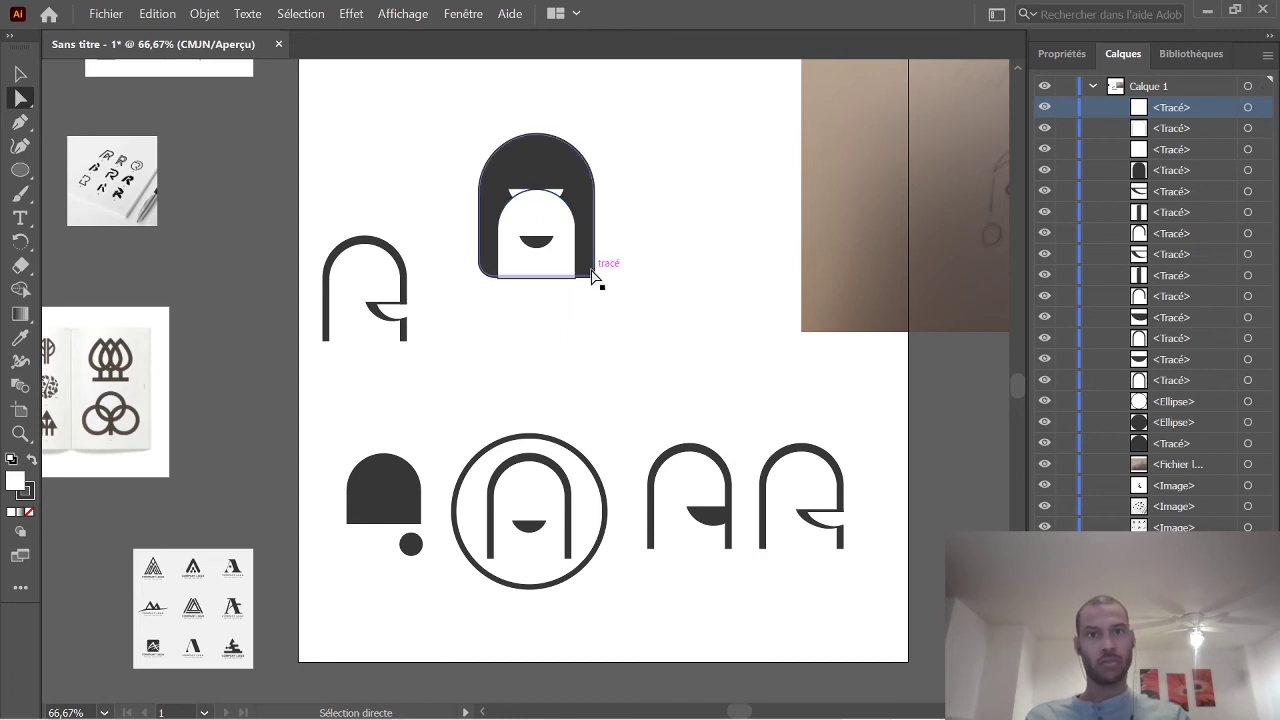
left_click(553, 277)
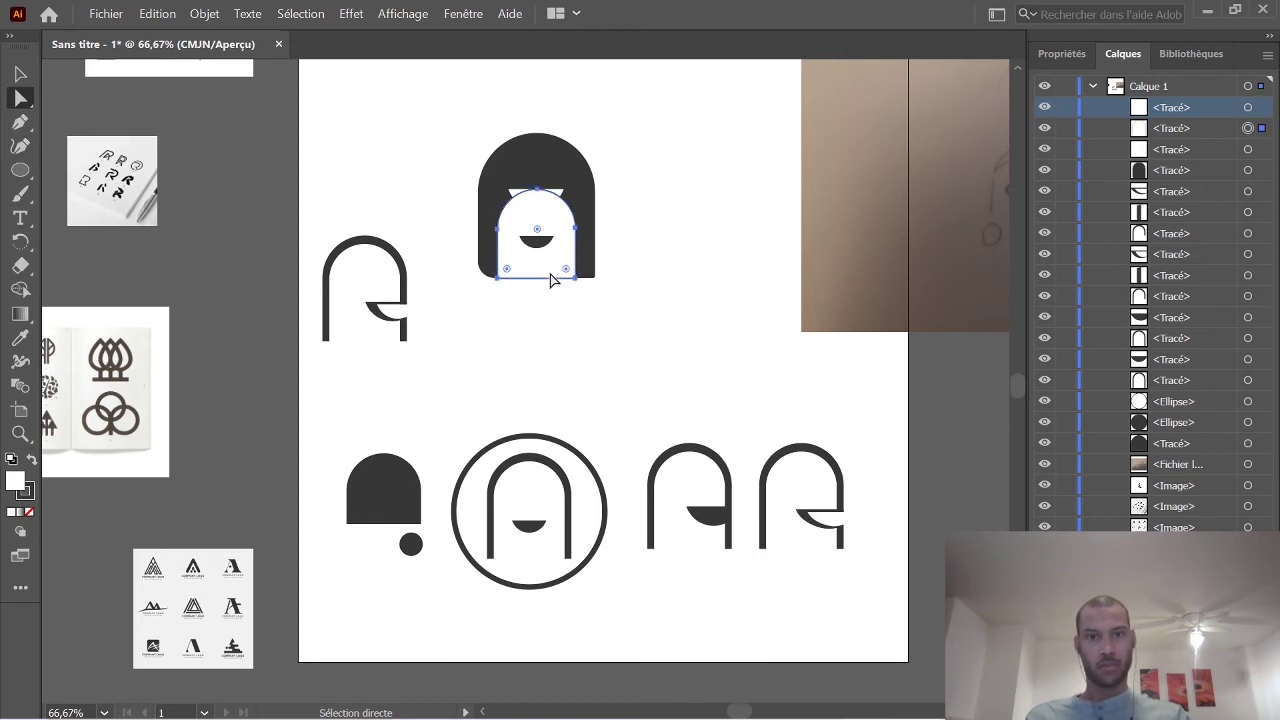
left_click(1060, 53)
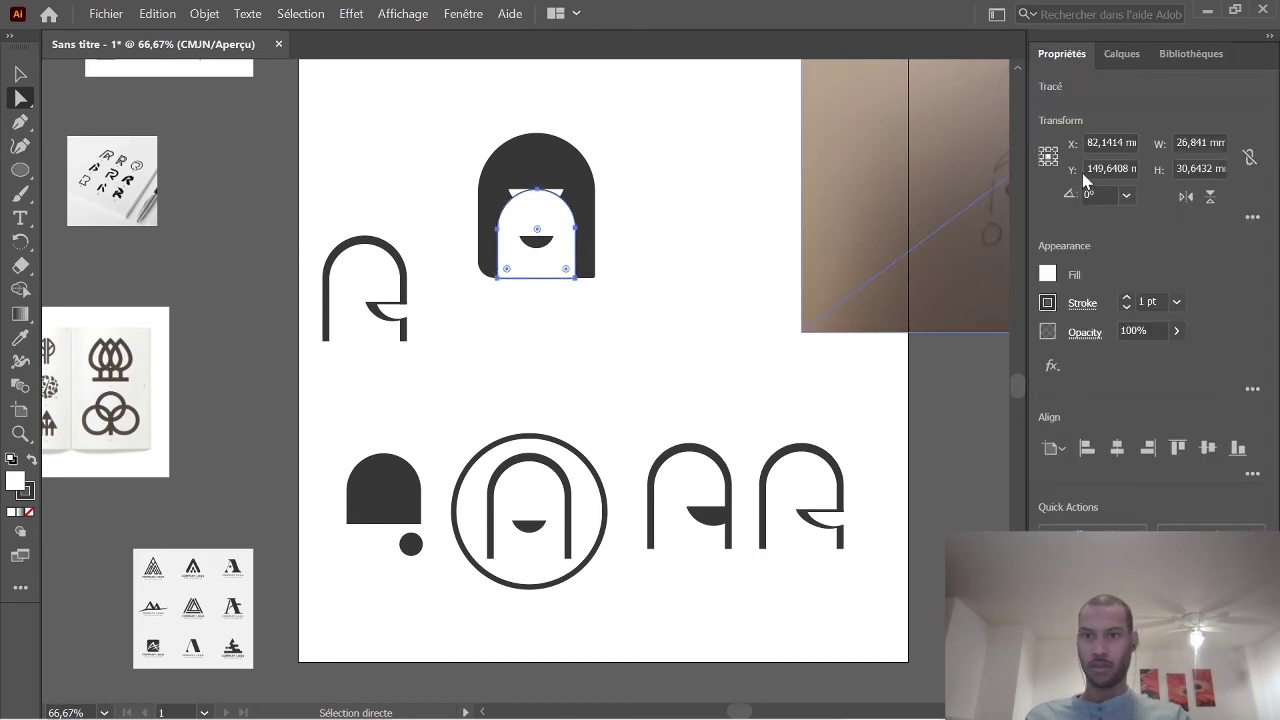
left_click(1177, 301)
left_click(1048, 304)
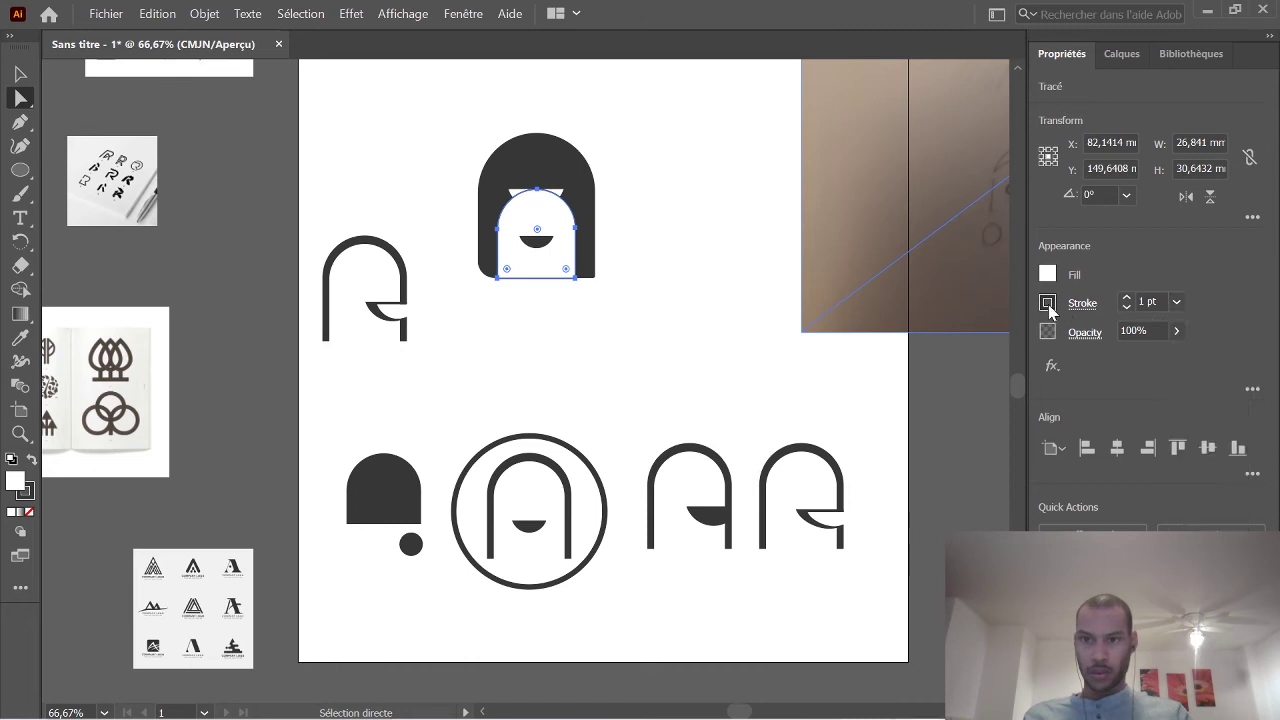
left_click(1047, 303)
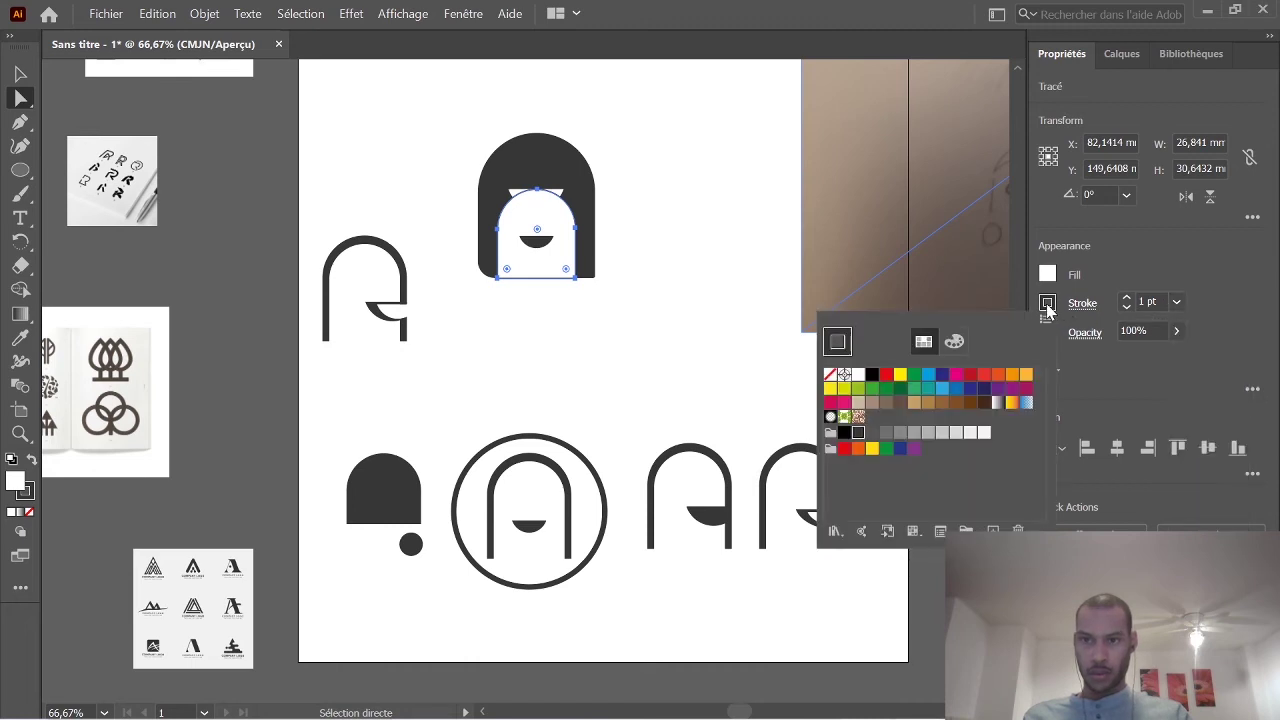
left_click(830, 374)
left_click(735, 322)
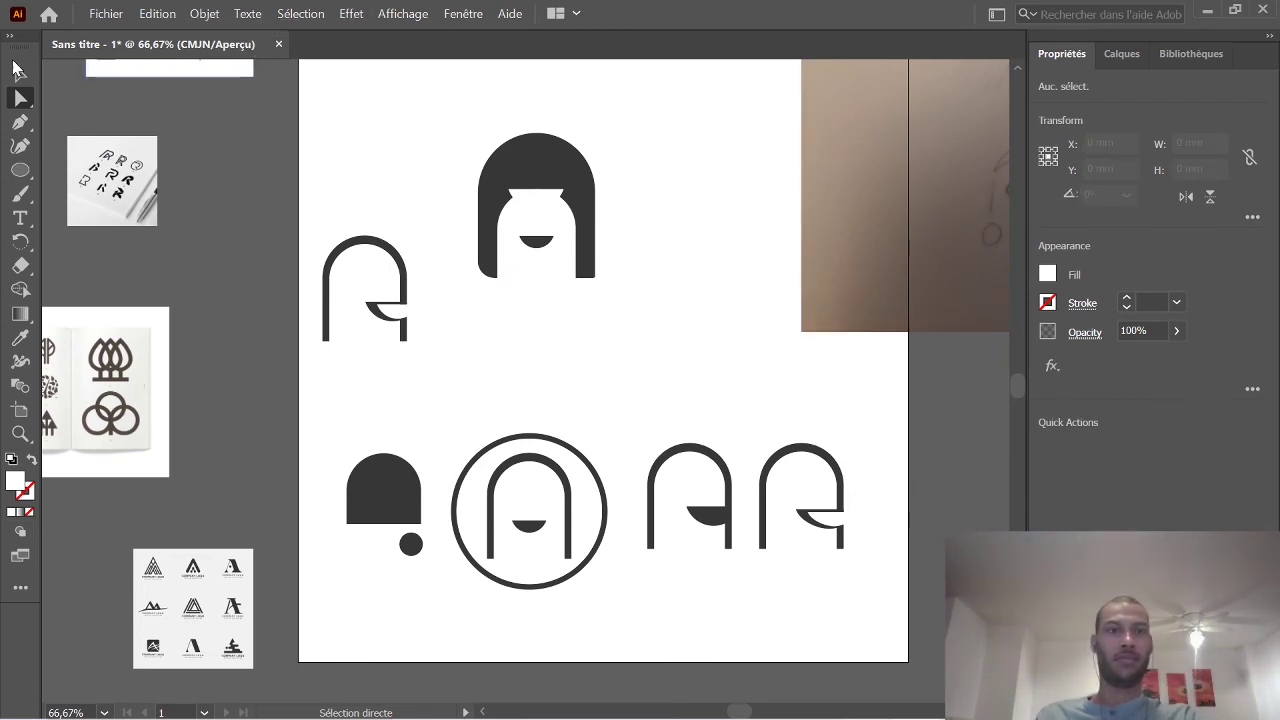
Move the complete bold arch down beside the thin A with the notched crossbar.
left_click(16, 70)
left_click_drag(535, 170, 500, 247)
left_click(608, 282)
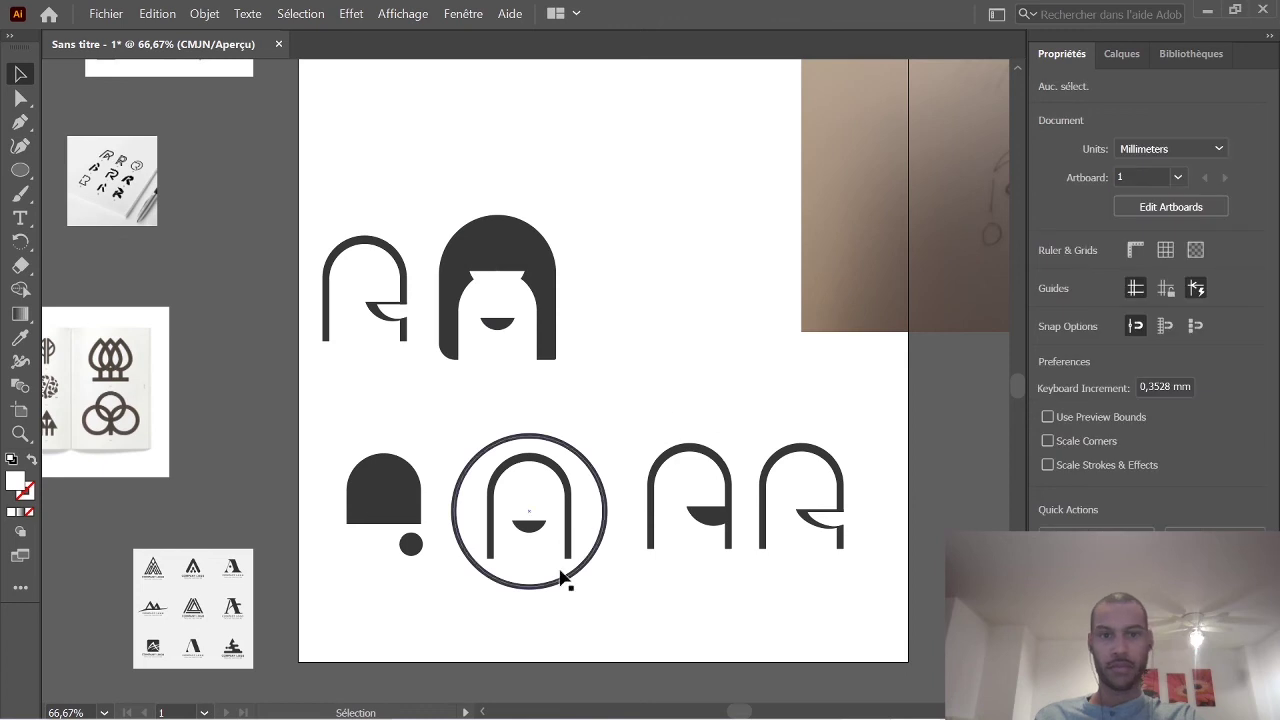
Copy the last thin A with the notched crossbar from the lower row and paste it in the free space above.
left_click_drag(748, 712, 766, 709)
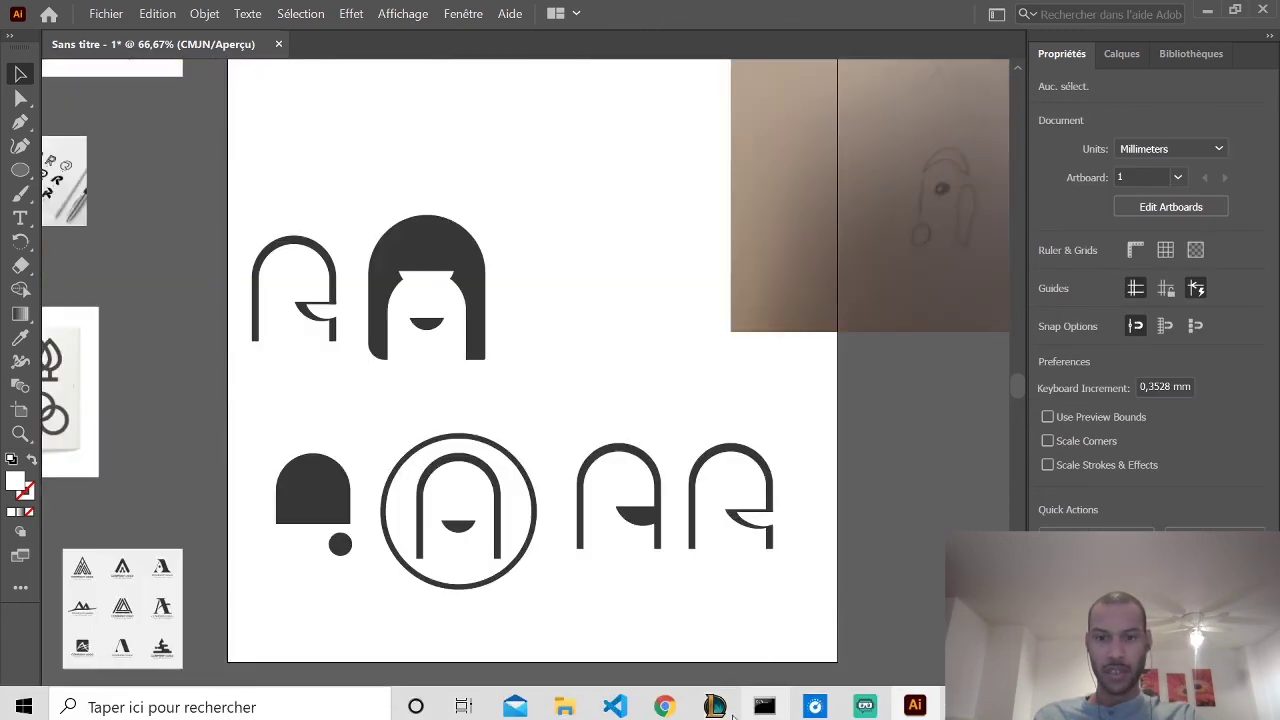
scroll(766, 708, "right", 10)
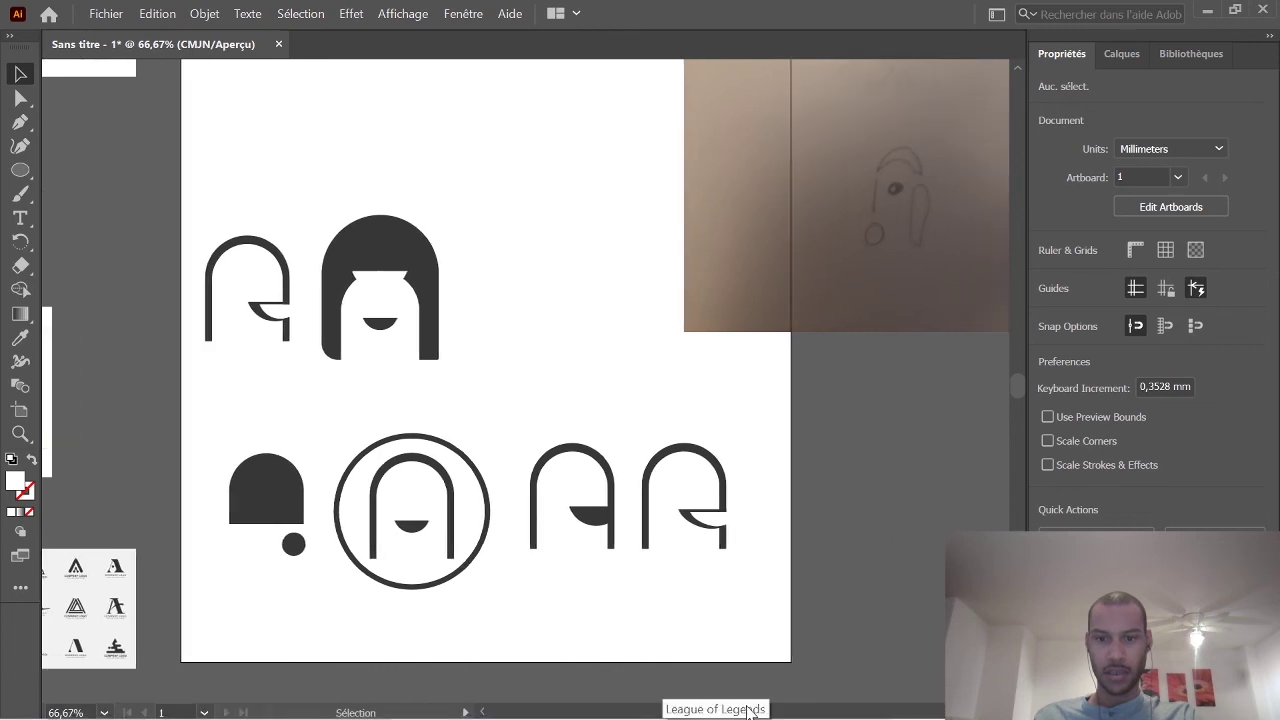
scroll(770, 576, "up", 4)
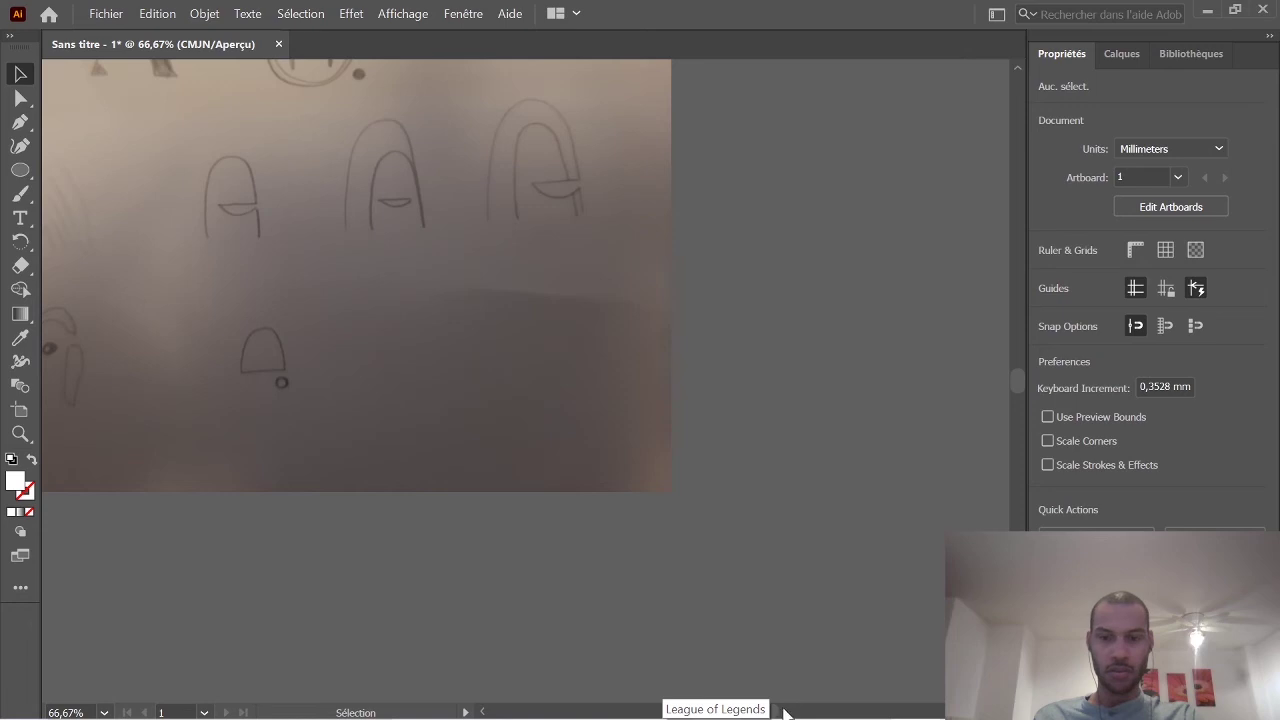
scroll(770, 710, "left", 8)
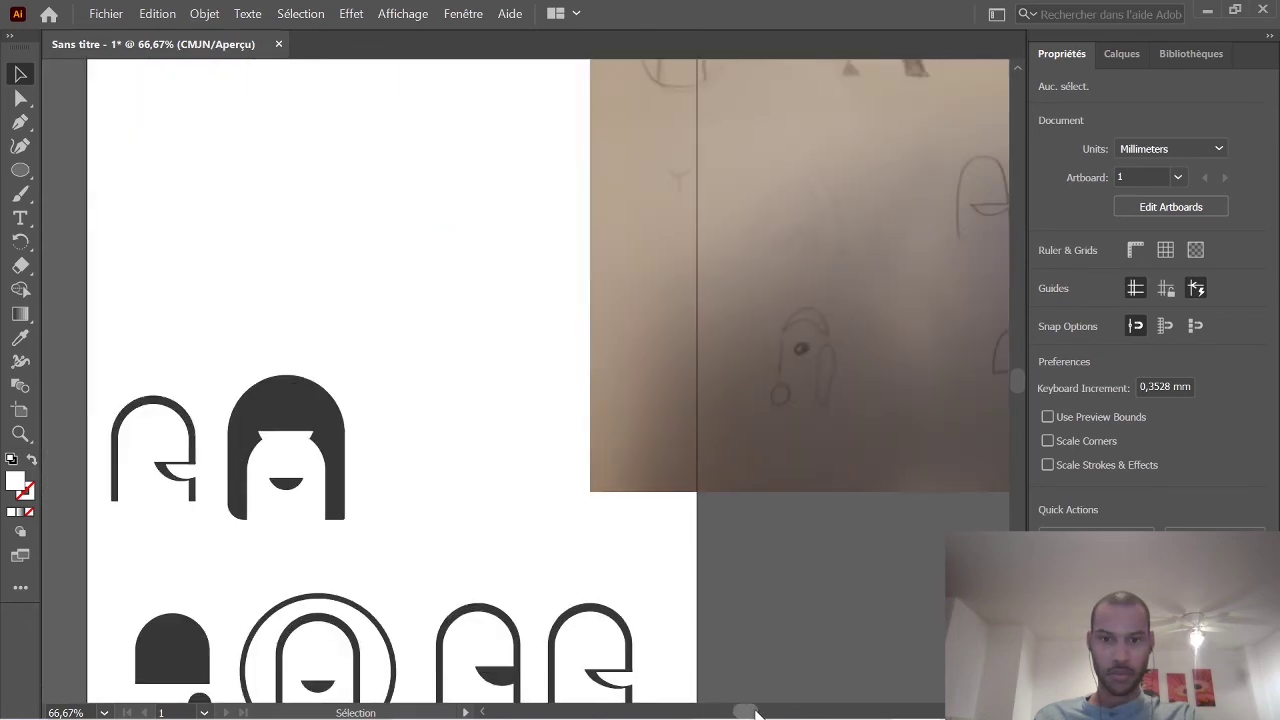
scroll(673, 605, "down", 2)
left_click_drag(605, 548, 541, 490)
left_click(489, 303)
left_click_drag(659, 662, 540, 487)
key("ctrl+c")
key("ctrl+v")
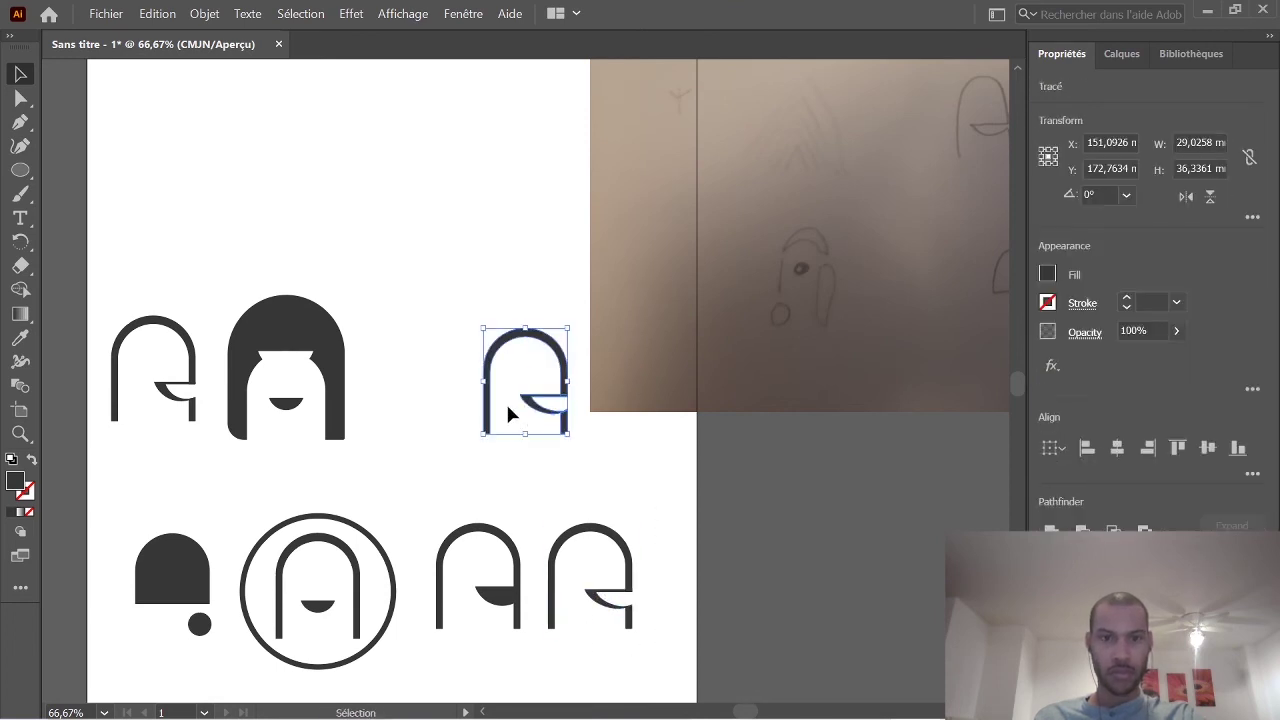
key("v")
Copy the bold arch's dark outer dome and place the duplicate between the bold arch and the pasted thin A.
left_click(332, 355)
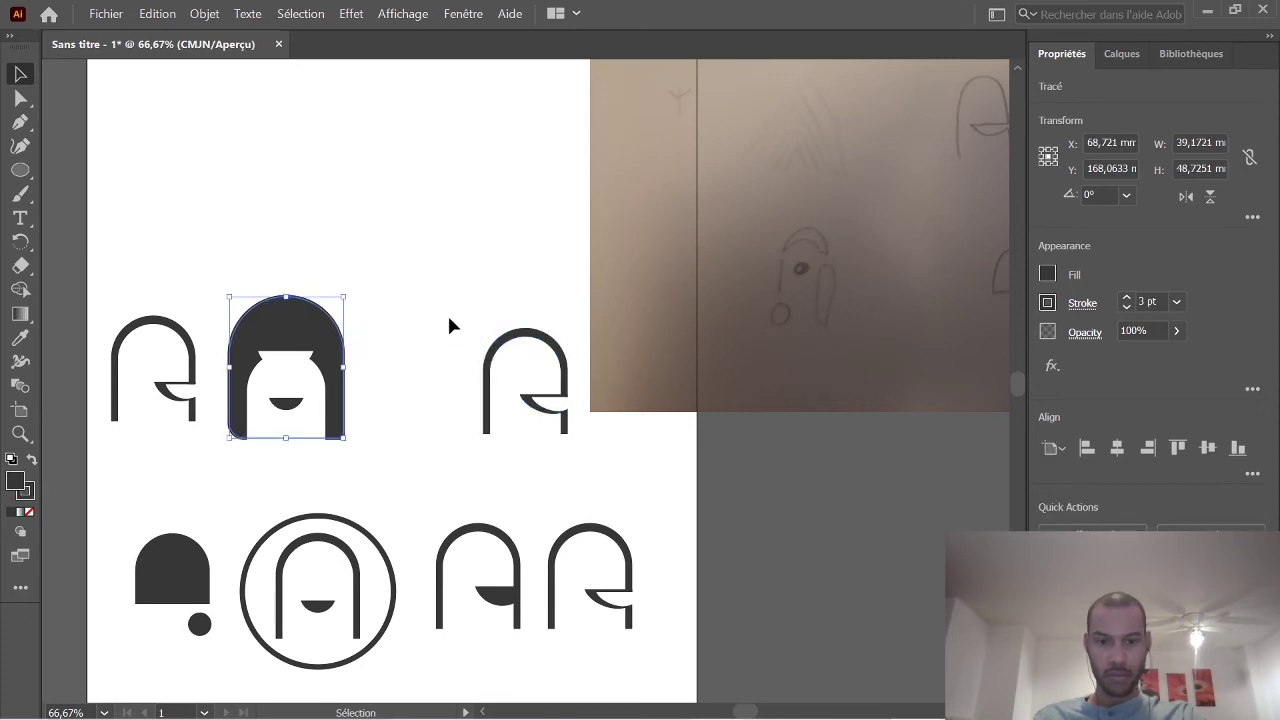
key("ctrl+c")
key("ctrl+v")
left_click_drag(502, 390, 483, 390)
left_click_drag(433, 371, 434, 372)
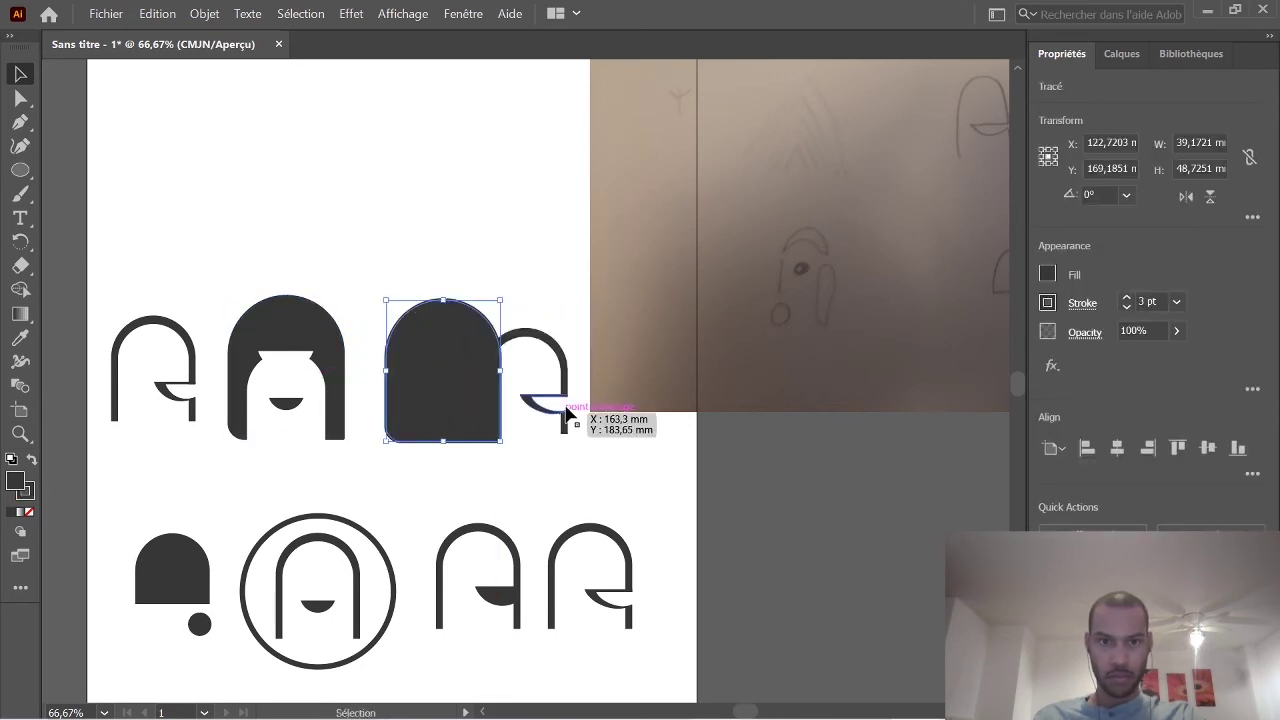
Try to isolate the pasted A's crossbar and short leg by deleting its arch, and undo the deletion.
left_click(566, 420)
left_click(578, 494)
key("a")
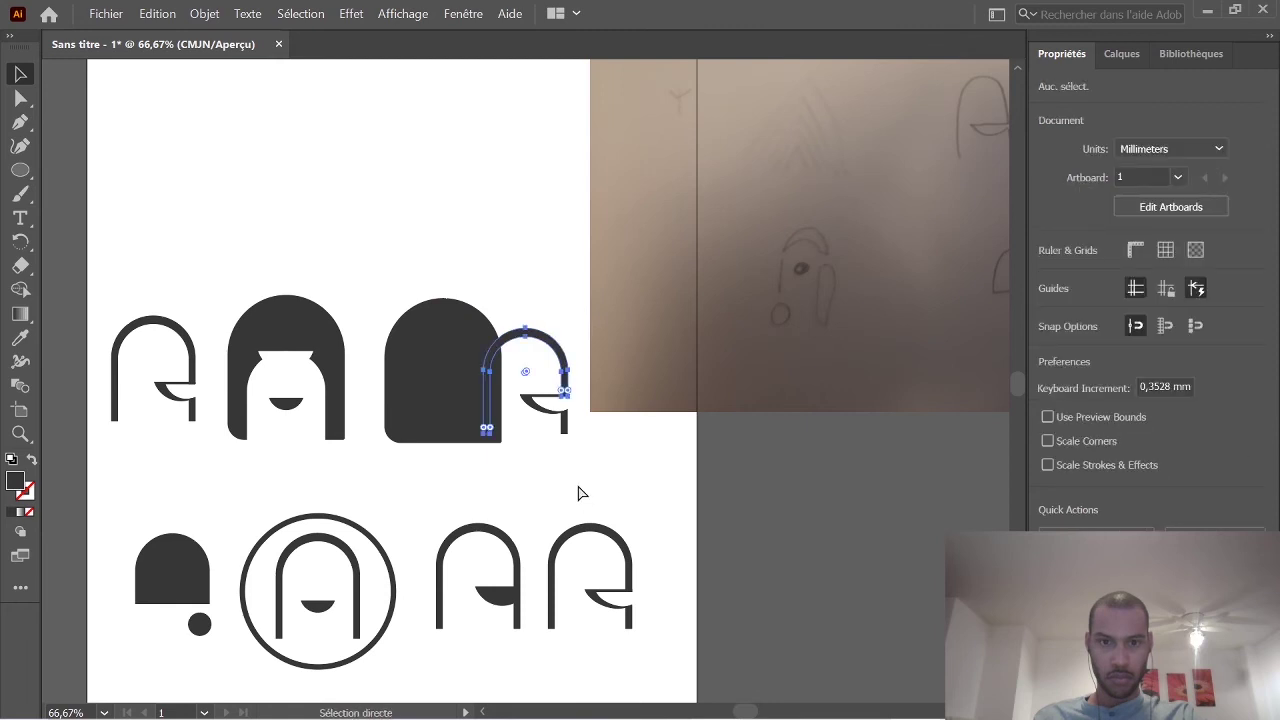
left_click(571, 420)
key("Delete")
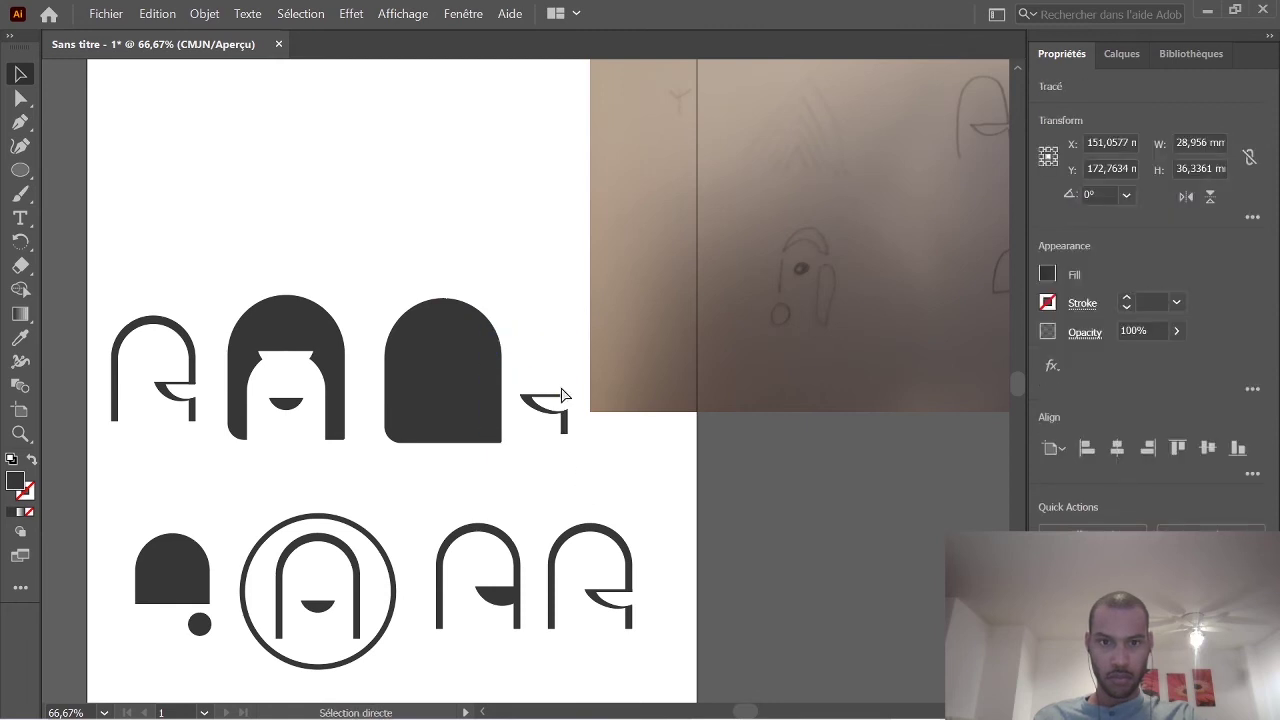
left_click(561, 395)
key("v")
key("ctrl+z")
Select the arch, crossbar and short leg of the pasted thin A and unite them into one shape.
left_click(577, 435)
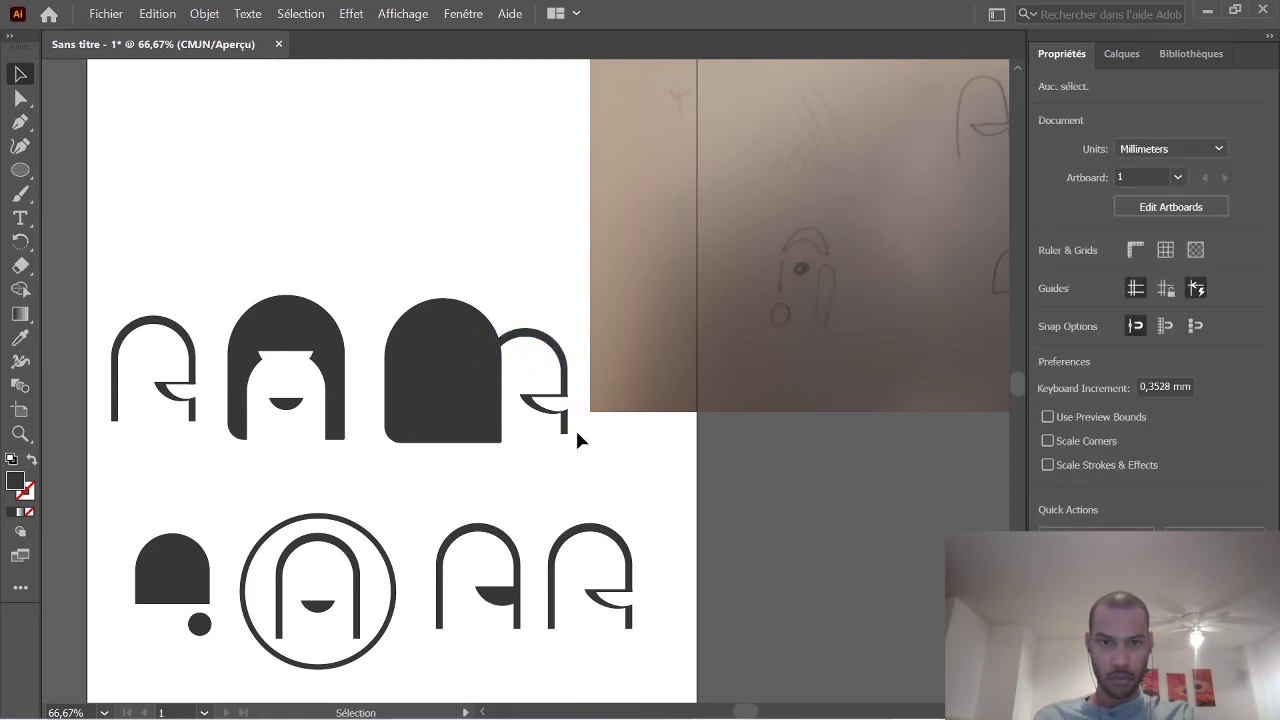
left_click(562, 421)
left_click(593, 466)
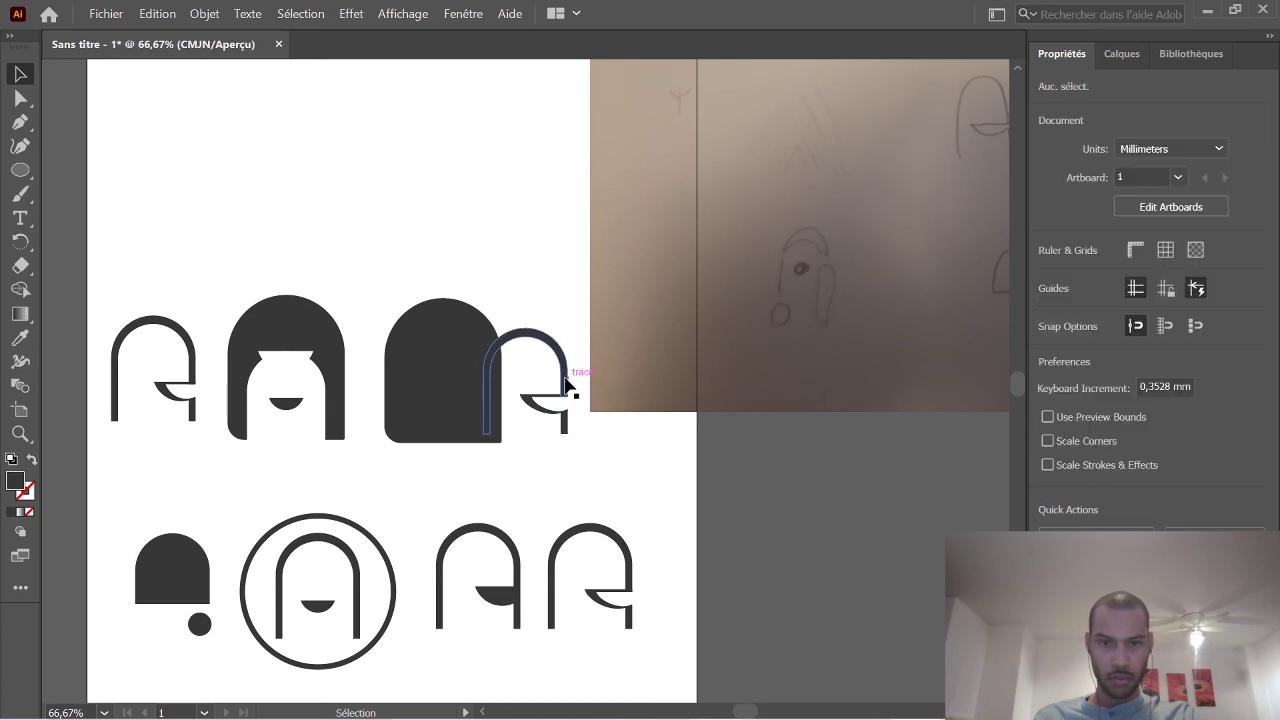
left_click(549, 415, "shift")
left_click(548, 412, "shift")
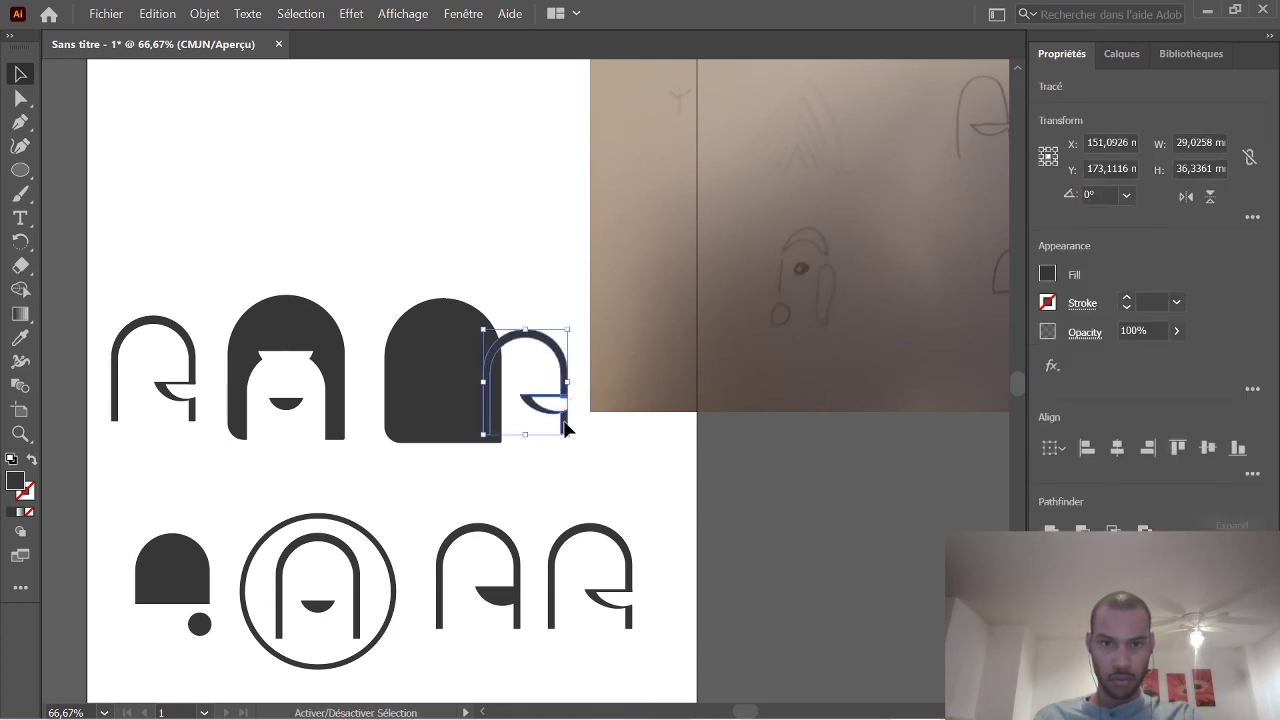
left_click(1049, 529)
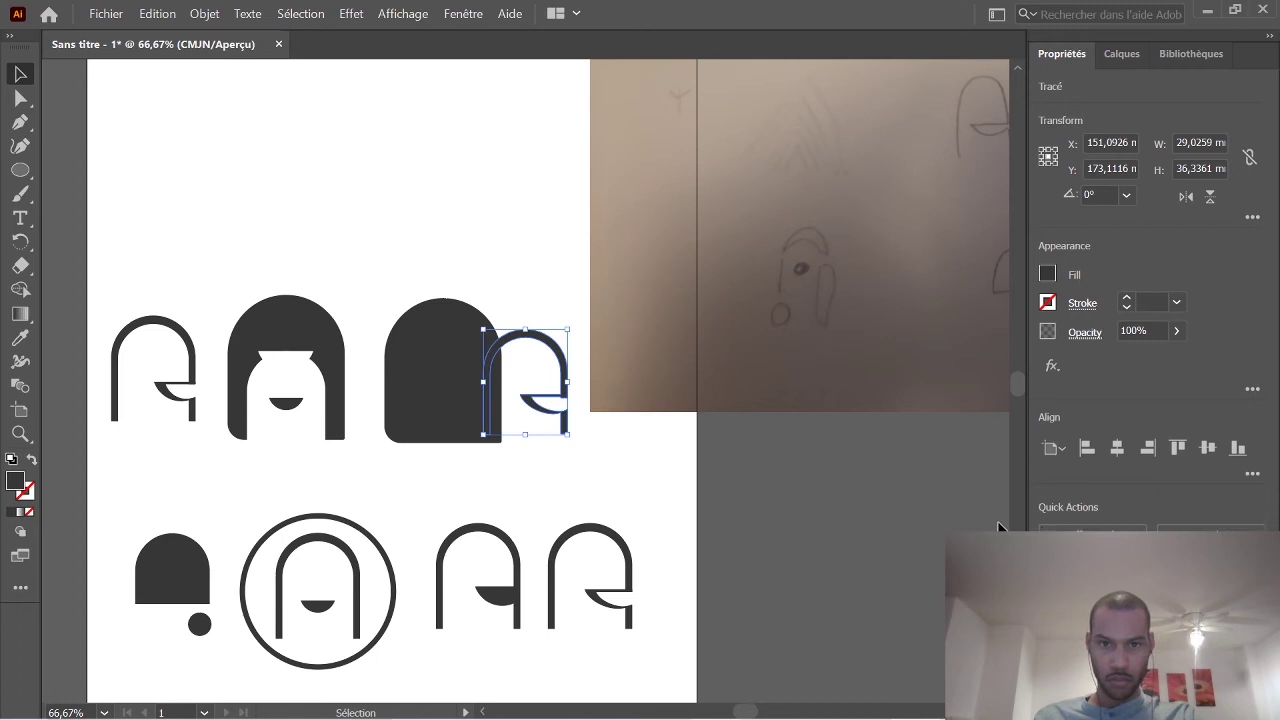
Move the united thin A up into the empty area above the dome copy.
key("a")
left_click(600, 457)
left_click(565, 421)
left_click(546, 471)
key("v")
left_click(566, 430)
left_click_drag(568, 351, 542, 153)
Shift the leftover crossbar and leg pieces away together with the sketch photo, and delete the leftover pieces.
left_click_drag(509, 346, 698, 400)
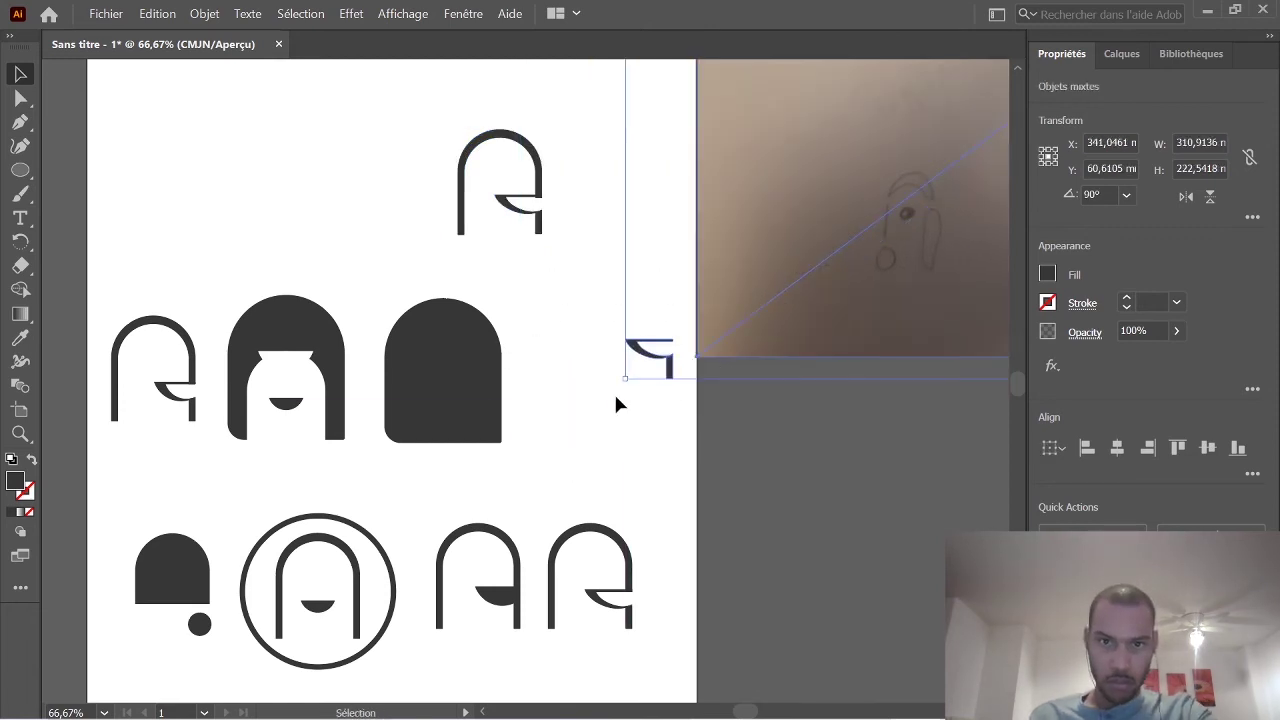
left_click(637, 420)
left_click(673, 366)
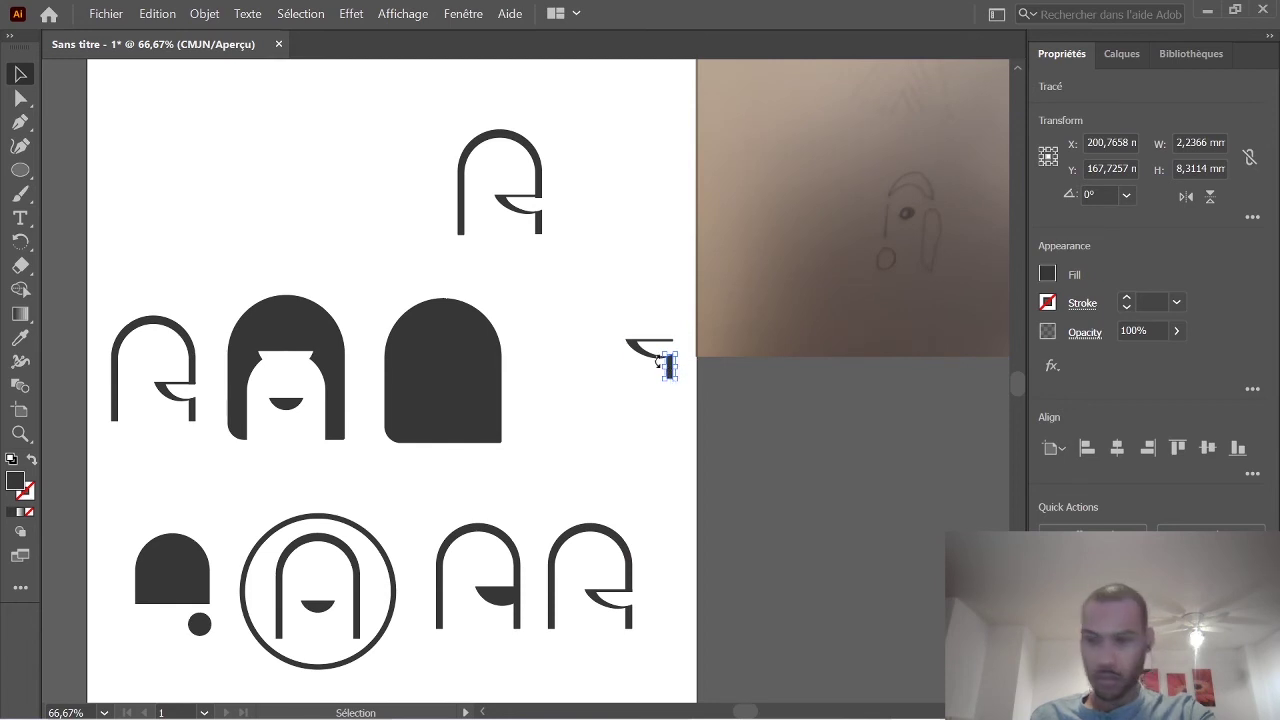
key("Delete")
Move the dark dome copy sideways so it sits just below the united thin A.
left_click_drag(439, 387, 537, 369)
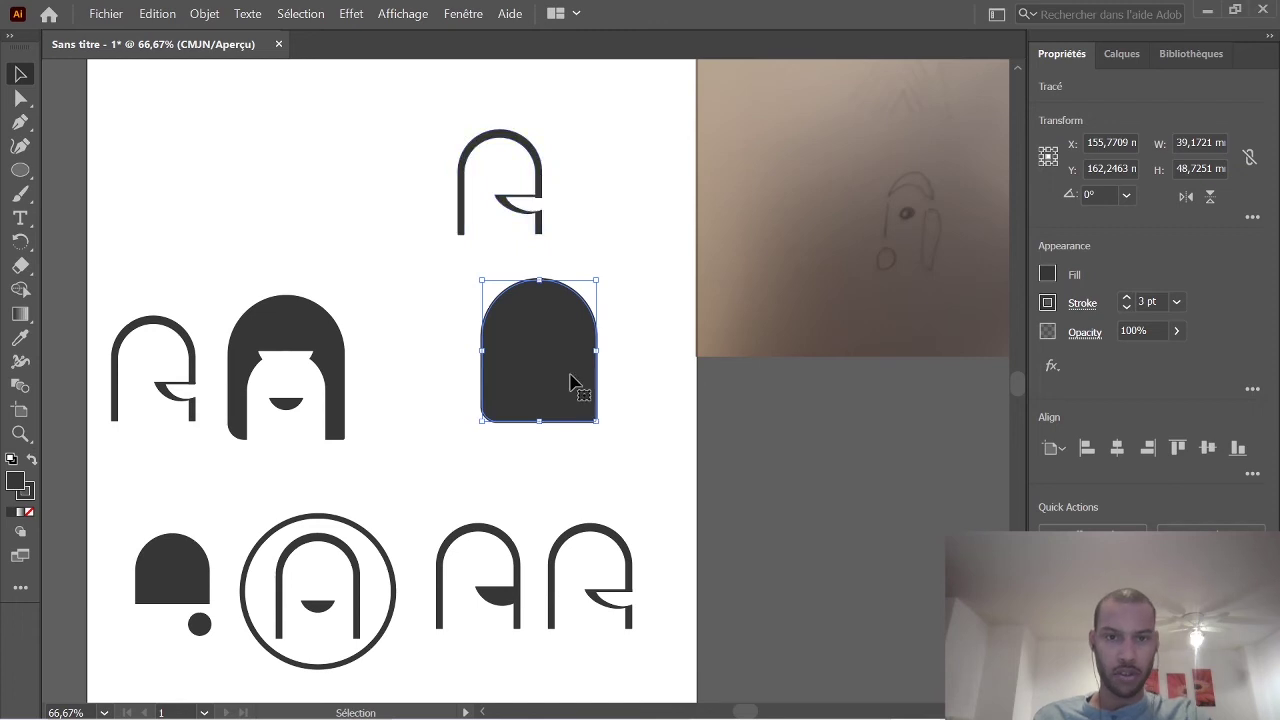
left_click_drag(594, 374, 554, 438)
key("Delete")
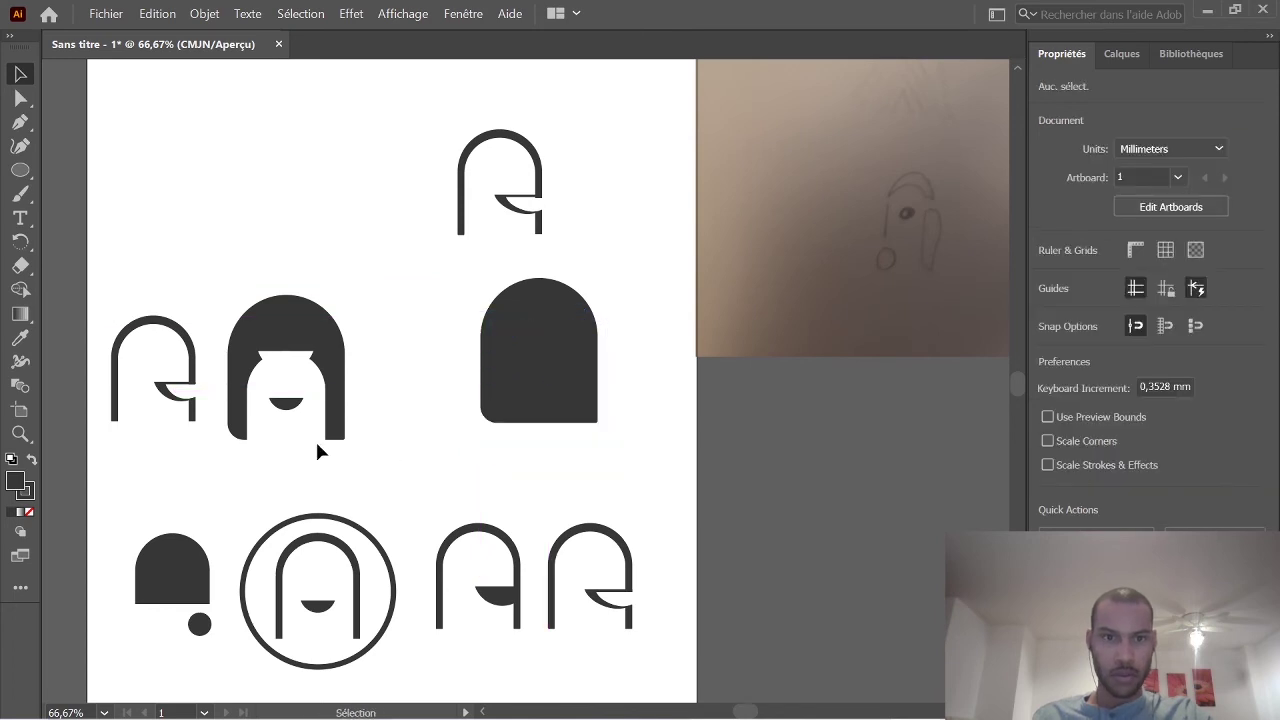
Paste a copy of the bold arch's white opening onto the dome copy, slightly right of its centre.
left_click(314, 436)
key("ctrl+c")
key("ctrl+v")
left_click_drag(528, 402, 550, 344)
left_click(670, 401)
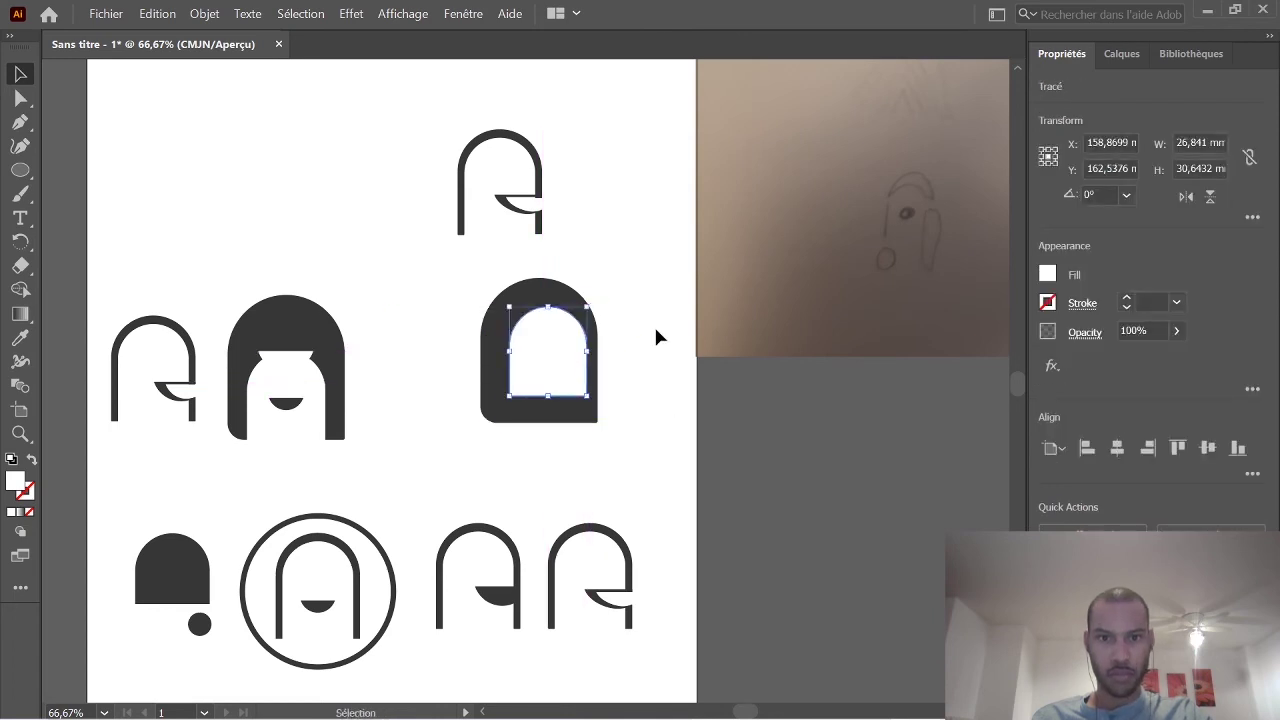
left_click(657, 337)
Nudge the bottom two anchor points of the copied white opening down to the dome's base, forming two legs.
key("a")
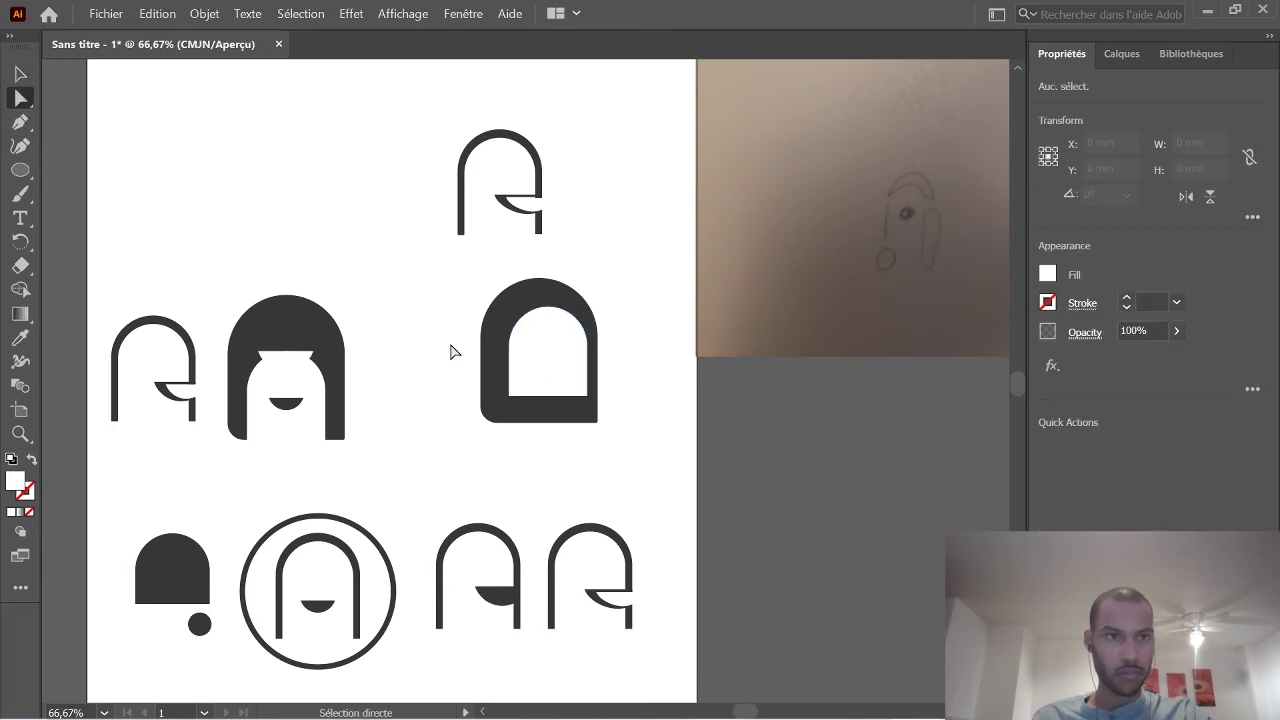
left_click(512, 398)
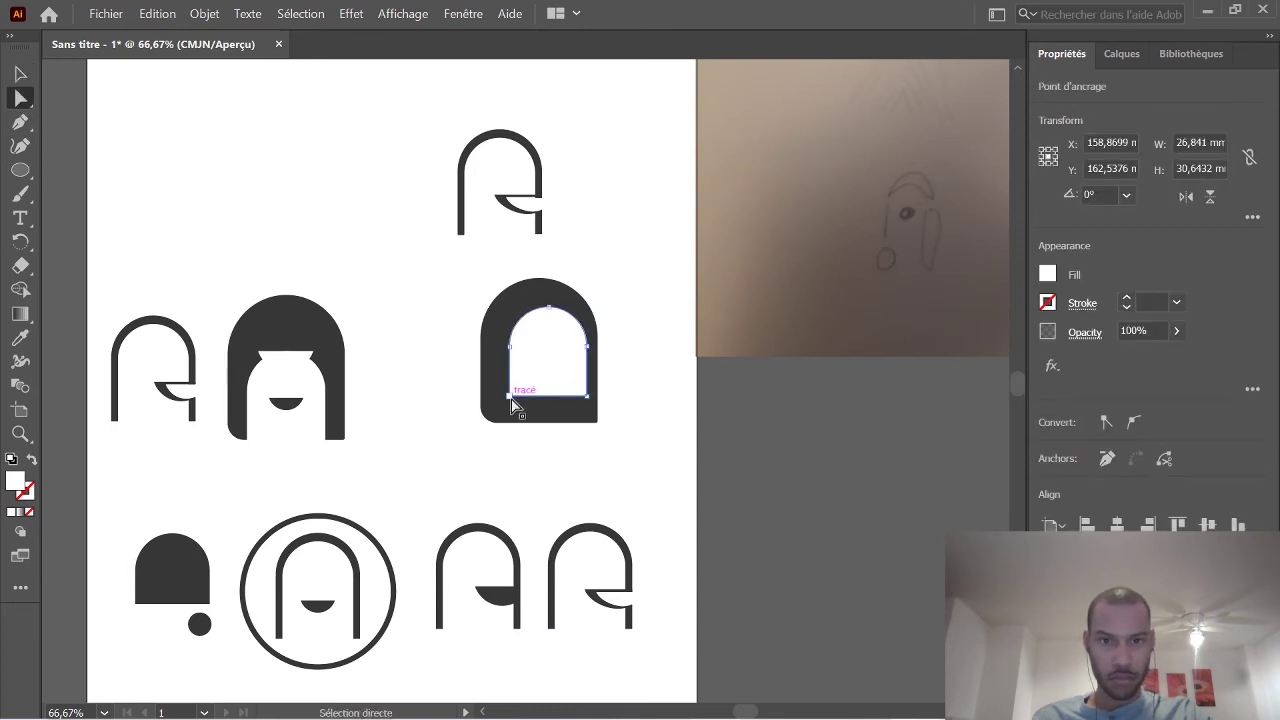
left_click(510, 400)
left_click_drag(508, 390, 557, 403)
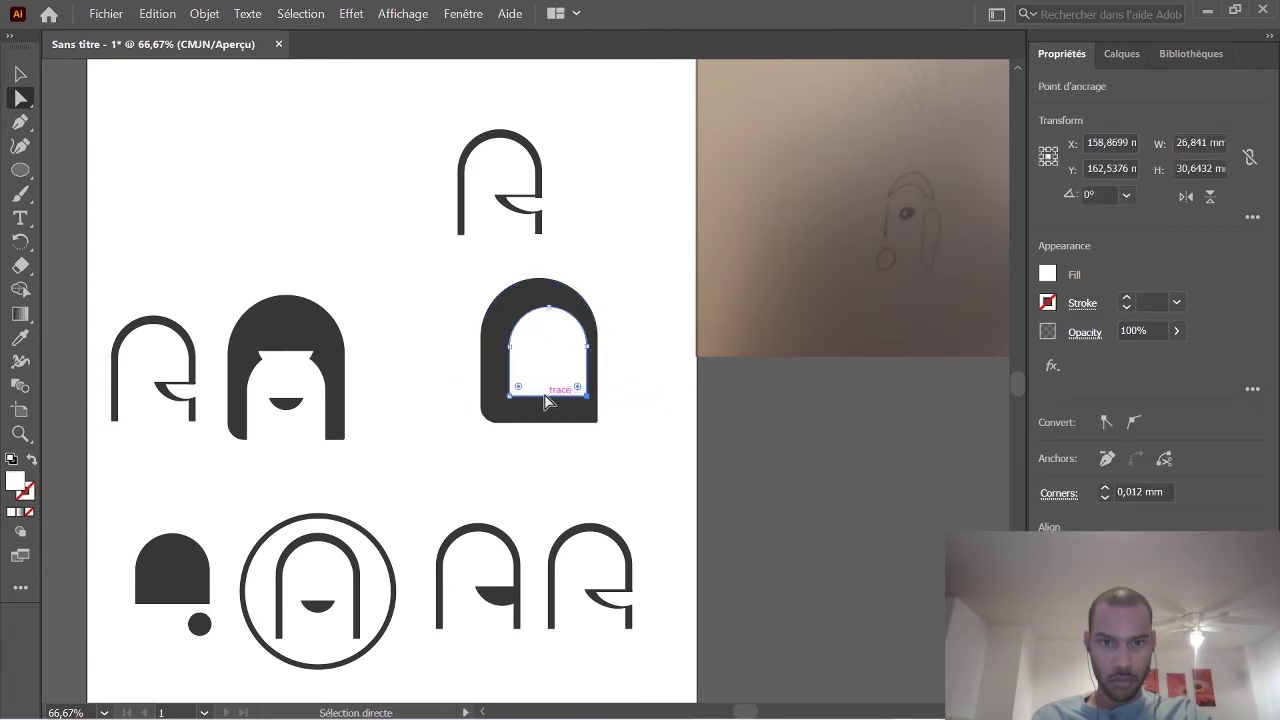
key("Down")
key("Down")
key("Down")
key("Down")
key("Down")
key("Down")
key("Down")
key("Down")
key("Down")
key("Down")
key("Down")
key("Down")
key("Down")
key("Down")
key("Down")
key("Down")
key("Down")
key("Down")
key("Down")
key("Down")
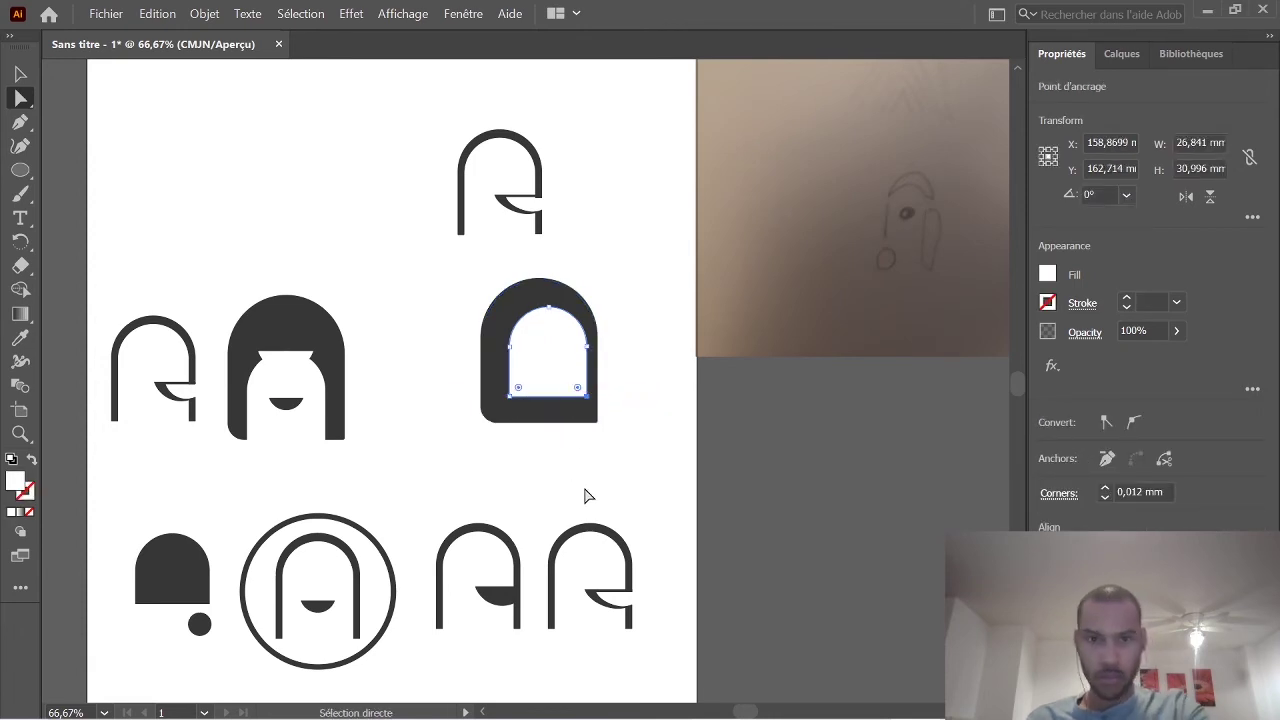
left_click(642, 462)
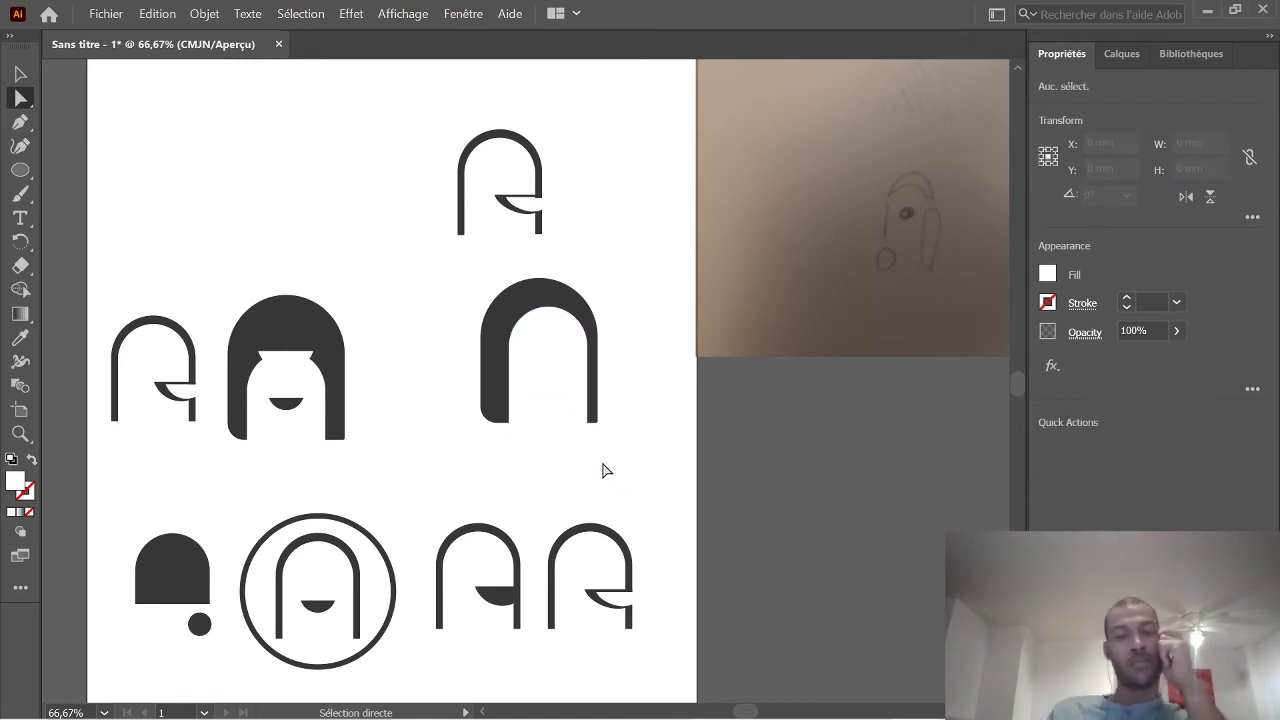
Place a copy of the lower thin A's solid half-moon crossbar against the inside of the bold arch's thin leg.
left_click(496, 598)
left_click(496, 598)
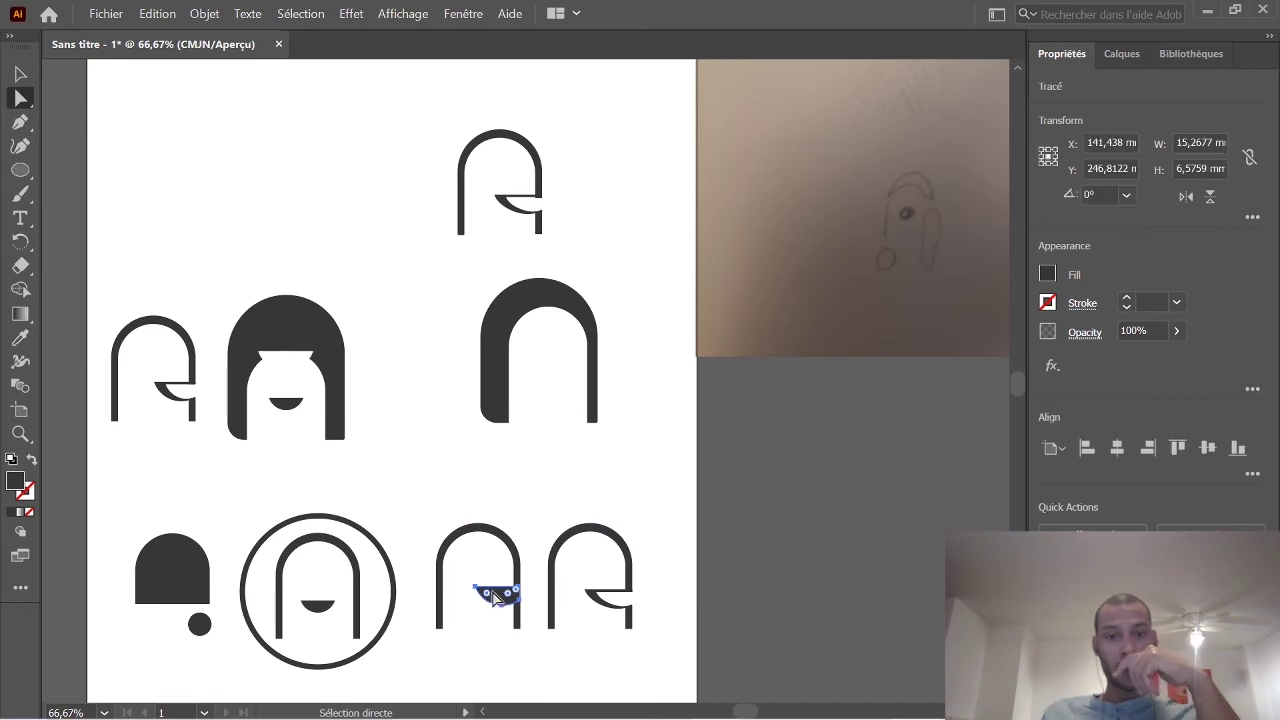
key("ctrl+c")
key("ctrl+v")
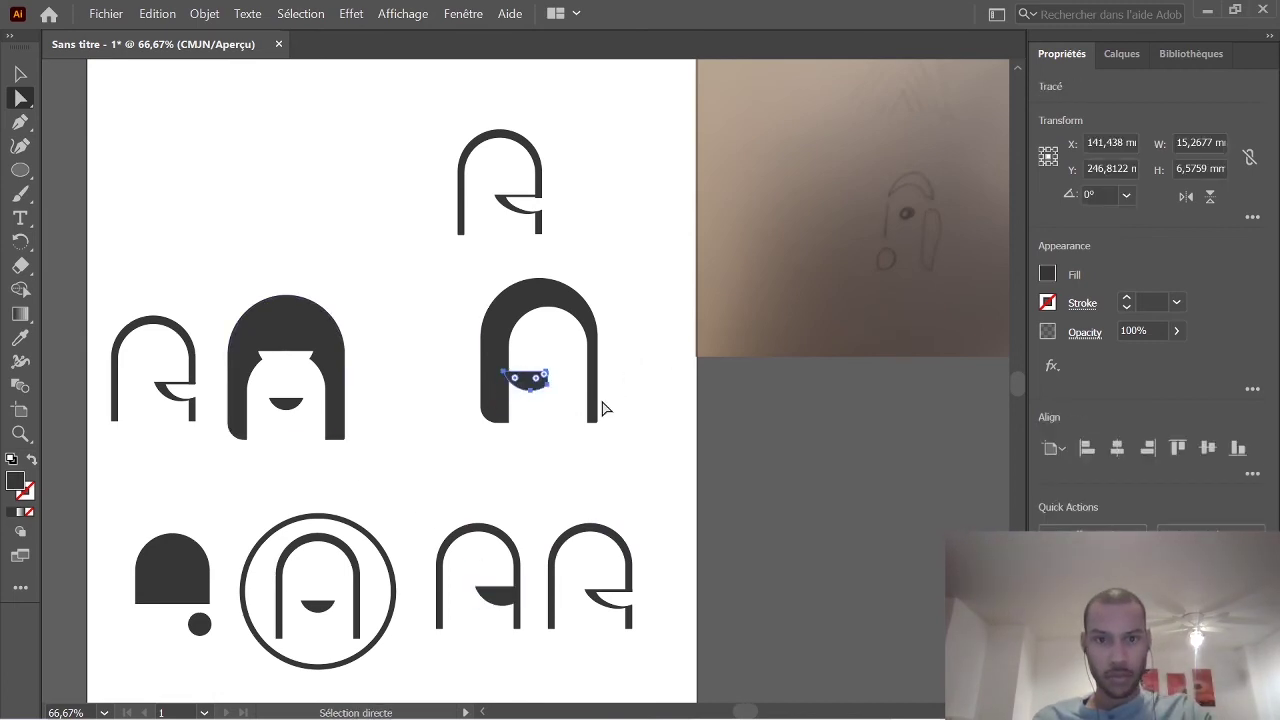
left_click_drag(532, 390, 582, 386)
left_click(647, 438)
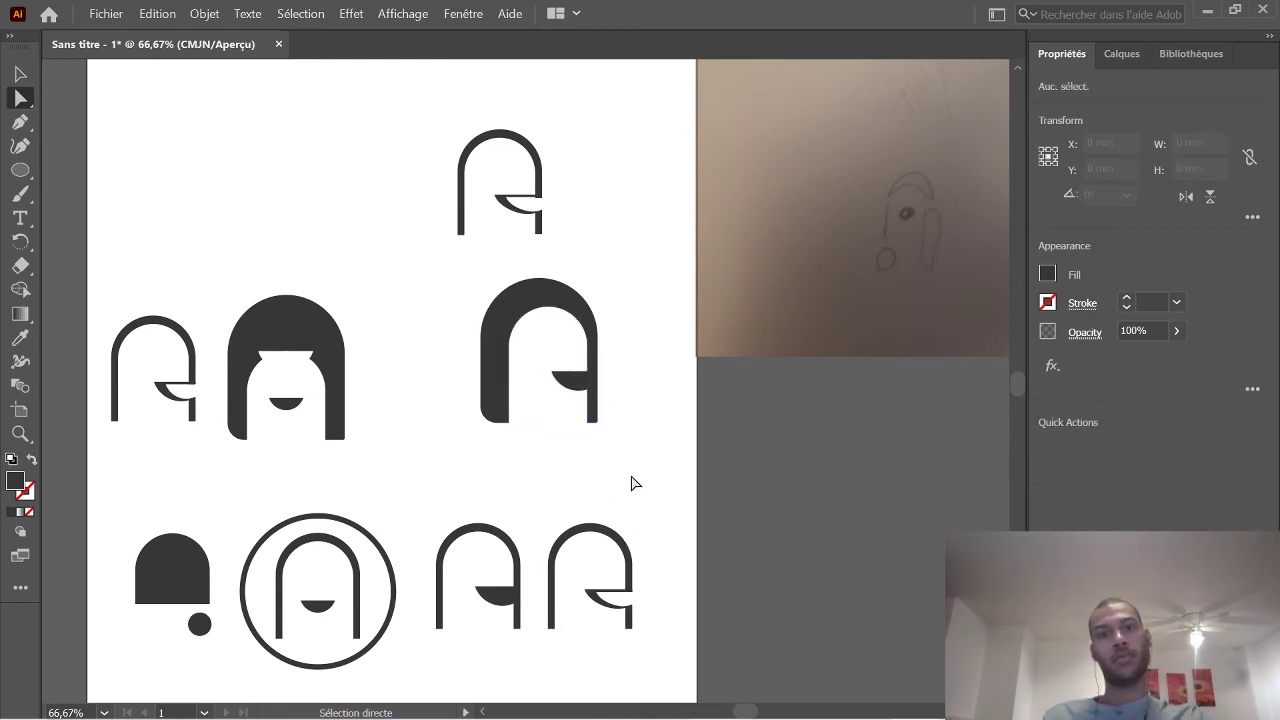
left_click_drag(580, 390, 573, 397)
left_click(652, 376)
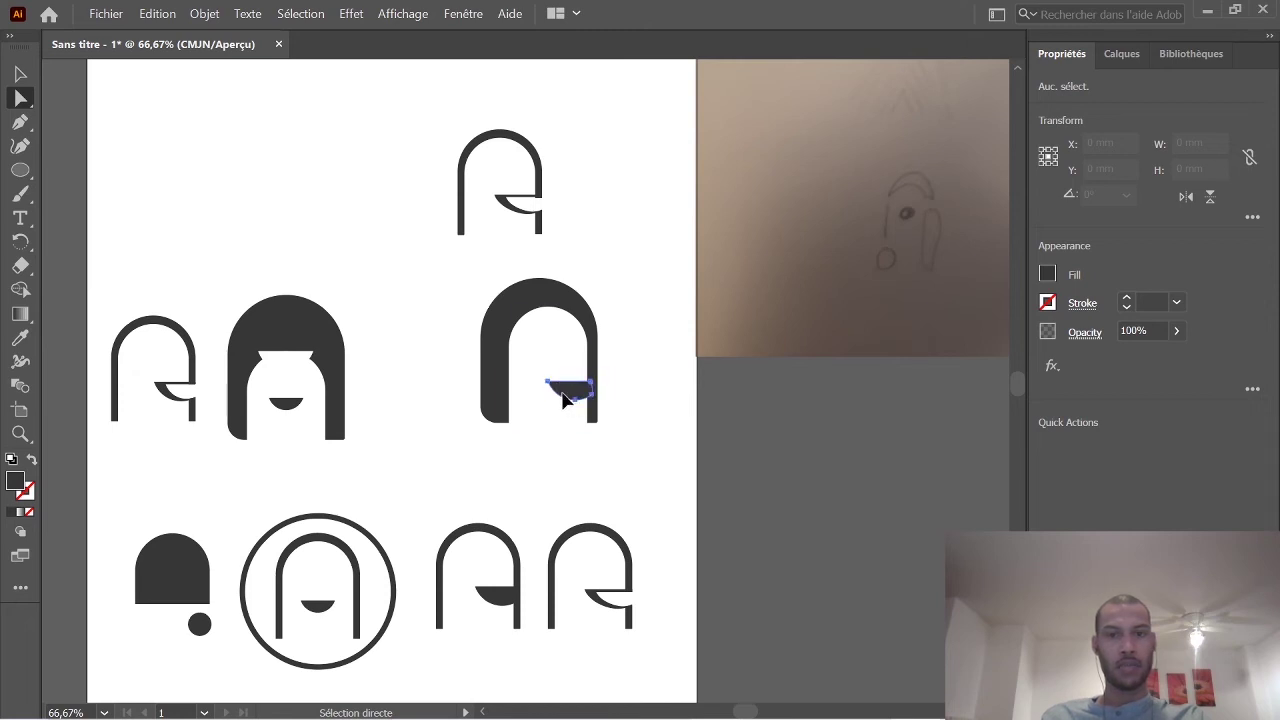
Duplicate the half-moon crossbar below the bold arch and fill the duplicate with white (FFFFFF).
left_click(572, 392)
left_click_drag(546, 382, 556, 462)
key("a")
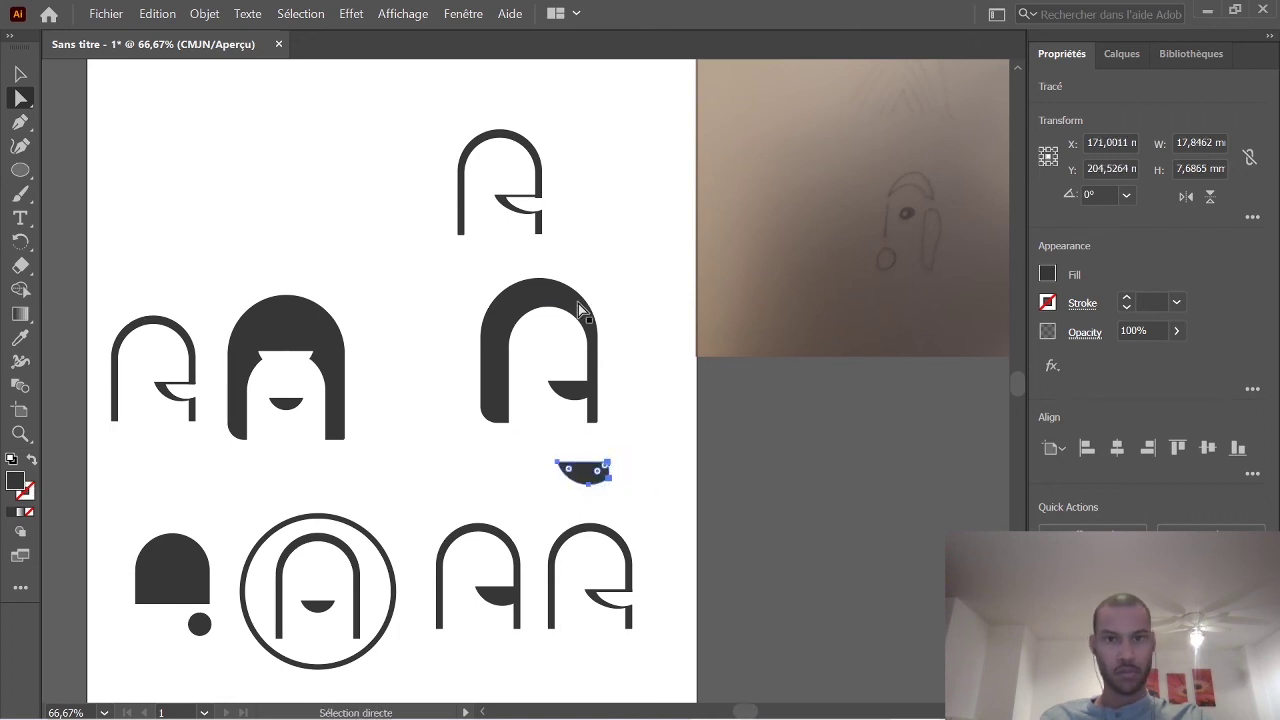
double_click(15, 481)
mouse_move(531, 360)
left_mouse_down()
mouse_move(386, 278)
mouse_move(373, 224)
left_mouse_up()
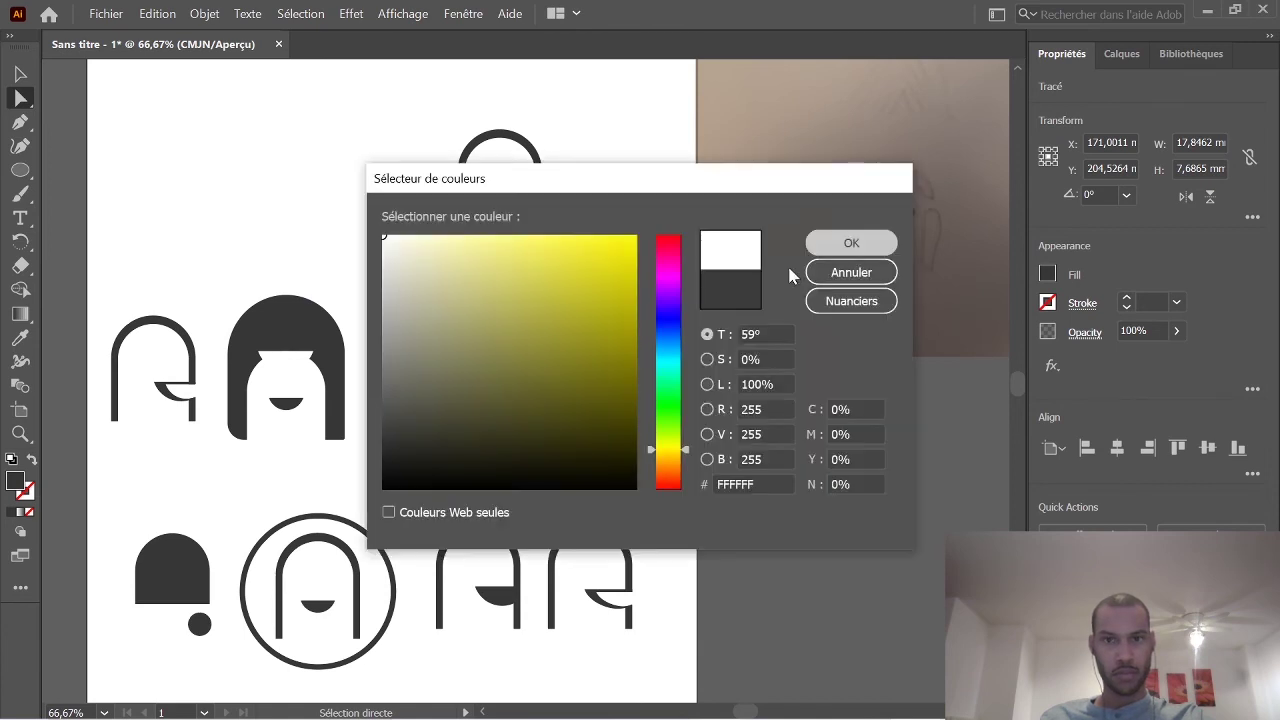
left_click(822, 250)
Lay the white half-moon over the dark crossbar, offset slightly up and outward so it cuts a gap in the thin leg.
left_click_drag(583, 468, 572, 390)
left_click(708, 520)
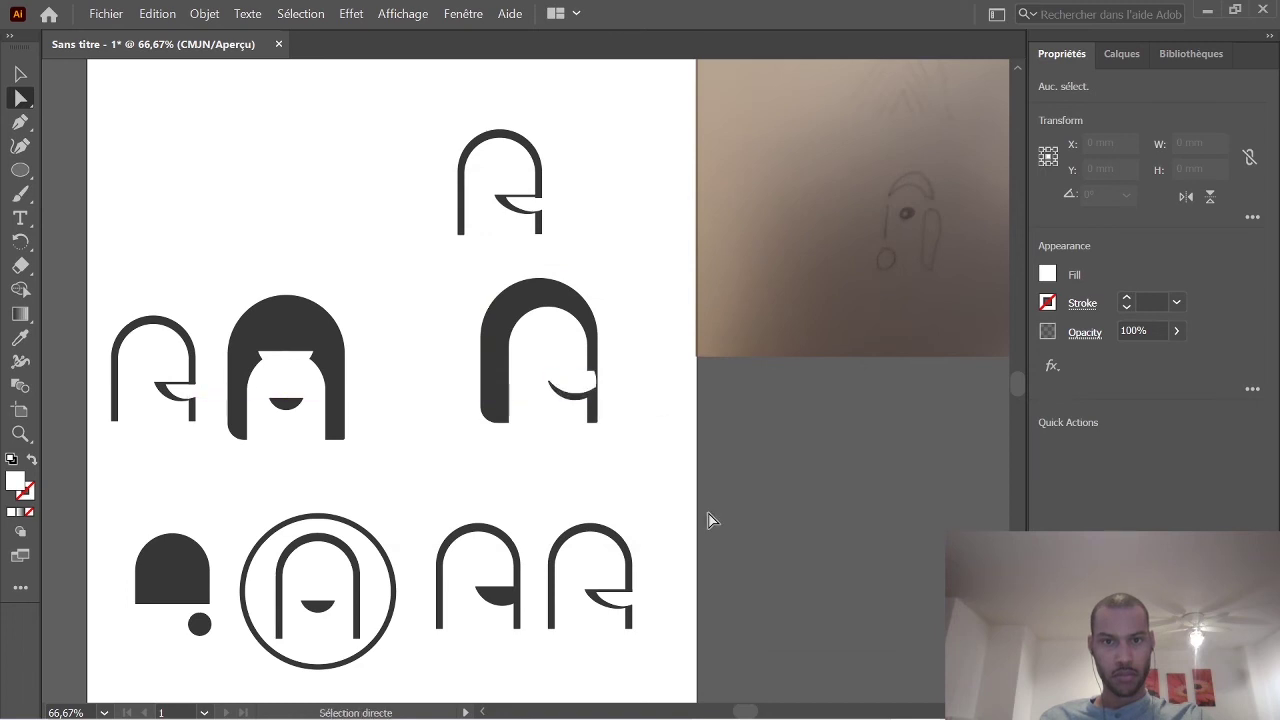
left_click_drag(581, 385, 590, 385)
left_click(645, 490)
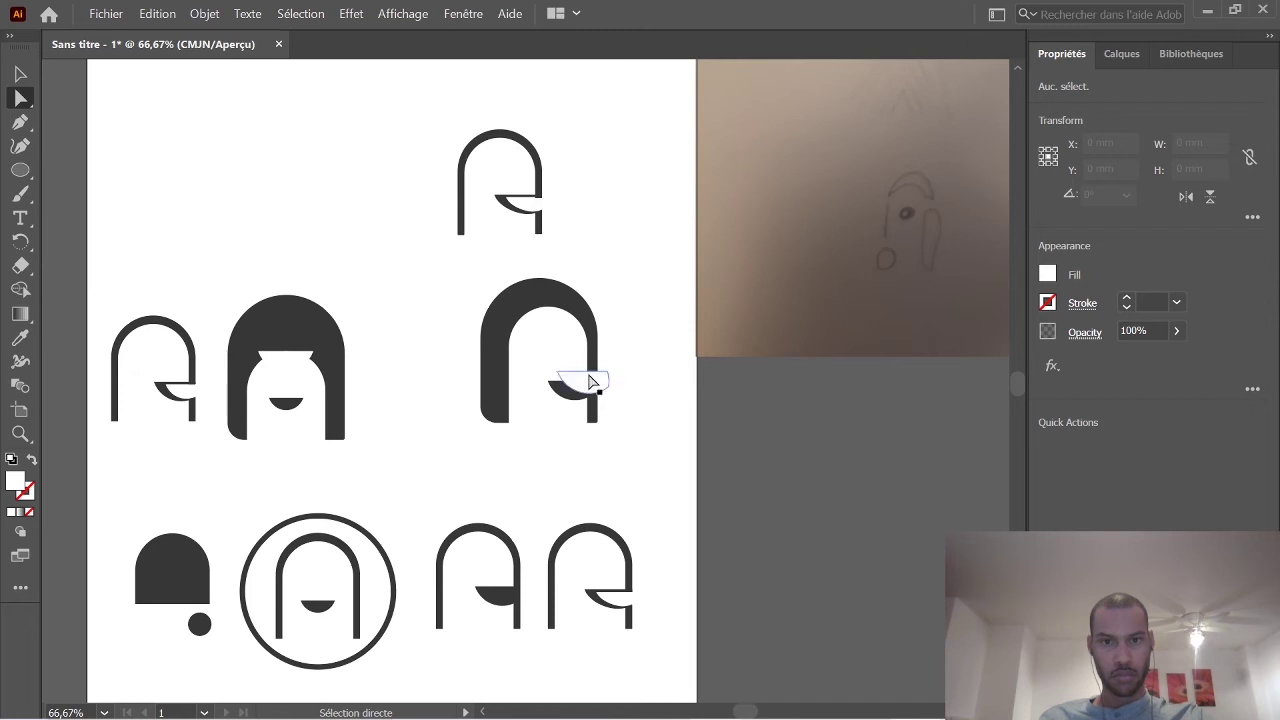
Bring the dark half-moon crossbar in front of the white half-moon in the stacking order.
left_click(567, 402)
left_click_drag(567, 402, 594, 429)
left_click(634, 429)
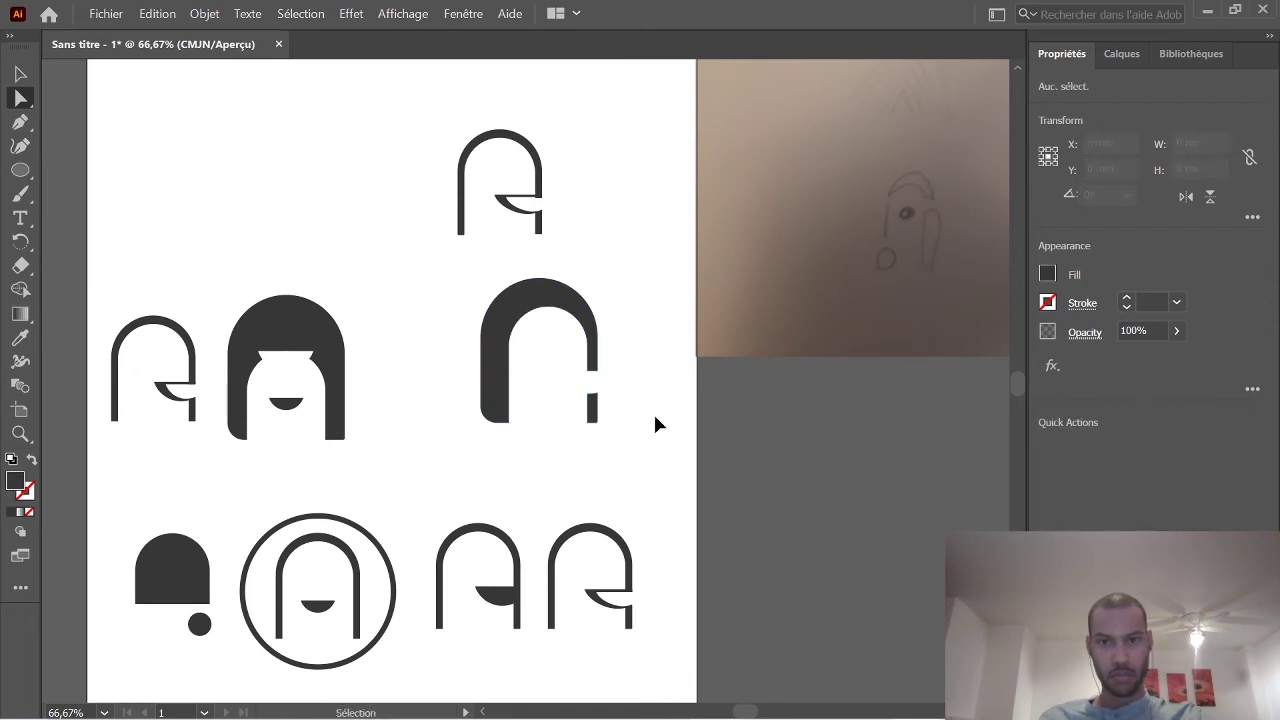
left_click(570, 390)
left_click(1108, 58)
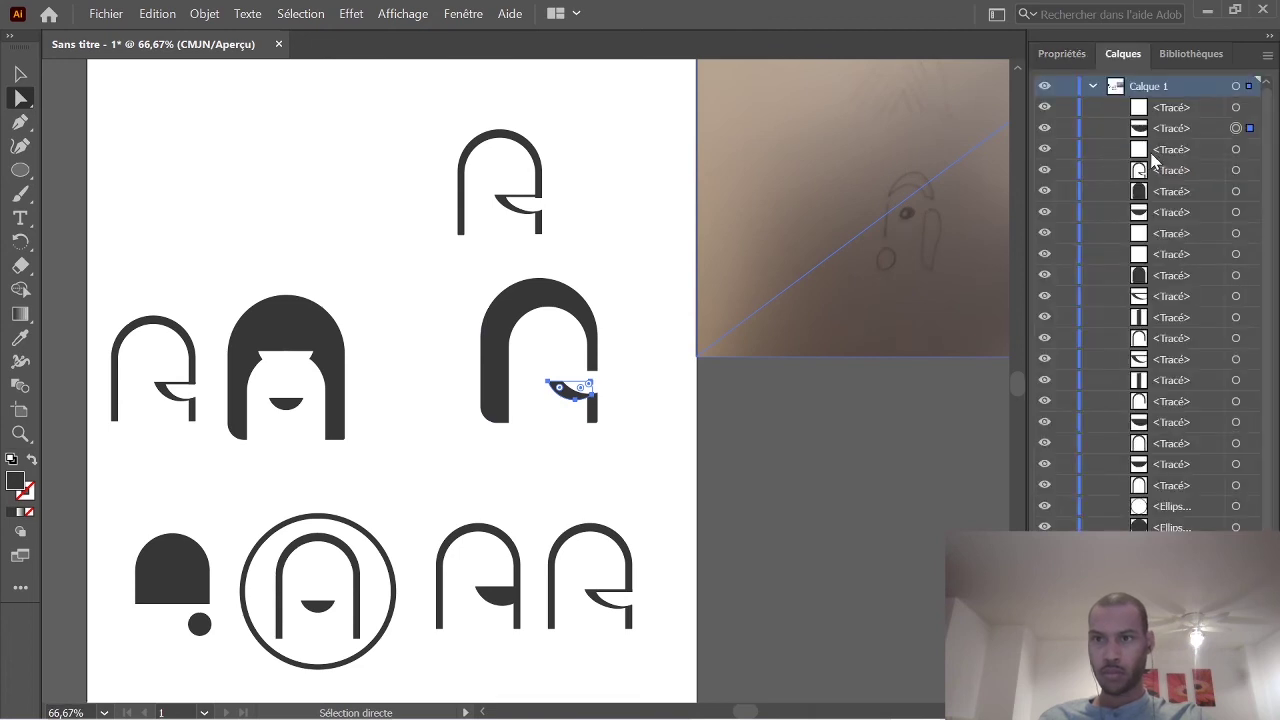
left_click_drag(1186, 133, 1168, 94)
left_click(638, 305)
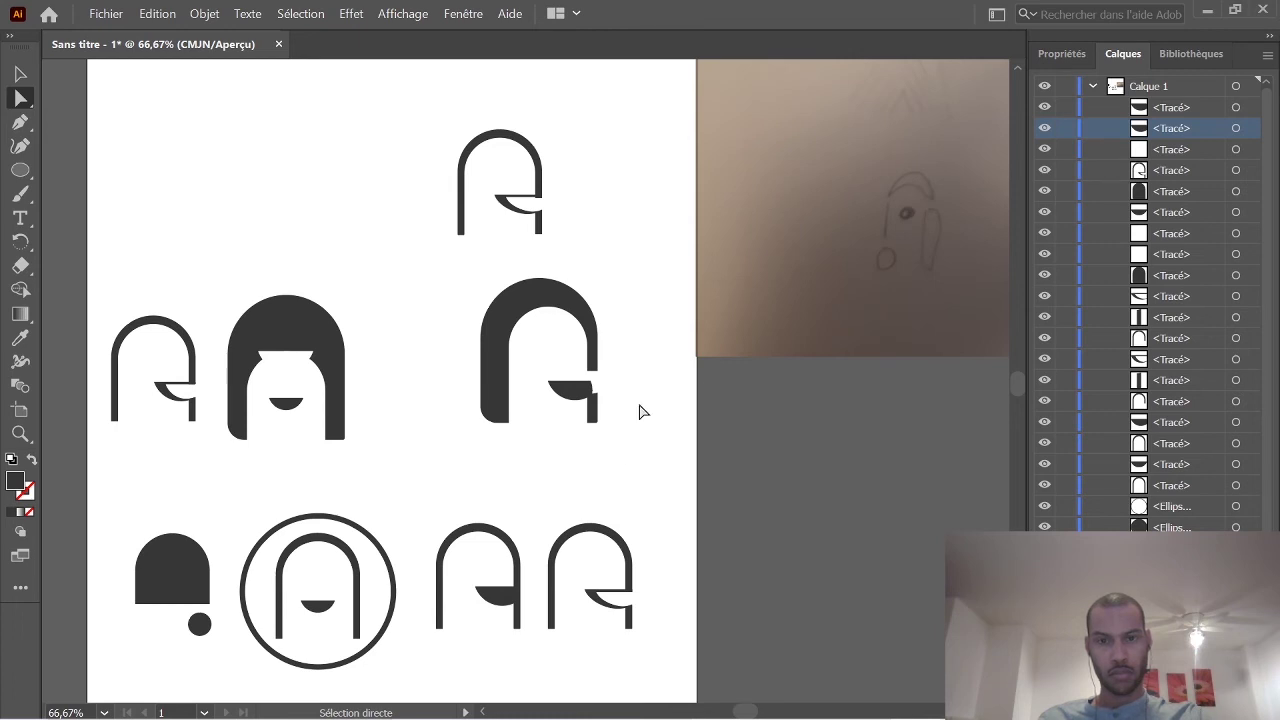
Draw a rectangle over the crossbar's outer end, starting at the thin leg's inner edge and spanning the gap.
scroll(643, 411, "up", 4)
scroll(602, 395, "down", 3)
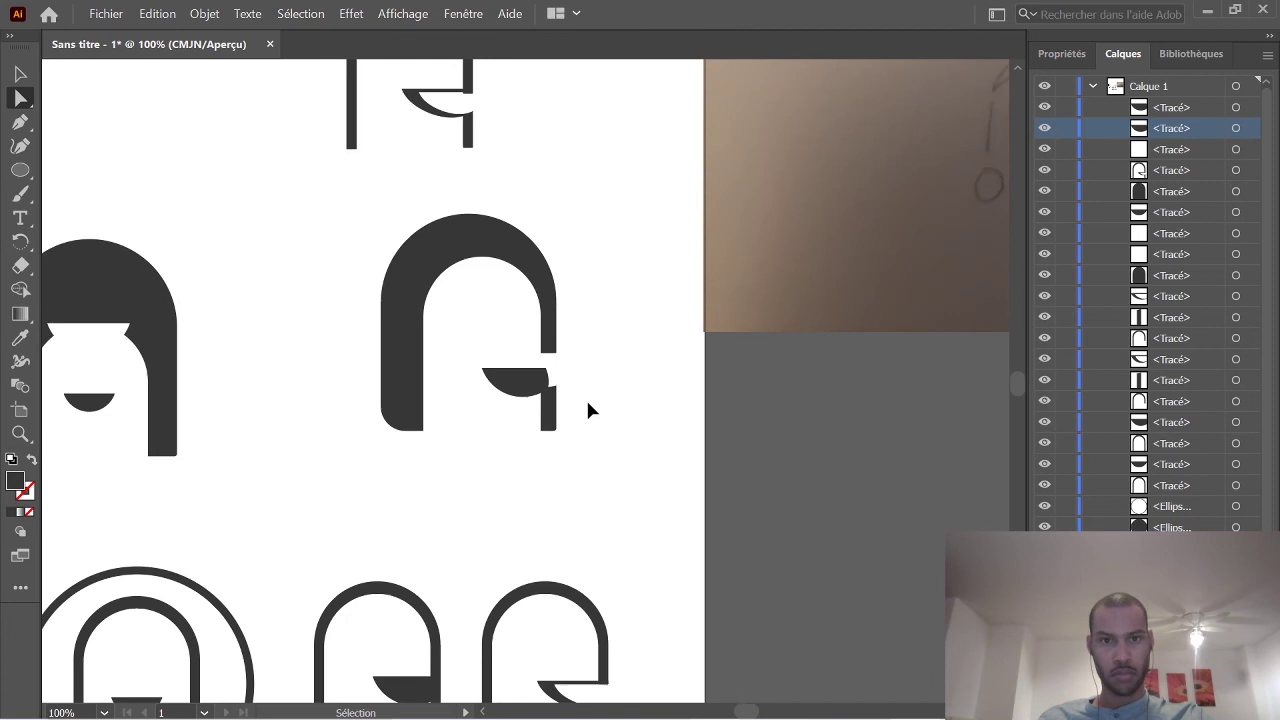
scroll(588, 410, "up", 3)
left_click(243, 94)
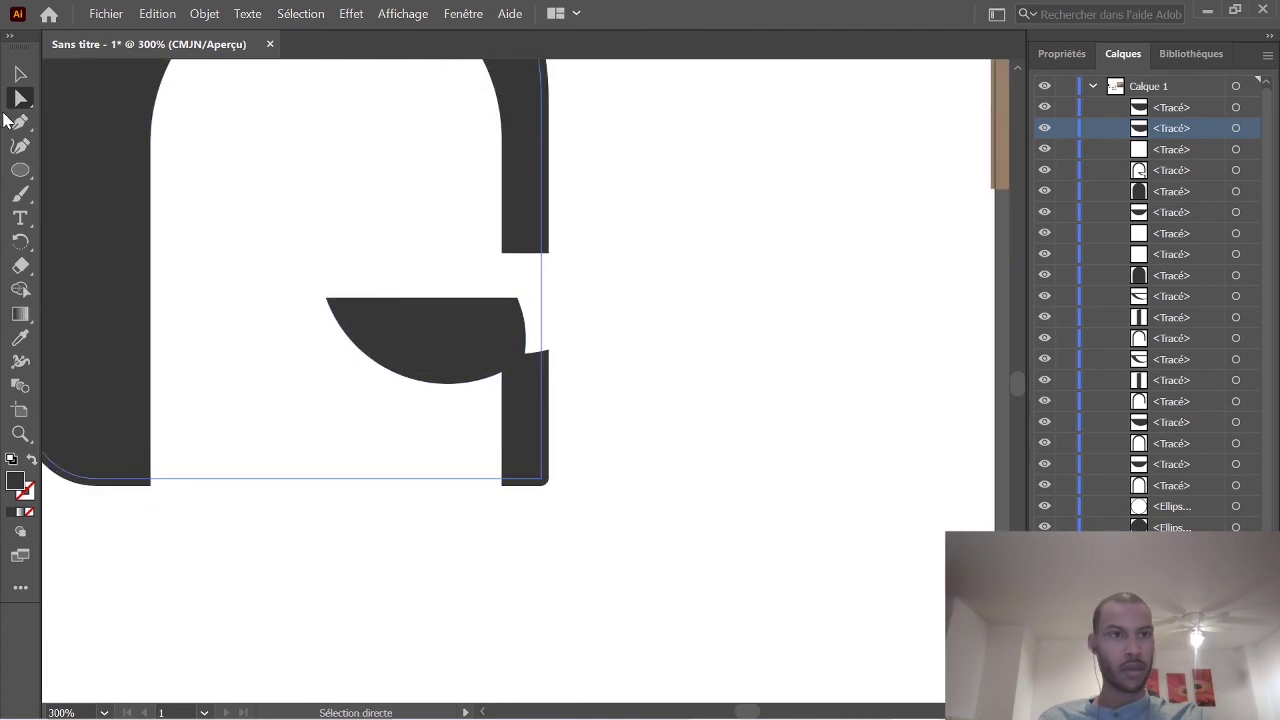
left_click_drag(522, 357, 520, 361)
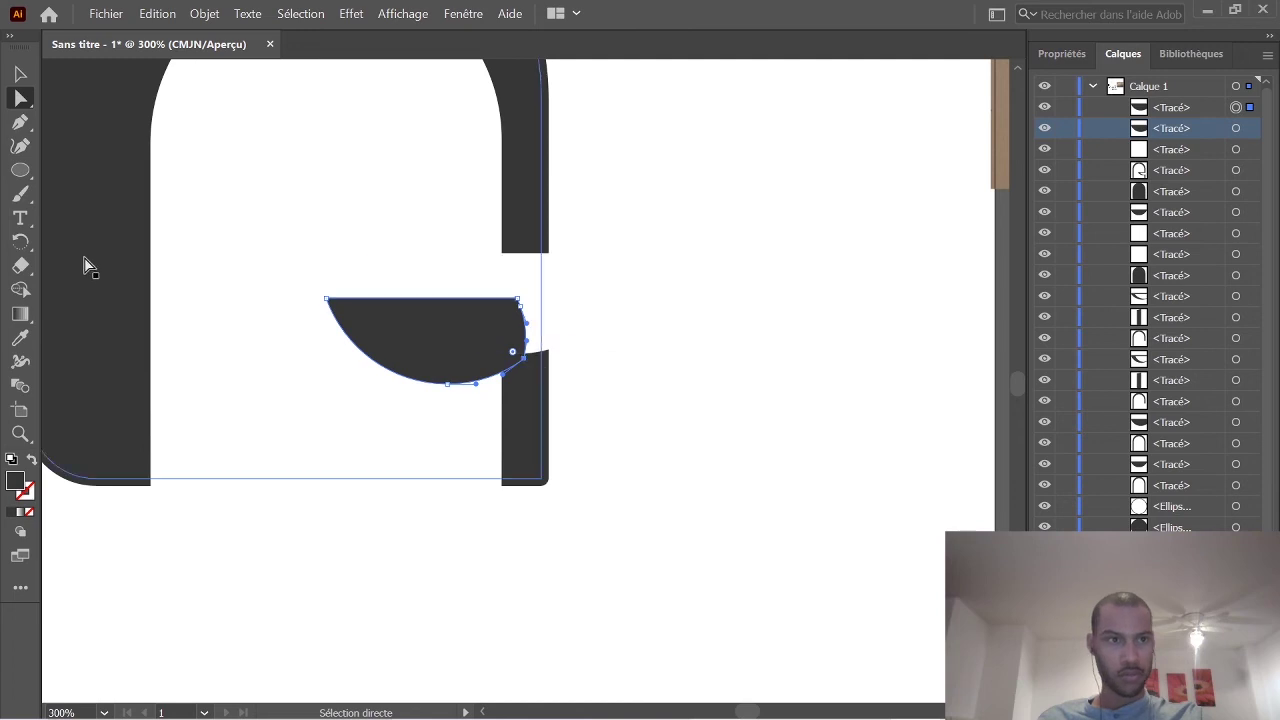
left_click(20, 173)
left_click(20, 177)
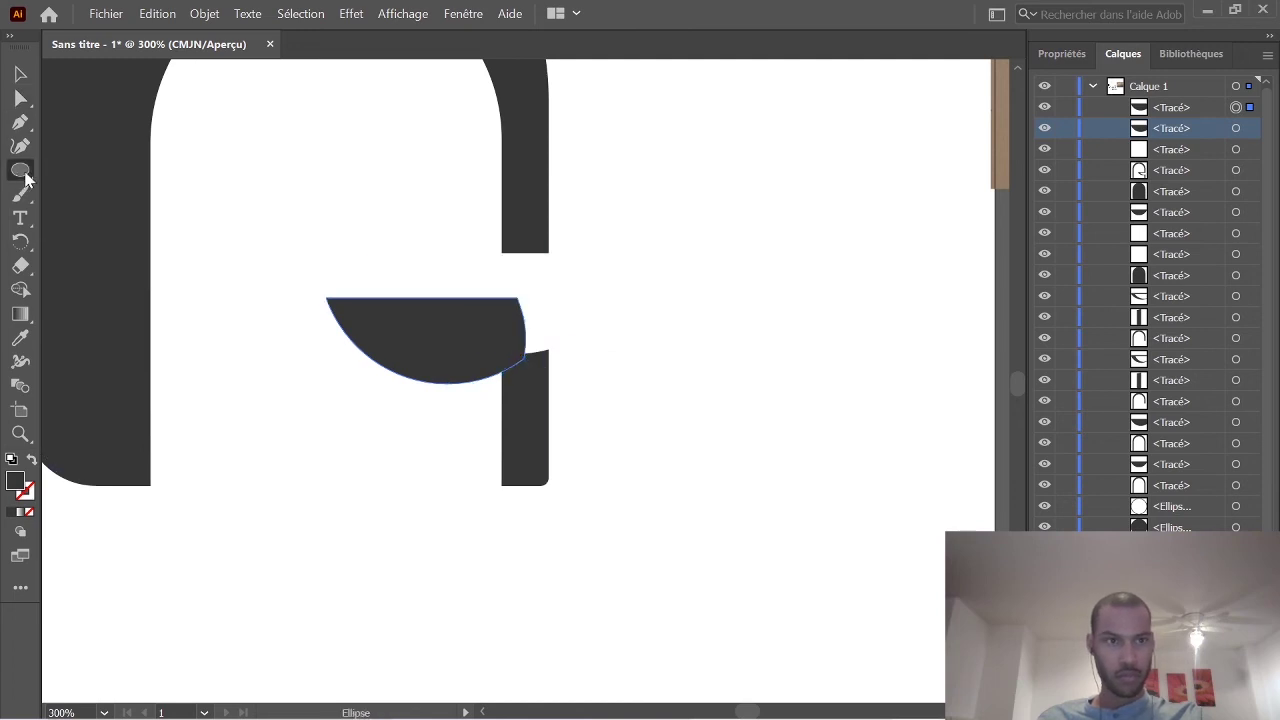
key("m")
left_click_drag(588, 434, 501, 253)
Subtract the rectangle from the dark half-moon so the crossbar ends flush with the thin leg's inner edge.
key("v")
left_click(540, 382)
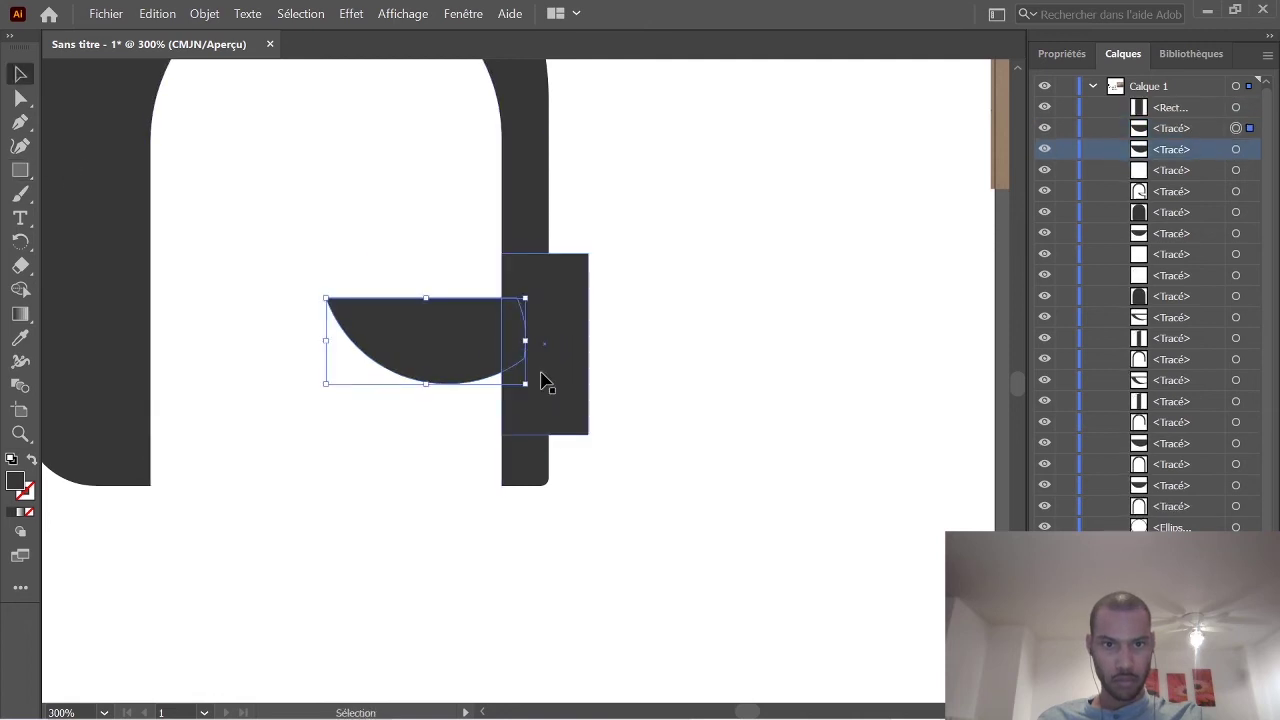
left_click(551, 383, "shift")
left_click(1052, 53)
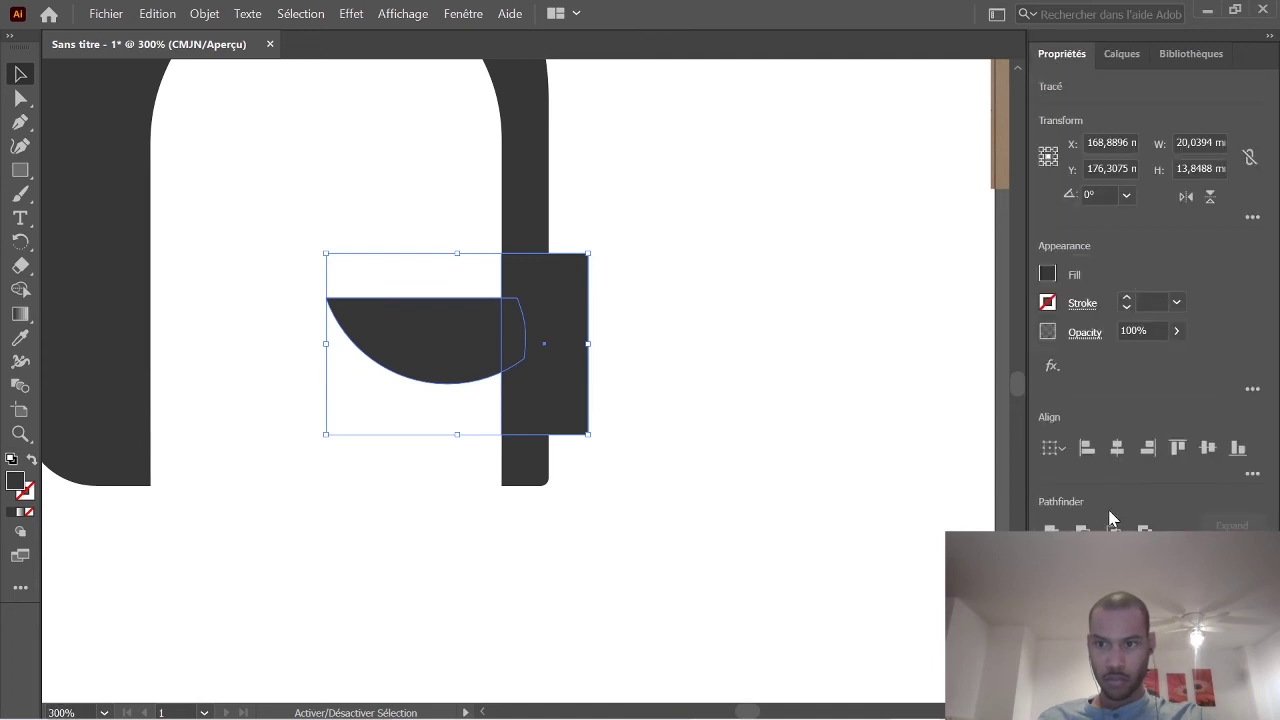
left_click(1083, 528)
left_click(683, 476)
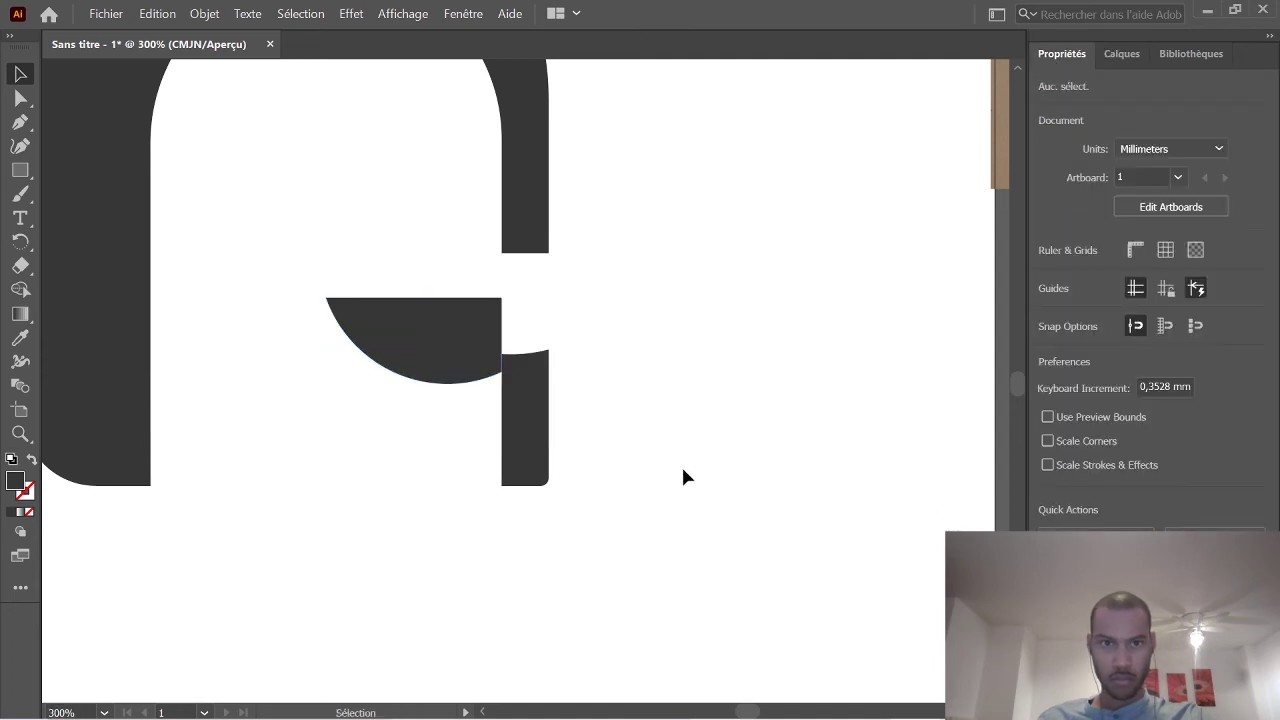
Delete the thin A standing above the bold arch.
scroll(571, 289, "down", 5)
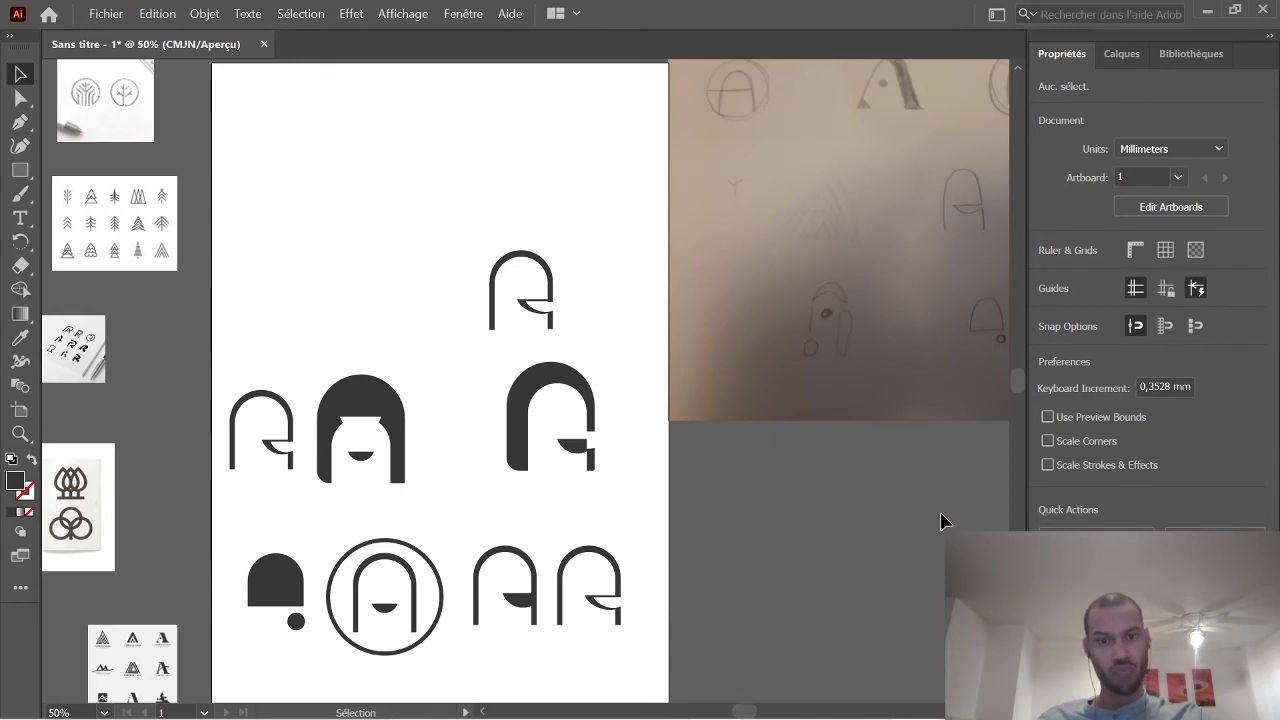
mouse_move(808, 712)
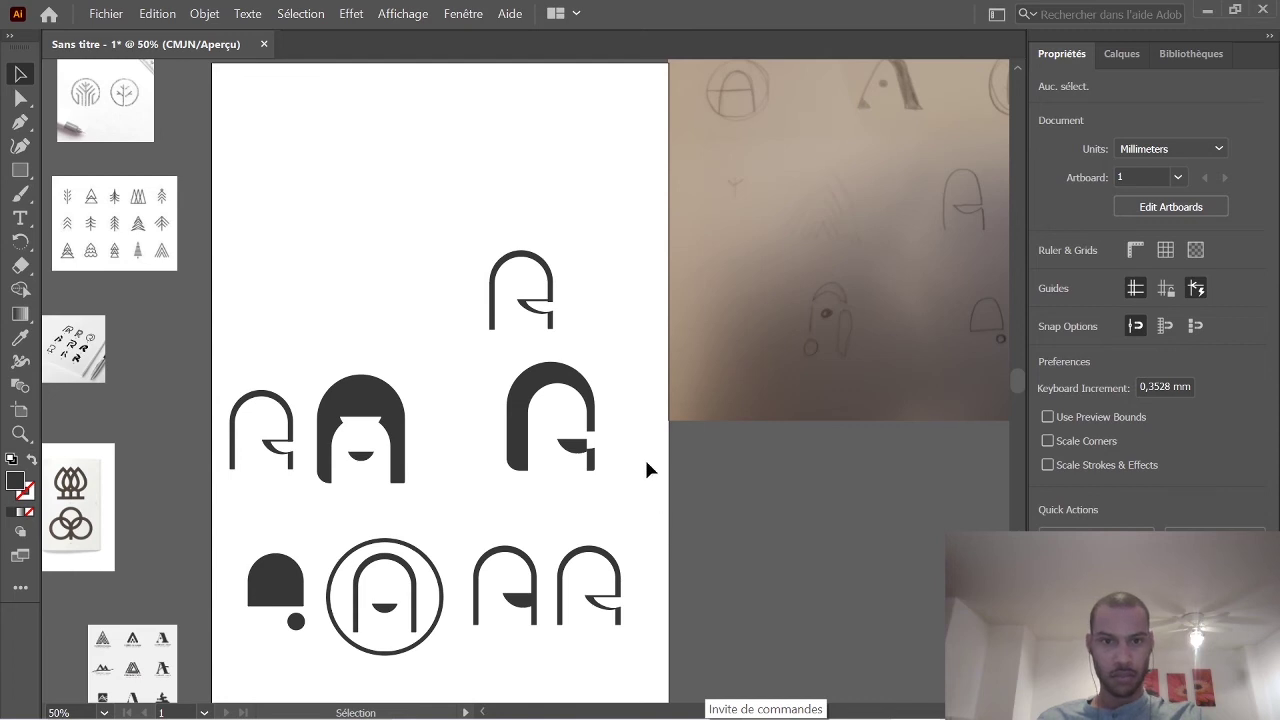
left_click_drag(584, 328, 457, 207)
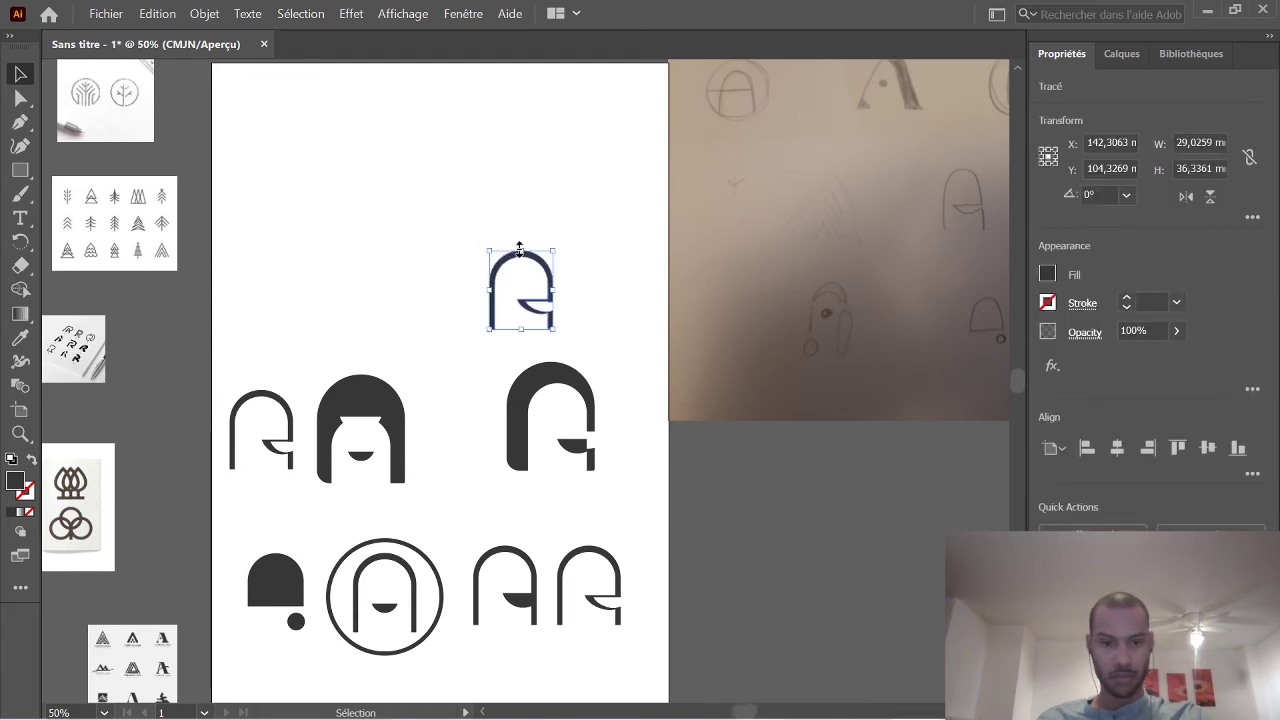
key("Delete")
Scale the bold A with the split leg down to about 39 mm tall and move it closer to the fringed A.
left_click_drag(636, 532, 460, 288)
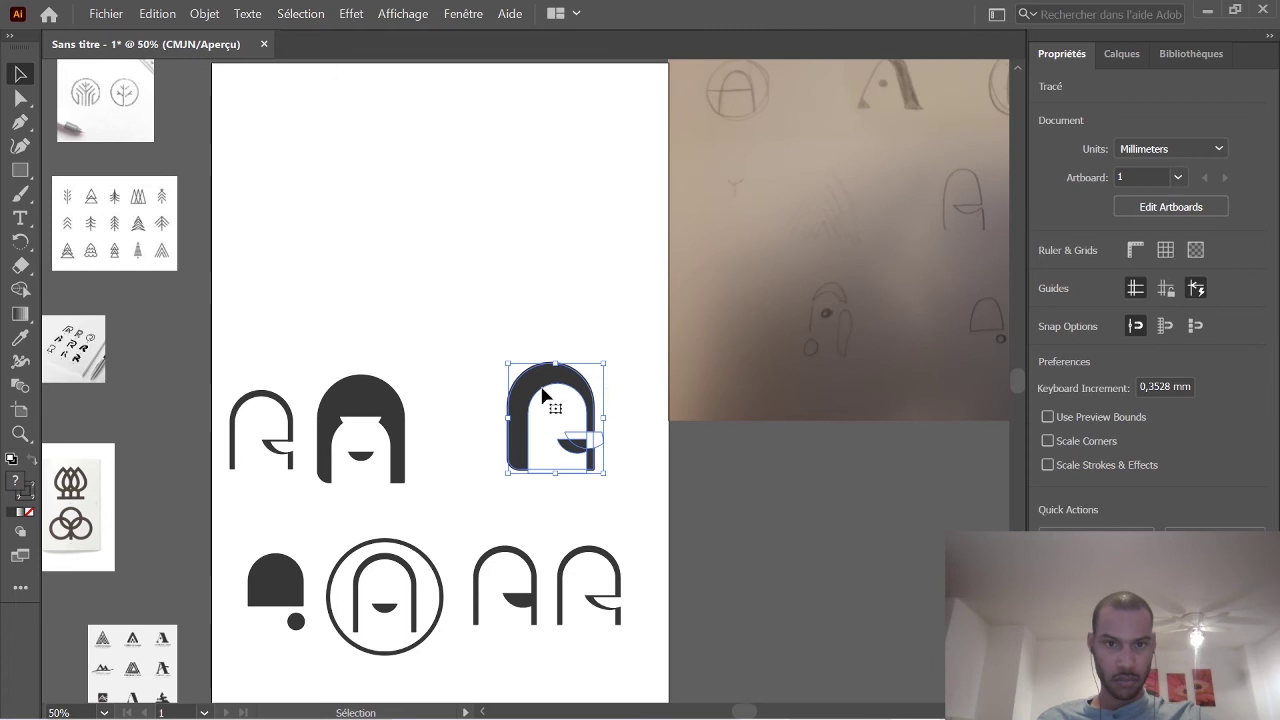
mouse_move(608, 367)
left_mouse_down()
mouse_move(583, 378)
mouse_move(595, 370)
left_mouse_up()
left_click(585, 445)
scroll(580, 538, "up", 1)
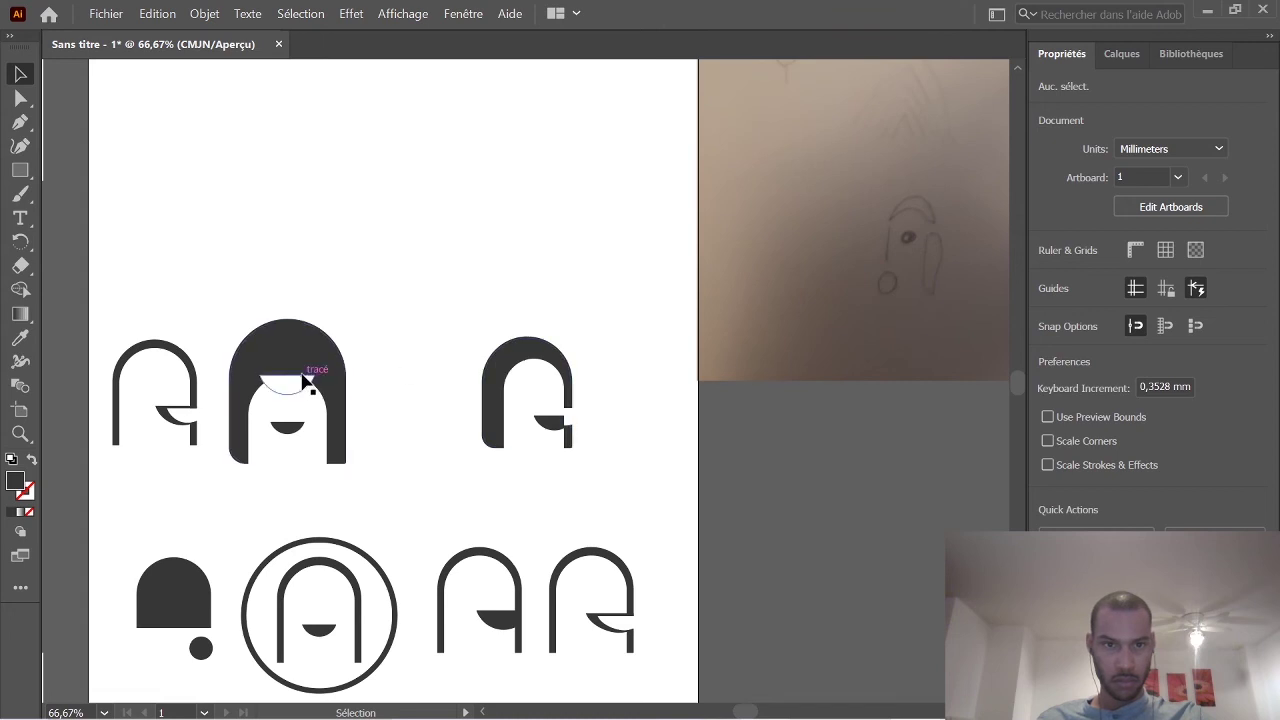
left_click(312, 382)
left_click_drag(658, 492, 476, 314)
left_click_drag(505, 375, 407, 381)
left_click(577, 377)
scroll(588, 511, "down", 1)
scroll(580, 414, "down", 3)
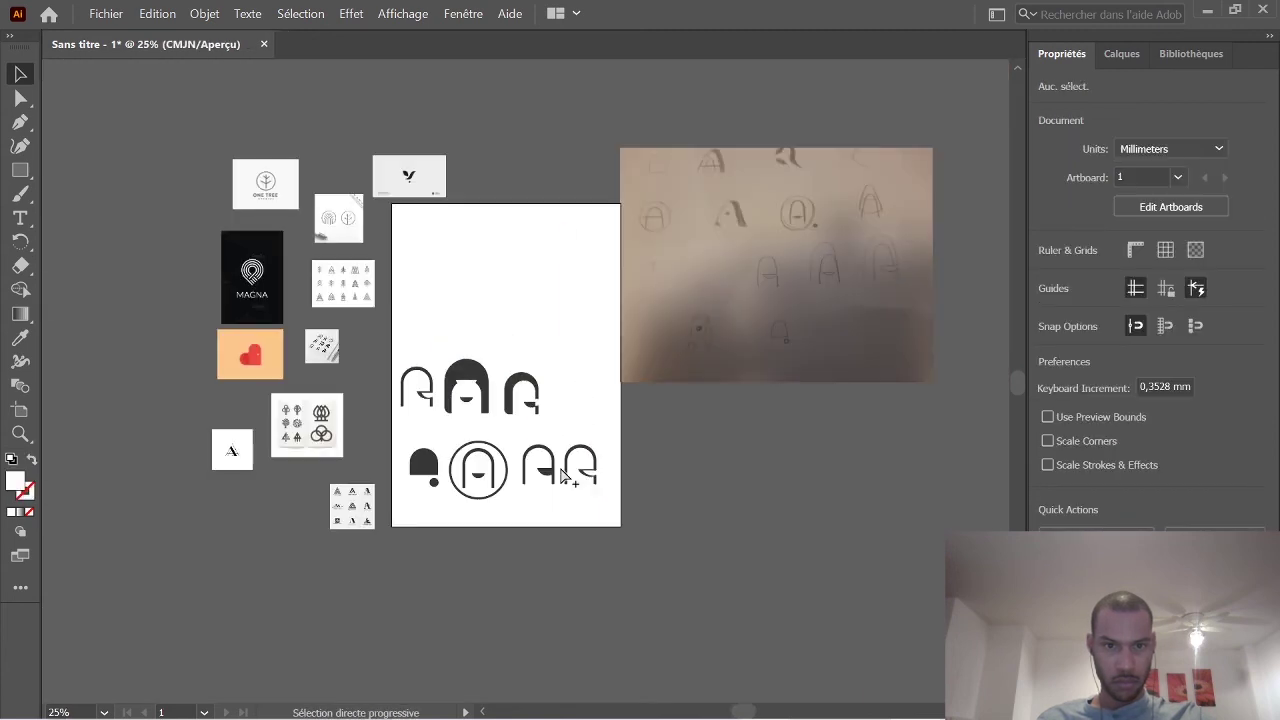
Scale the fringed bold A with all its parts down proportionally to match its neighbours' height.
scroll(474, 426, "up", 3)
scroll(485, 298, "up", 3)
left_click_drag(604, 542, 280, 121)
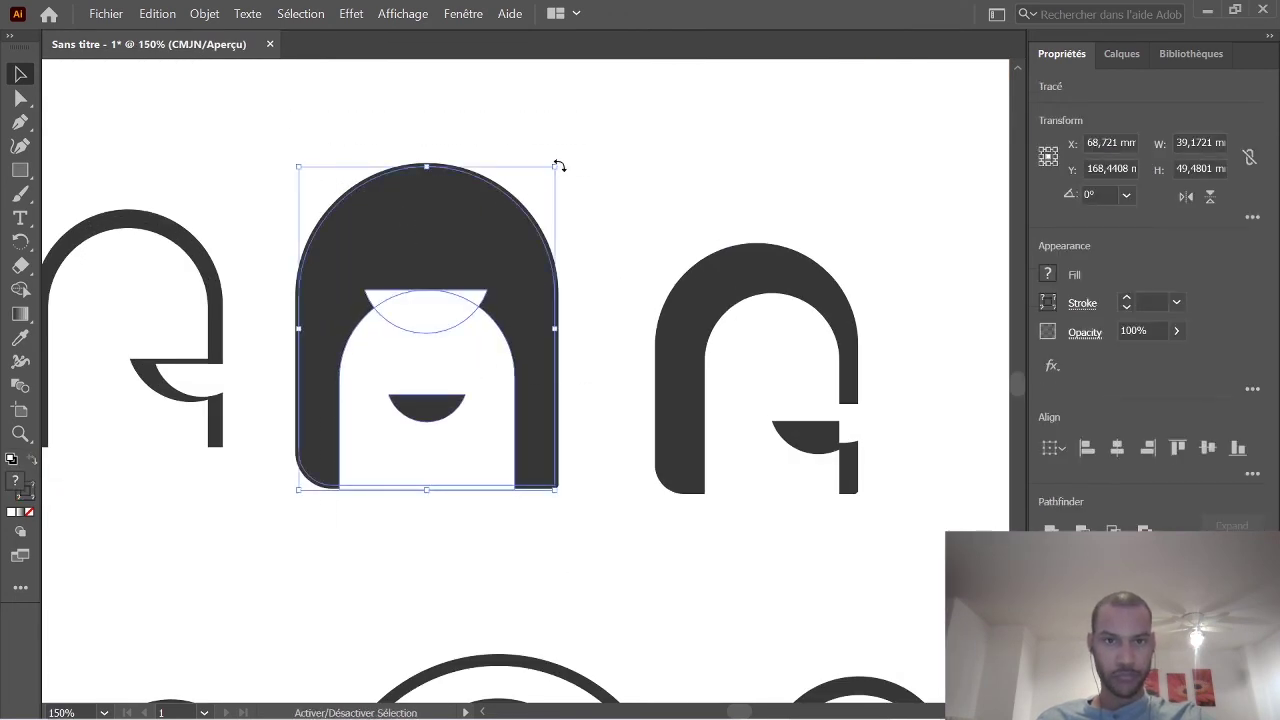
left_click_drag(557, 171, 500, 212)
left_click(587, 217)
scroll(531, 506, "down", 3)
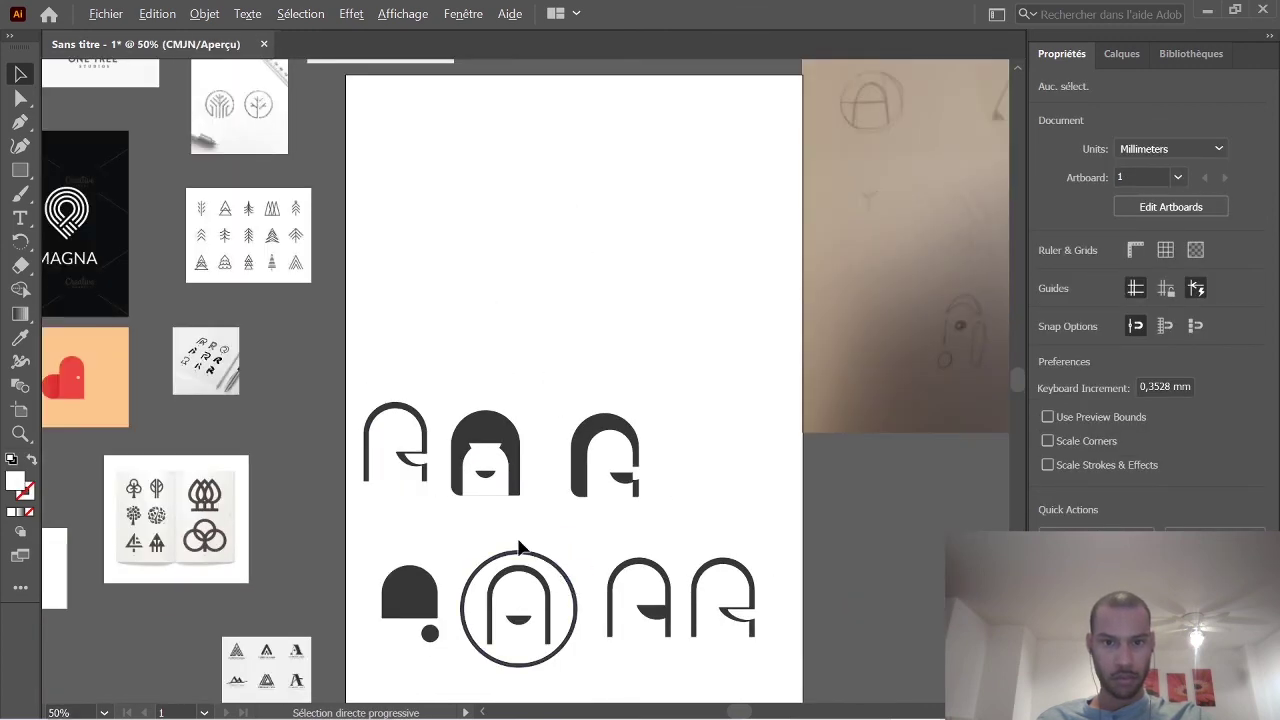
Move the thin A in the upper row down so its base lines up with the bold letters.
left_click(409, 407)
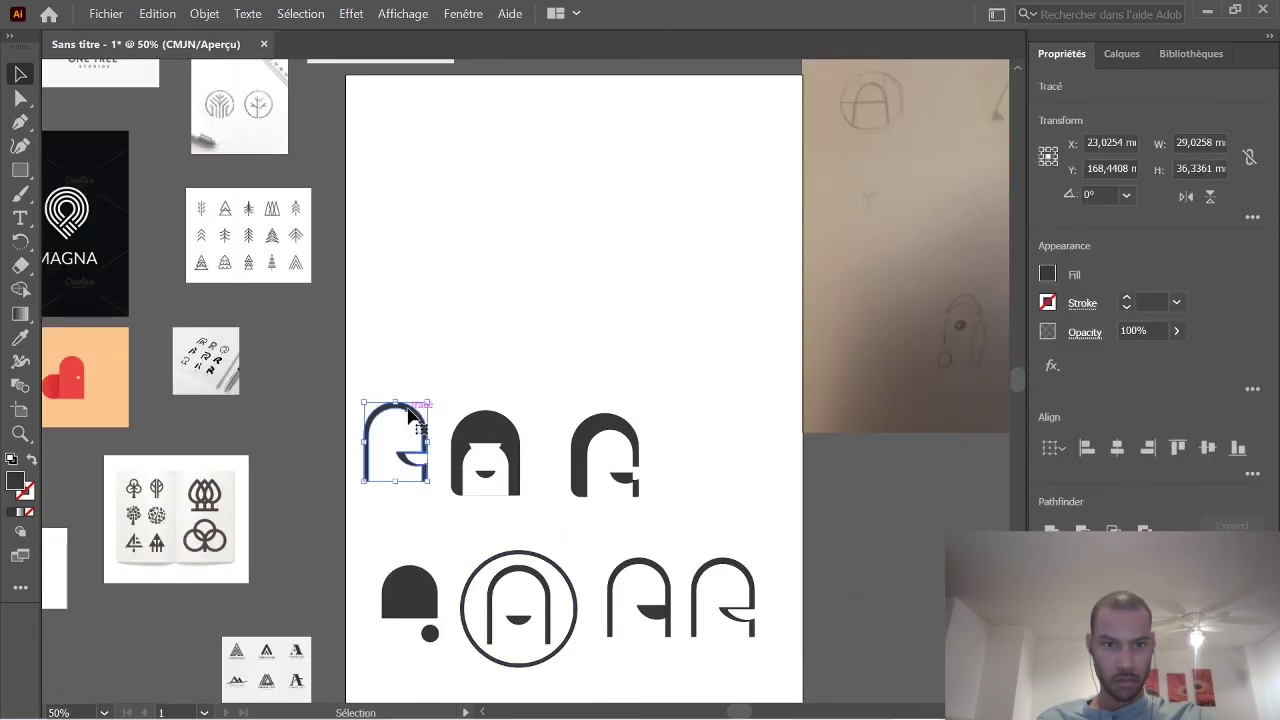
left_click_drag(409, 410, 410, 438)
left_click(720, 500)
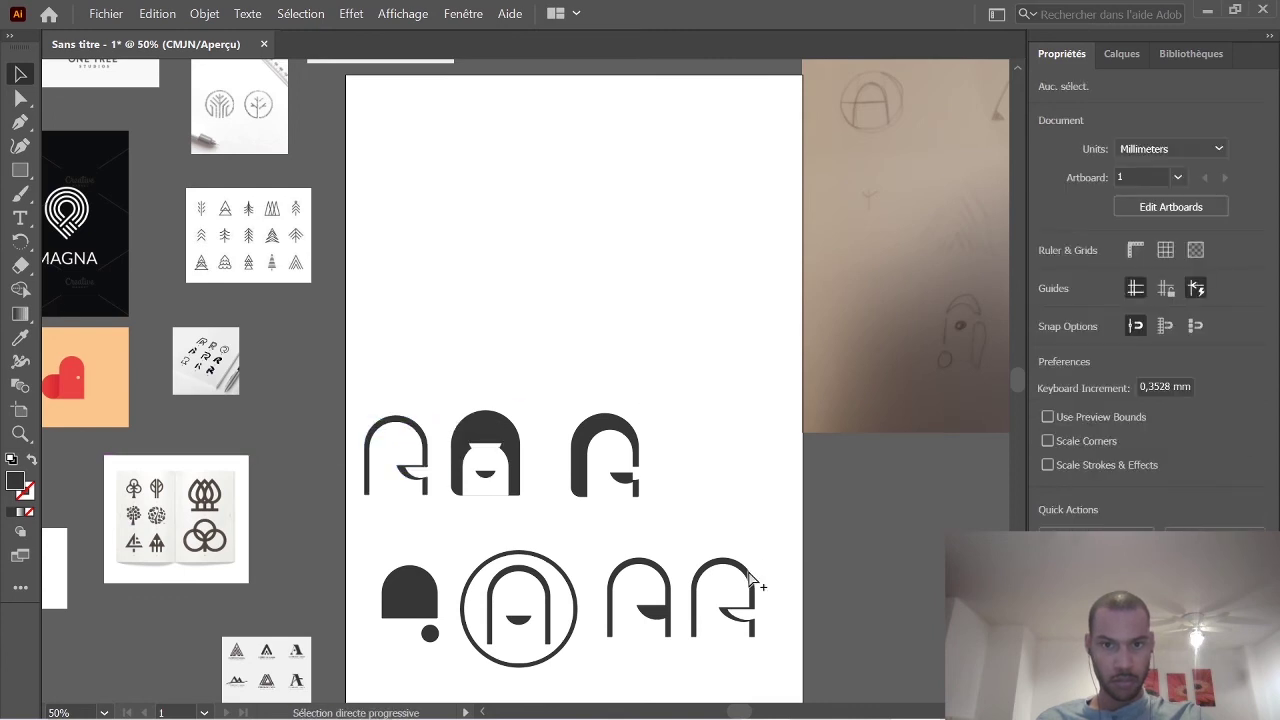
scroll(757, 586, "down", 1)
scroll(700, 553, "up", 3)
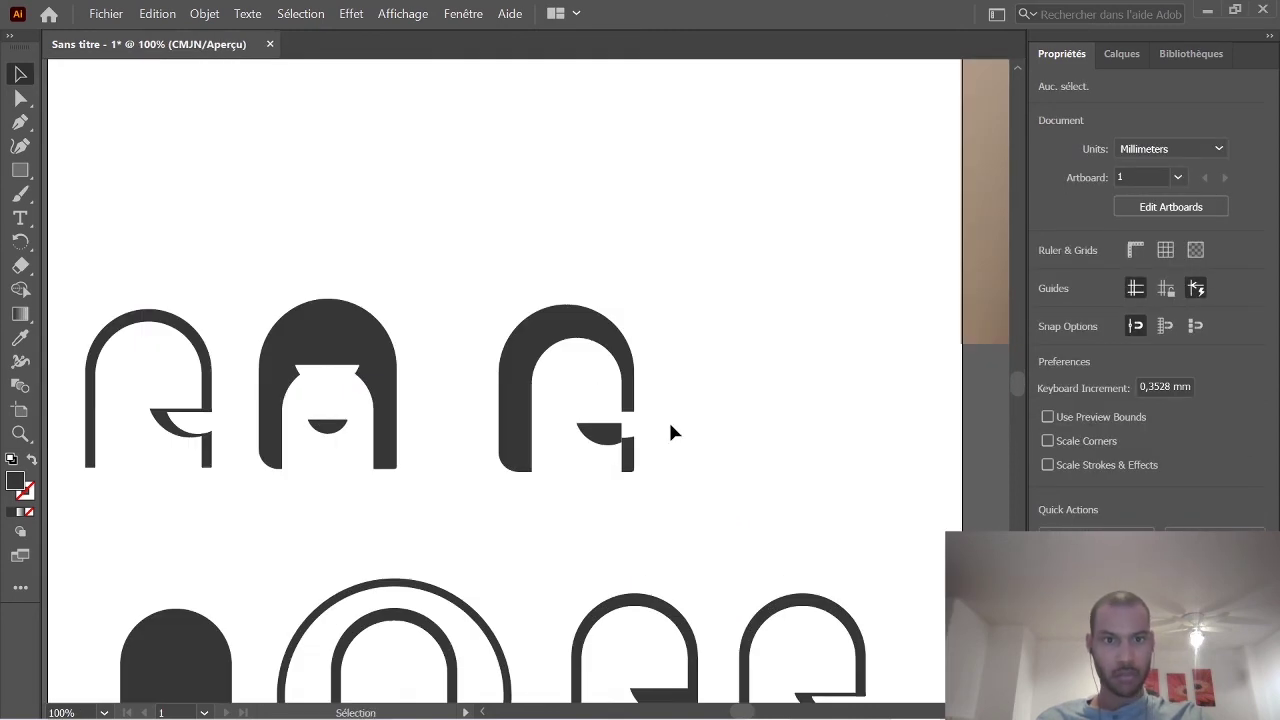
scroll(782, 472, "down", 1)
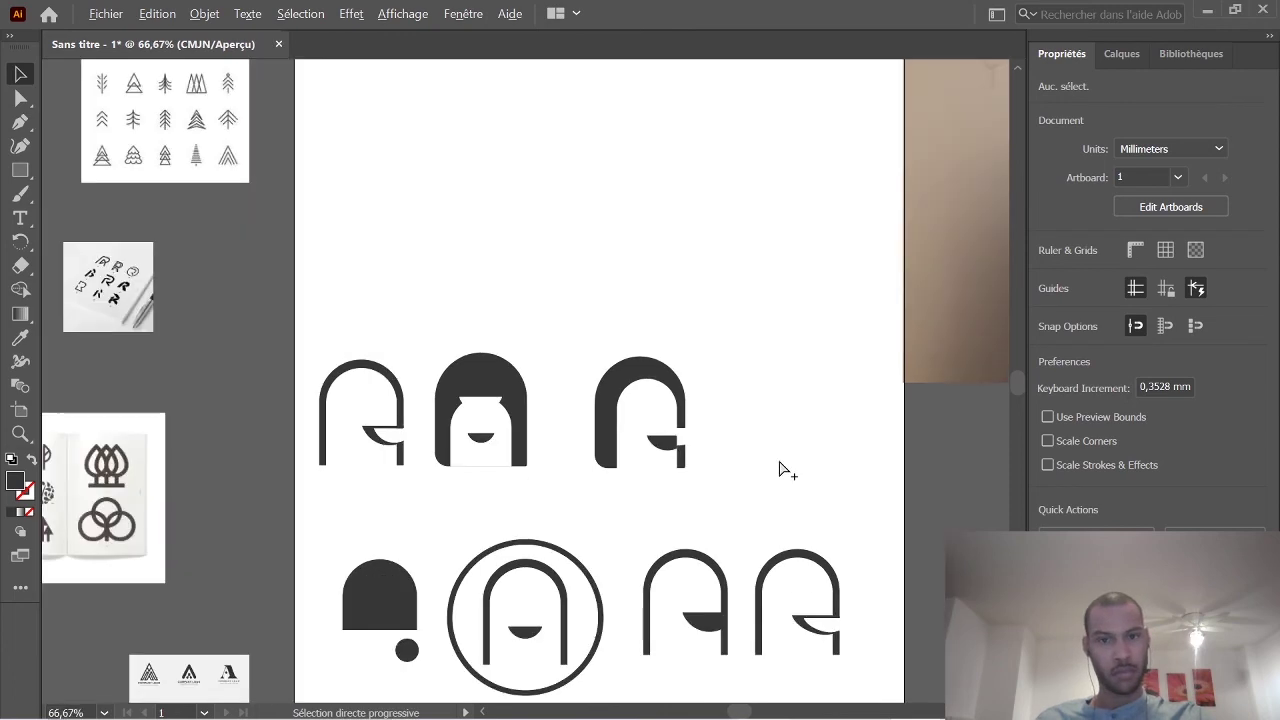
scroll(727, 545, "up", 2)
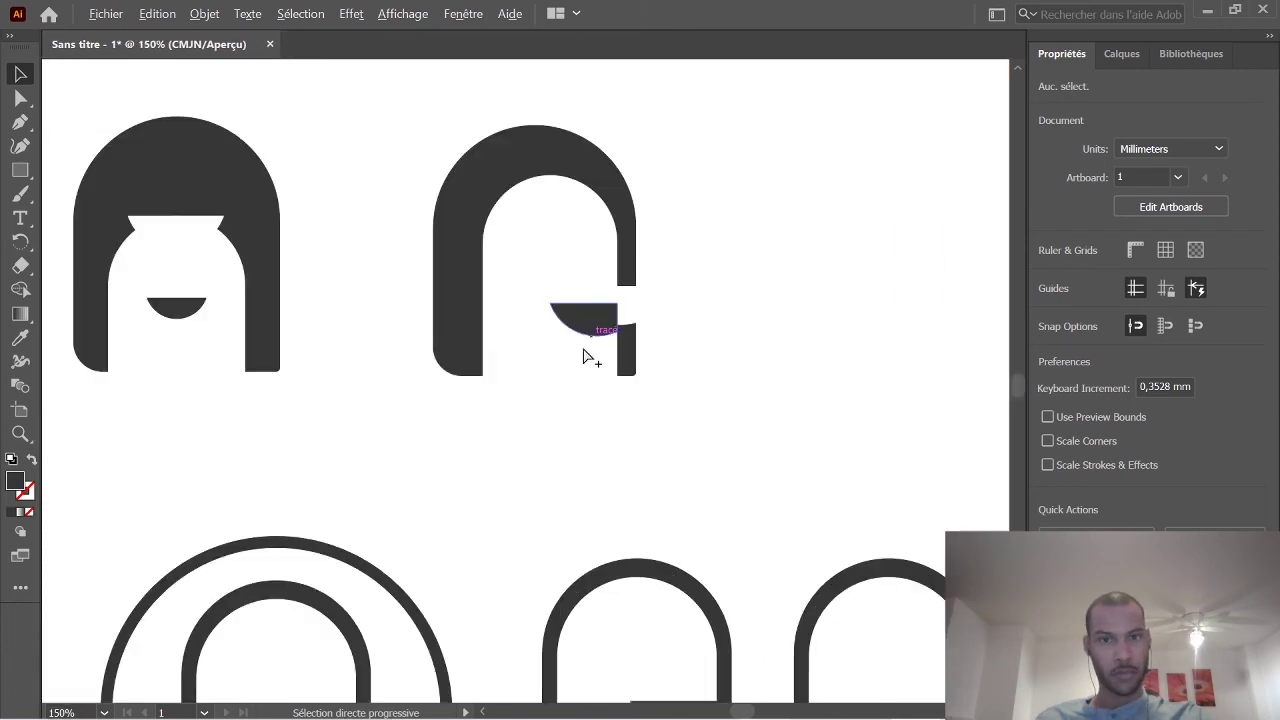
scroll(523, 457, "down", 2)
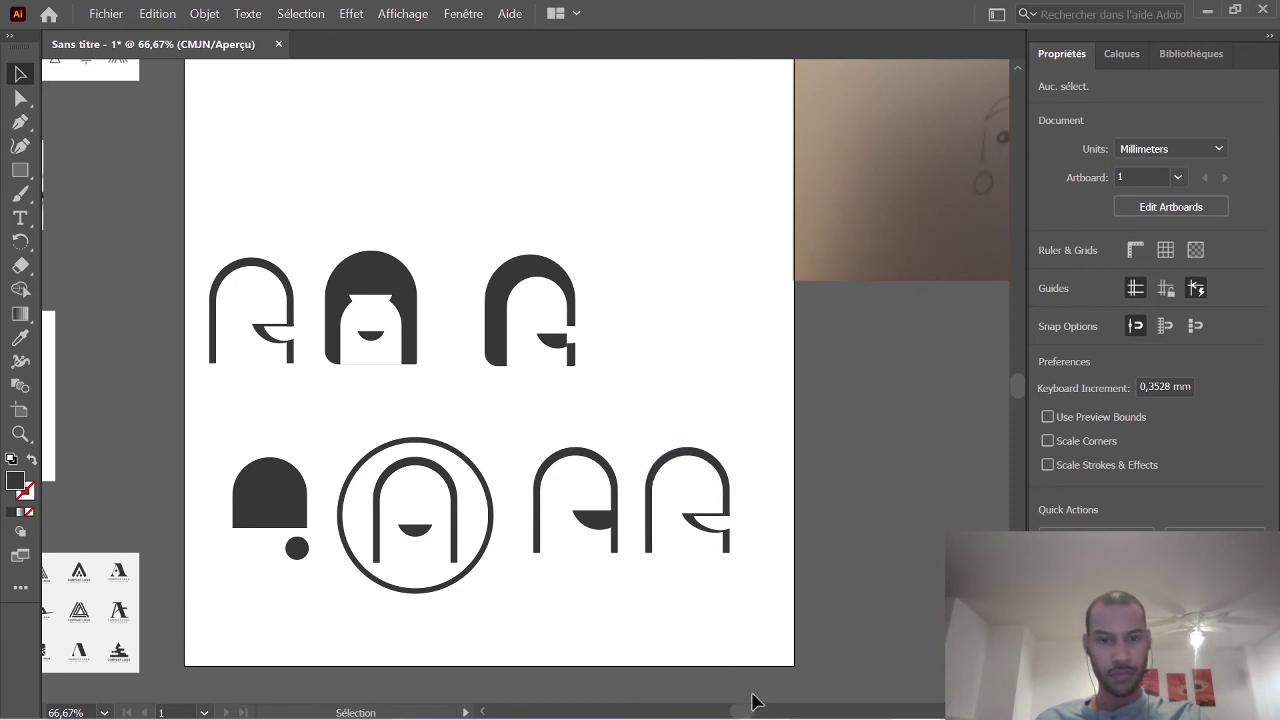
mouse_move(745, 712)
left_mouse_down()
mouse_move(771, 712)
mouse_move(745, 712)
left_mouse_up()
Paste a copy of the split-leg bold A into the empty space above the upper row and select the copy's white opening.
scroll(786, 509, "up", 5)
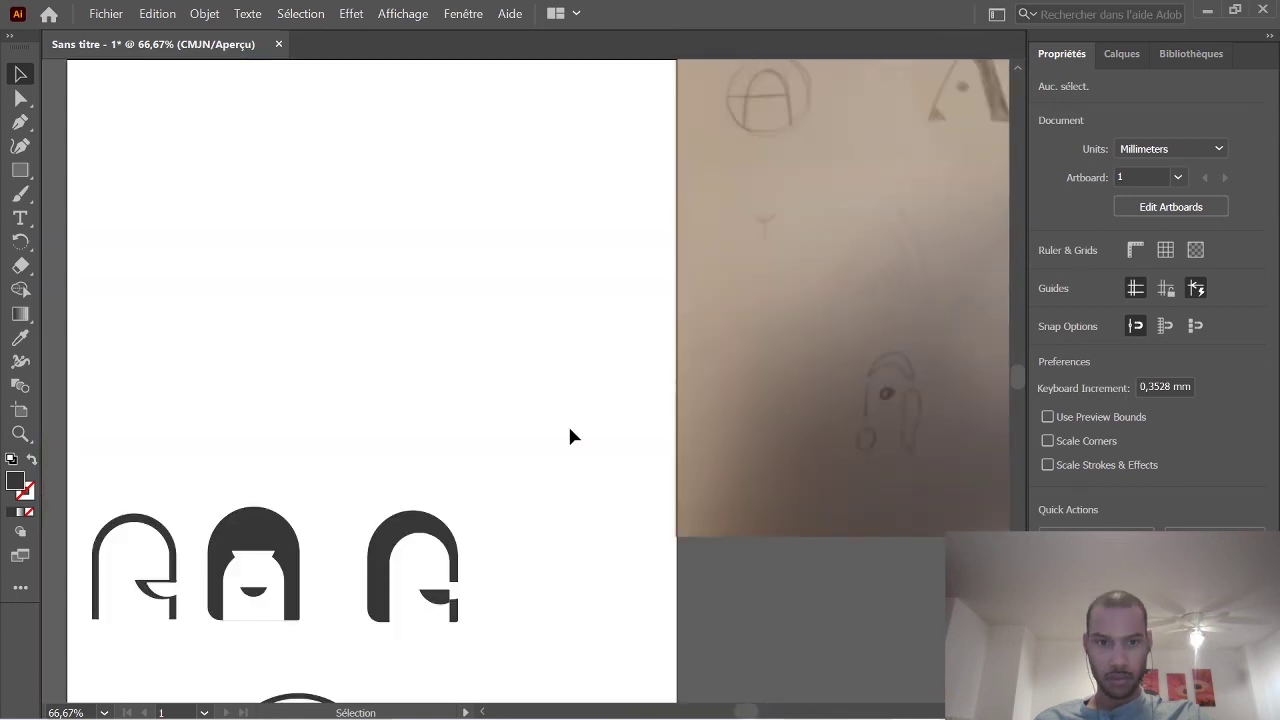
scroll(569, 429, "down", 1)
left_click_drag(542, 612, 352, 409)
key("ctrl+c")
left_click(508, 360)
key("ctrl+v")
left_click(594, 477)
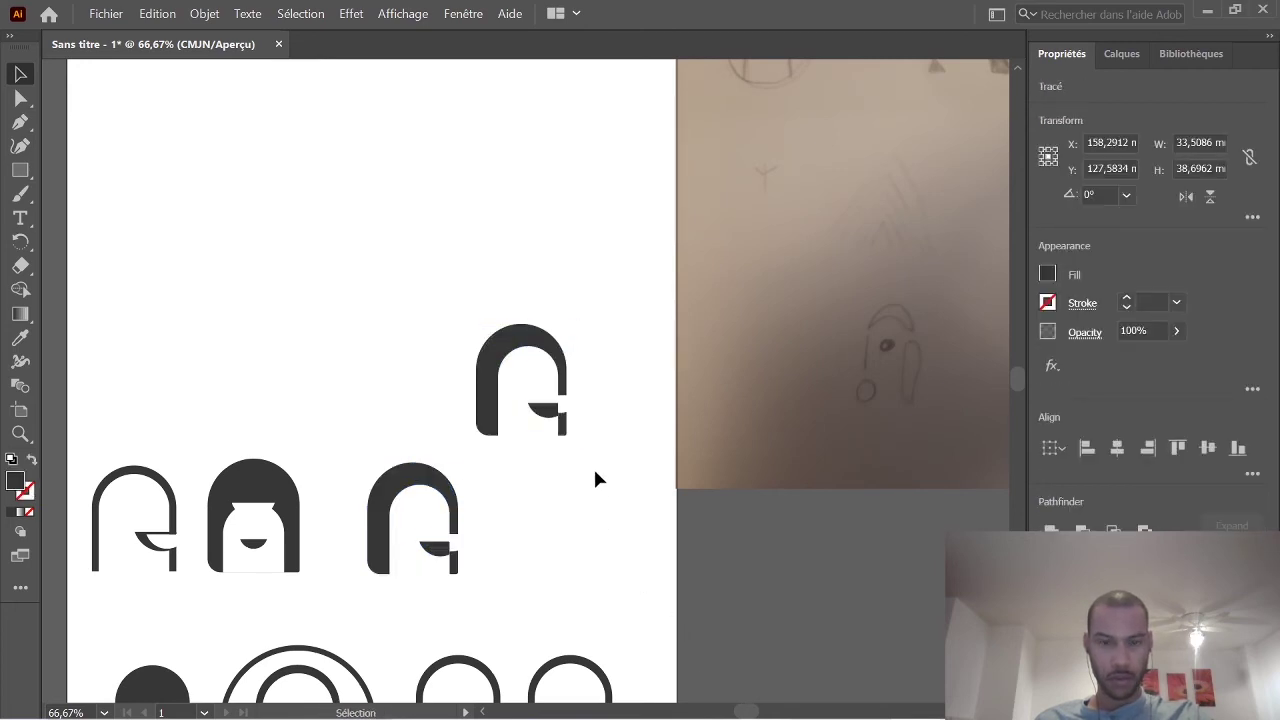
left_click(539, 419)
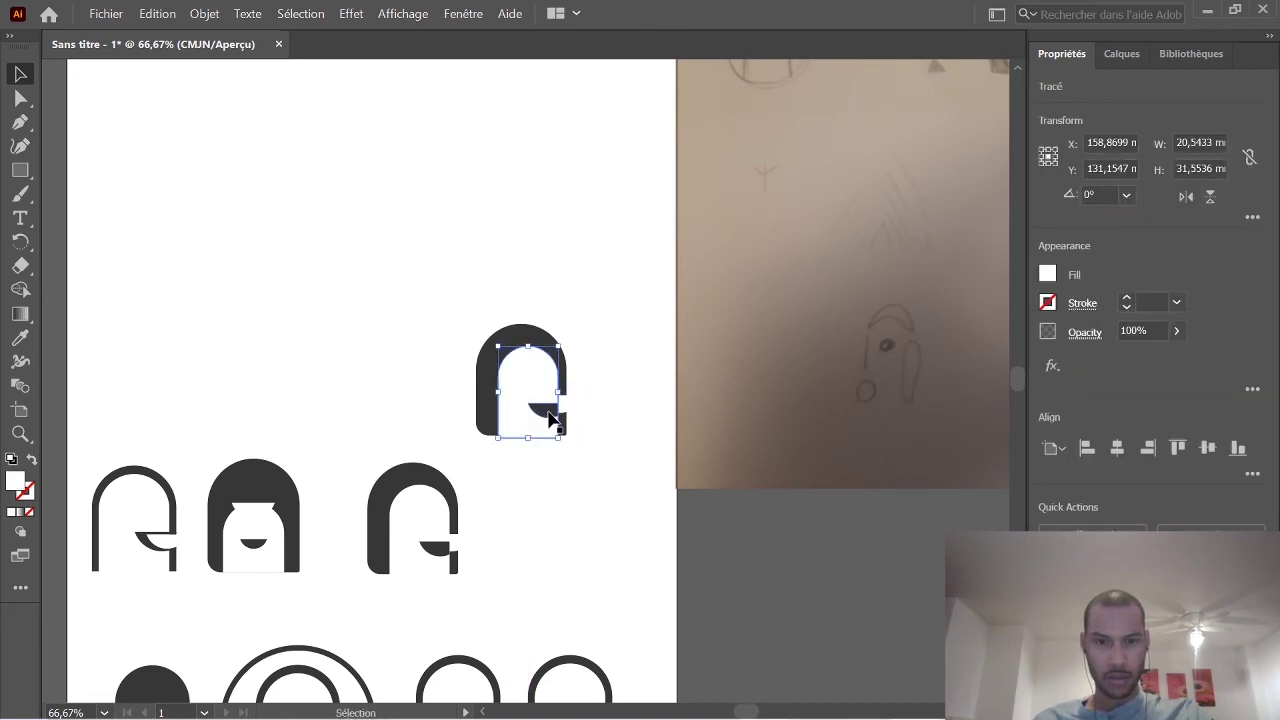
Give the half-bowl crossbar of the bold A copy a white fill and a dark grey 1 pt stroke.
left_click(548, 414)
left_click(1048, 303)
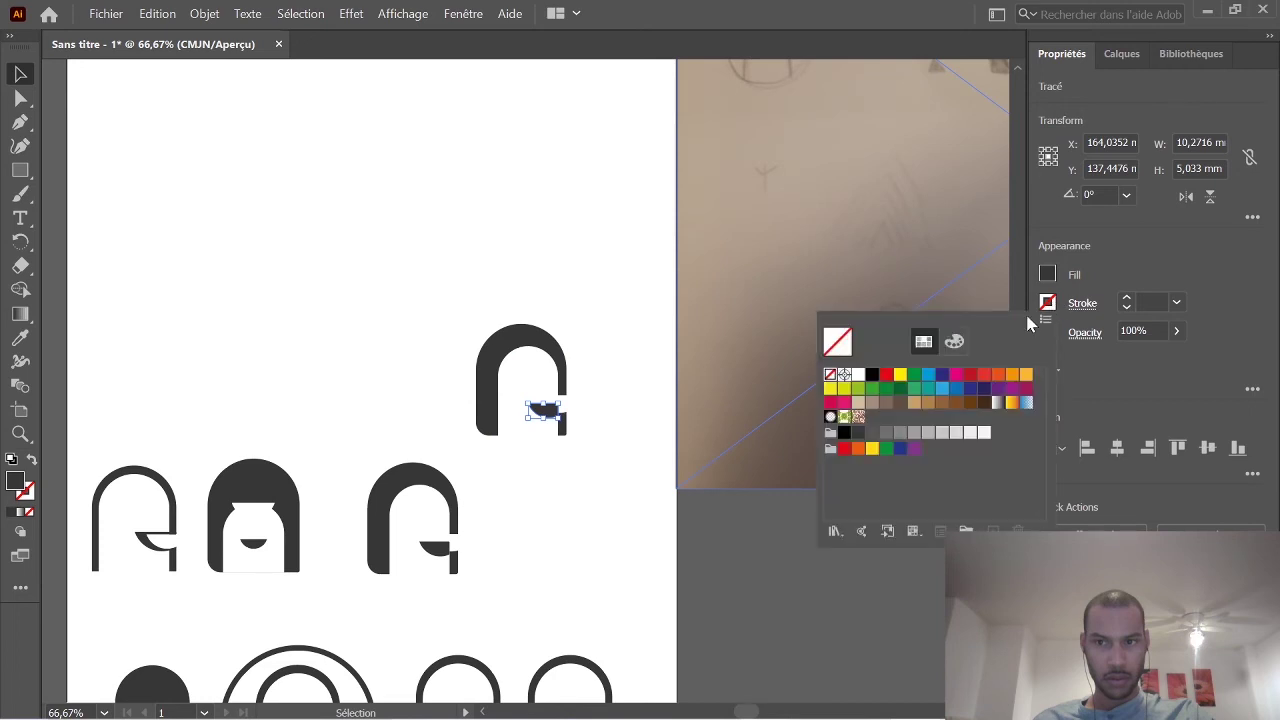
left_click(861, 432)
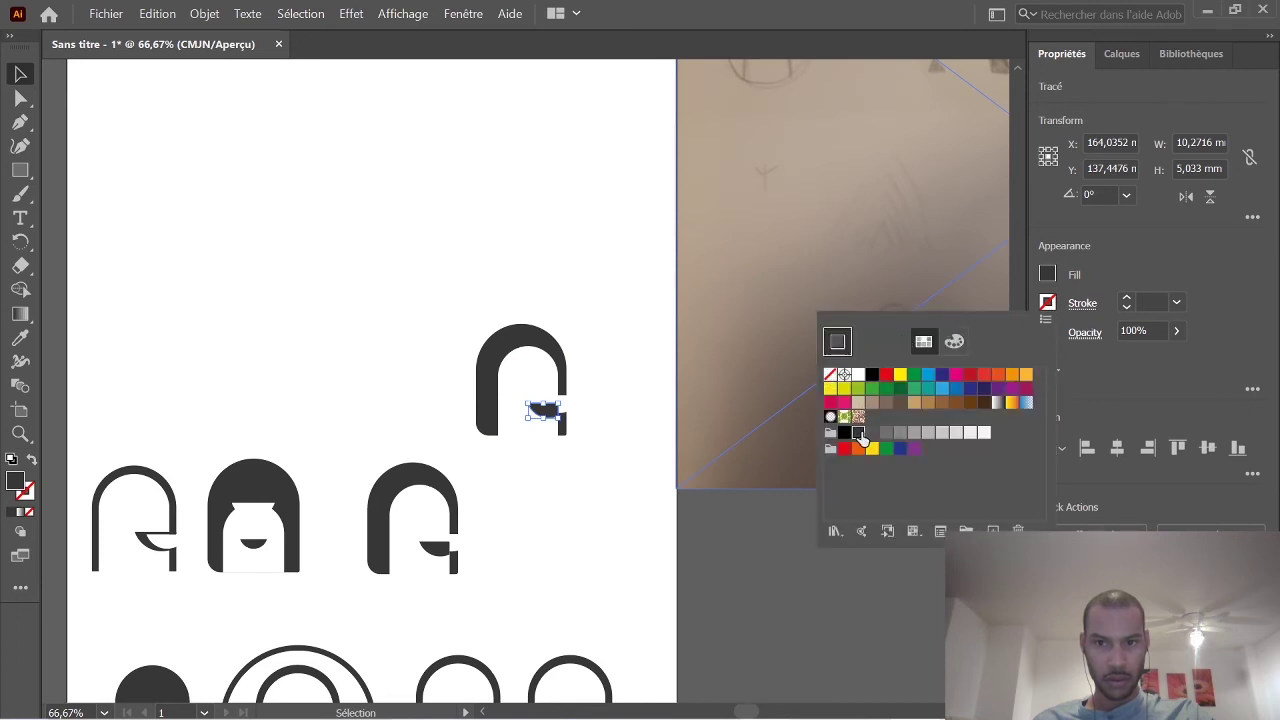
left_click(1048, 274)
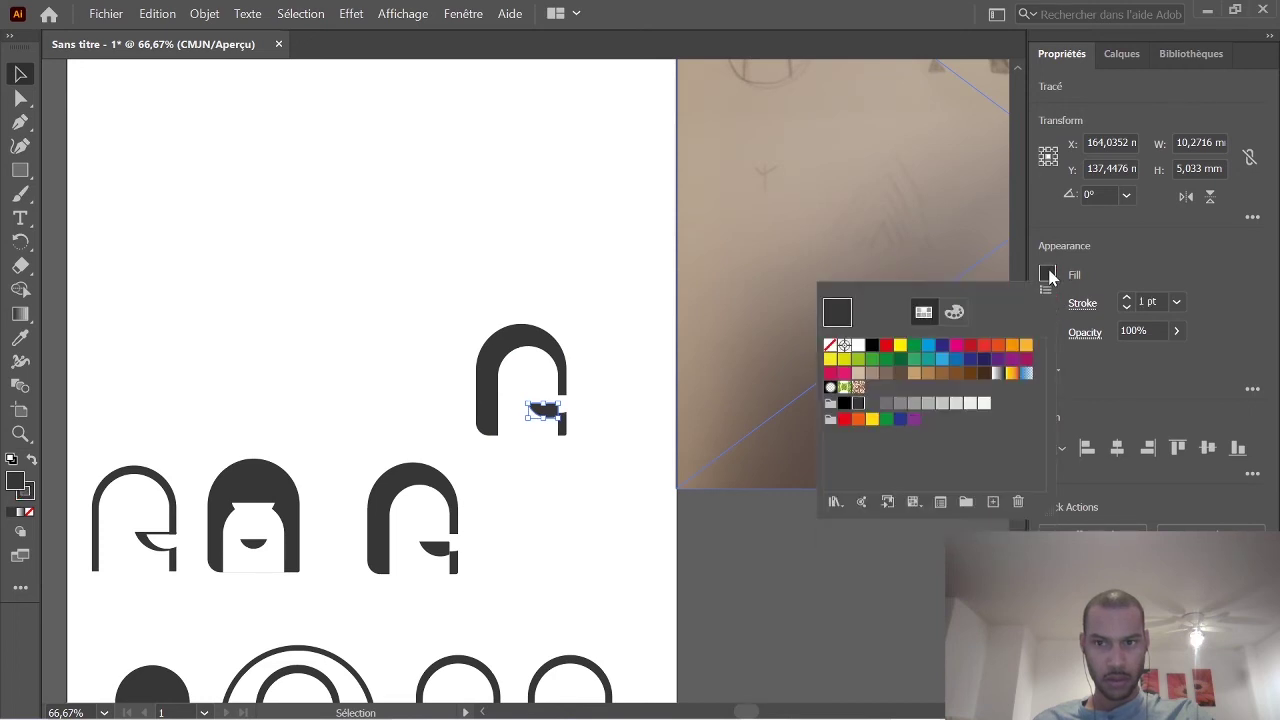
left_click(857, 345)
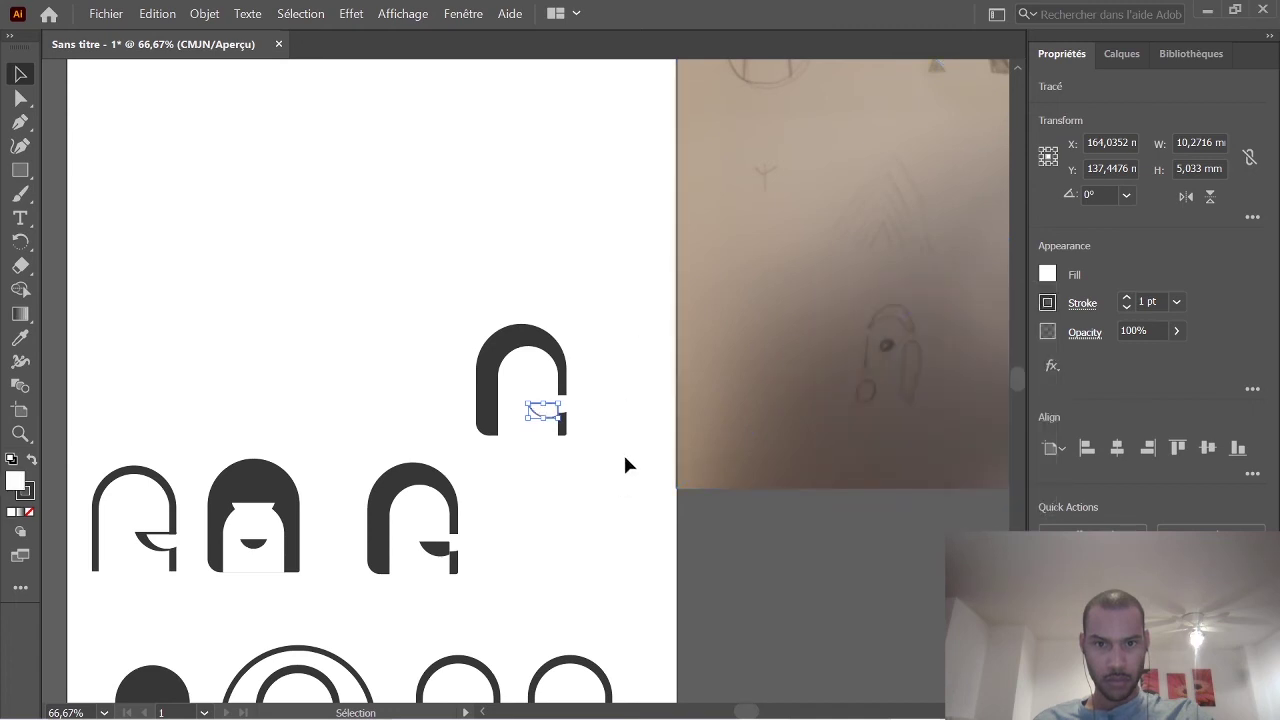
left_click(612, 414)
Remove the white notch that splits the A's right leg and move the outlined half-bowl outside the letter, beside that leg.
scroll(611, 415, "up", 2)
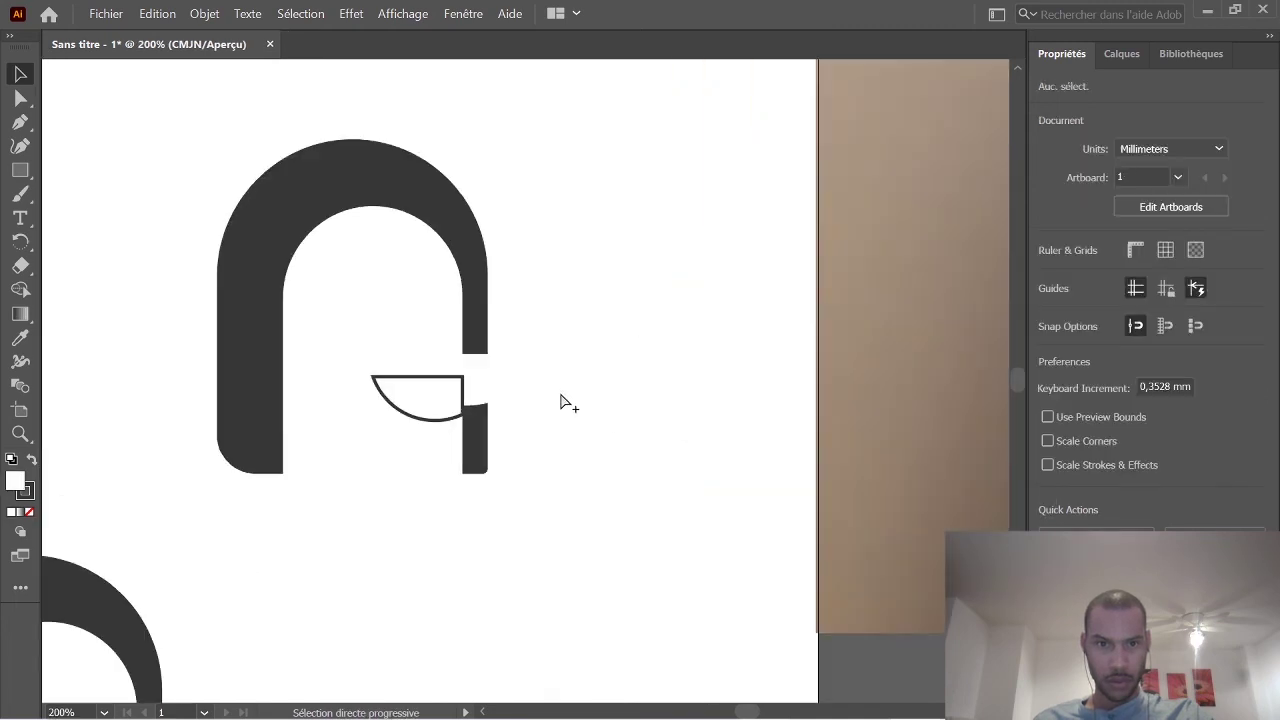
left_click(465, 412)
key("Delete")
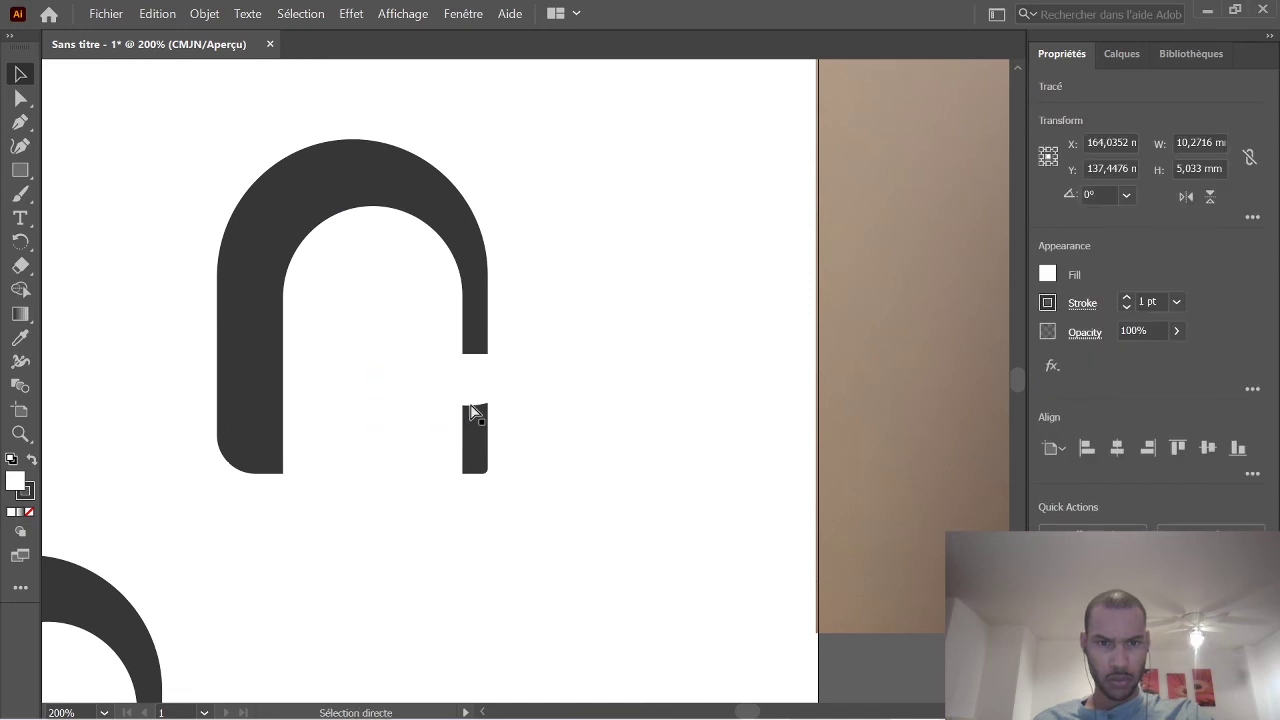
key("ctrl+z")
left_click_drag(514, 366, 471, 388)
key("ctrl+shift+a")
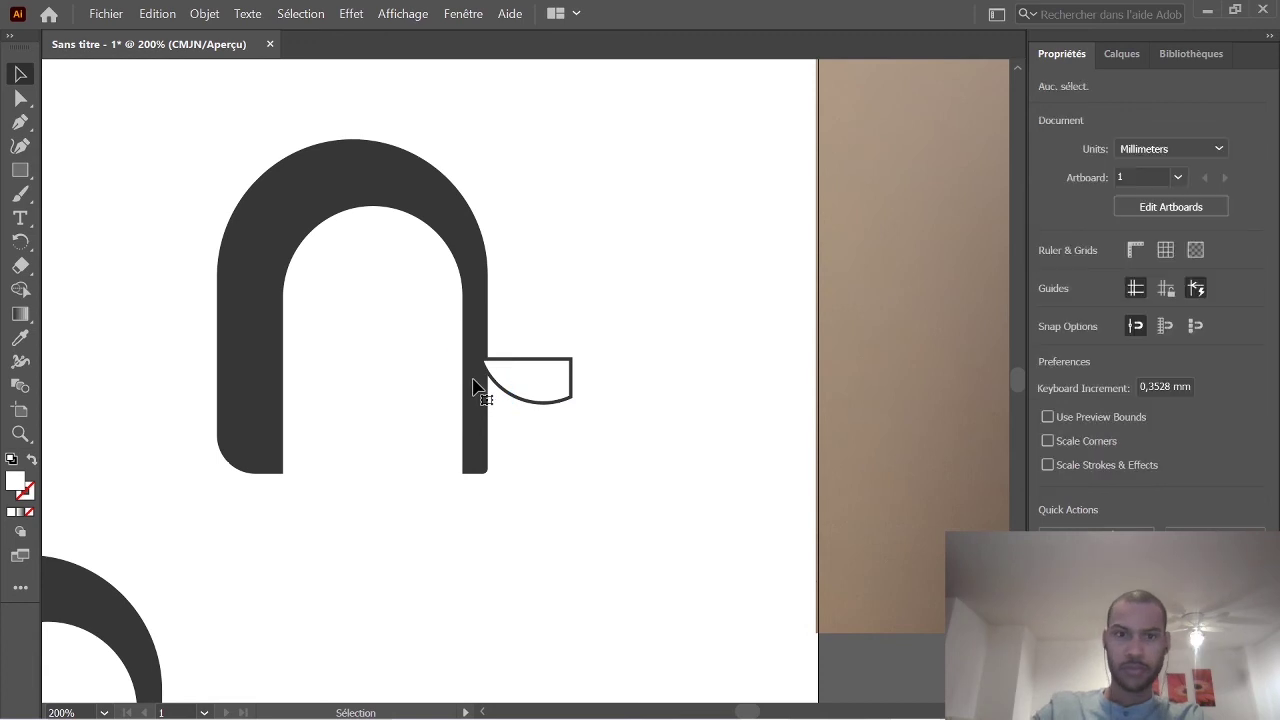
Scale the outlined half-bowl up to about 14.7 × 7.2 mm and place it across the A's right leg.
left_click(482, 372)
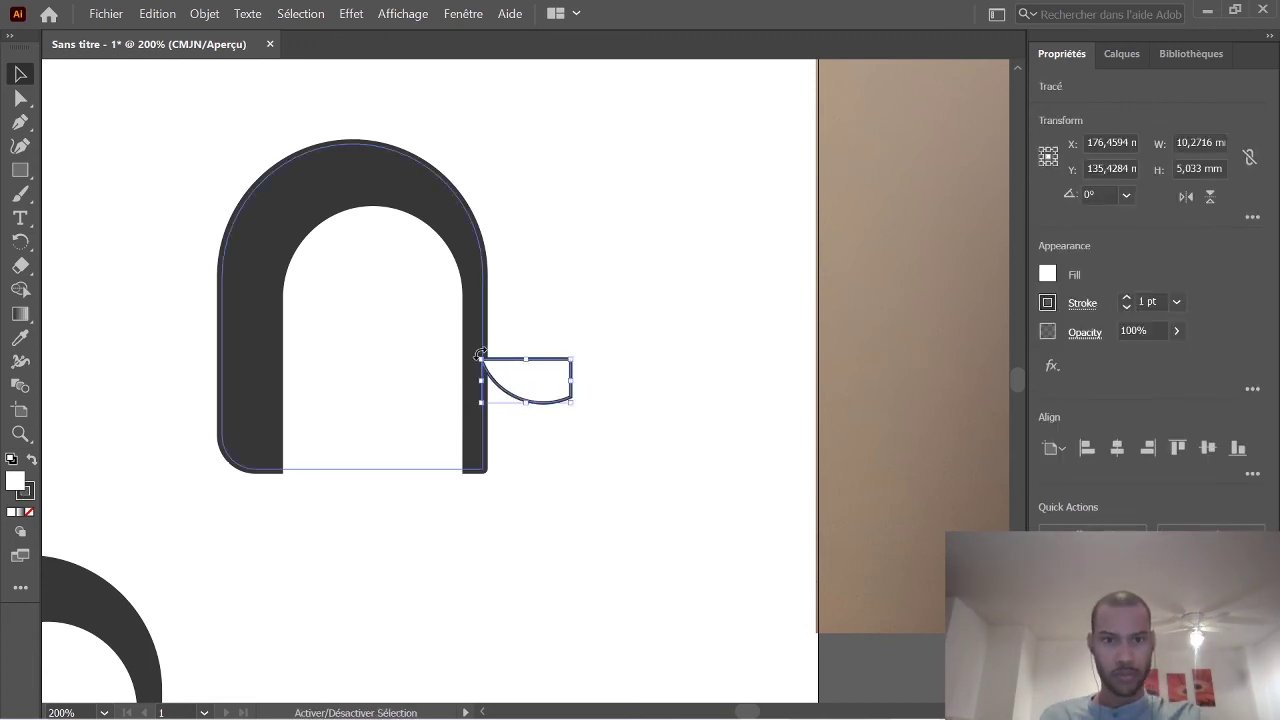
left_click_drag(480, 358, 443, 340)
left_click_drag(552, 388, 470, 401)
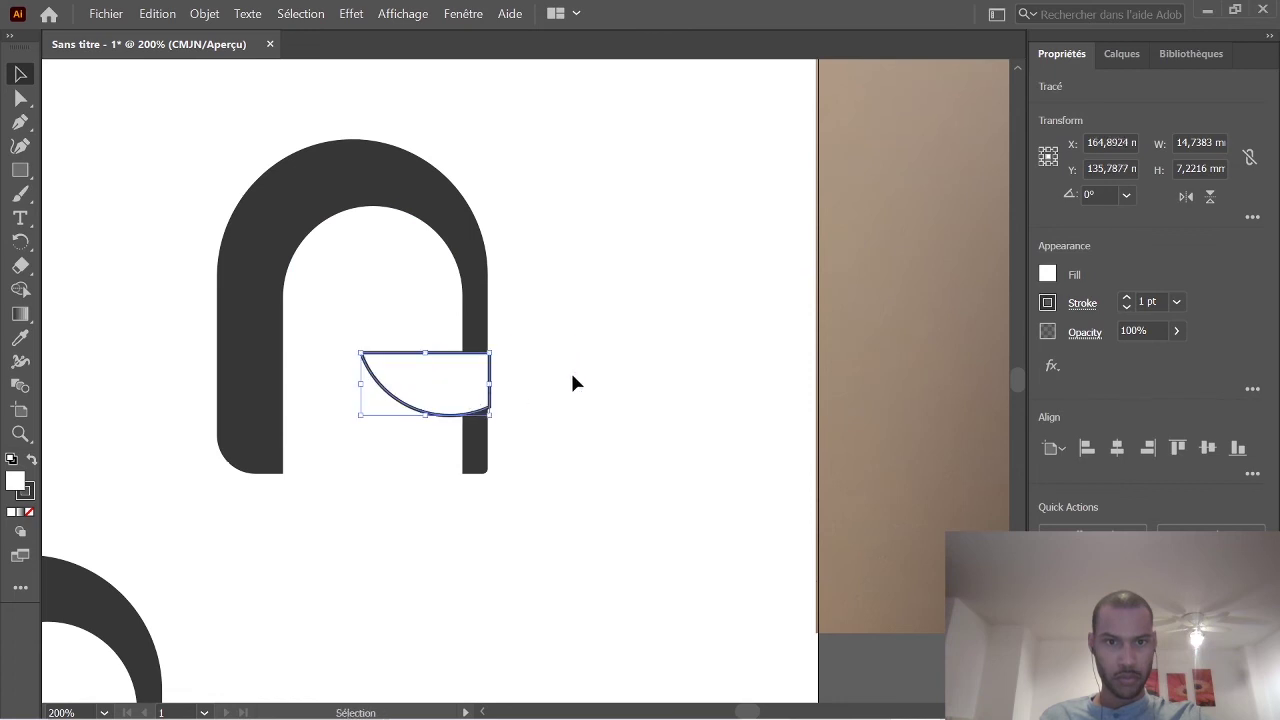
left_click(546, 434)
Set the half-bowl's stroke to 5 pt and shift it left until its straight edge sits within the right leg.
scroll(497, 428, "up", 1)
left_click(488, 406)
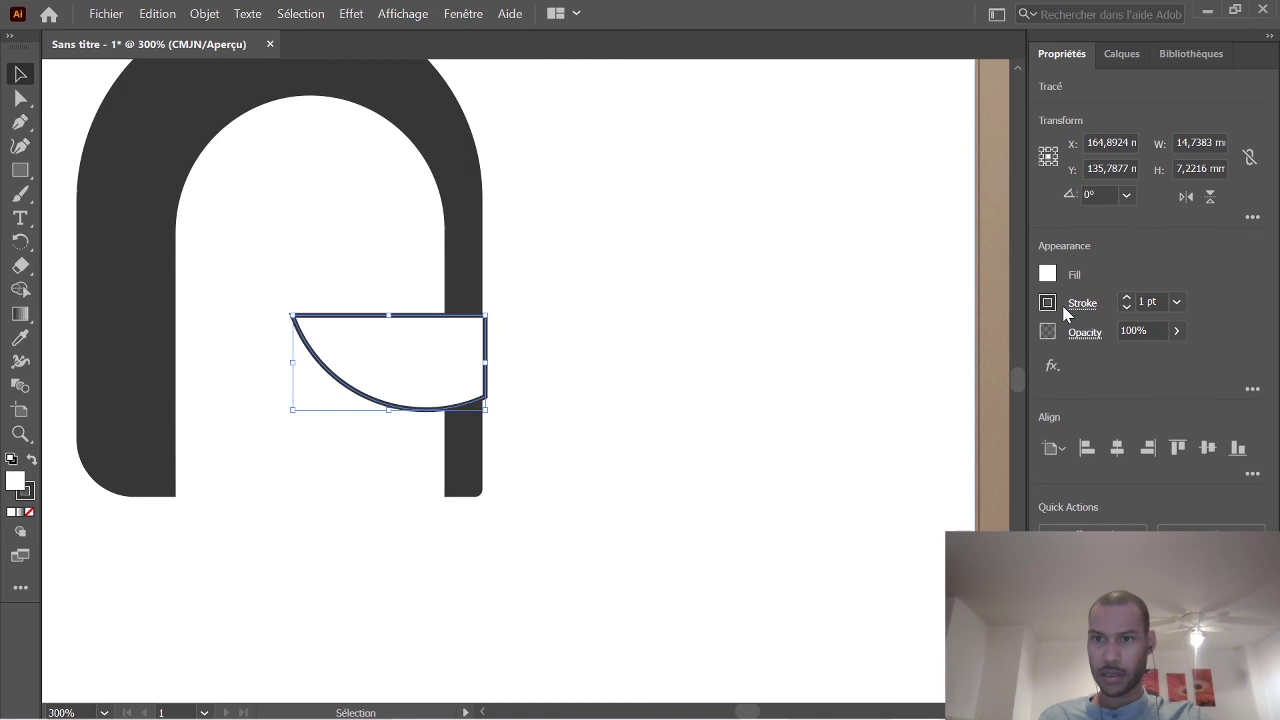
left_click(1176, 301)
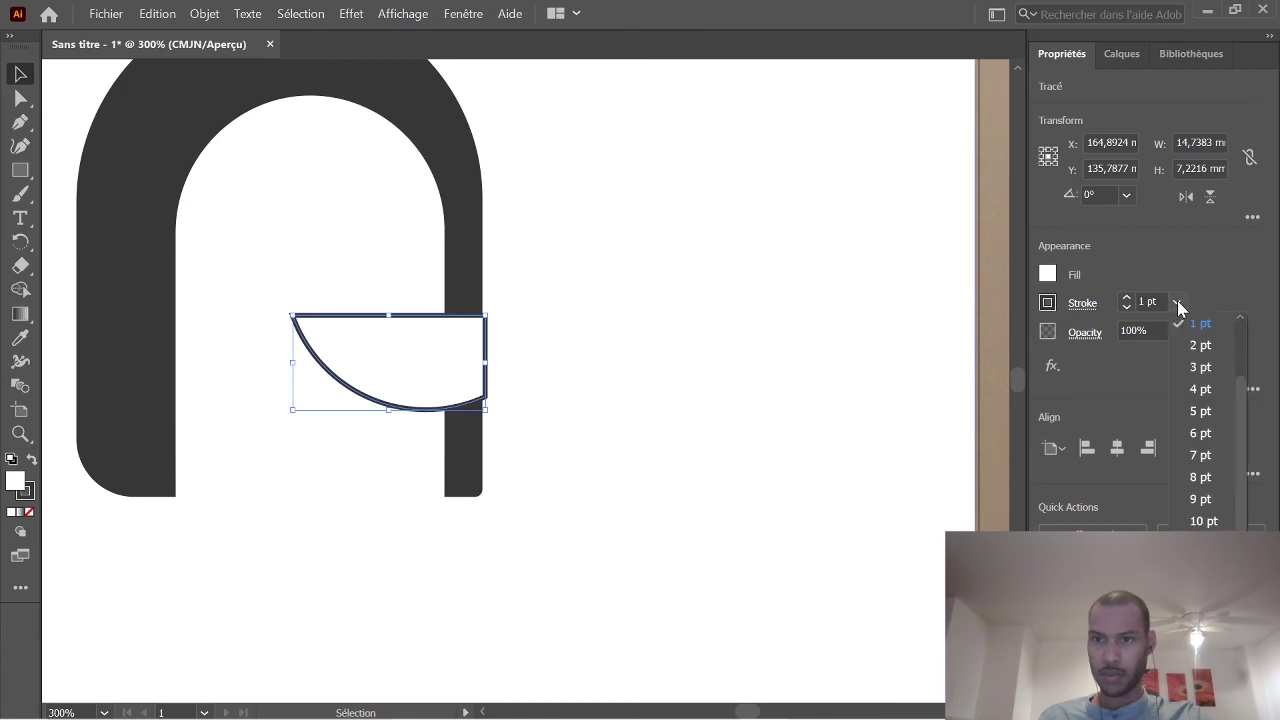
left_click(1200, 413)
left_click(503, 337)
left_click_drag(491, 354, 457, 349)
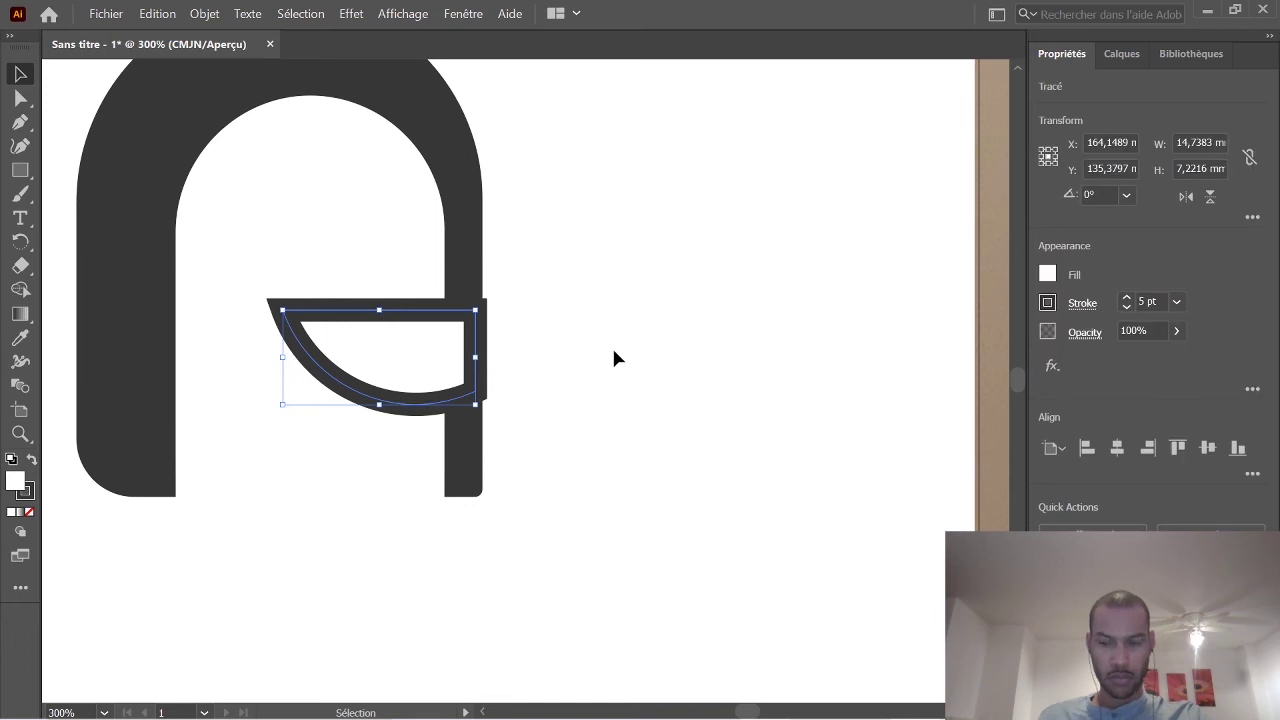
key("Left")
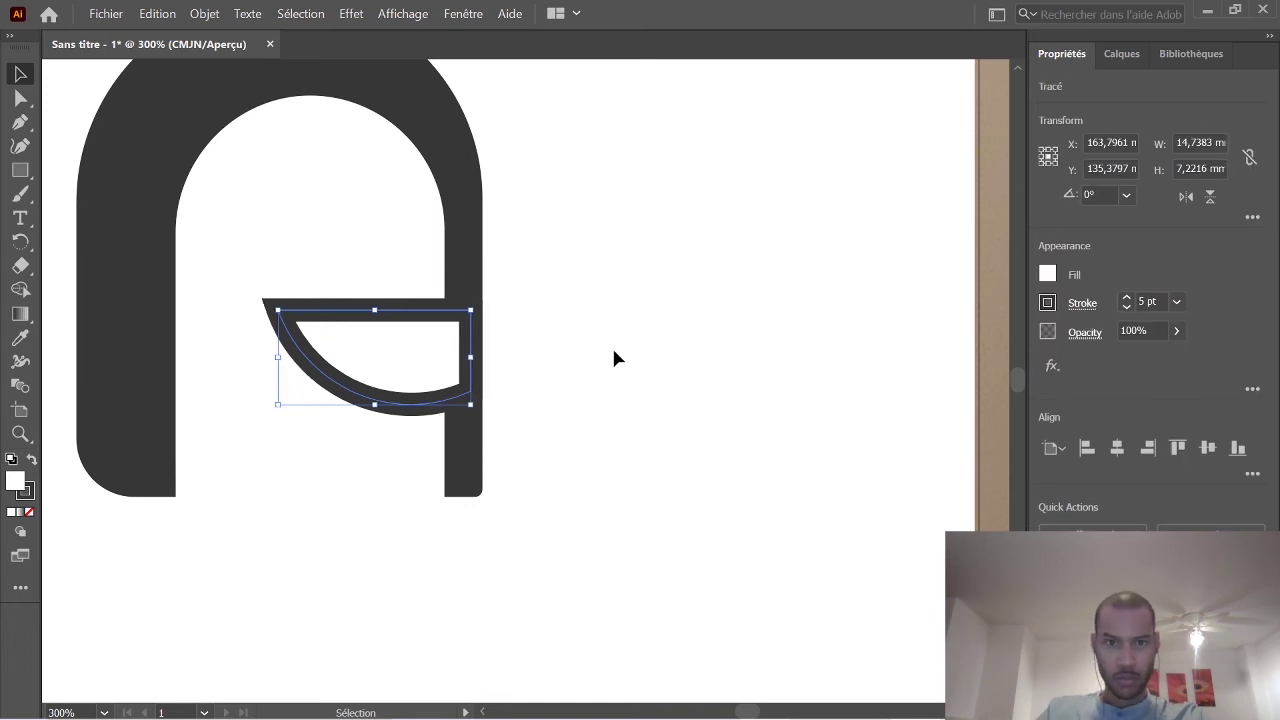
left_click(620, 306)
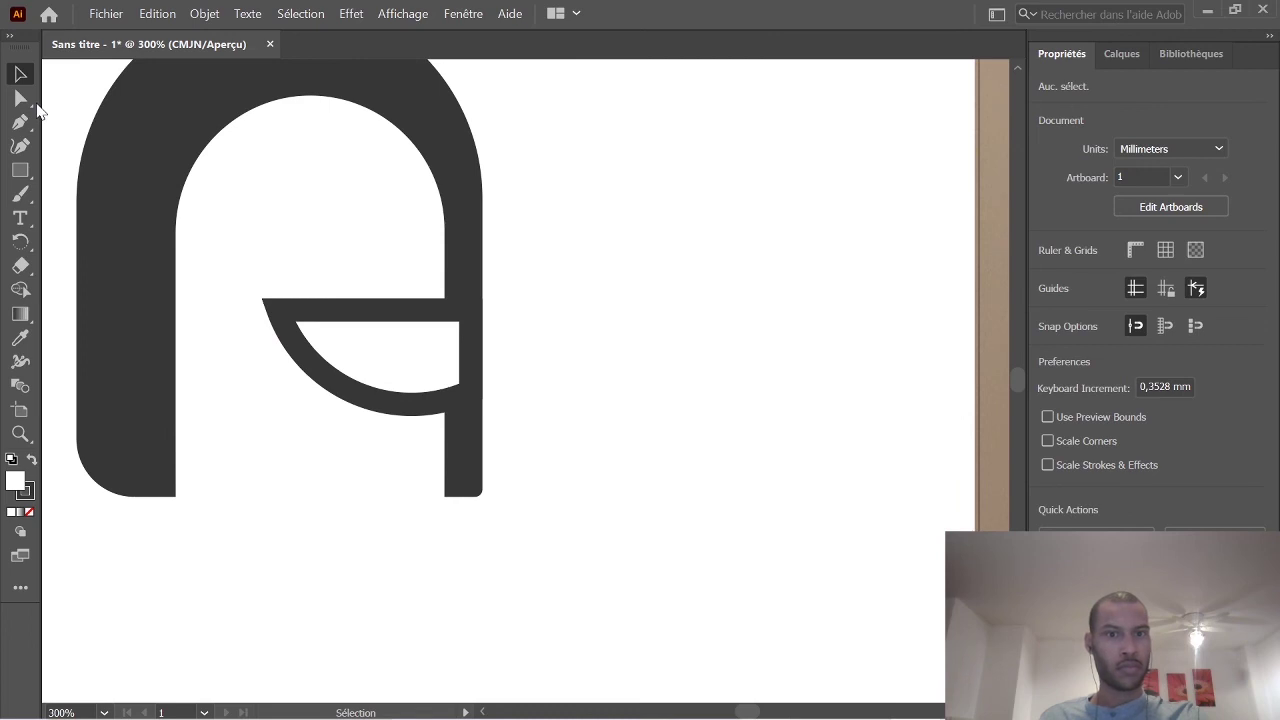
Duplicate the outlined half-bowl and place the copy in the empty space to the right of the A.
left_click(433, 318)
left_click_drag(466, 328, 620, 352)
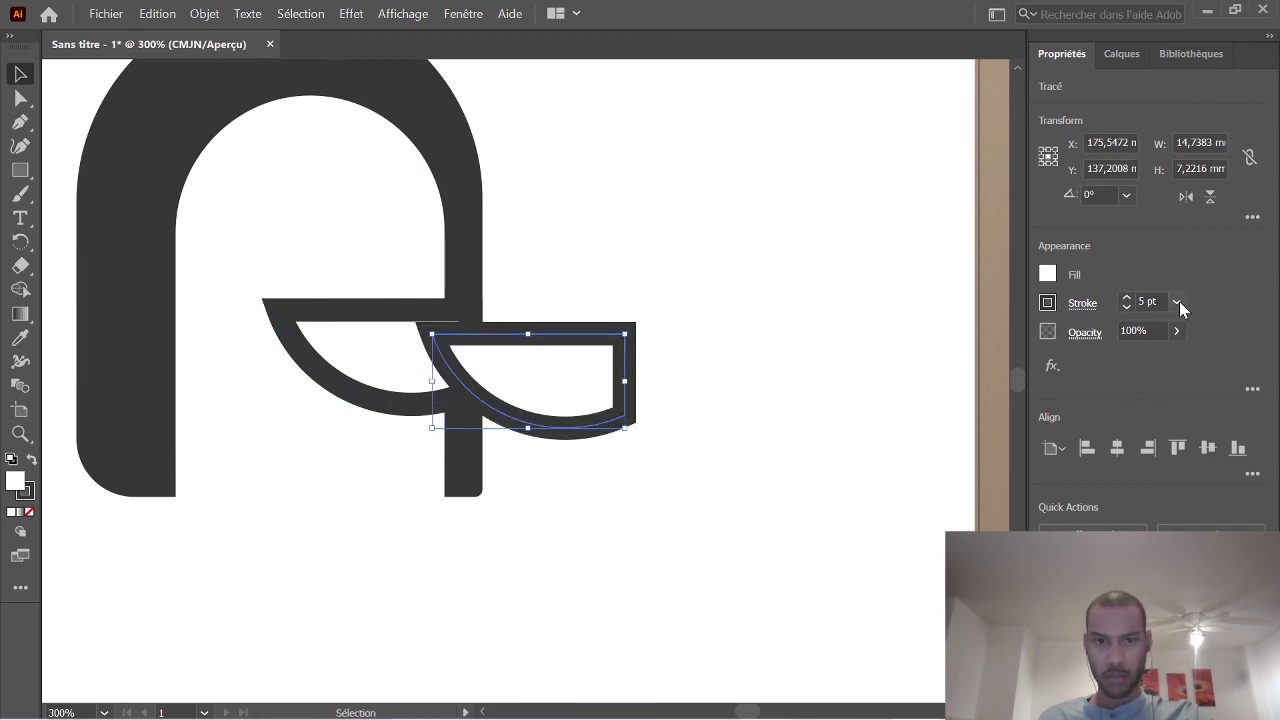
mouse_move(572, 425)
left_mouse_down()
mouse_move(455, 417)
mouse_move(420, 400)
mouse_move(668, 397)
mouse_move(722, 372)
left_mouse_up()
left_click(770, 415)
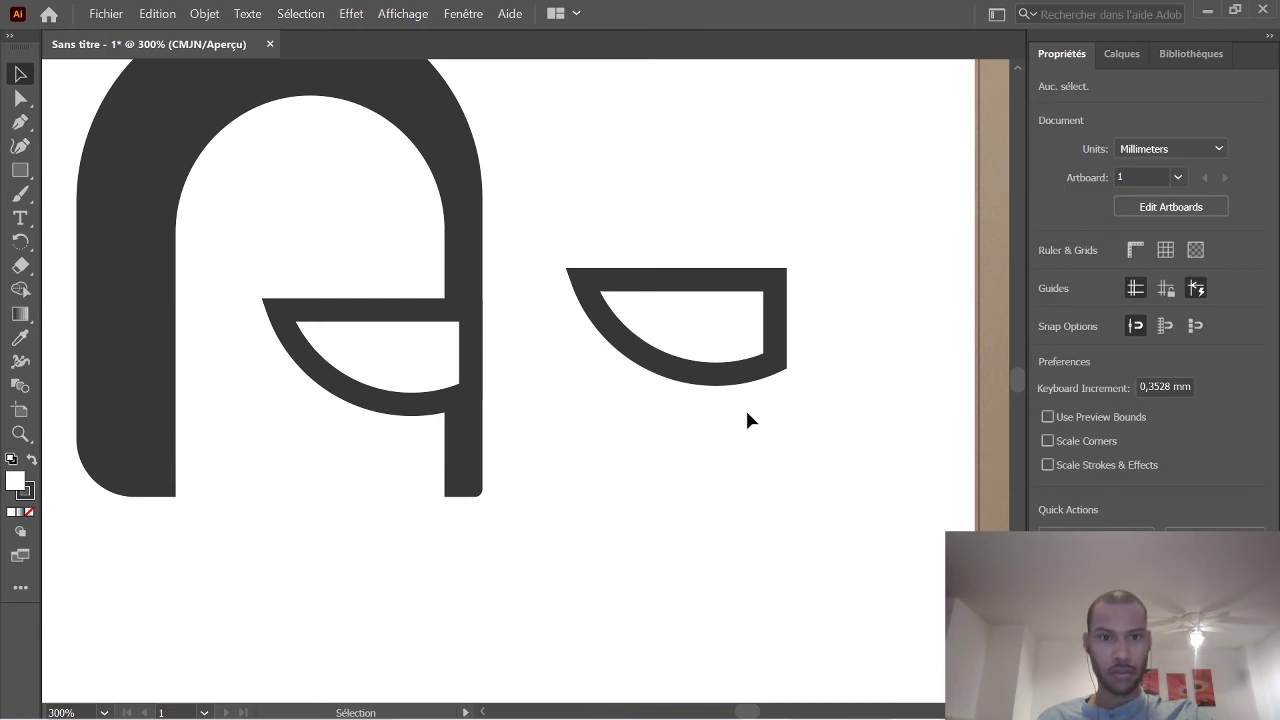
Remove the stroke from the half-bowl copy and lay the white shape over the original bowl to cut through the right leg.
left_click(740, 350)
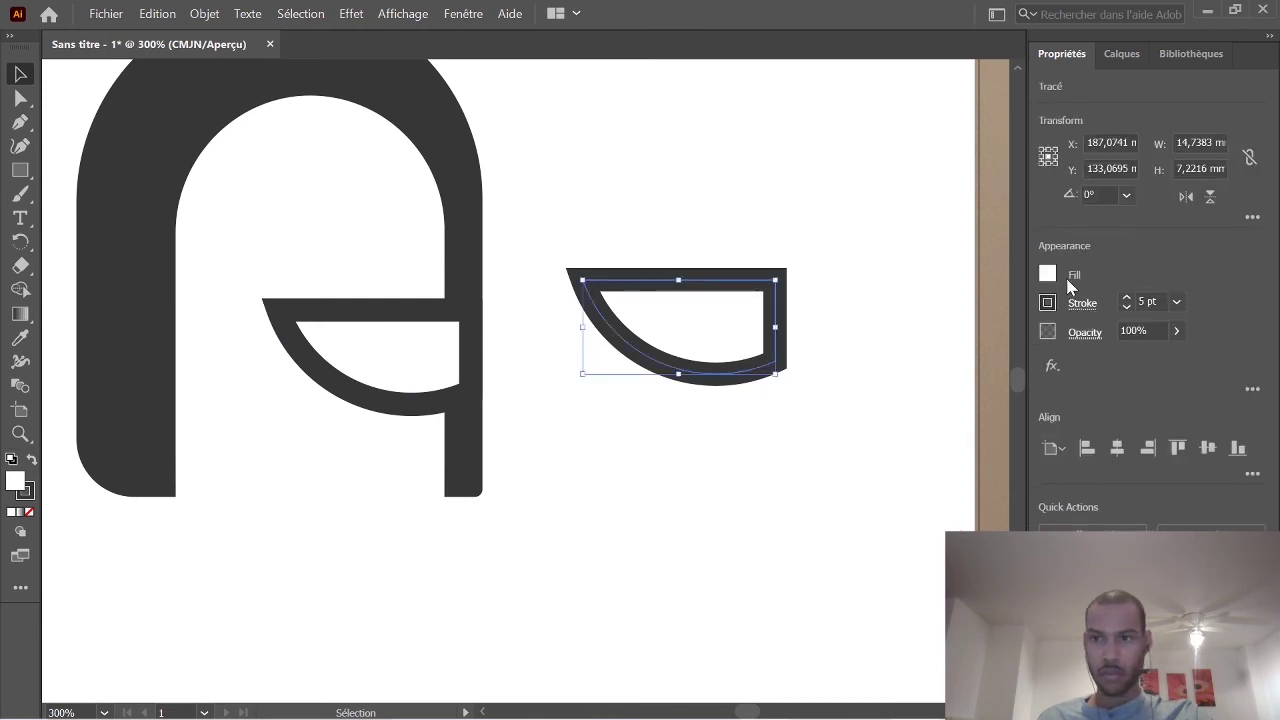
left_click(1049, 304)
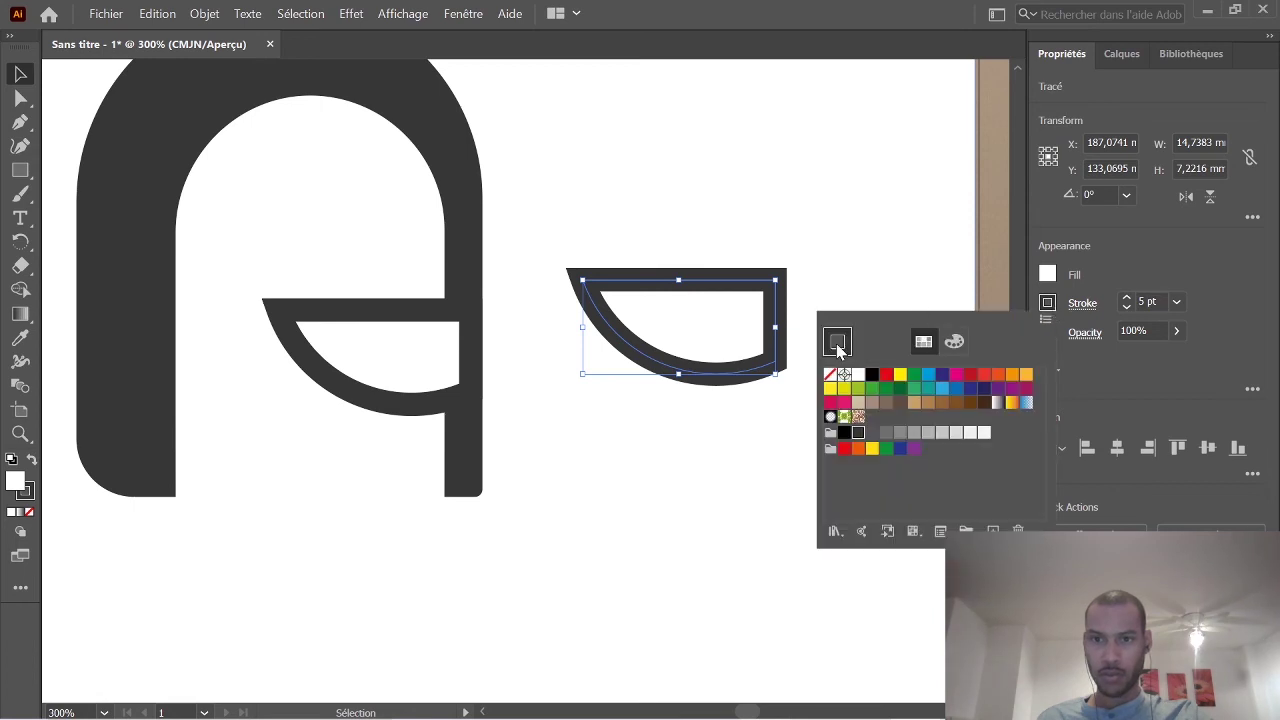
left_click(829, 375)
left_click(681, 325)
mouse_move(681, 325)
left_mouse_down()
mouse_move(505, 327)
mouse_move(391, 363)
left_mouse_up()
left_click(603, 387)
scroll(710, 448, "down", 5)
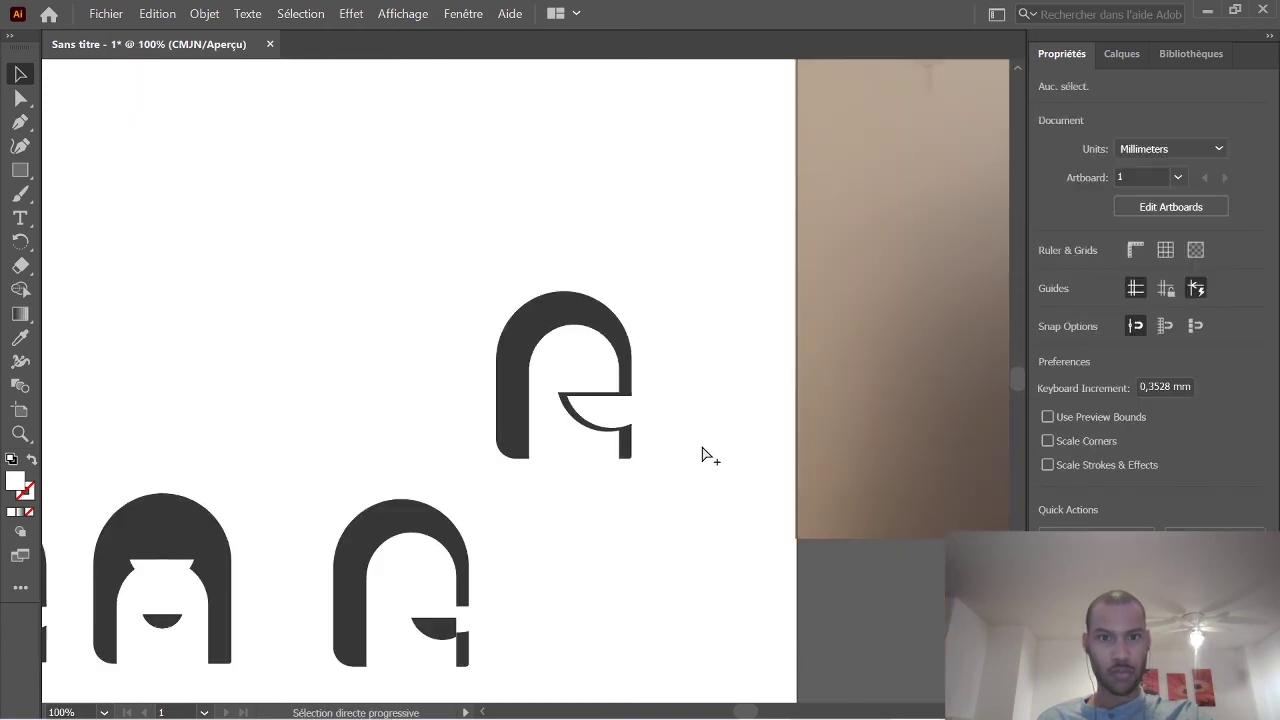
Move the whole new bold A with the open bowl down to the right end of the upper letter row.
left_click_drag(720, 478, 583, 314)
left_click(722, 445)
left_click_drag(720, 456, 594, 366)
left_click_drag(621, 412, 646, 505)
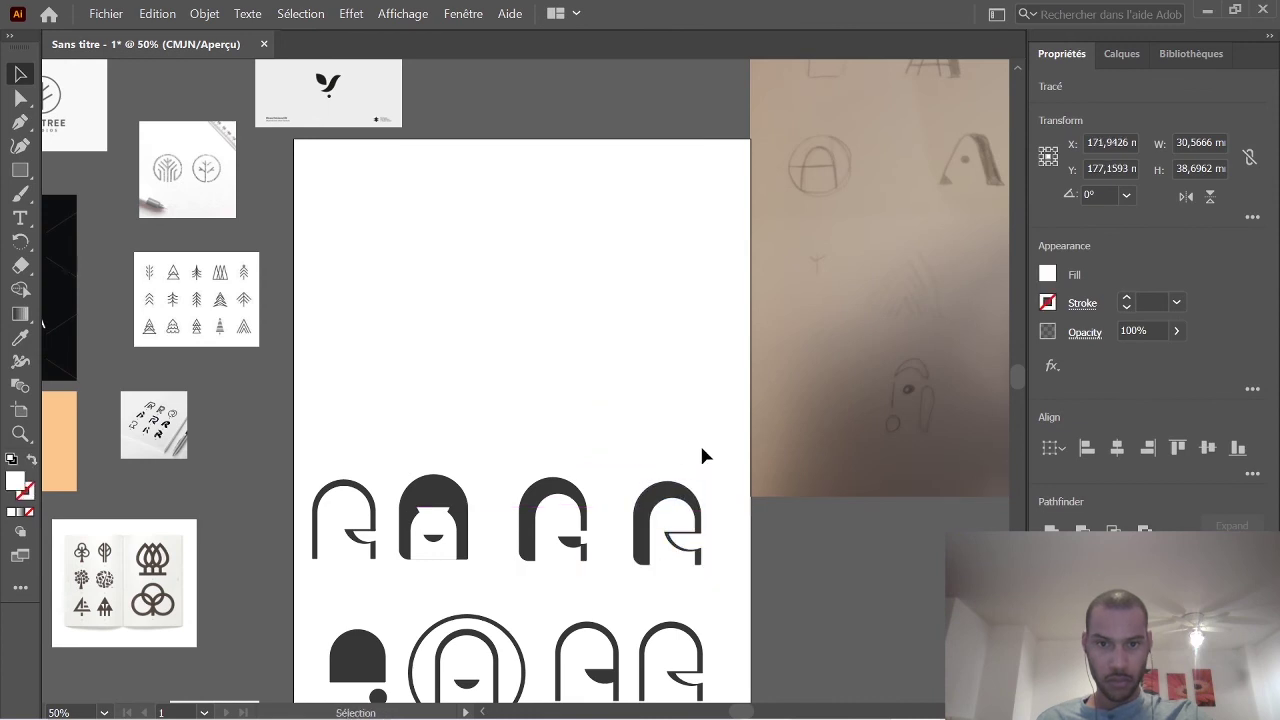
left_click(732, 457)
Delete the solid dome and its small circle from the start of the lower row.
scroll(732, 457, "down", 5)
scroll(735, 460, "down", 1)
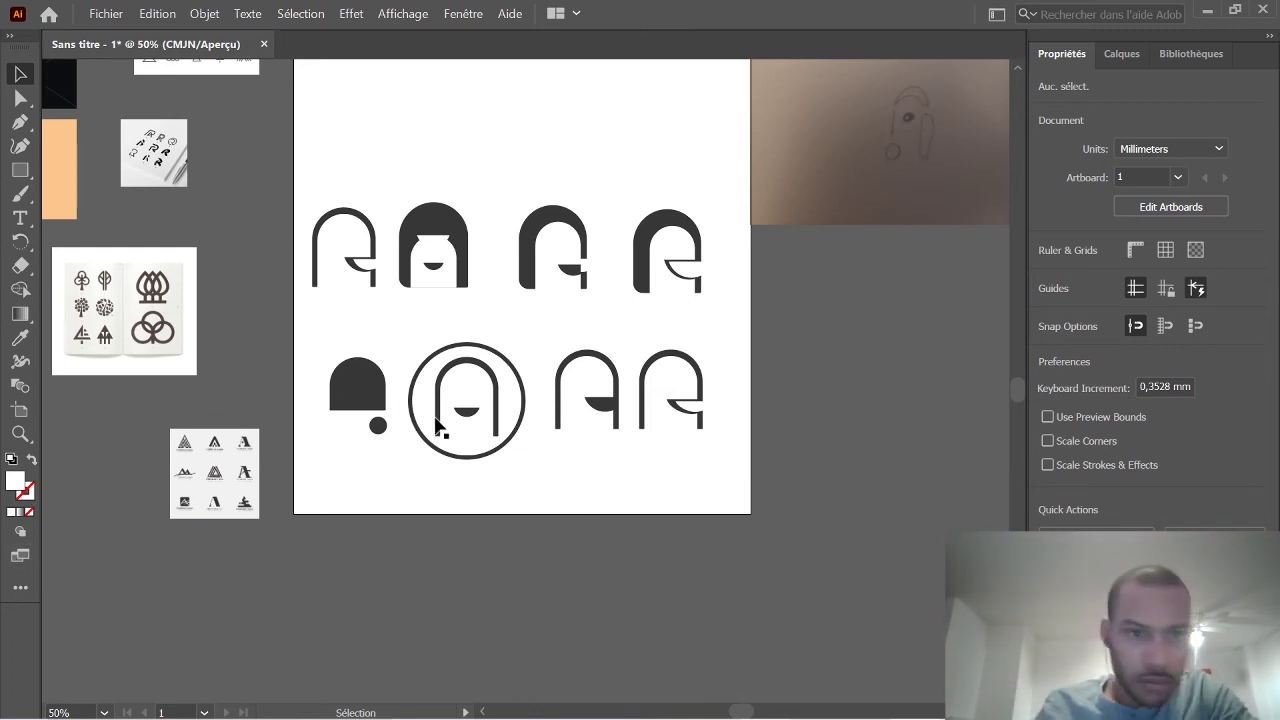
left_click(566, 288)
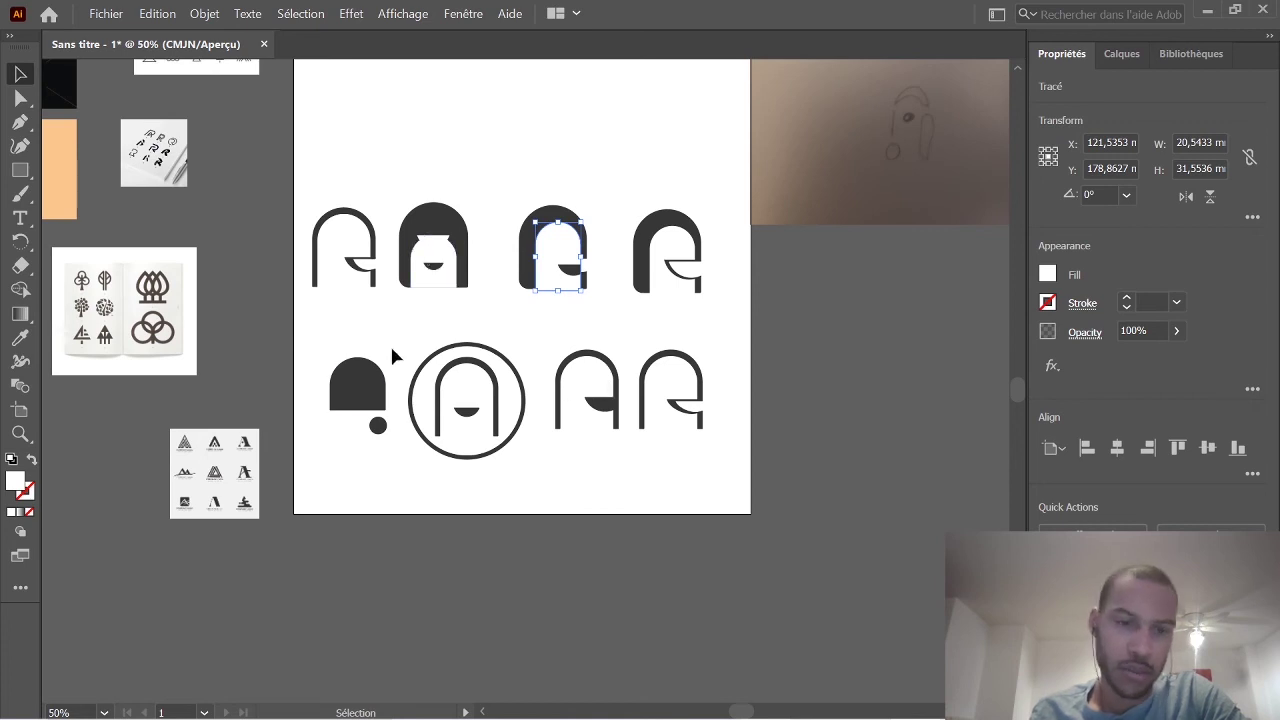
left_click(356, 385)
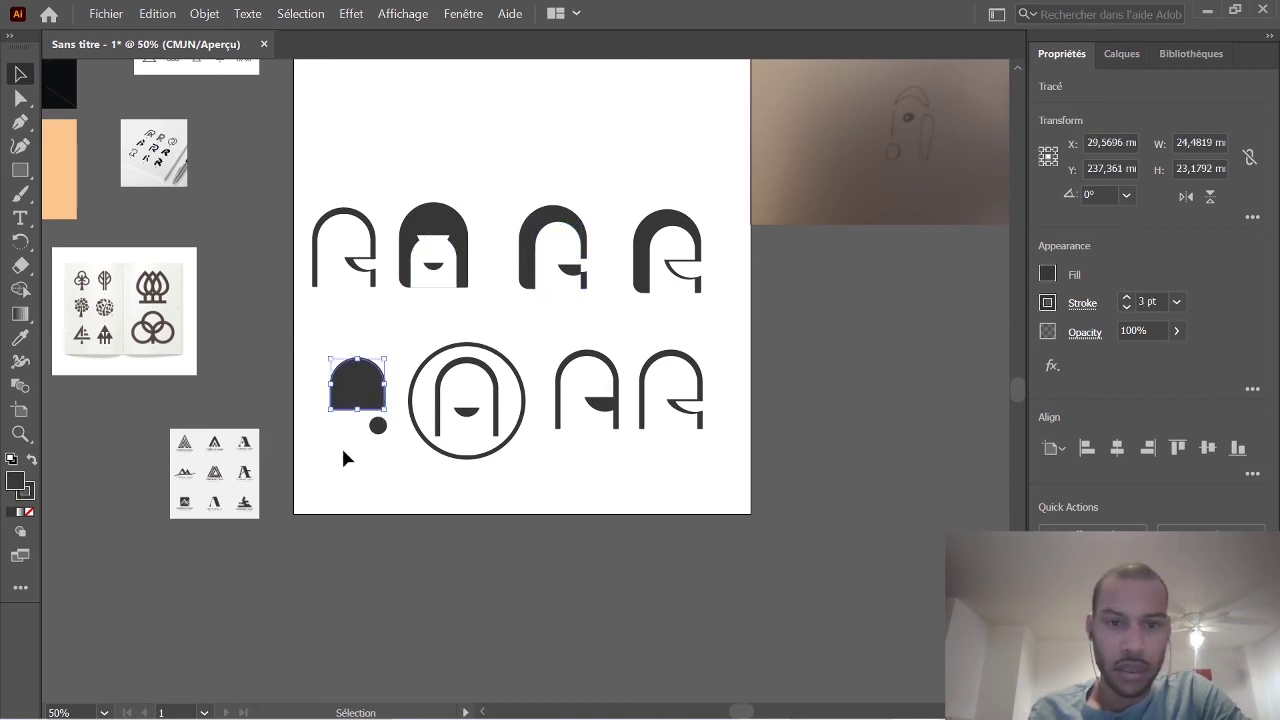
left_click(412, 478)
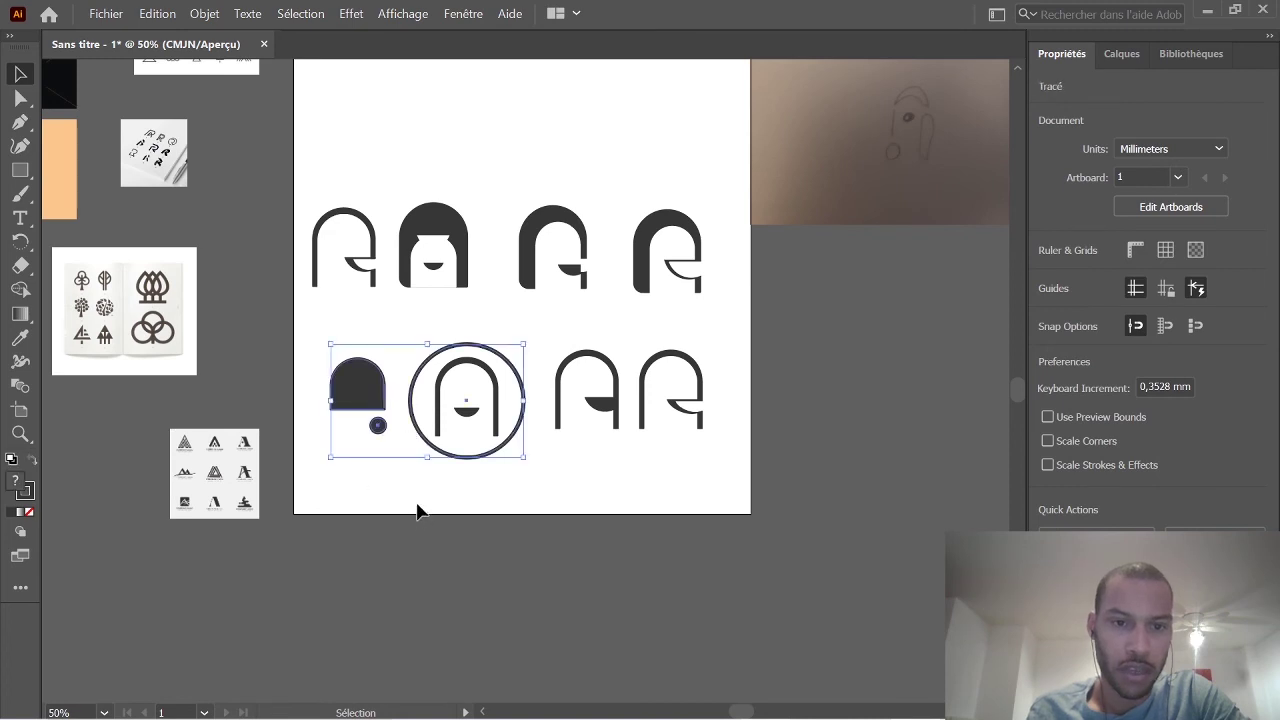
left_click_drag(388, 472, 299, 311)
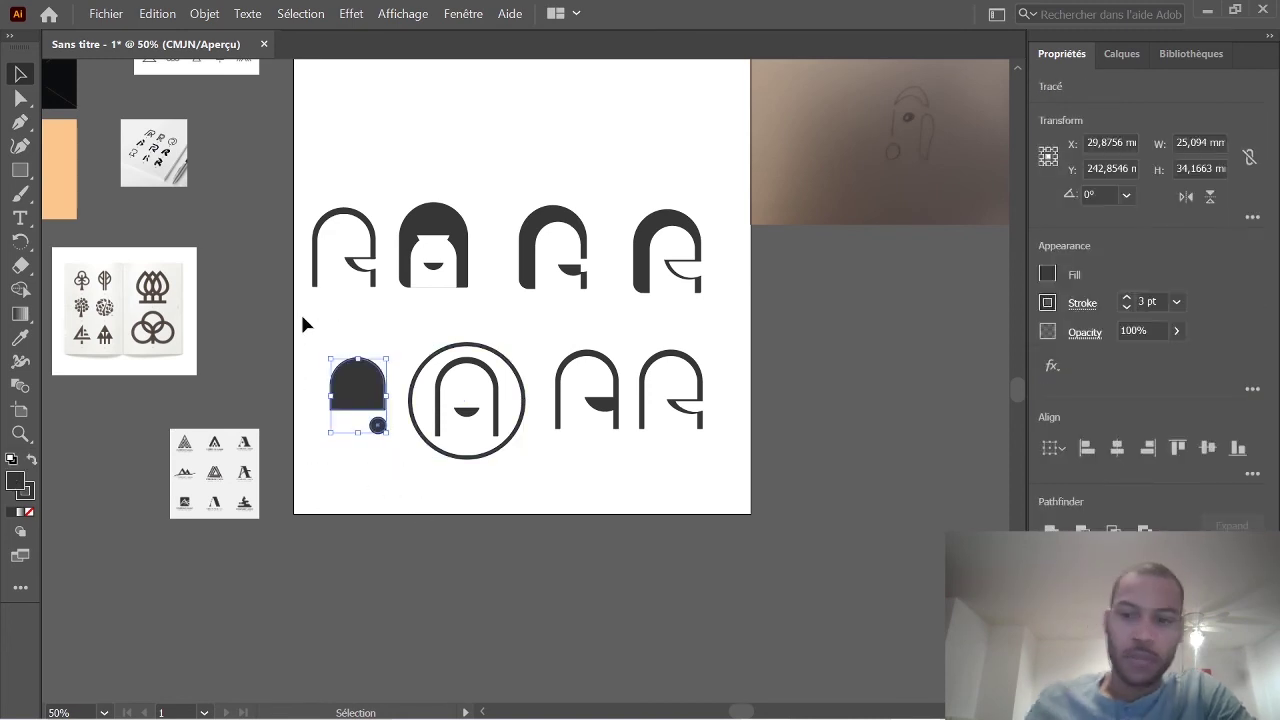
key("Delete")
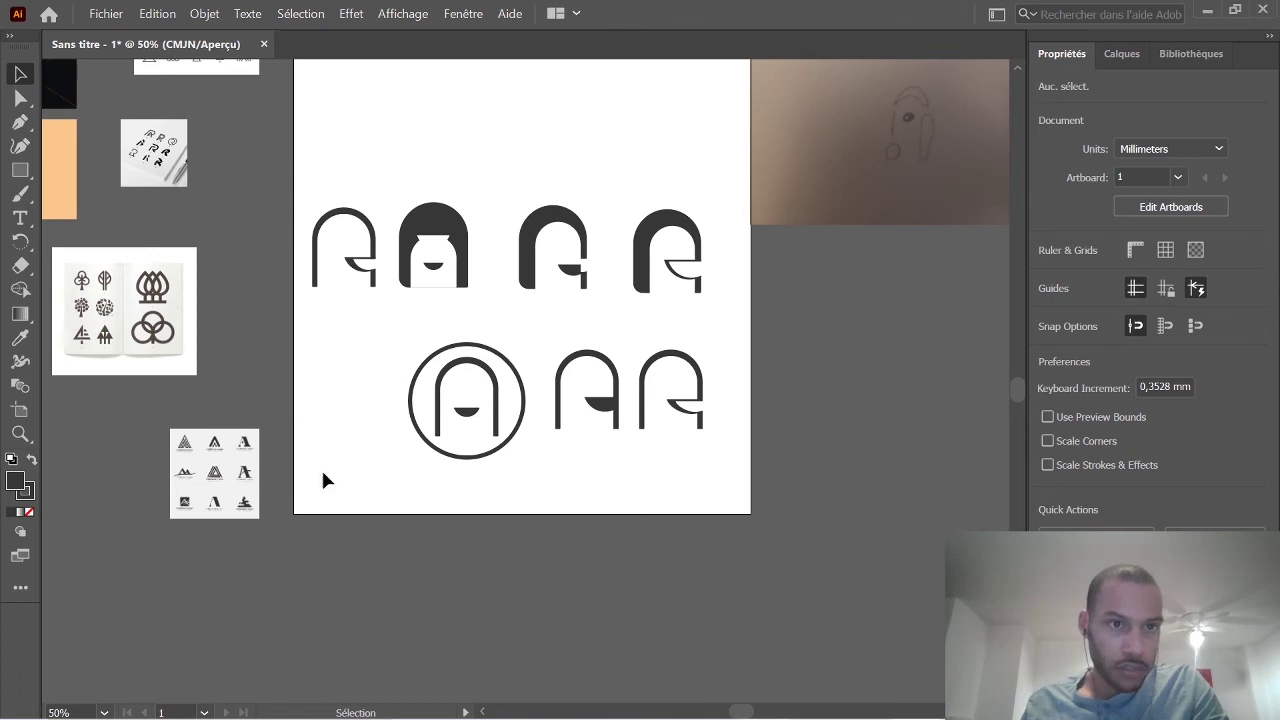
Move the circled A up into the empty space above the first thin A to start a new row.
scroll(343, 451, "up", 5)
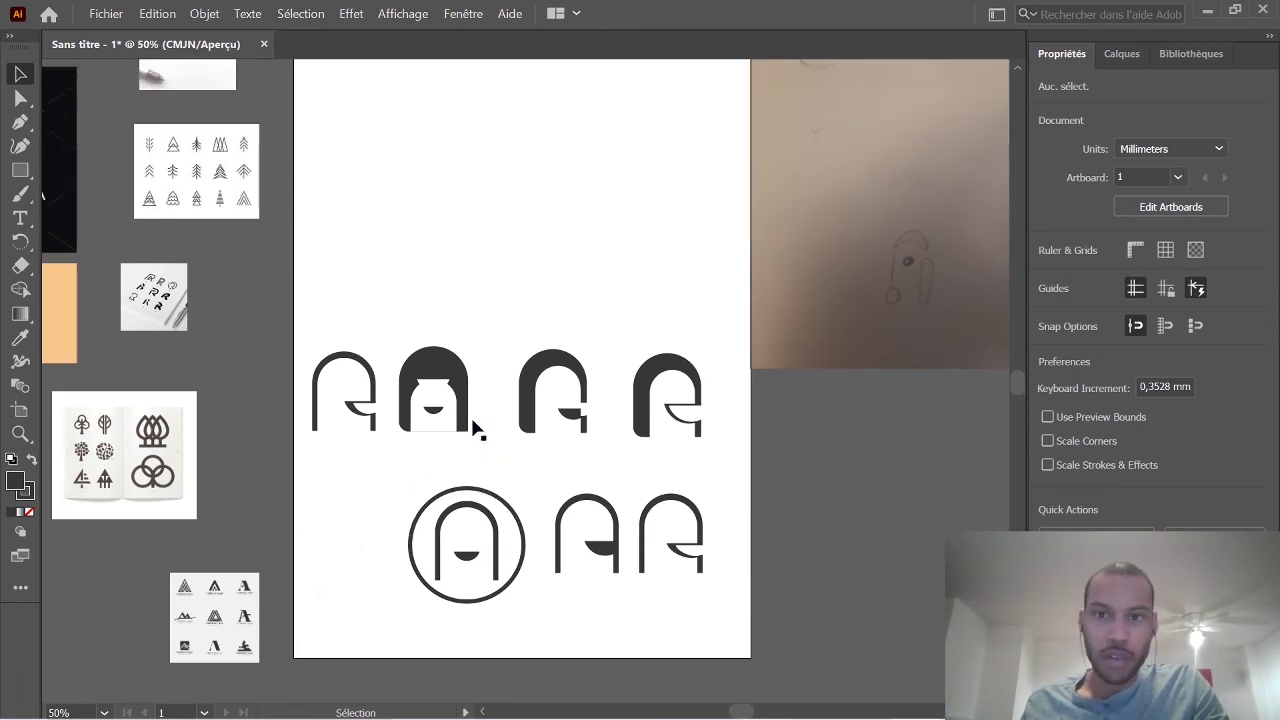
scroll(381, 310, "up", 2)
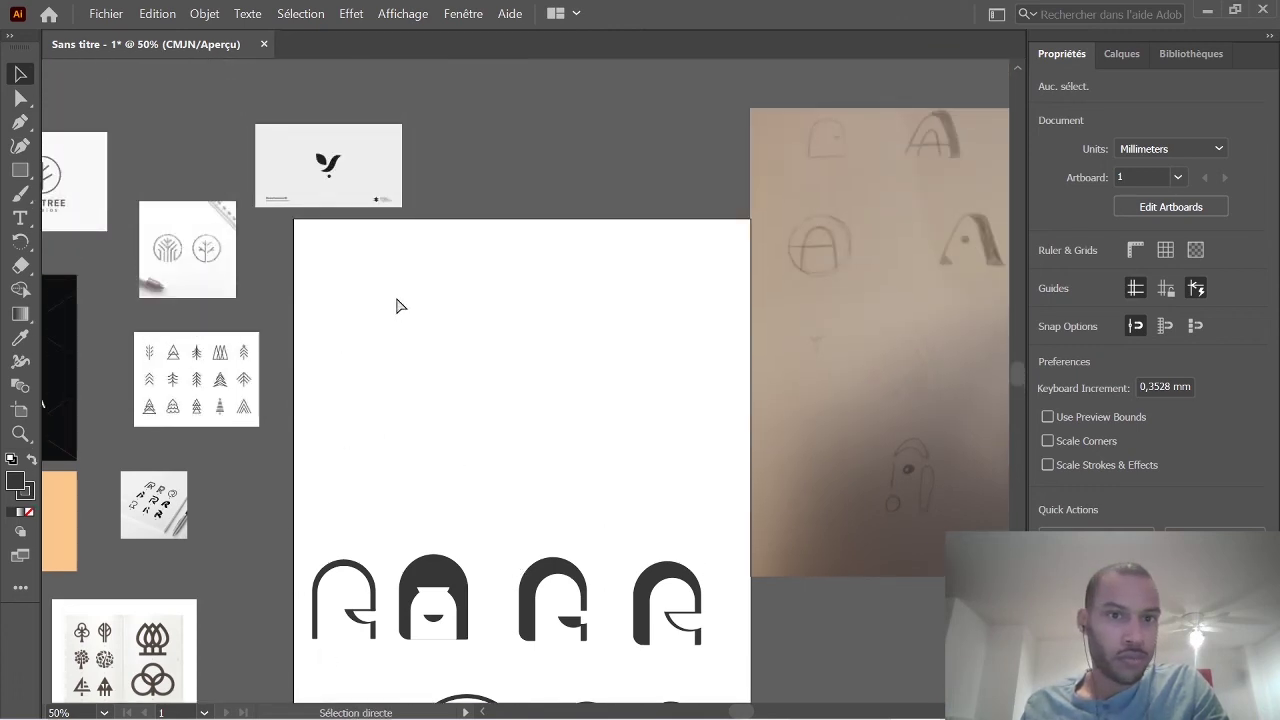
scroll(397, 303, "right", 1)
scroll(303, 274, "down", 2)
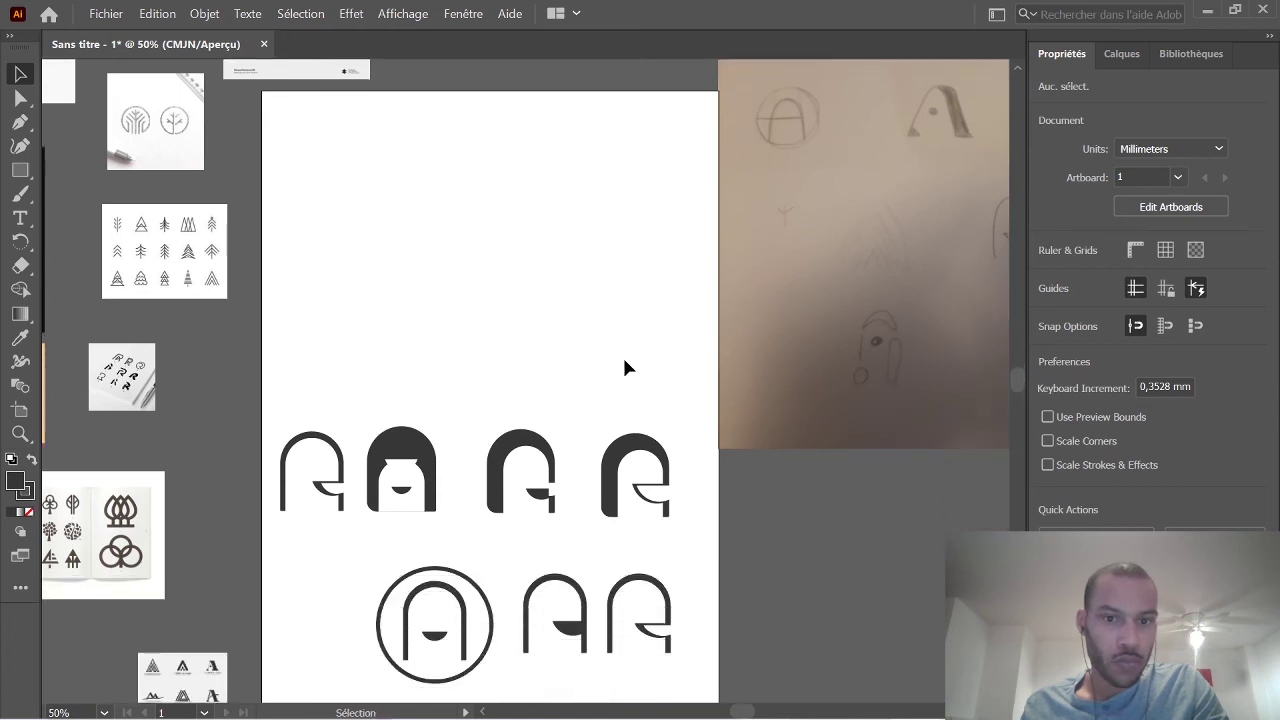
scroll(575, 462, "down", 2)
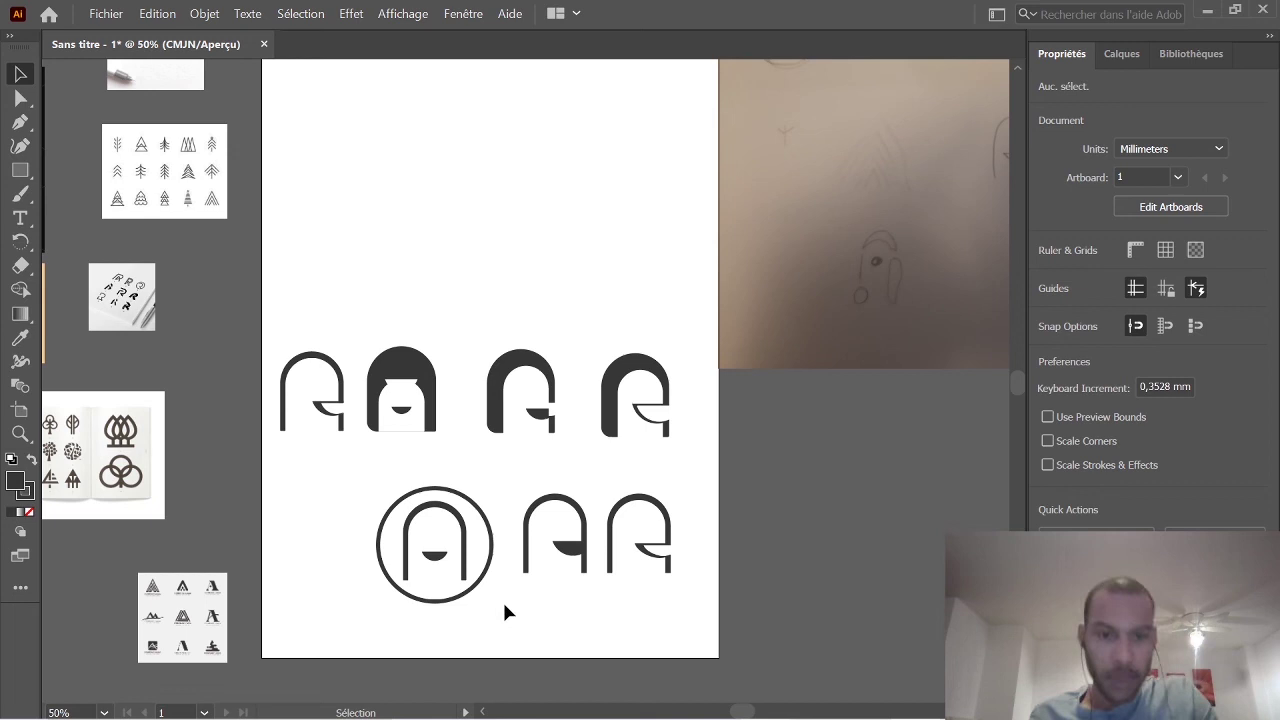
left_click_drag(455, 515, 358, 285)
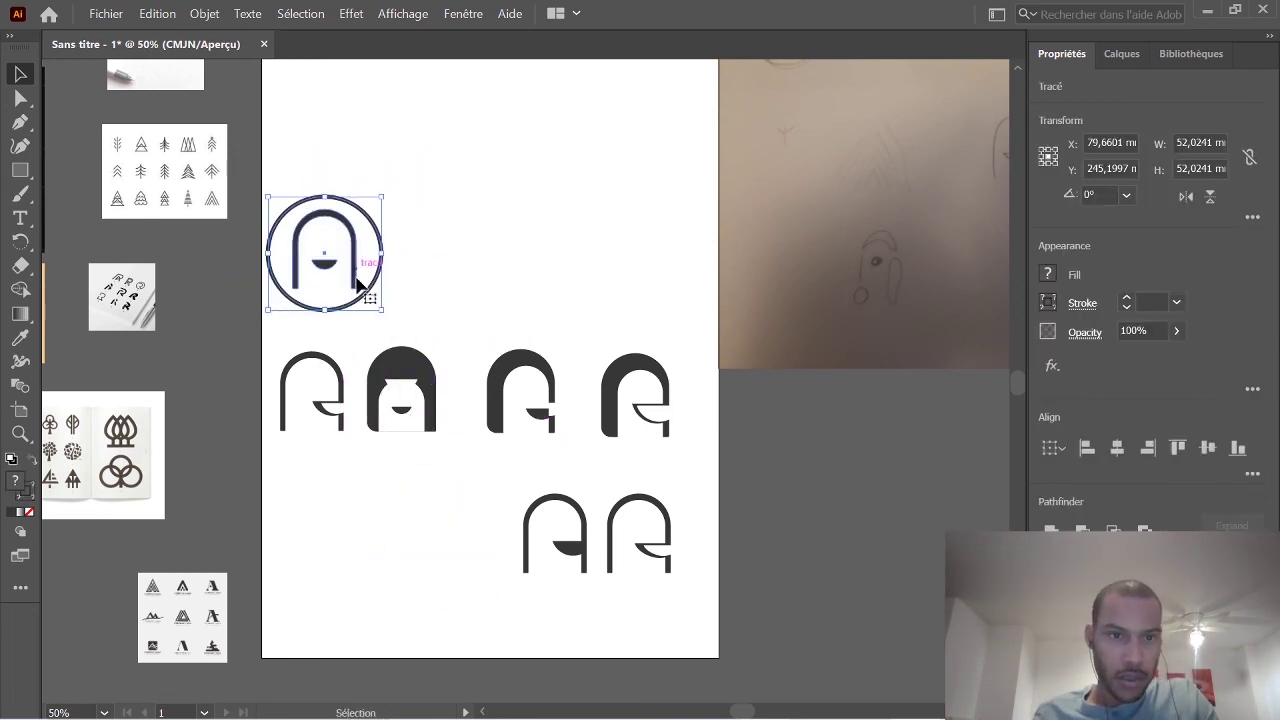
left_click(452, 492)
Move the fringed A and the two bold split-leg A's up into the new row beside the circled A.
left_click_drag(416, 368, 453, 238)
left_click(497, 358)
left_click_drag(540, 362, 556, 244)
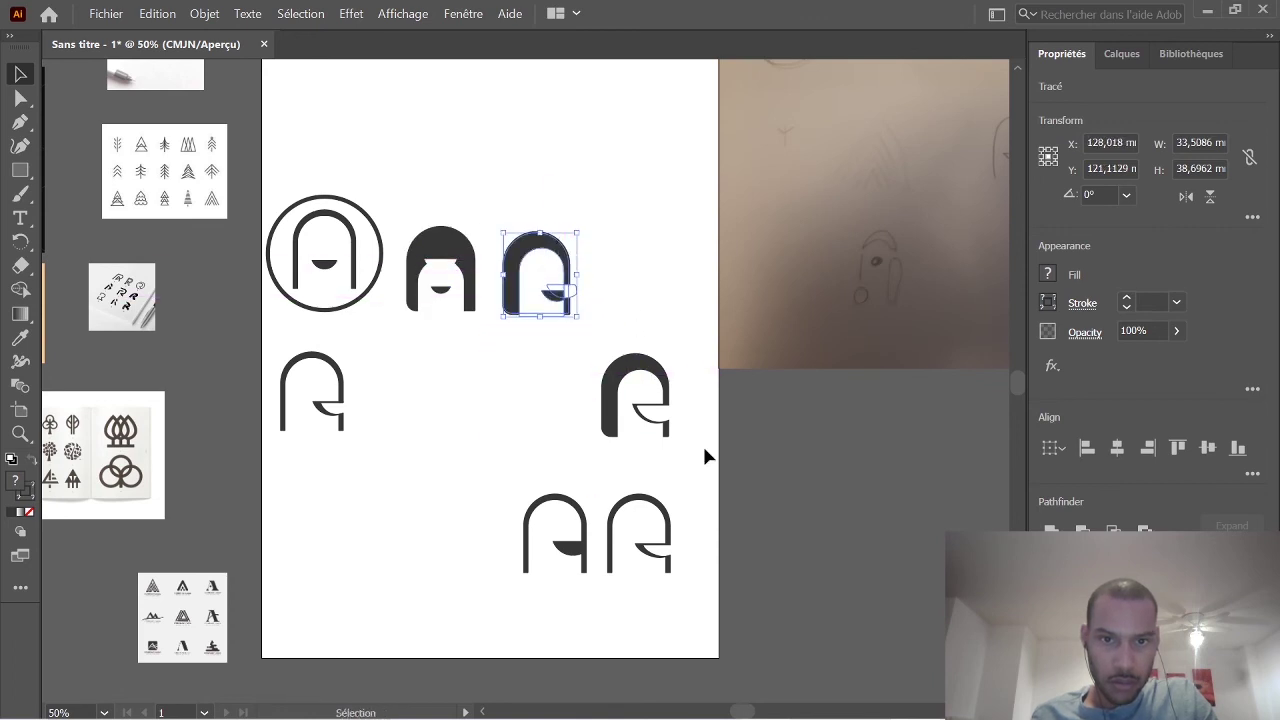
left_click(630, 354)
left_click_drag(630, 354, 624, 241)
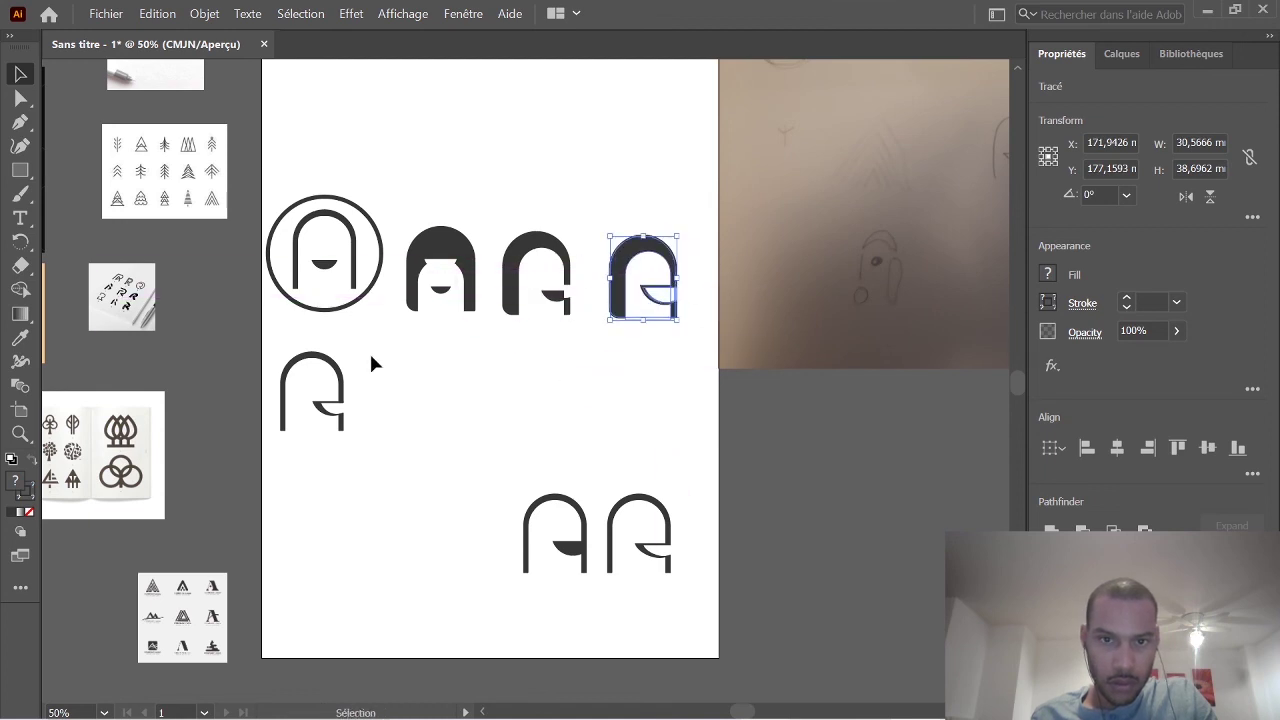
Move the two thin A's from the bottom row up beside the remaining thin A, and select the rightmost one.
left_click_drag(517, 461, 518, 463)
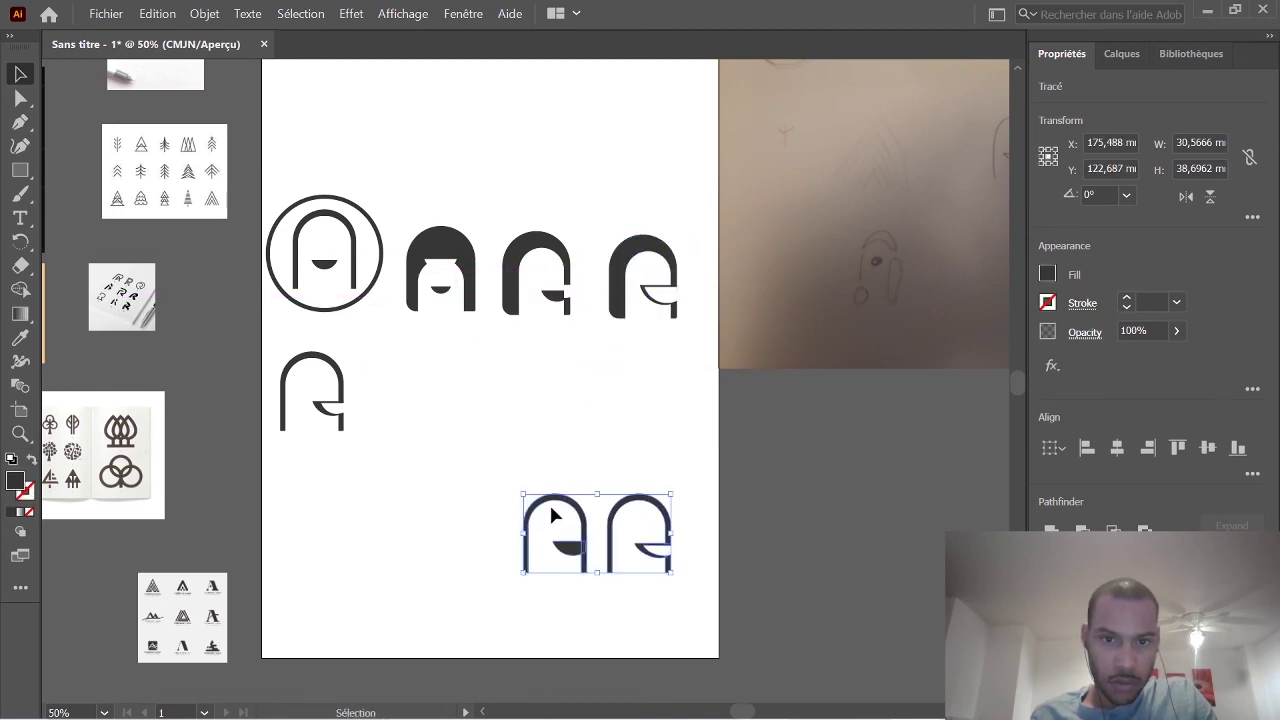
left_click_drag(572, 510, 448, 372)
left_click(594, 466)
left_click(547, 378)
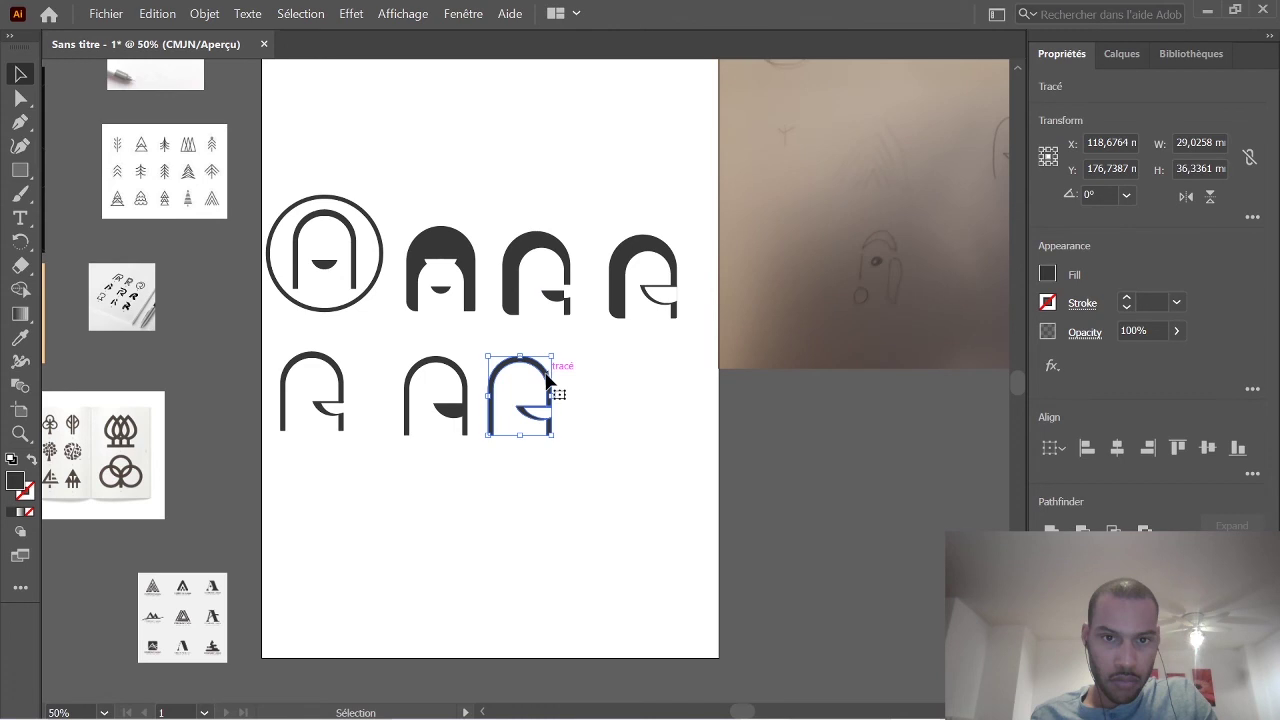
Move the last thin A in the lower row further right, and delete the fringe from the second A in the upper row.
left_click_drag(546, 379, 607, 380)
left_click(680, 396)
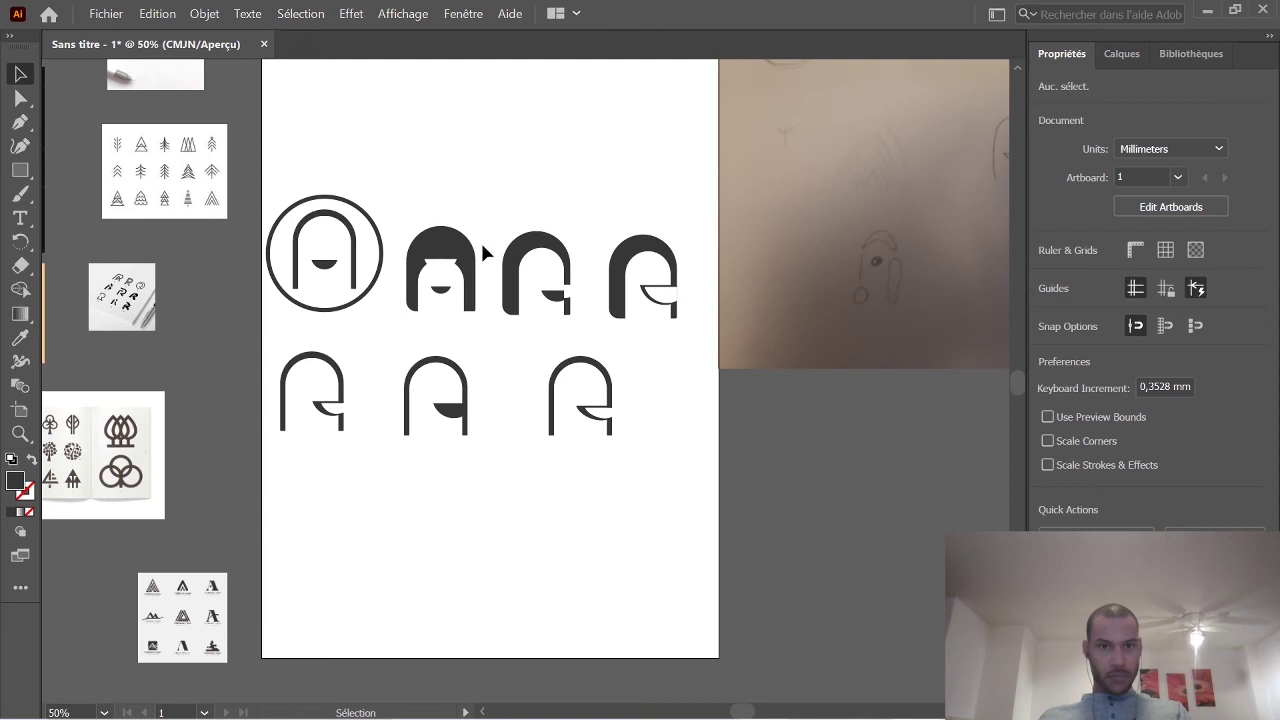
left_click(447, 262)
left_click(487, 348)
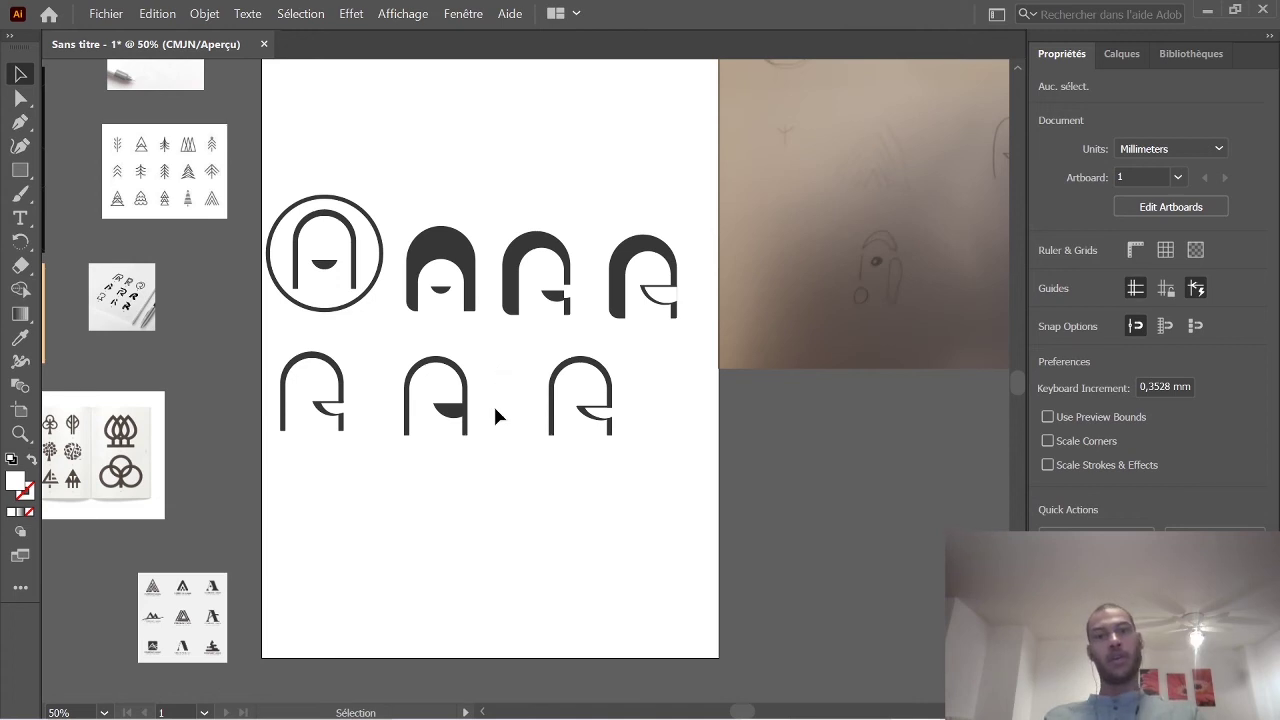
scroll(495, 480, "up", 3)
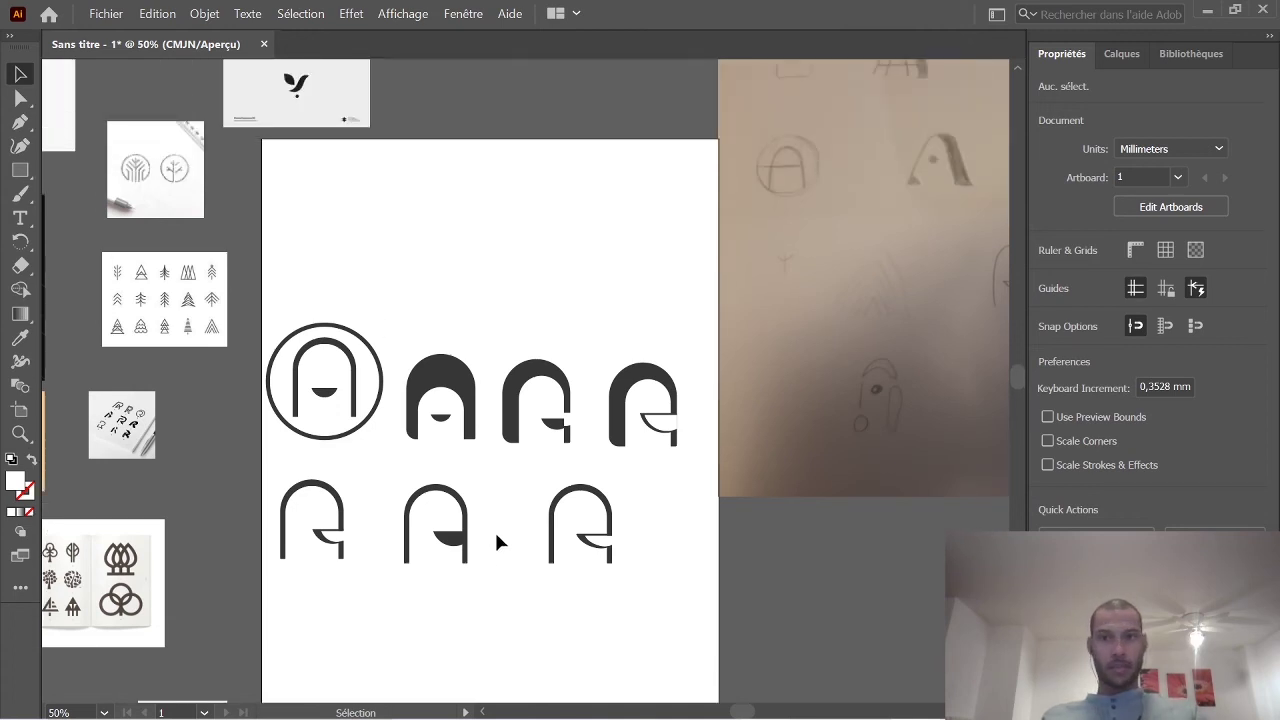
scroll(470, 544, "down", 2)
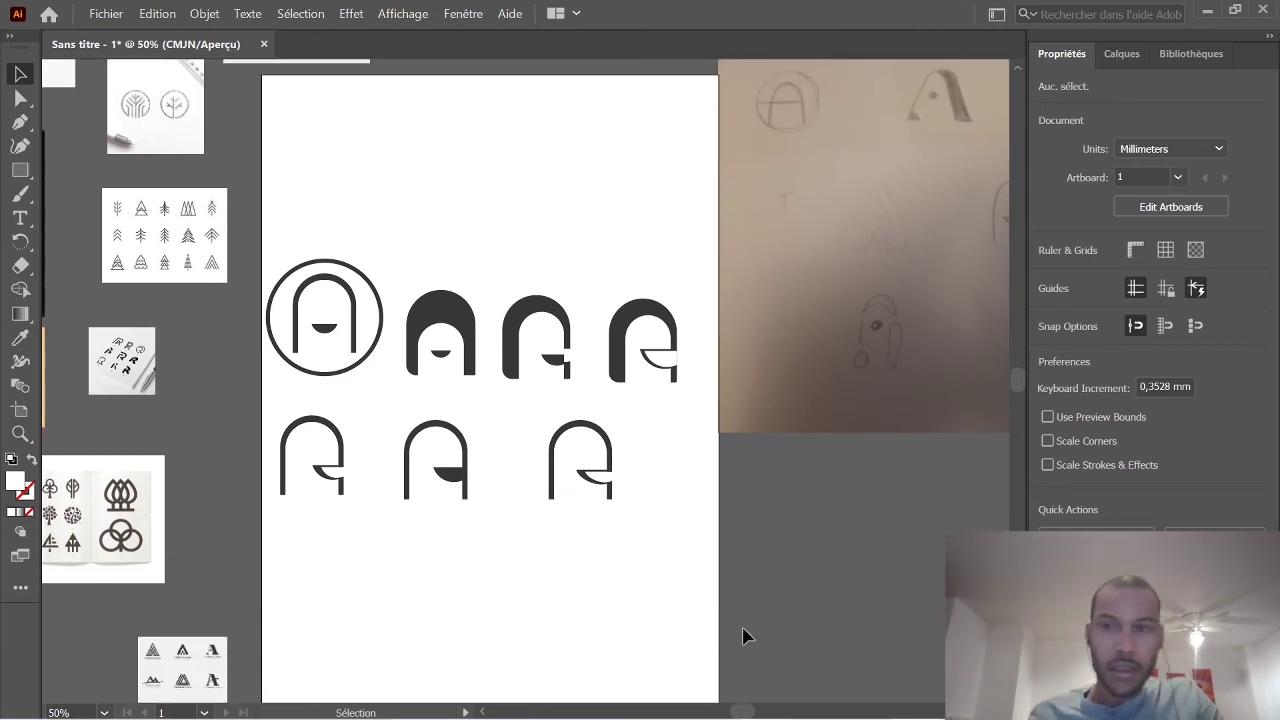
mouse_move(753, 716)
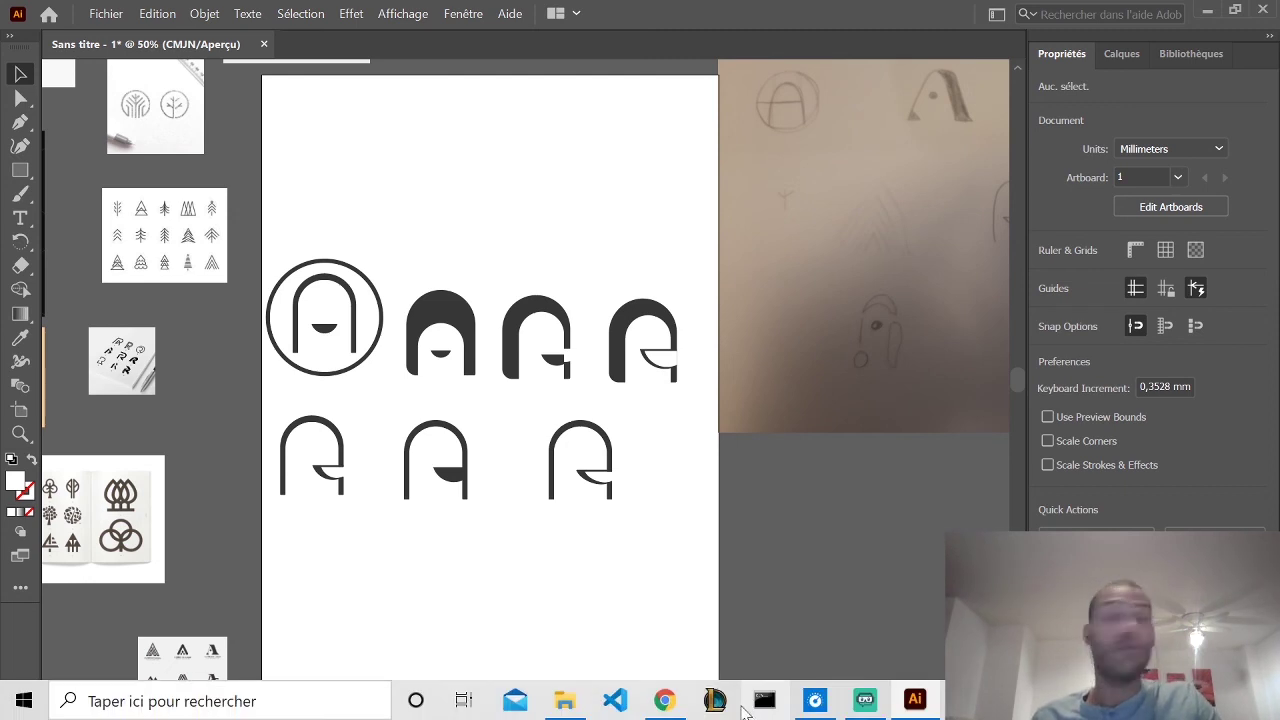
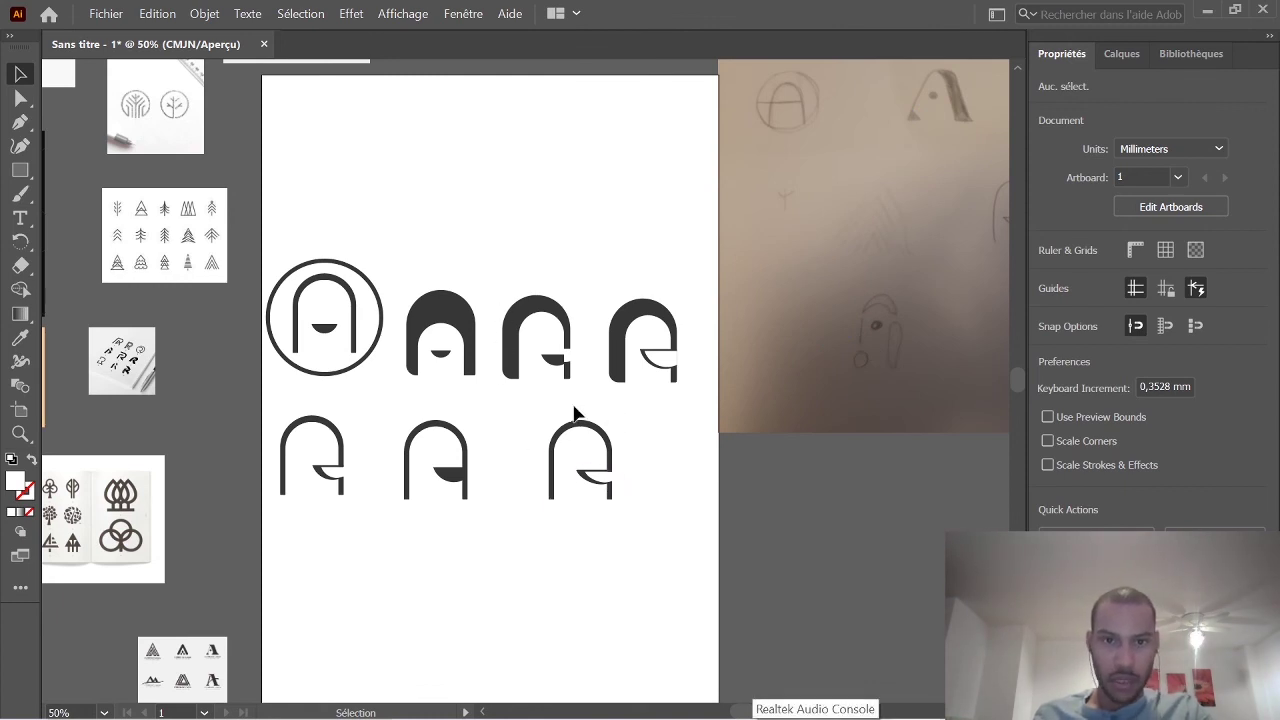
Delete the last thin split-leg A from the lower row.
left_click_drag(510, 293, 484, 242)
left_click(512, 553)
left_click_drag(333, 483, 234, 400)
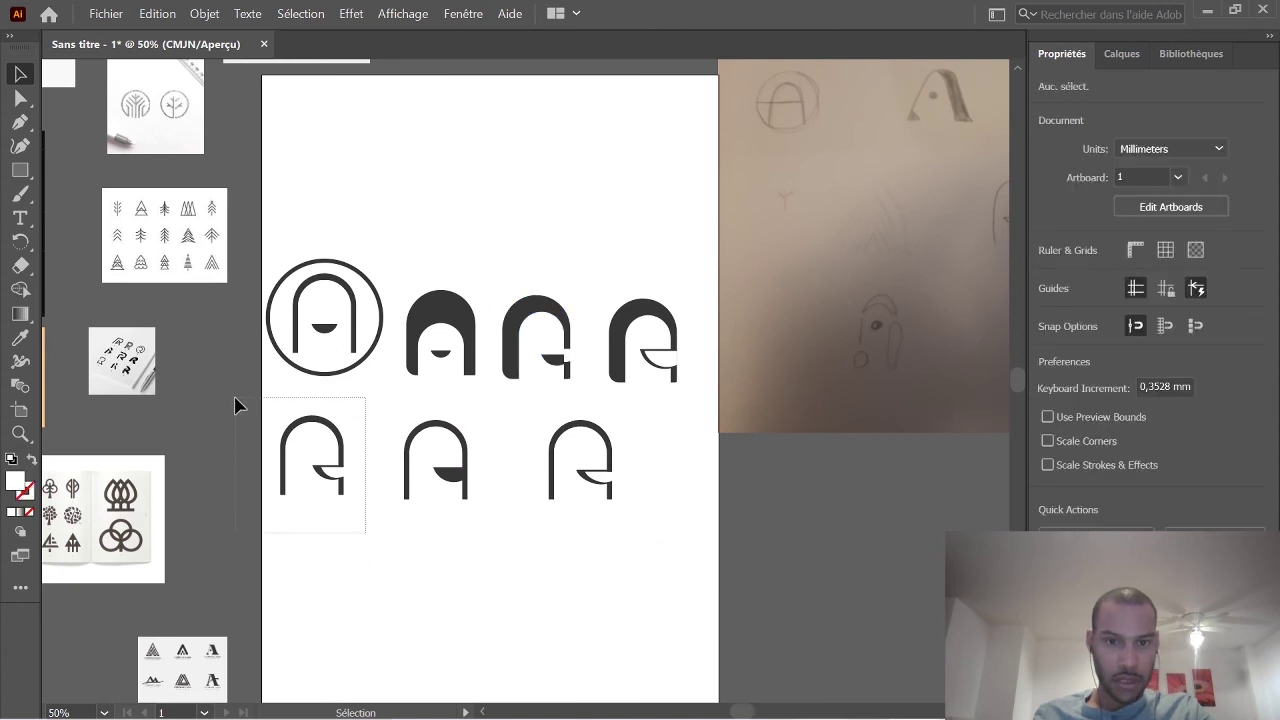
left_click_drag(656, 543, 521, 400)
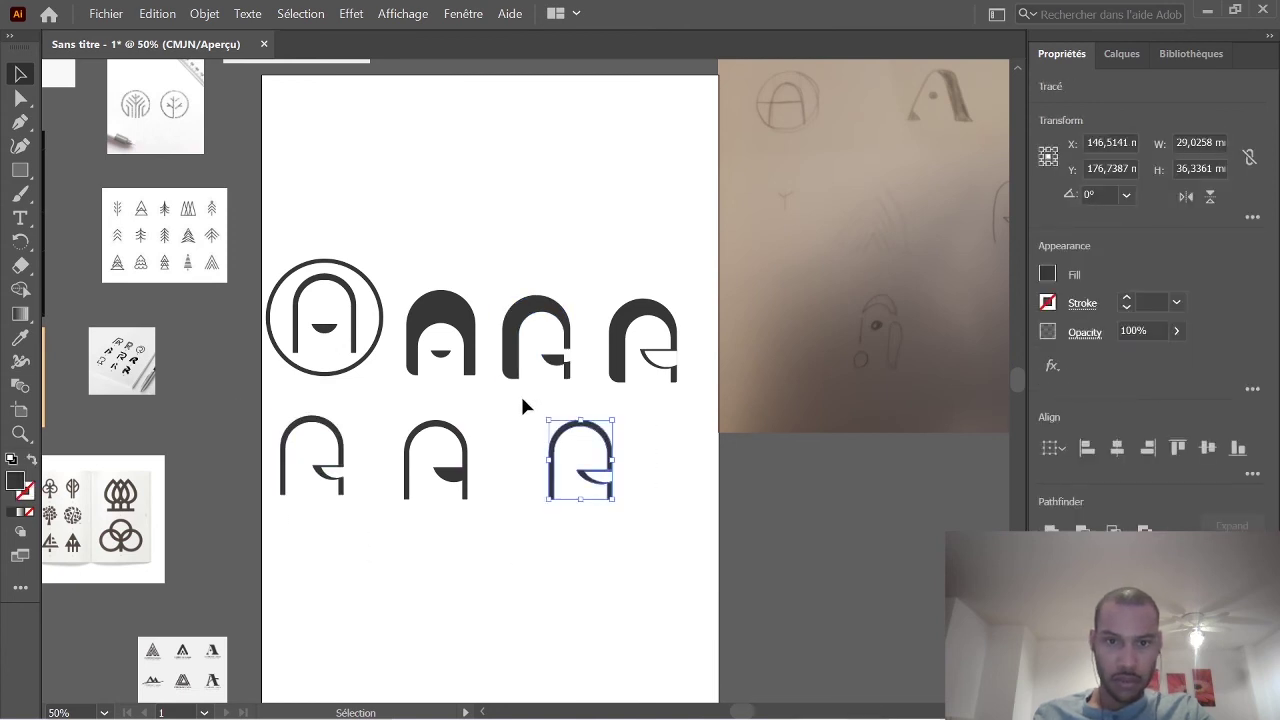
key("Delete")
Move the circled A down to the end of the lower row and shift the three bold A's left above the thin ones.
left_click_drag(662, 373, 607, 256)
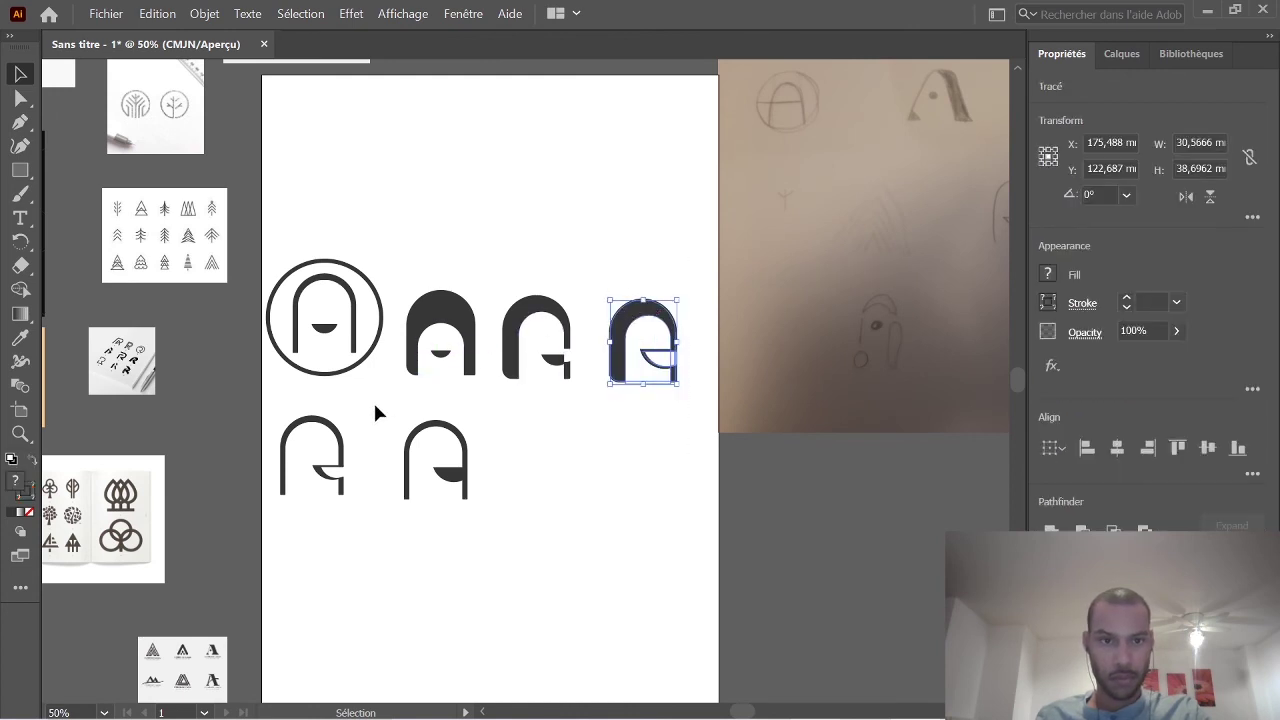
left_click_drag(249, 246, 592, 488)
left_click_drag(585, 370, 381, 268)
left_click_drag(442, 313, 319, 312)
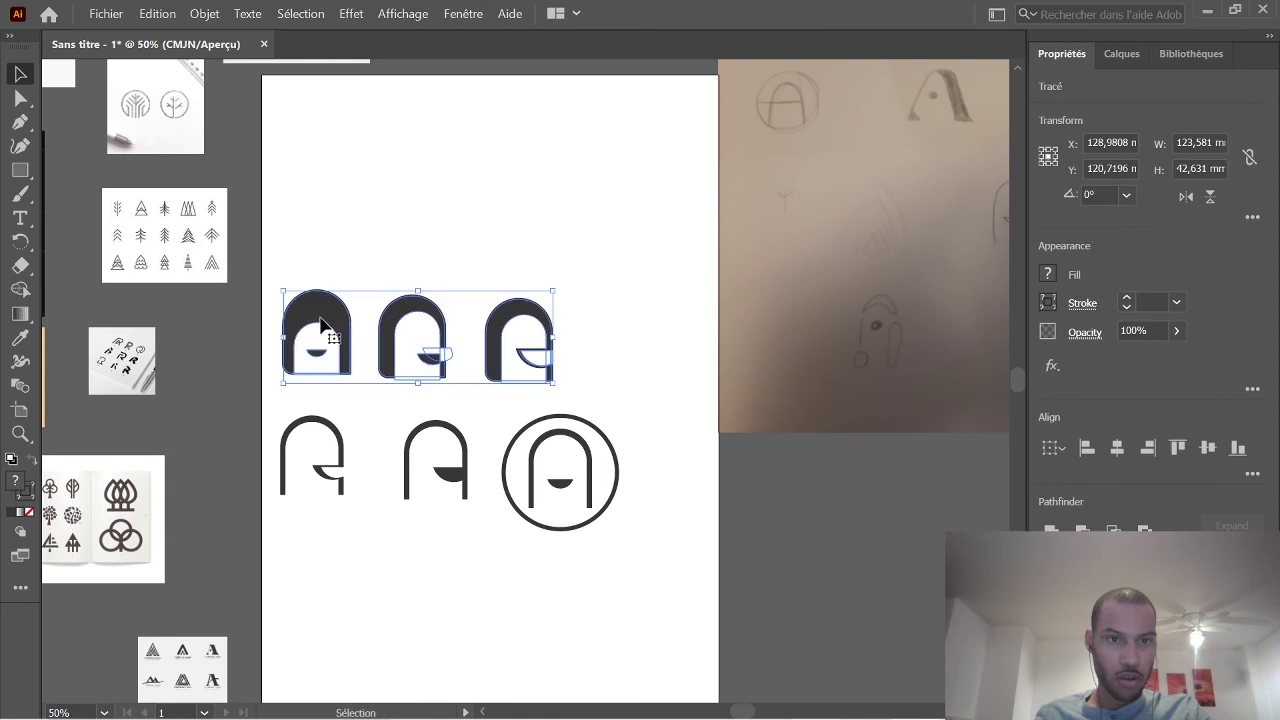
Move all six A logos together up to the top of the artboard, just inside its left edge.
left_click_drag(703, 560, 270, 270)
left_click_drag(337, 302, 326, 108)
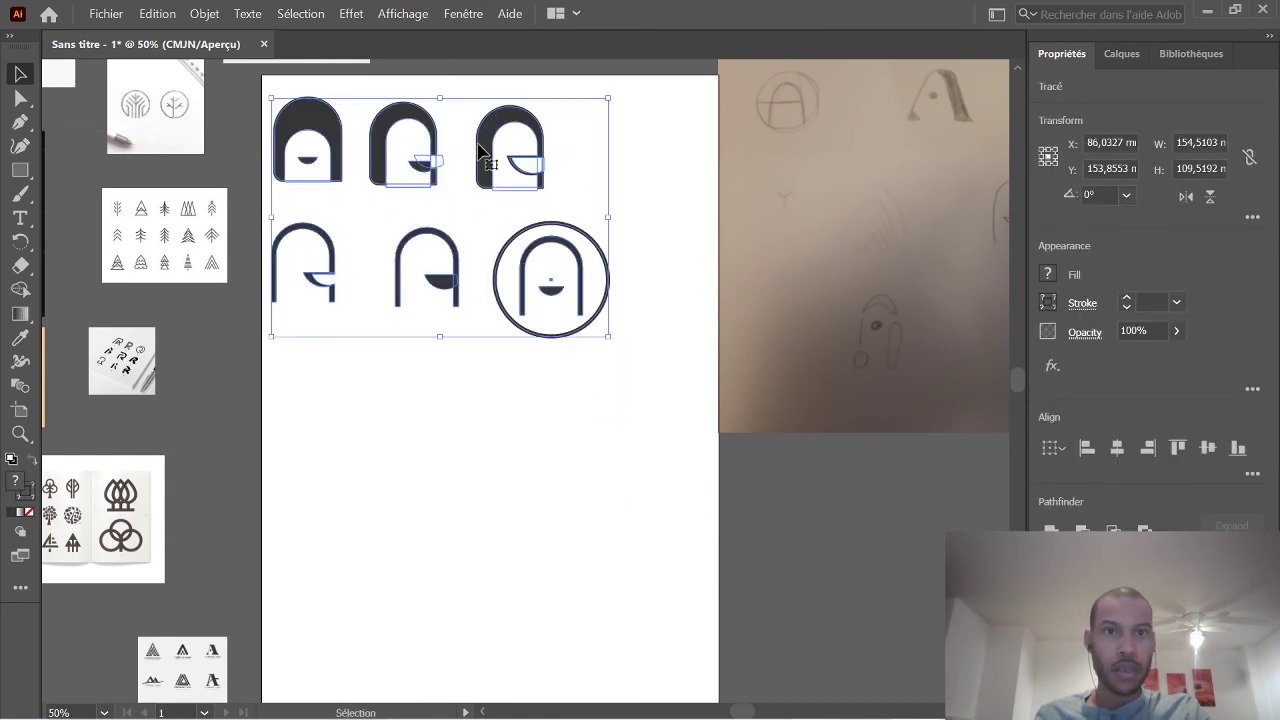
left_click_drag(525, 122, 533, 122)
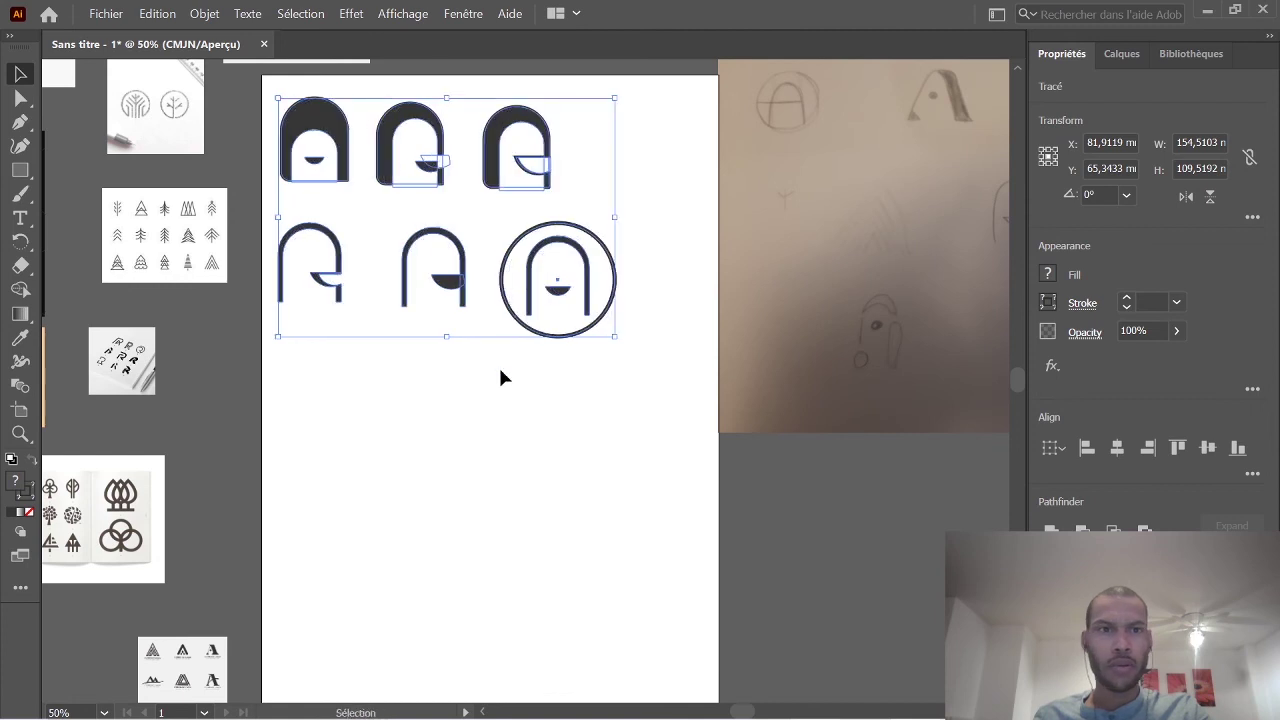
Enlarge the half-moon crossbar of the circled A.
left_click(357, 427)
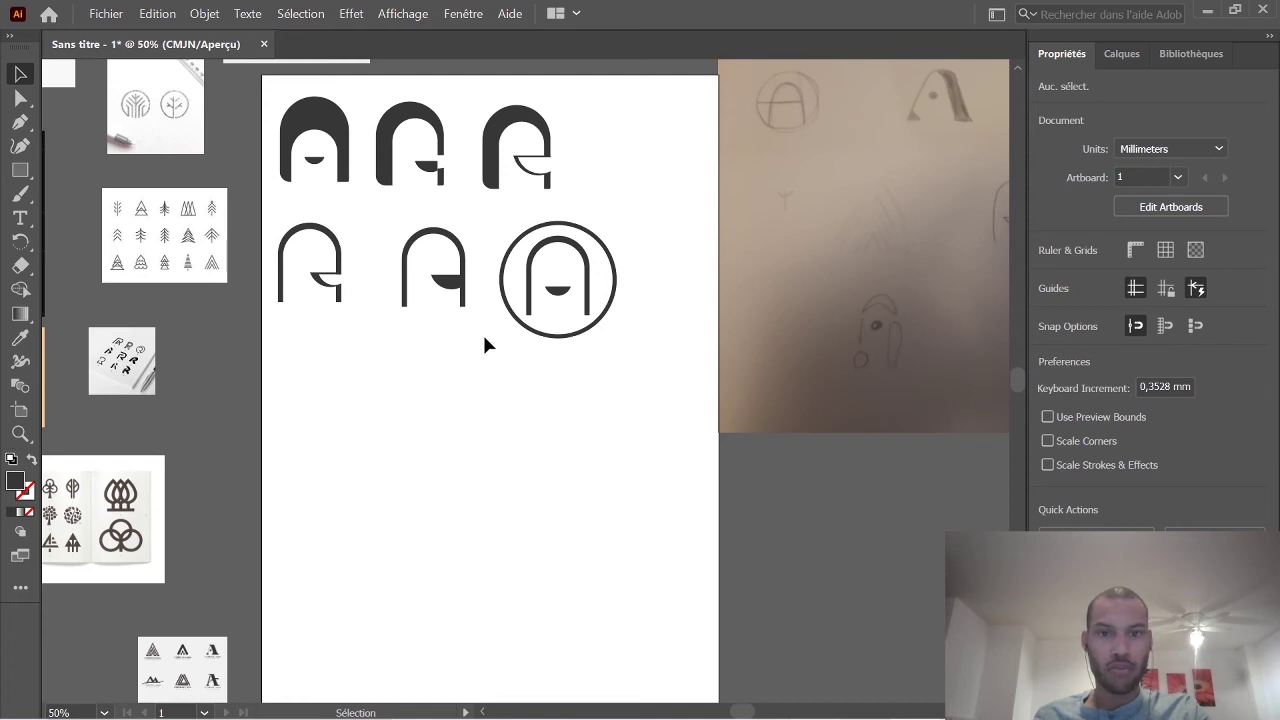
left_click(568, 294)
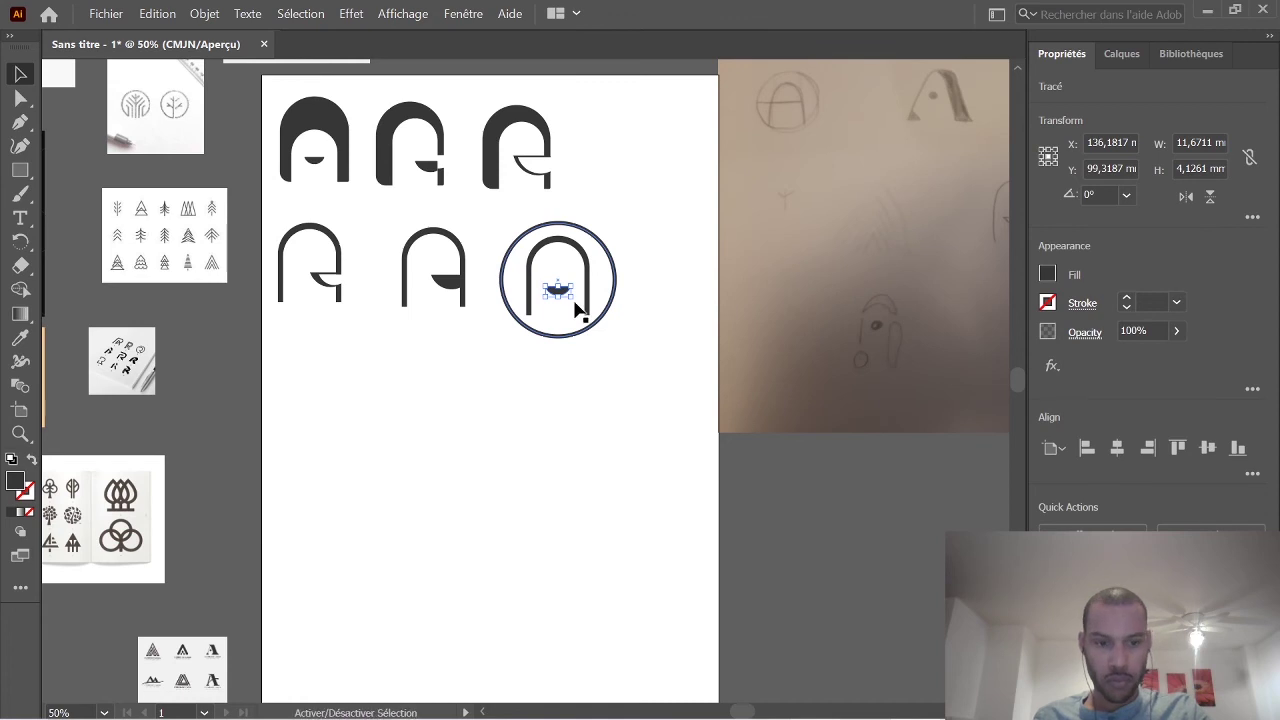
mouse_move(575, 300)
left_mouse_down()
mouse_move(590, 302)
mouse_move(563, 301)
left_mouse_up()
left_click(578, 362)
left_click(612, 370)
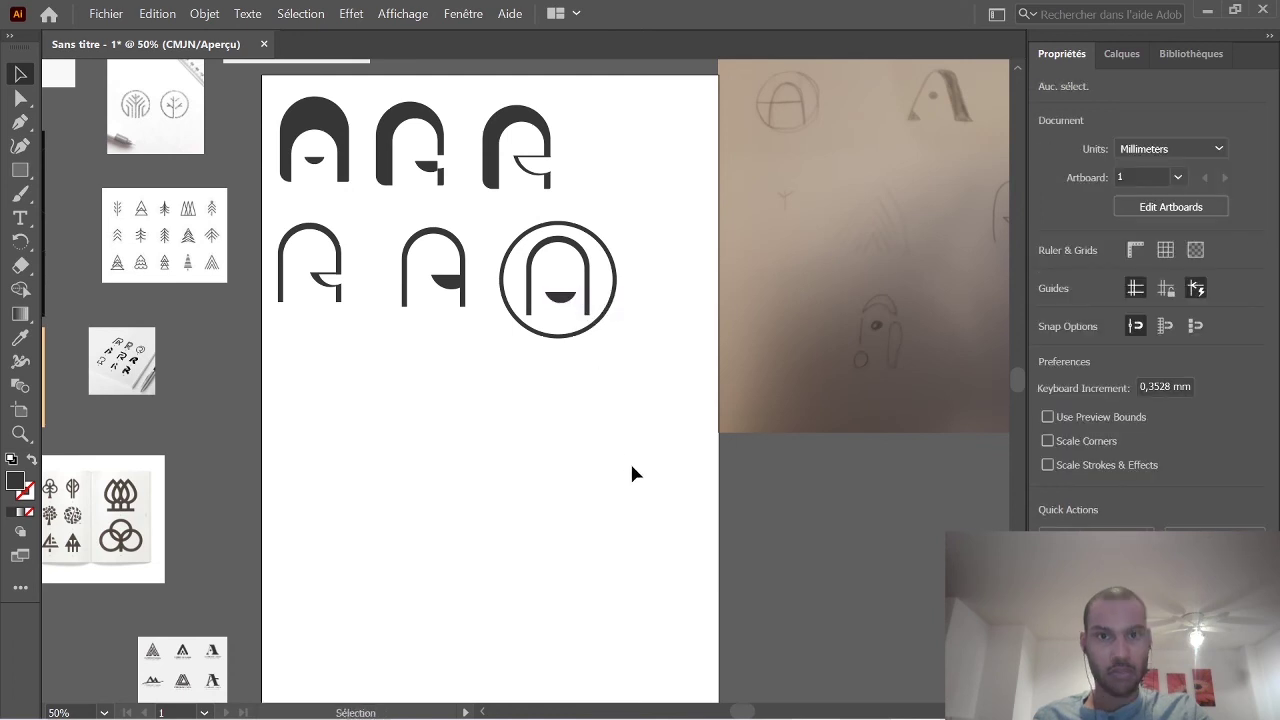
key("ctrl+z")
left_click(463, 394)
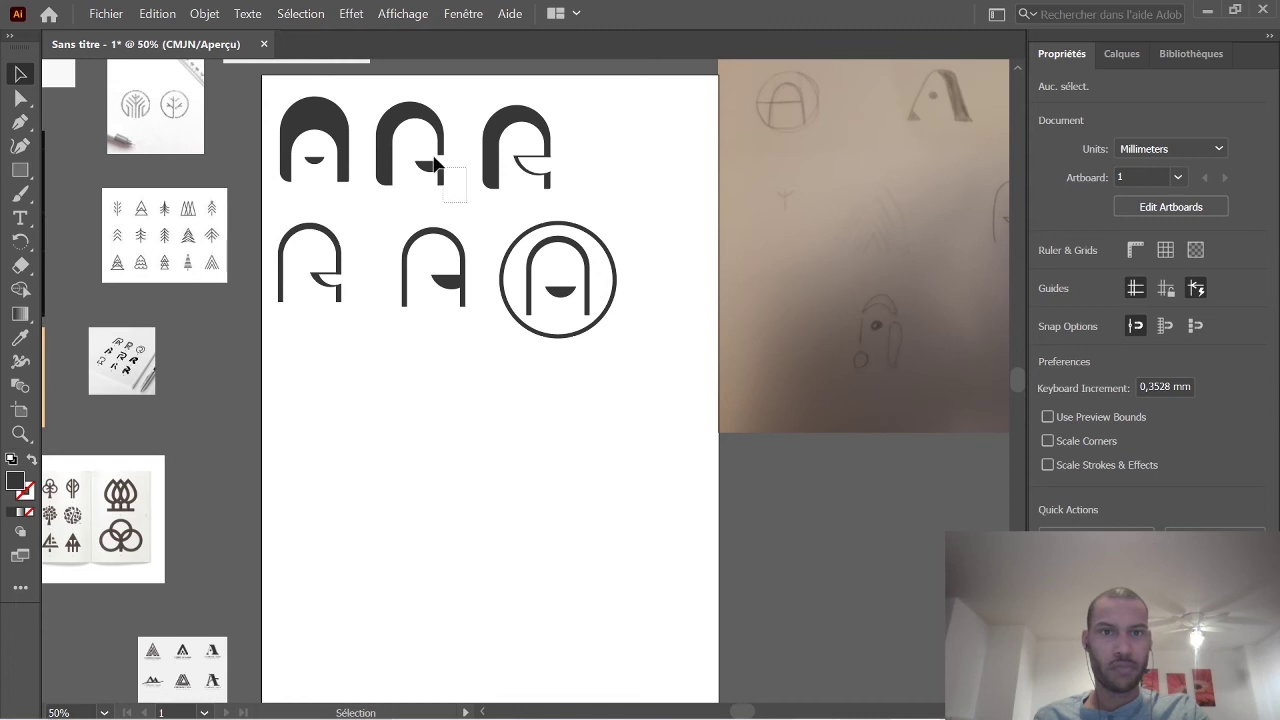
Copy the thin arched A in the middle of the second row and paste a duplicate in the blank area below the logos.
left_click(379, 106)
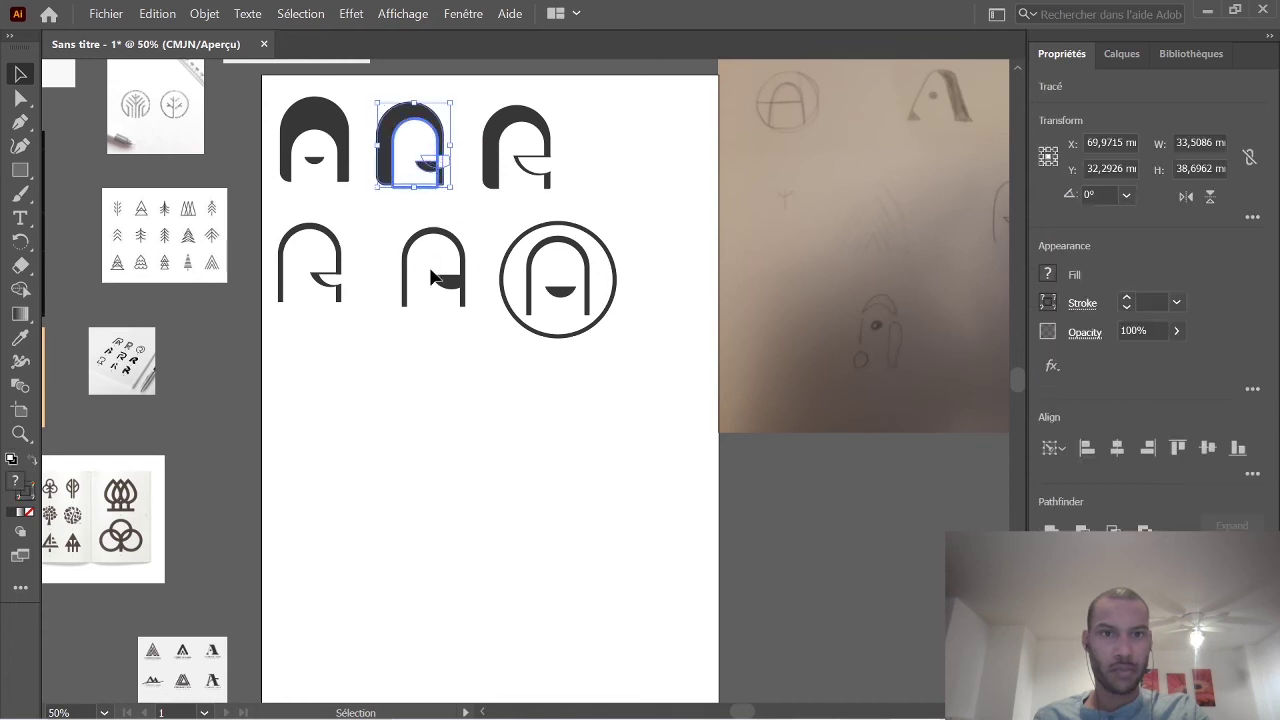
left_click_drag(503, 357, 392, 232)
left_click(466, 398)
left_click_drag(480, 336, 397, 205)
left_click_drag(463, 293, 482, 487)
key("ctrl+z")
key("ctrl+v")
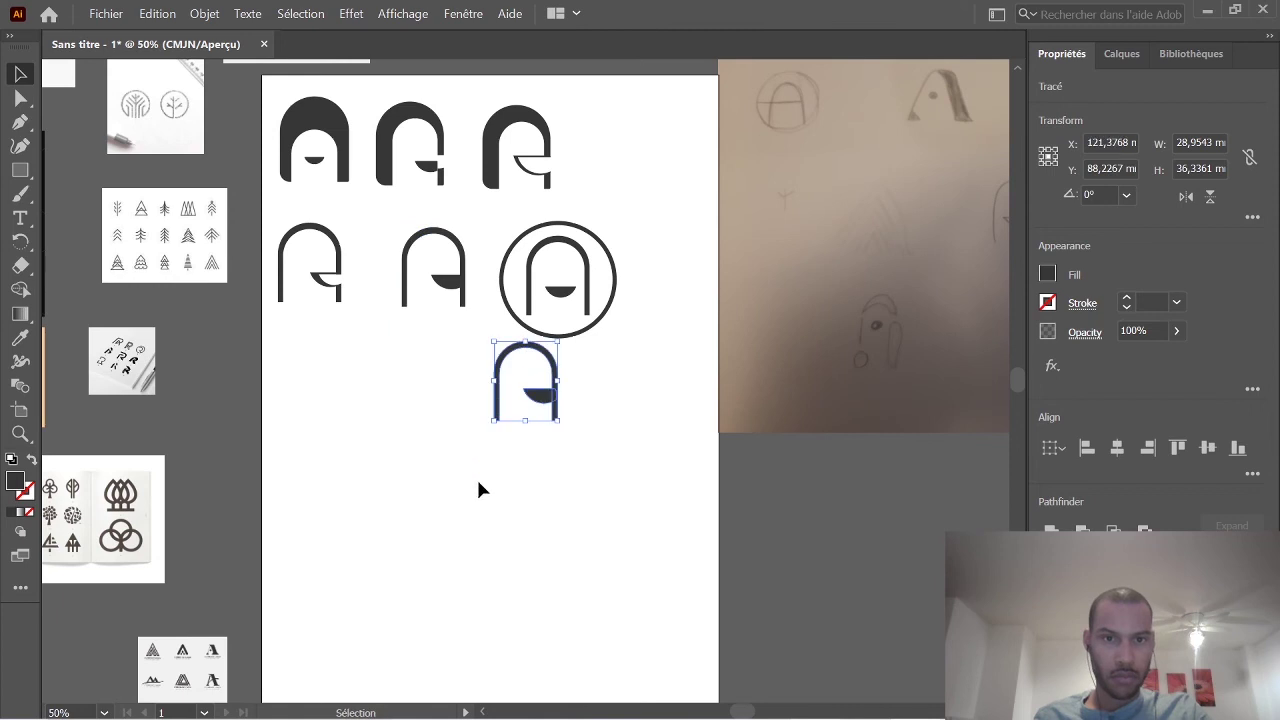
left_click_drag(540, 397, 480, 500)
left_click(609, 506)
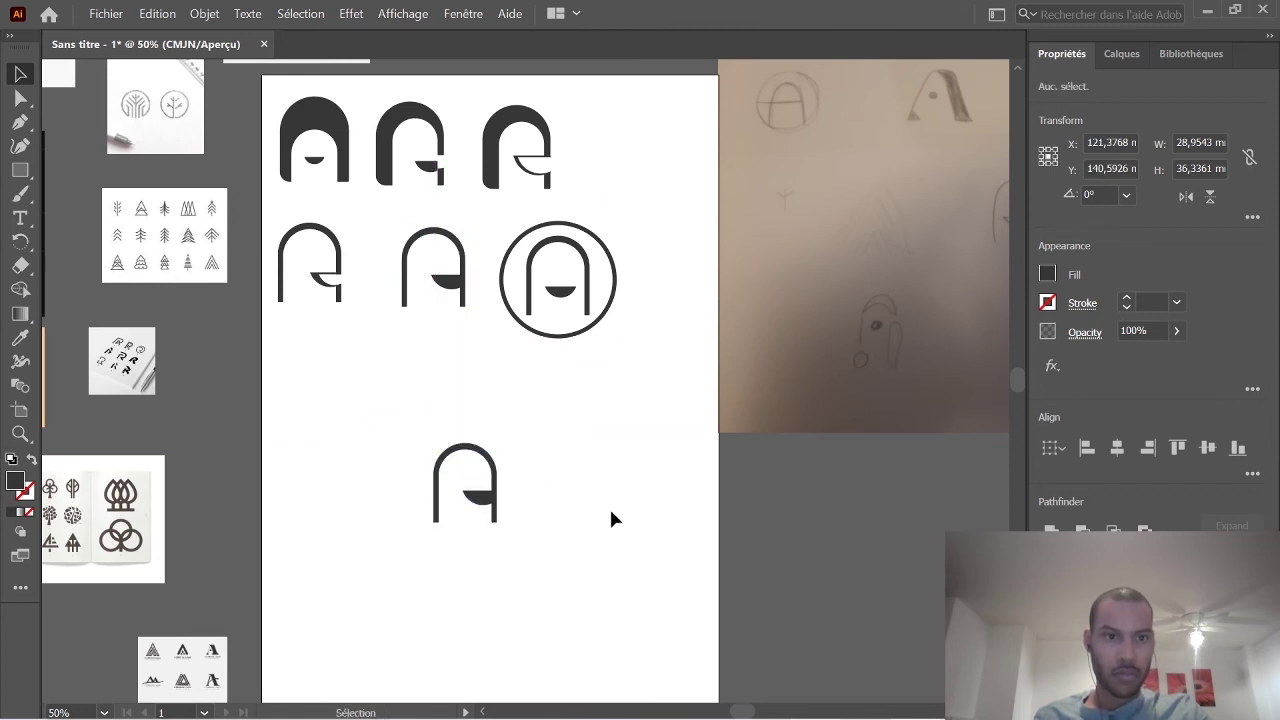
left_click(20, 174)
left_click(110, 194)
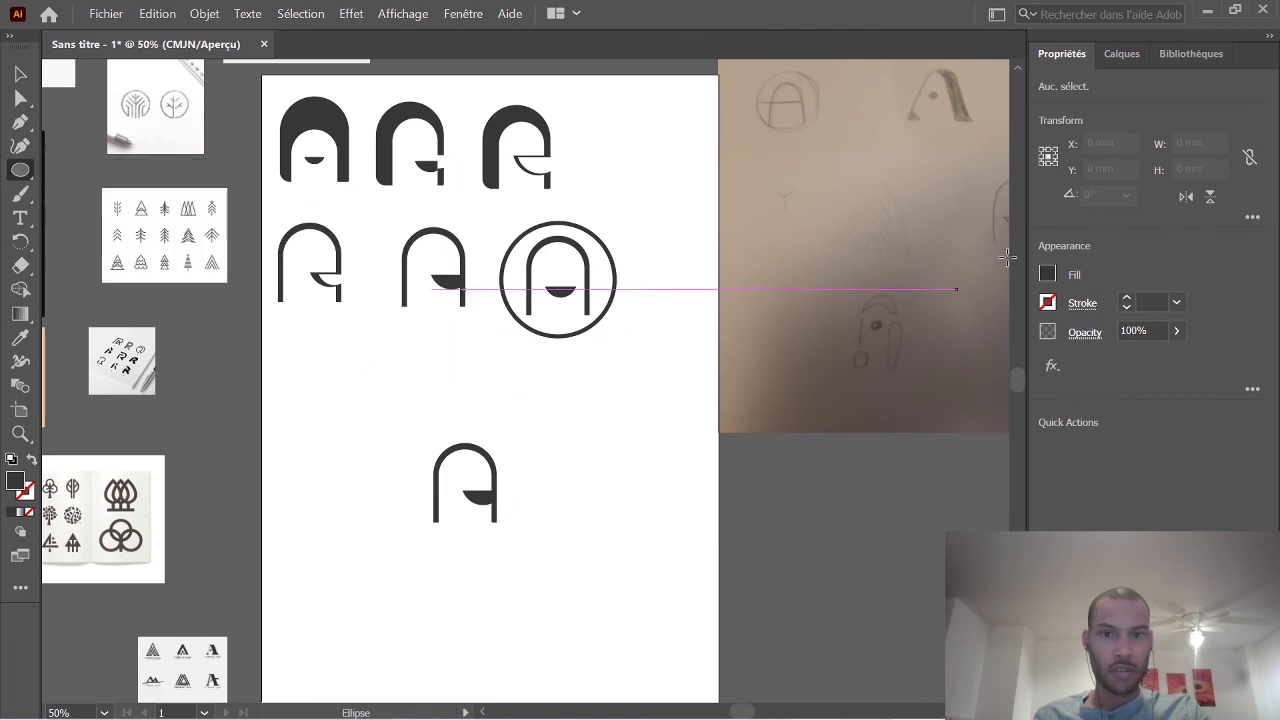
left_click_drag(556, 579, 344, 402)
key("Delete")
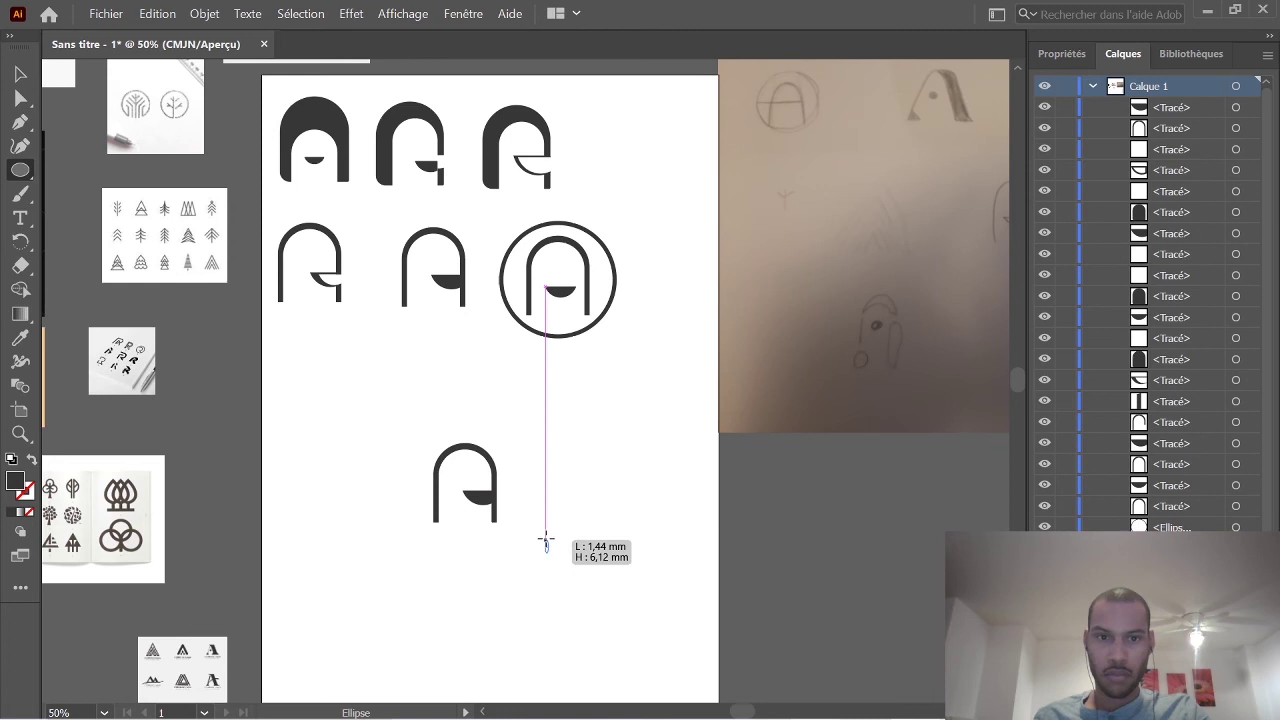
Delete the duplicated A below the logo rows.
left_click(20, 74)
left_click_drag(560, 545, 382, 403)
key("Delete")
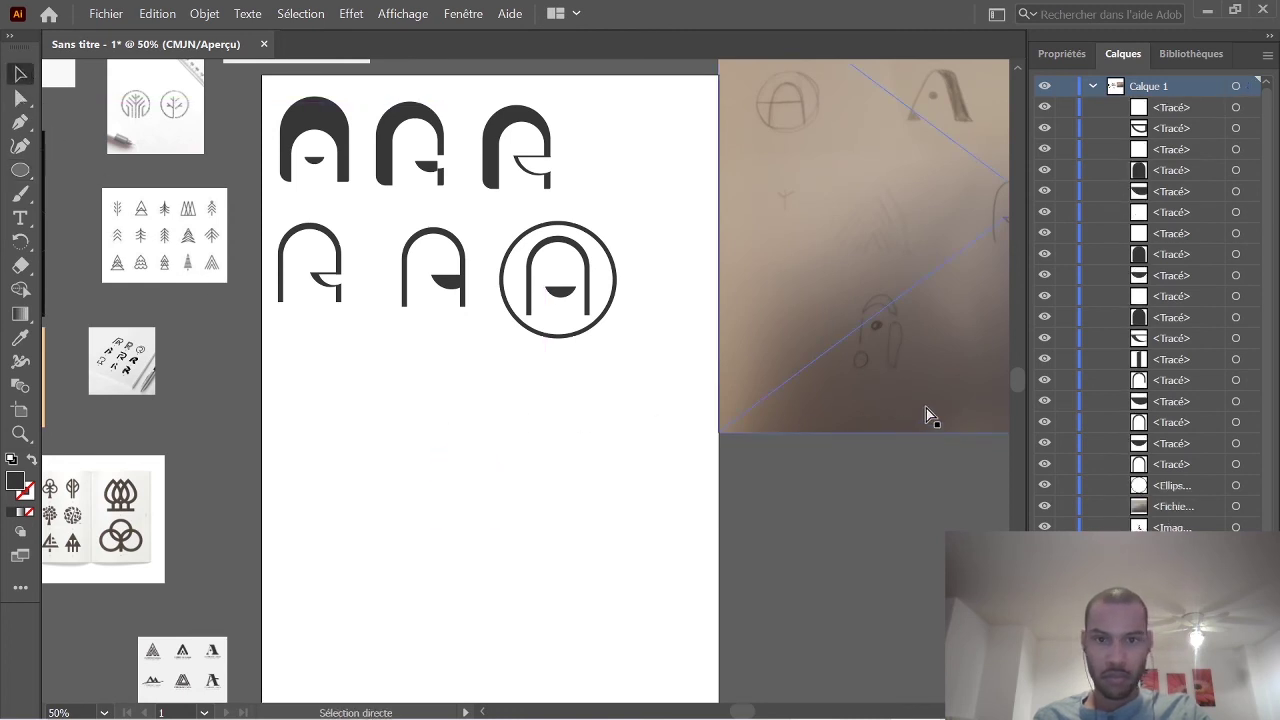
Collapse the contents of Calque 1 and add a new layer above it.
left_click(1075, 55)
left_click(1122, 55)
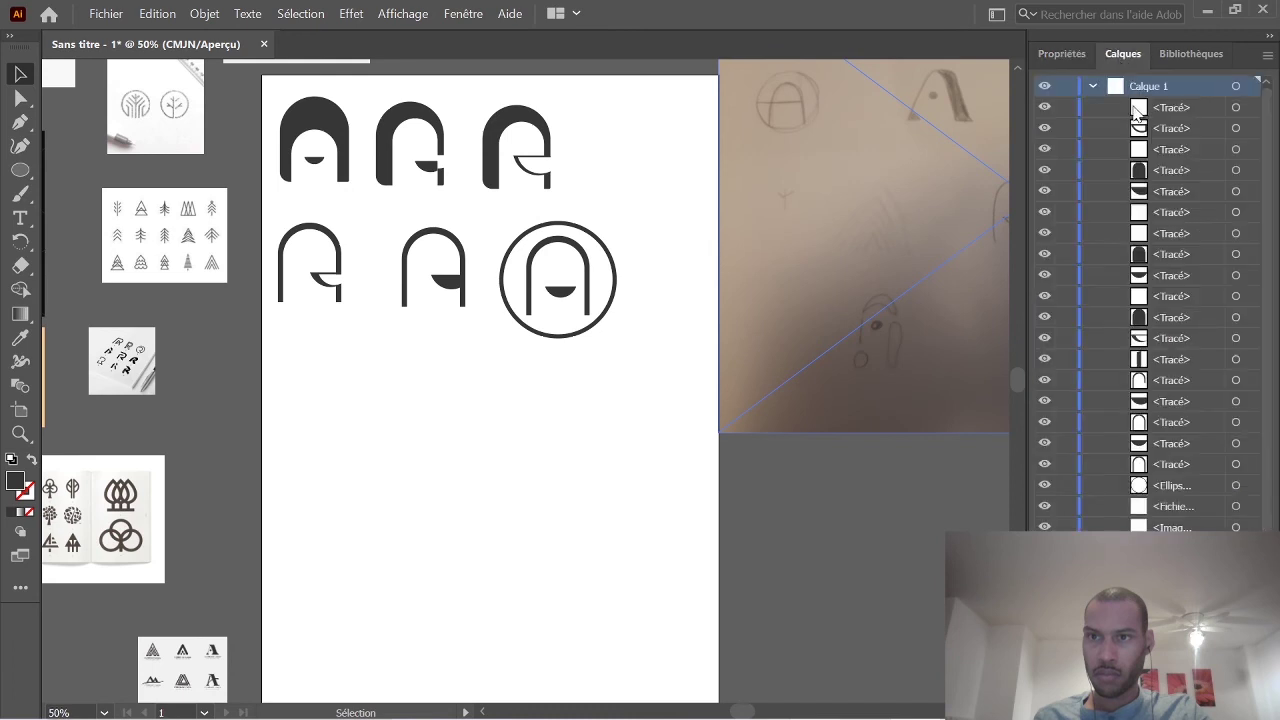
left_click(1093, 86)
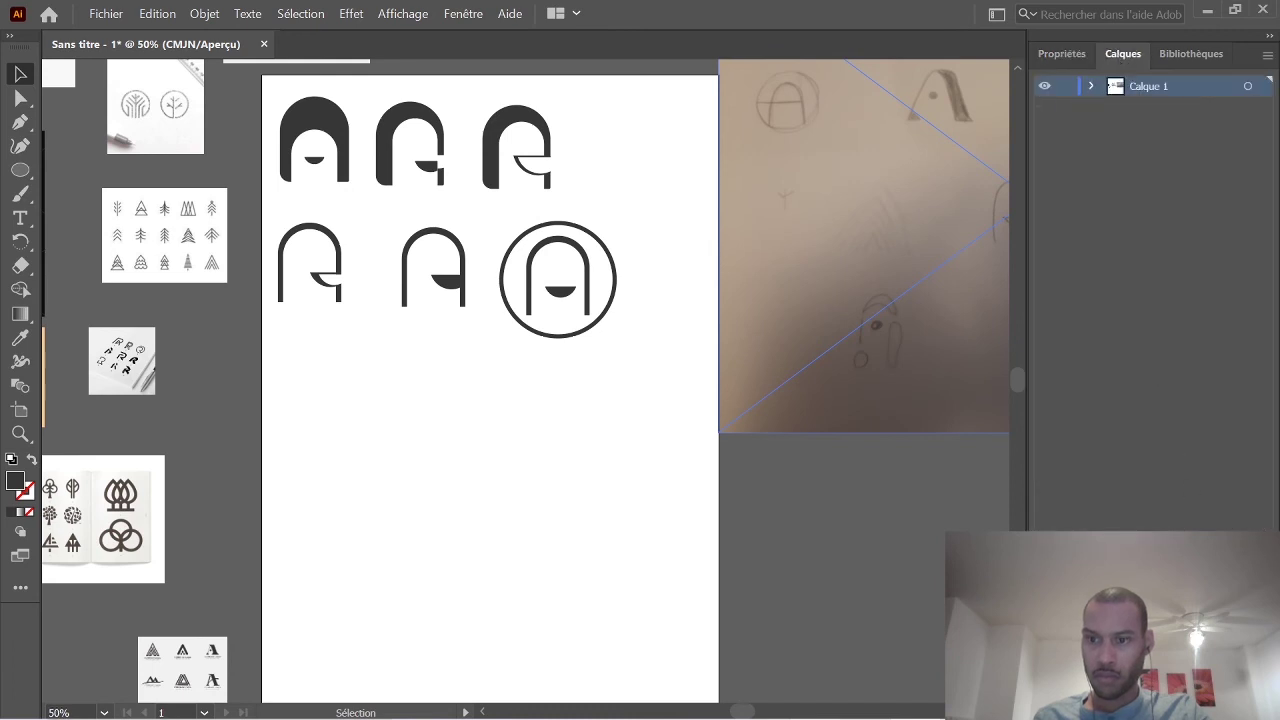
key("ctrl+l")
left_click(517, 622)
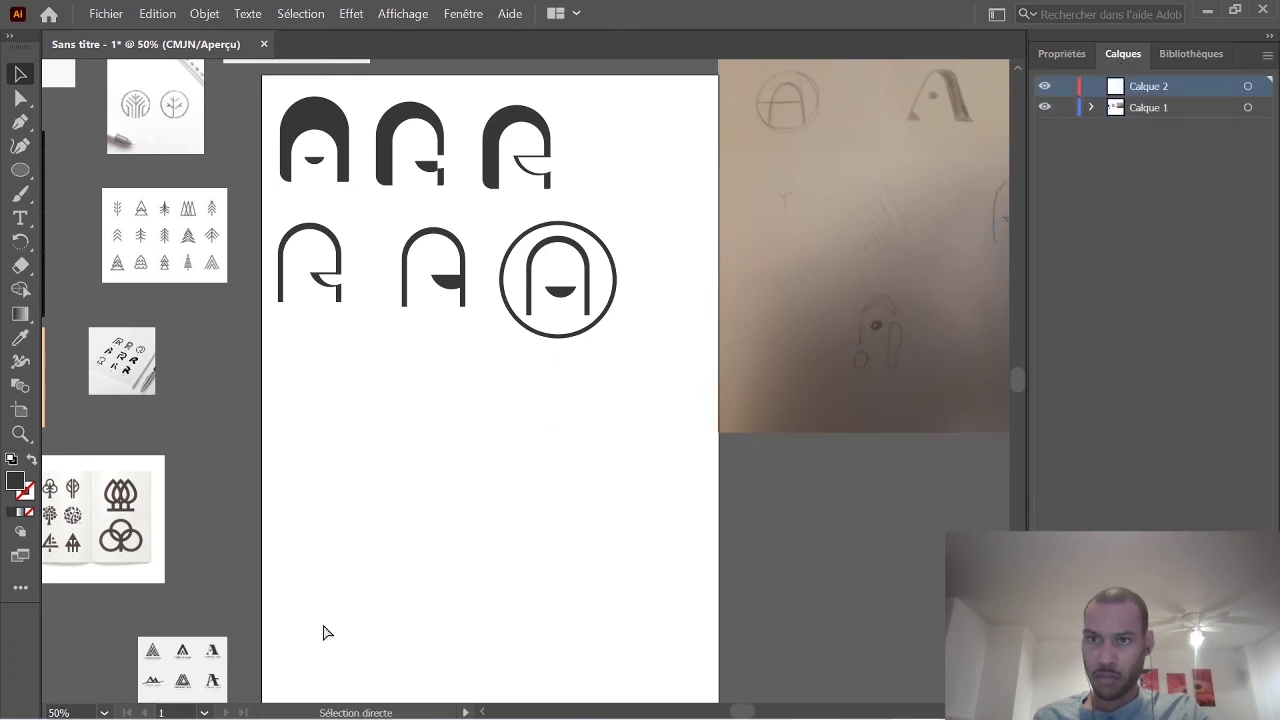
Paste the copied A onto Calque 2 and place it in the blank area below the logo rows.
key("ctrl+v")
left_click_drag(538, 403, 496, 512)
left_click(595, 443)
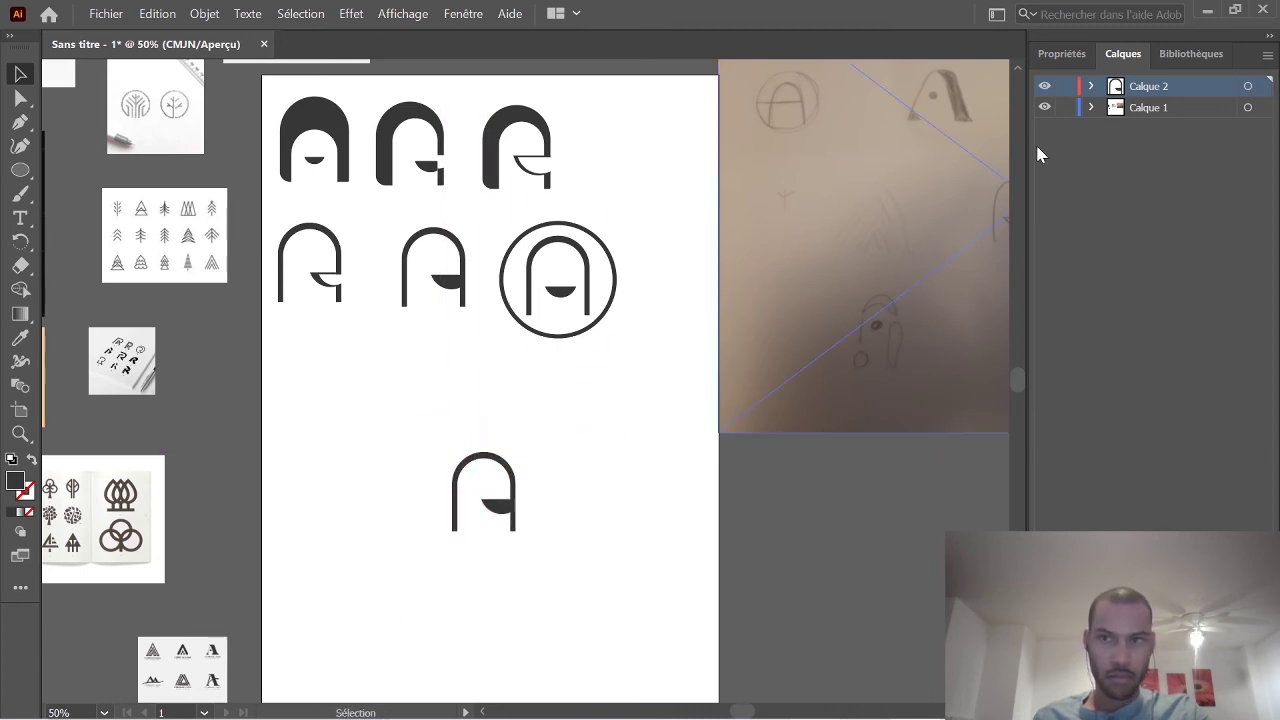
Expand Calque 2 and draw a circle about 66 mm in diameter over the pasted A.
left_click(1091, 87)
left_click(1212, 128)
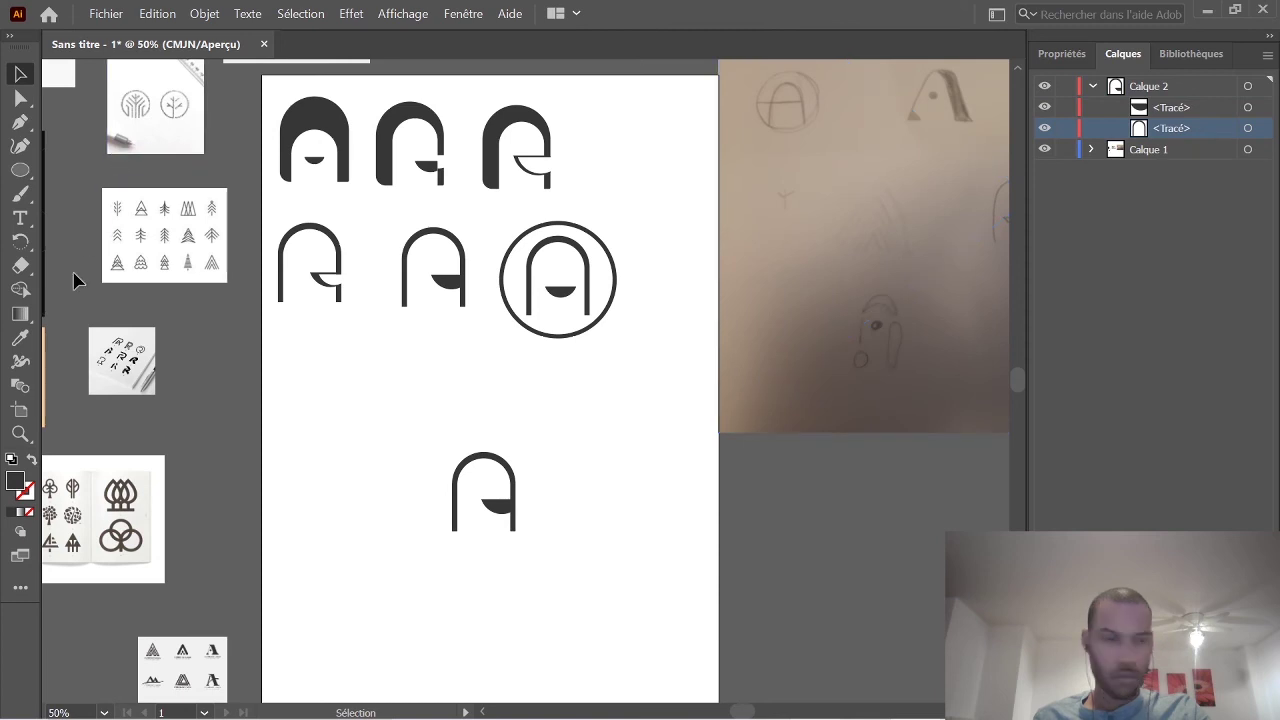
left_click(21, 172)
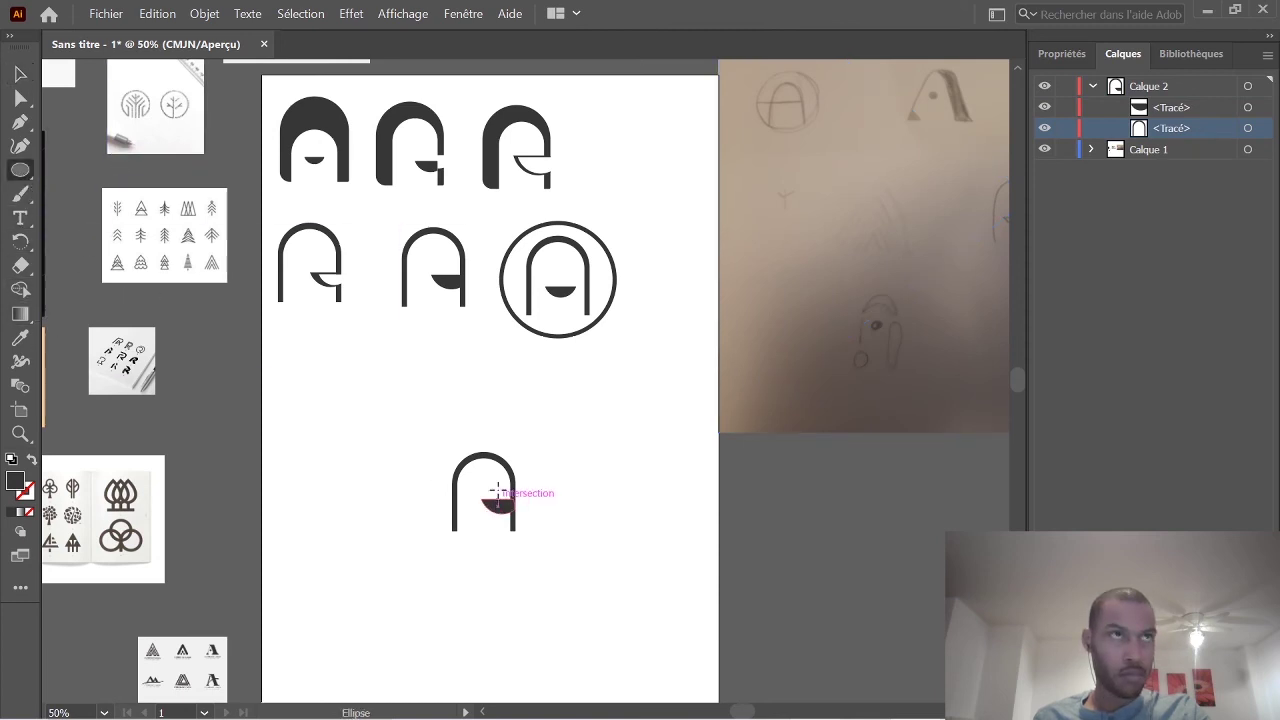
left_click_drag(557, 556, 409, 411)
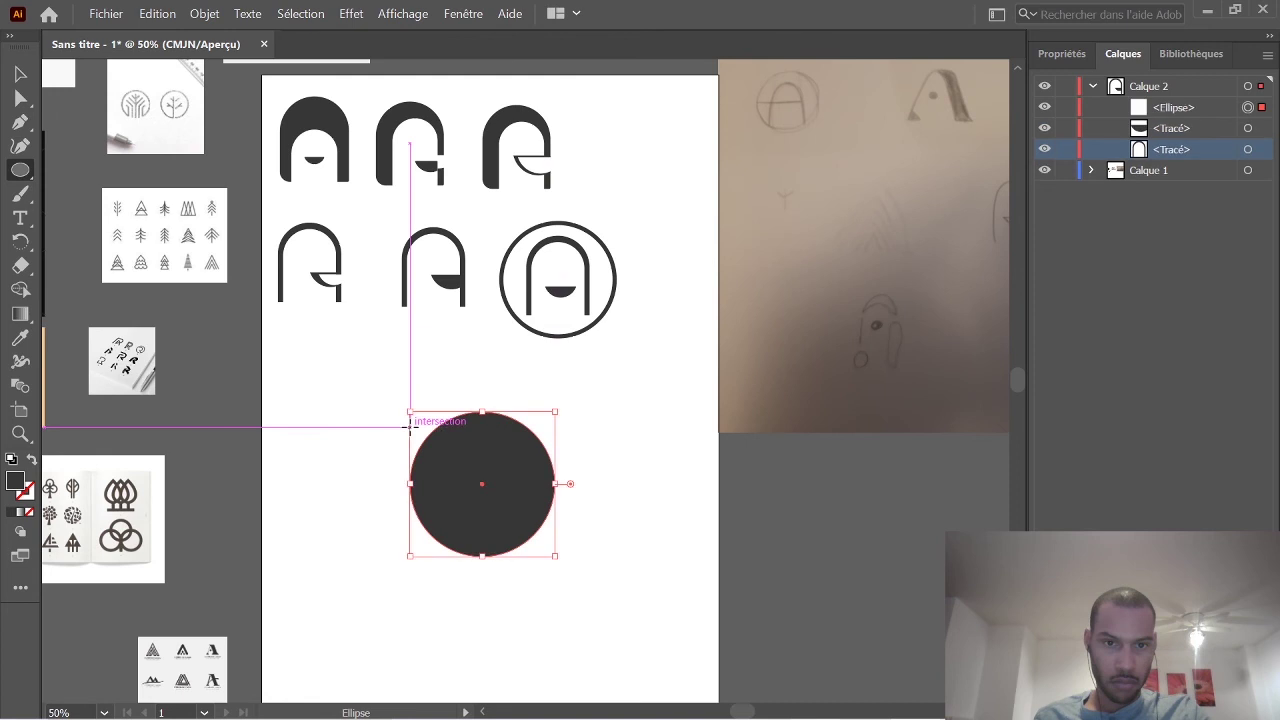
Fill the circle with a light blue and stack it behind the A's paths within Calque 2.
left_click(1061, 53)
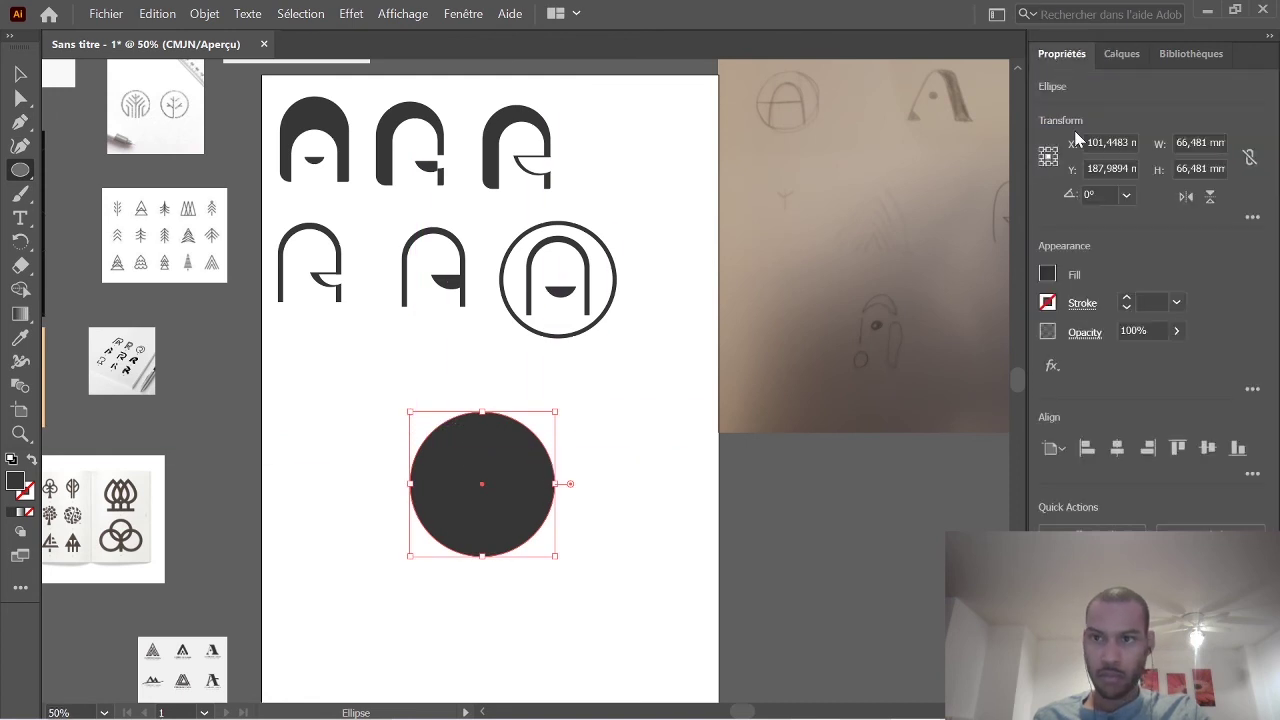
left_click(1046, 275)
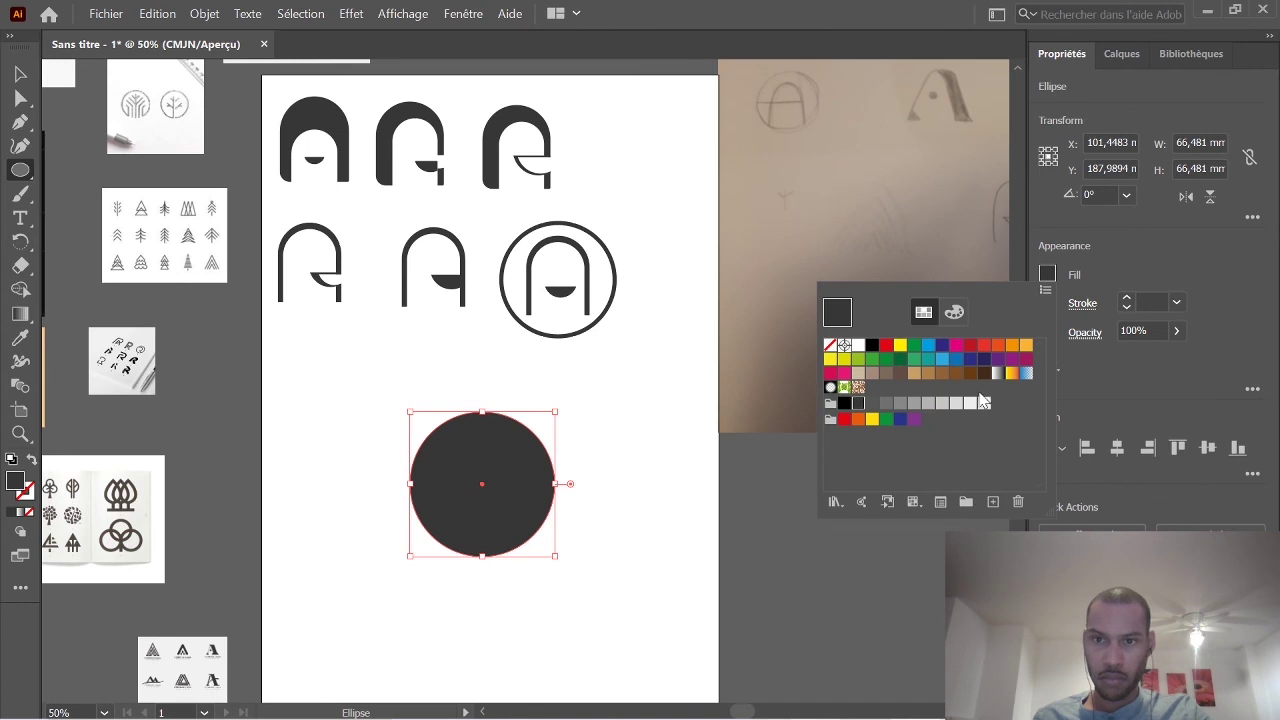
left_click(938, 359)
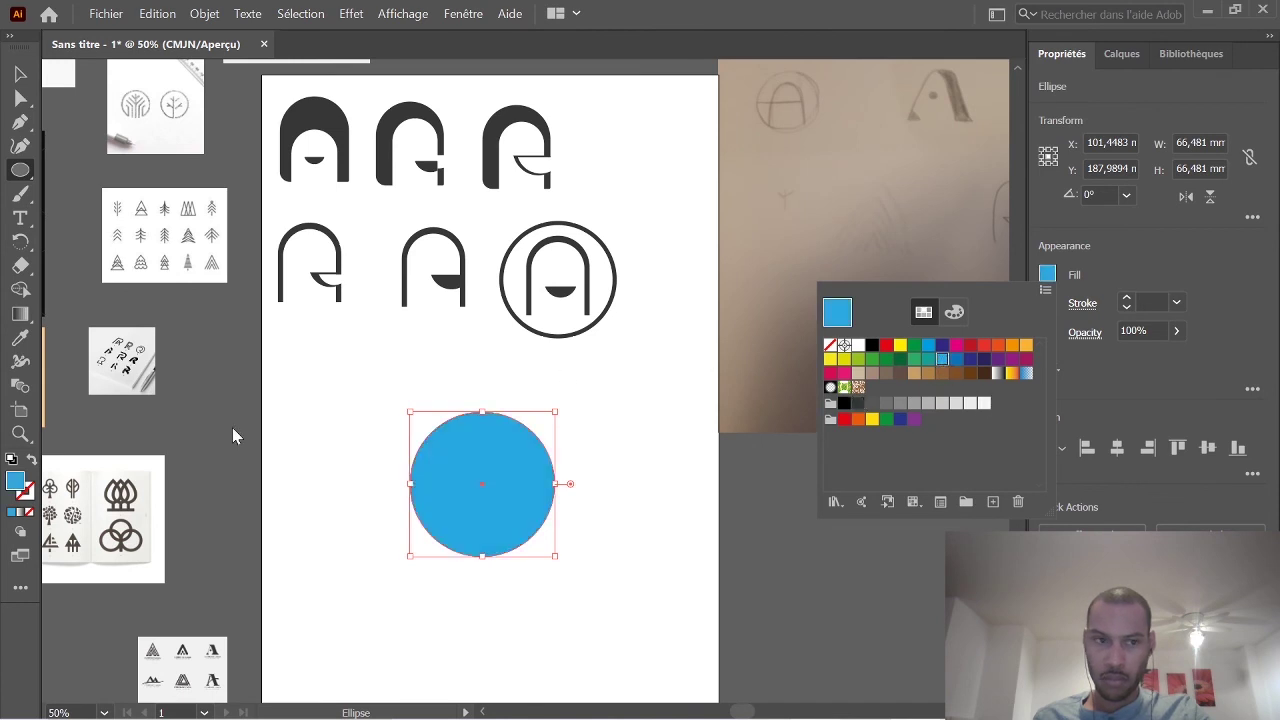
left_click(16, 481)
double_click(16, 481)
left_click_drag(551, 323, 451, 228)
left_click(849, 245)
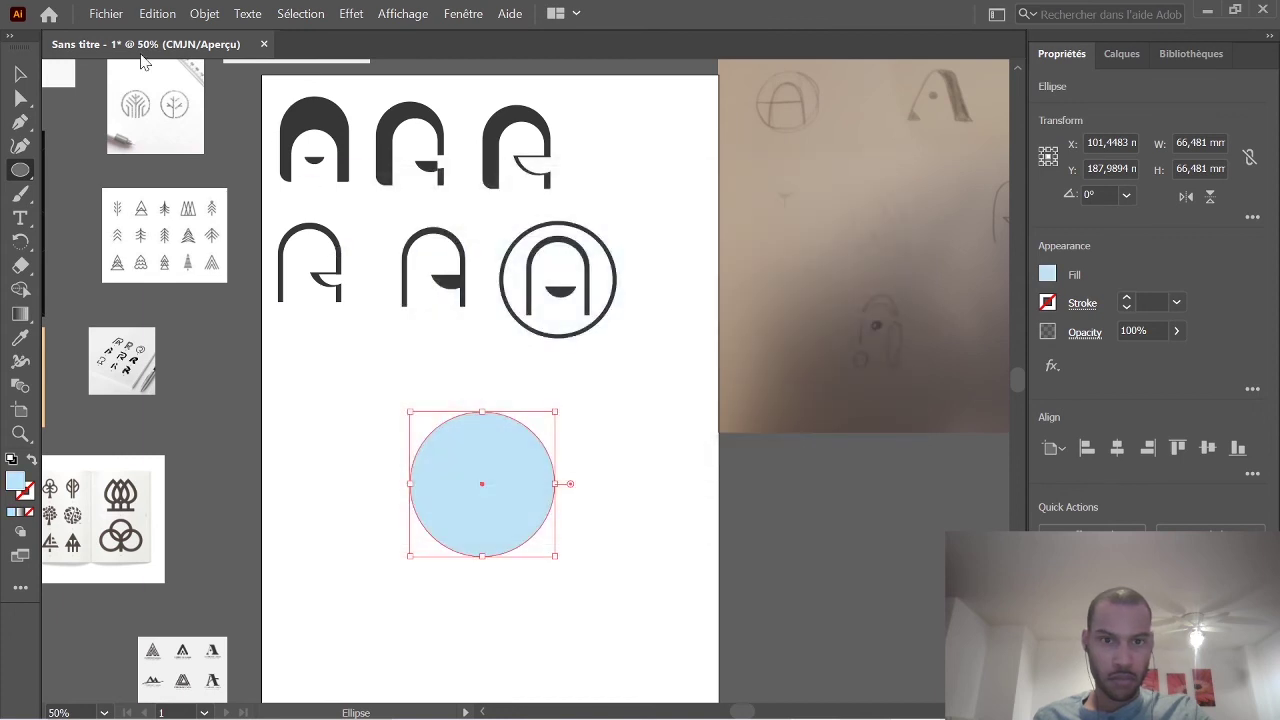
left_click(1122, 53)
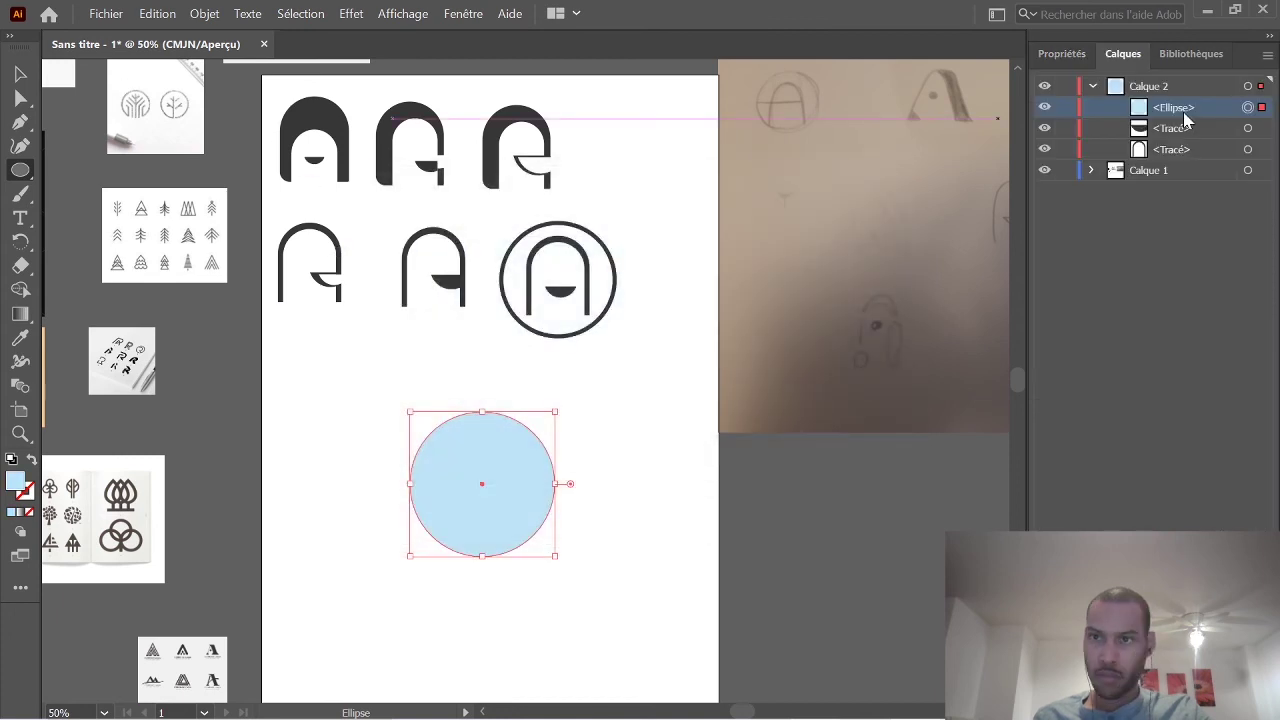
left_click_drag(1192, 118, 1166, 170)
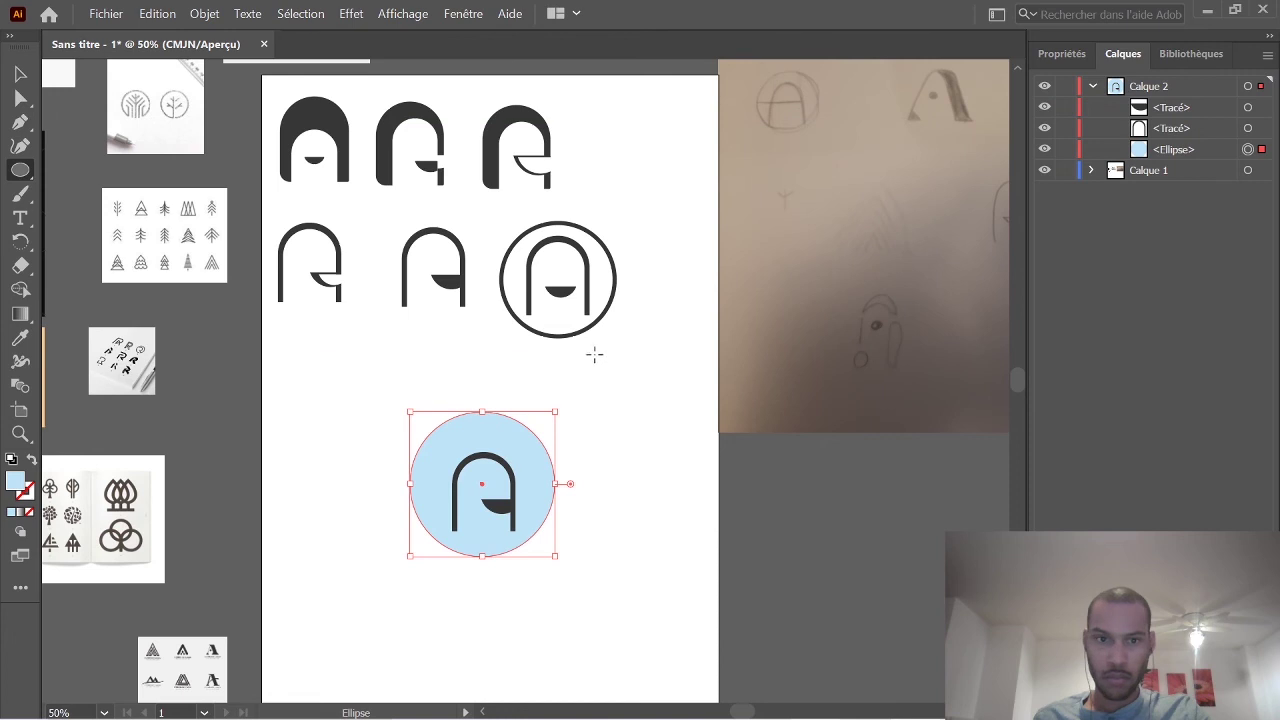
left_click(627, 440)
left_click(611, 414)
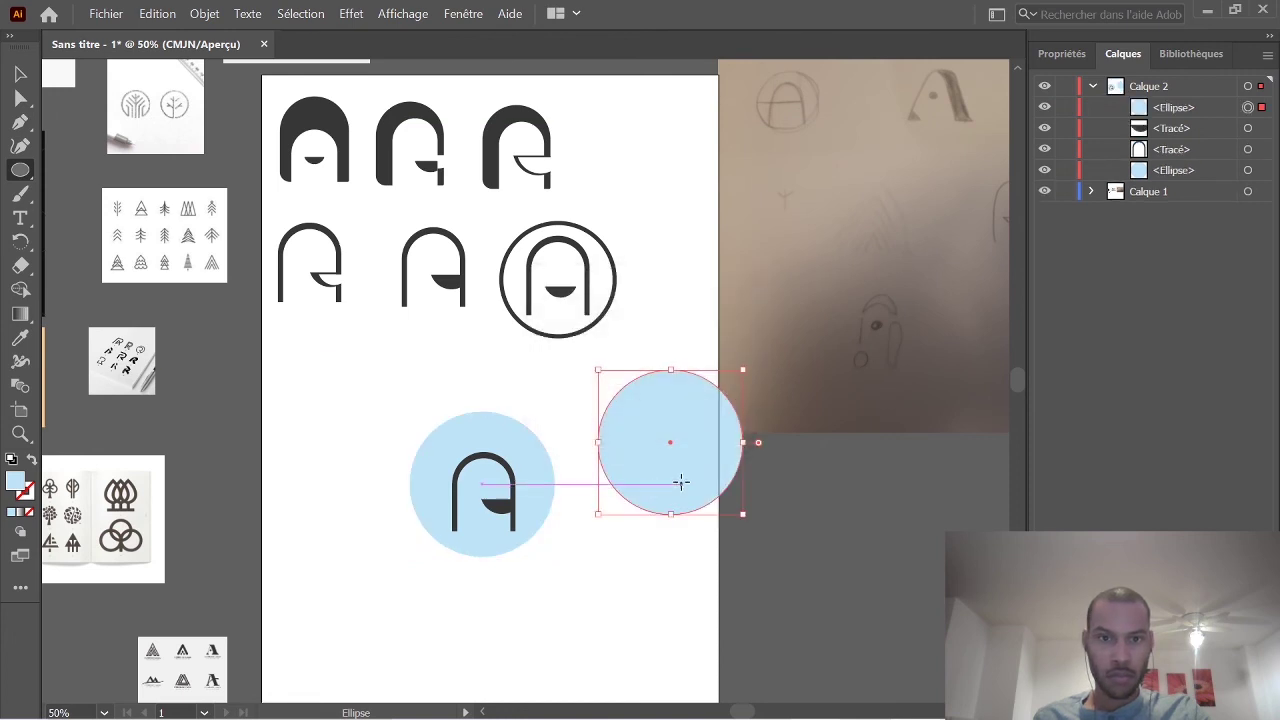
key("Delete")
Scale the light blue circle down slightly and position it evenly around the A.
left_click(20, 74)
left_click(520, 462)
left_click_drag(557, 414, 540, 428)
left_click_drag(532, 491, 541, 491)
left_click(654, 451)
scroll(640, 390, "down", 3)
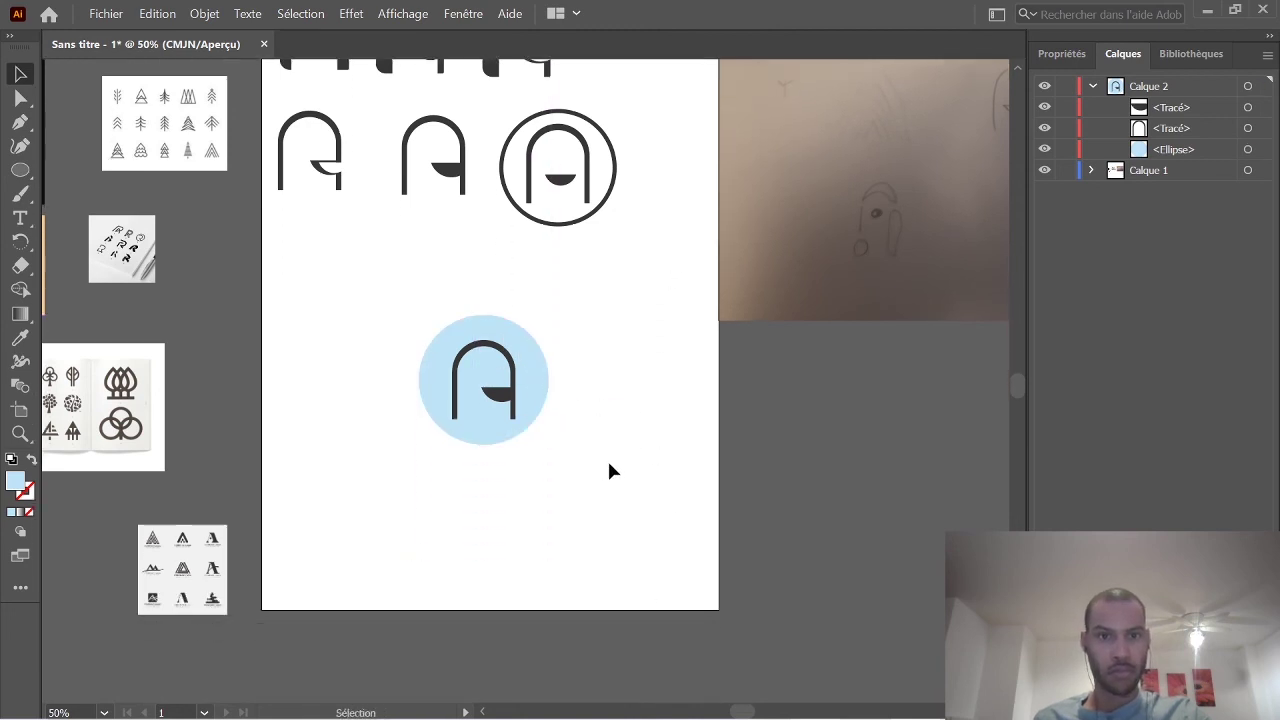
scroll(555, 377, "down", 2)
mouse_move(594, 690)
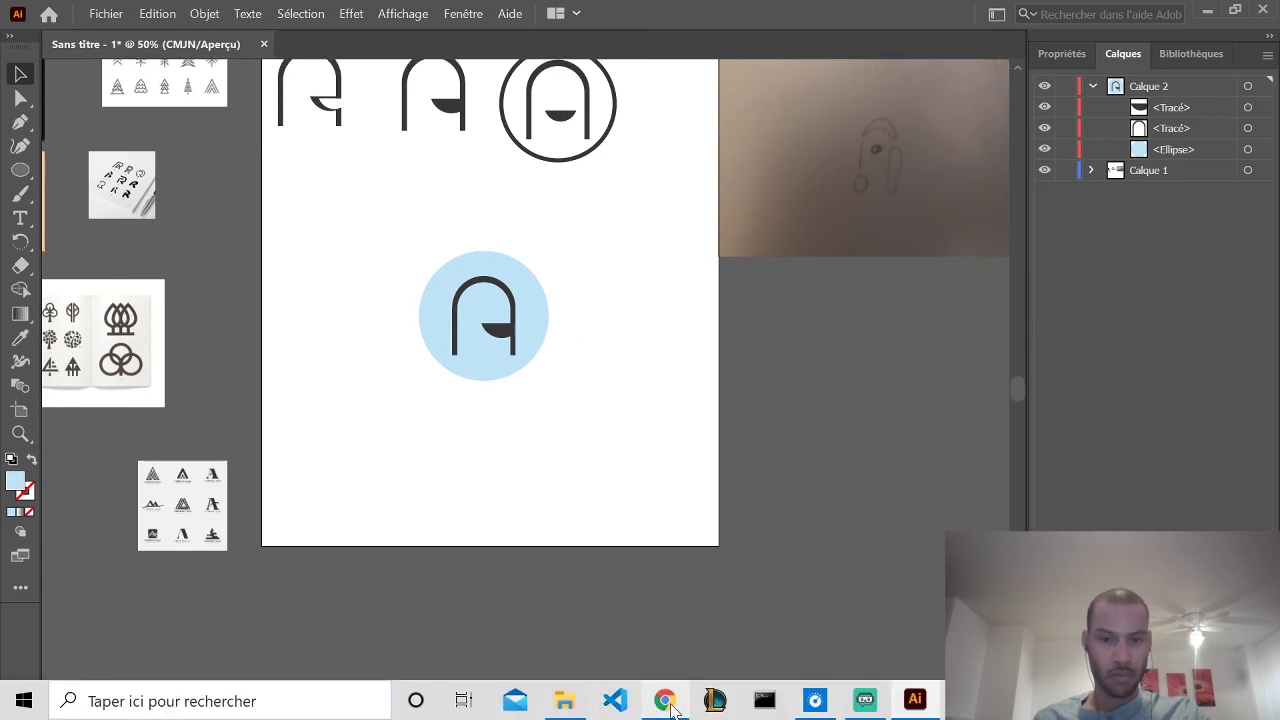
left_click(665, 702)
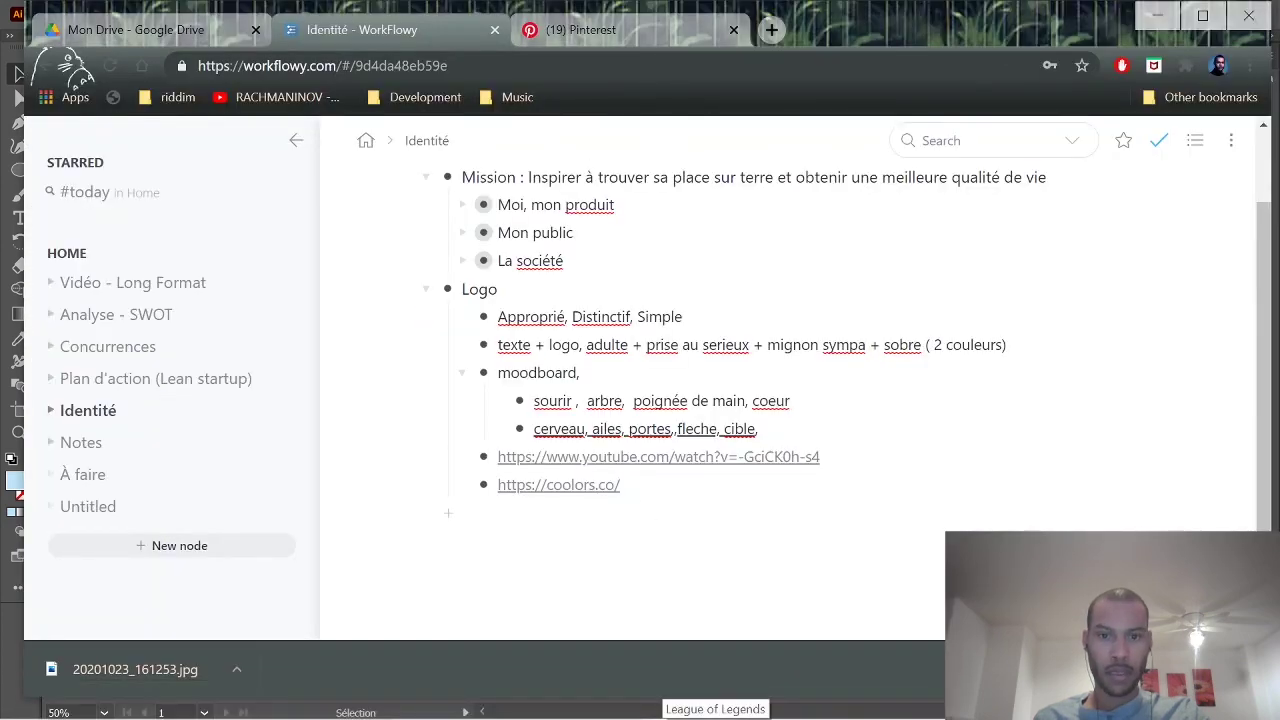
left_click_drag(524, 484, 625, 488)
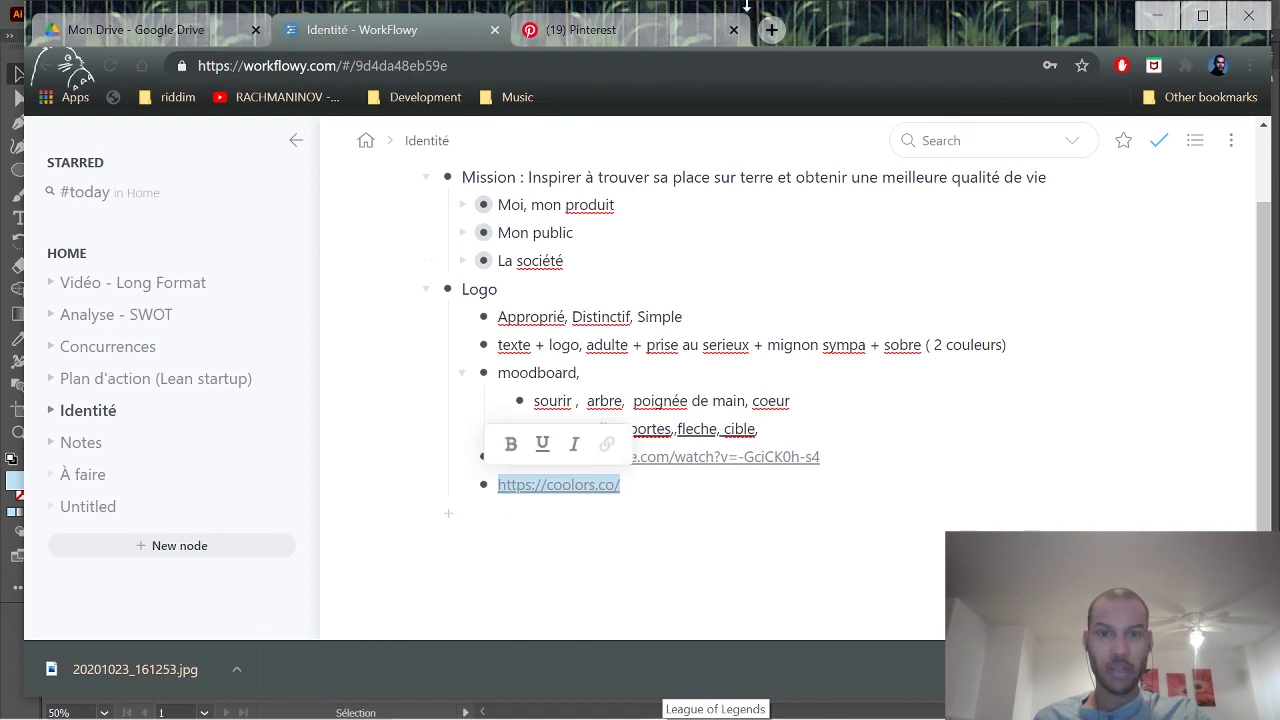
left_click(772, 30)
type("https://coolors.co/")
key("Return")
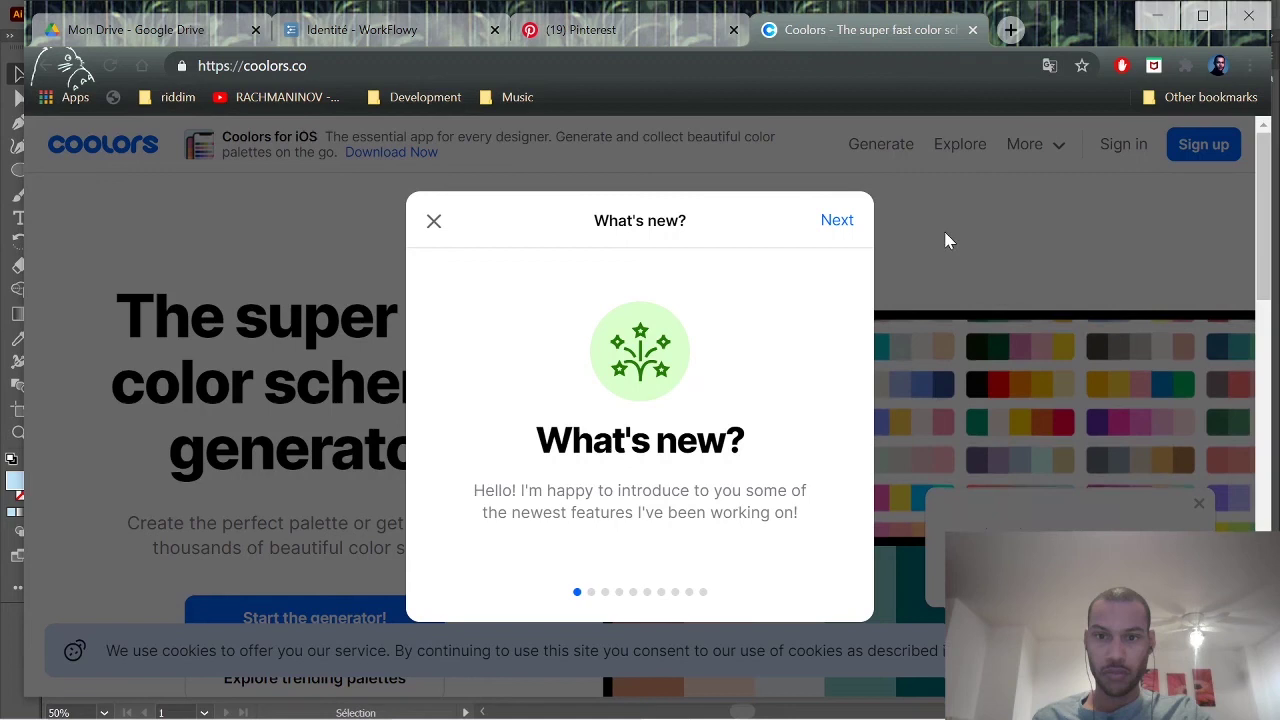
Dismiss the What's new dialog, view the trending palettes, and open the palette generator without its introductory tour.
left_click(433, 223)
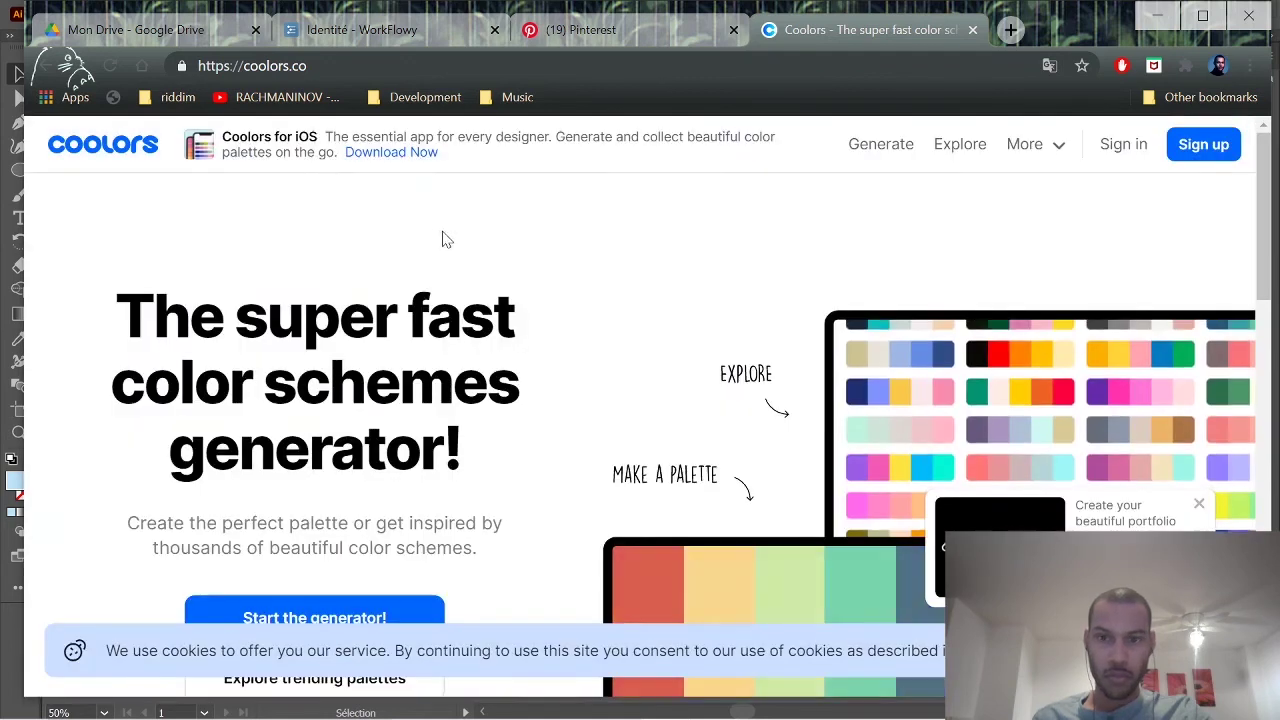
left_click(980, 160)
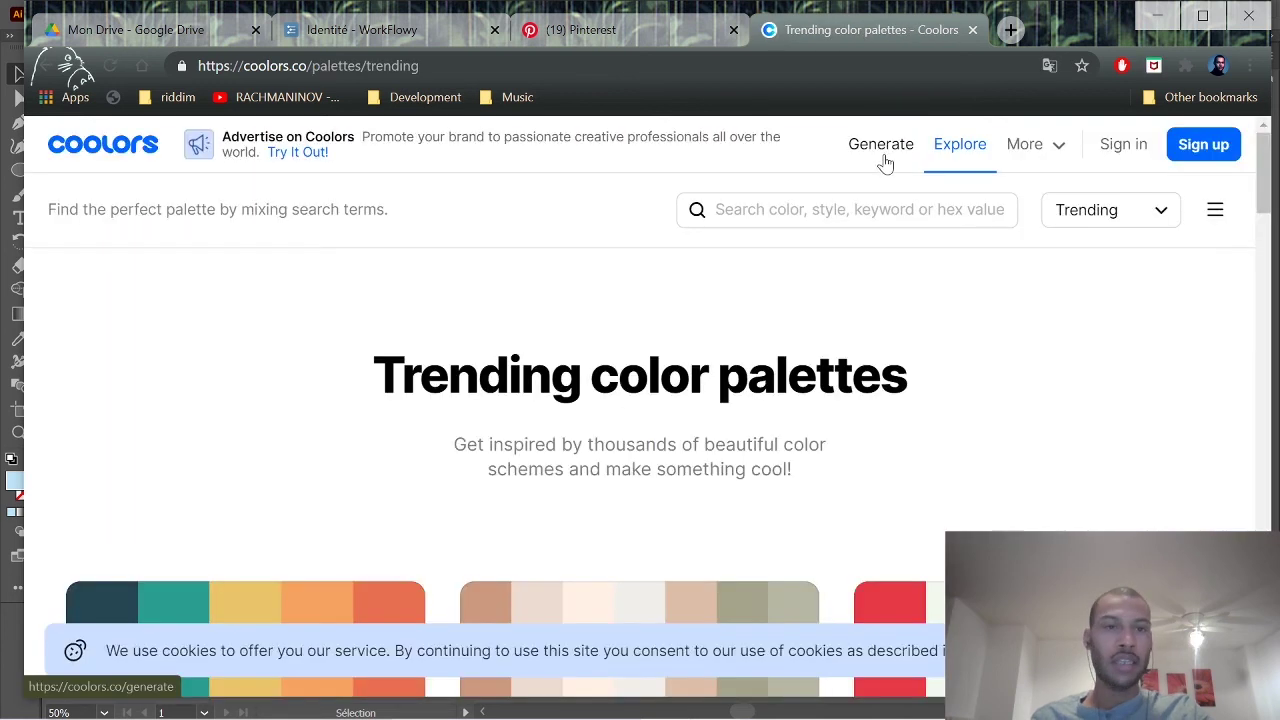
left_click(884, 152)
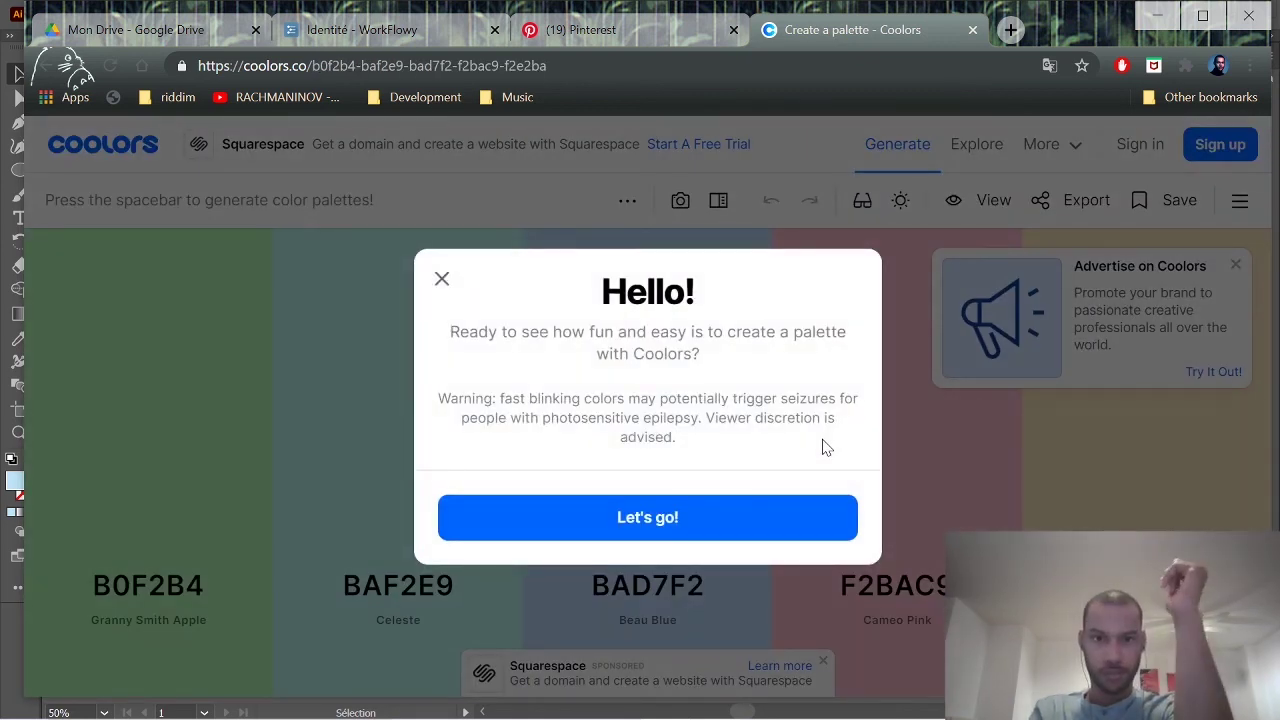
left_click(441, 279)
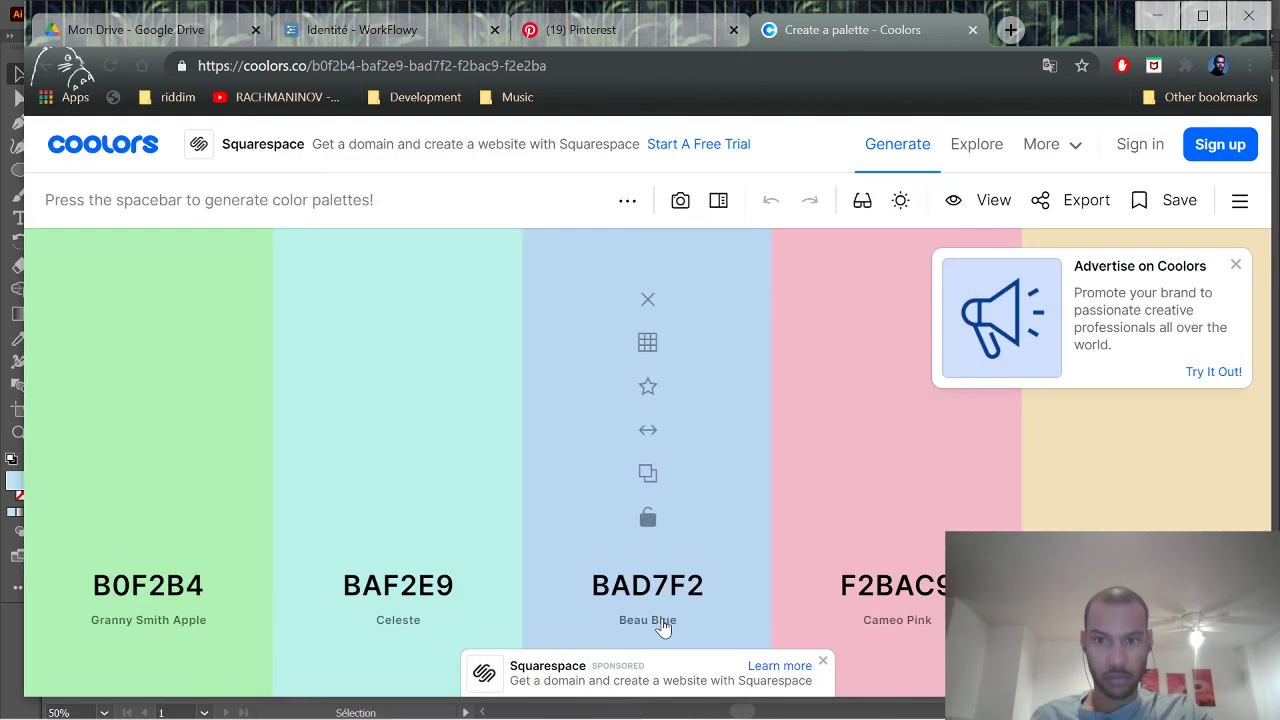
Try to dismiss the advertisement and load a fresh color palette in the generator.
left_click(1236, 264)
left_click(1022, 29)
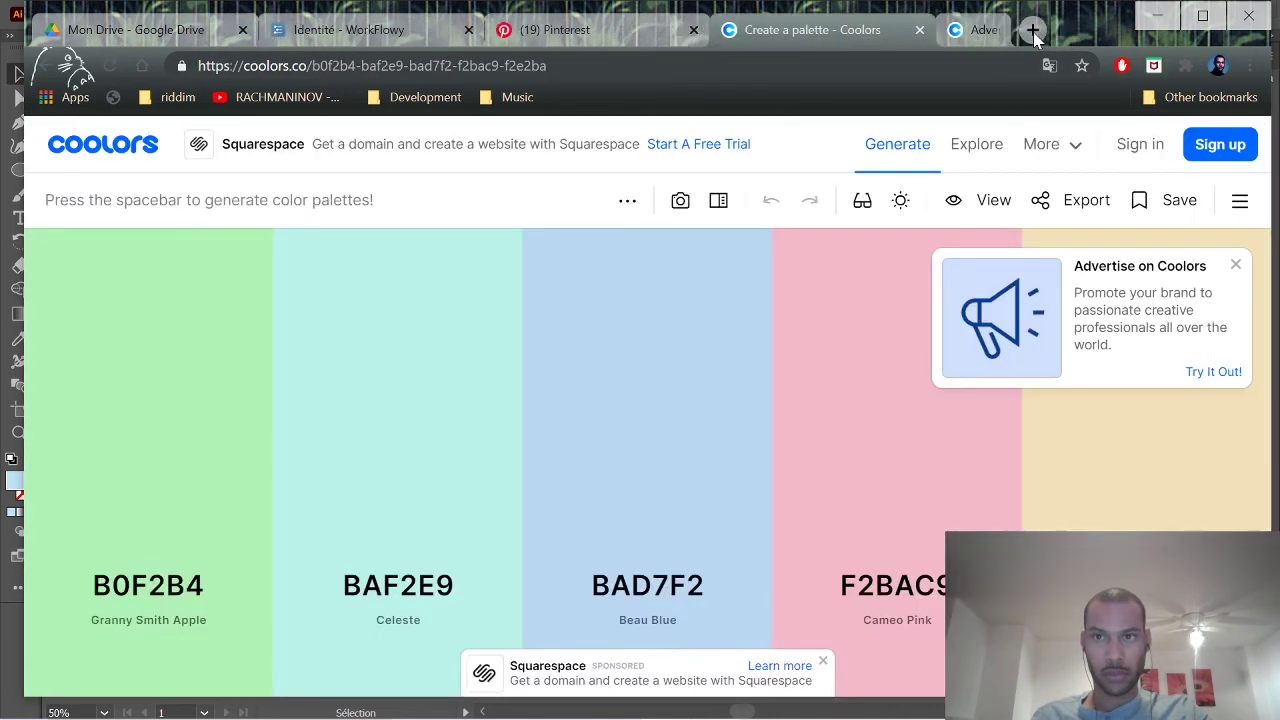
left_click(903, 149)
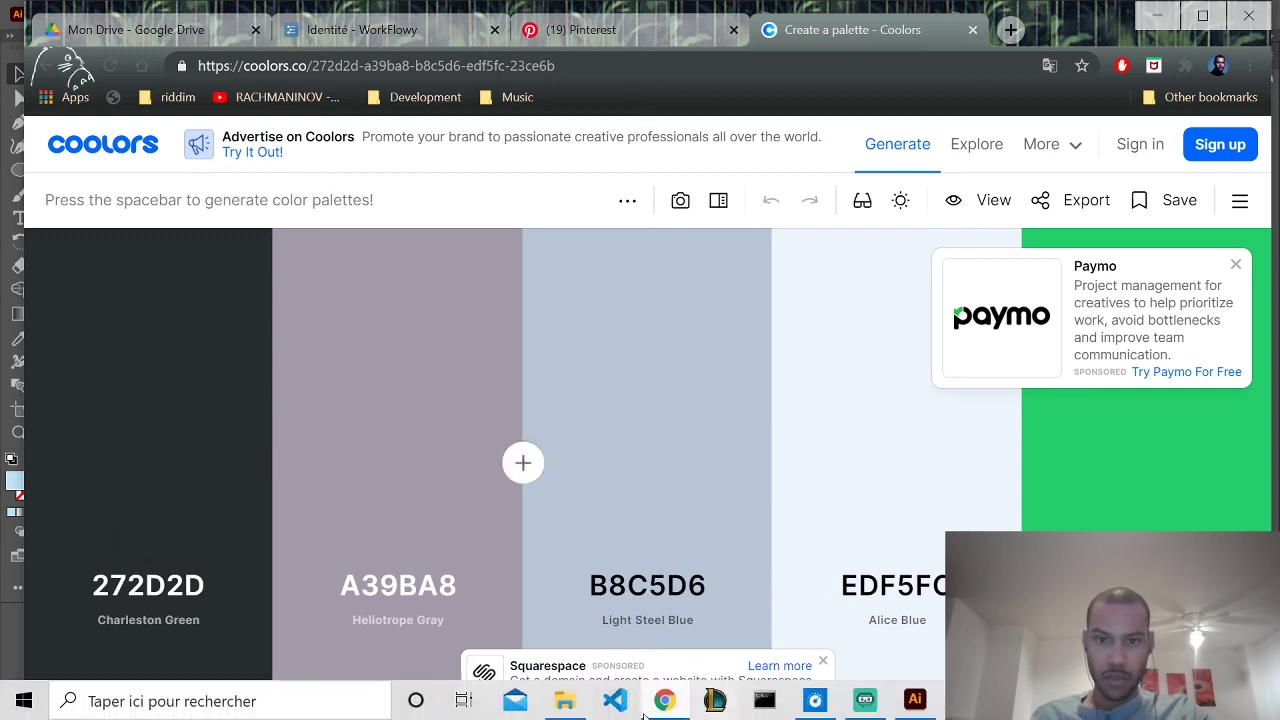
Switch to Illustrator and select the light blue circle behind the letter A.
left_click(915, 705)
left_click(543, 323)
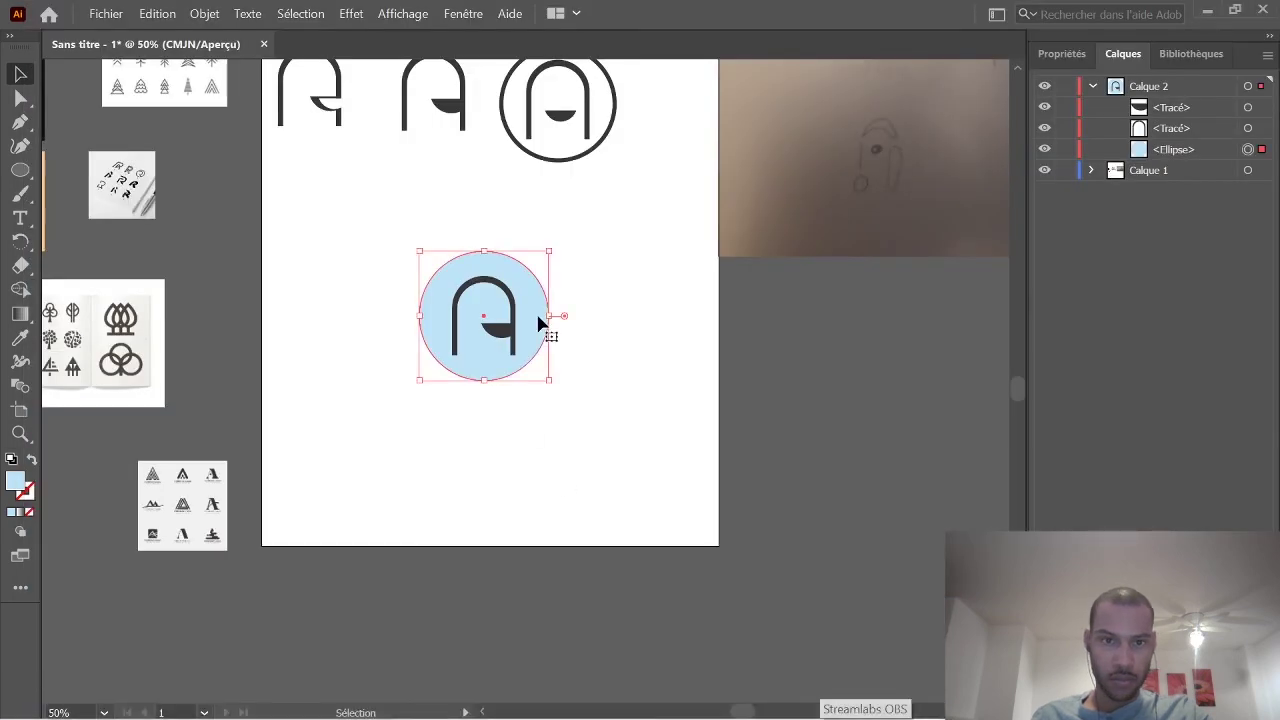
left_click(1137, 152)
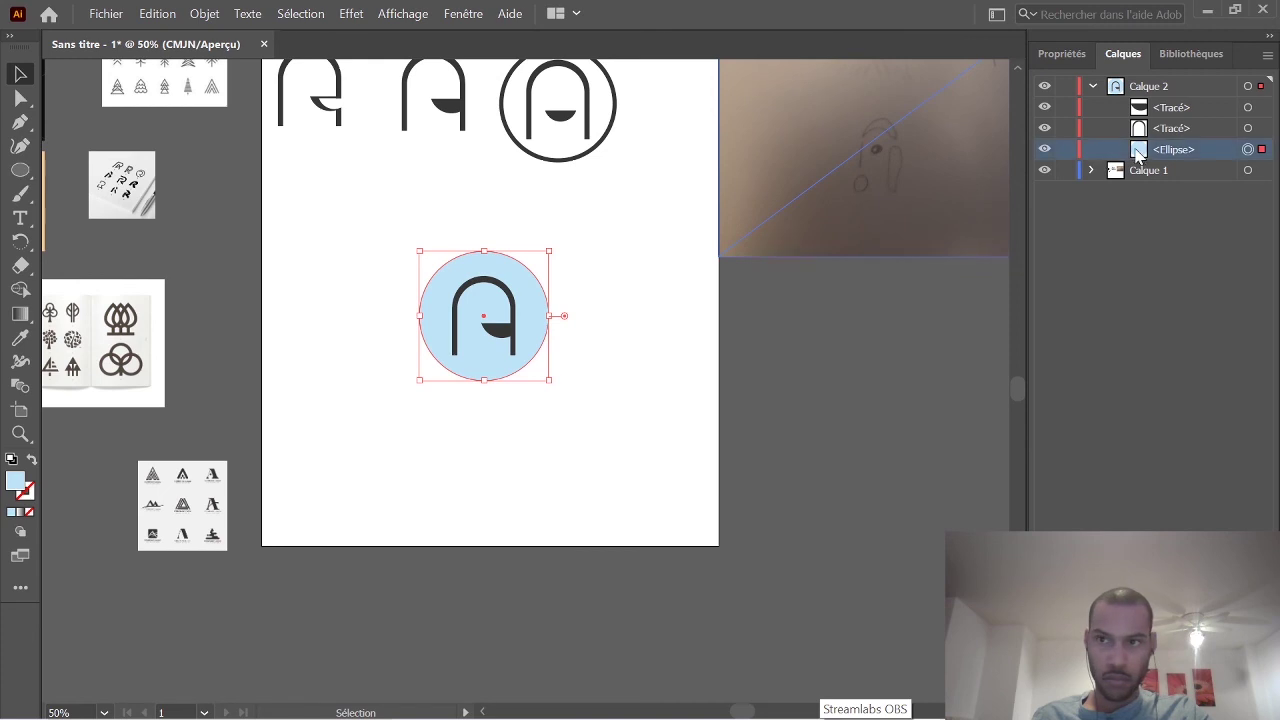
left_click(1060, 53)
left_click(1046, 274)
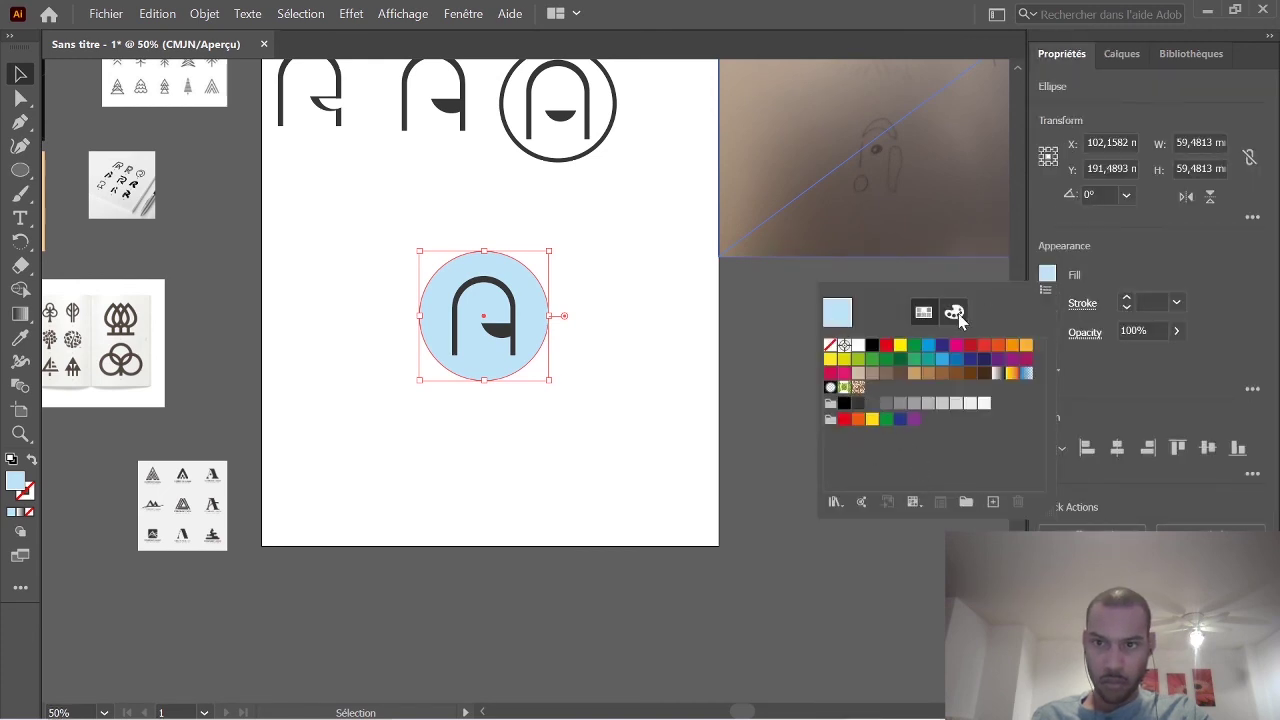
left_click(955, 313)
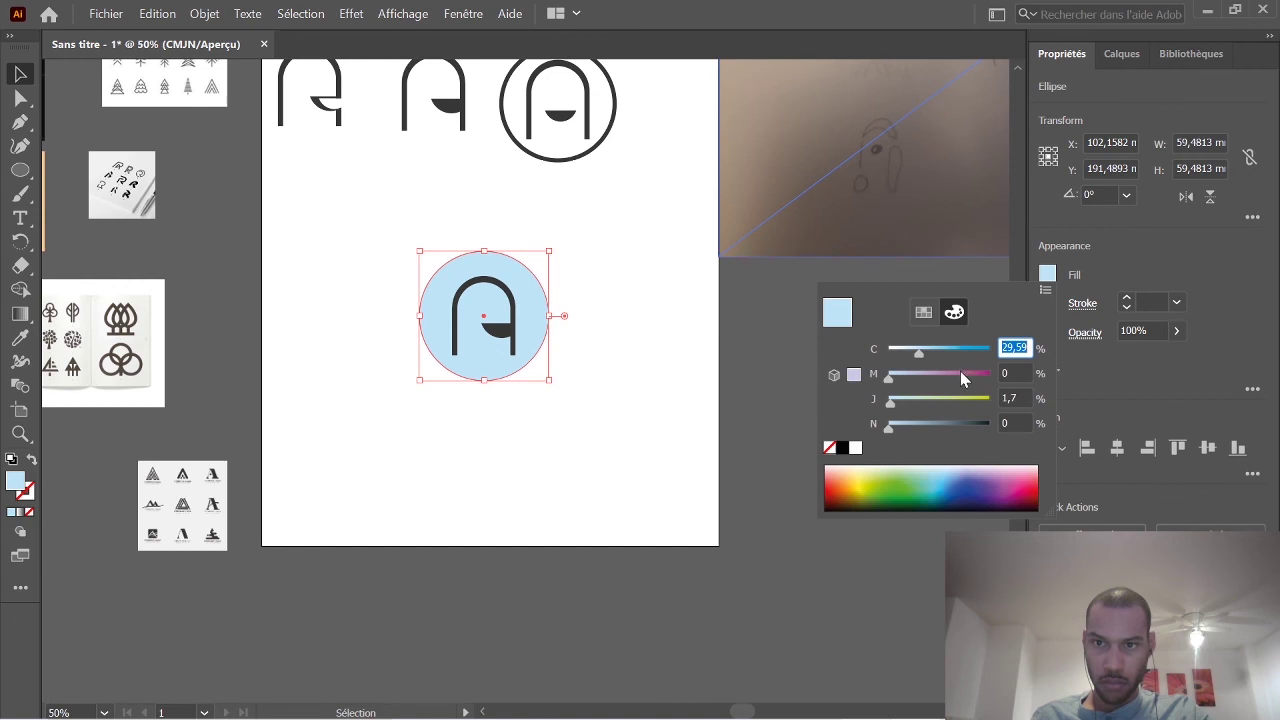
left_click(922, 314)
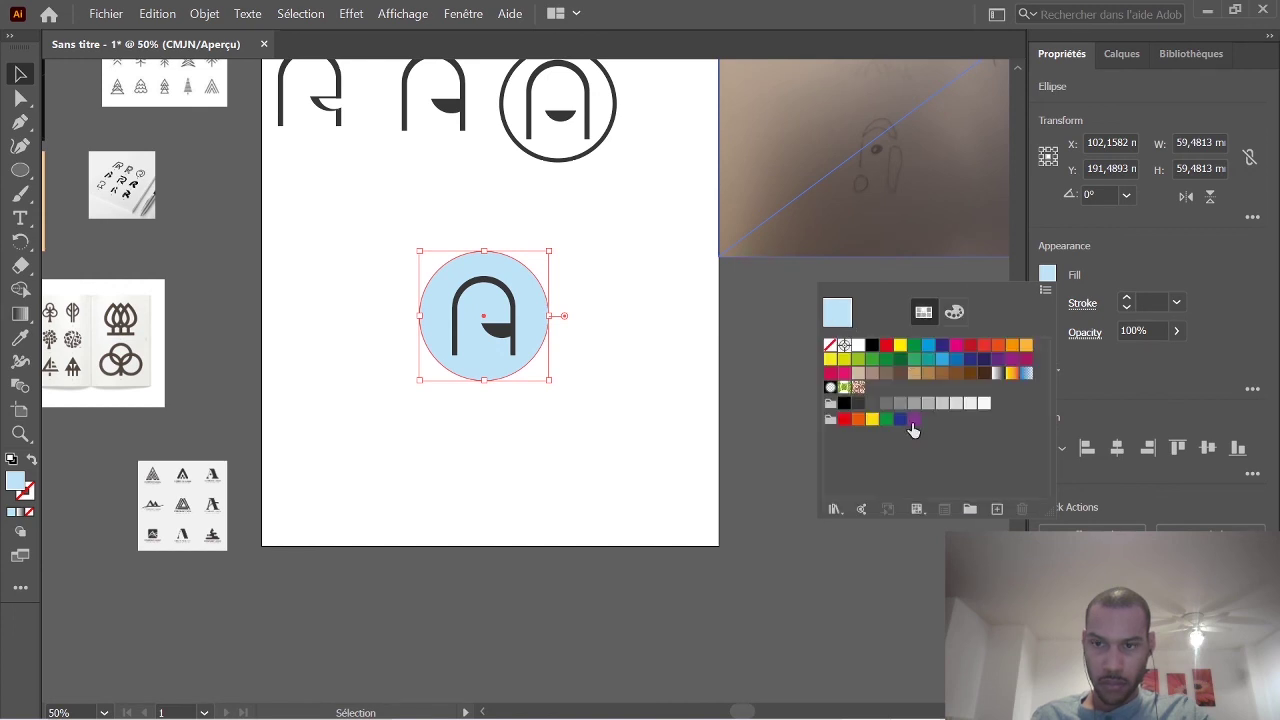
left_click(997, 510)
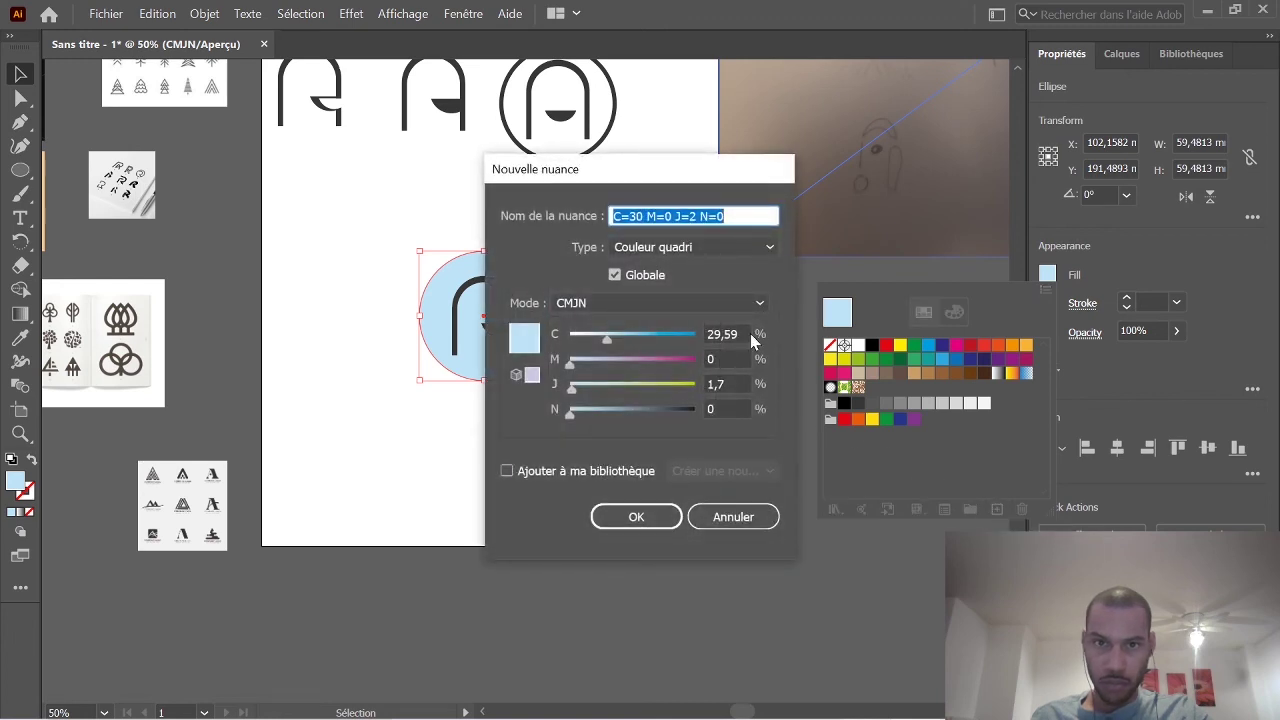
left_click(741, 304)
left_click(700, 347)
left_click(688, 303)
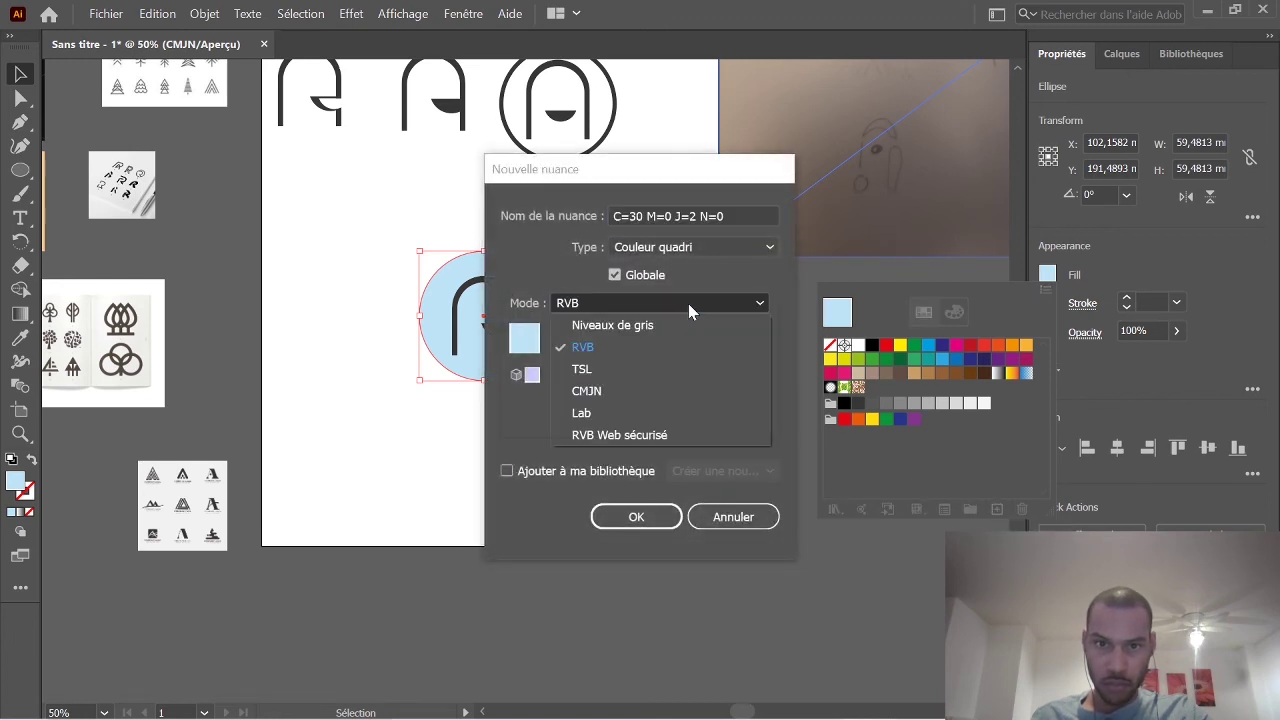
left_click(664, 322)
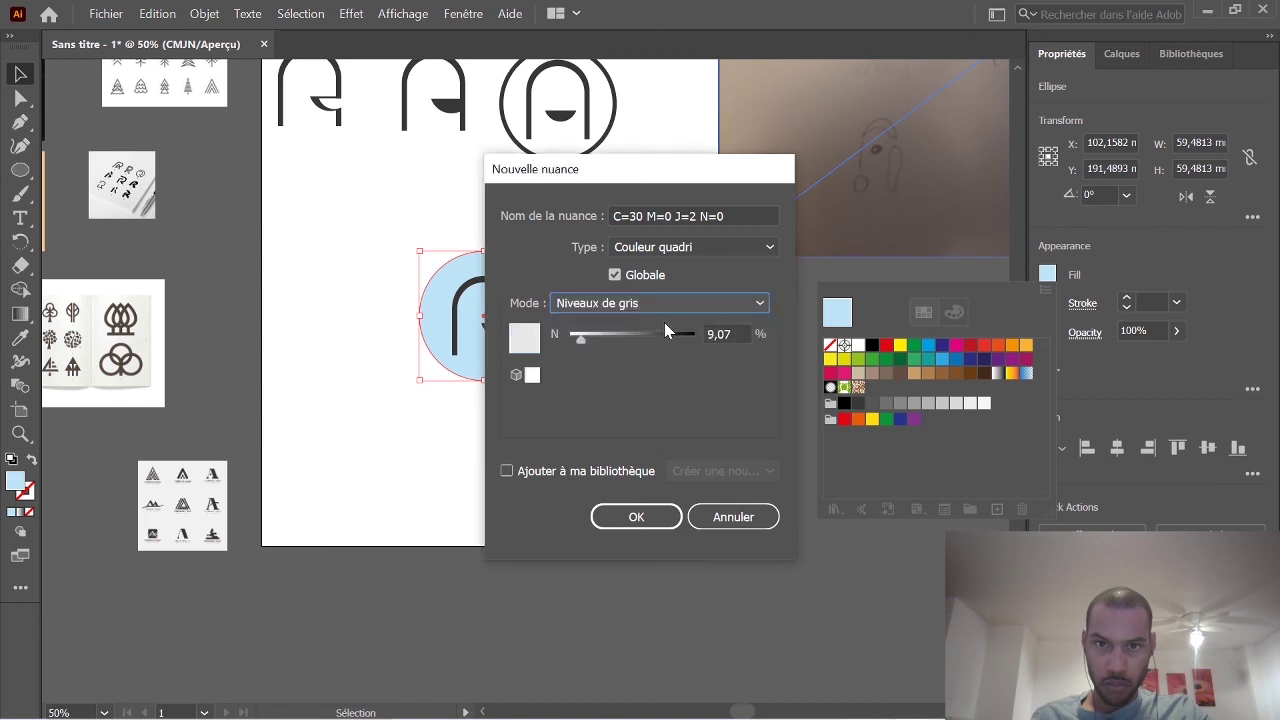
left_click(688, 305)
left_click(653, 435)
left_click(653, 305)
left_click(633, 413)
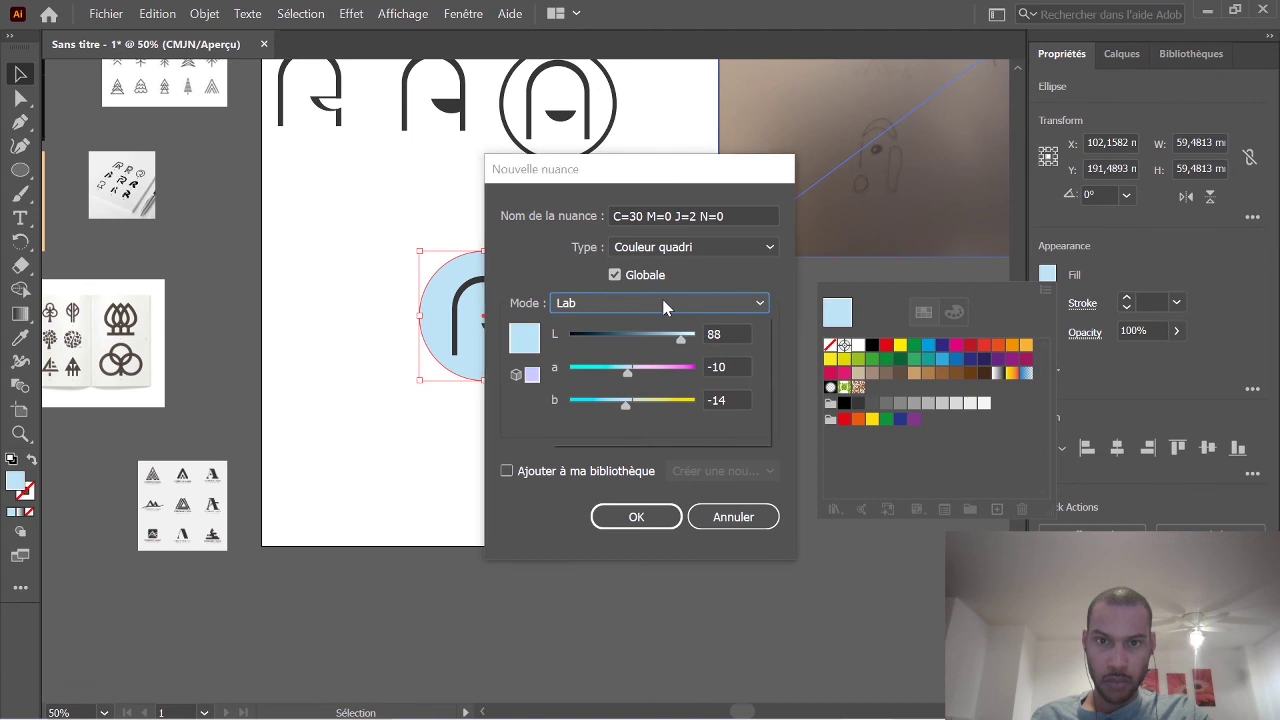
left_click(661, 300)
left_click(610, 392)
left_click(646, 305)
left_click(630, 326)
left_click(685, 304)
left_click(651, 348)
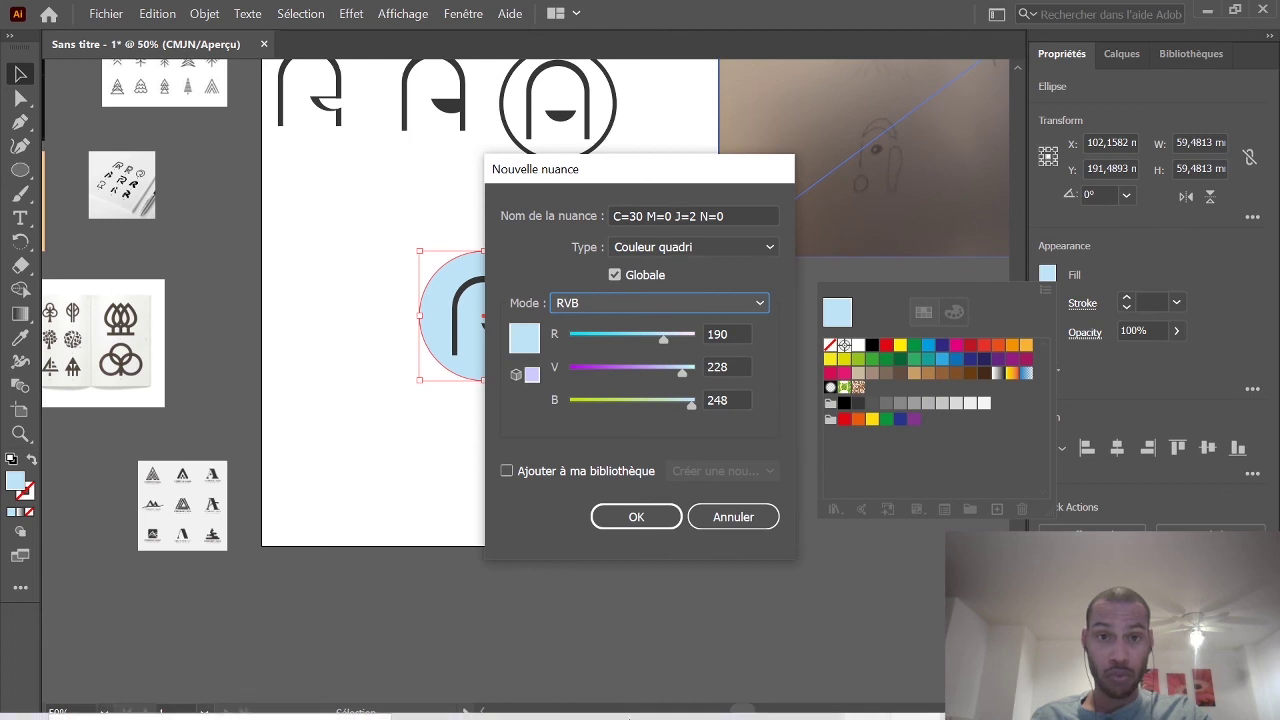
Copy the Light Steel Blue hex code B8C5D6 from Coolors in Chrome, return to Illustrator and cancel the new swatch.
left_click(664, 700)
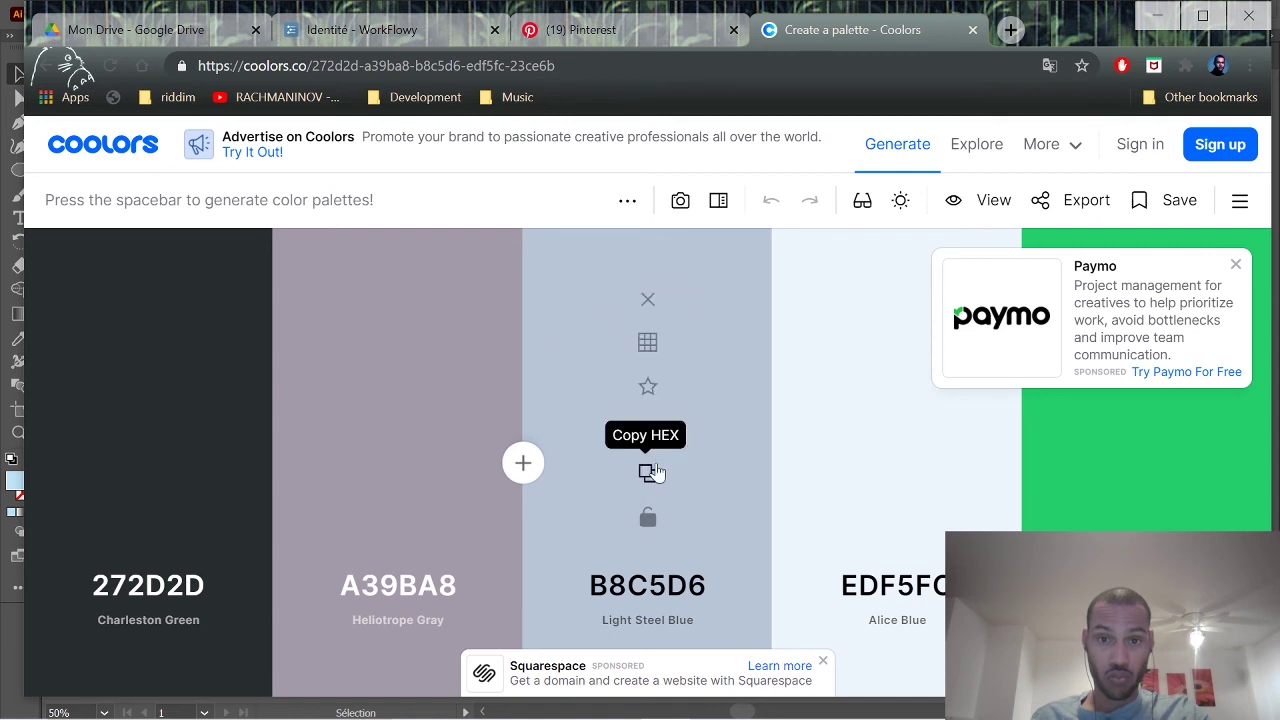
left_click(650, 476)
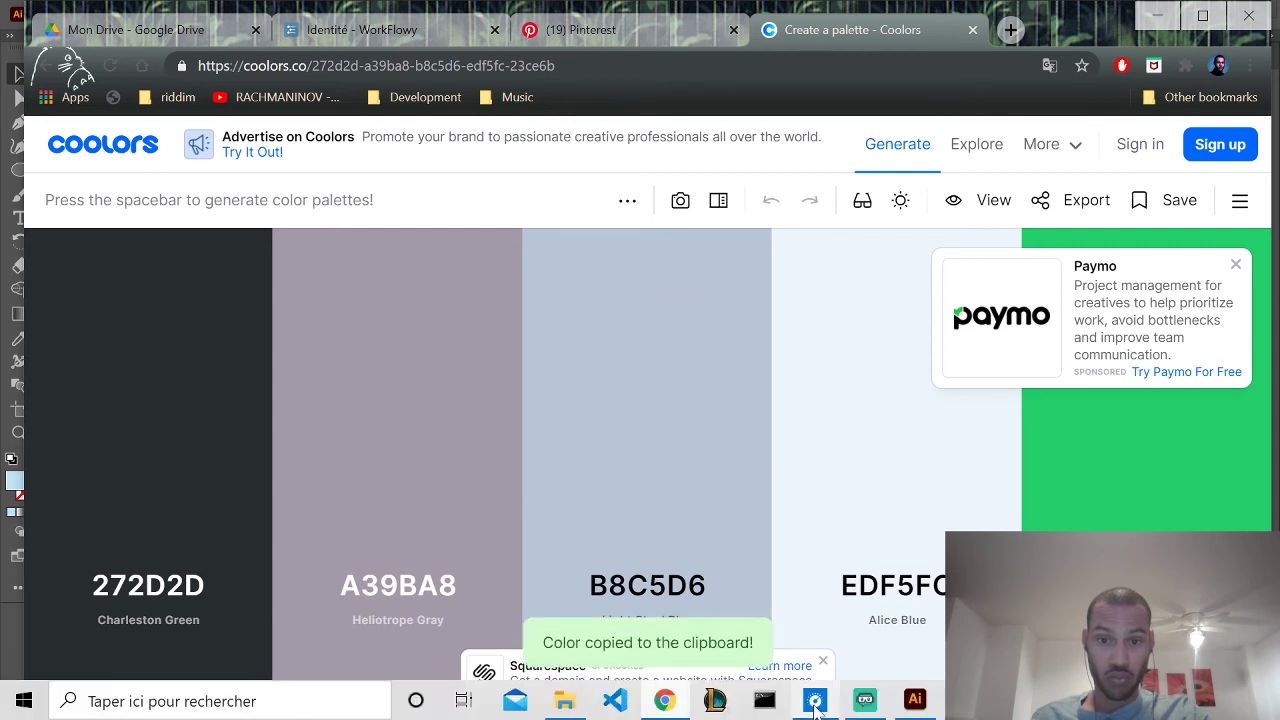
left_click(913, 700)
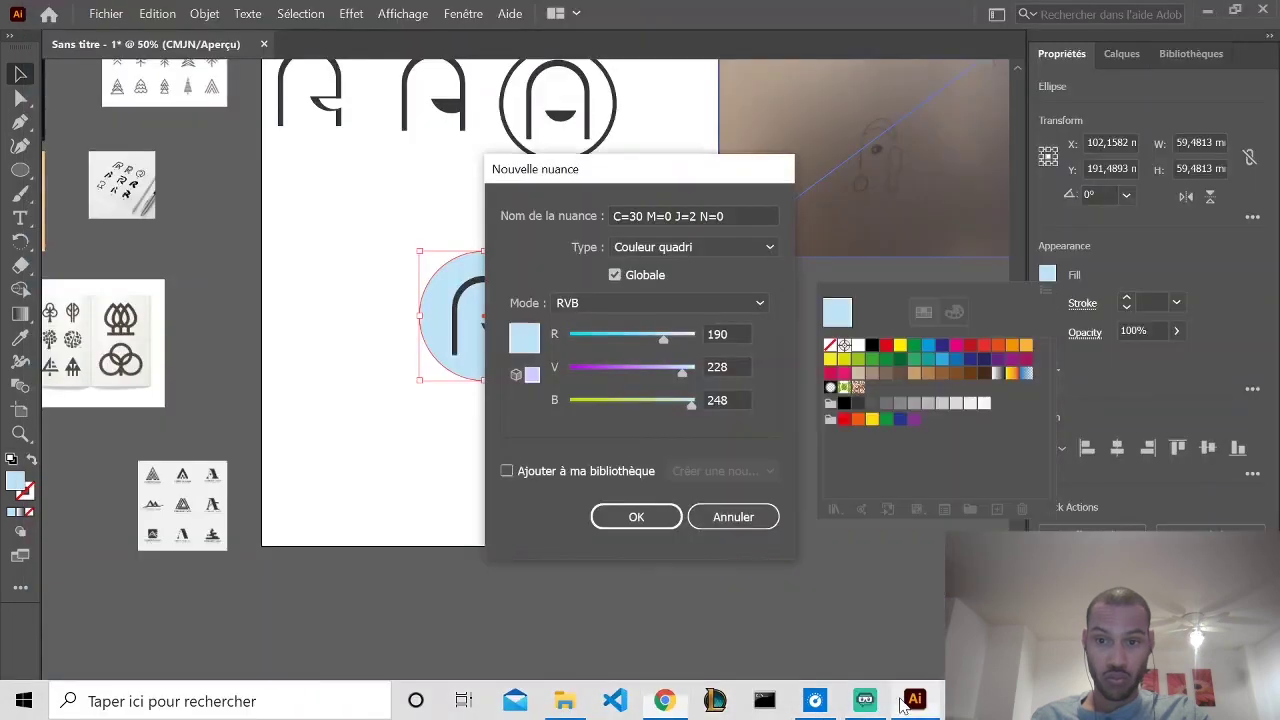
left_click(716, 522)
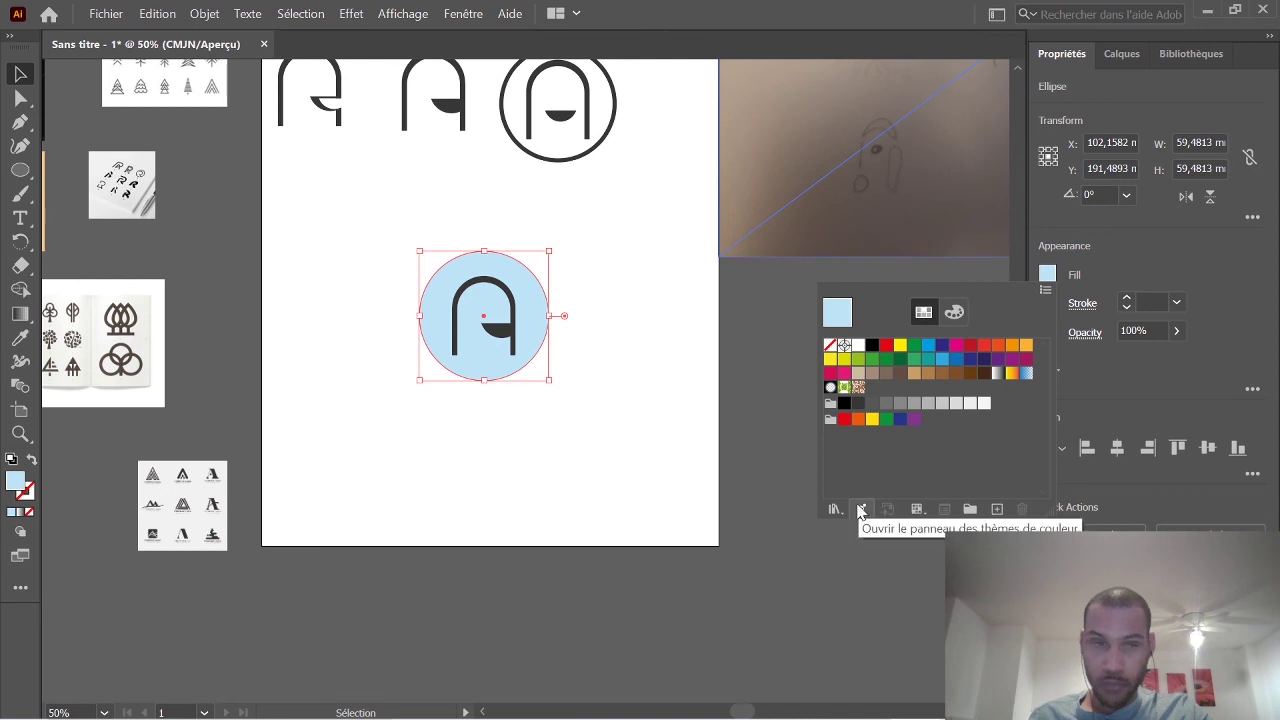
Set the circle's fill color to B8C5D6 and deselect it.
left_click(22, 486)
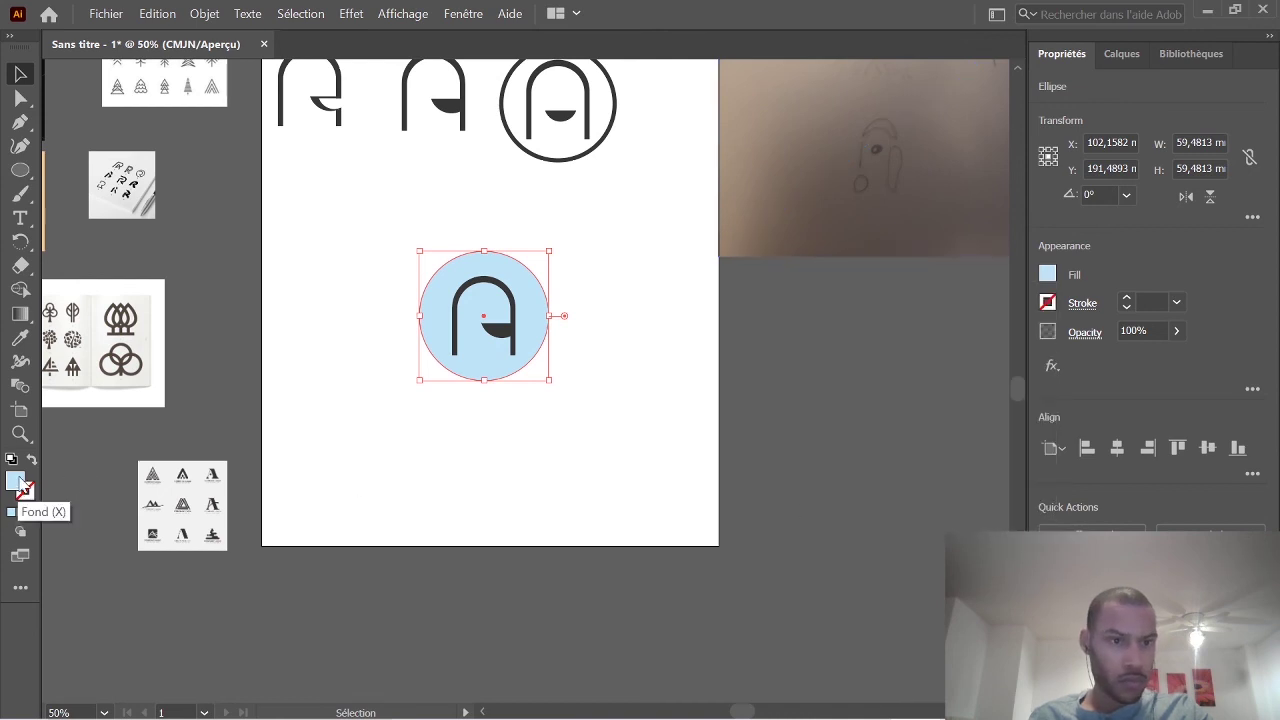
double_click(22, 486)
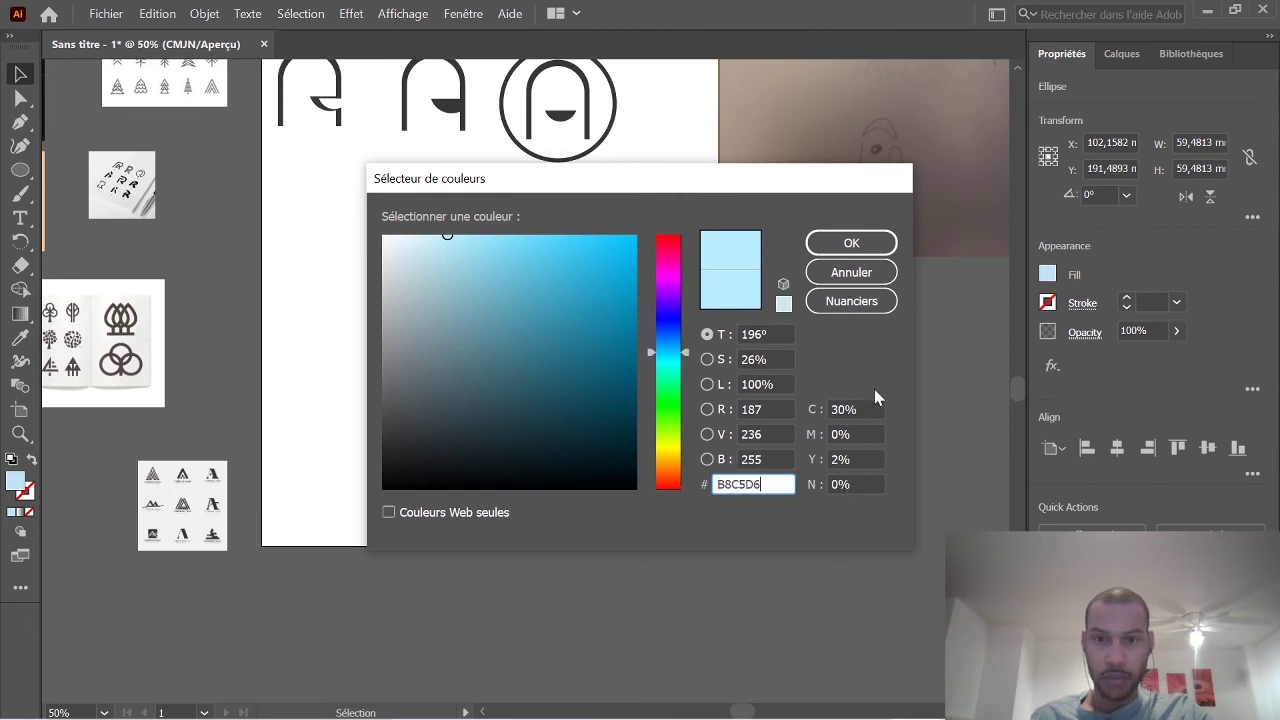
left_click(852, 244)
left_click(660, 386)
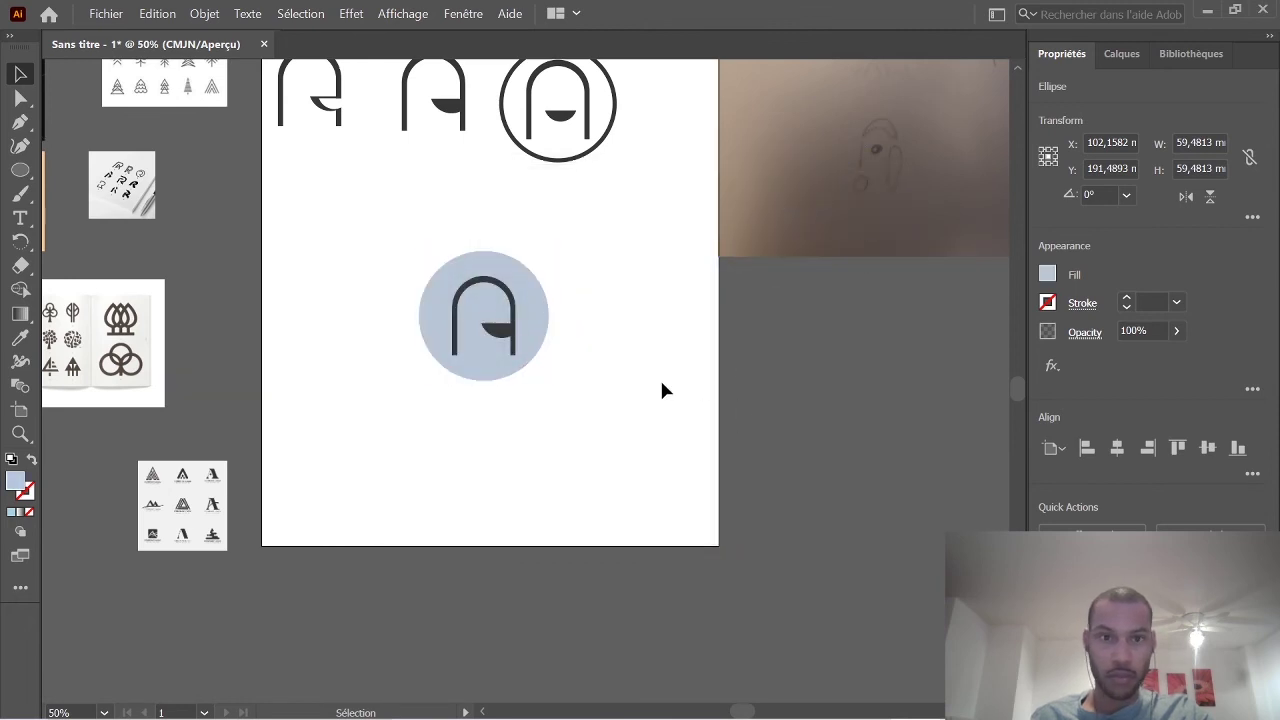
Copy the Charleston Green and Heliotrope Gray A39BA8 hex codes from Coolors in Chrome and return to Illustrator.
mouse_move(888, 712)
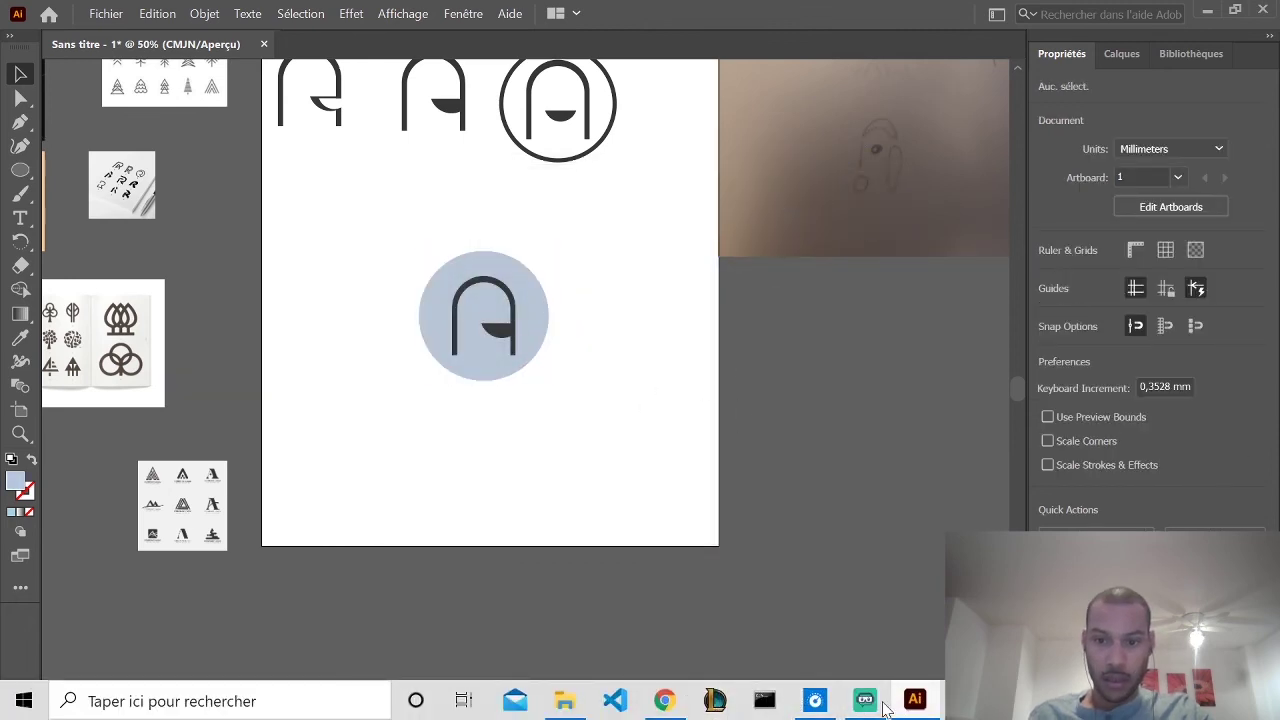
left_click(664, 700)
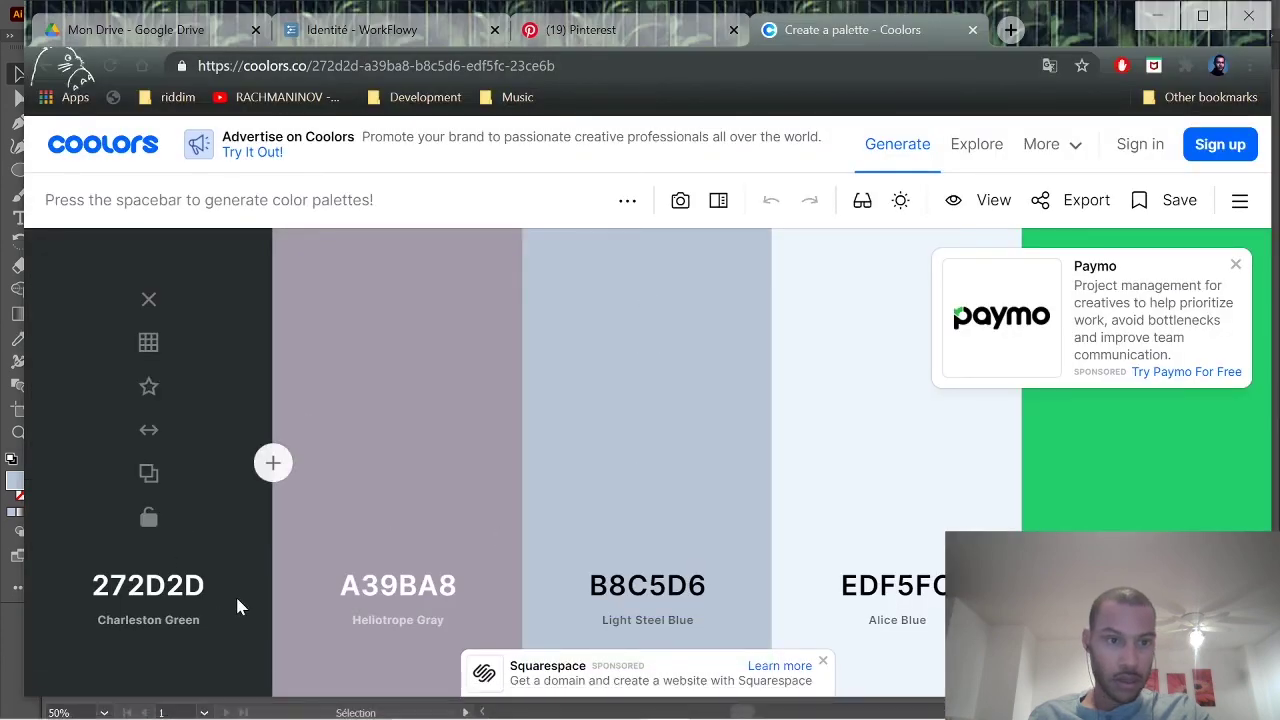
left_click(156, 482)
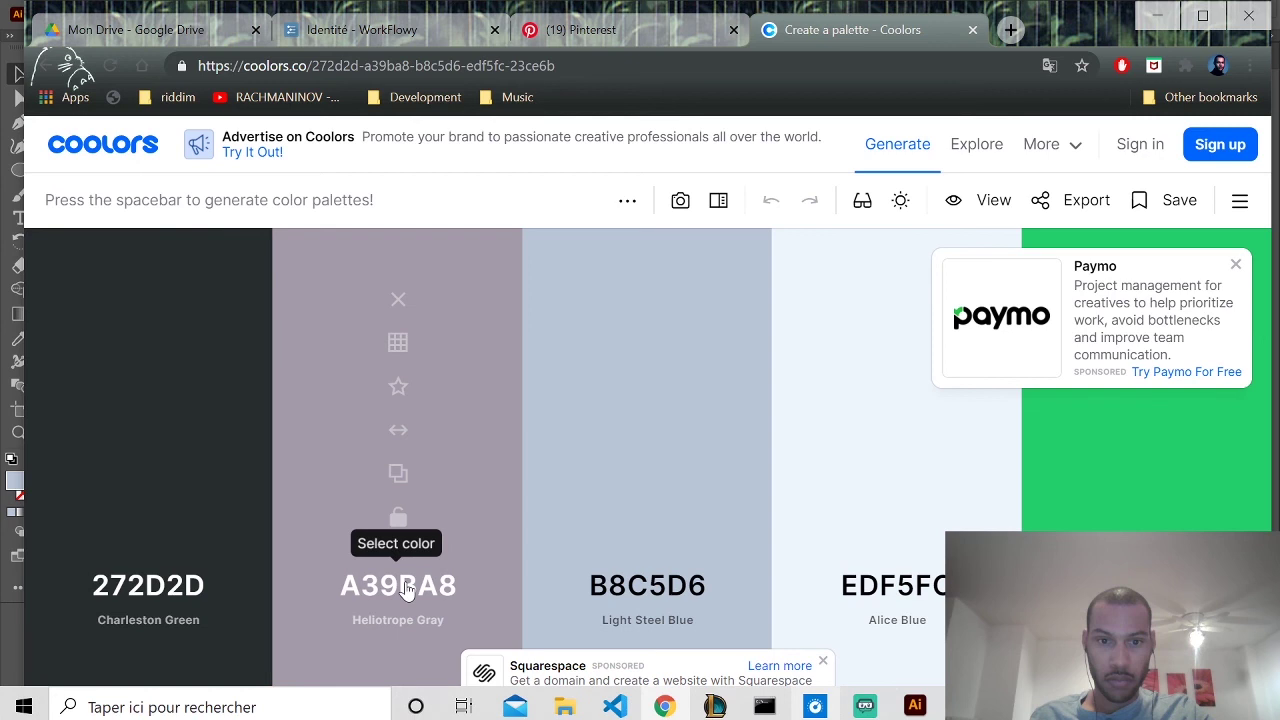
left_click(396, 481)
key("alt+Tab")
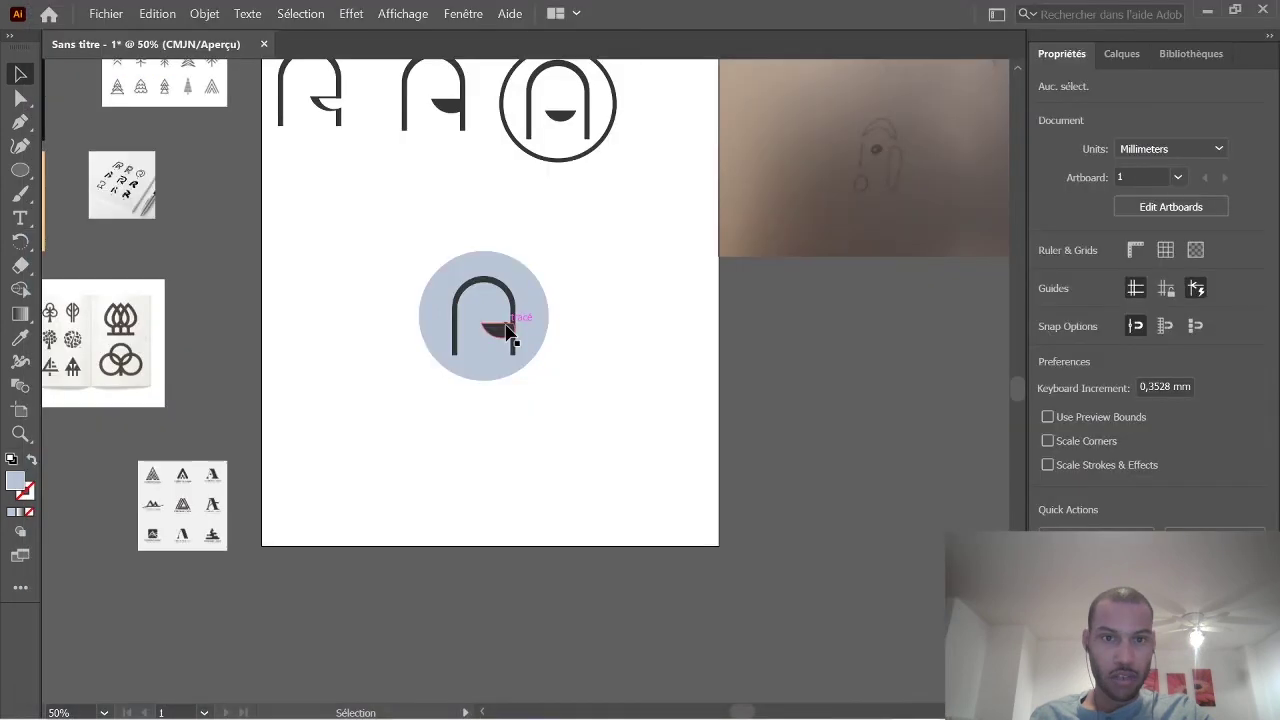
Try A39BA8 as the fill color of the letter A and undo the change.
left_click(513, 333)
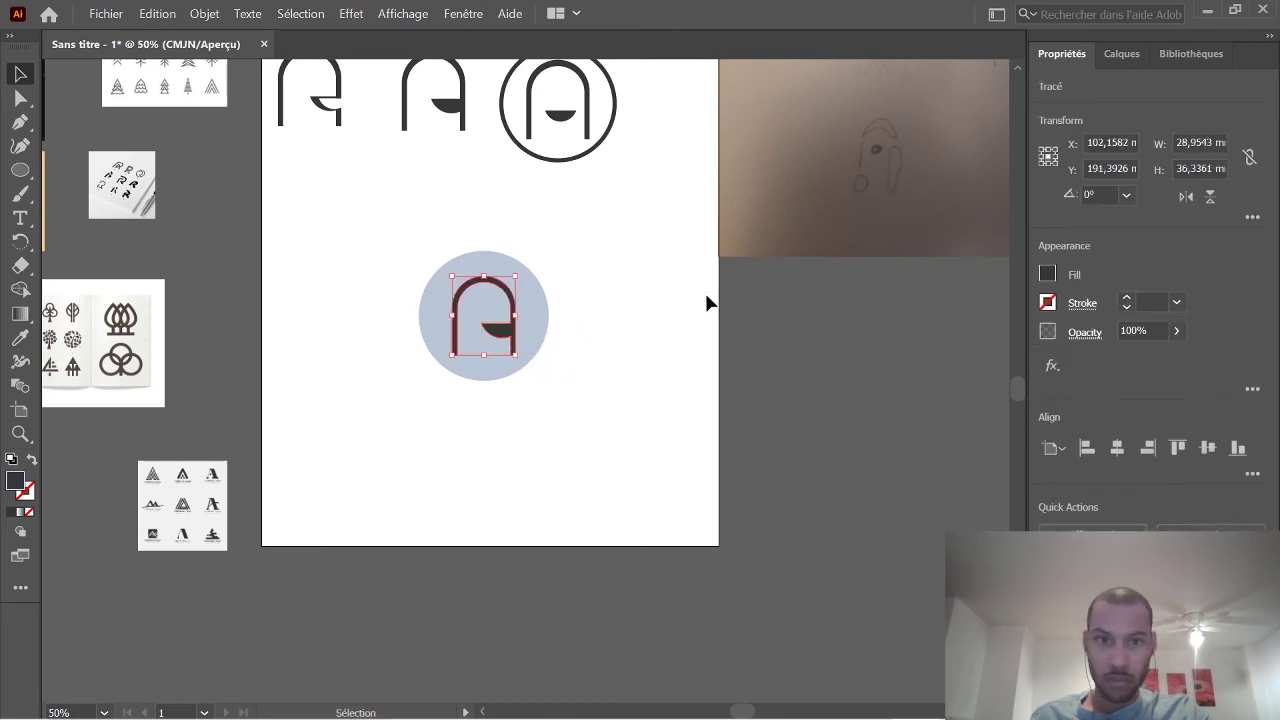
left_click(573, 290)
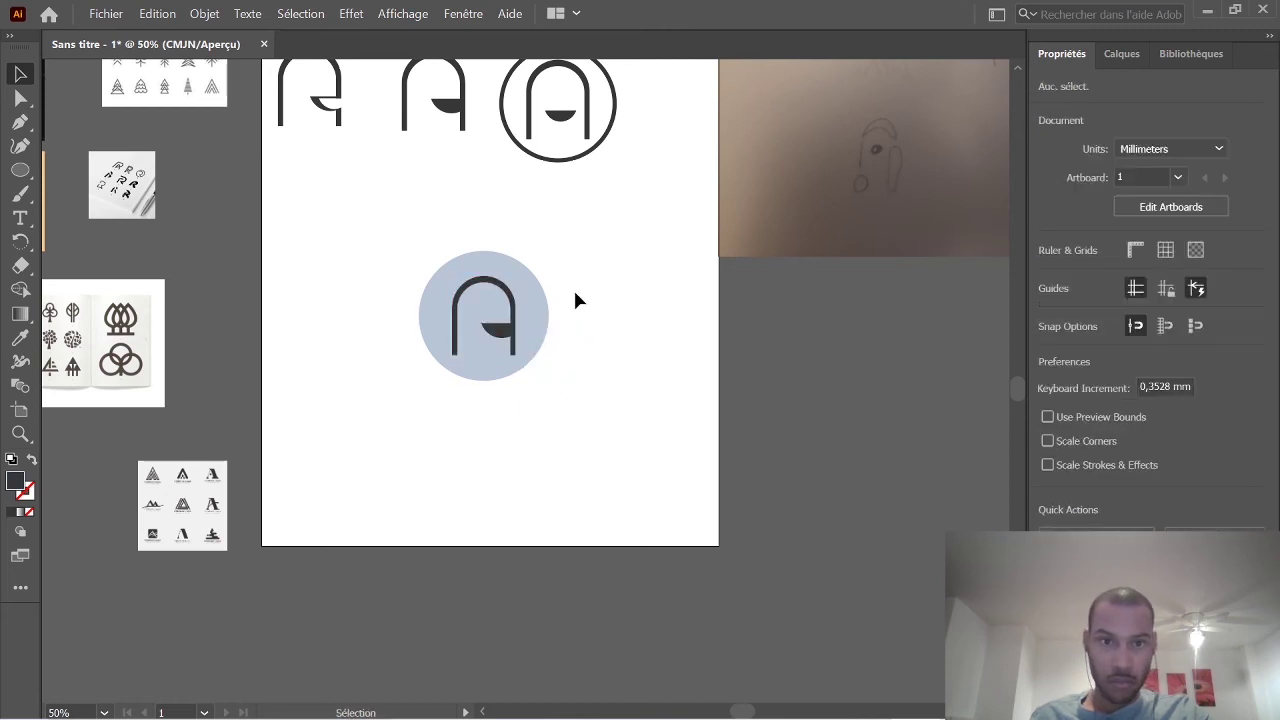
left_click(513, 339)
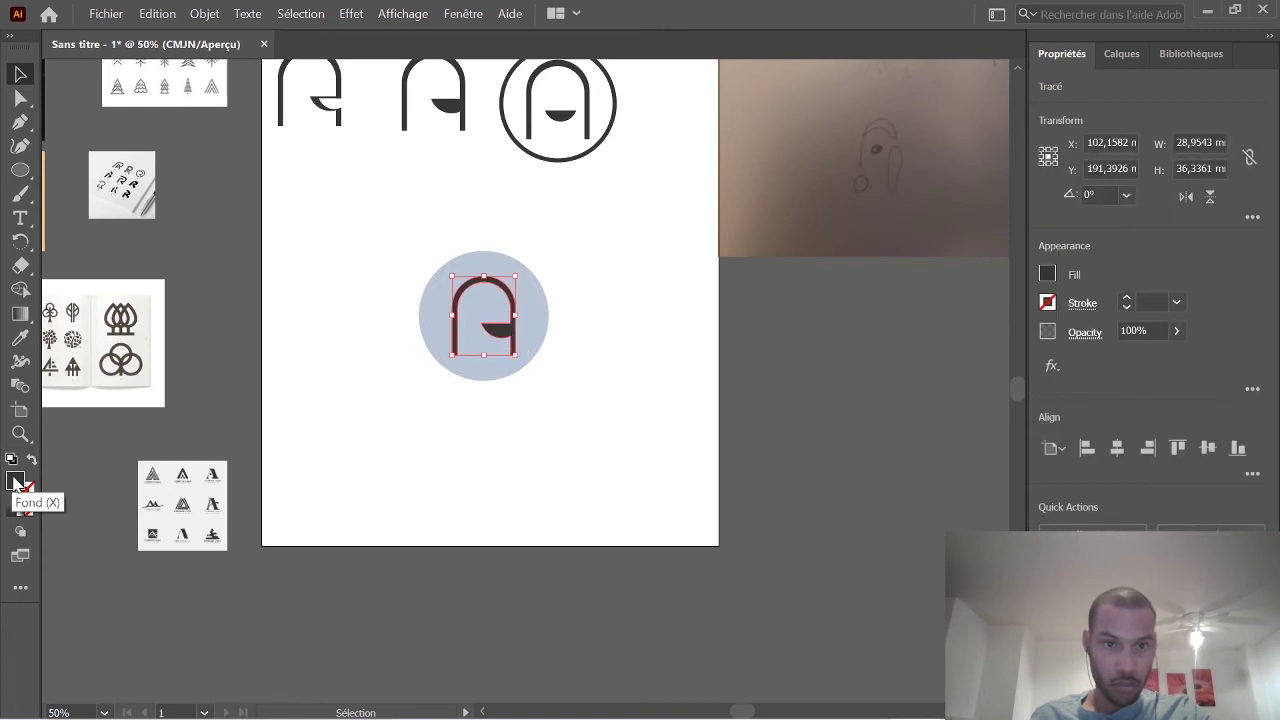
double_click(17, 482)
type("A39BA8")
left_click(851, 243)
left_click(630, 318)
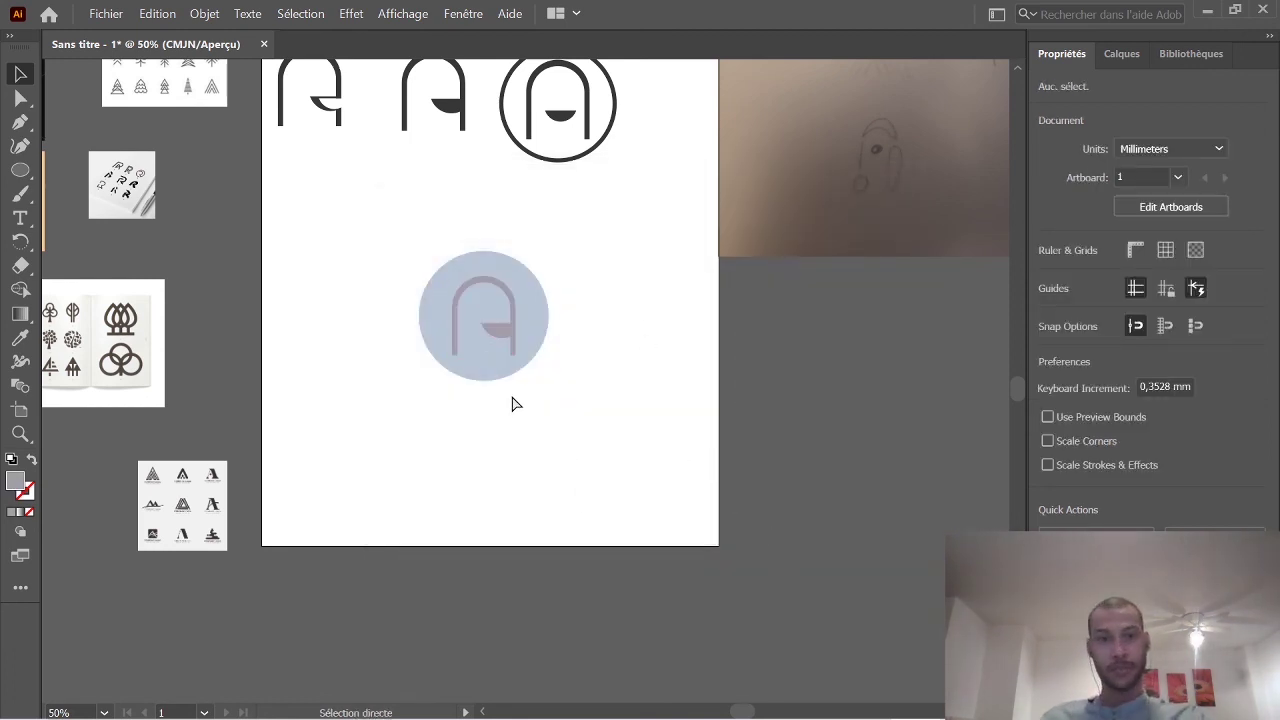
key("ctrl+z")
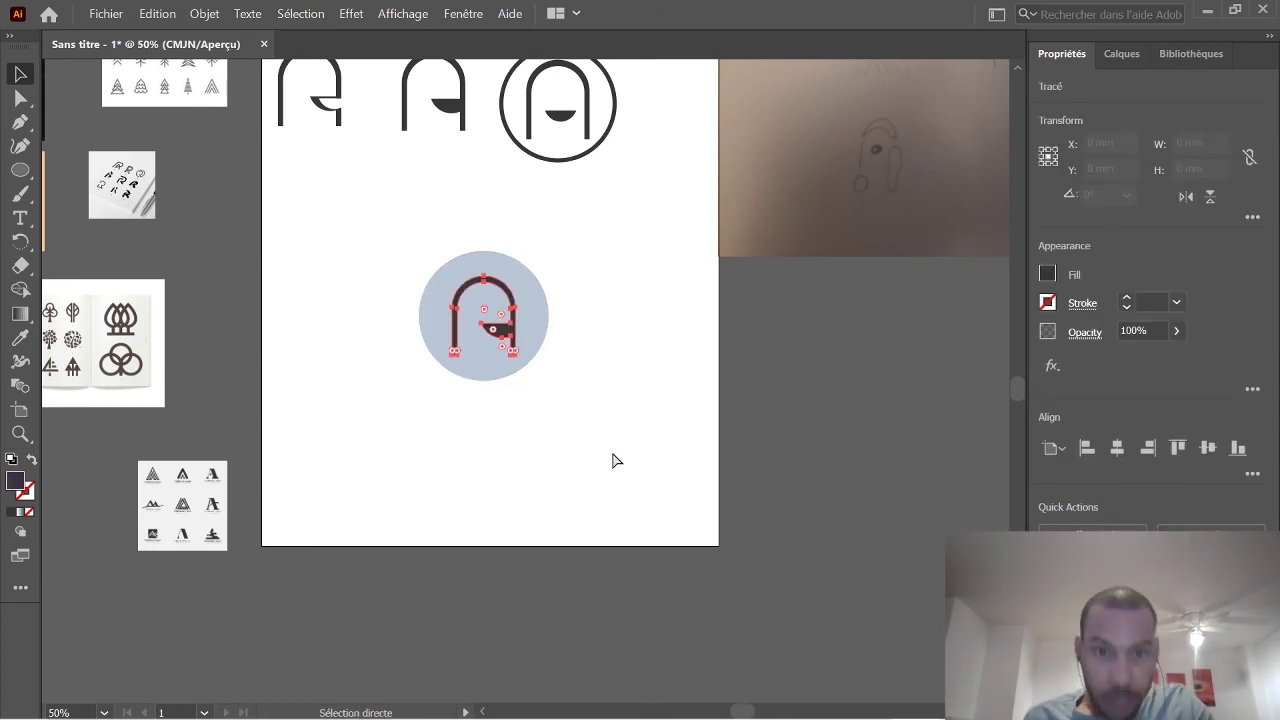
left_click(601, 415)
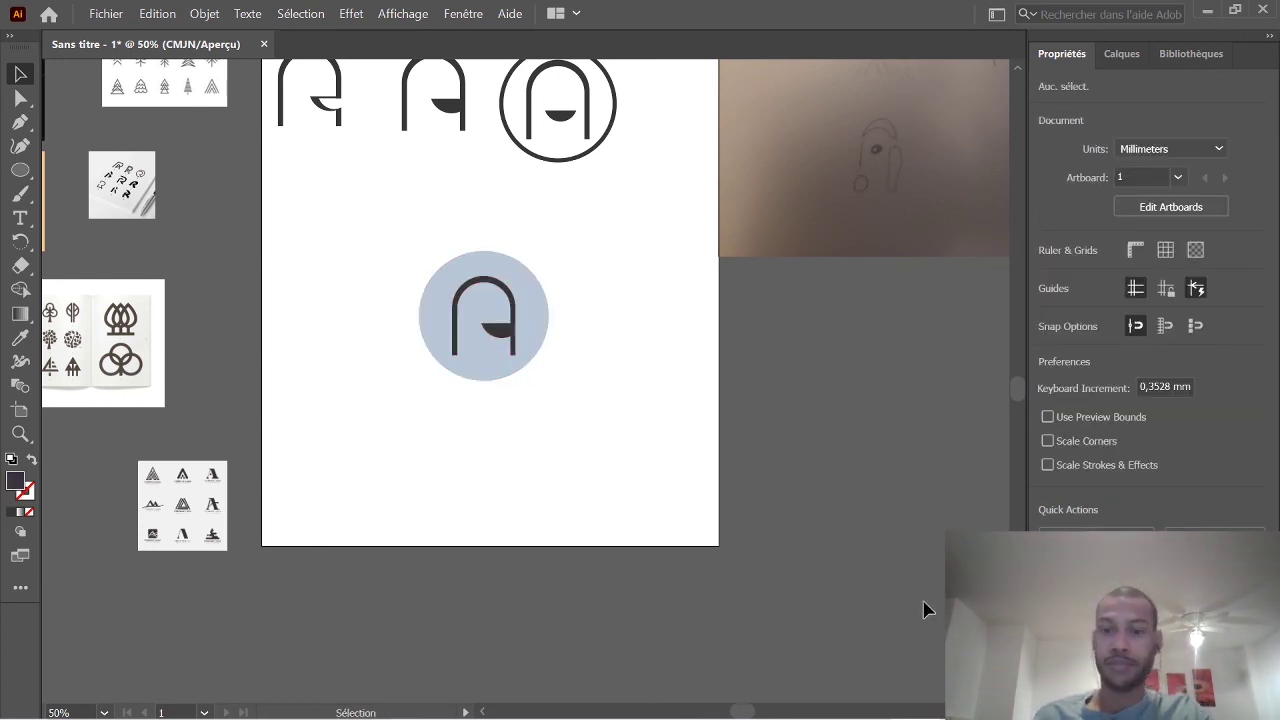
Switch to Chrome, generate several new palettes on Coolors, and copy the Gunmetal hex code 0A2E36 from one of them.
left_click(664, 700)
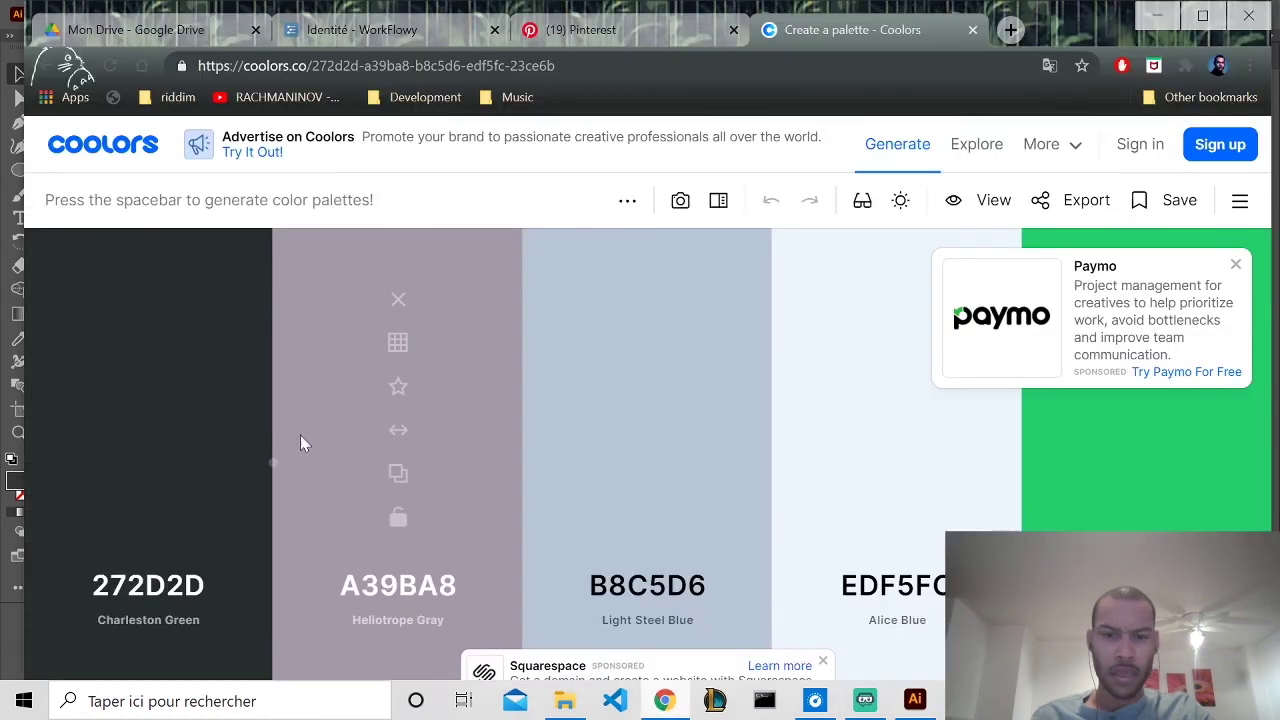
left_click(913, 163)
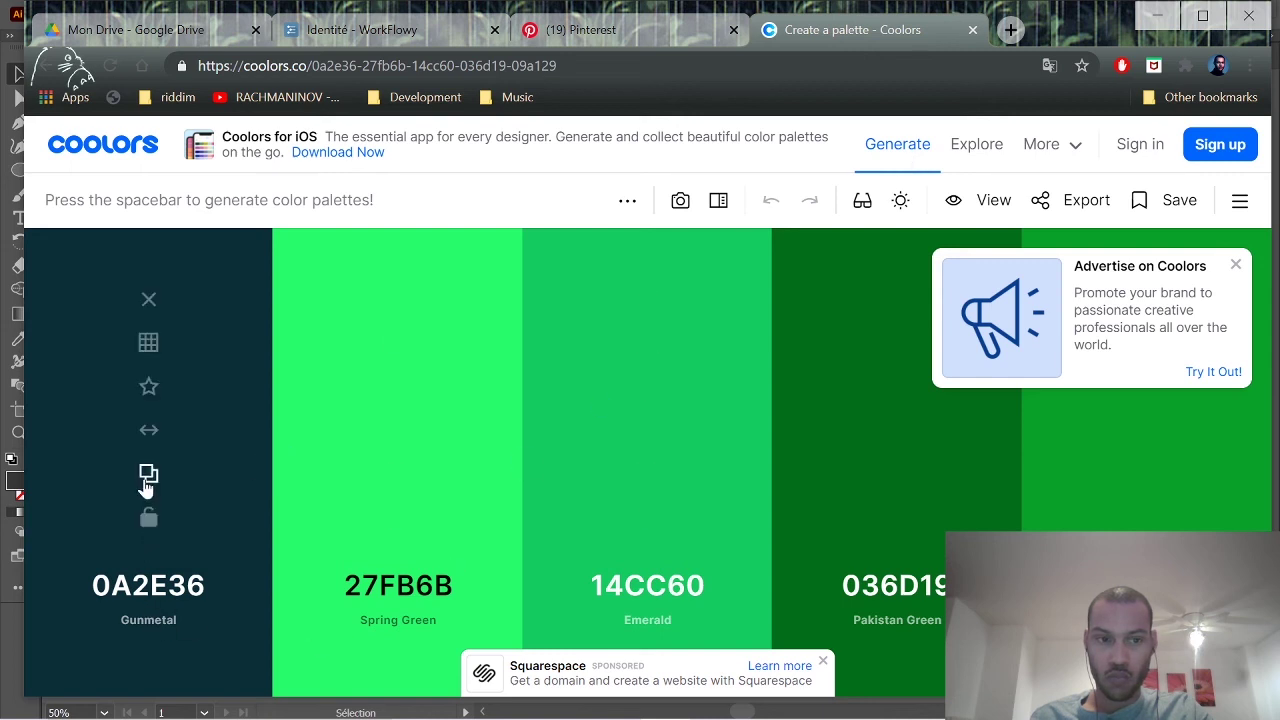
left_click(147, 477)
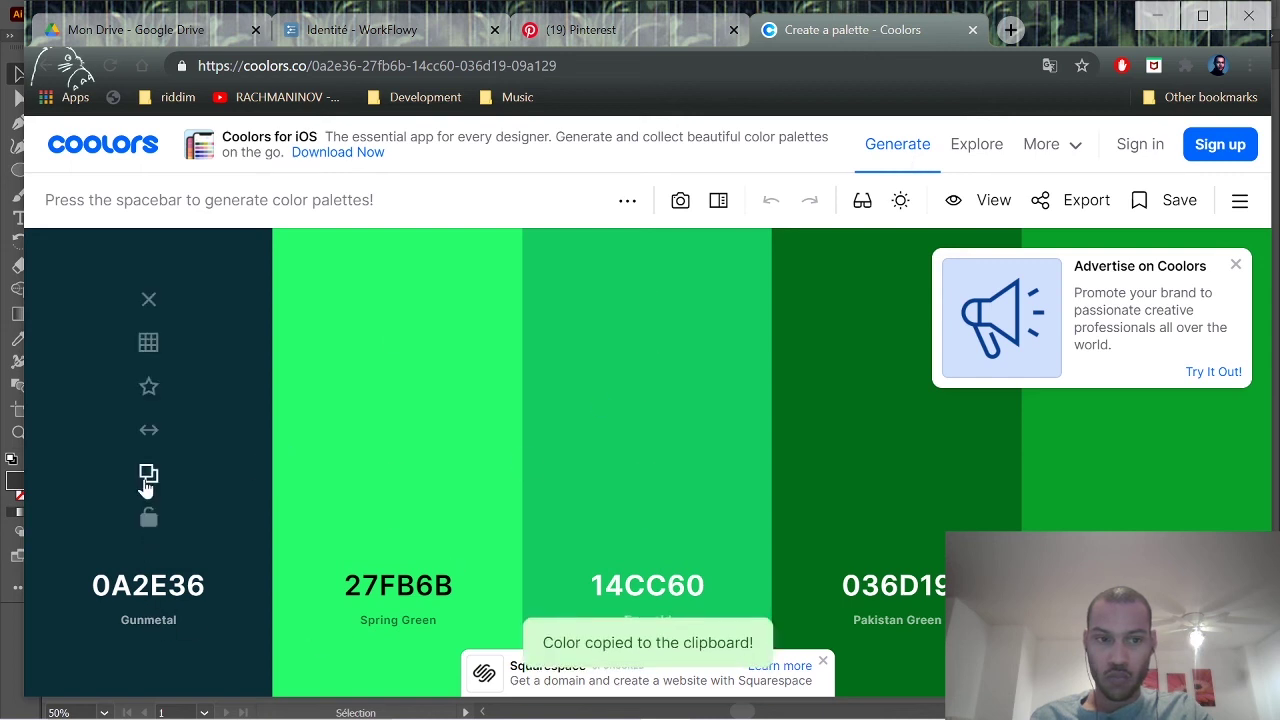
left_click(907, 158)
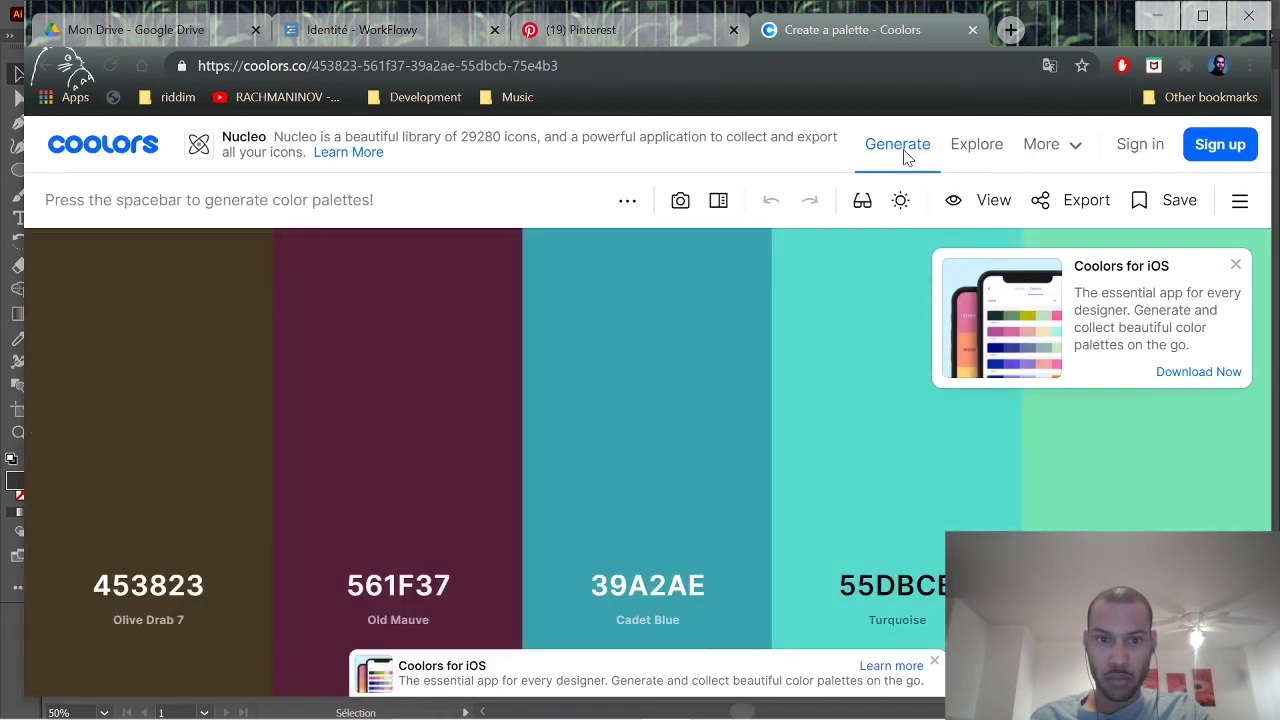
left_click(904, 158)
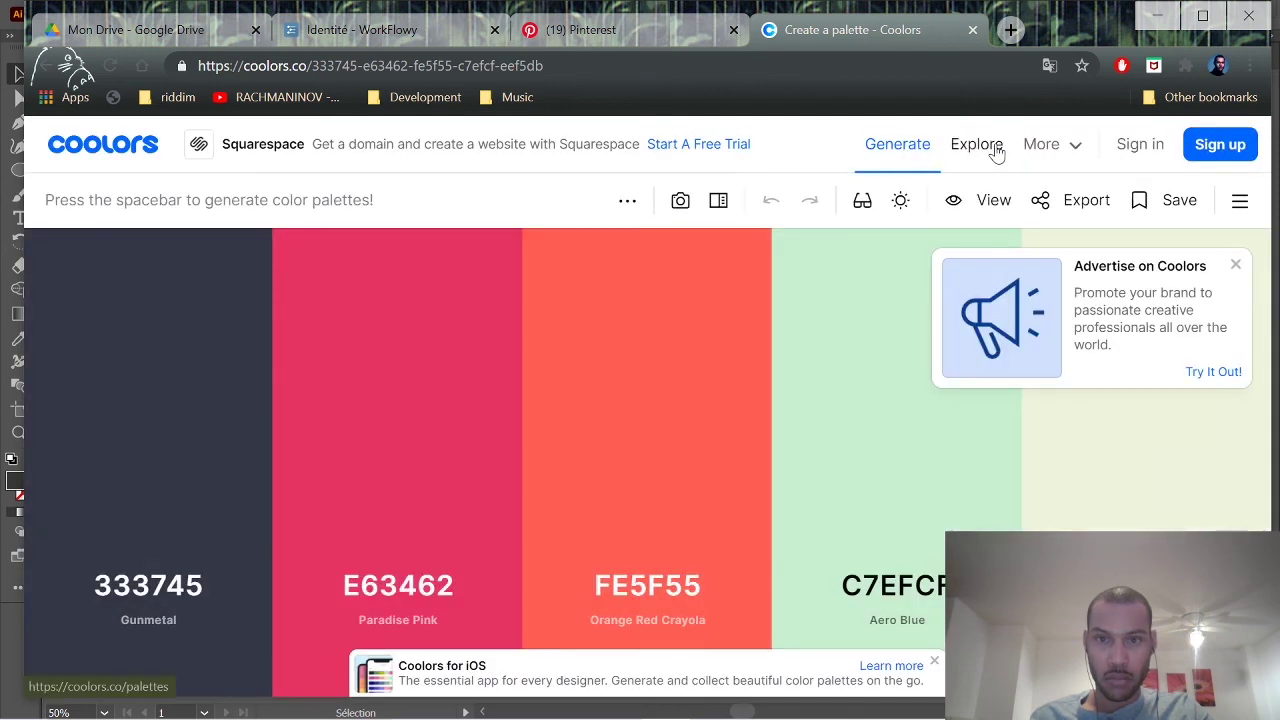
Open the trending palettes on Coolors and pick the blue 457B9D from the red-to-navy palette.
left_click(998, 152)
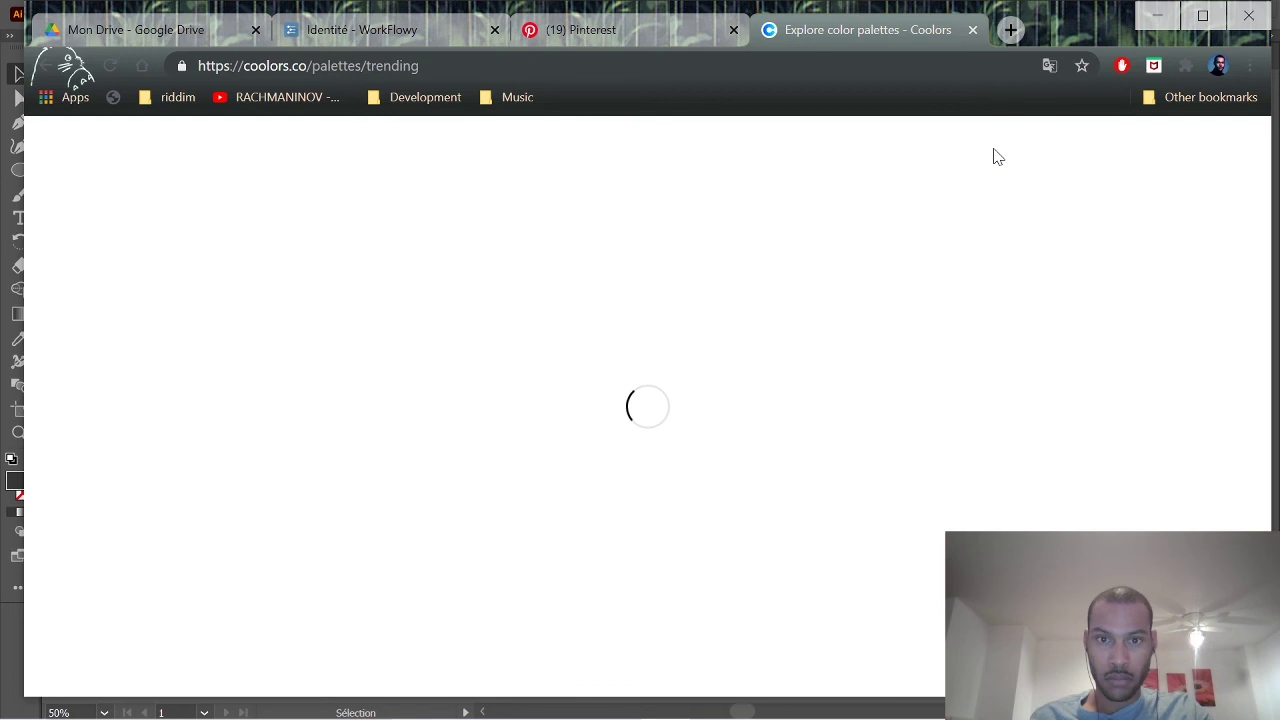
scroll(757, 434, "down", 2)
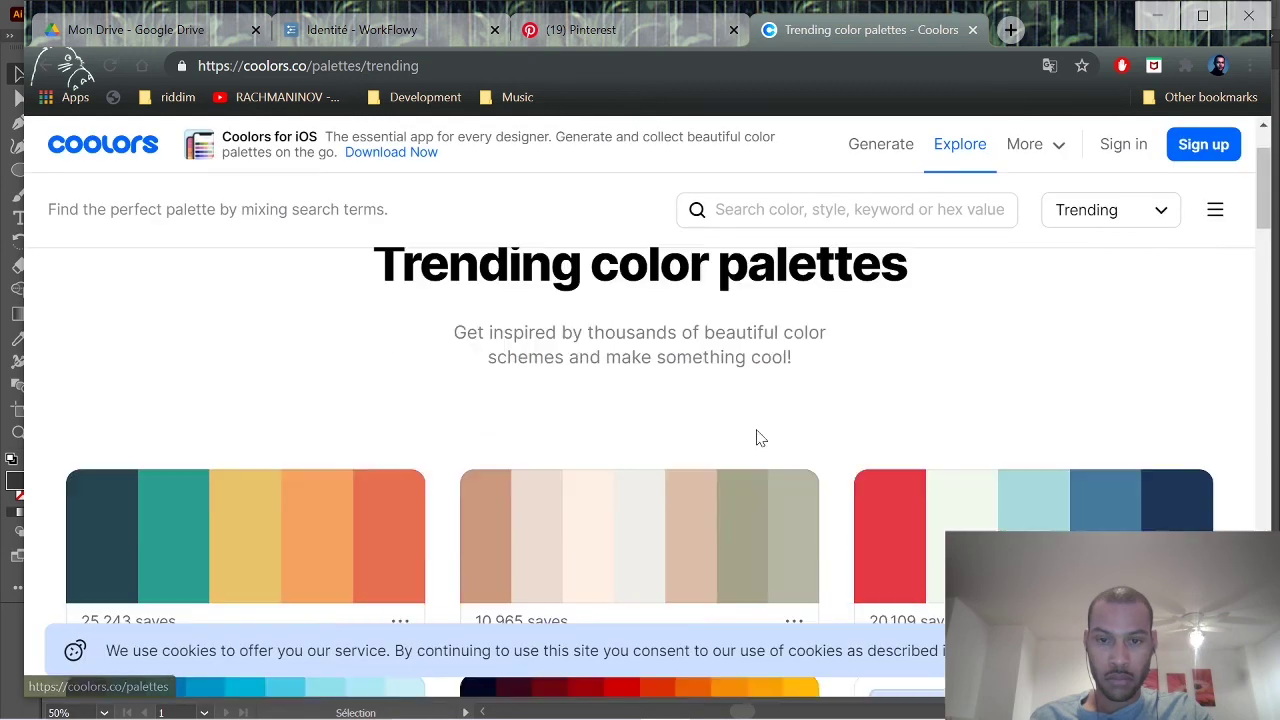
scroll(822, 453, "down", 1)
left_click(1148, 328)
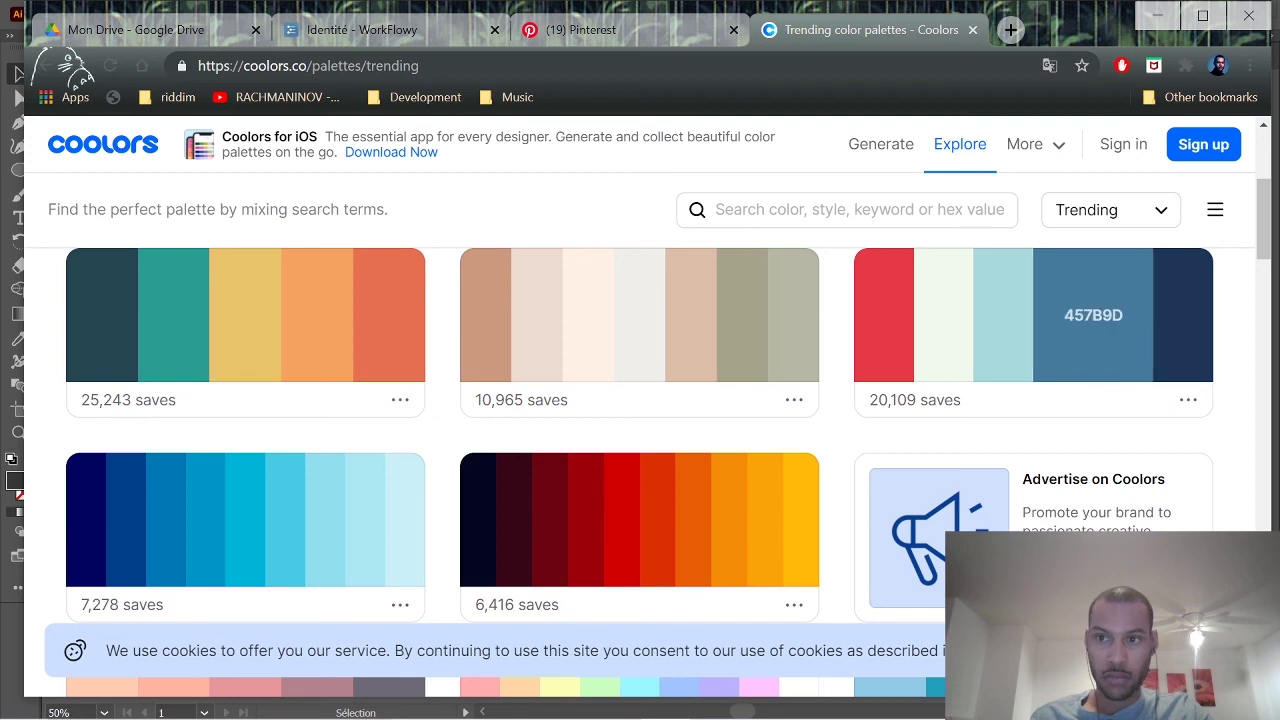
Switch back to Illustrator and fill the circled letter A with the navy hex color copied from Coolors.
left_click(914, 699)
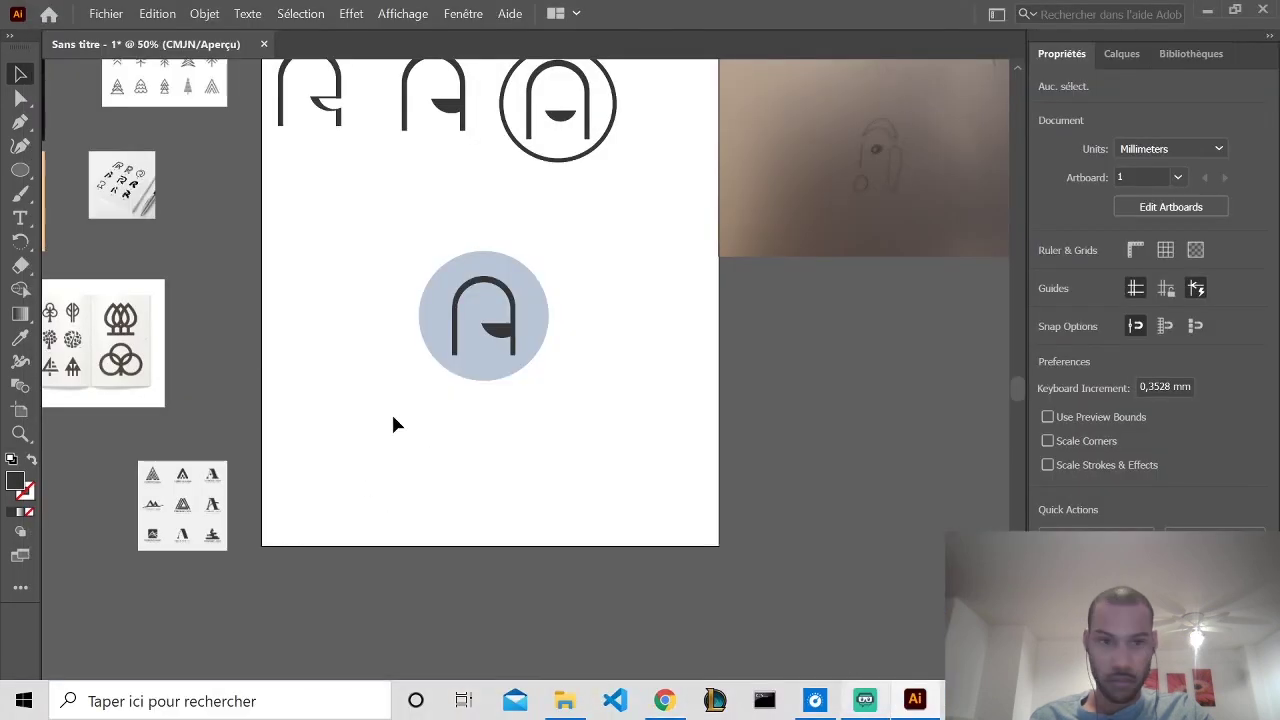
left_click(493, 335)
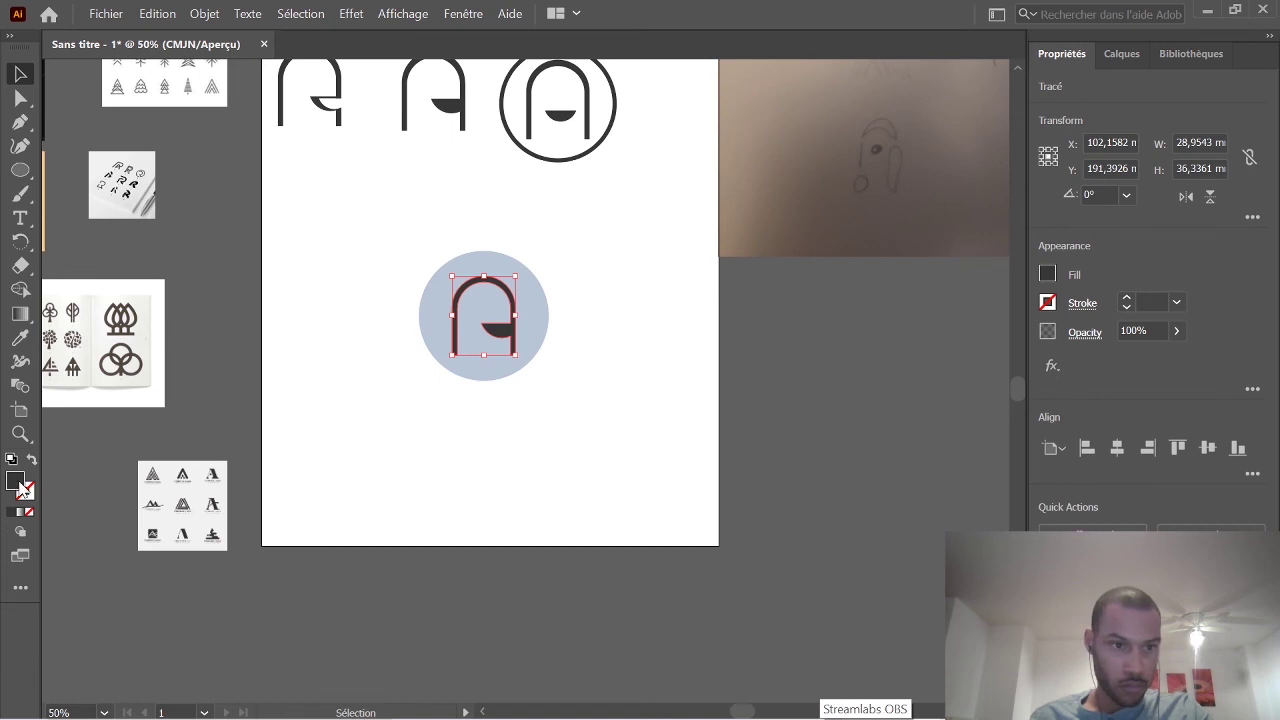
double_click(24, 489)
key("ctrl+v")
left_click(851, 243)
Copy the light teal hex code from the same red-to-navy Coolors palette in Chrome and apply it as the circle's fill in Illustrator.
left_click(531, 354)
left_click(618, 704)
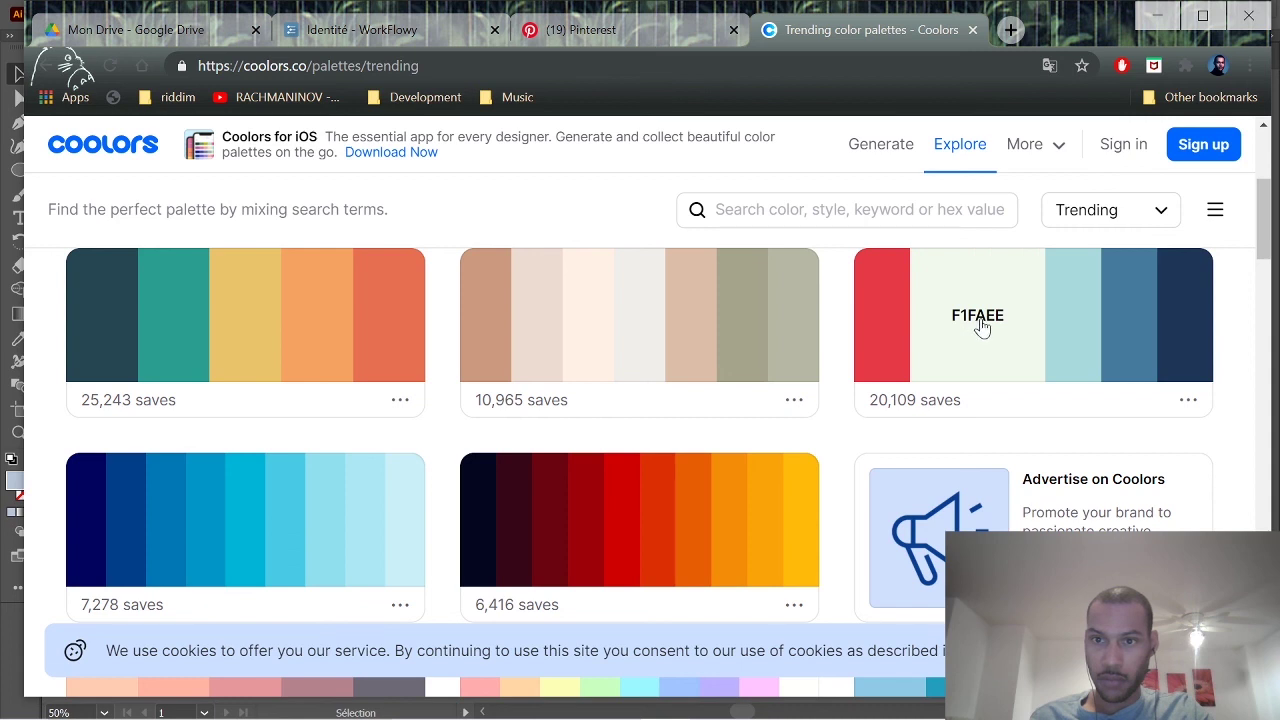
mouse_move(738, 708)
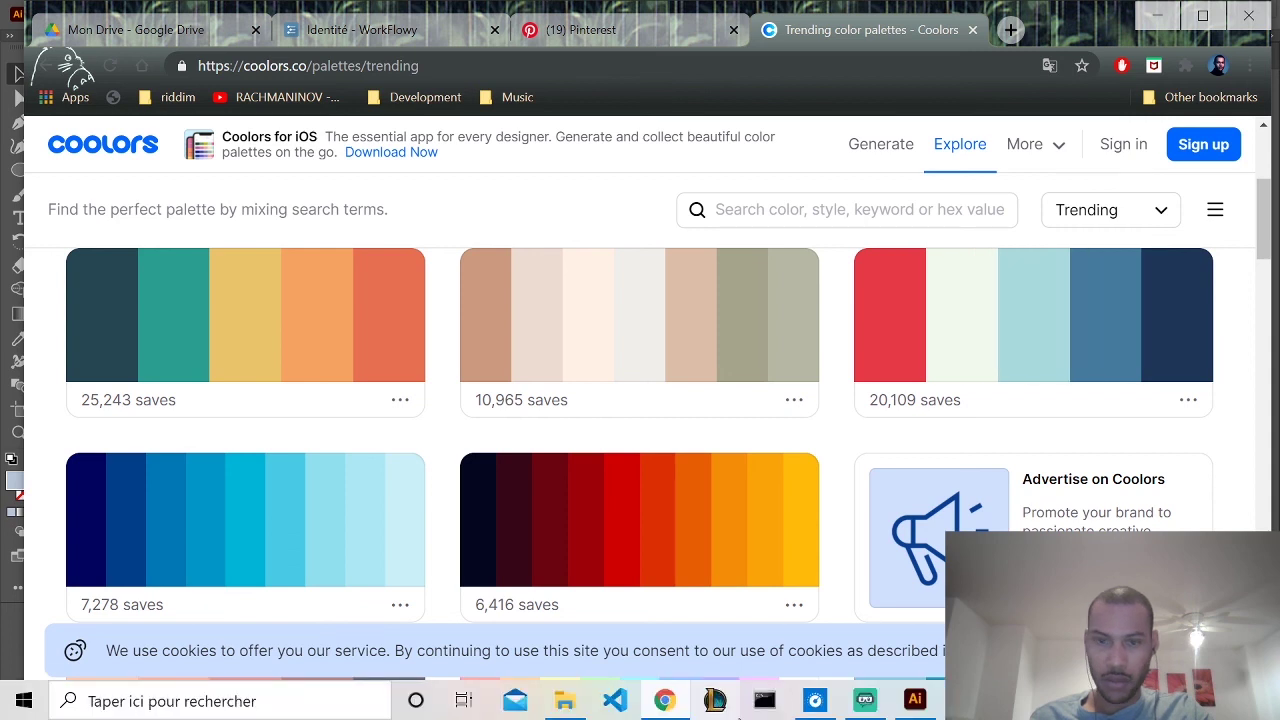
left_click(914, 699)
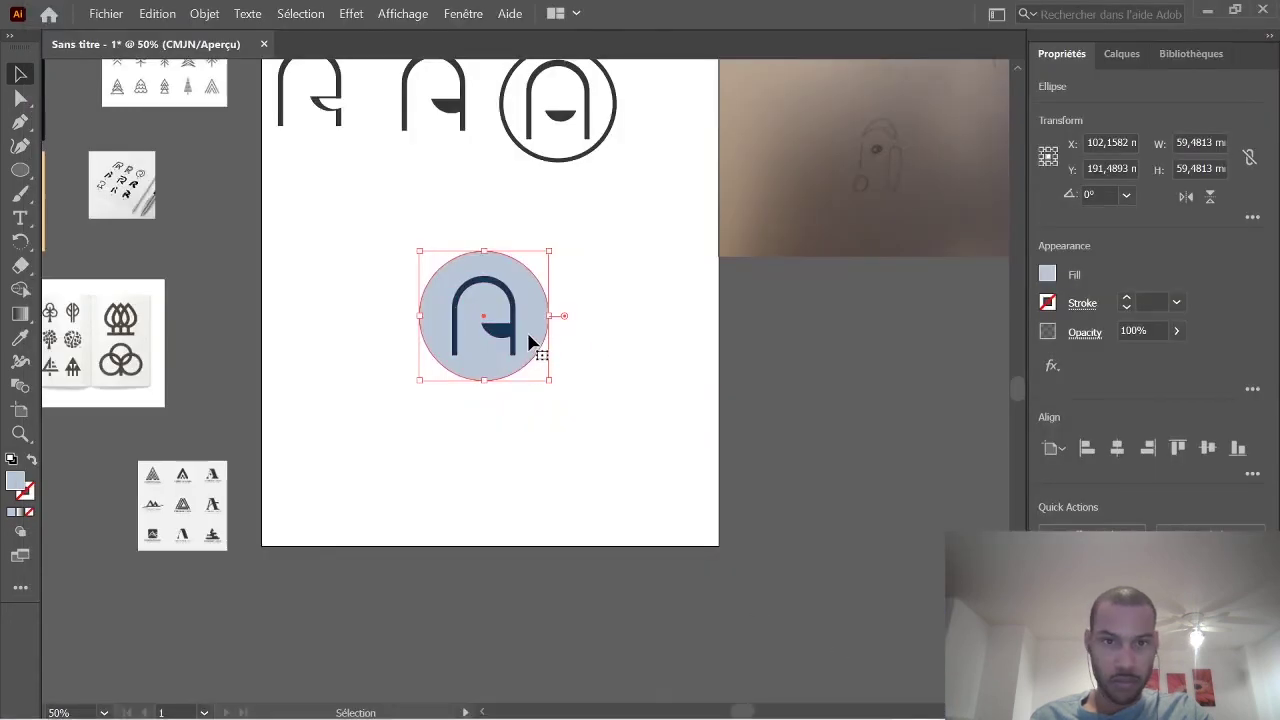
double_click(15, 481)
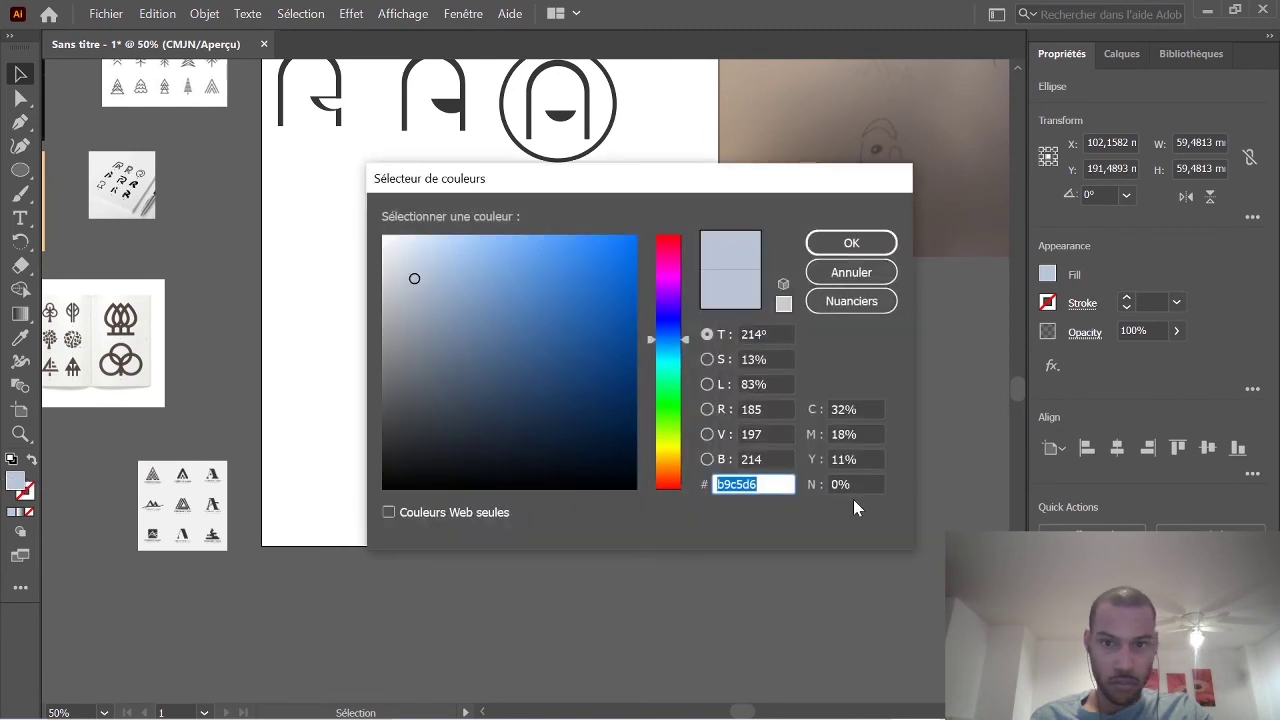
key("Return")
left_click(594, 338)
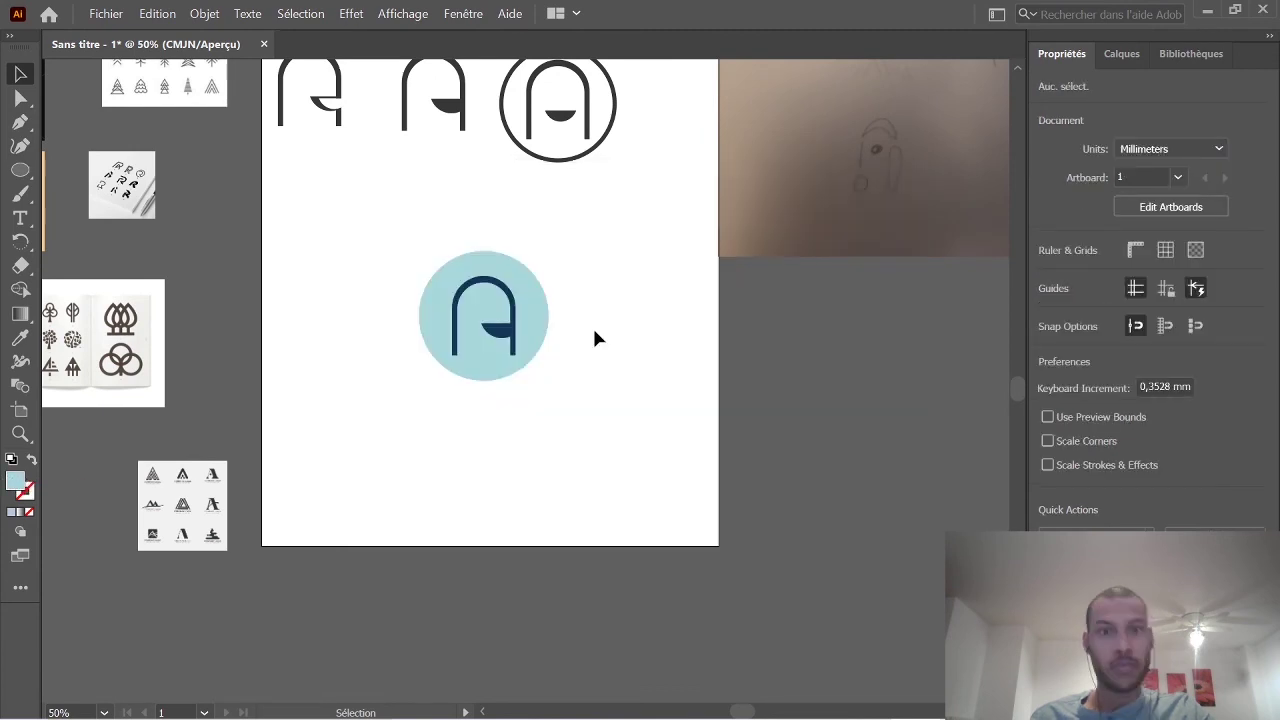
Round the inner bottom corner of the letter A's right leg to a radius of about 1.63 mm with Direct Selection.
scroll(528, 338, "up", 3)
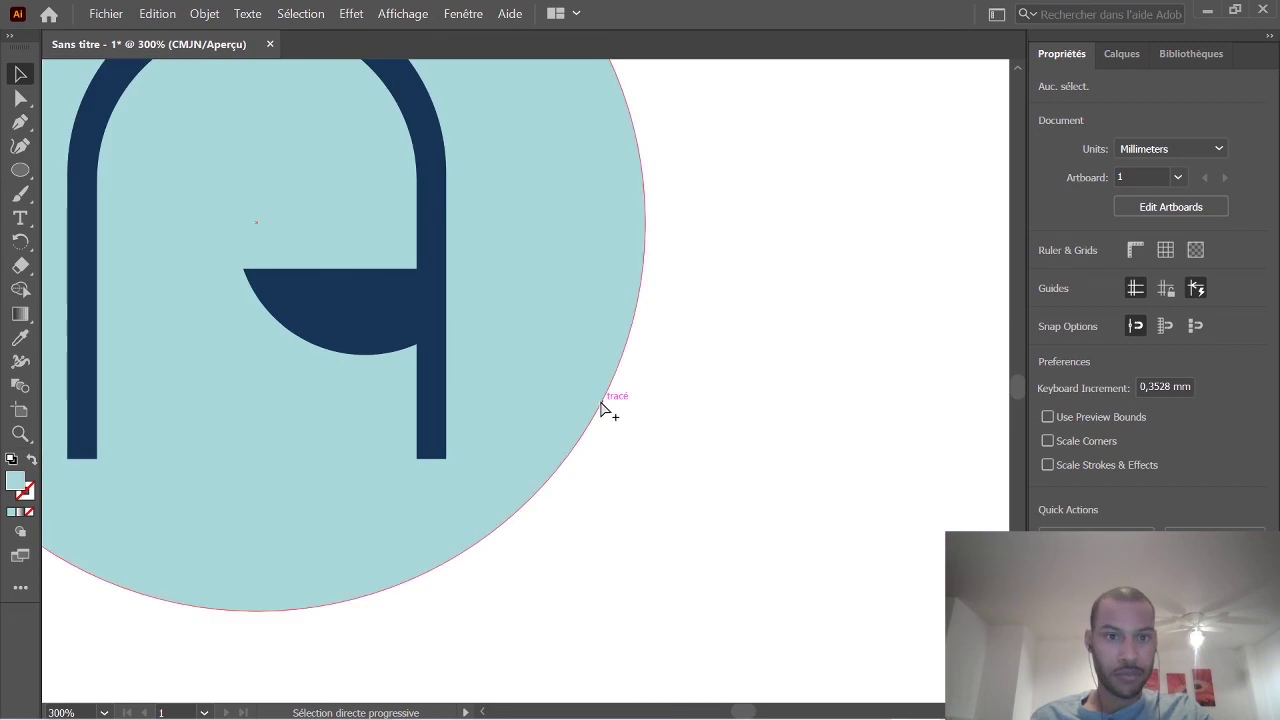
left_click(20, 97)
left_click(335, 315)
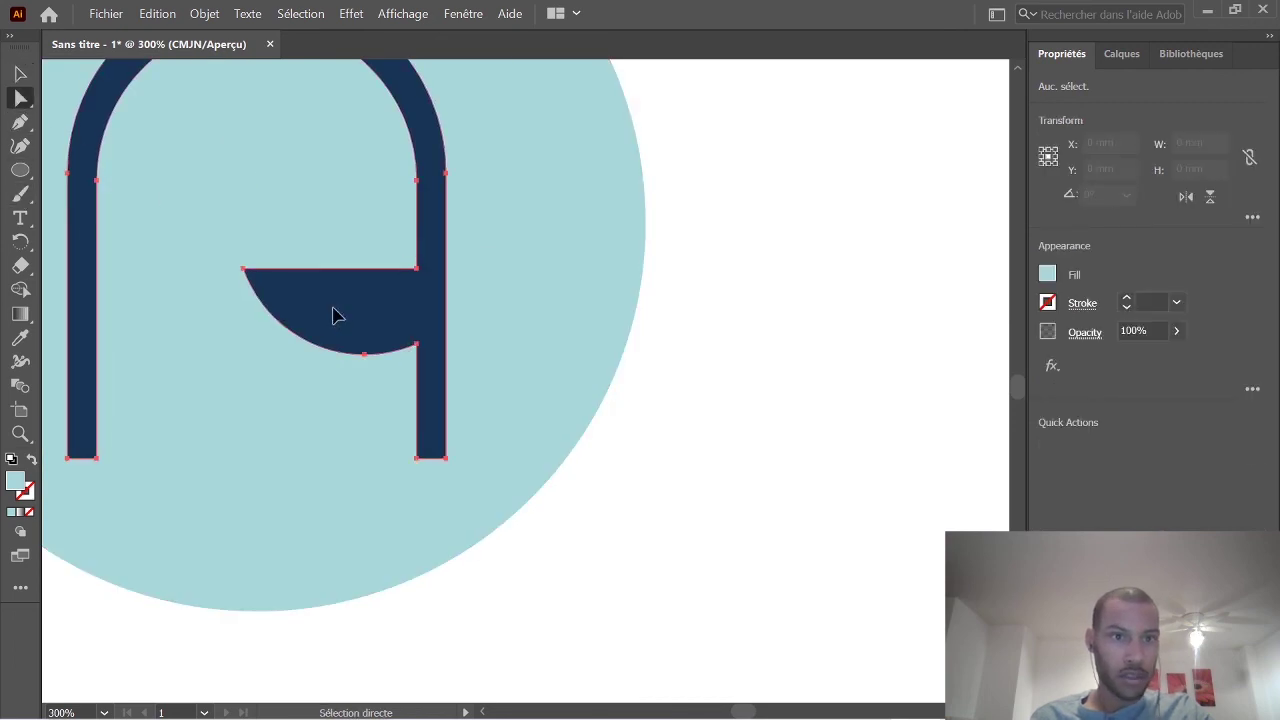
left_click(432, 445)
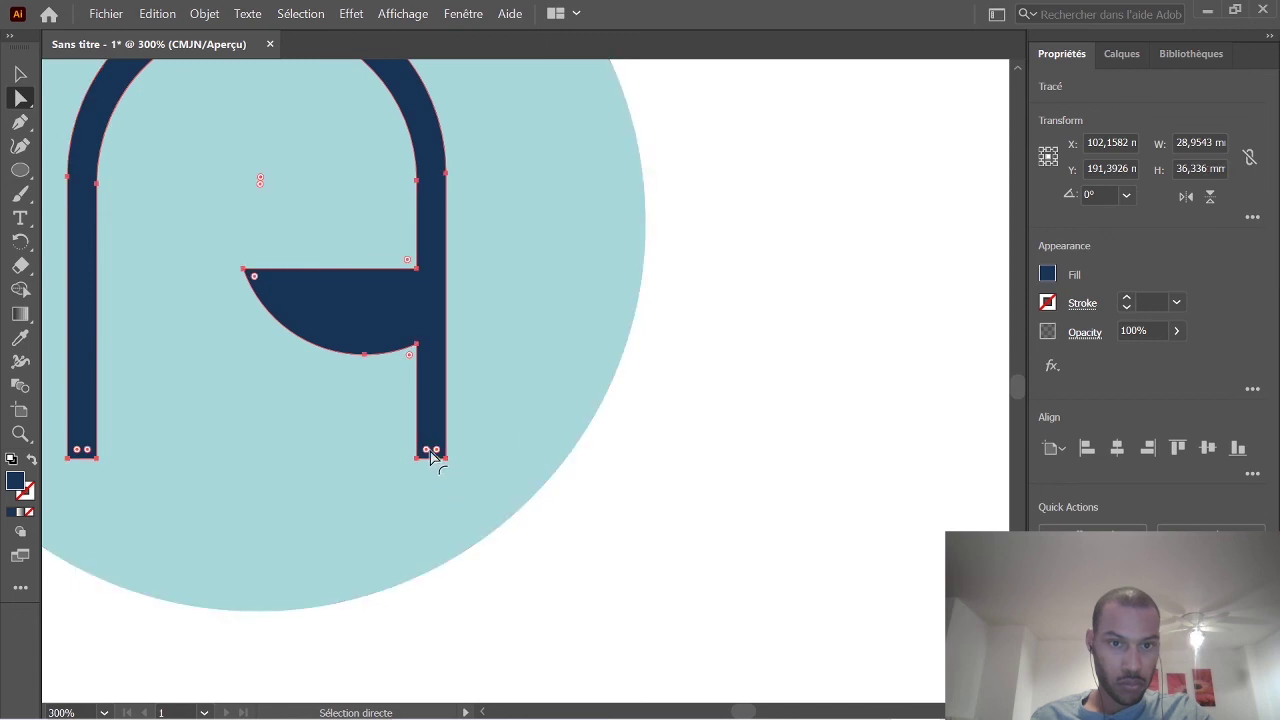
left_click(430, 452)
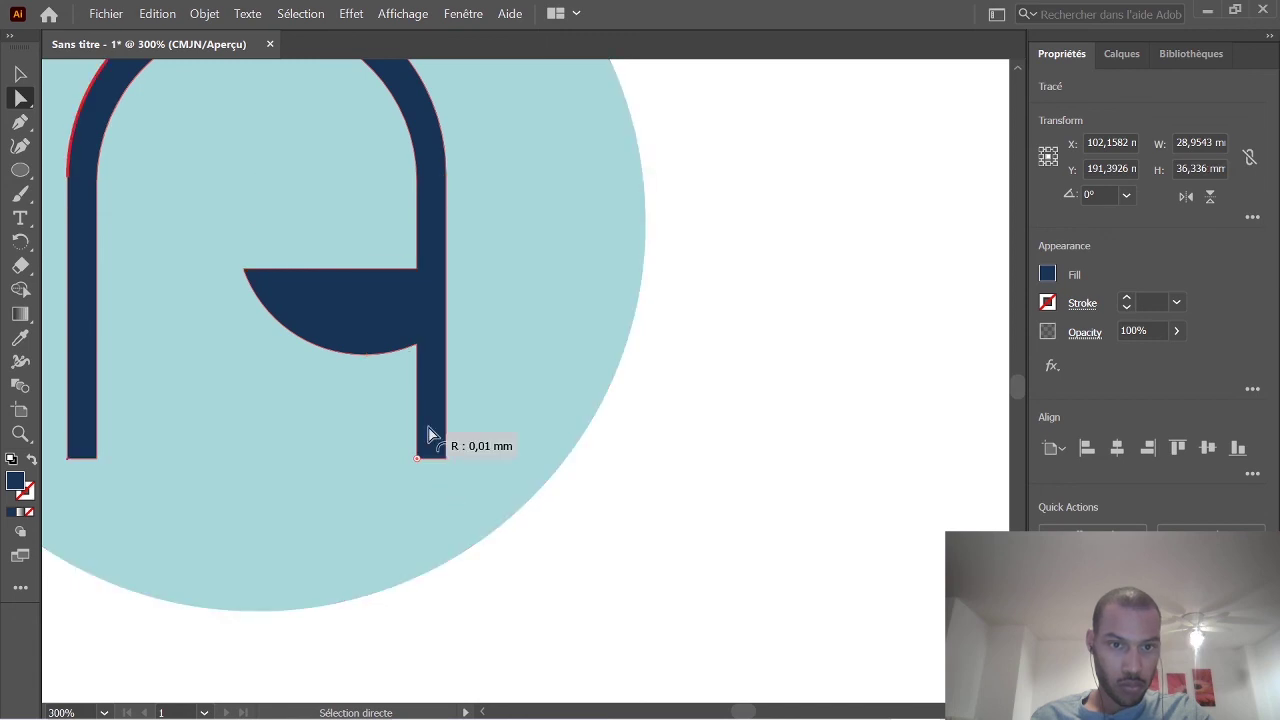
left_click(474, 506)
left_click(418, 459)
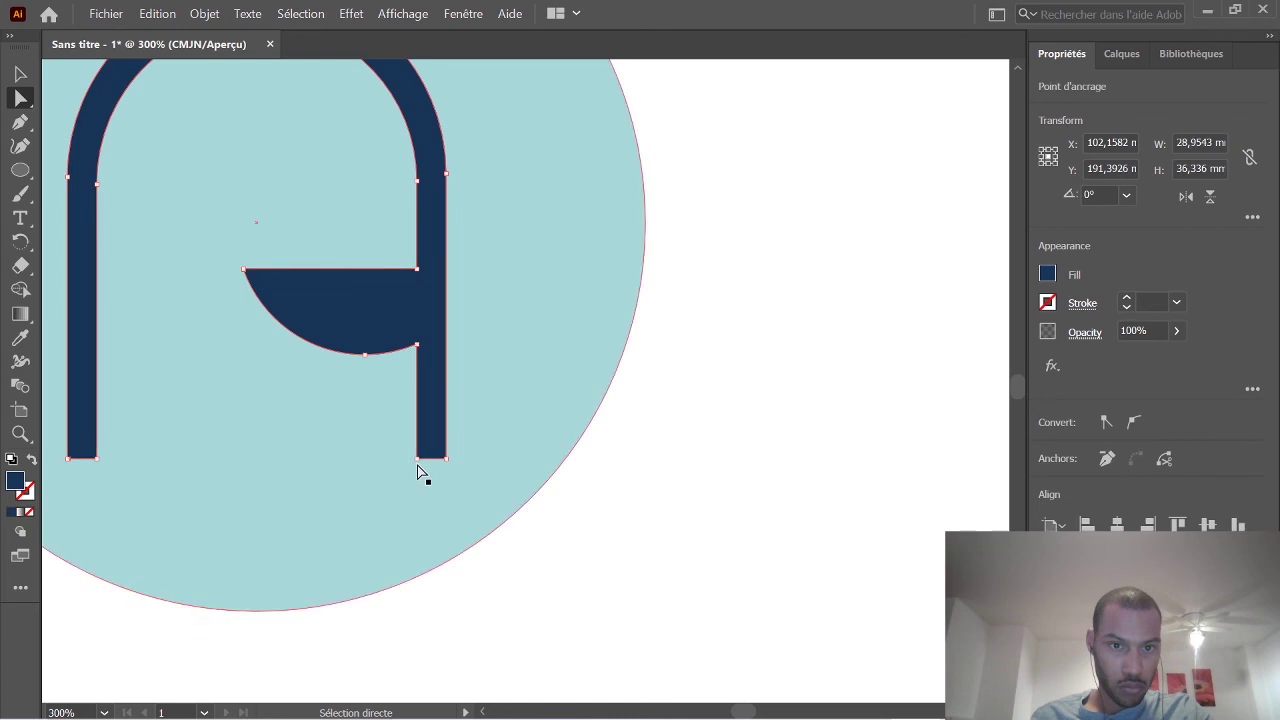
left_click_drag(424, 452, 436, 441)
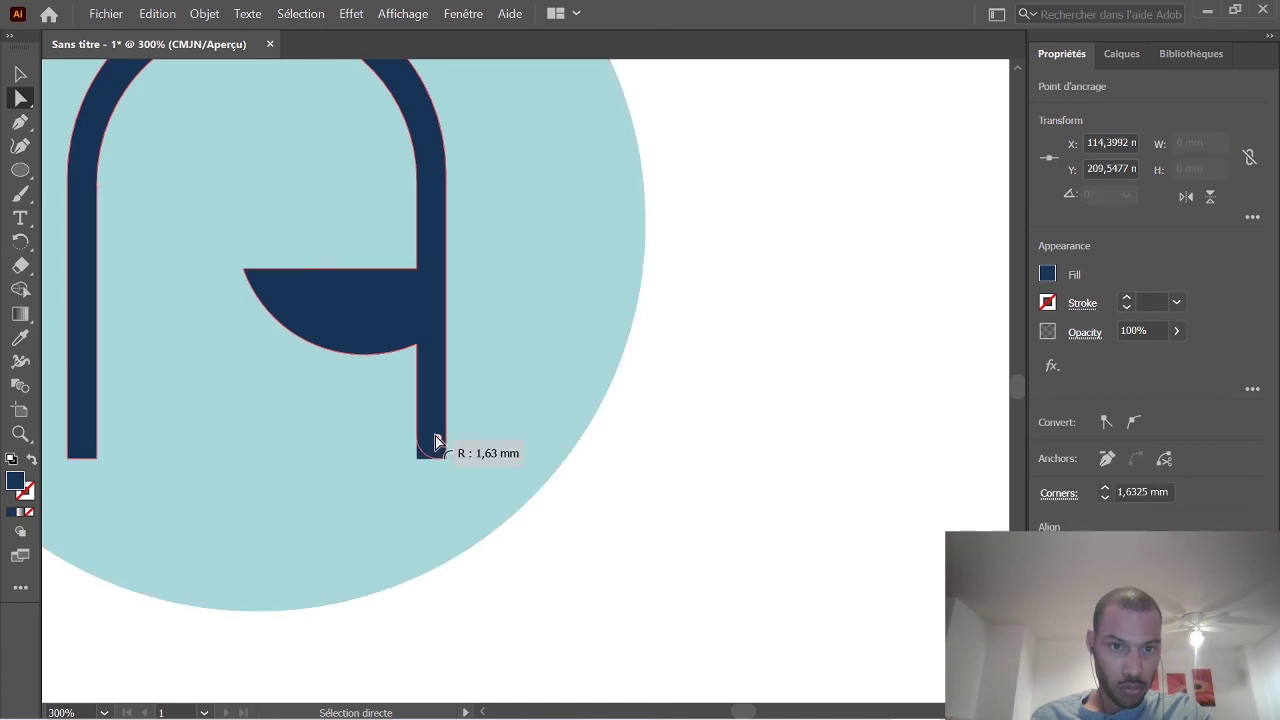
Round the corner where the underside of the crossbar meets the right leg to a radius of about 1.42 mm.
left_click(80, 434)
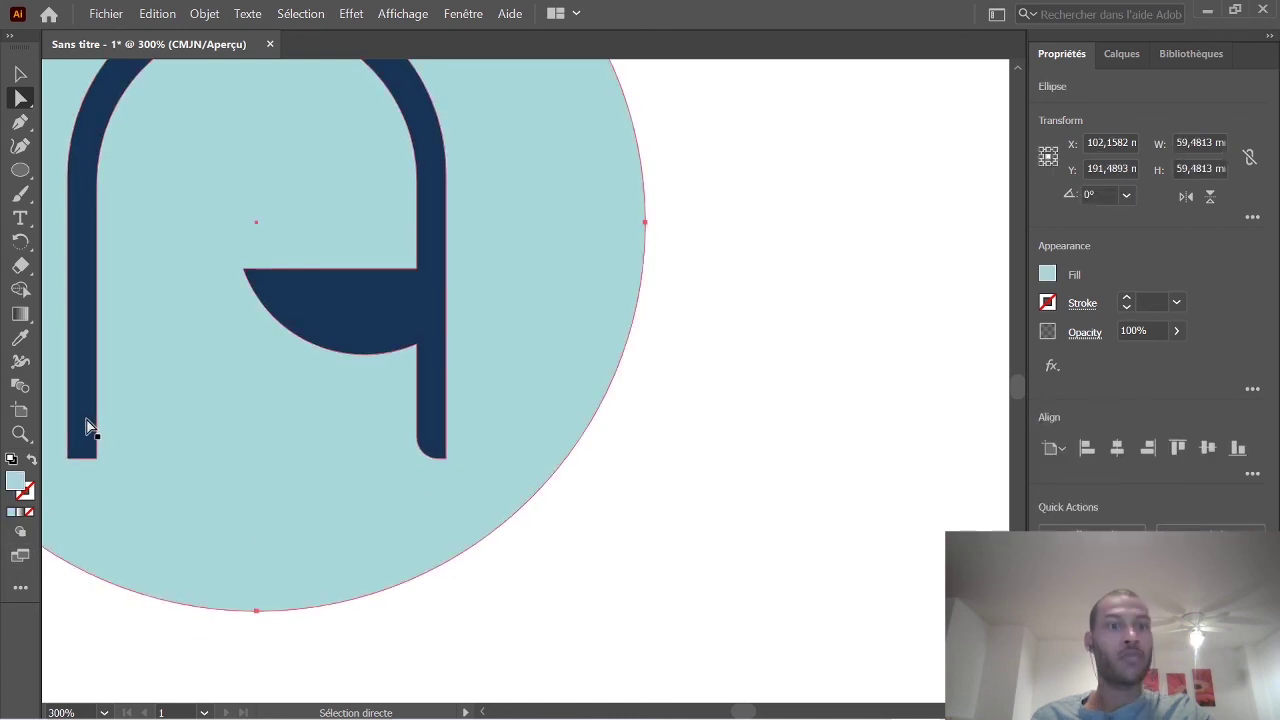
left_click(88, 458)
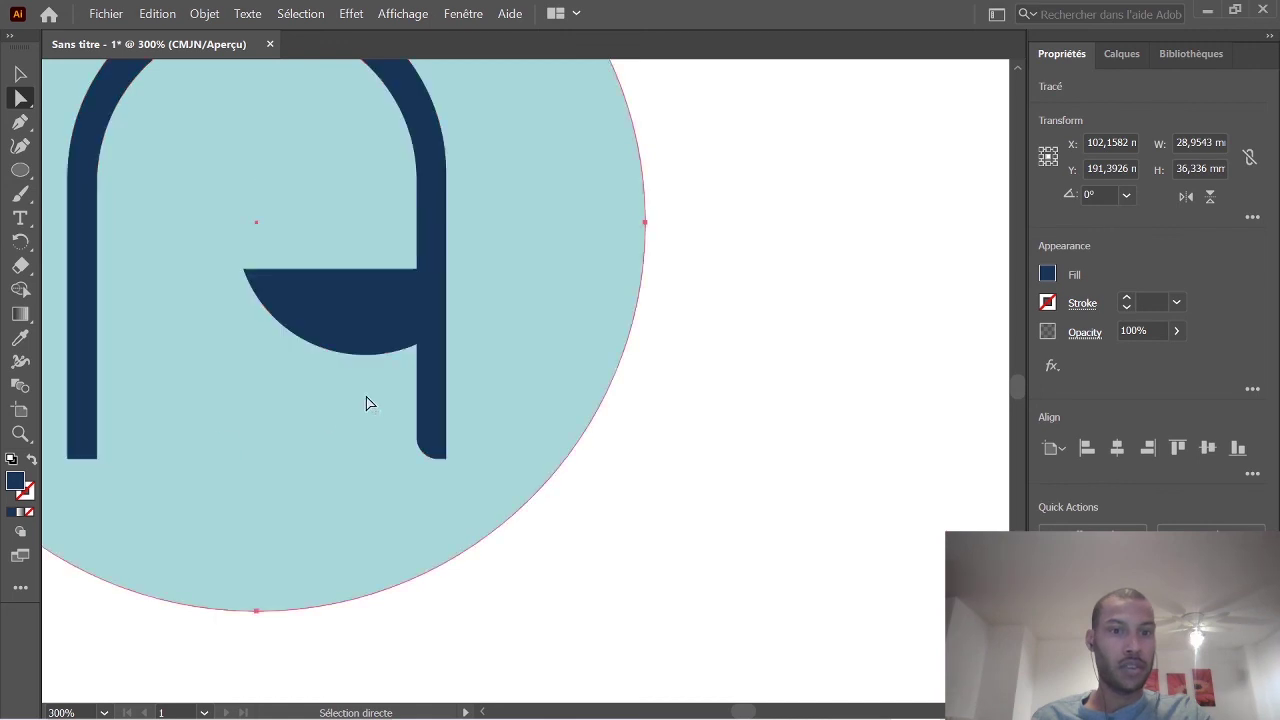
left_click(417, 350)
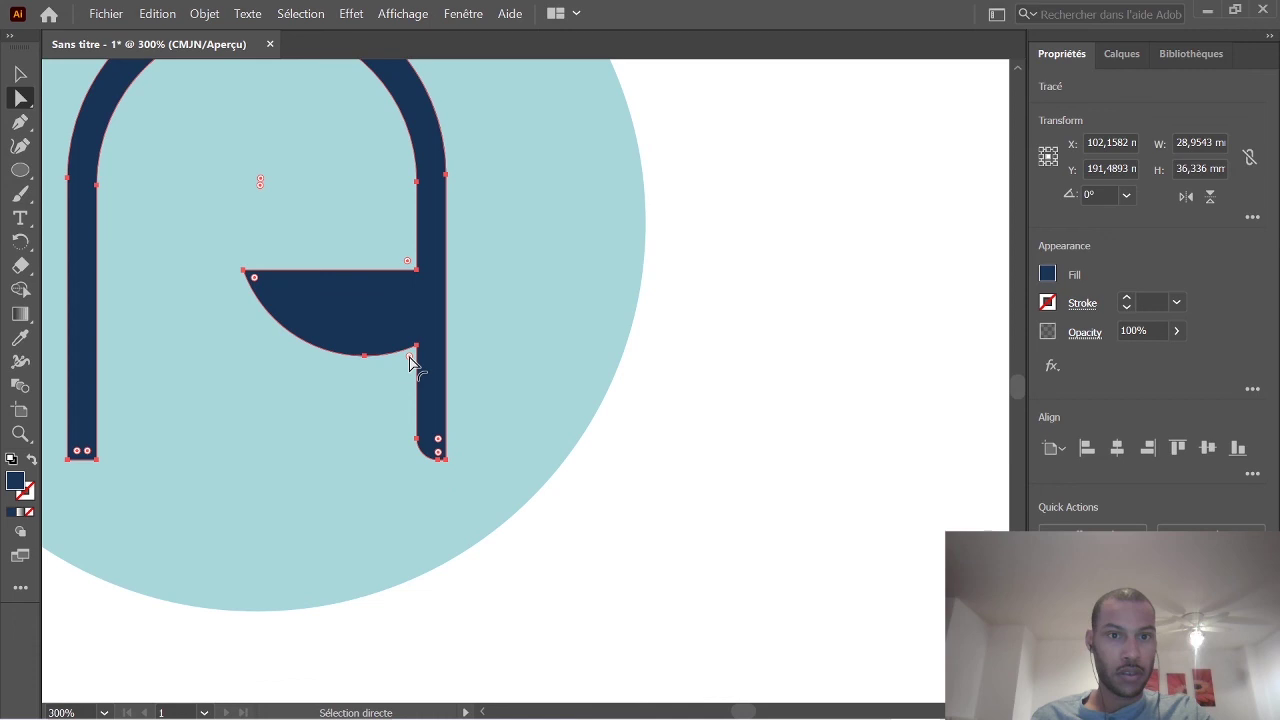
left_click(538, 368)
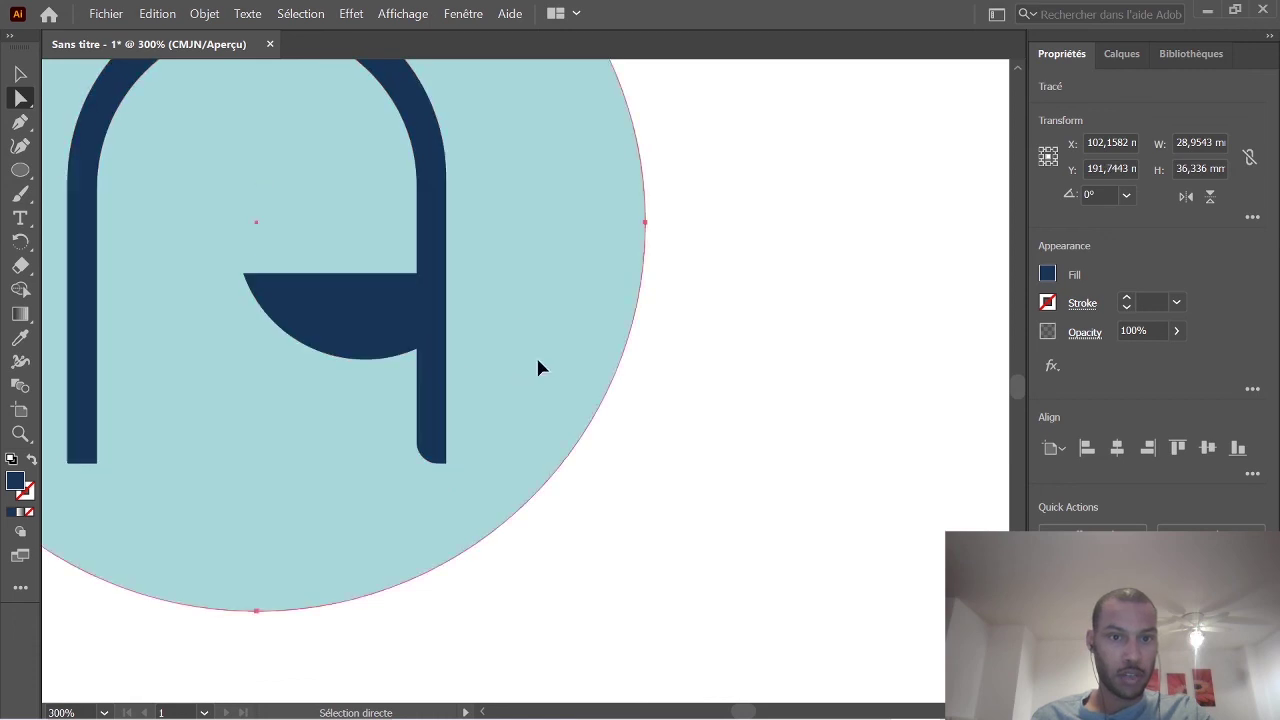
left_click(434, 343)
left_click(417, 350)
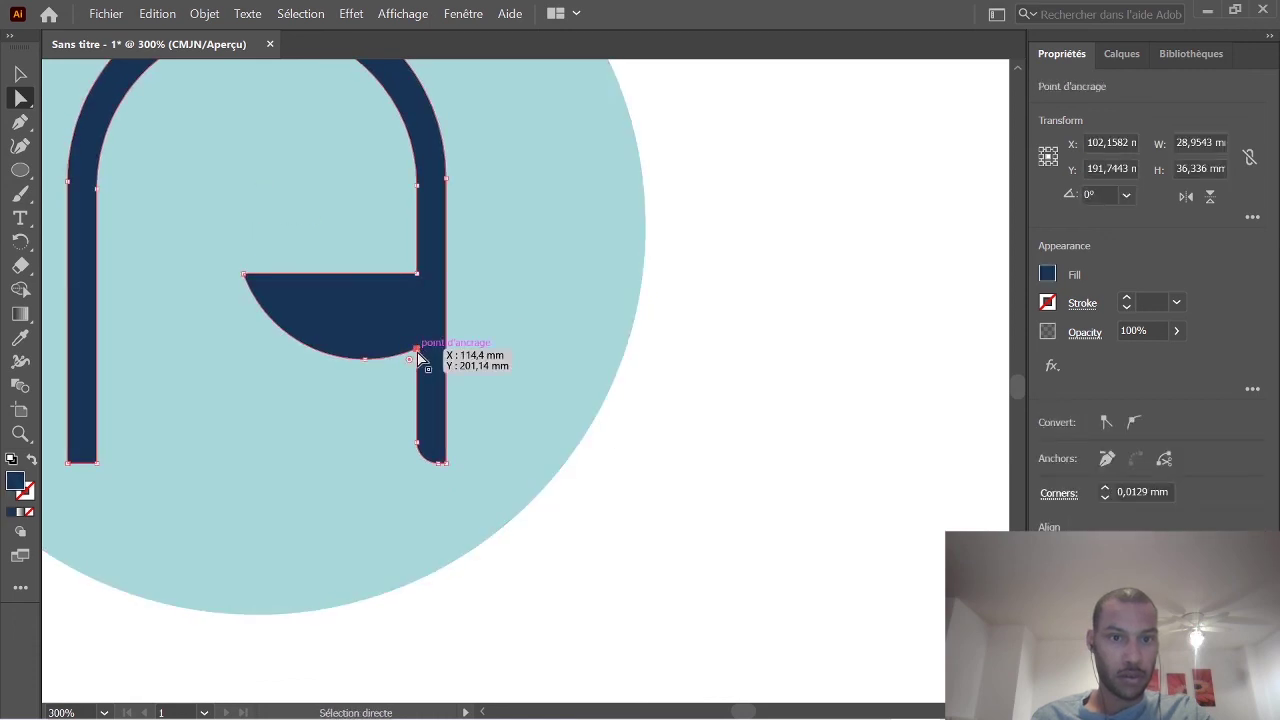
left_click(417, 351)
left_click_drag(410, 365, 400, 378)
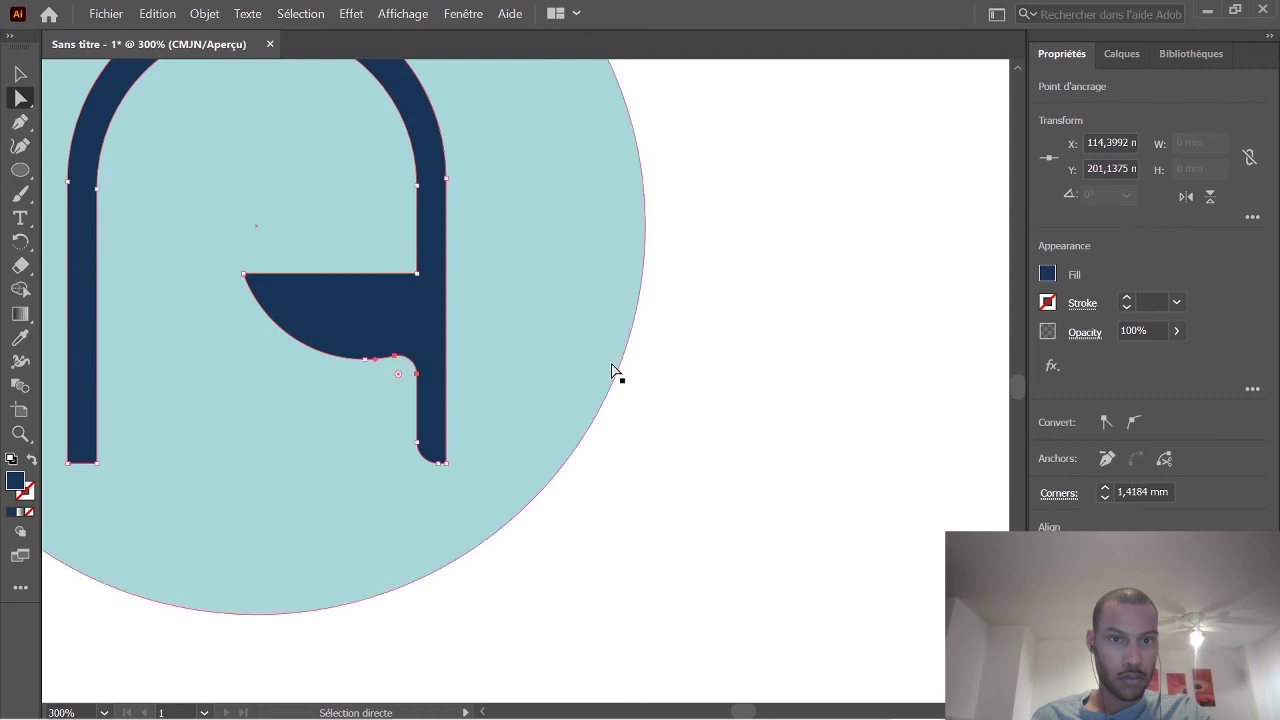
left_click(620, 370)
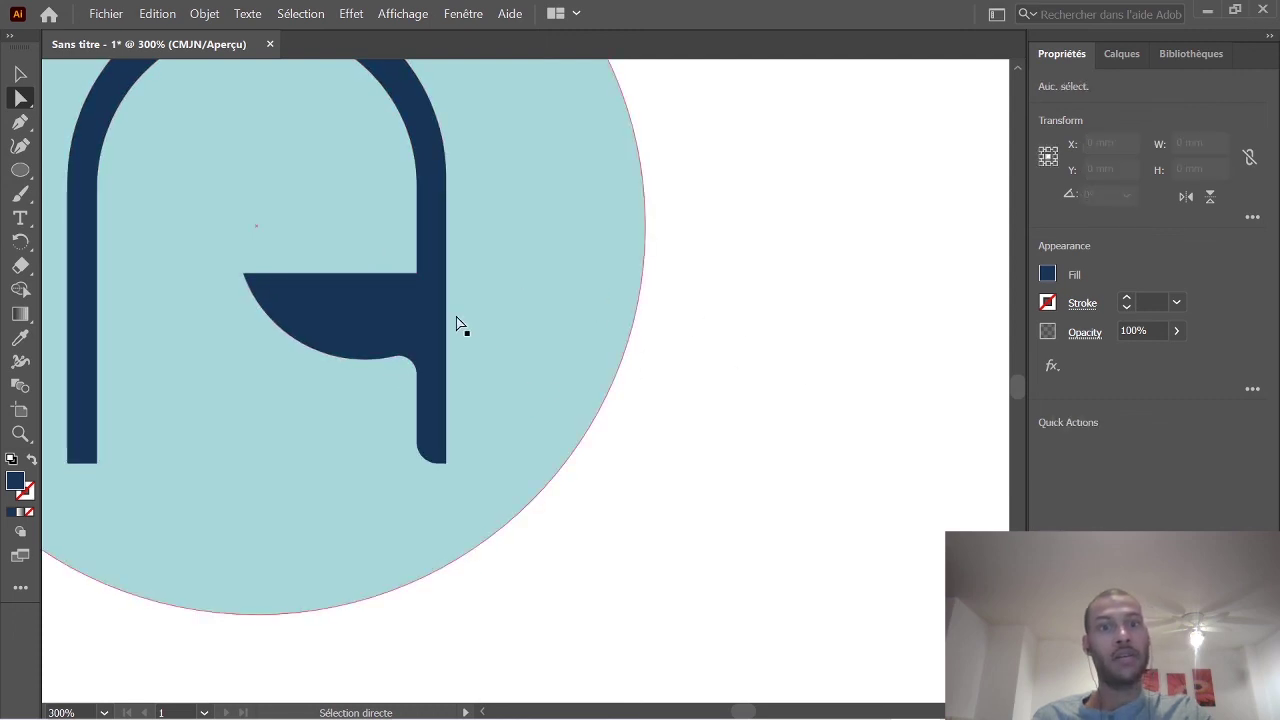
Slightly round the pointed free tip of the letter A's crossbar.
left_click(247, 282)
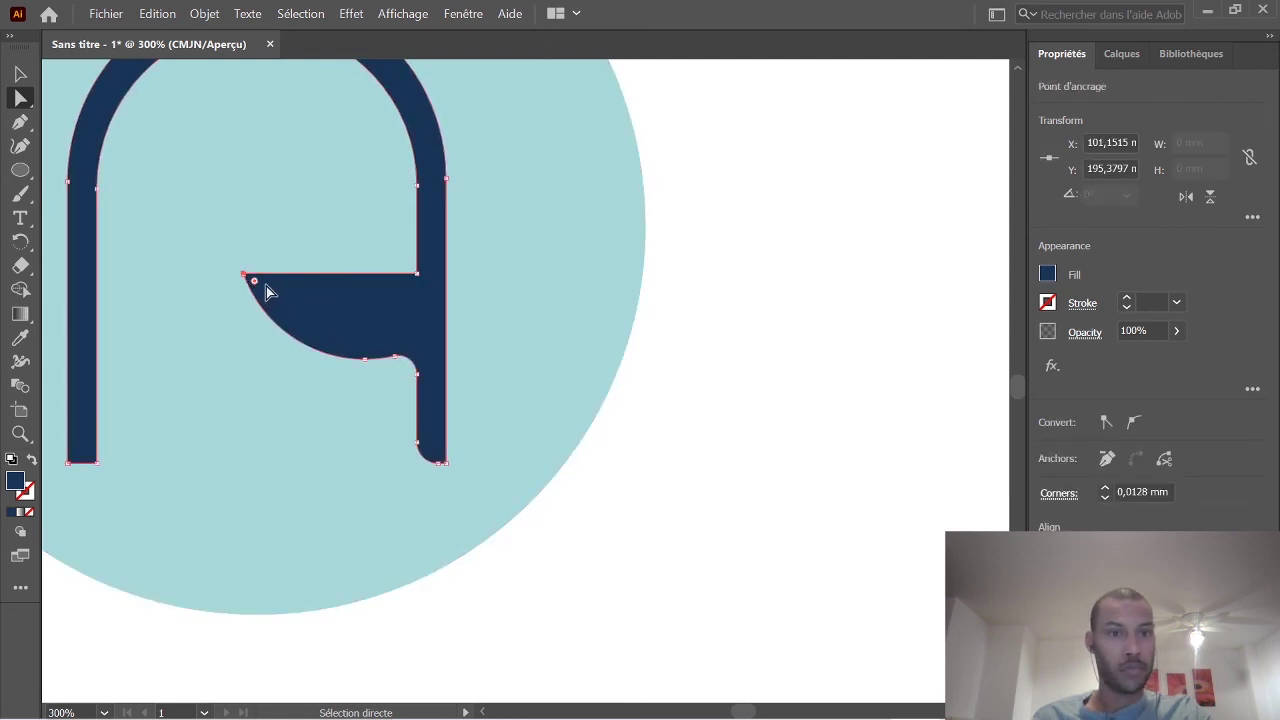
left_click_drag(257, 288, 262, 290)
left_click(846, 346)
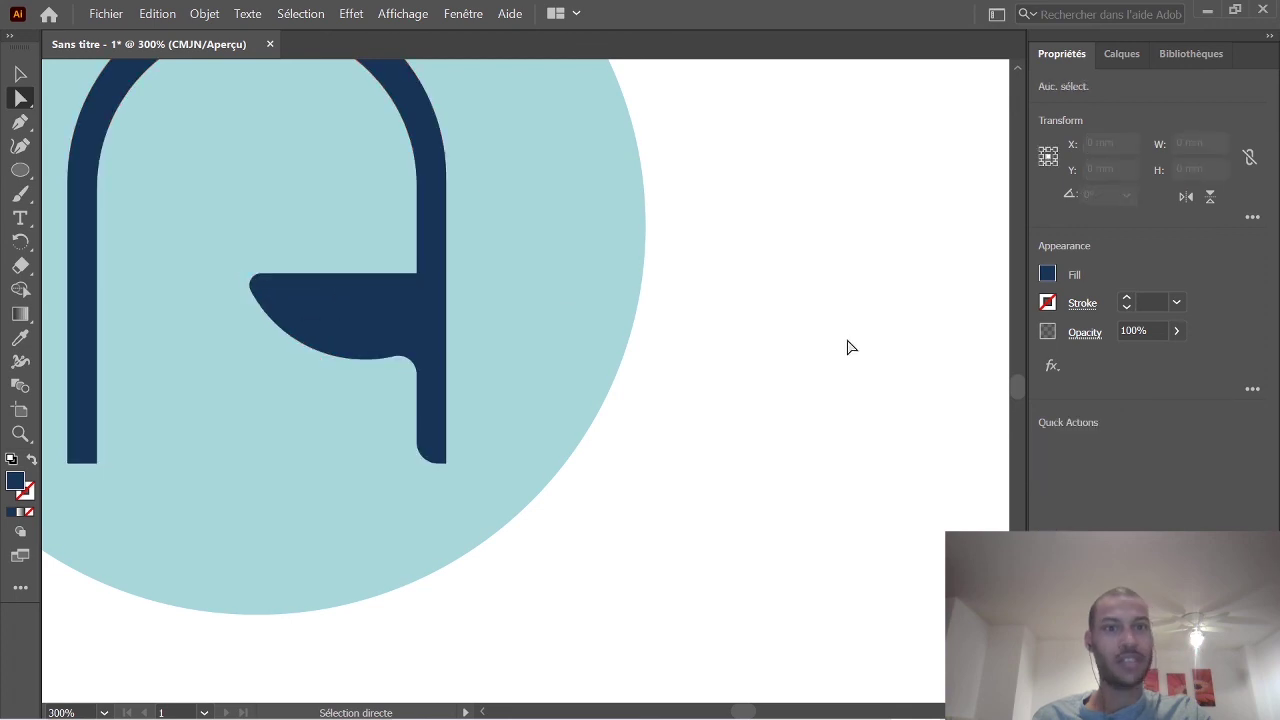
Round the corner where the crossbar's upper edge meets the right leg to a radius of about 1.49 mm.
scroll(703, 358, "up", 1)
scroll(557, 400, "up", 2)
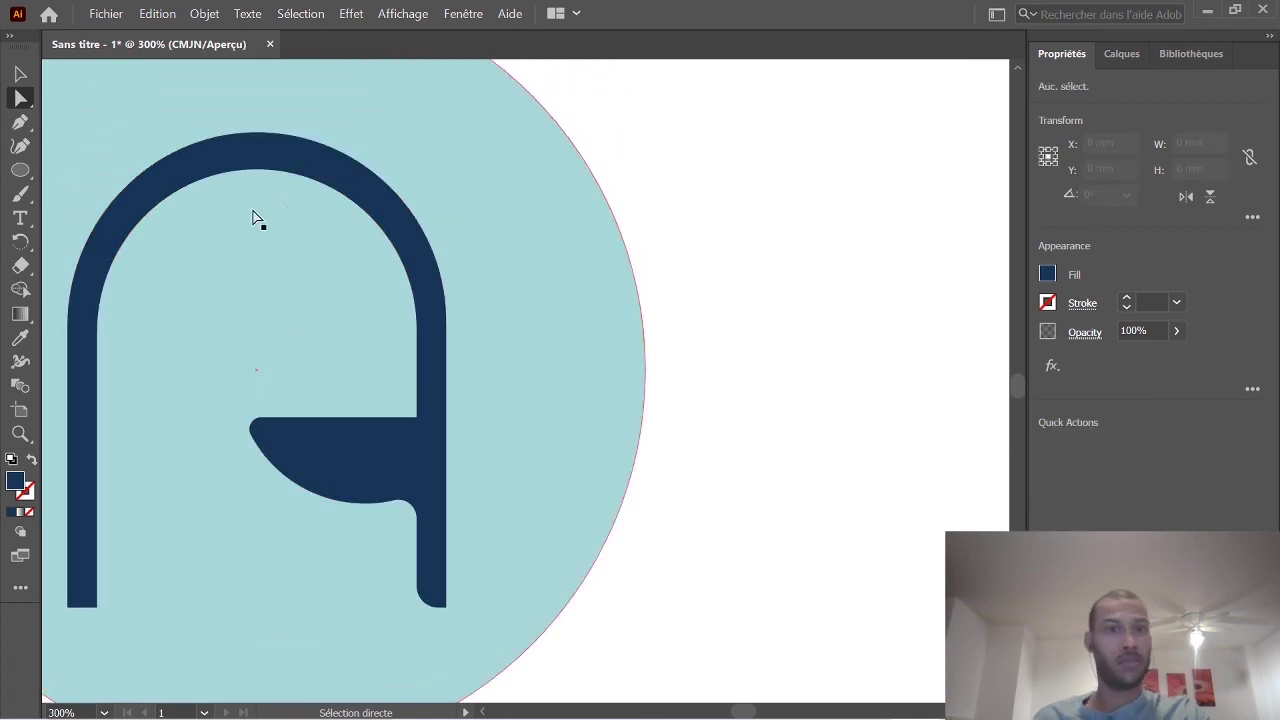
left_click(421, 416)
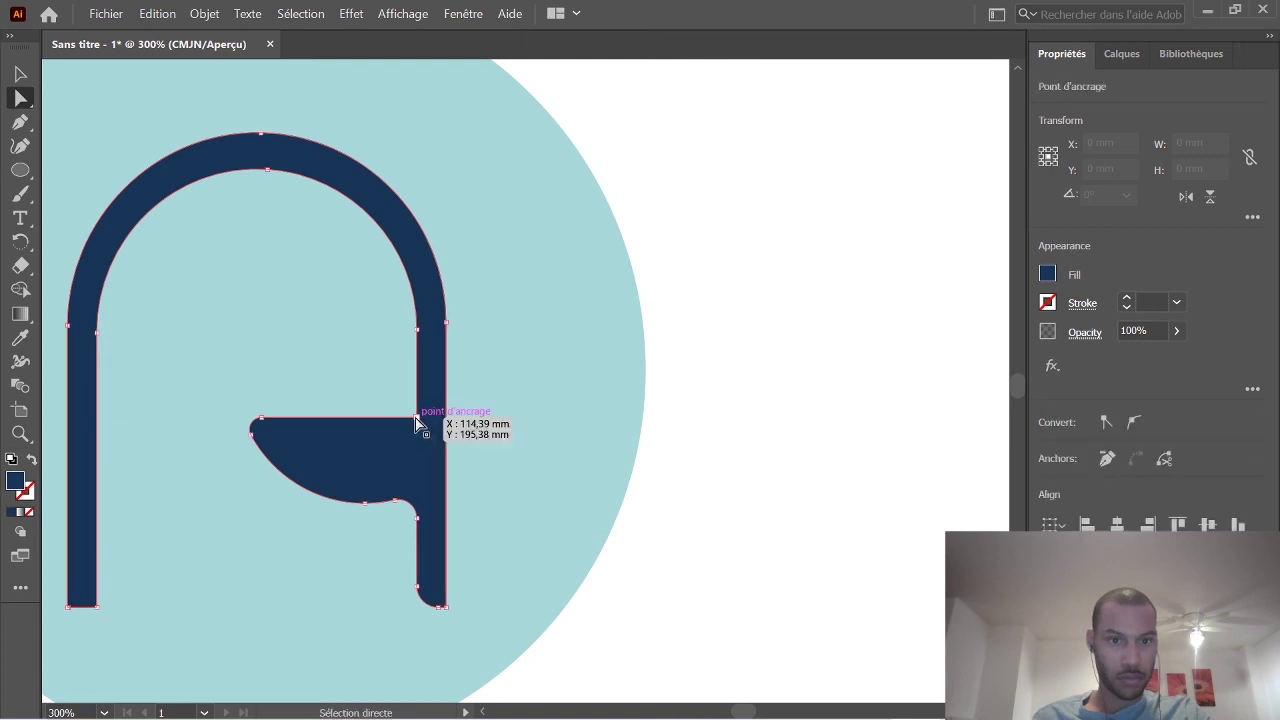
mouse_move(409, 413)
left_mouse_down()
mouse_move(400, 408)
mouse_move(423, 414)
left_mouse_up()
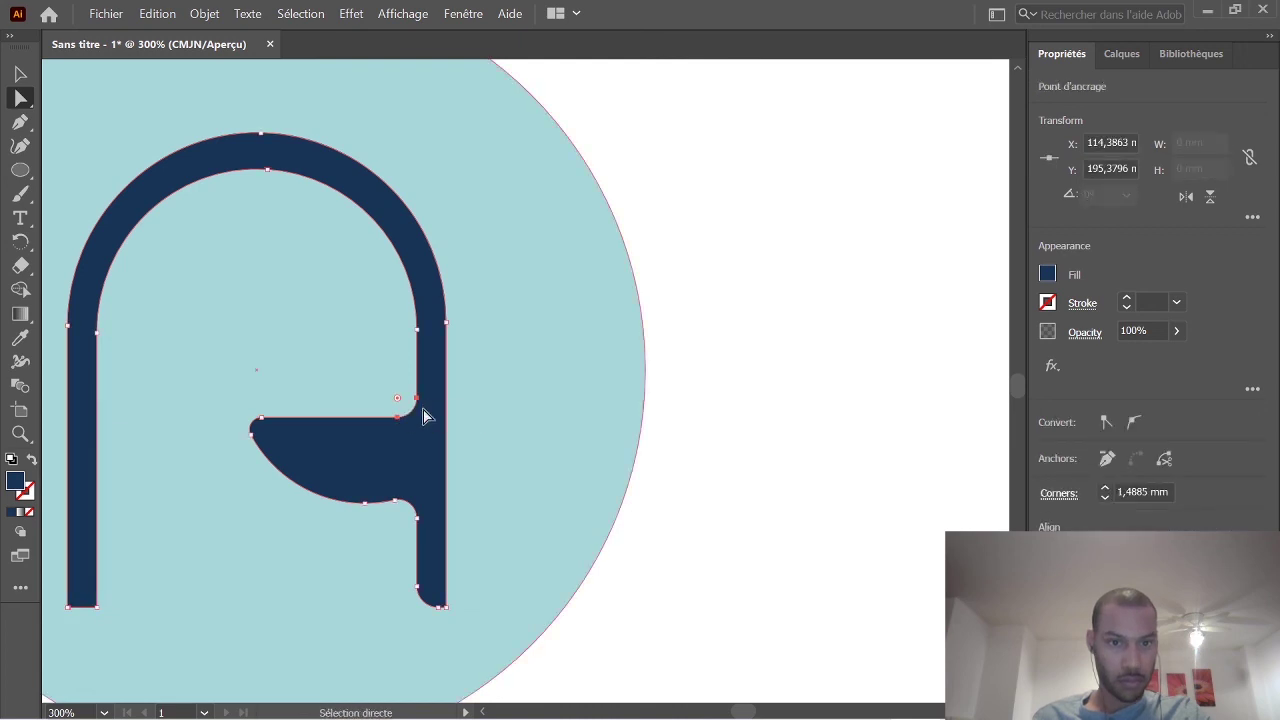
left_click(846, 434)
Round the outer bottom corner of the letter A's left leg to a radius of about 1.74 mm.
scroll(622, 440, "down", 2)
scroll(740, 440, "down", 3)
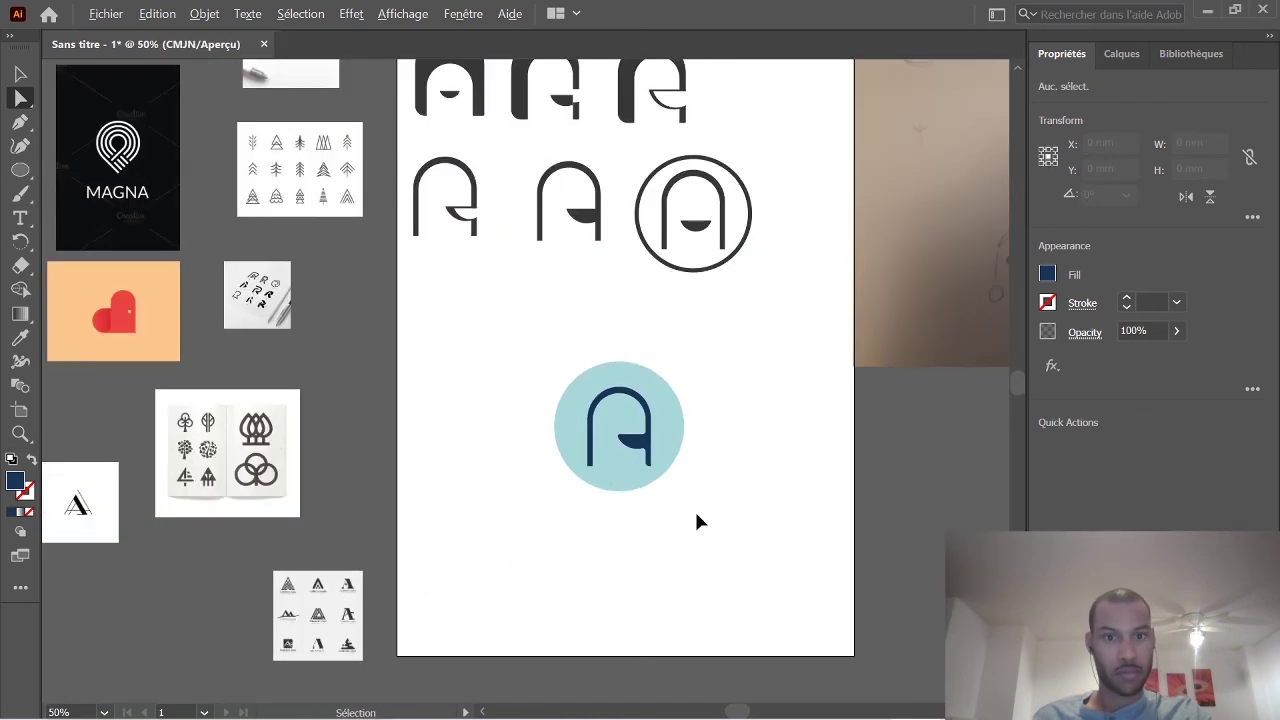
scroll(668, 550, "up", 2)
left_click(434, 303)
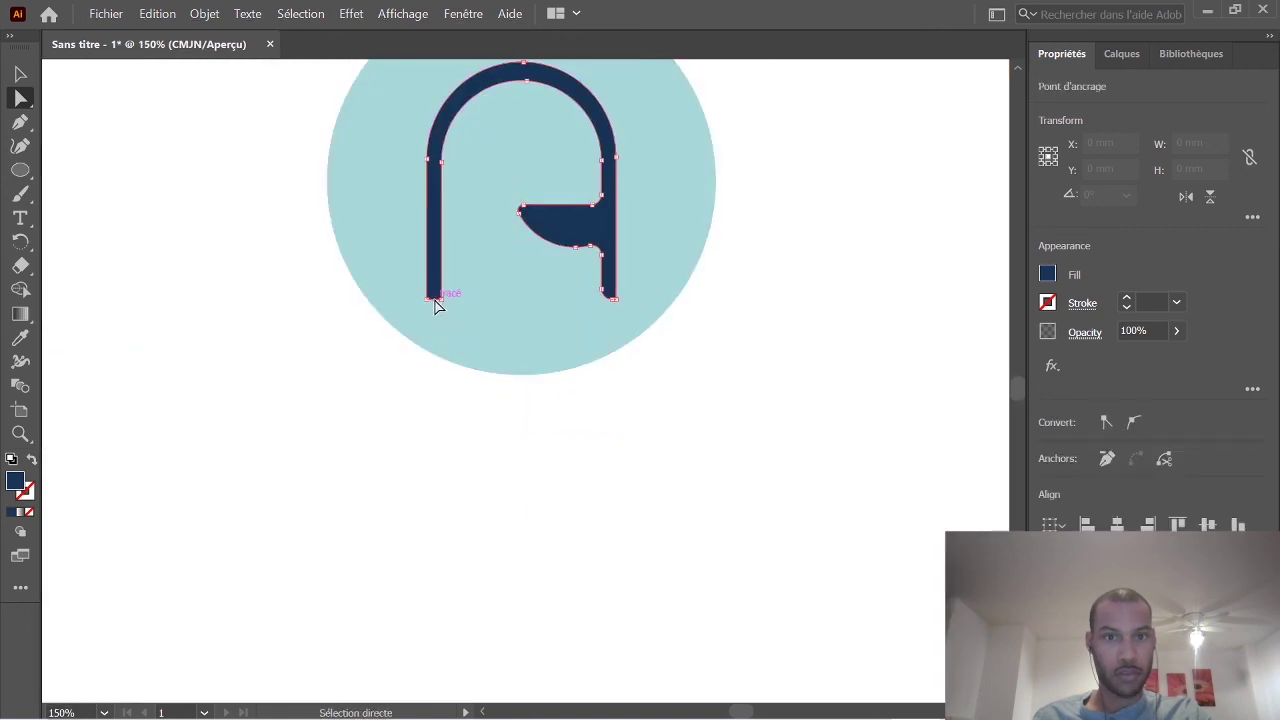
scroll(416, 341, "up", 3)
left_click(450, 247)
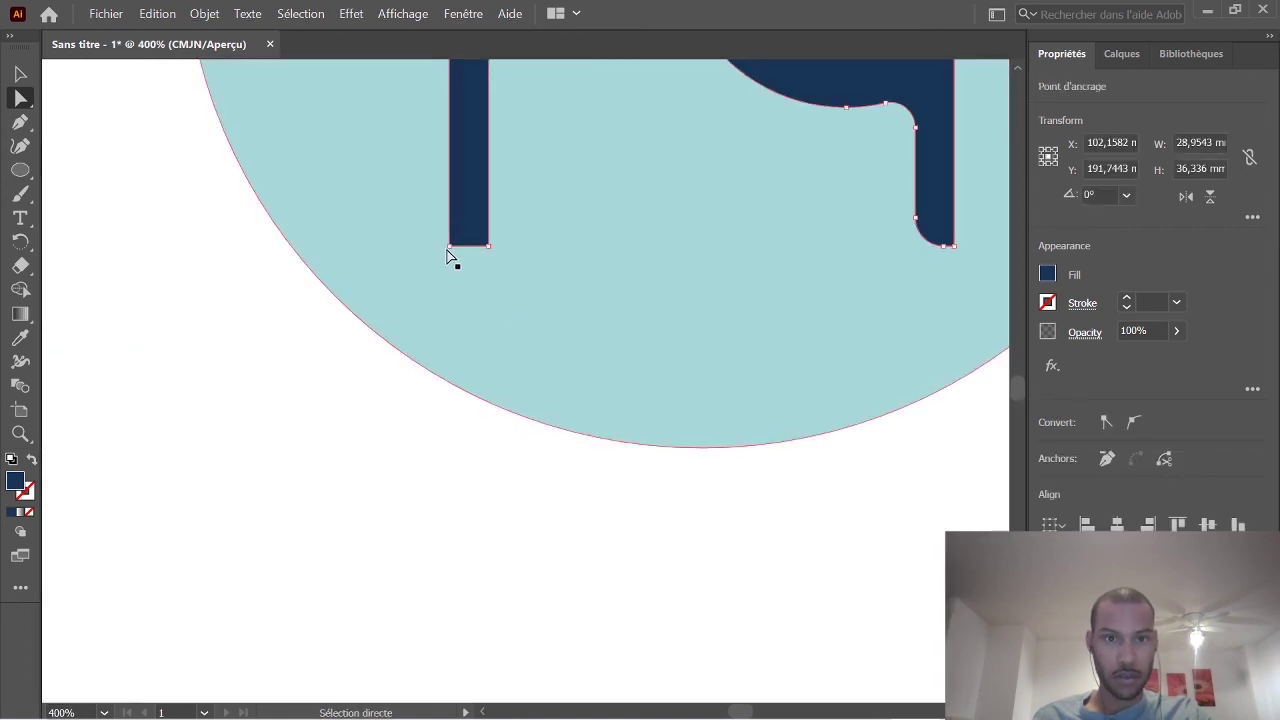
left_click(449, 247)
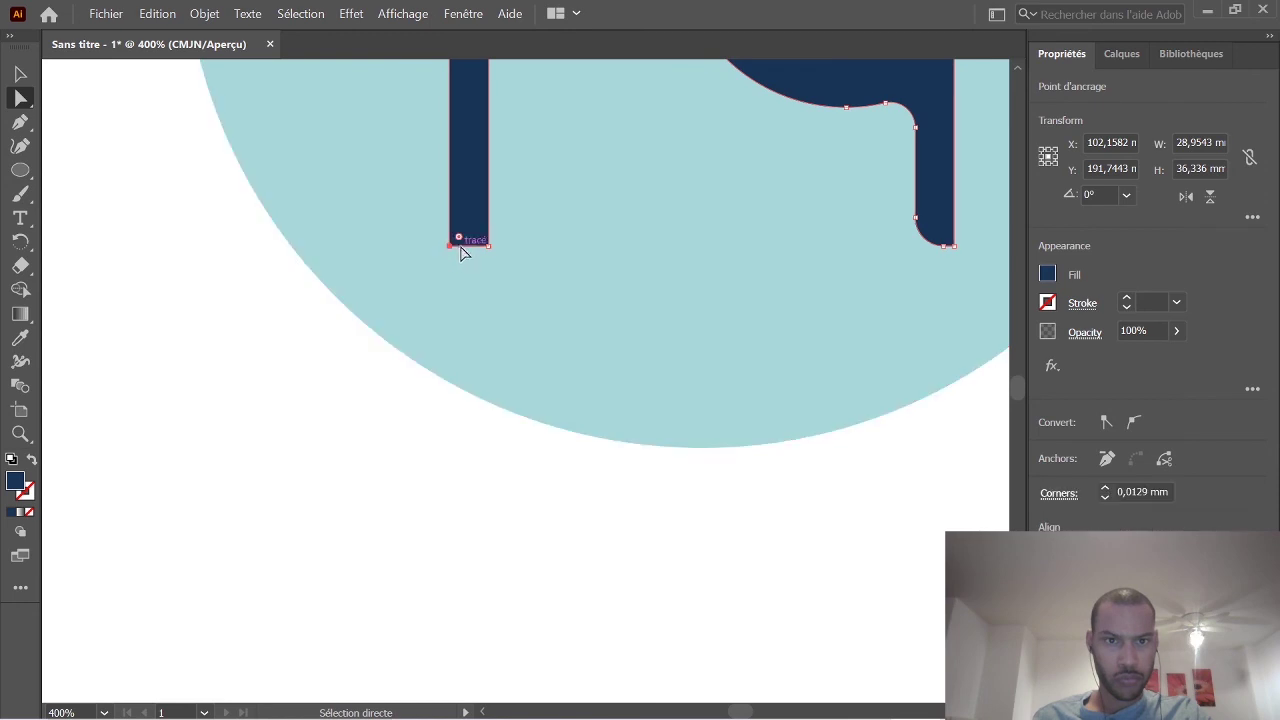
left_click_drag(457, 240, 480, 214)
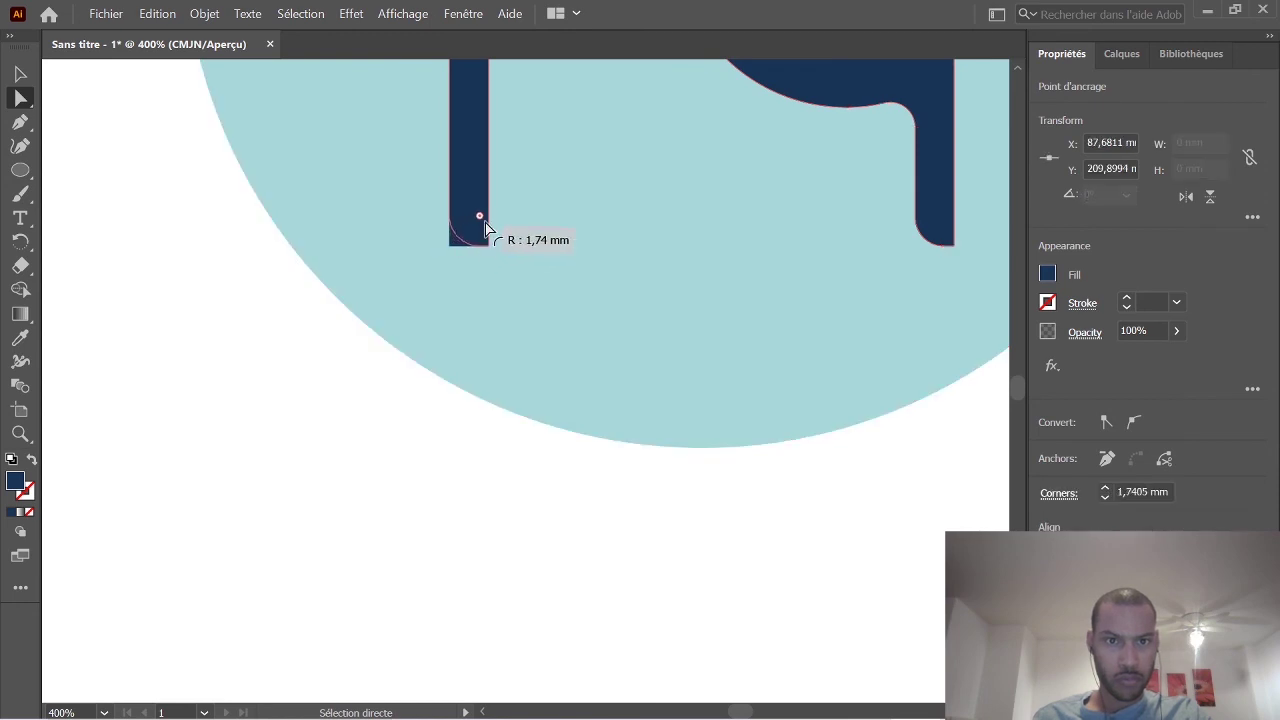
left_click(446, 514, "ctrl")
scroll(477, 507, "down", 3)
scroll(477, 503, "down", 2)
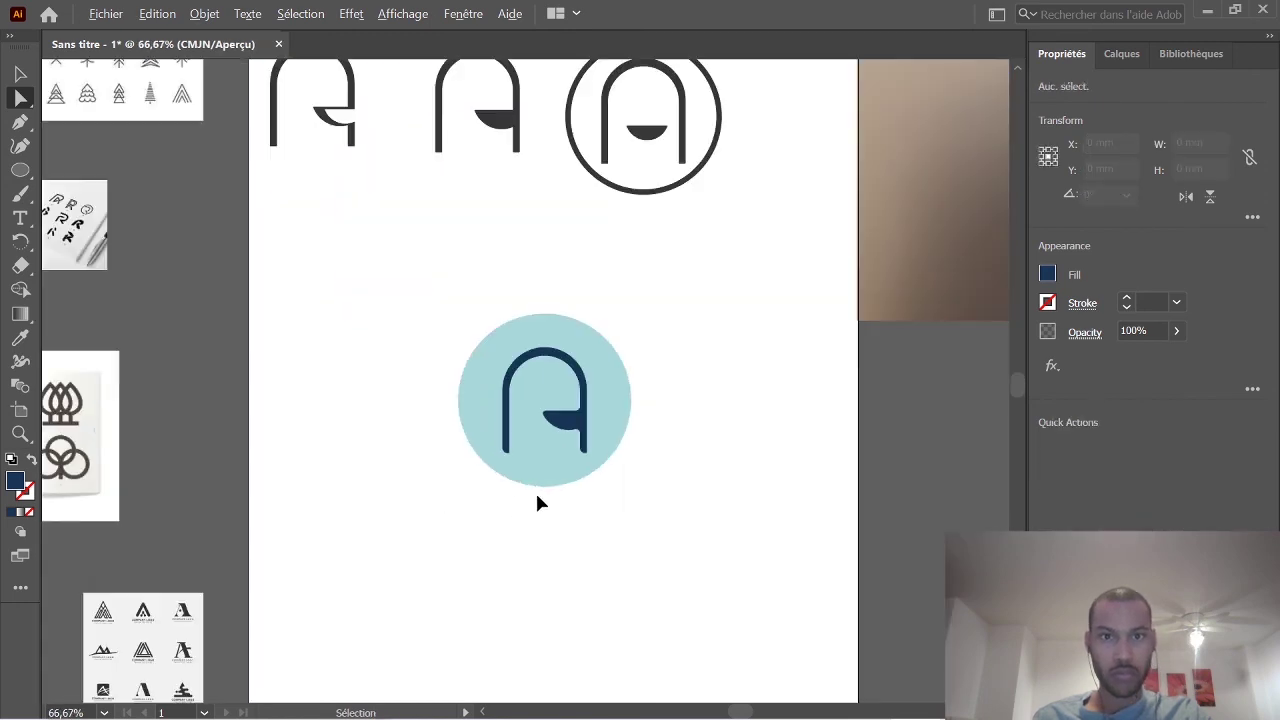
Select the whole letter A and give it a dark blue swatch stroke of 1 pt.
scroll(560, 475, "up", 2)
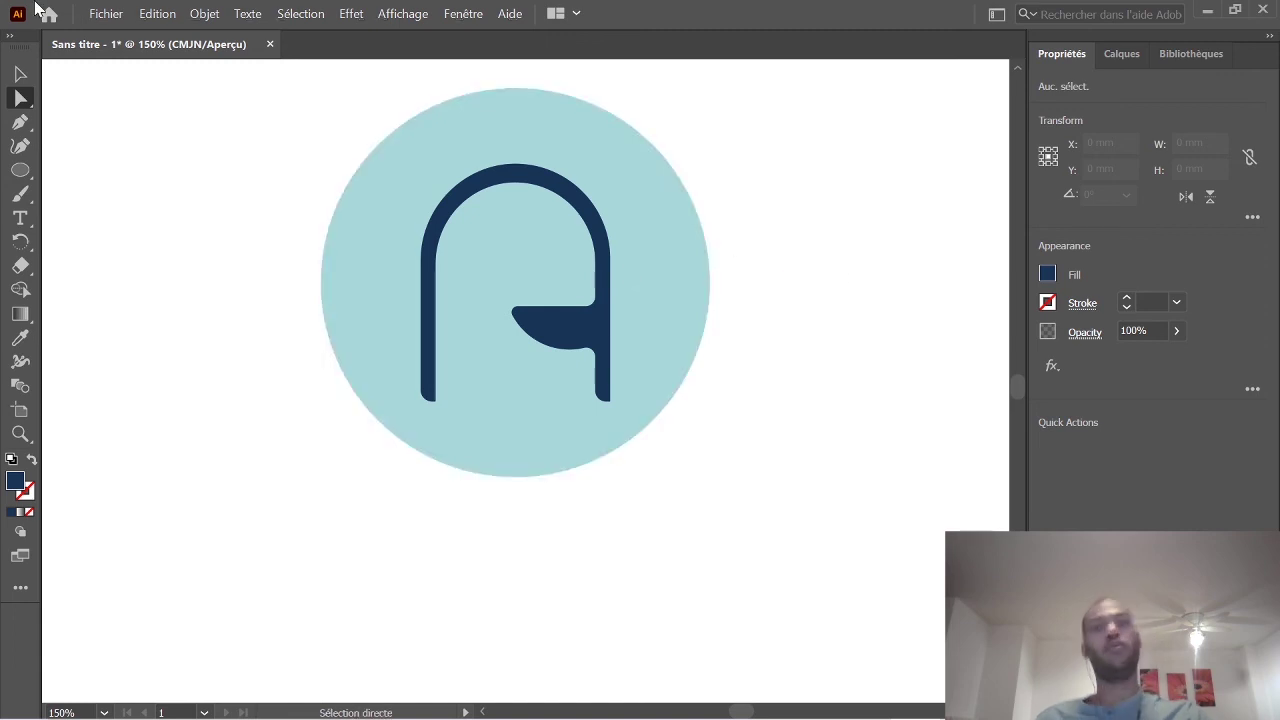
left_click(21, 74)
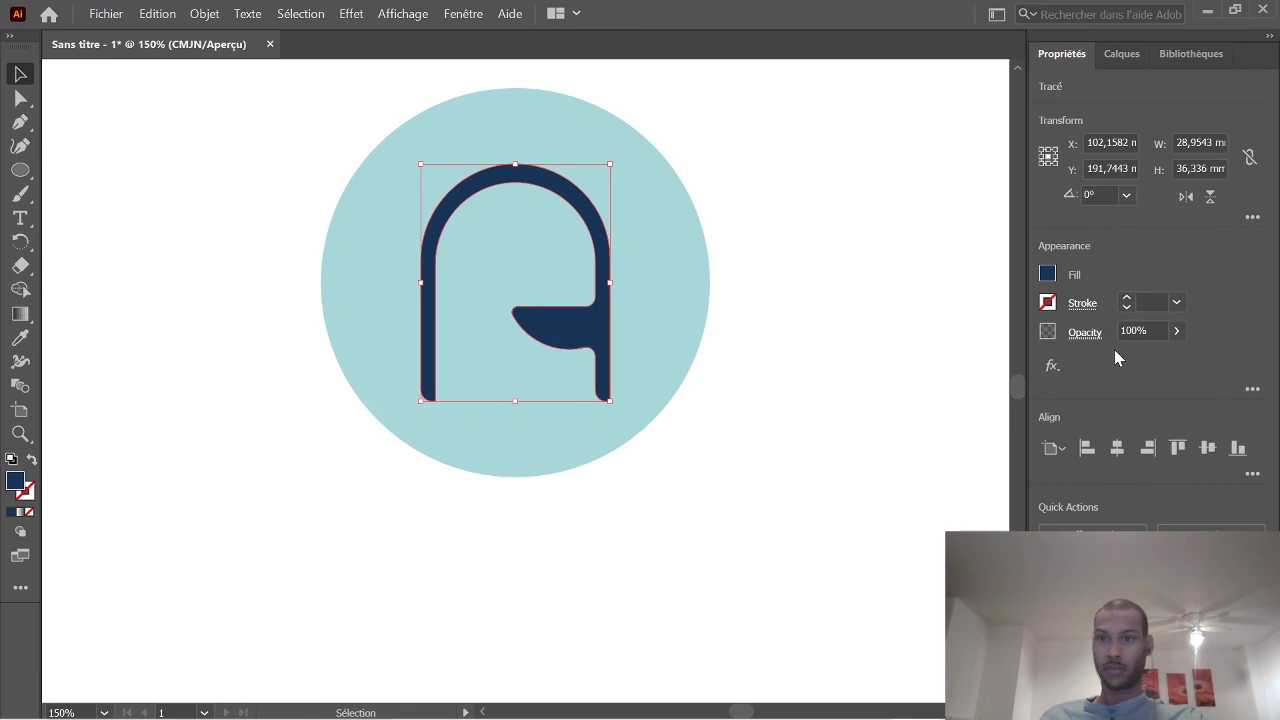
left_click(1086, 306)
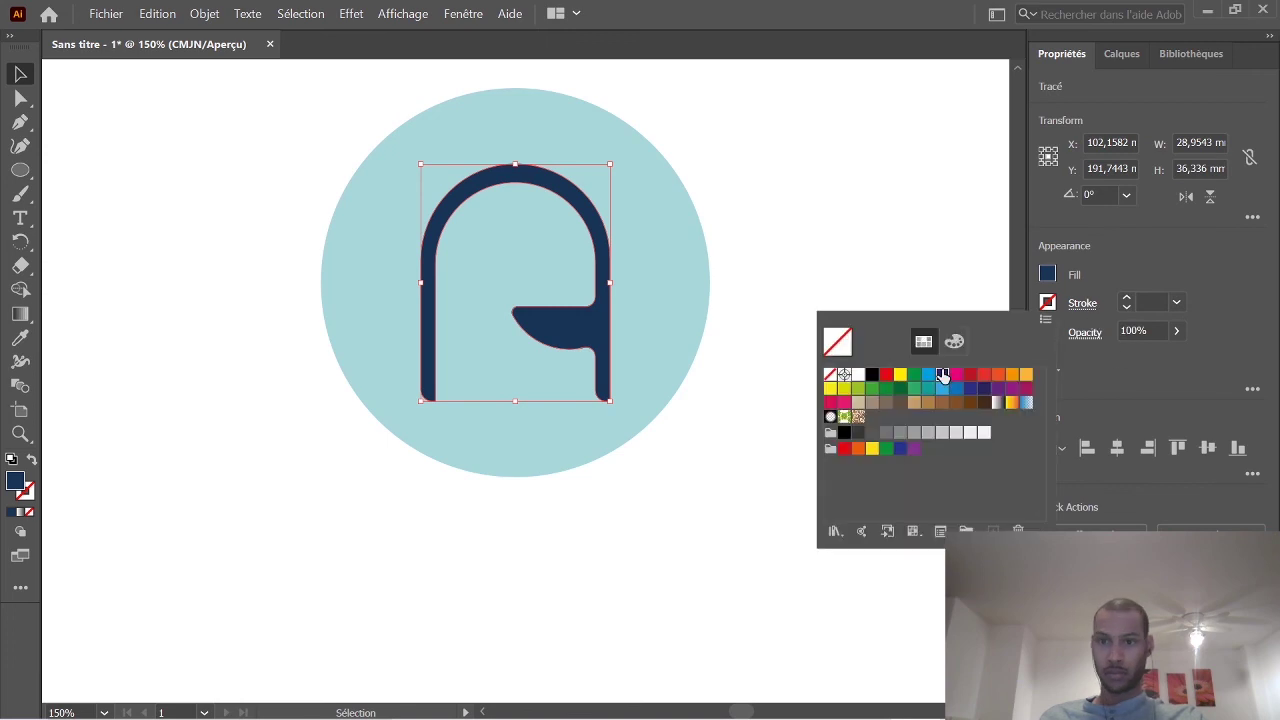
left_click(942, 376)
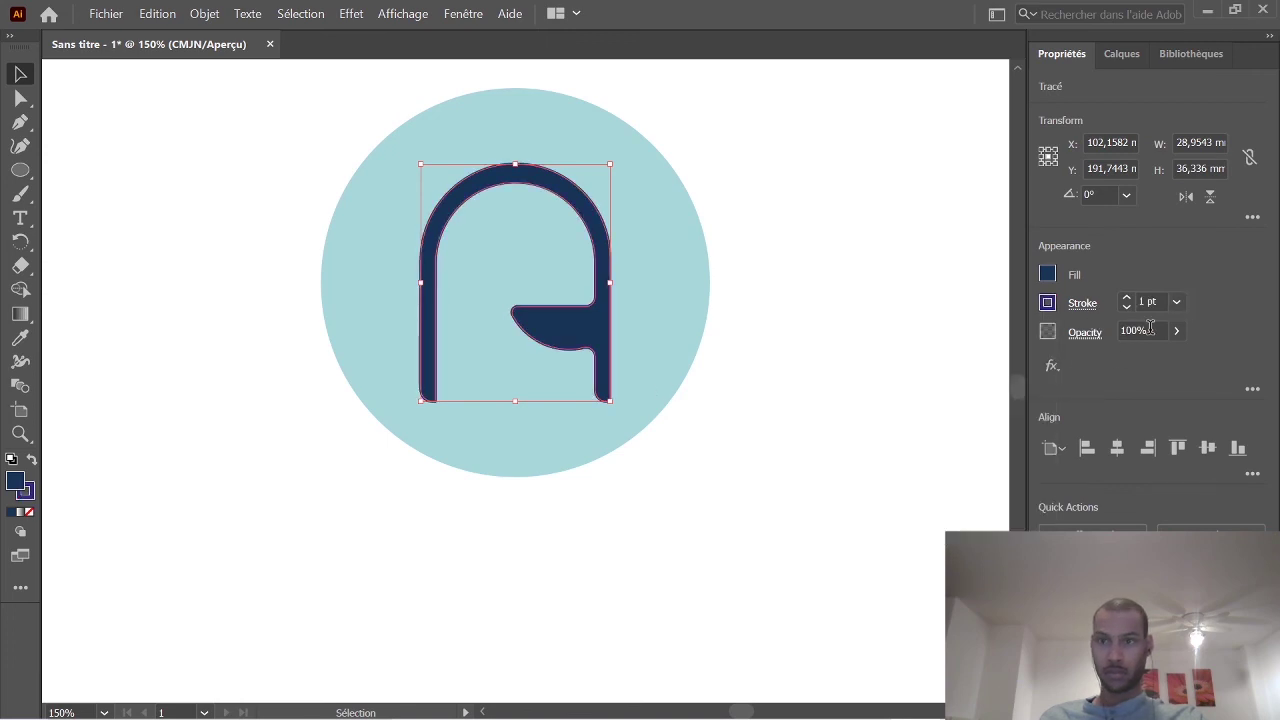
Thicken the letter A's stroke to 6 pt after trying 3 pt.
left_click(1176, 301)
left_click(1194, 366)
left_click(918, 343)
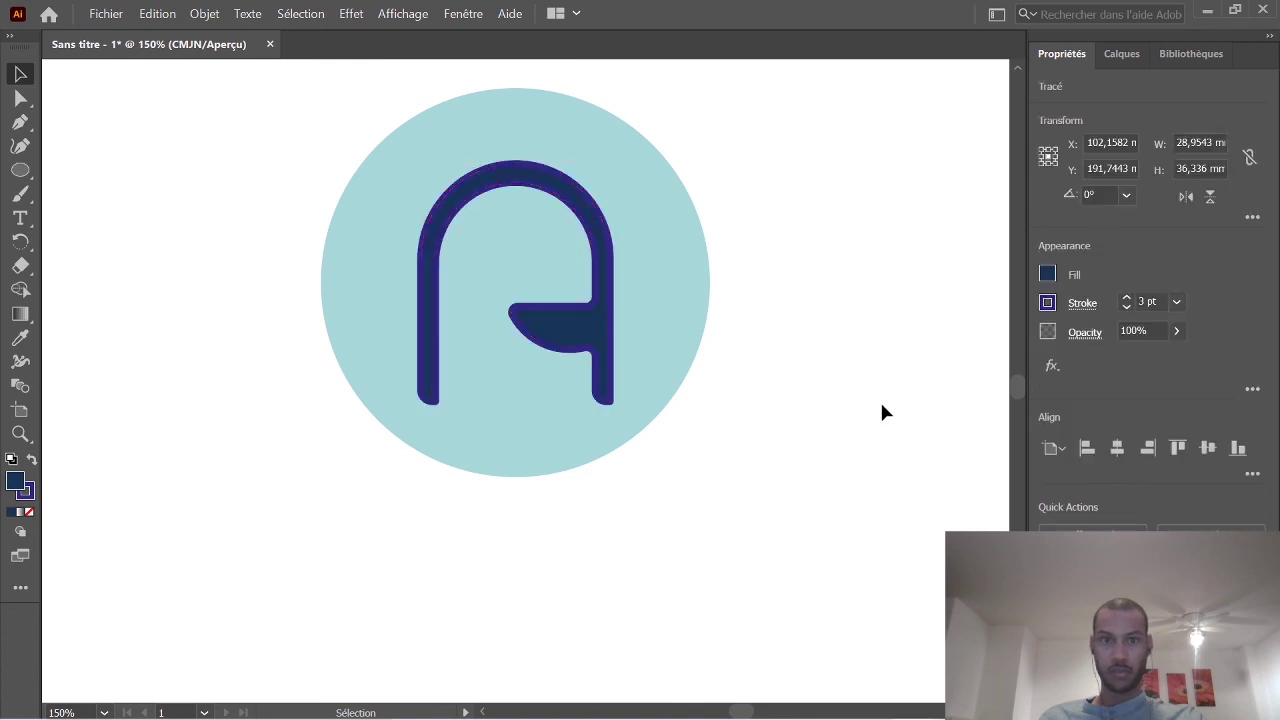
left_click(599, 337)
left_click(1176, 301)
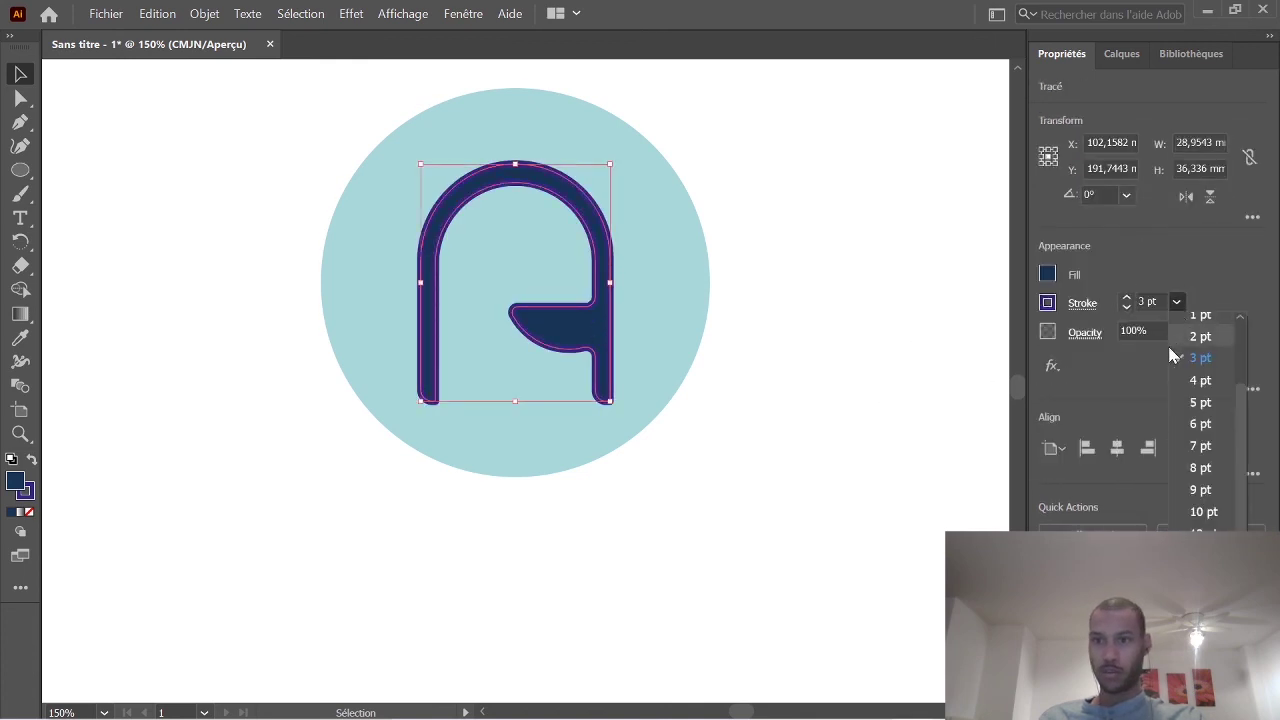
left_click(1202, 425)
left_click(853, 335)
Copy the hex code 1c3557 of the letter A's fill and leave the fill colour as it is.
left_click(596, 337)
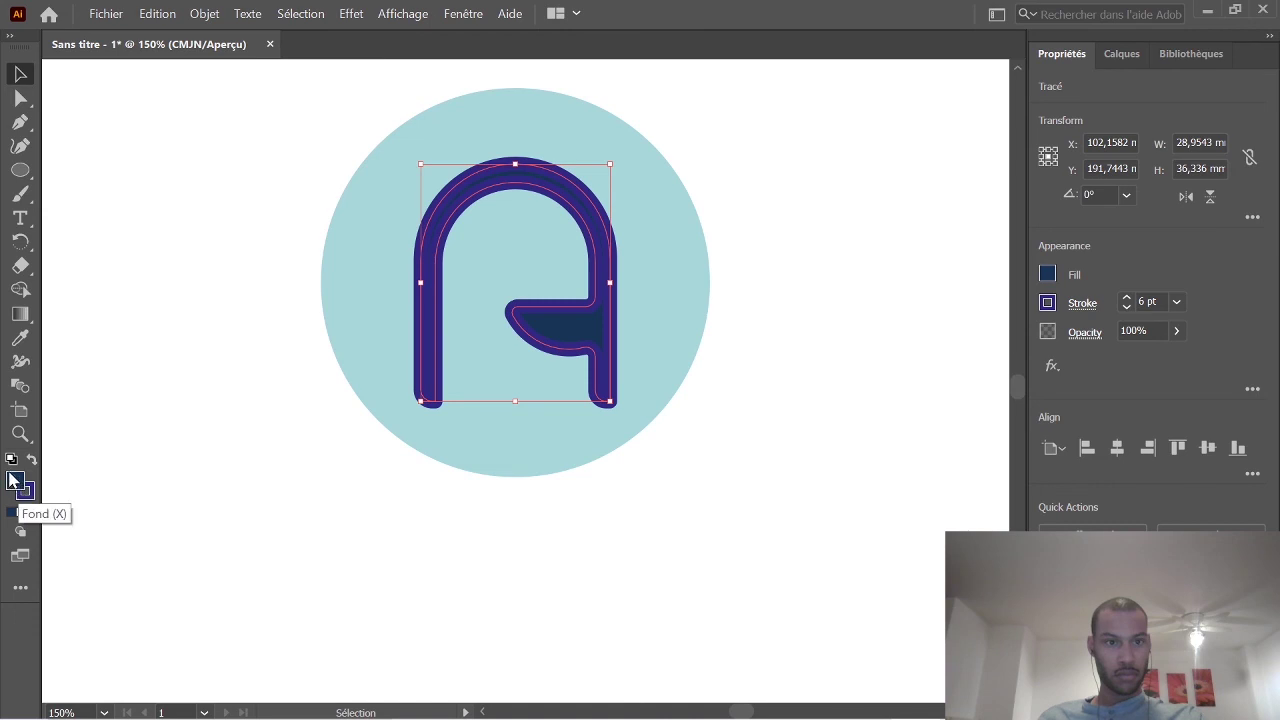
double_click(13, 481)
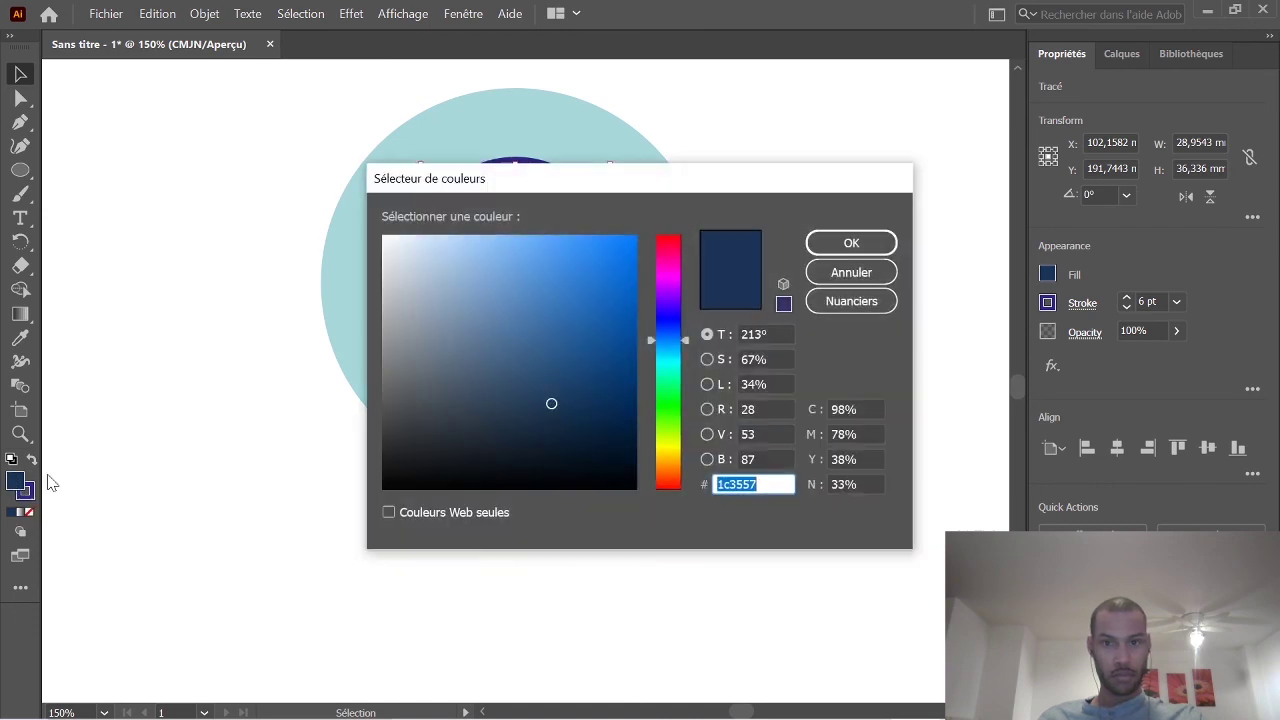
left_click(843, 274)
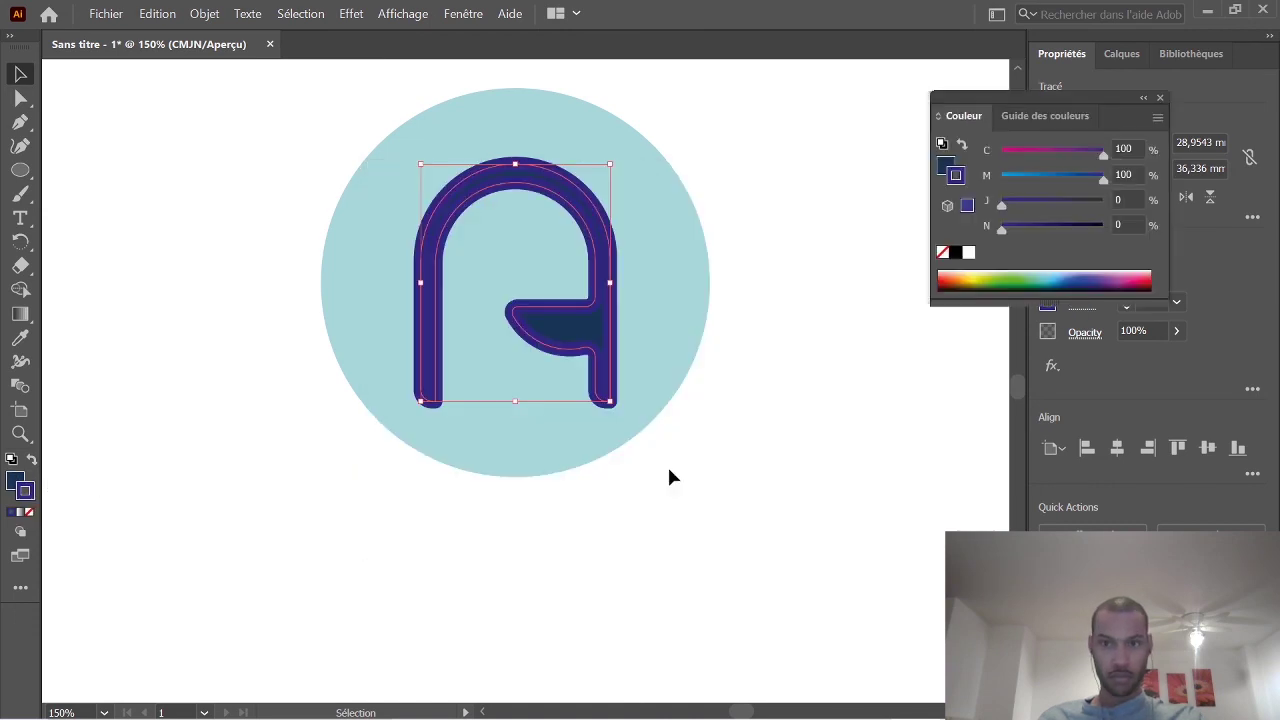
left_click(672, 472)
left_click(611, 374)
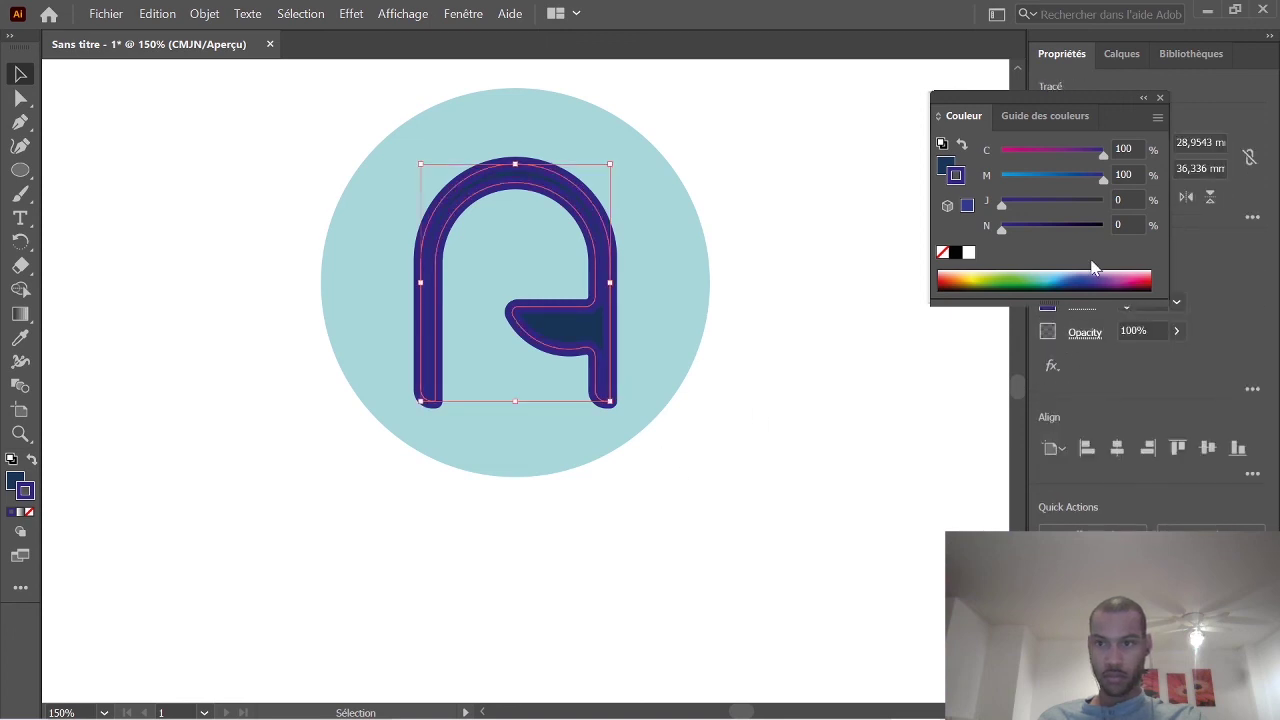
left_click(1160, 97)
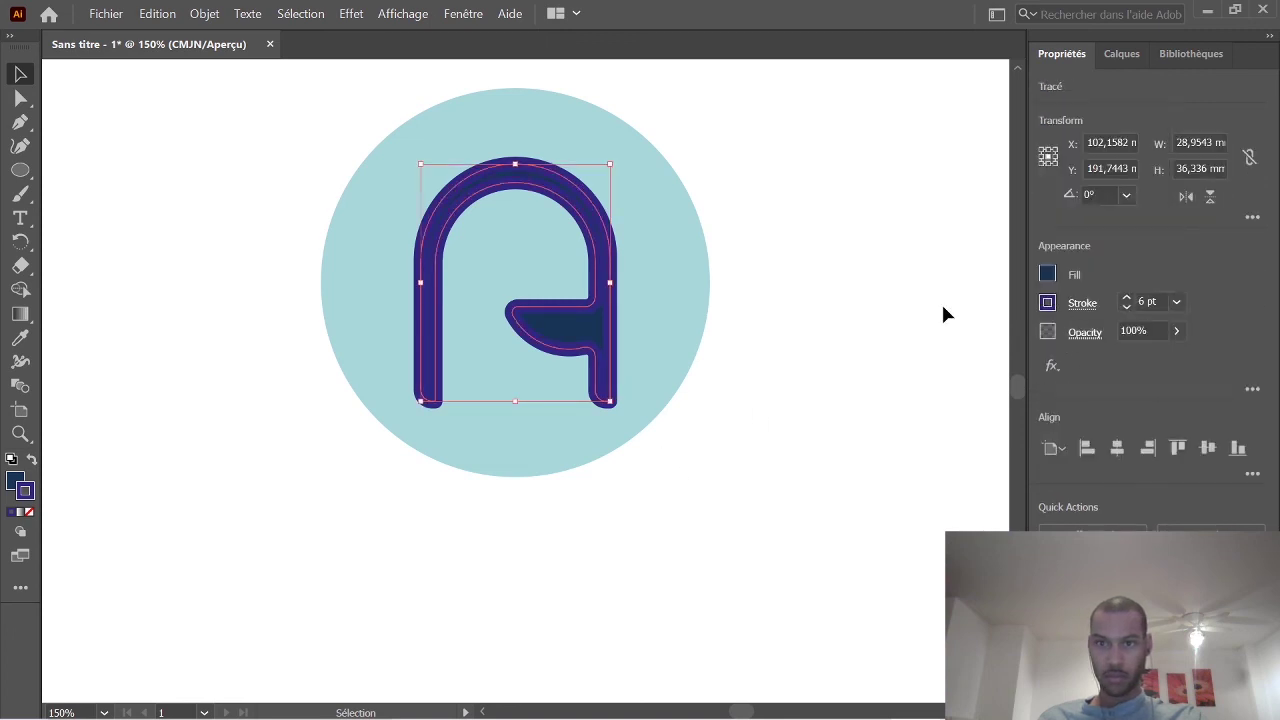
Set the letter A's stroke colour to 1c3557 to match its fill.
left_click(1046, 303)
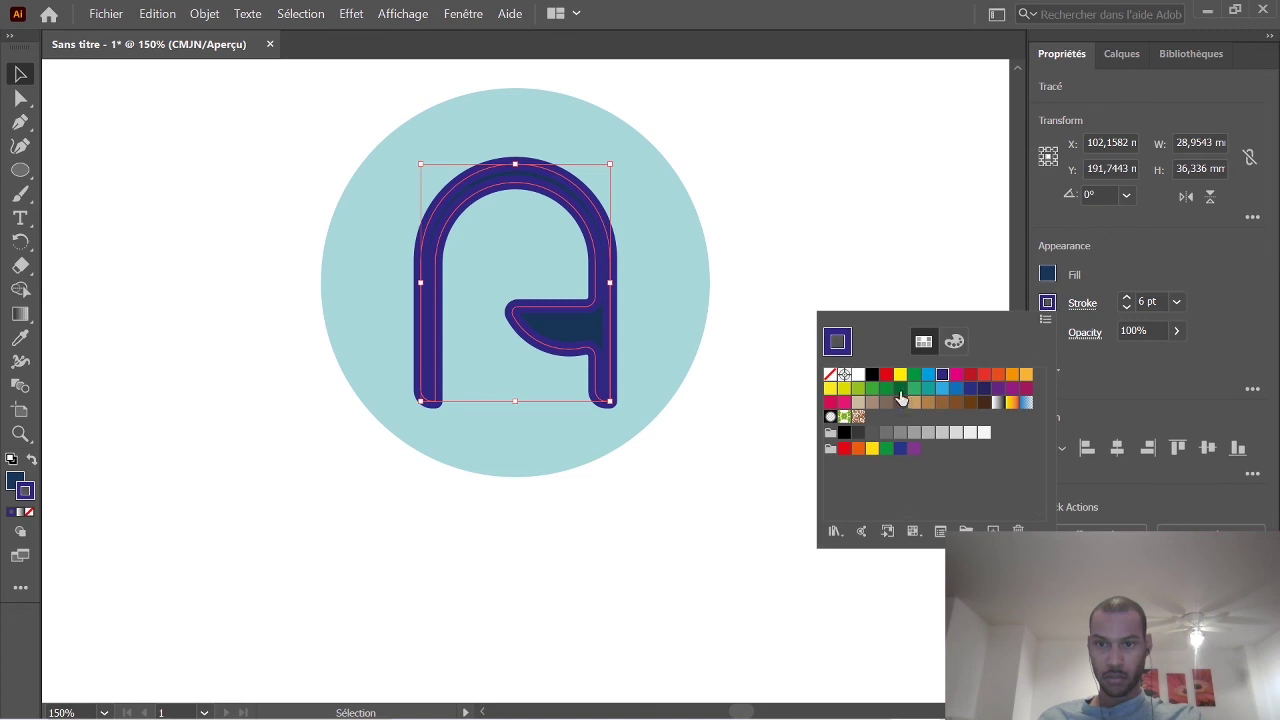
left_click(25, 490)
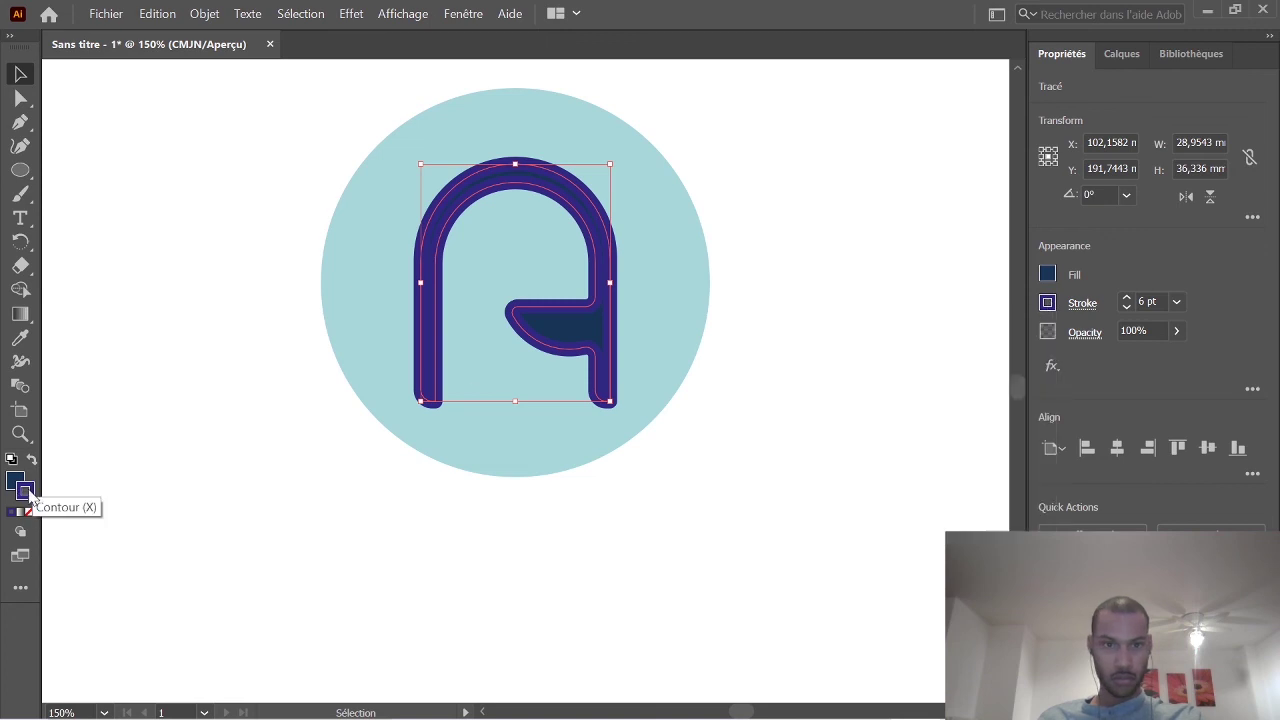
double_click(25, 490)
type("1c3557")
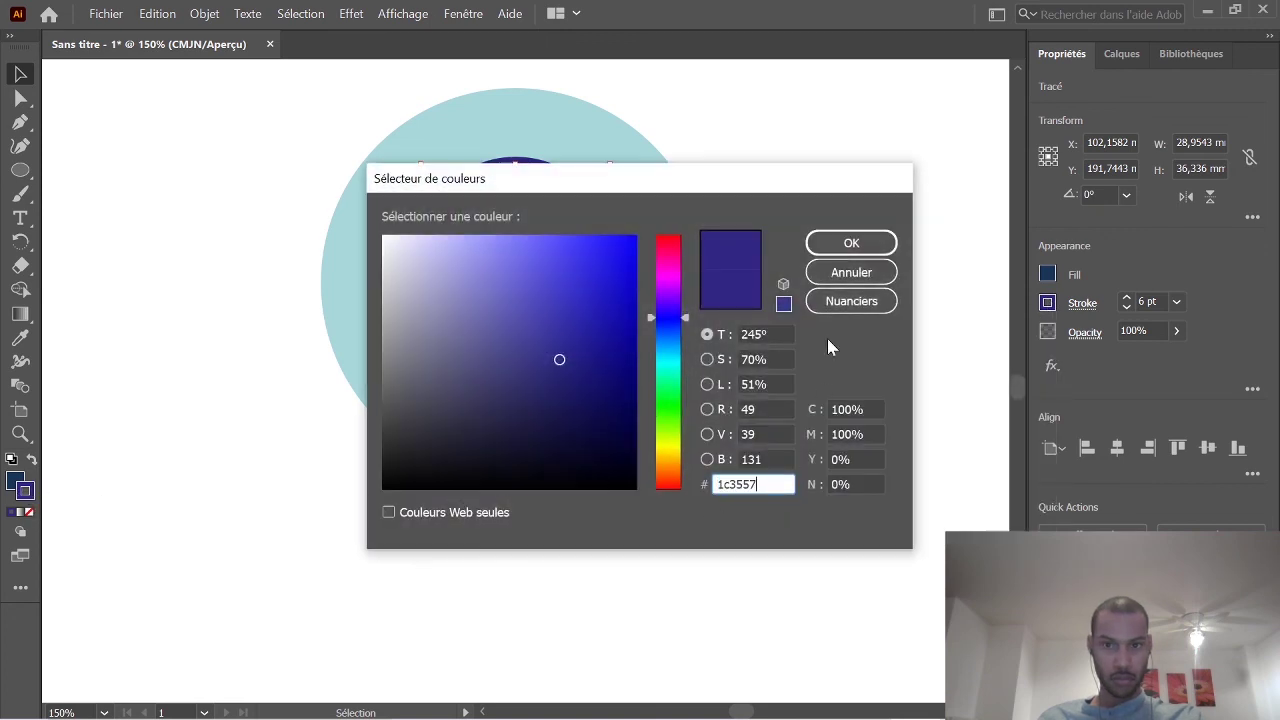
left_click(852, 244)
left_click(803, 219)
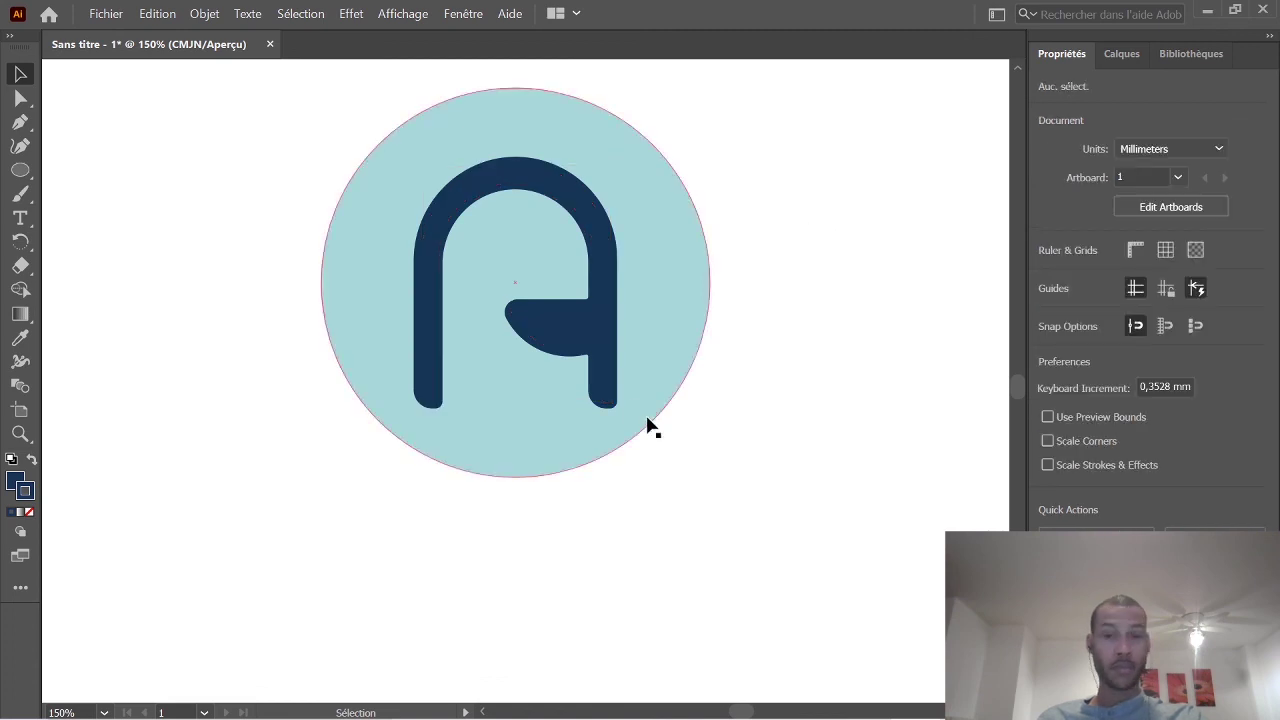
Select the letter A and slightly reduce its stroke weight.
scroll(718, 517, "down", 3)
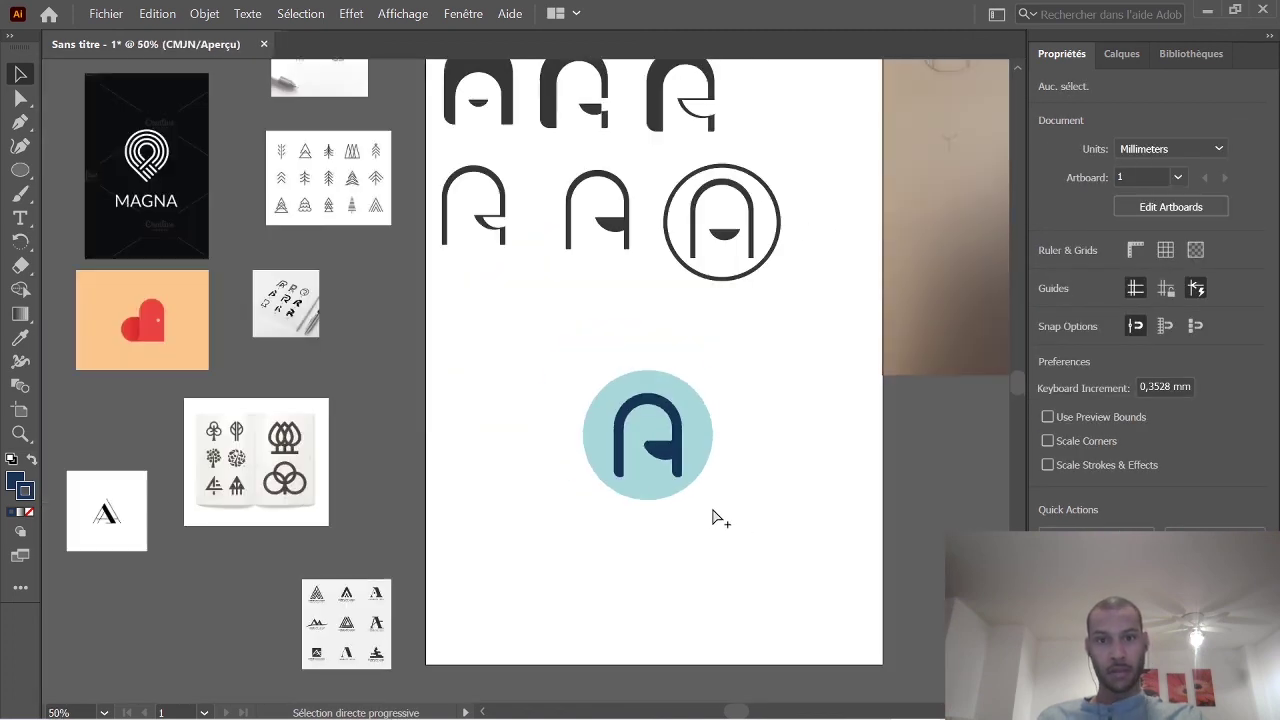
scroll(718, 517, "up", 3)
left_click(625, 325)
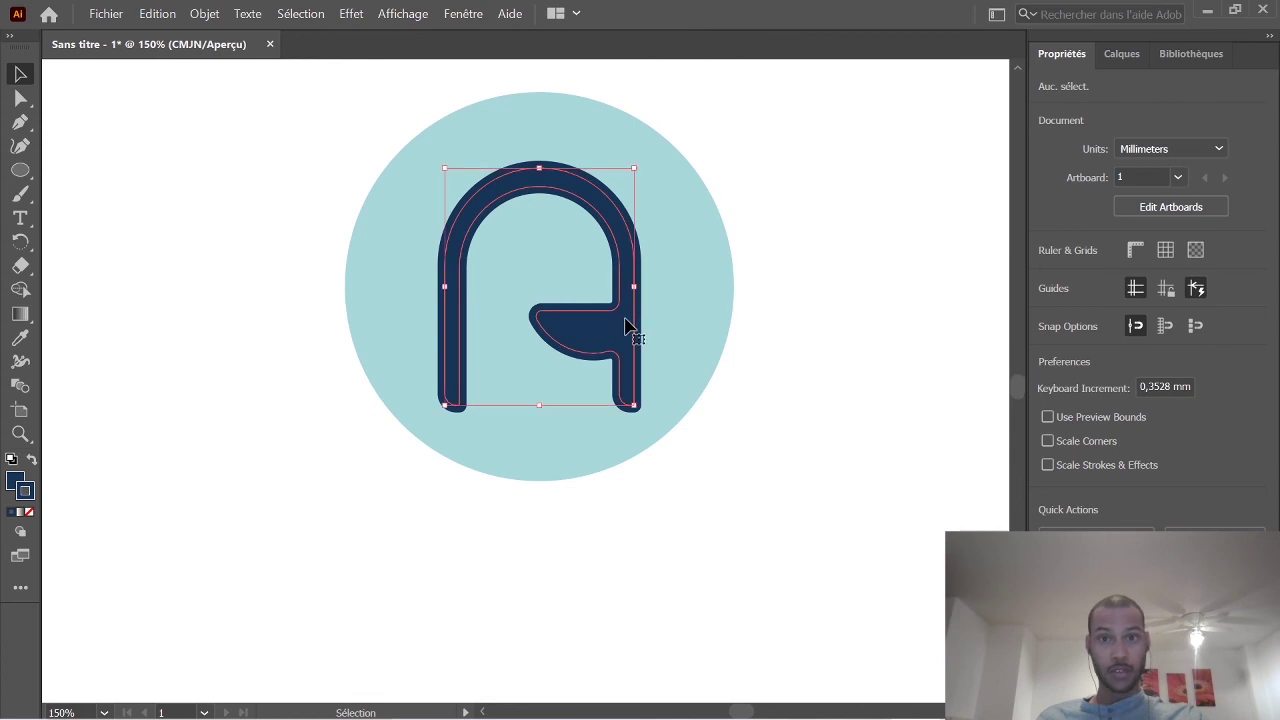
left_click(880, 372)
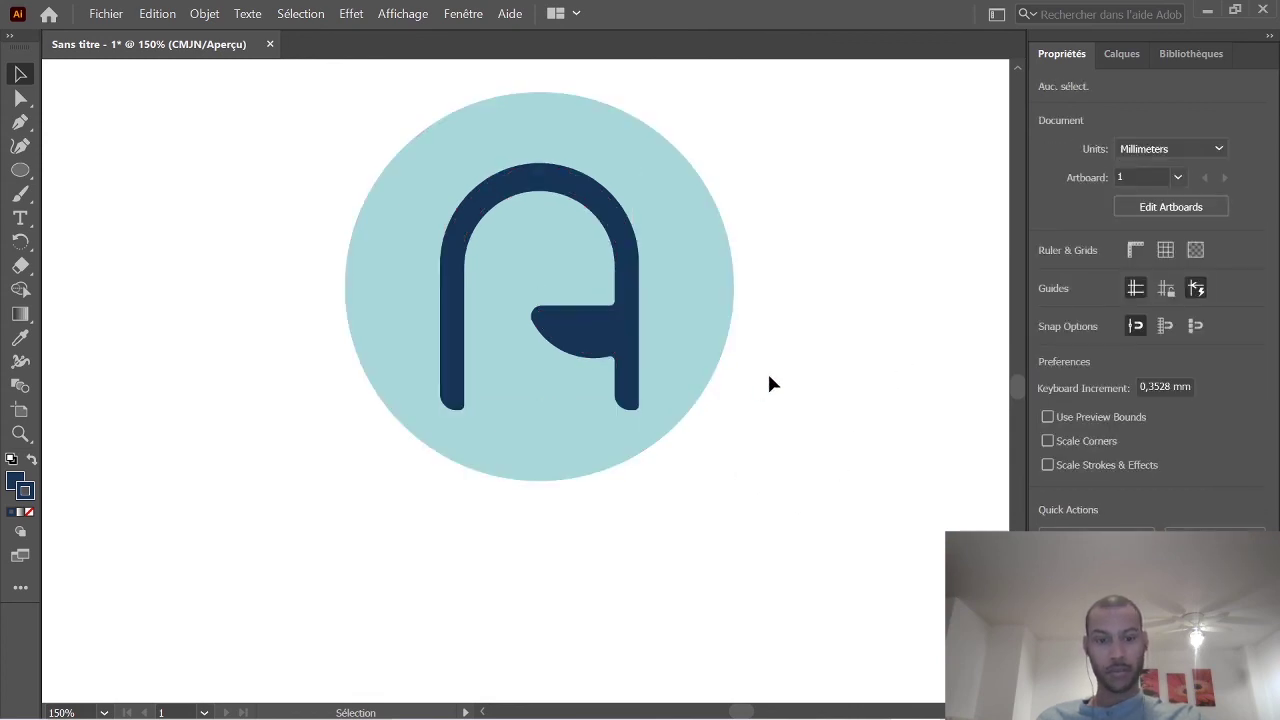
Try the light blue circle lower behind the letter A, with the arch extending above it.
scroll(770, 383, "down", 4)
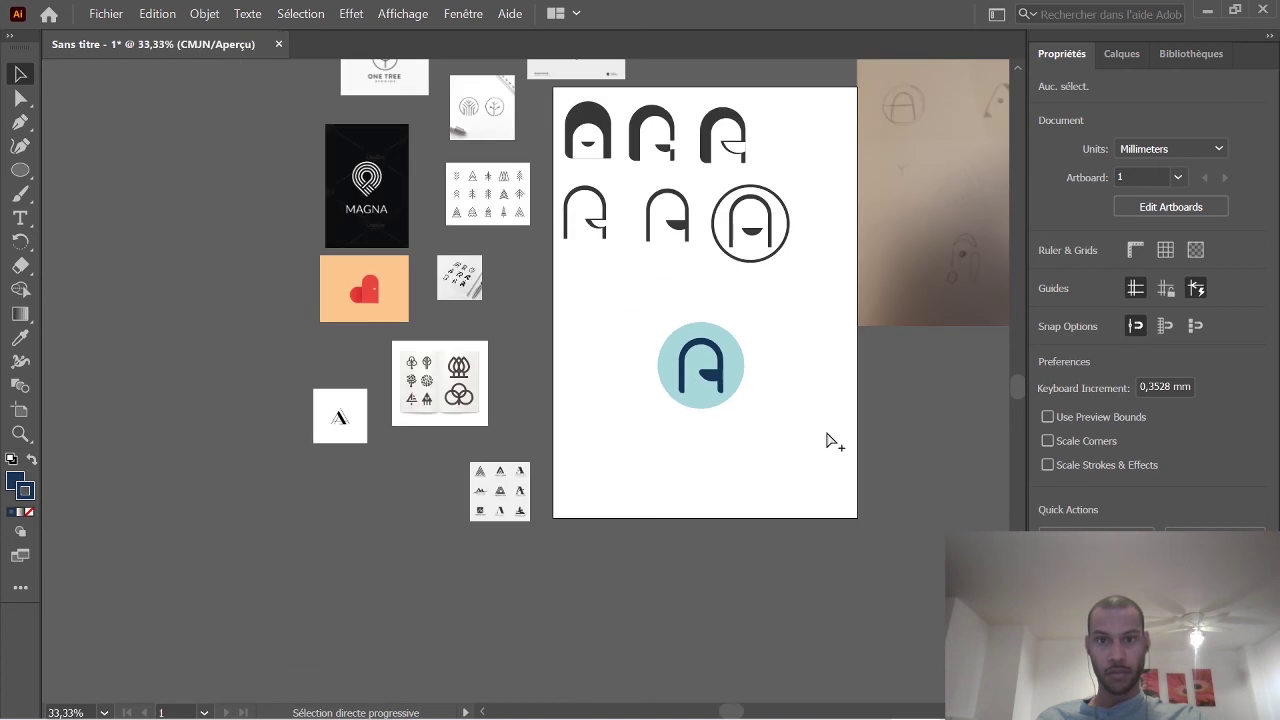
scroll(827, 440, "up", 4)
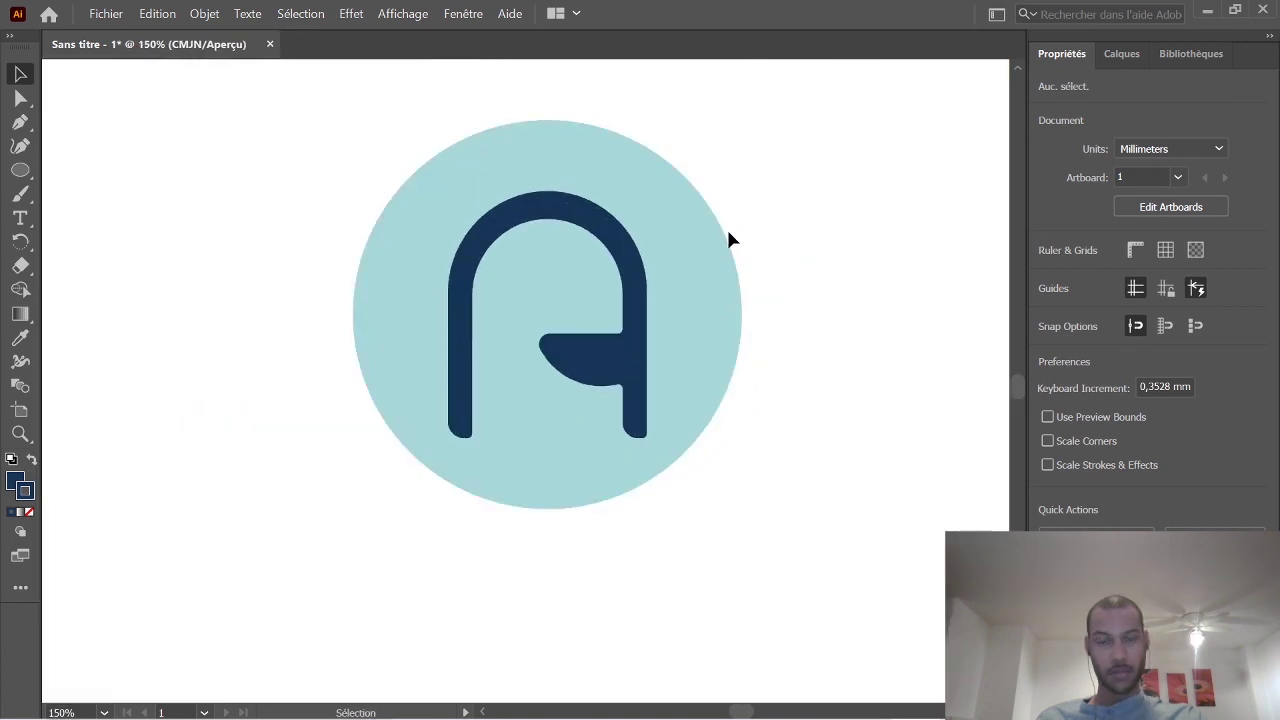
left_click_drag(720, 257, 723, 477)
left_click(931, 457)
left_click_drag(705, 597, 643, 612)
left_click(807, 465)
scroll(763, 370, "down", 2)
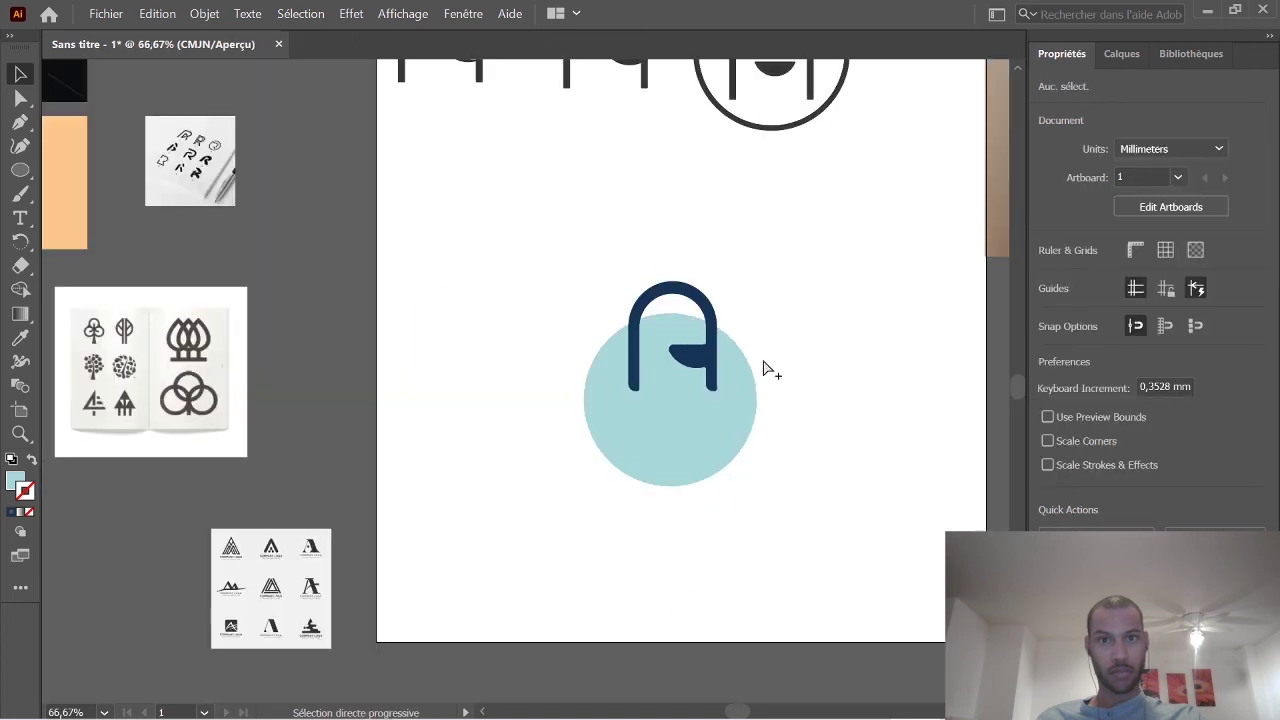
Shrink the light blue circle to about 37.6 mm in diameter and centre it behind the letter A.
scroll(763, 370, "down", 1)
left_click(700, 463)
left_click_drag(757, 503, 707, 450)
scroll(823, 486, "up", 2)
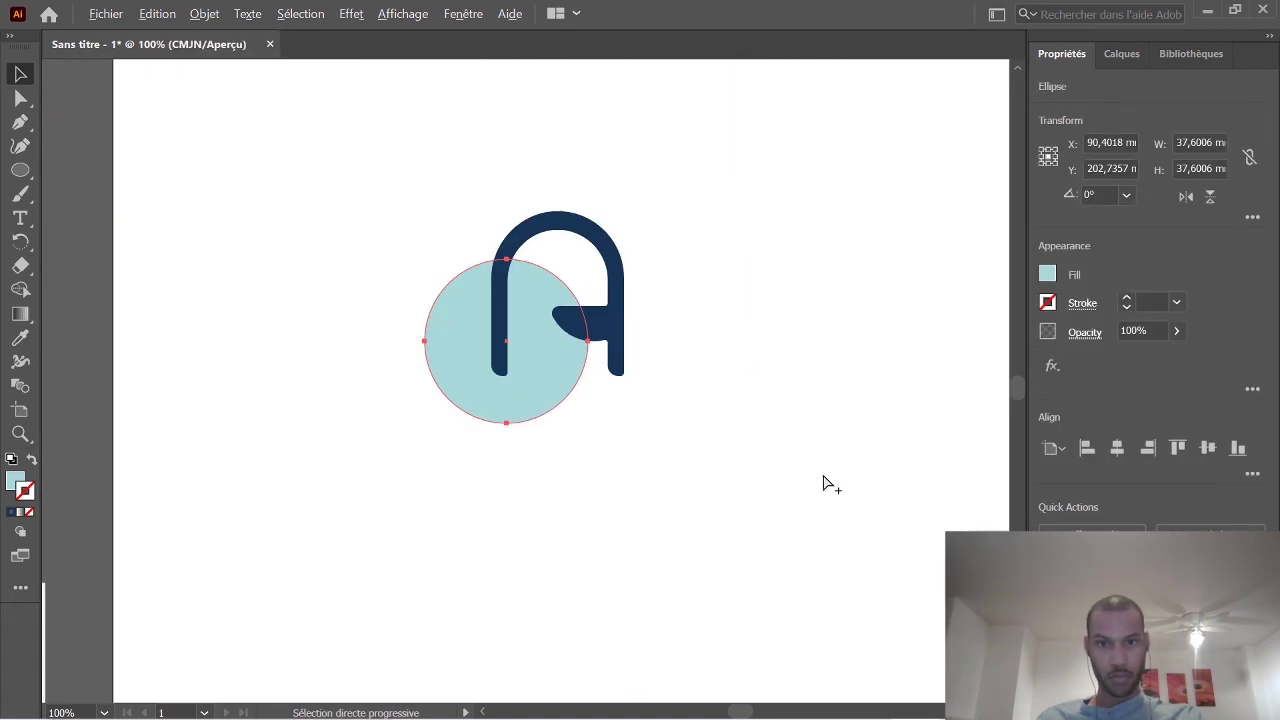
left_click_drag(519, 390, 572, 343)
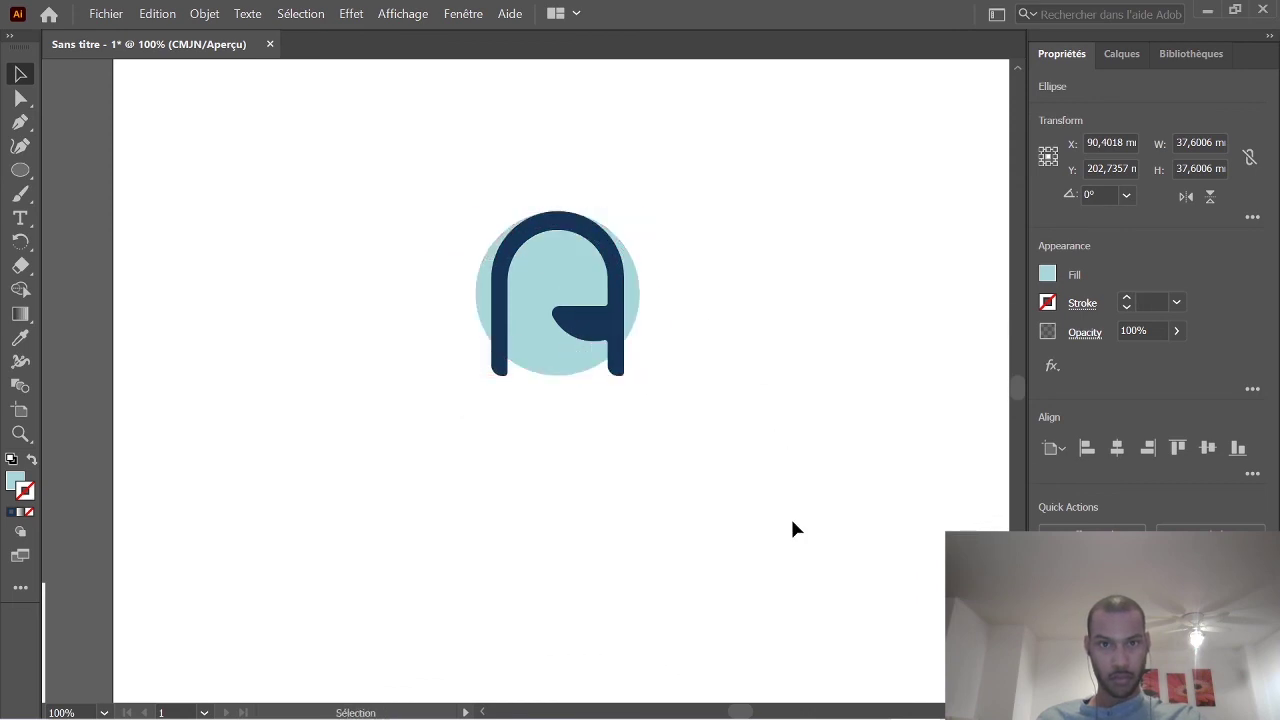
left_click(792, 521)
Add a text frame just below the logo with AVENIR on the first line and AGRÉABLE on the second.
scroll(714, 477, "down", 3)
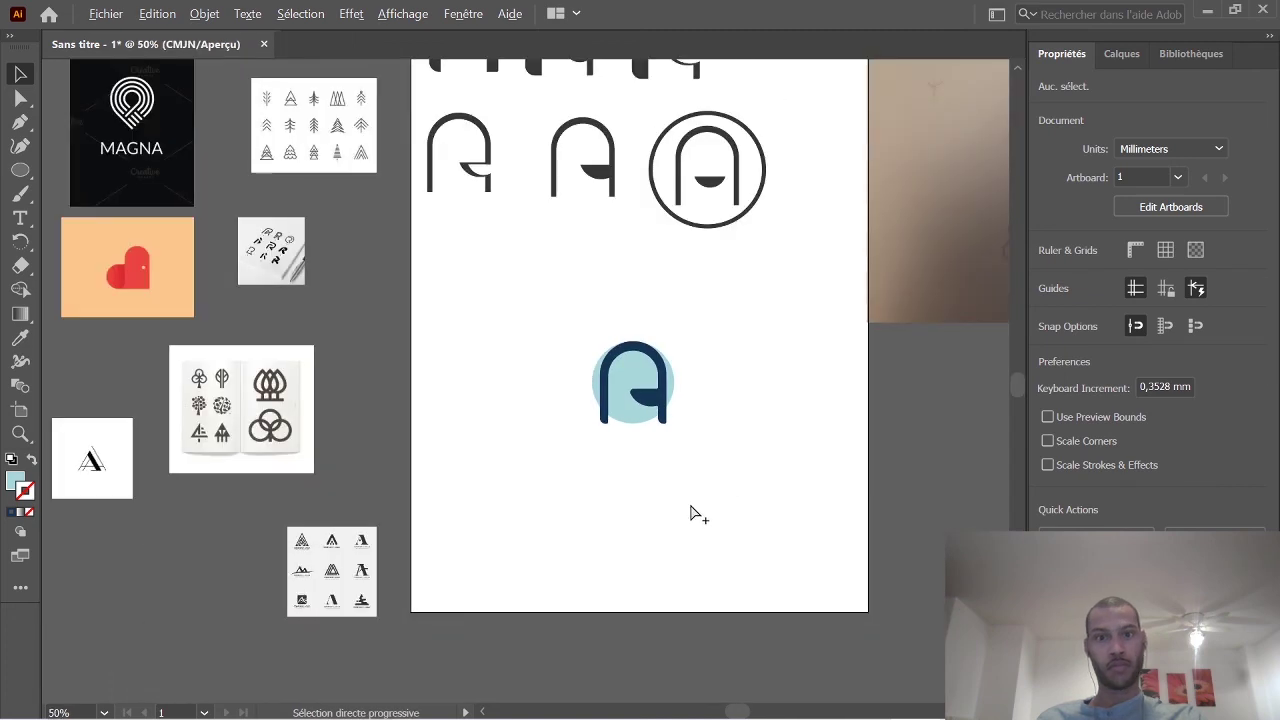
scroll(686, 533, "up", 4)
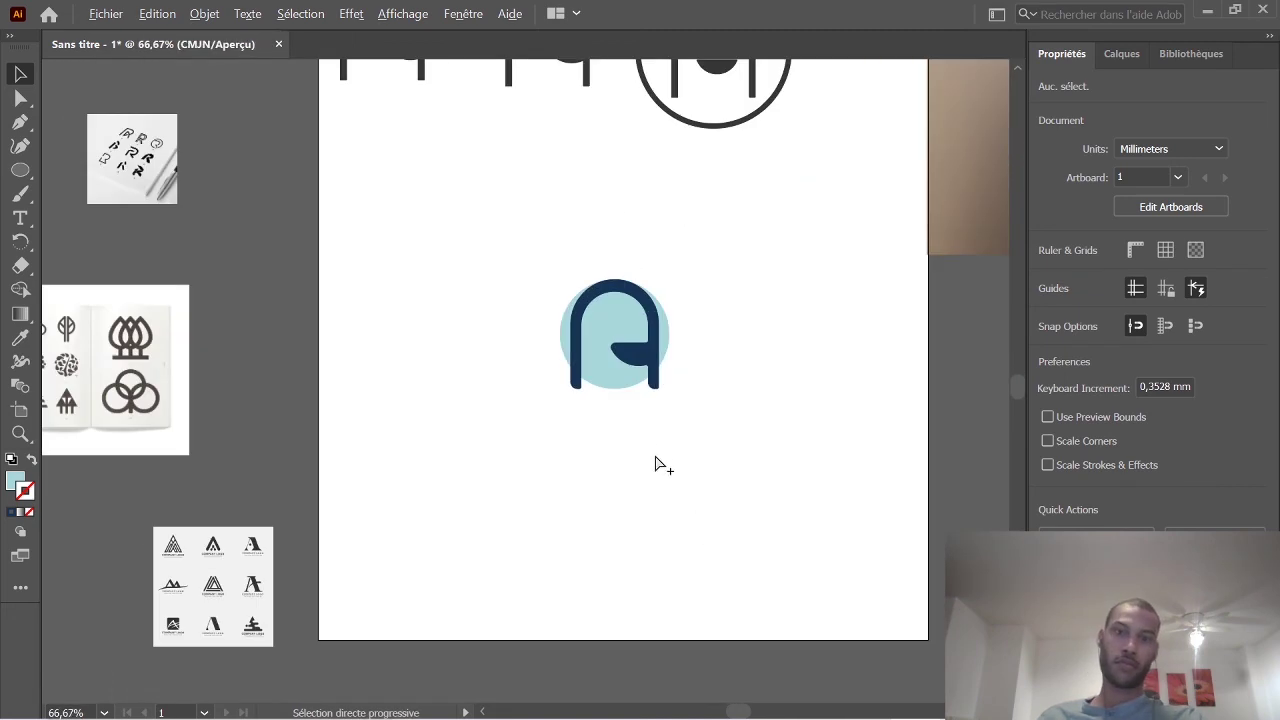
scroll(638, 415, "up", 1)
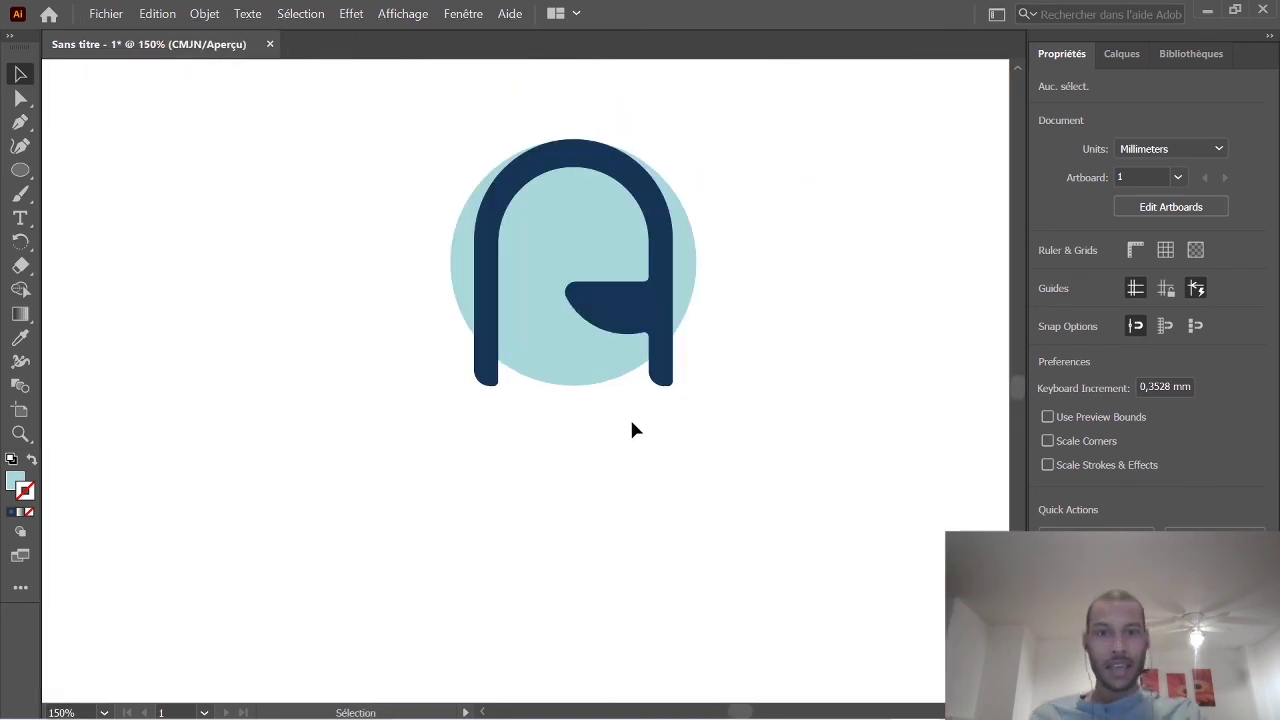
scroll(660, 410, "down", 1)
scroll(690, 395, "down", 2)
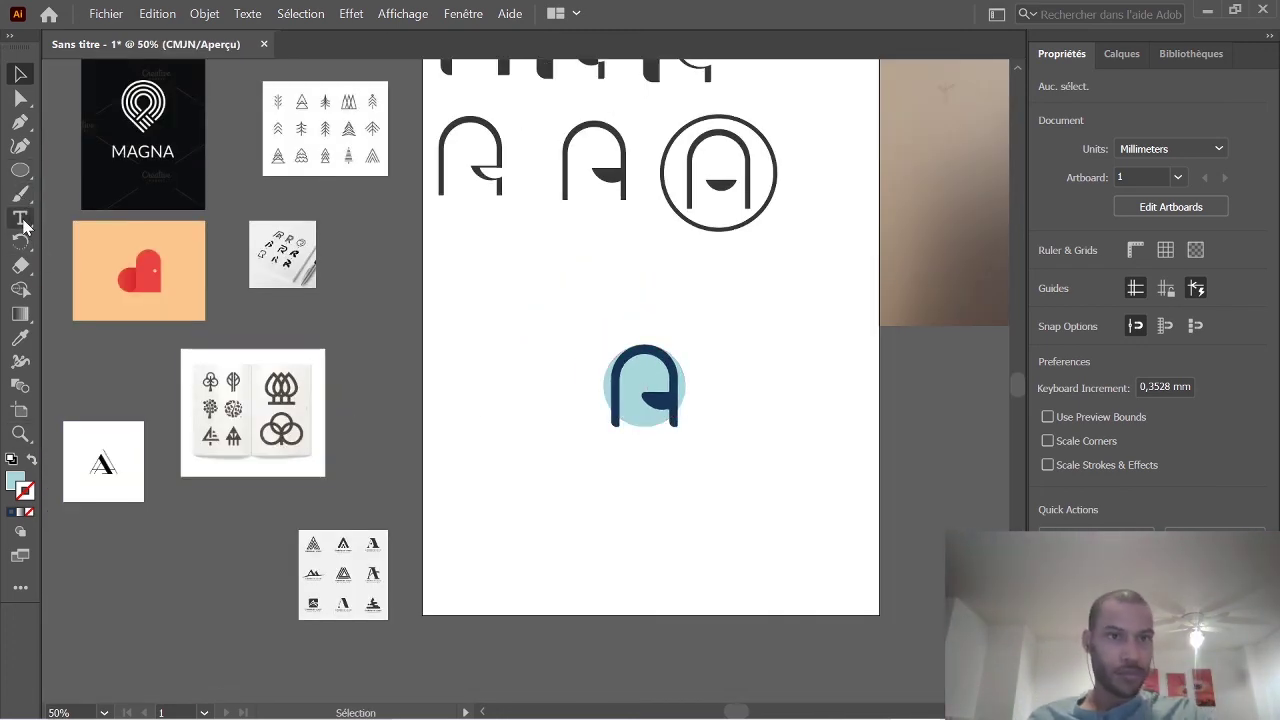
key("t")
mouse_move(520, 418)
left_mouse_down()
mouse_move(557, 443)
mouse_move(748, 480)
mouse_move(746, 500)
left_mouse_up()
key("BackSpace")
type("AVENIR")
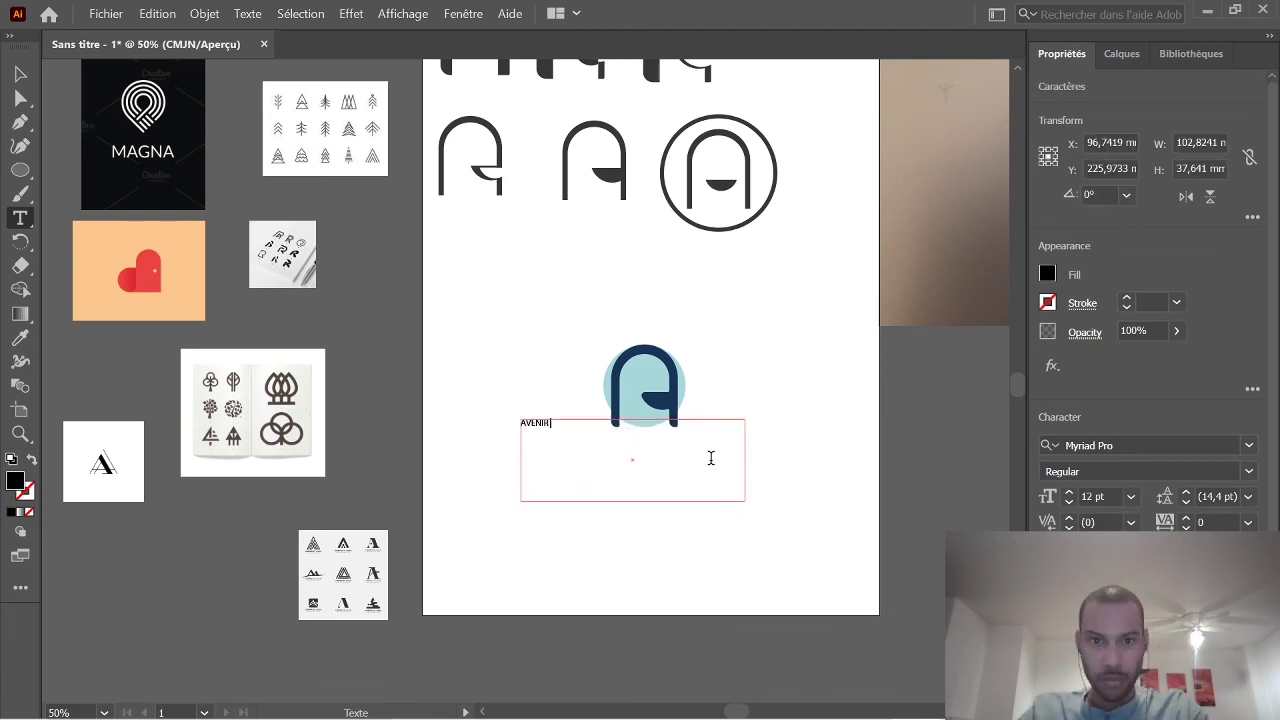
key("Return")
type("AGRÉAB")
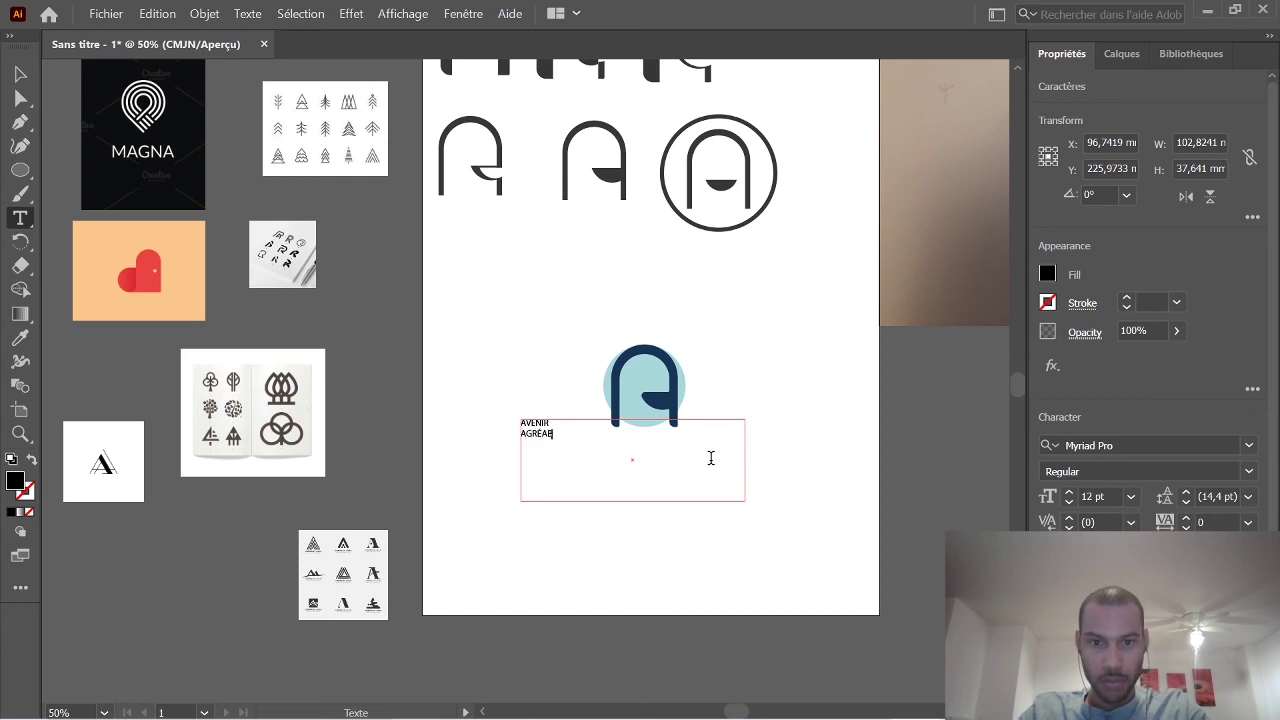
type("LE")
Select both text lines and fully justify them across the frame's width.
key("ctrl+a")
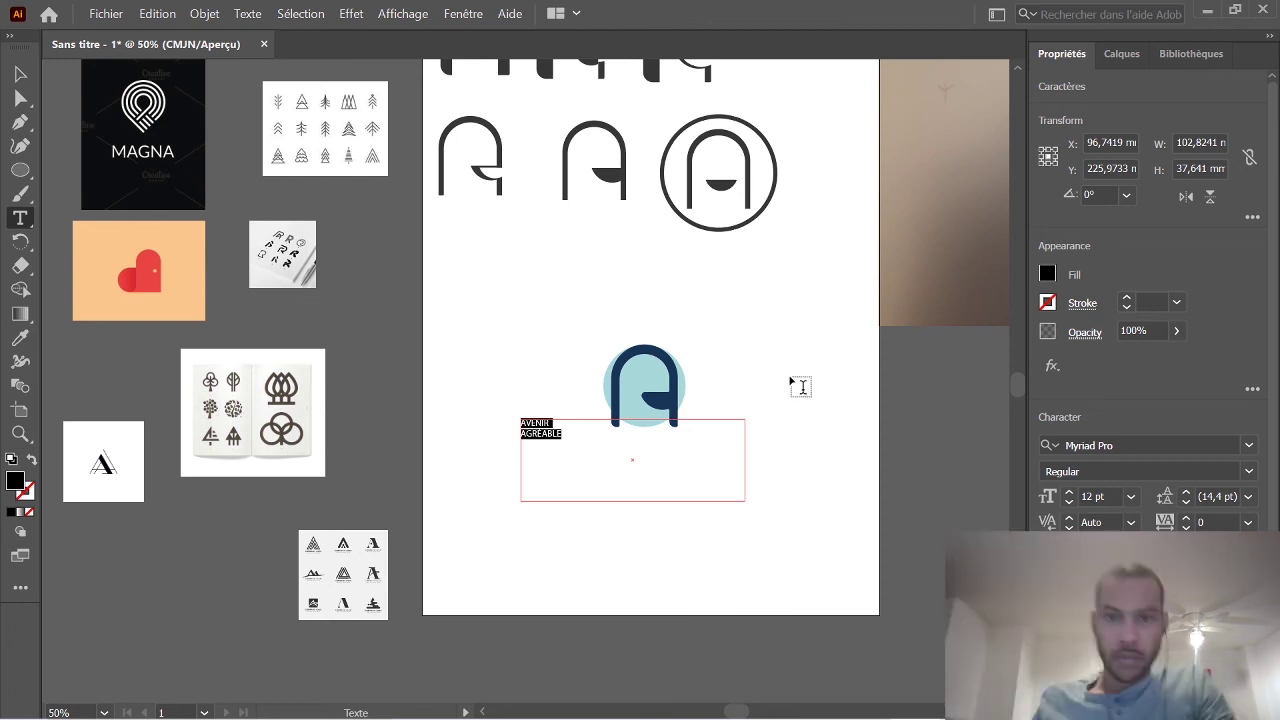
left_click(573, 432)
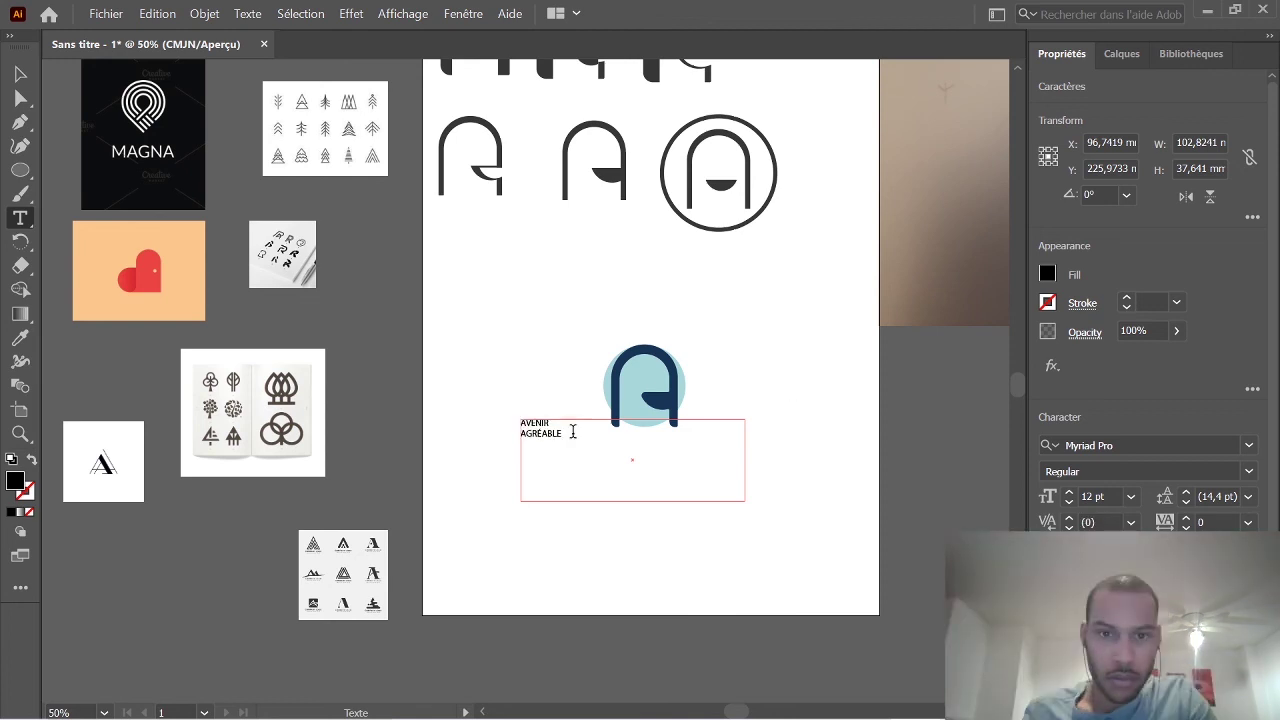
left_click_drag(573, 432, 517, 406)
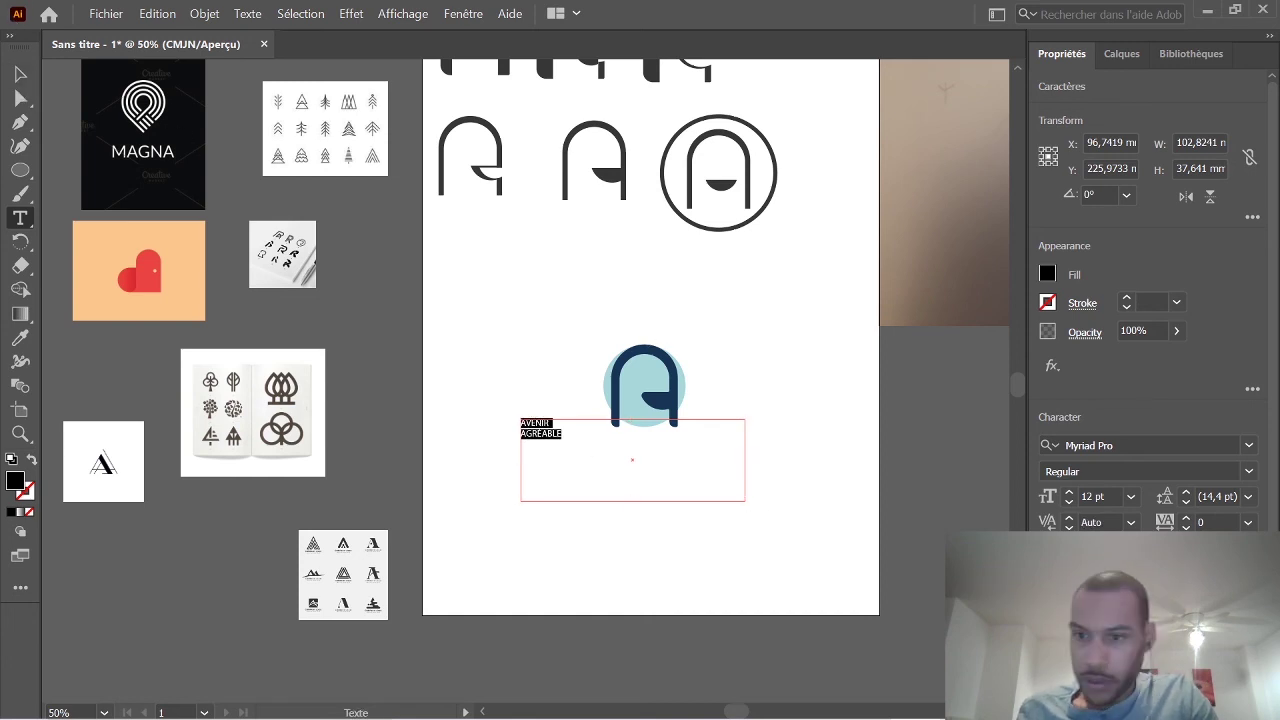
key("ctrl+shift+f")
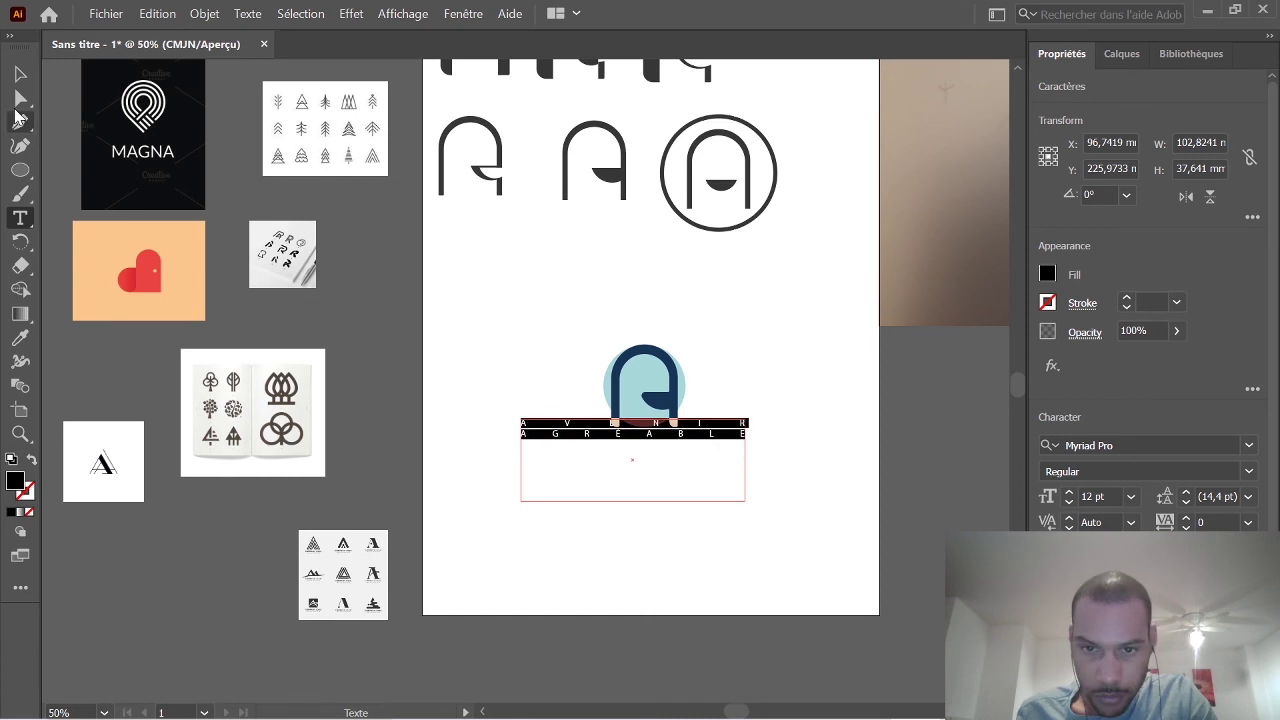
Shrink the AVENIR AGRÉABLE text frame to about 41.8 × 15.3 mm and centre it below the letter A.
left_click(20, 74)
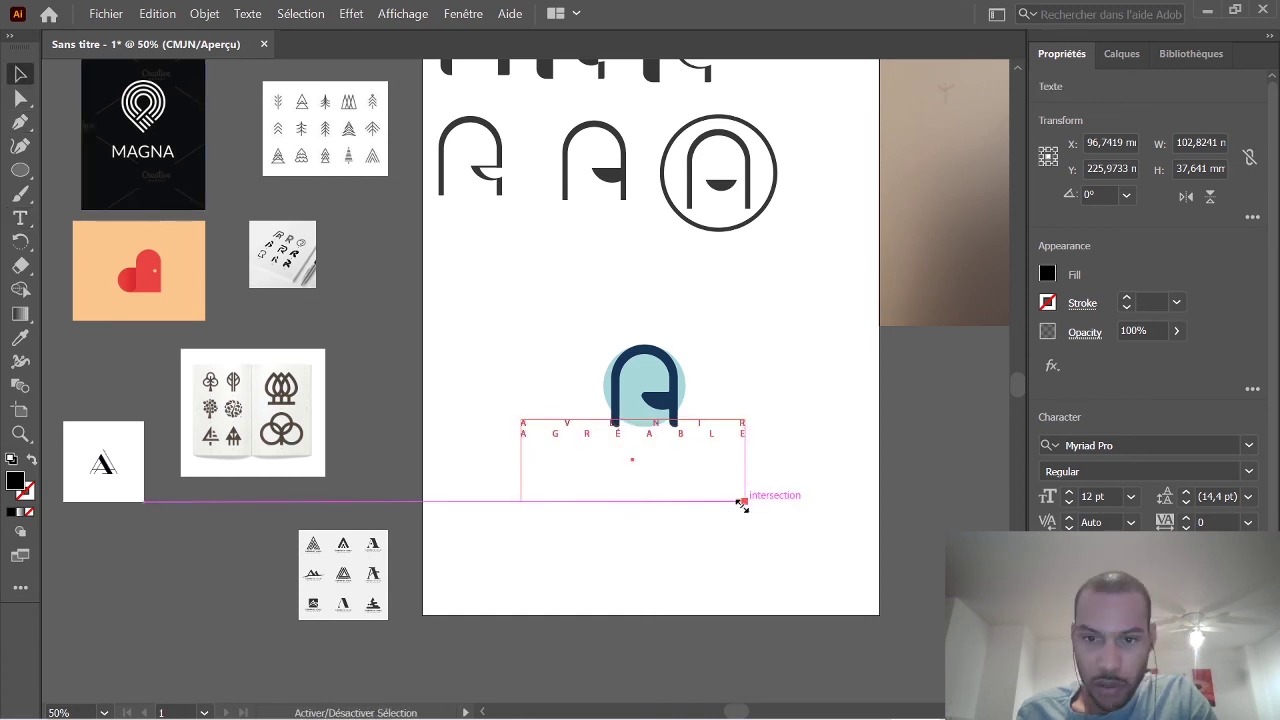
left_click_drag(742, 505, 724, 465)
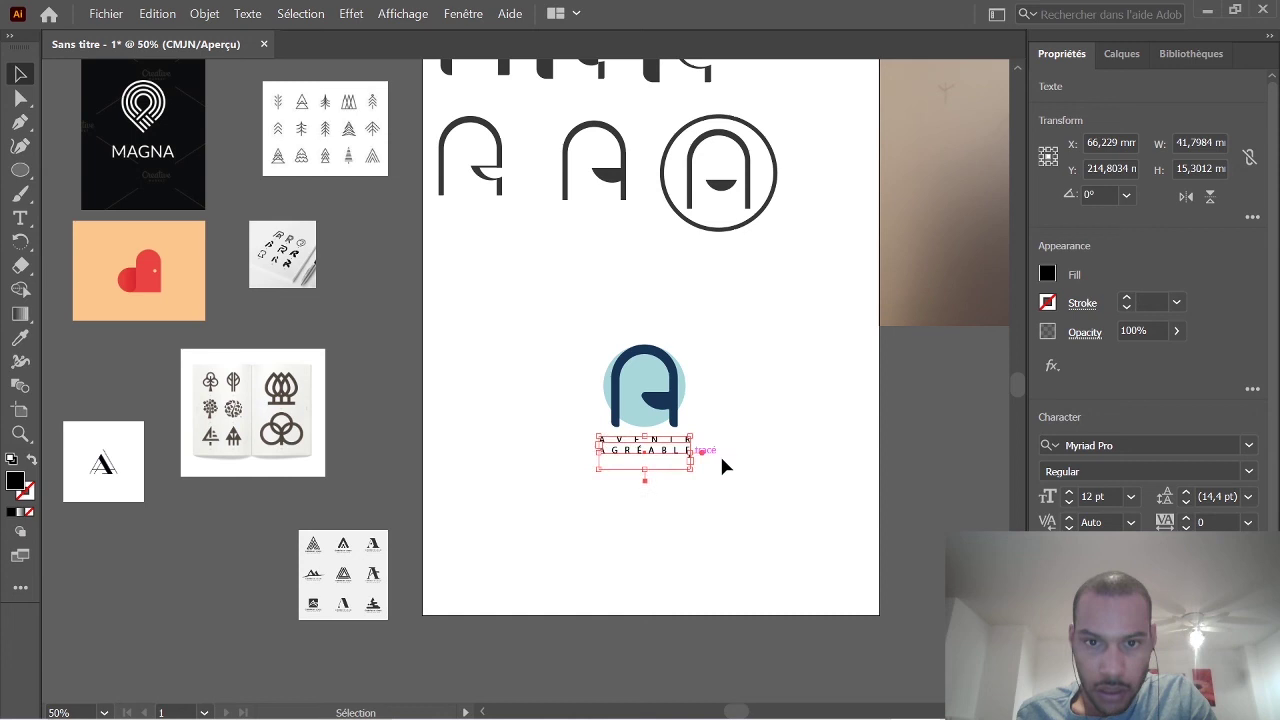
left_click(754, 457)
key("ctrl+plus")
left_click(637, 426)
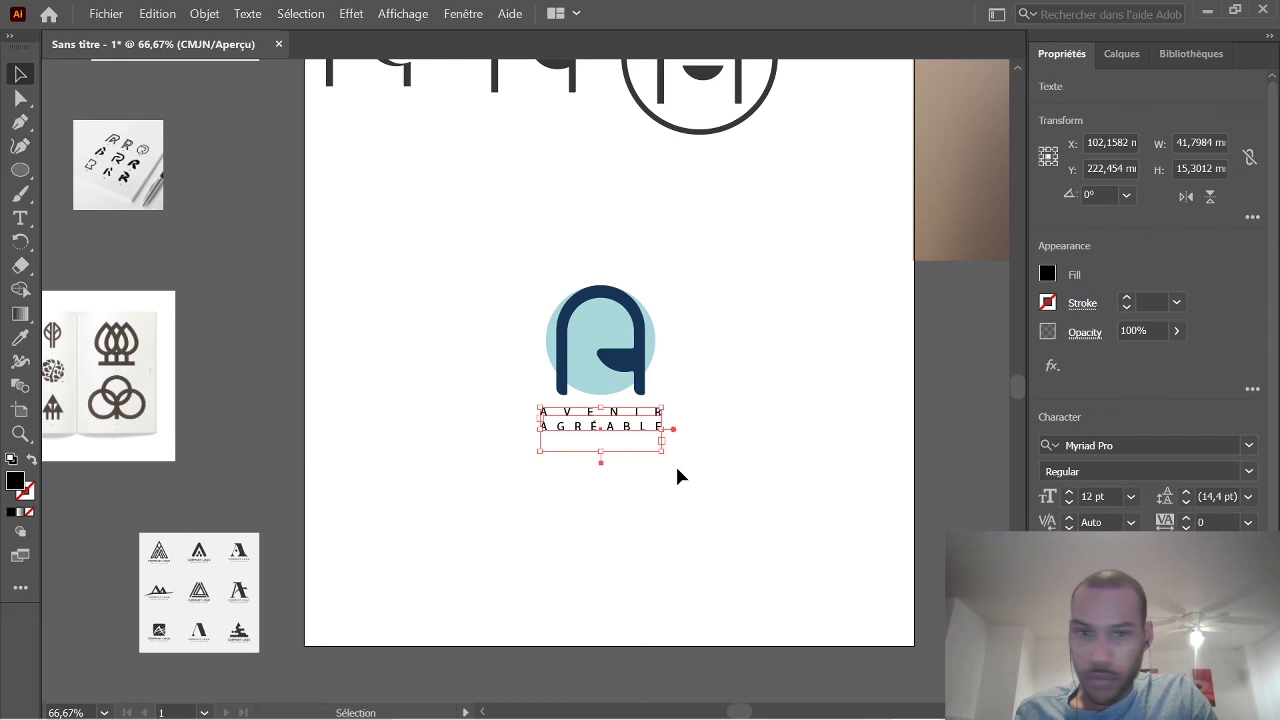
Enlarge the text frame below the logo to about 45.9 × 16.8 mm and deselect it.
left_click_drag(659, 457, 630, 437)
key("ctrl+shift+a")
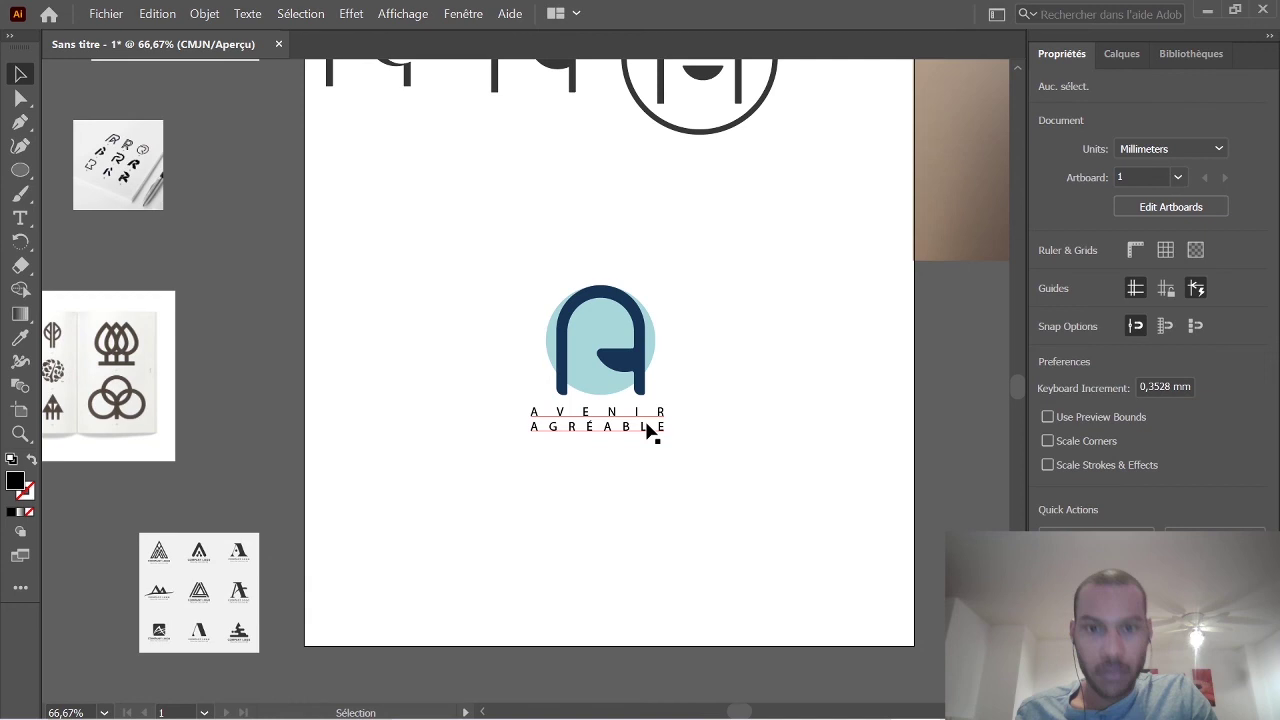
double_click(648, 432)
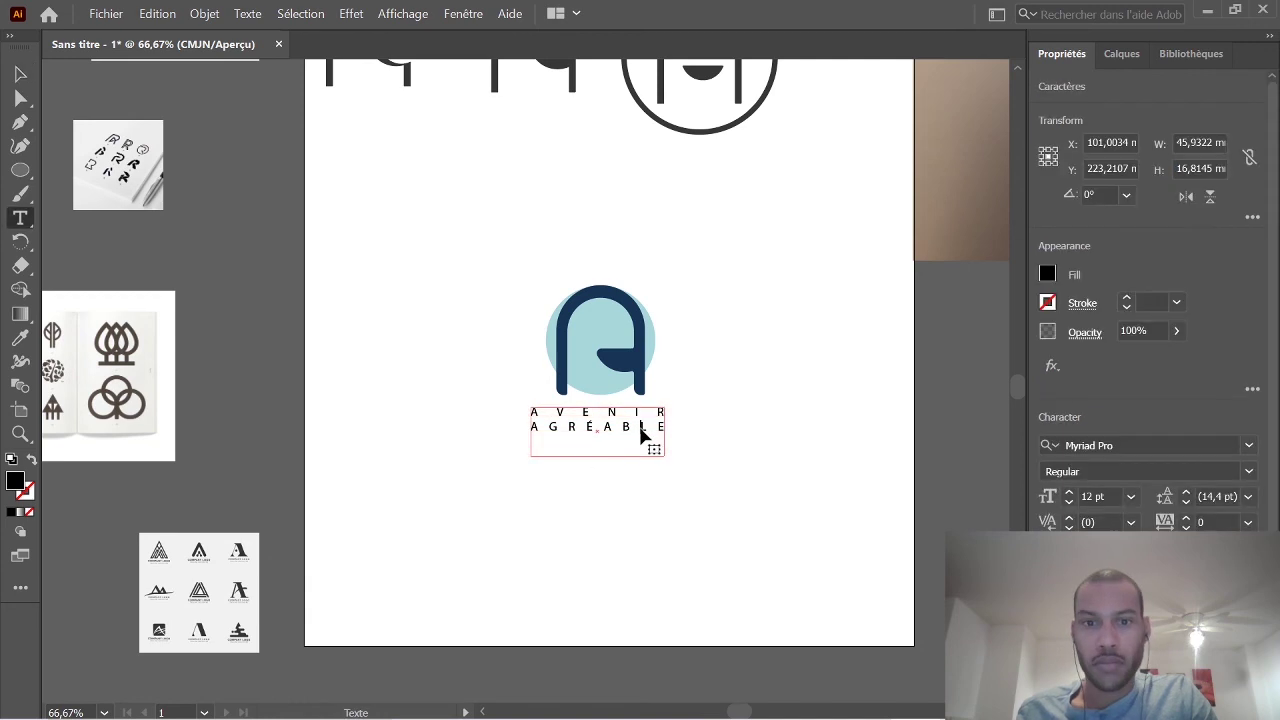
key("ctrl+shift+a")
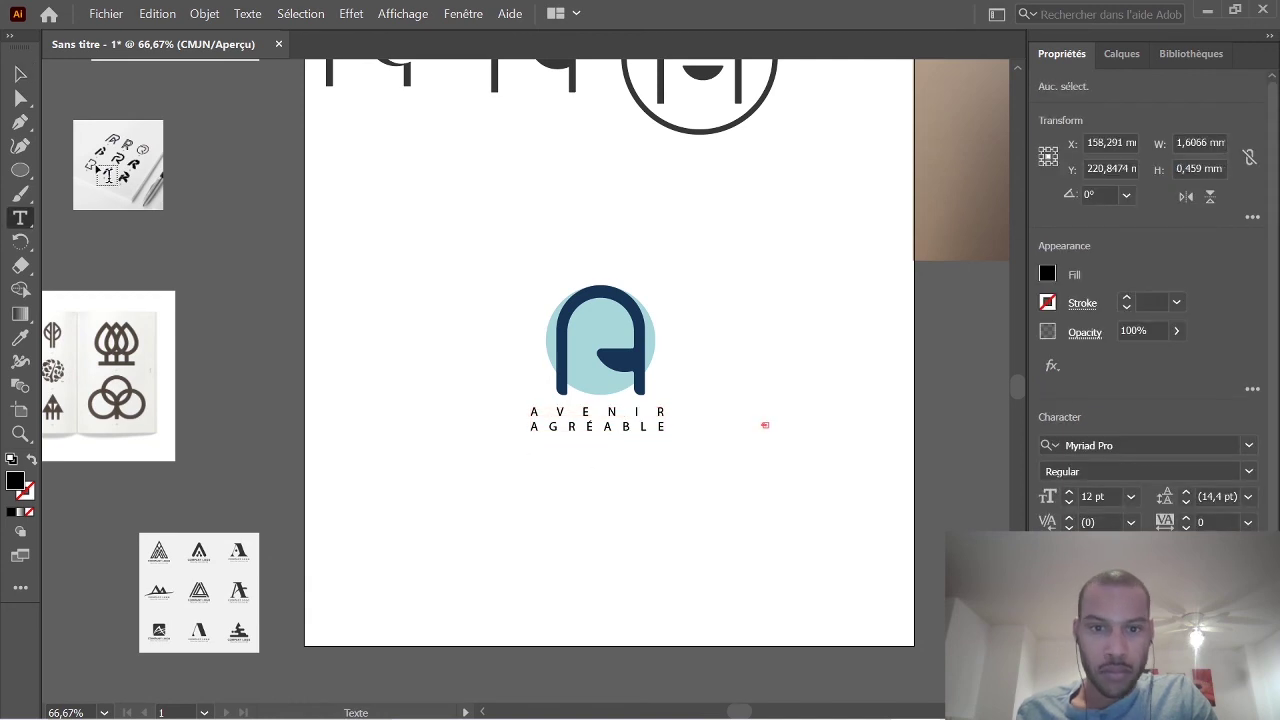
Select the AVENIR AGRÉABLE text below the logo and change its font to Gill Sans MT Condensed.
key("v")
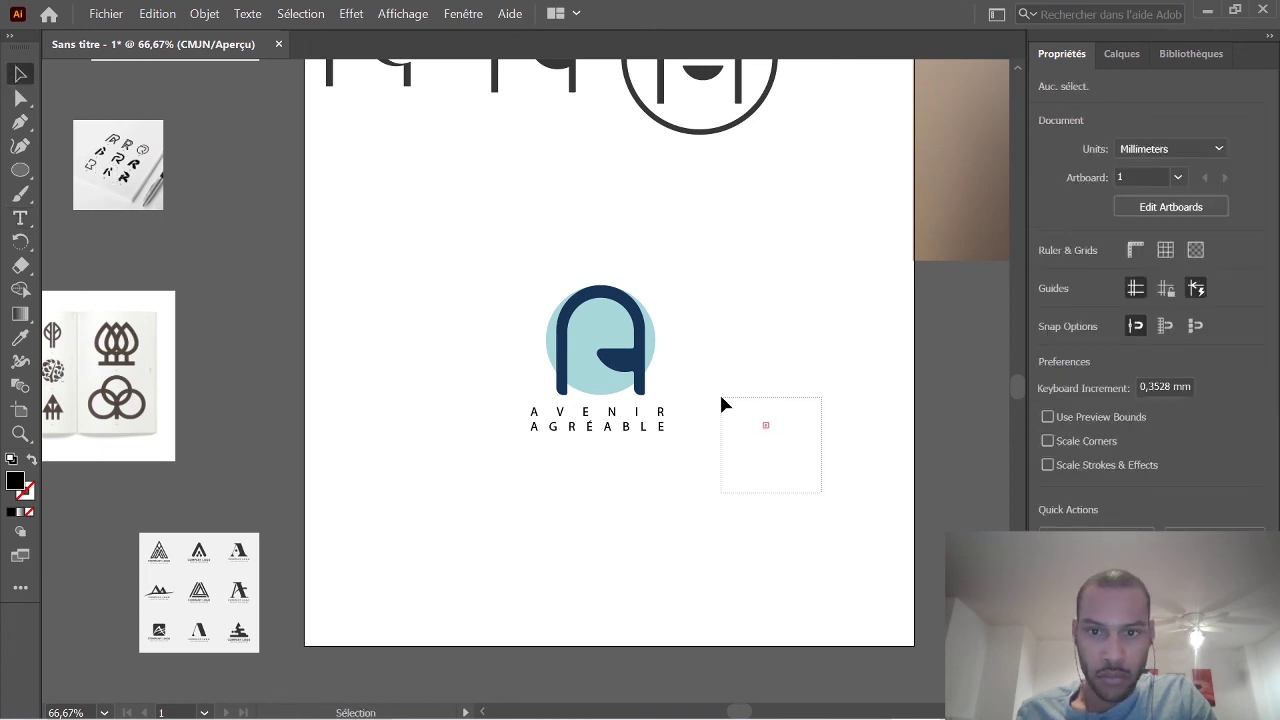
left_click(626, 427)
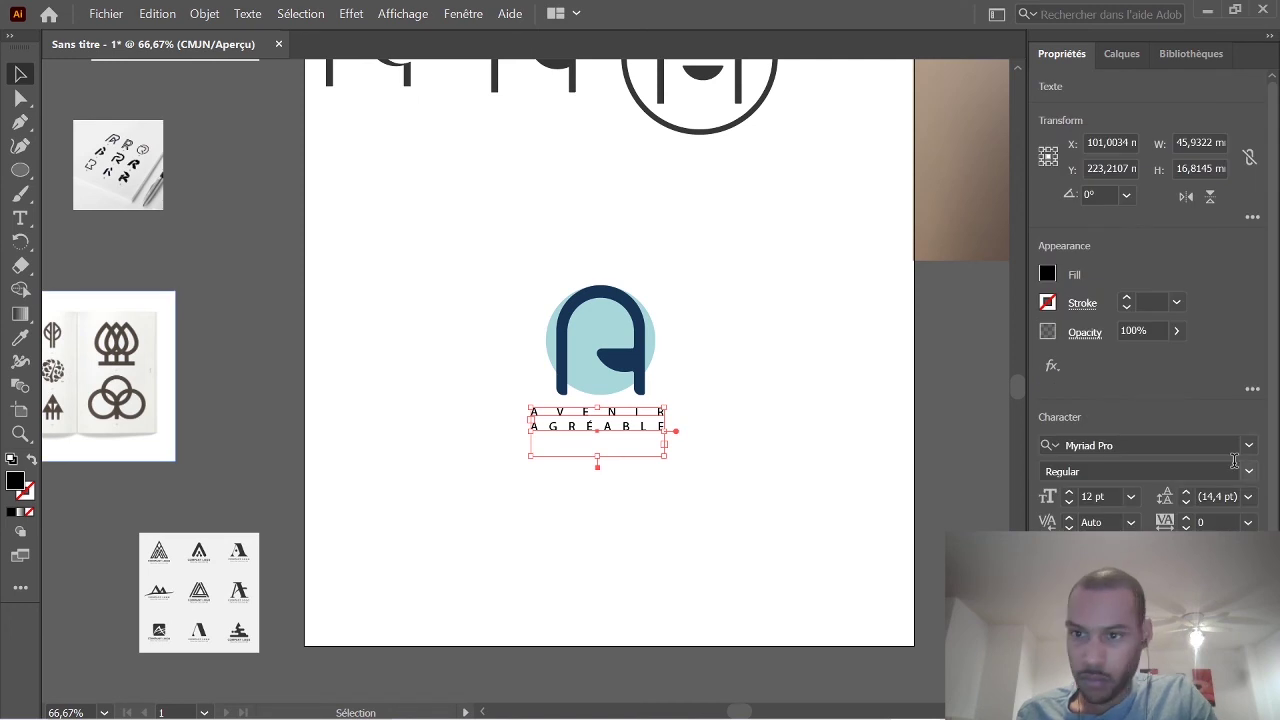
left_click(1249, 445)
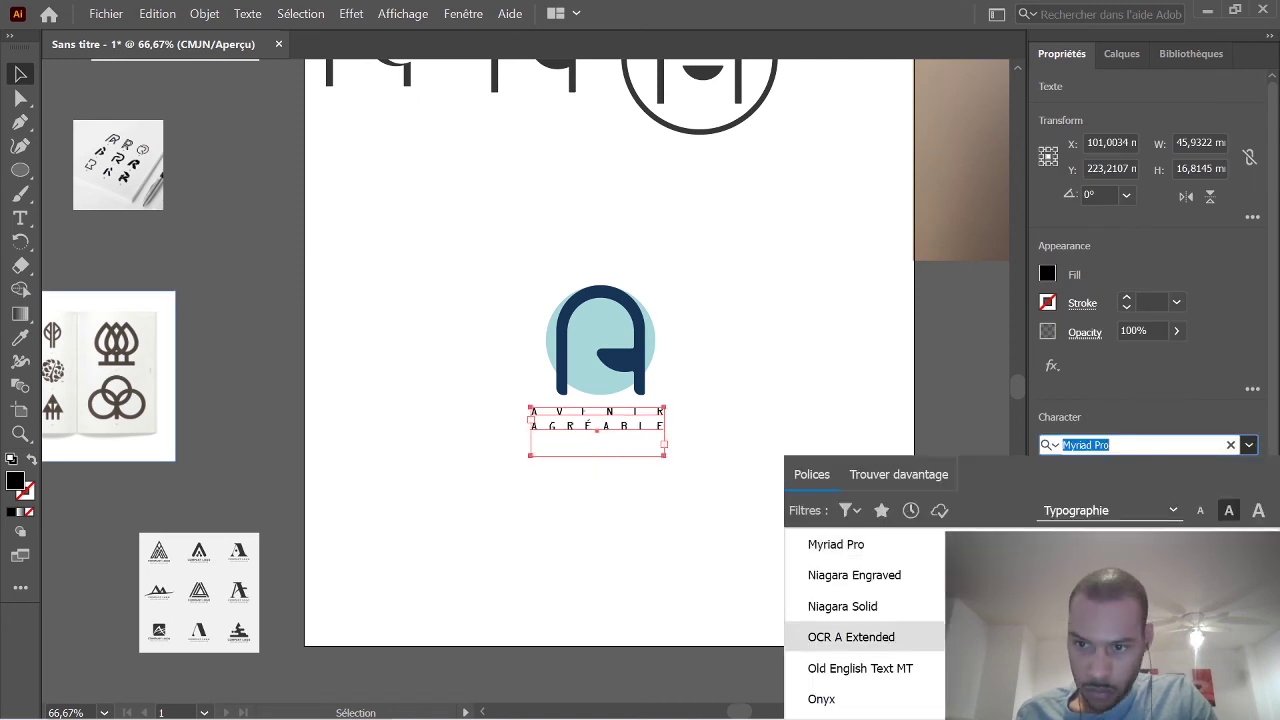
scroll(865, 620, "down", 1)
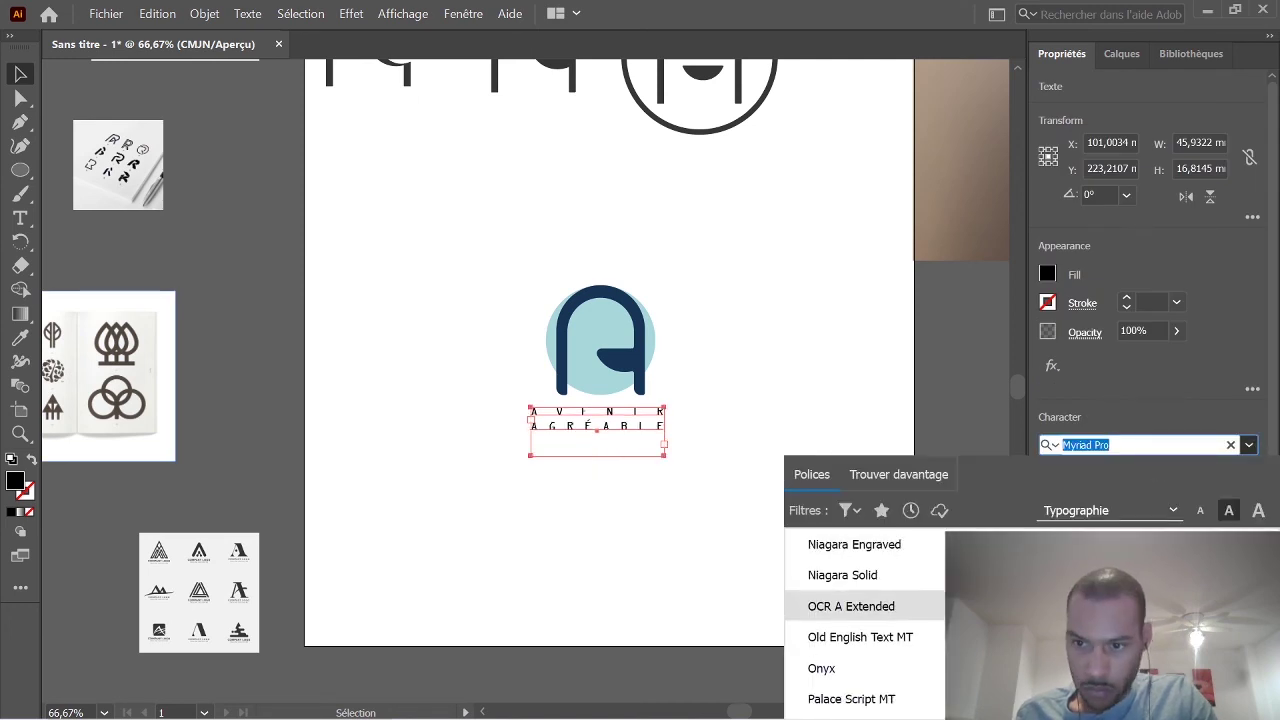
scroll(930, 660, "down", 9)
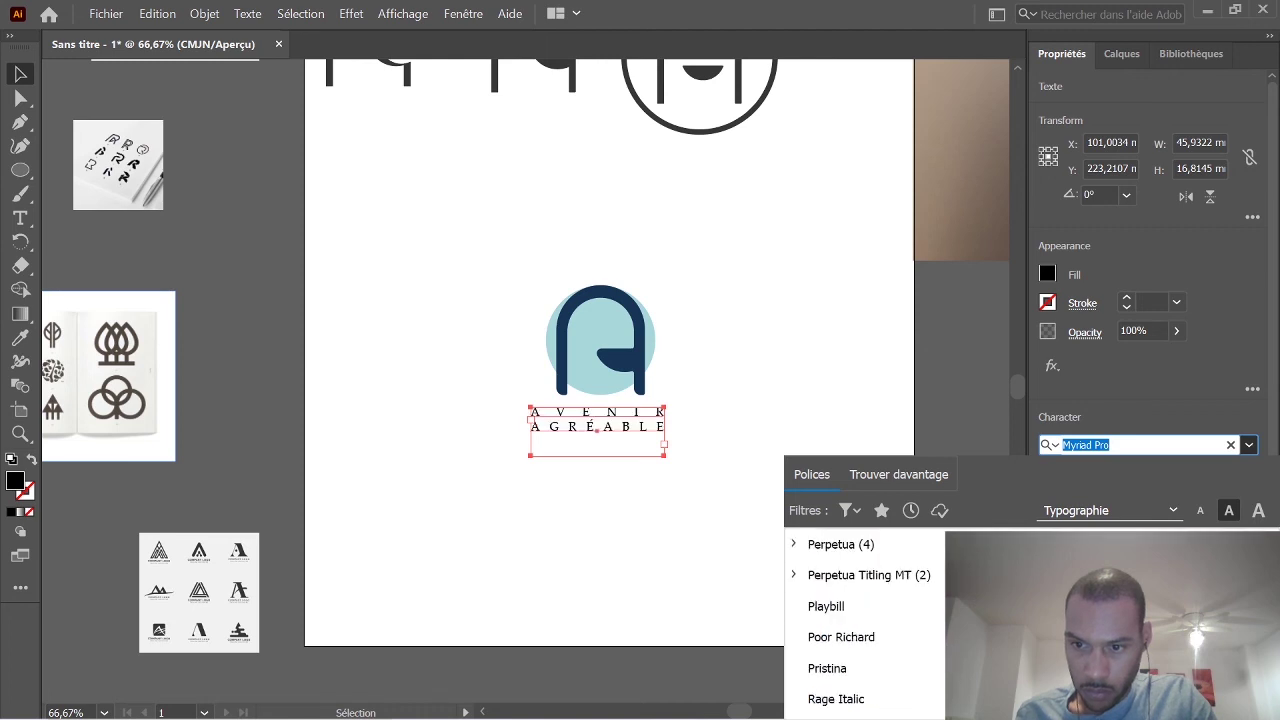
scroll(865, 620, "down", 12)
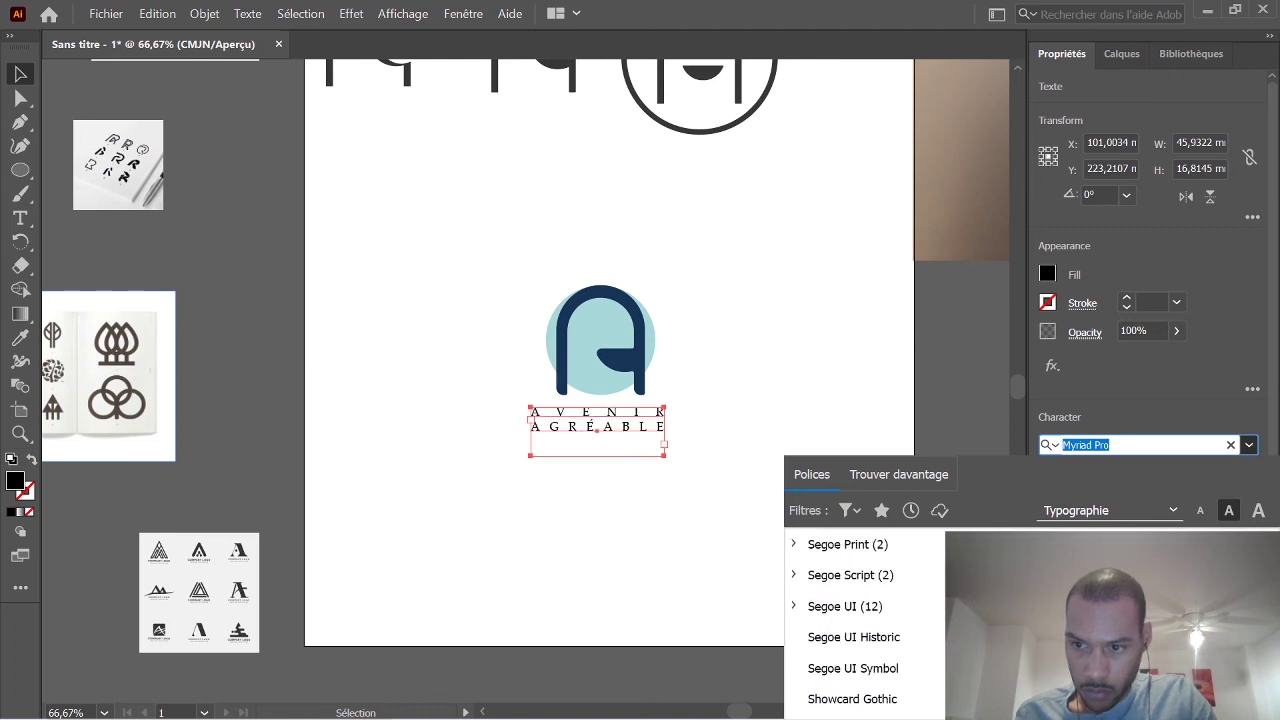
scroll(865, 620, "up", 15)
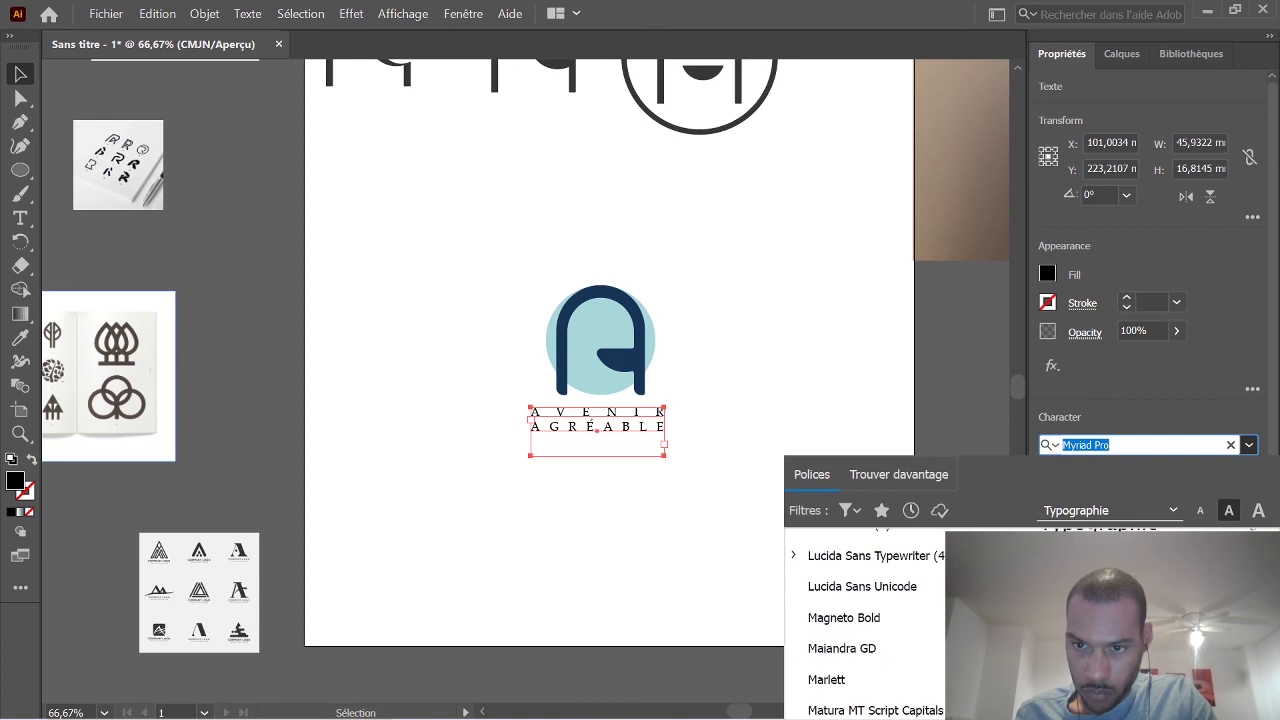
scroll(865, 620, "up", 10)
scroll(865, 620, "up", 8)
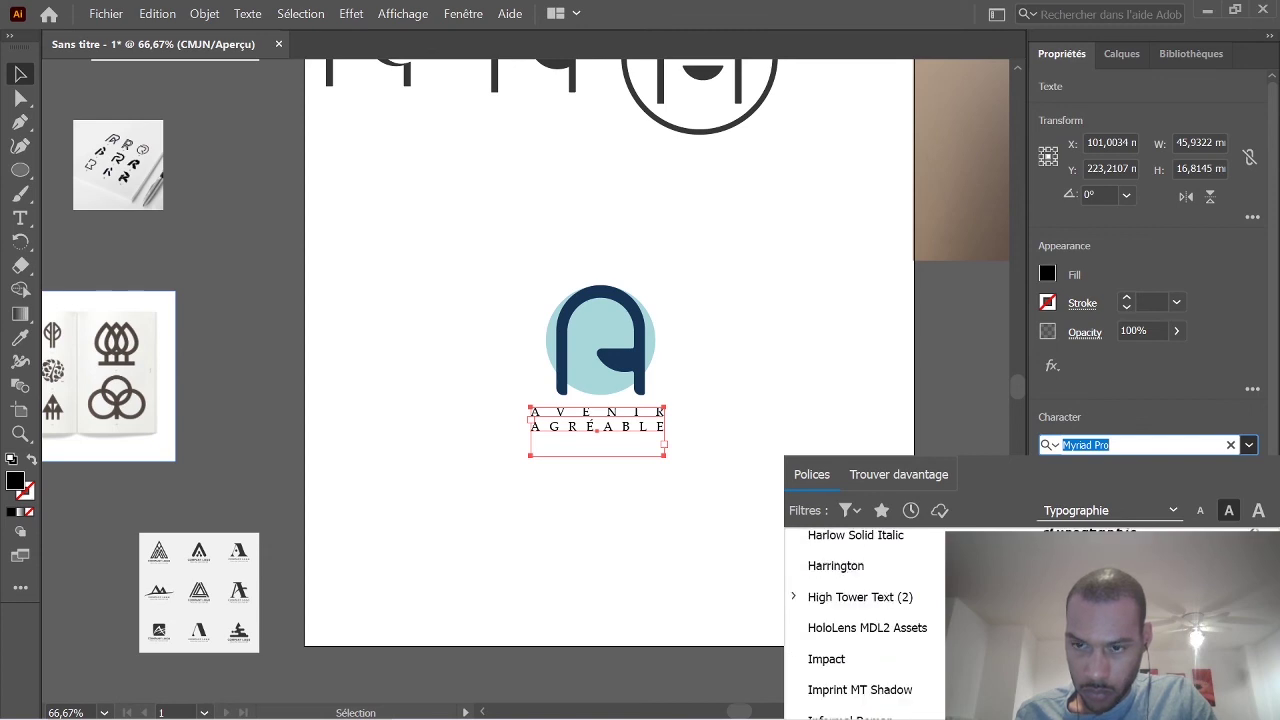
scroll(870, 555, "up", 3)
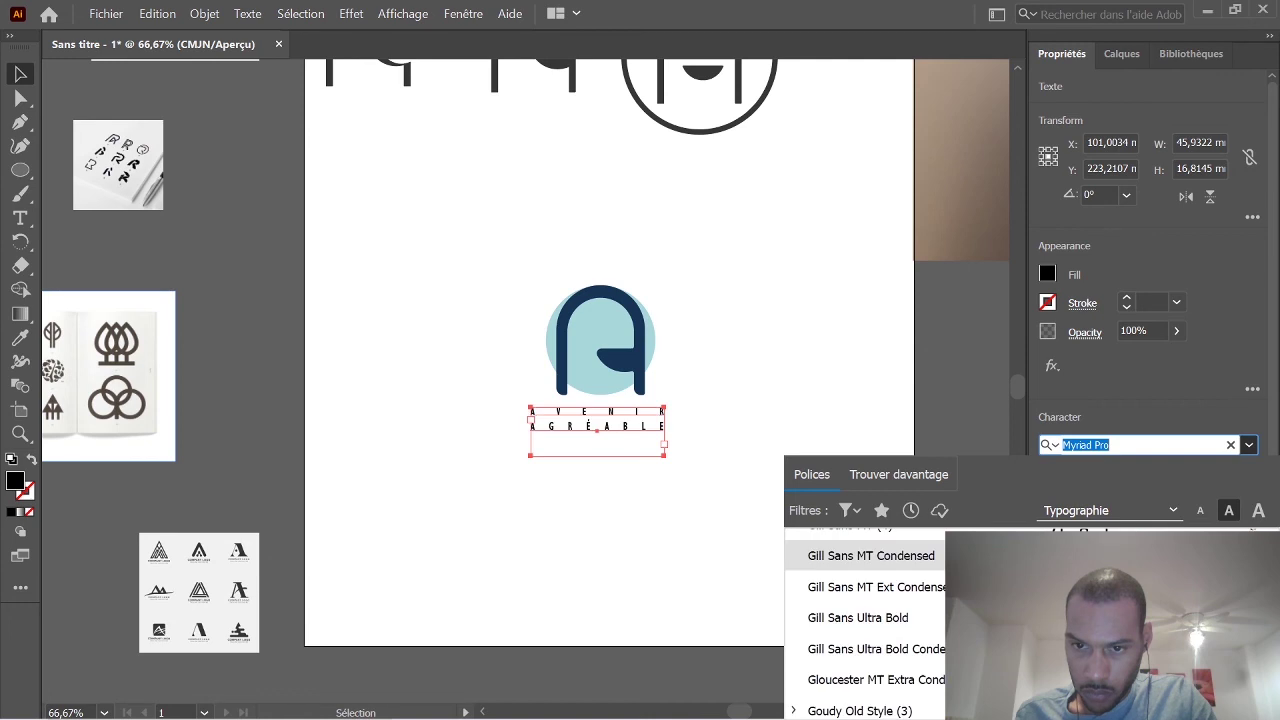
left_click(870, 555)
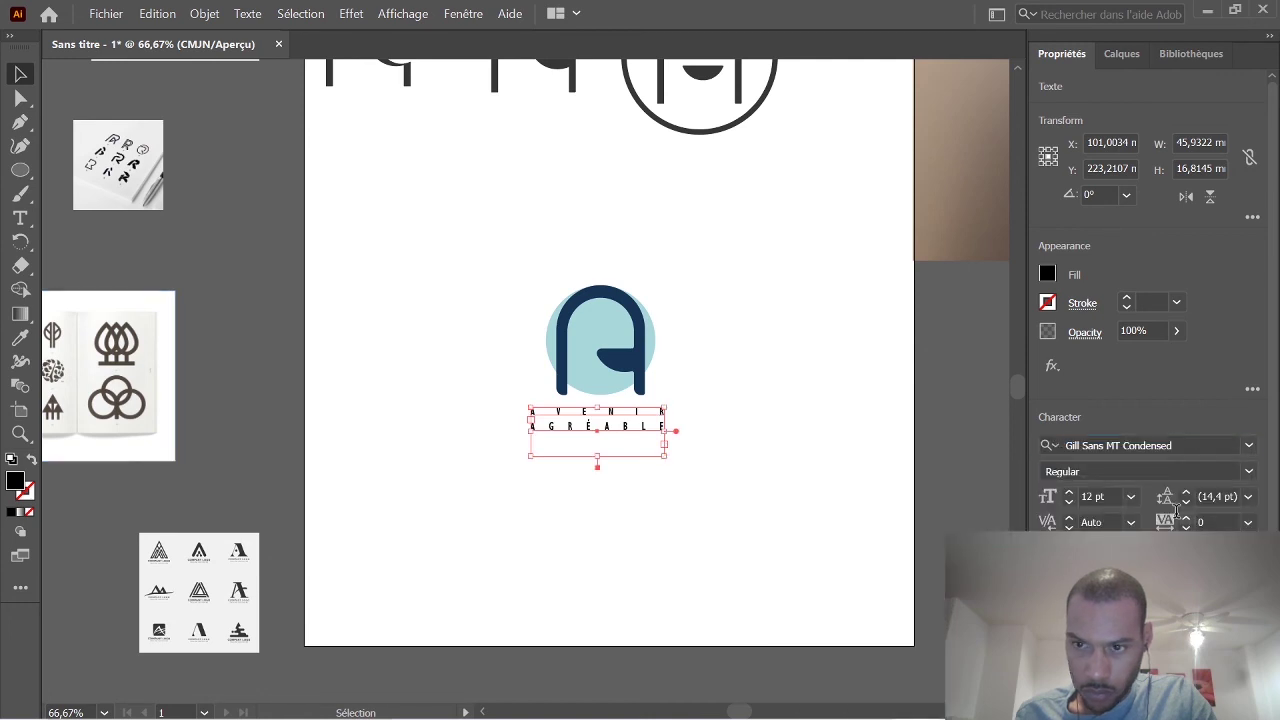
Set the AVENIR AGRÉABLE text to 36 pt and extend its frame downward to about 30.8 mm high so both lines fit.
left_click(1131, 496)
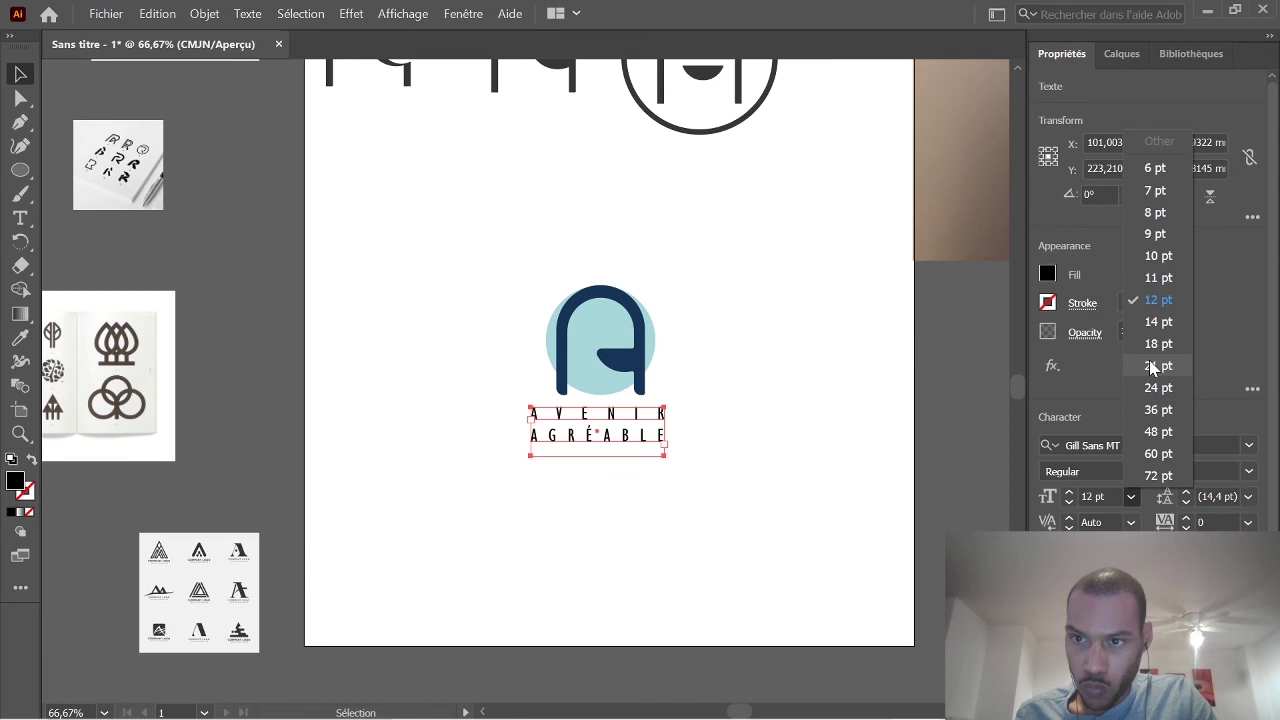
left_click(1138, 409)
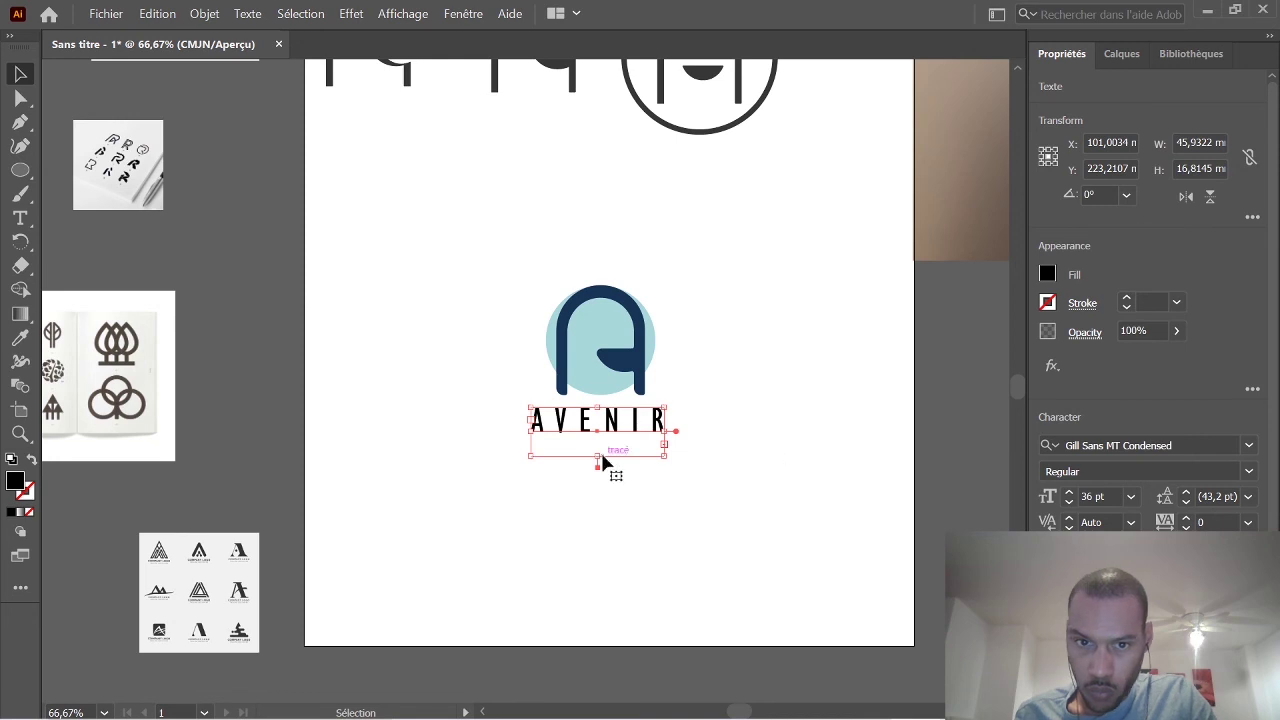
type("AGRÉABLE")
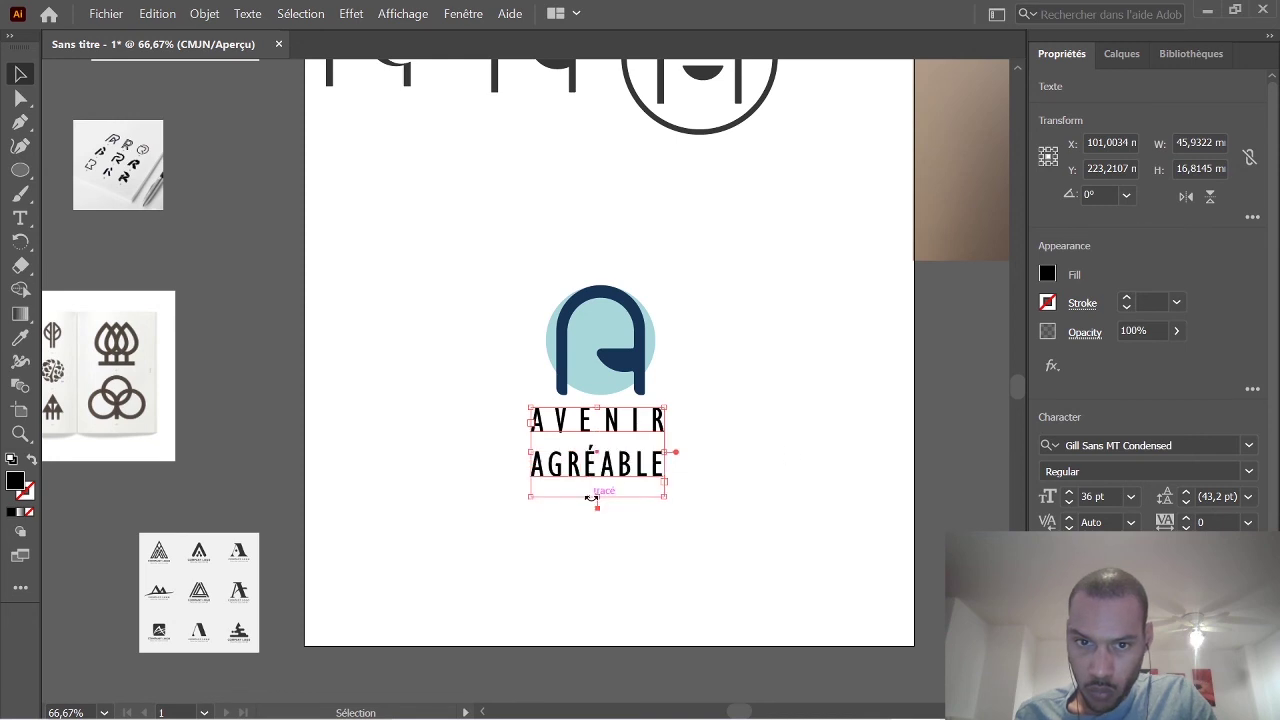
left_click(754, 467)
left_click(671, 466)
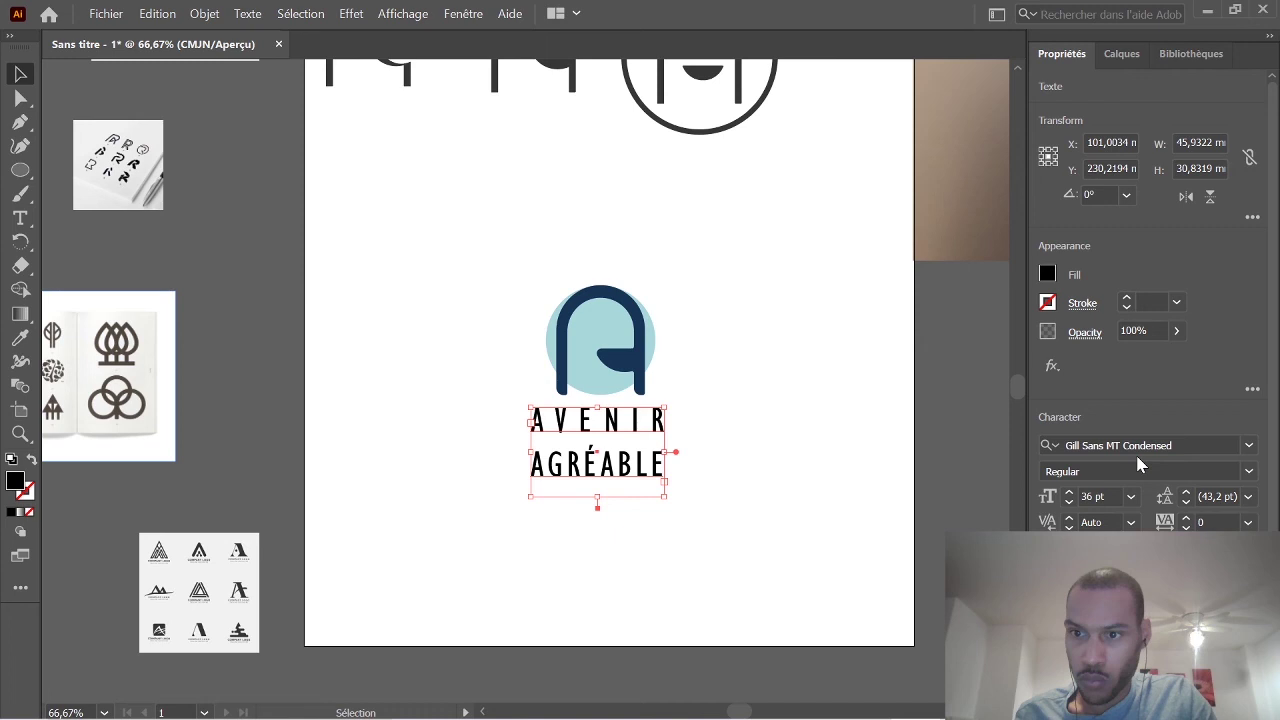
Preview other fonts on the company name and set it in Ebrima.
left_click(1137, 446)
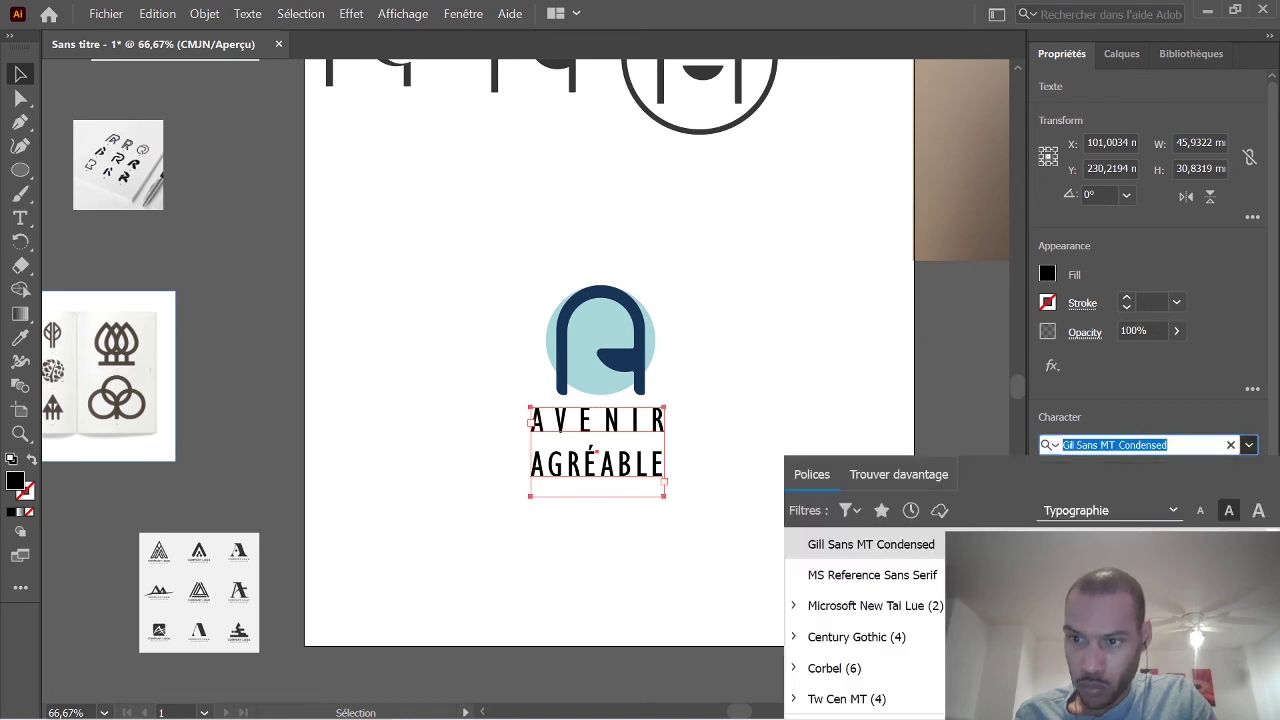
key("Down")
key("Down")
key("Down")
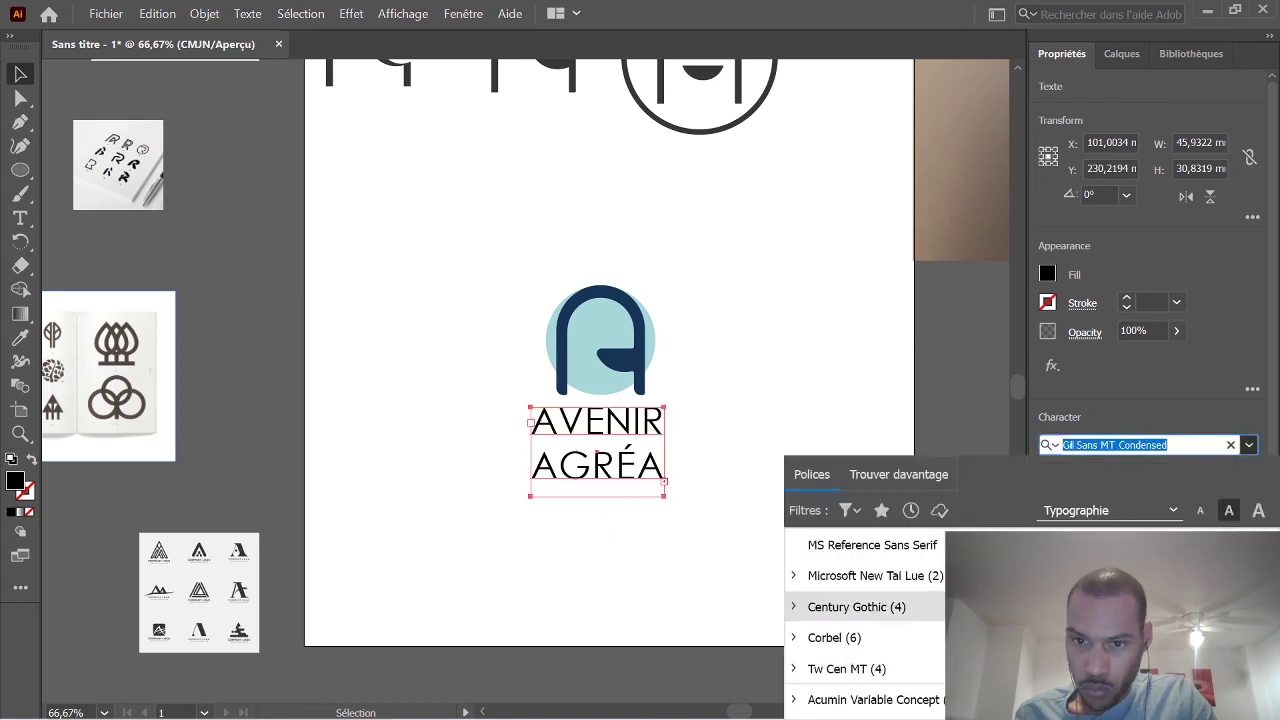
key("Up")
key("Up")
scroll(864, 620, "down", 6)
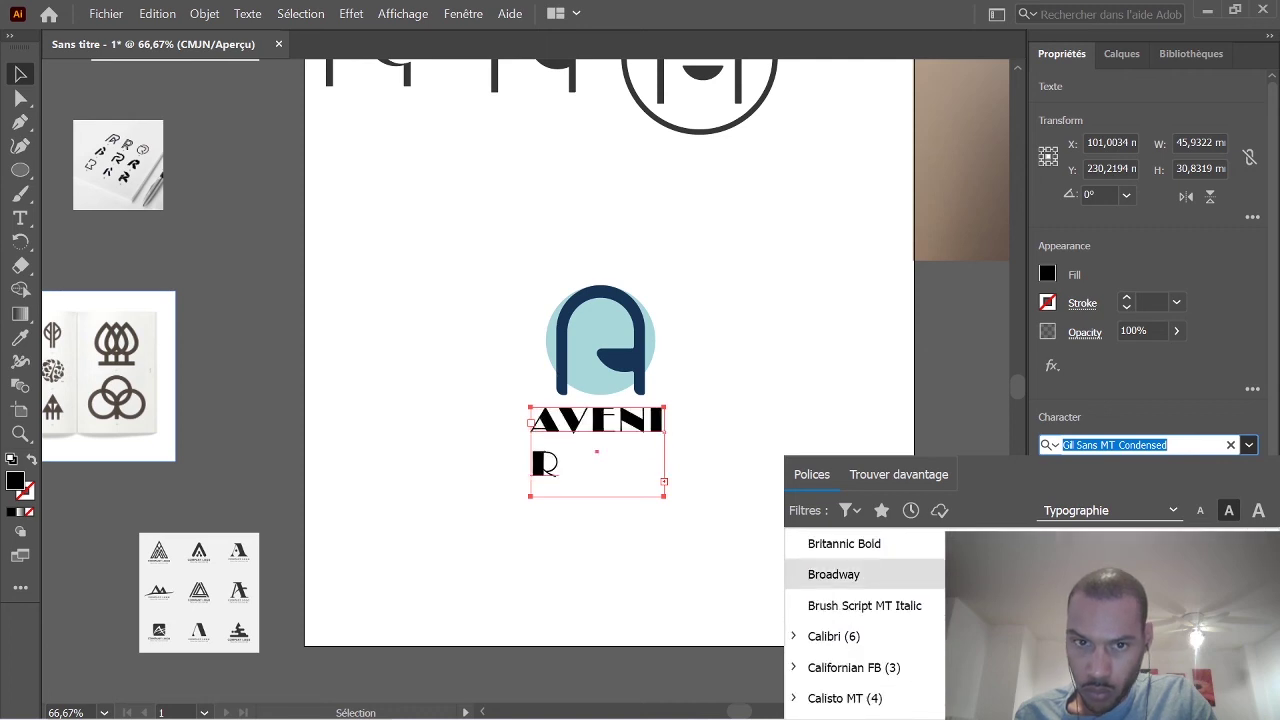
scroll(864, 620, "down", 2)
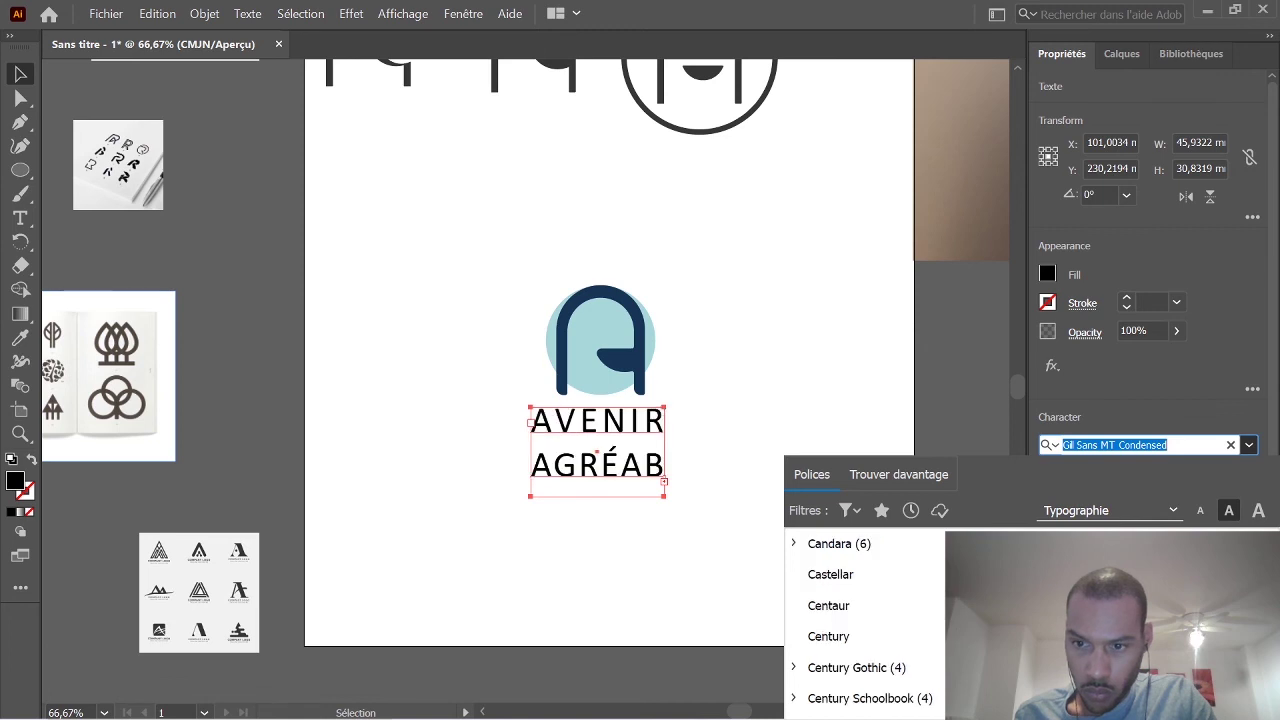
scroll(864, 620, "down", 1)
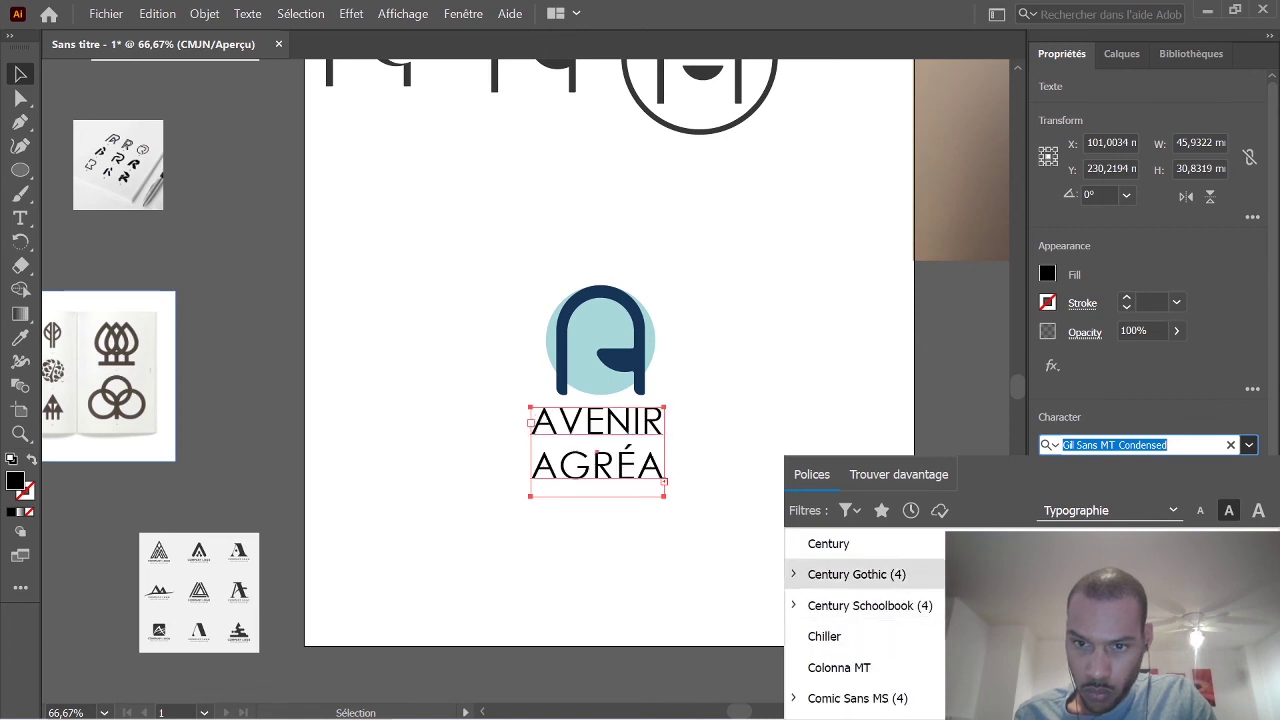
scroll(864, 605, "down", 3)
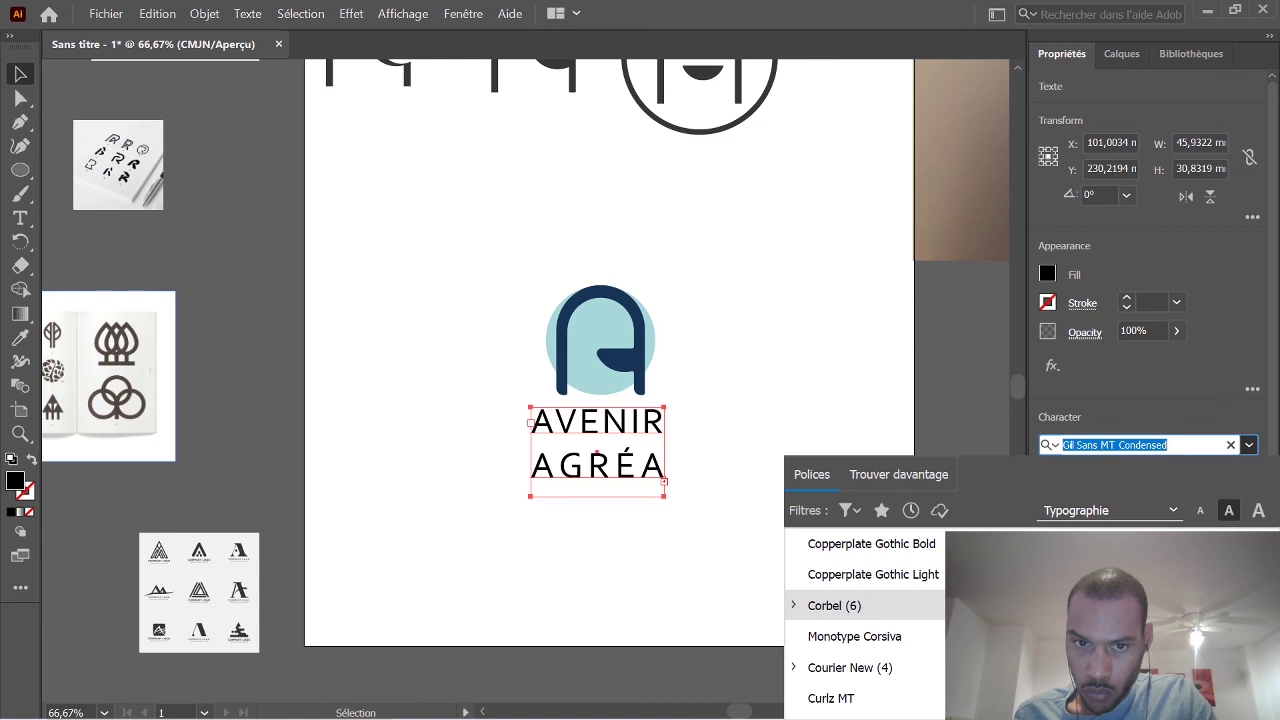
scroll(864, 605, "down", 2)
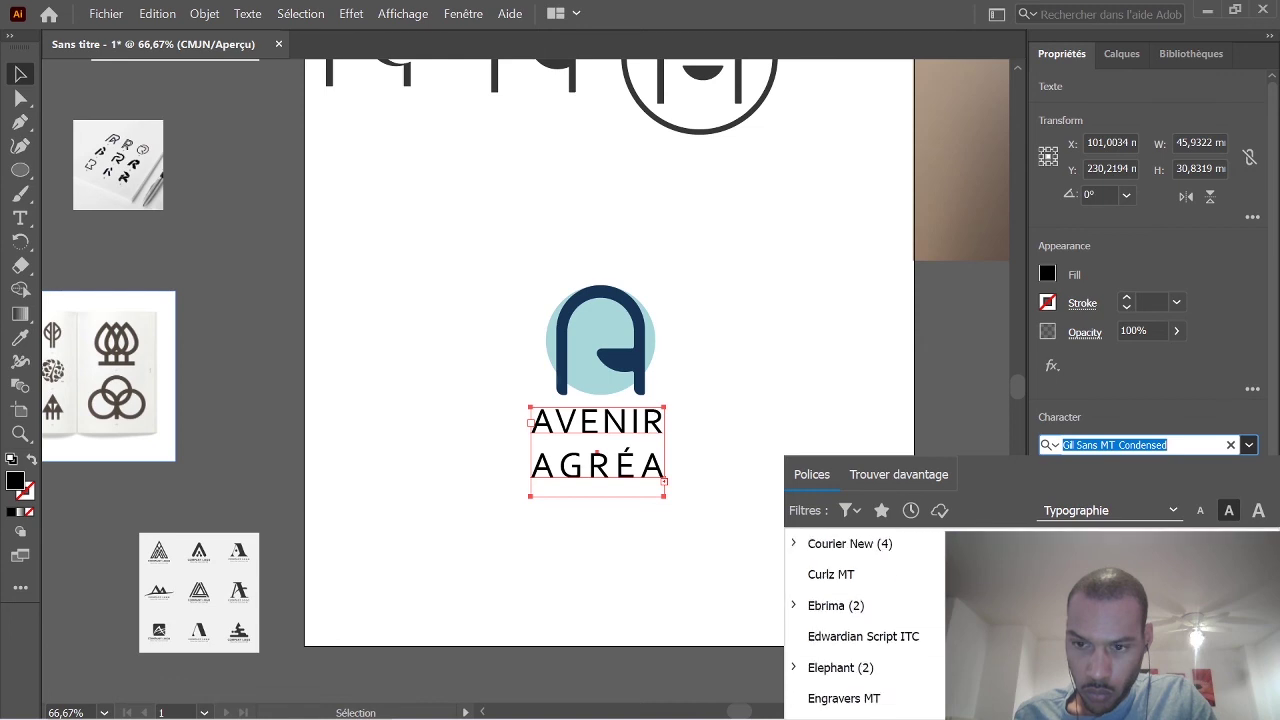
left_click(864, 605)
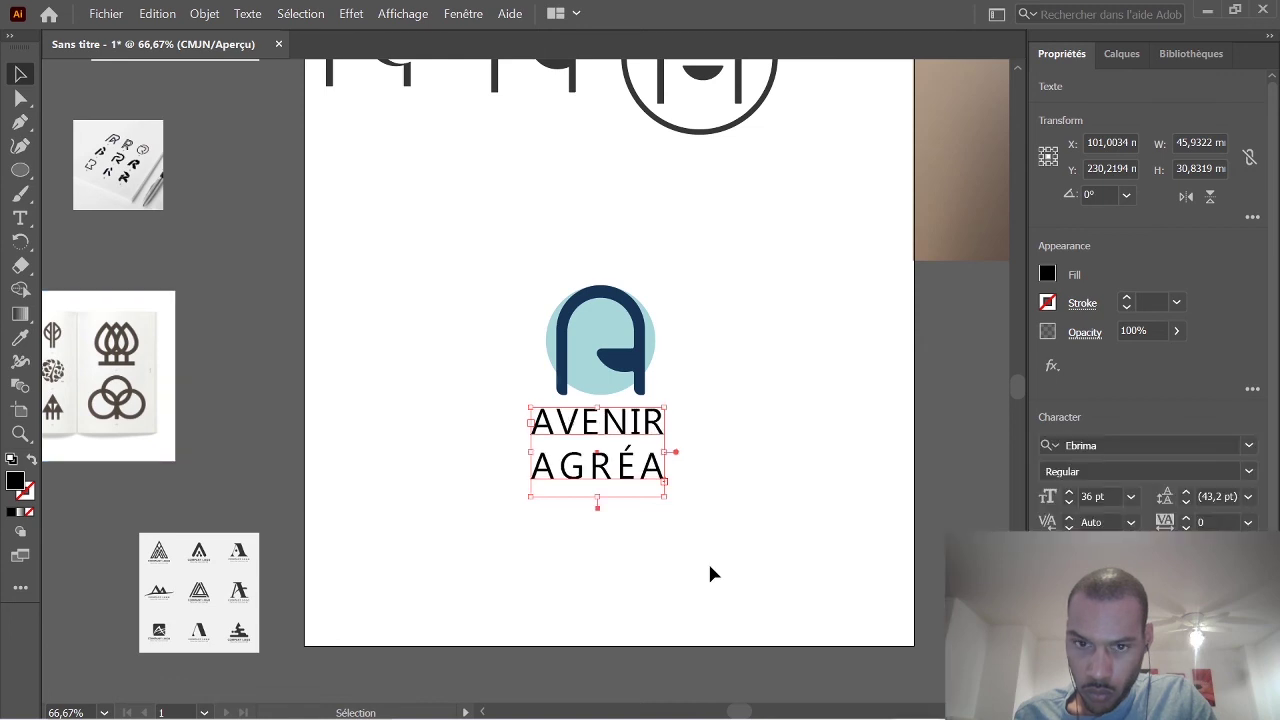
Reduce the company name to 24 pt and move its frame slightly down, to about Y 233.6 mm.
left_click(708, 571)
left_click(625, 463)
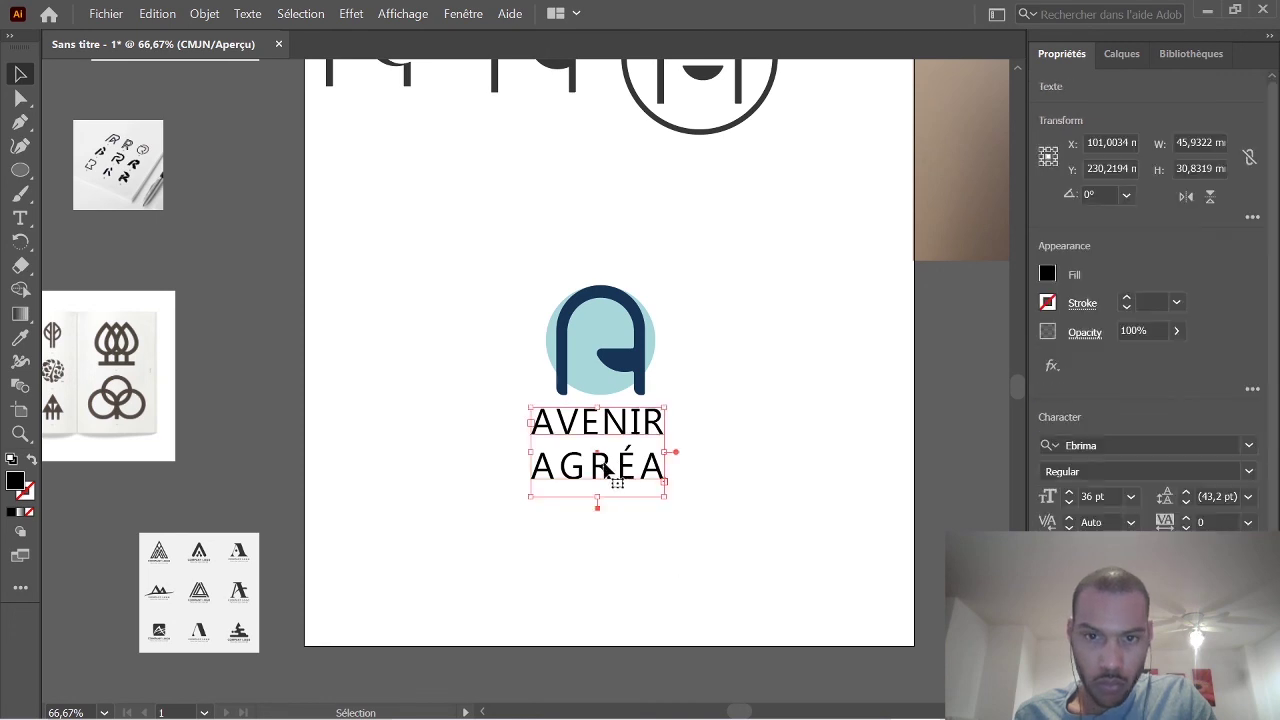
left_click(1129, 496)
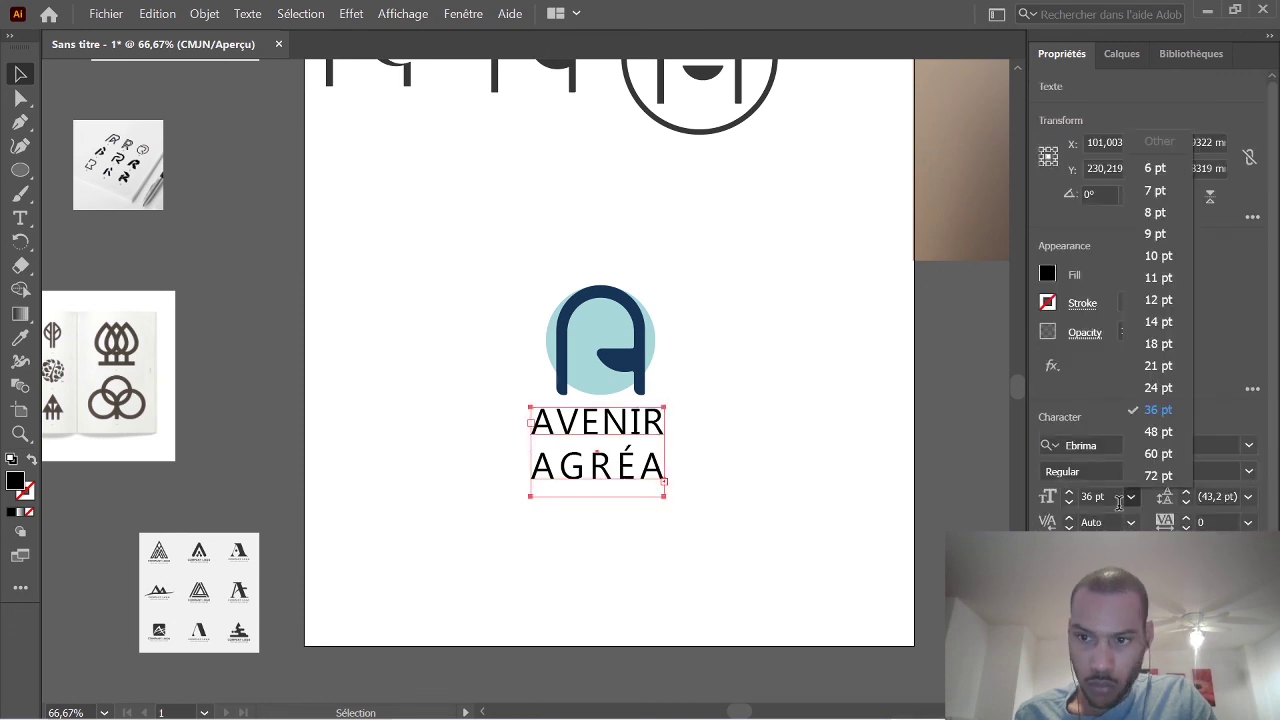
left_click(634, 480)
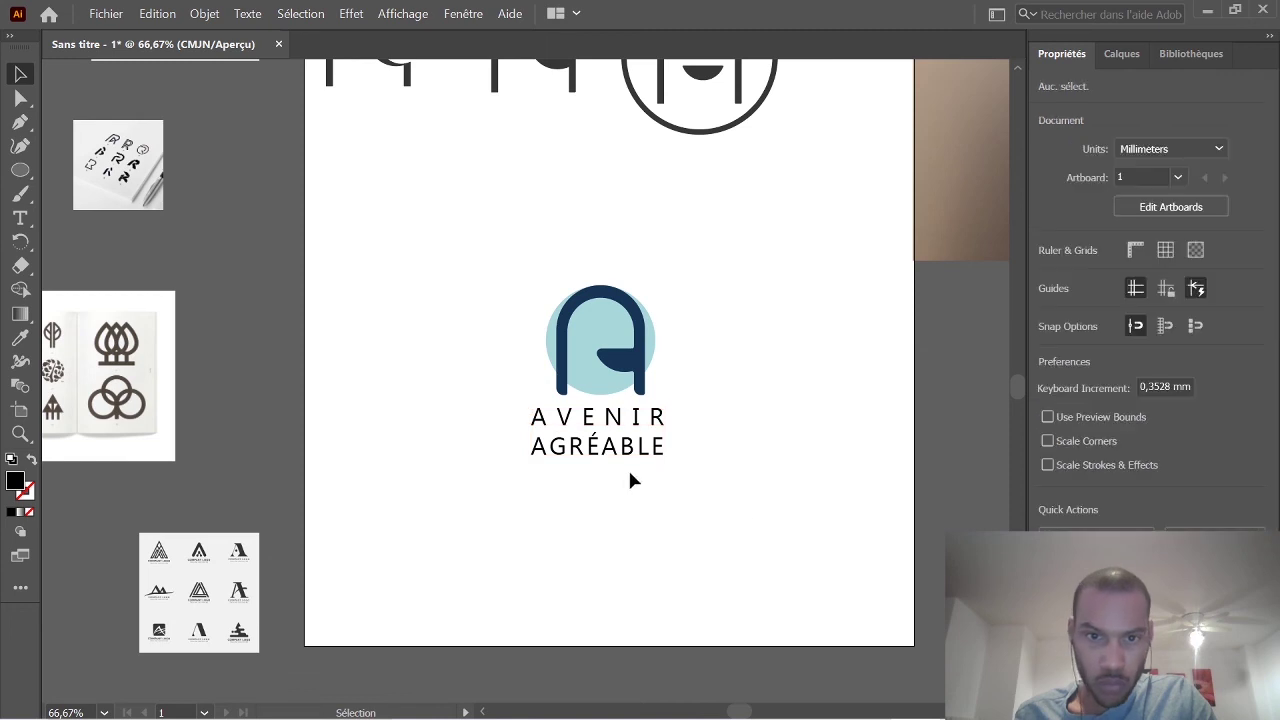
key("ctrl+z")
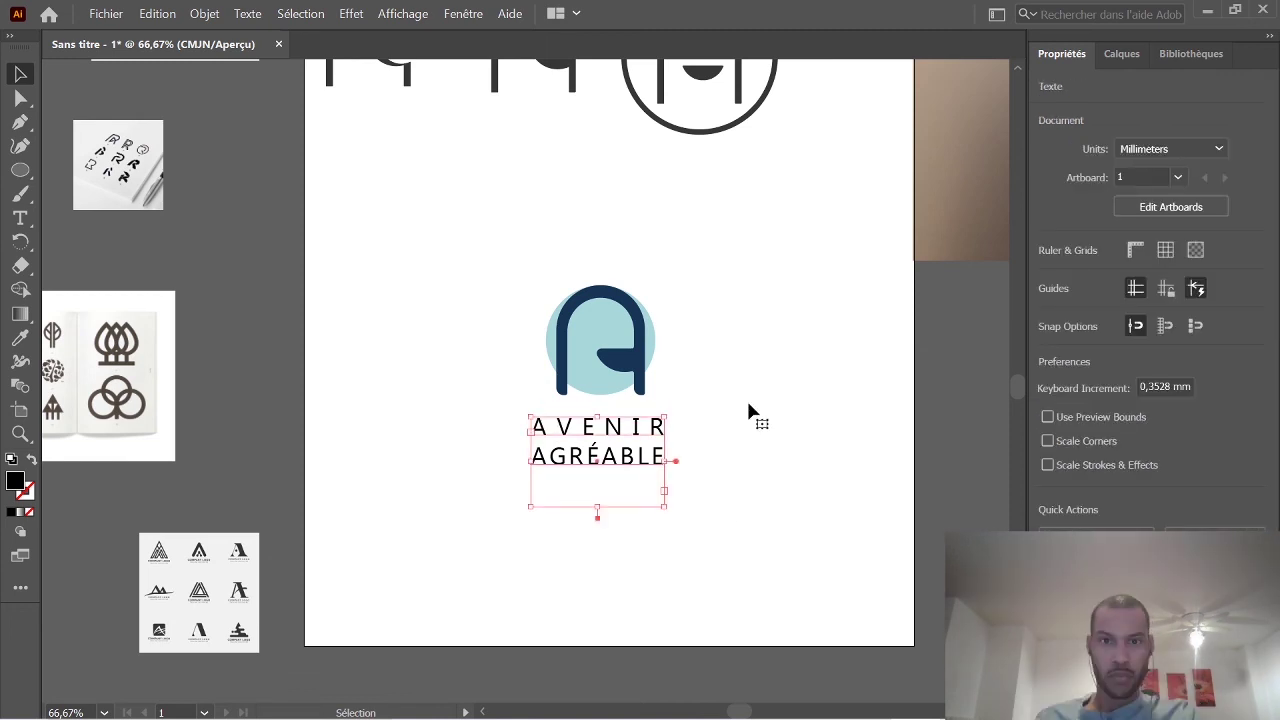
key("a")
scroll(656, 477, "left", 1)
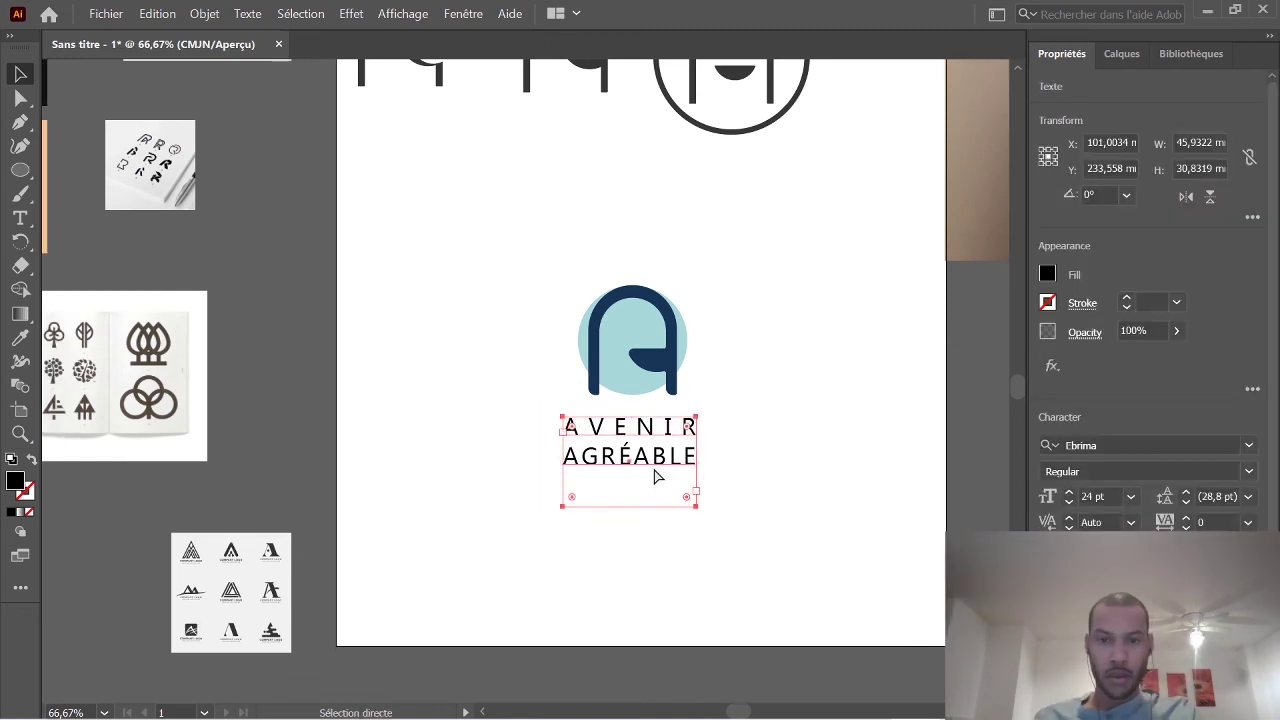
key("ctrl+plus")
key("ctrl+plus")
key("ctrl+plus")
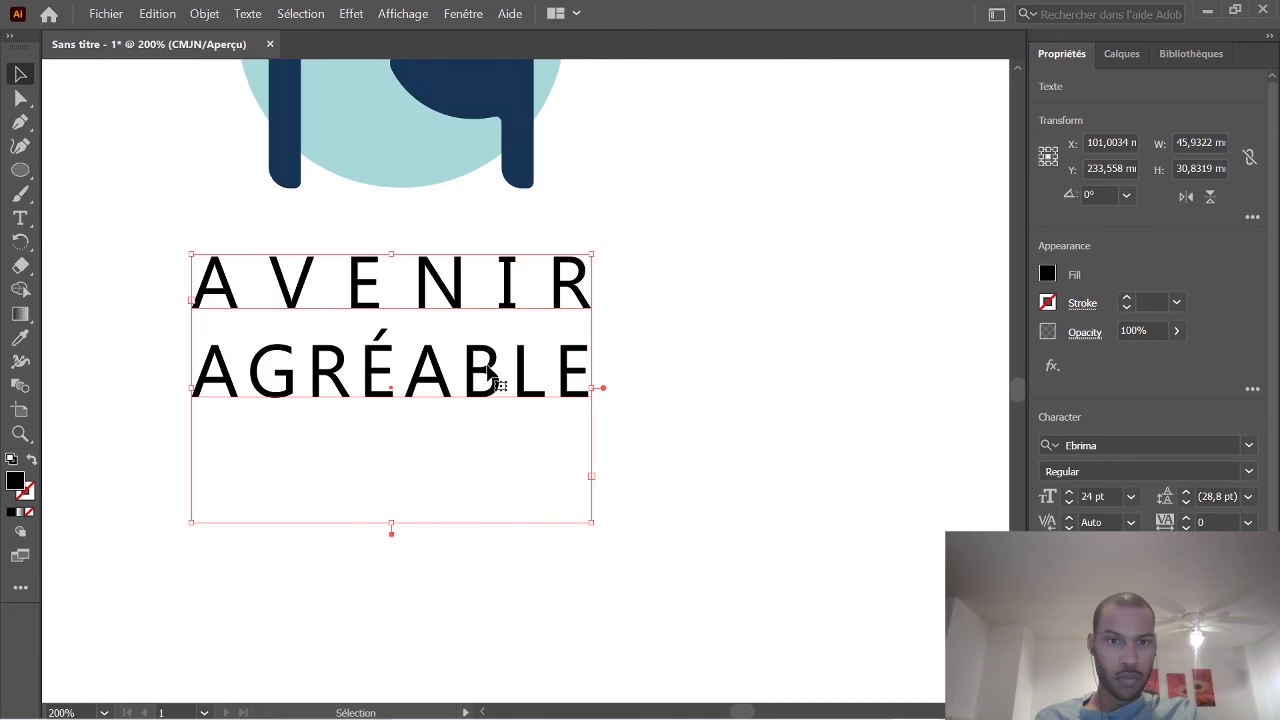
key("t")
left_click(492, 372)
left_click_drag(590, 372, 248, 378)
left_click_drag(591, 287, 193, 288)
left_click(1047, 274)
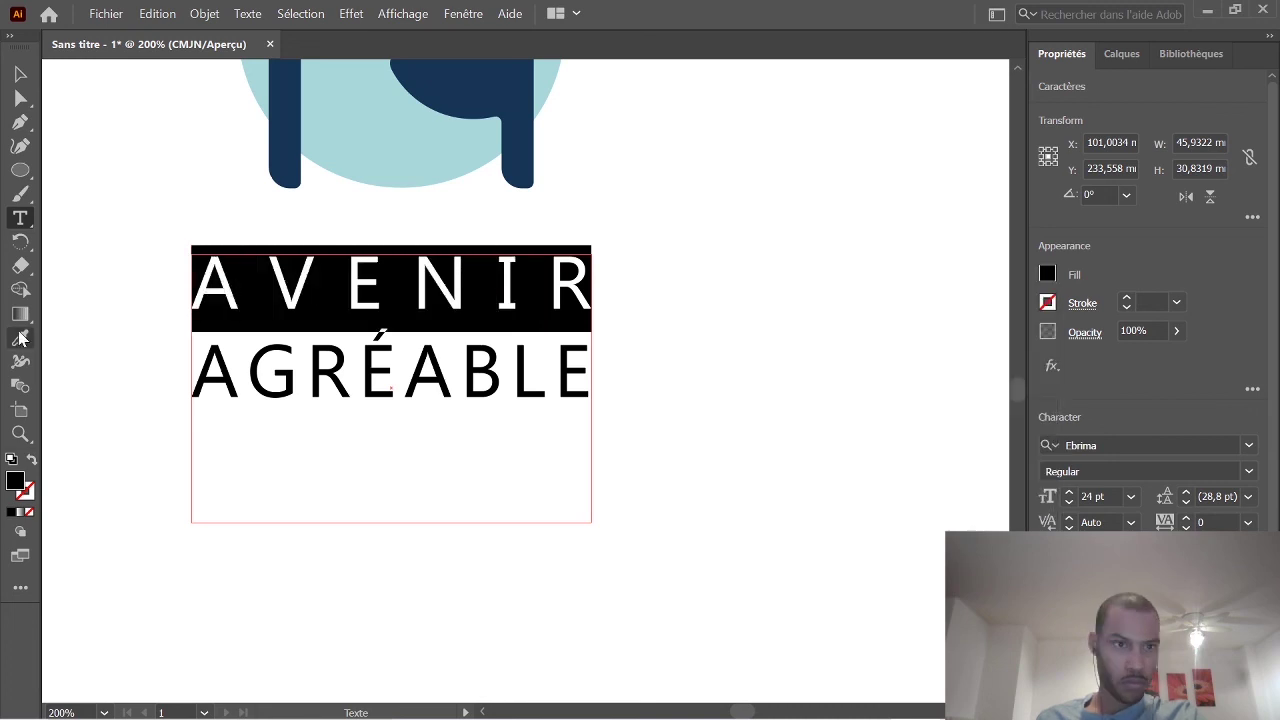
key("Escape")
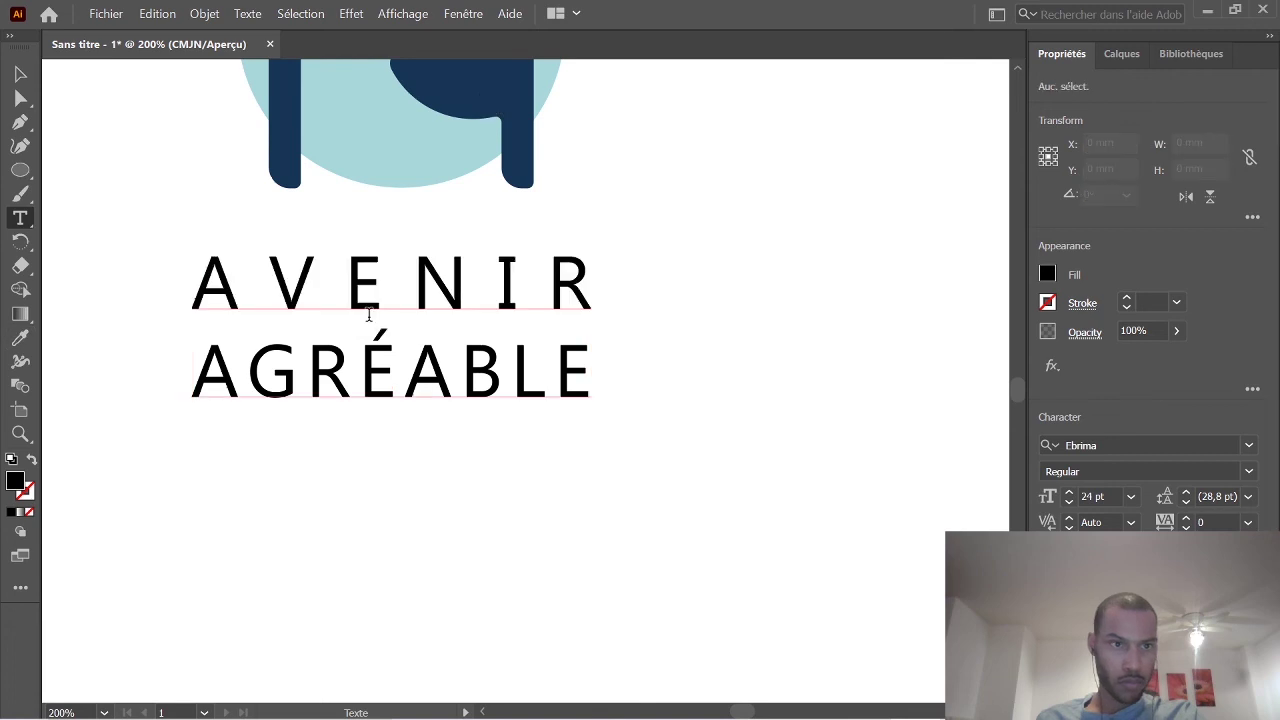
Select the word AVENIR, apply the letter A's dark blue appearance to it with the Eyedropper, and deselect it.
left_click(376, 286)
left_click_drag(592, 286, 213, 278)
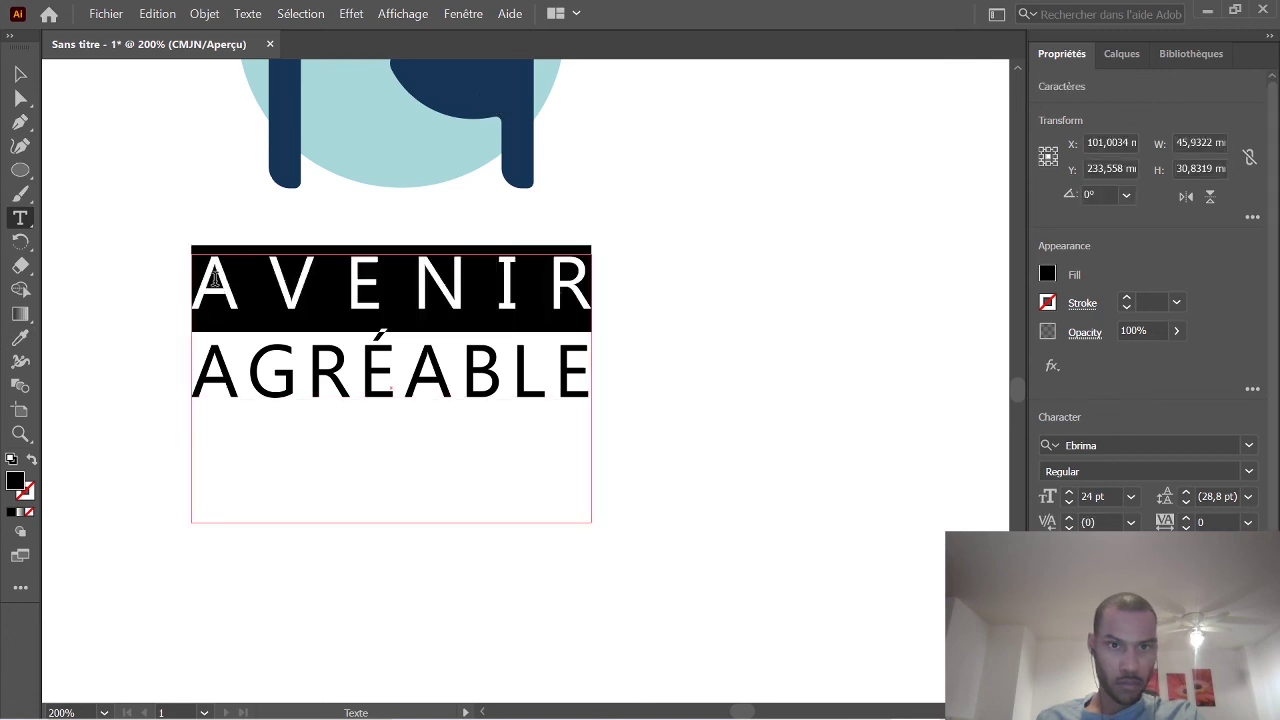
key("i")
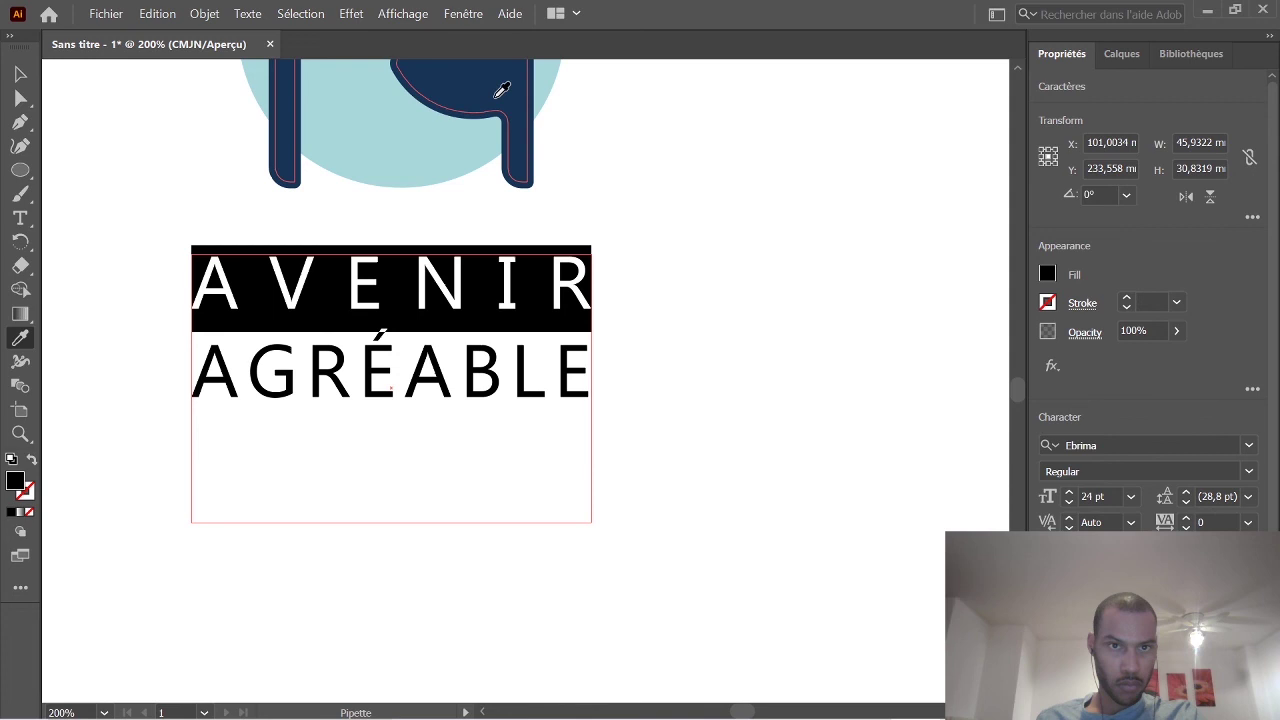
left_click(502, 90)
left_click(20, 75)
left_click(286, 517)
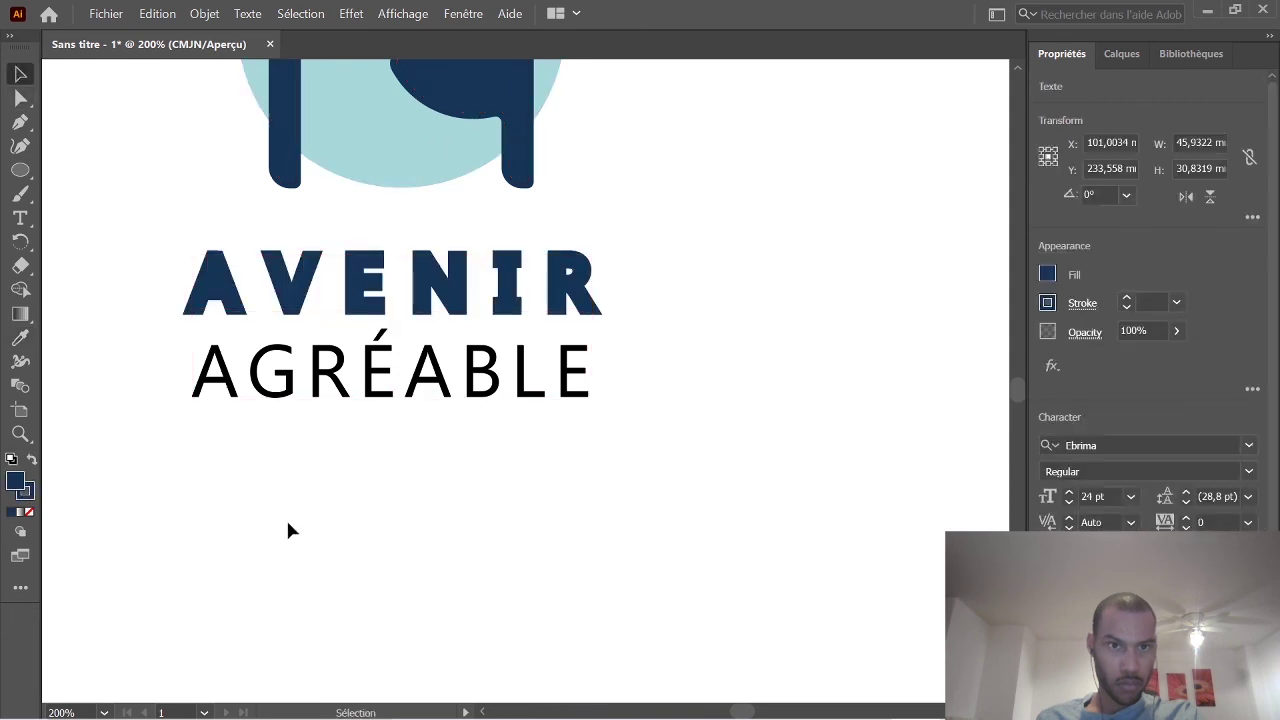
Try to set the word AVENIR's stroke to 1 pt and then to remove the stroke.
left_click(446, 300)
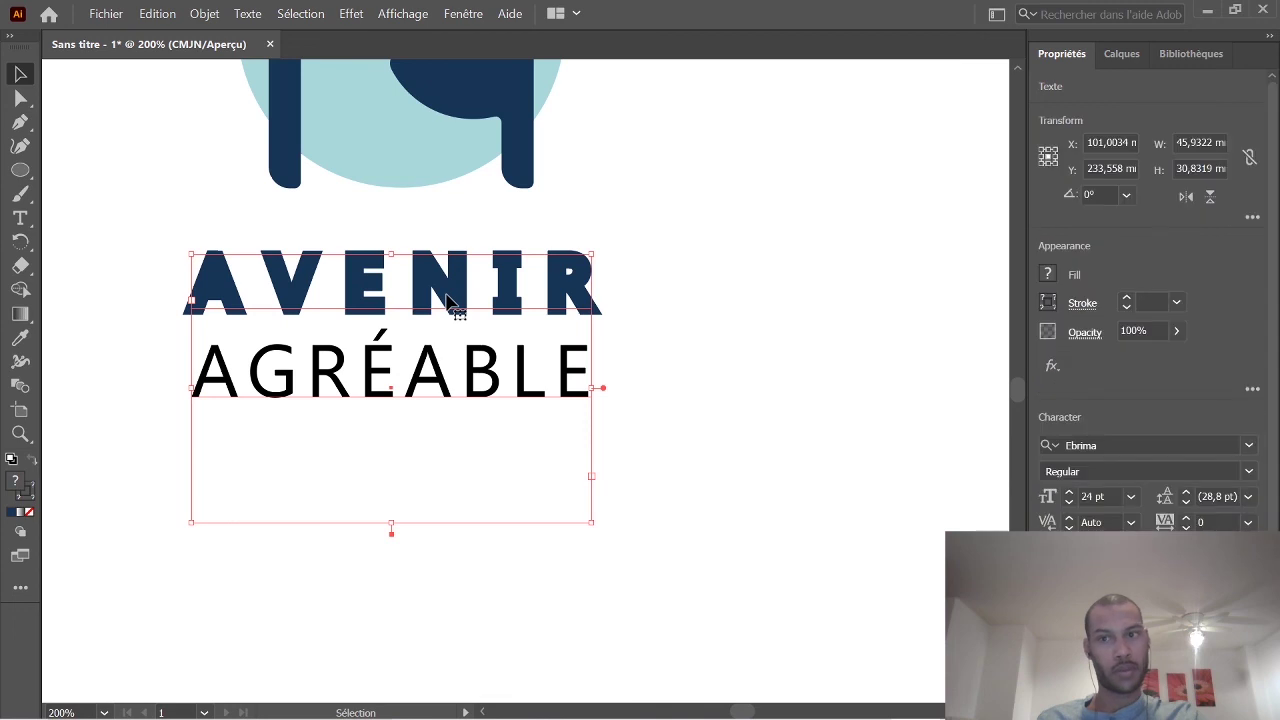
double_click(446, 298)
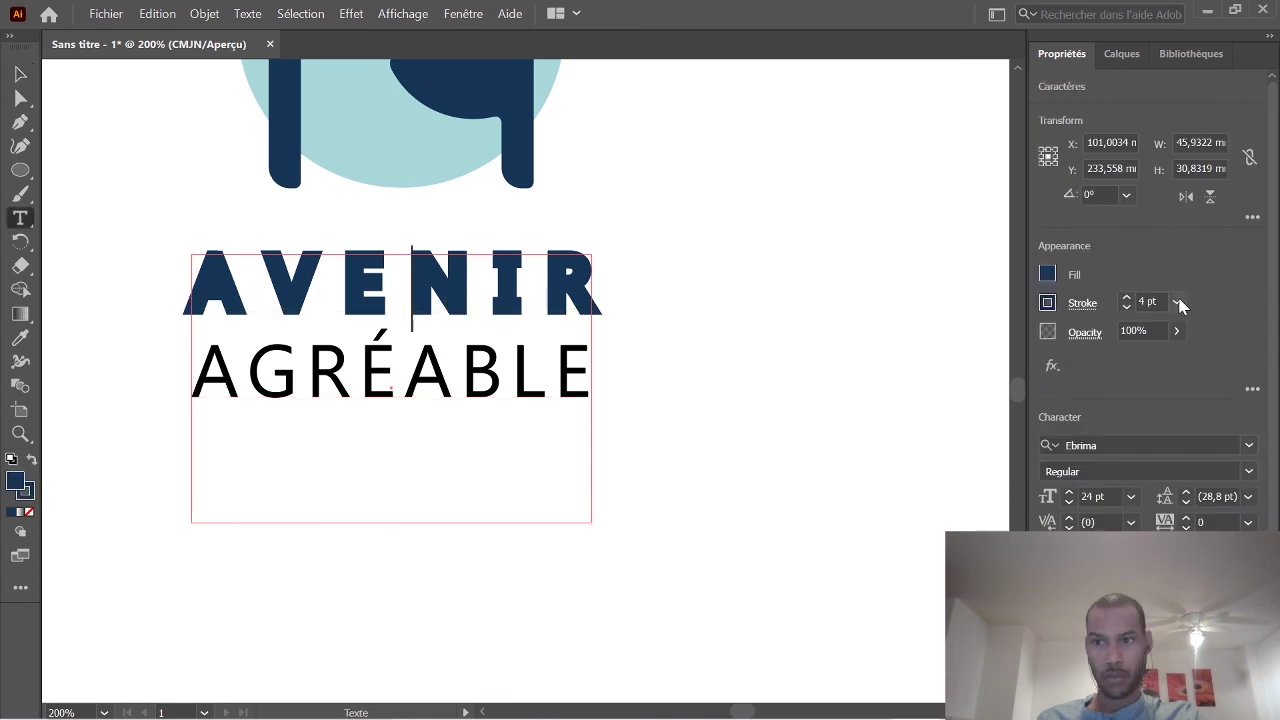
left_click(1177, 302)
left_click(1195, 318)
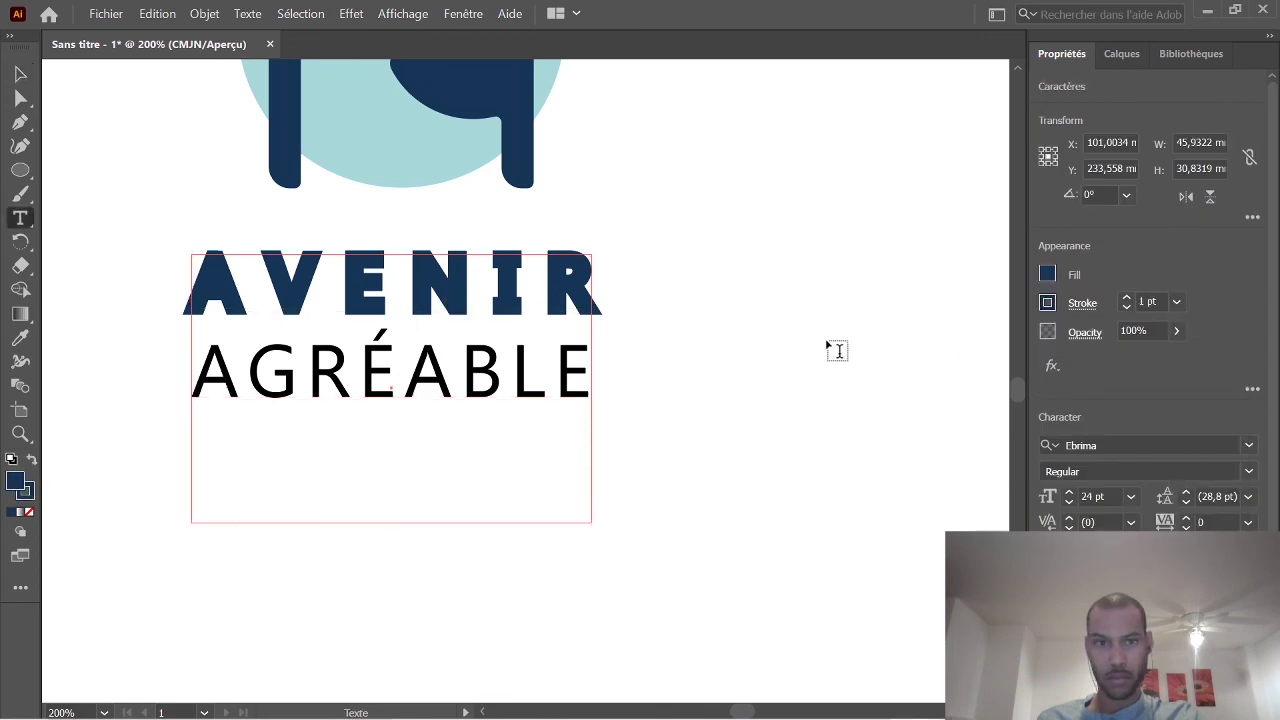
left_click(1047, 302)
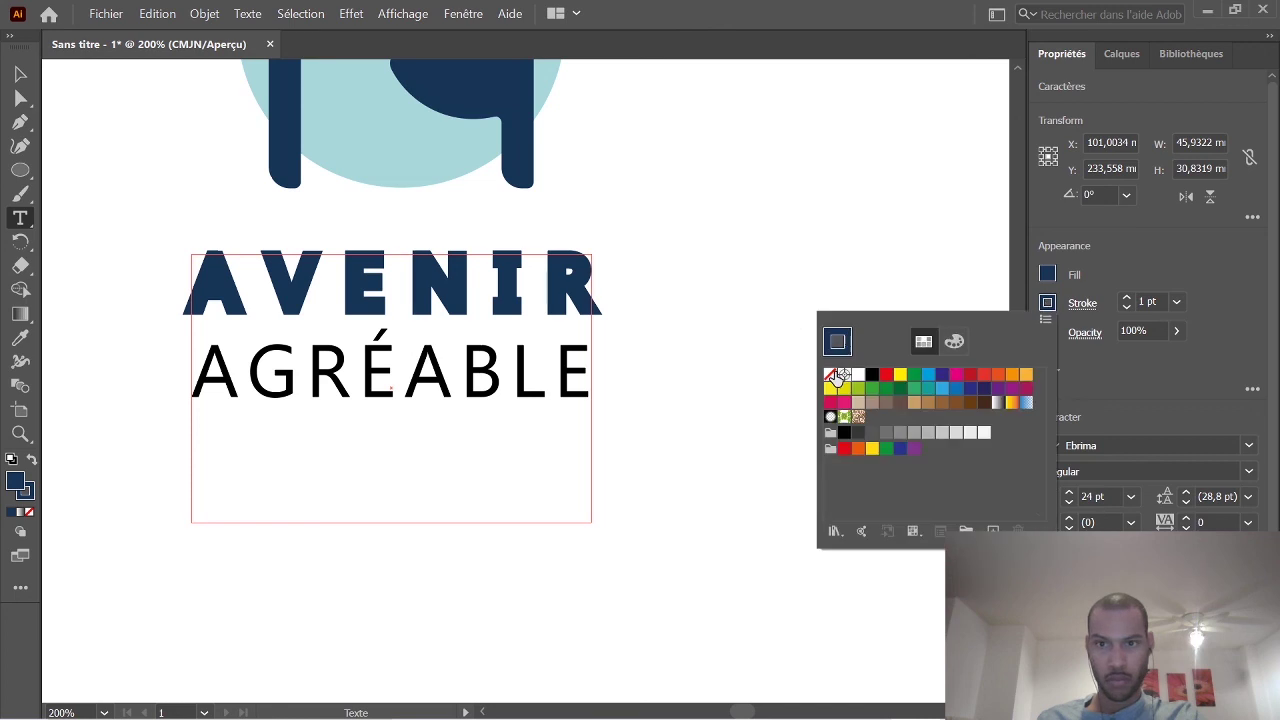
left_click(836, 378)
left_click(423, 323)
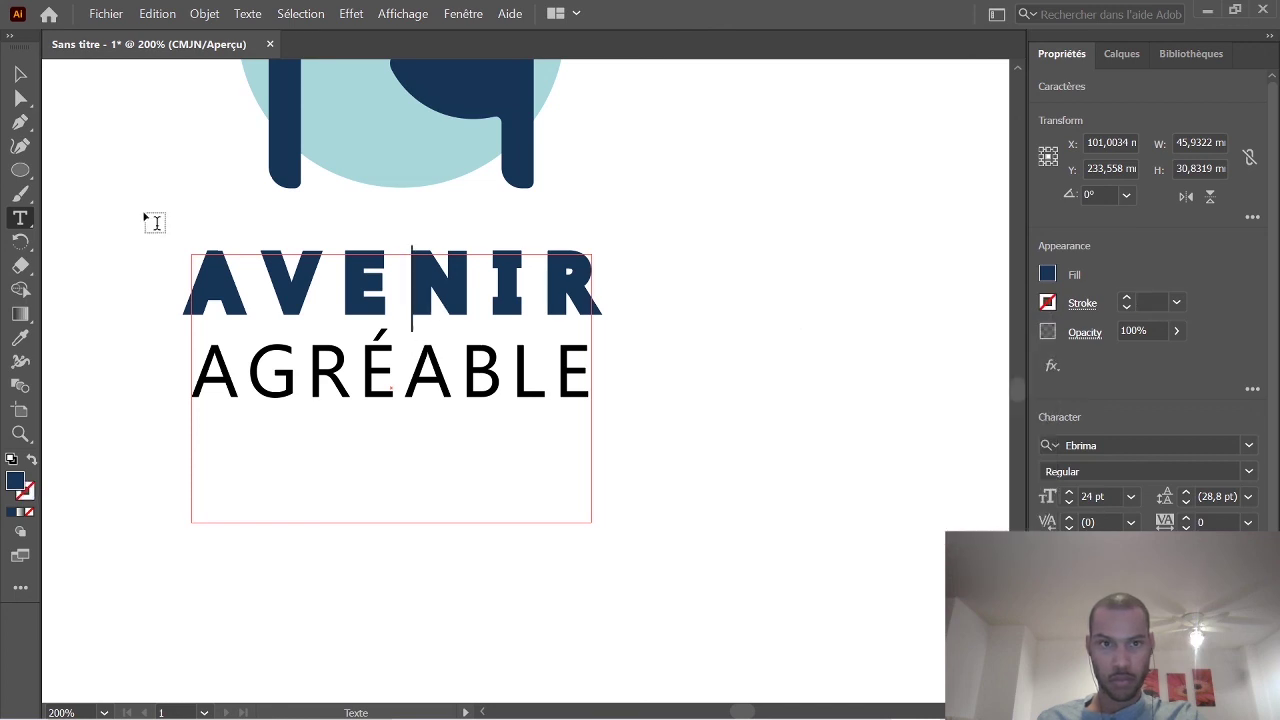
Select the whole word AVENIR, remove its stroke and deselect the text.
key("Left")
left_click_drag(580, 292, 186, 290)
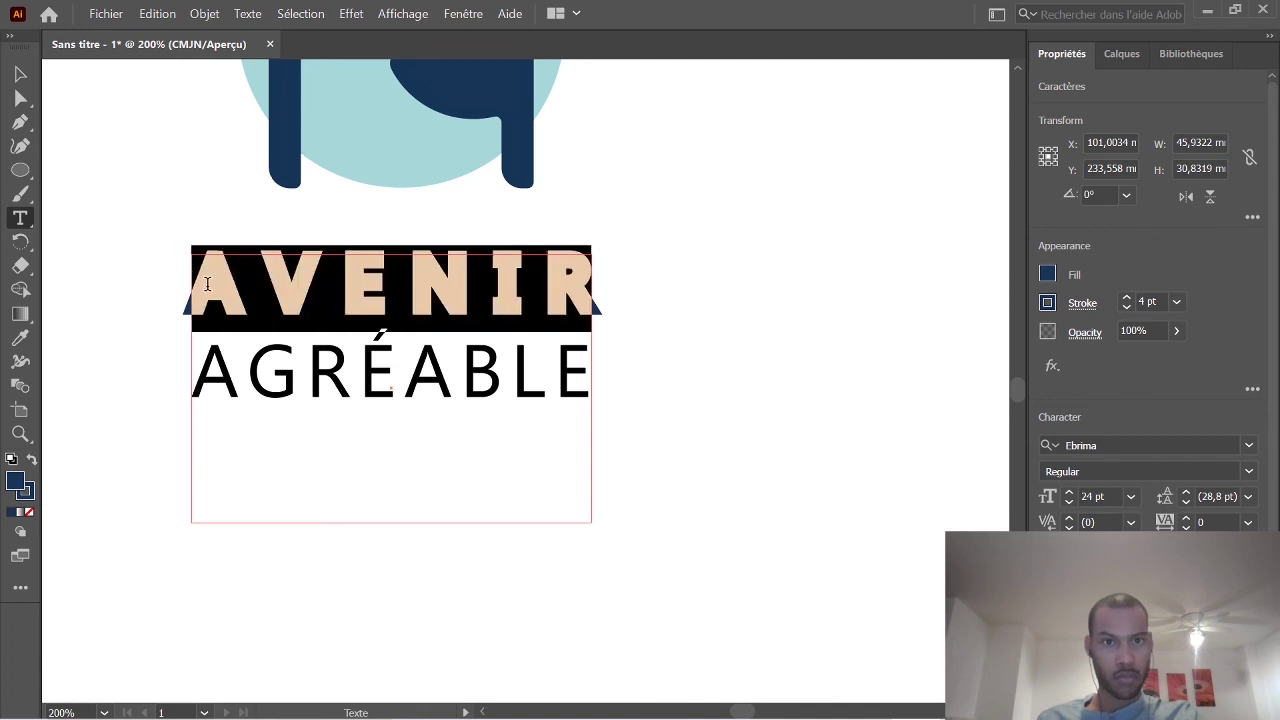
left_click(1047, 301)
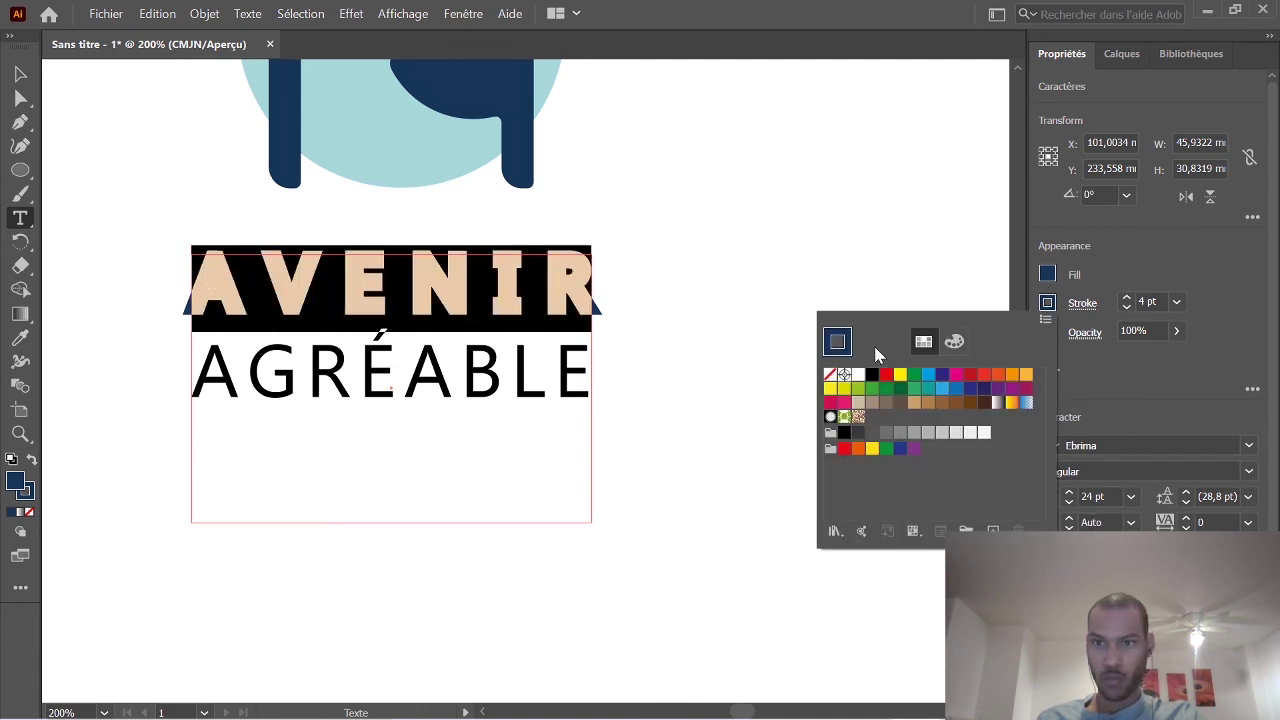
left_click(829, 376)
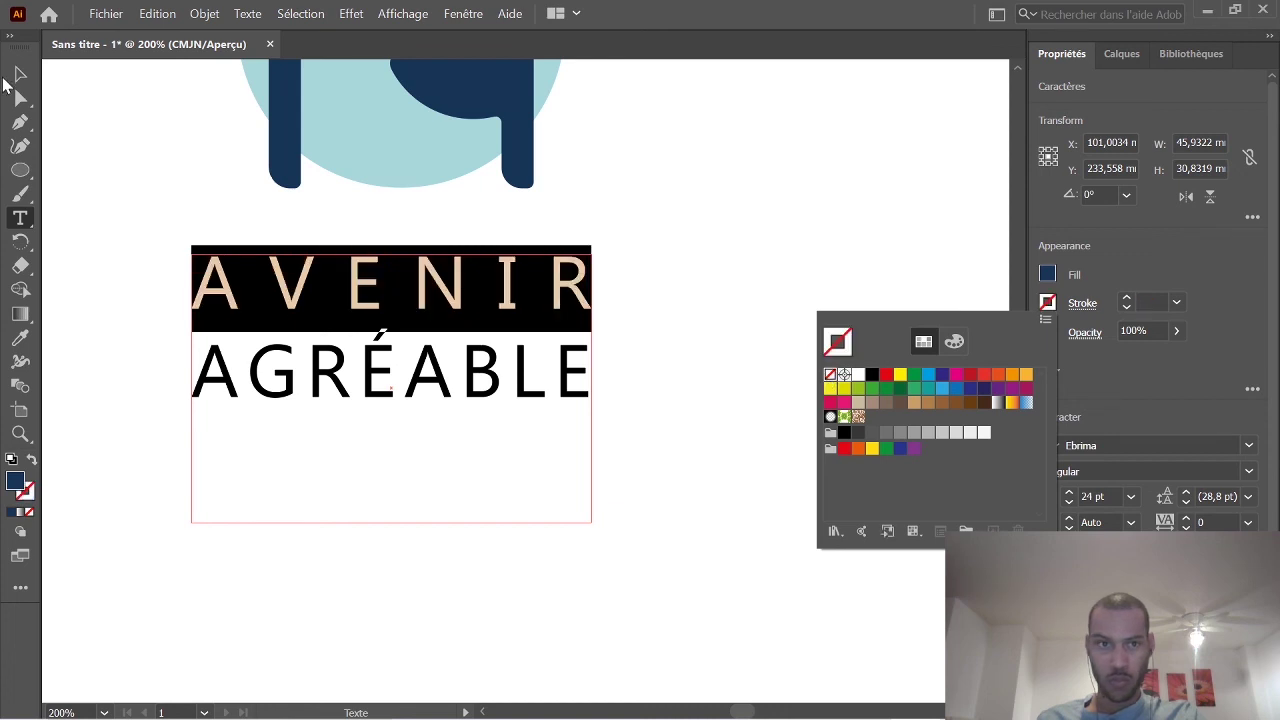
left_click(748, 377)
Select the word AGRÉABLE, apply the background circle's light blue to it with the Eyedropper, and deselect it.
scroll(748, 377, "up", 2)
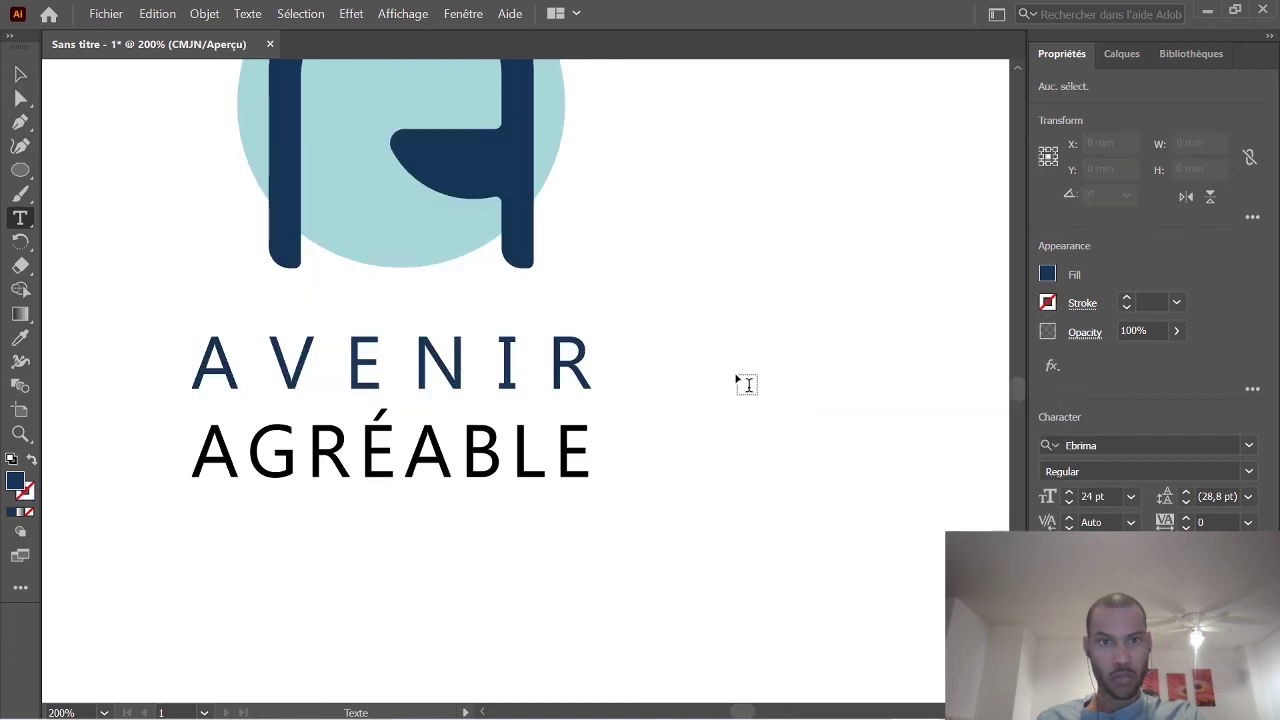
scroll(741, 437, "down", 3)
scroll(749, 452, "up", 2)
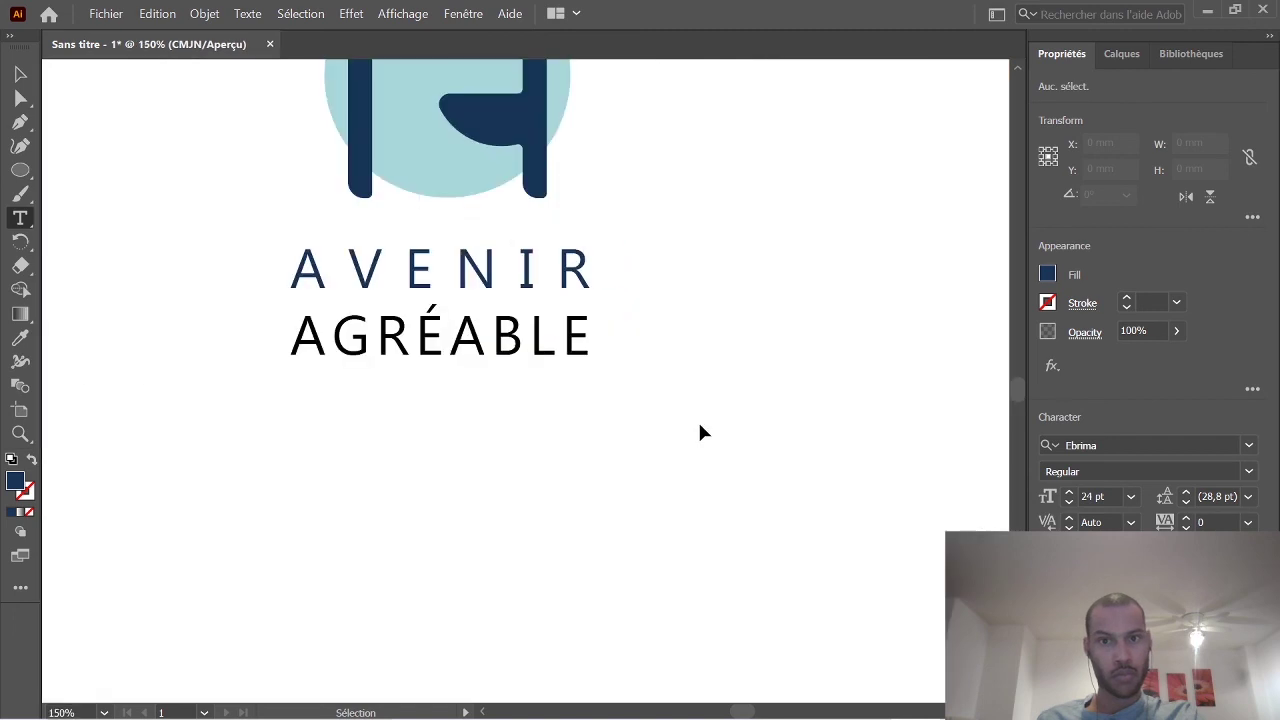
scroll(699, 425, "down", 1)
left_click(613, 360)
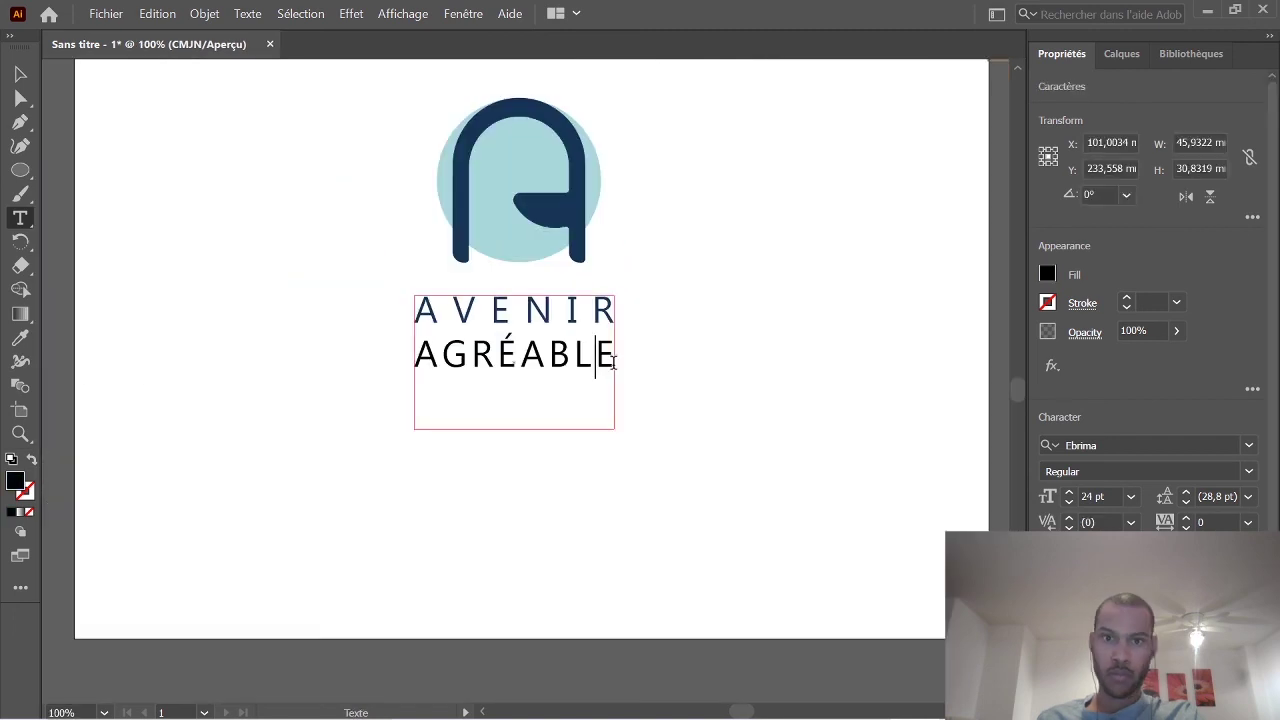
left_click_drag(613, 362, 366, 351)
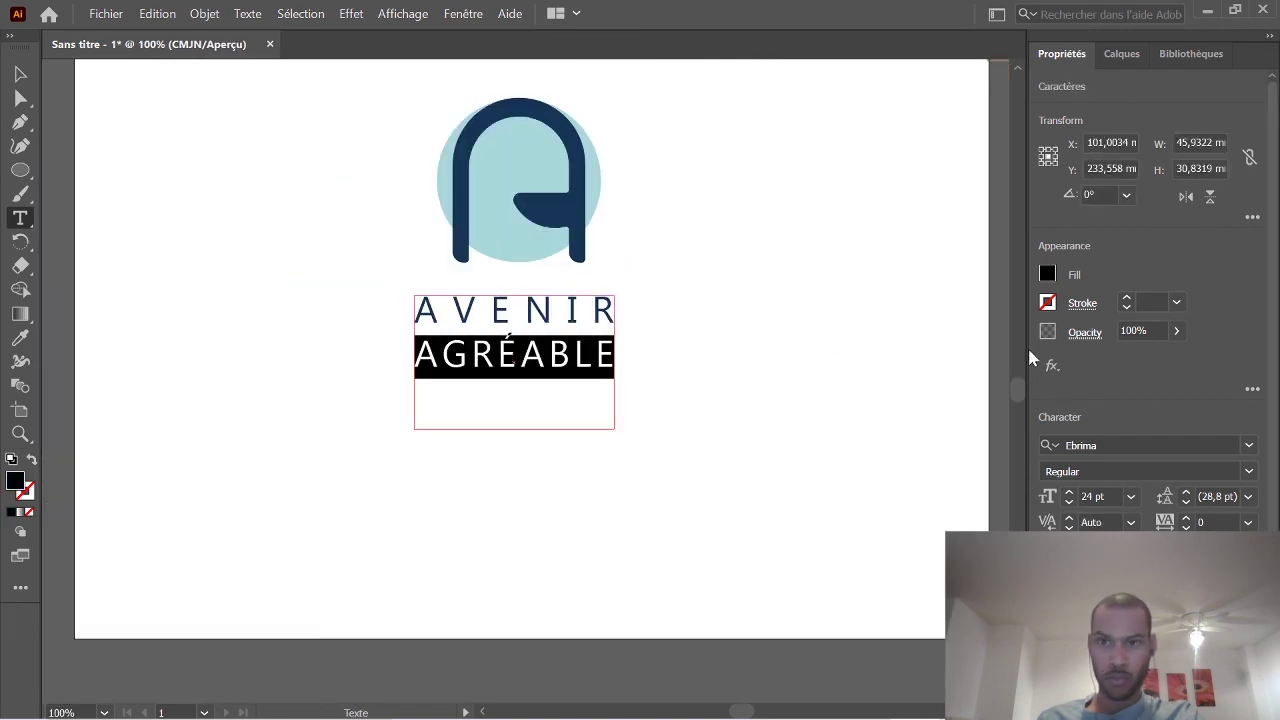
left_click(1047, 302)
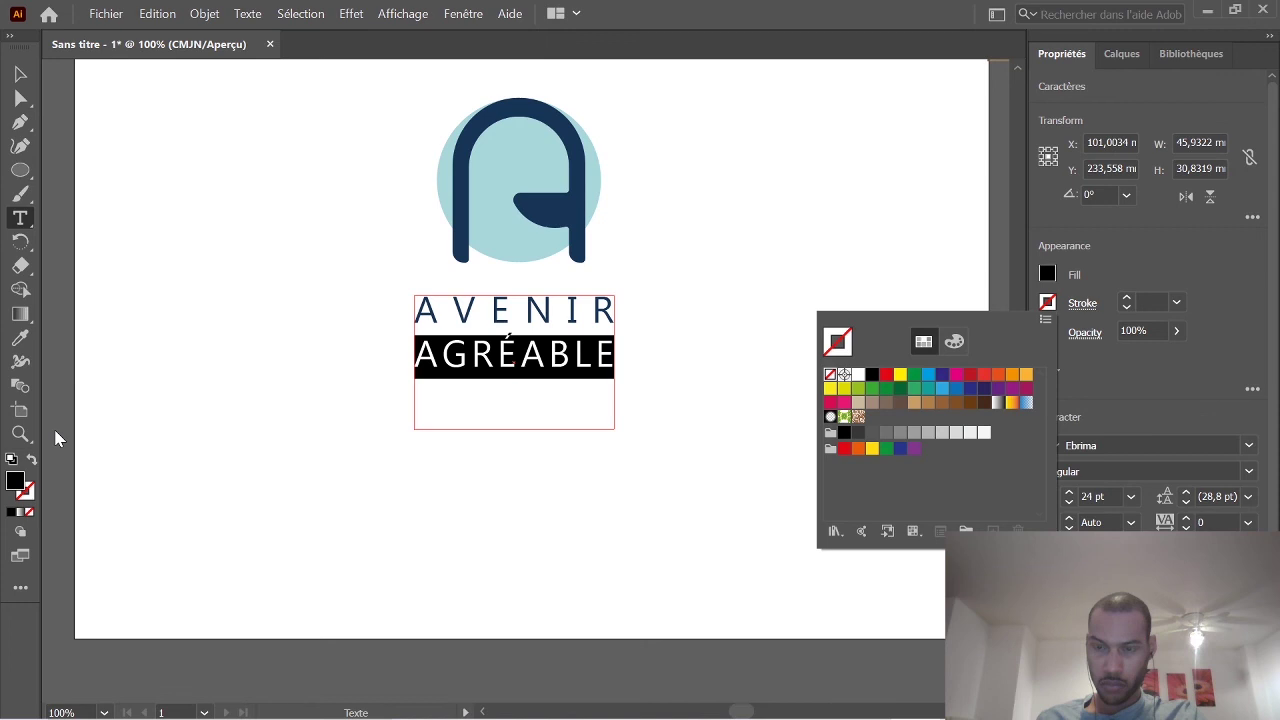
left_click(20, 339)
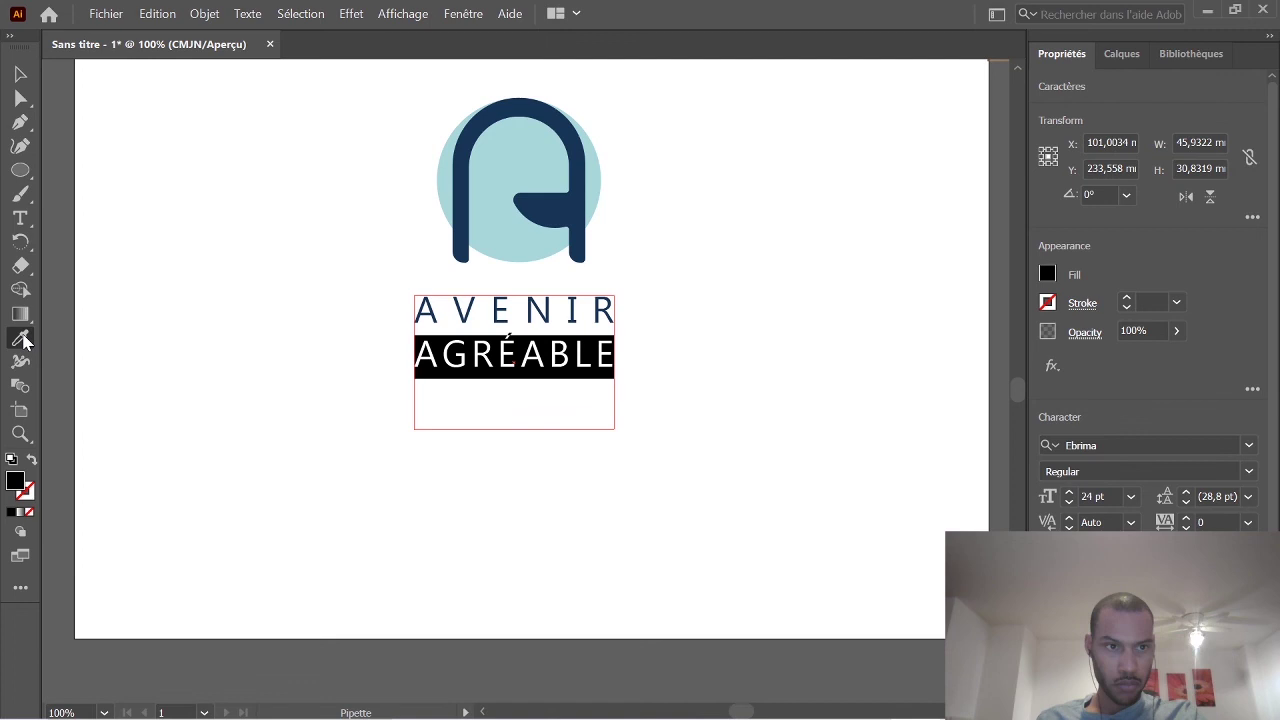
left_click(525, 172)
left_click(20, 74)
left_click(648, 527)
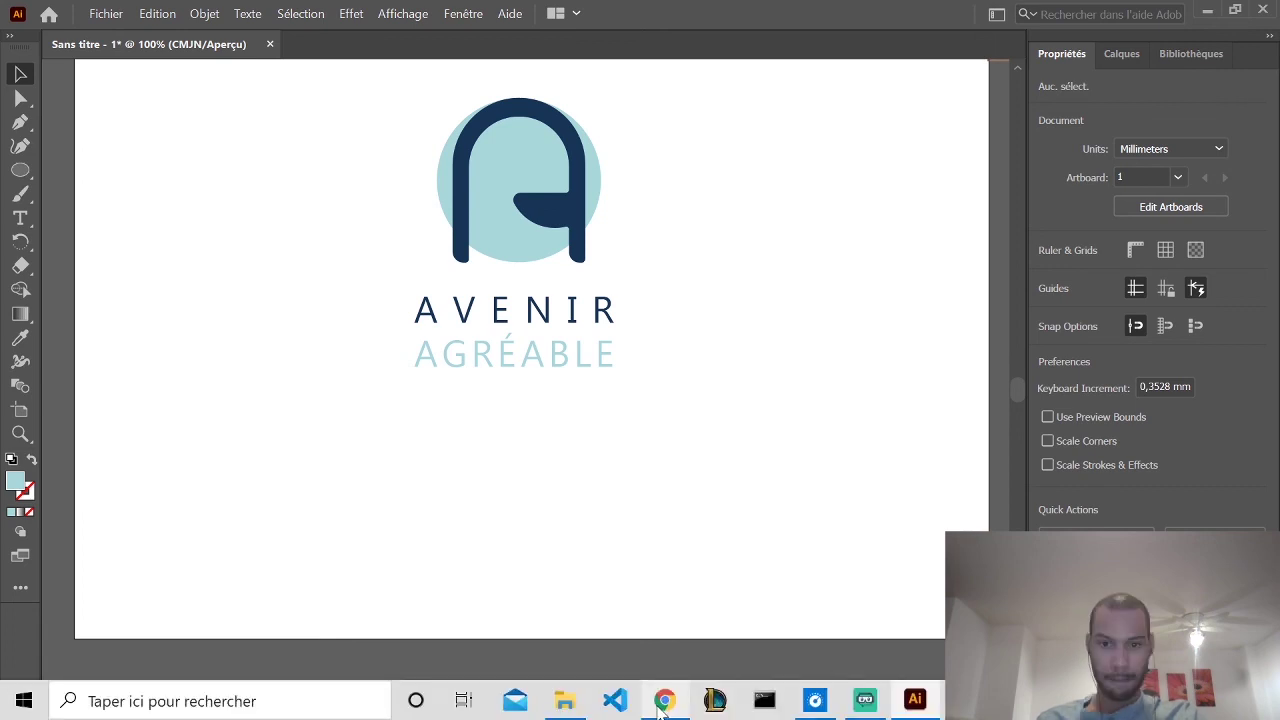
Check the medium blue's hex code on the Coolors page in Chrome, return to Illustrator and set the word AGRÉABLE's fill to 457b9d.
left_click(662, 701)
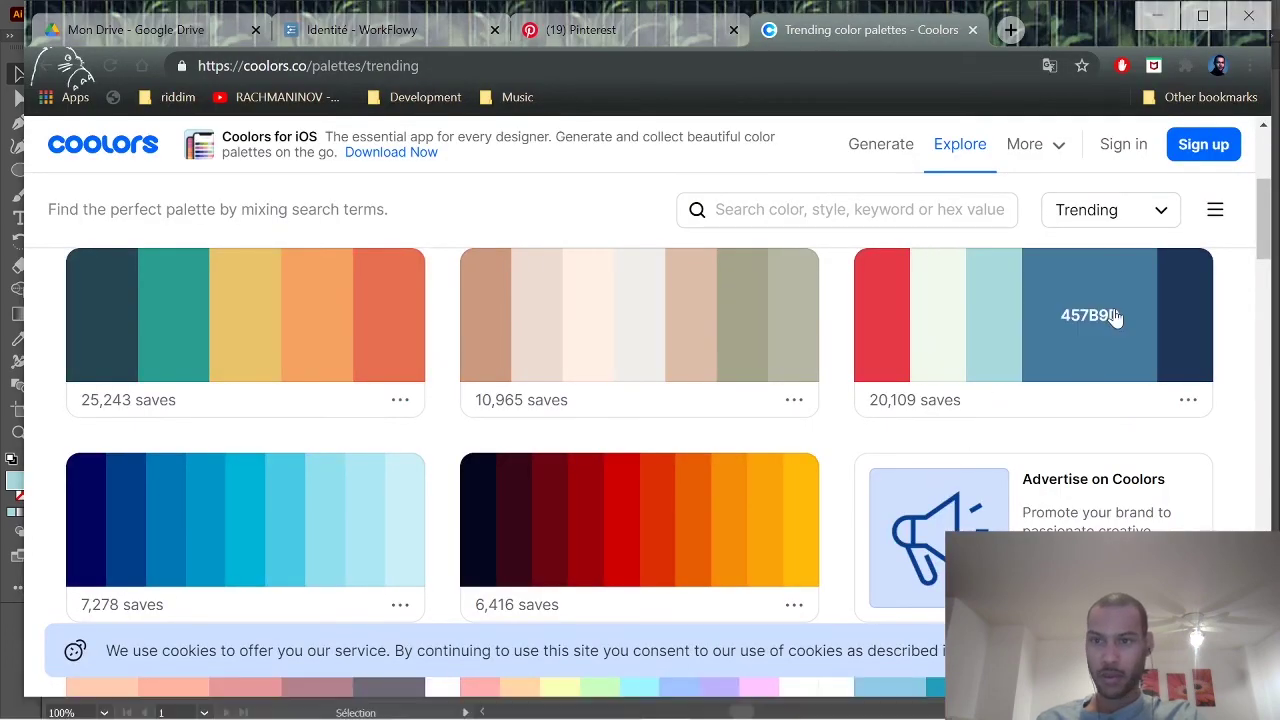
left_click(915, 701)
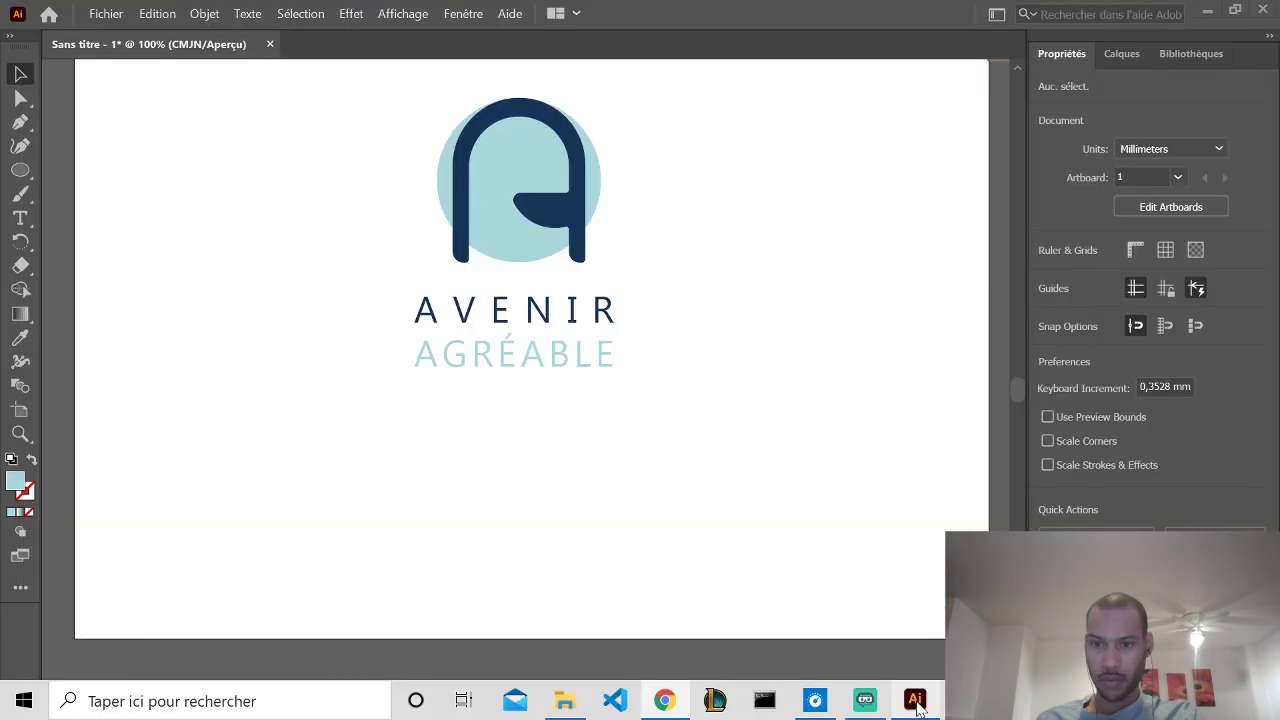
double_click(556, 355)
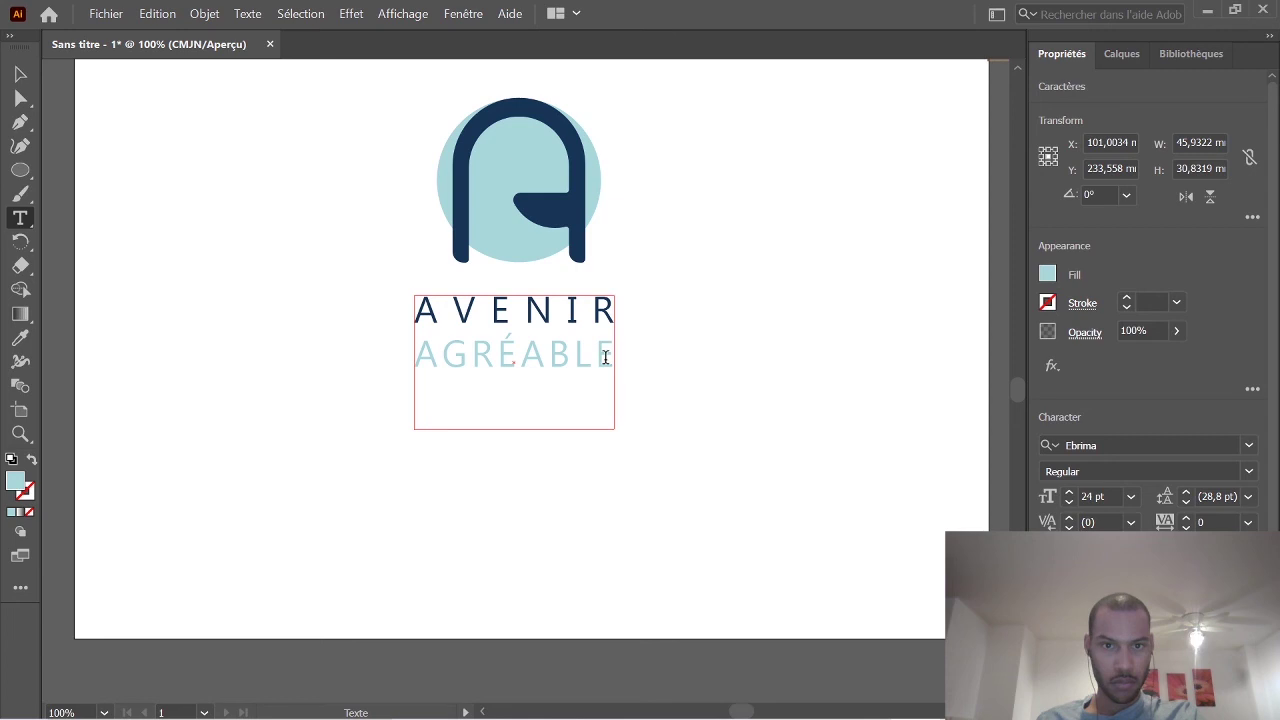
left_click_drag(612, 357, 400, 351)
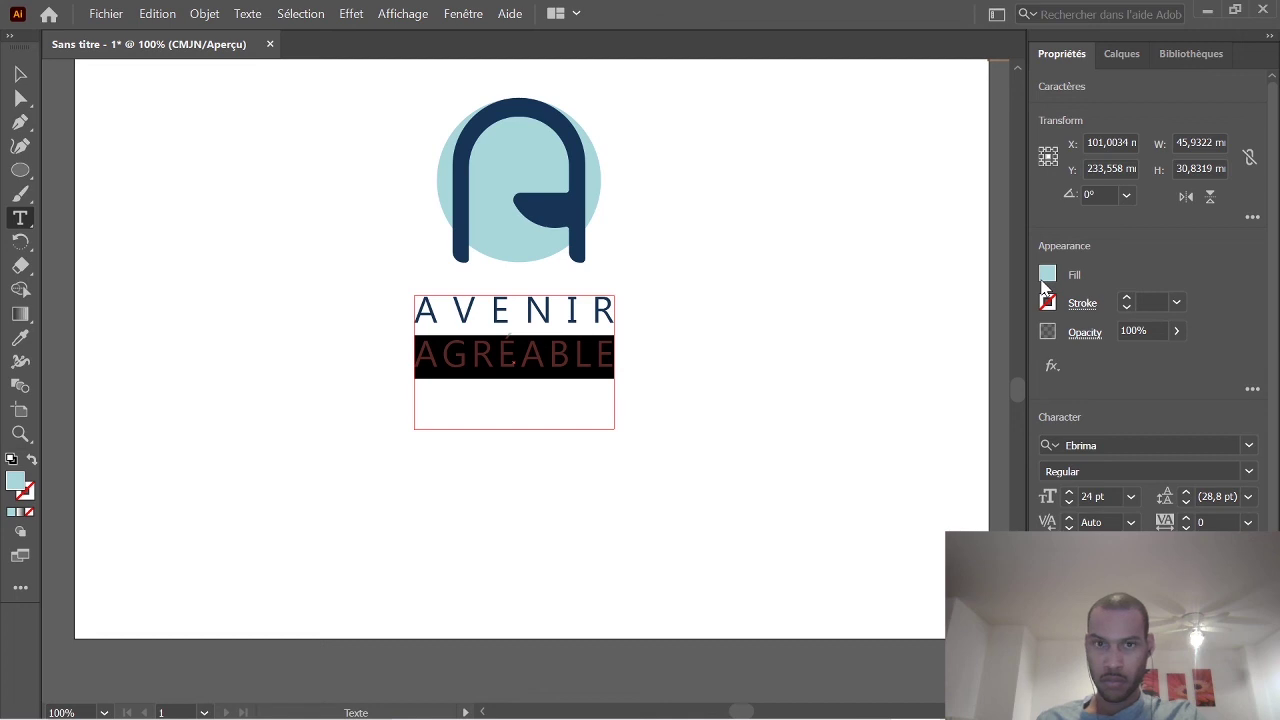
double_click(16, 486)
type("457b9d")
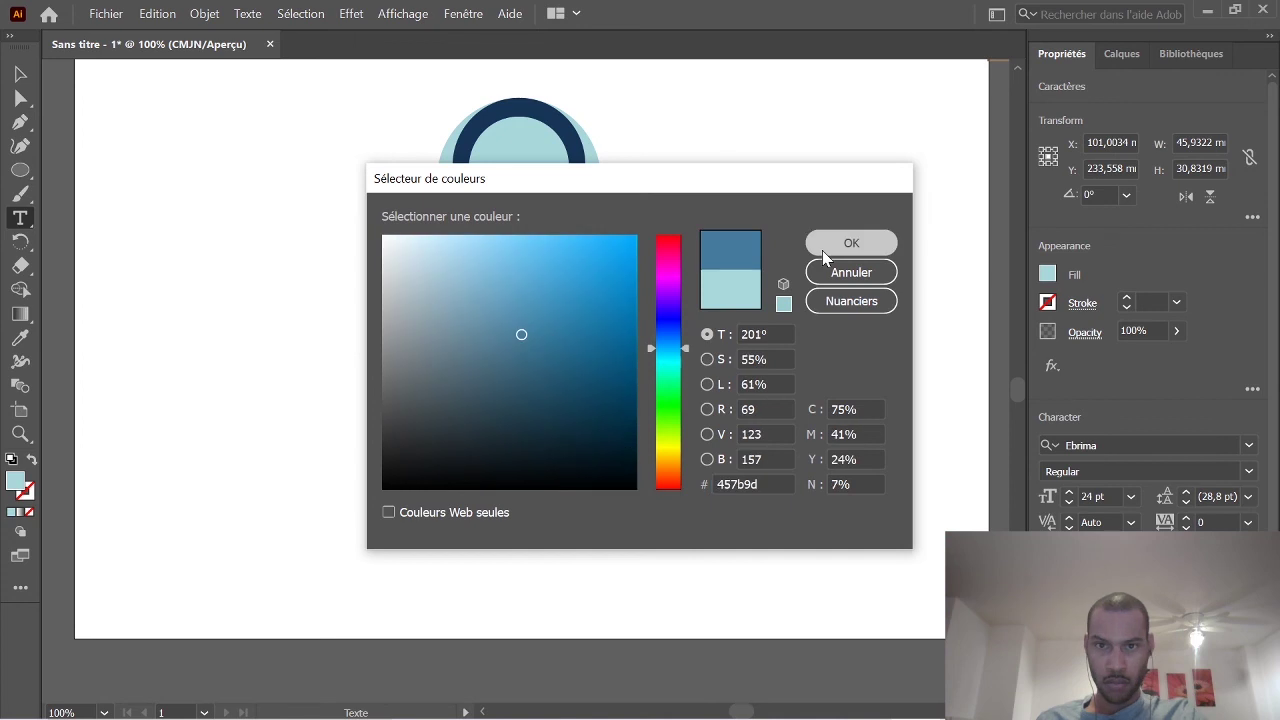
left_click(822, 250)
key("Escape")
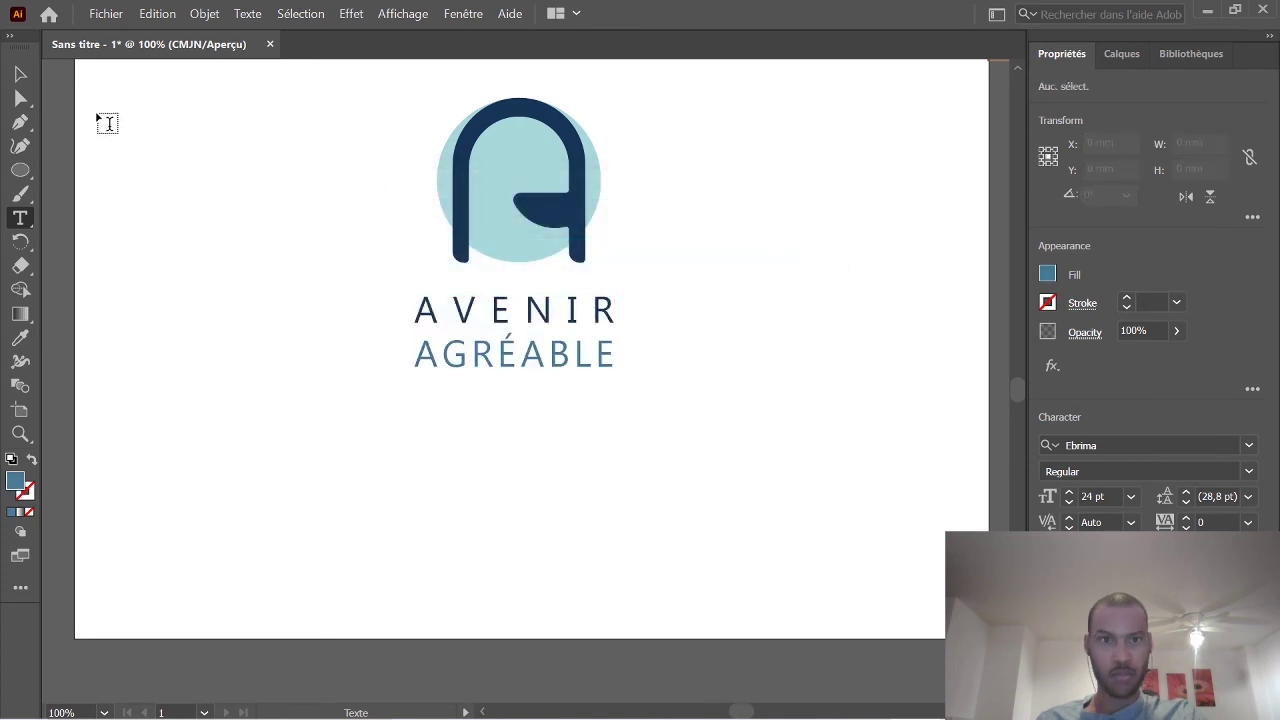
Select the word AGRÉABLE, preview a range of other fonts on it and set it in Consolas.
left_click(606, 354)
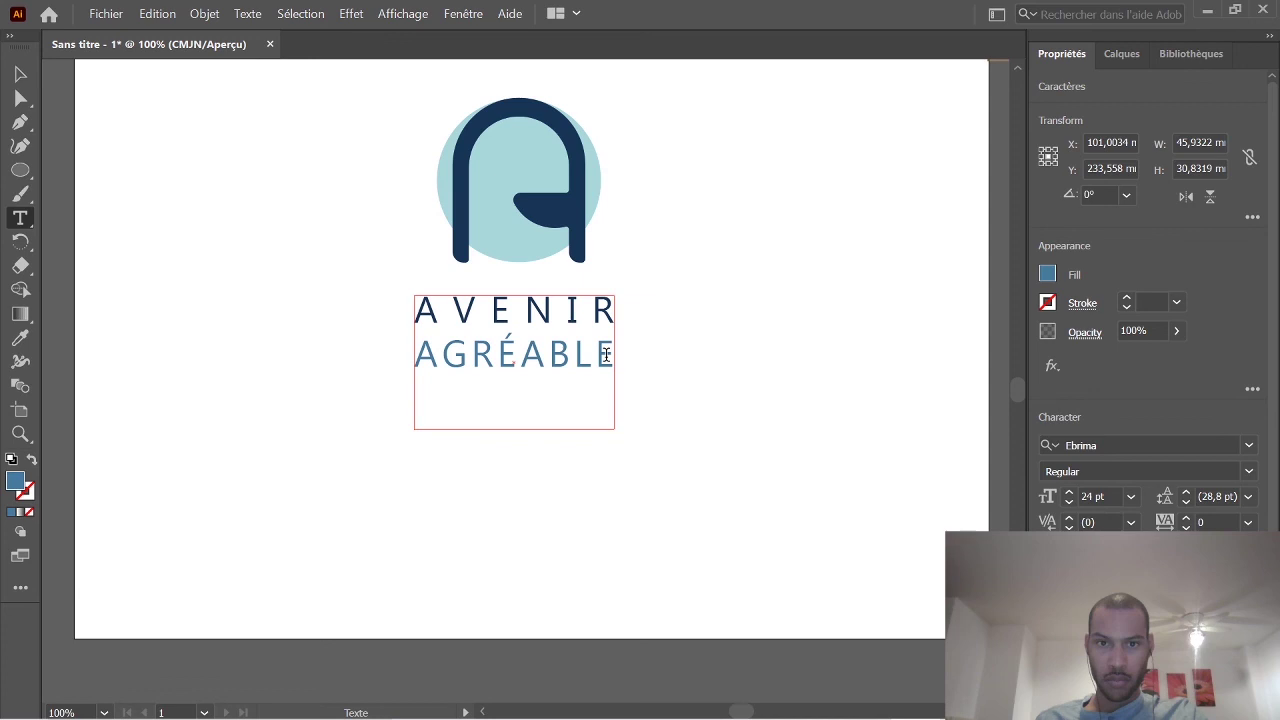
left_click_drag(606, 354, 416, 354)
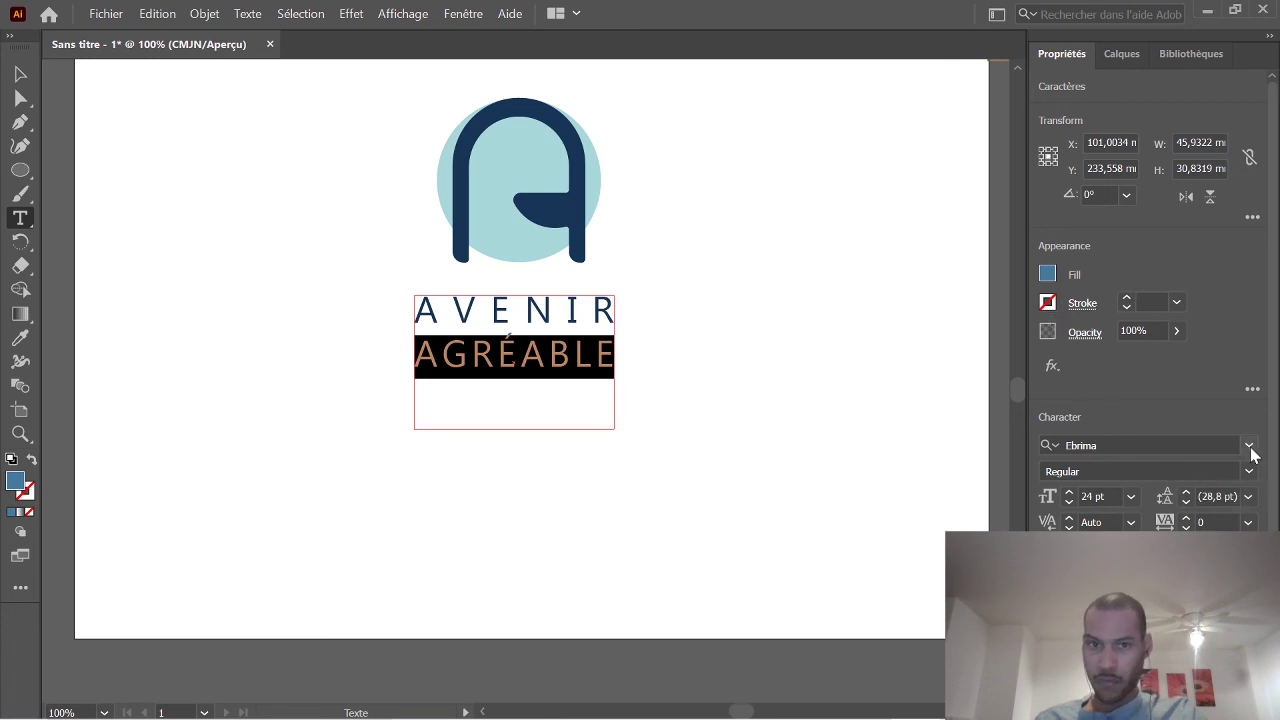
left_click(1249, 446)
key("Down")
key("Down")
key("Down")
key("Down")
key("Down")
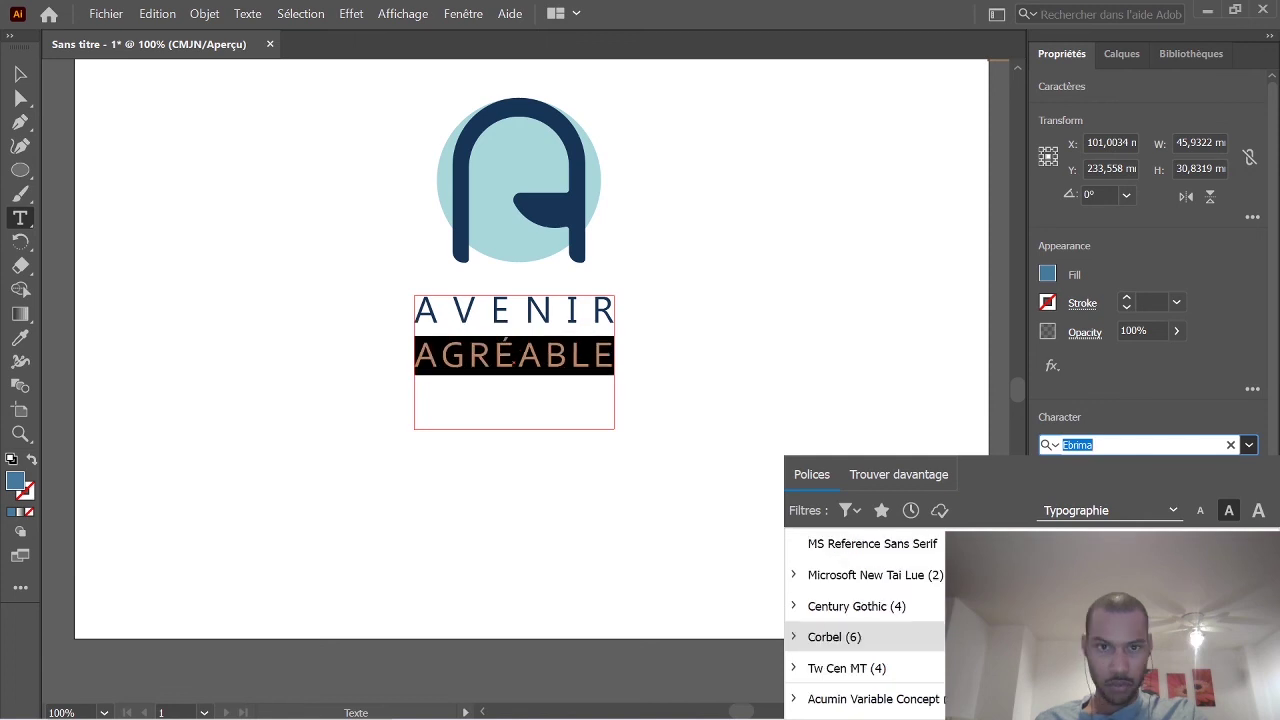
key("Down")
key("Down")
key("Down")
key("Down")
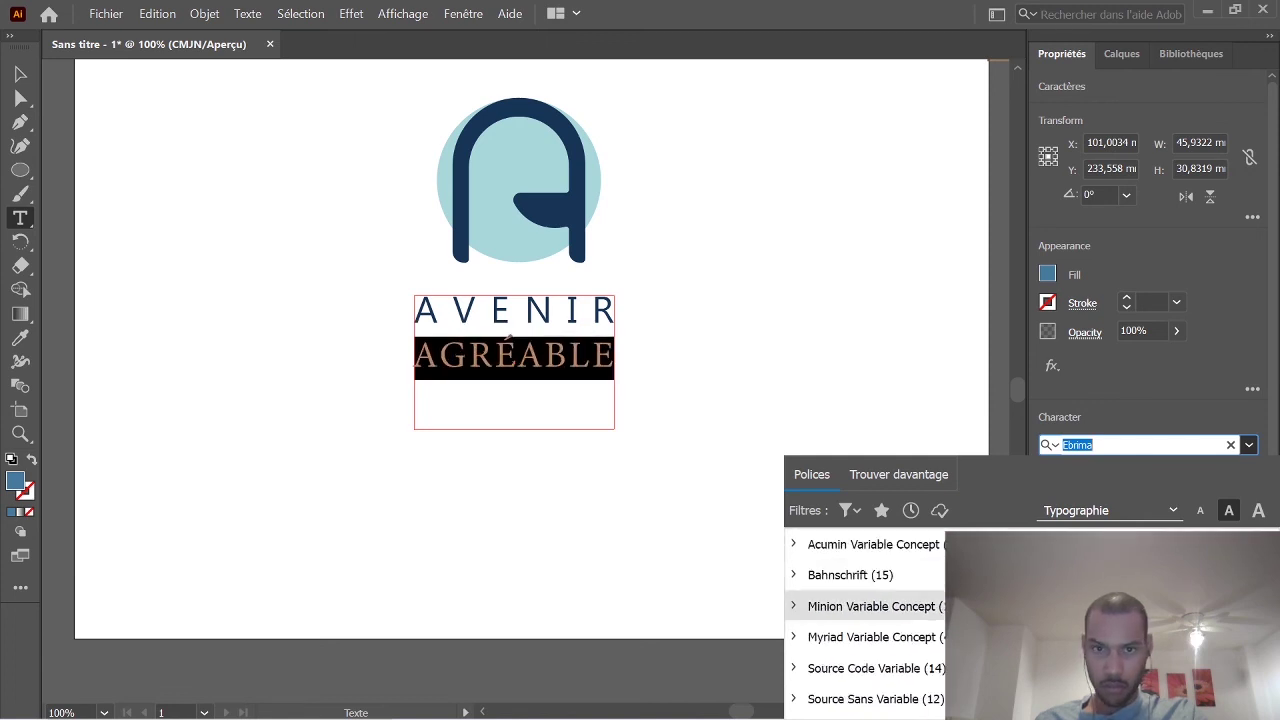
key("Down")
key("Down")
key("Down")
key("Down")
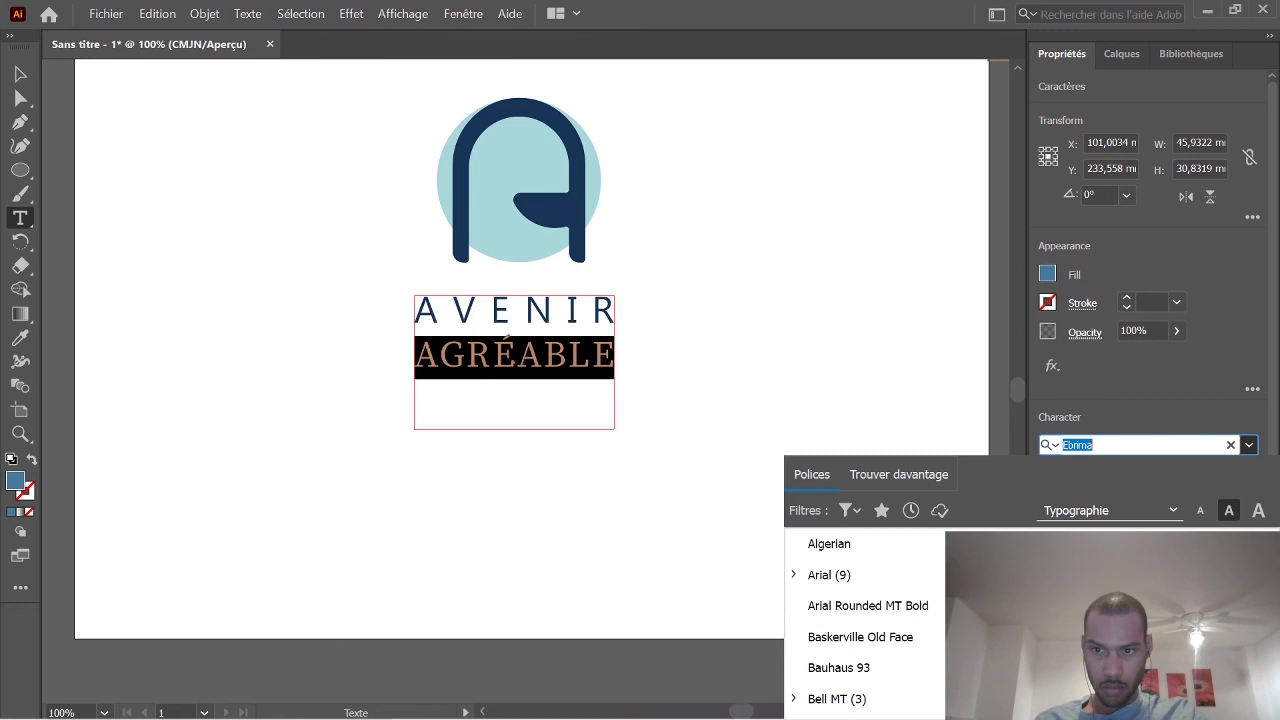
key("Down")
key("Down")
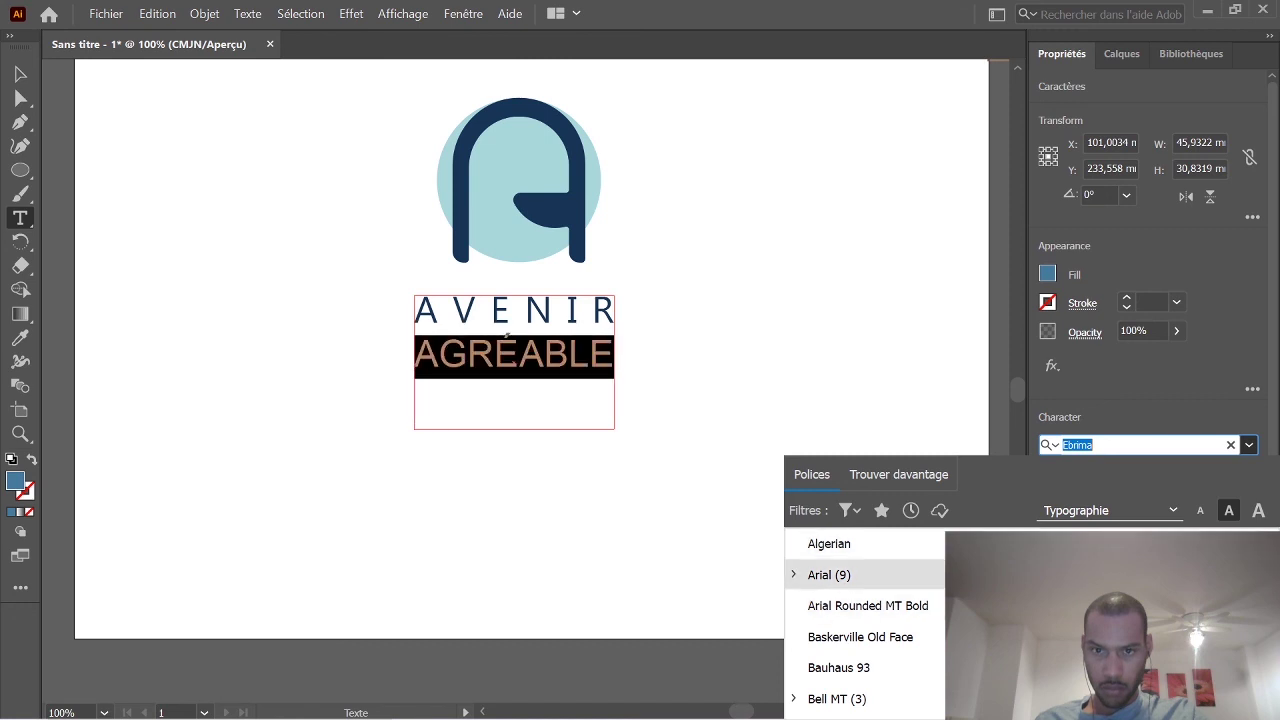
key("Down")
key("Down")
key("Down")
key("Down")
key("Down")
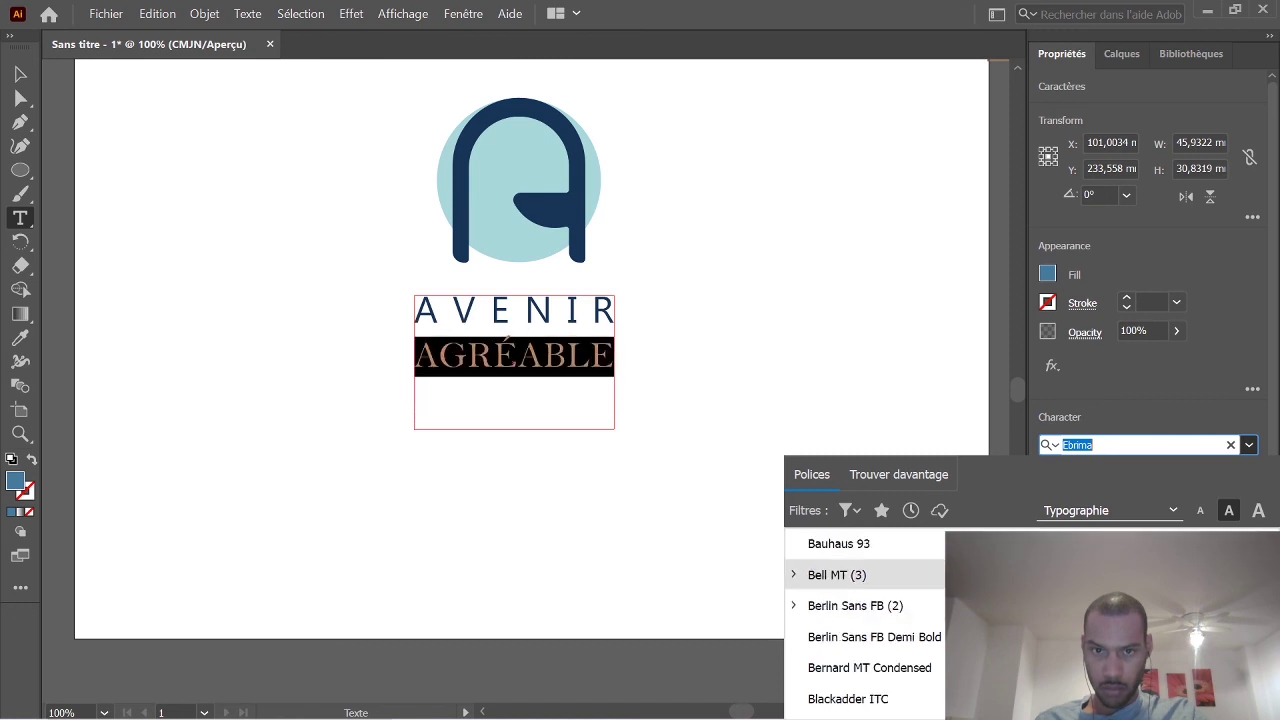
key("Down")
key("Down")
key("Down")
key("Down")
key("Down")
key("Down")
key("Down")
key("Down")
key("Down")
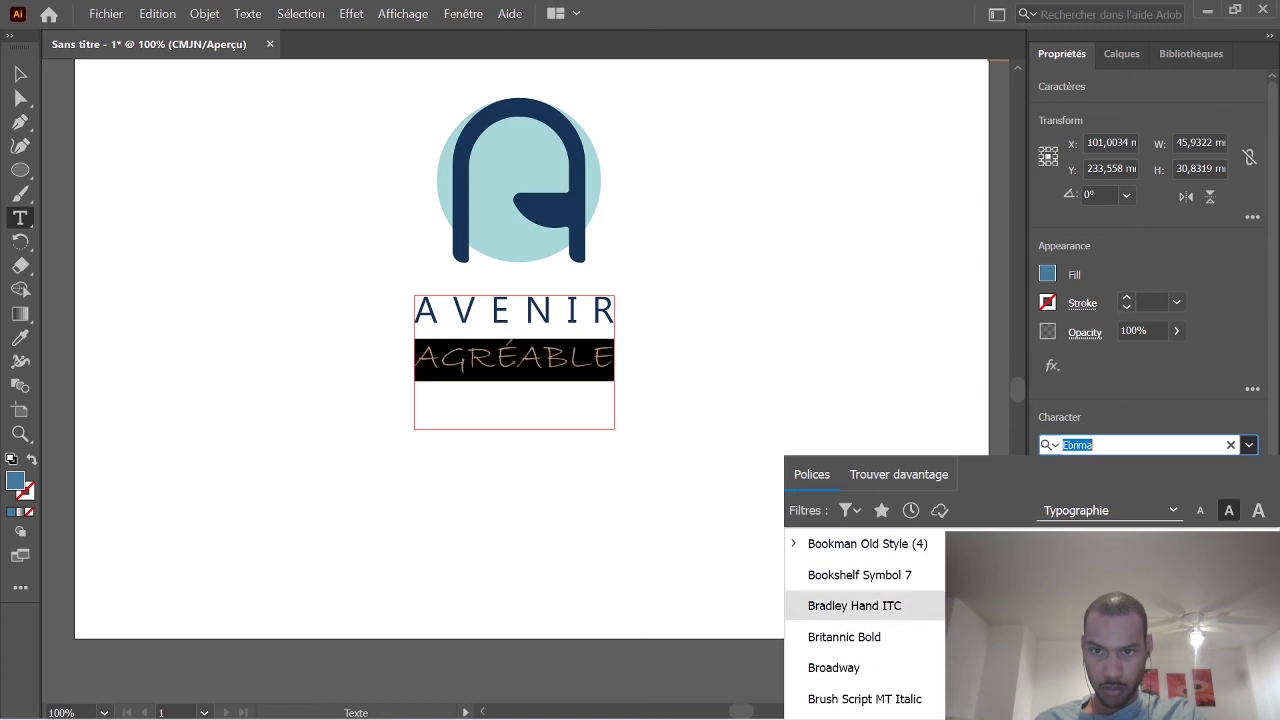
key("Down")
key("Down")
key("Down")
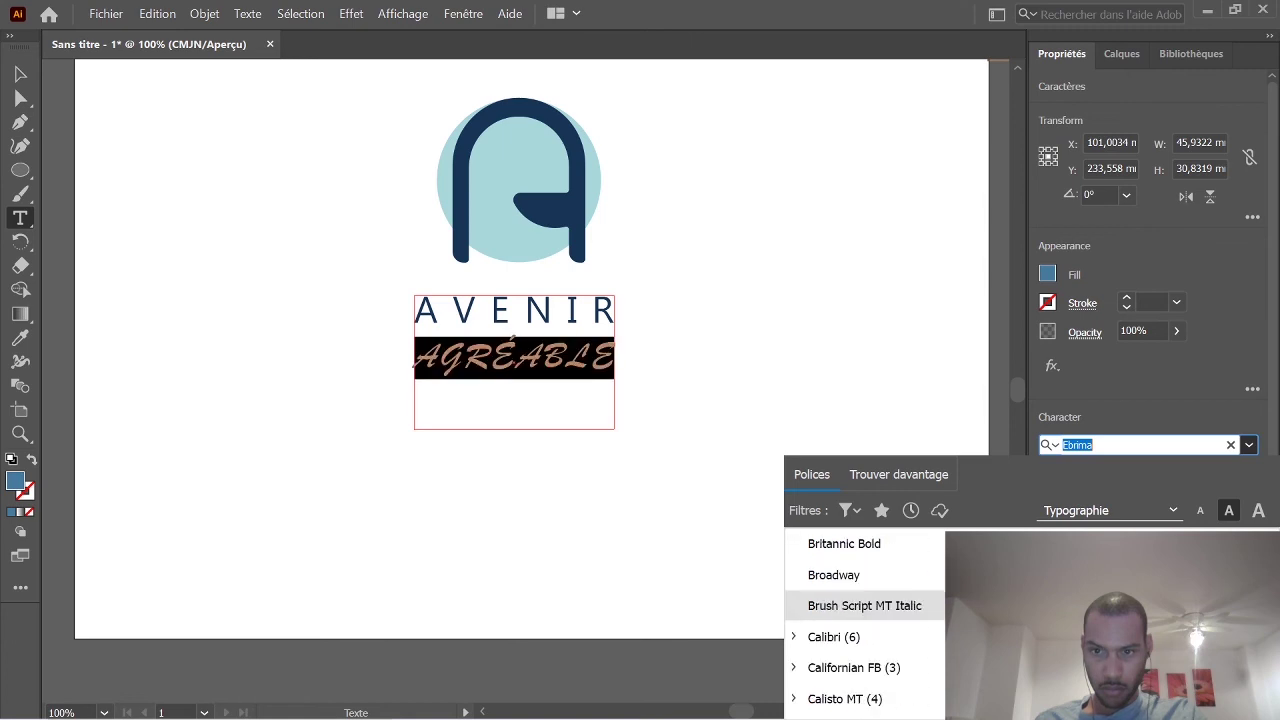
key("Down")
key("Down")
key("Down")
key("Down")
key("Down")
key("Down")
key("Down")
key("Down")
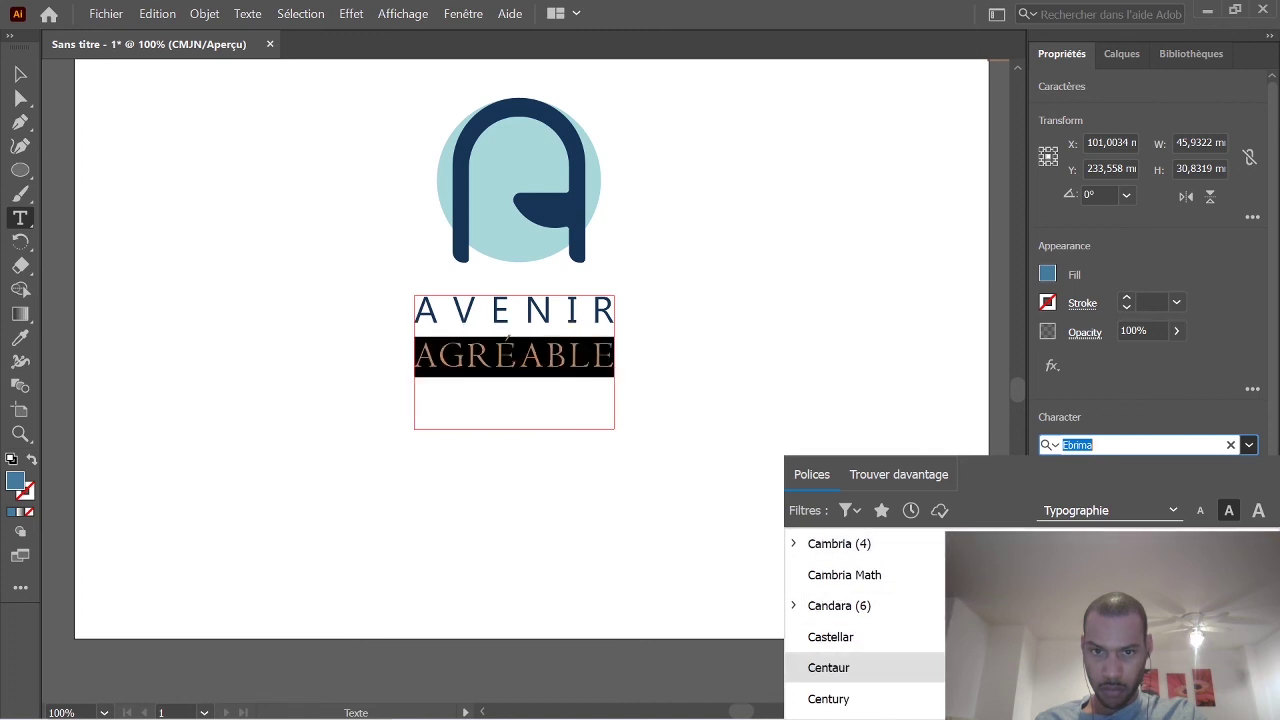
key("Down")
key("Down")
key("Down")
key("Down")
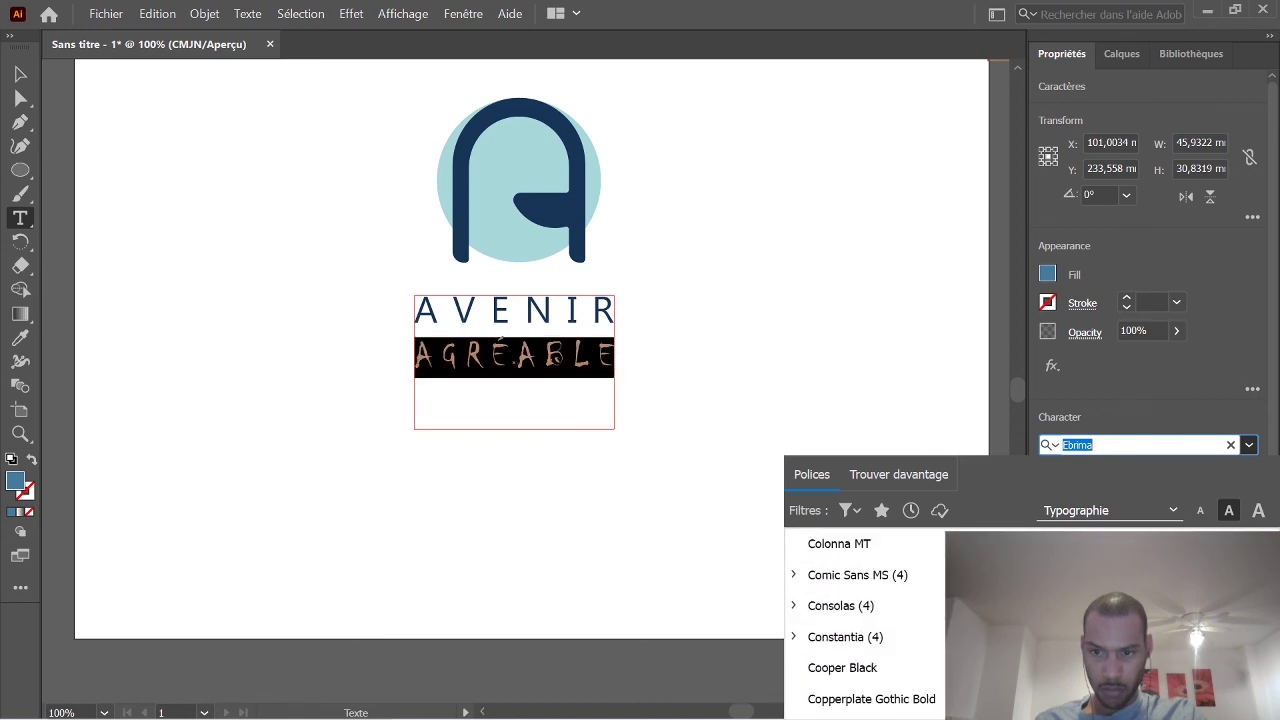
key("Down")
key("Down")
key("Down")
key("Down")
key("Up")
key("Return")
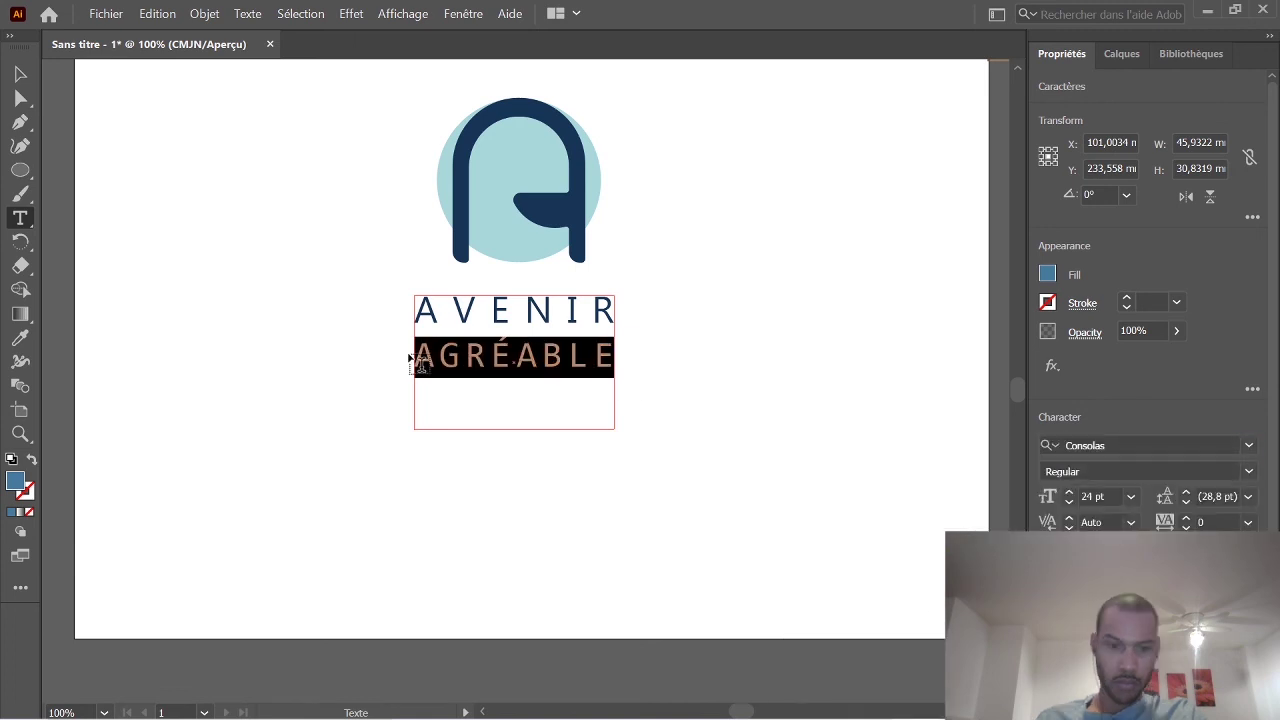
Replace the selected second word with the lowercase text agréable.
type("agr")
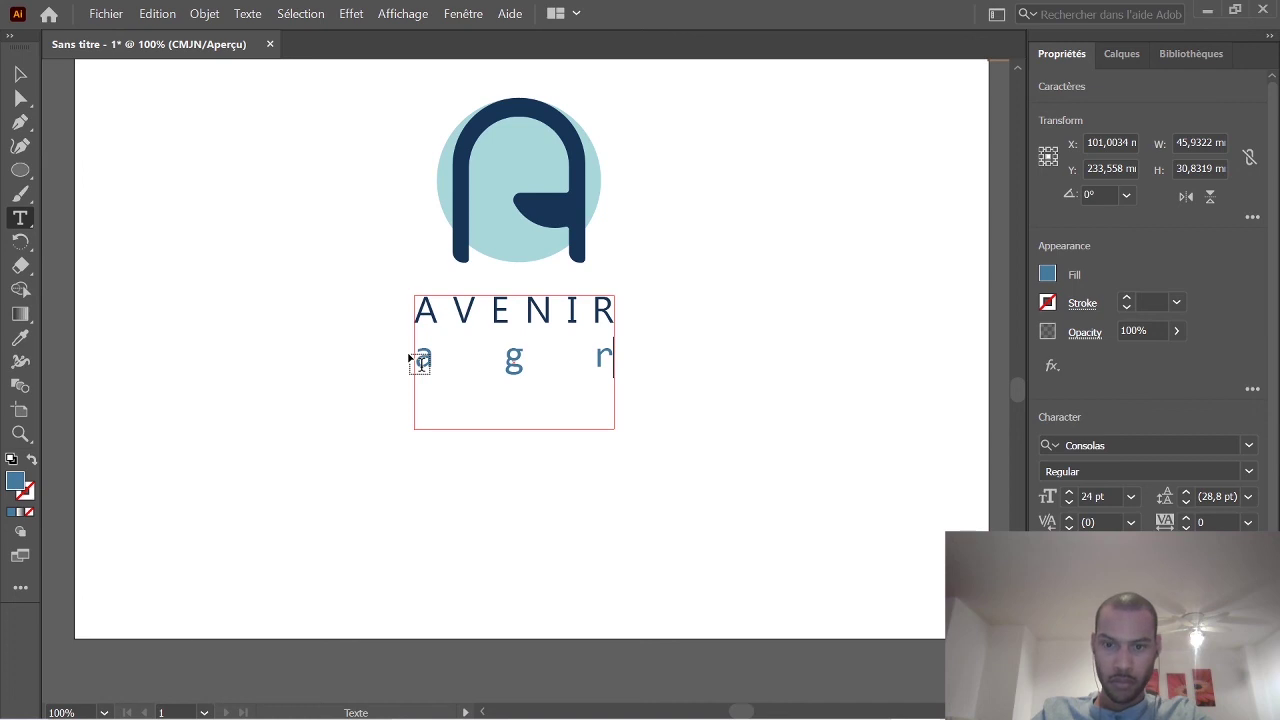
type("éable")
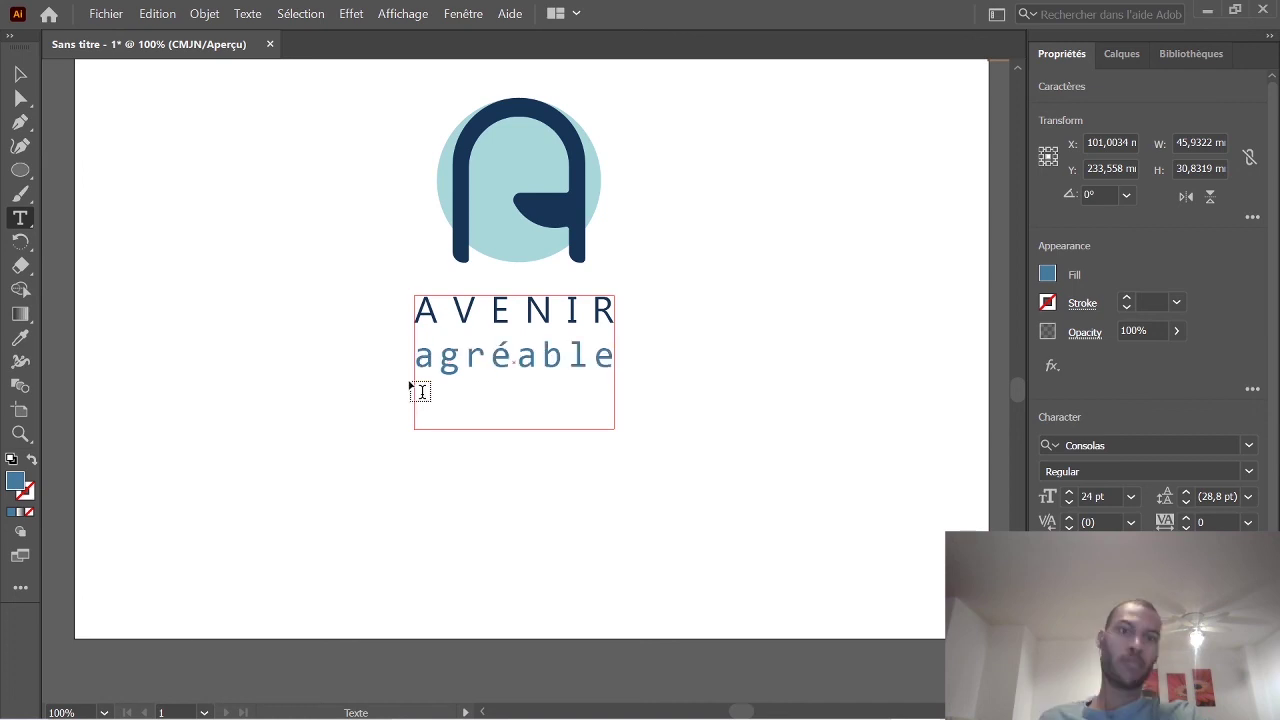
Capitalise the first letter of the second word so that it reads Agréable.
left_click_drag(429, 357, 421, 357)
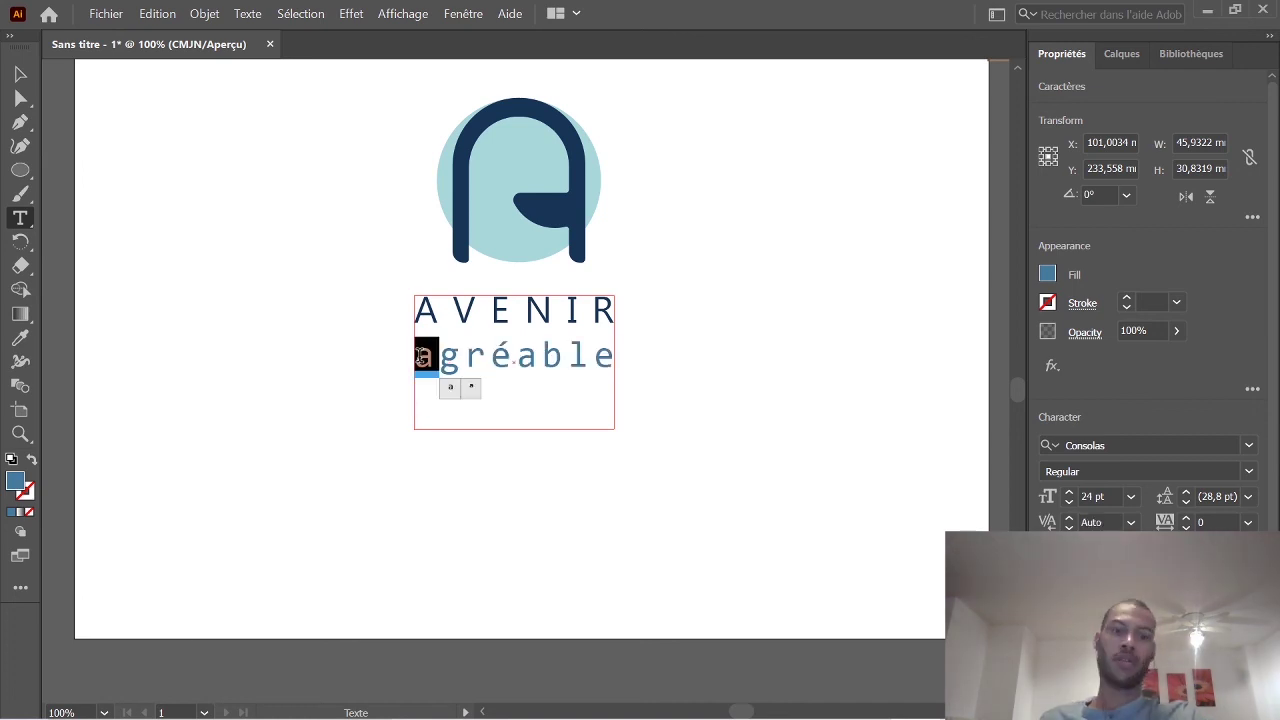
type("A")
key("Escape")
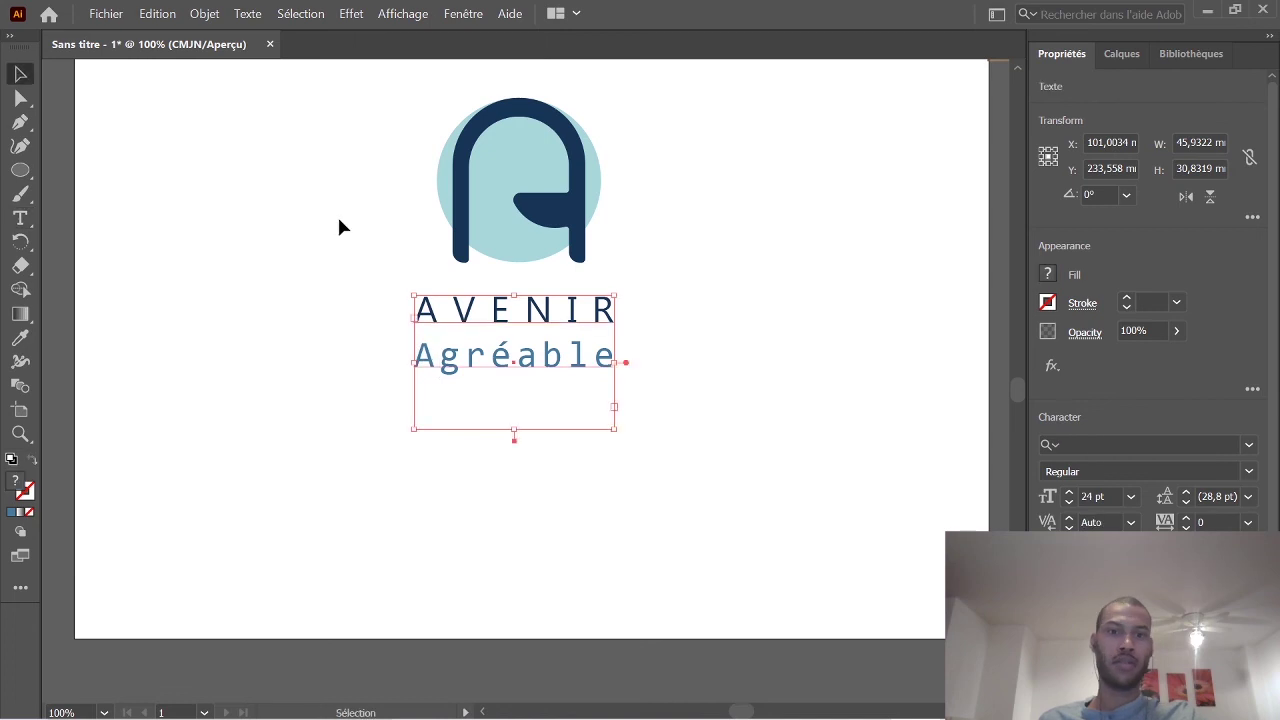
Set the word AVENIR to the Bold style and centre the company name block under the letter mark.
double_click(586, 310)
left_click_drag(614, 310, 414, 310)
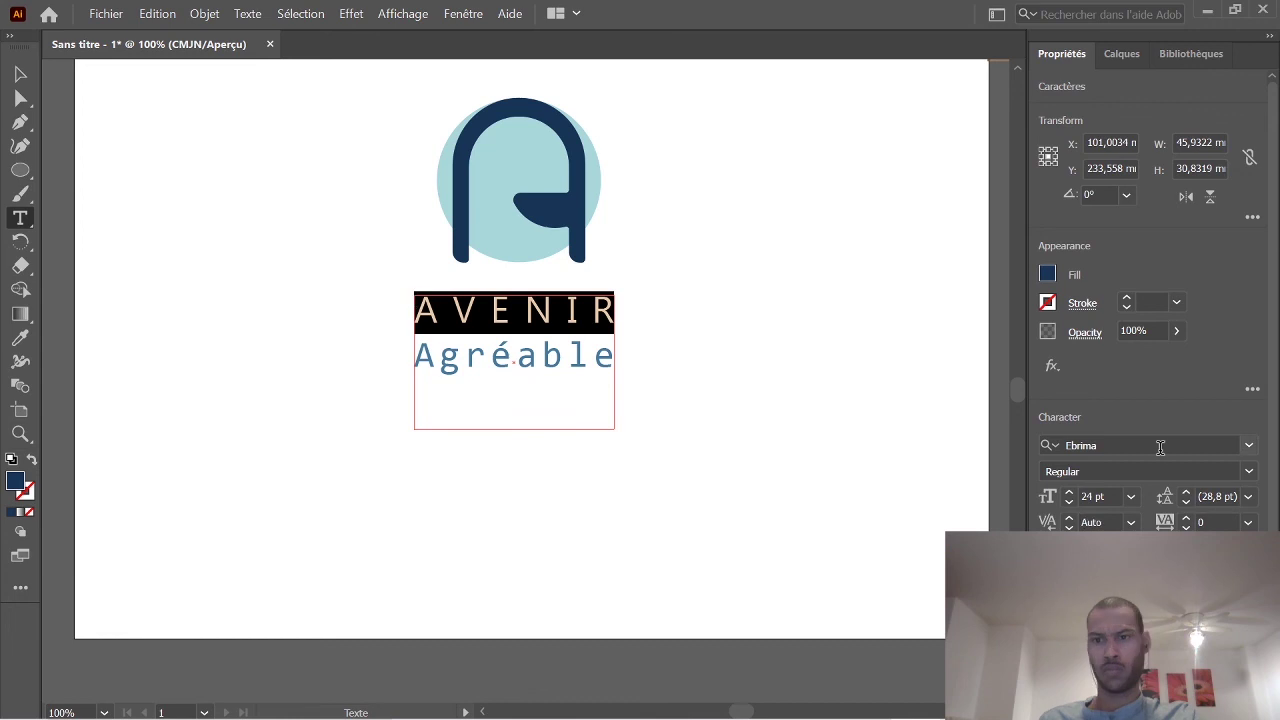
scroll(1100, 471, "down", 1)
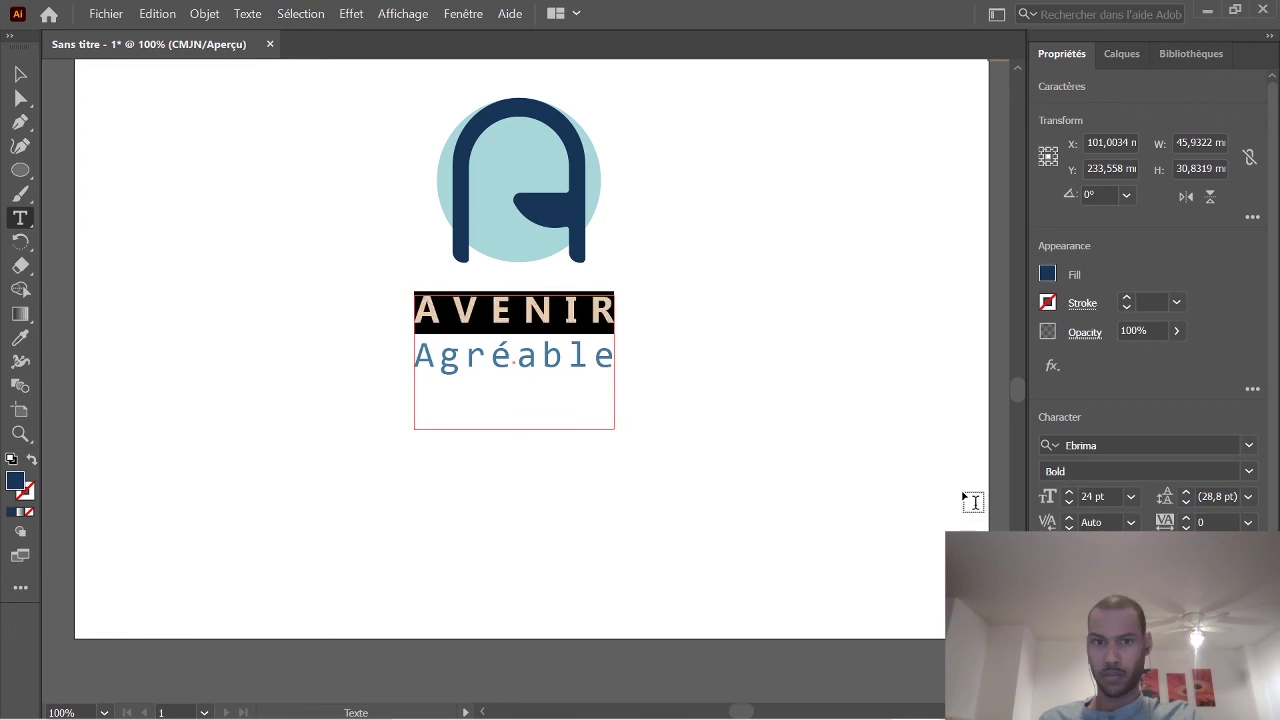
left_click(751, 417, "ctrl")
left_click(20, 74)
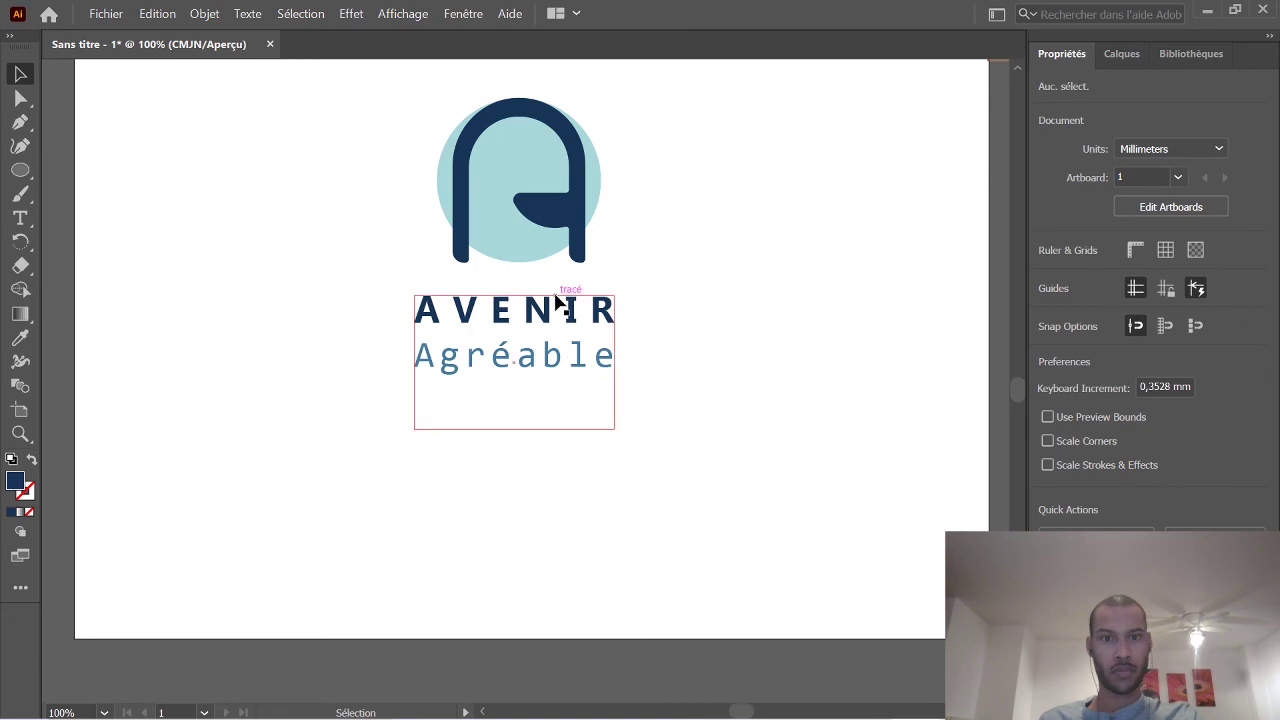
left_click_drag(557, 304, 561, 305)
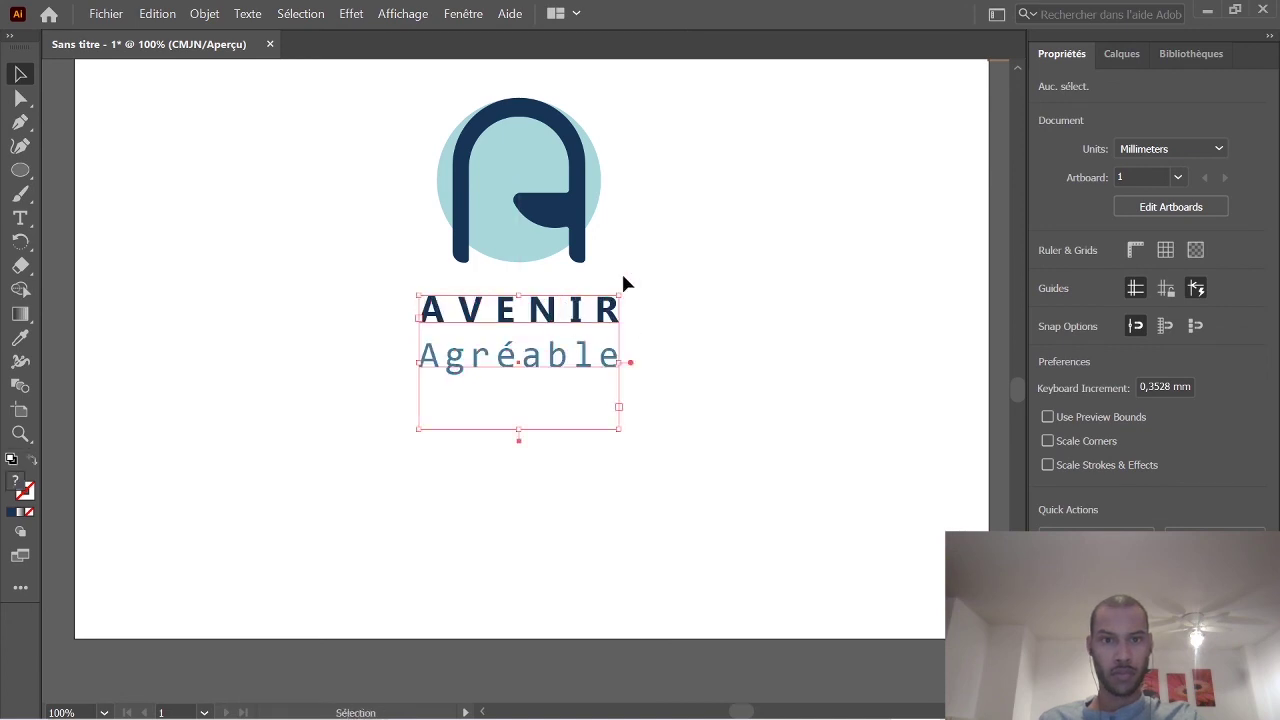
Enlarge the background circle to about 60.6 mm and shift it down behind the lower half of the letter A.
scroll(557, 379, "up", 3)
left_click(557, 379)
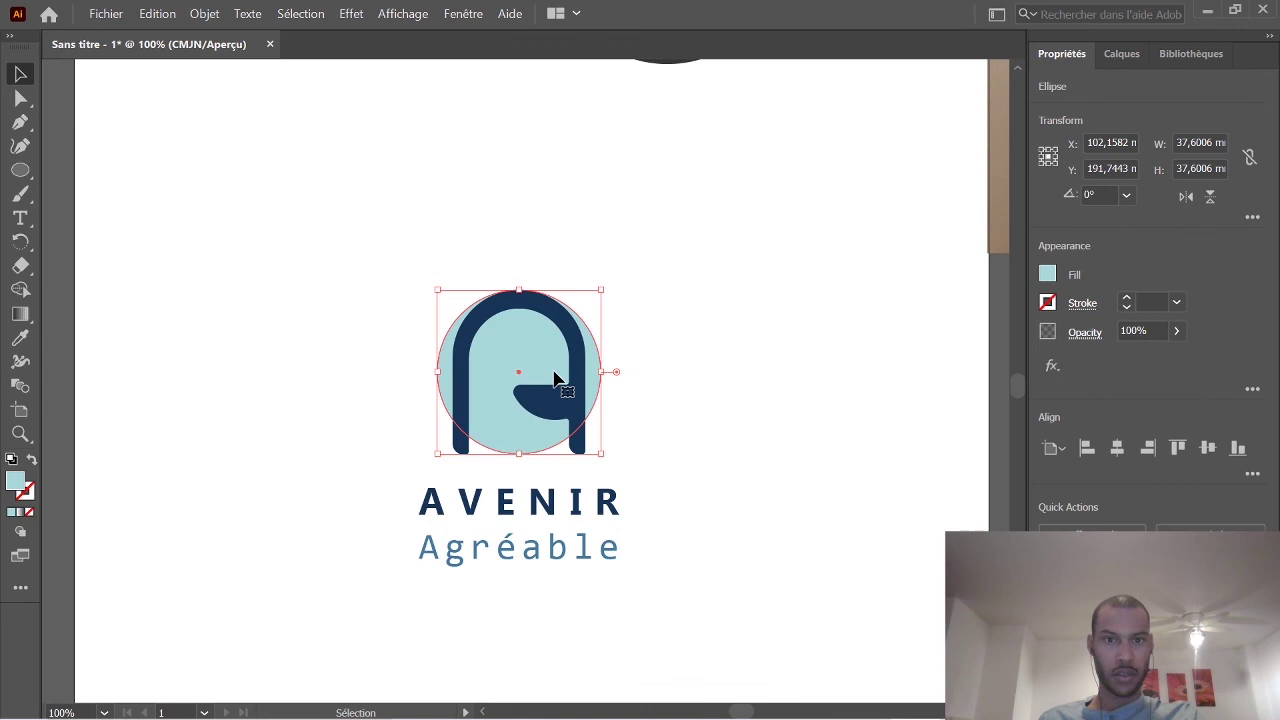
left_click_drag(437, 290, 282, 193)
left_click_drag(471, 324, 499, 454)
left_click(727, 547)
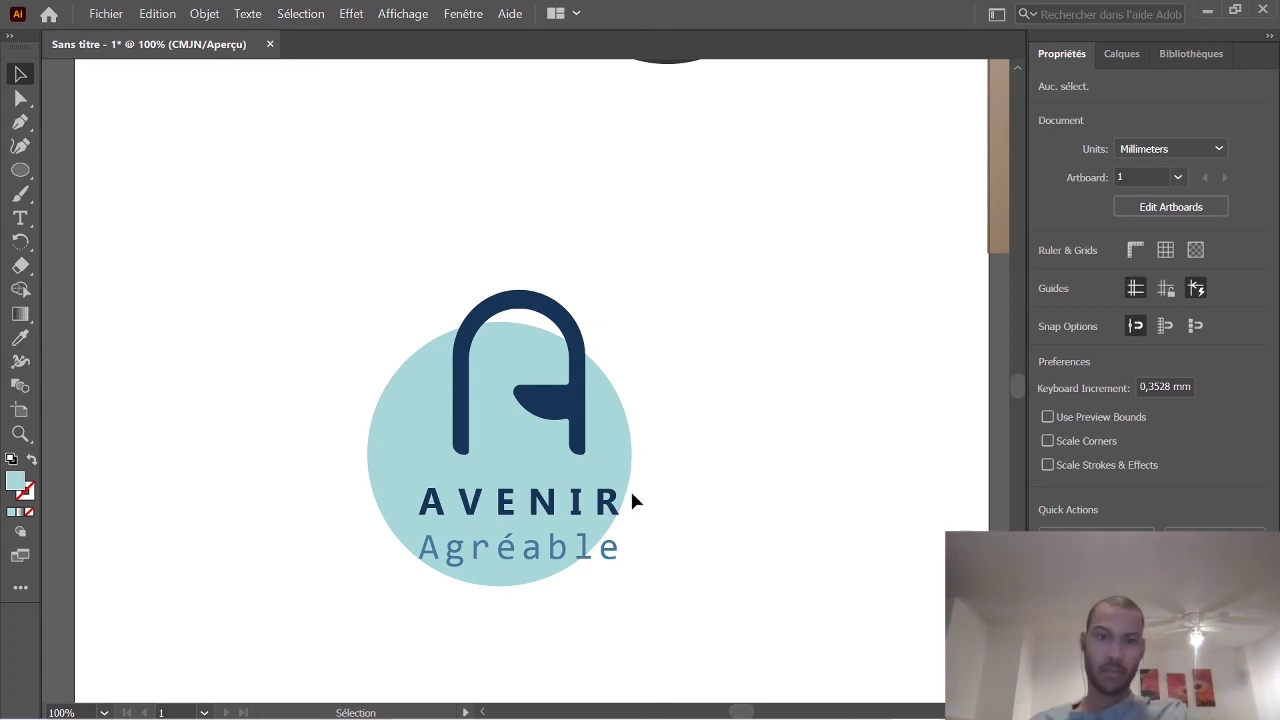
Place the company name to the right of the letter A, enlarge its text frame to about 83.6 × 56.1 mm and set the text to 48 pt.
left_click_drag(609, 515, 809, 350)
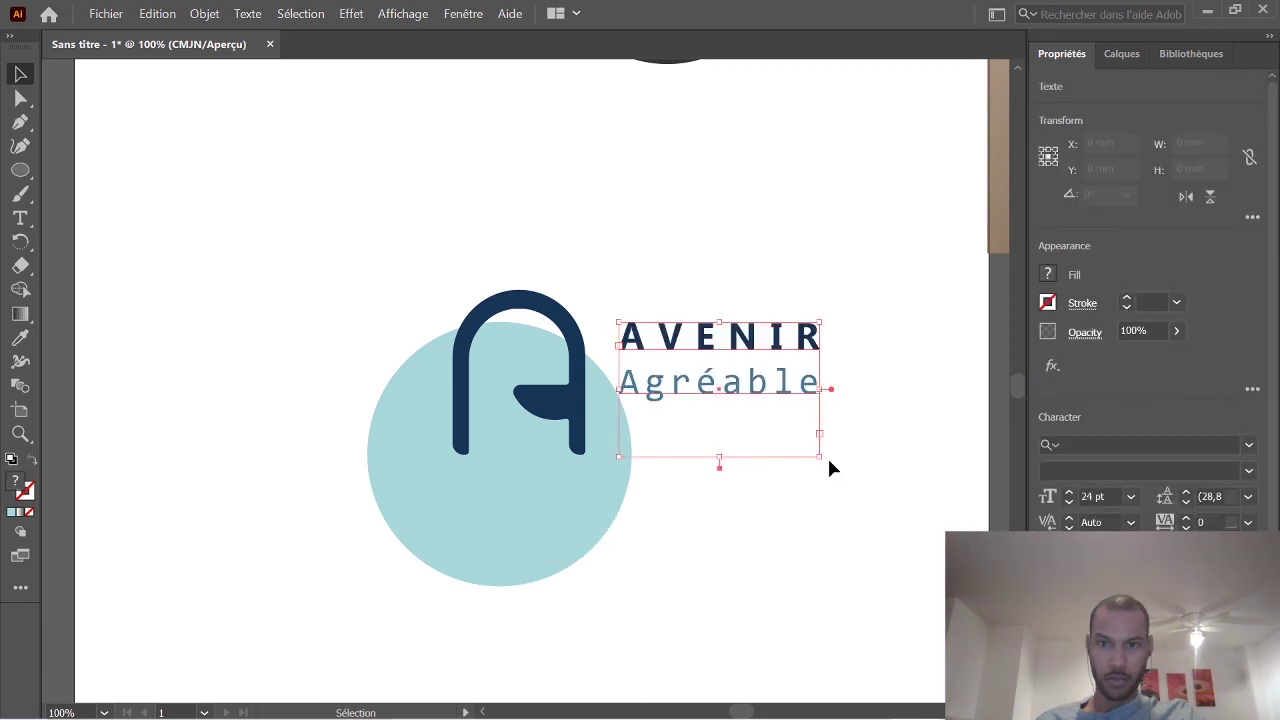
left_click(815, 456)
left_click_drag(818, 459, 978, 562)
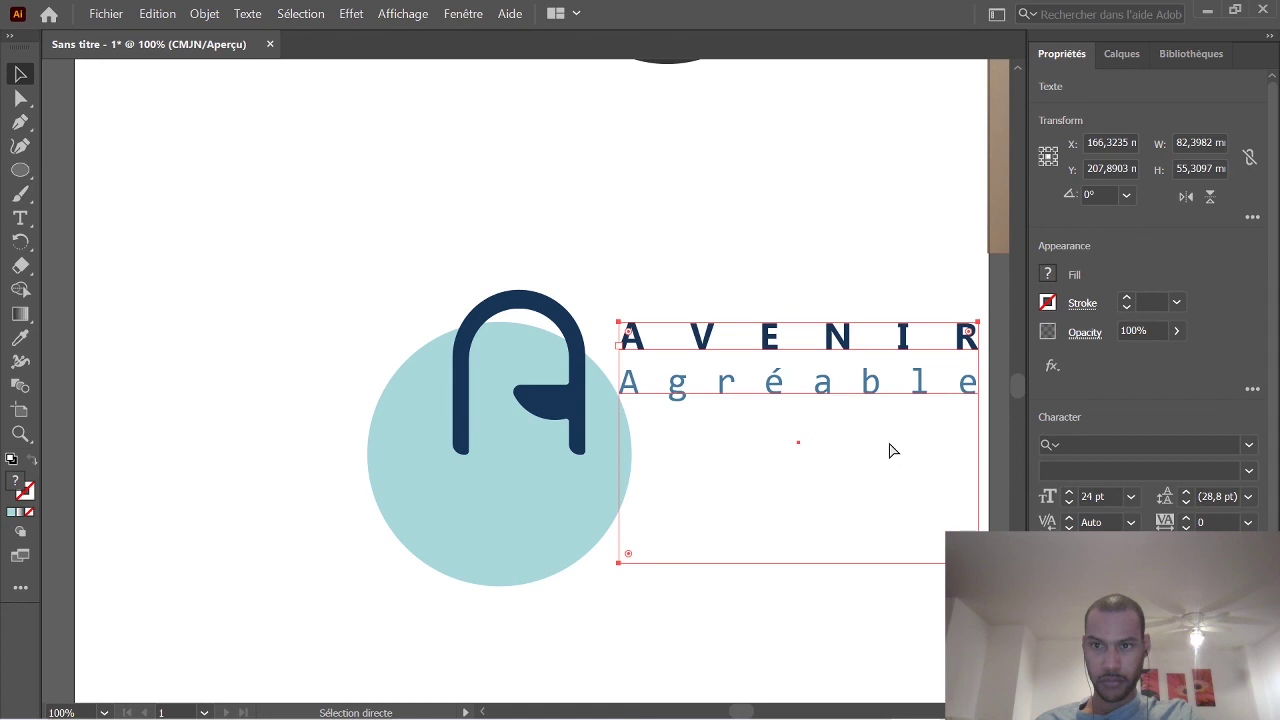
key("ctrl+z")
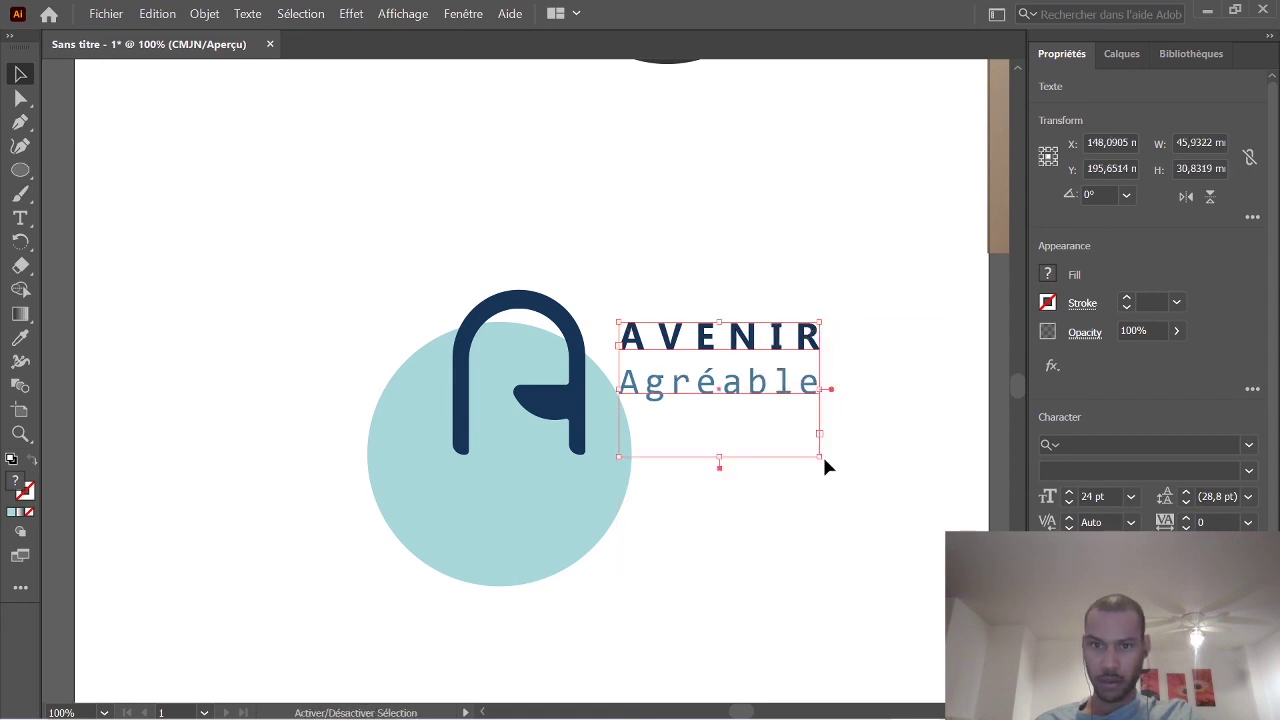
left_click_drag(819, 457, 984, 566)
left_click_drag(822, 388, 812, 443)
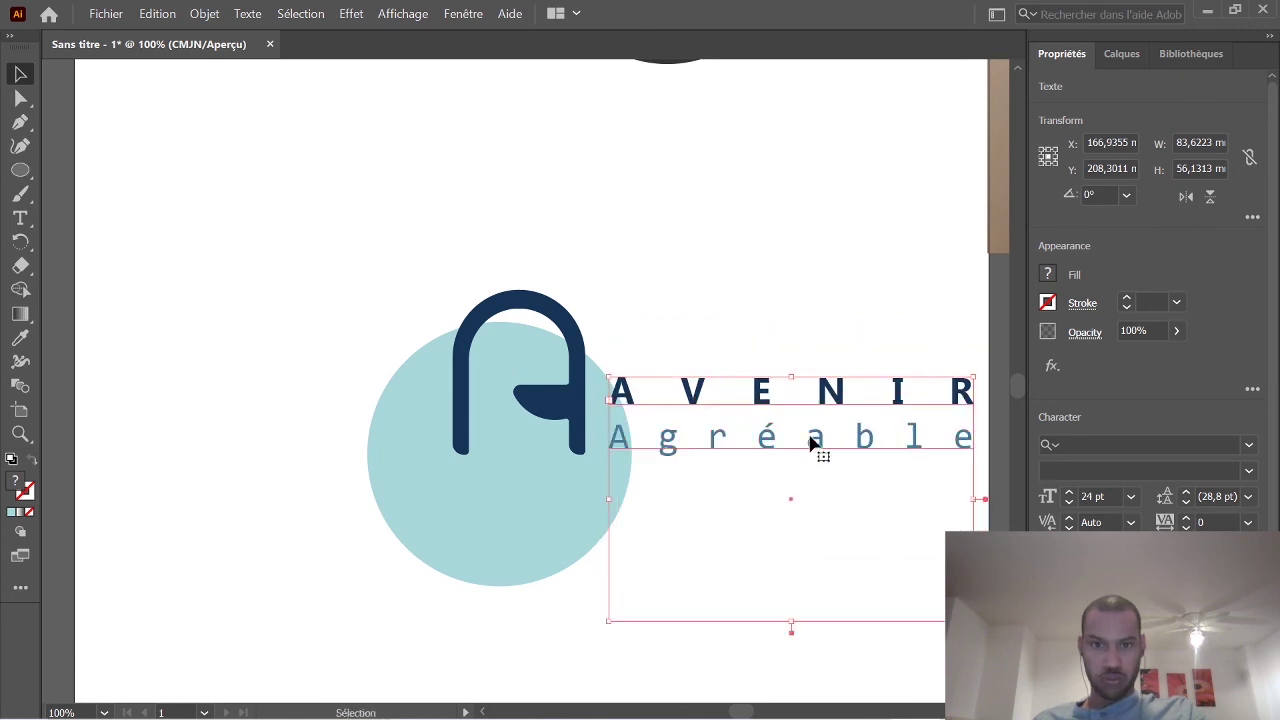
left_click(1130, 496)
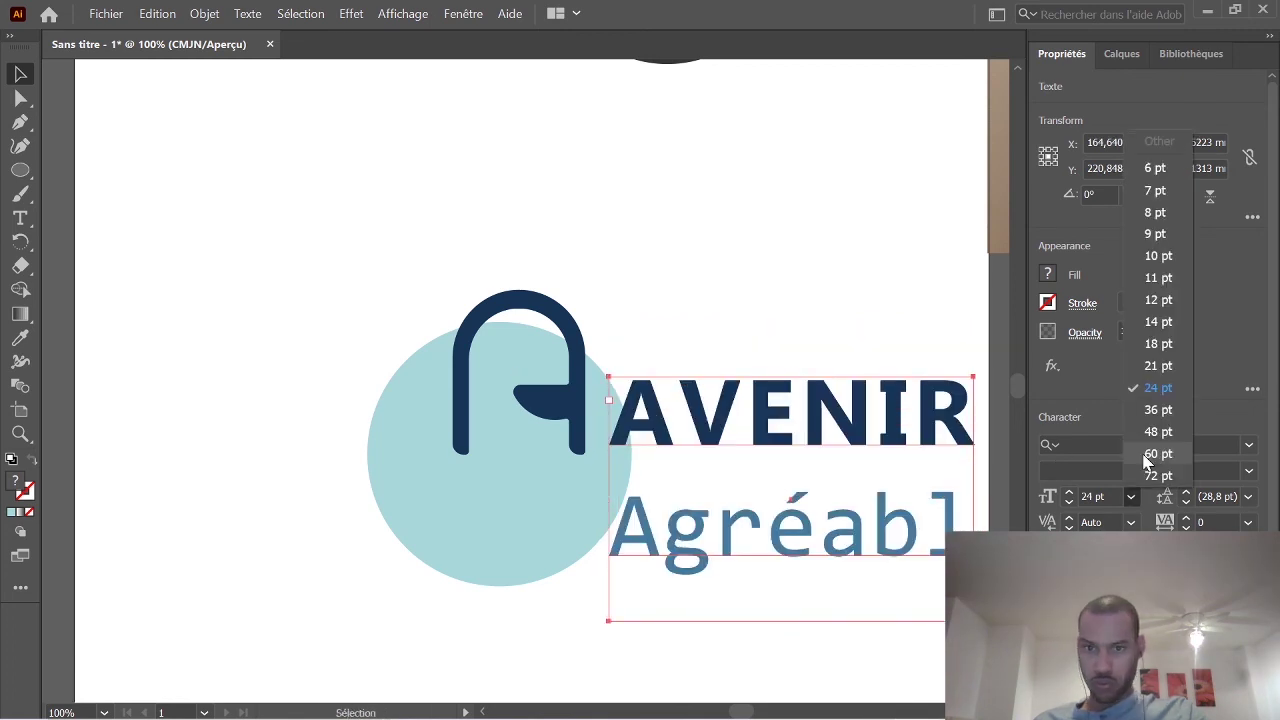
left_click(1152, 431)
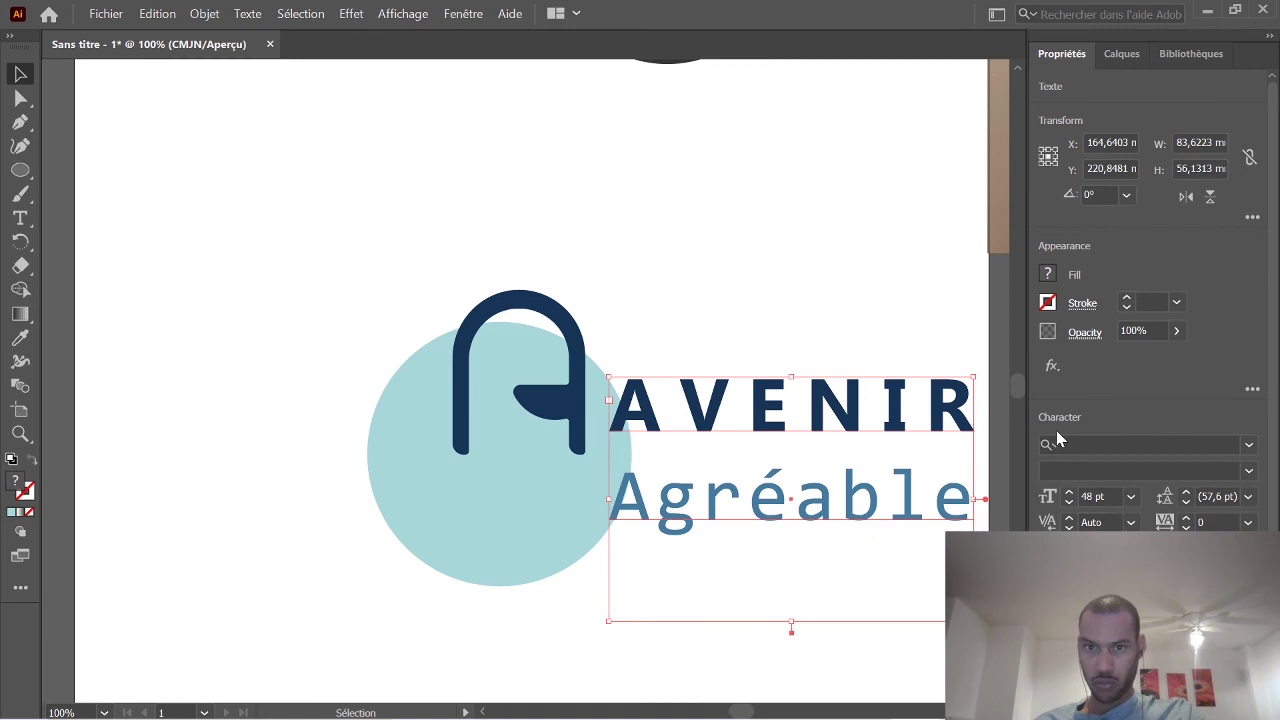
Raise the company name level with the letter A and shift the whole logo toward the page's left side.
left_click_drag(853, 423, 880, 363)
key("ctrl+z")
left_click(823, 314)
key("ctrl+minus")
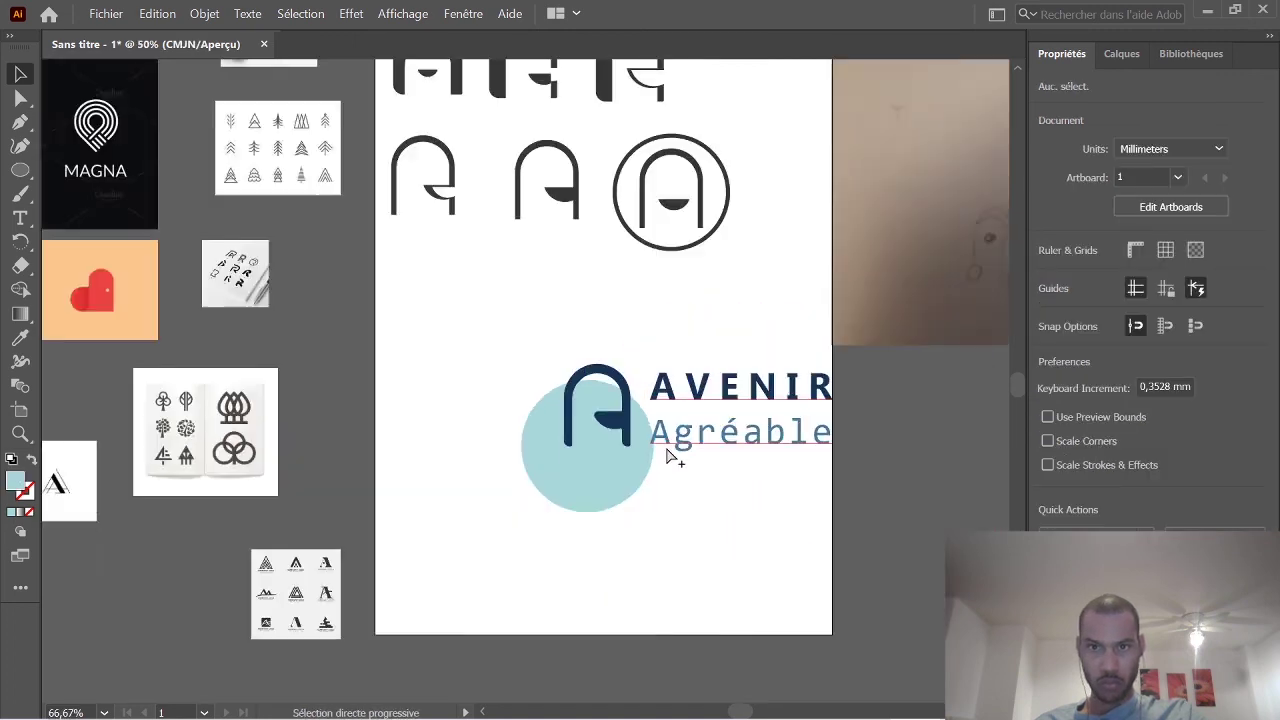
key("ctrl+plus")
left_click_drag(452, 208, 866, 523)
left_click_drag(775, 385, 650, 395)
Centre the background circle around the letter A and move the company name right, clear of the circle.
left_click_drag(459, 469, 472, 414)
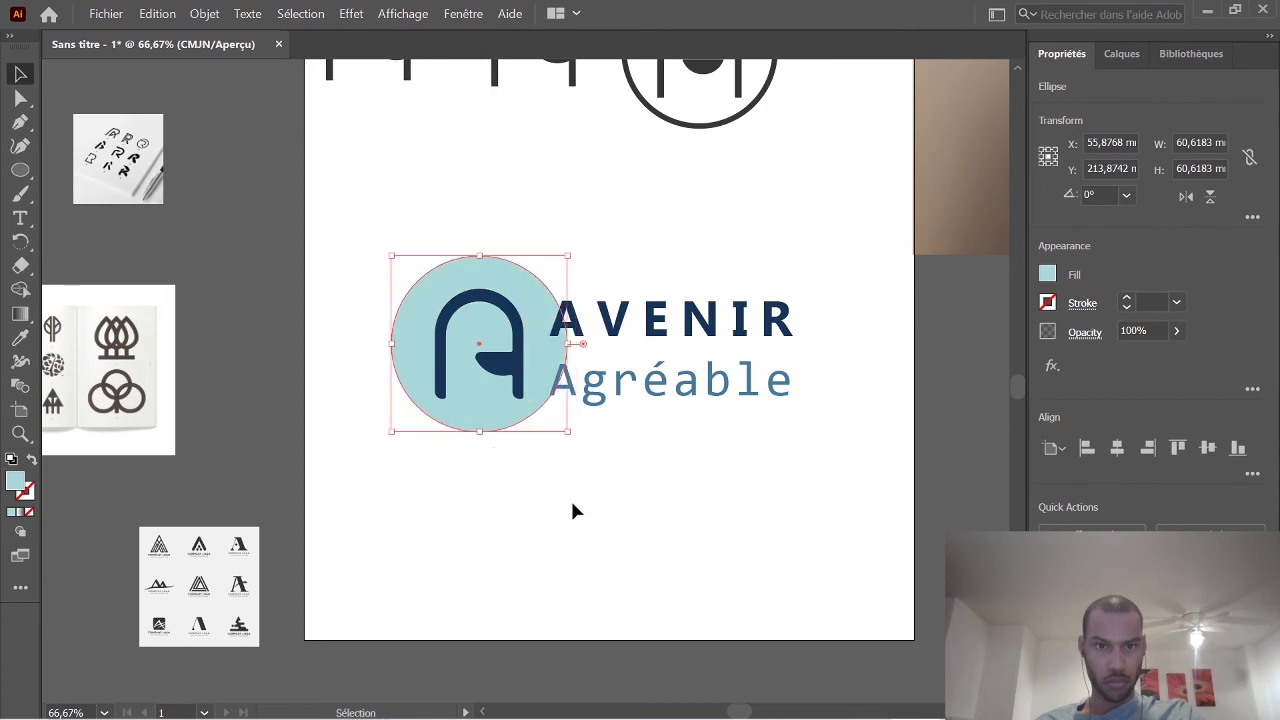
left_click(628, 538)
left_click(480, 430)
left_click(713, 398)
left_click_drag(676, 390, 721, 388)
left_click(578, 372)
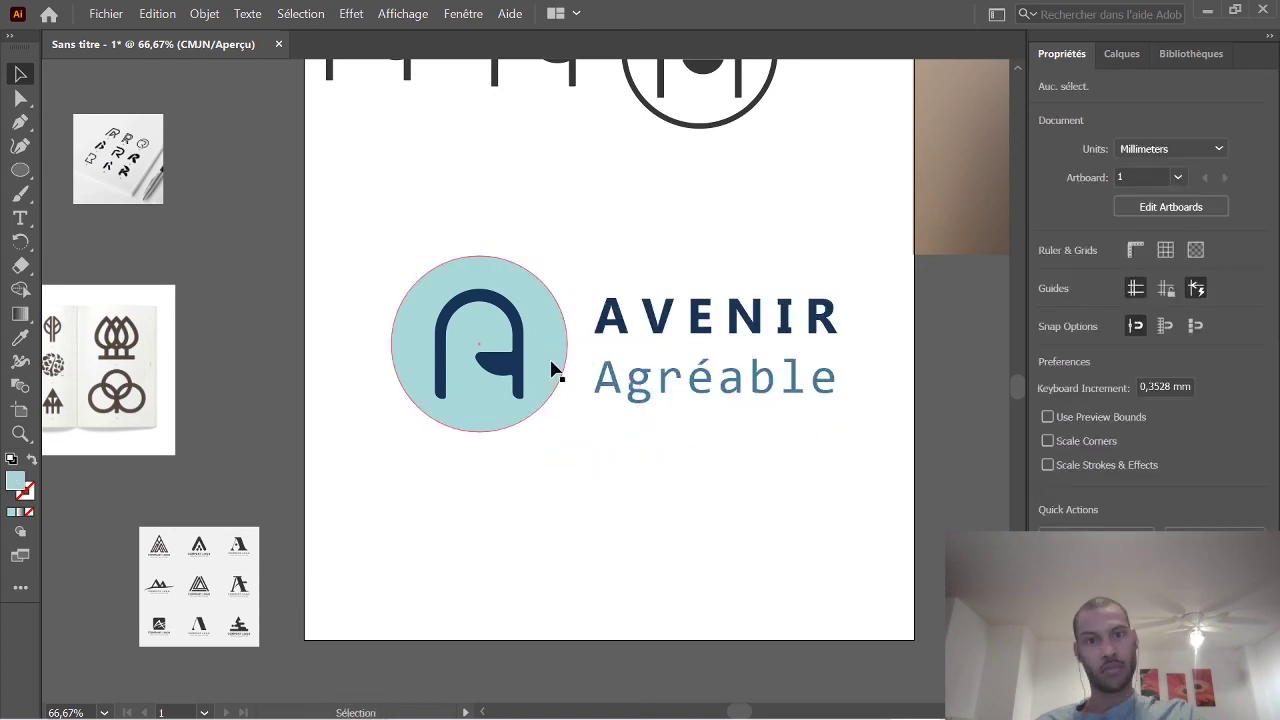
Shrink the background circle to about 49.4 mm and try several positions for it behind the letter A.
left_click(557, 372)
left_click_drag(565, 428, 537, 400)
left_click_drag(420, 335, 489, 385)
left_click(621, 543)
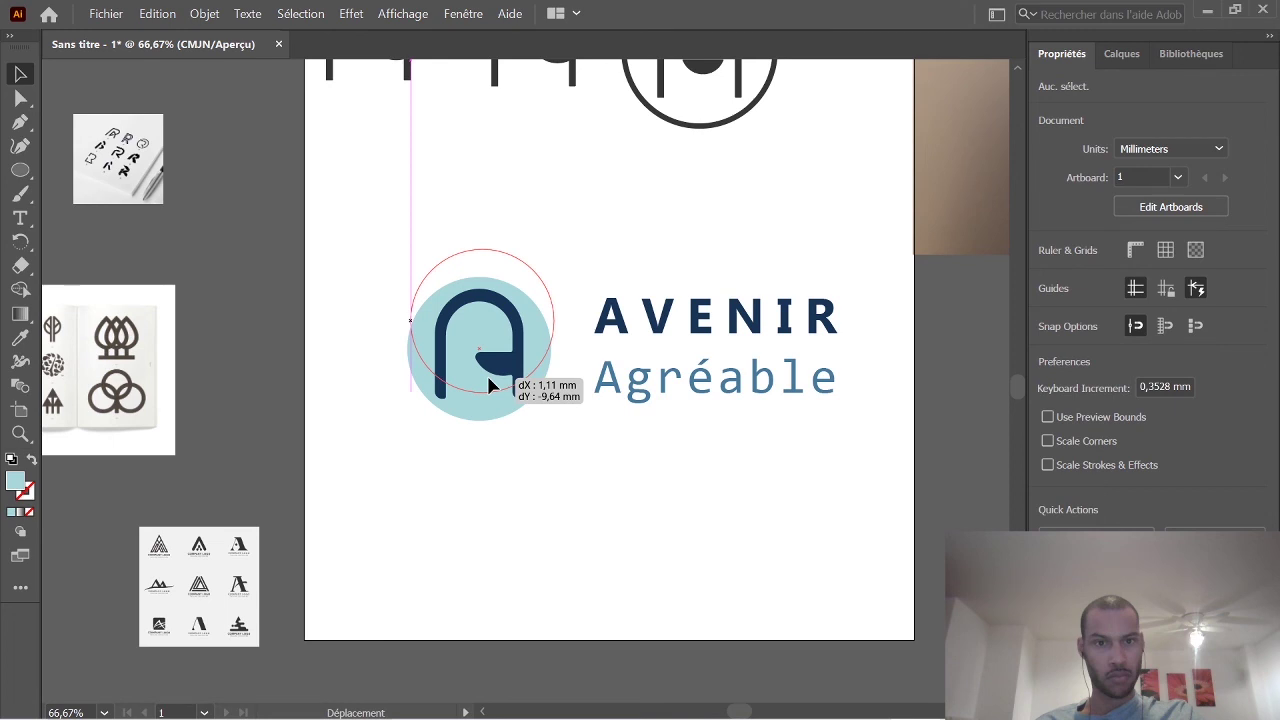
left_click_drag(486, 373, 486, 375)
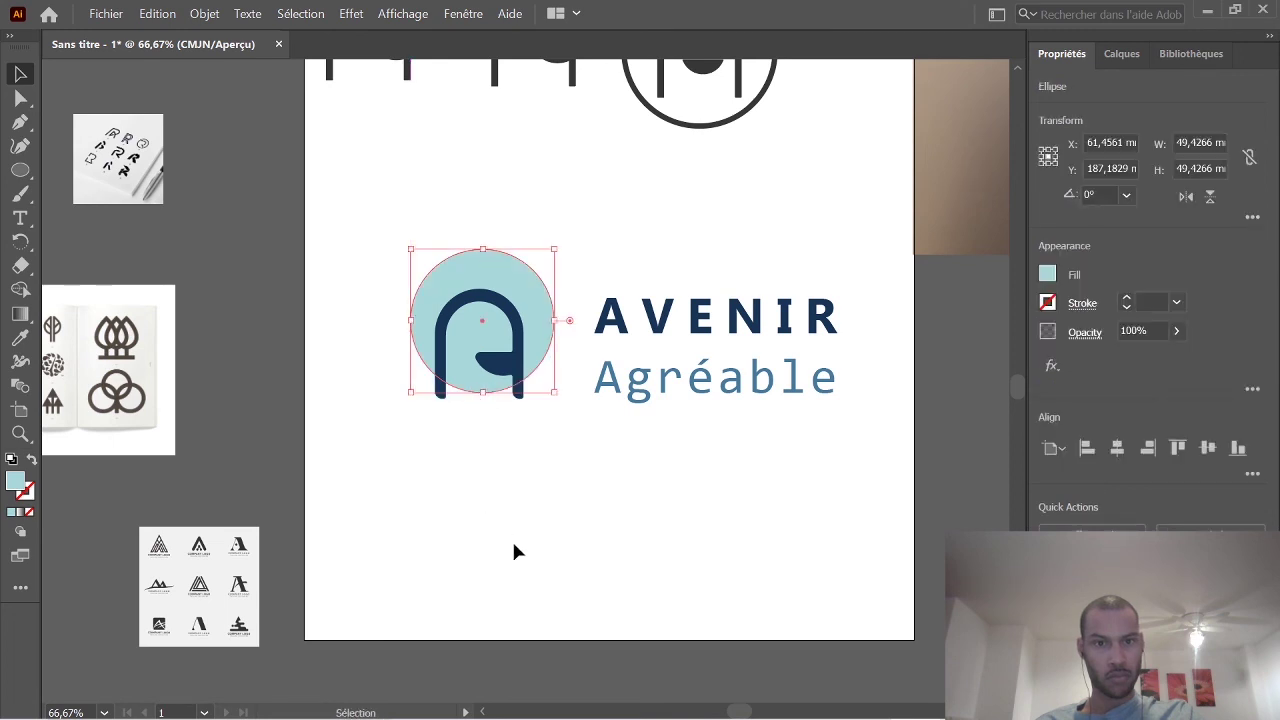
key("ctrl+z")
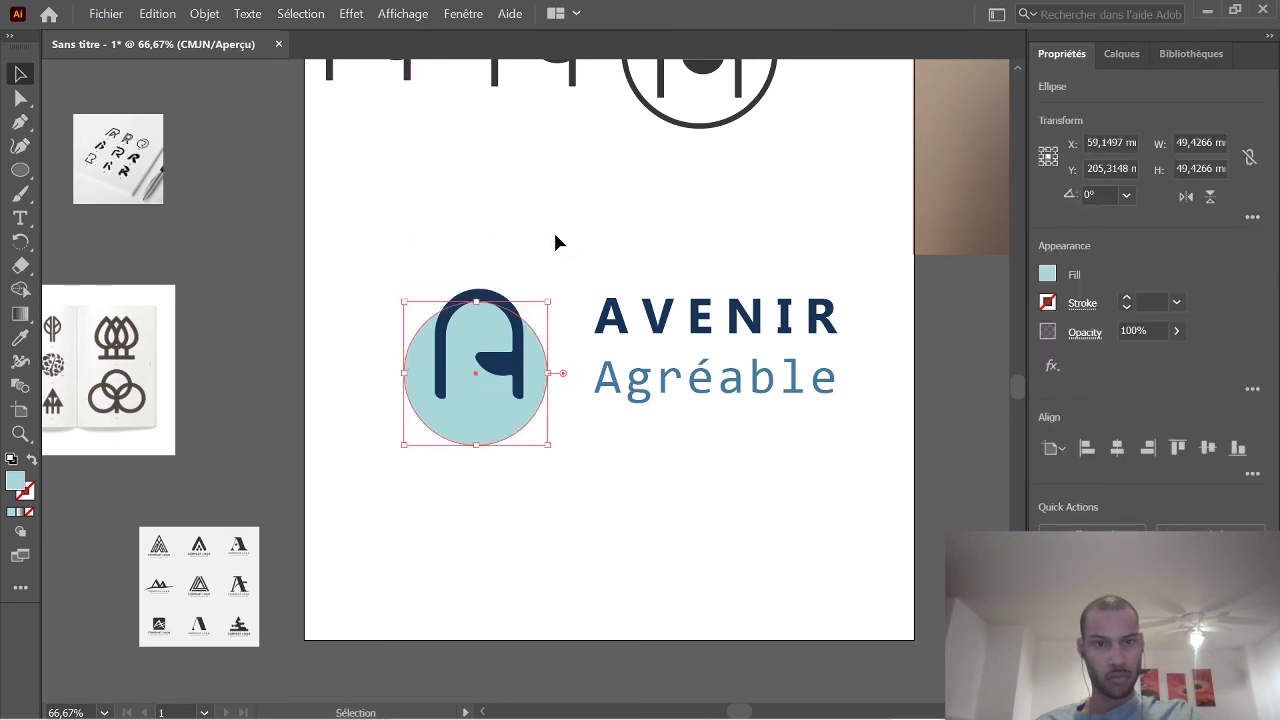
left_click(557, 242)
left_click_drag(491, 429, 491, 425)
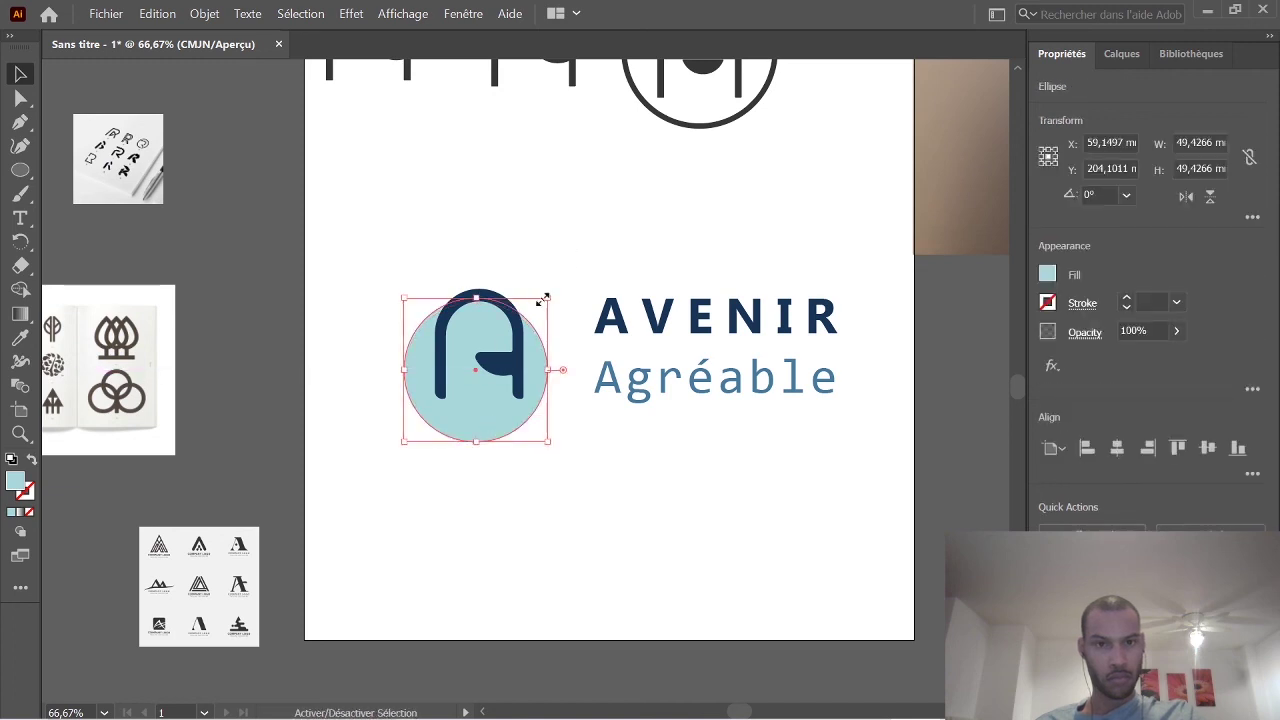
Shrink the background circle further to about 38.4 mm and centre it behind the letter A.
left_click_drag(547, 297, 521, 397)
left_click_drag(562, 247, 519, 294)
left_click_drag(413, 363, 441, 363)
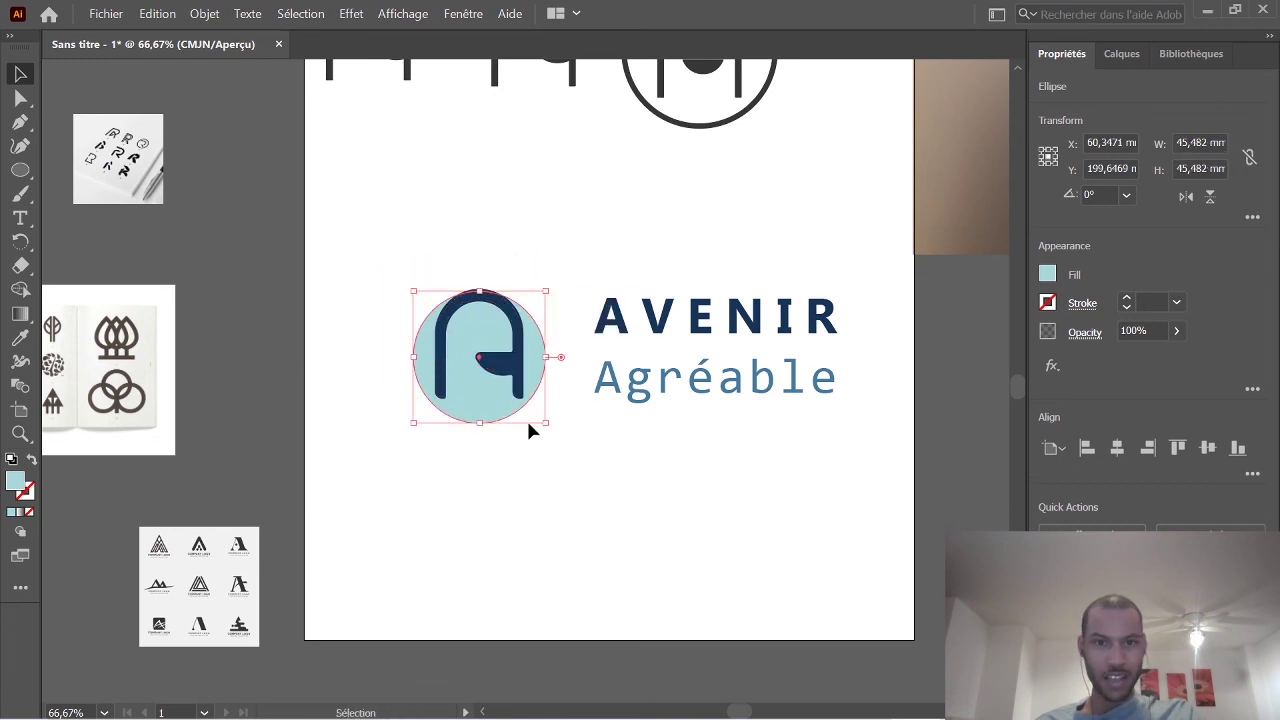
left_click_drag(545, 422, 524, 402)
left_click_drag(473, 376, 479, 390)
left_click(567, 514)
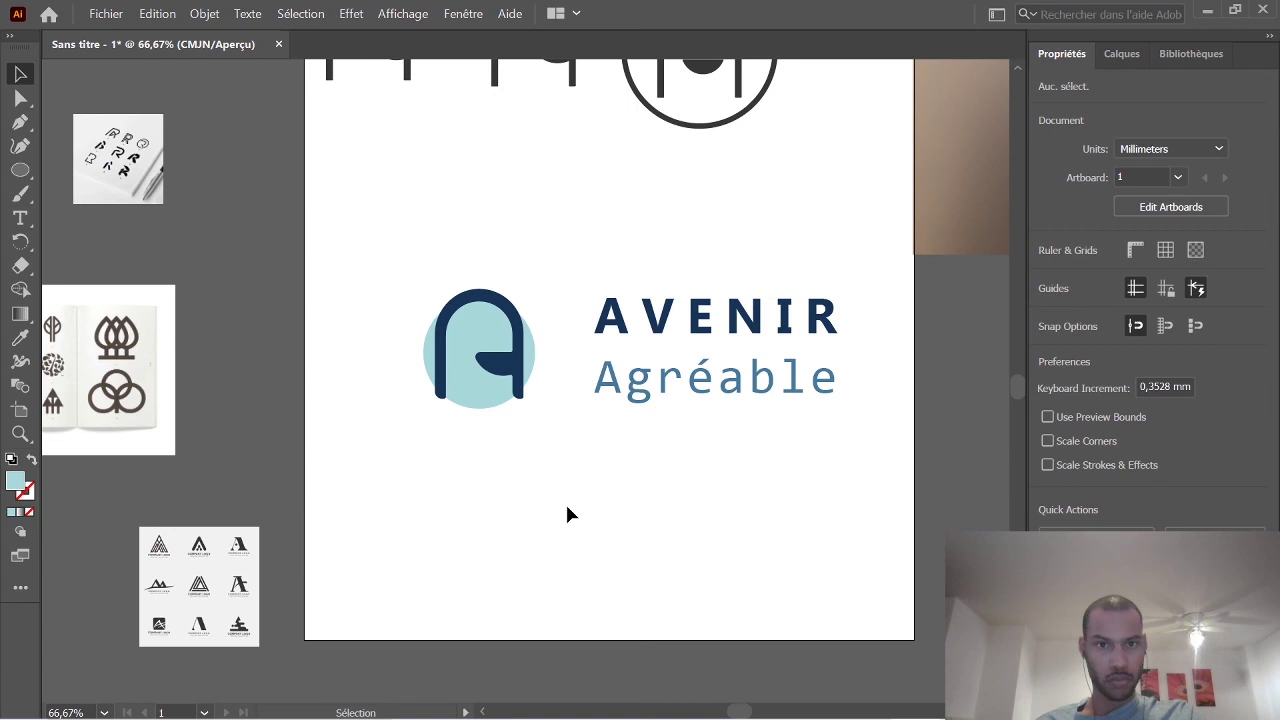
Move the company name left, closer to the letter mark.
scroll(489, 463, "up", 1)
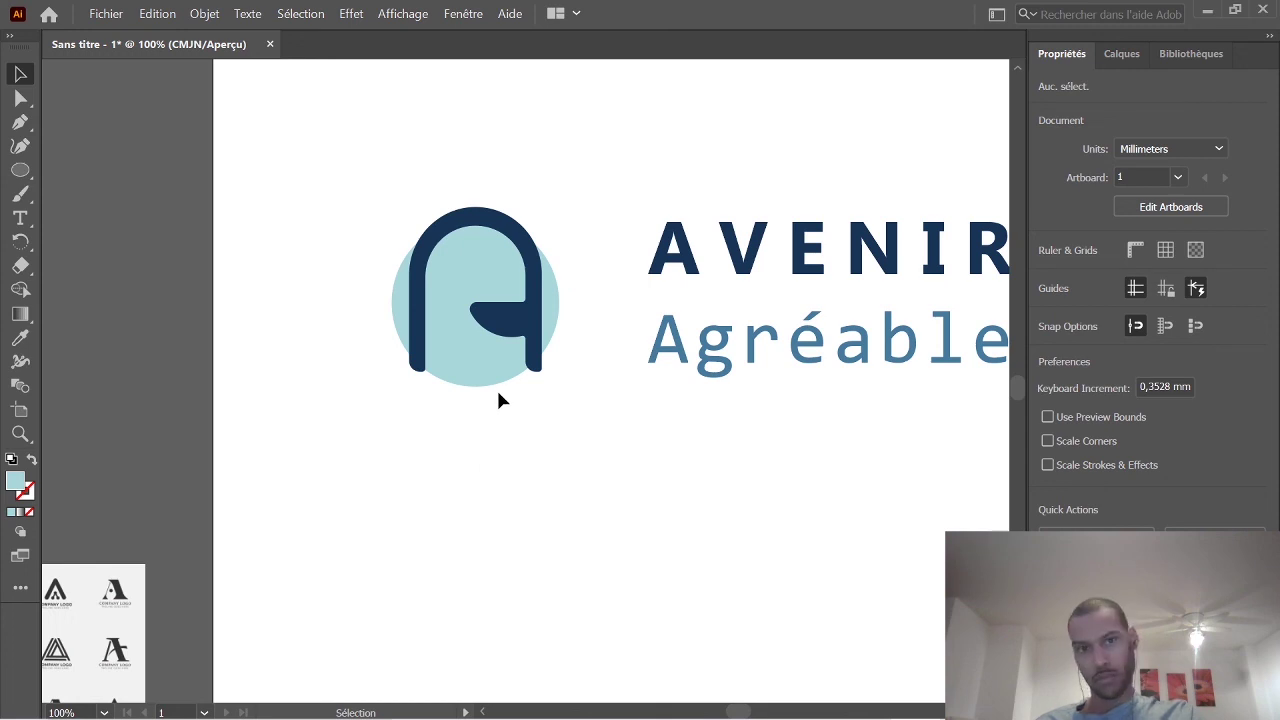
left_click_drag(686, 346, 628, 346)
scroll(581, 400, "down", 3)
left_click(610, 519)
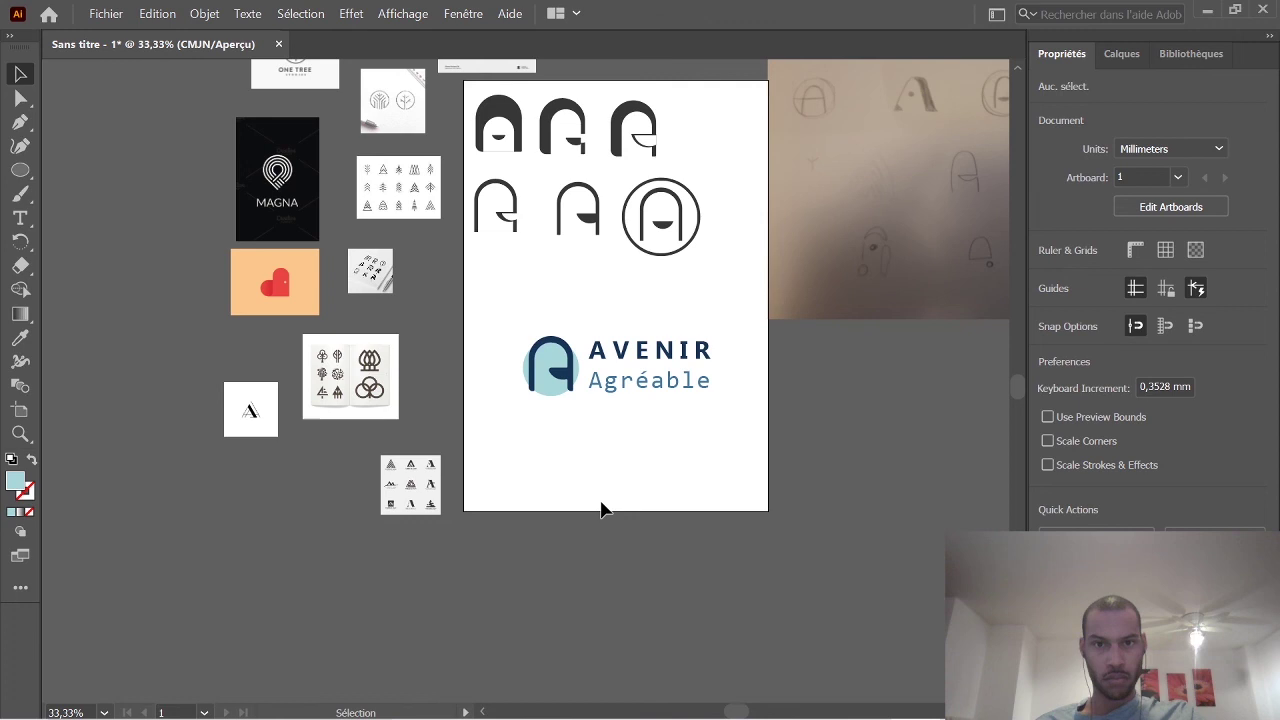
Undo the side-by-side layout changes back to the stacked logo with the original small circle behind the letter A.
key("ctrl+z")
key("ctrl+z")
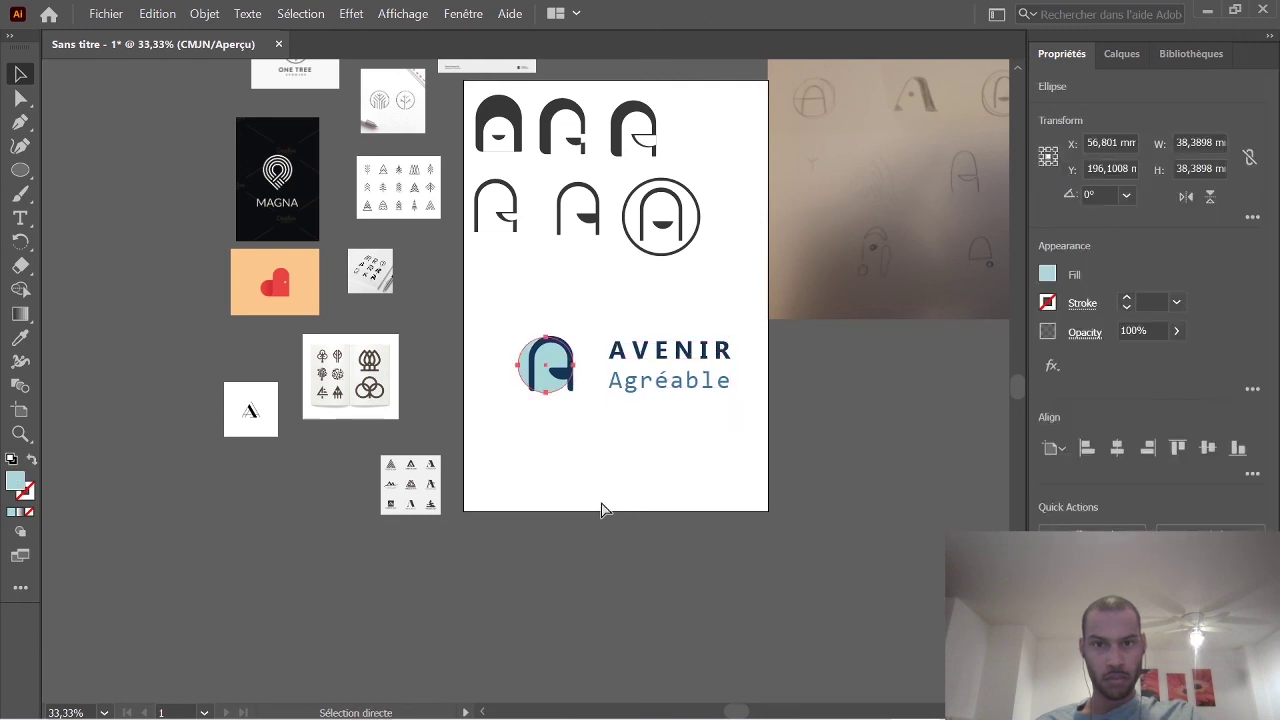
key("ctrl+z")
key("ctrl+z")
key("ctrl+z")
key("ctrl+z")
key("ctrl+z")
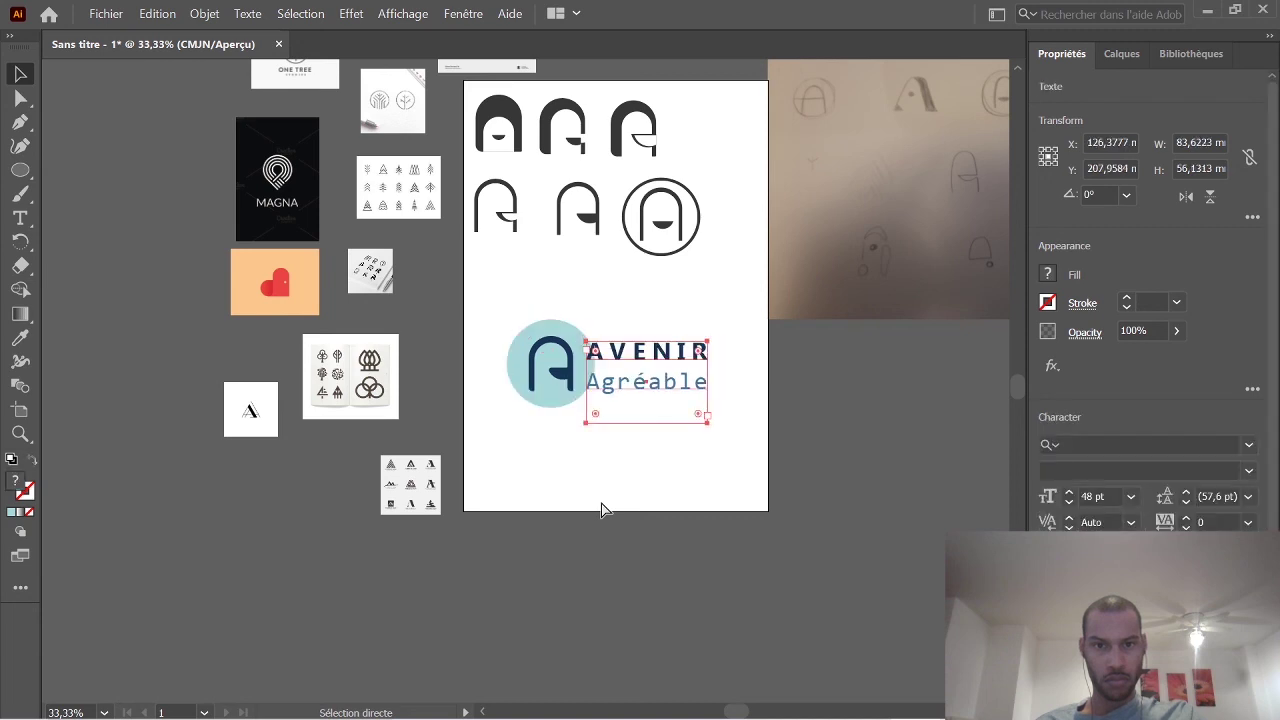
key("ctrl+z")
key("ctrl+z")
key("ctrl+z")
key("ctrl+z")
key("ctrl+z")
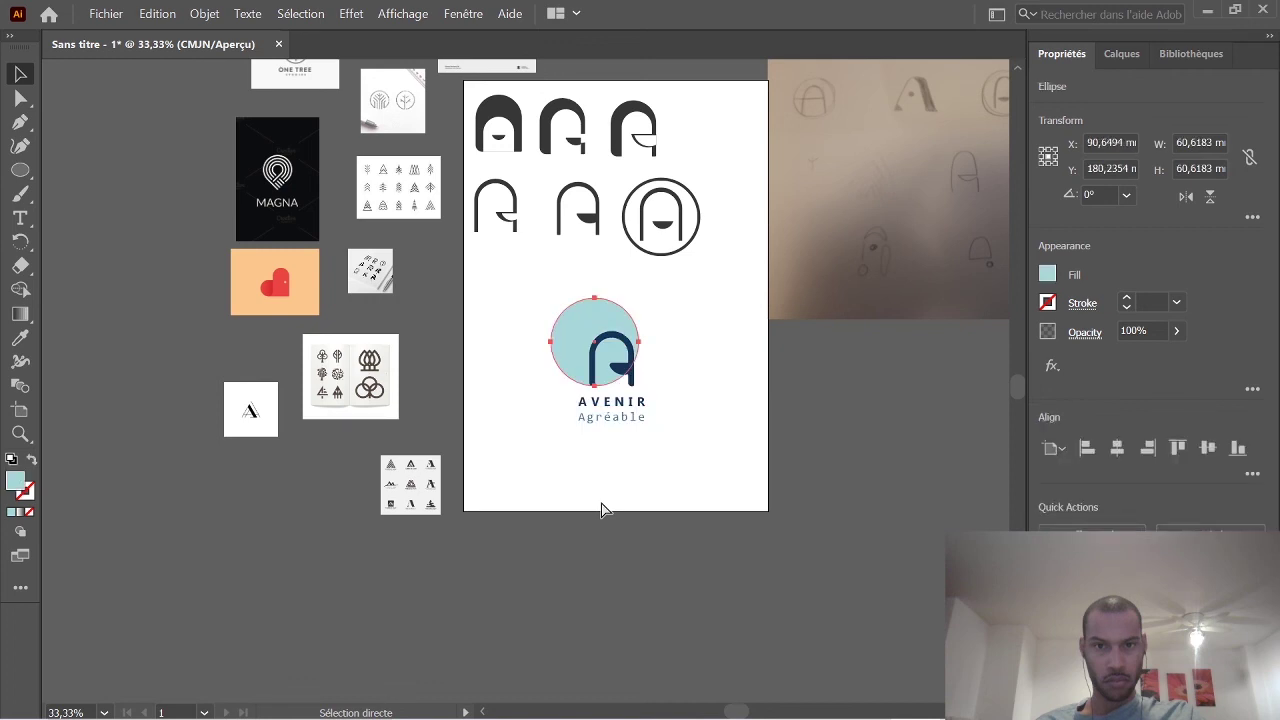
key("ctrl+shift+z")
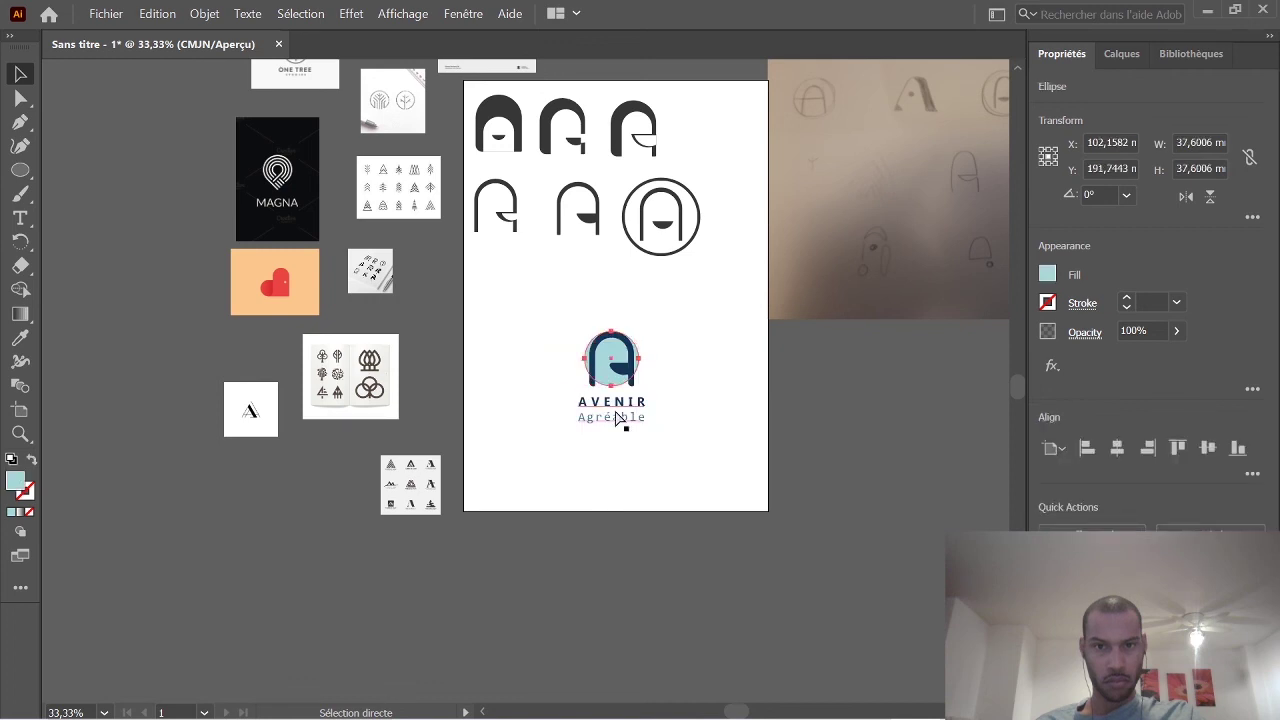
Move the company name lower and enlarge the background circle to about 51.4 mm around the letter A.
left_click_drag(634, 420, 632, 437)
scroll(664, 400, "up", 2)
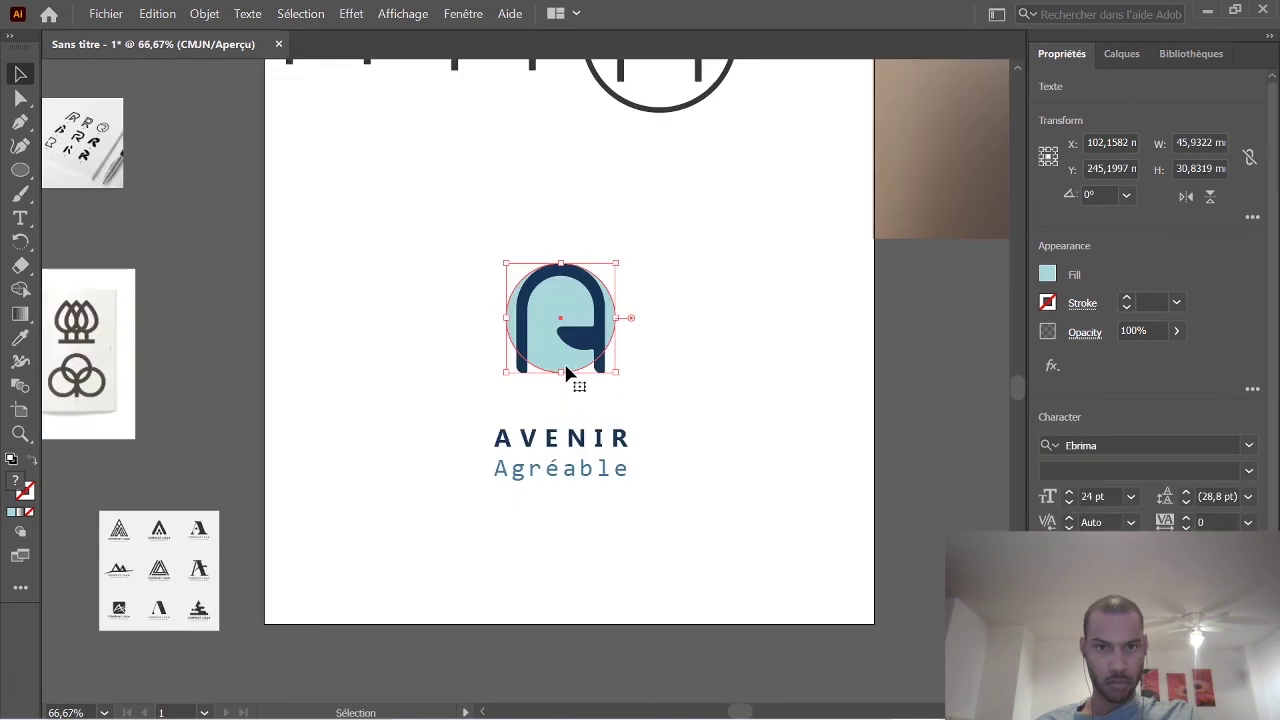
left_click_drag(616, 371, 608, 331)
left_click(731, 292)
Select the letter A together with the background circle and cut the letter out of the circle with Minus Front.
left_click(610, 357)
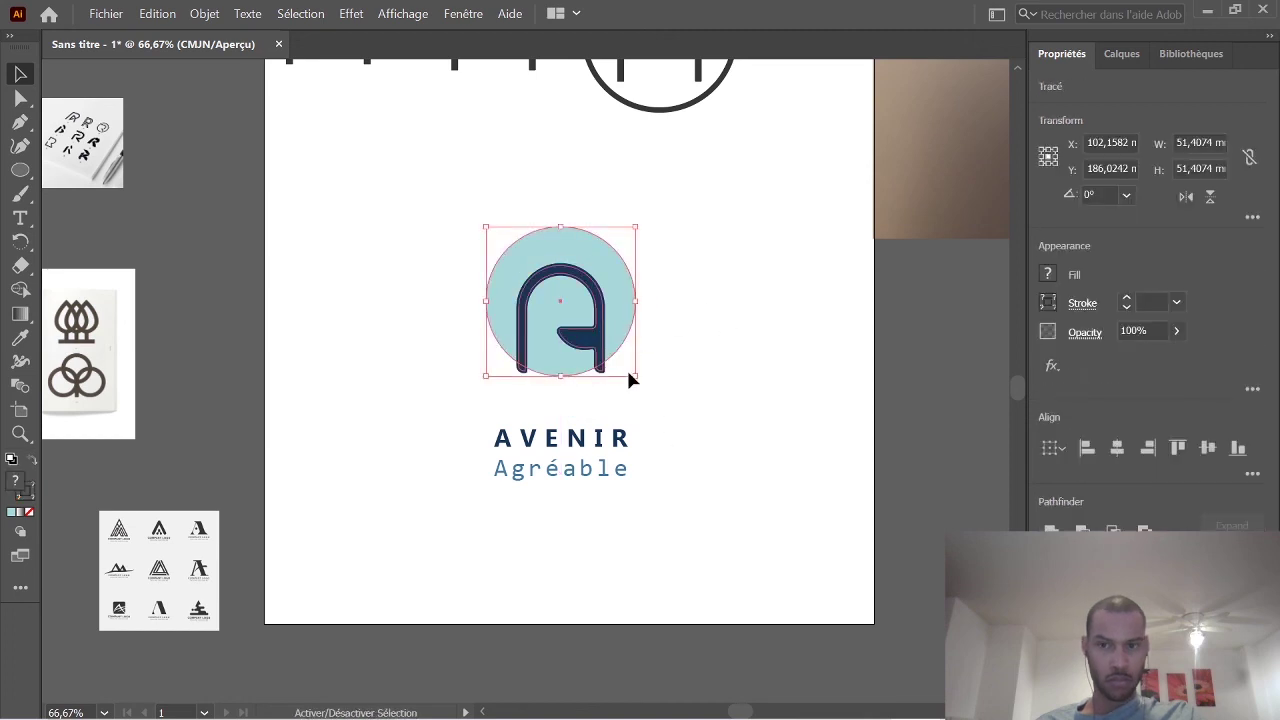
left_click(1083, 528)
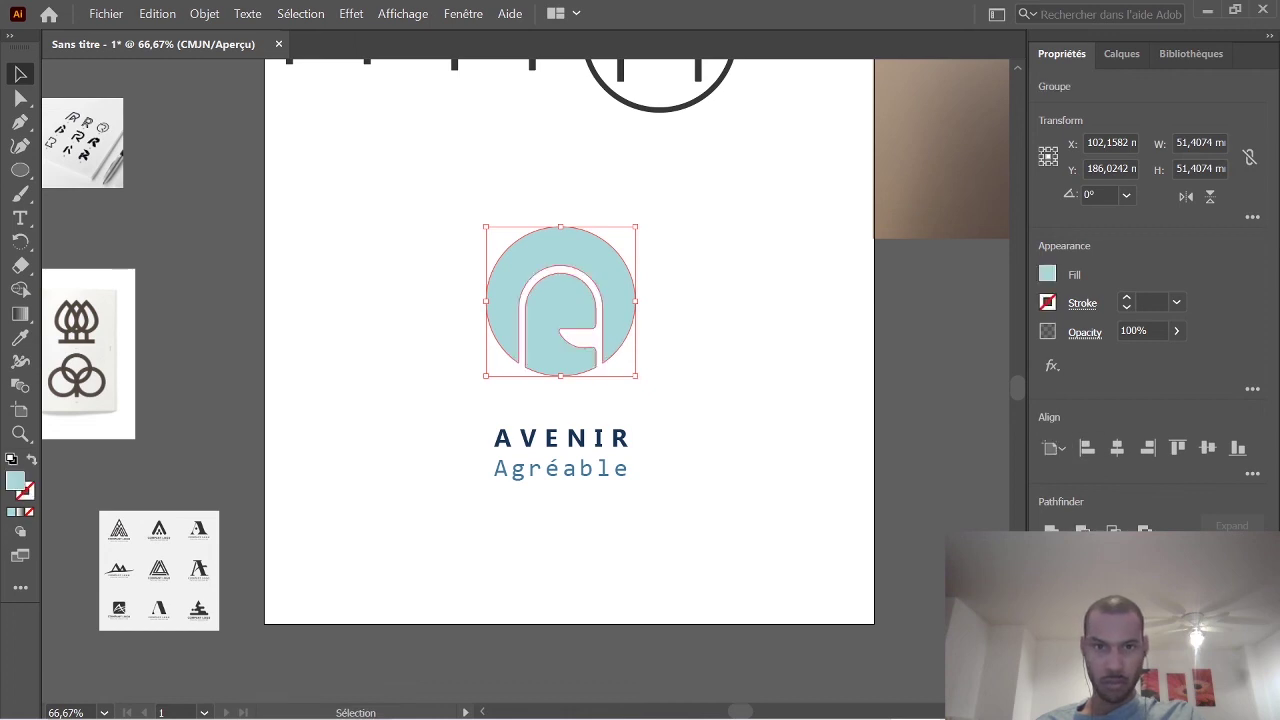
left_click(626, 364)
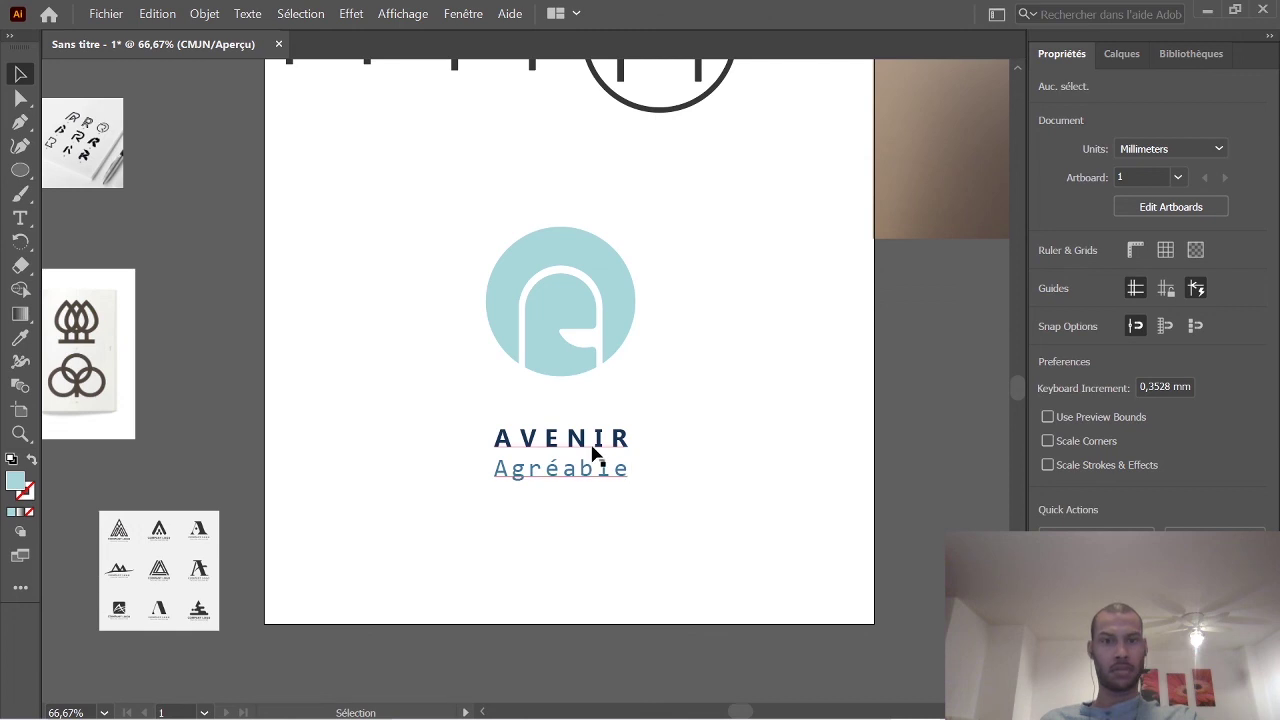
Move the company name up so it sits just beneath the circle, and deselect it.
left_click_drag(593, 453, 593, 420)
left_click(698, 489)
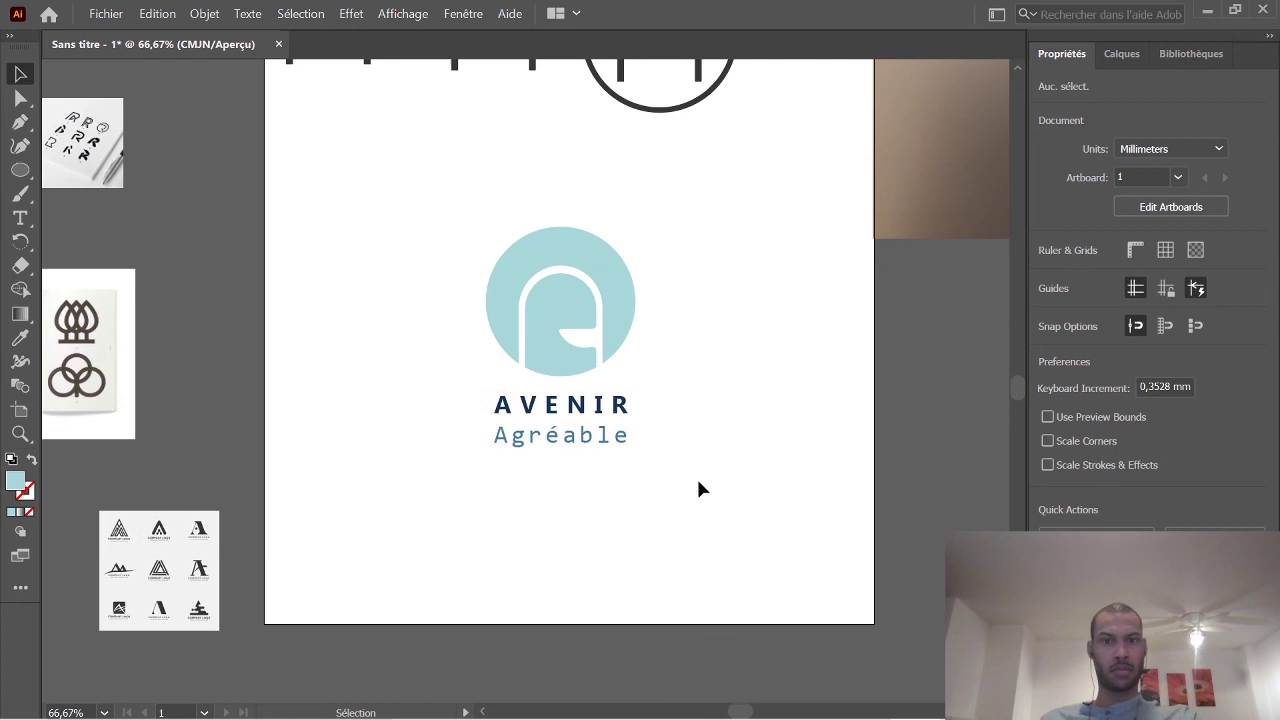
mouse_move(678, 707)
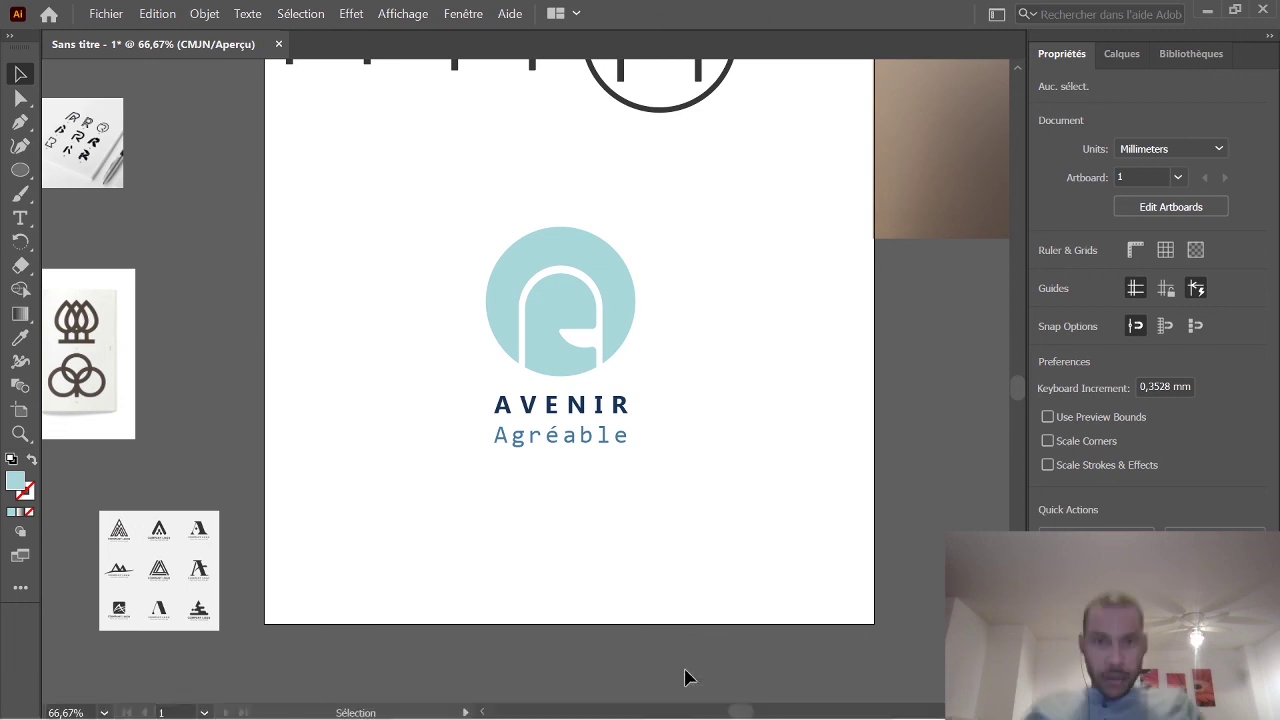
Undo the company name's last move and the Minus Front cut, restoring the navy letter A on the light blue circle.
key("a")
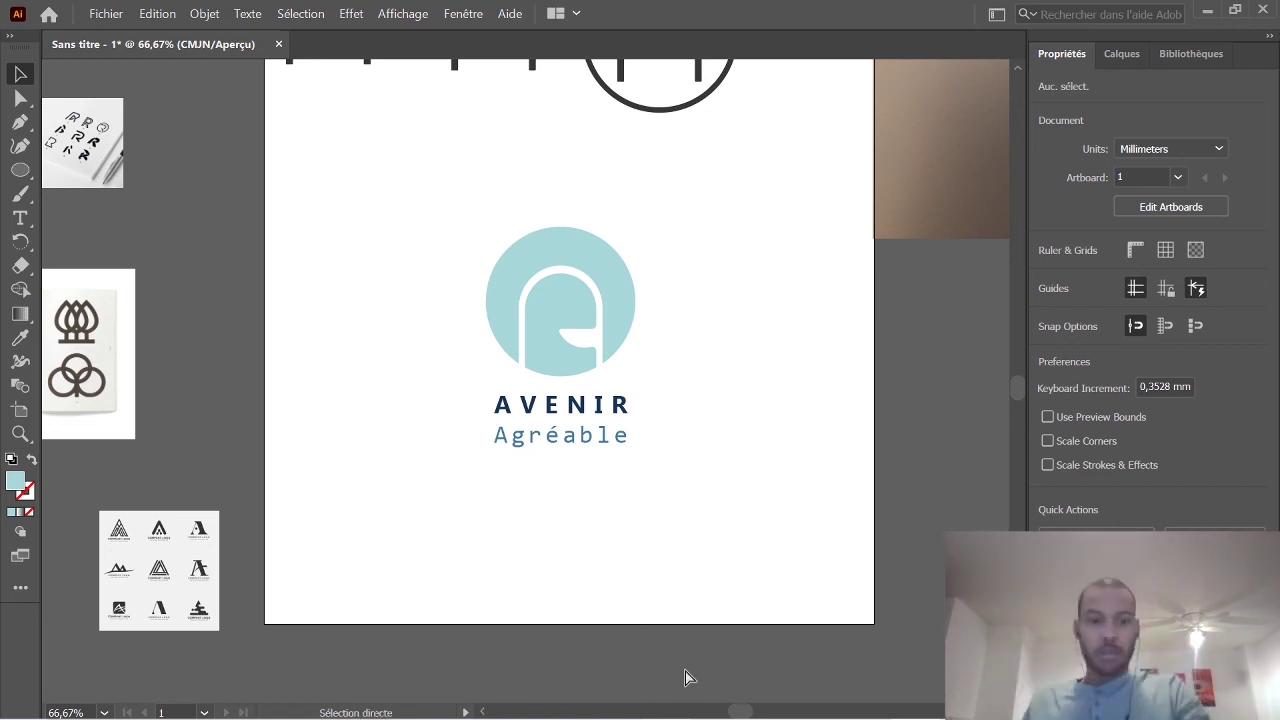
key("ctrl+shift+z")
key("ctrl+shift+z")
left_click(686, 289)
key("v")
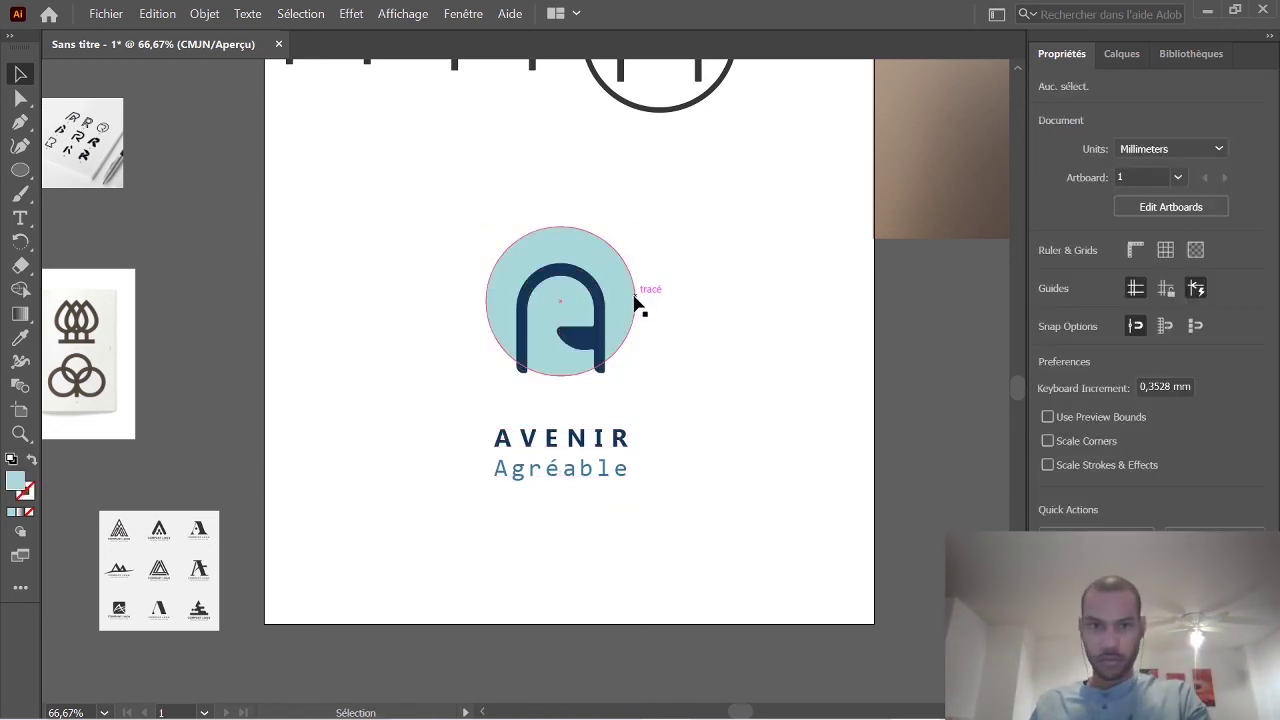
Try to combine the letter A and the background circle with Intersect, and undo the attempt.
left_click(636, 302)
left_click(604, 354, "shift")
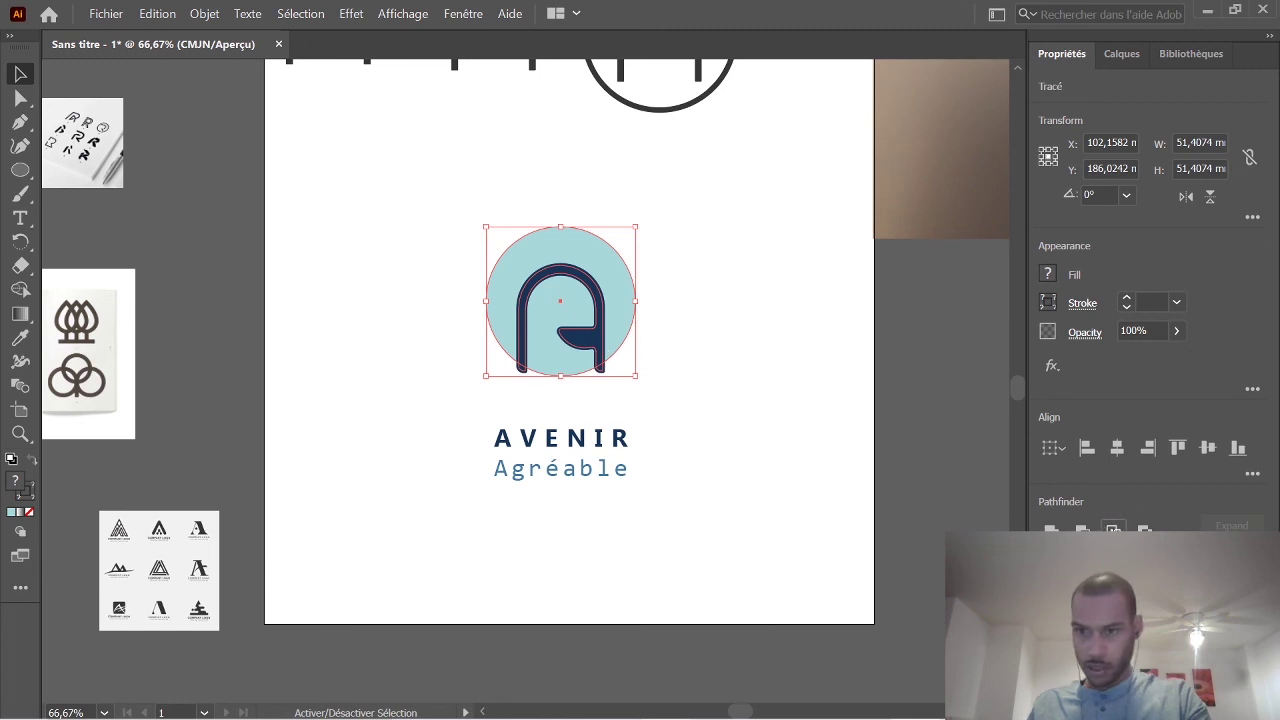
left_click(1113, 528)
key("Delete")
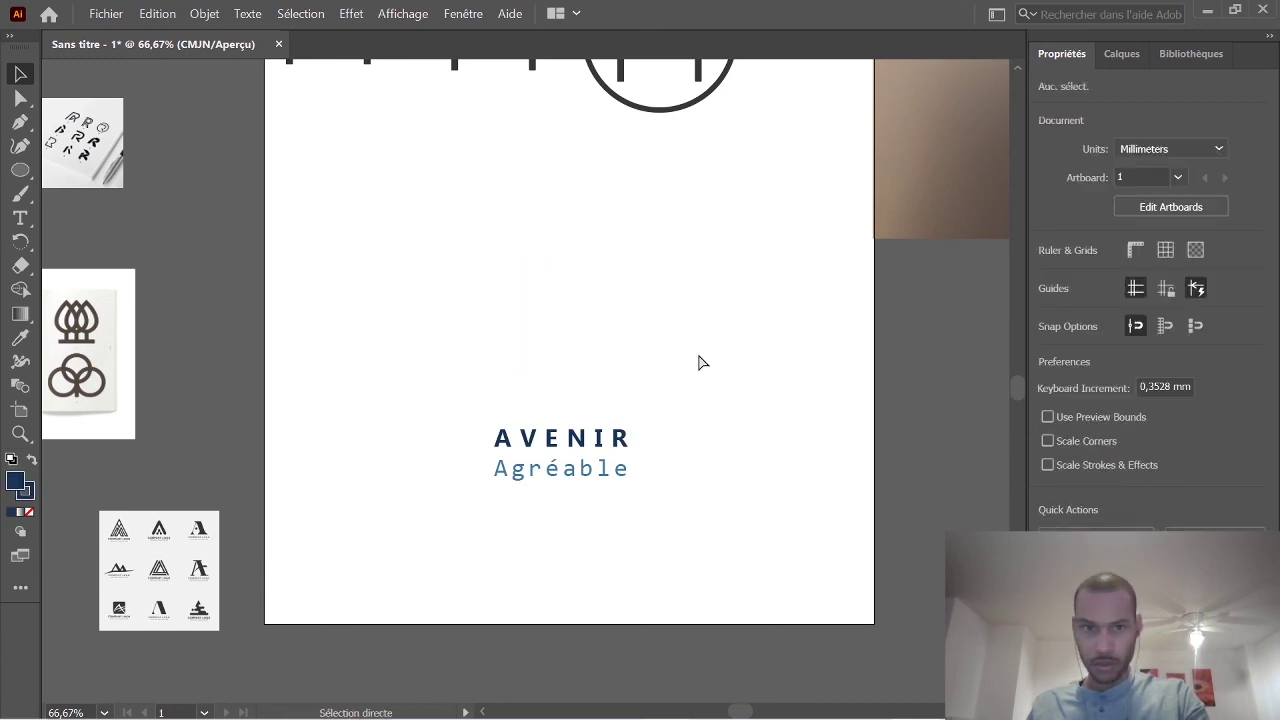
key("ctrl+z")
key("ctrl+z")
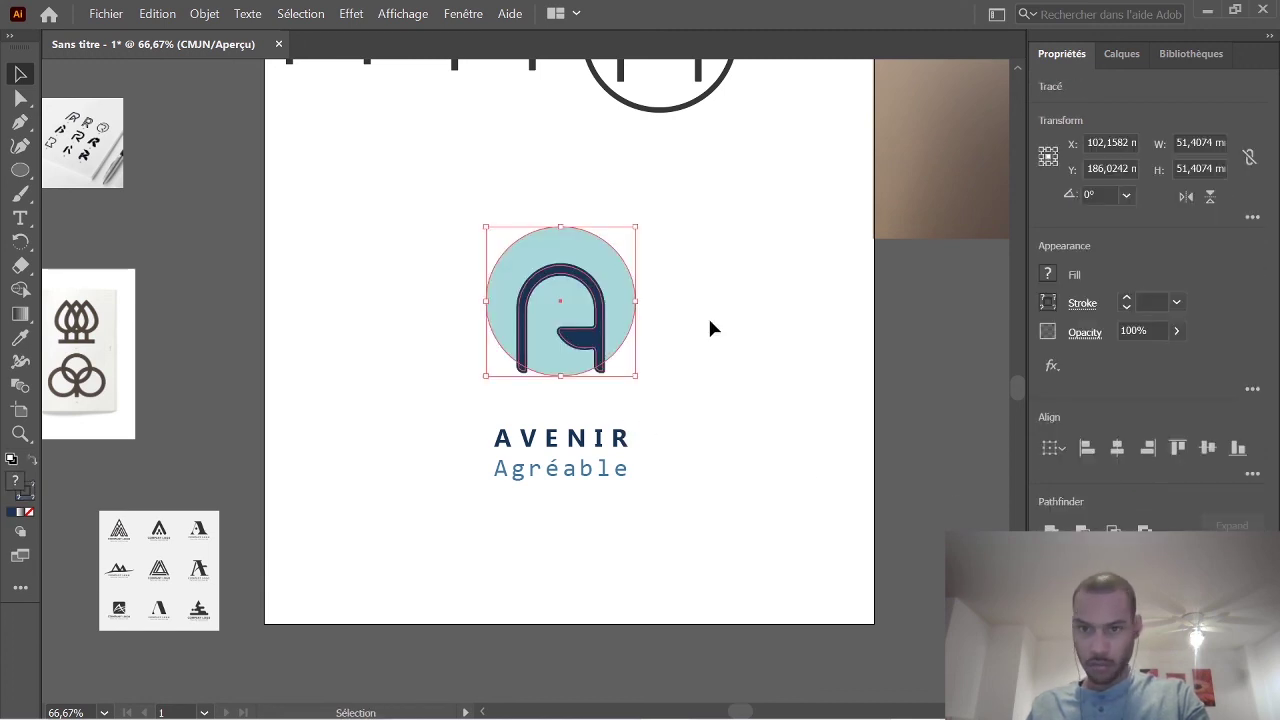
Try the Exclude operation on the letter A and the background circle, and undo it.
left_click(1052, 524)
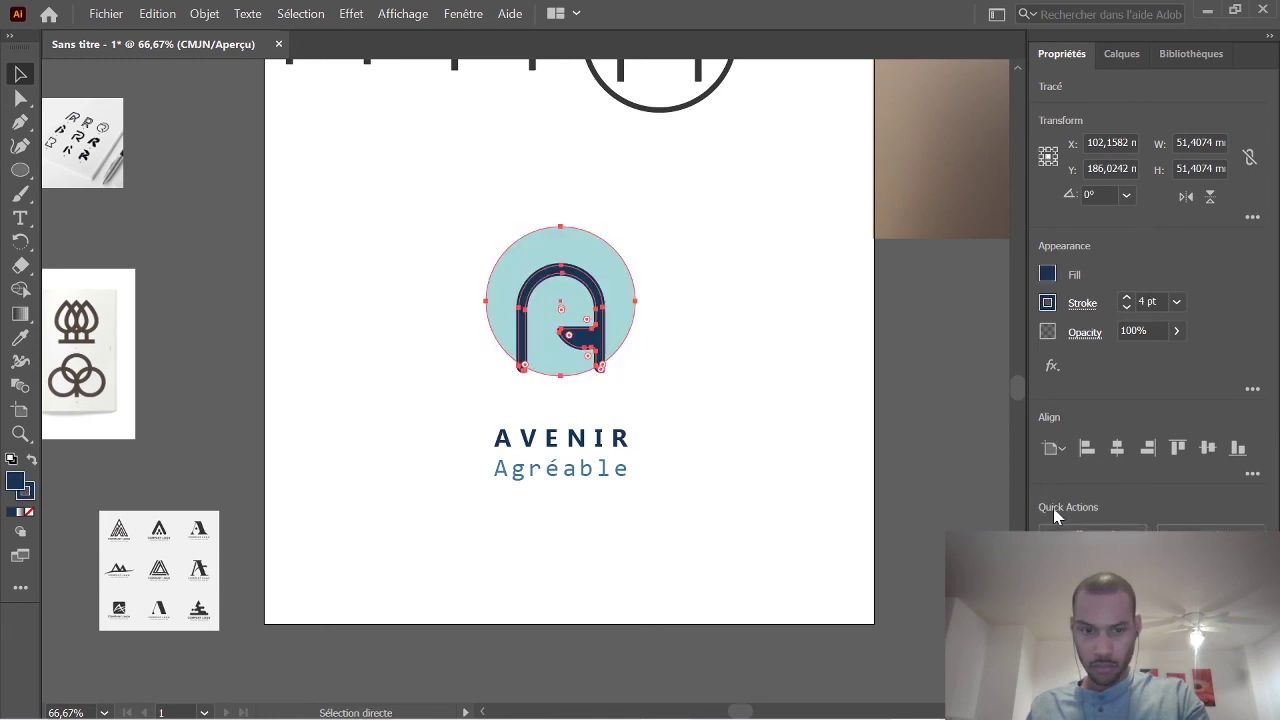
left_click(800, 608)
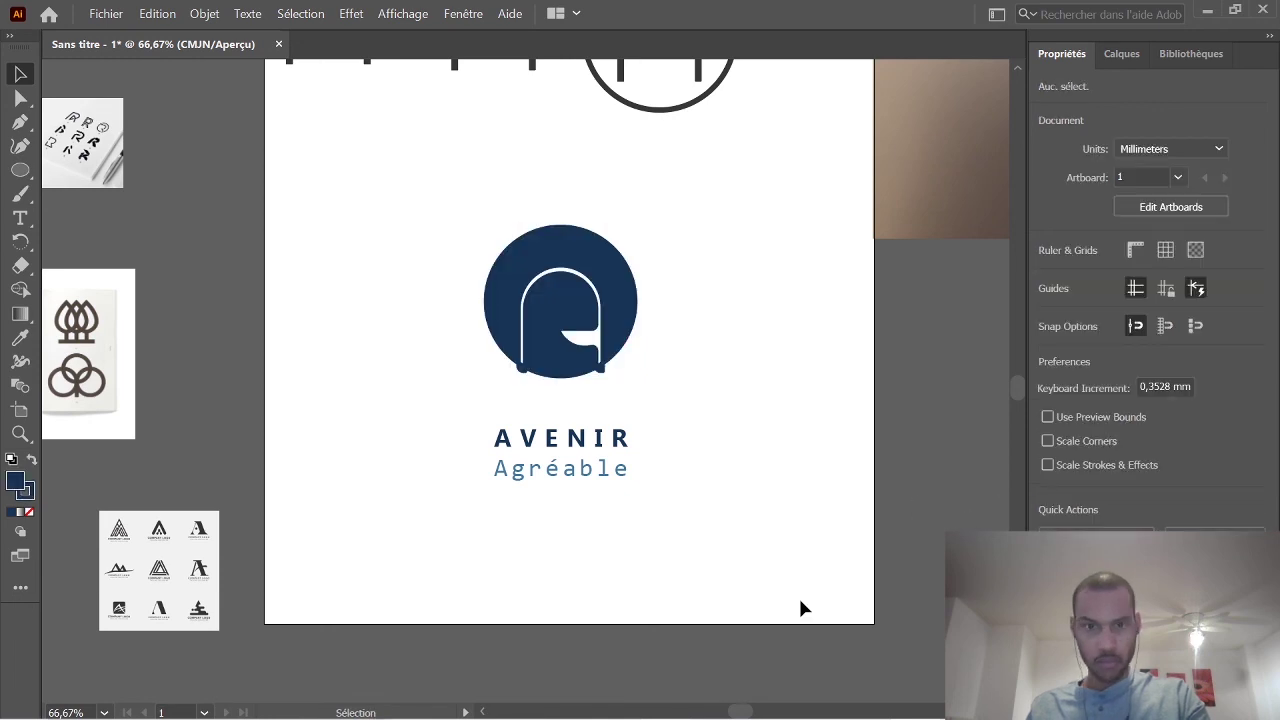
key("a")
key("ctrl+a")
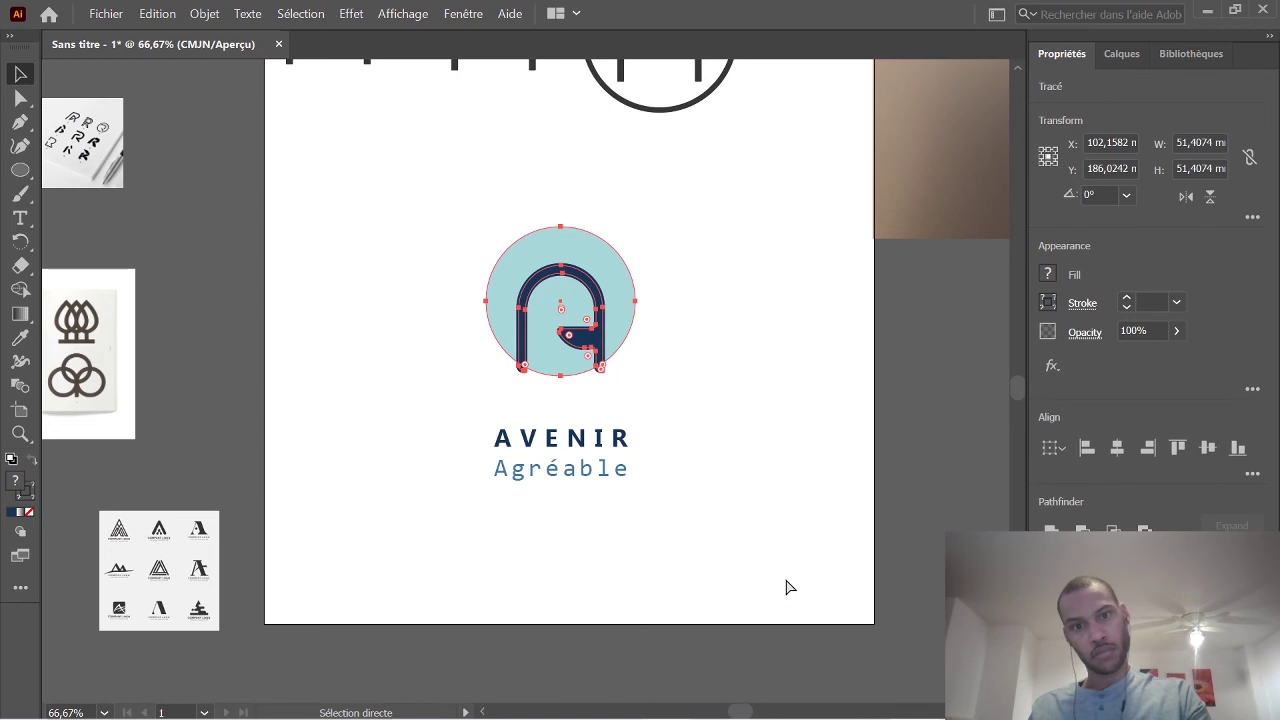
key("v")
left_click(870, 690)
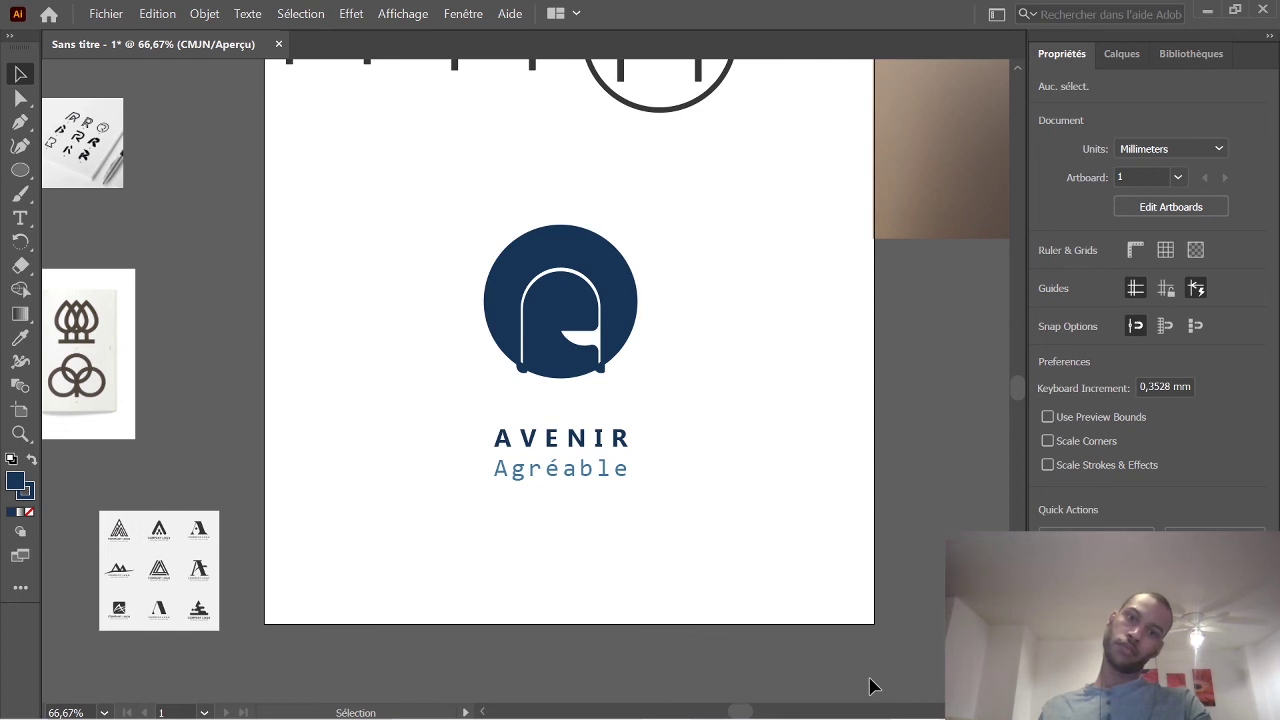
key("ctrl+z")
left_click(734, 360)
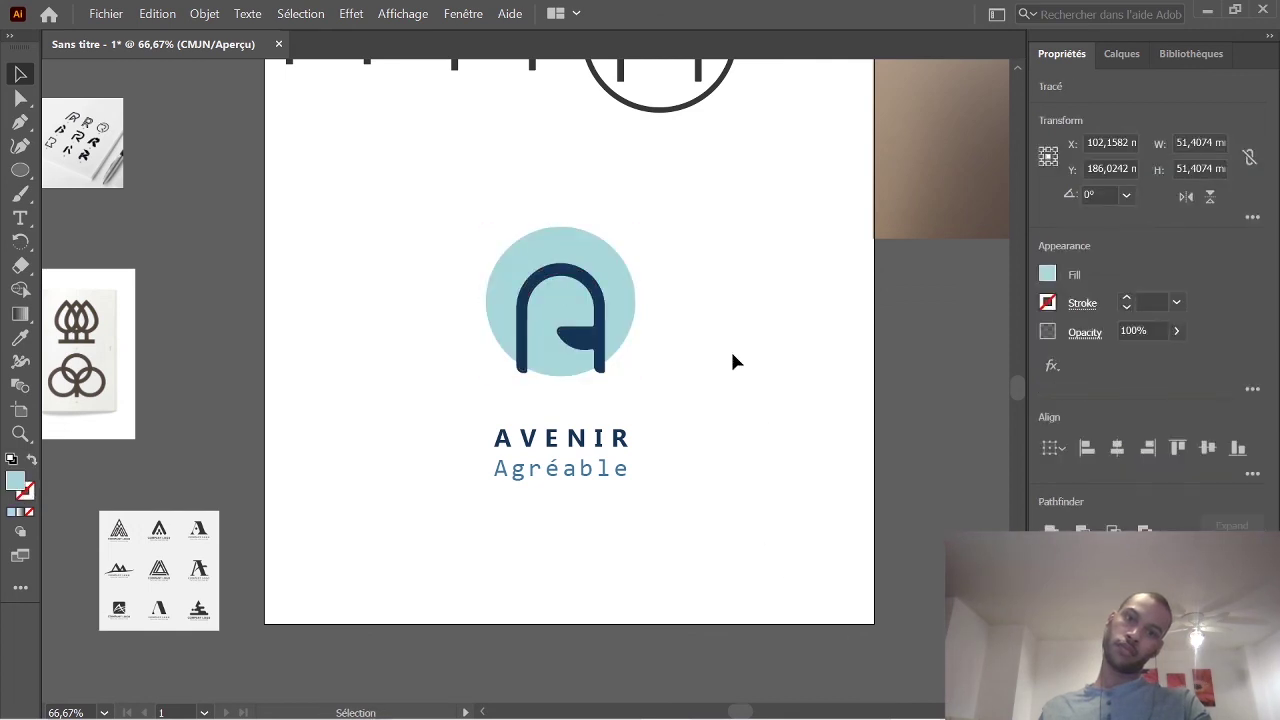
Cut the letter A out of the light blue circle with Minus Front and deselect the result.
left_click(628, 293)
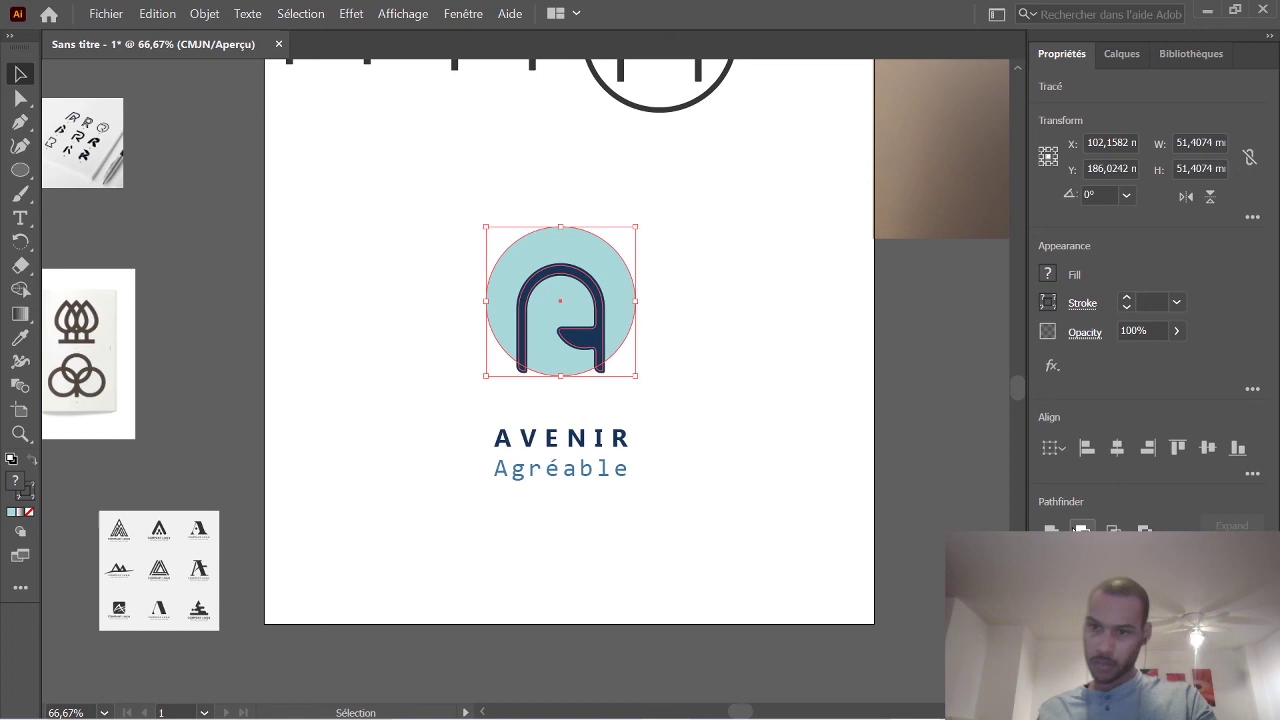
left_click(1080, 530)
left_click(769, 500)
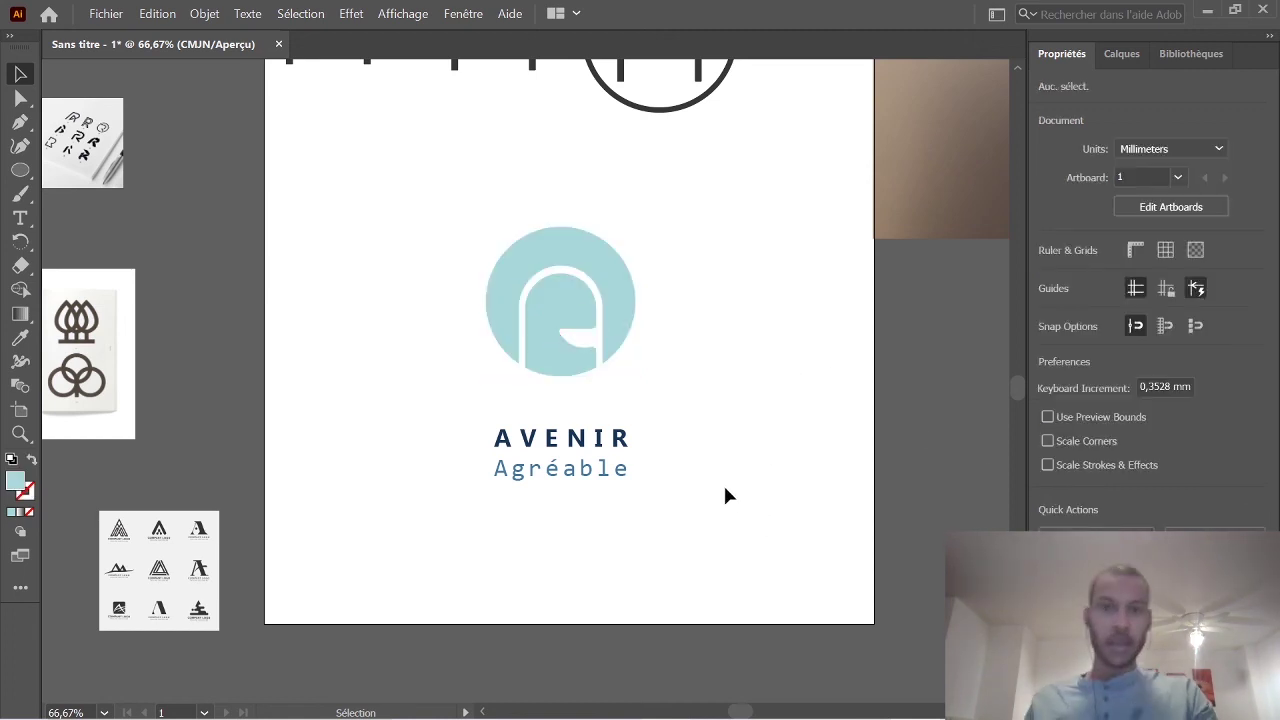
Switch to the Coolors trending palettes in Chrome, copy the pale green color code and return to Illustrator.
scroll(700, 515, "up", 2)
scroll(684, 530, "up", 1)
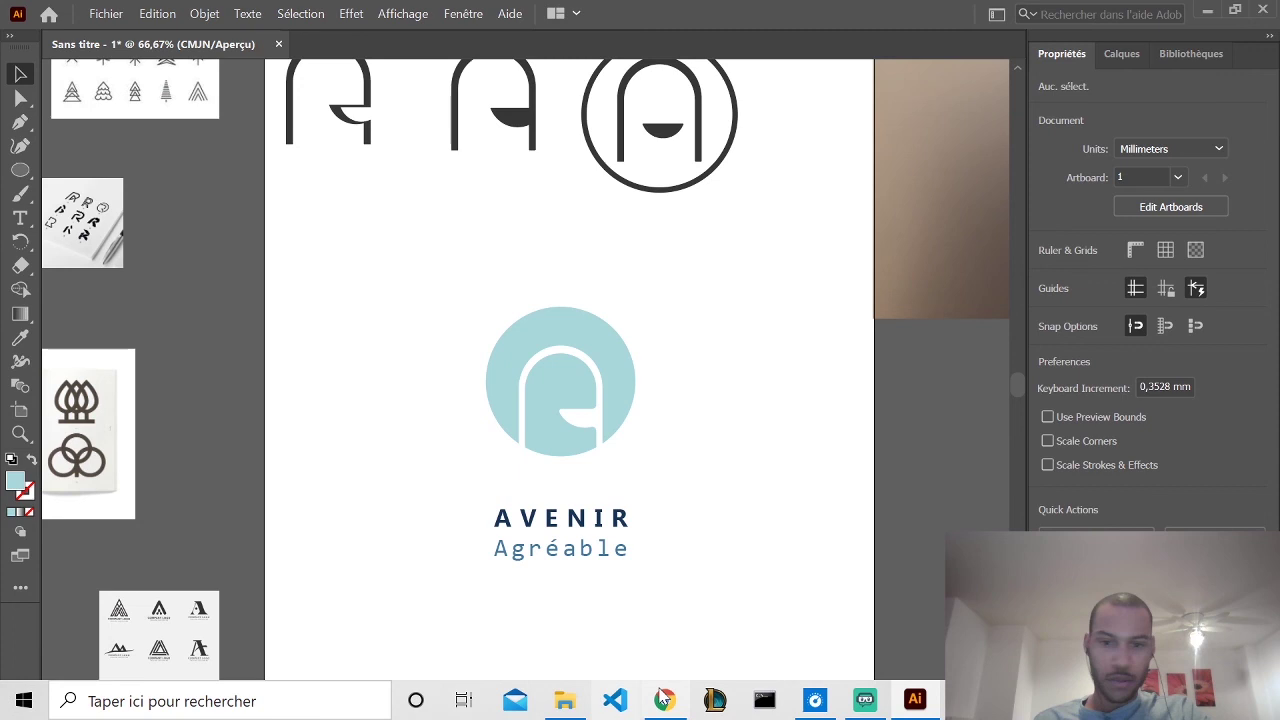
left_click(664, 699)
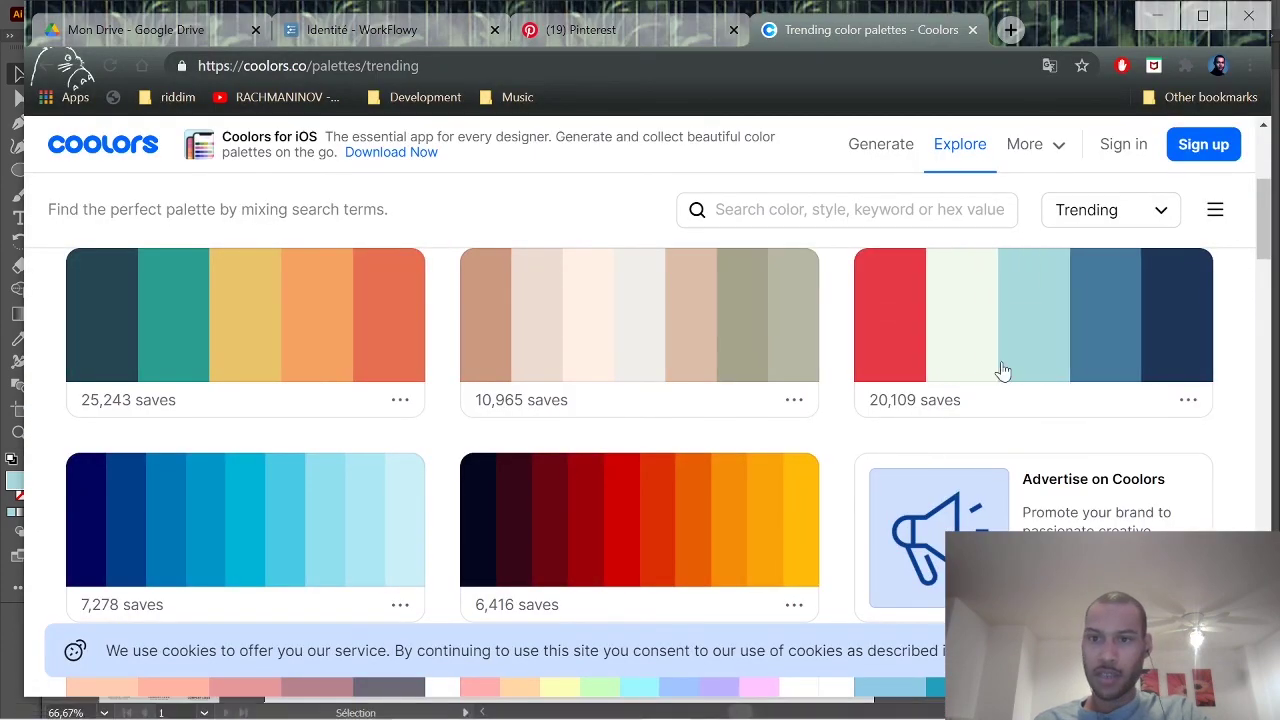
mouse_move(885, 705)
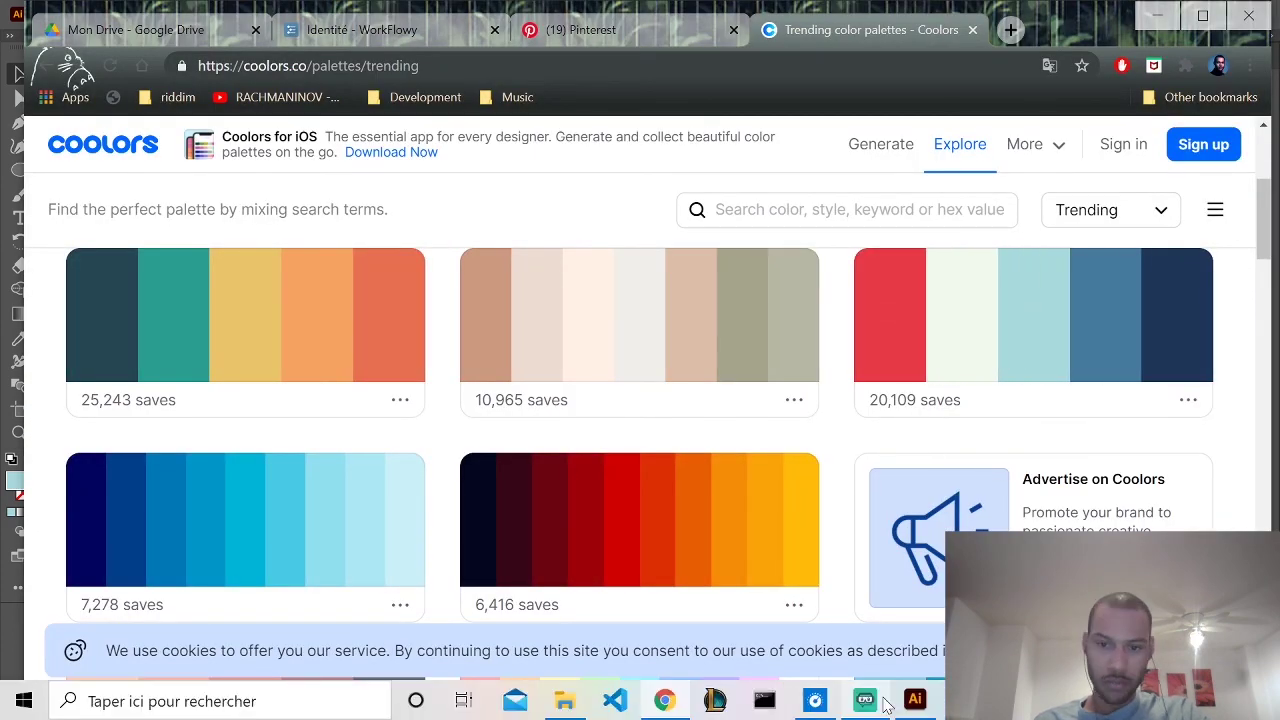
left_click(914, 700)
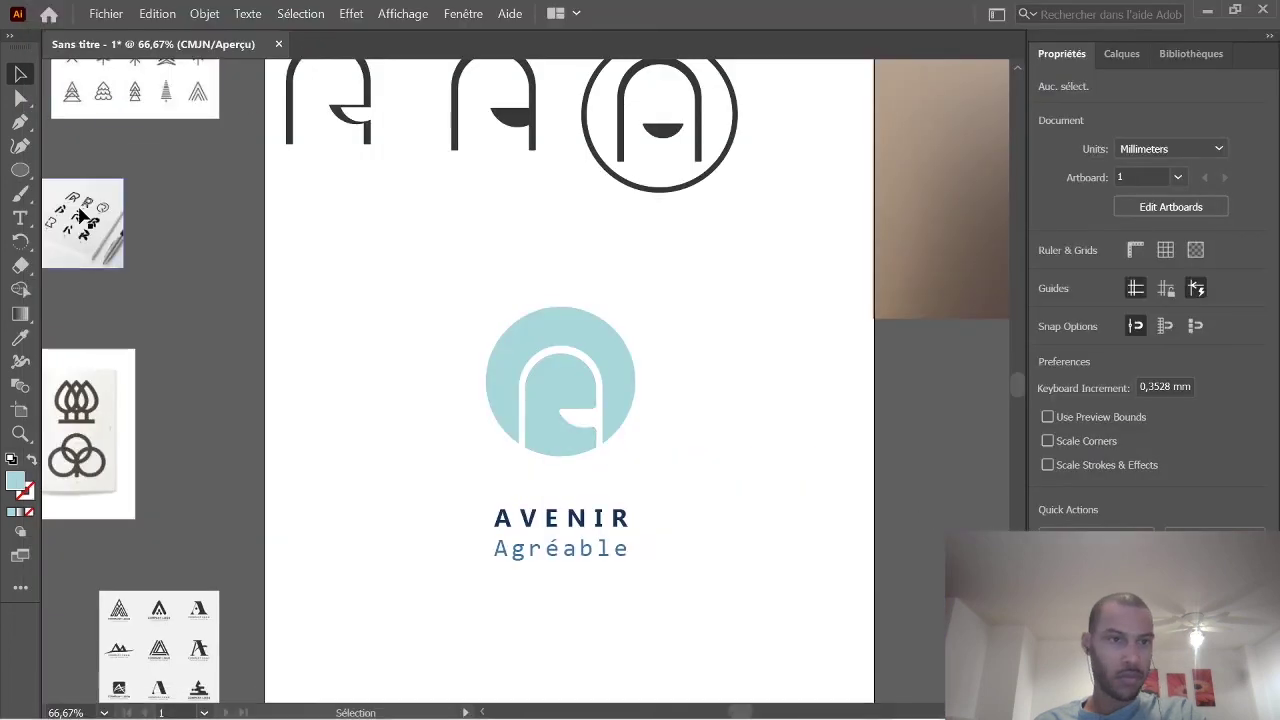
Draw a rectangle about 171 x 121 mm over the logo and fill it with the copied pale green.
left_click_drag(20, 170, 72, 171)
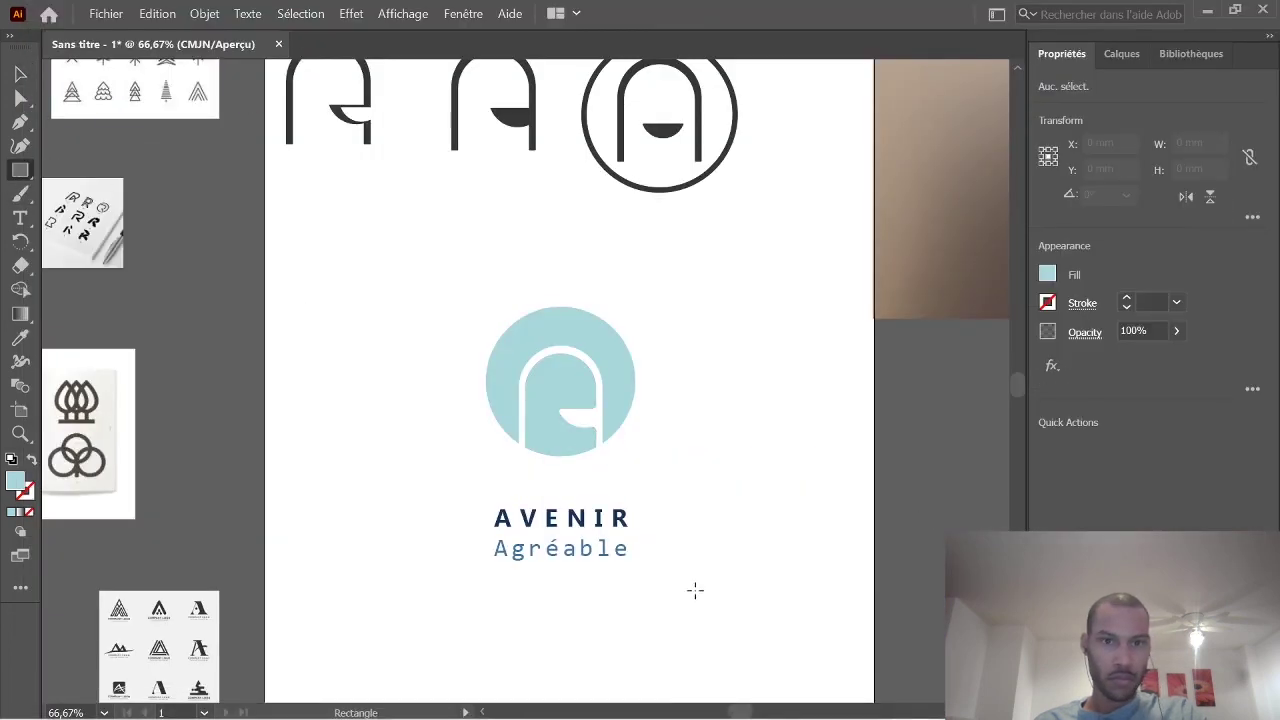
left_click_drag(811, 611, 314, 260)
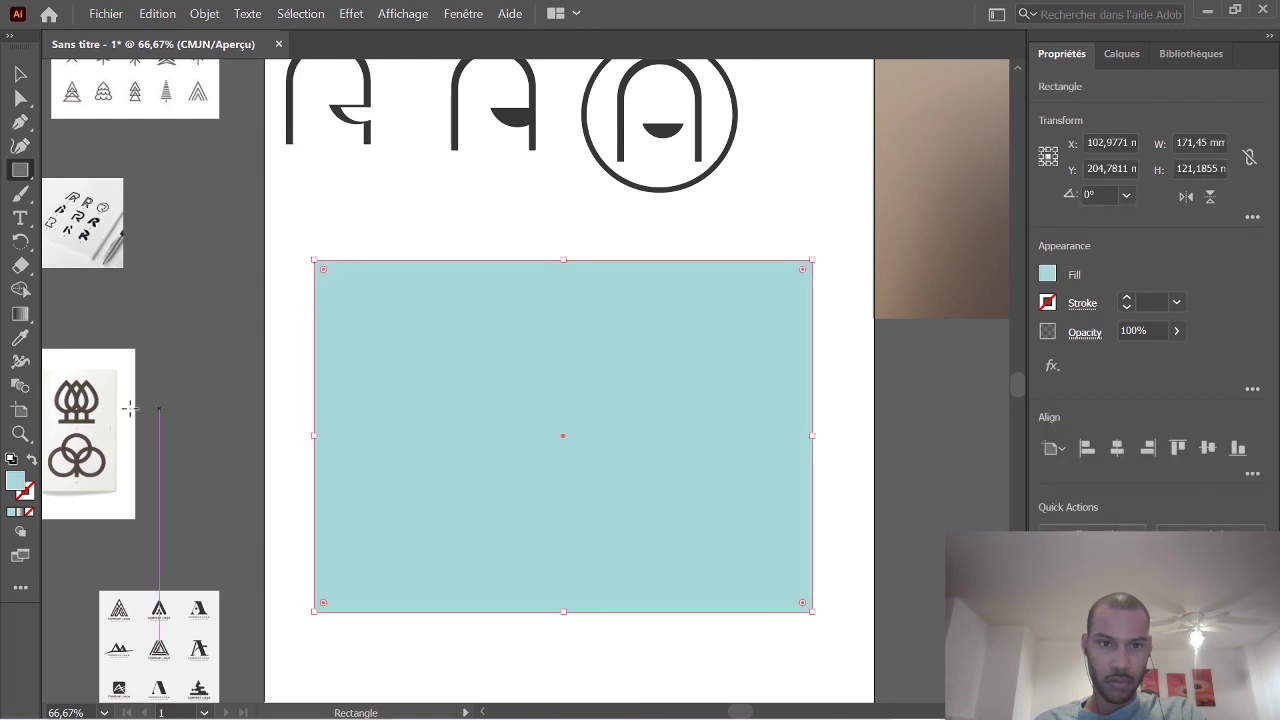
double_click(22, 481)
key("ctrl+v")
left_click(850, 244)
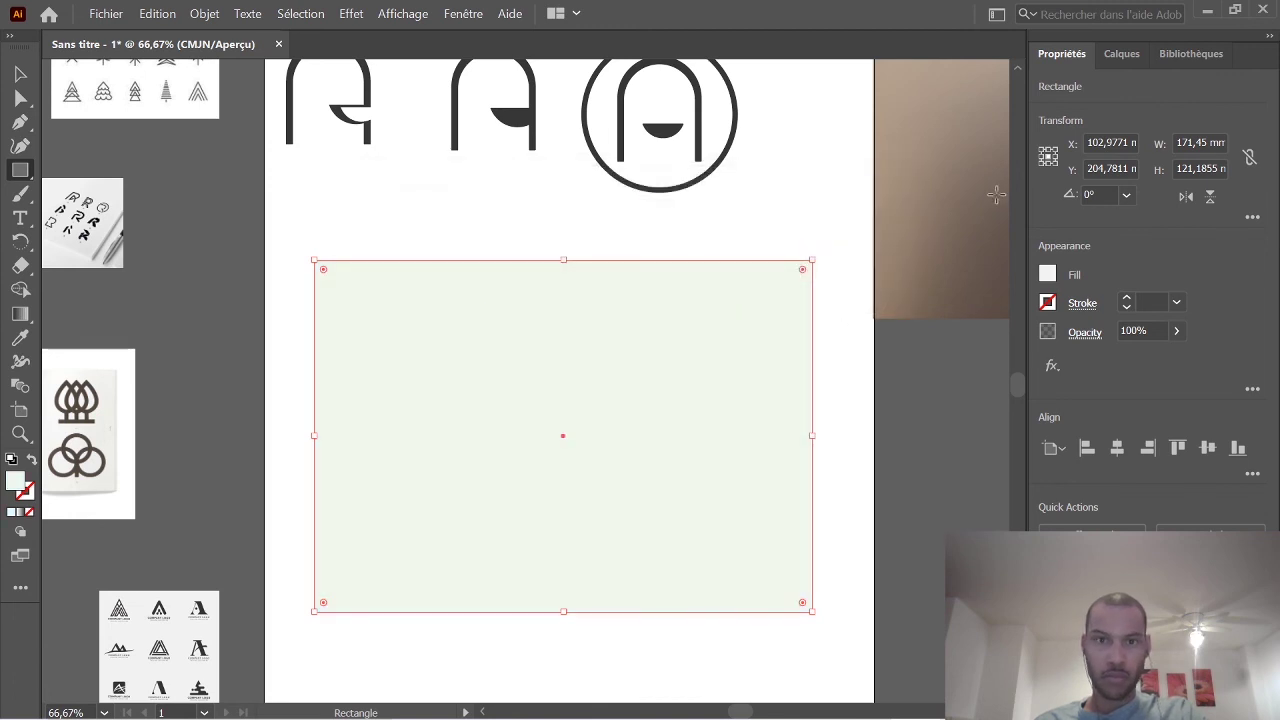
Send the pale green rectangle behind the company name and the circle group within Calque 2, and deselect everything.
left_click(1121, 54)
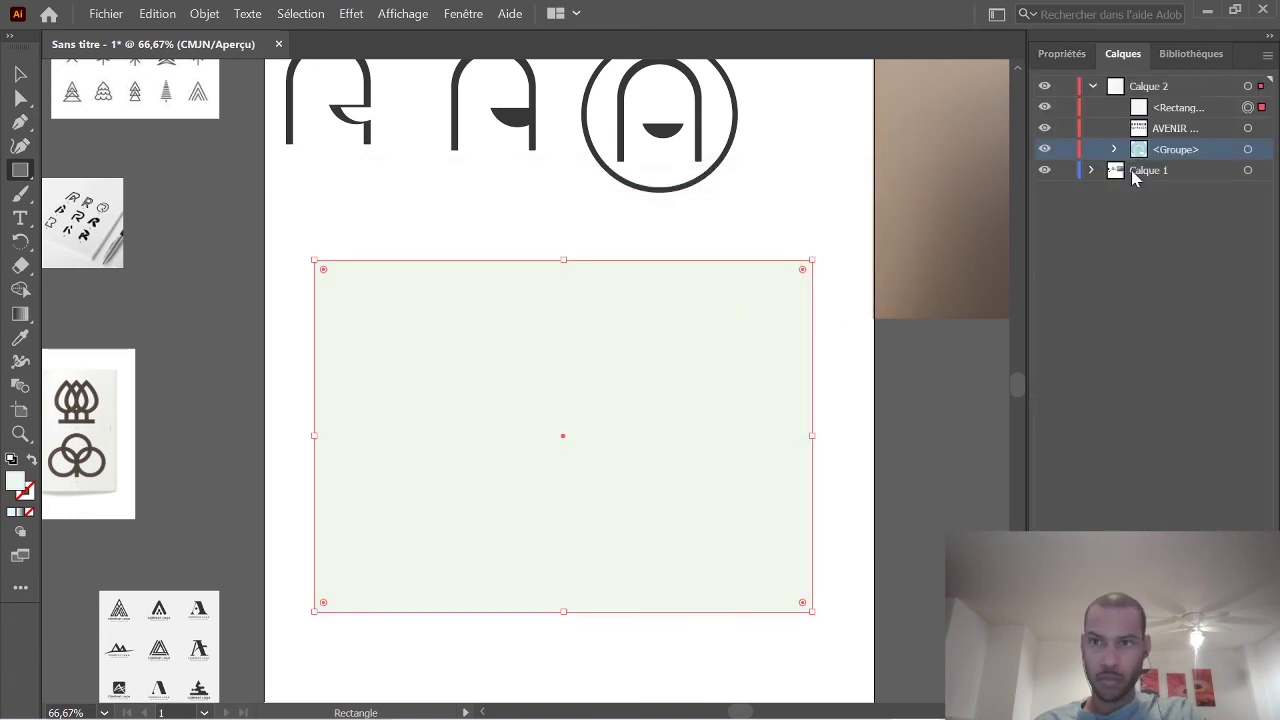
left_click_drag(1175, 118, 1180, 165)
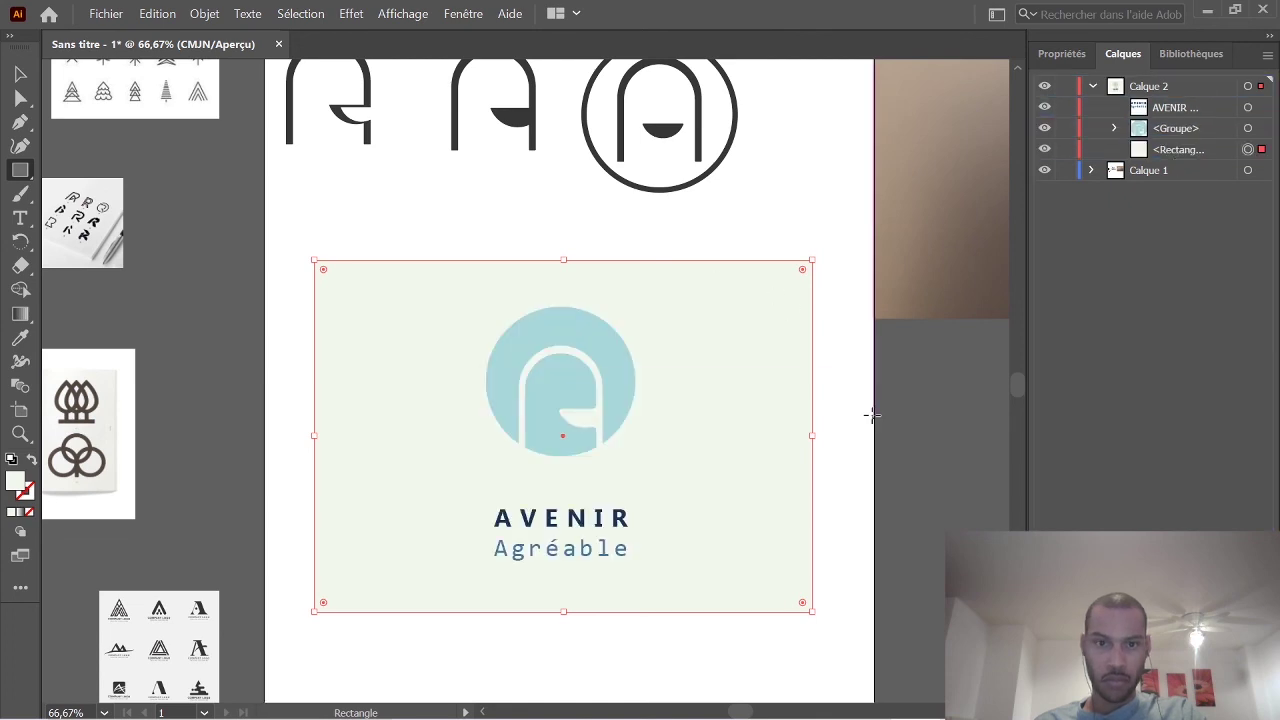
left_click(18, 78)
left_click(594, 450)
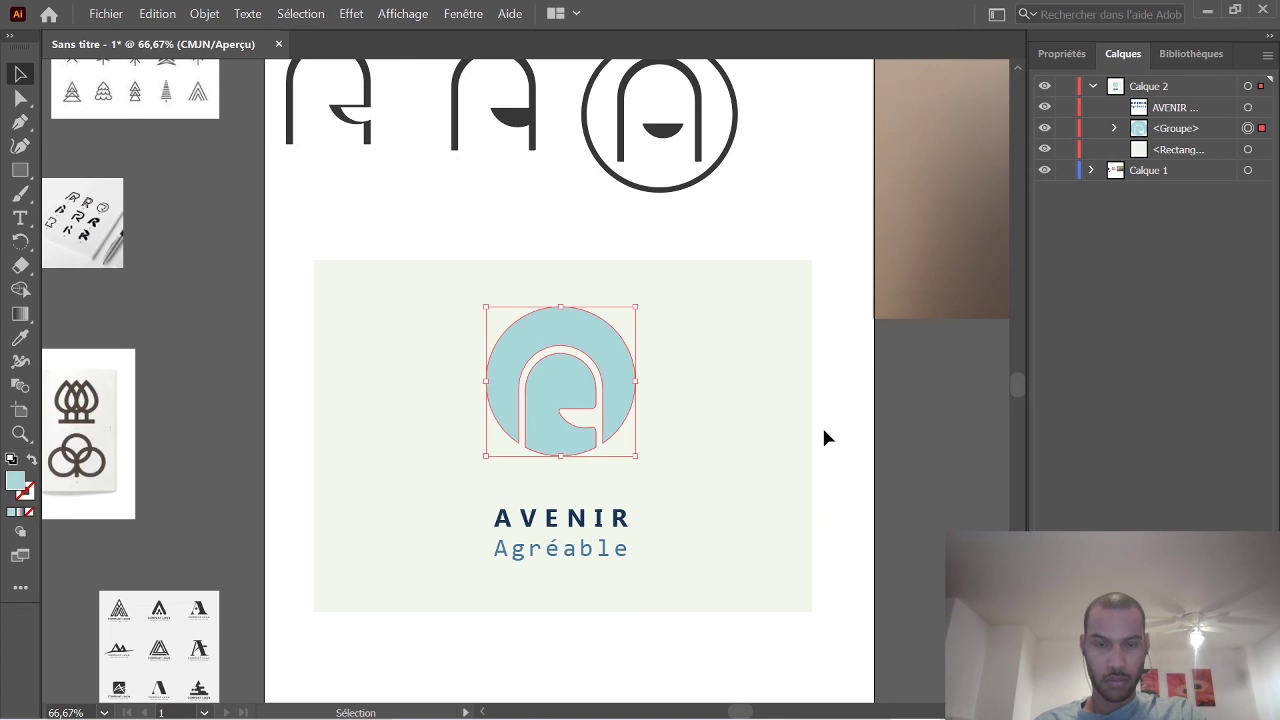
scroll(729, 483, "up", 2)
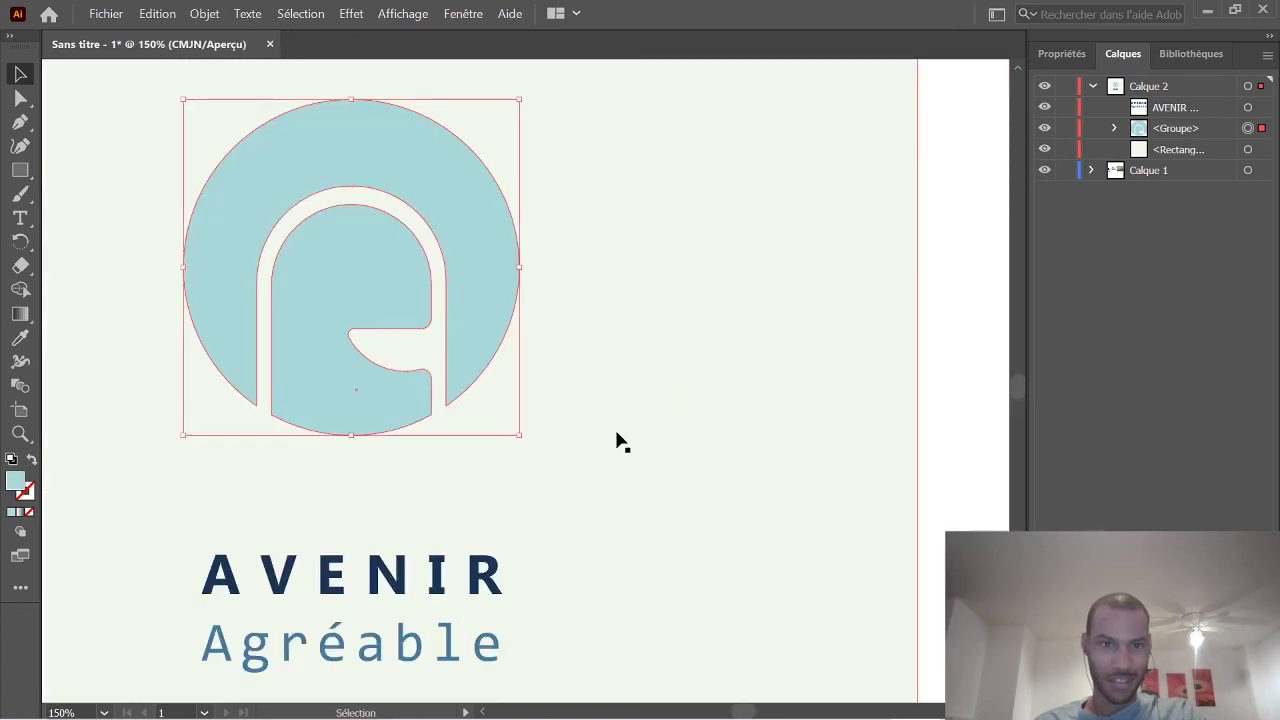
scroll(617, 441, "down", 2)
left_click(640, 200)
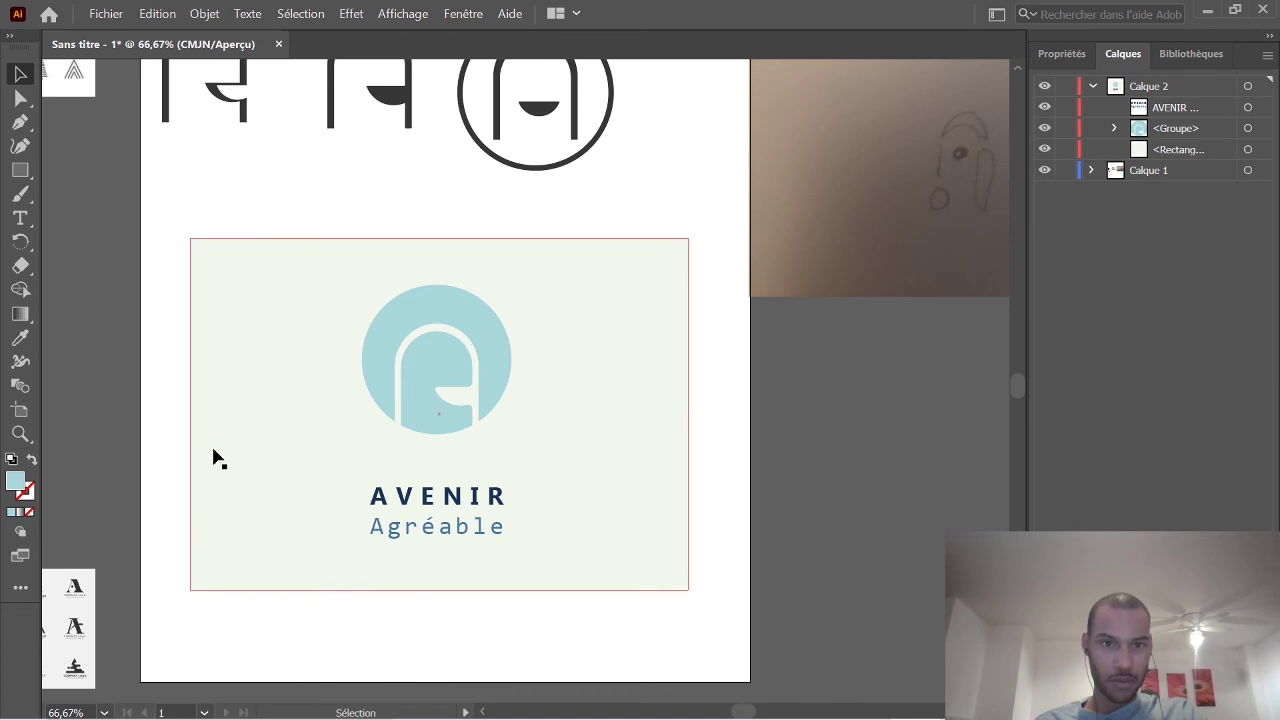
Move the company name up so it sits just beneath the circle.
left_click(460, 512)
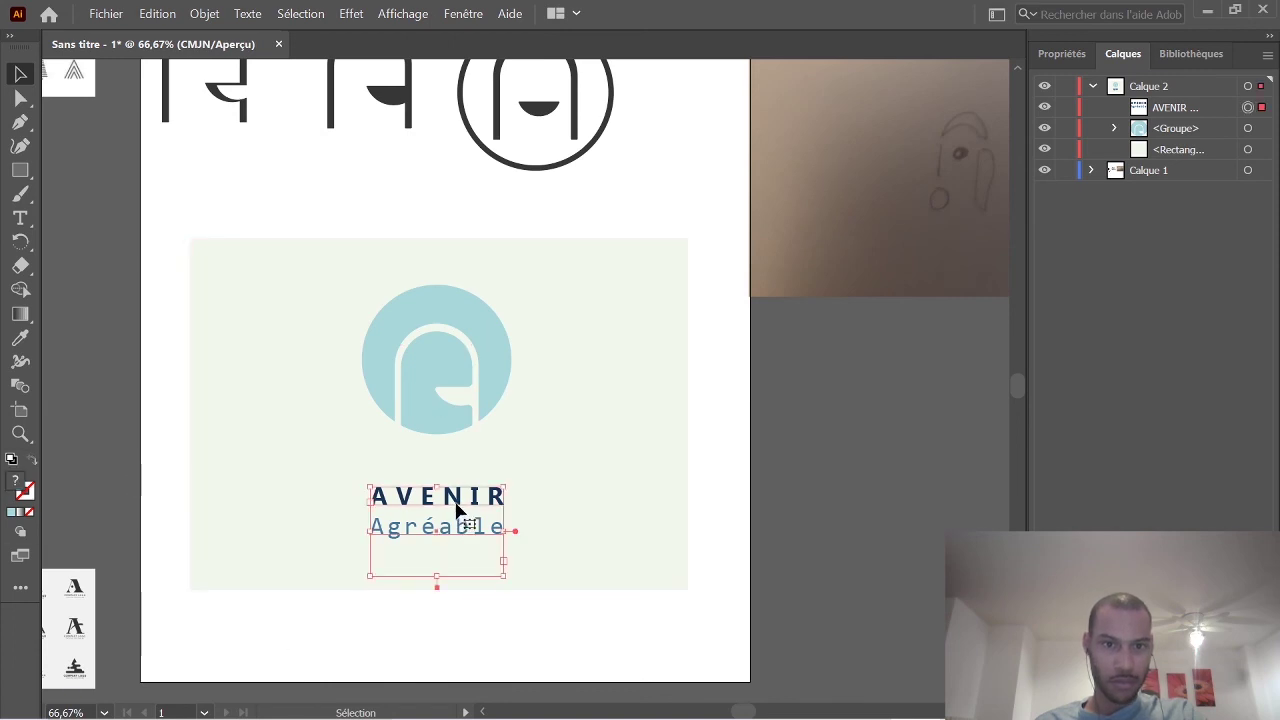
left_click_drag(466, 491, 465, 458)
left_click(617, 431)
left_click(492, 490)
key("t")
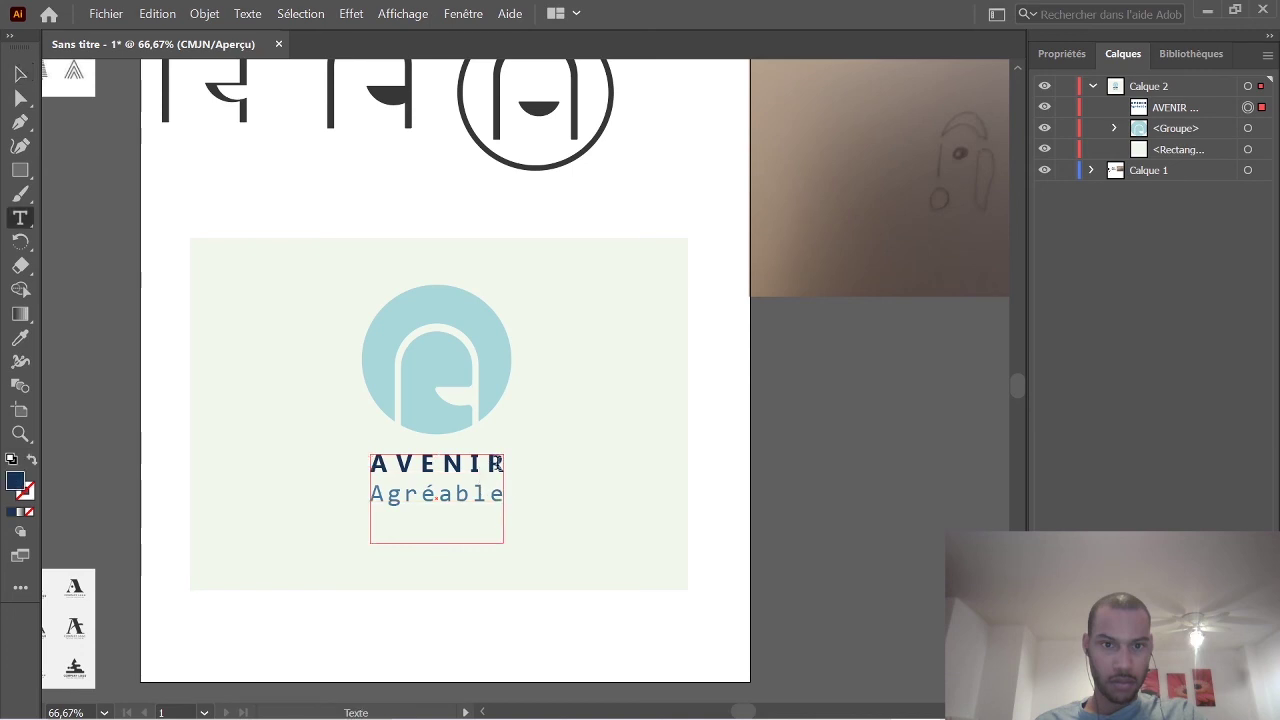
left_click_drag(497, 462, 357, 462)
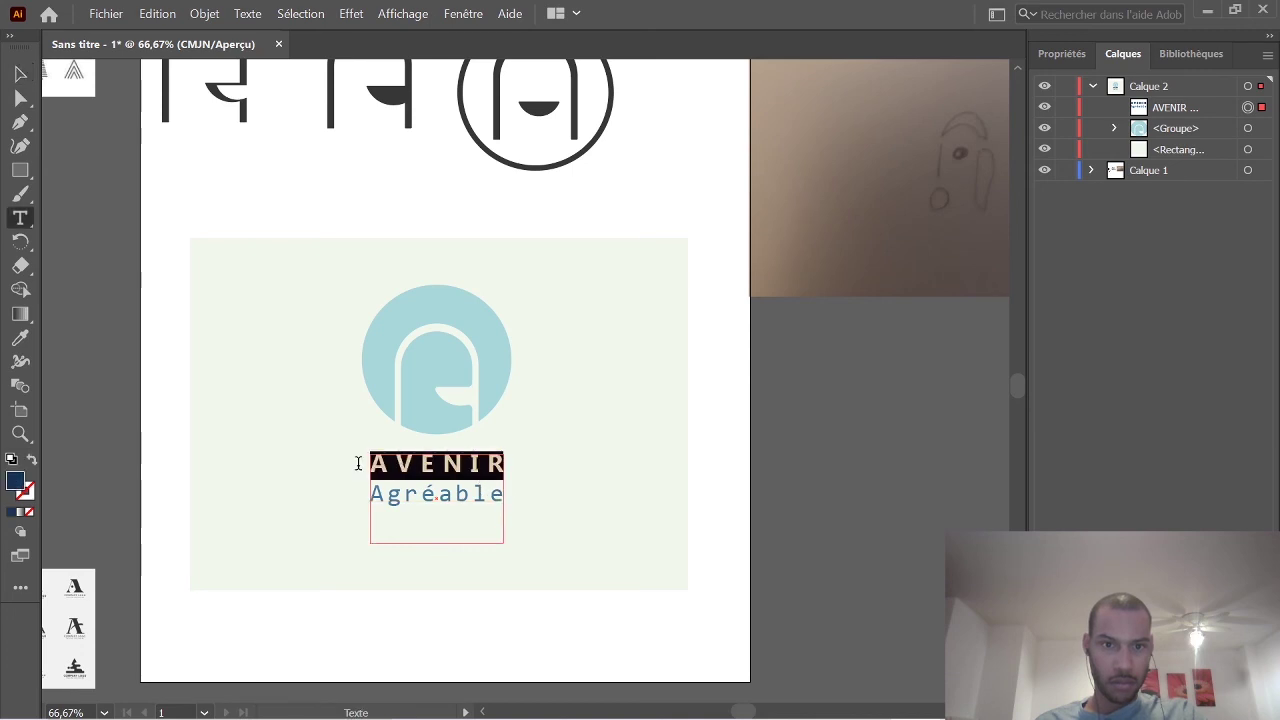
Duplicate the cut-out circle group and place the copy slightly up and to the left of the original.
left_click(24, 74)
left_click(461, 375)
key("a")
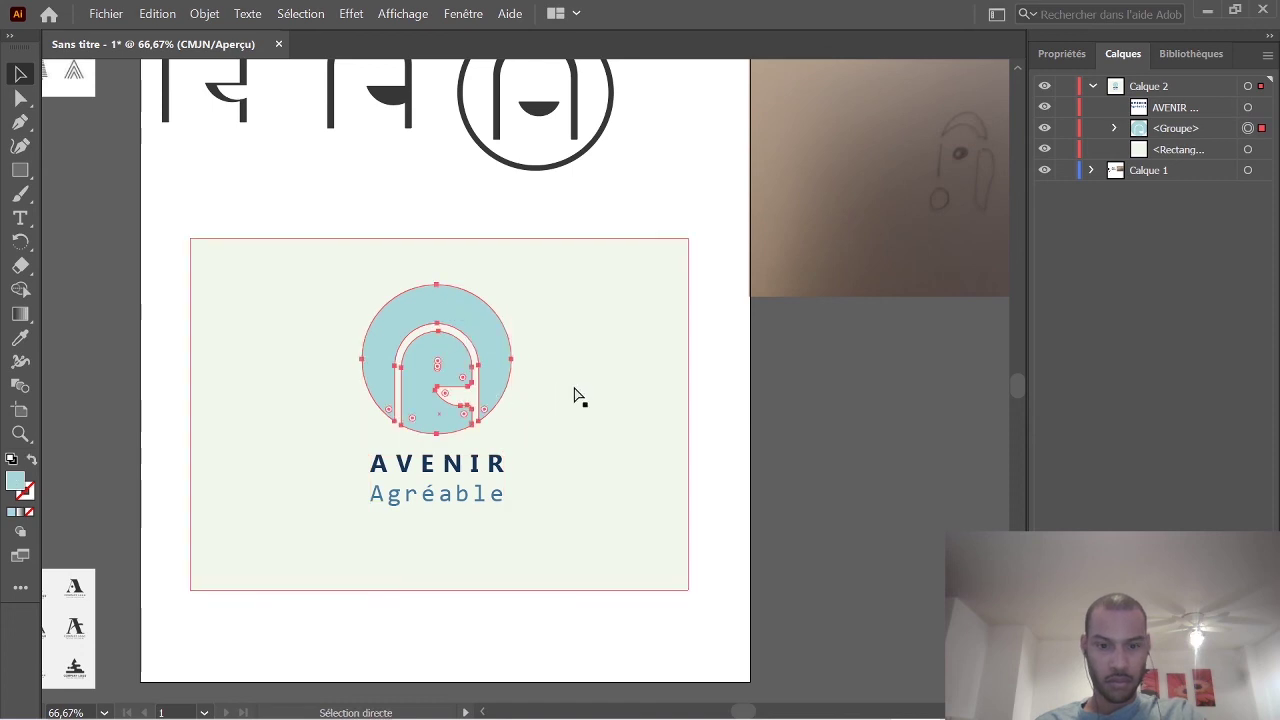
key("ctrl+c")
key("ctrl+v")
left_click_drag(567, 356, 365, 306)
Recolor the original circle group behind the copy with the navy sampled from the word AVENIR, using the Eyedropper.
left_click(514, 366)
left_click(494, 371)
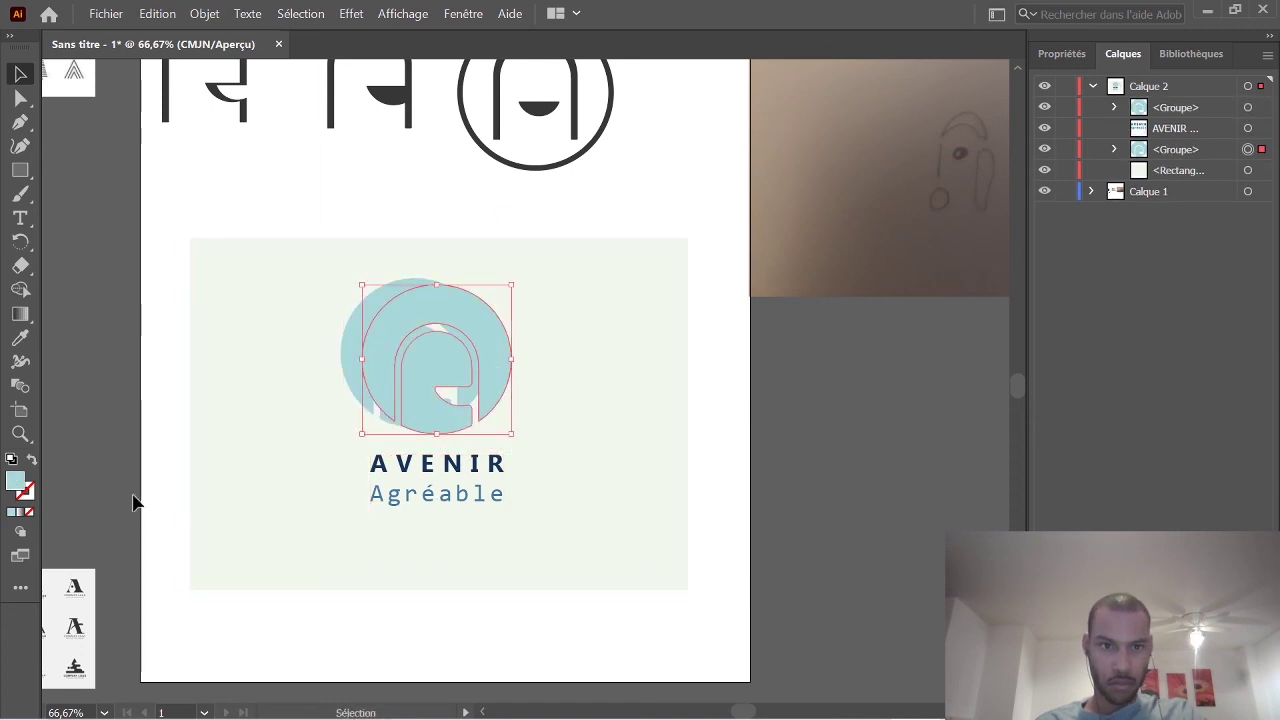
double_click(18, 483)
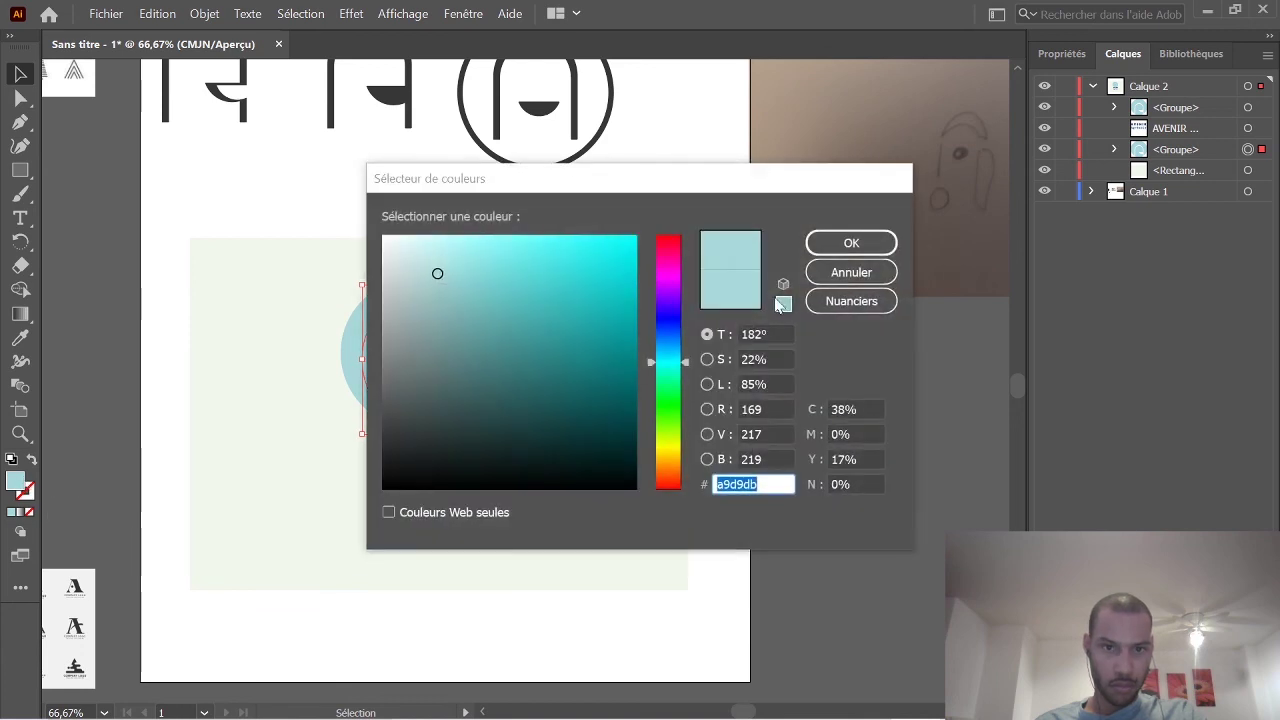
key("Escape")
left_click(20, 339)
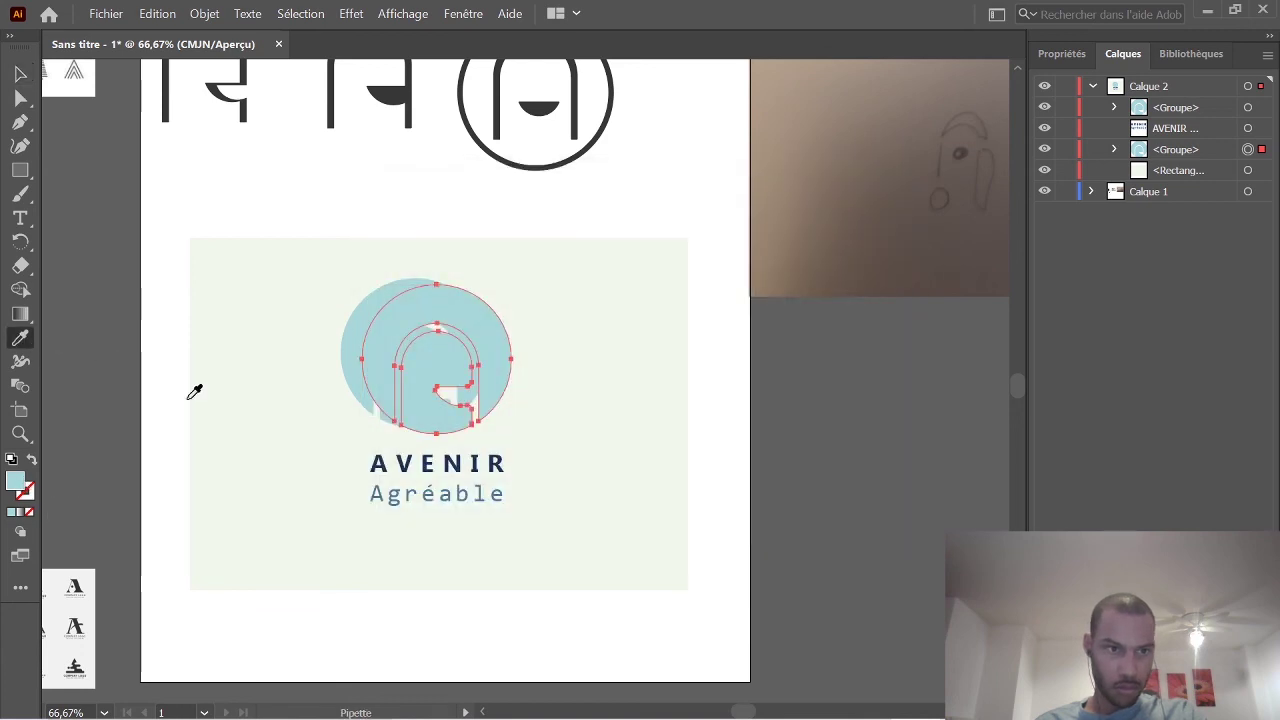
left_click(459, 462)
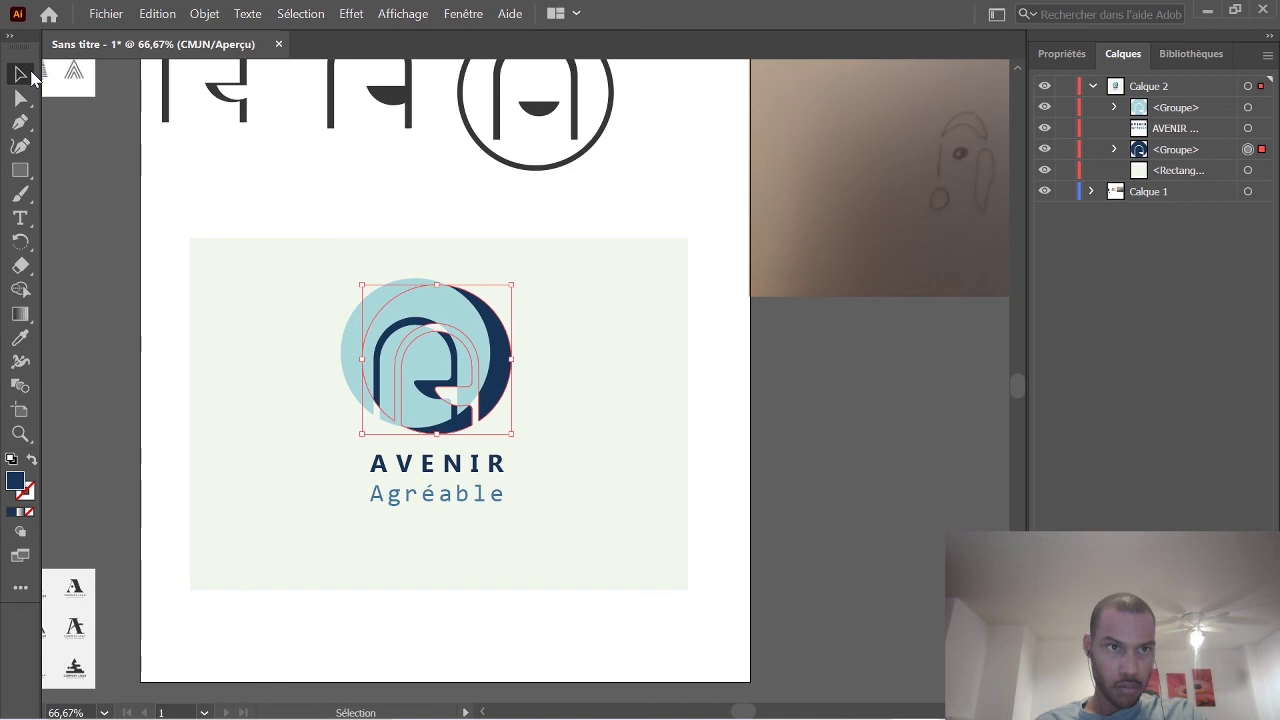
left_click(704, 270)
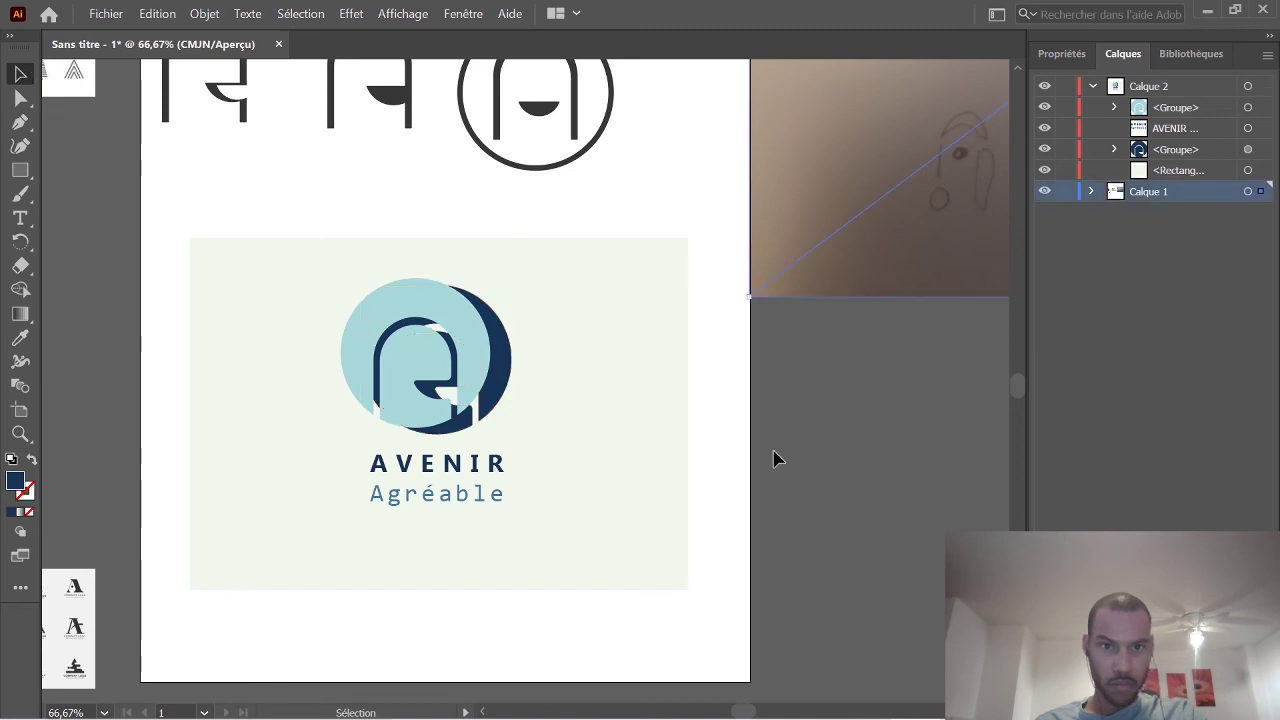
Place the light blue copy over the navy group with a slight offset, leaving a thin navy shadow along its upper-left edge.
left_click(482, 358)
mouse_move(482, 358)
left_mouse_down()
mouse_move(515, 361)
mouse_move(517, 375)
mouse_move(497, 377)
left_mouse_up()
left_click(862, 400)
key("a")
scroll(620, 440, "up", 2)
key("v")
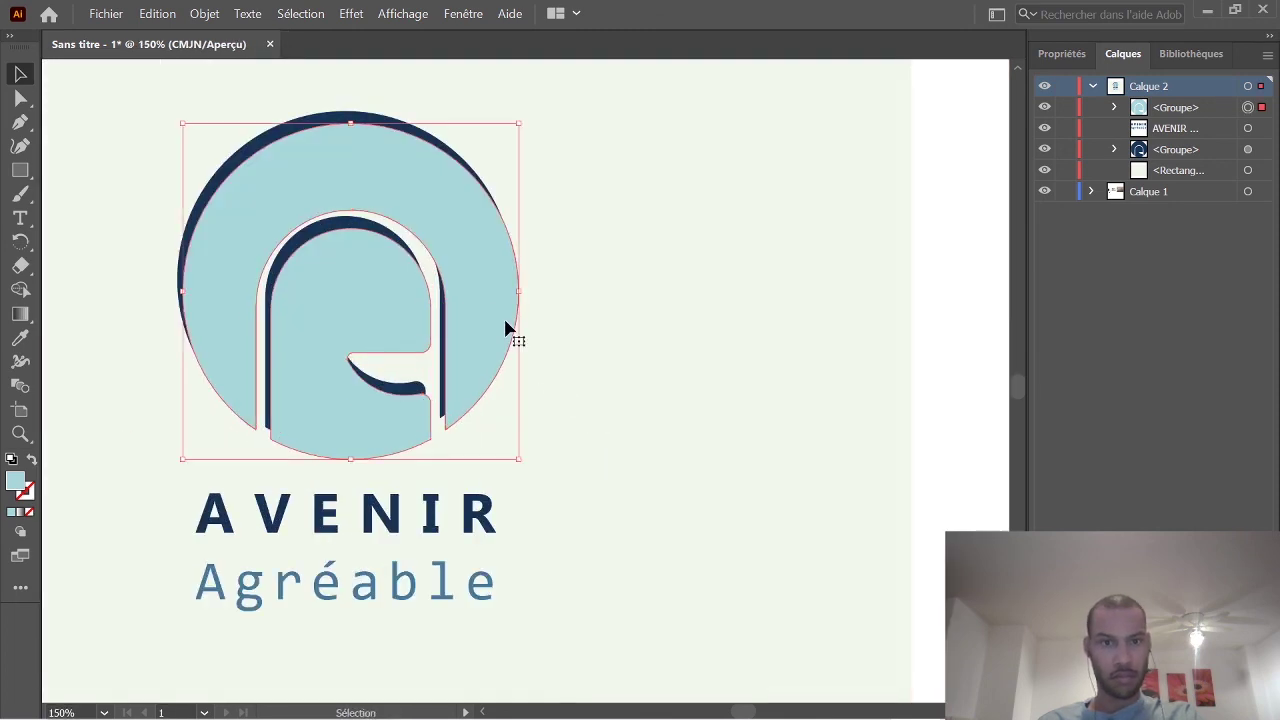
key("shift+Up")
left_click(897, 424)
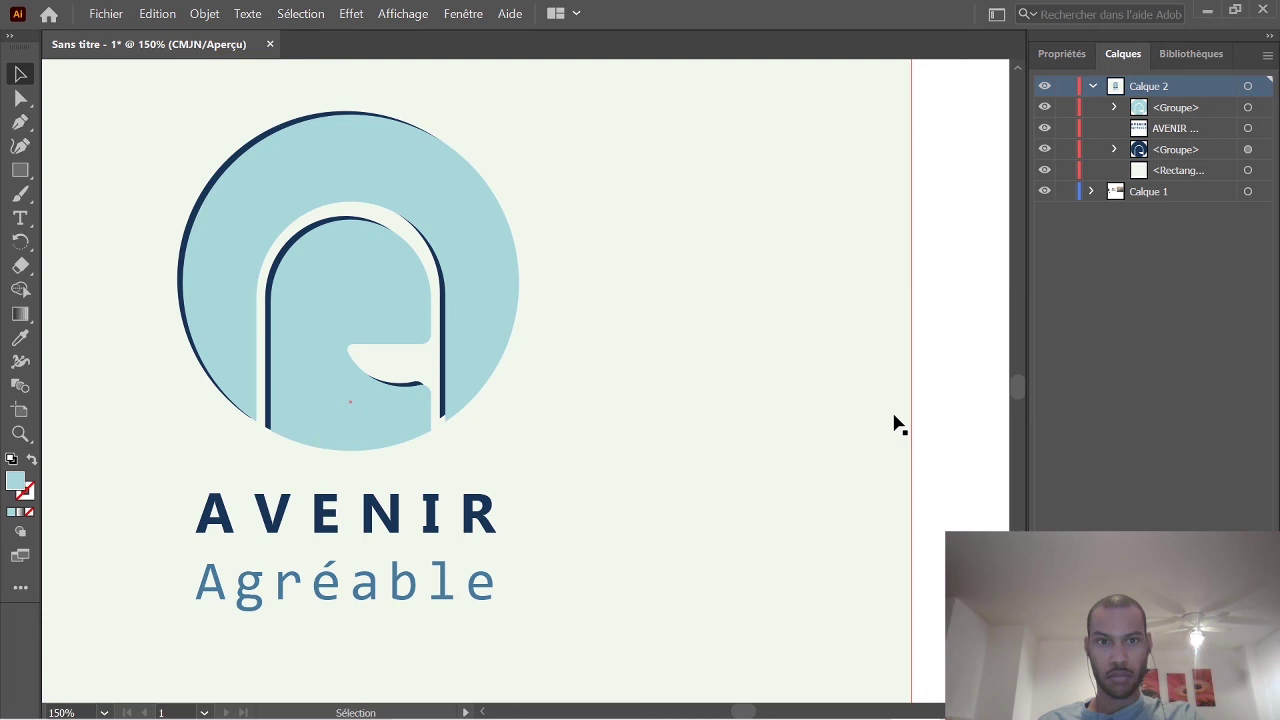
Undo the navy shadow recolor and the duplicated circle group, back to the single light blue cut-out circle.
scroll(897, 424, "down", 3)
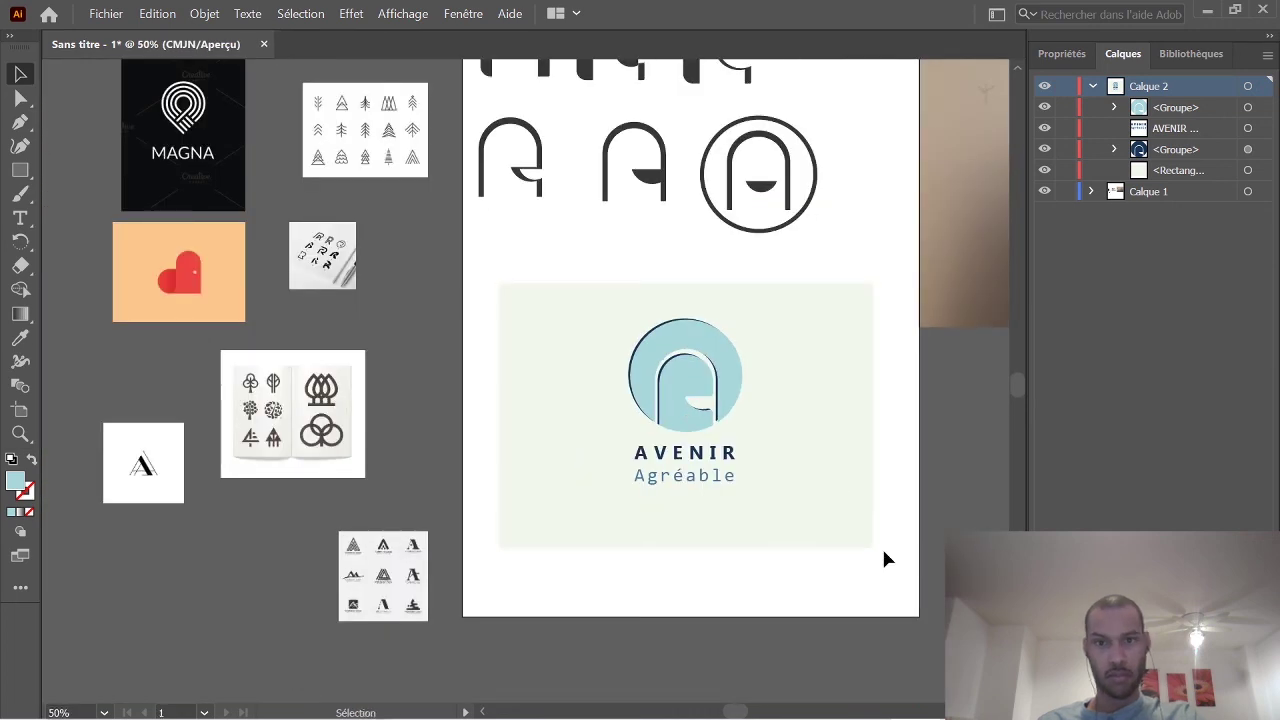
key("a")
key("ctrl+z")
key("ctrl+z")
key("ctrl+z")
key("ctrl+z")
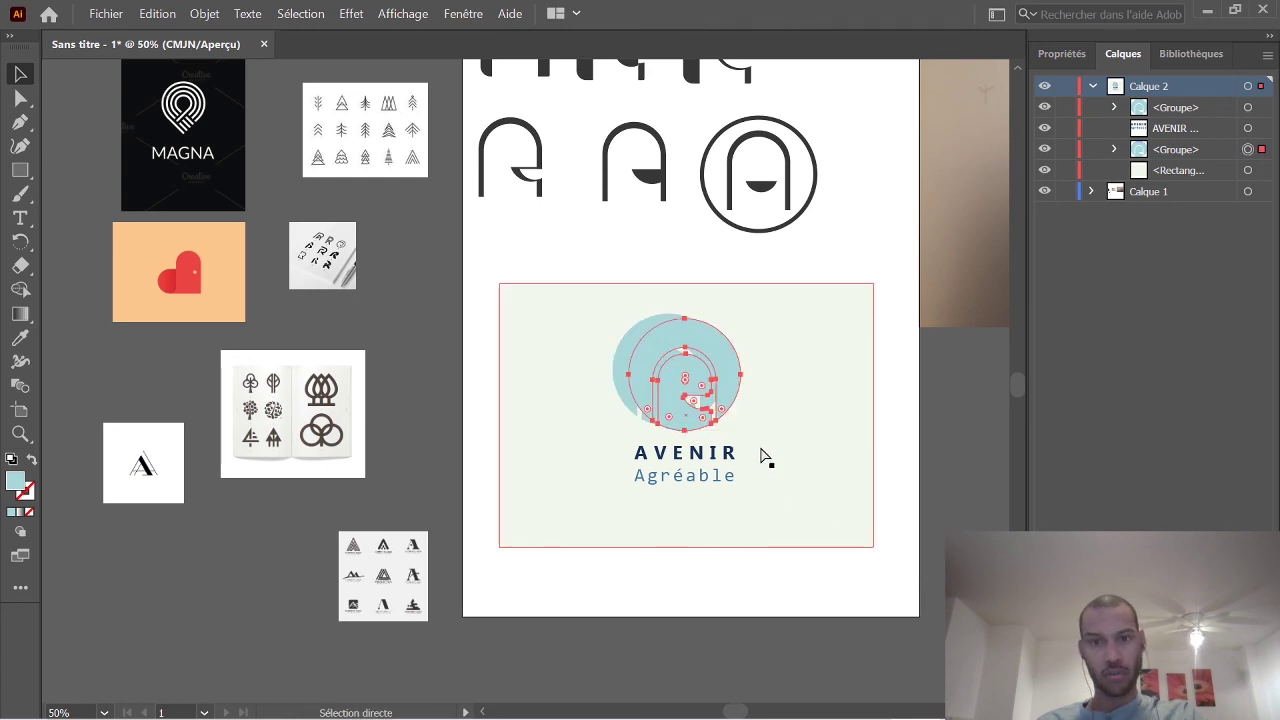
key("ctrl+z")
key("v")
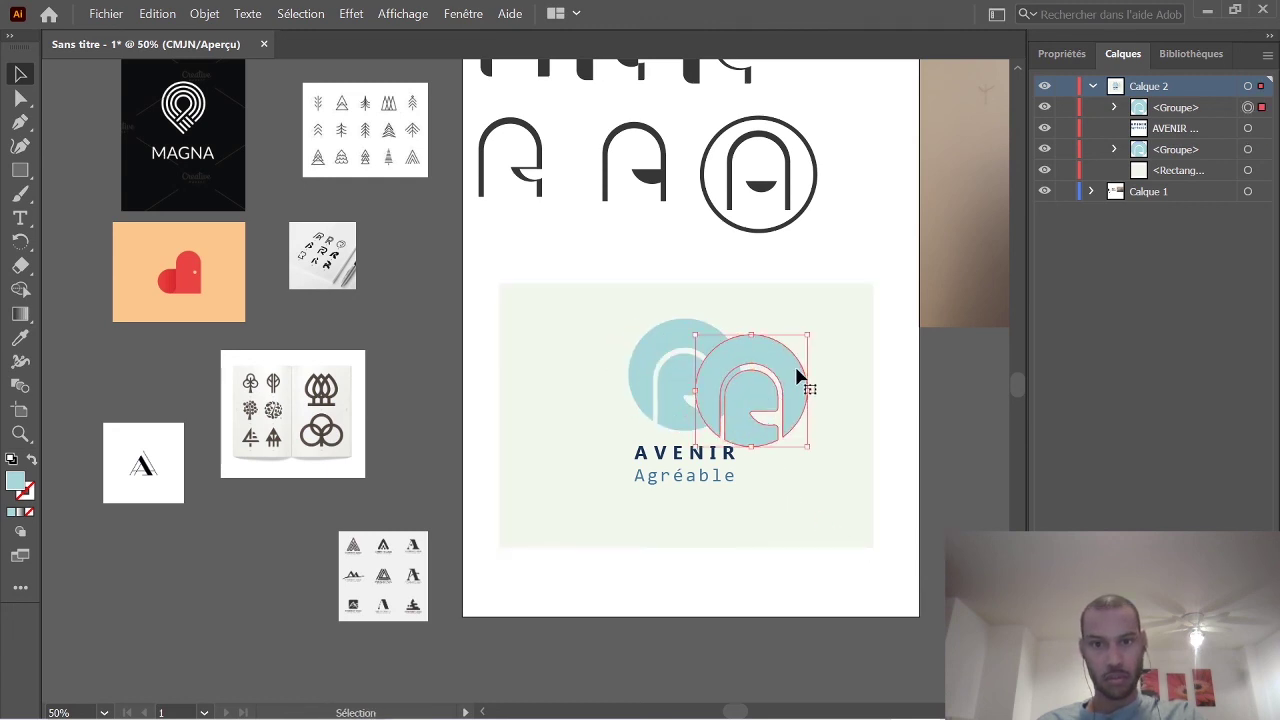
key("ctrl+z")
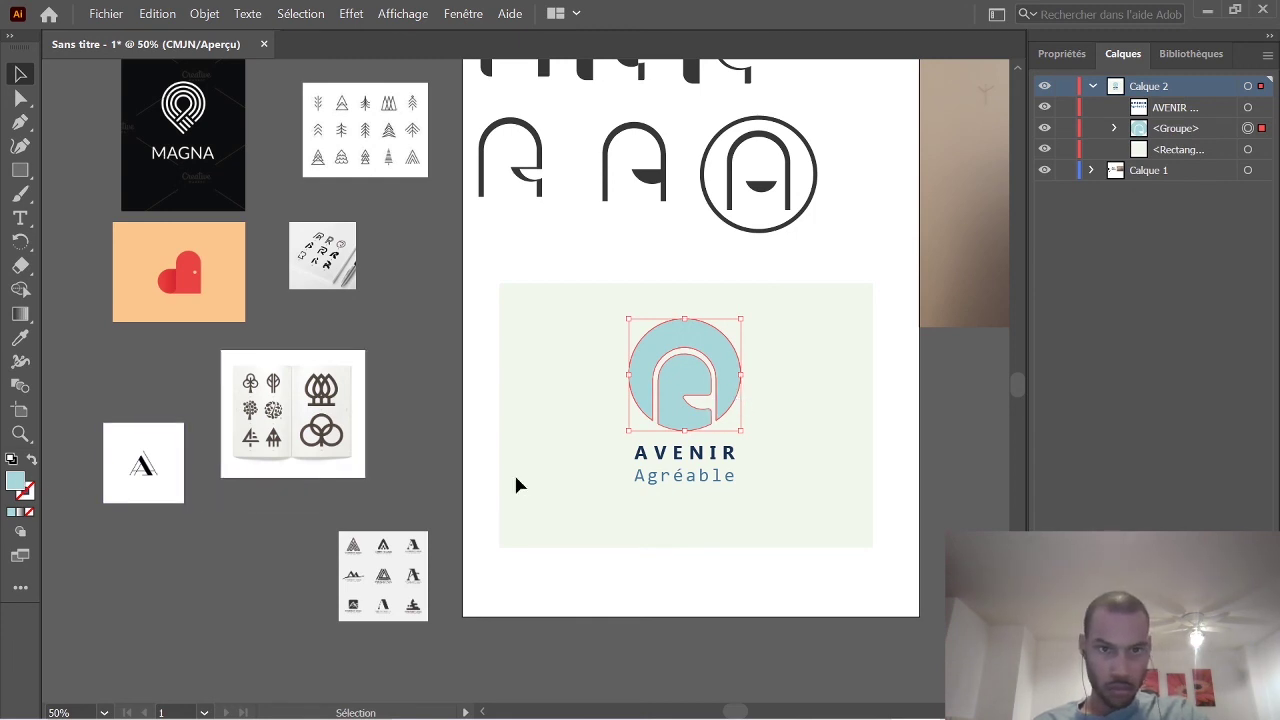
Recolor the cut-out circle group with the medium blue sampled from the word Agréable, using the Eyedropper.
scroll(737, 514, "up", 3)
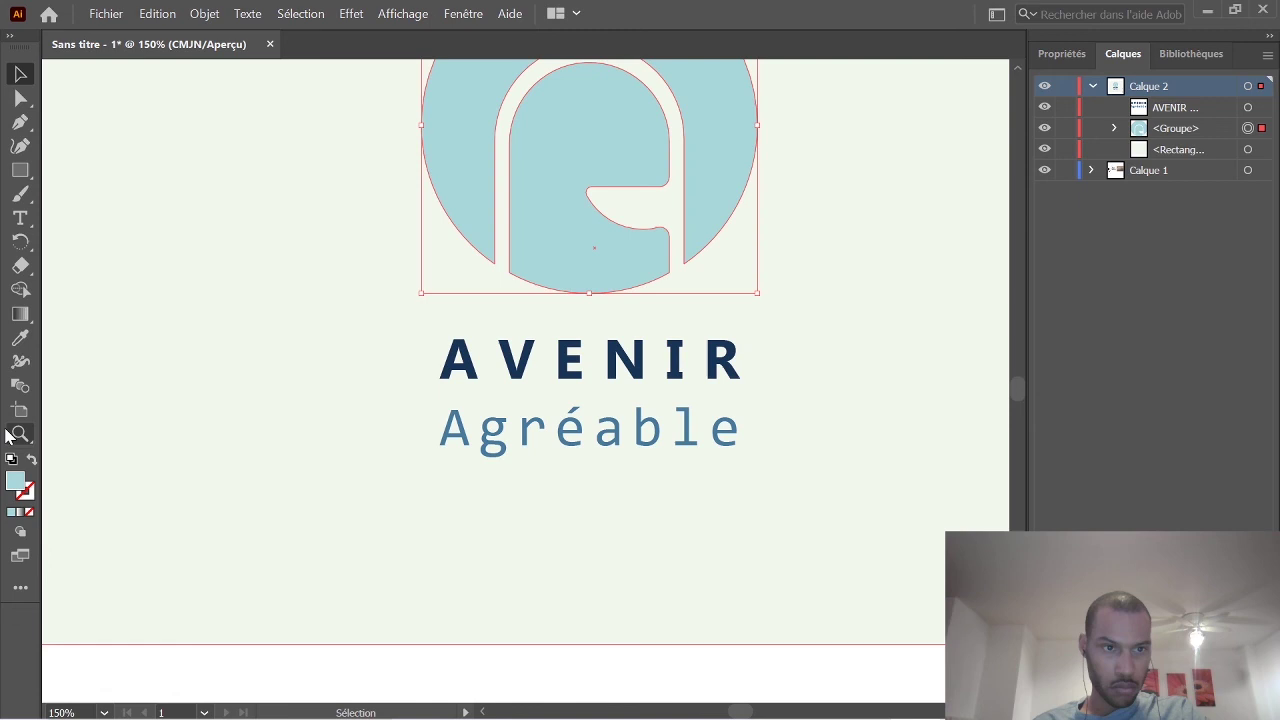
left_click(20, 338)
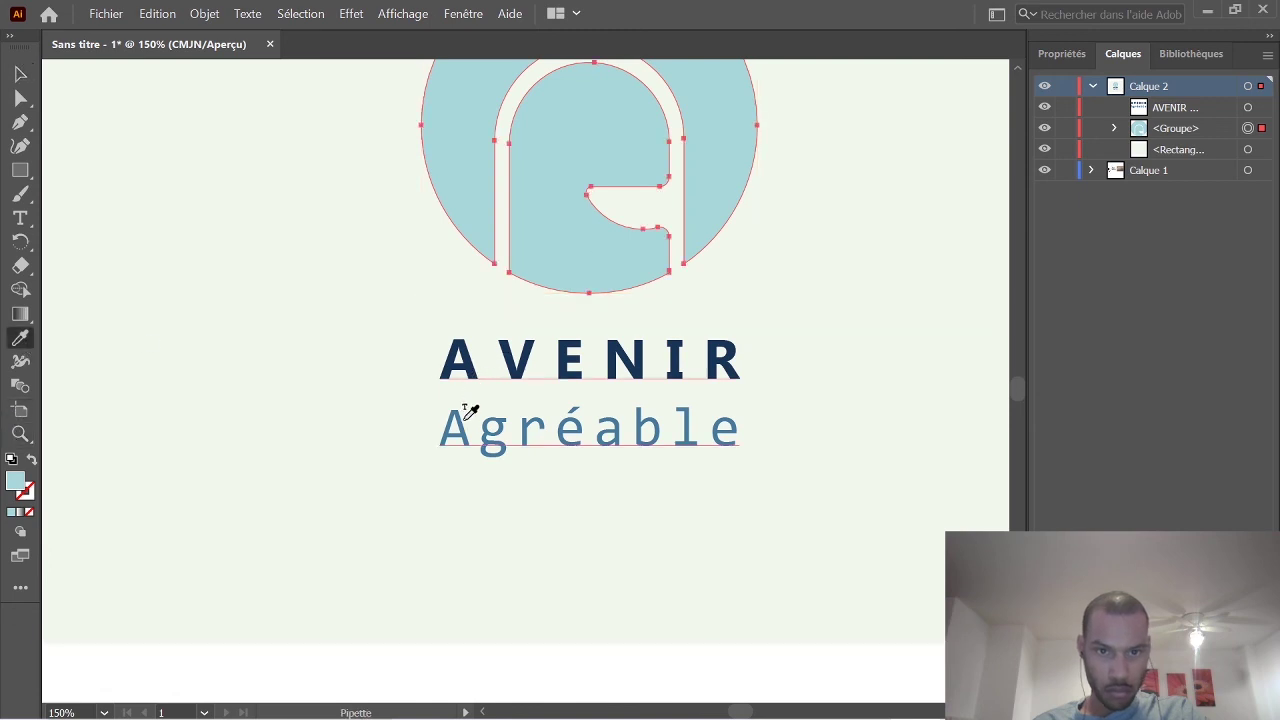
left_click(470, 428)
left_click(20, 73)
left_click(408, 511)
Examine the recolored circle and company name on the pale green background at several zoom levels.
scroll(408, 511, "down", 4)
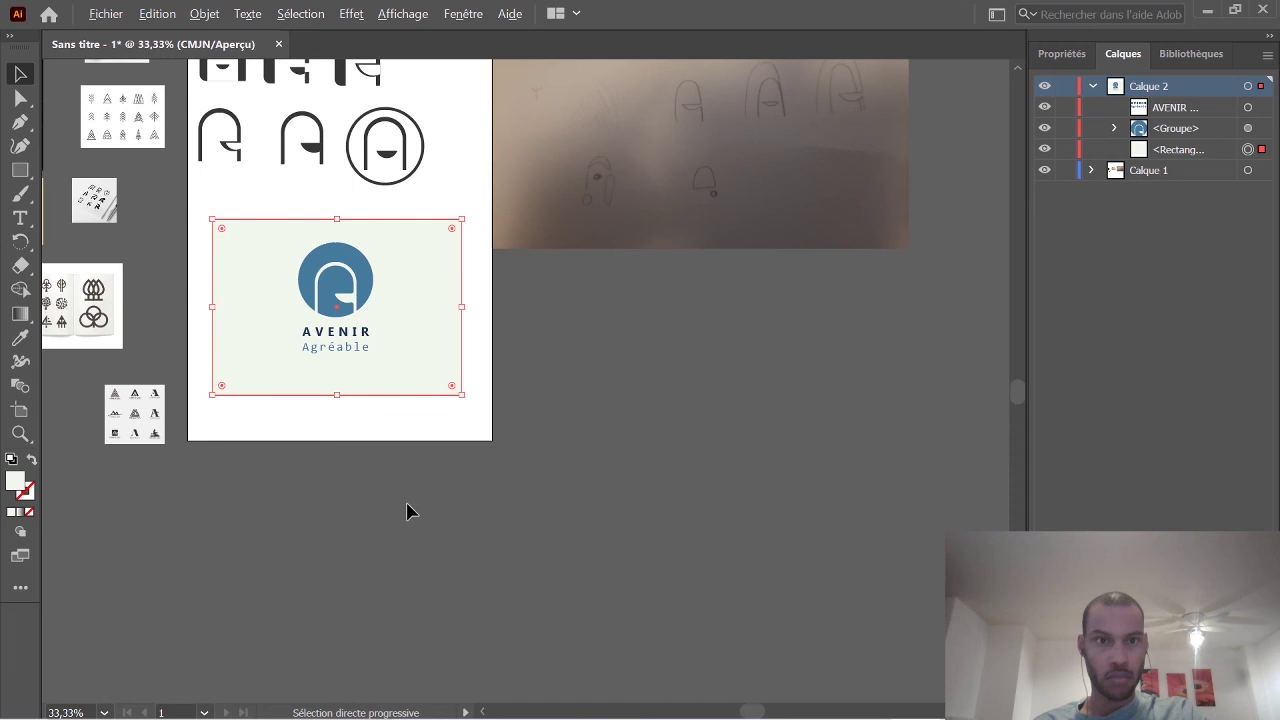
scroll(345, 375, "up", 3)
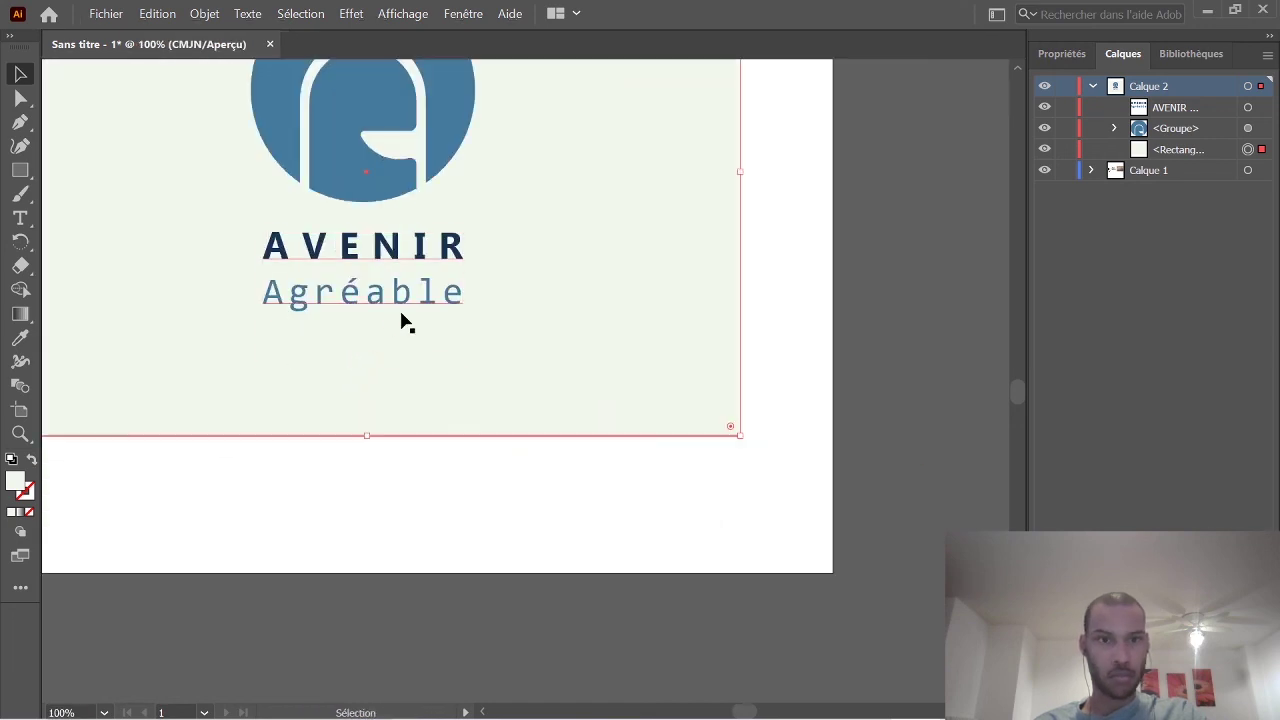
scroll(403, 320, "up", 1)
scroll(400, 330, "down", 2)
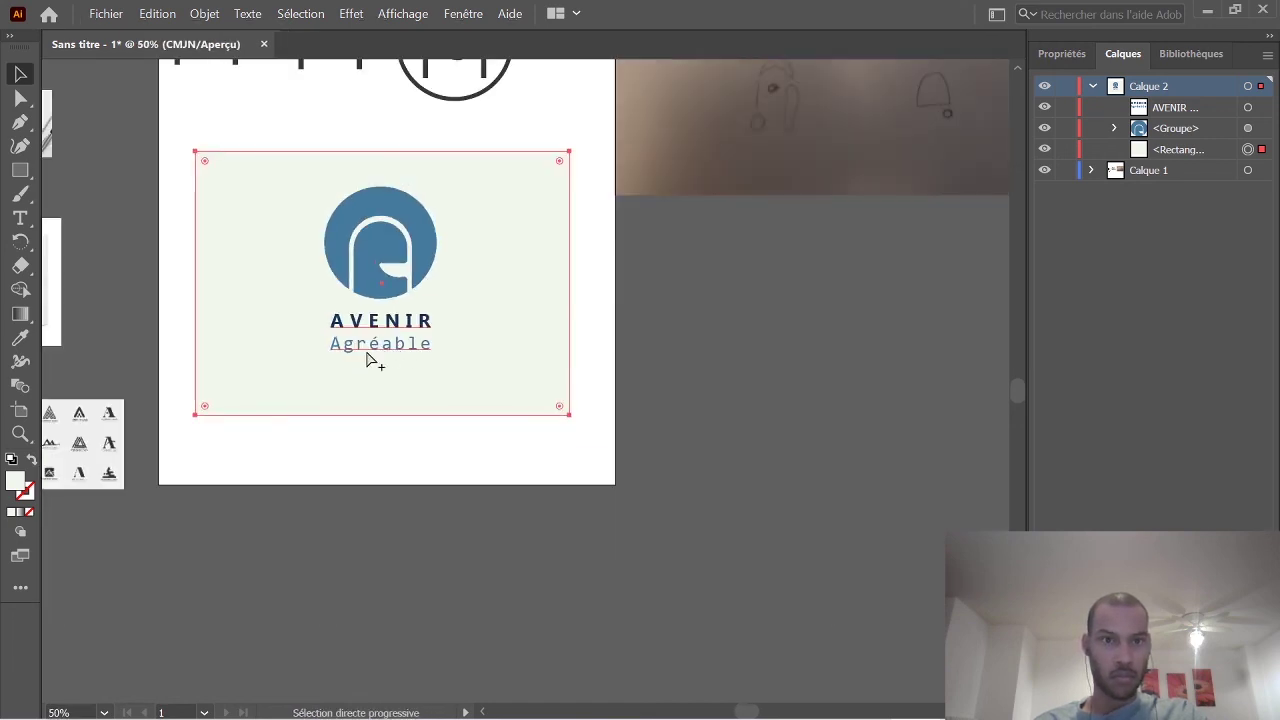
left_click(597, 330)
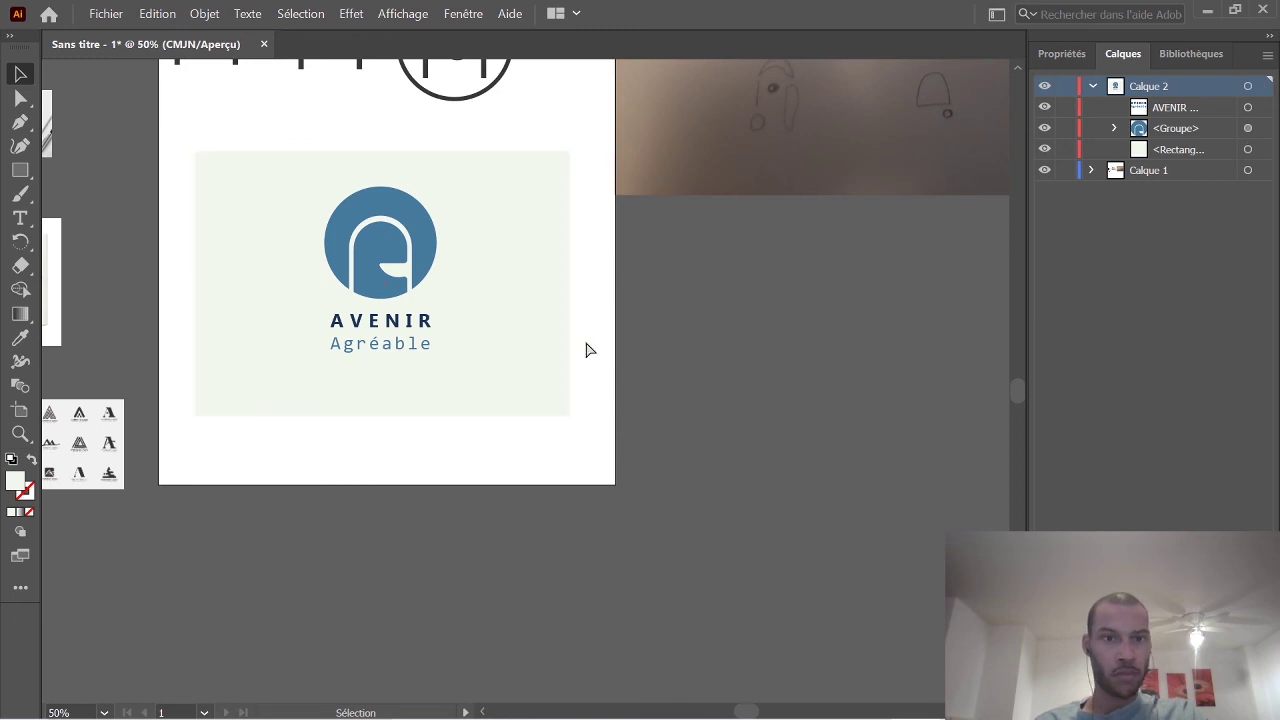
scroll(670, 295, "up", 1)
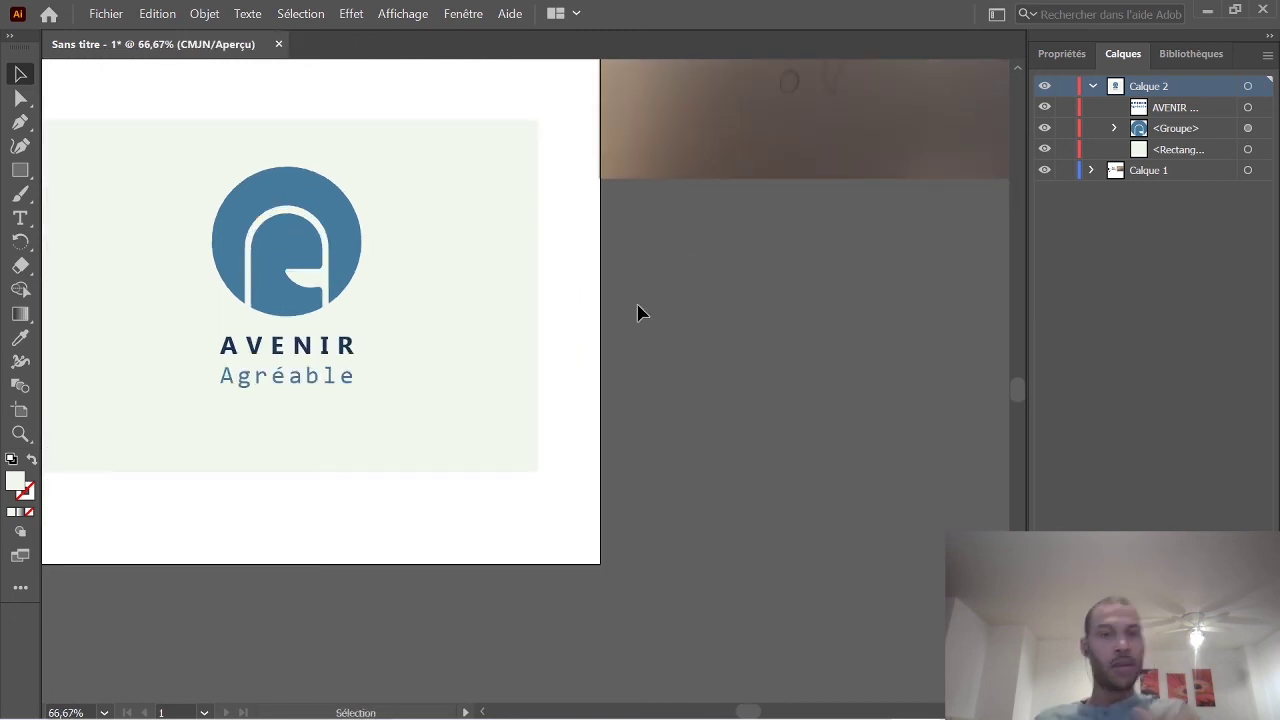
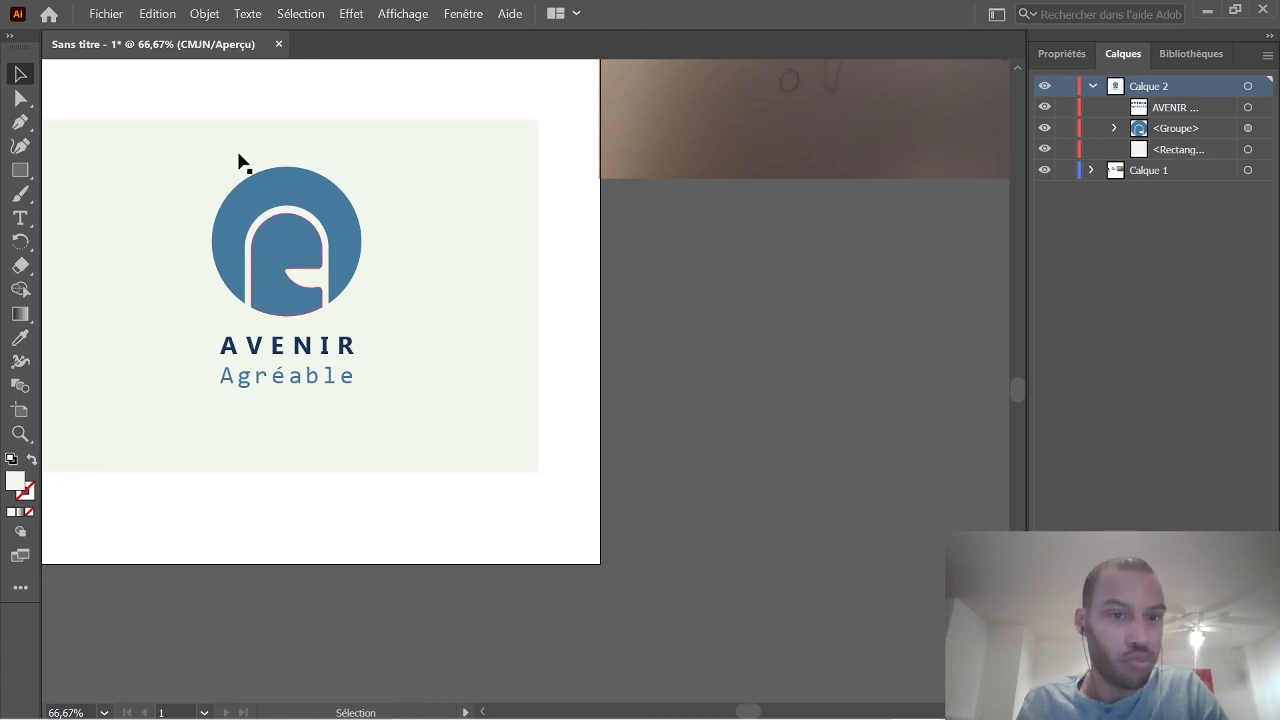
key("ctrl+minus")
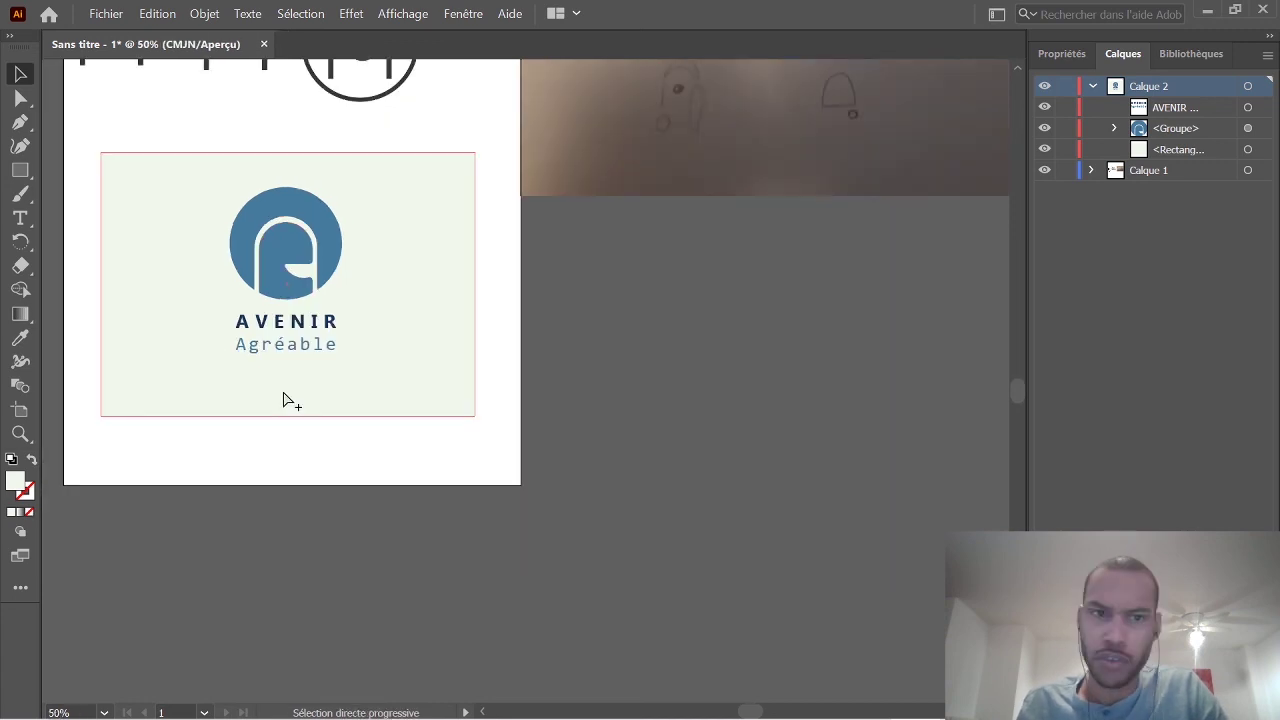
key("ctrl+minus")
key("ctrl+plus")
key("ctrl+plus")
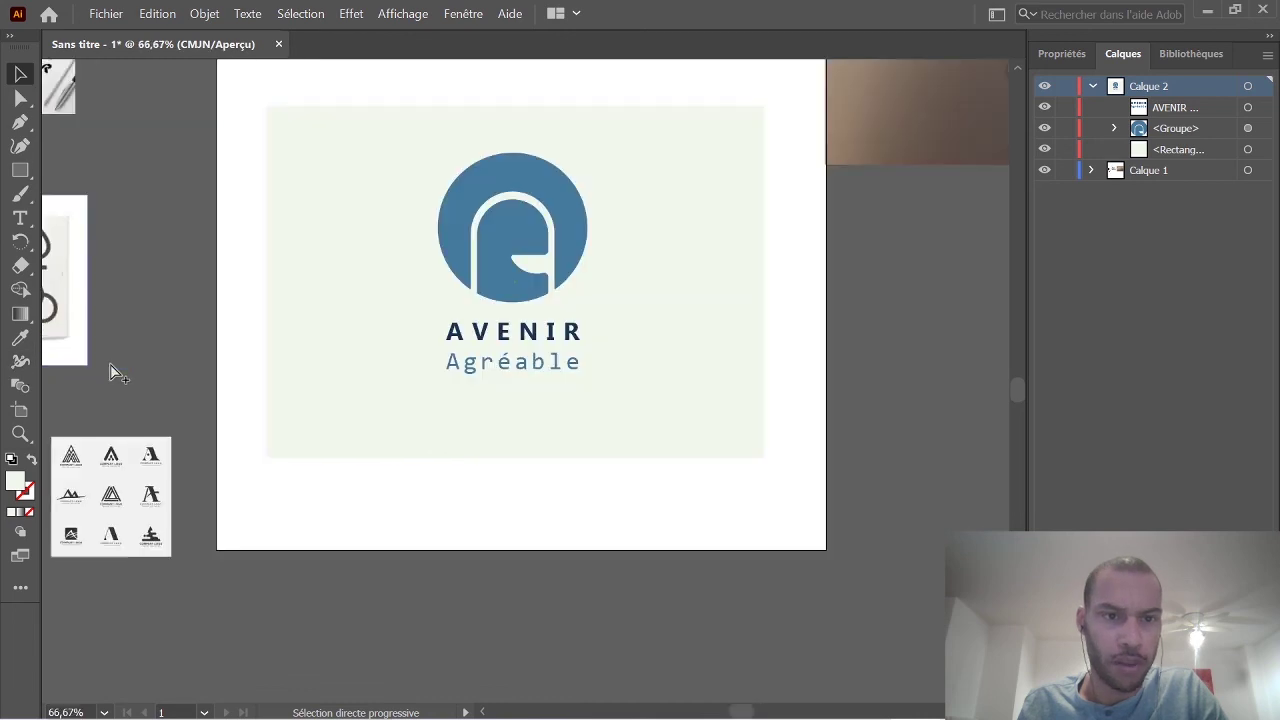
Move the complete blue logo with its company name and pale green background below the artboard.
left_click(651, 428)
scroll(651, 428, "down", 2, "alt")
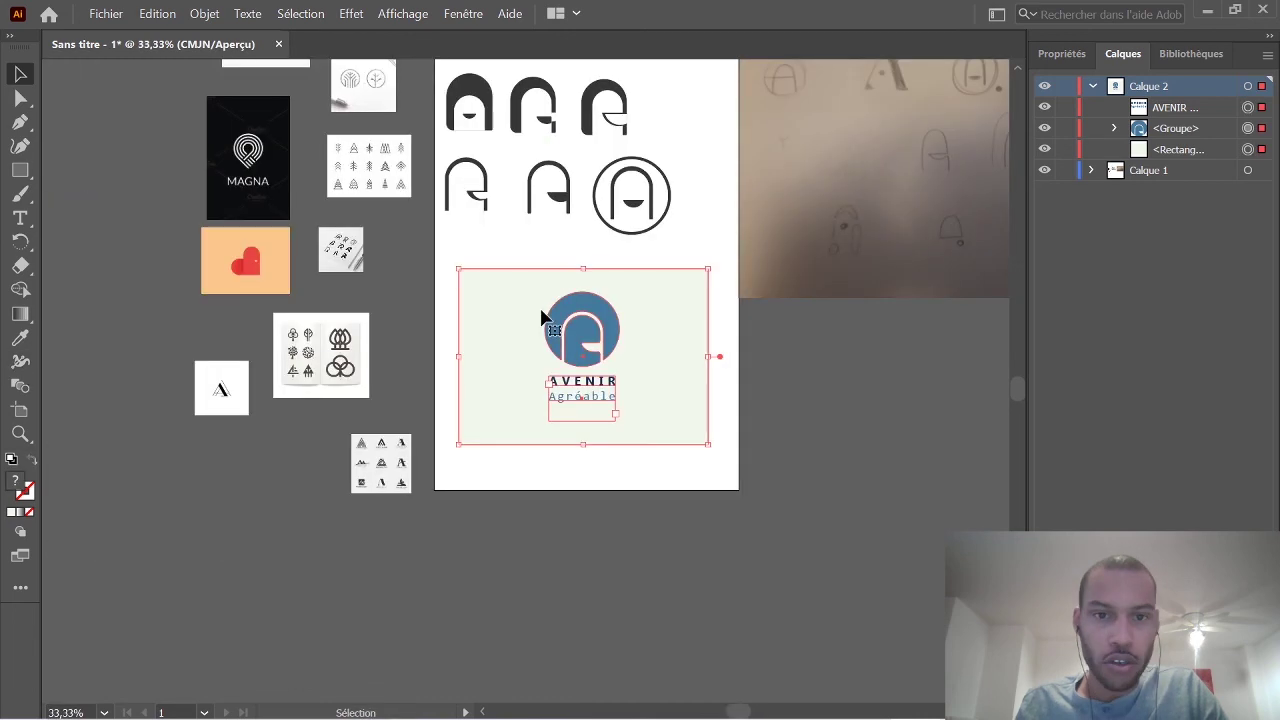
left_click_drag(612, 344, 609, 571)
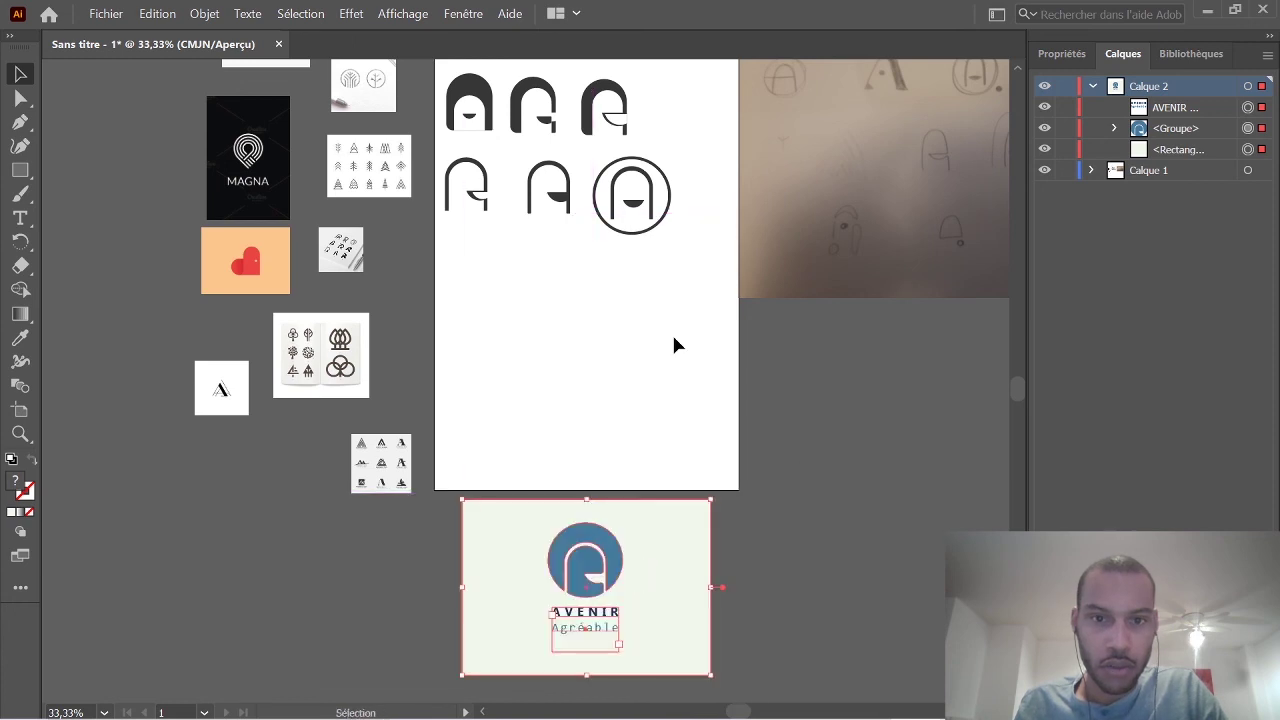
Arrange the thick-sided R-like letter, the thin A and the circled A in a spaced column on the artboard's right half.
scroll(659, 336, "up", 1, "alt")
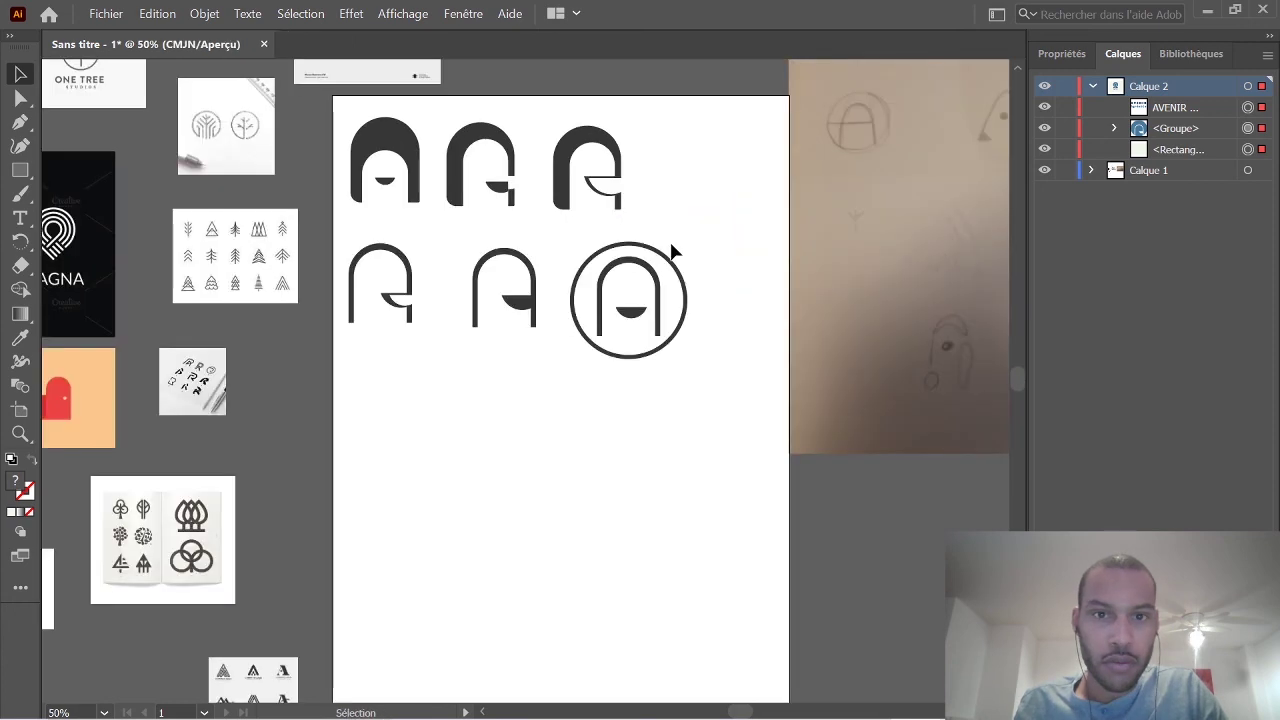
left_click_drag(663, 236, 575, 112)
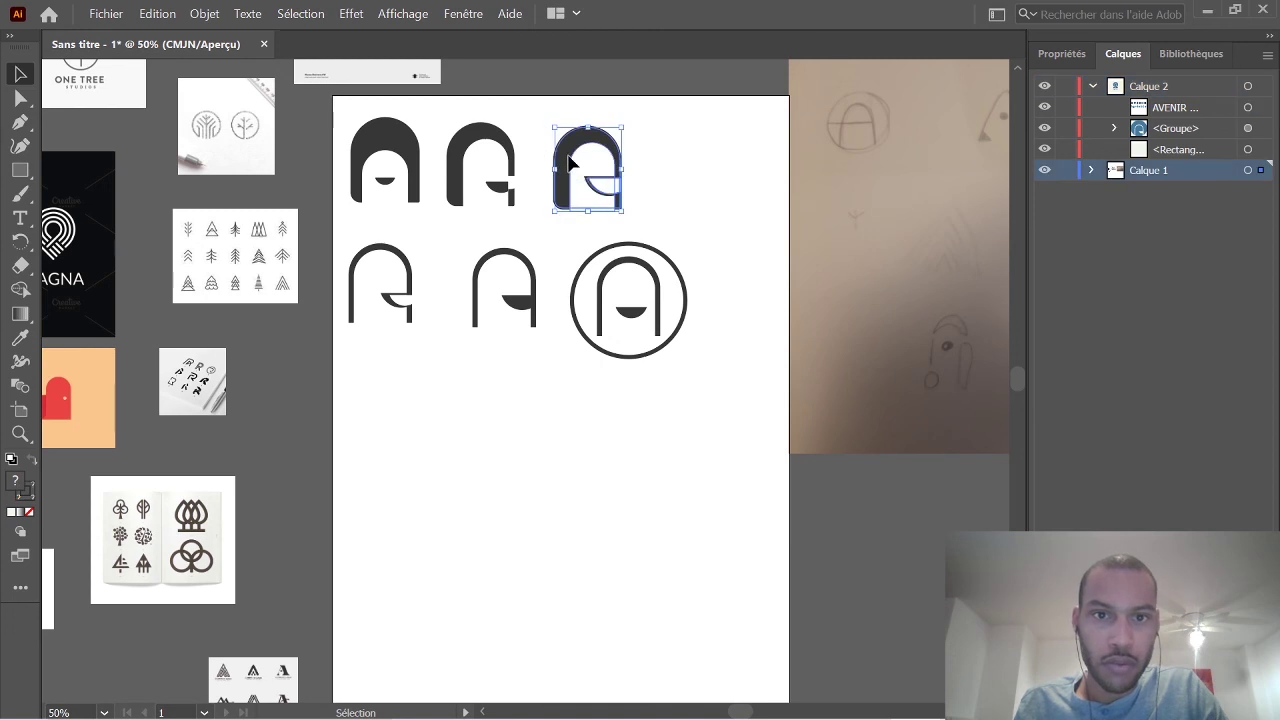
left_click_drag(582, 176, 704, 176)
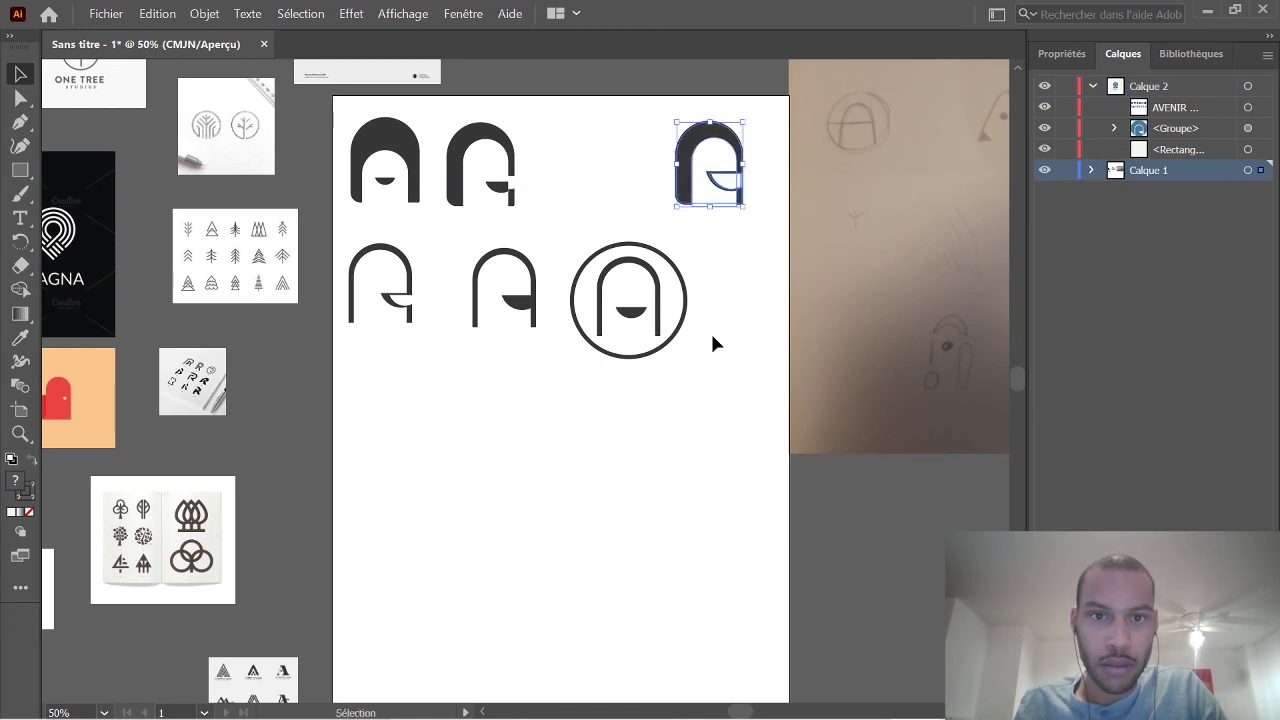
left_click_drag(757, 443, 577, 220)
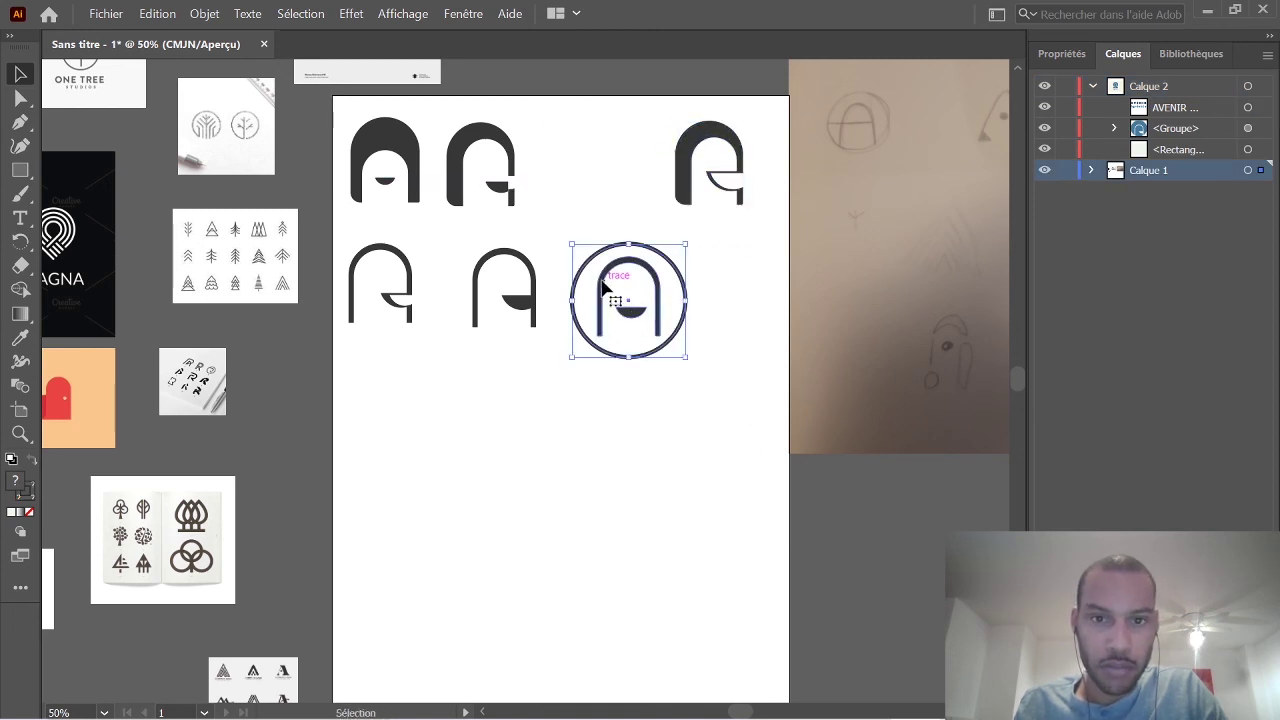
left_click_drag(602, 286, 660, 552)
left_click_drag(598, 435, 453, 238)
left_click_drag(523, 312, 705, 414)
left_click(757, 237)
left_click(682, 157)
left_click_drag(680, 153, 648, 190)
Arrange the three remaining letter concepts in a spaced column on the left half, with the solid A in the upper row.
left_click(451, 378)
left_click_drag(451, 378, 343, 263)
left_click_drag(403, 261, 483, 537)
left_click(536, 370)
left_click_drag(520, 260, 444, 120)
left_click_drag(466, 180, 439, 378)
left_click(388, 145)
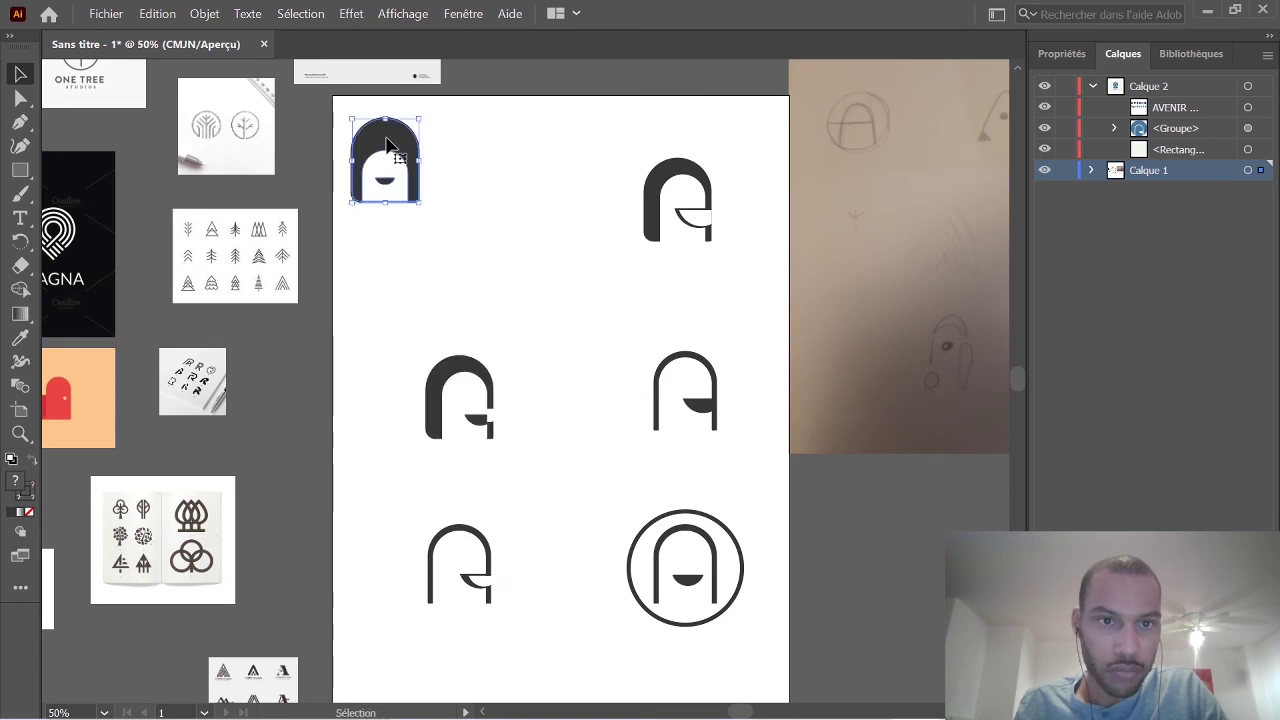
left_click_drag(388, 145, 463, 192)
left_click(556, 150)
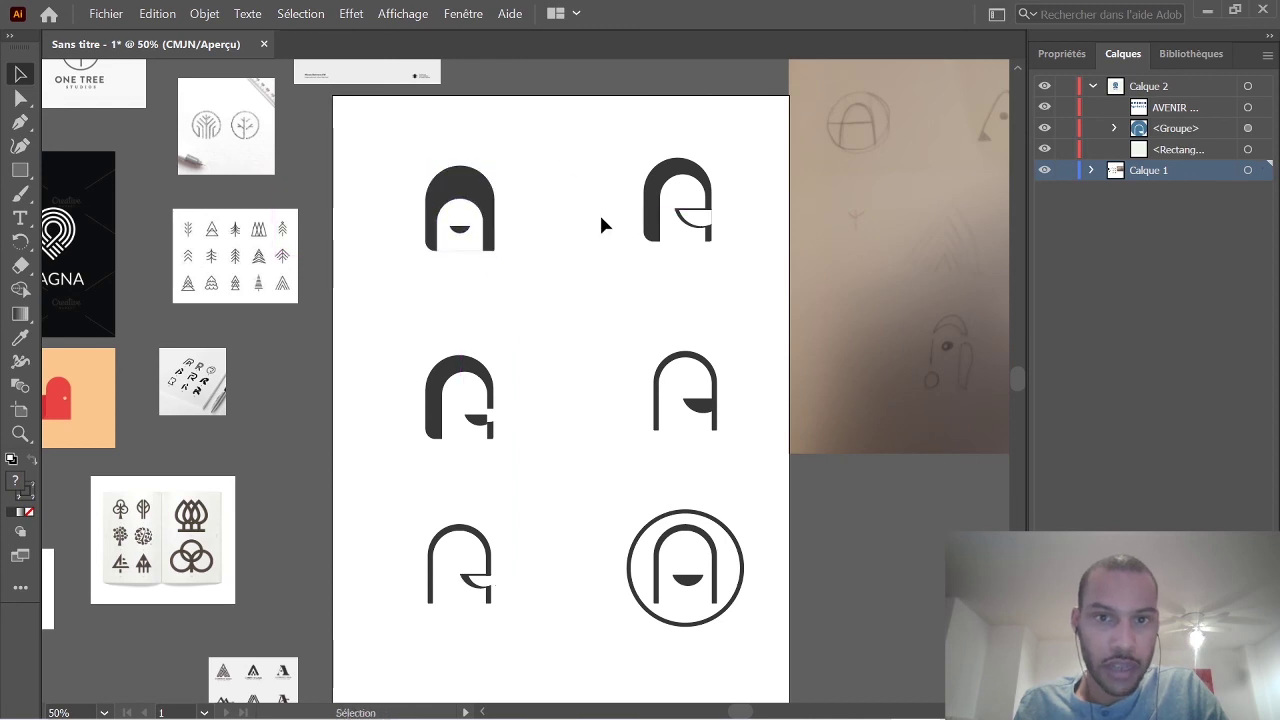
Add text labels 1 and 2 beneath the upper two letter concepts and 3 beneath the right middle one.
left_click(20, 216)
left_click_drag(418, 253, 527, 310)
type("1")
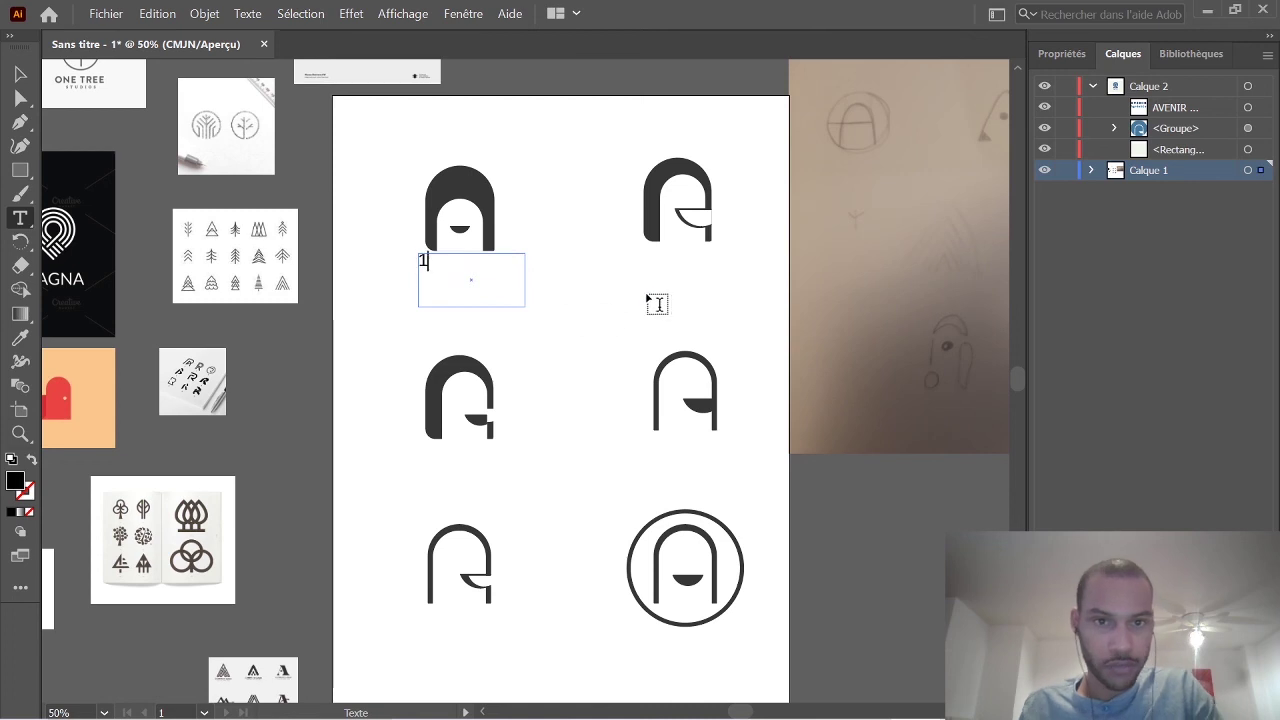
left_click_drag(623, 241, 756, 326)
type("2")
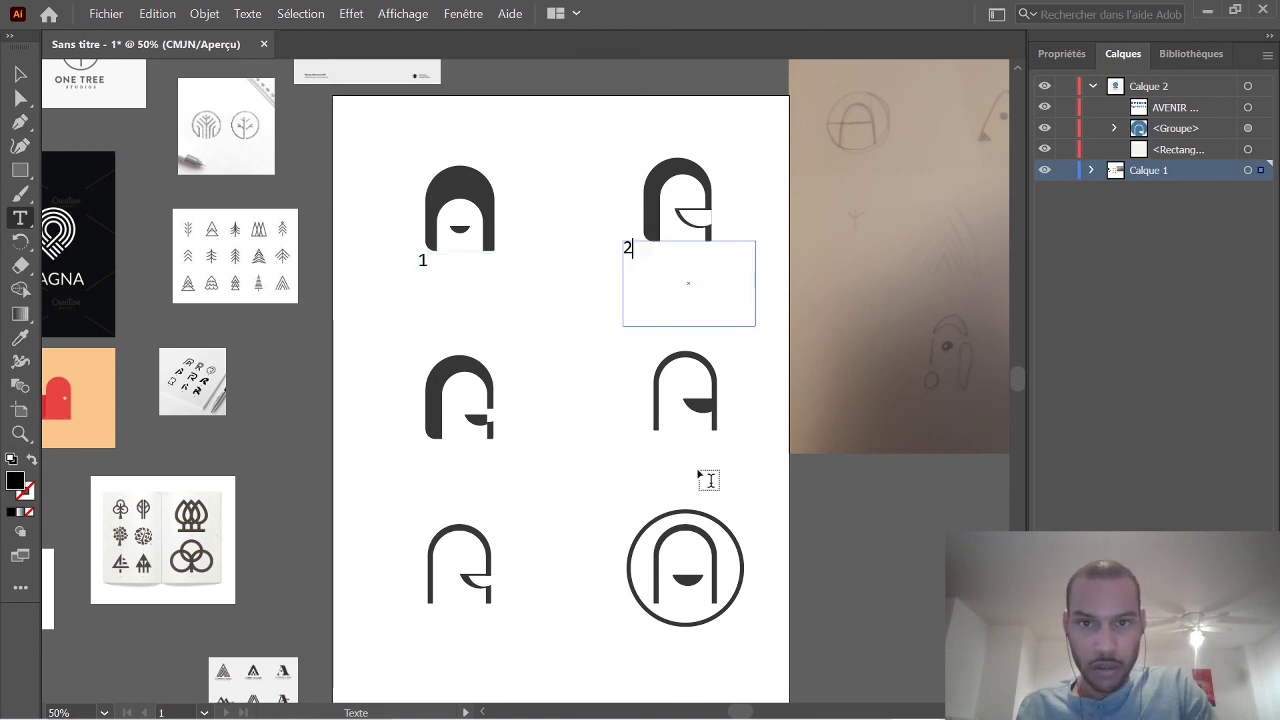
left_click_drag(627, 438, 751, 492)
type("3")
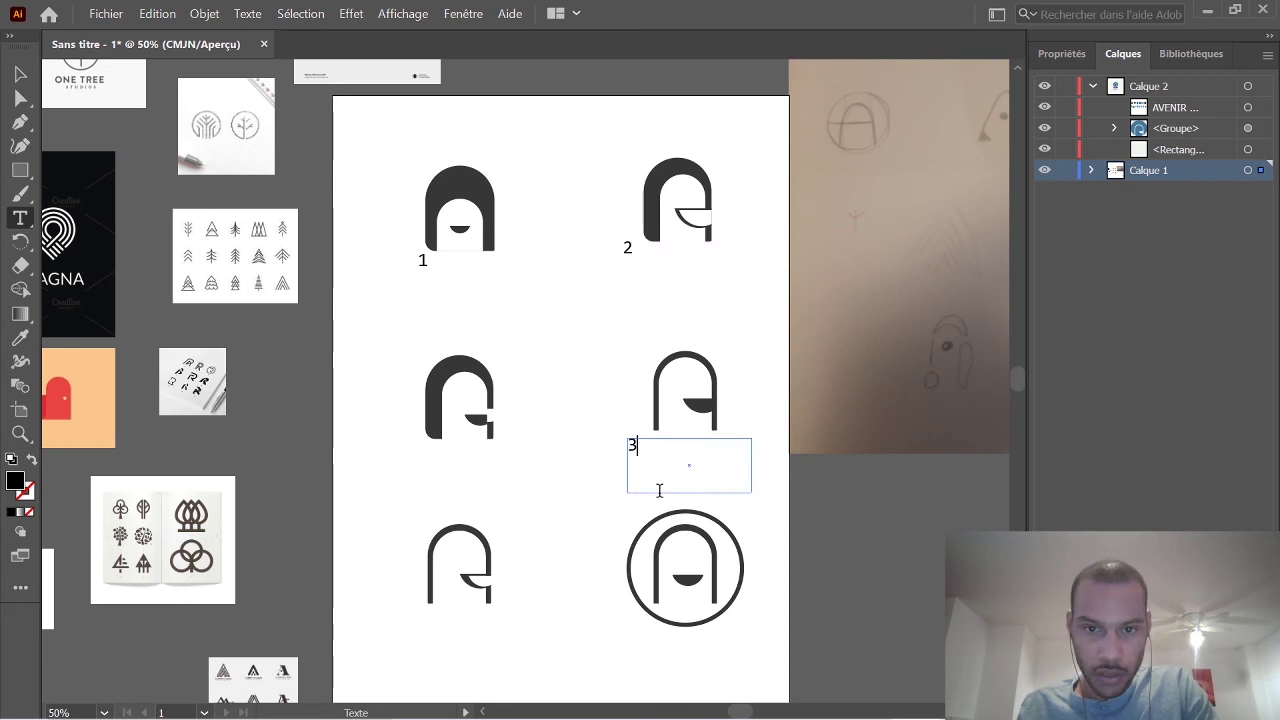
Add text labels 4 beneath the left middle concept, 5 beneath the lower left one and 6 beneath the circled A.
left_click_drag(395, 444, 541, 512)
type("4")
left_click_drag(391, 626, 549, 690)
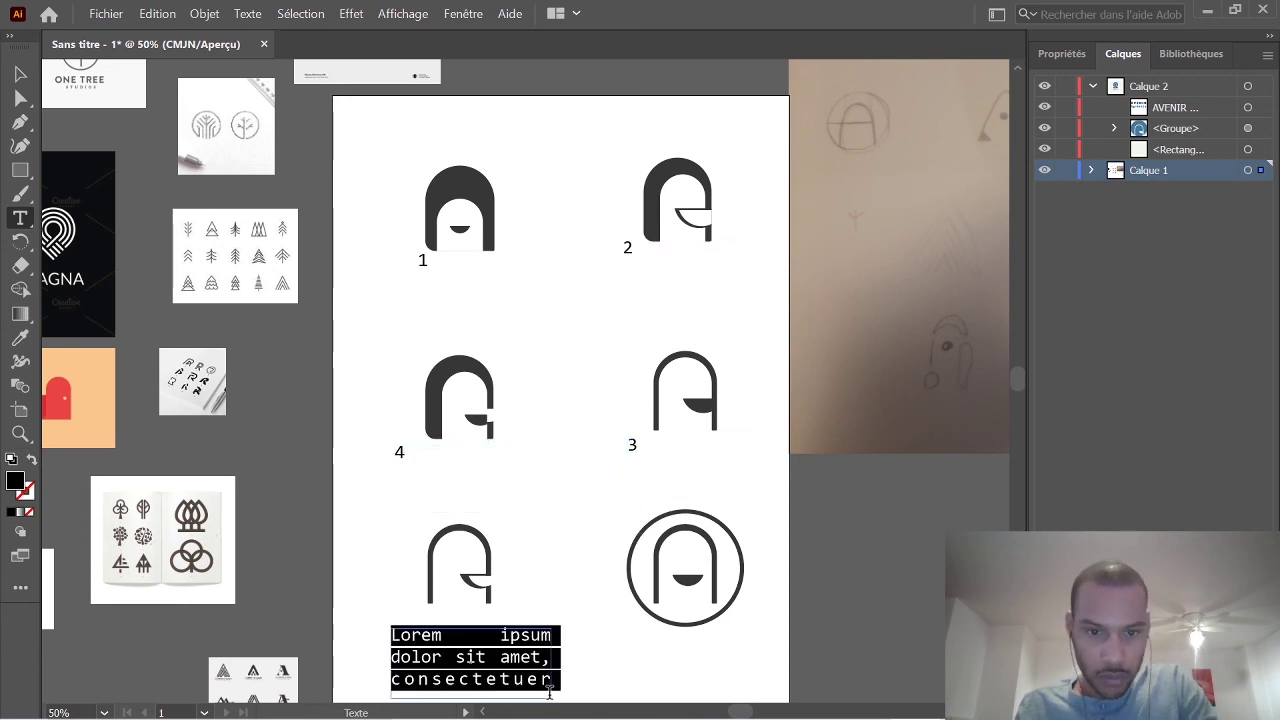
type("5")
left_click_drag(606, 630, 787, 709)
type("6")
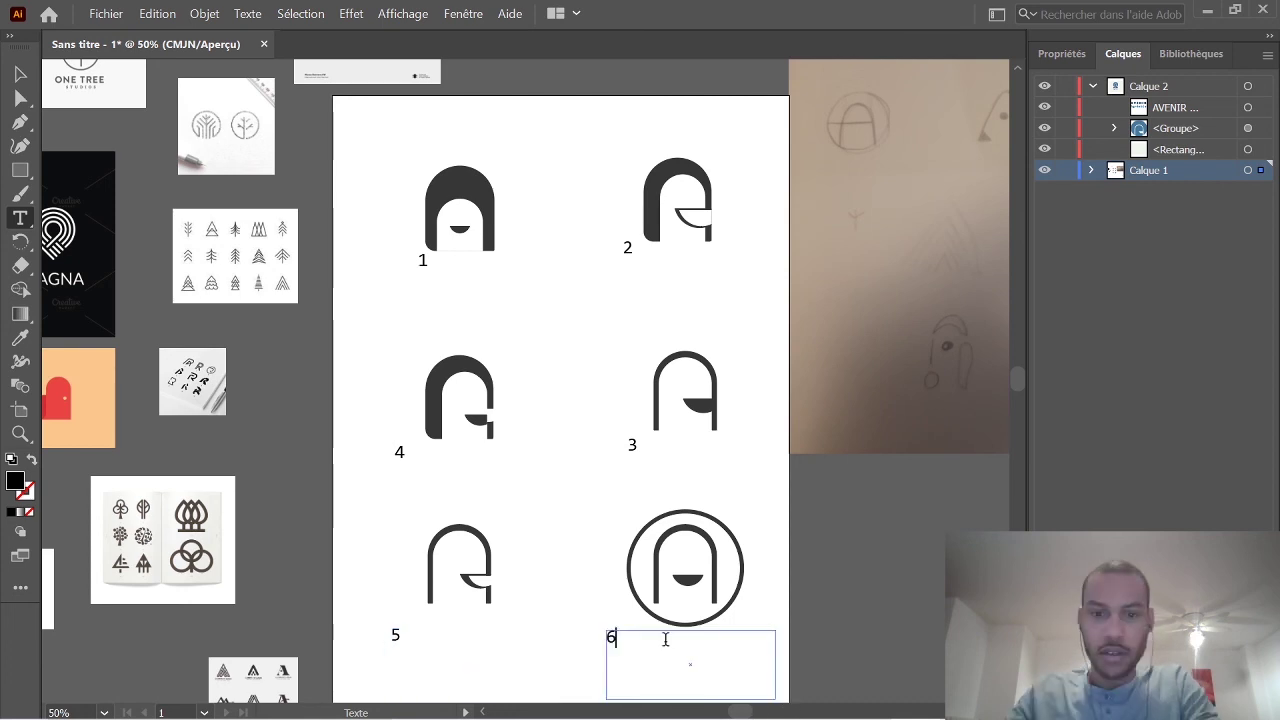
Center the number labels 6 and 5 within their text frames.
key("ctrl+a")
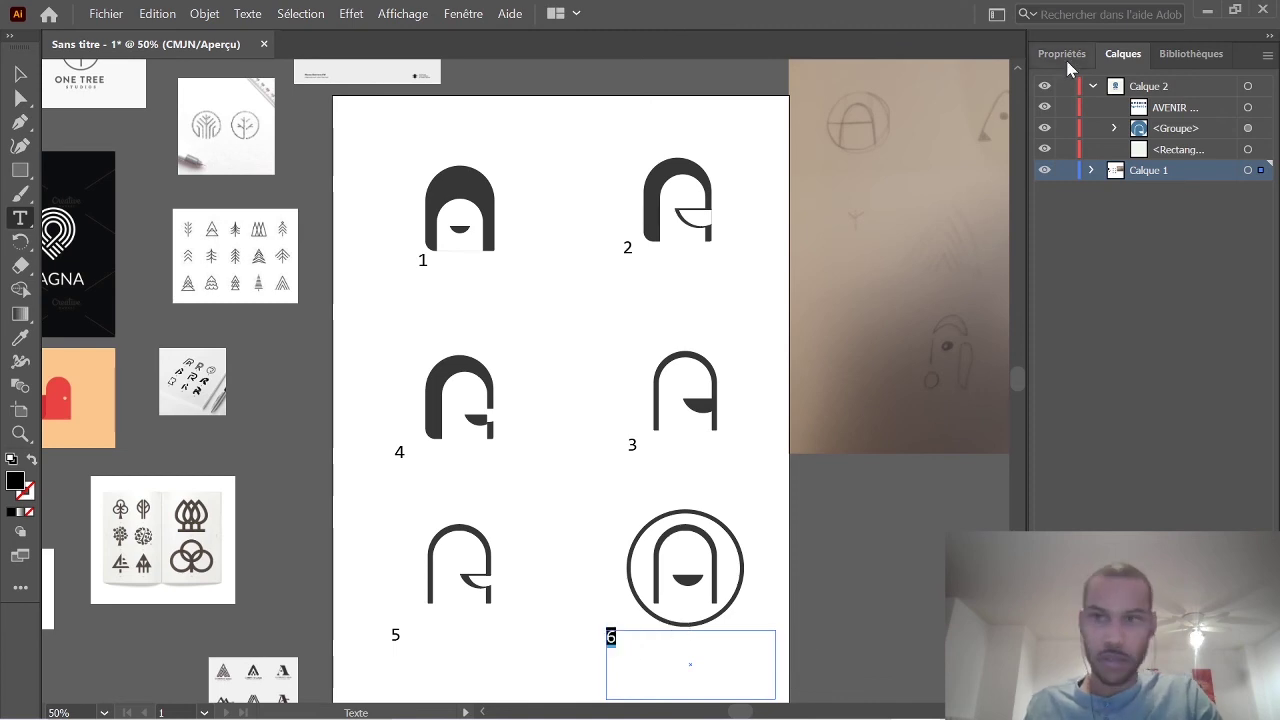
left_click(1064, 56)
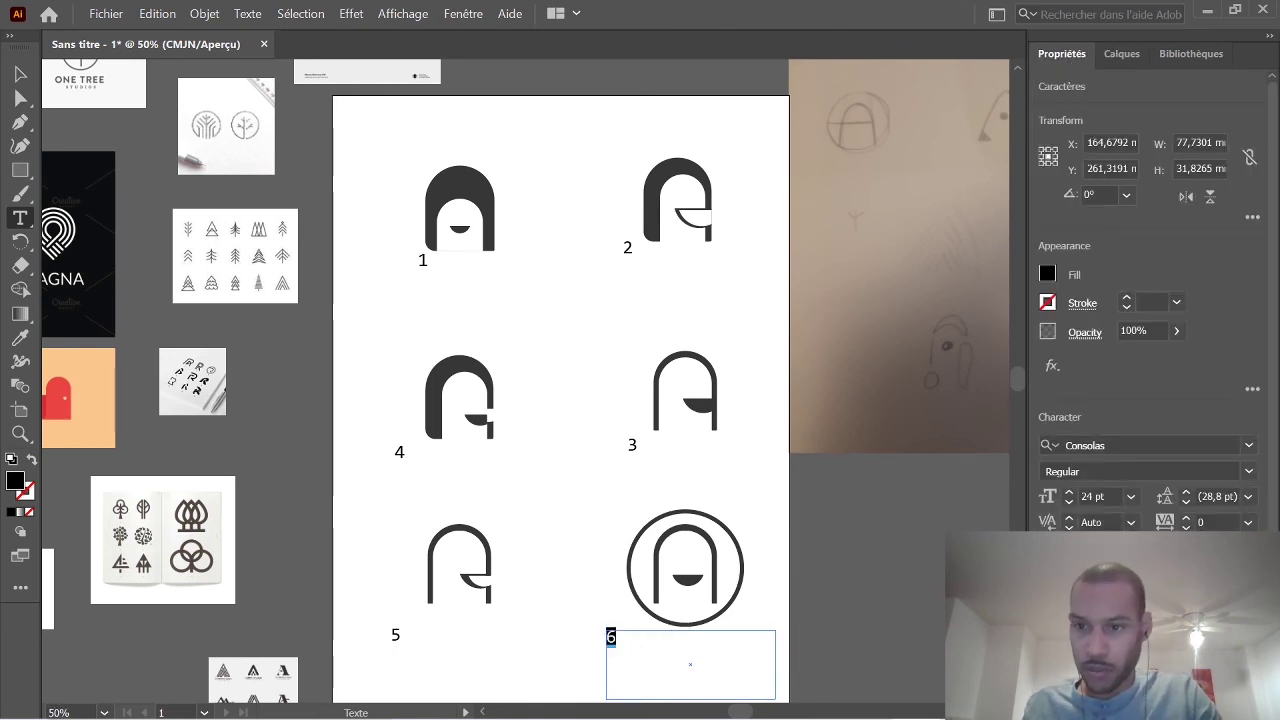
key("ctrl+shift+c")
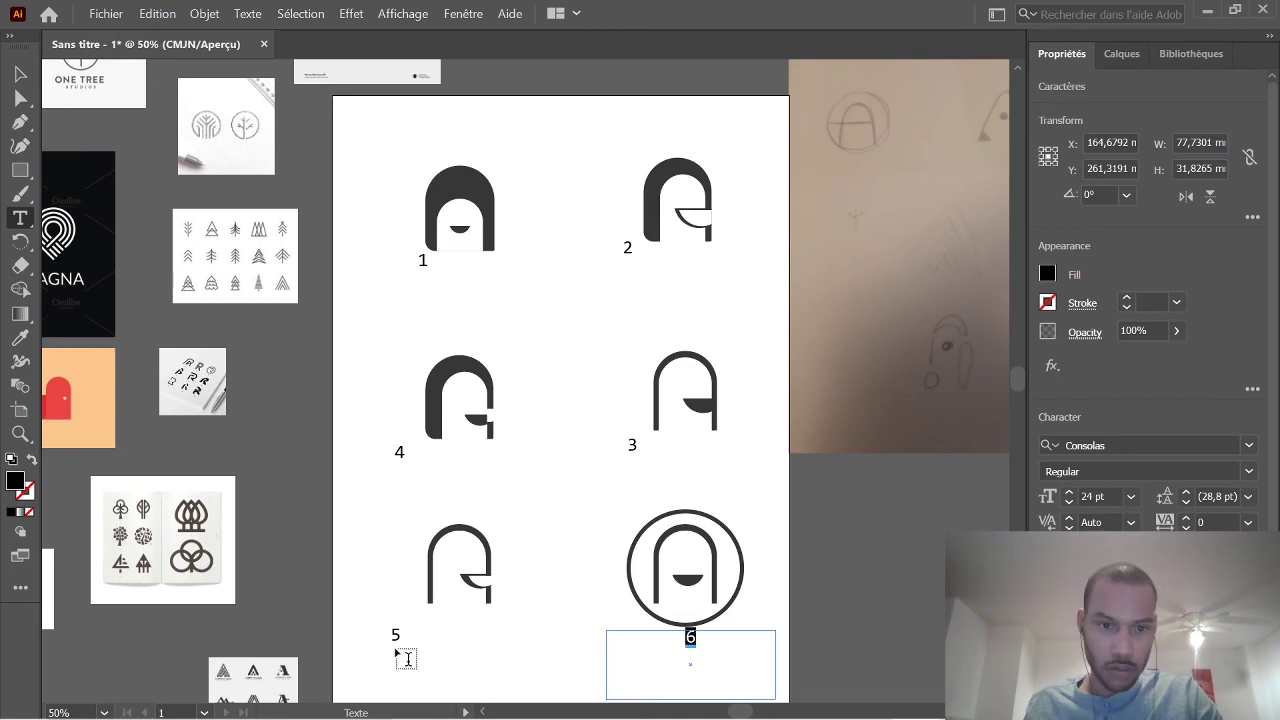
left_click(20, 98)
left_click(20, 218)
double_click(395, 635)
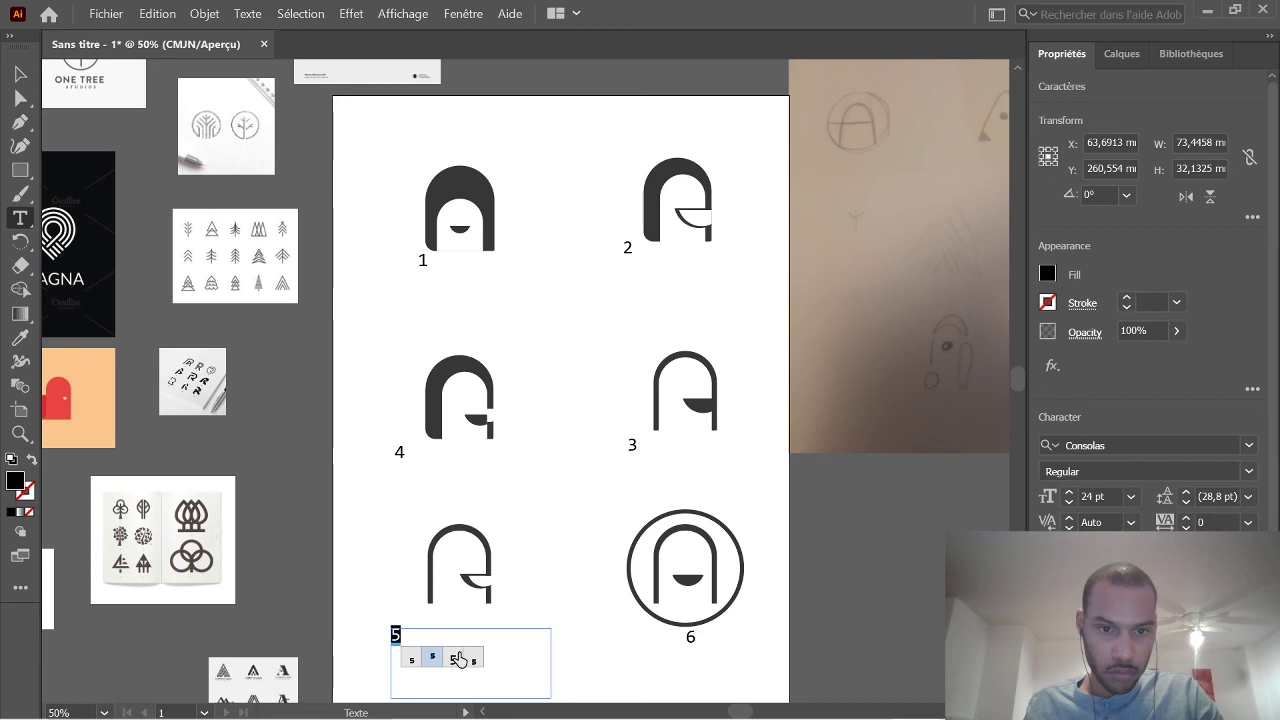
key("ctrl+shift+c")
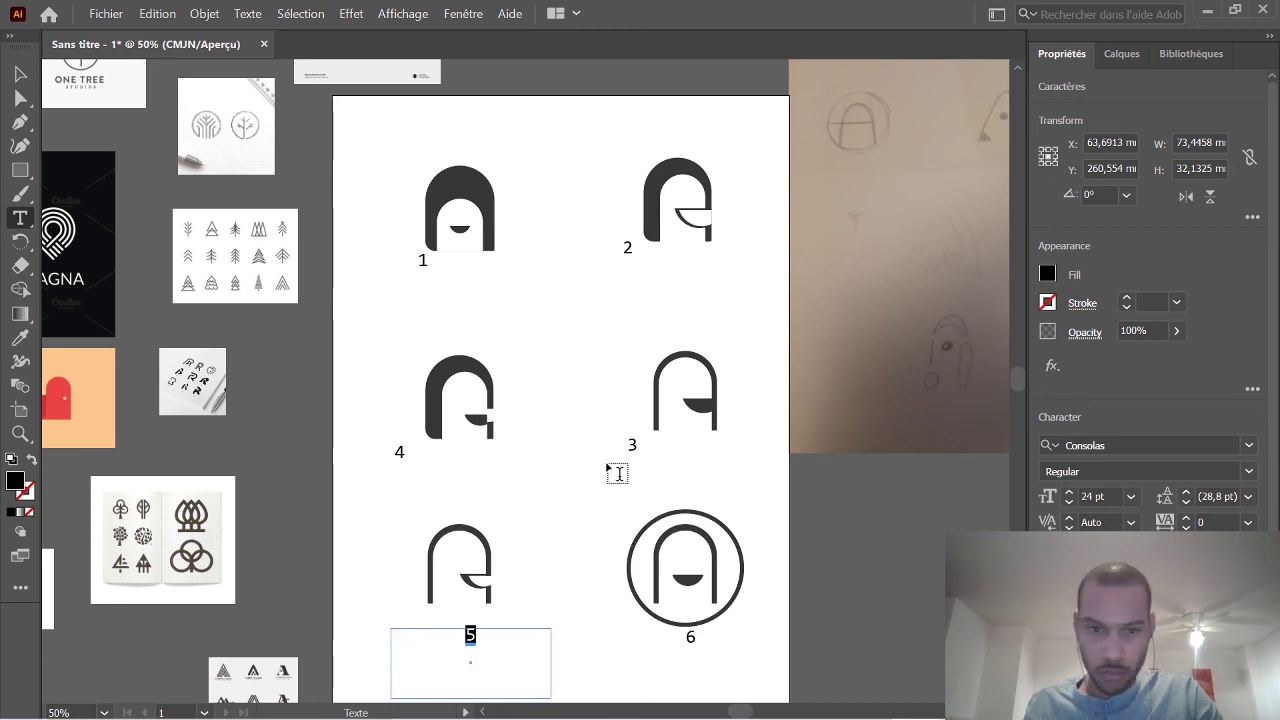
Center the number labels 3 and 4 within their text frames.
double_click(632, 445)
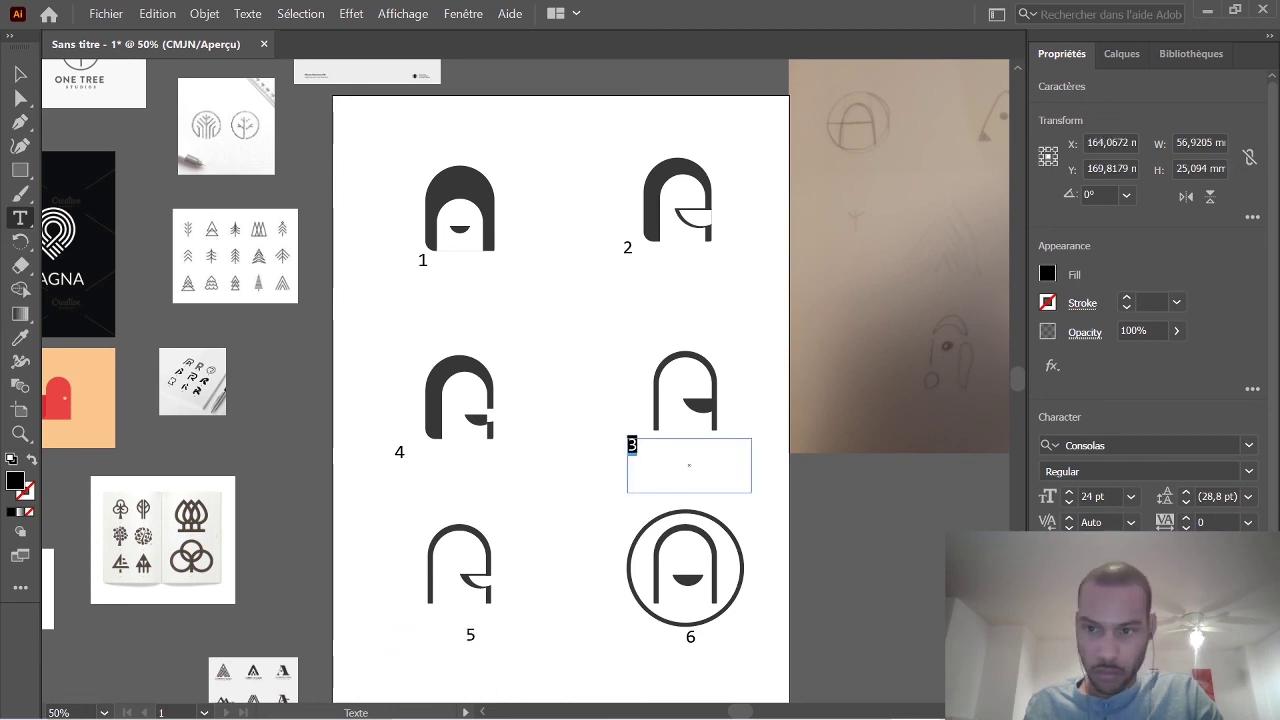
key("ctrl+shift+c")
left_click(418, 452)
key("ctrl+a")
key("ctrl+shift+c")
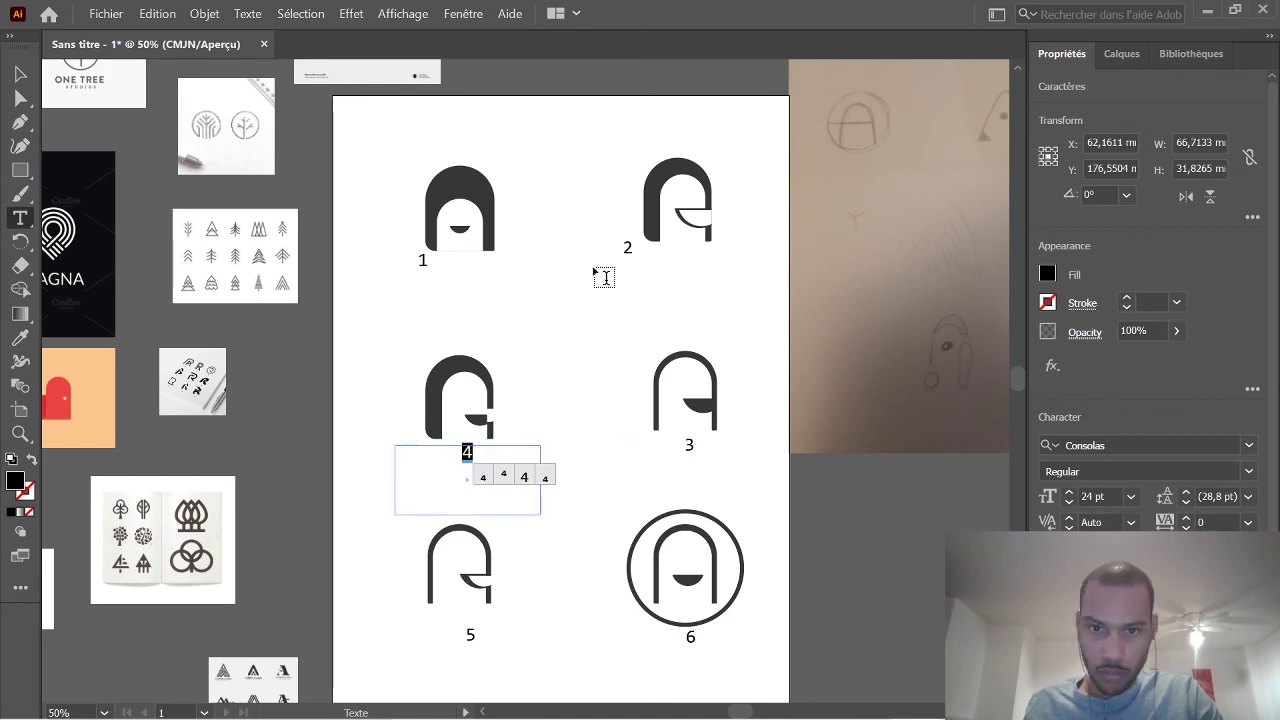
Center the number labels 2 and 1 within their text frames.
left_click(629, 250)
key("ctrl+a")
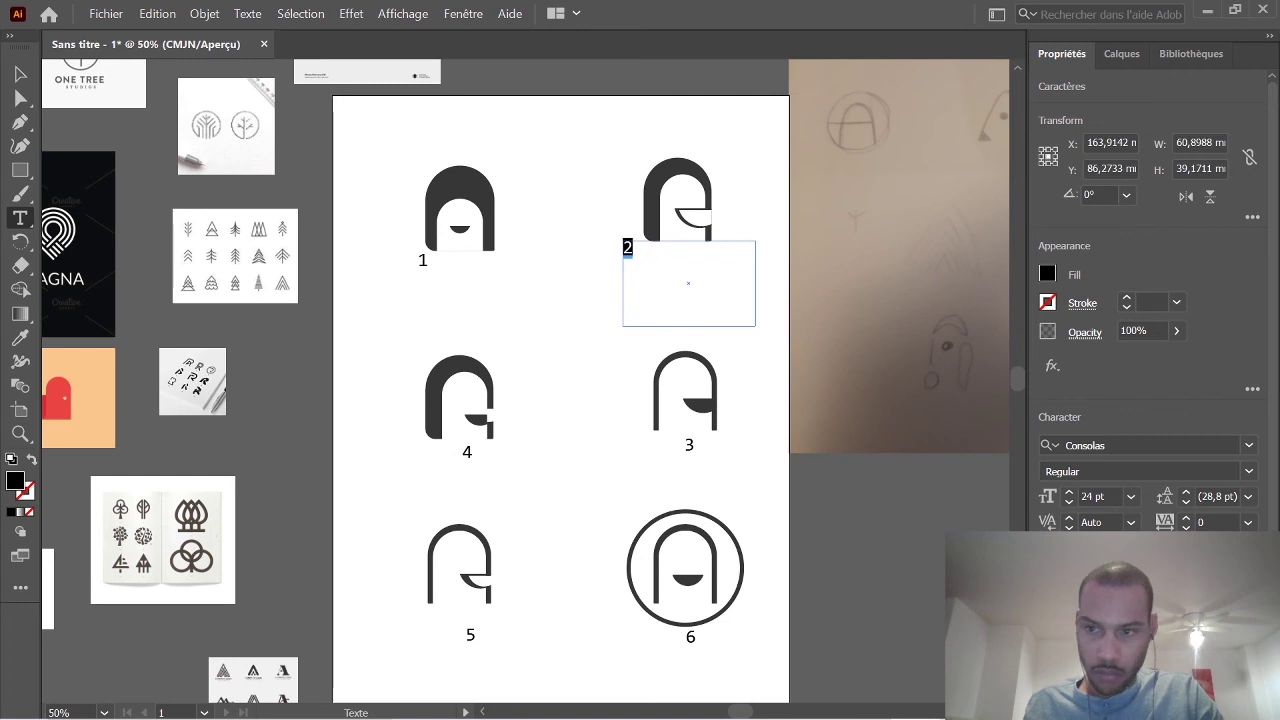
key("ctrl+shift+c")
left_click(420, 261)
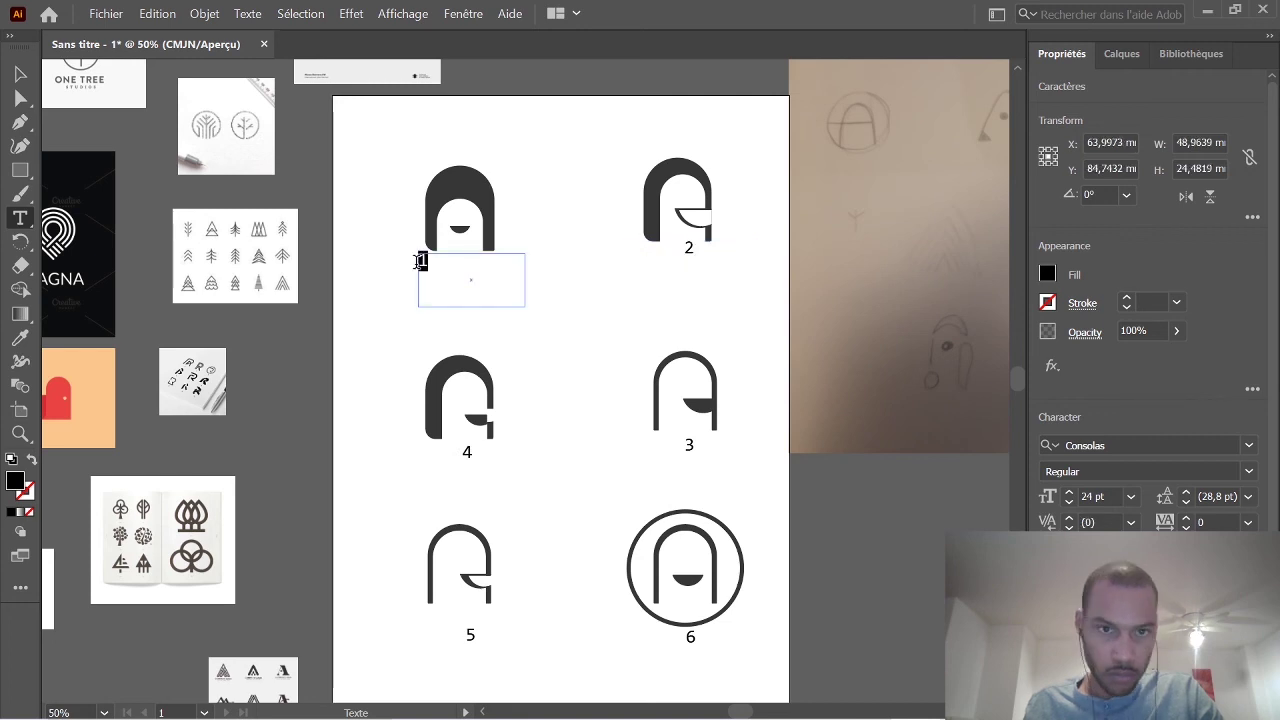
key("ctrl+a")
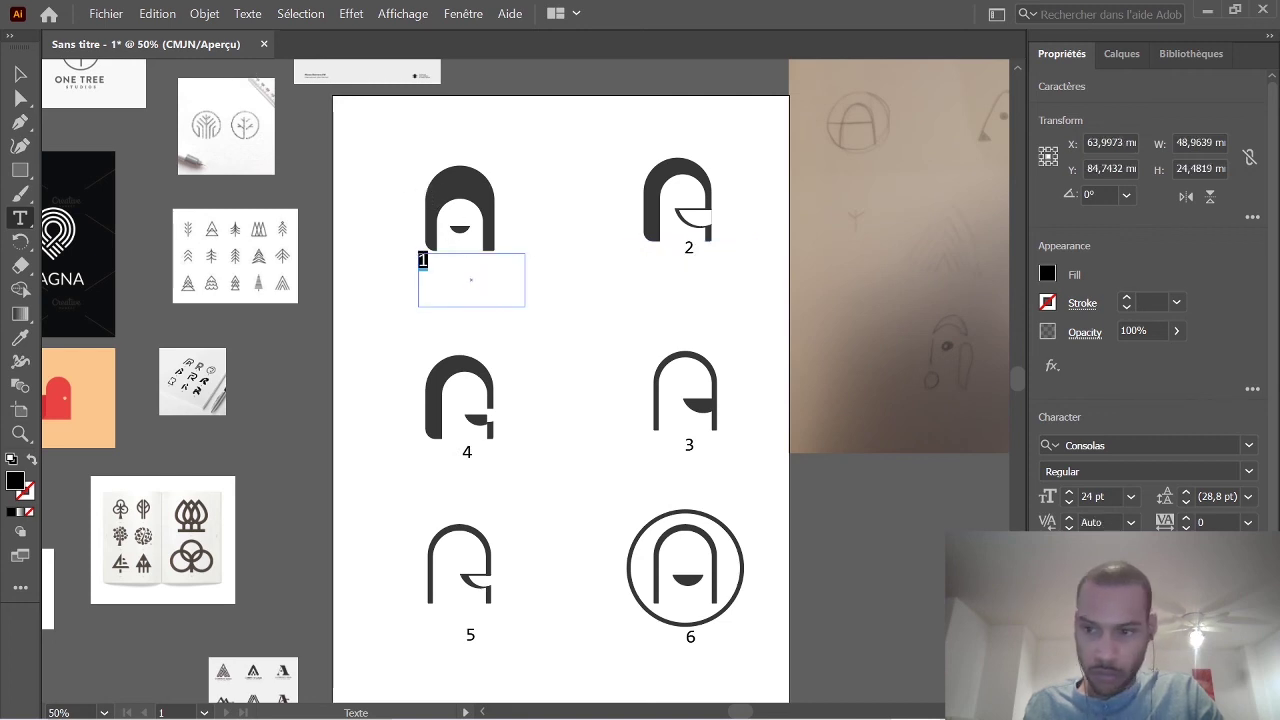
key("ctrl+shift+c")
key("Escape")
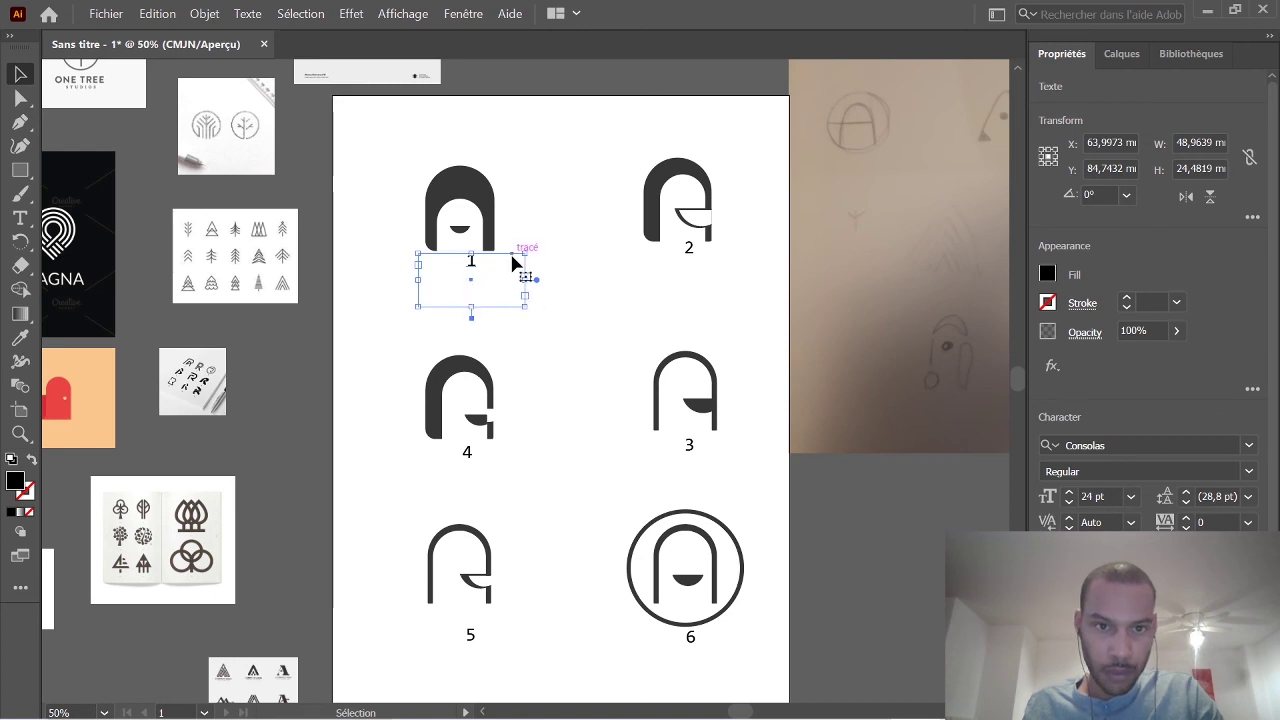
Move the labels 1 and 2 slightly down and left so they sit centered beneath the two upper letter concepts.
left_click_drag(510, 260, 498, 272)
left_click(686, 259)
left_click(697, 251)
left_click_drag(717, 240, 712, 258)
left_click(735, 222)
Swap the middle row's labels, placing 3 beneath the left letter concept and 4 beneath the right one.
scroll(735, 440, "down", 1)
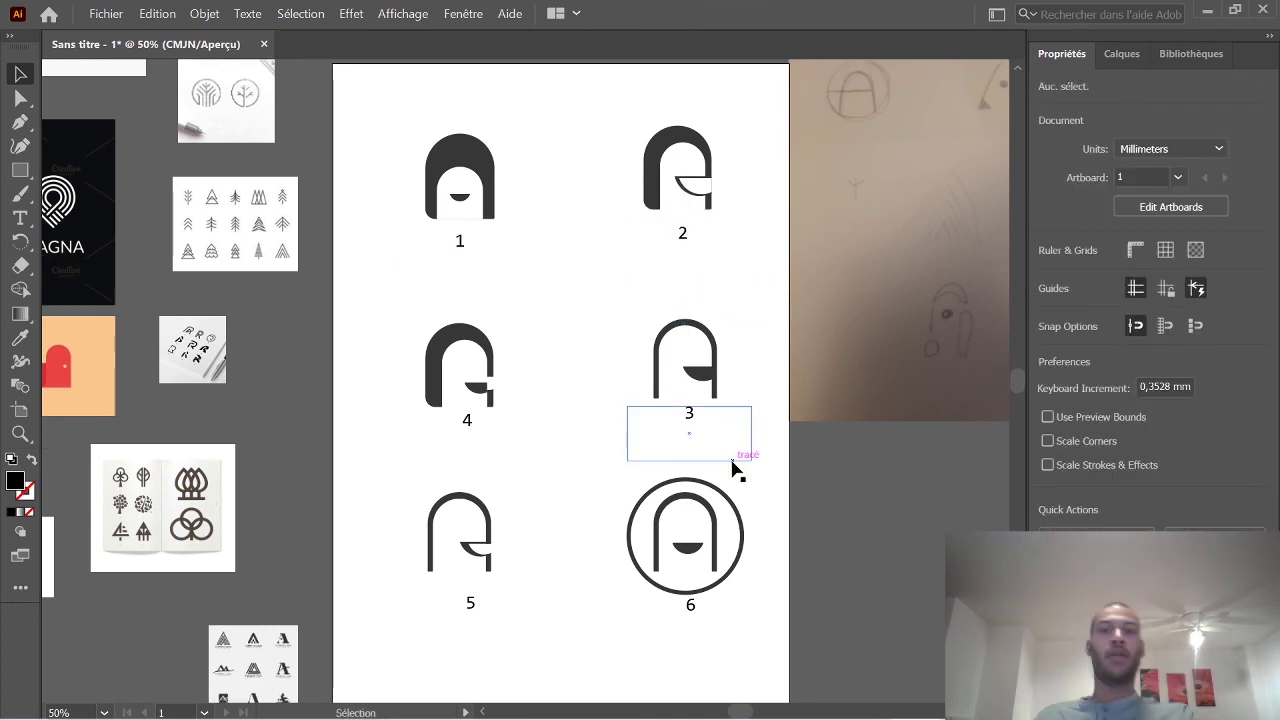
scroll(735, 468, "down", 1)
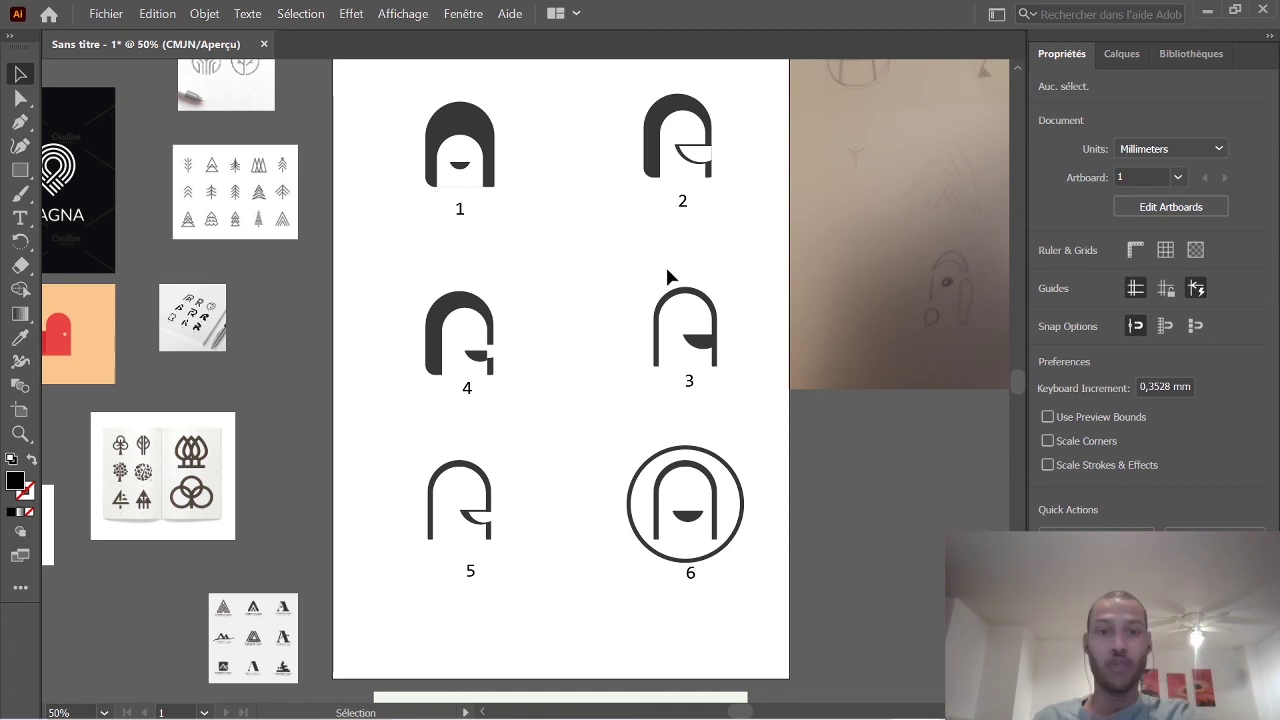
mouse_move(694, 392)
left_mouse_down()
mouse_move(688, 372)
mouse_move(469, 389)
mouse_move(474, 400)
mouse_move(694, 394)
mouse_move(683, 400)
left_mouse_up()
left_click_drag(450, 400, 512, 343)
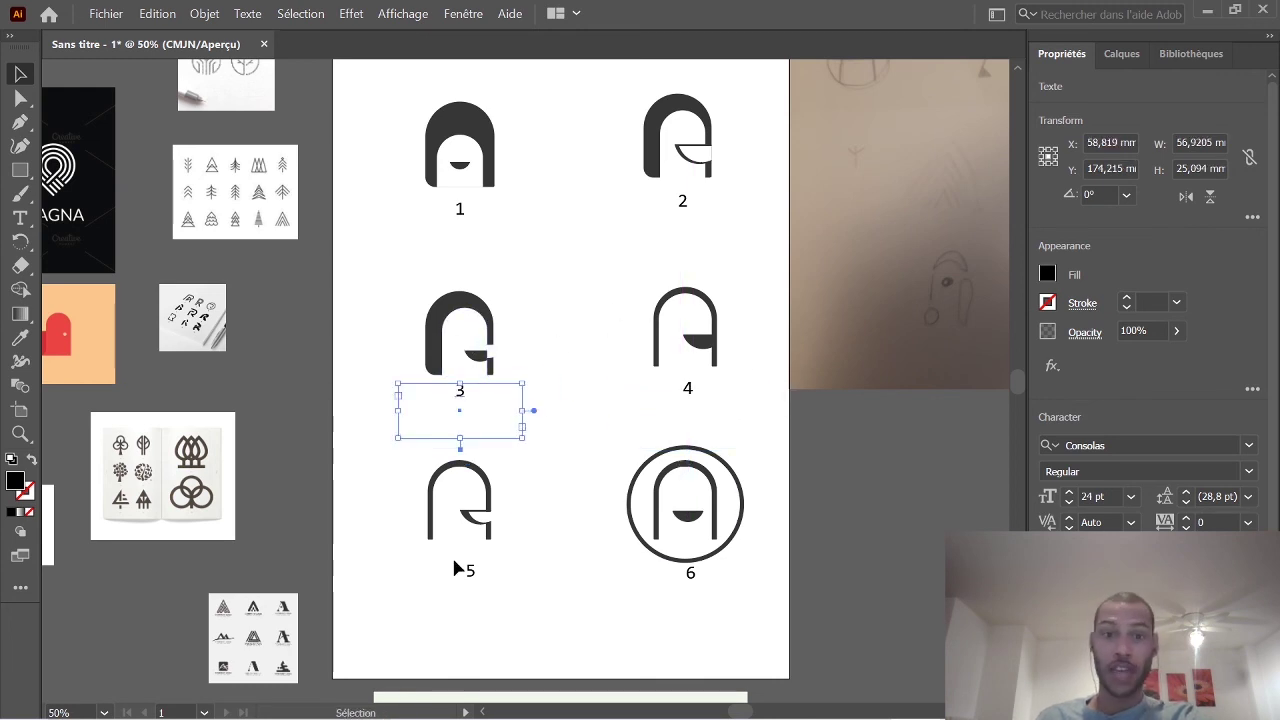
left_click(733, 596)
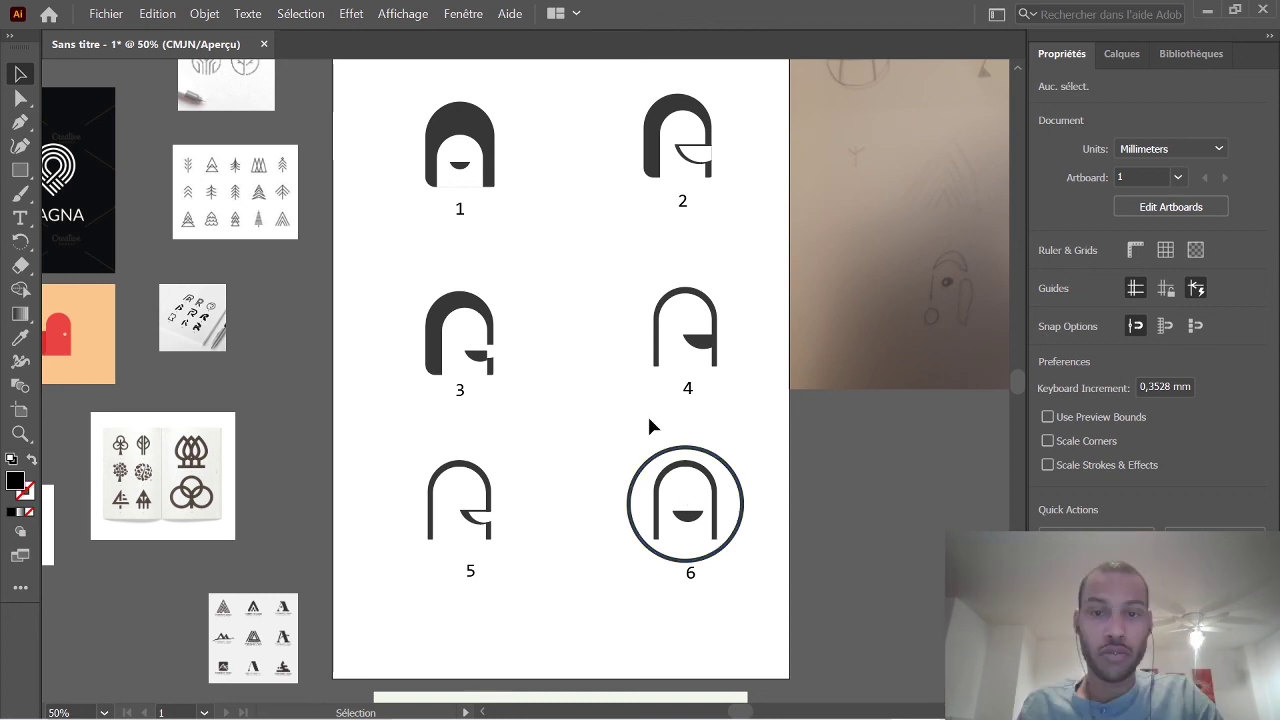
scroll(649, 420, "up", 1)
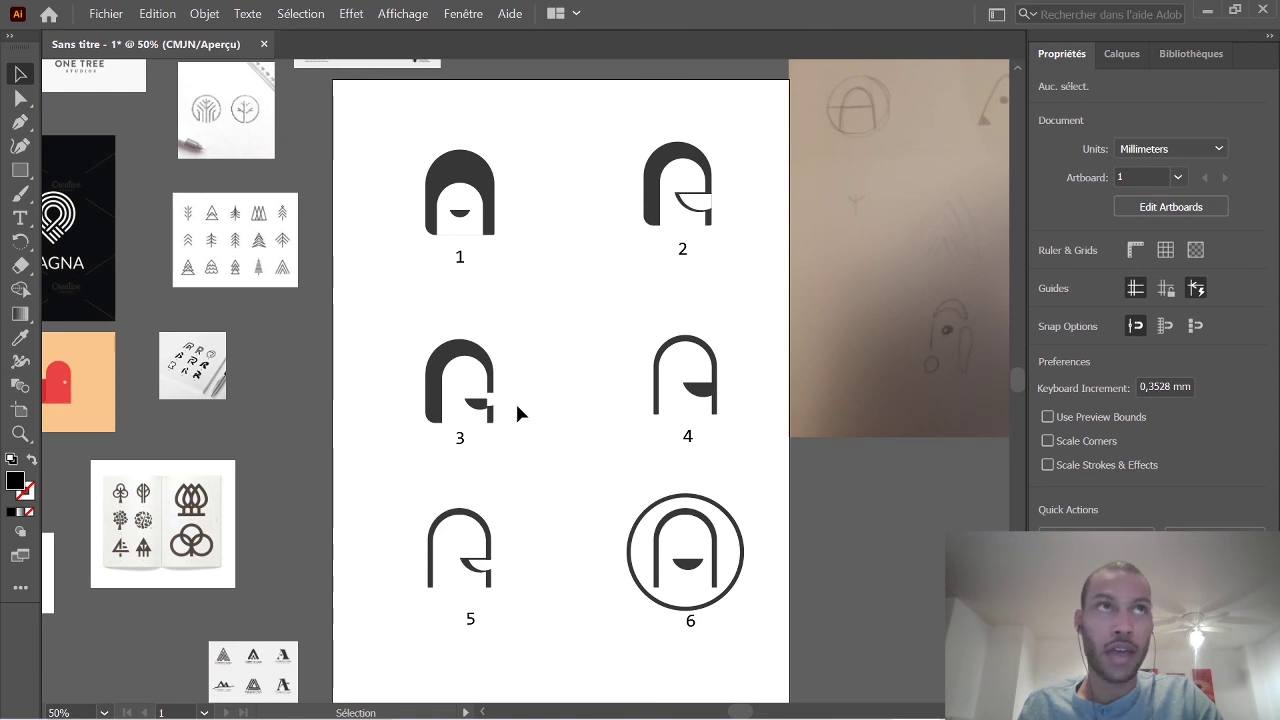
scroll(517, 407, "down", 1)
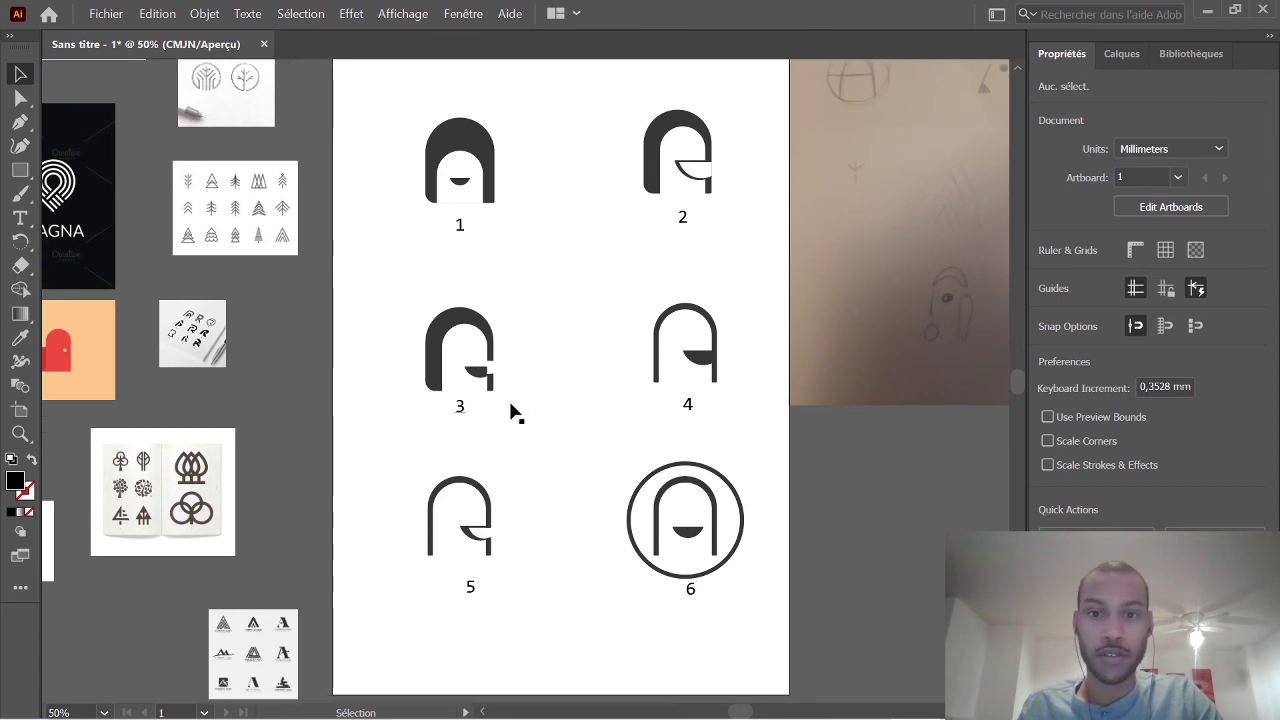